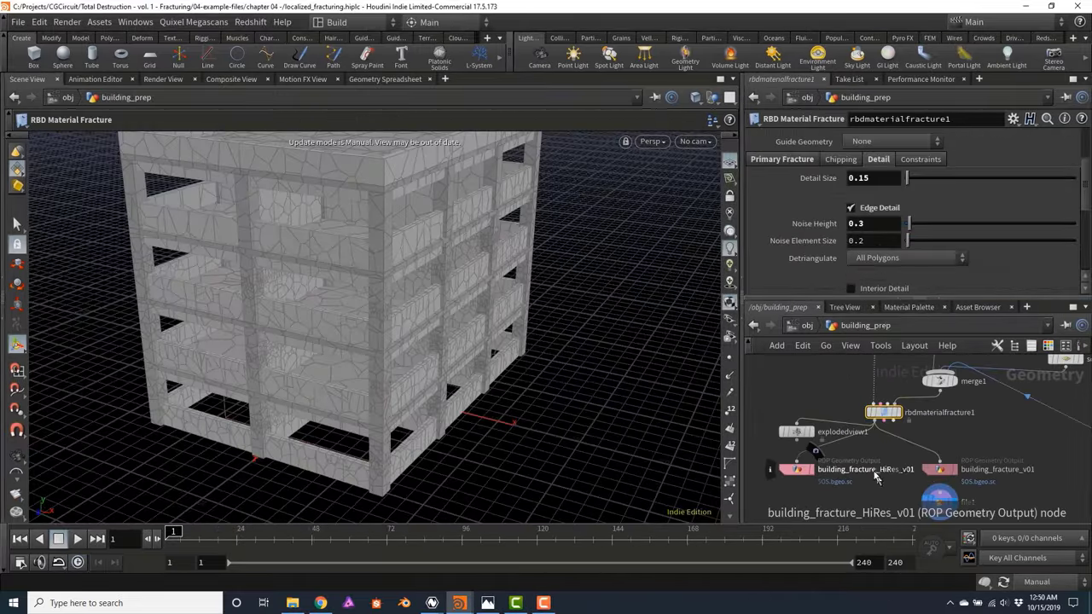
left_click(875, 477)
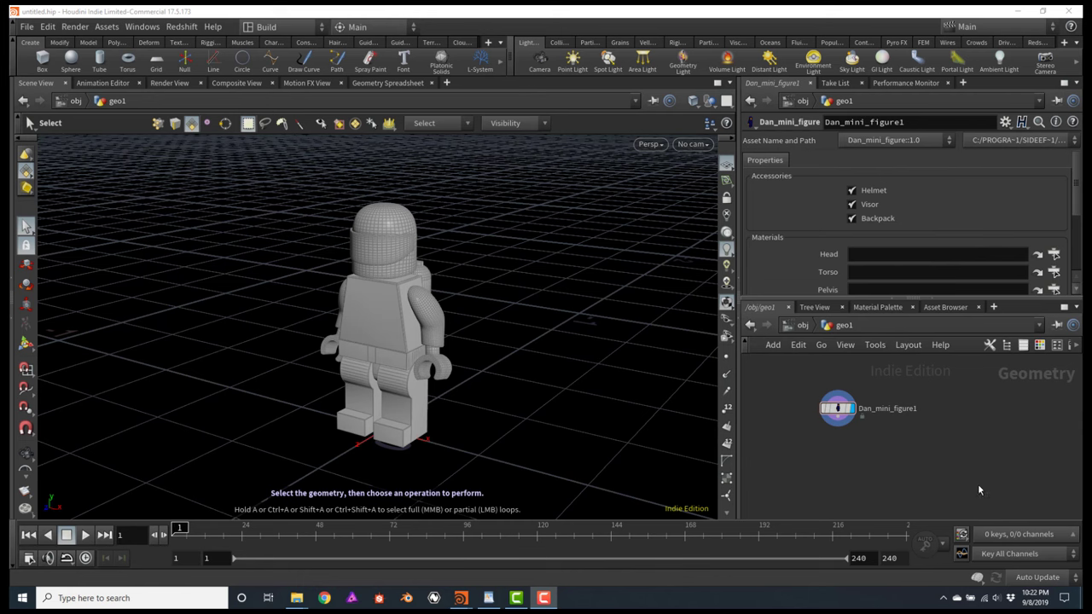
Switch to the test_geometry scene and display the box, sphere, wall, fuse1 and add_noise nodes in turn
mouse_move(460, 597)
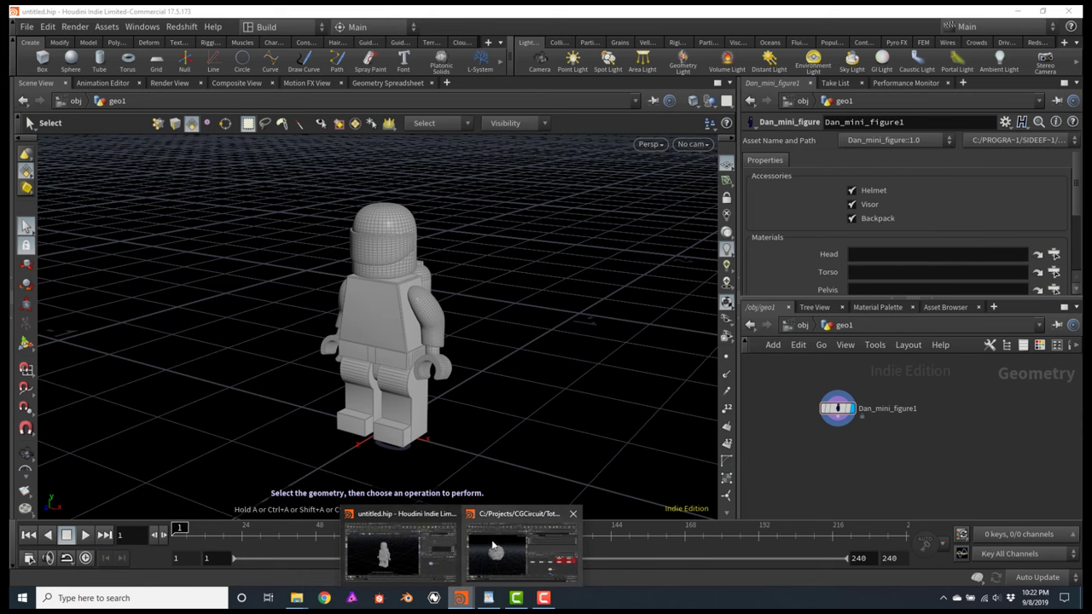
left_click(507, 516)
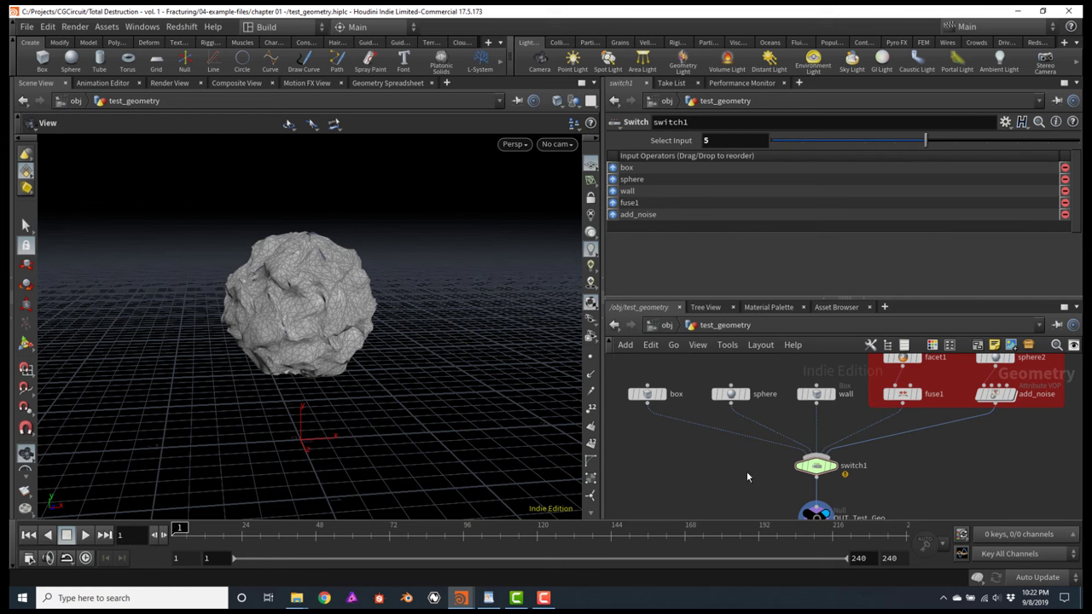
scroll(747, 471, "down", 2)
middle_click_drag(748, 470, 708, 485)
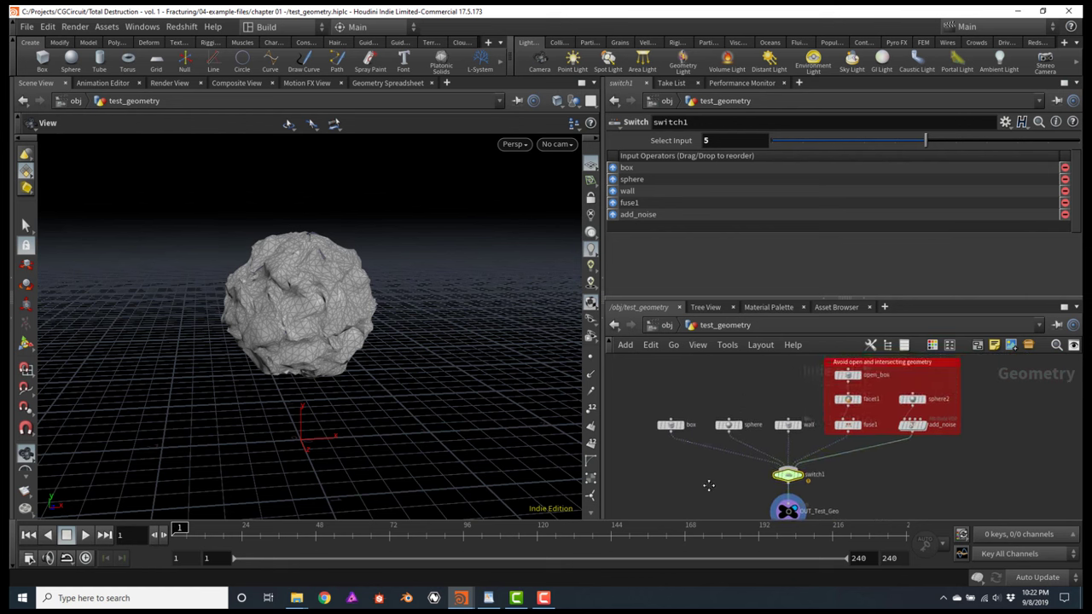
left_click(683, 426)
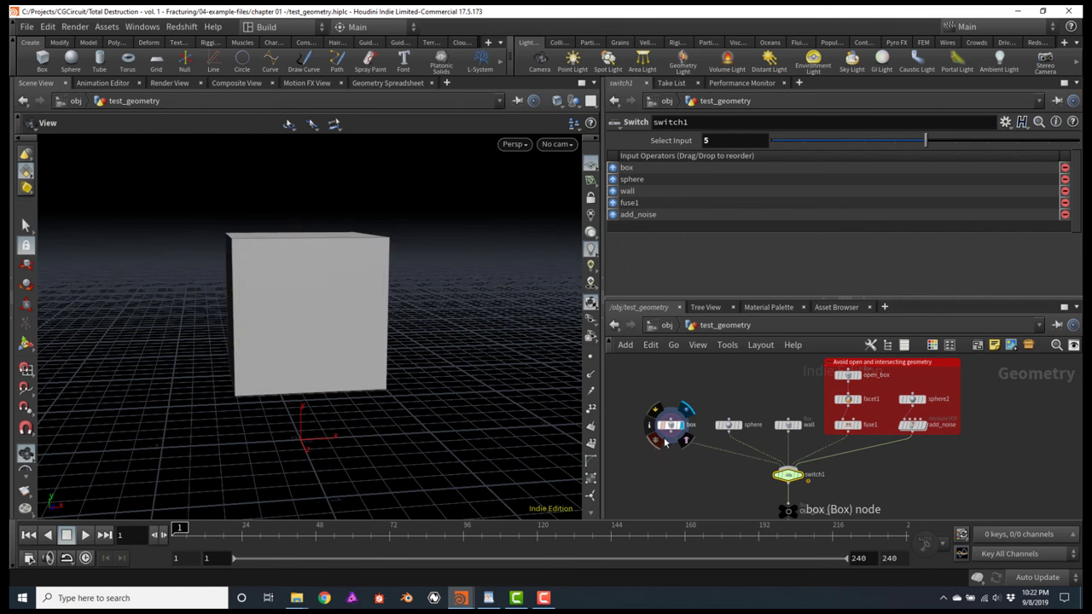
left_click(741, 426)
left_click(803, 431)
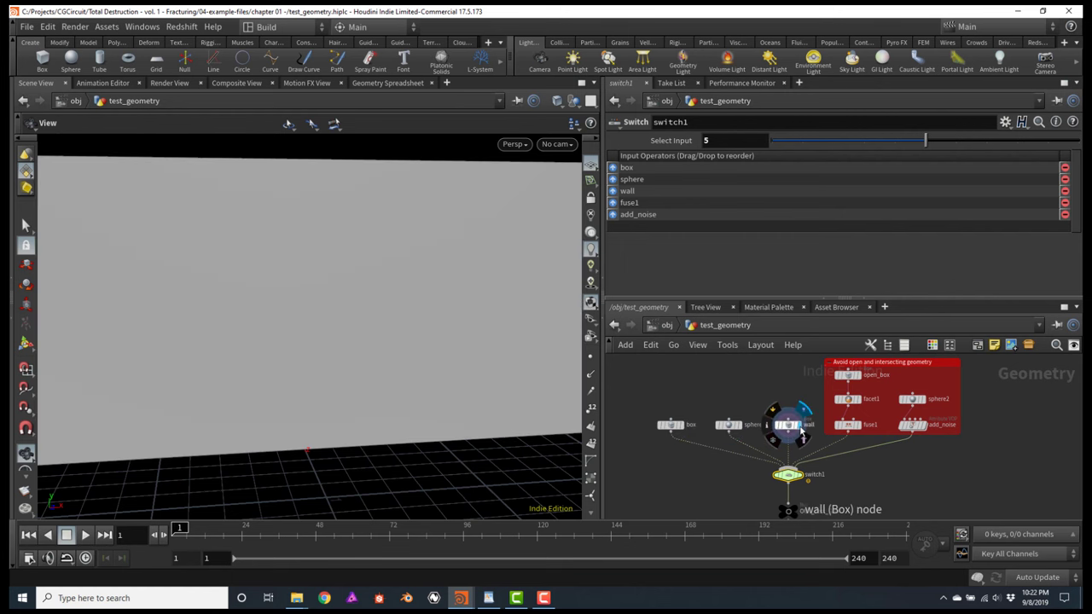
left_click(861, 429)
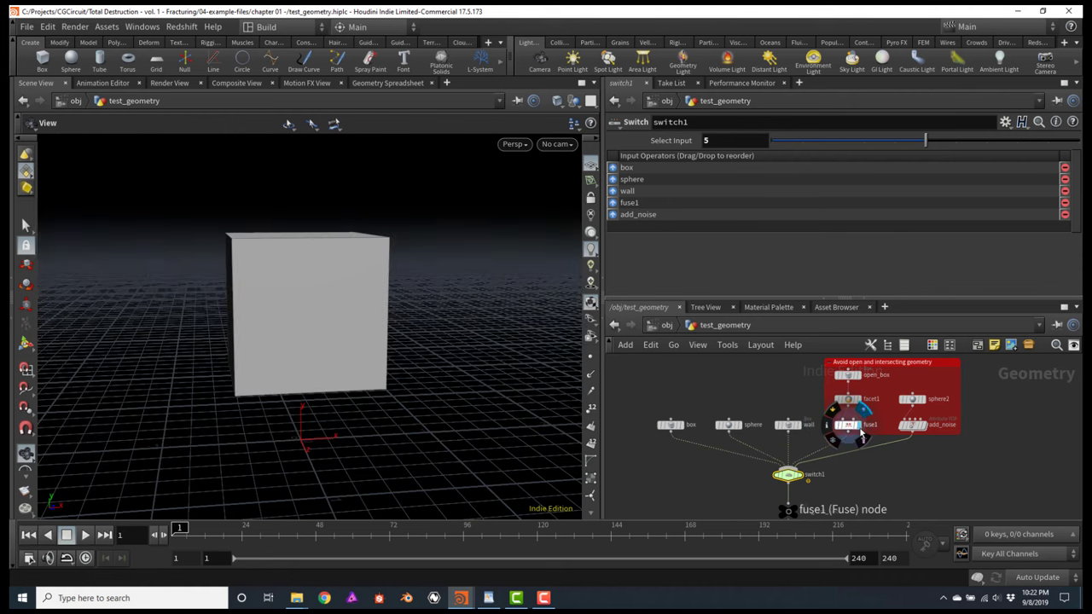
left_click(926, 431)
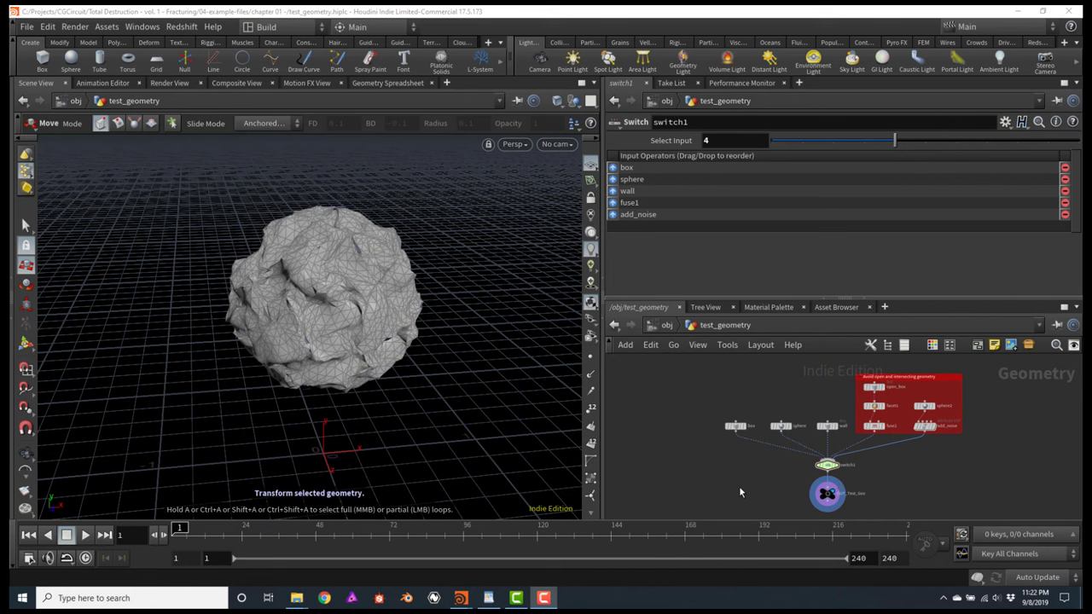
Set the Select Input of the switch1 node to 0 so that it outputs the box
left_click(829, 468)
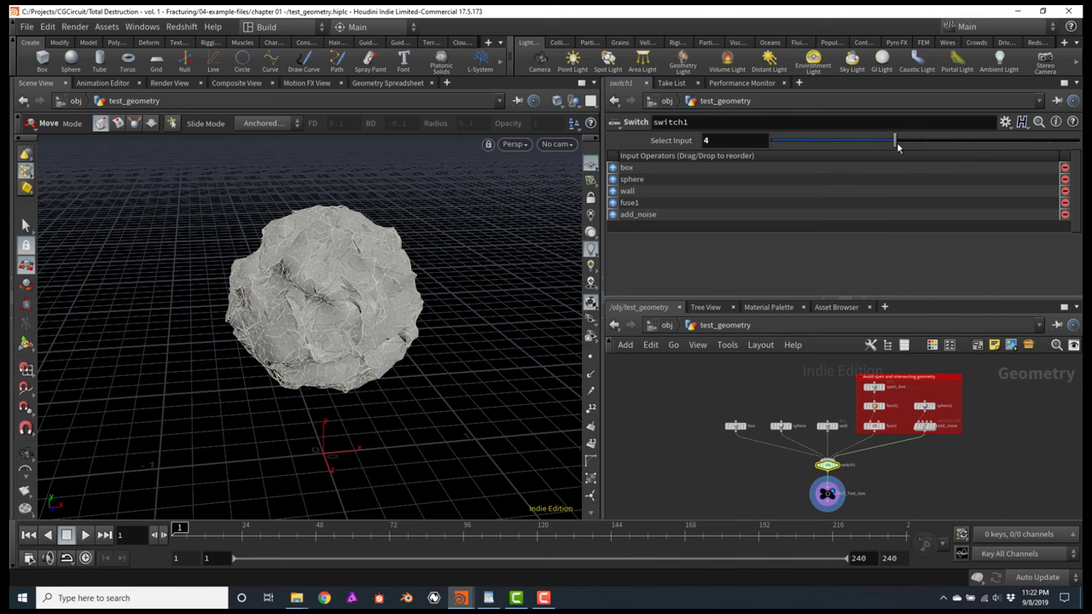
left_click_drag(894, 140, 782, 149)
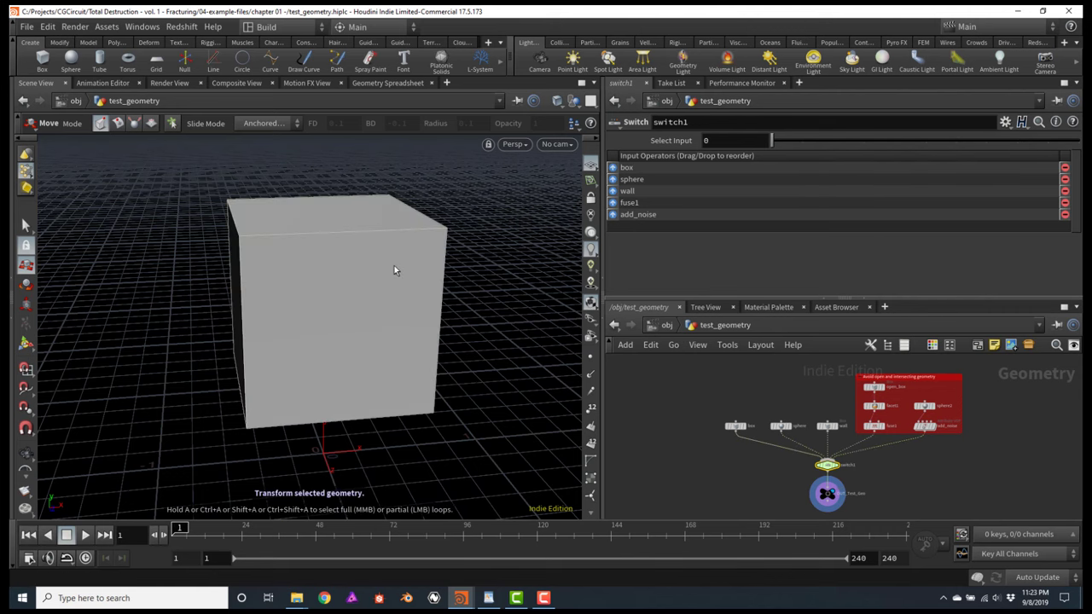
Add a Subdivide node connected below OUT_Test_Geo and display its result
scroll(759, 449, "up", 6)
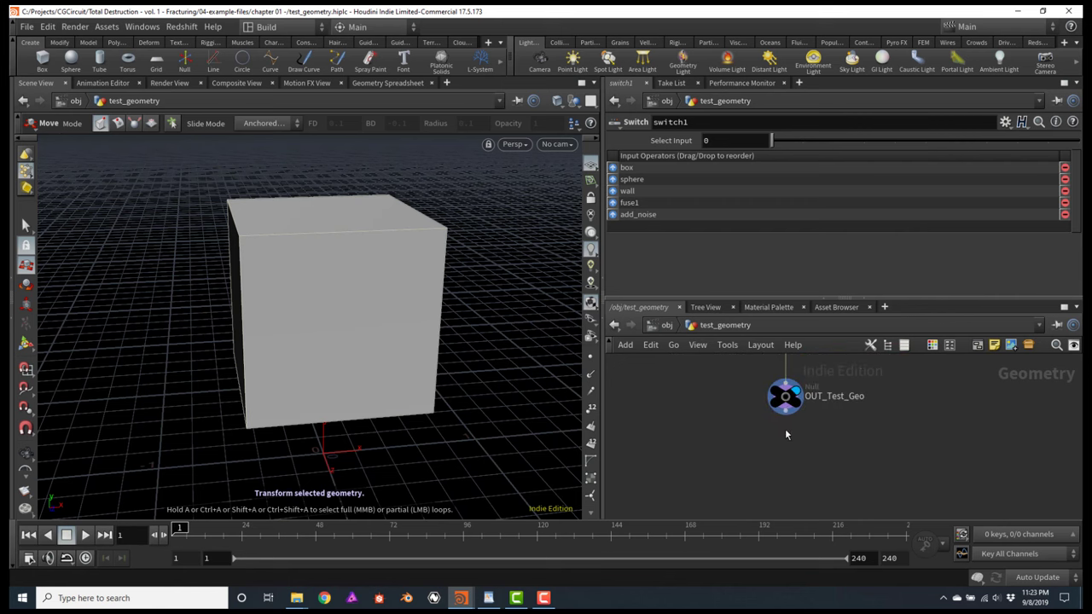
left_click(785, 412)
key("Tab")
type("subd")
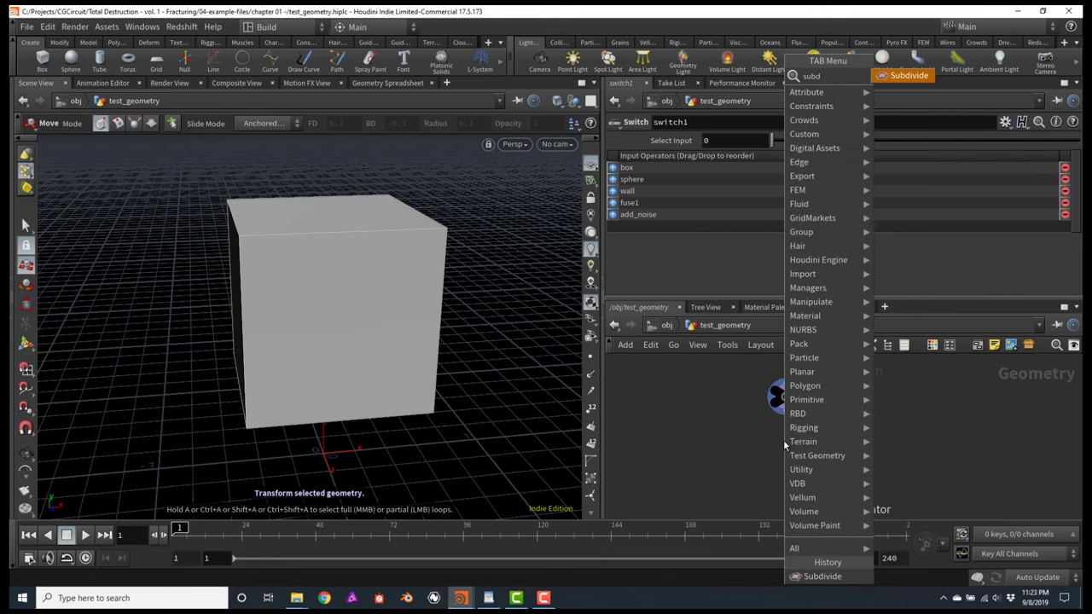
key("Return")
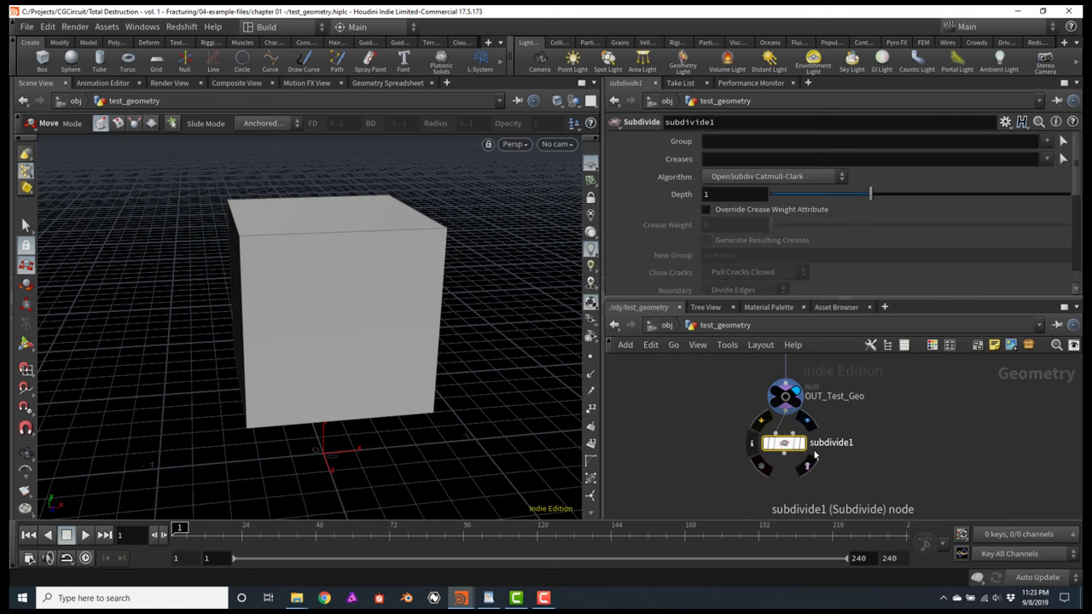
left_click(783, 443)
left_click_drag(784, 444, 789, 449)
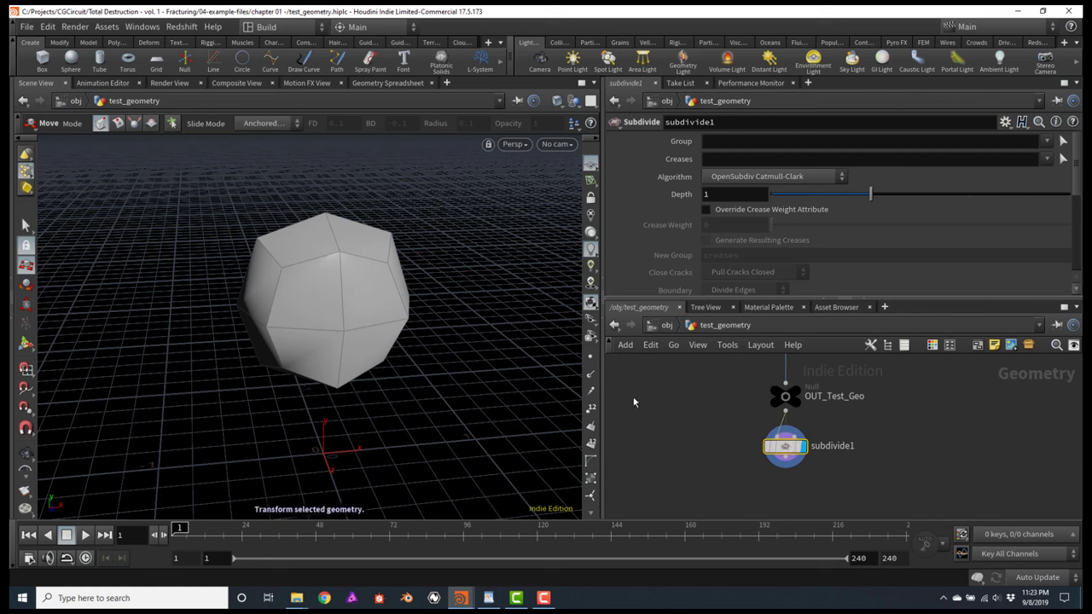
Set the Select Input of the switch1 node to 3 to subdivide the fuse1 geometry
middle_click_drag(698, 390, 706, 463)
left_click(768, 423)
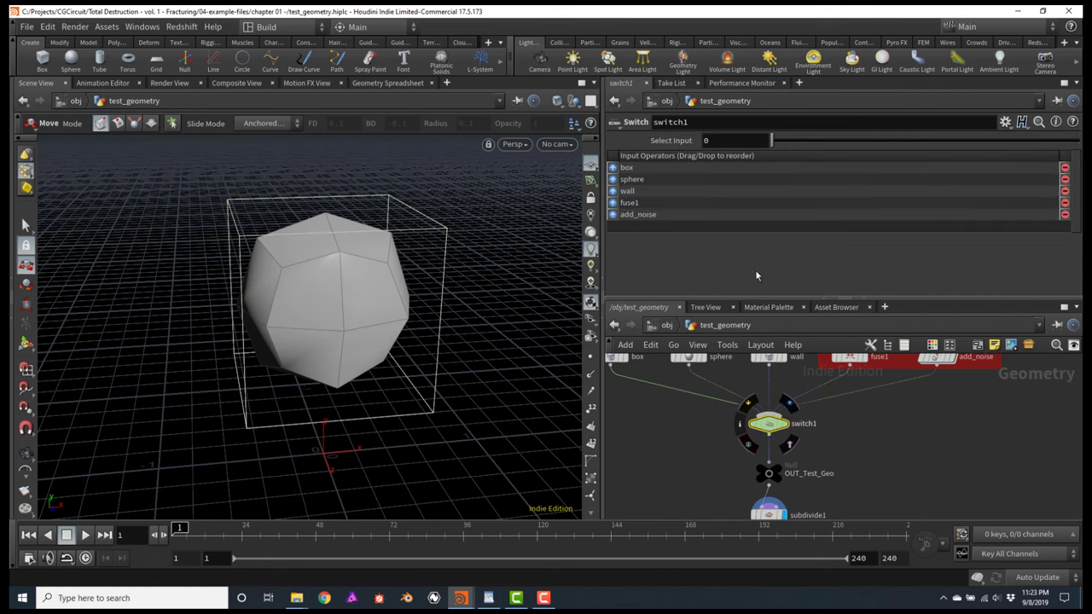
left_click(860, 144)
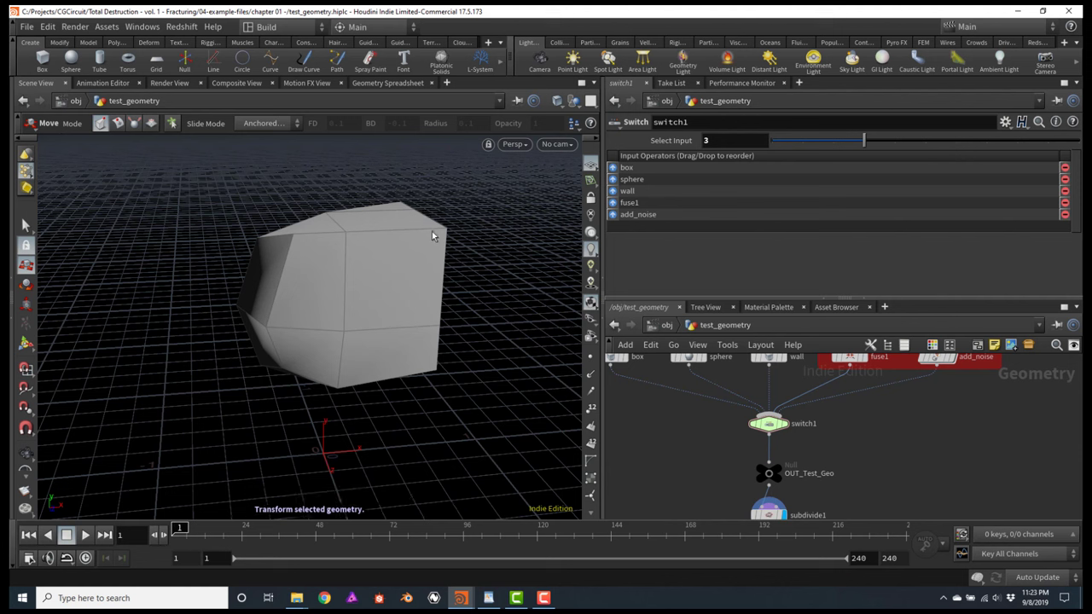
Move the upper front corner point of the subdivided open box up by about 0.18 and check the gap between faces
key("s")
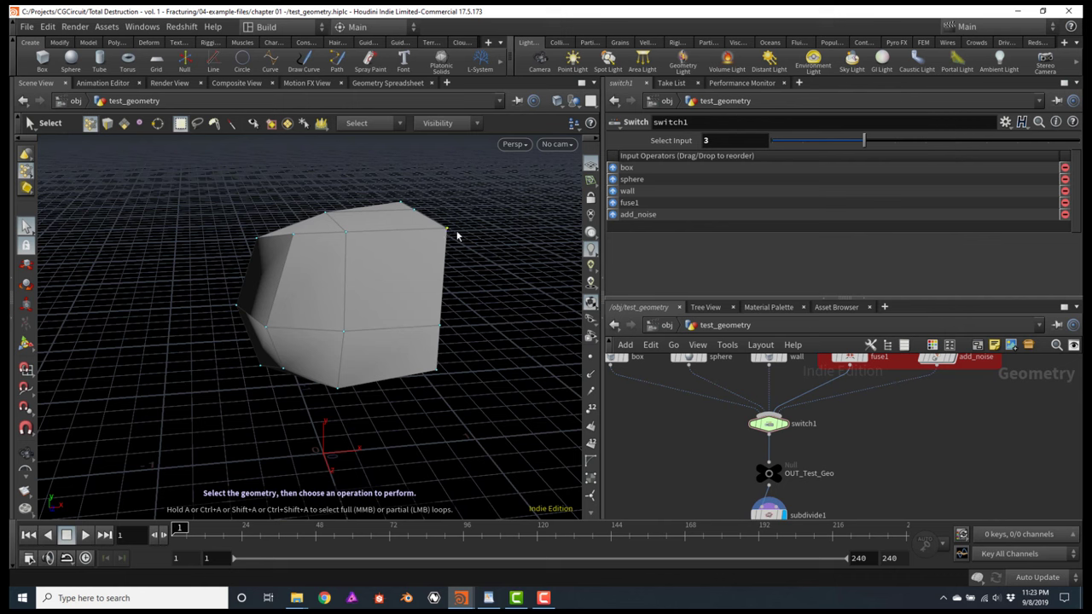
key("t")
left_click_drag(450, 213, 455, 165)
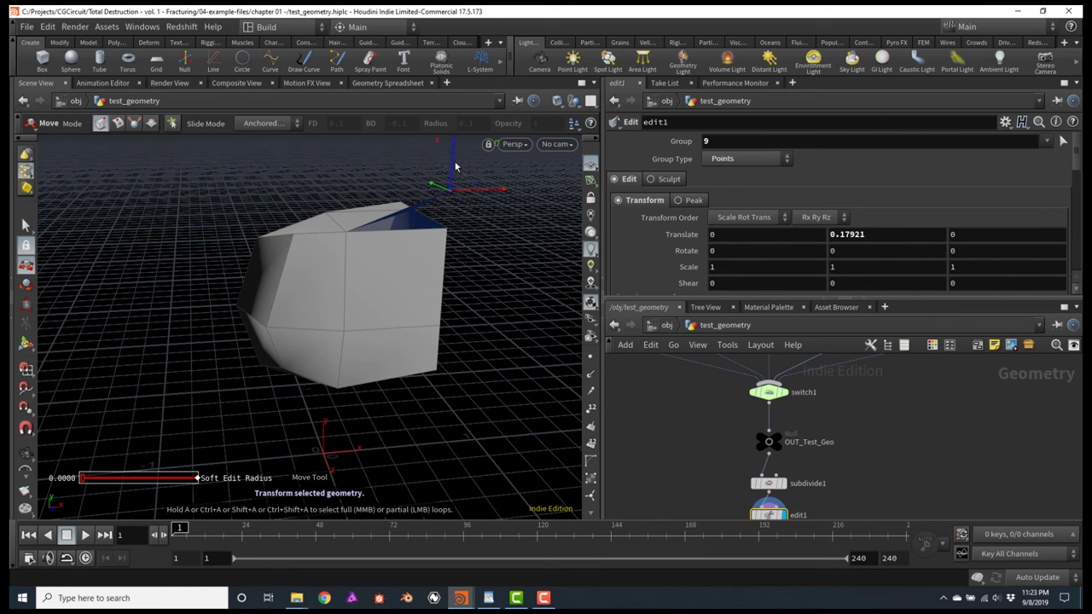
key("Escape")
left_click_drag(445, 214, 417, 284)
scroll(417, 285, "up", 3)
key("t")
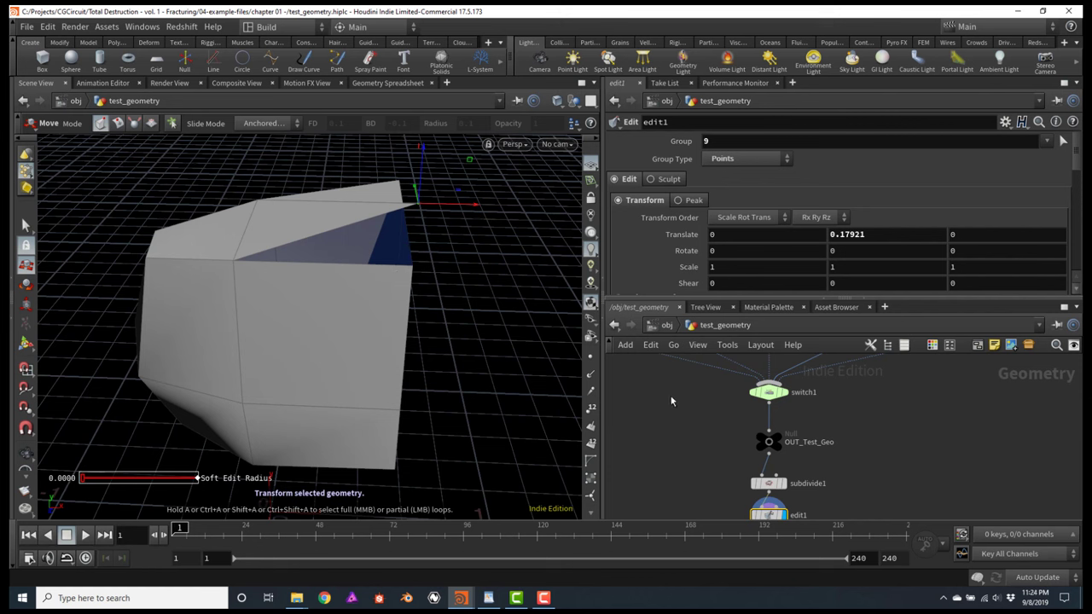
Display the original box node and move its upper front corner point upward
middle_click_drag(671, 400, 778, 489)
left_click(727, 413)
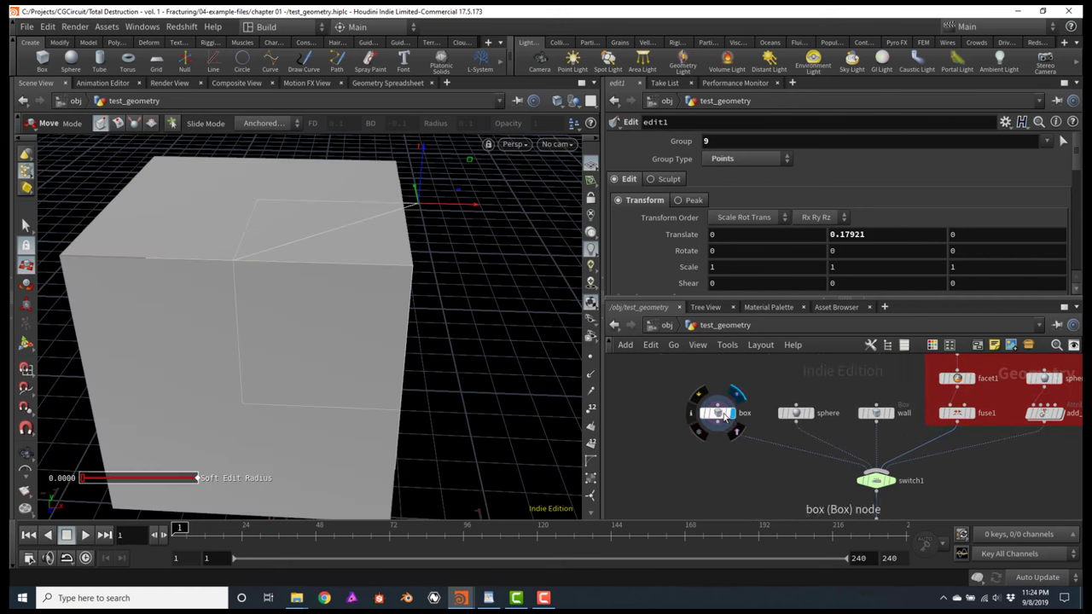
left_click(721, 414)
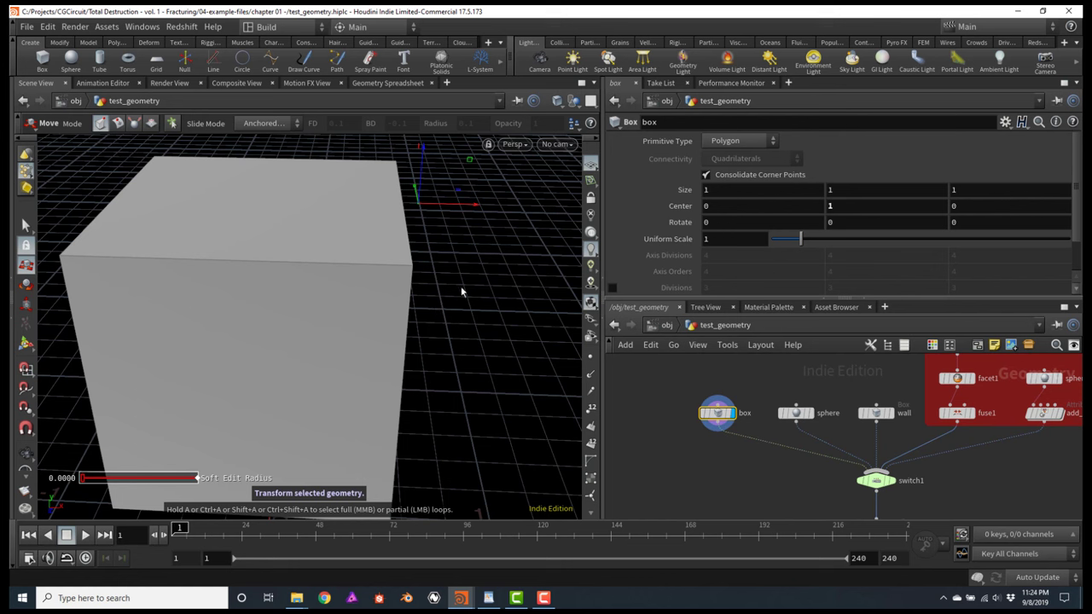
key("s")
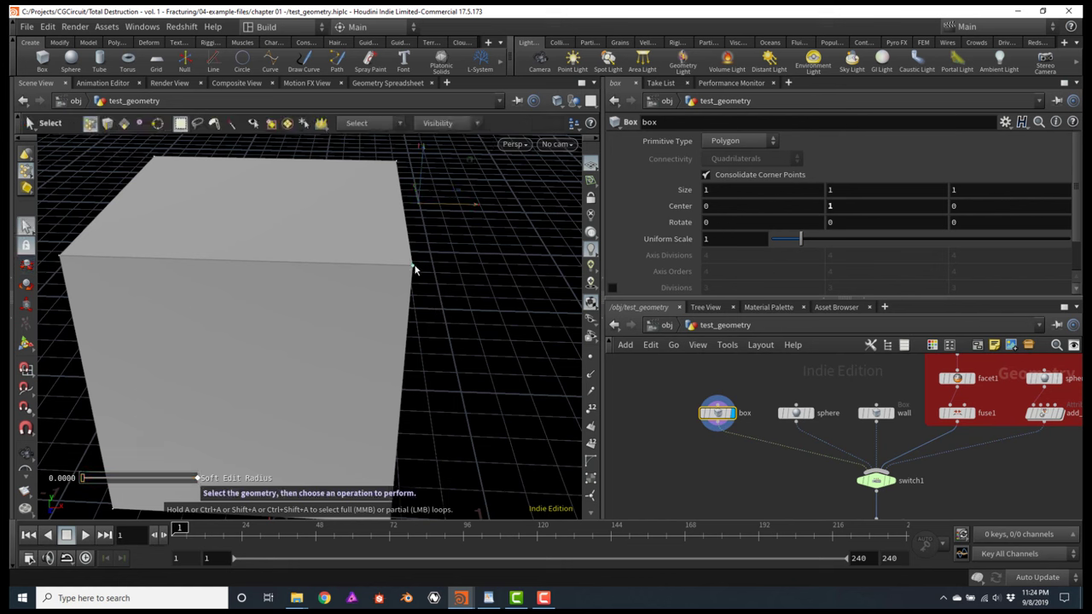
left_click(415, 270)
key("t")
left_click_drag(409, 246, 407, 200)
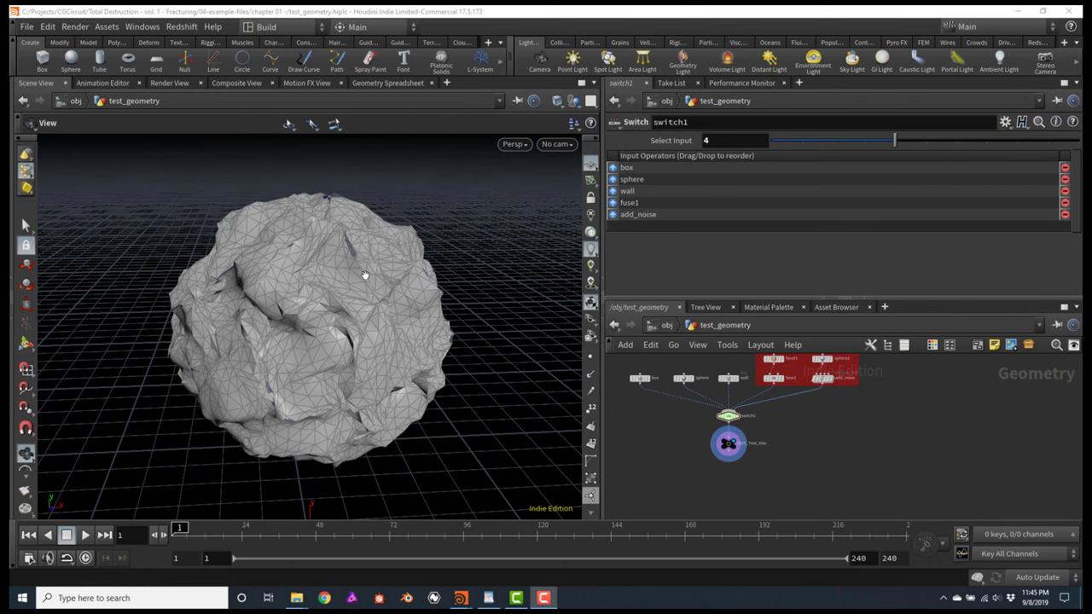
Examine the surface of the noise-displaced sphere from several angles for intersecting polygons
mouse_move(360, 276)
left_mouse_down()
mouse_move(376, 269)
mouse_move(368, 260)
left_mouse_up()
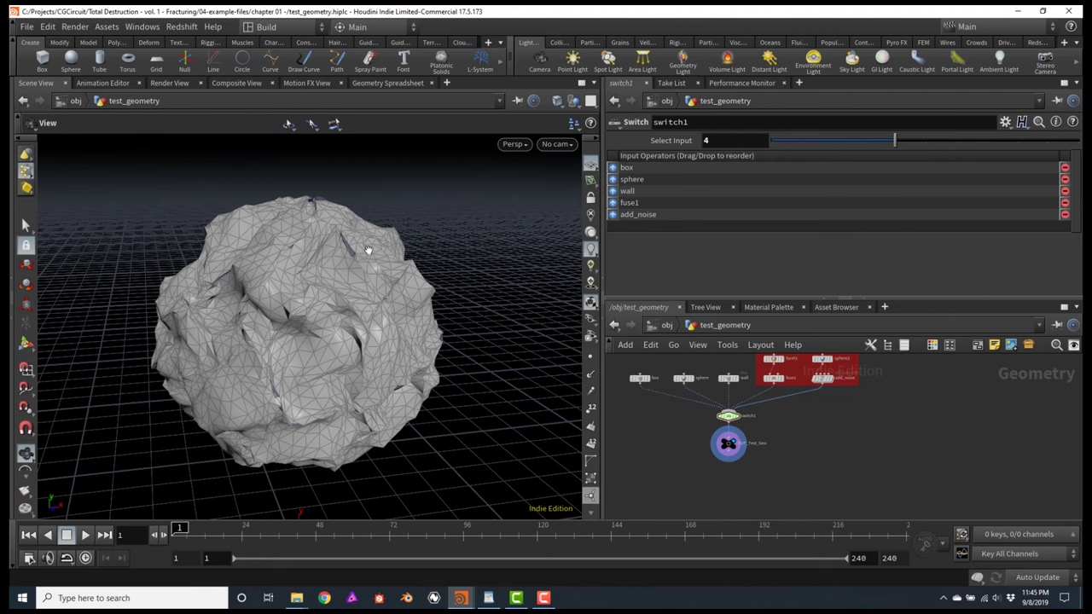
scroll(356, 253, "up", 3)
left_click_drag(355, 253, 361, 258)
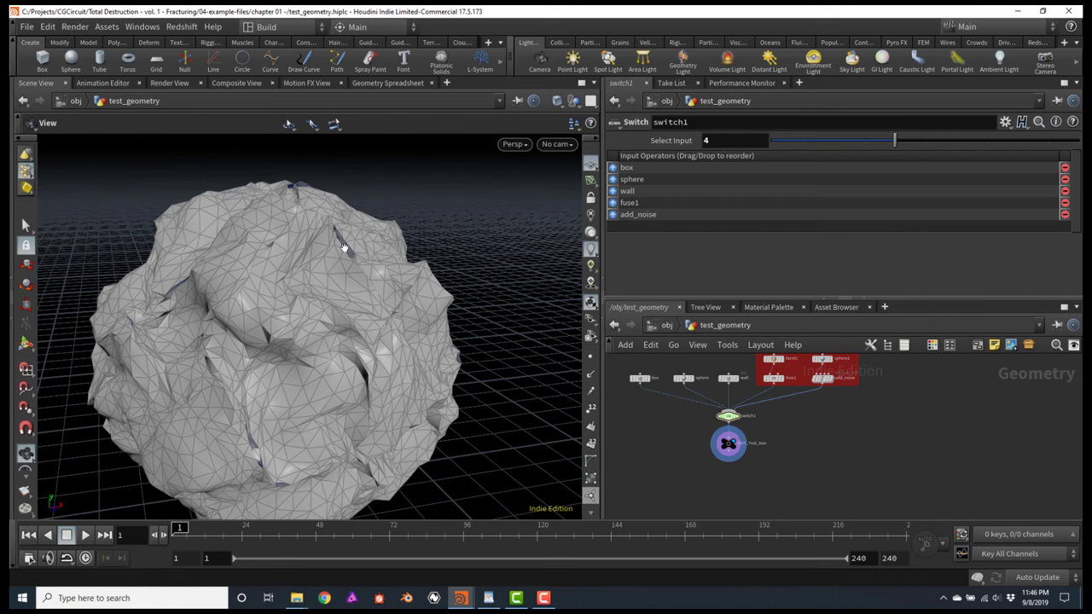
mouse_move(363, 260)
left_mouse_down()
mouse_move(283, 263)
mouse_move(353, 293)
mouse_move(348, 263)
left_mouse_up()
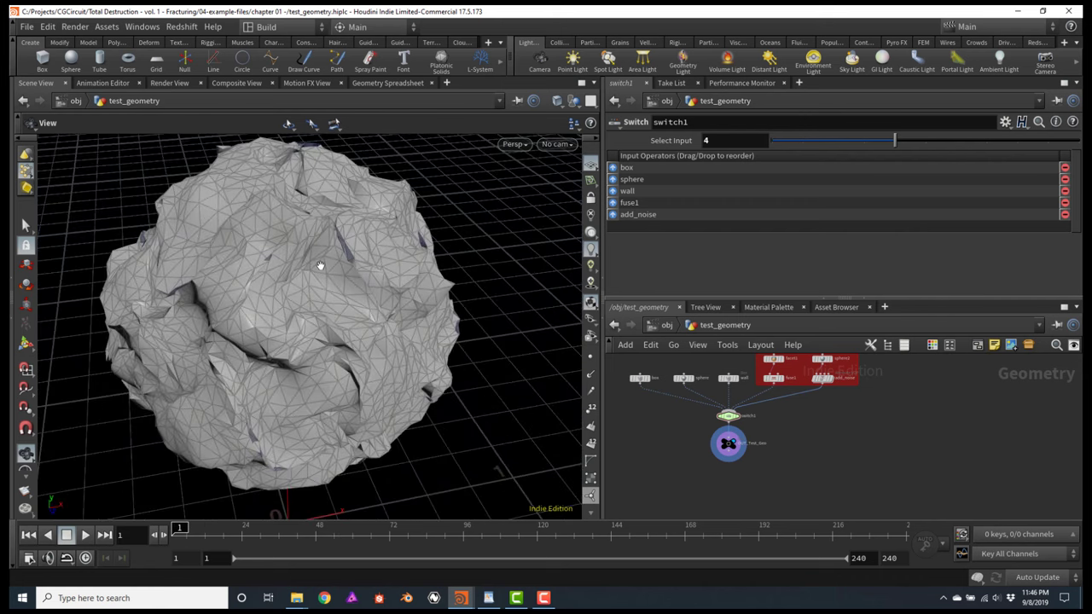
mouse_move(407, 248)
left_mouse_down()
mouse_move(398, 247)
mouse_move(418, 237)
mouse_move(413, 248)
left_mouse_up()
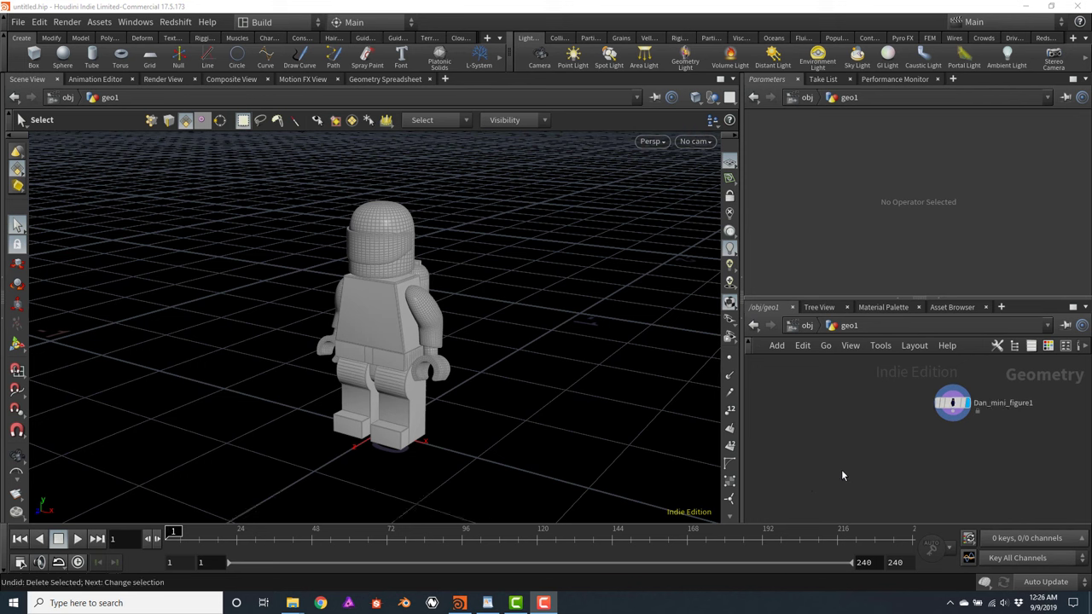
Delete the Dan_mini_figure1 node from the geo1 network
left_click_drag(841, 470, 991, 389)
key("Delete")
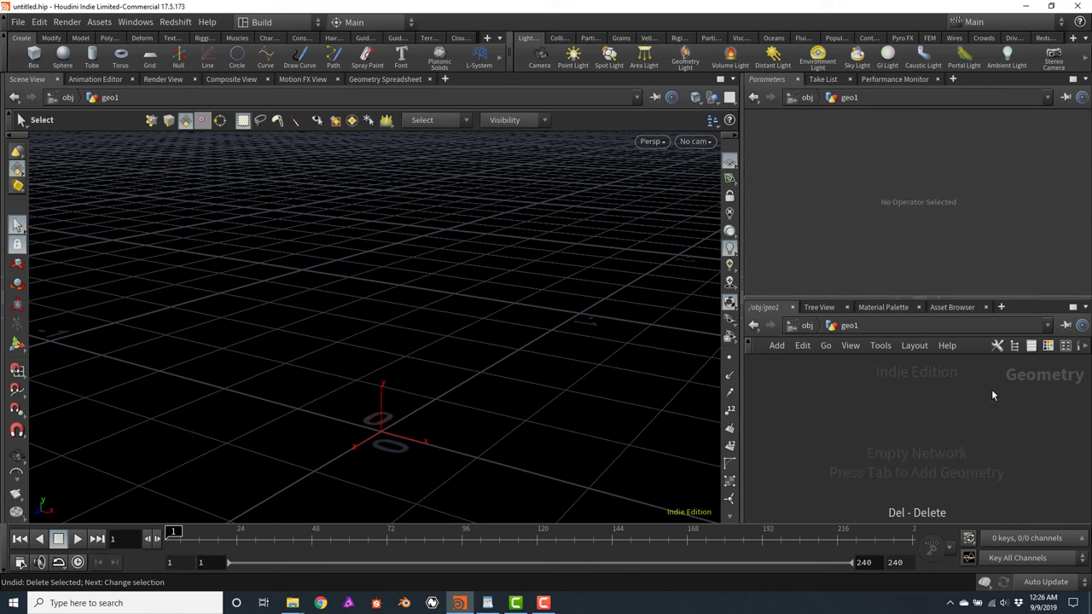
Start importing a Houdini Digital Asset and open the file browser for its asset library
left_click(16, 23)
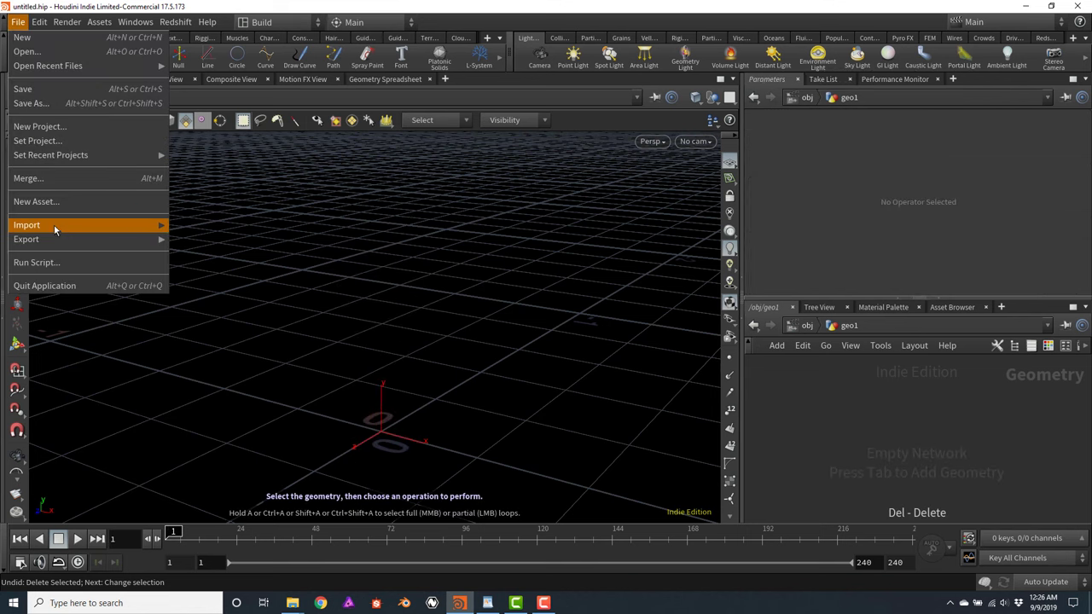
mouse_move(62, 240)
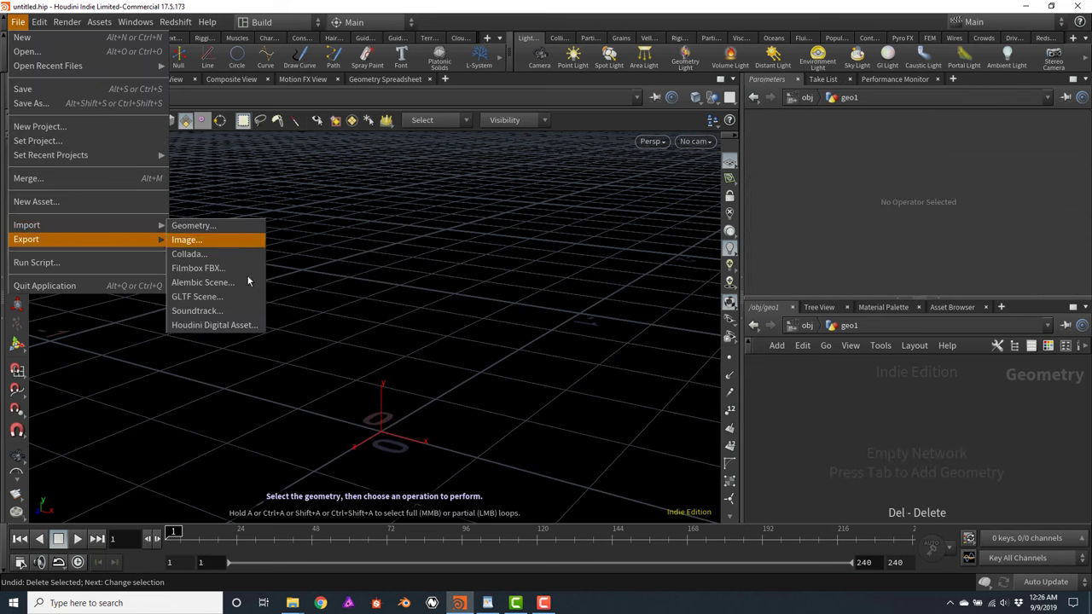
left_click(230, 327)
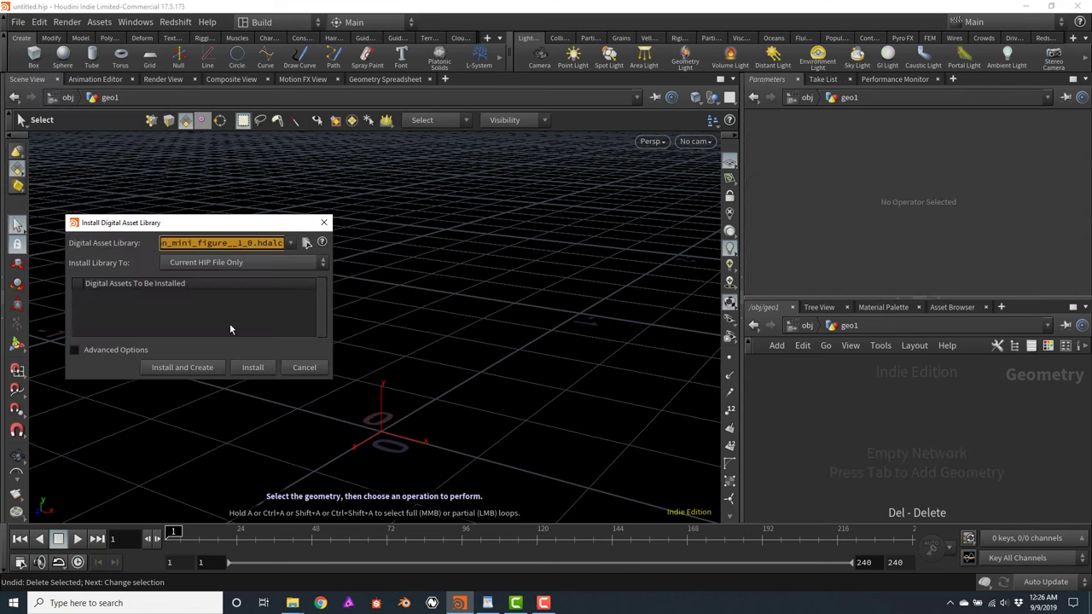
left_click(306, 243)
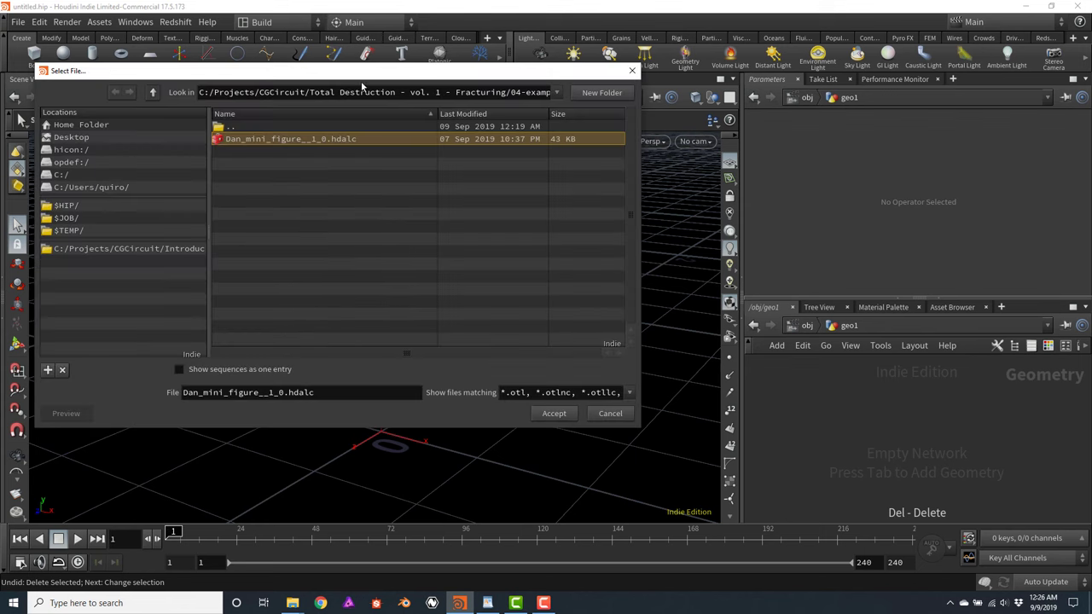
Browse through 04-example-files and the chapter 01 folder to choose Dan_mini_figure__1_0.hdalc as the digital asset library
left_click_drag(363, 72, 500, 127)
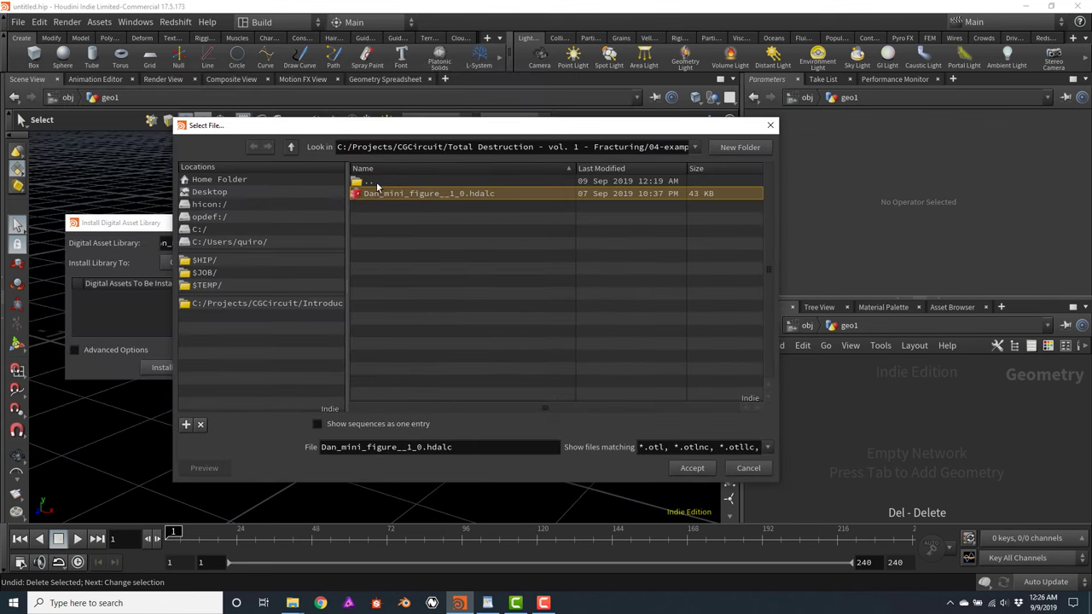
double_click(375, 182)
double_click(376, 183)
double_click(375, 182)
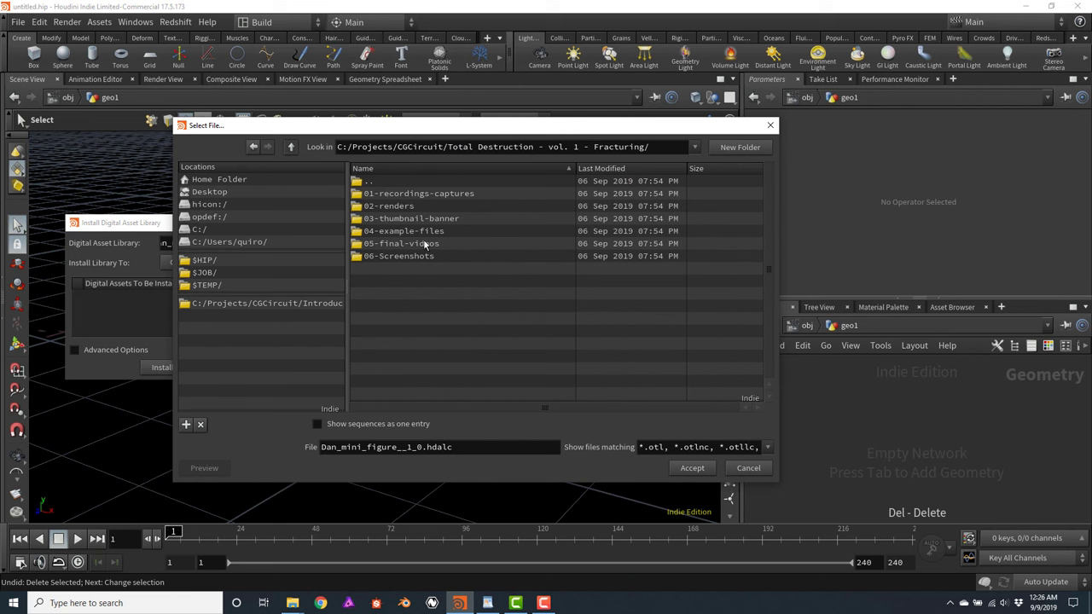
double_click(389, 232)
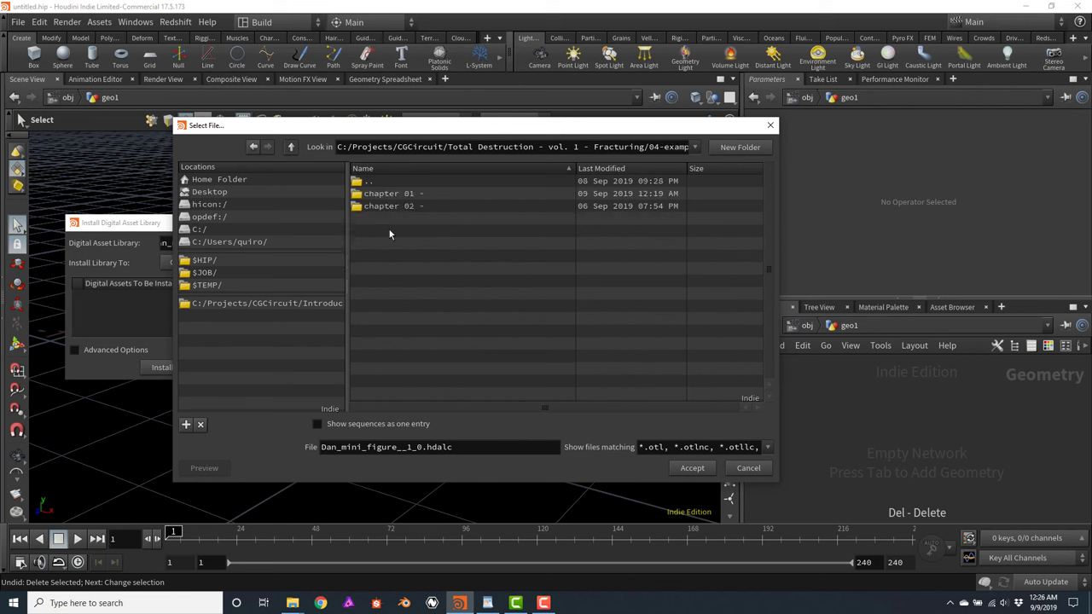
double_click(392, 196)
double_click(391, 194)
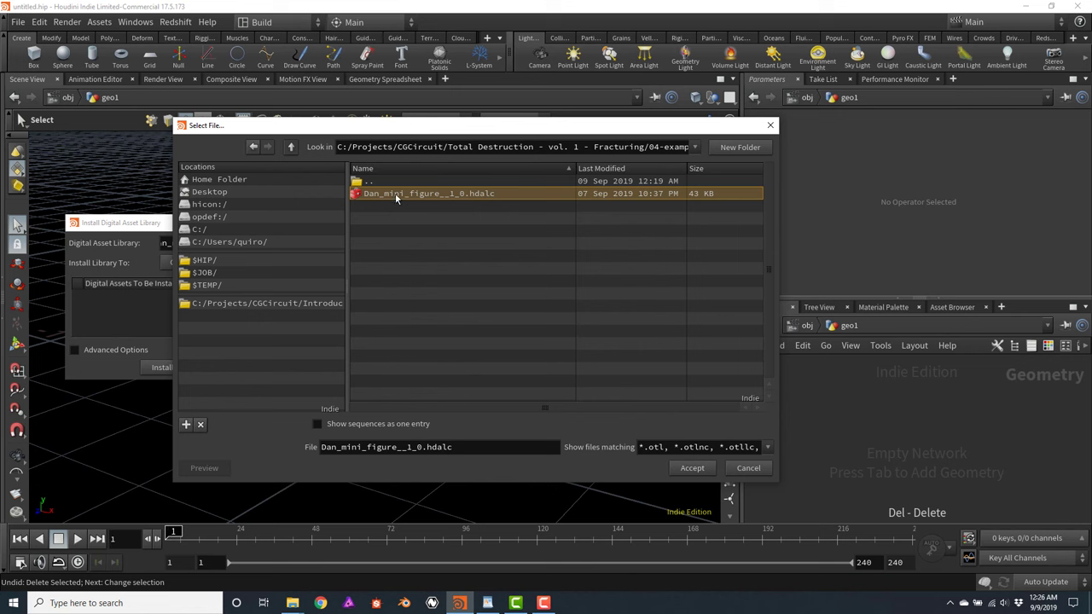
double_click(420, 195)
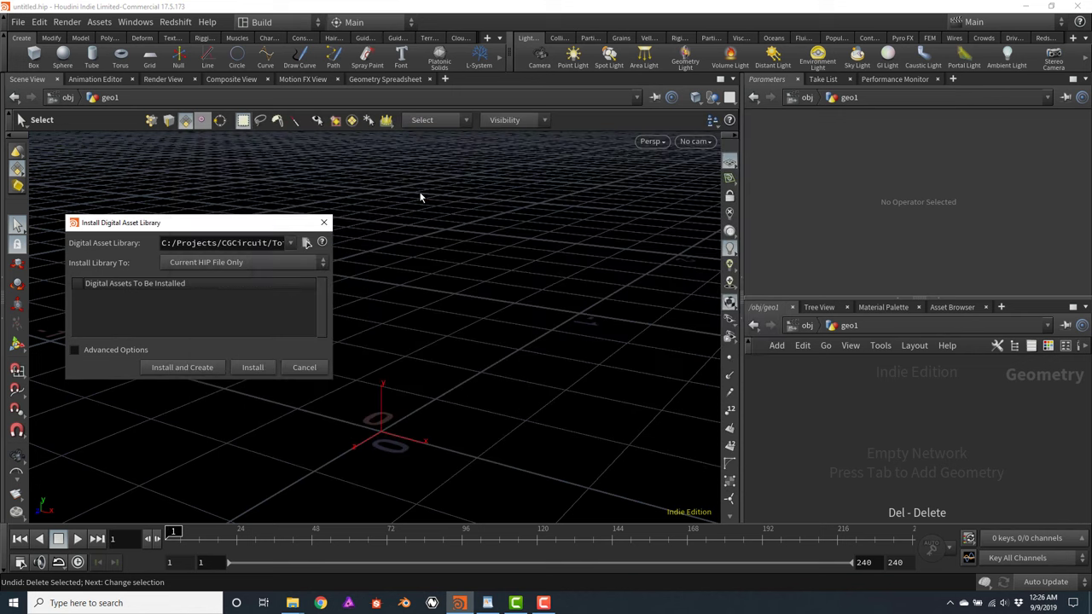
Install the chosen library in the current HIP file only and create its mini figure node in geo1
left_click(192, 367)
scroll(346, 334, "up", 3)
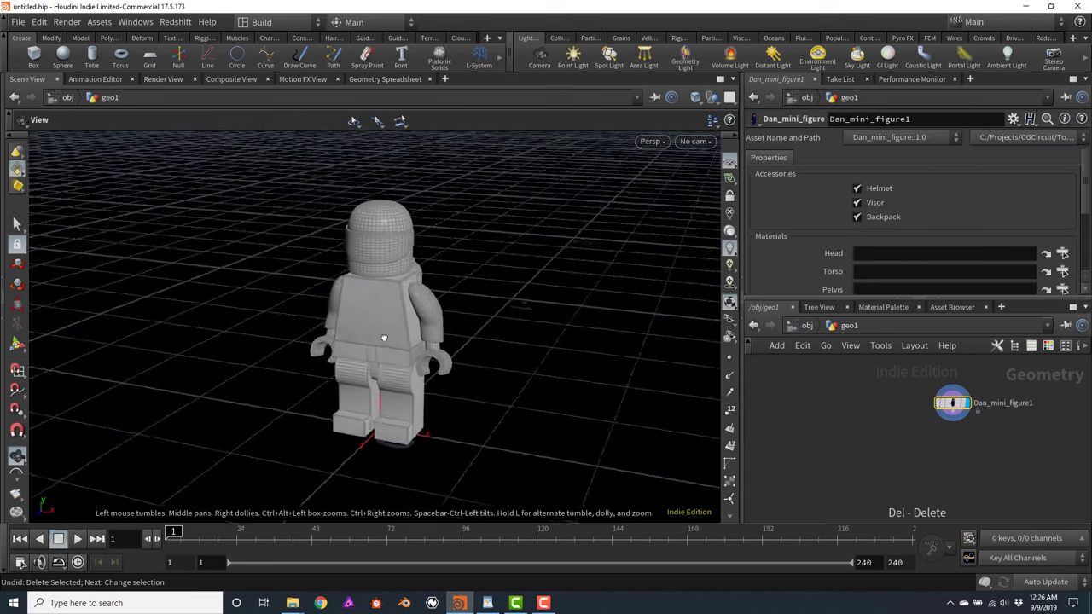
left_click_drag(384, 339, 353, 324)
key("s")
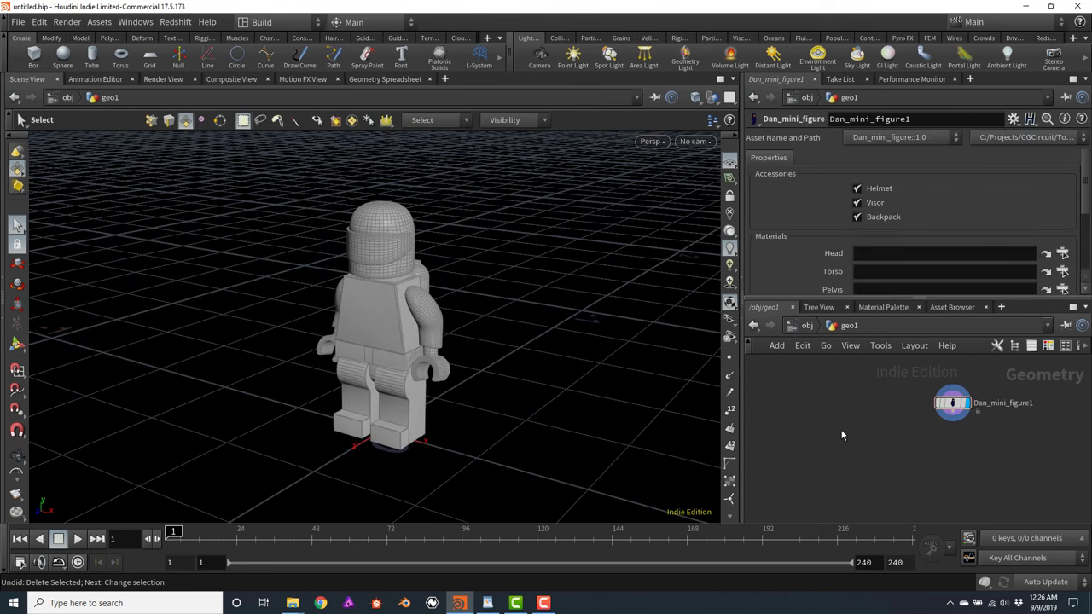
Search the node list for "dan" and place another Dan_mini_figure node in the geo1 network
key("Tab")
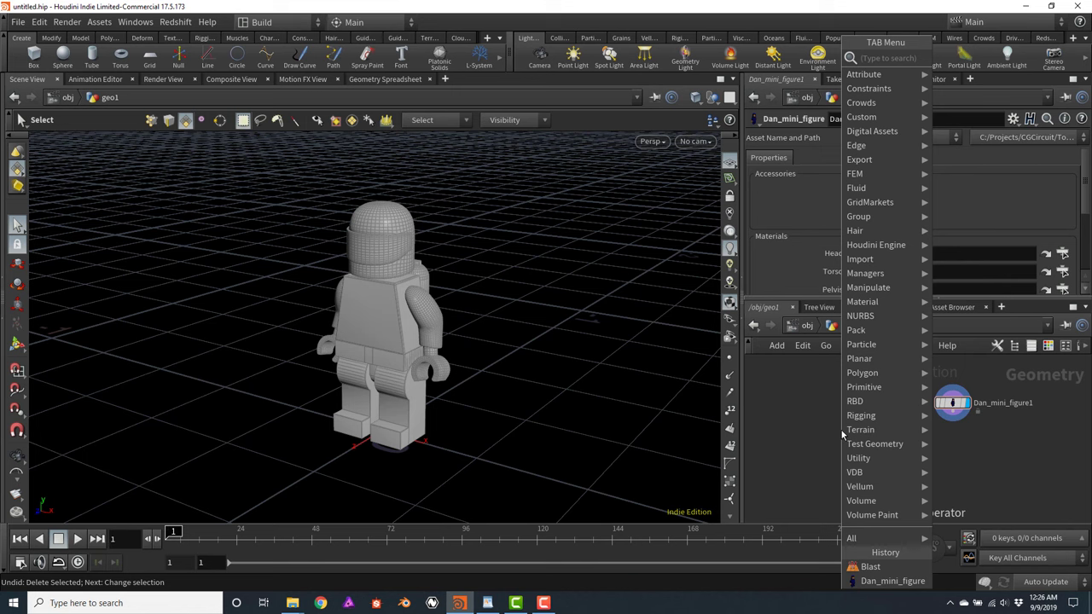
type("dan")
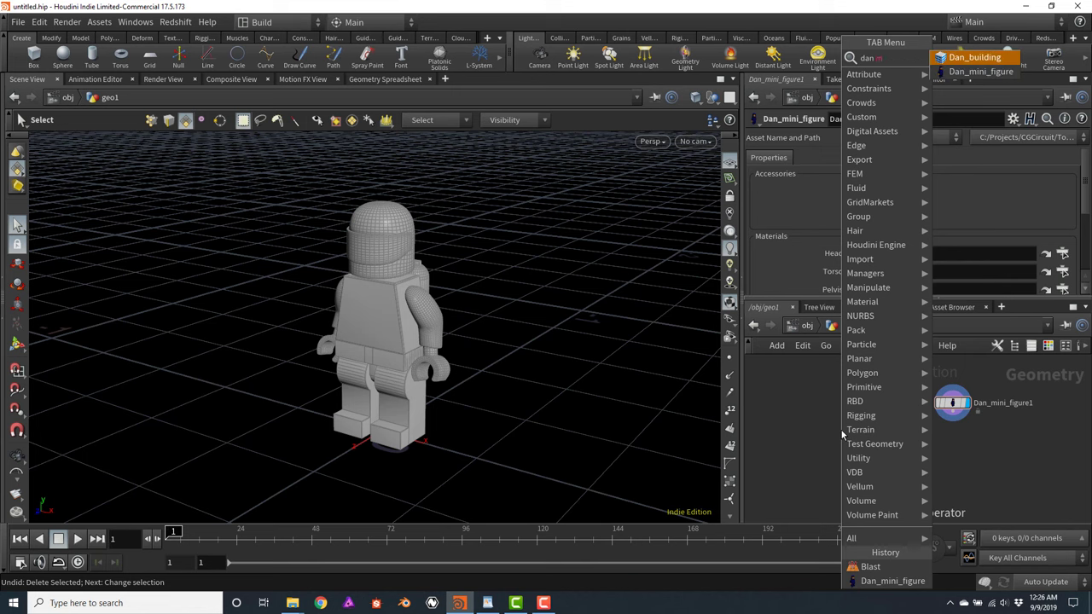
left_click(980, 72)
left_click(804, 400)
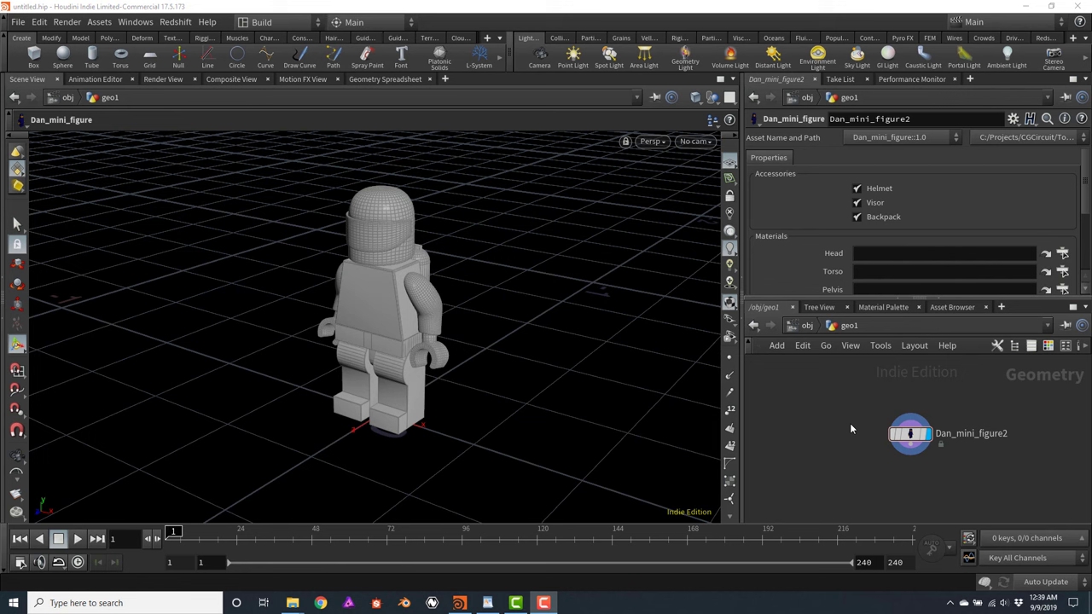
Turn off the mini figure's Helmet, Visor and Backpack accessories and look over its material parameters
left_click(857, 189)
left_click(856, 202)
left_click(856, 217)
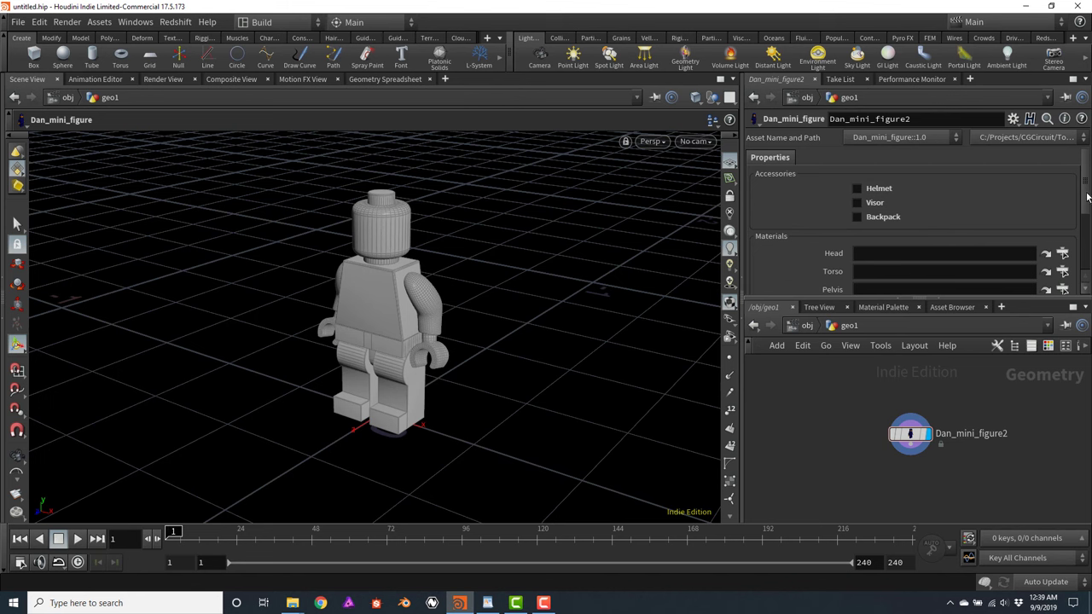
scroll(1087, 197, "down", 2)
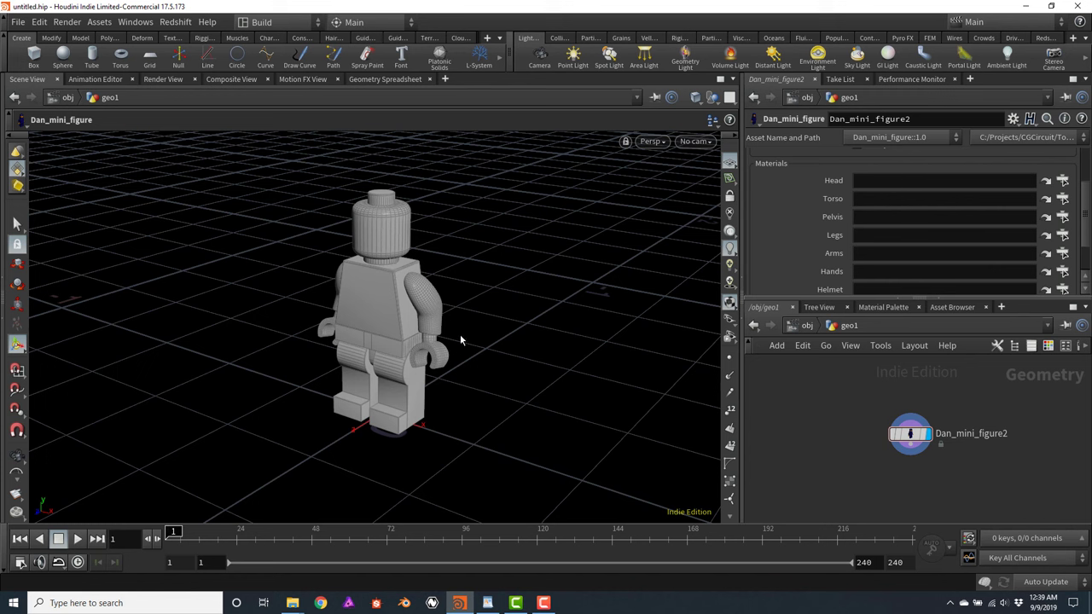
Examine the node info of Dan_mini_figure2, including its geometry counts, attributes and primitive groups
mouse_move(910, 436)
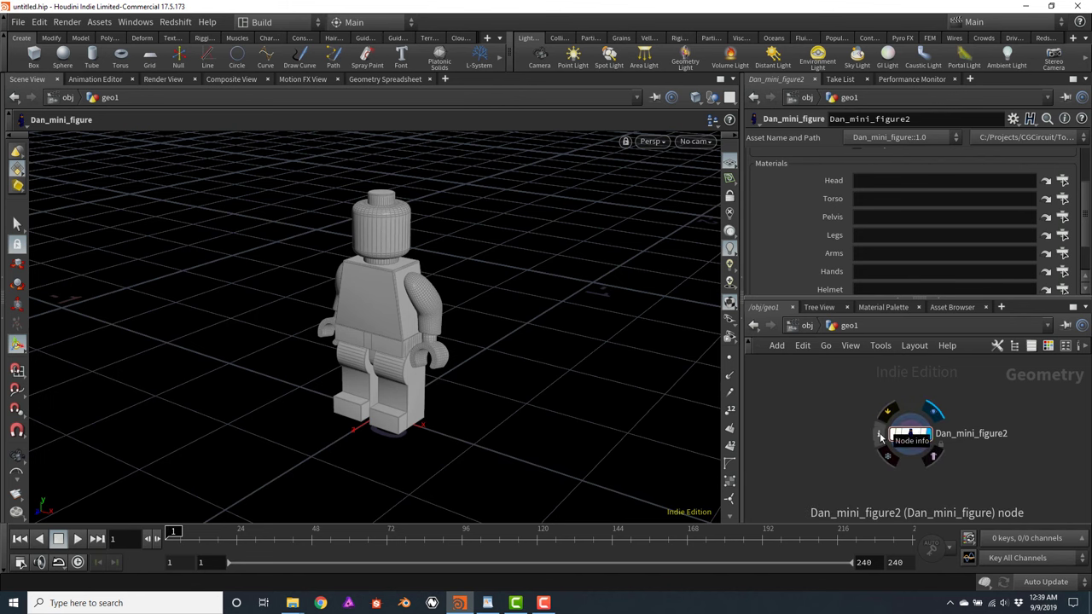
left_click(879, 432)
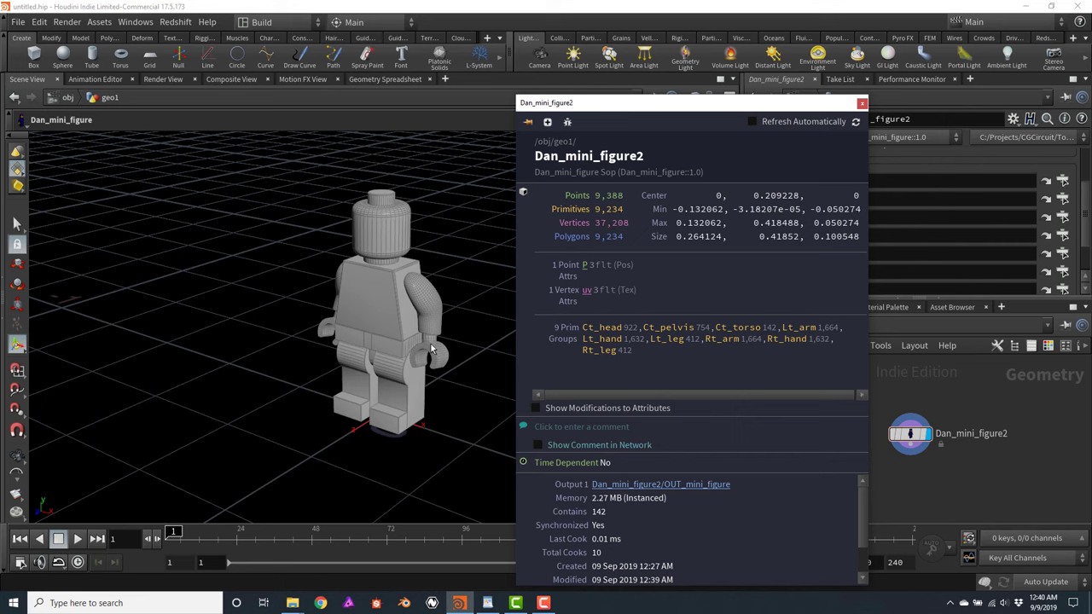
left_click(861, 103)
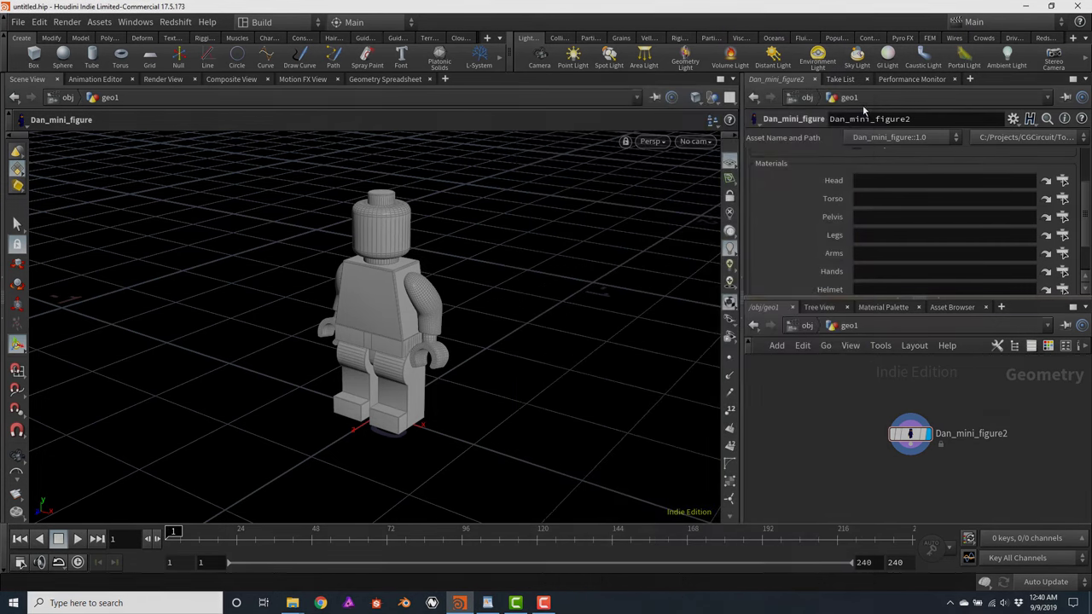
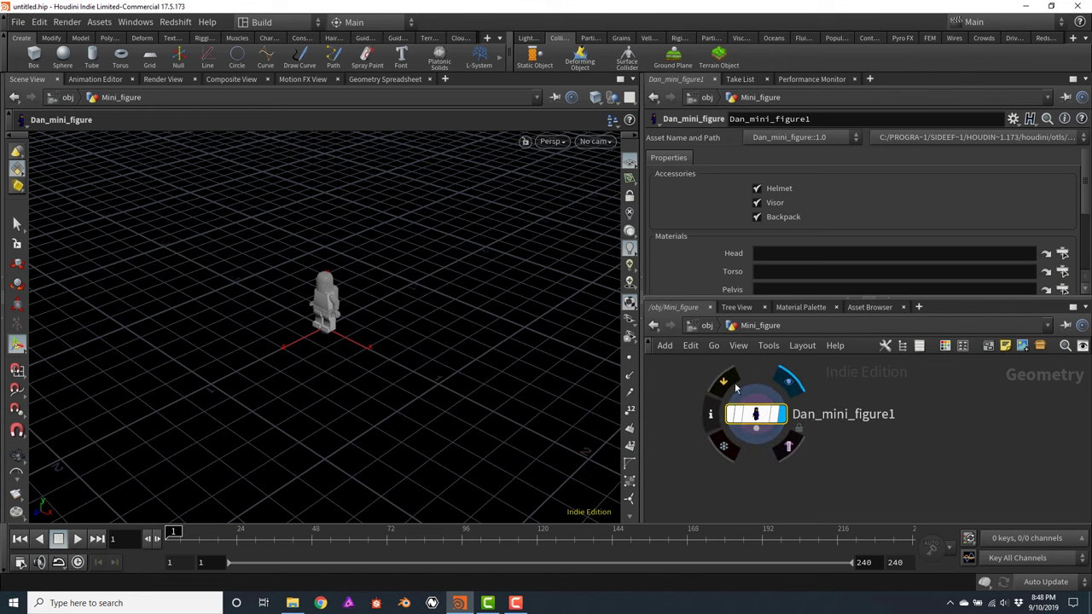
Go up from the Mini_figure geometry network to the object level
key("Escape")
left_click_drag(380, 317, 380, 345)
middle_click_drag(381, 345, 457, 318)
key("Return")
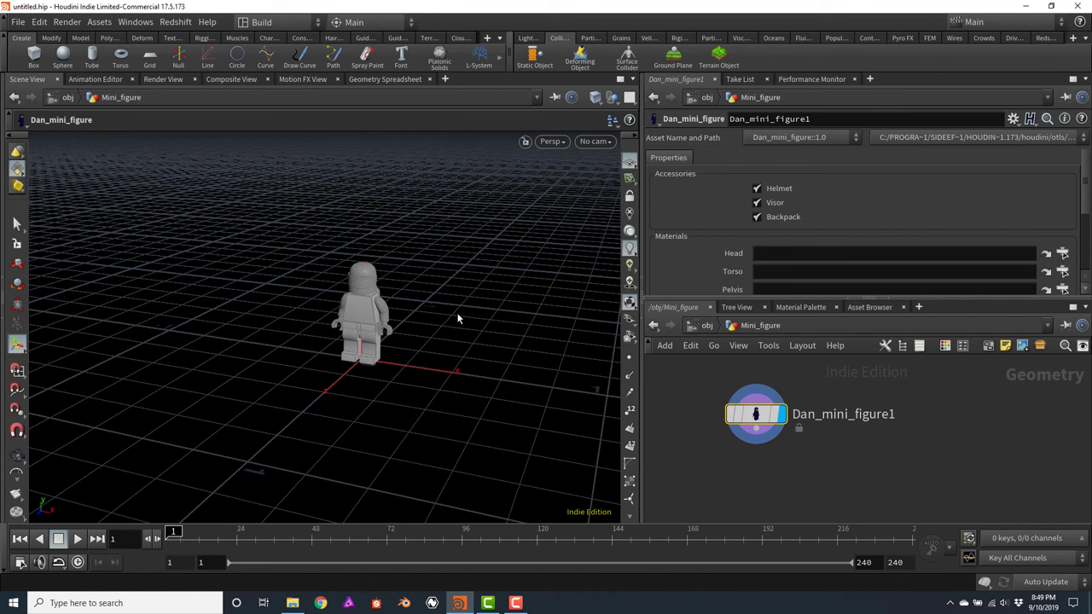
left_click(706, 326)
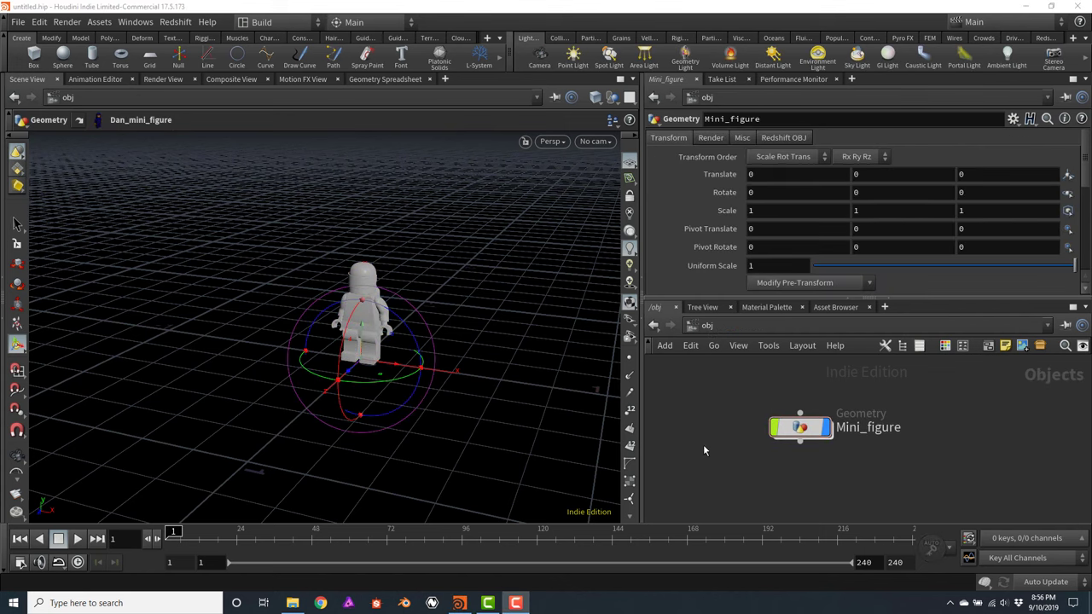
Convert the Mini_figure object with the RBD Fractured Object tool, choosing the RBD Packed Object type
left_click(678, 39)
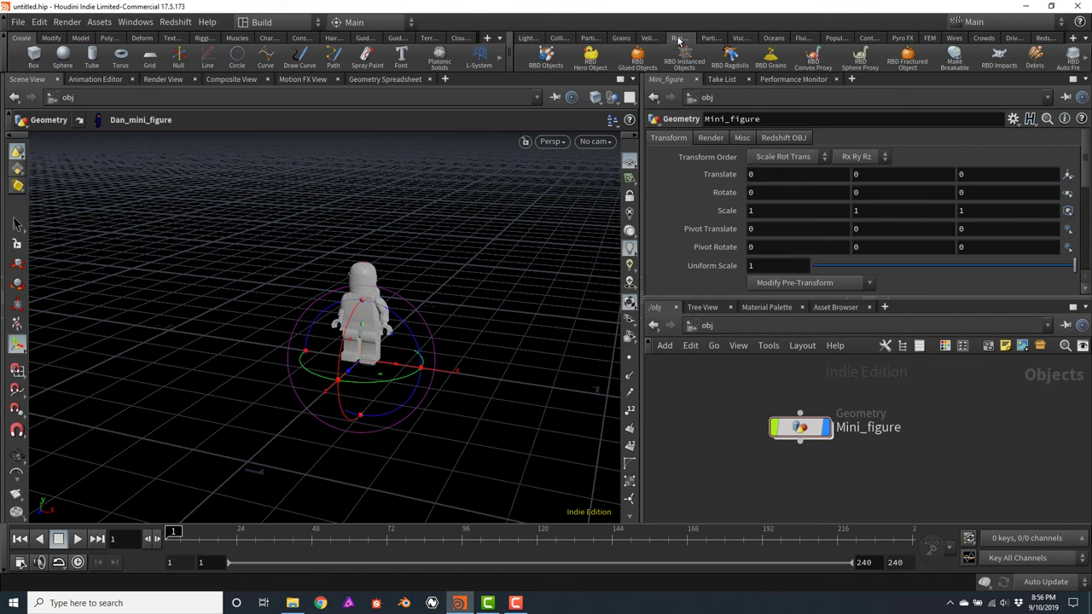
left_click(799, 435)
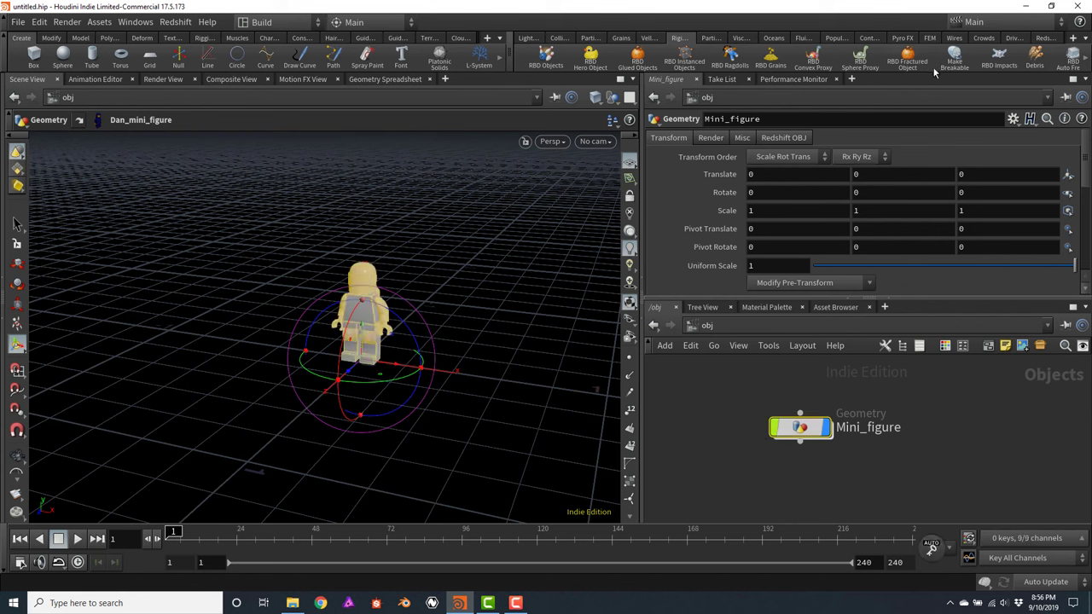
left_click(908, 60)
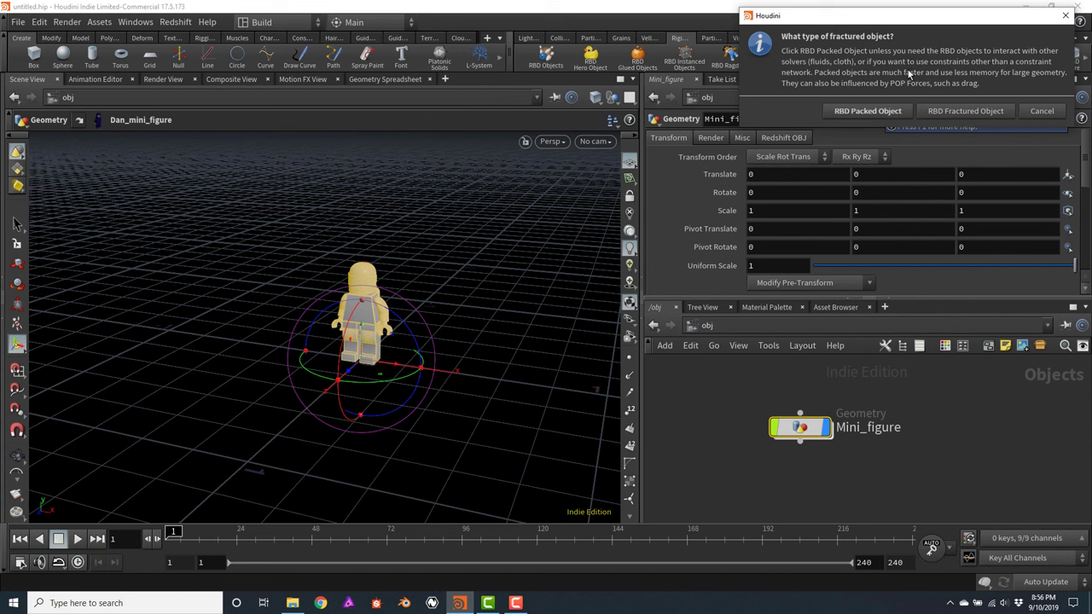
left_click(870, 113)
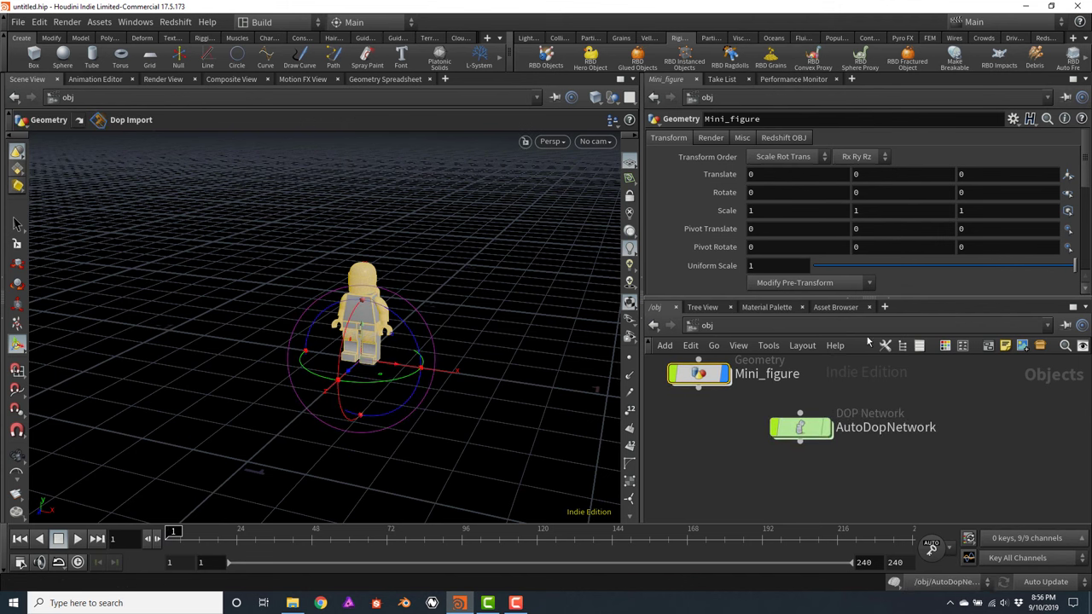
Examine the AutoDopNetwork and Mini_figure objects, and inside Mini_figure the rest1, setup_packed_prims and dopimport1 nodes
scroll(694, 438, "down", 6)
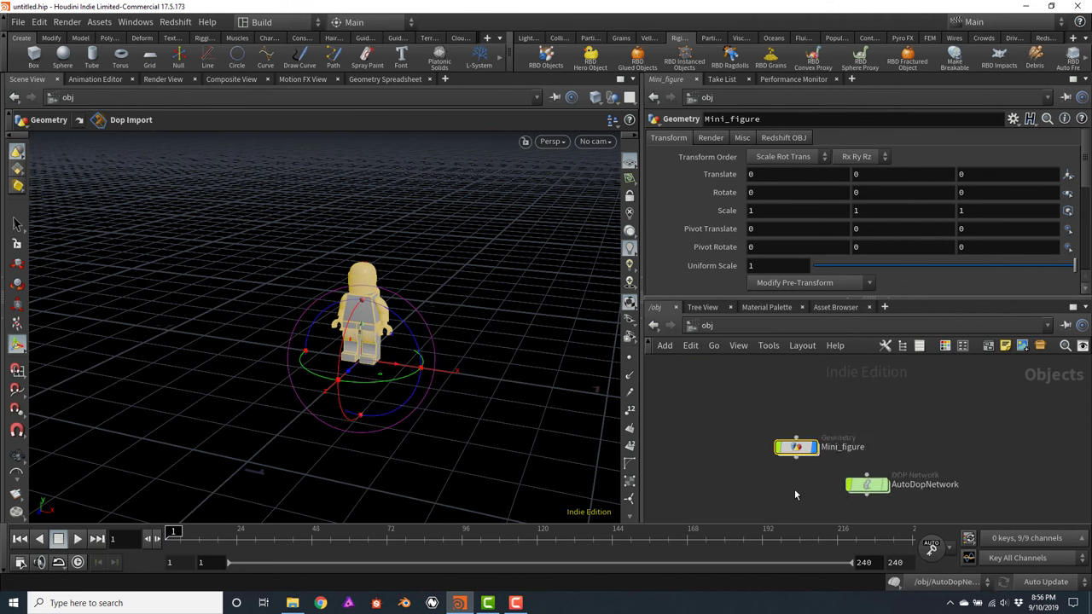
scroll(894, 399, "up", 6)
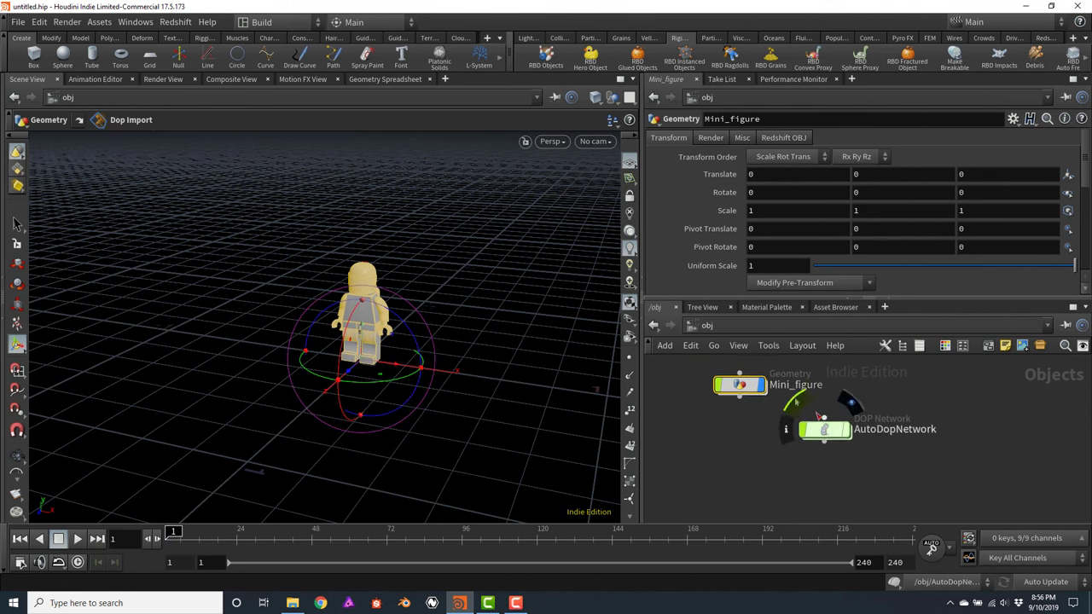
middle_click_drag(737, 396, 839, 434)
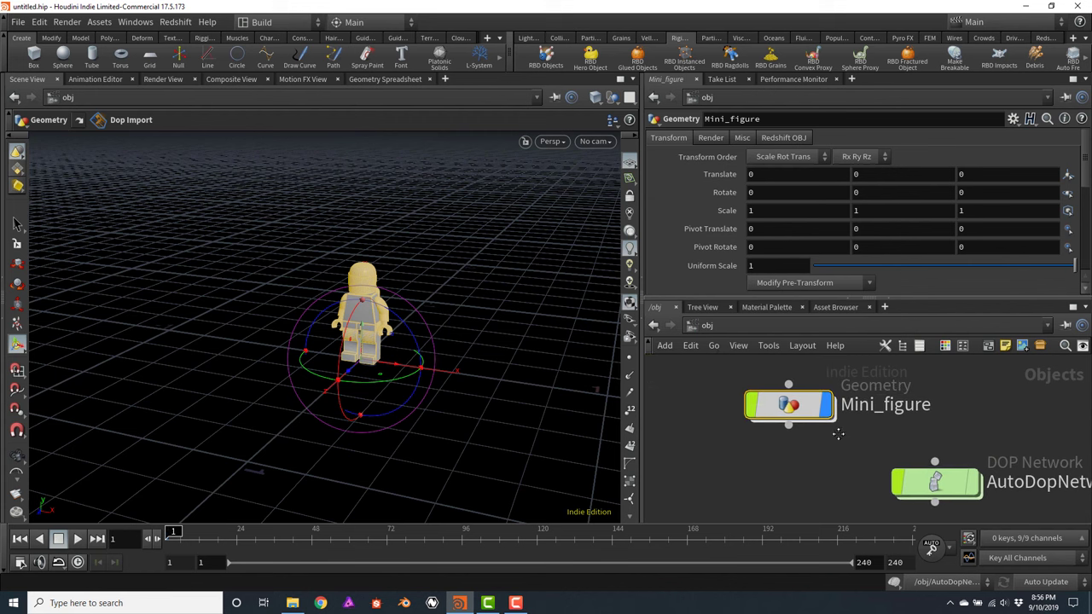
mouse_move(939, 477)
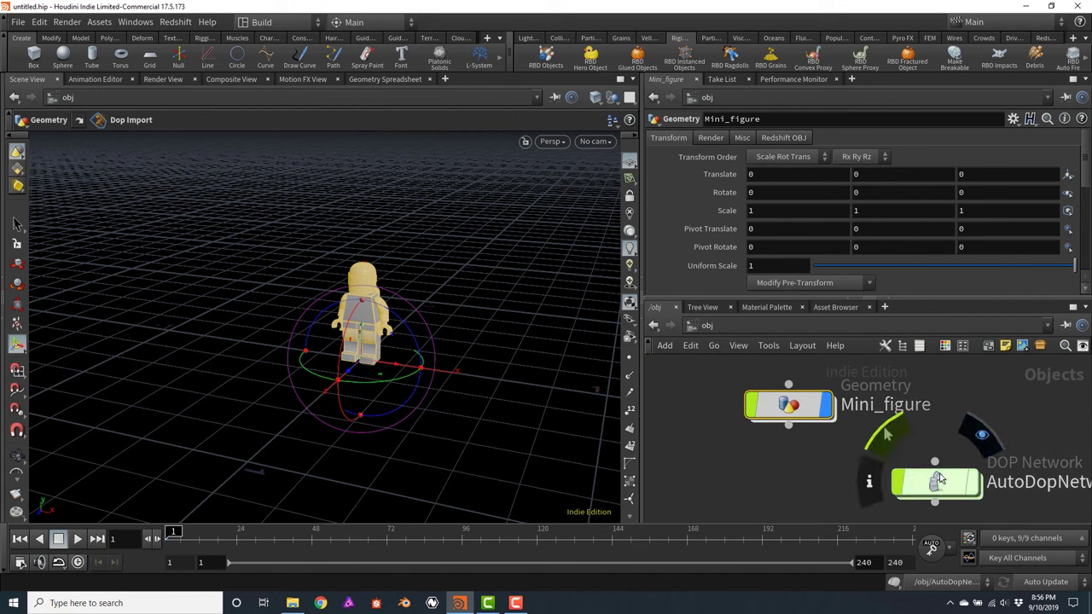
mouse_move(788, 408)
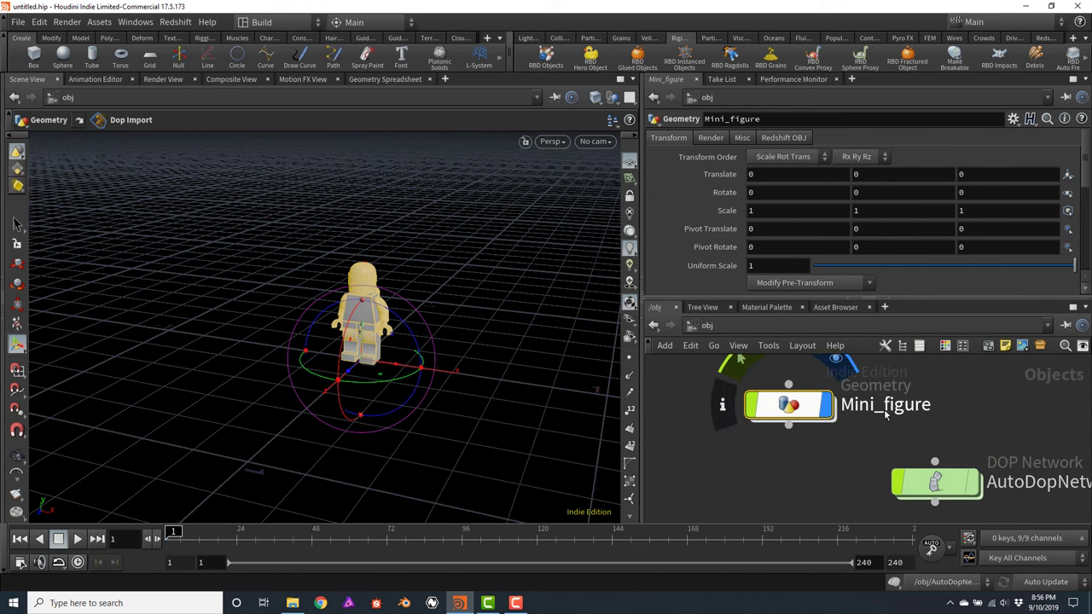
double_click(777, 415)
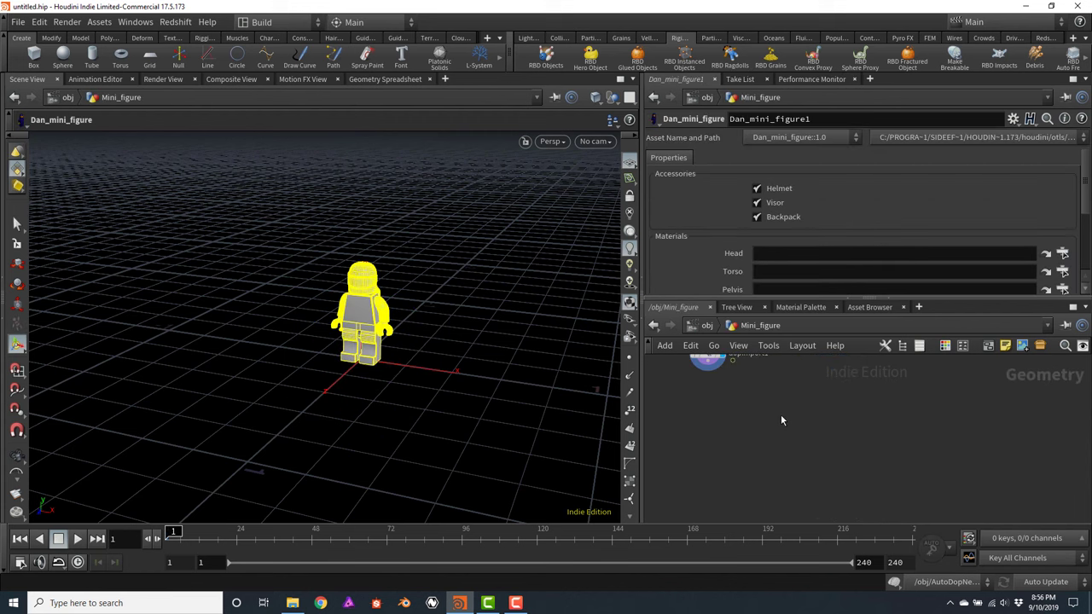
key("h")
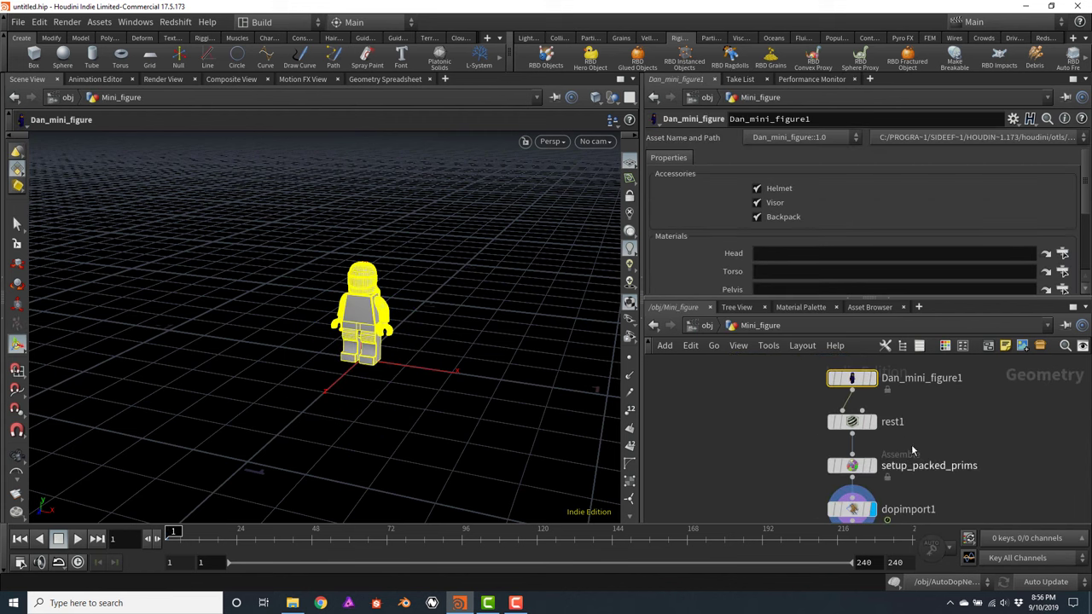
middle_click_drag(912, 450, 882, 397)
mouse_move(770, 390)
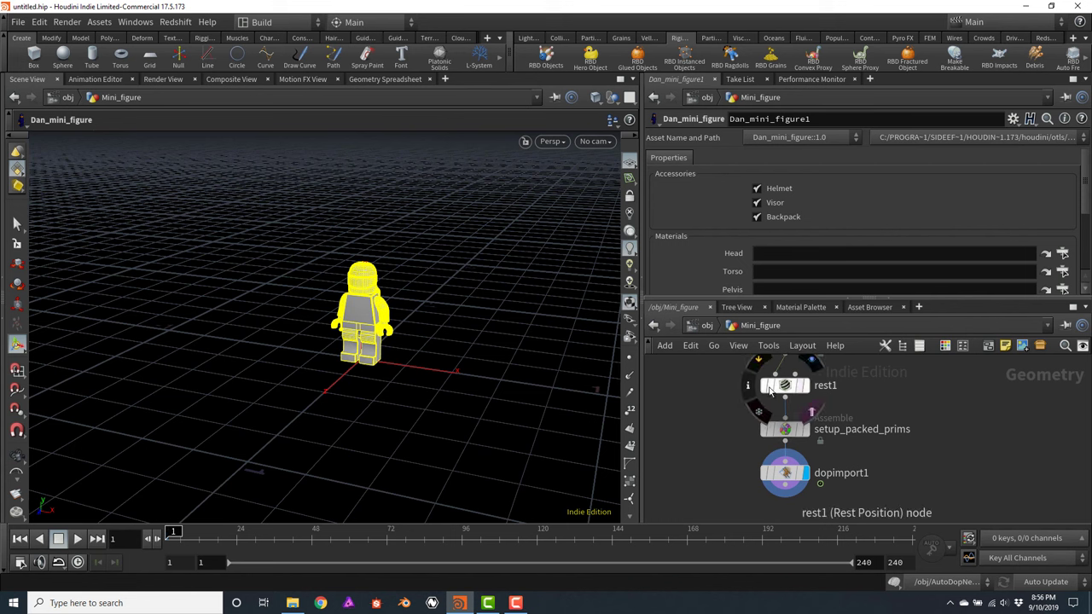
mouse_move(783, 434)
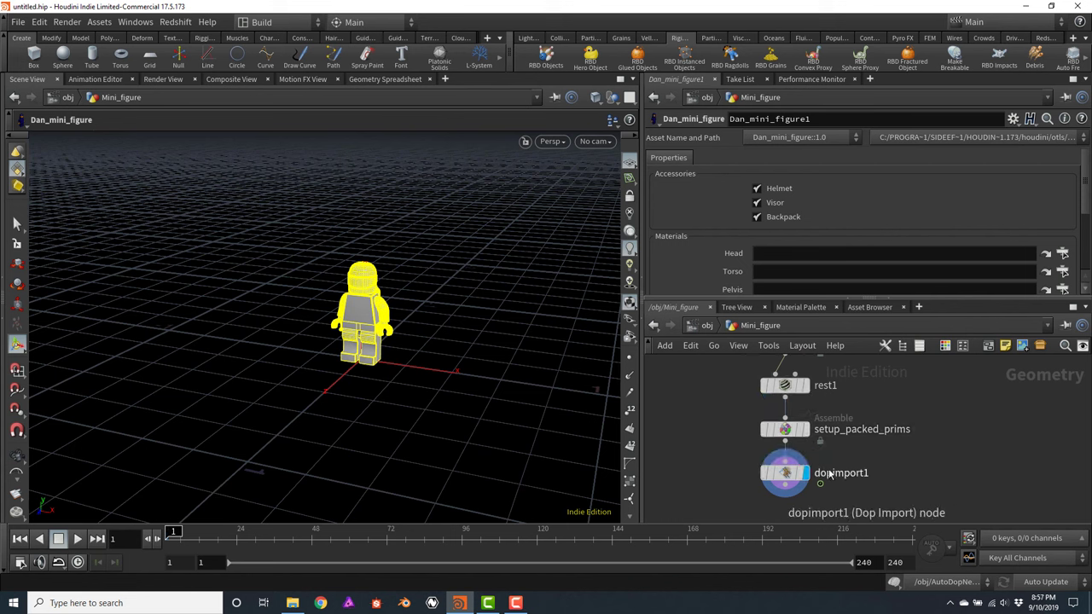
mouse_move(783, 471)
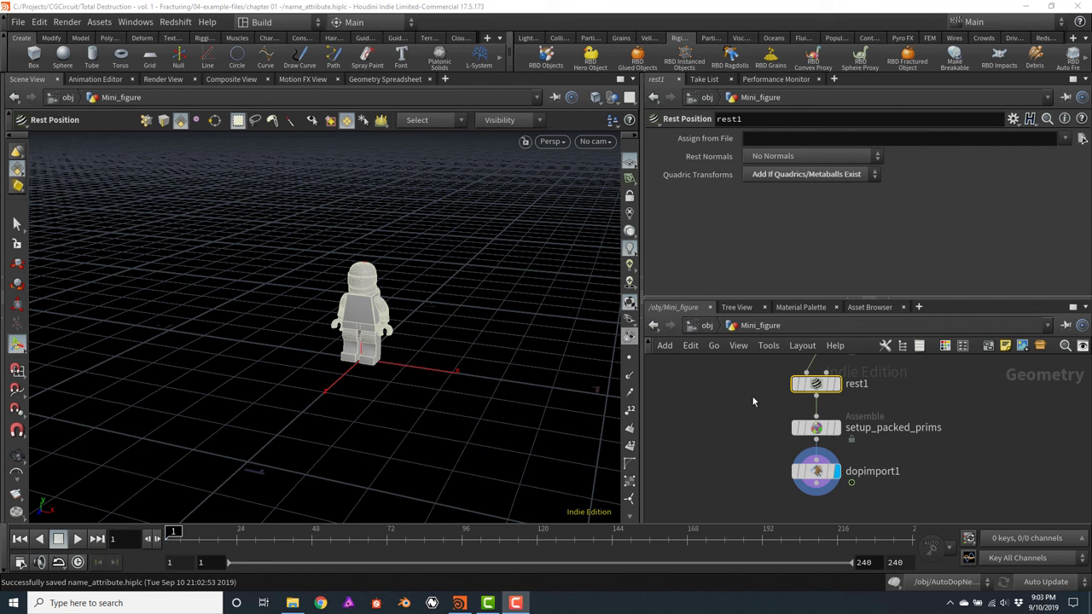
Return to the object level, play the mini figure simulation and rewind it to the first frame
left_click(707, 326)
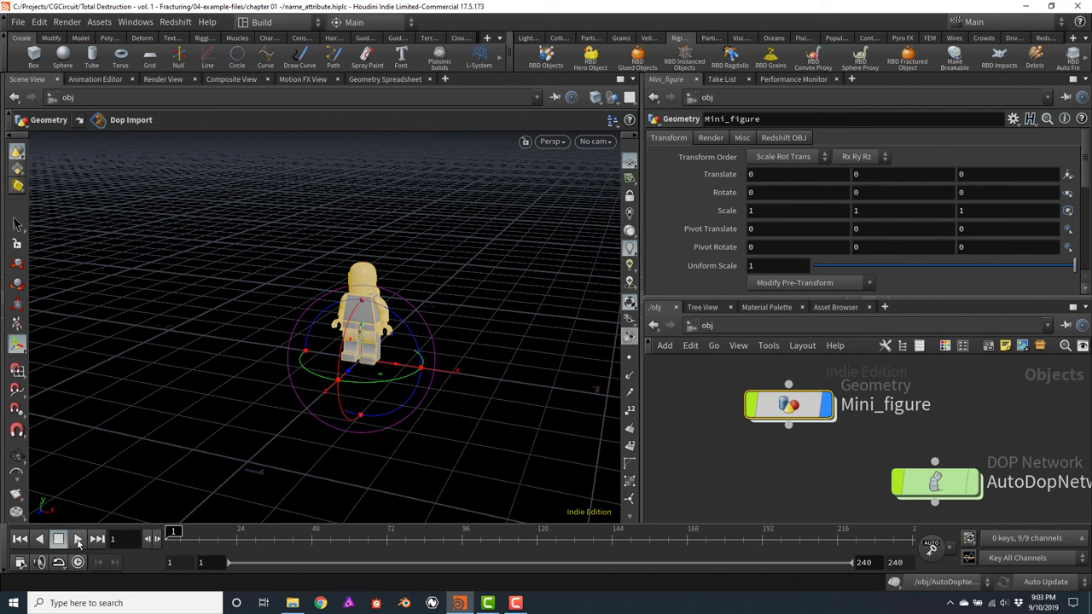
left_click(78, 539)
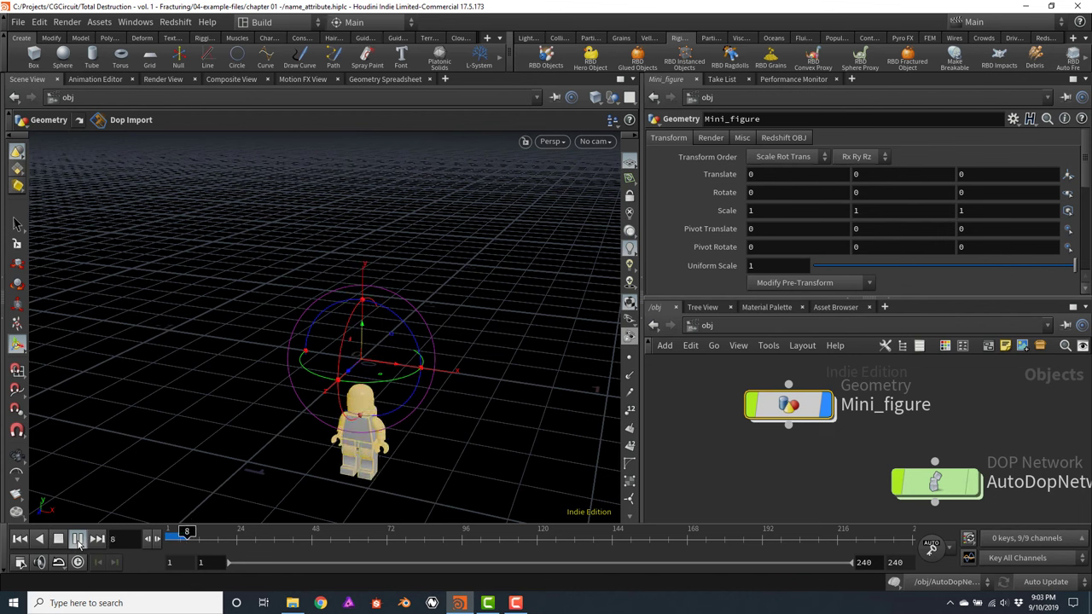
left_click(19, 539)
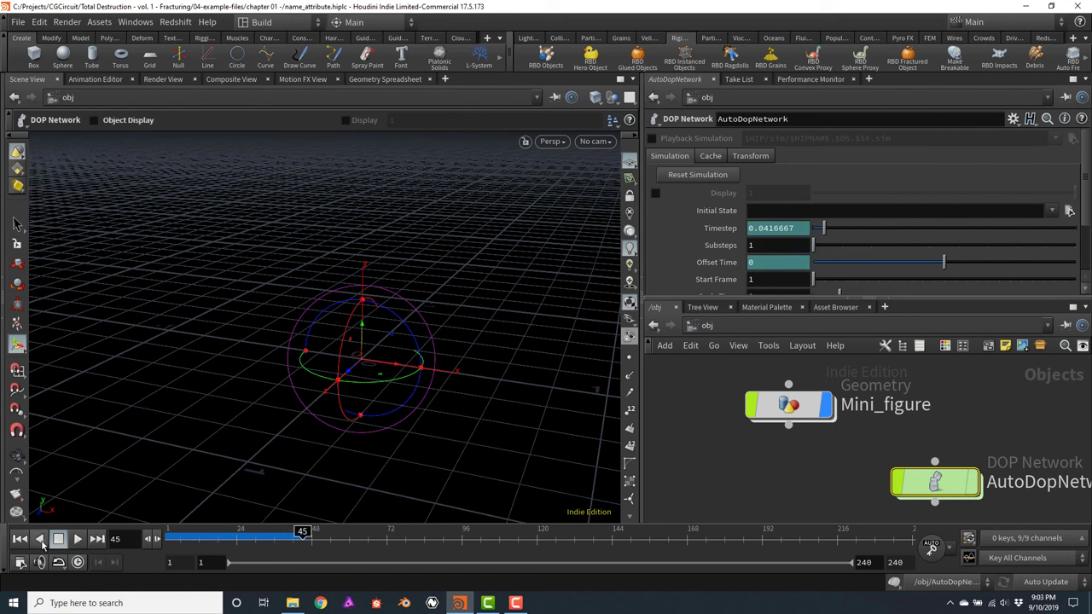
Stop the playback, rewind to the first frame and add a ground plane to the scene
left_click(20, 539)
left_click(58, 539)
left_click(19, 539)
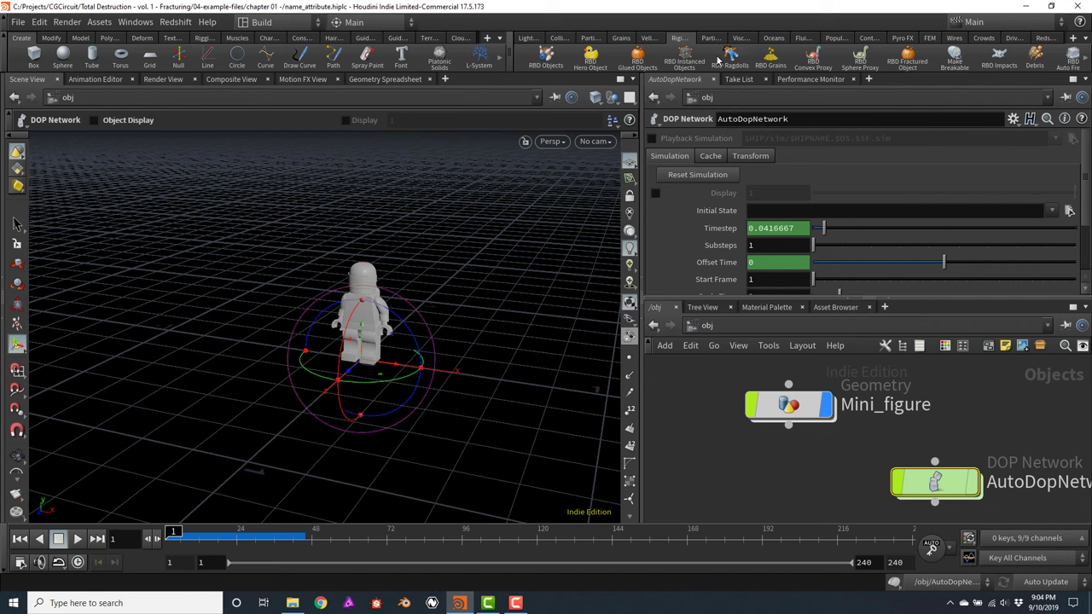
left_click(558, 38)
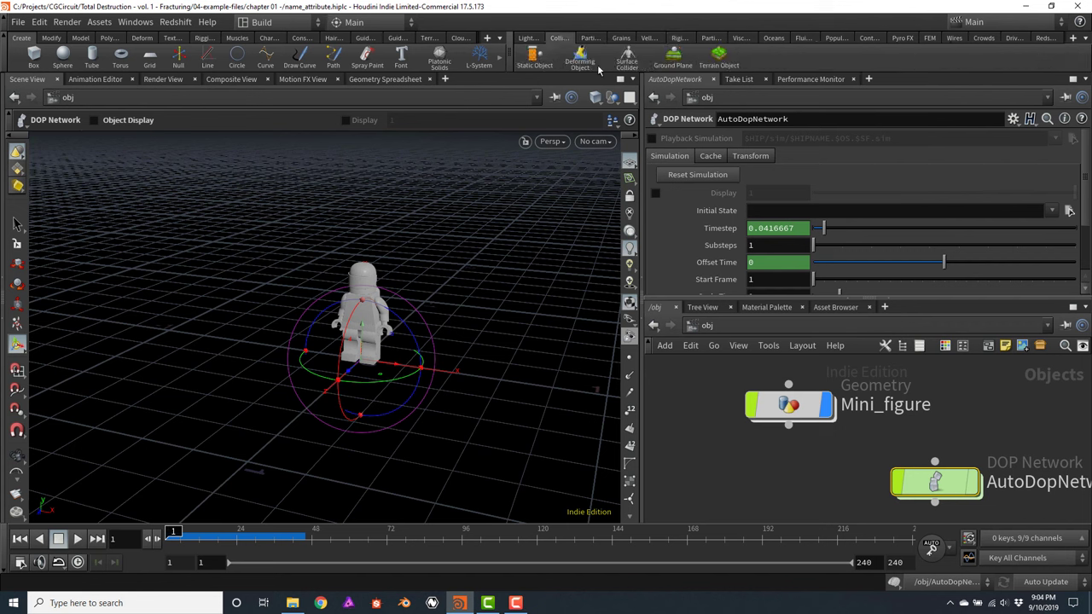
left_click(673, 58)
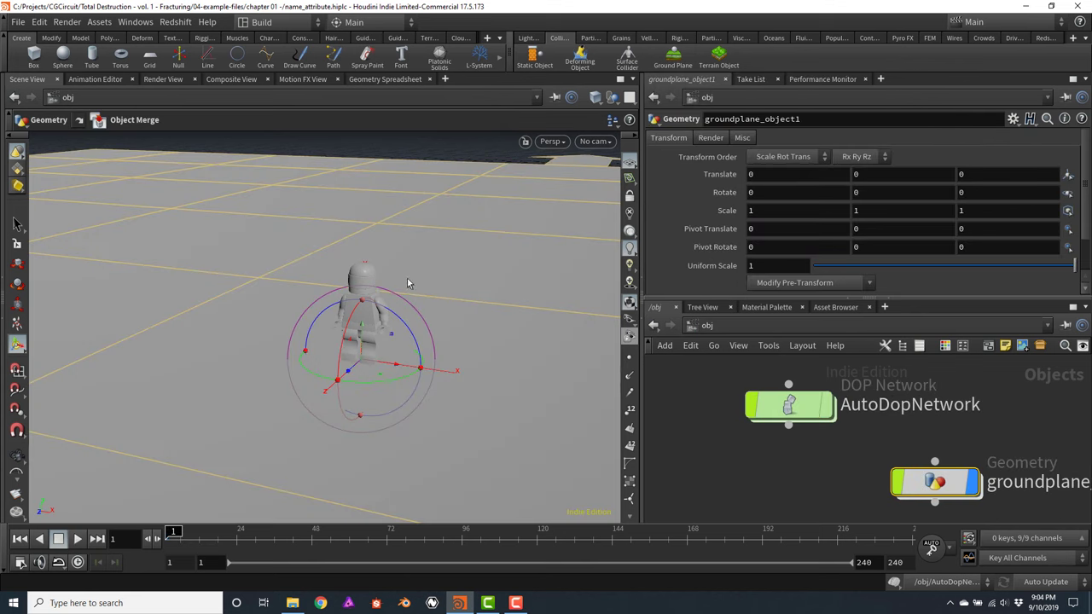
Play the simulation of the mini figure on the ground plane twice and rewind it to the first frame
left_click(77, 544)
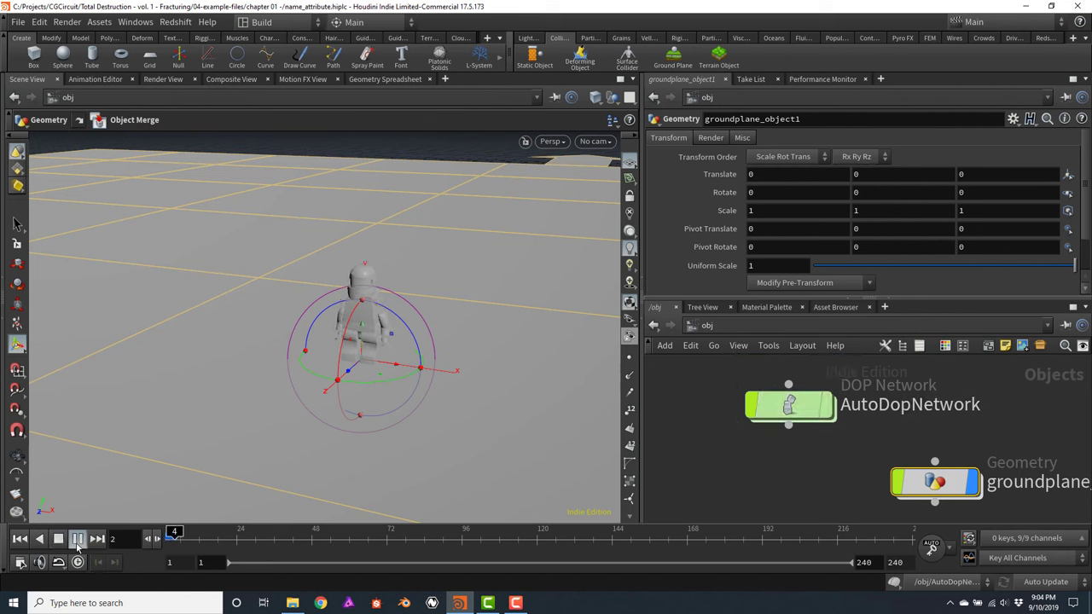
left_click(19, 538)
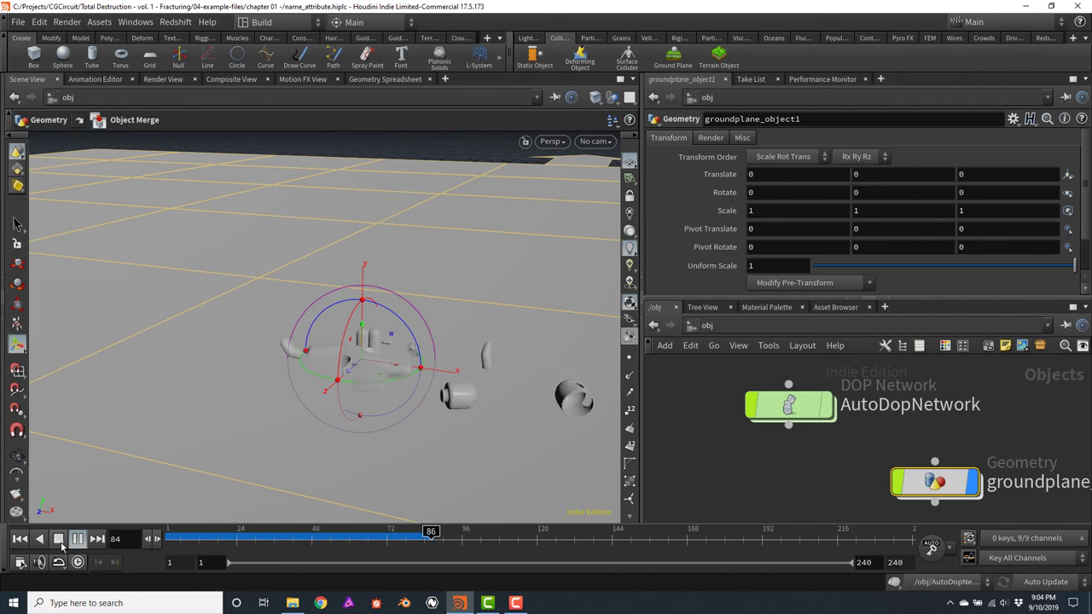
left_click(58, 539)
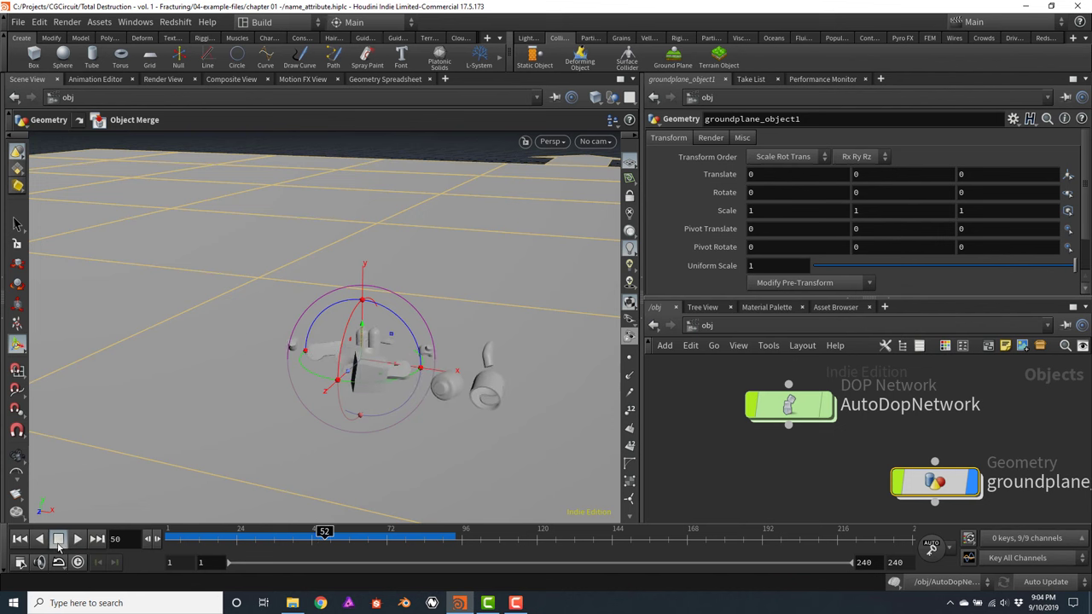
left_click(19, 538)
left_click(77, 538)
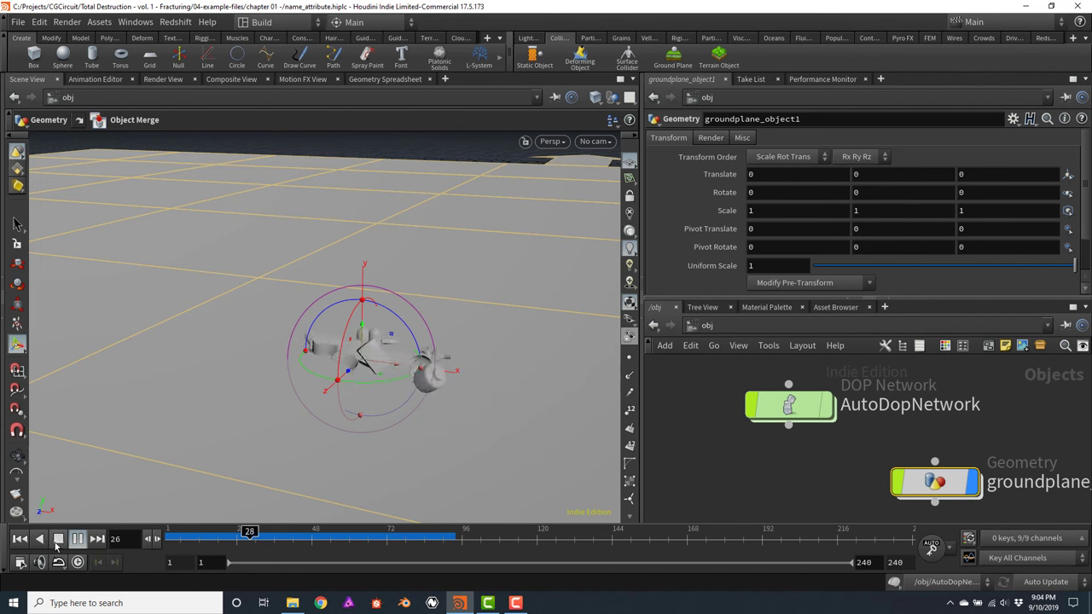
left_click(58, 539)
left_click(19, 538)
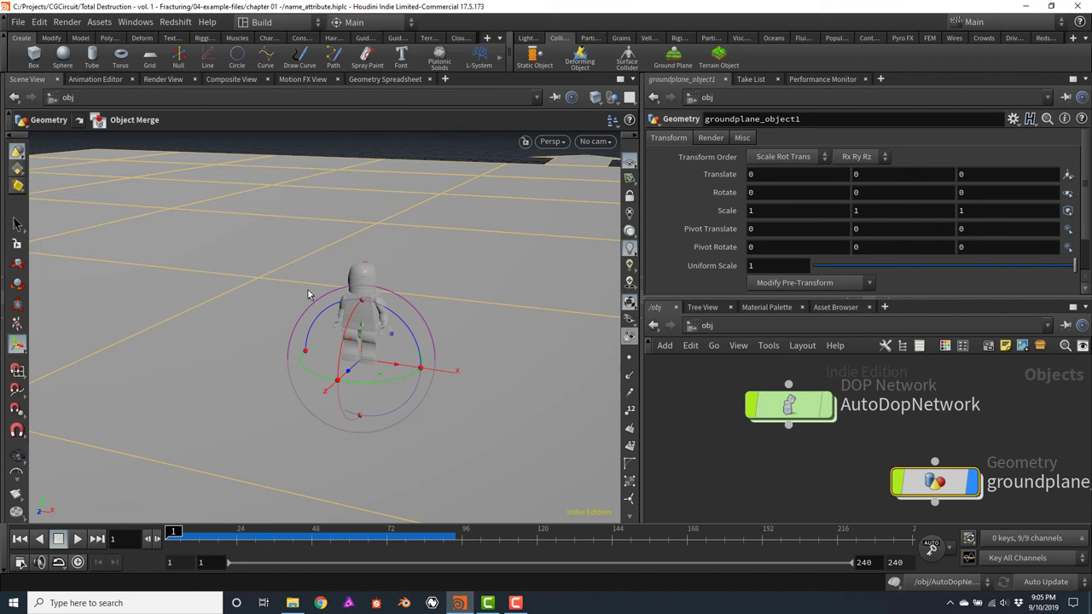
Raise the Mini_figure object about 0.55 units above the ground plane and rotate it to about 25.6, 18.6 and 0.8 degrees
scroll(716, 417, "down", 2)
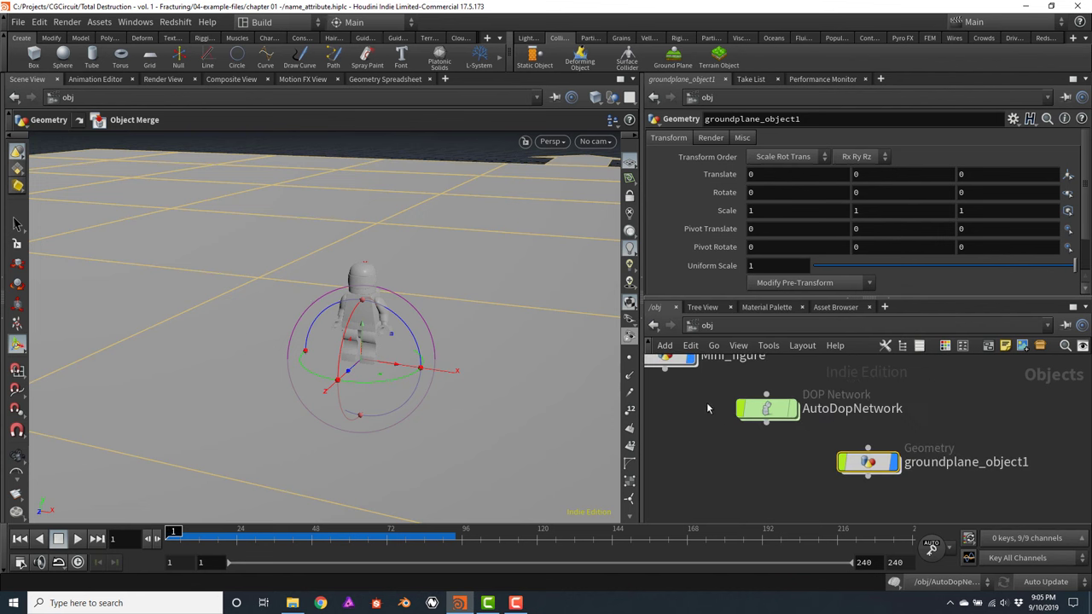
middle_click_drag(706, 402, 790, 433)
left_click(791, 433)
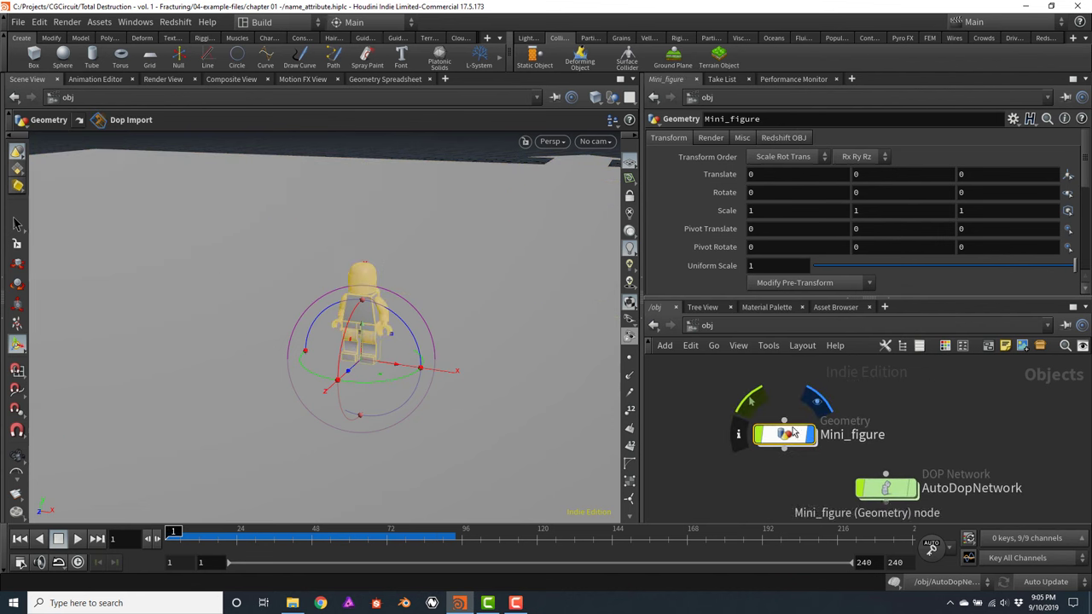
left_click_drag(361, 334, 403, 198)
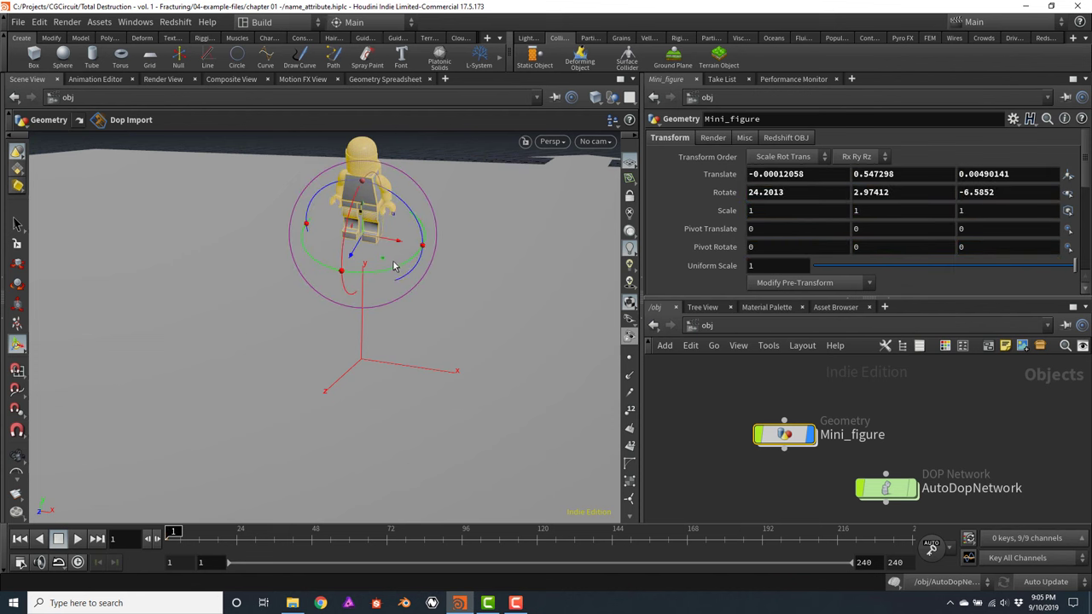
left_click_drag(395, 266, 421, 292)
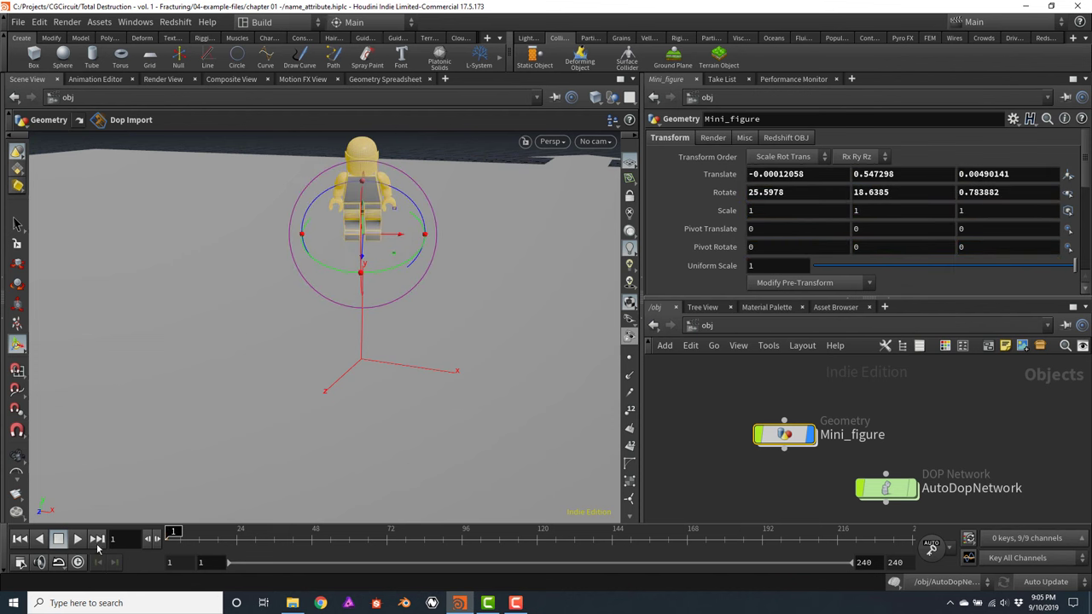
Play the simulation of the raised figure falling onto the ground and return to the first frame
left_click(77, 539)
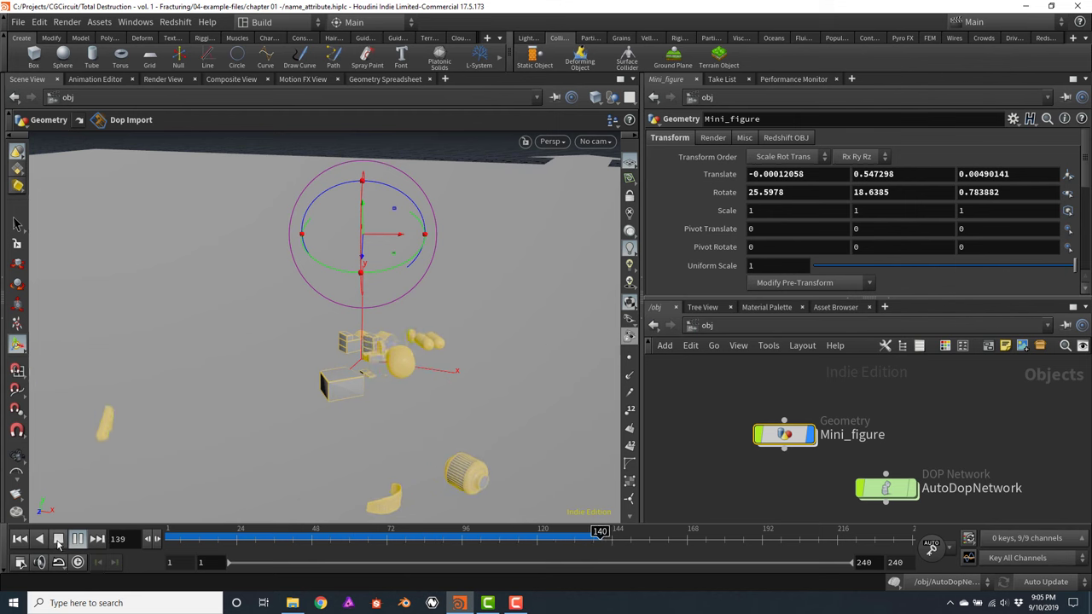
left_click(58, 540)
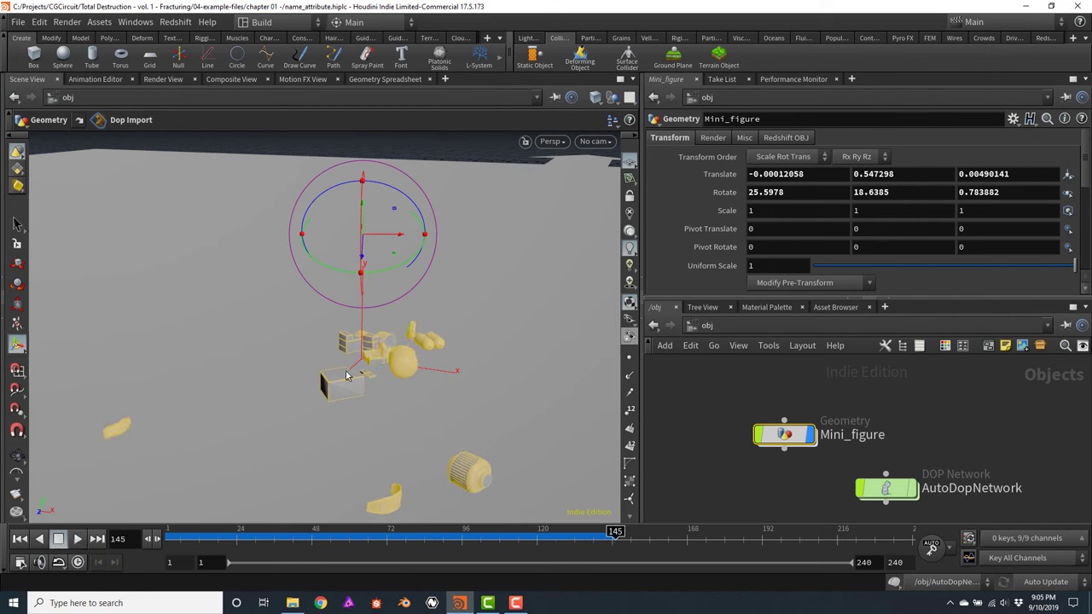
left_click(18, 539)
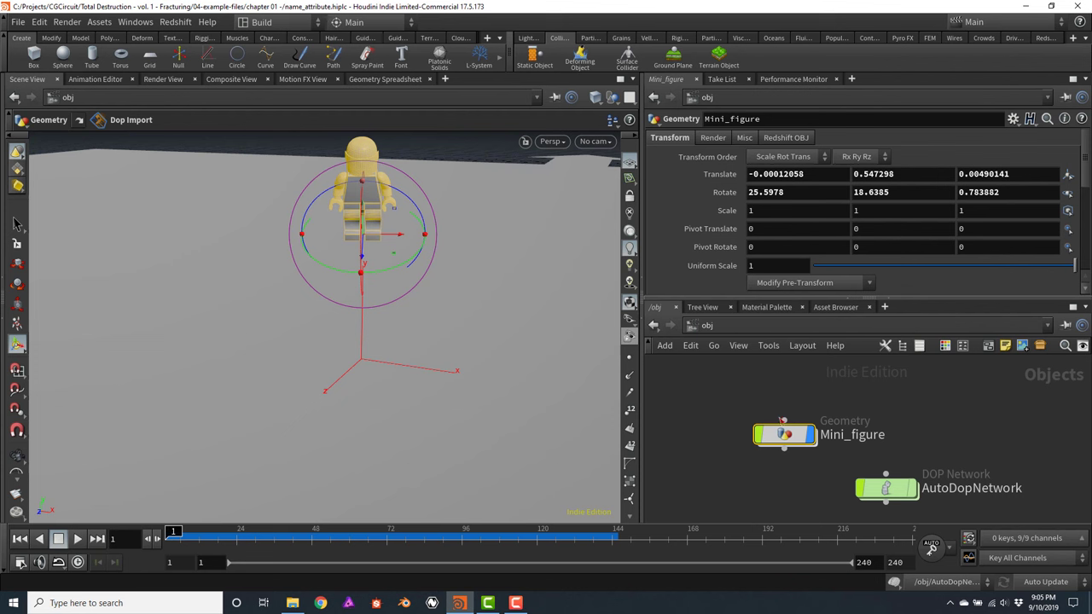
Go inside the Mini_figure object and examine the Dan_mini_figure1, rest1 and setup_packed_prims nodes
middle_click_drag(739, 482, 715, 443)
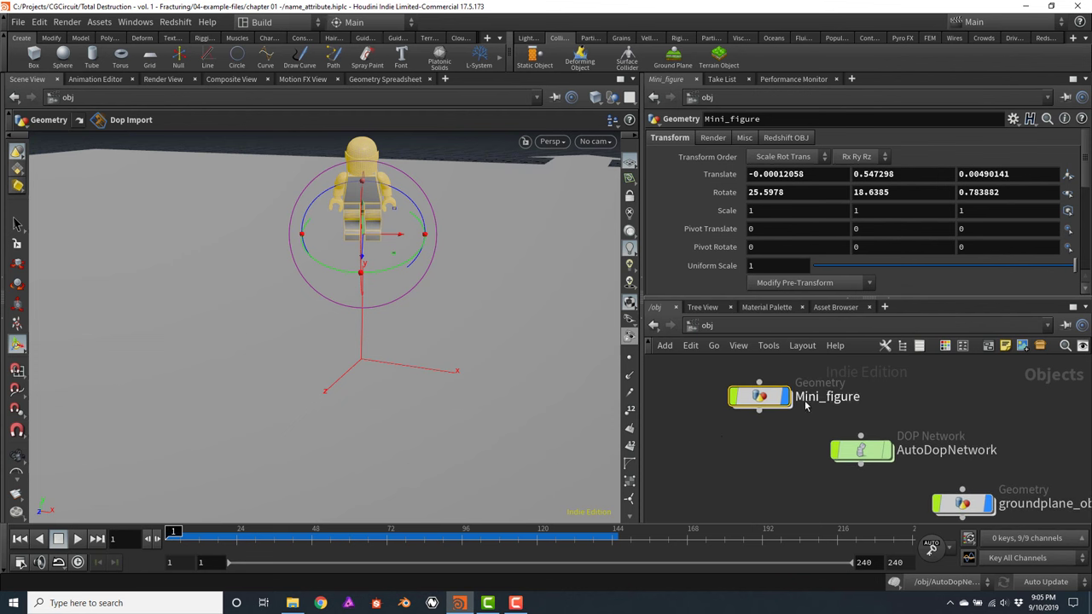
double_click(767, 399)
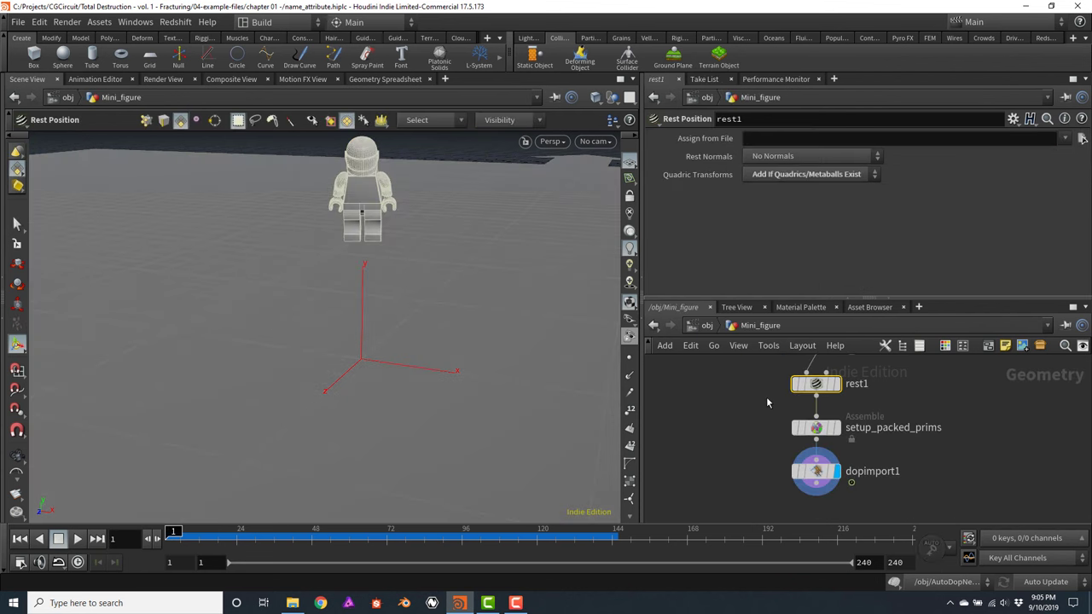
key("h")
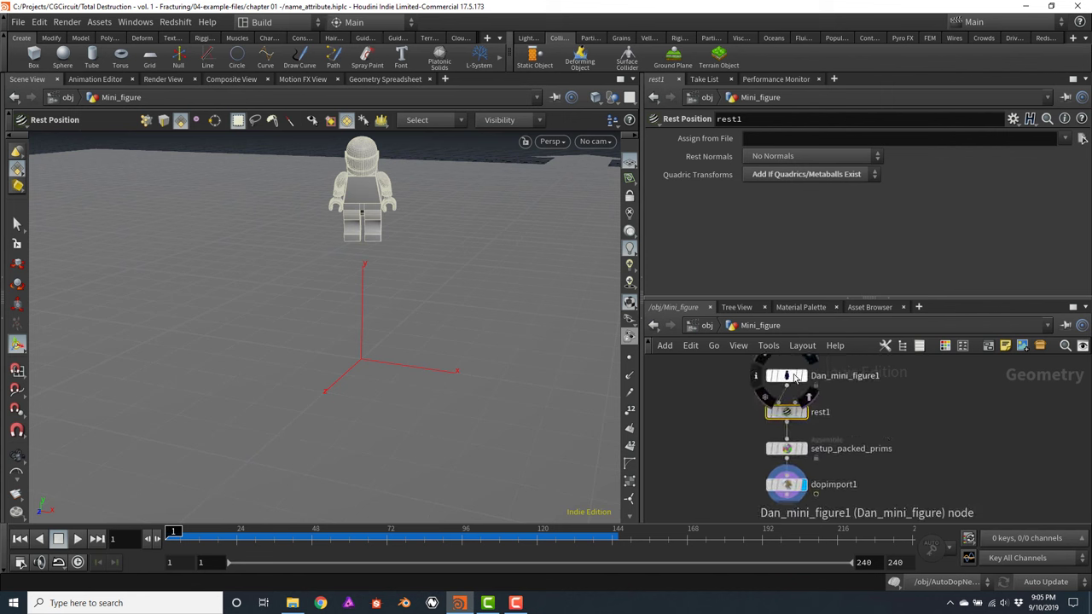
left_click(788, 375)
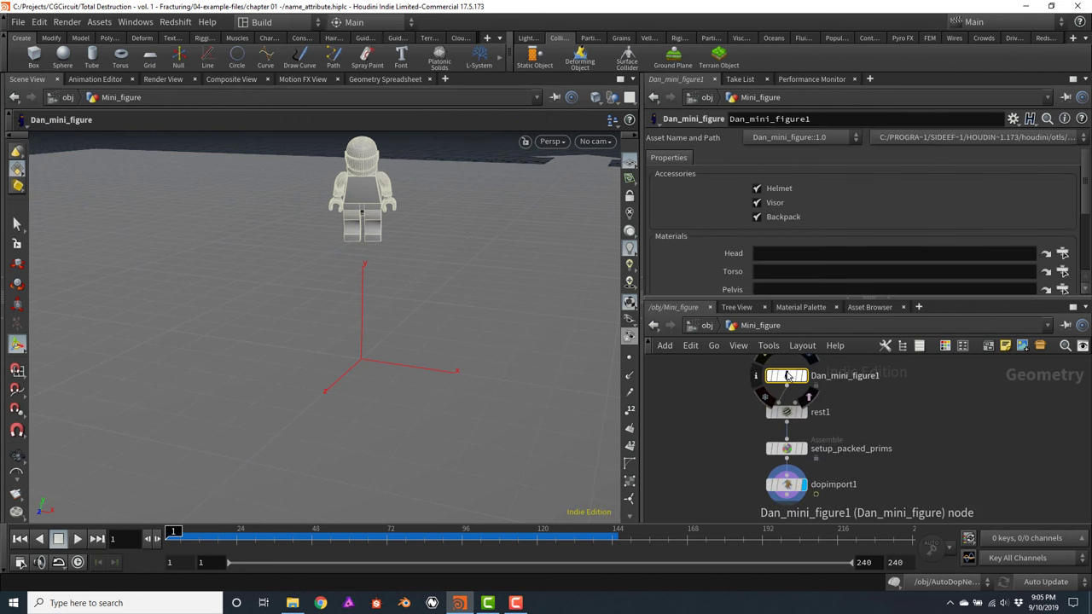
left_click(787, 410)
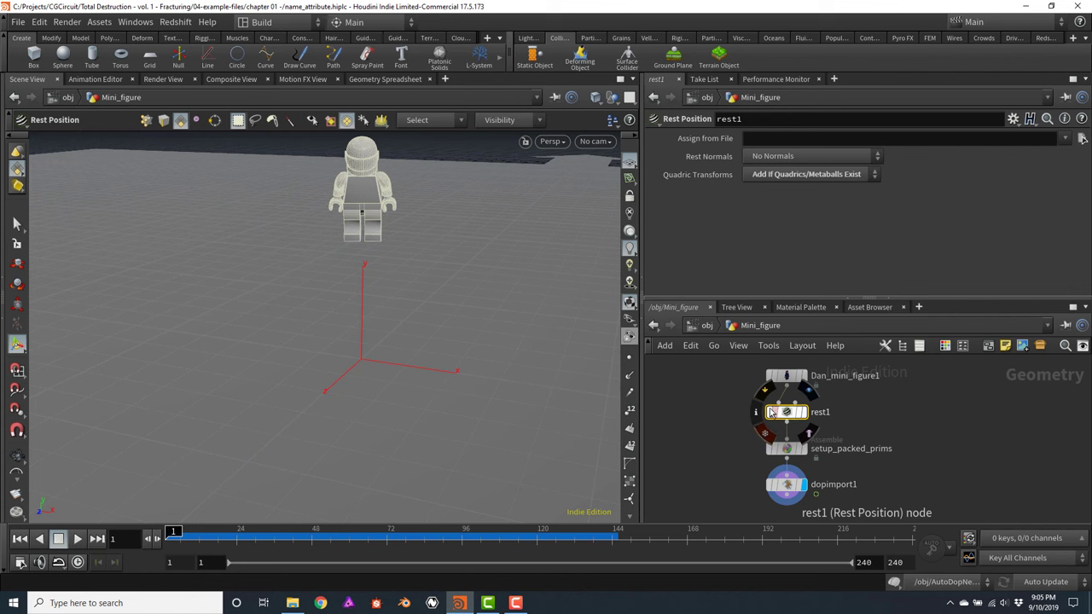
left_click(786, 449)
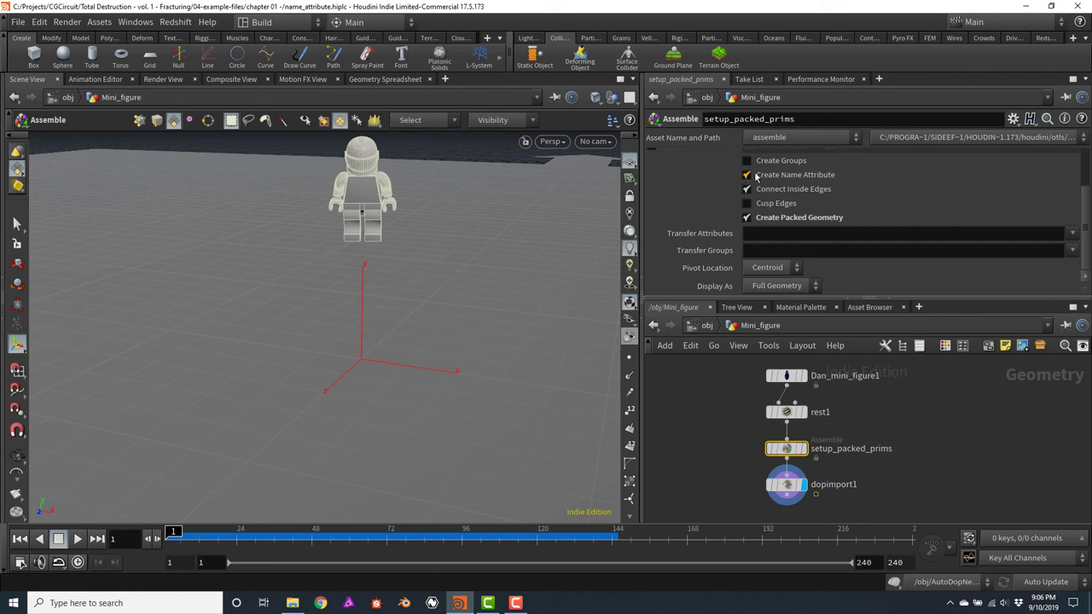
Turn off Create Name Attribute on the setup_packed_prims node and play the simulation to test the effect
mouse_move(756, 177)
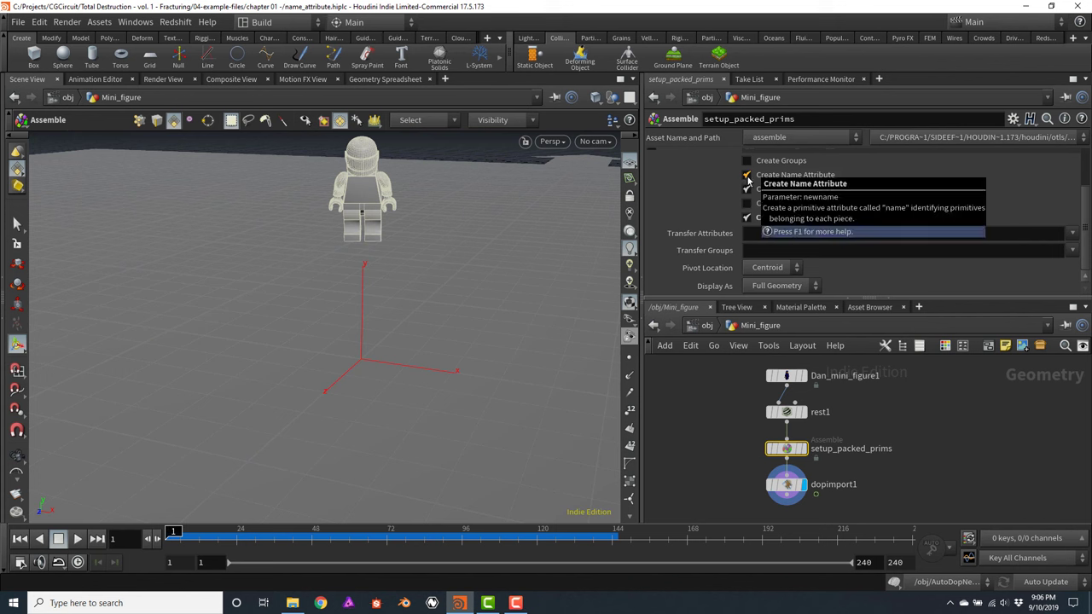
left_click(747, 177)
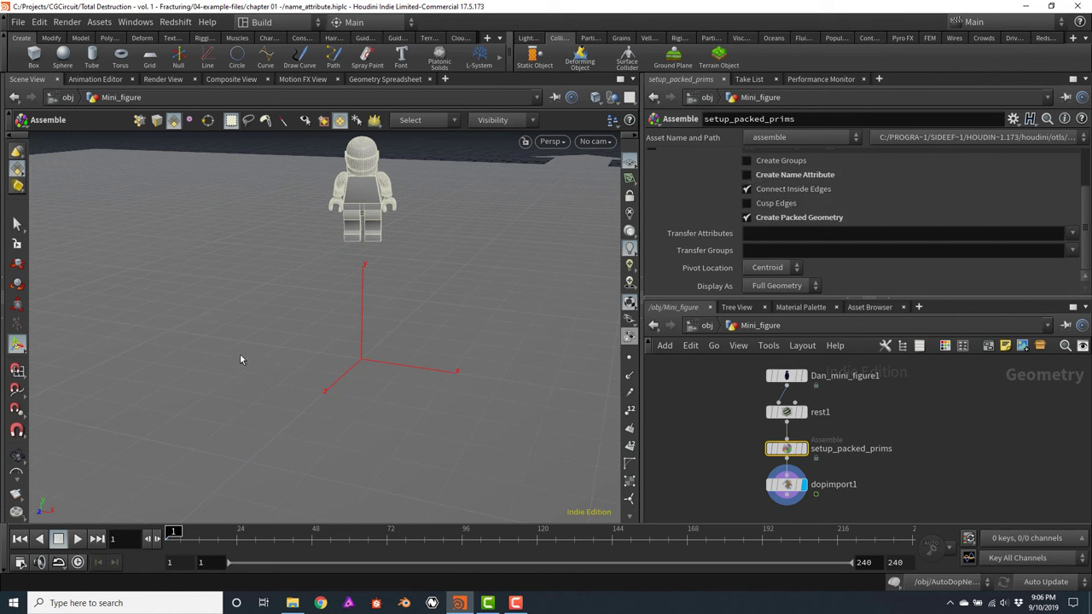
left_click(76, 538)
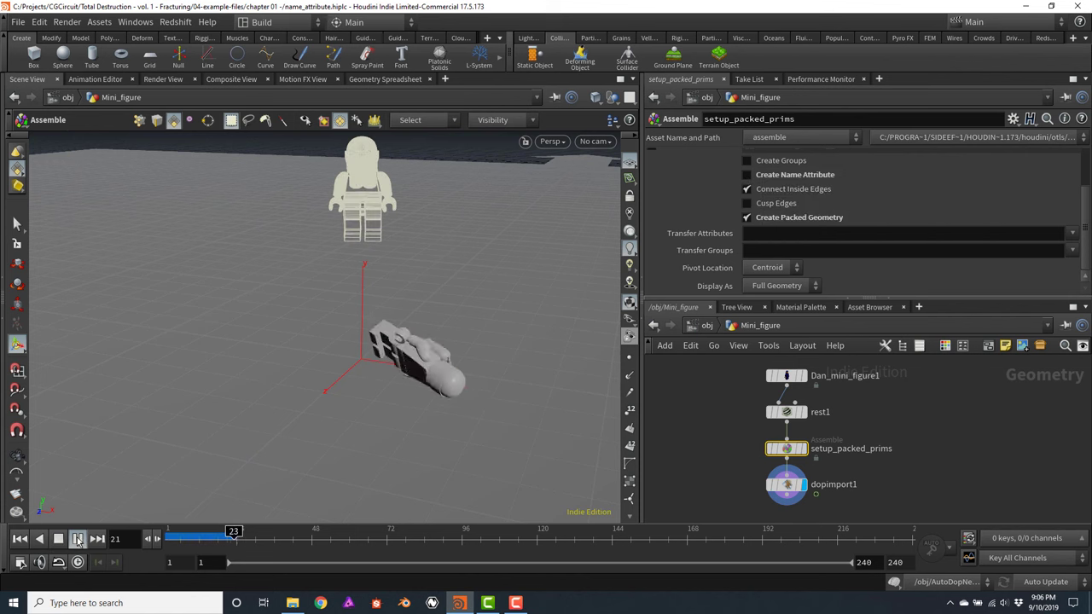
left_click(59, 541)
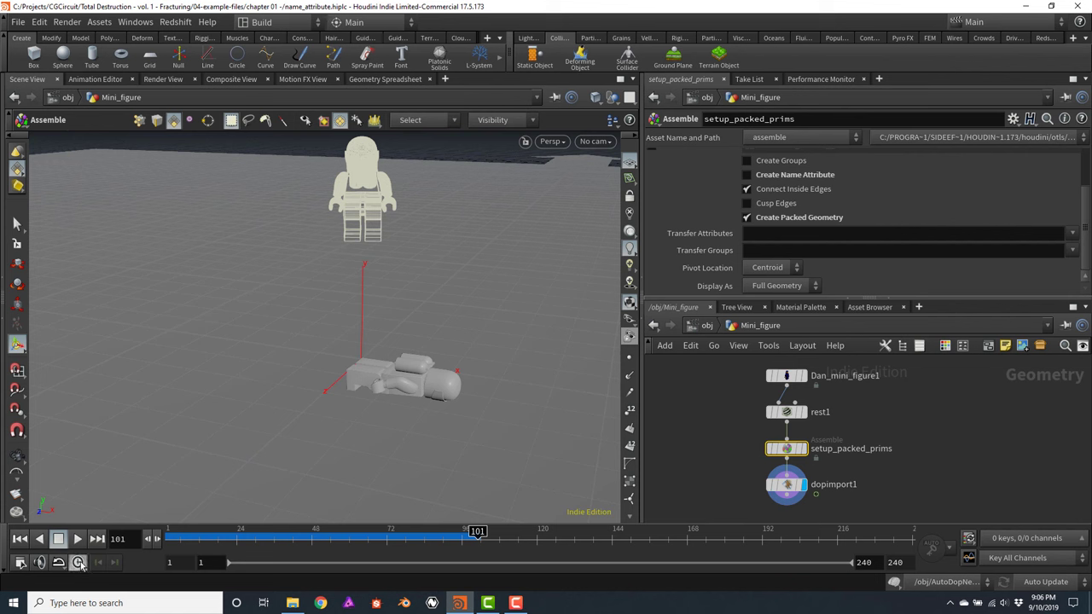
Replay the simulation without the name attribute twice from the first frame, then rewind it
left_click(21, 539)
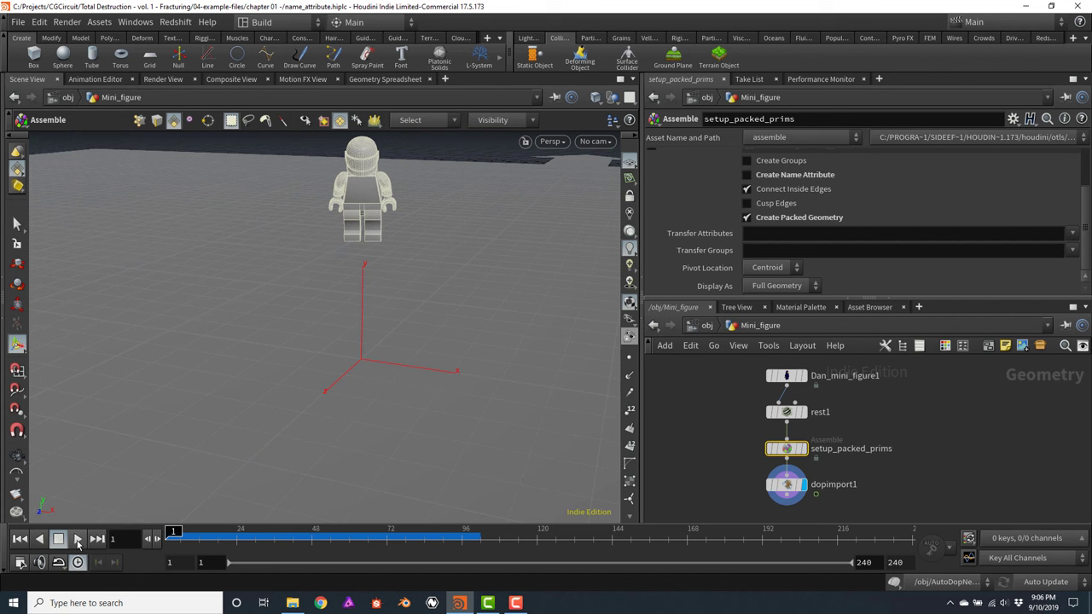
left_click(76, 540)
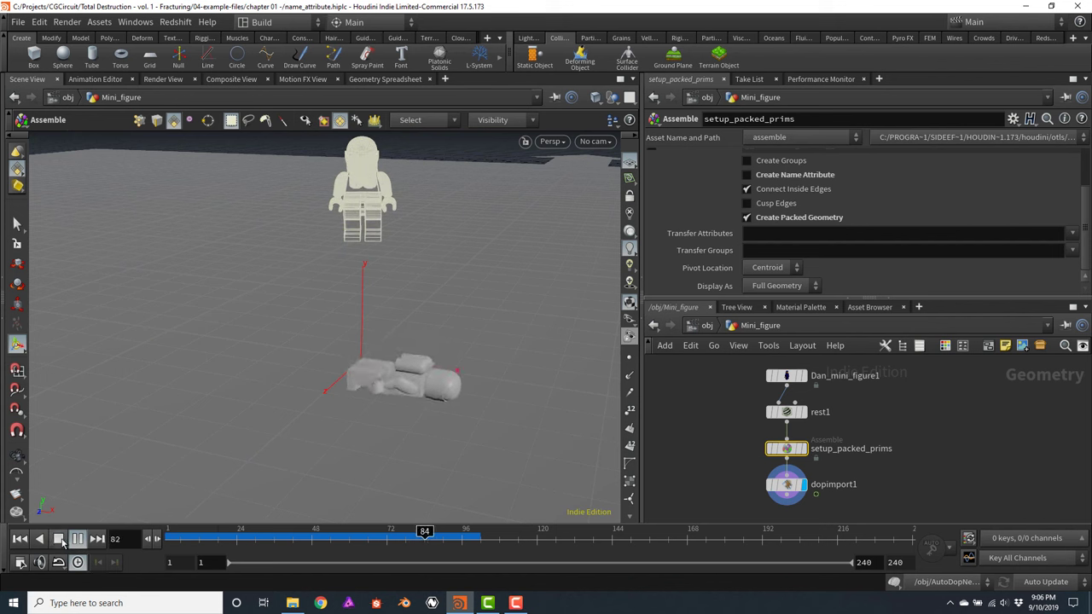
left_click(58, 539)
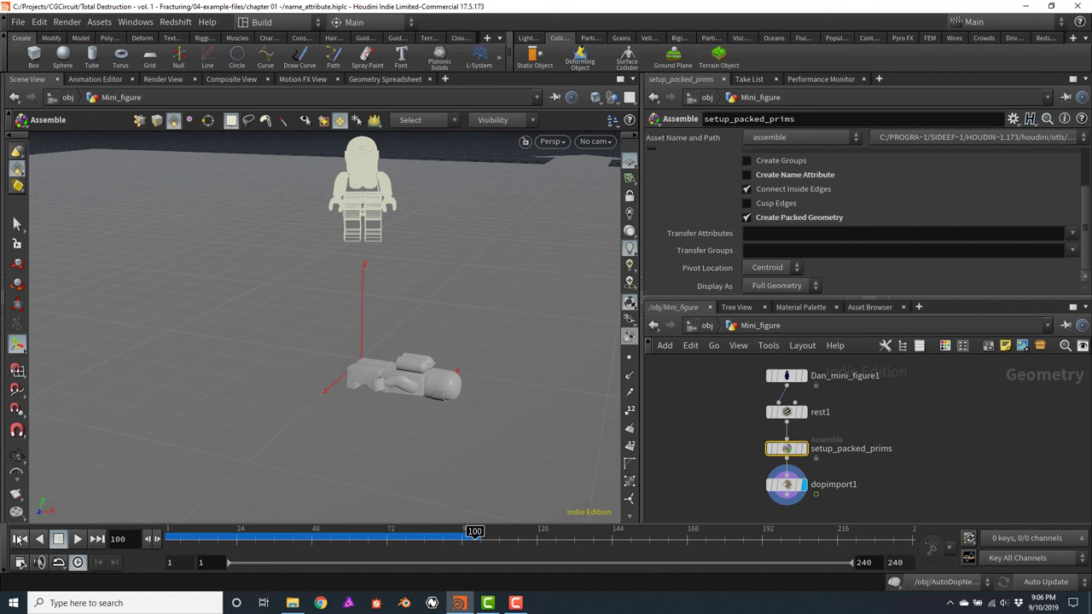
left_click(18, 539)
left_click(76, 540)
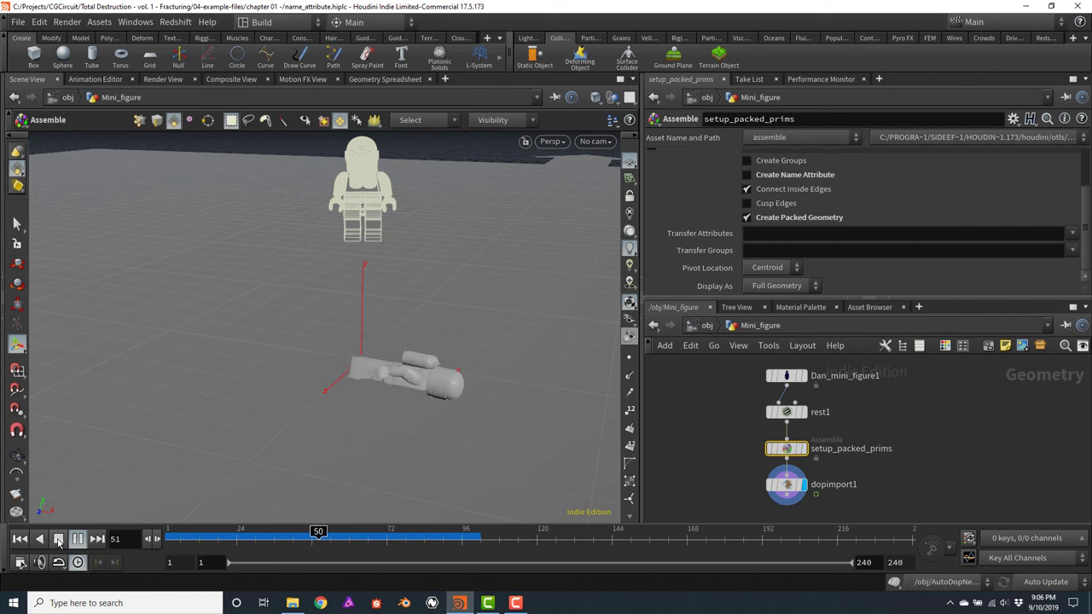
left_click(58, 539)
left_click(19, 539)
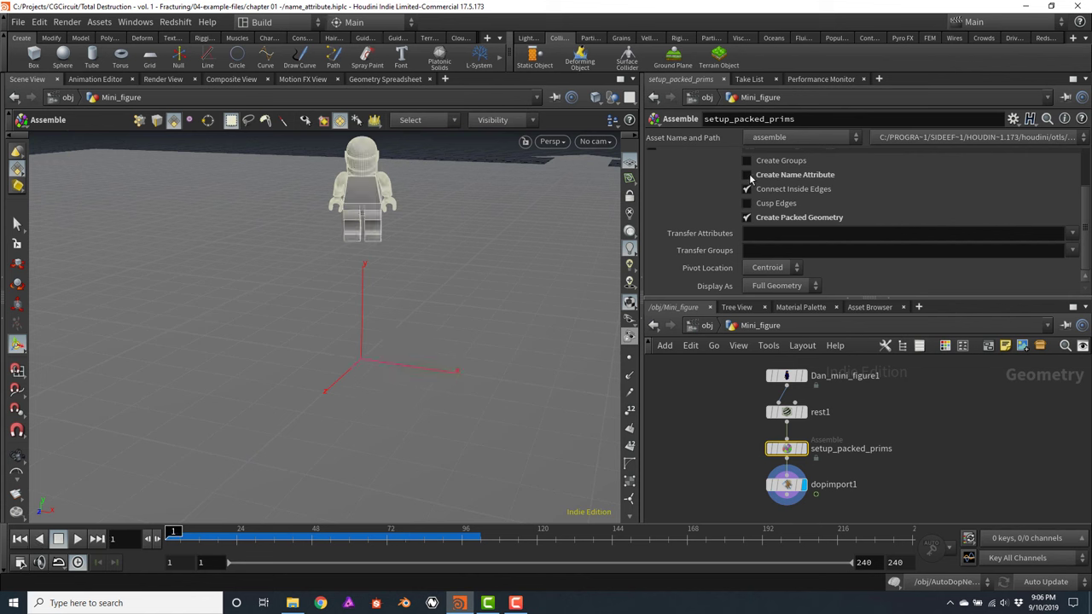
Turn Create Name Attribute back on for setup_packed_prims and play the simulation again
left_click(748, 175)
left_click(77, 539)
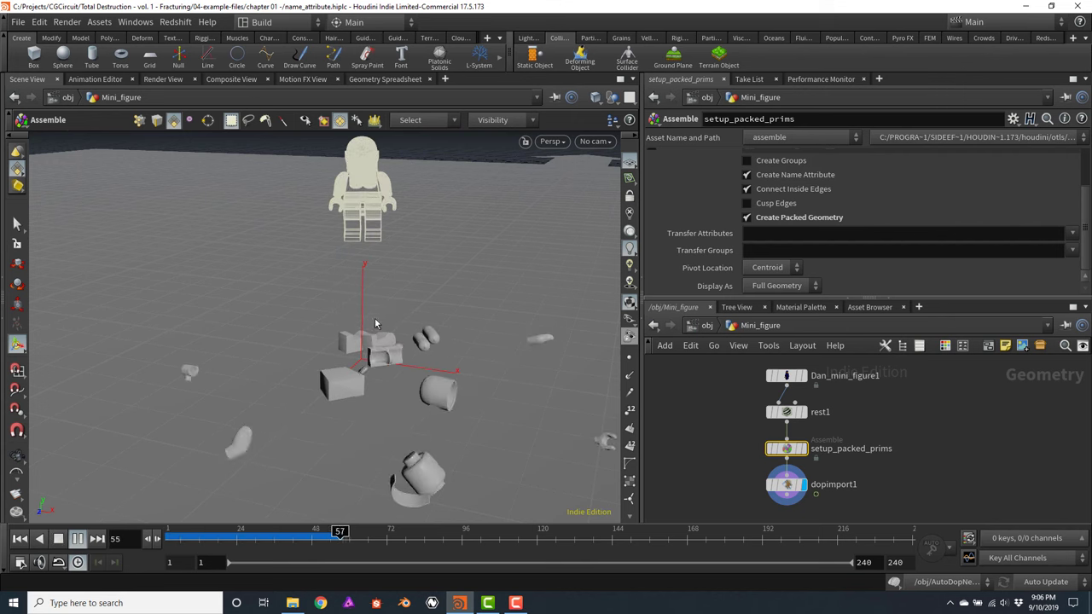
left_click(40, 540)
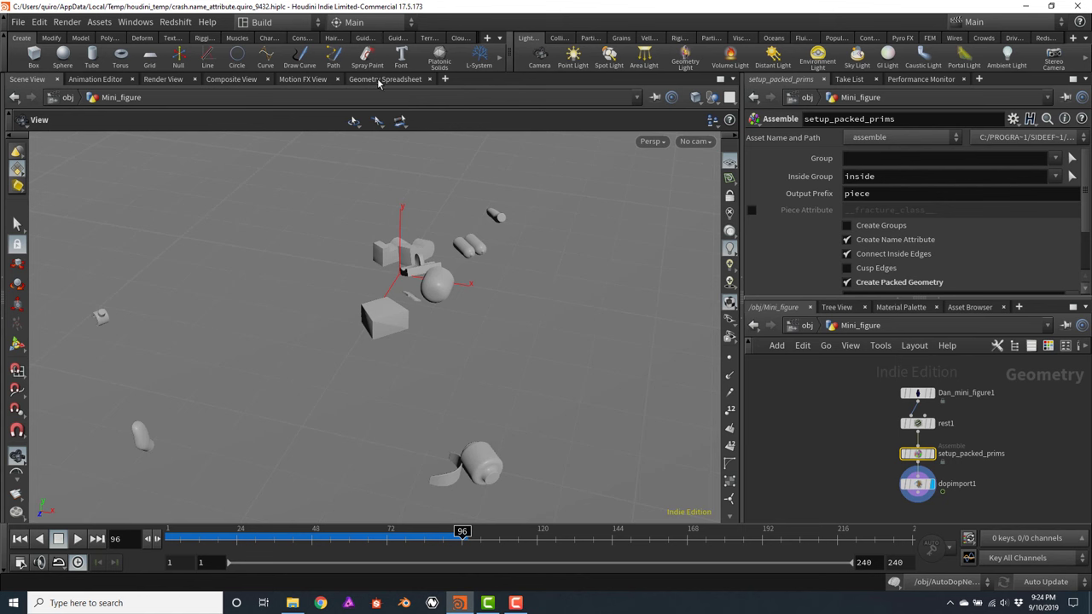
Open the Geometry Spreadsheet and examine the name attribute on the points of setup_packed_prims
left_click(379, 79)
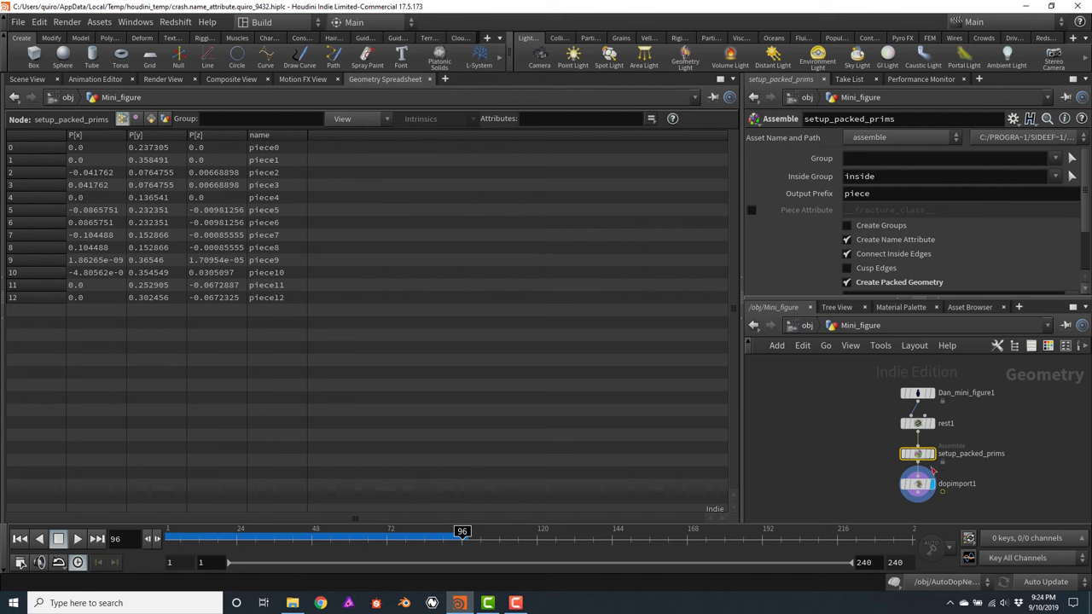
scroll(933, 470, "up", 1)
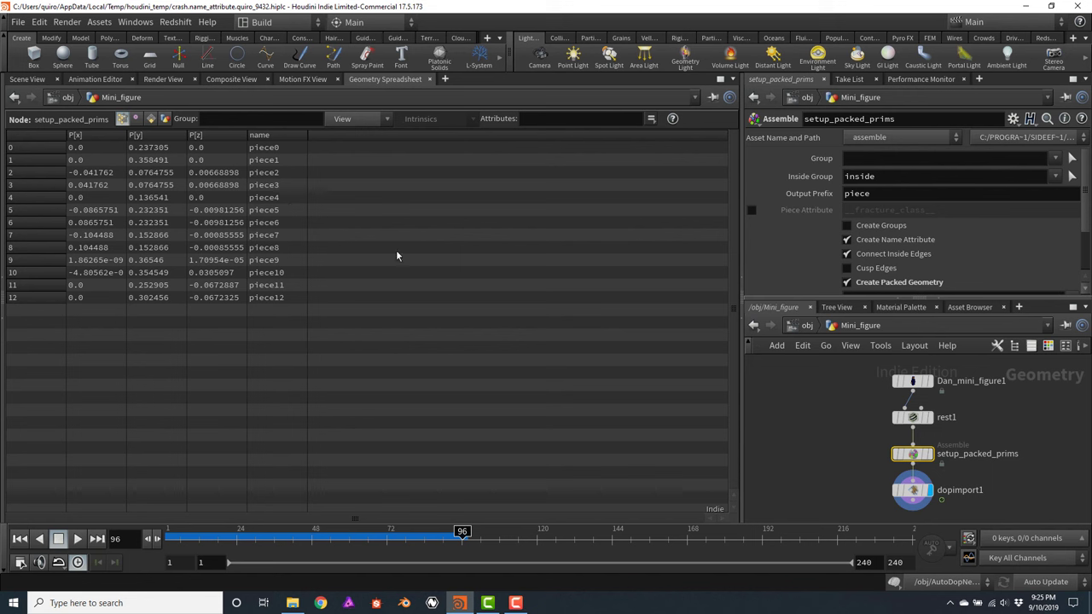
middle_click_drag(918, 382, 887, 441)
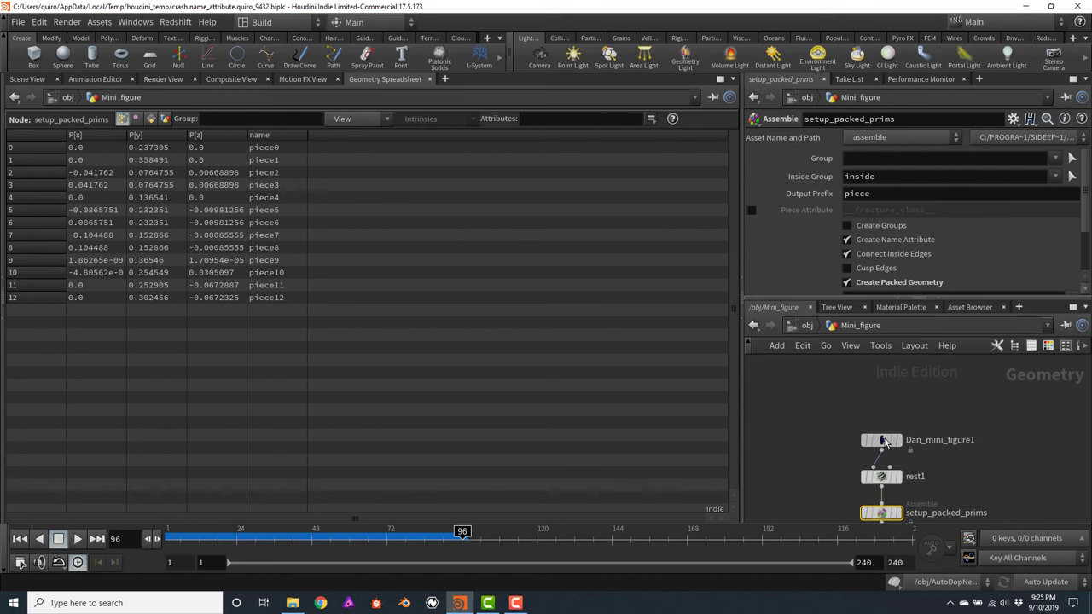
Return to the Scene View and move the Dan_mini_figure1 node up to make room above rest1
left_click_drag(887, 441, 888, 388)
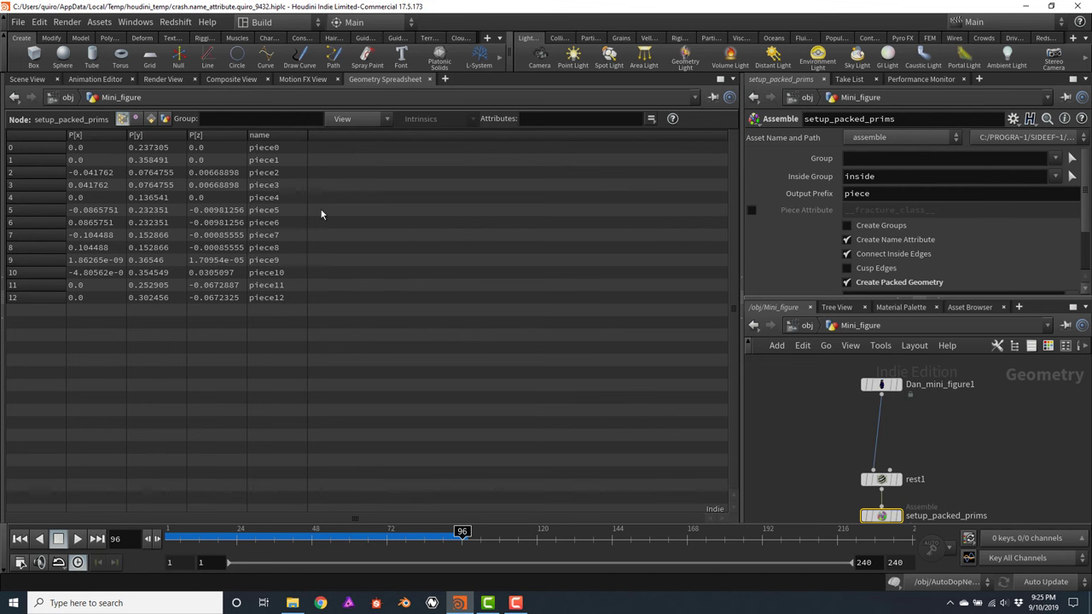
left_click(27, 79)
scroll(937, 437, "down", 3)
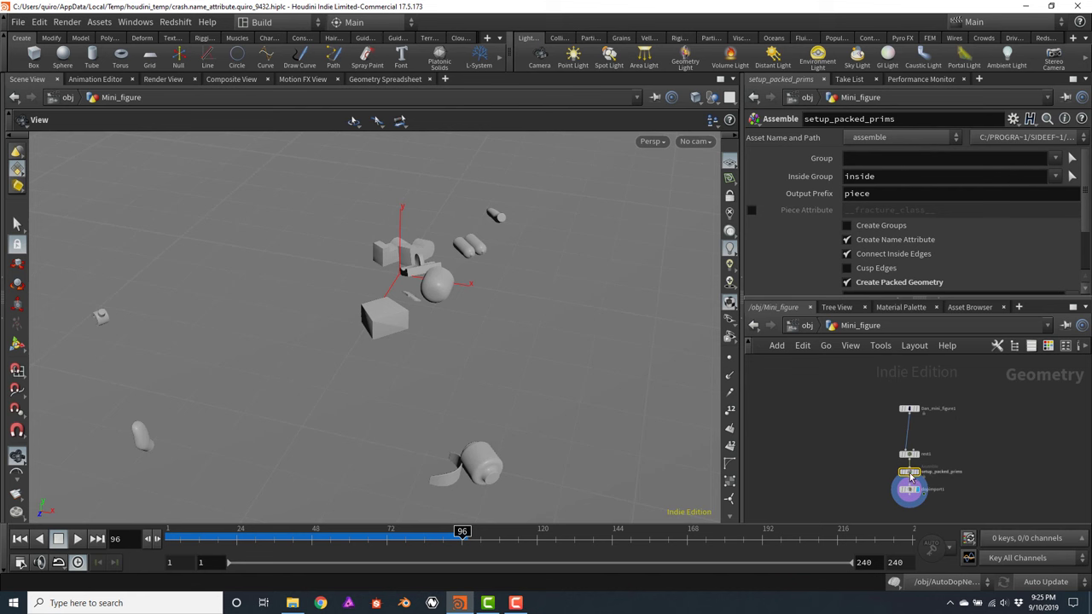
scroll(909, 473, "up", 3)
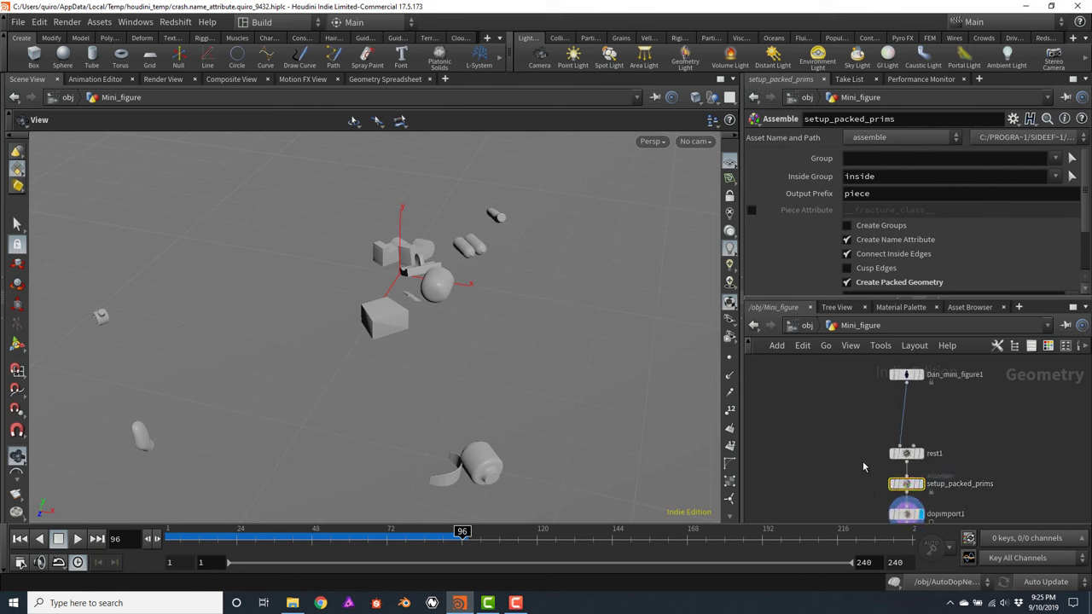
middle_click_drag(887, 465, 876, 523)
left_click_drag(894, 431, 887, 394)
Display Dan_mini_figure1, frame the figure in the viewport and rewind the timeline to frame 1
left_click(899, 392)
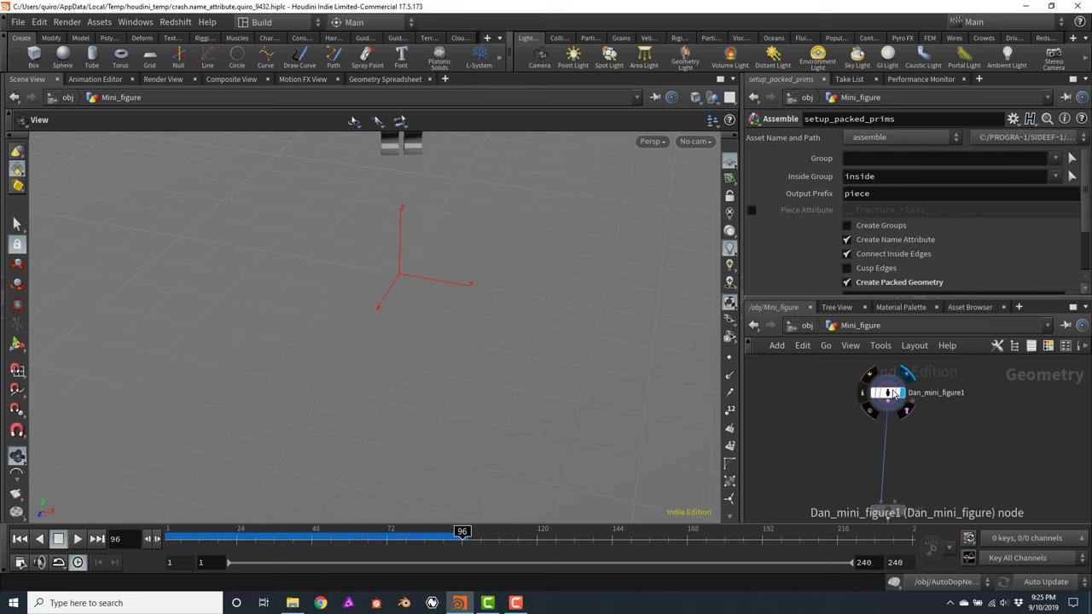
key("f")
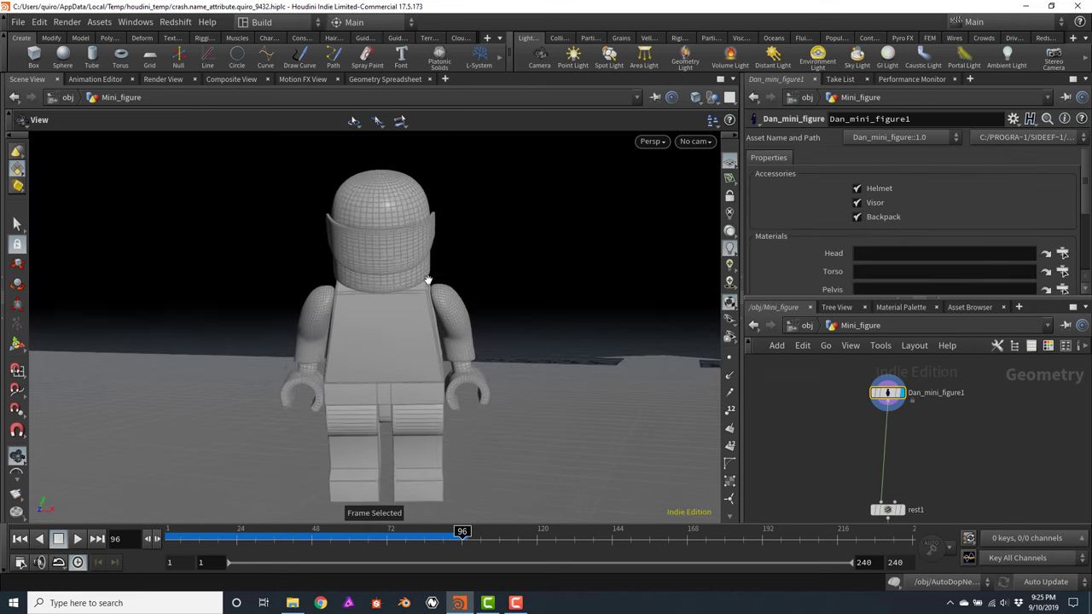
mouse_move(511, 316)
left_mouse_down("alt")
mouse_move(478, 341)
mouse_move(503, 321)
left_mouse_up("alt")
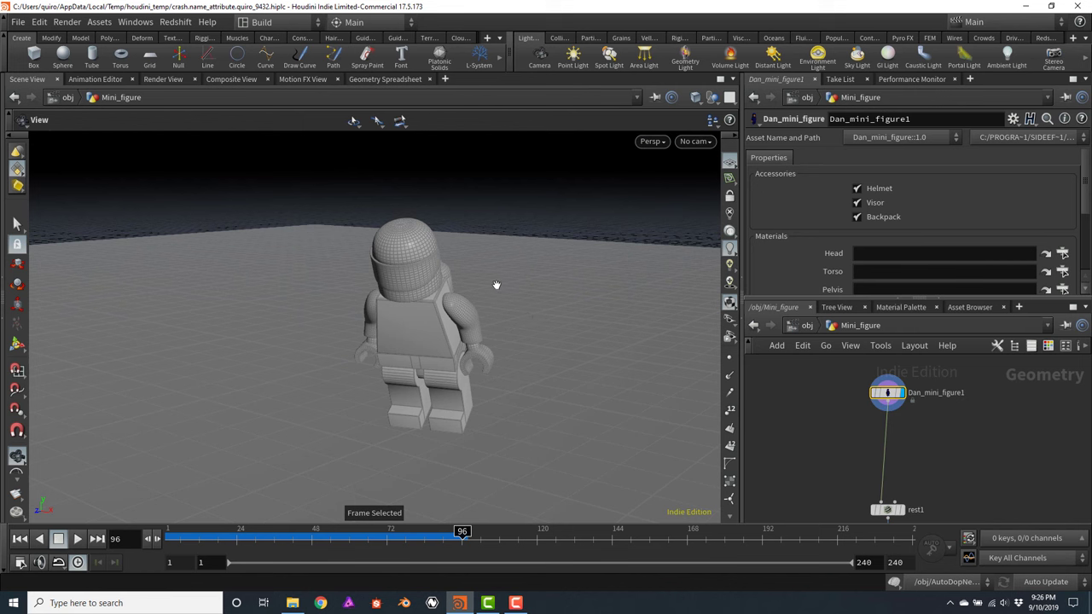
left_click(20, 539)
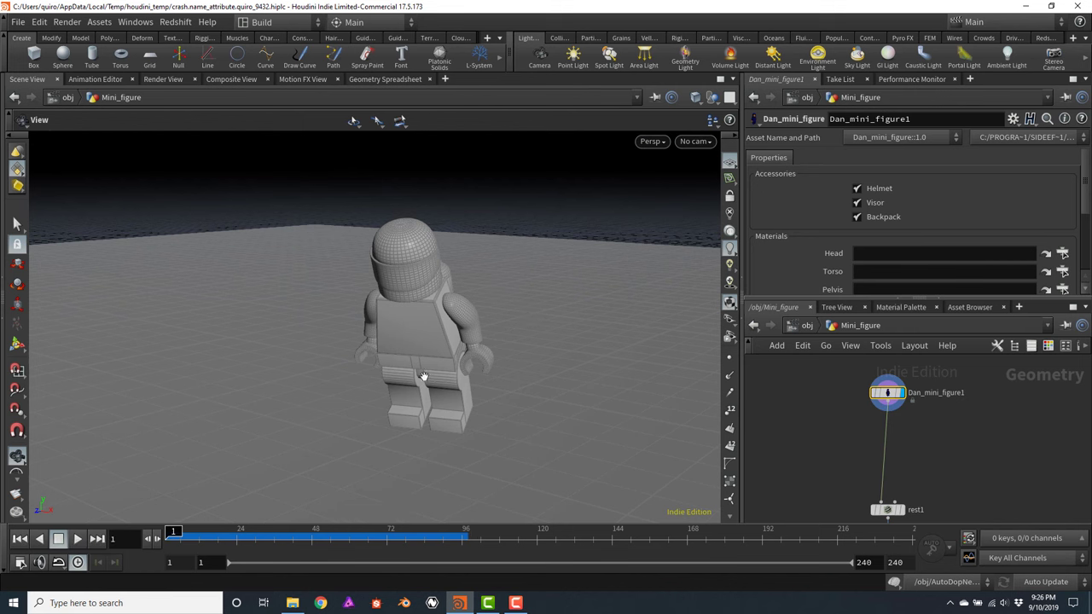
mouse_move(419, 375)
left_mouse_down("alt")
mouse_move(419, 346)
mouse_move(430, 358)
left_mouse_up("alt")
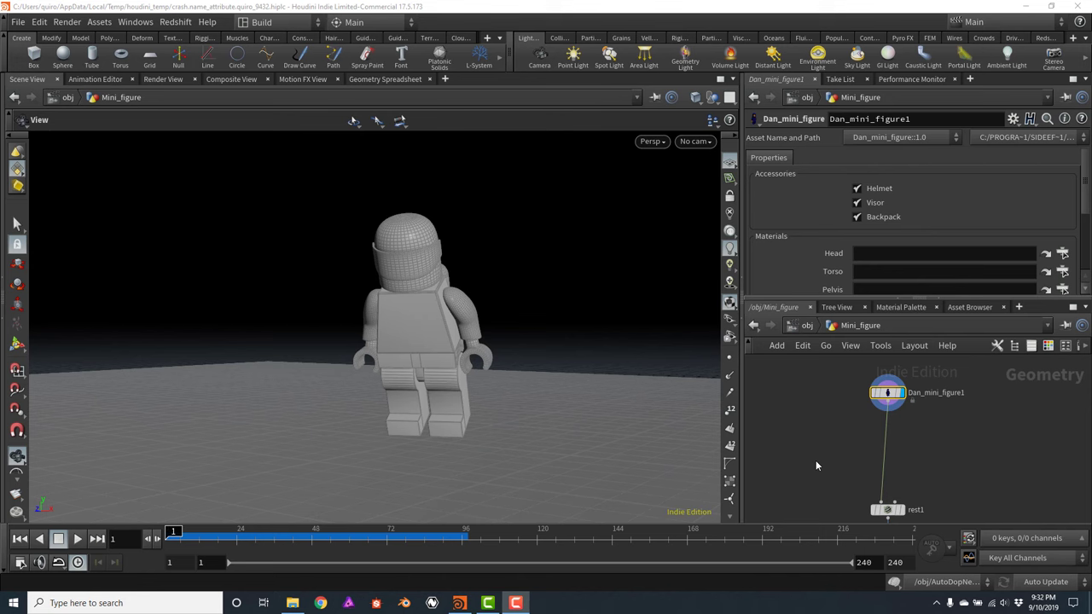
Add an Attribute Wrangle node, insert it between Dan_mini_figure1 and rest1, and make it the displayed node
left_click(815, 459)
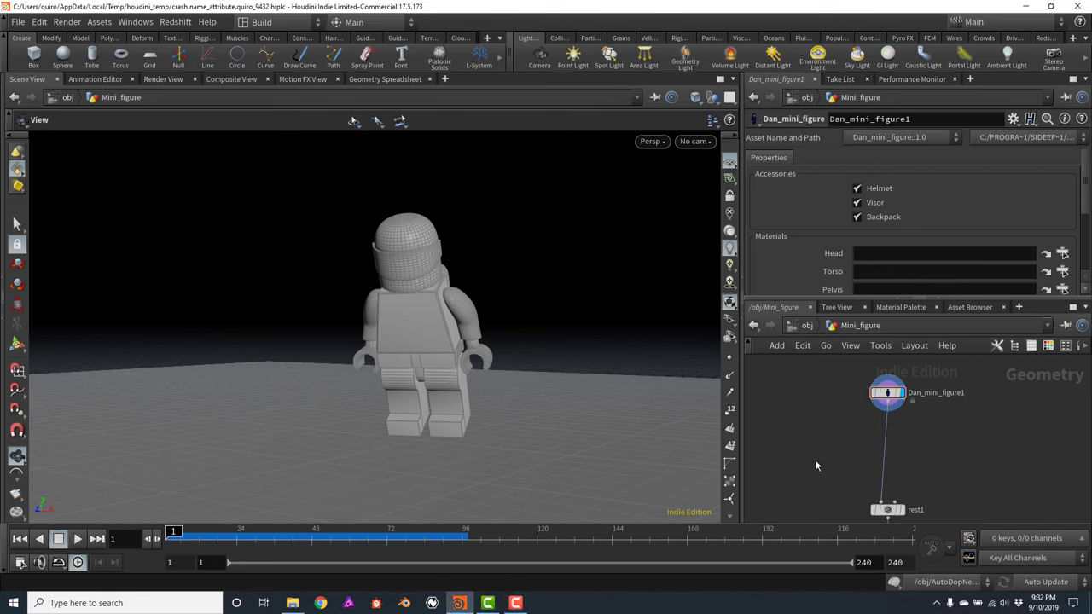
key("Tab")
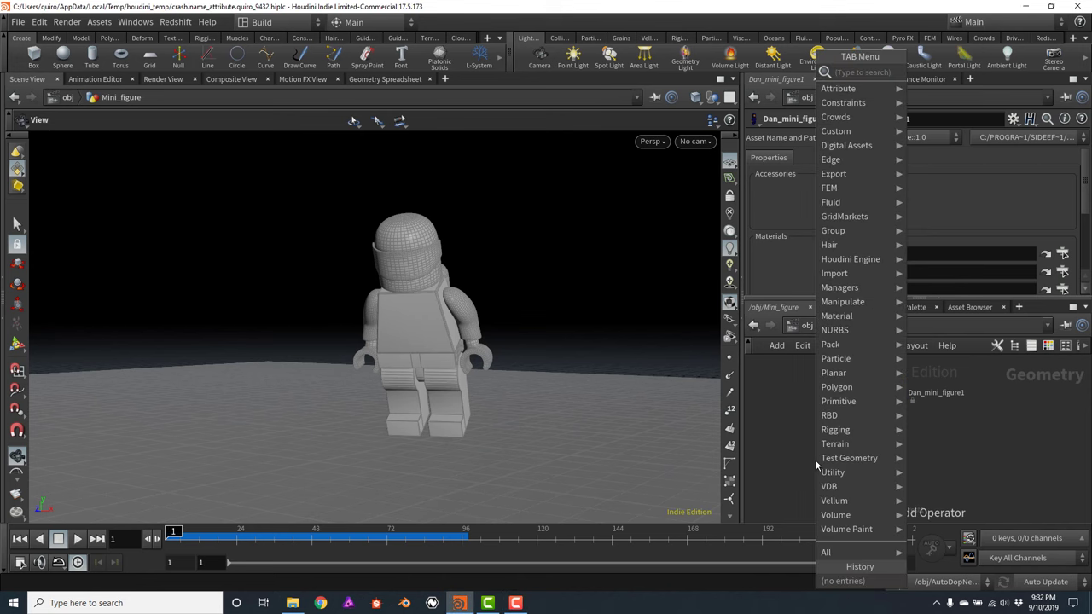
type("attribur")
key("BackSpace")
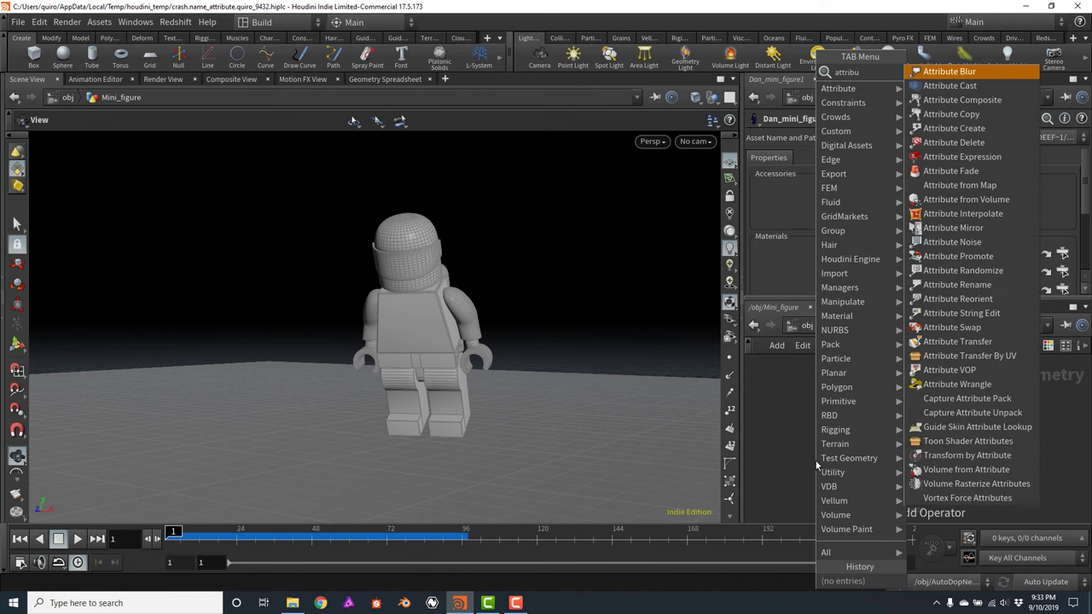
type("tew")
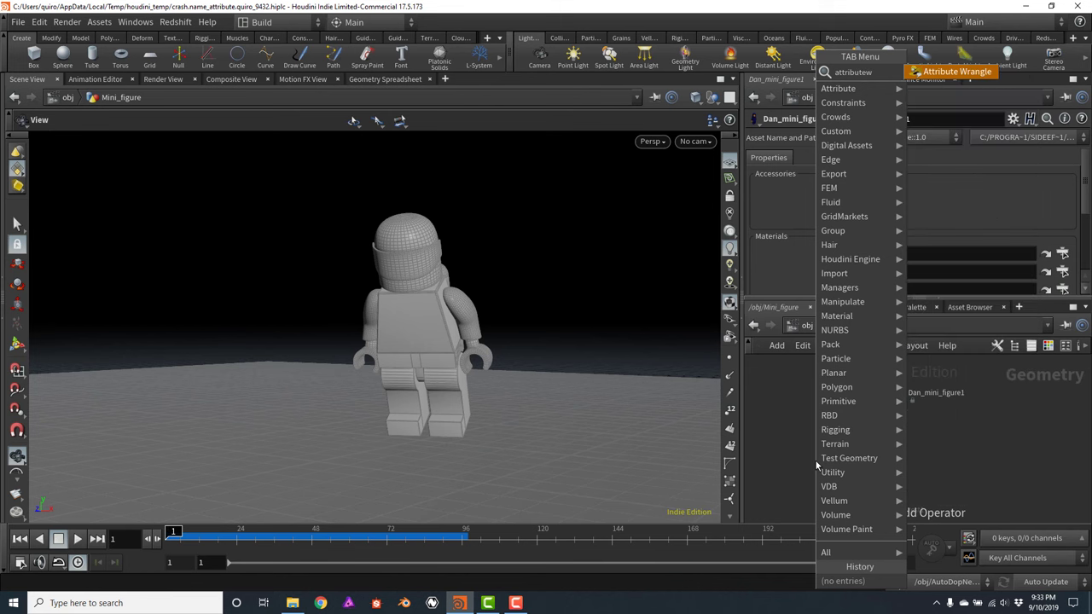
key("Return")
left_click(812, 457)
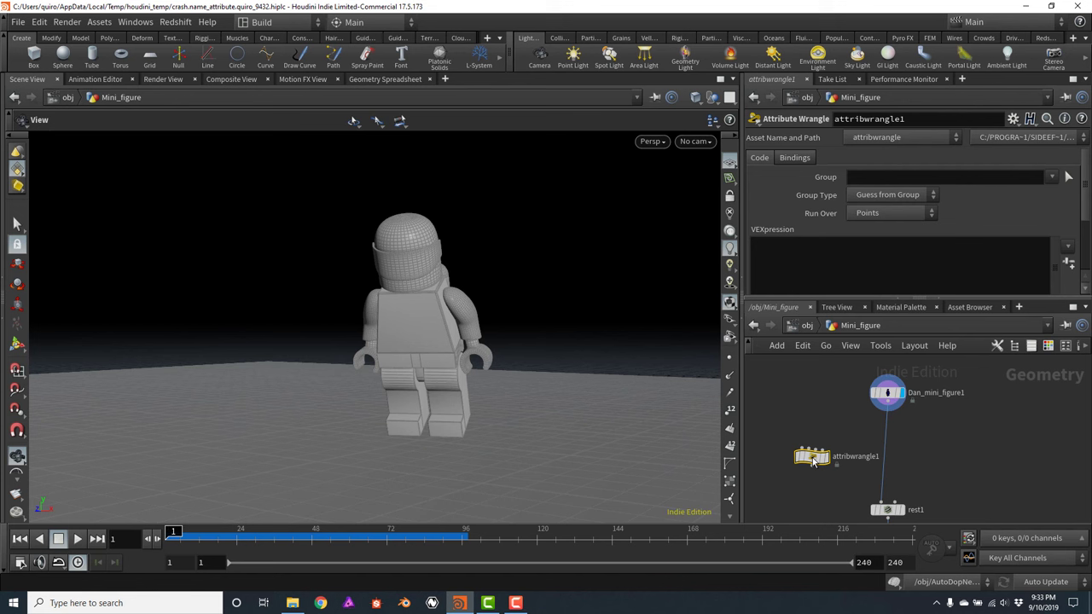
left_click_drag(812, 457, 887, 436)
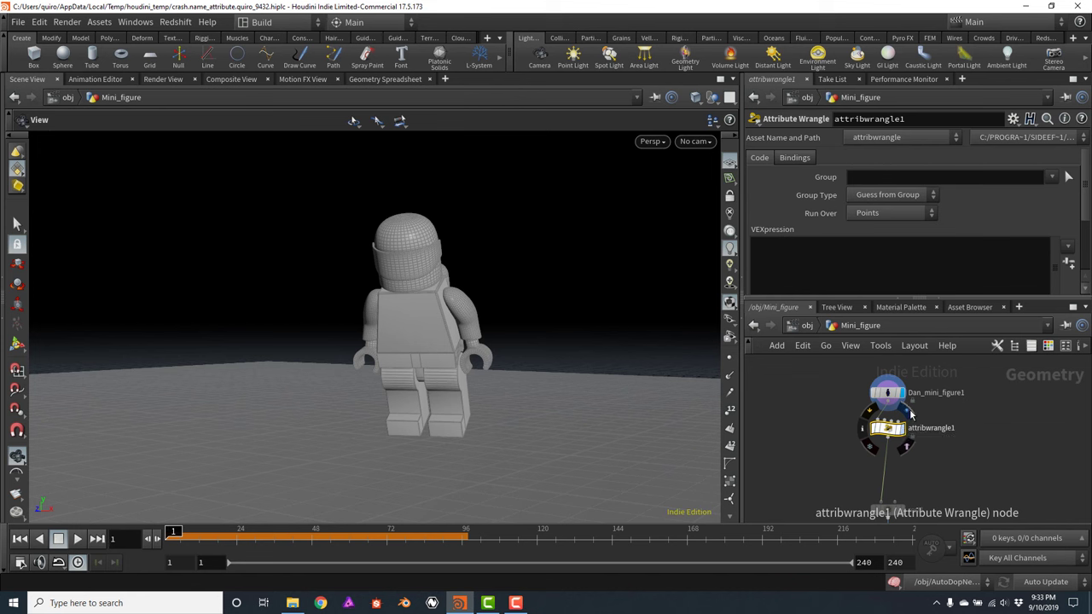
left_click(911, 414)
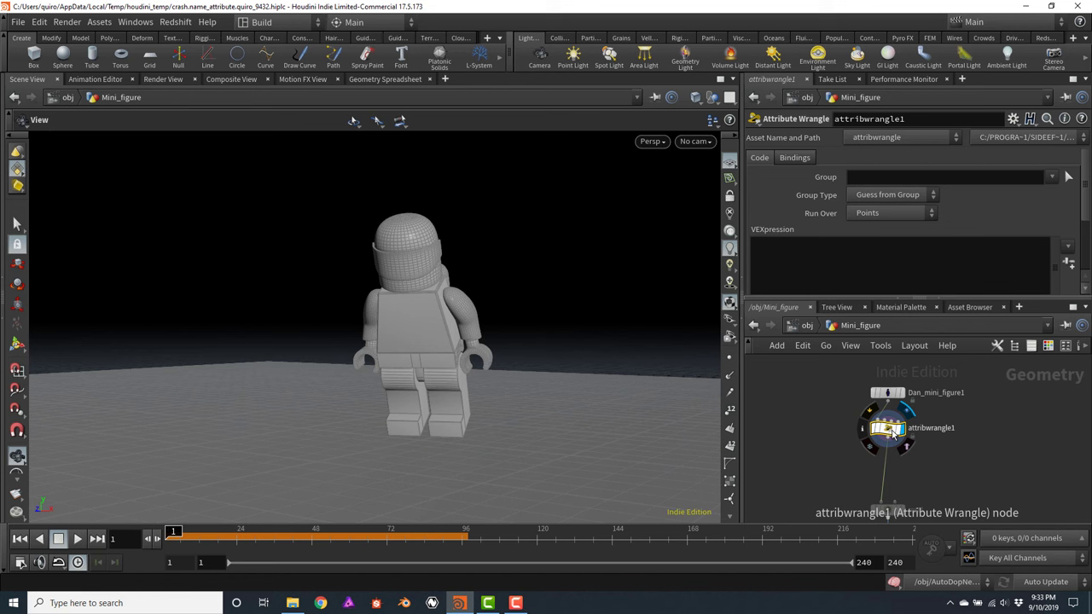
Colour the attribute wrangle node dark purple and rename it set_group0
key("c")
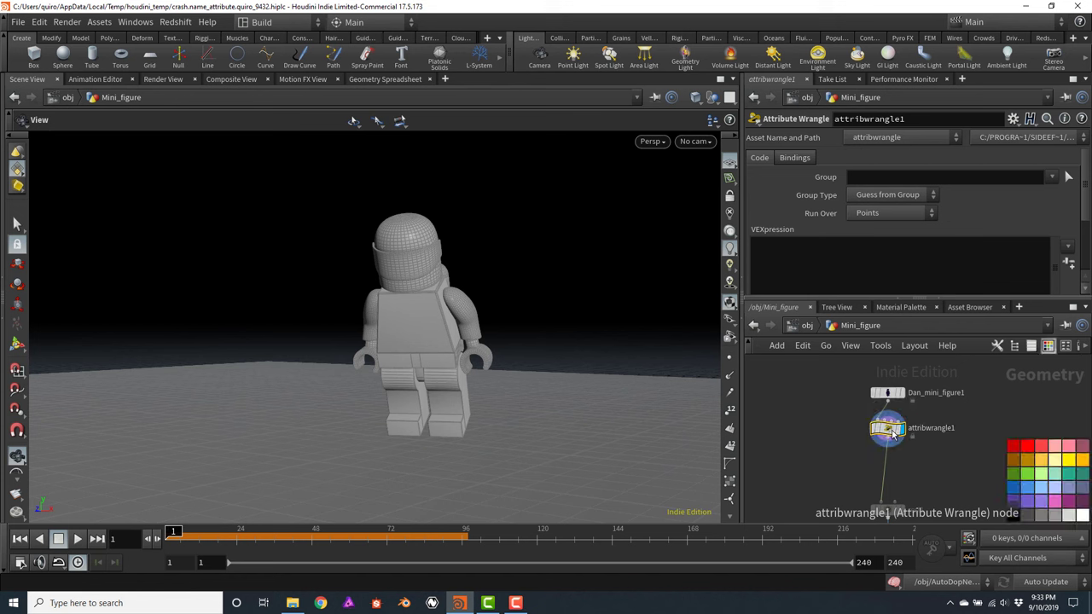
left_click(1012, 503)
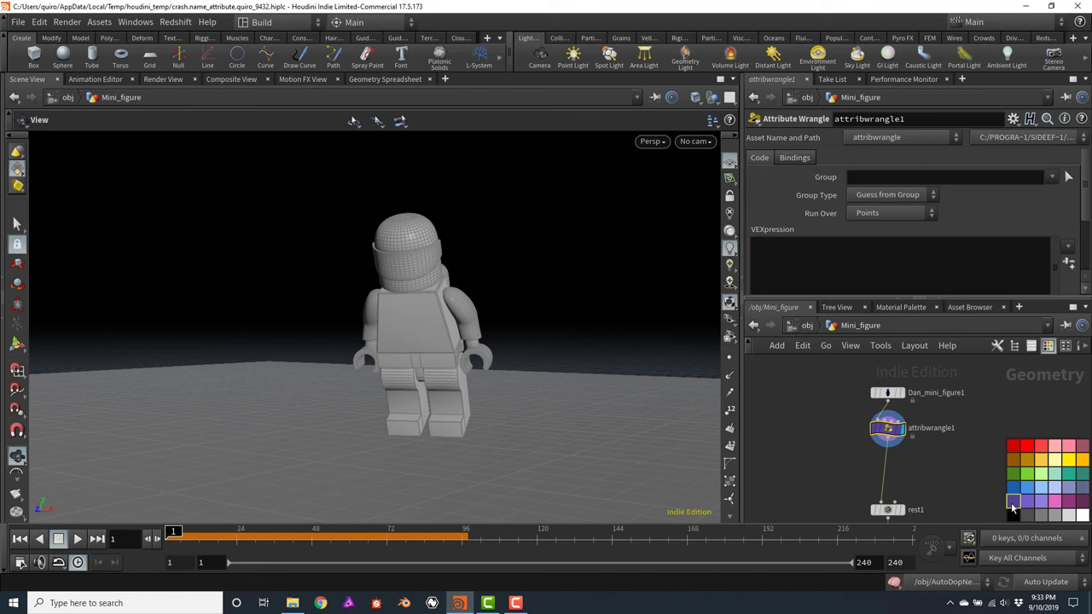
key("c")
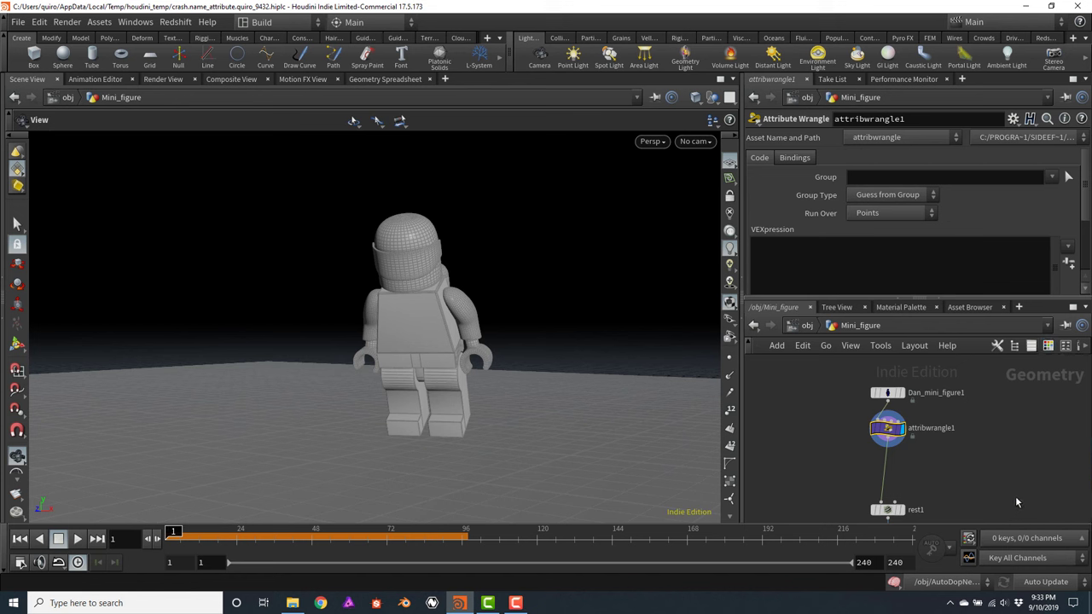
double_click(932, 429)
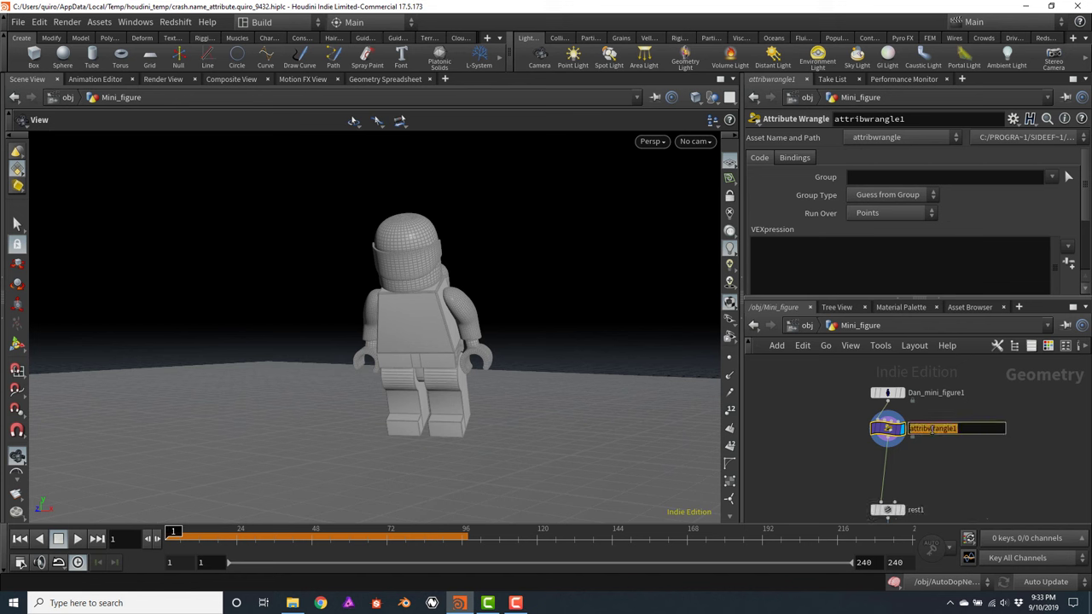
type("set_group0")
key("Return")
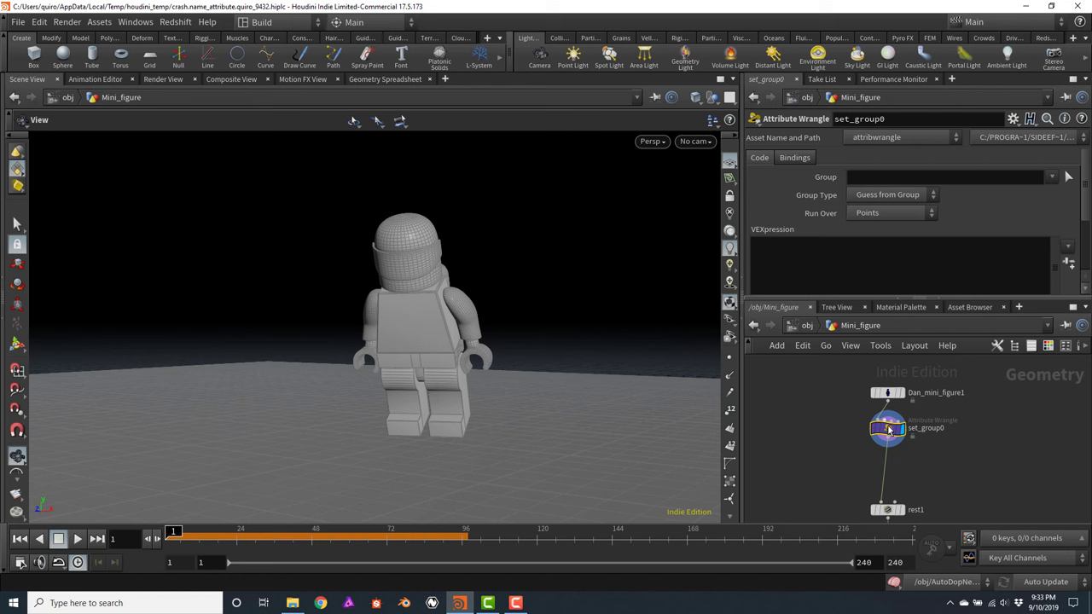
Set set_group0 to run over Primitives and enter the VEXpression s@name = "piece0";
mouse_move(887, 430)
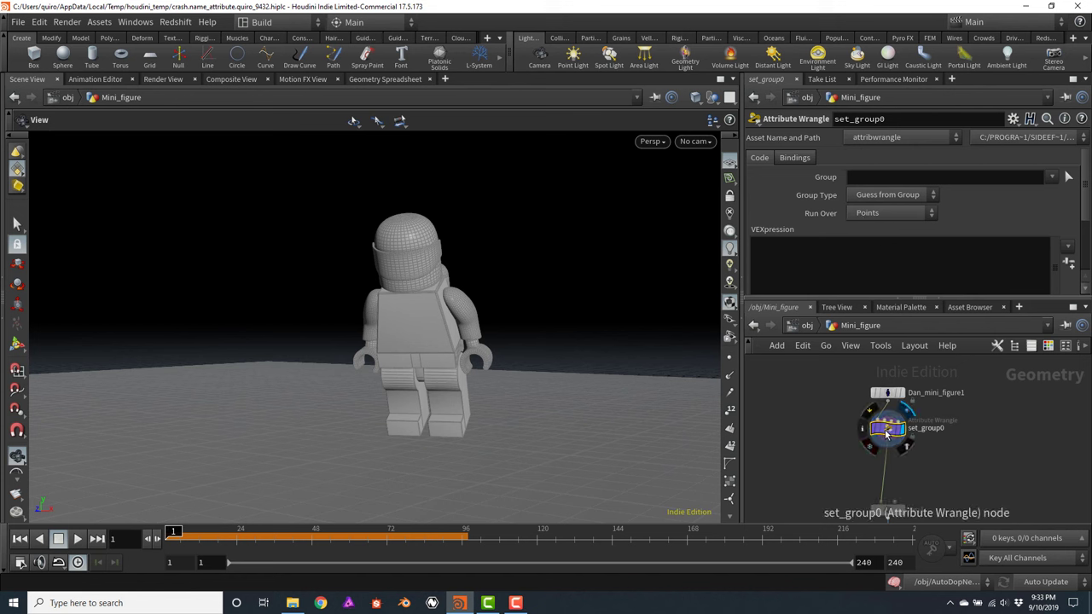
left_click(882, 214)
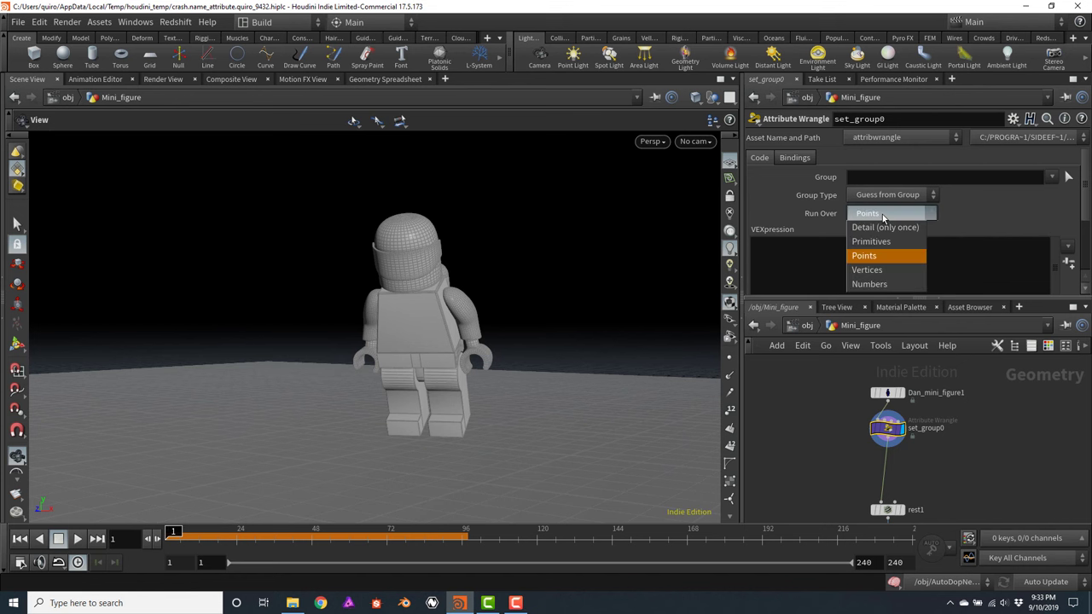
left_click(873, 242)
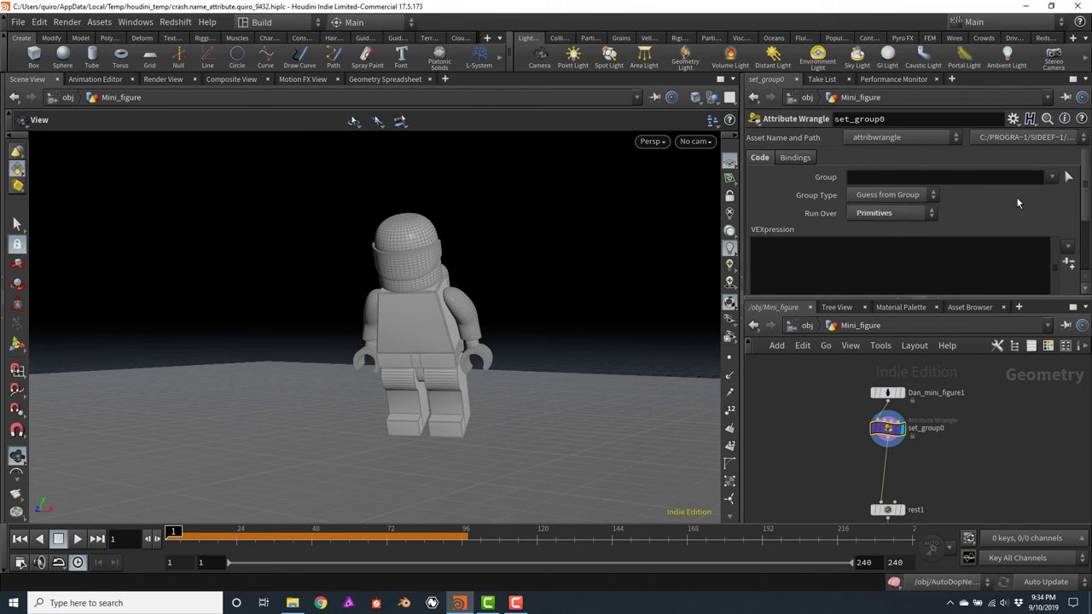
scroll(1085, 183, "down", 1)
scroll(1084, 183, "down", 1)
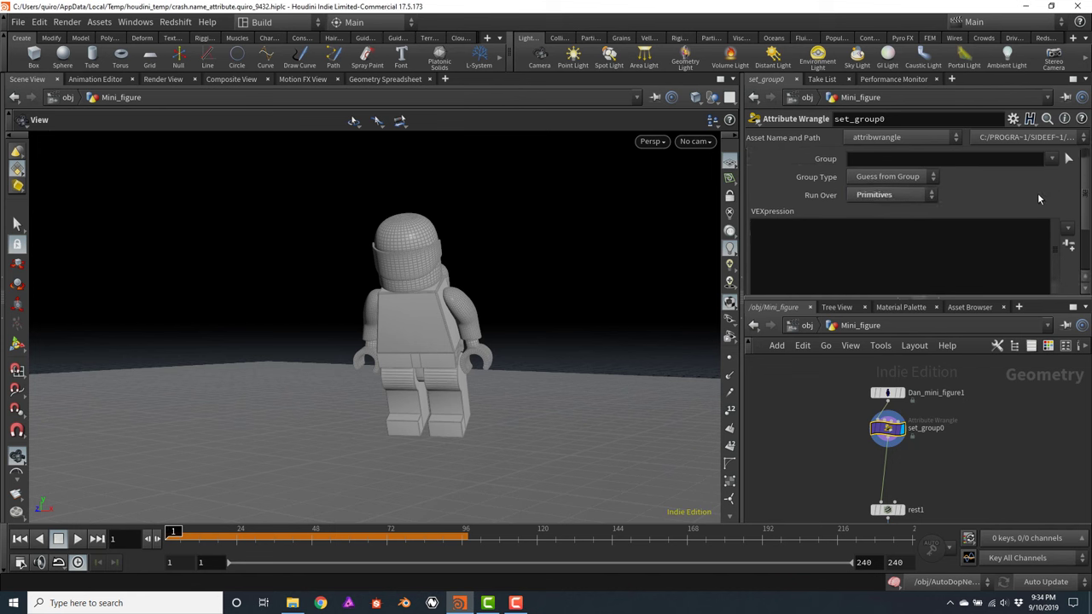
left_click(875, 255)
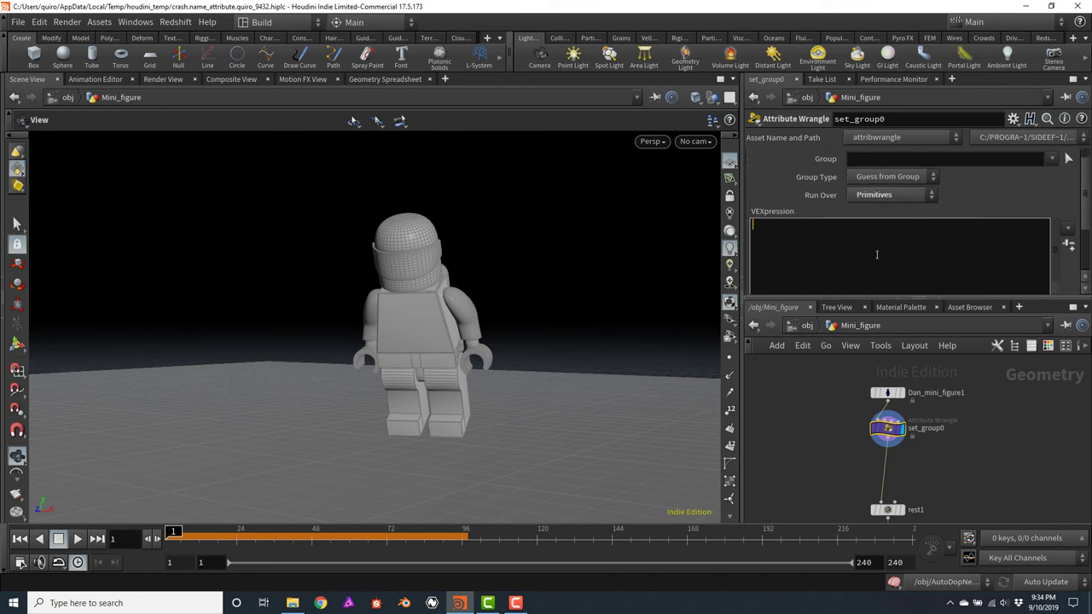
type("s")
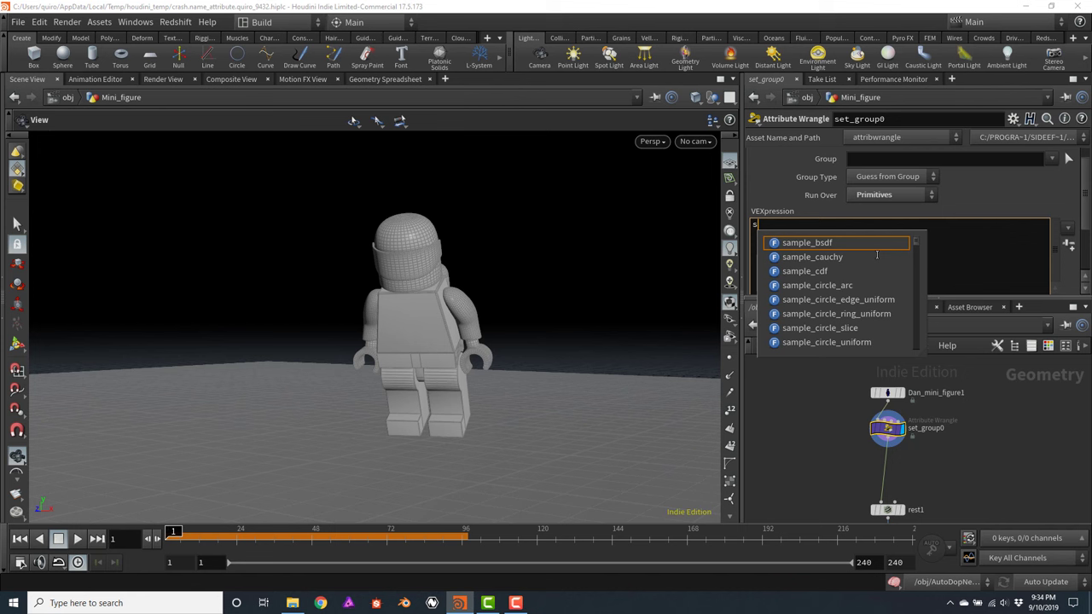
type("@name")
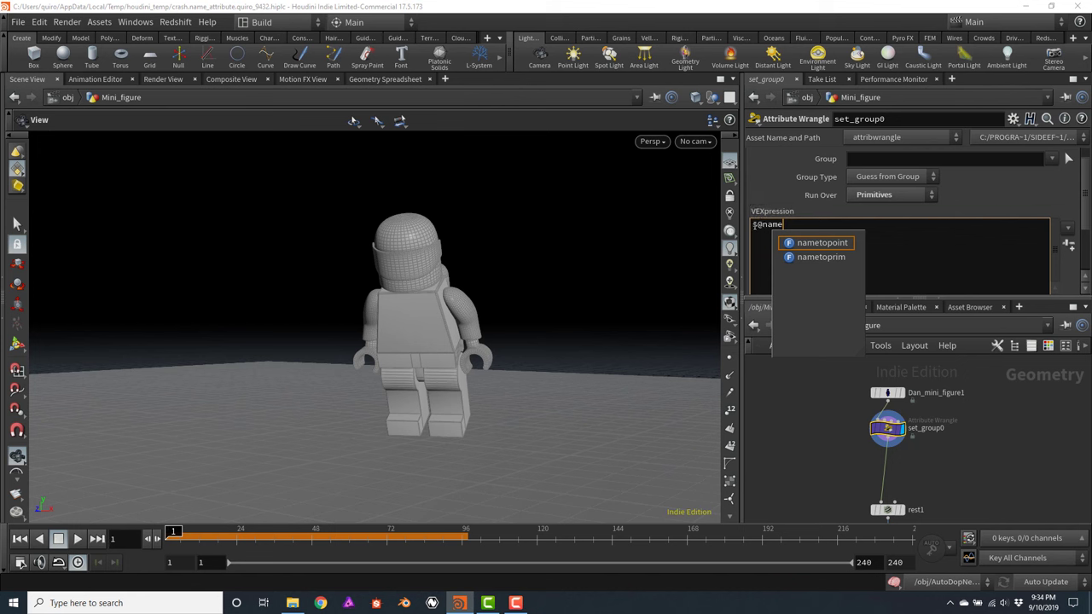
left_click(753, 224)
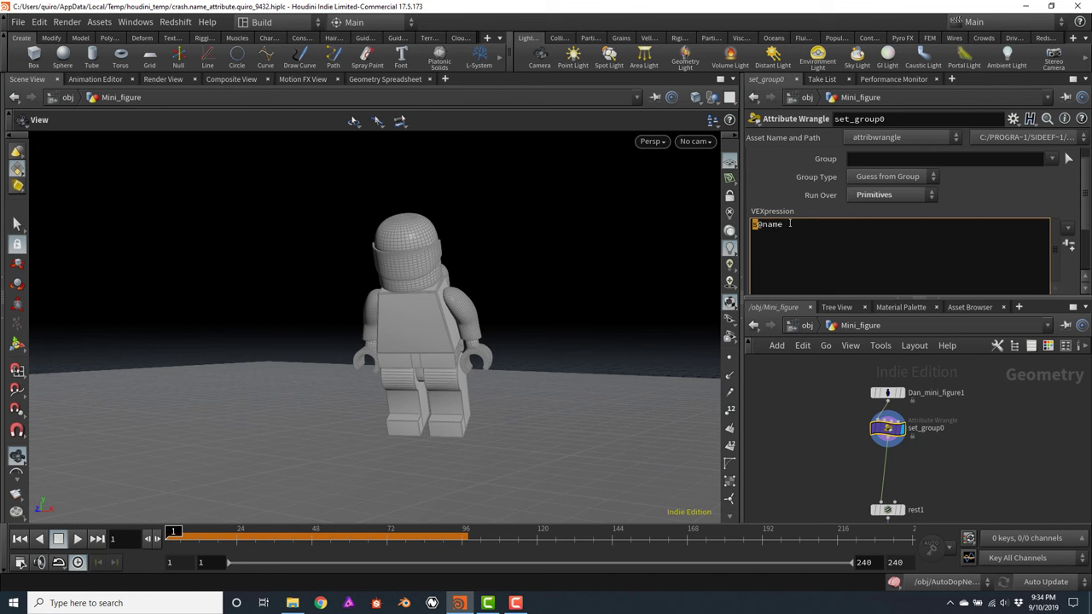
left_click(796, 226)
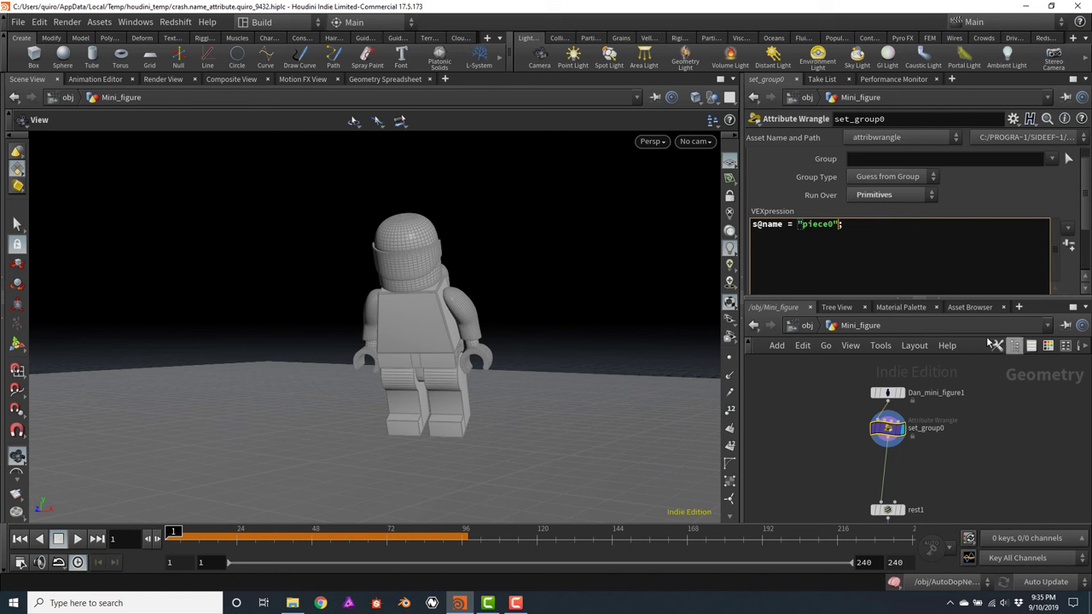
Examine the name attribute of set_group0 in its node info and the primitive spreadsheet, and return to the Scene View
mouse_move(887, 432)
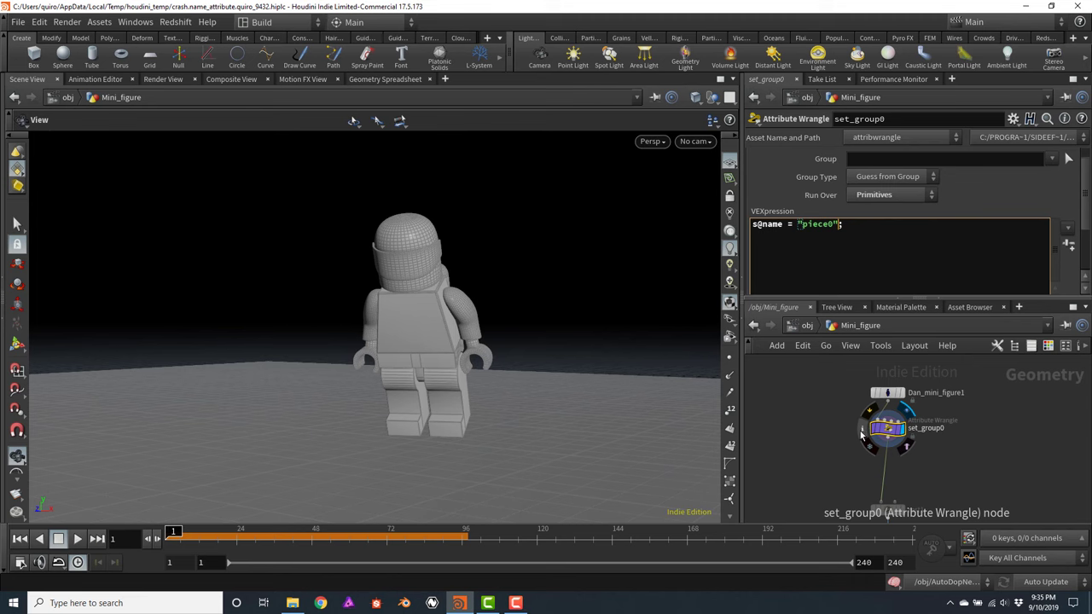
left_click(861, 435)
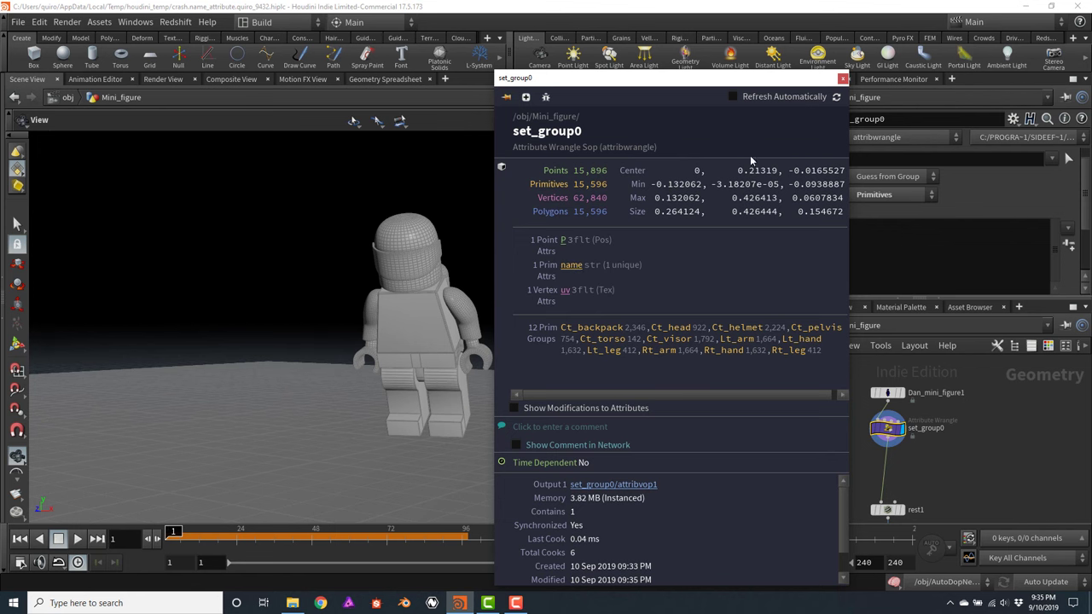
left_click(842, 79)
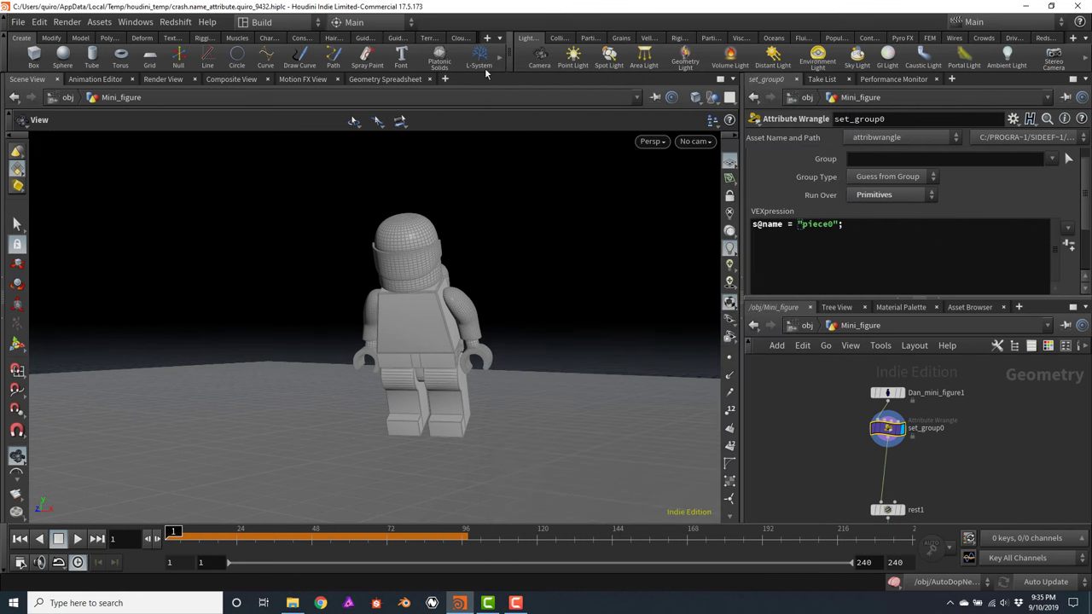
left_click(388, 81)
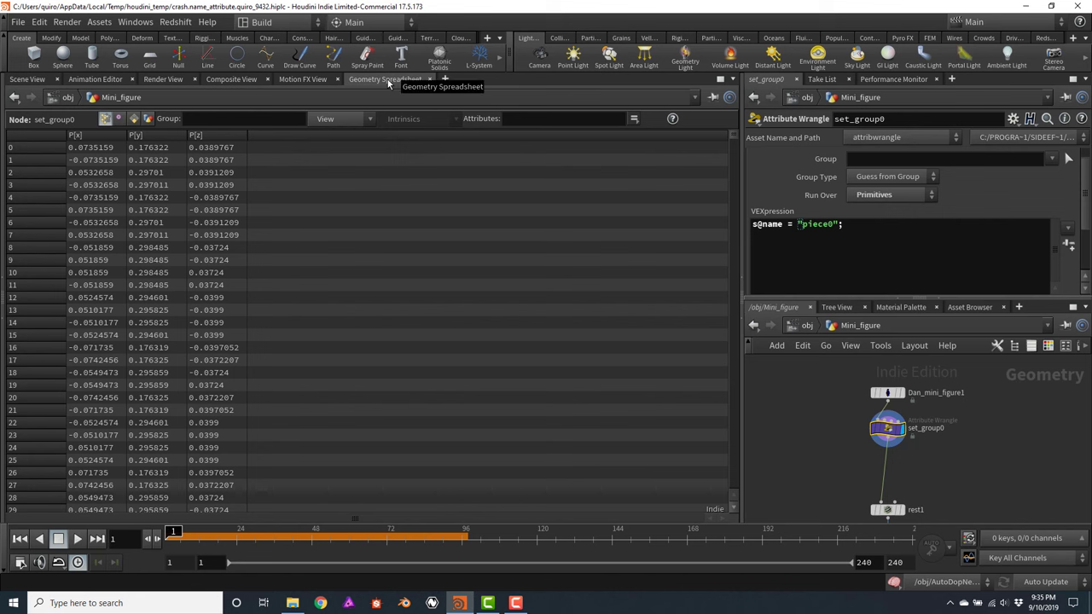
left_click(133, 120)
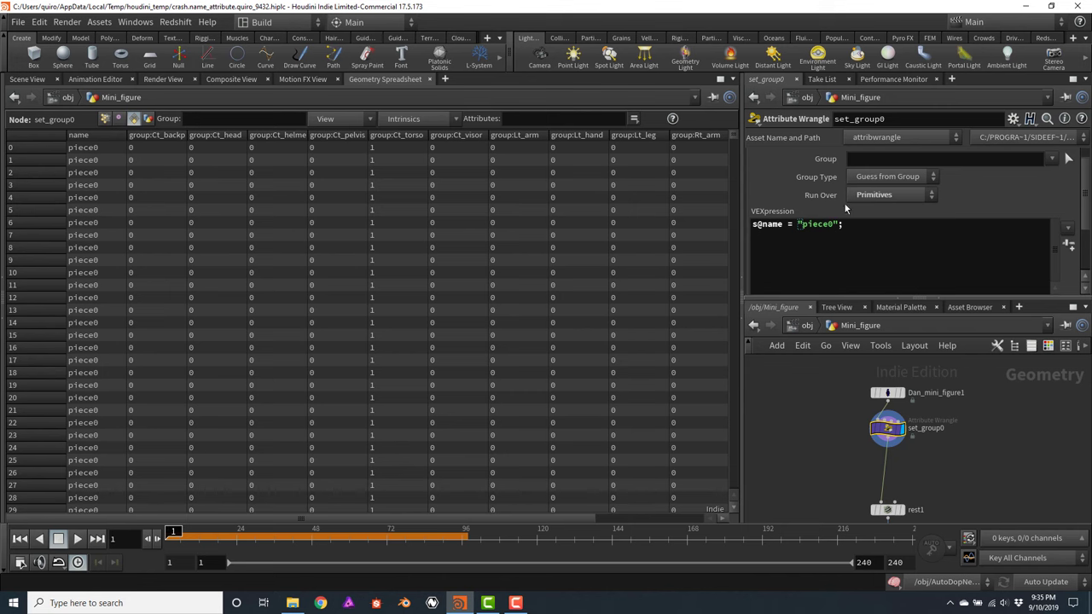
mouse_move(734, 143)
left_mouse_down()
mouse_move(709, 300)
mouse_move(719, 174)
mouse_move(734, 138)
left_mouse_up()
left_click(27, 79)
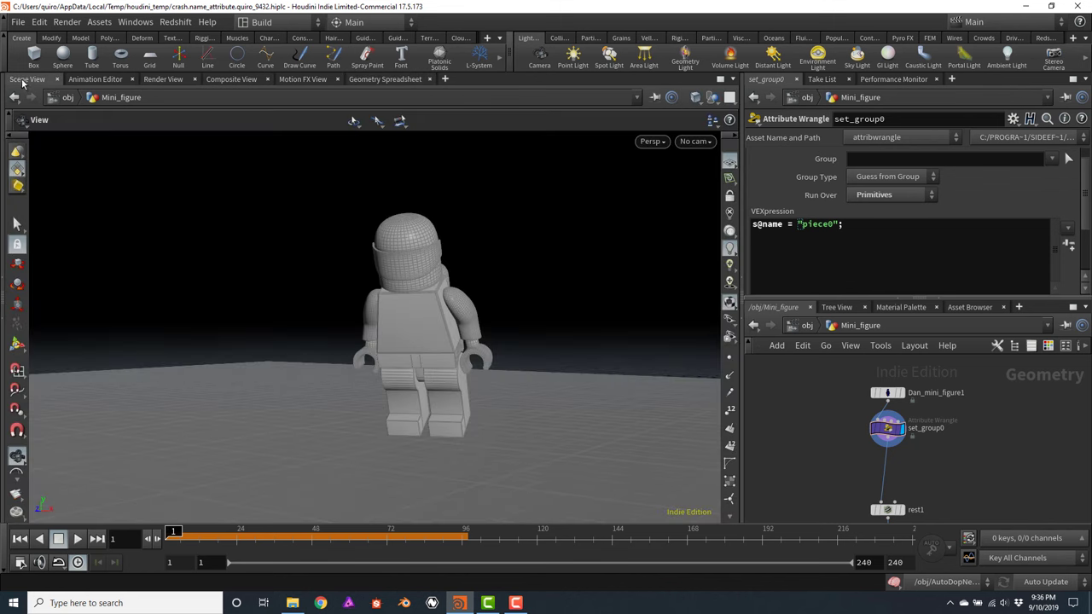
Make dopimport1 the displayed node and play the simulation from frame 1, stopping once the figure has hit the ground
scroll(819, 446, "down", 3)
scroll(824, 465, "up", 4)
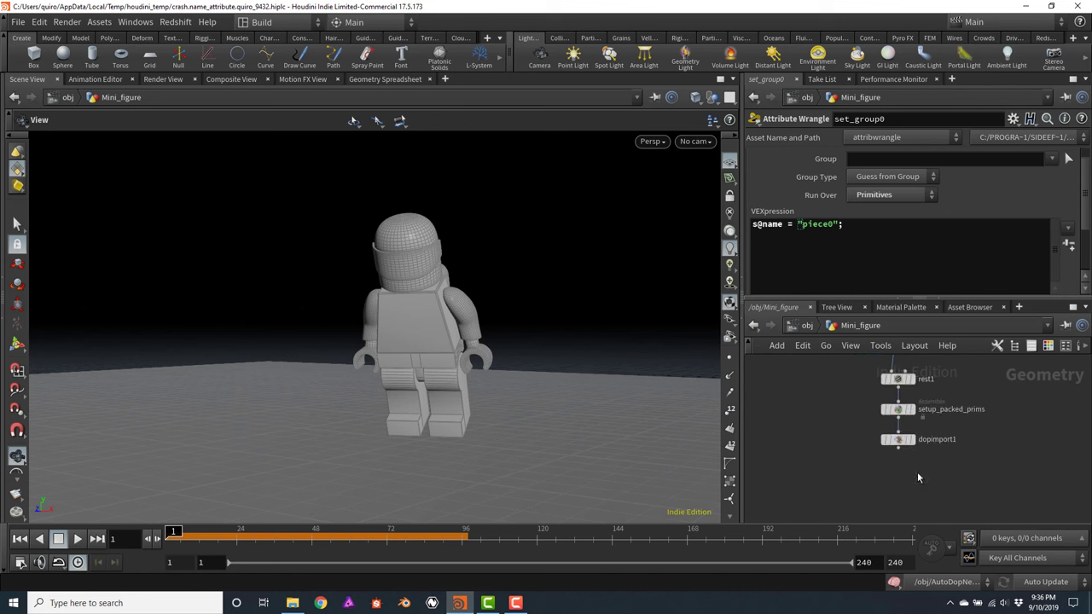
left_click(891, 503)
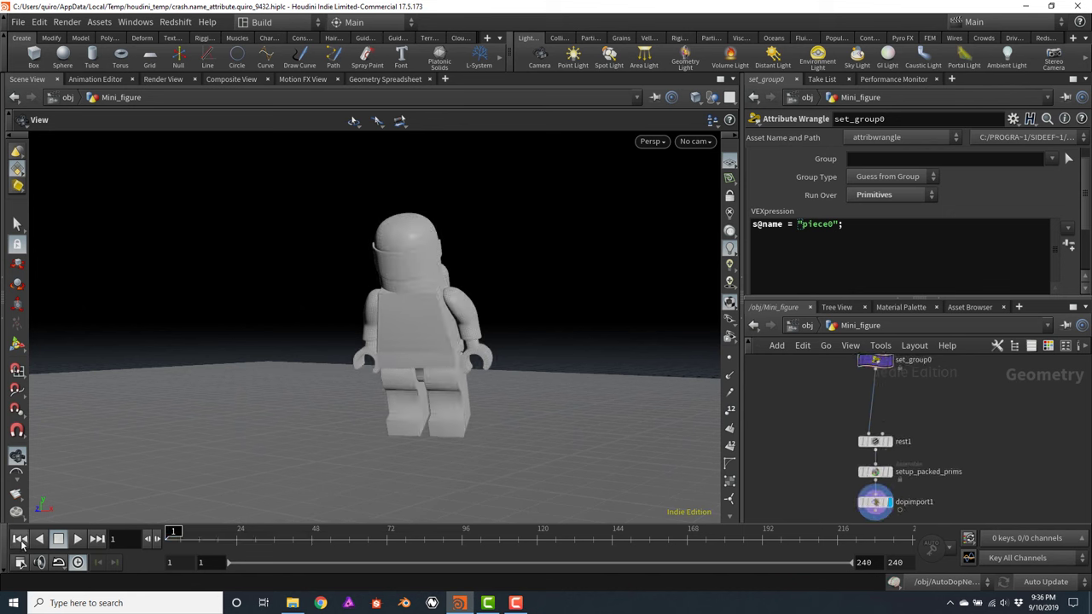
scroll(461, 326, "down", 5)
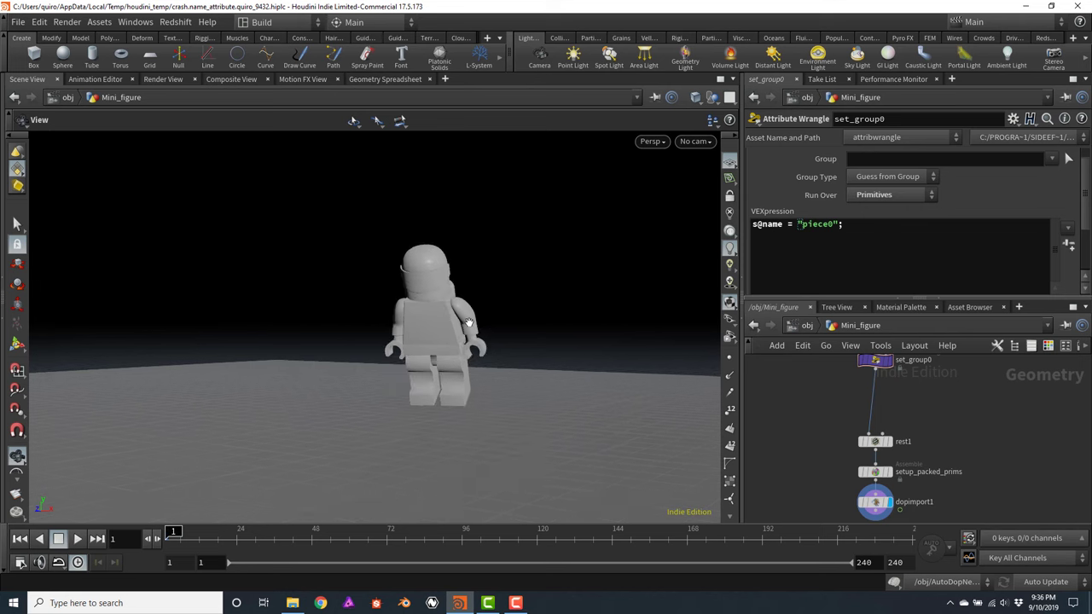
left_click_drag(461, 326, 504, 319)
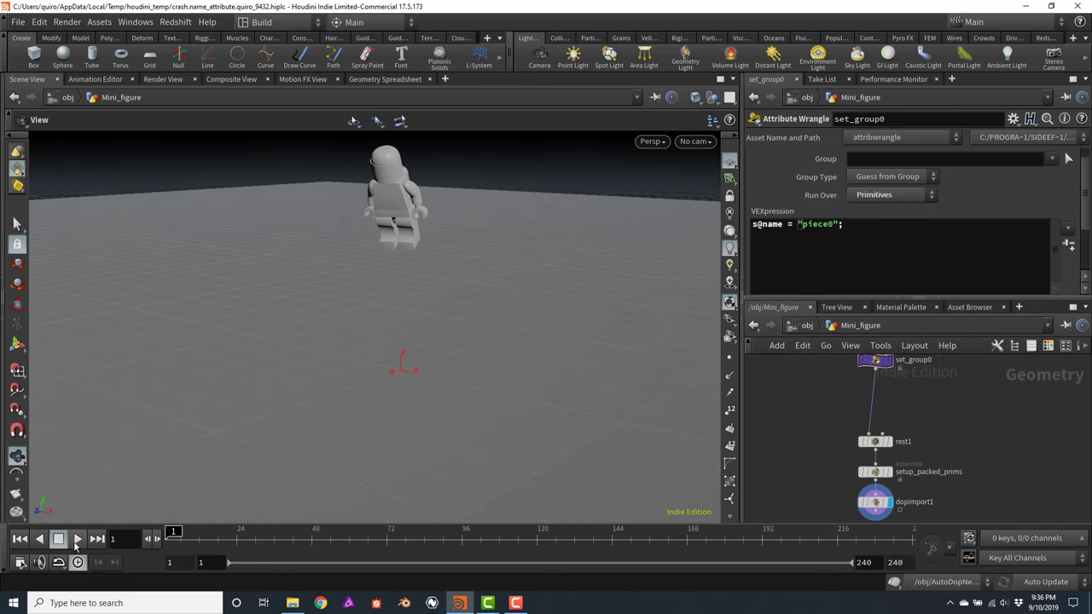
left_click(75, 543)
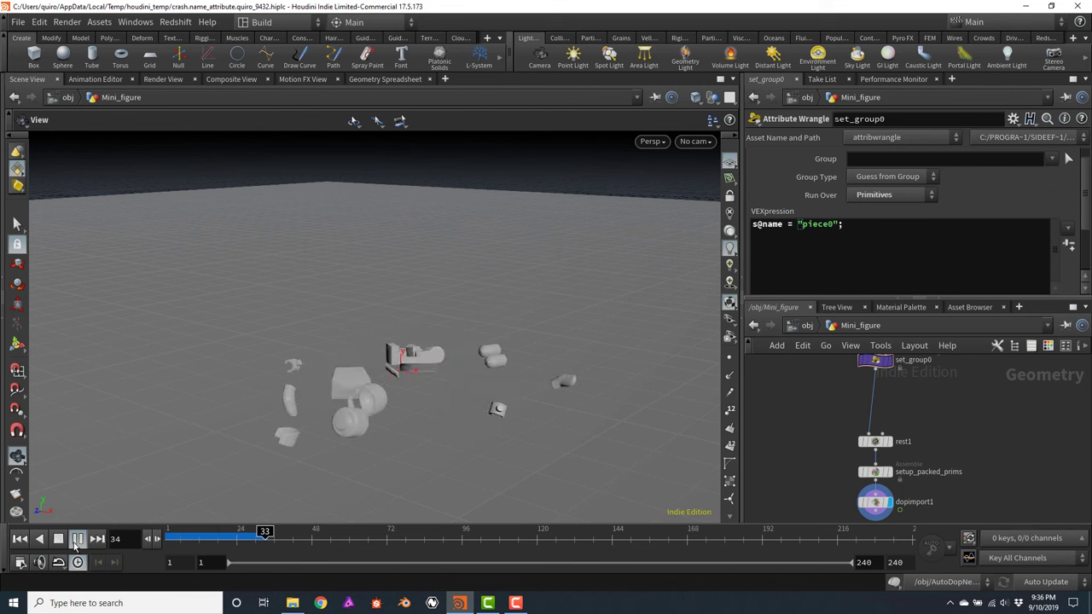
left_click(60, 540)
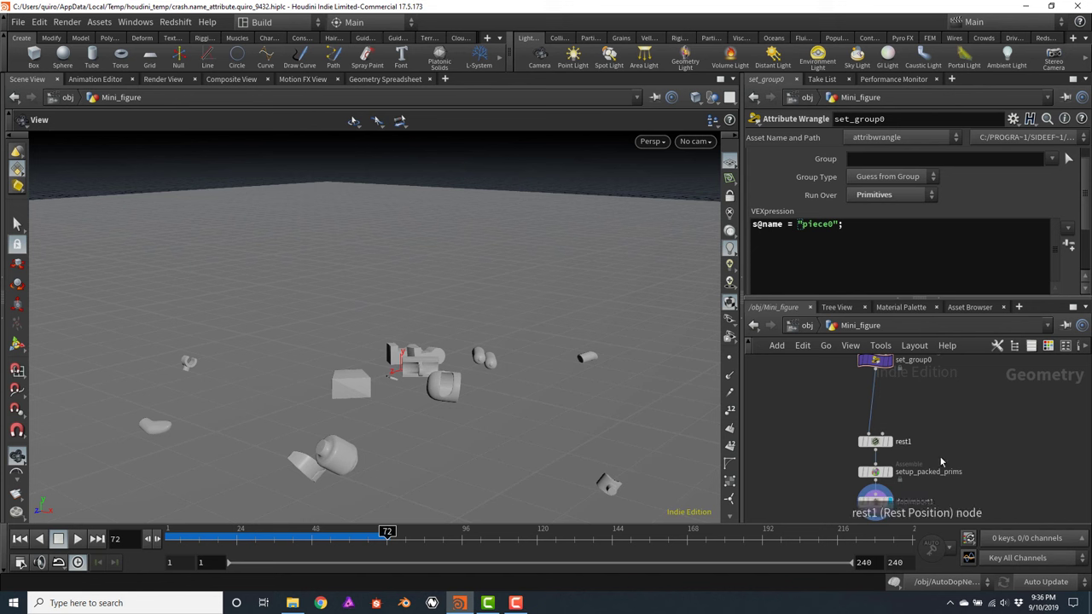
On setup_packed_prims, turn off Create Name Attribute and set Transfer Attributes to name
scroll(895, 460, "up", 3)
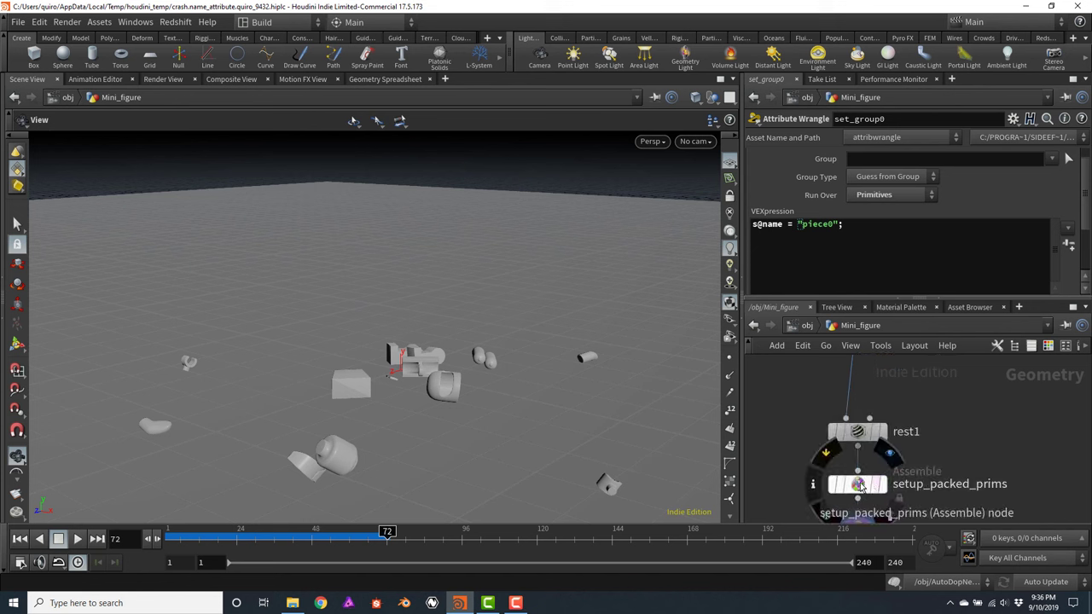
left_click(858, 484)
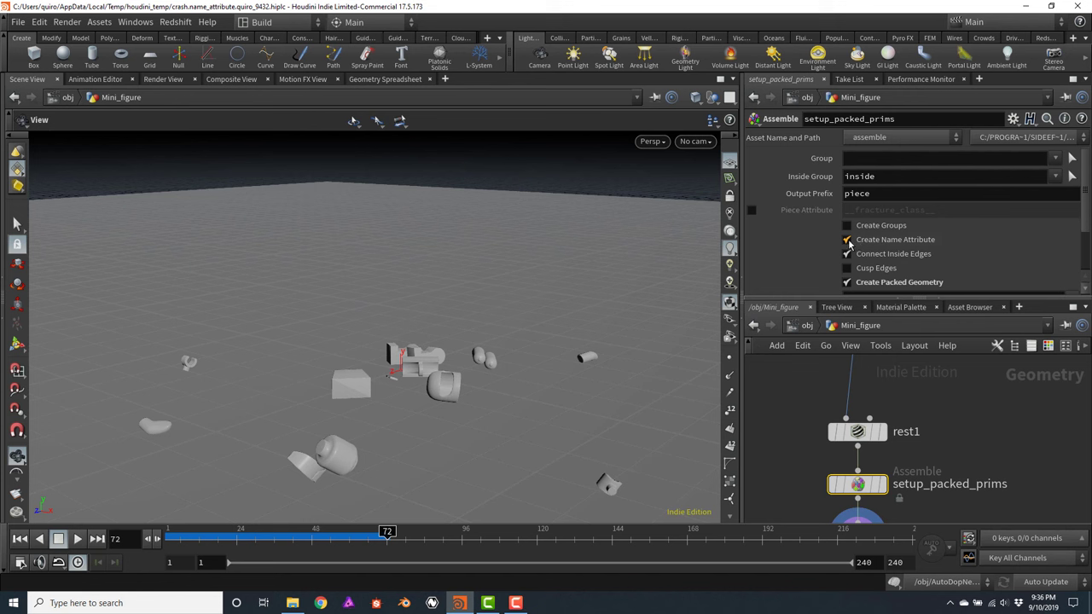
scroll(937, 467, "down", 3)
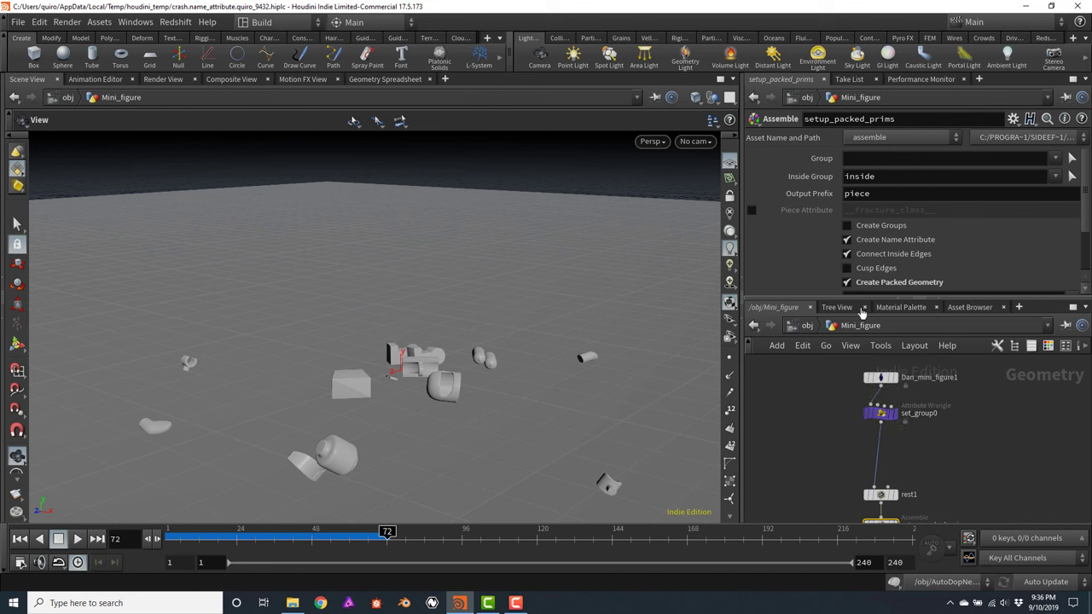
left_click(847, 240)
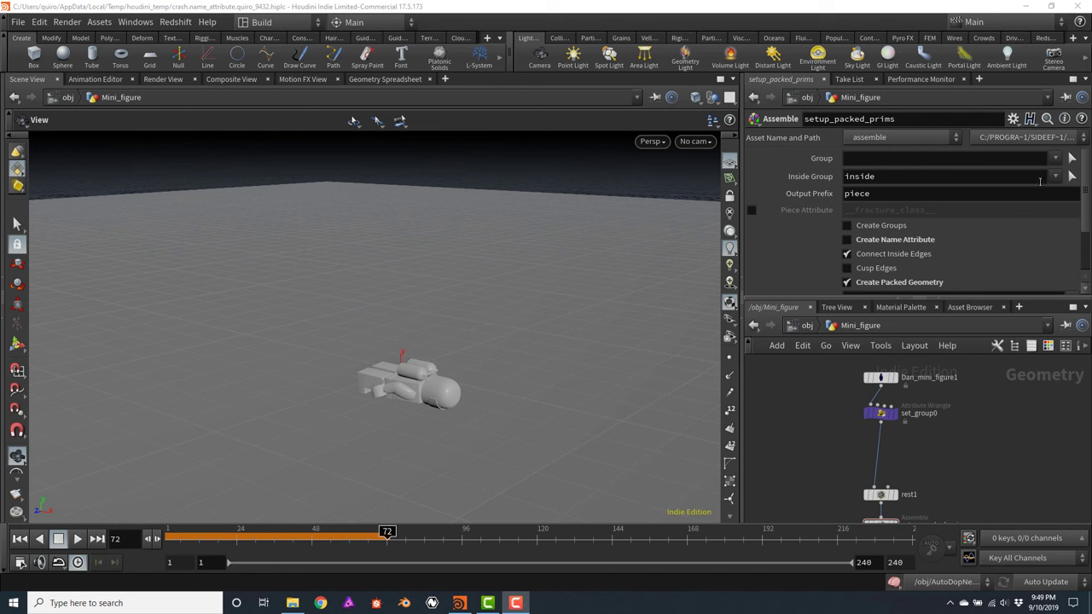
scroll(904, 256, "down", 3)
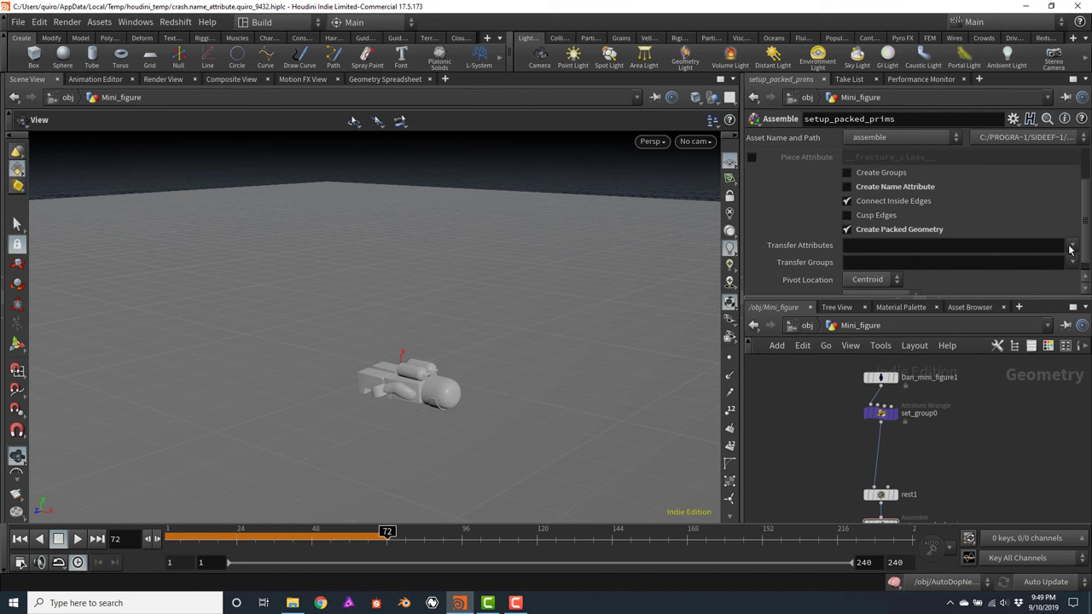
left_click(1070, 248)
left_click(1056, 267)
Play the simulation from the first frame twice to check how the figure lands, and return to frame 1
left_click(19, 538)
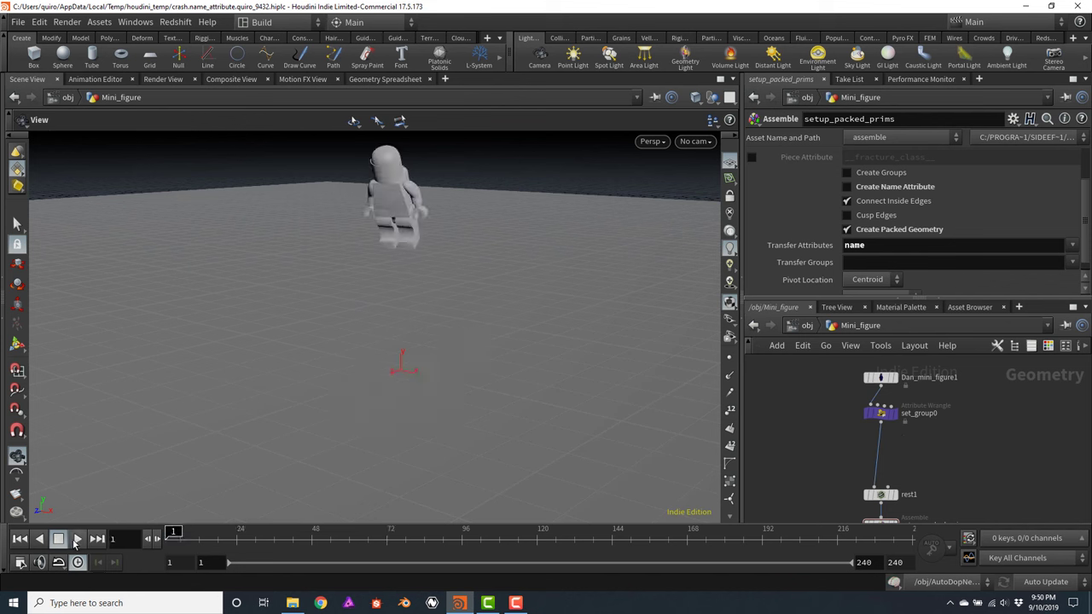
left_click(76, 539)
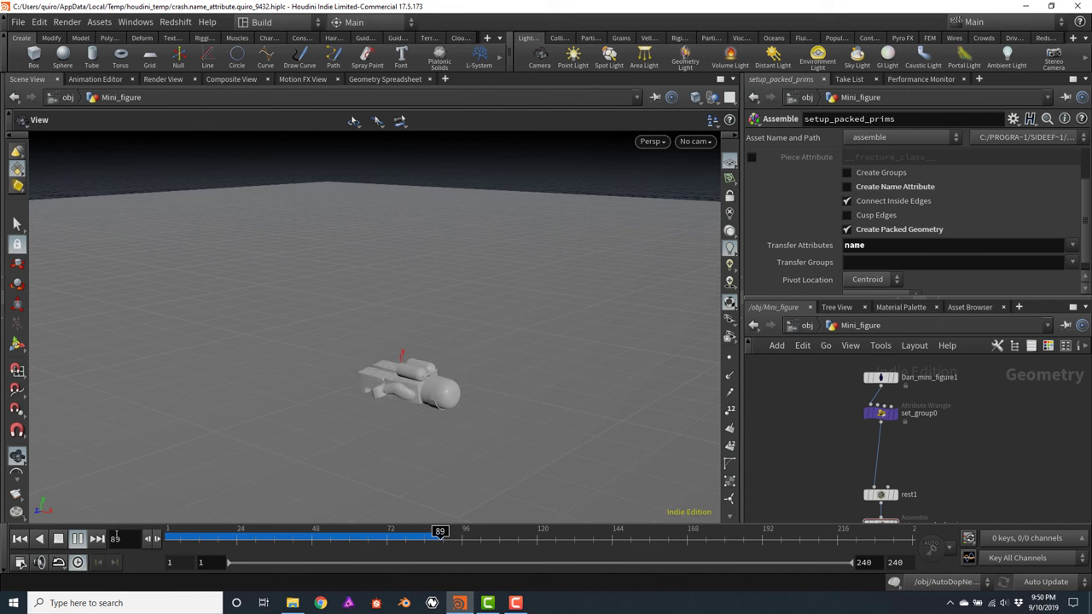
left_click(58, 538)
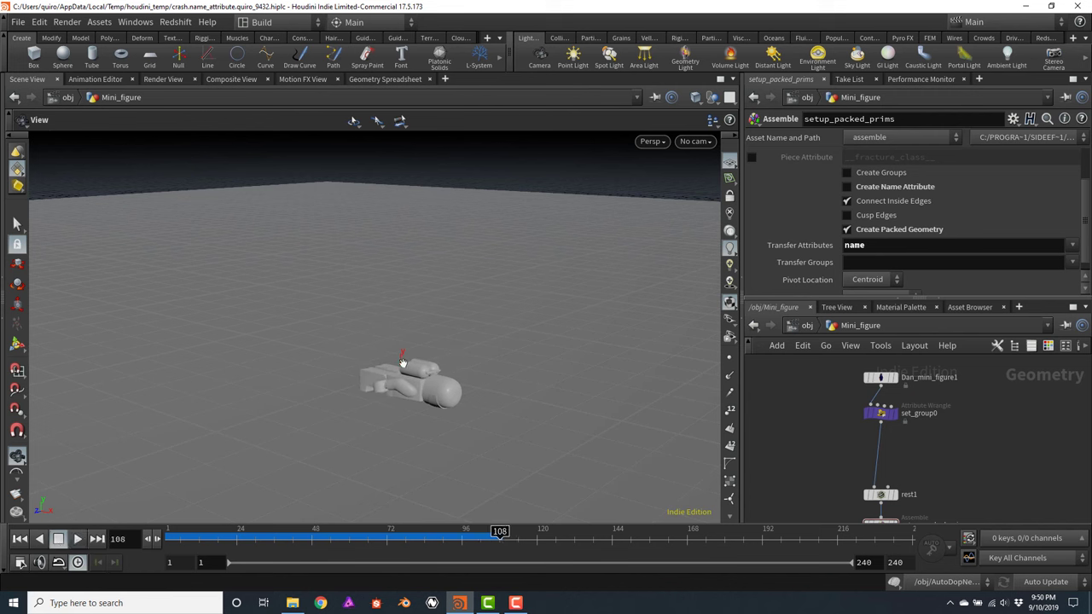
left_click(19, 538)
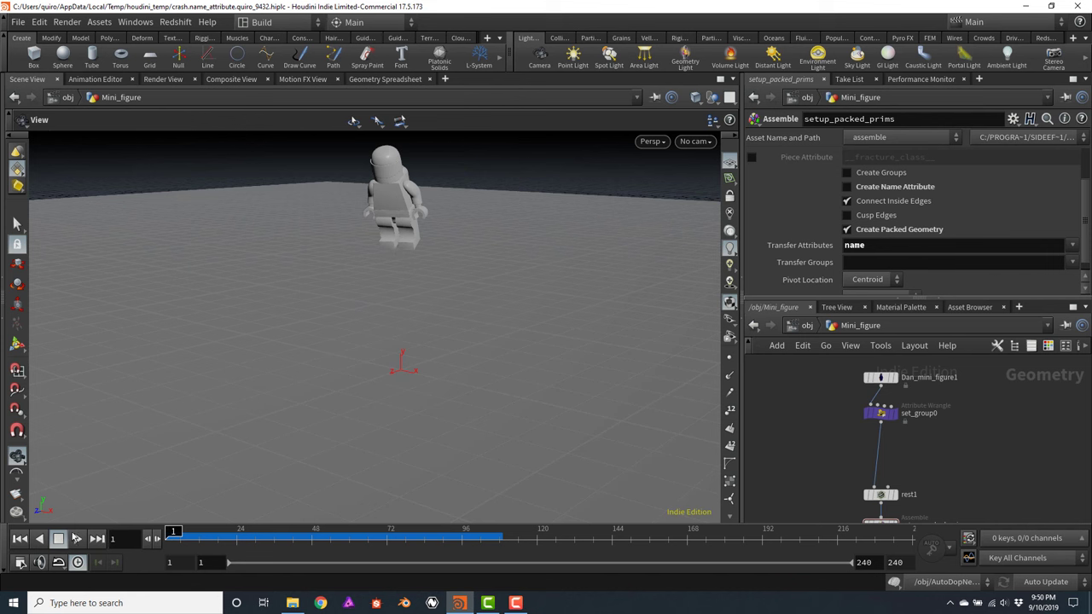
left_click(77, 541)
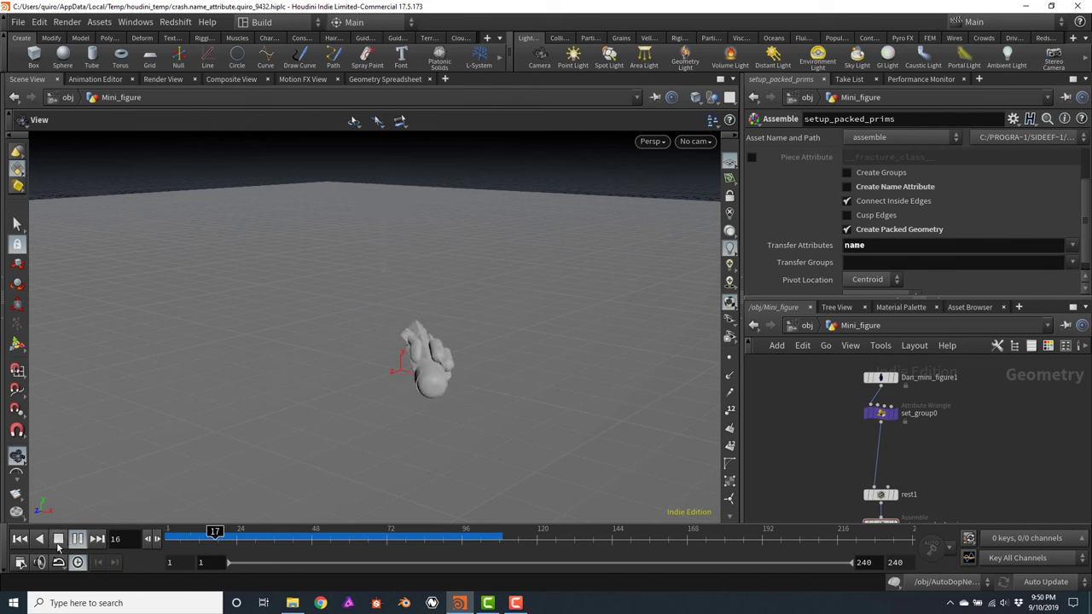
left_click(58, 540)
left_click(19, 538)
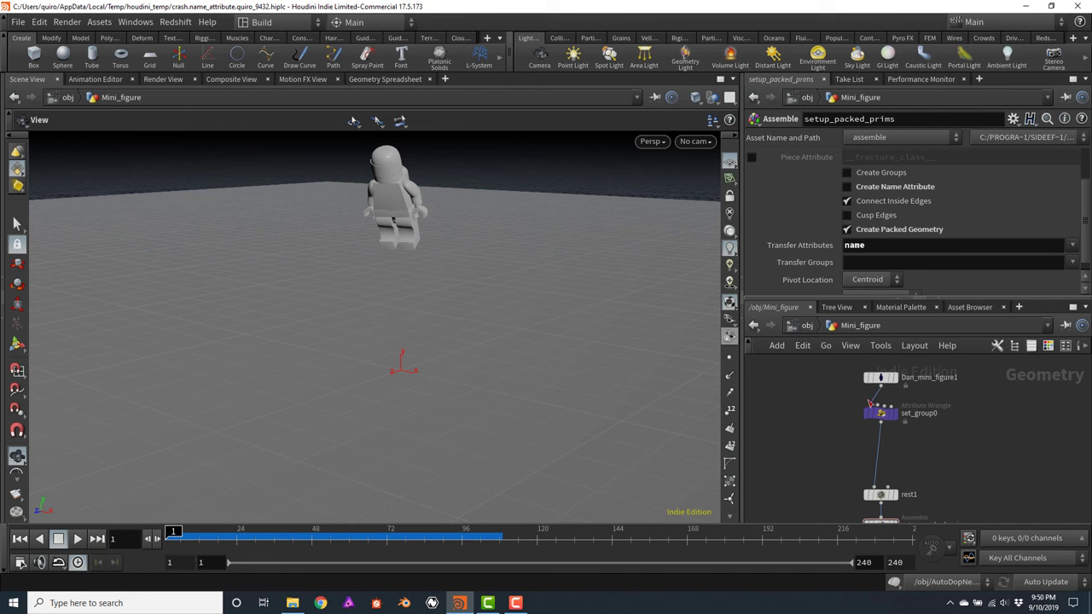
Rename the set_group0 attribute wrangle to set_piece0
scroll(870, 422, "up", 2)
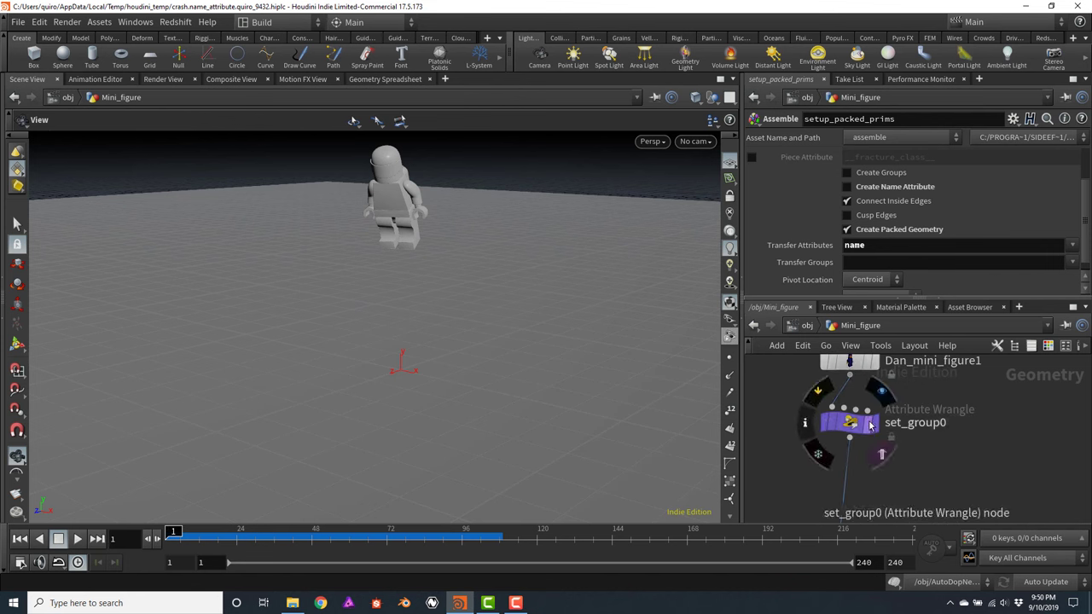
double_click(918, 428)
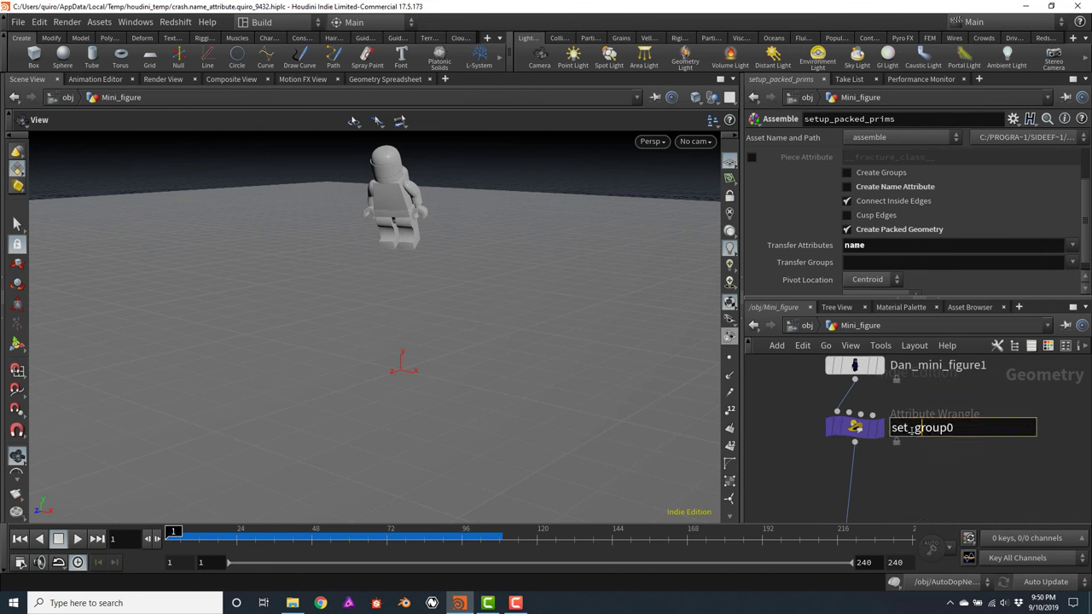
left_click_drag(915, 428, 947, 428)
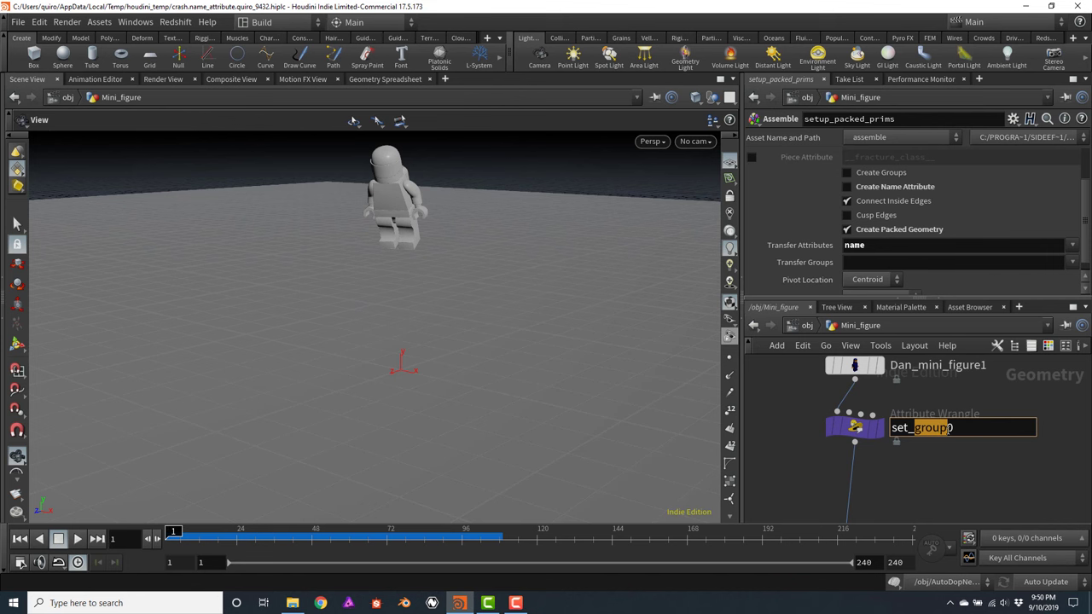
type("piece")
key("Return")
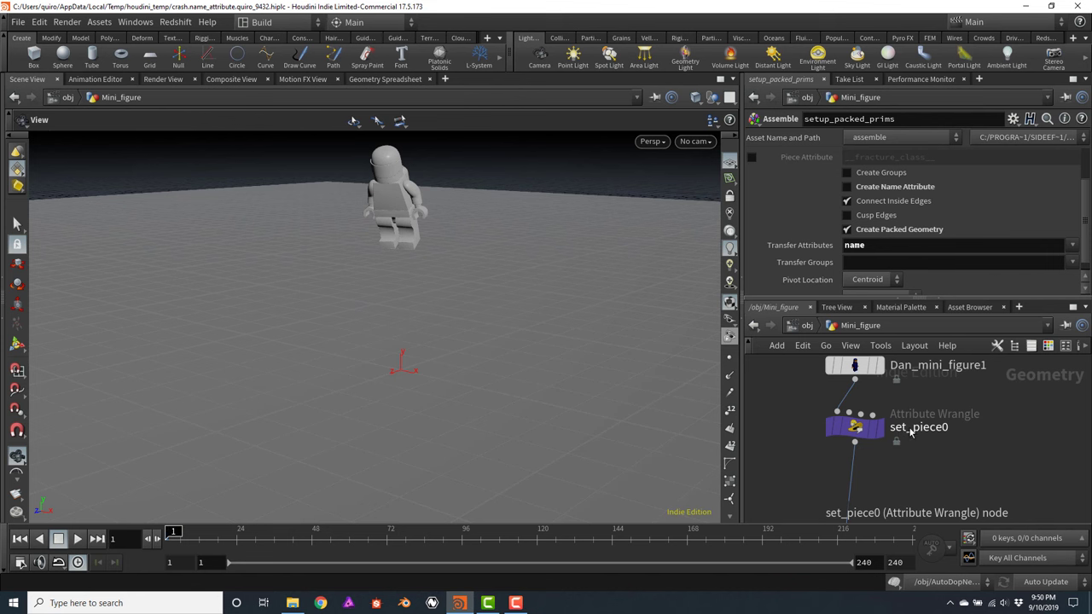
Duplicate the set_piece0 wrangle and insert the copy between set_piece0 and rest1
scroll(949, 455, "down", 2)
middle_click_drag(959, 484, 957, 456)
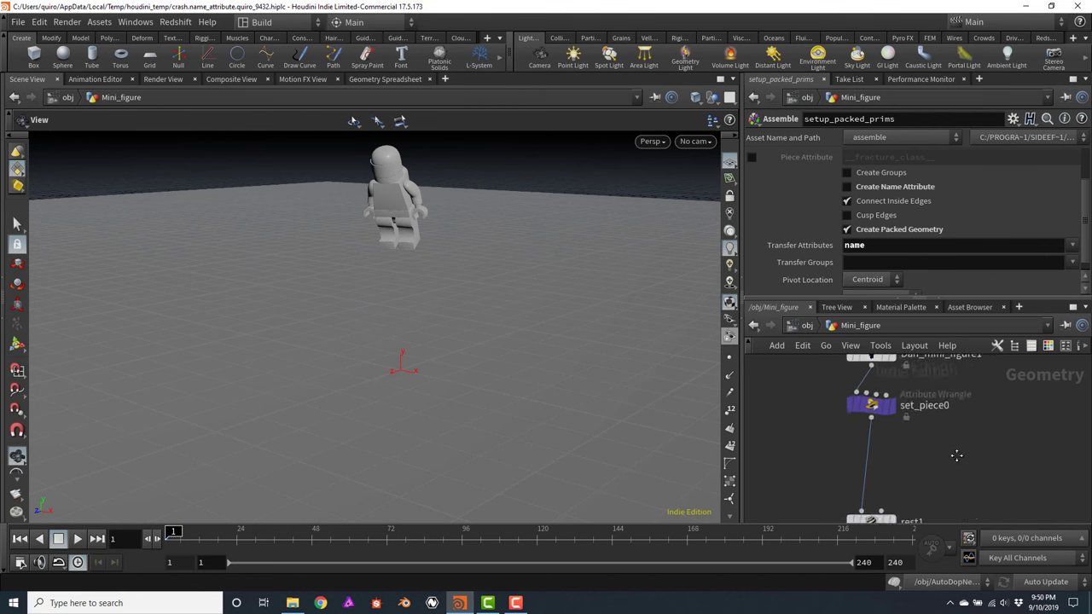
left_click(873, 409)
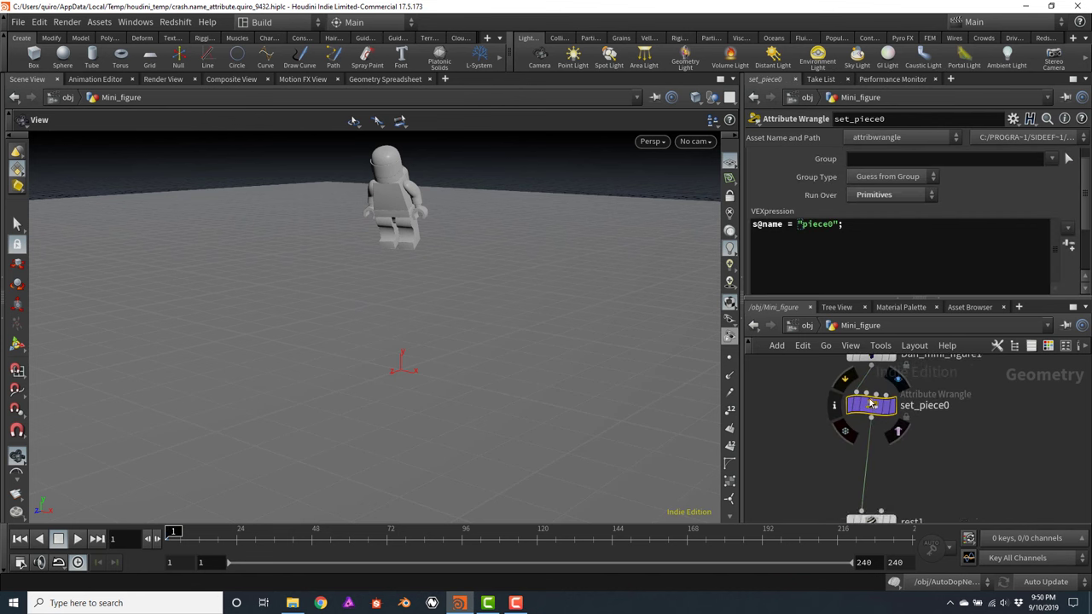
key("ctrl+c")
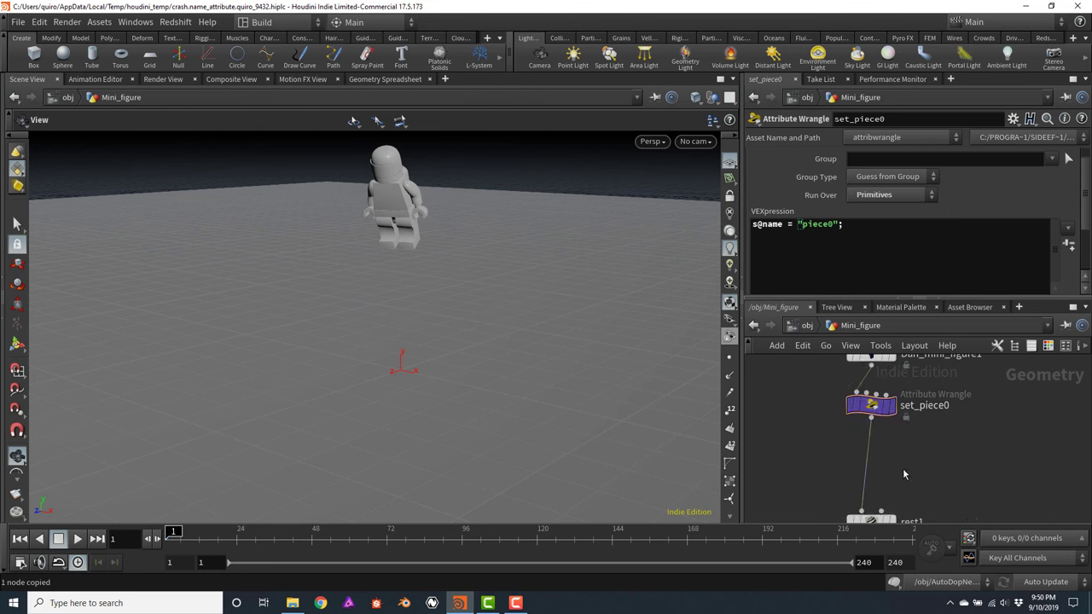
key("ctrl+v")
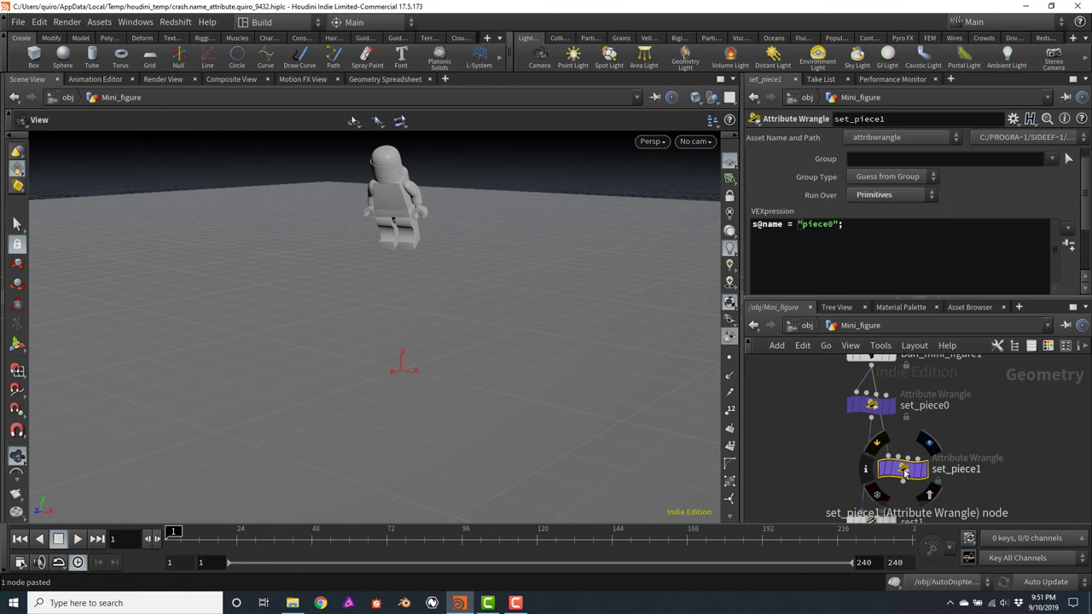
left_click_drag(905, 474, 872, 463)
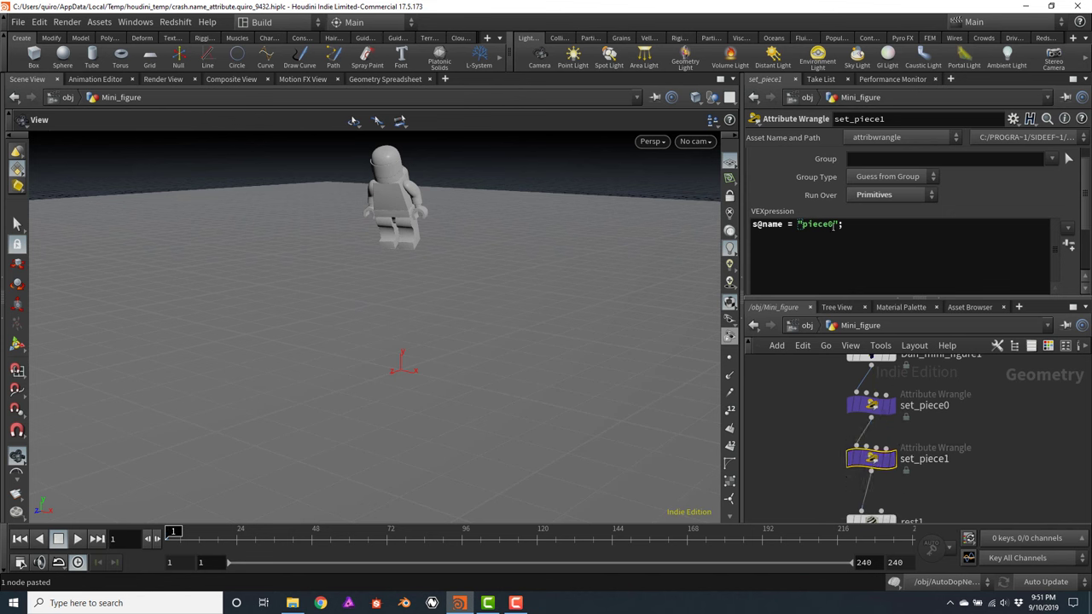
Change the VEXpression of set_piece1 to s@name = "piece1"; and restrict the node to the Ct_visor group
left_click_drag(833, 225, 827, 224)
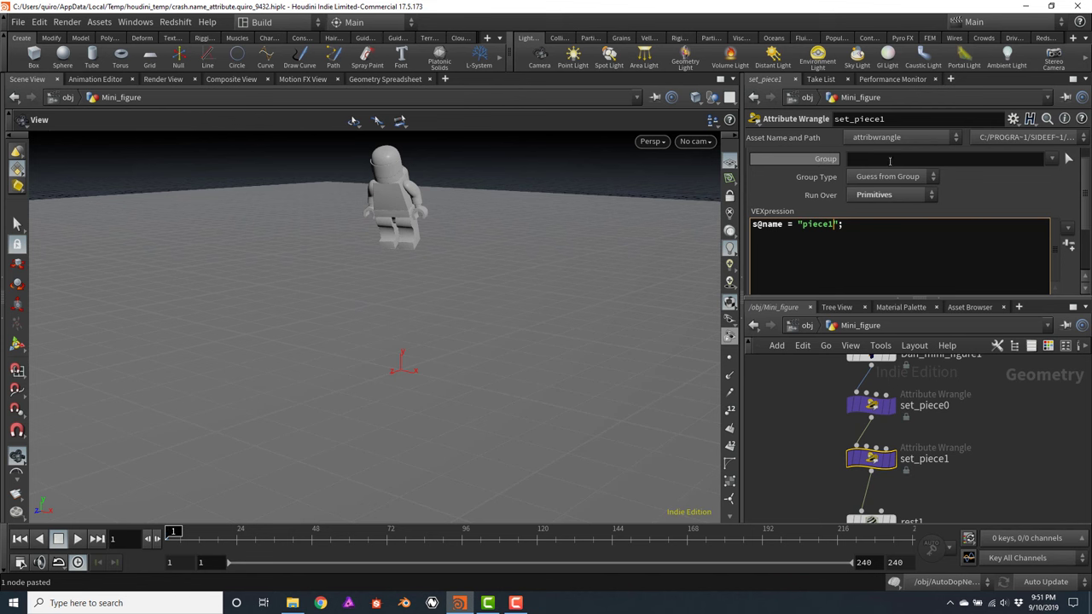
left_click(1052, 159)
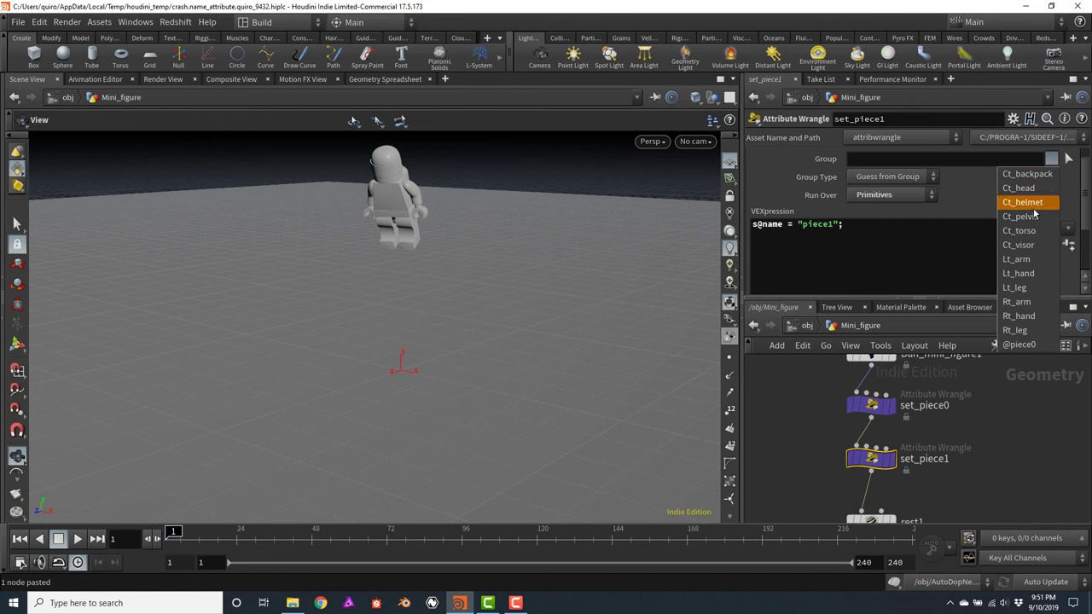
key("ctrl+z")
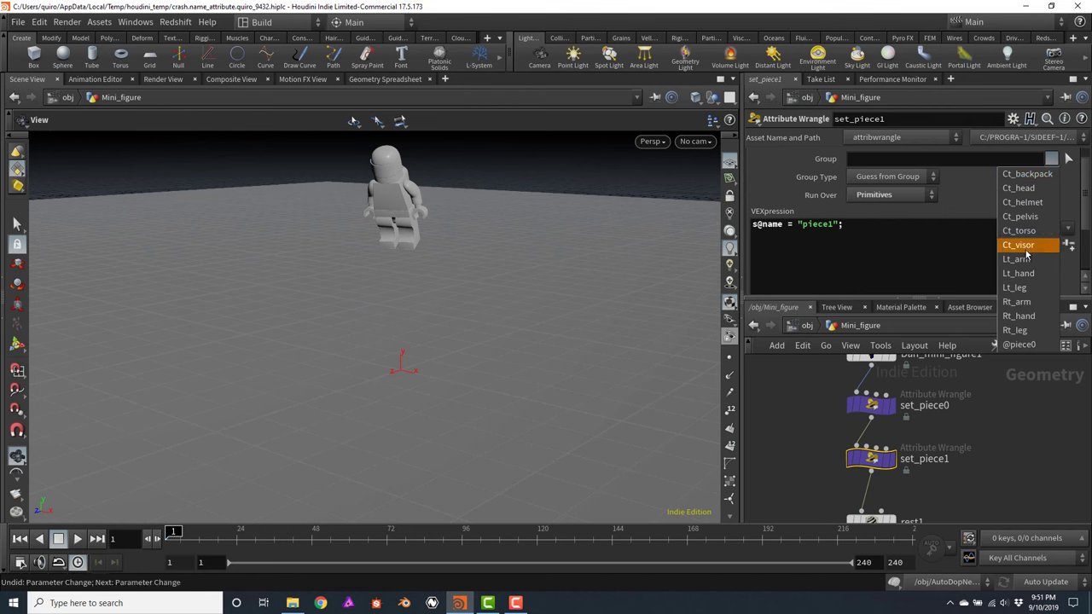
left_click(1024, 247)
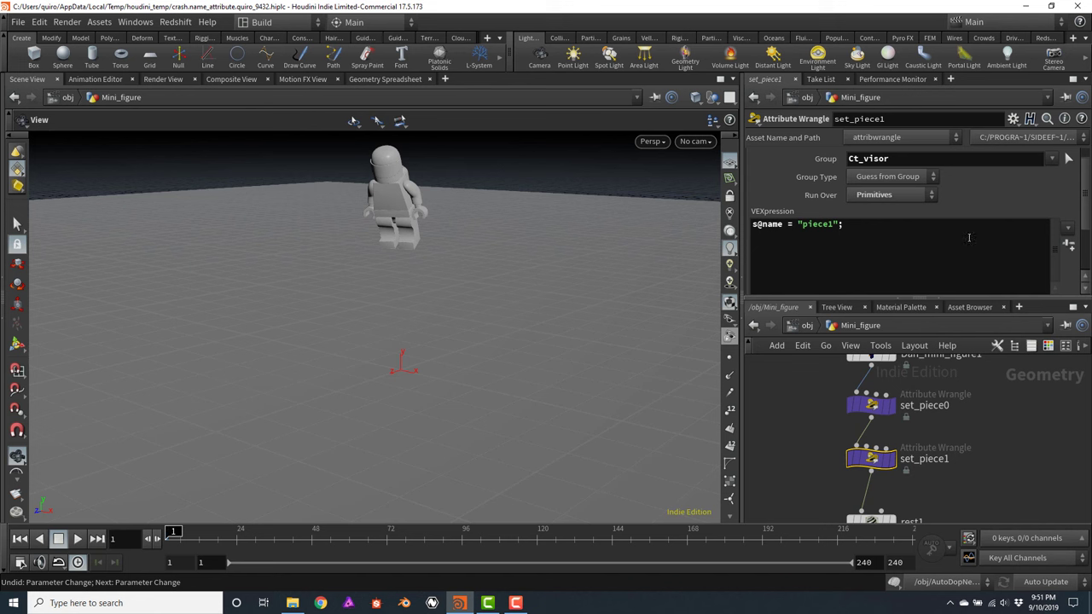
Compare the Group and VEXpression parameters of set_piece0 and set_piece1, and select the dopimport1 node
left_click(872, 402)
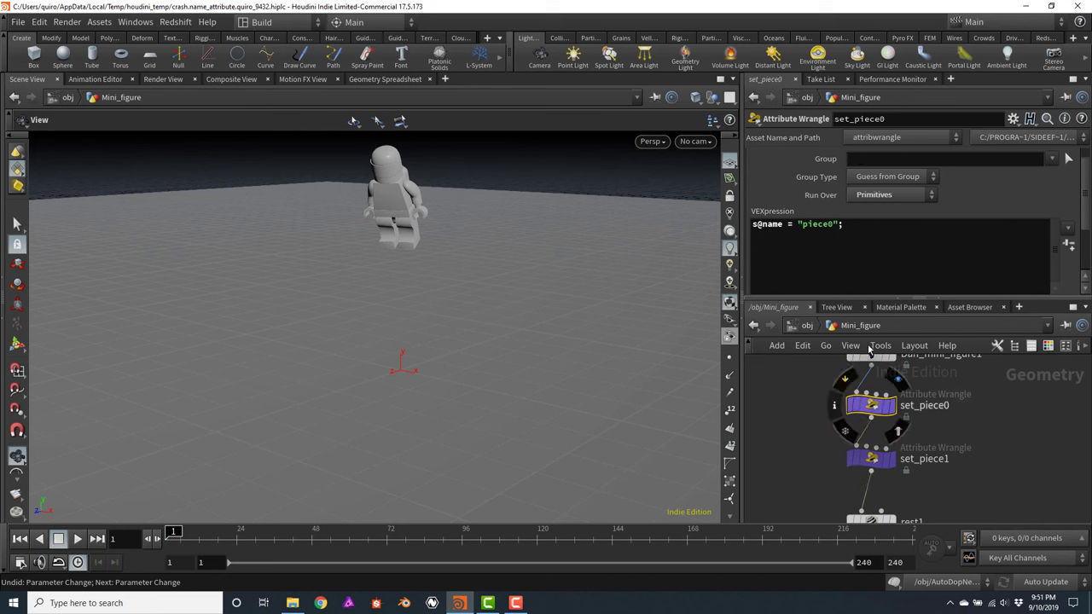
left_click(871, 461)
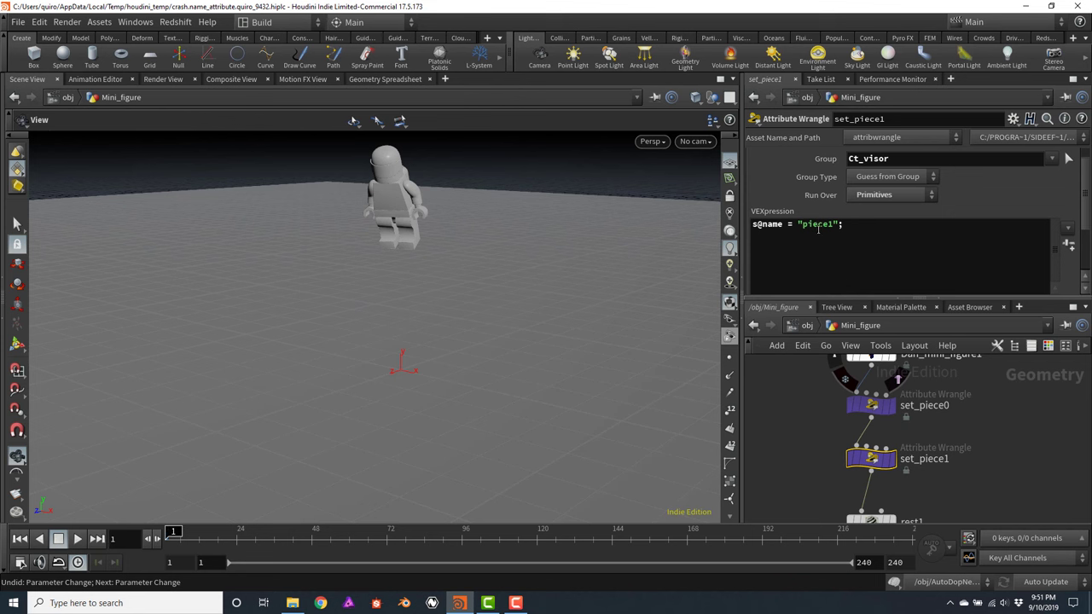
left_click(870, 402)
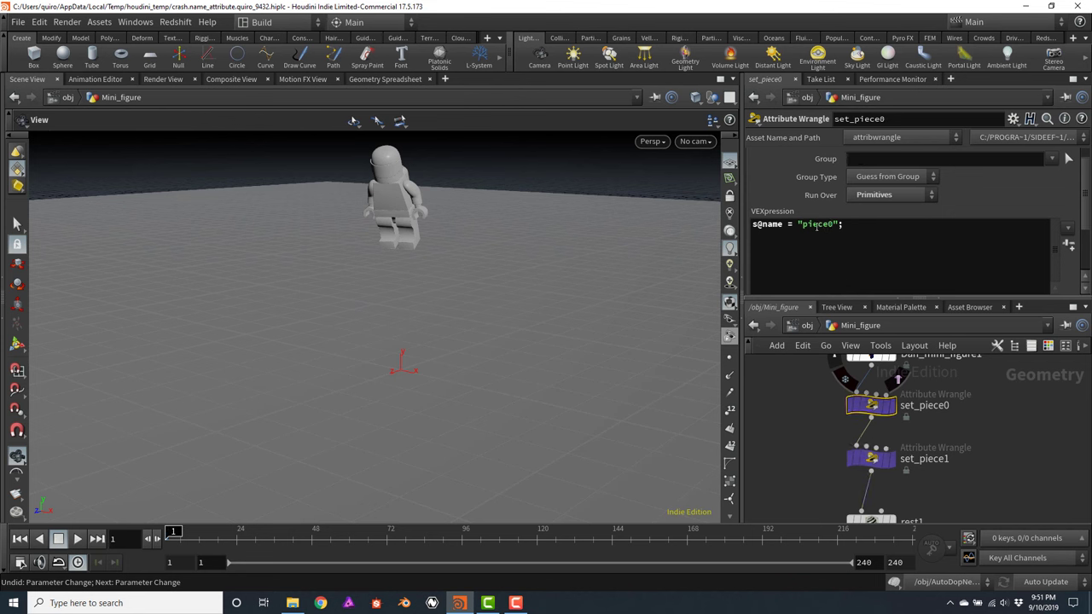
scroll(817, 457, "down", 3)
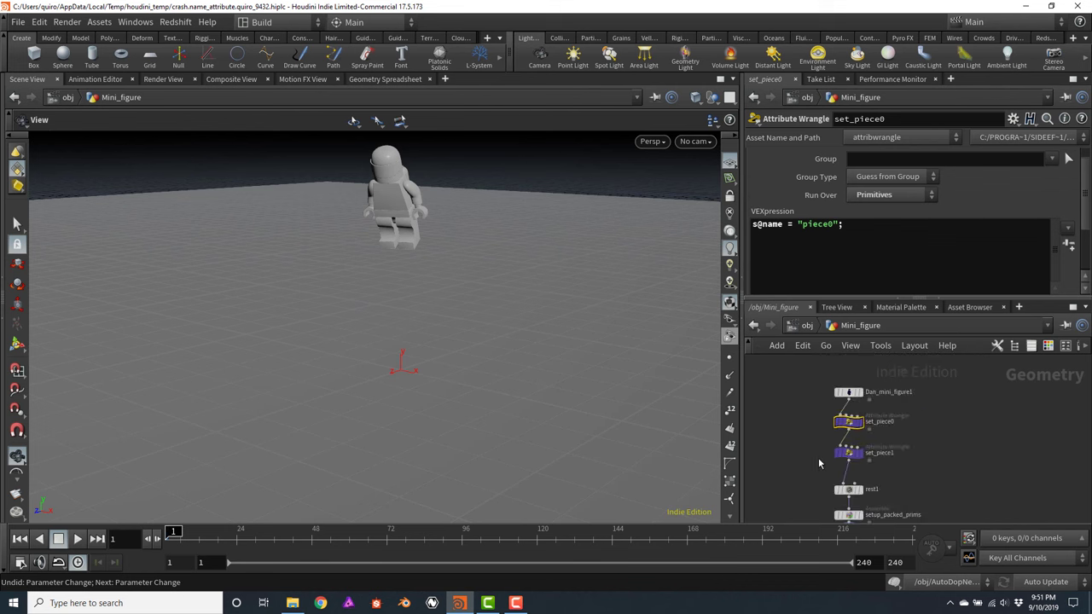
left_click(849, 466)
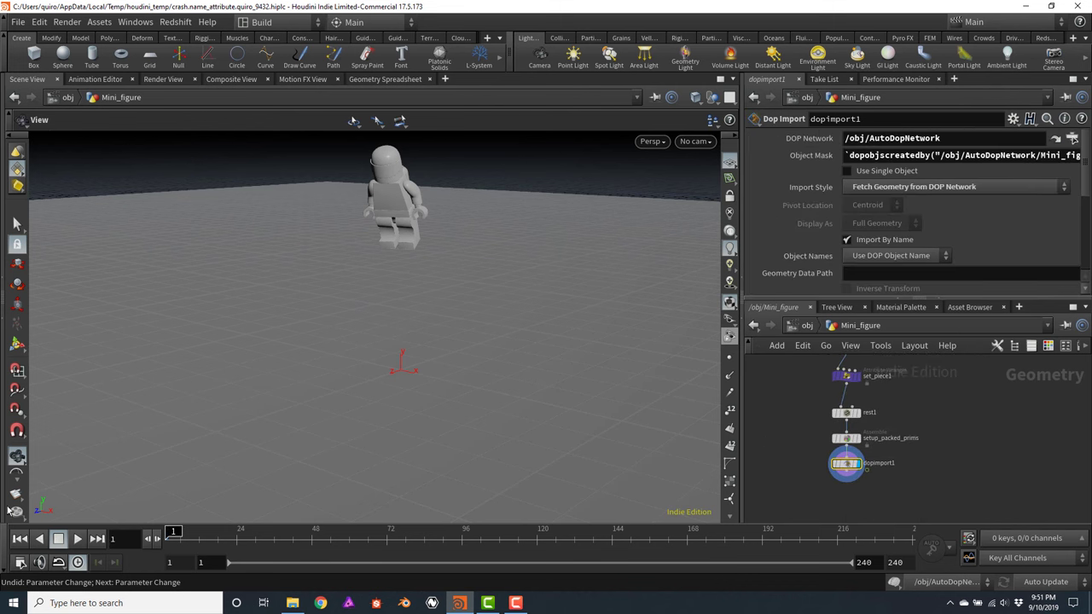
Play the RBD simulation of the mini figure from frame 1 twice to check how the visor separates, and rewind
left_click(78, 540)
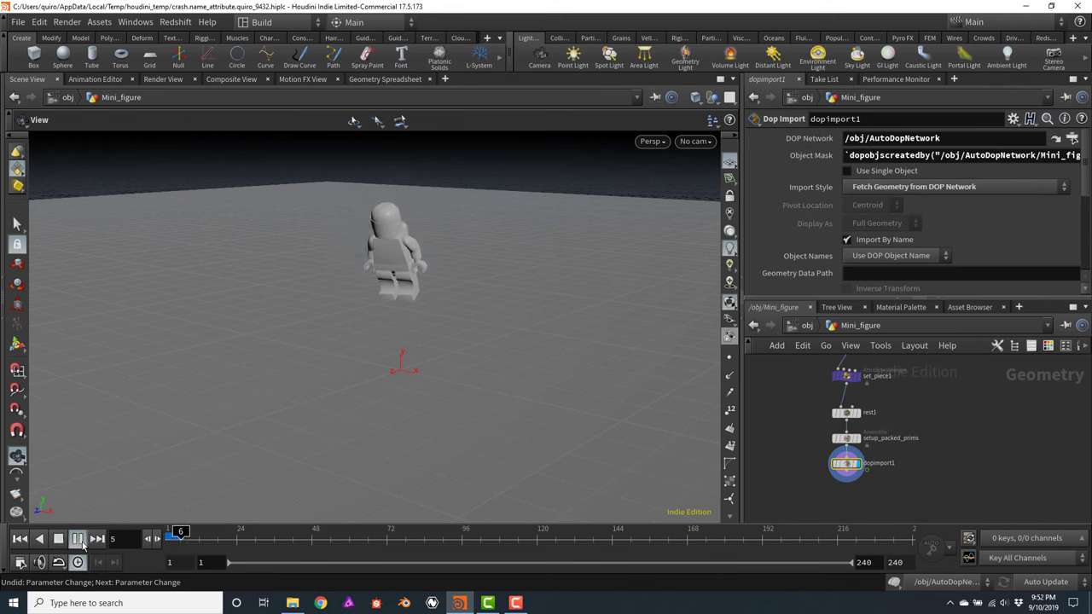
left_click(58, 539)
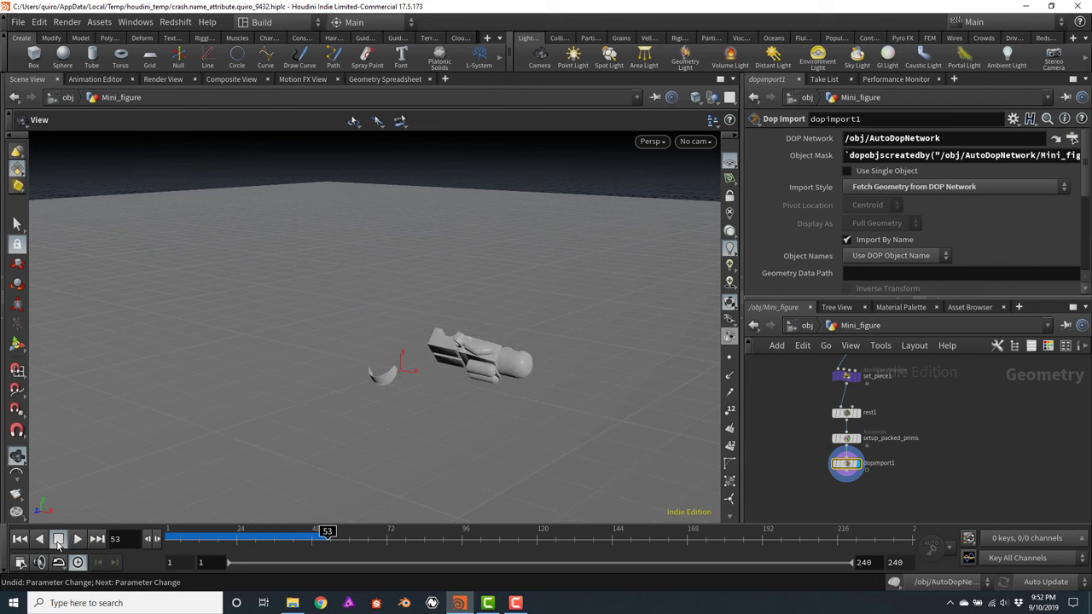
left_click(15, 542)
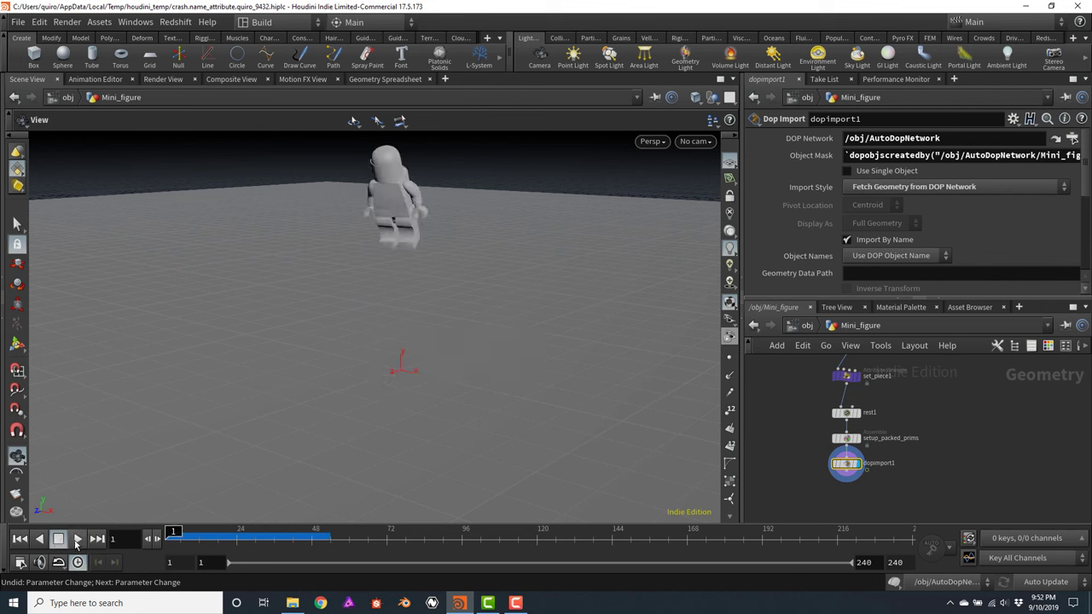
left_click(77, 541)
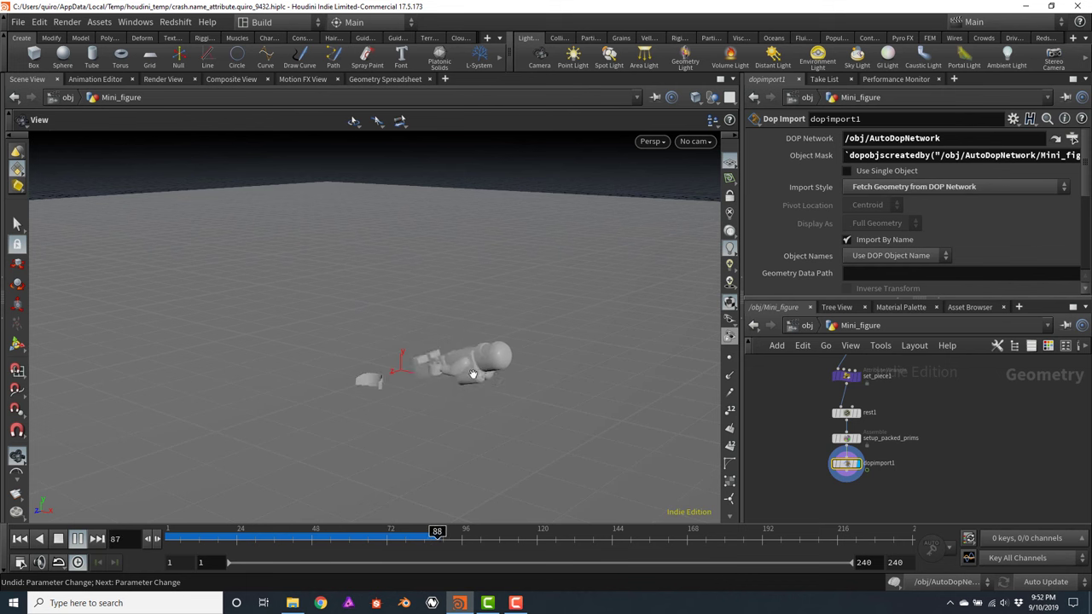
left_click(58, 538)
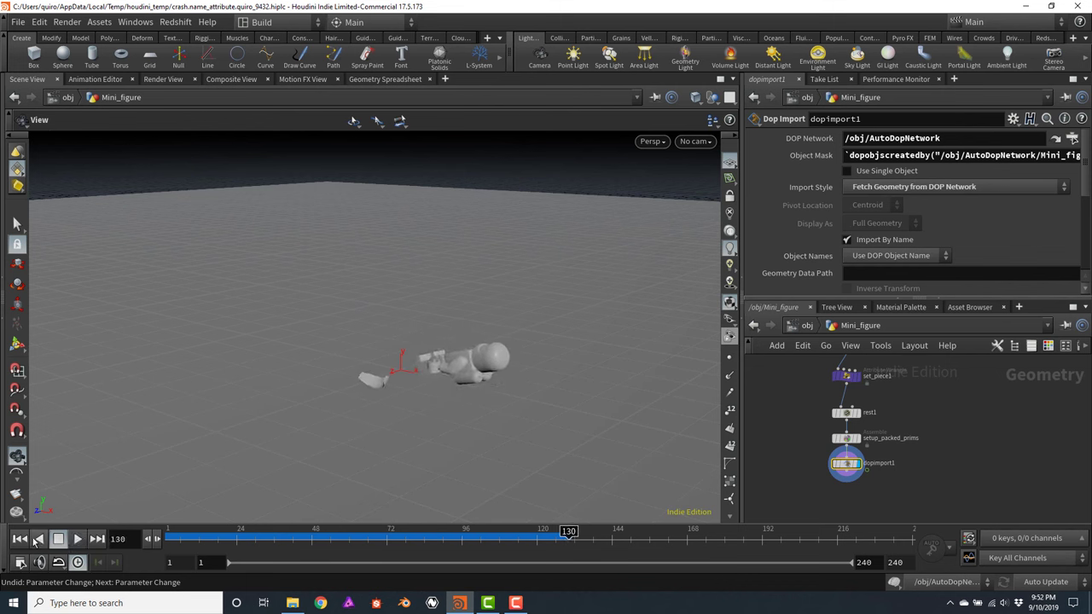
left_click(19, 538)
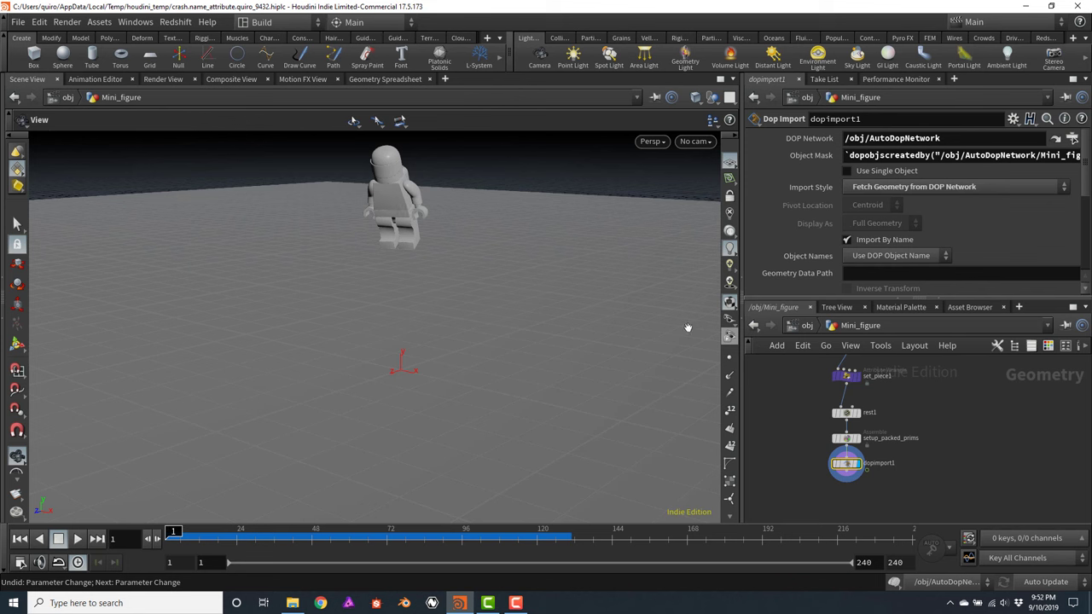
Duplicate the set_piece1 wrangle and insert the copy between set_piece1 and rest1
middle_click_drag(948, 410, 930, 480)
left_click_drag(823, 462, 825, 417)
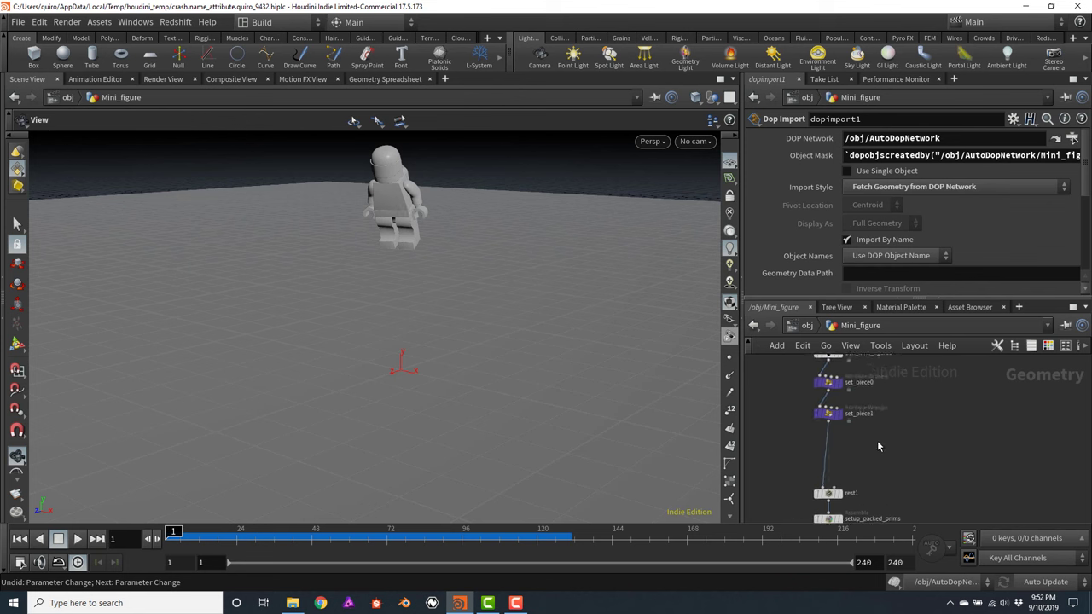
left_click(828, 415)
key("ctrl+c")
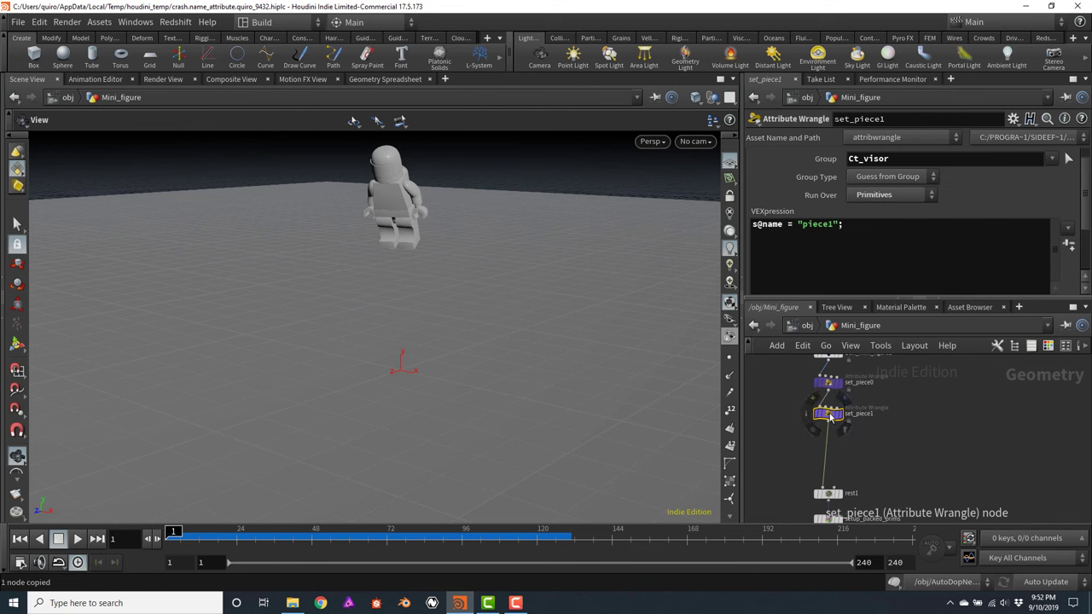
key("ctrl+v")
left_click_drag(840, 454, 826, 449)
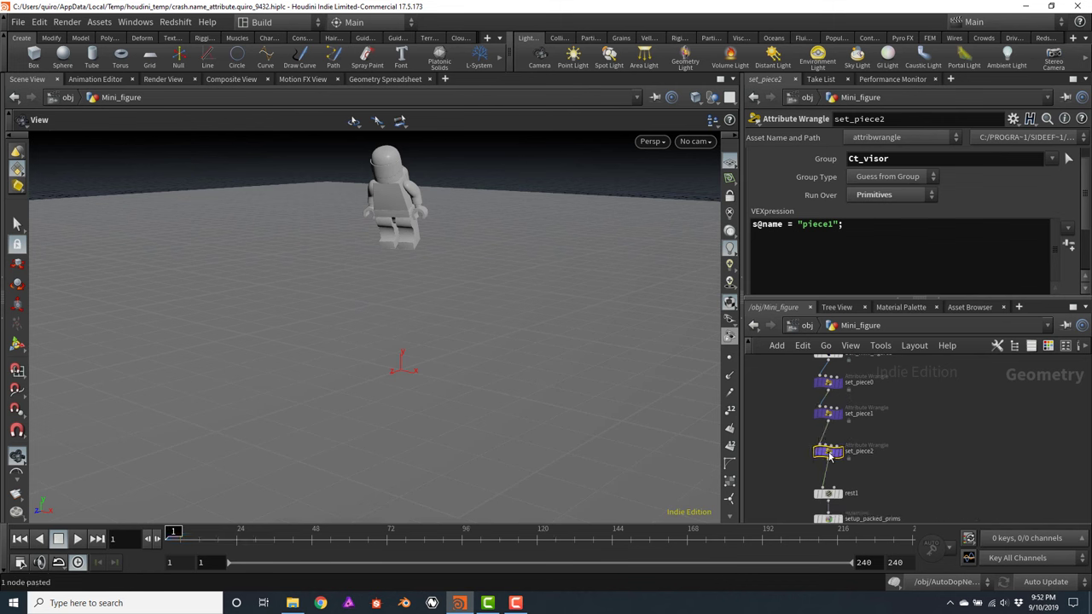
Change the VEXpression of set_piece2 to s@name = "piece2"; and restrict the node to the Lt_arm and Lt_hand groups
left_click(828, 225)
left_click_drag(827, 224, 833, 225)
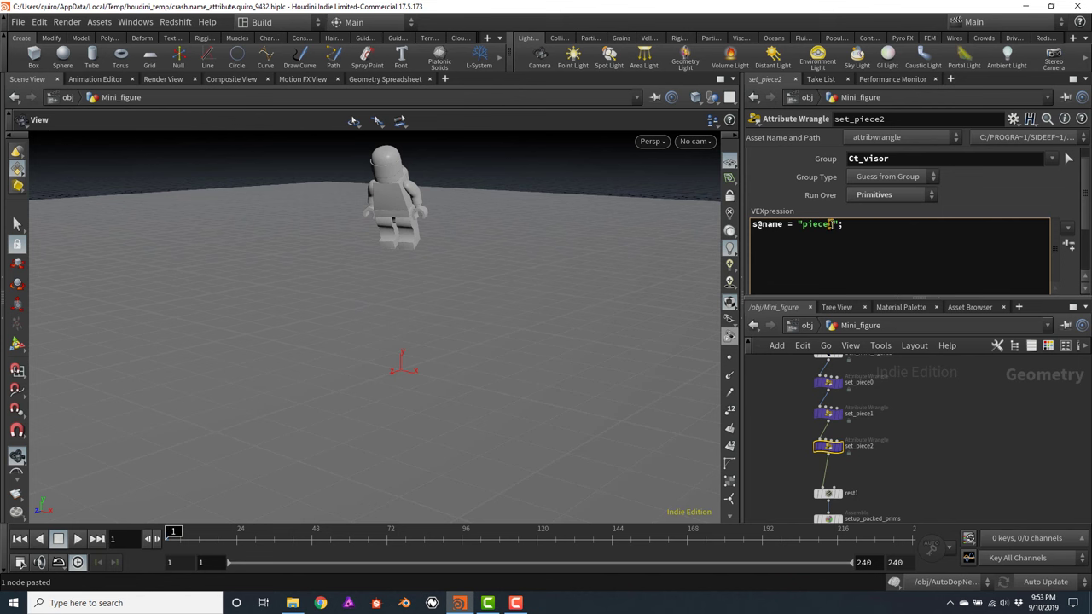
type("2")
left_click(919, 153)
key("BackSpace")
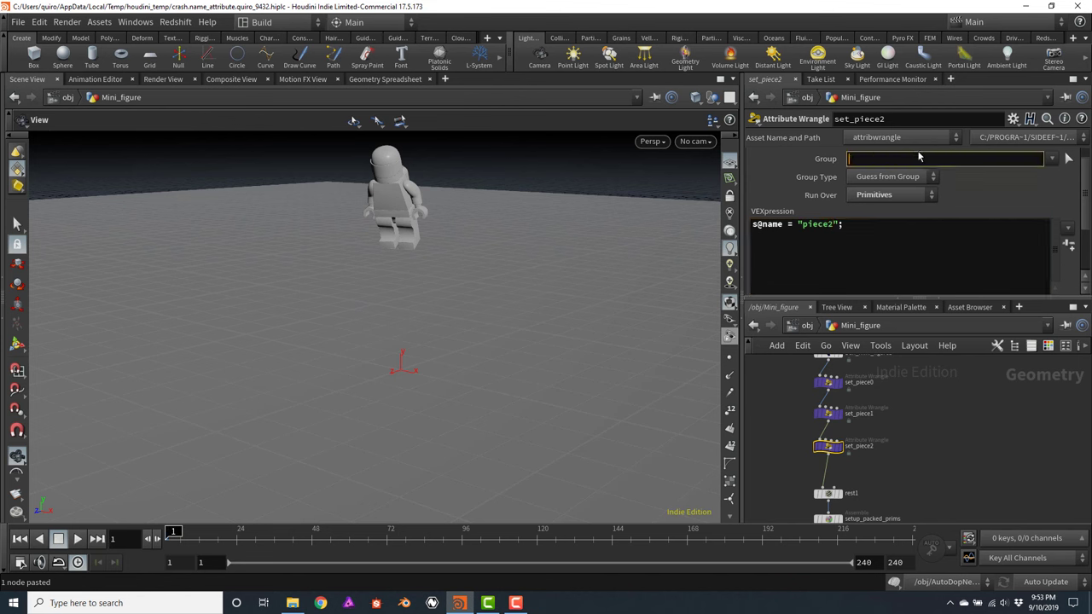
left_click(1053, 160)
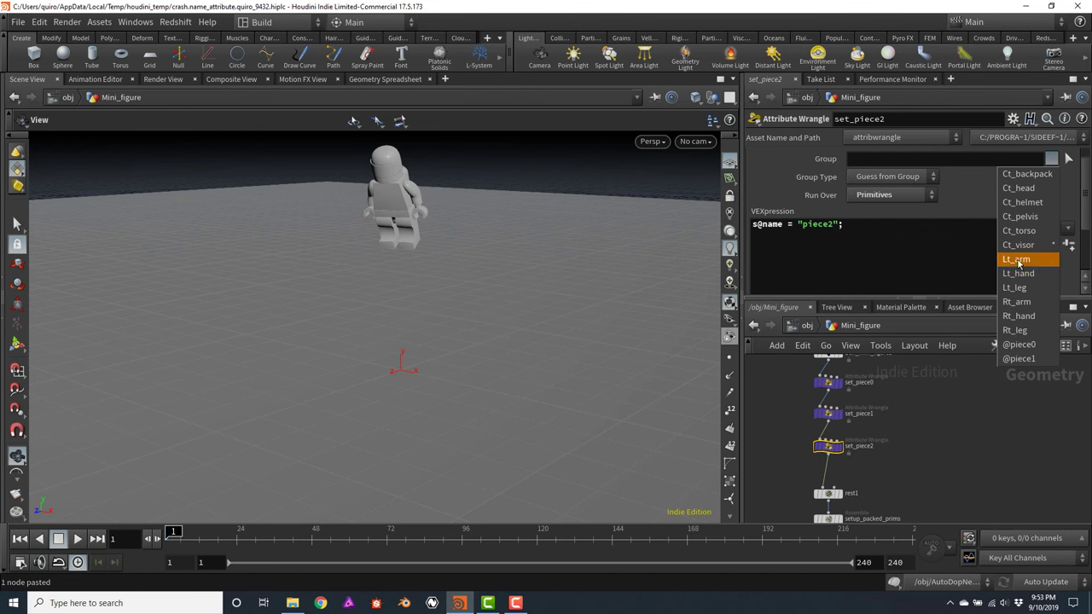
left_click(1017, 260)
left_click(1051, 159)
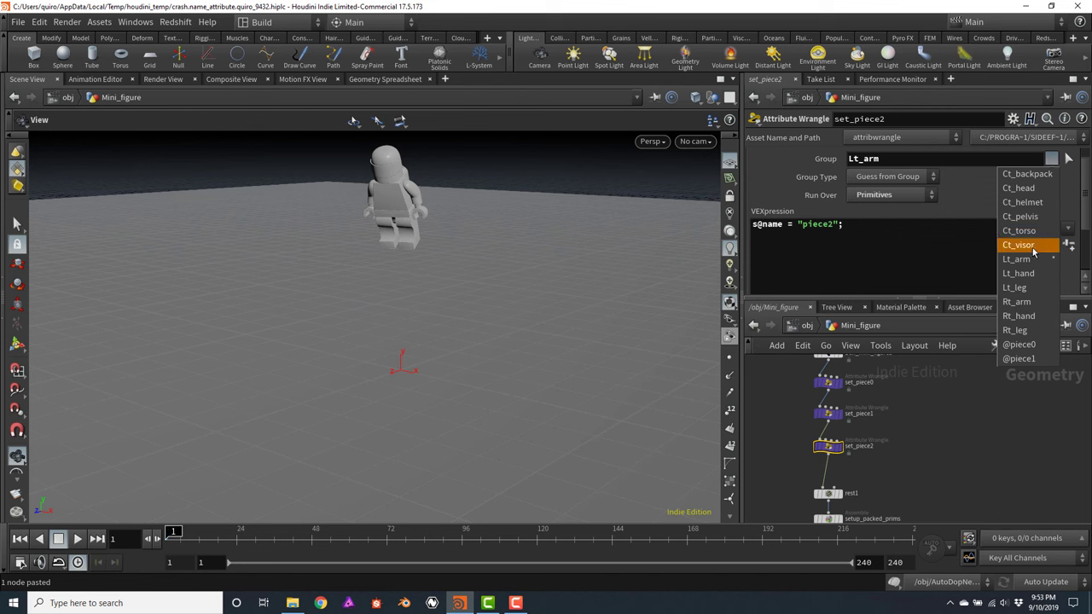
left_click(1032, 274)
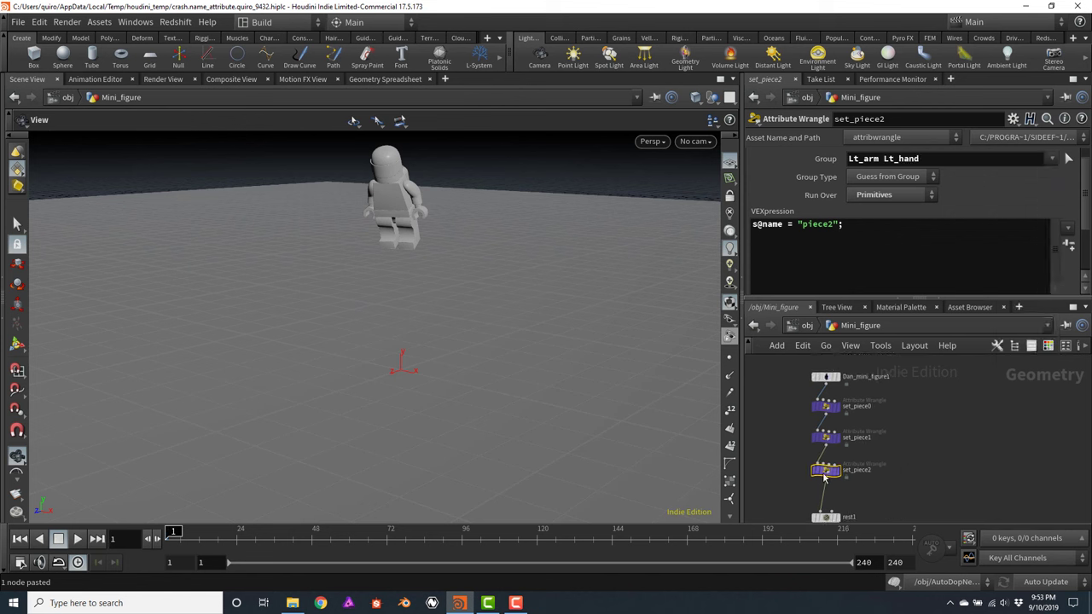
Duplicate set_piece2 above rest1 and set the copy's VEXpression to s@name = "piece3"; and its Group to Ct_backpack
left_click_drag(822, 471, 832, 438)
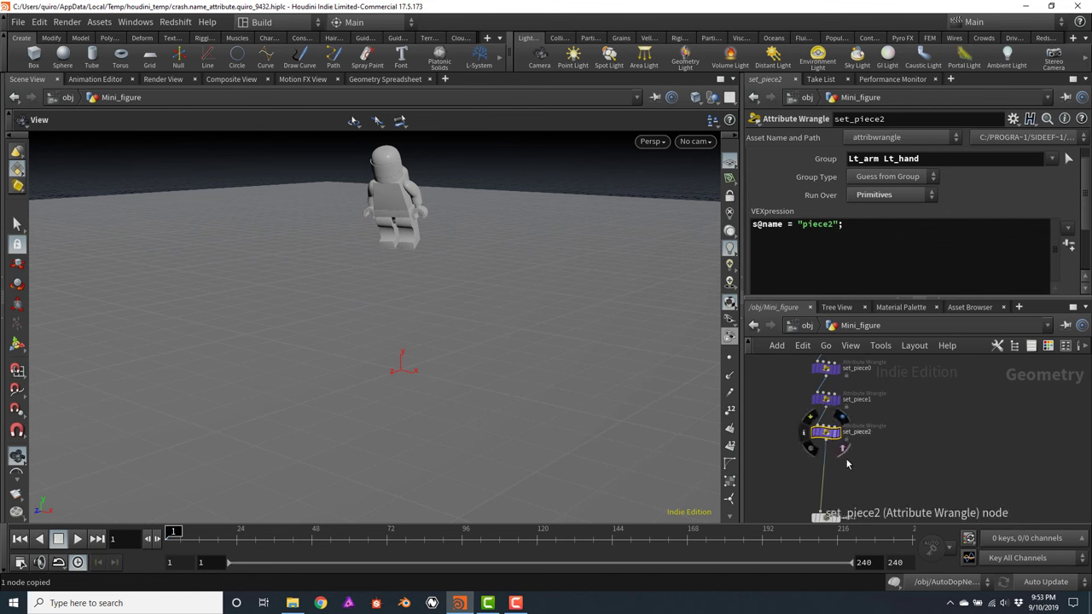
left_click_drag(832, 438, 829, 468, "alt")
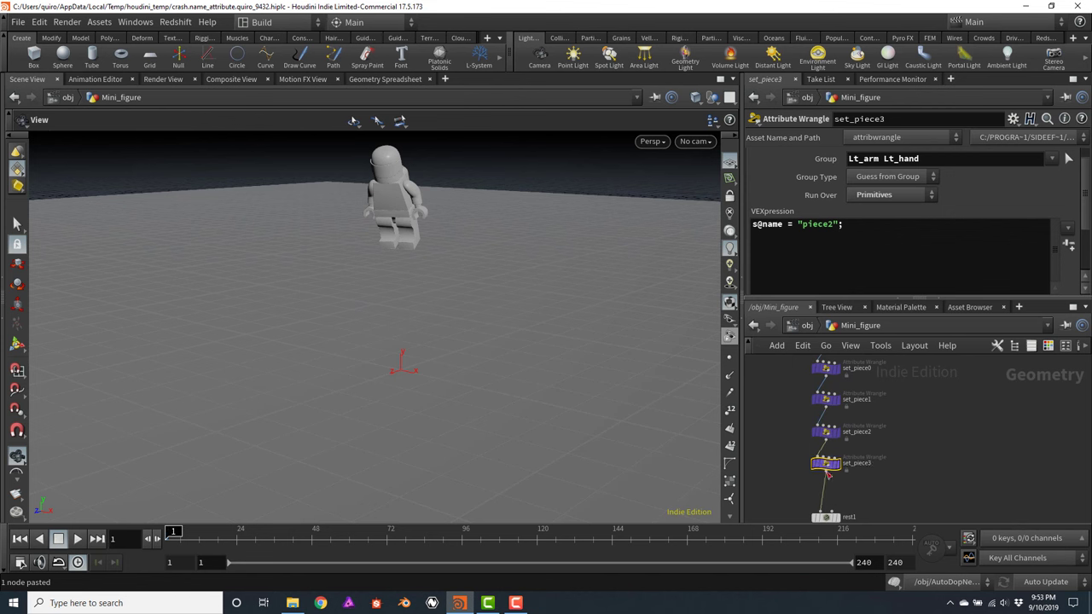
left_click_drag(826, 224, 831, 225)
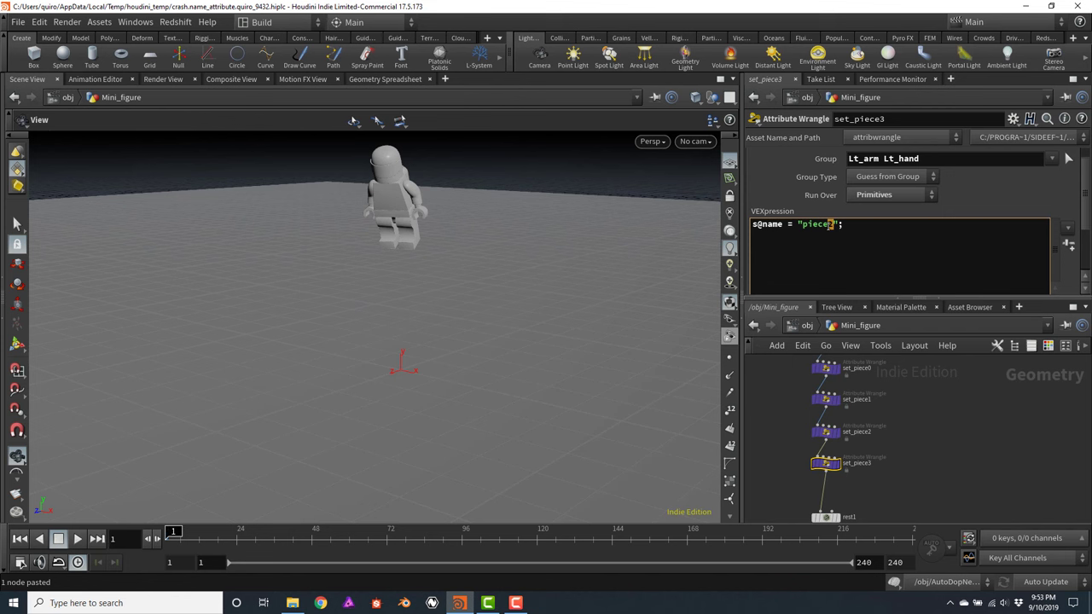
type("3")
left_click(1030, 160)
key("BackSpace")
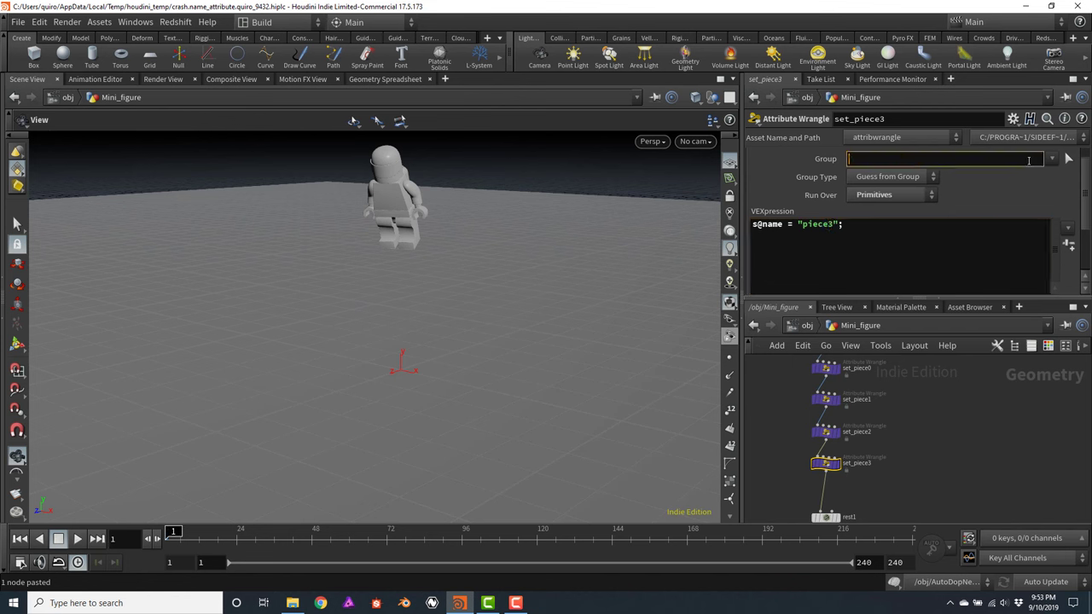
left_click(1053, 158)
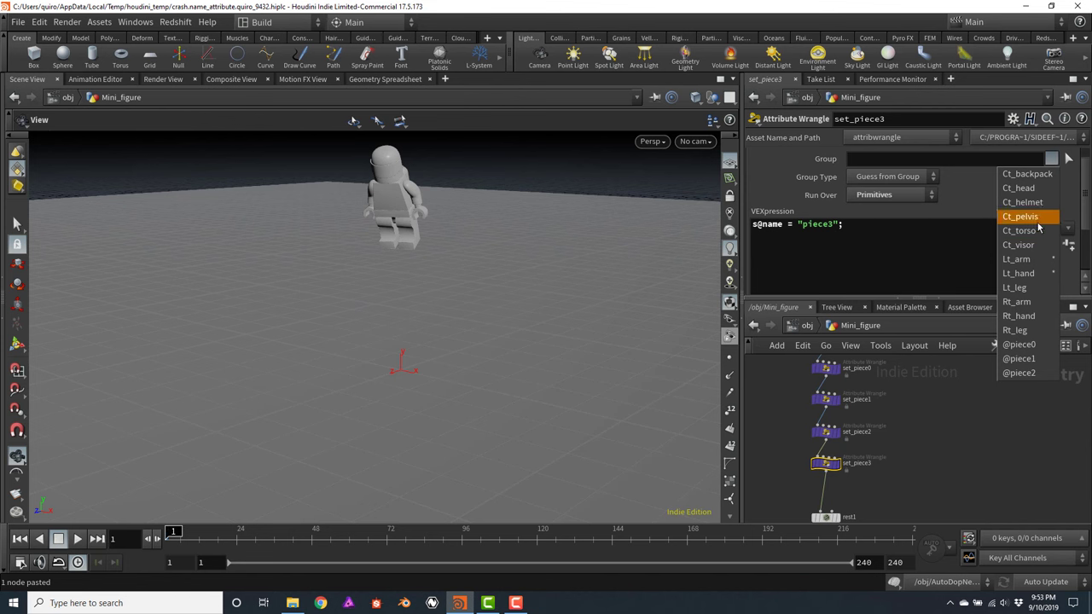
left_click(1030, 174)
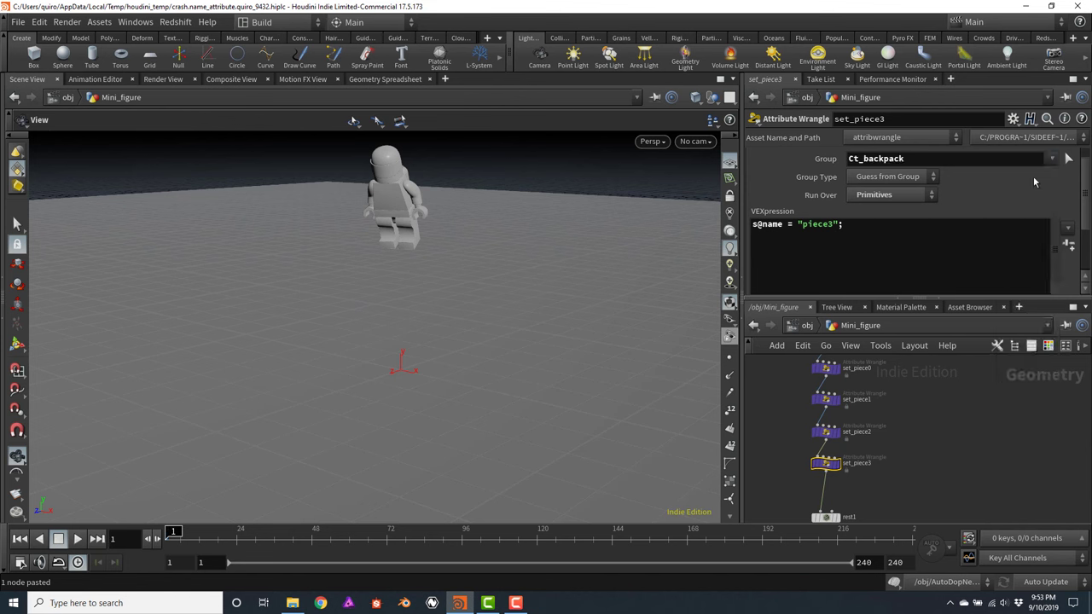
Play the simulation to check how the visor, left arm with hand, and backpack break away from the figure
middle_click_drag(953, 482, 955, 391)
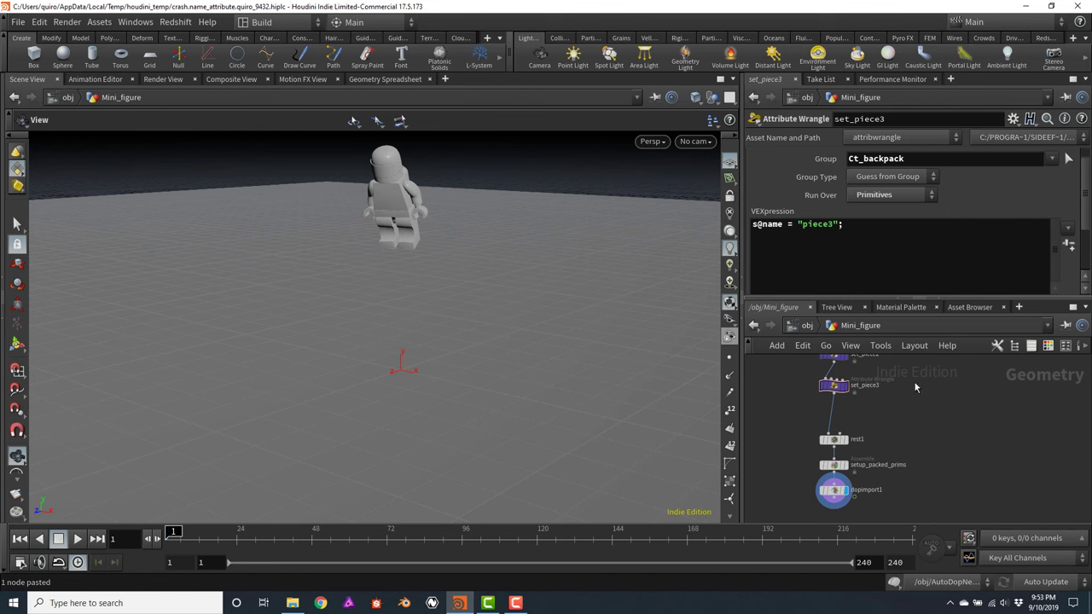
left_click(77, 538)
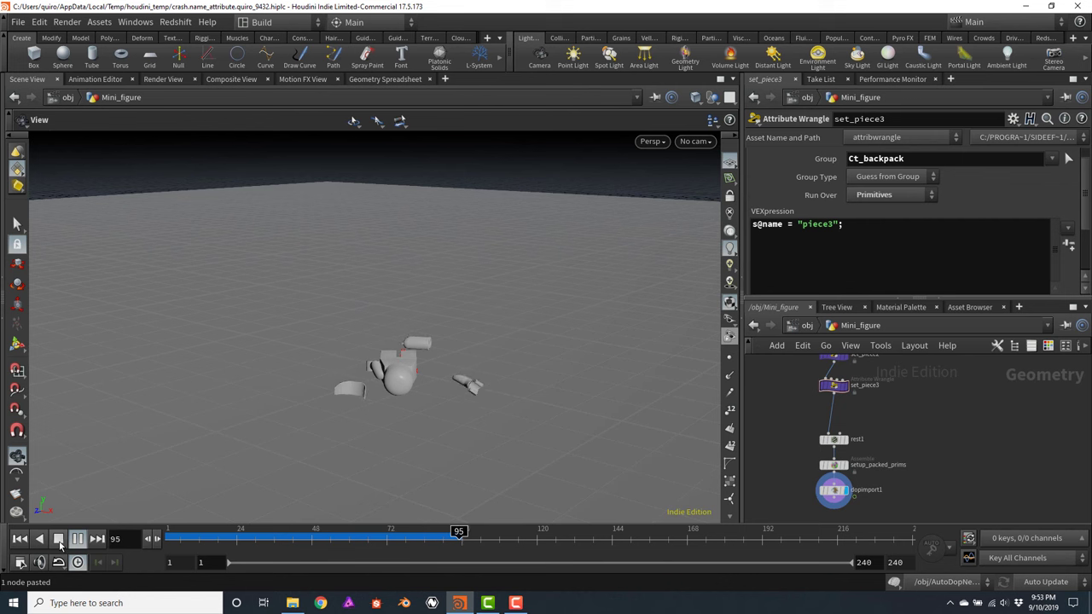
left_click(58, 540)
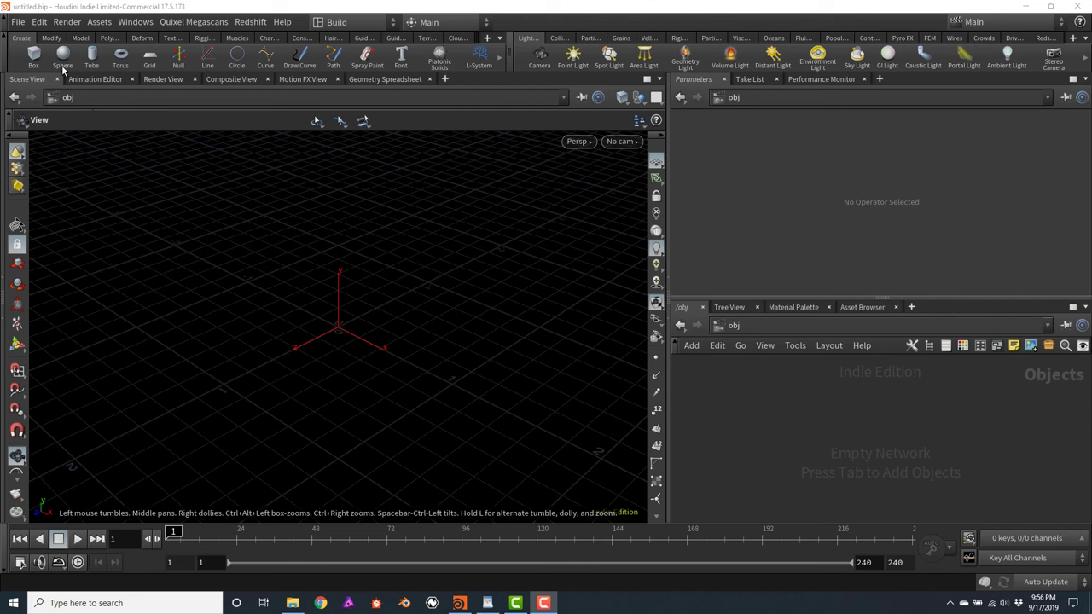
Create a sphere at the origin in the empty scene and set its primitive type to Polygon with a frequency of 20
left_click(61, 57, "ctrl")
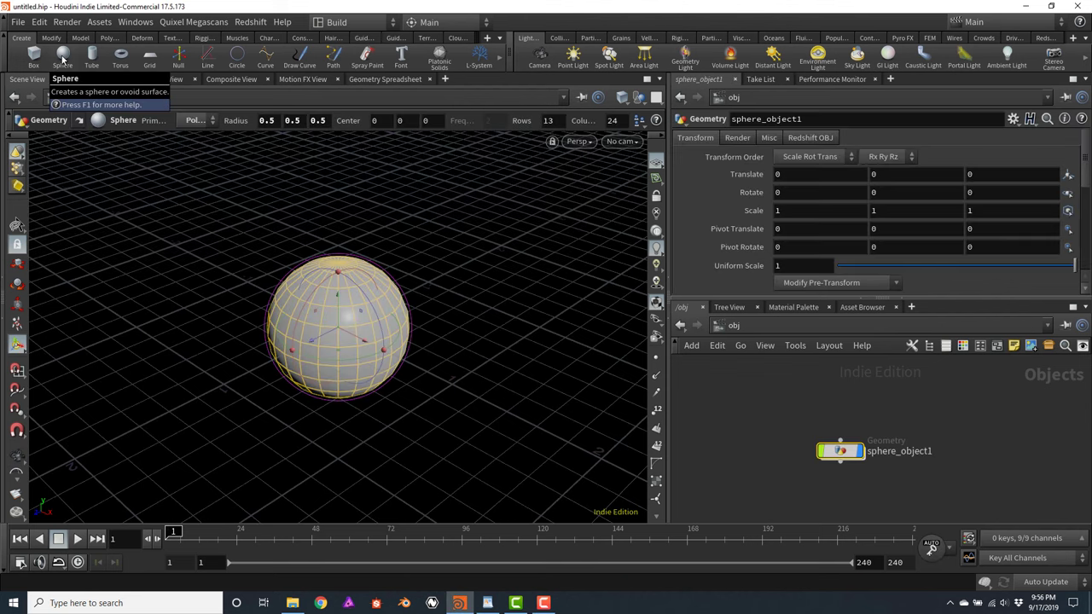
double_click(840, 457)
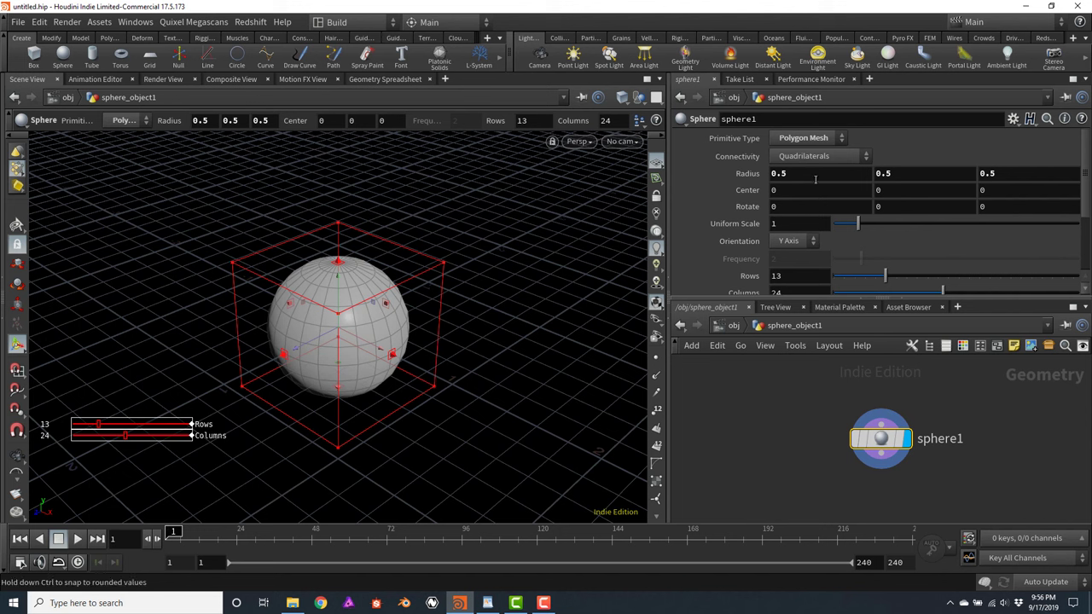
left_click(792, 141)
left_click(790, 166)
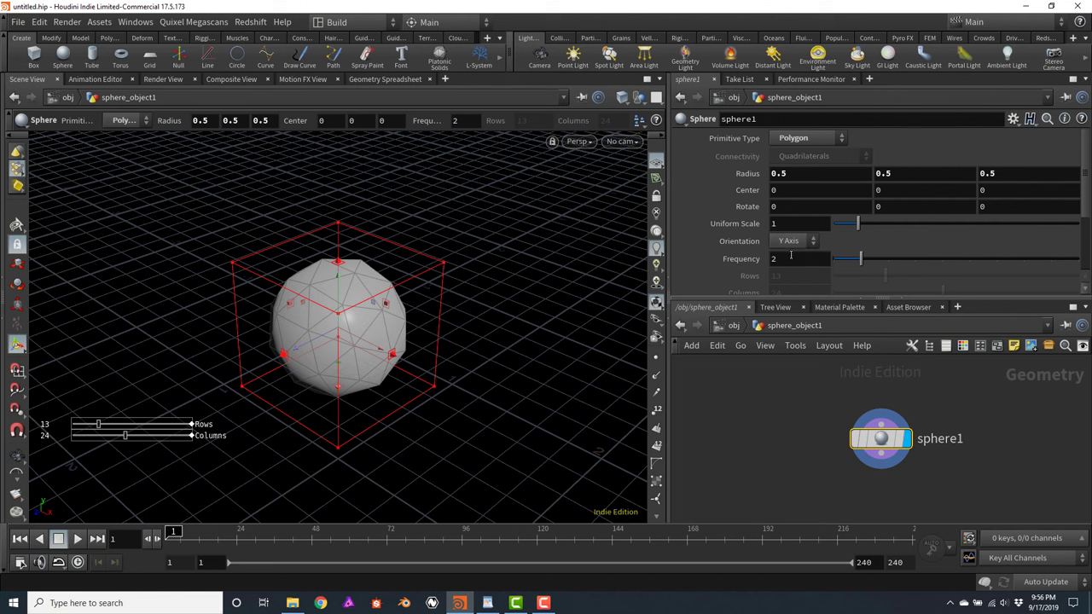
left_click(798, 261)
type("0")
key("Return")
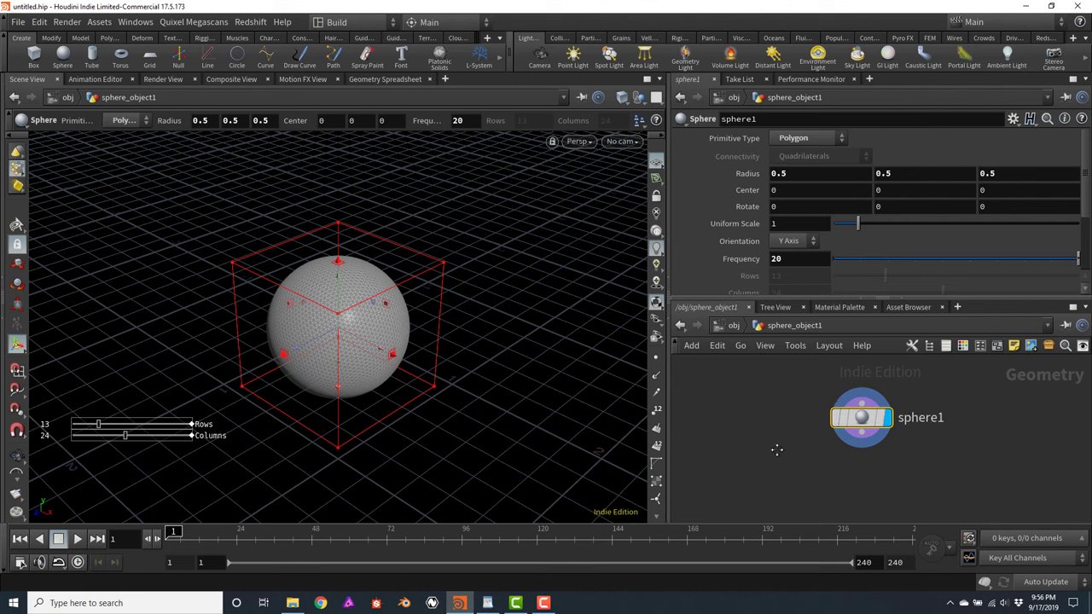
Add a Voronoi Fracture node below sphere1 and connect the sphere's output to its first input
key("Tab")
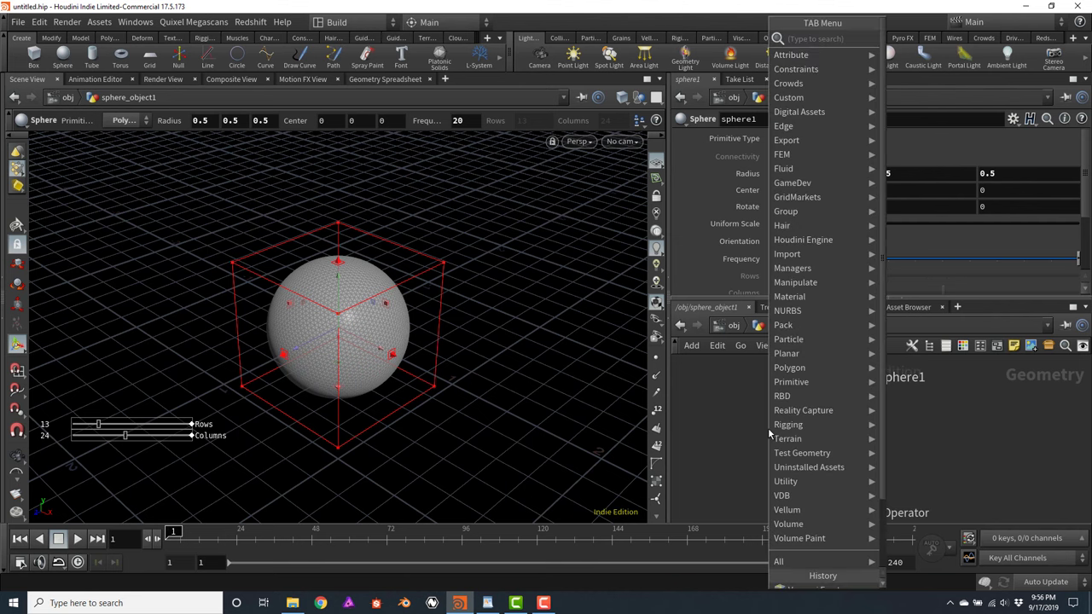
type("voro")
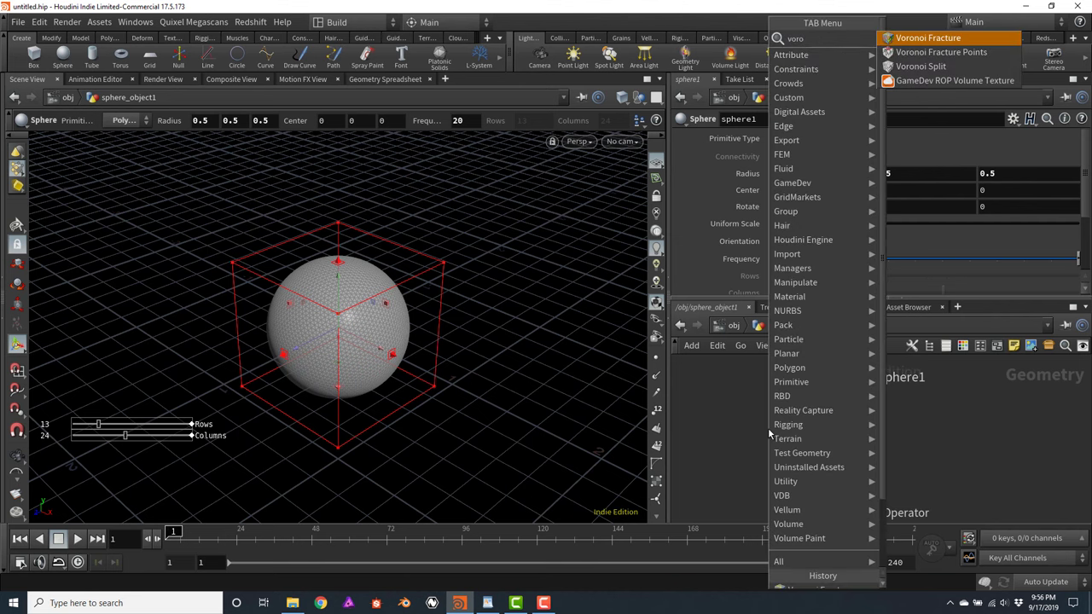
key("Return")
left_click(768, 427)
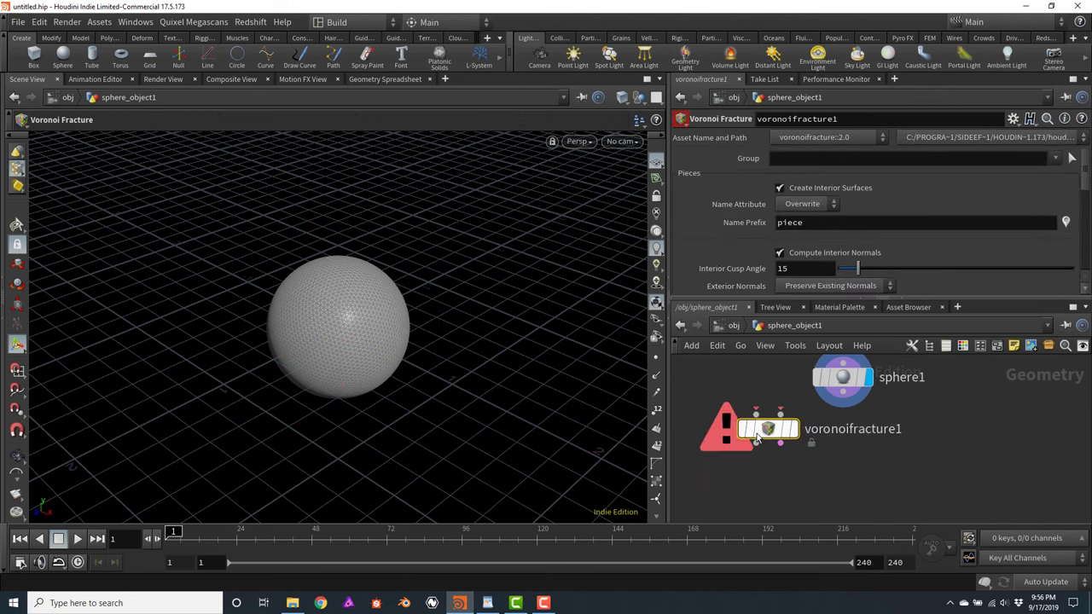
left_click_drag(764, 437, 840, 480)
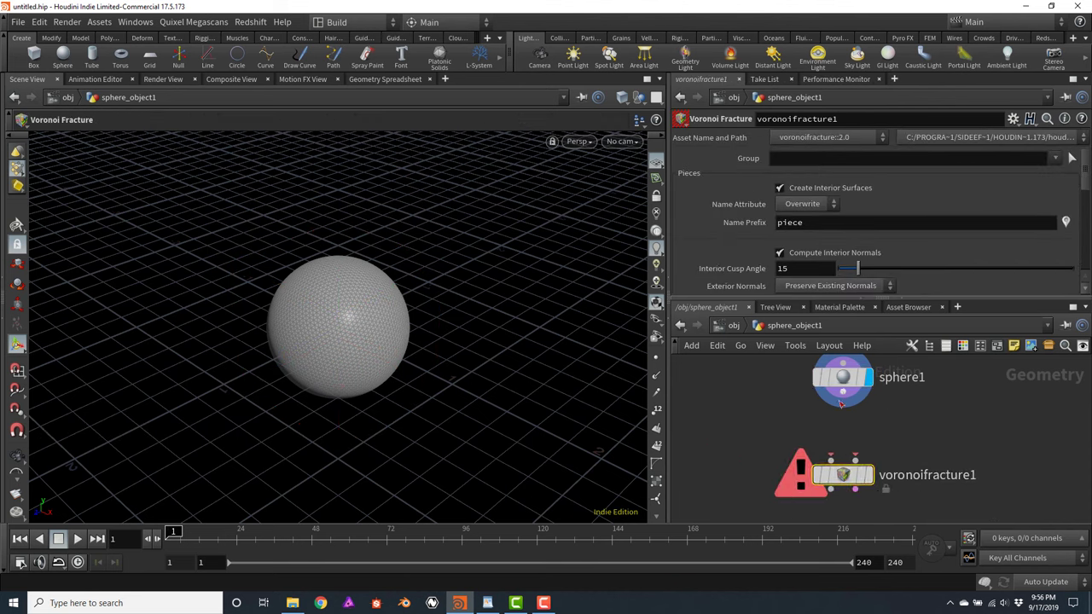
left_click(846, 398)
left_click(831, 459)
Display the voronoifracture1 node and open its node info to read the error
mouse_move(870, 481)
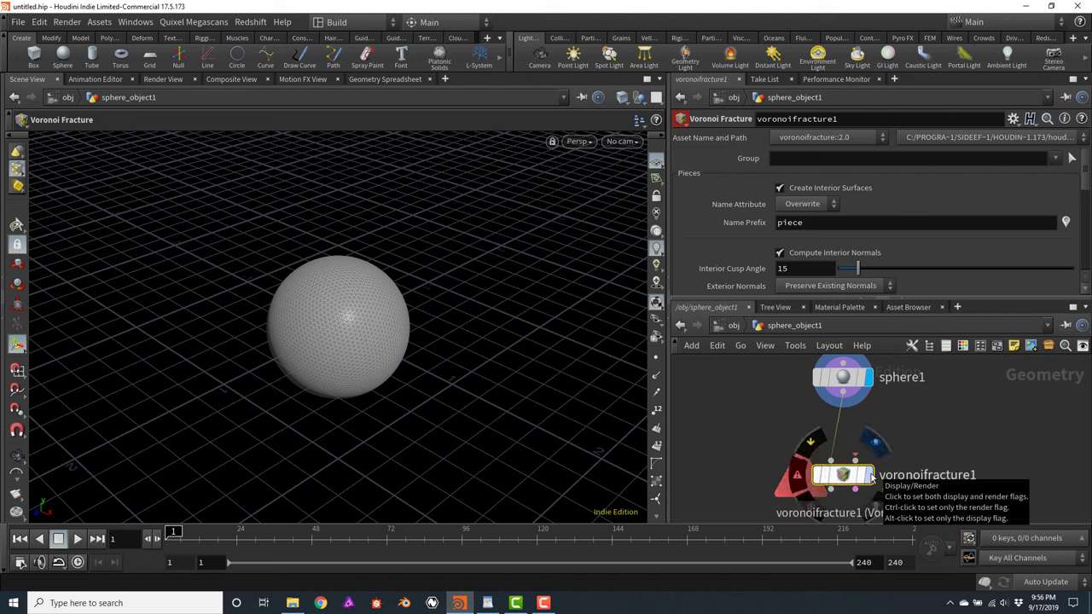
left_click(875, 446)
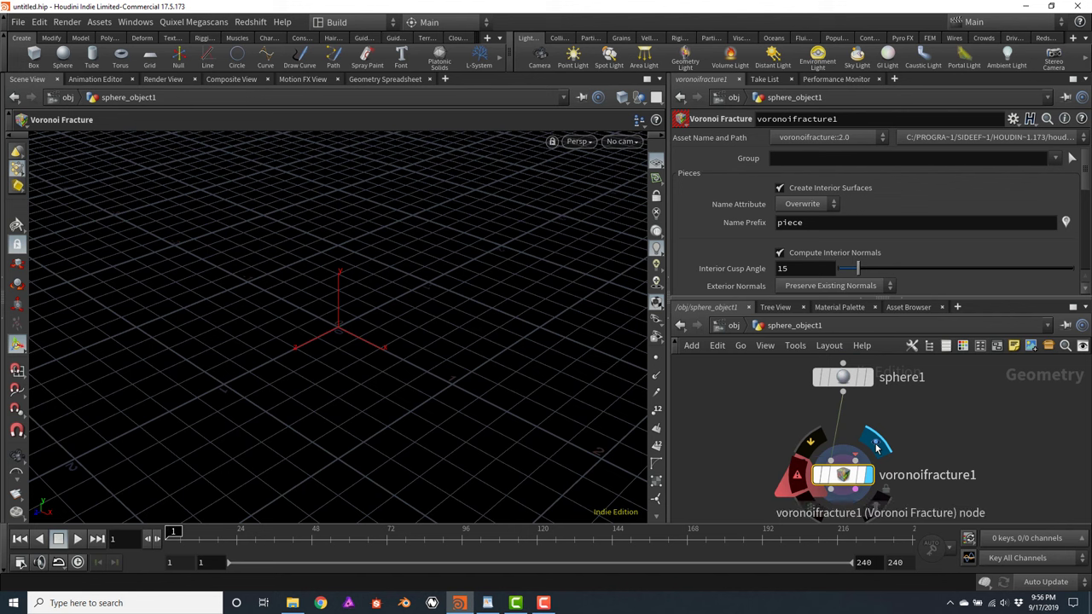
mouse_move(843, 382)
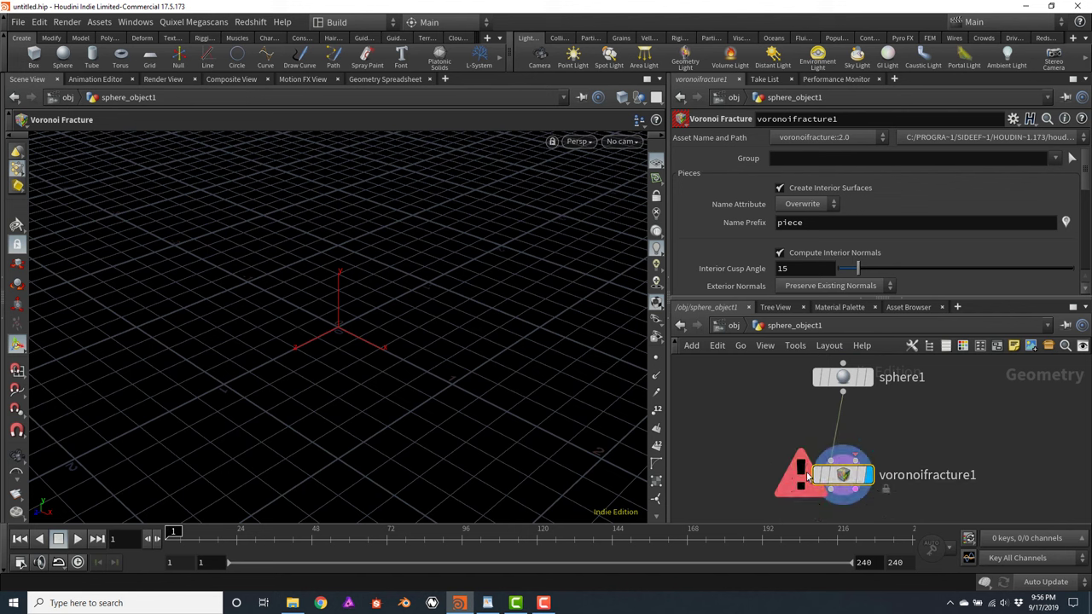
left_click(799, 477)
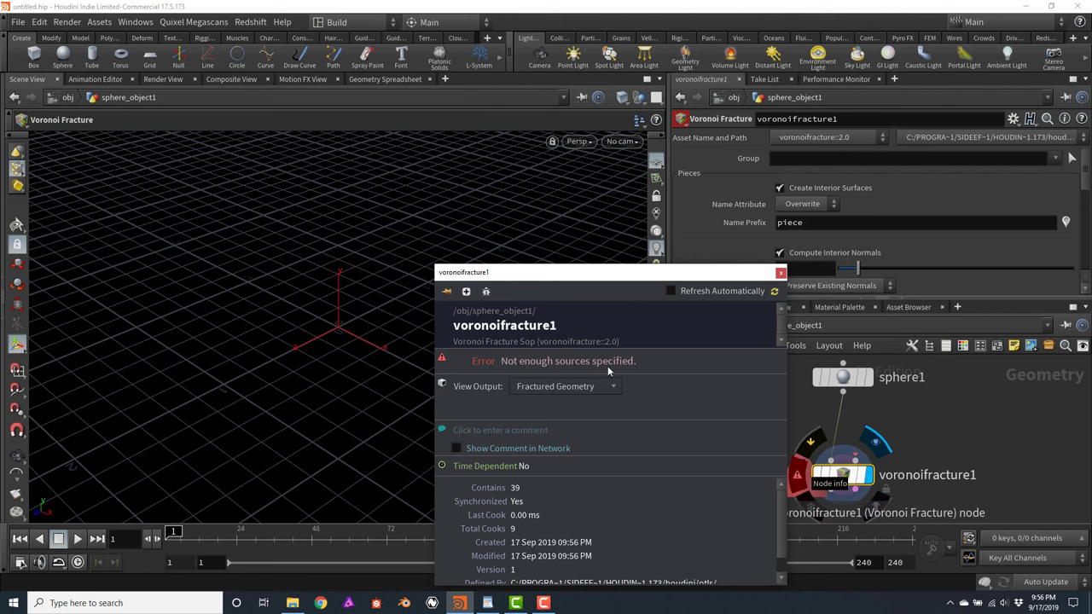
Close the node info window and add a Scatter node branching off sphere1's output
left_click(780, 275)
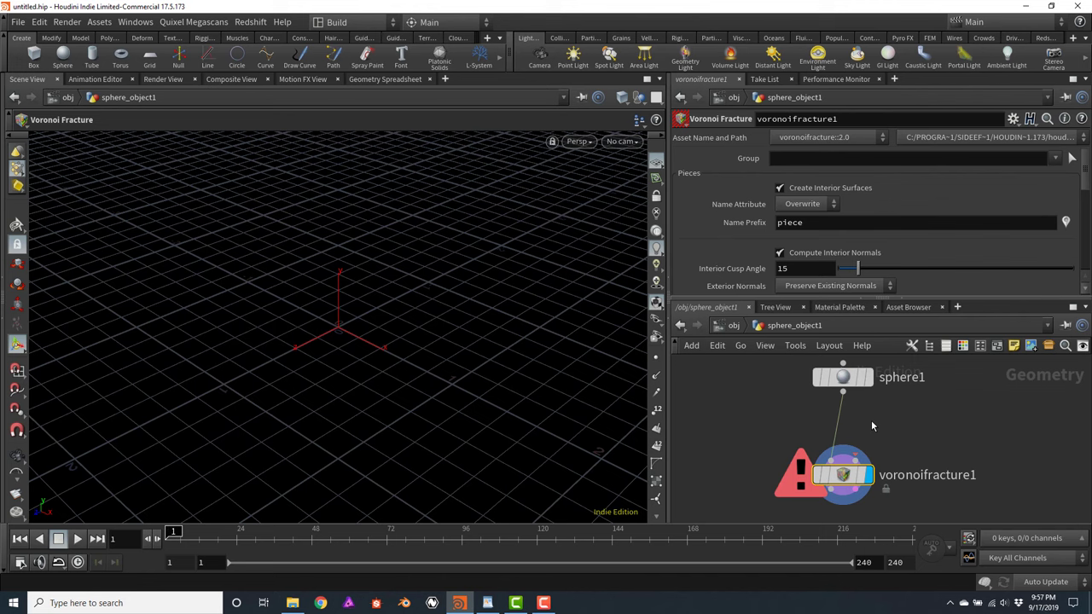
left_click(843, 393)
key("Tab")
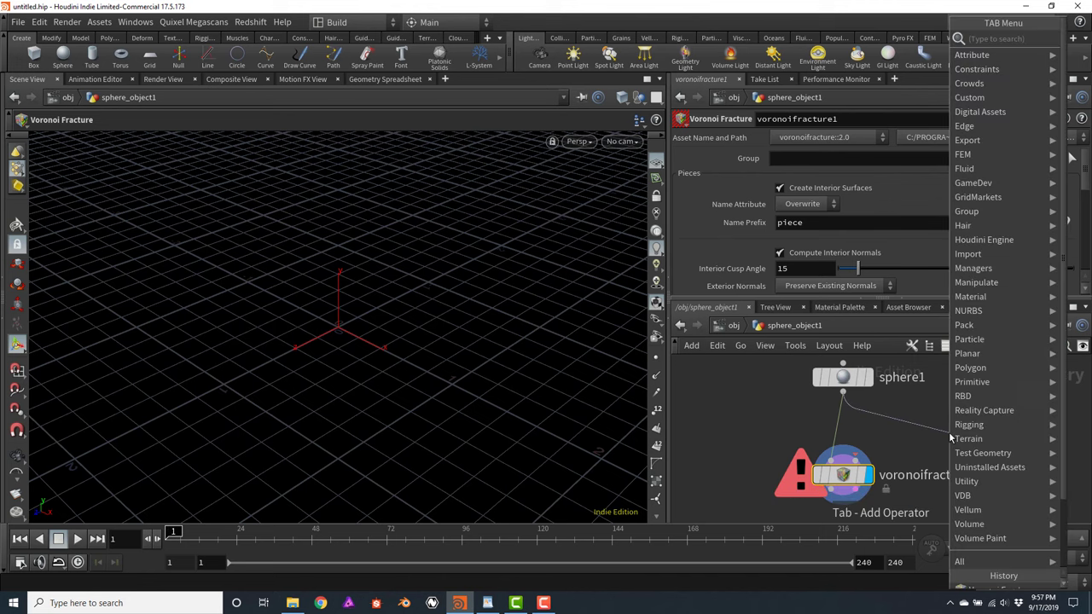
type("scatter")
key("Return")
left_click(949, 438)
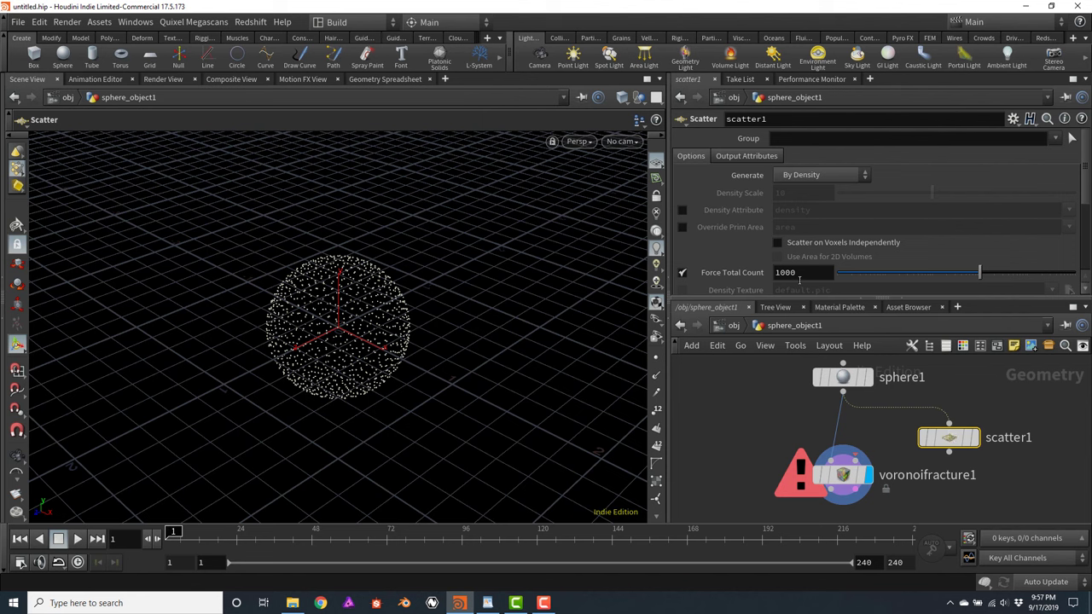
Set scatter1's Force Total Count to 100 and connect its output to the second input of voronoifracture1
double_click(814, 271)
type("100")
key("Return")
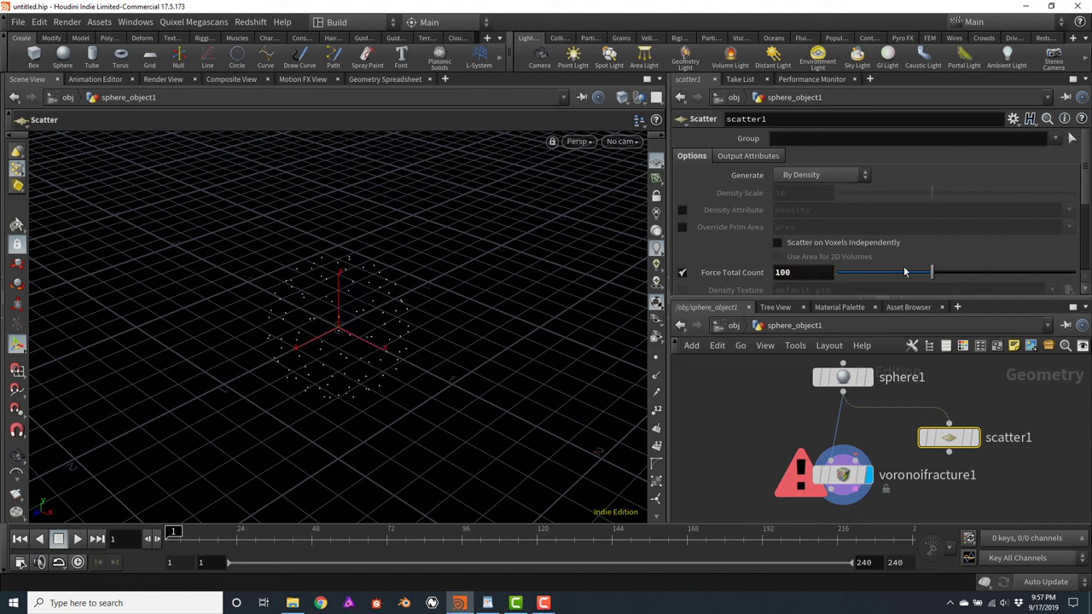
mouse_move(952, 458)
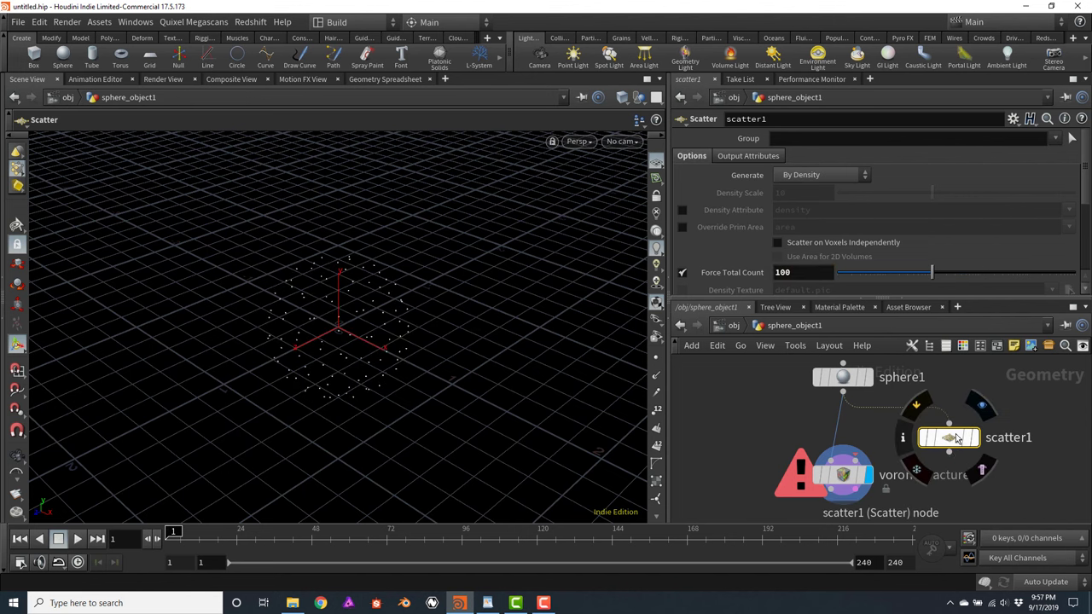
left_click(952, 458)
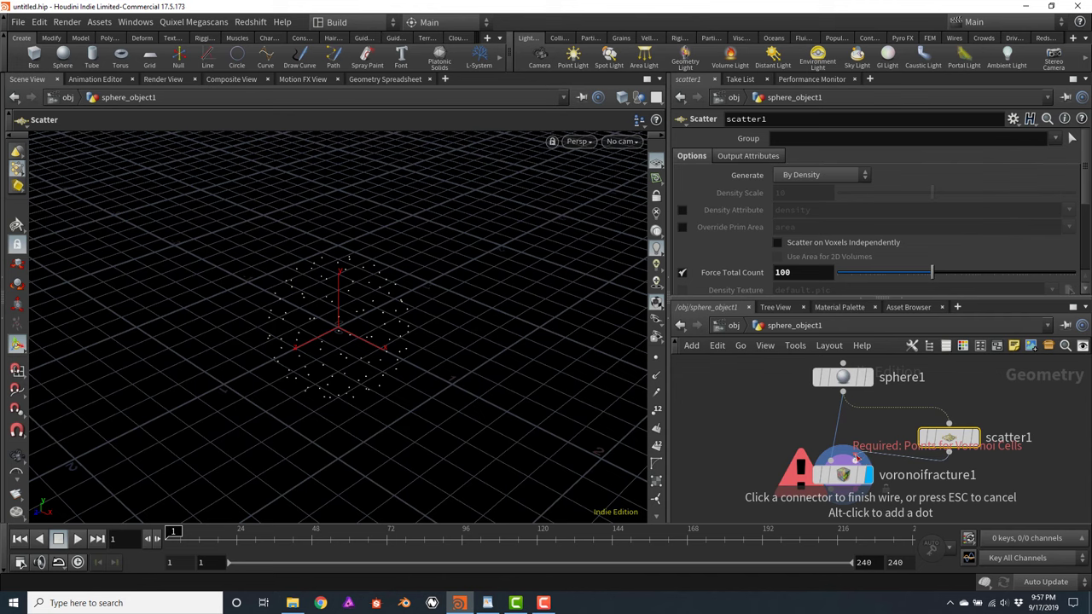
left_click(854, 460)
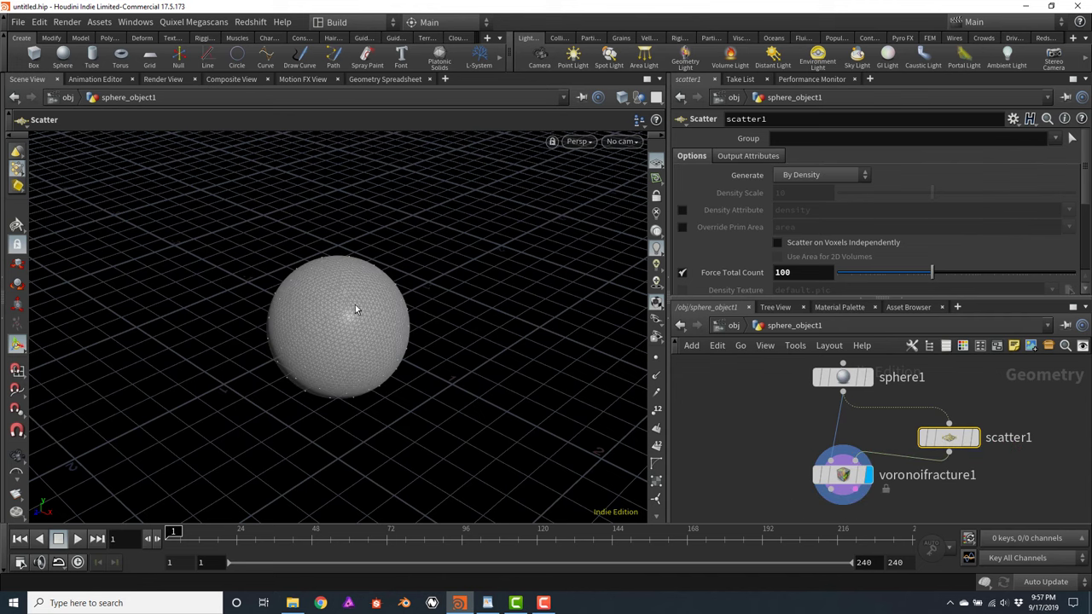
Add an Exploded View node below voronoifracture1, fed by its first output
key("Escape")
scroll(322, 305, "up", 6)
left_click_drag(323, 305, 379, 308)
key("Return")
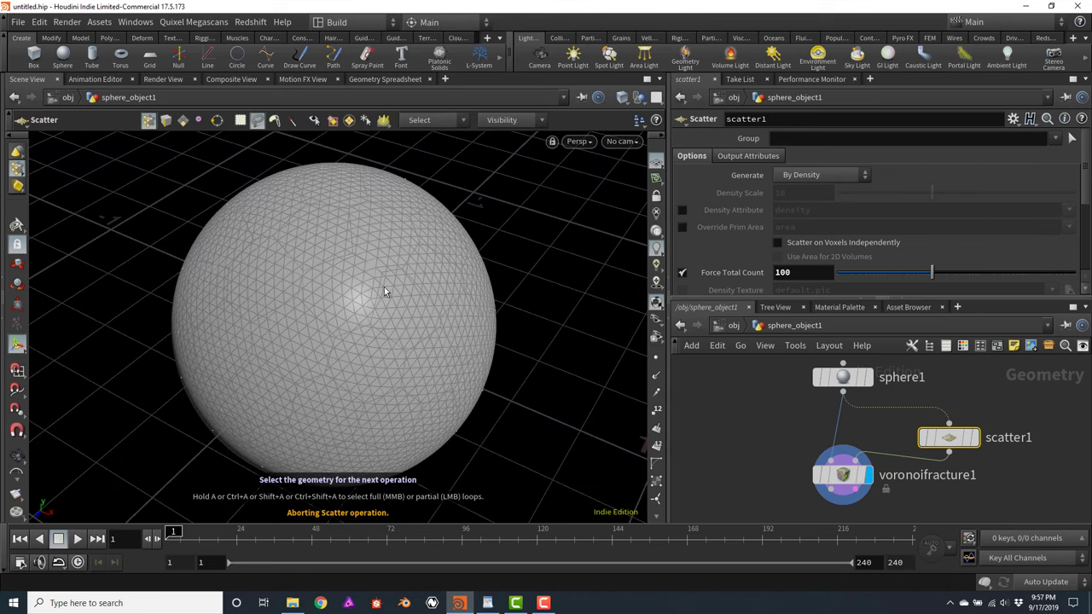
left_click_drag(535, 383, 690, 452, "alt")
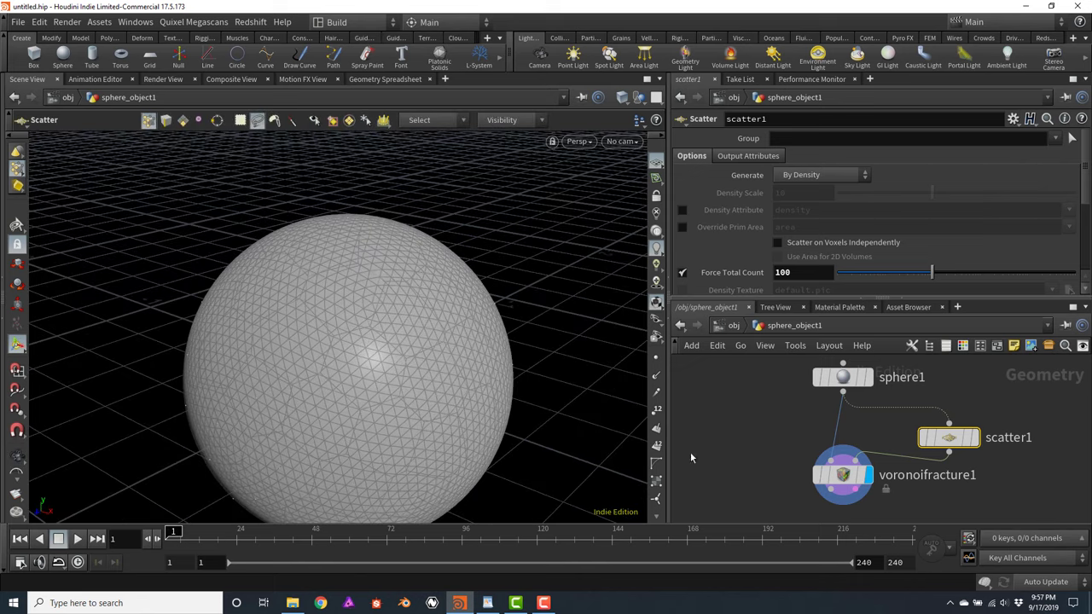
middle_click_drag(805, 426, 843, 373)
left_click(883, 447)
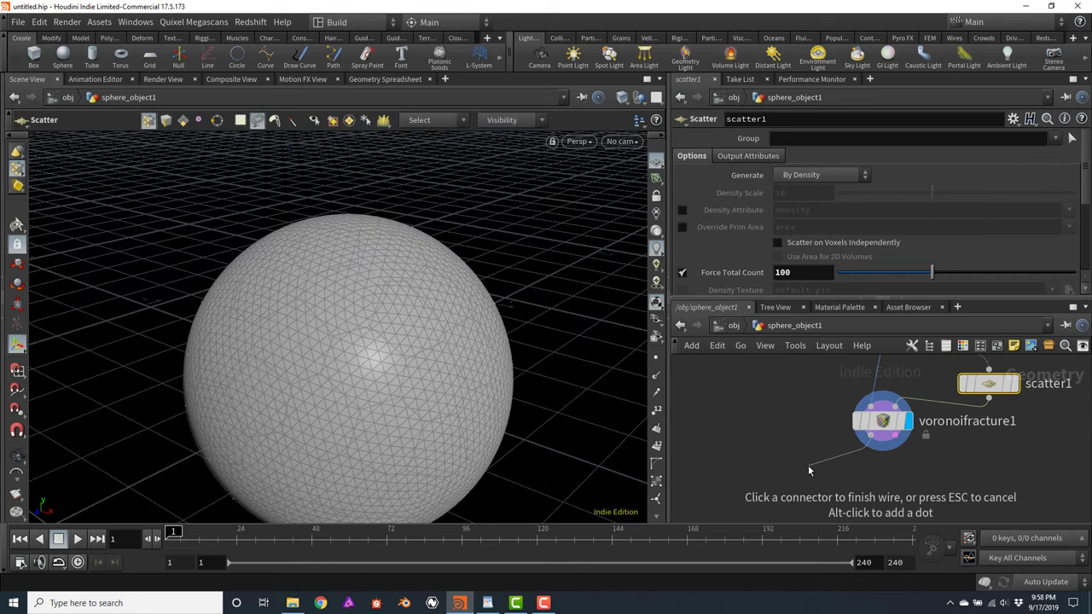
left_click(808, 464)
type("explo")
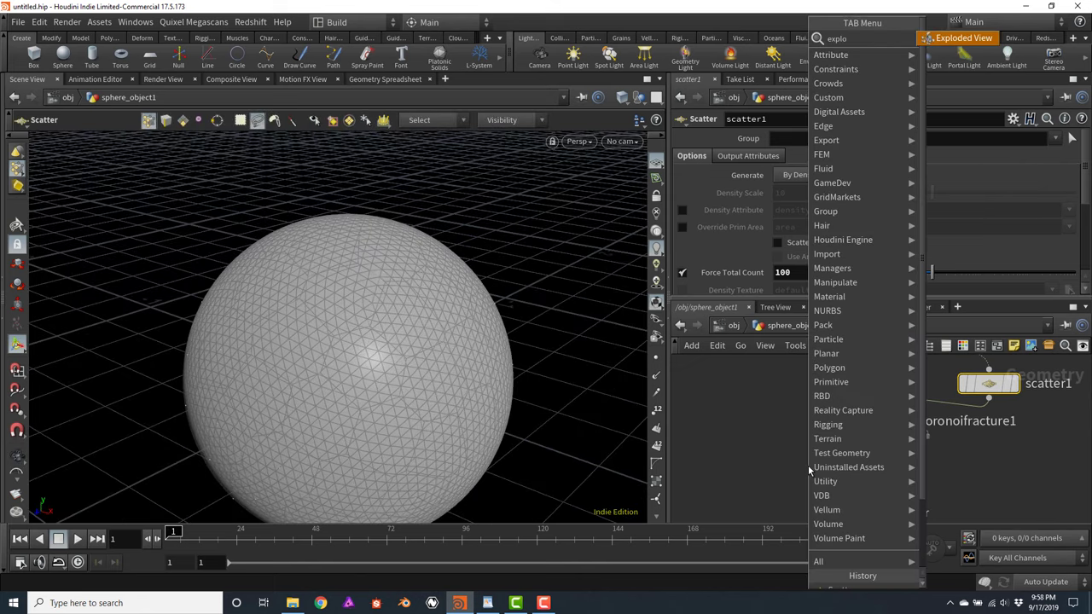
key("Return")
left_click(809, 474)
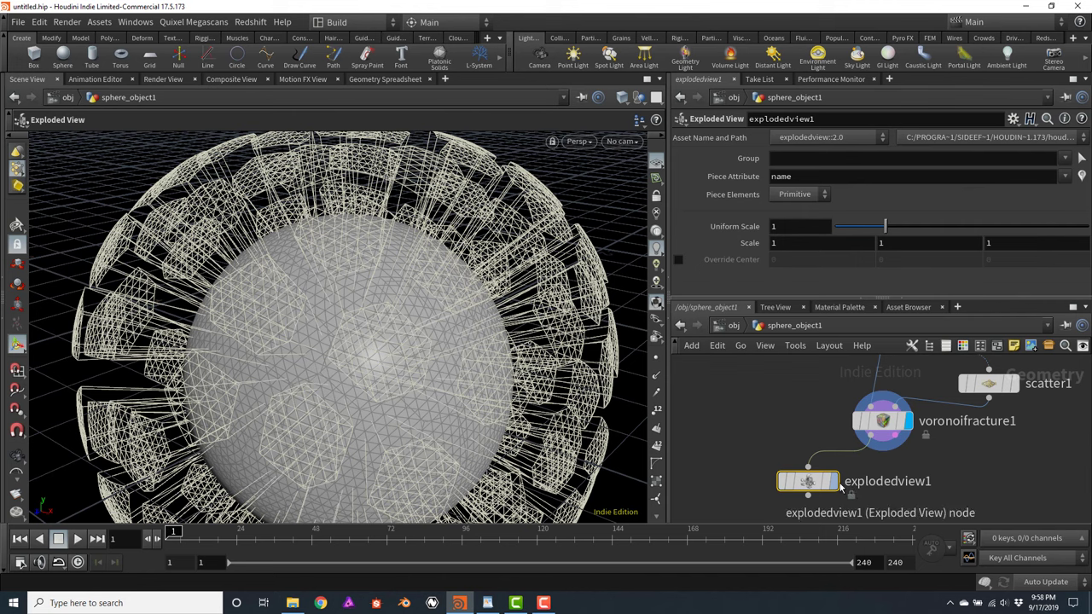
Display the explodedview1 node and examine the separated sphere pieces from several angles
key("Escape")
scroll(485, 361, "down", 10)
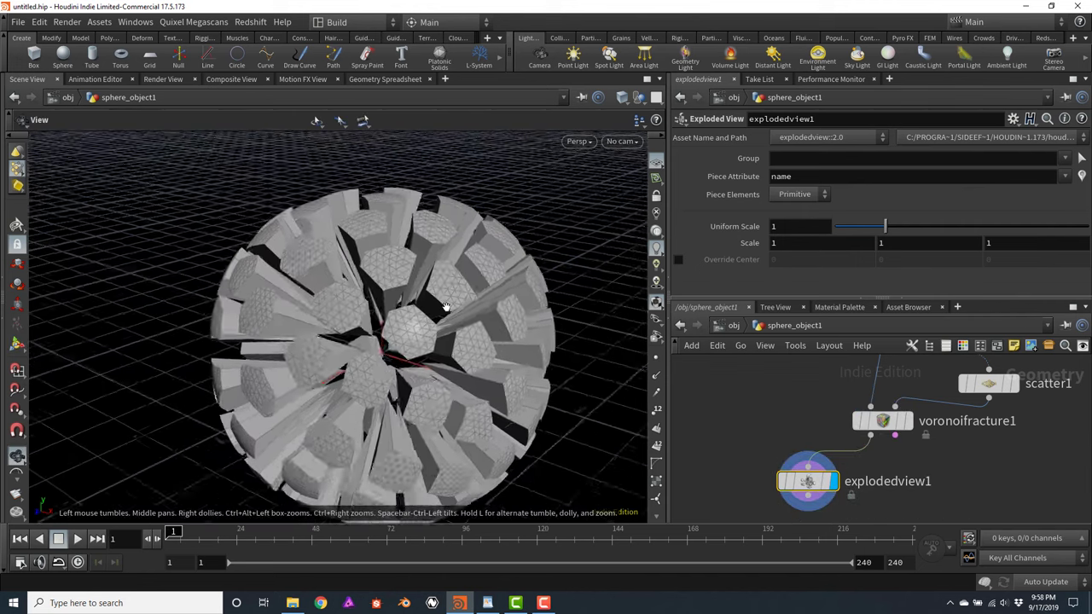
left_click_drag(485, 362, 472, 298)
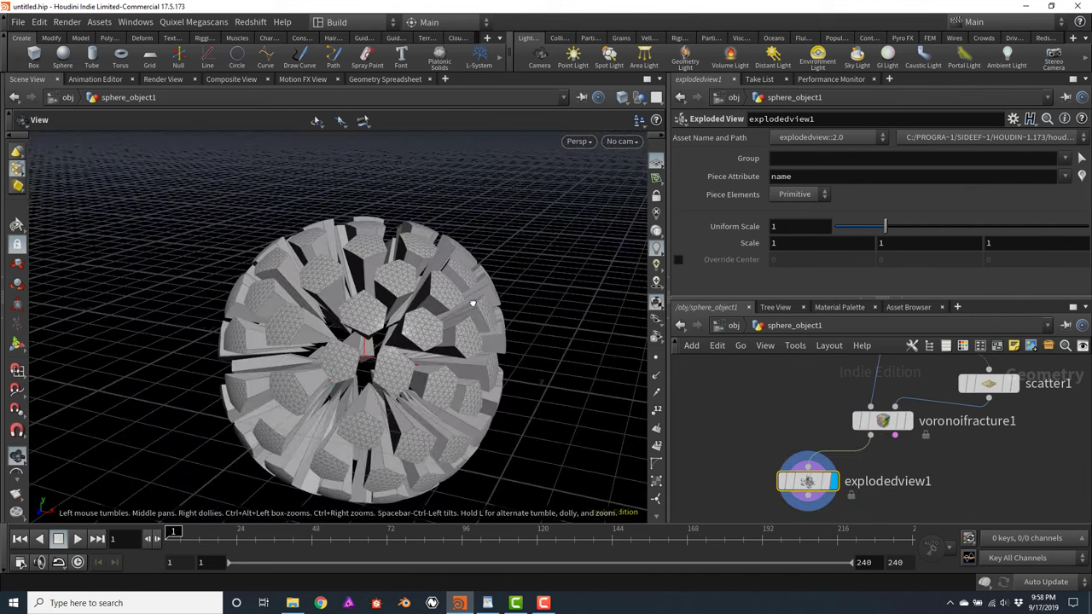
key("Return")
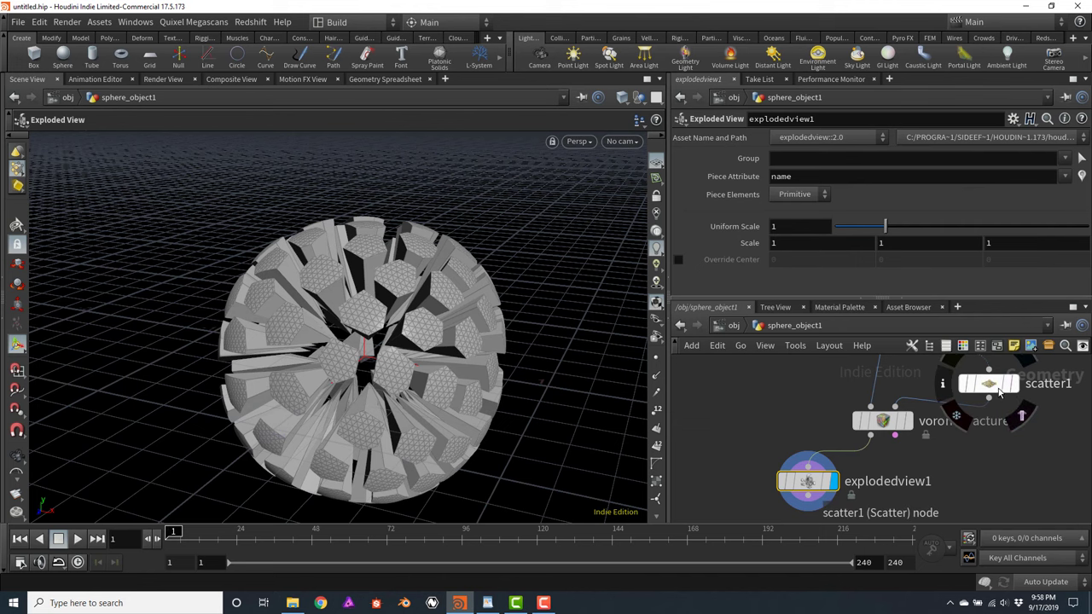
left_click_drag(367, 282, 404, 281)
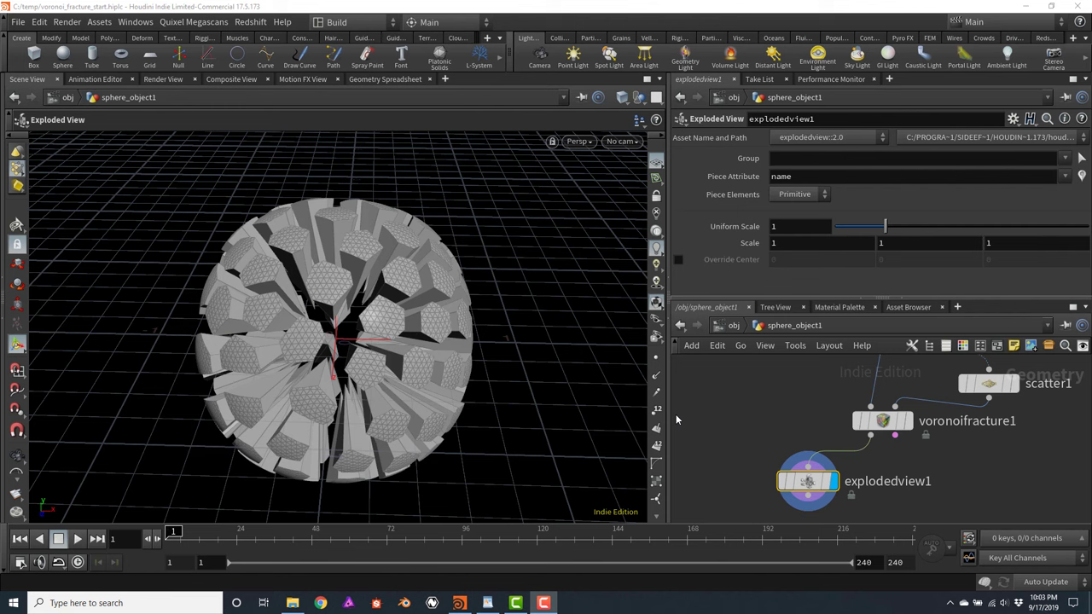
Rearrange sphere1 and scatter1 in the network to space them out above voronoifracture1
key("h")
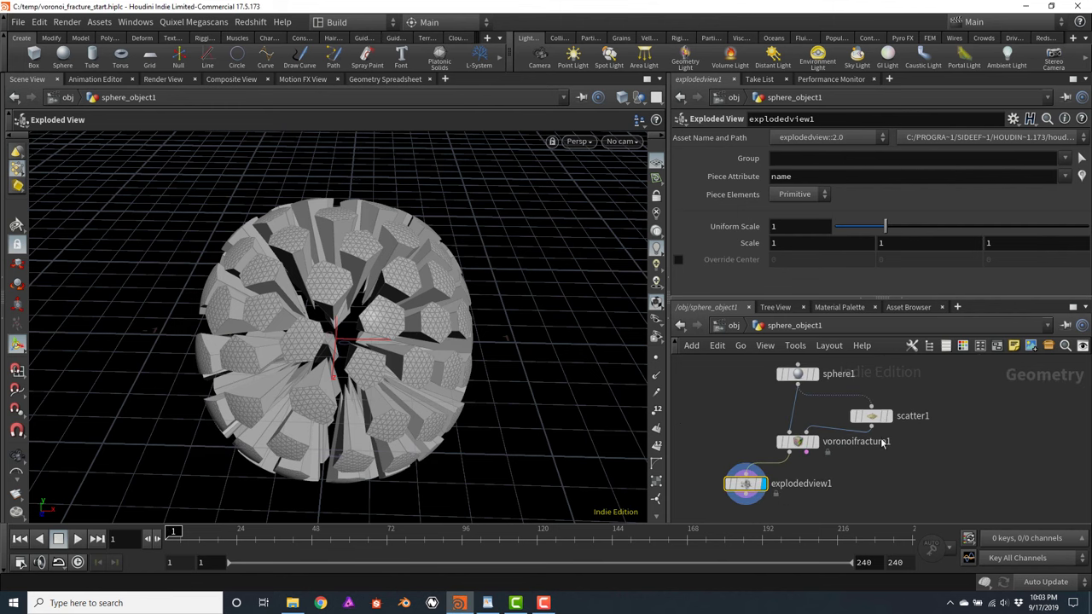
left_click(869, 415)
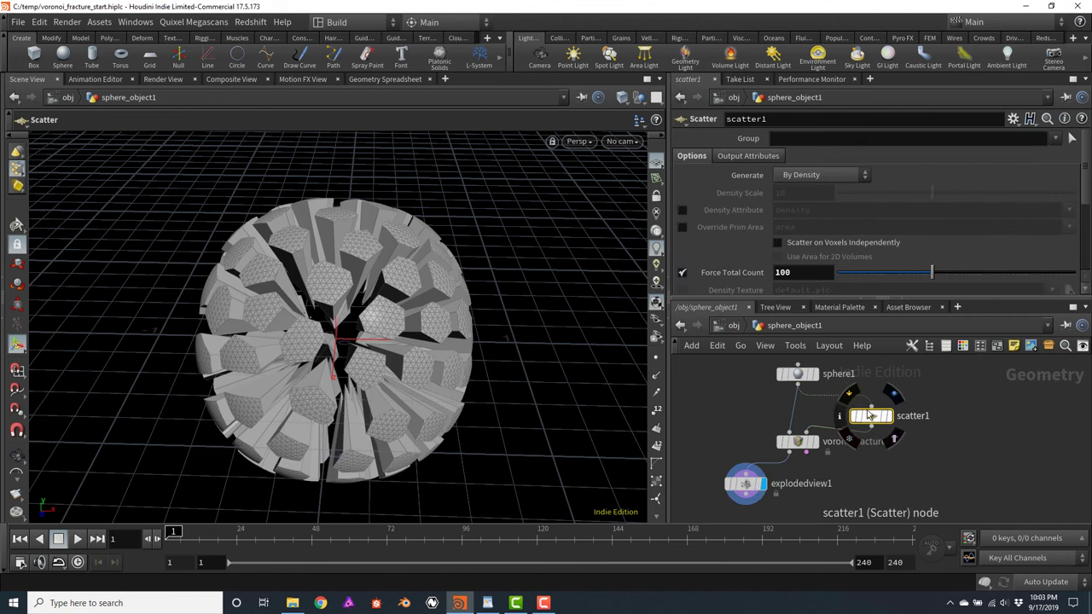
middle_click_drag(969, 407, 970, 431)
left_click_drag(798, 397, 798, 376)
left_click_drag(885, 442, 883, 423)
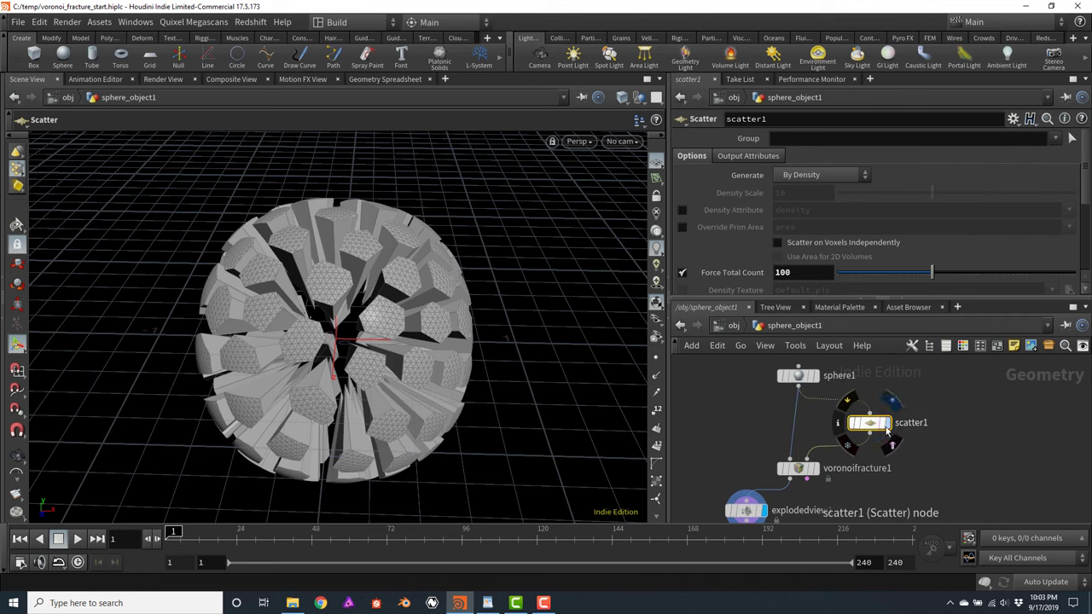
Display the scatter1 node and examine from several angles where its points lie on the sphere
left_click(886, 424)
key("Escape")
left_click_drag(556, 288, 463, 273)
key("Return")
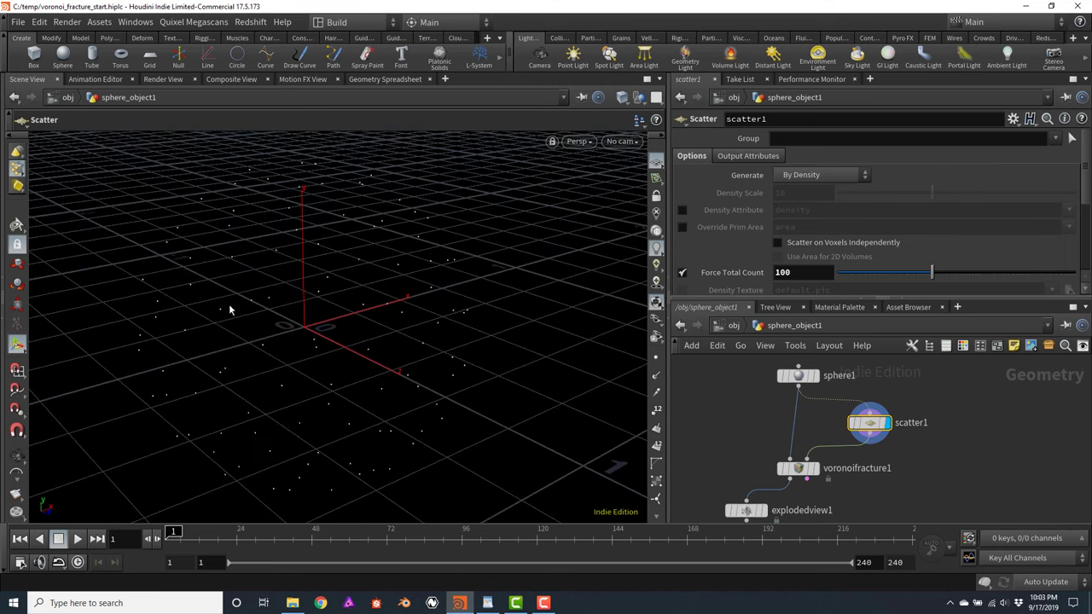
key("Escape")
mouse_move(426, 298)
left_mouse_down()
mouse_move(401, 293)
mouse_move(412, 291)
left_mouse_up()
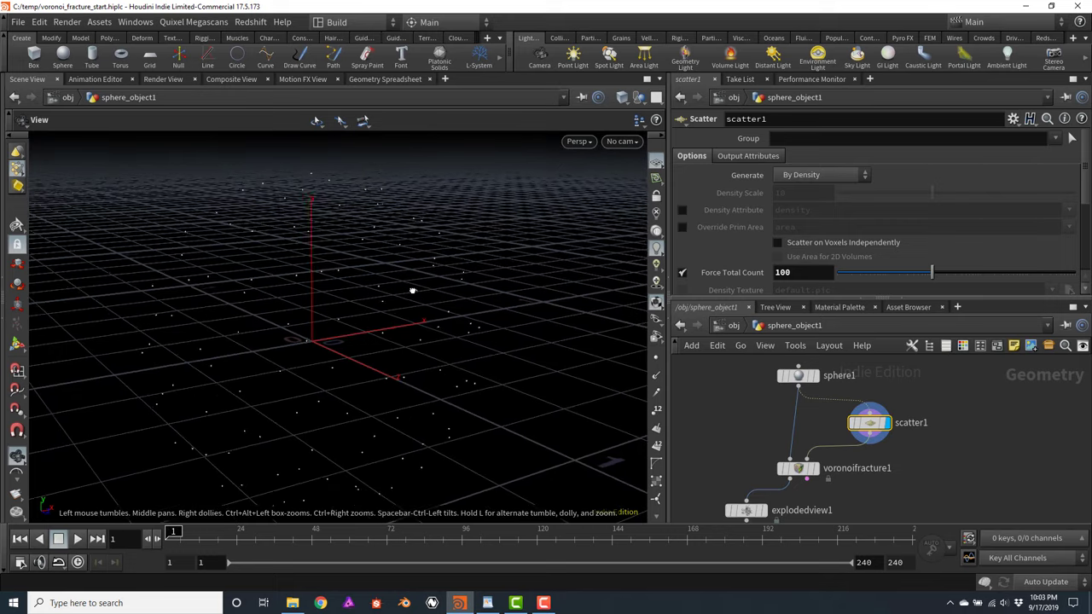
key("Return")
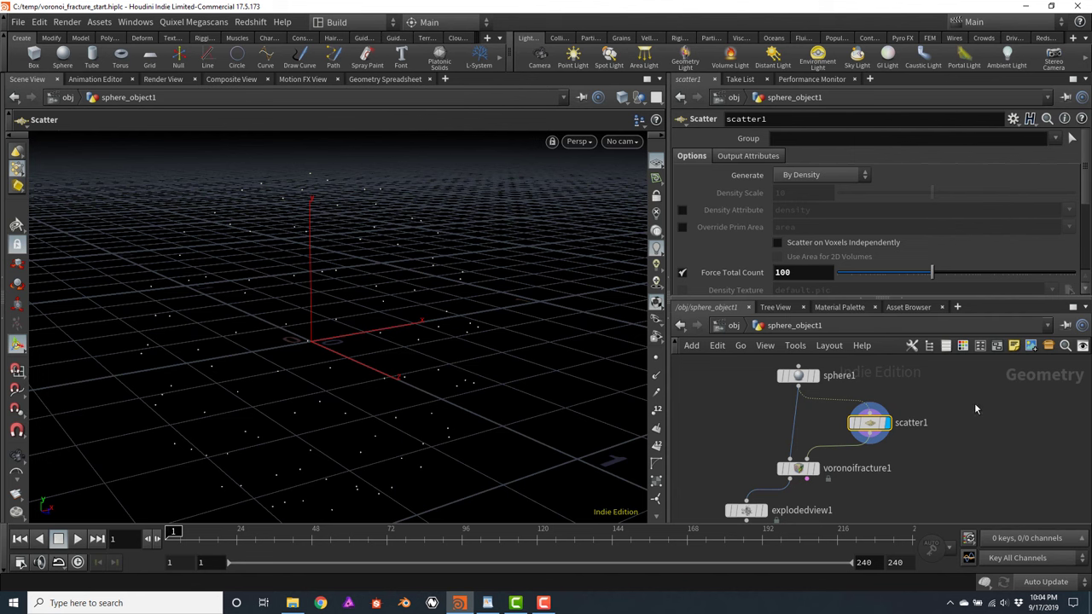
Move sphere1 farther above the other nodes and add an IsoOffset node in the space between sphere1 and scatter1
middle_click_drag(974, 402, 935, 461)
mouse_move(768, 435)
left_click_drag(767, 435, 761, 387)
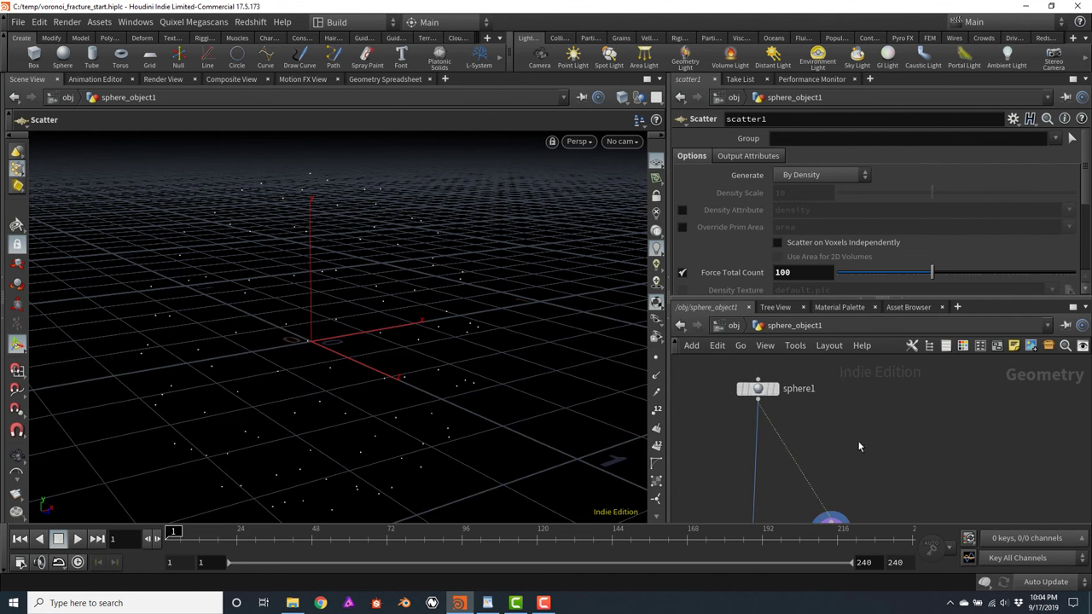
key("Tab")
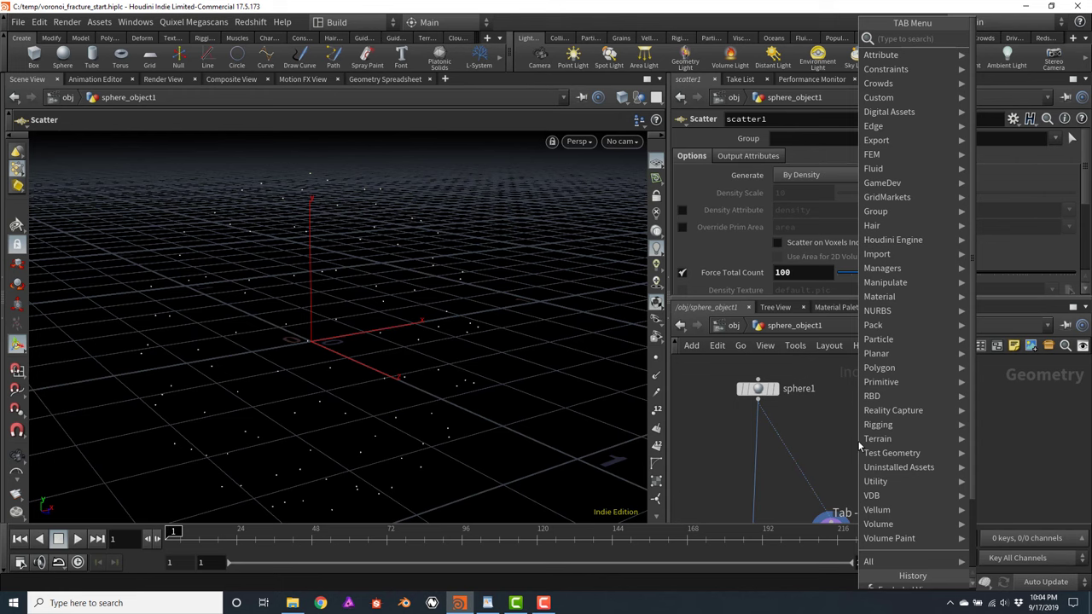
type("iss")
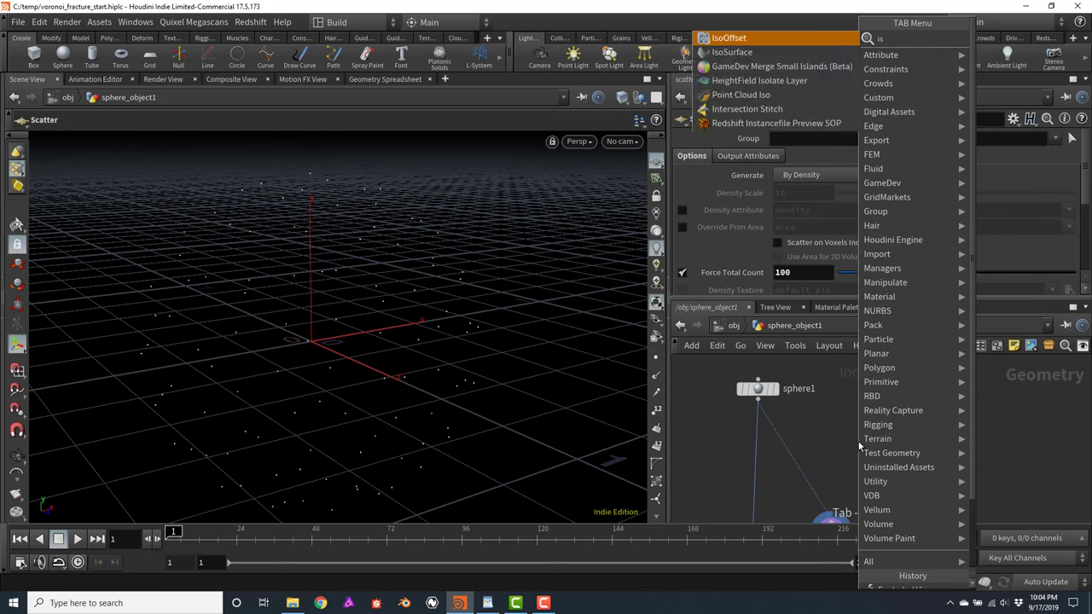
key("Return")
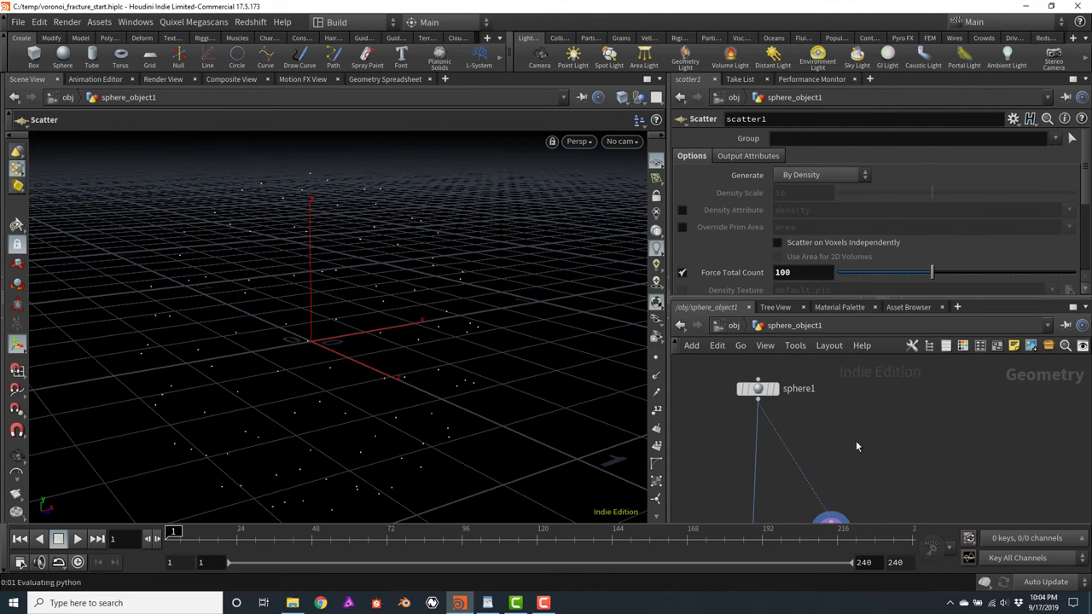
left_click(855, 440)
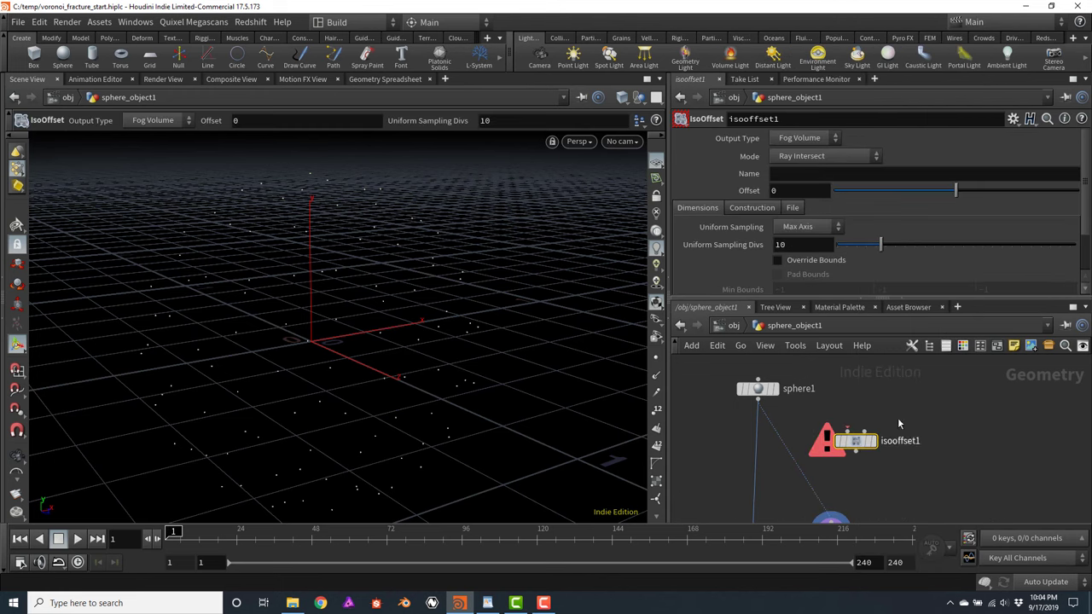
Connect sphere1's output to the first input of isooffset1 and display the resulting fog volume
left_click(757, 398)
left_click(853, 434)
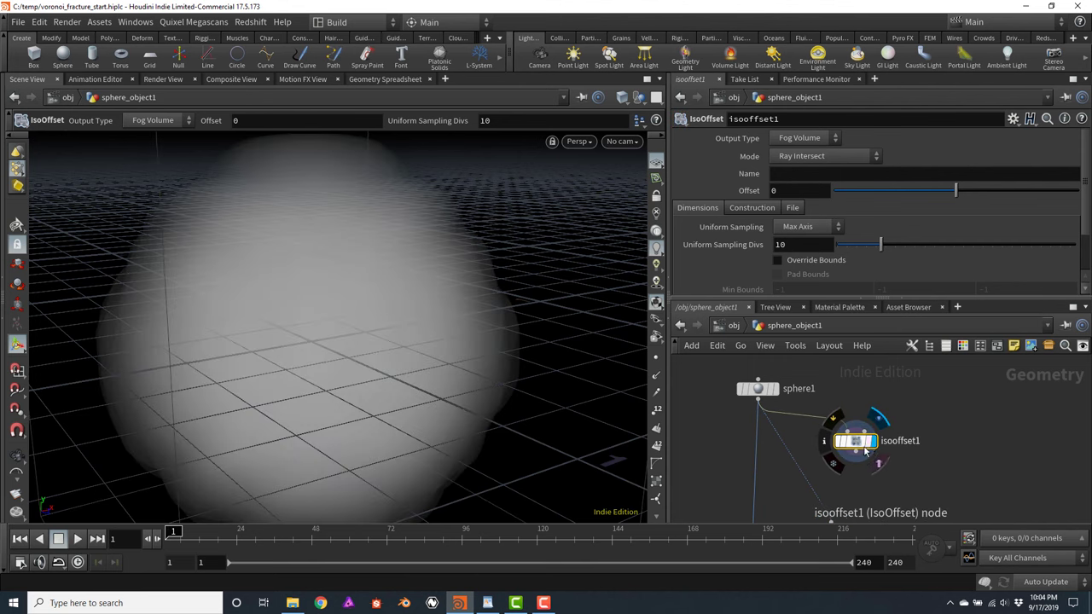
left_click_drag(857, 442, 879, 453)
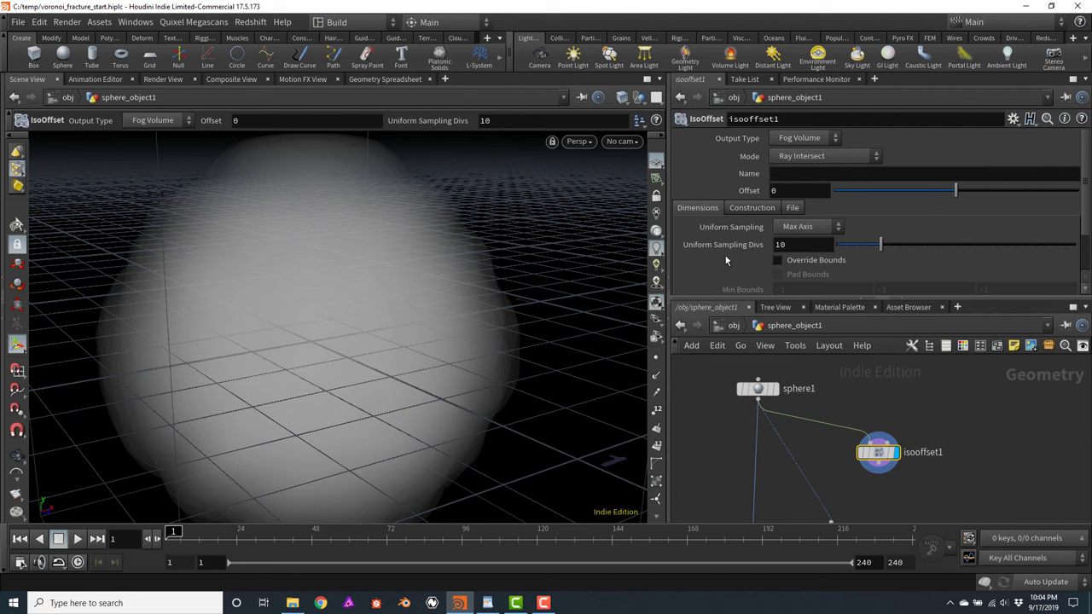
Set isooffset1's Uniform Sampling Divs to 60
left_click(801, 246)
type("60")
key("Return")
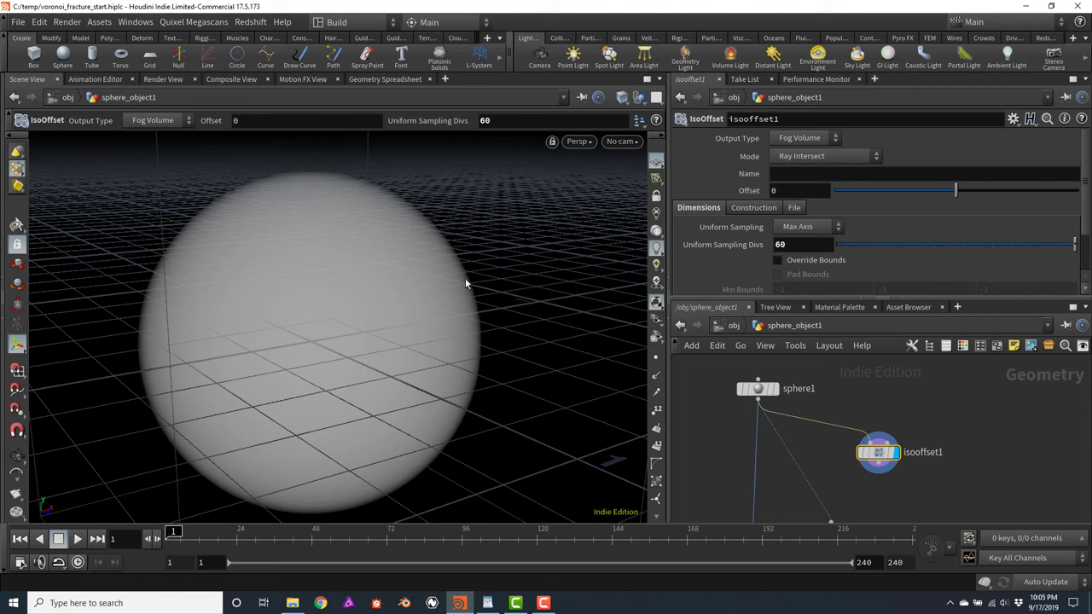
Connect isooffset1's output to scatter1's input in place of sphere1 and display scatter1
middle_click_drag(957, 489, 938, 420)
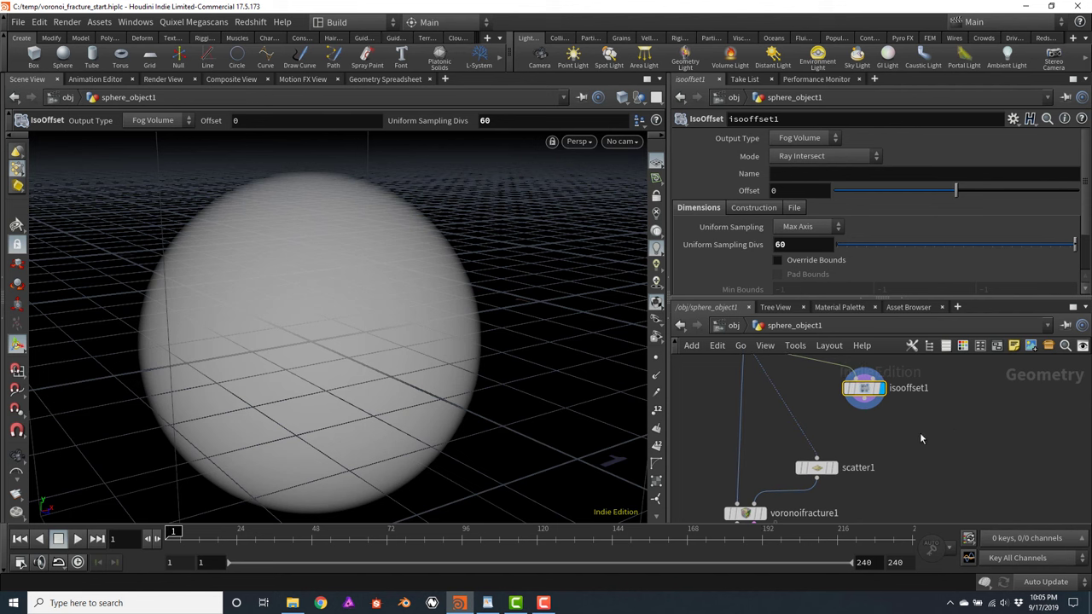
left_click(861, 408)
left_click(829, 468)
left_click(831, 469)
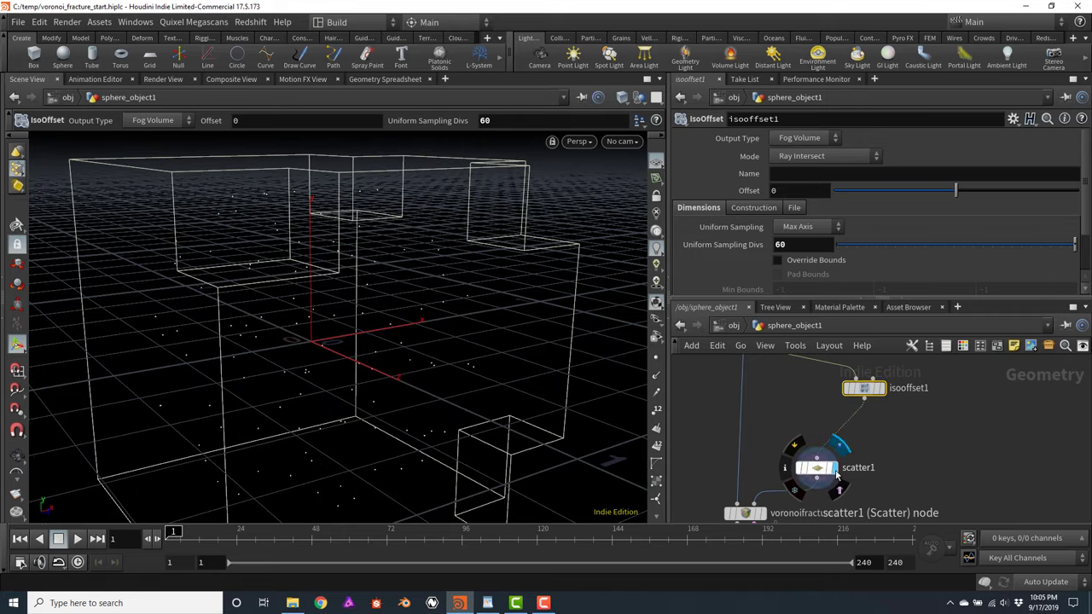
Examine from several angles how the scattered points fill the inside of the sphere's volume
left_click_drag(418, 321, 444, 285)
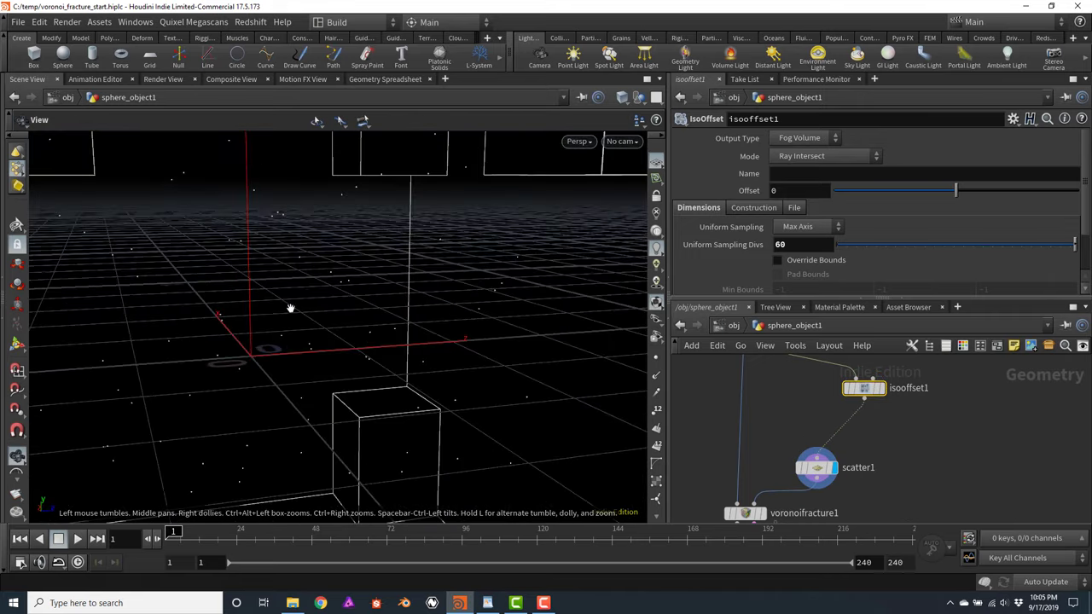
left_click_drag(370, 261, 480, 319)
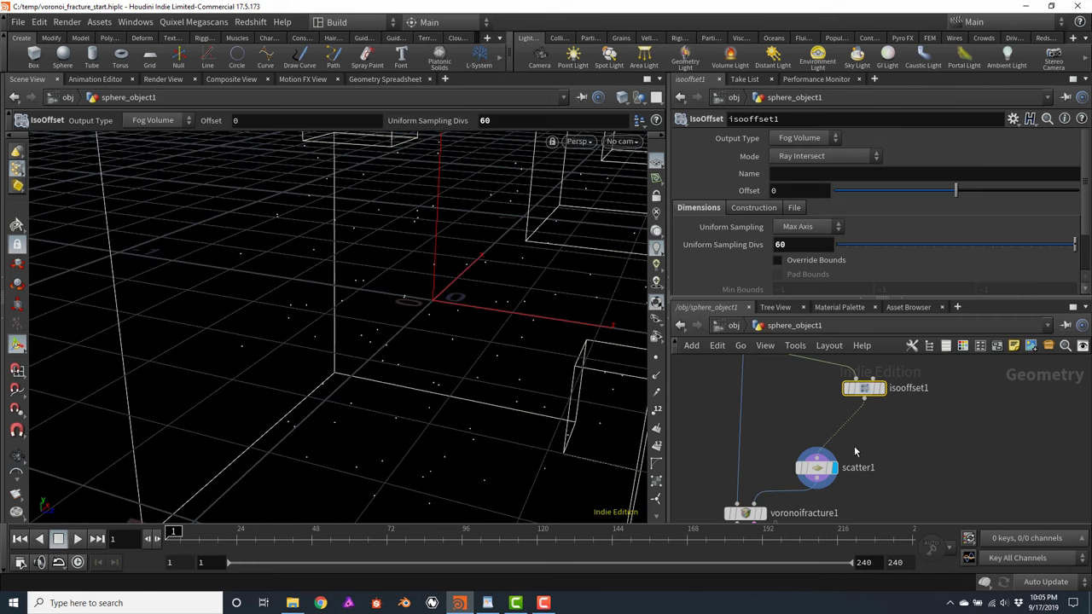
mouse_move(870, 387)
middle_click_drag(950, 478, 985, 409)
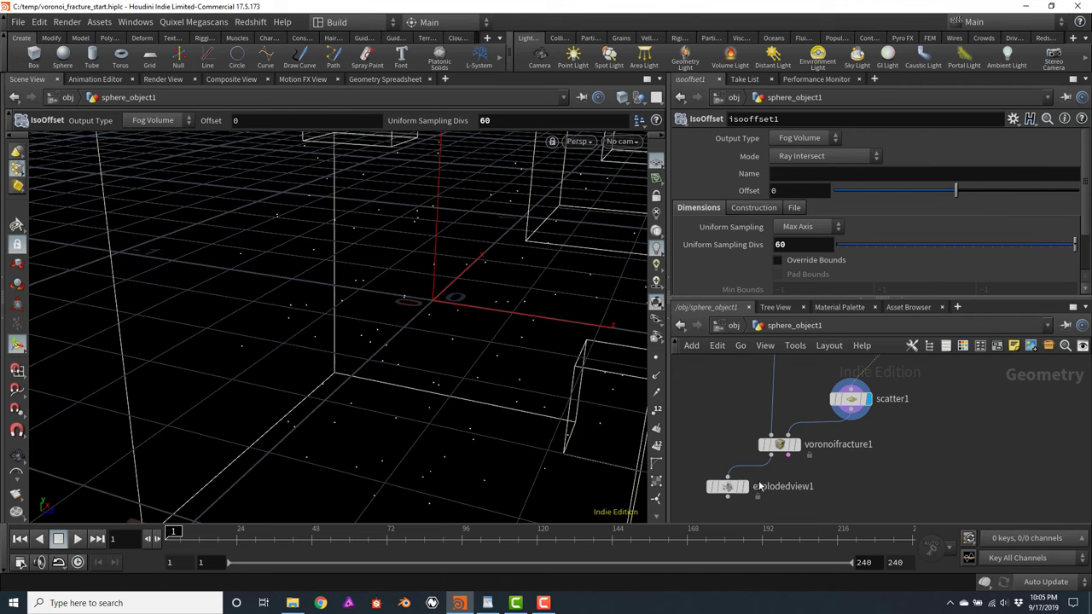
Display the result of voronoifracture1 and then the result of explodedview1
middle_click_drag(767, 477, 779, 448)
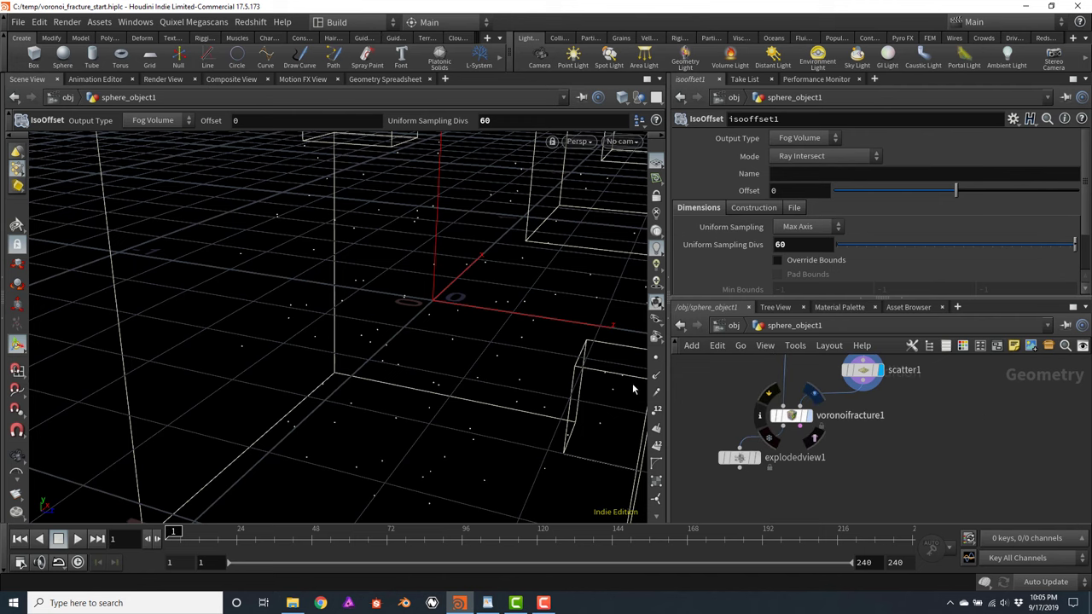
left_click(808, 415)
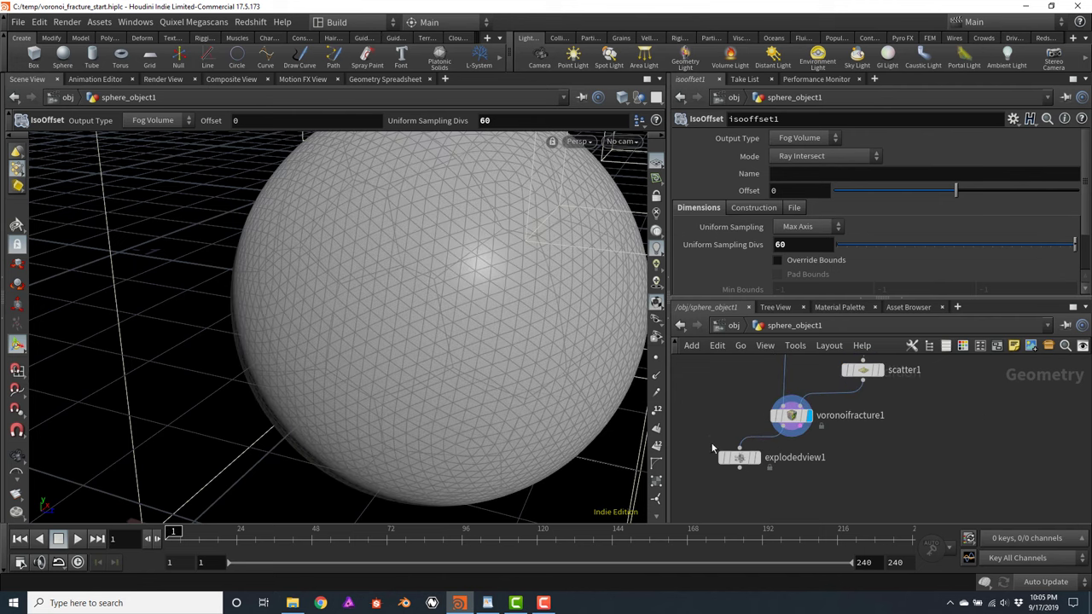
left_click(758, 459)
key("space+f")
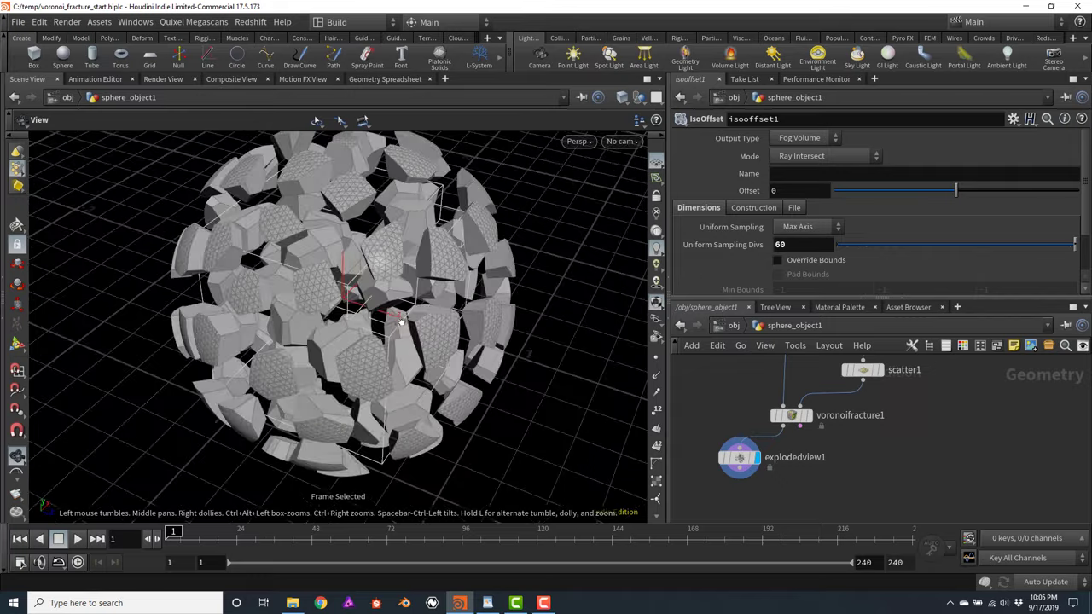
Examine the exploded sphere pieces up close and from several angles, including the interior pieces around its centre
scroll(290, 328, "up", 8)
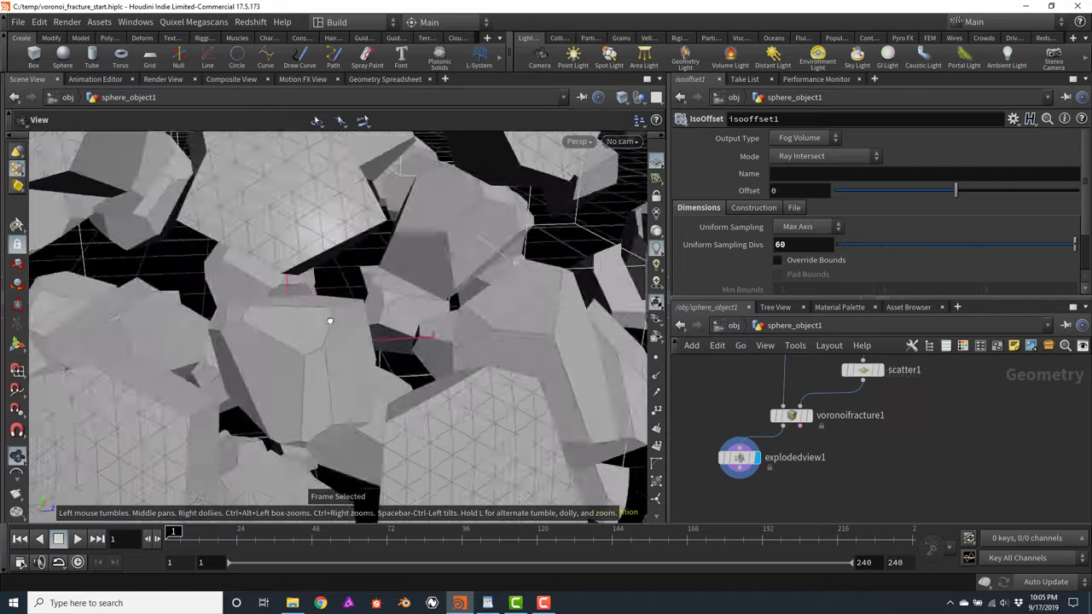
scroll(329, 321, "up", 5)
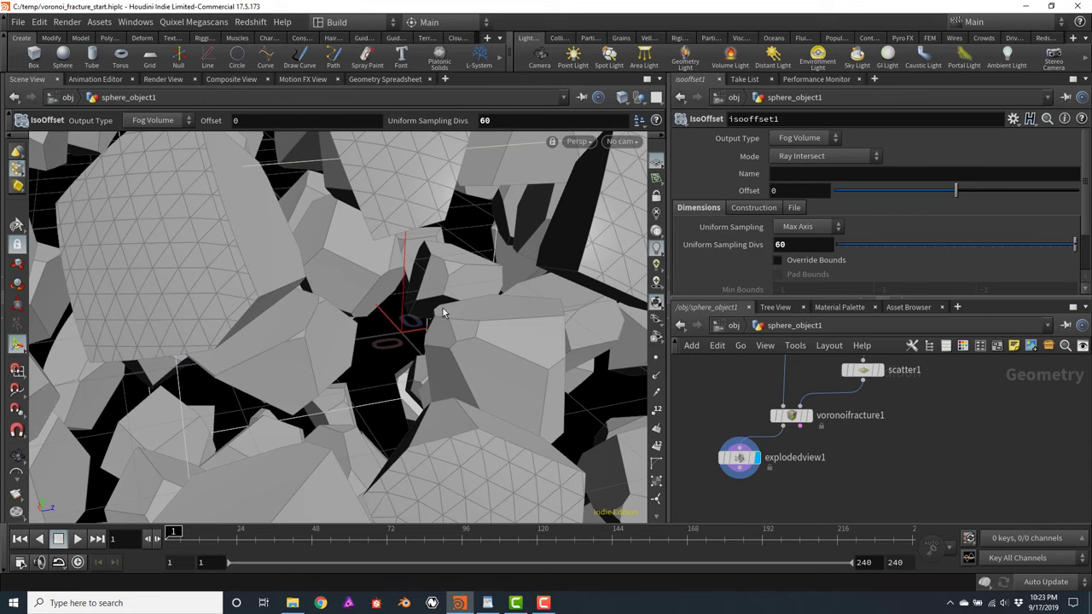
key("Escape")
scroll(445, 302, "down", 5)
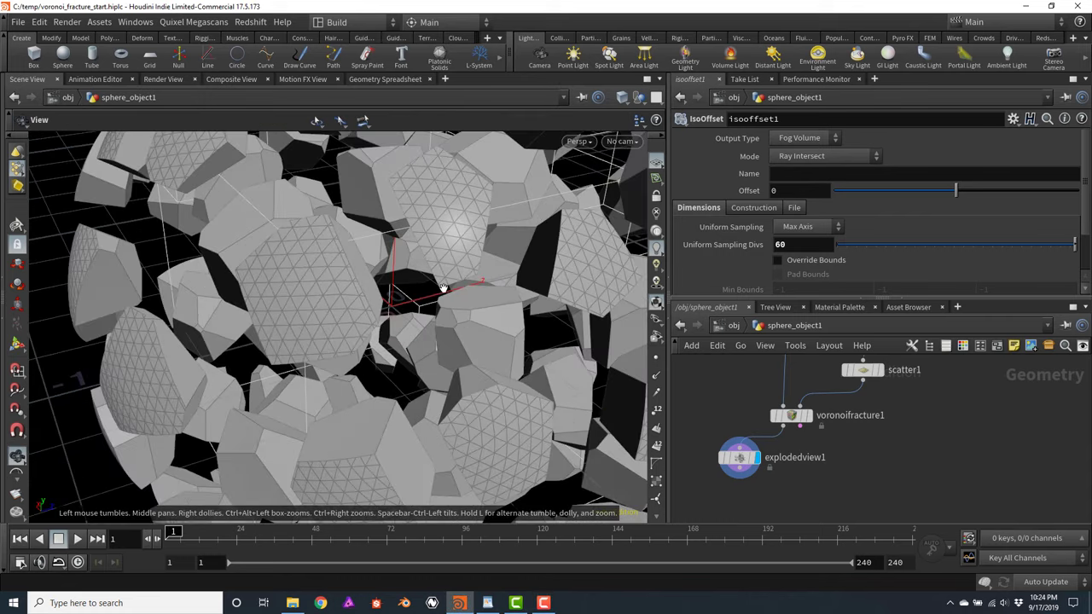
key("f")
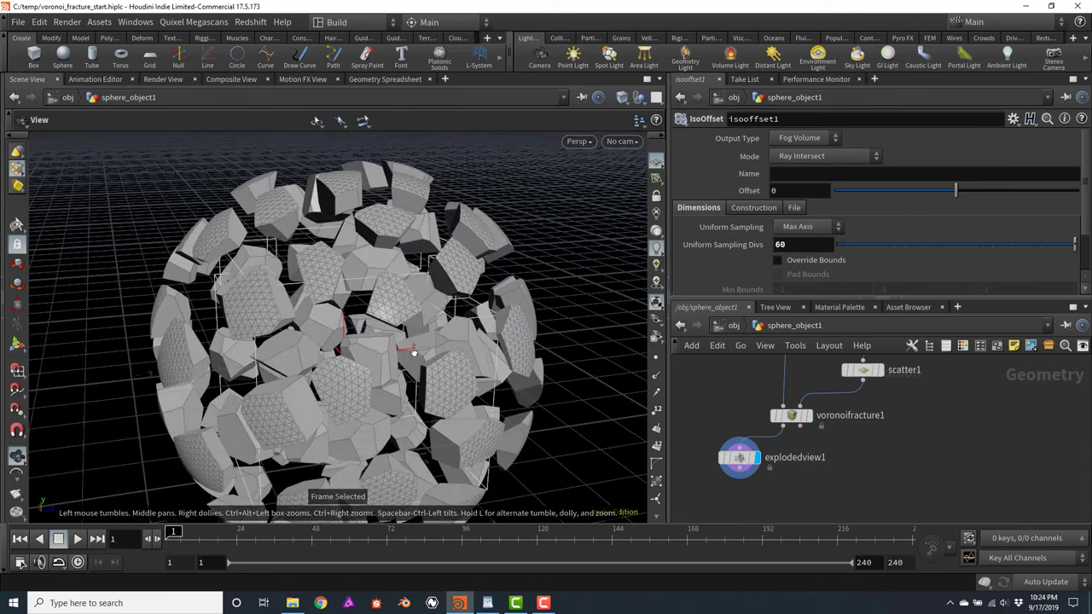
left_click_drag(413, 351, 380, 297)
left_click_drag(366, 321, 363, 327)
key("Return")
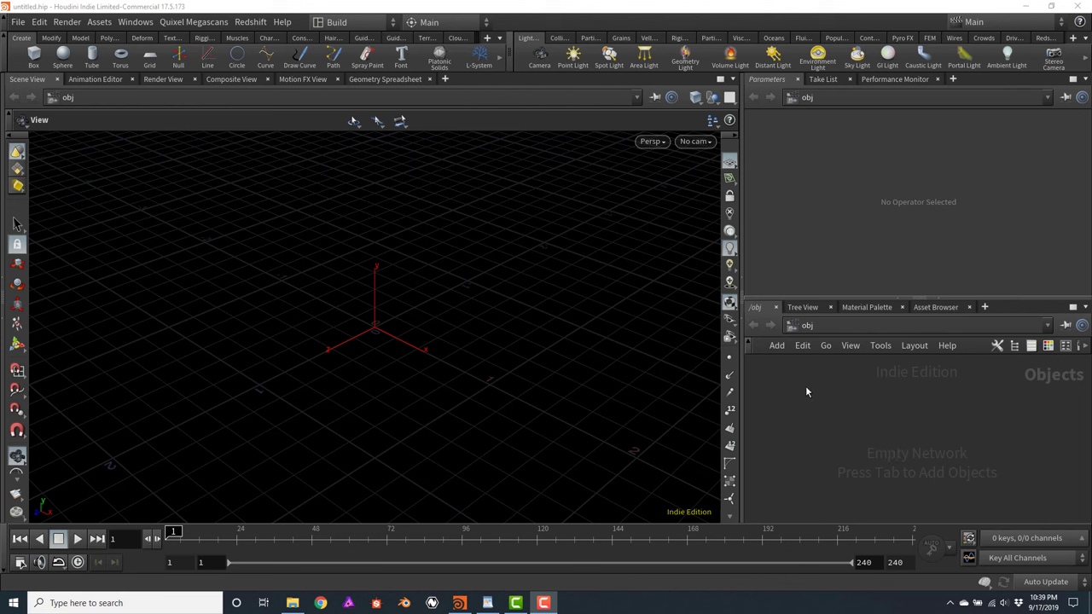
Create a box object at the origin of the empty scene and enter its geometry network
left_click(33, 54)
left_click(938, 435)
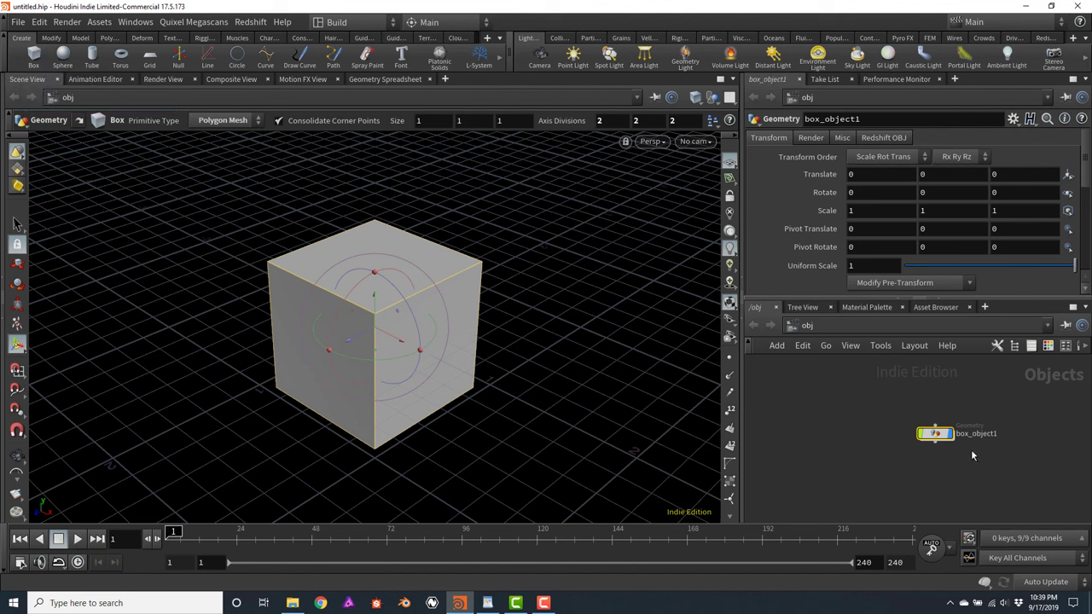
double_click(936, 434)
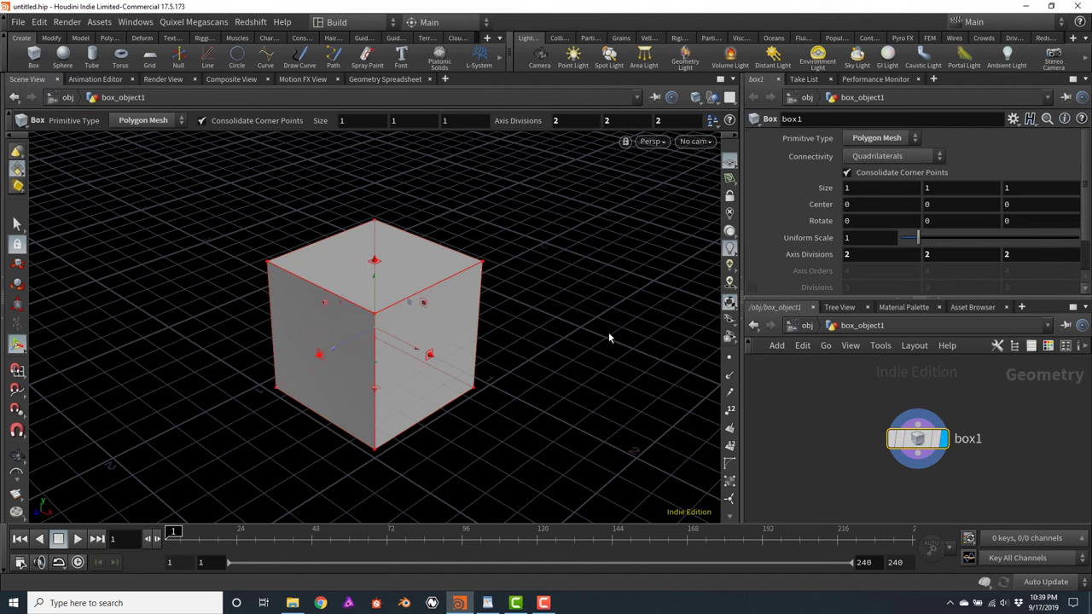
Set box1's Size to 8, 2 and 0.4 in X, Y and Z to form a long thin wall
left_click(874, 187)
type("8")
key("Return")
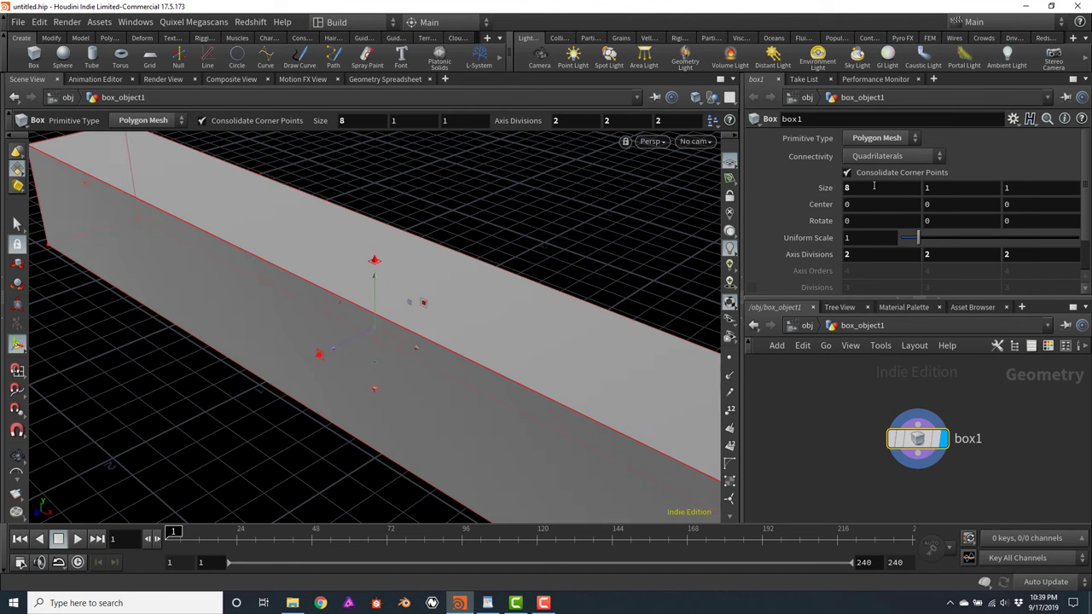
left_click(939, 189)
type("2")
key("Return")
left_click(1026, 188)
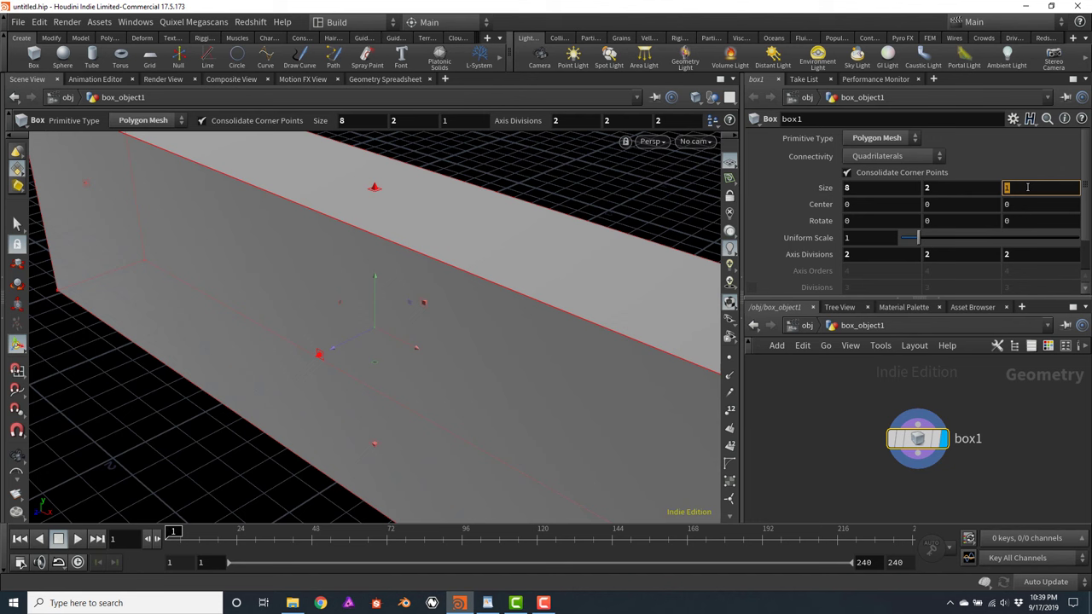
type(".4")
key("Return")
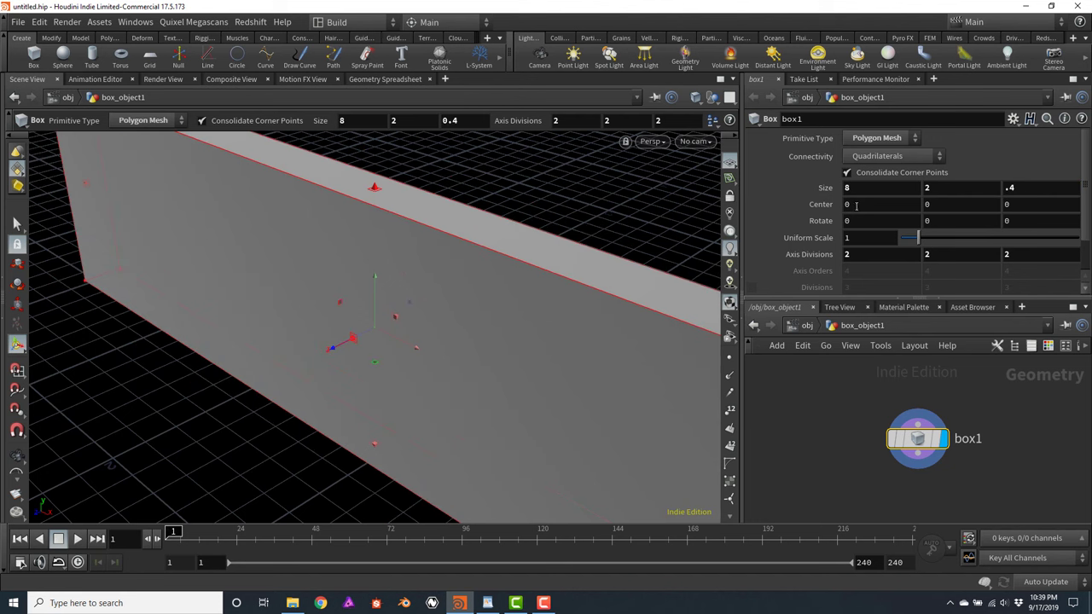
Set box1's Center Y to 1 and frame the whole wall in the view
left_click(938, 206)
type("1")
key("Return")
key("Escape")
key("f")
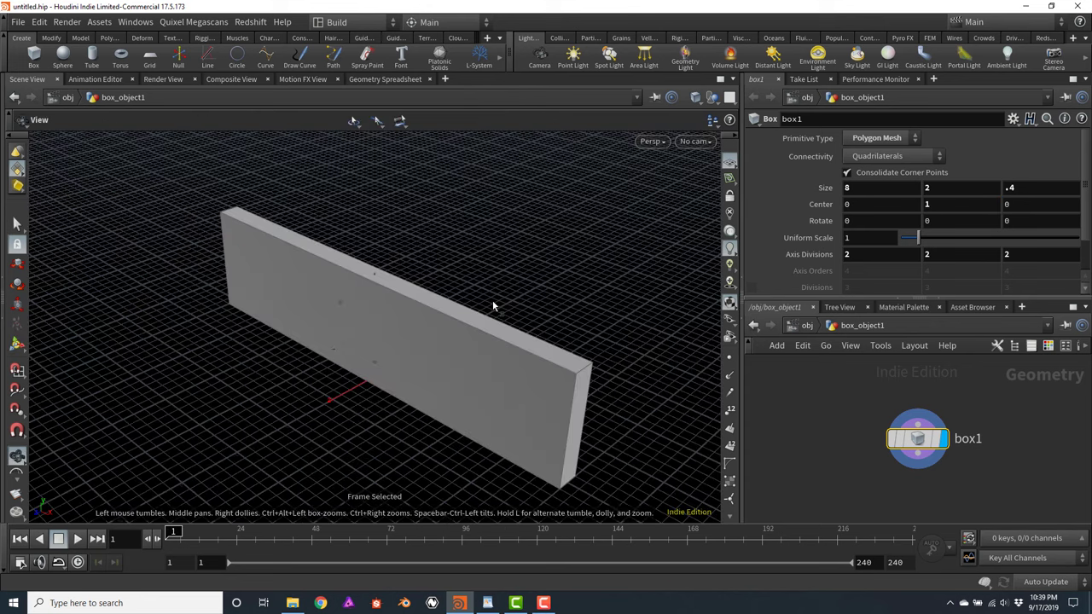
left_click_drag(492, 301, 478, 270)
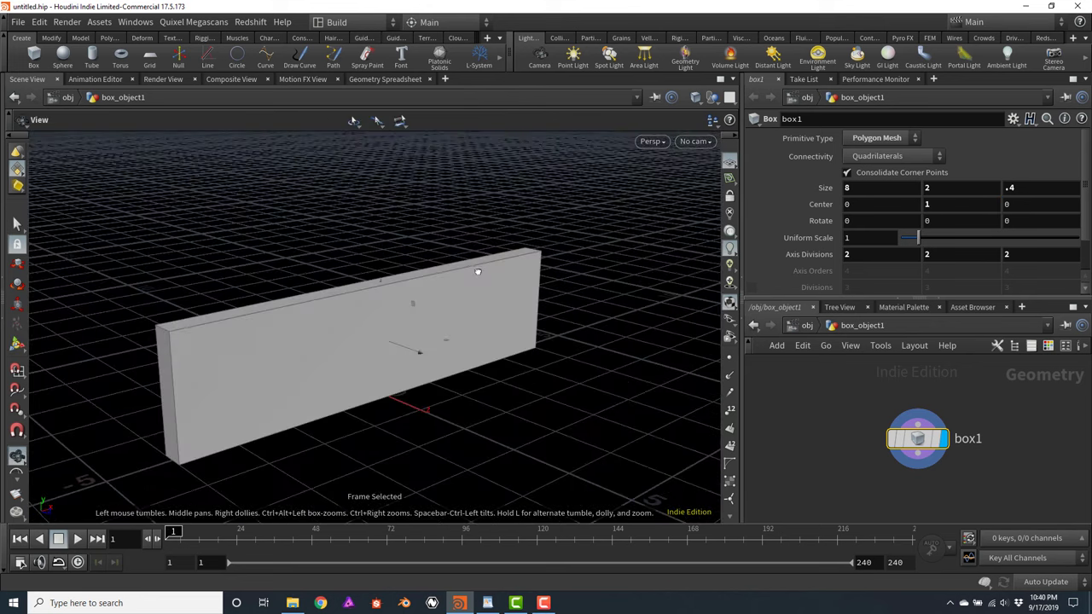
key("Return")
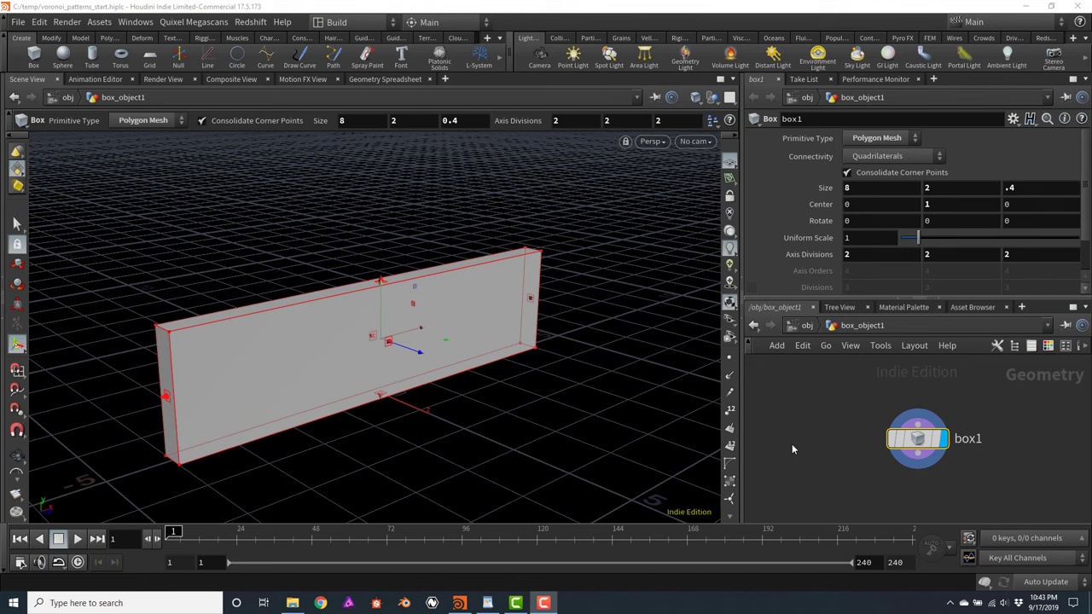
Add a Voronoi Fracture node below box1 and connect box1's output to its first input
key("Tab")
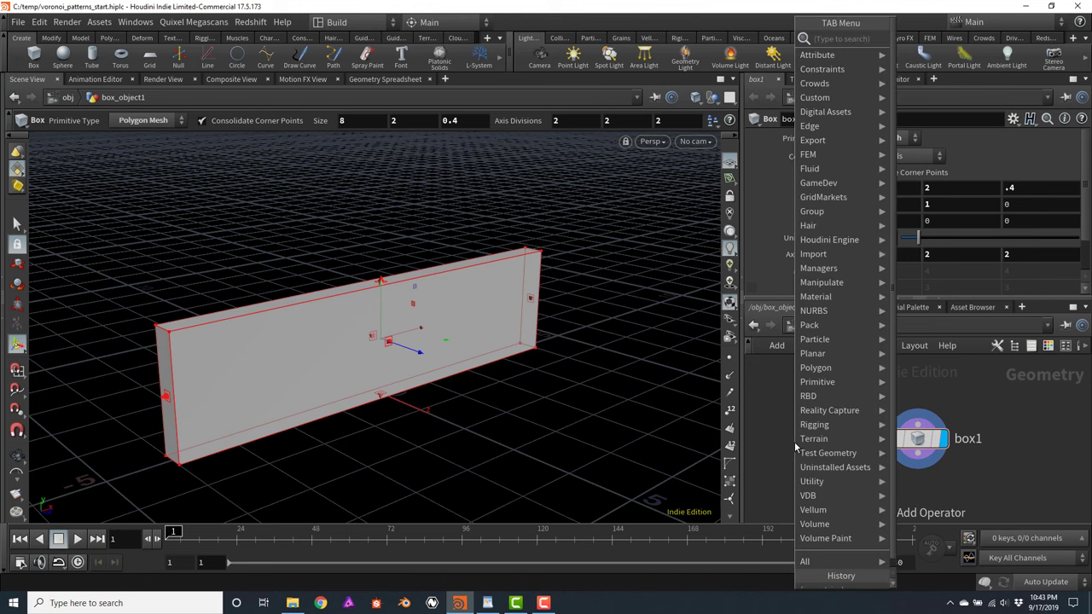
type("voronoi")
key("Return")
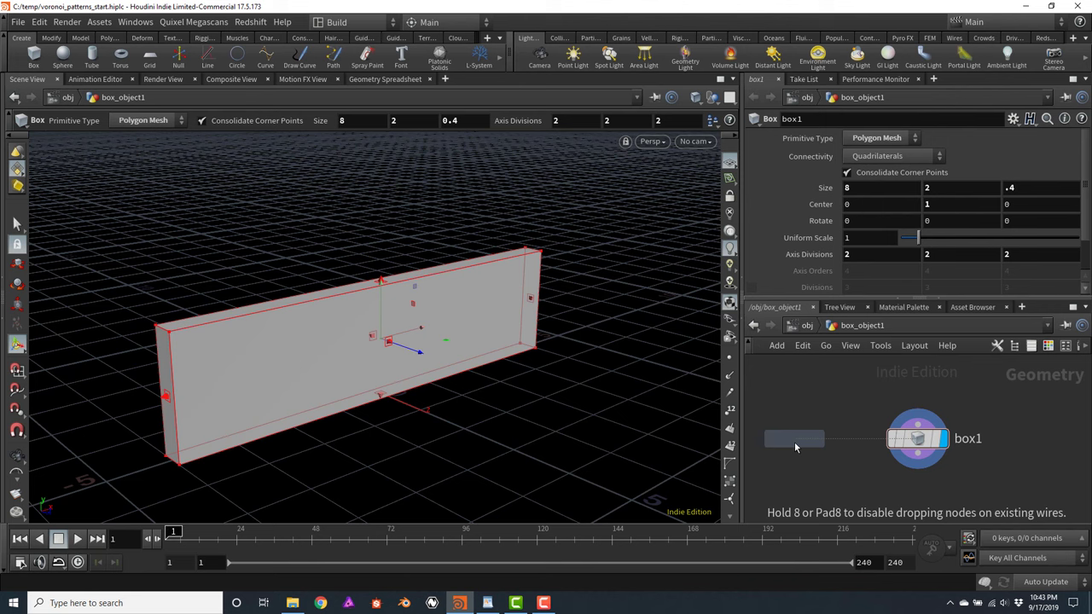
left_click(794, 442)
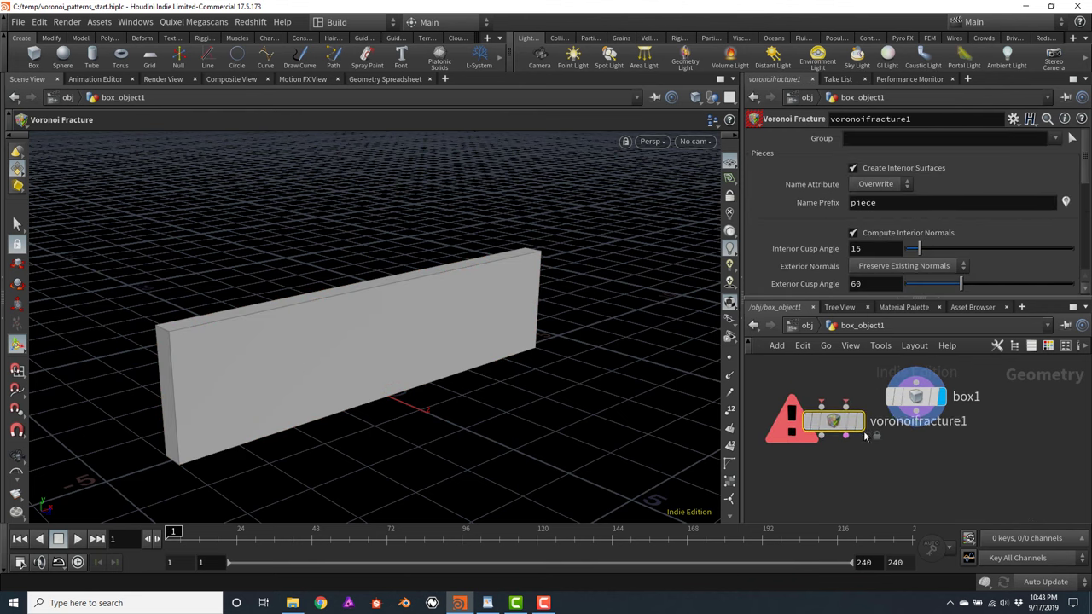
left_click_drag(857, 426, 938, 494)
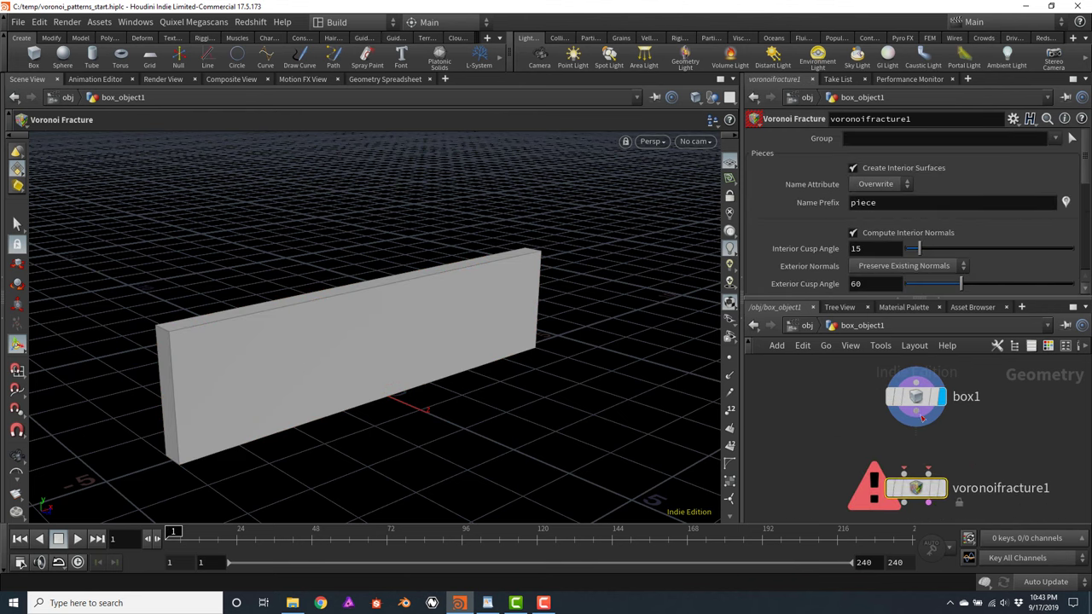
left_click(921, 419)
left_click(904, 472)
scroll(799, 446, "down", 2)
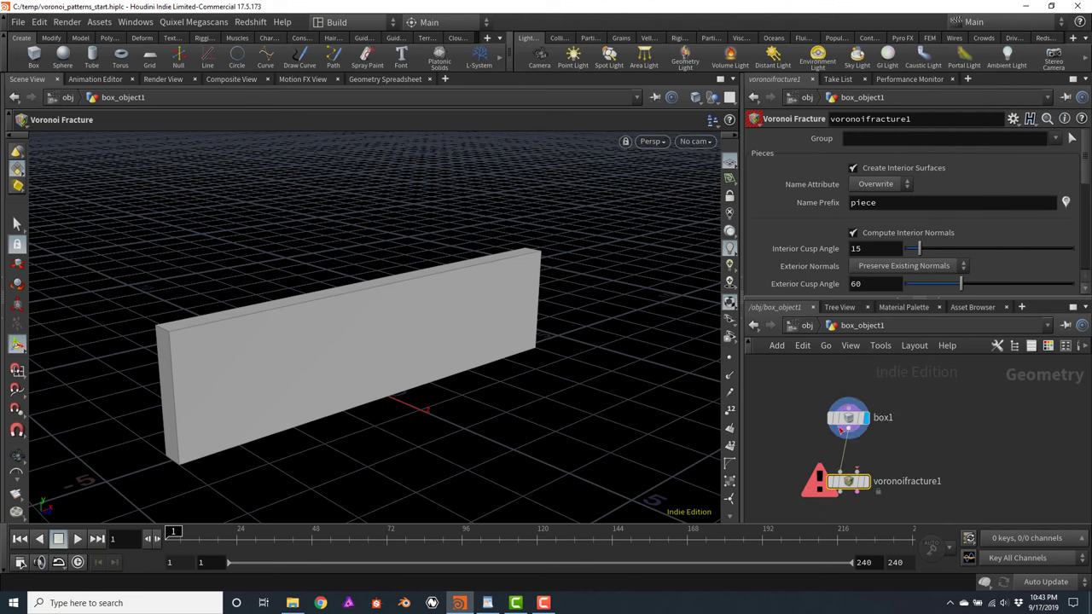
left_click_drag(841, 429, 841, 396)
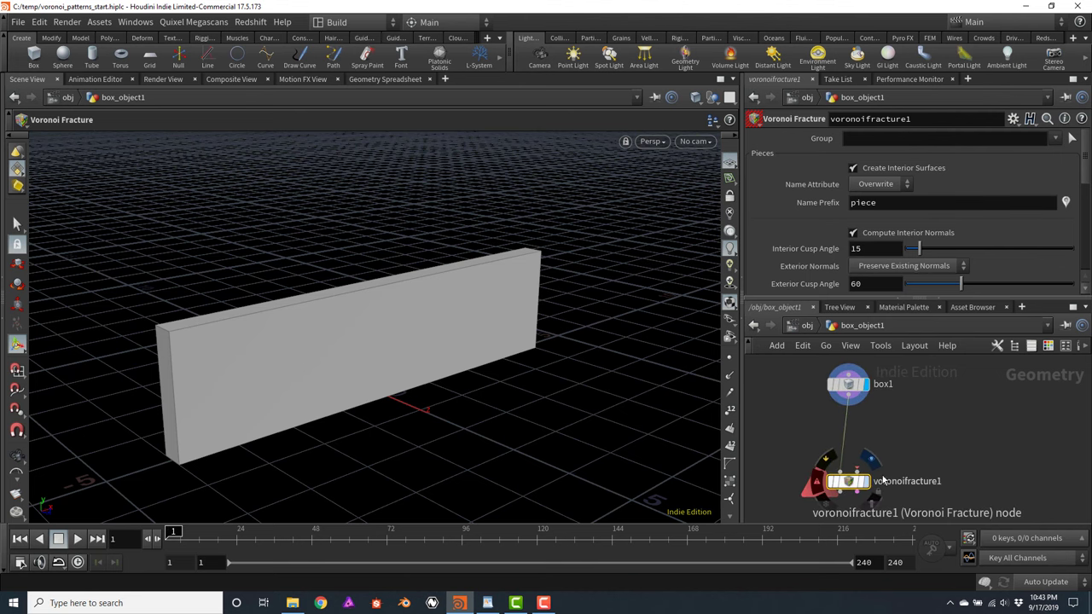
Add a Scatter node beside the wire and connect its output to voronoifracture1's second input
key("Tab")
type("sca")
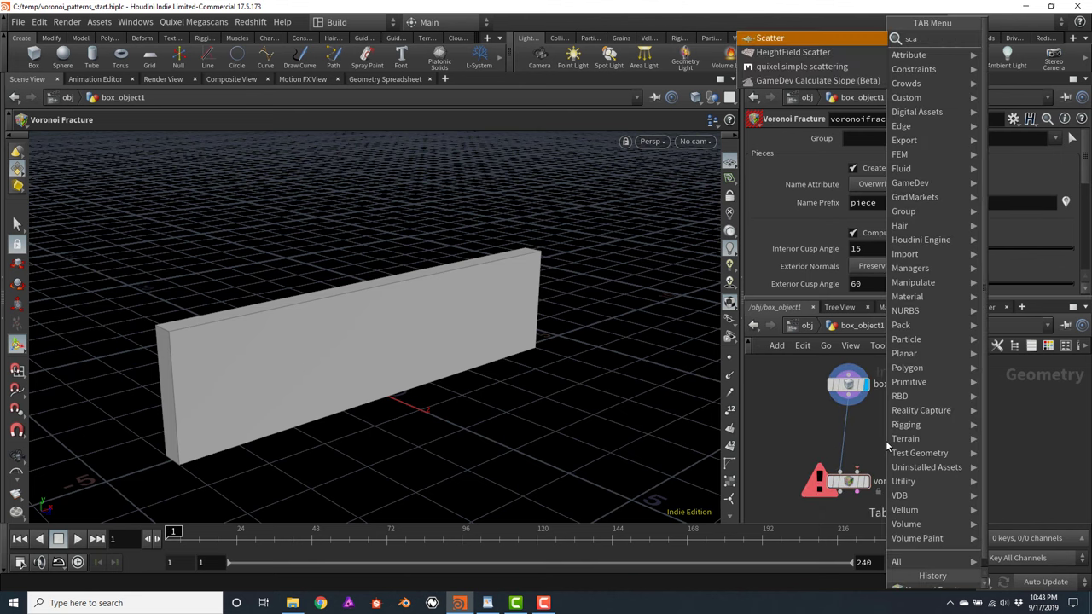
key("Return")
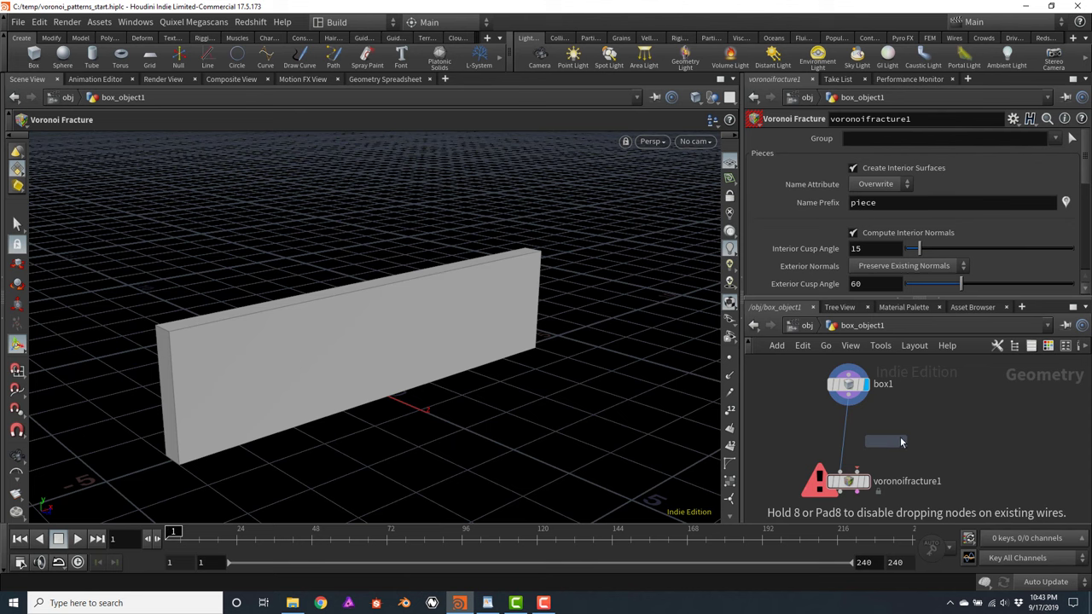
left_click(900, 442)
left_click(914, 445)
left_click(855, 470)
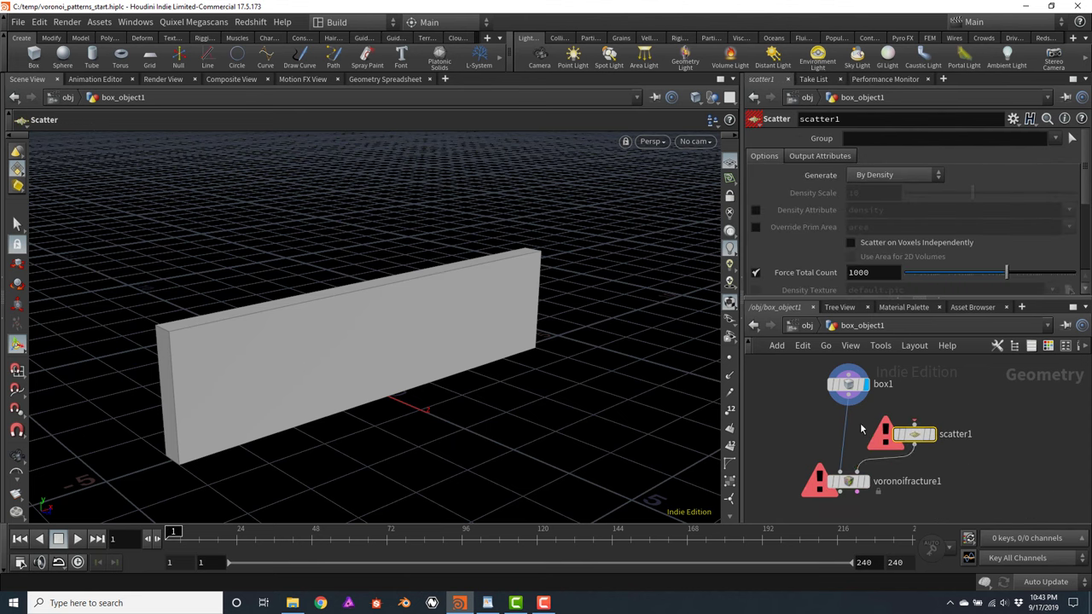
Connect box1's output to scatter1's input and display voronoifracture1
left_click(853, 399)
left_click(914, 423)
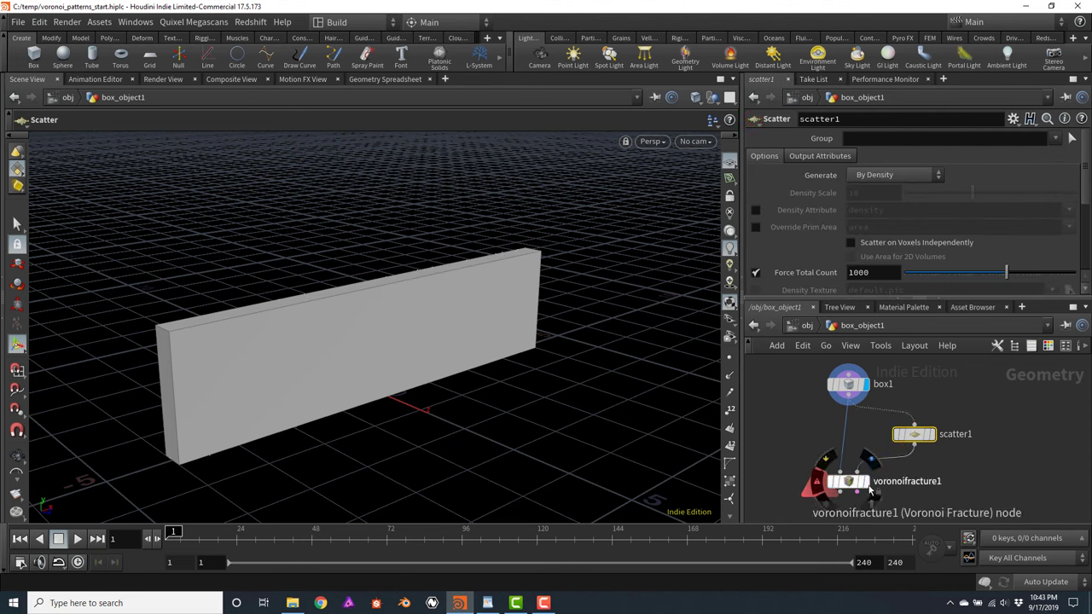
left_click(864, 482)
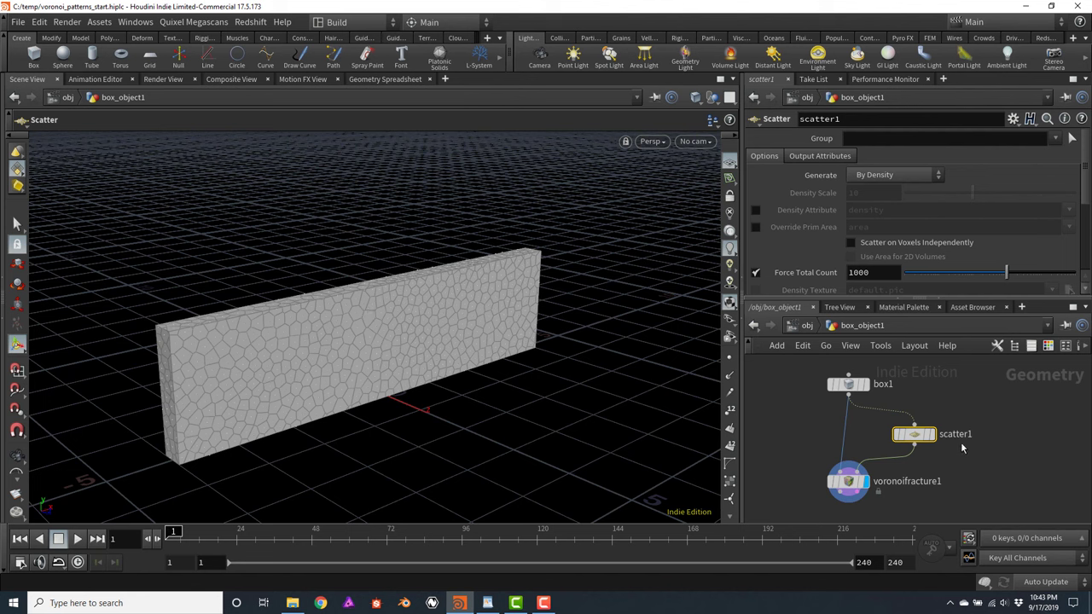
Move scatter1 further from the box1 wire and place a Points from Volume node in the freed space
left_click_drag(905, 435, 1013, 440)
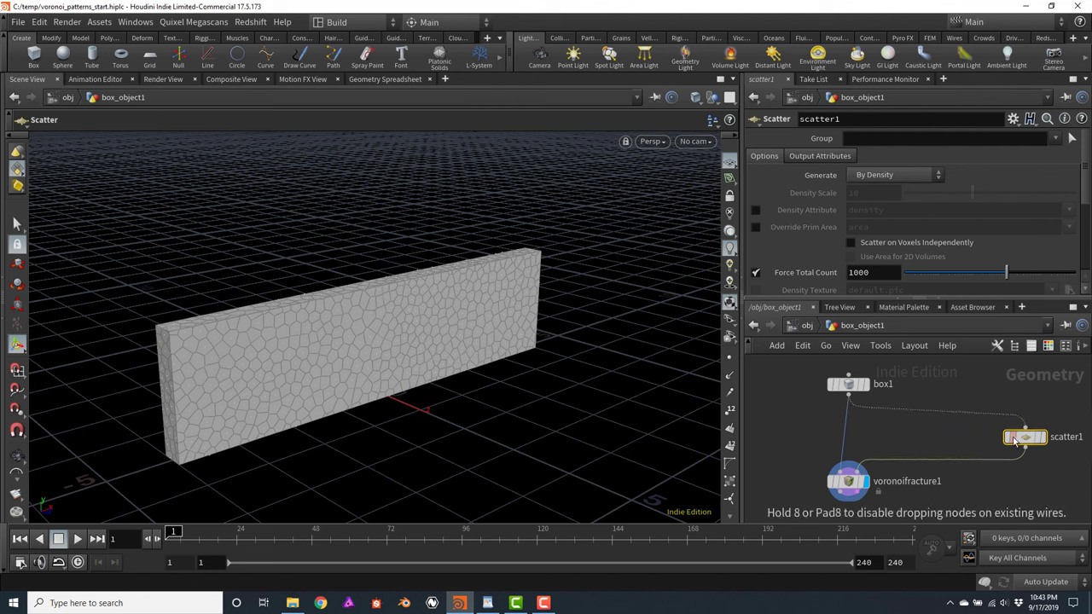
key("Tab")
type("po")
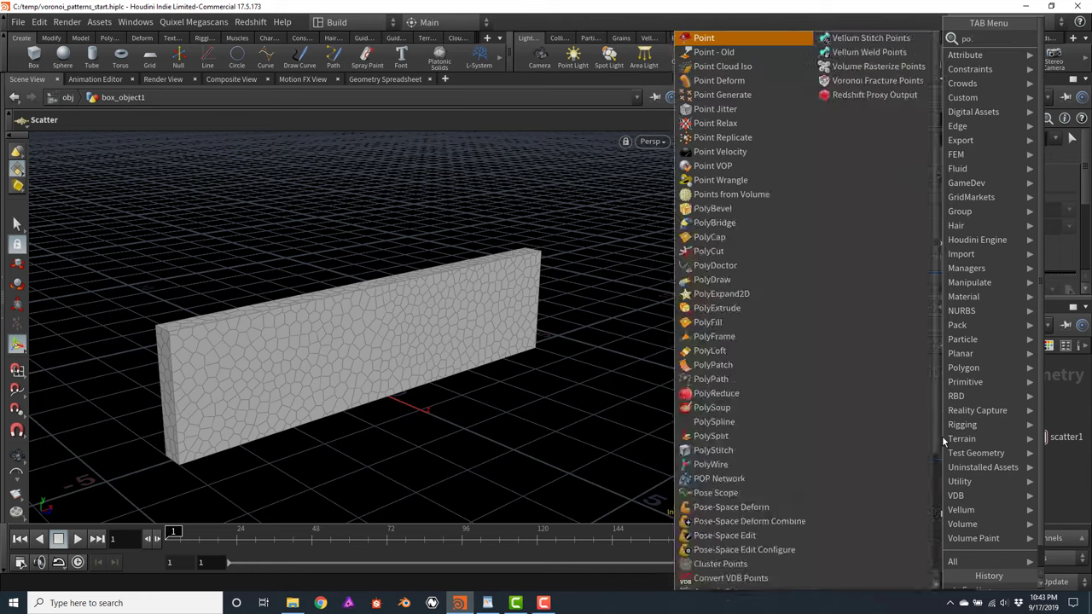
type("ints")
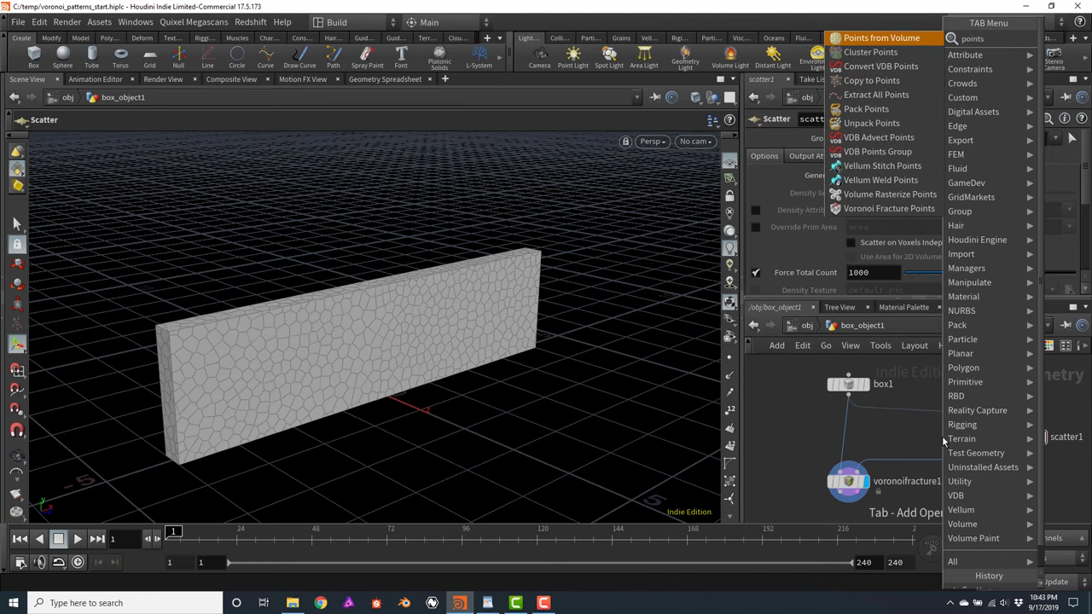
key("Return")
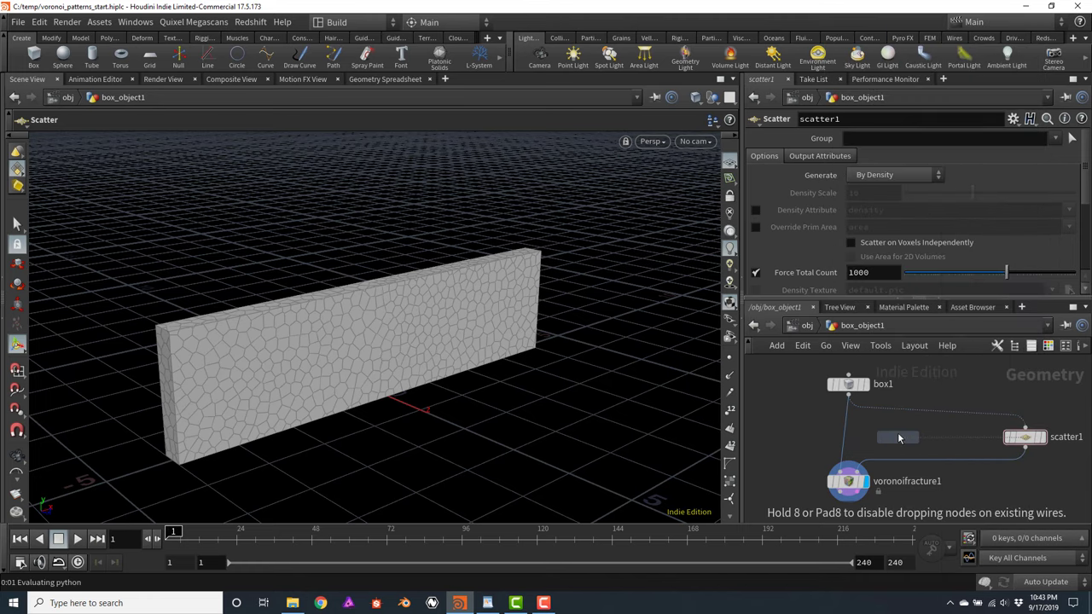
left_click(898, 438)
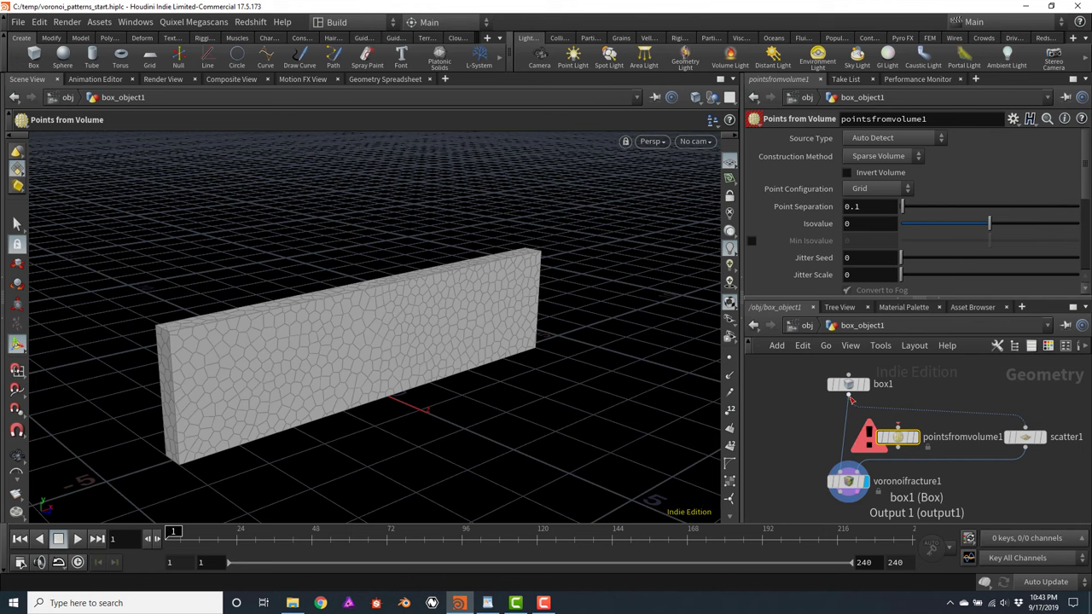
Connect box1's output to pointsfromvolume1's first input and display the points it generates inside the wall
left_click(849, 398)
left_click(898, 427)
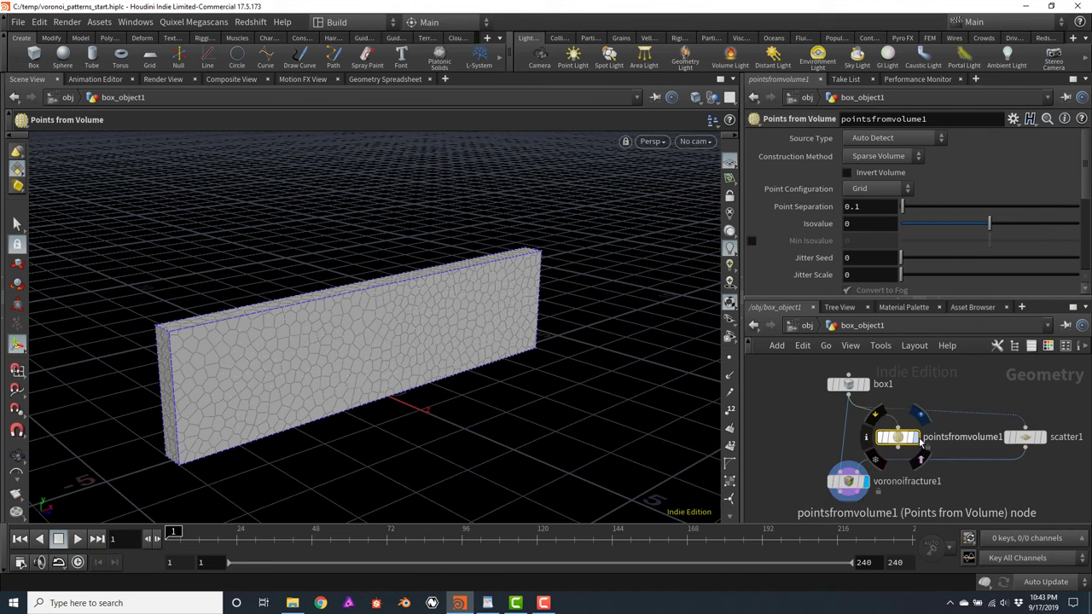
left_click(916, 438)
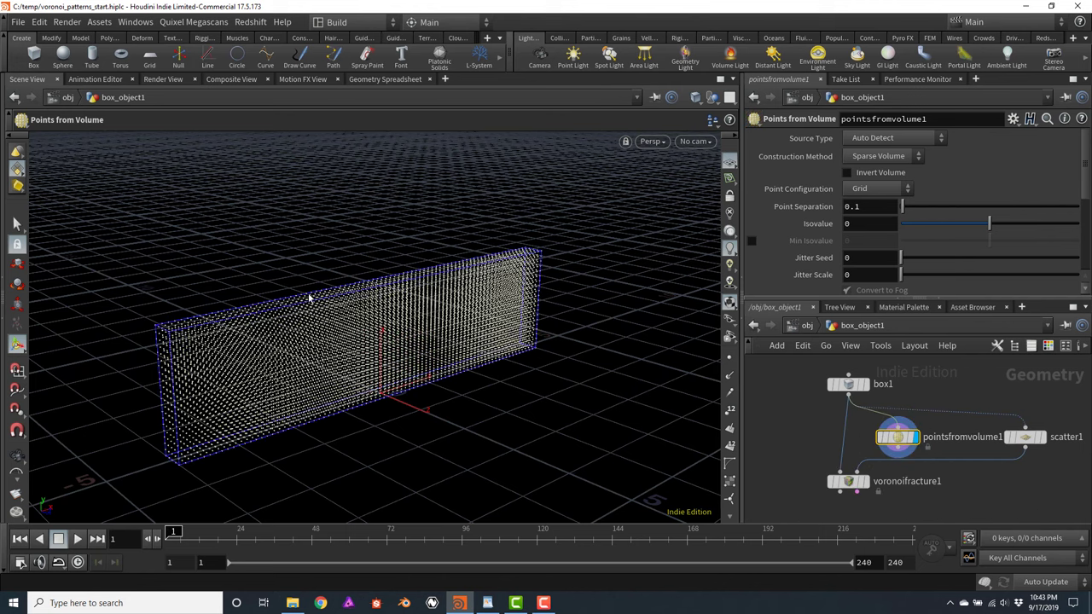
key("space")
mouse_move(309, 297)
left_mouse_down()
mouse_move(302, 285)
mouse_move(332, 285)
mouse_move(334, 253)
mouse_move(307, 281)
left_mouse_up()
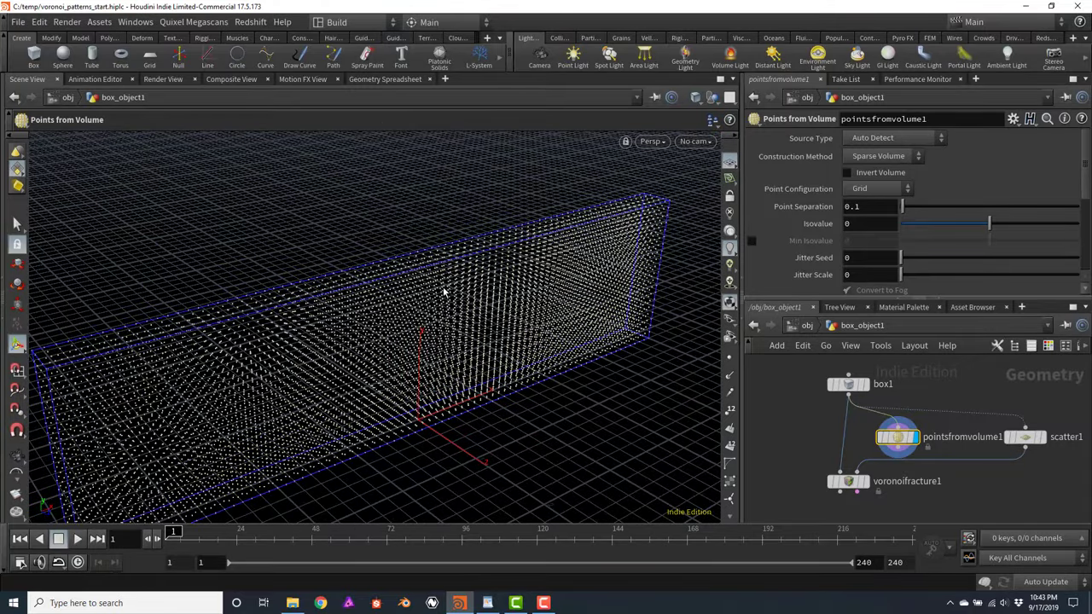
Examine the spacing of the generated point grid in the perspective, front and right views of the wall
key("space")
left_click_drag(339, 290, 273, 308)
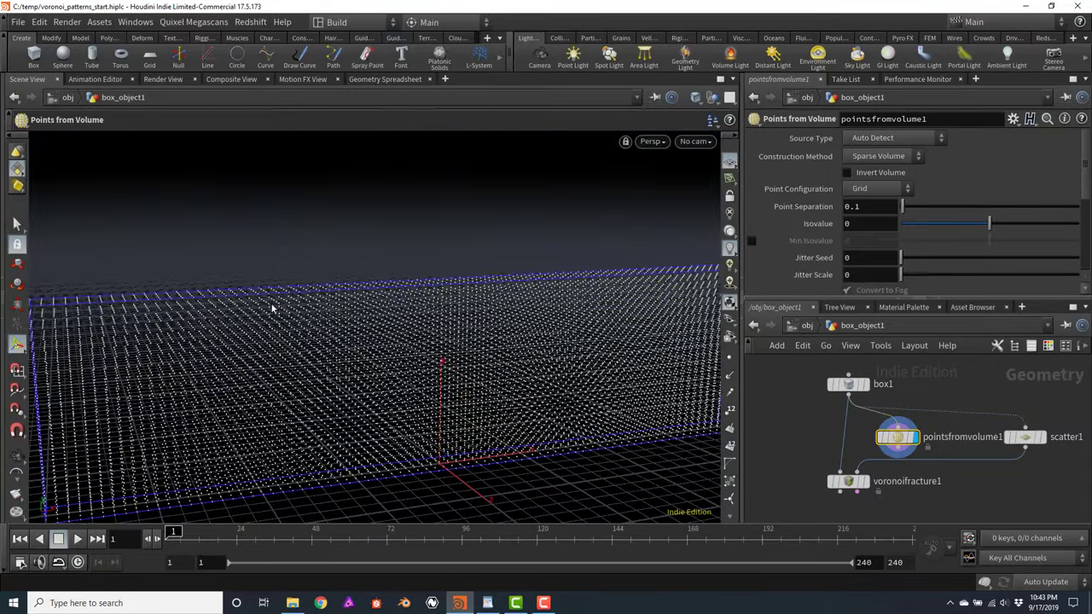
key("space")
left_click_drag(395, 310, 404, 295)
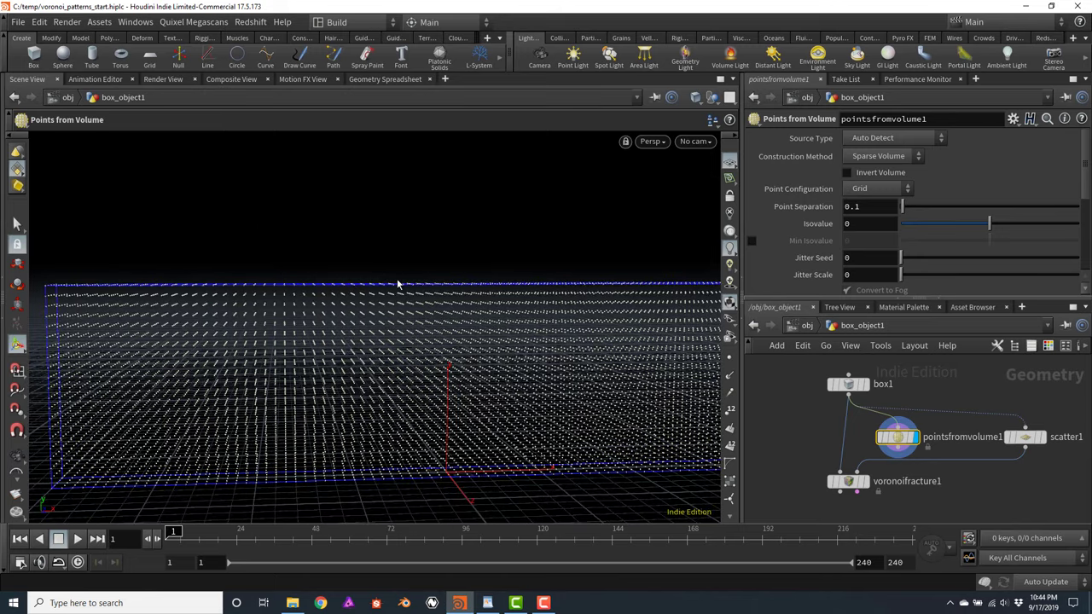
key("space+3")
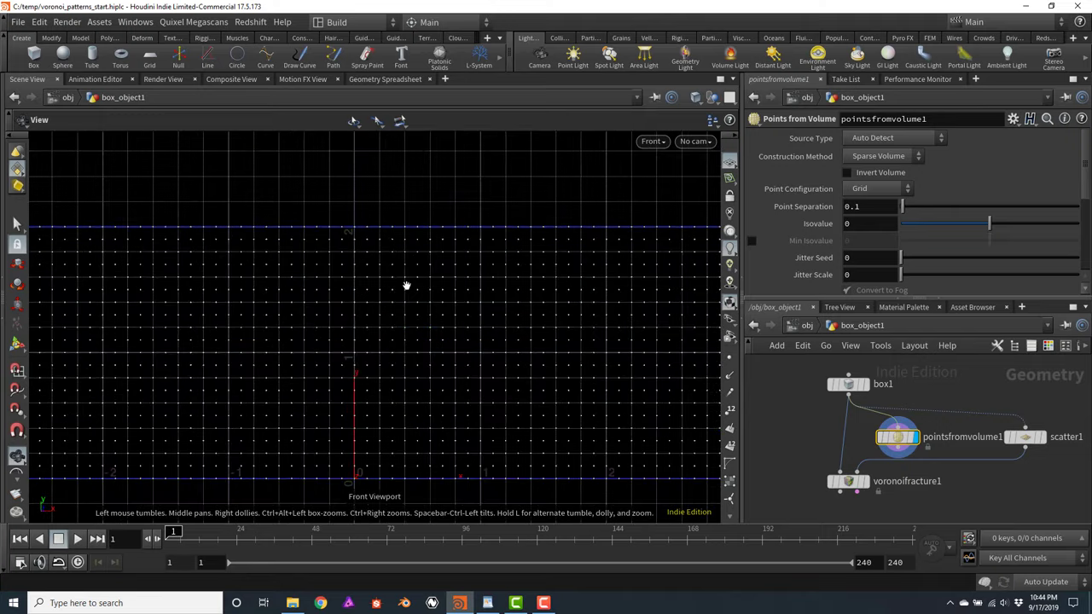
scroll(406, 286, "up", 3)
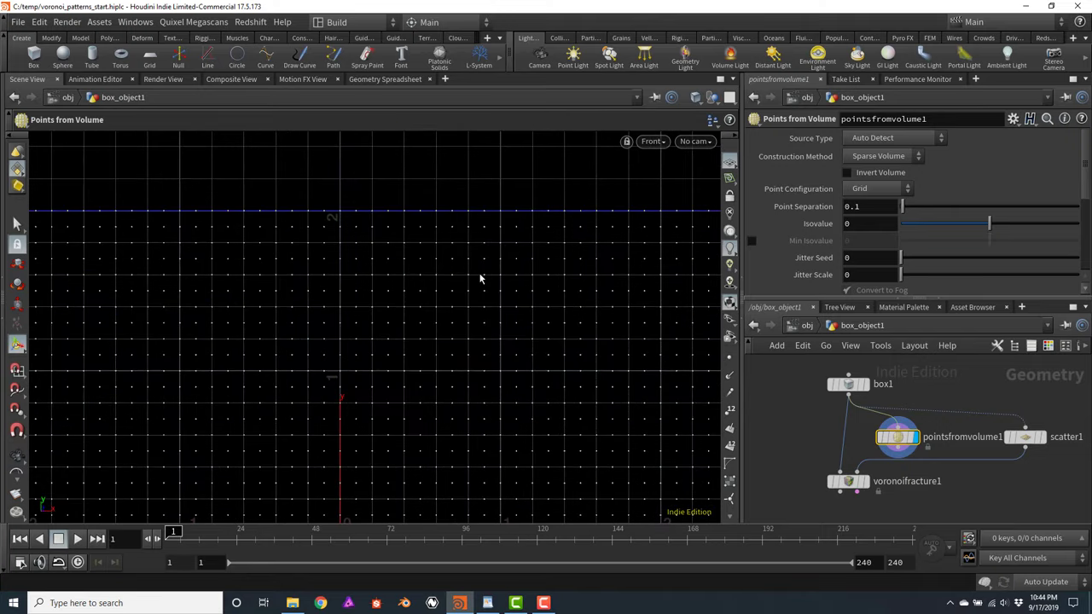
key("space+4")
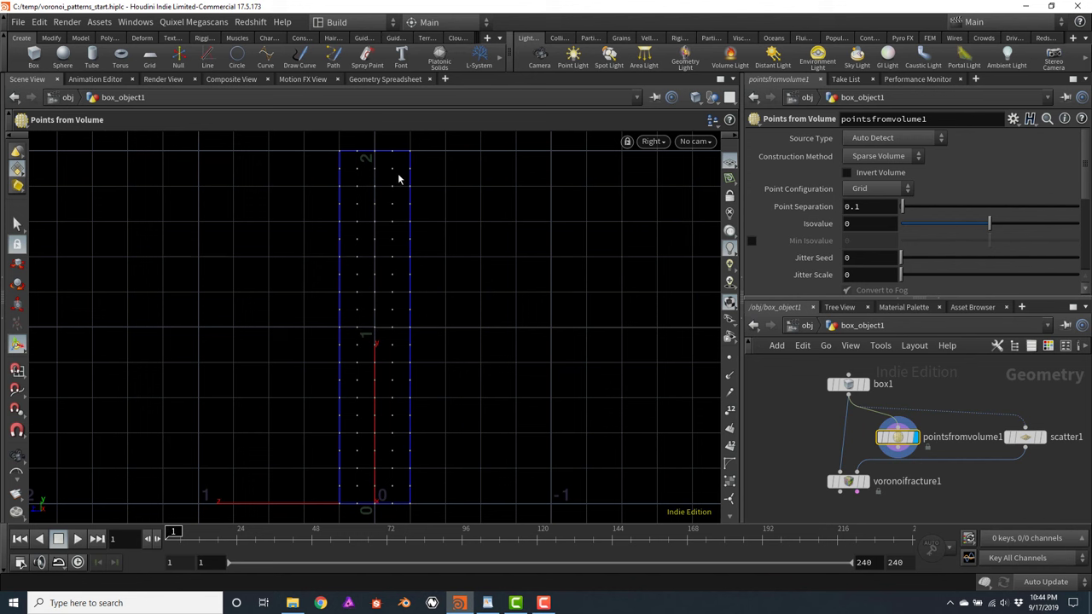
double_click(866, 207)
key("Return")
key("space+1")
left_click_drag(397, 248, 550, 227)
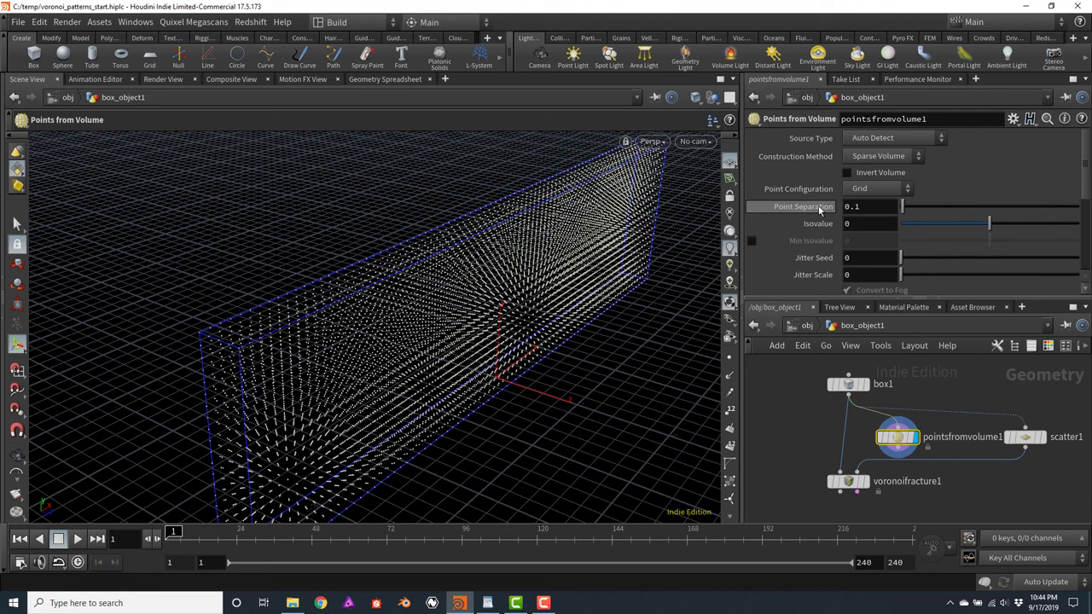
Set the Point Separation of pointsfromvolume1 to 0.2 and check the point layers through the wall's thickness
left_click(879, 207)
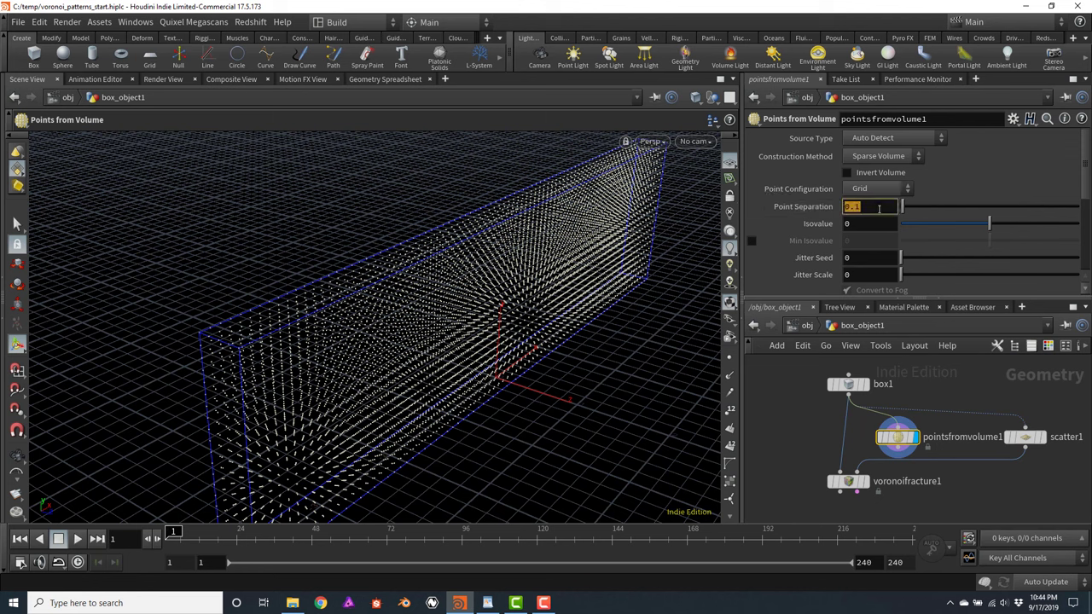
type(".2")
key("Return")
key("Escape")
left_click_drag(472, 263, 443, 256)
key("Return")
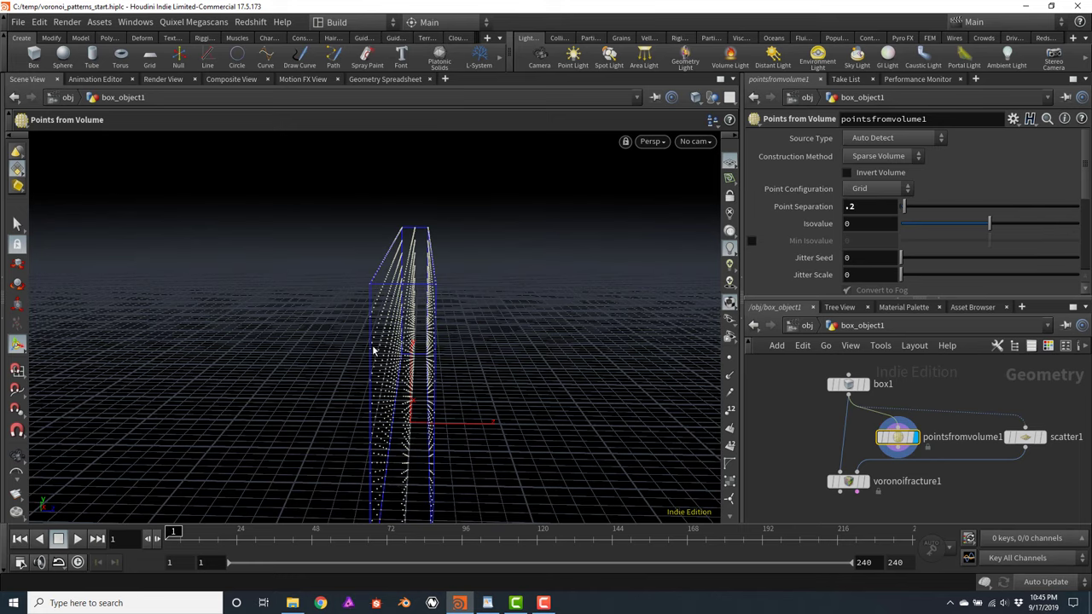
key("Escape")
left_click_drag(512, 300, 486, 322)
key("Return")
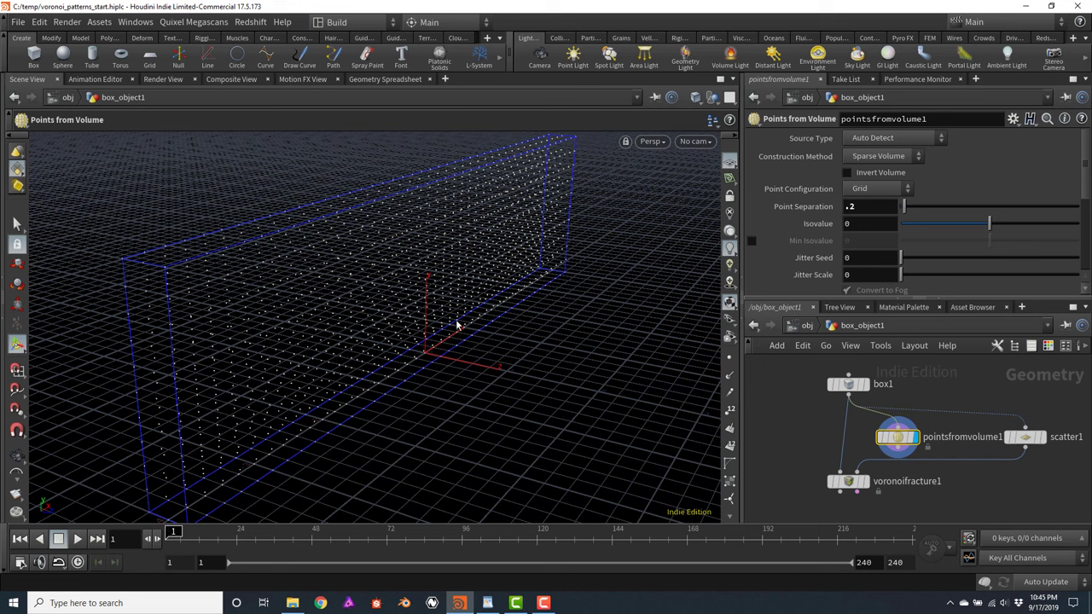
Connect pointsfromvolume1's output to voronoifracture1's second input in place of the scatter points and display voronoifracture1
left_click(898, 452)
left_click(859, 470)
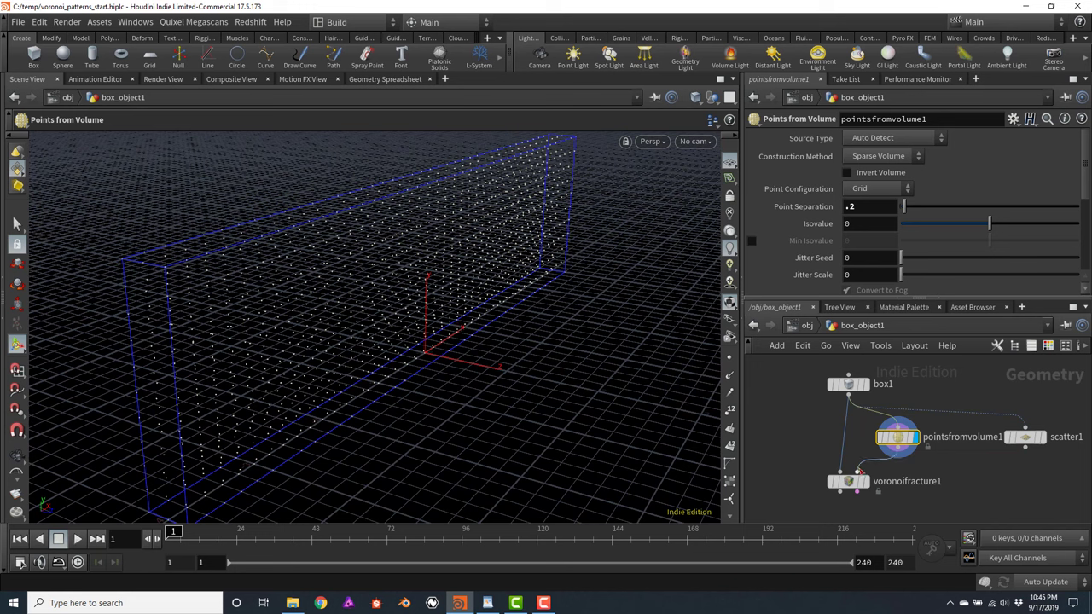
mouse_move(863, 483)
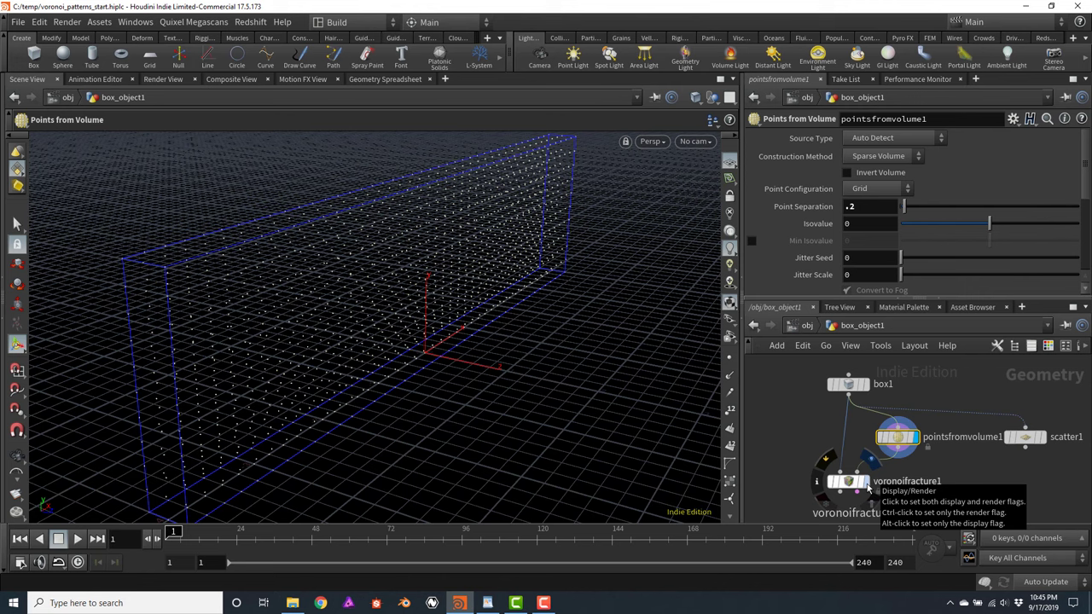
left_click(869, 478)
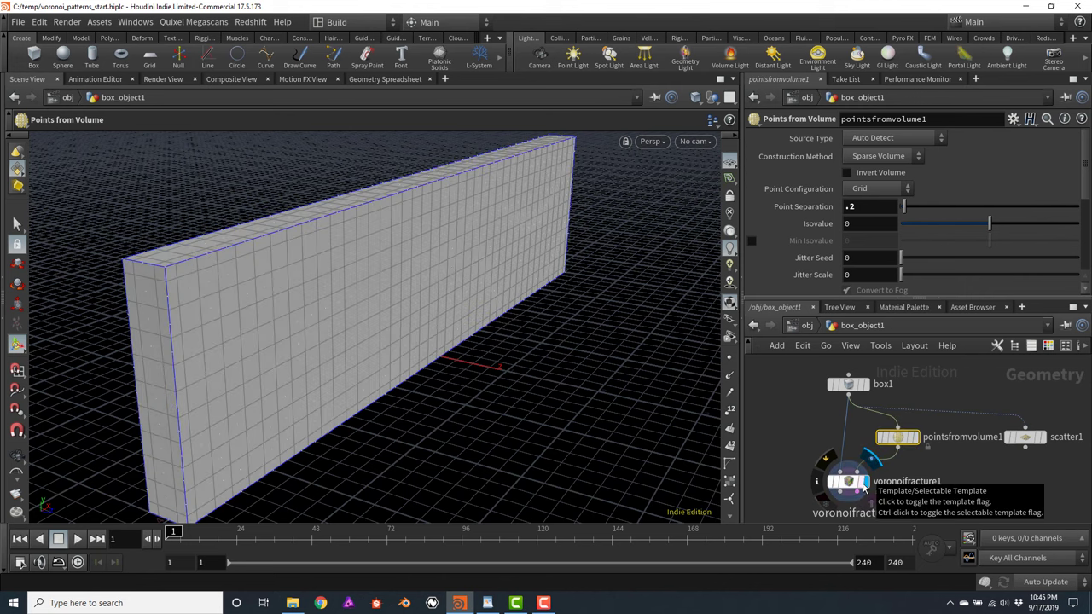
mouse_move(333, 224)
left_mouse_down()
mouse_move(385, 214)
mouse_move(335, 211)
left_mouse_up()
key("Return")
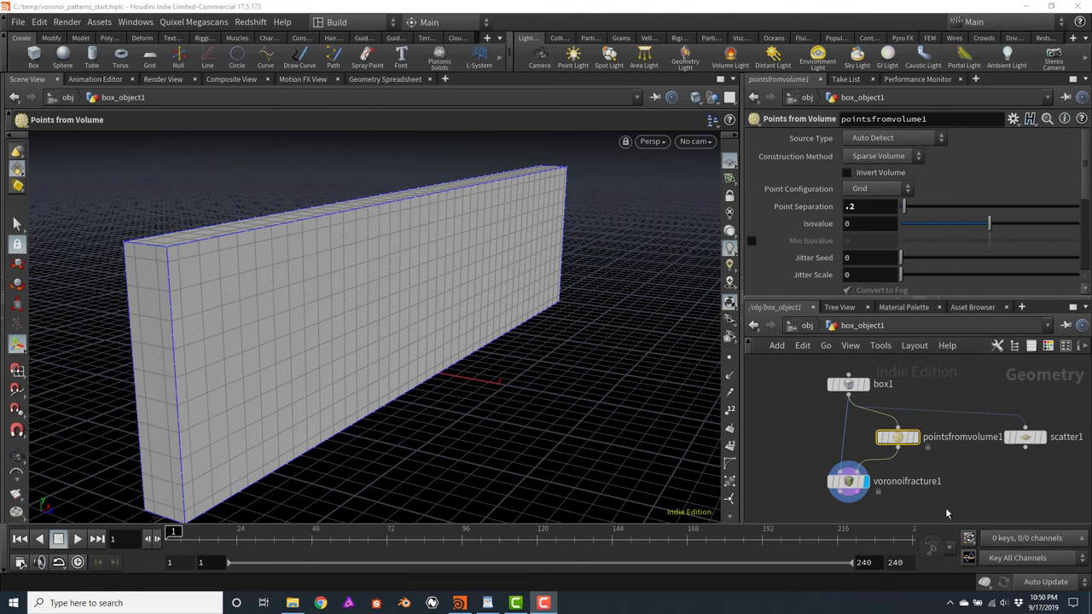
Add an Exploded View node below voronoifracture1
middle_click_drag(814, 460, 857, 395)
left_click(825, 441)
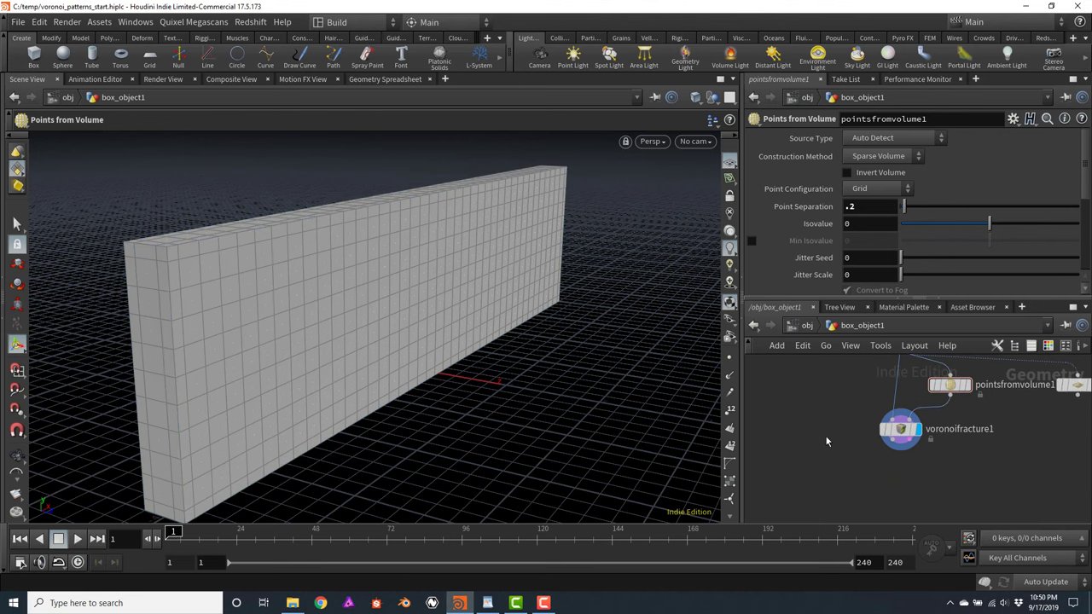
key("Tab")
type("explo")
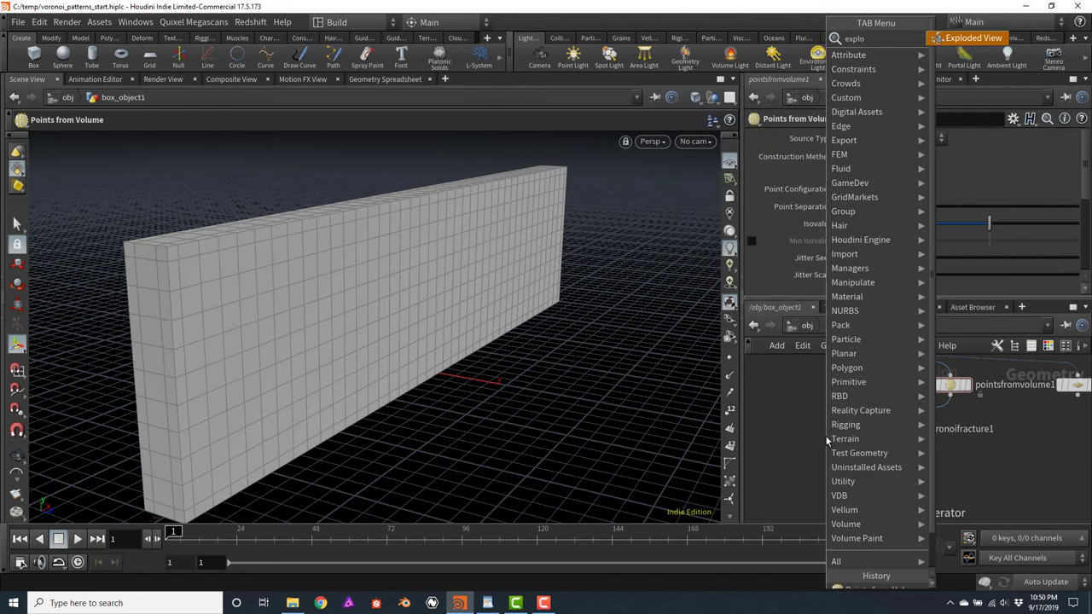
key("Return")
left_click(825, 476)
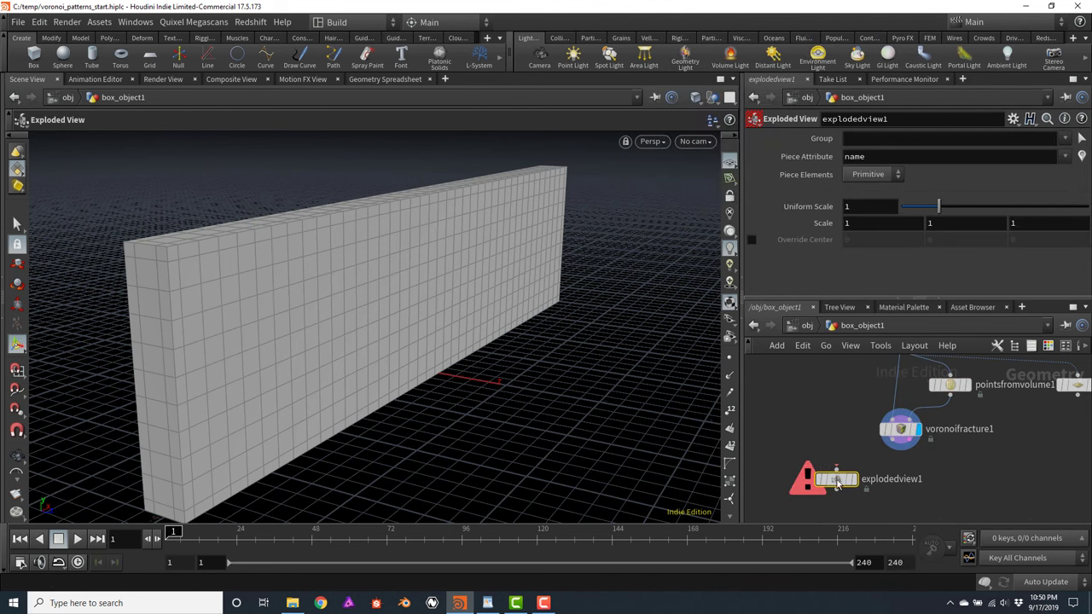
Connect voronoifracture1's output to explodedview1, display it and frame the separated pieces, checking its Piece Attribute
left_click(900, 439)
left_click(835, 469)
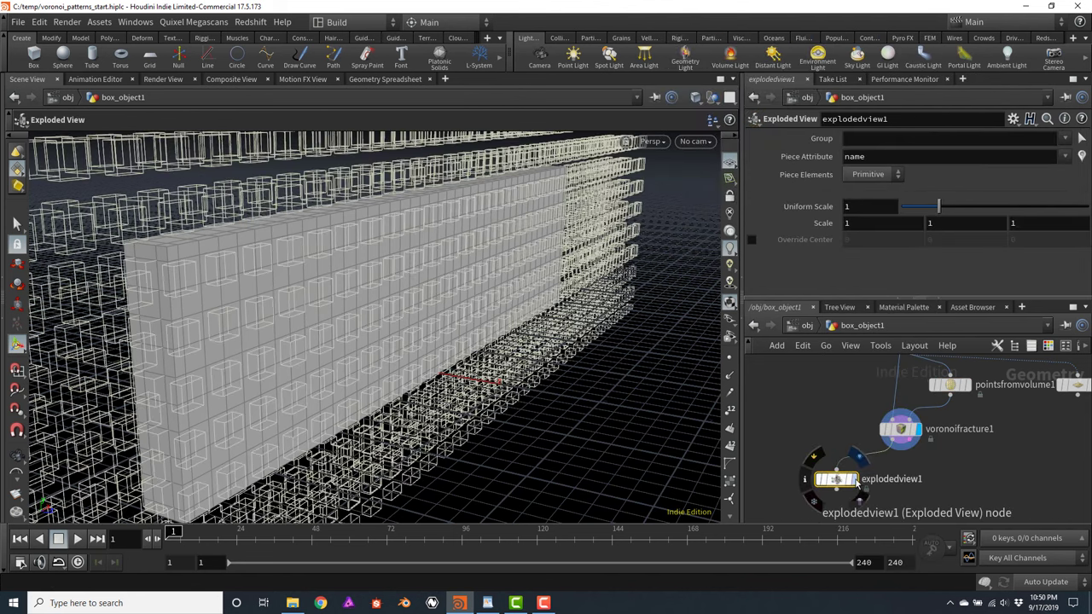
key("space+f")
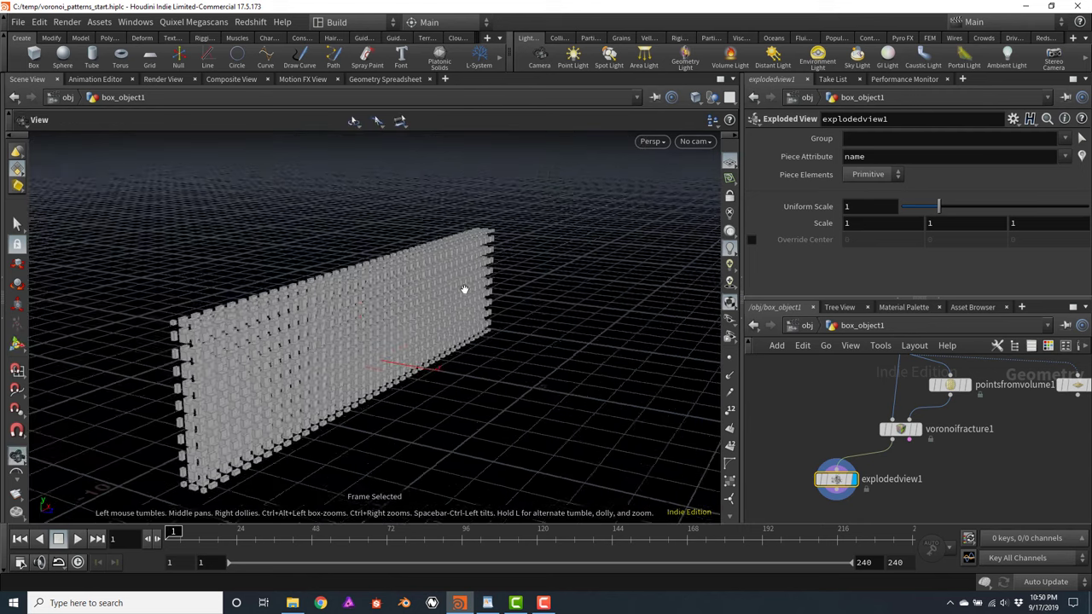
left_click_drag(258, 316, 333, 255)
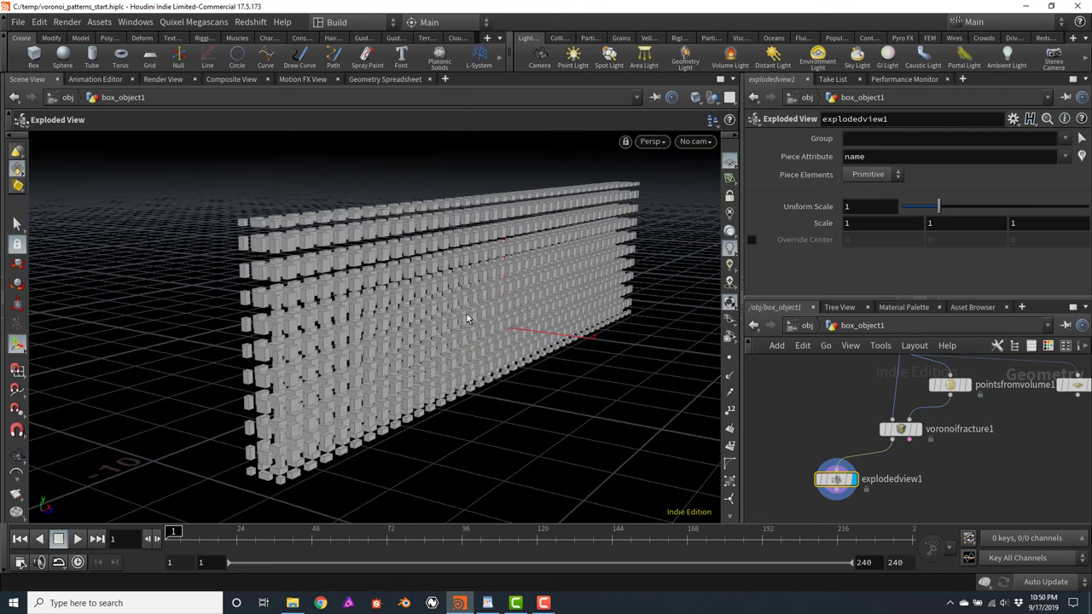
mouse_move(837, 484)
double_click(882, 158)
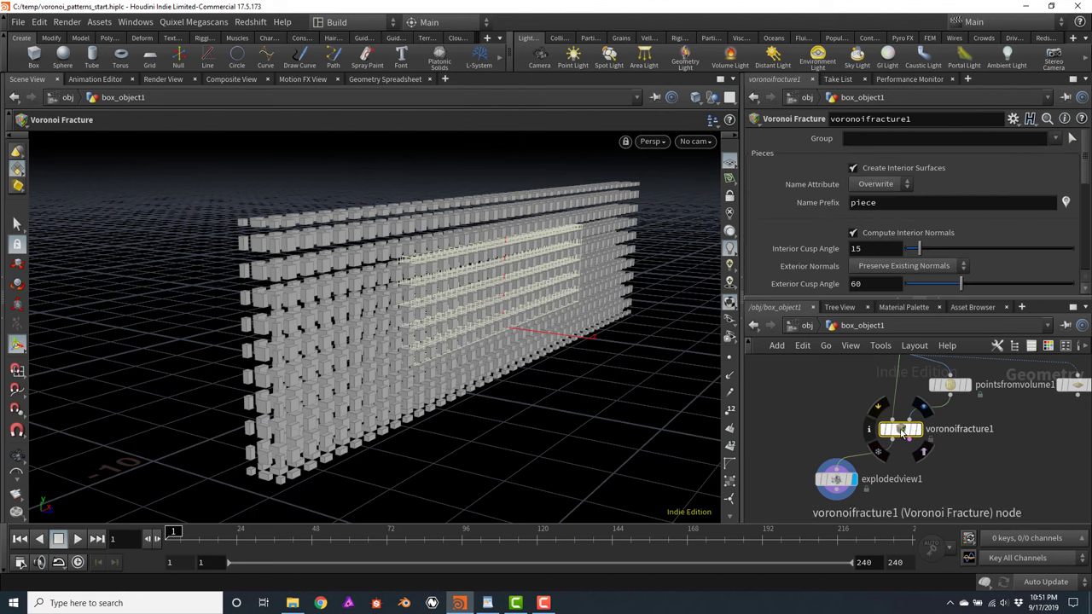
Compare the primitive attributes of box1 and voronoifracture1 in the Geometry Spreadsheet, displaying each node in turn
left_click(901, 429)
middle_click_drag(863, 377, 889, 409)
left_click(908, 383)
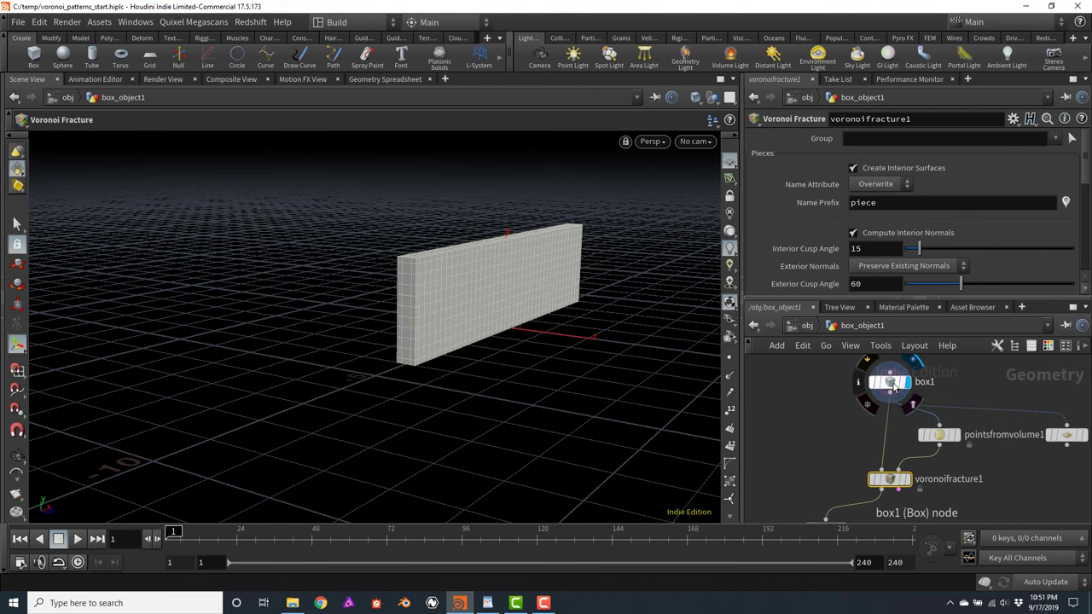
left_click(894, 386)
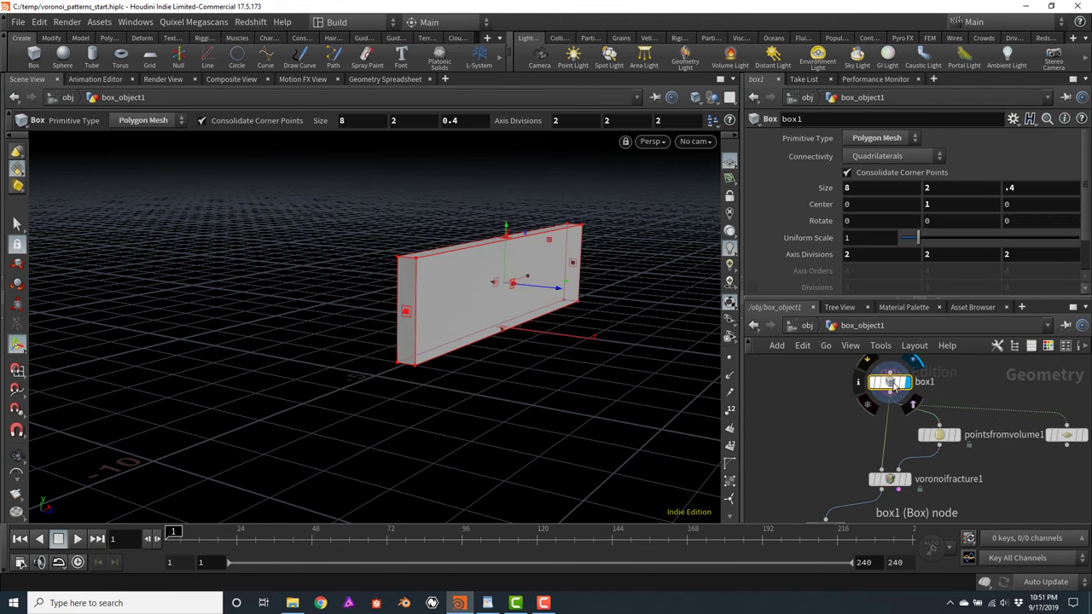
left_click(379, 79)
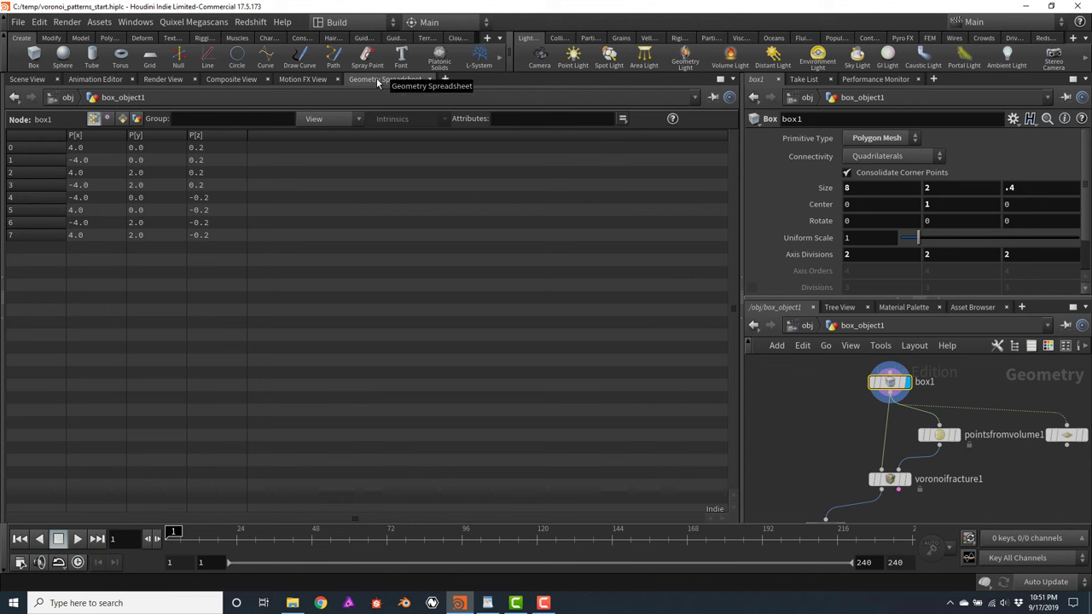
left_click(122, 120)
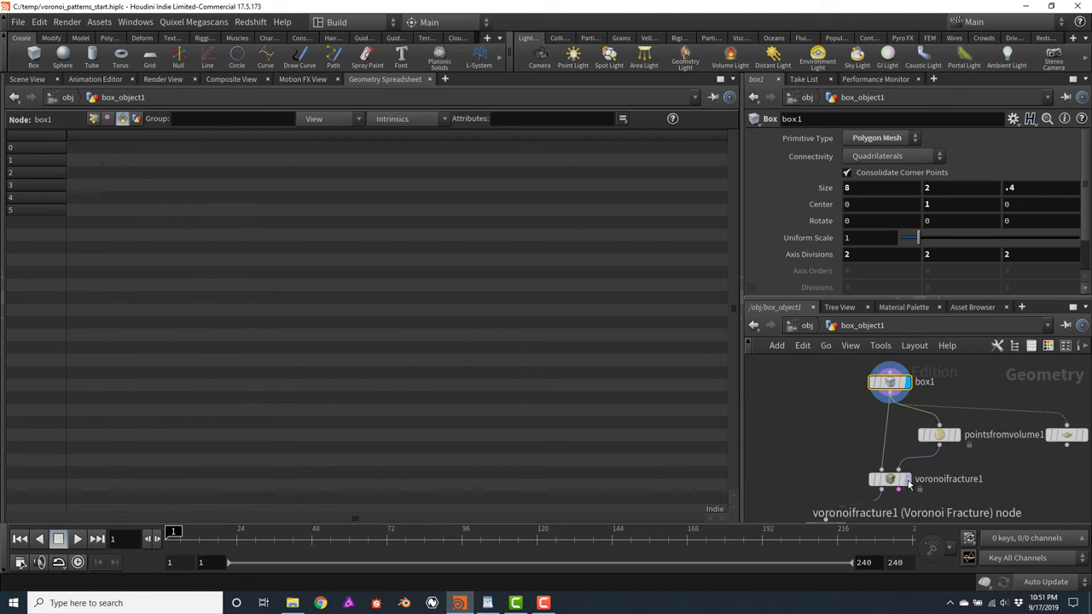
mouse_move(909, 482)
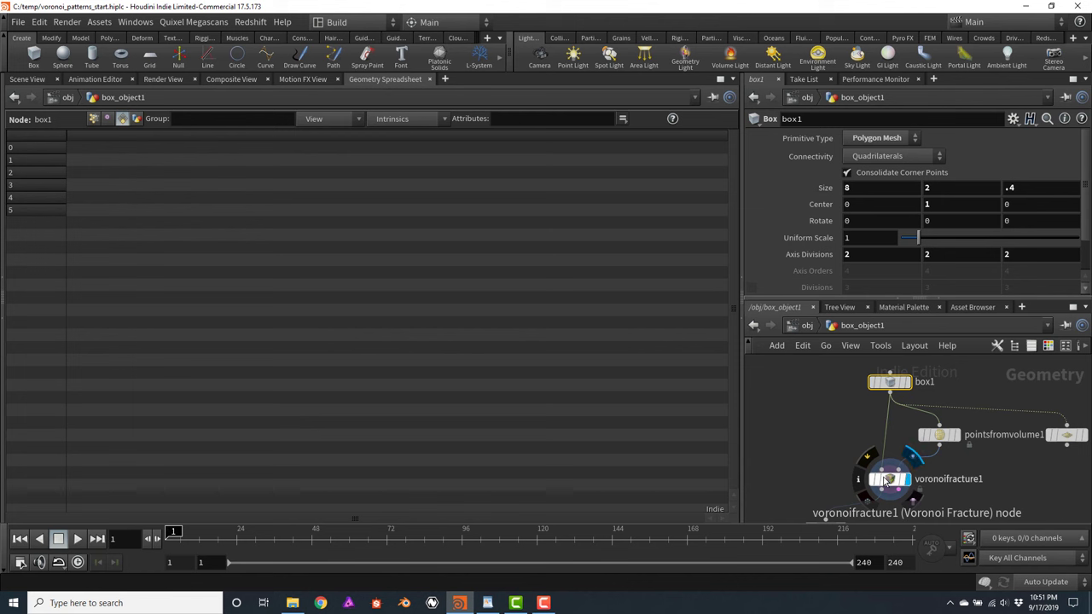
left_click(909, 482)
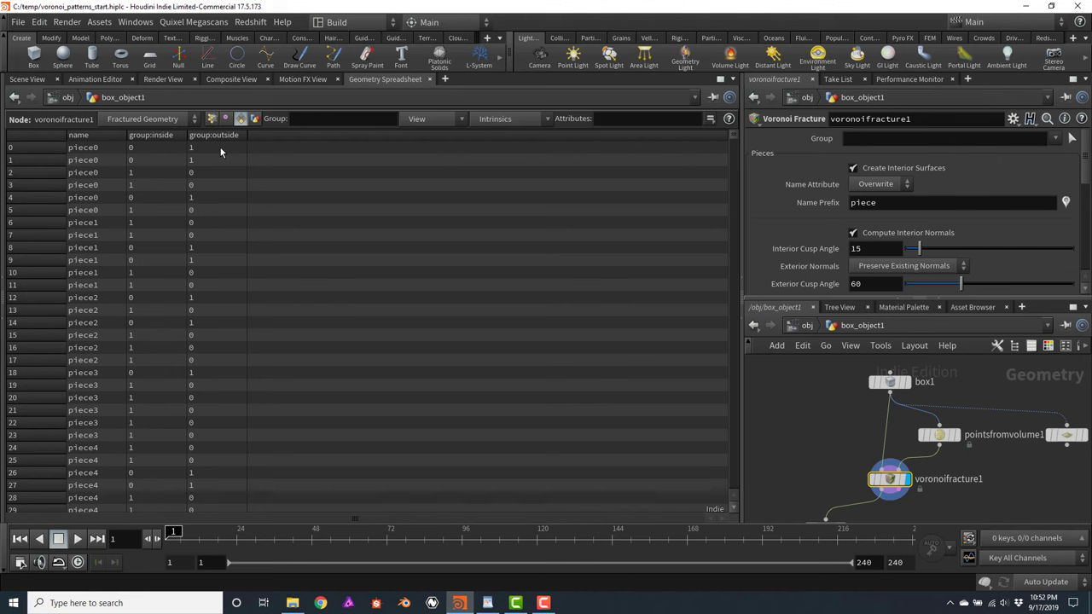
Return to the 3D scene view, display explodedview1 and look closely at the wall's separated pieces
left_click(31, 80)
left_click_drag(837, 459, 836, 417)
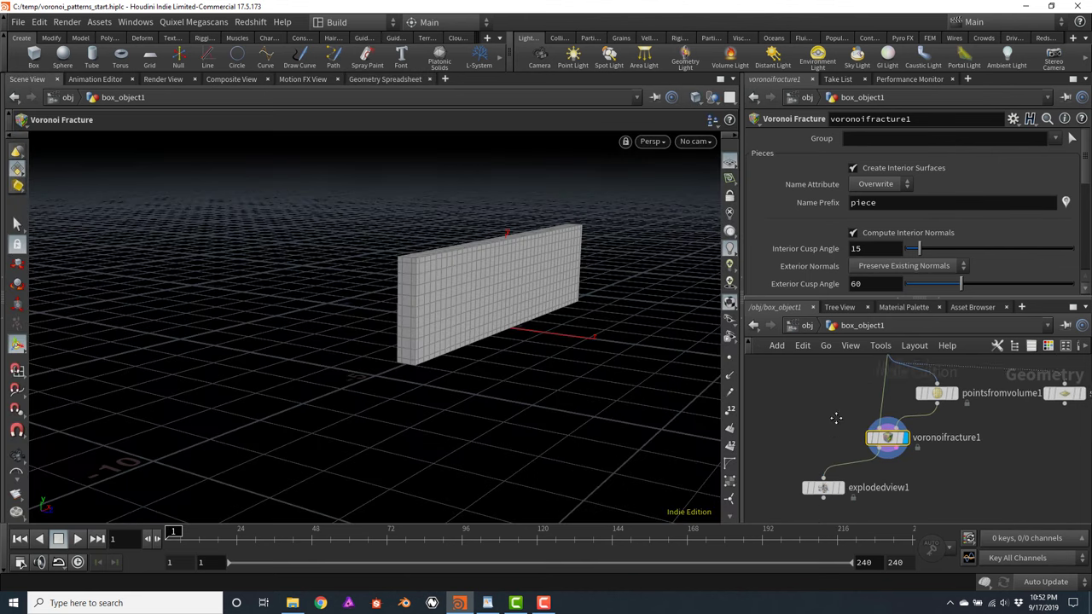
middle_click_drag(835, 418, 840, 378)
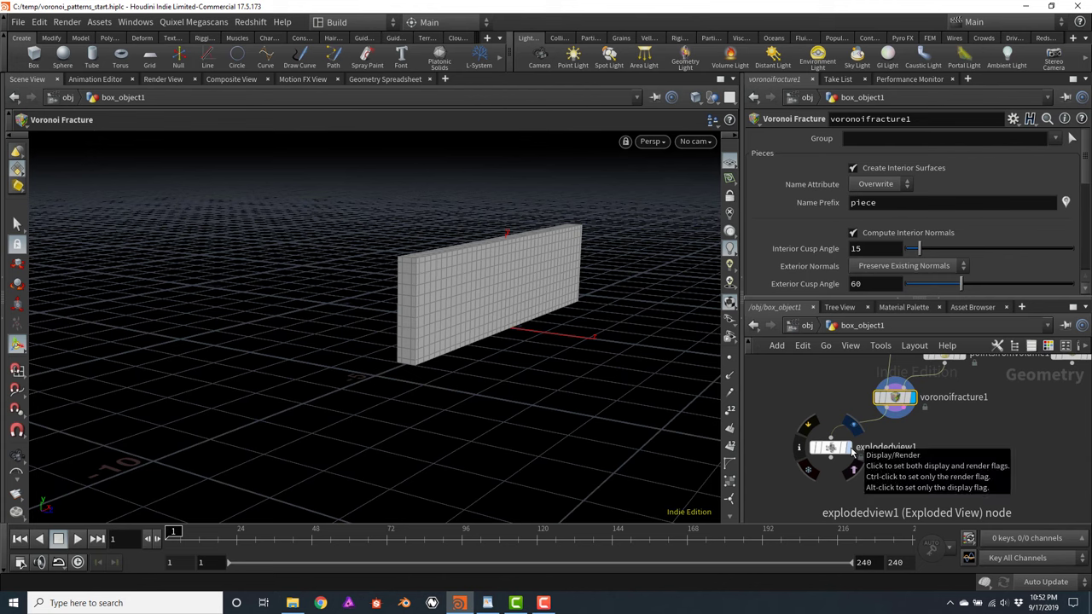
left_click(851, 452)
left_click(831, 447)
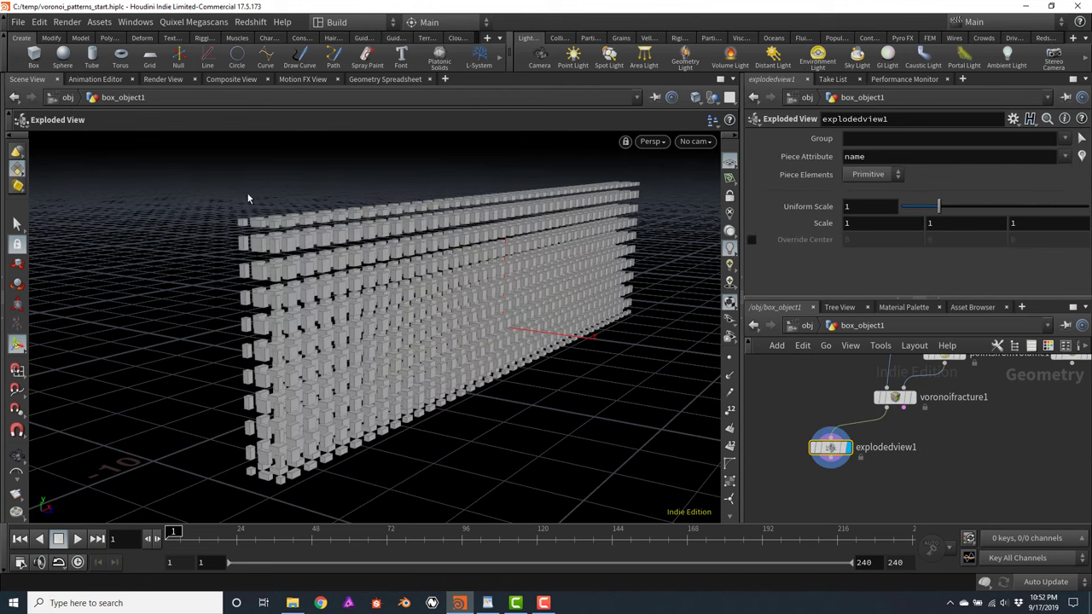
key("Escape")
left_click_drag(276, 200, 268, 220)
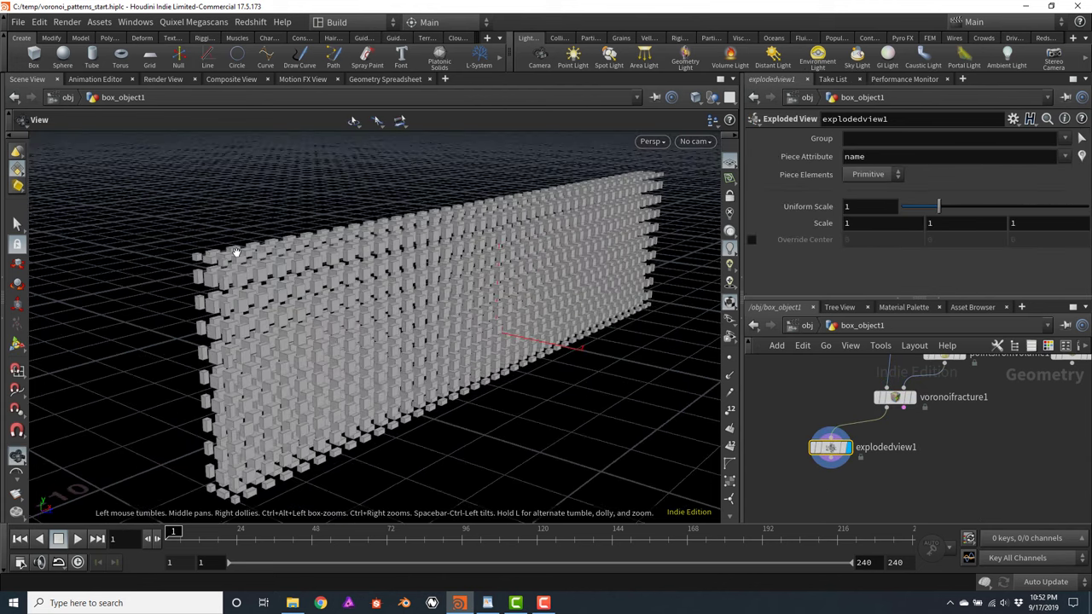
scroll(236, 252, "up", 8)
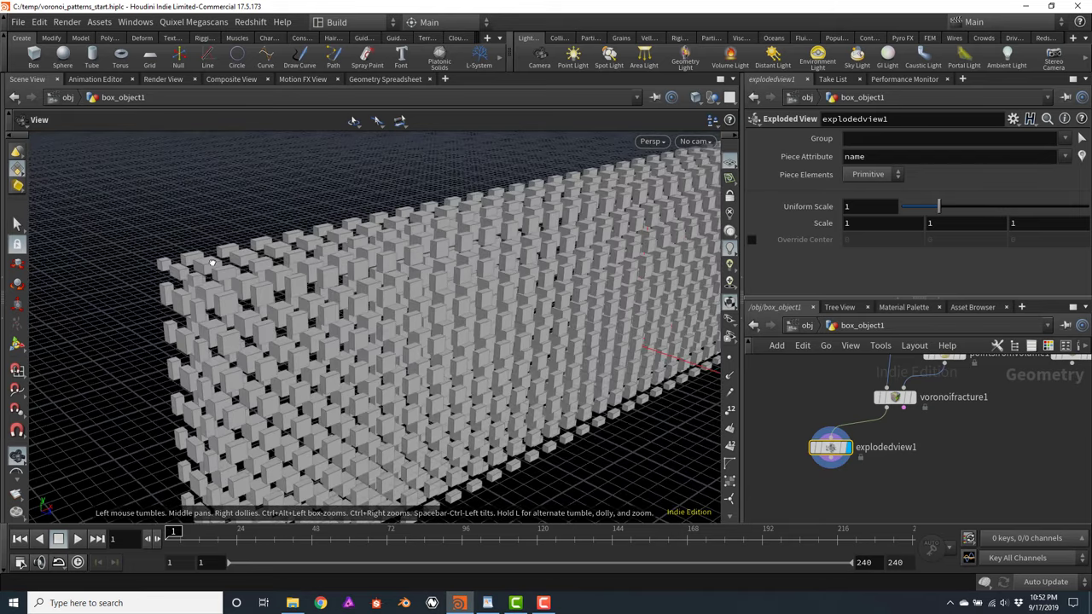
key("Return")
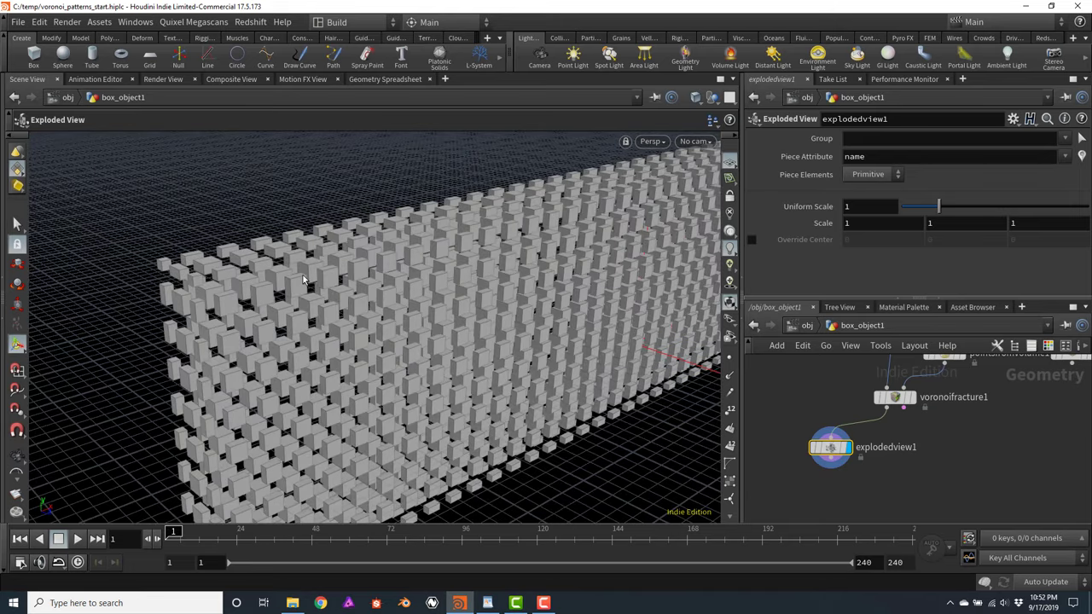
Add a Marker visualizer to the scene-level visualizers
scroll(729, 418, "down", 3)
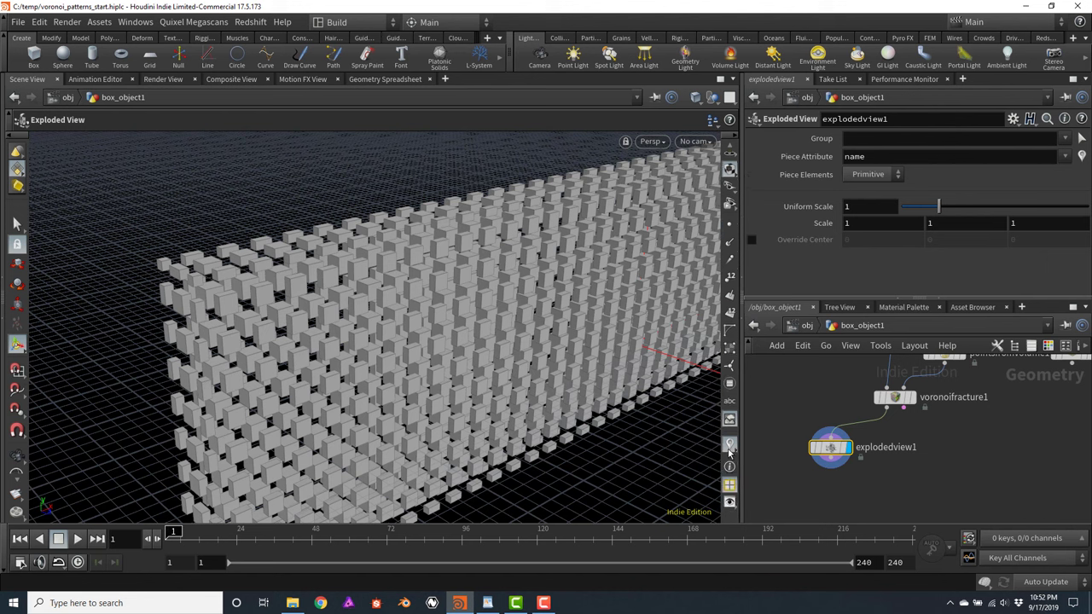
left_click(729, 447)
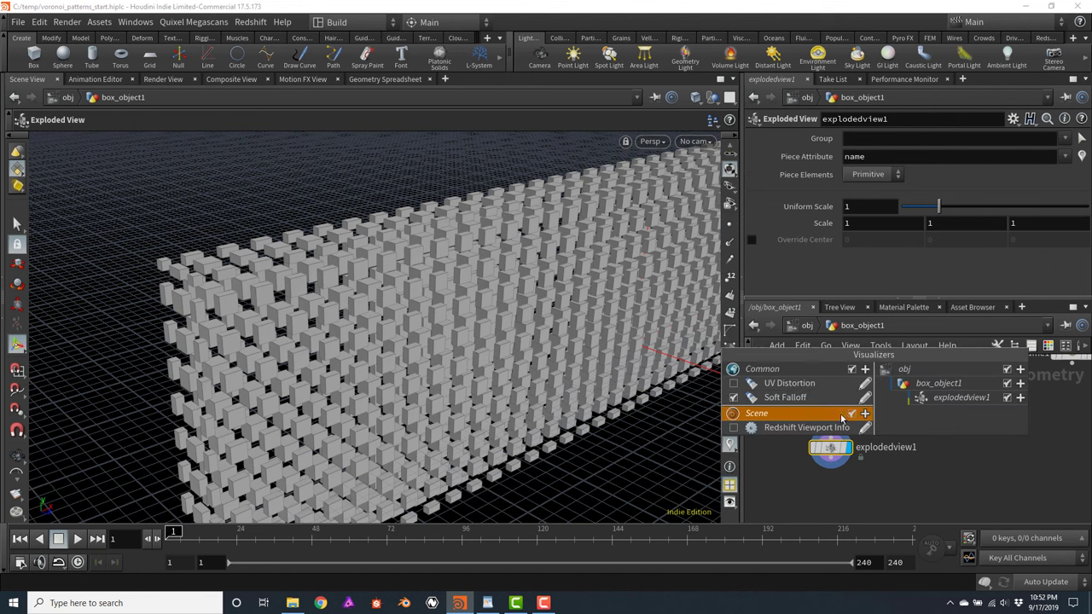
left_click(730, 445)
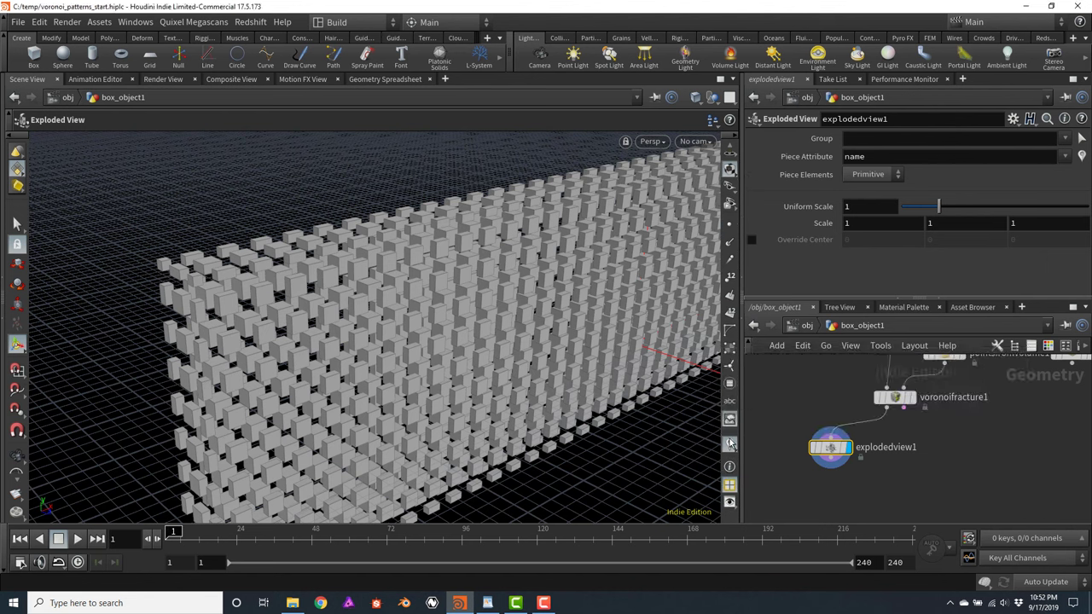
left_click(730, 445)
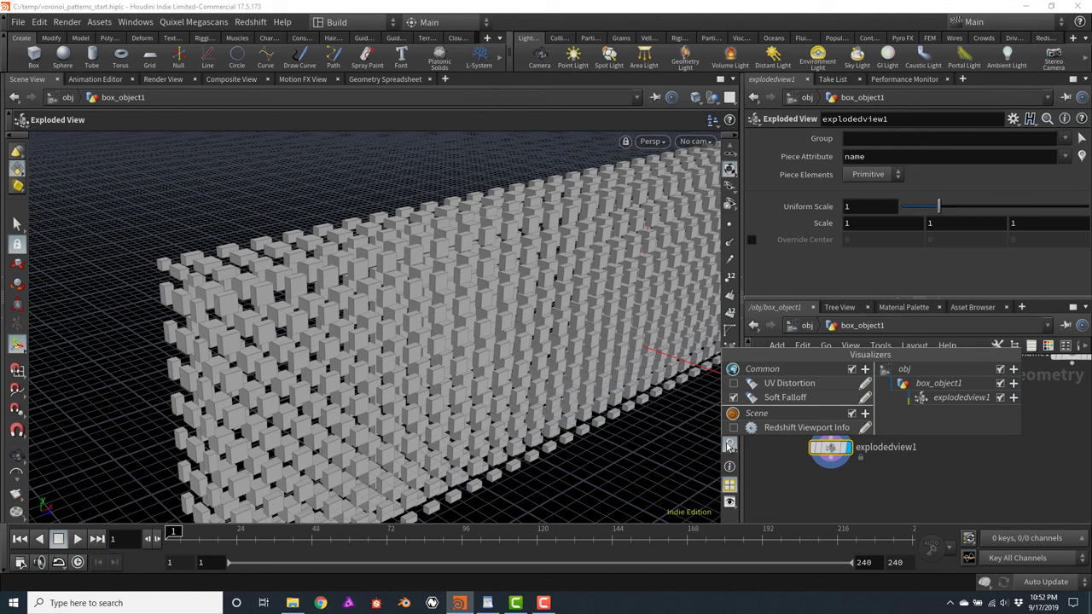
left_click(864, 414)
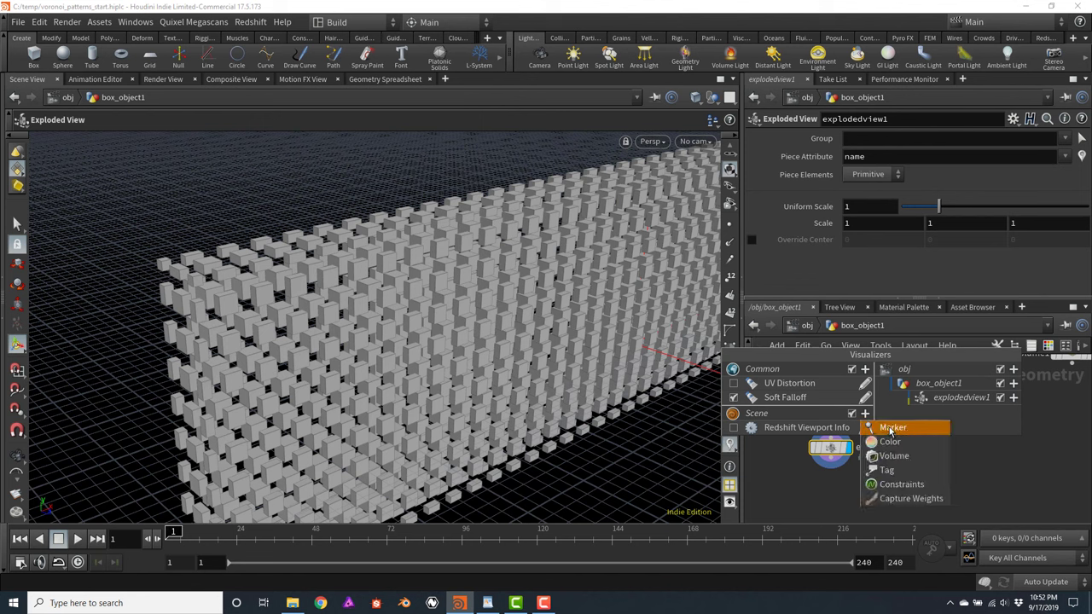
left_click(890, 429)
Set the new marker visualizer's Name, Label and Attribute all to "name" and finish editing it
double_click(864, 244)
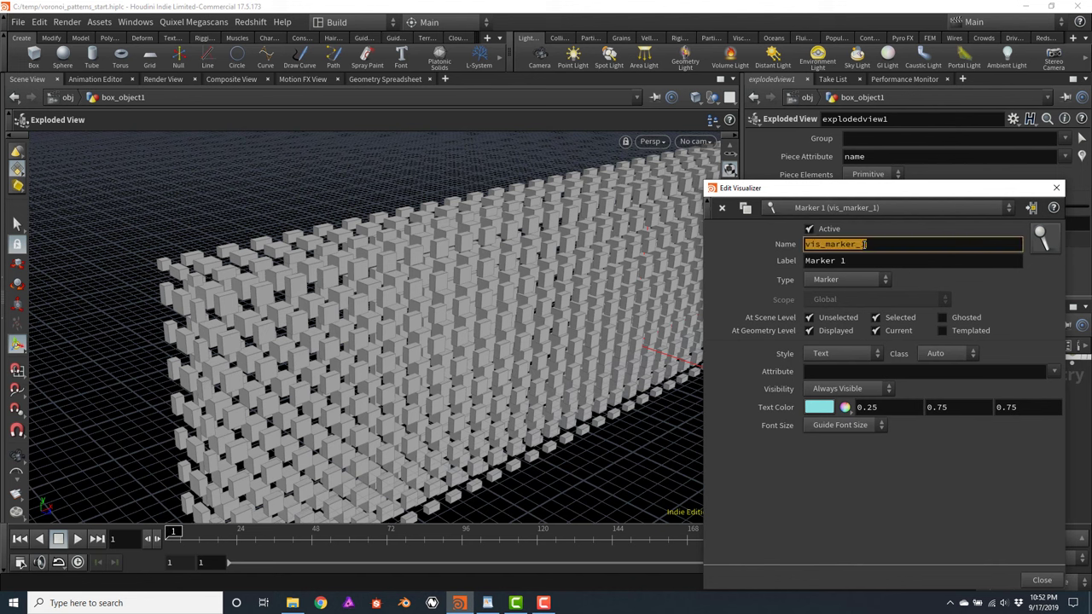
type("name")
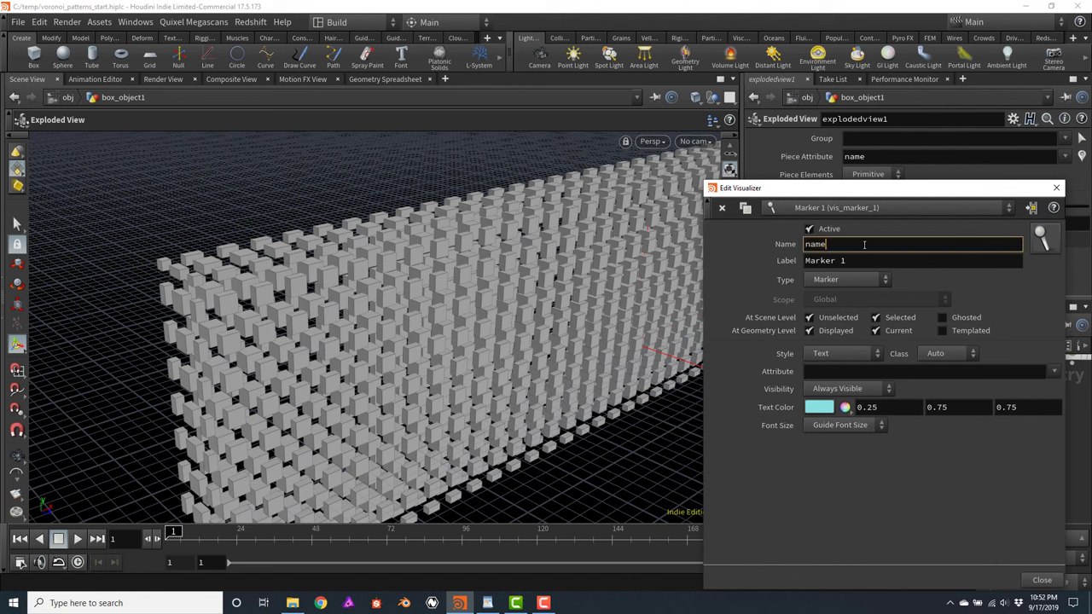
key("Tab")
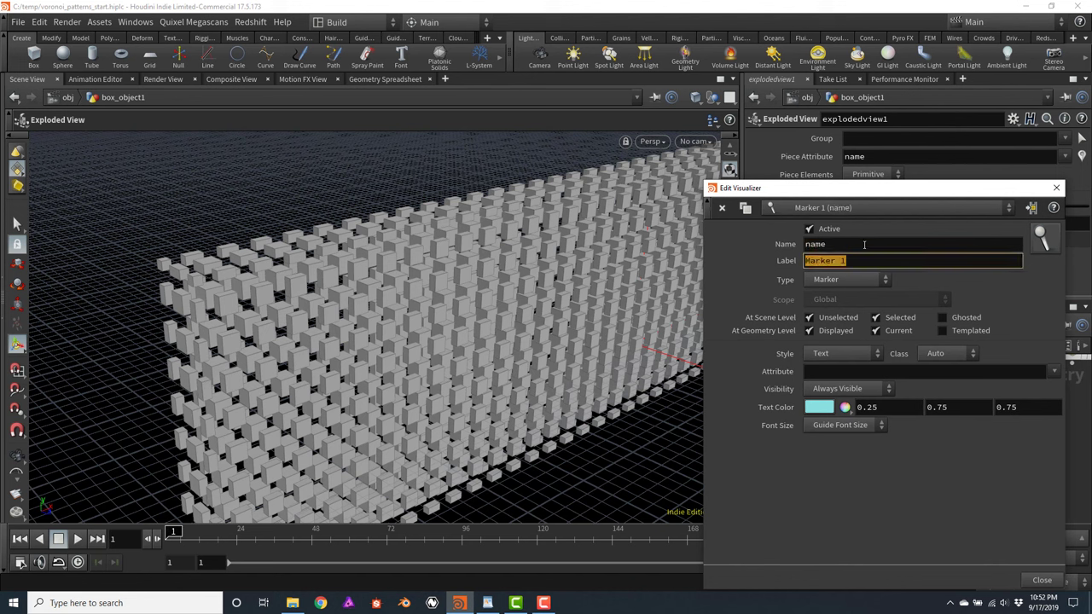
type("name")
key("Tab")
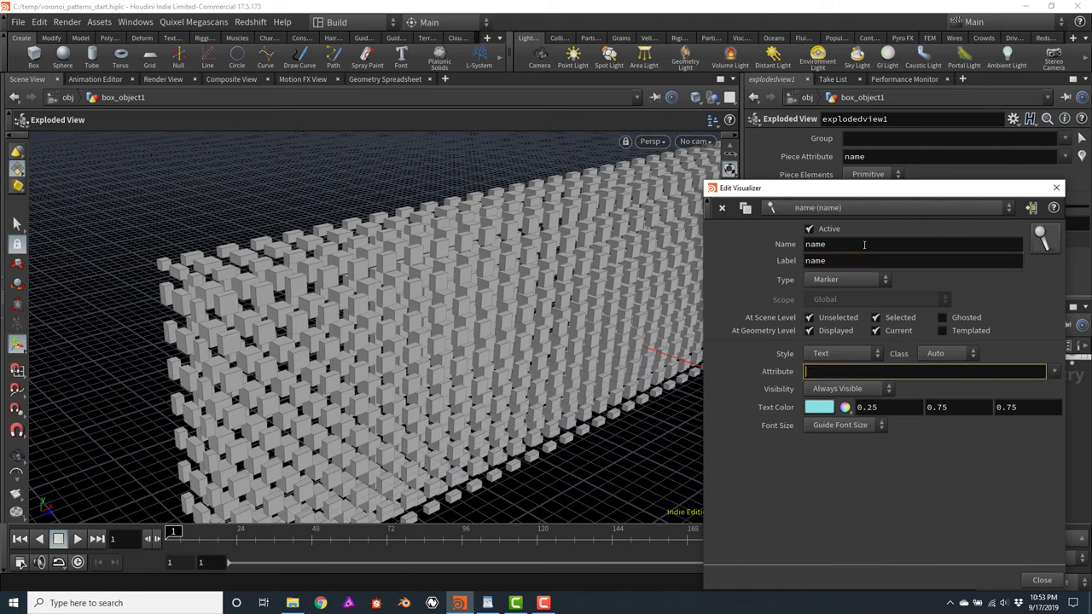
type("name")
key("Return")
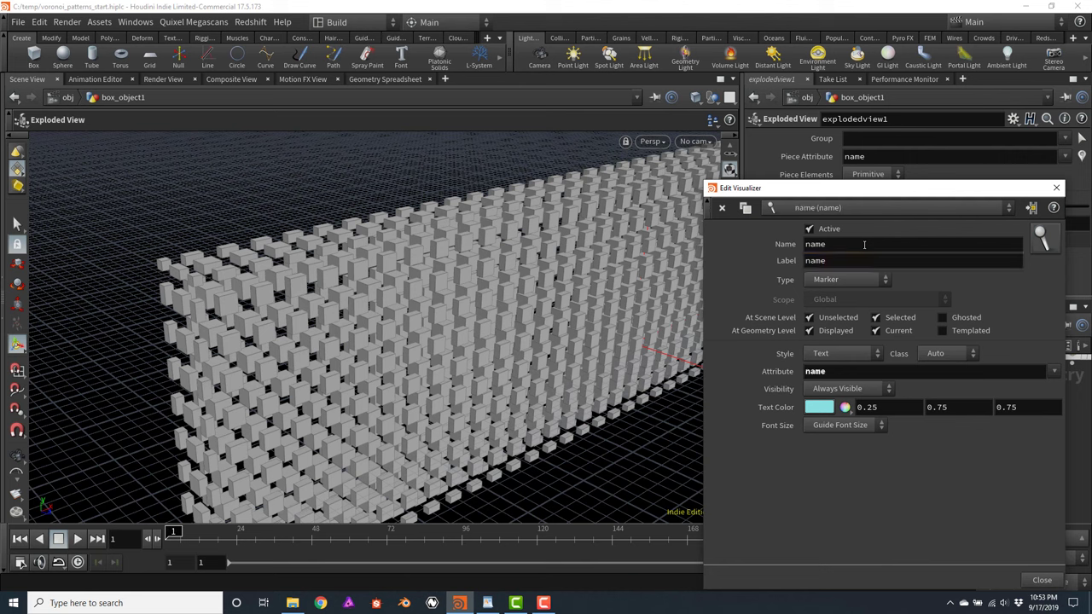
left_click(1057, 188)
Examine the name labels on the faces of the wall's separated pieces up close from several angles
key("Escape")
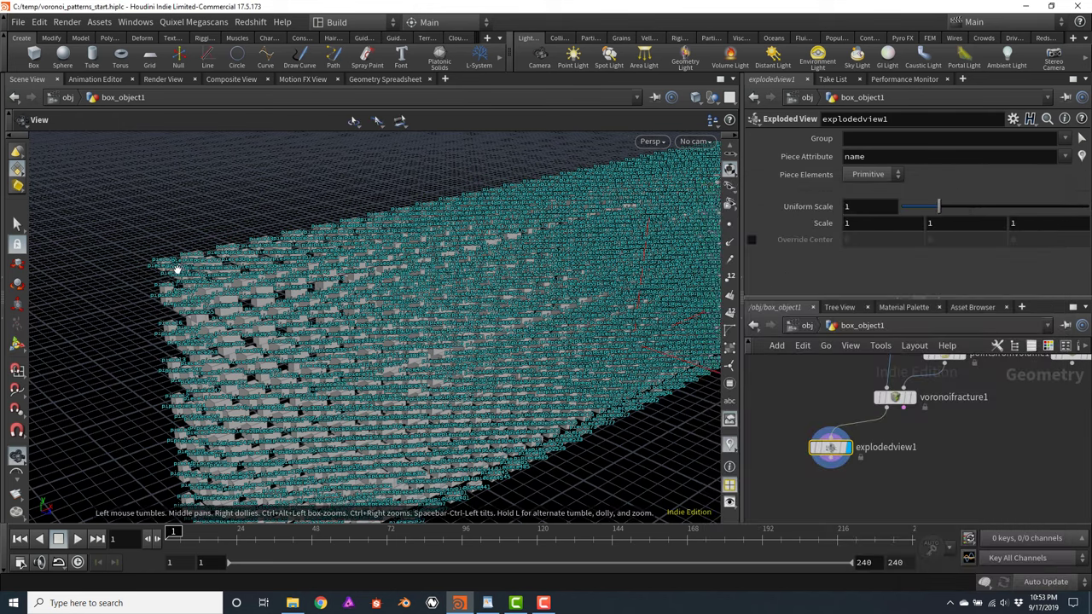
left_click_drag(171, 312, 254, 296)
scroll(260, 256, "up", 10)
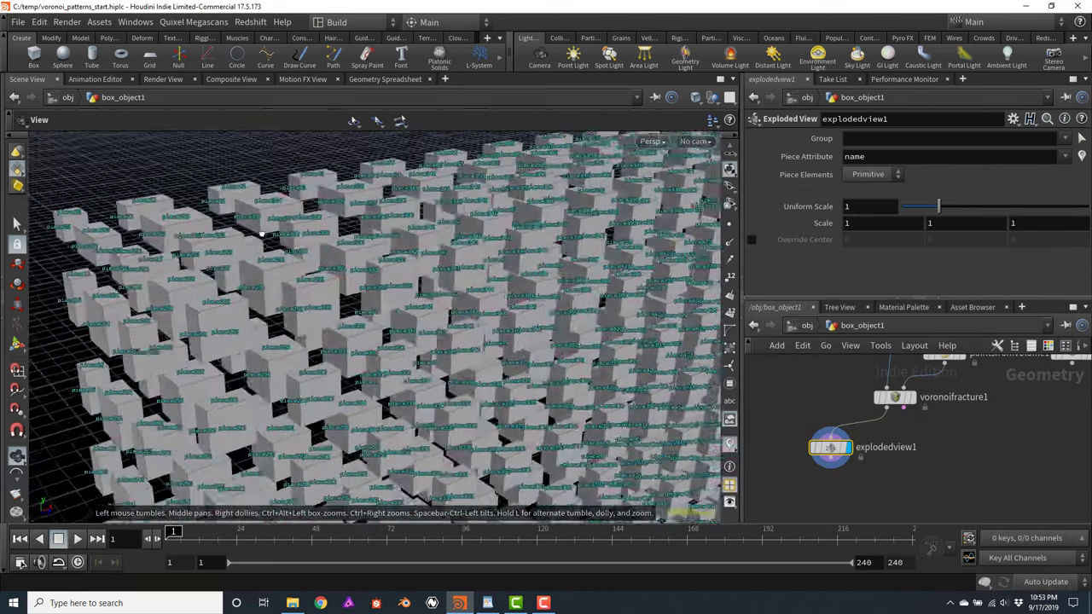
scroll(266, 203, "up", 6)
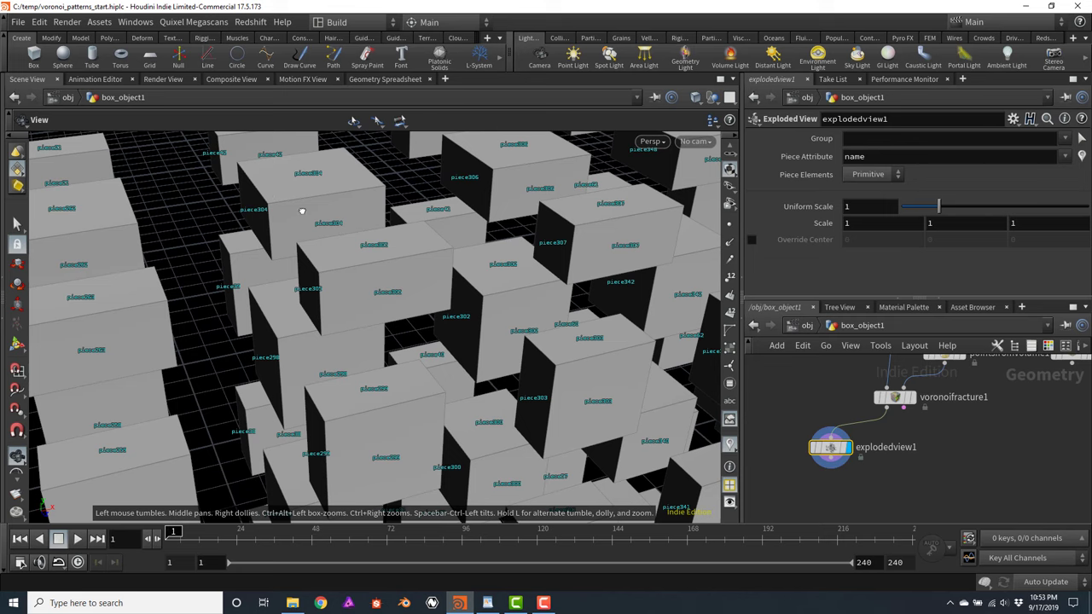
scroll(315, 217, "up", 3)
scroll(322, 215, "up", 2)
scroll(322, 212, "down", 2)
key("Return")
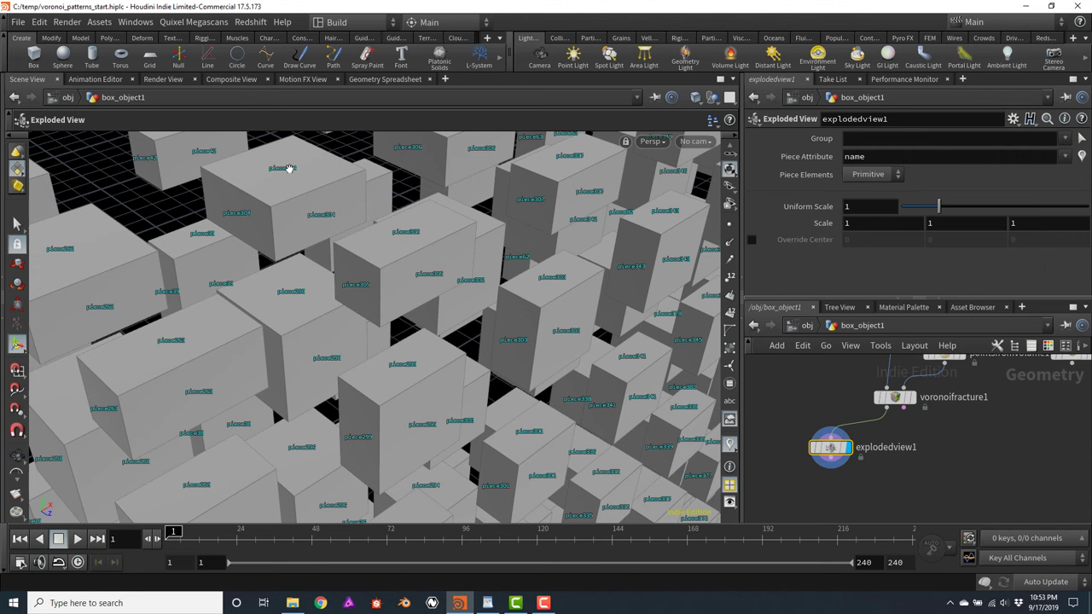
key("Escape")
scroll(288, 168, "up", 3)
left_click_drag(339, 244, 250, 315)
key("Return")
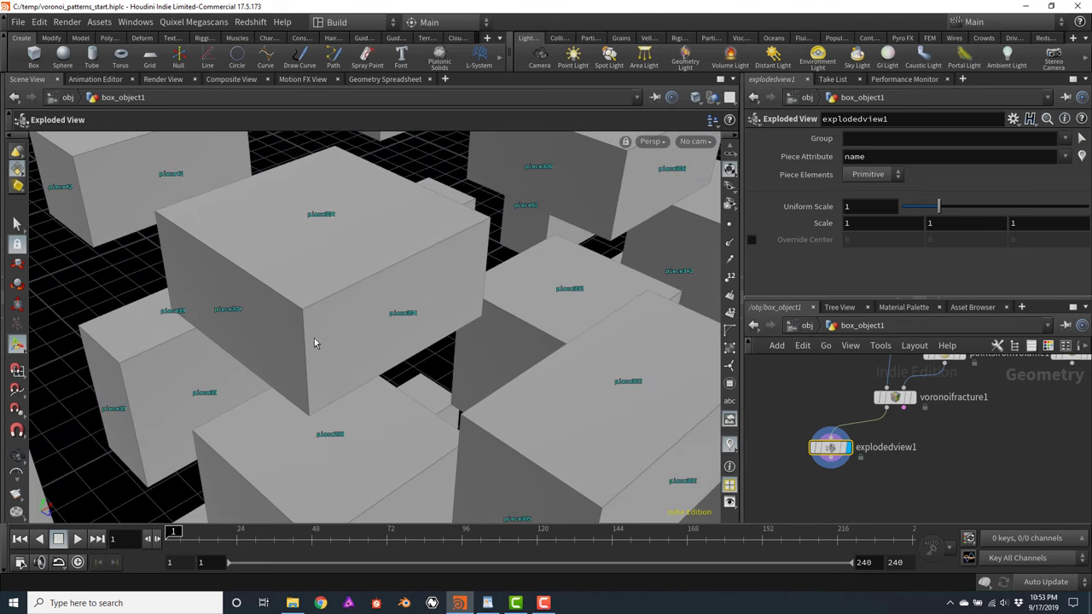
key("Escape")
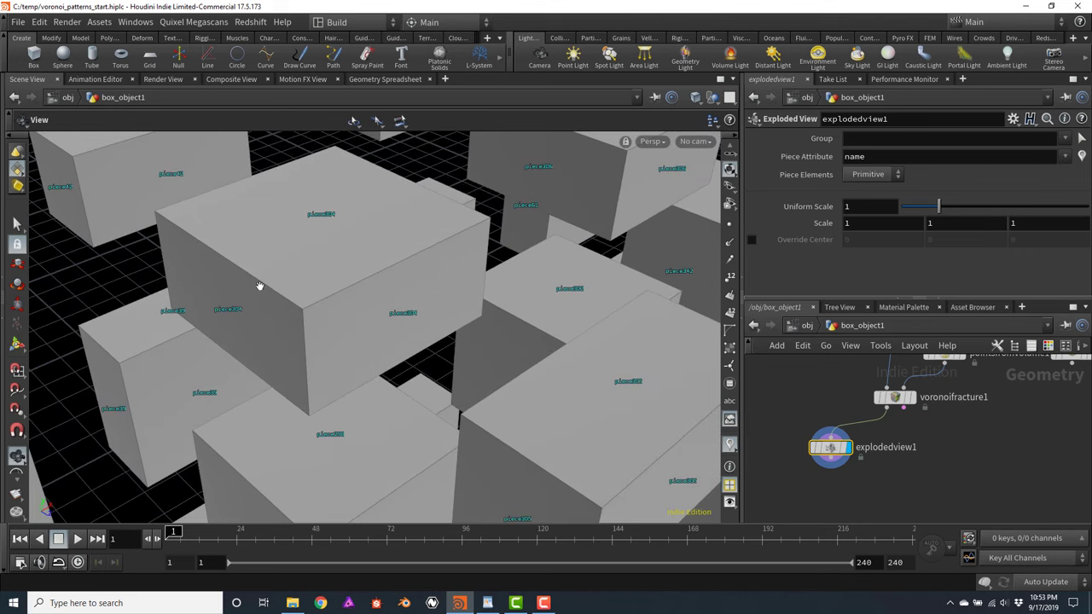
mouse_move(261, 288)
left_mouse_down()
mouse_move(346, 302)
mouse_move(297, 287)
mouse_move(267, 297)
left_mouse_up()
Turn off the name labels and view the whole exploded wall again
key("h")
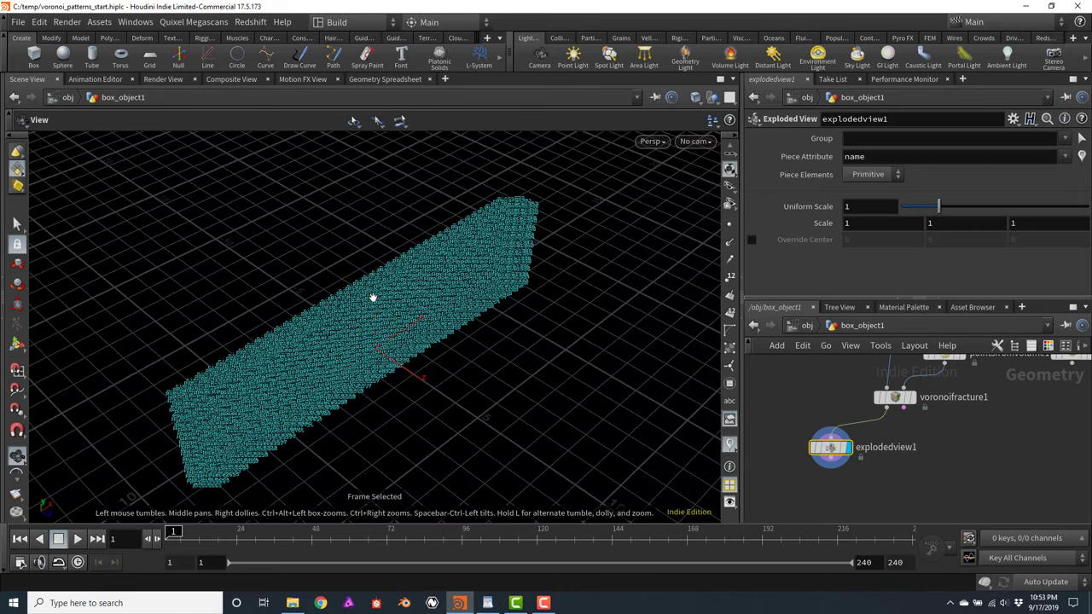
key("Return")
key("Escape")
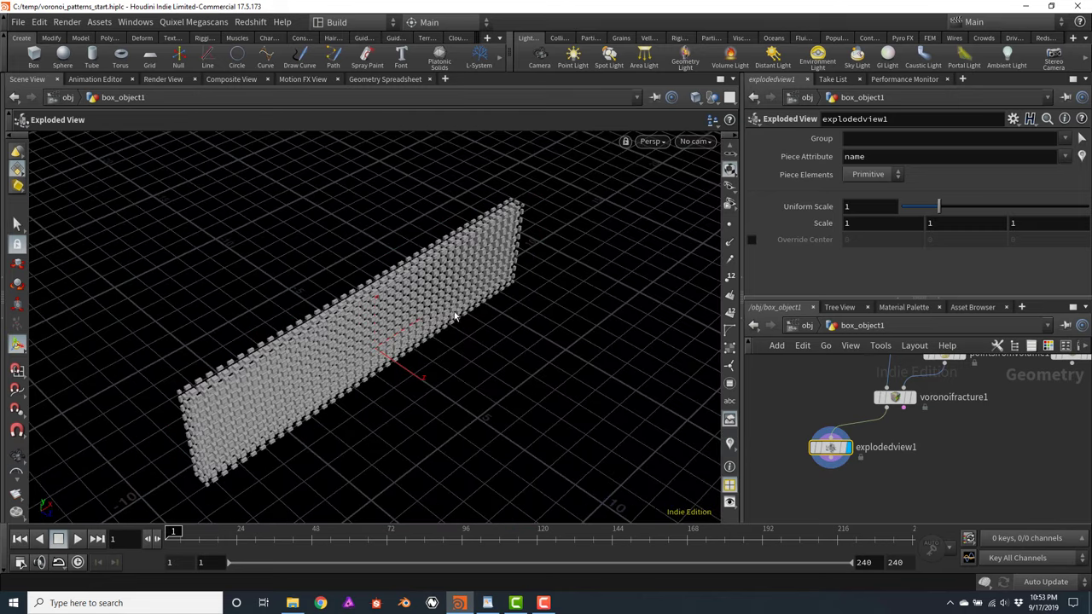
scroll(341, 307, "up", 5)
left_click_drag(354, 318, 348, 290)
key("Return")
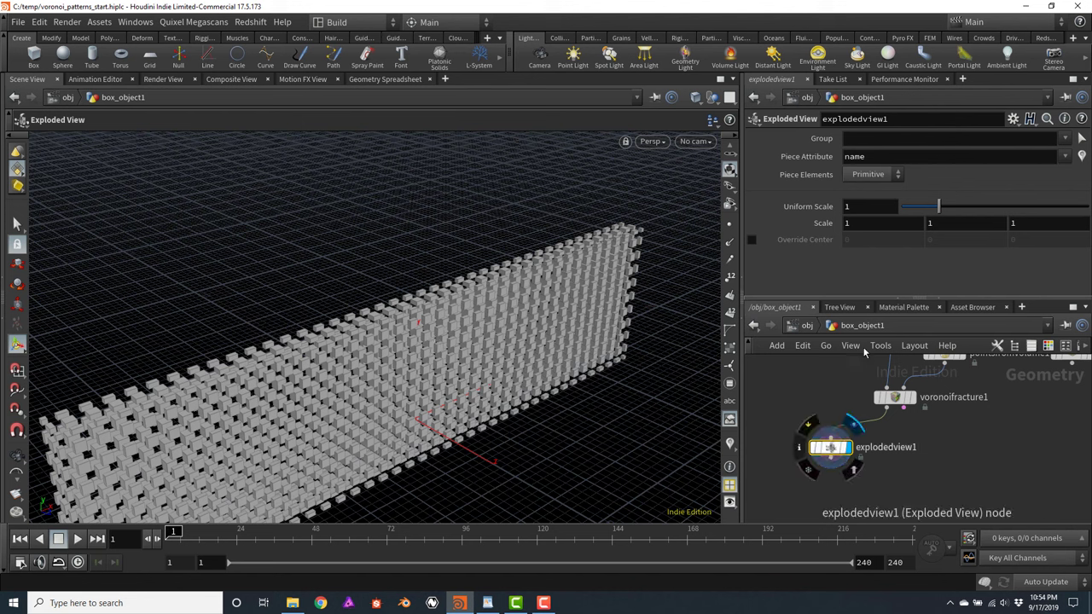
Display voronoifracture1 and check the Interior Group and Exterior Group names in its output attributes
left_click(895, 397)
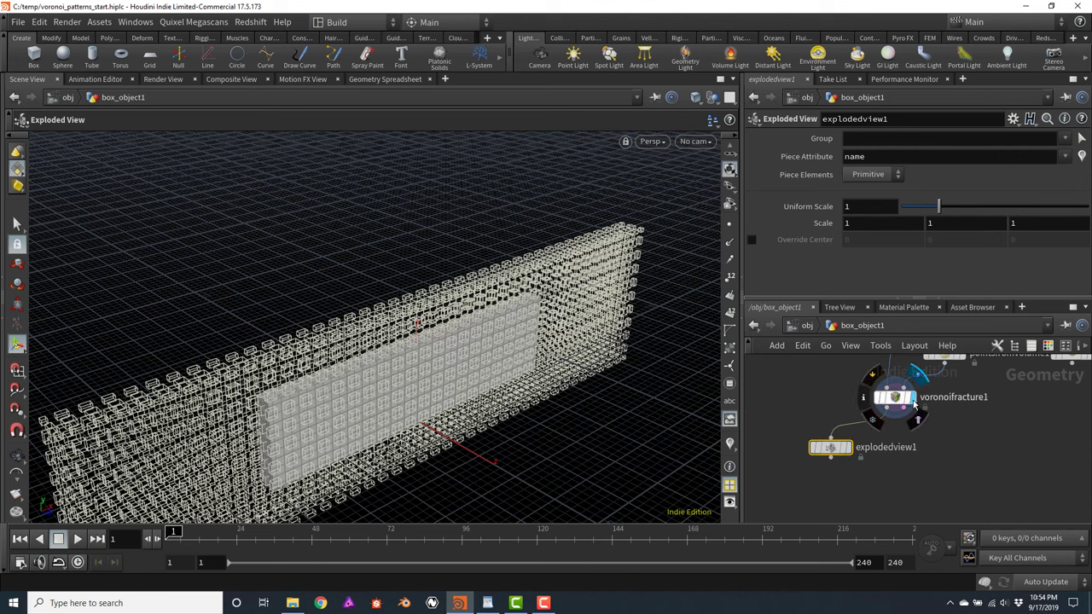
left_click(910, 397)
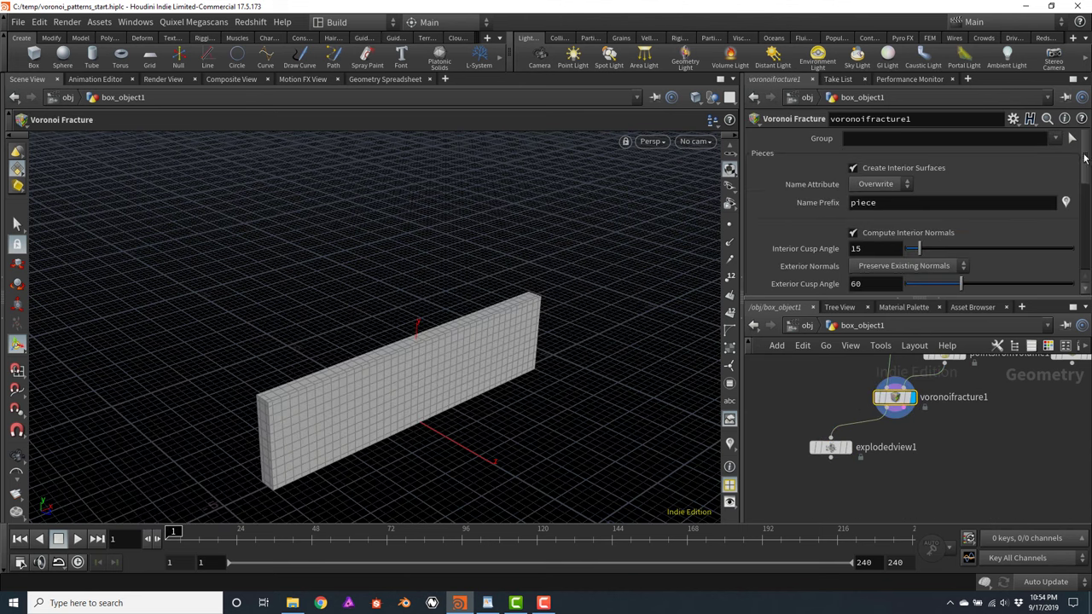
left_click_drag(1086, 160, 1085, 217)
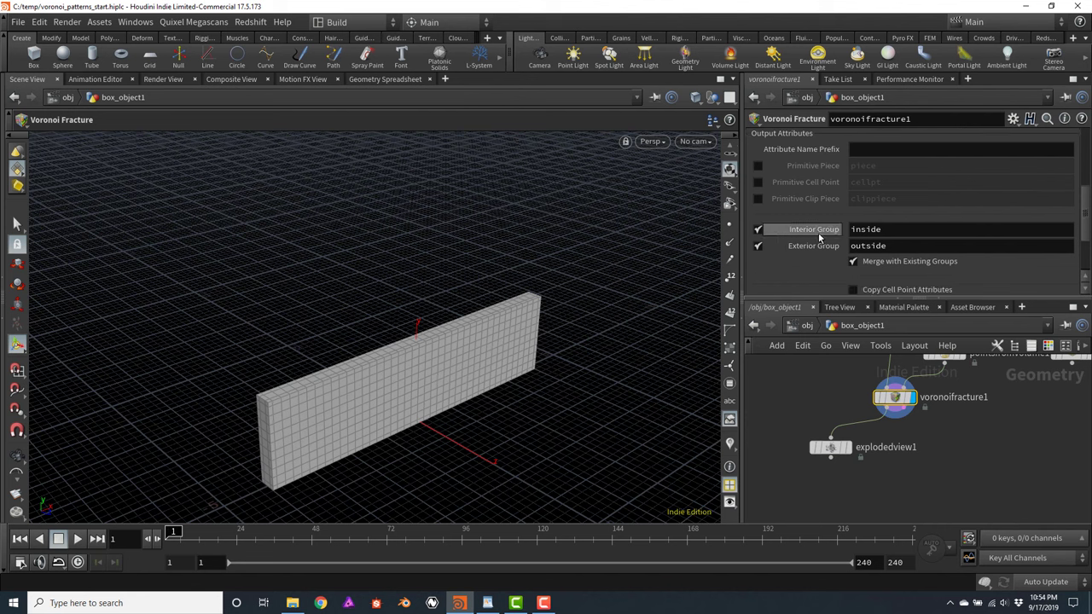
left_click_drag(898, 229, 840, 230)
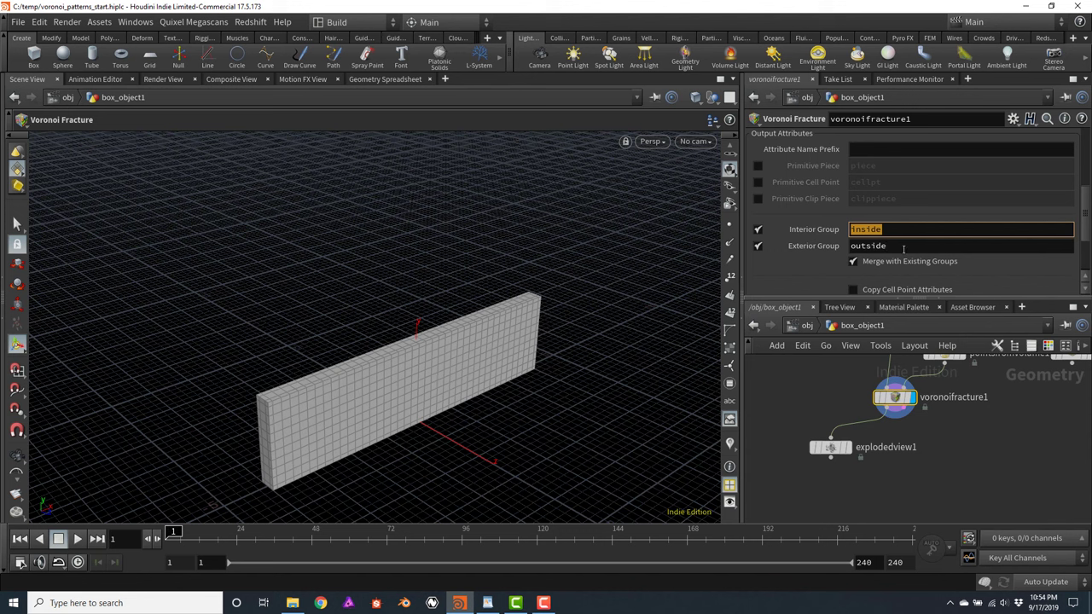
left_click_drag(903, 246, 846, 247)
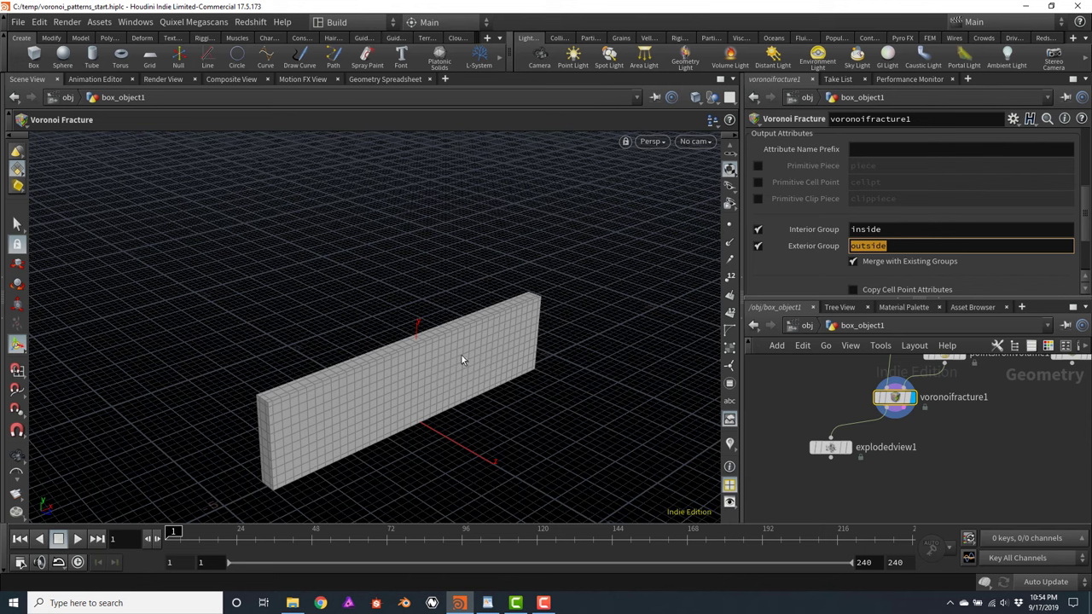
Select and display explodedview1 again and look closely at the faces of the separated pieces
left_click(847, 447)
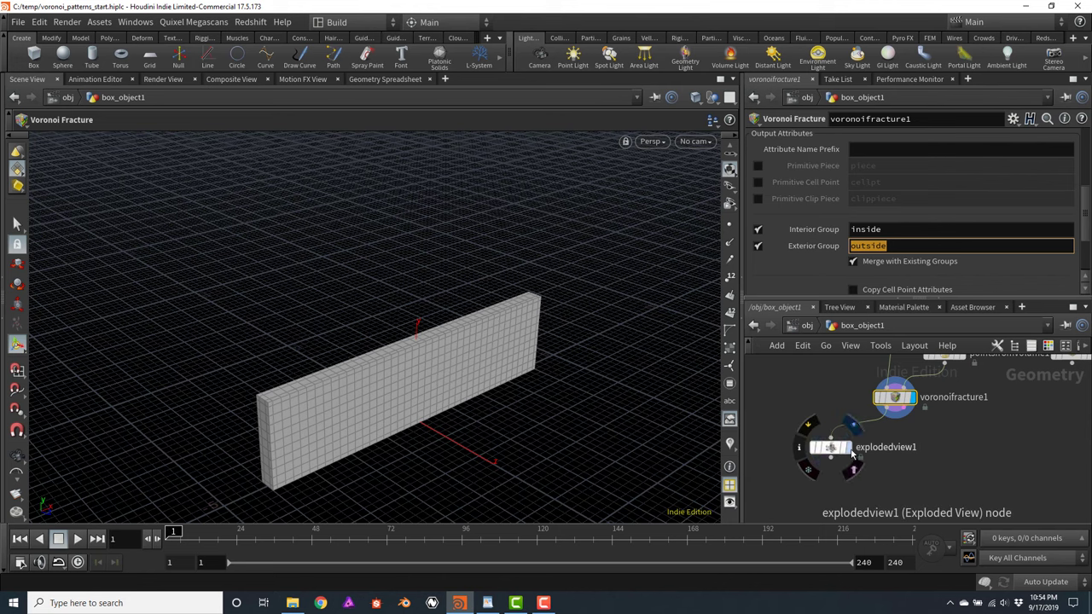
left_click(830, 447)
scroll(401, 319, "up", 3)
scroll(401, 316, "up", 10)
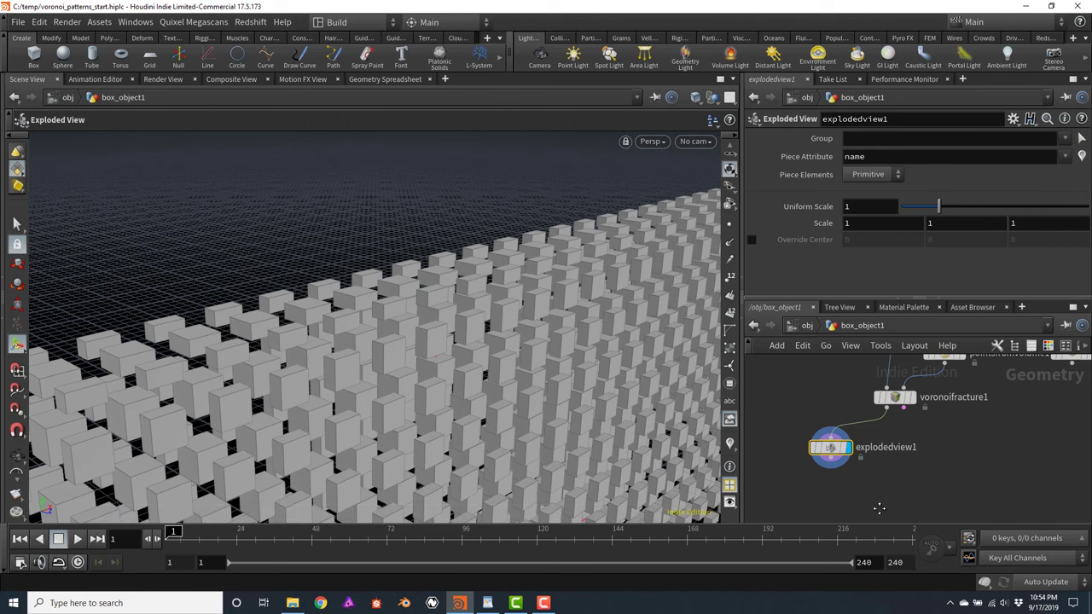
Append a Blast node to explodedview1's output and align it directly below
middle_click_drag(851, 487, 872, 465)
left_click(852, 440)
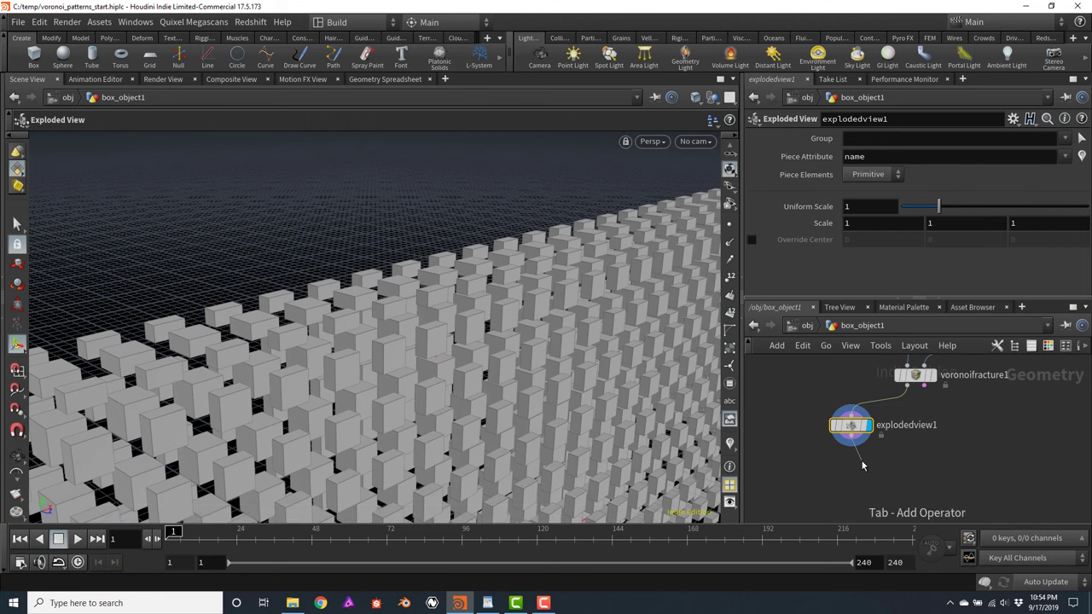
key("Tab")
type("blas")
key("Return")
left_click(863, 466)
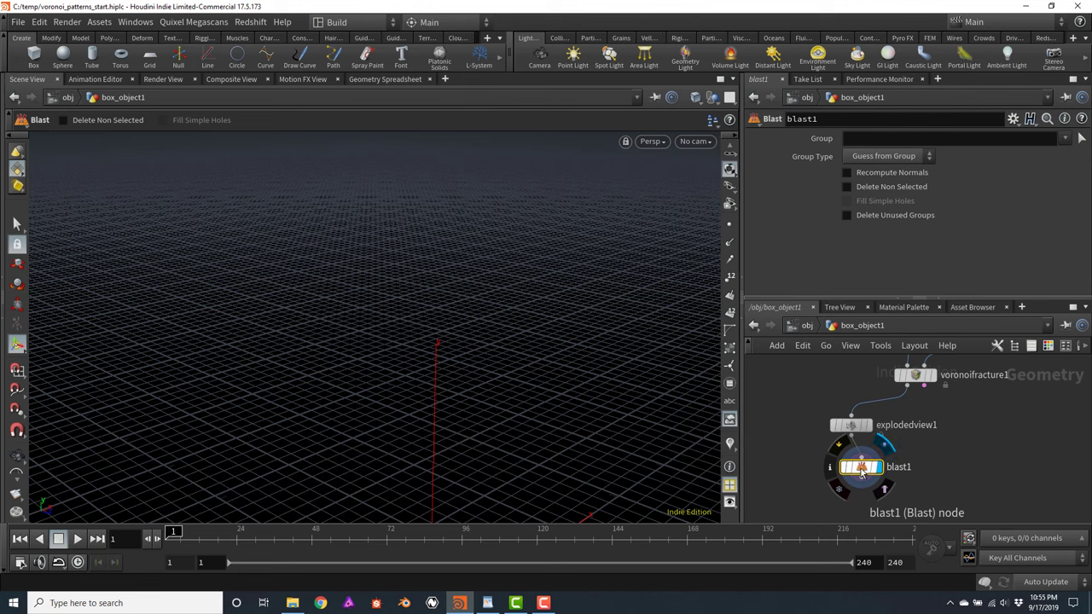
left_click_drag(861, 468, 853, 477)
Set blast1's Group to inside and examine the wall's remaining outer faces
left_click(1065, 140)
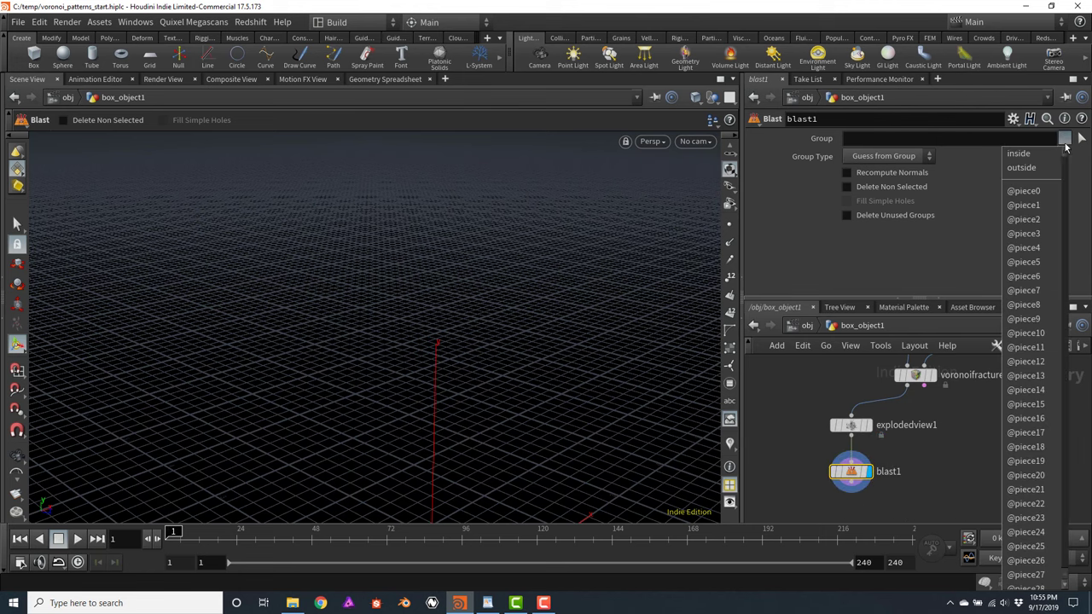
left_click(1029, 154)
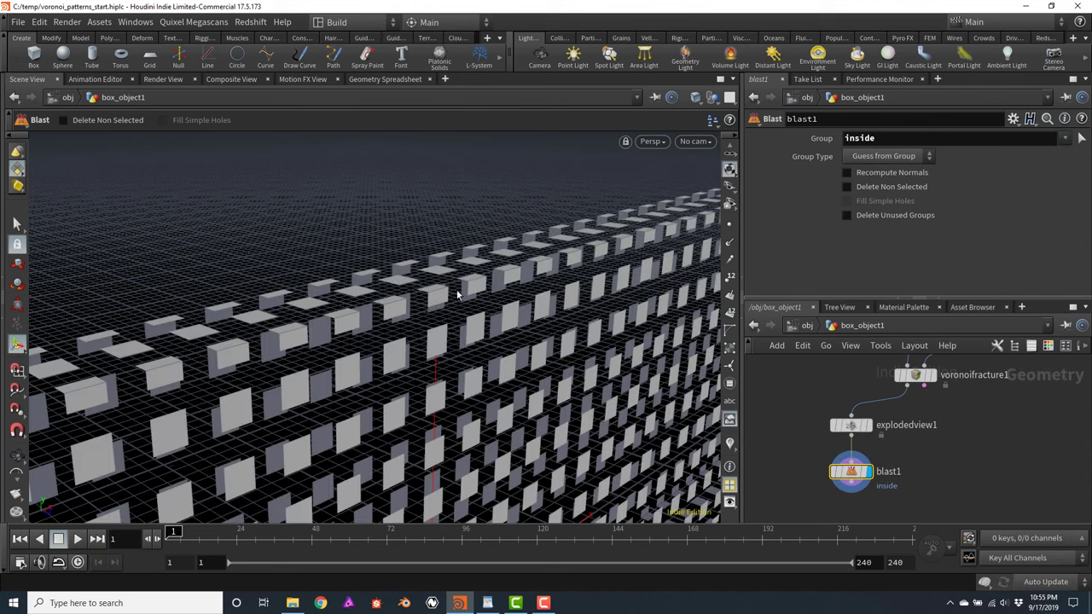
key("Escape")
left_click_drag(546, 256, 541, 238)
key("h")
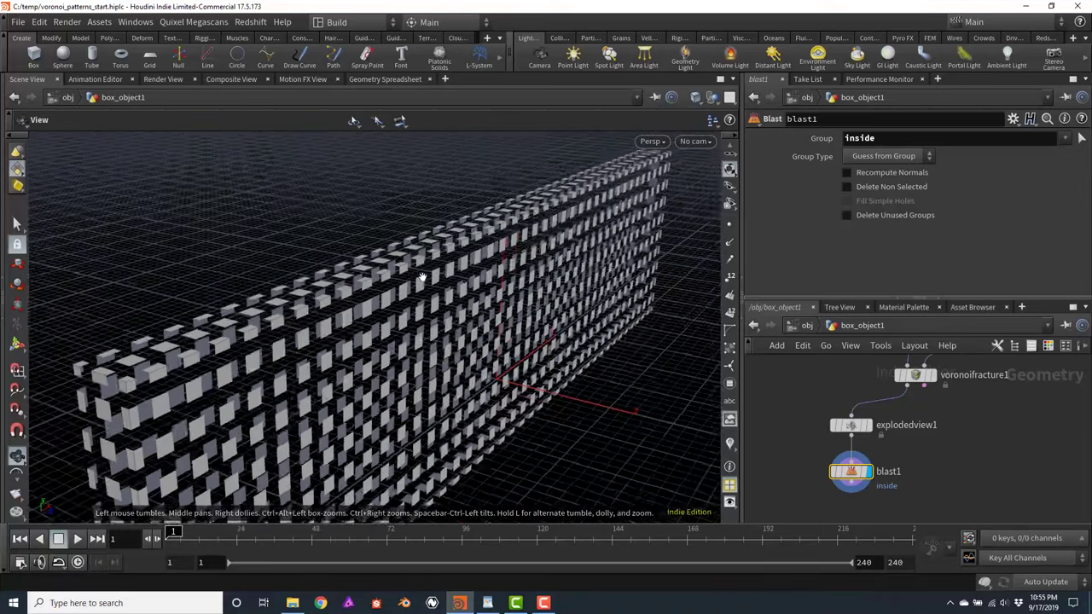
left_click_drag(539, 294, 428, 271)
key("Return")
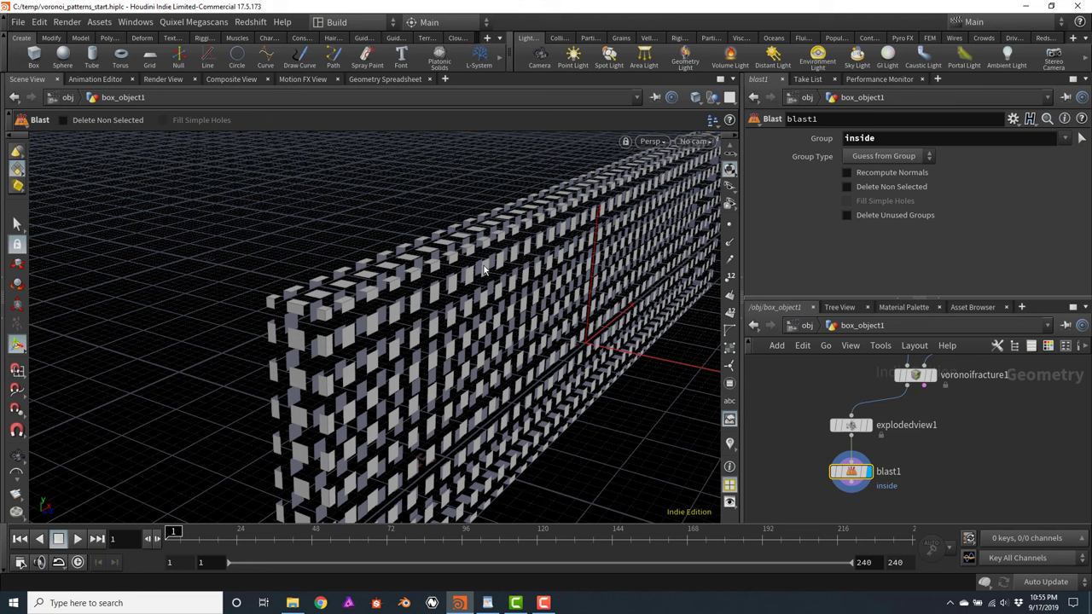
Clear blast1's Group and bring up the available groups
double_click(1022, 140)
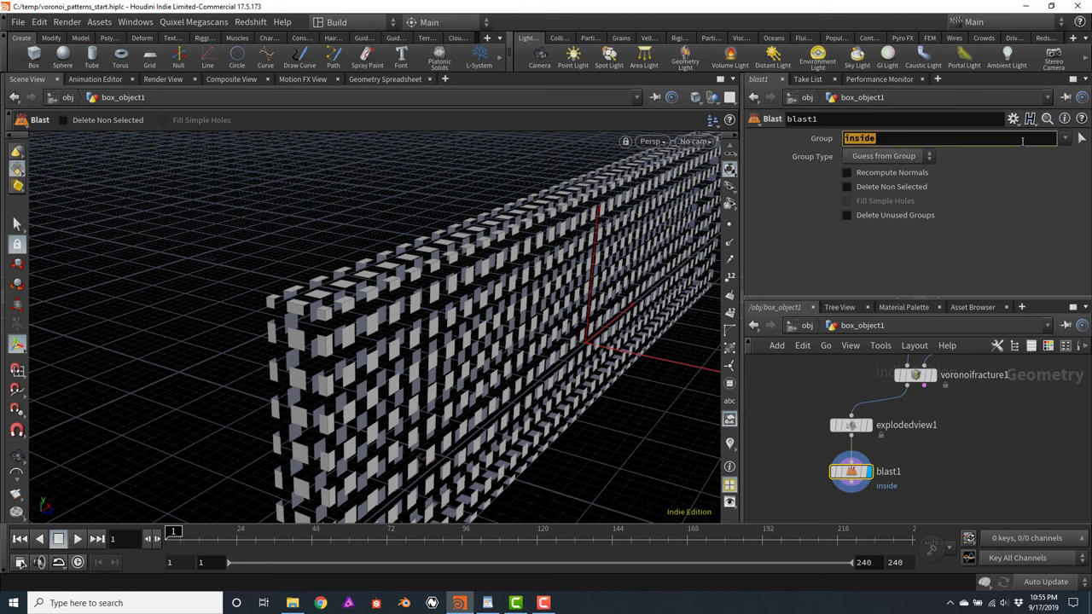
key("BackSpace")
left_click(1064, 138)
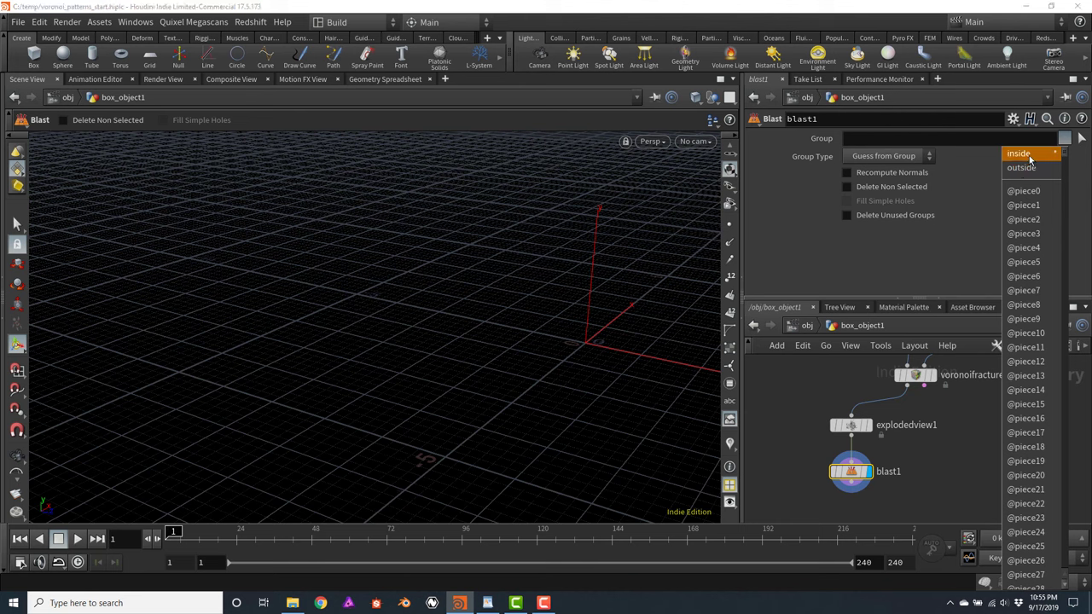
Set the Blast node's group to inside, then replace it with outside and examine the remaining exploded wall pieces
left_click(1028, 155)
left_click(1065, 138)
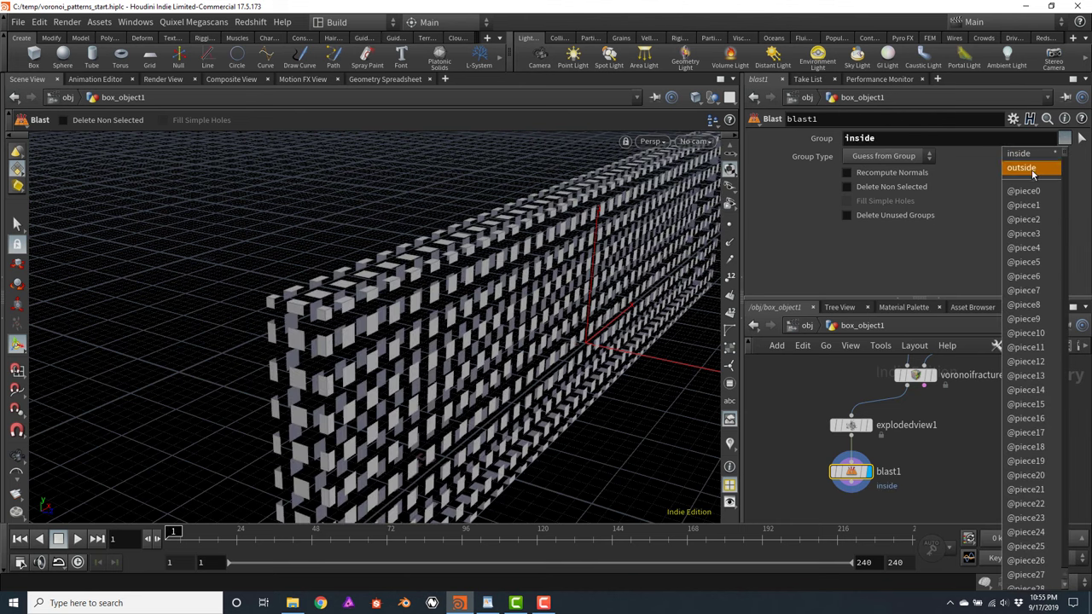
left_click(949, 138)
key("BackSpace")
left_click(1064, 138)
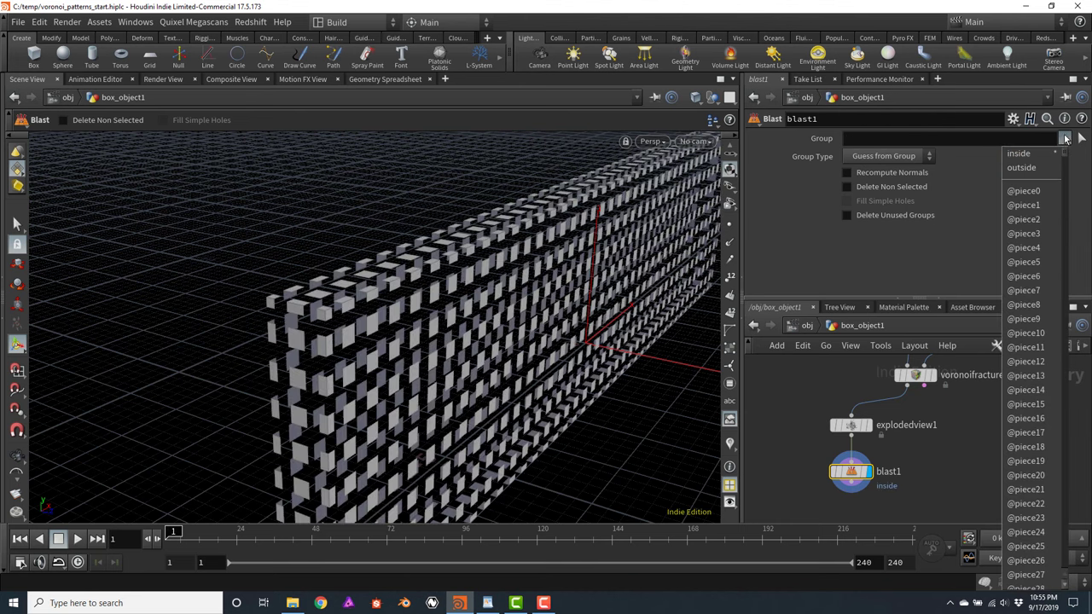
left_click(1032, 175)
key("Escape")
left_click_drag(365, 309, 461, 326)
key("Return")
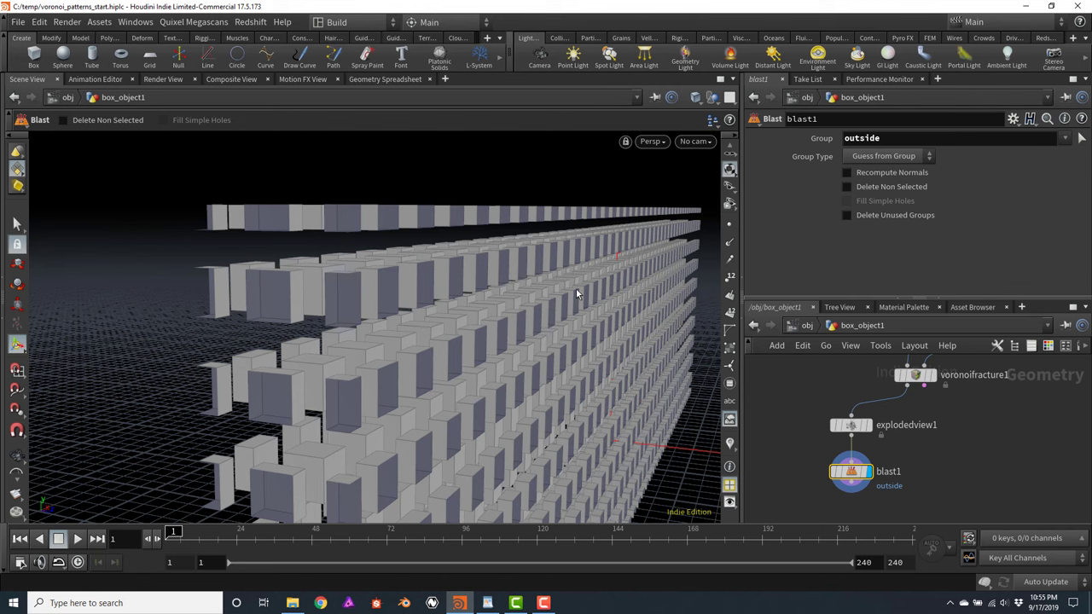
key("space+h")
left_click_drag(531, 252, 518, 275)
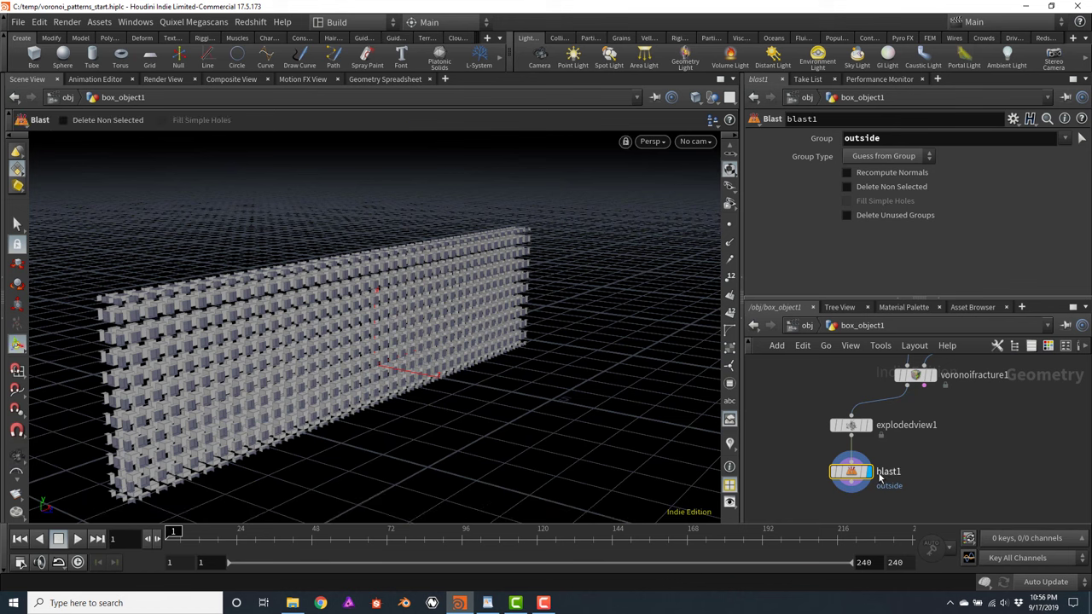
Delete the blast1 node and display the output of voronoifracture1
key("Delete")
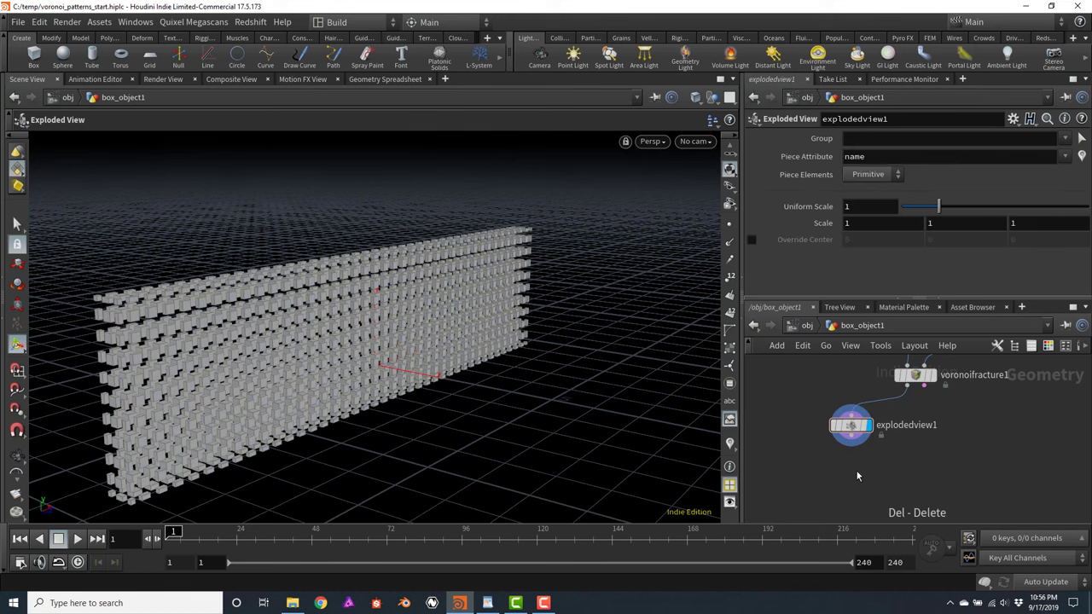
left_click(935, 380)
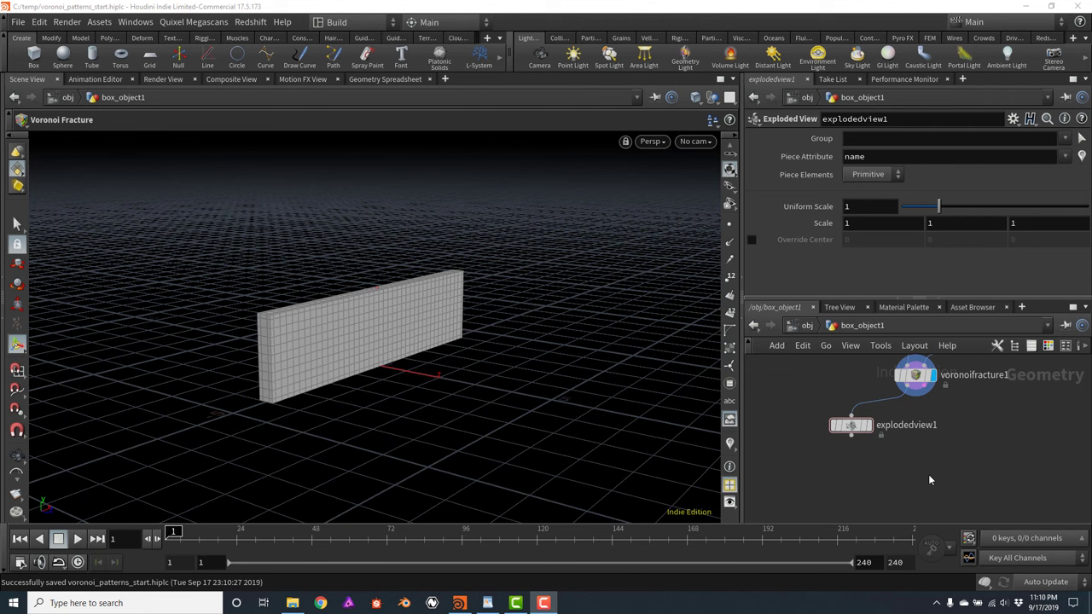
Set the Point Separation of pointsfromvolume1 to .22 and check the resulting brick grid on the wall
key("f")
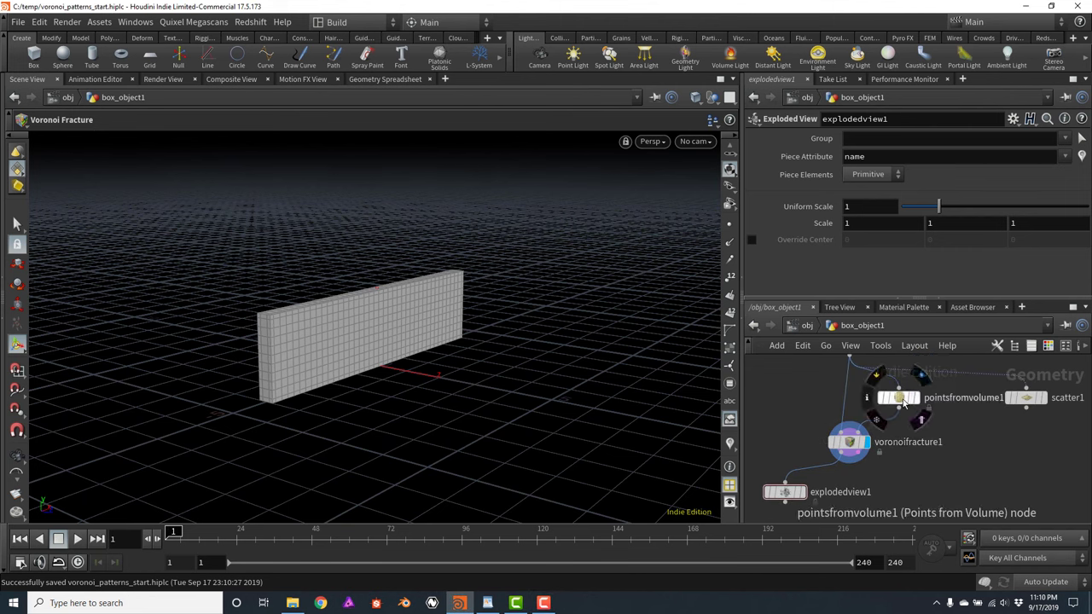
left_click(902, 401)
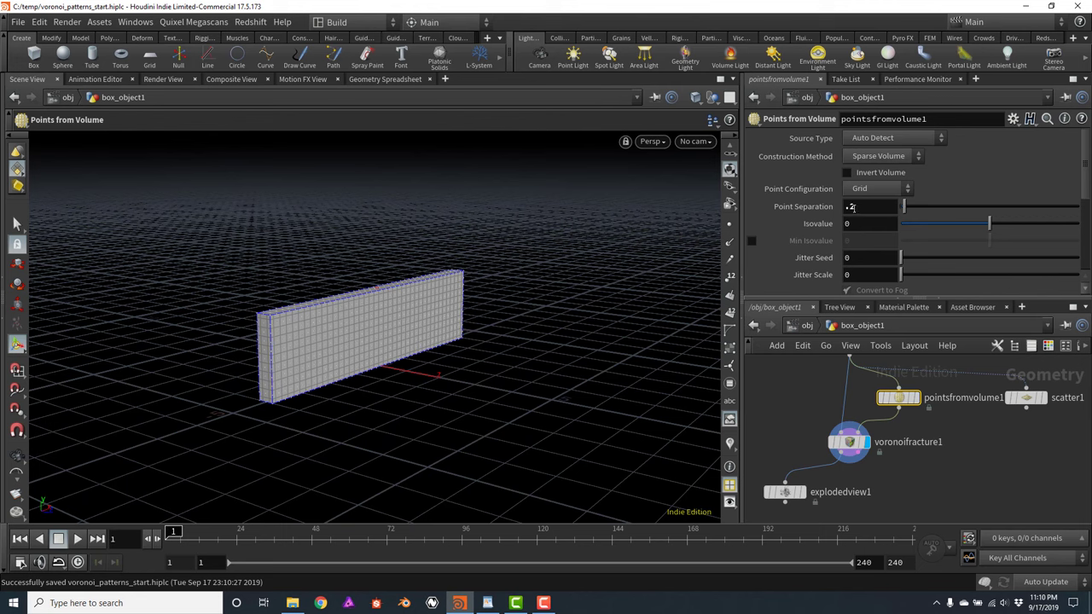
left_click(866, 207)
type(".22")
key("Return")
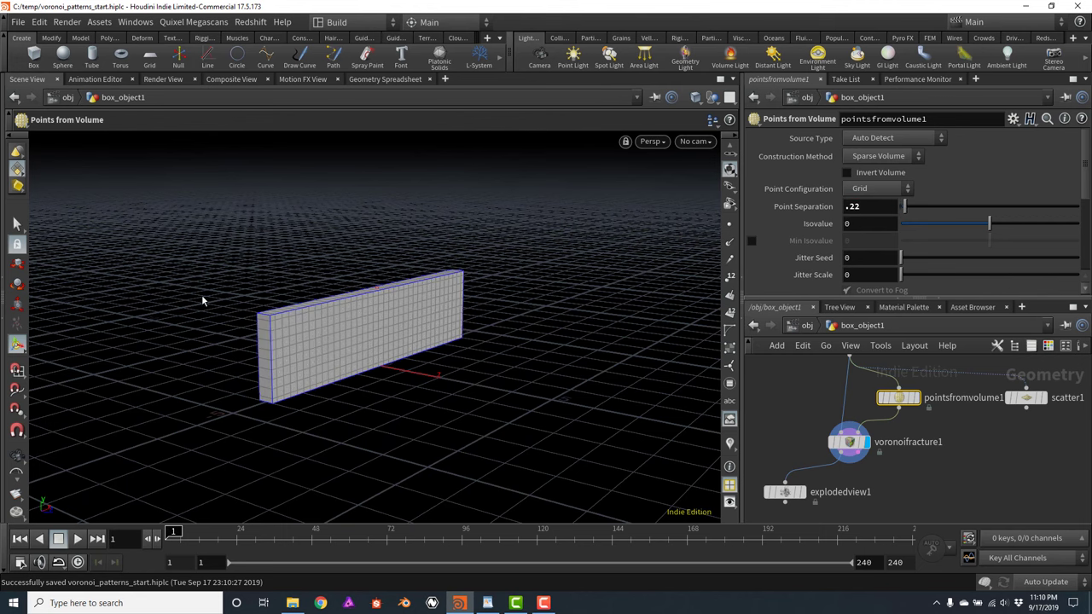
key("Escape")
scroll(292, 329, "up", 5)
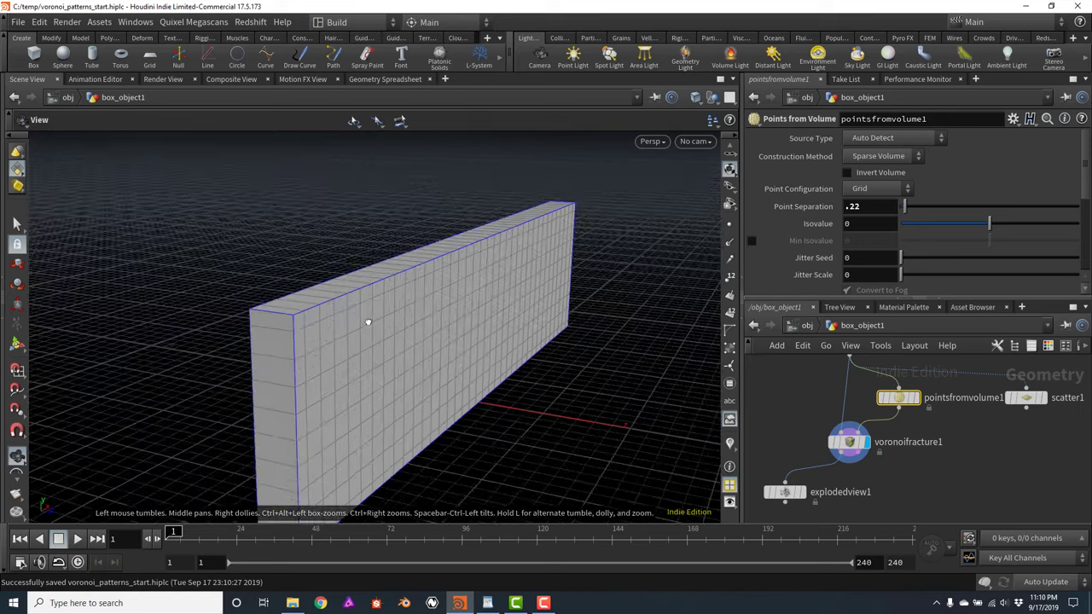
left_click_drag(368, 323, 394, 315)
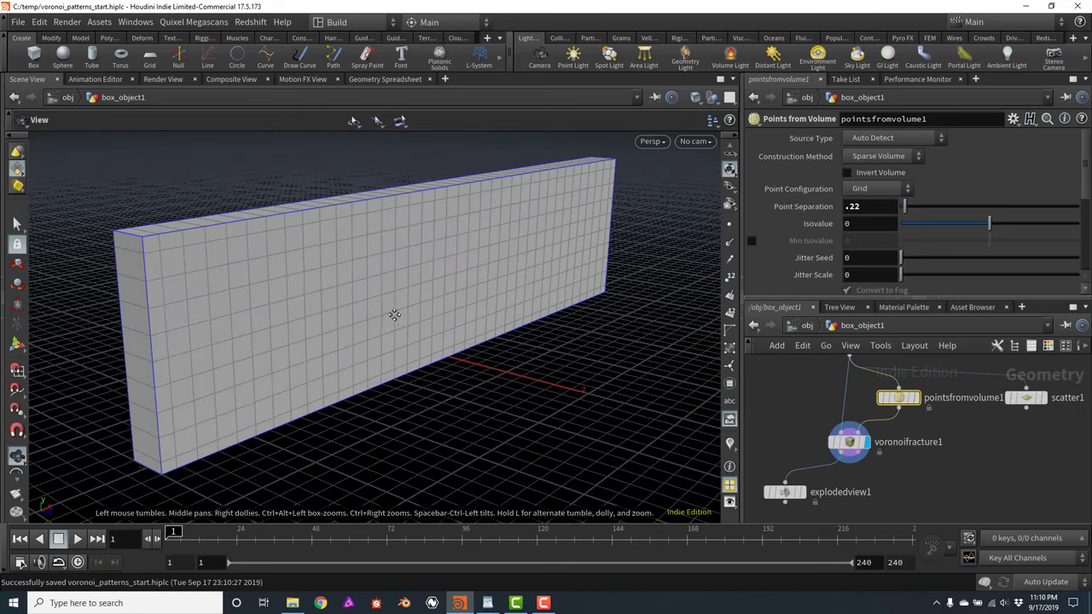
key("Return")
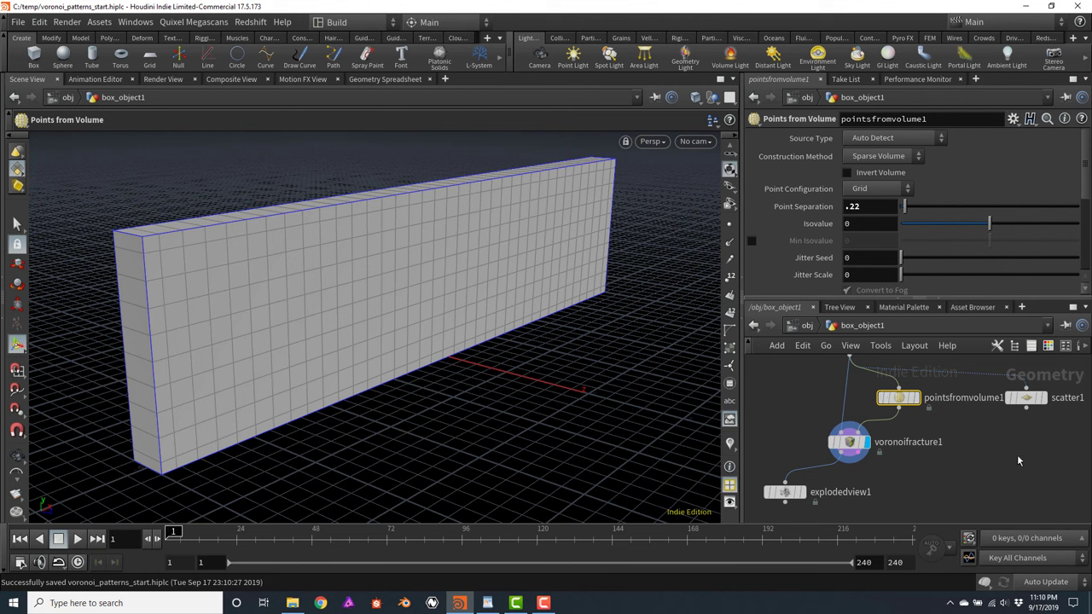
Delete the scatter1 node and move pointsfromvolume1 and voronoifracture1 apart to make room between them
scroll(959, 439, "down", 3)
left_click(969, 395)
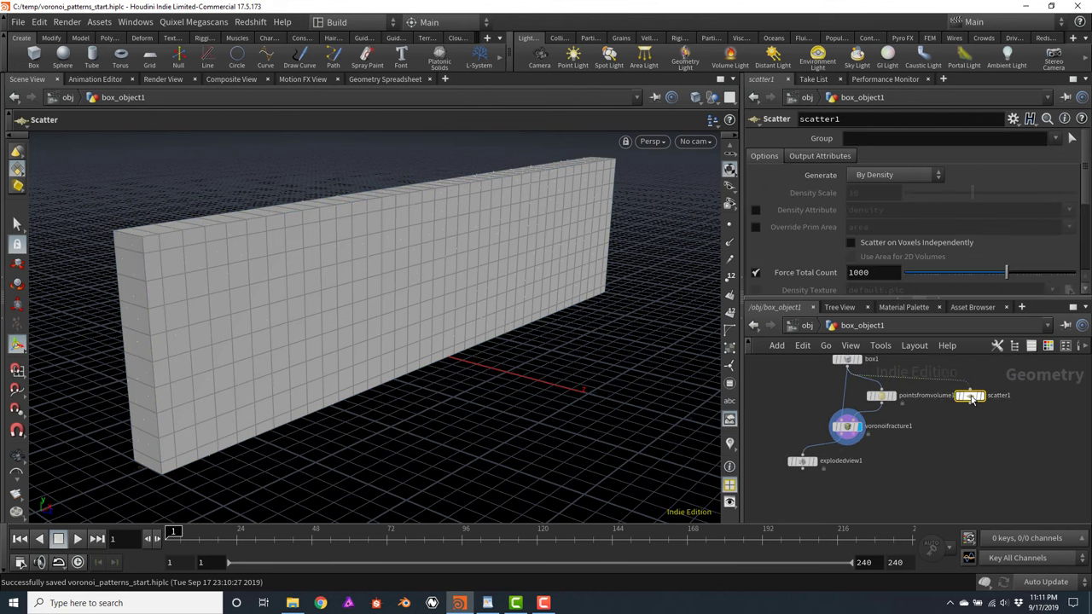
key("Delete")
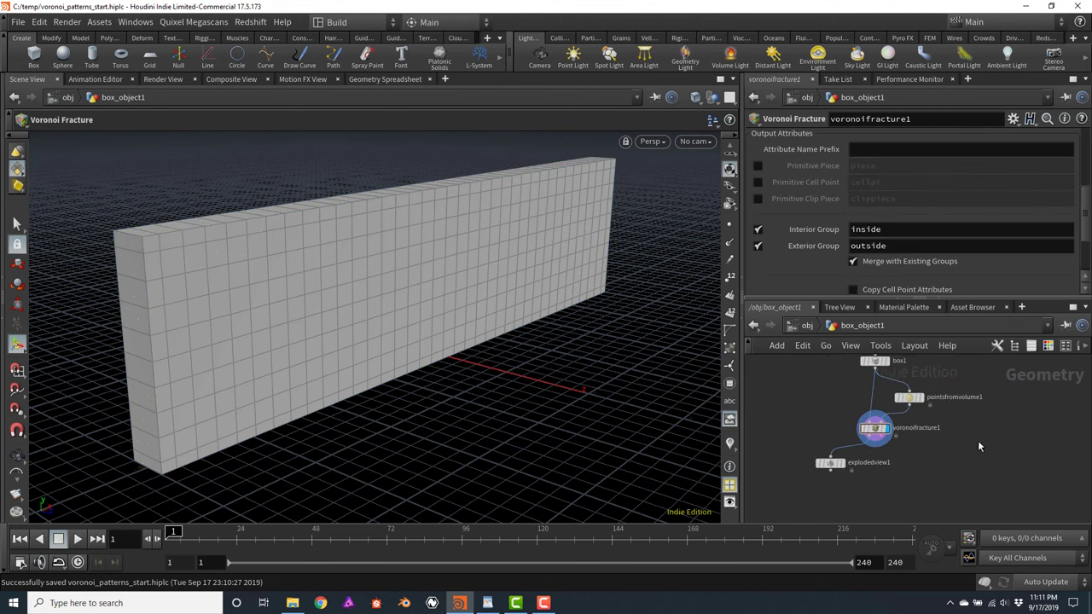
left_click_drag(904, 399, 796, 489)
left_click_drag(876, 436, 875, 474)
Insert a Point Wrangle between pointsfromvolume1 and voronoifracture1 and display its output
left_click(943, 445)
key("Tab")
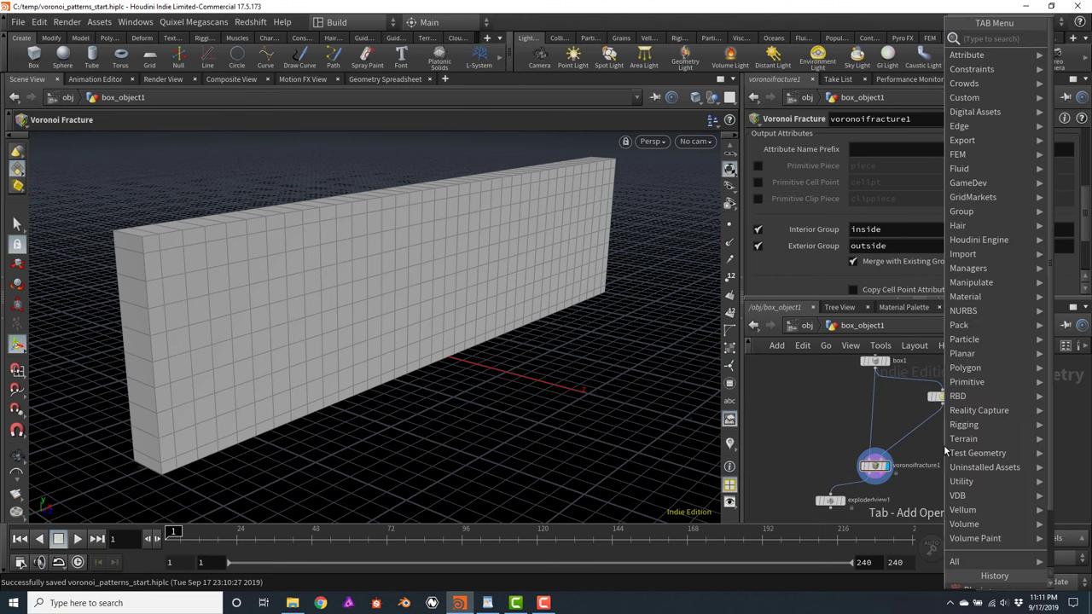
type("pw")
key("Return")
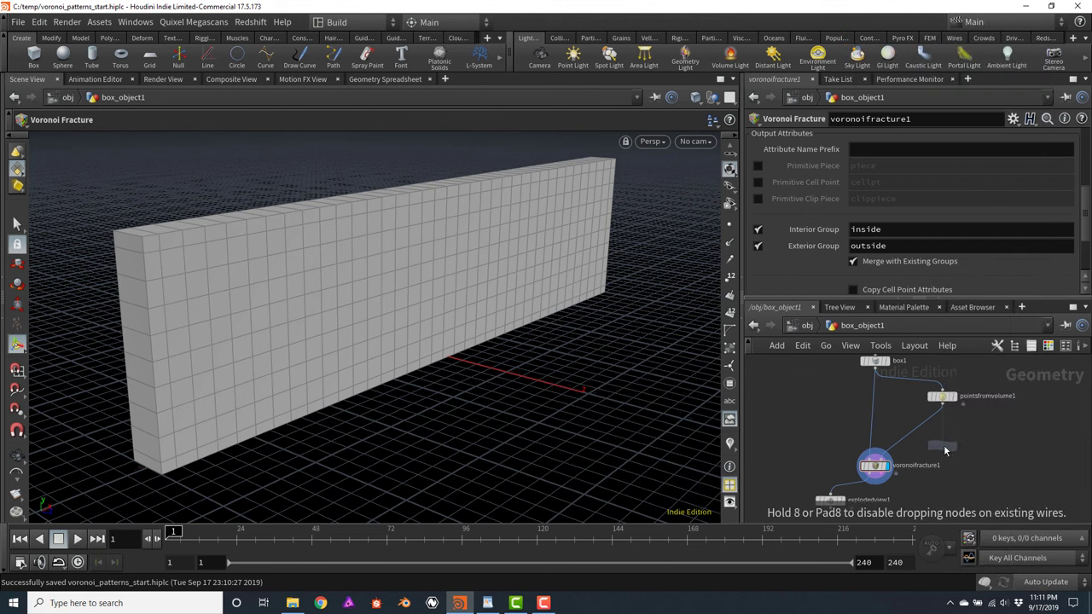
left_click(943, 444)
mouse_move(943, 449)
left_mouse_down()
mouse_move(938, 428)
mouse_move(944, 438)
left_mouse_up()
left_click(936, 431)
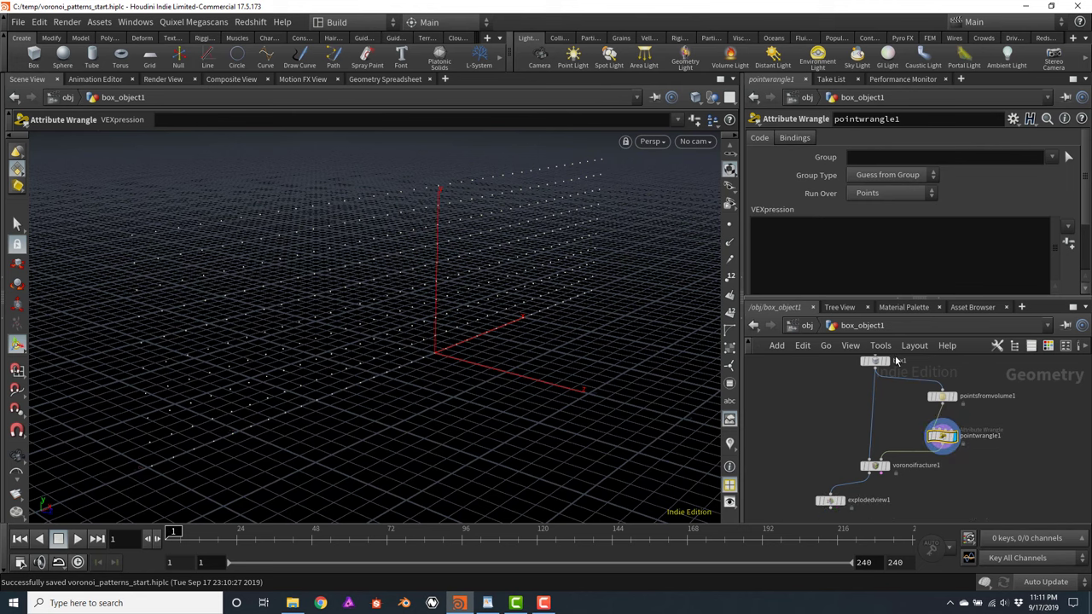
Turn on point numbers in the viewport and examine the numbering near the lower corner of the point grid
left_click(729, 279)
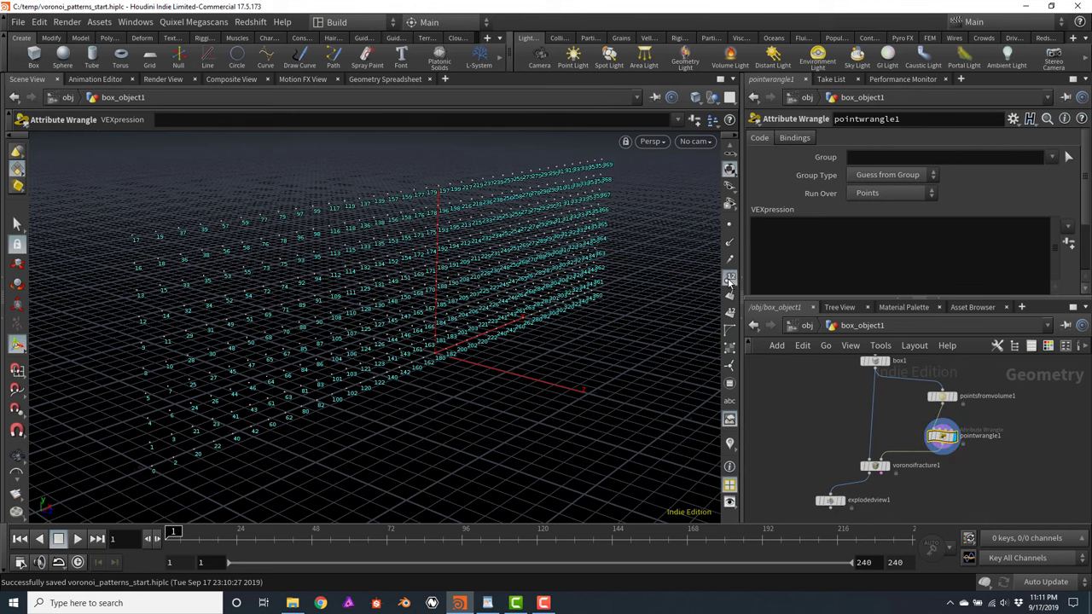
key("Escape")
left_click_drag(270, 255, 169, 384)
scroll(230, 383, "up", 10)
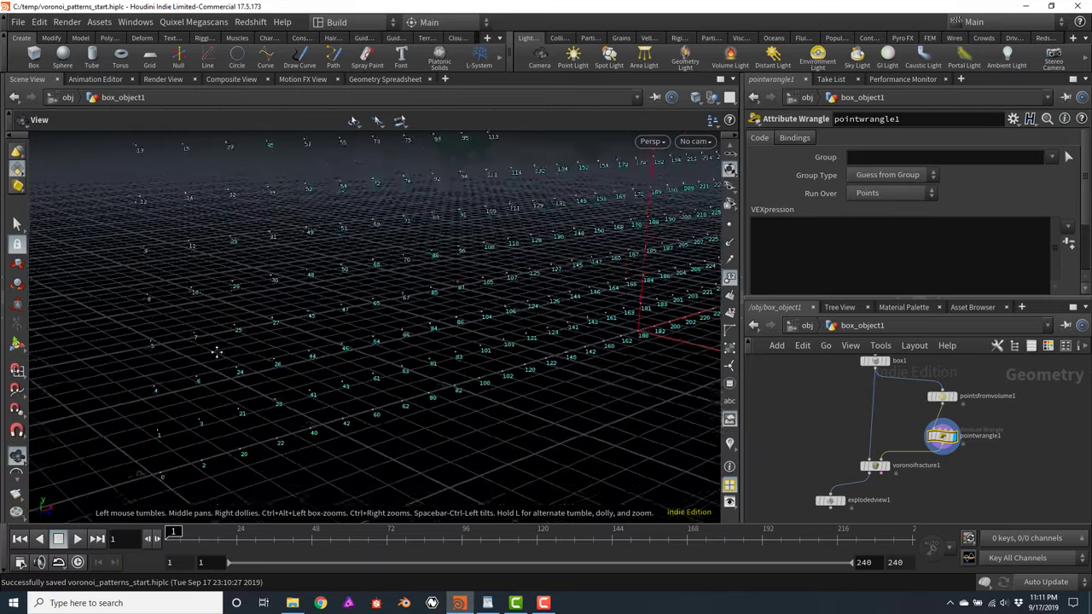
scroll(237, 397, "down", 2)
key("Return")
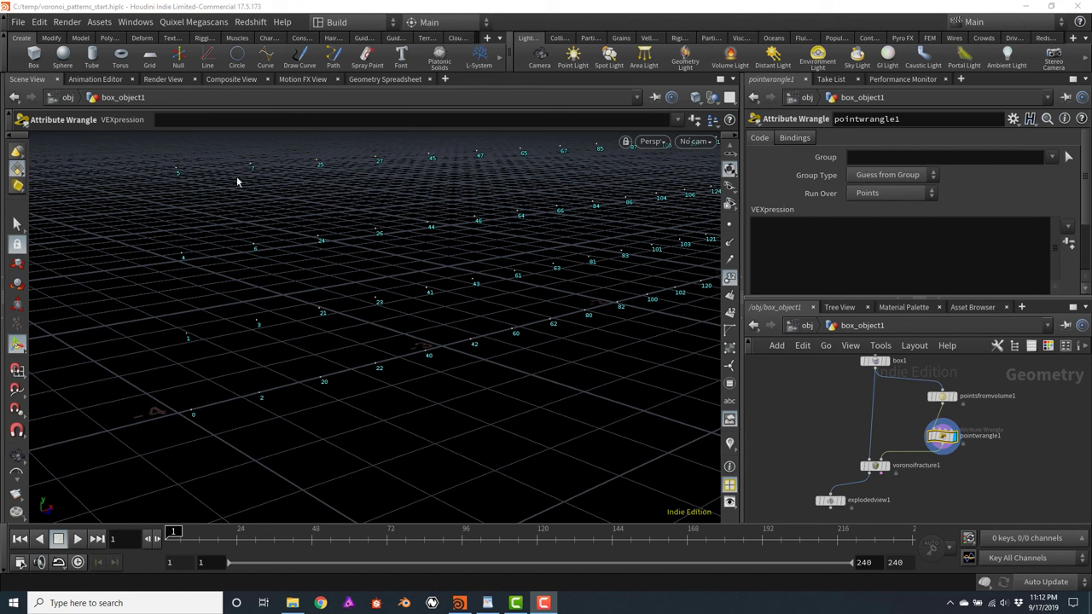
left_click(894, 269)
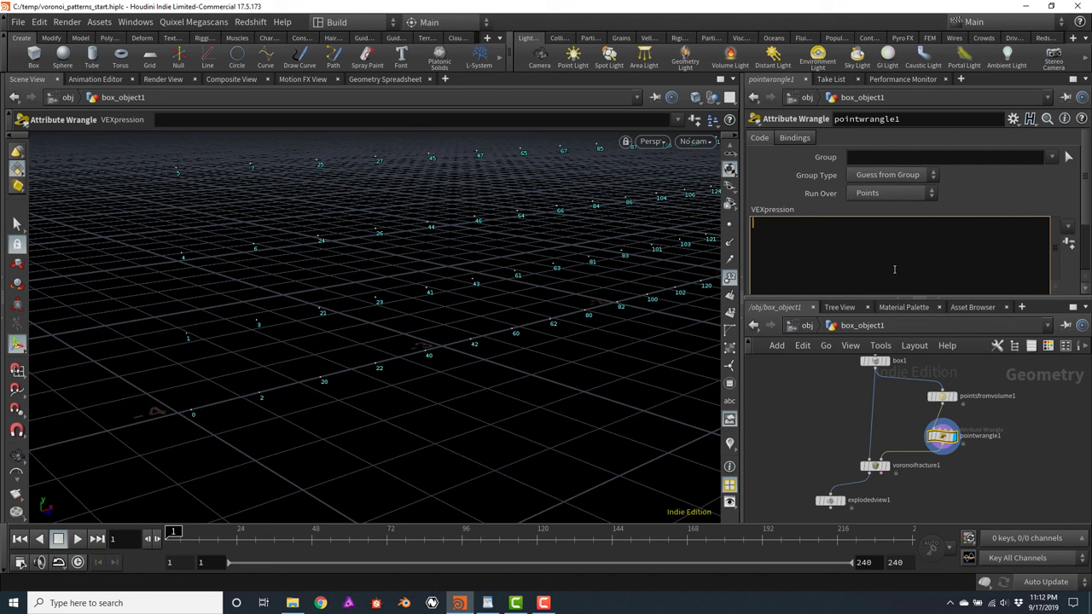
type("if(")
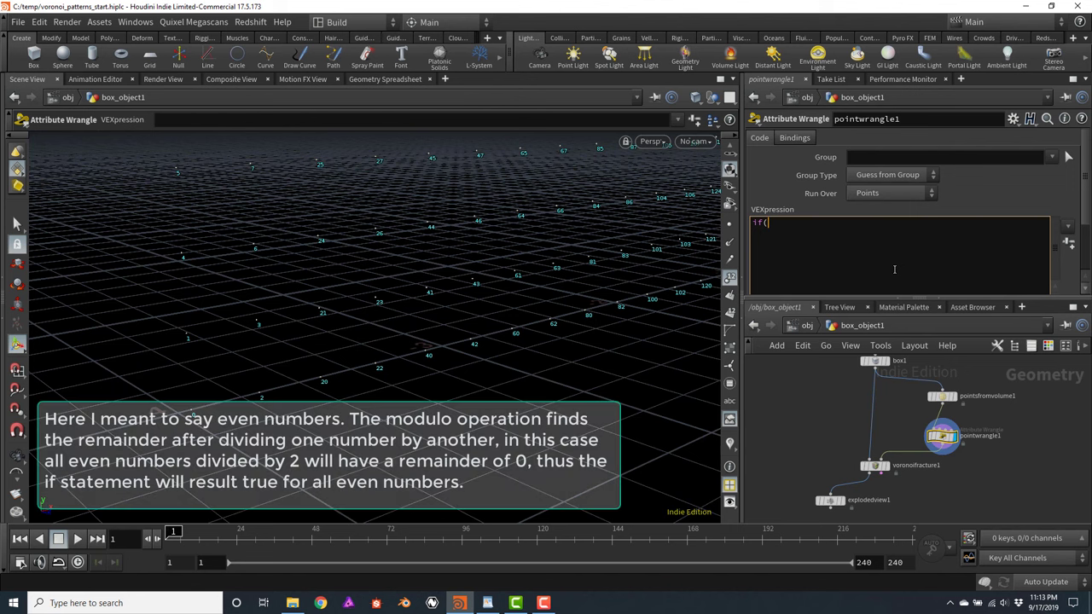
type("@")
type("ptnum")
type("%")
type("2")
type("==")
type("0")
type(")")
type("{  ")
type("}")
key("Tab")
type("v@P")
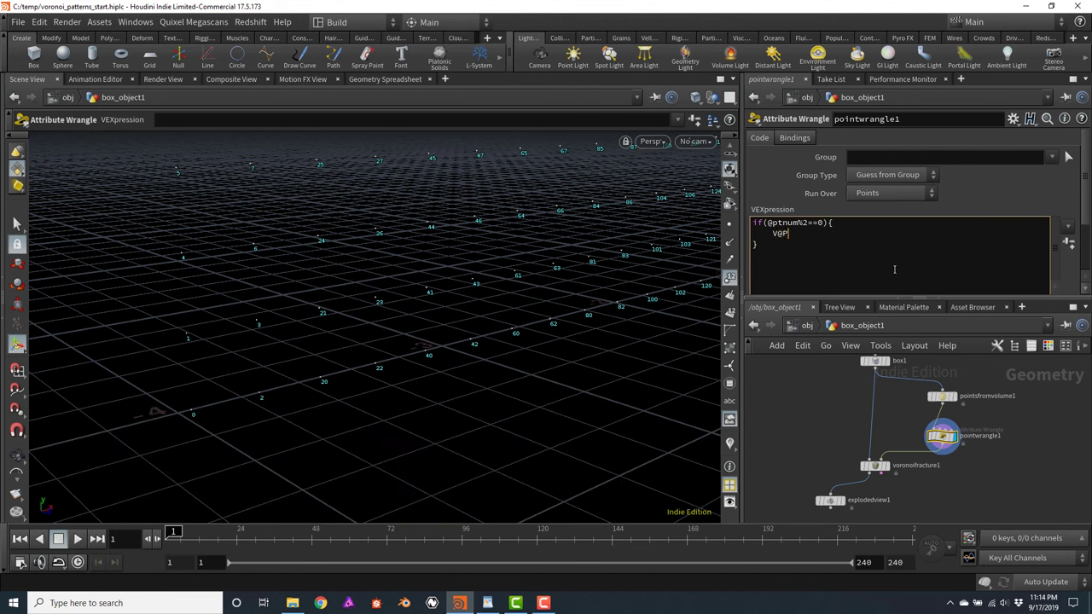
type(".x = v@P + .2;")
key("ctrl+Return")
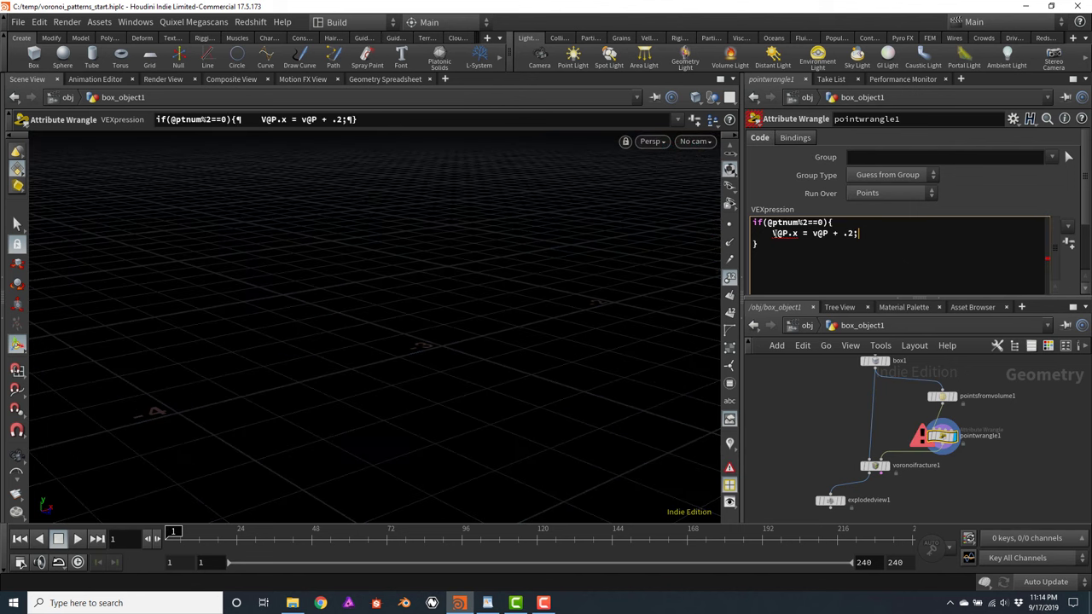
mouse_move(783, 233)
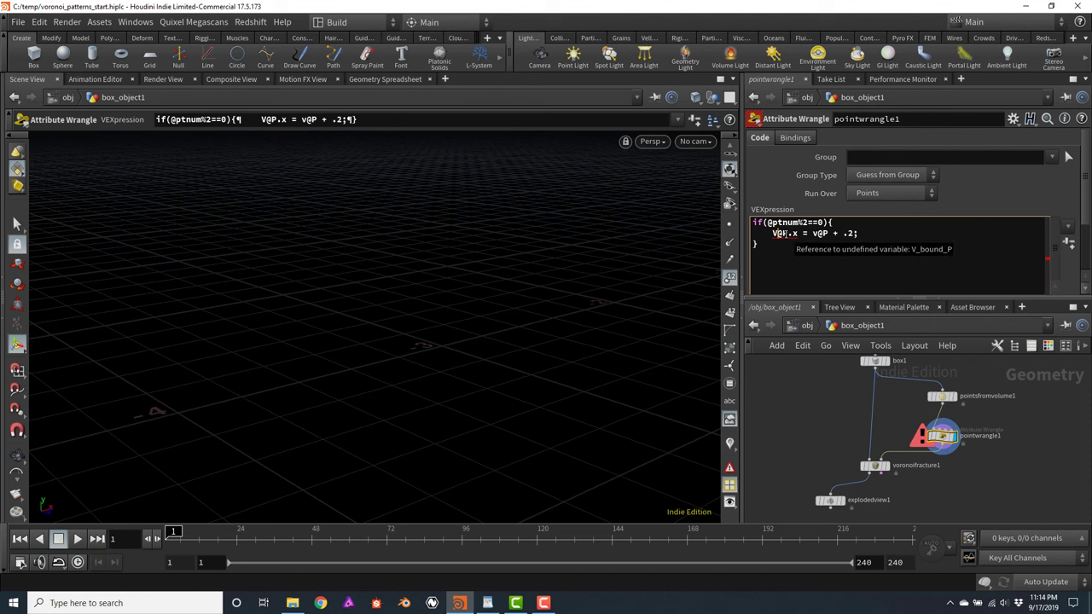
key("BackSpace")
type("v")
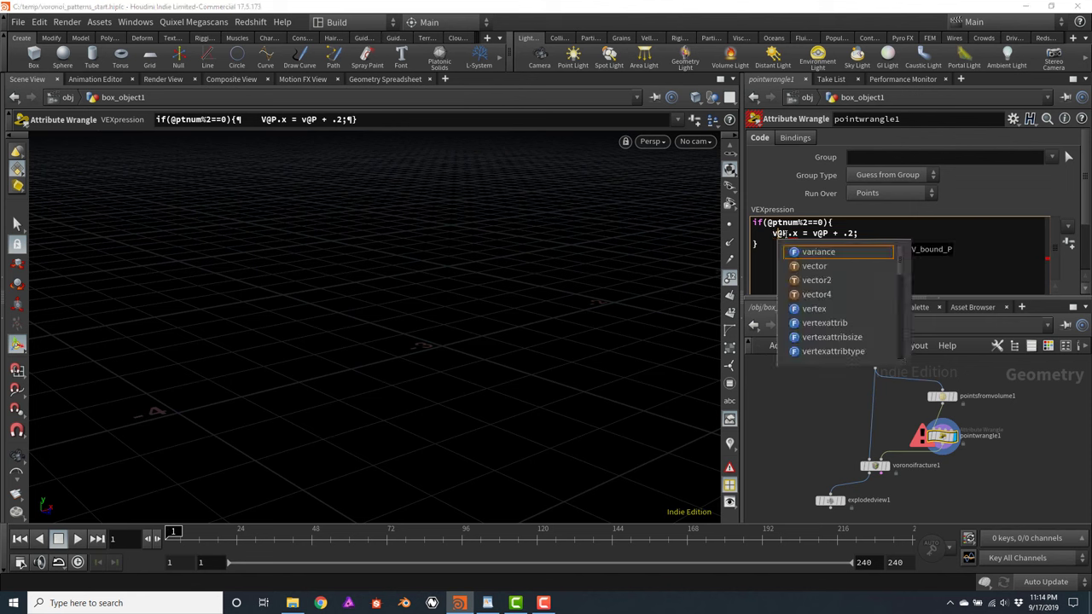
key("ctrl+Return")
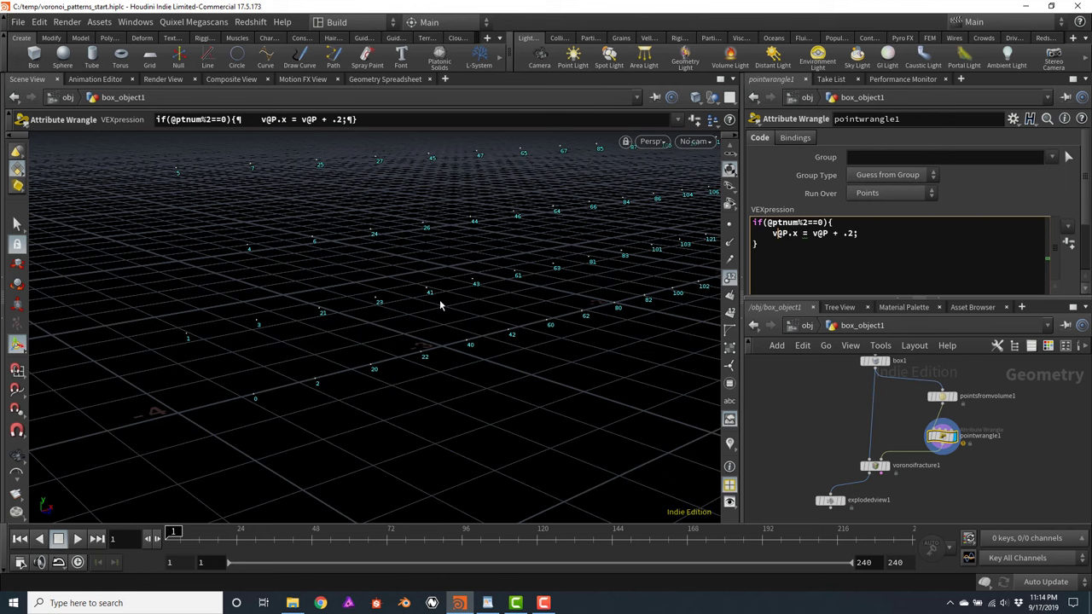
Compare the points before and after the code change, then examine the offset between even and odd rows in the Front view
key("ctrl+z")
key("Escape")
left_click_drag(544, 267, 527, 270)
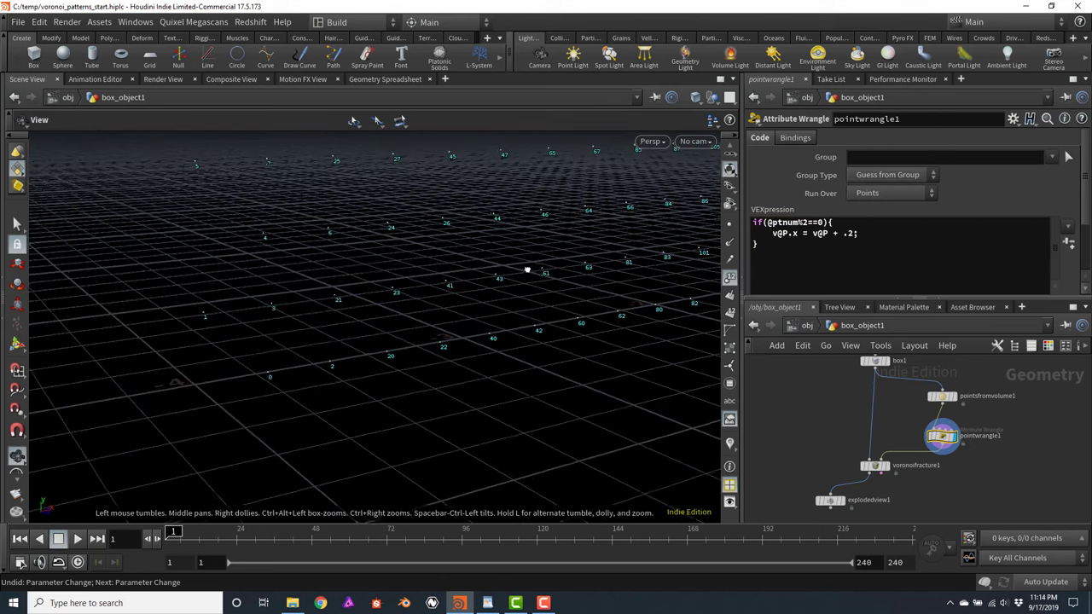
key("f")
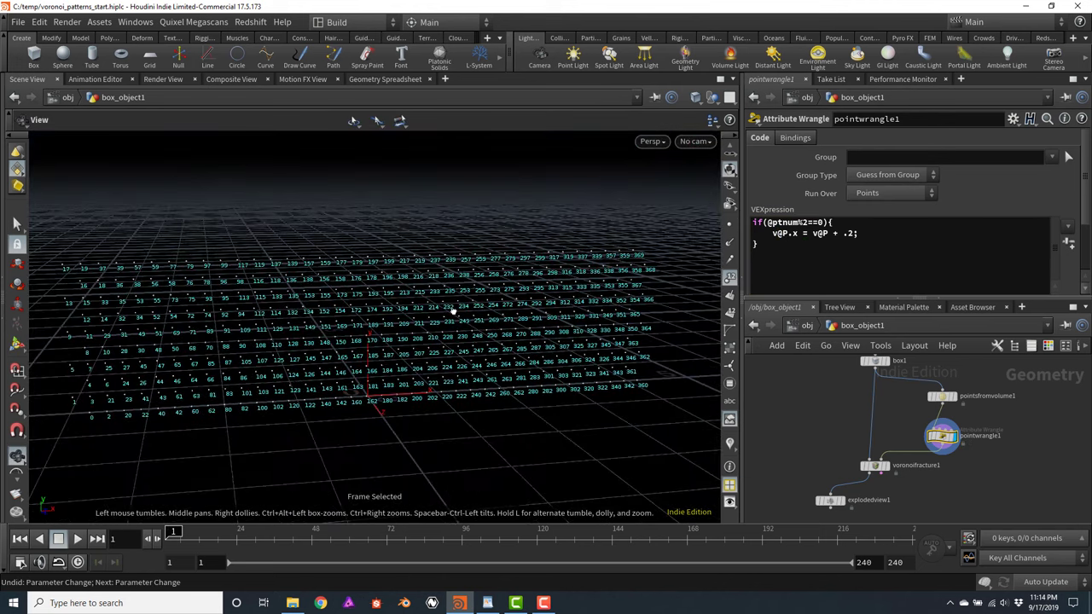
key("space+2")
key("space+3")
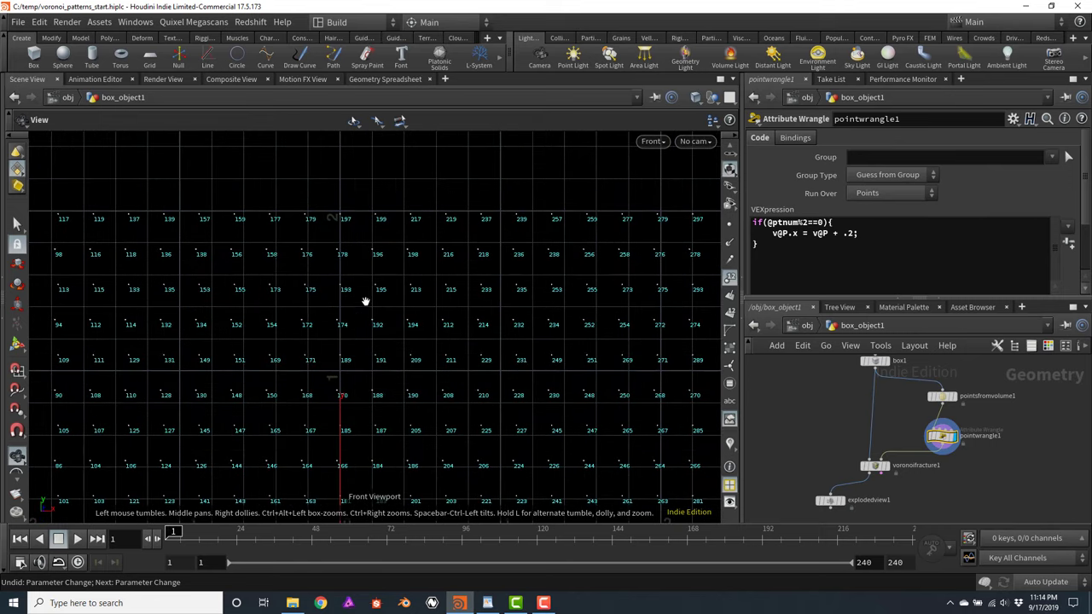
scroll(276, 256, "down", 3)
key("f")
scroll(341, 231, "up", 3)
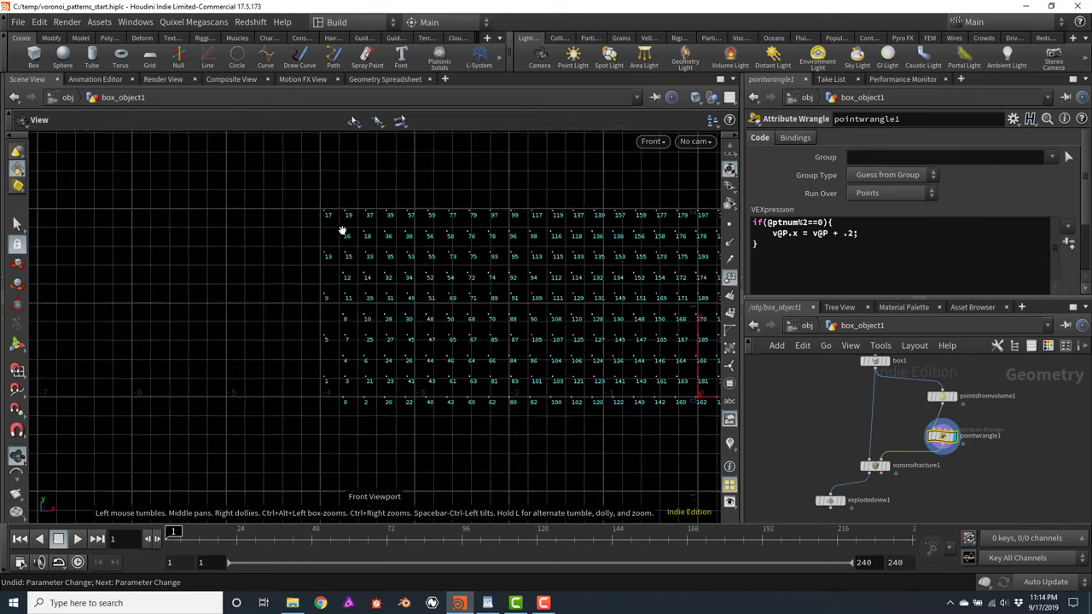
scroll(382, 326, "up", 3)
scroll(382, 327, "up", 1)
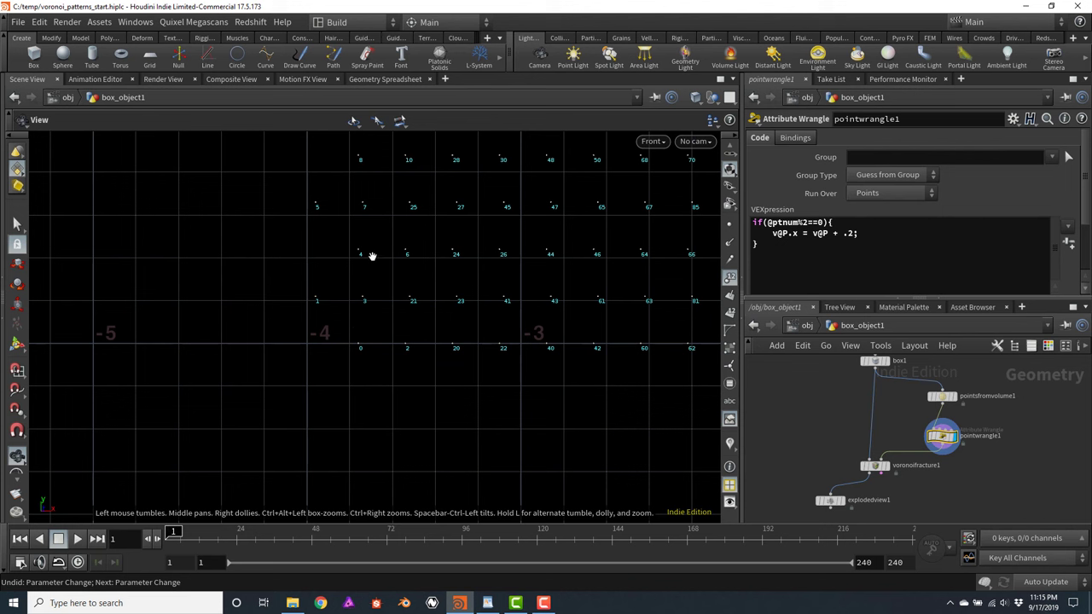
Set the offset added to the x position in the wrangle code to .1
double_click(850, 234)
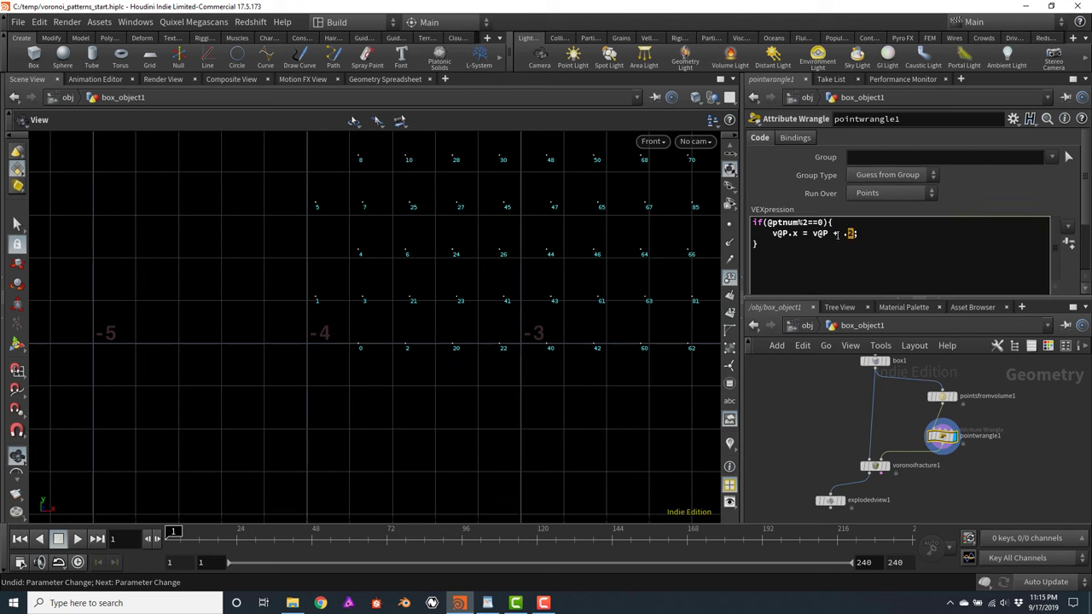
type("1")
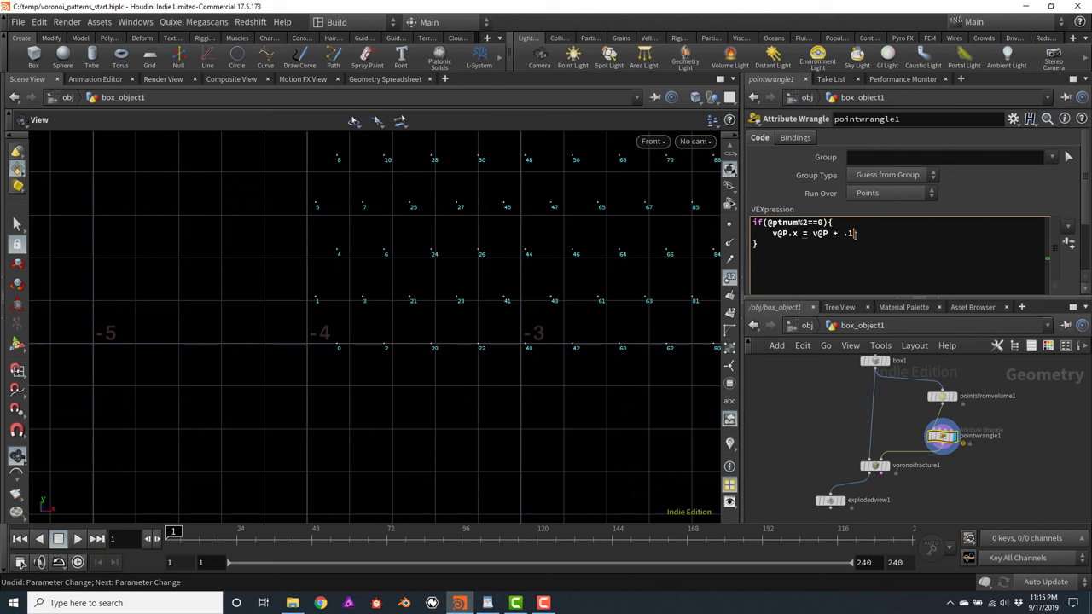
Replace the fixed offset number in the wrangle code with the channel reference ch('offset')
left_click_drag(855, 234, 843, 234)
type("ch")
type("(")
type("'")
type("offset")
type("')")
type(")")
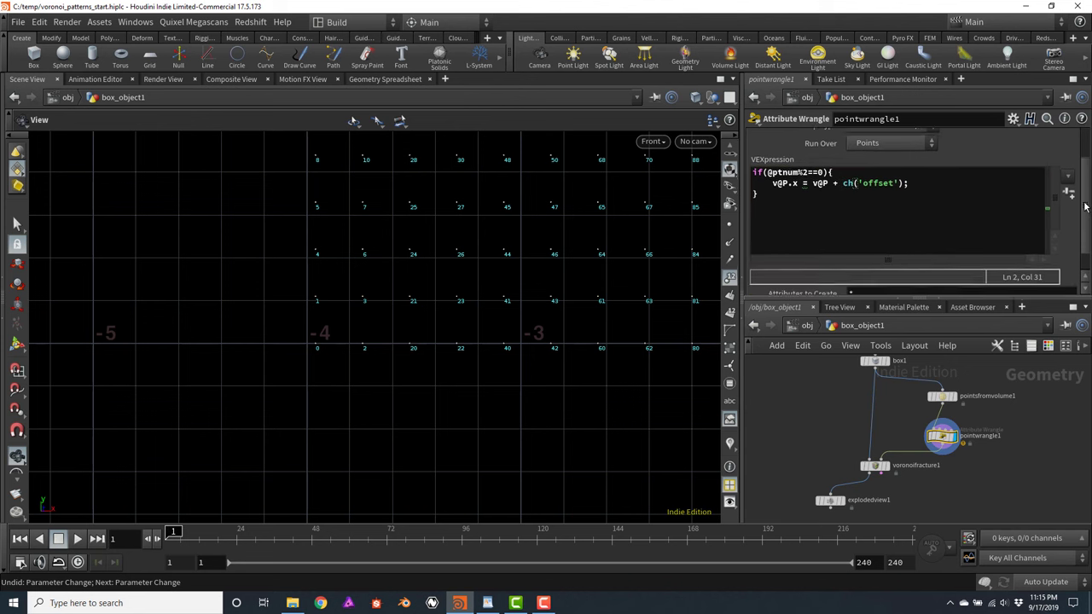
Create the Offset parameter from the wrangle code's channel reference and raise its value to 0.099
scroll(1083, 192, "down", 2)
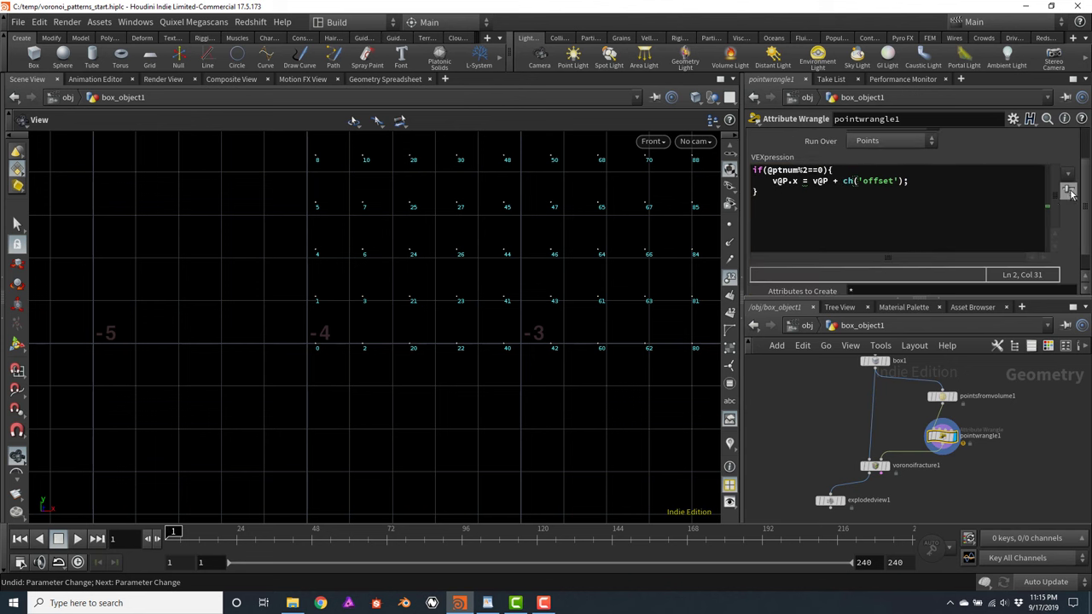
scroll(1073, 195, "down", 1)
scroll(1083, 183, "down", 2)
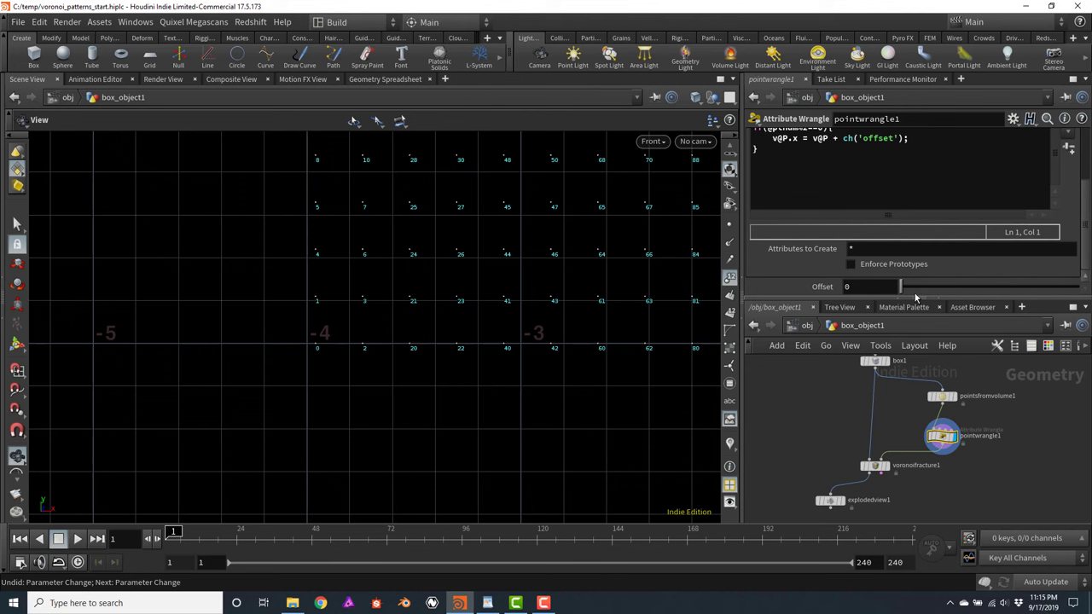
mouse_move(904, 291)
left_mouse_down()
mouse_move(940, 293)
mouse_move(914, 292)
left_mouse_up()
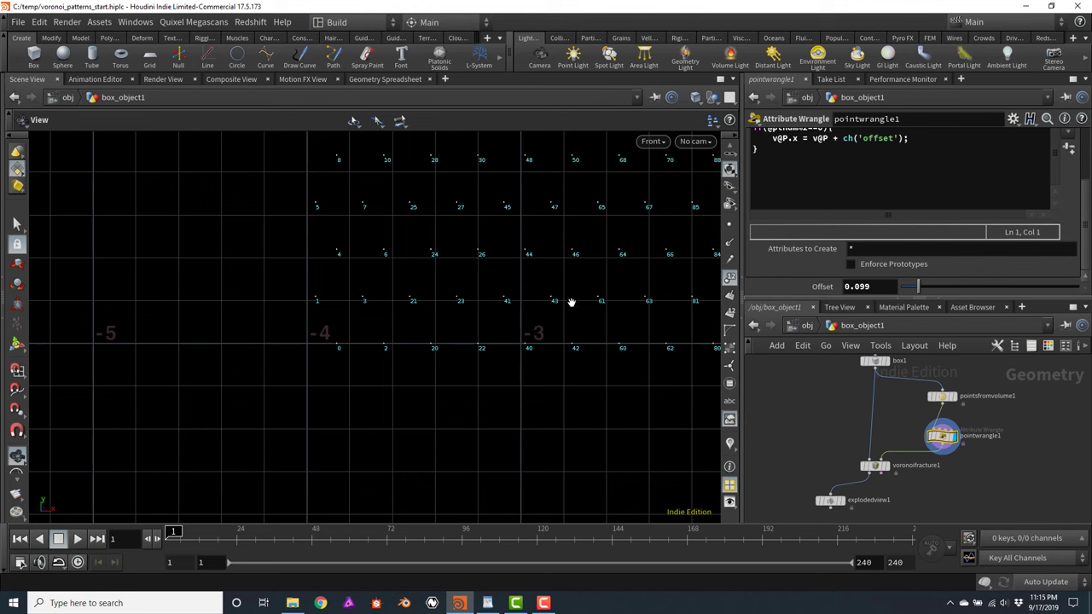
Return to the perspective view, hide the point numbers and display the voronoifracture1 result
left_click_drag(440, 289, 546, 316)
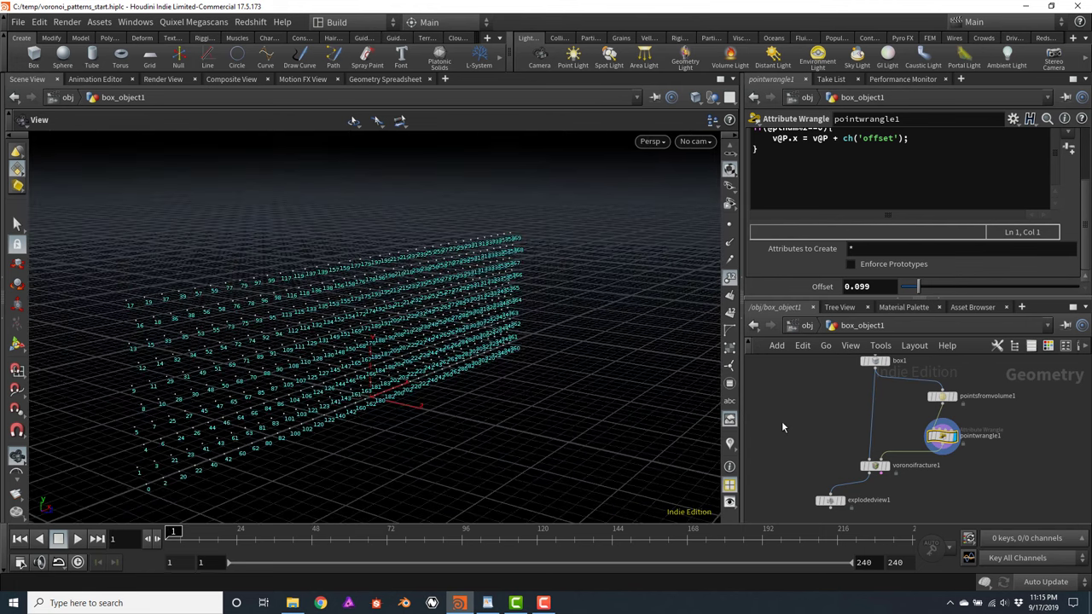
left_click(730, 281)
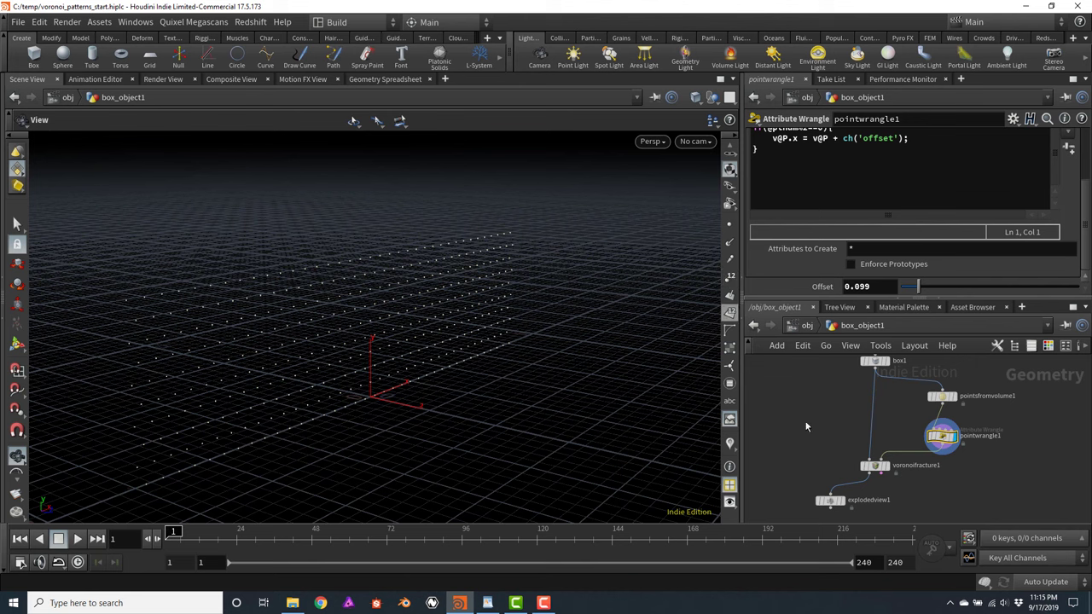
scroll(821, 428, "up", 2)
mouse_move(917, 483)
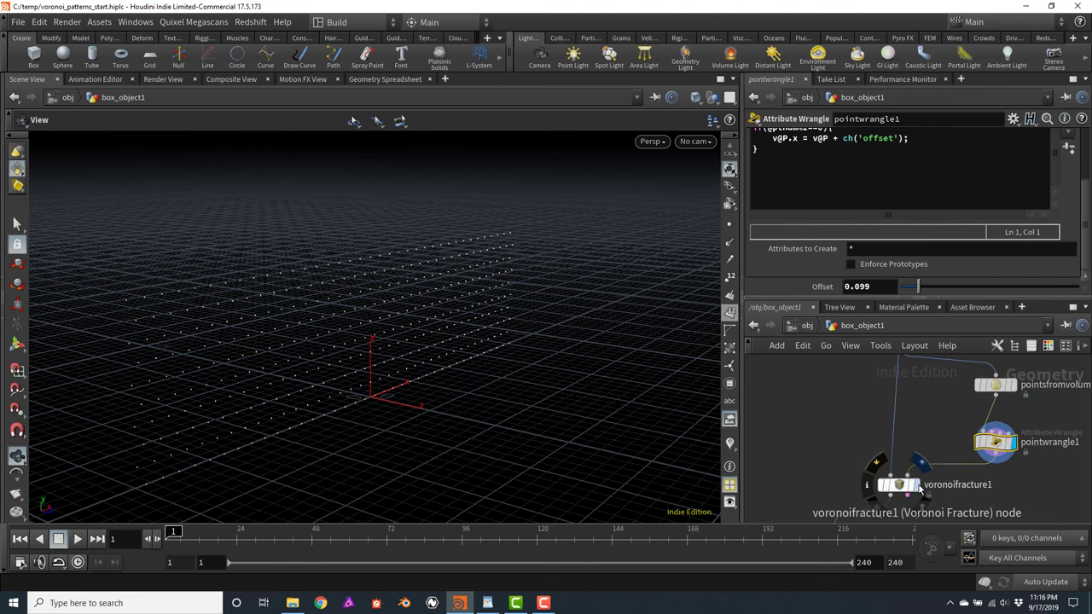
left_click(920, 464)
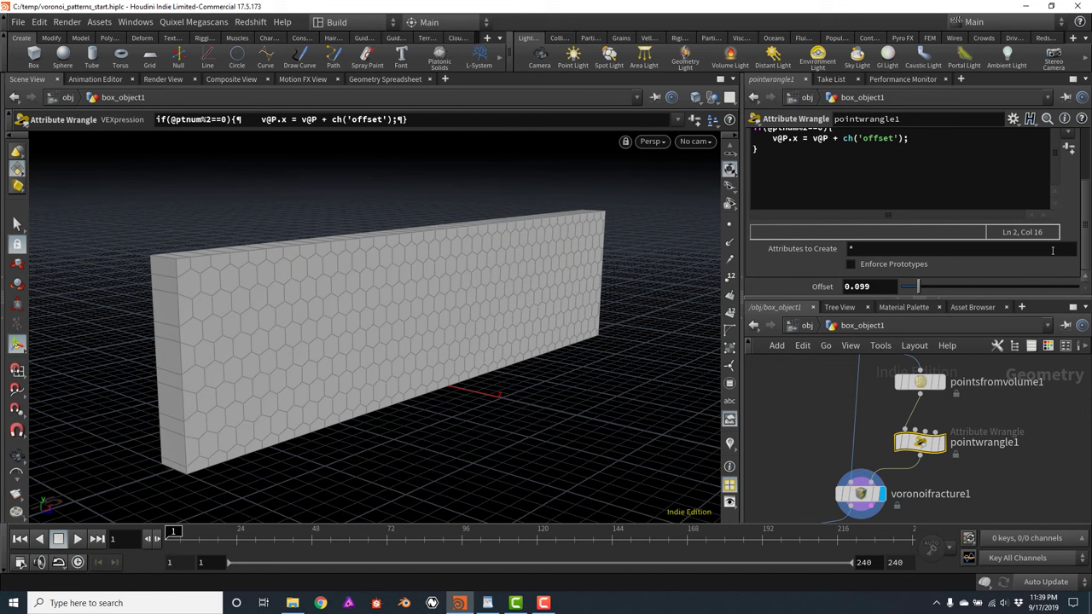
Check the Point Separation of pointsfromvolume1 and set pointwrangle1's Offset to .11
left_click(878, 287)
left_click(920, 381)
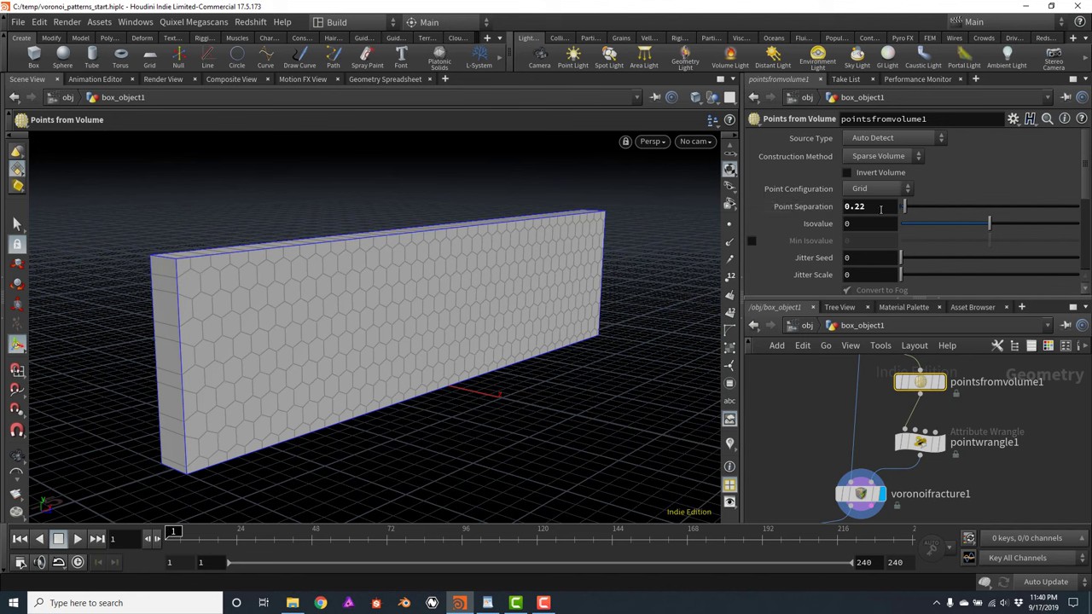
left_click(919, 441)
left_click(857, 287)
type(".11")
key("Return")
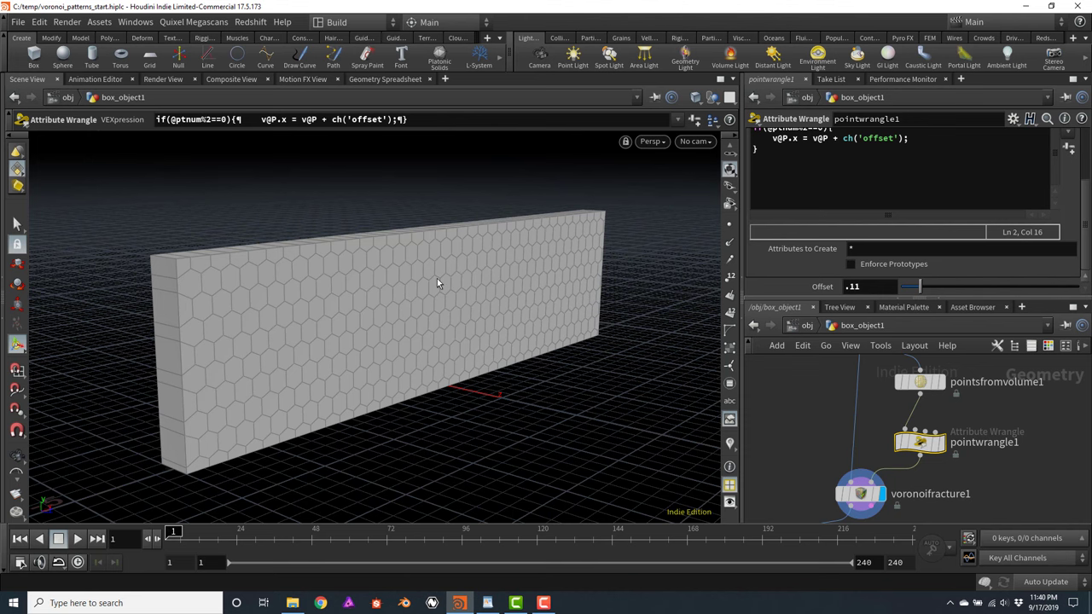
With the fractured wall framed in the Front view, try a wrangle Offset of 0.167, then change it to 0.051
key("space+2")
key("space+3")
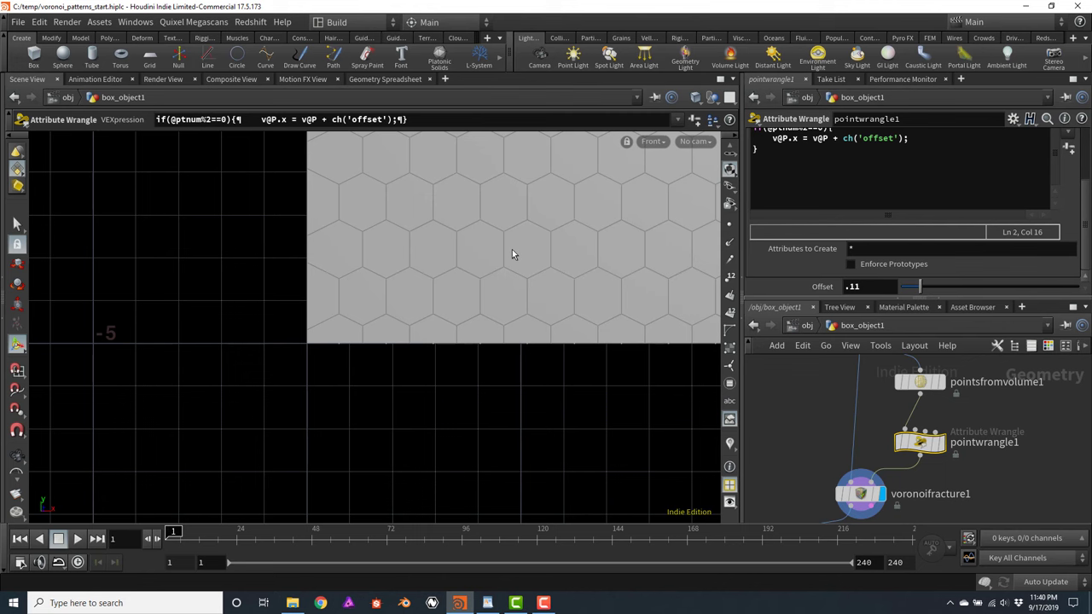
key("space+h")
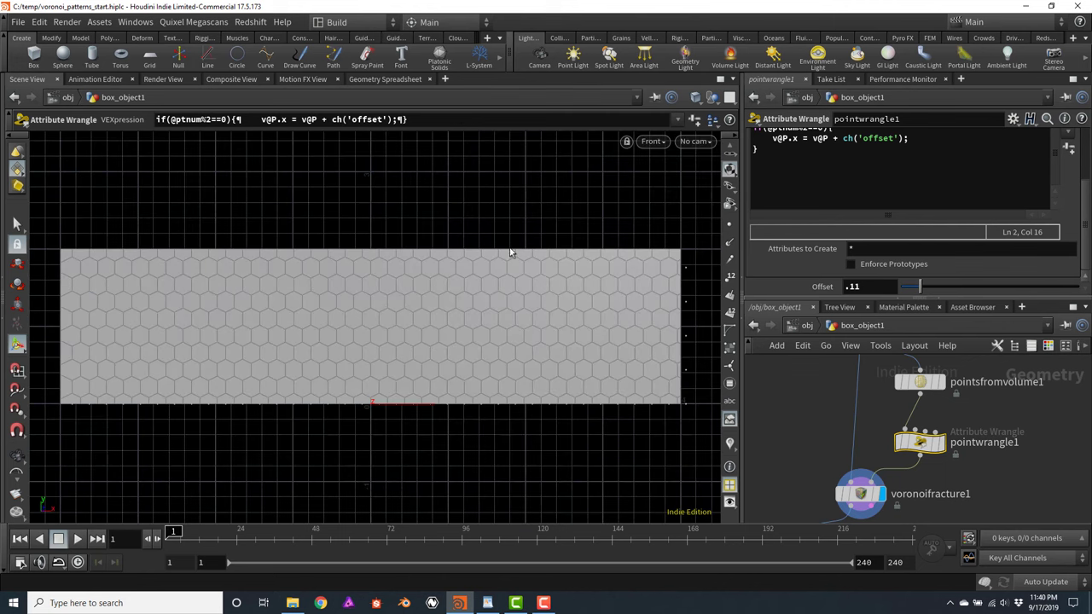
key("space")
scroll(547, 307, "up", 2)
scroll(550, 285, "up", 2)
scroll(343, 247, "down", 1)
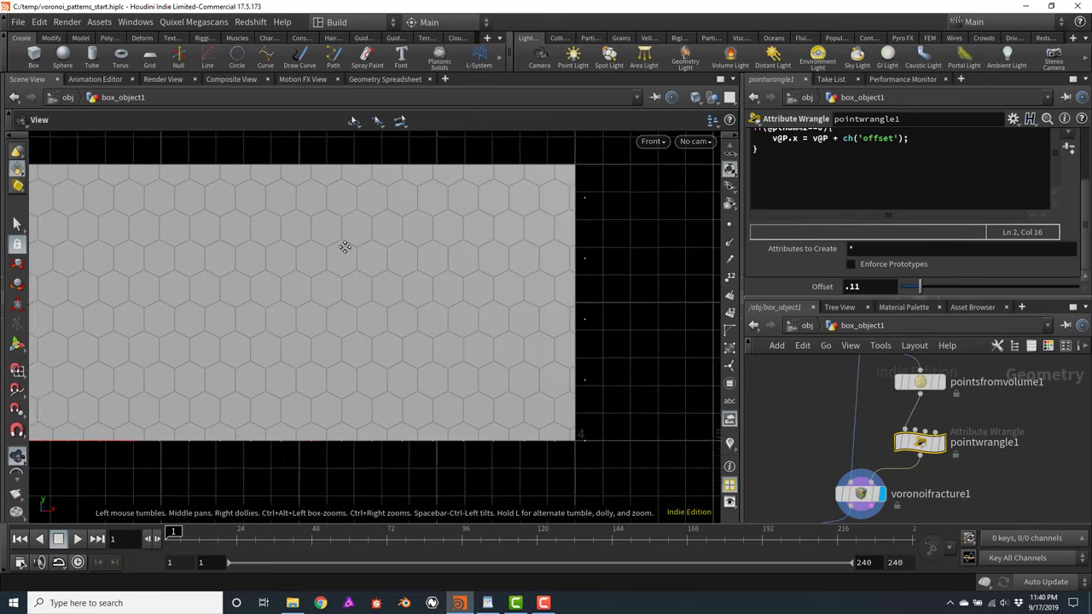
middle_click_drag(344, 246, 393, 290)
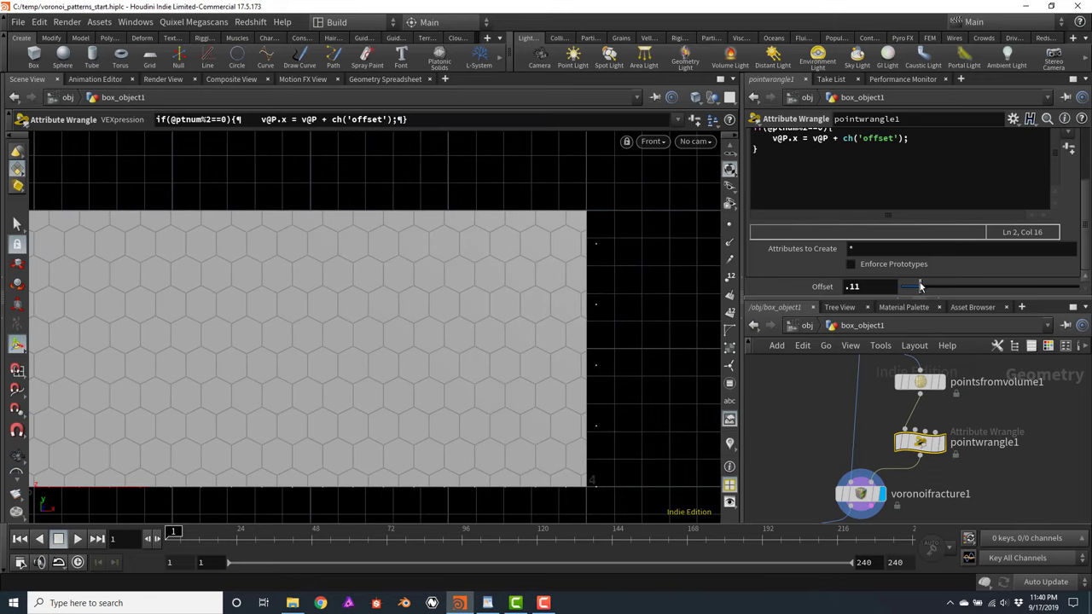
mouse_move(922, 290)
left_mouse_down()
mouse_move(947, 293)
mouse_move(929, 290)
left_mouse_up()
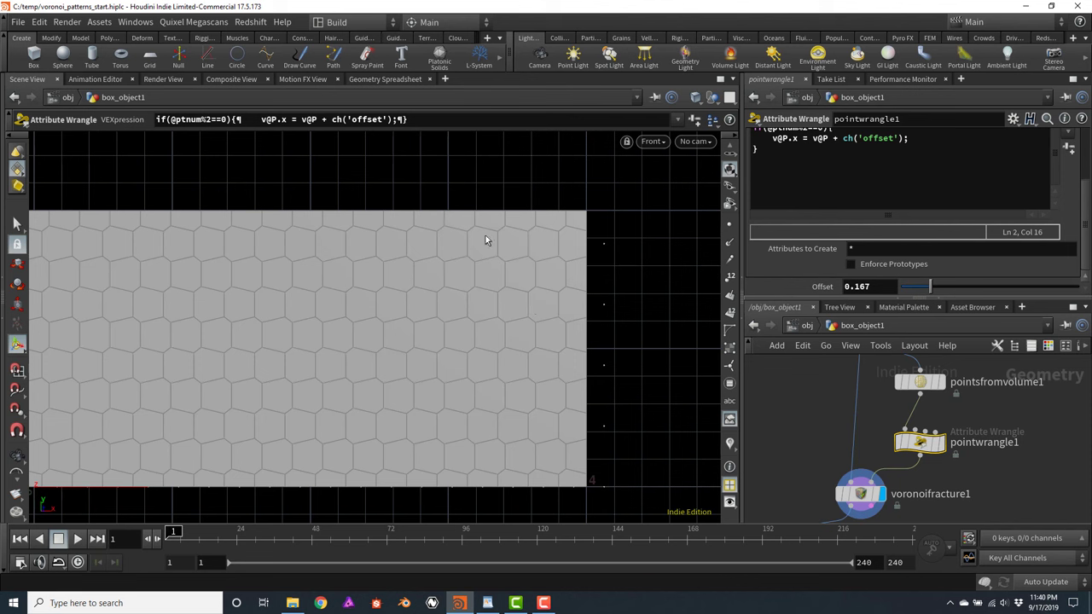
left_click_drag(932, 292, 909, 288)
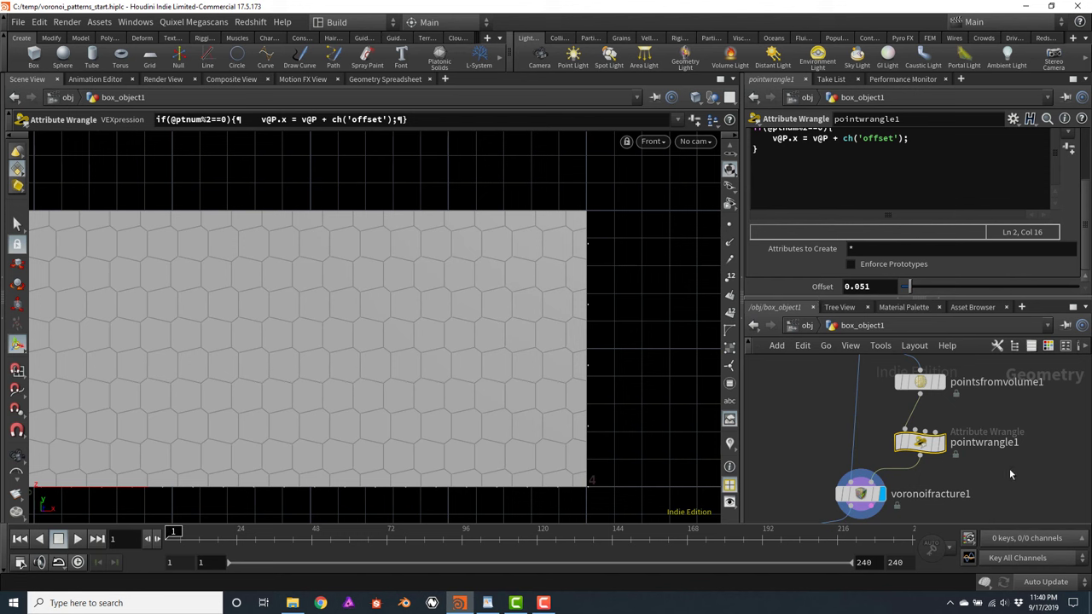
Insert a Point Jitter node between pointwrangle1 and voronoifracture1
middle_click_drag(1009, 468, 984, 470)
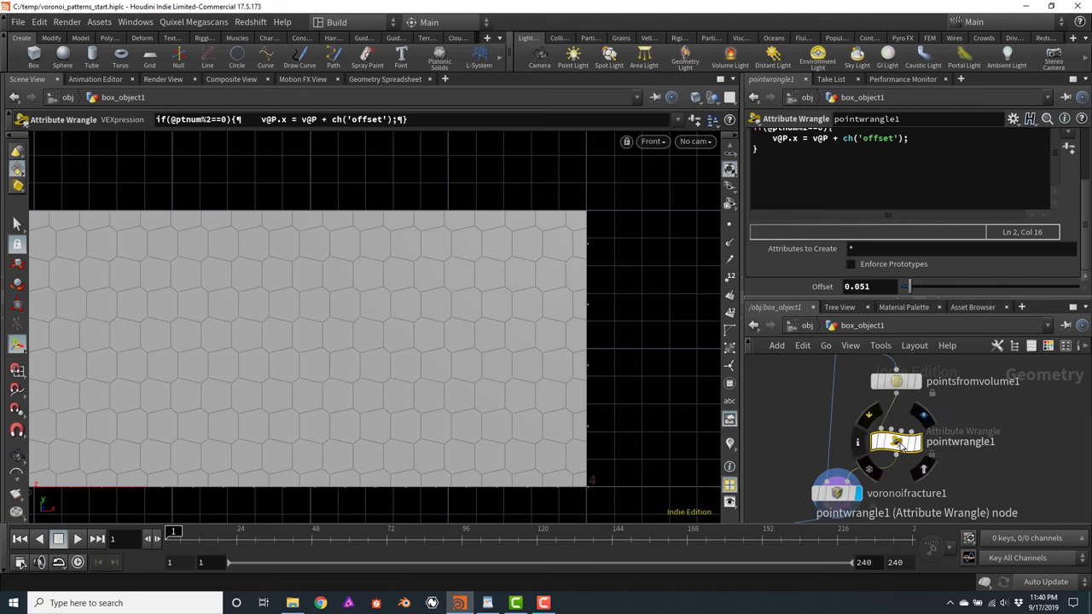
left_click_drag(901, 445, 901, 431)
key("Tab")
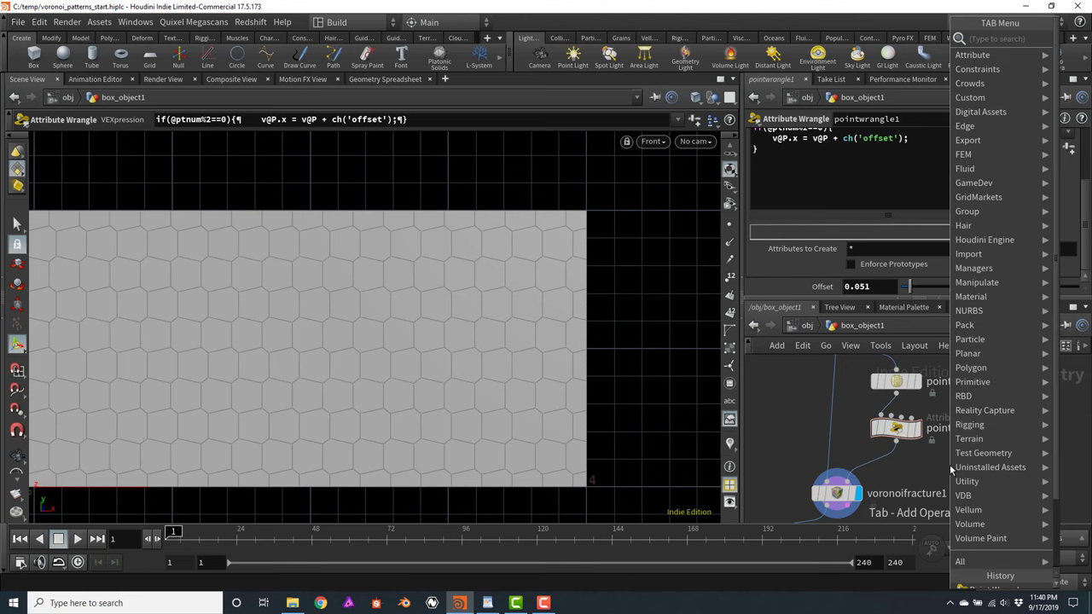
type("poin")
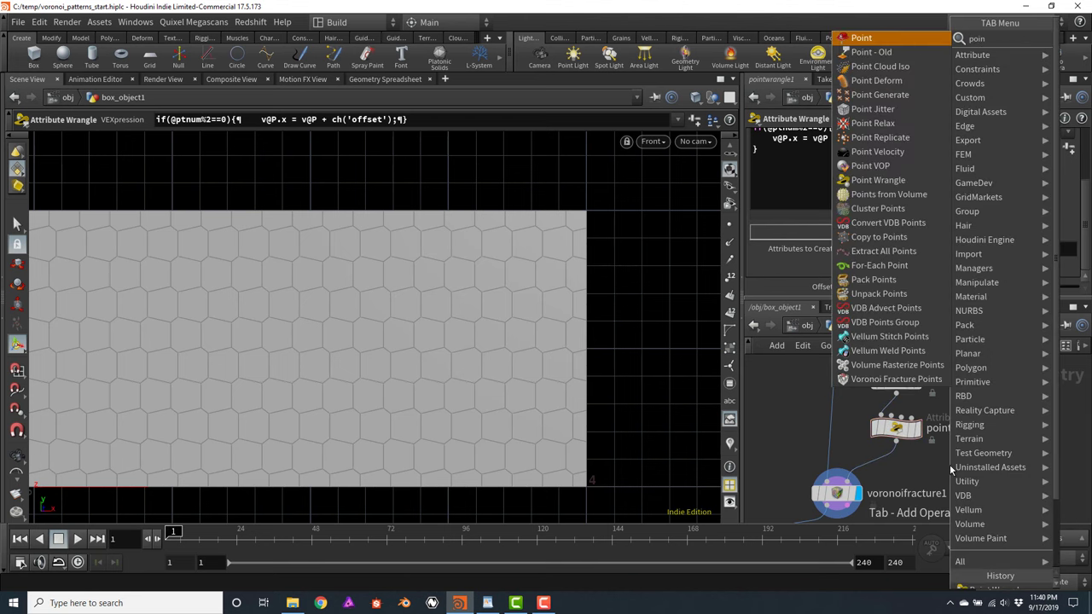
type("t wr")
key("Return")
left_click(949, 464)
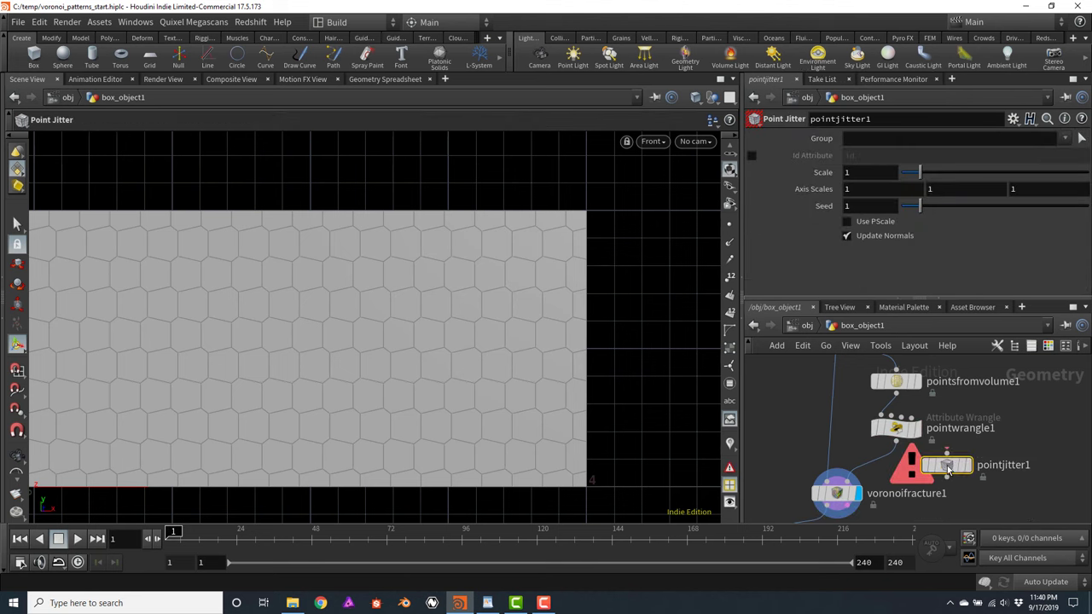
left_click_drag(949, 464, 896, 473)
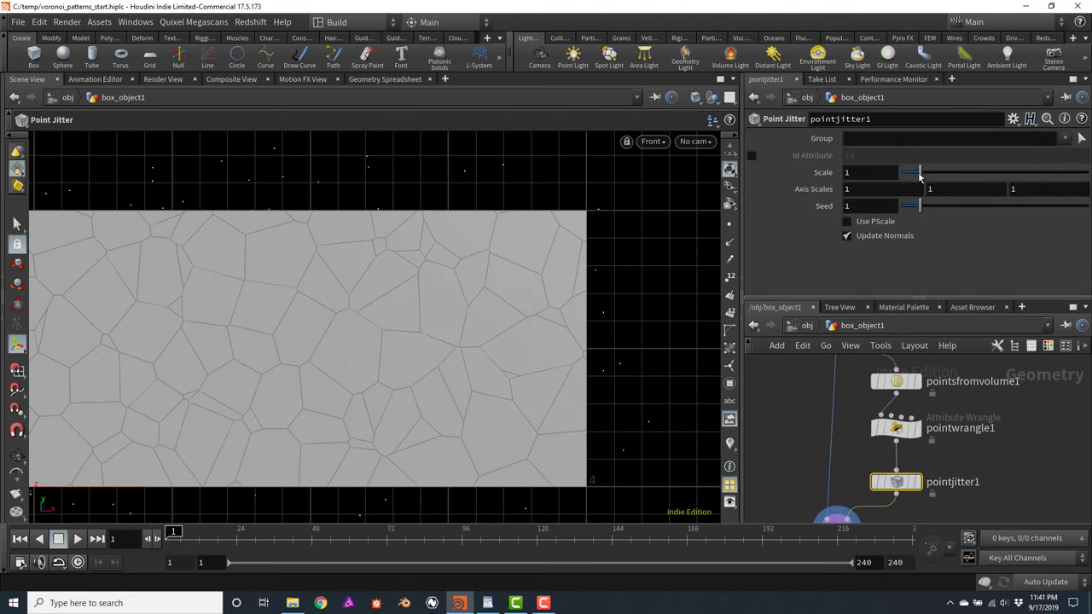
Reduce the Point Jitter's Scale to 0, raise it to 0.031 and adjust it further
left_click_drag(921, 172, 900, 173)
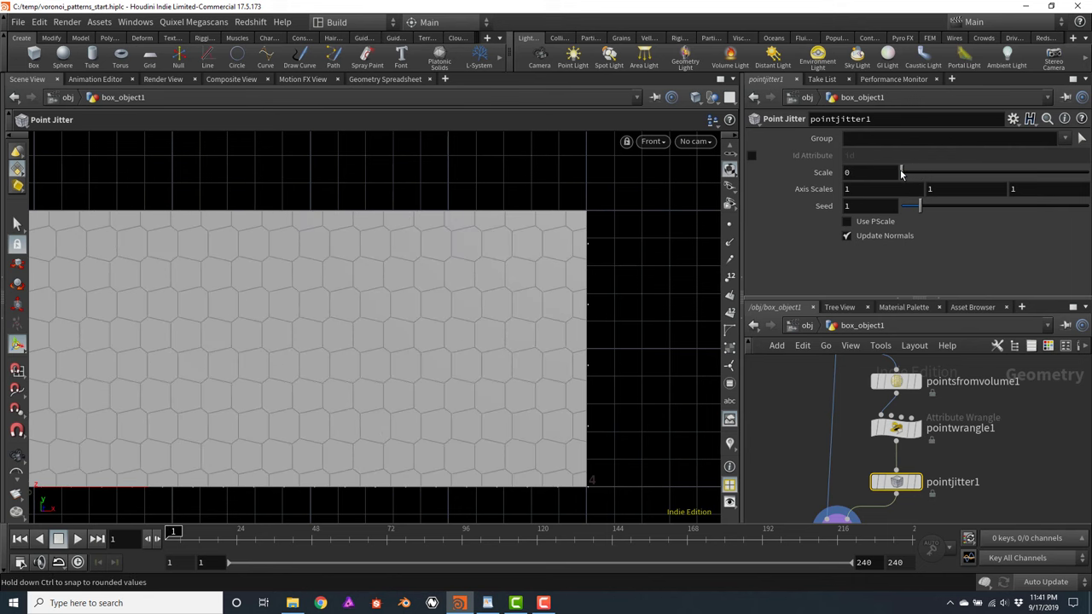
middle_click_drag(895, 173, 881, 219)
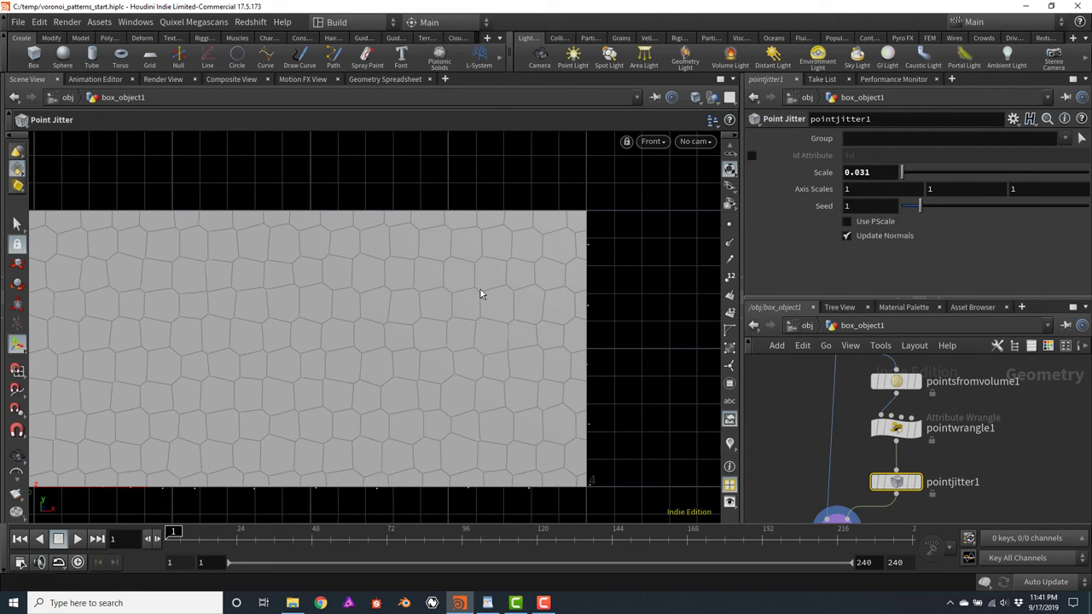
middle_click_drag(896, 172, 989, 250)
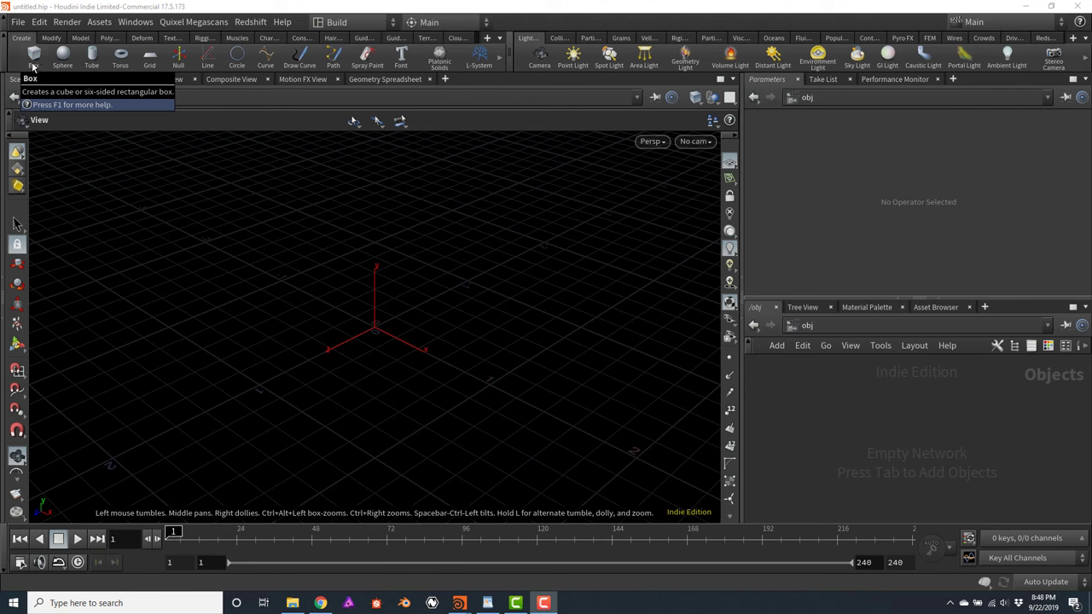
Create a box at the origin of the new scene and enter its geometry network
left_click(33, 58)
left_click(937, 435)
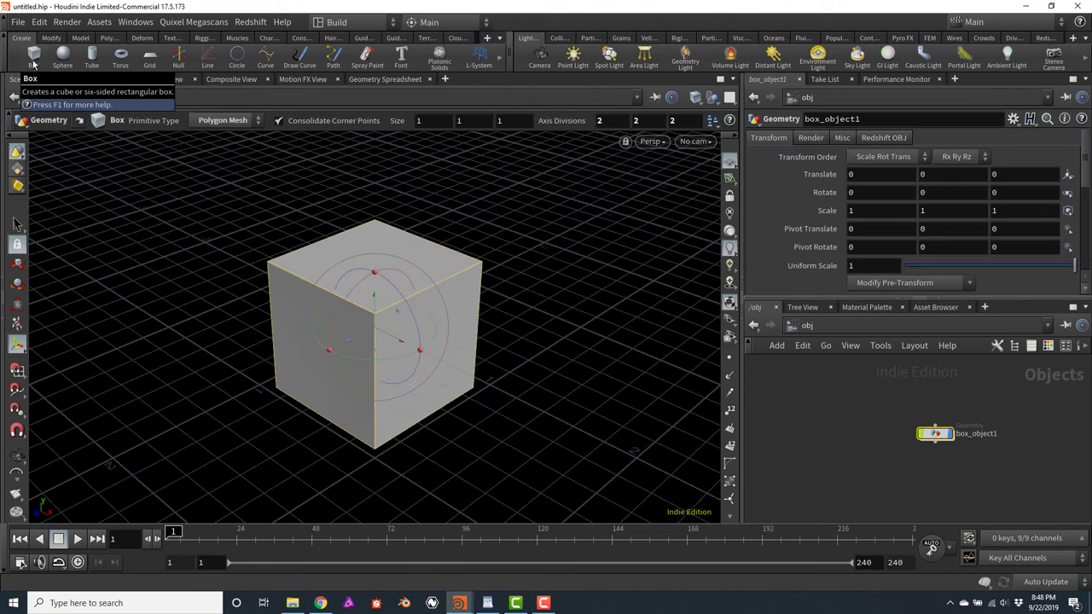
double_click(936, 435)
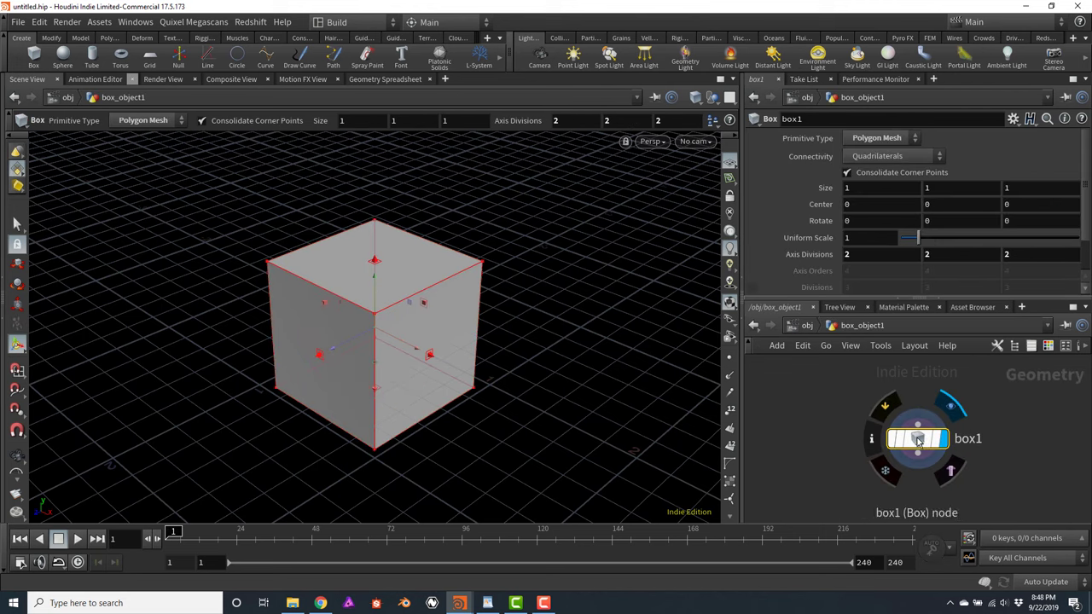
Set the box's size to 8 in X, 2 in Y and .4 in Z to form a wall
double_click(862, 188)
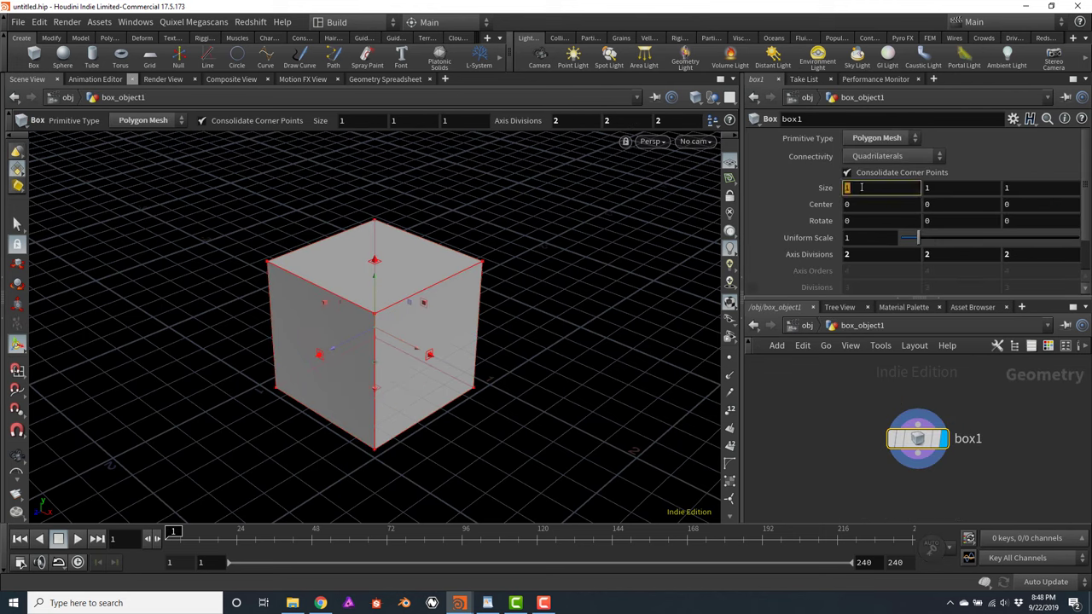
type("8")
key("Return")
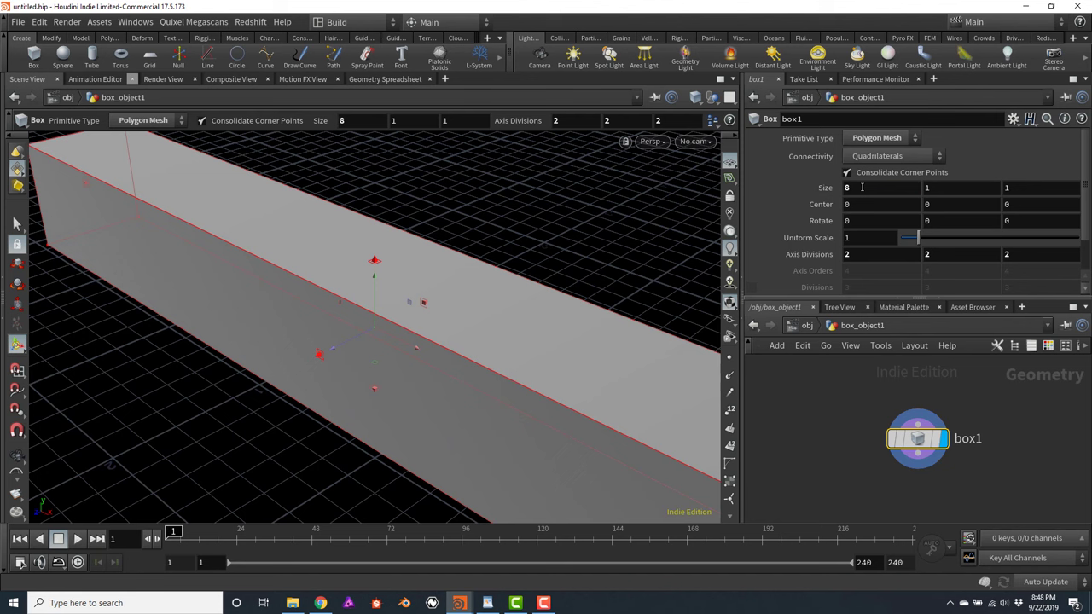
double_click(954, 187)
type("2")
key("Return")
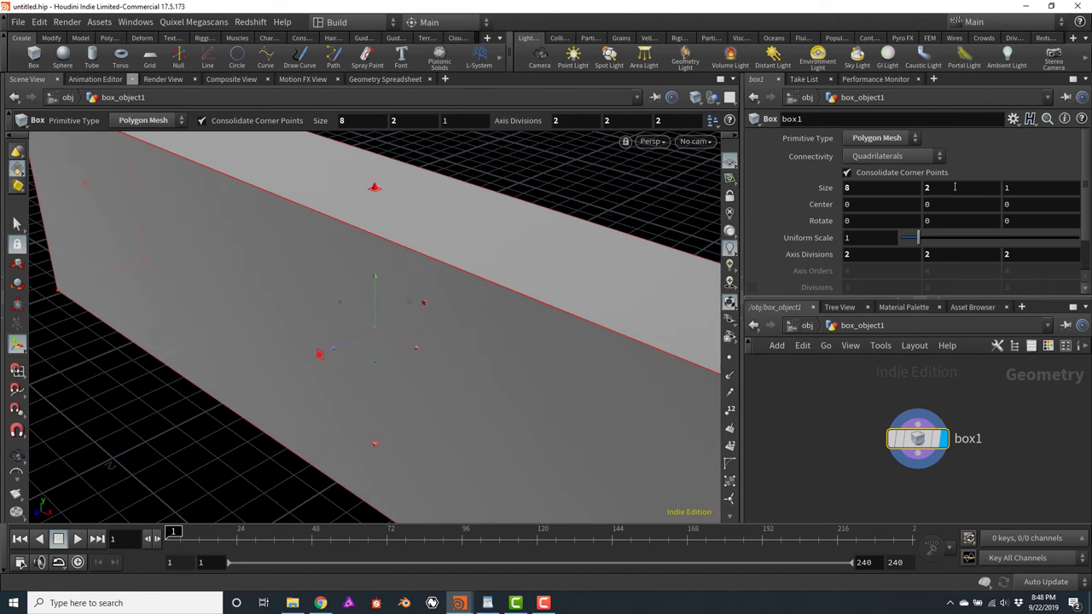
double_click(1028, 187)
type(".4")
key("Return")
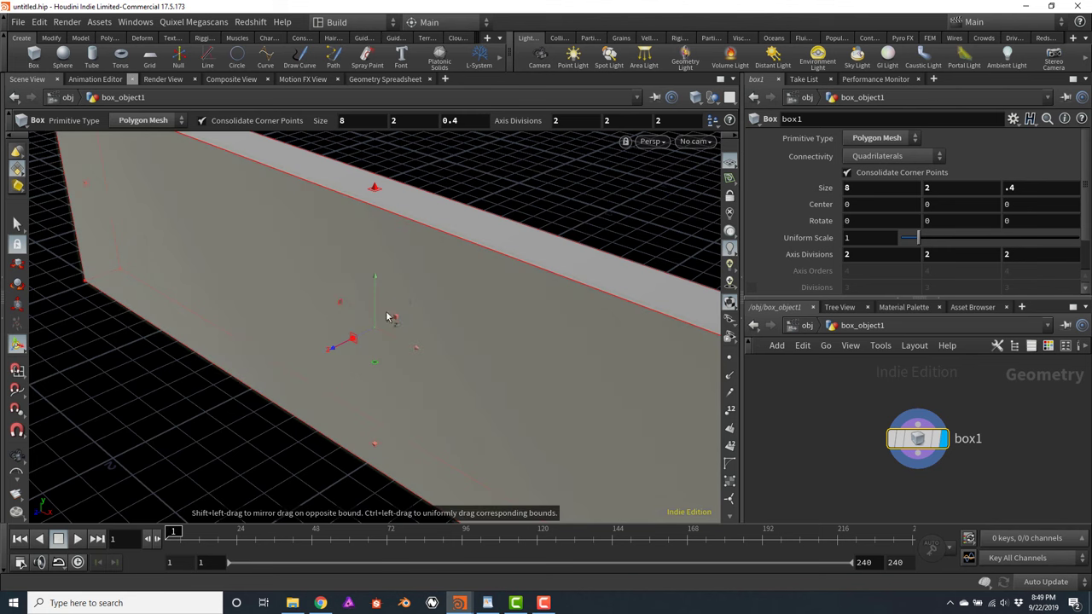
Set the box's Y center to 1 and frame the whole wall in the viewport
double_click(944, 210)
type("1")
key("Return")
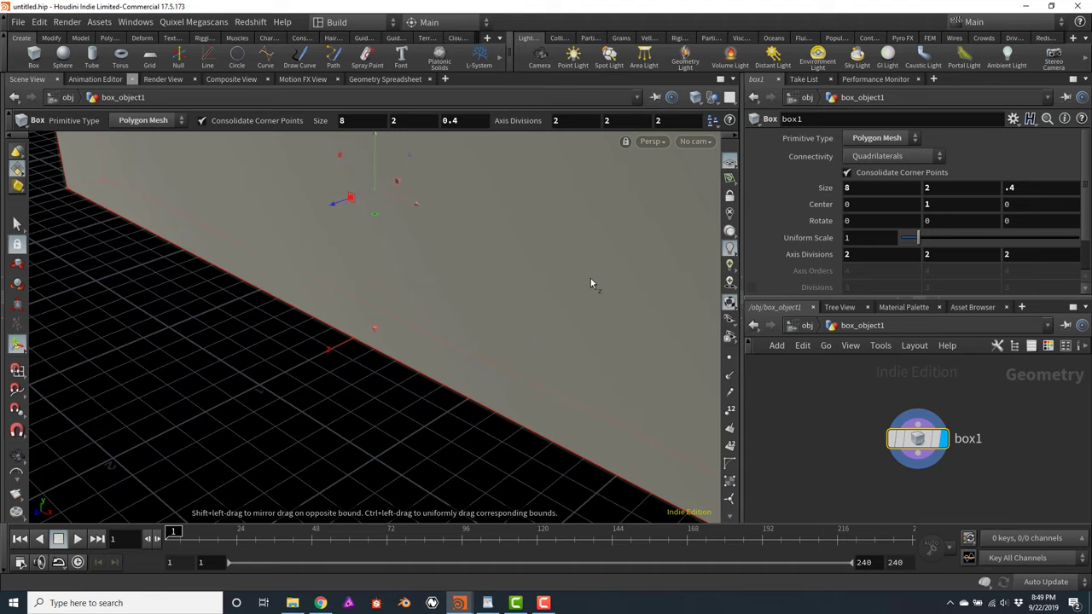
key("Escape")
key("f")
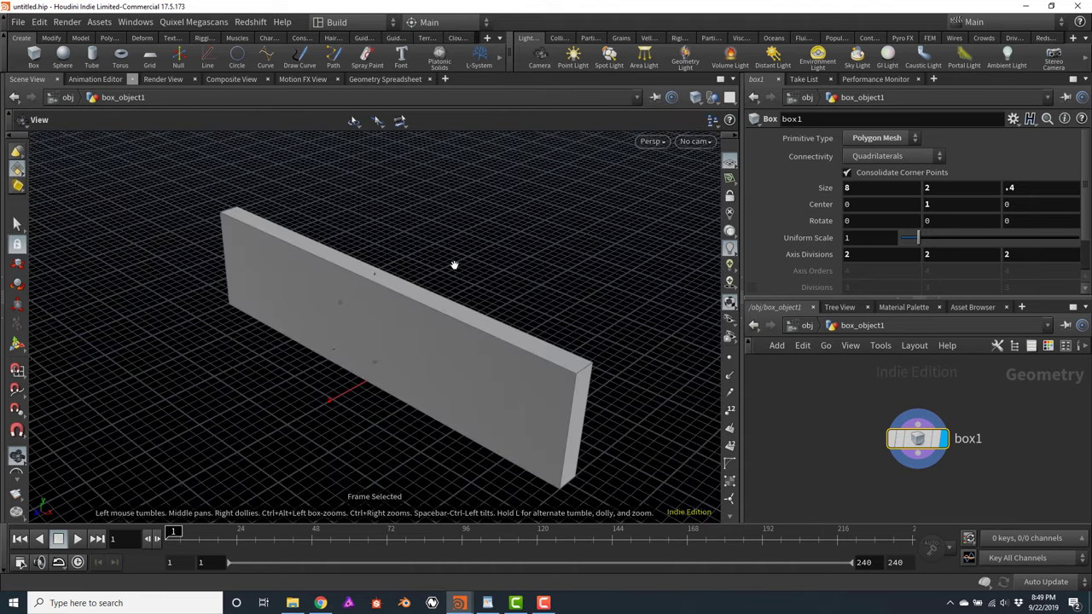
left_click_drag(426, 243, 519, 327)
key("Return")
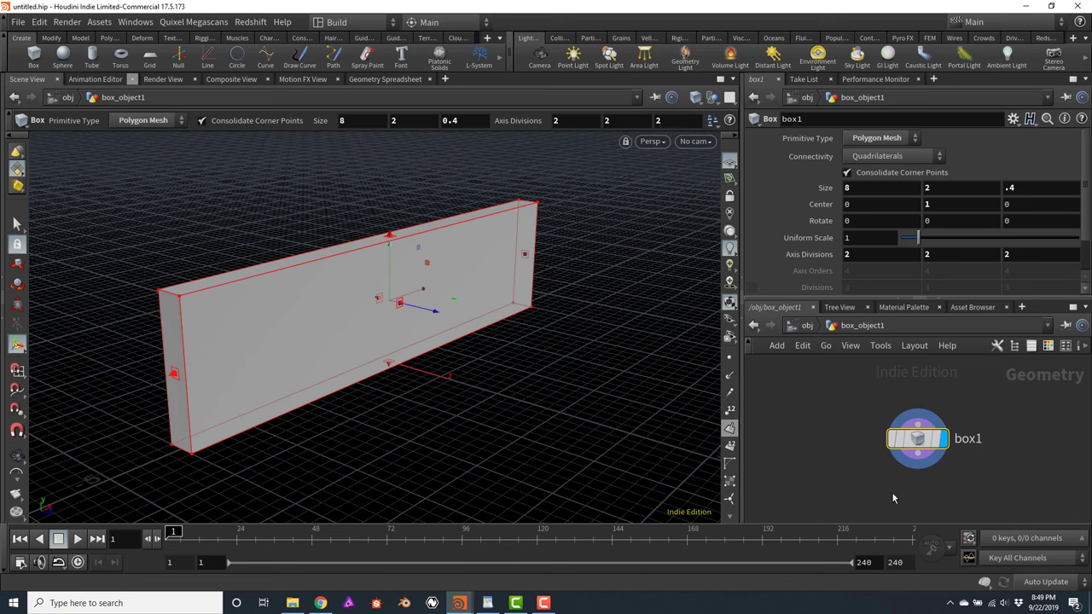
Add a Voronoi Fracture node below box1 with the box's output wired into its first input
middle_click_drag(875, 466, 767, 395)
left_click(809, 390)
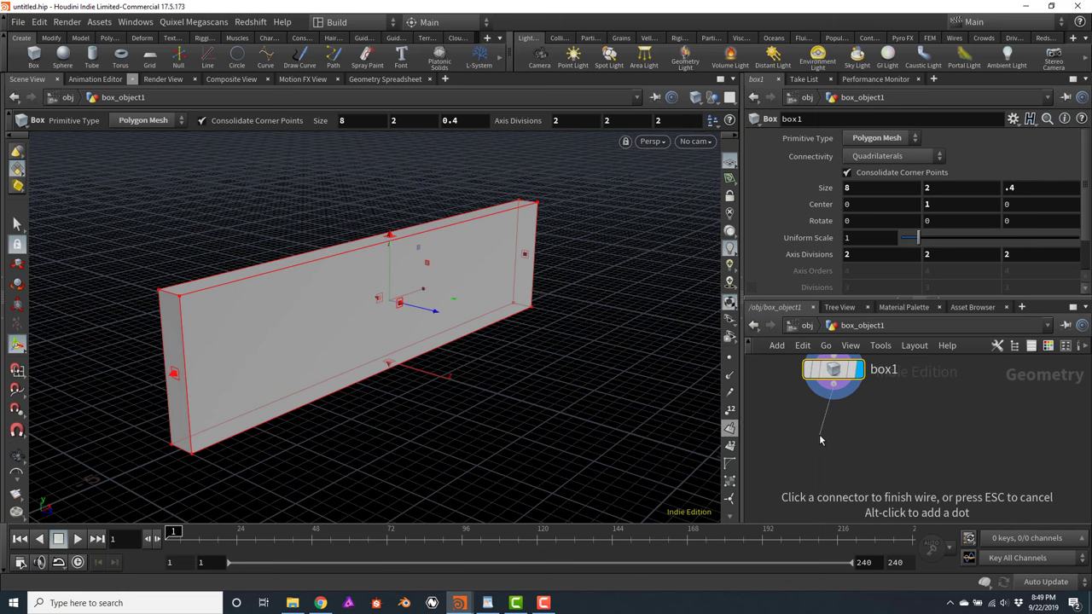
left_click(819, 435)
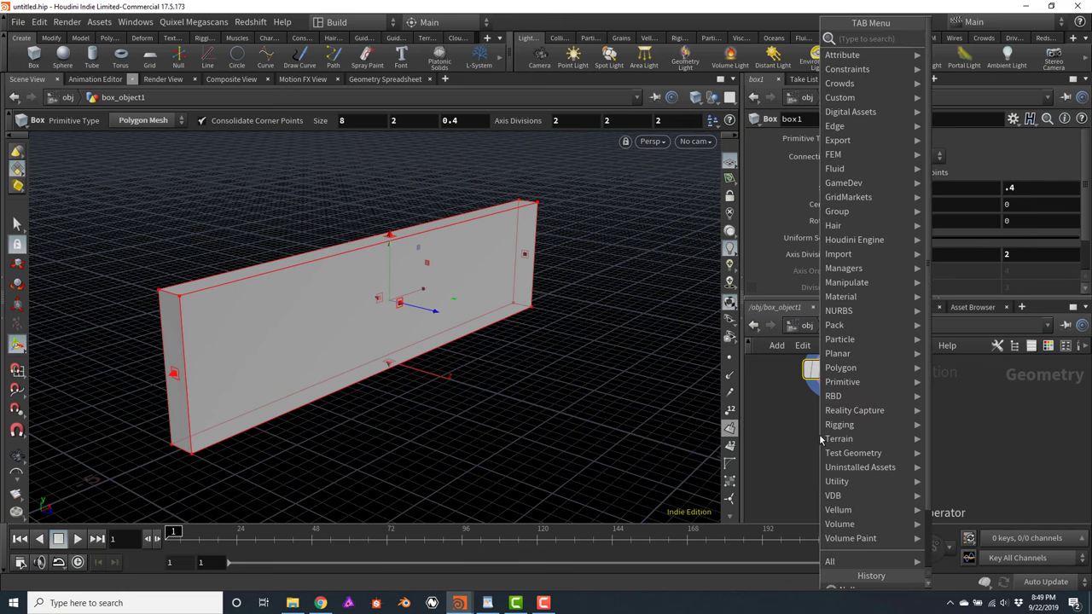
type("voron")
key("Return")
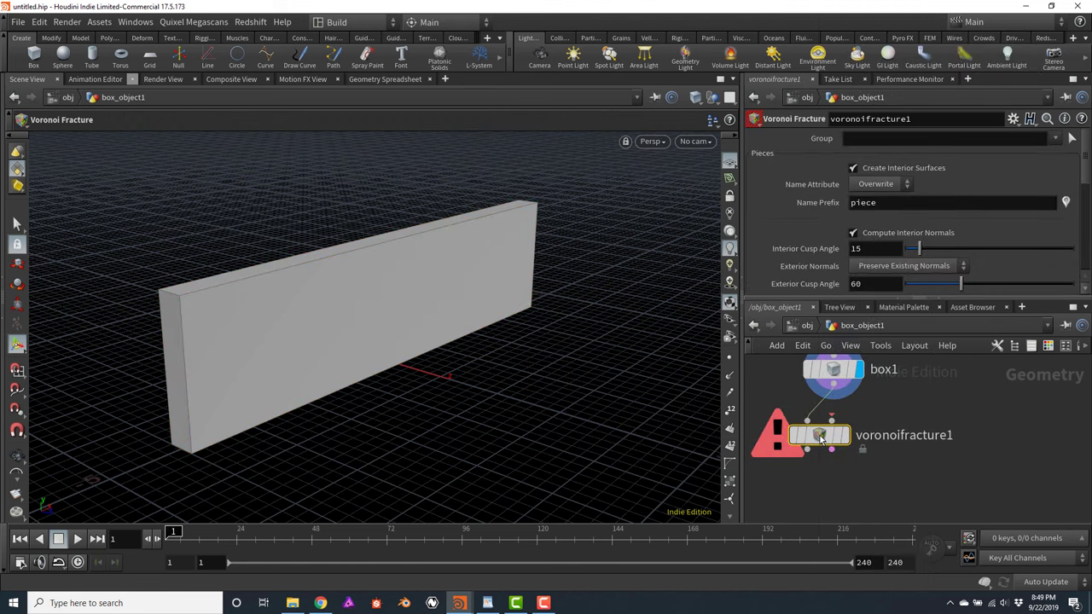
Display the Voronoi Fracture node's output and place the node directly below box1
left_click(844, 435)
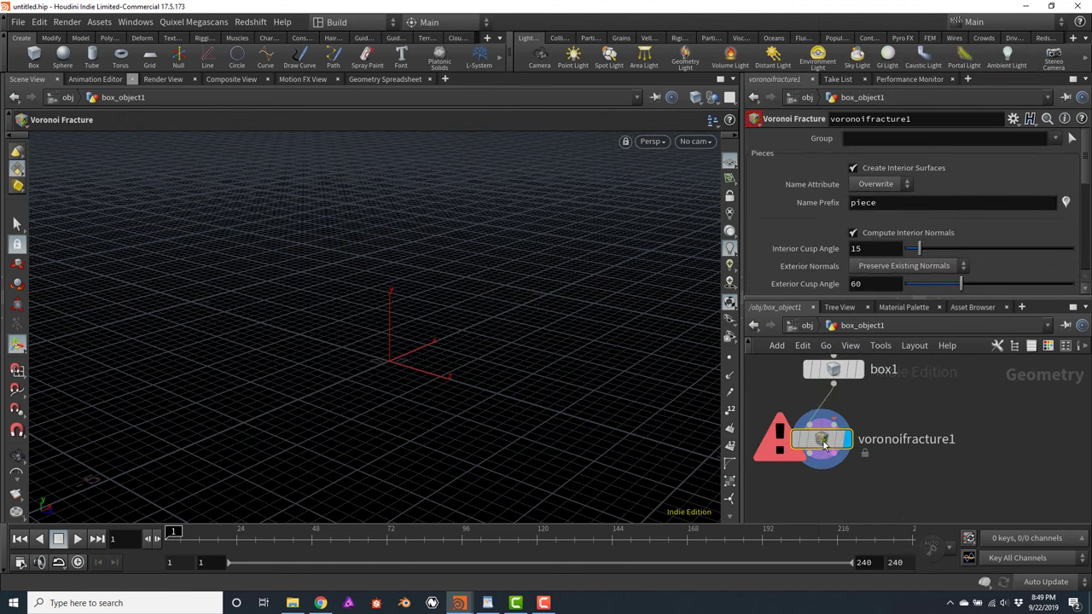
left_click_drag(820, 436, 834, 474)
scroll(901, 433, "down", 2)
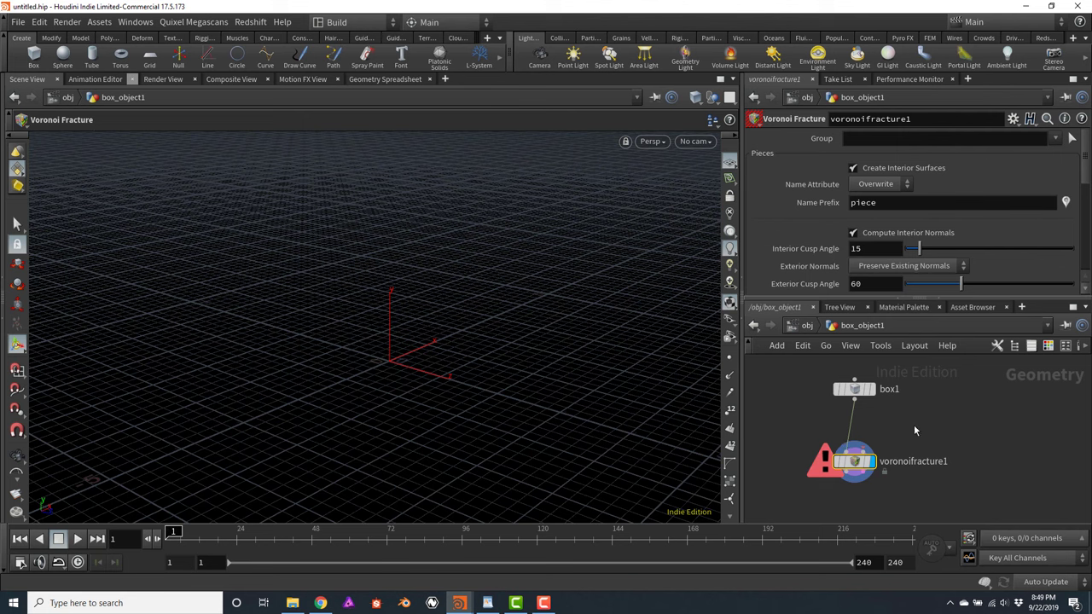
Add a Line node and place it beside box1
key("Tab")
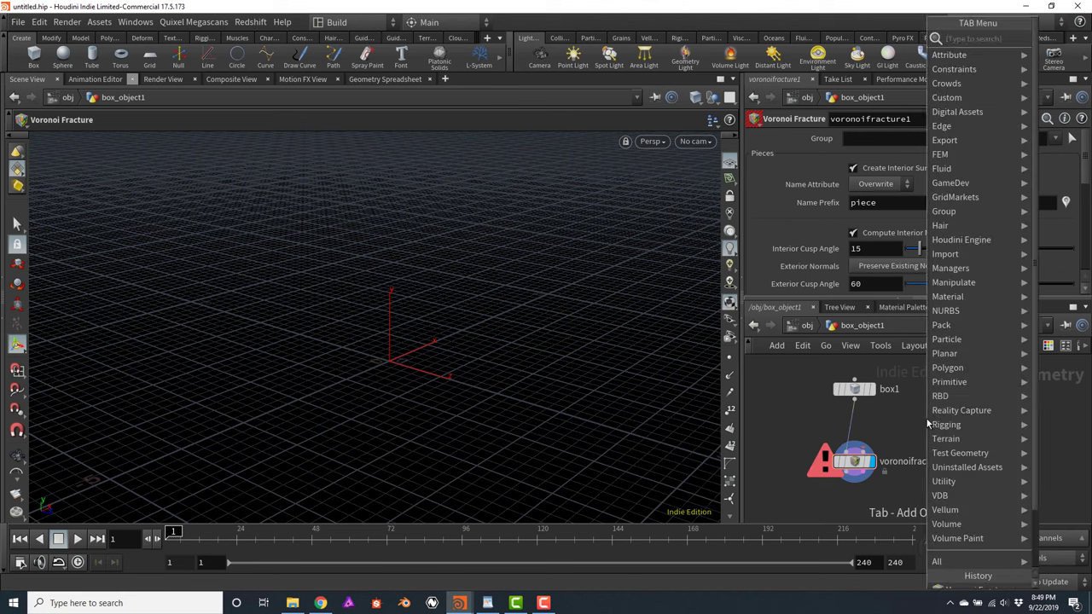
type("scatter")
key("Return")
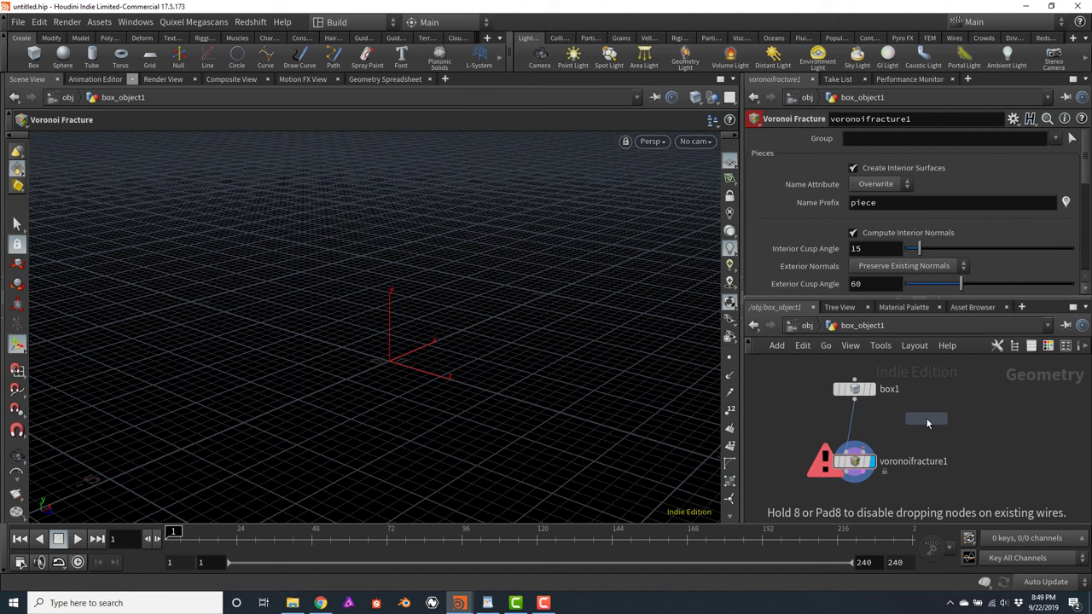
left_click(926, 420)
left_click_drag(921, 424, 955, 393)
mouse_move(955, 392)
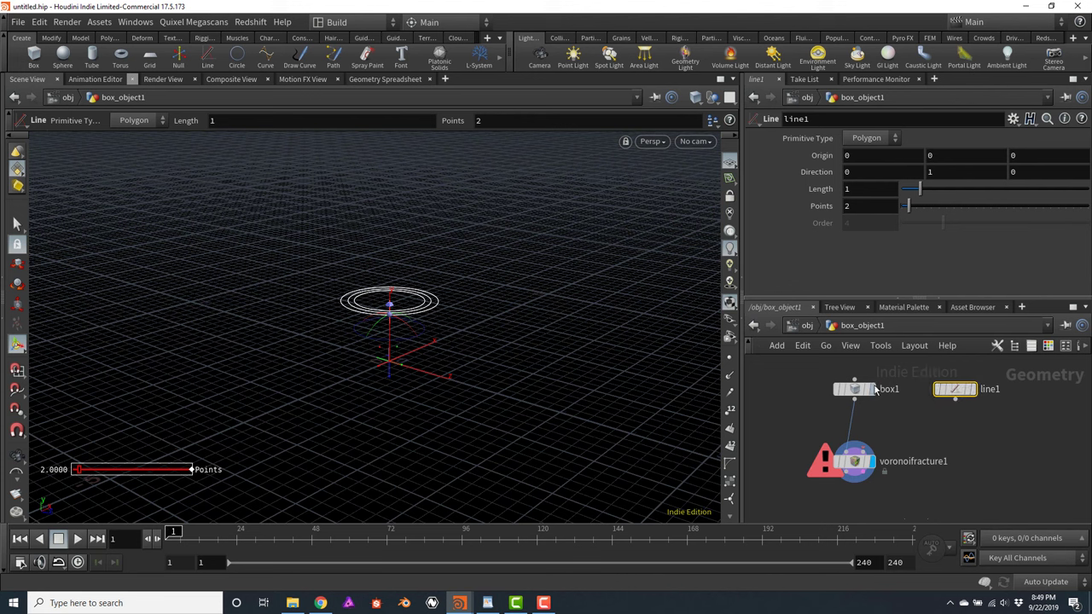
Link the line's Length to the box's Y size by pasting it as a relative reference
mouse_move(854, 392)
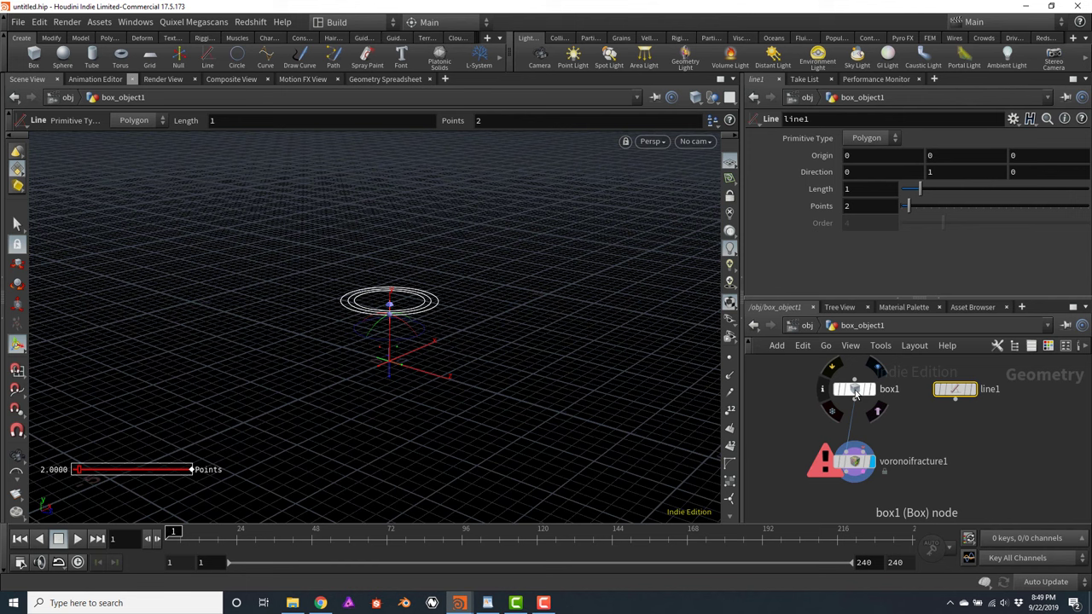
left_click(854, 390)
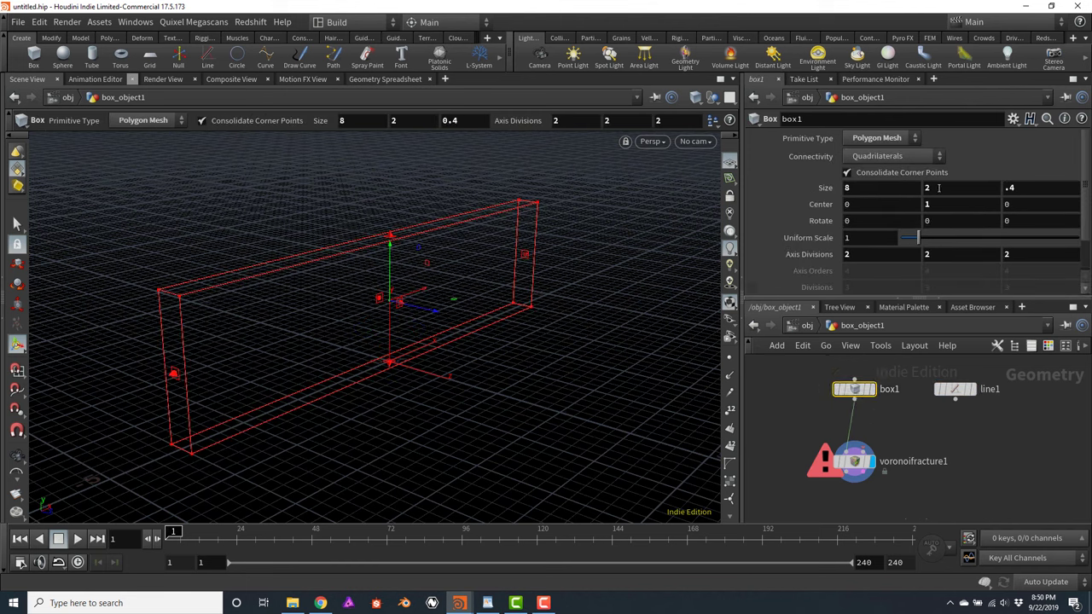
right_click(938, 188)
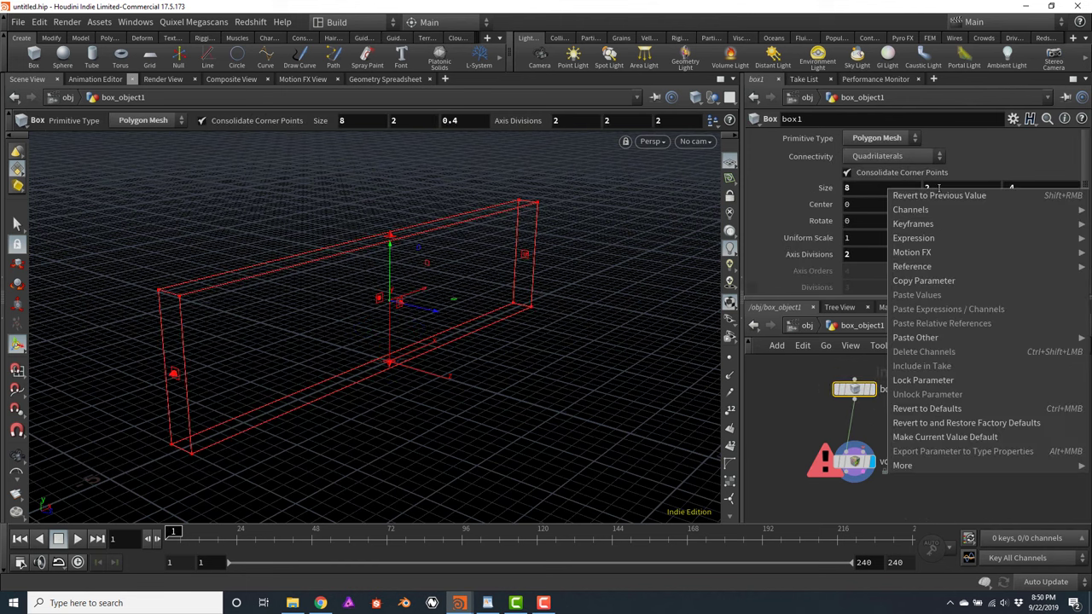
left_click(912, 284)
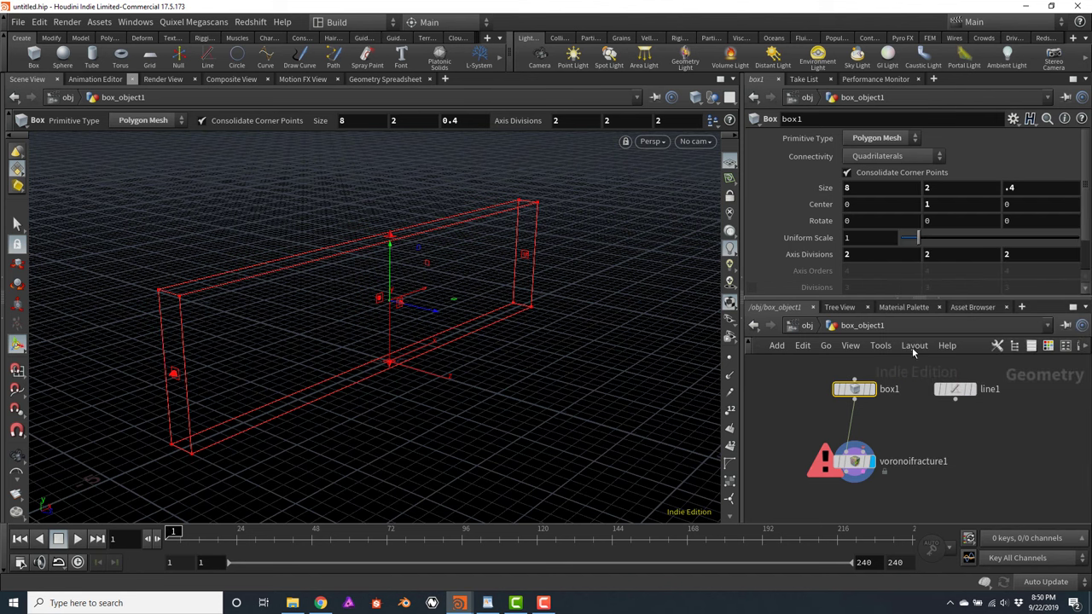
left_click(956, 390)
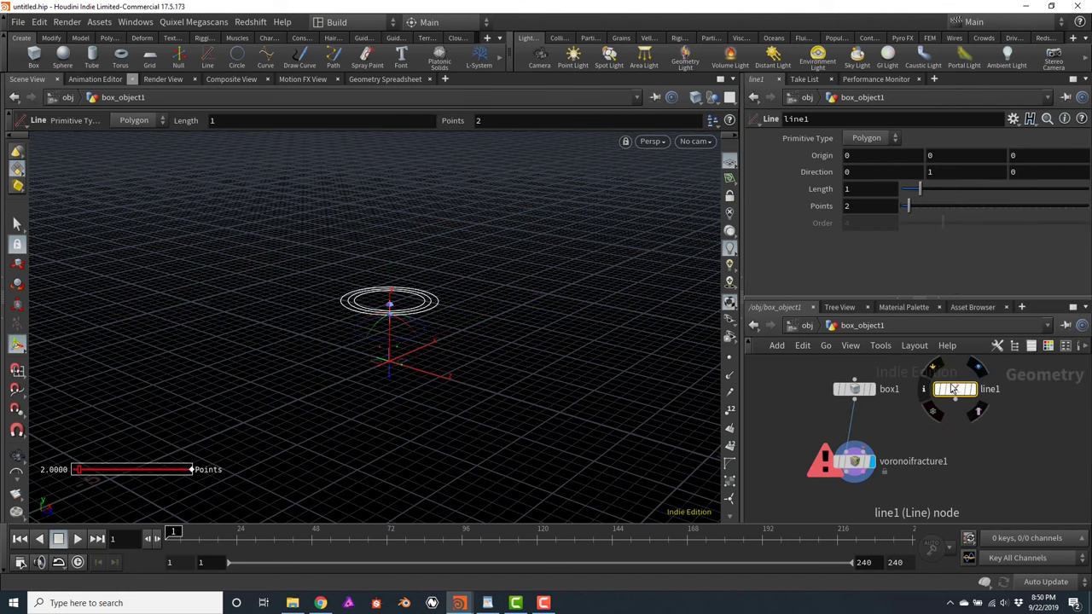
right_click(820, 193)
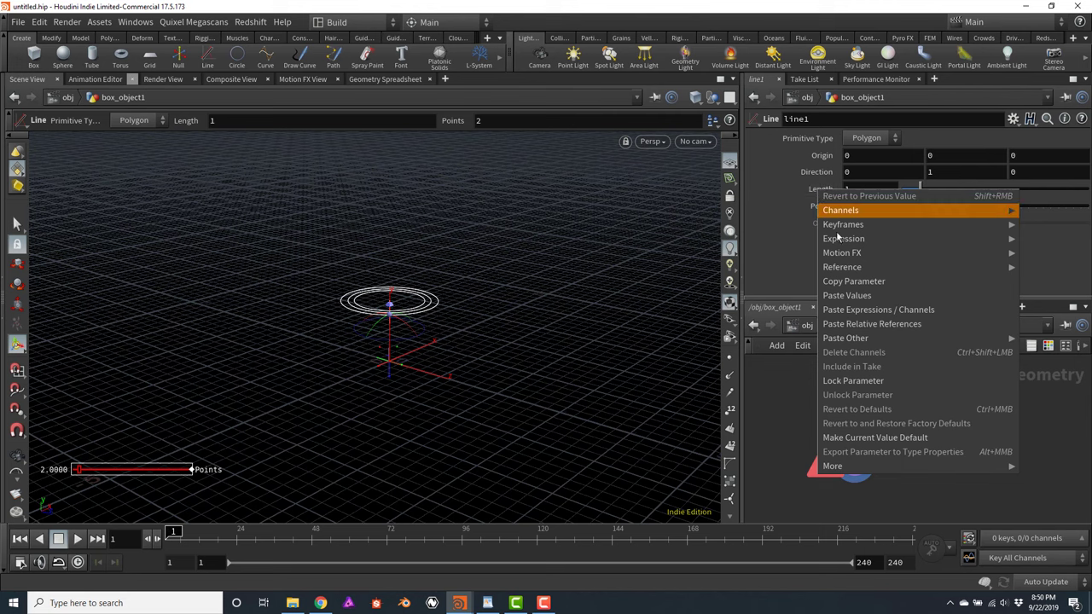
left_click(878, 325)
key("Escape")
mouse_move(431, 298)
left_mouse_down()
mouse_move(423, 280)
mouse_move(421, 302)
mouse_move(439, 298)
left_mouse_up()
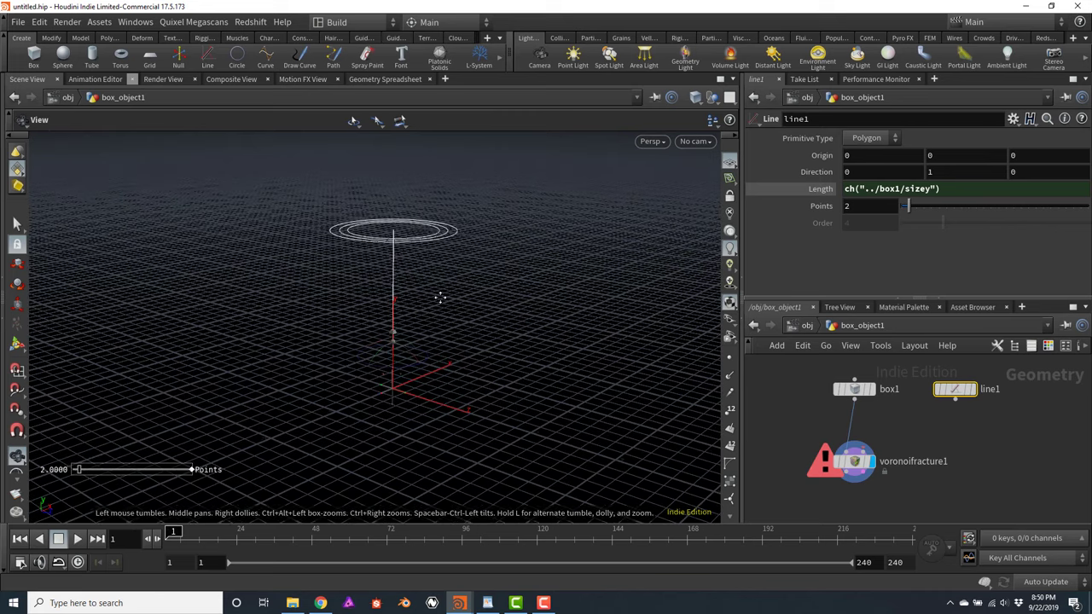
key("Return")
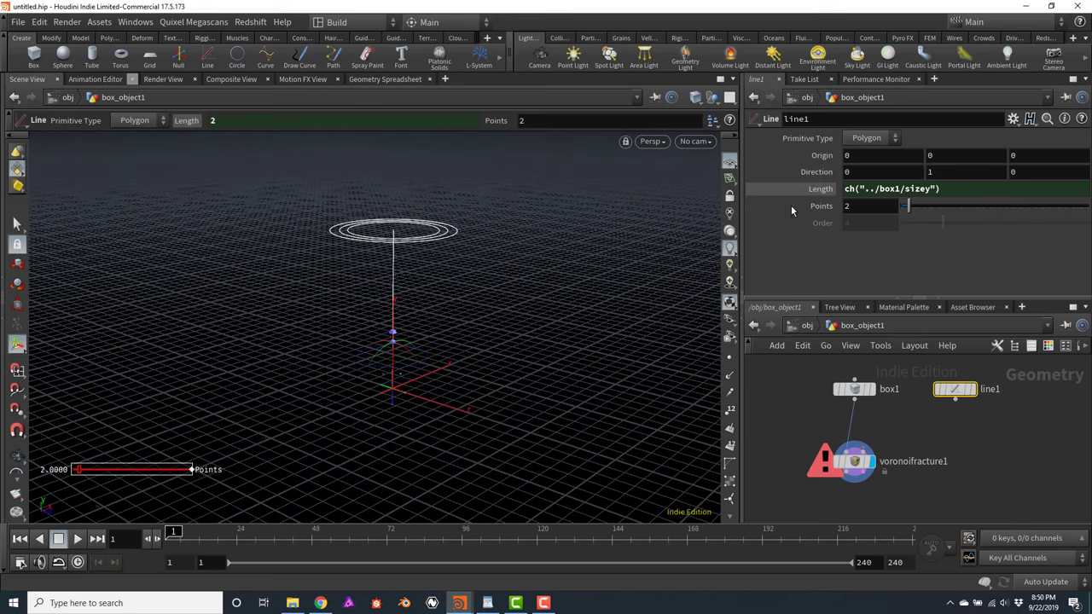
Set the line's Points to 10 and wire line1 into the second input of voronoifracture1
left_click(884, 206)
type("10")
key("Return")
left_click(955, 398)
left_click(874, 448)
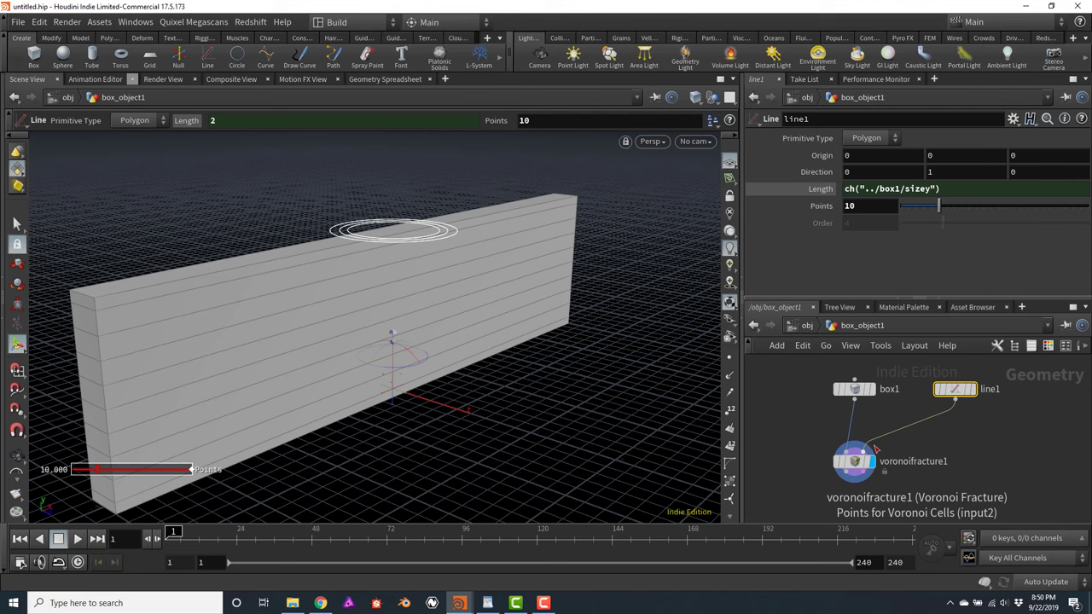
key("Escape")
left_click_drag(434, 344, 348, 331)
key("Return")
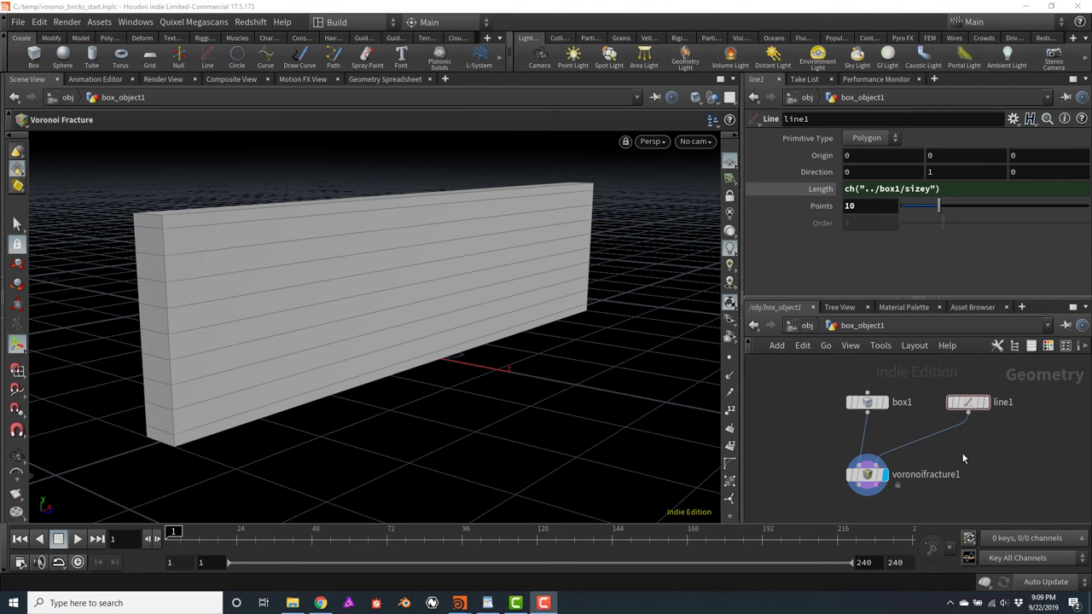
Insert a Transform node between line1 and voronoifracture1 and move the line points up about 0.129 in Y
key("Tab")
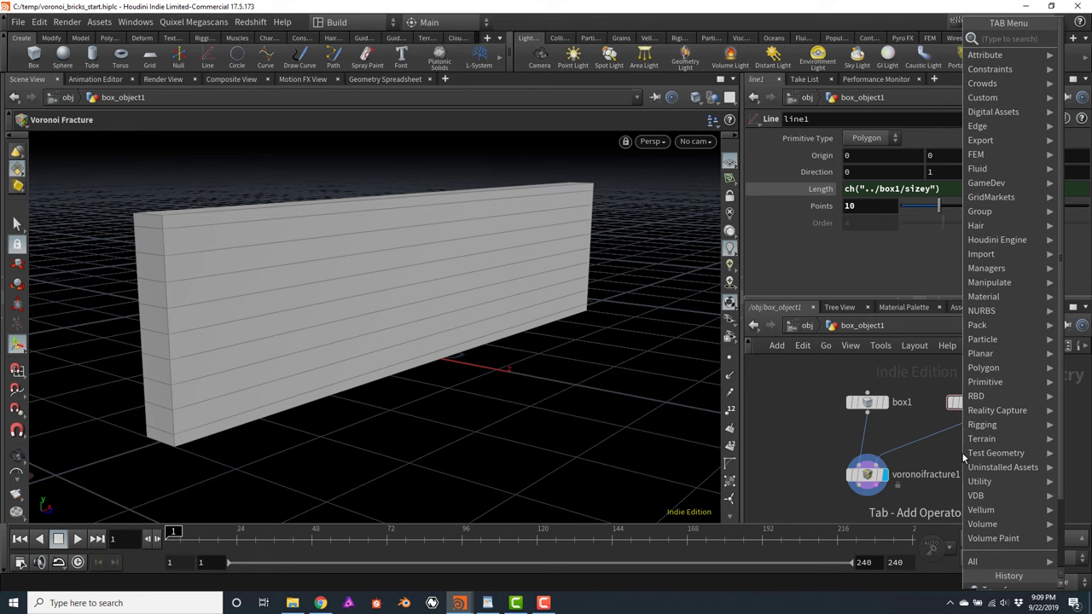
type("transf")
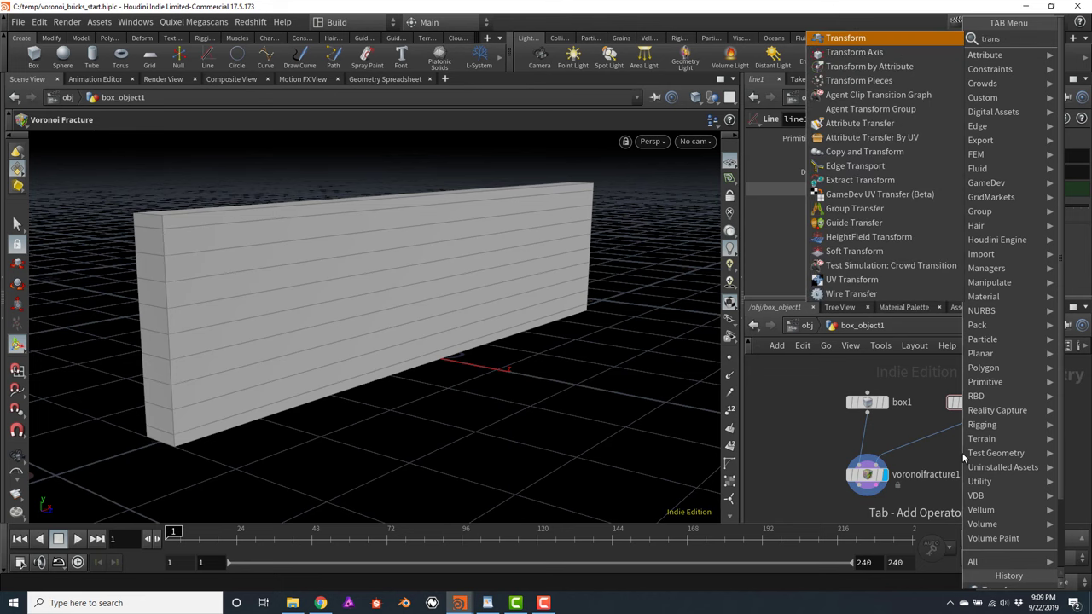
key("Return")
left_click(963, 458)
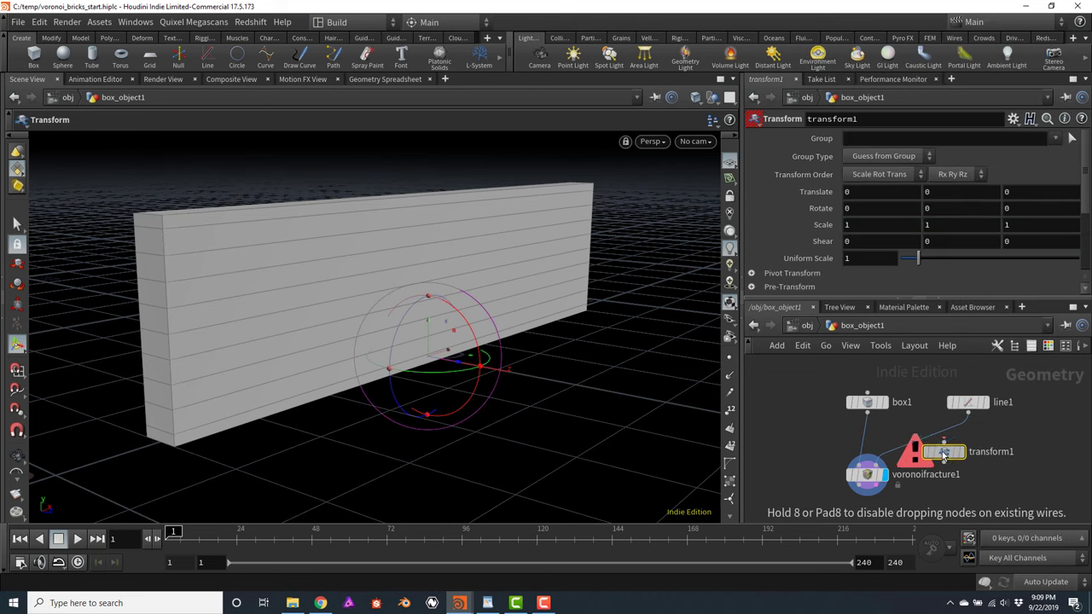
left_click(969, 458)
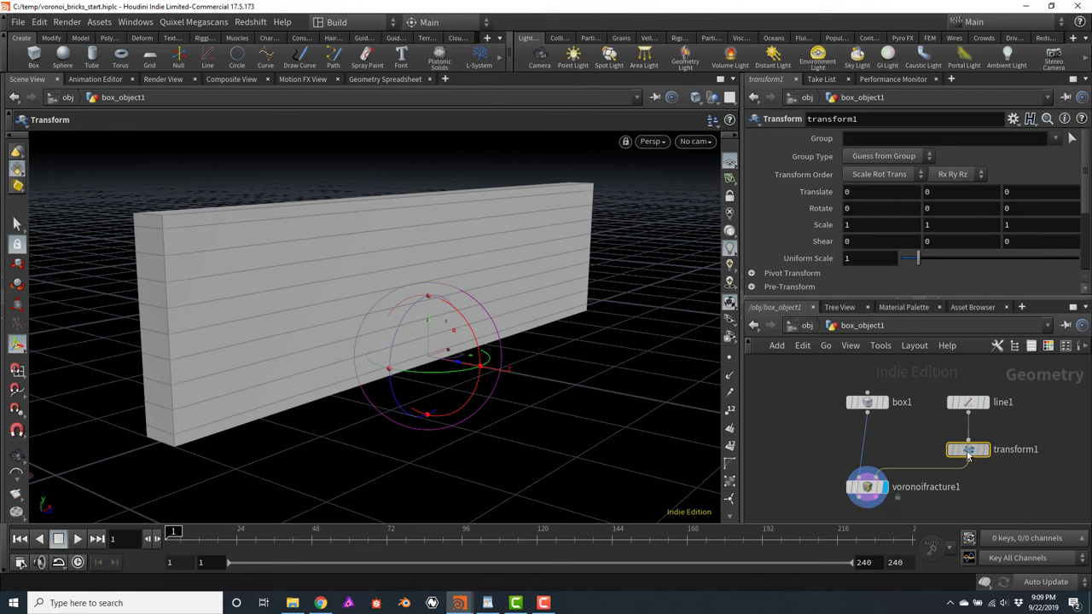
left_click_drag(428, 328, 427, 319)
key("r")
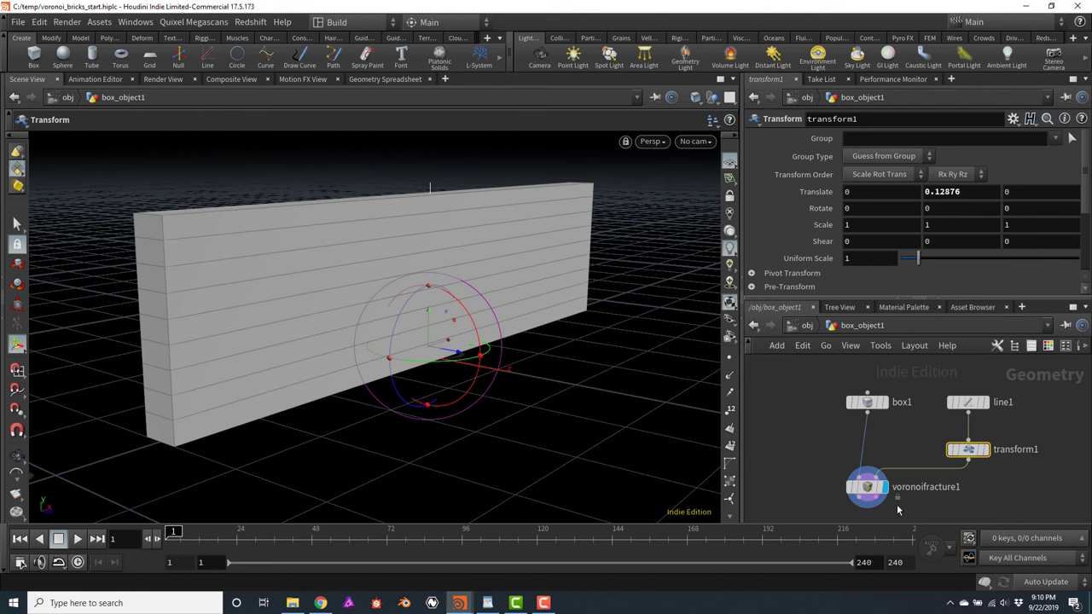
Add a For-Each Connected Piece block and wire voronoifracture1's output into its connectivity node
middle_click_drag(806, 458, 840, 428)
scroll(829, 393, "down", 2)
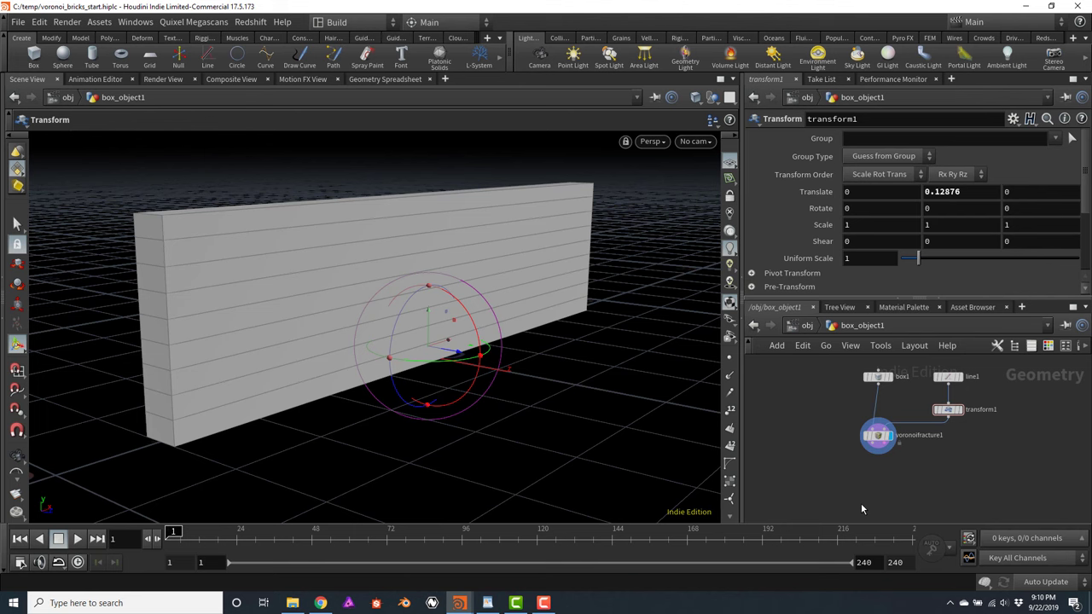
key("Tab")
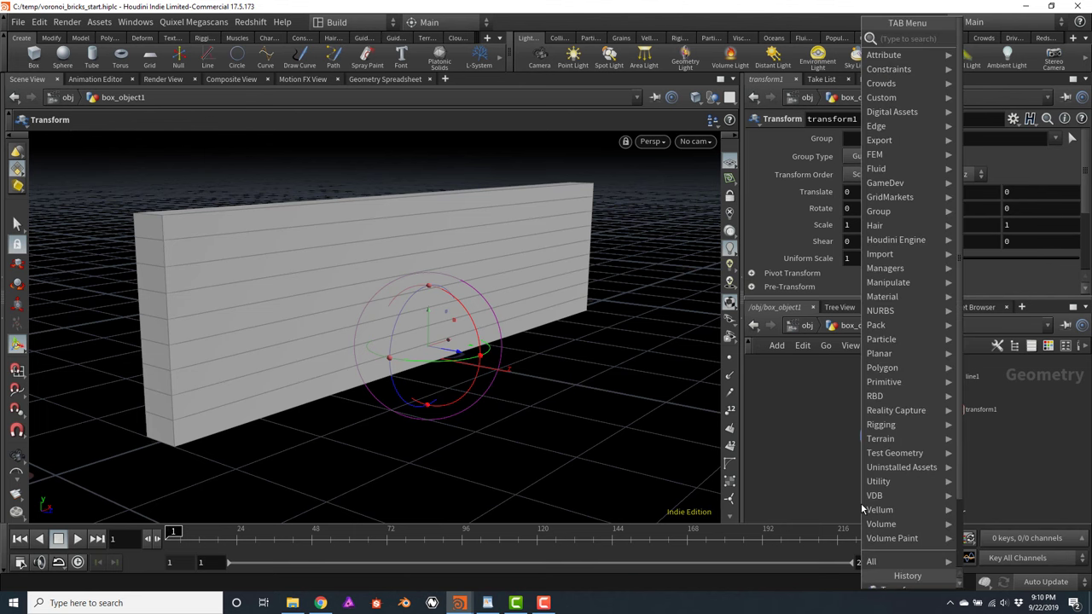
type("forea")
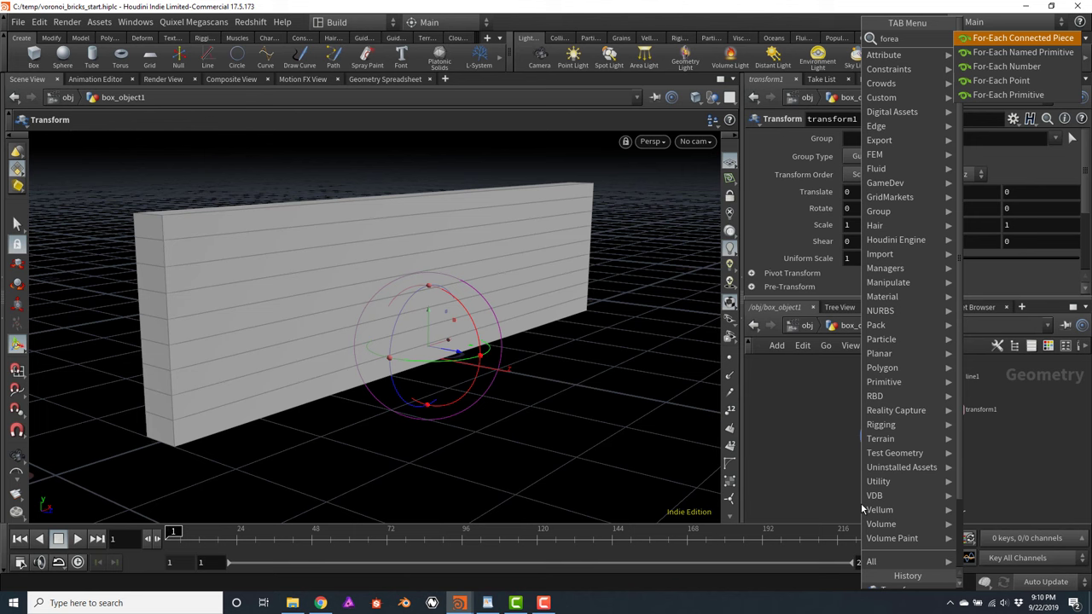
left_click(1021, 41)
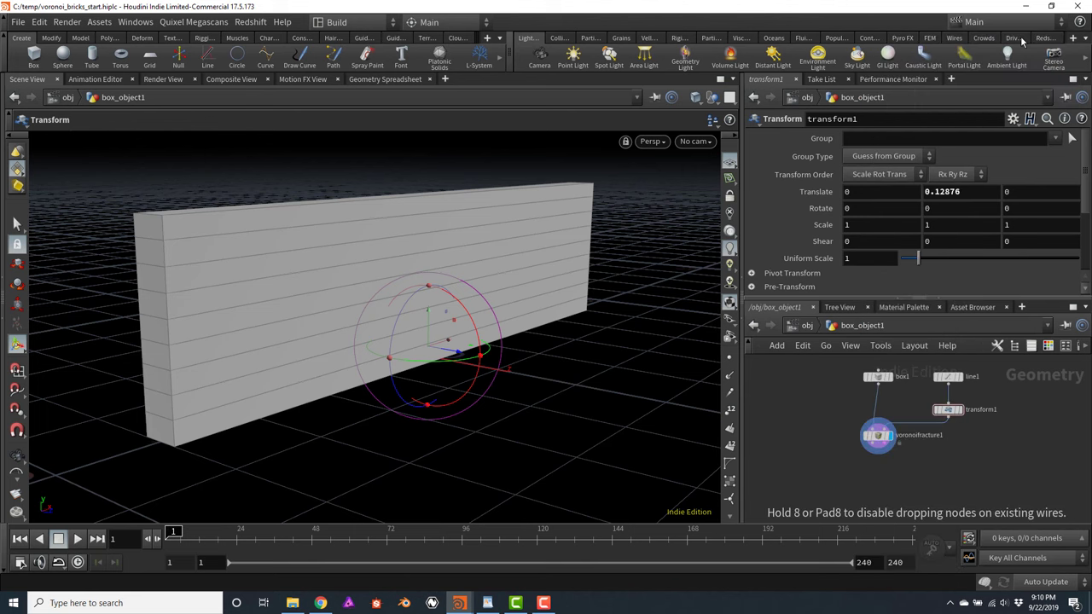
left_click(887, 465)
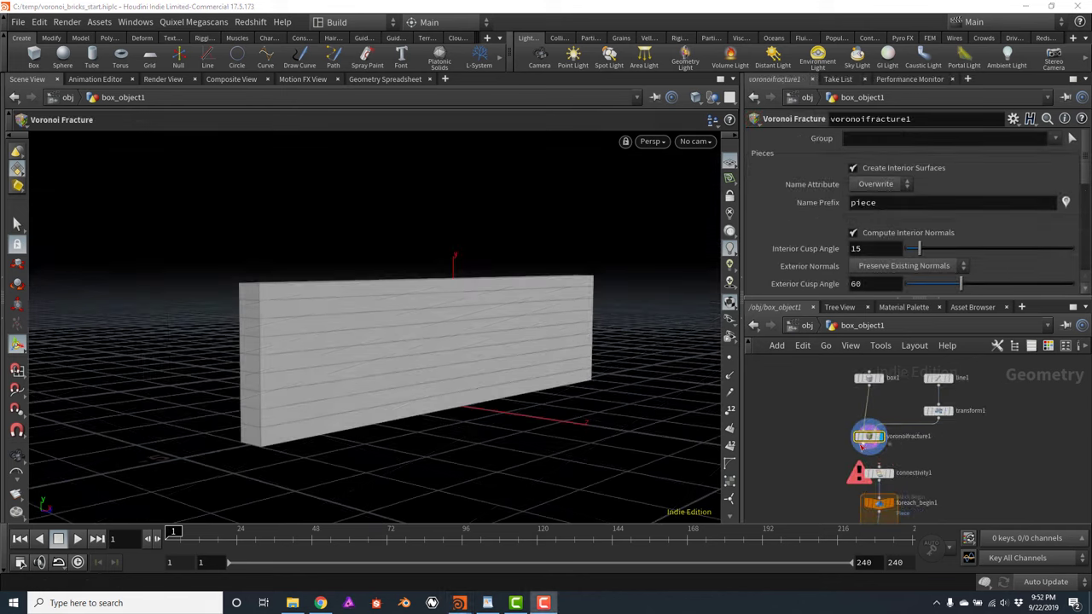
left_click(881, 468)
left_click(882, 468)
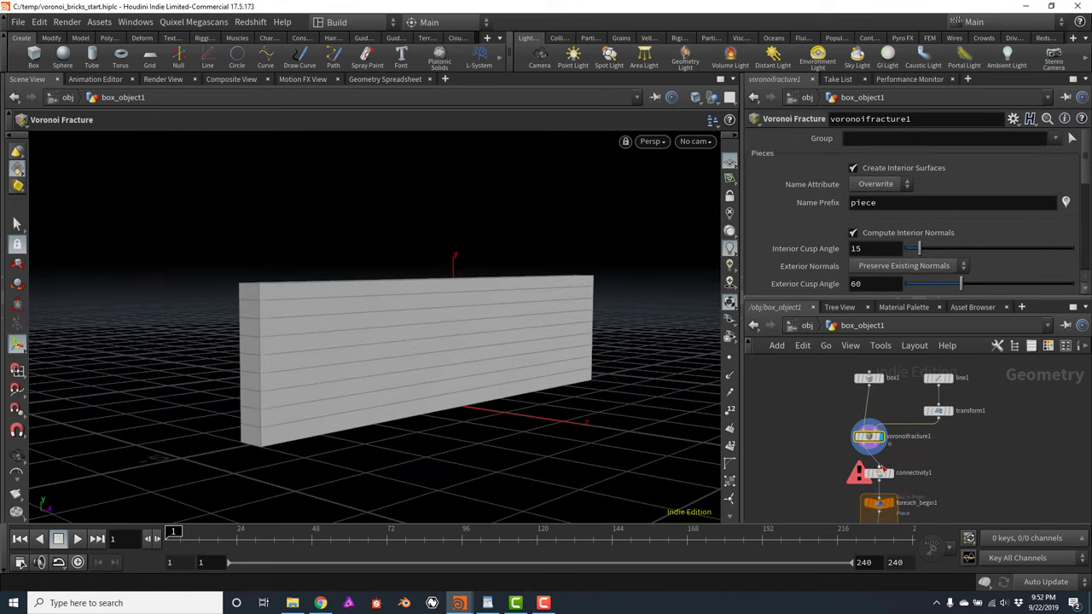
Align the connectivity and for-each block nodes directly below voronoifracture1
scroll(956, 450, "down", 2)
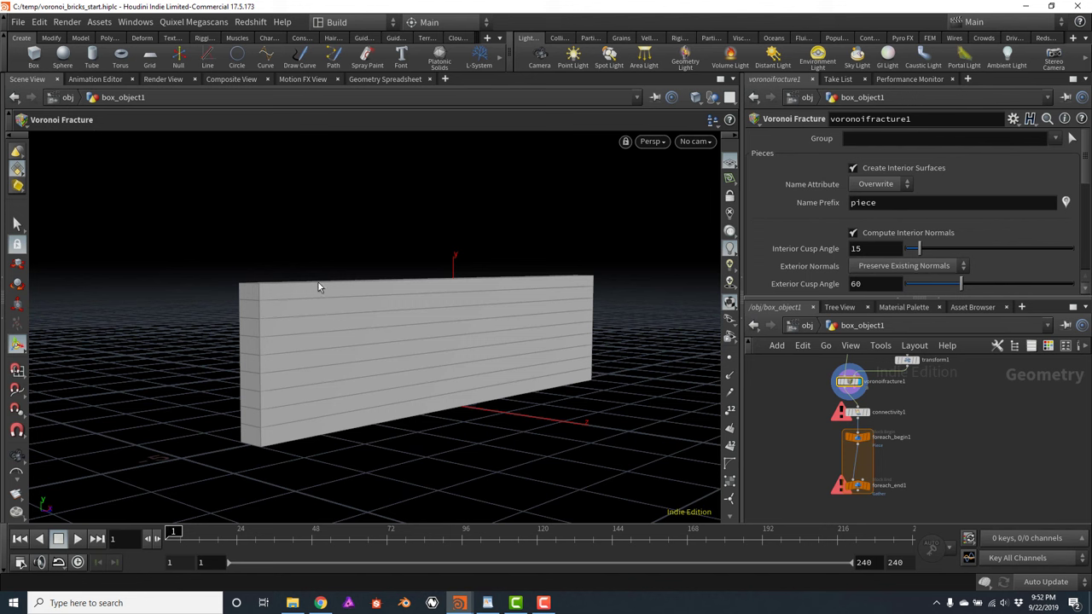
scroll(879, 406, "up", 2)
mouse_move(880, 418)
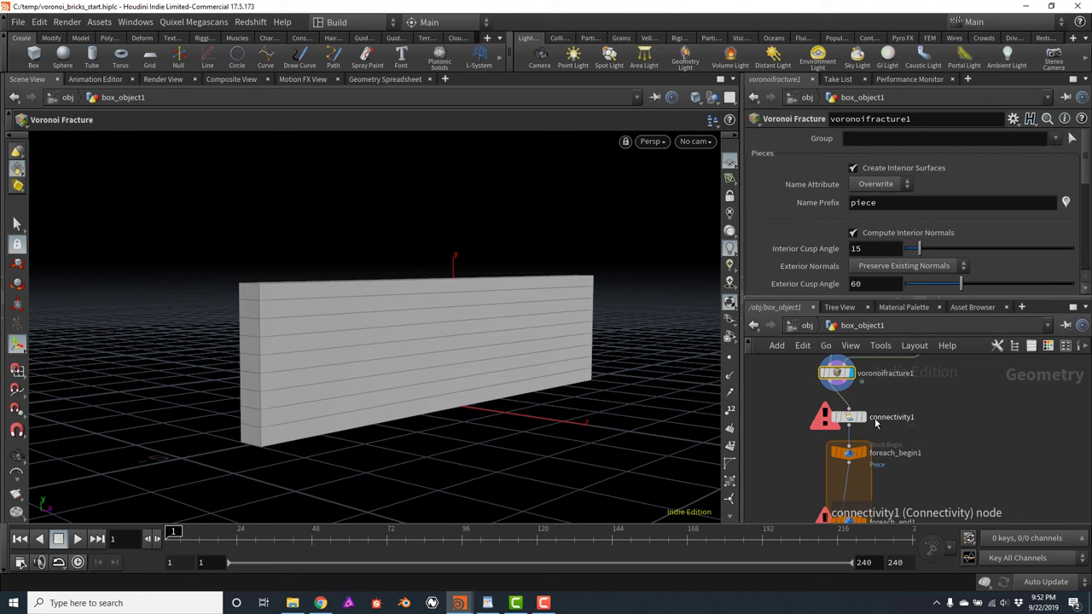
left_click(849, 418)
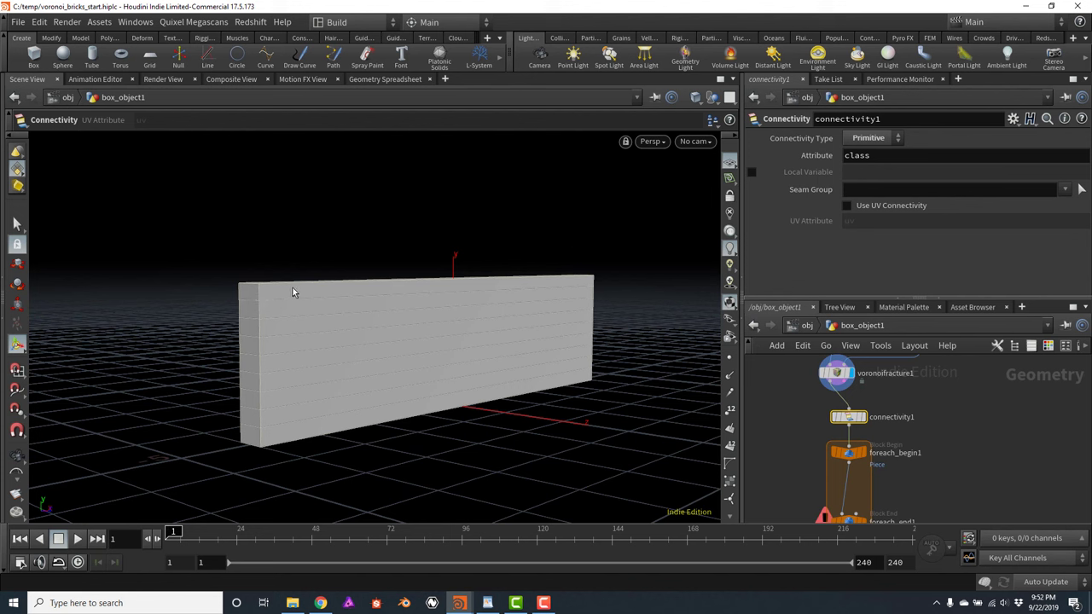
scroll(838, 401, "down", 4)
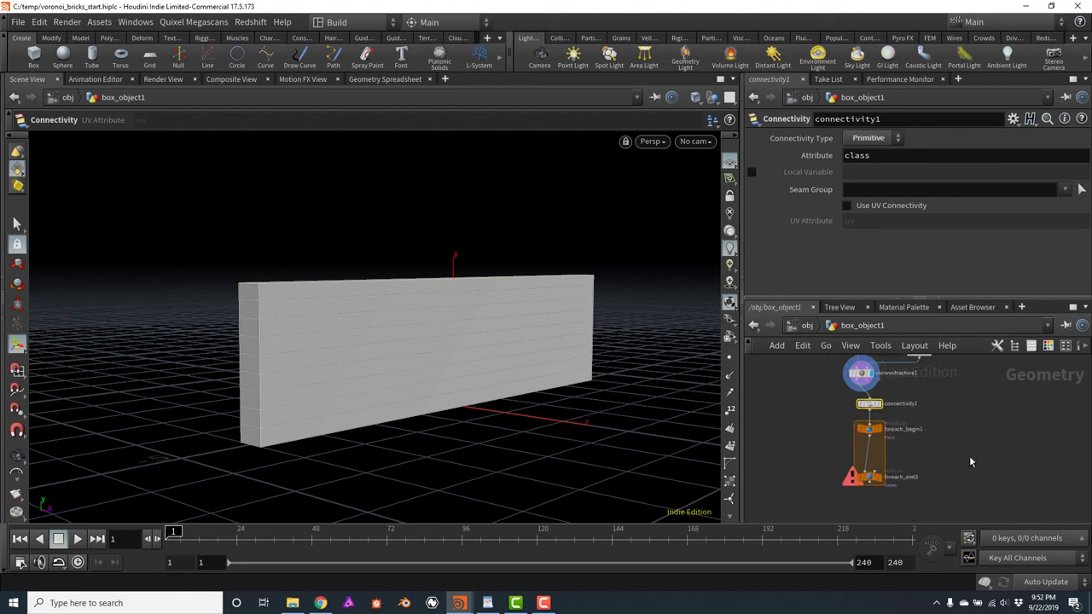
left_click_drag(839, 401, 920, 492)
left_click_drag(871, 405, 860, 410)
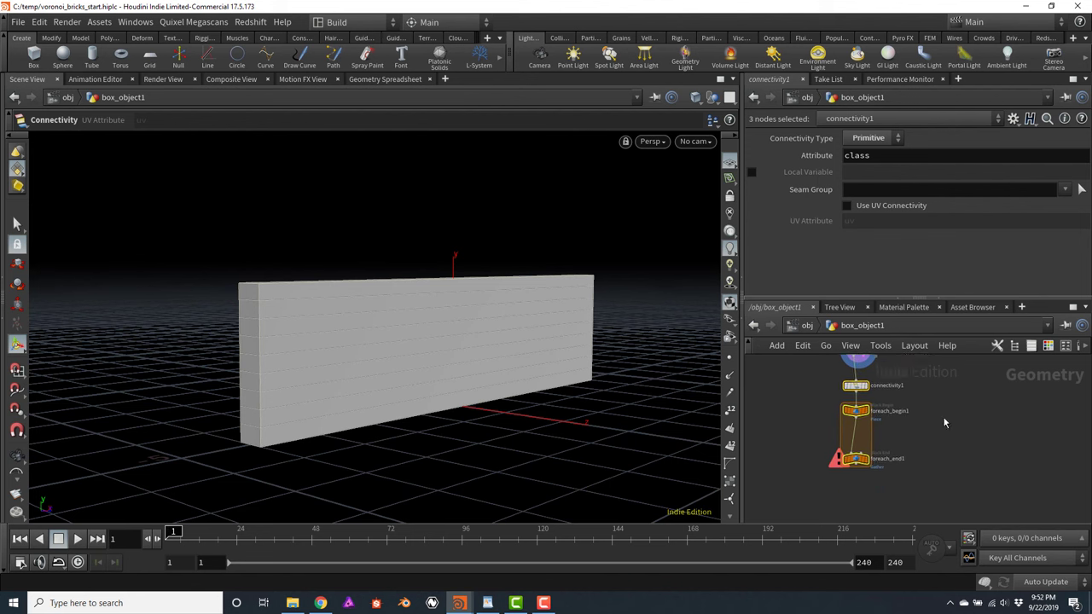
Move foreach_end1 further down to make room for nodes inside the for-each block
left_click(870, 465)
left_click(856, 460)
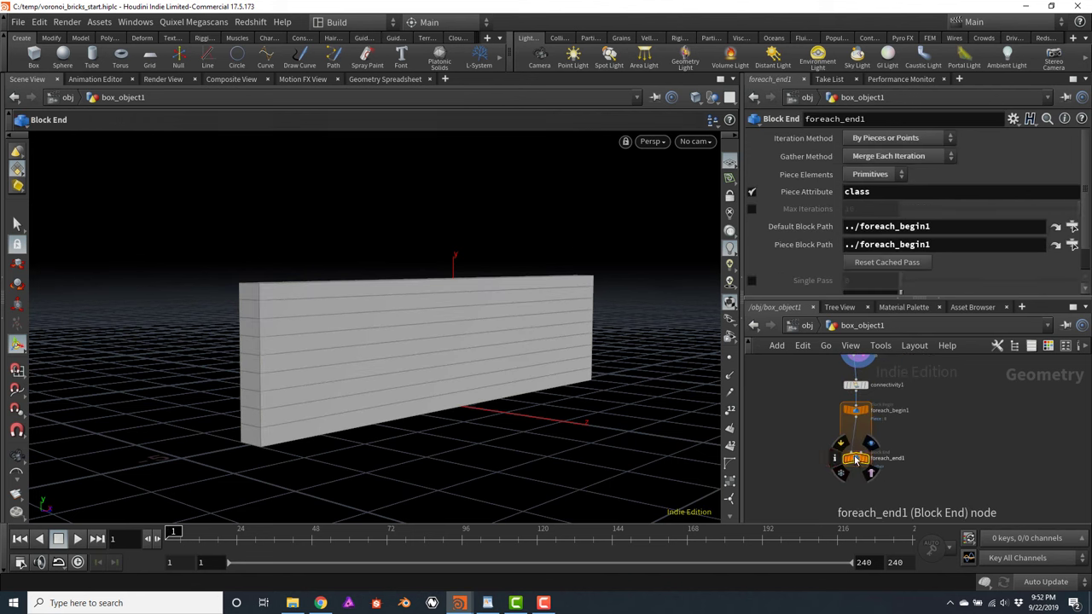
left_click_drag(856, 459, 856, 501)
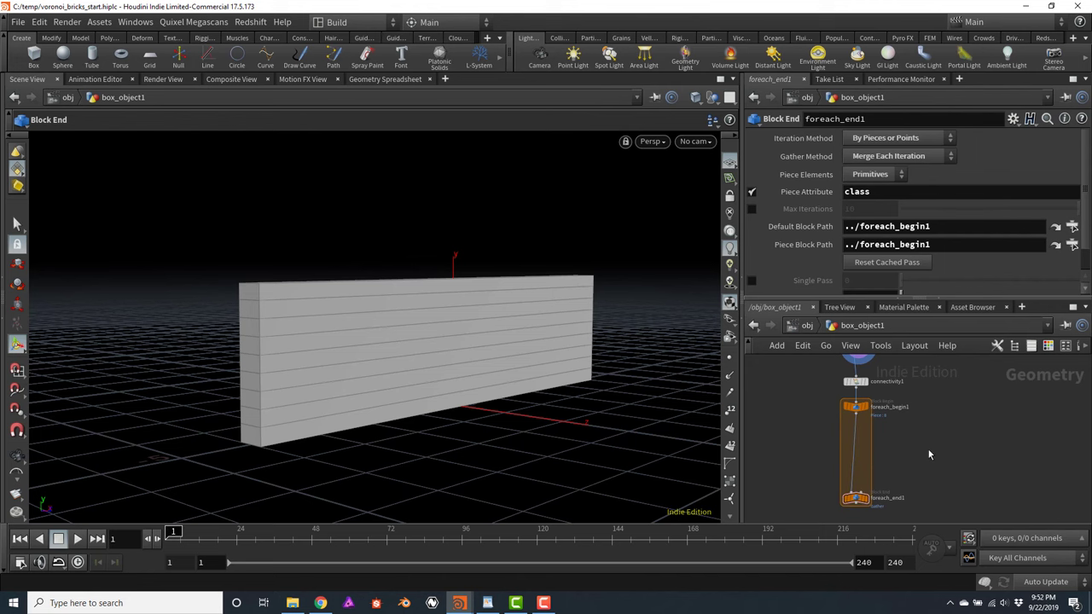
Insert a Points from Volume node between foreach_begin1 and foreach_end1, display its output, and offset it beside the main chain
key("Tab")
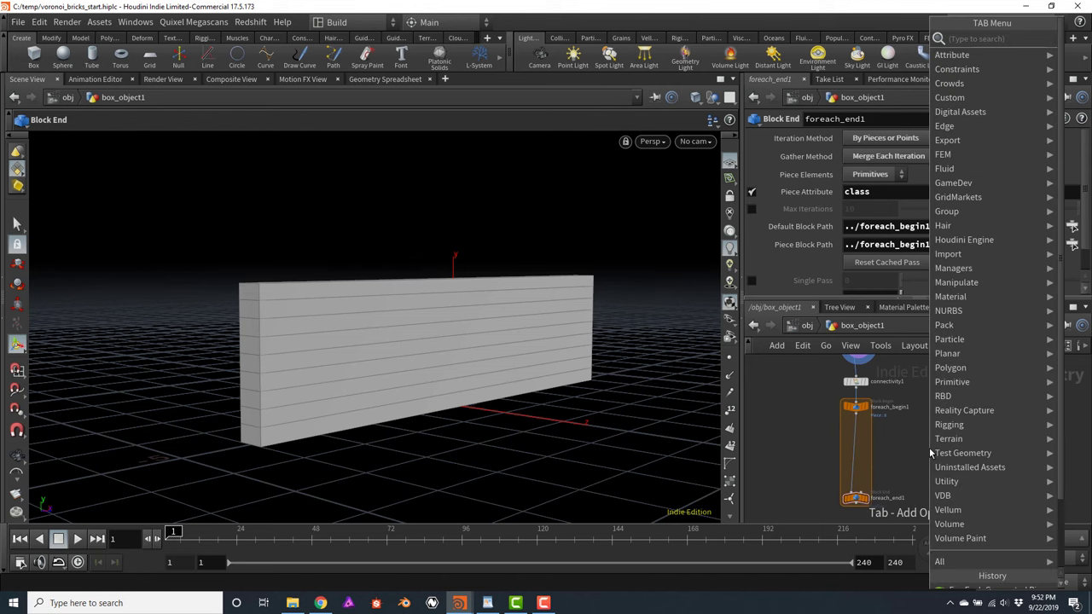
type("poin")
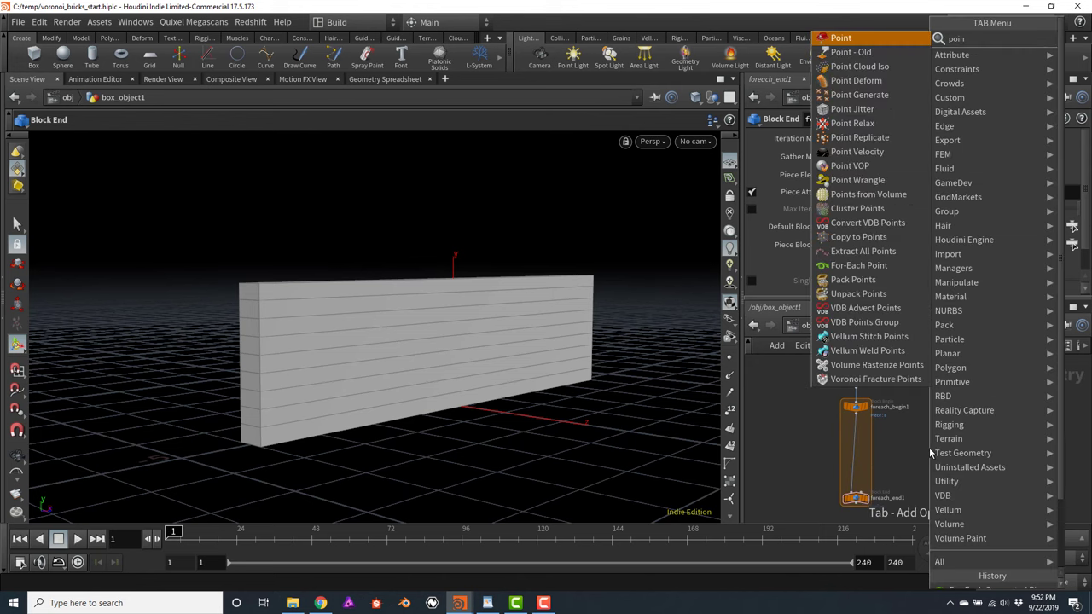
type("ts")
key("Return")
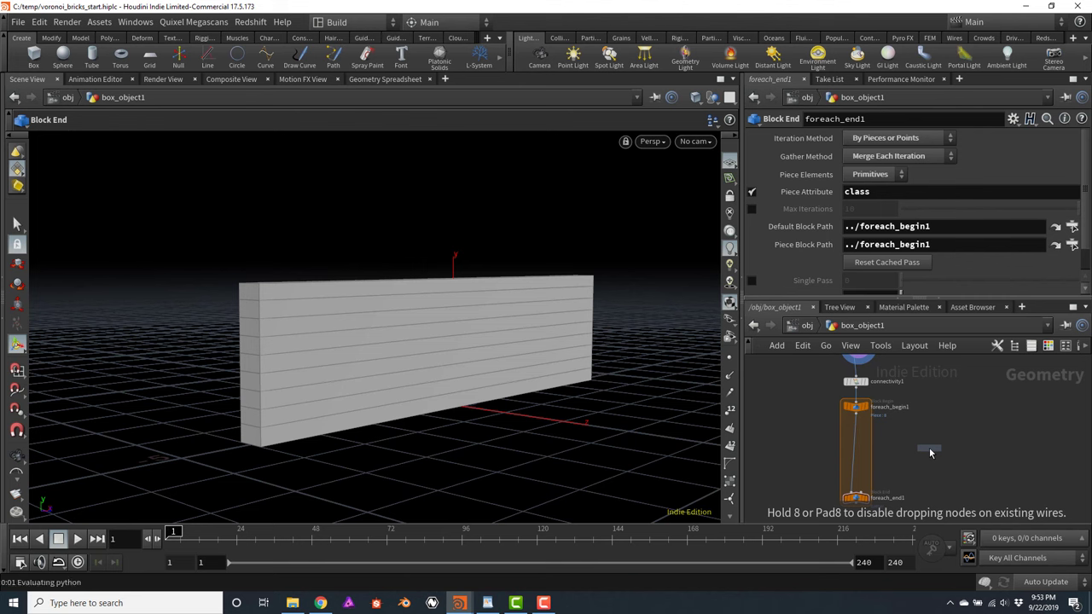
left_click(881, 440)
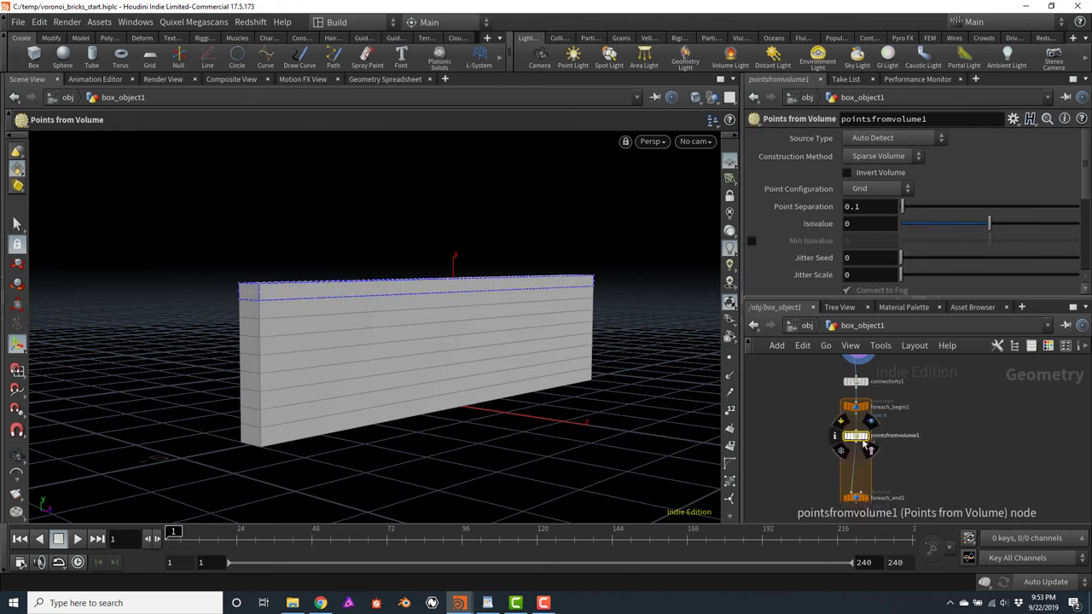
scroll(874, 438, "up", 3)
left_click_drag(867, 436, 929, 449)
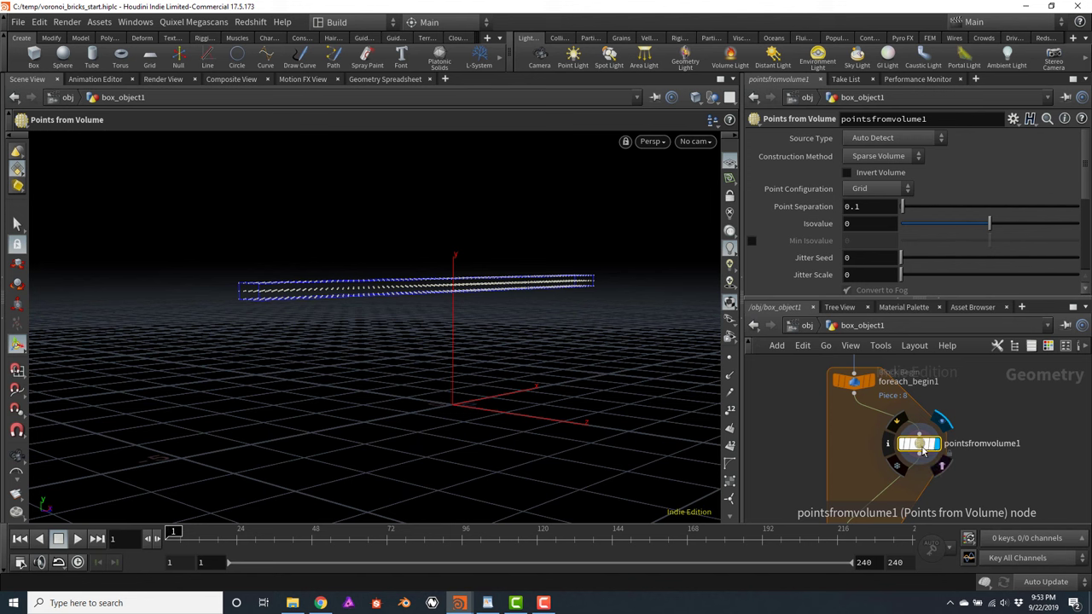
Add a second Voronoi Fracture node inside the for-each block and wire foreach_begin1 into its first input
scroll(849, 458, "down", 2)
key("Tab")
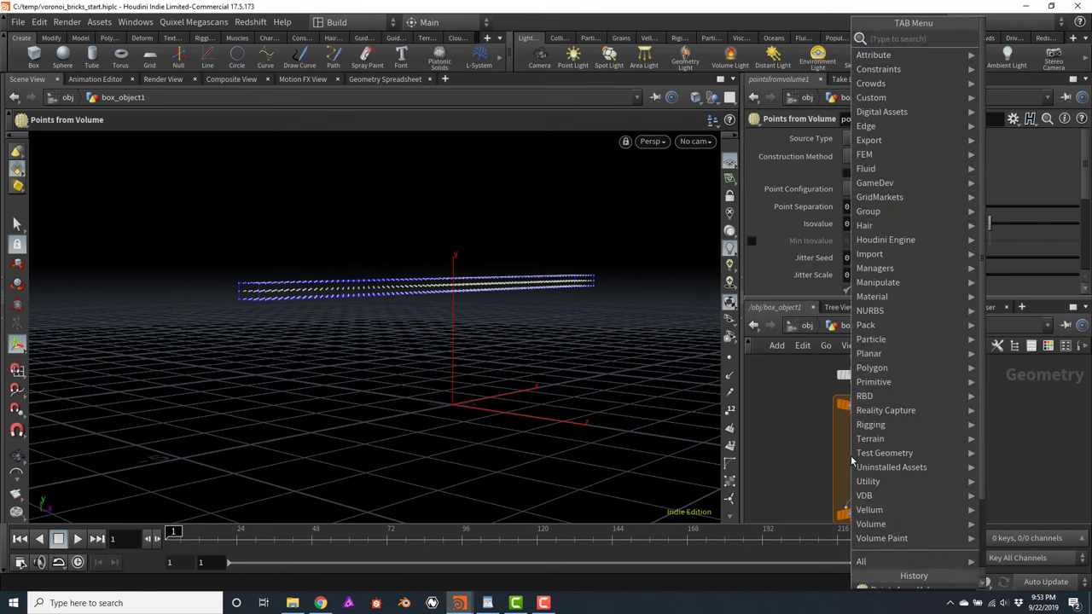
type("voro")
key("Return")
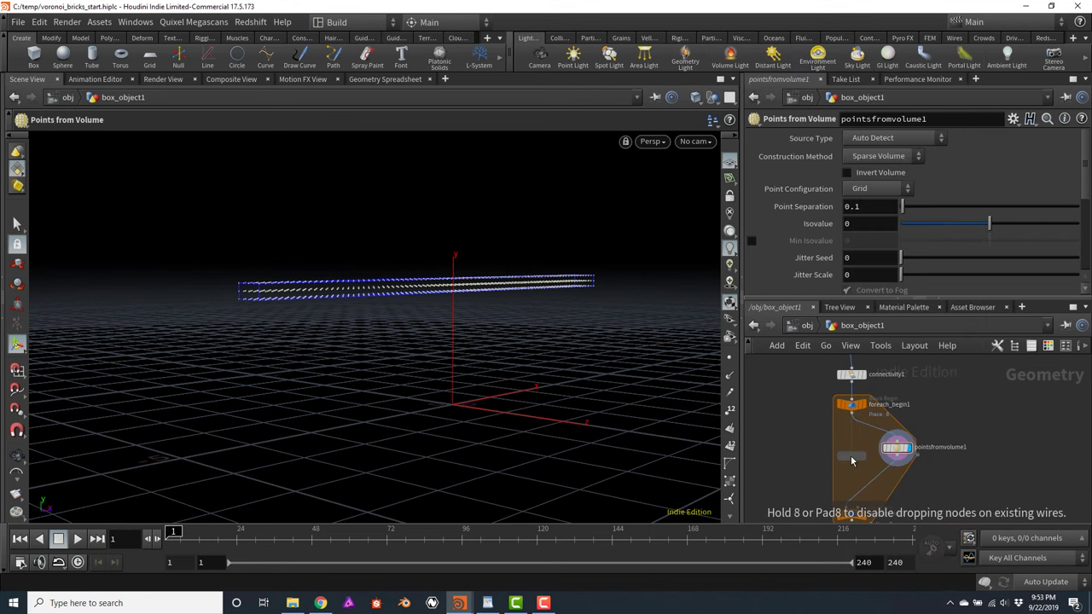
left_click(850, 456)
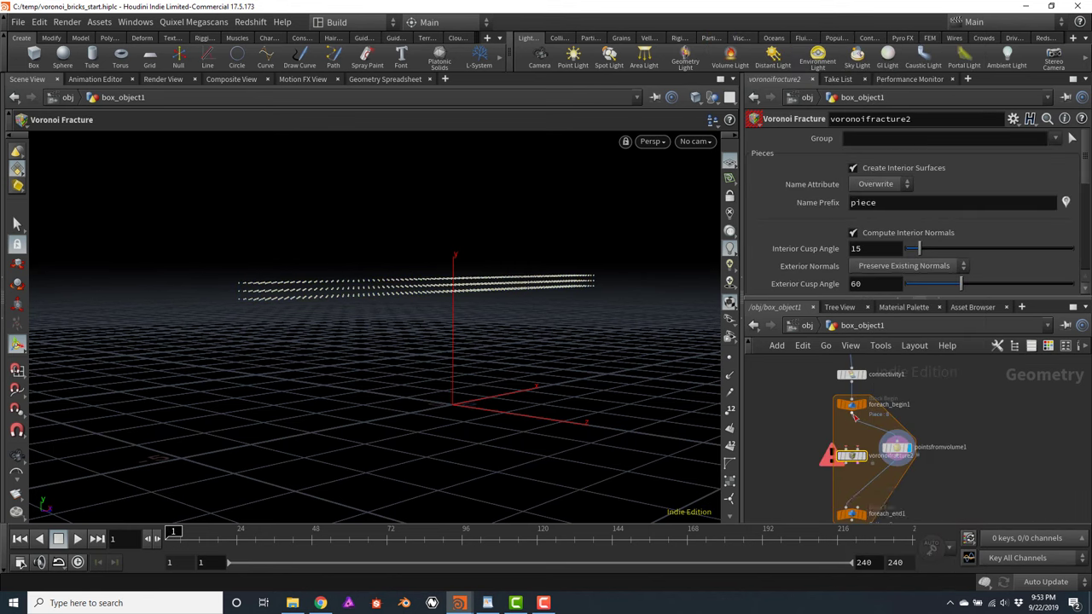
left_click(853, 417)
left_click(850, 446)
Wire voronoifracture2 into foreach_end1 and move both nodes further down, with voronoifracture2 just above the block end
middle_click_drag(852, 468, 852, 414)
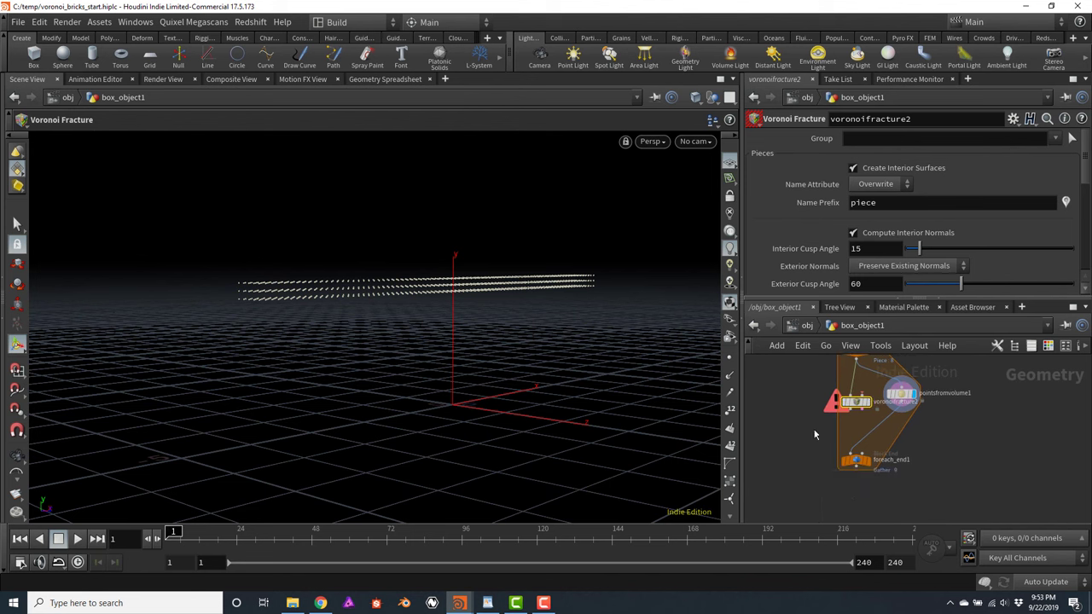
left_click(853, 413)
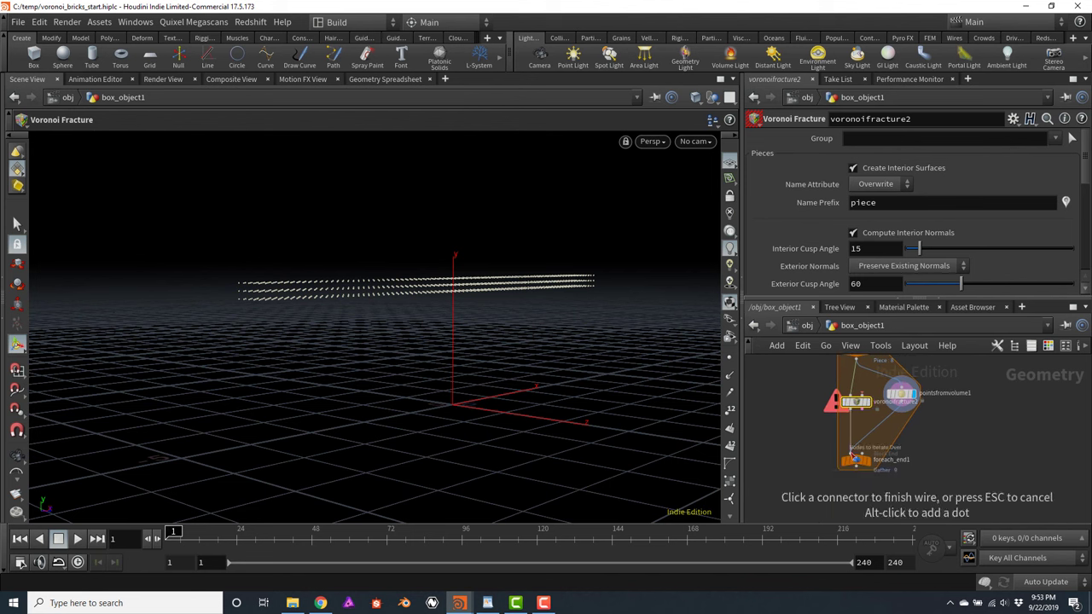
key("Escape")
left_click_drag(860, 411, 856, 495)
left_click_drag(859, 435, 860, 473)
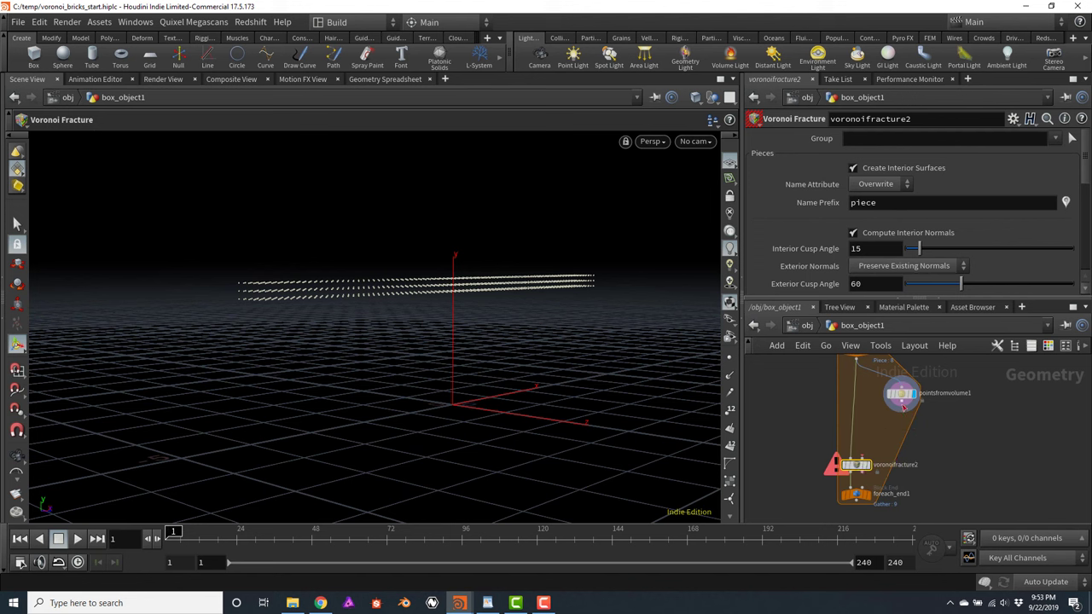
Wire pointsfromvolume1 into voronoifracture2's second input and display the fractured row, orbiting to see its pieces
left_click(900, 410)
left_click(865, 454)
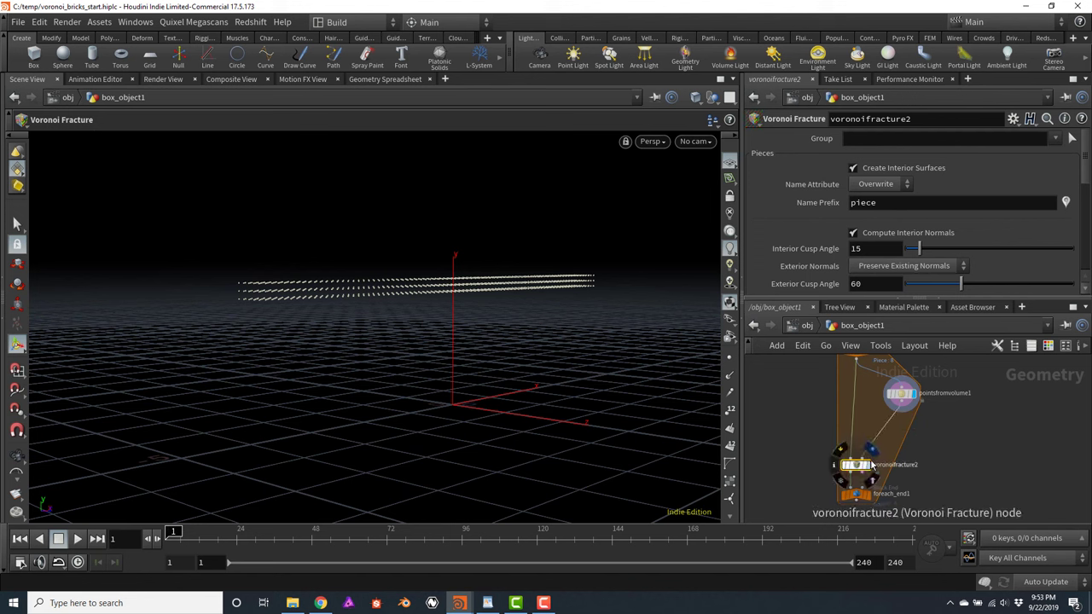
key("Escape")
left_click_drag(585, 312, 404, 312)
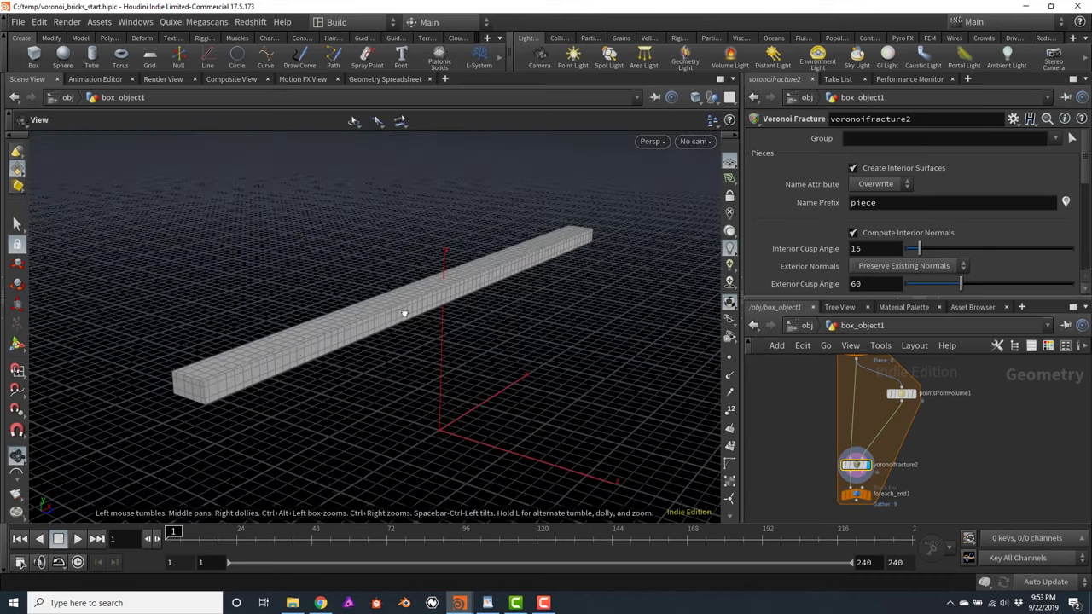
key("Return")
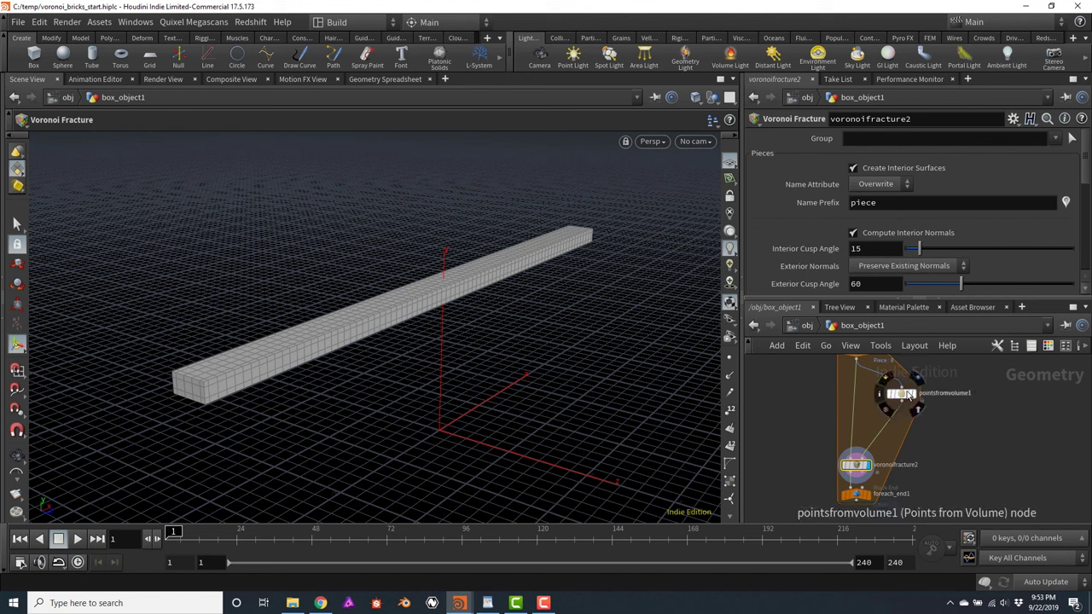
Set pointsfromvolume1's point separation to 0.6
left_click(900, 395)
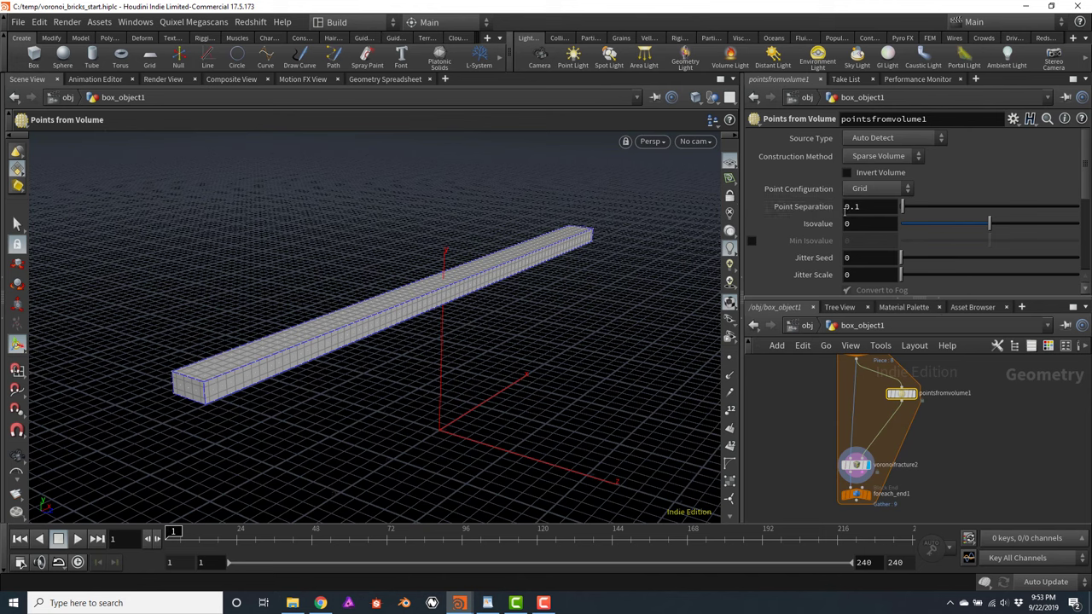
mouse_move(867, 207)
middle_mouse_down()
mouse_move(904, 207)
mouse_move(866, 208)
middle_mouse_up()
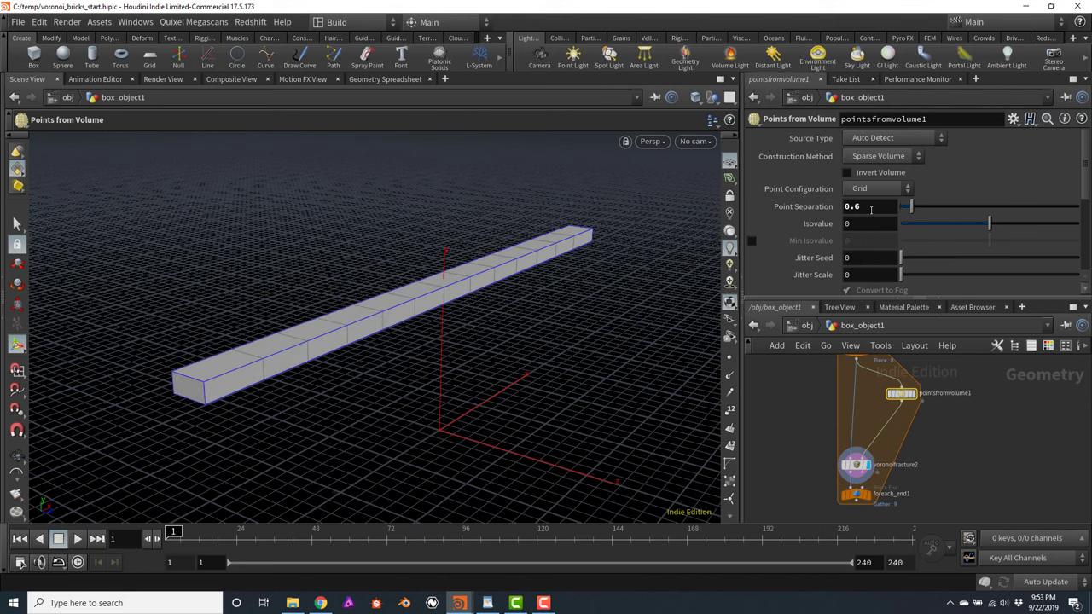
mouse_move(568, 317)
left_mouse_down()
mouse_move(541, 298)
mouse_move(558, 321)
left_mouse_up()
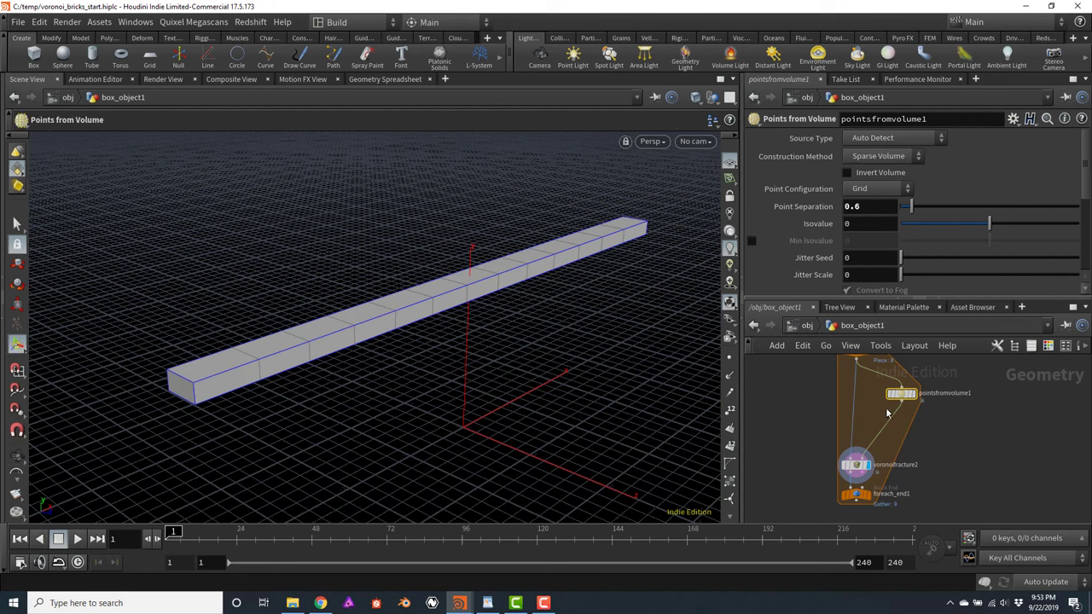
Move foreach_end1 further below voronoifracture2 and display its output to view the whole brick wall
middle_click_drag(938, 452, 940, 459)
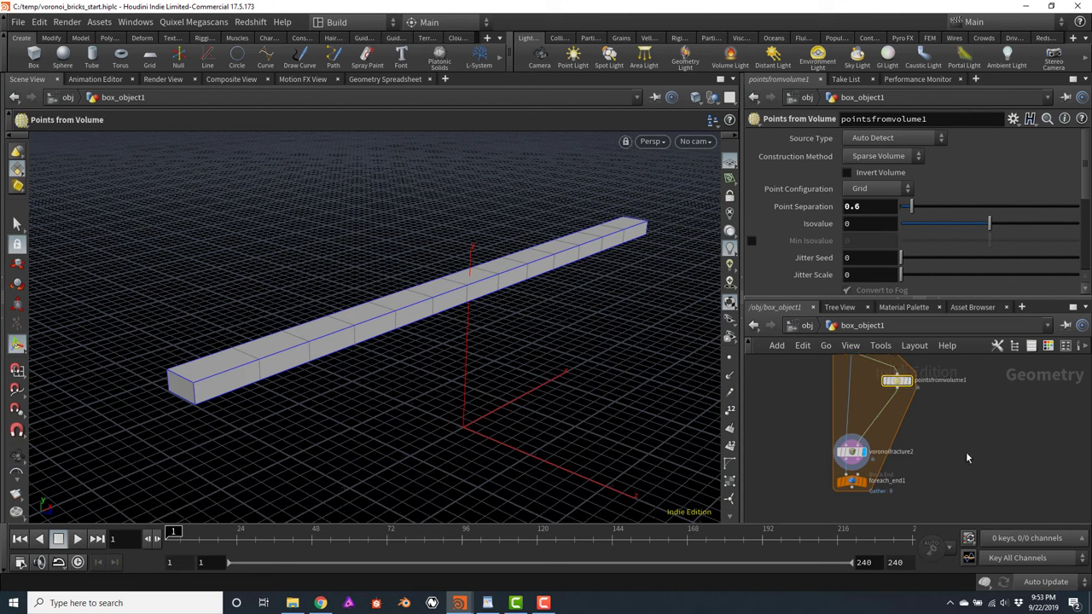
scroll(938, 458, "up", 3)
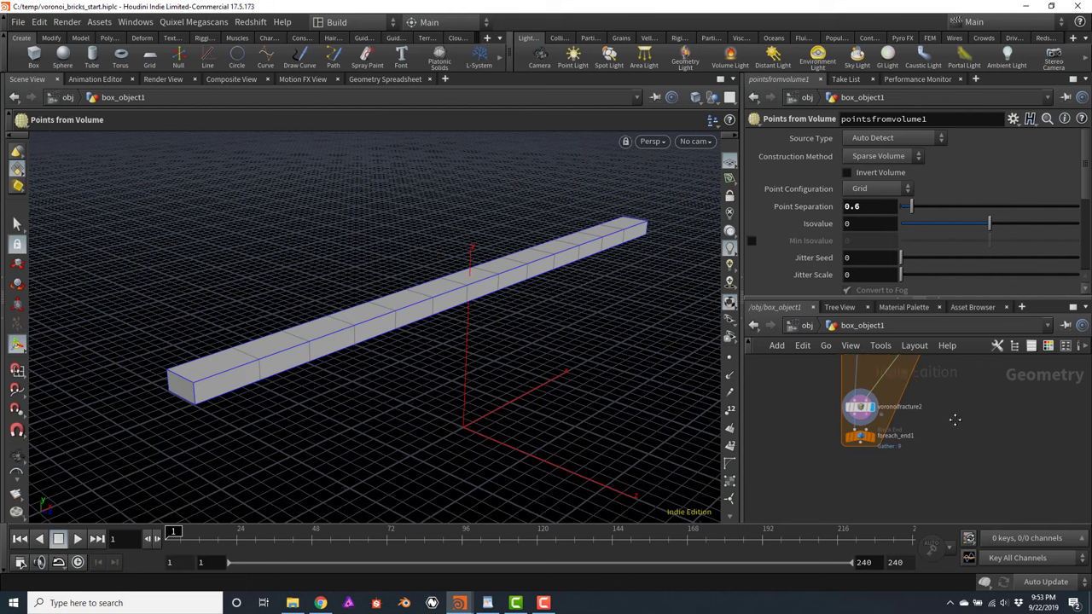
left_click(848, 431)
left_click_drag(848, 431, 847, 447)
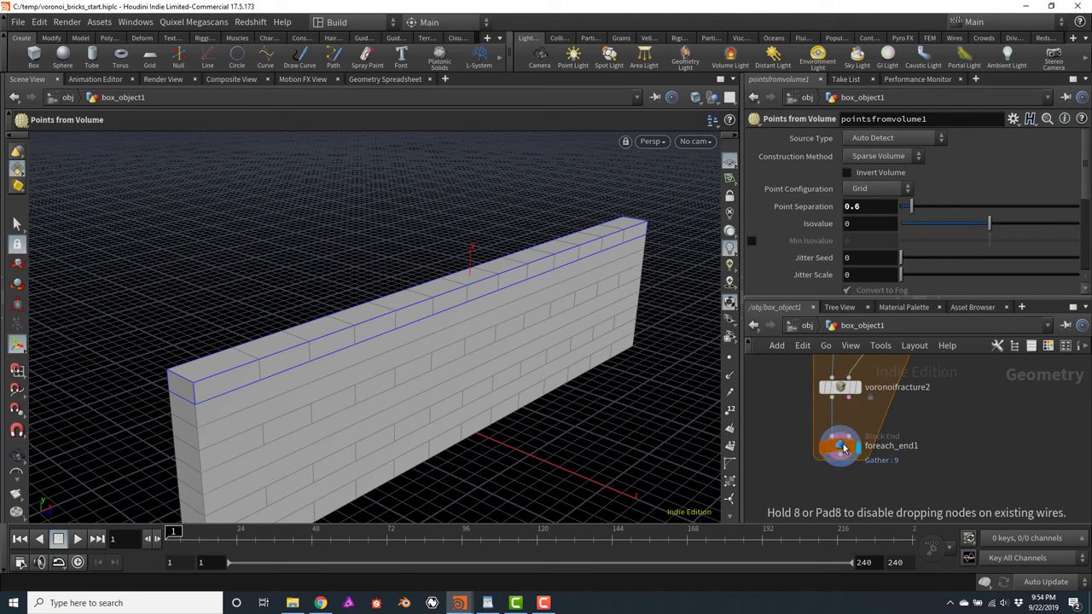
key("Escape")
left_click_drag(680, 396, 602, 327)
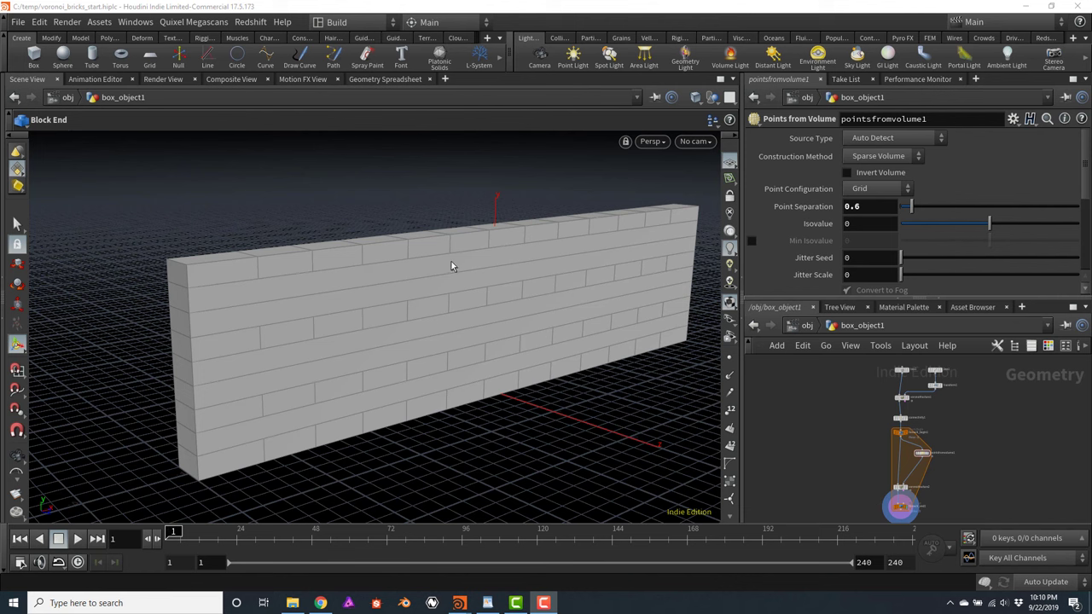
Try feeding pointsfromvolume1 directly from connectivity1 instead of foreach_begin1
scroll(909, 446, "up", 4)
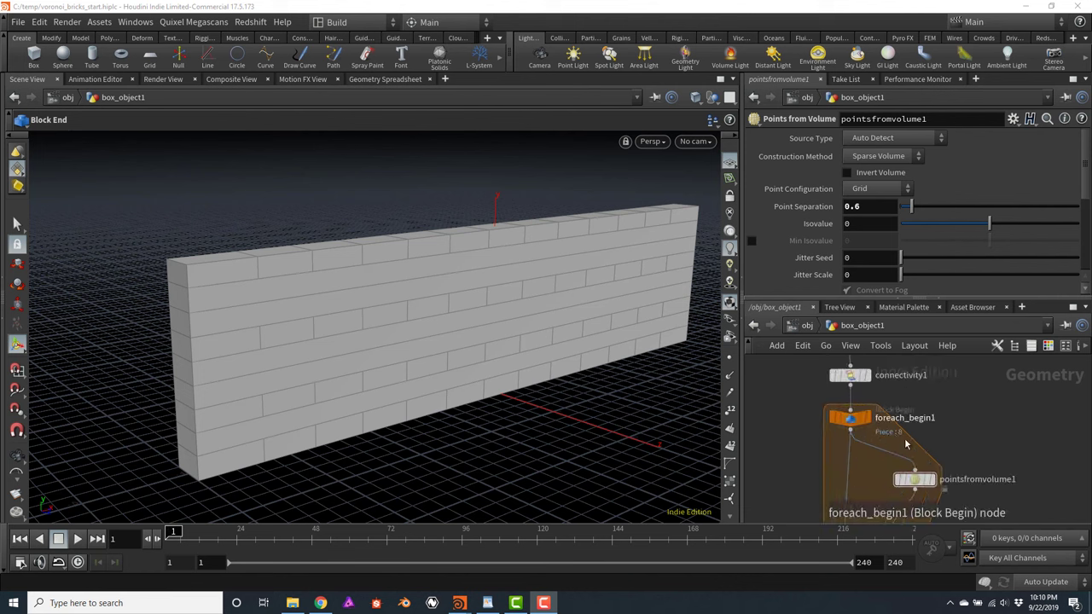
left_click(914, 471)
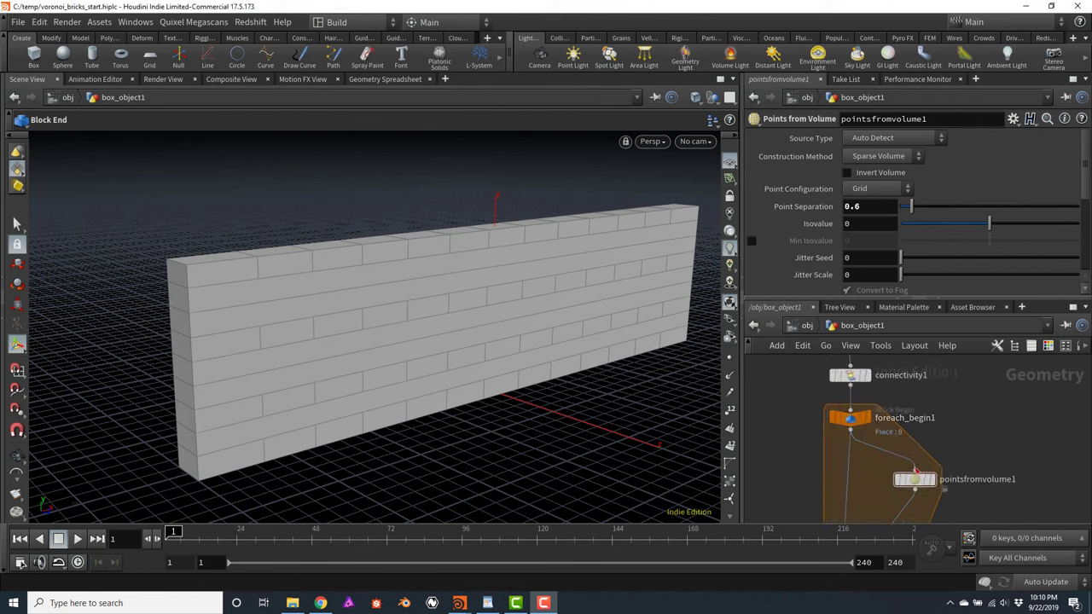
left_click(849, 386)
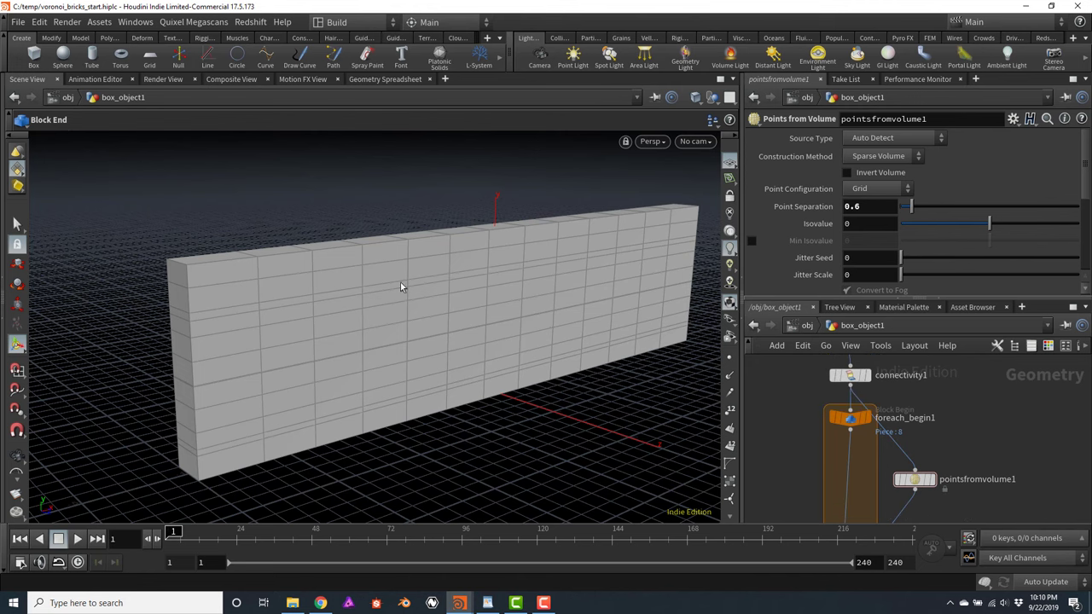
Display pointsfromvolume1's points and set its point separation to 0.25
left_click(936, 487)
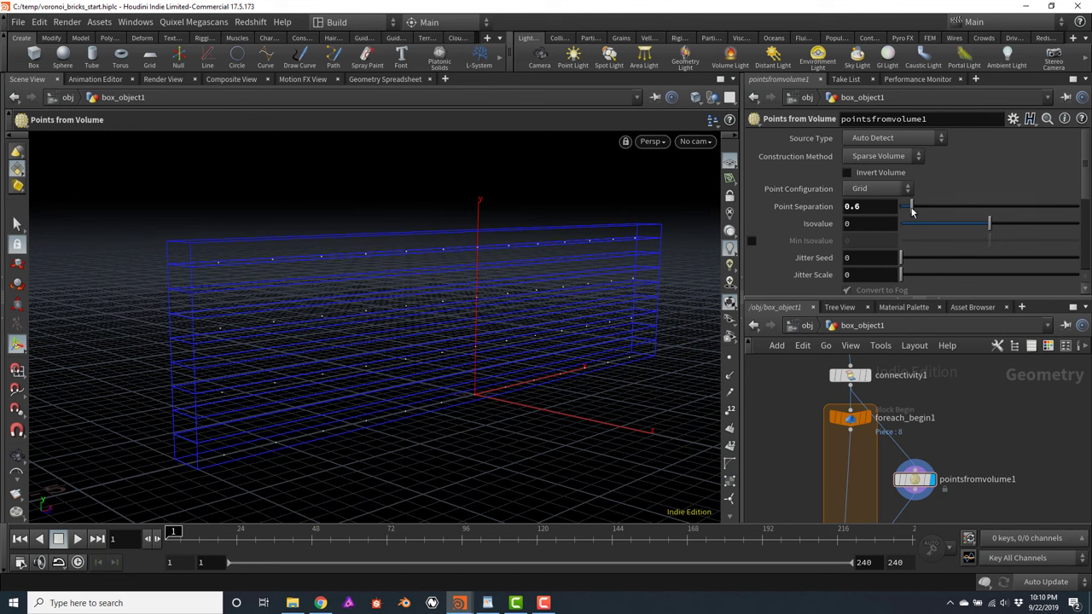
left_click_drag(910, 209, 906, 212)
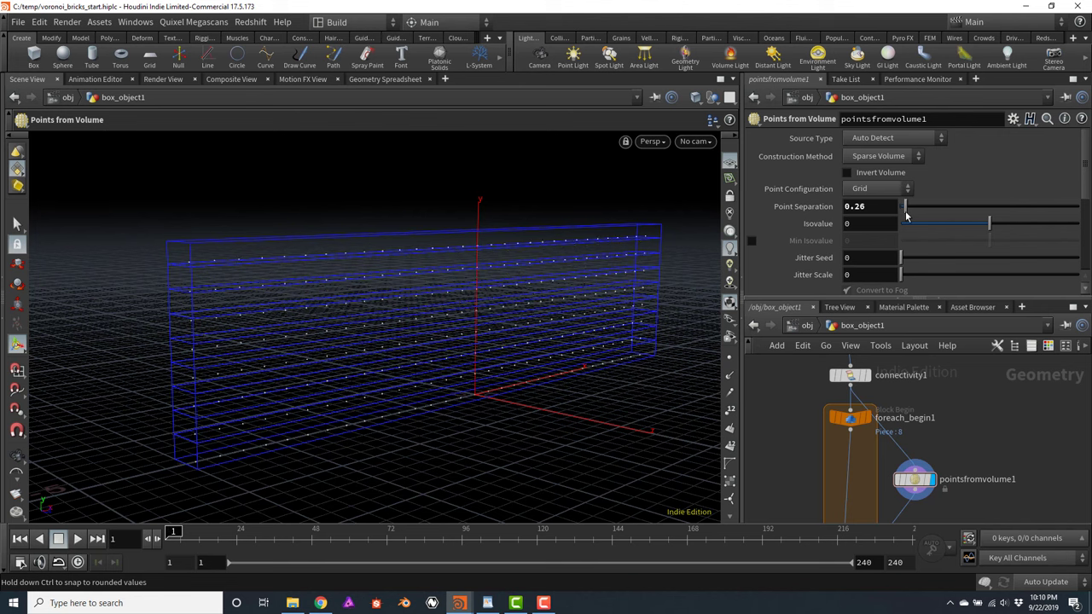
key("Escape")
left_click_drag(483, 273, 427, 256)
key("Return")
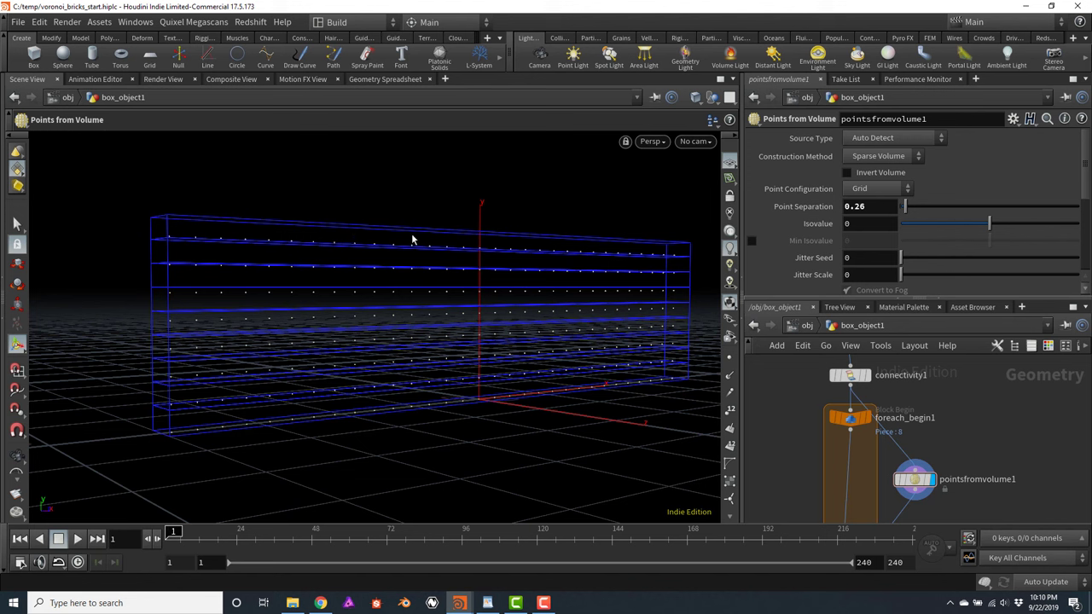
left_click(887, 207)
type(".25")
key("Return")
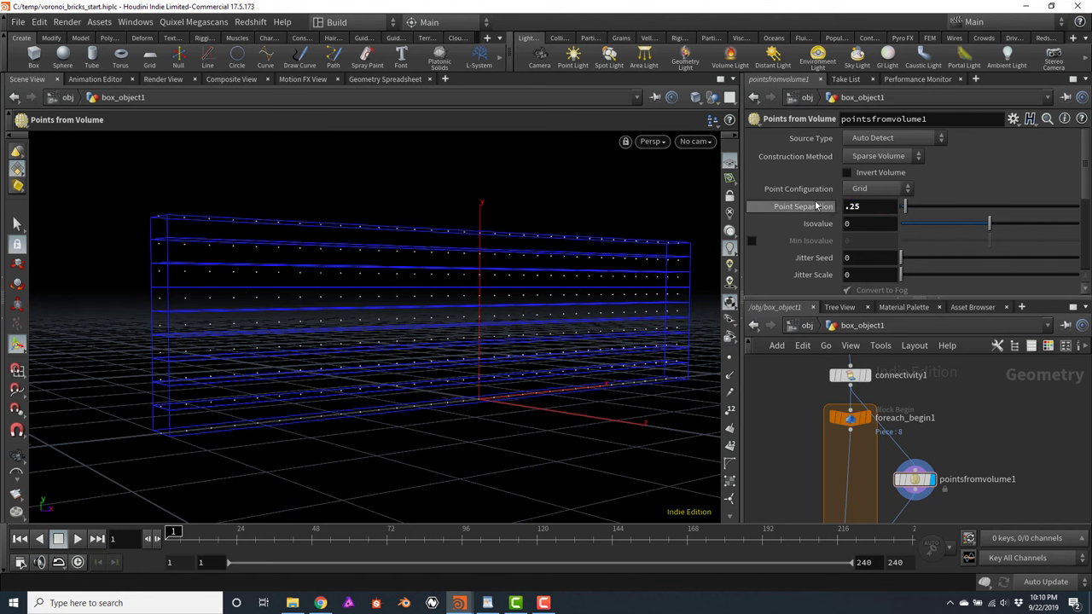
Reconnect foreach_begin1's output to pointsfromvolume1's input so points are generated per row
scroll(970, 454, "up", 3)
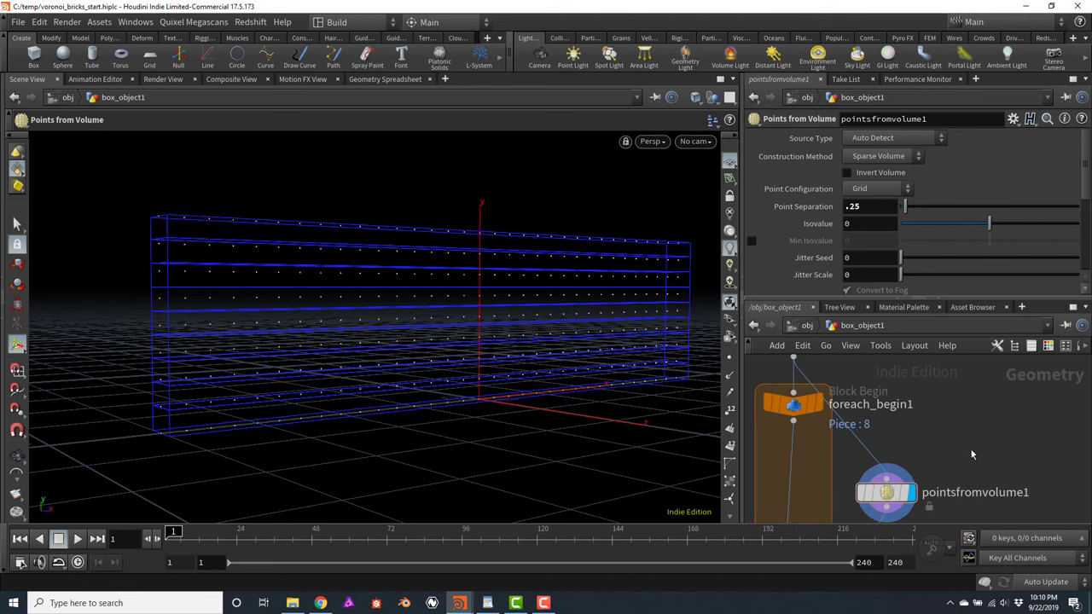
left_click(794, 422)
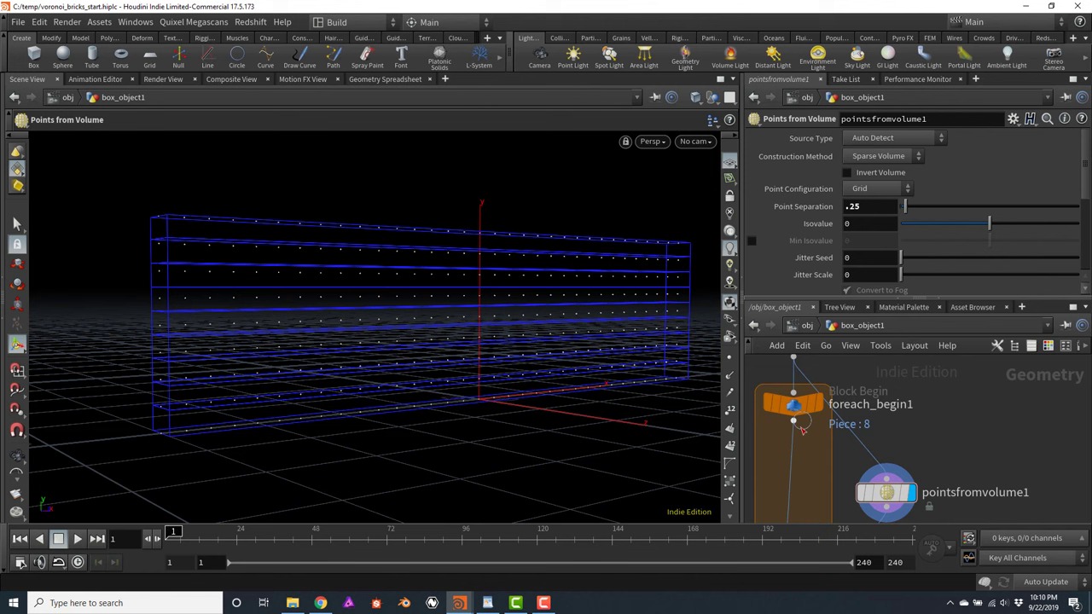
left_click(871, 466)
Select and display foreach_end1, then inspect the brick layout of the whole wall from several angles
scroll(965, 451, "down", 3)
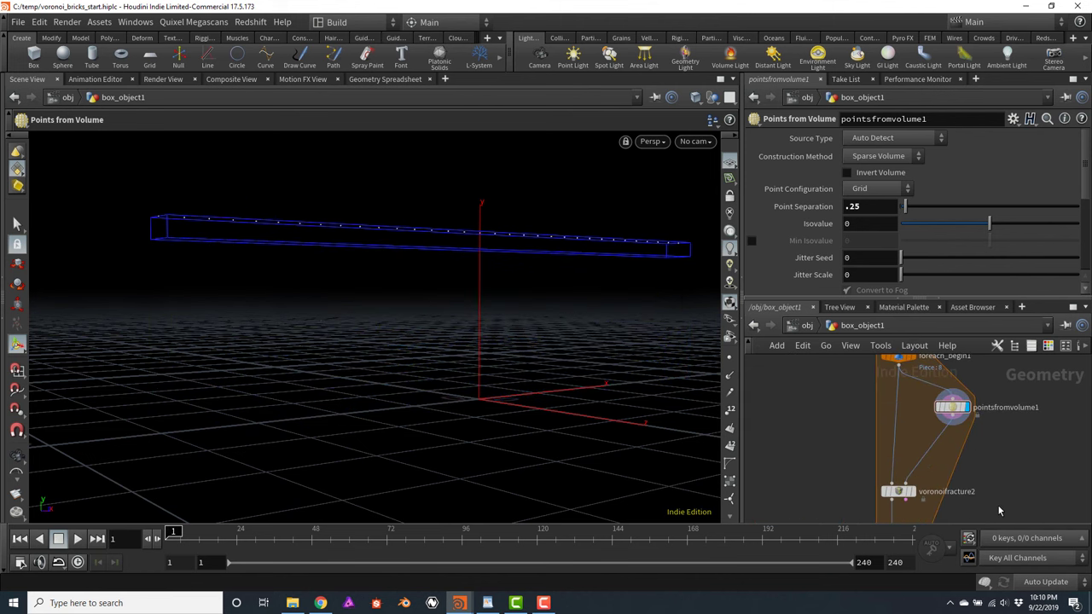
middle_click_drag(997, 504, 980, 419)
scroll(980, 440, "up", 2)
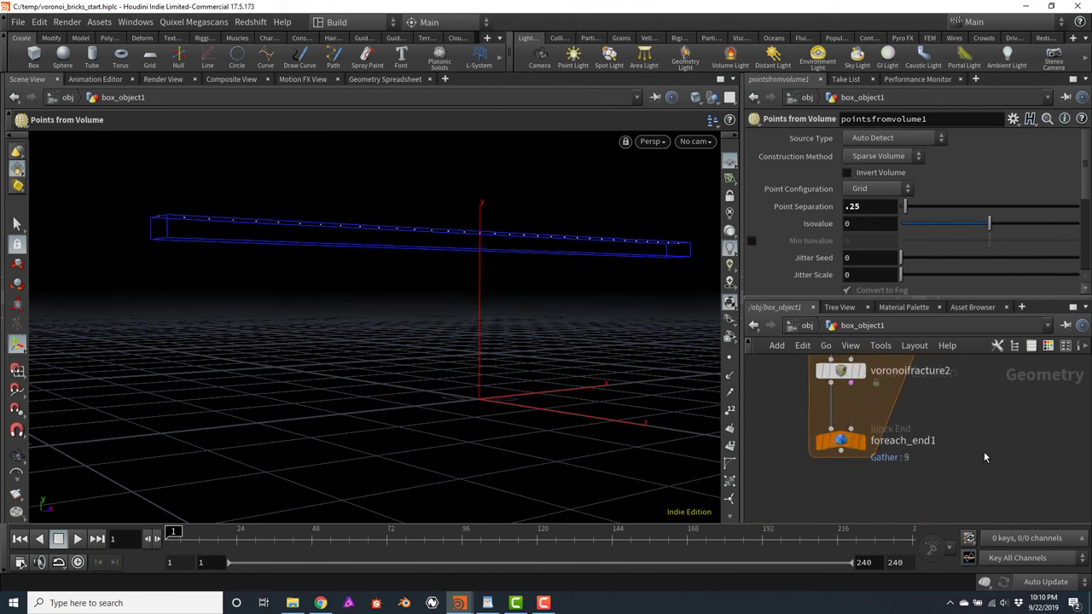
left_click(848, 442)
left_click(846, 442)
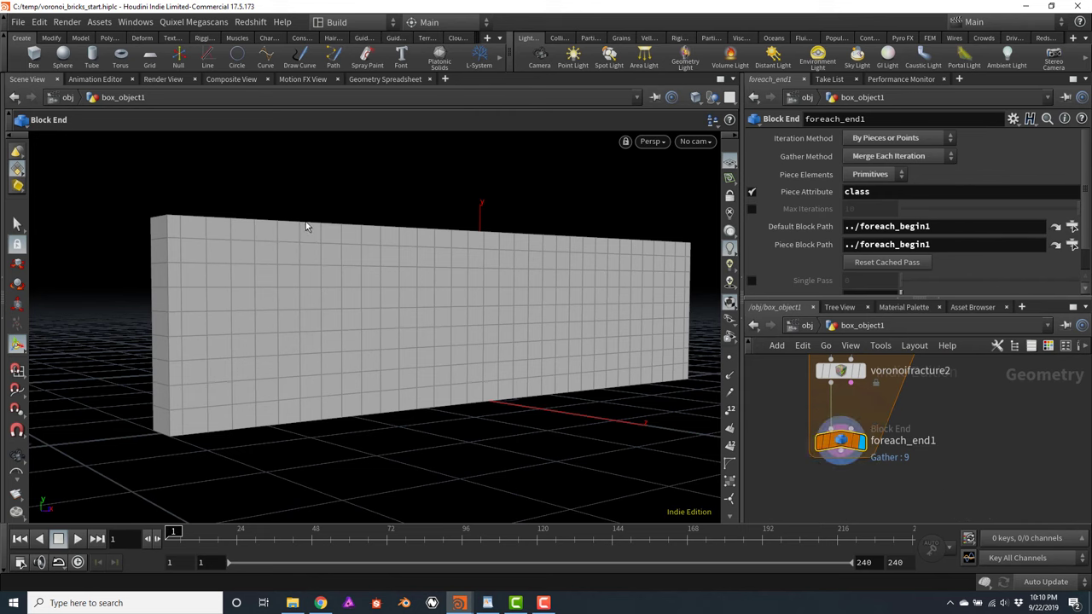
key("Escape")
left_click_drag(305, 222, 366, 307)
key("Return")
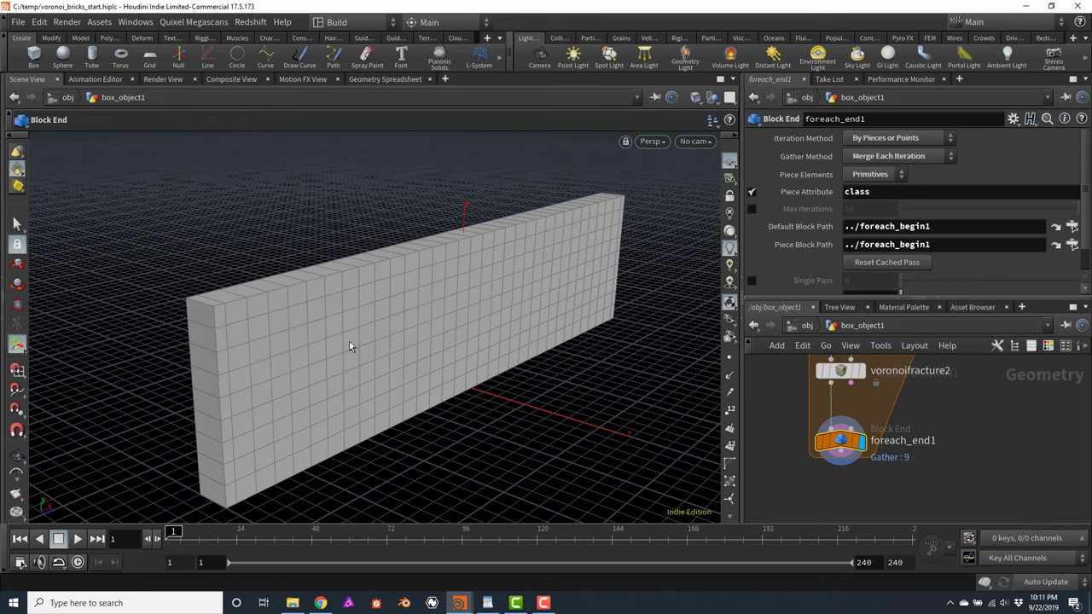
left_click_drag(349, 342, 427, 366, "alt")
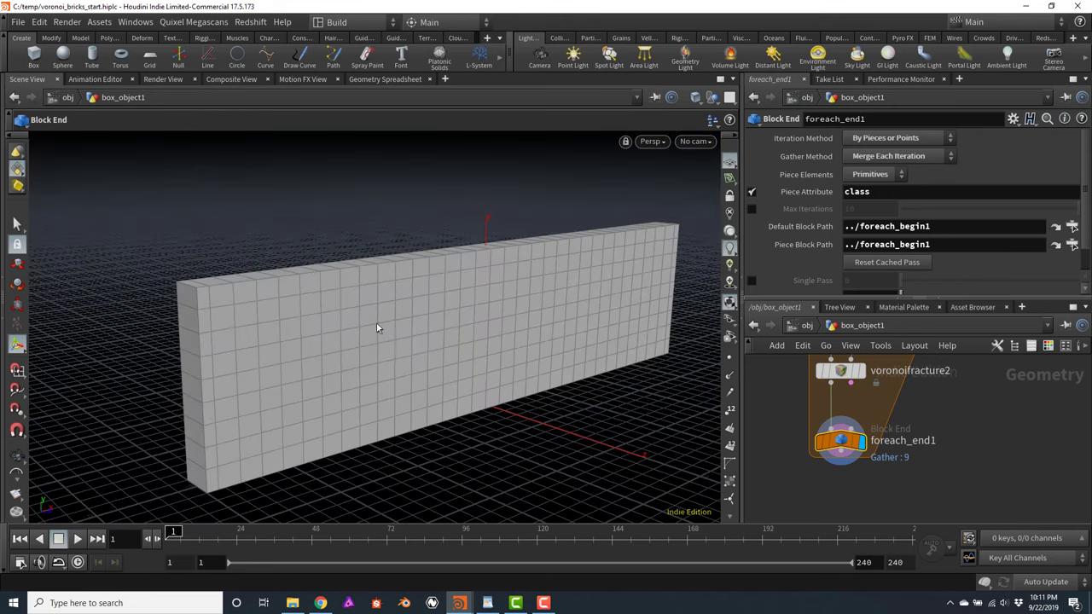
Add a Transform node and insert it between pointsfromvolume1 and voronoifracture2
scroll(979, 423, "down", 2)
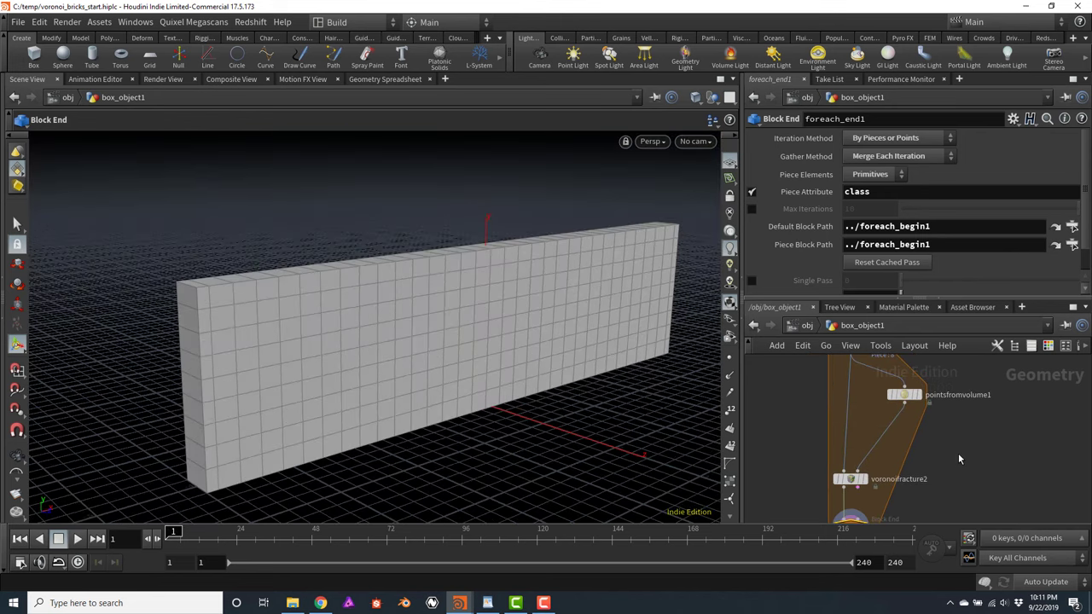
key("Tab")
type("tran")
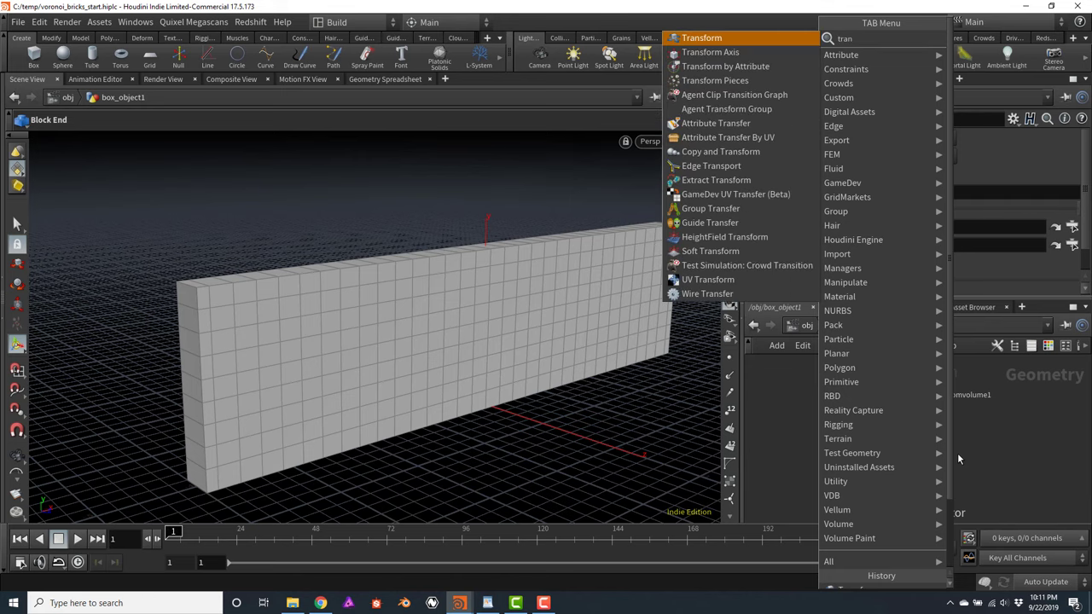
key("Return")
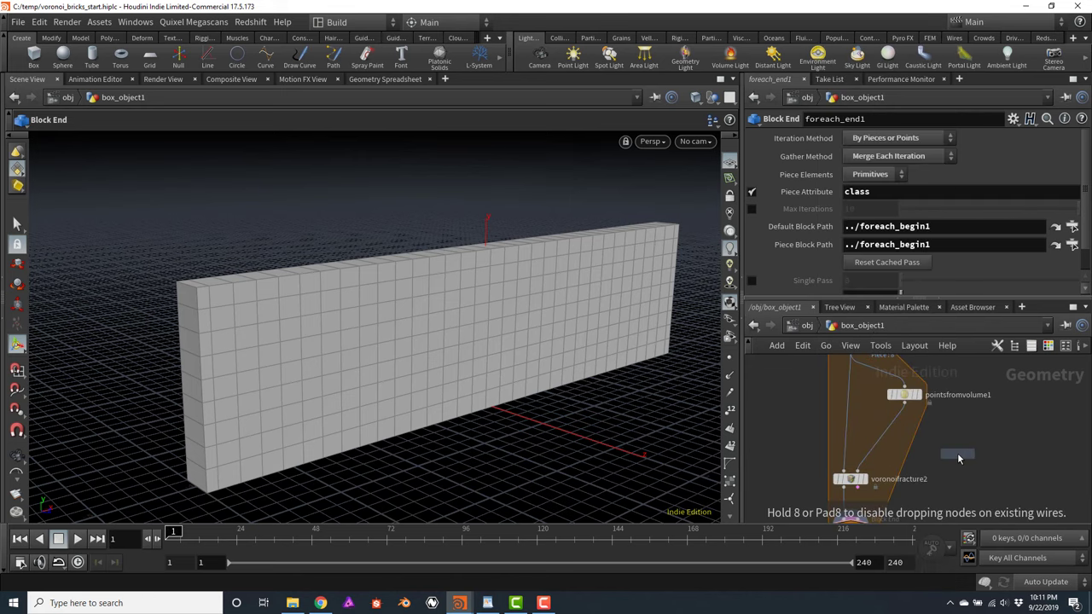
left_click(934, 454)
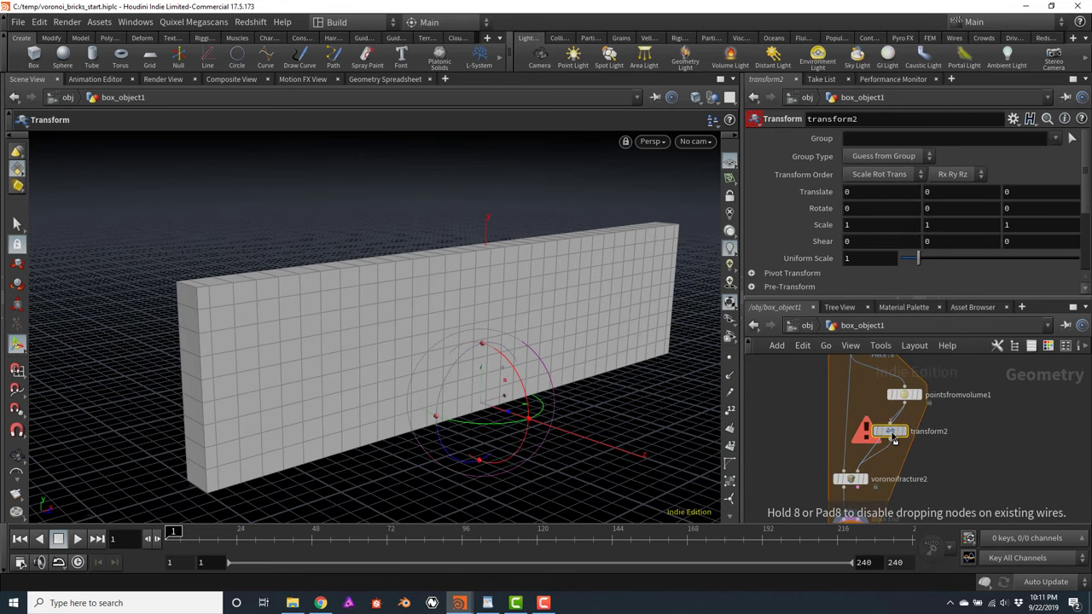
left_click_drag(930, 452, 906, 439)
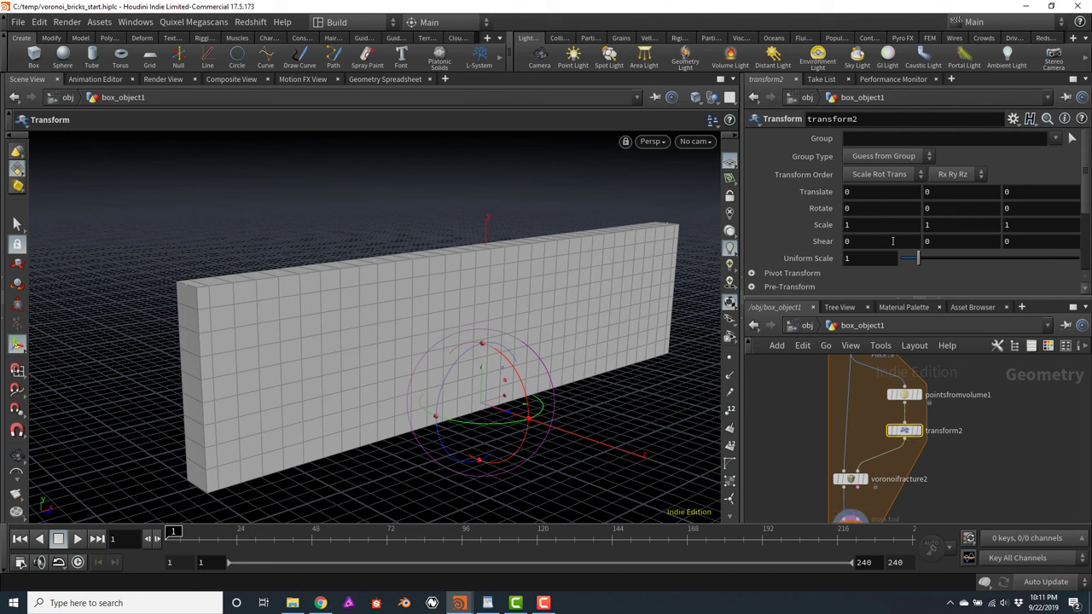
Set transform2's X scale to 3 to lengthen the bricks, then check the wall from another angle
middle_click_drag(870, 222, 895, 199)
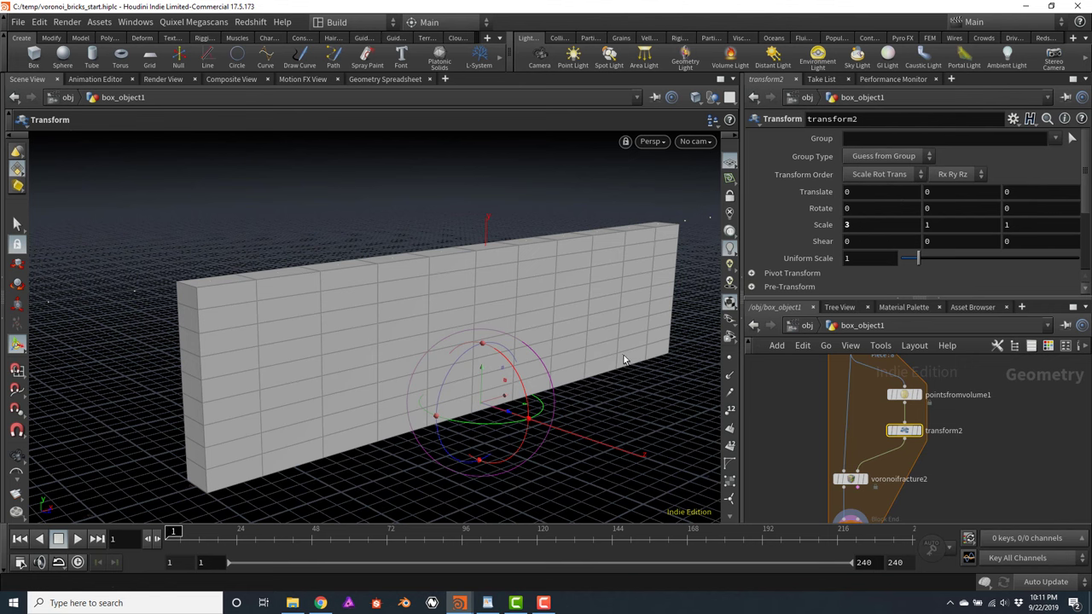
key("Escape")
left_click_drag(623, 359, 582, 360)
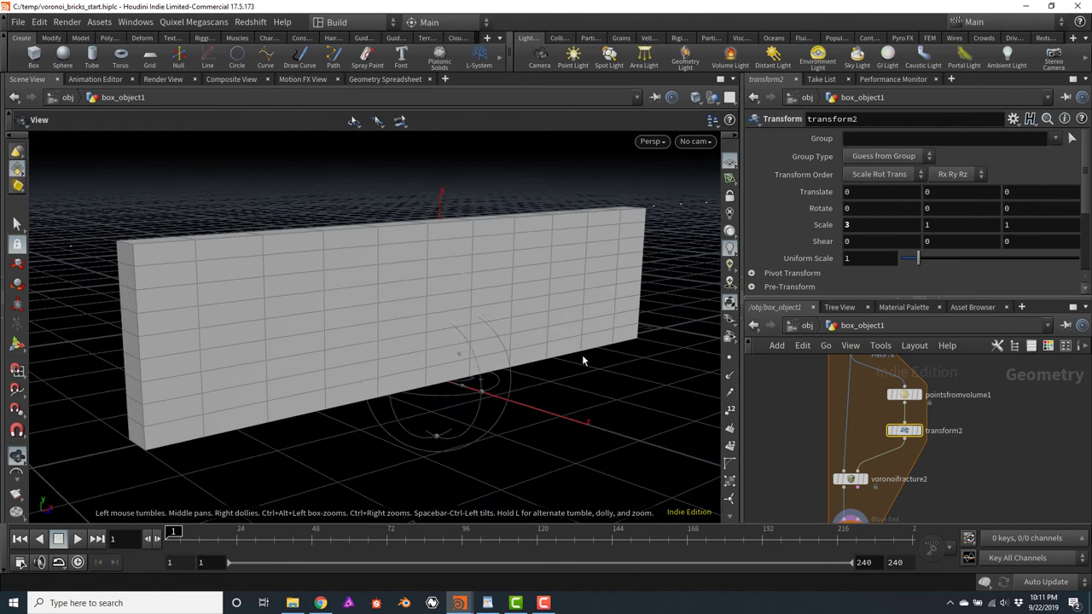
key("t")
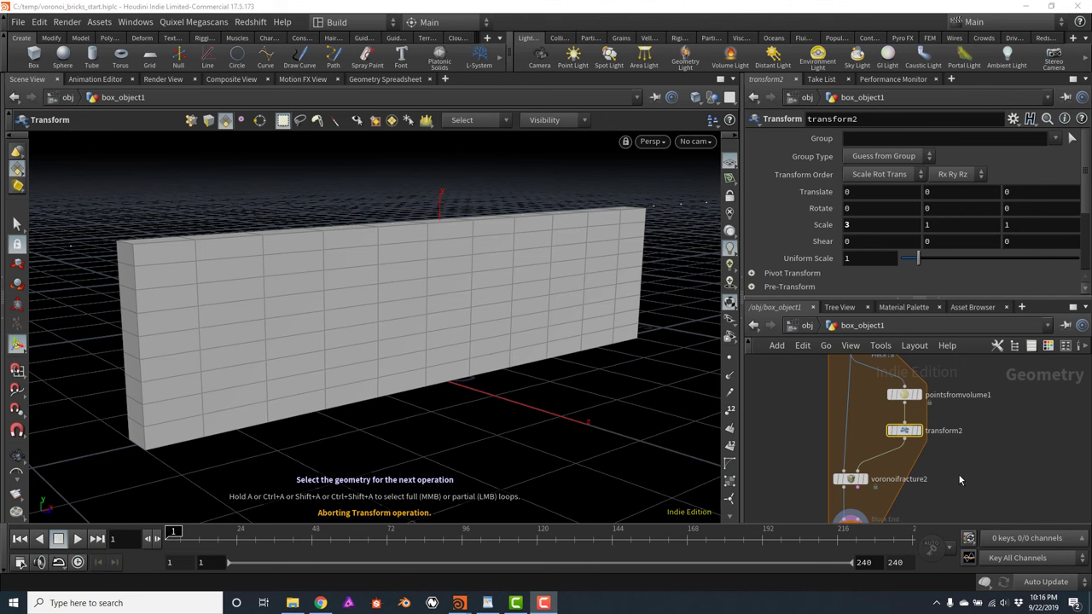
Add a Point Wrangle node between transform2 and voronoifracture2, and space voronoifracture2 lower below it
key("Tab")
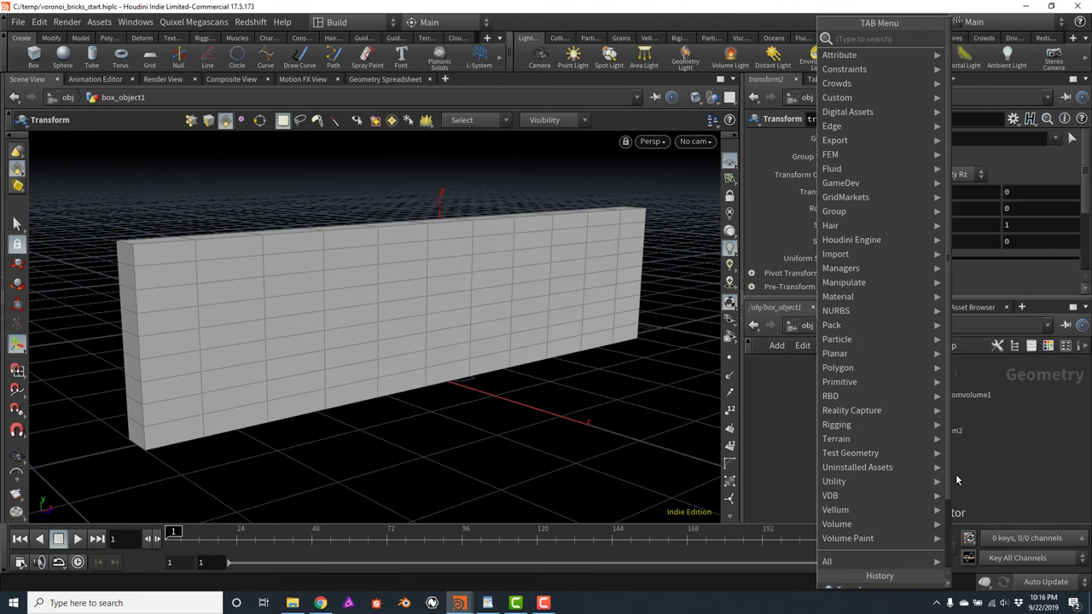
type("pw")
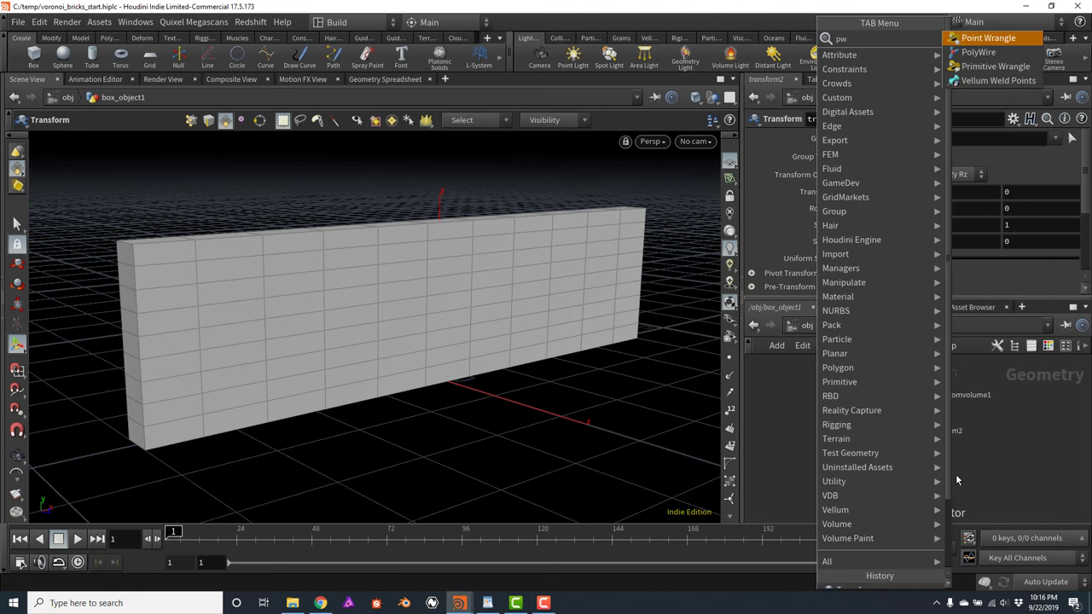
key("Return")
left_click(956, 475)
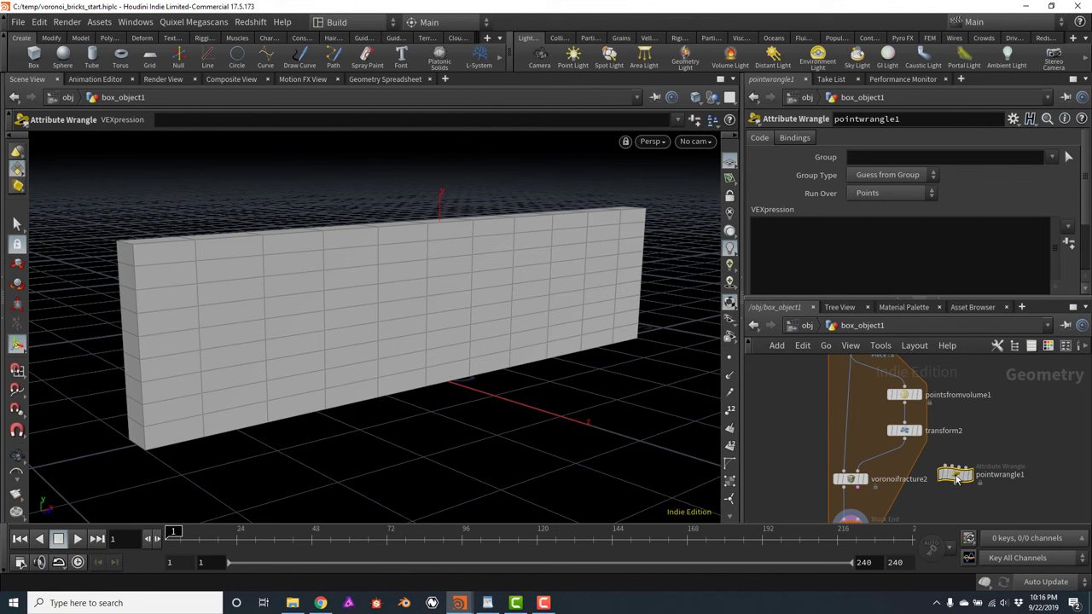
mouse_move(955, 475)
left_mouse_down()
mouse_move(891, 473)
mouse_move(955, 478)
left_mouse_up()
middle_click_drag(816, 502, 831, 448)
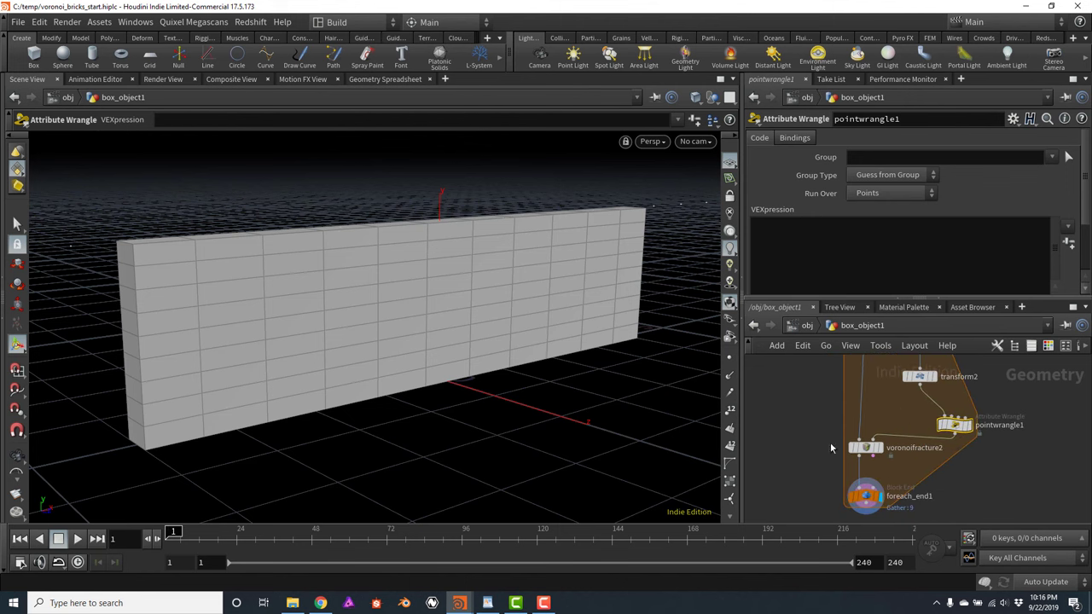
left_click_drag(868, 455, 868, 483)
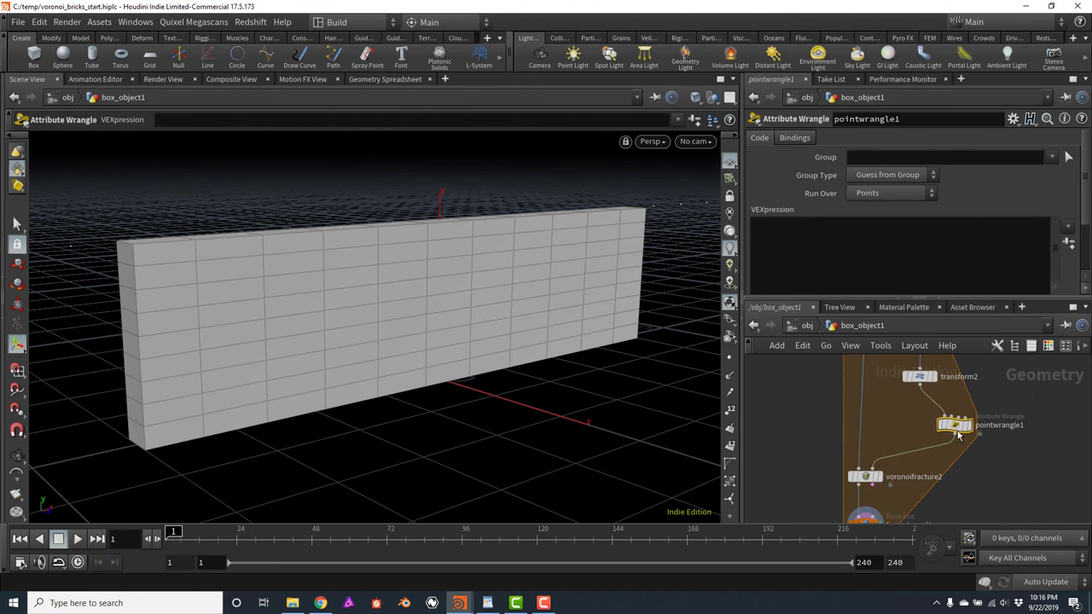
Colour the pointwrangle1 node dark purple in the network
mouse_move(956, 433)
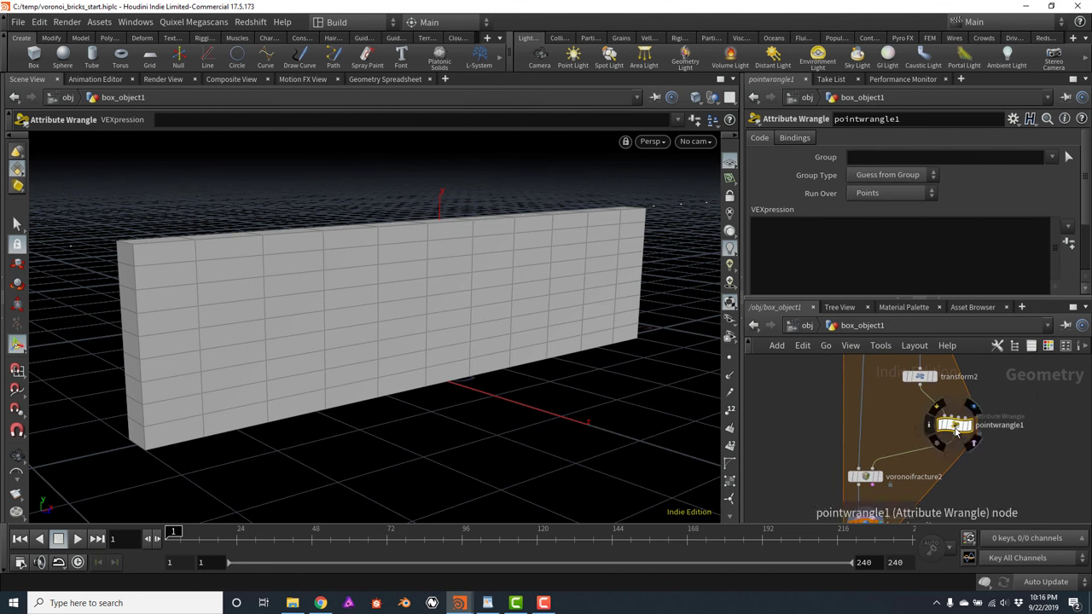
key("c")
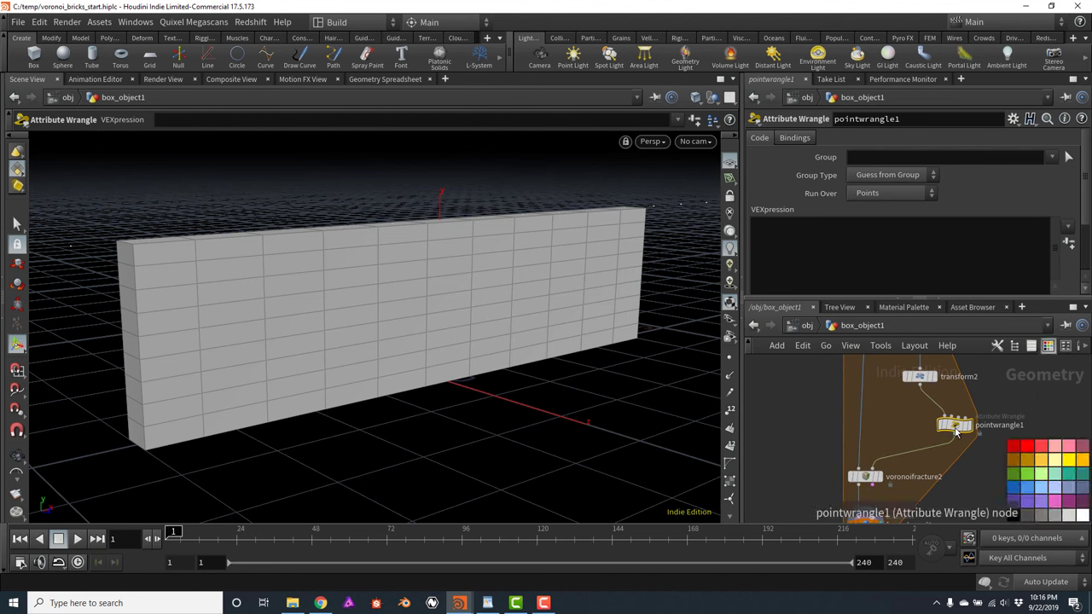
left_click(1015, 503)
key("c")
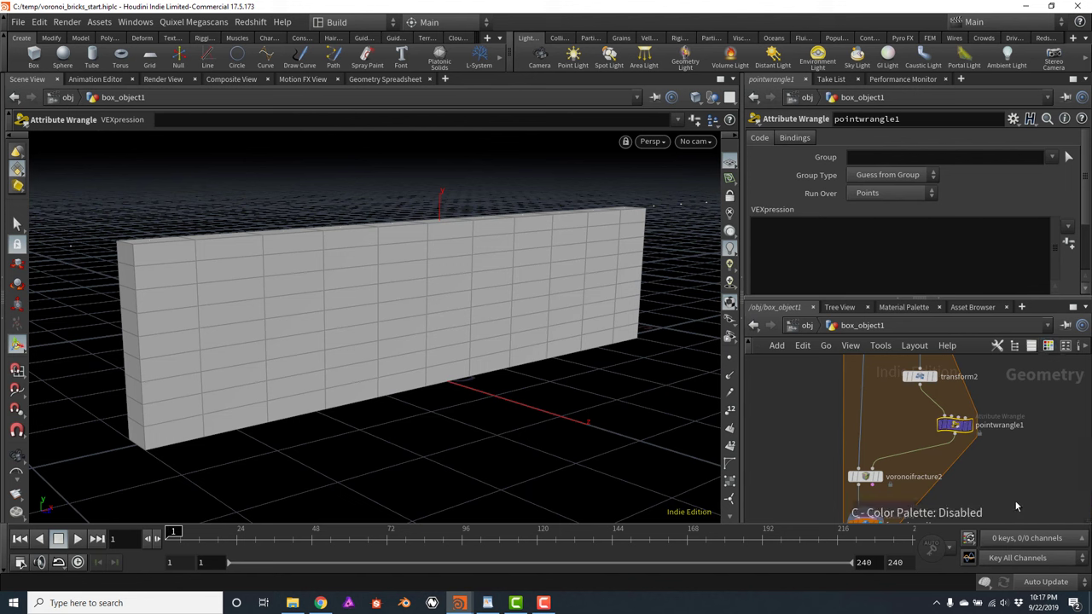
key("c")
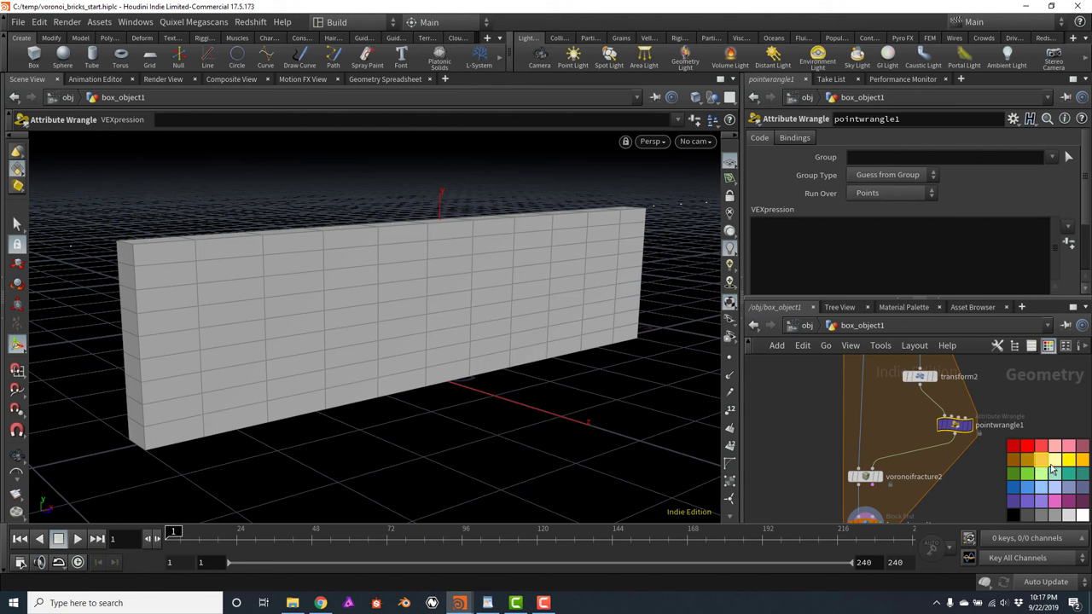
key("c")
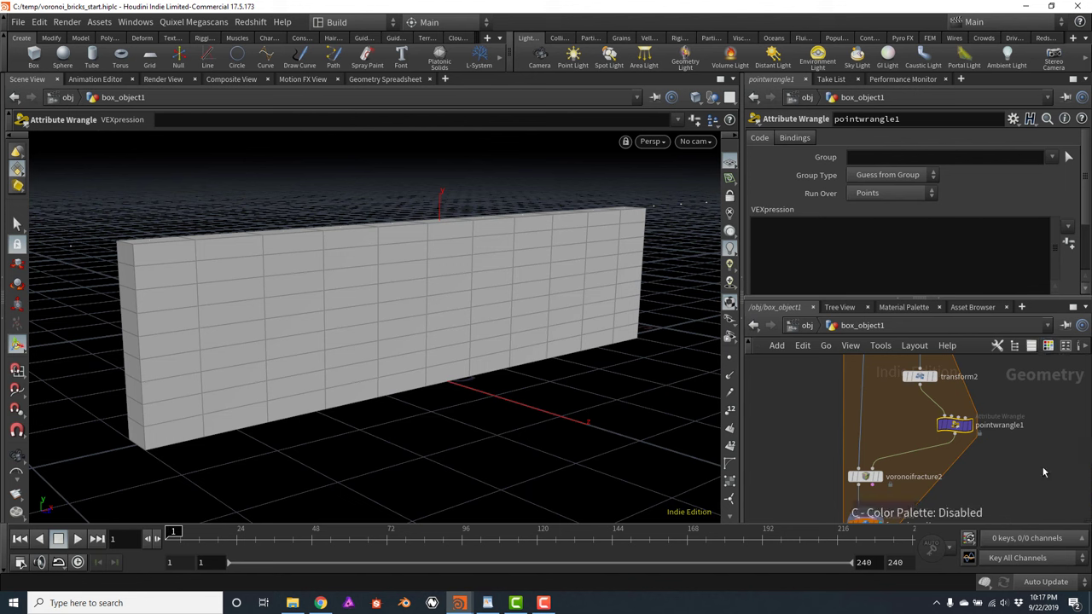
Create a meta import node from foreach_begin1, place it beside that node and rename it meta
middle_click_drag(989, 427, 909, 479)
mouse_move(873, 478)
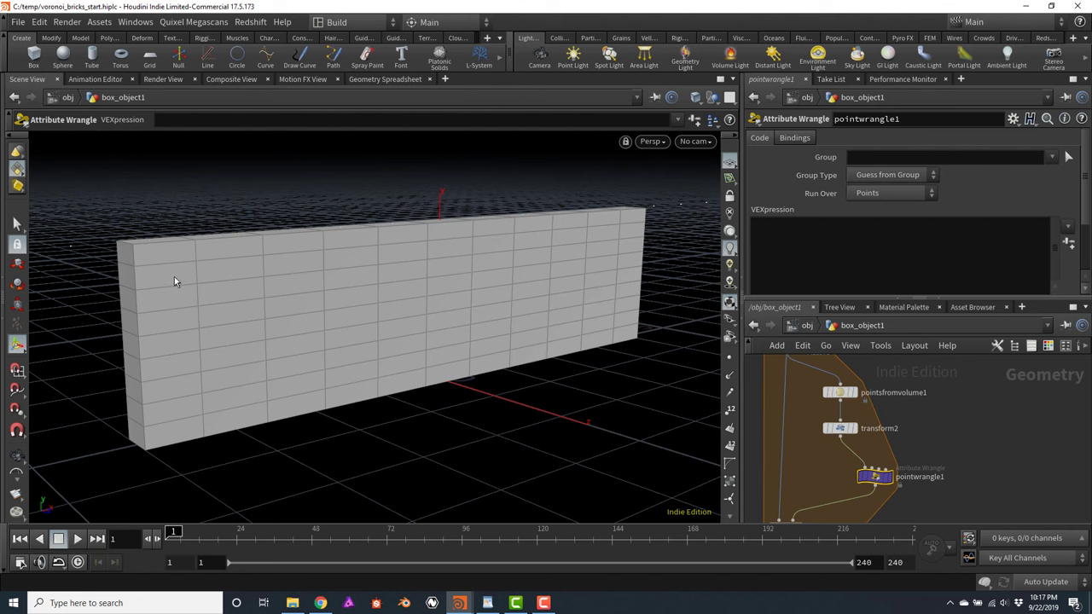
middle_click_drag(984, 426, 980, 479)
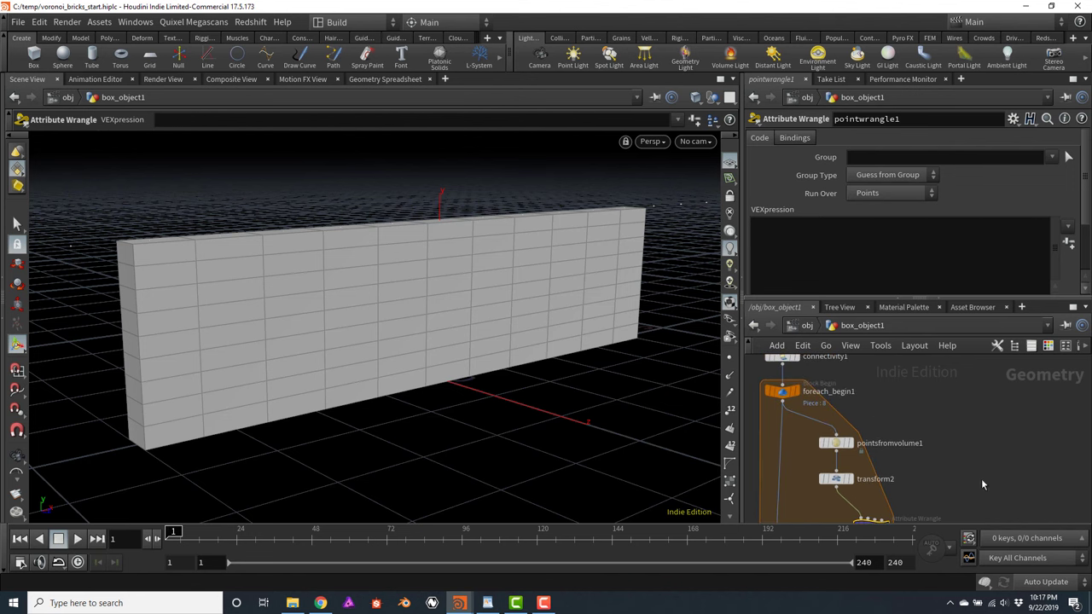
left_click(783, 392)
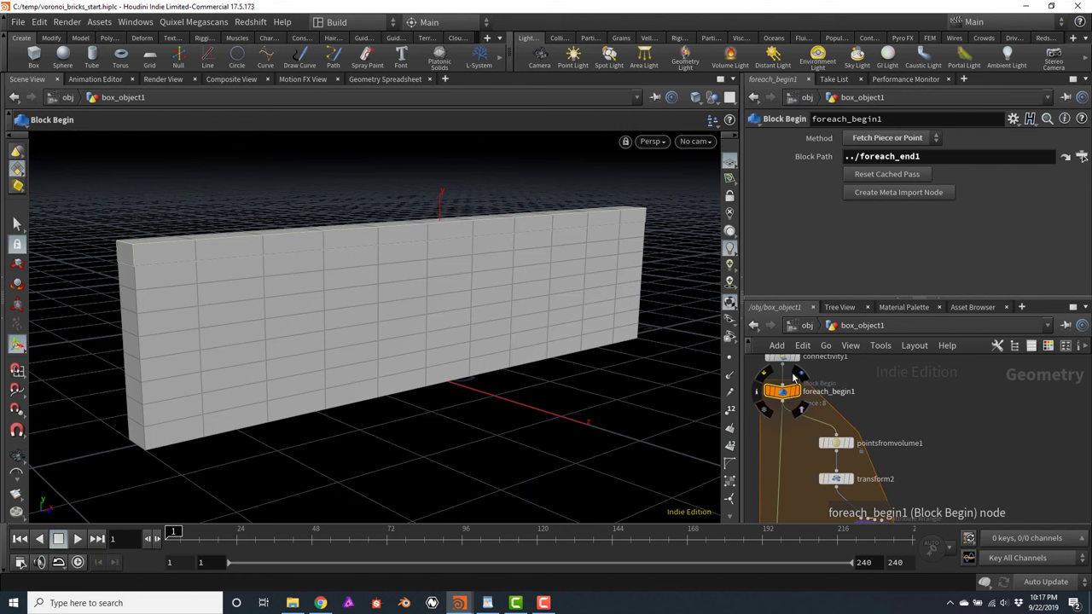
left_click(891, 193)
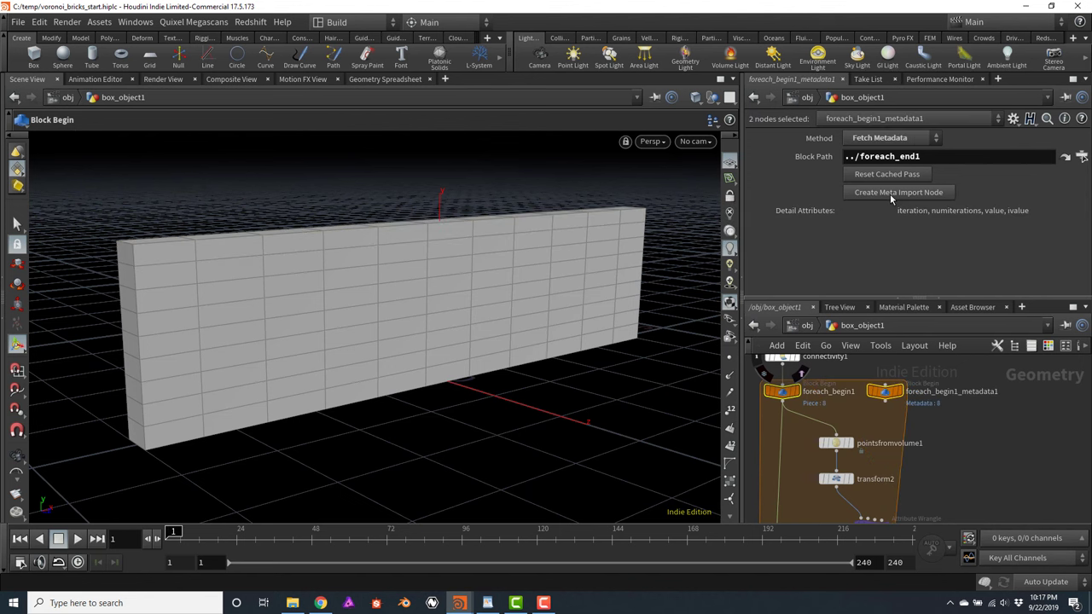
left_click(887, 391)
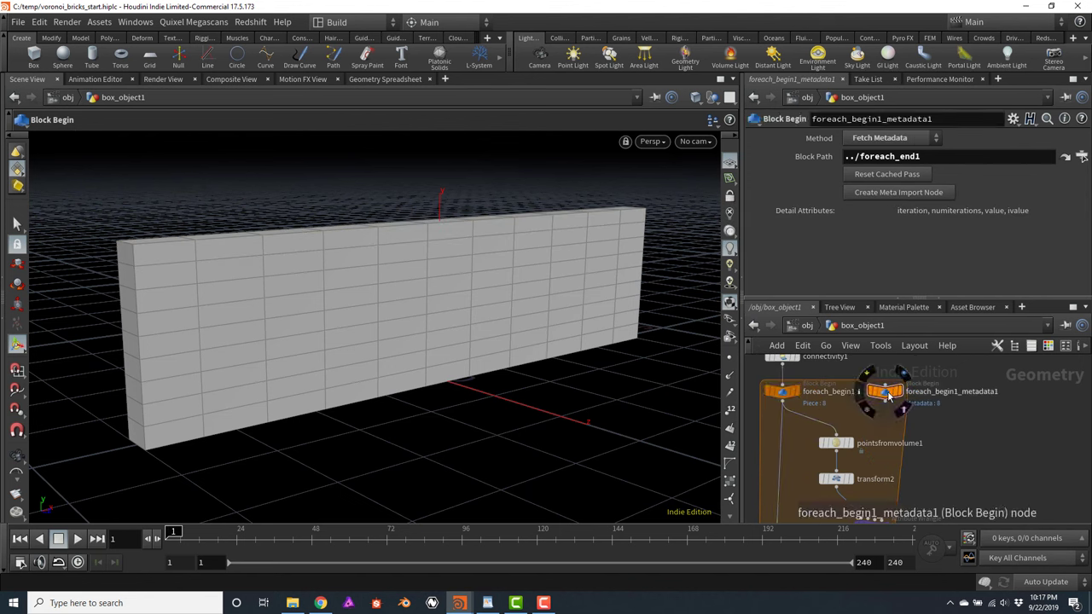
left_click_drag(887, 391, 904, 390)
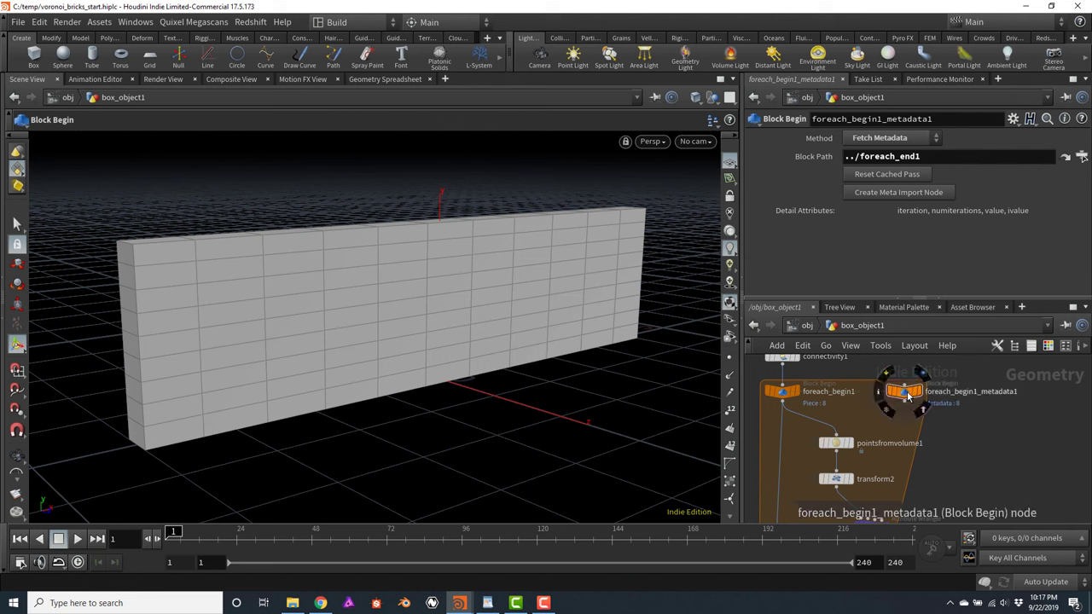
double_click(980, 392)
type("meta")
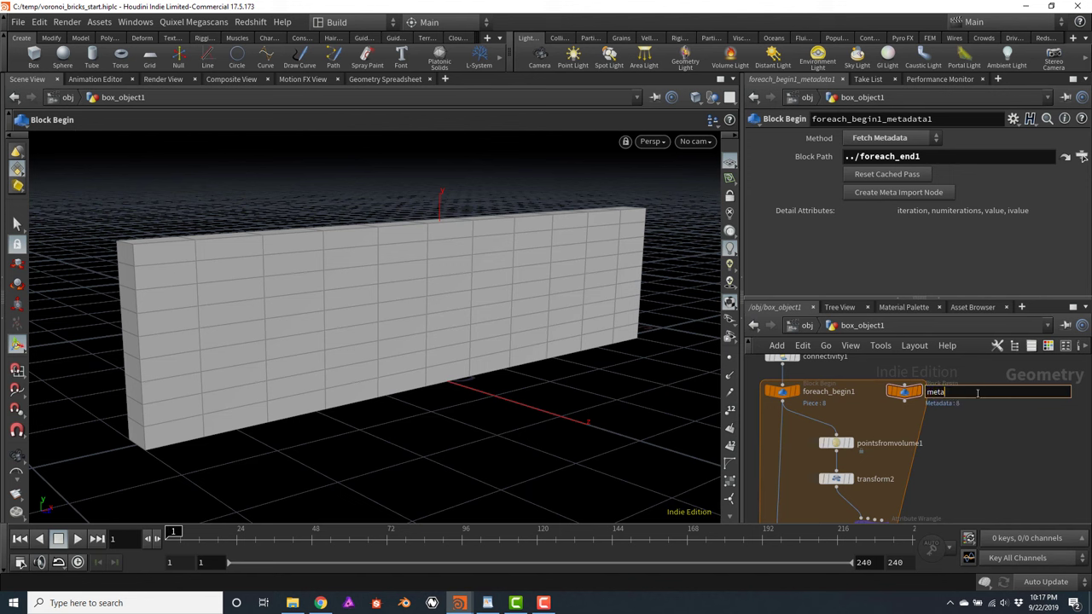
key("Return")
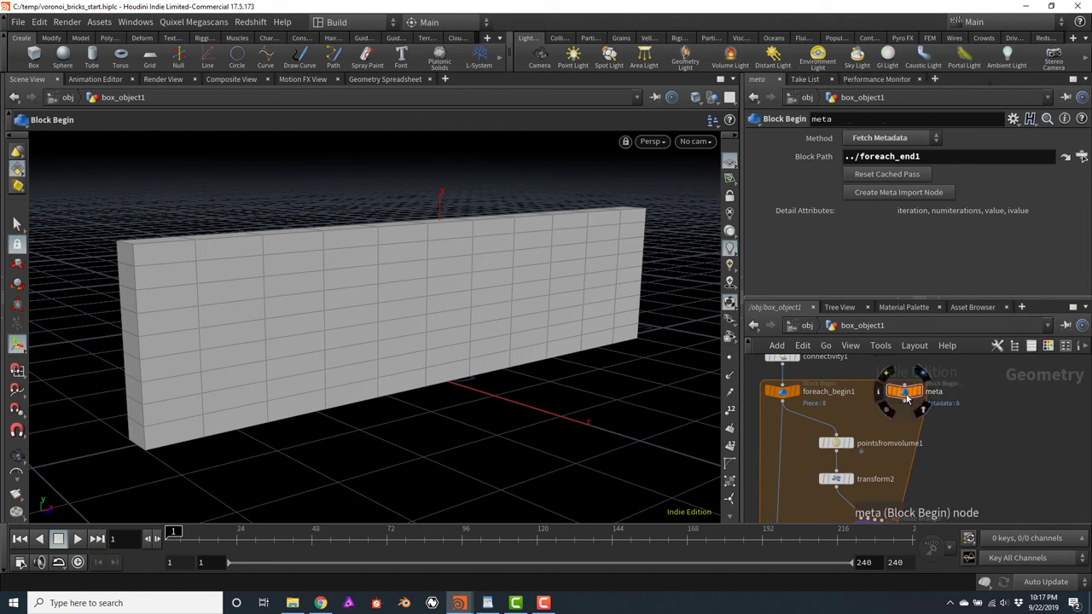
Examine the meta node's detail attributes in the Geometry Spreadsheet, then return to the scene view
mouse_move(906, 394)
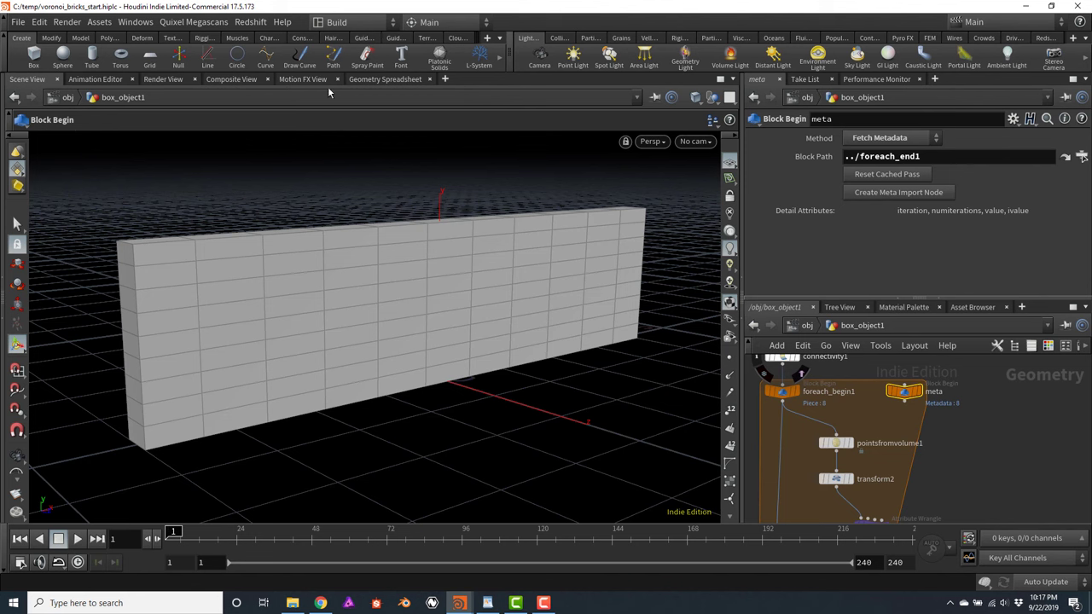
left_click(370, 79)
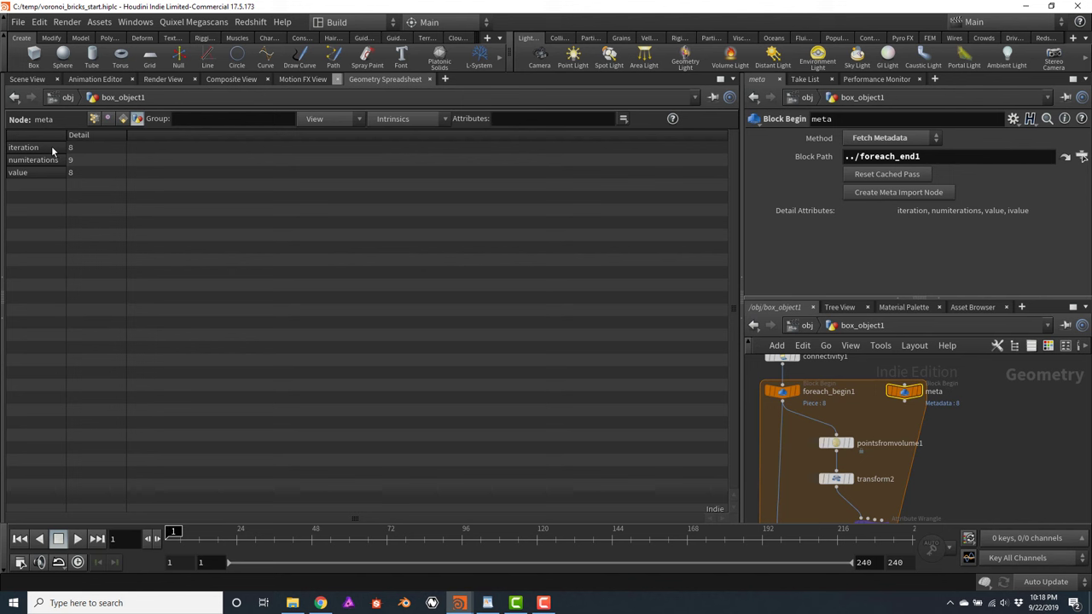
left_click(27, 79)
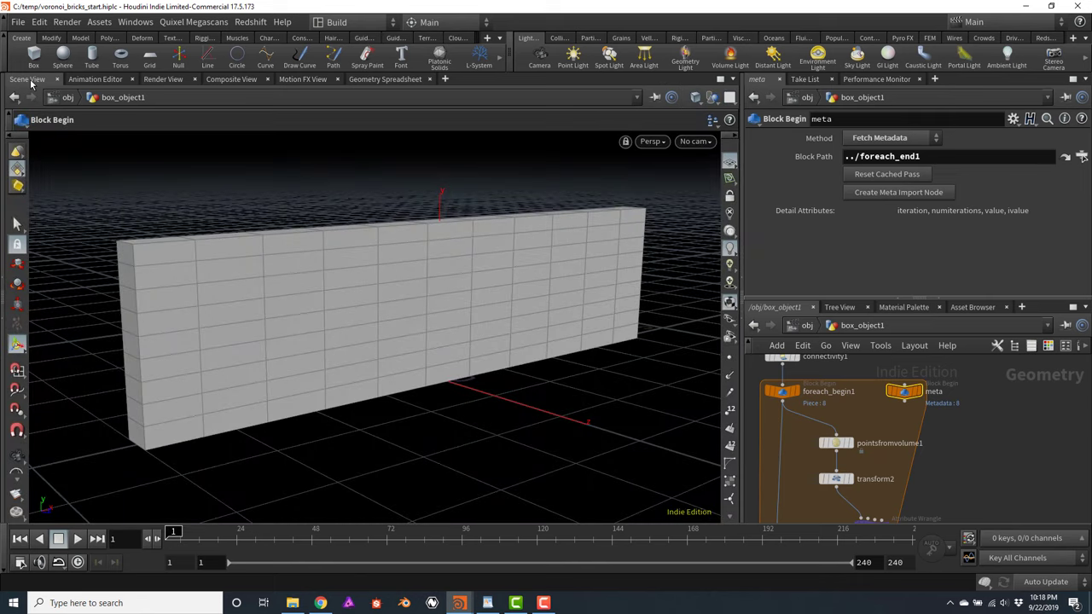
Wire the meta node's output into the second input of pointwrangle1
middle_click_drag(950, 475, 965, 401)
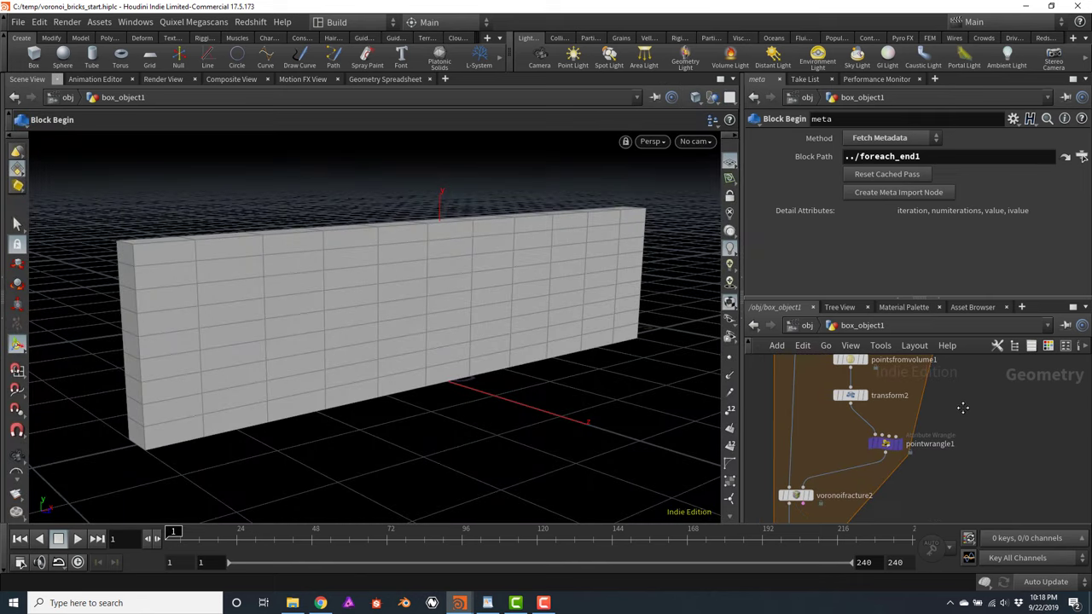
left_click(883, 444)
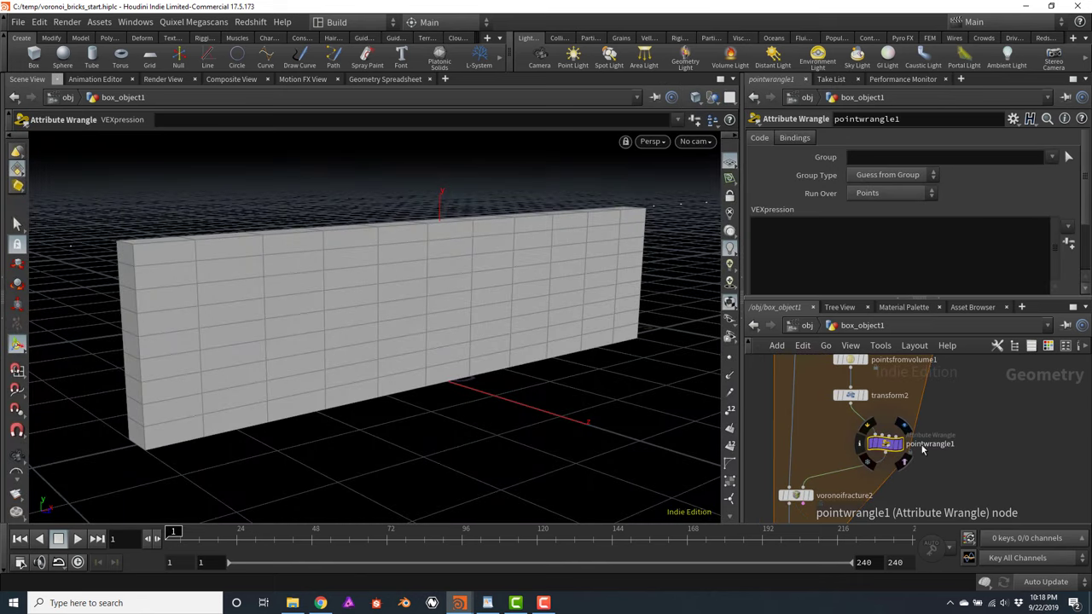
scroll(999, 446, "down", 3)
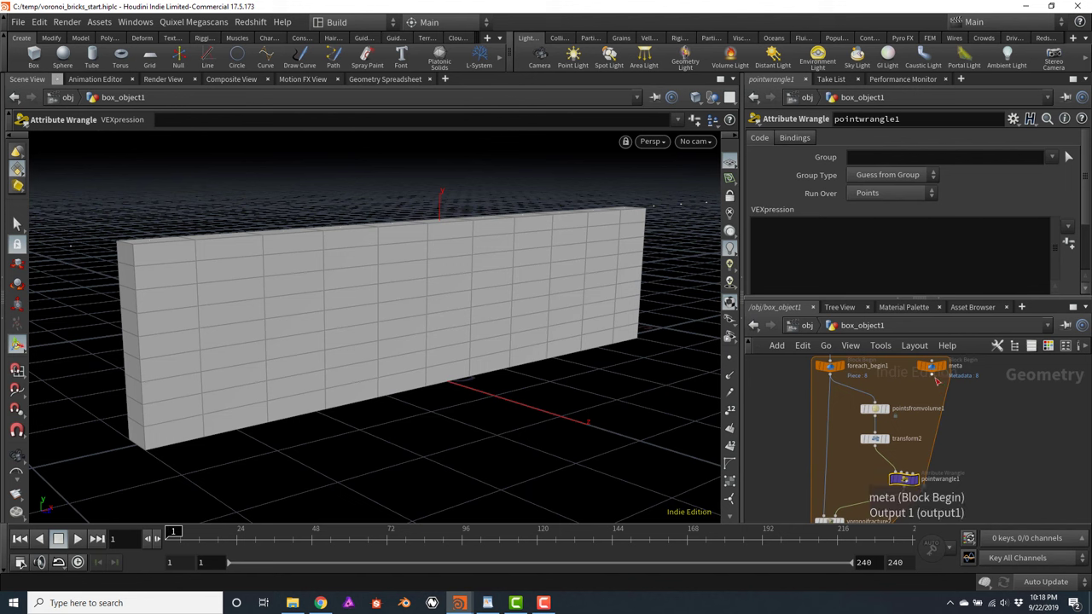
left_click(932, 376)
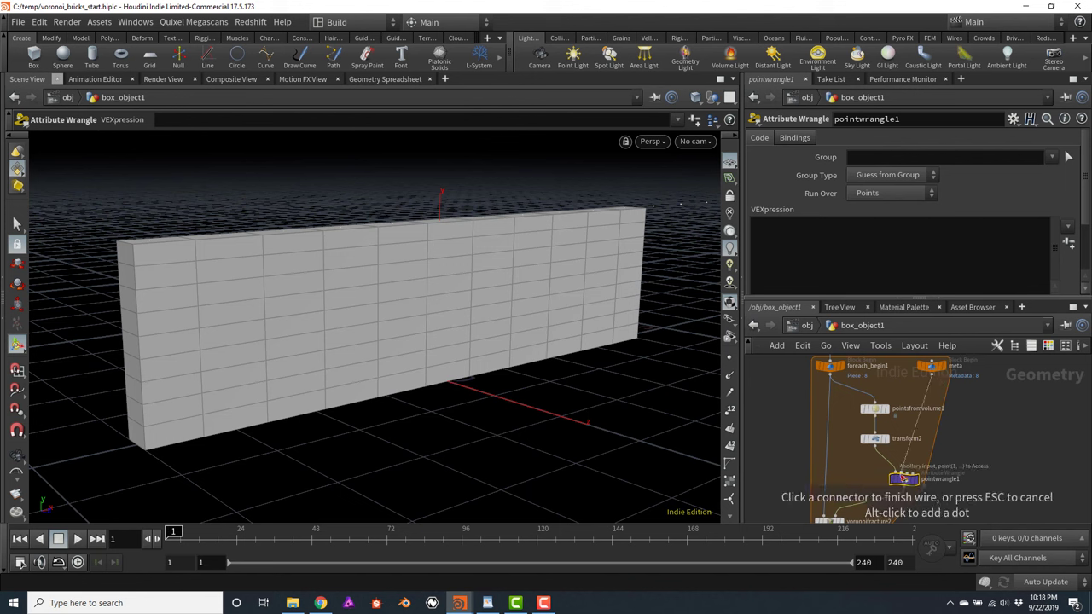
left_click(907, 471)
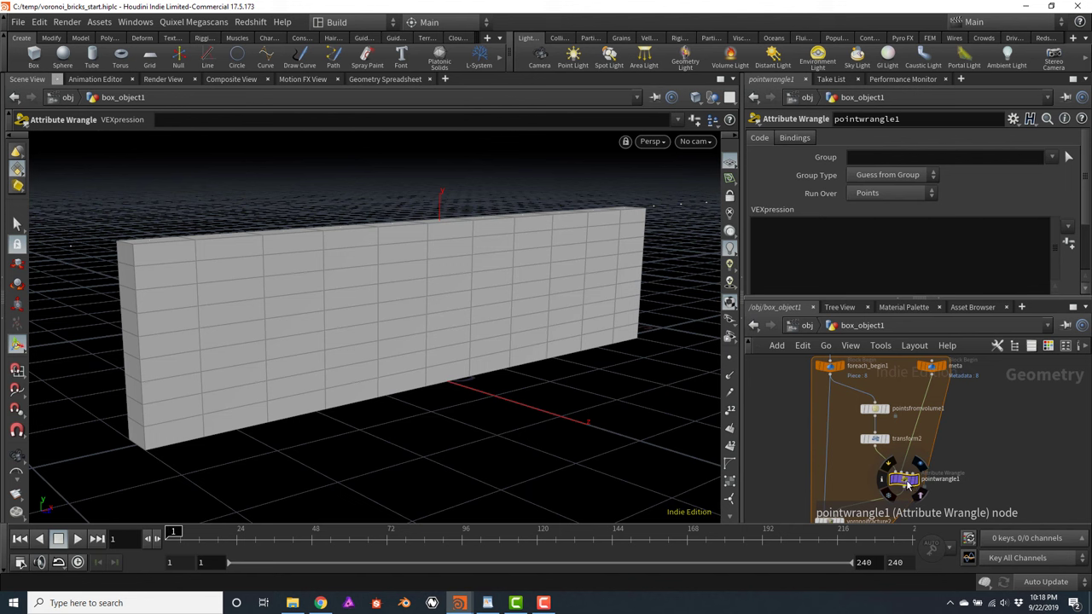
Enter the condition if(detail(1, "iteration", 0) % 2 == 0) in pointwrangle1's VEX expression
left_click(823, 259)
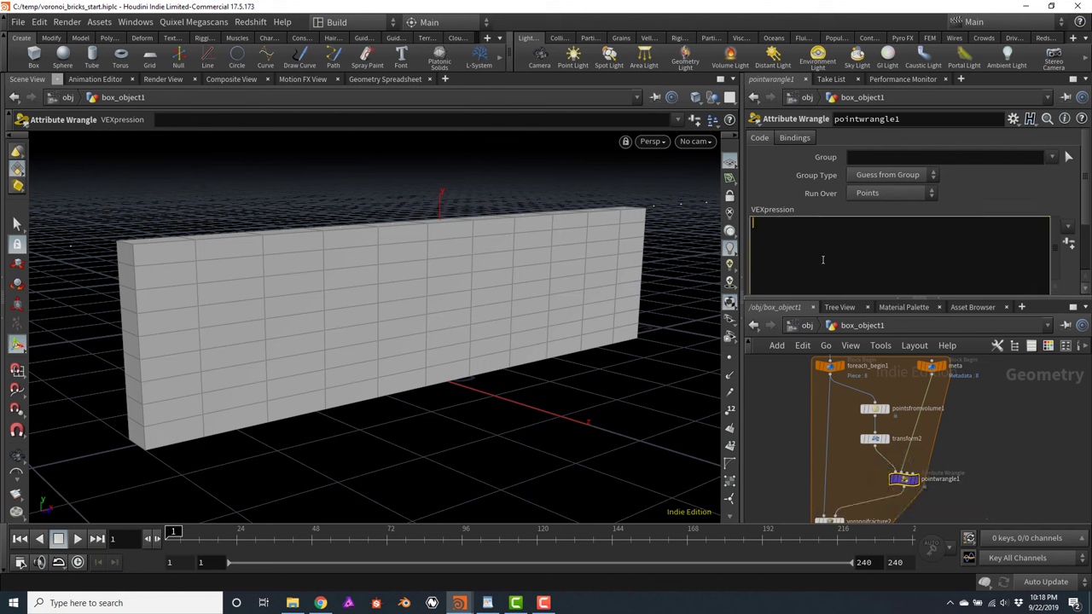
type("if(deta")
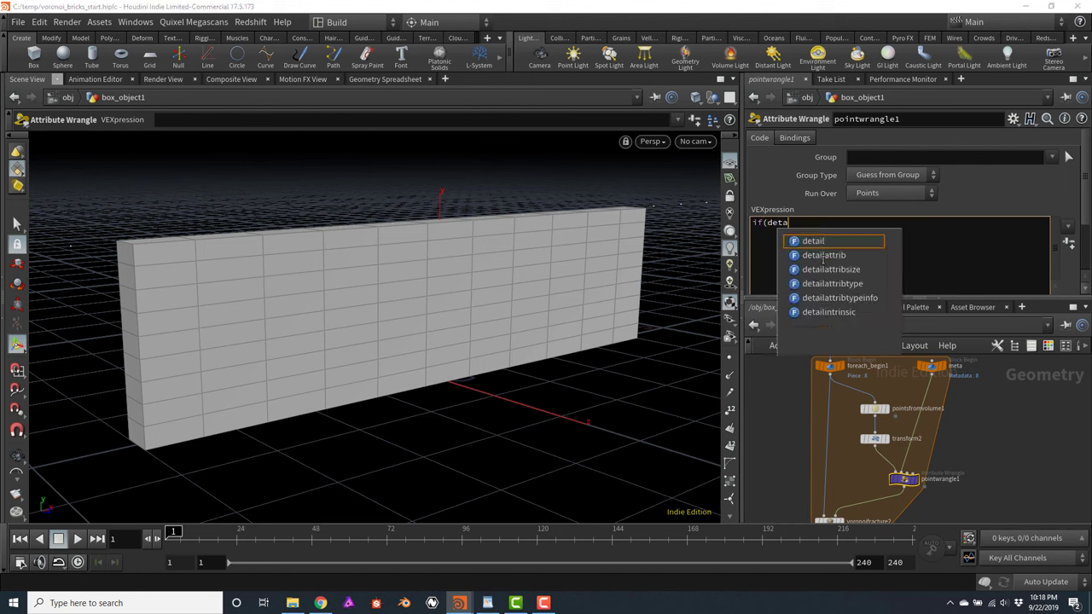
type("il(")
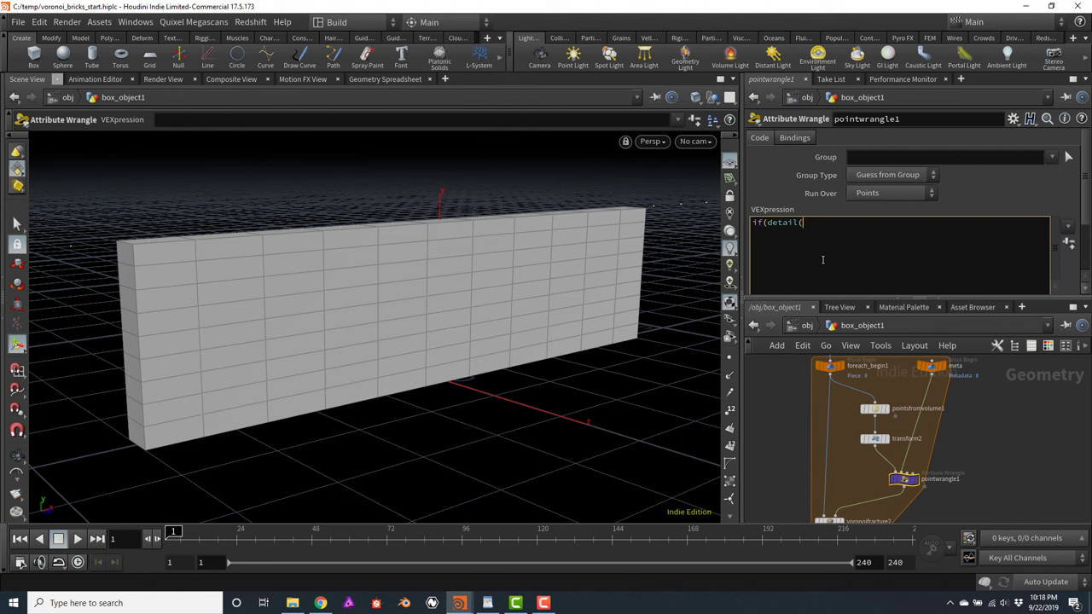
type("1, \"iter")
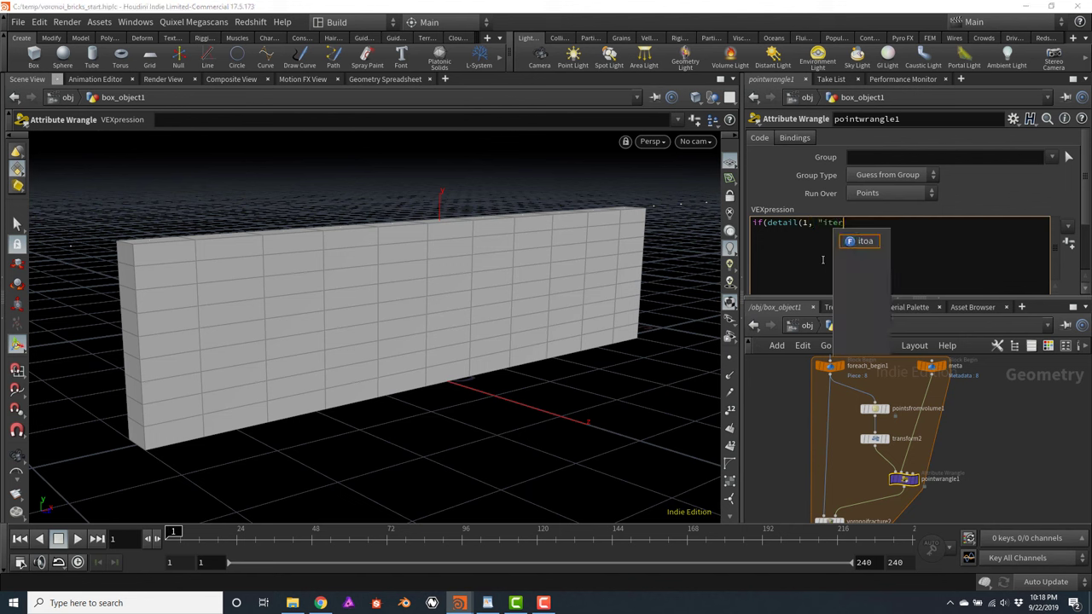
type("ation")
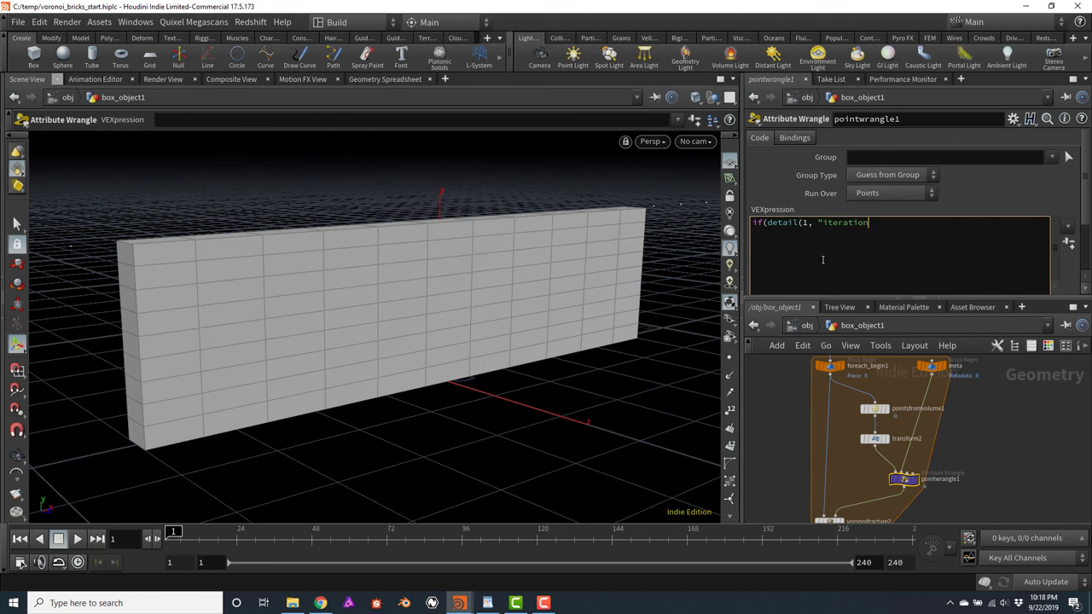
type("\", 0) % 2 == 0")
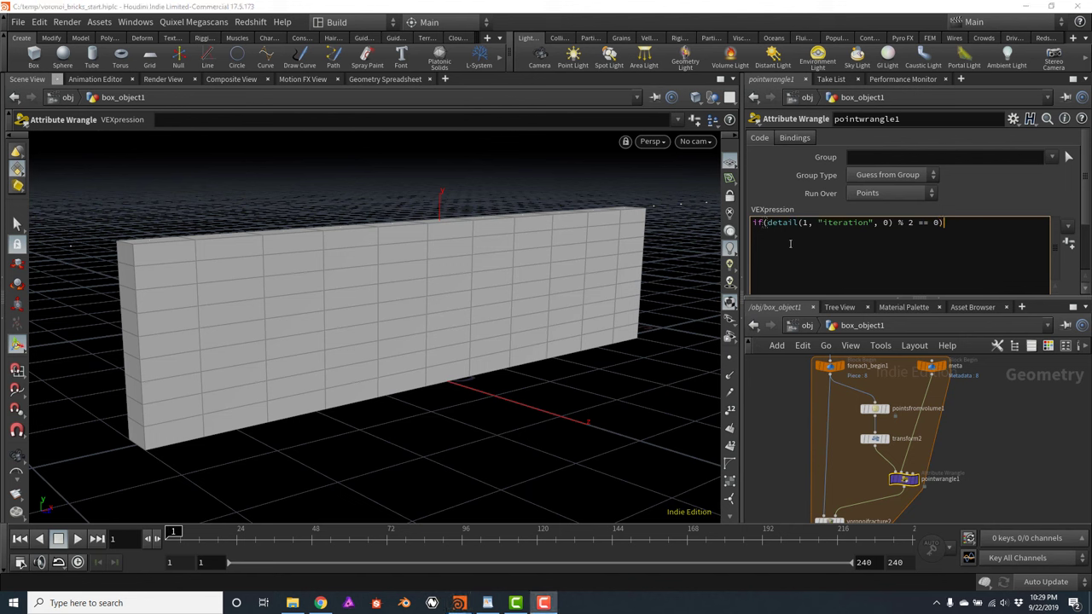
Examine the detail() arguments and modulo comparison in pointwrangle1's condition, relating input 1 to the connected meta node
left_click_drag(767, 224, 893, 230)
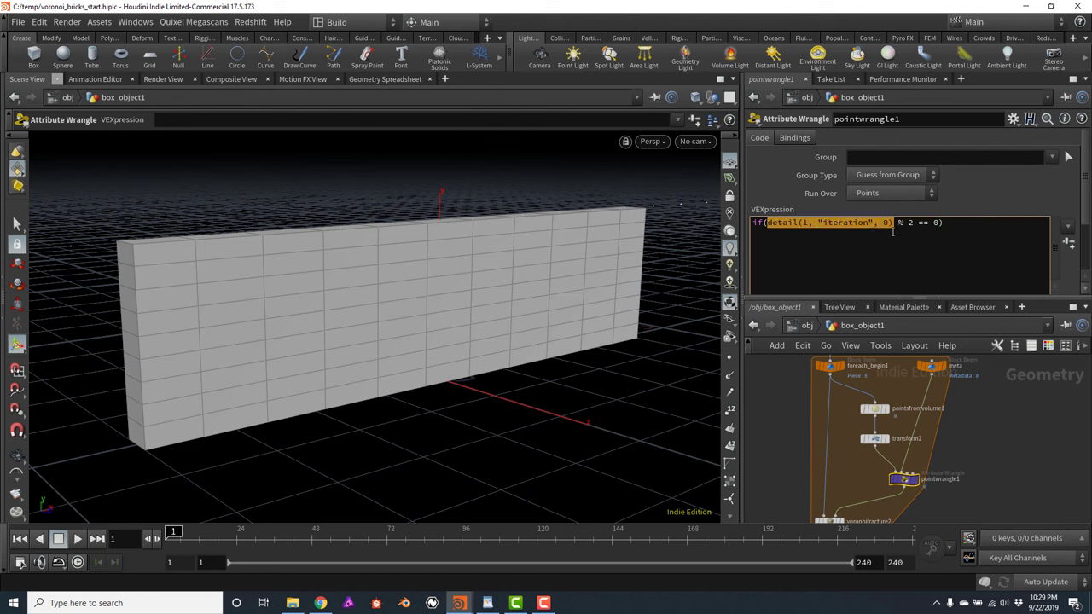
left_click(805, 222)
double_click(804, 222)
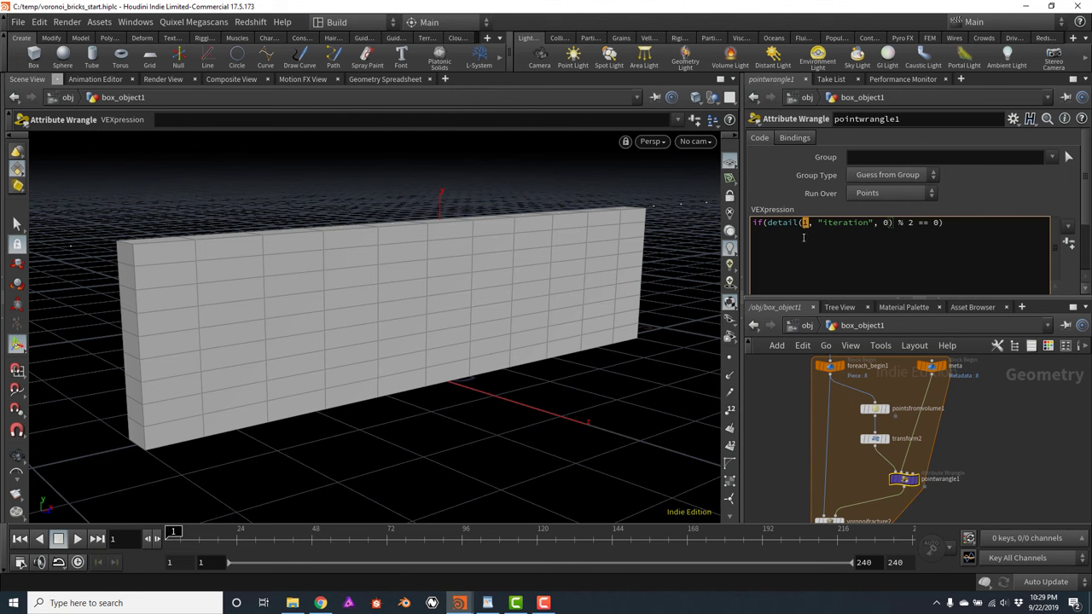
left_click(933, 366)
left_click_drag(933, 374, 904, 478)
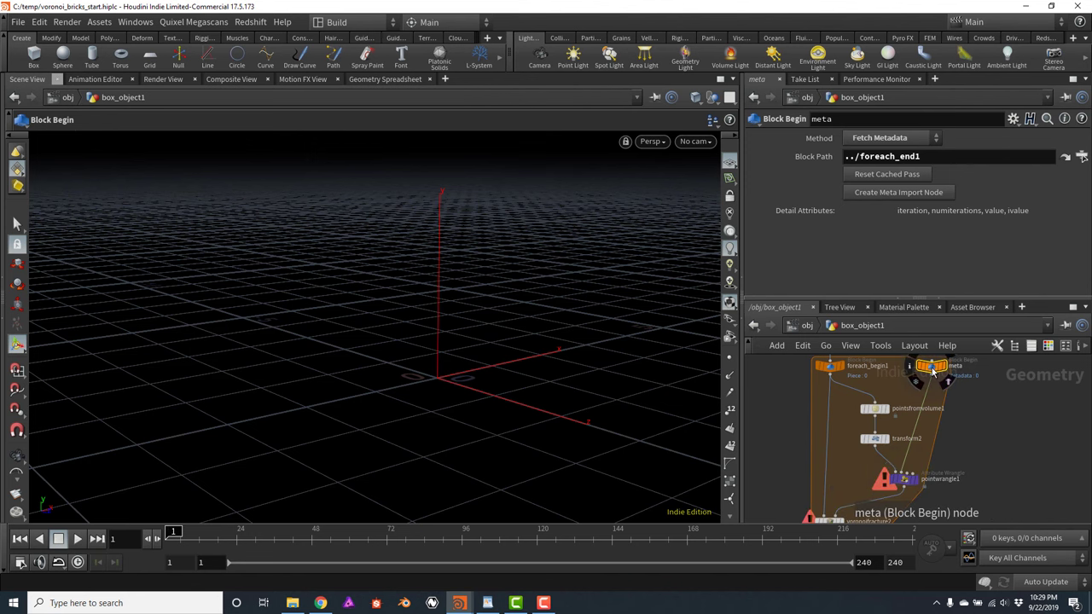
left_click(902, 478)
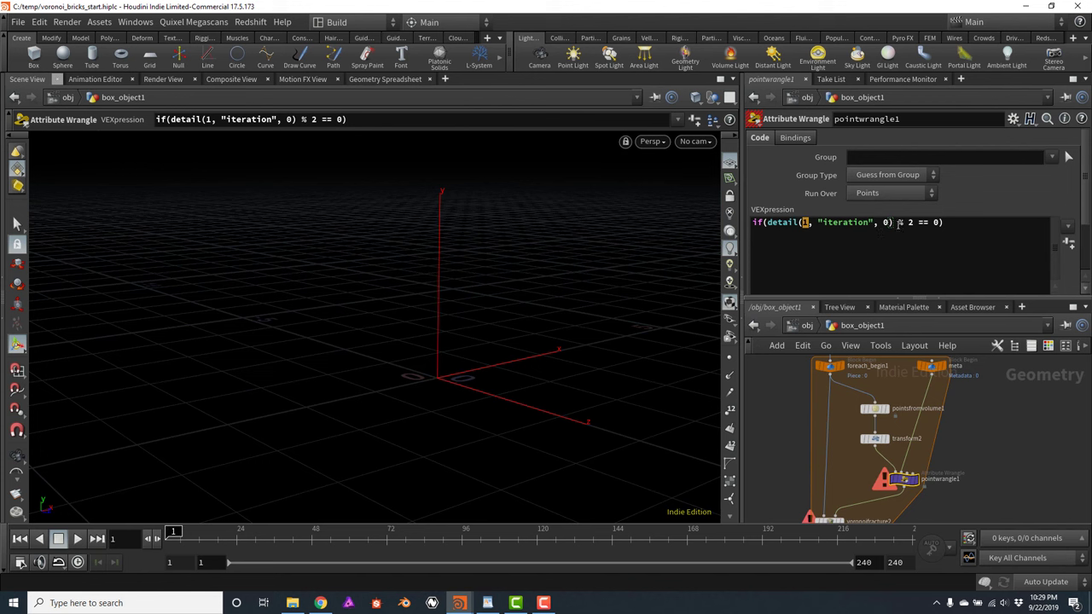
left_click_drag(893, 222, 798, 209)
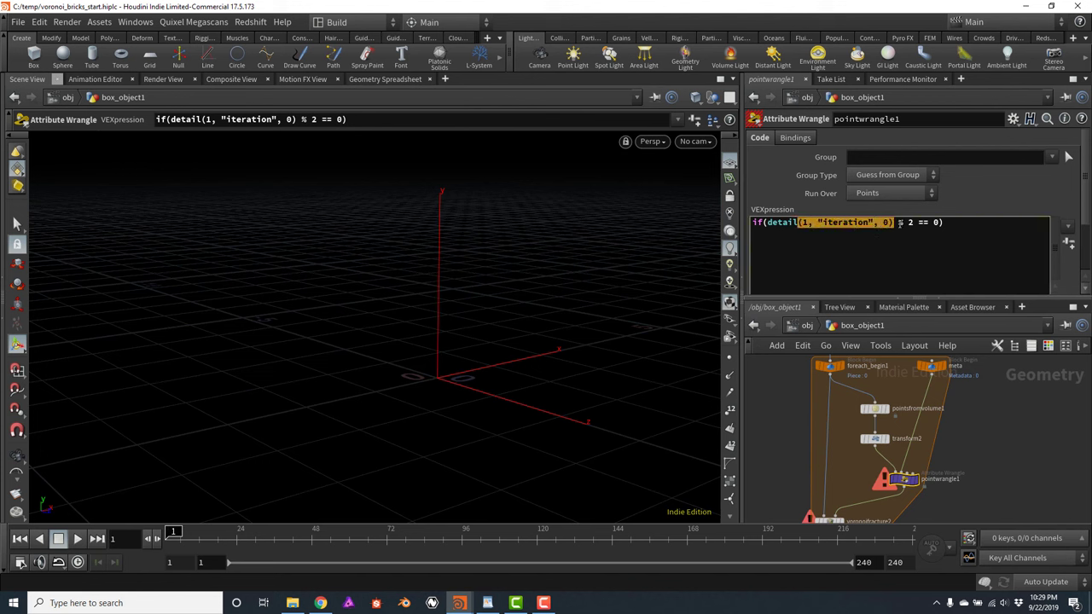
left_click(909, 222)
double_click(910, 222)
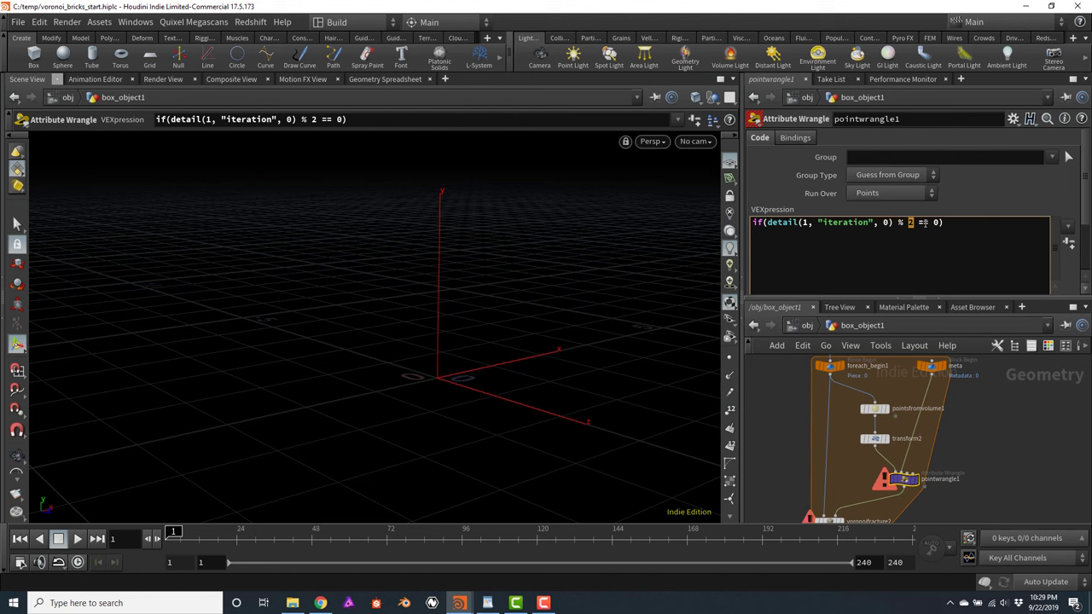
left_click(948, 222)
left_click_drag(915, 221, 896, 222)
left_click(909, 227)
double_click(923, 222)
left_click(910, 222)
key("ctrl+a")
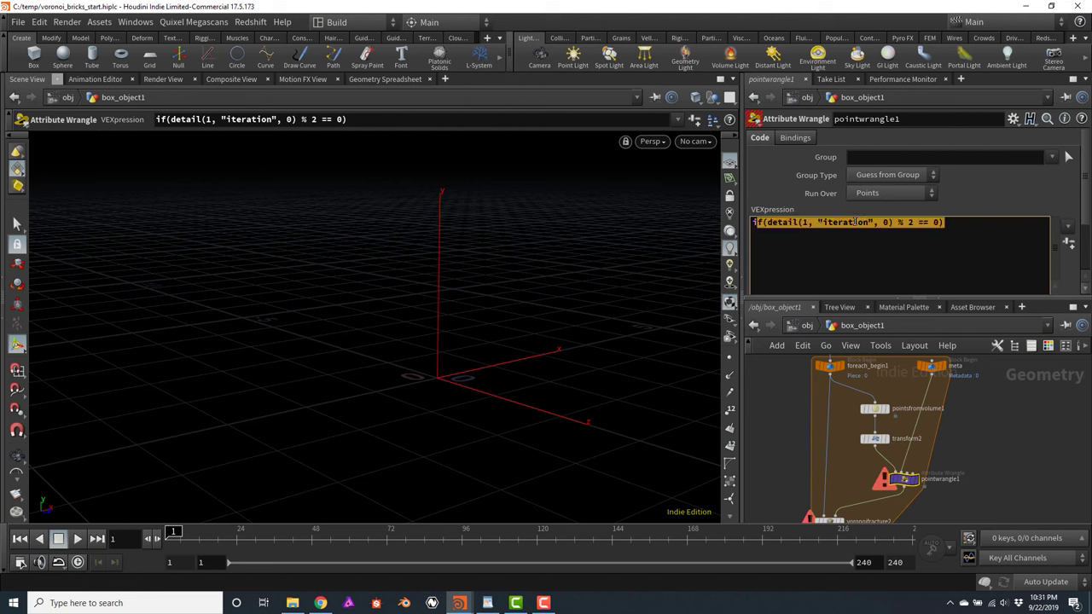
left_click(900, 242)
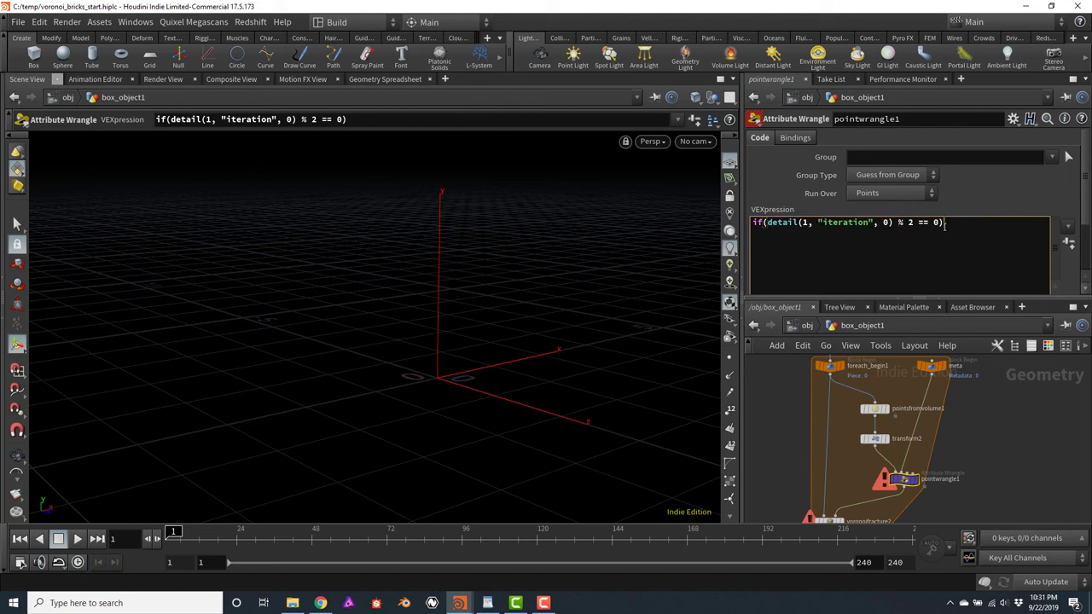
type("{")
key("Return")
type("}")
key("Tab")
type("v")
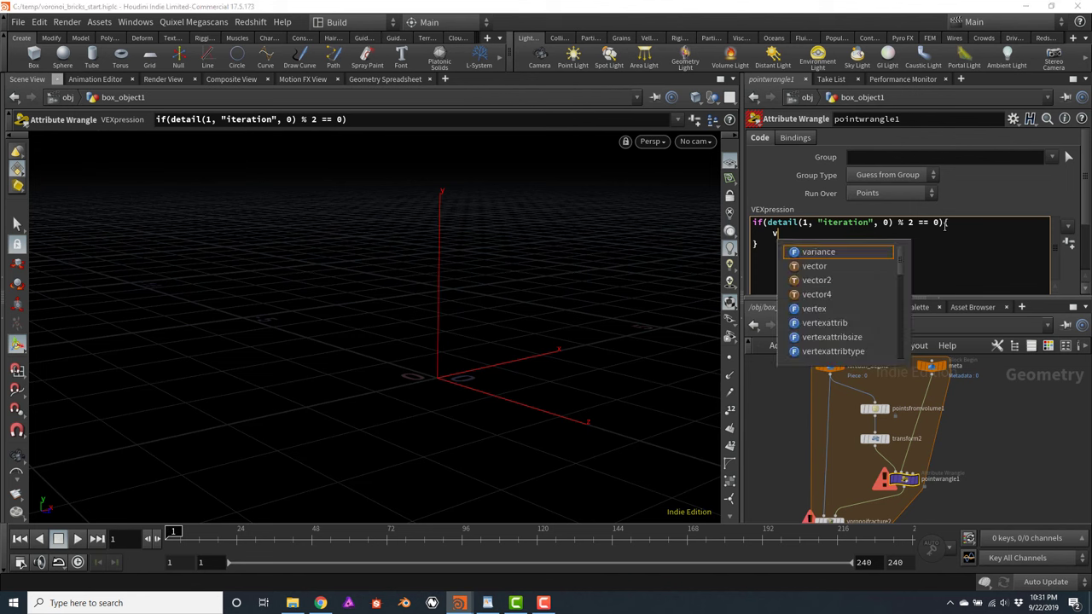
type("@P.")
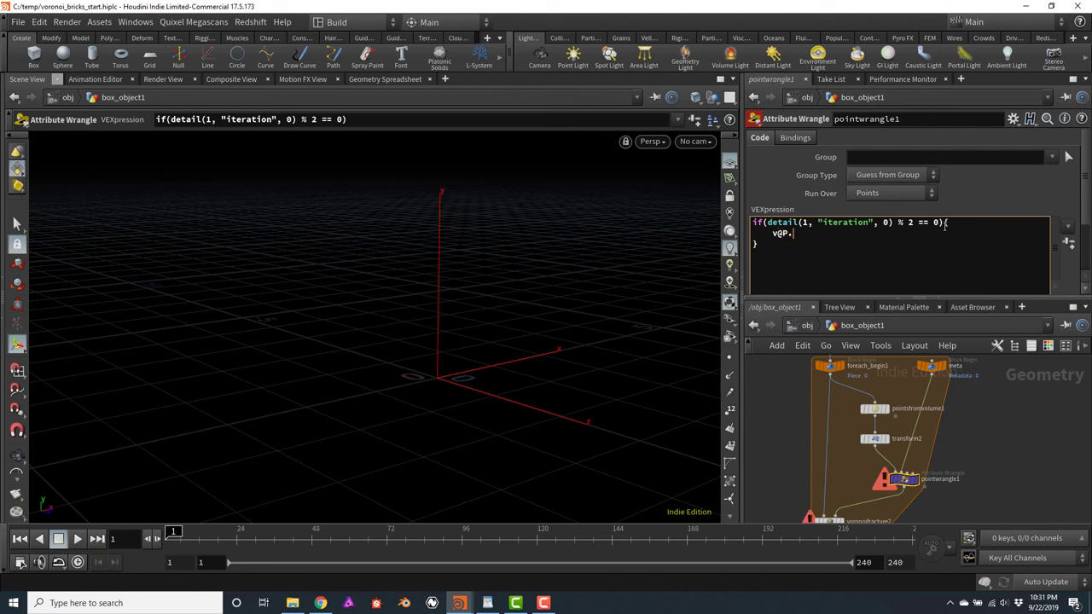
type("x -=")
type("ch")
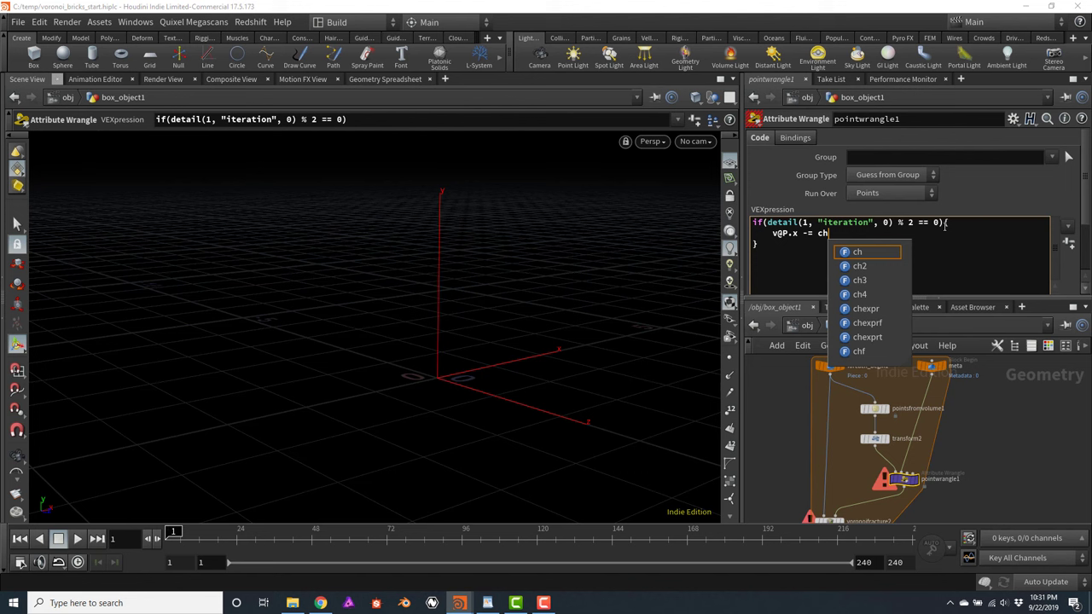
type("(")
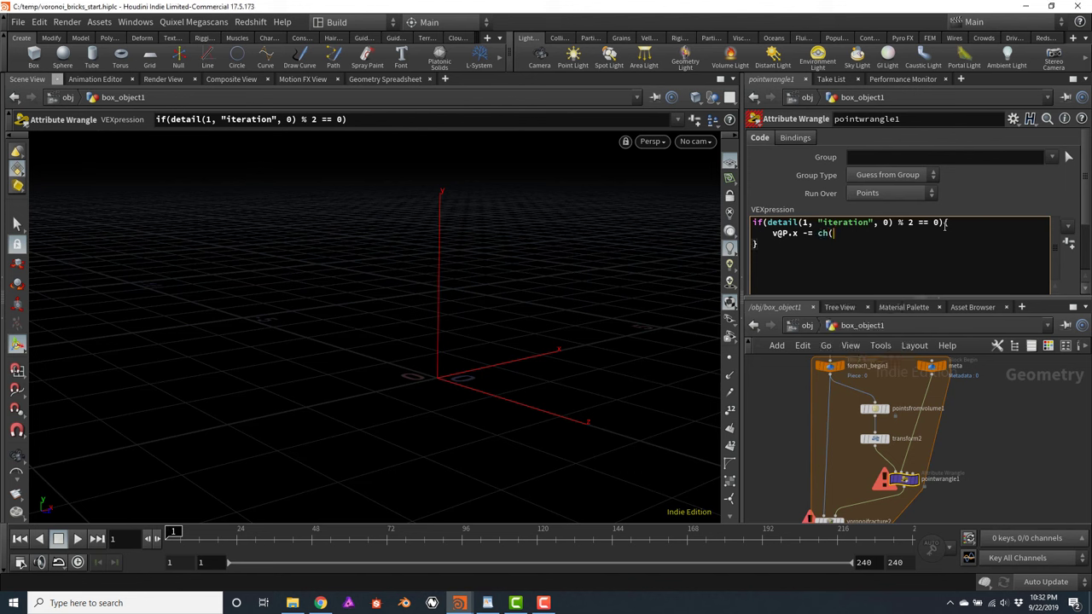
type("\"offset\");")
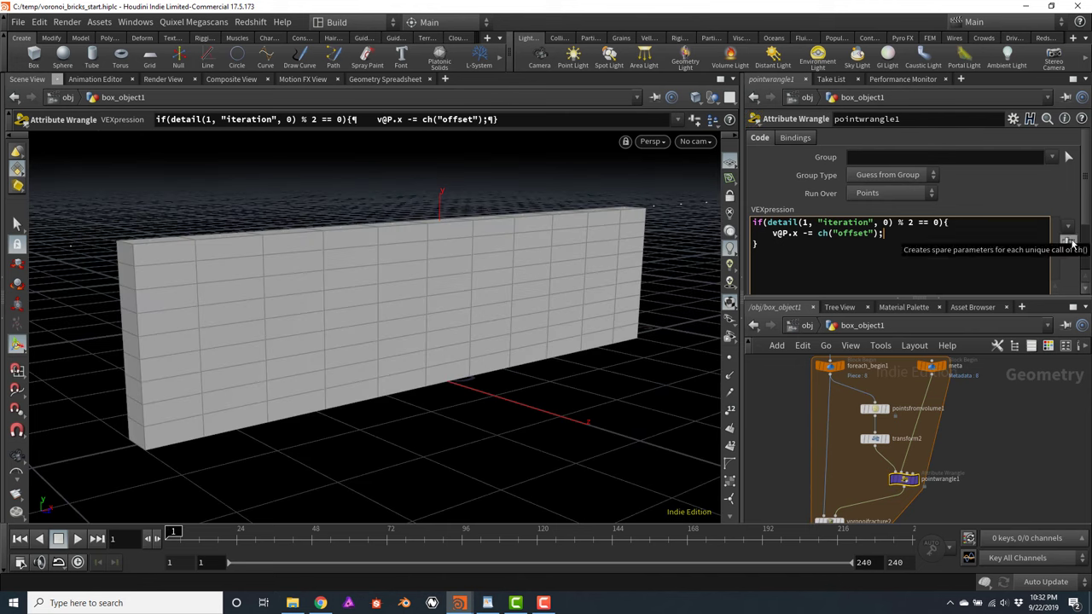
Create the spare parameter for the ch() call and set Offset to 0.369 to stagger alternate brick rows
left_click(1071, 245)
scroll(1073, 249, "down", 2)
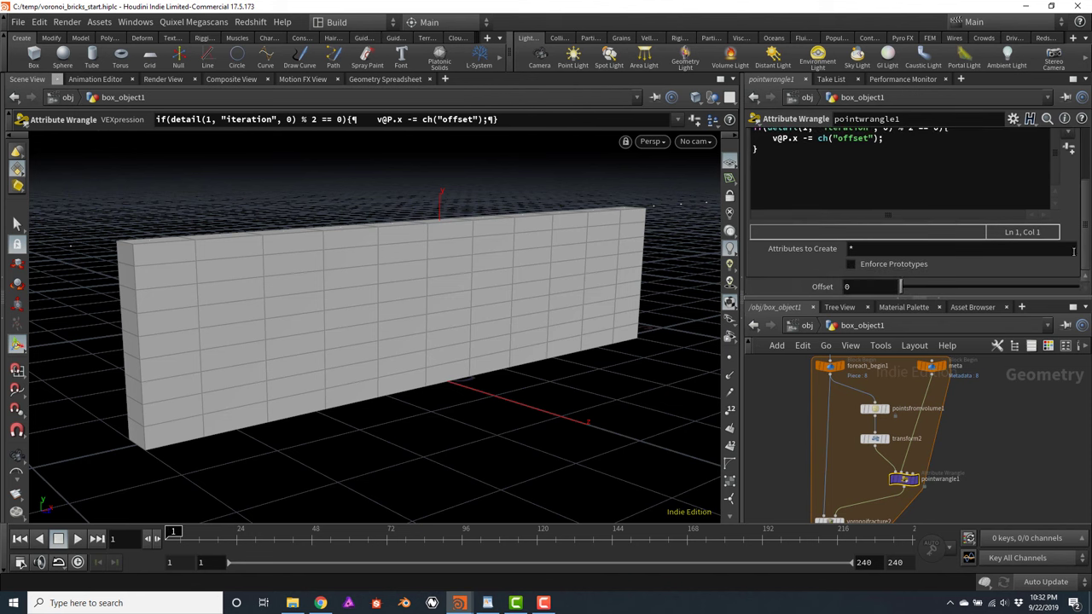
left_click_drag(901, 289, 957, 295)
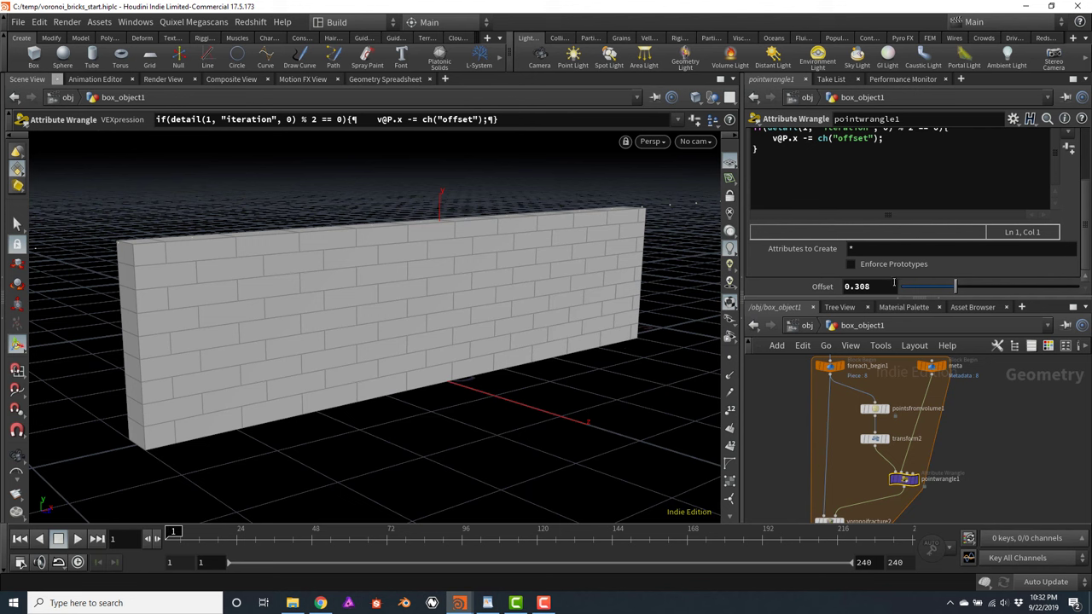
mouse_move(956, 294)
left_mouse_down()
mouse_move(1004, 295)
mouse_move(946, 288)
mouse_move(967, 290)
left_mouse_up()
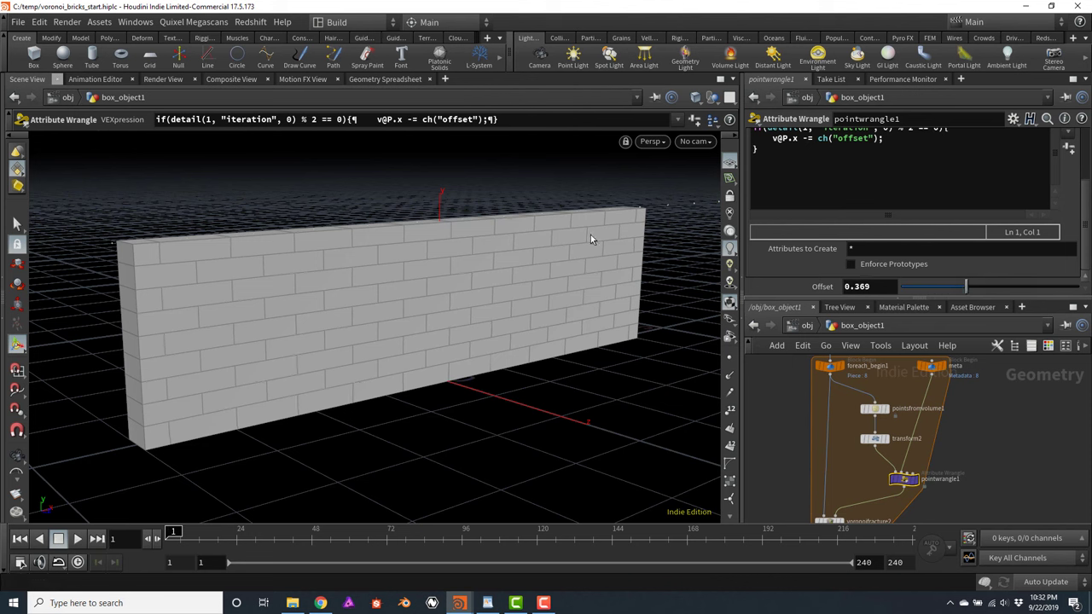
scroll(1085, 229, "up", 3)
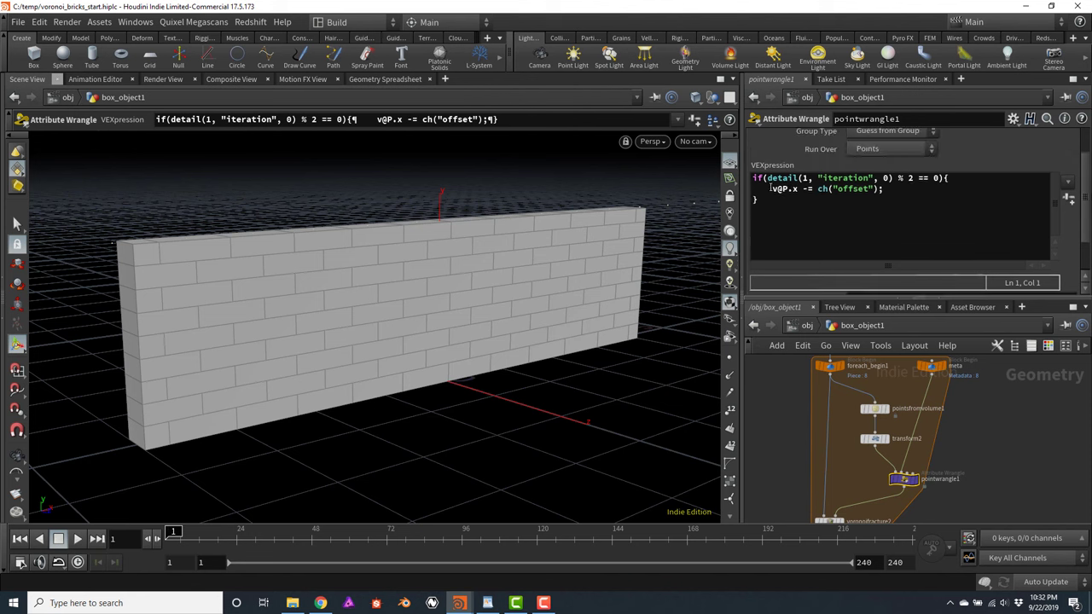
left_click_drag(772, 189, 892, 196)
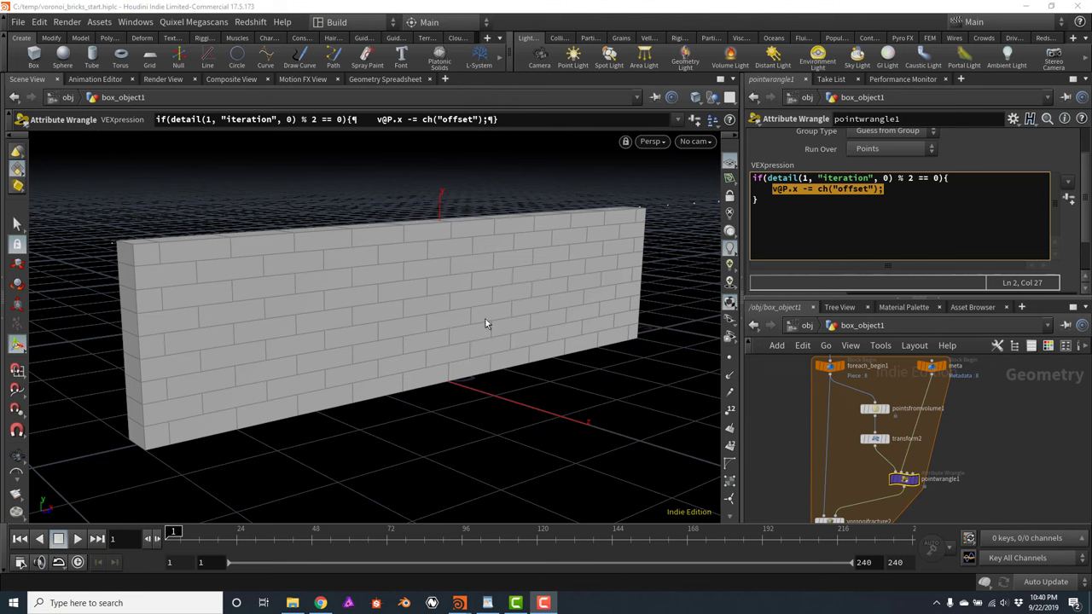
key("Escape")
mouse_move(571, 373)
left_mouse_down()
mouse_move(561, 362)
mouse_move(588, 367)
left_mouse_up()
key("Return")
Inspect the node info of foreach_end1 for its primitive attributes, then close it
scroll(778, 434, "down", 3)
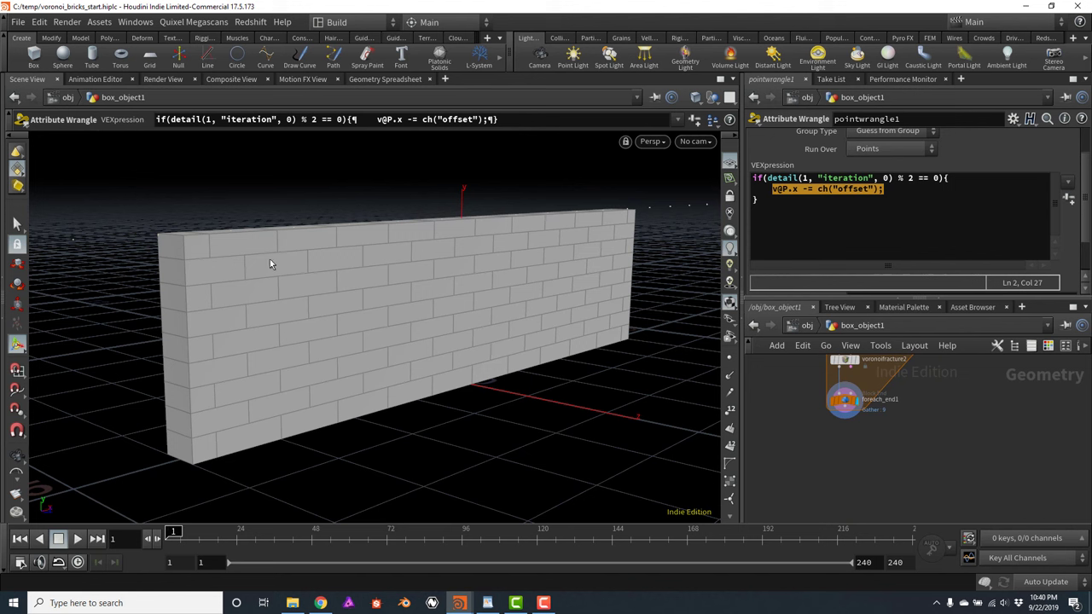
scroll(848, 429, "up", 3)
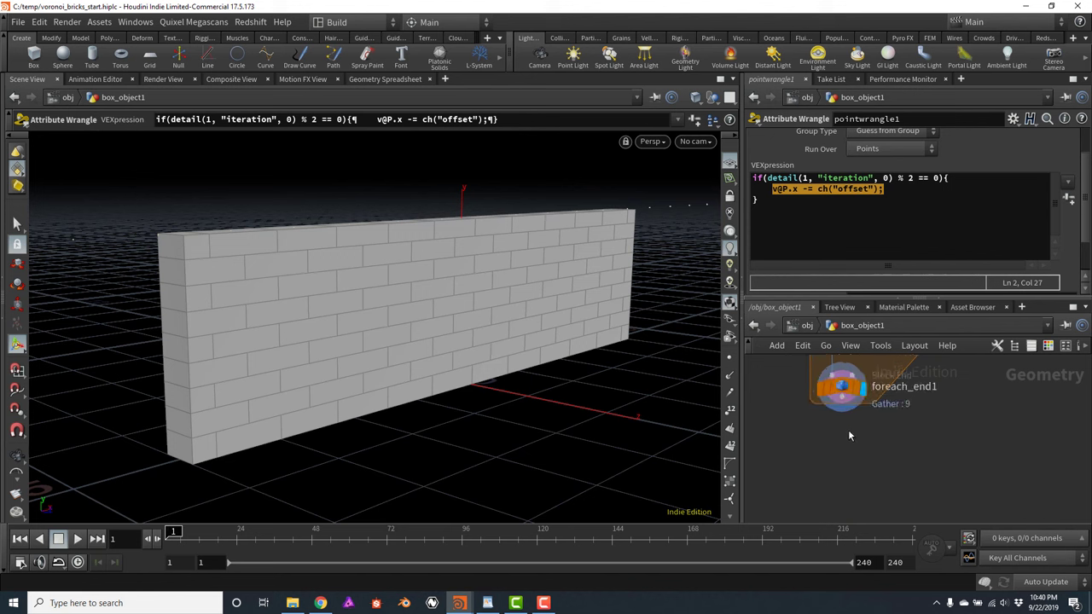
mouse_move(823, 408)
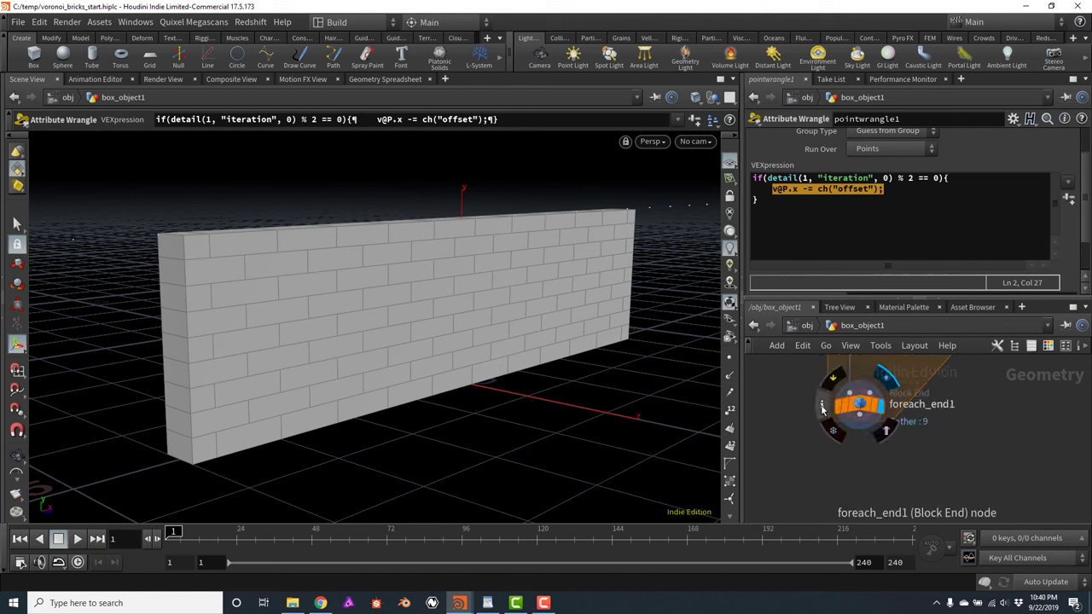
left_click(822, 409)
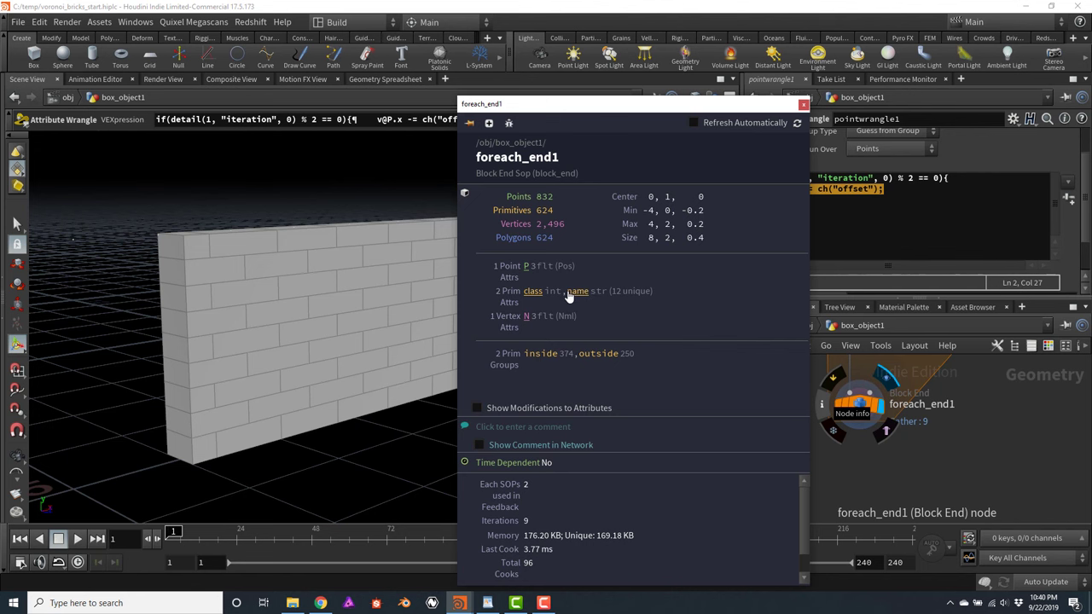
left_click(803, 104)
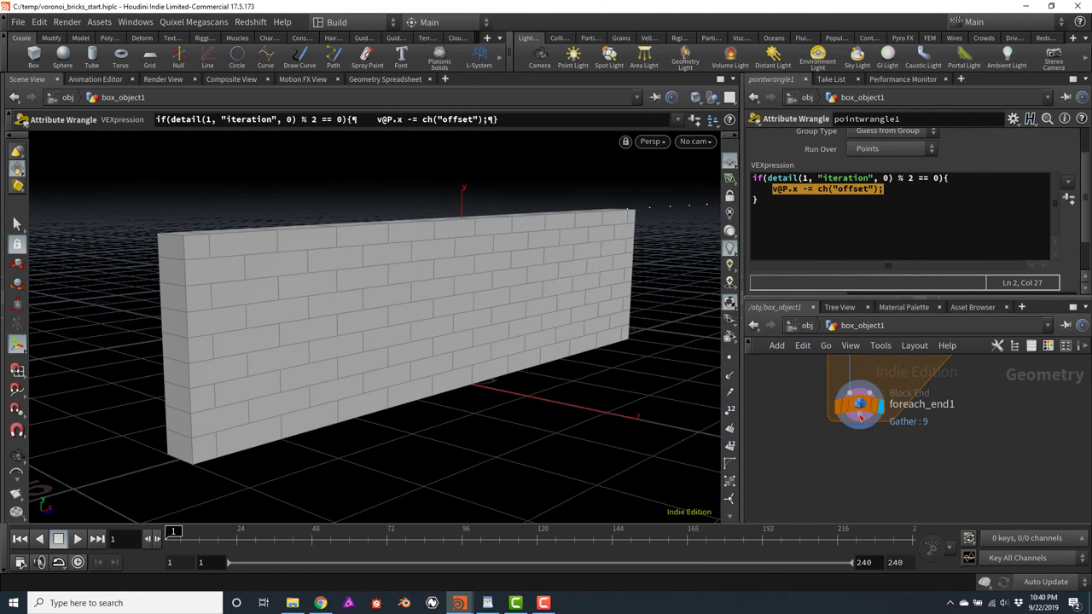
Add an Attribute Delete node wired from foreach_end1's output and place it just below that node
left_click(860, 424)
key("Tab")
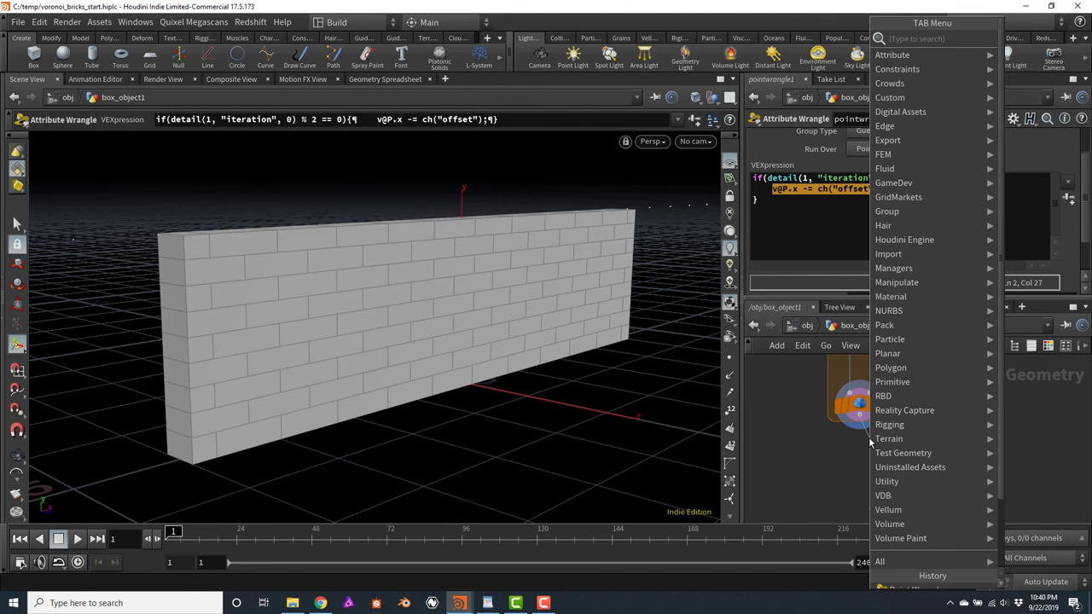
type("attr")
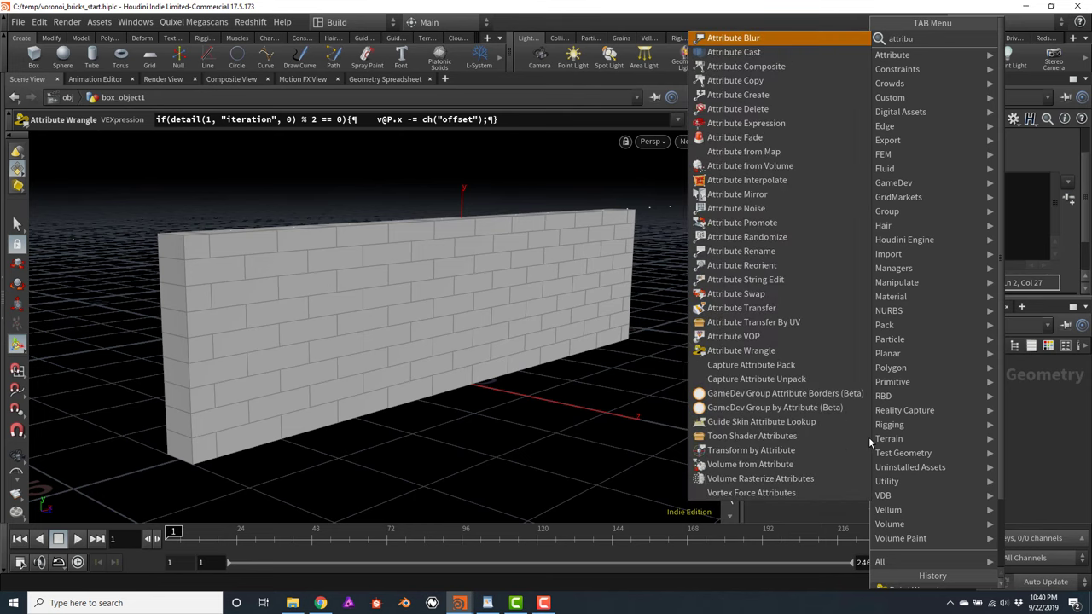
type("ibutedel")
key("Return")
left_click(870, 448)
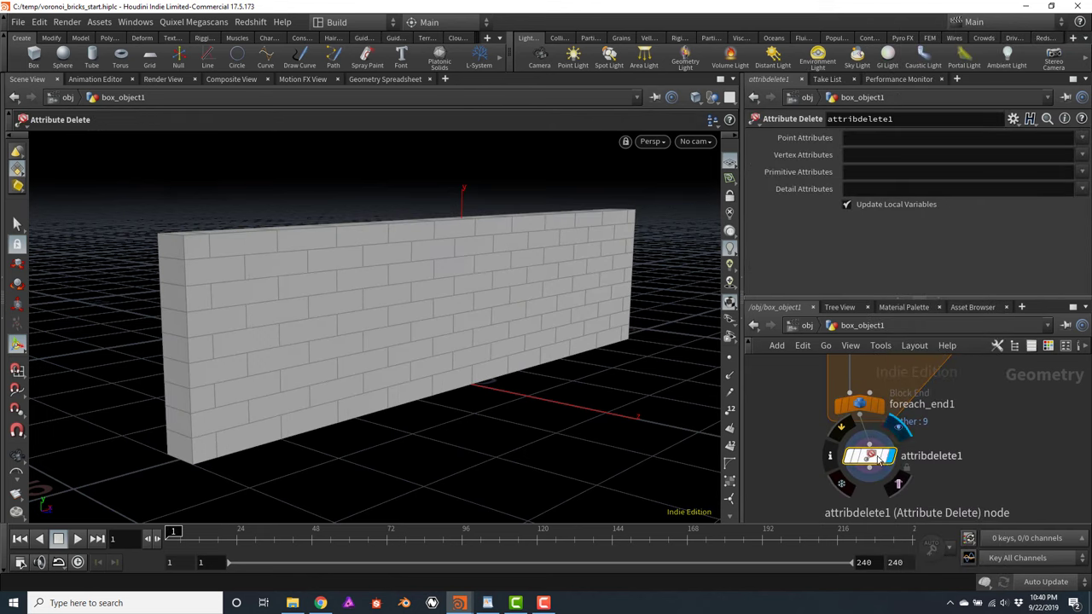
left_click_drag(887, 457, 869, 464)
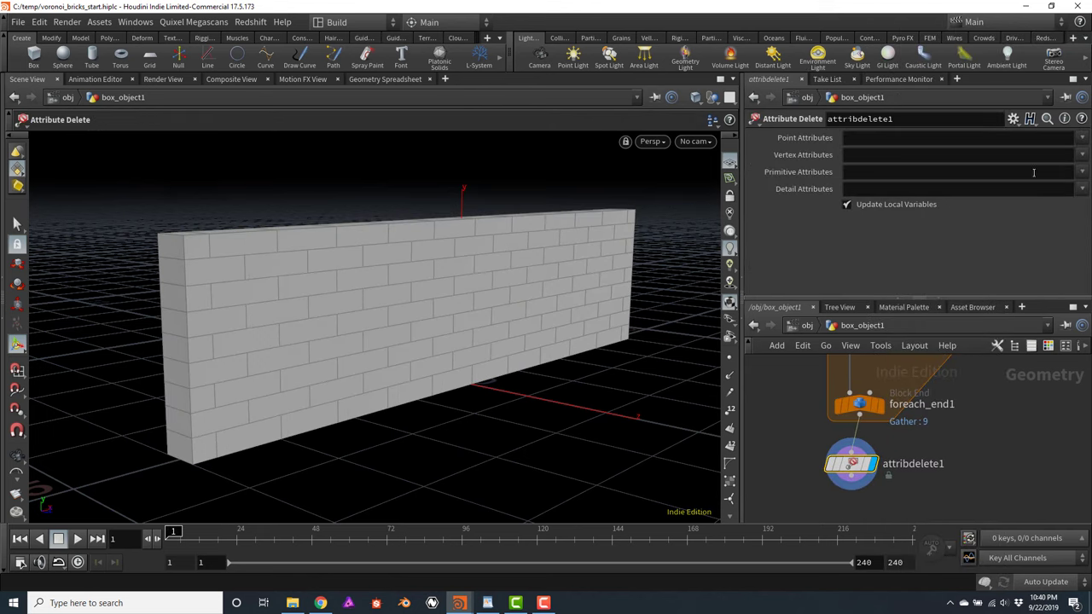
Set the Attribute Delete node to remove the primitive attributes class and name
left_click(1081, 171)
left_click(1067, 175)
left_click(1081, 172)
left_click(1066, 184)
Add a PolyBevel node wired from attribdelete1's output, display it and place it just below that node
middle_click_drag(1016, 450, 882, 430)
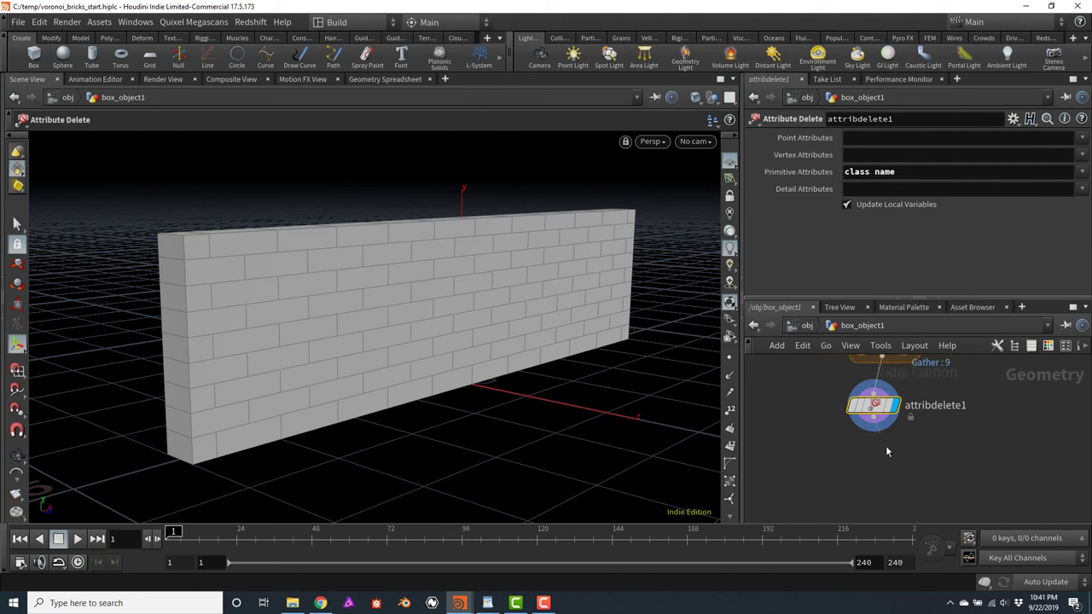
left_click(883, 445)
key("Tab")
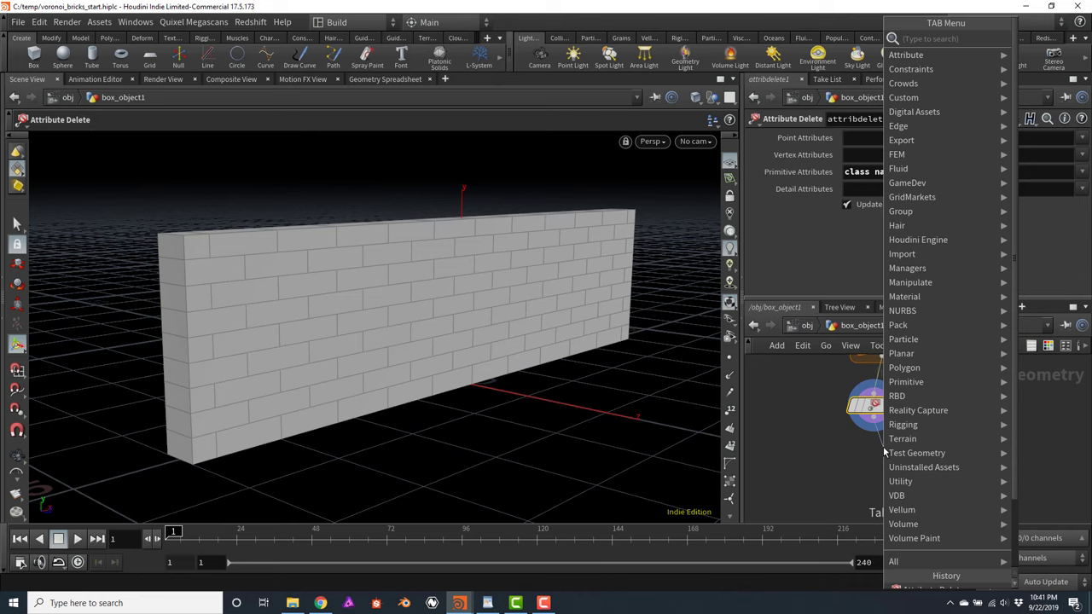
type("poly")
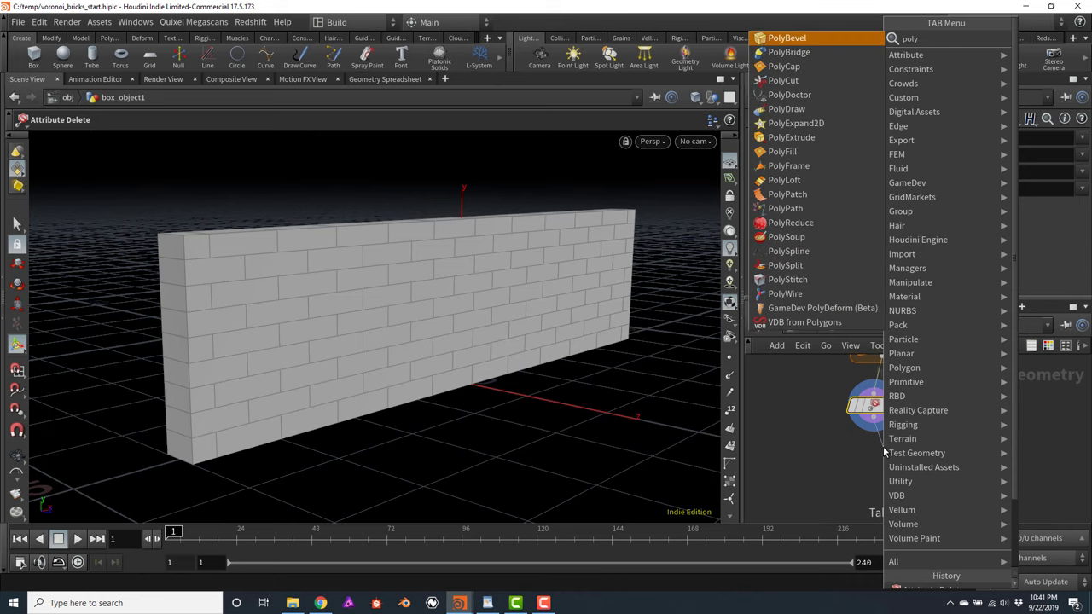
key("Return")
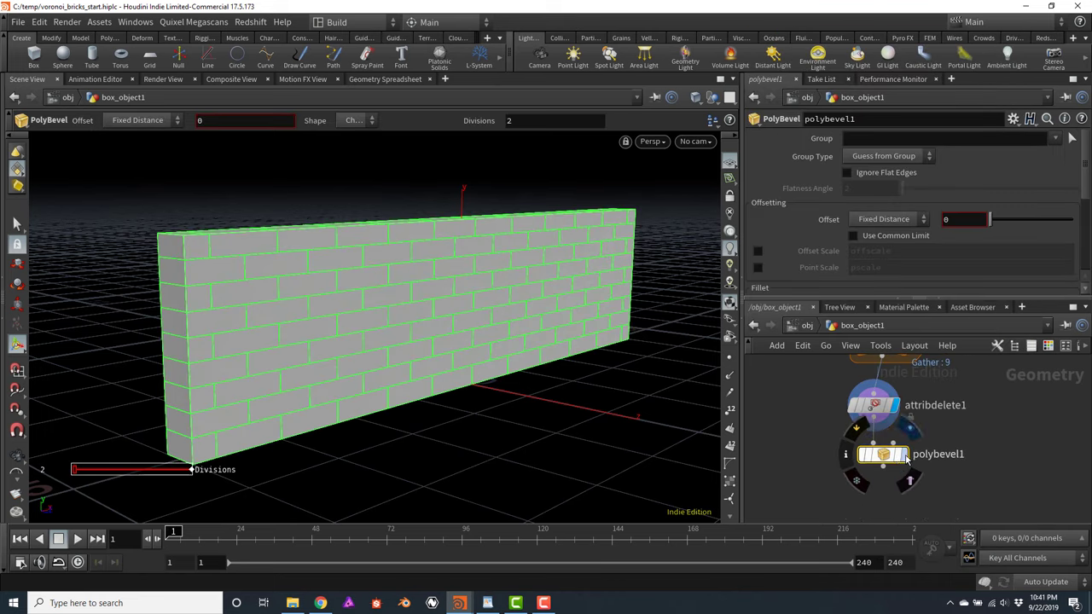
left_click_drag(884, 454, 880, 462)
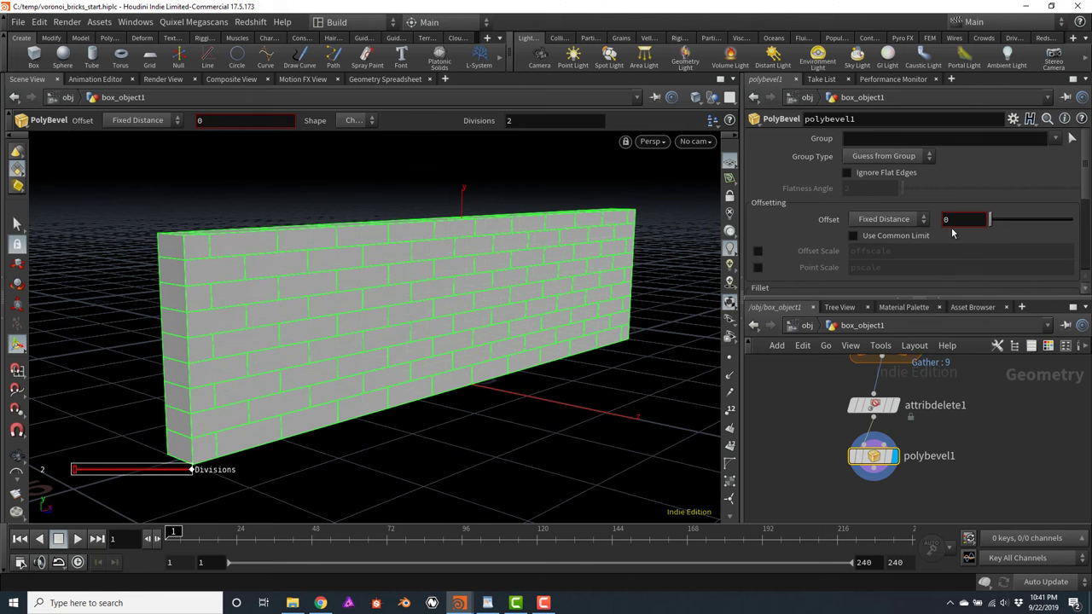
Set the PolyBevel's fixed-distance offset to 0.013 and check the bevel on the brick edges
middle_click_drag(956, 220, 999, 268)
key("Escape")
left_click_drag(161, 175, 194, 263)
scroll(194, 263, "up", 6)
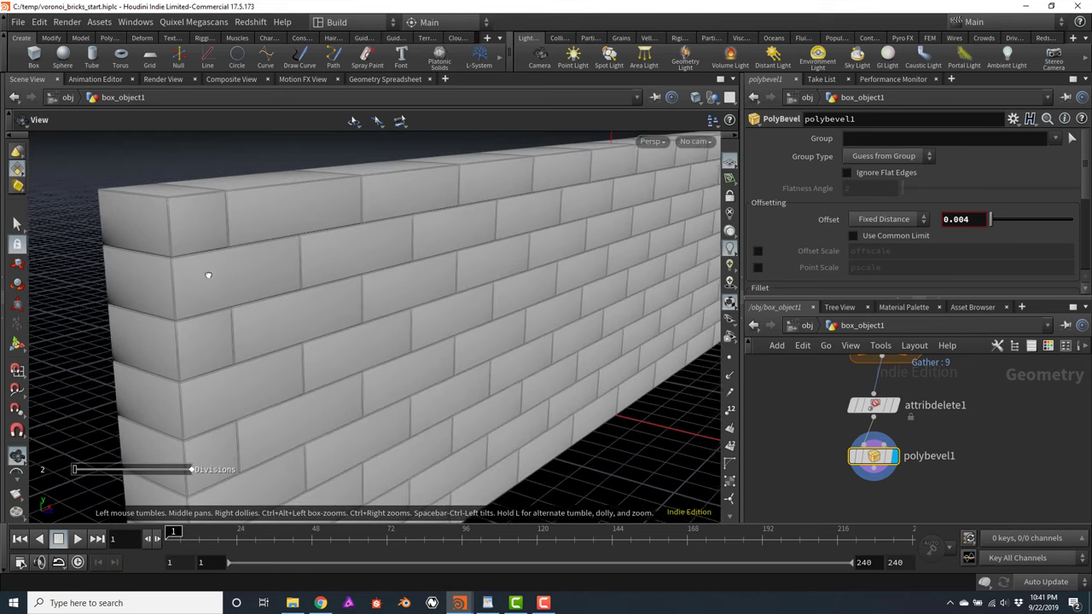
key("Return")
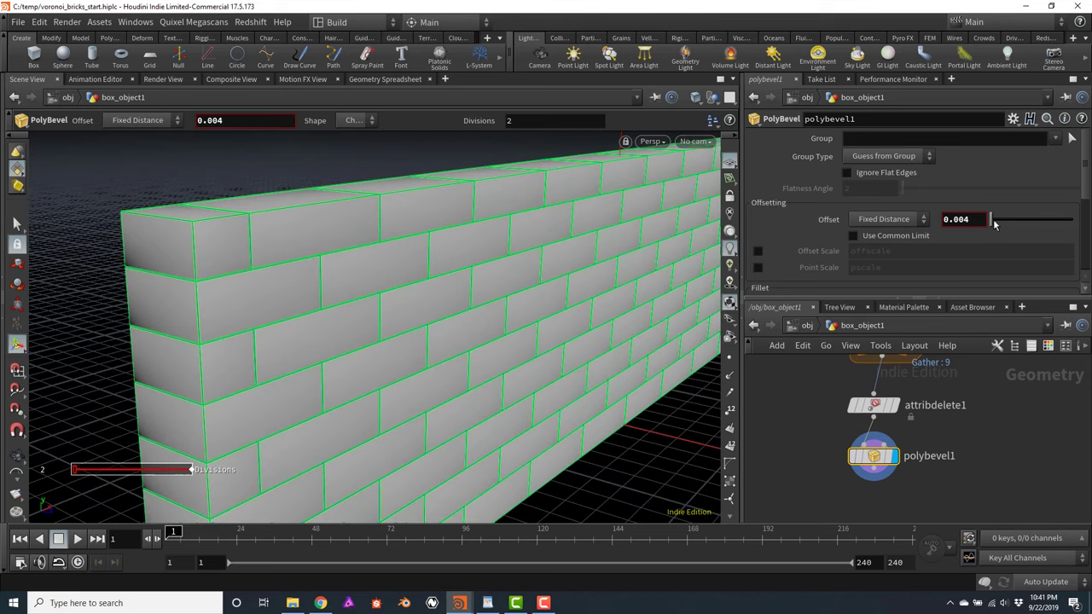
mouse_move(981, 221)
middle_mouse_down()
mouse_move(981, 275)
mouse_move(1014, 273)
mouse_move(981, 219)
middle_mouse_up()
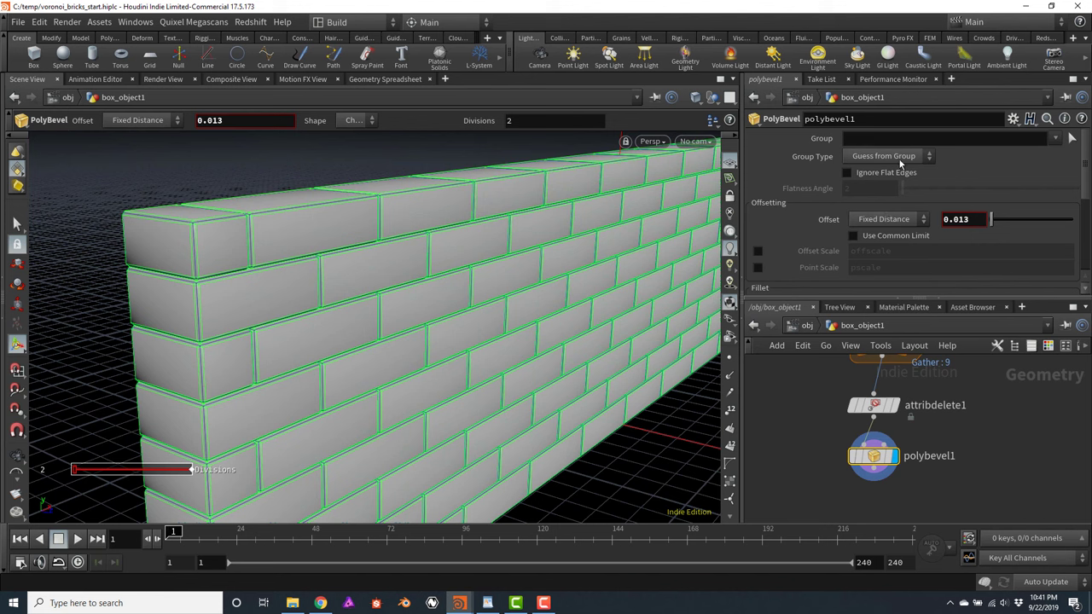
Set the PolyBevel fillet shape to Round with 3 divisions and check the brick edges up close
scroll(1087, 184, "down", 1)
scroll(920, 211, "down", 3)
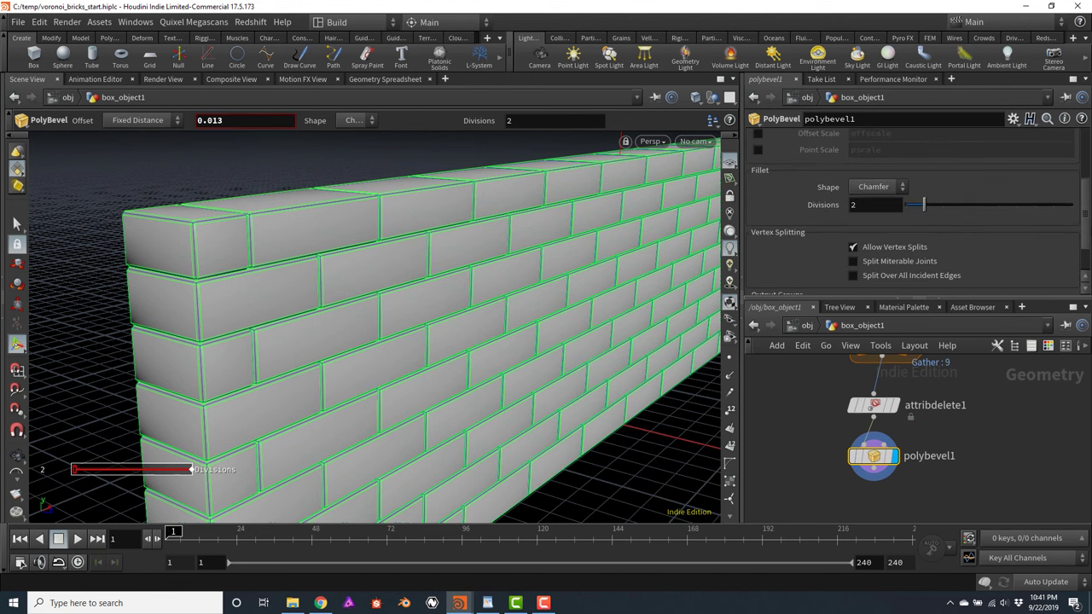
left_click(885, 190)
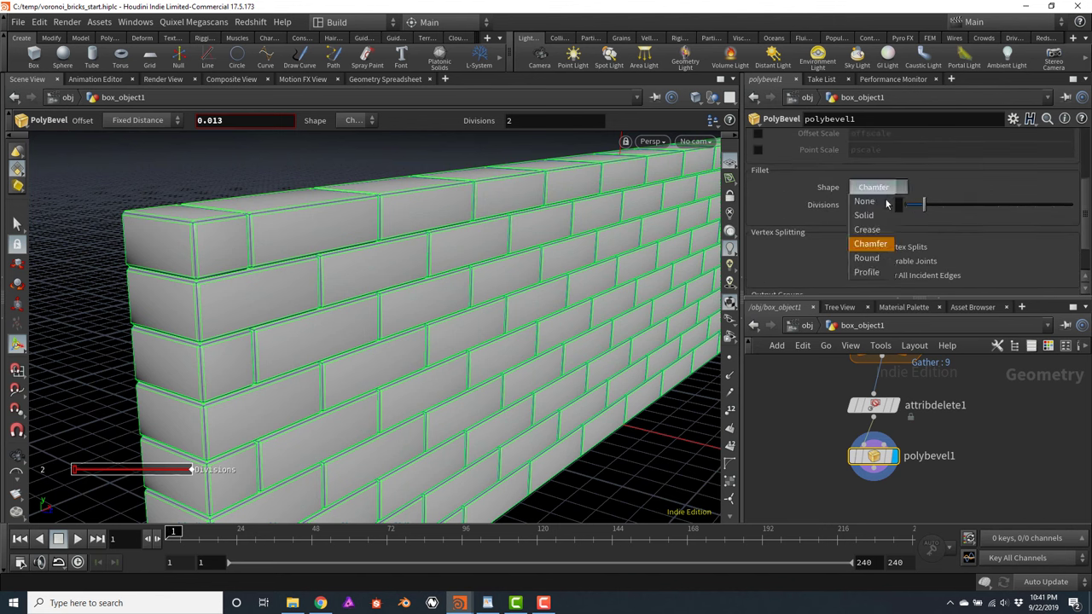
left_click(867, 258)
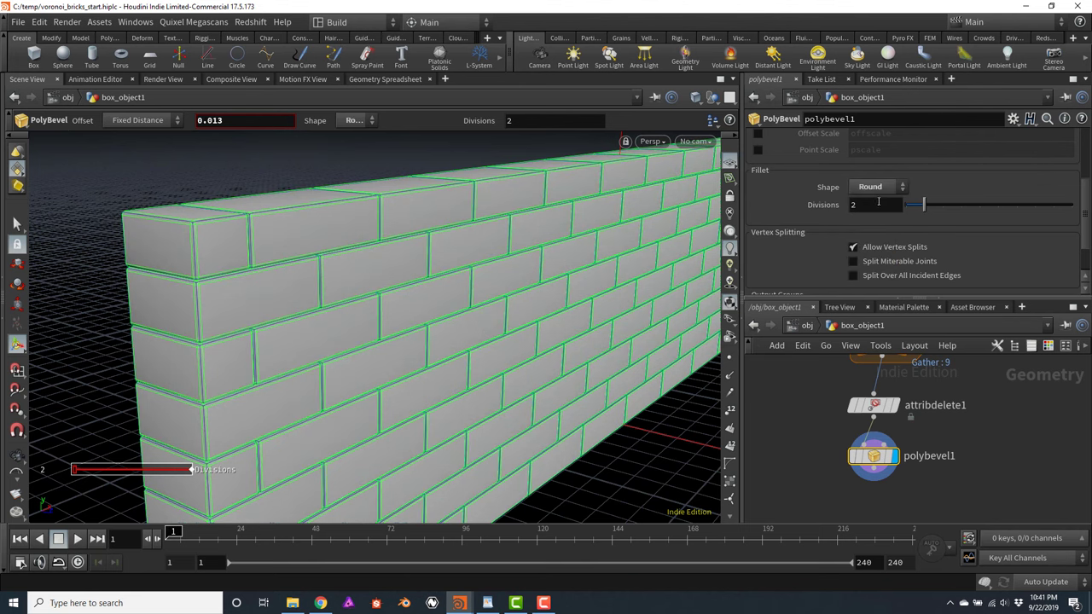
left_click_drag(923, 205, 942, 210)
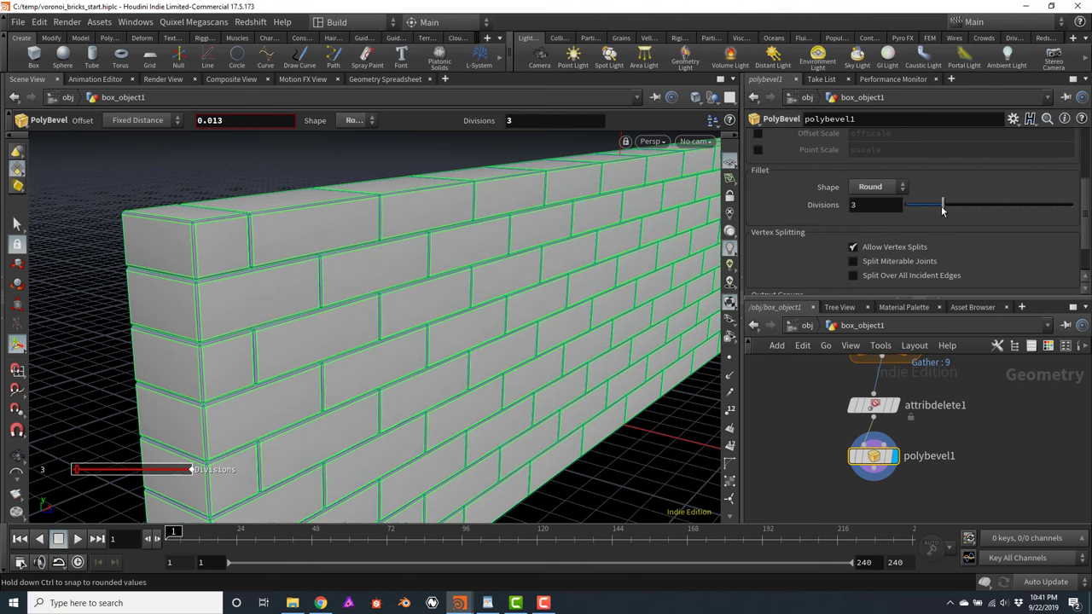
key("Escape")
scroll(217, 220, "up", 5)
scroll(205, 223, "down", 3)
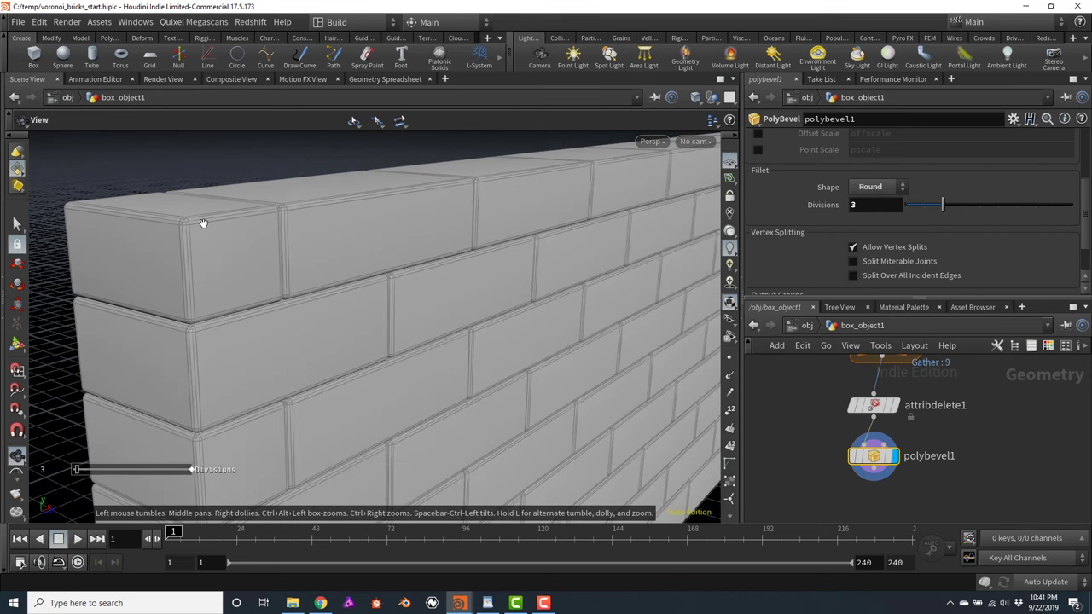
key("f")
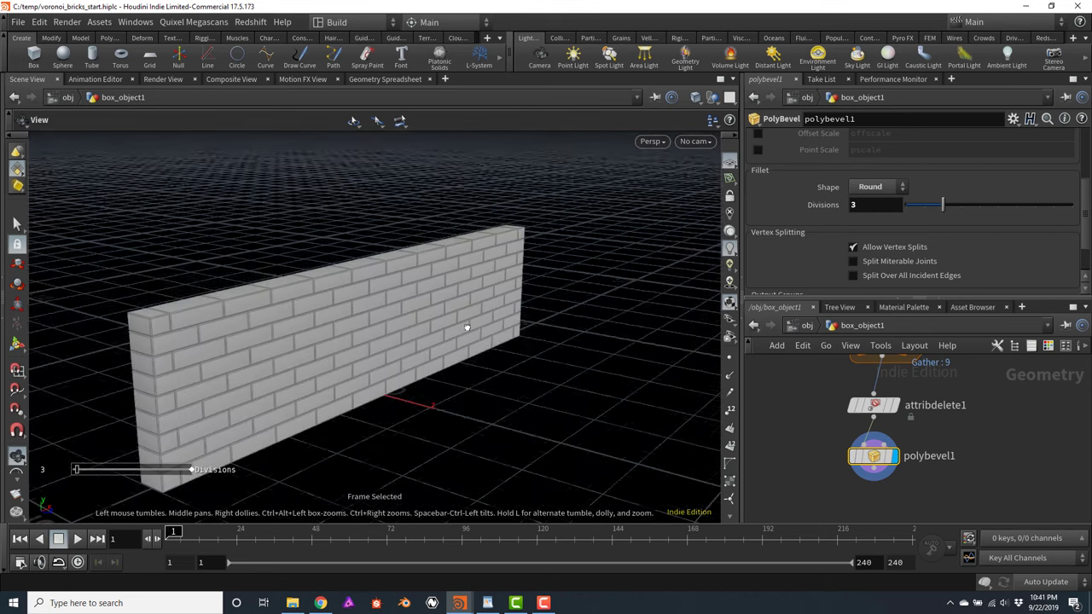
key("Return")
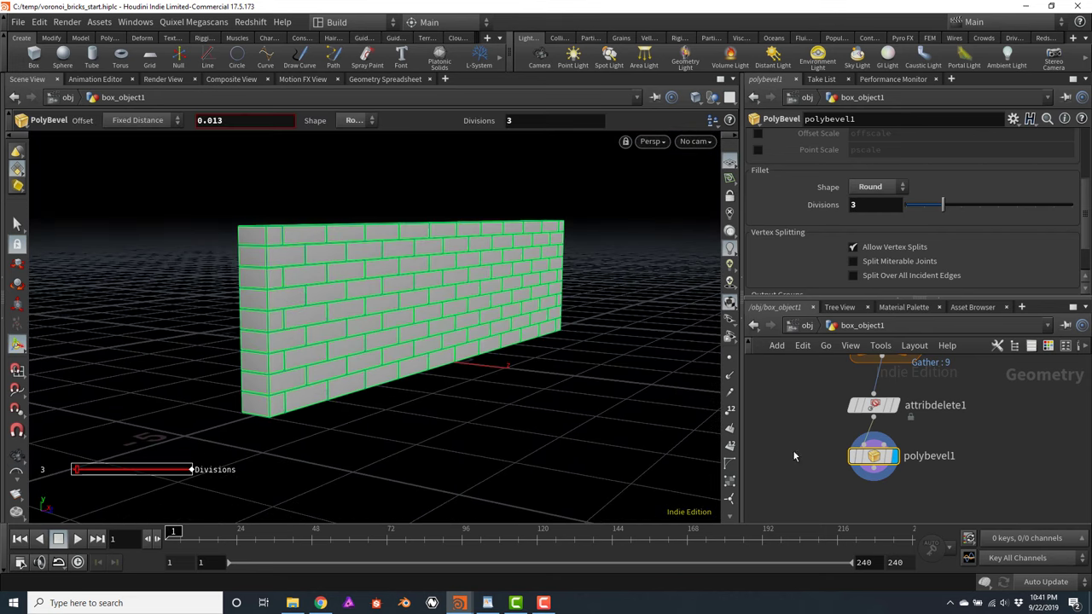
Add an Exploded View node wired from polybevel1's output, display it and place it below that node
middle_click_drag(836, 486, 888, 439)
left_click(923, 429)
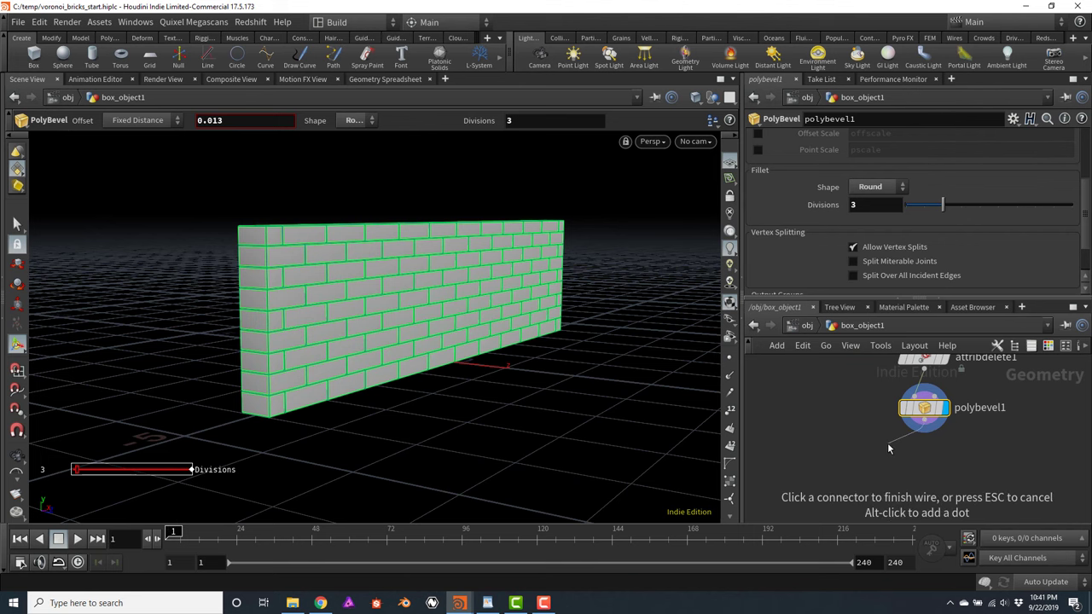
key("Tab")
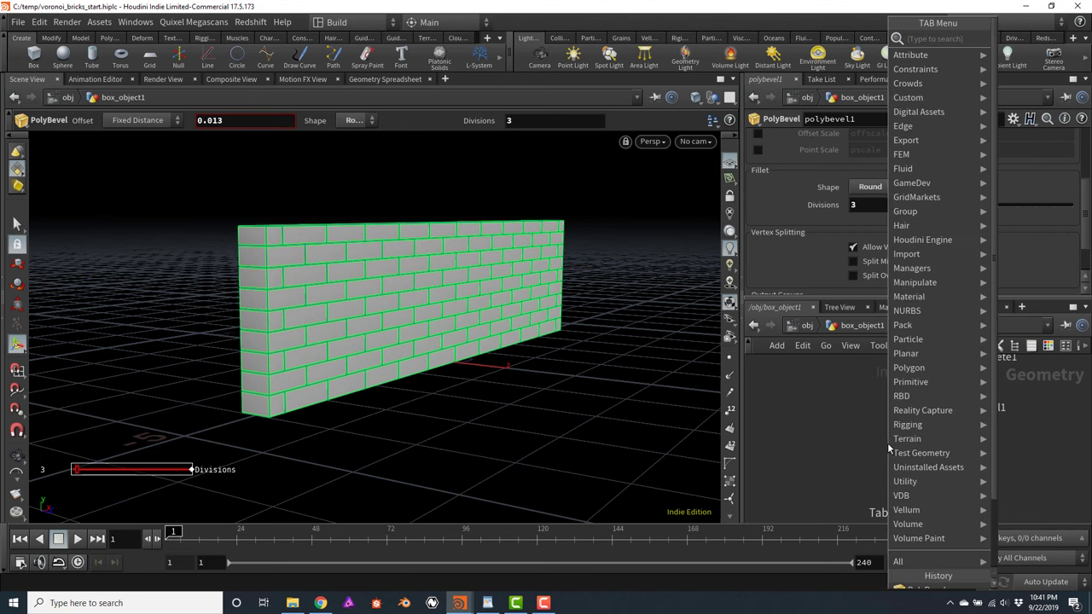
type("explo")
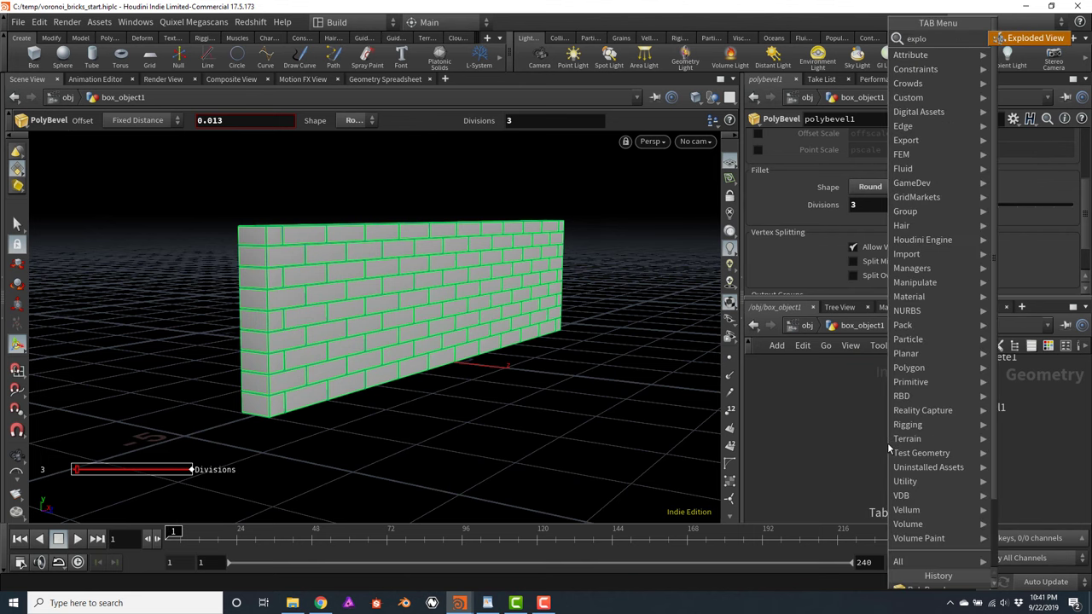
key("Return")
left_click(887, 442)
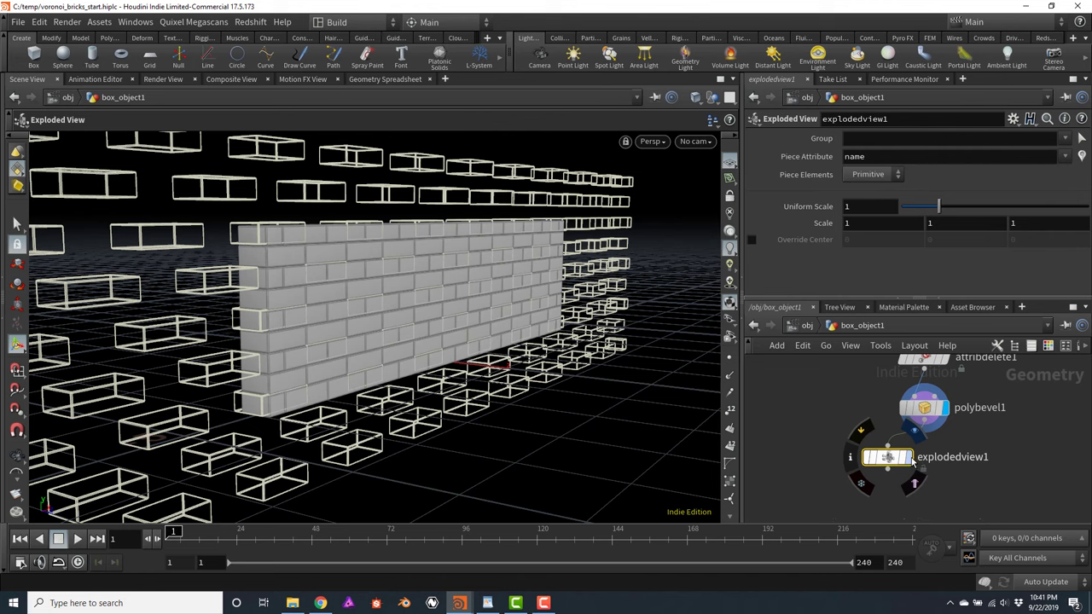
left_click(911, 459)
left_click_drag(887, 457, 861, 461)
Set the Exploded View's uniform scale to 0.18 and inspect the separated bricks of the wall
key("Escape")
left_click_drag(402, 244, 477, 255)
left_click_drag(938, 209, 907, 216)
key("Escape")
mouse_move(461, 295)
left_mouse_down()
mouse_move(449, 288)
mouse_move(481, 295)
left_mouse_up()
scroll(480, 295, "up", 6)
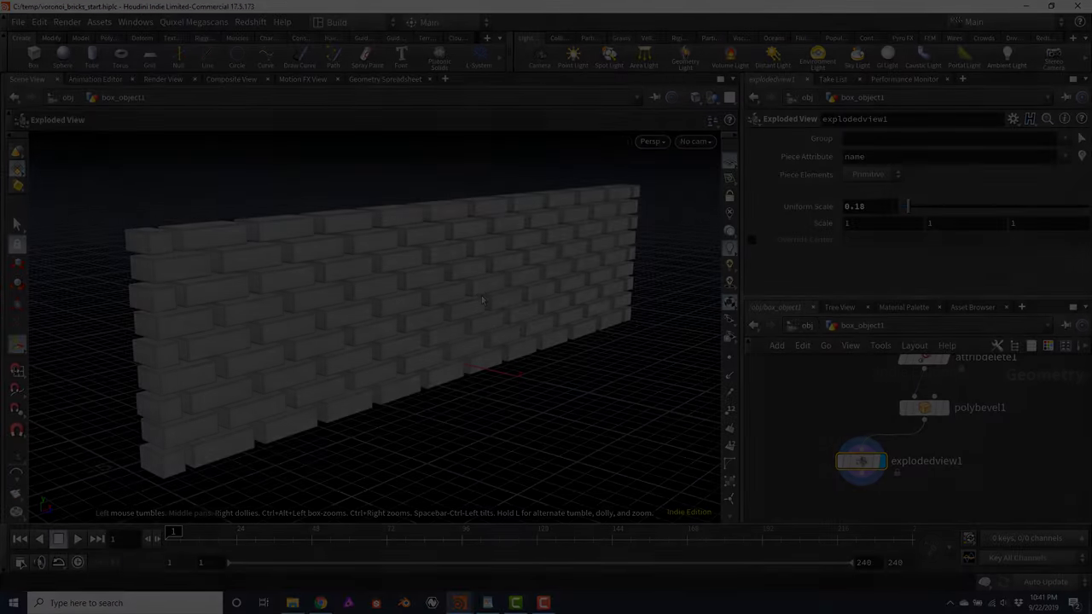
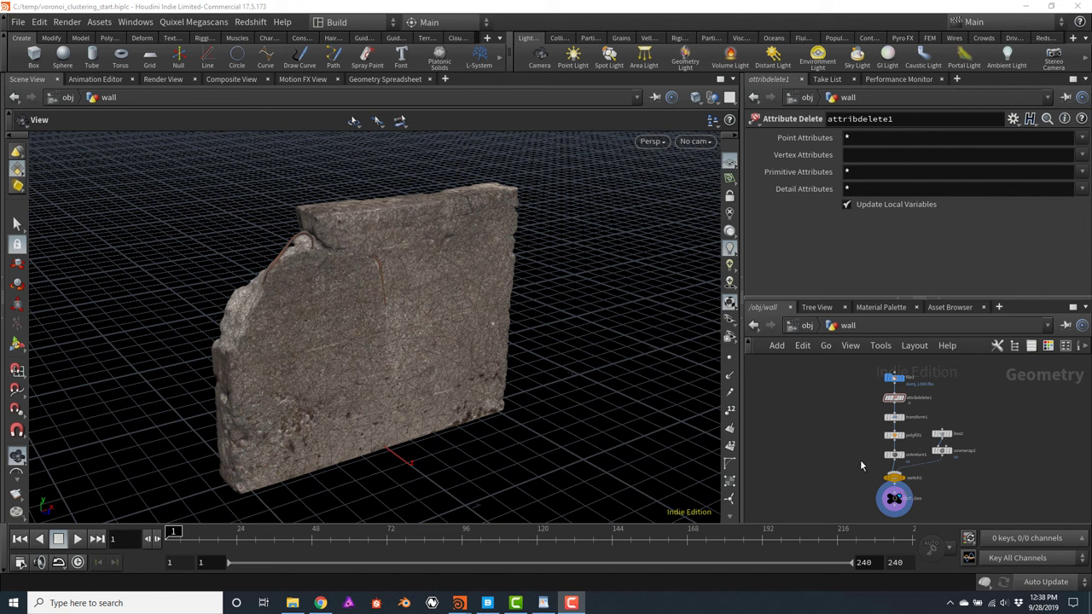
Display the switch1 node and check its Select Input choice between uvtexture1 and uvunwrap2 on the wall geometry
scroll(859, 460, "up", 5)
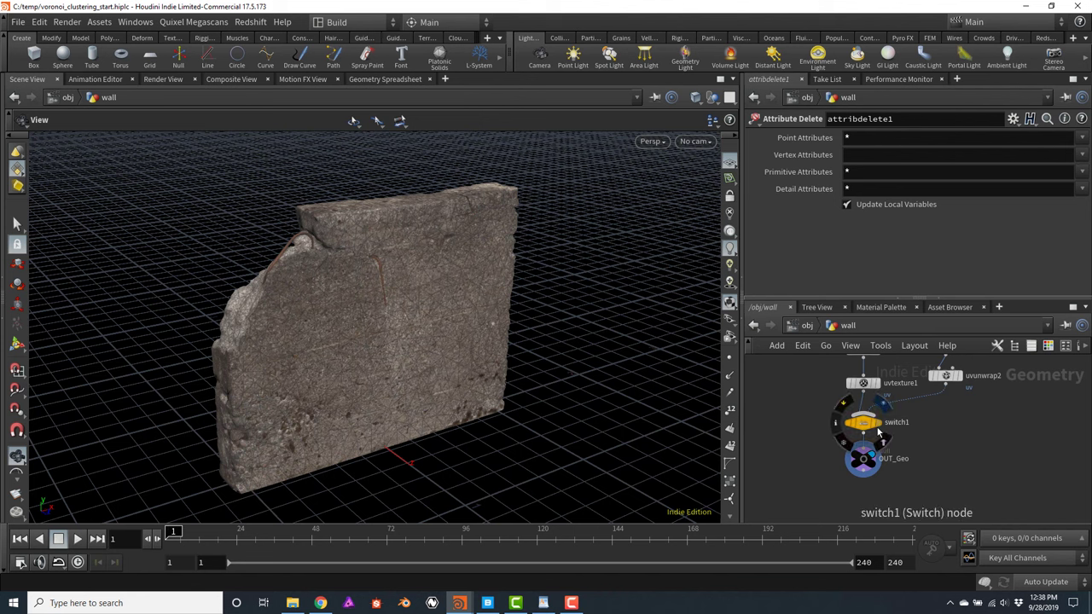
left_click(877, 423)
middle_click_drag(882, 433, 885, 486)
left_click(879, 479)
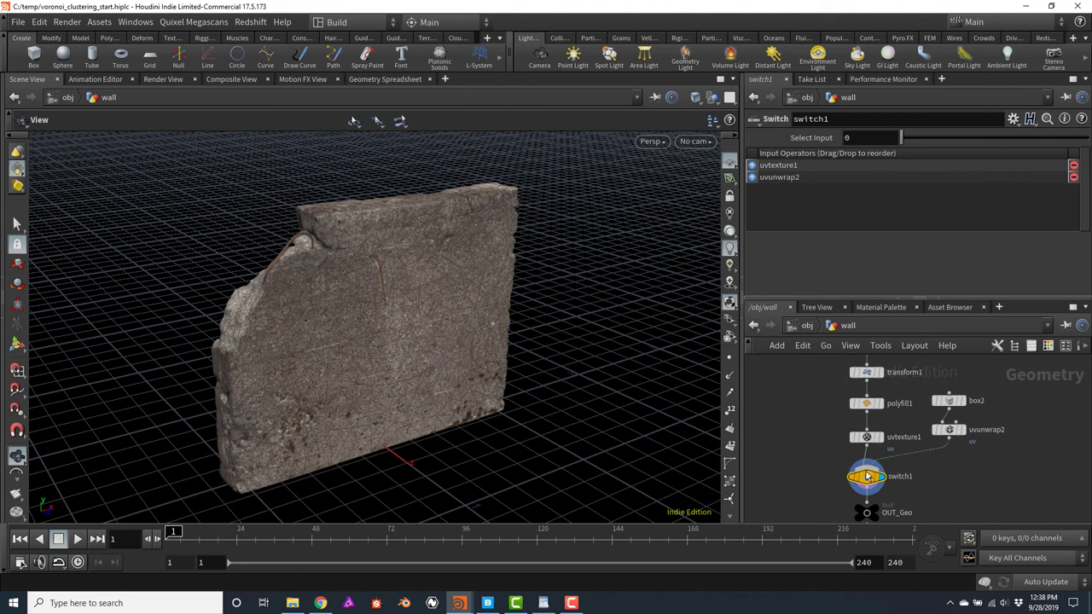
left_click_drag(908, 138, 424, 316)
middle_click_drag(833, 487, 822, 413)
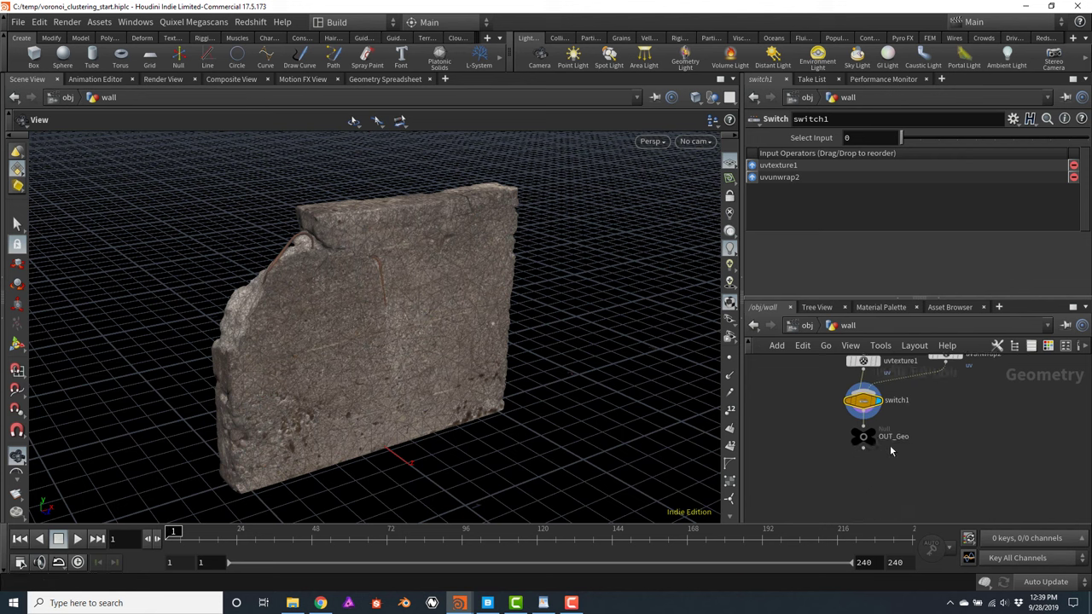
mouse_move(870, 428)
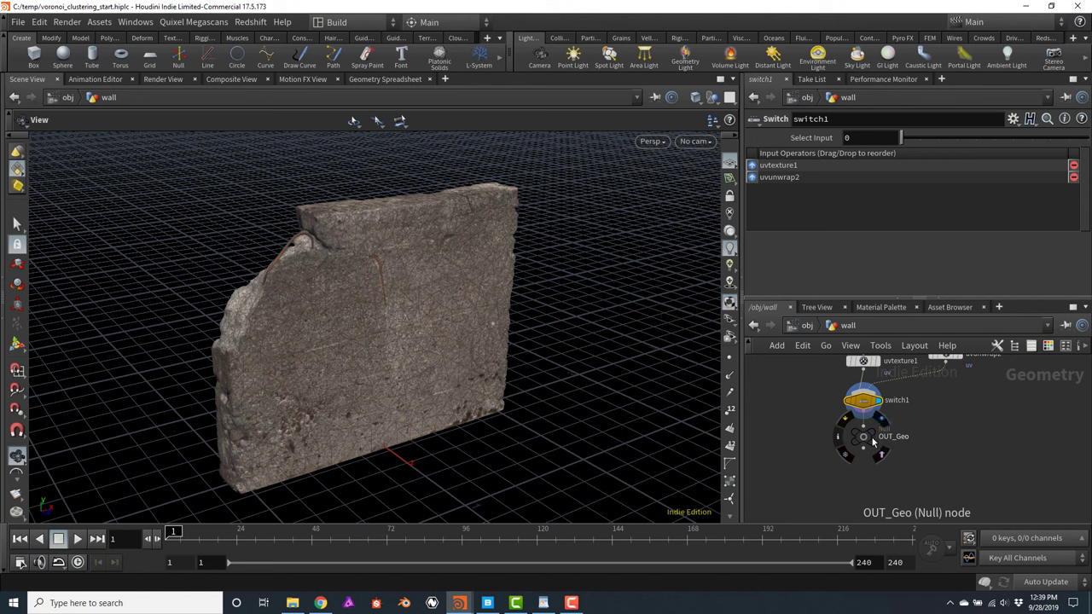
middle_click_drag(873, 456, 871, 446)
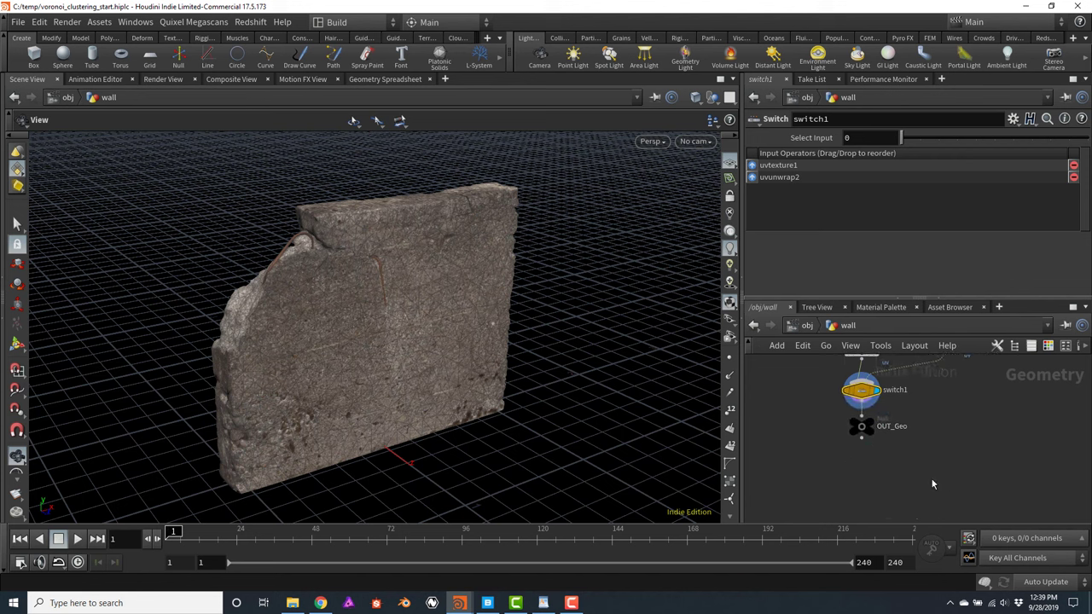
Add an IsoOffset node wired from OUT_Geo's output, display it and place it below that node
middle_click_drag(907, 476, 897, 452)
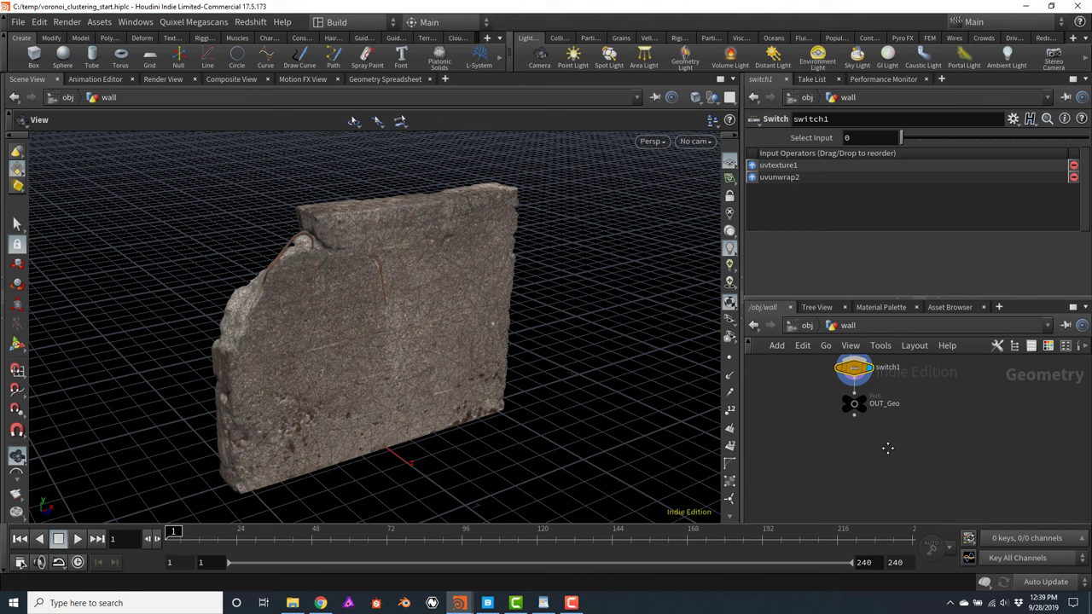
left_click(854, 417)
key("Tab")
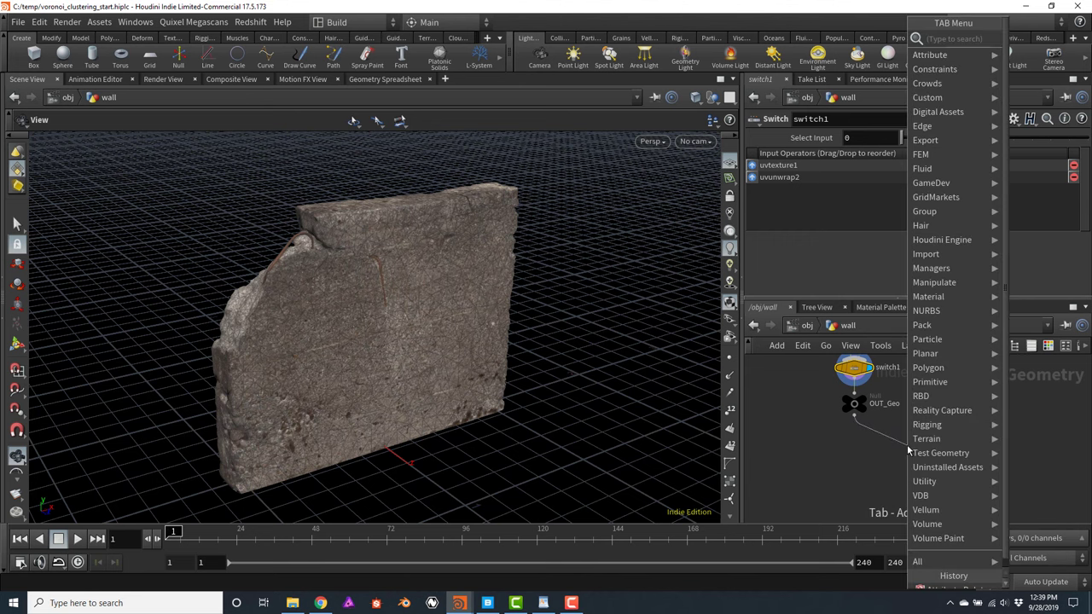
type("is")
key("Return")
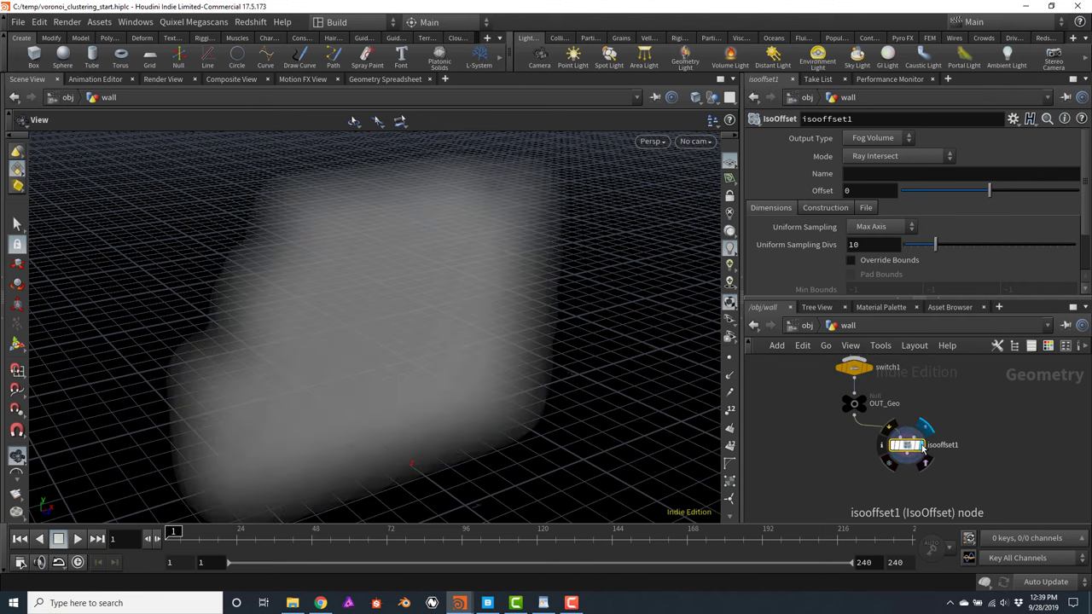
left_click_drag(908, 449, 935, 465)
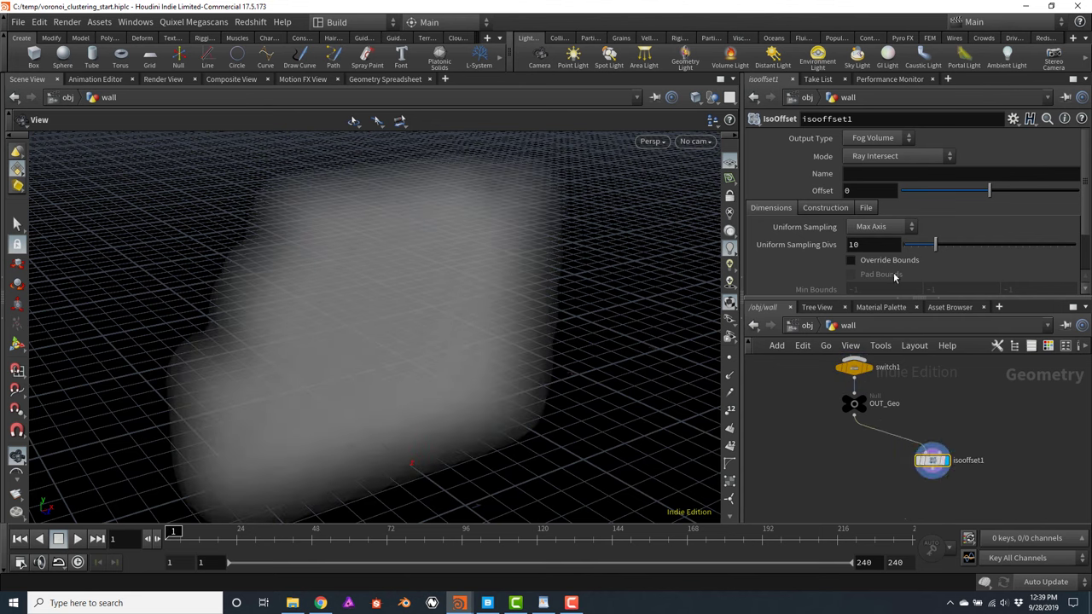
Set the IsoOffset's Uniform Sampling Divs to 60 for a finer fog volume of the wall
left_click(875, 245)
type("60")
key("Return")
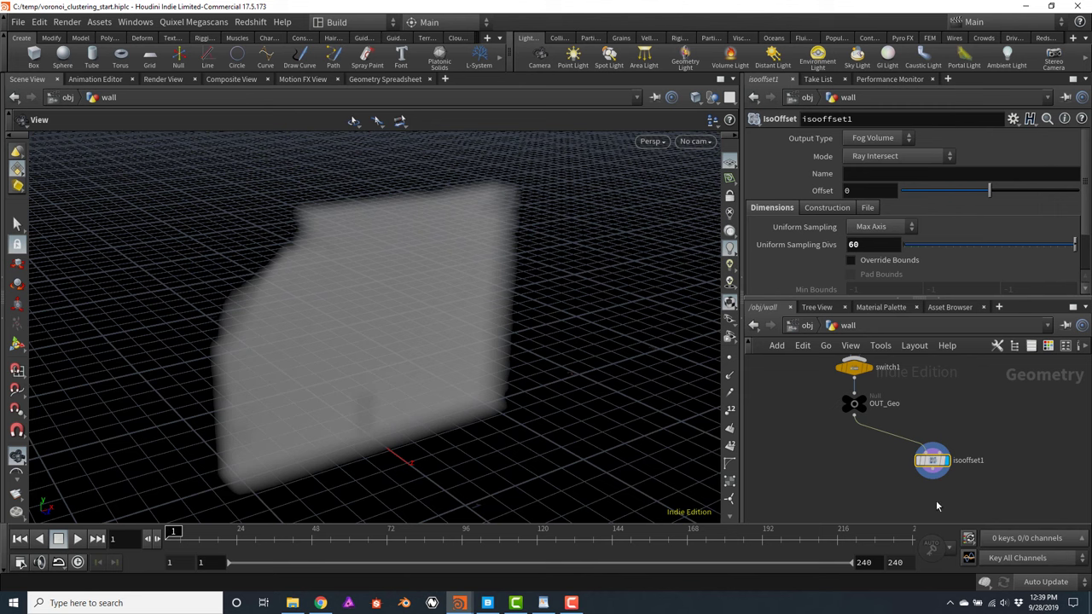
Add a Scatter node wired from isooffset1's output, display its points, place it below that node and review its point count settings
middle_click_drag(935, 505, 935, 469)
left_click(927, 435)
key("Tab")
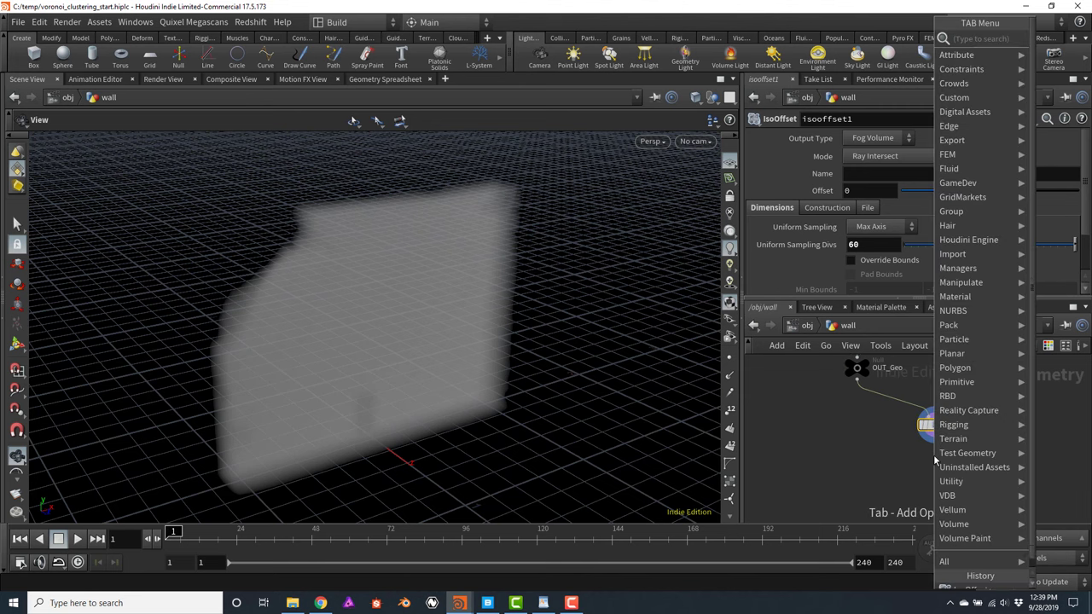
type("sca")
key("Return")
left_click(934, 459)
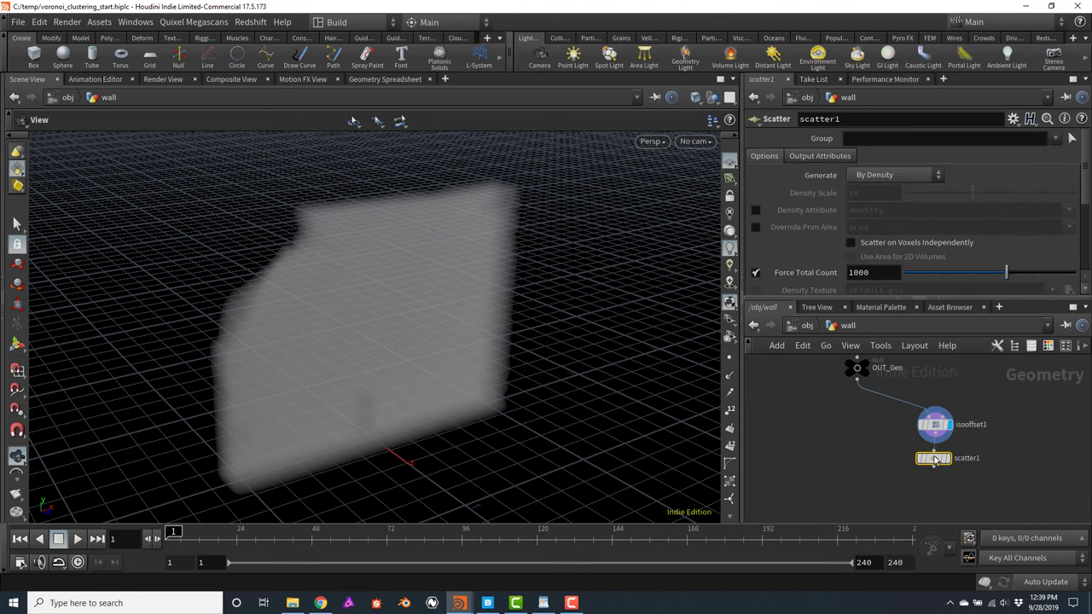
left_click_drag(933, 461, 936, 471)
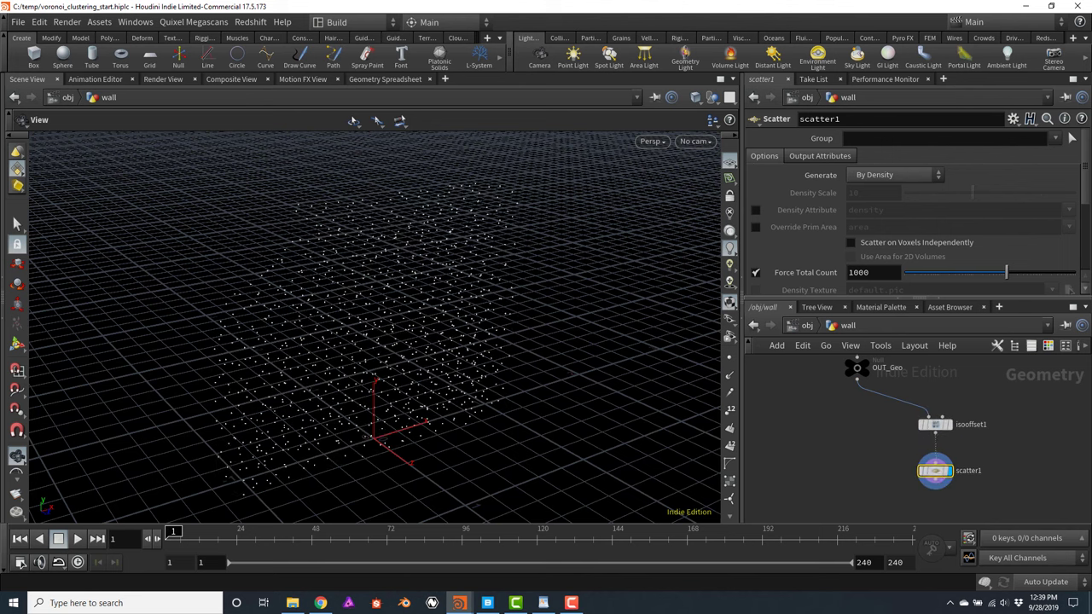
left_click_drag(1087, 177, 1088, 215)
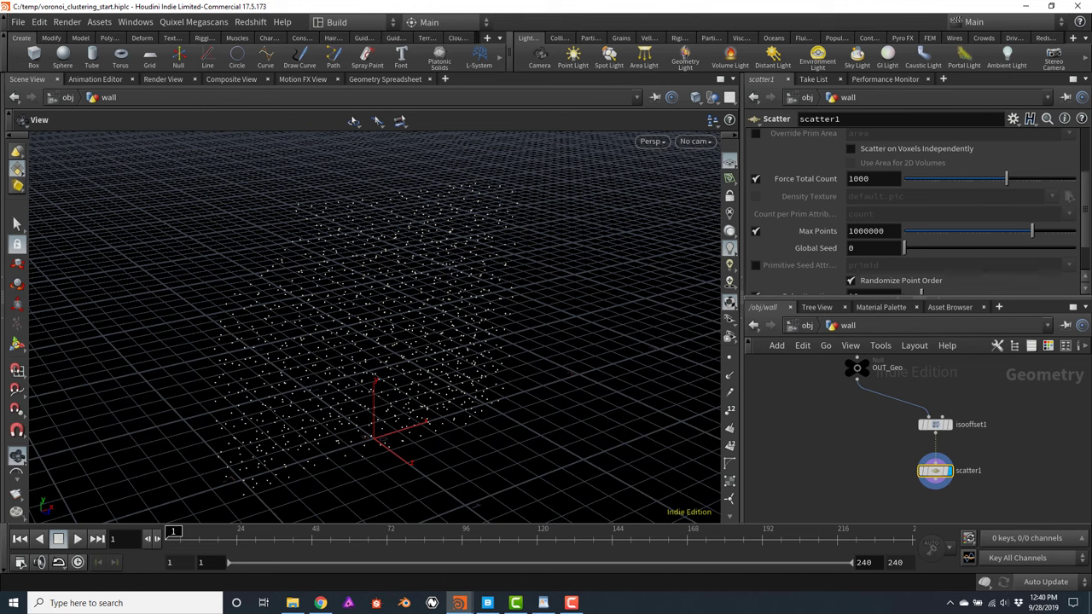
Turn off Relax Iterations on scatter1 so the points are distributed less evenly
left_click_drag(1087, 205, 1089, 235)
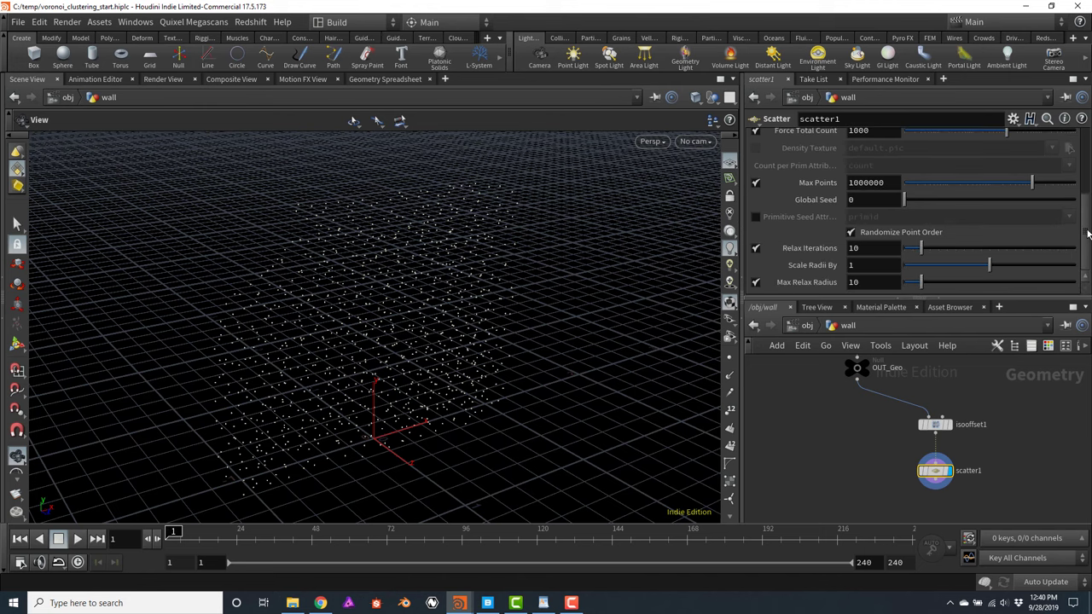
left_click(755, 248)
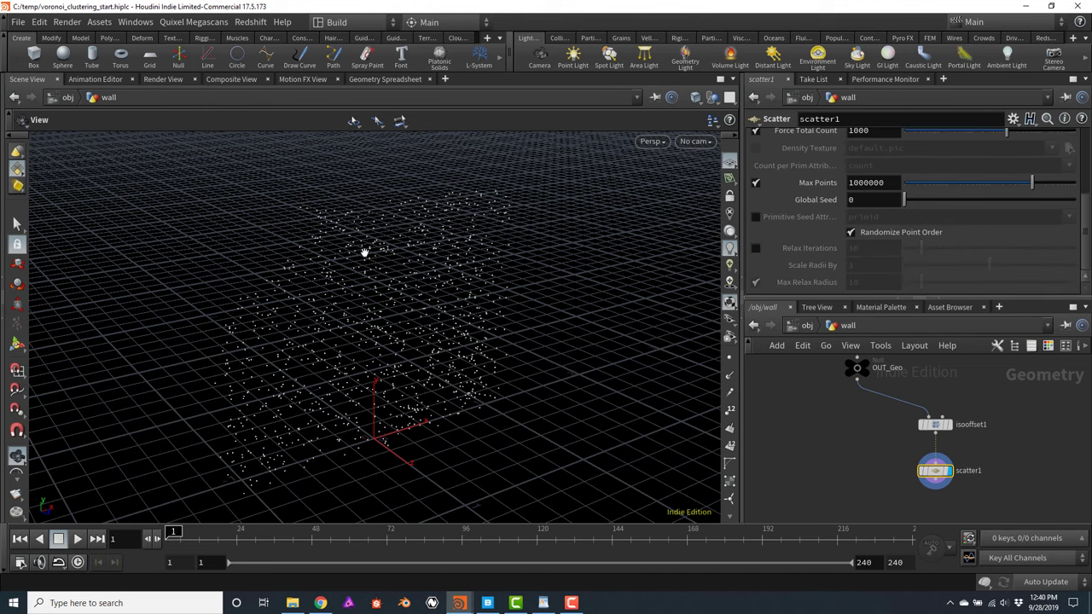
left_click_drag(408, 265, 417, 256)
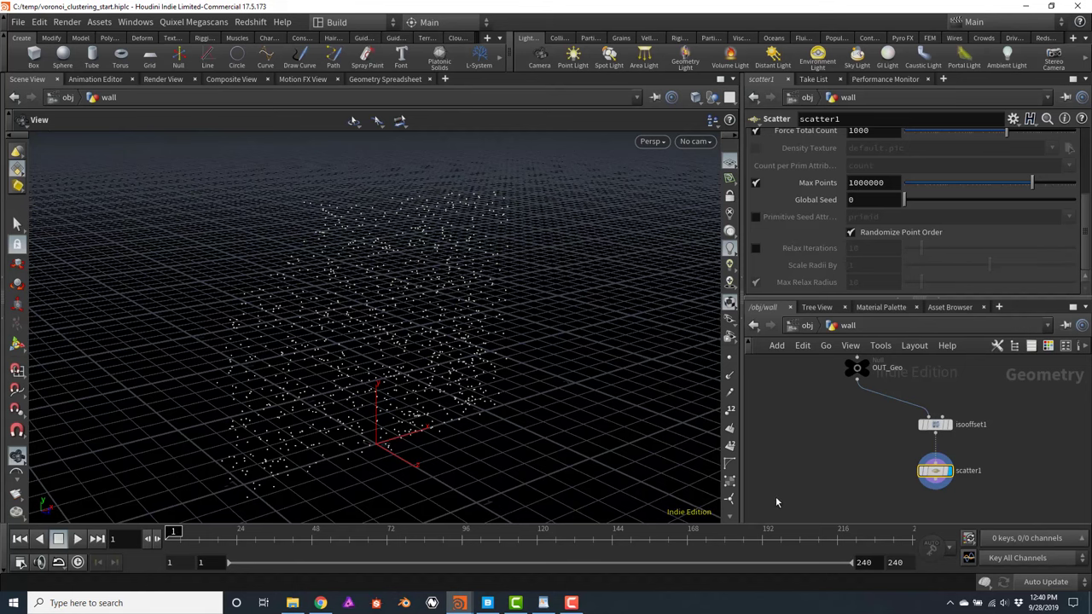
Add a Voronoi Fracture node wired from OUT_Geo's output and place it below and beside scatter1
mouse_move(853, 465)
middle_mouse_down()
mouse_move(845, 462)
mouse_move(859, 468)
middle_mouse_up()
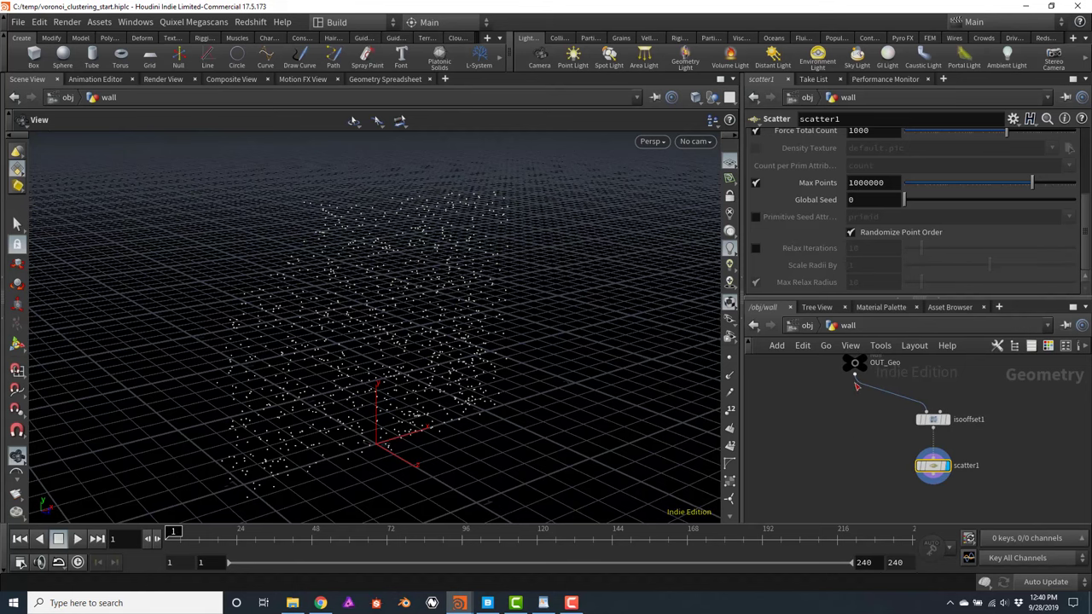
left_click(853, 376)
key("Tab")
type("voro")
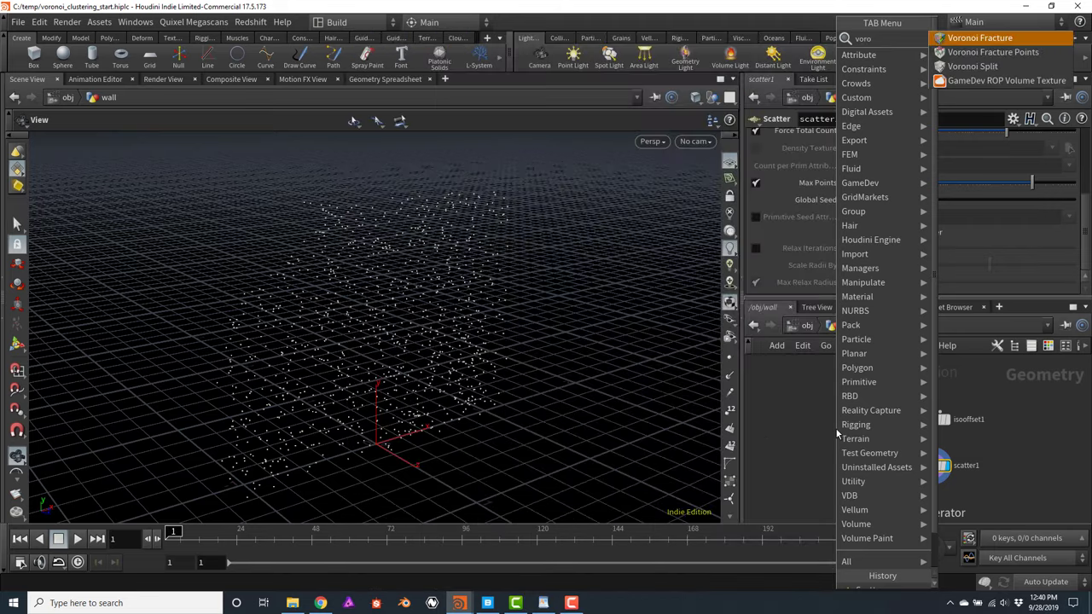
key("Return")
left_click(837, 431)
left_click_drag(836, 430, 855, 493)
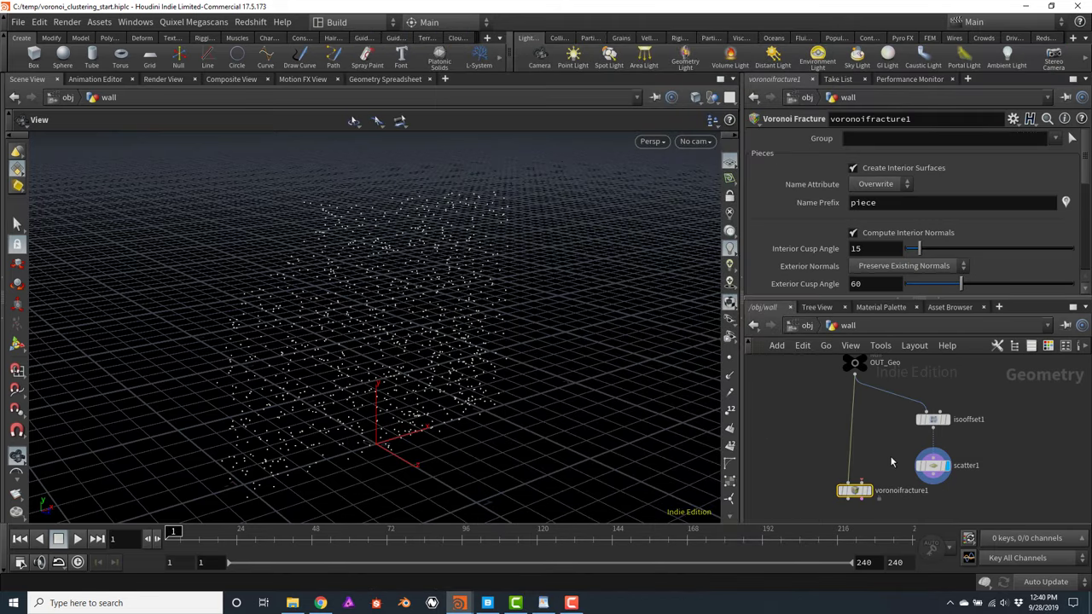
Wire scatter1's output into voronoifracture1's Points for Voronoi Cells input and display the fracture node
middle_click_drag(889, 461, 889, 422)
left_click_drag(853, 453, 853, 461)
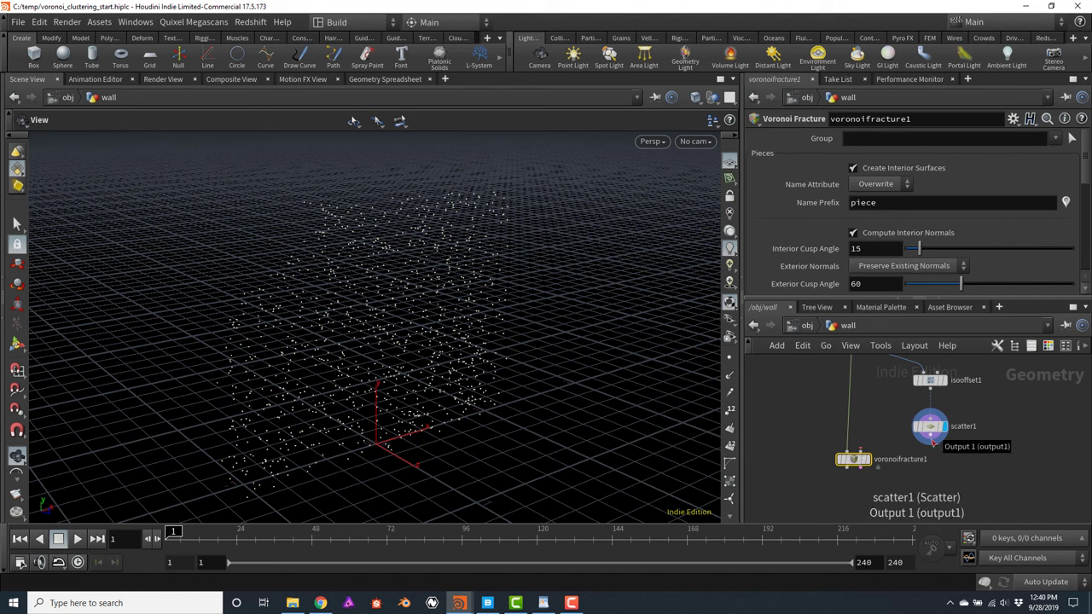
left_click(933, 443)
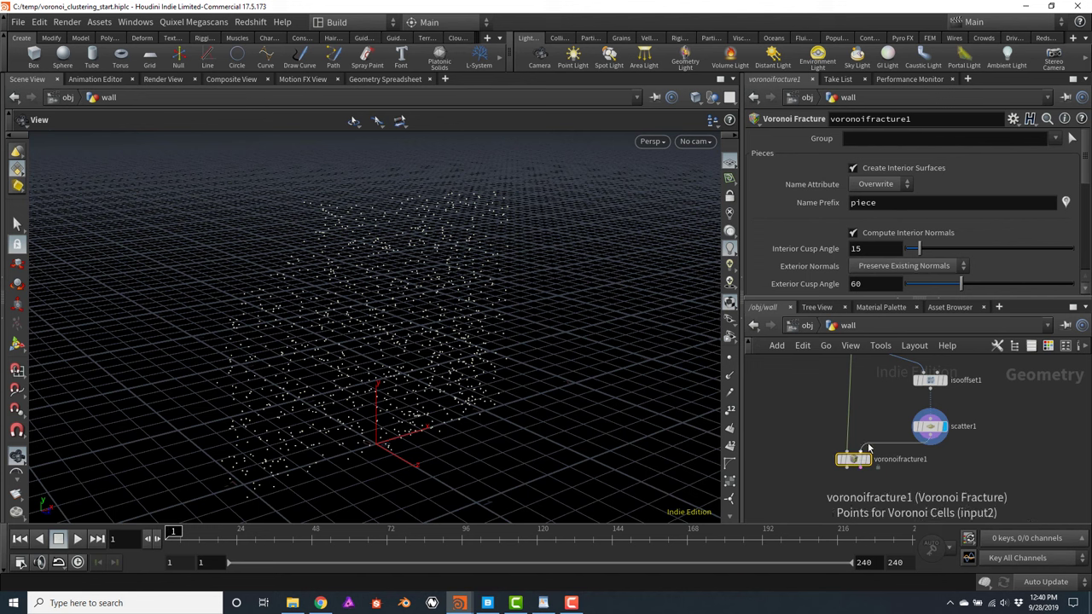
left_click(868, 447)
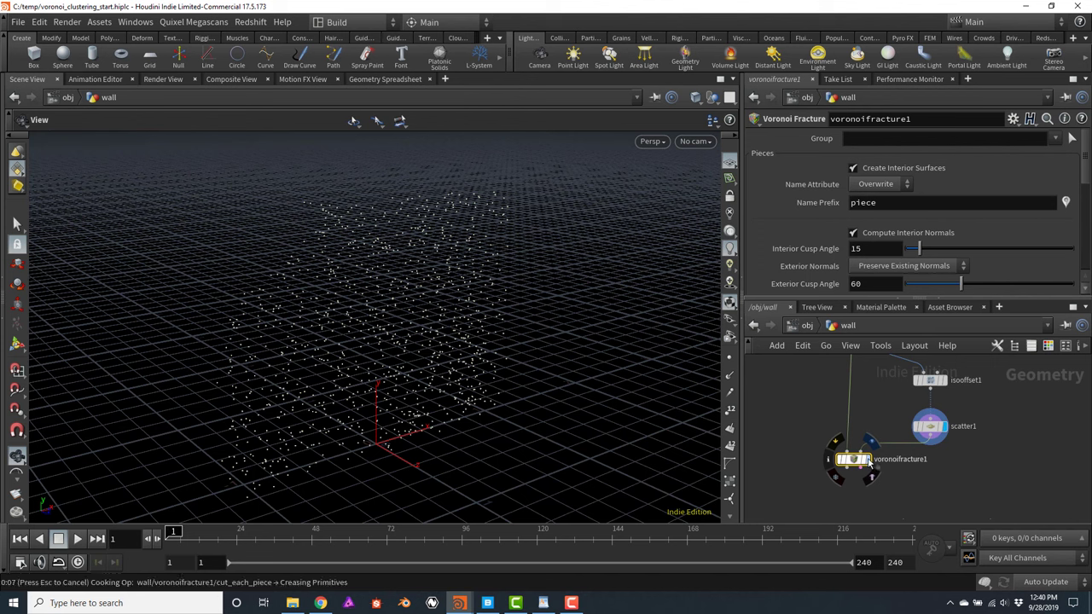
left_click(870, 460)
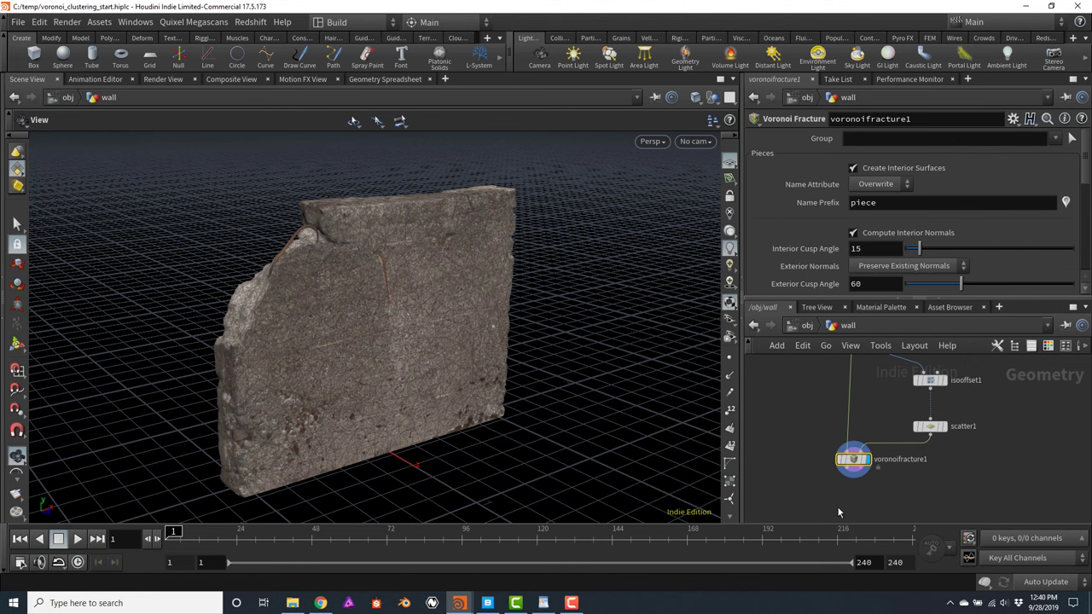
Add an Exploded View node wired from voronoifracture1's fractured geometry, display it and inspect the separated wall pieces up close
middle_click_drag(838, 512, 879, 464)
left_click(893, 430)
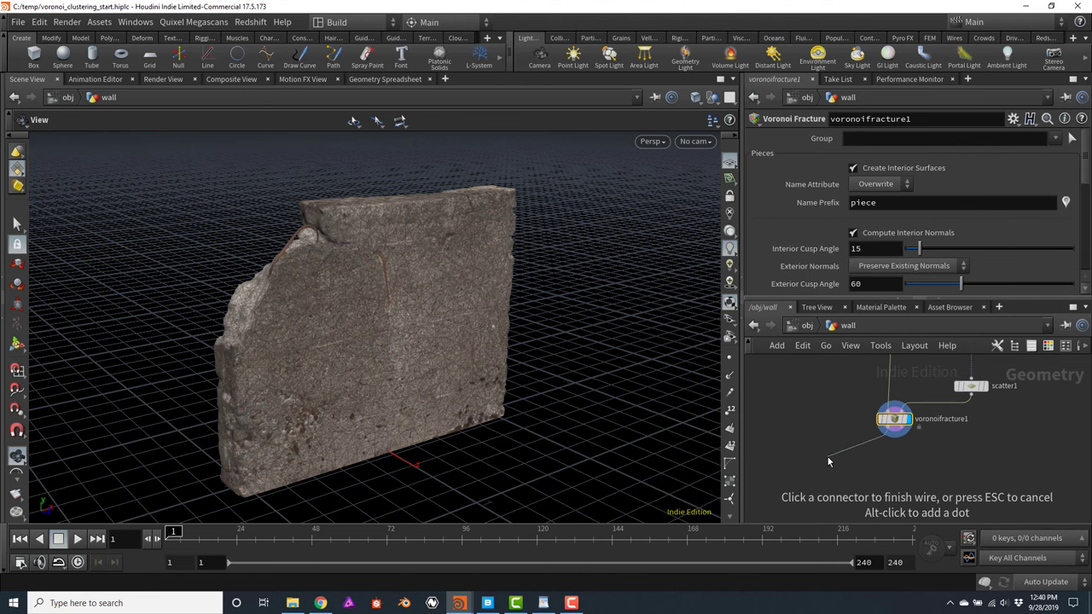
key("Tab")
type("expl")
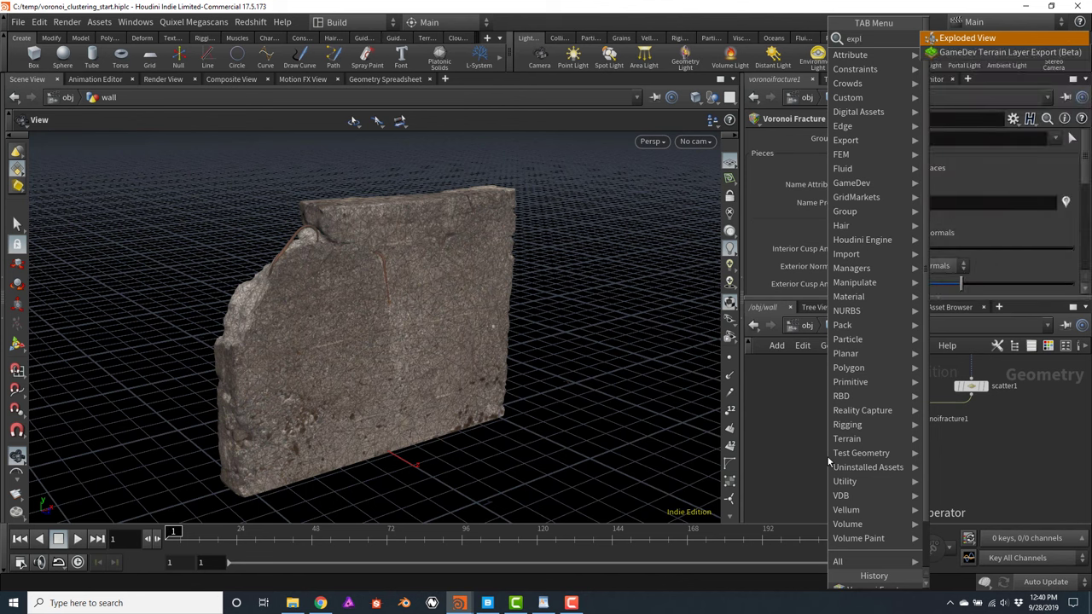
key("Return")
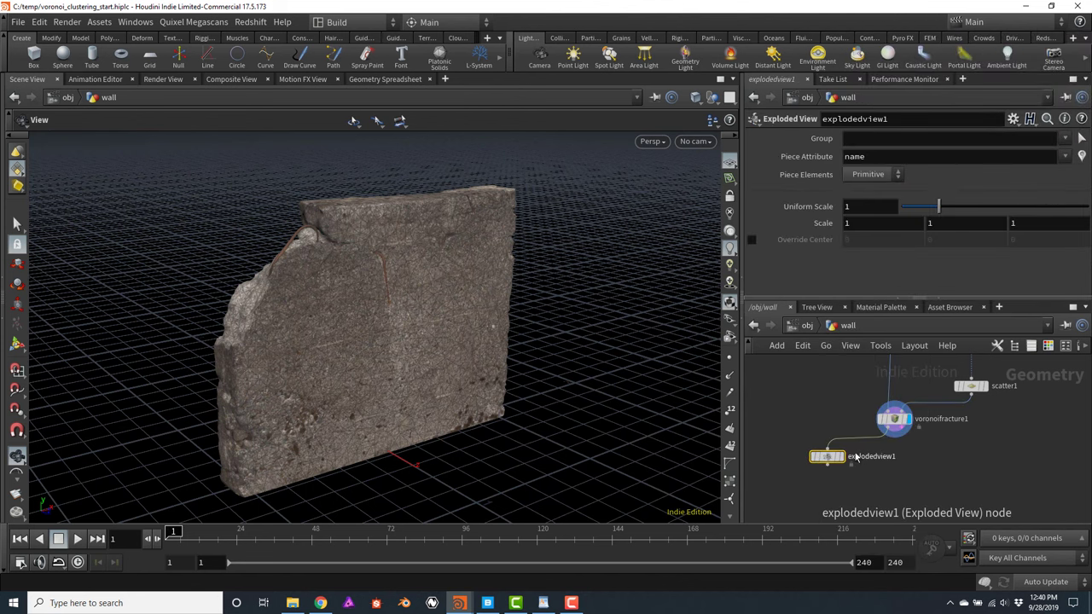
left_click(825, 464)
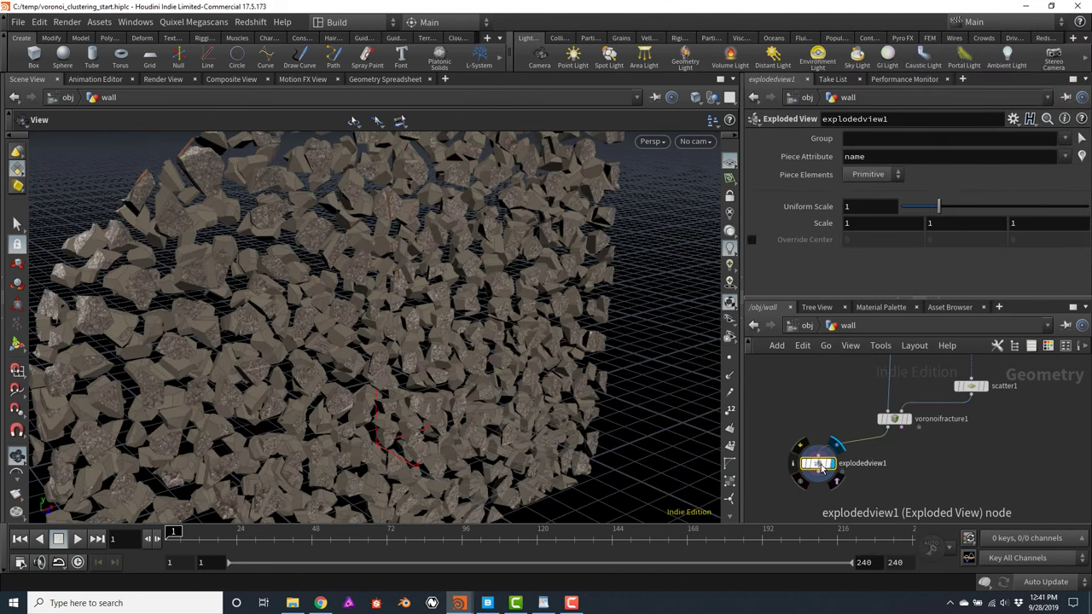
key("space+h")
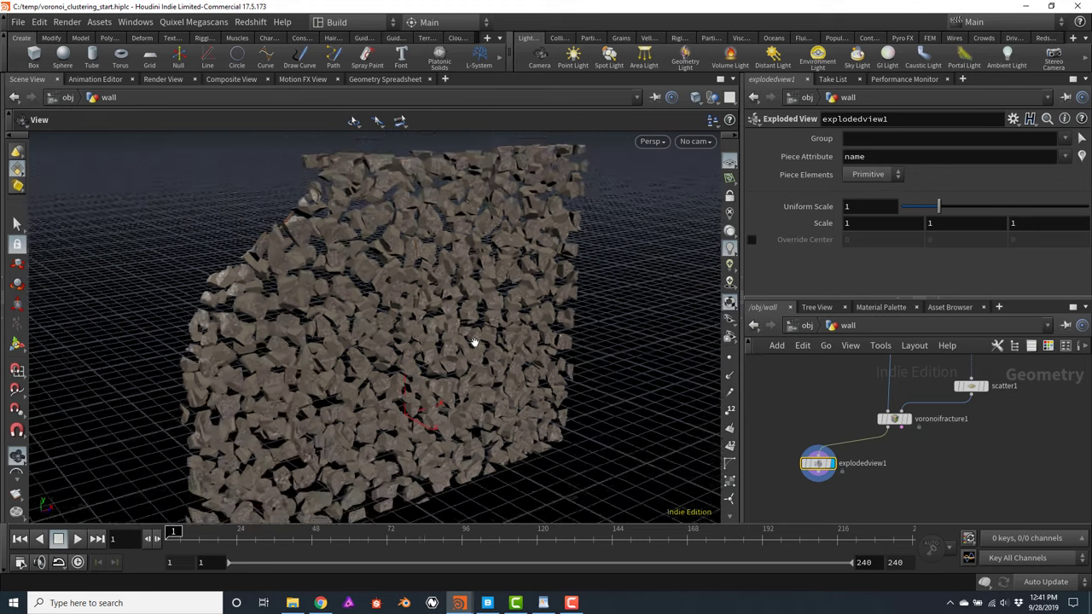
left_click_drag(475, 341, 502, 312, "alt")
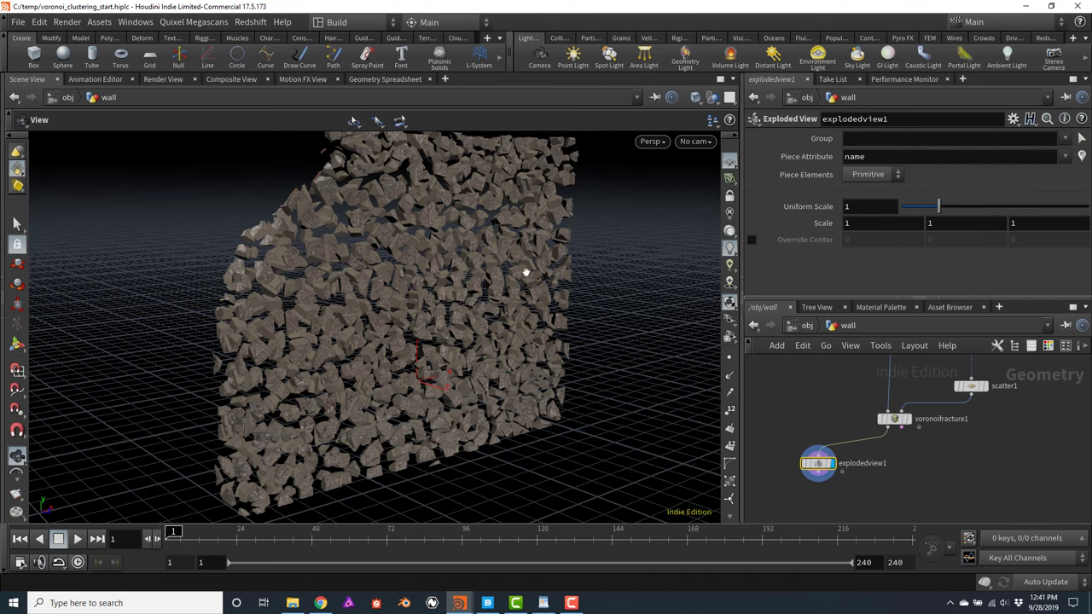
scroll(455, 242, "up", 3)
scroll(453, 245, "up", 10)
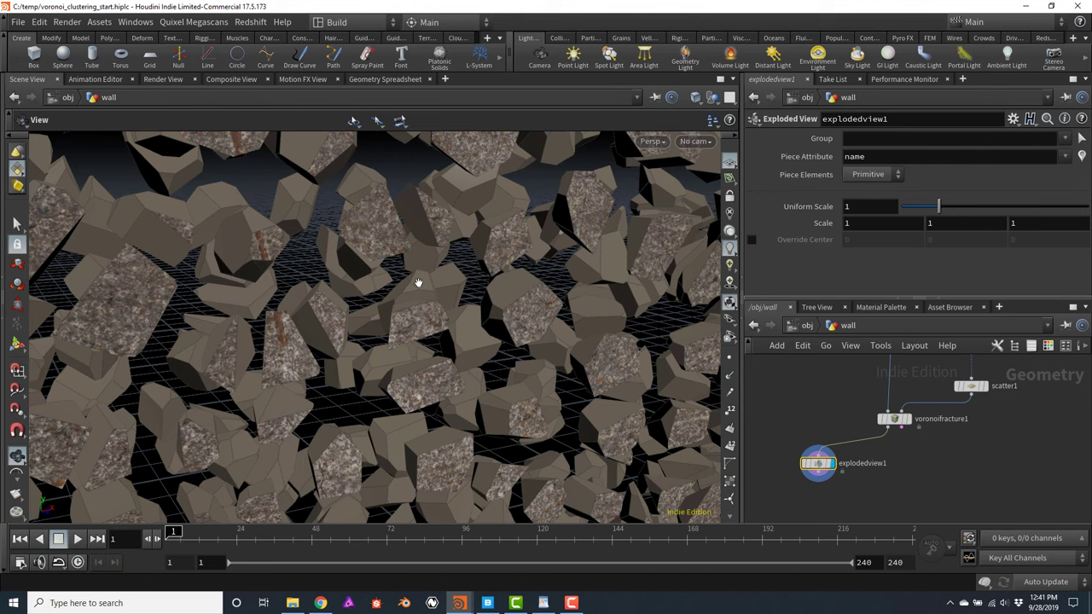
scroll(418, 283, "down", 10)
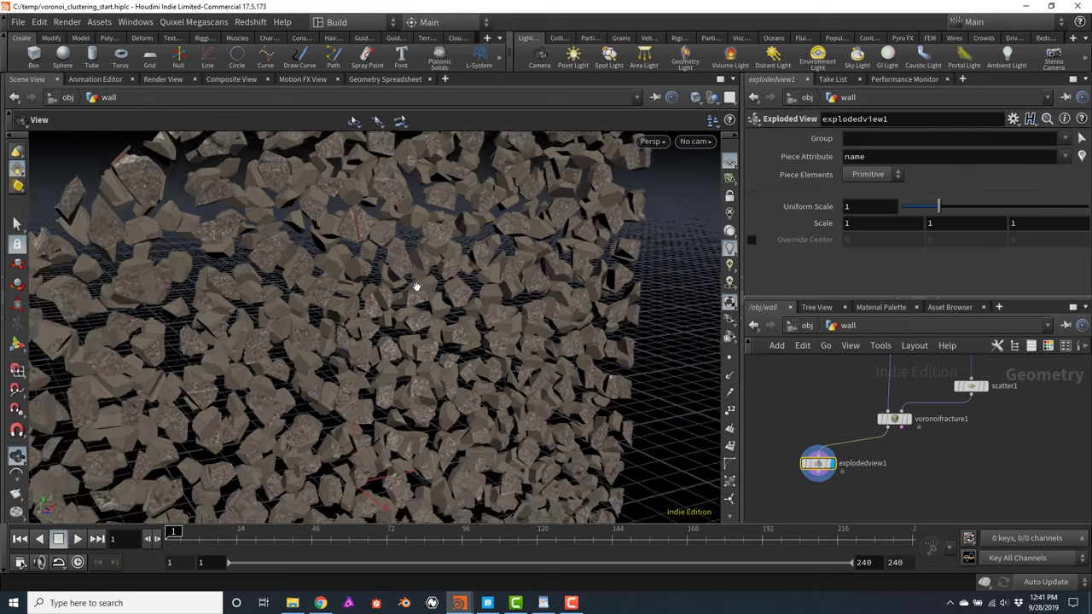
left_click_drag(415, 285, 418, 291)
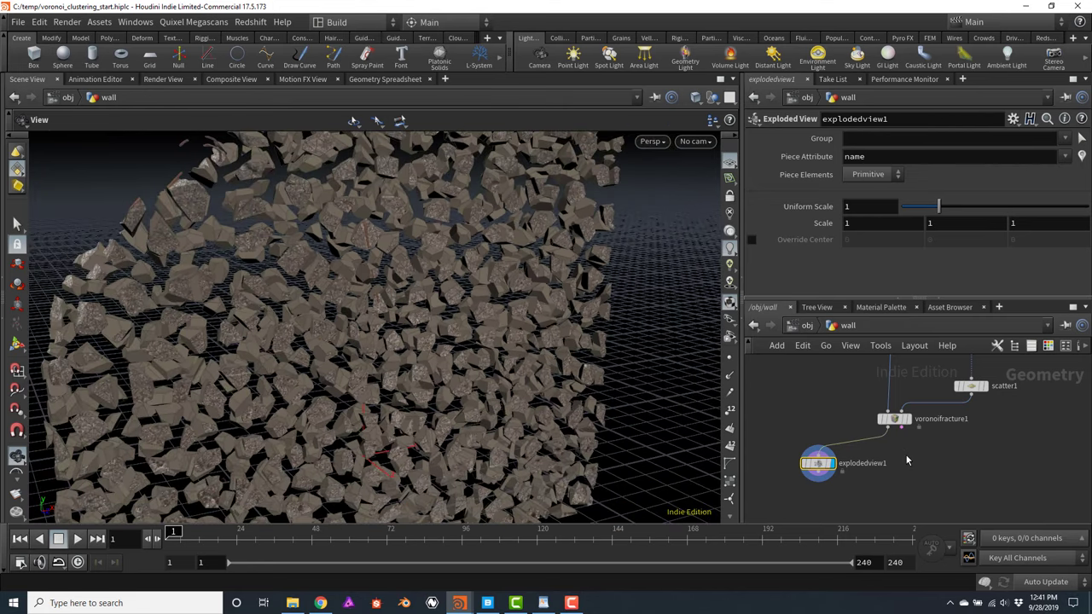
Add an RBD Cluster node below voronoifracture1, wire the fractured geometry into its first input and display it
key("Tab")
type("rb")
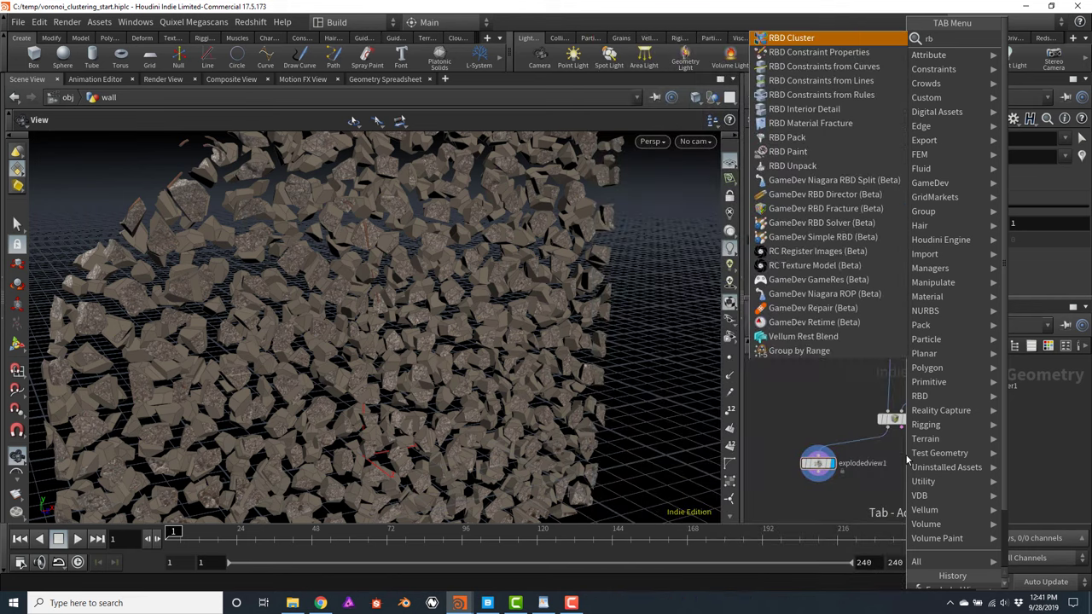
type("d clu")
key("Return")
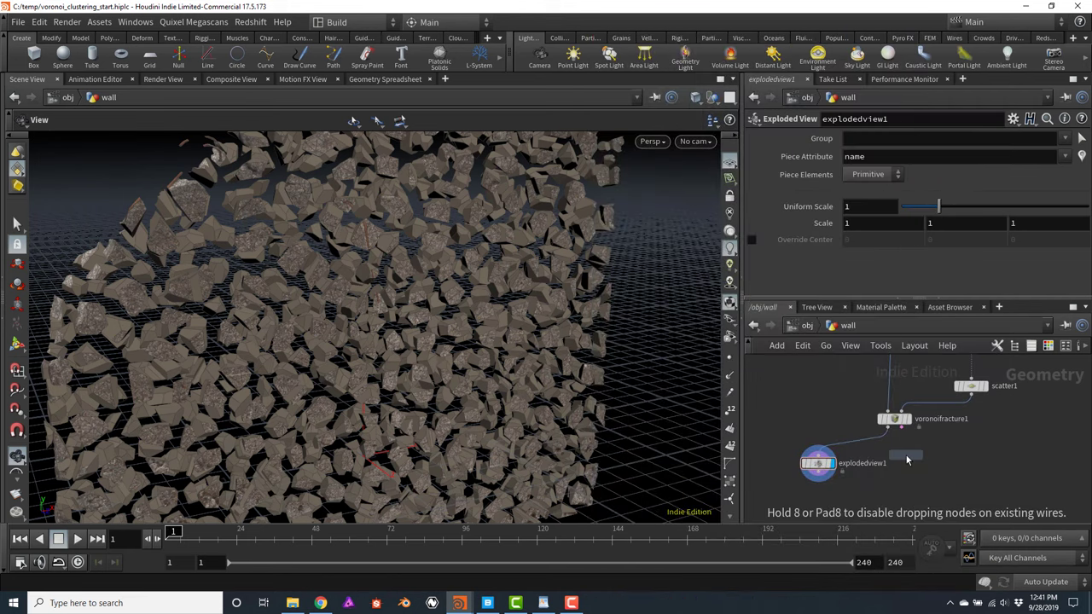
left_click(895, 459)
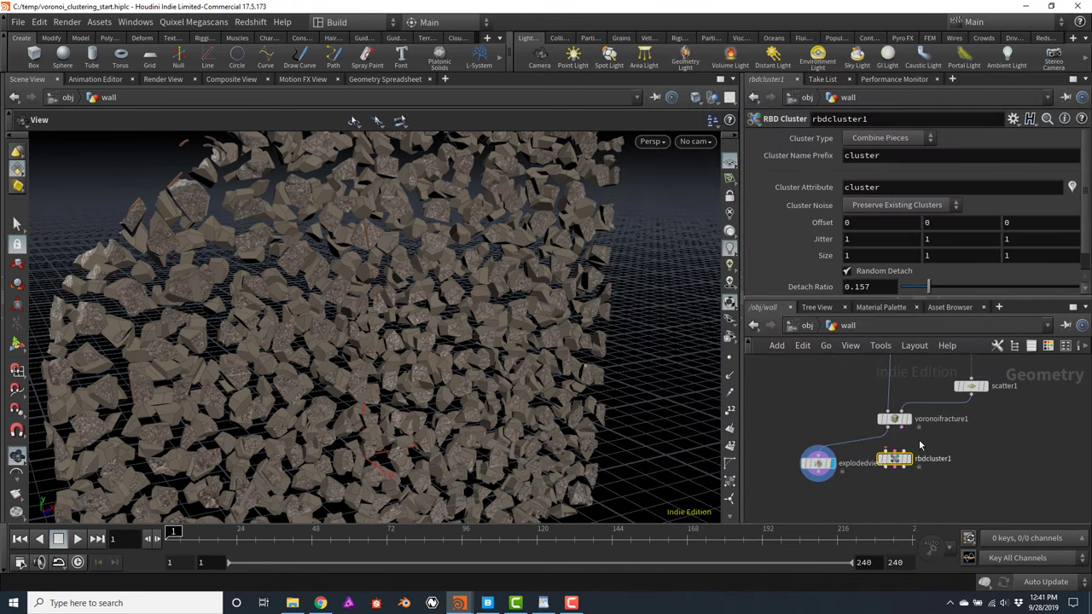
scroll(938, 450, "up", 3)
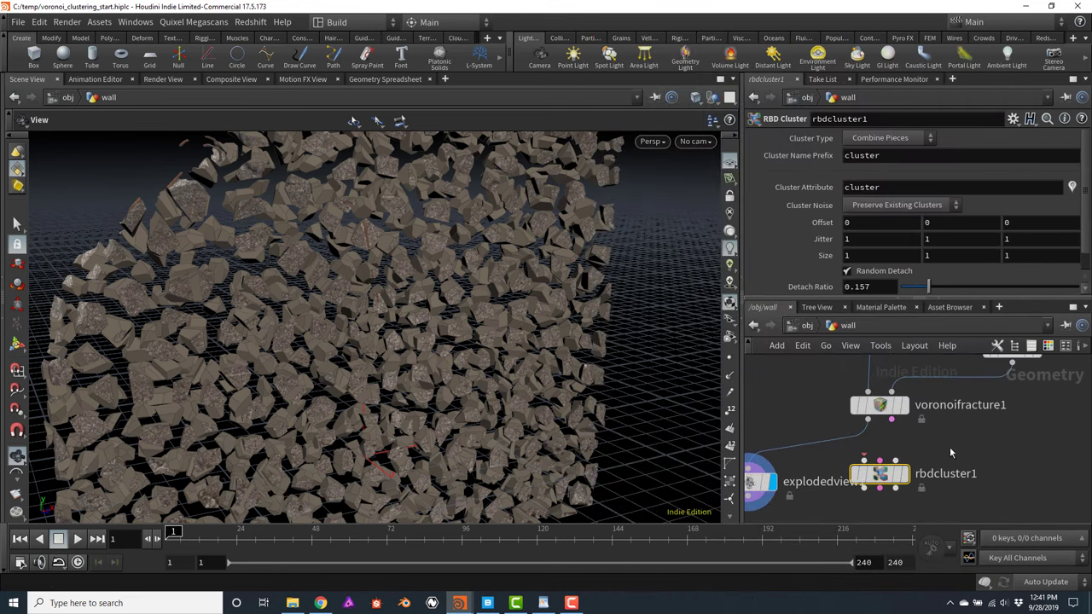
left_click(870, 422)
left_click(863, 460)
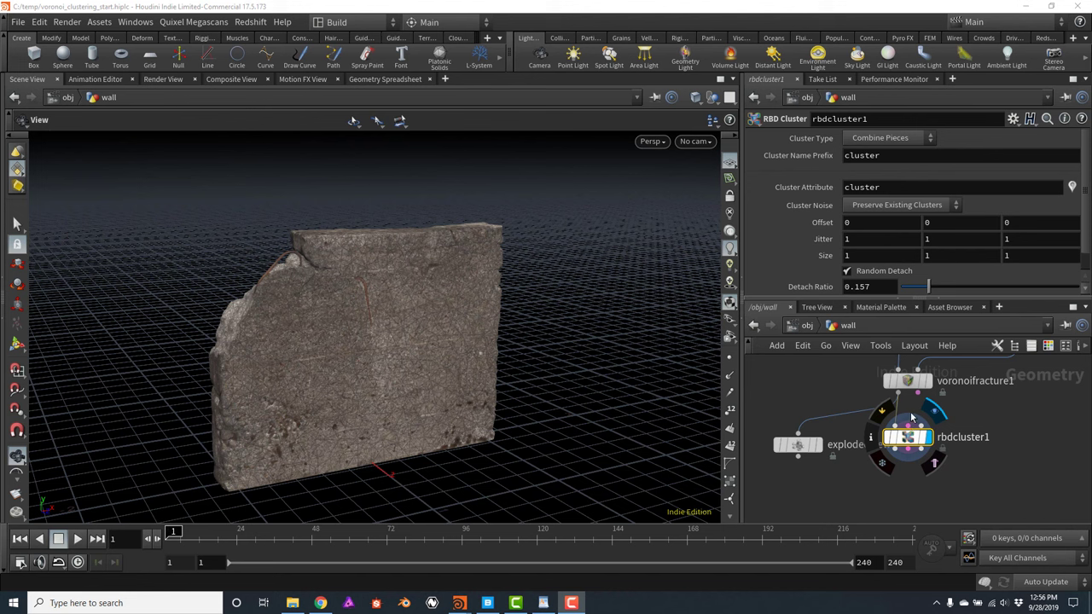
Wire voronoifracture1's second output into rbdcluster1's Constraint Geometry input and select the cluster node
left_click(908, 423)
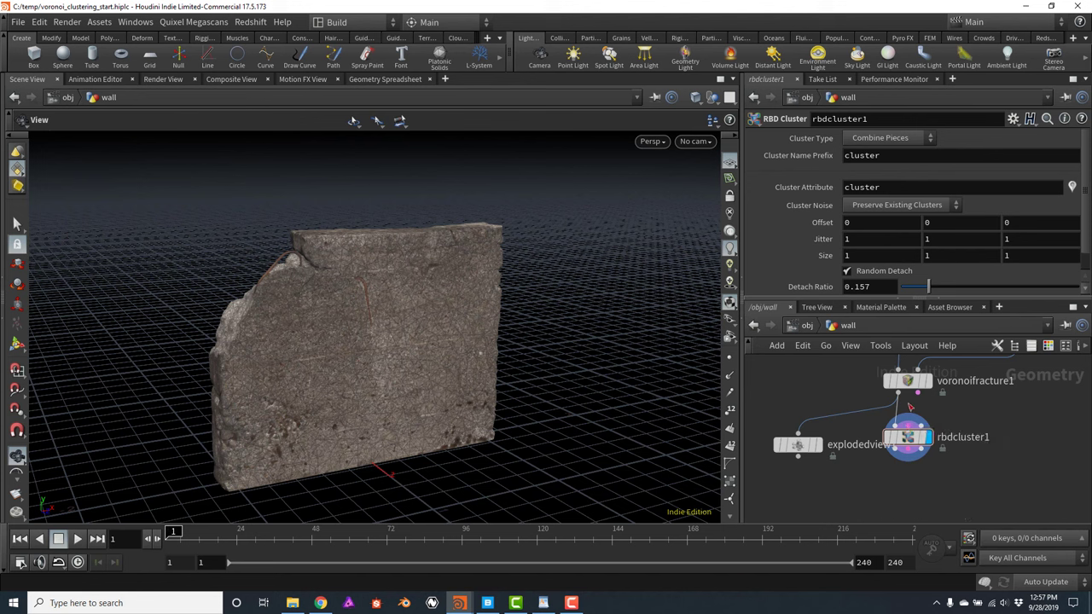
left_click(920, 394)
left_click(909, 425)
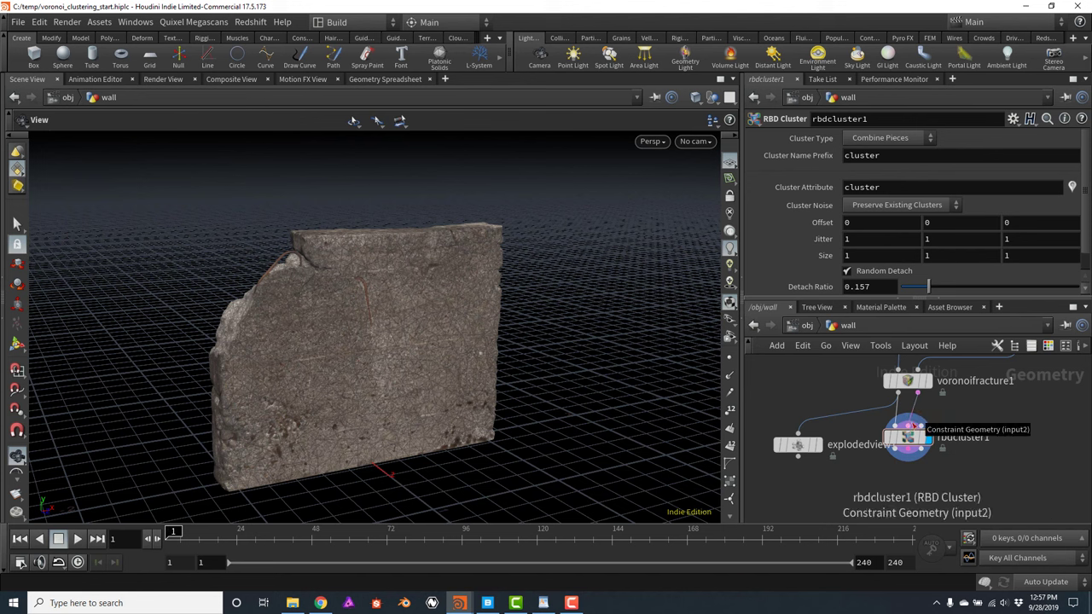
middle_click_drag(908, 435, 887, 423)
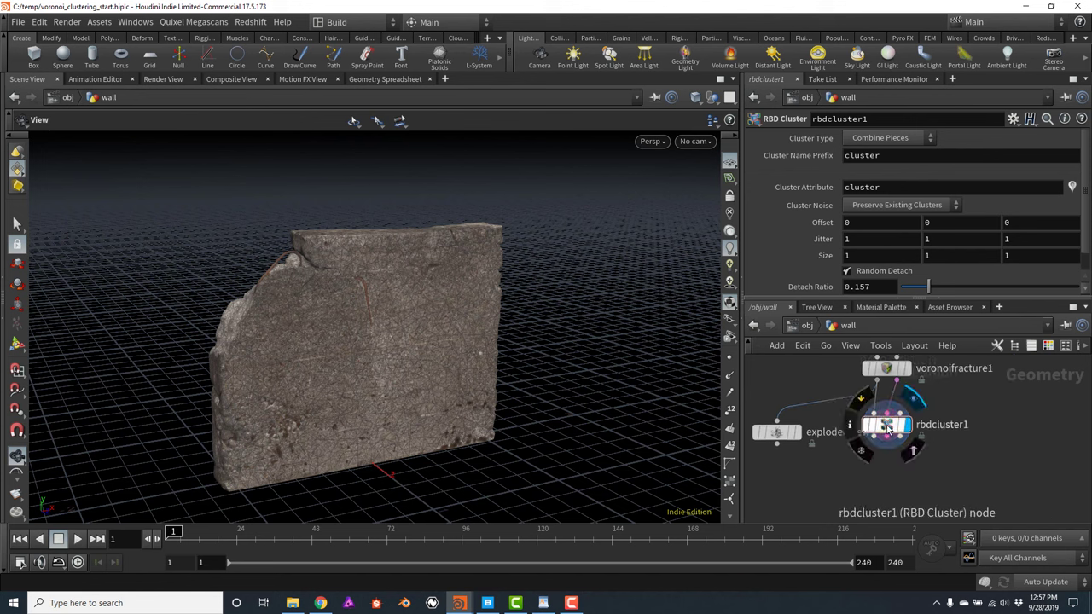
left_click(887, 425)
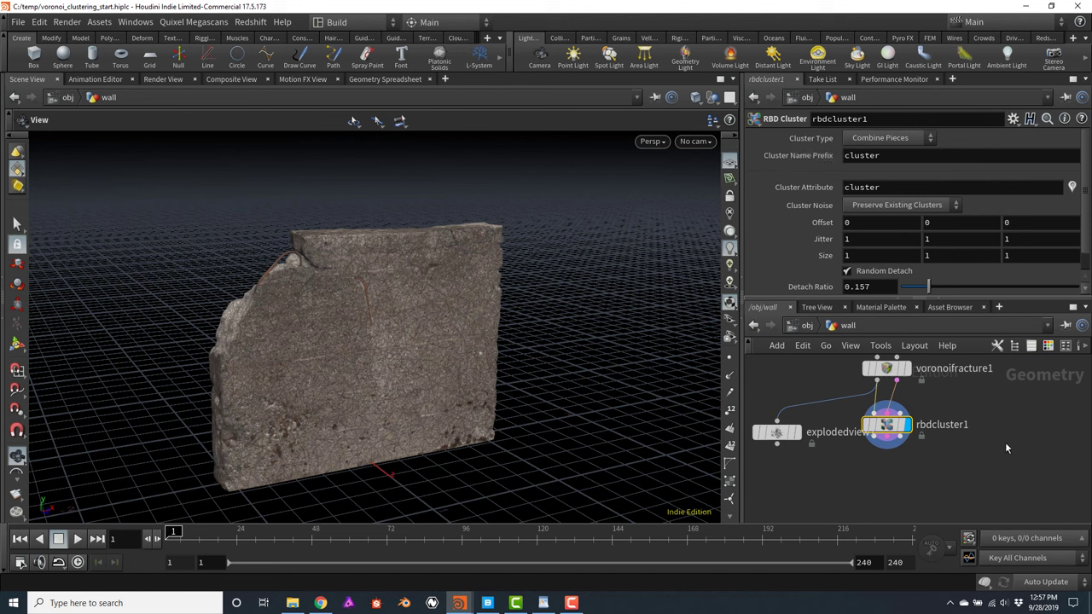
Compare the primitive name and cluster attributes of rbdcluster1 and voronoifracture1, and check the fracture's Name Prefix
key("h")
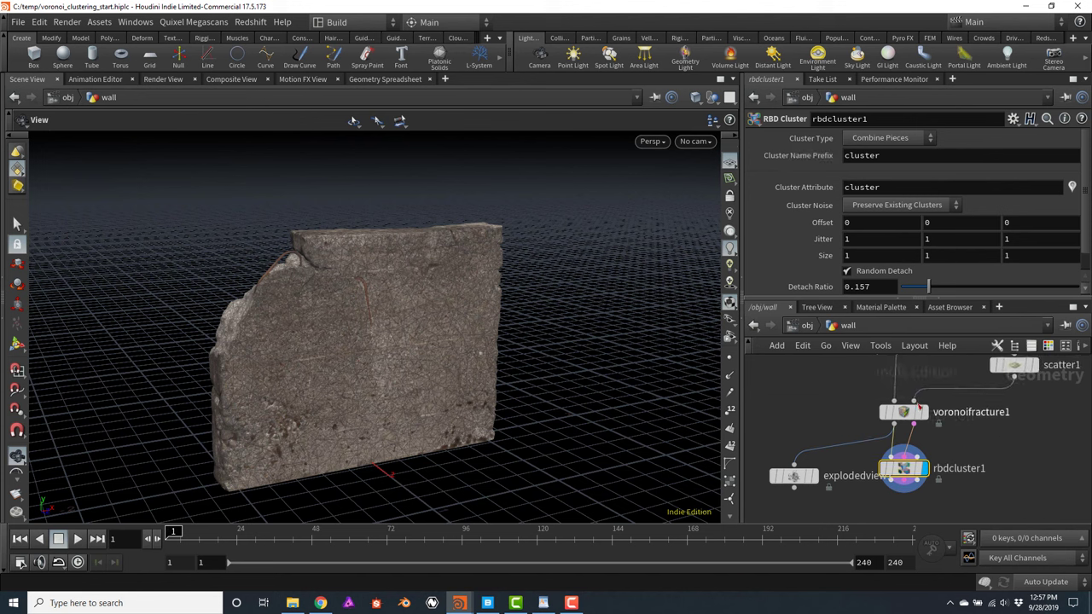
left_click(367, 79)
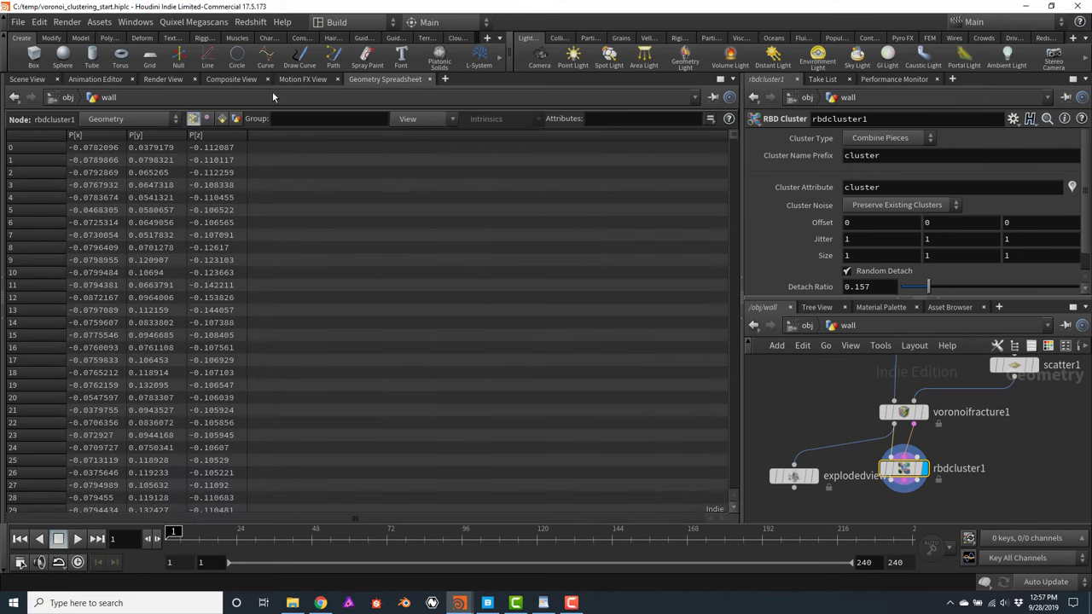
left_click(221, 119)
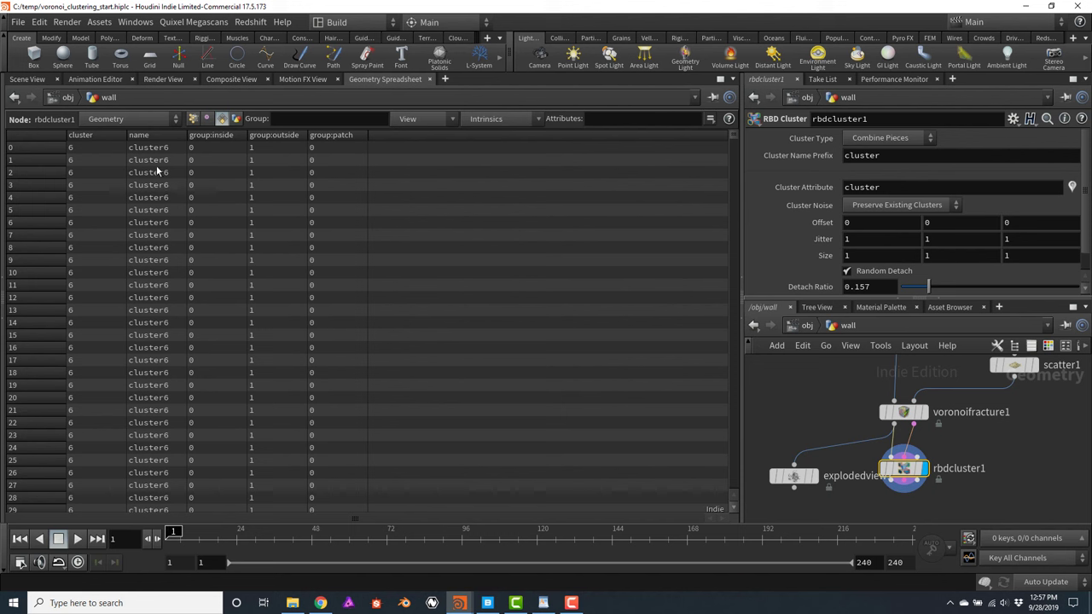
mouse_move(926, 418)
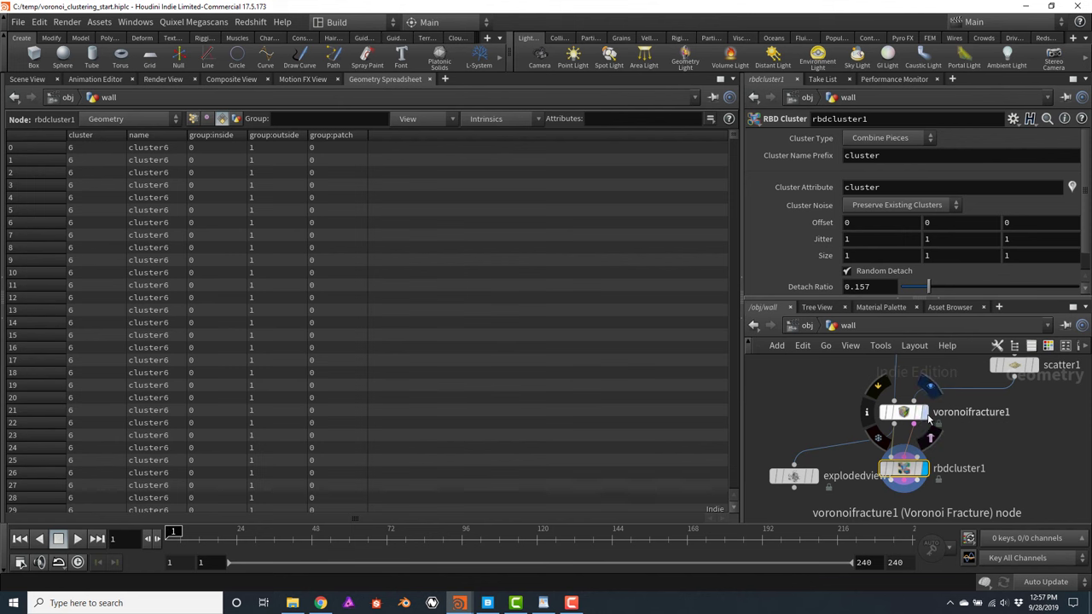
left_click(916, 415)
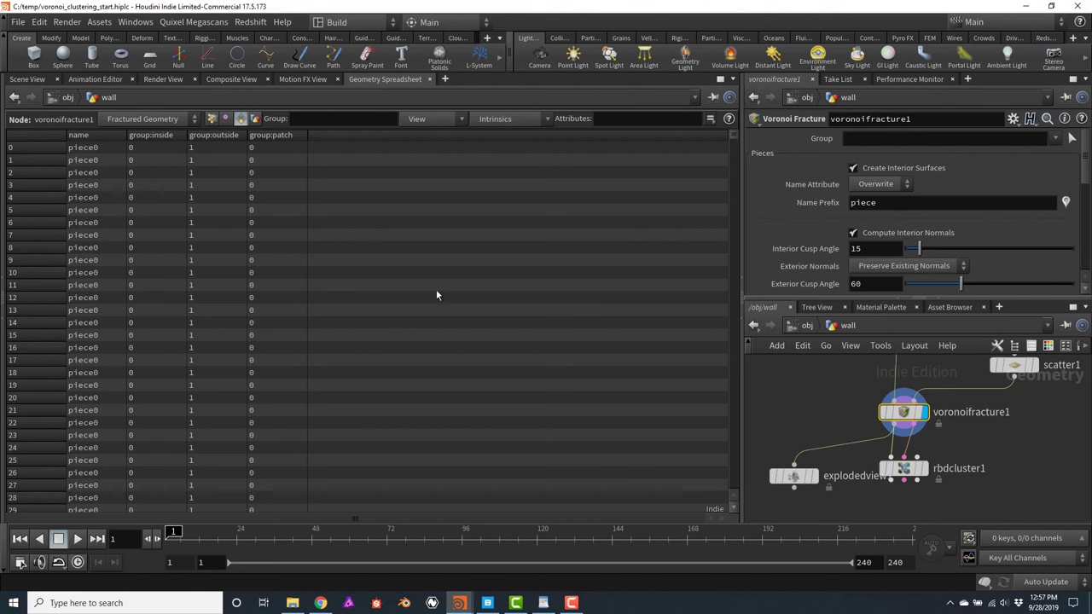
mouse_move(906, 418)
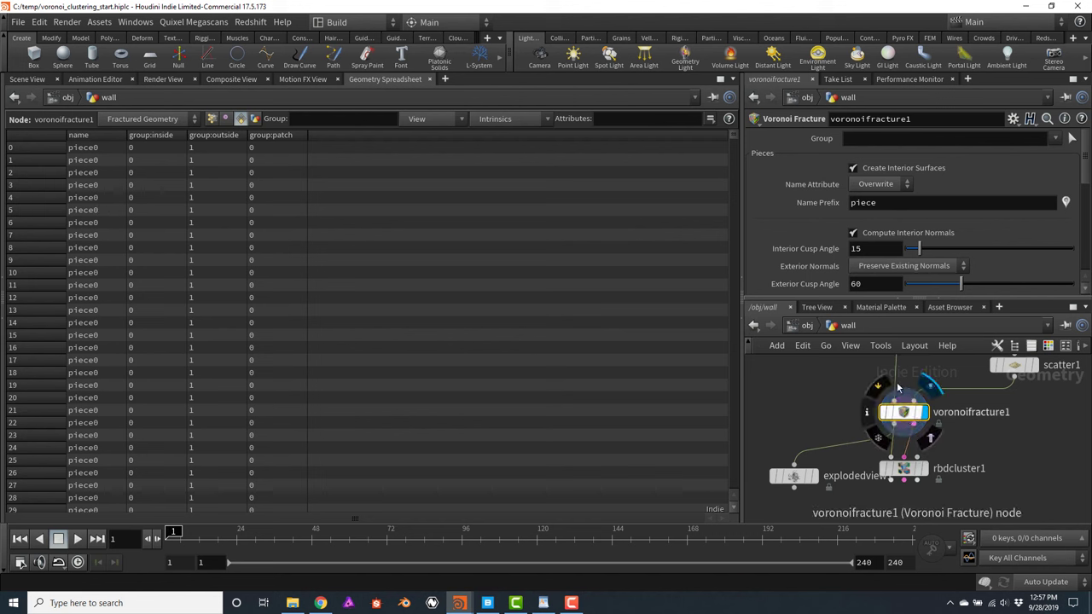
left_click(892, 203)
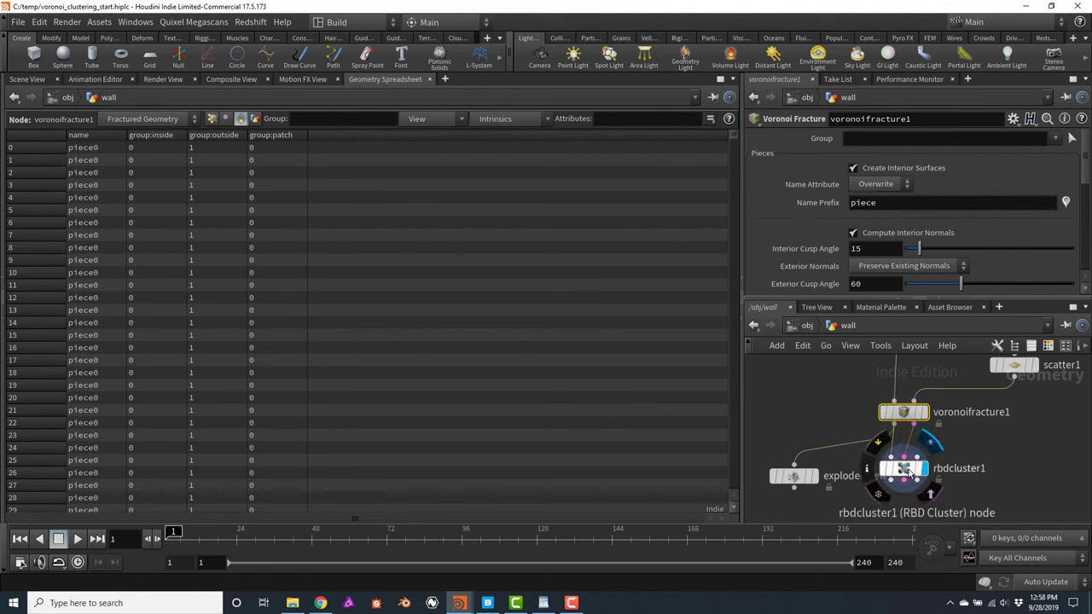
Select rbdcluster1, return to the 3D scene view and visualize its cluster attribute on the wall
left_click(908, 471)
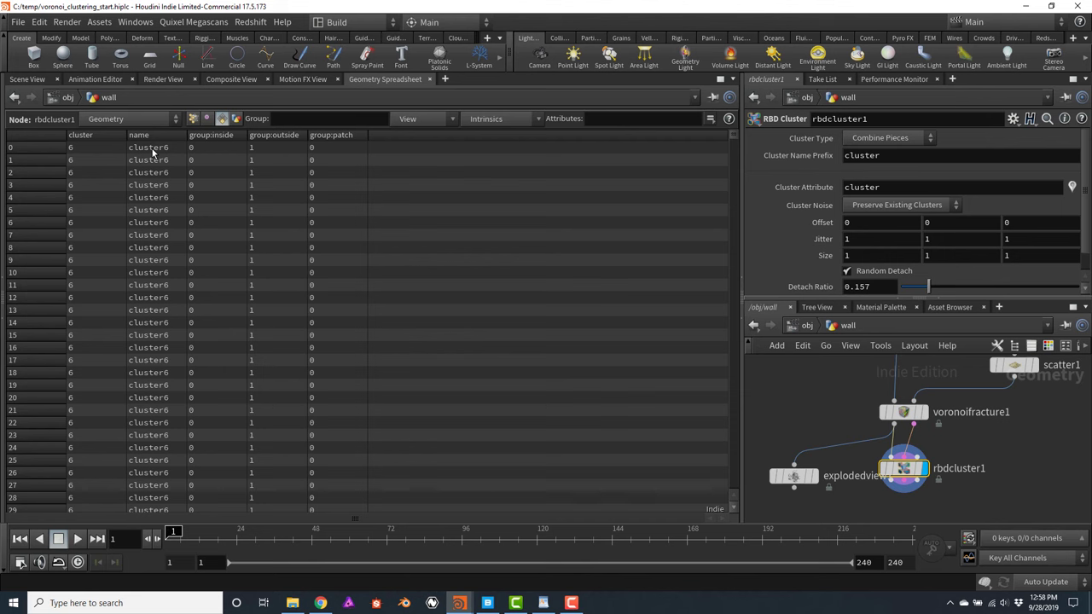
left_click(27, 79)
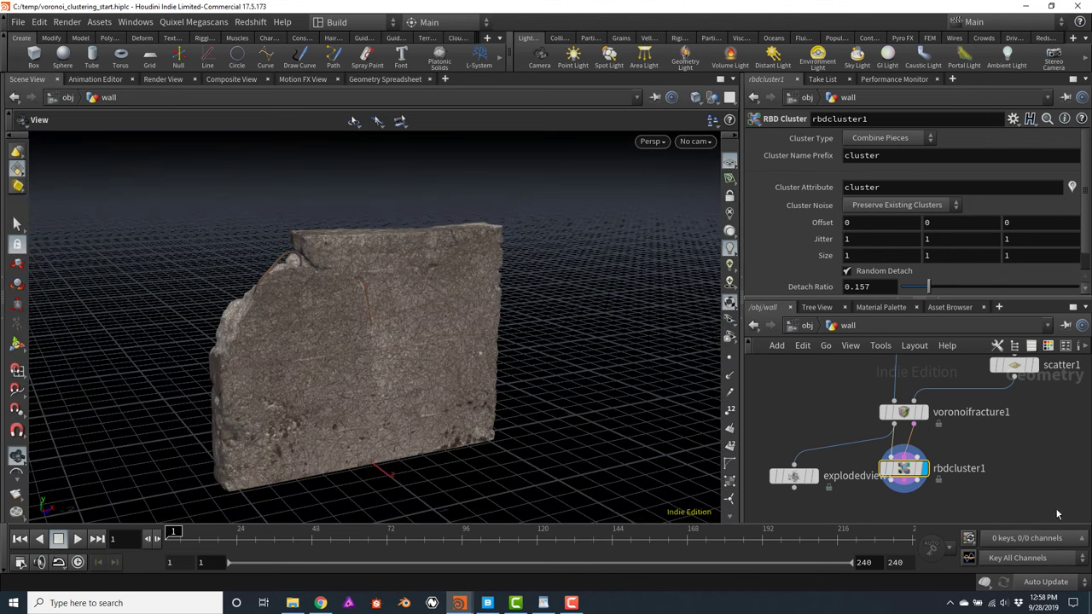
mouse_move(905, 476)
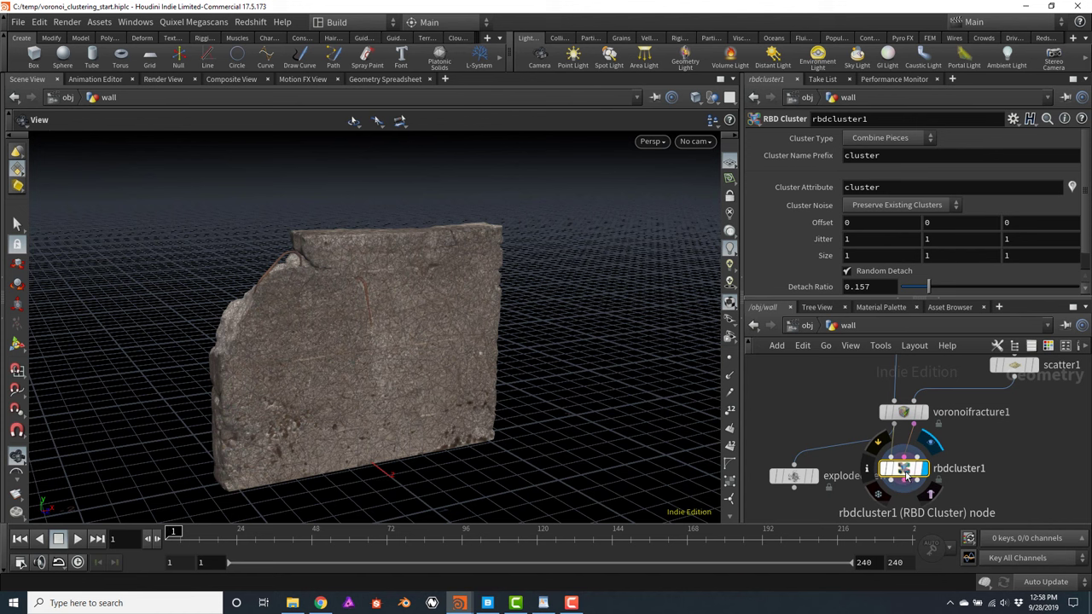
scroll(1083, 188, "down", 1)
scroll(1083, 187, "down", 1)
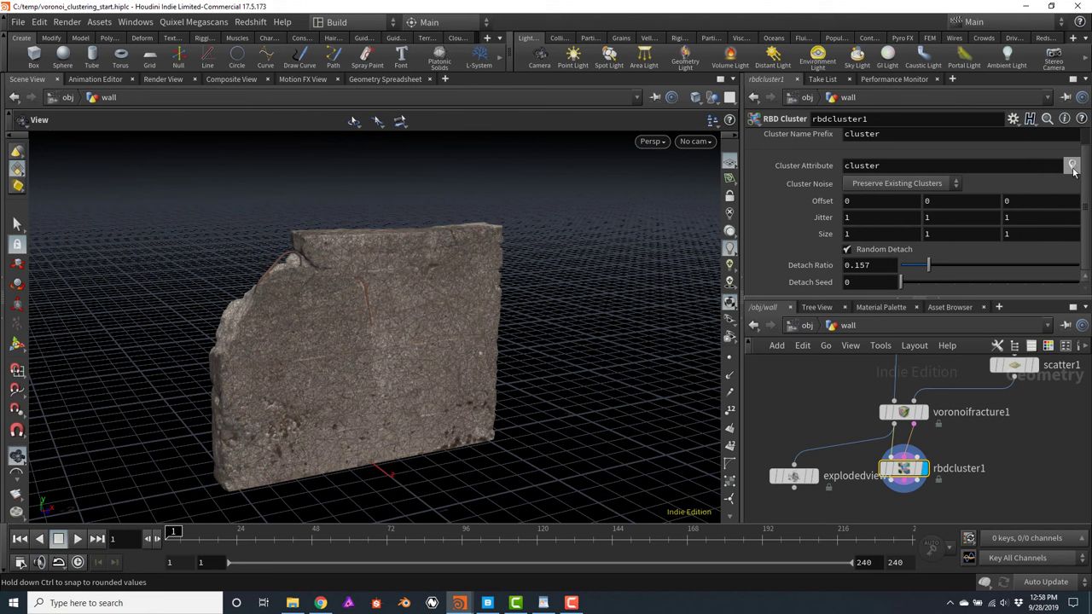
left_click(1072, 167)
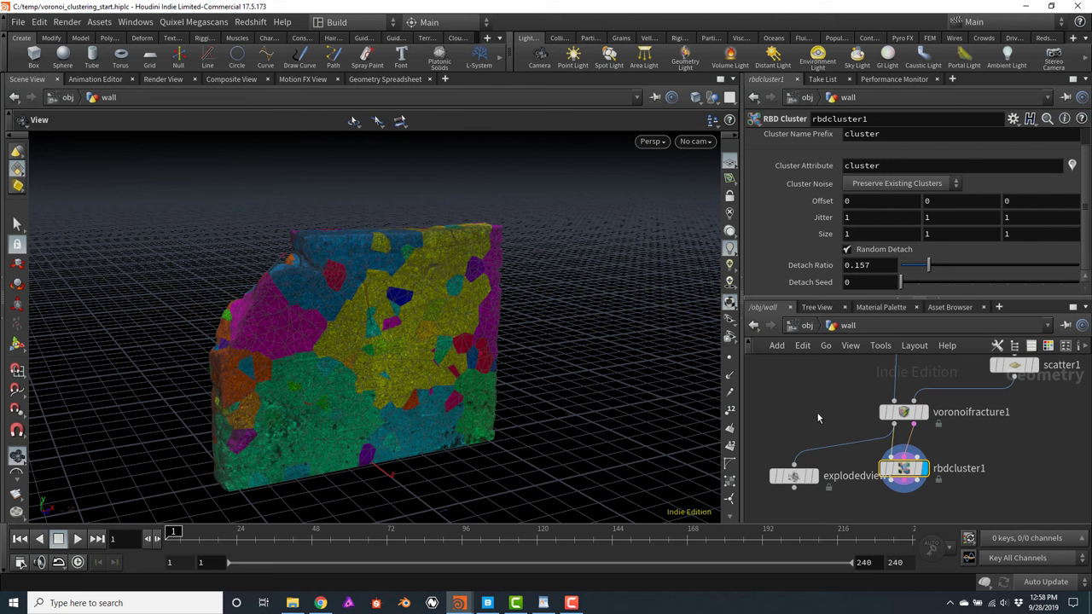
Rewire explodedview1 to take rbdcluster1's geometry output, display it and inspect the separated clusters
middle_click_drag(818, 415, 835, 378)
left_click_drag(810, 439, 796, 482)
left_click(909, 448)
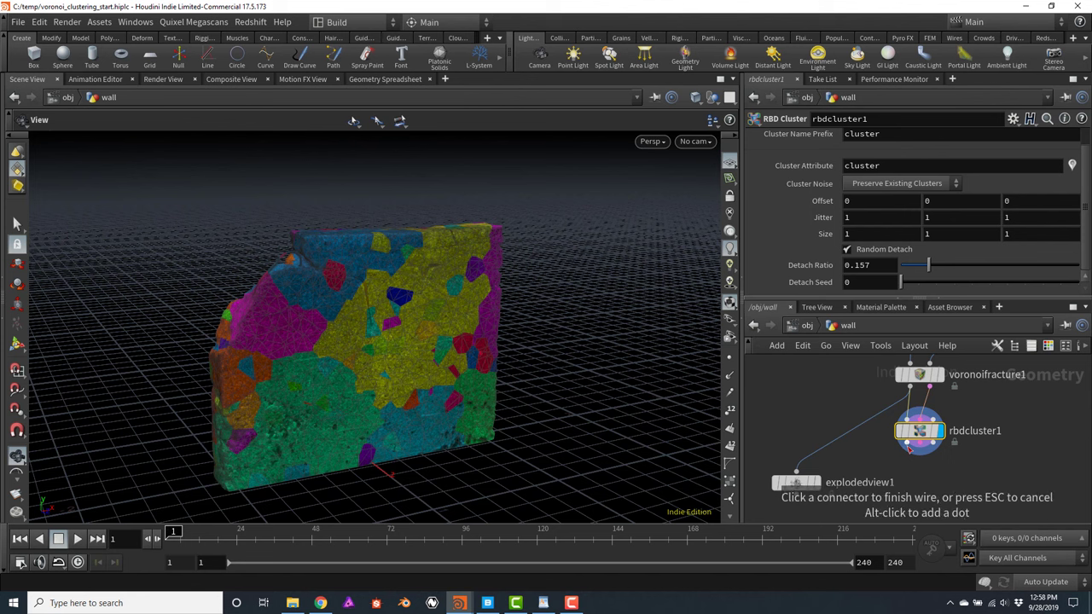
left_click(797, 473)
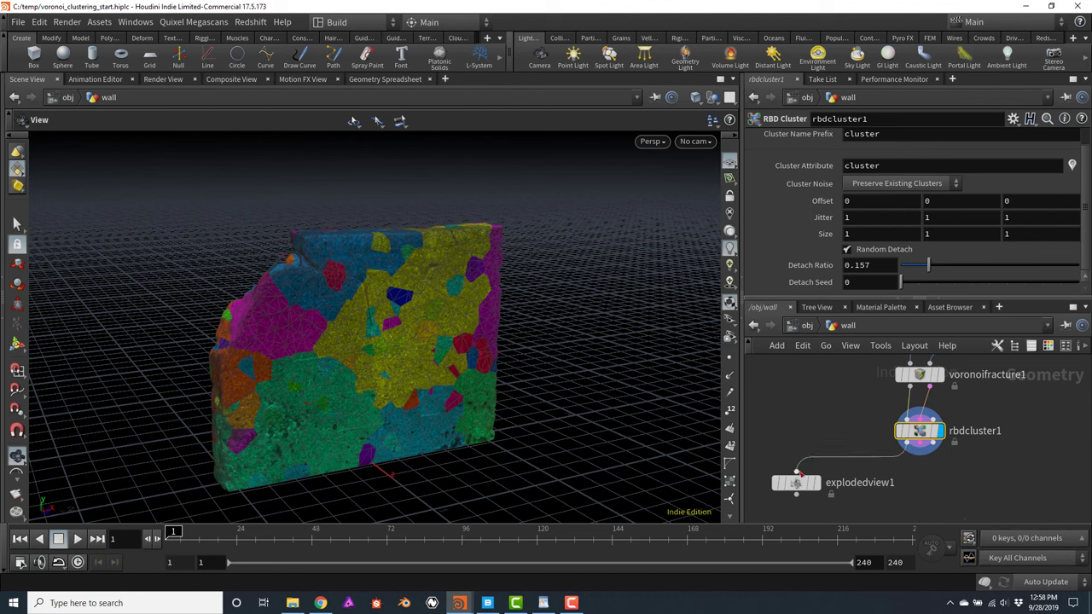
left_click(821, 483)
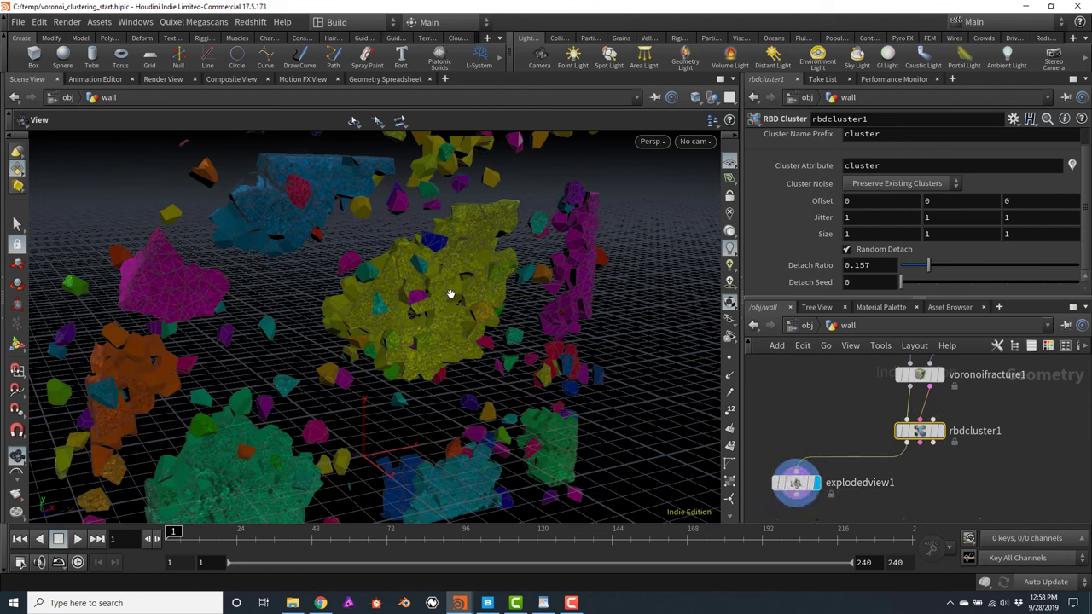
left_click_drag(383, 243, 425, 267)
scroll(398, 243, "down", 3)
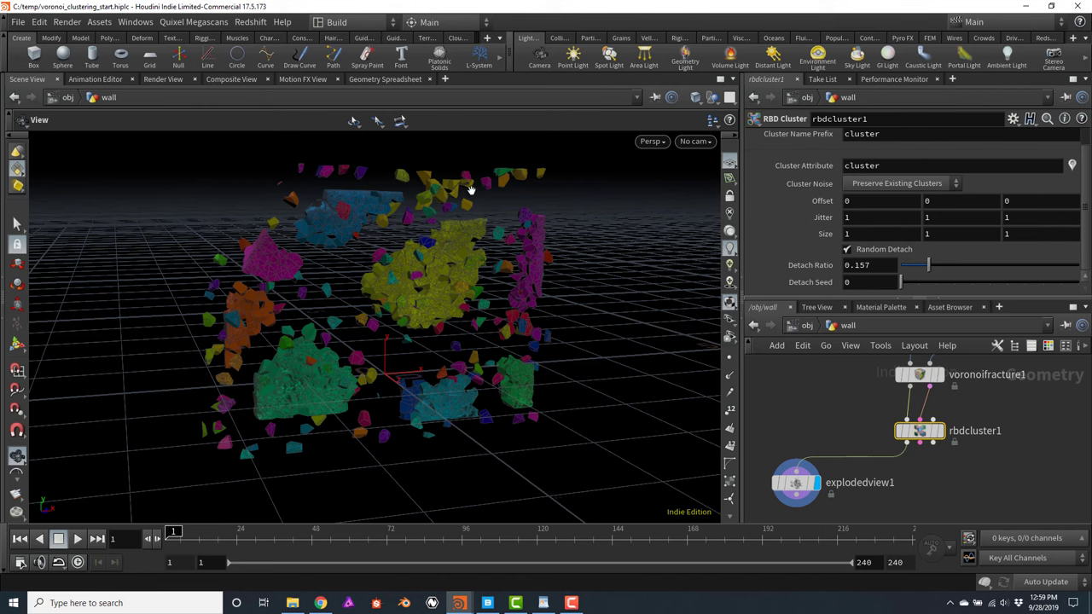
scroll(408, 309, "up", 5)
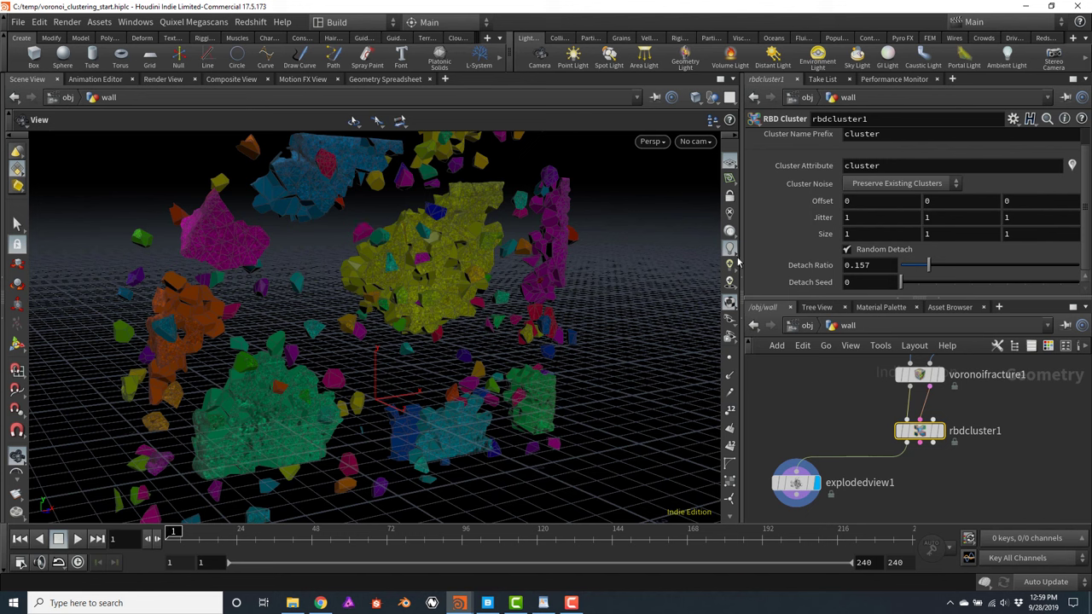
Set rbdcluster1's Detach Ratio to 0 and its cluster noise Size to 0.5 on all axes
left_click_drag(927, 266, 888, 277)
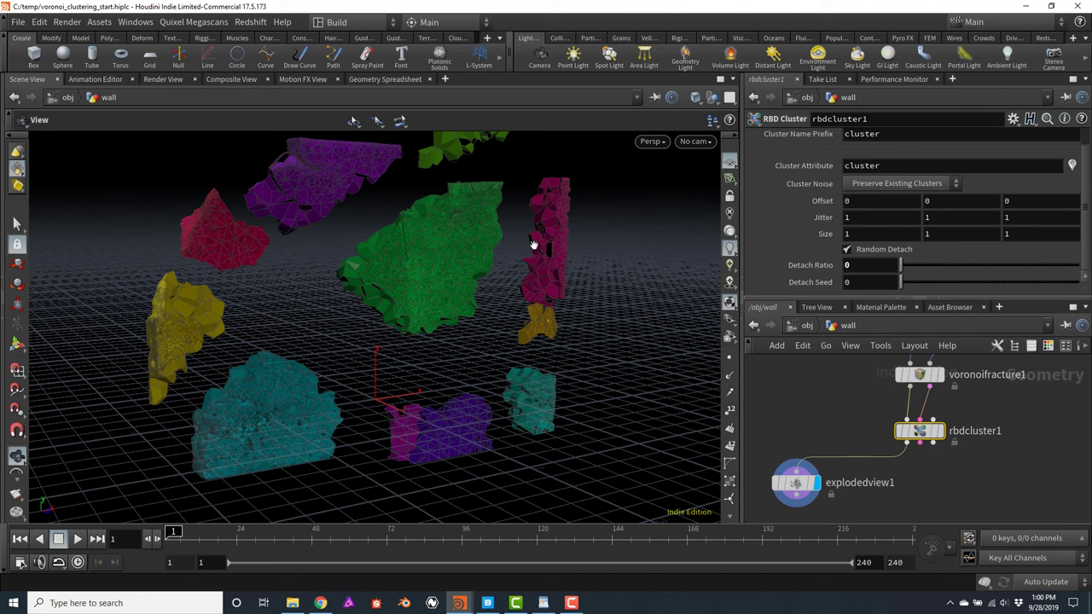
middle_click_drag(823, 239, 860, 217)
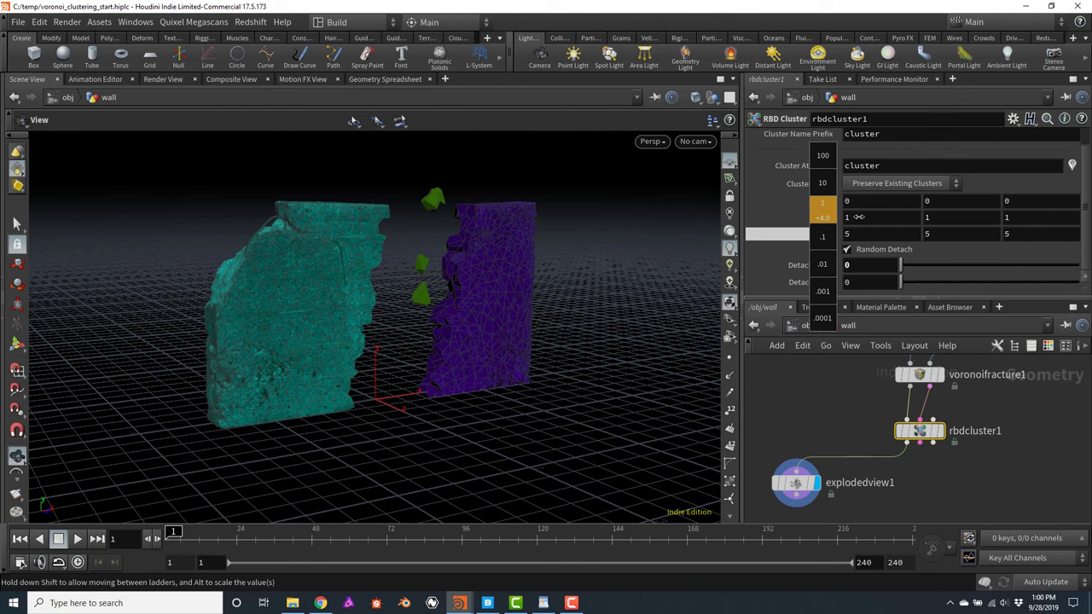
middle_click_drag(856, 216, 778, 240)
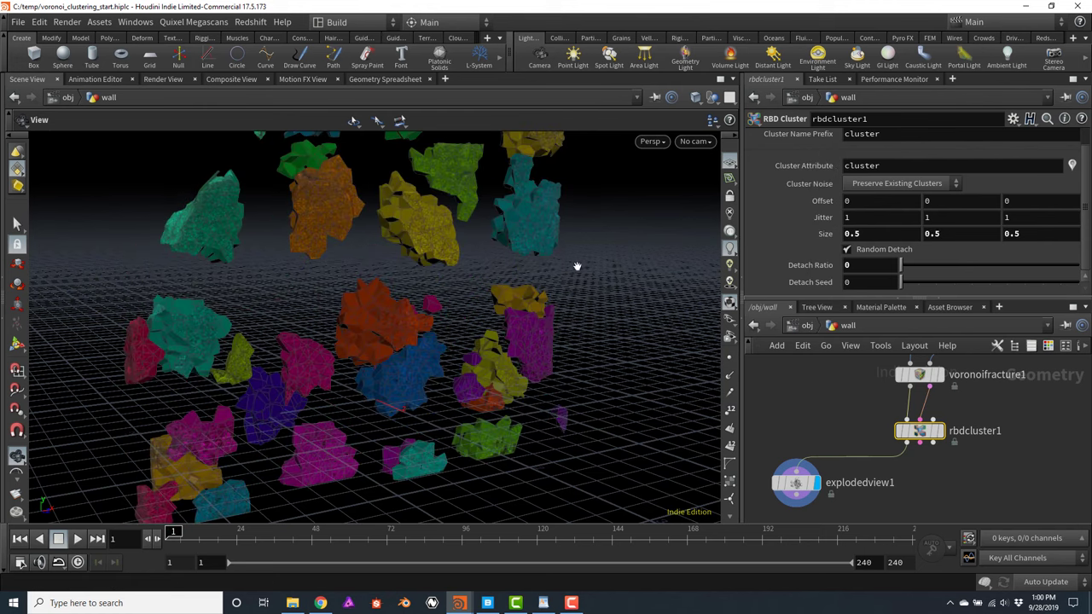
left_click_drag(529, 287, 475, 324, "alt")
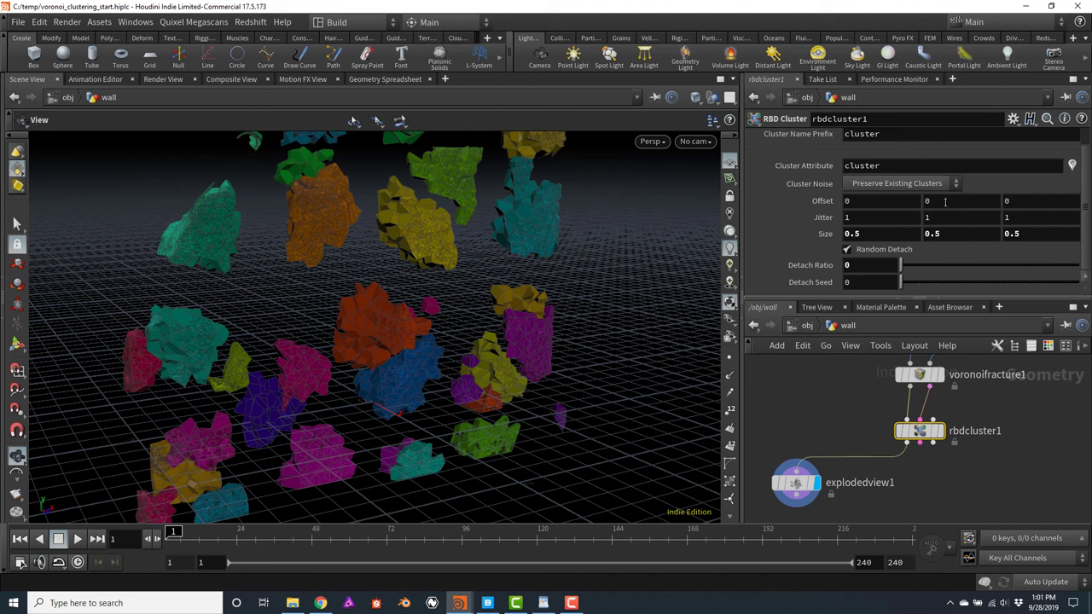
Set rbdcluster1's noise Size to 1.3 on all axes and its Offset to 1.2 in Y and 0.6 in Z
middle_click_drag(945, 201, 973, 203)
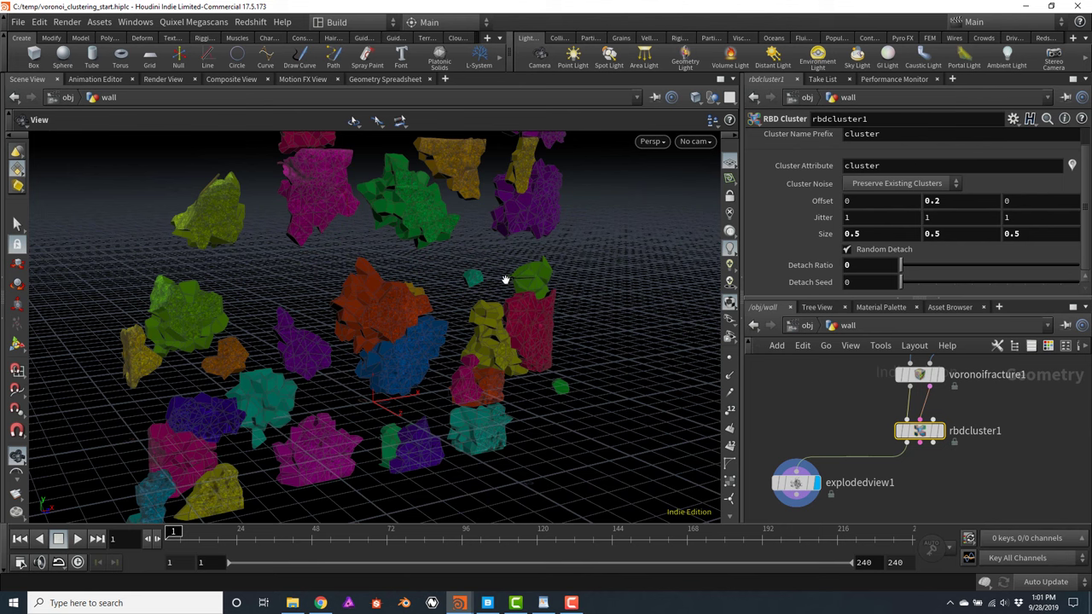
middle_click_drag(825, 235, 892, 240)
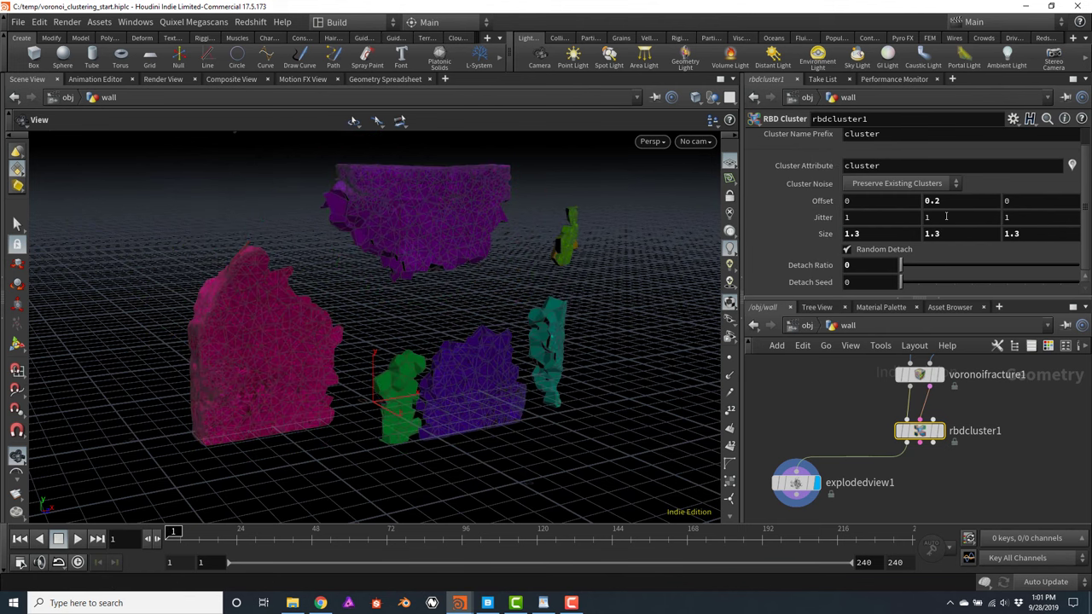
middle_click_drag(958, 200, 1078, 214)
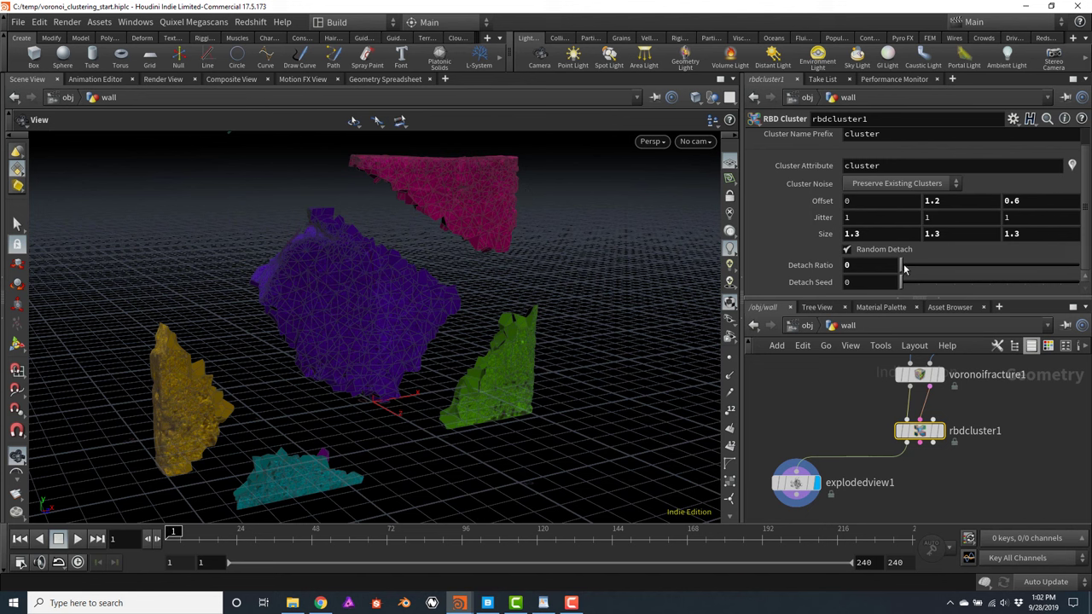
Set rbdcluster1's Detach Ratio to 0.006 and inspect the detached pieces and the Detach Seed setting
left_click_drag(901, 268, 903, 268)
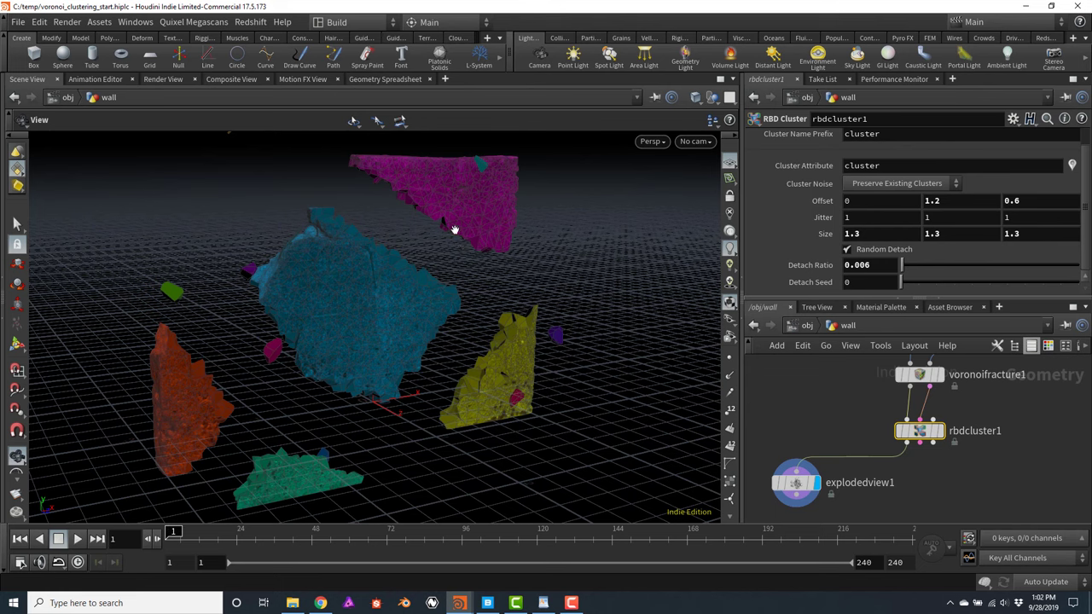
left_click_drag(452, 229, 476, 286)
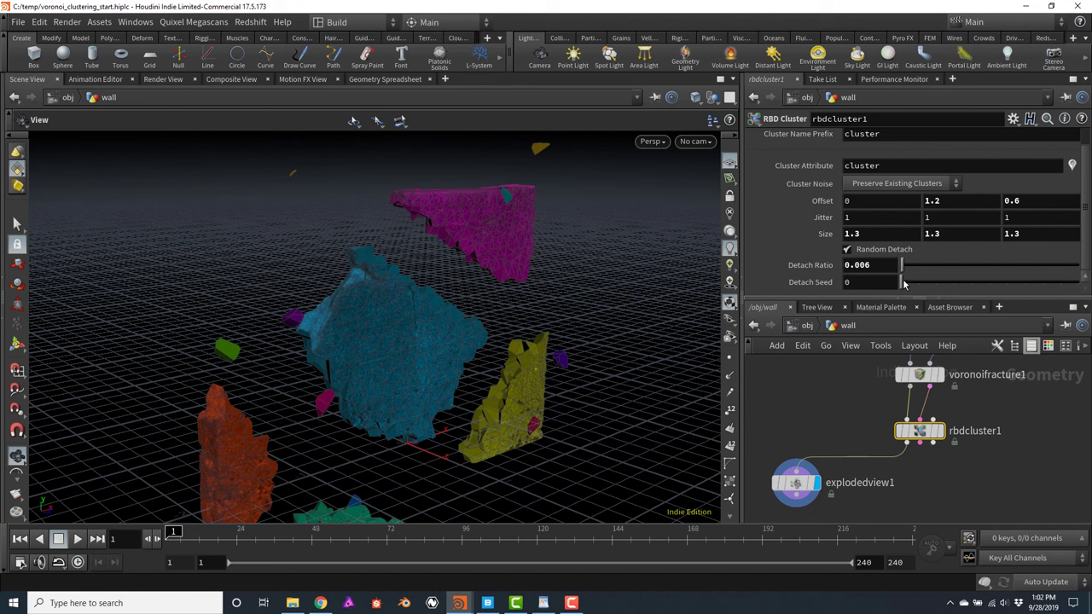
mouse_move(902, 284)
left_mouse_down()
mouse_move(962, 290)
mouse_move(903, 294)
left_mouse_up()
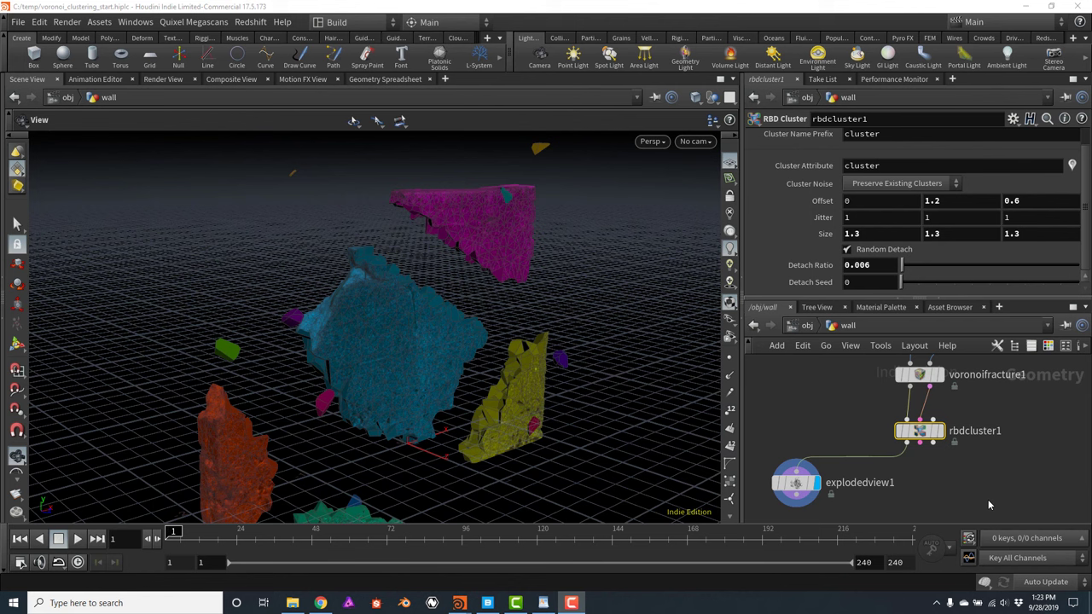
Move rbdcluster1 and explodedview1 farther below voronoifracture1 to make room in the network
scroll(987, 501, "down", 4)
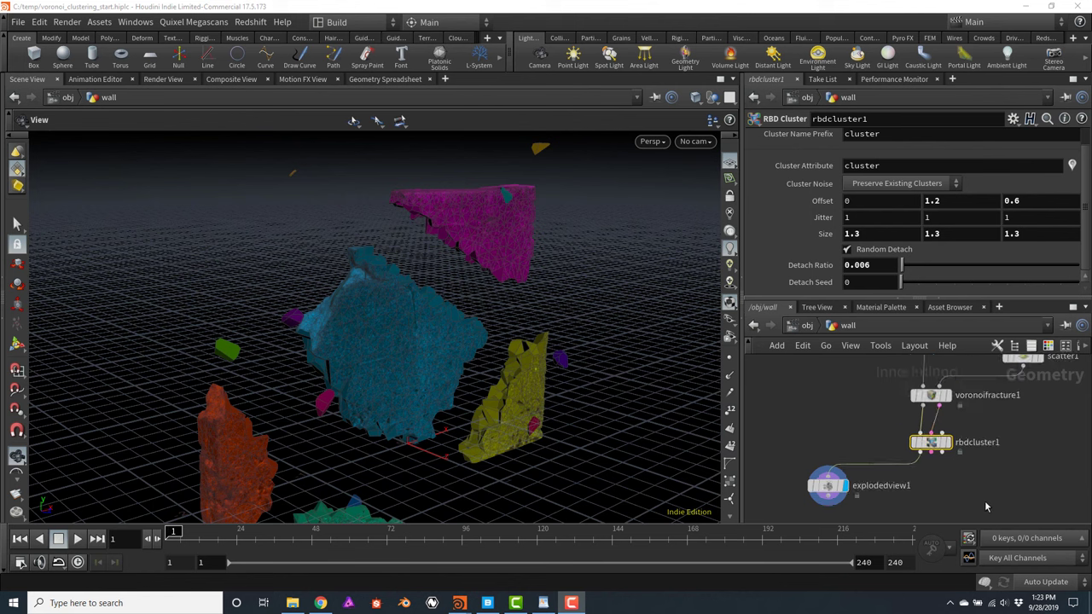
left_click_drag(1010, 416, 807, 499)
left_click_drag(941, 426, 942, 495)
Add a Null node wired from voronoifracture1's second output and display it to view the constraint network
left_click(976, 432)
key("Tab")
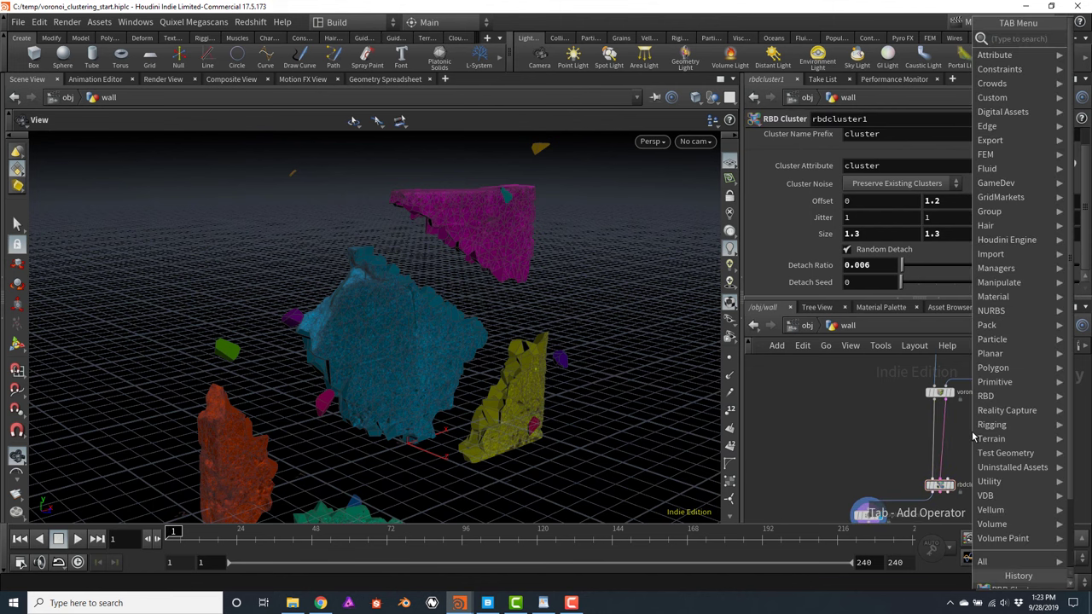
type("nul")
key("Return")
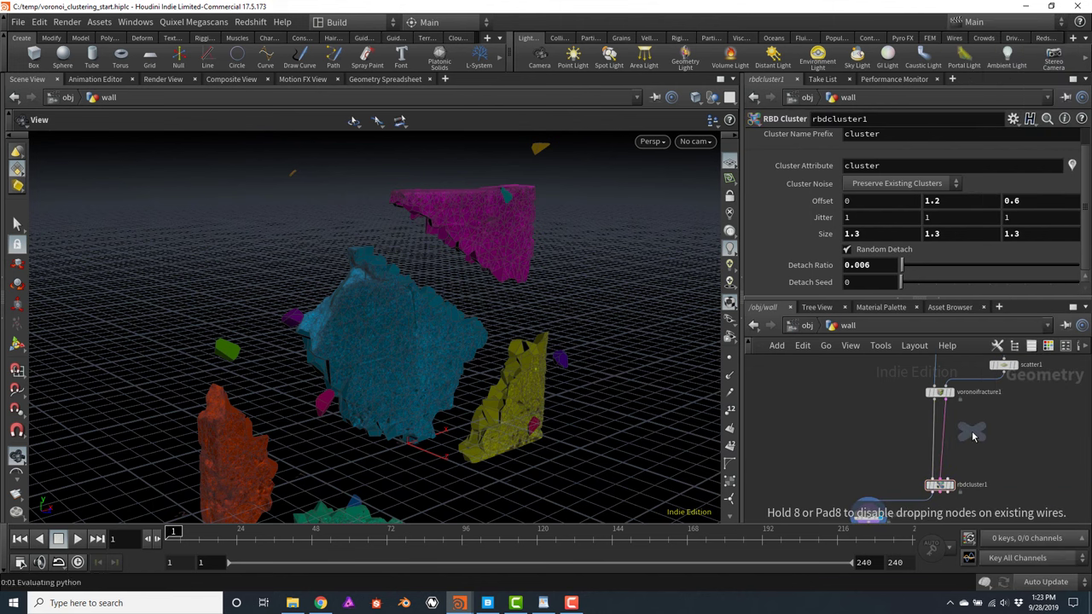
left_click(969, 431)
scroll(943, 401, "up", 1)
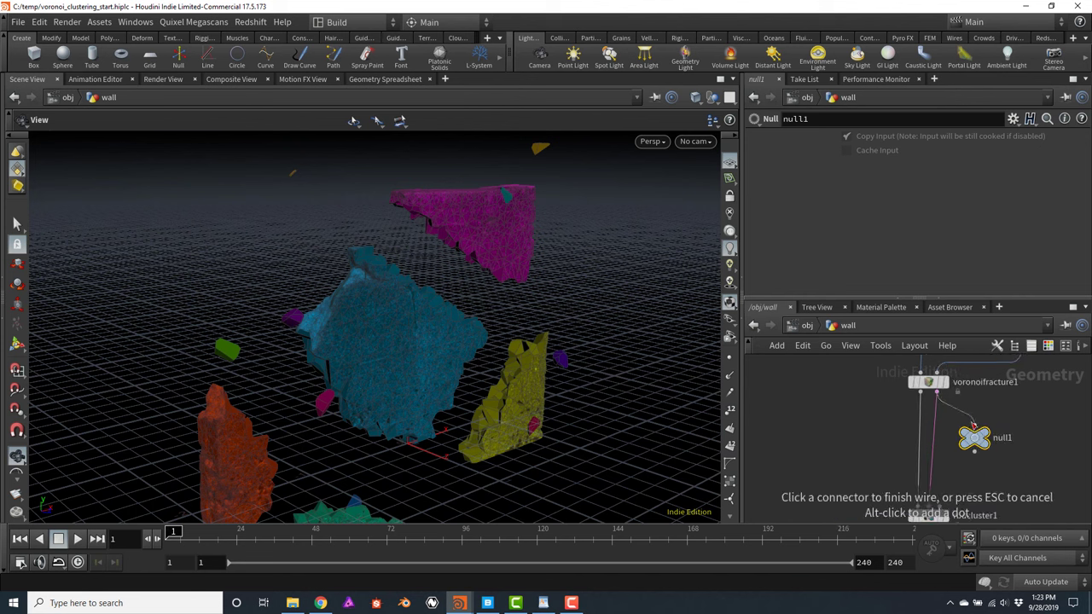
left_click(974, 426)
left_click_drag(971, 441, 983, 442)
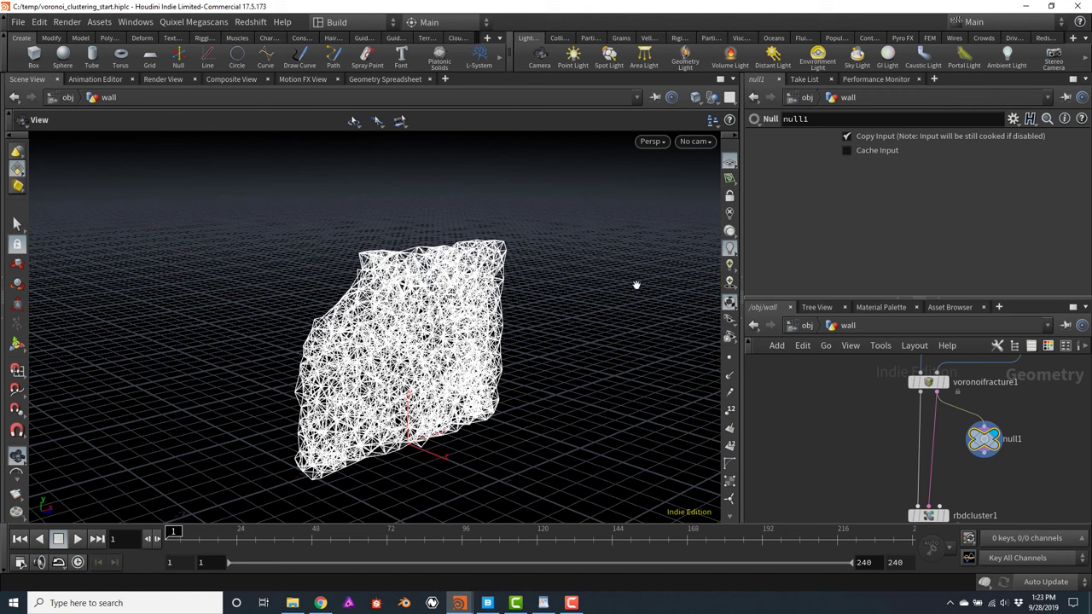
Add a Point Wrangle wired from null1's output, place it directly below the null and display it
middle_click_drag(1040, 472, 1003, 418)
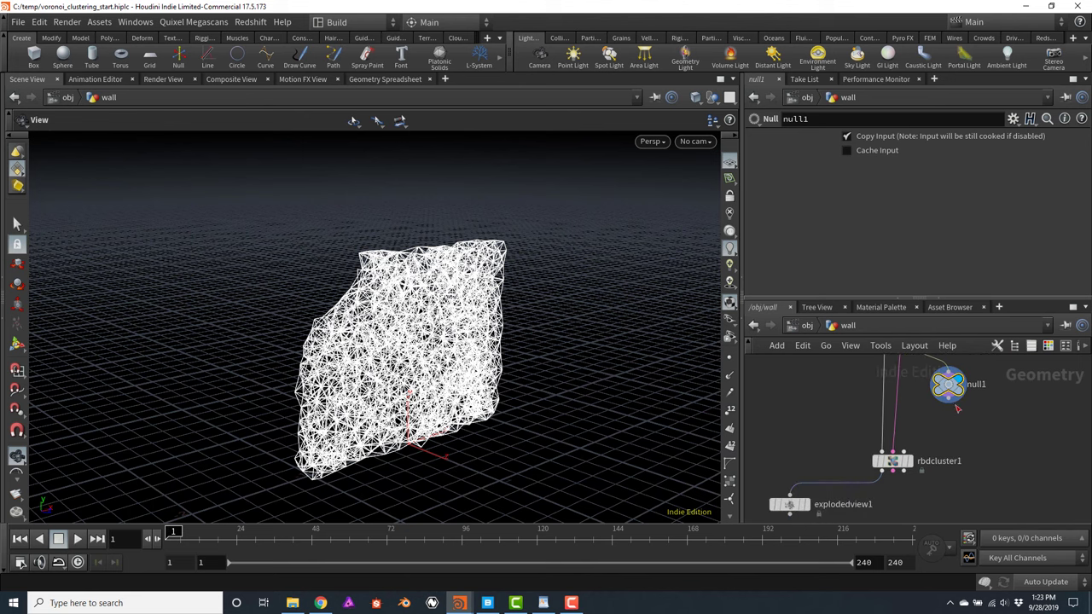
left_click(949, 401)
key("Tab")
type("pointw")
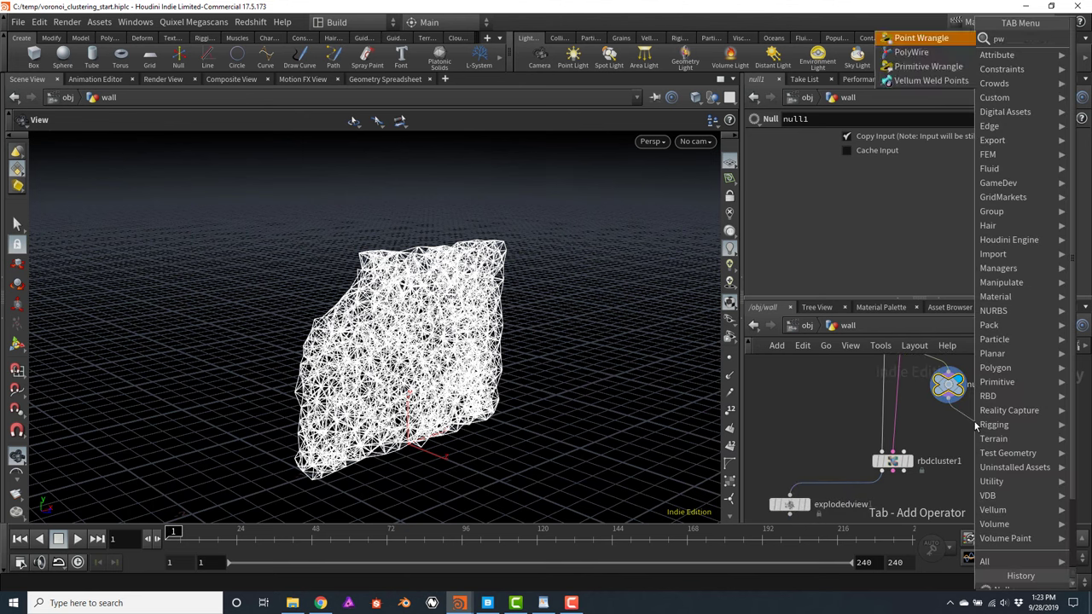
key("Return")
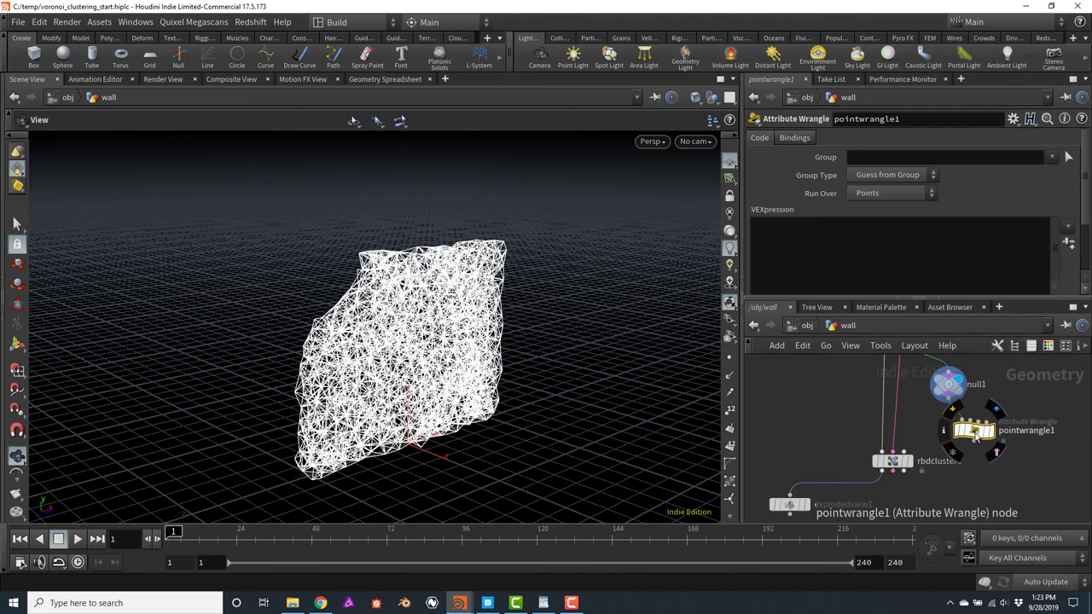
left_click_drag(973, 431, 946, 434)
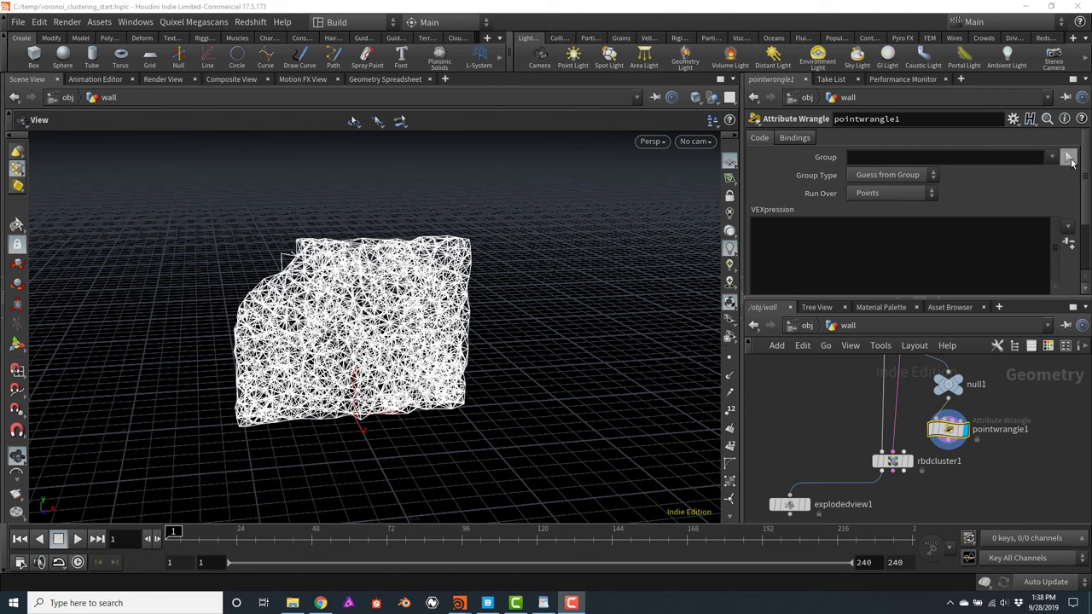
Lasso the constraint points in the wall's upper-right region and assign them as pointwrangle1's Group
left_click(1070, 159)
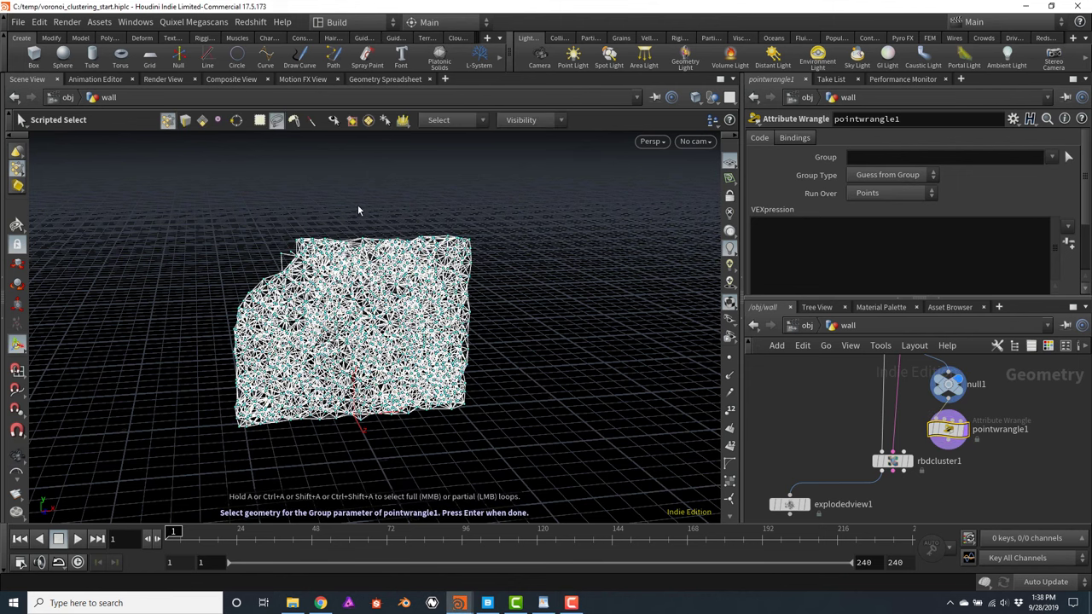
left_click(273, 125)
mouse_move(310, 226)
left_mouse_down()
mouse_move(344, 324)
mouse_move(417, 375)
mouse_move(466, 392)
mouse_move(512, 365)
mouse_move(515, 202)
left_mouse_up()
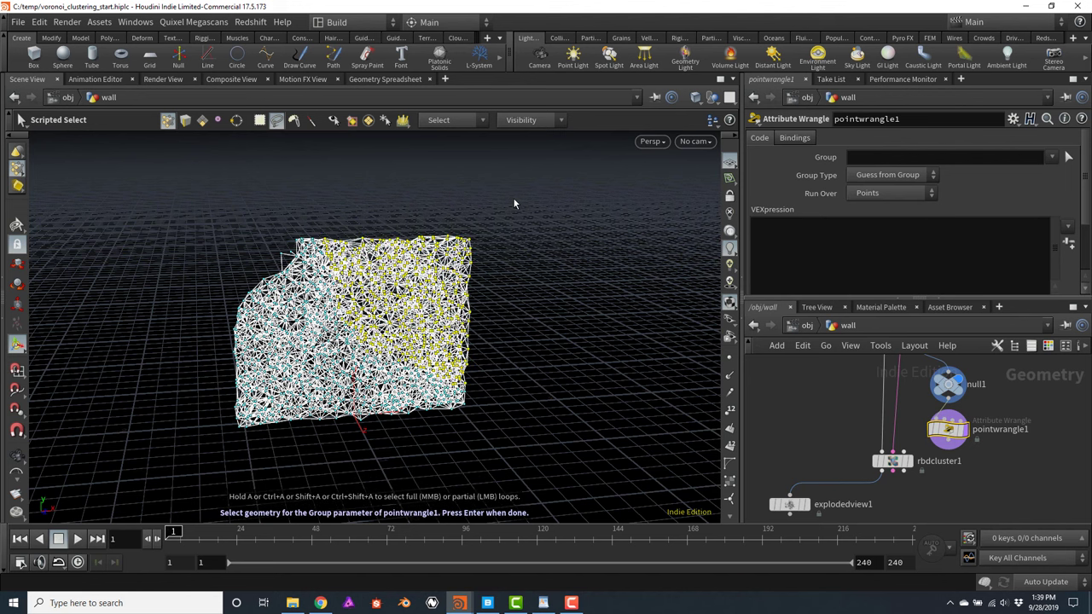
key("Return")
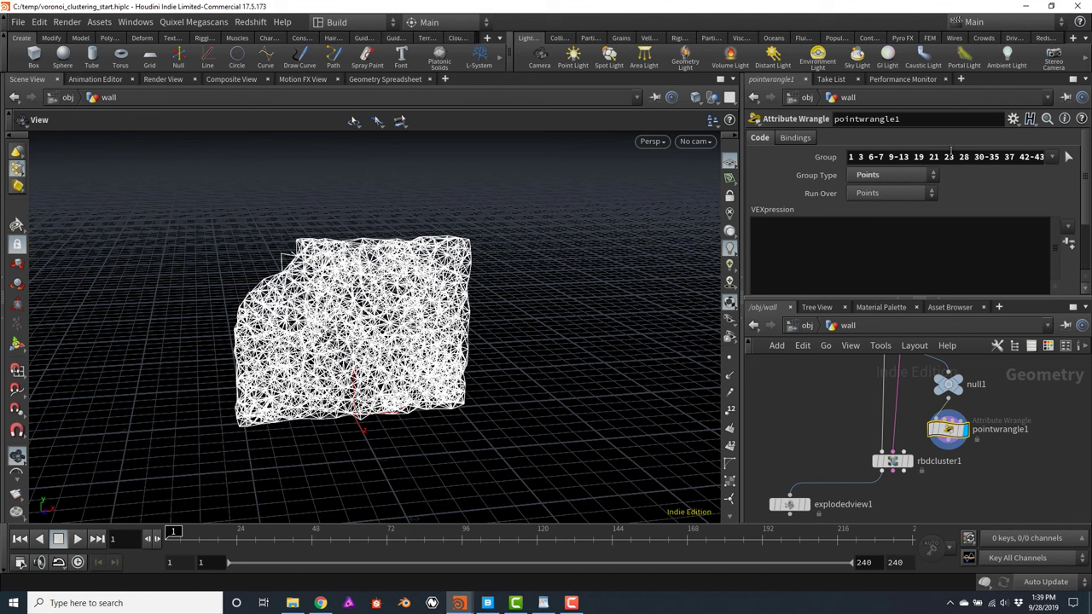
Write the VEXpression i@cluster = 1; in pointwrangle1 to assign the grouped points to a cluster
left_click(818, 269)
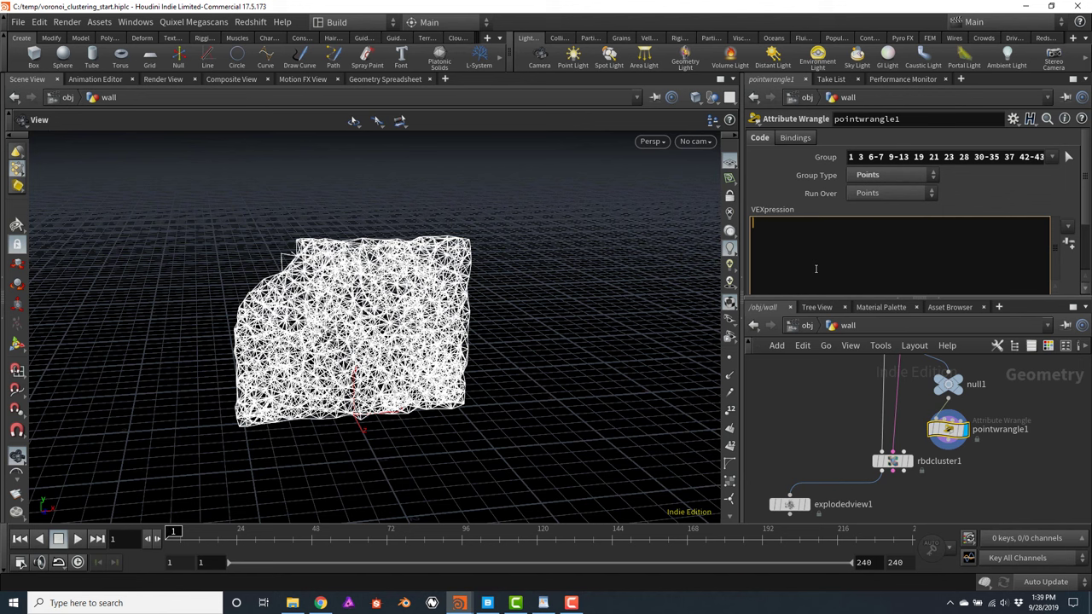
type("i@cluster")
double_click(755, 221)
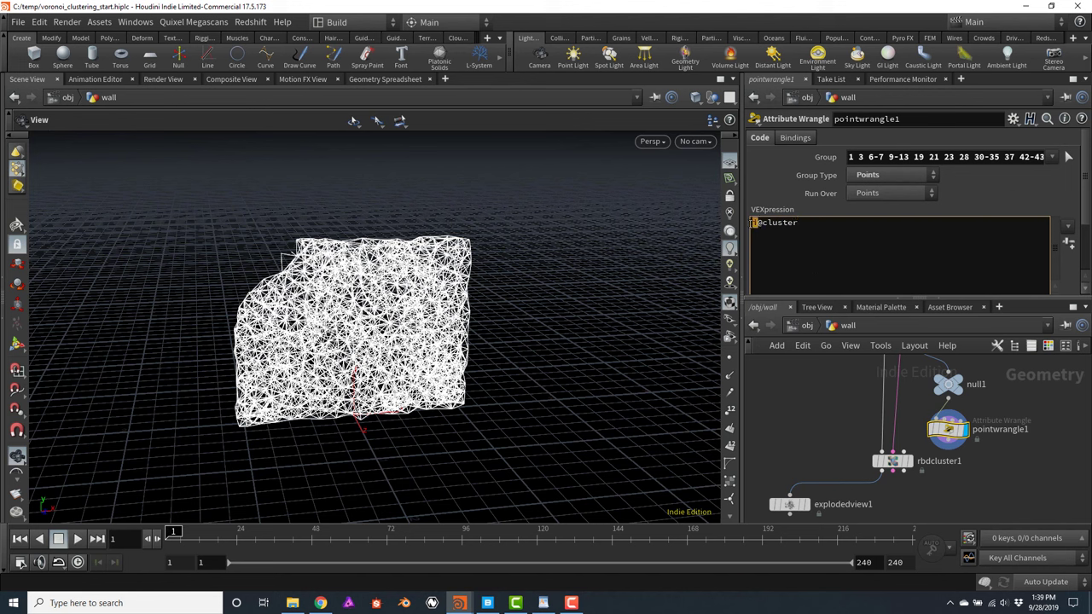
left_click(820, 222)
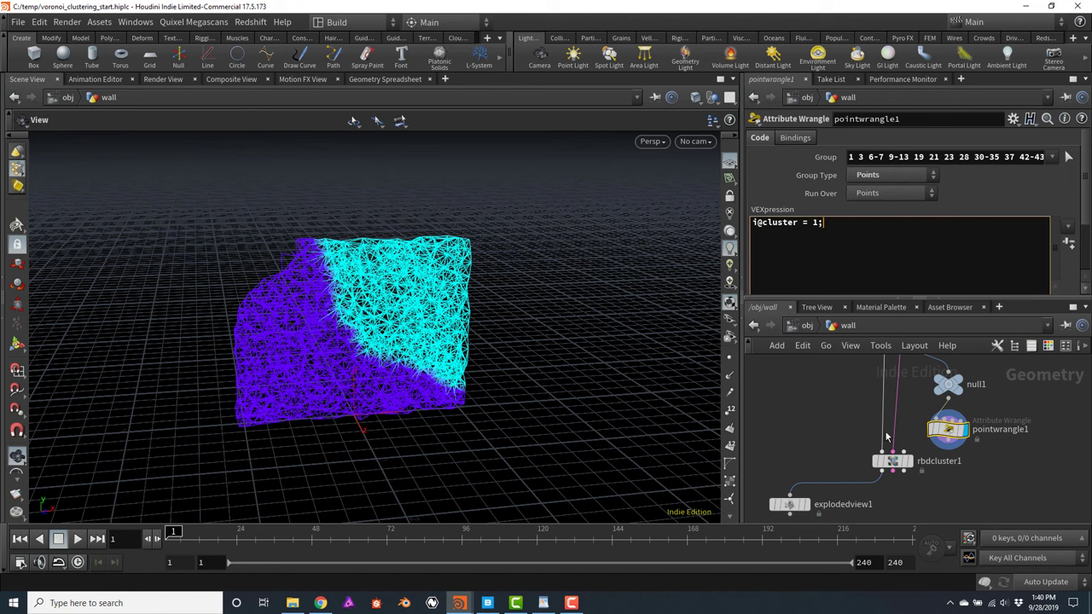
Wire pointwrangle1's output into rbdcluster1's Constraint Geometry input, move rbdcluster1 beneath the wrangle and display it
middle_click_drag(1055, 514, 1040, 450)
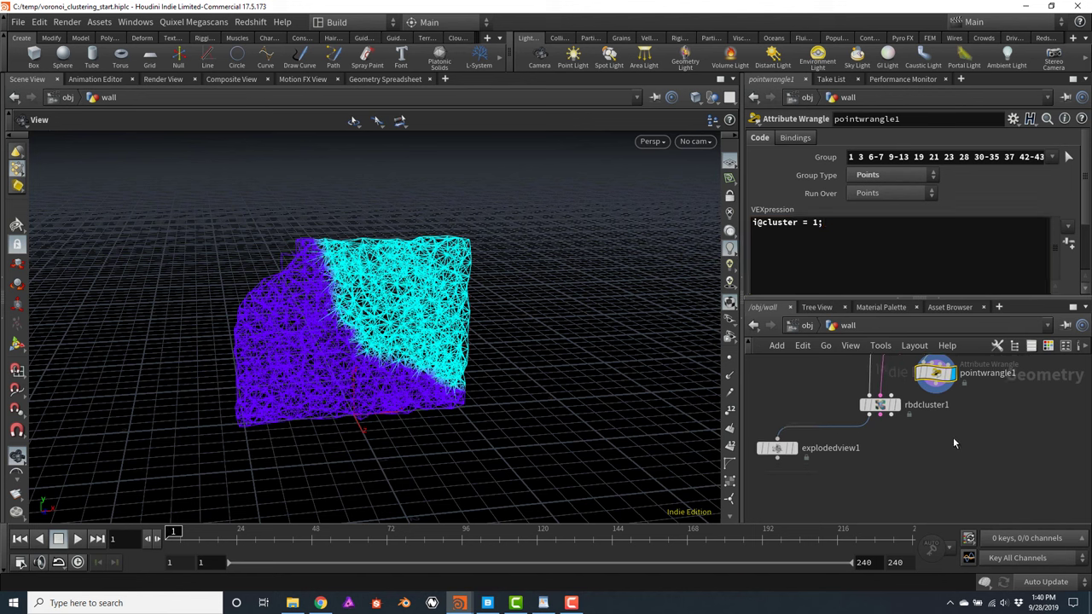
middle_click_drag(950, 449, 939, 511)
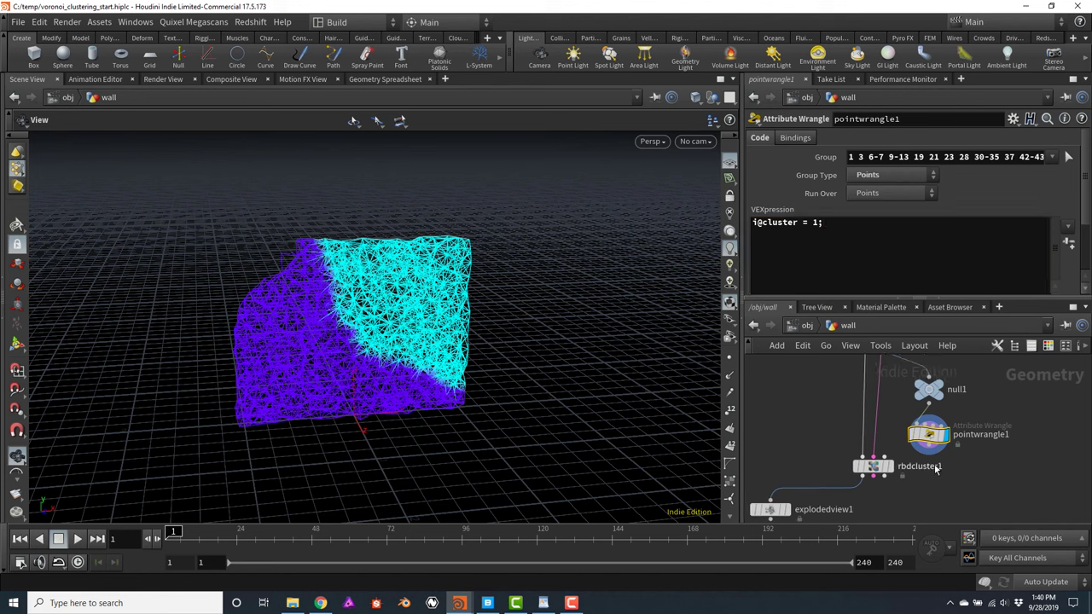
left_click(936, 451)
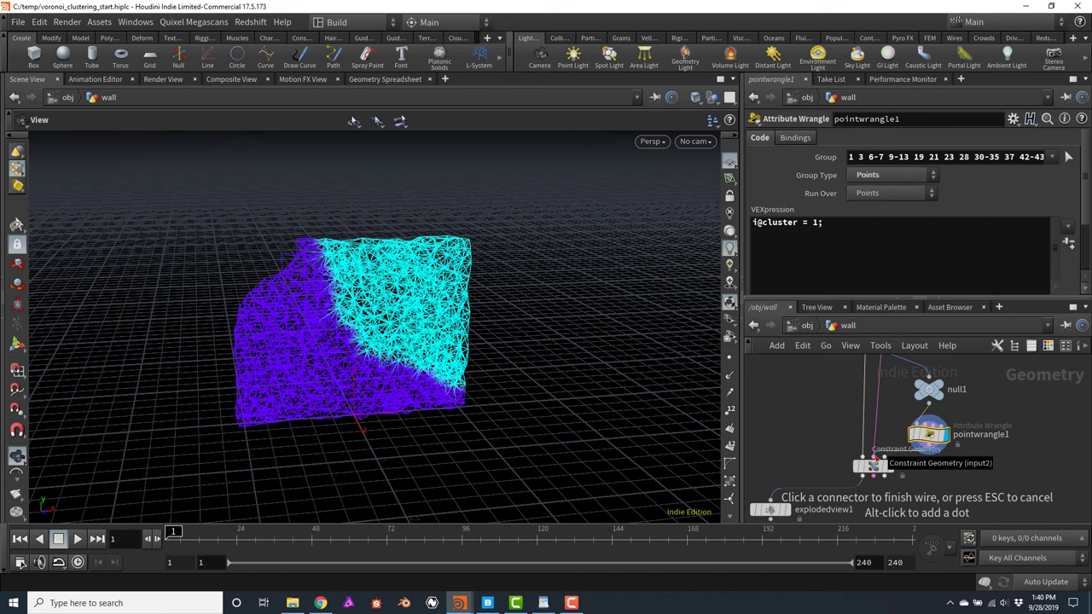
left_click(874, 456)
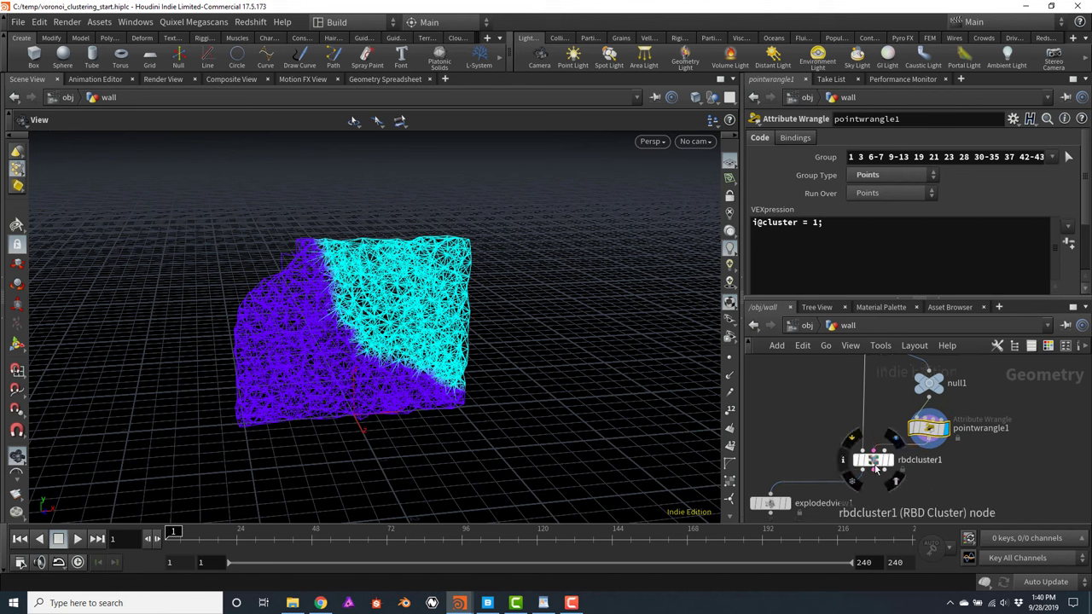
left_click_drag(873, 460, 965, 487)
middle_click_drag(965, 487, 911, 446)
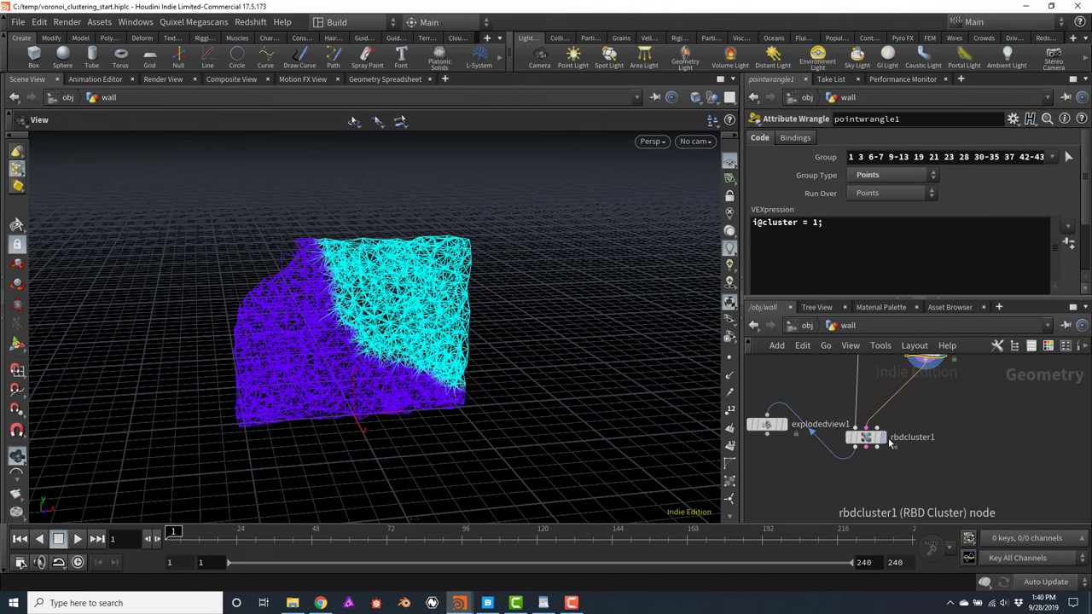
left_click(882, 437)
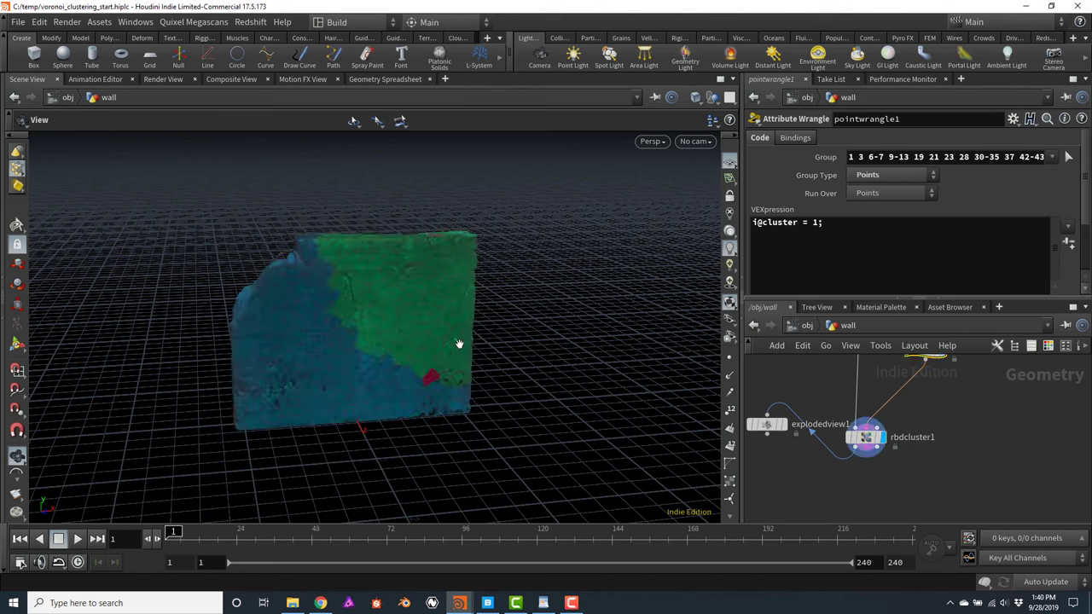
Try the Overwrite Clusters option for Cluster Noise on rbdcluster1
mouse_move(879, 439)
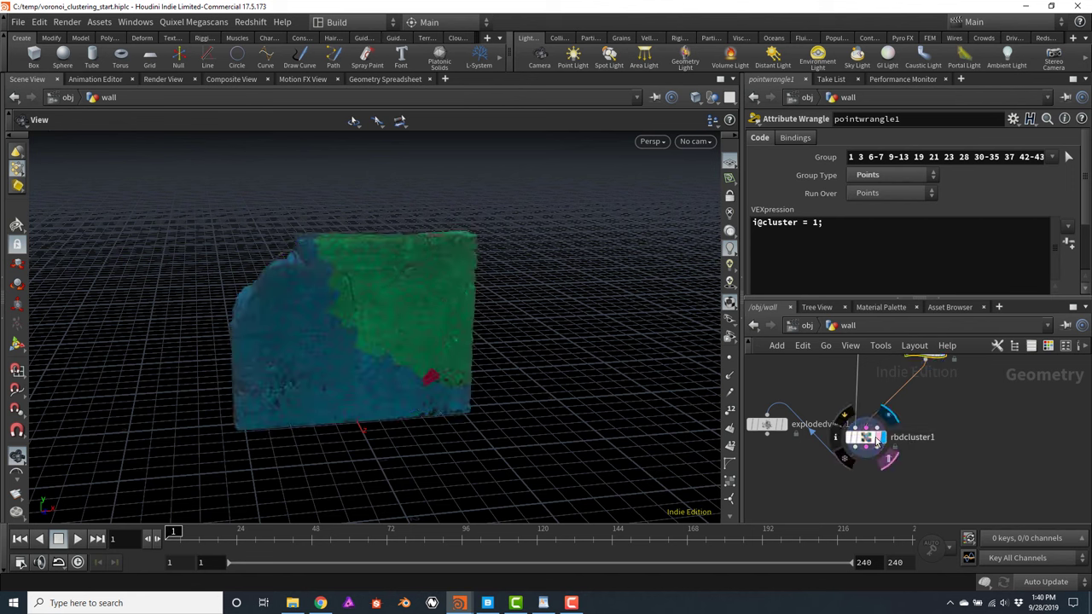
left_click(879, 438)
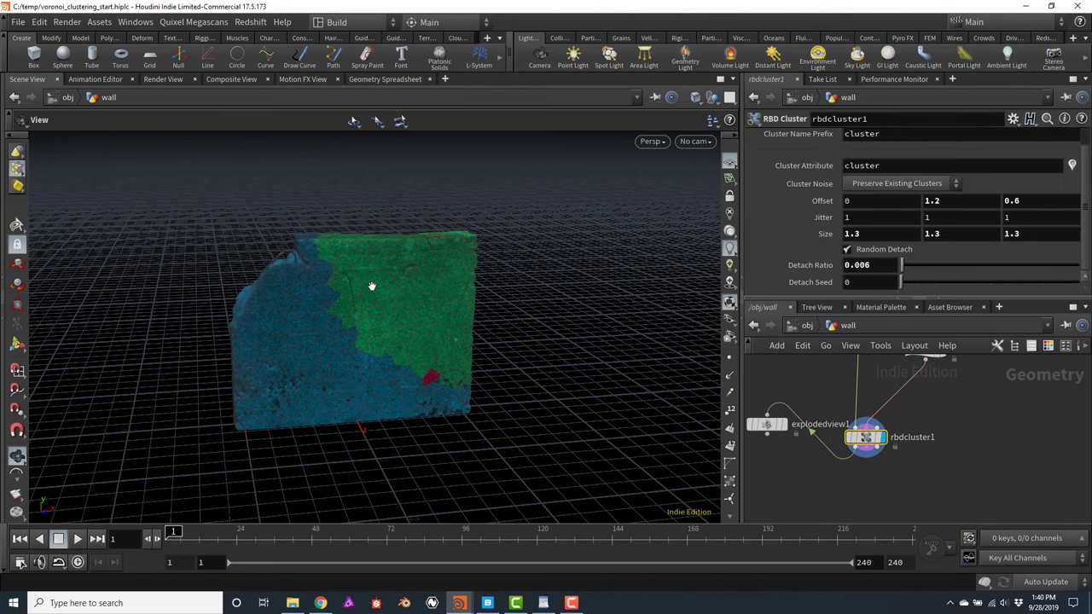
middle_click_drag(1038, 459, 1031, 469)
scroll(1024, 467, "down", 2)
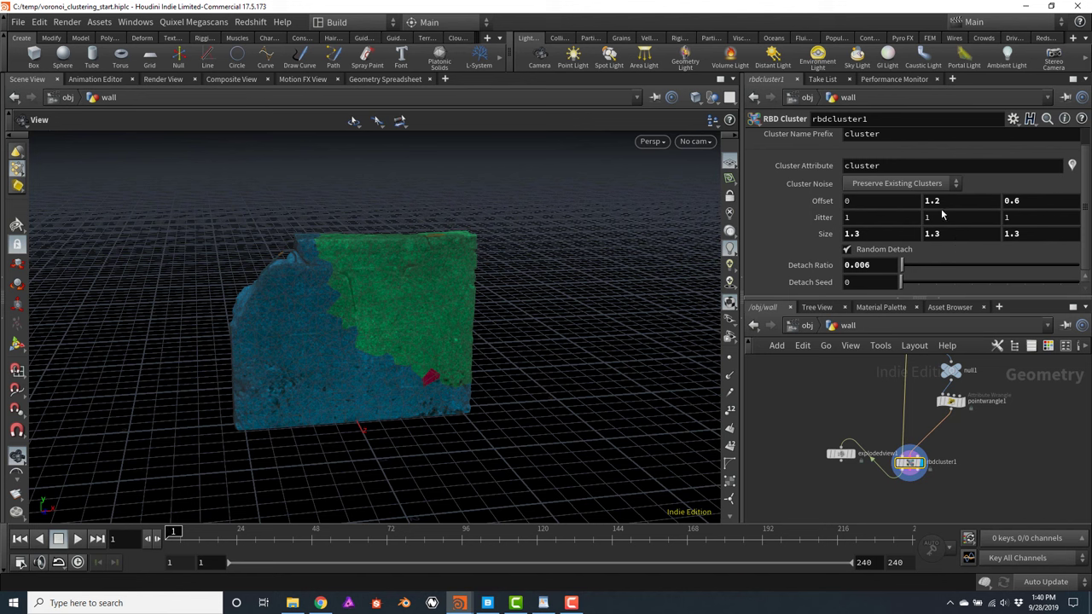
mouse_move(911, 463)
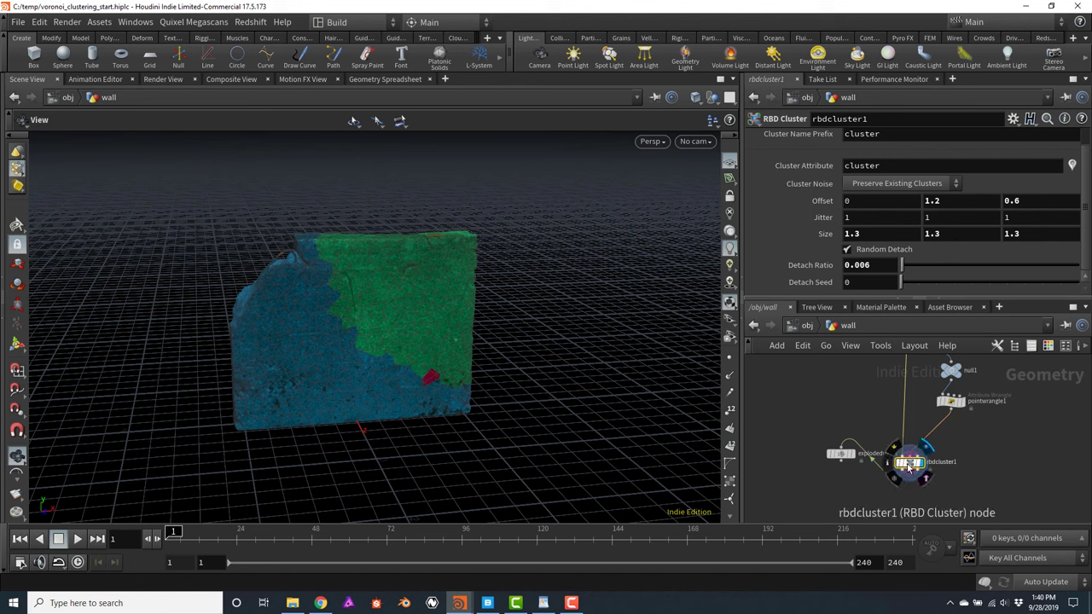
left_click(908, 185)
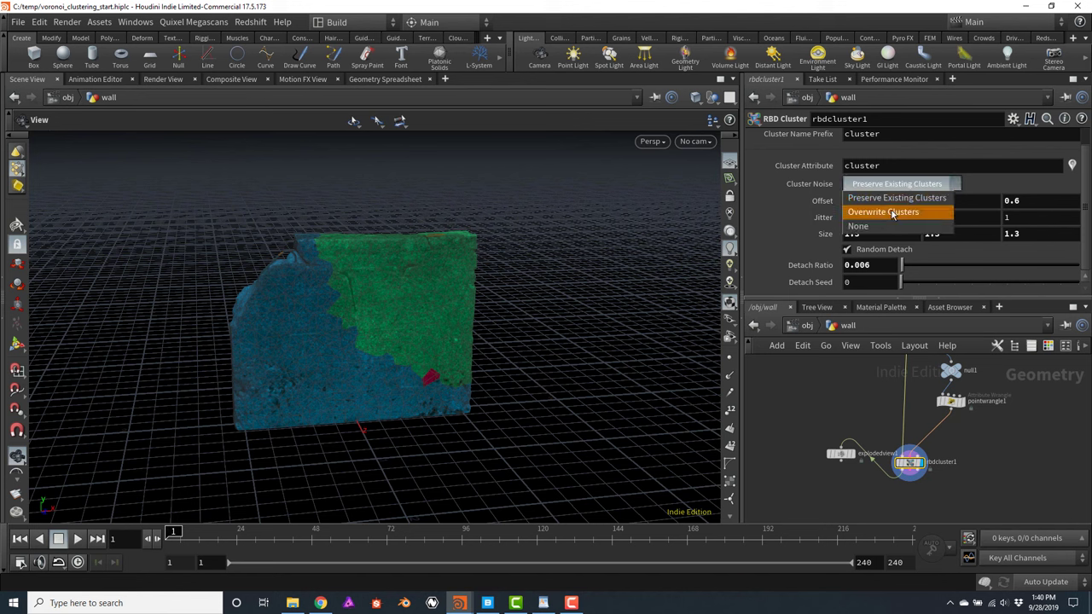
left_click(887, 211)
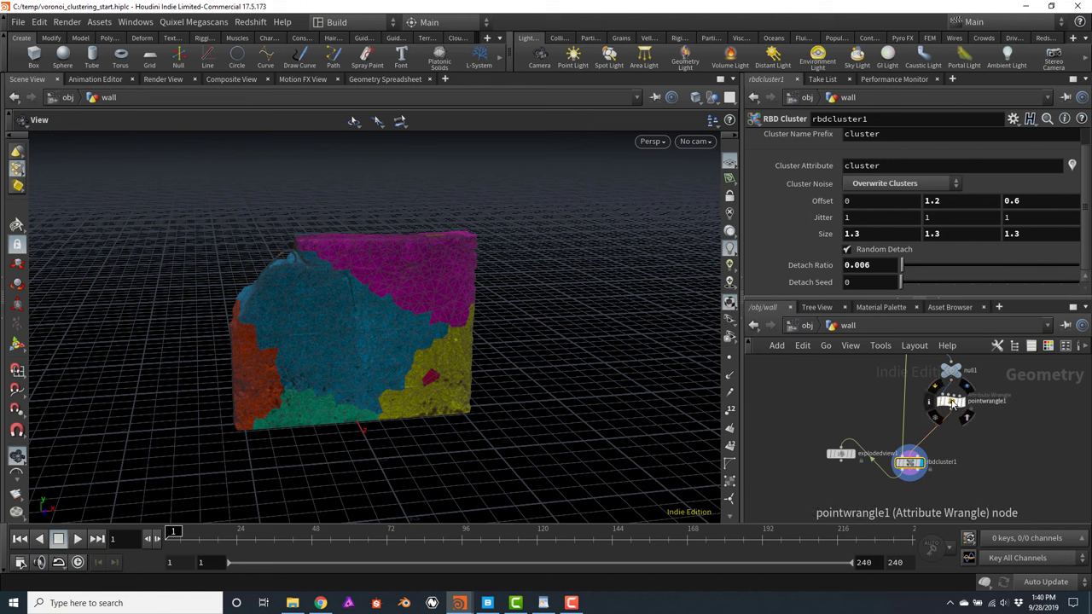
mouse_move(948, 398)
left_mouse_down()
mouse_move(949, 413)
mouse_move(955, 407)
left_mouse_up()
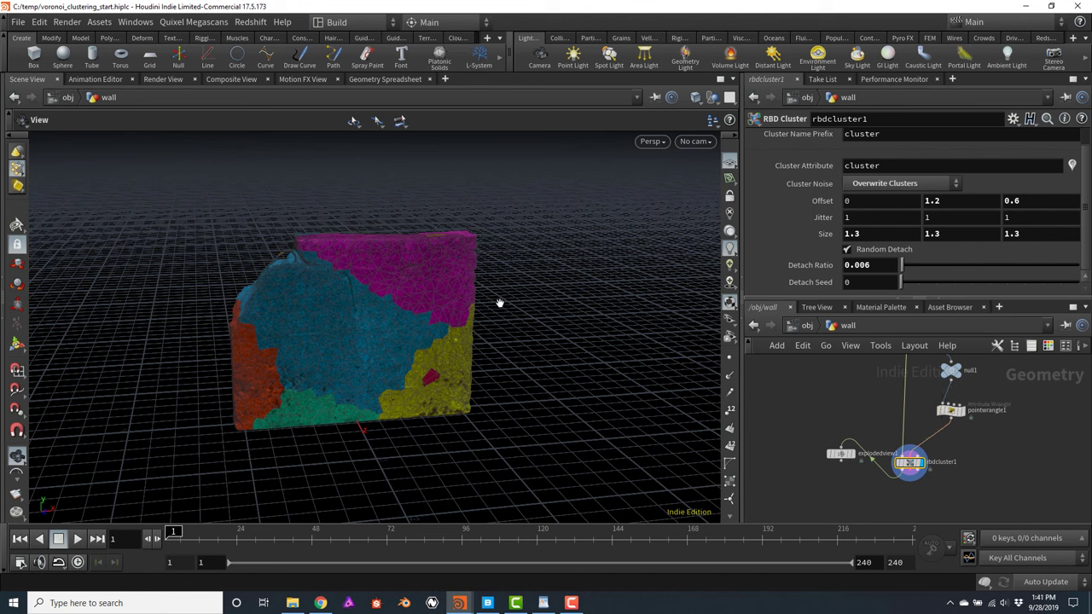
Turn off Random Detach on rbdcluster1 and set Cluster Noise to Preserve Existing Clusters
left_click(847, 250)
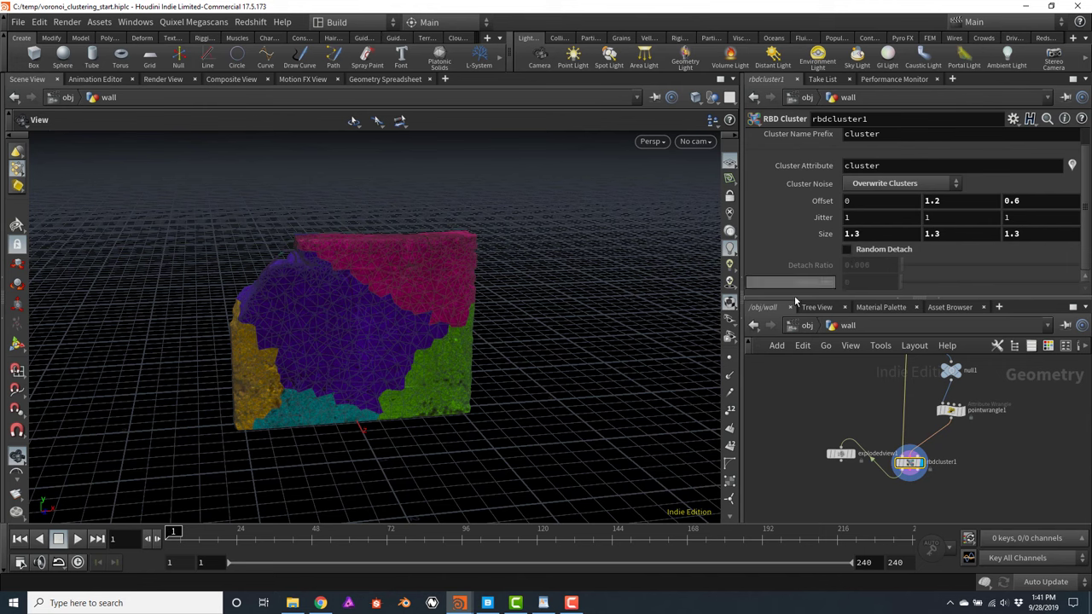
left_click(887, 183)
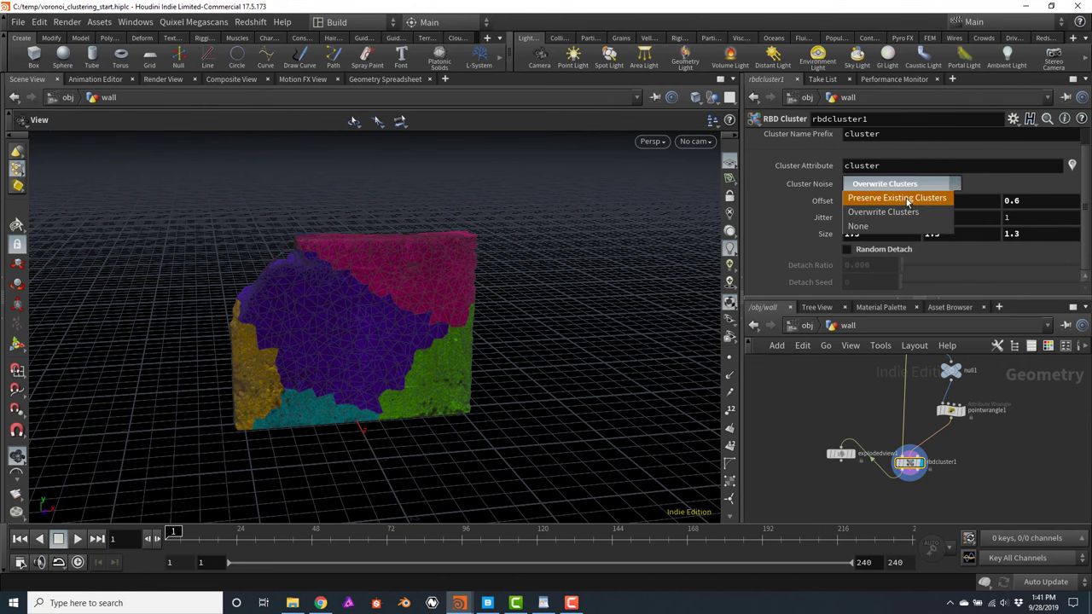
left_click(898, 198)
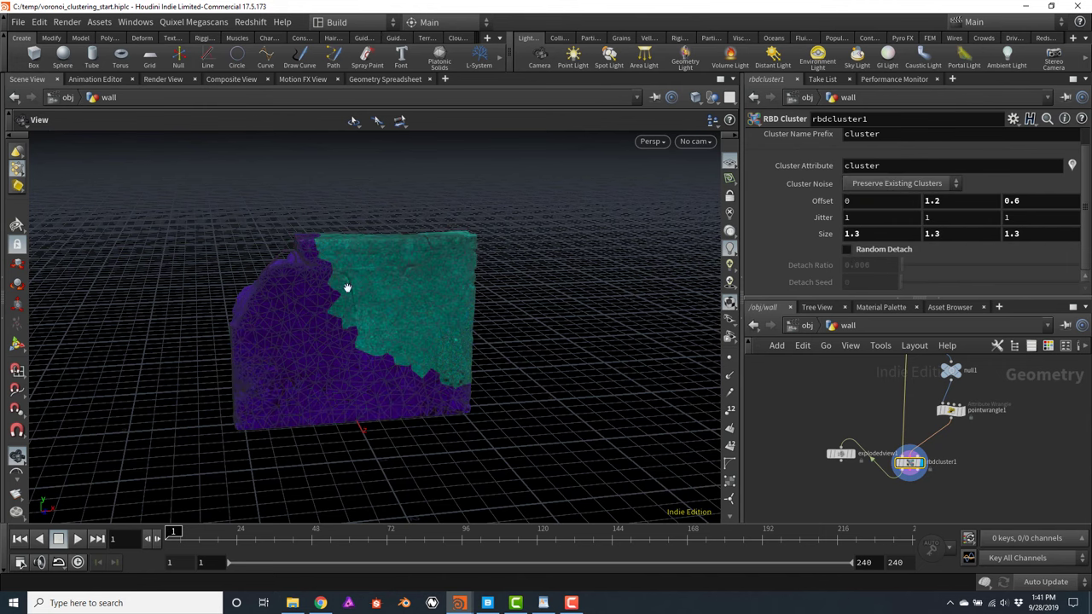
left_click_drag(397, 312, 358, 312)
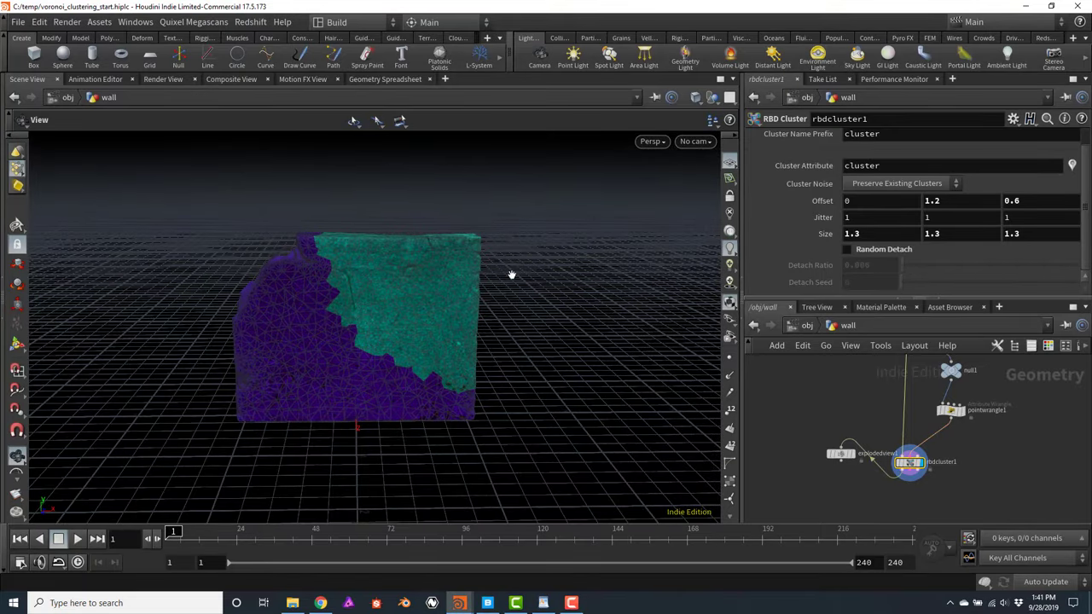
Rename pointwrangle1 to create_cluster_1 and insert a copy, create_cluster_2, between it and rbdcluster1
middle_click_drag(989, 459, 954, 493)
left_click(943, 367)
key("ctrl+c")
double_click(970, 443)
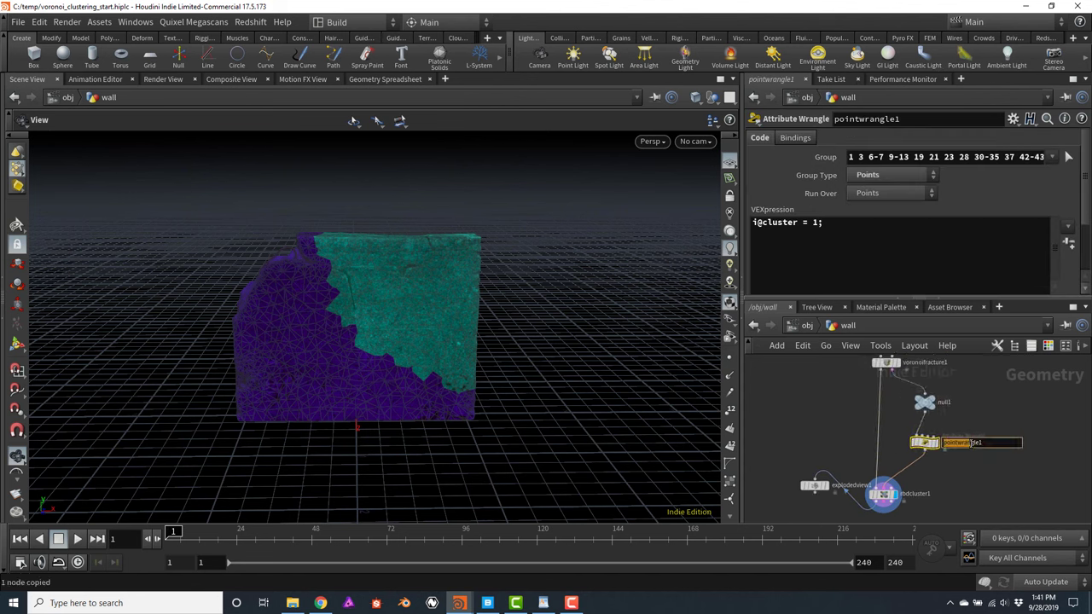
left_click_drag(971, 443, 973, 442)
type("cluster_1")
key("Return")
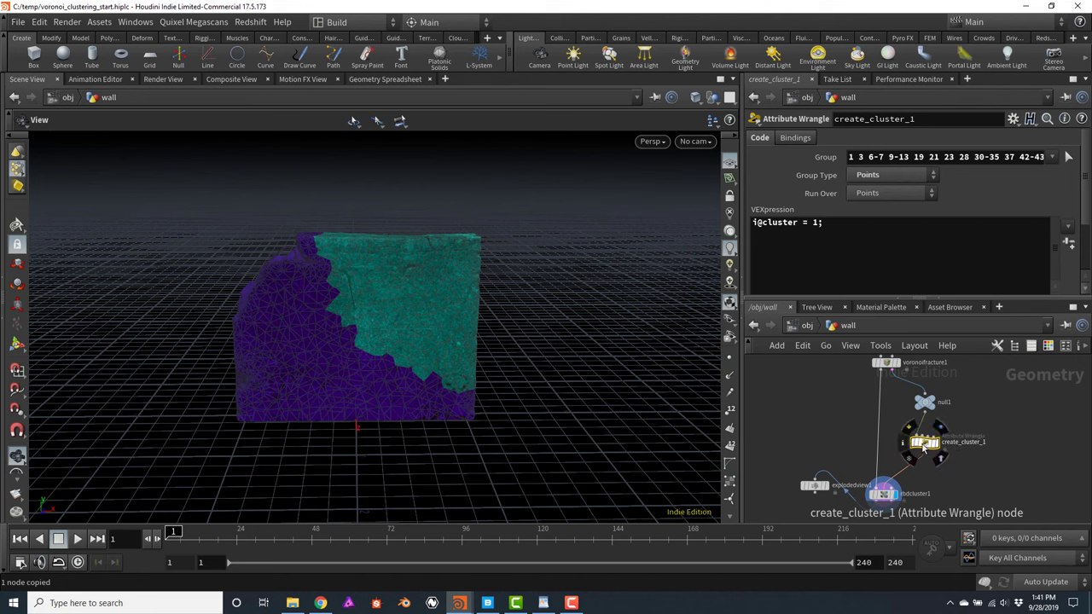
mouse_move(925, 442)
left_mouse_down()
mouse_move(881, 498)
mouse_move(927, 432)
mouse_move(924, 463)
left_mouse_up()
key("ctrl+v")
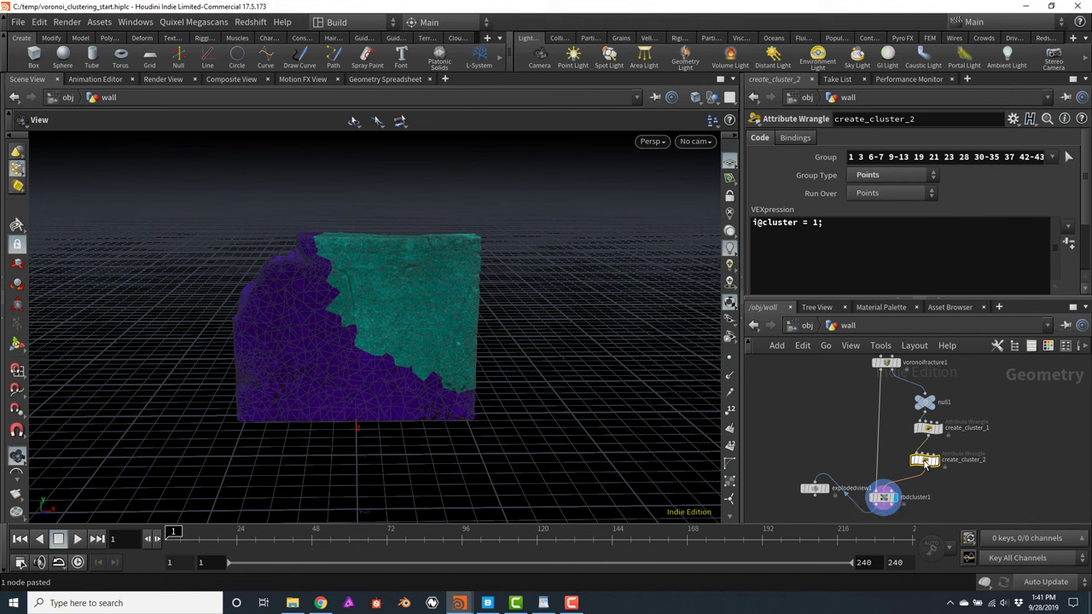
Assign the constraint points in the wall's upper-right corner as create_cluster_2's Group and change its VEXpression to i@cluster = 2;
left_click(1070, 158)
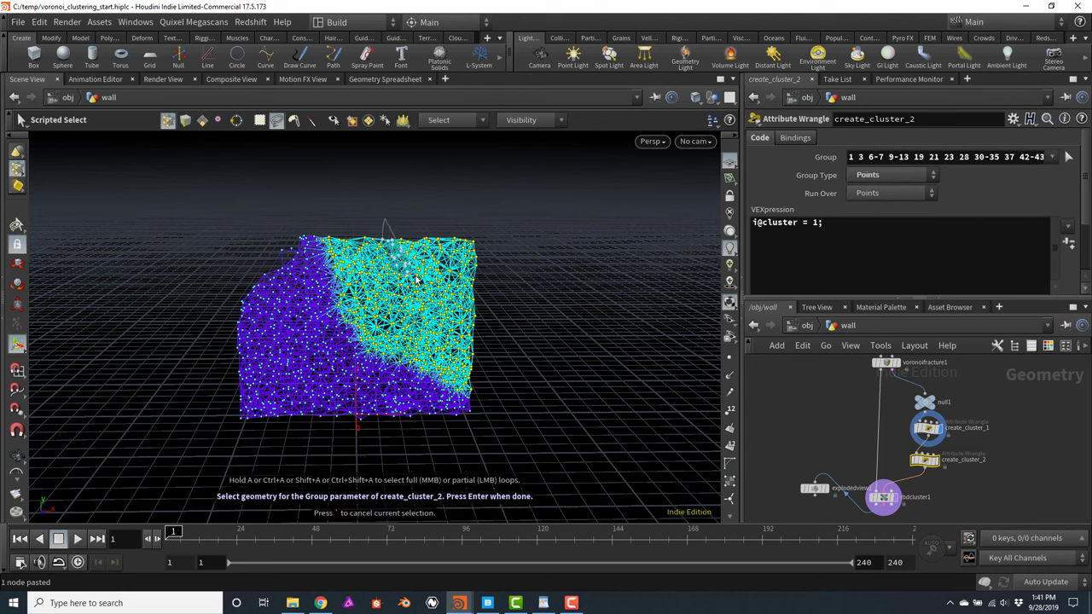
mouse_move(388, 223)
left_mouse_down()
mouse_move(457, 301)
mouse_move(522, 286)
left_mouse_up()
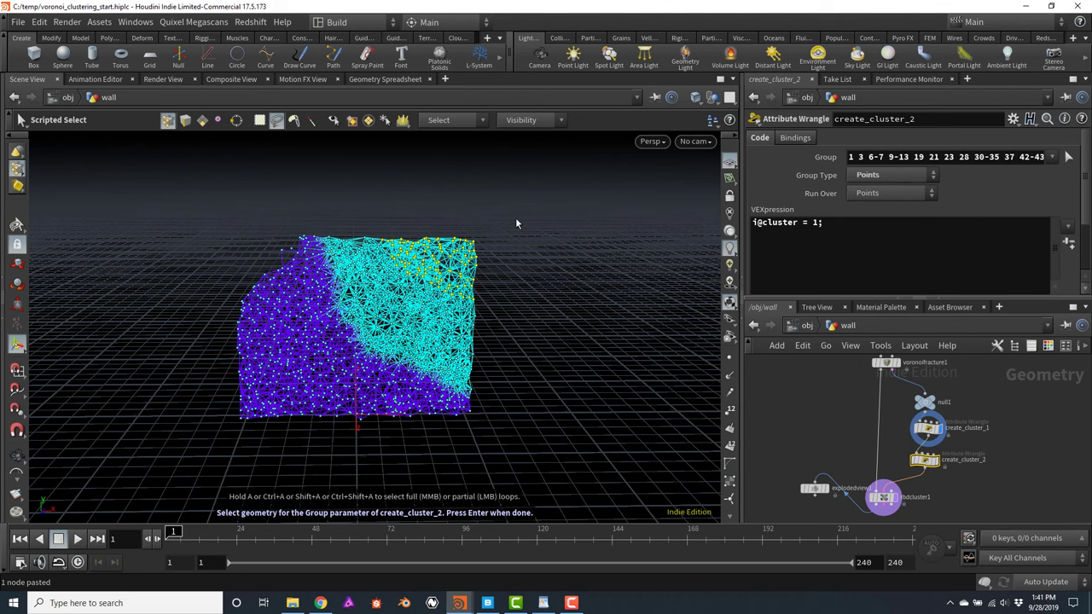
key("Return")
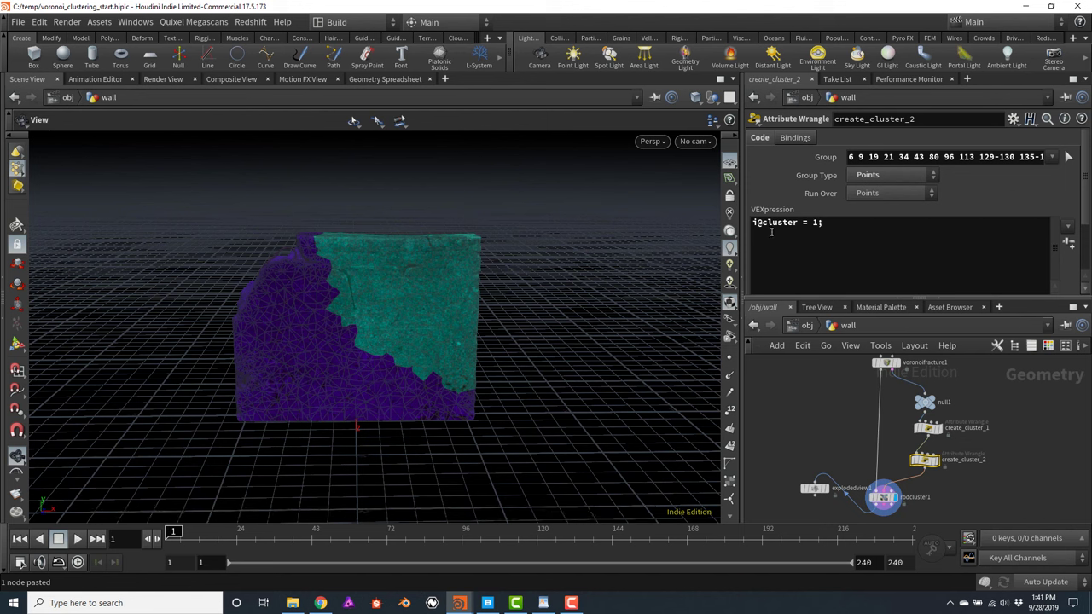
left_click(816, 223)
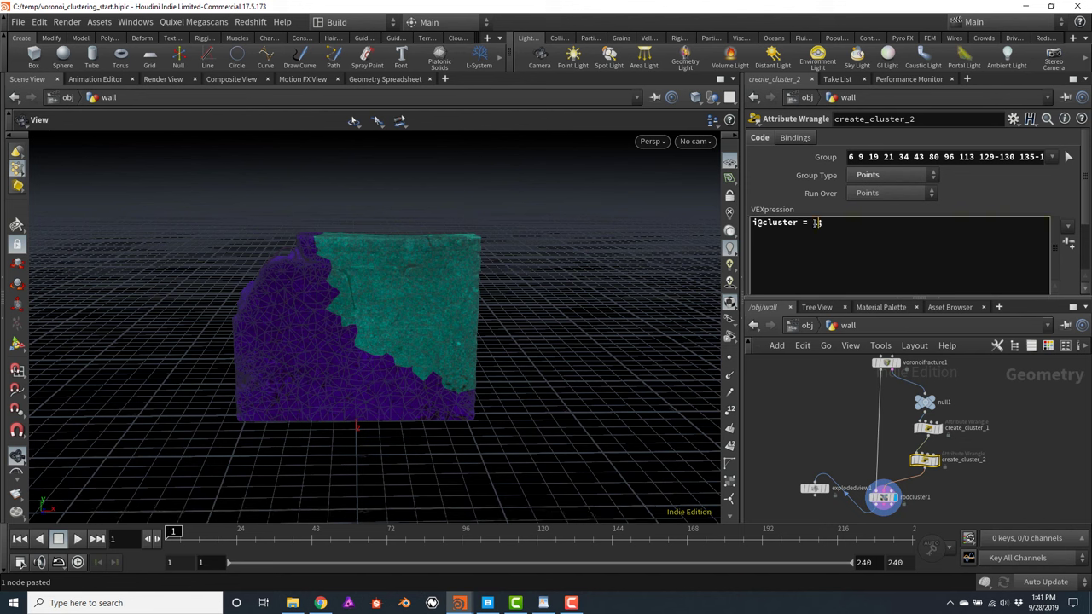
type("2")
Display explodedview1 and move it lower in the network to inspect the separated wall clusters
scroll(825, 433, "down", 2)
left_click(824, 434)
left_click_drag(810, 430, 819, 490)
left_click_drag(356, 227, 437, 212)
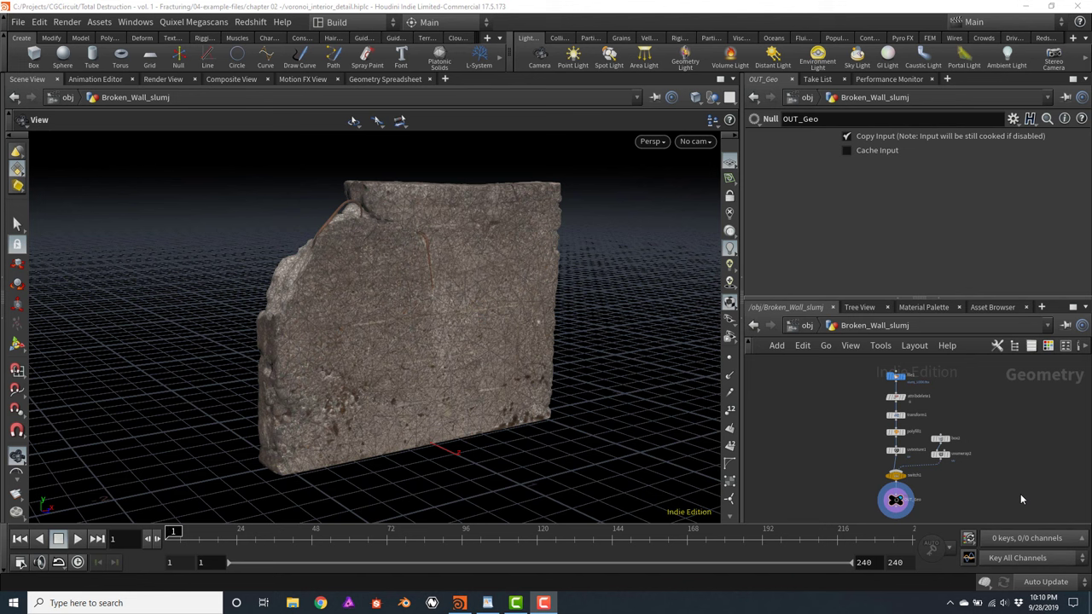
In the Broken_Wall_slumj network, add an IsoOffset node wired from OUT_Geo, place it to the null's lower right and display it
middle_click_drag(883, 496, 837, 397)
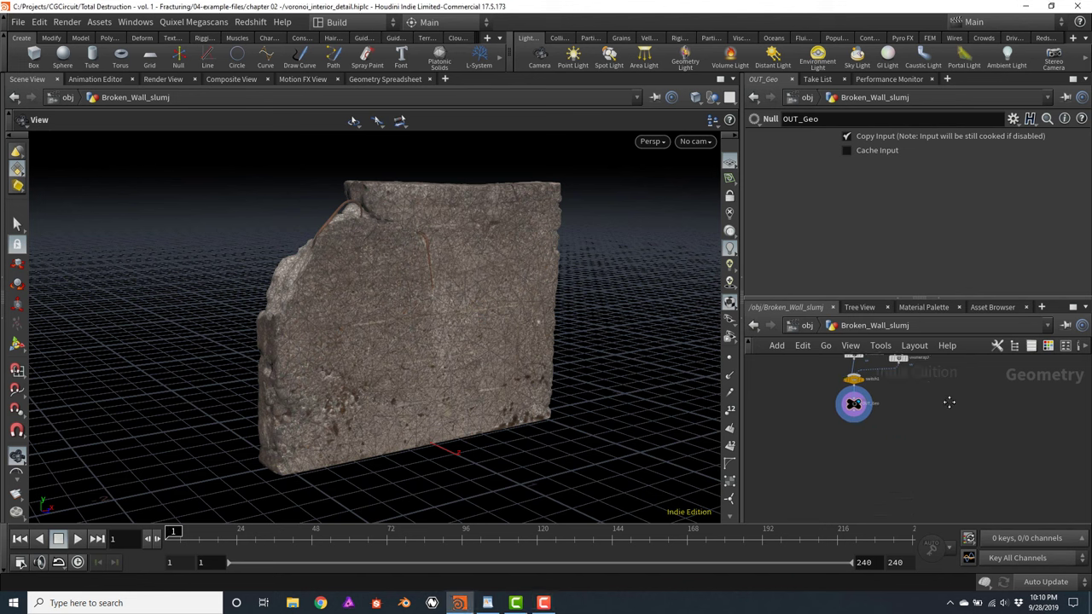
scroll(837, 401, "up", 3)
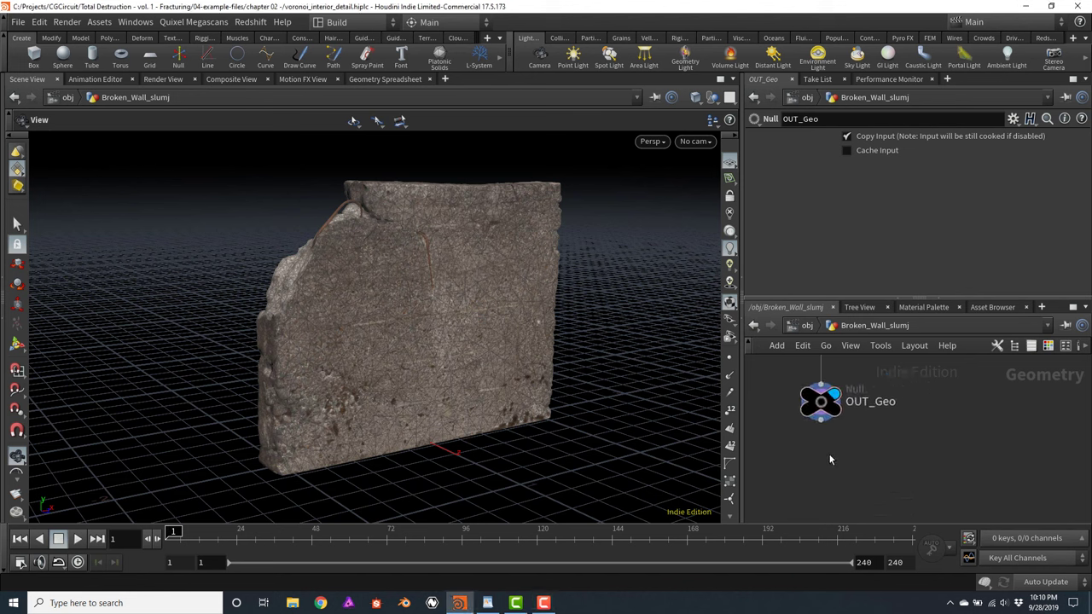
middle_click_drag(878, 451, 880, 434)
left_click_drag(862, 408, 905, 440)
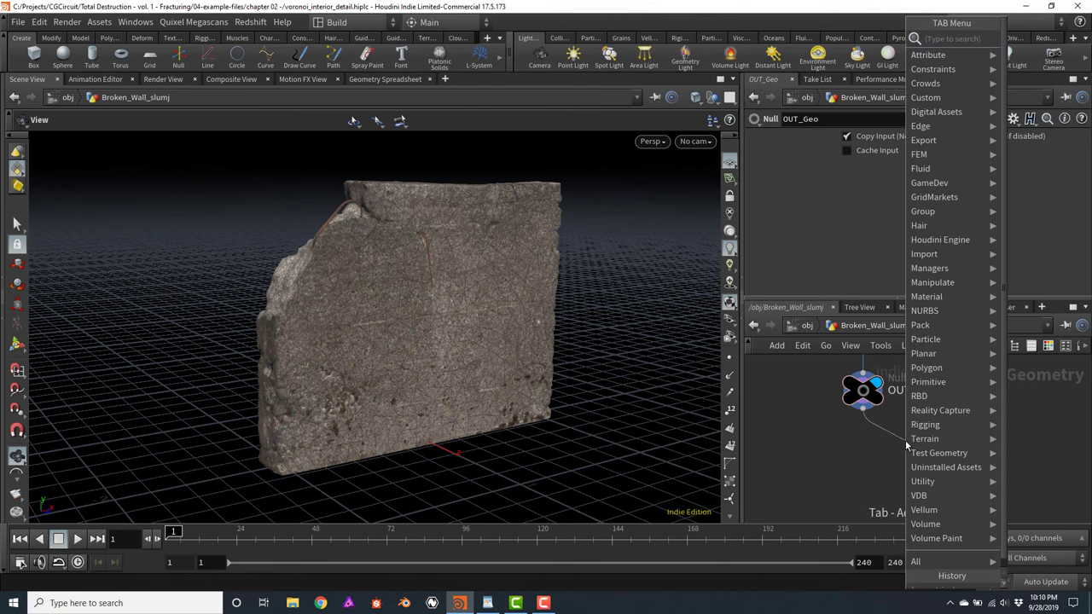
type("iso")
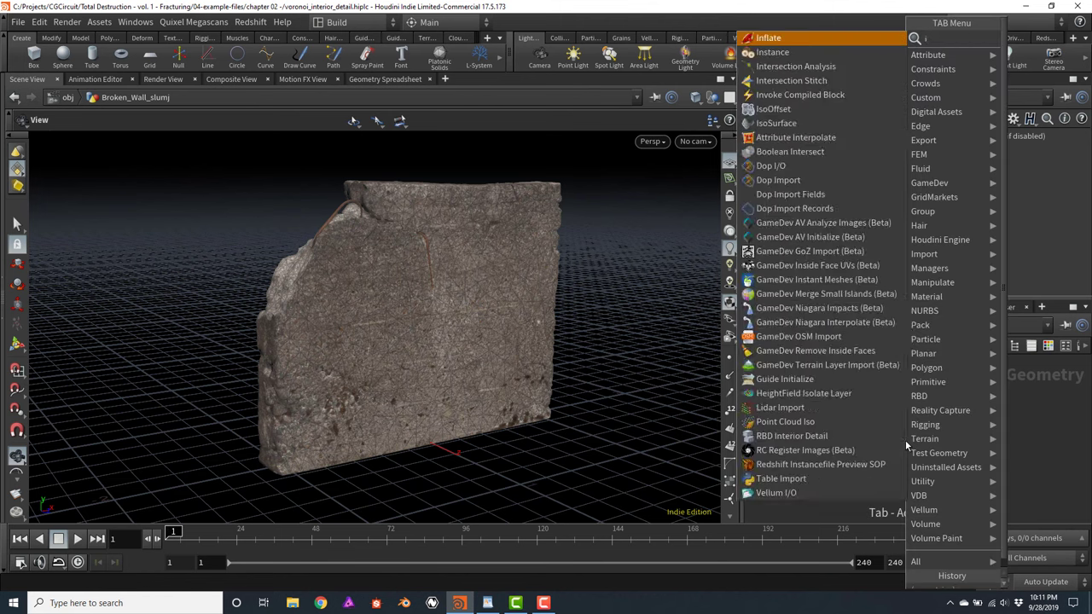
key("Return")
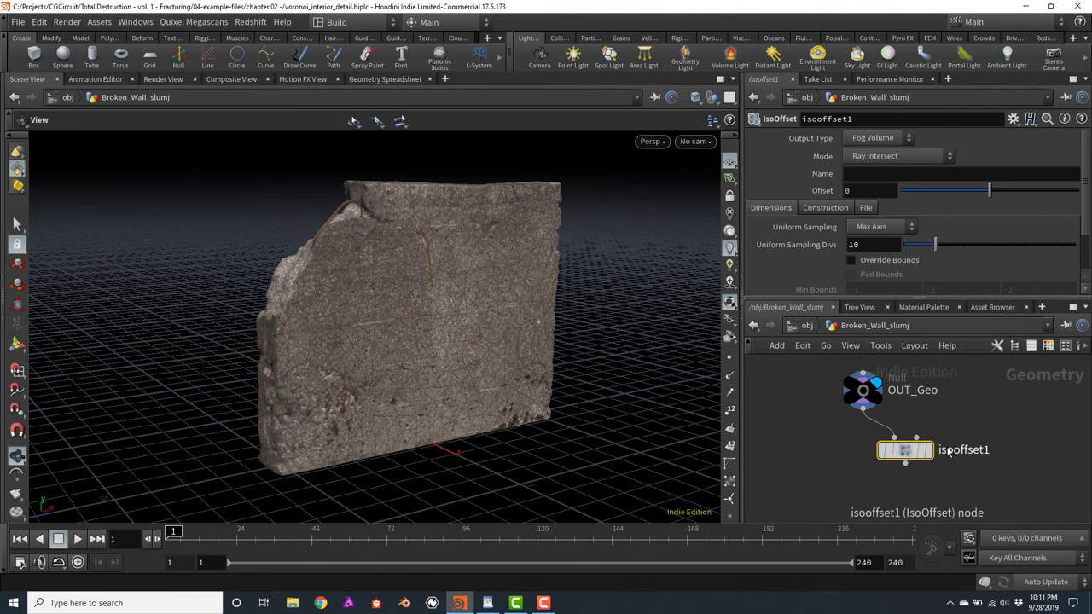
left_click(906, 448)
left_click_drag(906, 450, 975, 469)
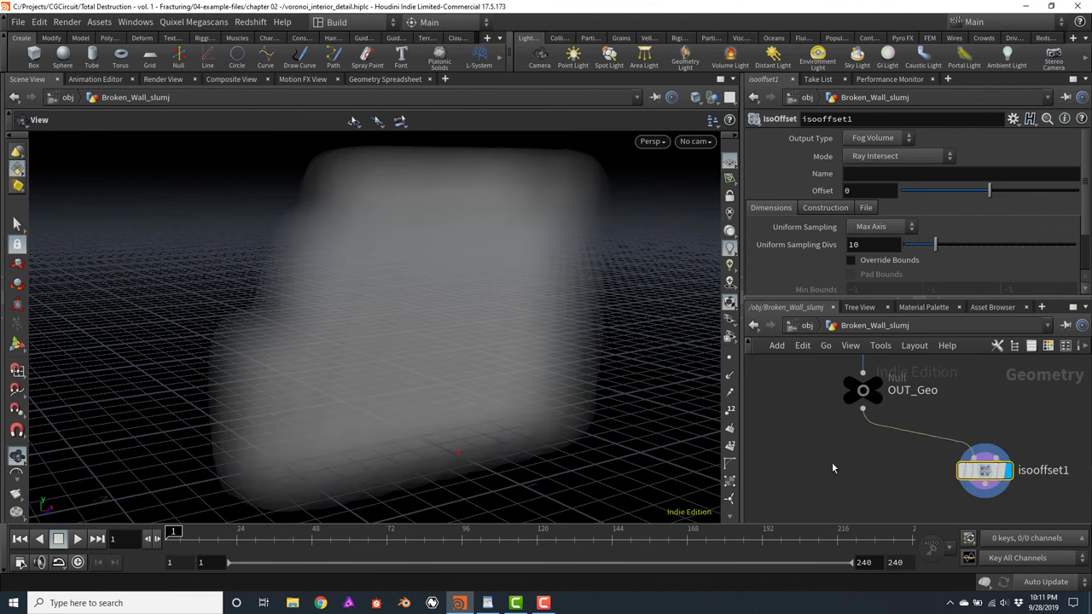
Start wiring a new node from isooffset1's output
scroll(831, 465, "down", 3)
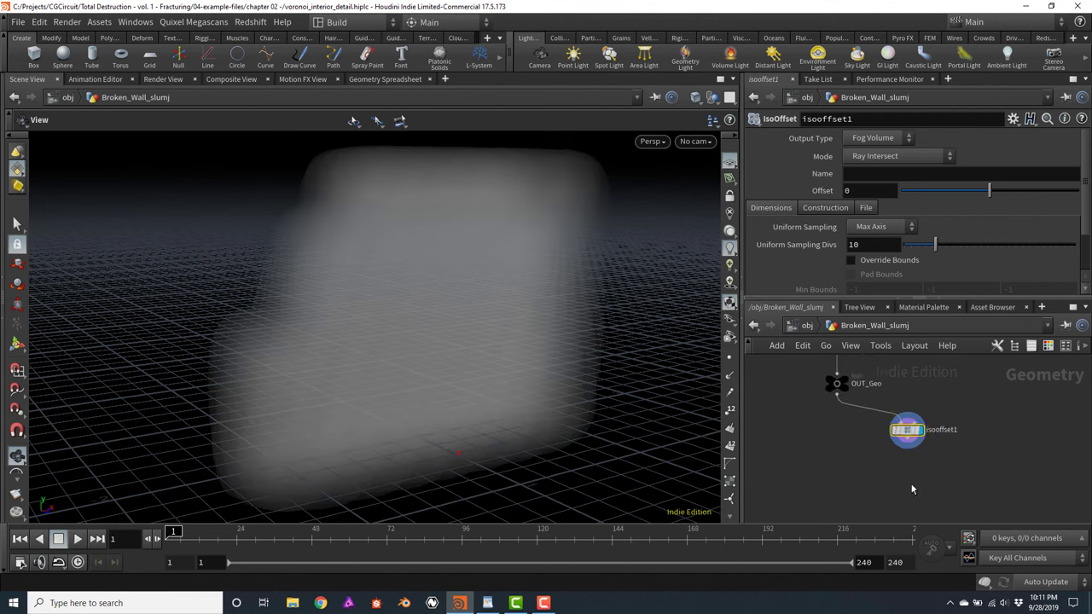
scroll(919, 456, "down", 2)
left_click(917, 459)
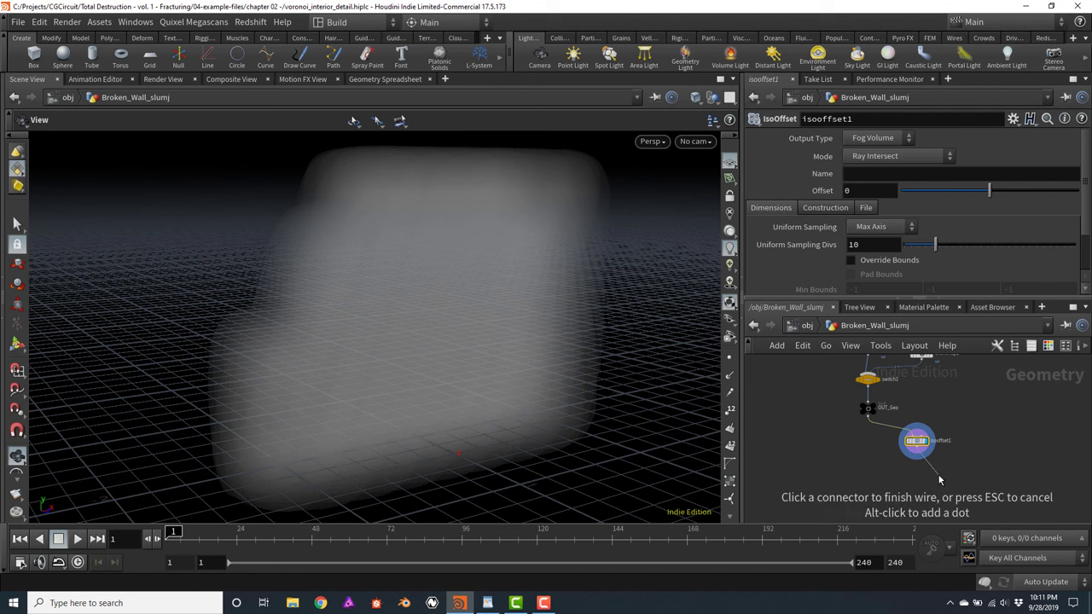
left_click(933, 469)
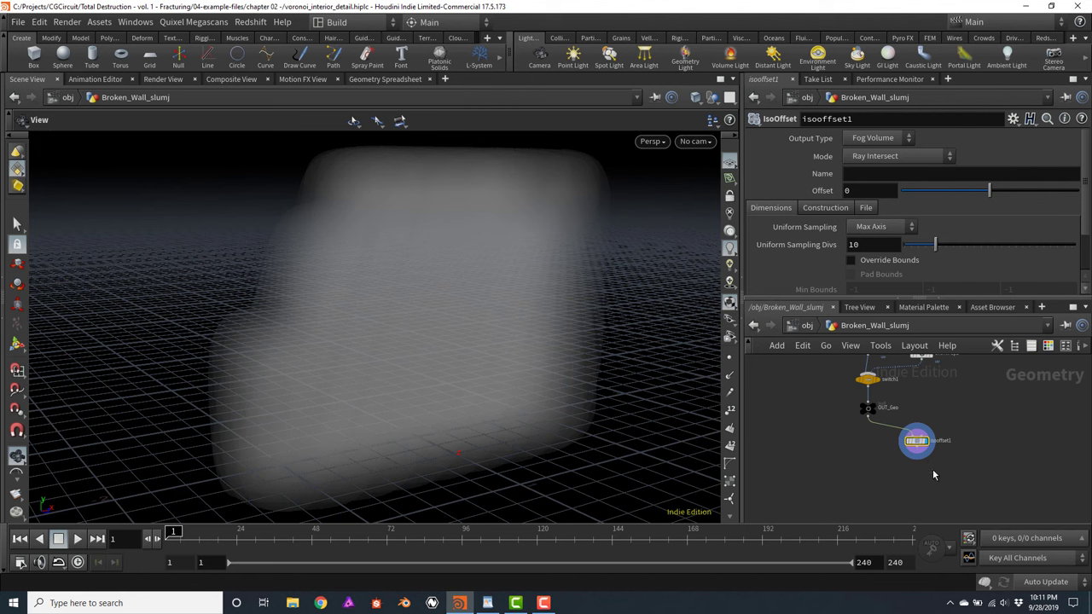
Set the IsoOffset fog volume's Uniform Sampling Divs to 60
left_click(875, 244)
type("60")
key("Return")
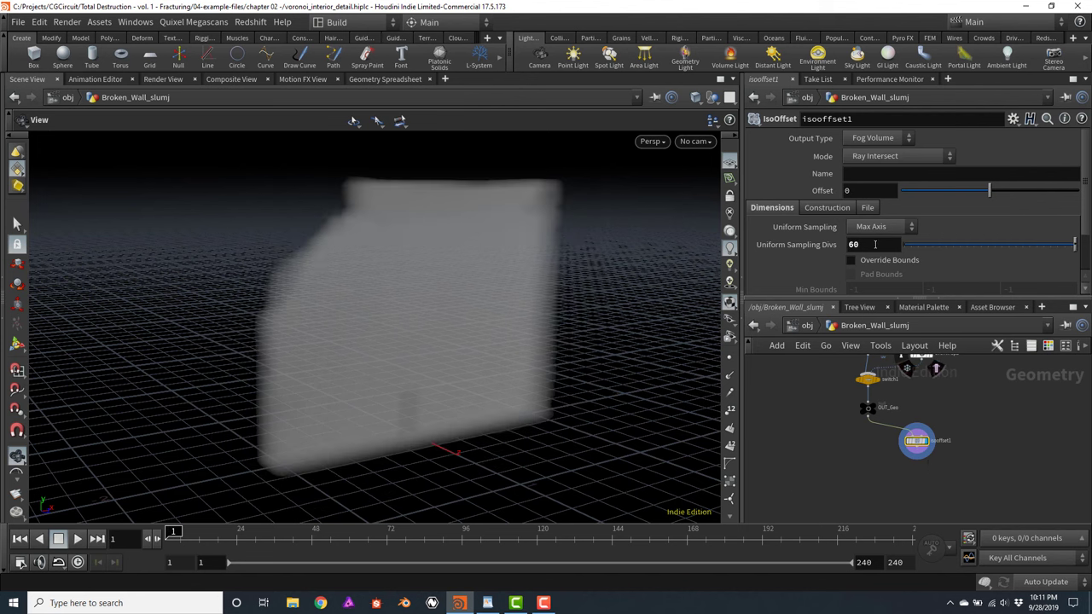
Add a Scatter node fed by the IsoOffset node's output
left_click(924, 461)
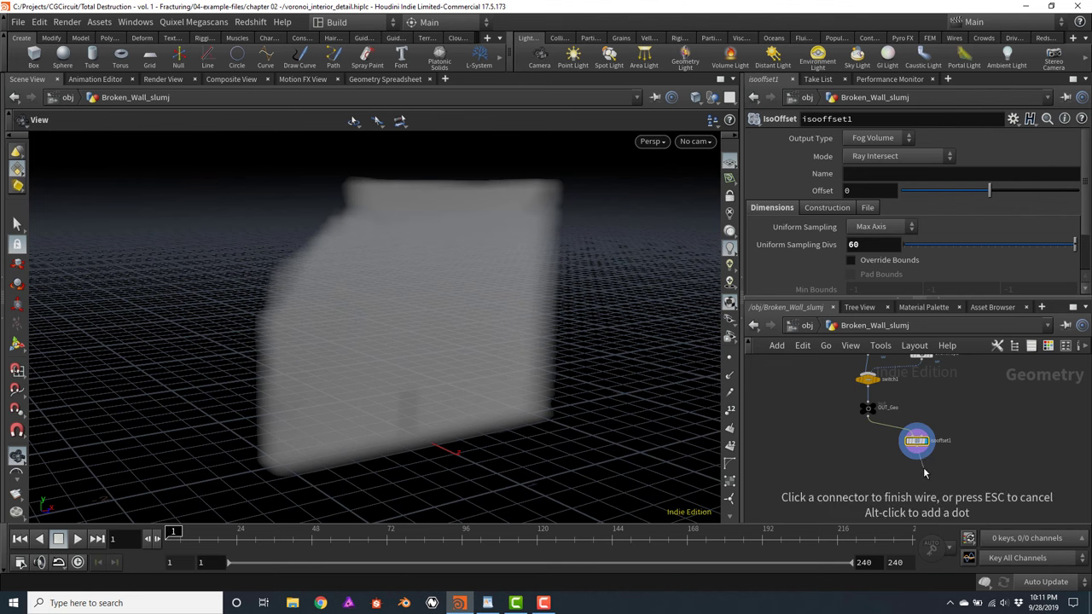
key("Tab")
type("scat")
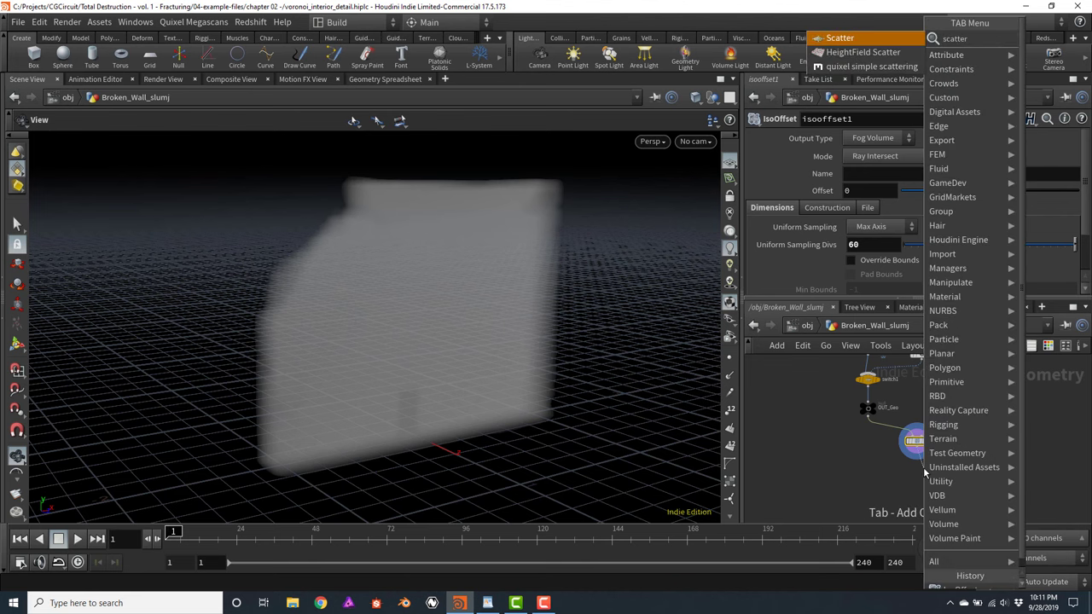
type("ter")
key("Return")
left_click(917, 471)
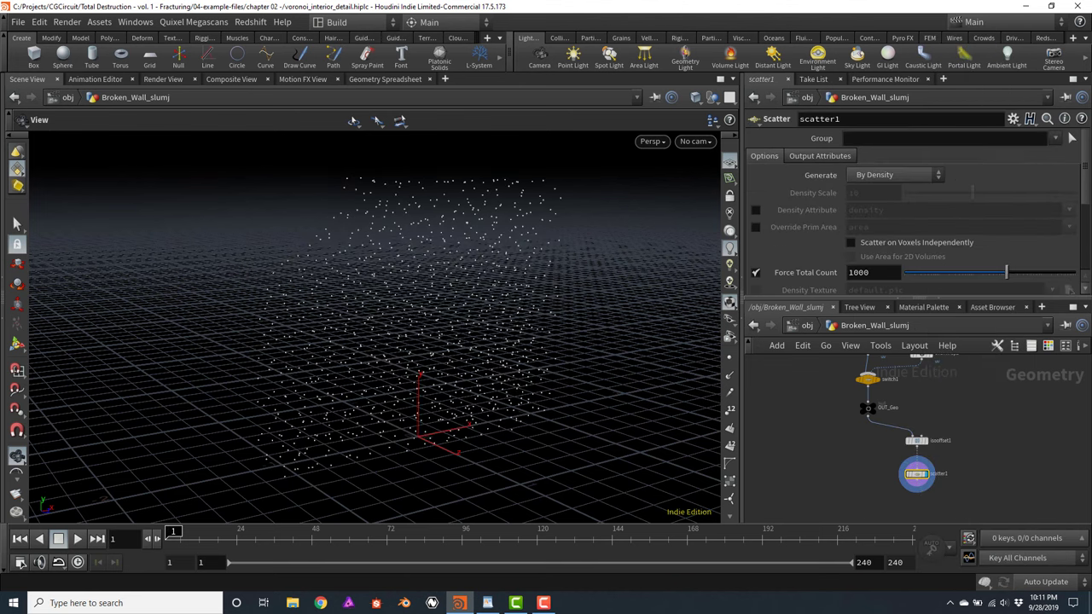
Set the Scatter node's Force Total Count to 6
scroll(1088, 171, "down", 2)
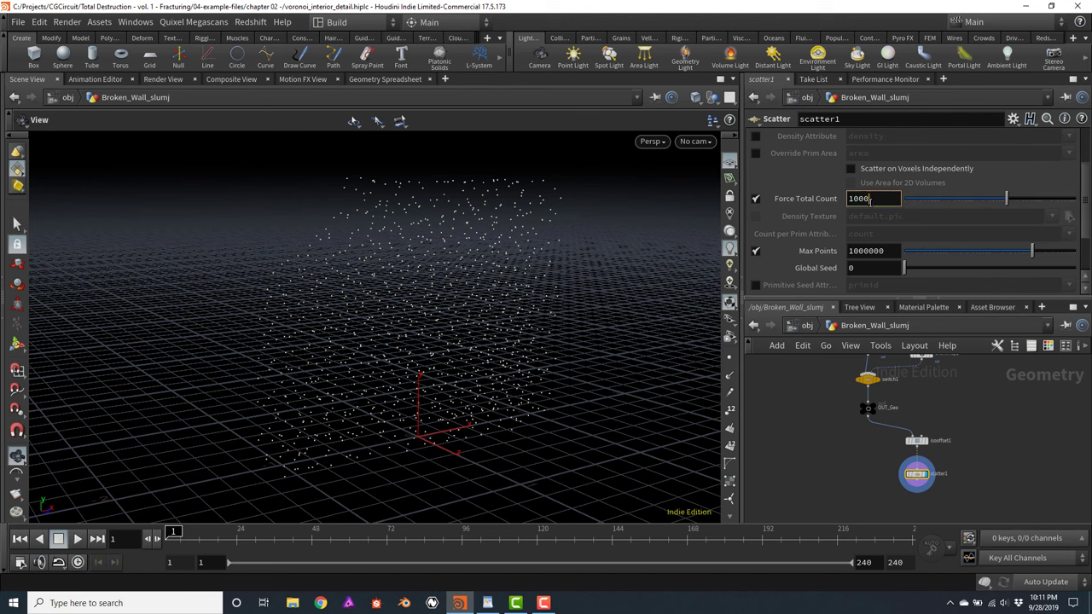
double_click(868, 198)
type("6")
key("Return")
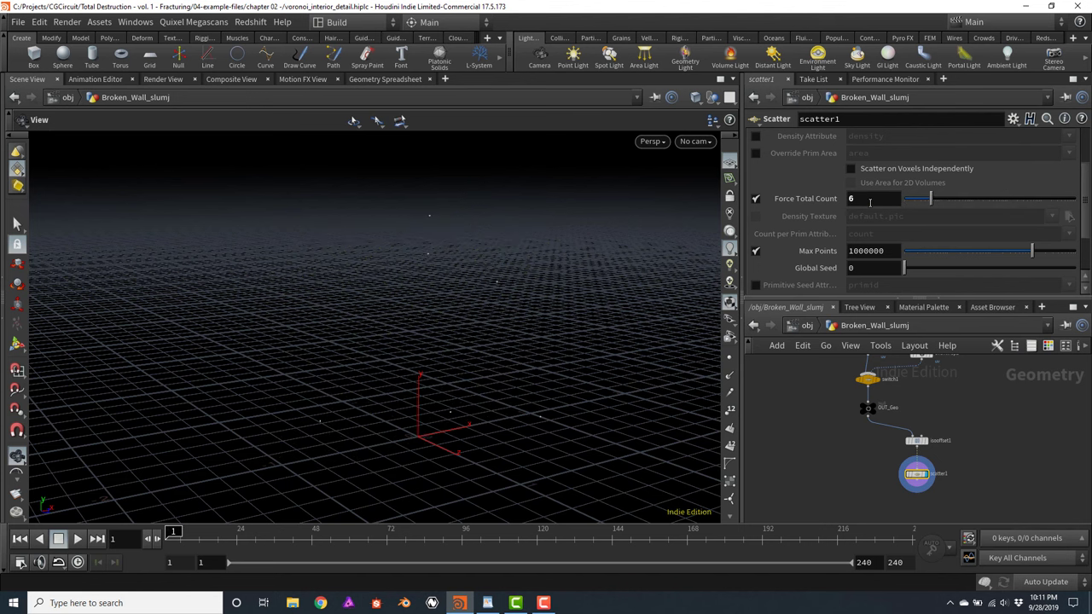
Add a Voronoi Fracture node fed by OUT_Geo and place it below the Scatter branch
middle_click_drag(863, 498, 862, 419)
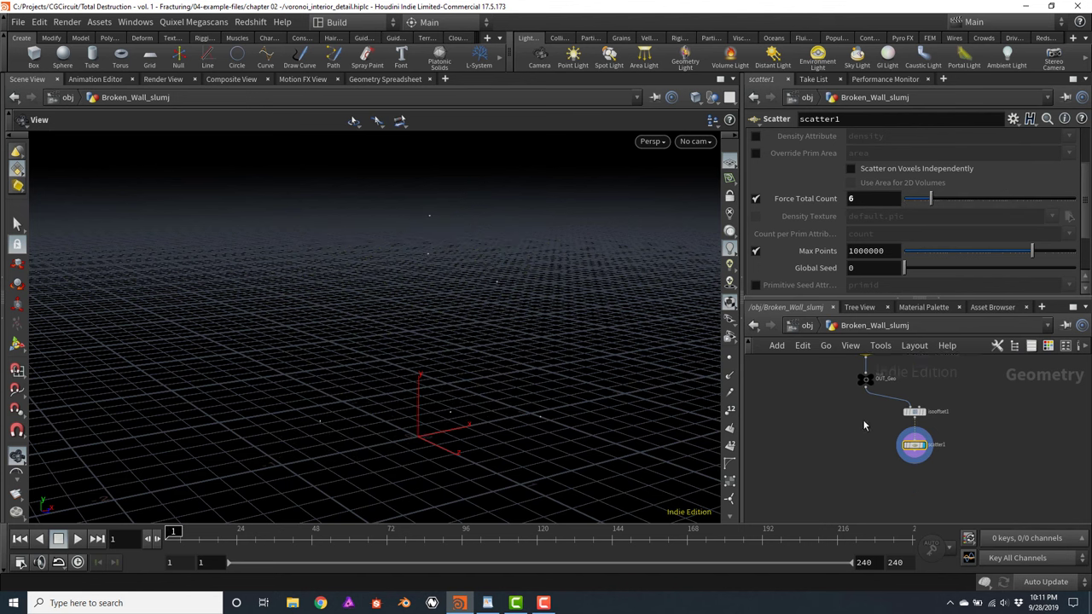
left_click(865, 387)
key("Tab")
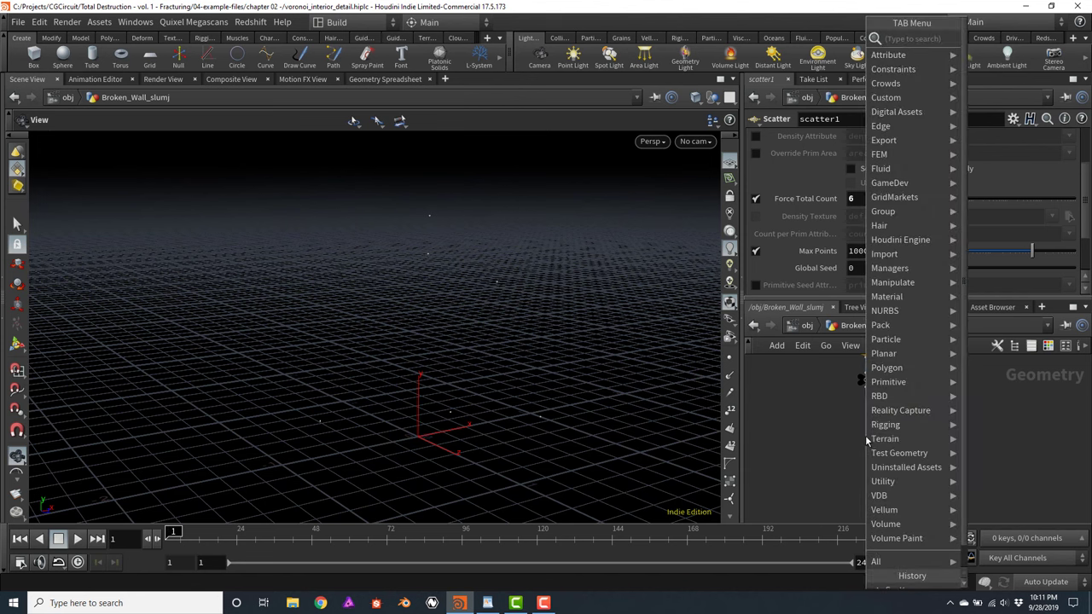
type("voro")
key("Return")
left_click(864, 435)
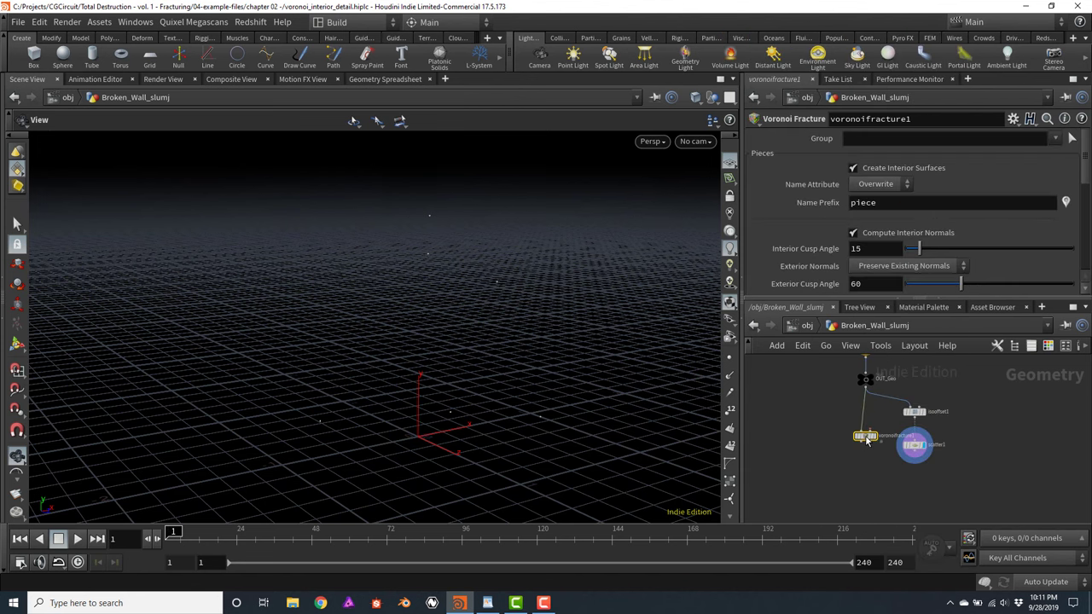
left_click_drag(870, 437, 869, 482)
Connect the scattered points to the Voronoi Fracture's cell points input and display the fracture result
middle_click_drag(938, 479, 939, 443)
scroll(929, 440, "up", 3)
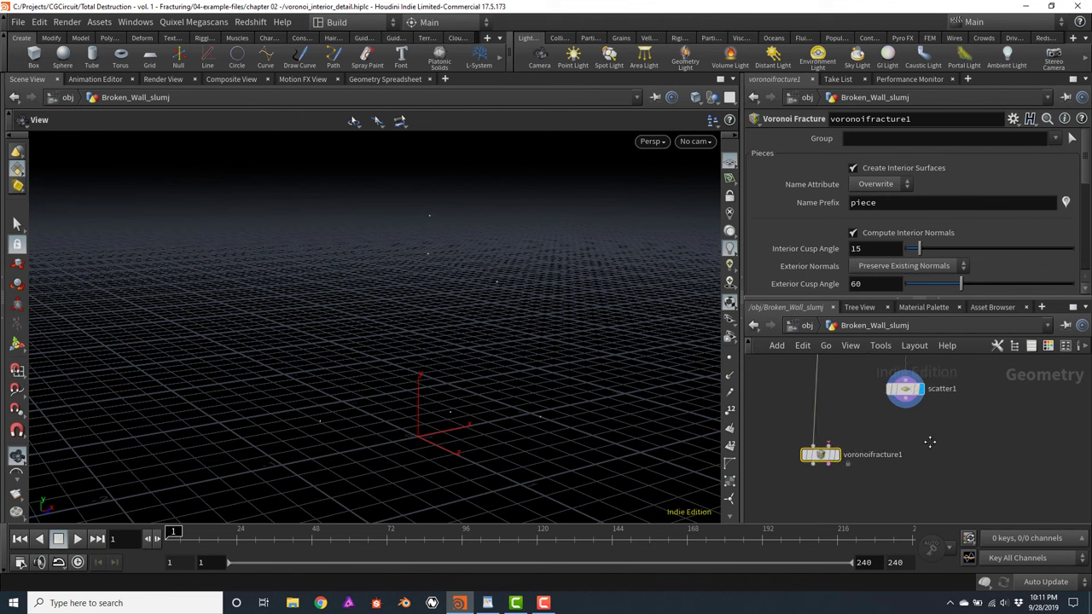
left_click(935, 416)
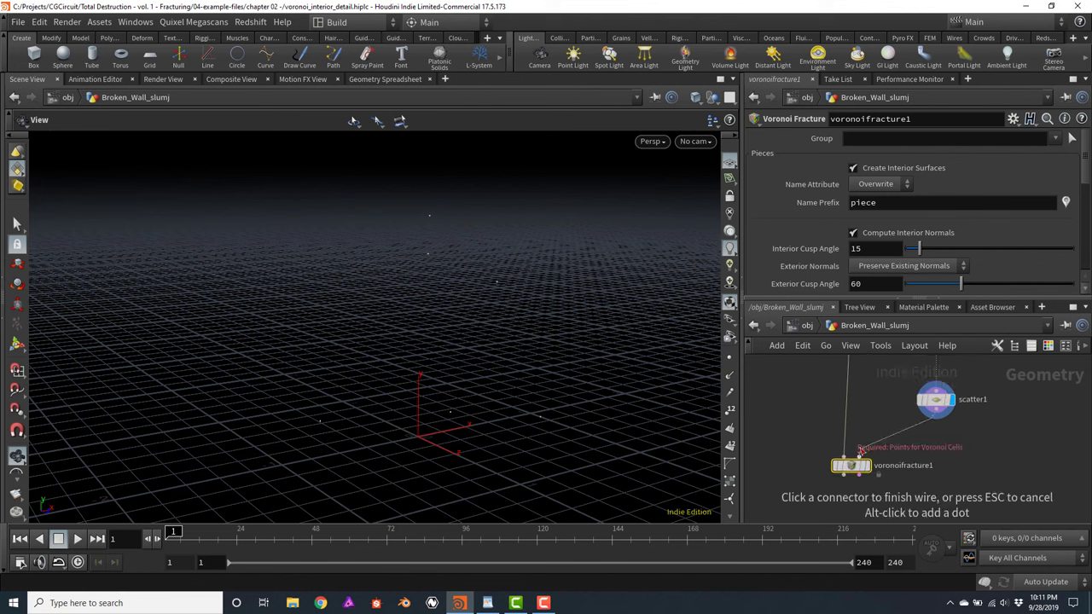
left_click(859, 453)
left_click(867, 466)
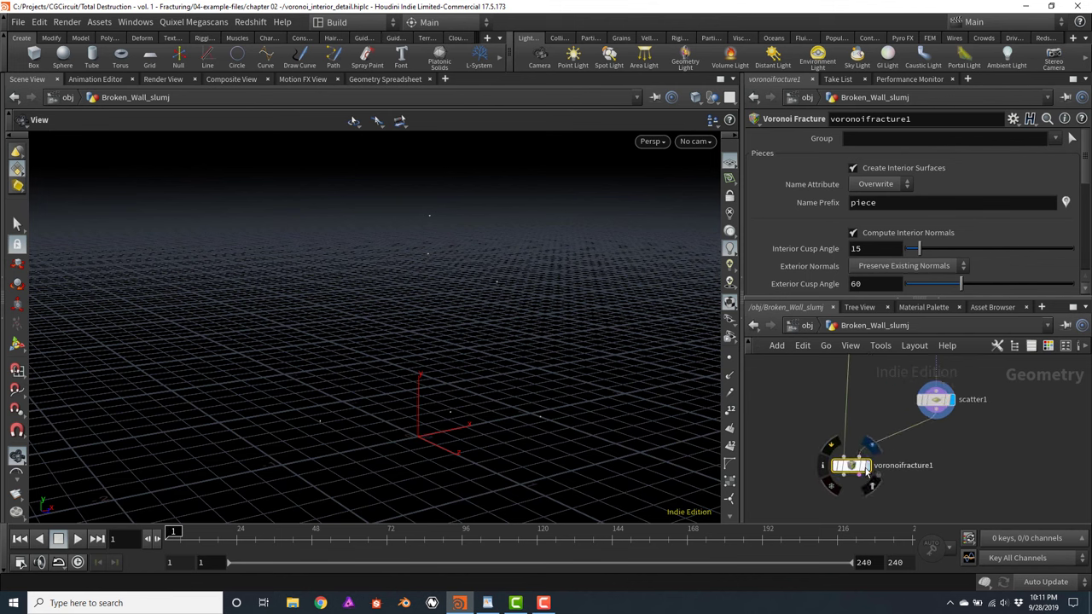
Add an Exploded View node, connect the Voronoi Fracture's geometry output to it, and display the separated pieces
scroll(792, 459, "down", 2)
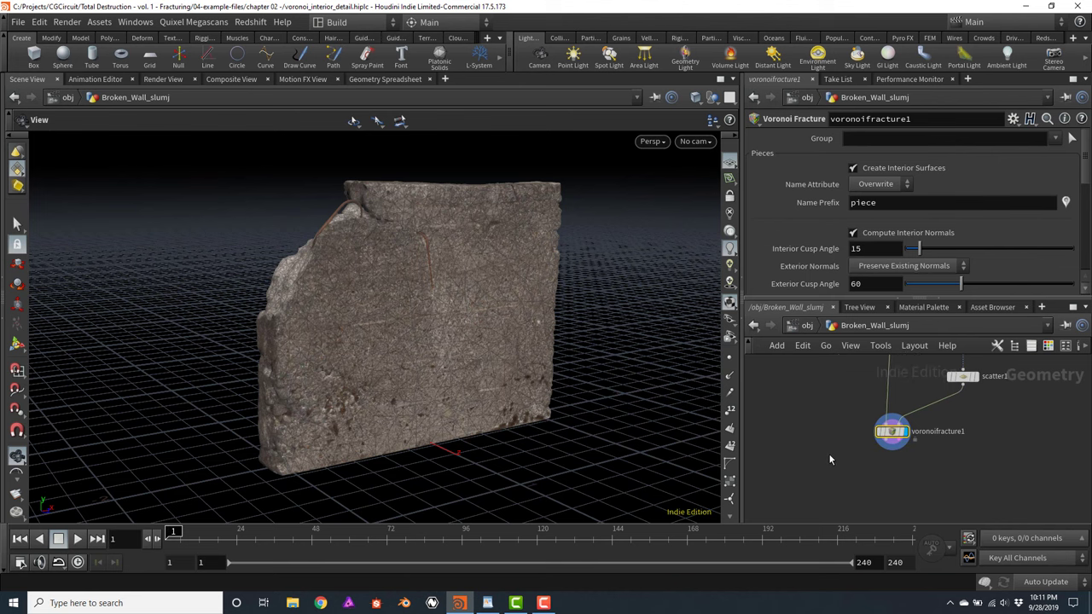
key("Tab")
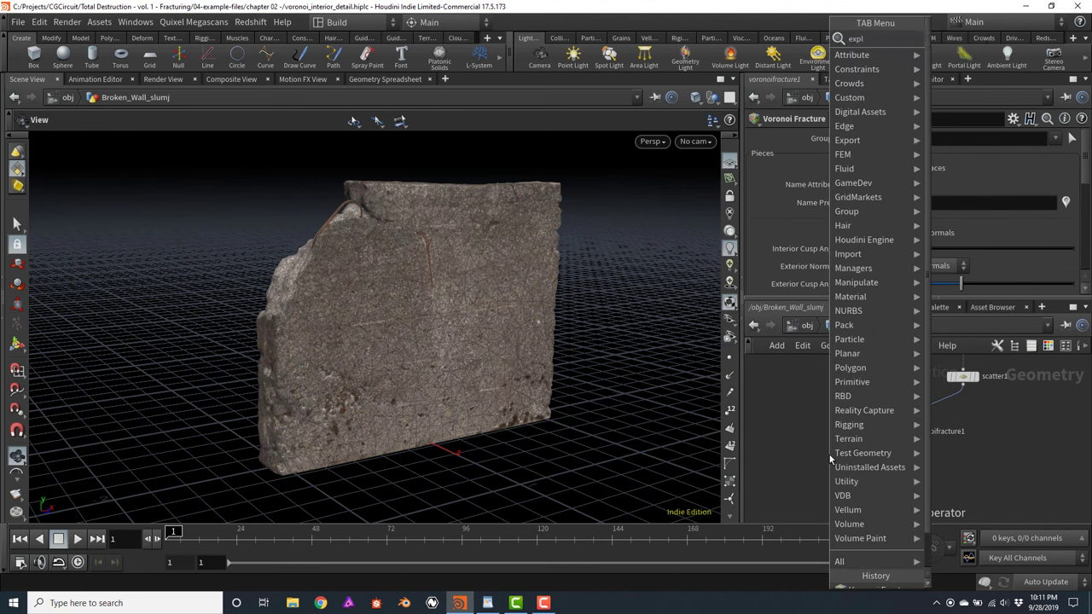
key("Return")
left_click(808, 484)
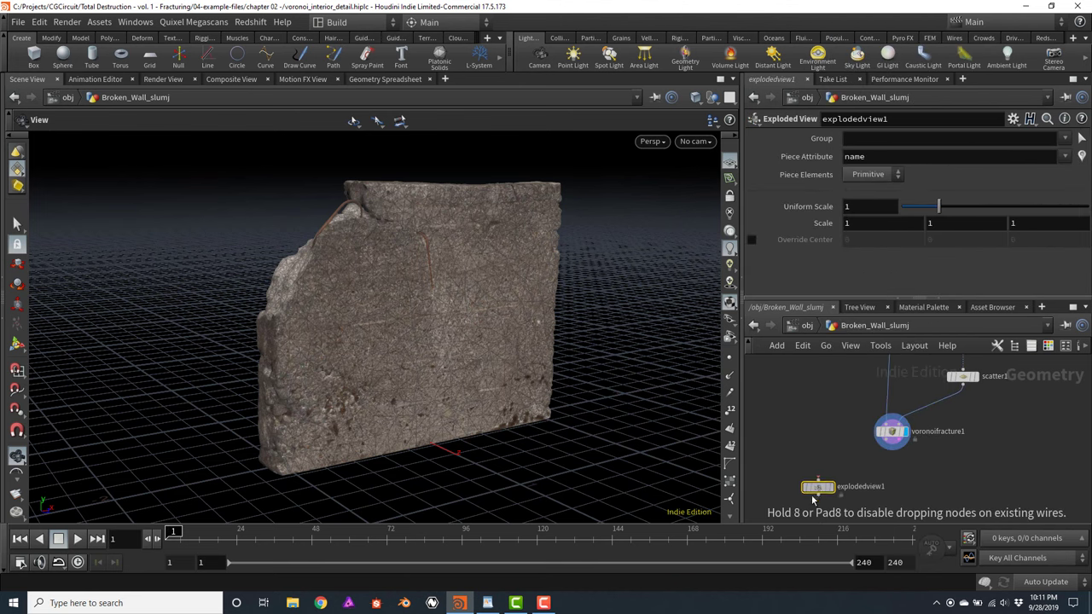
left_click(894, 451)
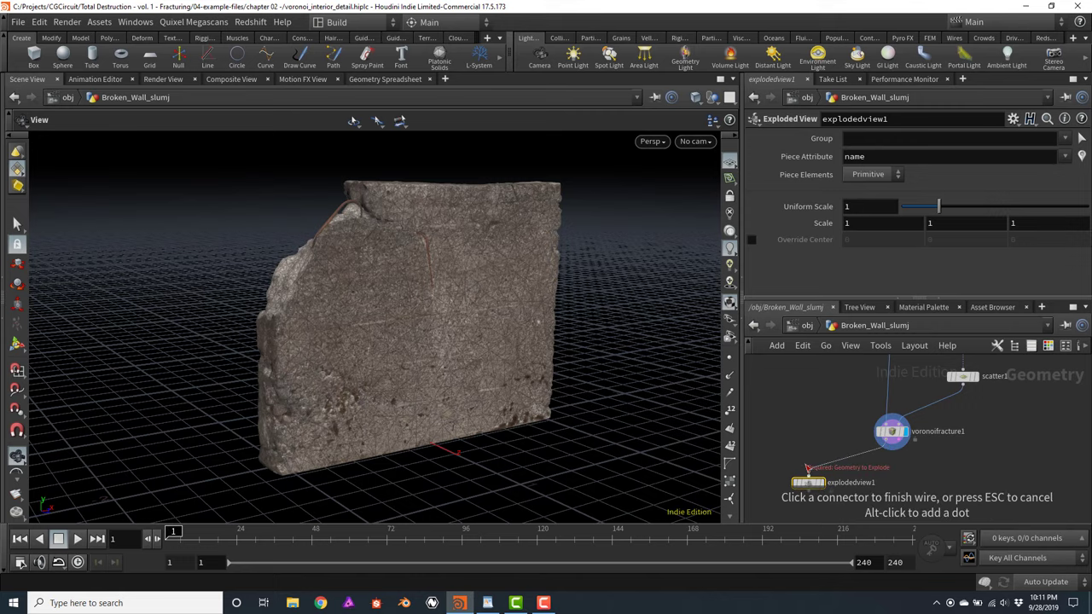
left_click(807, 471)
left_click(823, 483)
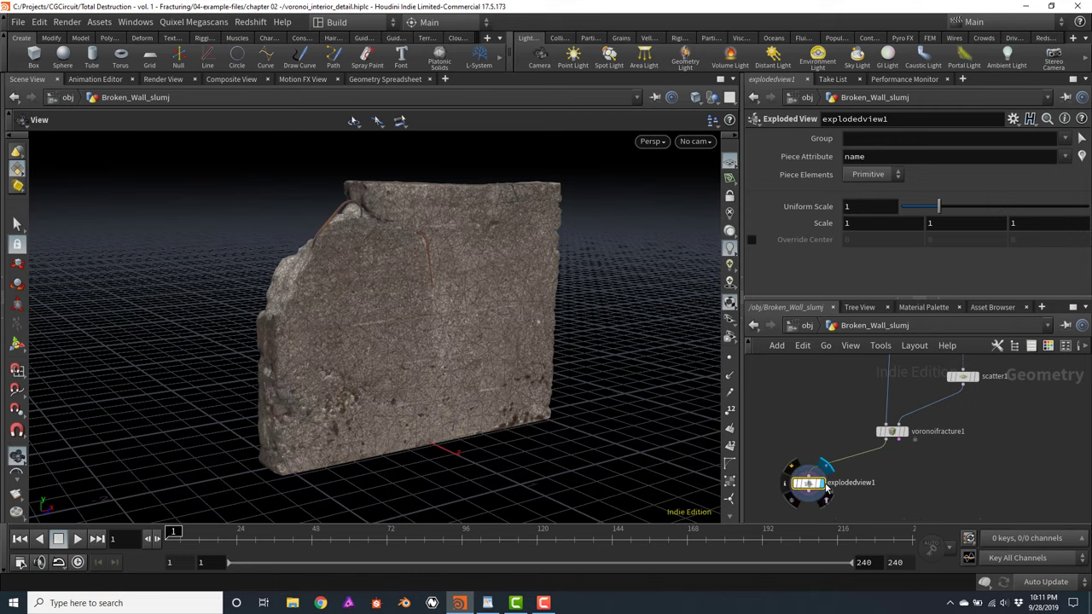
mouse_move(546, 337)
left_mouse_down("alt")
mouse_move(565, 329)
mouse_move(563, 349)
mouse_move(614, 326)
mouse_move(684, 325)
mouse_move(551, 321)
mouse_move(502, 302)
mouse_move(537, 318)
left_mouse_up("alt")
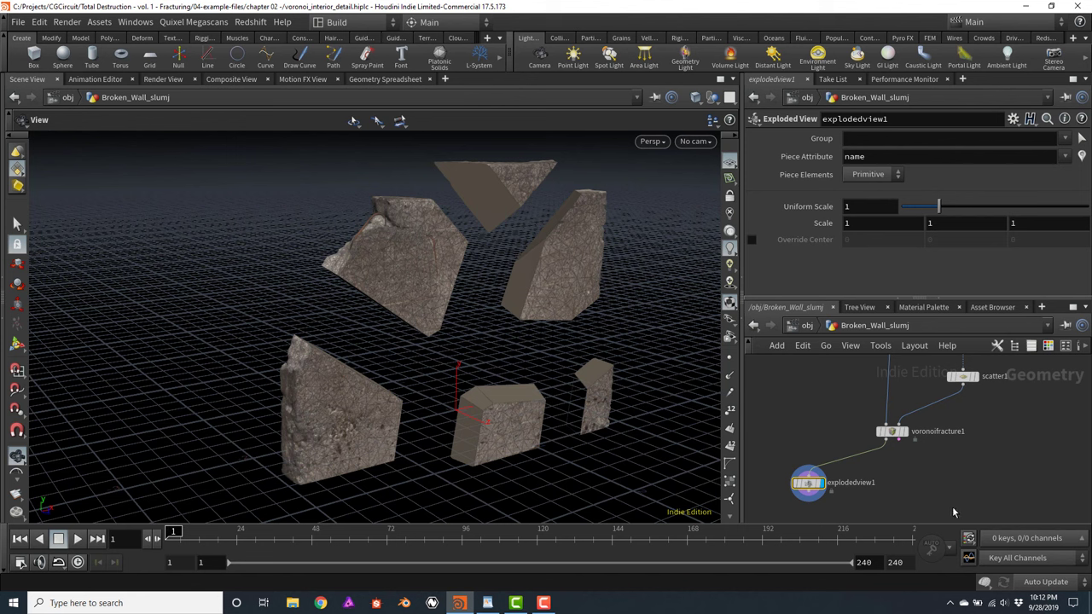
Add an RBD Interior Detail node directly below the Voronoi Fracture node
middle_click_drag(951, 506, 955, 475)
key("Tab")
type("r")
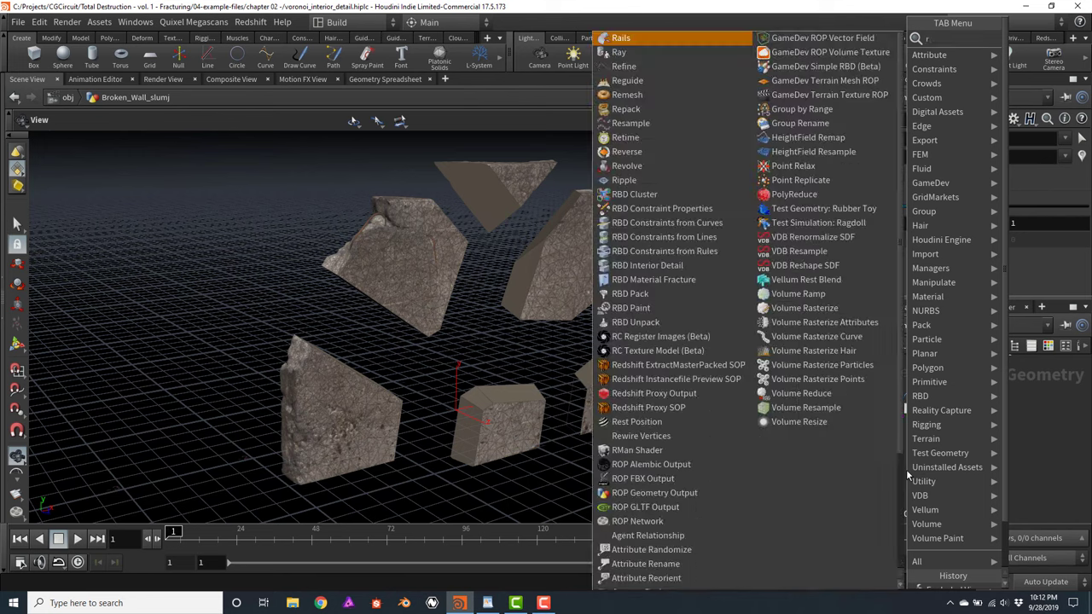
type("bd int")
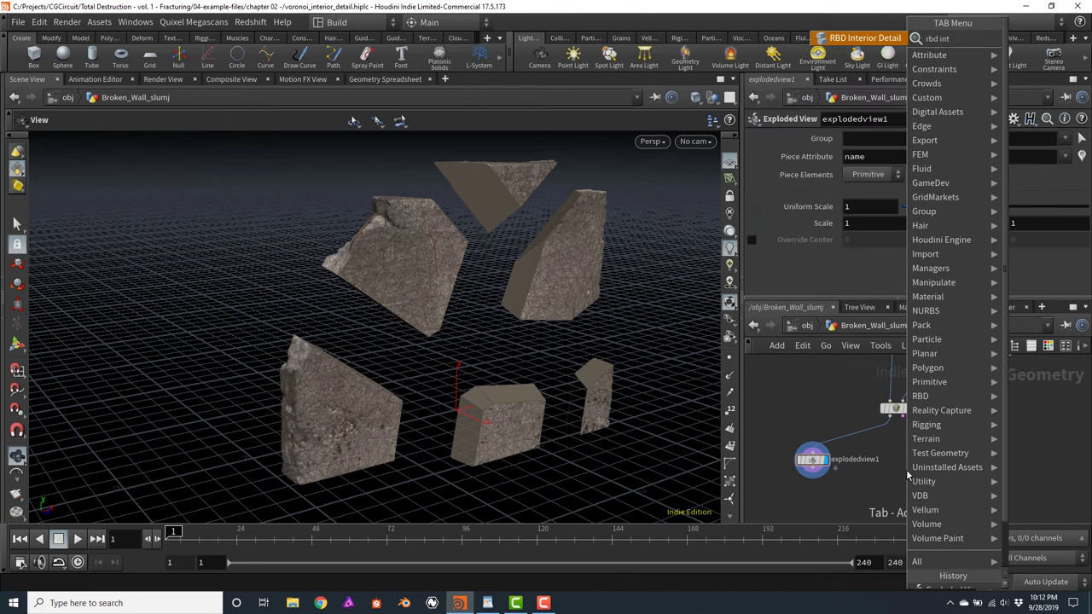
key("Return")
left_click(905, 469)
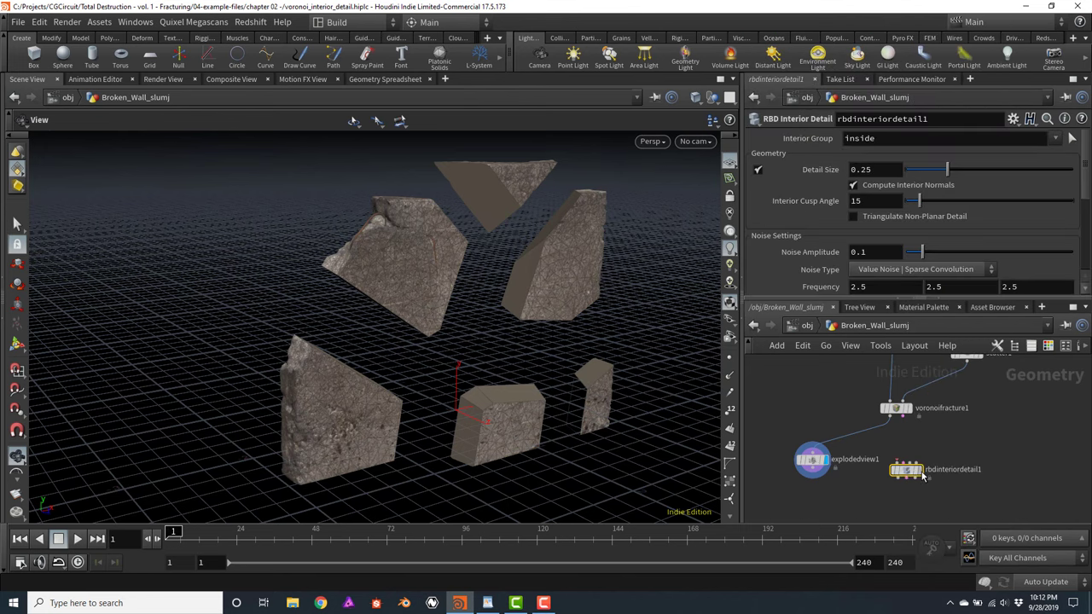
left_click_drag(905, 469, 895, 469)
scroll(922, 441, "up", 3)
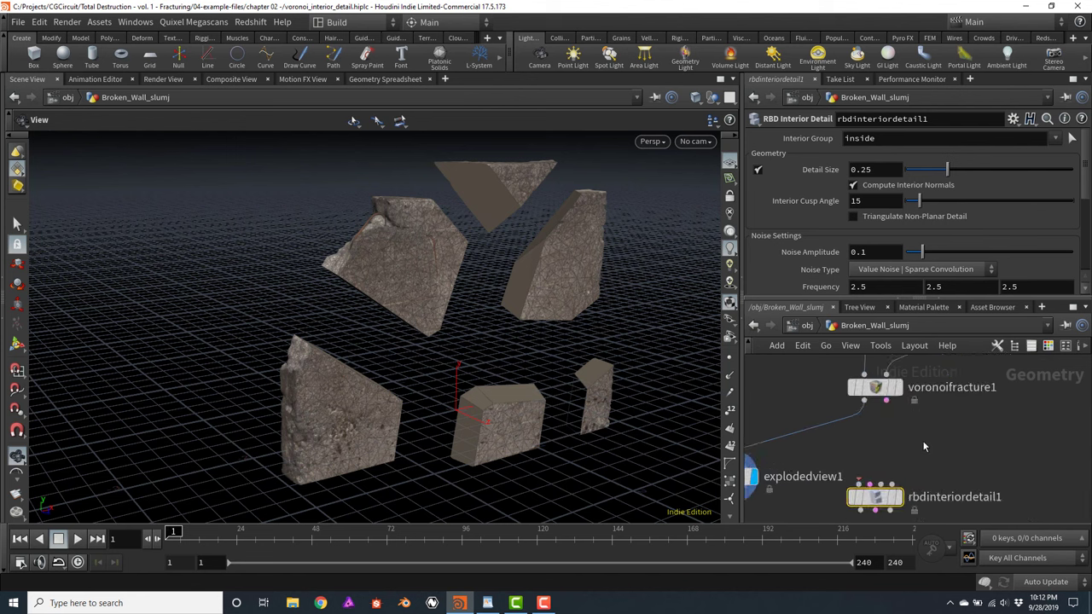
Connect the Voronoi Fracture's two outputs to the first two RBD Interior Detail inputs and display that node
left_click(868, 388)
left_click(864, 468)
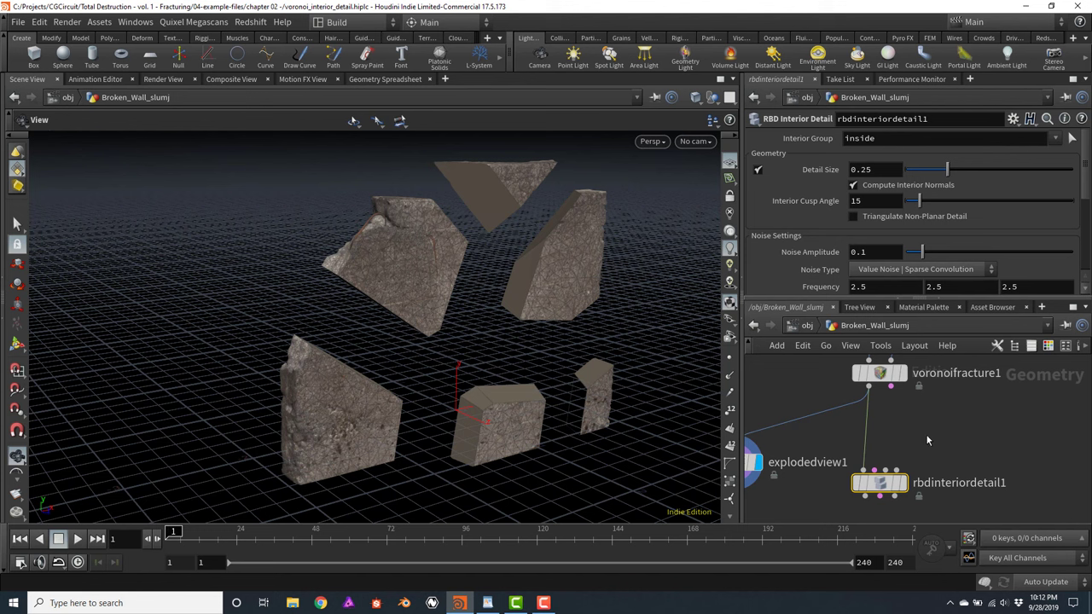
left_click(891, 388)
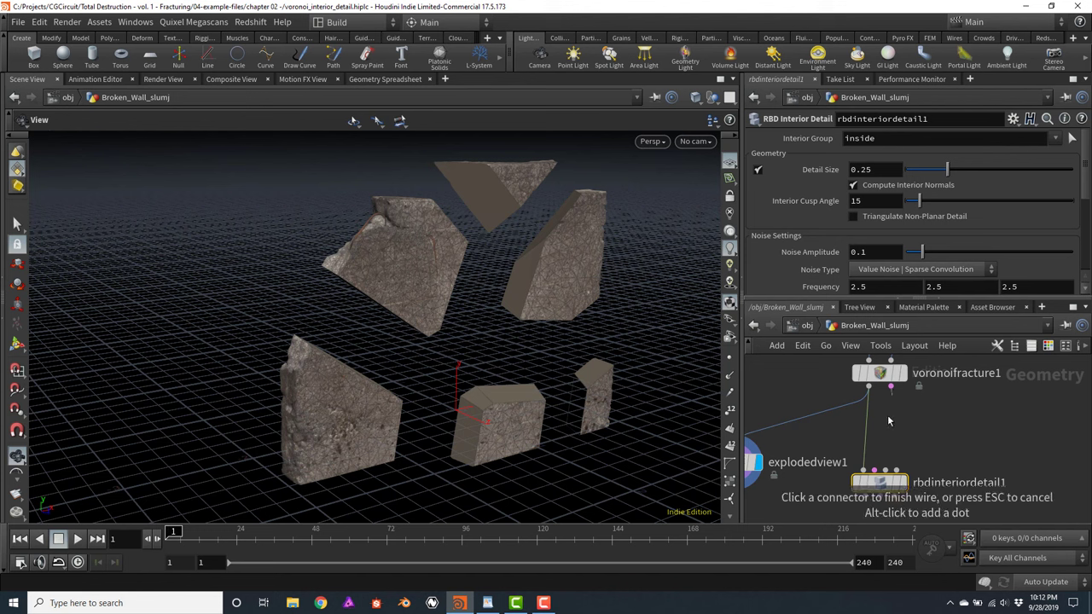
left_click(873, 470)
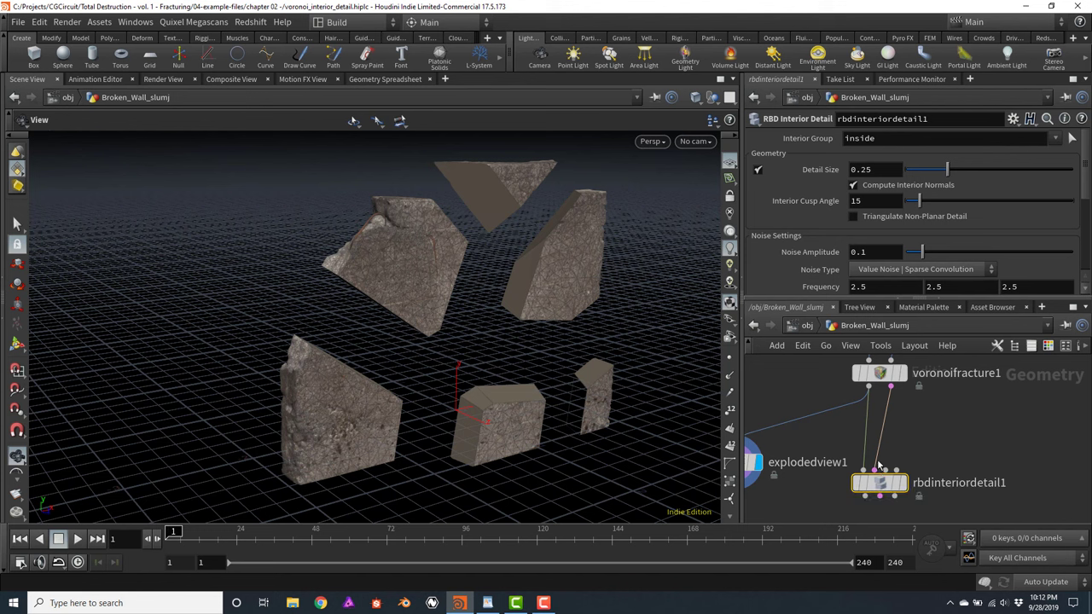
middle_click_drag(991, 469, 978, 410)
scroll(978, 410, "down", 2)
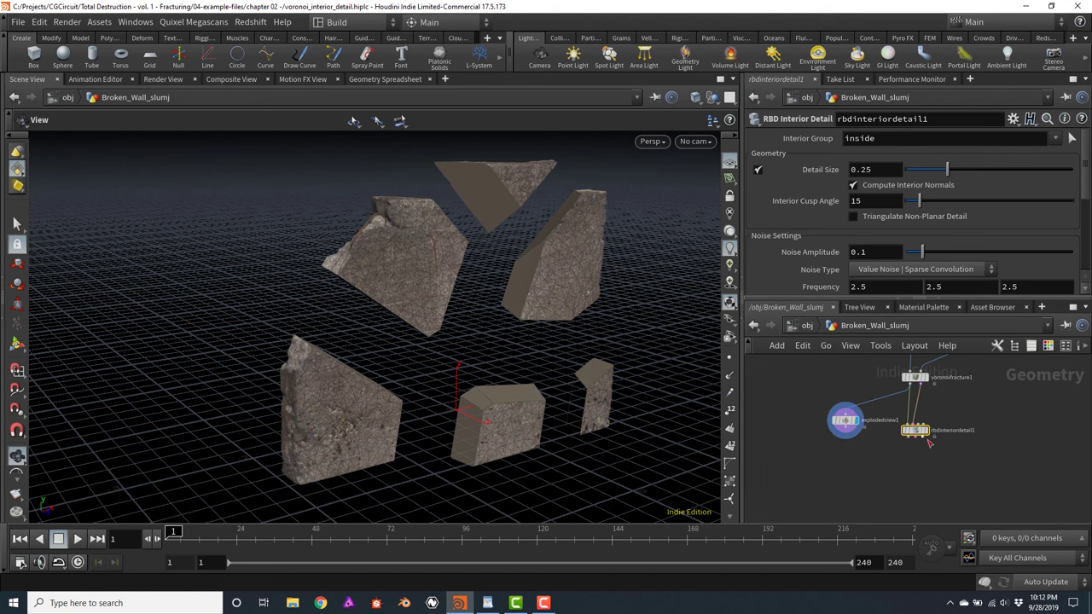
scroll(932, 443, "up", 1)
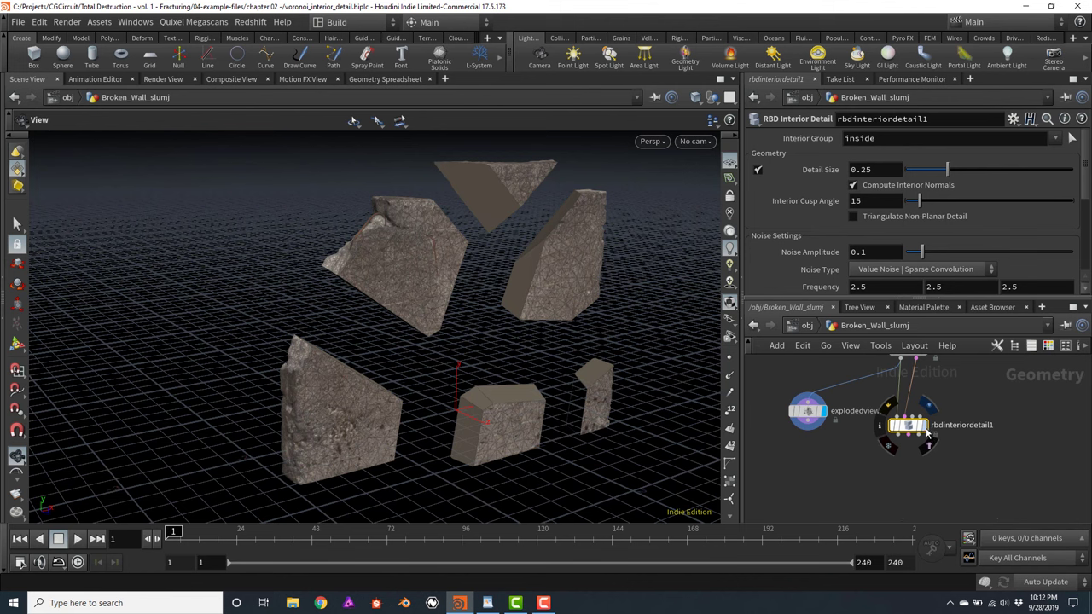
left_click(926, 430)
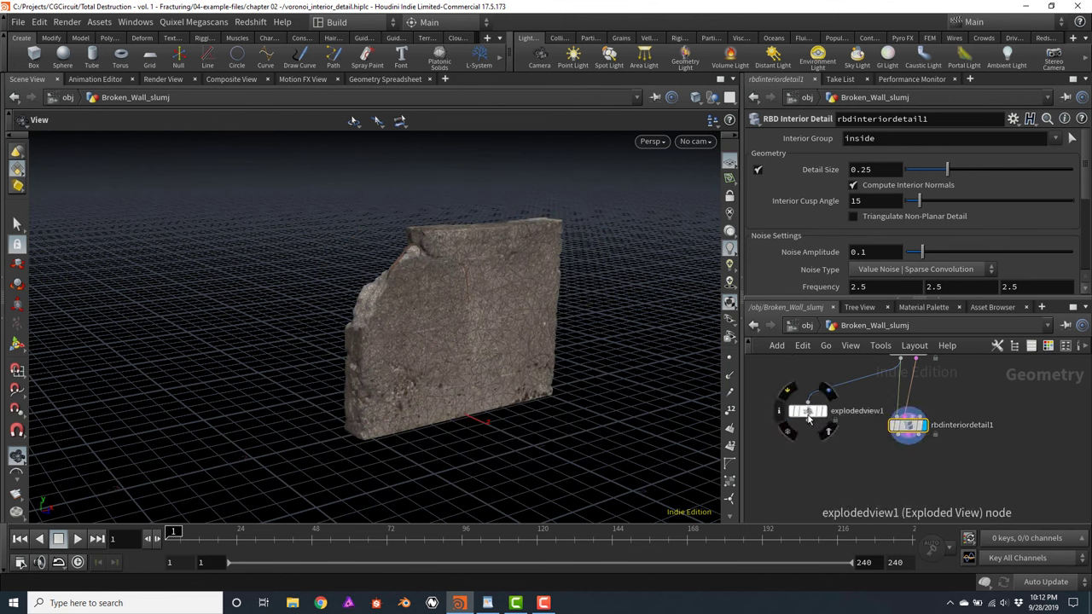
Move the Exploded View below RBD Interior Detail, rewire its input to that node's first output, and display it
left_click_drag(807, 411, 802, 488)
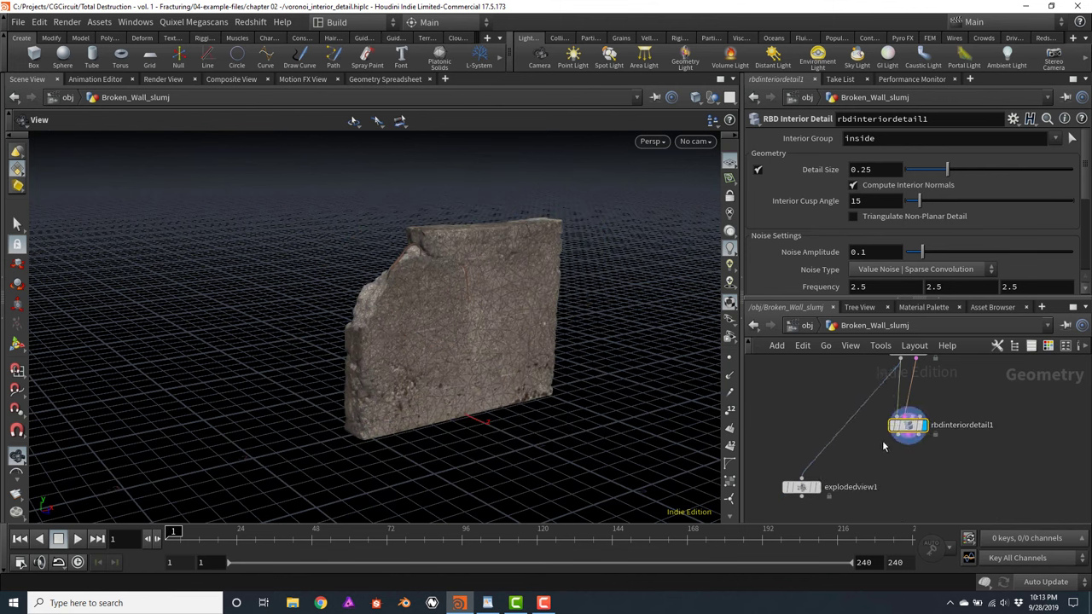
left_click(897, 440)
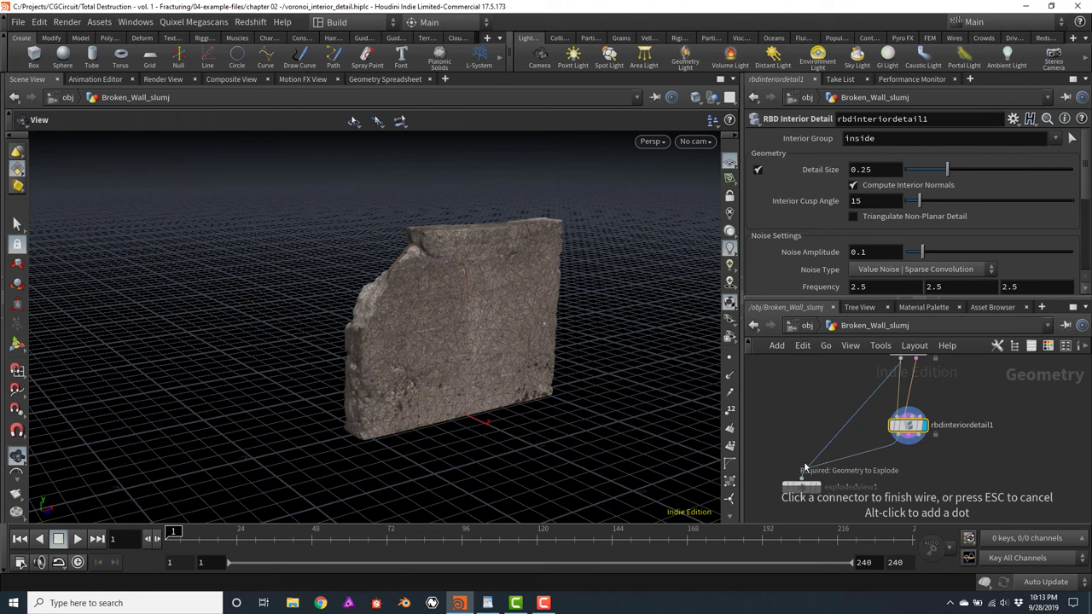
left_click(821, 468)
middle_click_drag(819, 426, 815, 388)
left_click(817, 456)
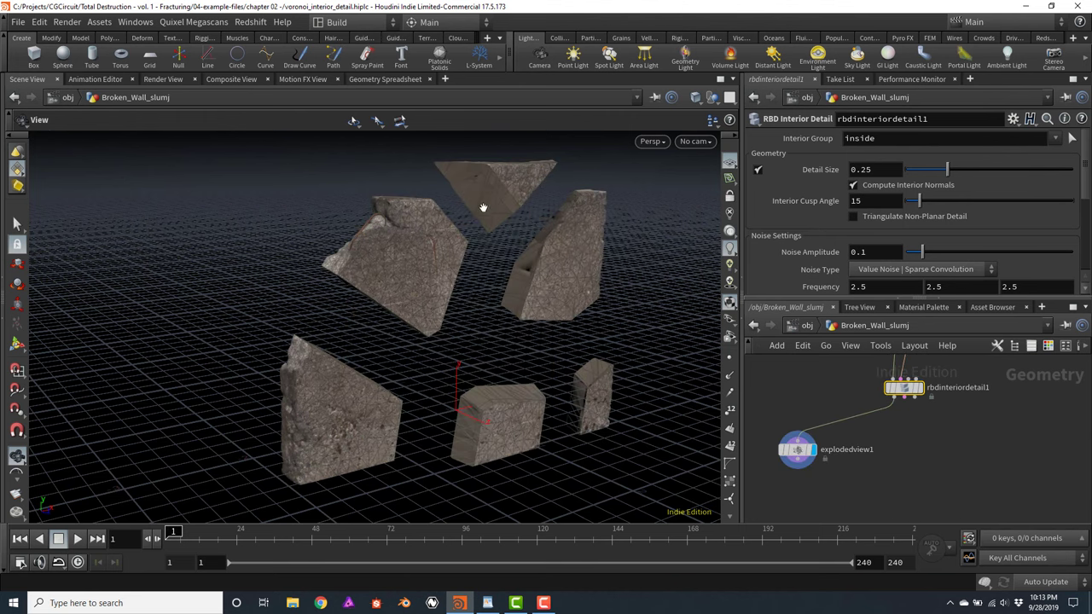
Set the RBD Interior Detail's Detail Size to 0.075 and inspect the interior faces of the upper pieces
scroll(484, 197, "up", 5)
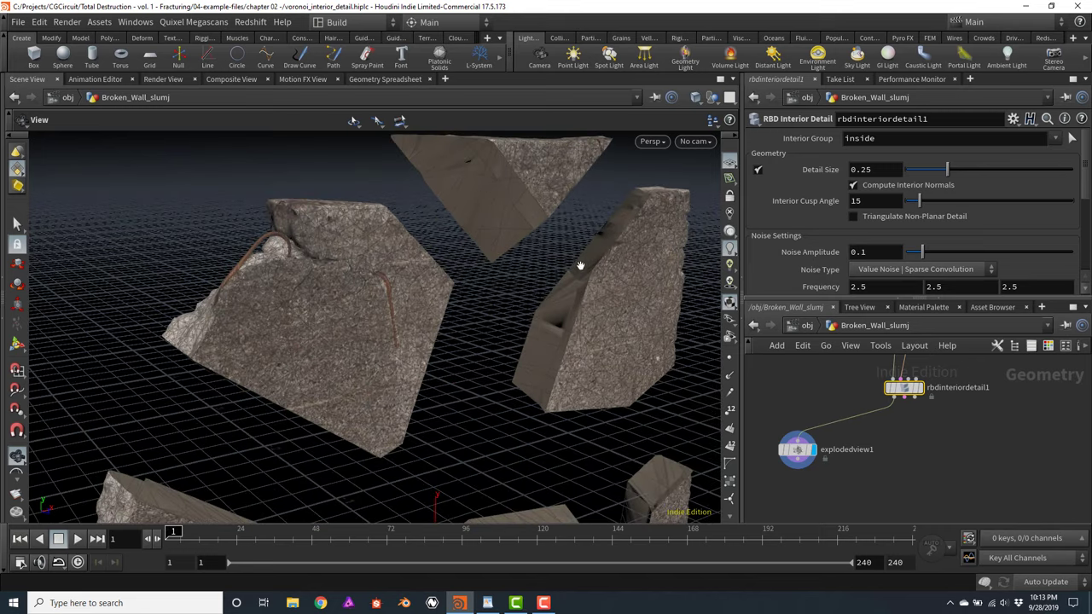
left_click_drag(543, 268, 480, 217)
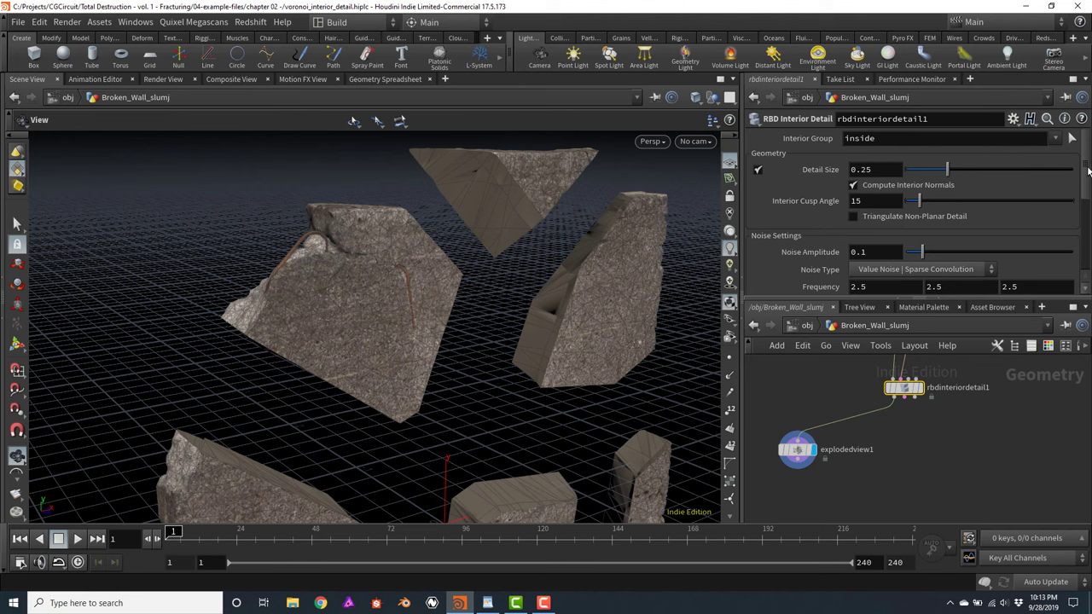
mouse_move(1087, 171)
left_mouse_down()
mouse_move(1084, 200)
mouse_move(1088, 154)
left_mouse_up()
key("BackSpace")
type("2")
left_click_drag(859, 170, 881, 174)
type("07")
key("Return")
scroll(518, 209, "up", 6)
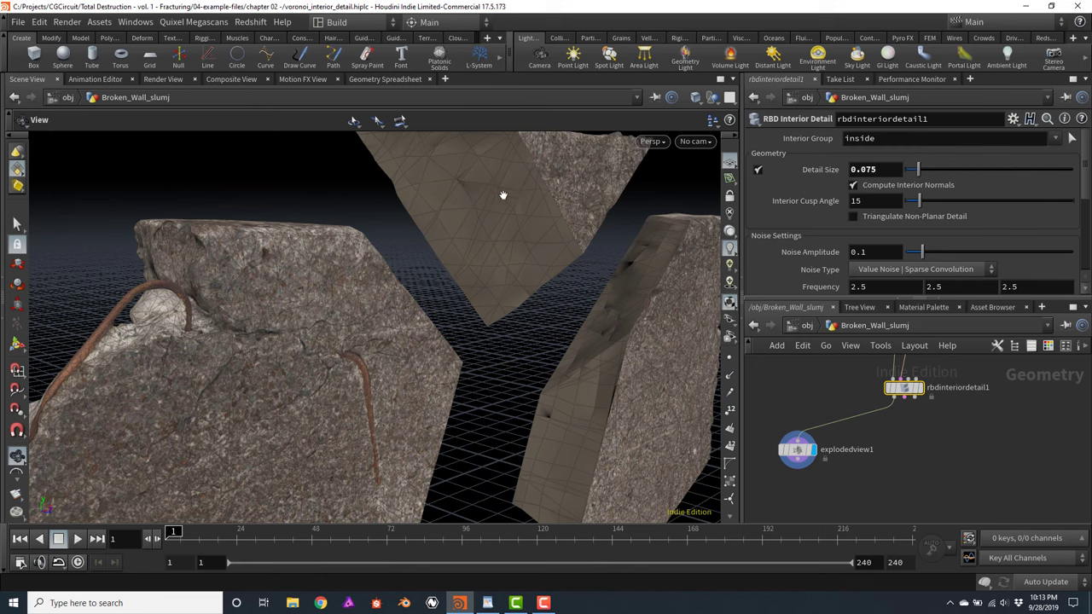
left_click_drag(500, 227, 521, 251)
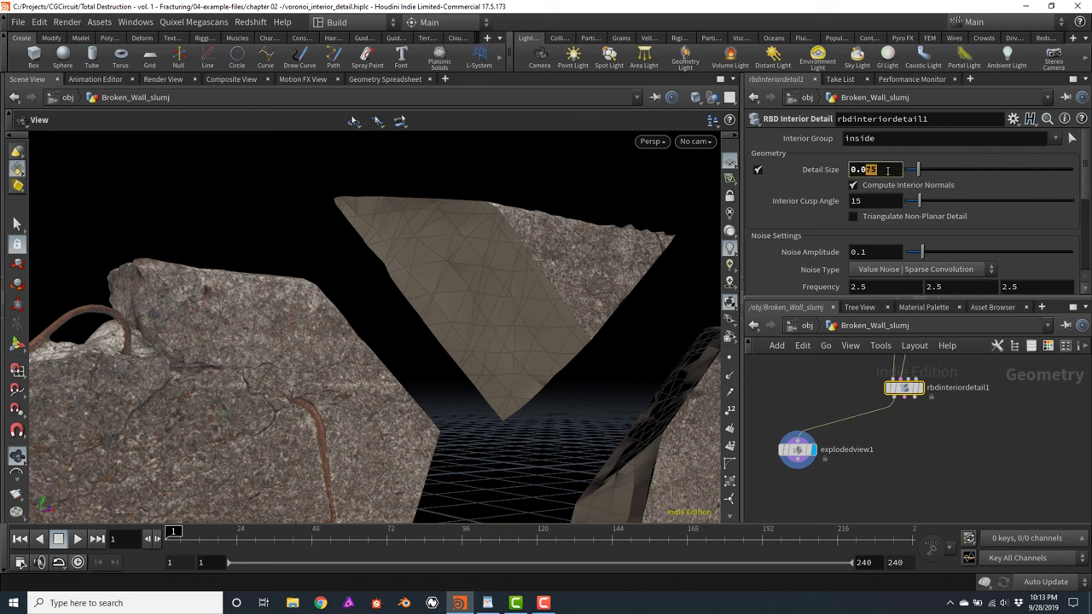
Try a Detail Size of 0.004 on the RBD Interior Detail and settle on 0.04
type("04")
key("Return")
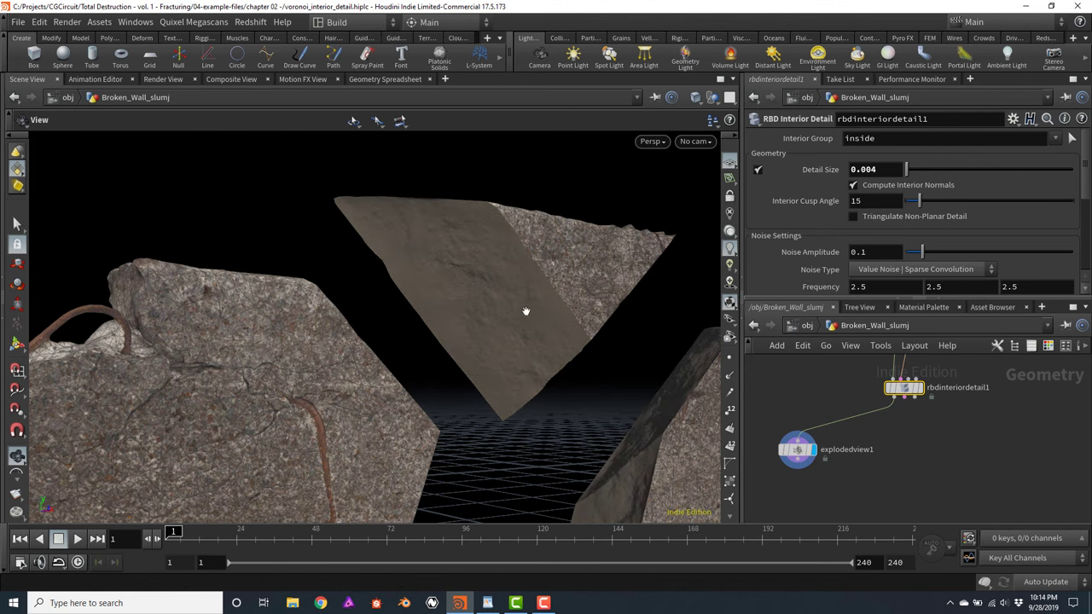
scroll(525, 311, "up", 5)
left_click(900, 169)
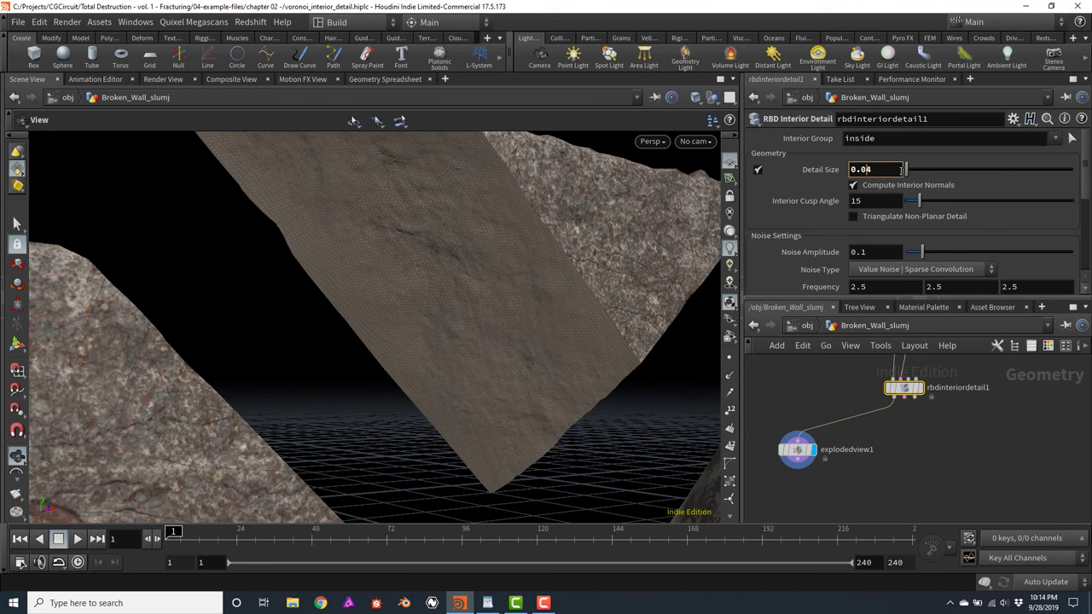
key("Return")
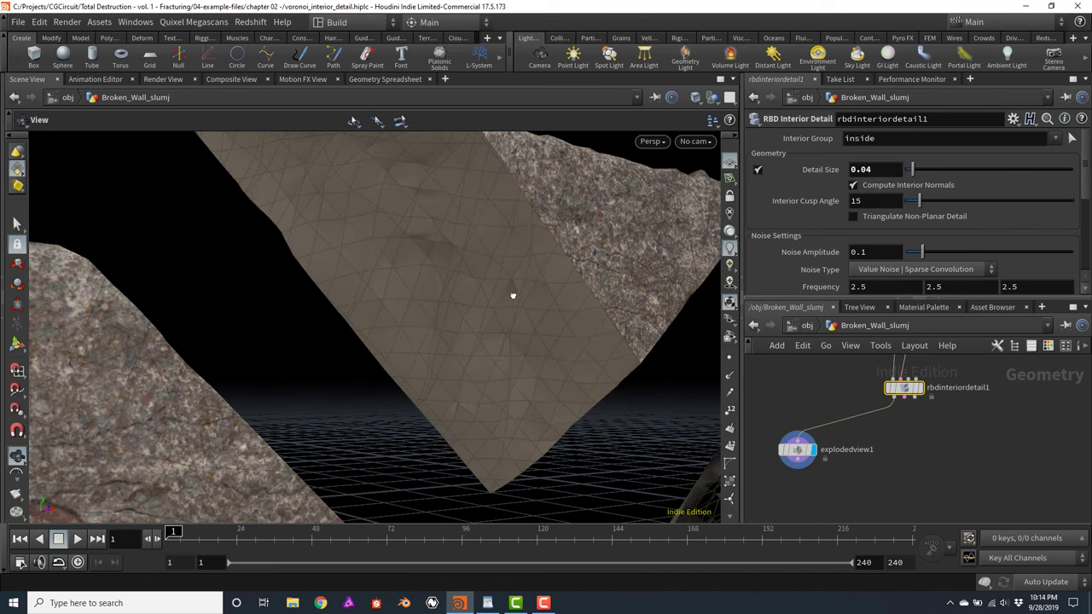
left_click_drag(512, 295, 497, 324)
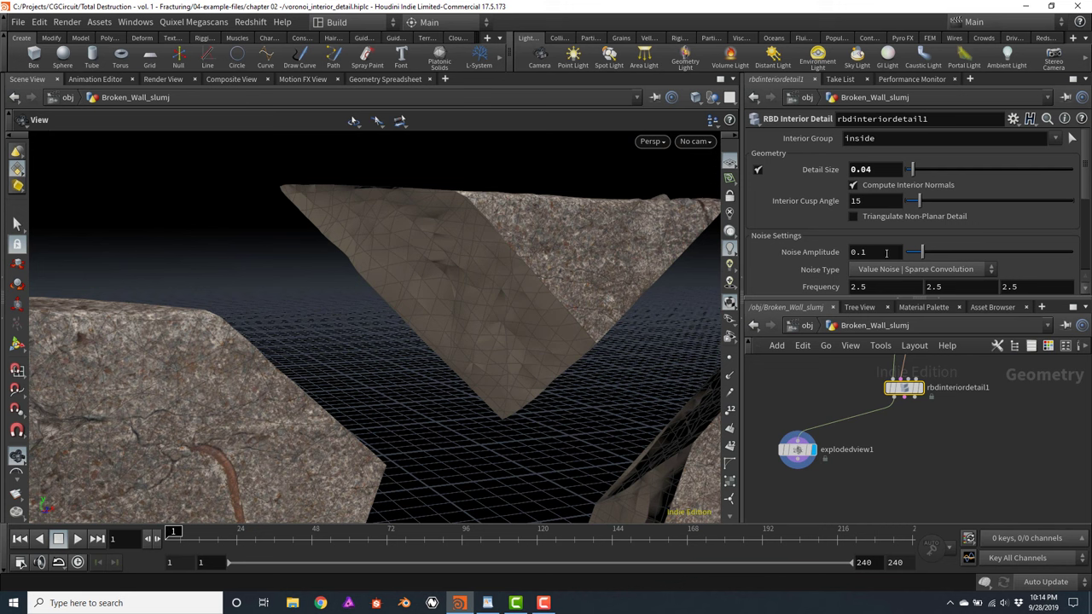
Set the RBD Interior Detail's Noise Amplitude to 0.14 and inspect the interior faces of the pieces
middle_click_drag(886, 253, 925, 279)
left_click_drag(500, 310, 524, 359)
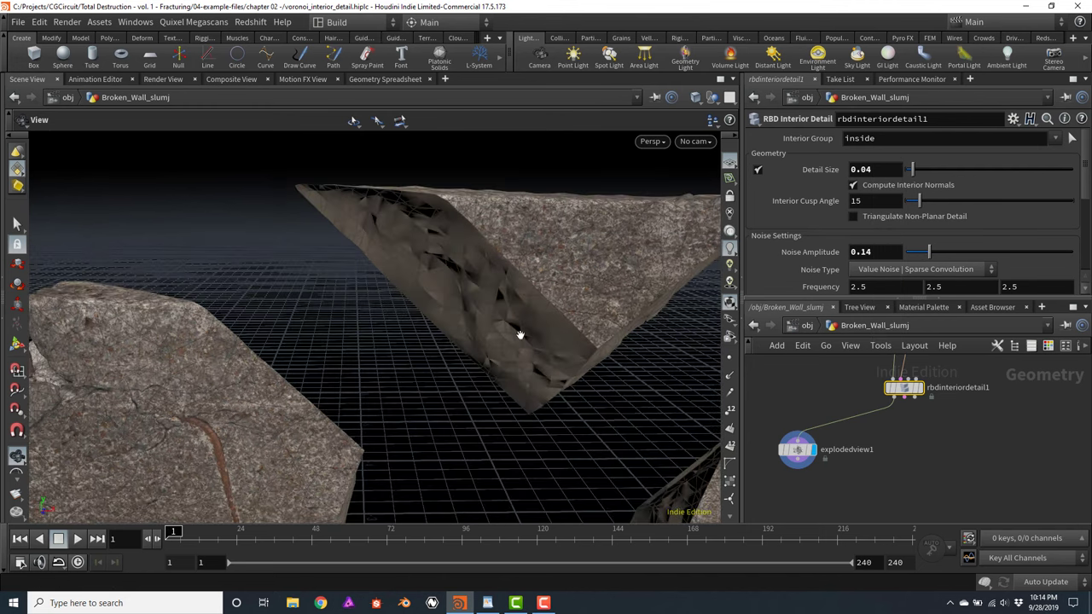
left_click_drag(486, 323, 511, 317)
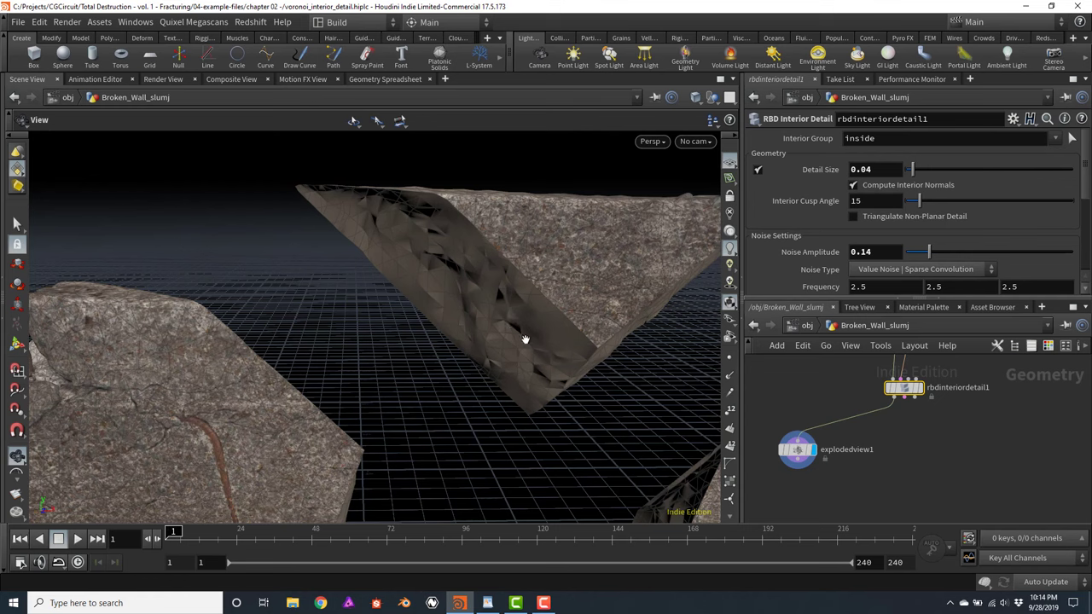
left_click_drag(557, 381, 447, 344)
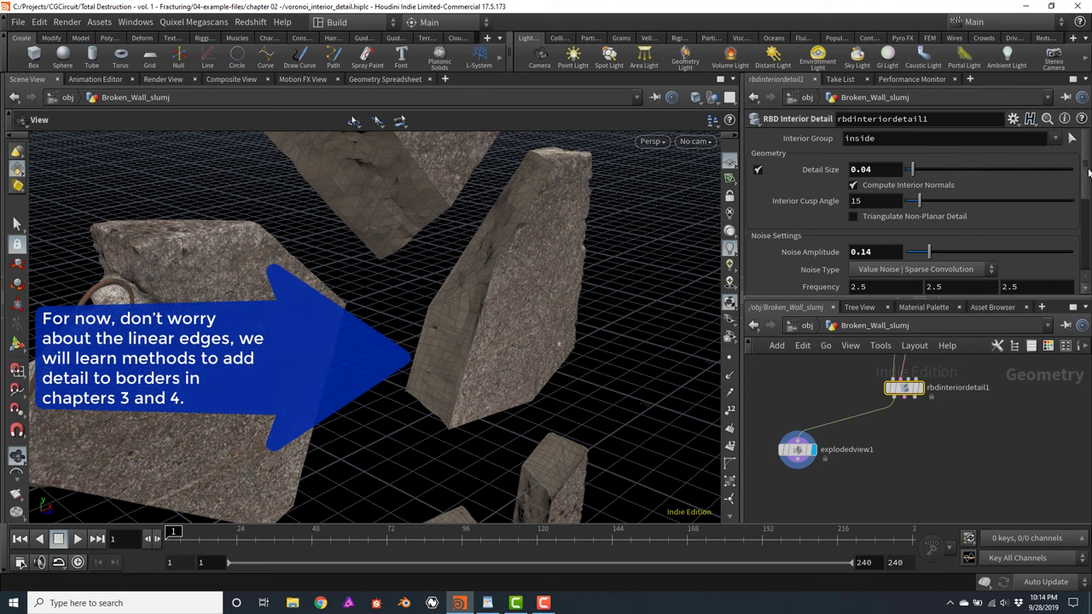
Set the interior noise Frequency to 5.1 on all three axes and the second Offset value to -0.5
left_click_drag(1085, 172, 1086, 191)
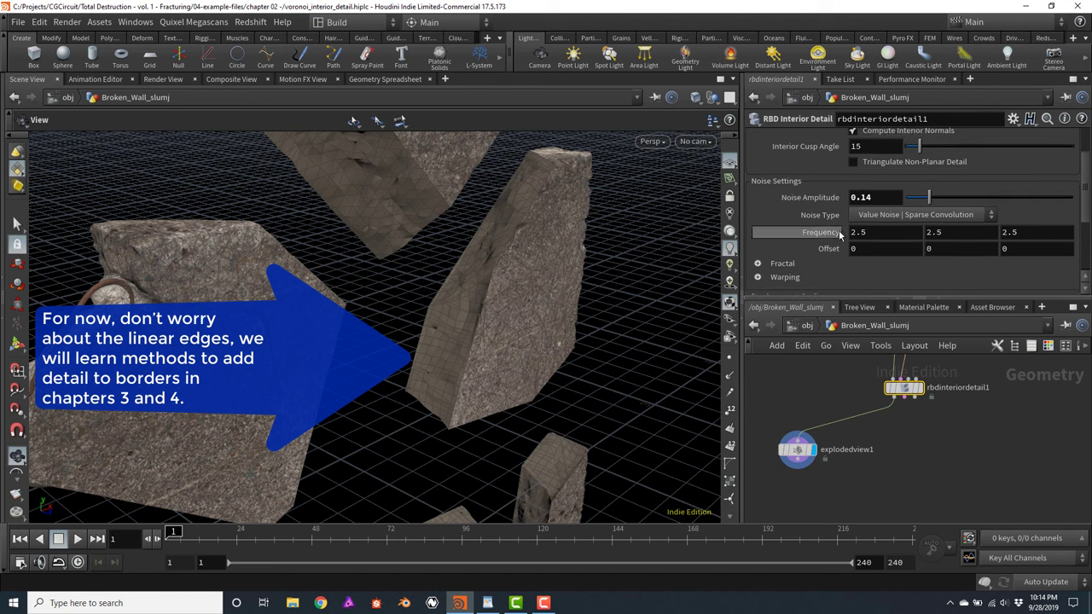
middle_click_drag(828, 237, 896, 261)
left_click_drag(563, 317, 541, 294)
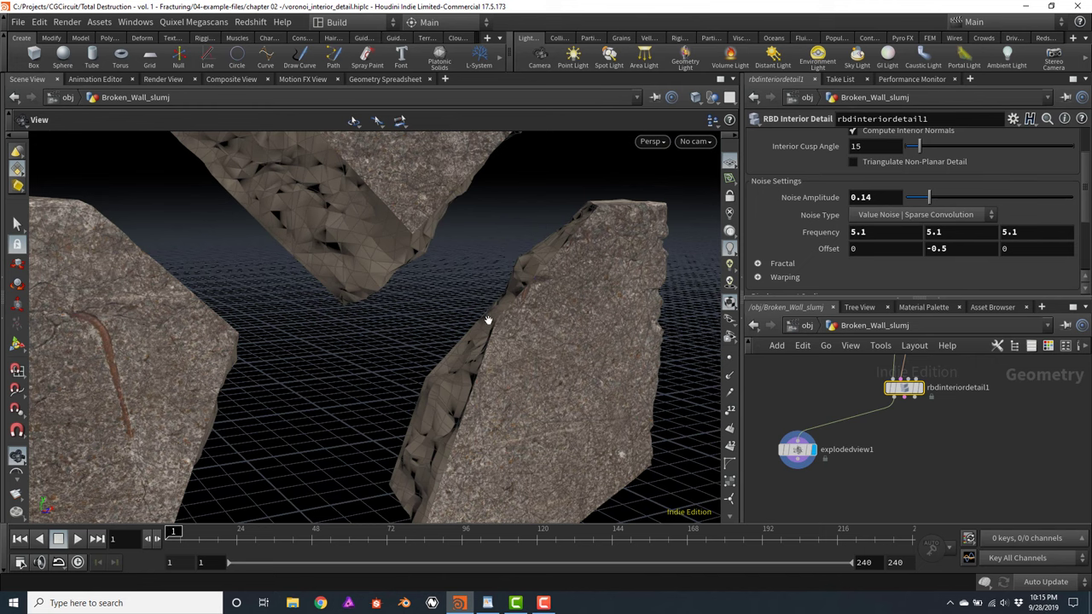
left_click_drag(468, 287, 514, 312)
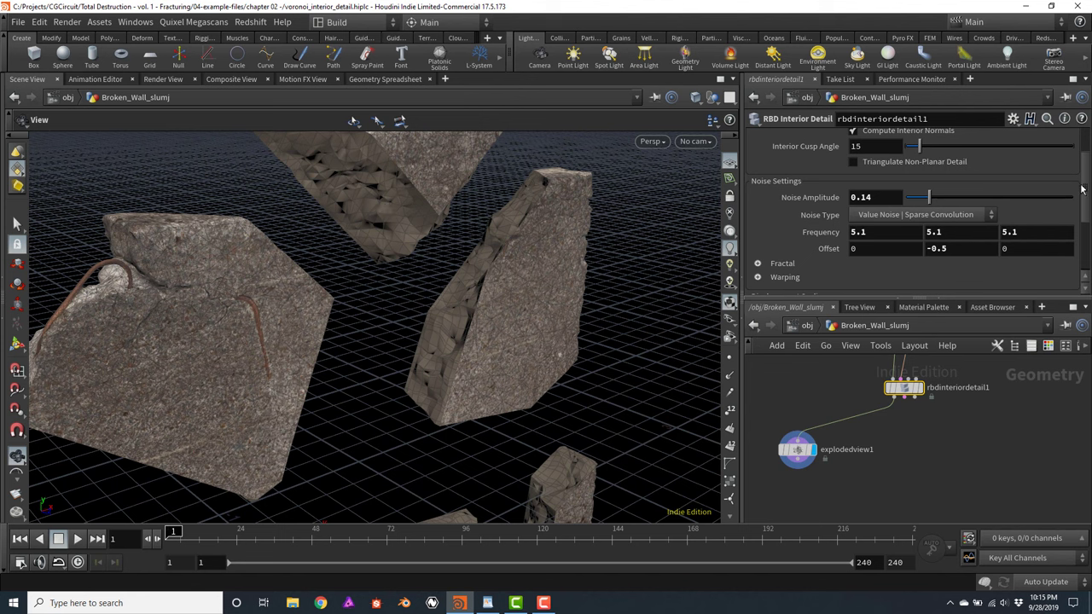
Try Interior Cusp Angles of 110.3 and 19.7 and compare the shading of the interior faces
left_click_drag(1088, 189, 1087, 172)
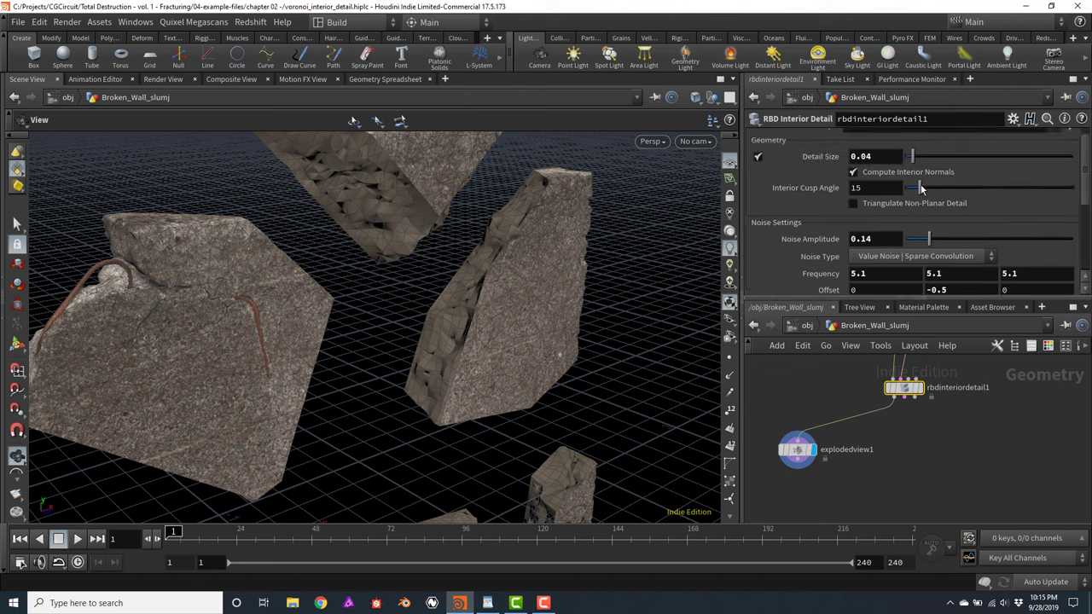
left_click_drag(921, 187, 1007, 188)
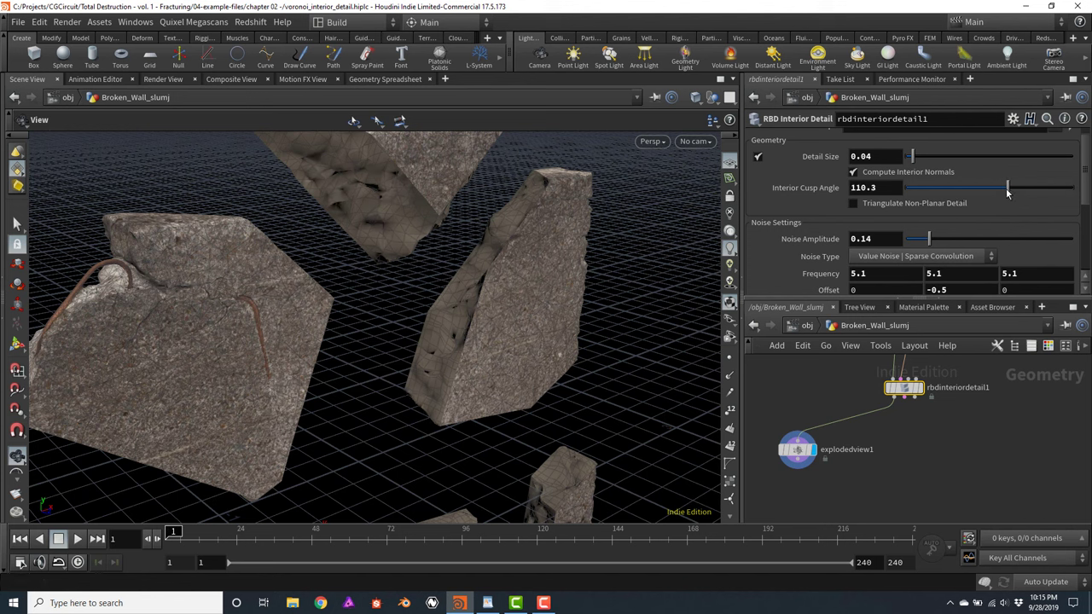
left_click_drag(1007, 194, 925, 194)
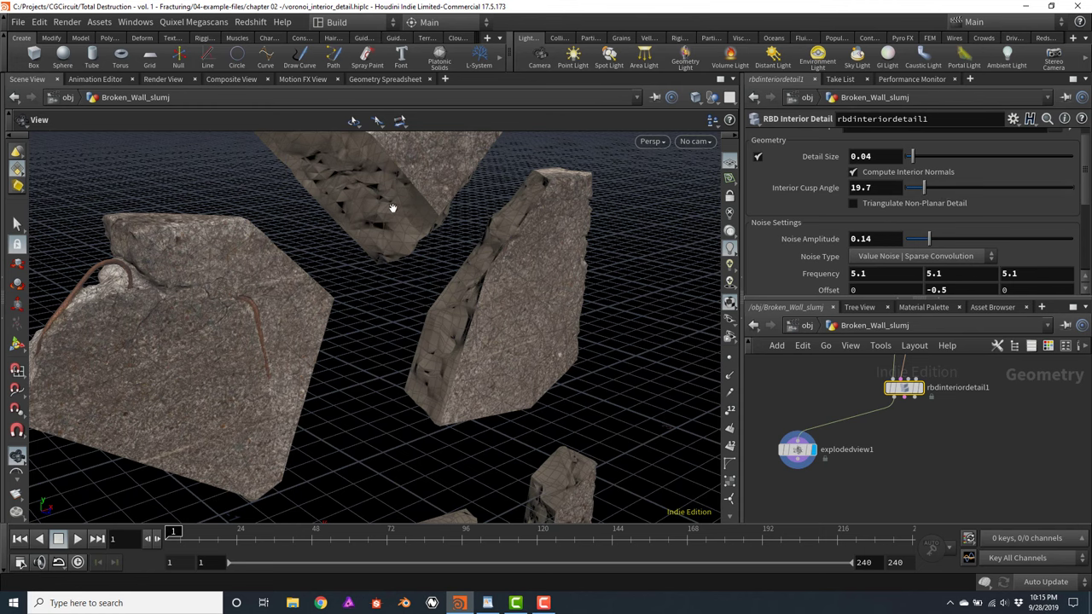
mouse_move(390, 238)
left_mouse_down()
mouse_move(378, 214)
mouse_move(372, 235)
left_mouse_up()
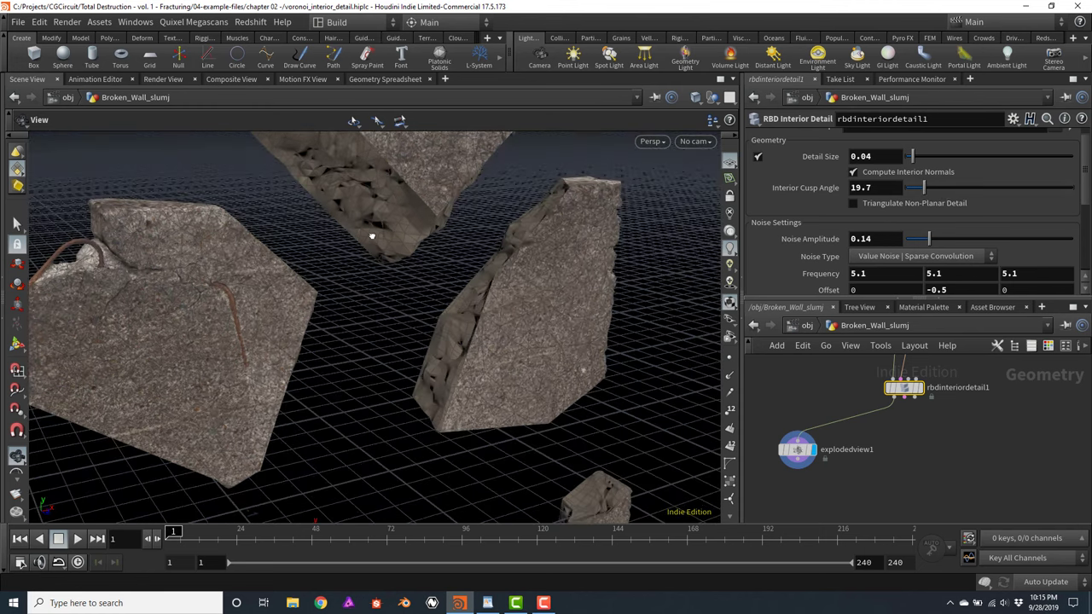
Toggle the viewport's wireframe shading, set the Interior Cusp Angle to 25, and look over the exploded pieces
key("shift+w")
left_click(888, 187)
type("25")
key("Return")
left_click_drag(480, 236, 562, 286)
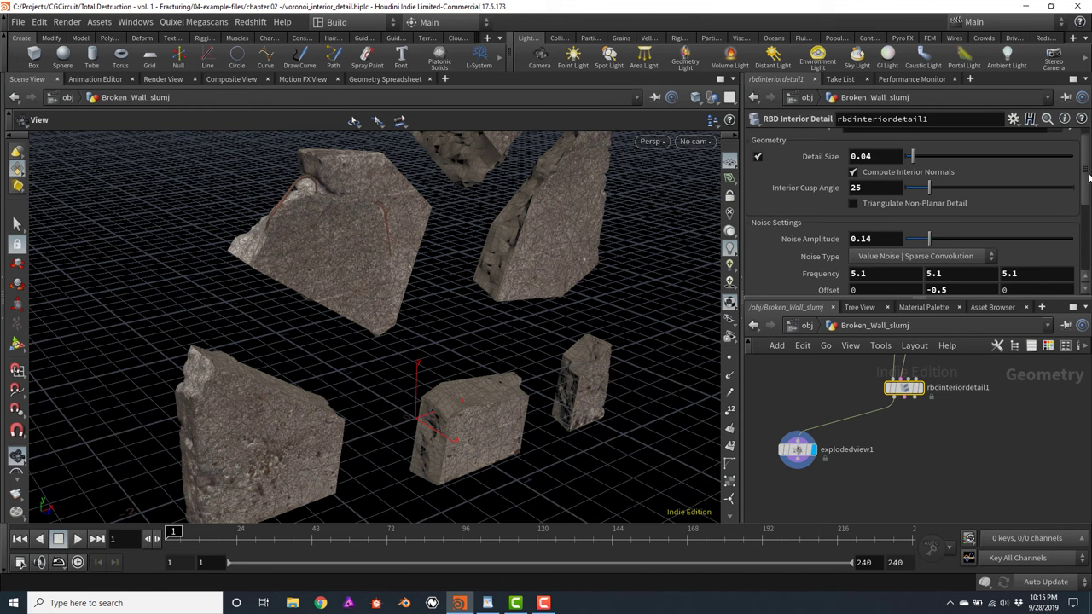
Turn on Visualize Noise Scale in the RBD Interior Detail's displacement scaling settings
left_click_drag(1088, 176, 1085, 220)
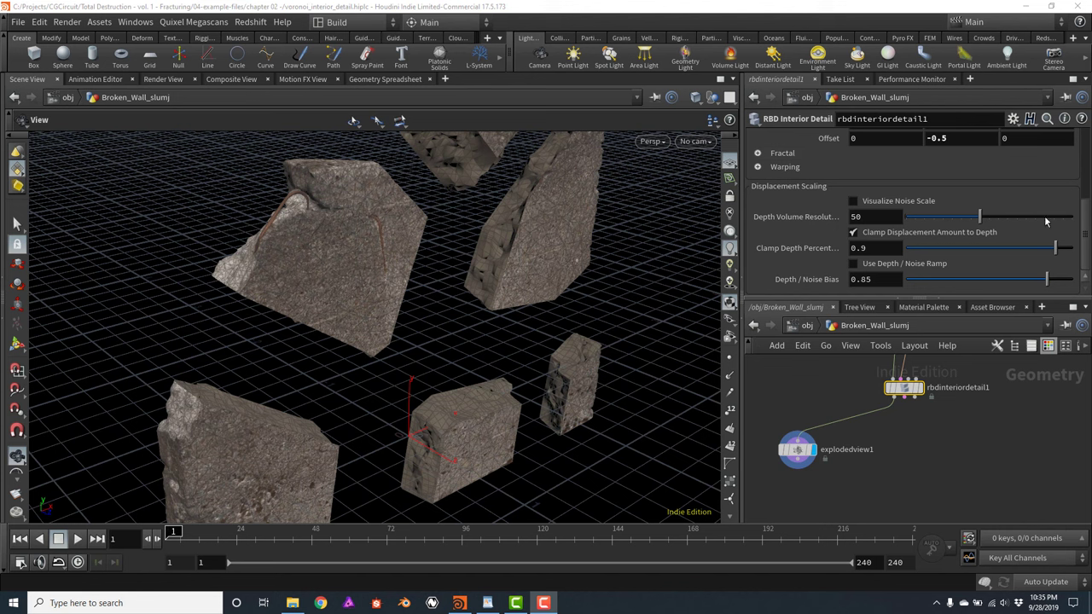
mouse_move(887, 202)
left_click(853, 201)
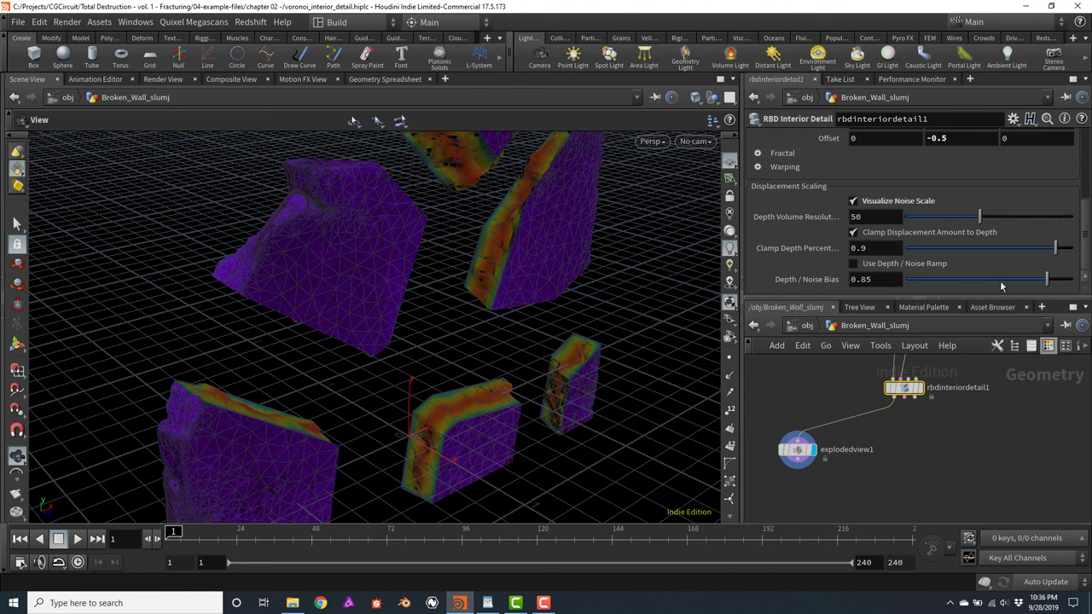
Compare Depth / Noise Bias values of 0.952 and 0.404, leaving the bias at 0.932
left_click_drag(1048, 285, 1064, 285)
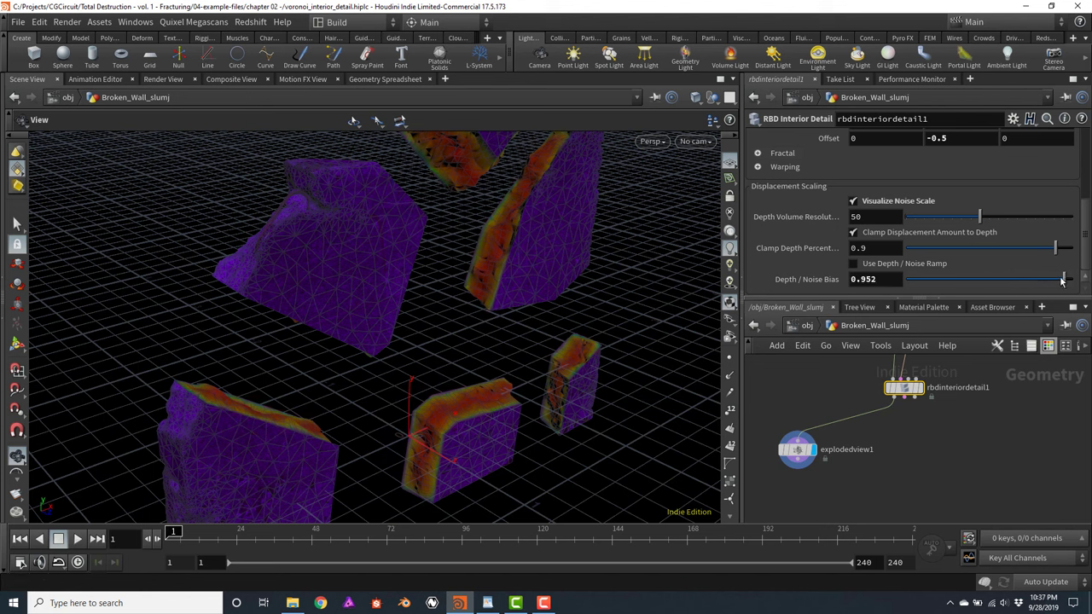
left_click_drag(1064, 283, 972, 283)
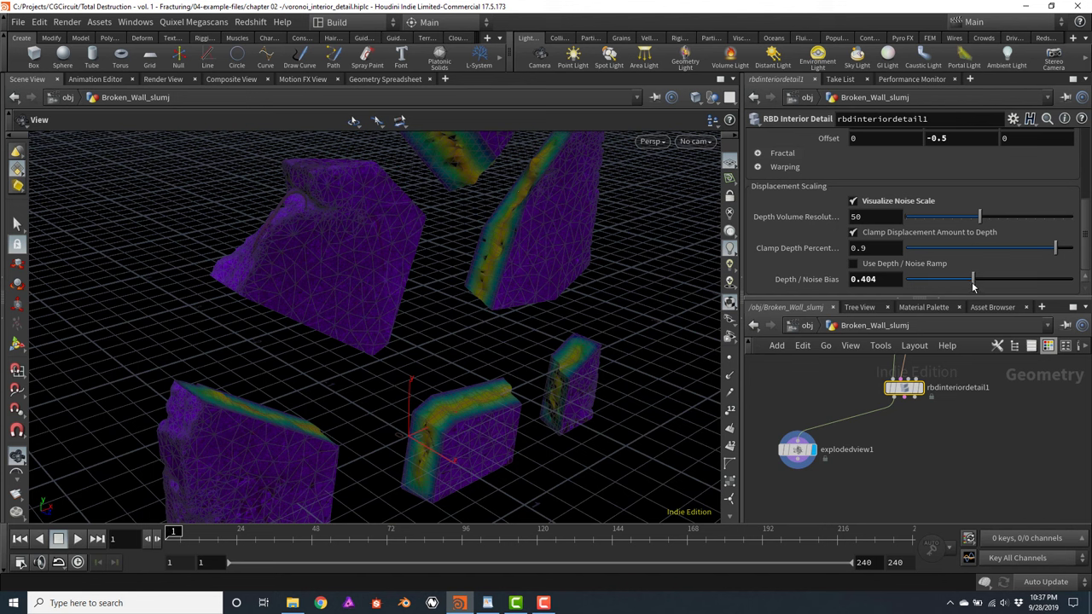
left_click_drag(972, 286, 1062, 295)
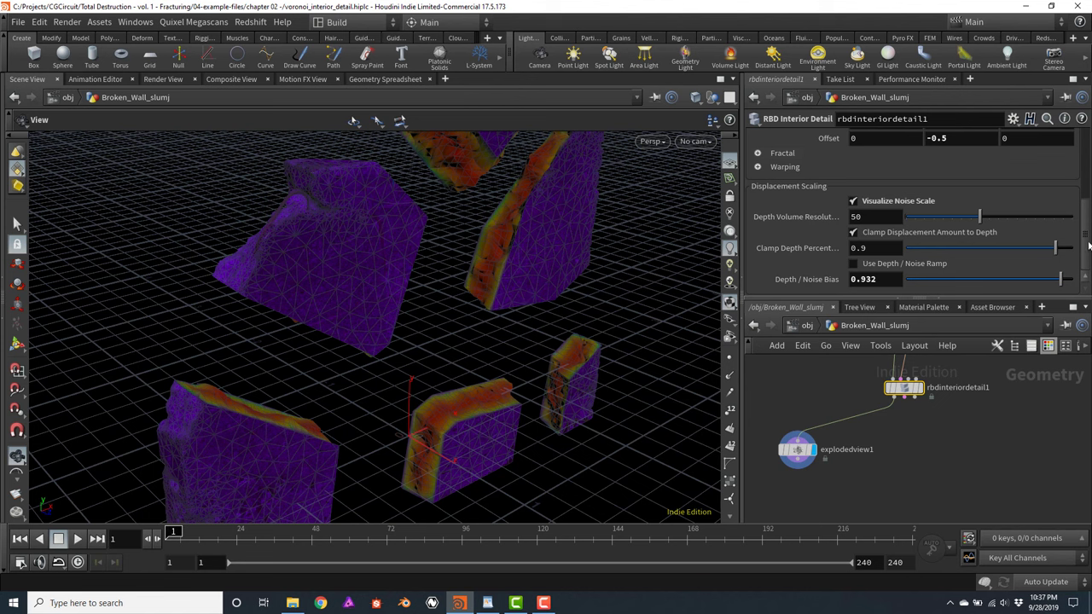
Try a Noise Amplitude of 0.647 and inspect the displaced edges of the pieces from several angles
left_click_drag(1085, 247, 1085, 189)
left_click_drag(929, 222, 1013, 228)
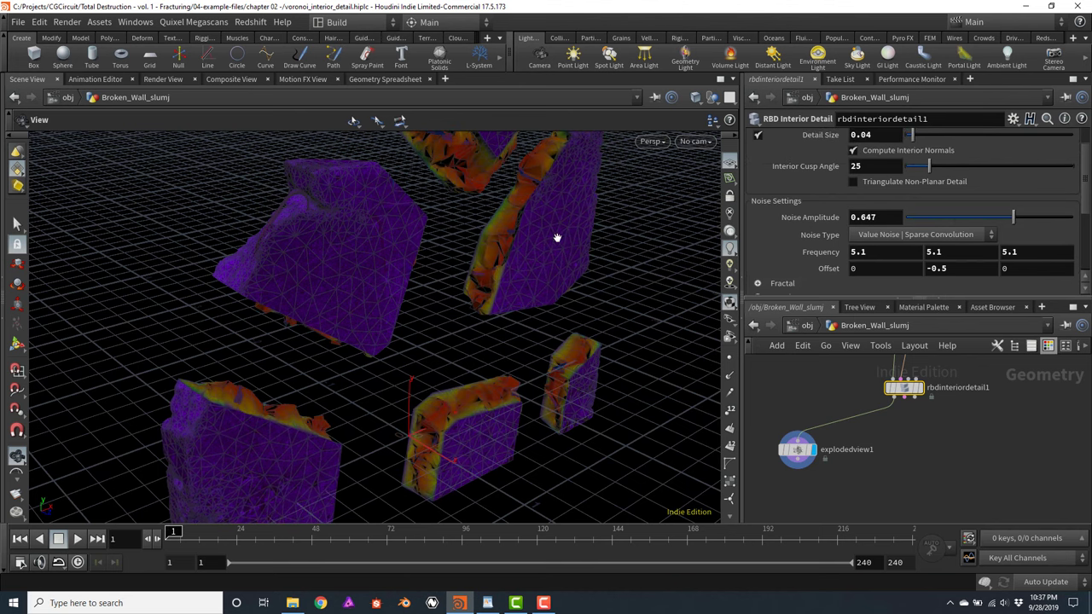
left_click_drag(544, 296, 523, 233)
left_click_drag(531, 302, 480, 324)
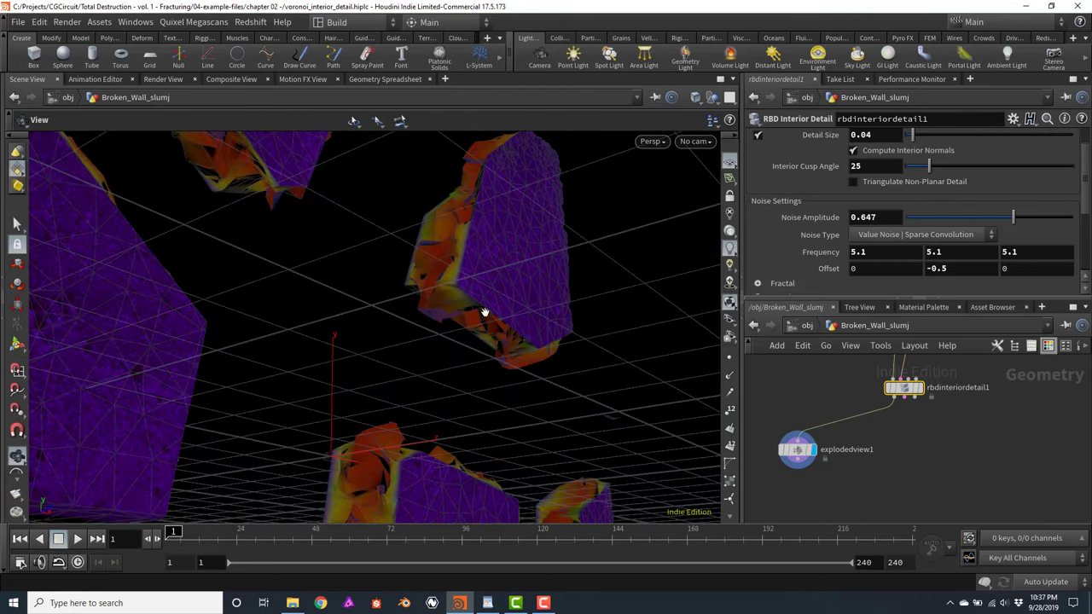
left_click_drag(455, 244, 445, 280)
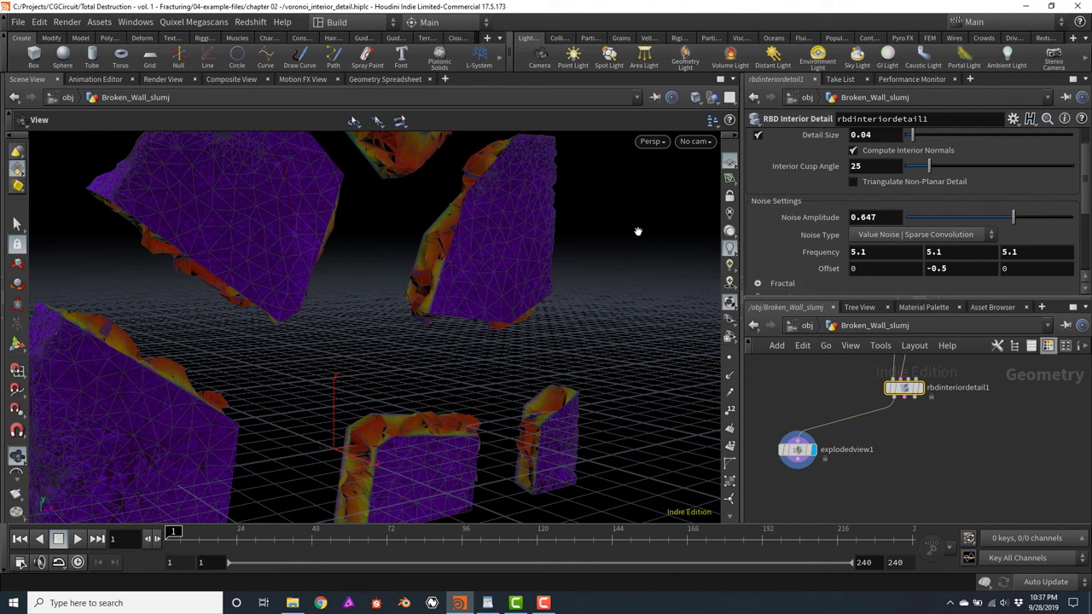
Lower the Noise Amplitude to 0.161 and check the interior faces against the noise scale colours
left_click_drag(1012, 220, 932, 220)
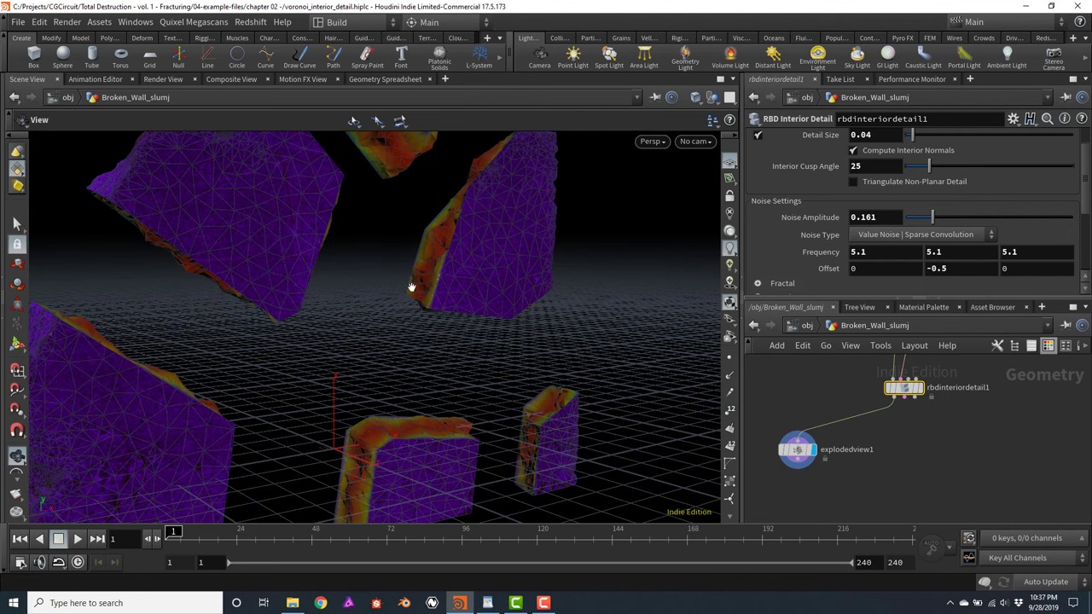
left_click_drag(411, 314, 463, 341)
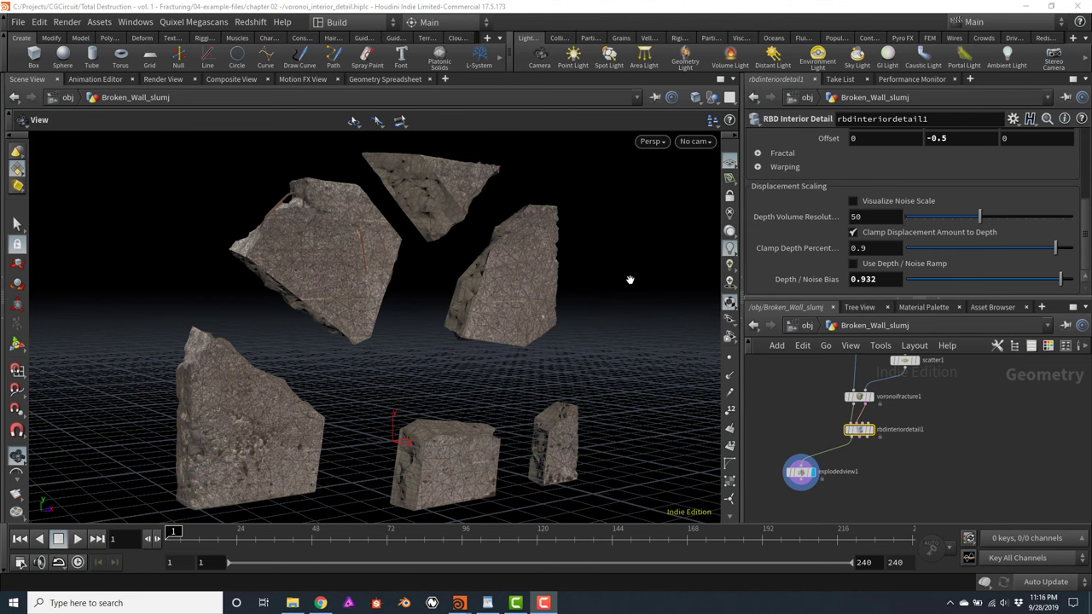
Examine the fractured wall's UV layout and return to the perspective view
left_click_drag(609, 280, 612, 284)
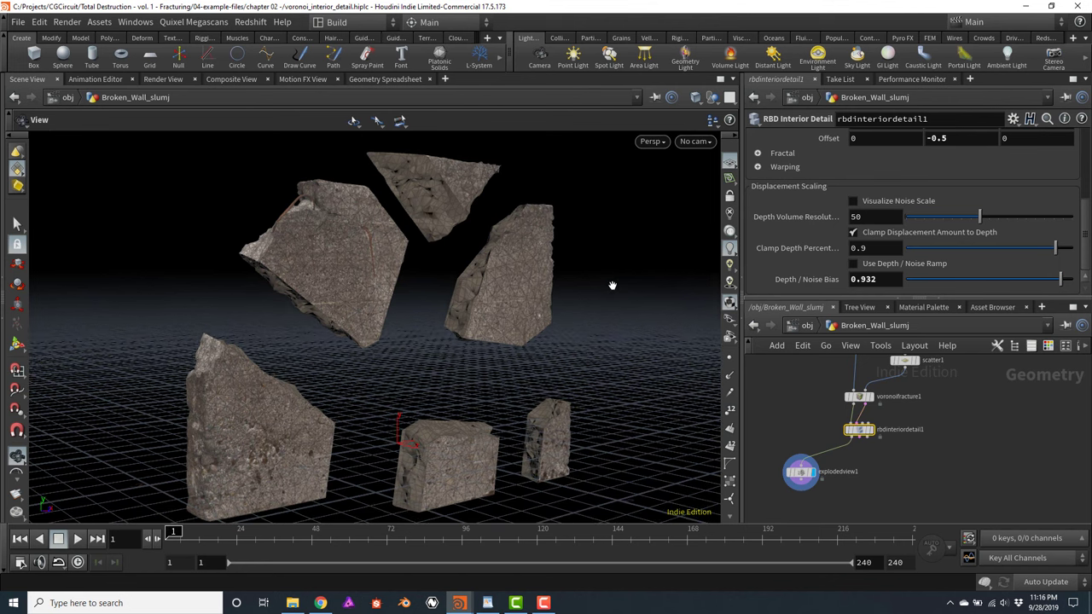
key("space+5")
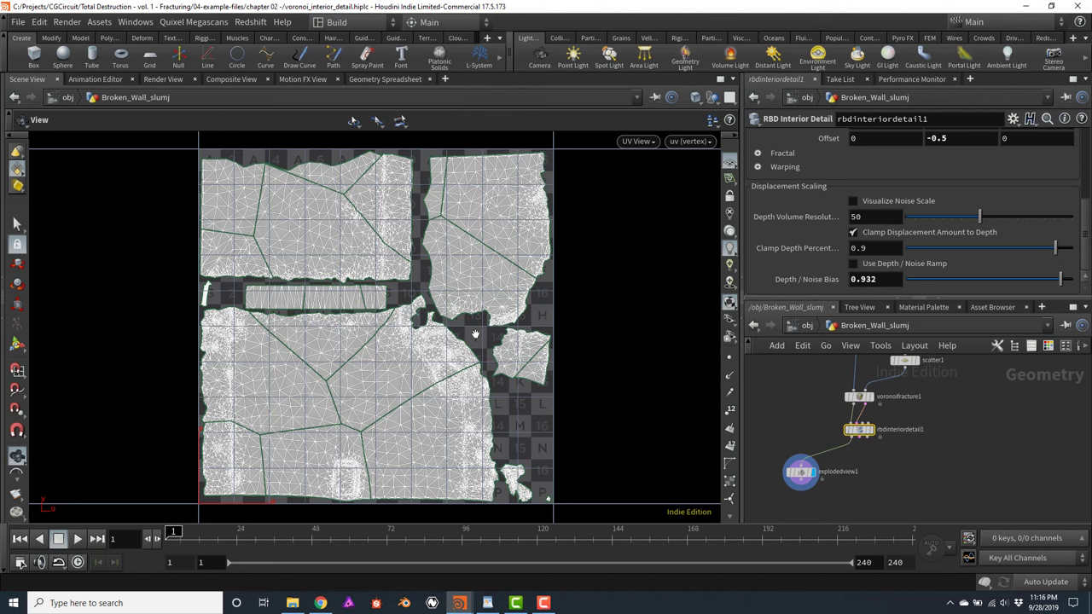
key("space+1")
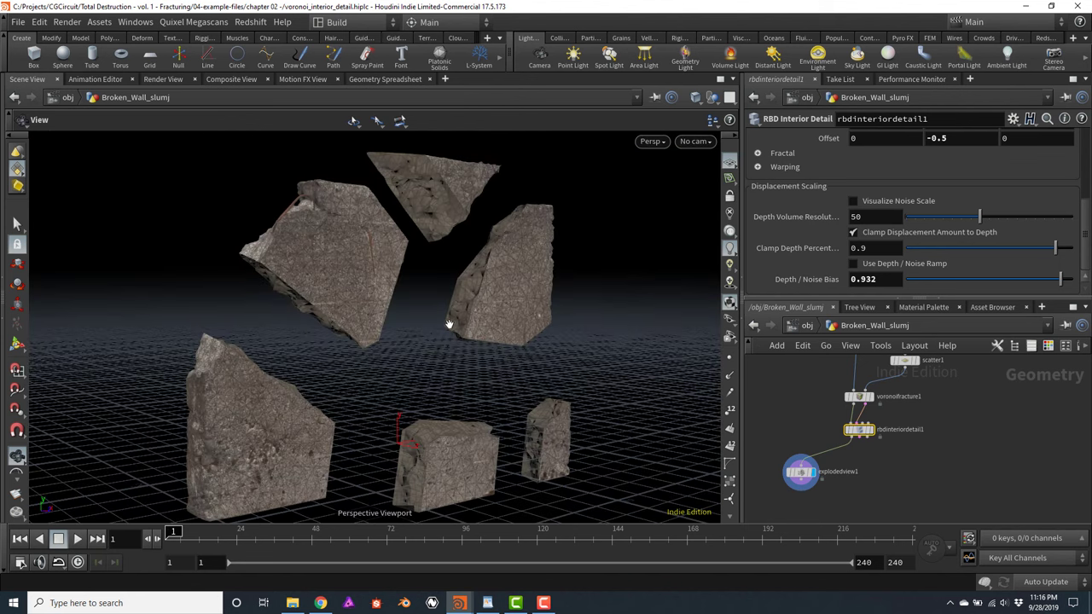
Examine the RBD Interior Detail's primitive attributes and groups in the Geometry Spreadsheet
scroll(932, 471, "up", 3)
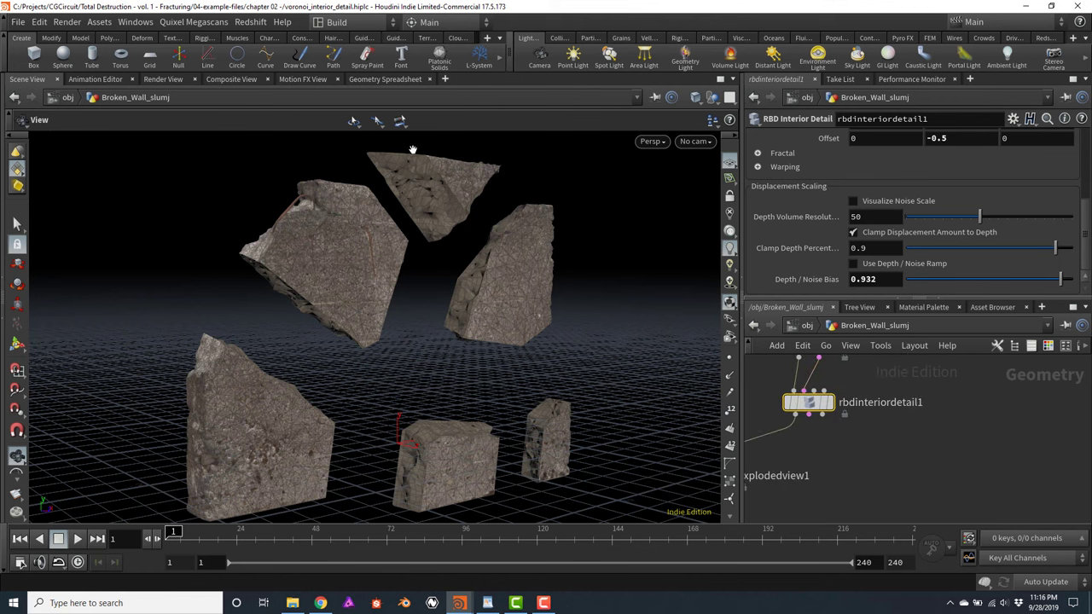
left_click(396, 79)
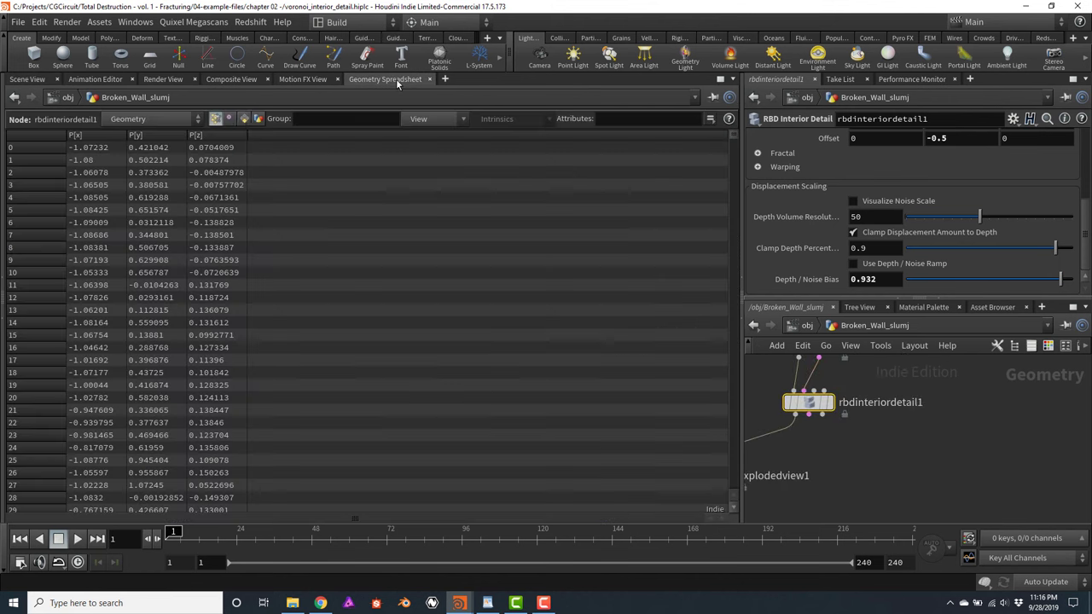
left_click(244, 121)
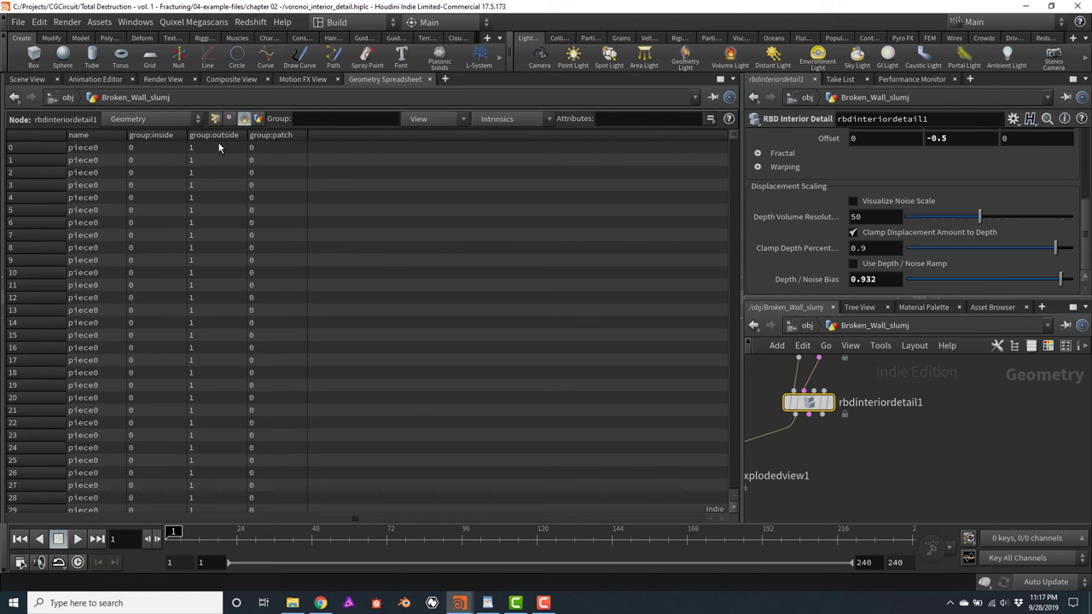
Select the Voronoi Fracture node and examine its Interior Group and Exterior Group output names
key("h")
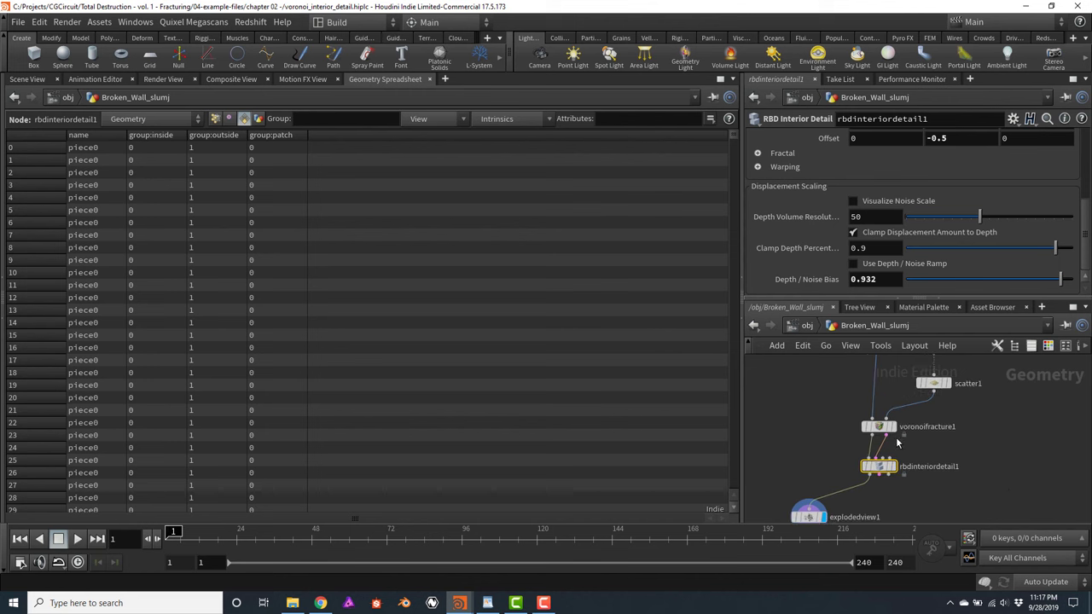
left_click(870, 423)
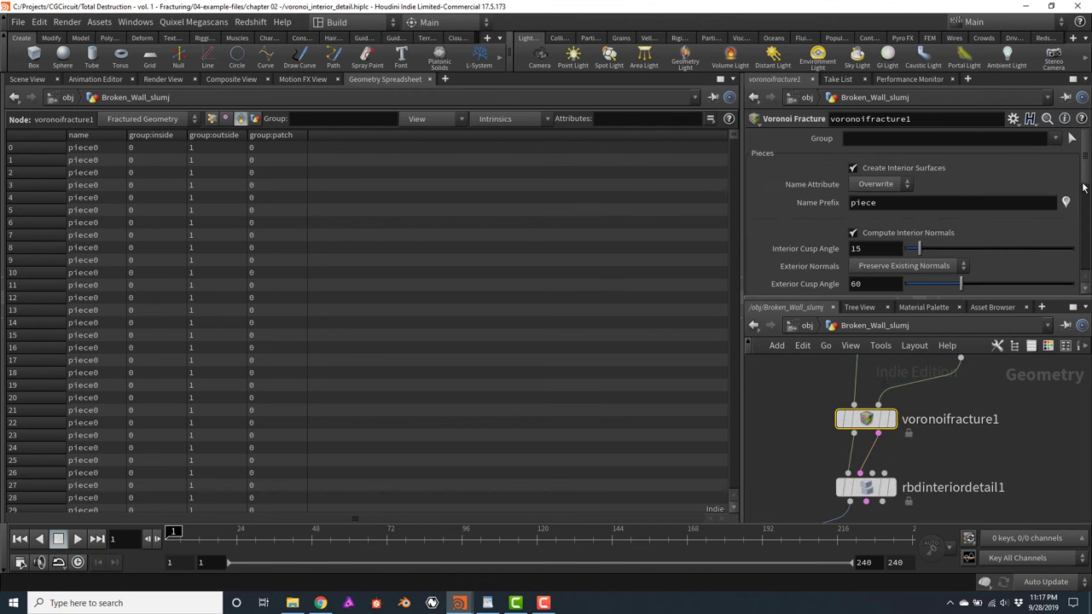
left_click_drag(1083, 155, 1086, 213)
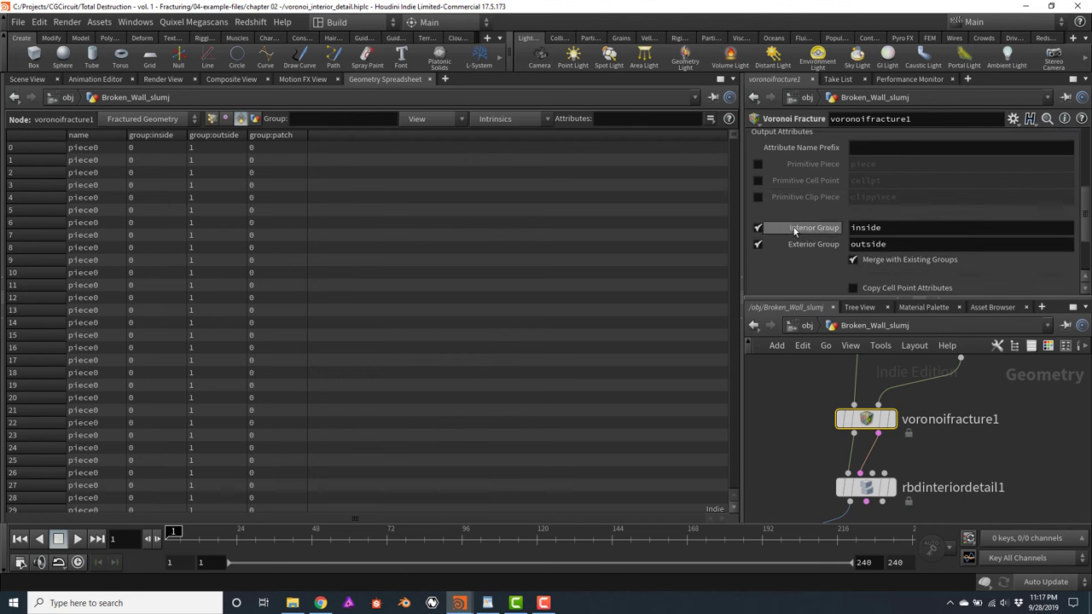
double_click(855, 227)
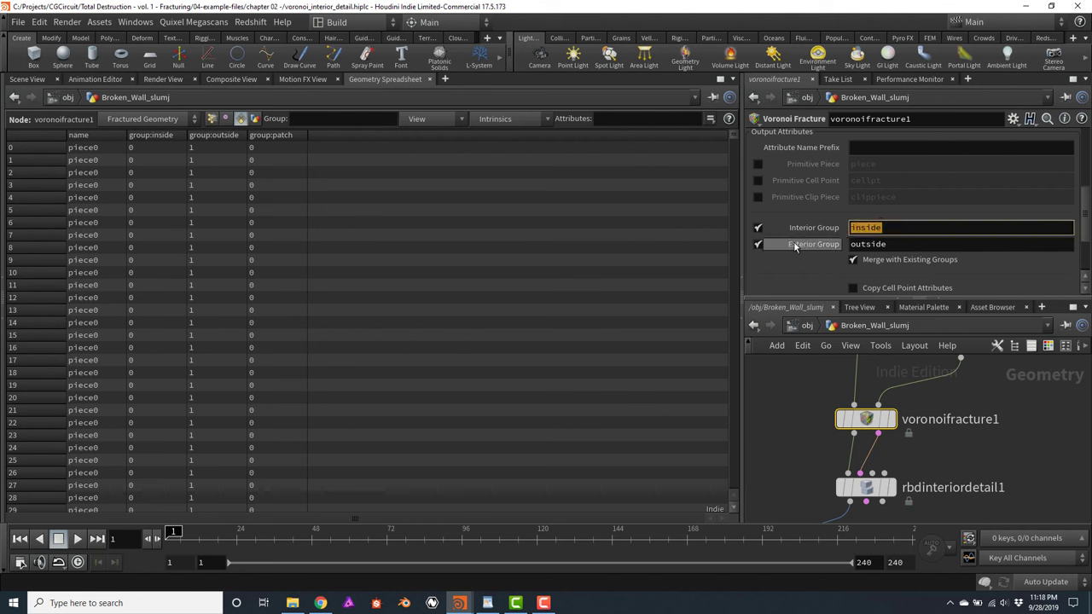
Compare the inside and outside names in the Voronoi Fracture's output groups and look over its Cut settings
left_click_drag(886, 245, 831, 243)
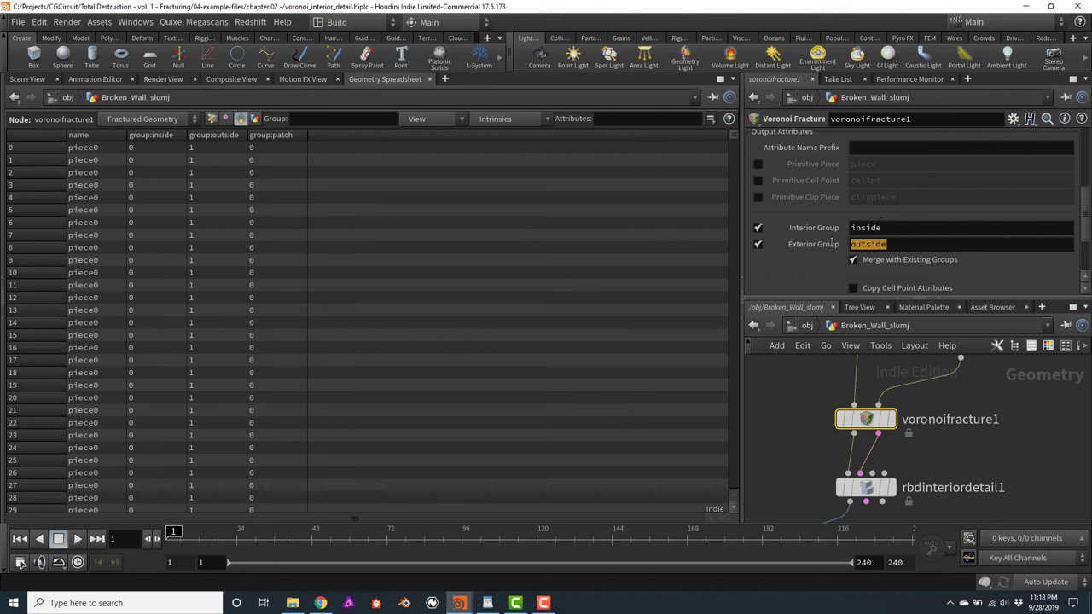
double_click(879, 229)
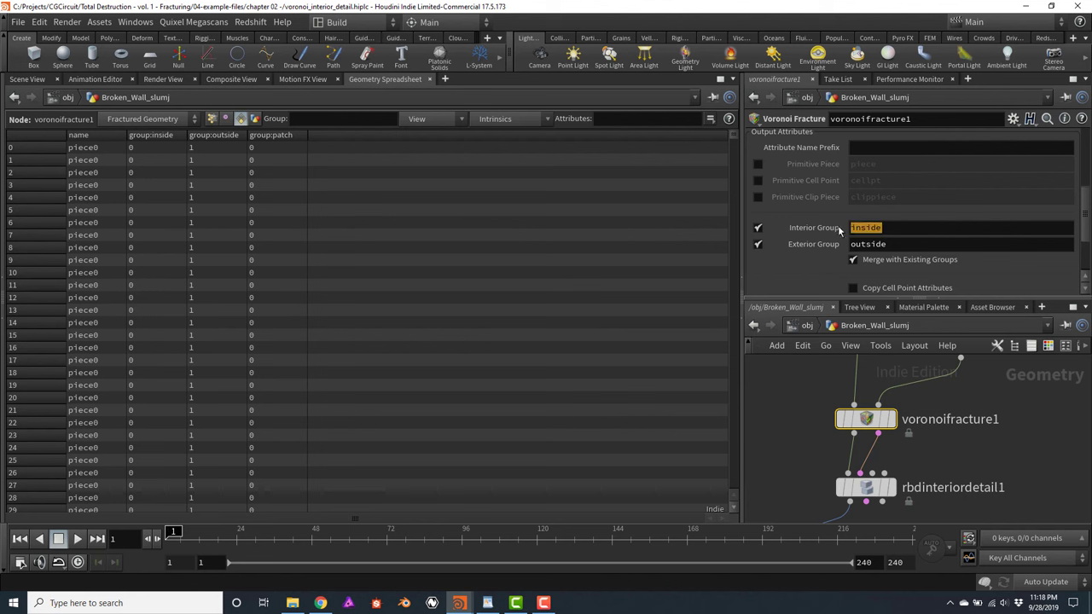
left_click(908, 230)
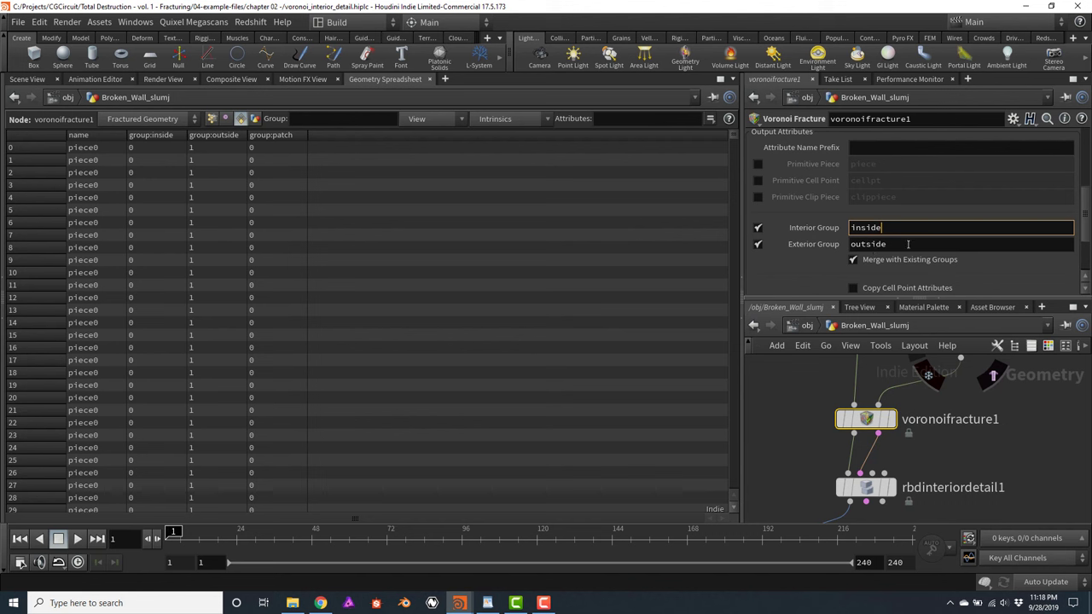
double_click(884, 245)
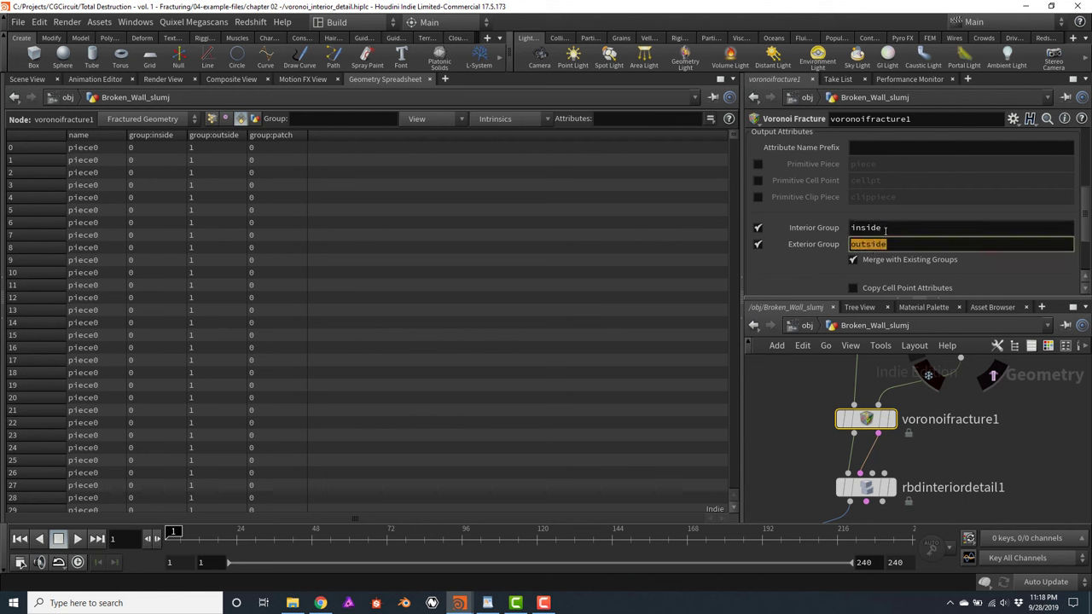
left_click(917, 228)
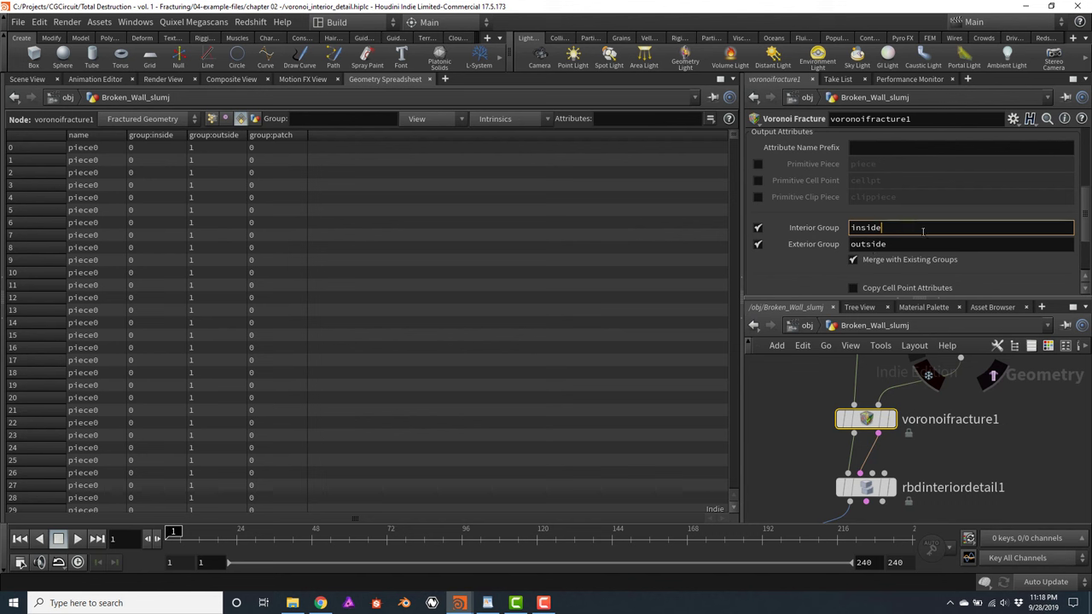
left_click_drag(922, 230, 850, 228)
scroll(1088, 209, "down", 3)
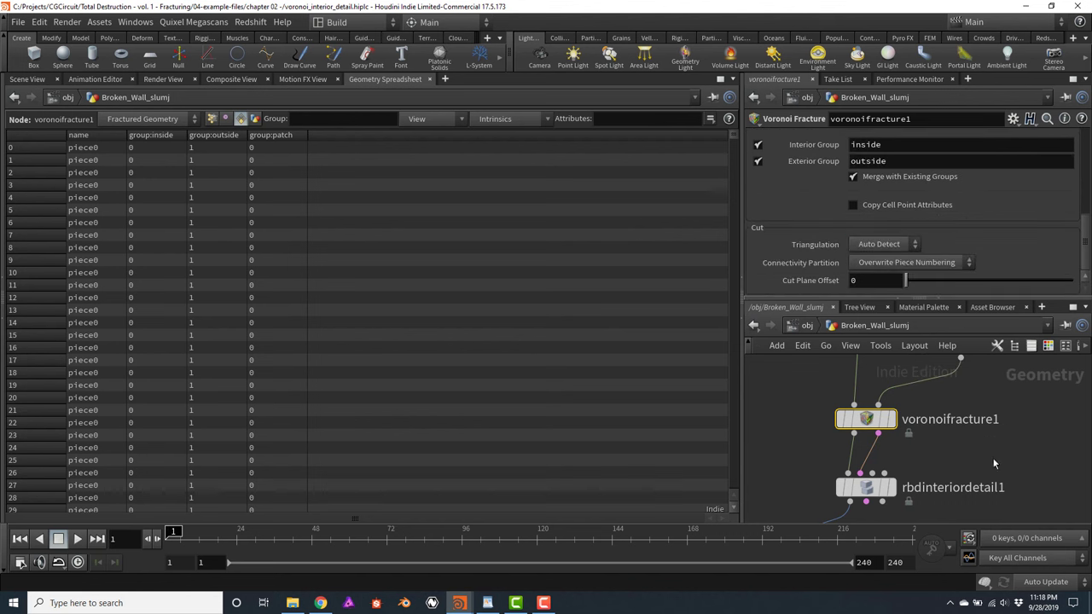
Add a UV Unwrap node below RBD Interior Detail and wire the detail node's first geometry output into it
middle_click_drag(955, 516, 964, 436)
scroll(964, 437, "down", 2)
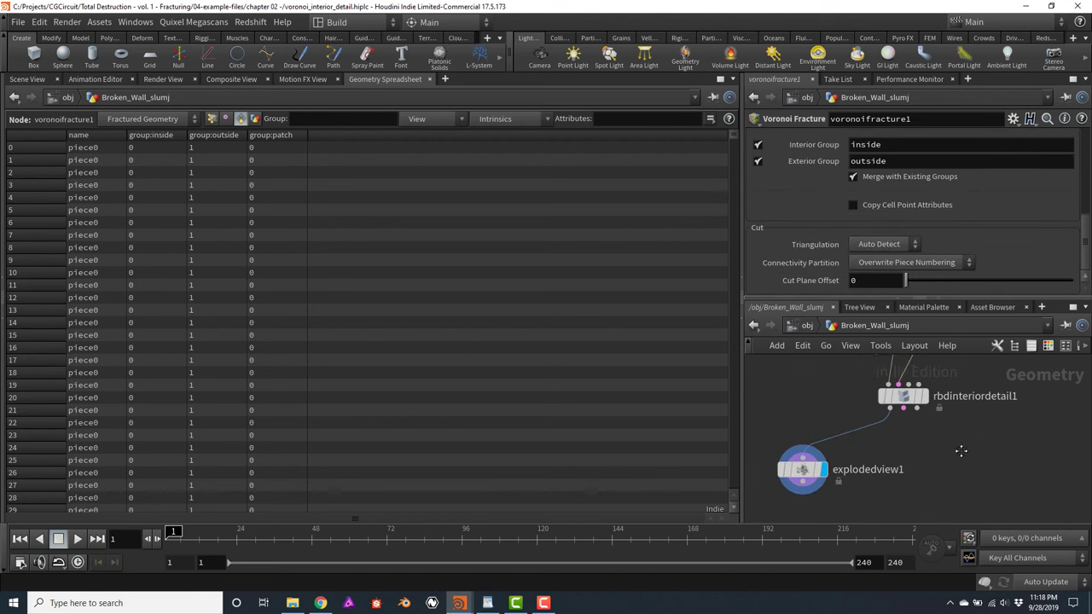
mouse_move(904, 398)
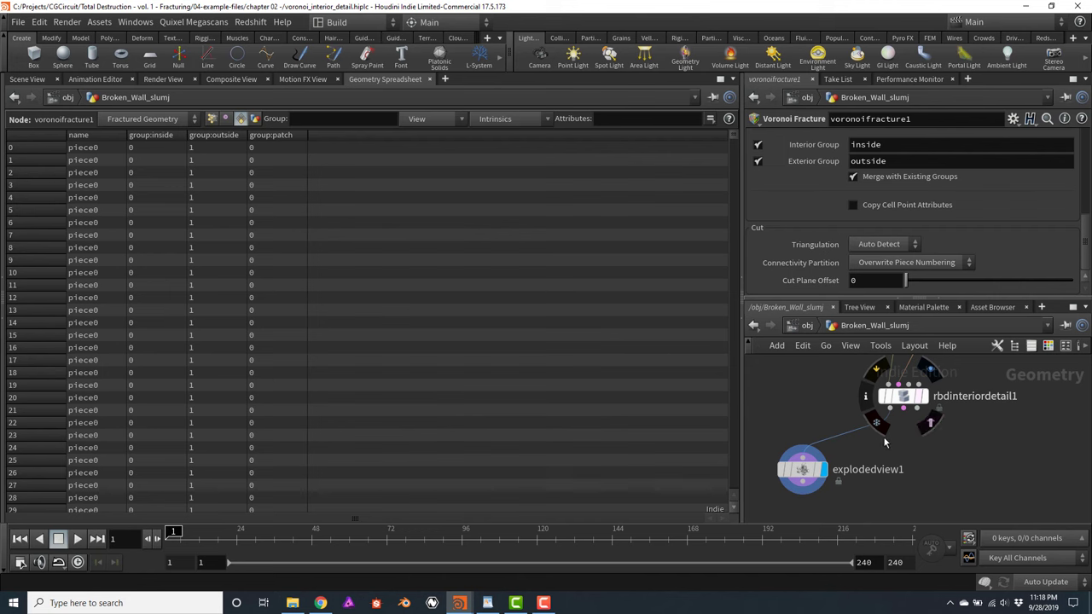
key("Tab")
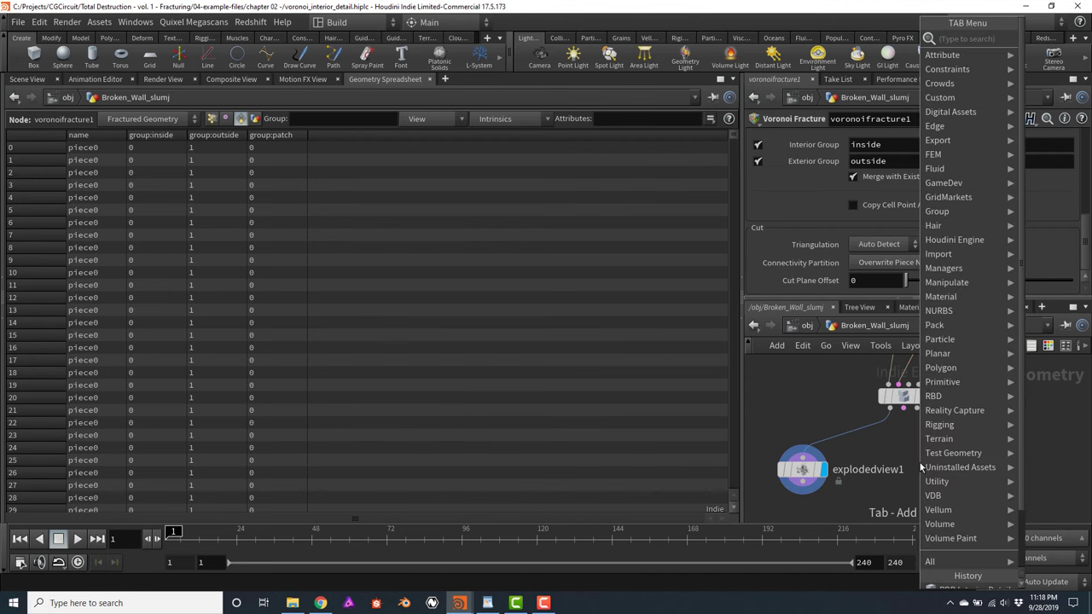
type("uvun")
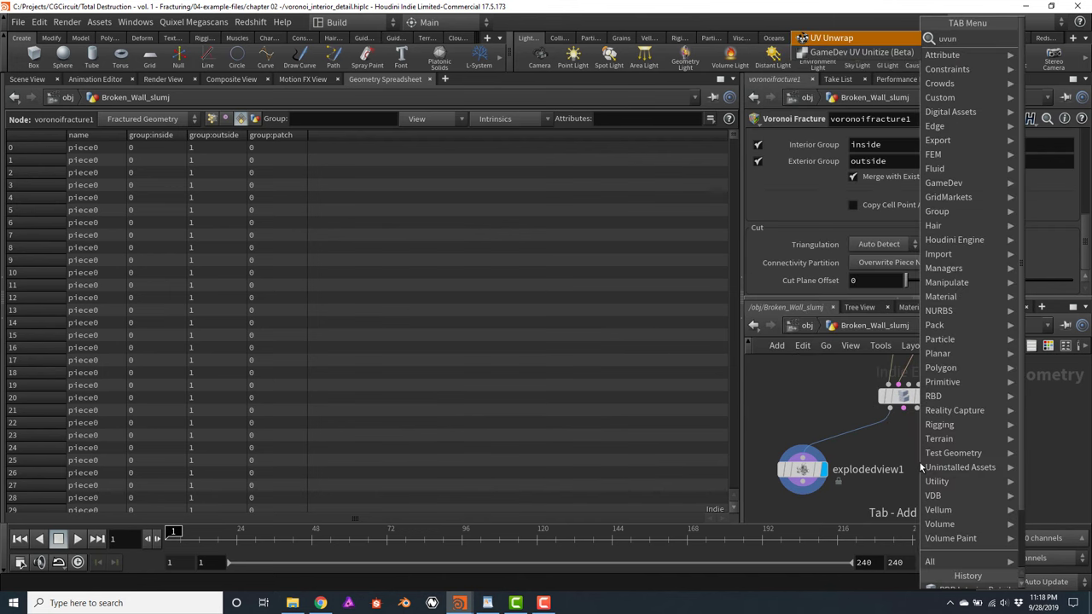
key("Return")
left_click(919, 462)
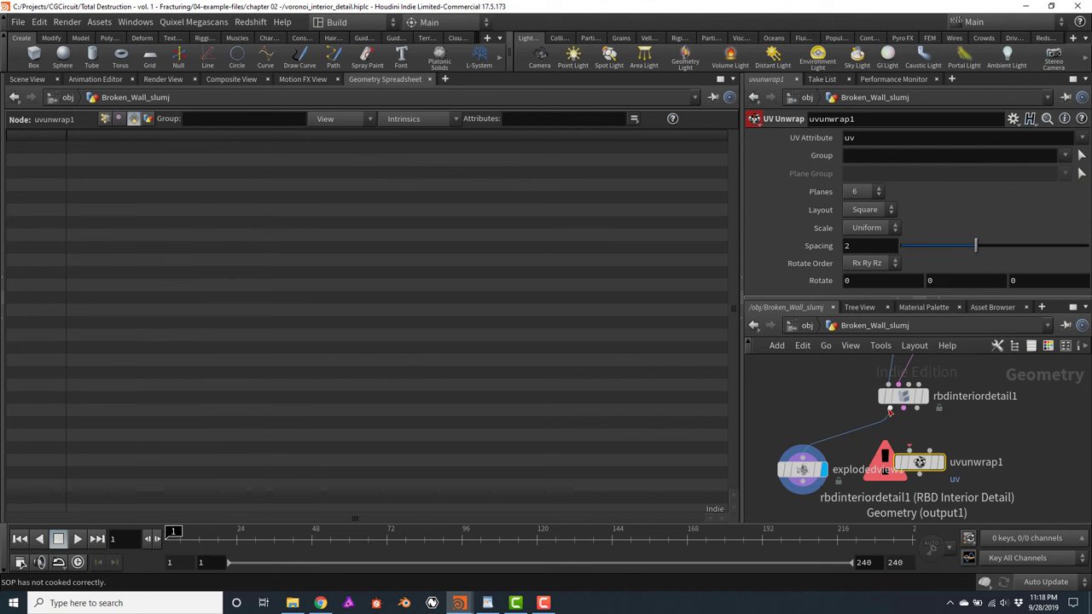
left_click(892, 408)
left_click(918, 454)
middle_click_drag(1002, 443, 1001, 407)
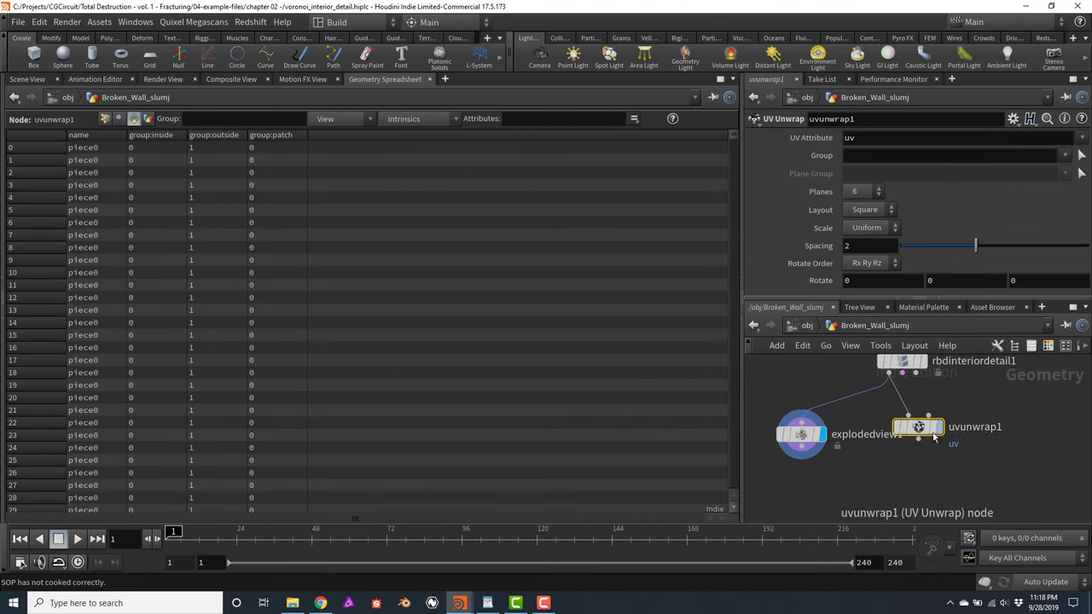
left_click_drag(913, 427, 902, 458)
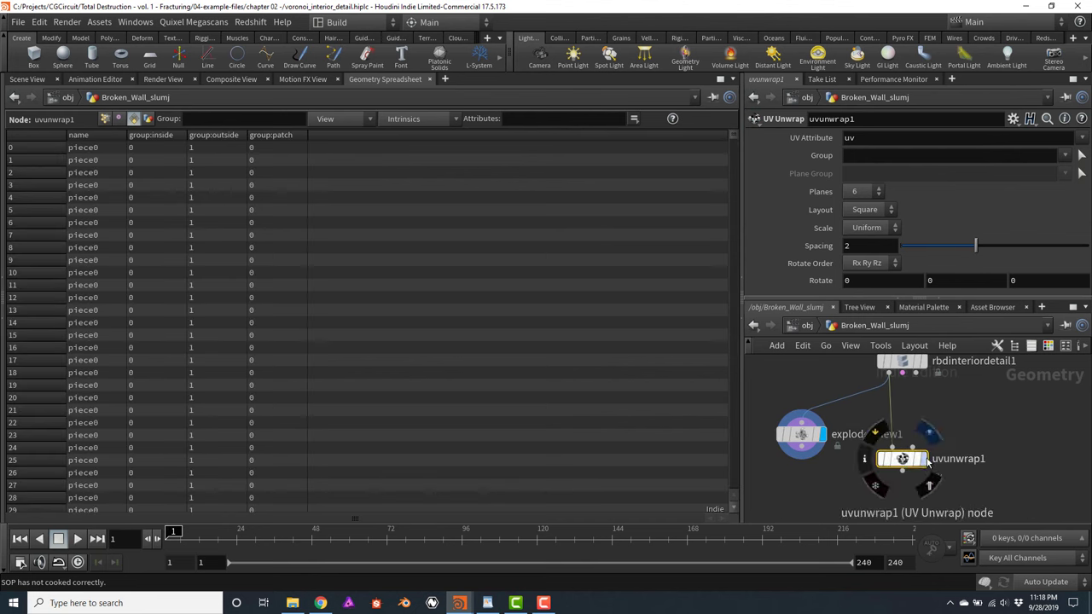
Display the UV Unwrap result in the UV view and restrict the unwrap to the inside group
left_click(922, 459)
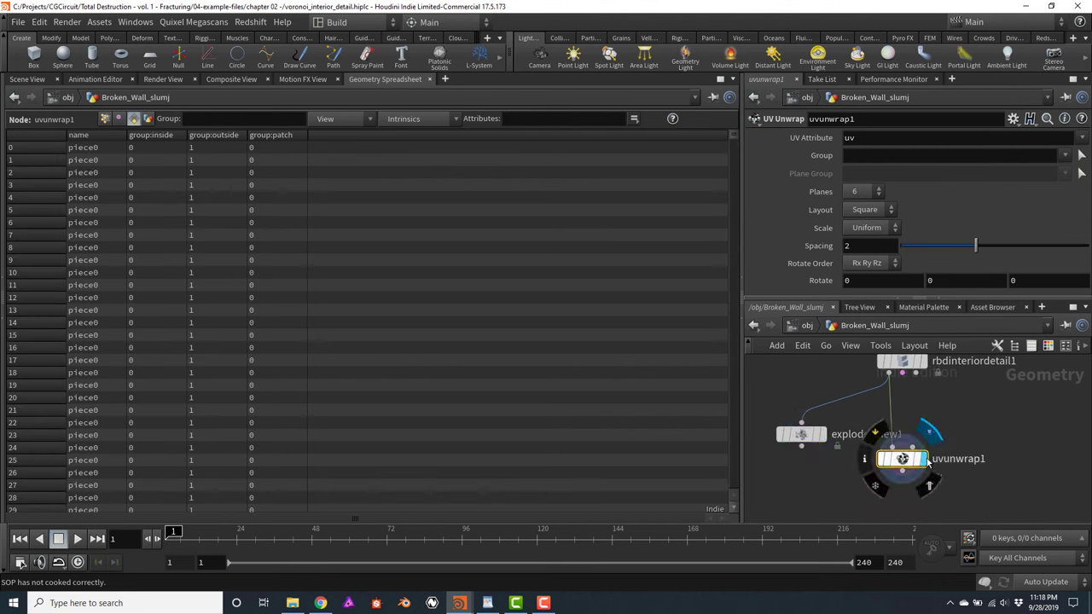
left_click(34, 81)
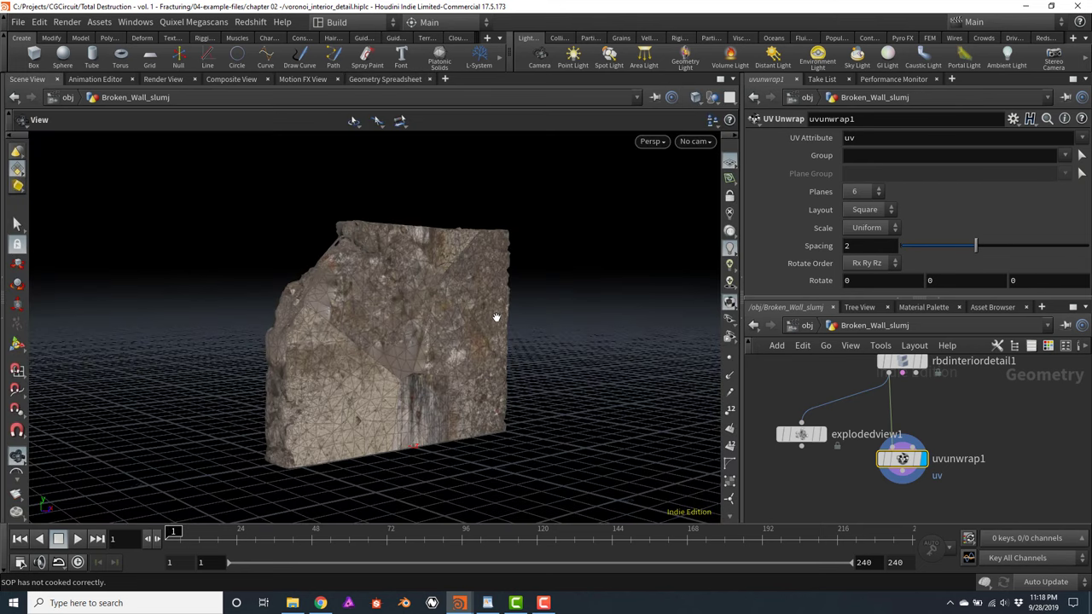
key("space+5")
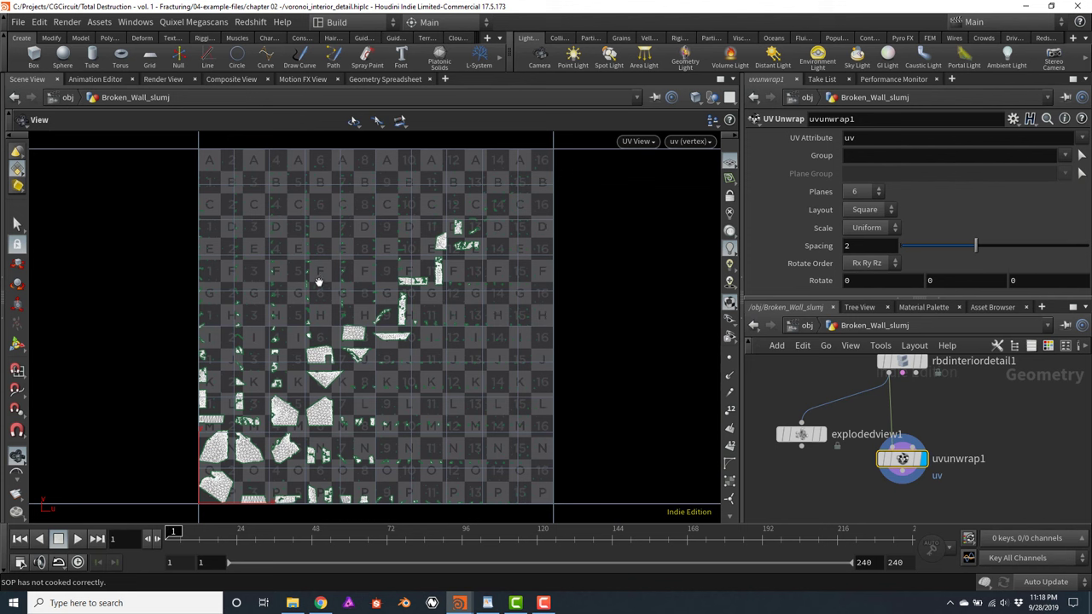
left_click(1065, 157)
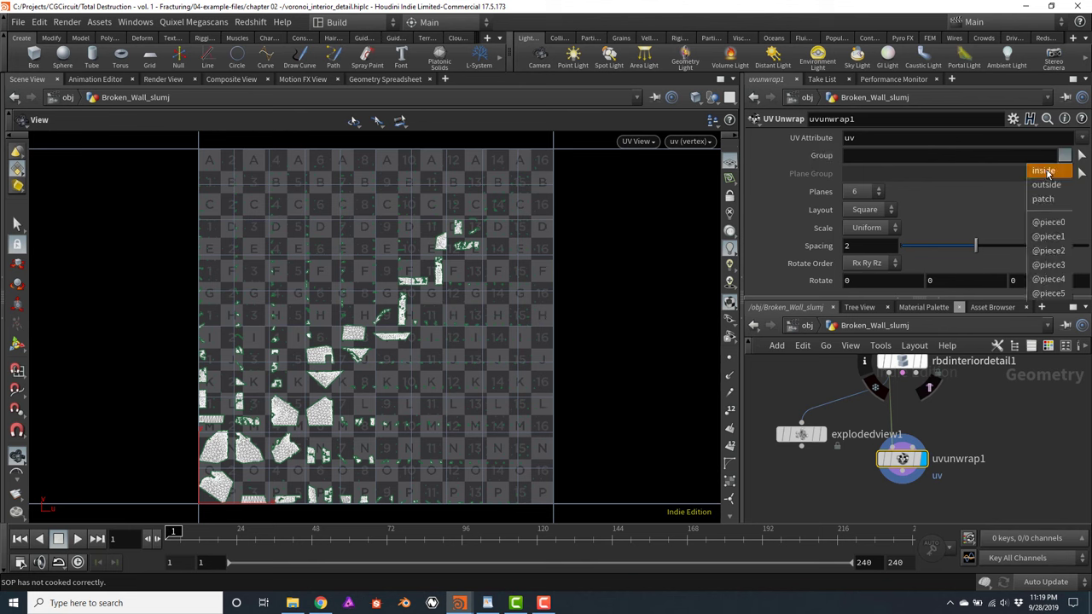
left_click(1044, 172)
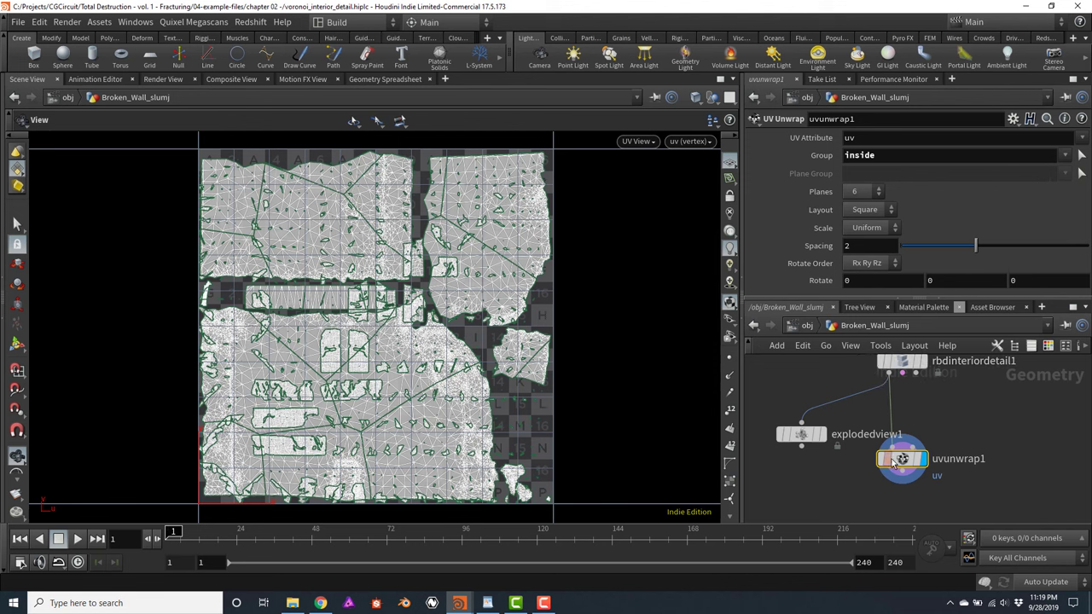
Add a UV Transform node after the UV Unwrap and make it the displayed node
mouse_move(899, 464)
middle_click_drag(885, 506, 890, 469)
left_click(915, 439)
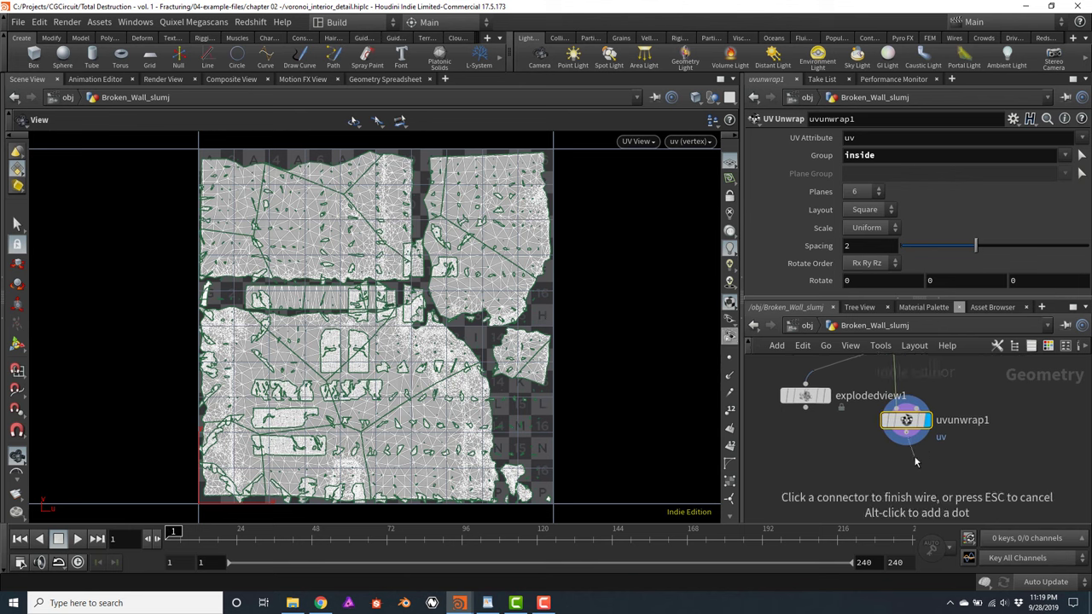
key("Tab")
type("uvtran")
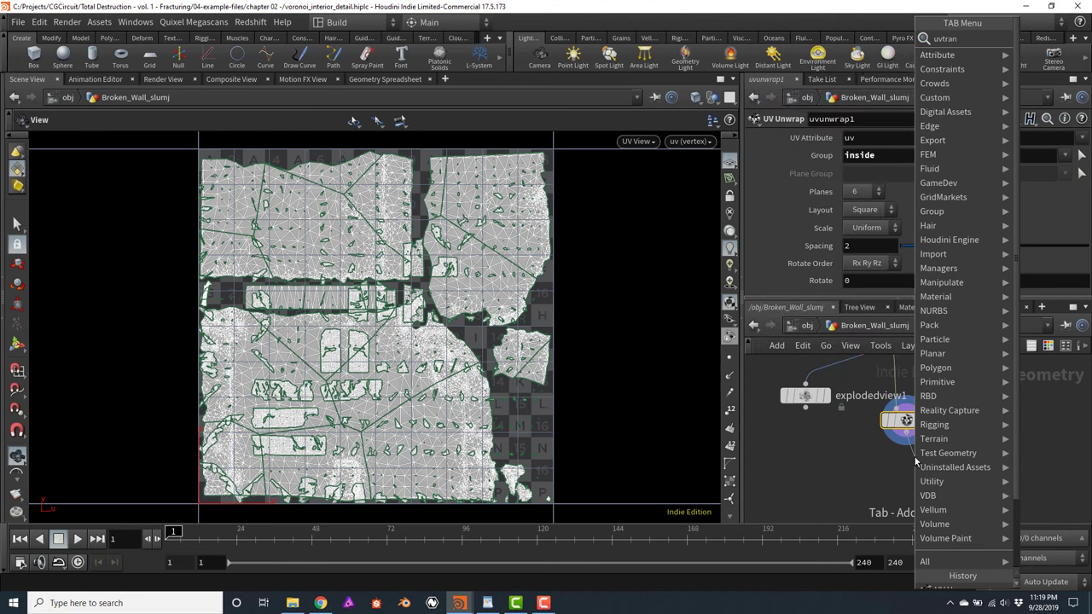
key("Return")
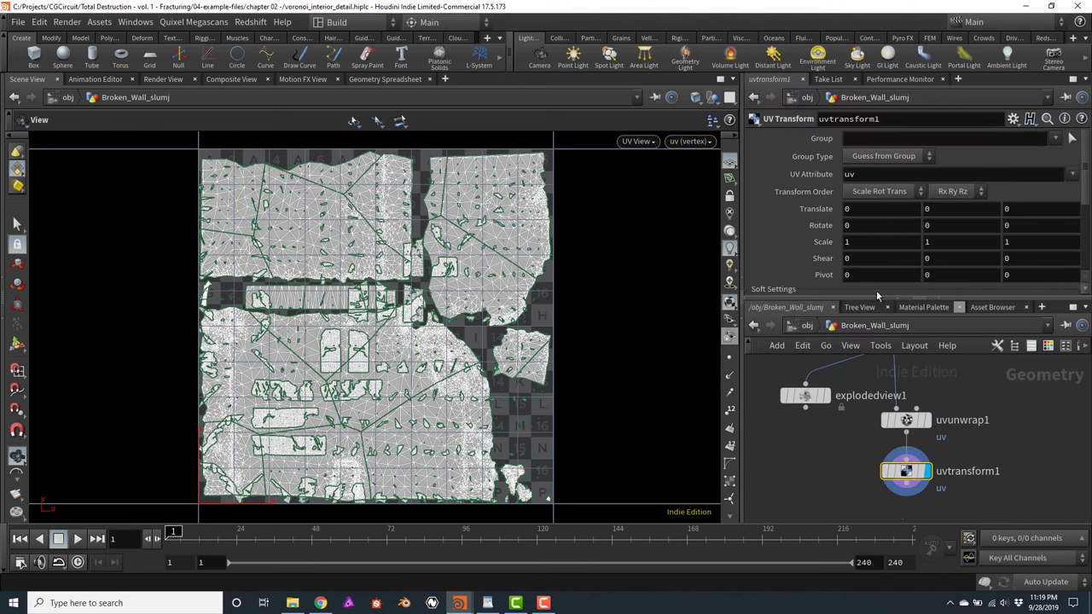
Set the UV Transform's first Translate value to 1, limit it to the inside group, and inspect the offset interior UVs
left_click(876, 212)
type("1")
key("Return")
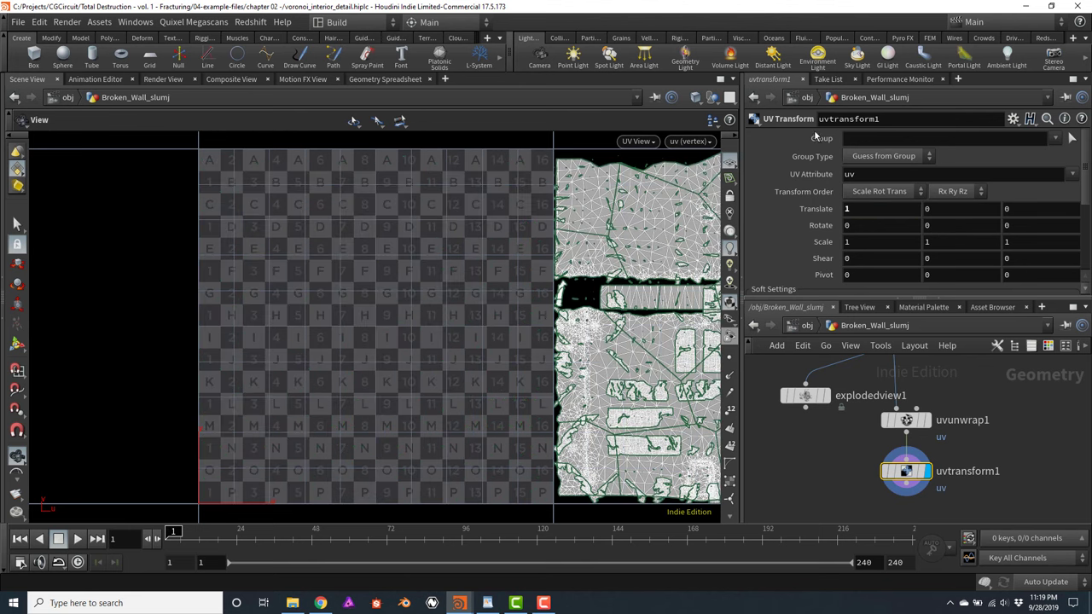
left_click(1055, 139)
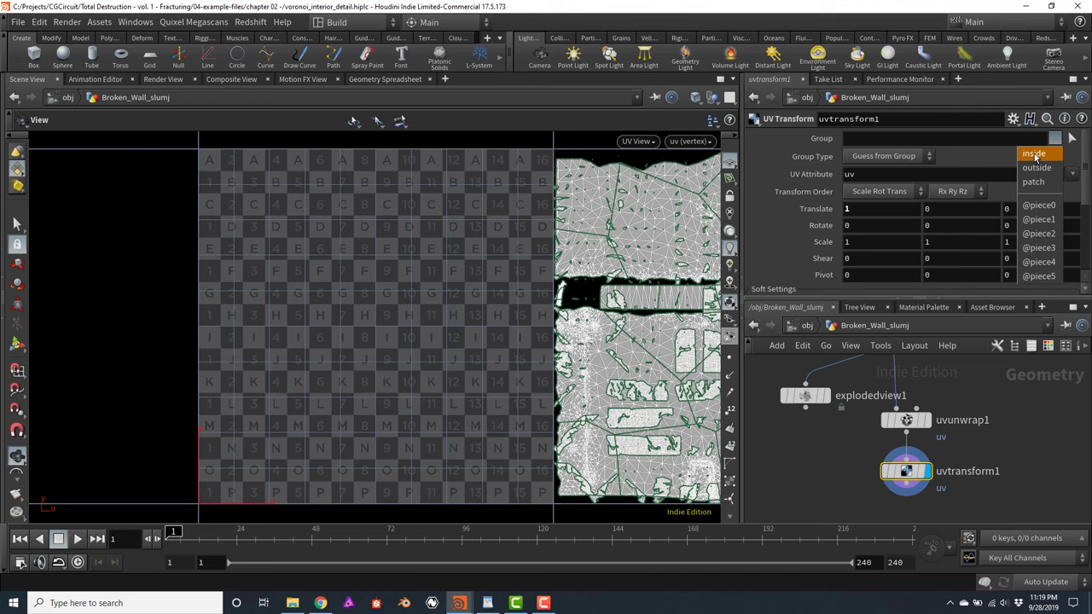
left_click(1034, 155)
scroll(459, 301, "down", 2)
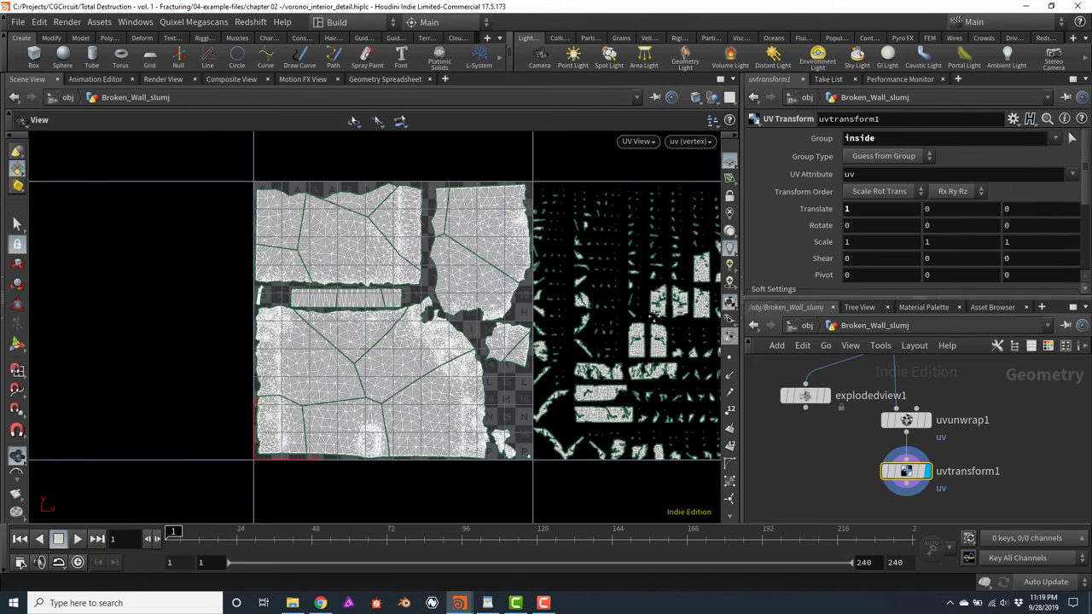
middle_click_drag(653, 316, 512, 305)
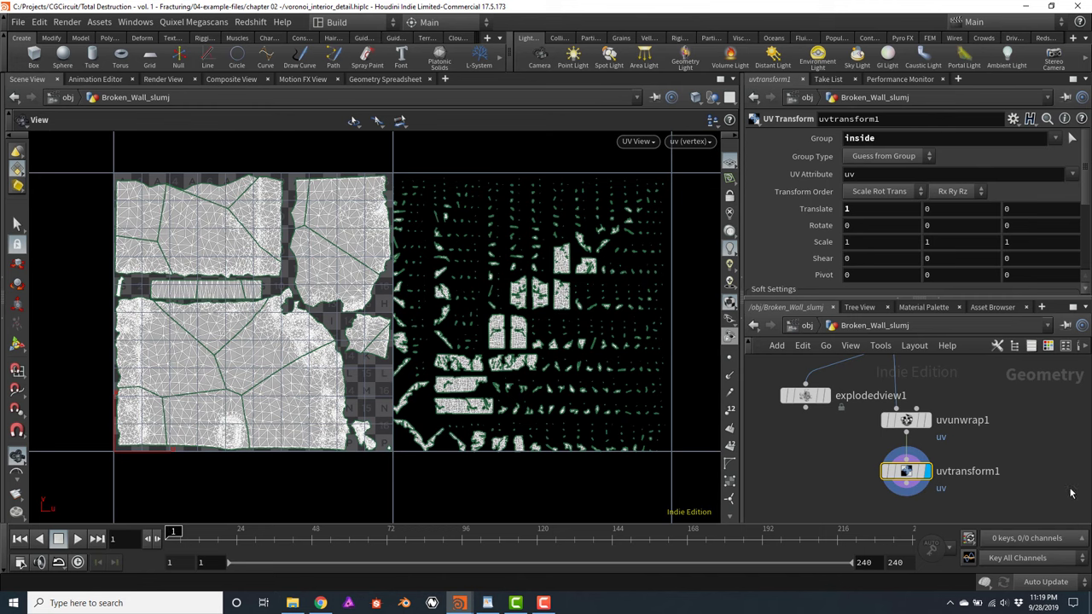
scroll(511, 294, "up", 4)
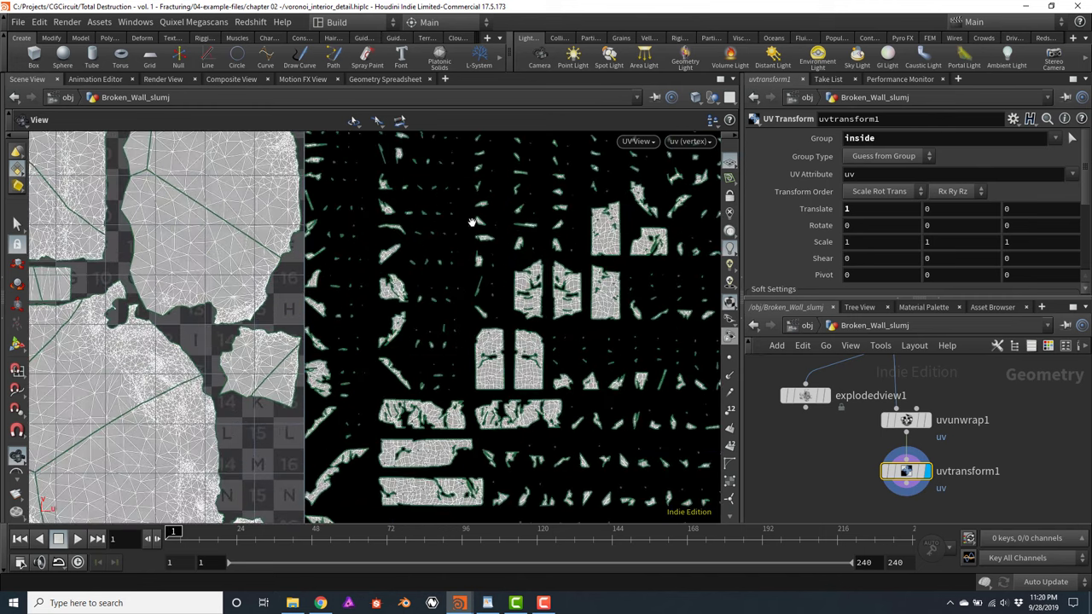
scroll(456, 309, "down", 4)
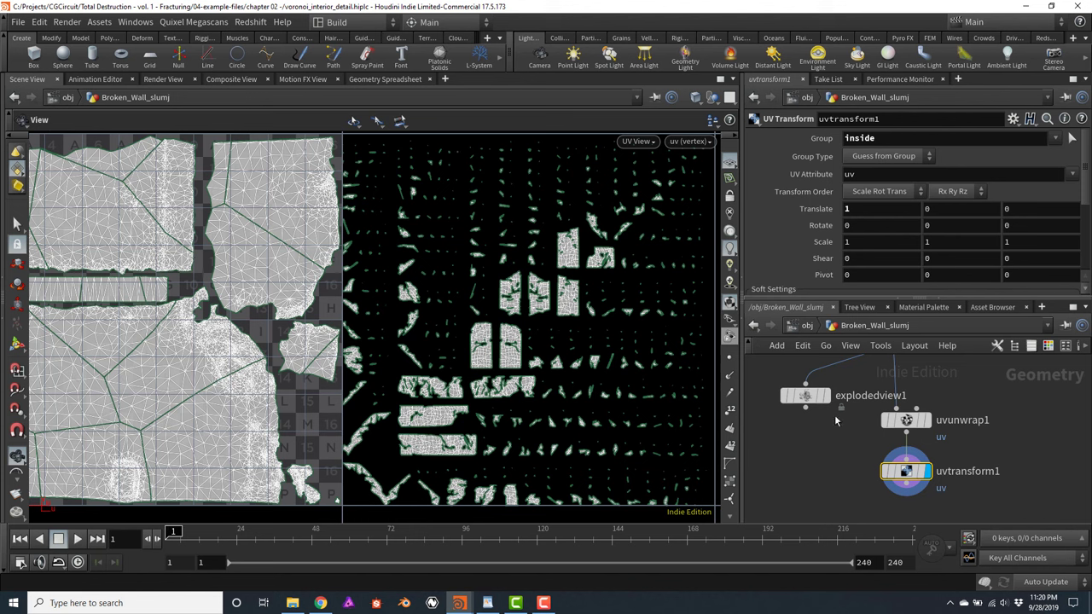
Tighten the interior UV island packing by trying a UV Unwrap Spacing of .5 and settling on .25
left_click(906, 422)
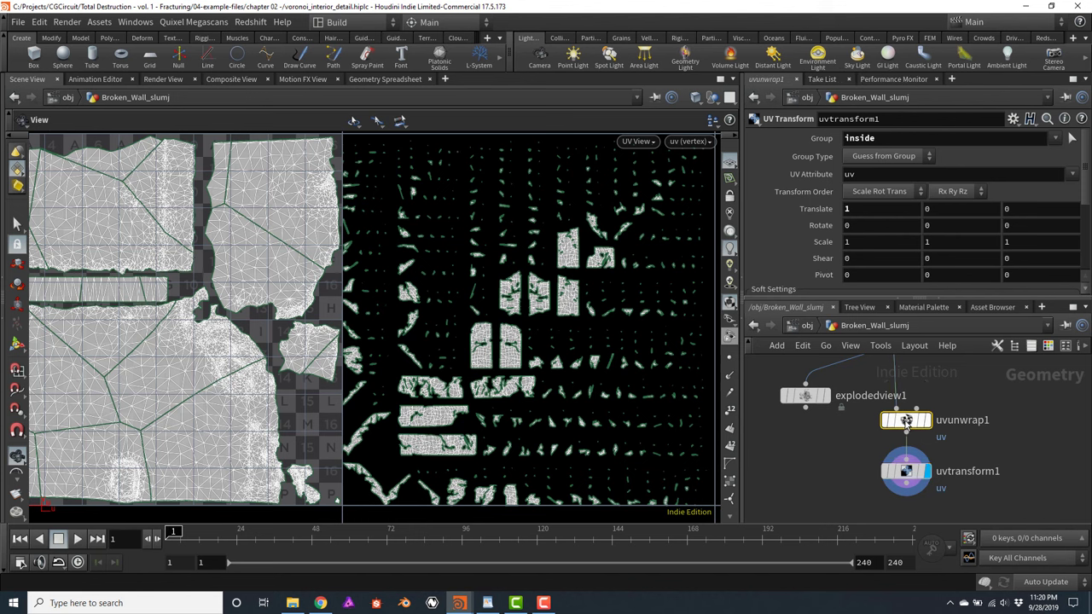
double_click(873, 242)
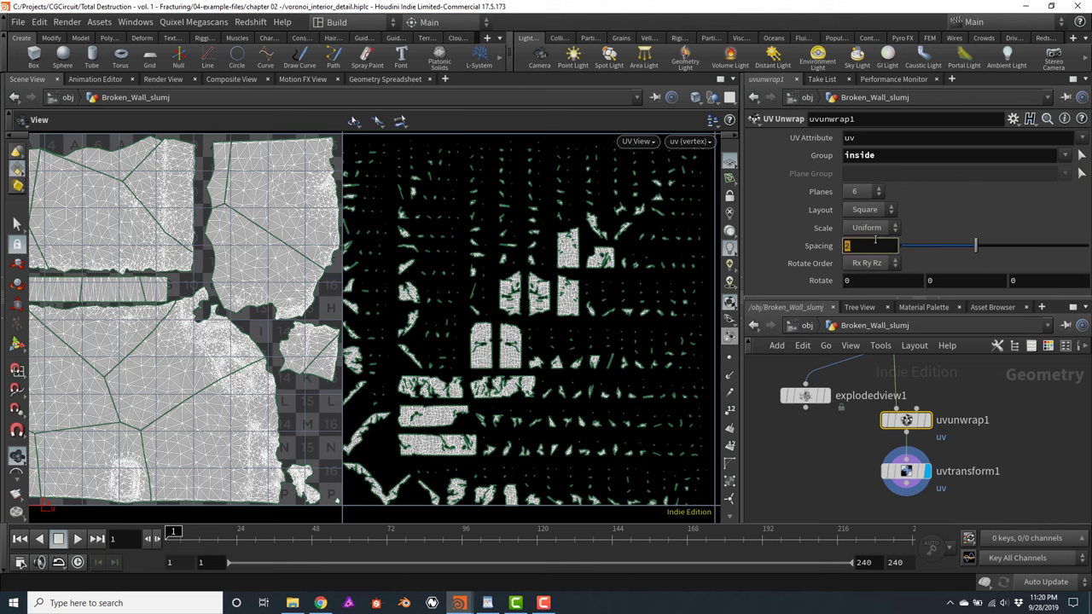
type(".5")
key("Return")
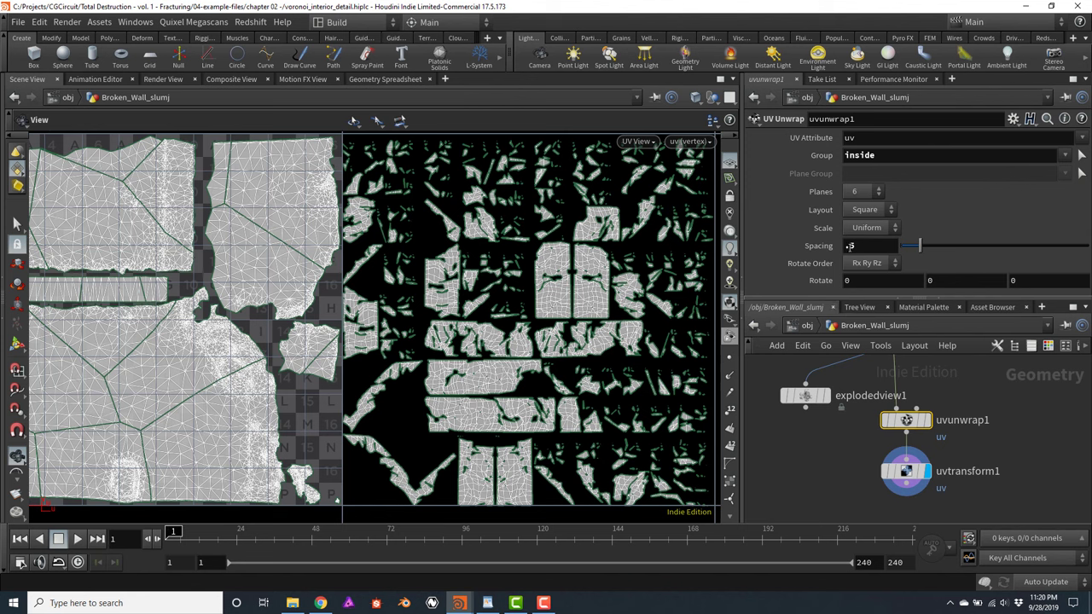
double_click(864, 247)
type(".25")
key("Return")
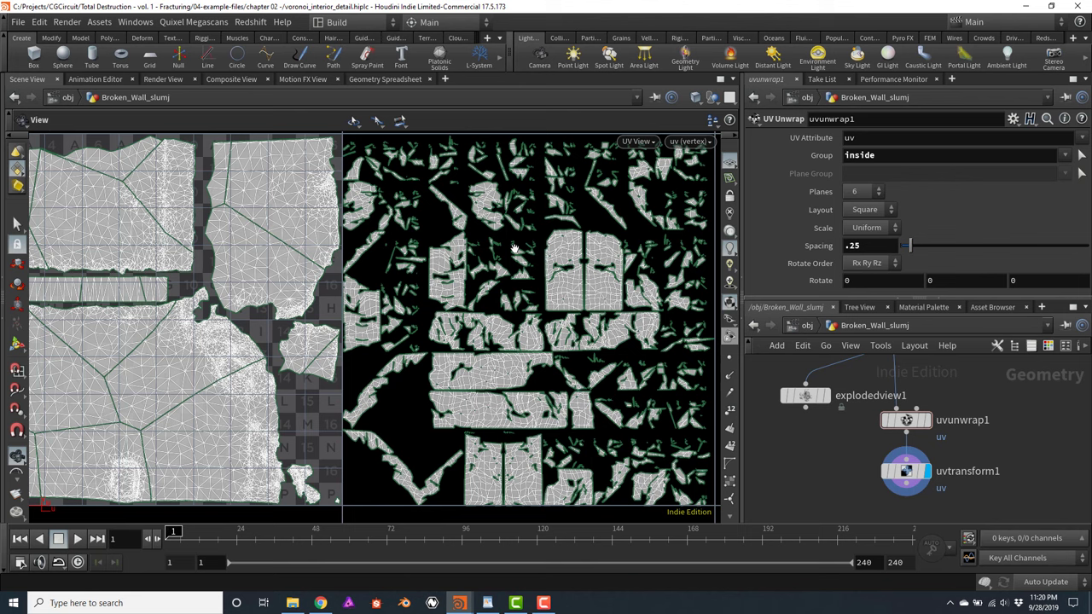
Return to the perspective view, feed the UV Transform output into the Exploded View node, and display the exploded pieces
key("space+1")
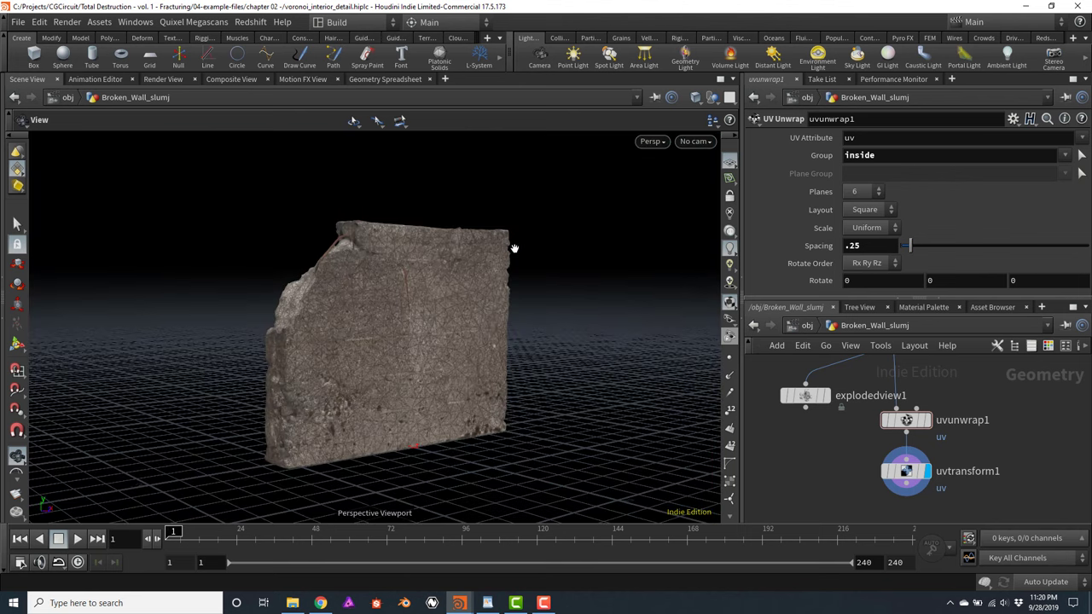
scroll(840, 433, "down", 4)
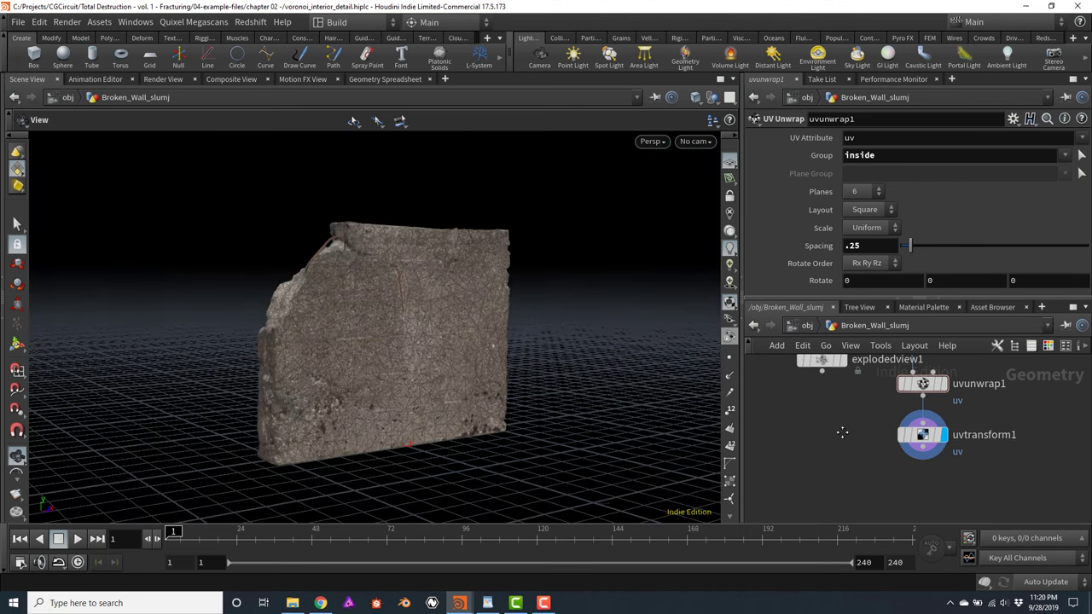
left_click_drag(823, 399, 803, 477)
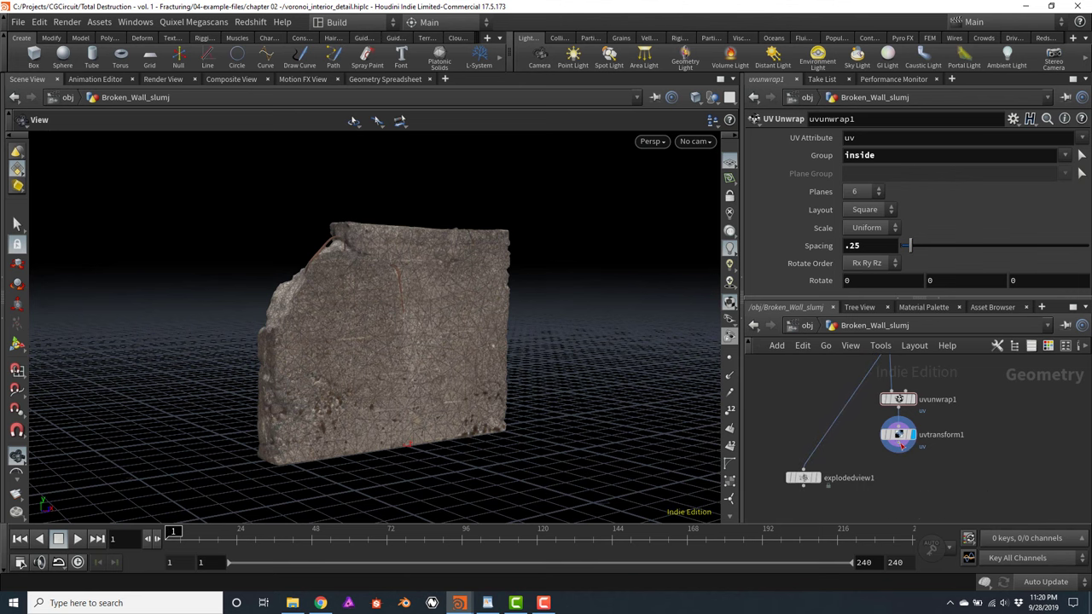
left_click(900, 445)
left_click(820, 481)
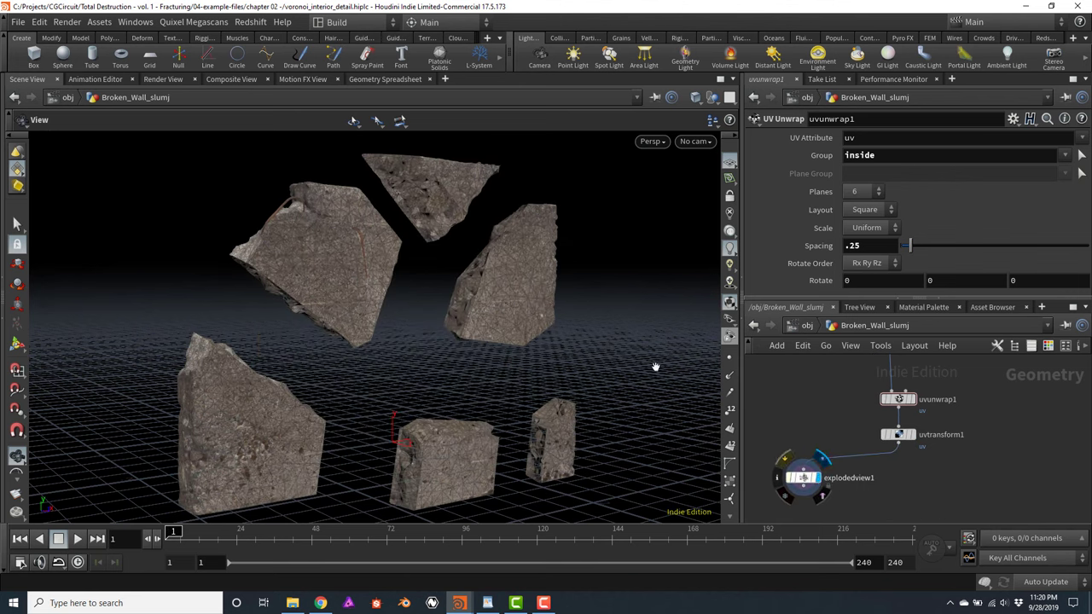
Inspect the current texturing on the interior faces of the exploded wall pieces up close
scroll(482, 290, "up", 5)
left_click_drag(478, 302, 503, 330)
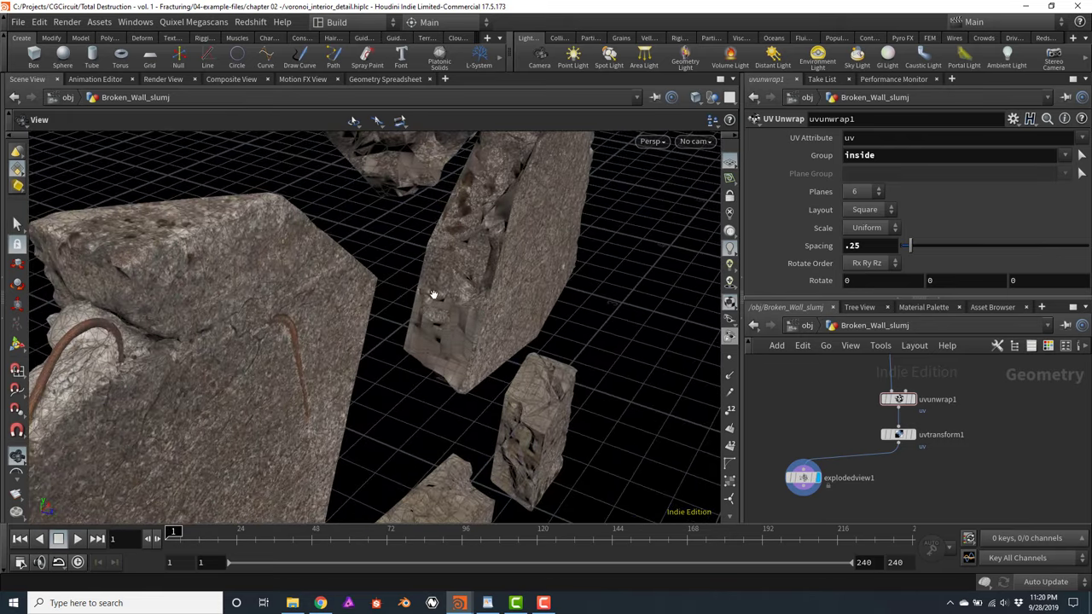
scroll(468, 259, "up", 5)
left_click_drag(470, 261, 475, 236)
left_click_drag(460, 290, 446, 275)
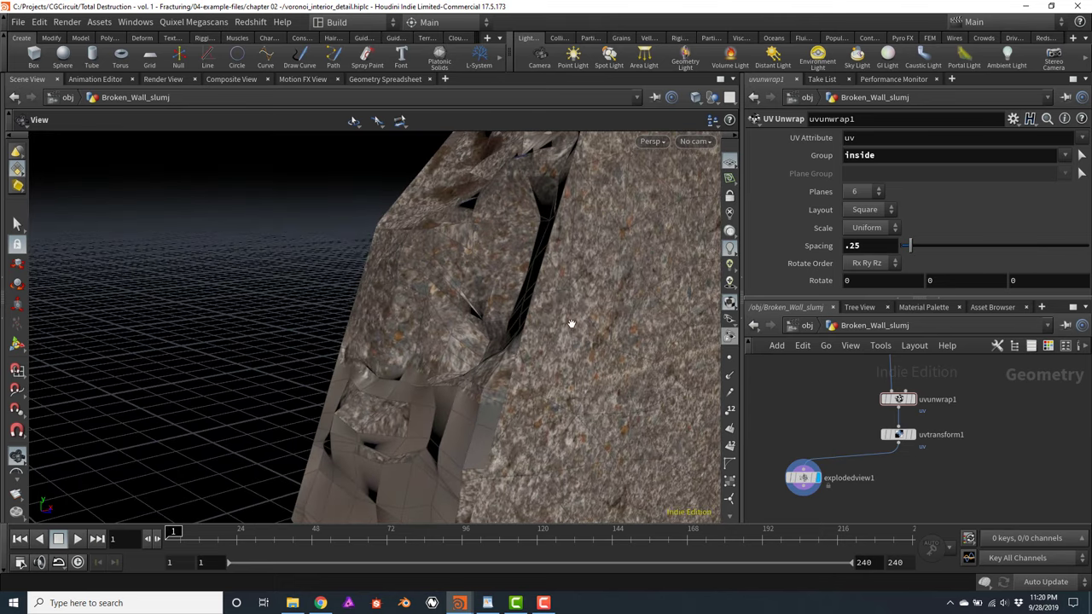
left_click_drag(568, 316, 567, 312)
left_click_drag(520, 280, 534, 294)
Examine the Broken_Wall_slumj and Old_Concrete_pkif70 material builders in the mat network
left_click(807, 327)
left_click(836, 333)
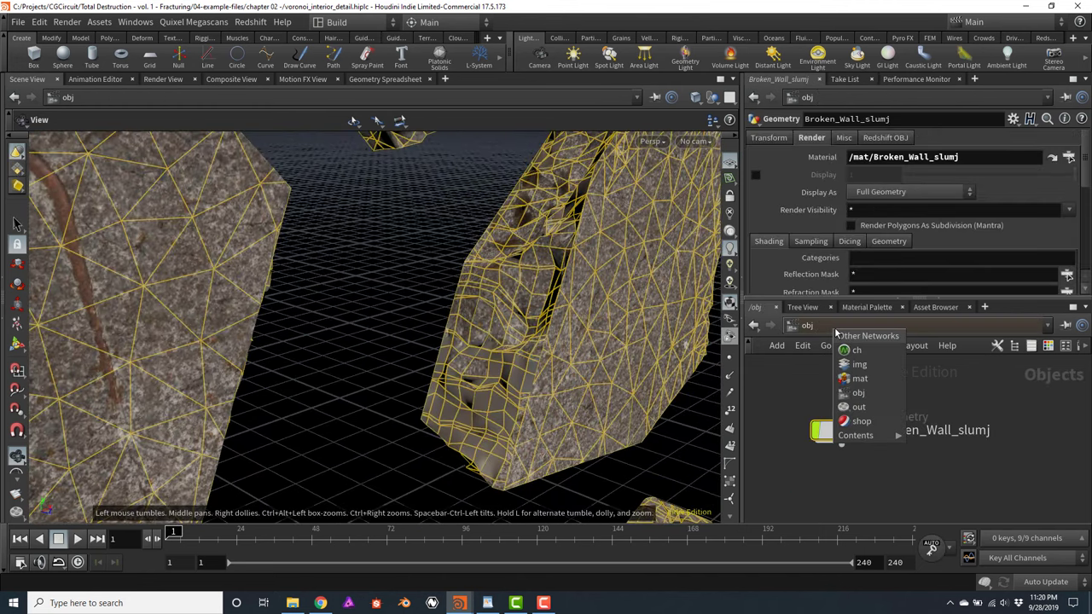
left_click(863, 379)
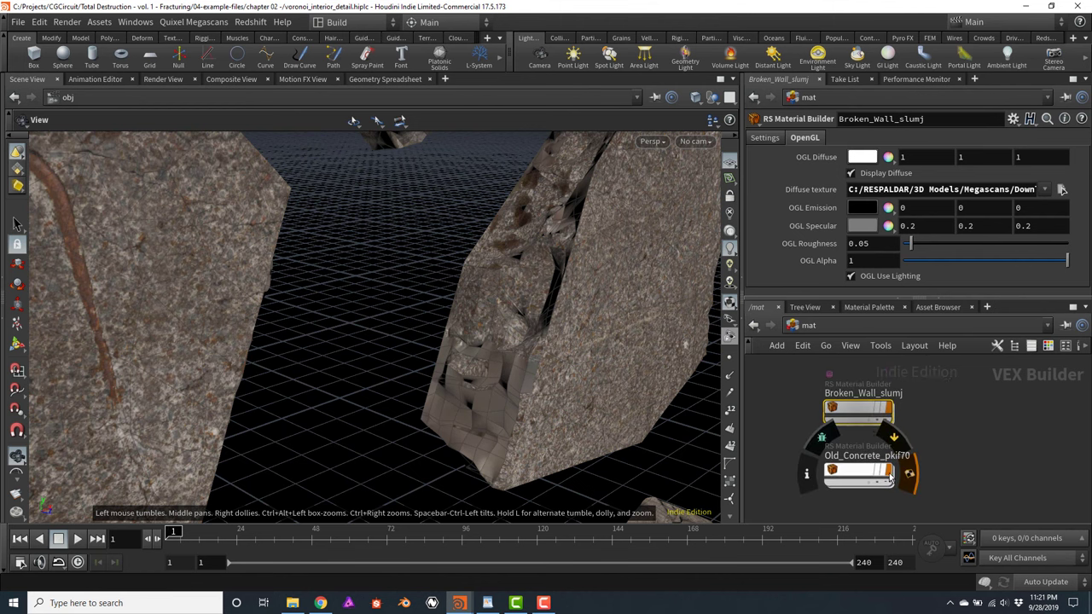
mouse_move(858, 409)
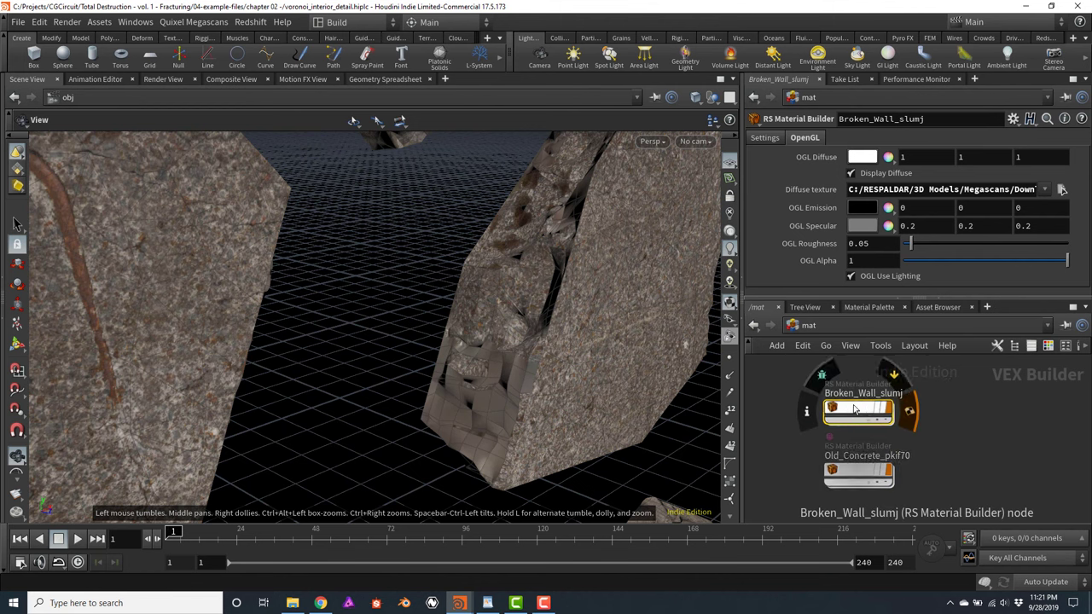
left_click(853, 450)
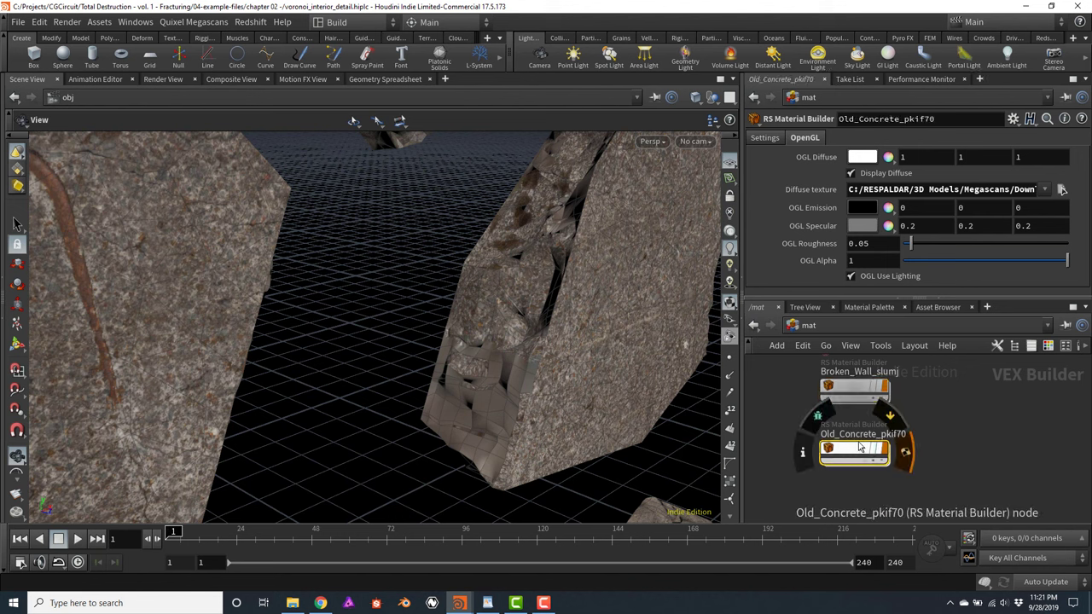
middle_click_drag(947, 400, 941, 416)
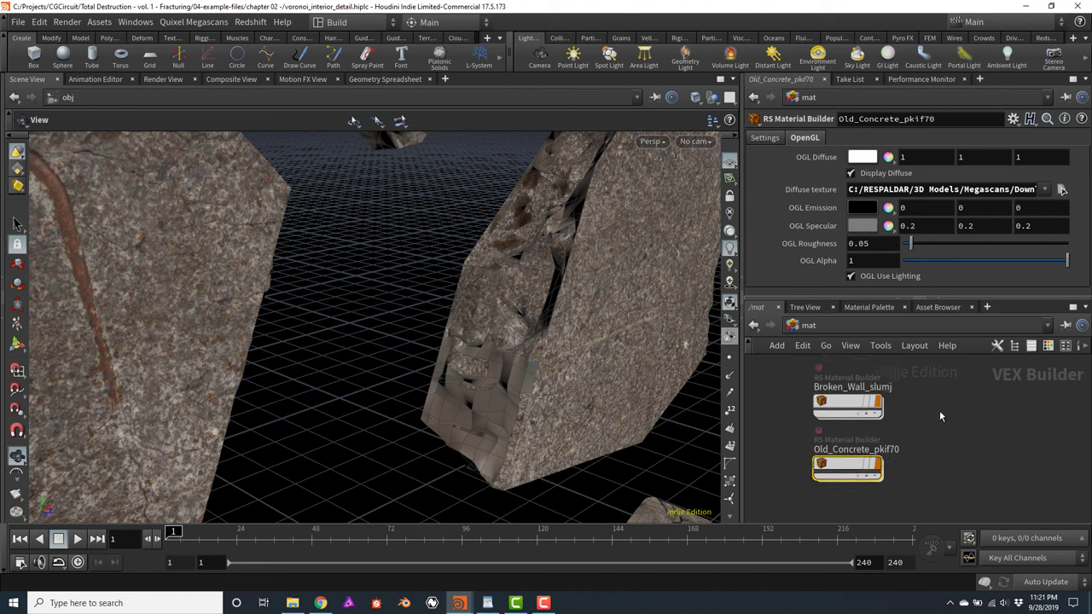
left_click_drag(783, 370, 917, 501)
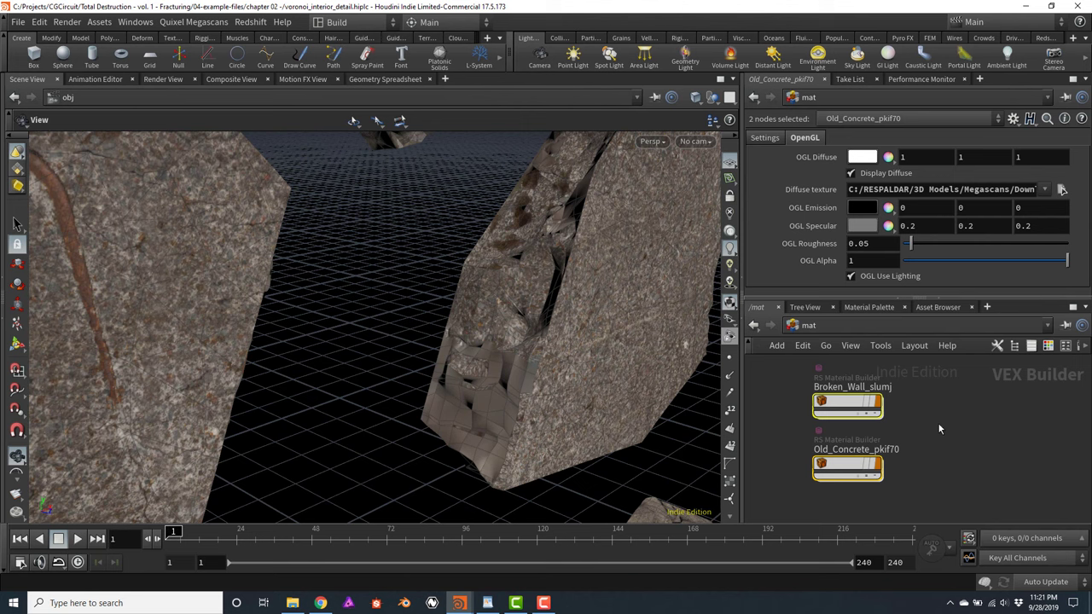
Return to the Broken_Wall_slumj geometry network, add a Material node after the UV Transform, and make it the displayed node
left_click(840, 331)
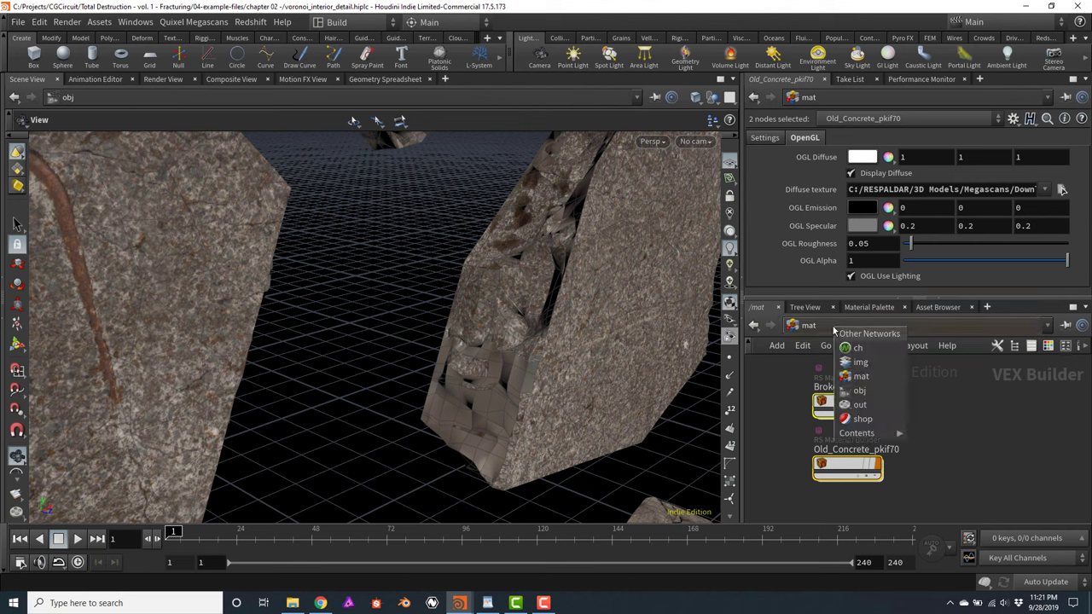
left_click(869, 392)
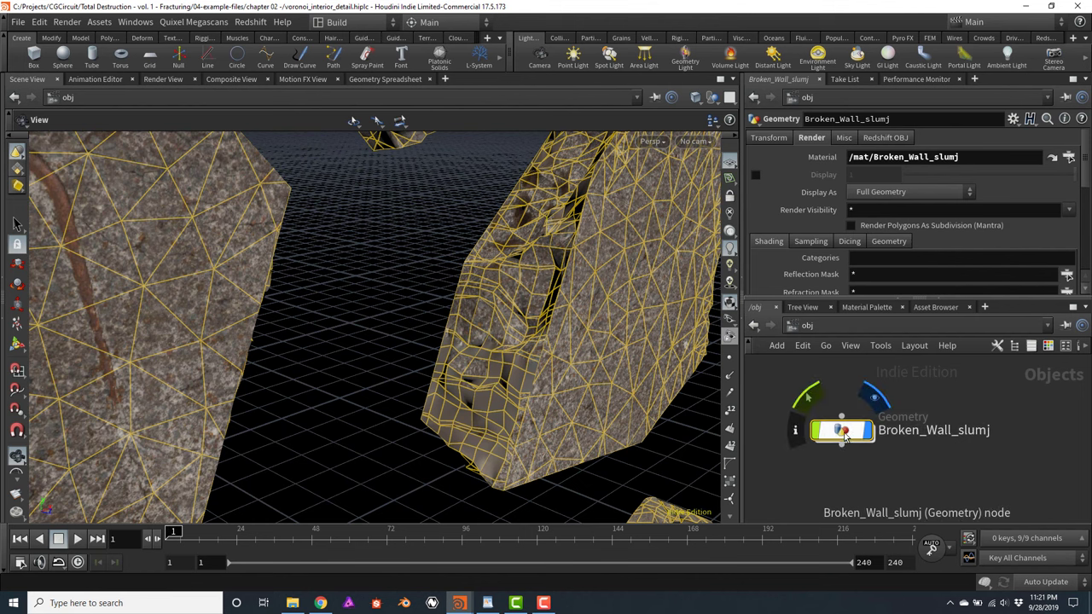
double_click(842, 432)
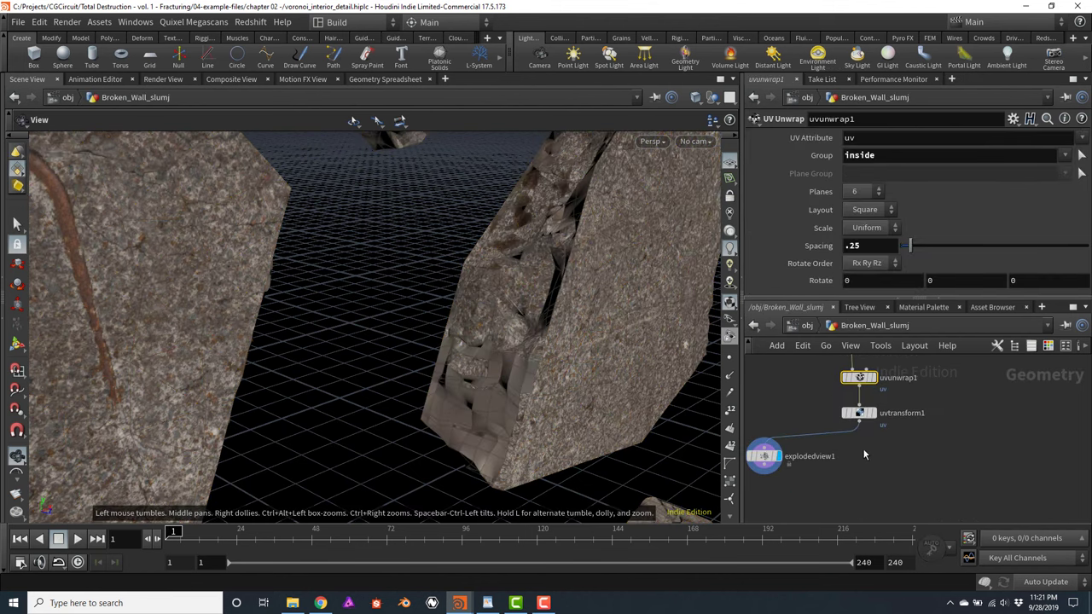
left_click(858, 421)
key("Tab")
type("mater")
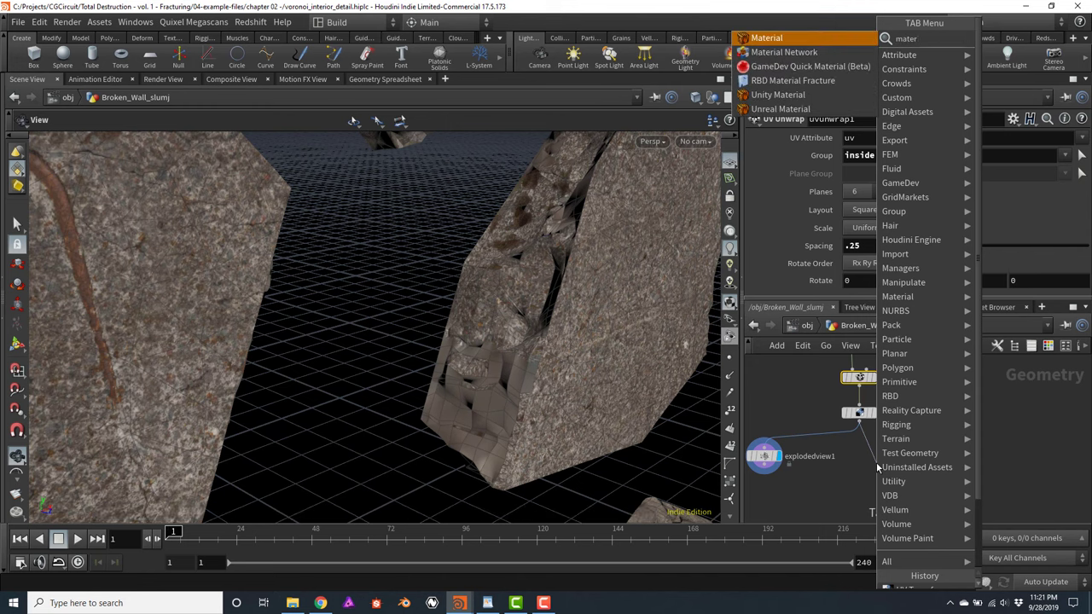
key("Return")
left_click(876, 463)
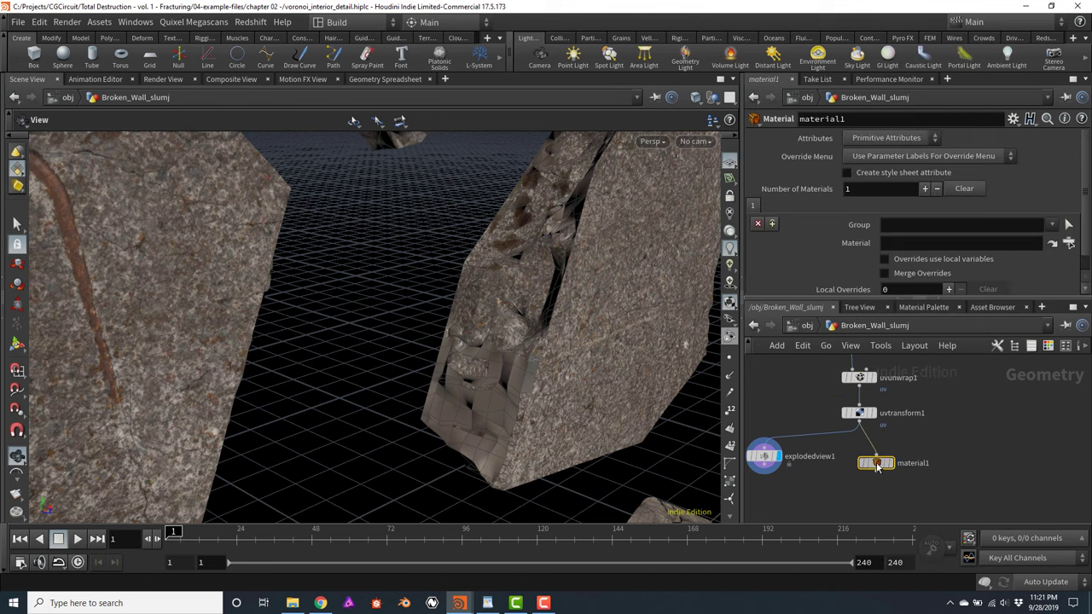
left_click_drag(877, 463, 858, 463)
key("r")
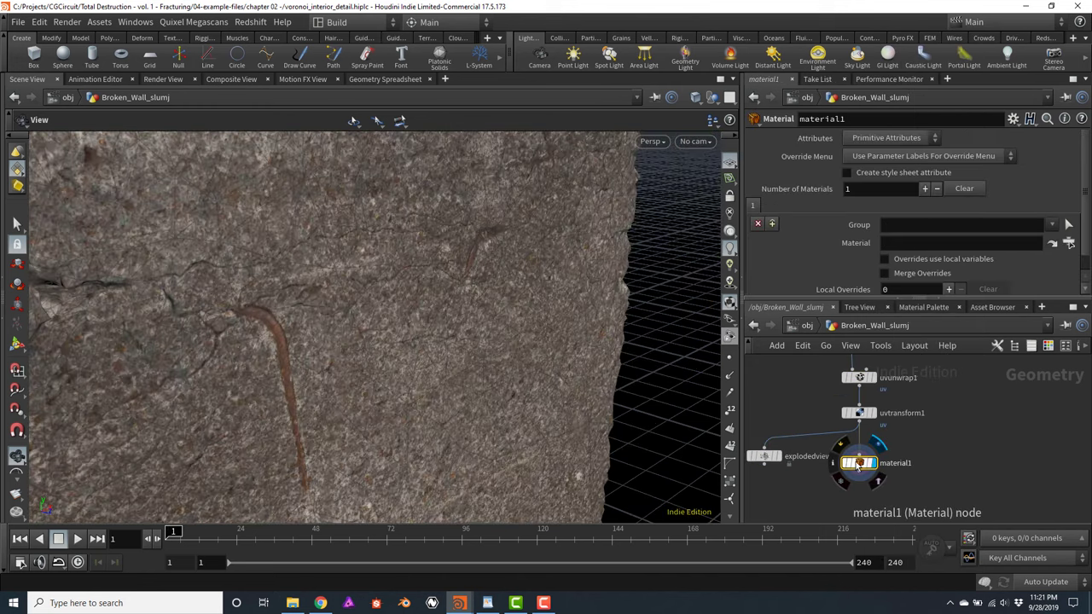
key("space+f")
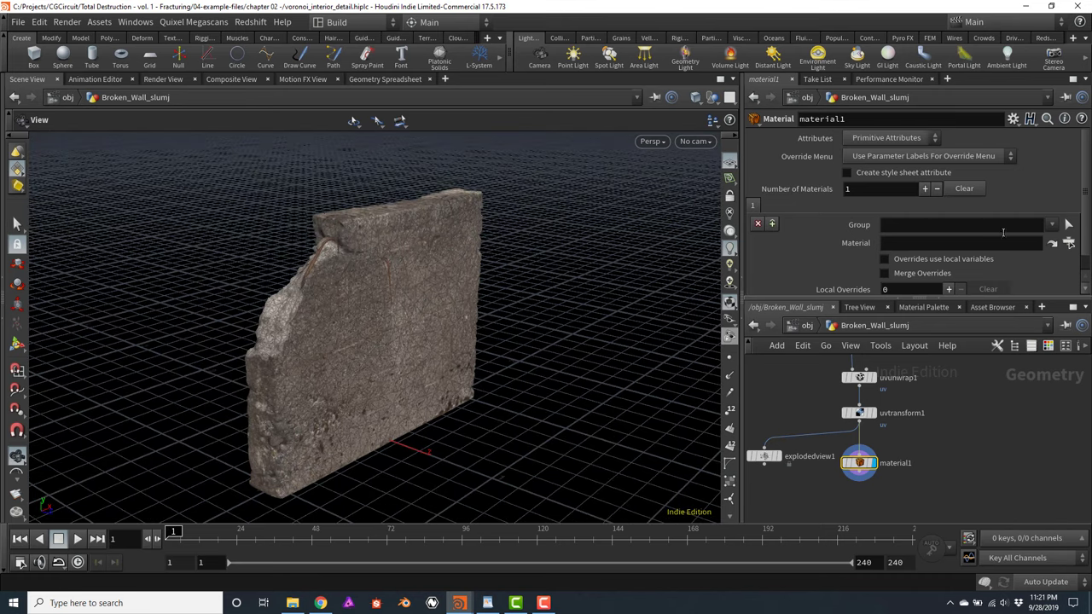
Assign the /mat/Old_Concrete_pkif70 material to the inside group in the Material node
left_click(1052, 224)
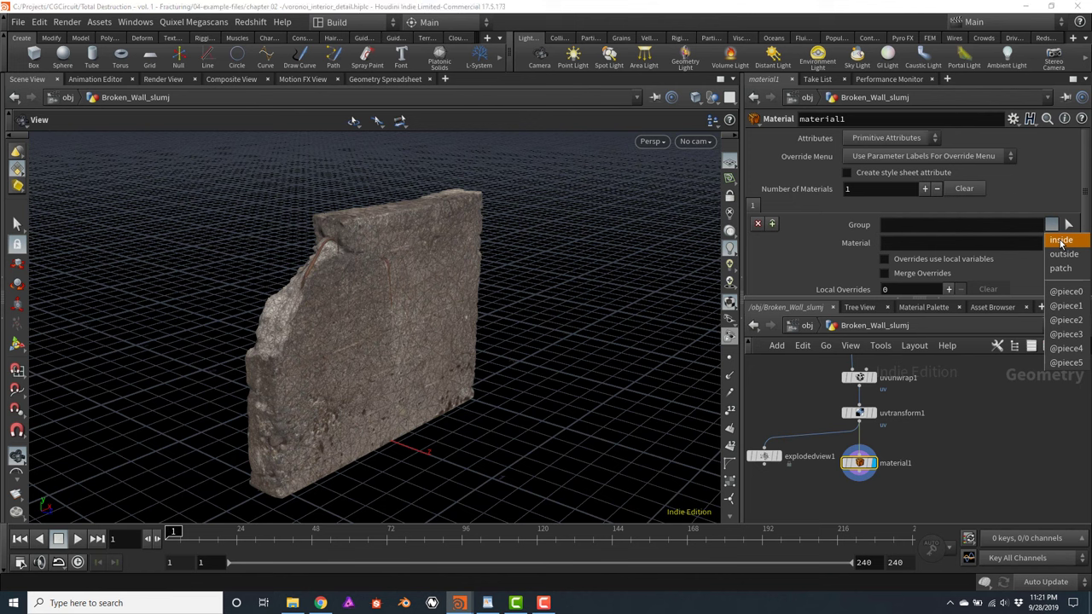
left_click(1060, 242)
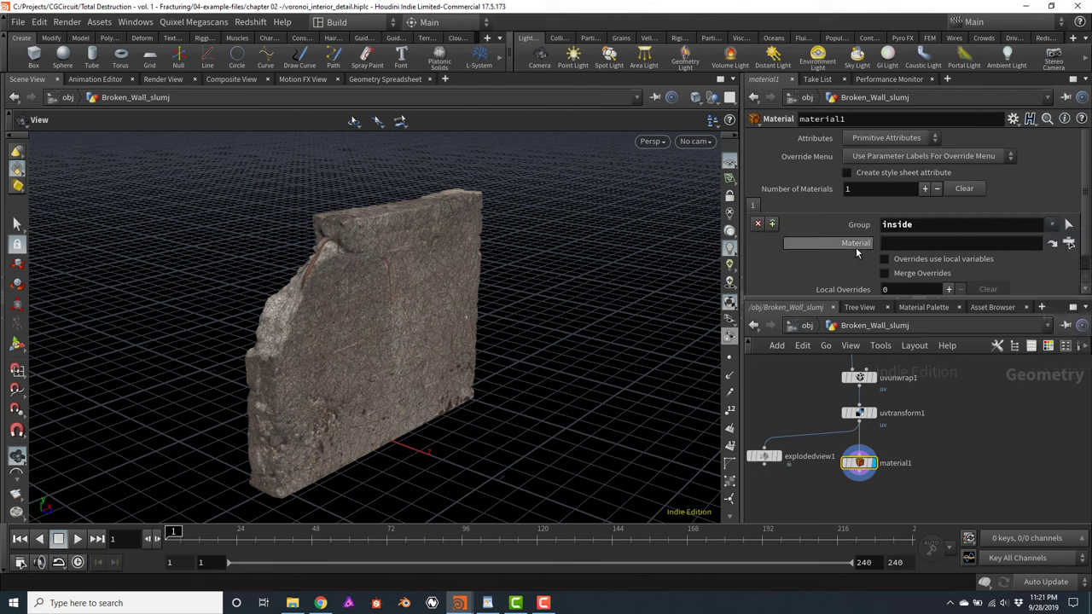
left_click(1069, 243)
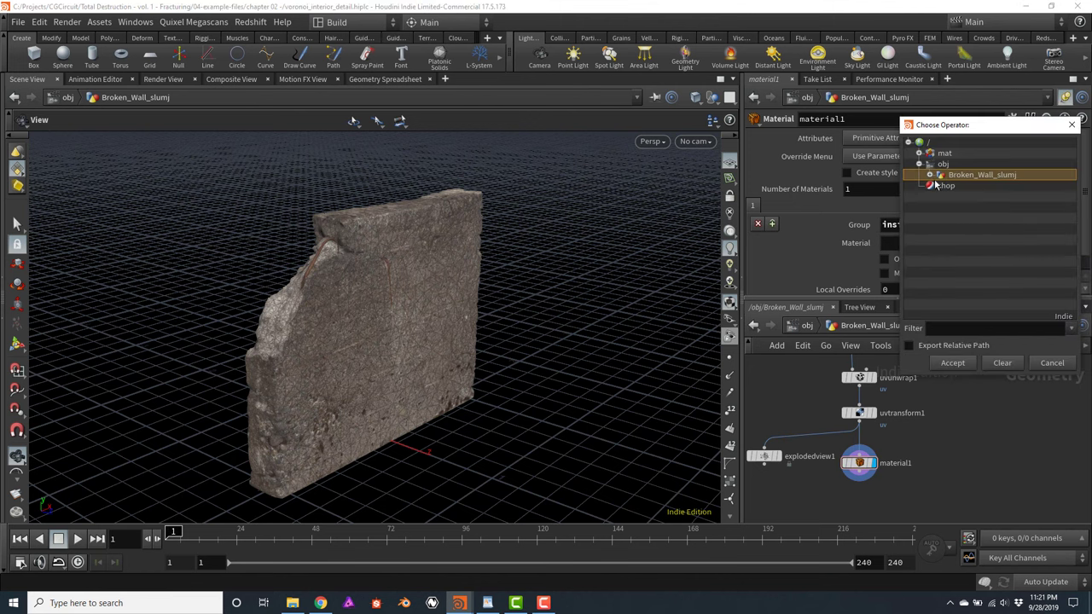
left_click(919, 154)
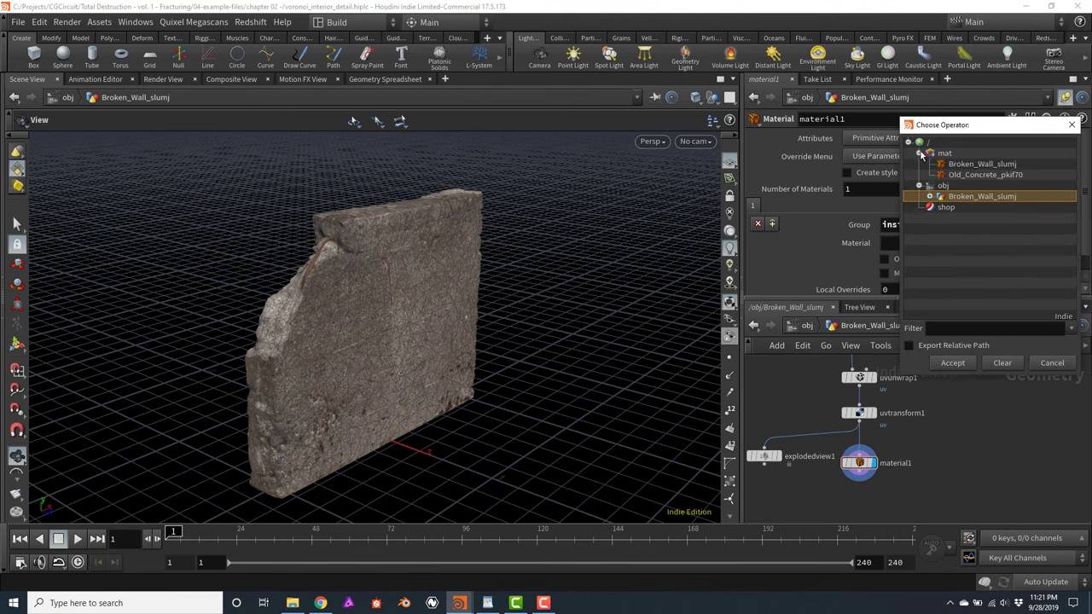
left_click(981, 174)
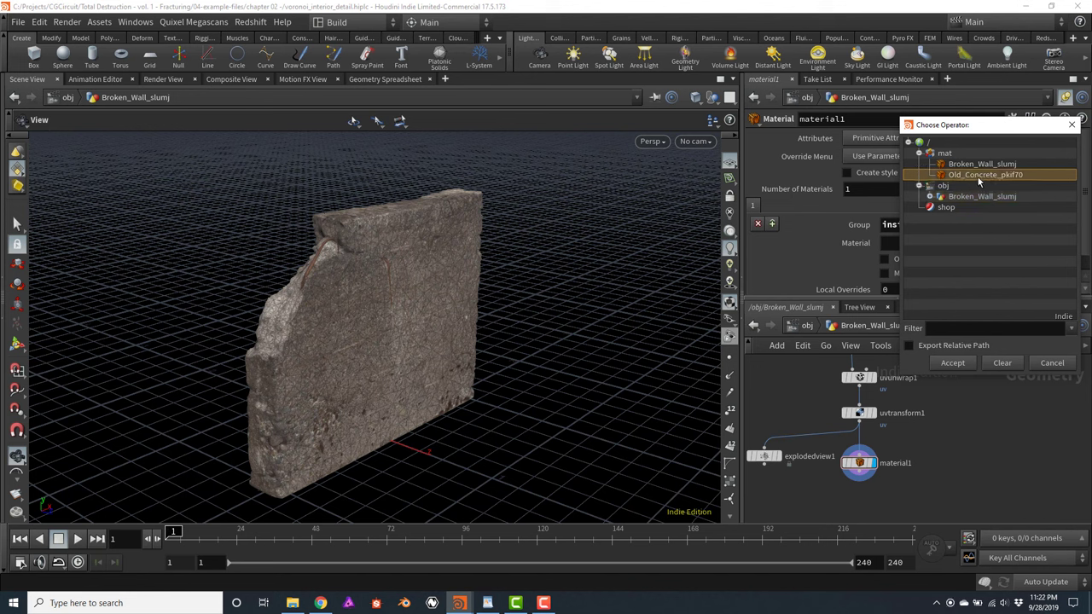
double_click(982, 175)
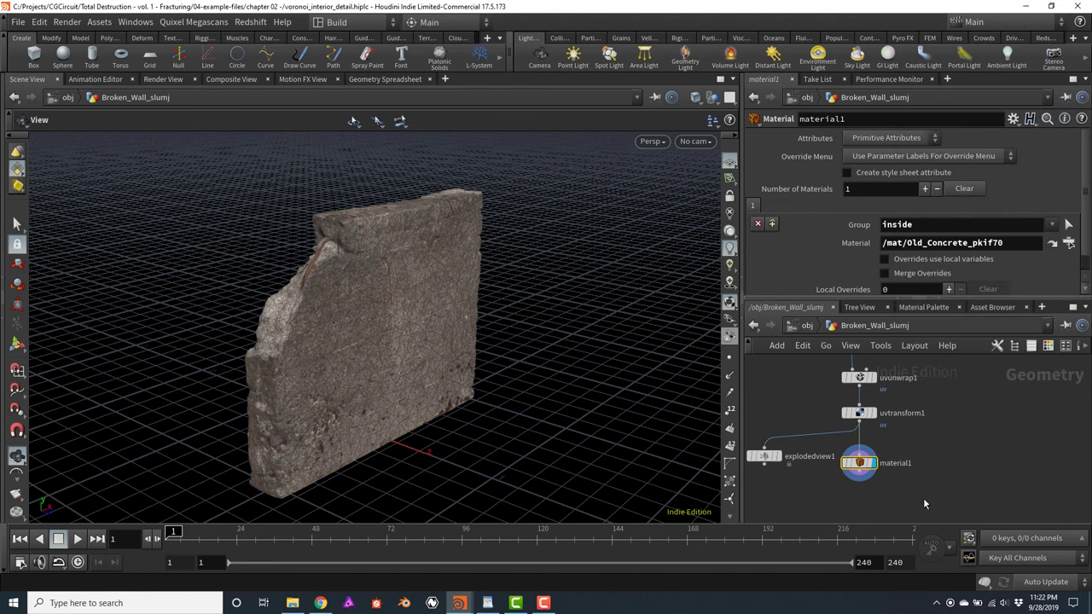
Feed the Material node's output into the Exploded View node, display it, and inspect the interior faces of the pieces
middle_click_drag(923, 503, 954, 438)
left_click_drag(795, 392, 802, 449)
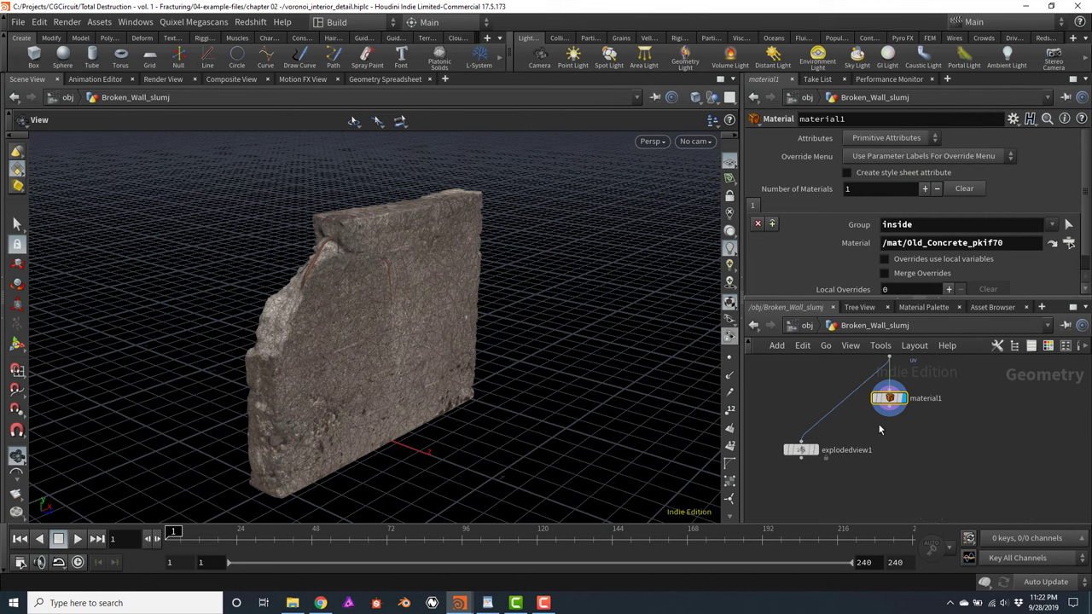
left_click(888, 415)
left_click(802, 444)
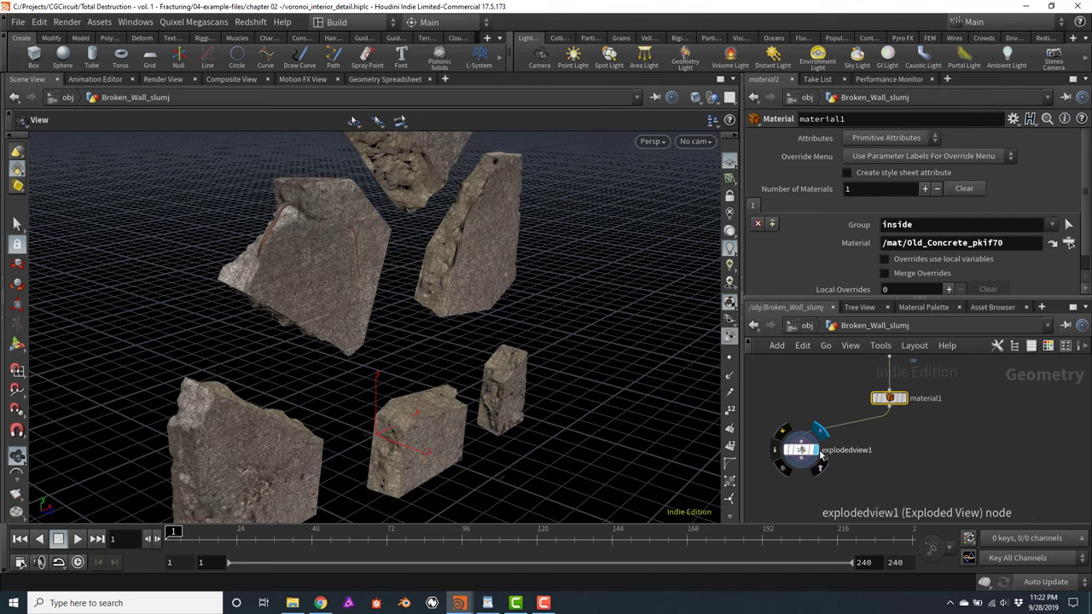
scroll(468, 253, "up", 5)
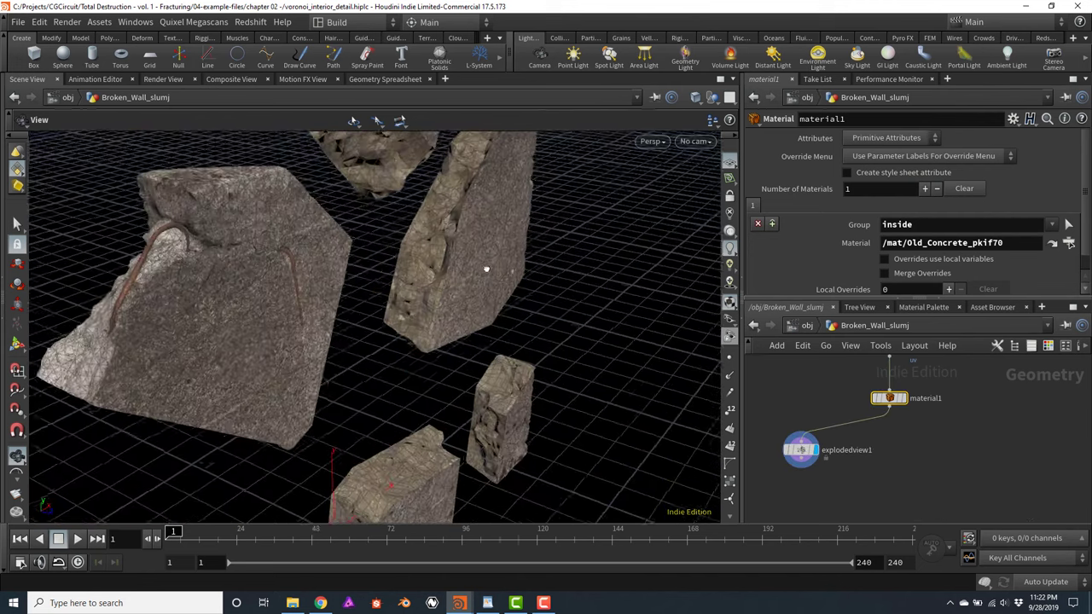
scroll(453, 264, "up", 5)
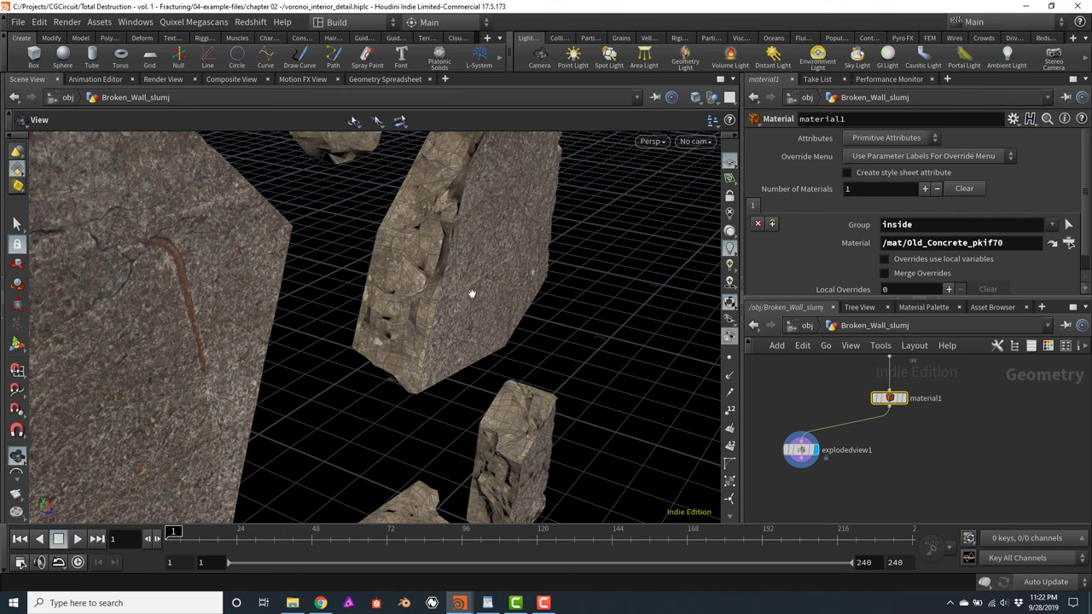
left_click_drag(471, 293, 534, 313)
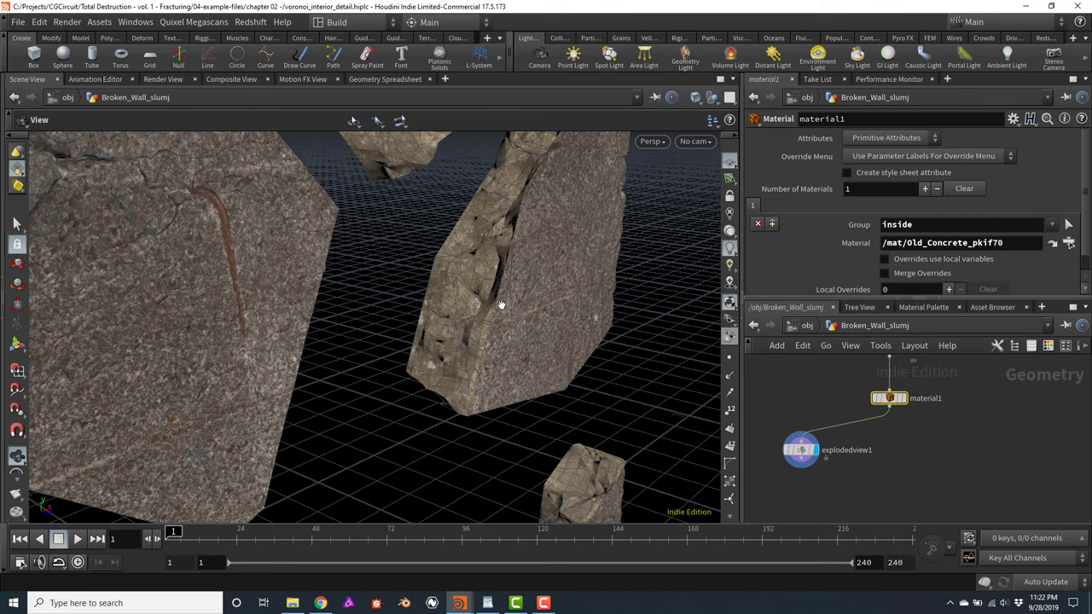
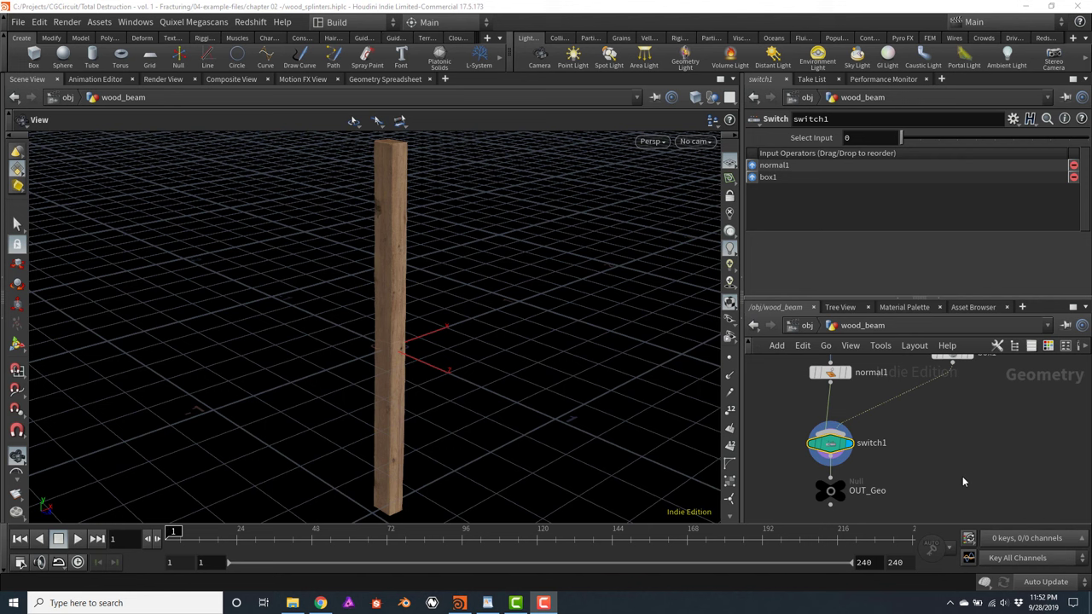
Compare the scanned wood beam with the simple box by setting the Switch's Select Input to 1 and back to 0
mouse_move(836, 452)
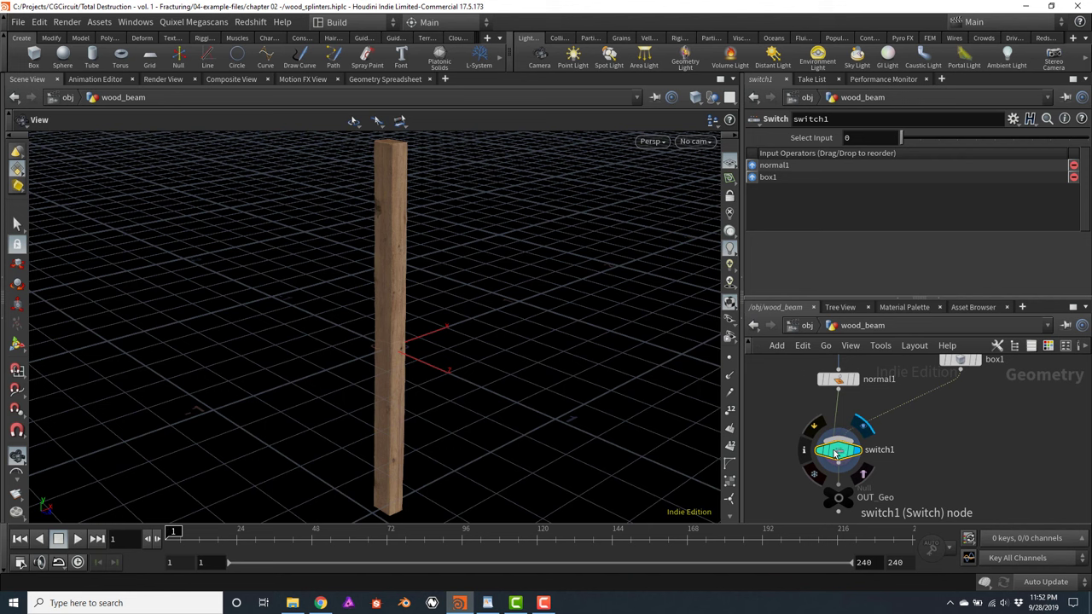
left_click(918, 137)
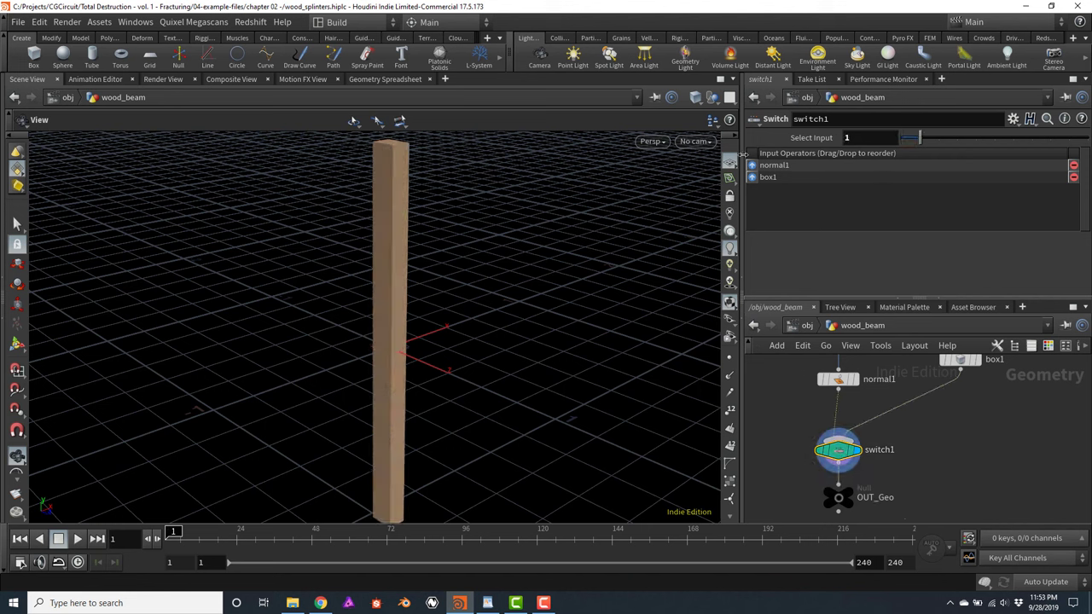
left_click(905, 138)
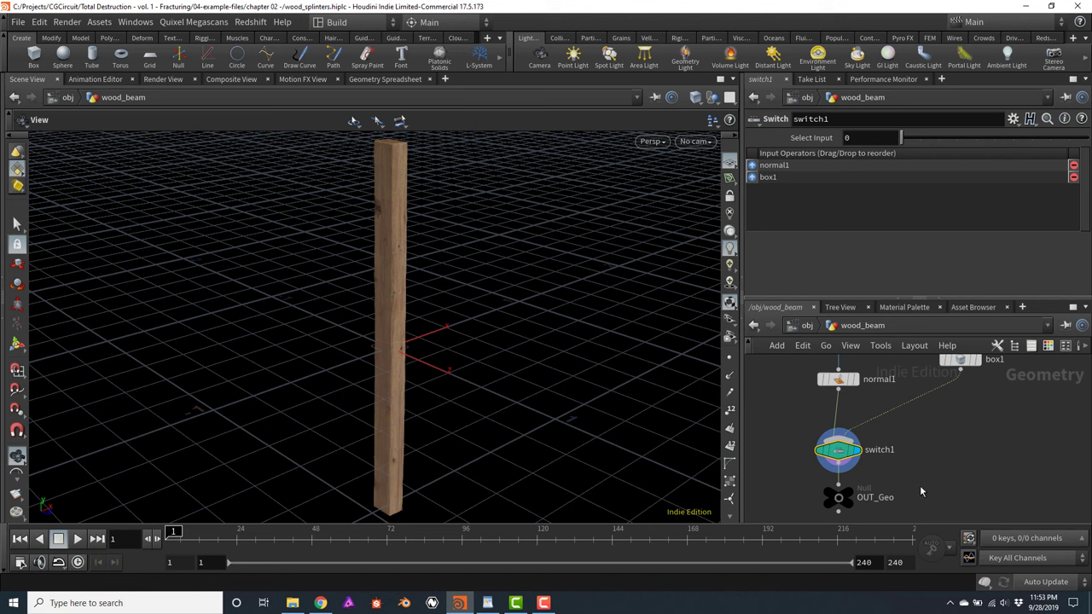
middle_click_drag(920, 485, 932, 443)
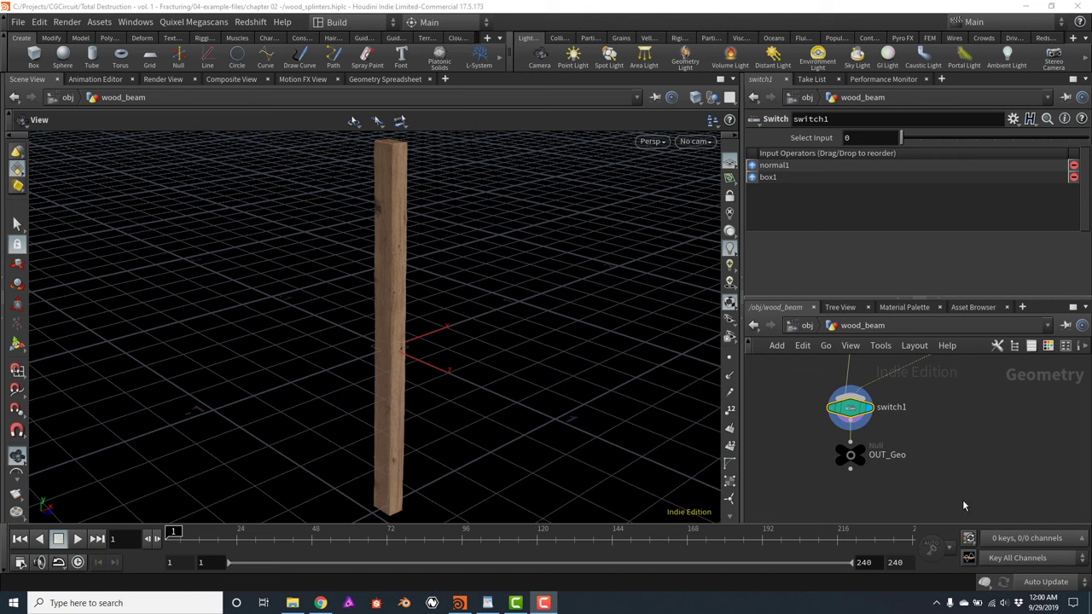
Add a Transform node after the OUT_Geo null, align it below, and make it the displayed node
middle_click_drag(962, 498, 856, 414)
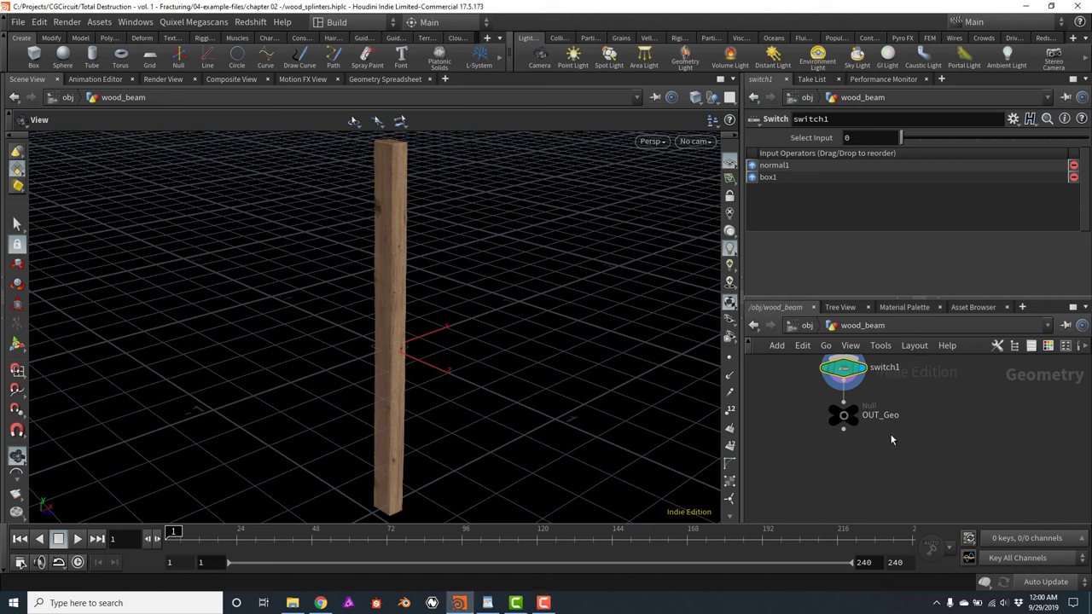
mouse_move(862, 415)
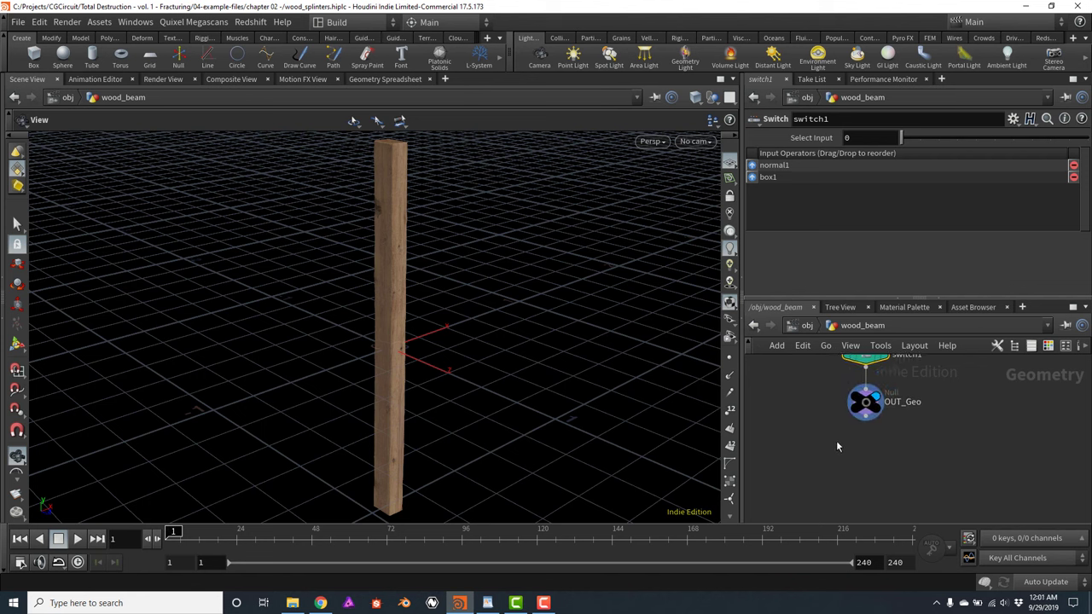
left_click_drag(869, 423, 959, 467)
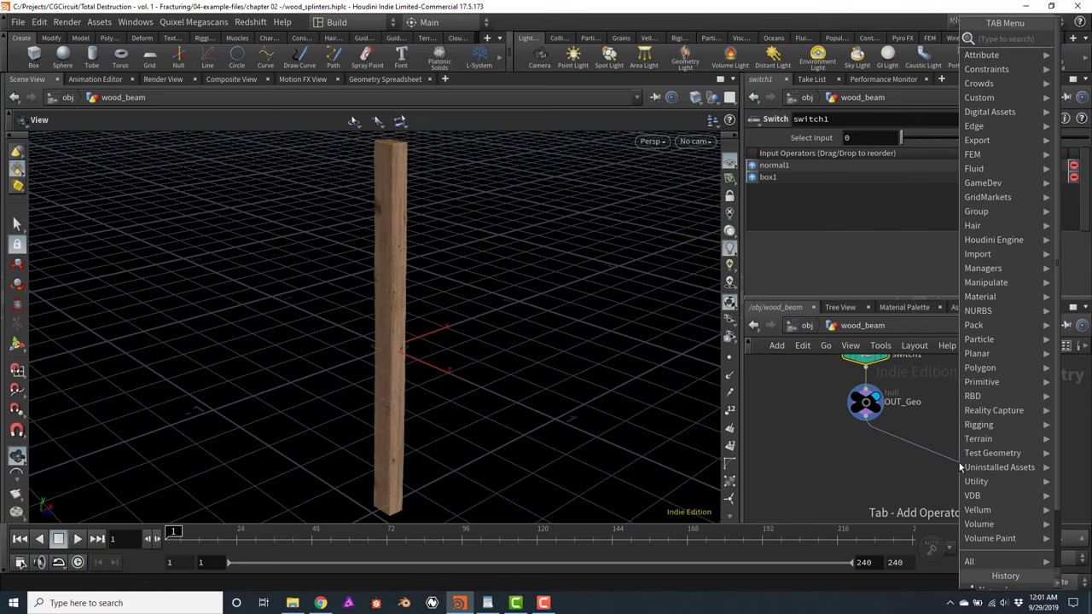
type("transform")
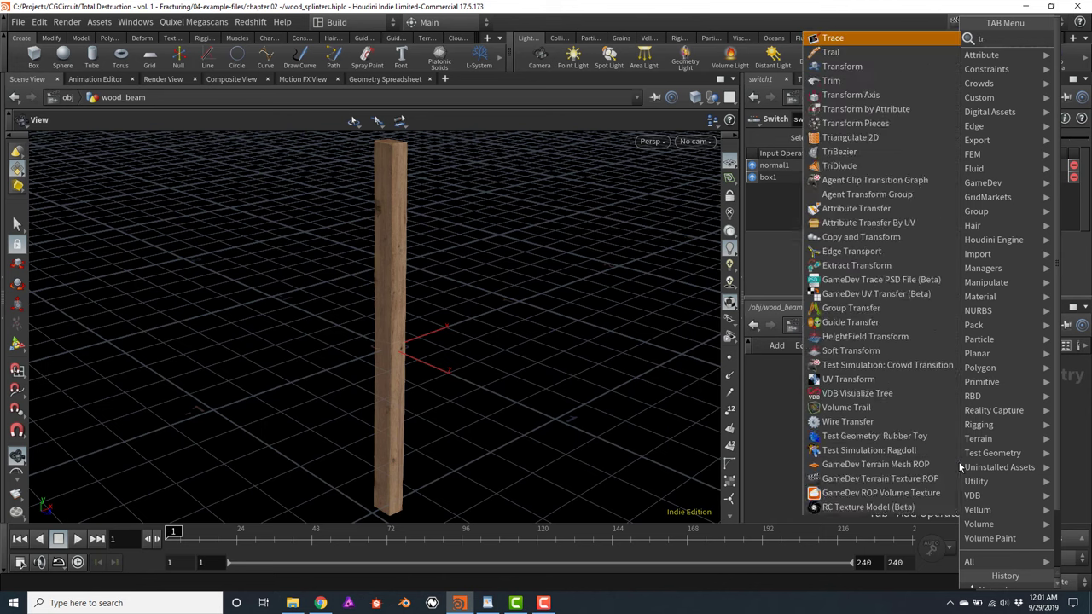
key("Return")
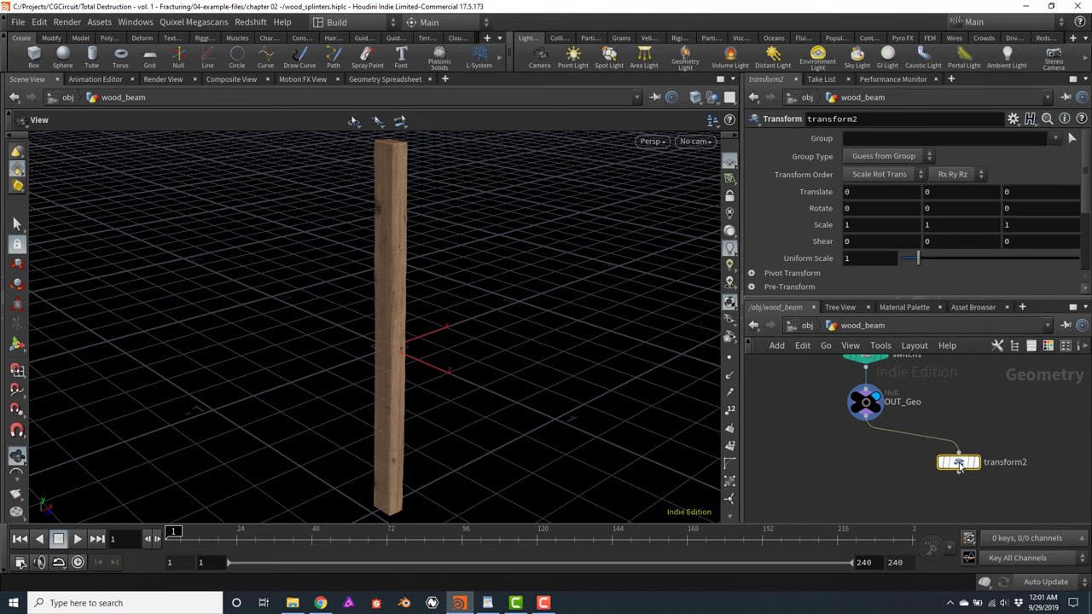
left_click_drag(958, 462, 874, 461)
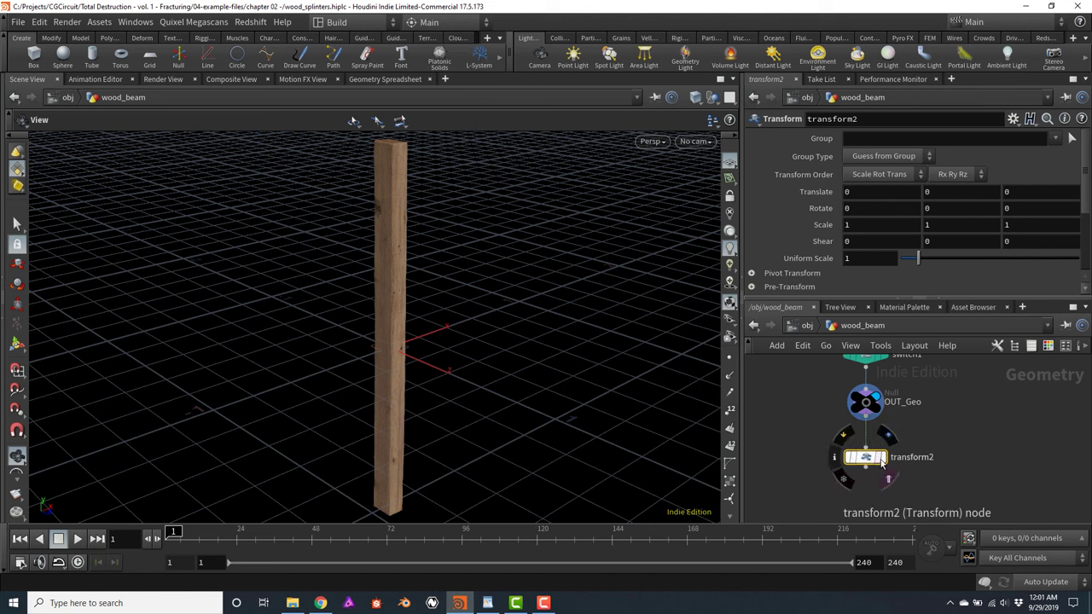
left_click(887, 434)
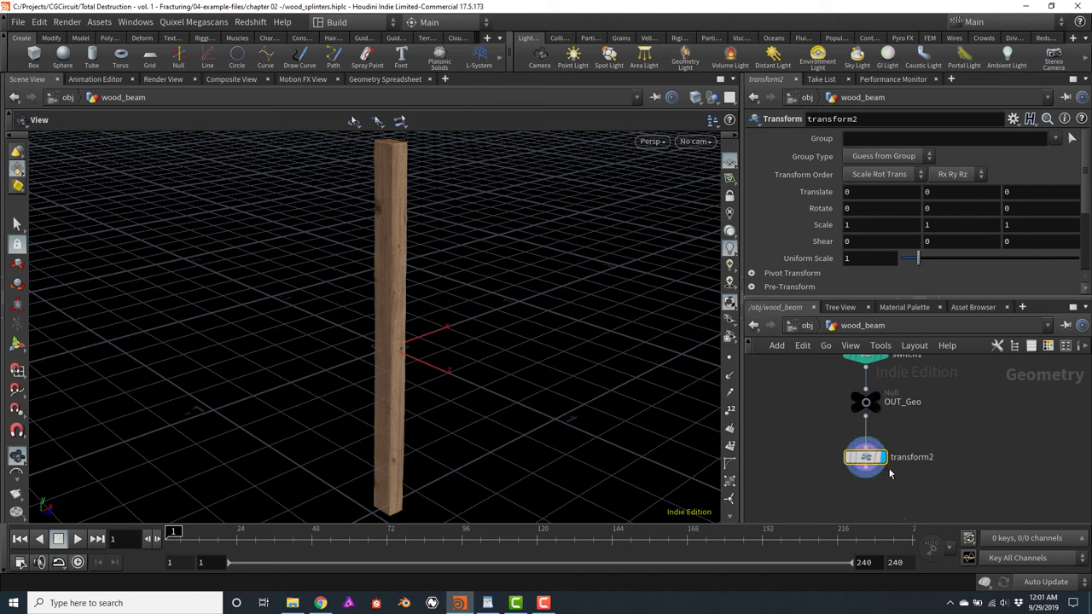
Color the new Transform node teal green like the Switch and rename it transform_Y
key("c")
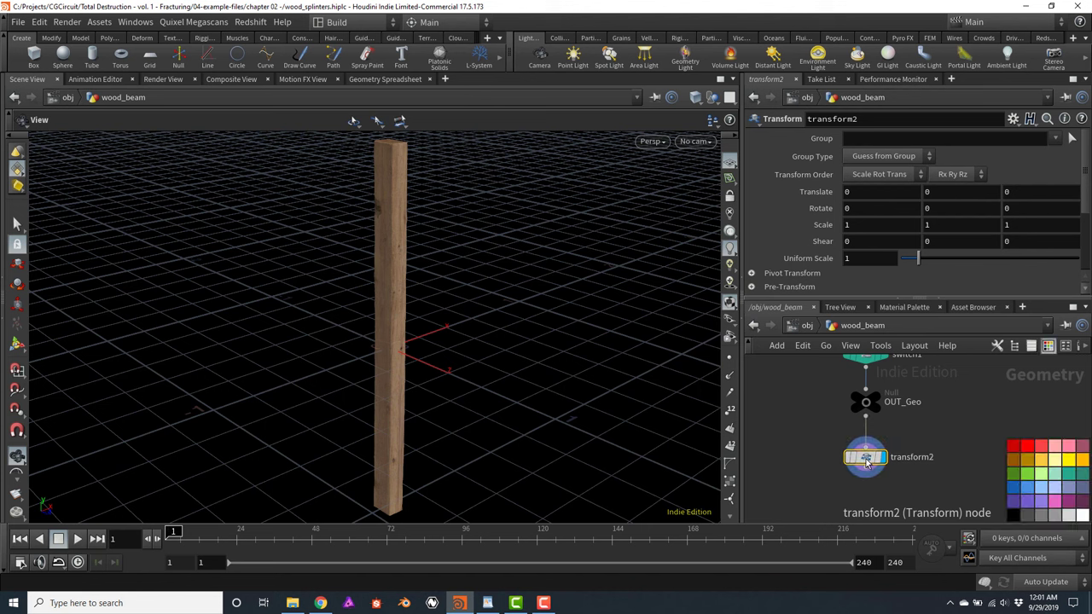
left_click(1066, 474)
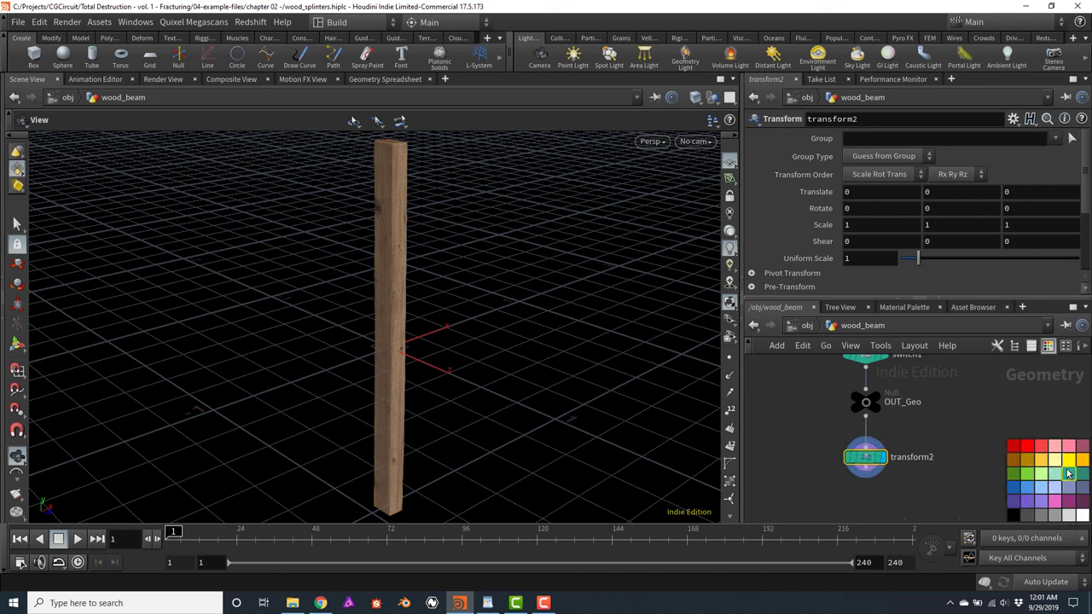
key("c")
double_click(914, 458)
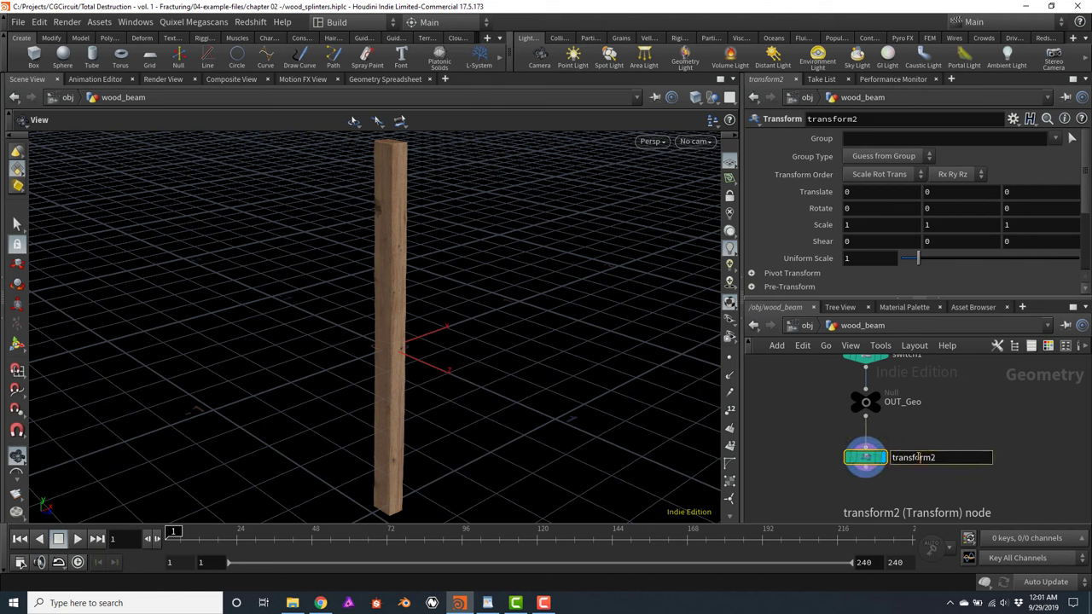
key("shift+Home")
key("BackSpace")
key("Return")
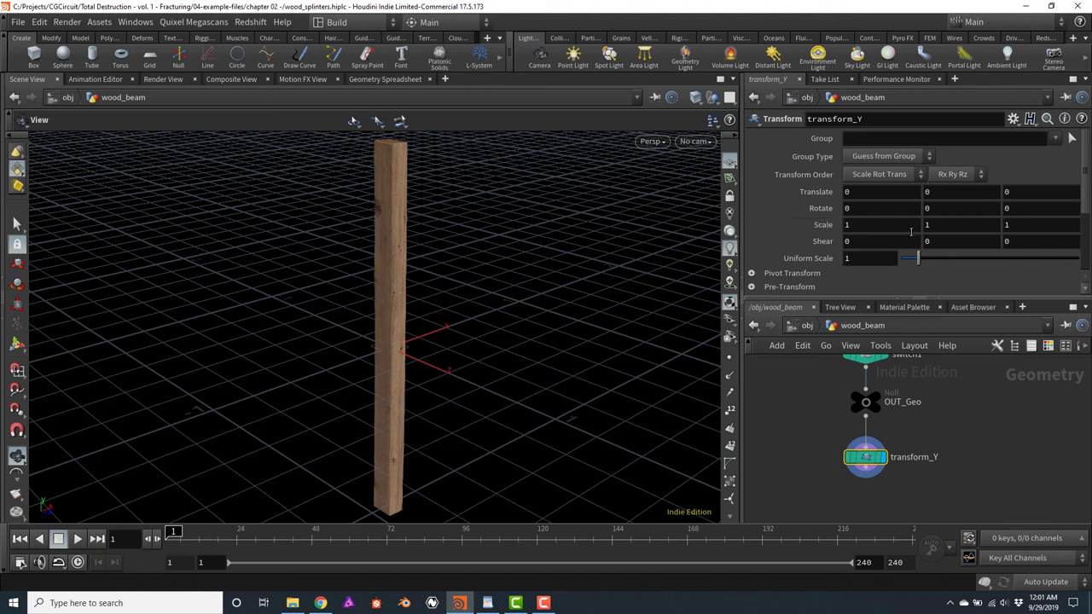
Set the Y scale of transform_Y to 0.2 to squash the beam vertically
left_click(952, 226)
type(".2")
key("Return")
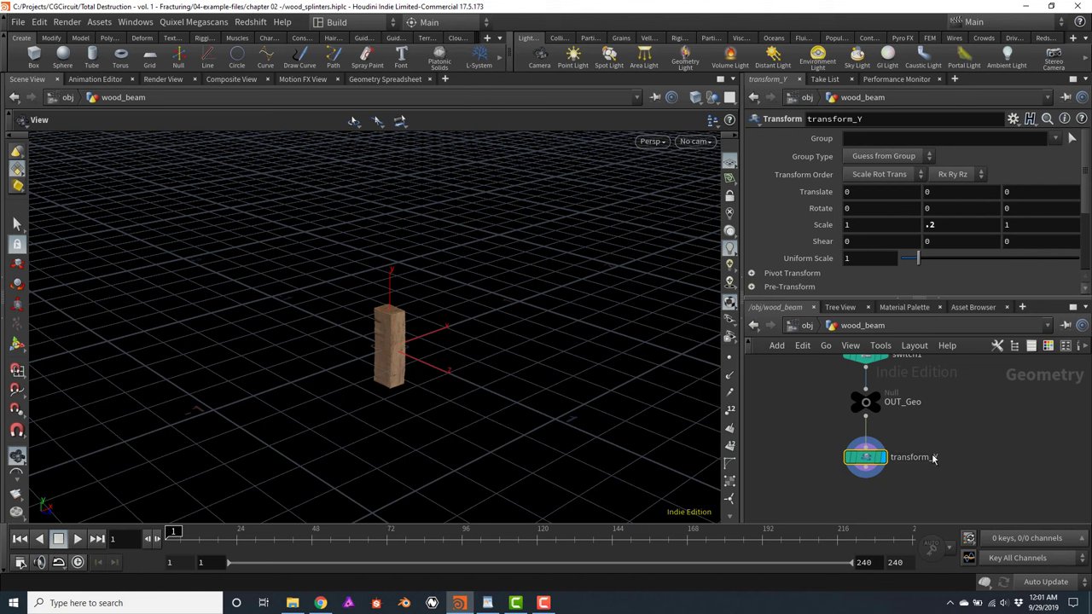
Create a Grid node and place it level with transform_Y as a separate branch
middle_click_drag(932, 458, 902, 448)
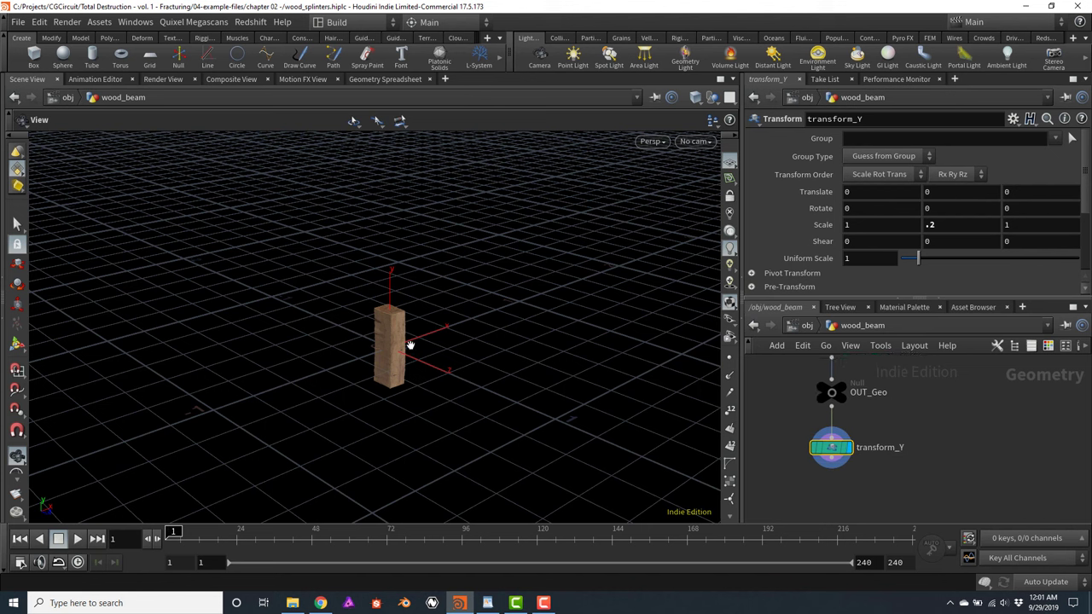
key("Tab")
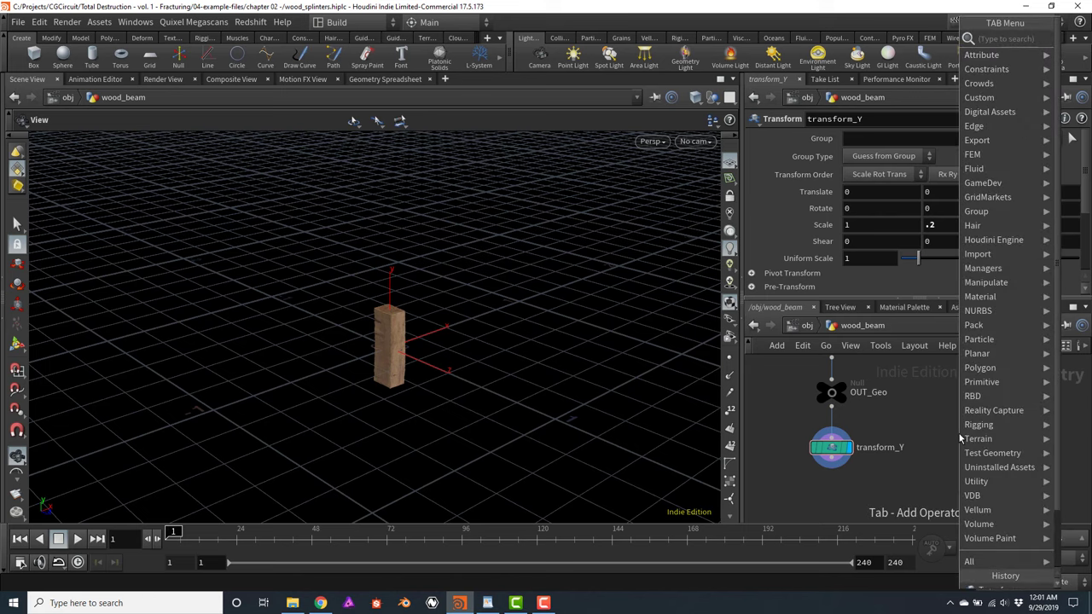
type("grid")
key("Return")
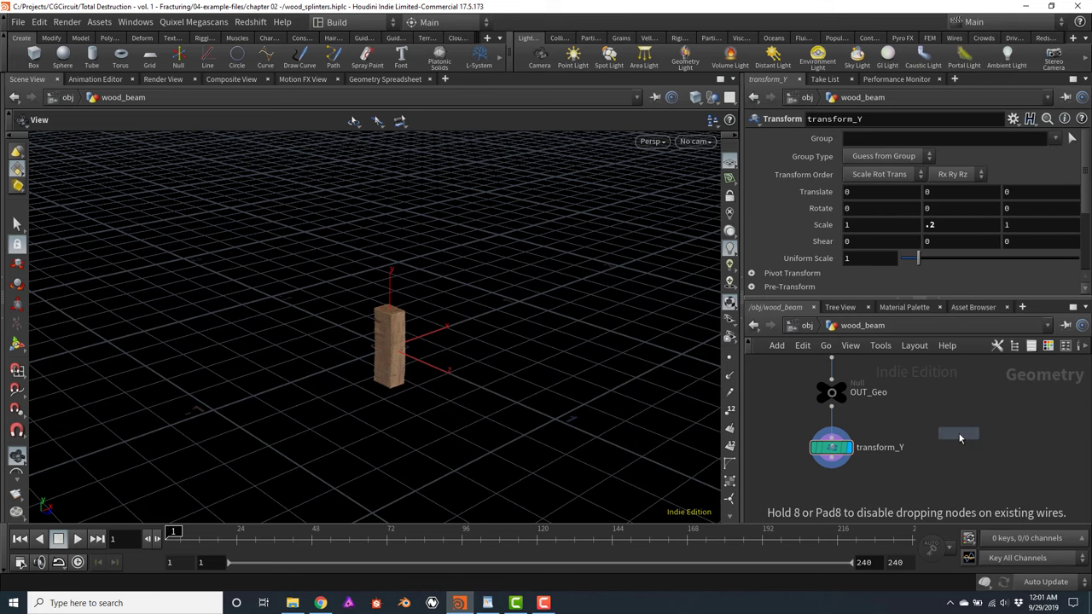
left_click(962, 437)
left_click_drag(964, 436, 971, 450)
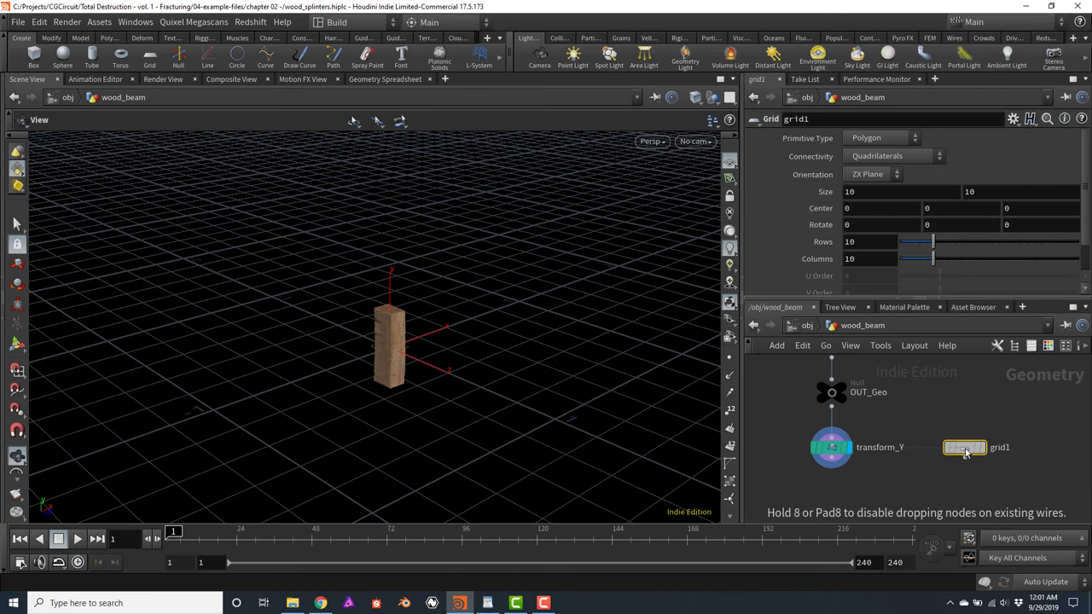
Set the grid's size to 0.5 by 0.5 and template it so it shows together with the squashed beam
left_click(874, 197)
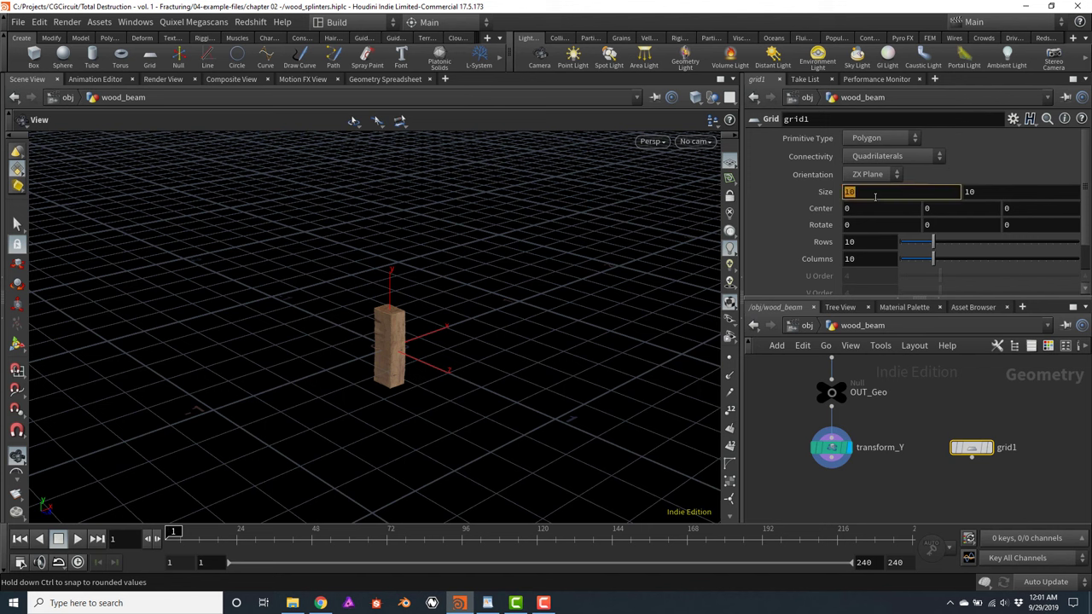
type(".5")
key("Tab")
type(".5")
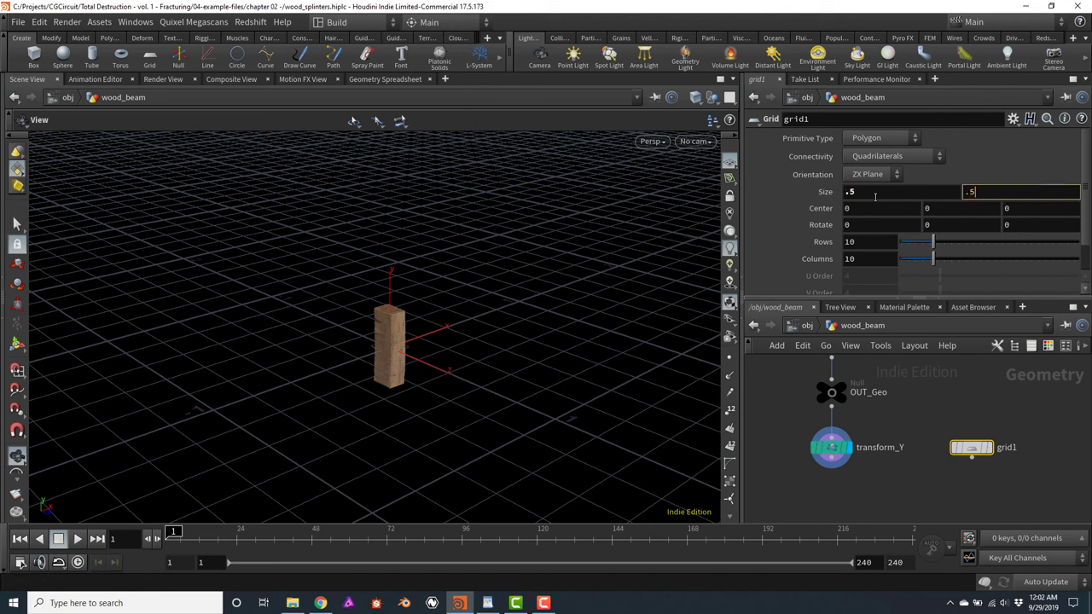
key("Tab")
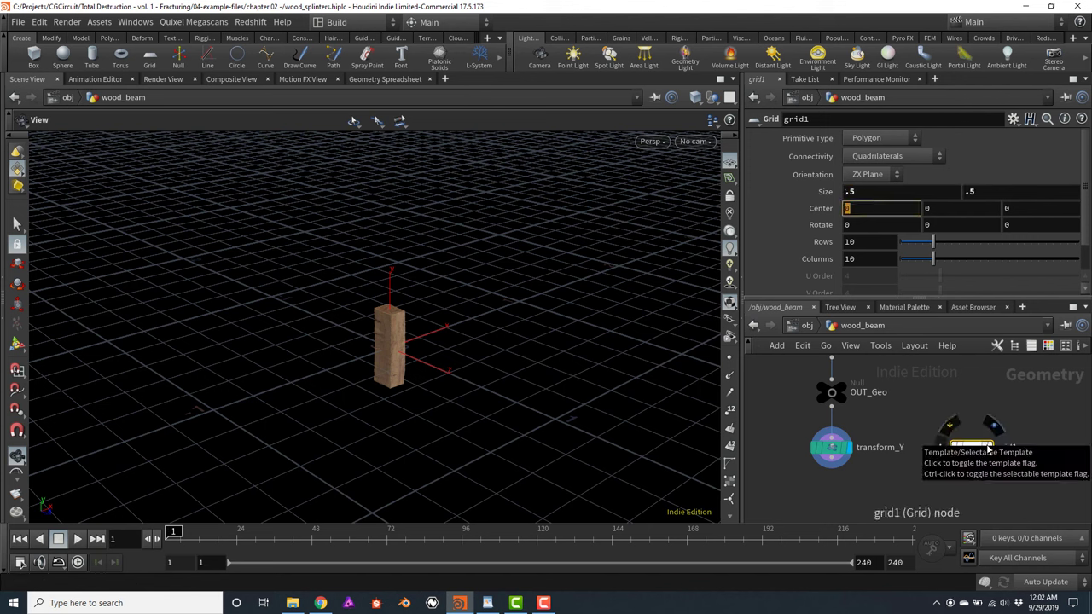
left_click(988, 449)
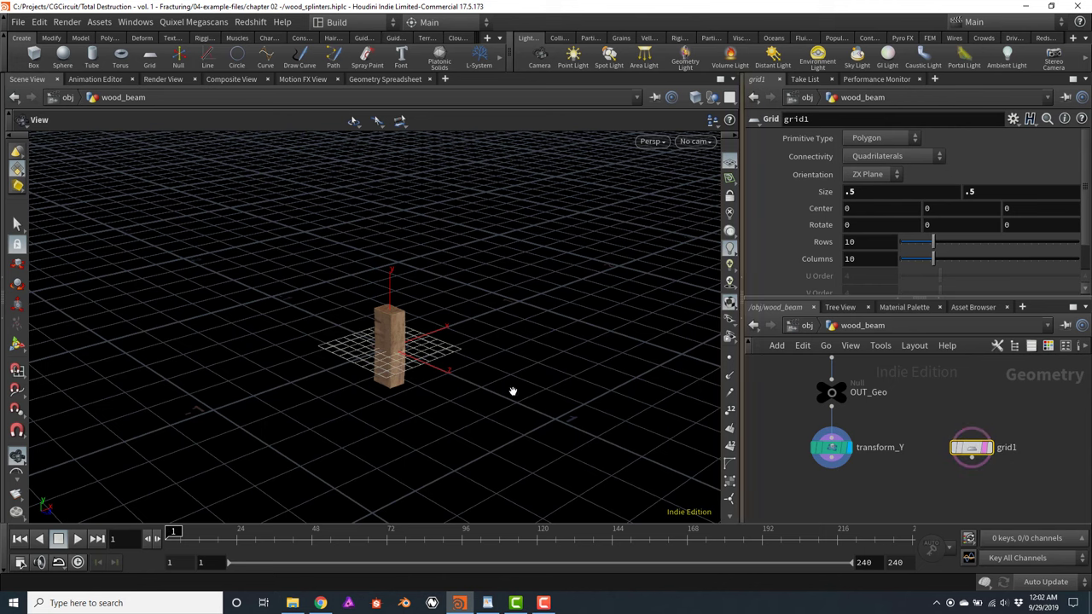
left_click_drag(514, 390, 406, 351)
scroll(407, 354, "up", 10)
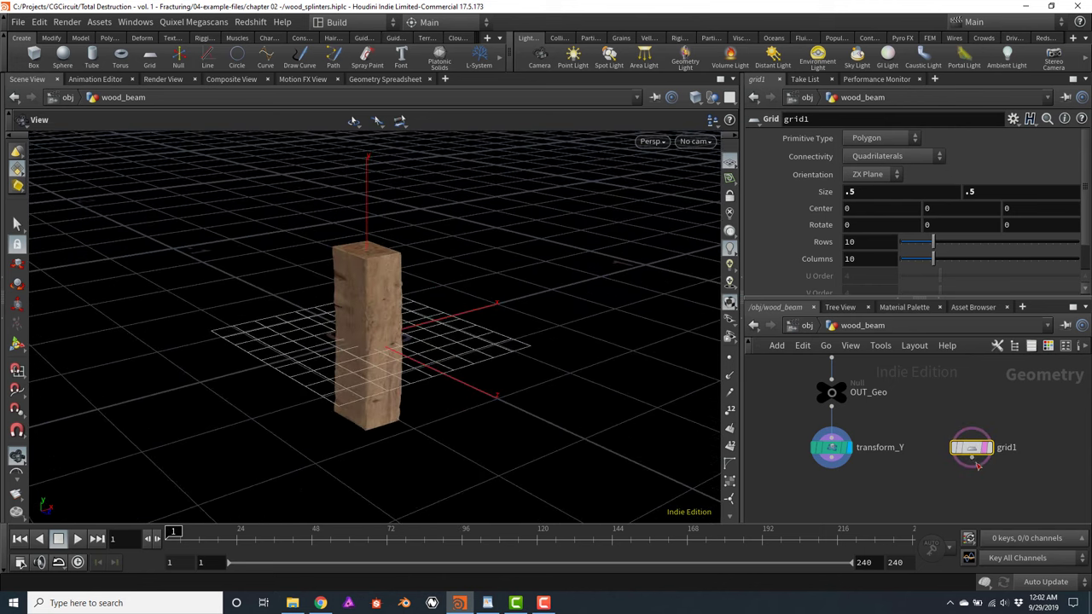
Add a Scatter node below the grid and make it the displayed node
left_click(972, 460)
key("Tab")
type("scatter")
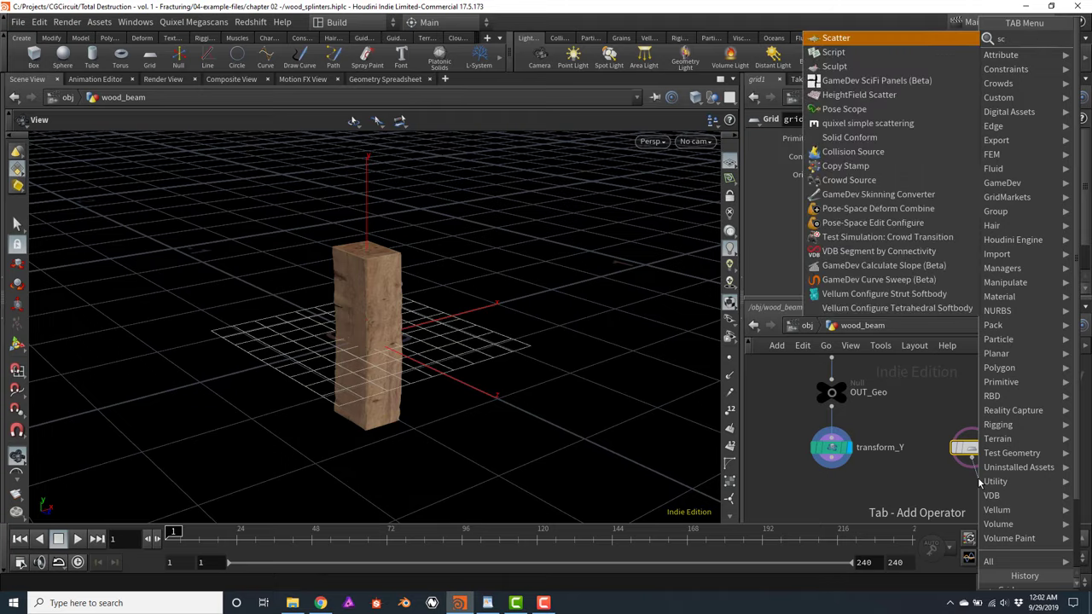
key("Return")
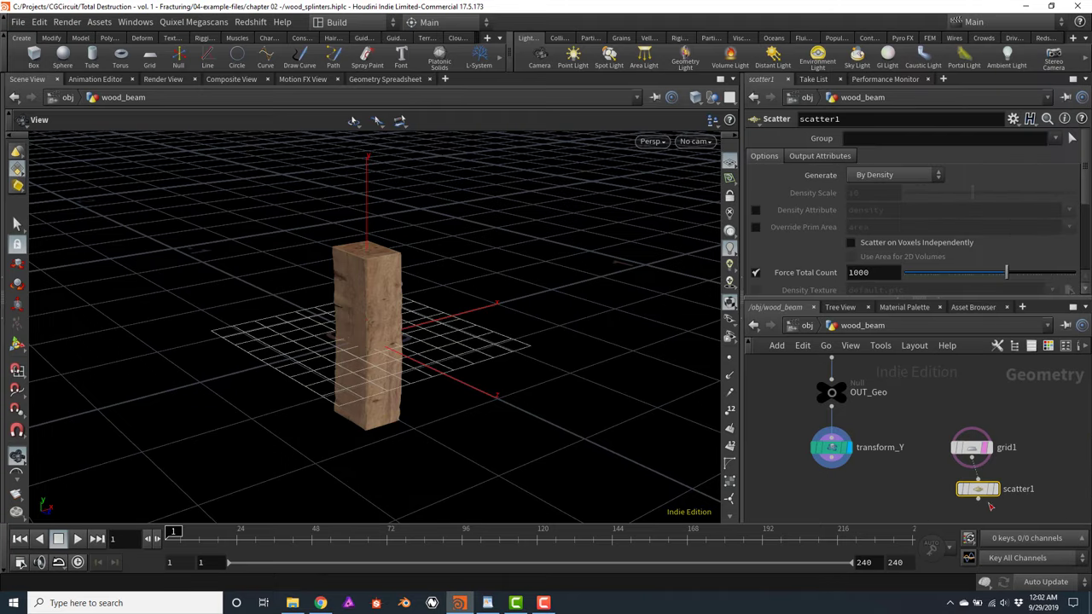
left_click(993, 489)
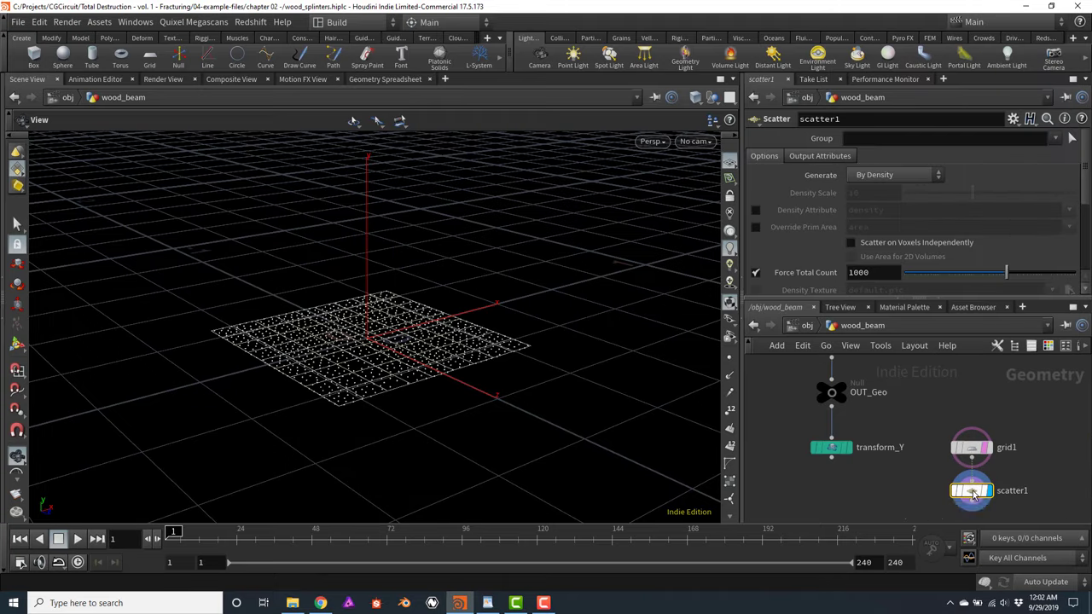
Try 20 and 100 for the Scatter node's Force Total Count and settle on 400
double_click(889, 272)
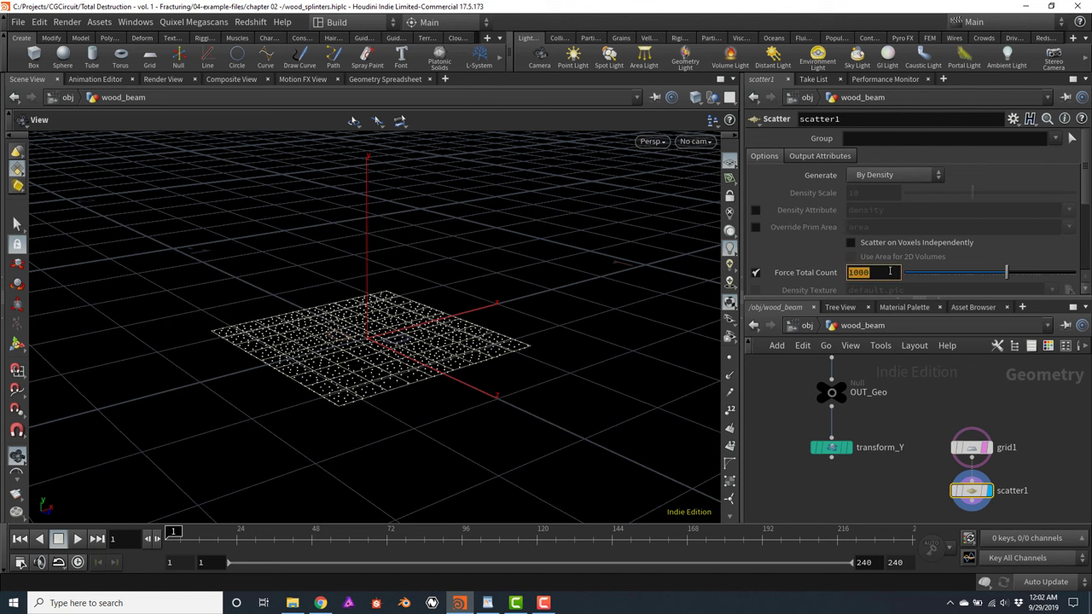
type("20")
key("Return")
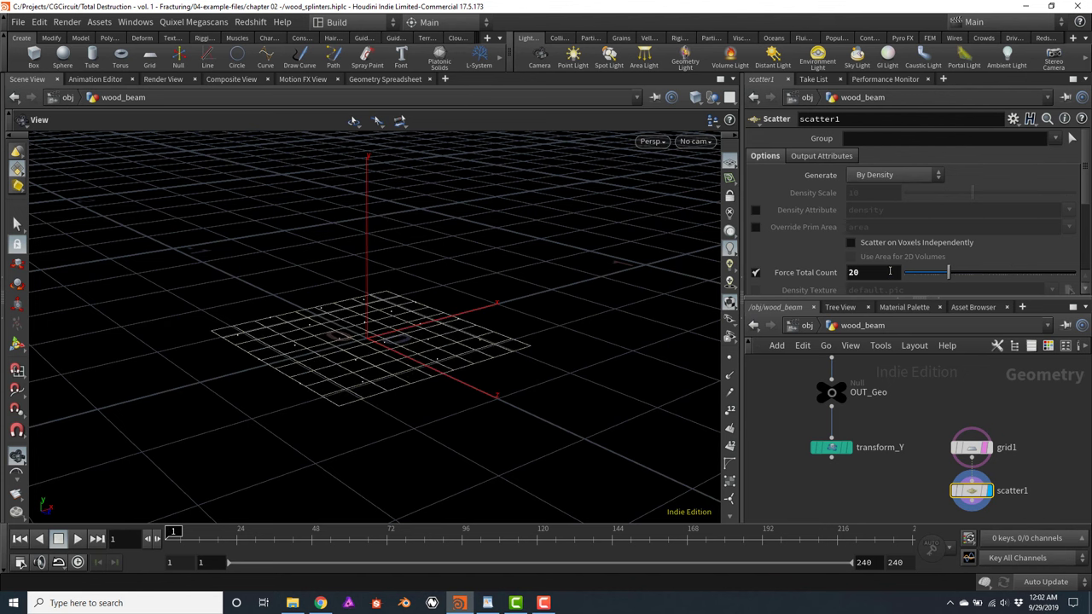
double_click(889, 272)
type("100")
key("Return")
double_click(889, 271)
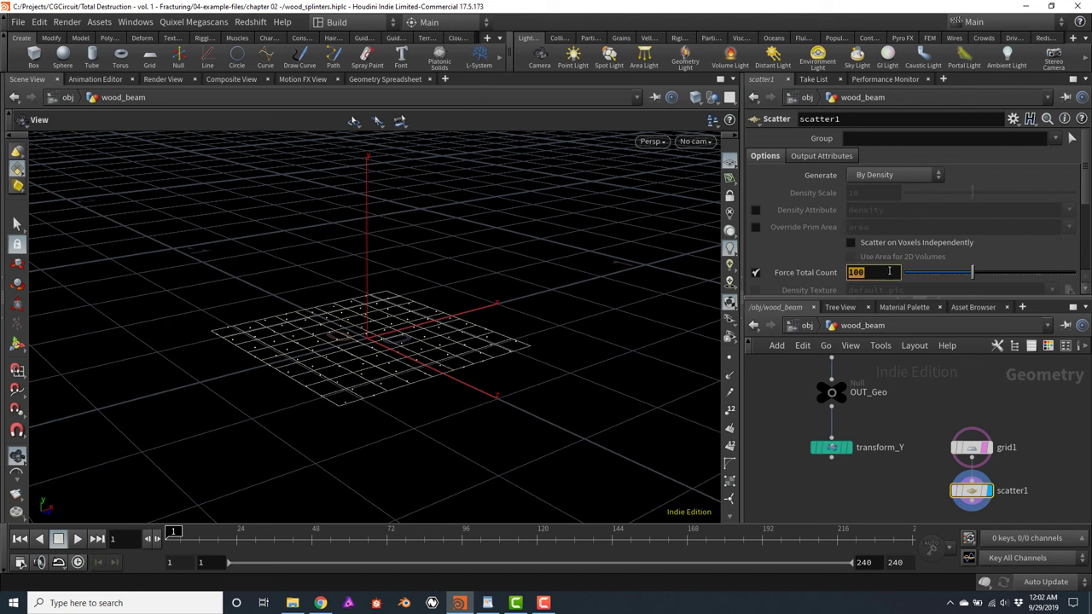
type("400")
key("Return")
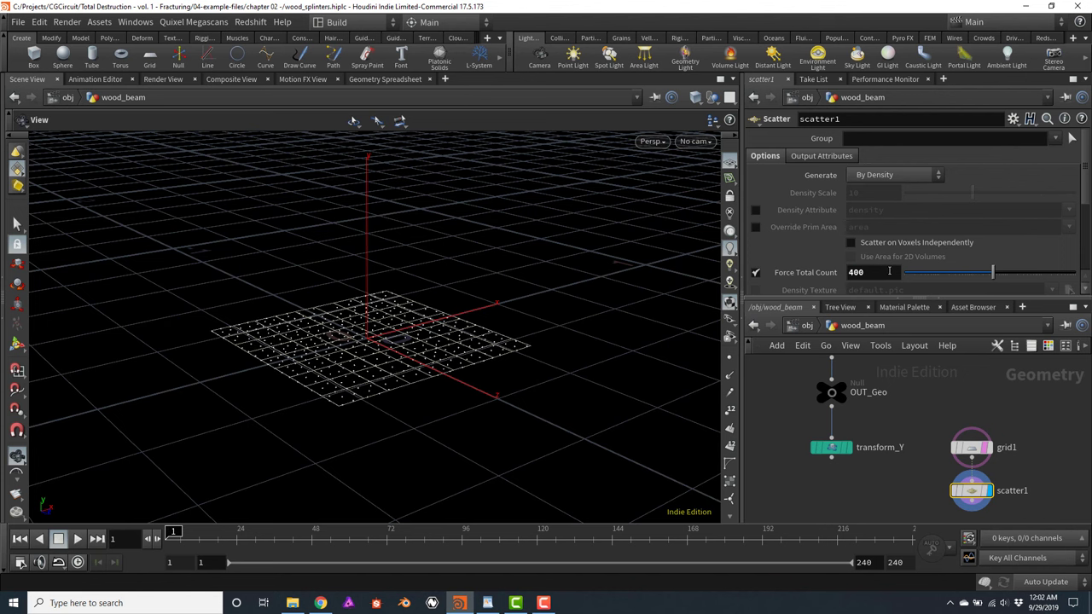
Add a Point Jitter node below the Scatter node and make it the displayed node
middle_click_drag(900, 492, 898, 449)
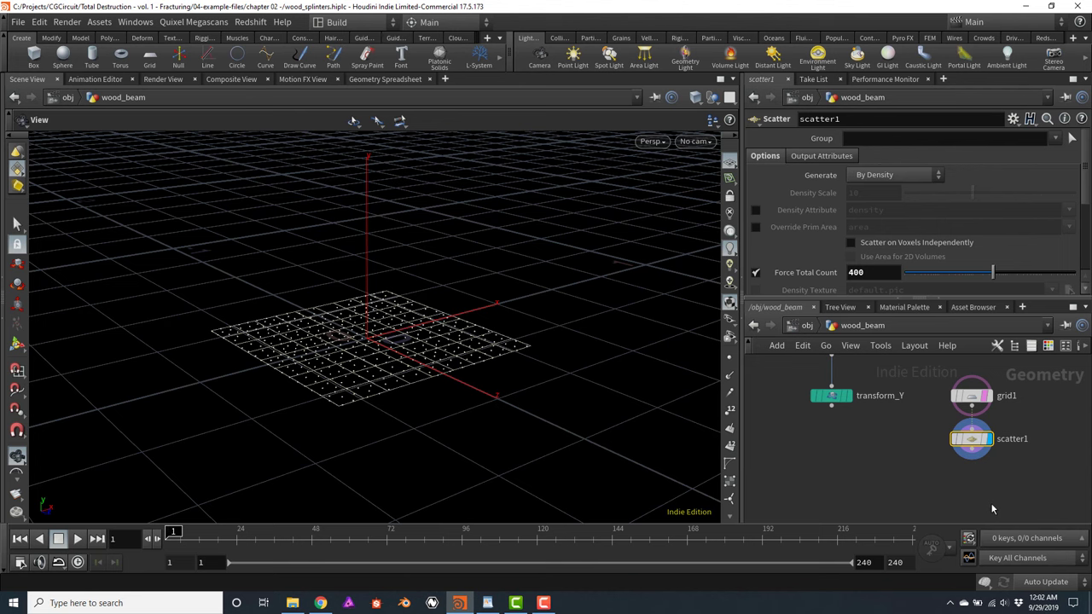
left_click(961, 452)
key("Tab")
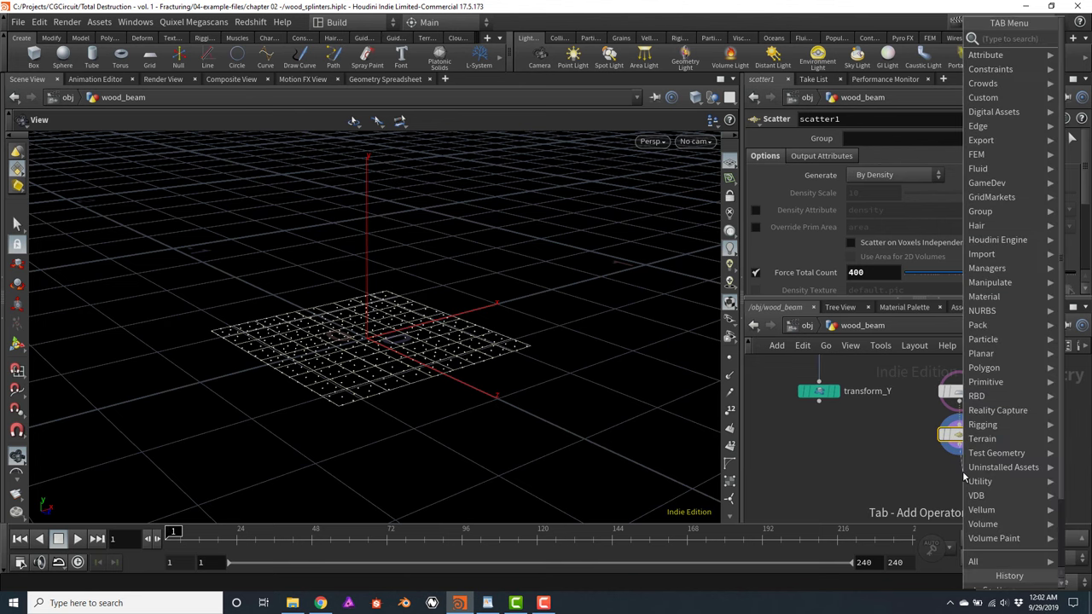
type("poi")
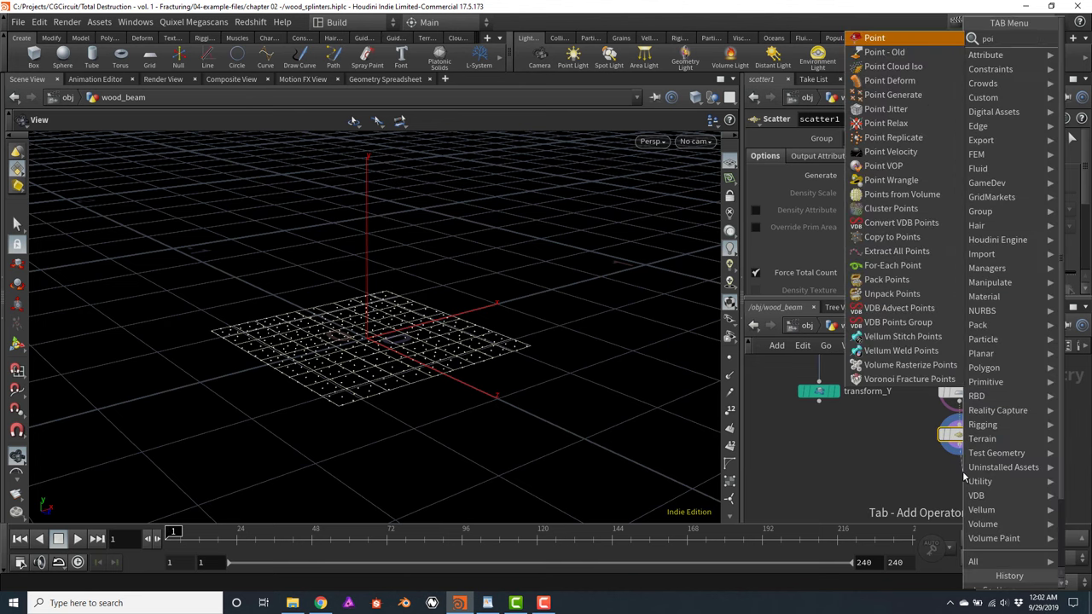
type("ng")
key("BackSpace")
type("j")
key("Return")
left_click(962, 476)
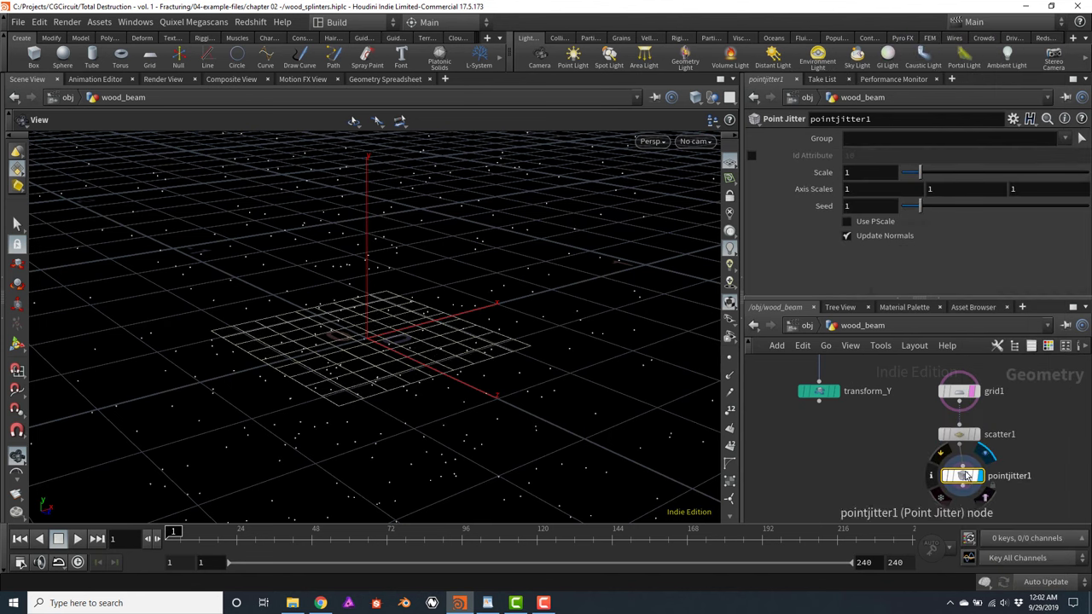
Set the Point Jitter's Axis Scales to 0, 0.14 and 0 so the points move only vertically
left_click(857, 191)
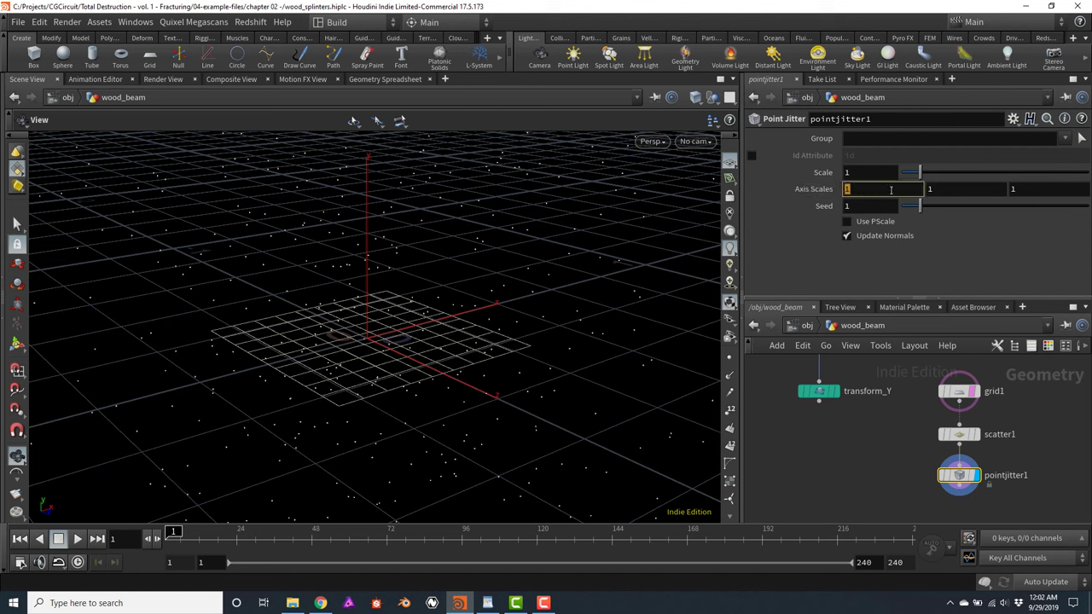
type("0")
key("Tab")
key("Tab")
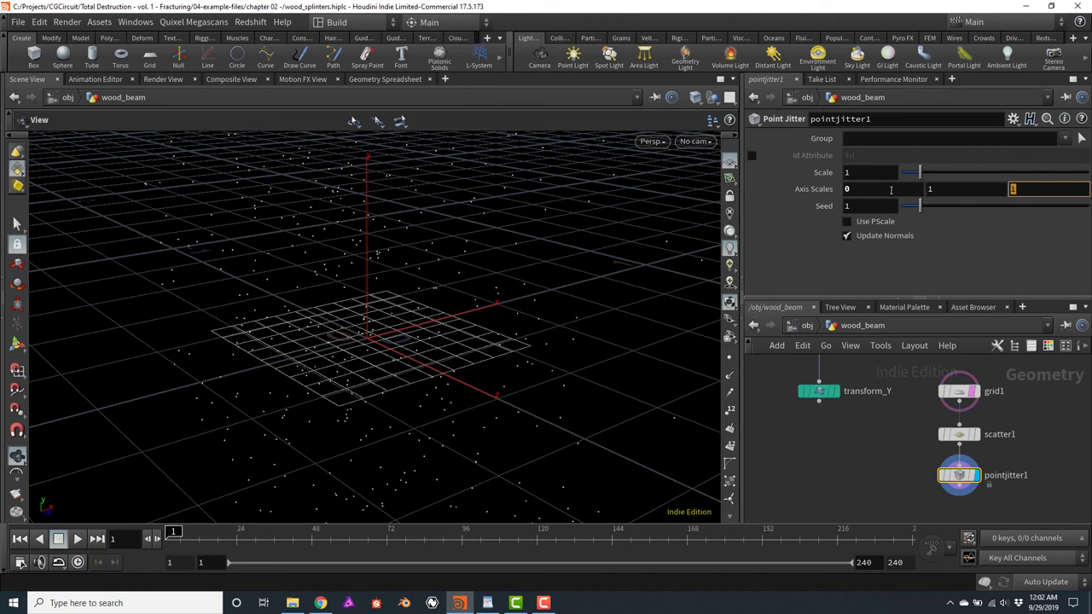
type("0")
key("Return")
middle_click_drag(945, 191, 427, 231)
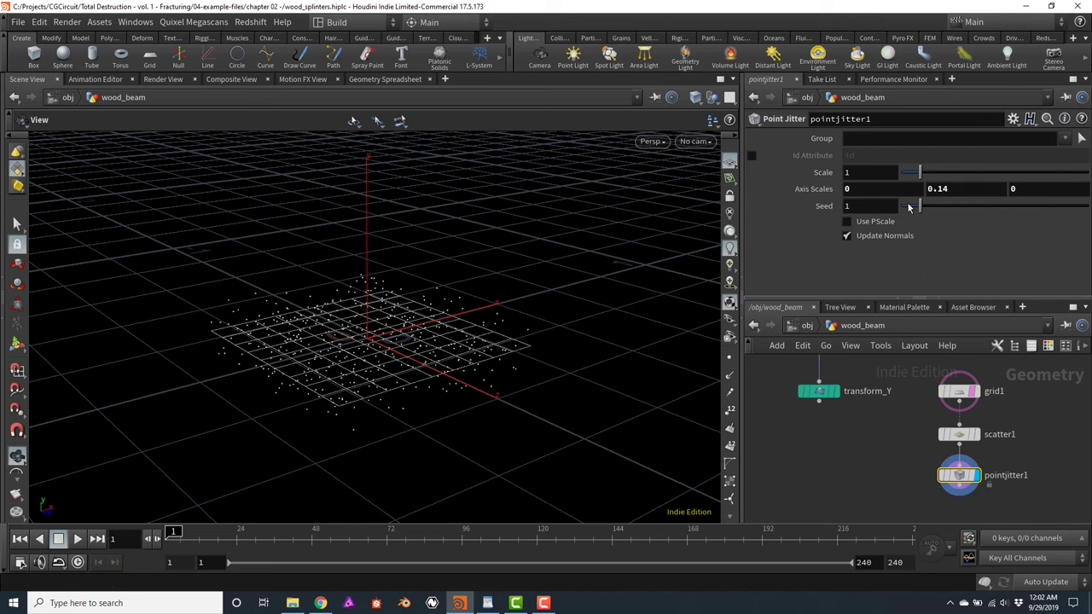
Reduce the Point Jitter's vertical Axis Scale to 0.1
left_click(965, 189)
key("Return")
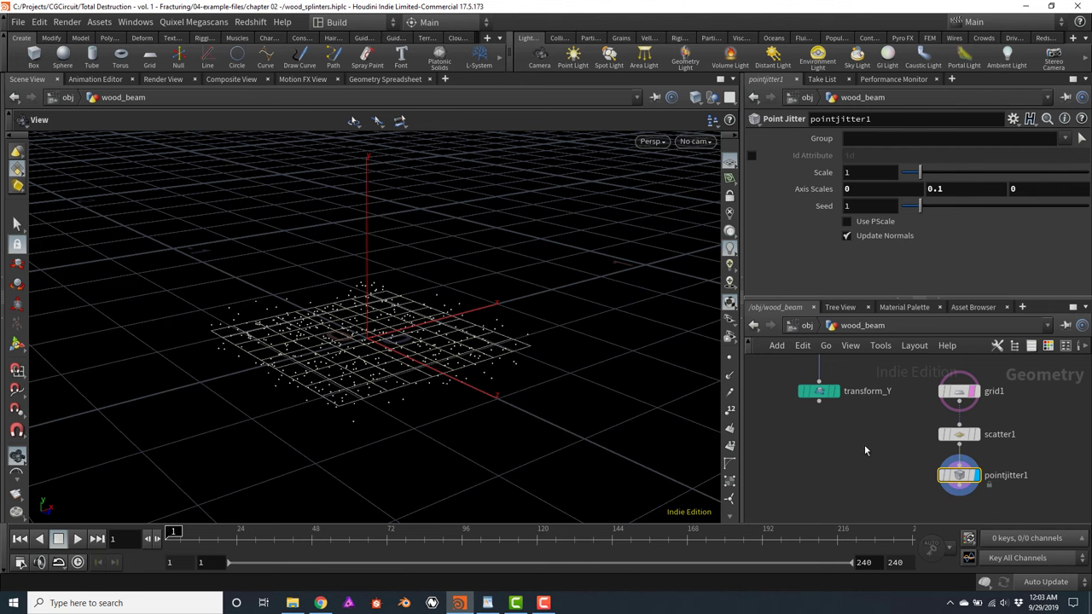
Add a Voronoi Fracture node fed by transform_Y, place it below the Point Jitter's level and make it the displayed node
middle_click_drag(822, 494, 848, 469)
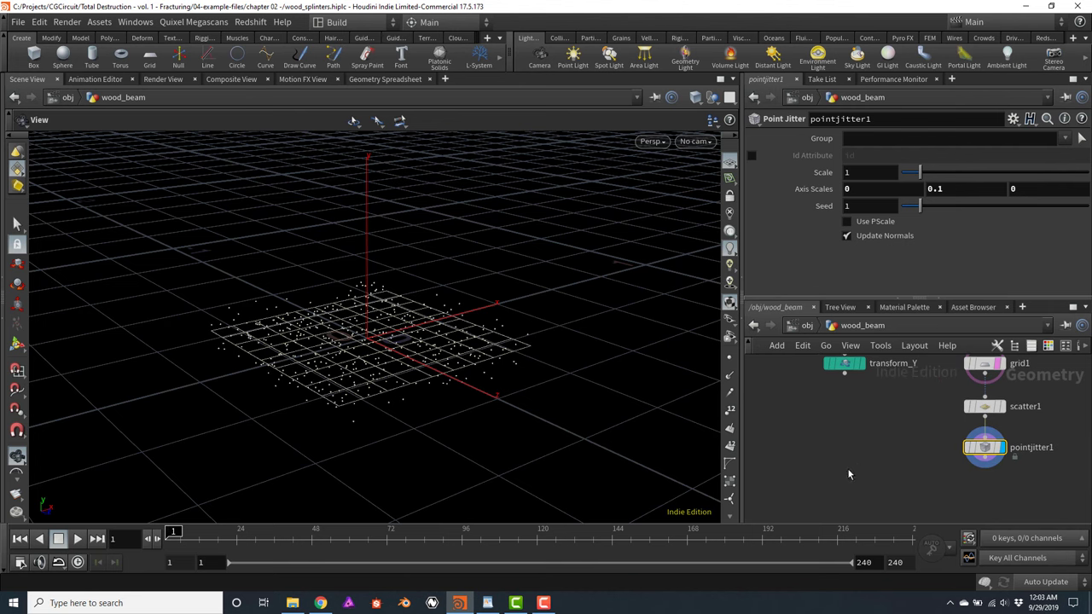
left_click(845, 373)
key("Tab")
type("voron")
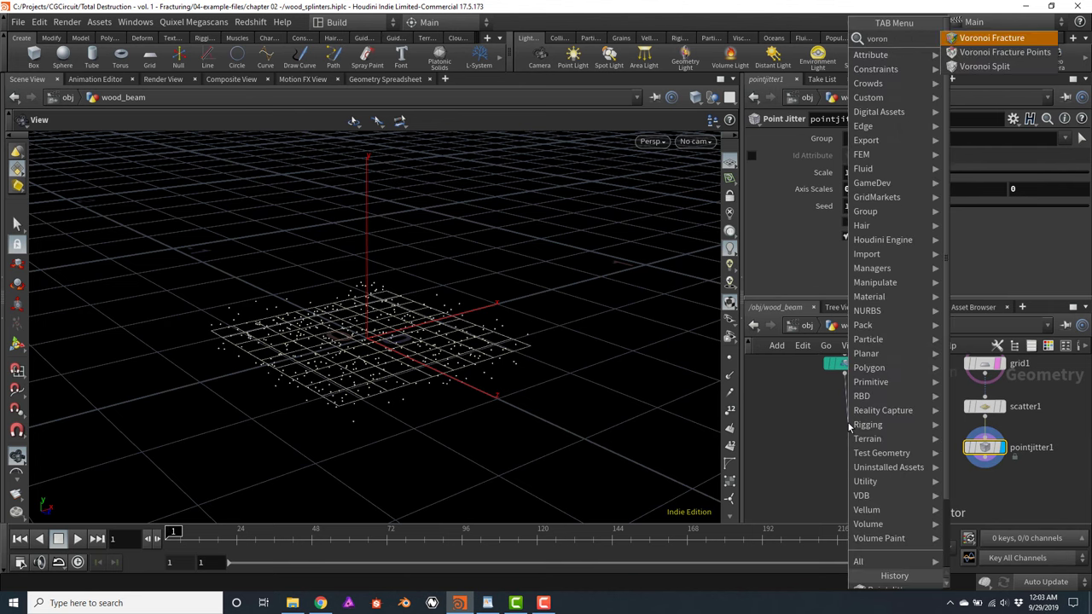
key("Return")
left_click(855, 423)
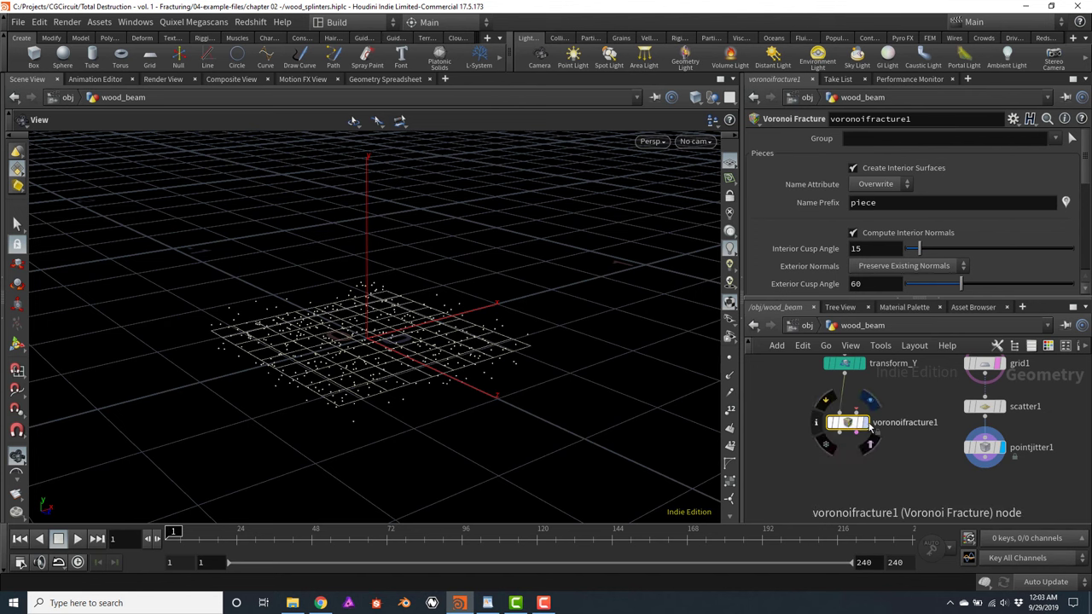
left_click_drag(855, 423, 855, 487)
Connect pointjitter1 to the Voronoi Fracture's second input as cell points and inspect the fractured beam
left_click(984, 459)
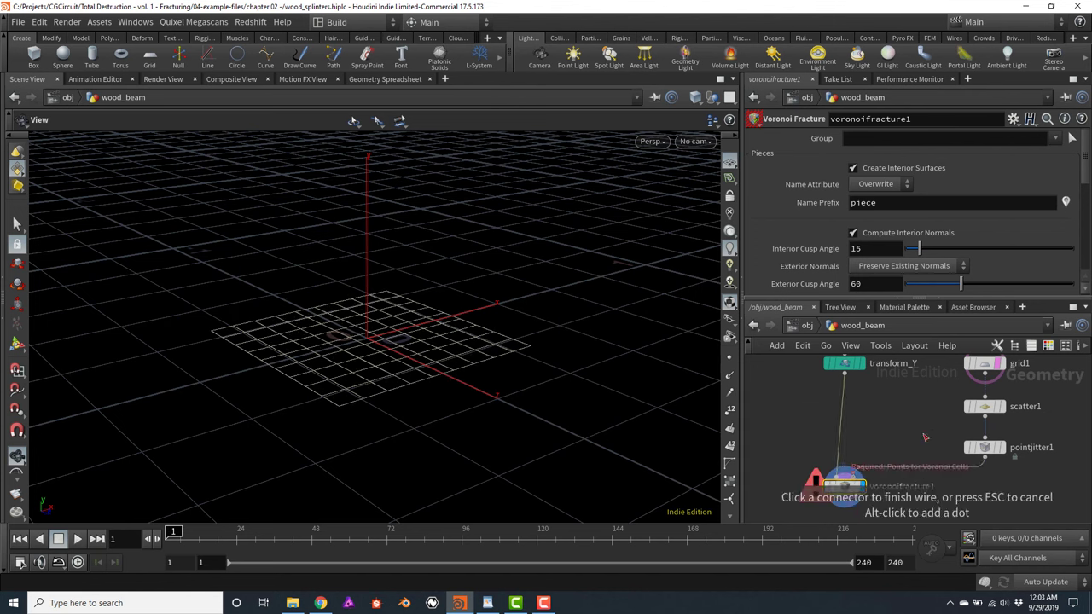
left_click(852, 474)
middle_click_drag(912, 400, 921, 361)
left_click_drag(402, 326, 388, 314)
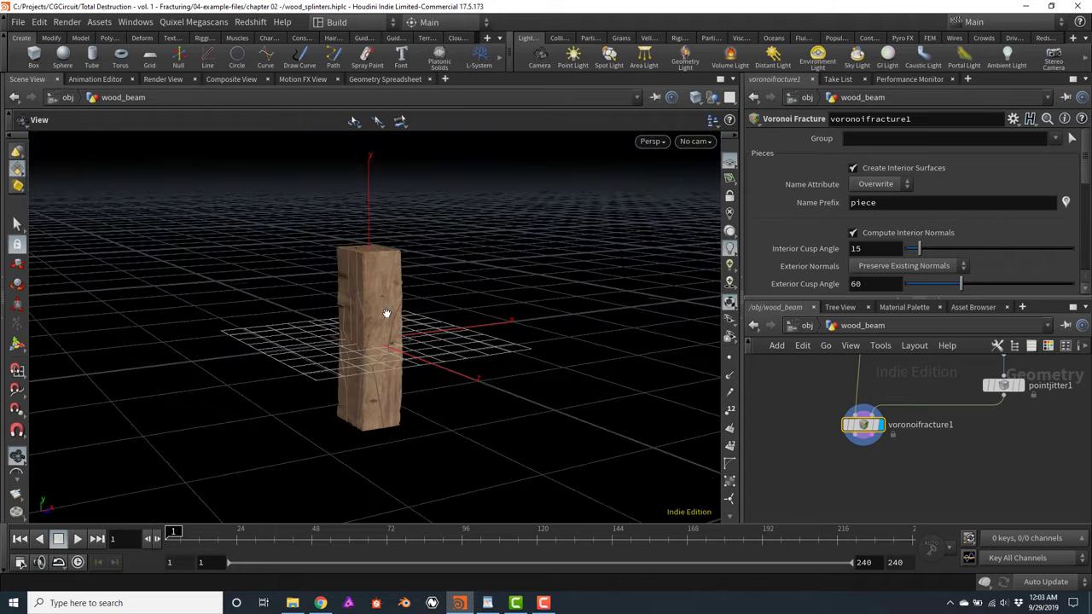
scroll(386, 341, "up", 3)
scroll(386, 341, "up", 3)
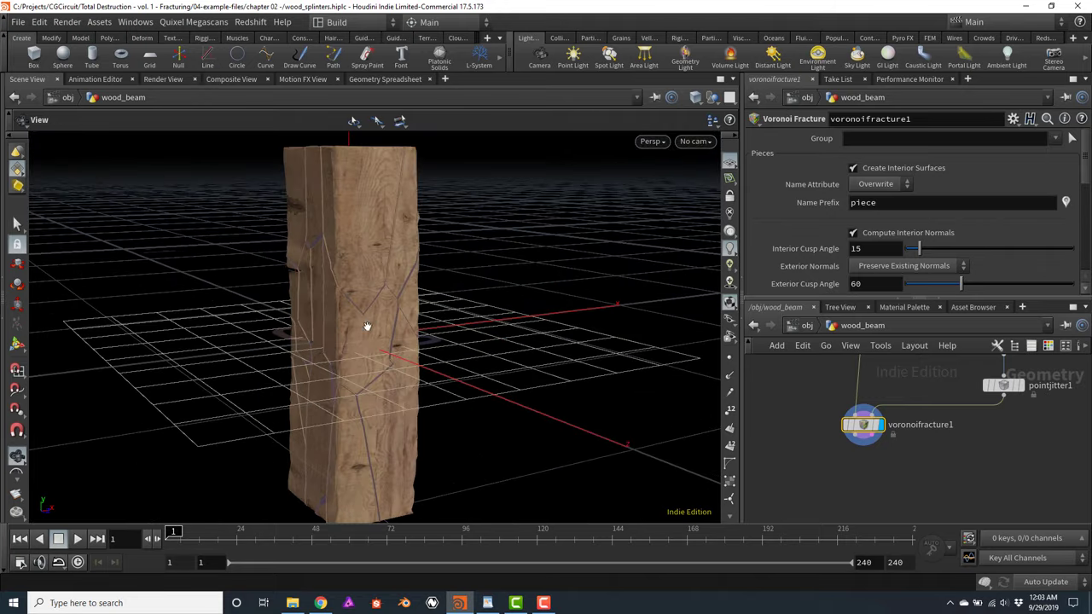
scroll(350, 324, "down", 6)
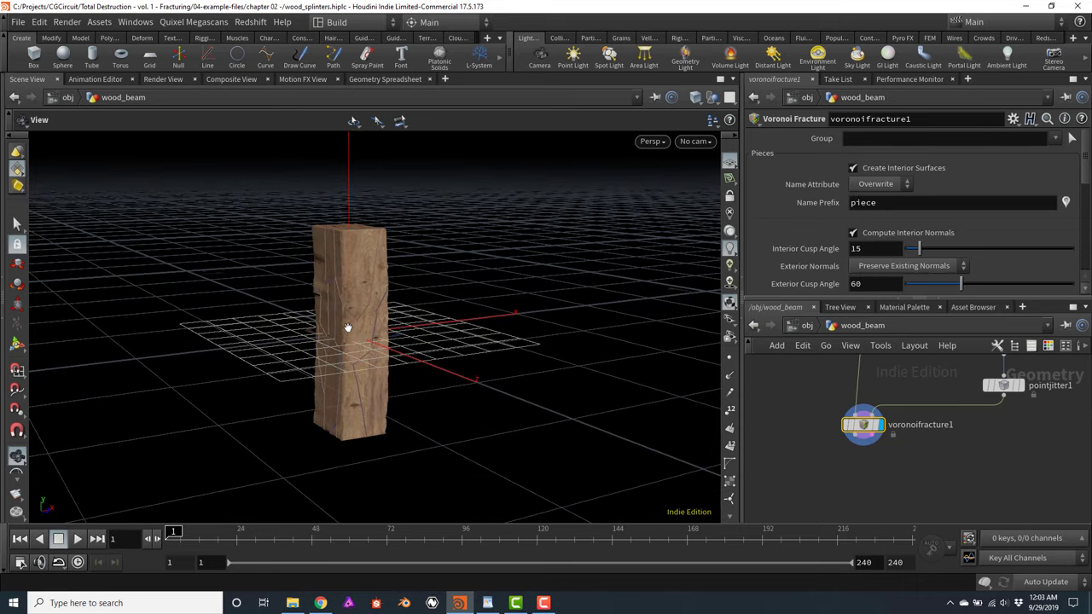
left_click_drag(389, 288, 397, 303)
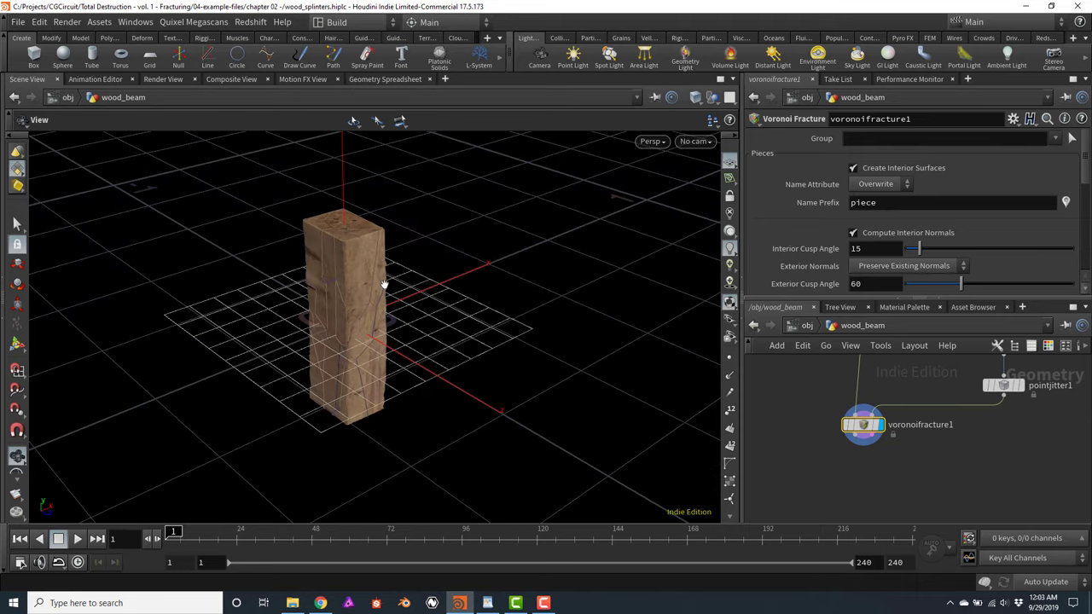
Duplicate the transform_Y node and place the copy below the Voronoi Fracture node
middle_click_drag(773, 378, 819, 457)
left_click(857, 386)
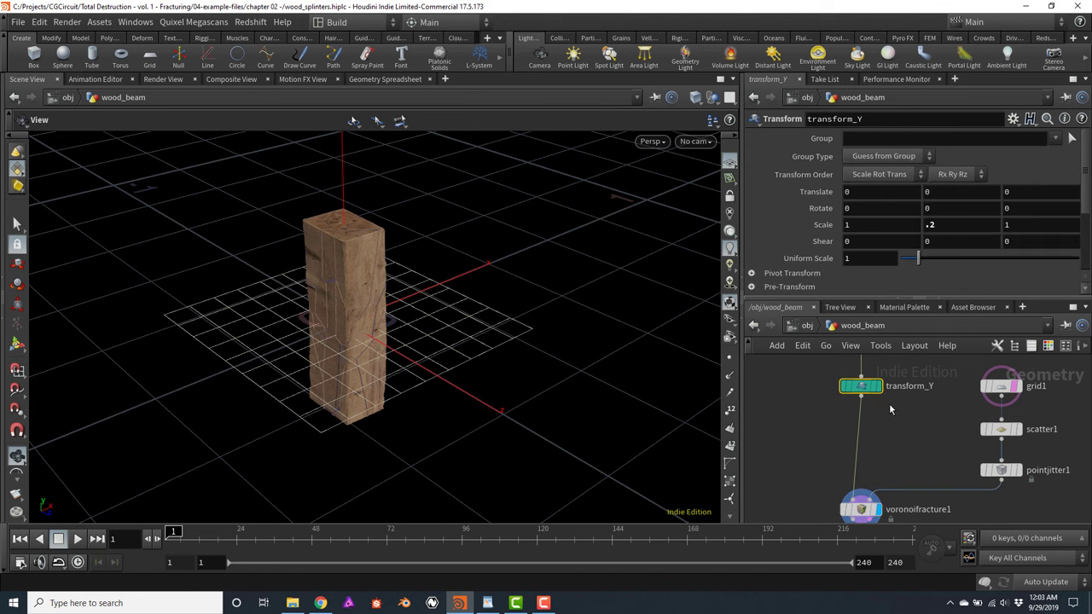
key("ctrl+c")
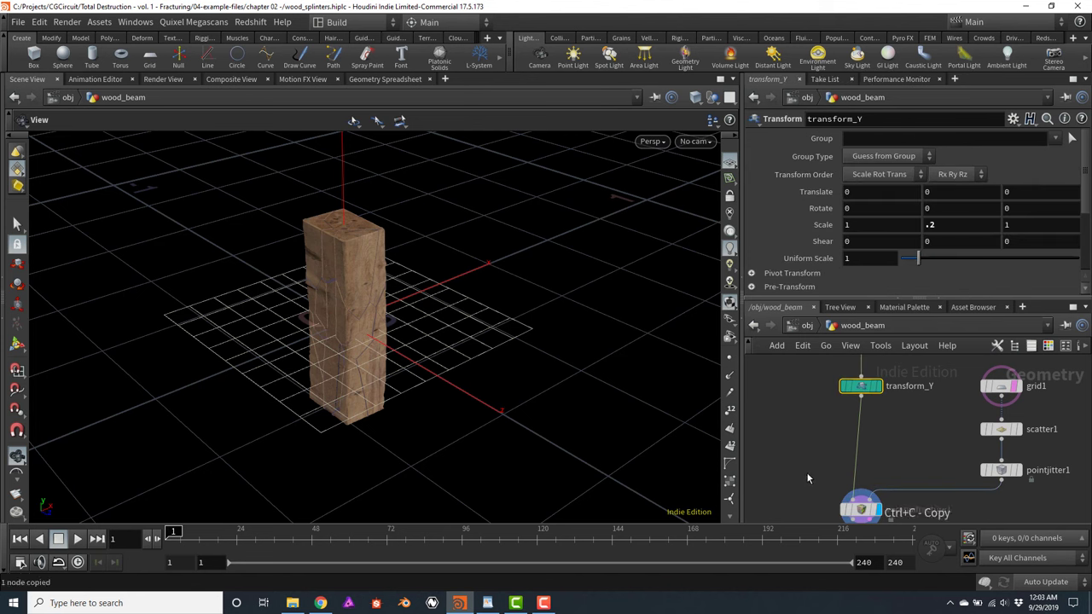
scroll(819, 473, "down", 3)
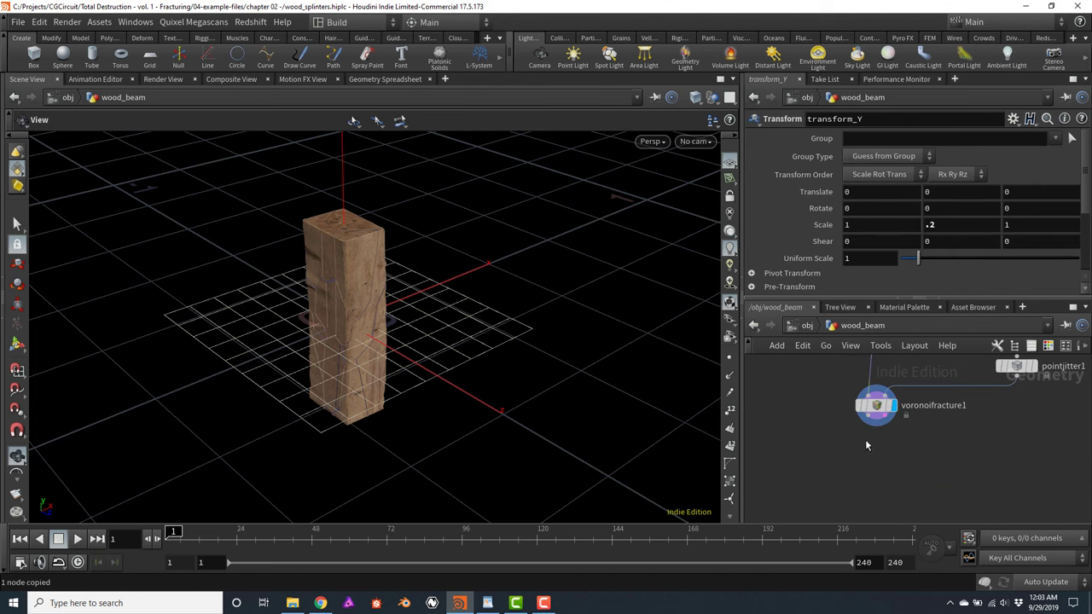
key("ctrl+v")
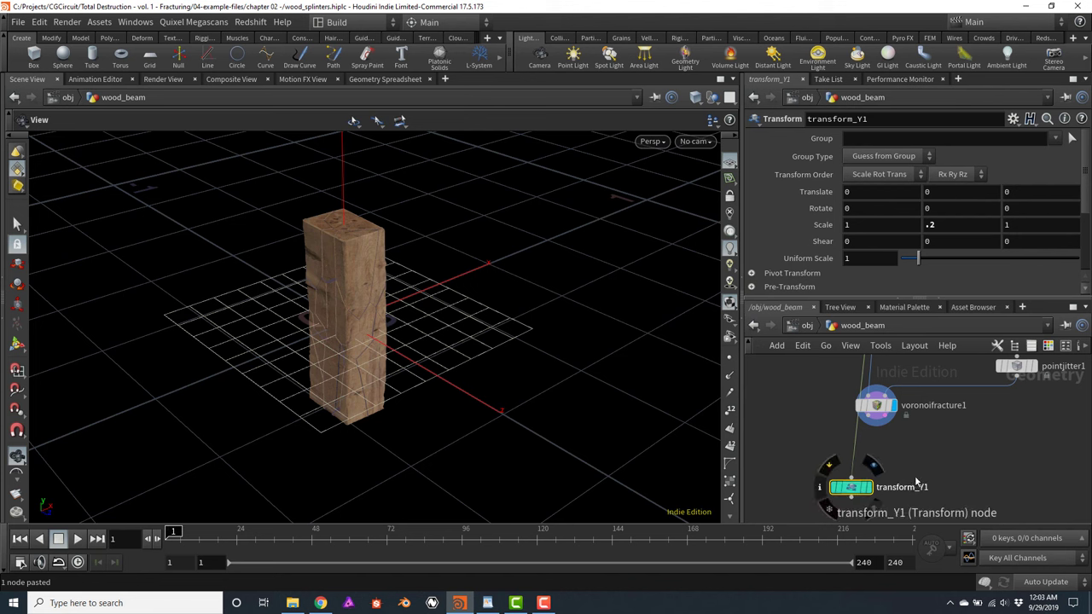
Feed the Voronoi Fracture output into the transform copy, align the copy below it and make it the displayed node
left_click(851, 480)
left_click(852, 464)
middle_click_drag(852, 464, 867, 472)
left_click_drag(867, 471, 894, 476)
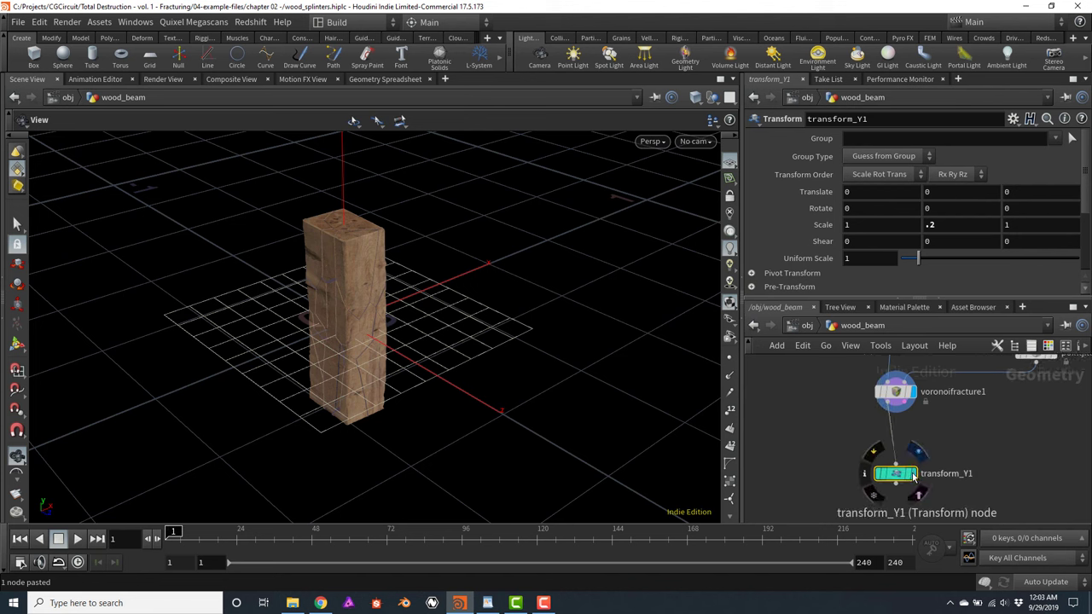
left_click(913, 476)
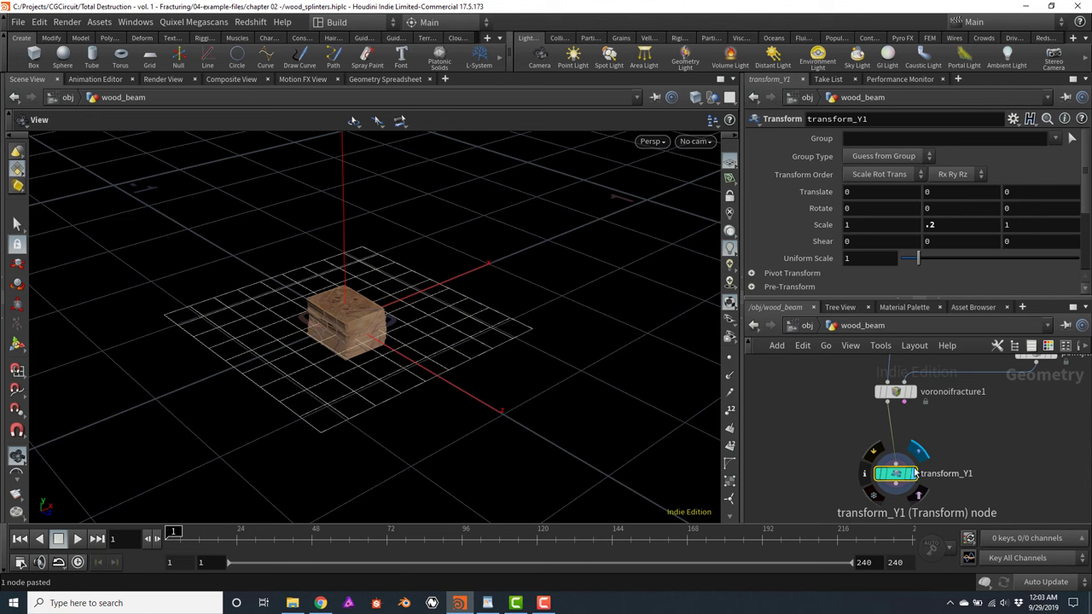
Turn on Invert Transformation for the transform copy to stretch the fractured beam, and frame the whole beam
left_click_drag(1088, 167, 1088, 218)
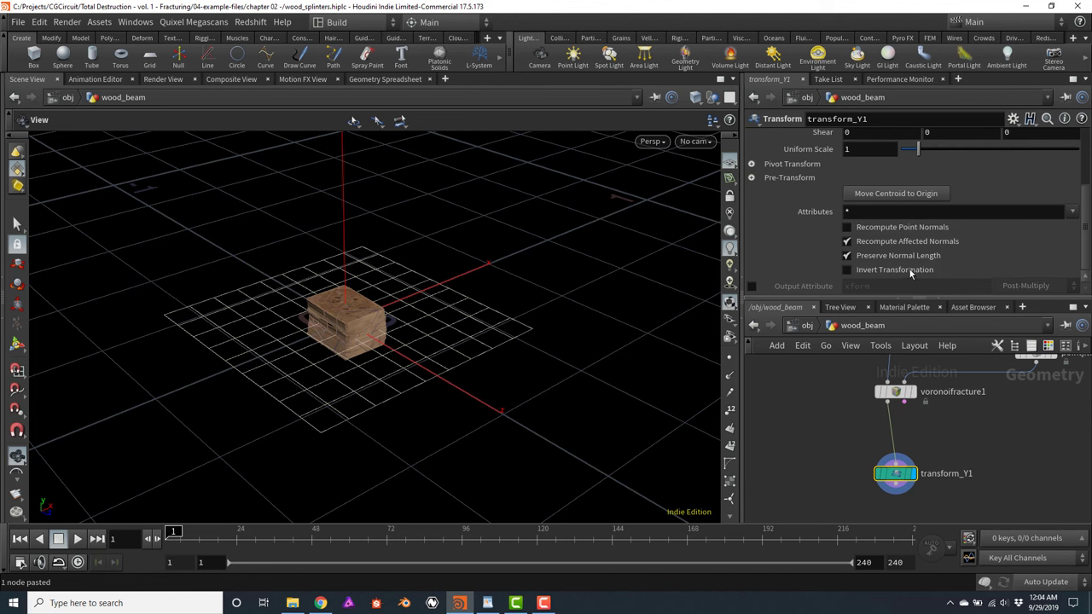
left_click(847, 270)
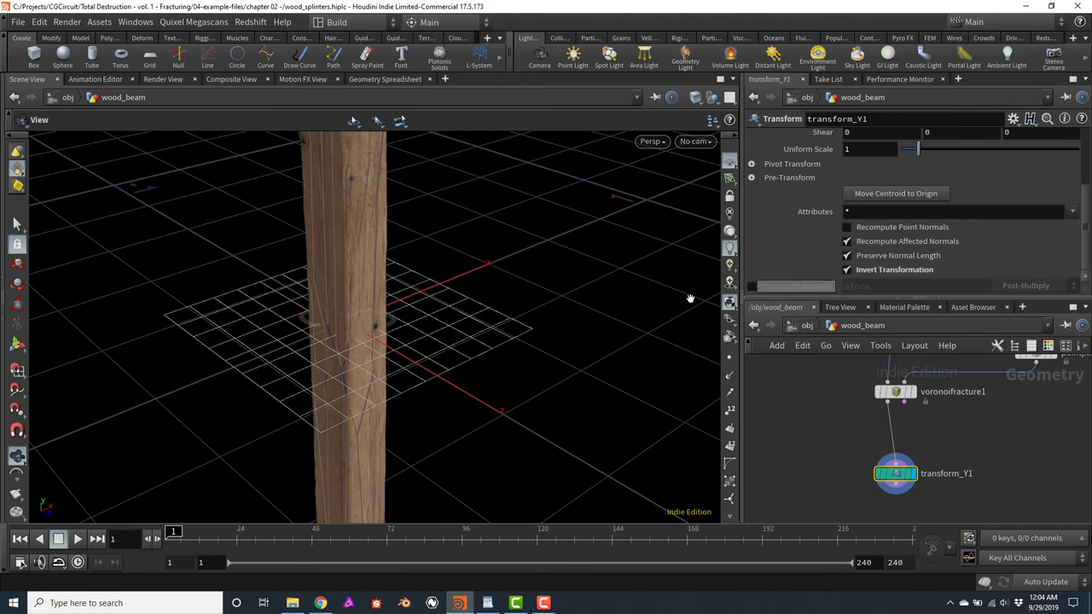
left_click_drag(472, 282, 445, 259, "alt")
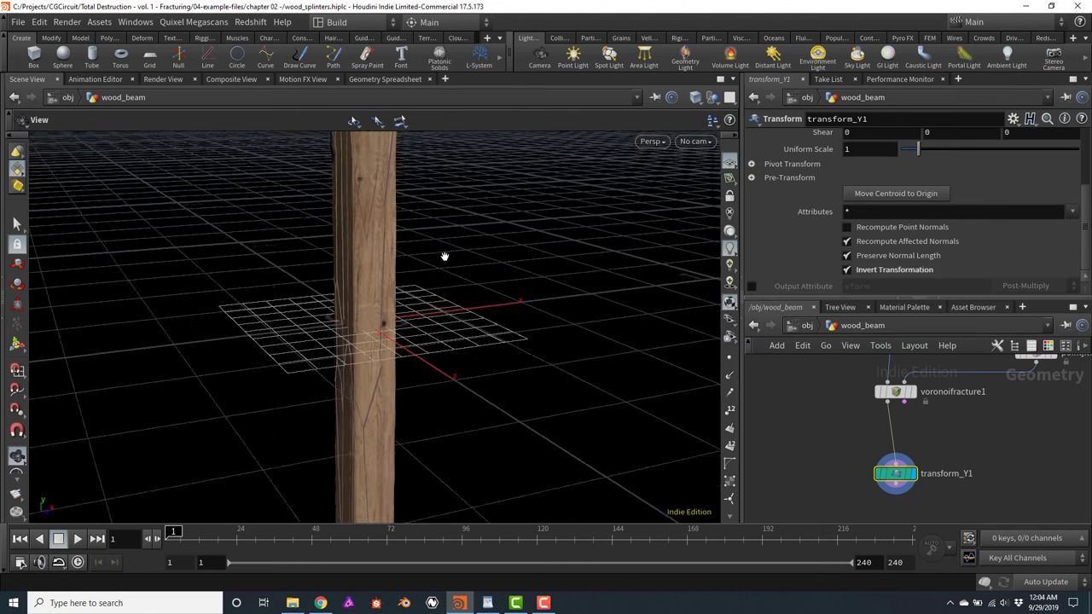
key("f")
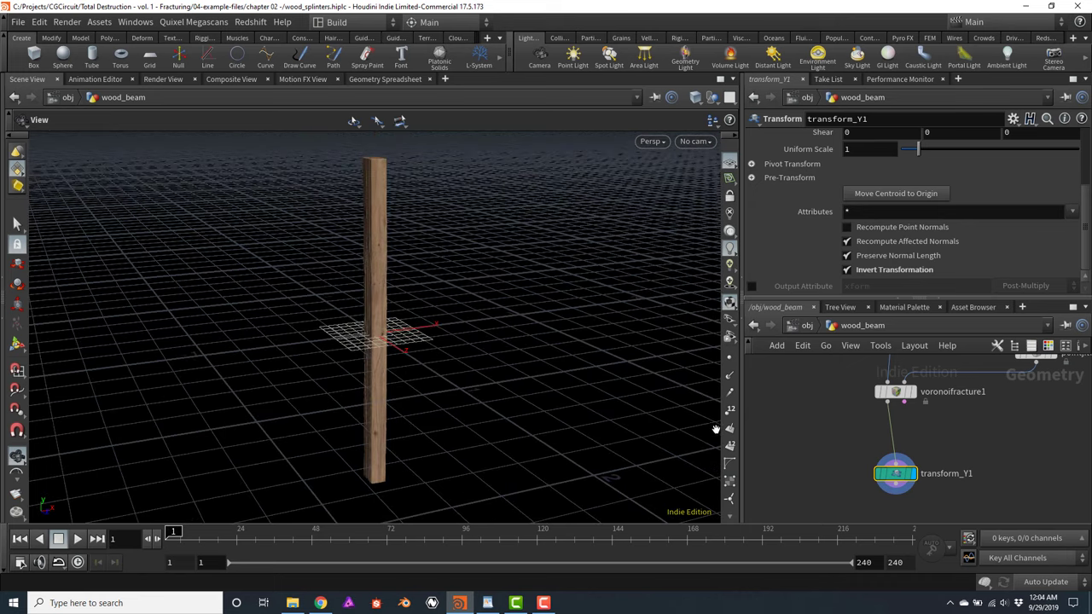
Move transform_Y1 closer to the Voronoi Fracture and add an Exploded View node below it
mouse_move(896, 479)
left_click_drag(895, 479, 895, 442)
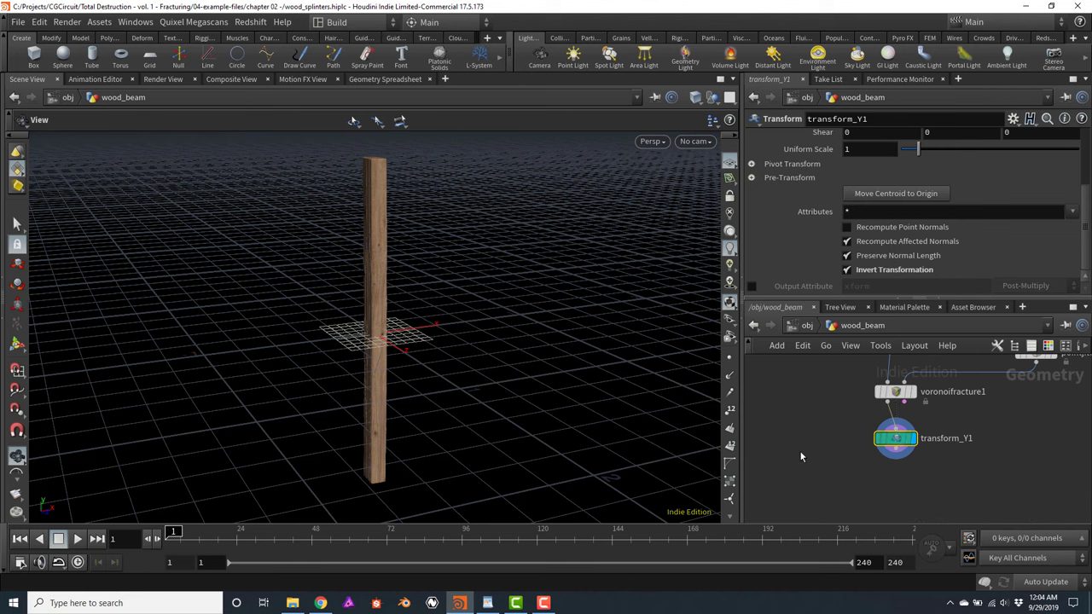
key("Tab")
type("explo")
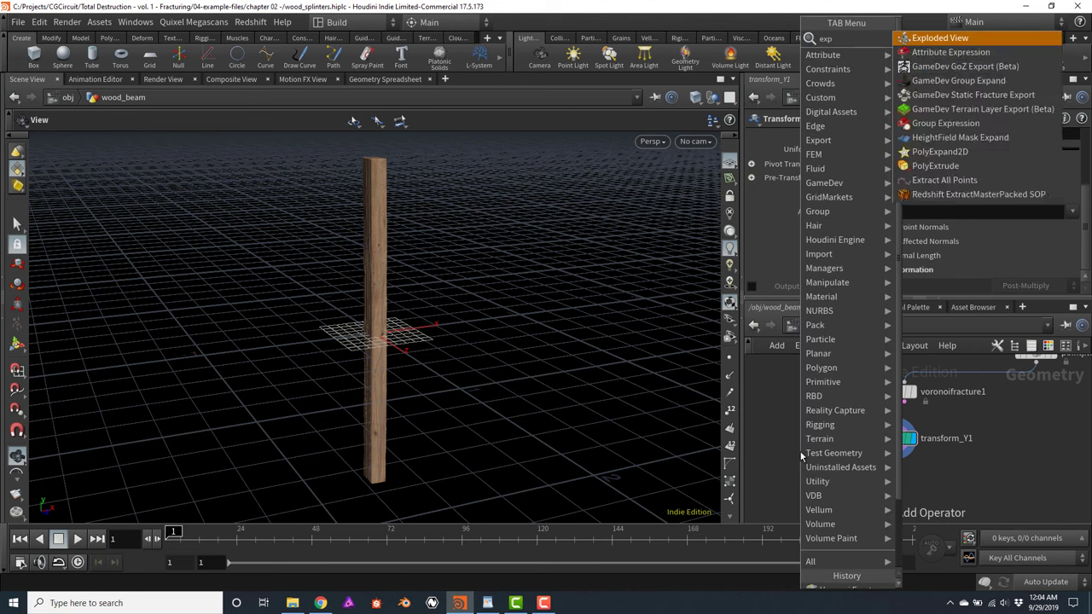
key("Return")
left_click(800, 456)
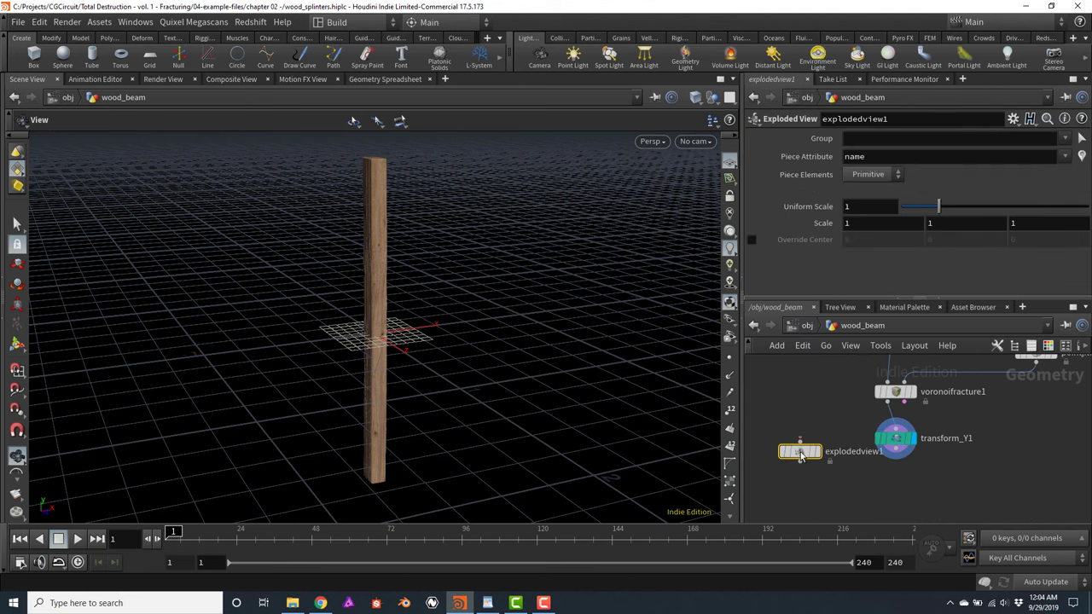
left_click_drag(811, 466, 836, 499)
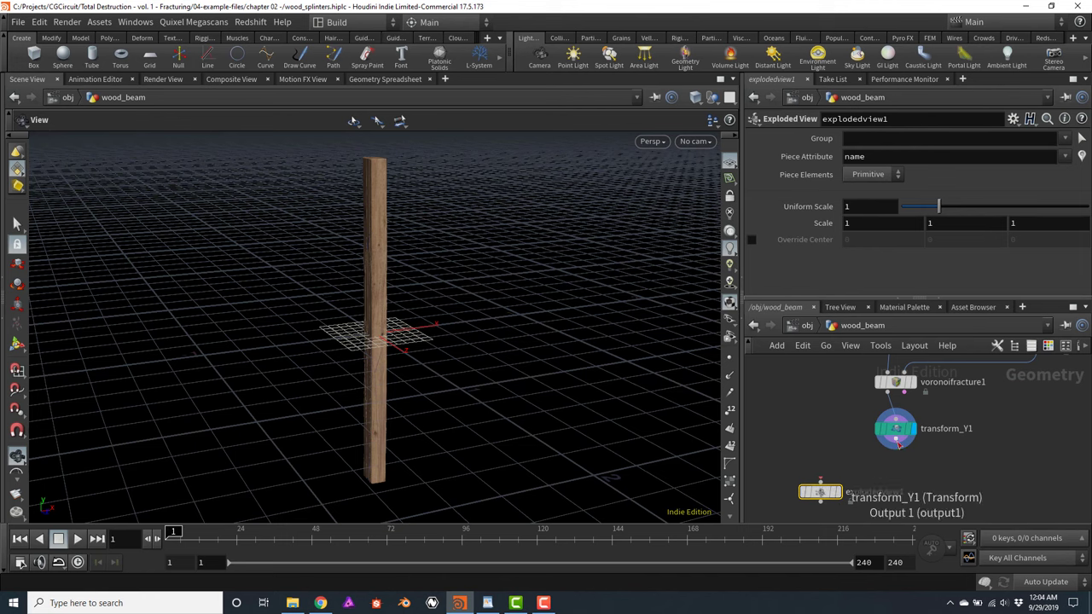
Connect transform_Y1 to the Exploded View node, display it and examine the separated wood splinters
left_click_drag(896, 445, 821, 479)
left_click(839, 492)
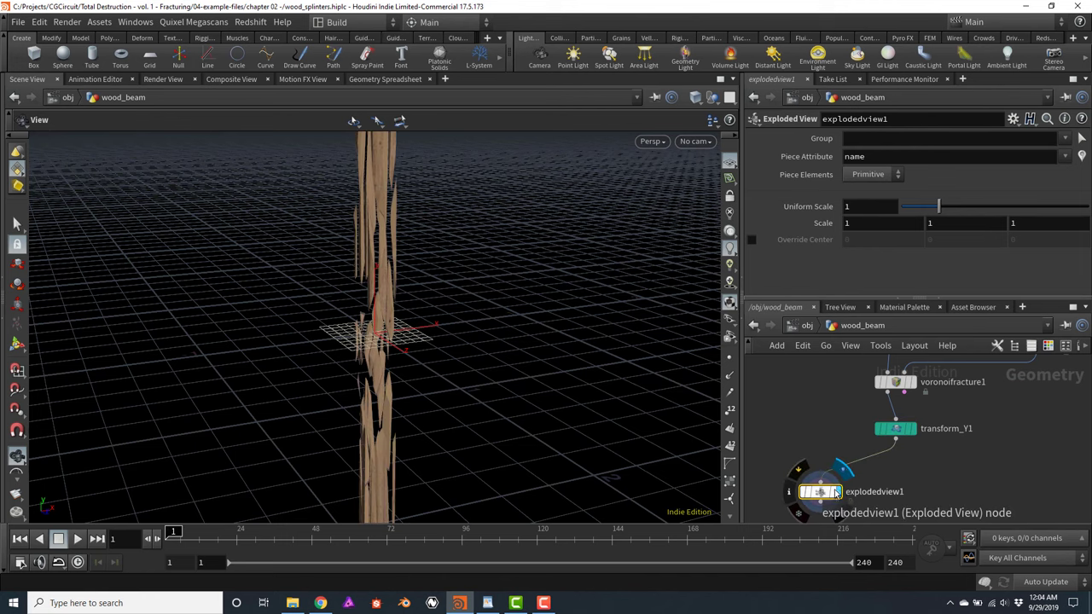
left_click_drag(415, 276, 392, 218)
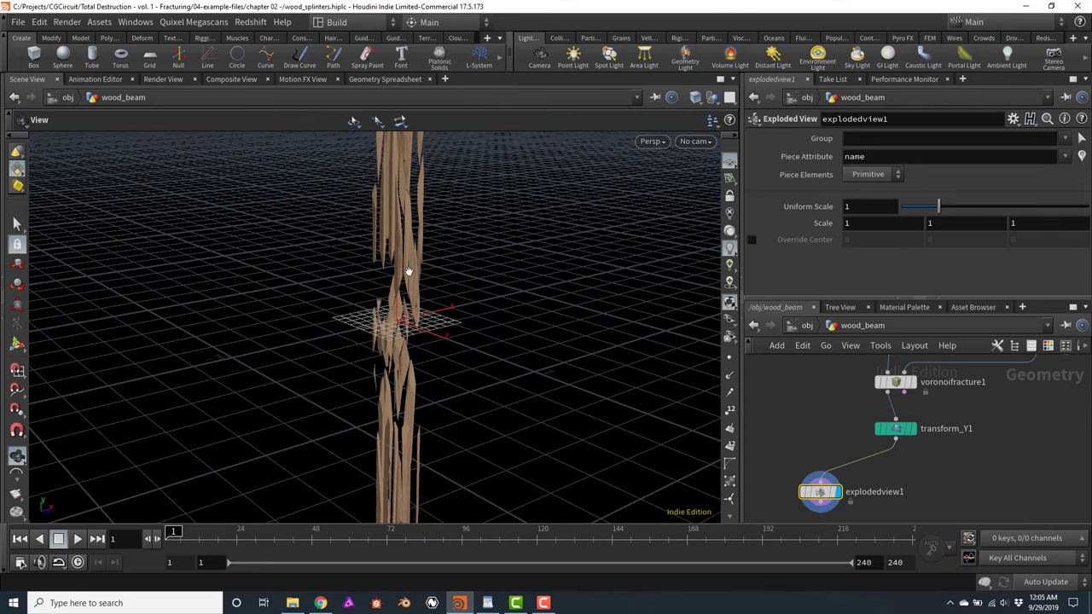
left_click_drag(433, 271, 409, 266)
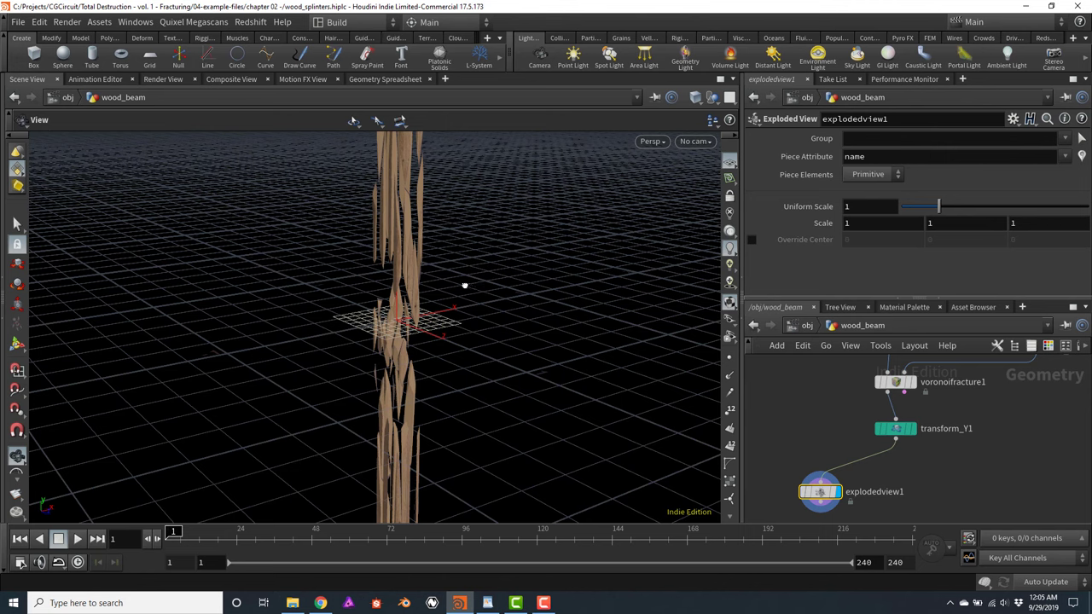
left_click_drag(463, 287, 449, 279)
key("f")
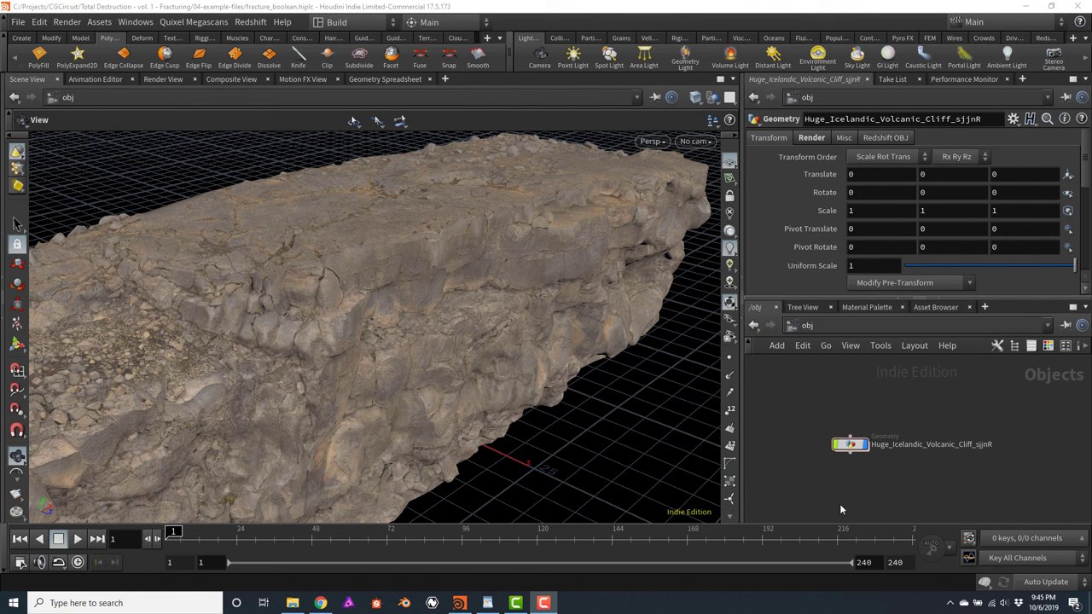
Open the Huge_Icelandic_Volcanic_Cliff_sjjnR network and display its file1 node to view the imported cliff scan
double_click(849, 446)
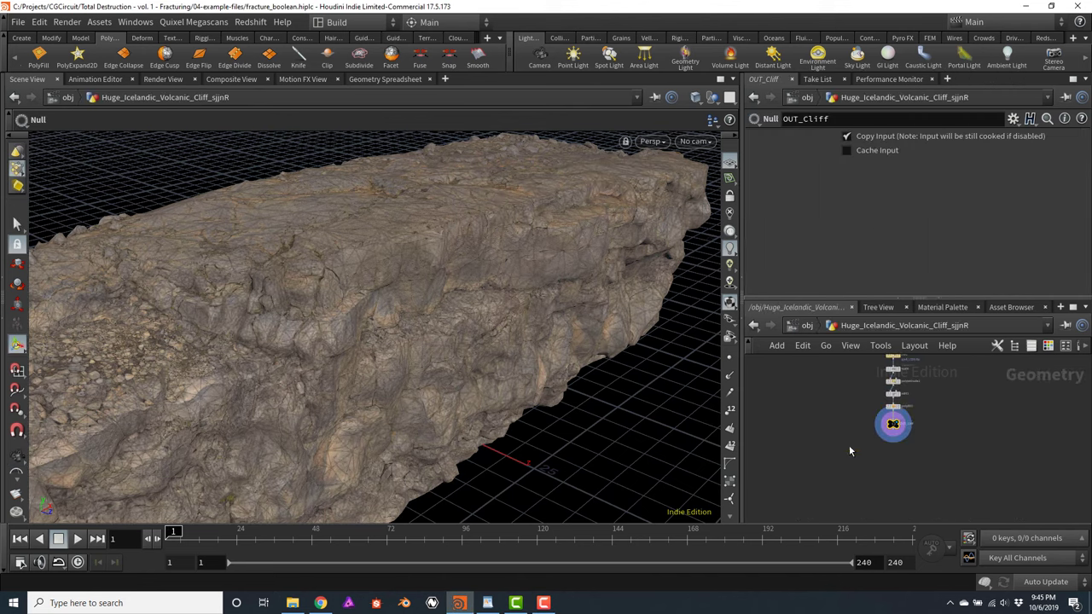
mouse_move(469, 307)
left_mouse_down()
mouse_move(470, 316)
mouse_move(573, 267)
mouse_move(463, 309)
left_mouse_up()
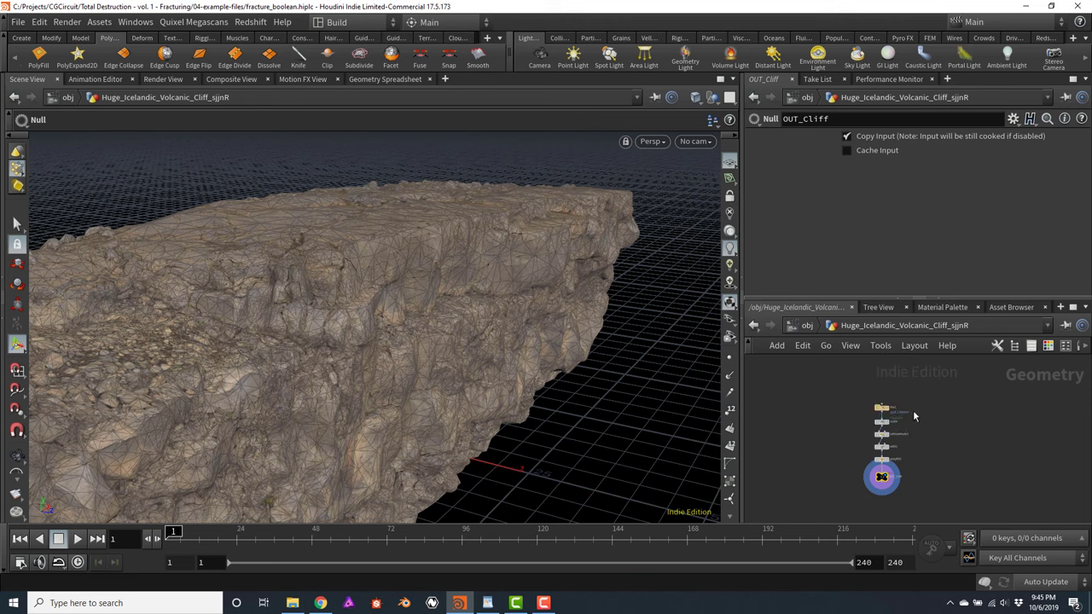
scroll(912, 414, "up", 5)
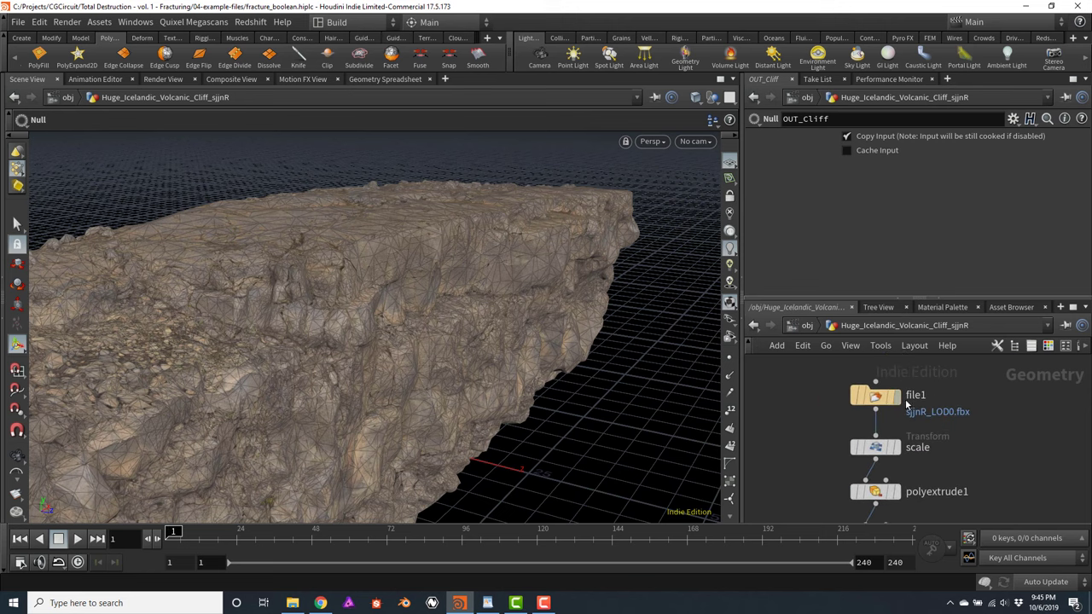
left_click(877, 398)
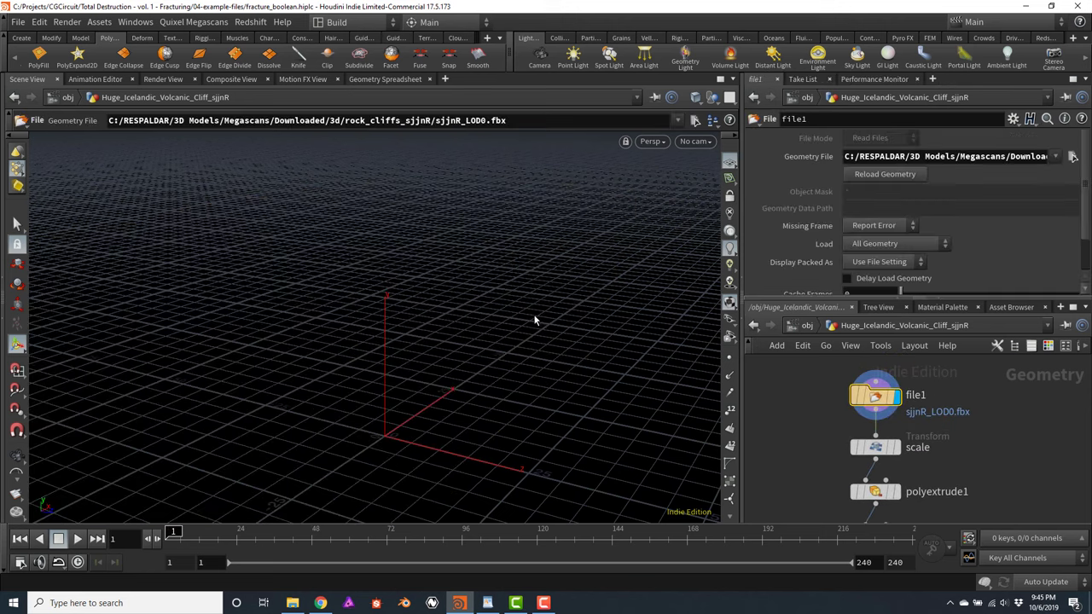
key("f")
key("Return")
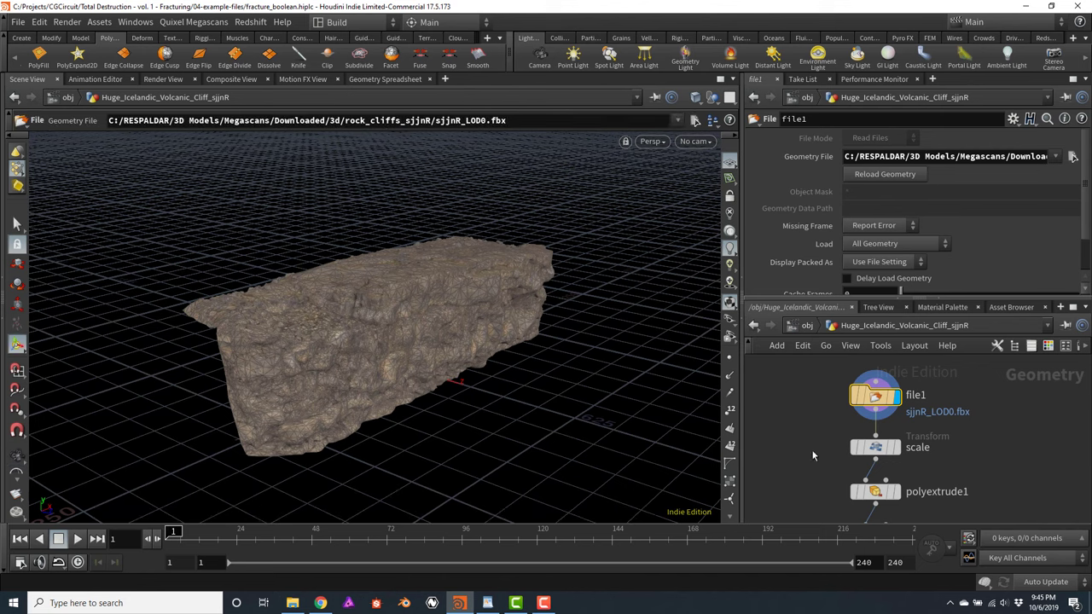
Display the cliff's scale node, view the model around and open the node's information to check its size
left_click(895, 449)
key("Escape")
left_click_drag(420, 362, 449, 375)
left_click_drag(517, 389, 543, 365)
key("Return")
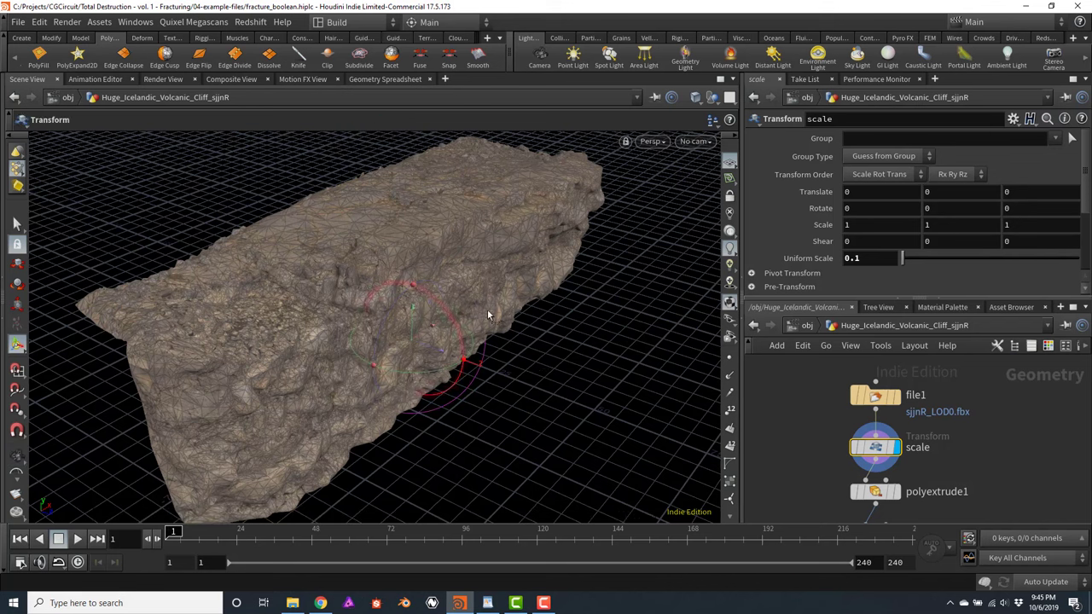
mouse_move(840, 448)
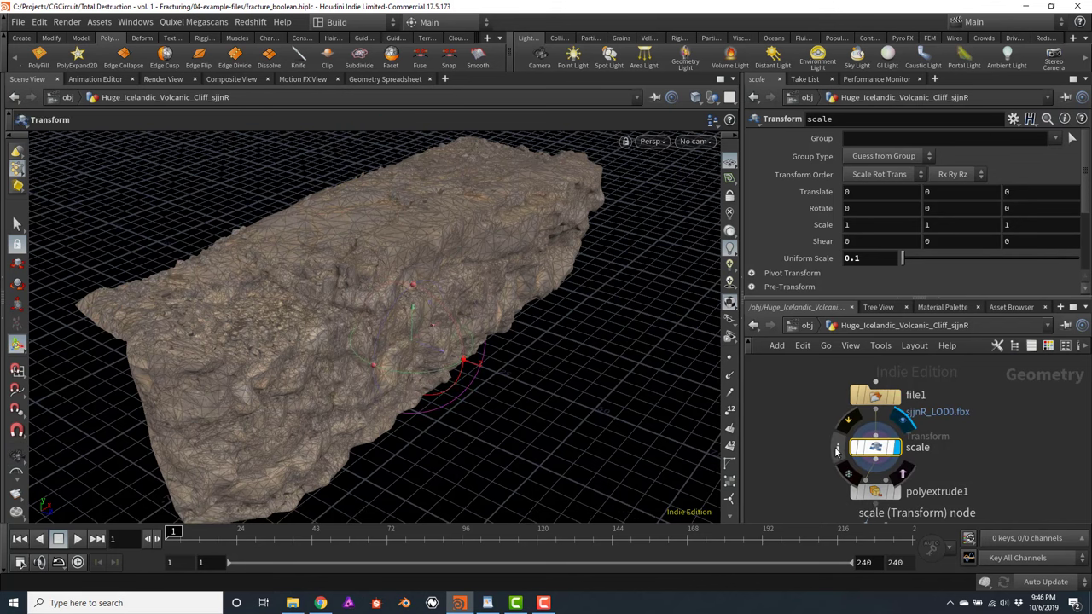
left_click(838, 450)
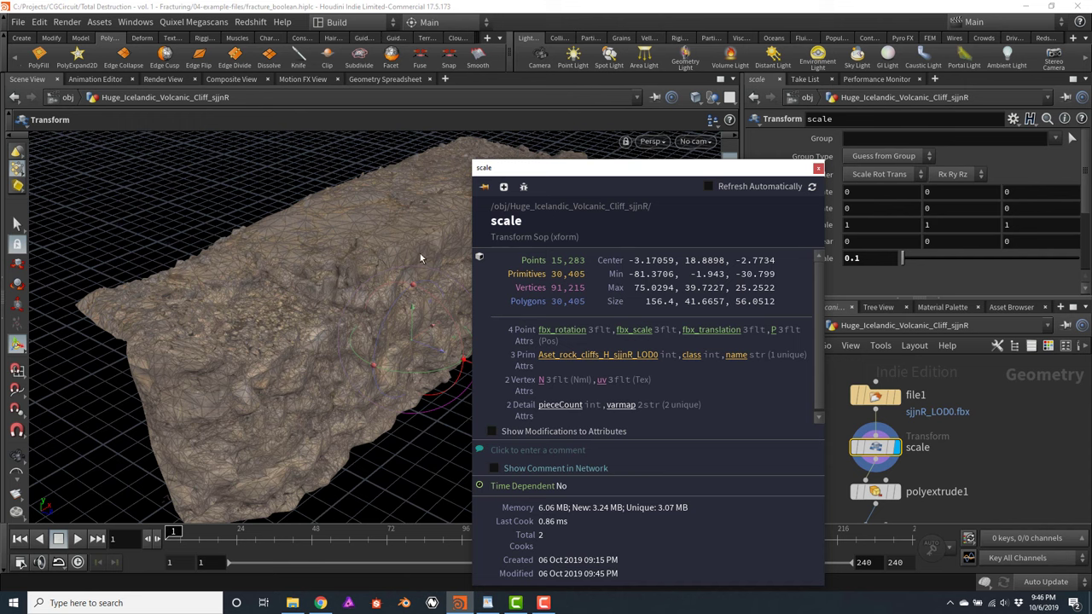
Close the node information, display the polyextrude1 node and examine the extruded border on the open side of the cliff
left_click(817, 168)
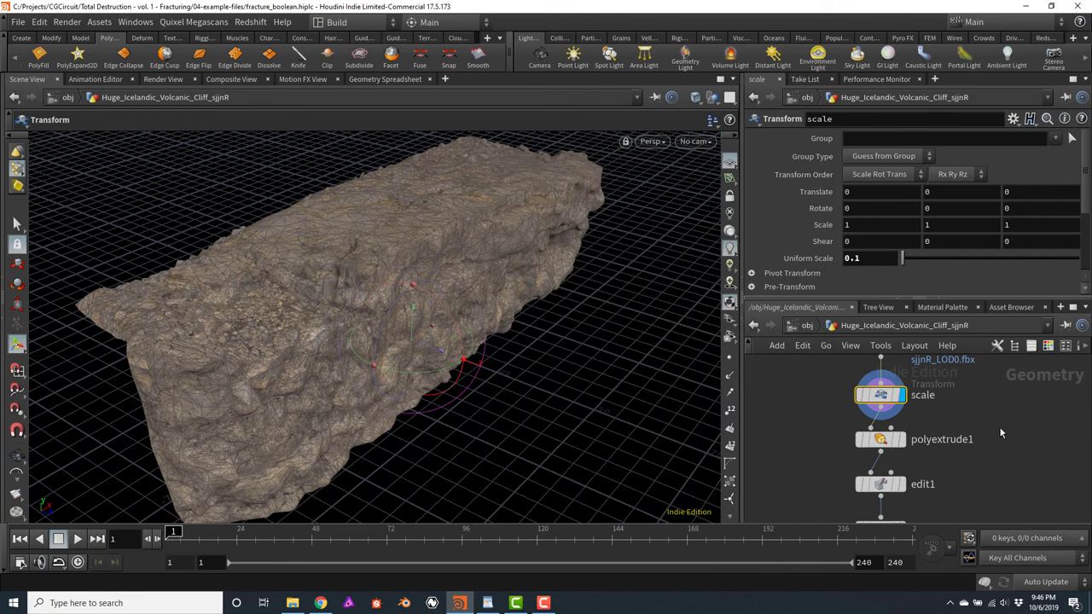
key("r")
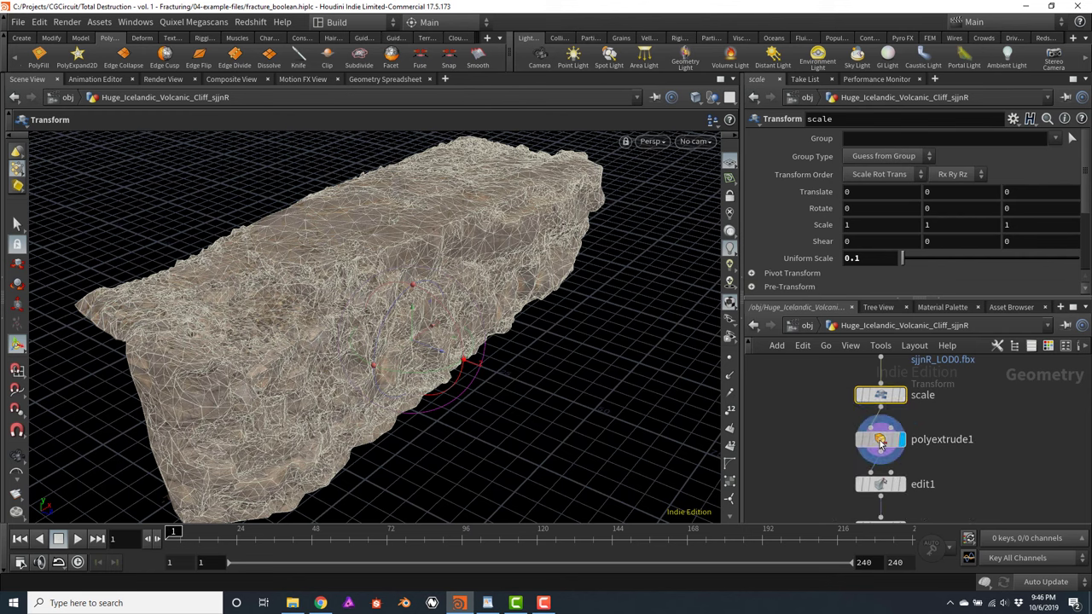
left_click(881, 442)
left_click_drag(324, 367, 443, 316)
key("Return")
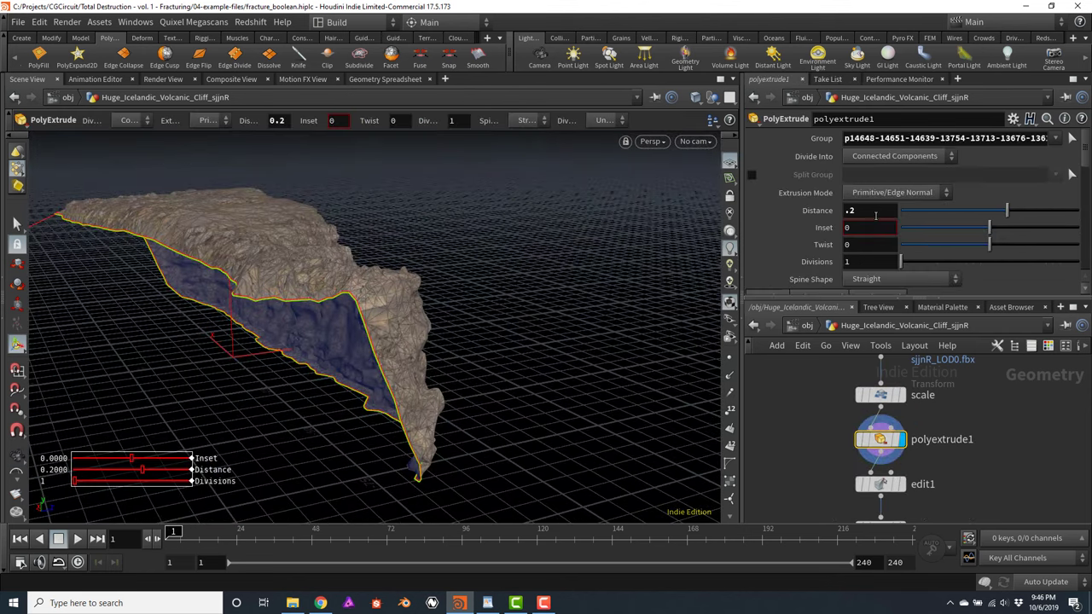
Display the edit1 node and examine how the extruded border points extend the cliff's walls downward
middle_click_drag(956, 477, 951, 437)
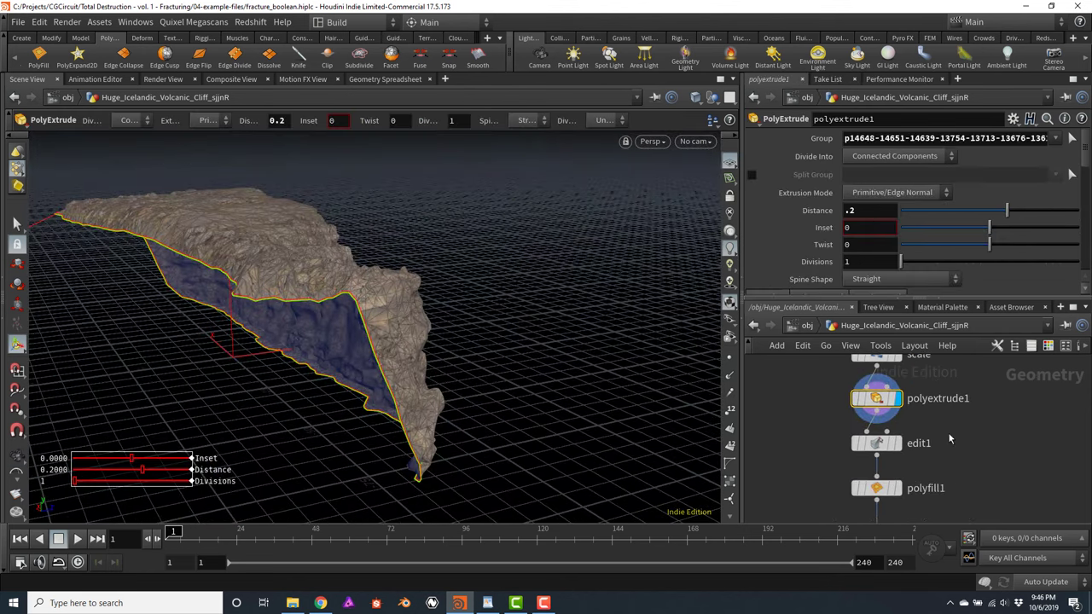
key("r")
left_click(881, 444)
left_click_drag(415, 409, 468, 383)
key("Return")
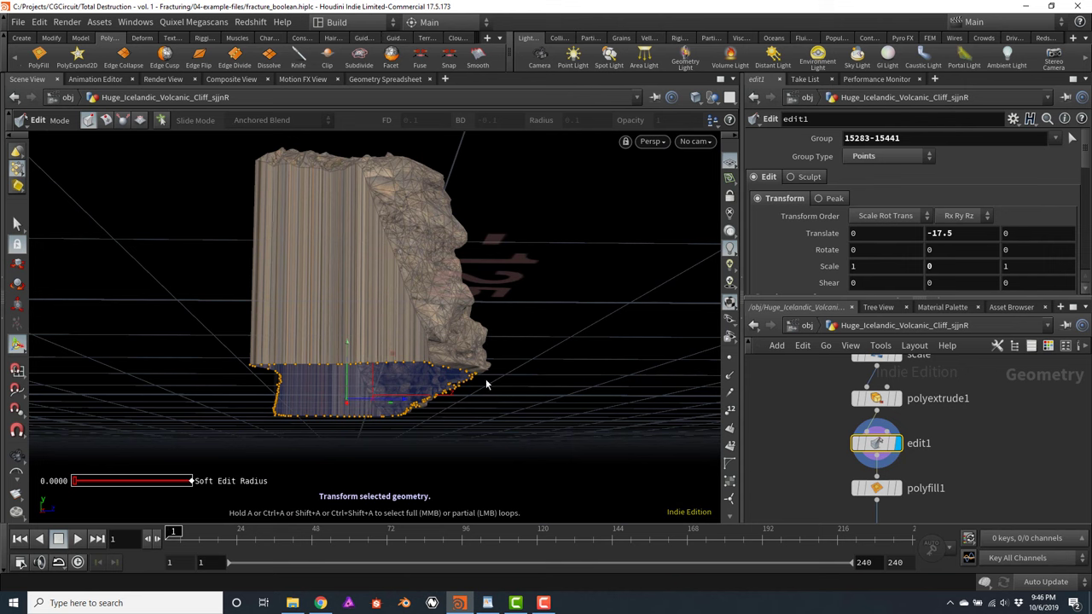
Display the polyfill1 node and examine the capped underside and the closed cliff from several angles
middle_click_drag(801, 483, 795, 423)
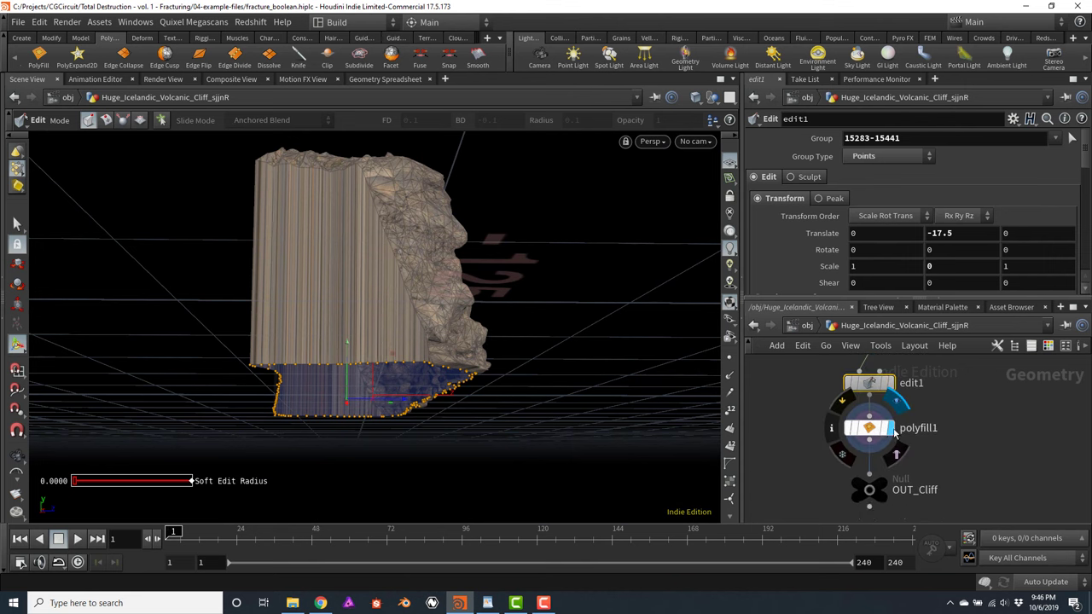
left_click(869, 427)
left_click_drag(539, 388, 544, 333)
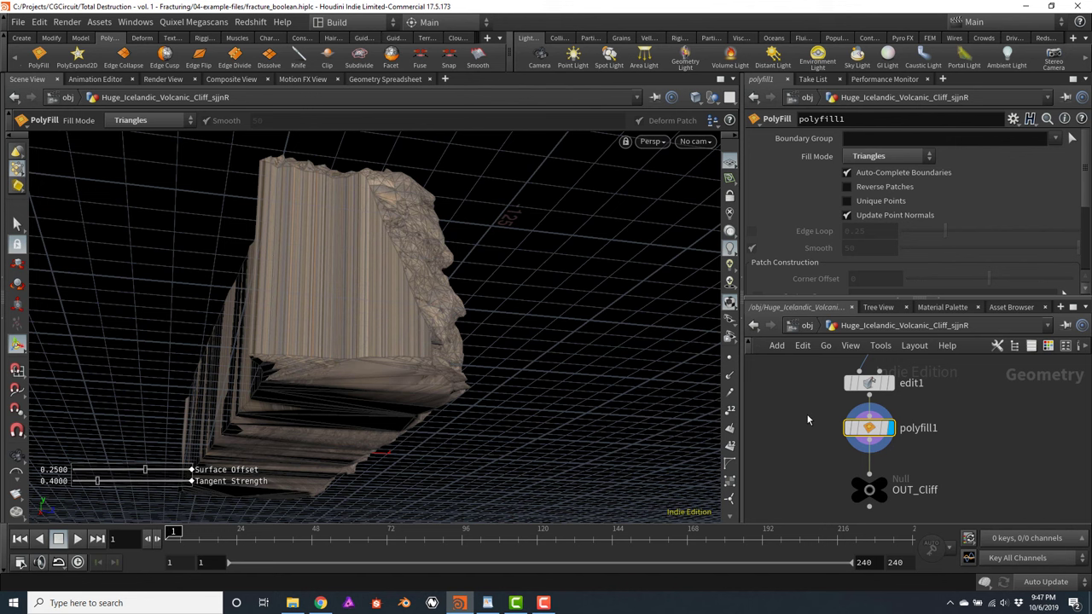
left_click_drag(863, 426, 864, 429)
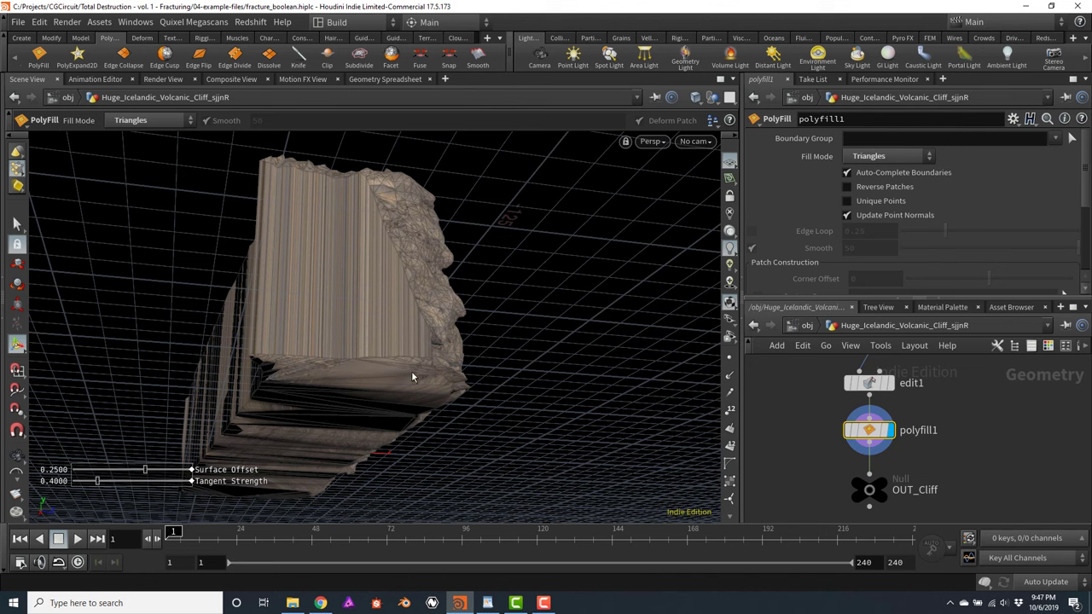
key("Escape")
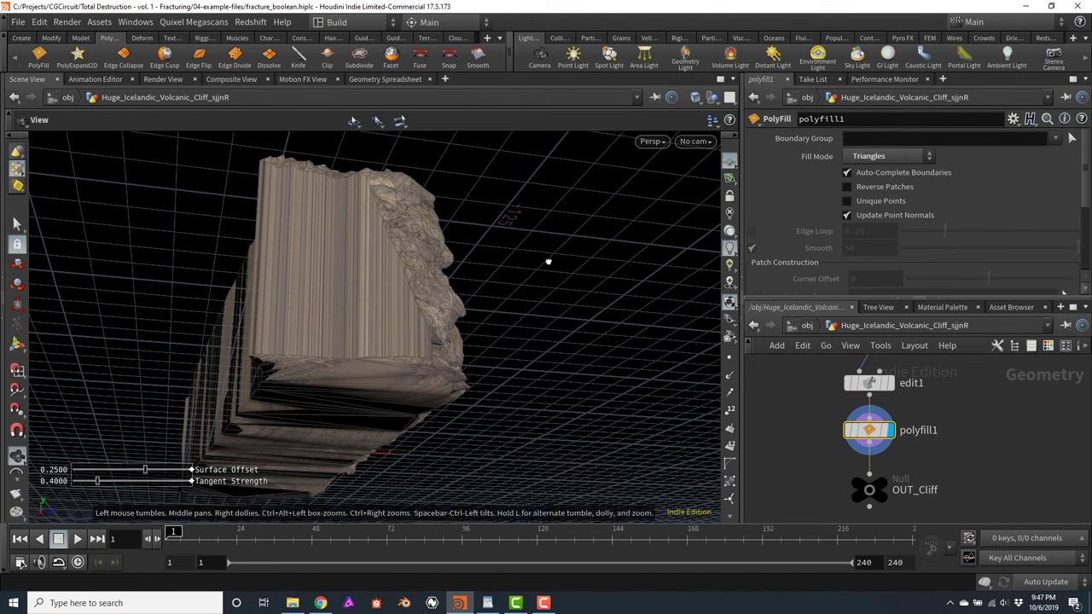
left_click_drag(546, 258, 517, 345)
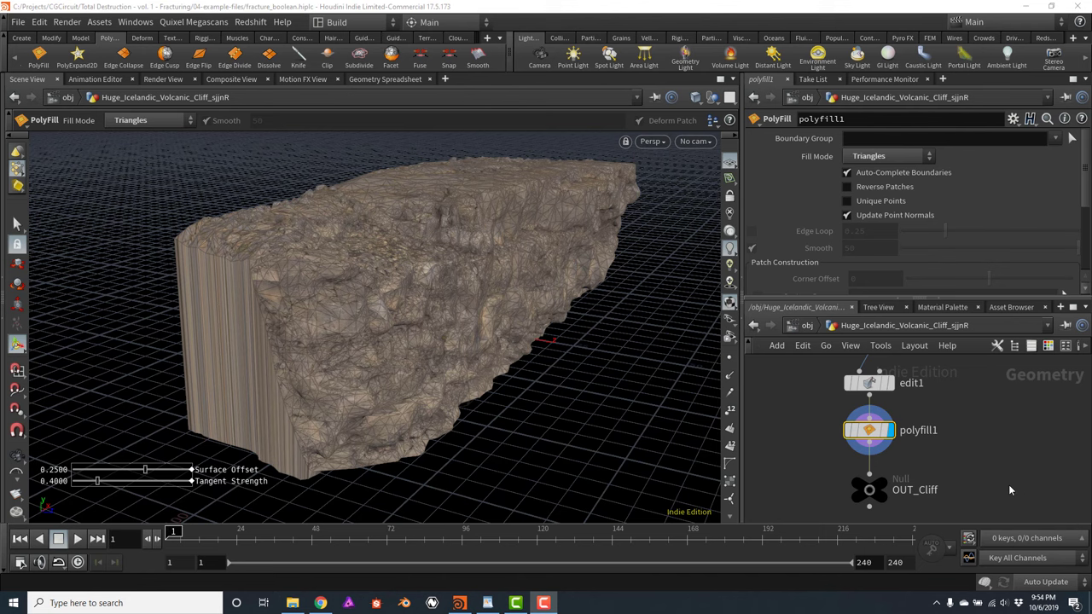
Add a Sphere node beside polyfill1 and set its uniform scale to 10
key("Tab")
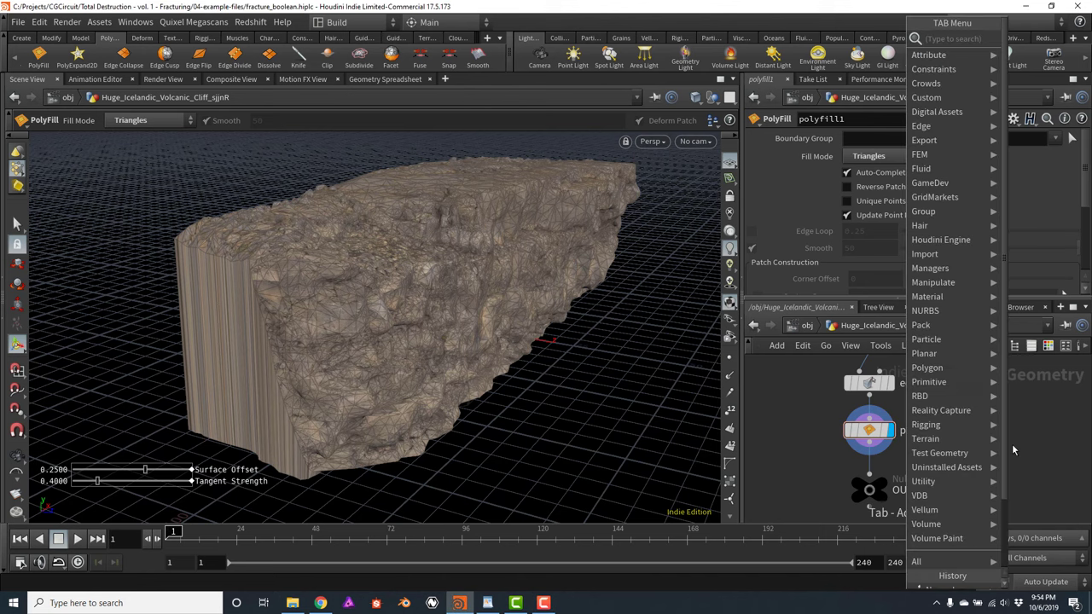
type("spher")
key("Return")
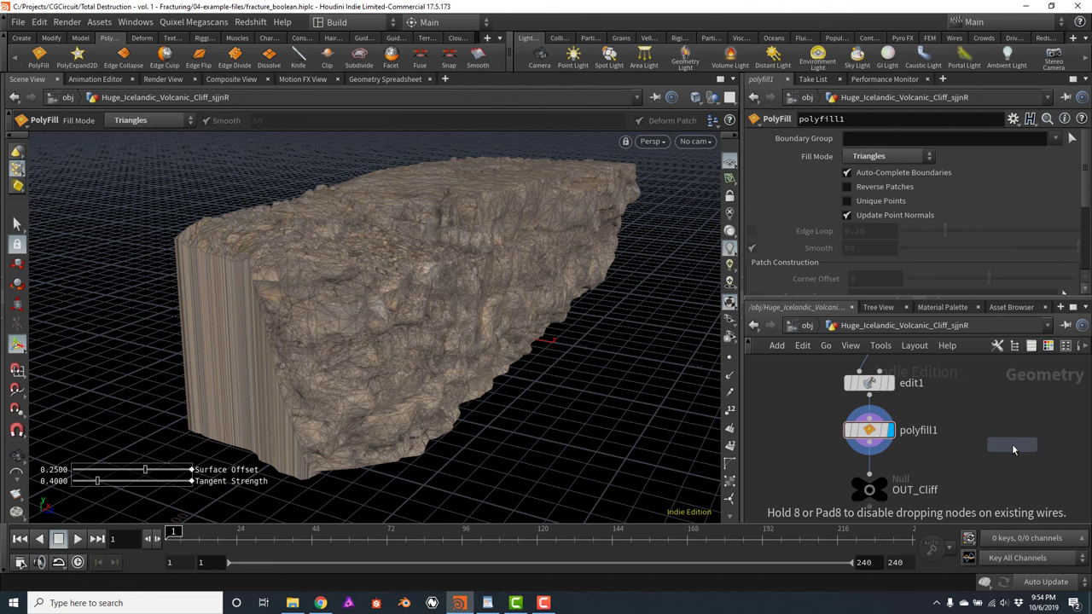
left_click(1012, 444)
left_click_drag(1011, 444, 1011, 432)
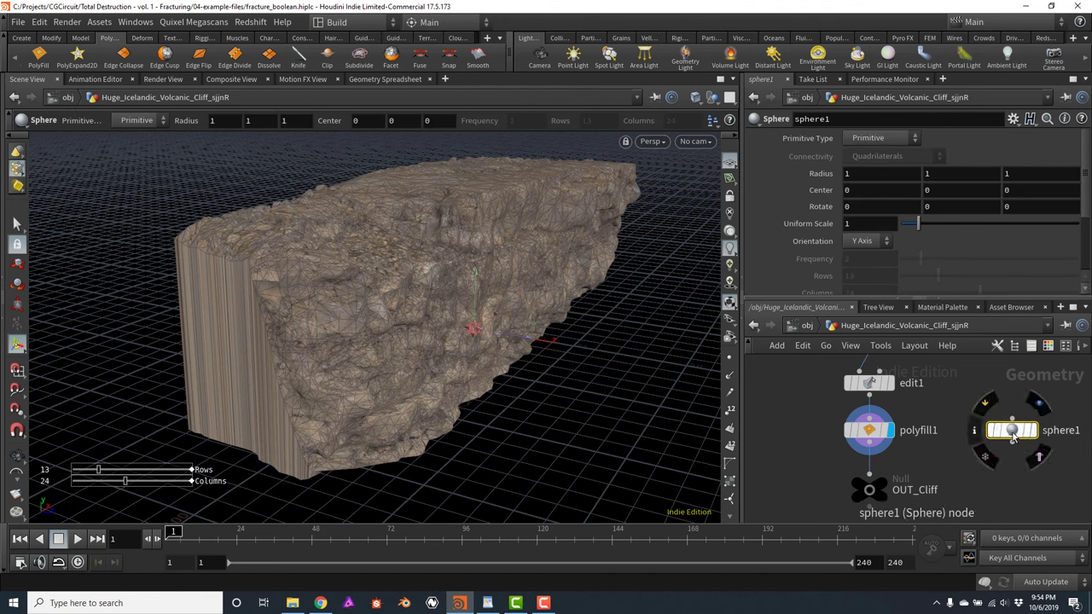
left_click(850, 224)
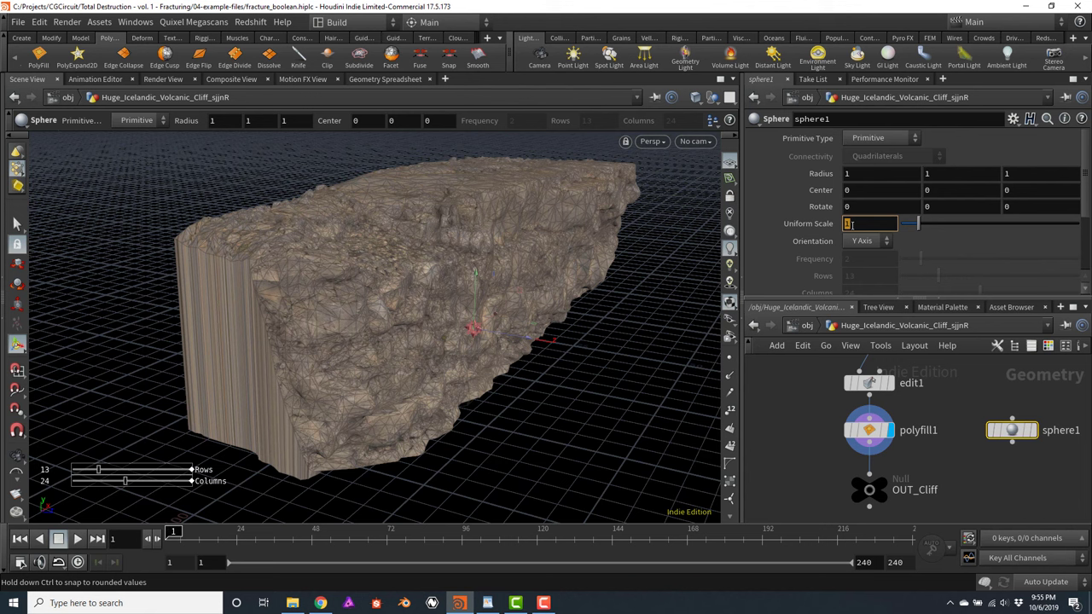
type("0")
key("Return")
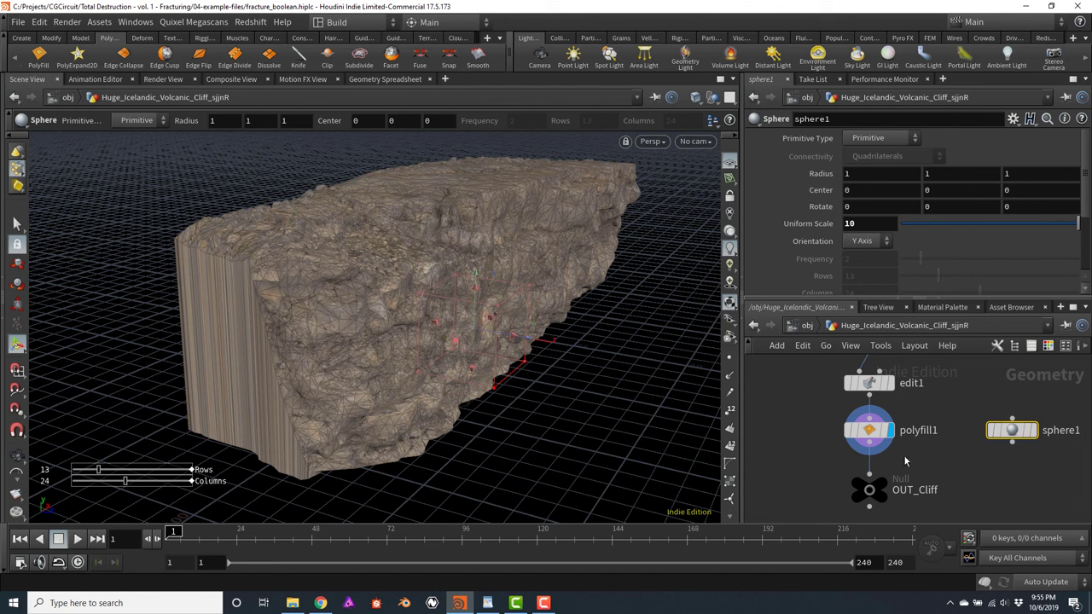
Template the OUT_Cliff node as a wireframe reference and display sphere1
mouse_move(885, 506)
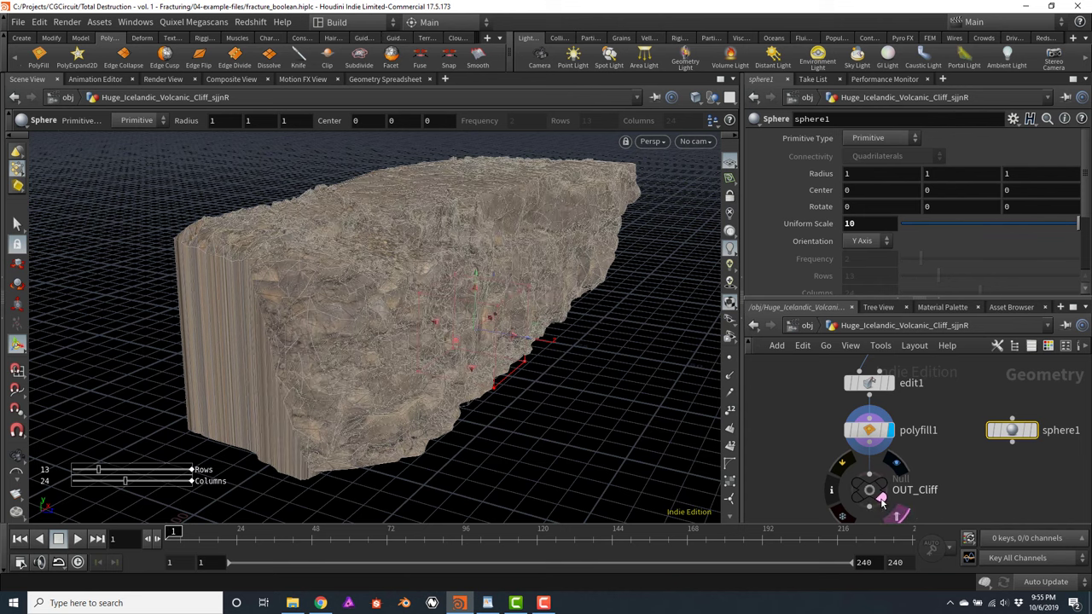
left_click(1033, 431)
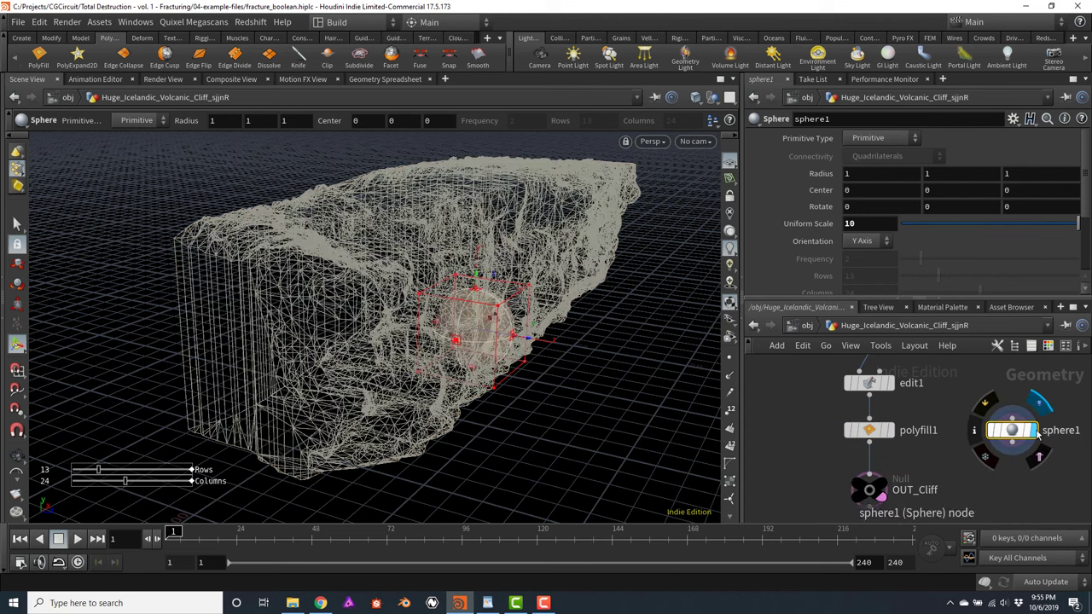
Connect a Transform node below sphere1, align it under the sphere and display it
left_click(1011, 445)
left_click(1011, 465)
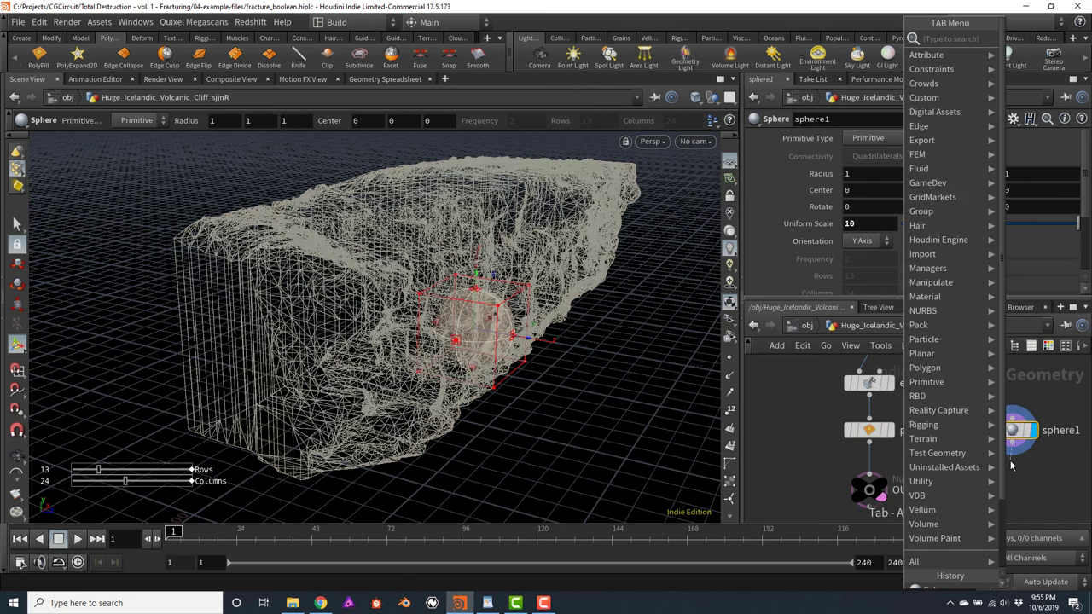
type("trans")
key("Return")
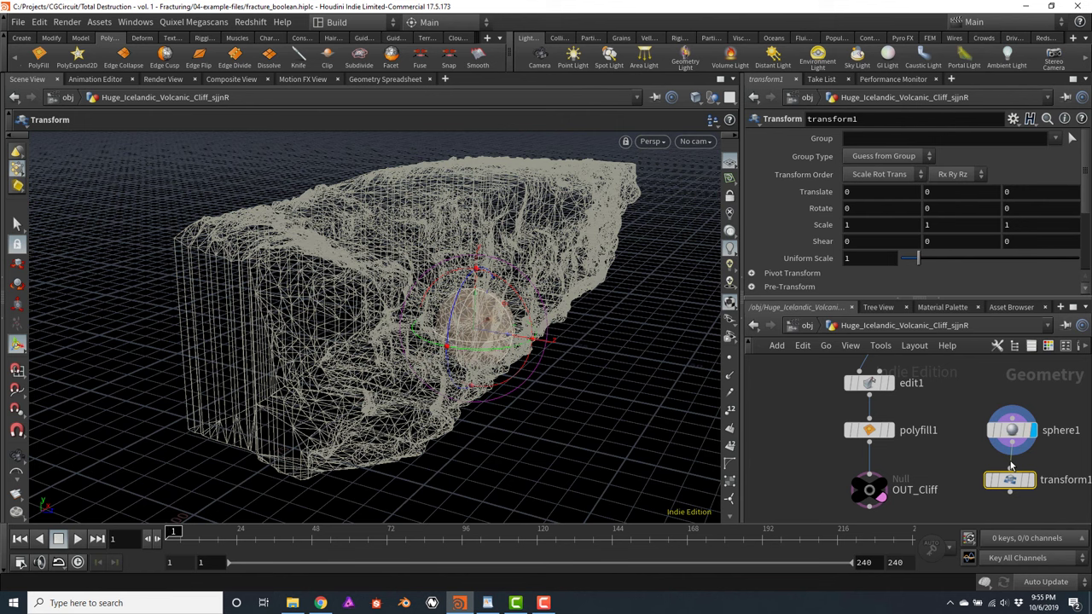
left_click_drag(1011, 481, 1011, 494)
Move the sphere with transform1 to the cliff's upper front face, at about 12.85, 30.38, 19.30
key("t")
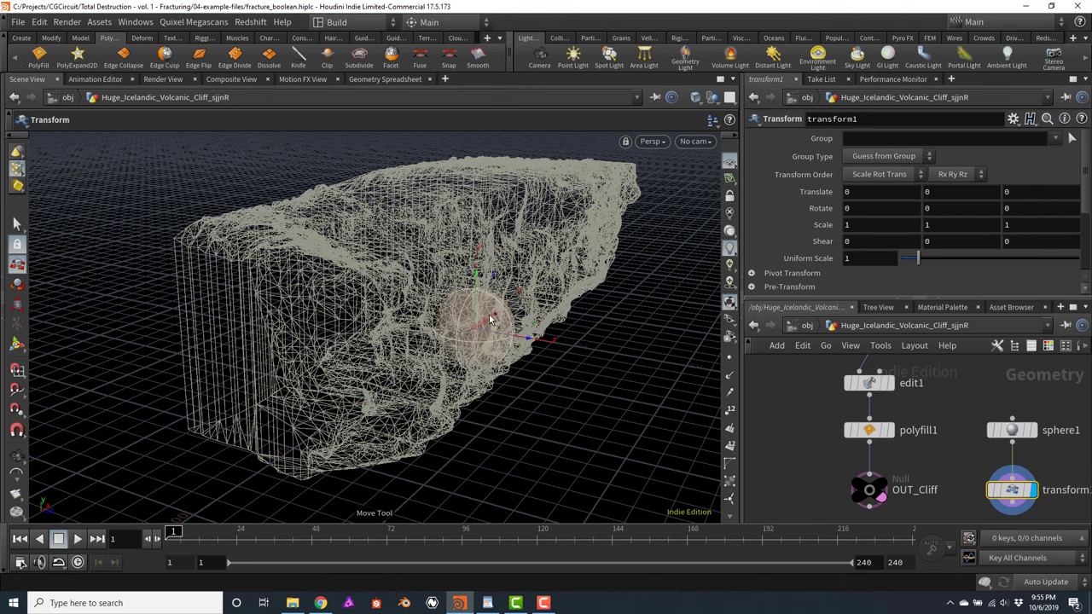
key("Escape")
left_click_drag(574, 260, 467, 197)
scroll(477, 205, "up", 8)
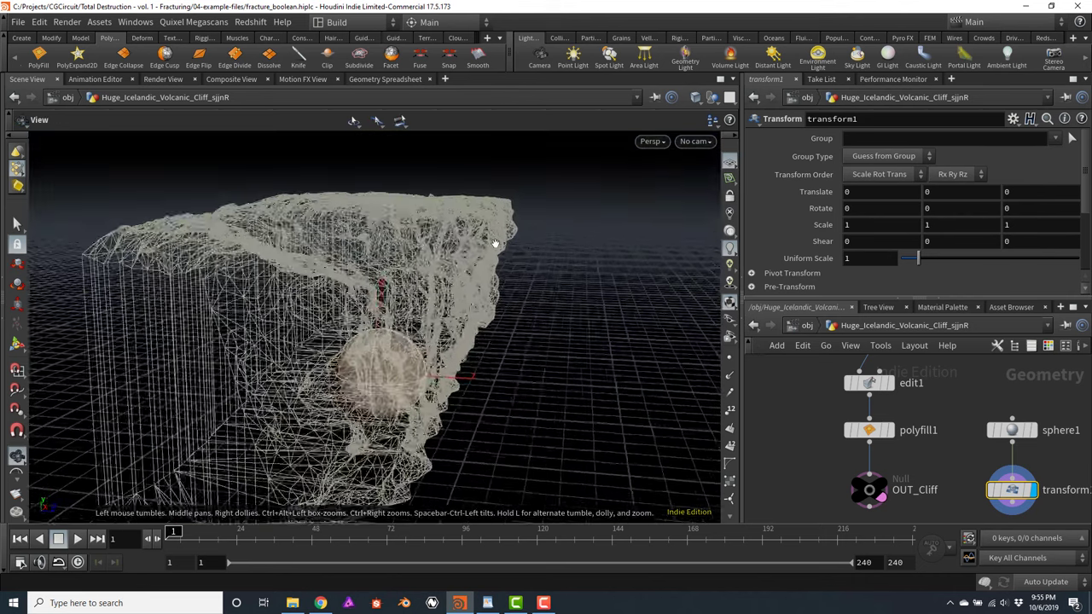
key("Return")
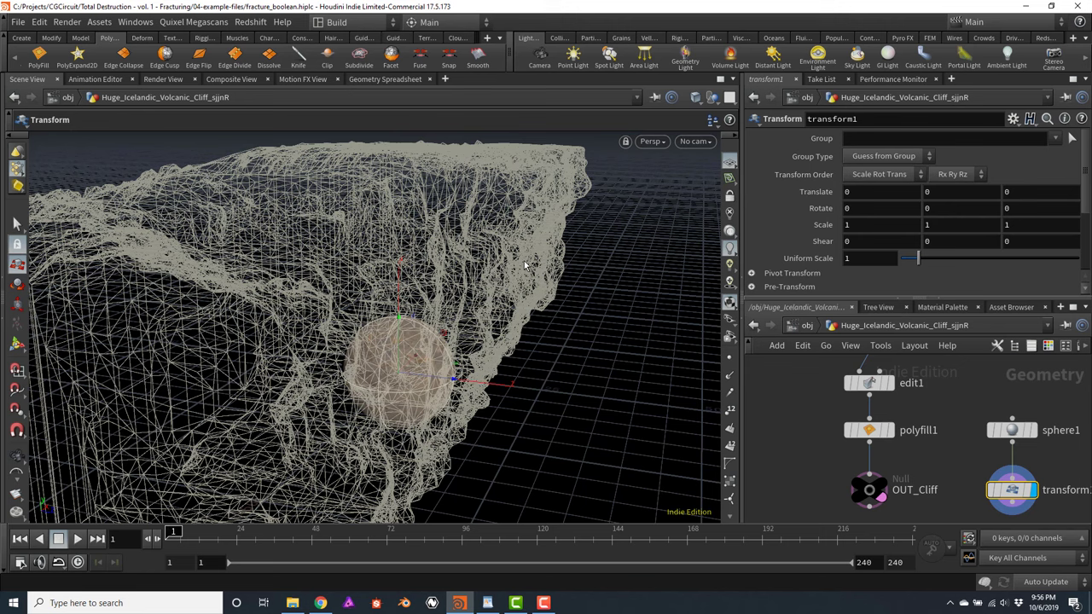
key("t")
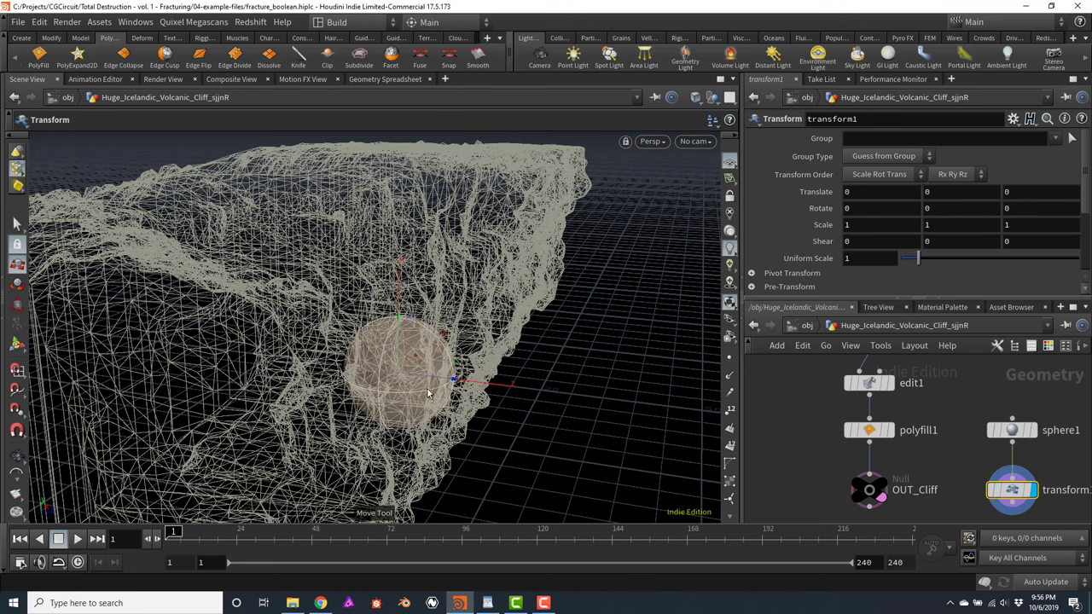
left_click_drag(423, 355, 503, 184, "alt")
key("Escape")
left_click_drag(583, 226, 386, 247)
key("t")
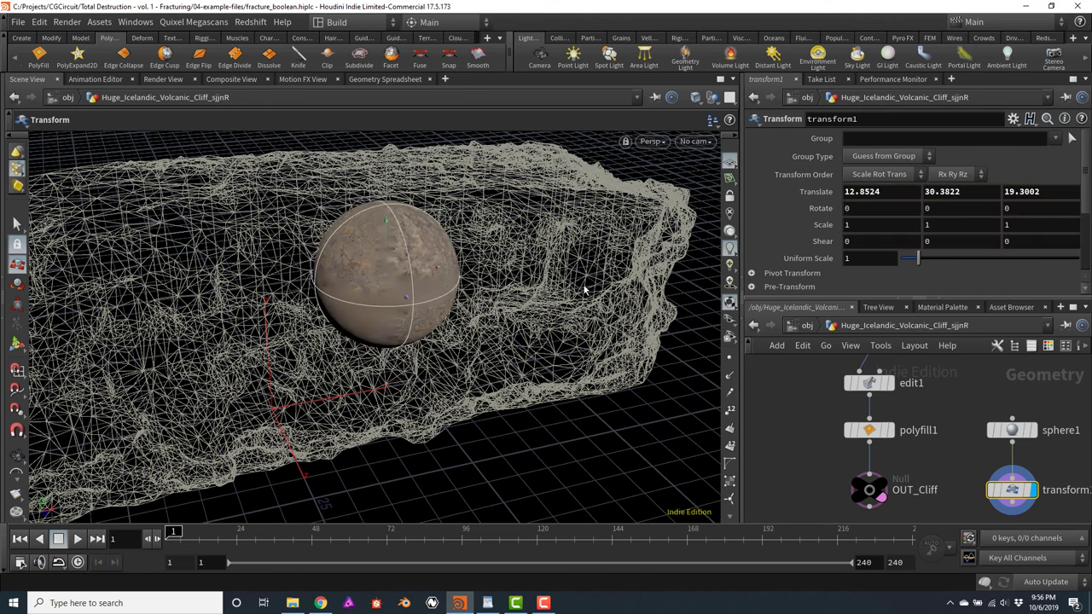
Scale the sphere with transform1 to about 1.98 in X, 1.27 in Y and 0.75 in Z
key("Escape")
left_click_drag(520, 281, 565, 285)
key("t")
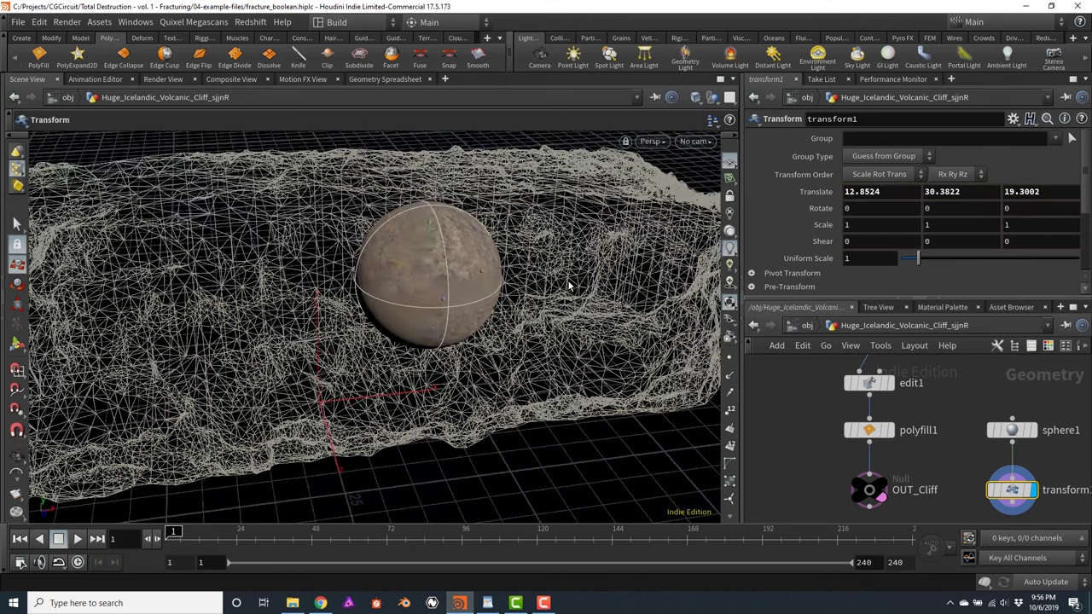
key("e")
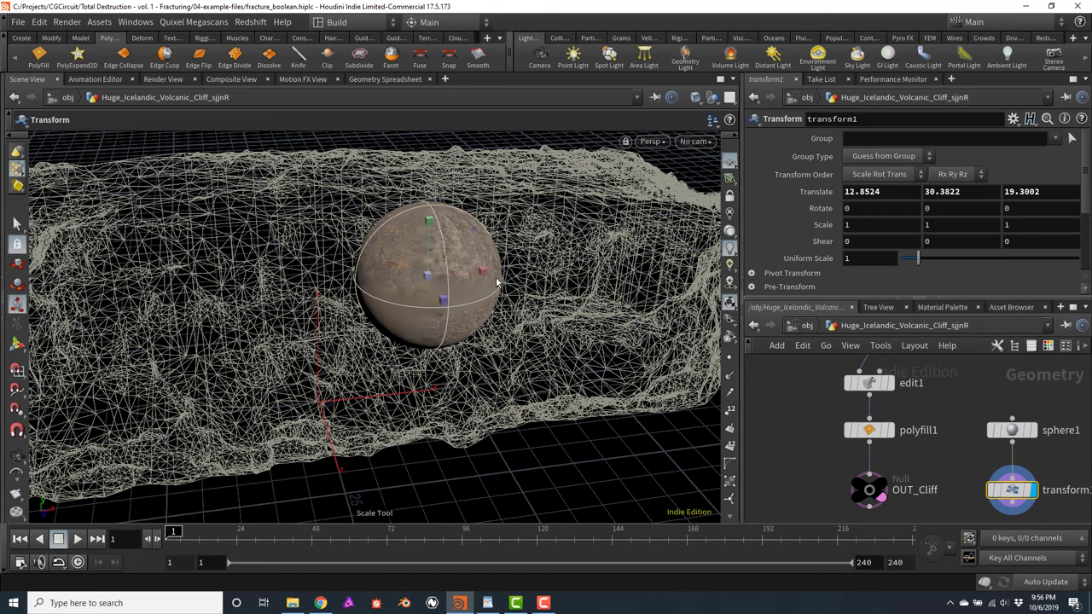
left_click_drag(486, 278, 501, 340)
key("Escape")
key("Return")
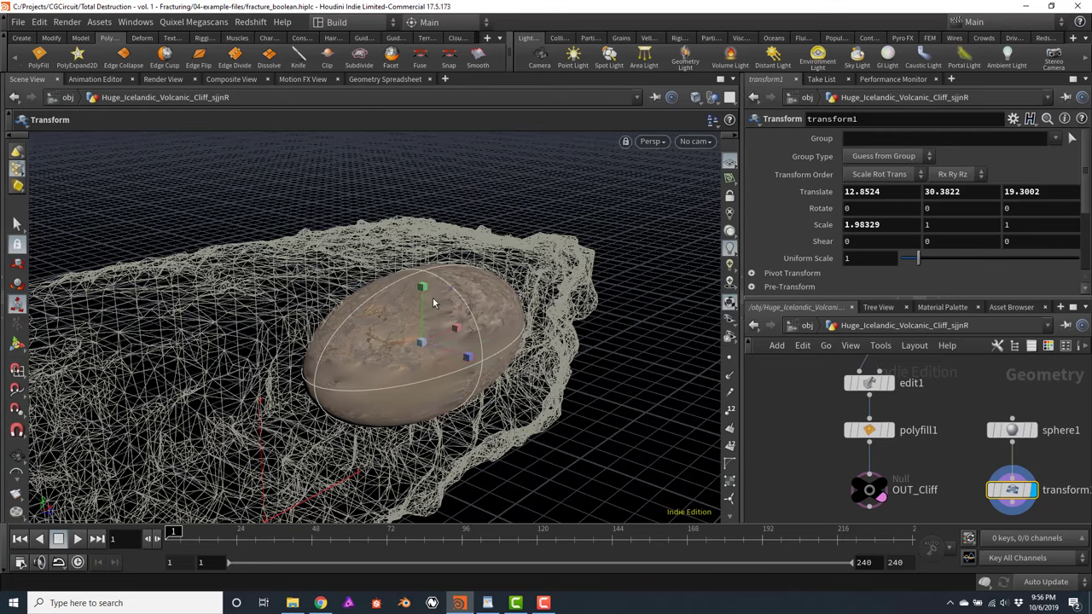
mouse_move(424, 290)
left_mouse_down()
mouse_move(427, 261)
mouse_move(429, 275)
left_mouse_up()
key("Escape")
mouse_move(546, 313)
left_mouse_down()
mouse_move(566, 318)
mouse_move(457, 319)
mouse_move(529, 339)
mouse_move(541, 305)
mouse_move(556, 331)
left_mouse_up()
key("Return")
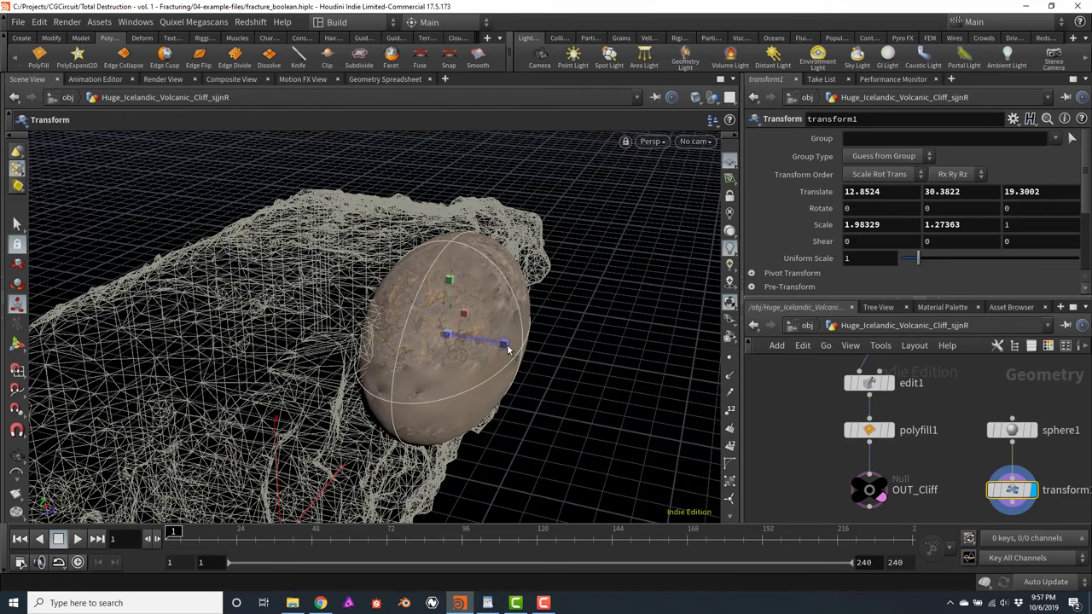
mouse_move(506, 345)
left_mouse_down()
mouse_move(481, 341)
mouse_move(491, 343)
left_mouse_up()
left_click_drag(563, 337, 594, 357)
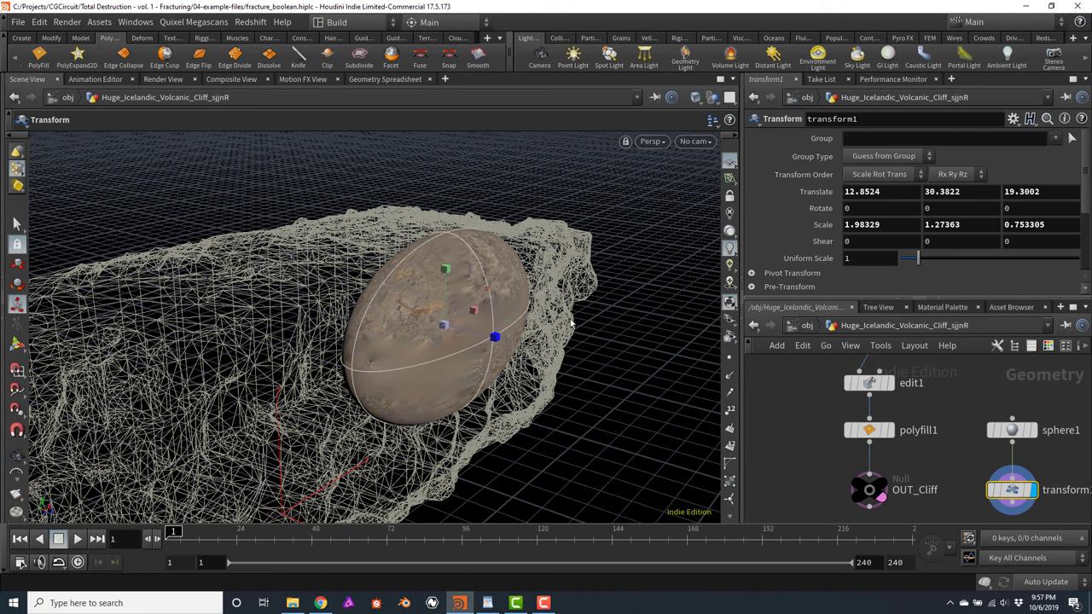
Change sphere1's primitive type to Polygon with a frequency of 20 and check the denser mesh against the cliff
middle_click_drag(977, 396, 872, 371)
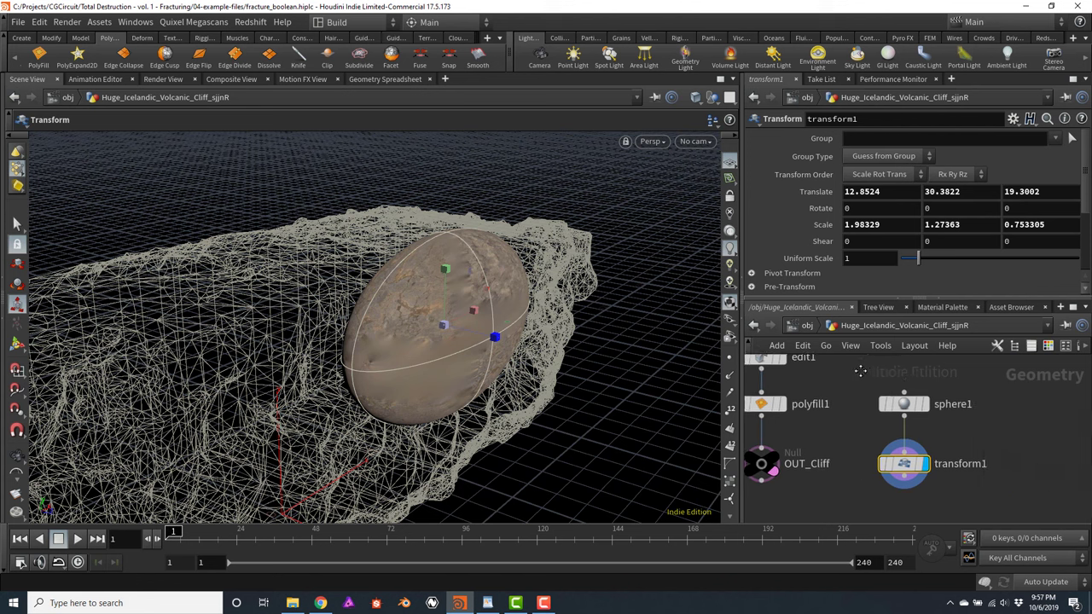
left_click(906, 405)
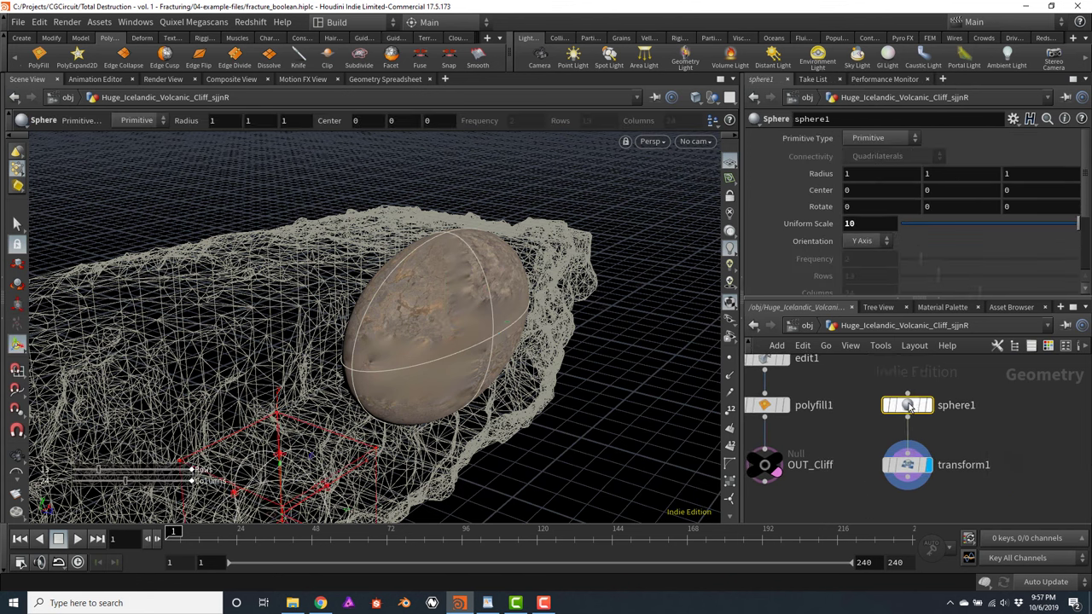
left_click(881, 140)
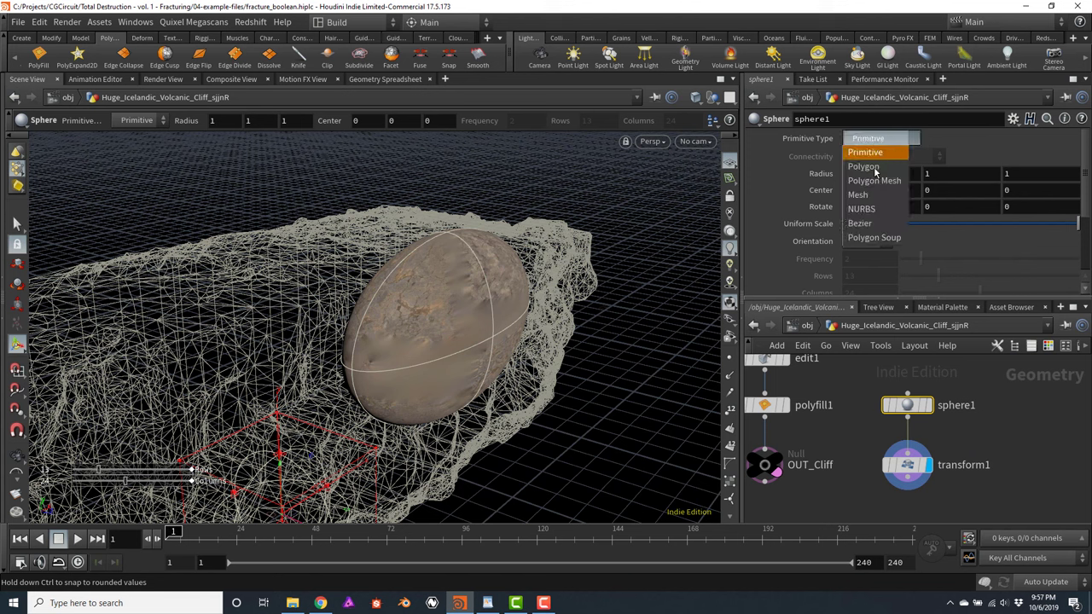
left_click(865, 168)
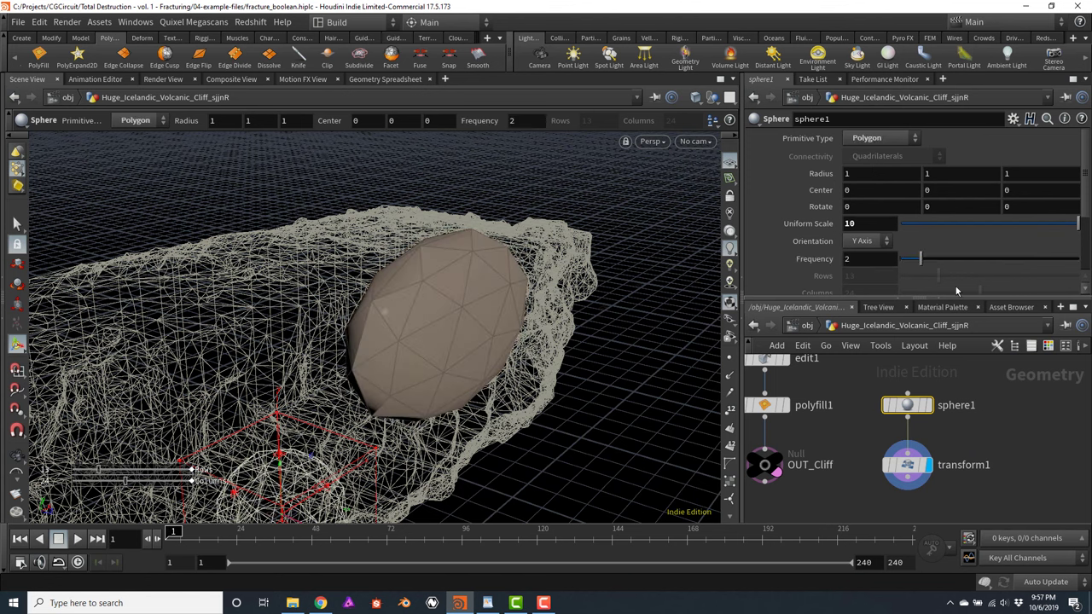
left_click(874, 260)
type("0")
key("Return")
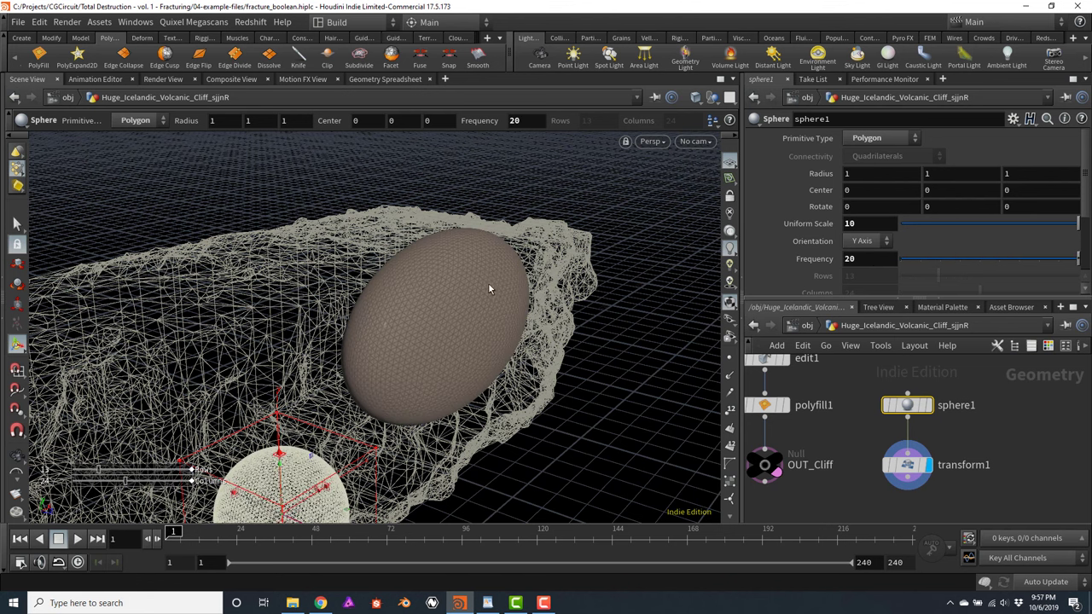
key("Escape")
left_click_drag(591, 350, 574, 329)
key("Return")
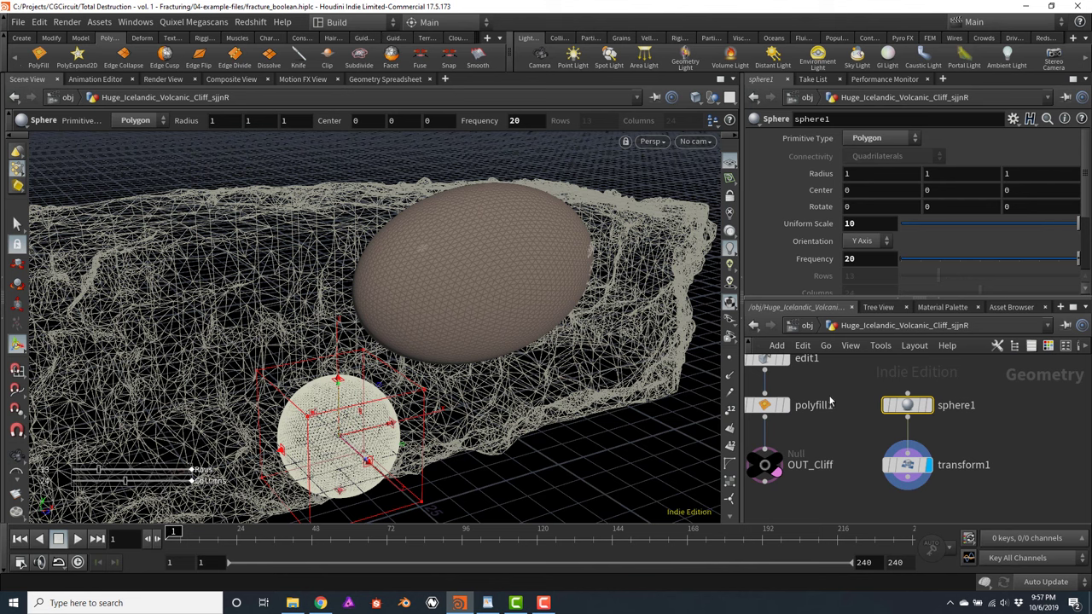
Connect a Mountain node below transform1, align it under the transform and display it
middle_click_drag(1014, 486, 1015, 427)
left_click(909, 429)
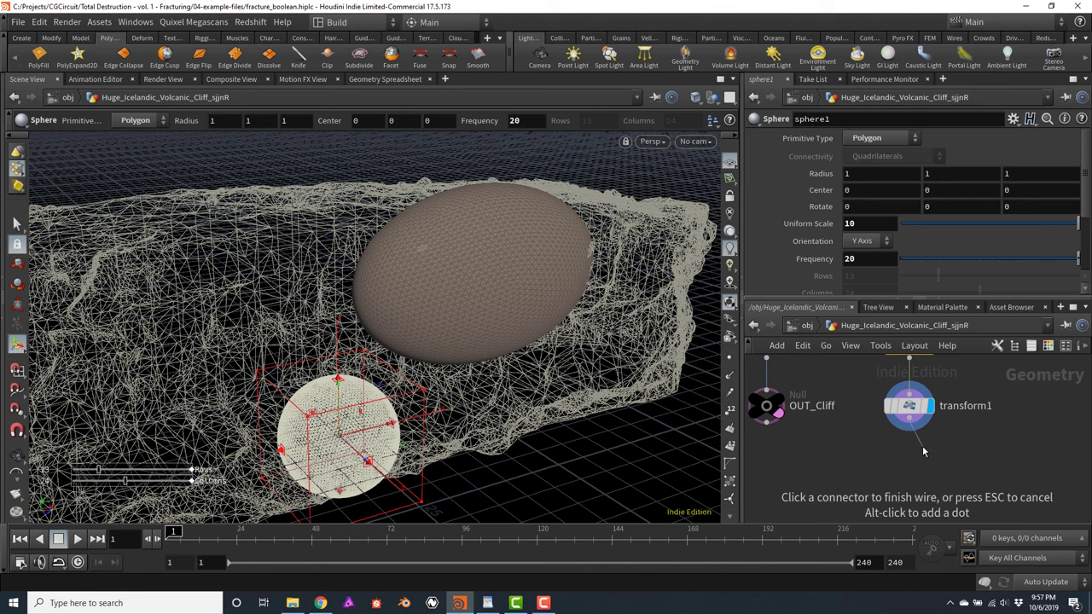
left_click(921, 445)
type("mount")
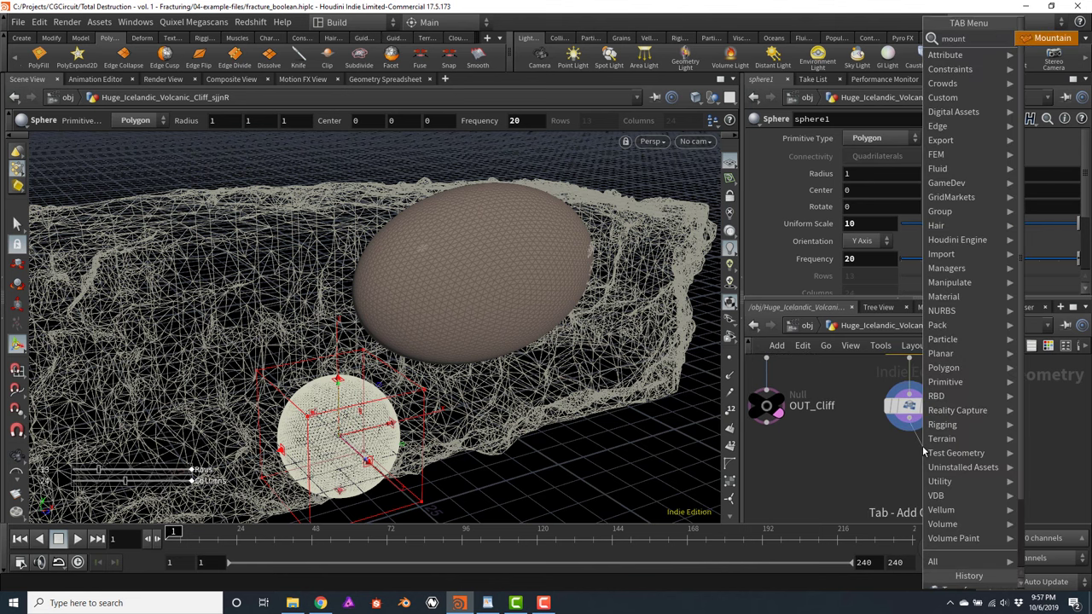
key("Return")
left_click(922, 452)
left_click_drag(922, 452, 909, 459)
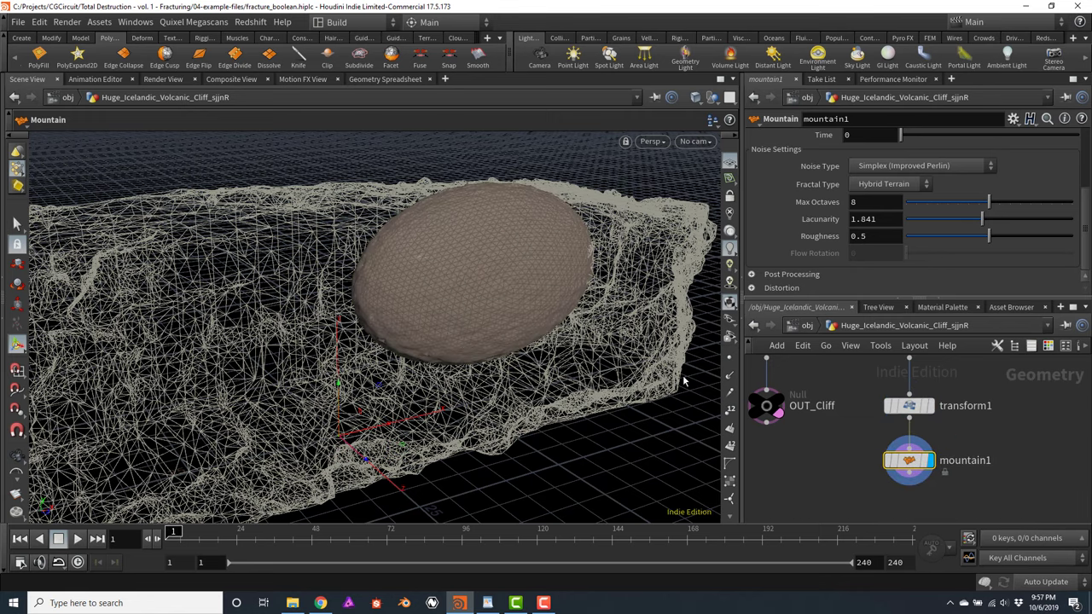
Set mountain1's noise element size to 7
key("Escape")
left_click_drag(524, 260, 443, 304)
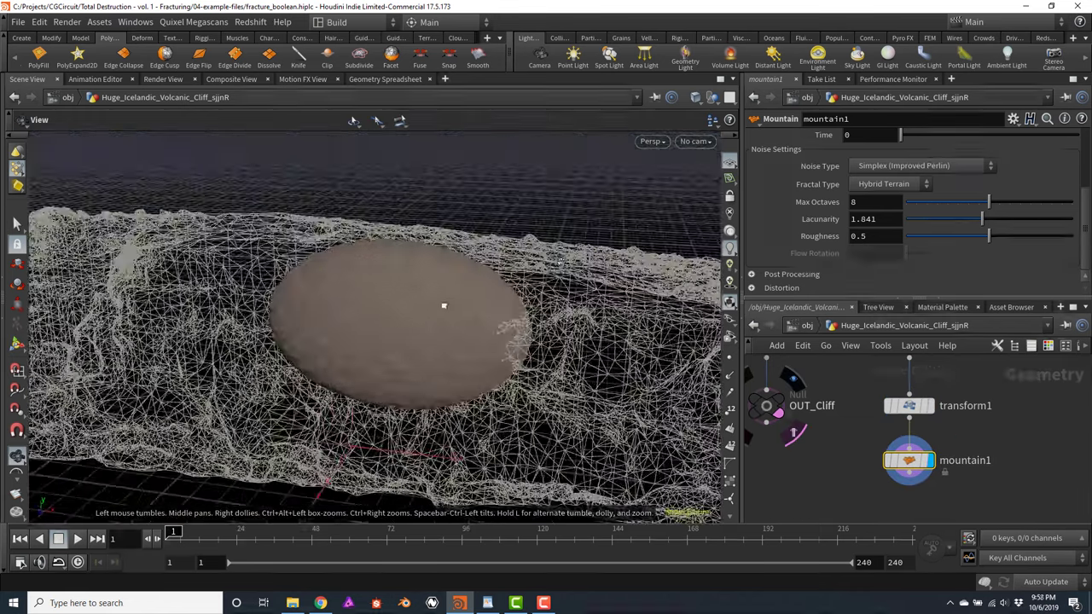
key("Return")
left_click_drag(1086, 211, 1085, 175)
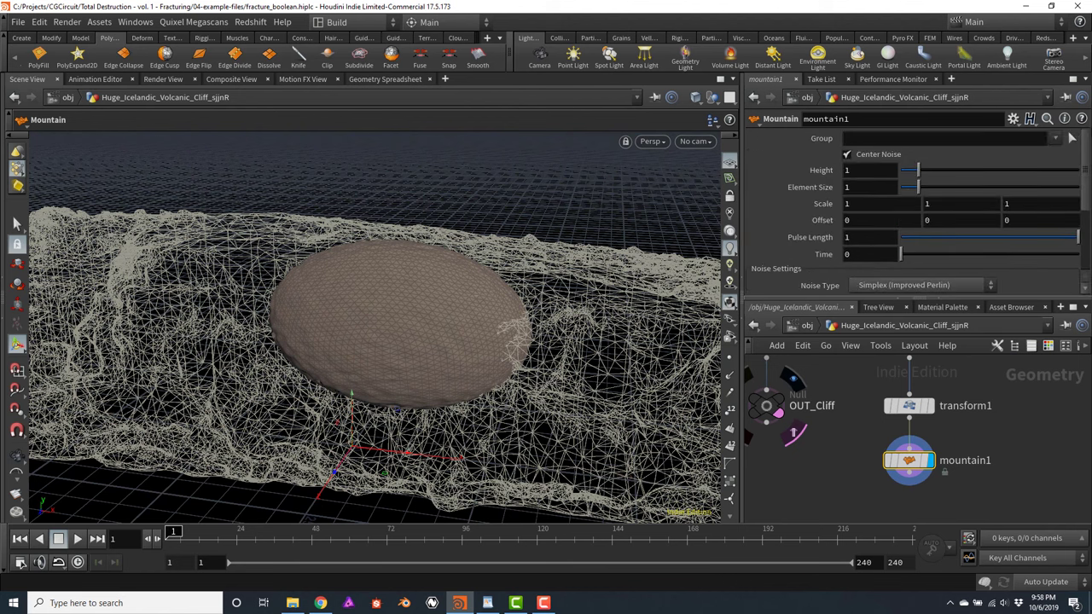
mouse_move(909, 465)
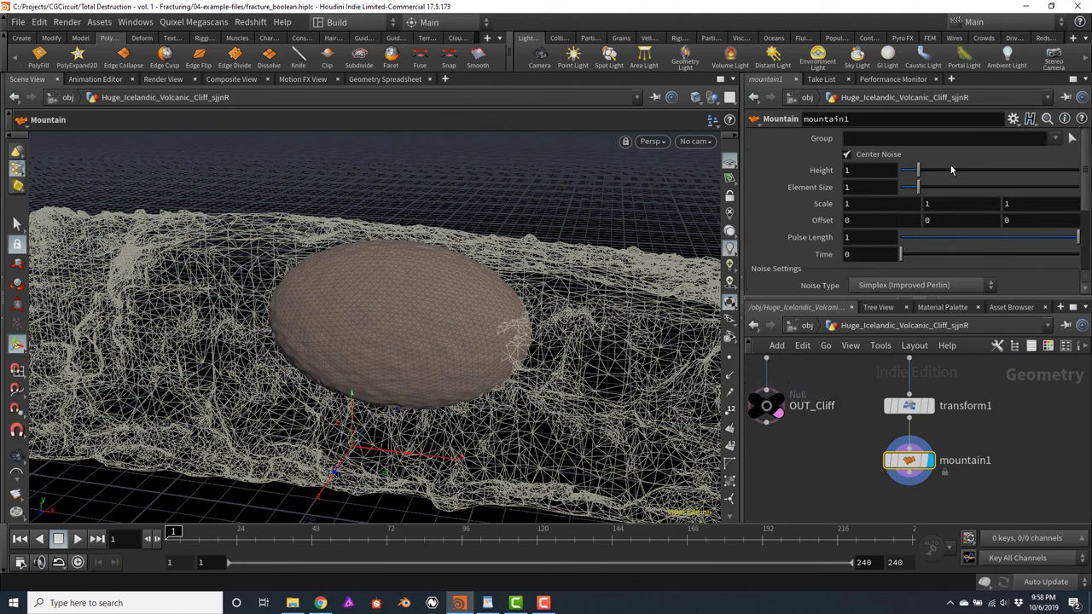
left_click_drag(919, 187, 1016, 202)
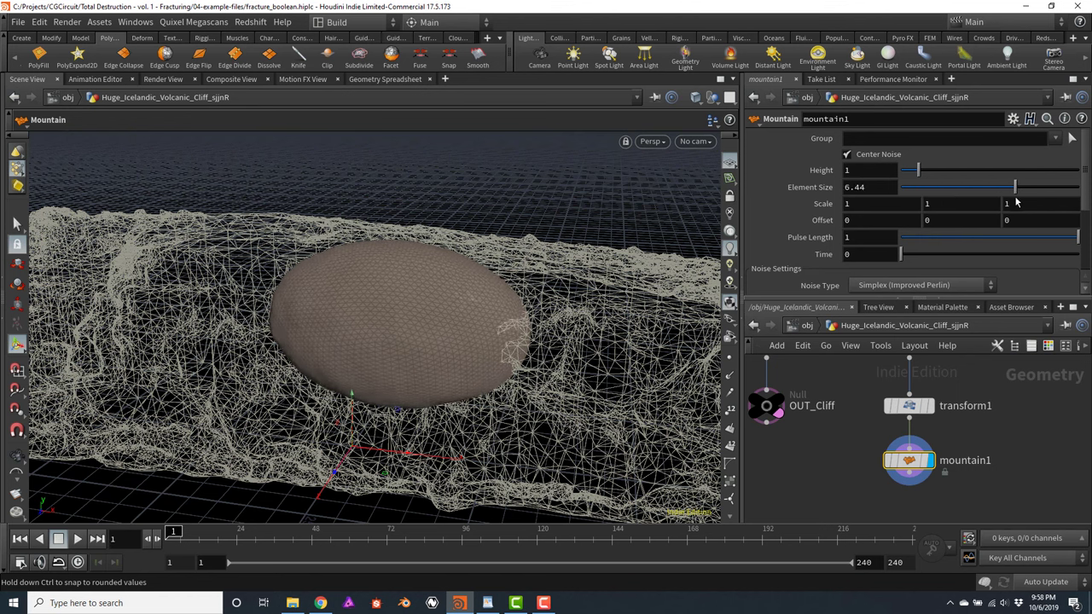
left_click(881, 187)
type("7")
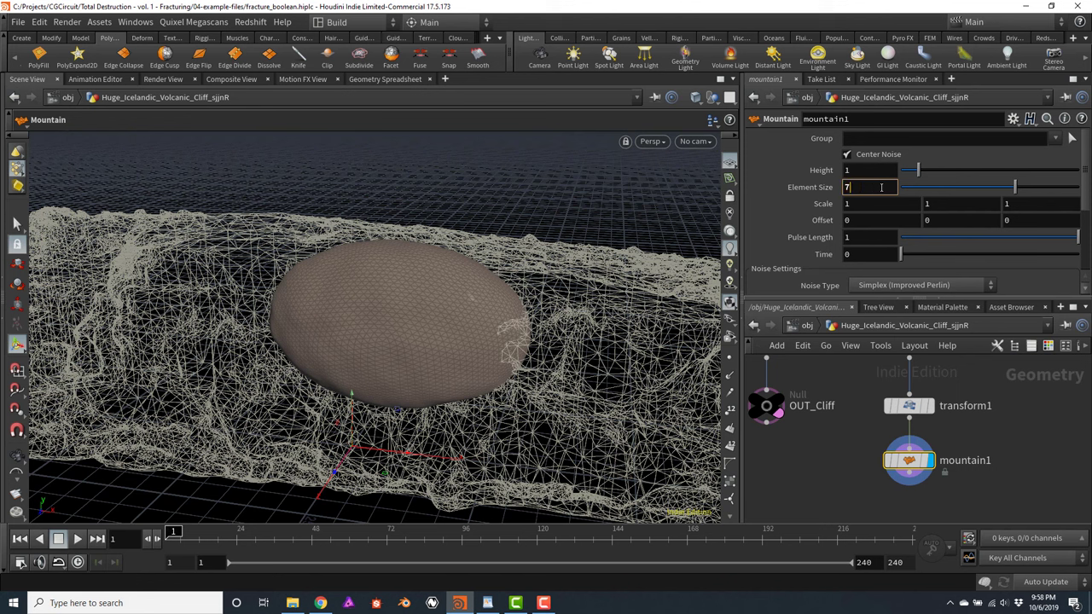
key("Return")
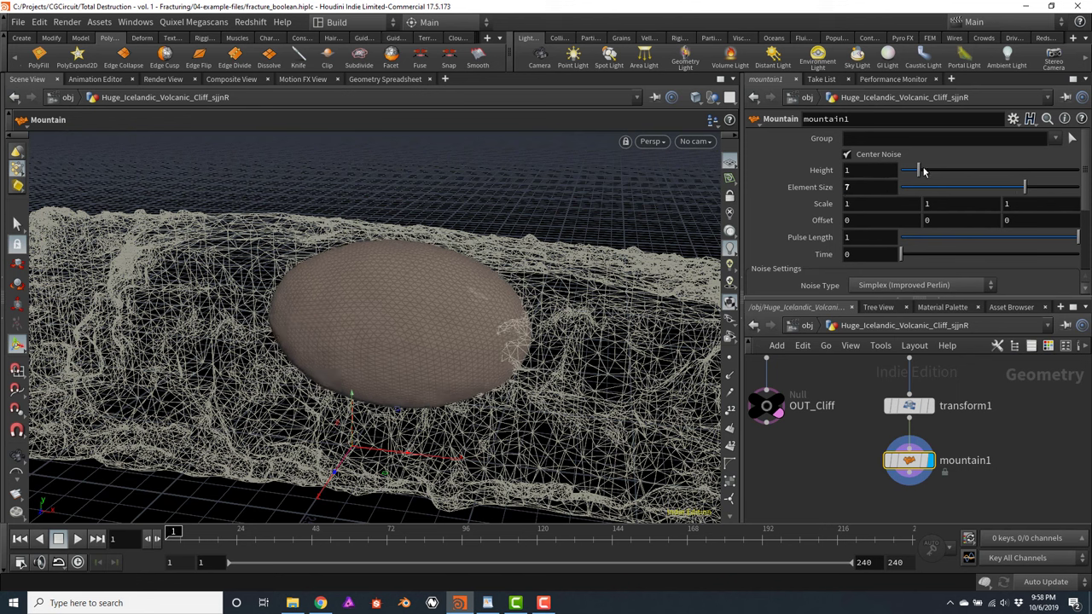
Set mountain1's height to about 5.35 and check the lumpy shape from the side of the cliff
left_click_drag(917, 171, 996, 174)
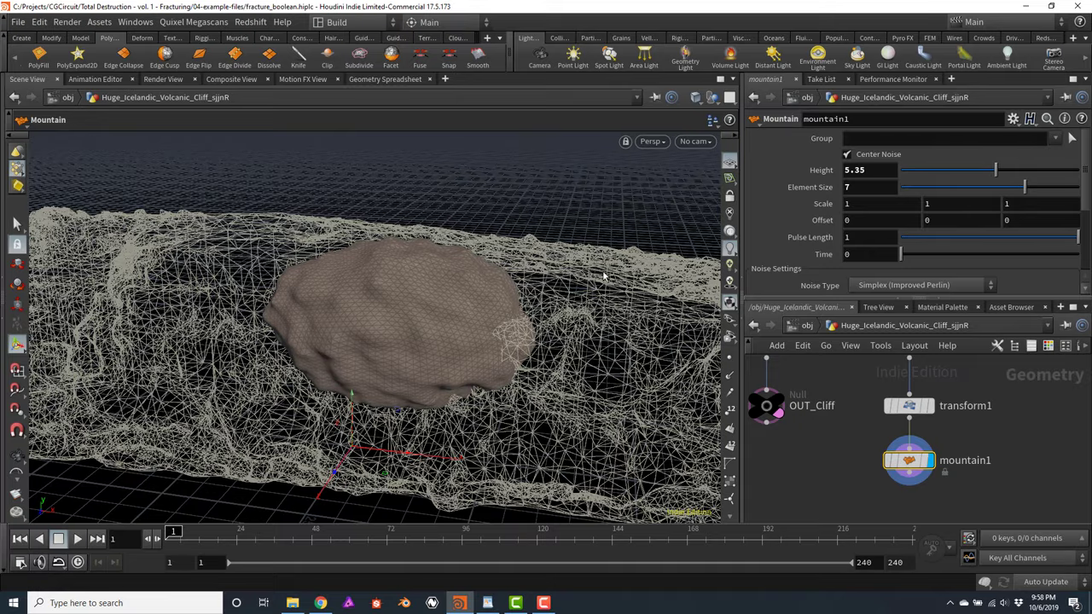
key("Escape")
left_click_drag(377, 251, 412, 298)
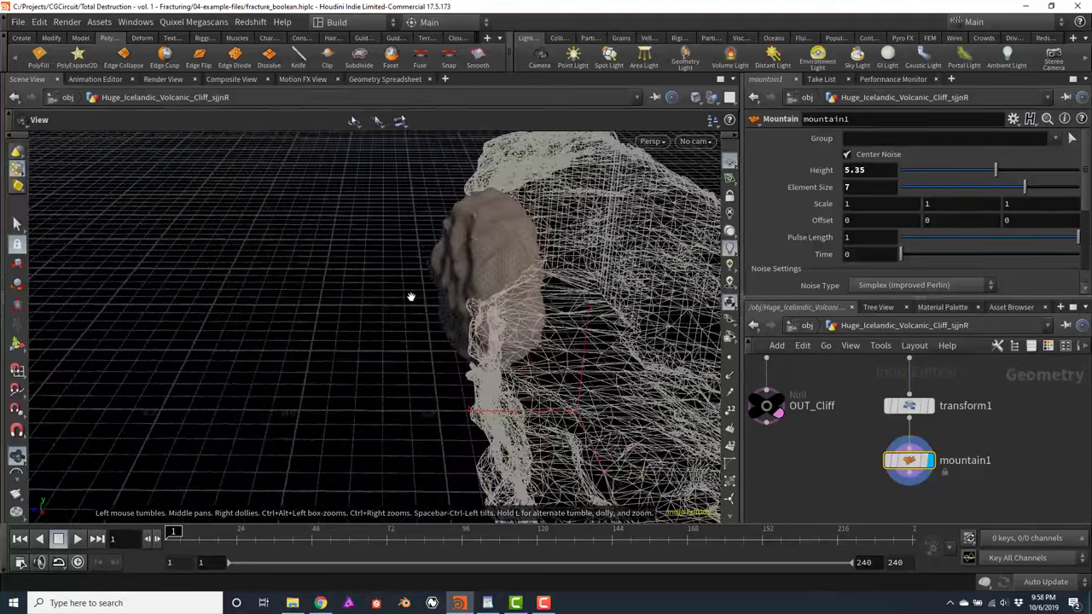
key("Return")
Move the cutting shape outward along Z with transform1 to about 20.86 and check its overlap with the cliff face
left_click(910, 407)
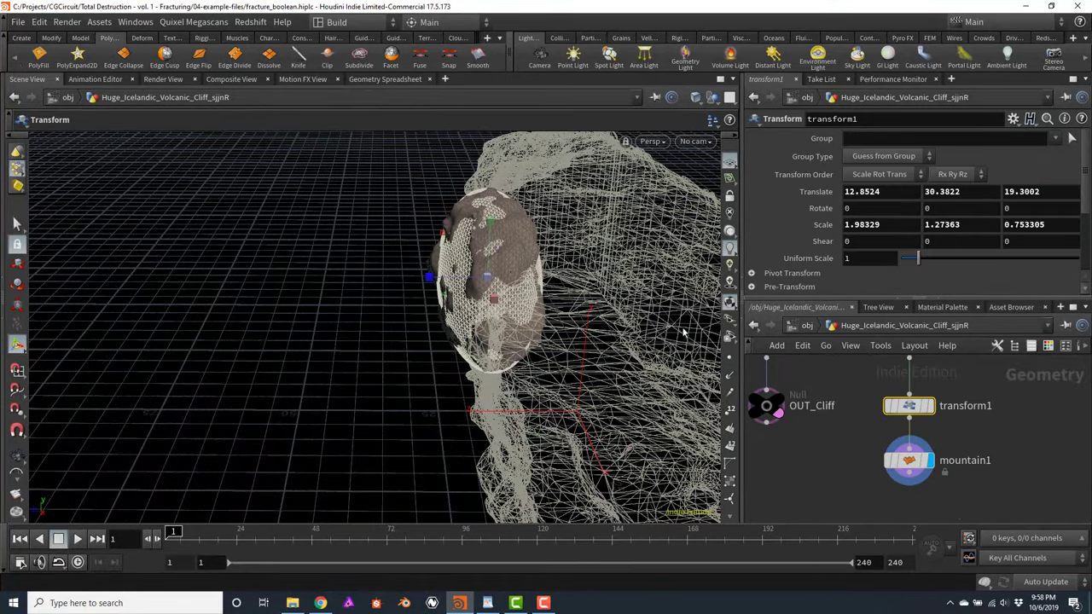
key("t")
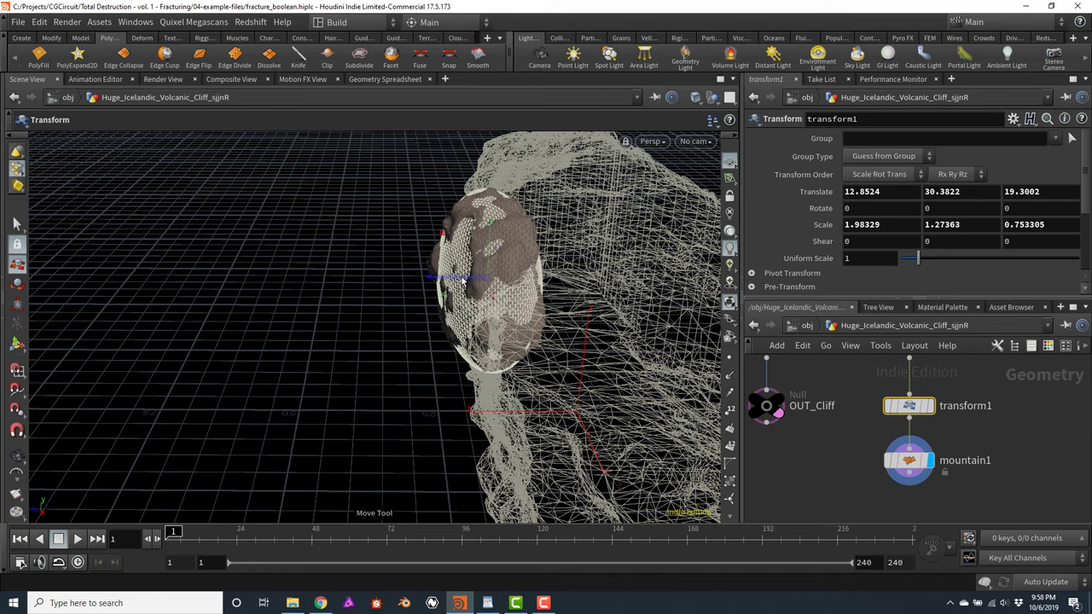
left_click_drag(463, 283, 491, 353)
key("Escape")
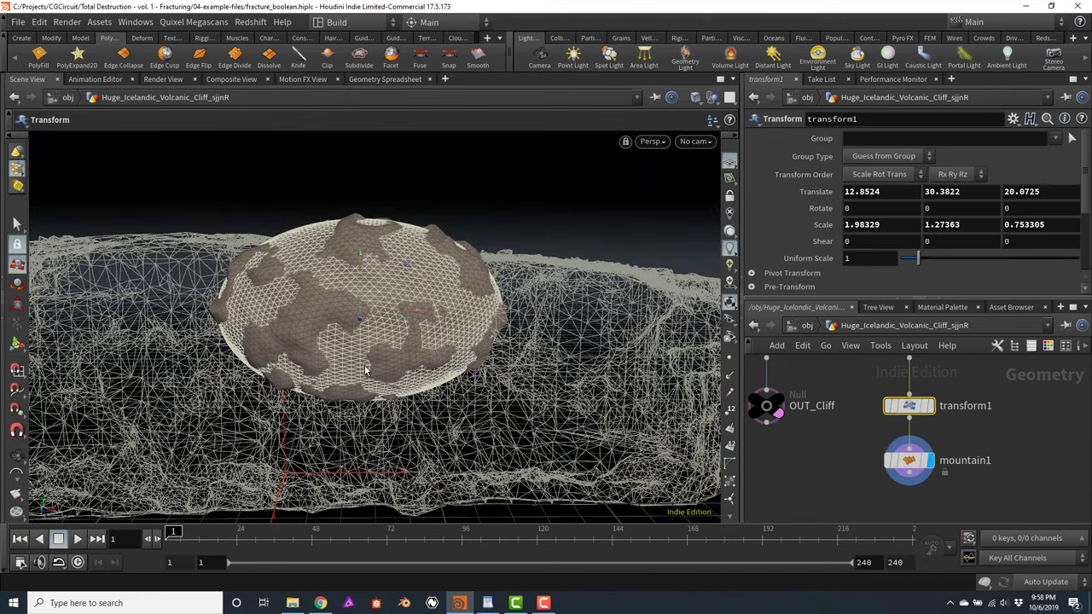
key("Escape")
left_click_drag(525, 335, 503, 375)
key("Return")
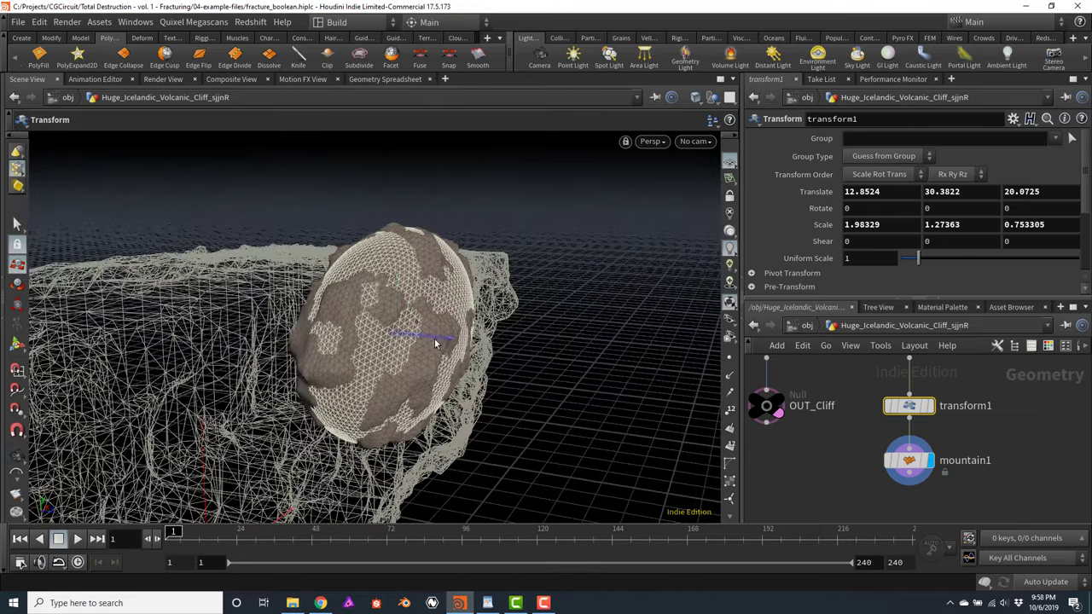
mouse_move(437, 342)
left_mouse_down()
mouse_move(541, 335)
mouse_move(447, 343)
left_mouse_up()
key("Escape")
key("Return")
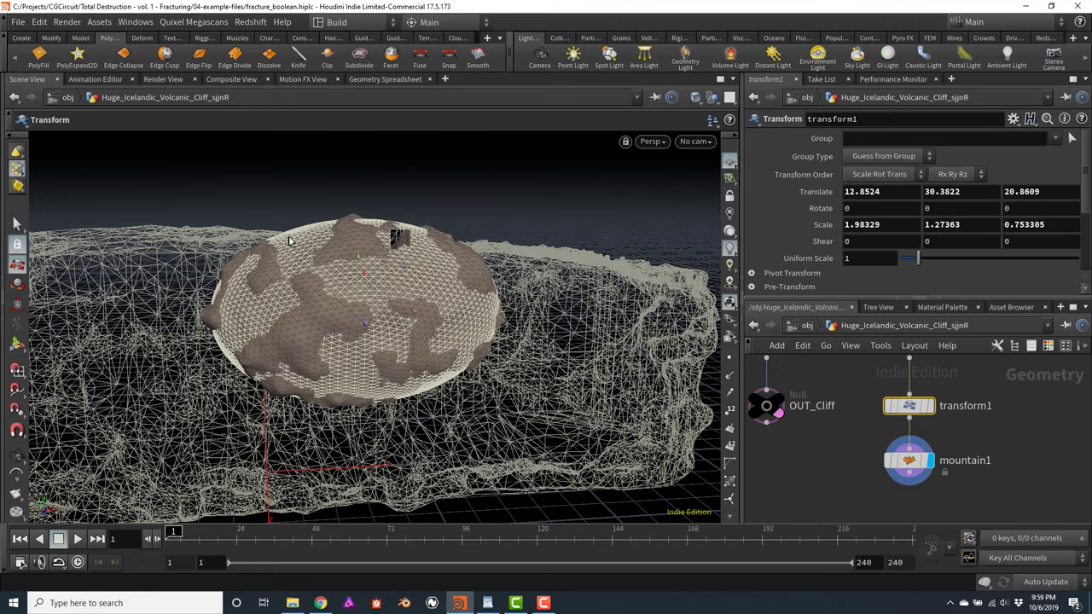
key("Escape")
left_click_drag(297, 240, 507, 277)
key("Return")
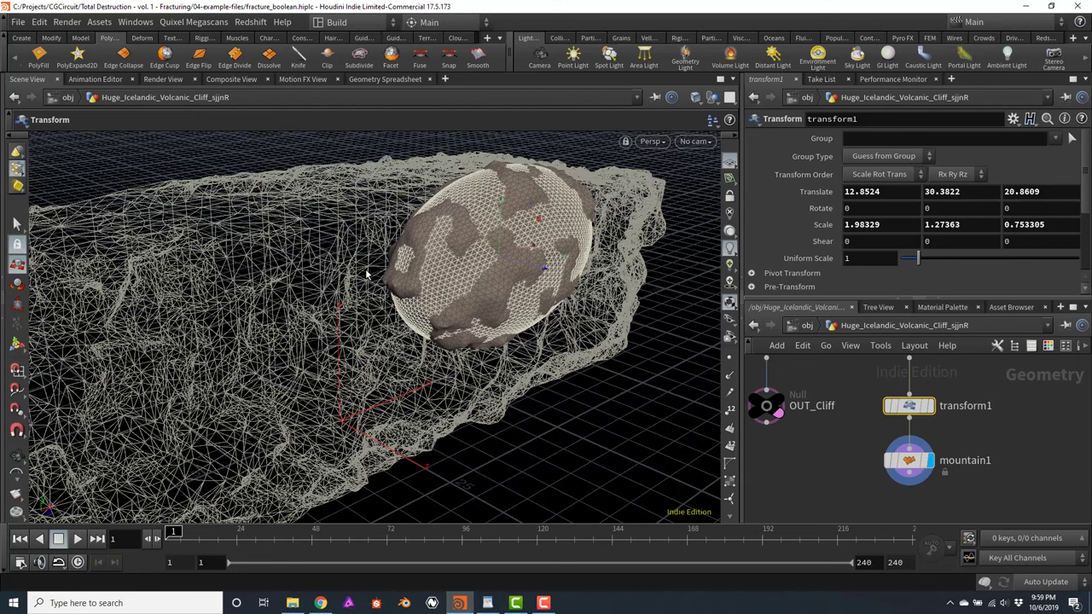
key("ctrl+z")
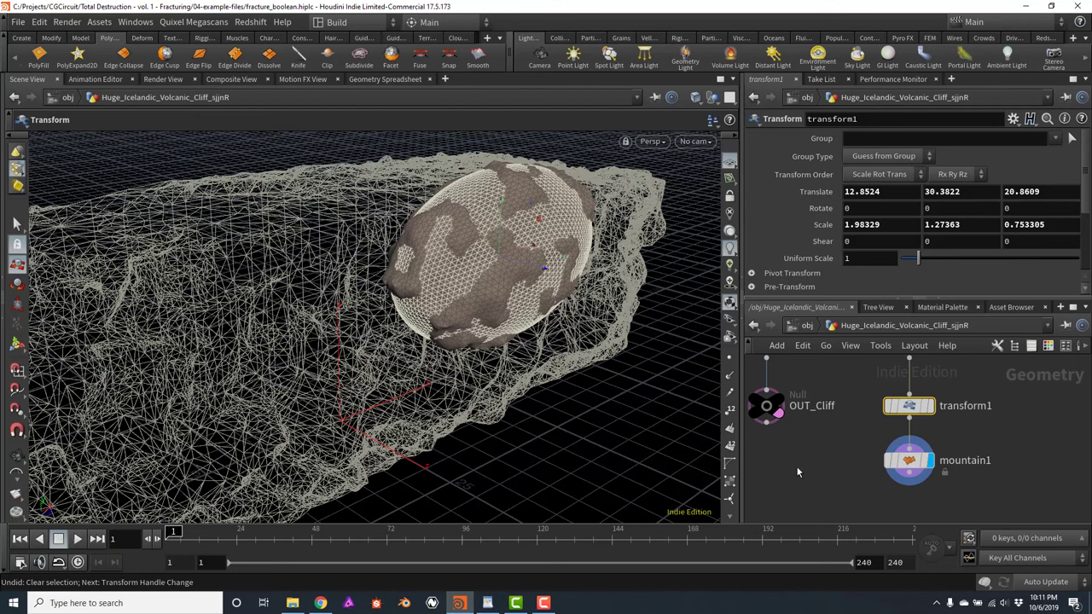
Add a Boolean node to the network below OUT_Cliff
key("Tab")
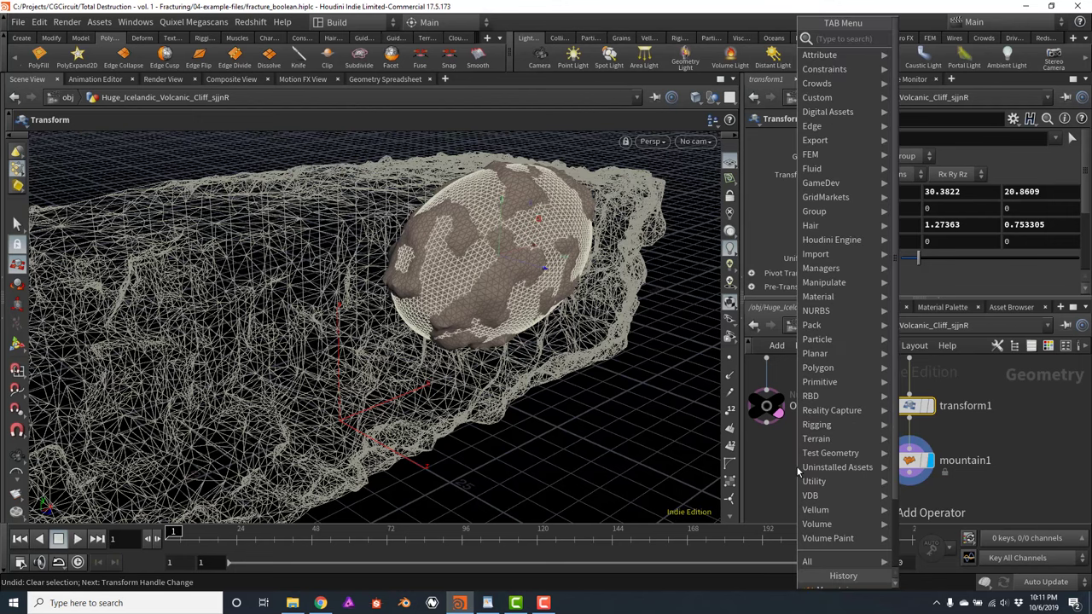
type("bool")
key("Down")
key("Down")
key("Down")
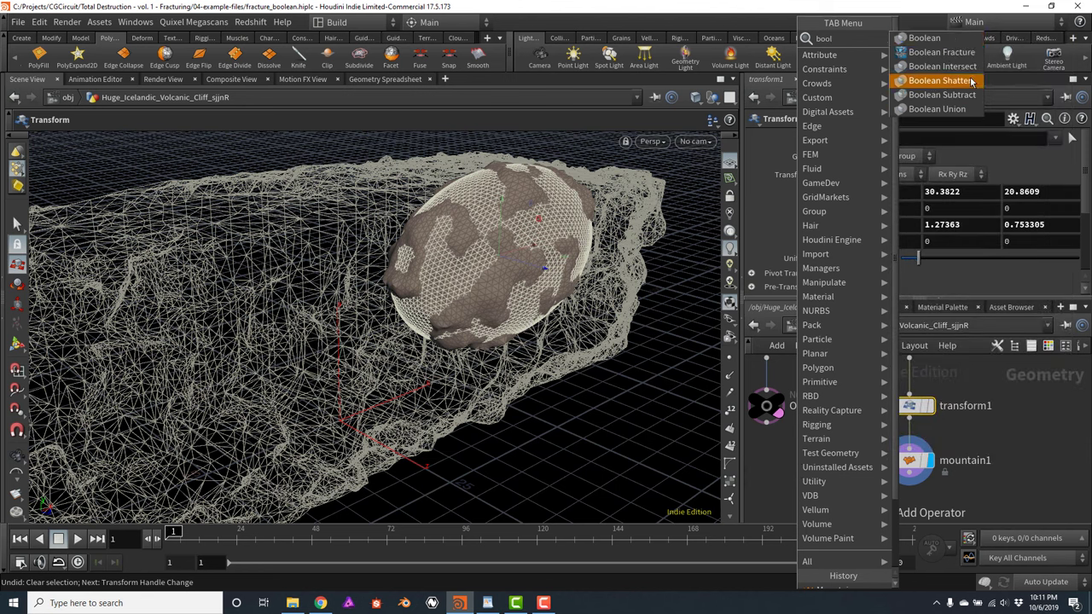
key("Up")
key("Up")
key("Up")
key("Return")
left_click(794, 476)
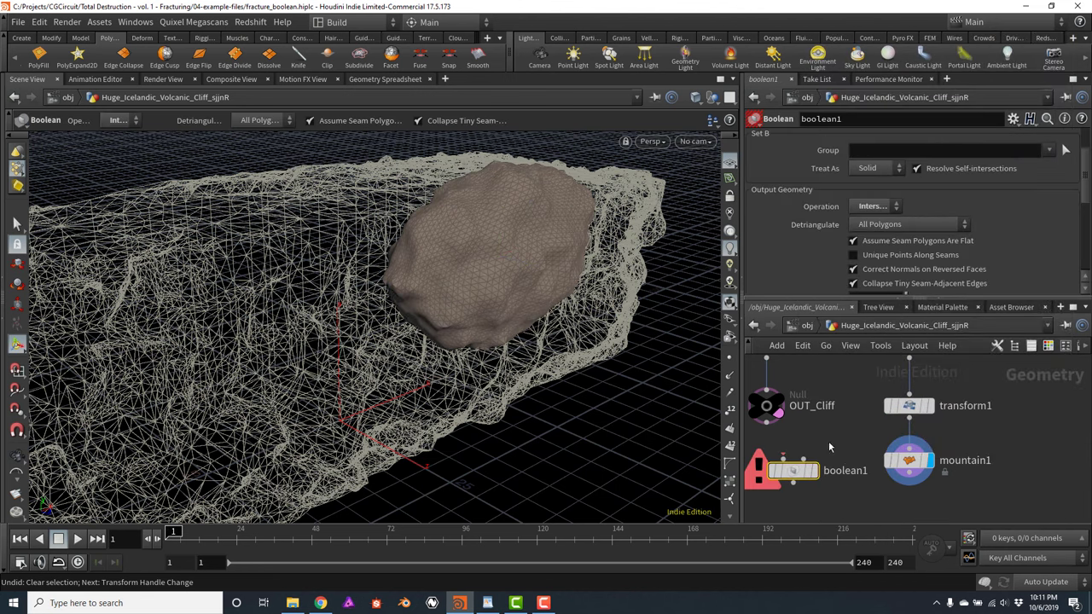
Wire OUT_Cliff into boolean1's first input and mountain1 into its second, and display boolean1
scroll(845, 430, "down", 3)
scroll(824, 409, "up", 2)
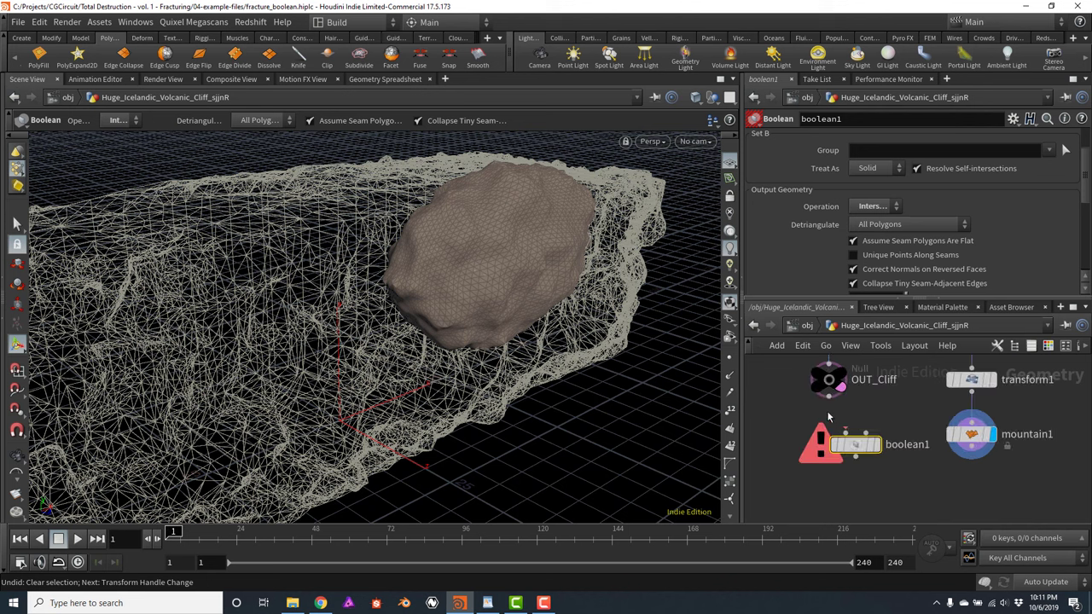
left_click(828, 393)
left_click(855, 442)
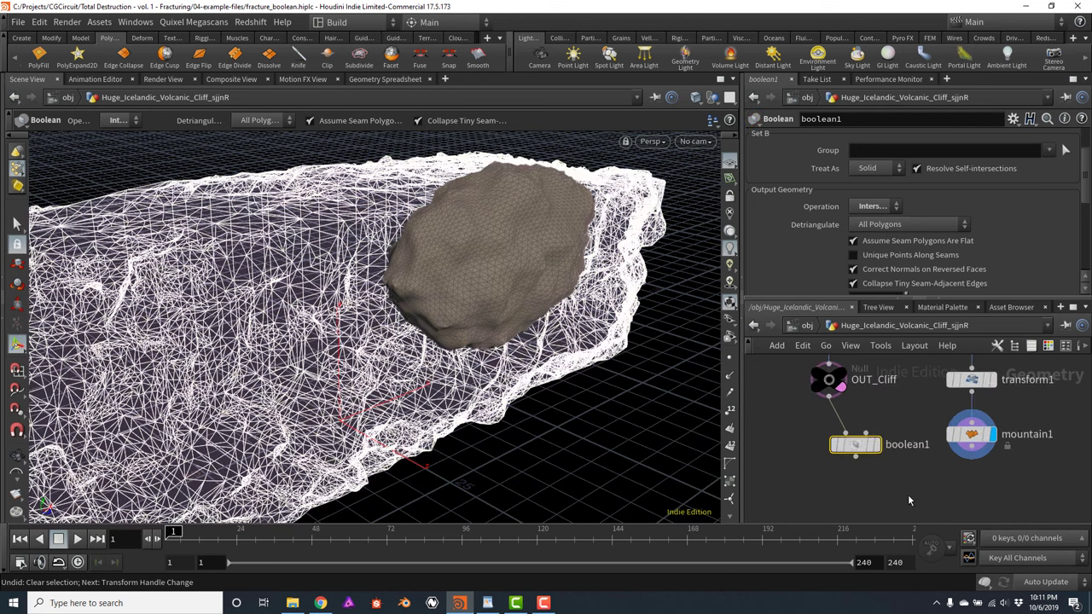
left_click_drag(845, 429, 835, 488)
mouse_move(835, 488)
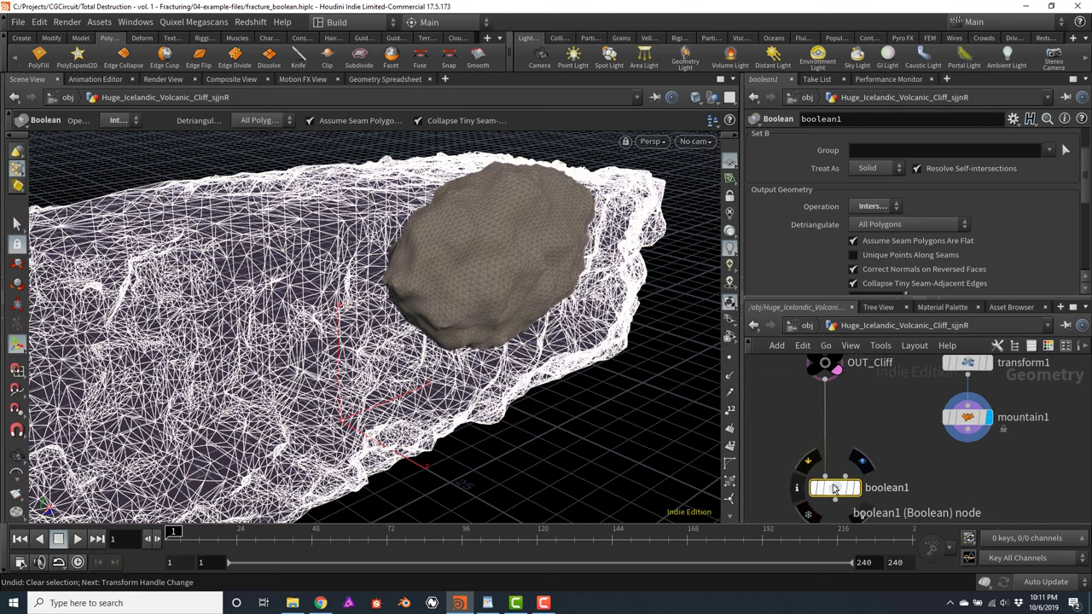
left_click(967, 445)
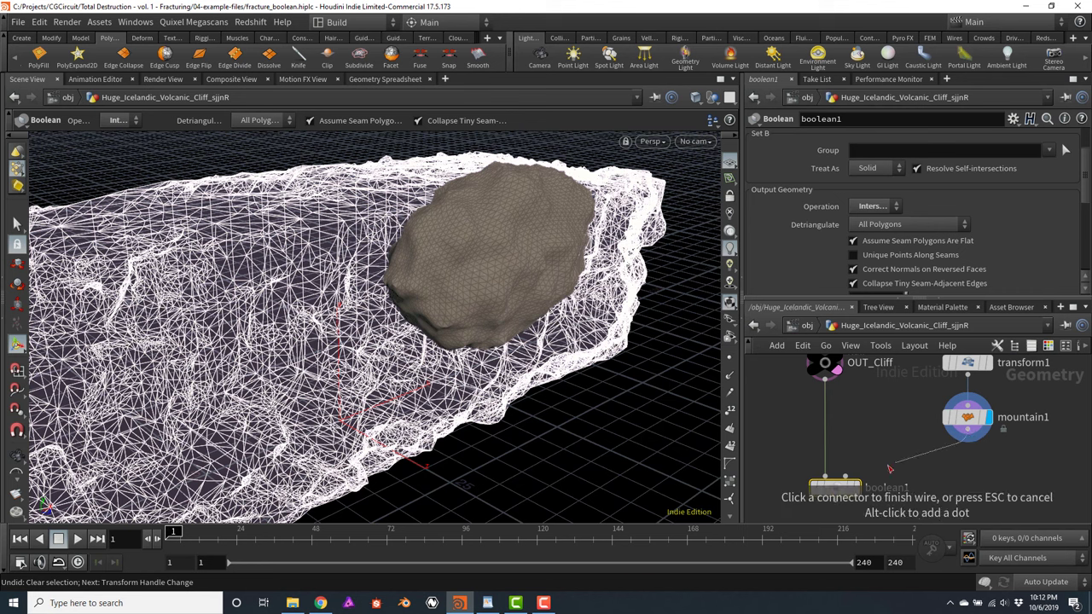
left_click(866, 473)
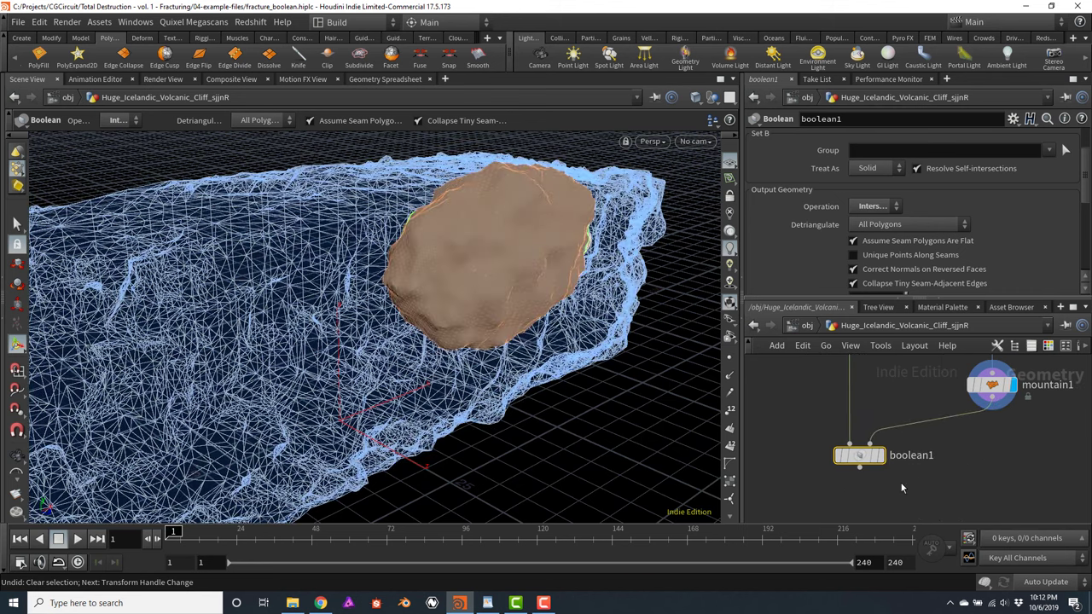
mouse_move(883, 459)
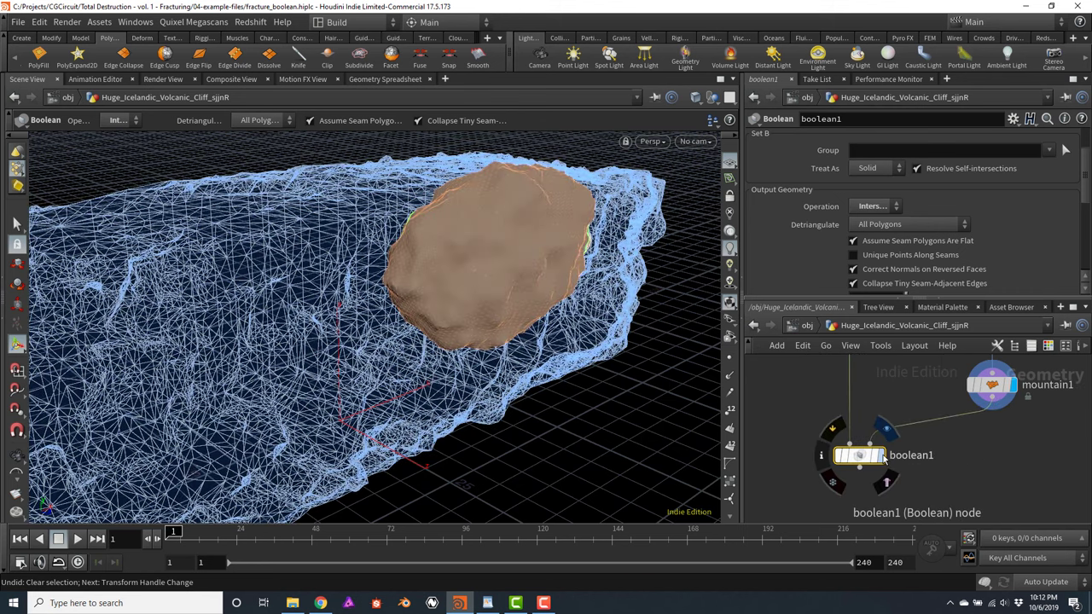
left_click(884, 459)
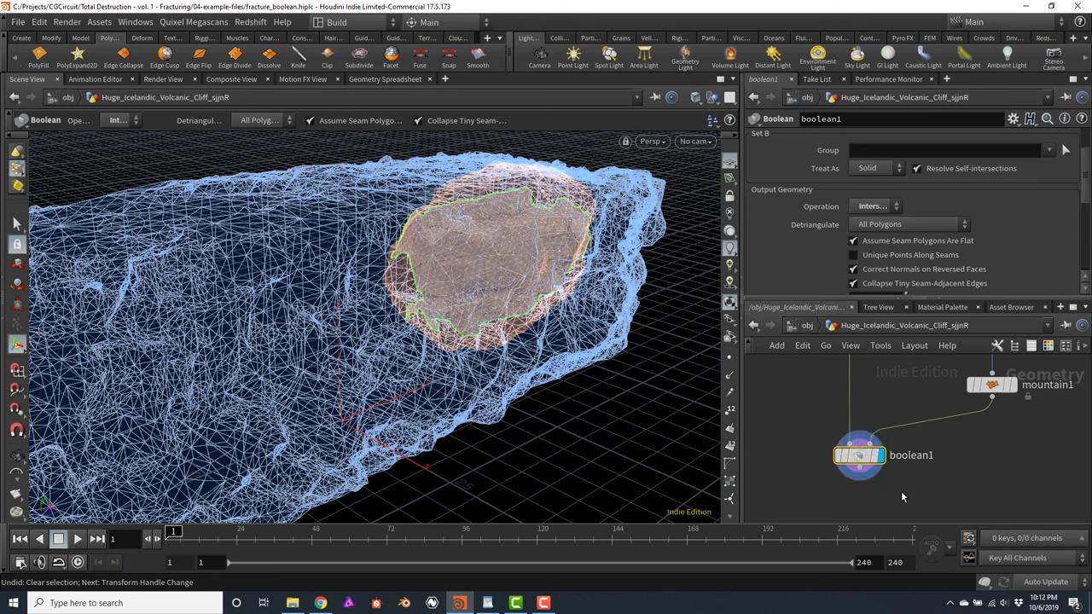
Review boolean1's Treat As choices for Set A and its Operation choices, and inspect the intersection on the cliff up close
left_click_drag(1083, 189, 1087, 167)
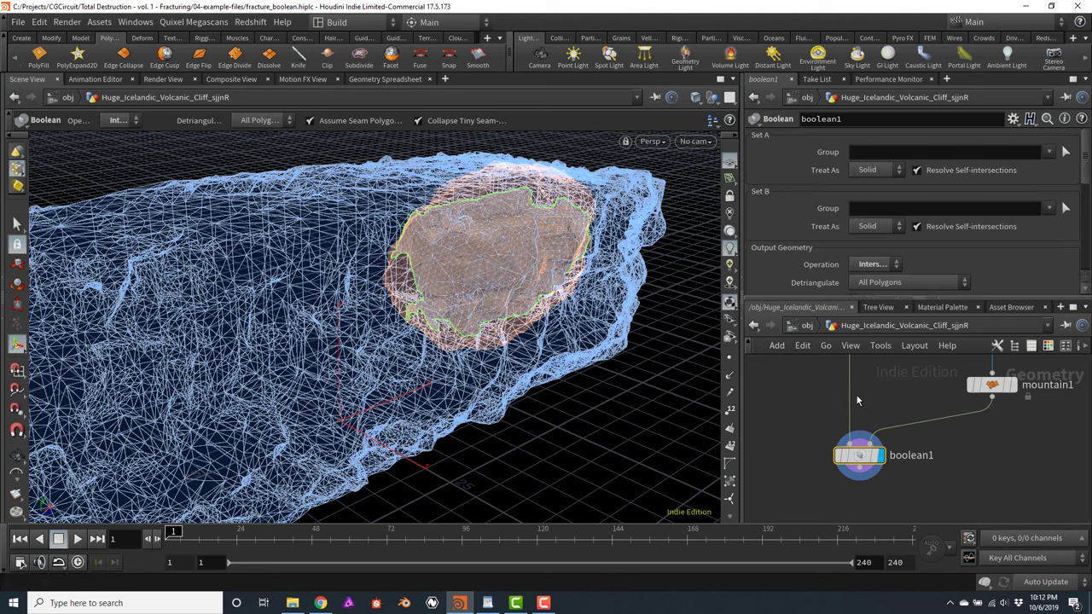
left_click(875, 175)
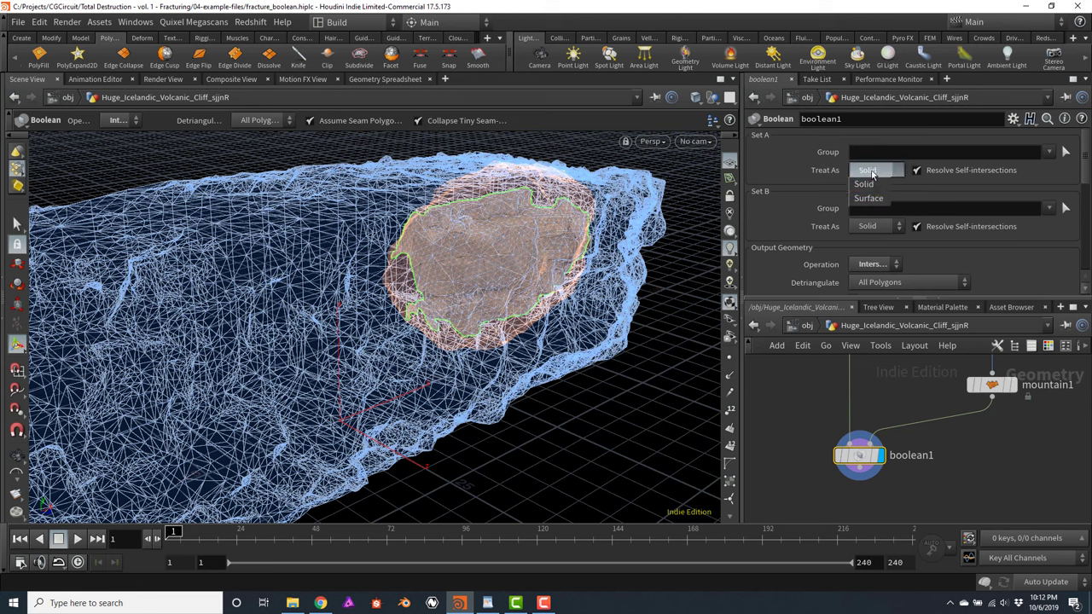
left_click(875, 158)
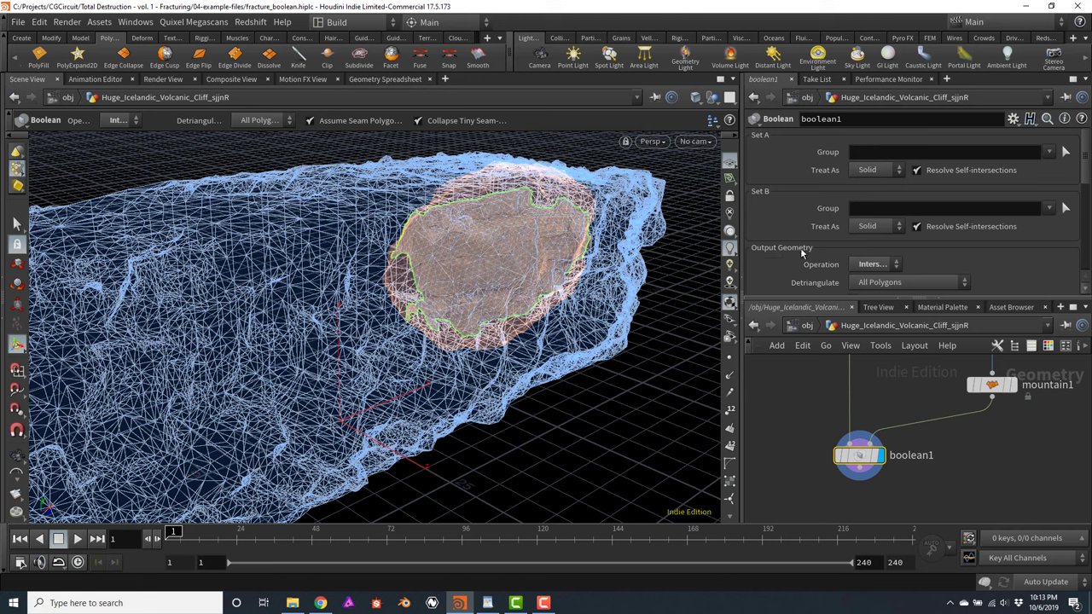
left_click(872, 265)
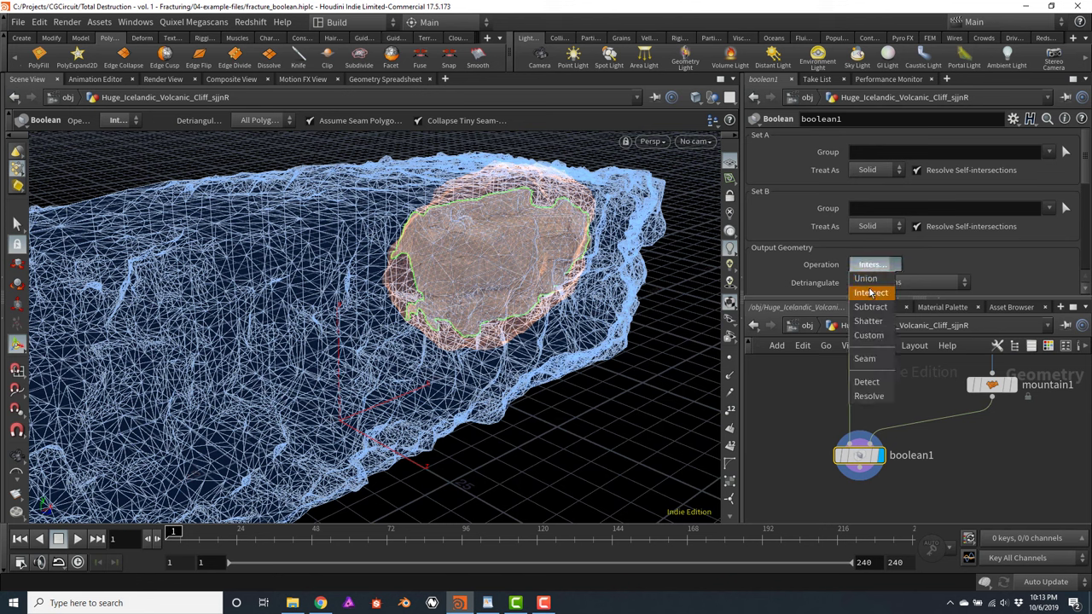
left_click(892, 266)
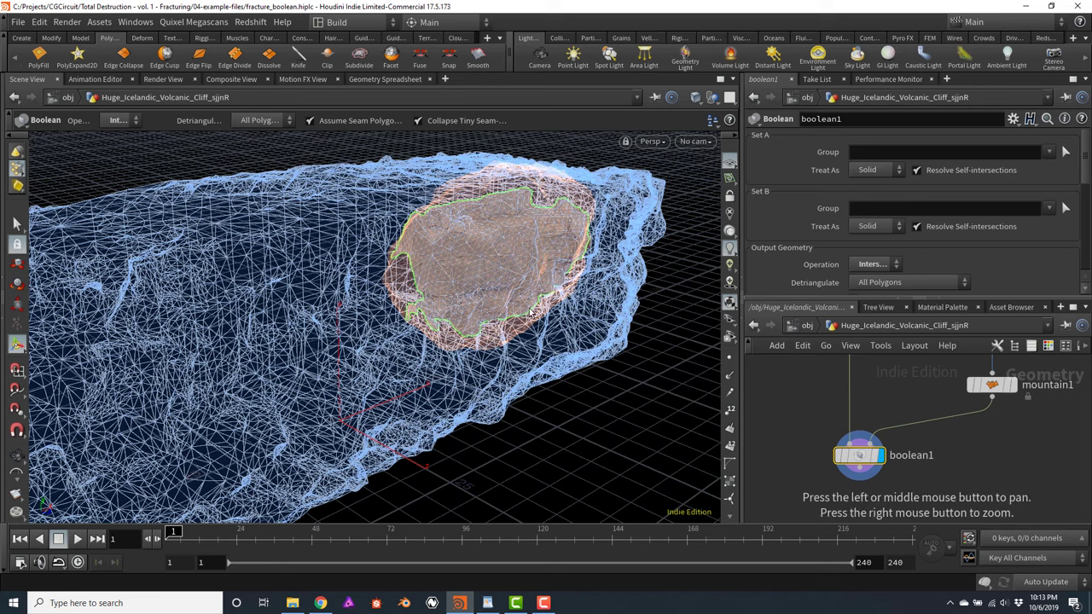
key("Escape")
mouse_move(529, 258)
left_mouse_down()
mouse_move(504, 241)
mouse_move(517, 260)
mouse_move(515, 248)
left_mouse_up()
key("Return")
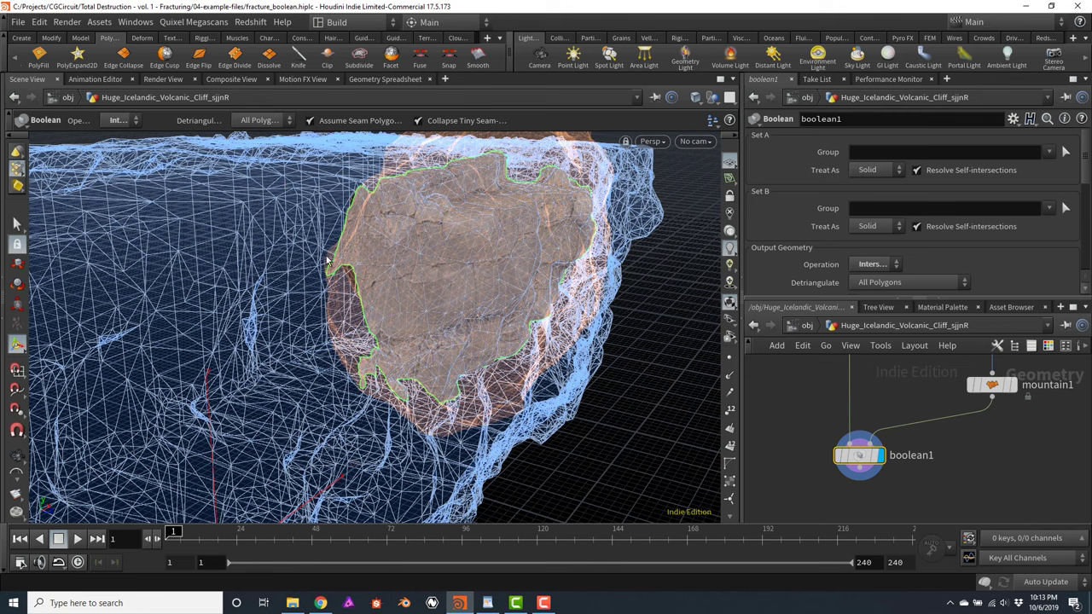
left_click_drag(620, 324, 499, 213)
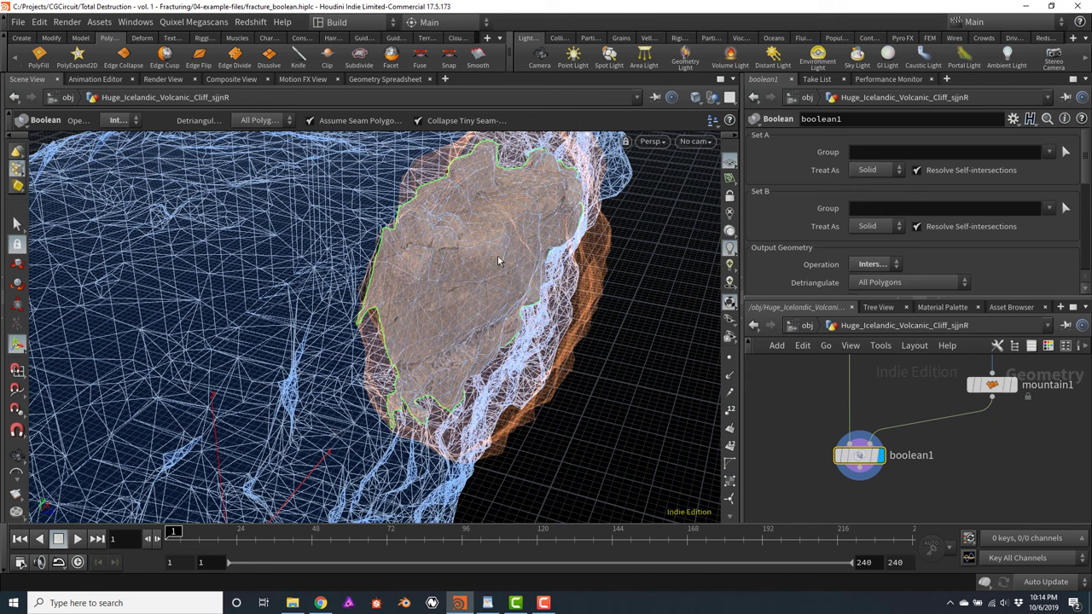
Connect a Null node to boolean1's output, display it and inspect the cut-out rock from several angles
scroll(804, 405, "down", 1)
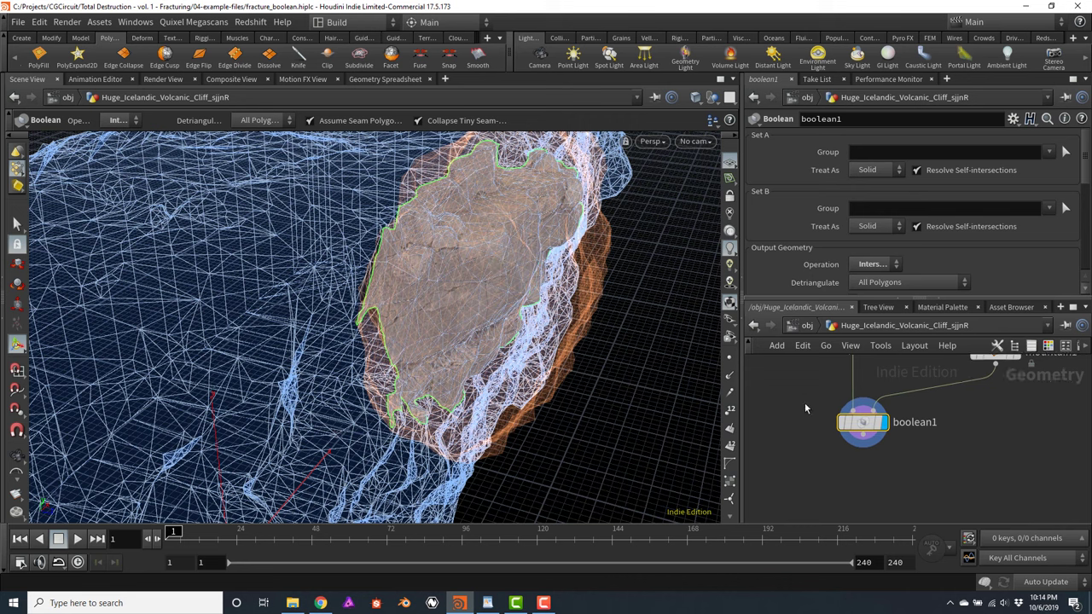
left_click(863, 438)
left_click(861, 471)
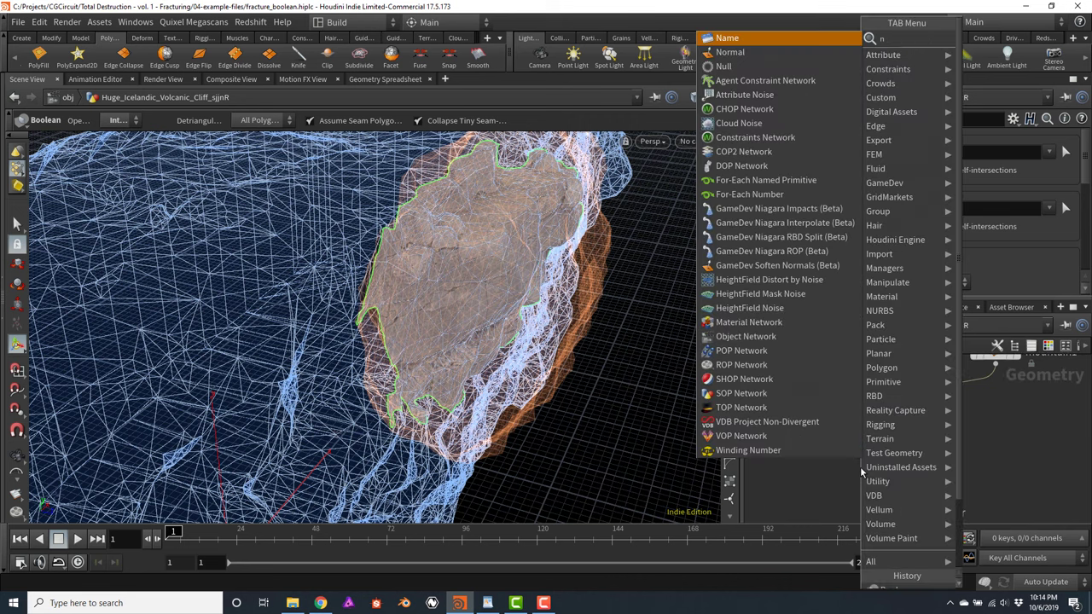
type("null")
key("Return")
left_click(861, 474)
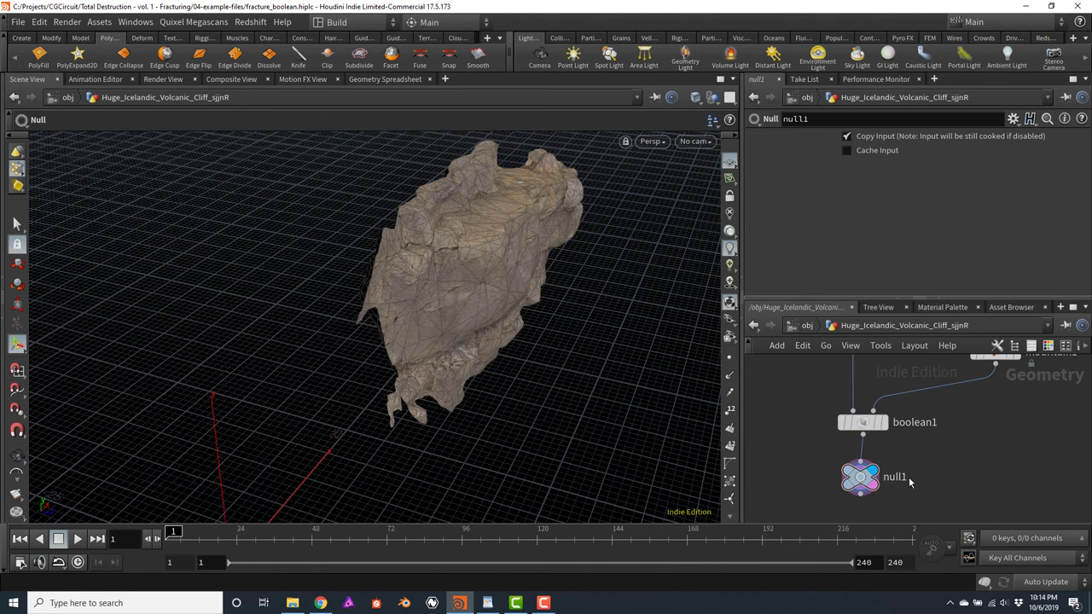
key("Escape")
left_click_drag(528, 294, 447, 333)
key("Return")
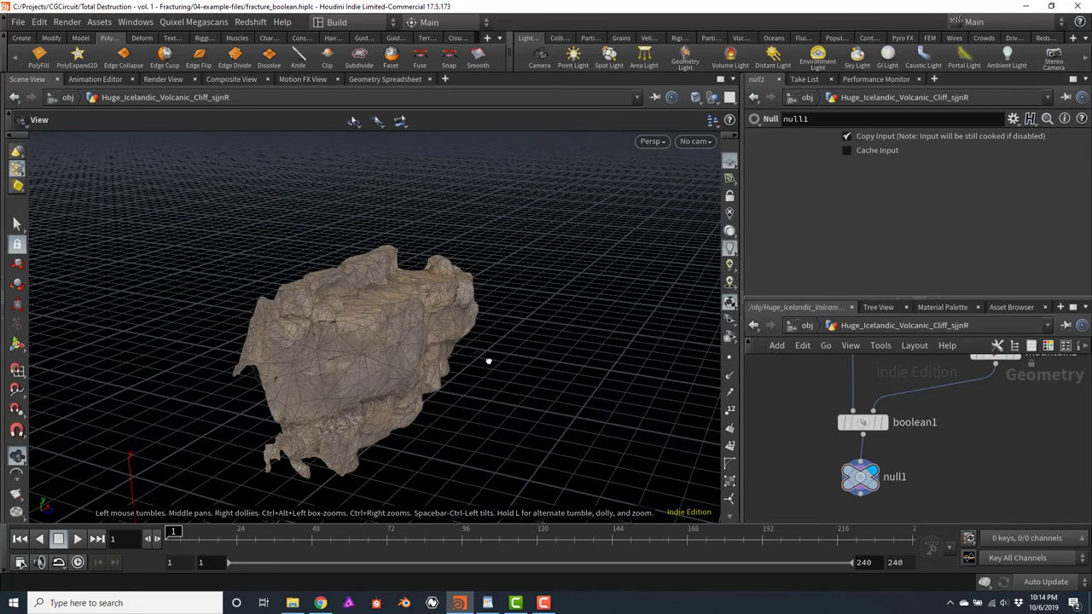
left_click_drag(487, 360, 317, 285)
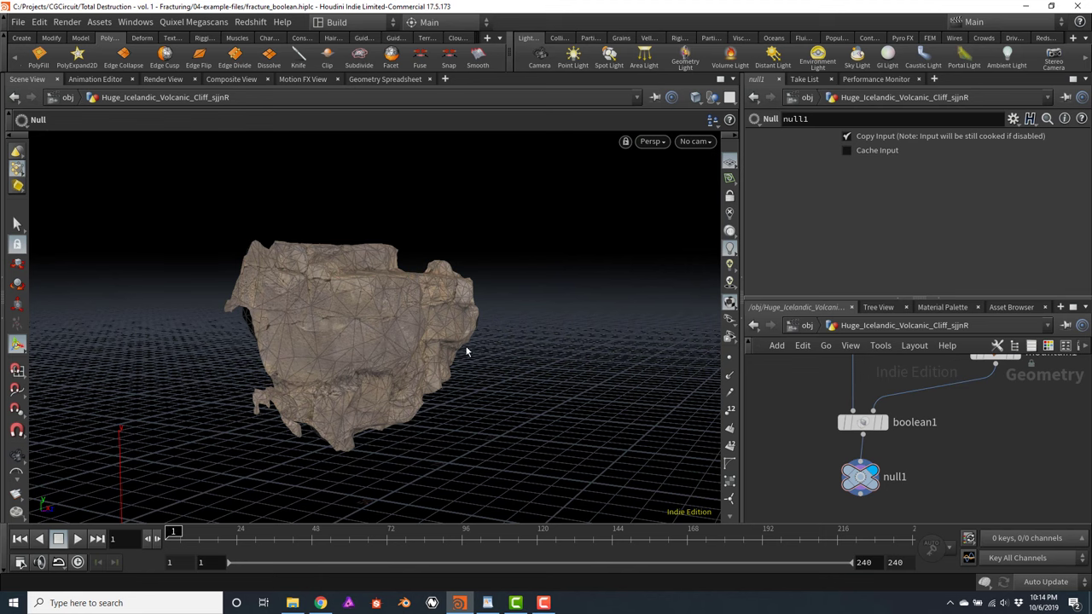
left_click_drag(494, 256, 352, 360)
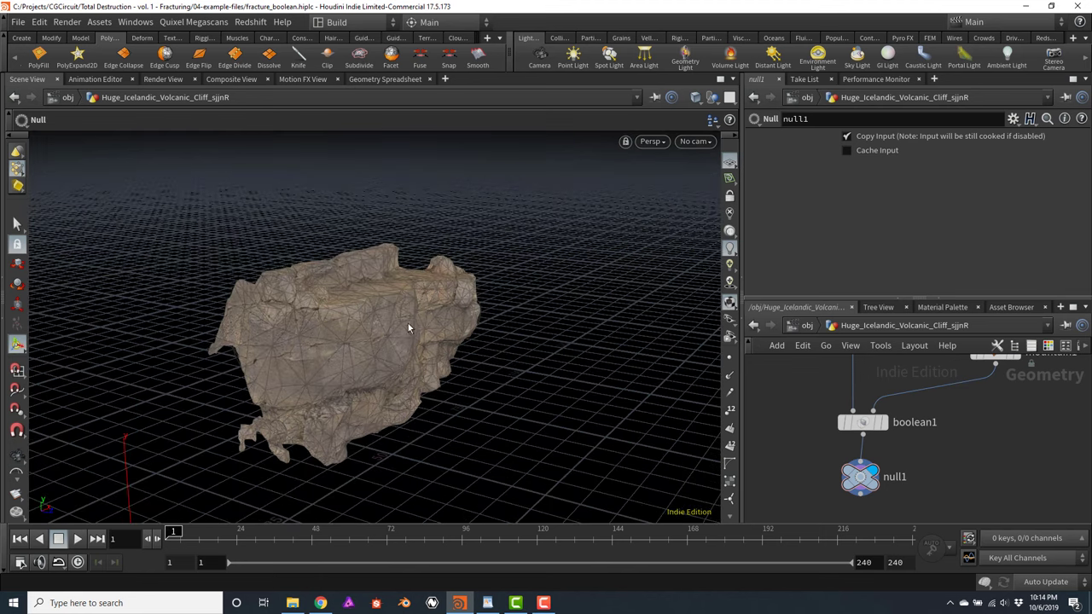
left_click_drag(414, 324, 444, 360)
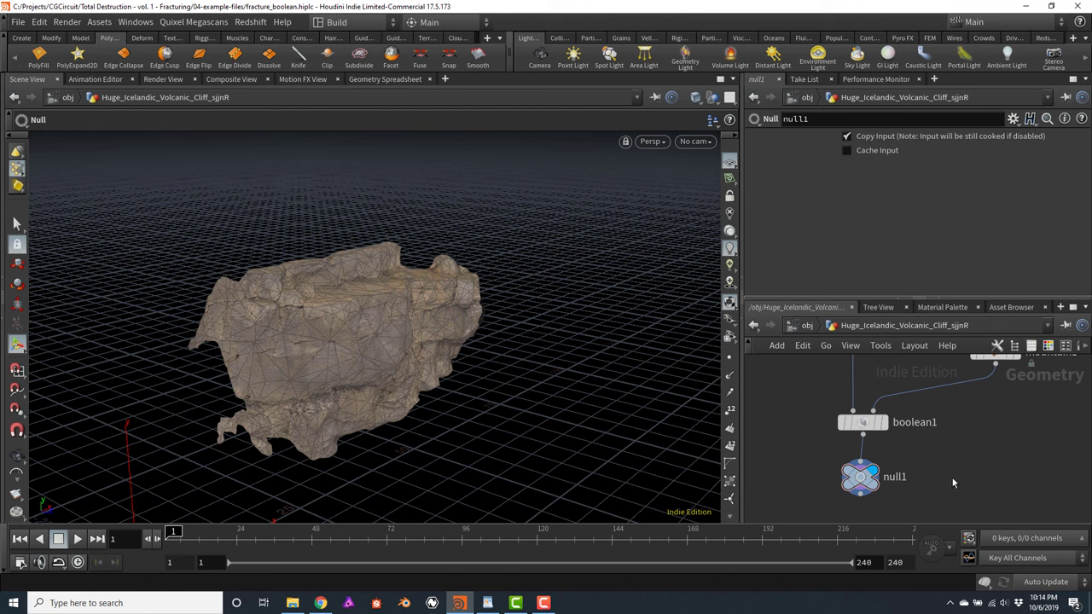
Rename the null below boolean1 to Rock_Geometry
middle_click_drag(952, 478, 948, 461)
double_click(902, 460)
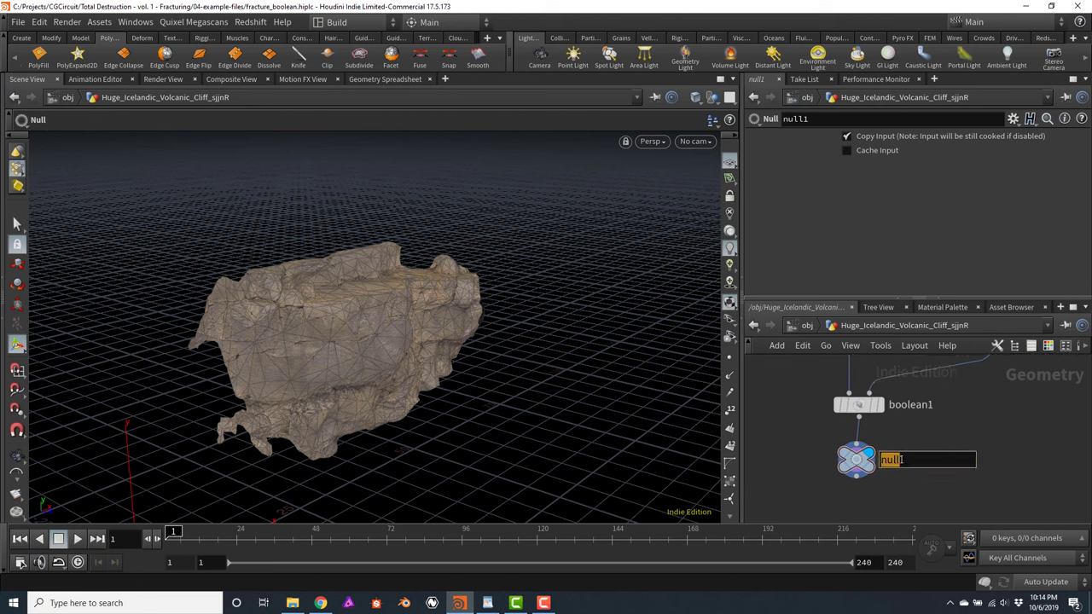
type("Rock_Geometry")
key("Return")
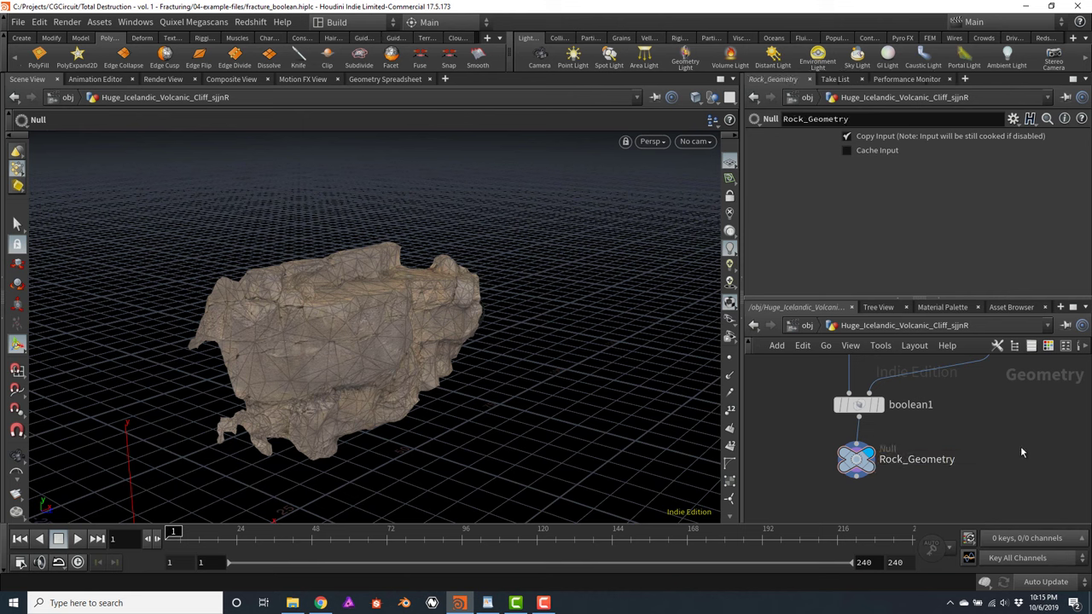
Duplicate boolean1 with its input connections, place the copy beside it below mountain1 and display the copy
scroll(1023, 439, "down", 3)
middle_click_drag(1026, 435, 895, 473)
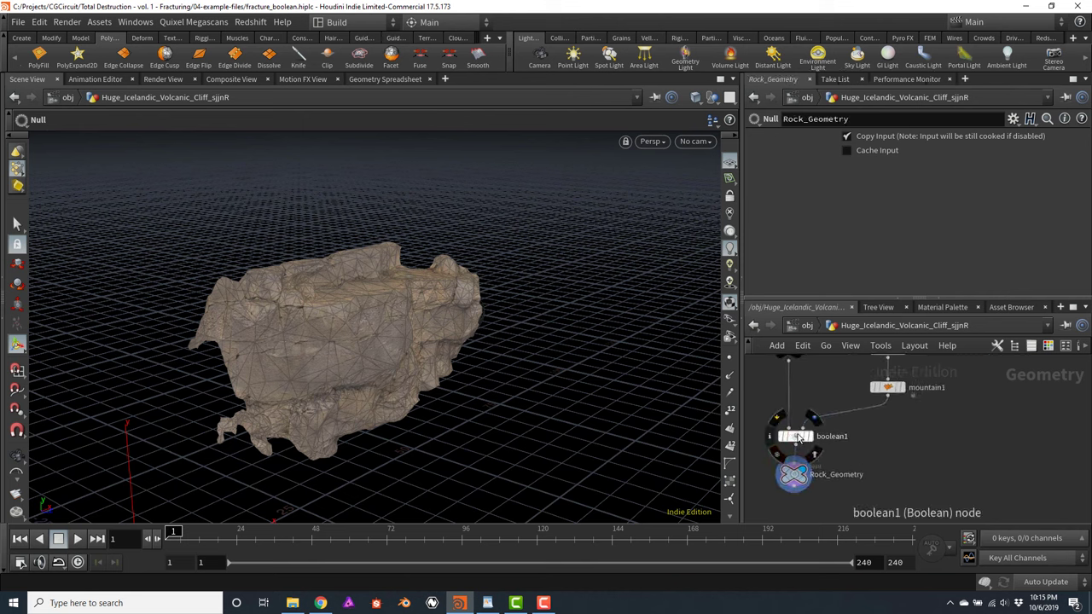
left_click(796, 437)
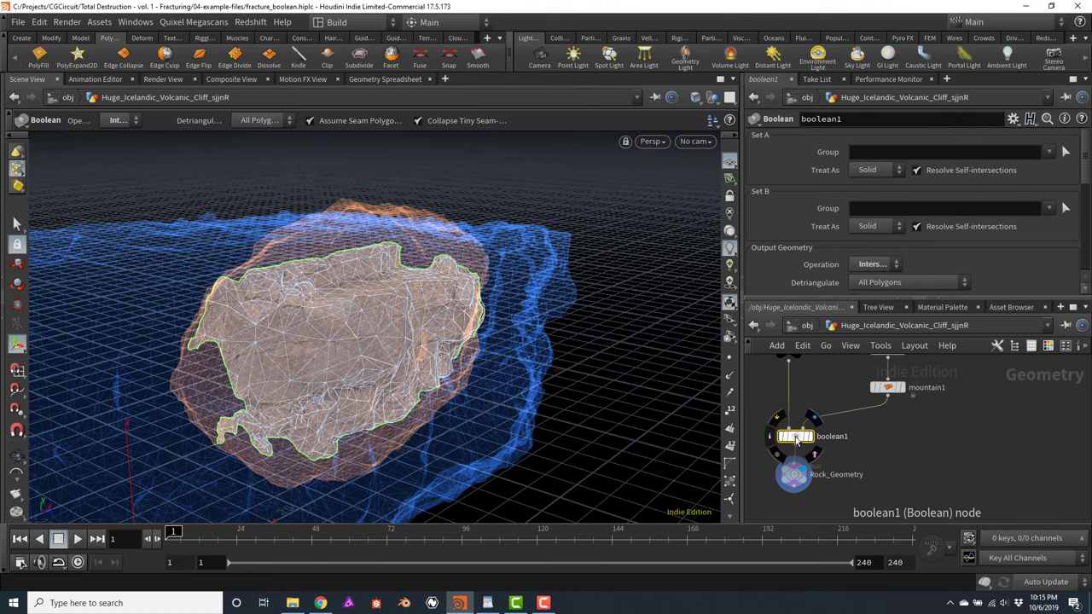
key("ctrl+c")
key("ctrl+v")
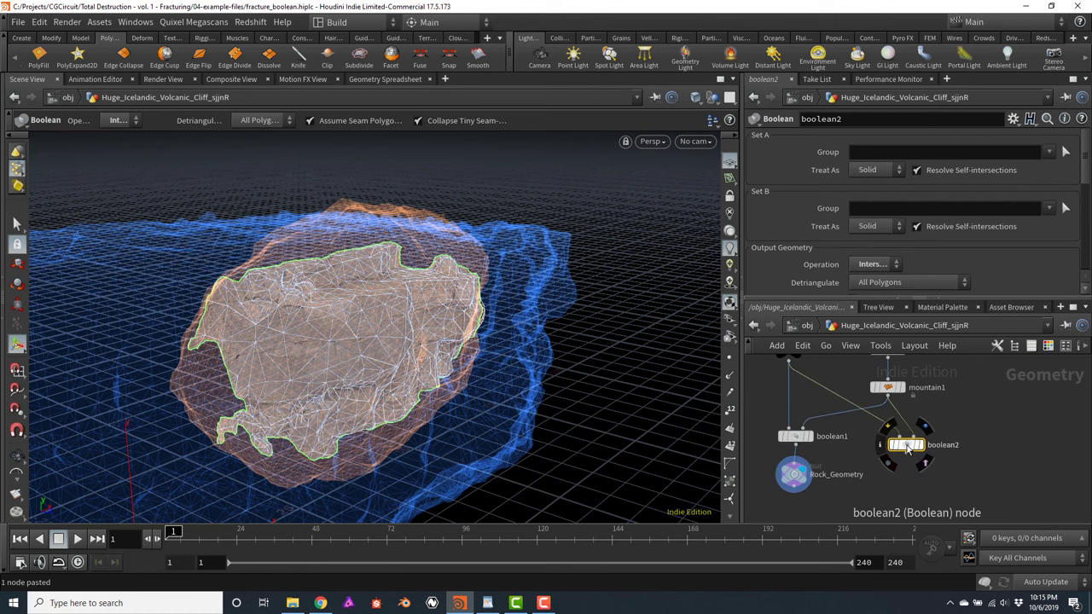
left_click_drag(906, 444, 887, 435)
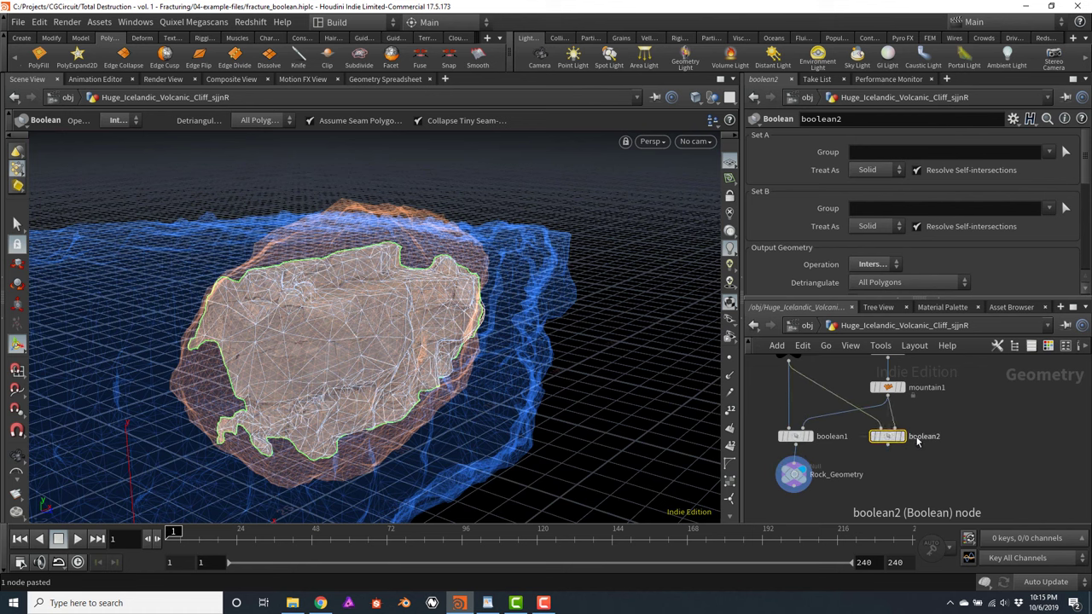
left_click(904, 441)
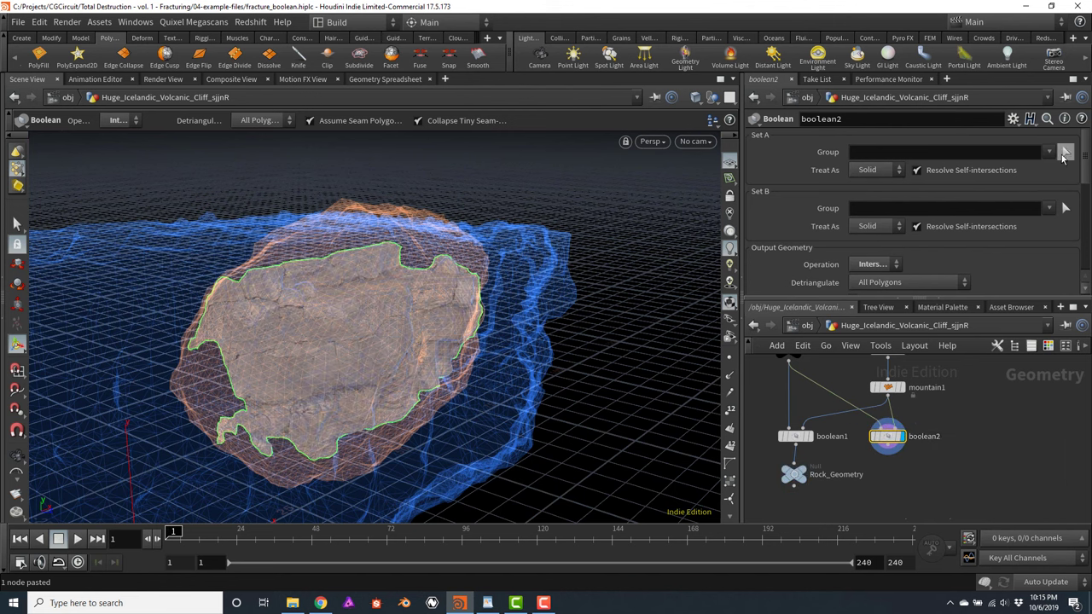
Set boolean2's Operation to Subtract and compare its cavity with the rock piece by displaying Rock_Geometry and boolean2 in turn
scroll(1083, 171, "down", 2)
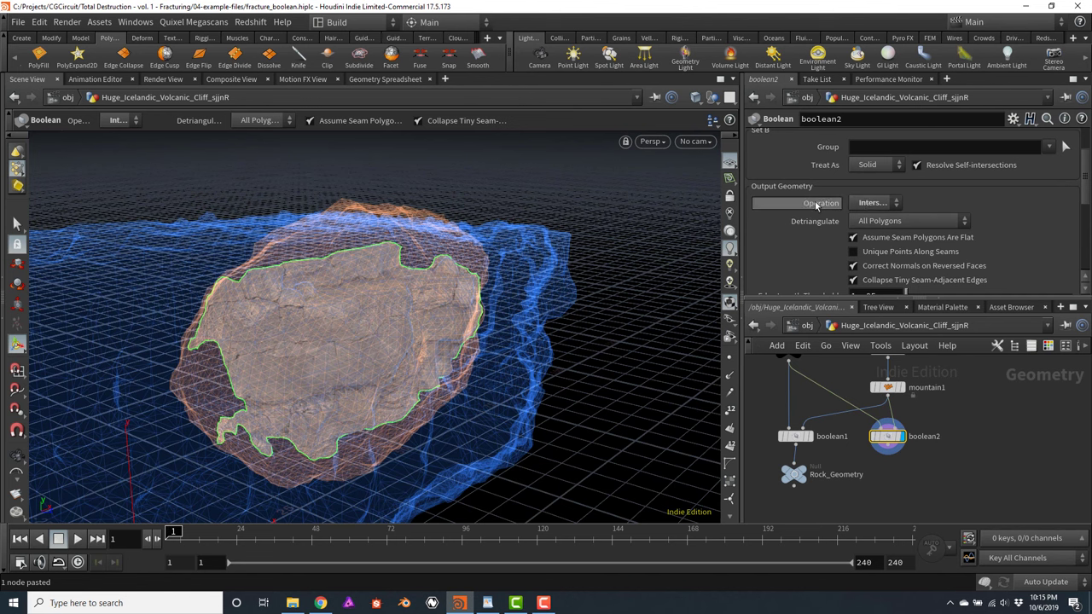
left_click(868, 203)
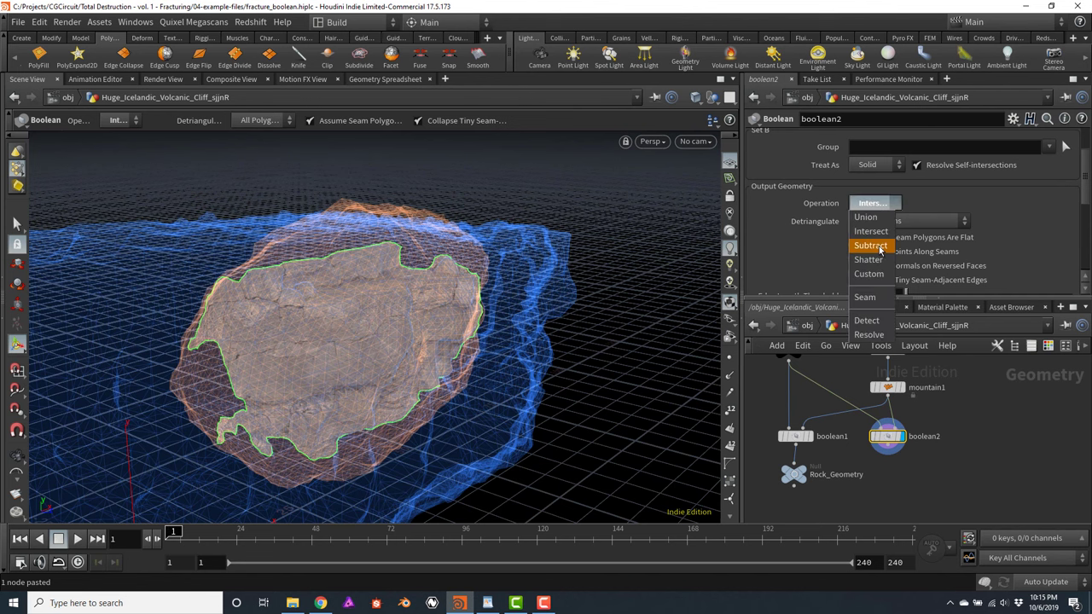
left_click(870, 246)
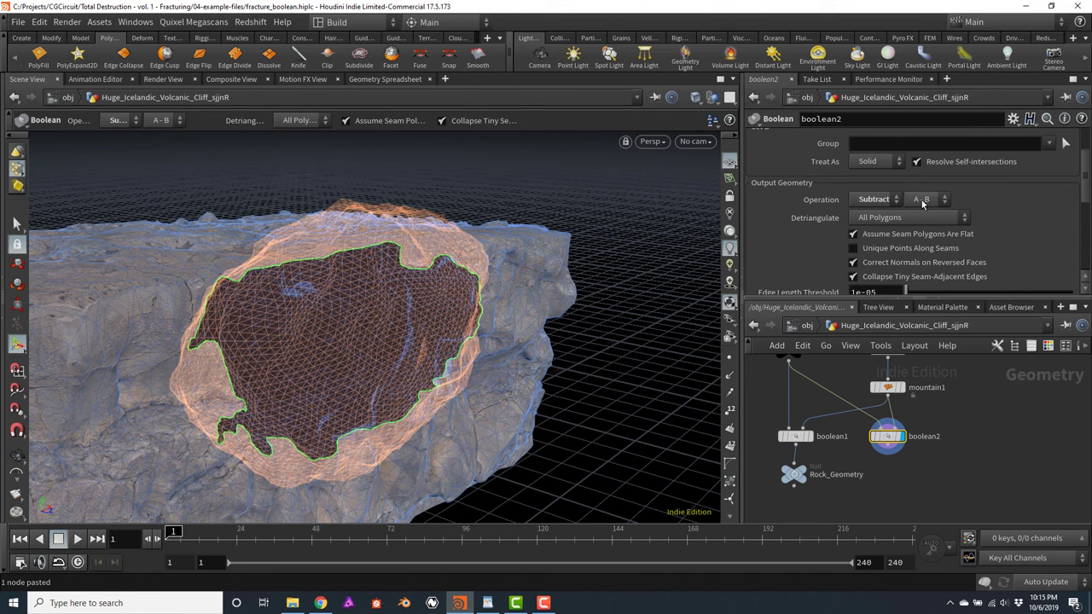
left_click_drag(482, 292, 488, 314)
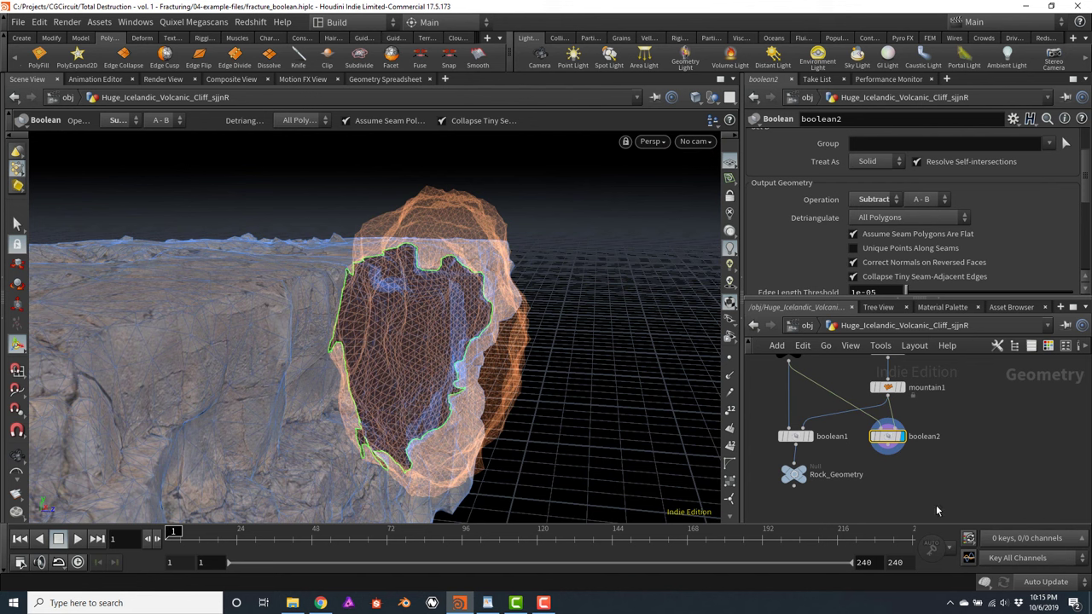
middle_click_drag(936, 510, 938, 479)
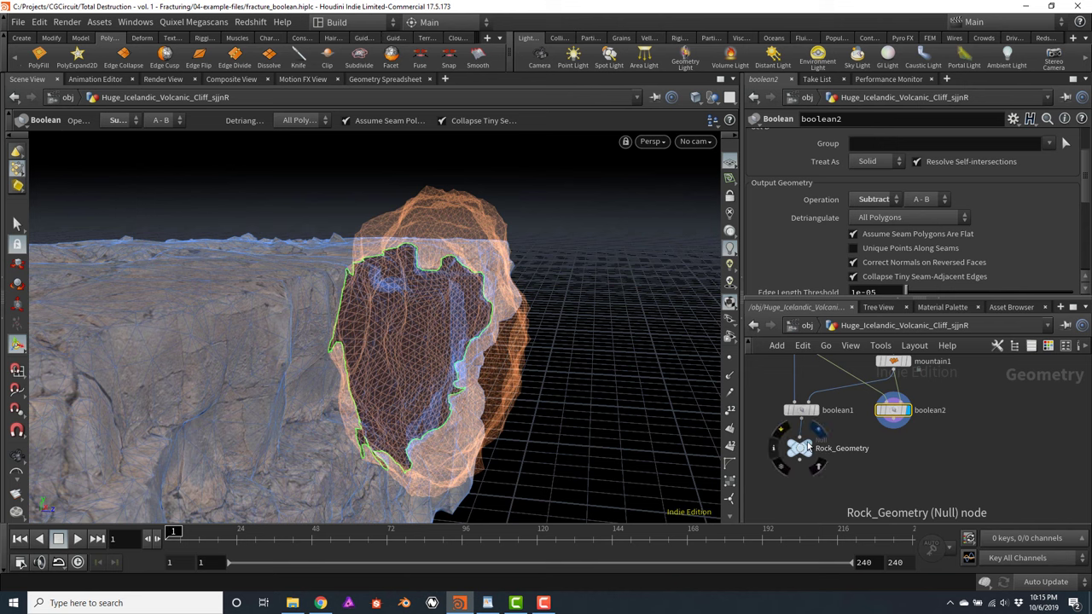
left_click(785, 435)
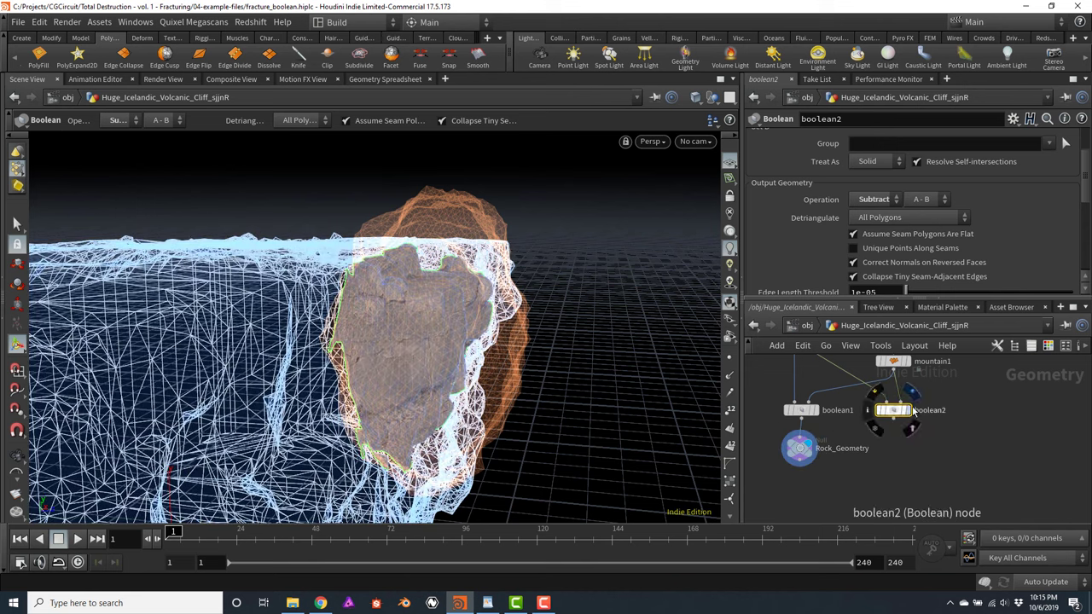
left_click(880, 405)
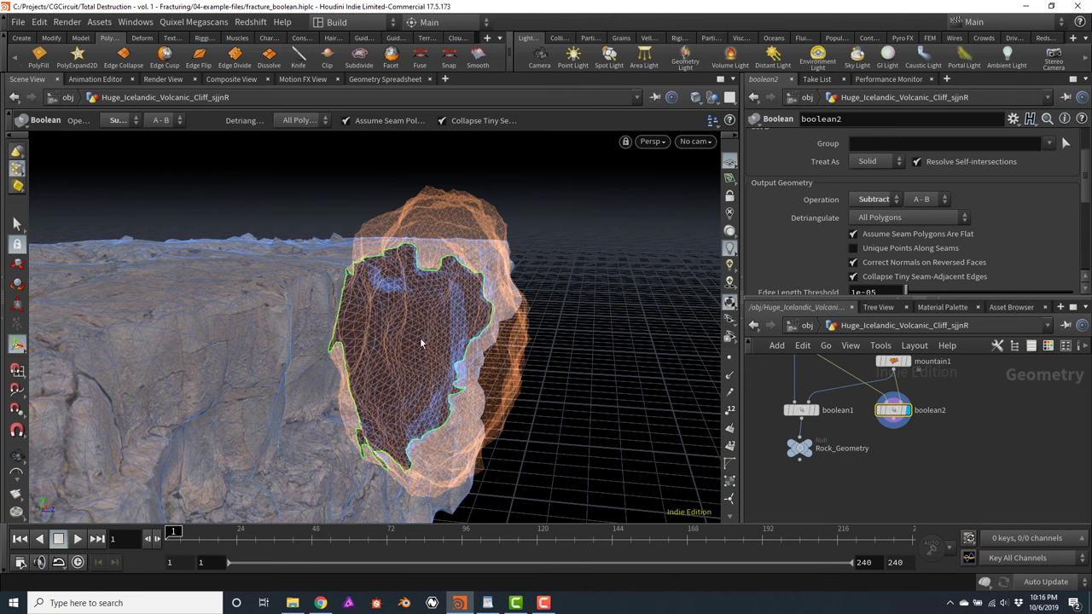
left_click_drag(655, 286, 599, 309)
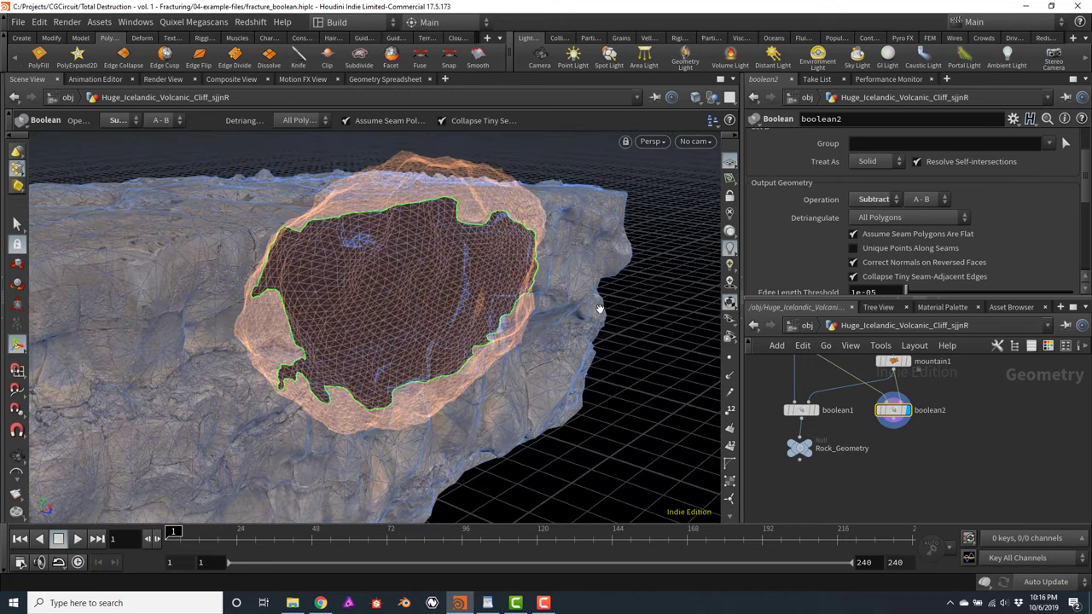
Connect a displayed Null node to boolean2's output and name it Cliff_Geometry
left_click(893, 424)
left_click(893, 452)
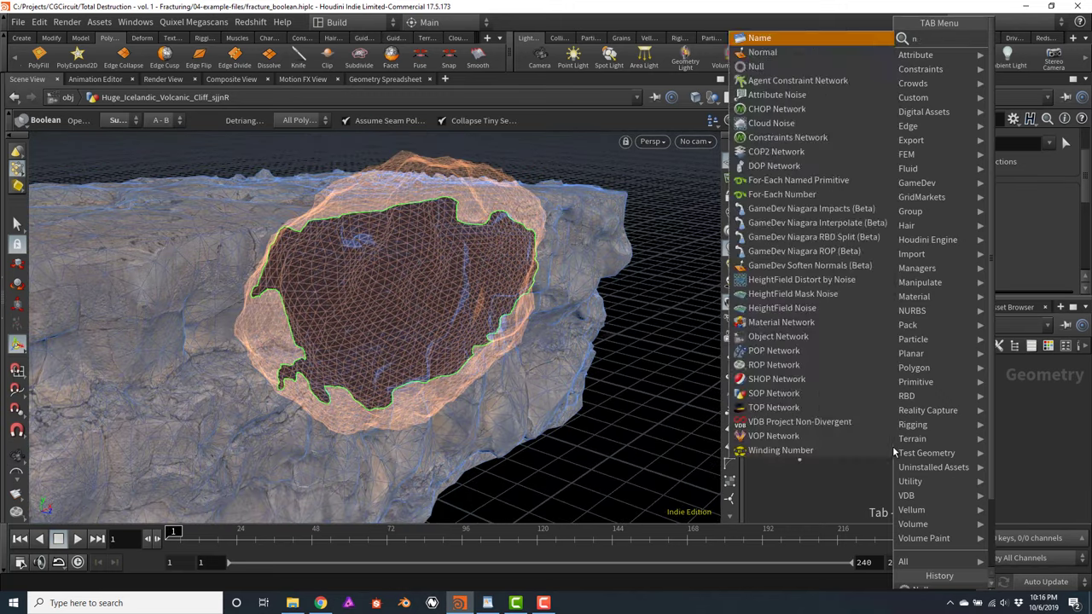
type("null")
key("Return")
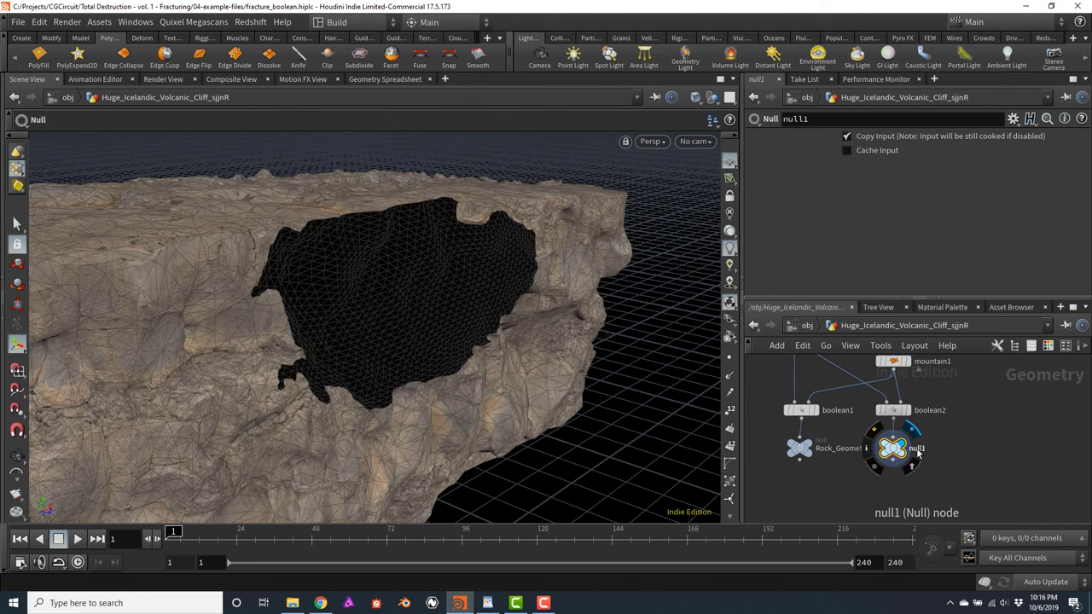
double_click(916, 449)
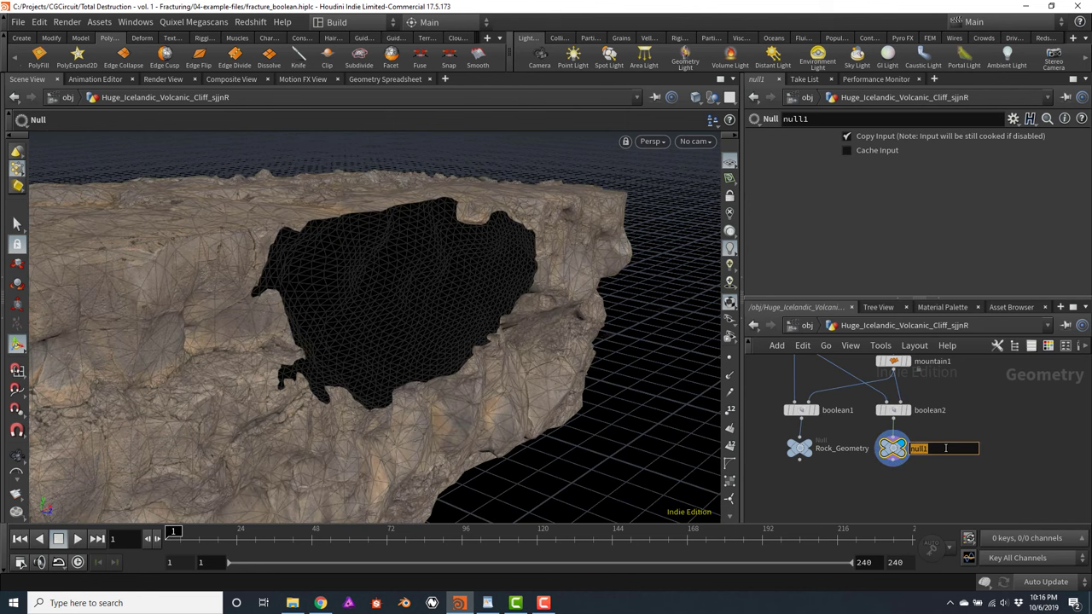
type("Cliff_Geometry")
key("Return")
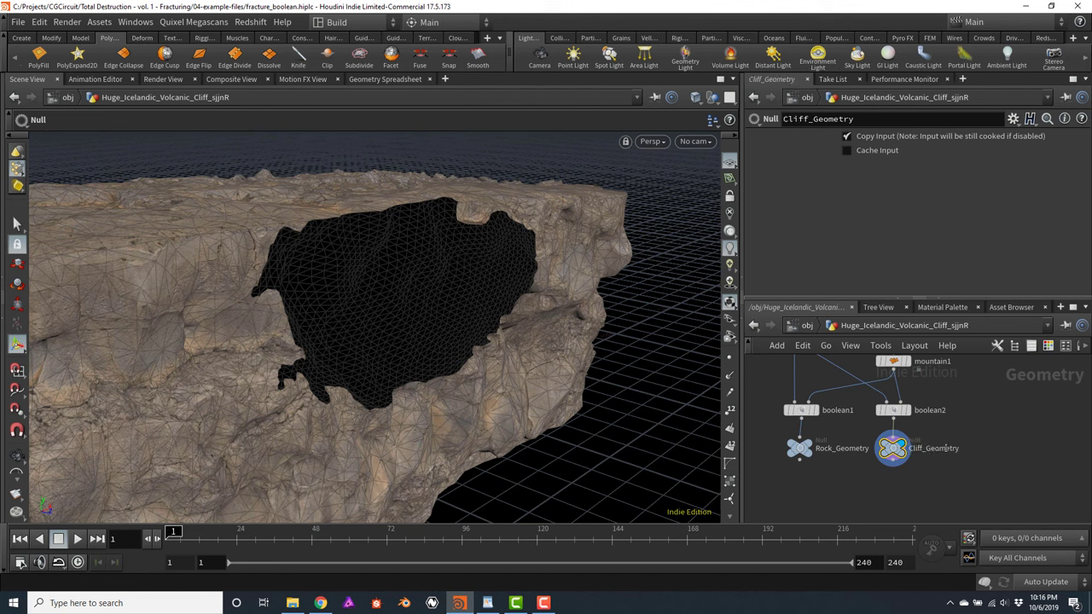
Add a Normal node to the network below the Rock_Geometry and Cliff_Geometry nulls
middle_click_drag(851, 495, 874, 476)
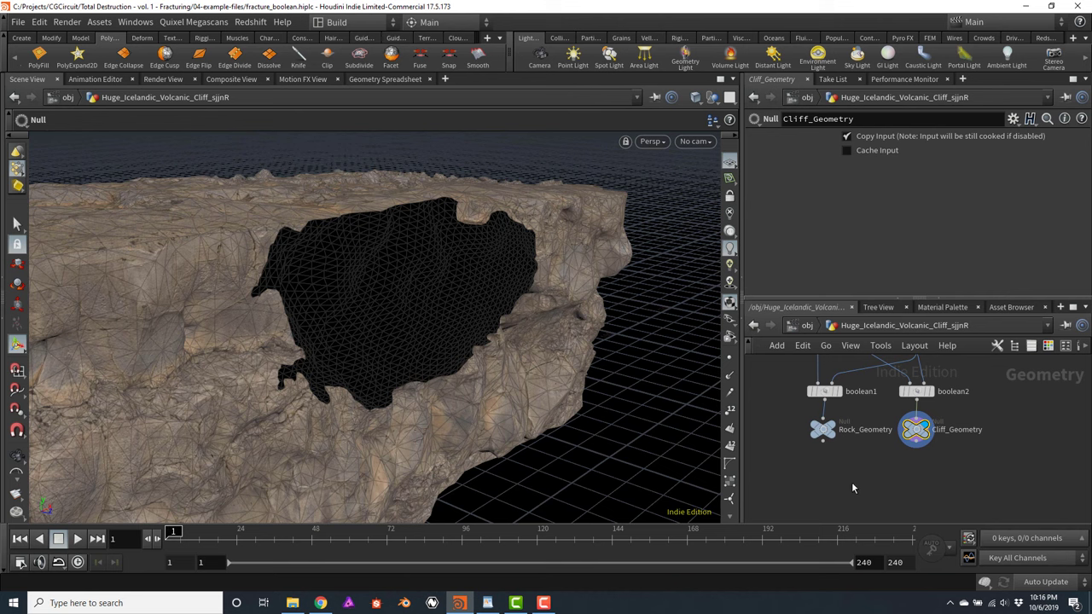
key("Tab")
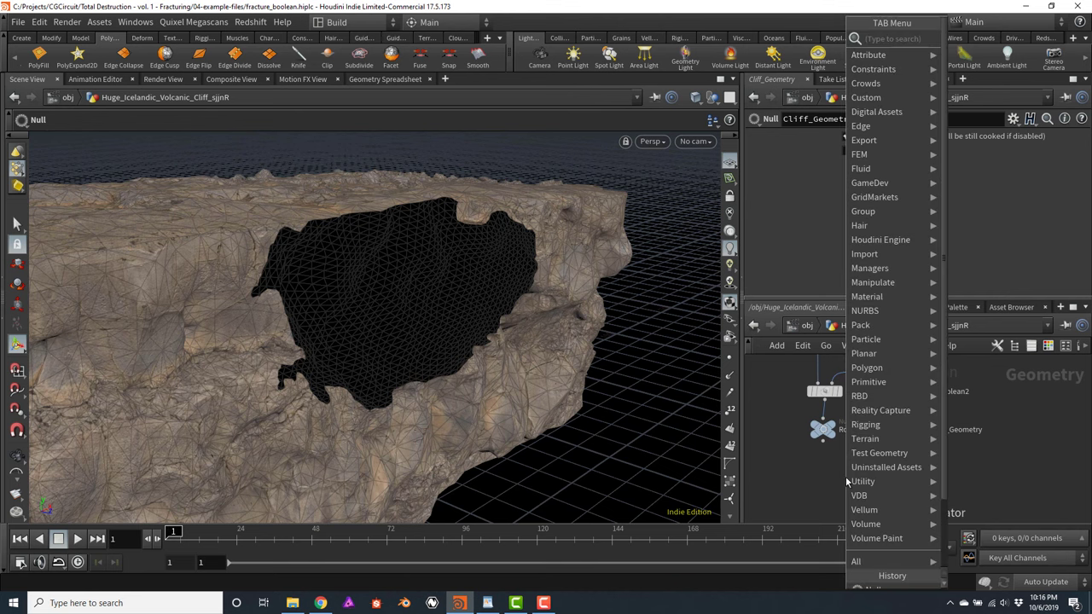
type("normal")
key("Return")
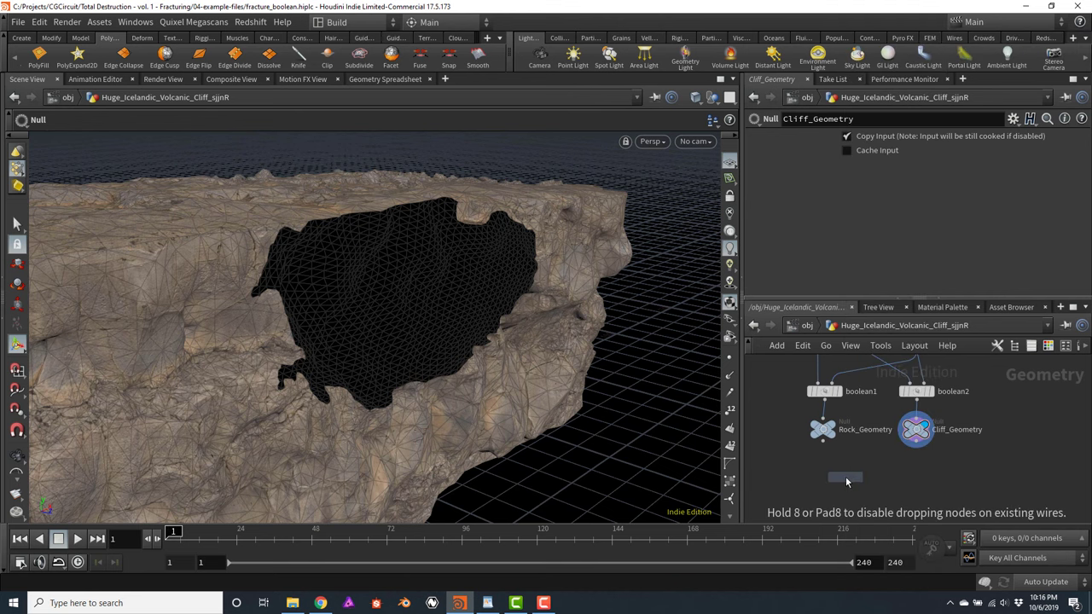
left_click(846, 481)
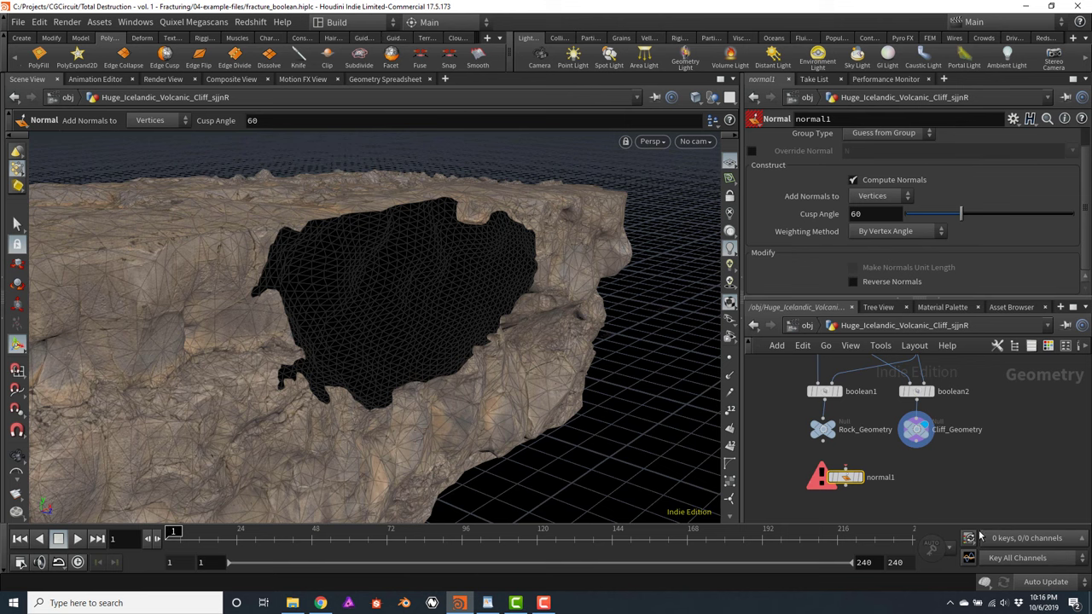
Wire Cliff_Geometry into the Normal node, align it underneath, display it and check the shading of the cavity
left_click_drag(845, 468, 916, 442)
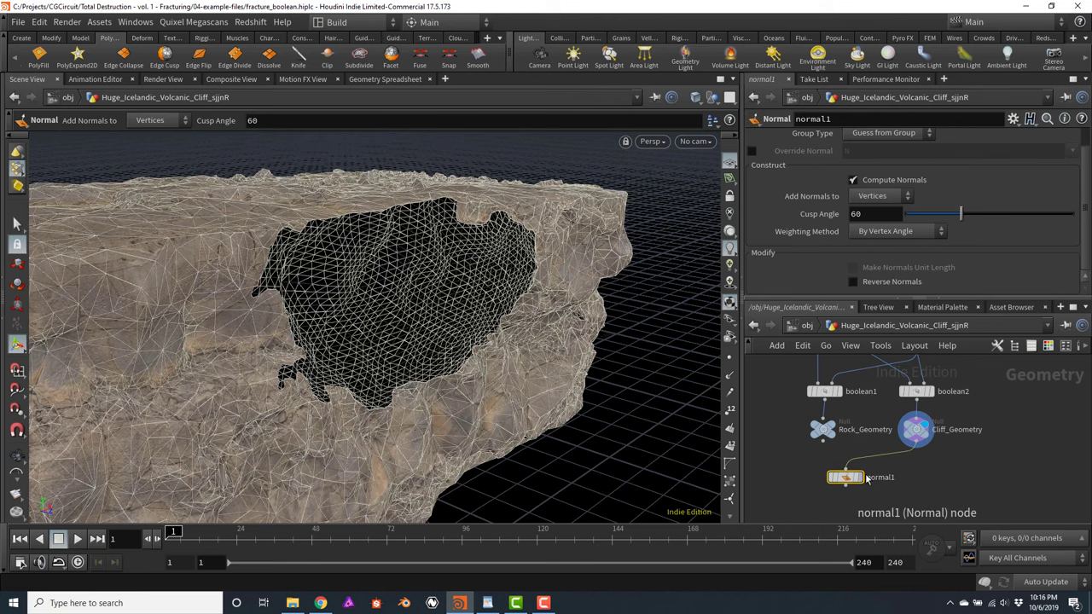
key("r")
left_click_drag(844, 480, 916, 480)
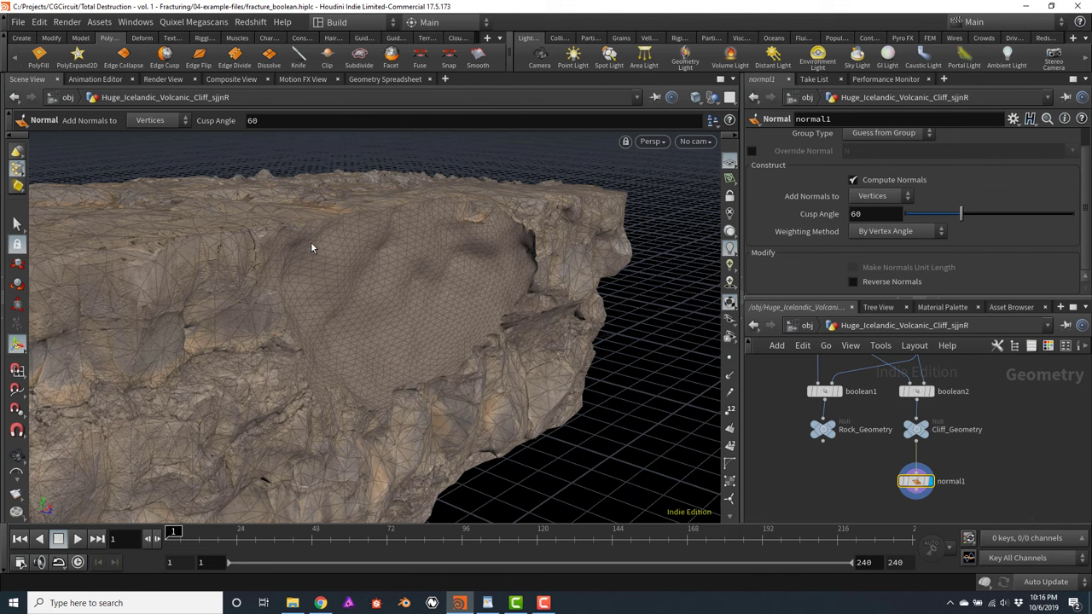
key("Escape")
left_click_drag(312, 248, 500, 297)
key("Return")
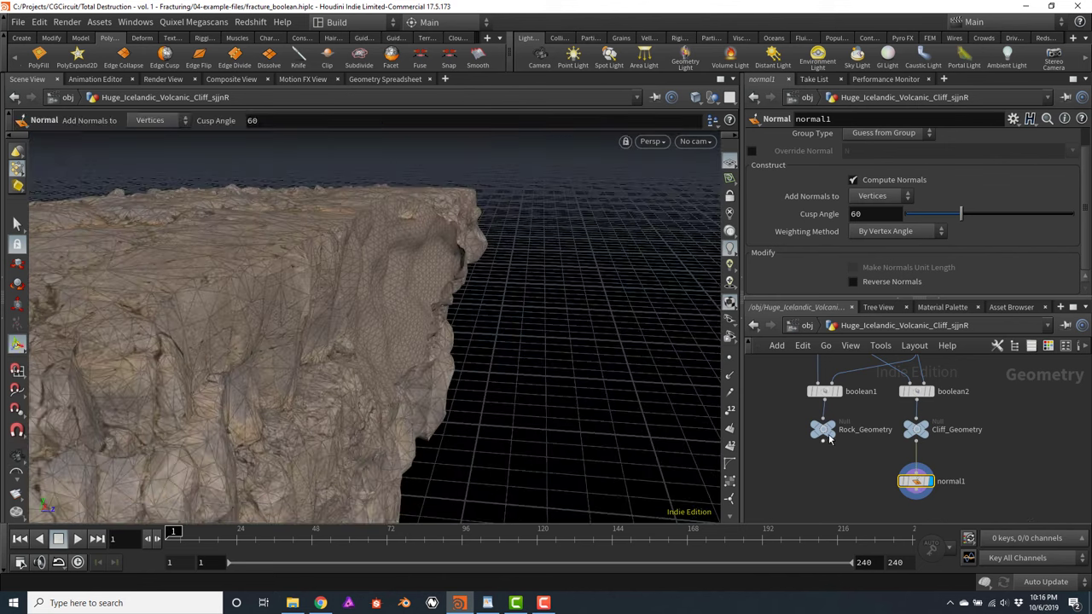
Select and display Rock_Geometry and inspect the cut faces on the back of the rock
left_click(833, 431)
left_click(823, 429)
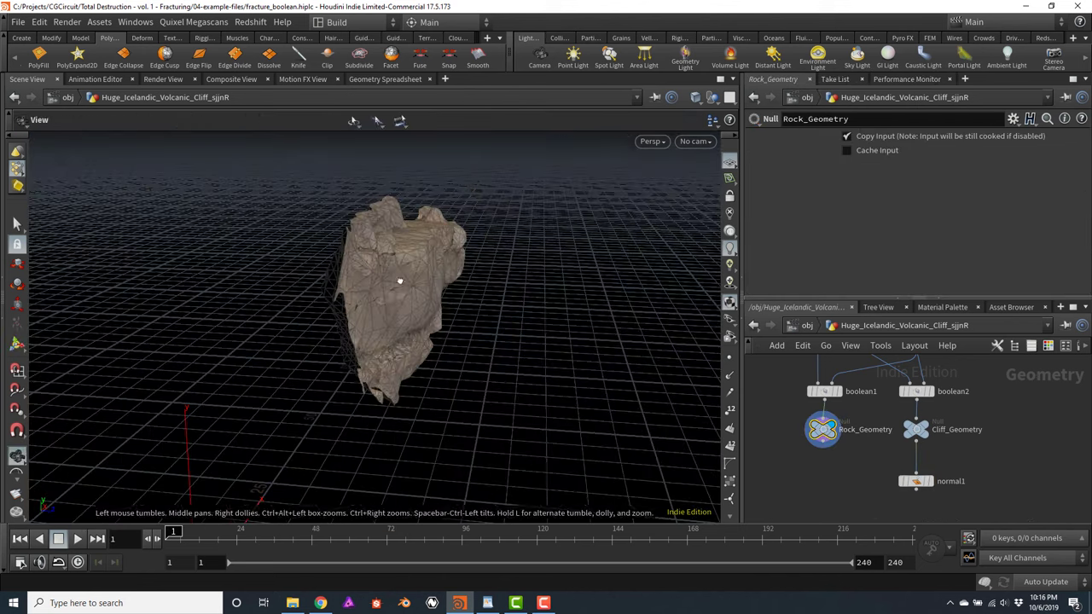
left_click_drag(397, 278, 504, 287)
key("Return")
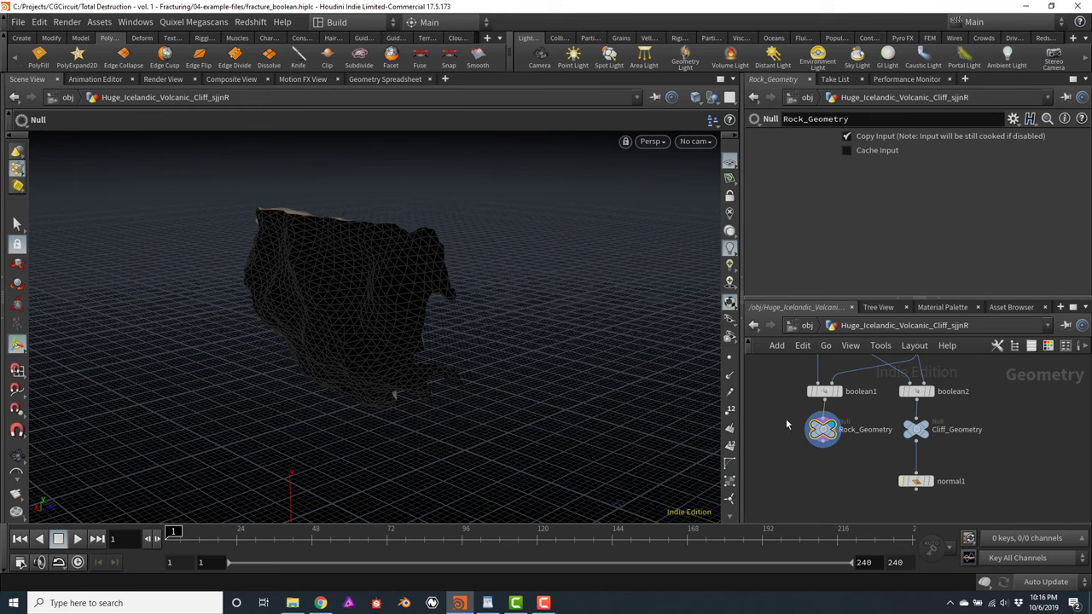
Move the two nulls and normal1 down, and reinsert normal1 by cut and paste between boolean2 and Cliff_Geometry
left_click_drag(787, 424, 967, 501)
left_click_drag(920, 433, 919, 466)
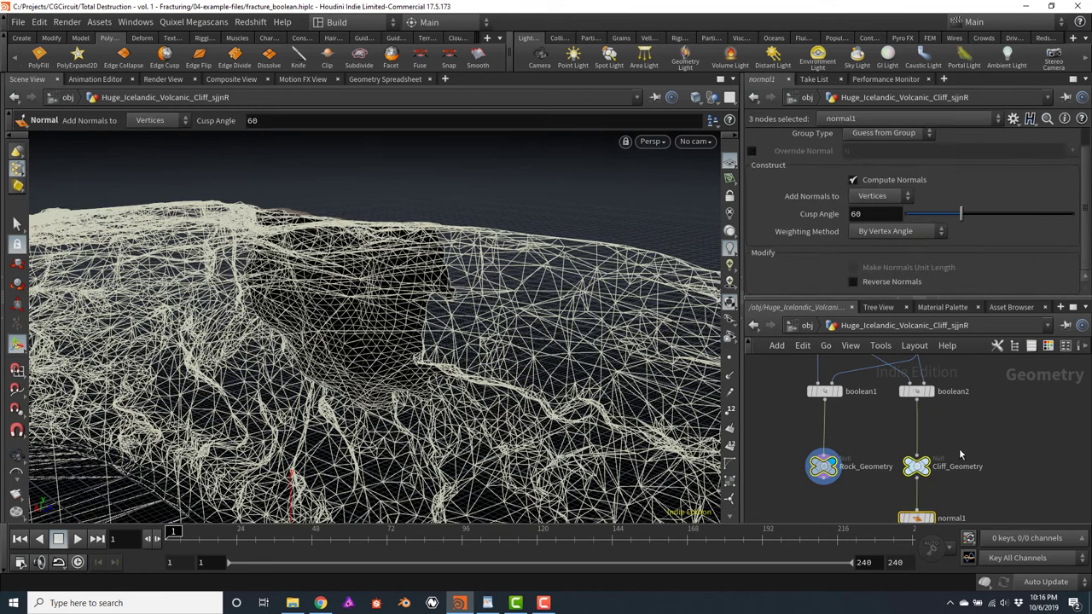
middle_click_drag(959, 452, 979, 427)
left_click(932, 490)
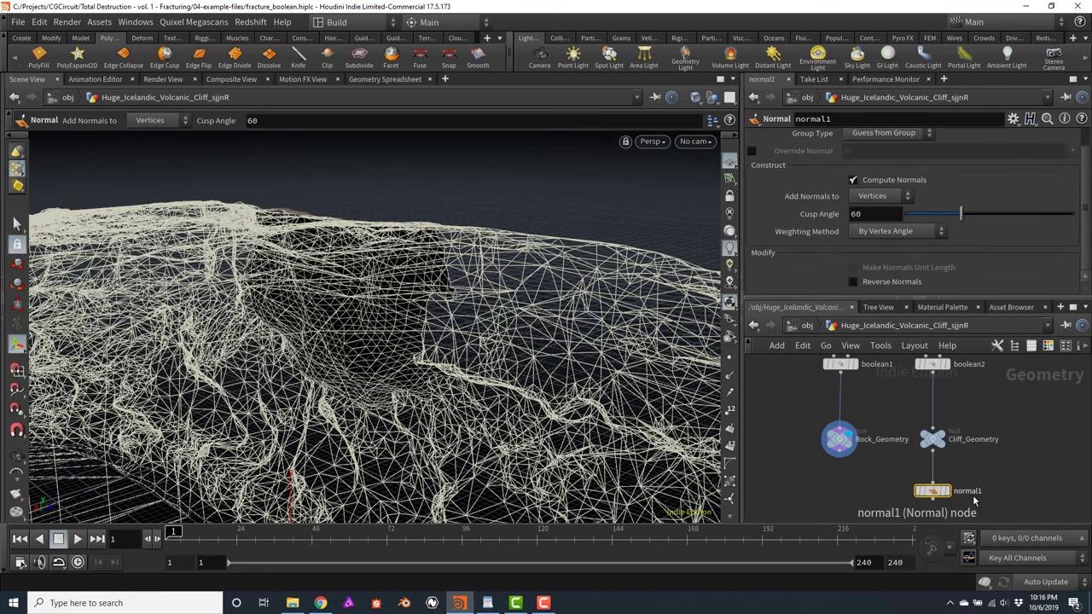
key("ctrl+x")
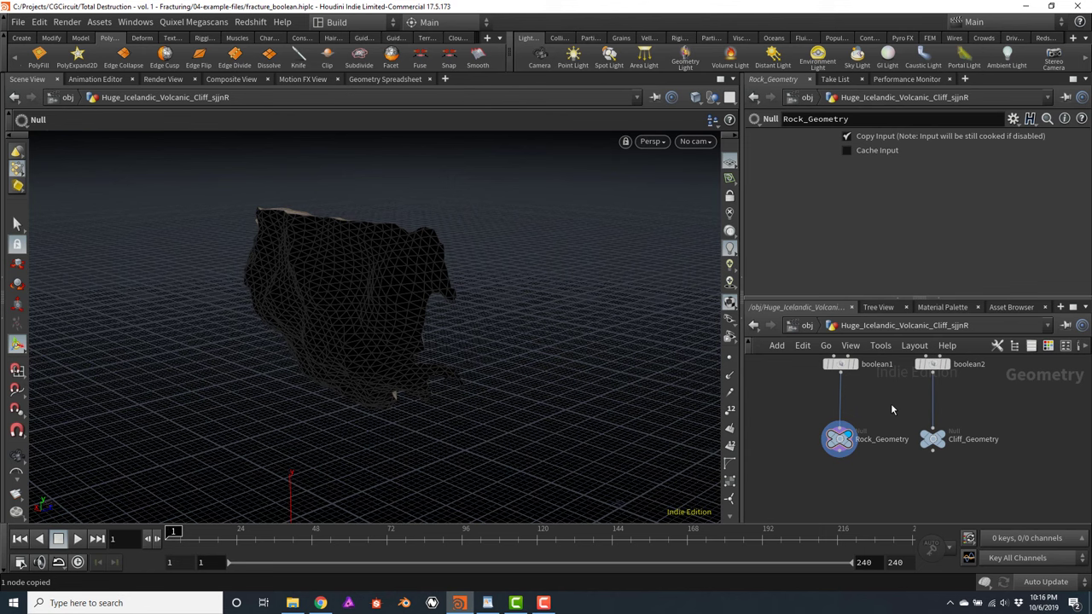
key("ctrl+v")
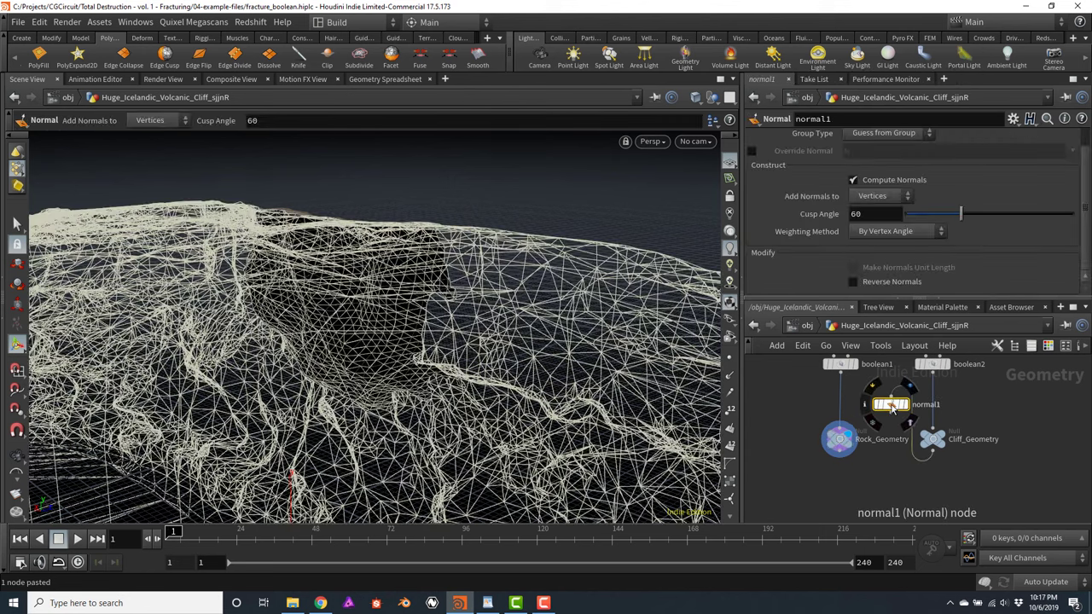
left_click_drag(890, 403, 939, 414)
scroll(946, 418, "down", 2)
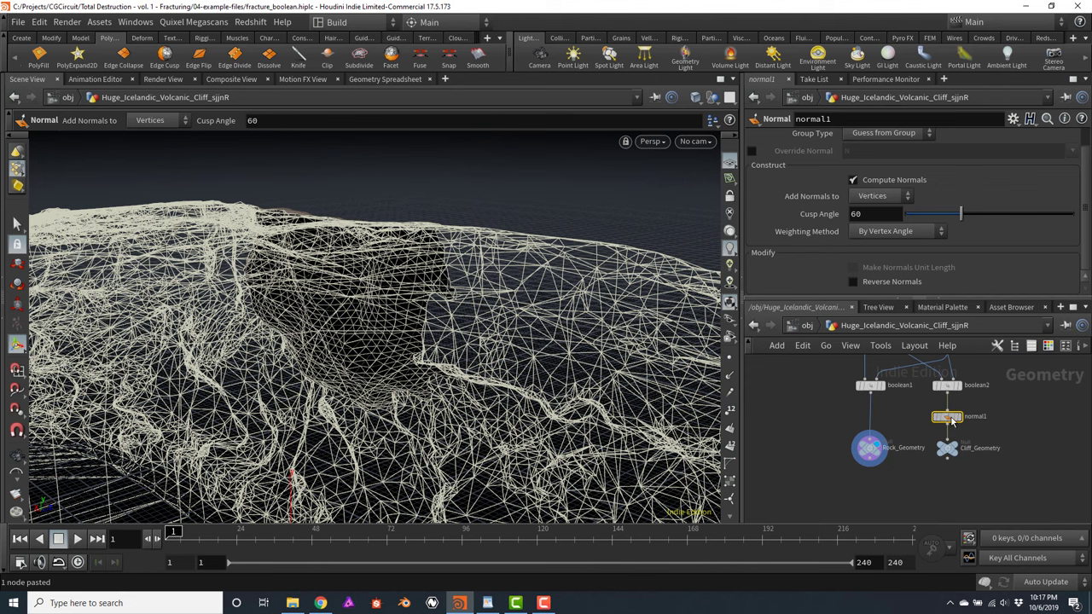
Paste a copy of the Normal node onto the wire between boolean1 and Rock_Geometry
mouse_move(936, 431)
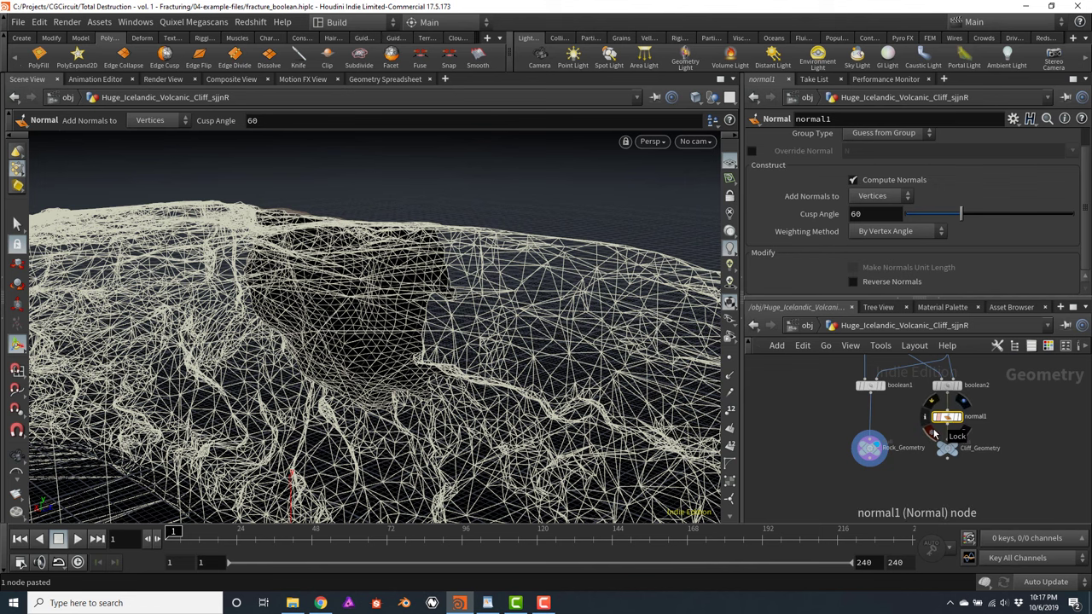
key("ctrl+v")
left_click_drag(902, 418, 870, 426)
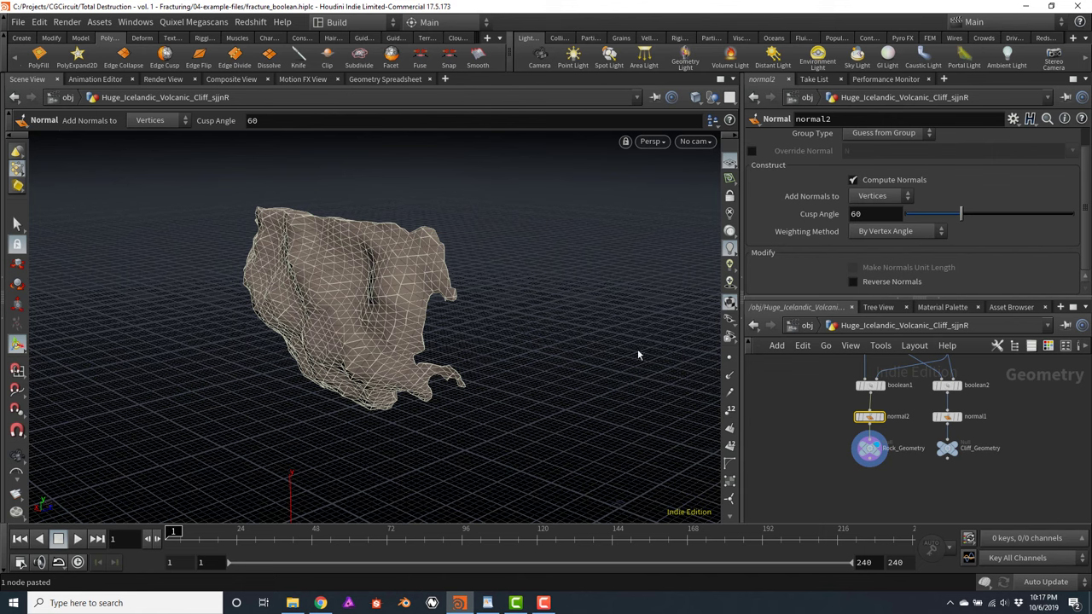
Inspect the shading of the rock from the back and front, and display Cliff_Geometry to check its cavity
key("Escape")
left_click_drag(386, 271, 460, 317)
key("Return")
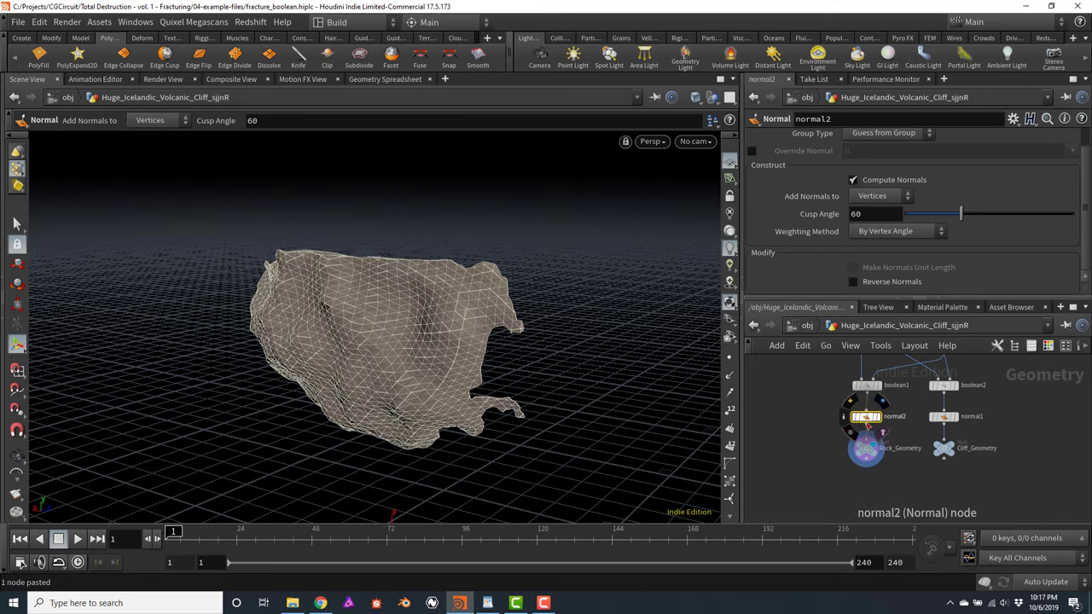
key("Escape")
left_click_drag(501, 314, 473, 309)
scroll(465, 319, "up", 5)
key("Return")
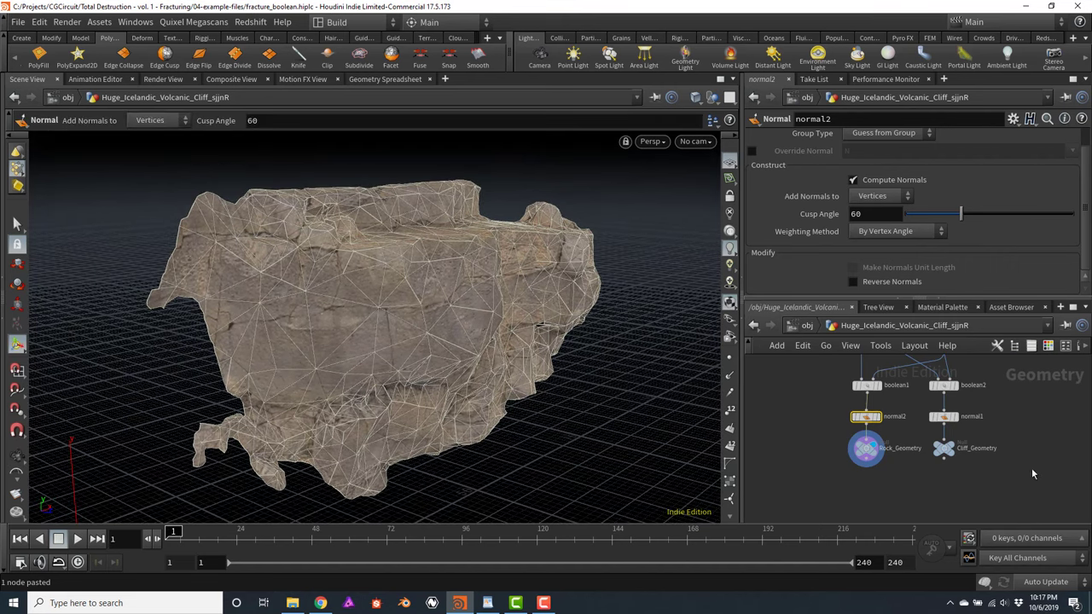
left_click(956, 448)
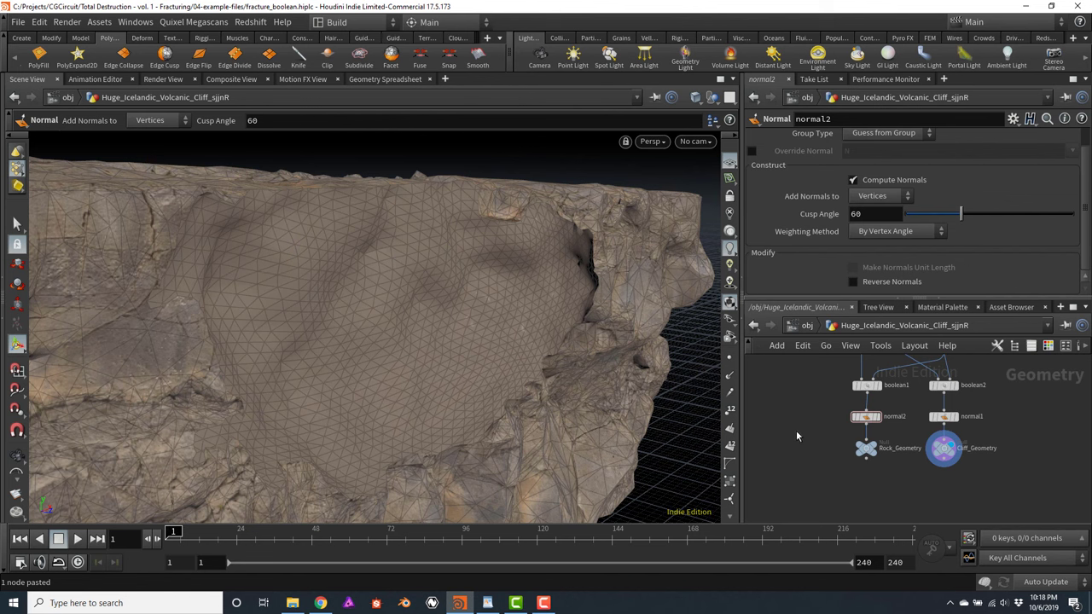
Shift the sphere branch from sphere1 down to Cliff_Geometry sideways, away from the cliff branch in the network
scroll(803, 422, "down", 3)
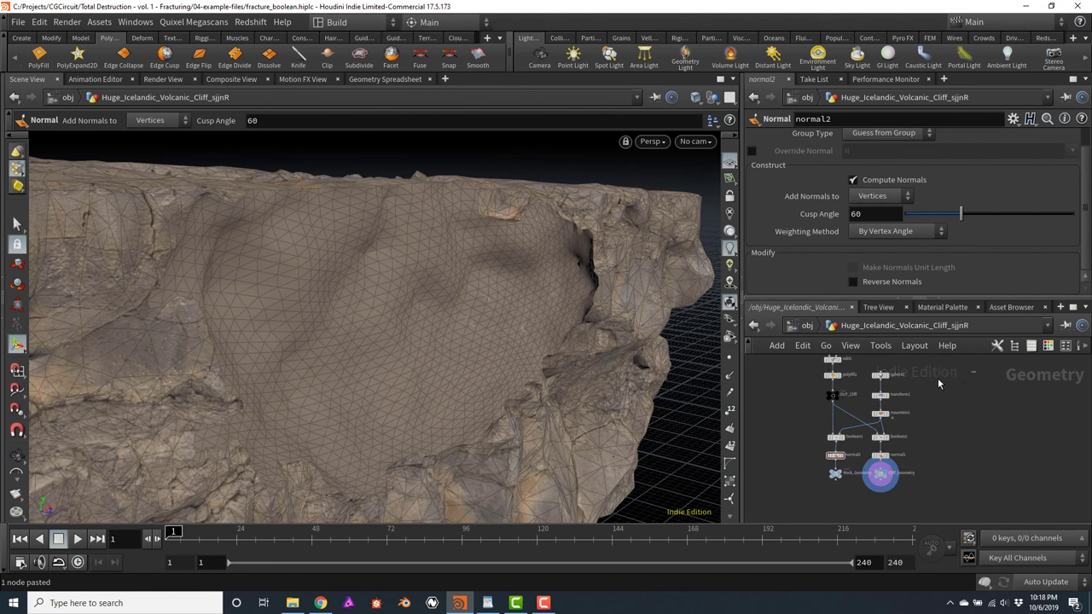
left_click_drag(937, 380, 868, 493)
scroll(934, 451, "up", 2)
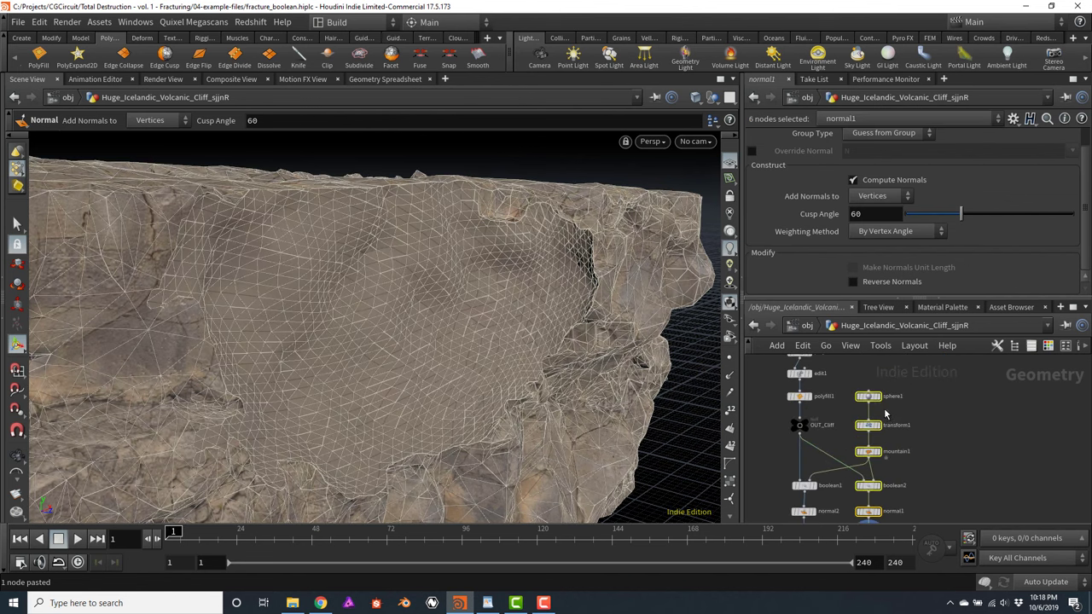
left_click_drag(854, 425, 894, 426)
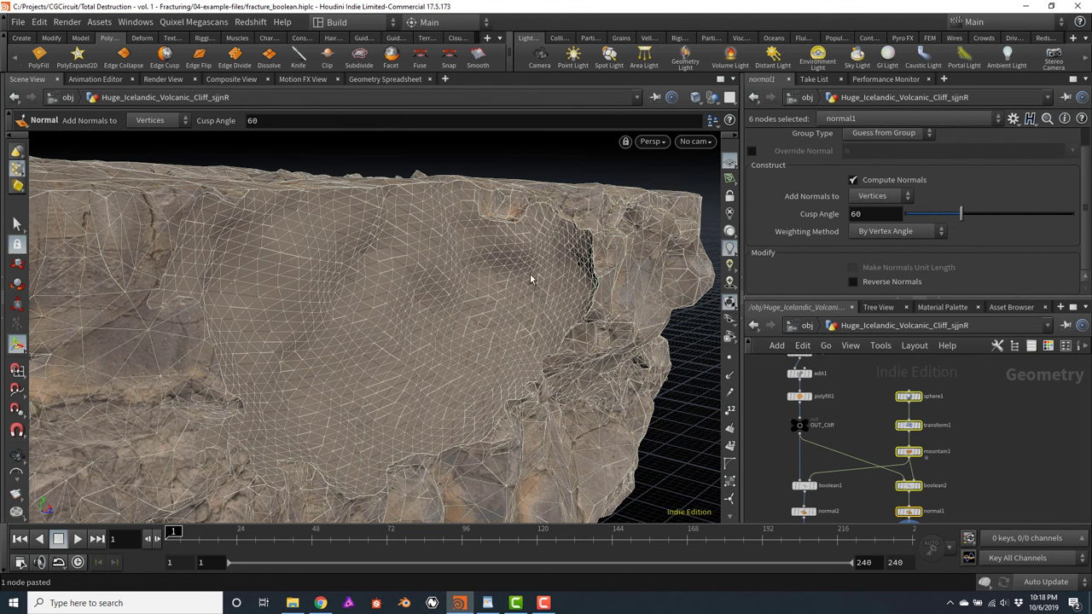
left_click(1049, 462)
Move sphere1 up to make room and insert a UV Texture node between sphere1 and transform1
middle_click_drag(1000, 431, 987, 489)
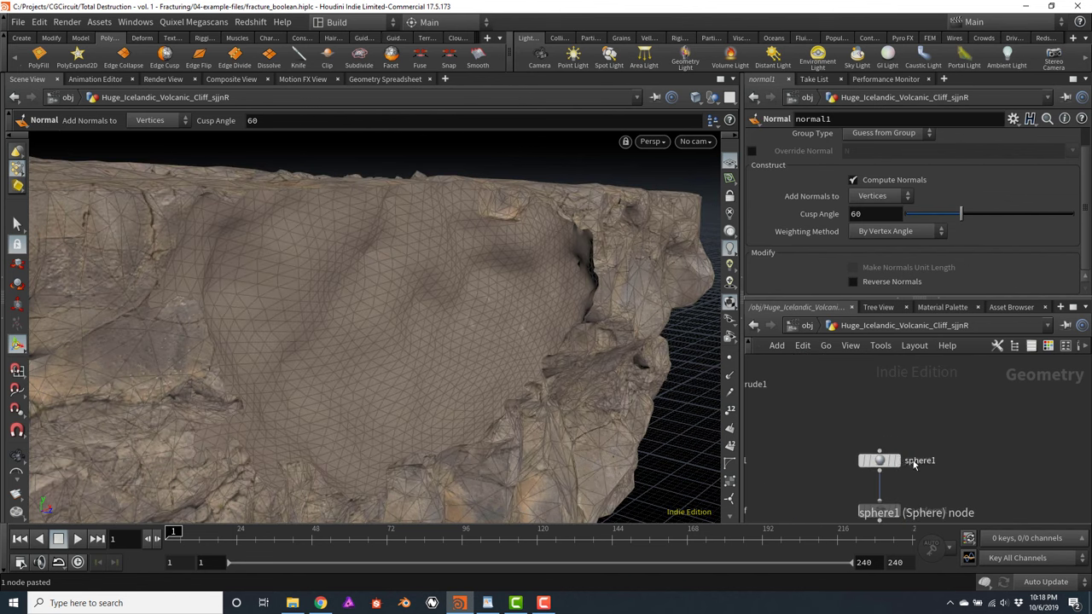
scroll(919, 419, "up", 3)
left_click_drag(962, 458, 963, 387)
key("Tab")
type("uvte")
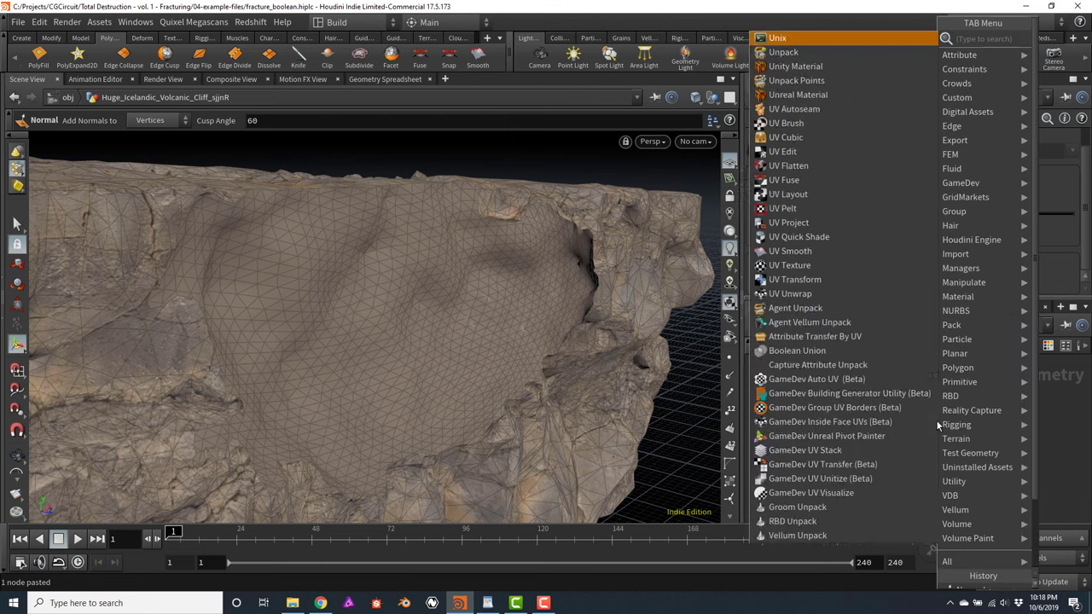
key("Return")
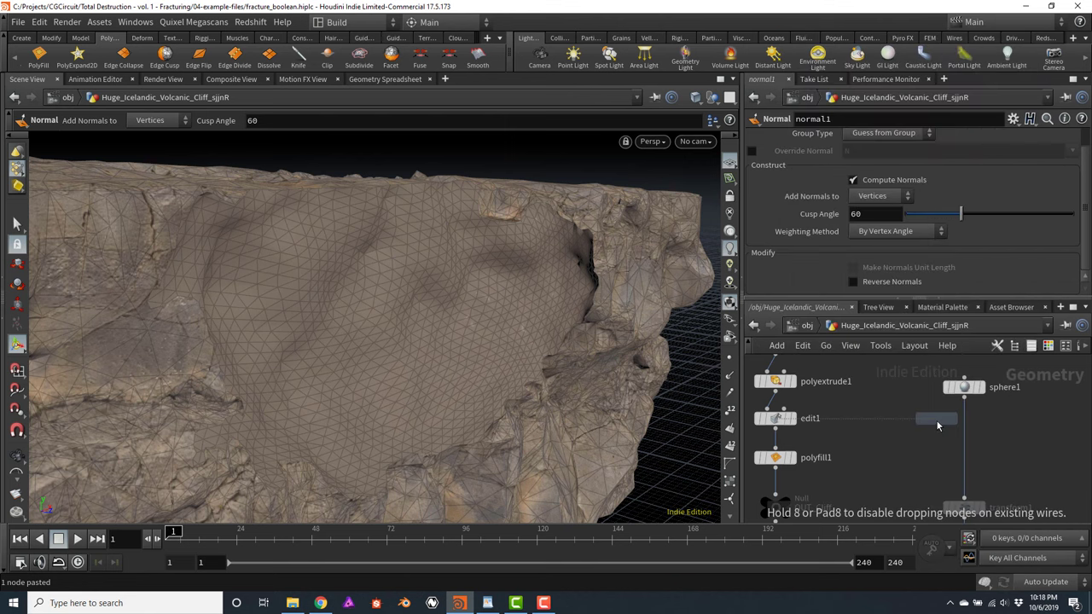
left_click(963, 427)
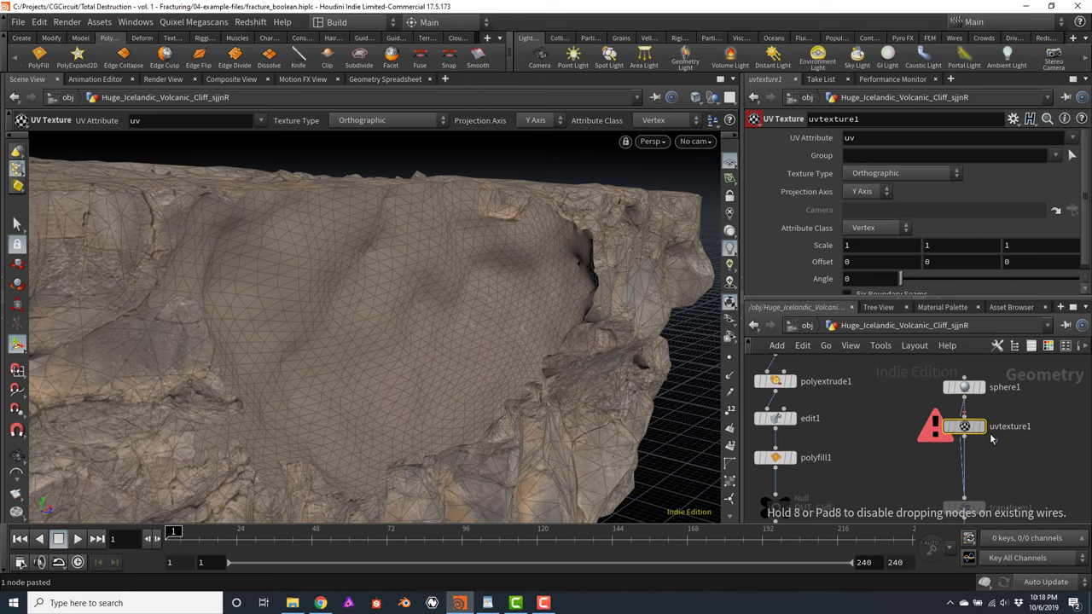
Display uvtexture1, frame the sphere and examine how the texture projects onto its surface
left_click(981, 428)
key("space+f")
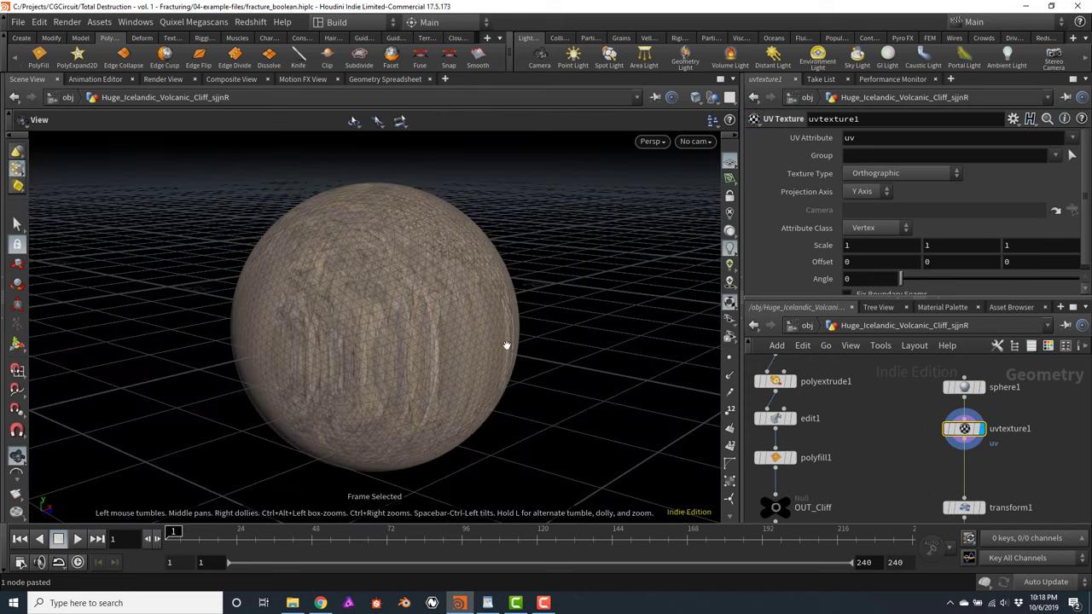
left_click_drag(506, 345, 516, 289)
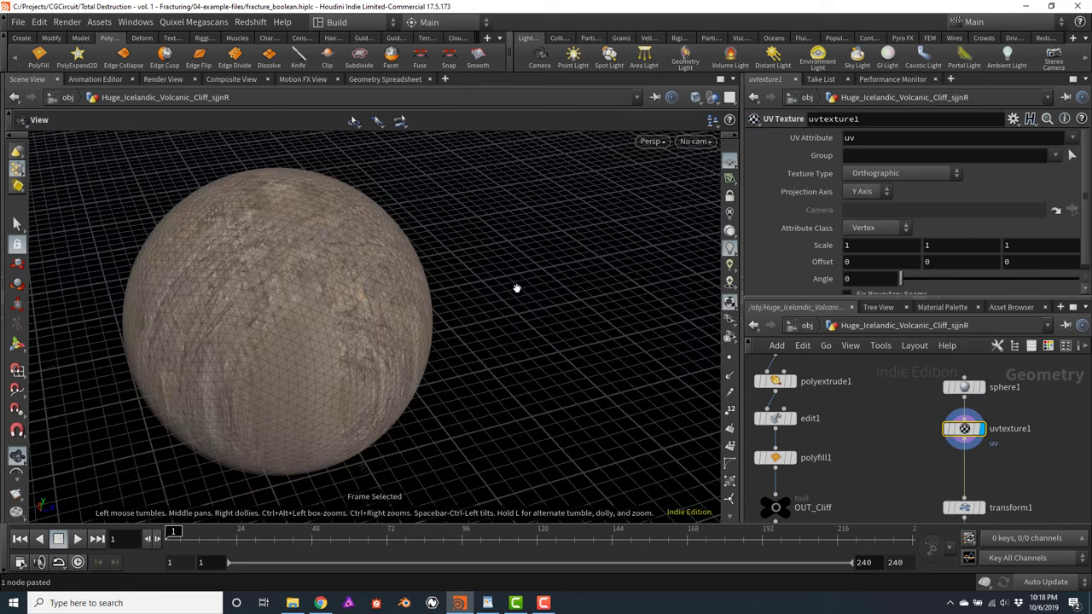
key("Return")
left_click_drag(584, 260, 509, 284)
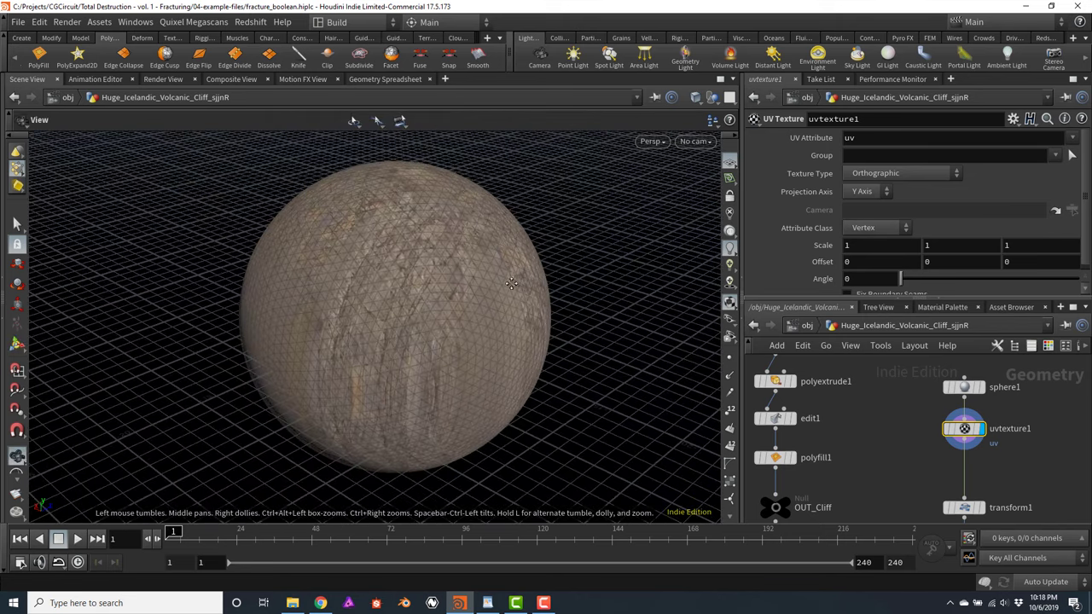
Try the Polar texture type on uvtexture1 and check the mapping around the sphere
left_click(898, 174)
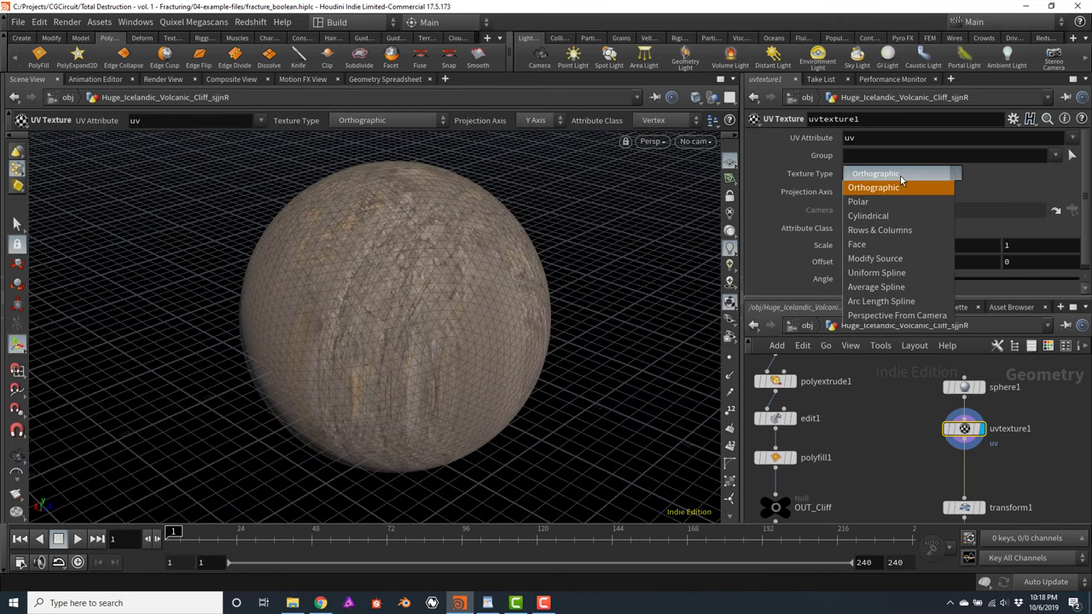
left_click(858, 201)
key("Escape")
left_click_drag(489, 281, 538, 316)
key("Return")
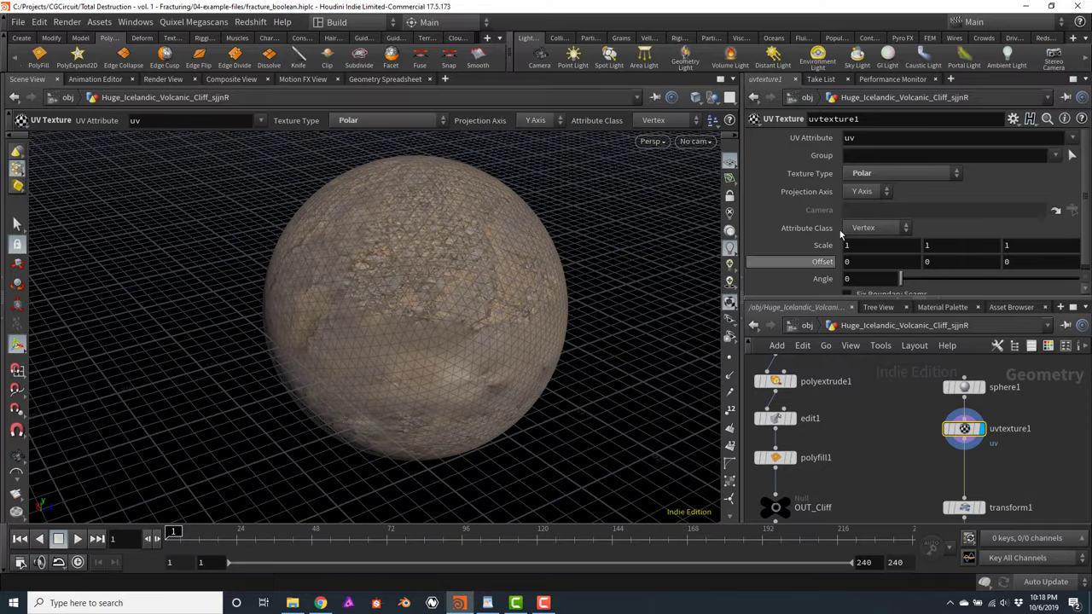
Return uvtexture1's texture type to Orthographic and check the projection around the sphere
left_click(912, 173)
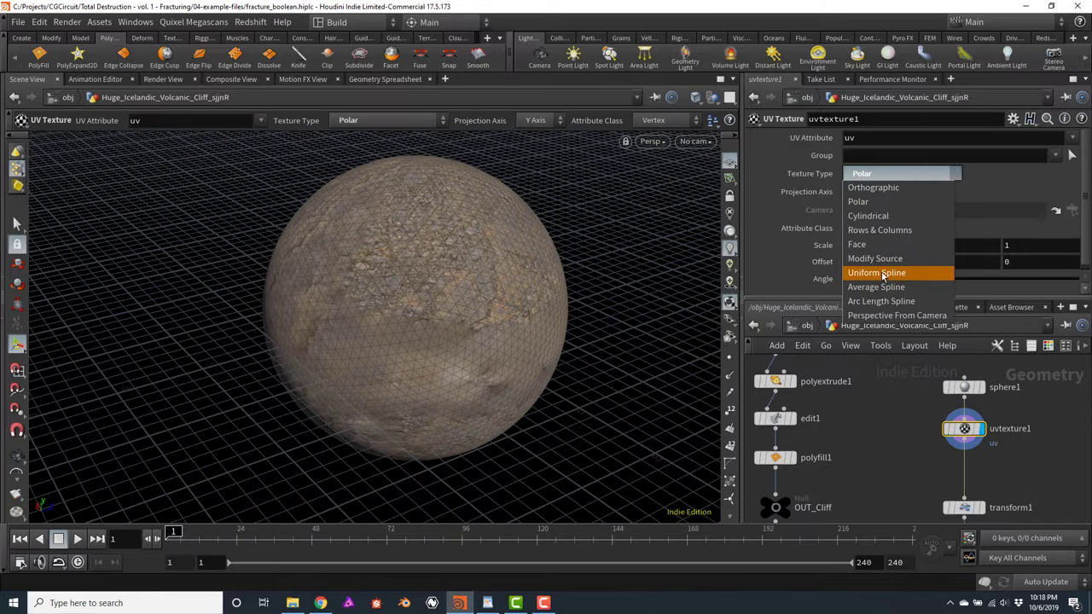
left_click(877, 188)
key("Escape")
left_click_drag(565, 261, 469, 356)
key("Return")
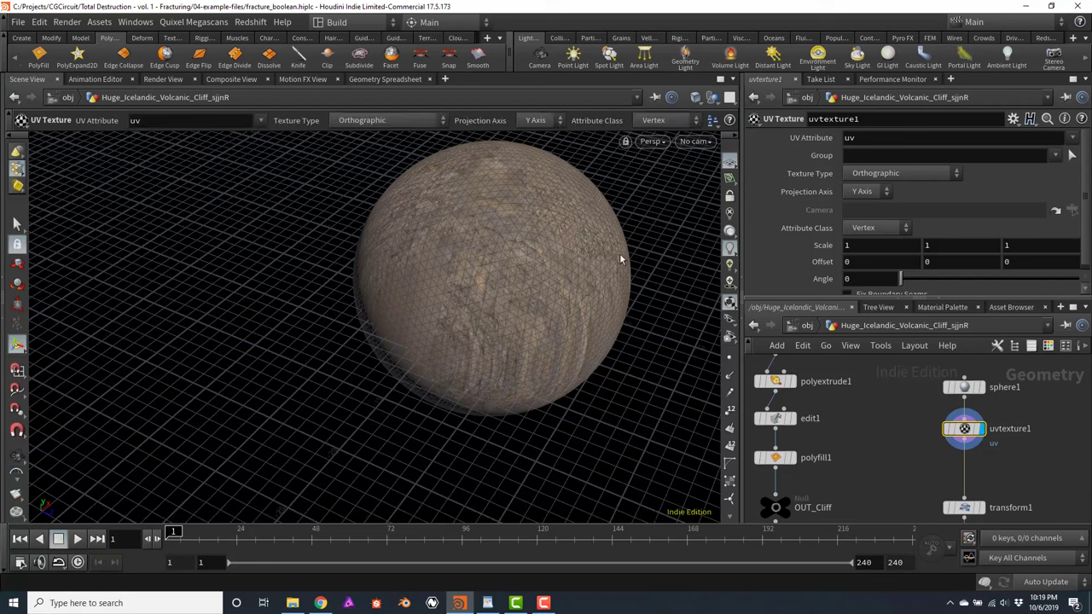
Set uvtexture1's projection axis to Z Axis and check the texture on the sphere
left_click(861, 192)
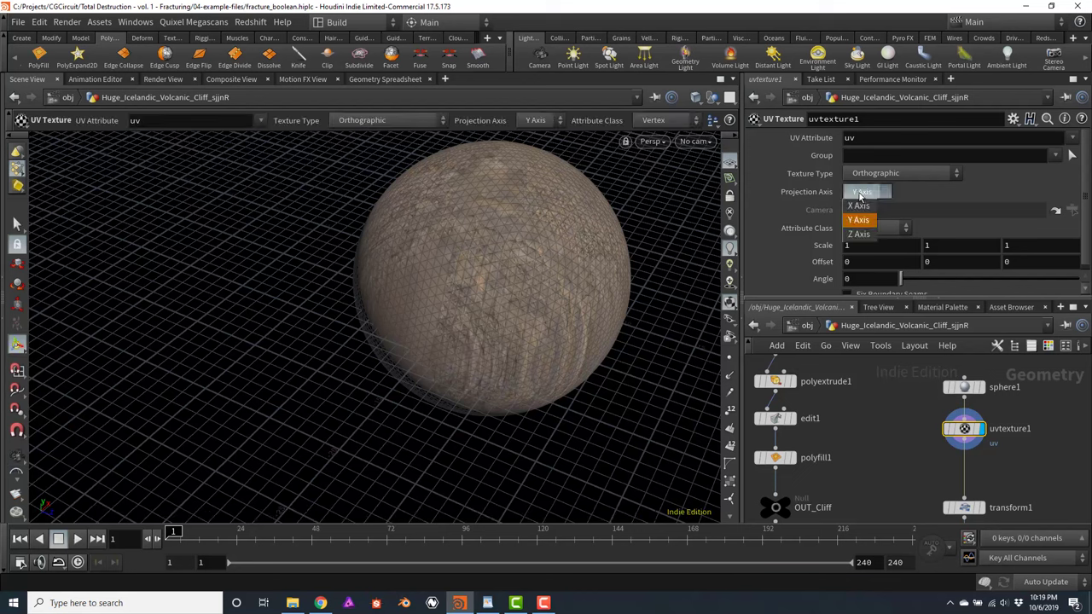
left_click(859, 234)
key("Escape")
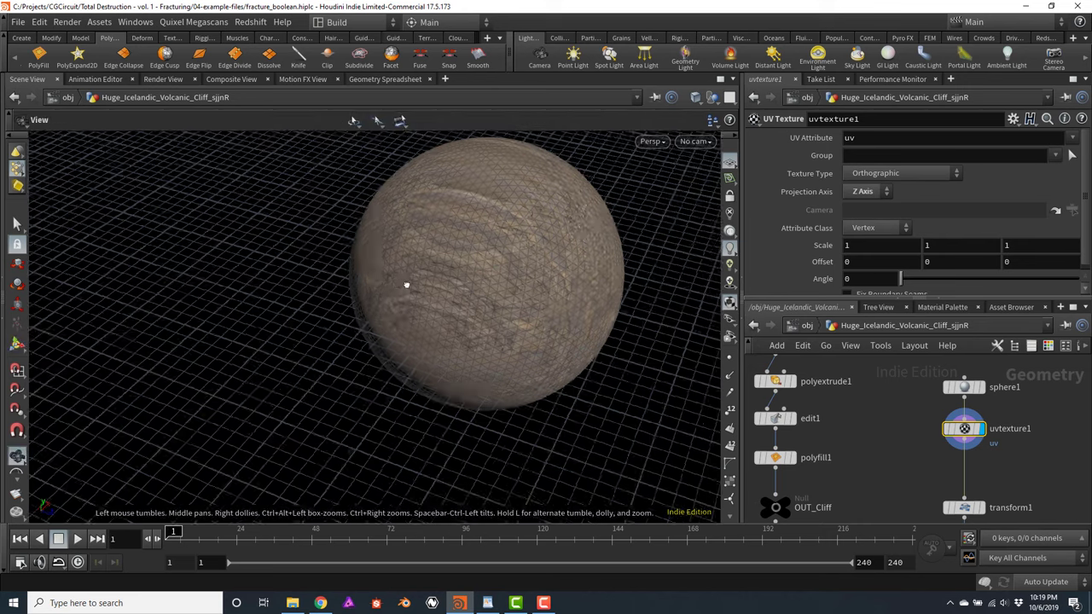
left_click_drag(407, 285, 452, 282)
key("Return")
Display Rock_Geometry, frame it and examine the texture on the cut faces at the back of the rock
scroll(933, 441, "down", 3)
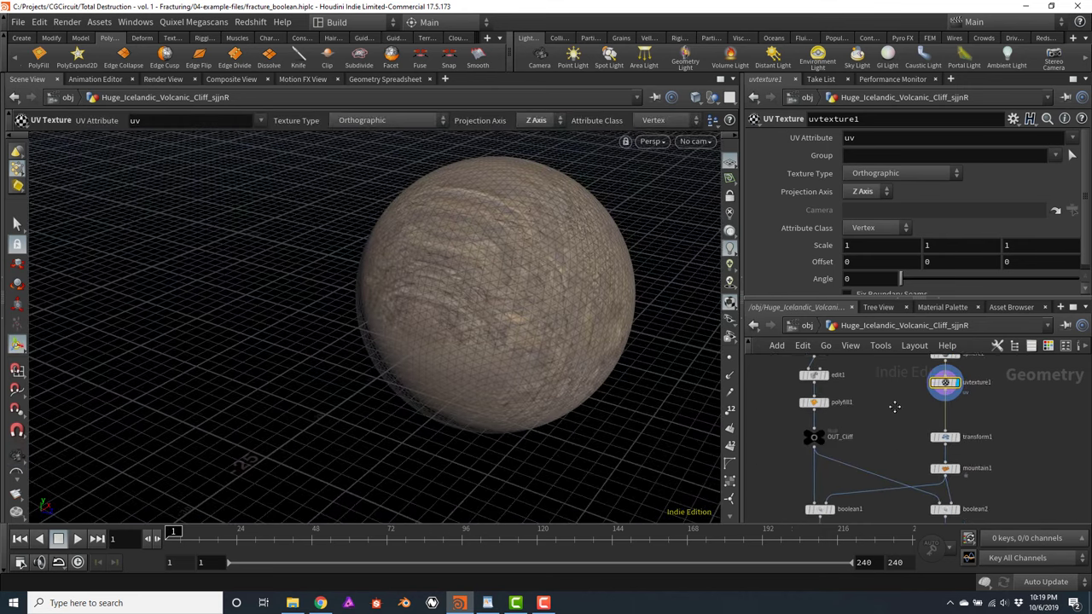
middle_click_drag(999, 477, 1017, 428)
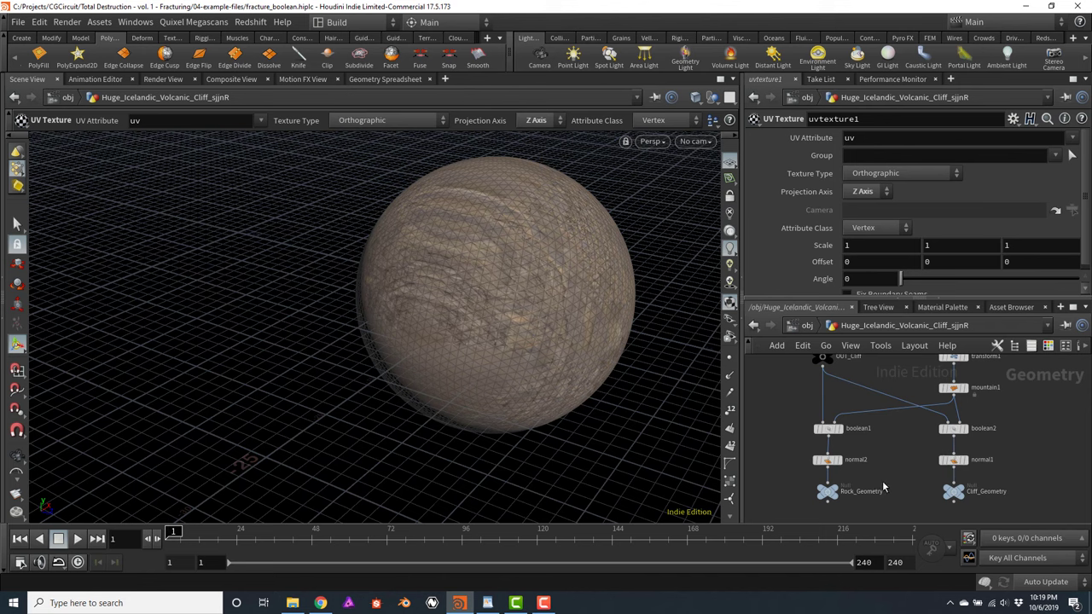
left_click(837, 492)
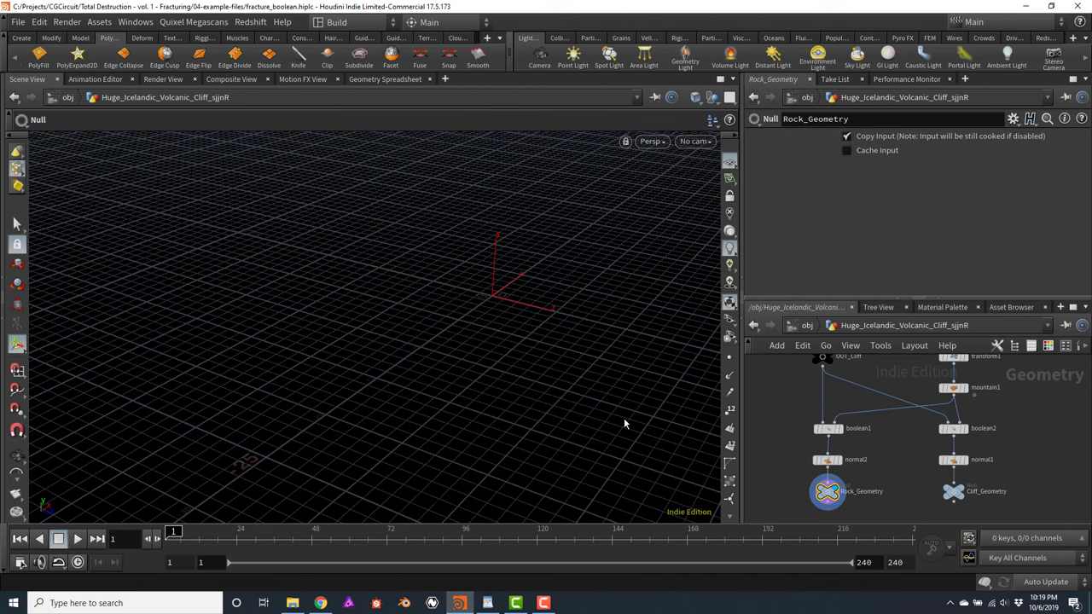
key("f")
left_click_drag(430, 314, 534, 309)
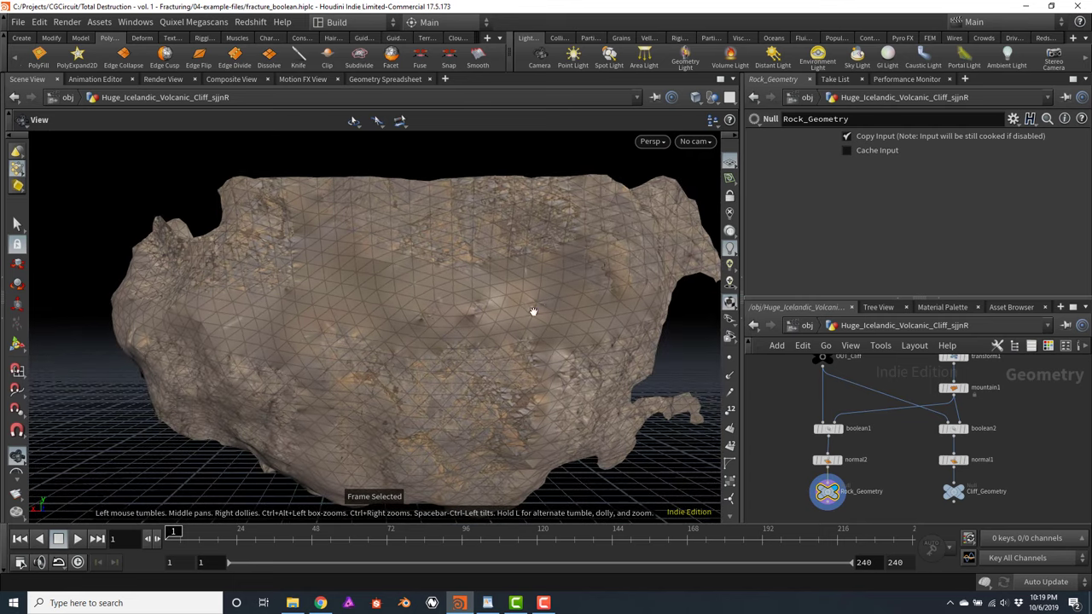
mouse_move(475, 288)
left_mouse_down()
mouse_move(427, 301)
mouse_move(489, 295)
mouse_move(478, 309)
left_mouse_up()
key("Return")
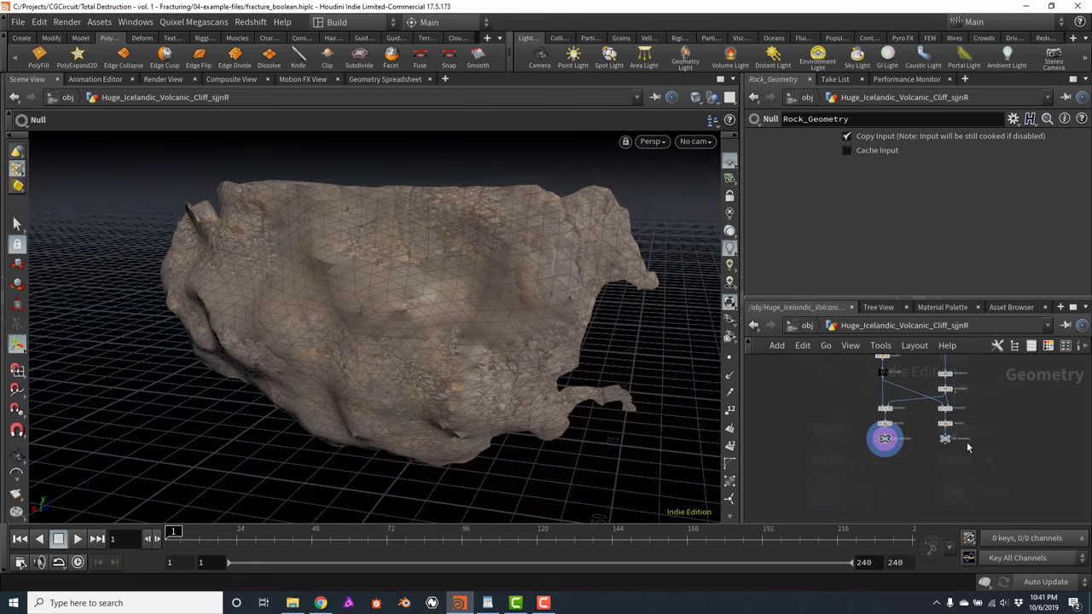
Select and display Cliff_Geometry to view the textured cliff piece
left_click(946, 424)
left_click(932, 438)
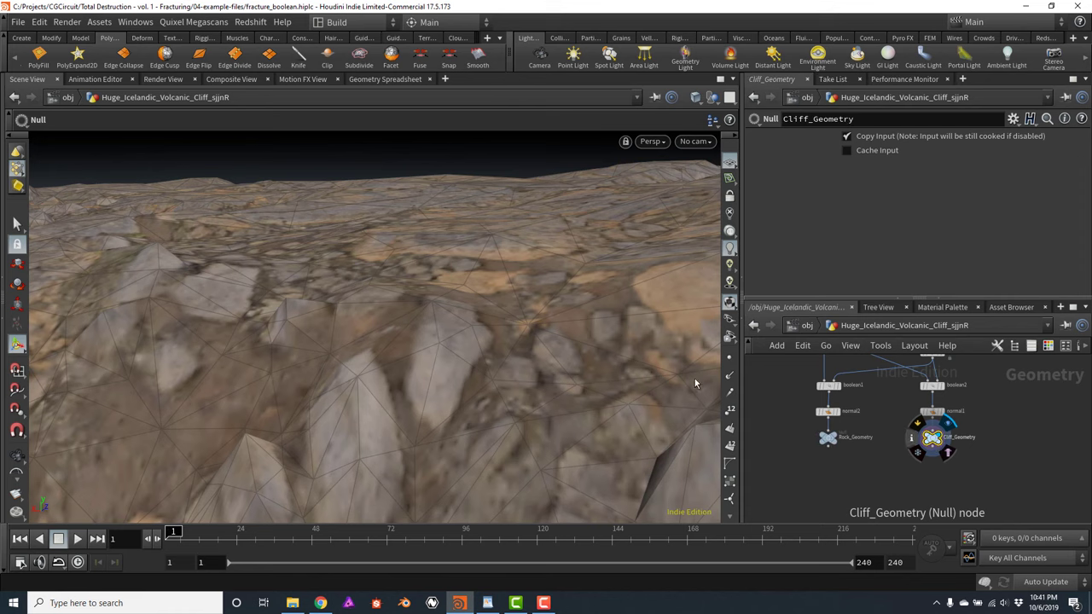
Frame the displayed cliff geometry and examine the cavity cut into its face
key("Escape")
left_click_drag(604, 288, 434, 269)
key("f")
scroll(434, 269, "up", 10)
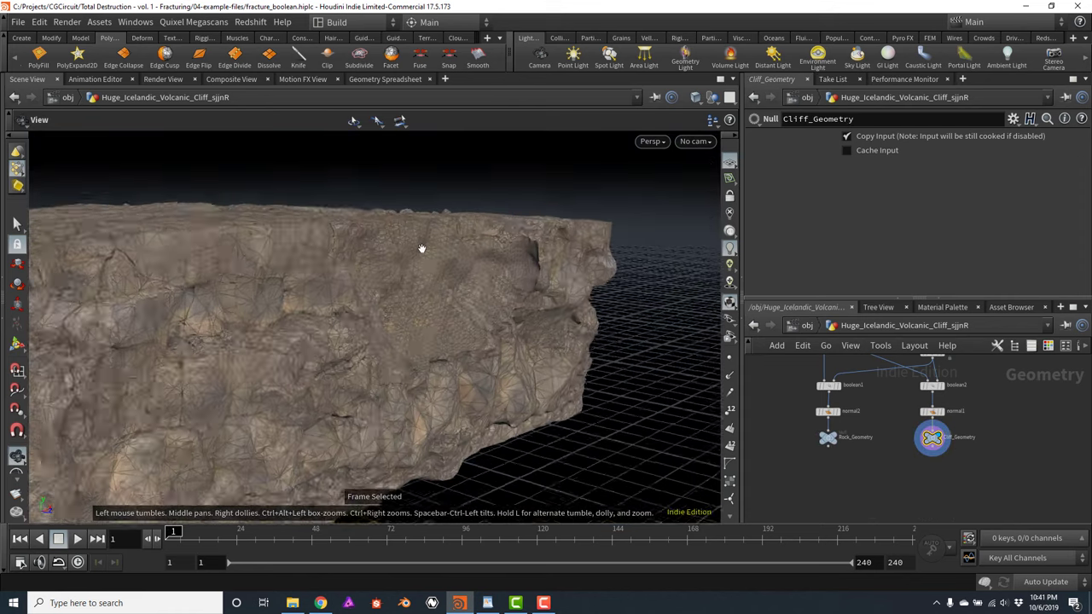
scroll(409, 276, "up", 2)
key("Return")
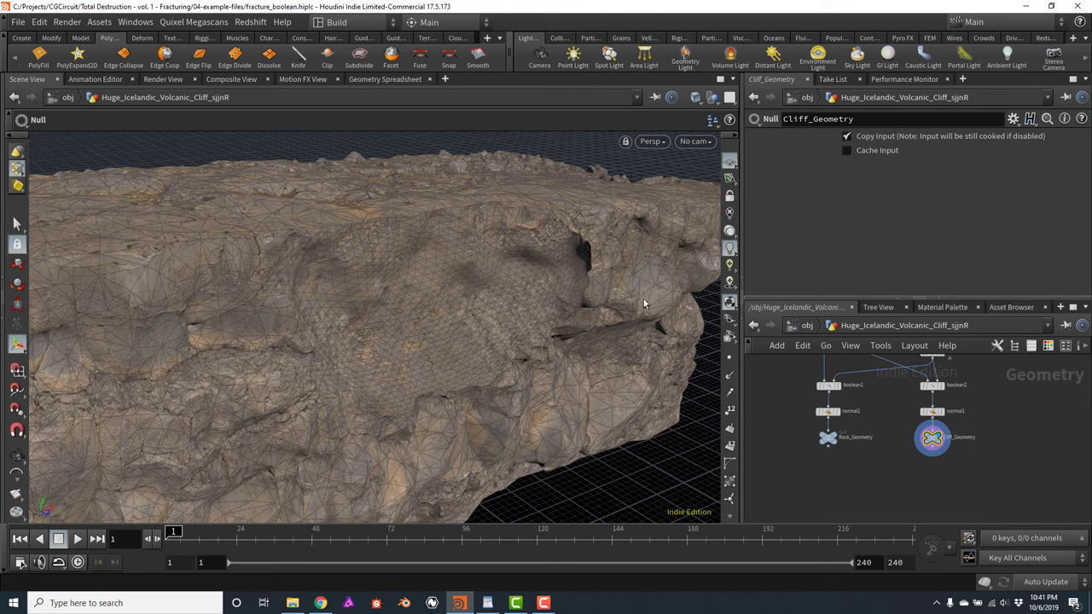
Enable the B Inside A output primitive group, binsidea, on the boolean1 node
scroll(910, 412, "up", 5)
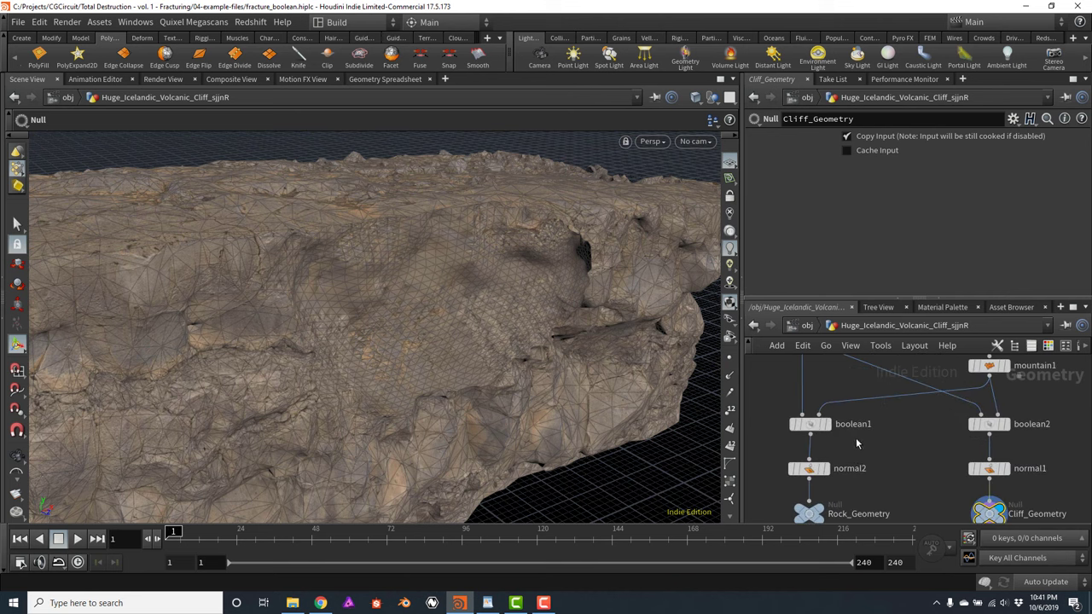
left_click(810, 424)
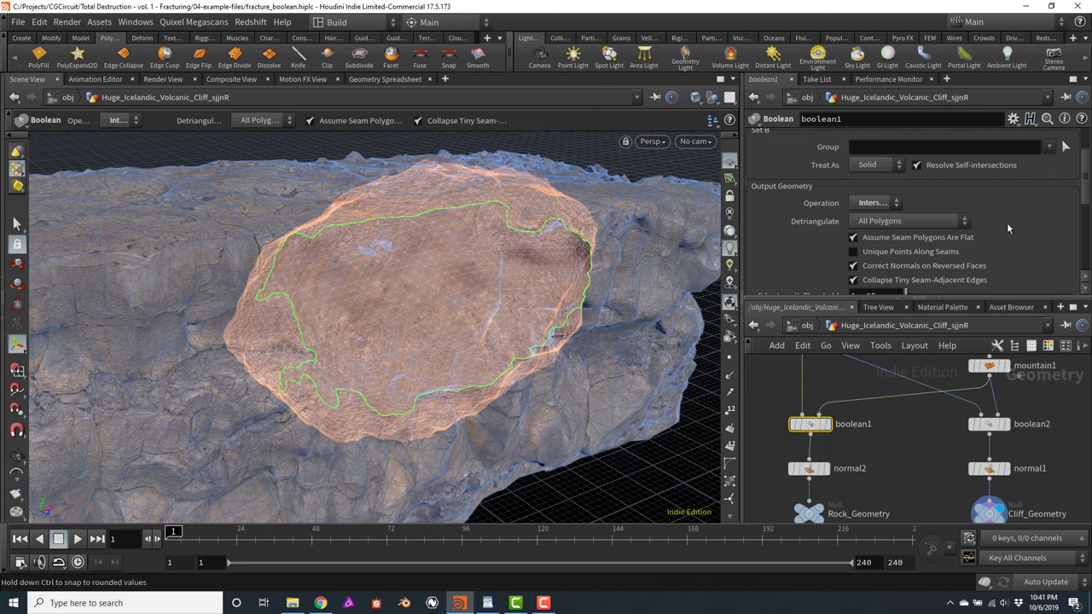
left_click_drag(1082, 191, 1083, 230)
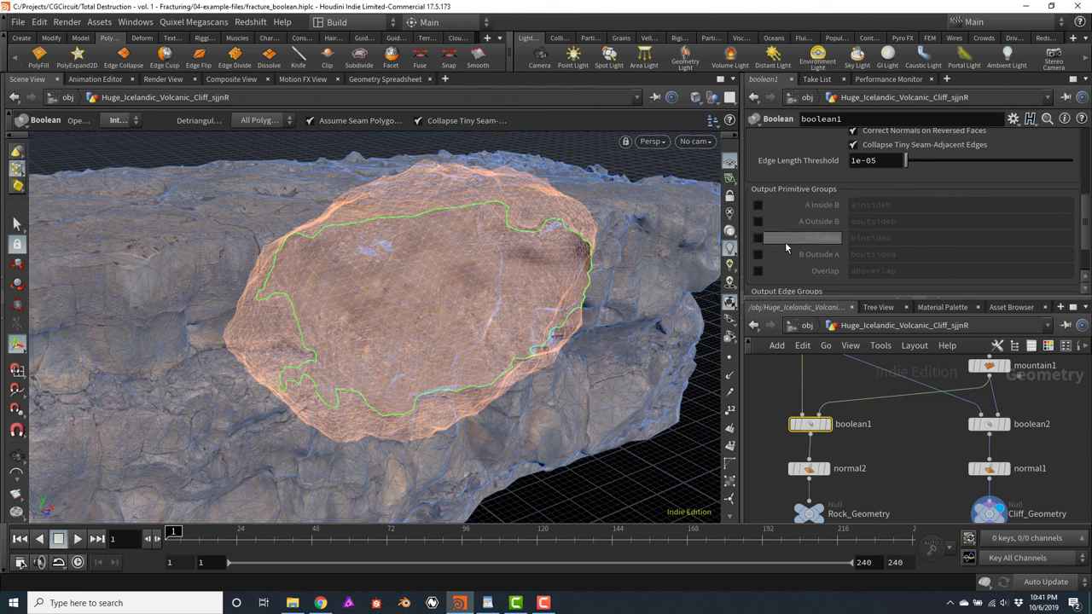
left_click(756, 240)
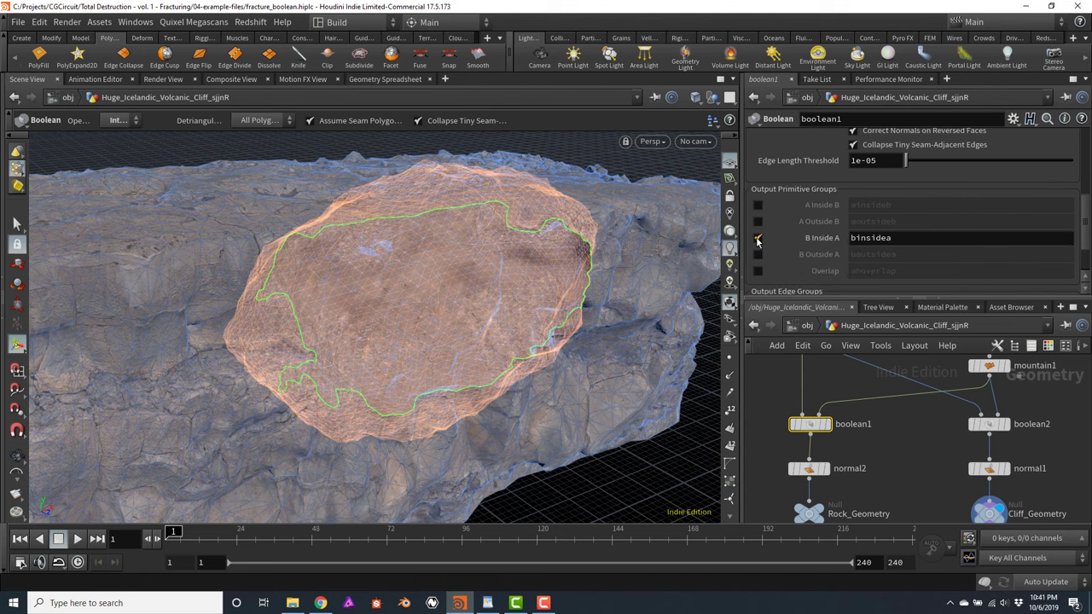
Display the Rock_Geometry null and examine the extracted rock piece from its side
middle_click_drag(768, 436, 783, 339)
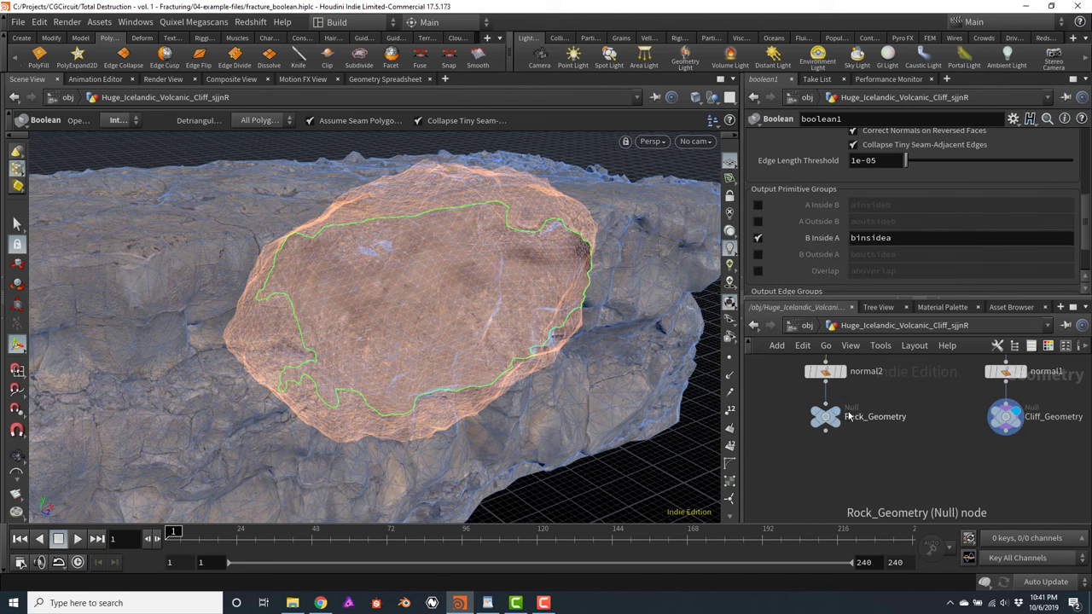
left_click(843, 409)
left_click(826, 416)
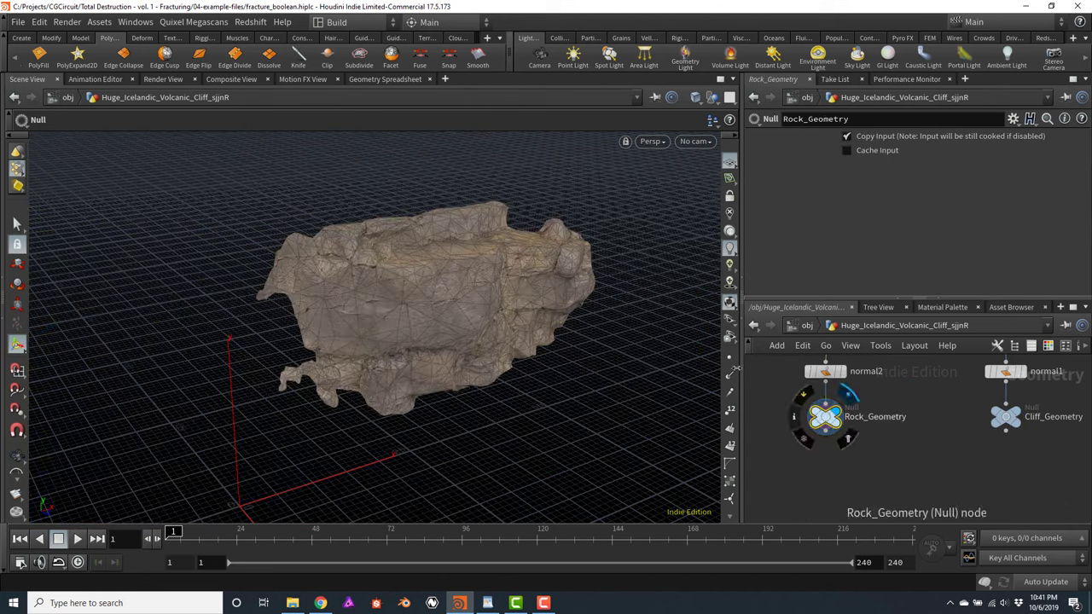
key("Escape")
left_click_drag(329, 238, 503, 256)
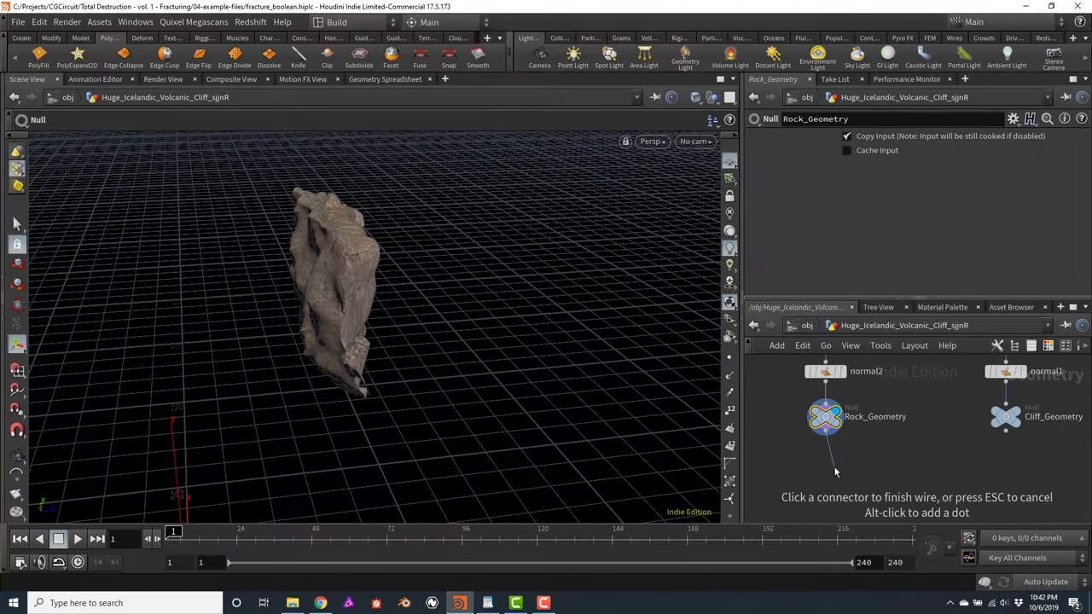
Add a Blast node below Rock_Geometry, align it under the null and display its result
key("Tab")
type("bla")
key("Return")
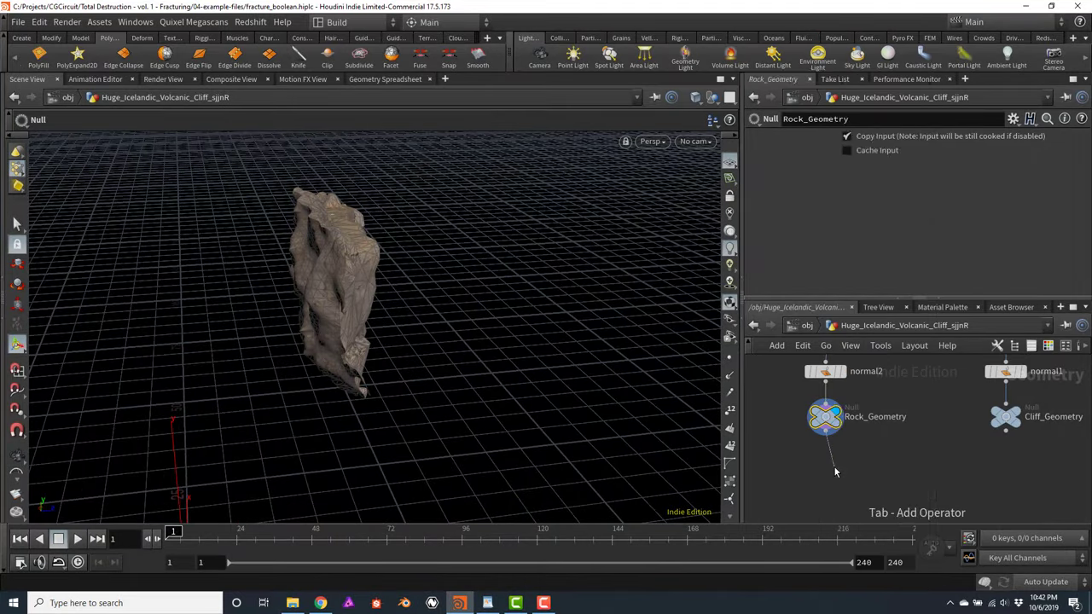
left_click(831, 467)
left_click(852, 469)
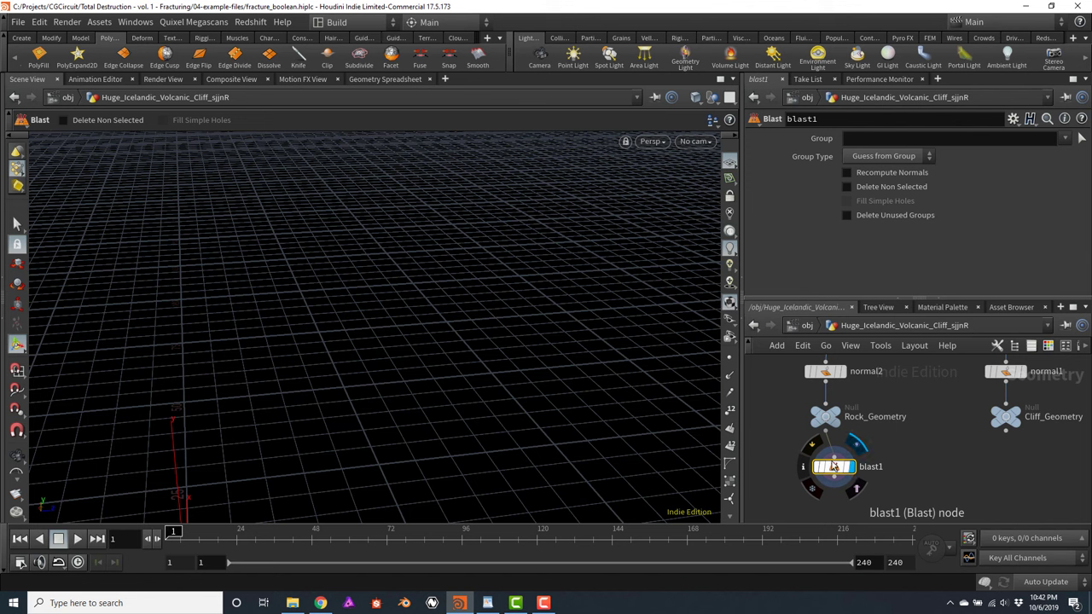
left_click_drag(833, 475, 824, 480)
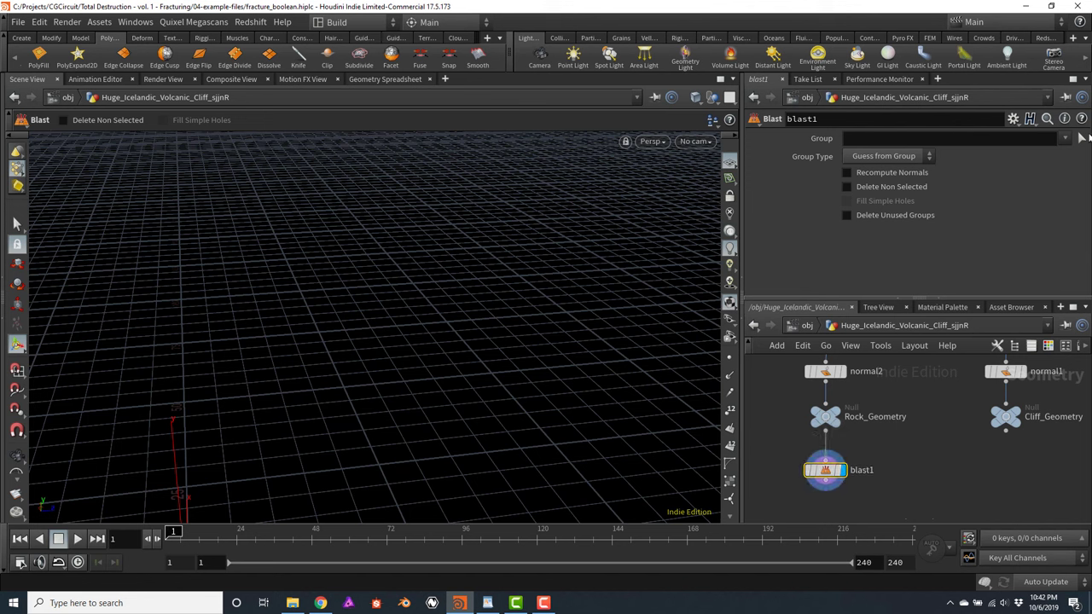
Set the Blast node's group to binsidea and examine the back of the remaining rock shell
left_click(1062, 140)
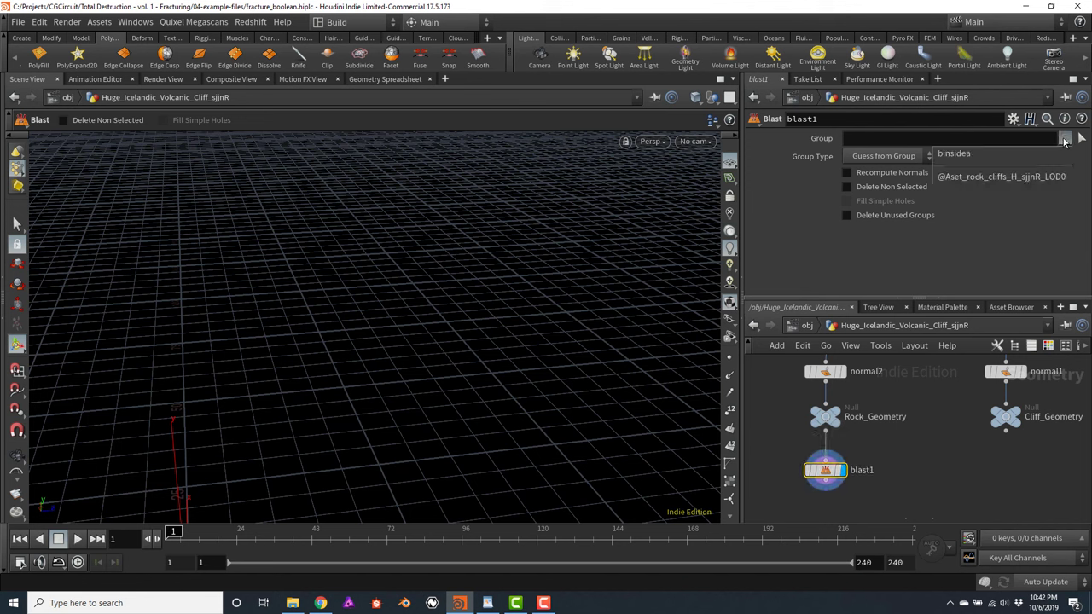
left_click(962, 155)
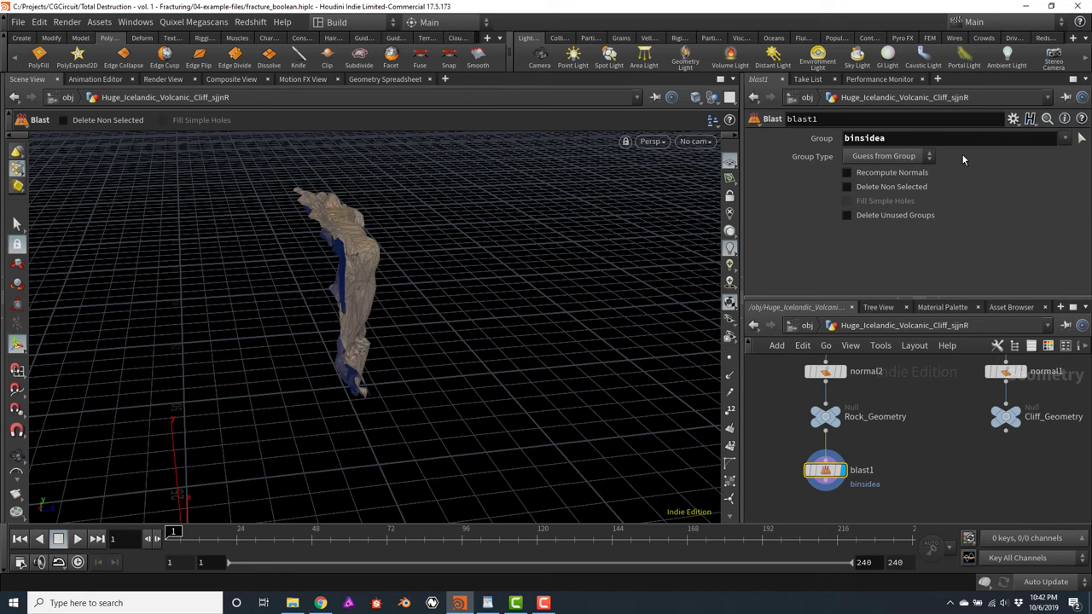
key("space")
left_click_drag(384, 281, 371, 254)
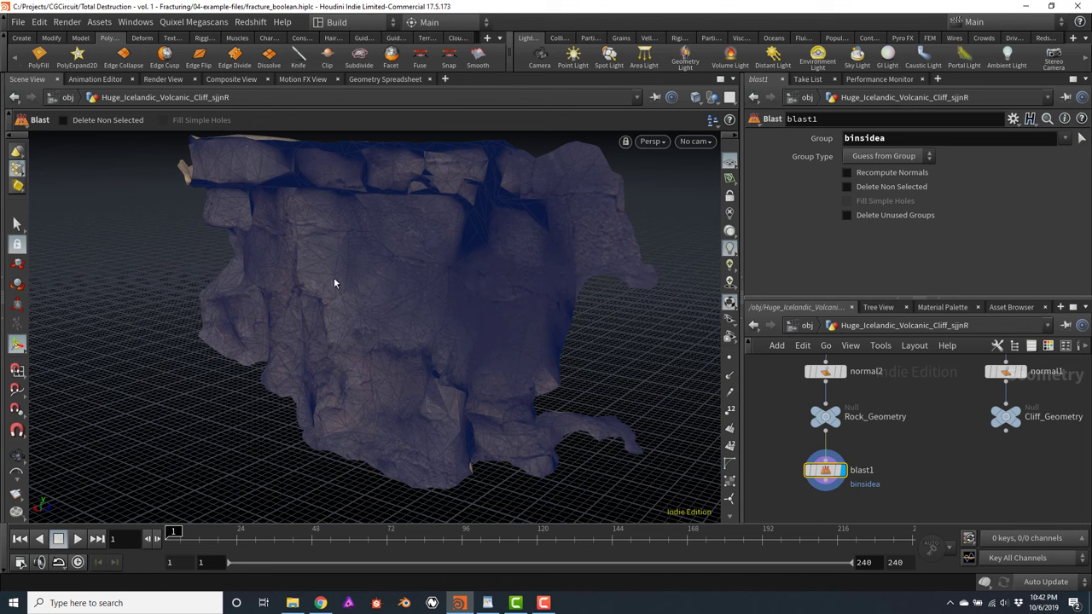
Turn on Delete Non Selected in the Blast node to isolate the binsidea faces, and examine the interior surface
left_click(846, 186)
key("Escape")
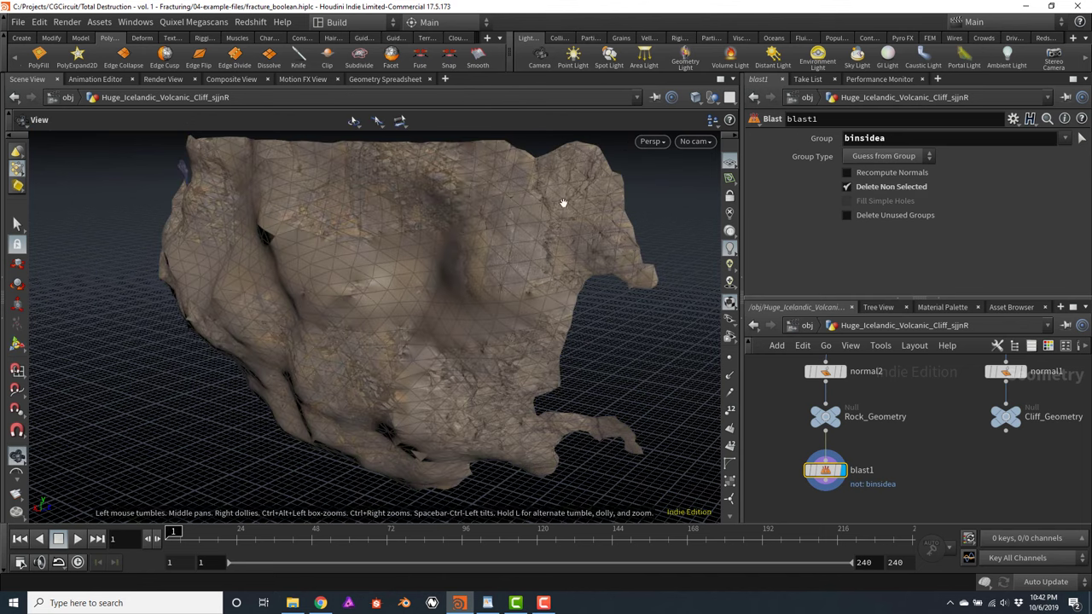
left_click_drag(562, 202, 271, 252)
key("Return")
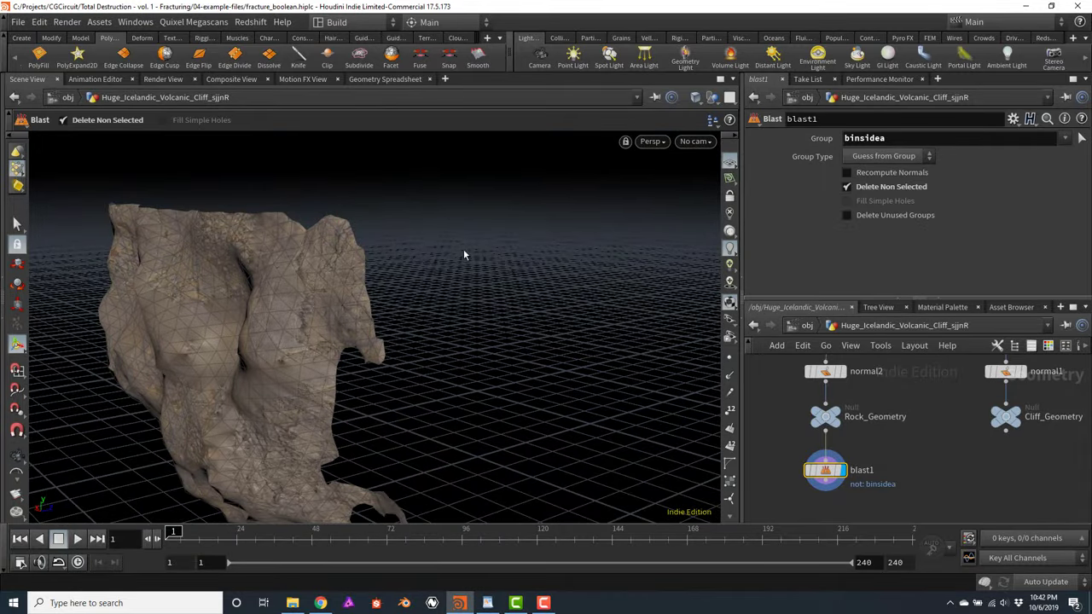
left_click_drag(885, 138, 820, 138)
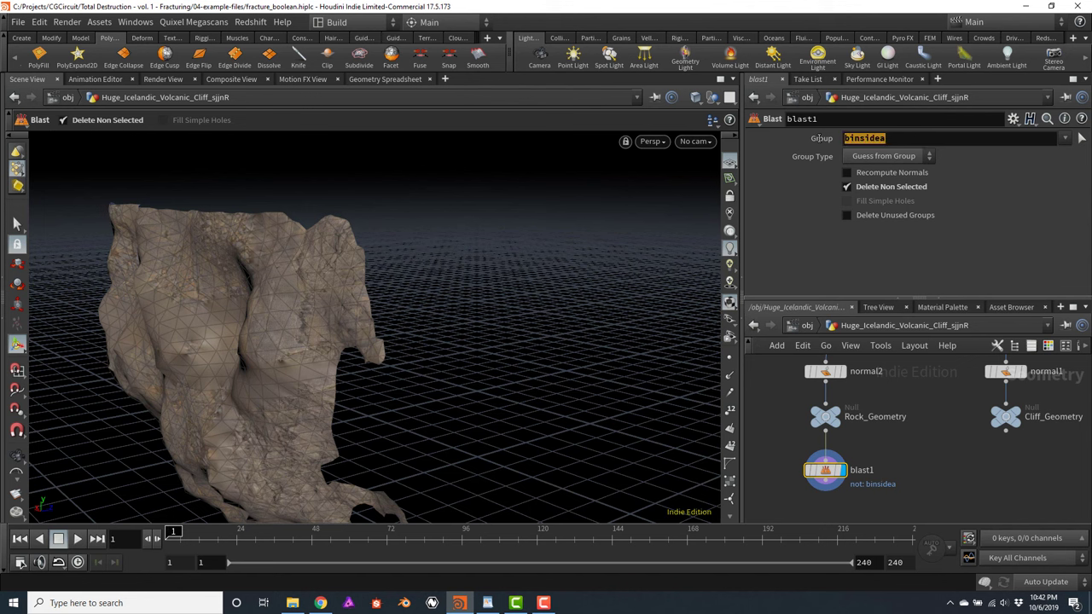
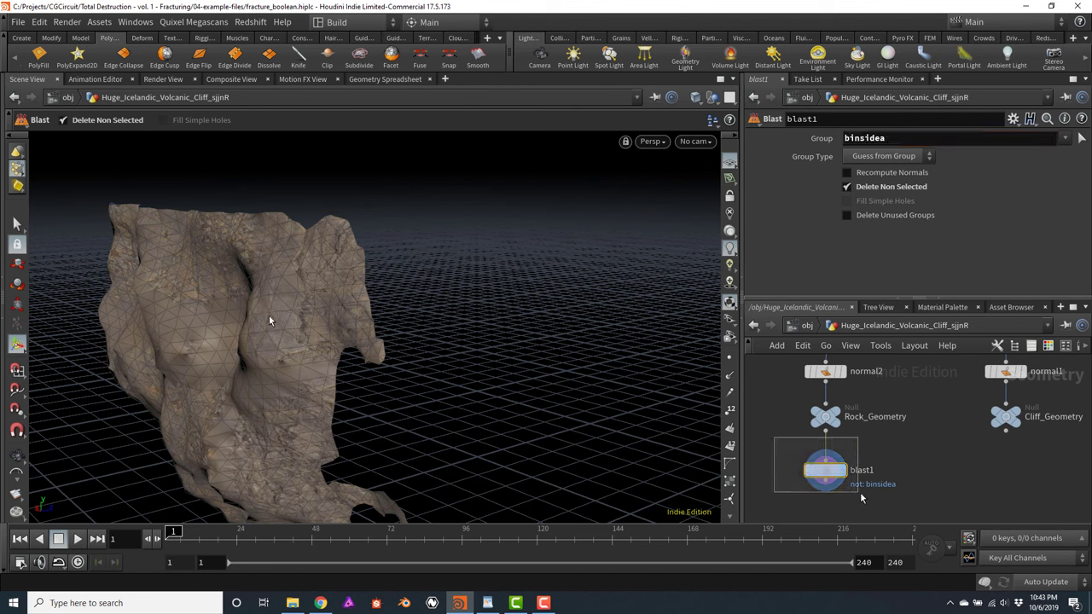
Delete the Blast node below Rock_Geometry and view the whole rock from its front
key("Delete")
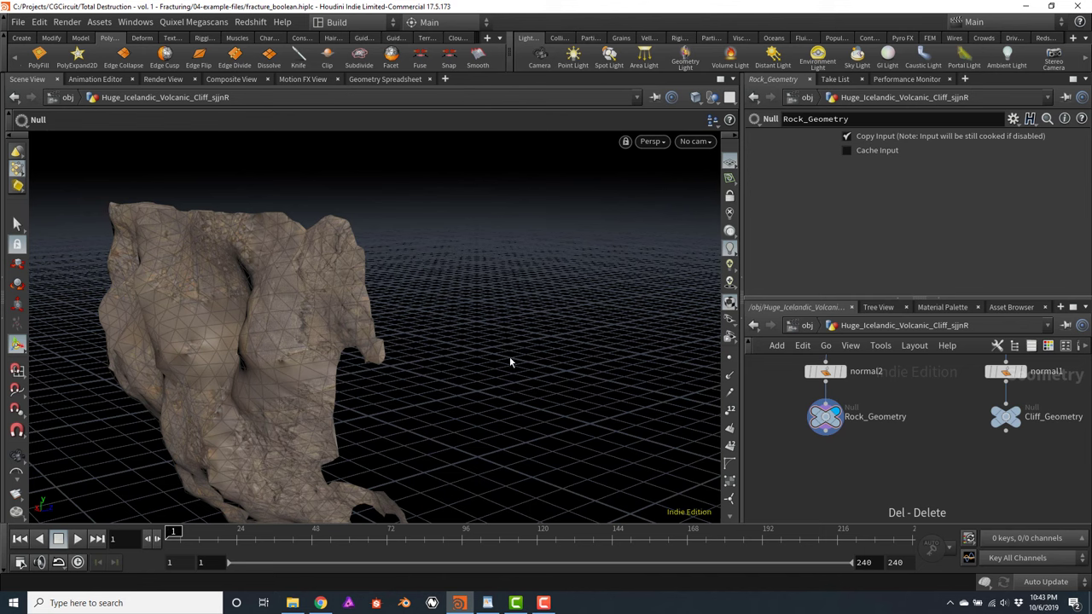
key("Escape")
mouse_move(548, 309)
left_mouse_down()
mouse_move(456, 333)
mouse_move(448, 349)
mouse_move(483, 373)
mouse_move(446, 358)
mouse_move(536, 302)
left_mouse_up()
key("Return")
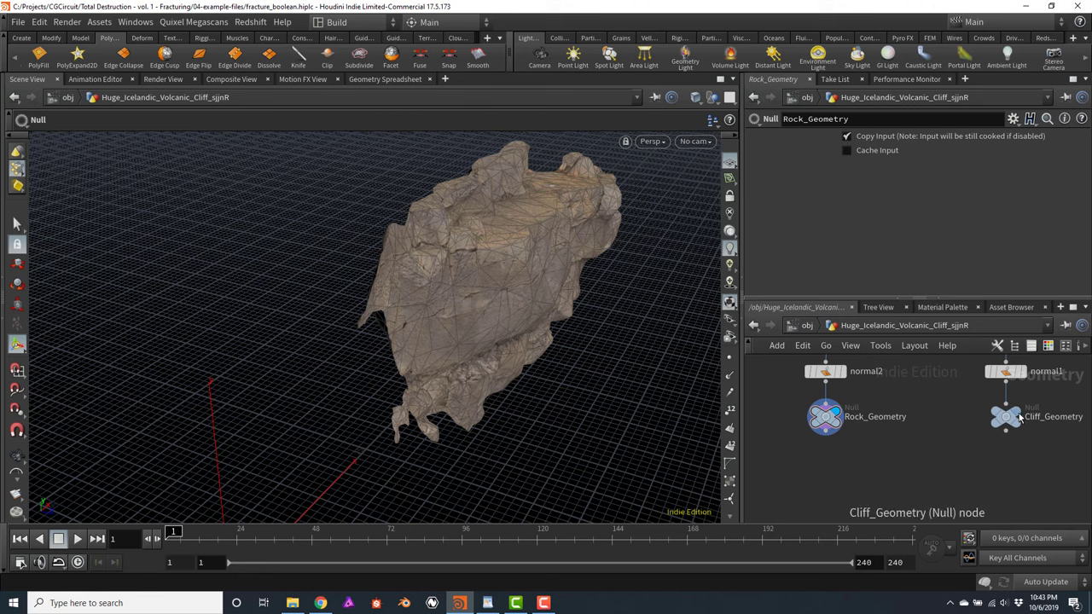
Display the Cliff_Geometry null to view the carved cliff
left_click(992, 418)
left_click(825, 430)
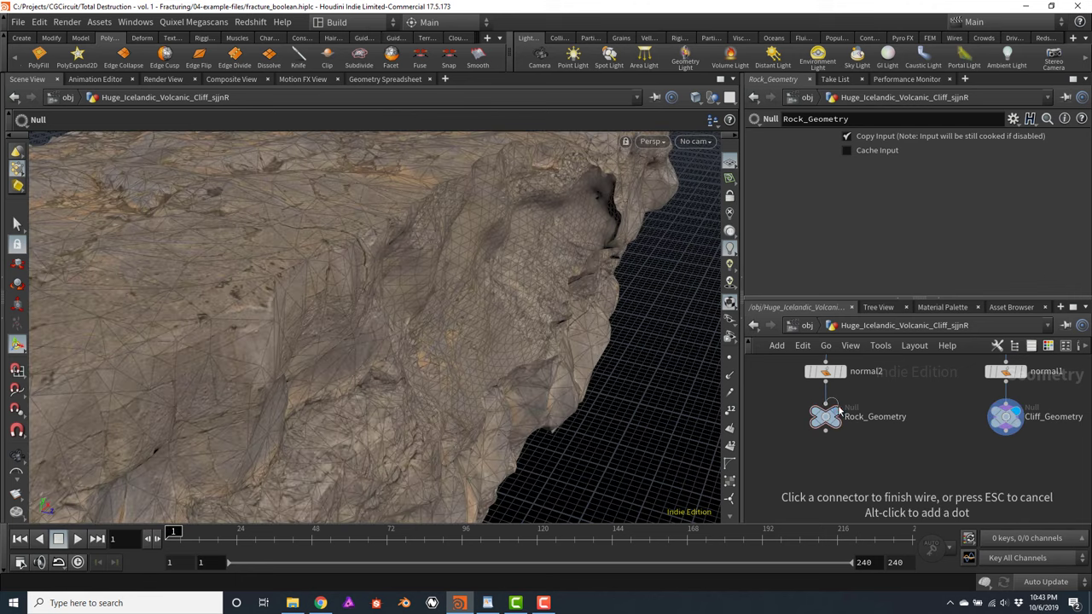
key("Escape")
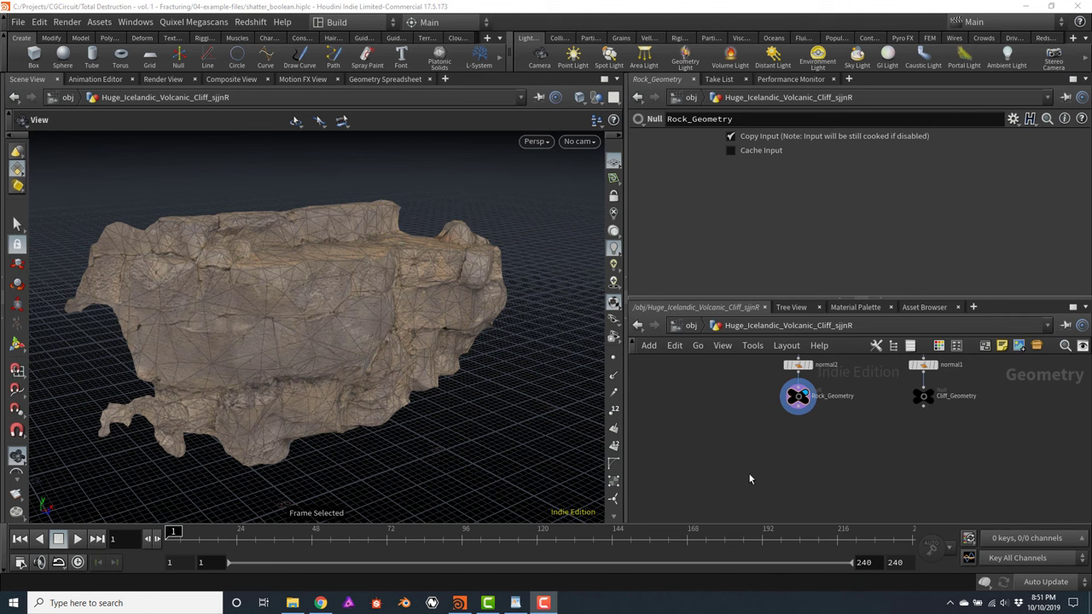
Add a Transform node below Rock_Geometry and display its result
left_click(801, 418)
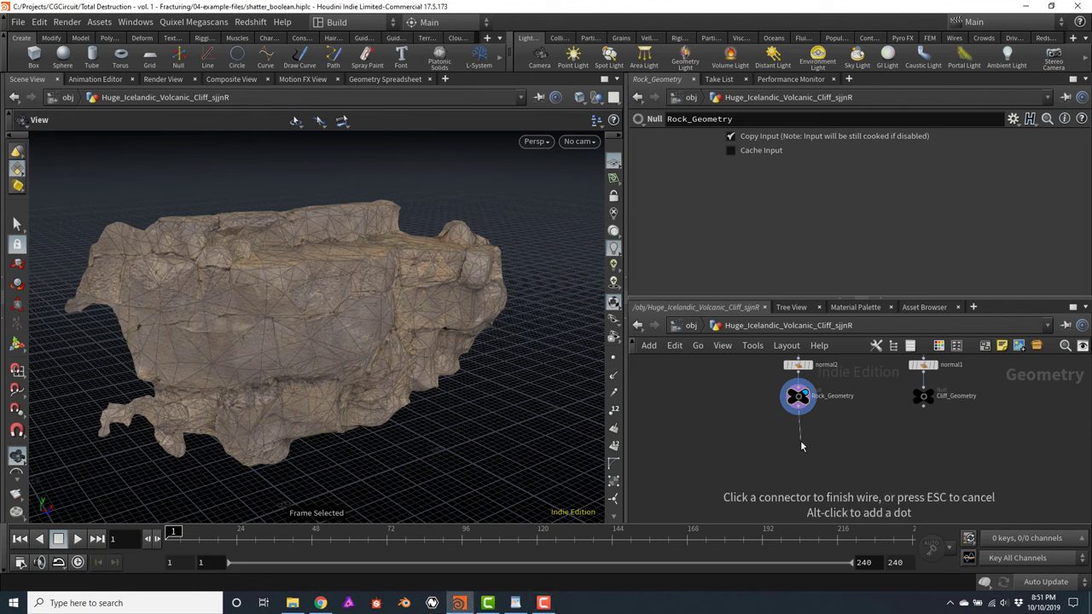
left_click(801, 445)
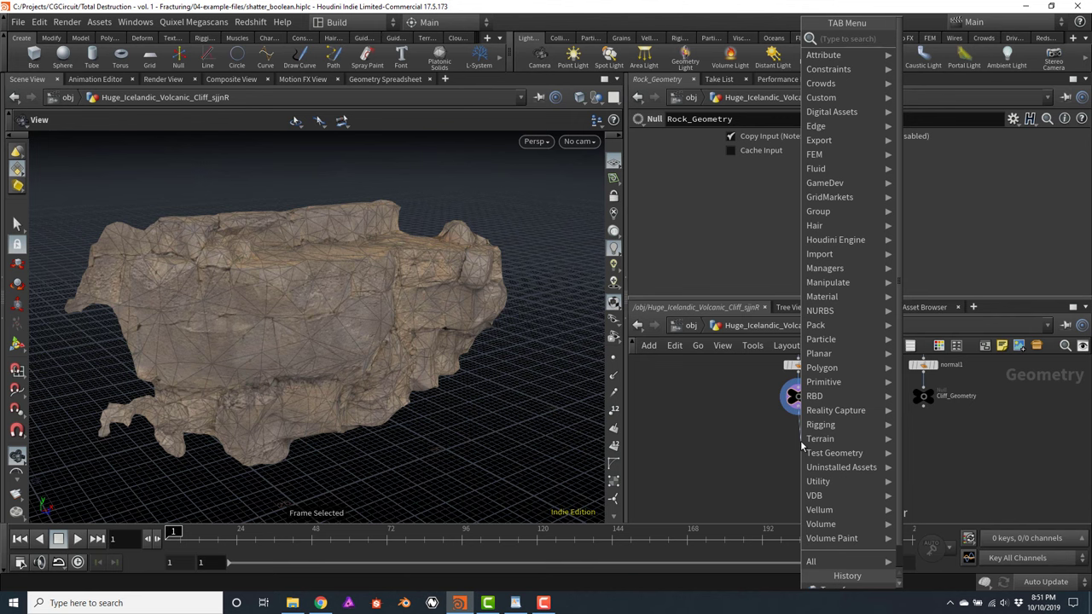
type("transform")
key("Return")
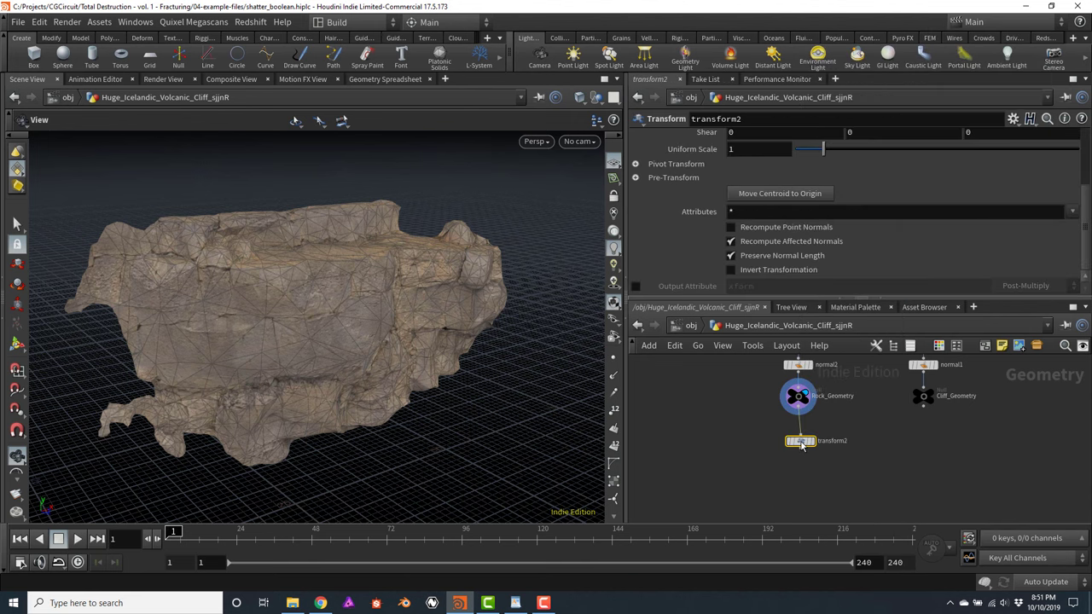
scroll(801, 441, "up", 1)
left_click(801, 440)
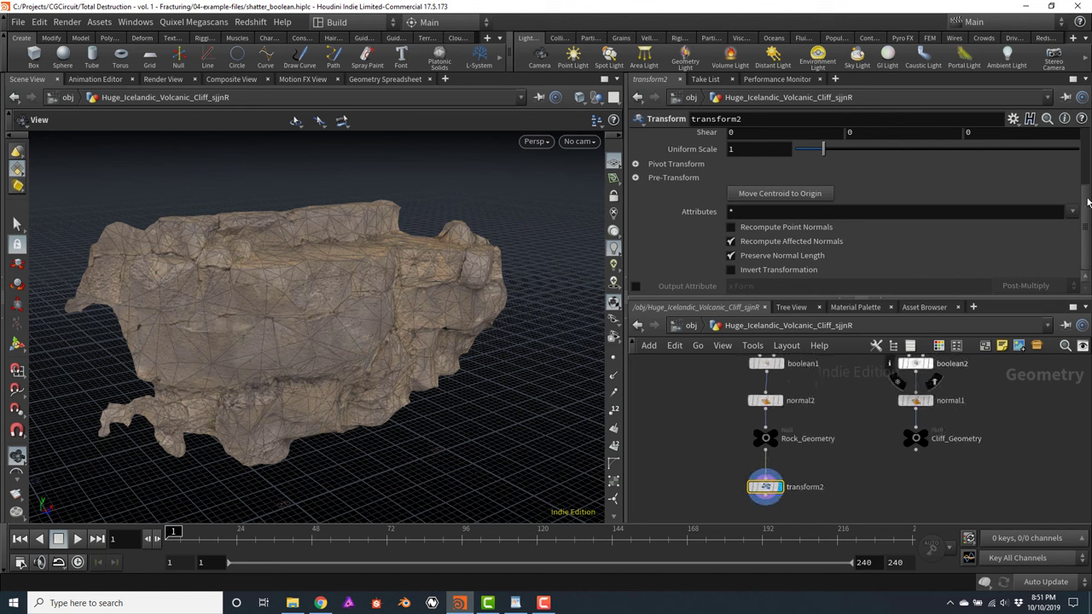
Set the new Transform node's Translate X to -$CEX and Translate Y to -$CEY
left_click_drag(1086, 235, 1086, 157)
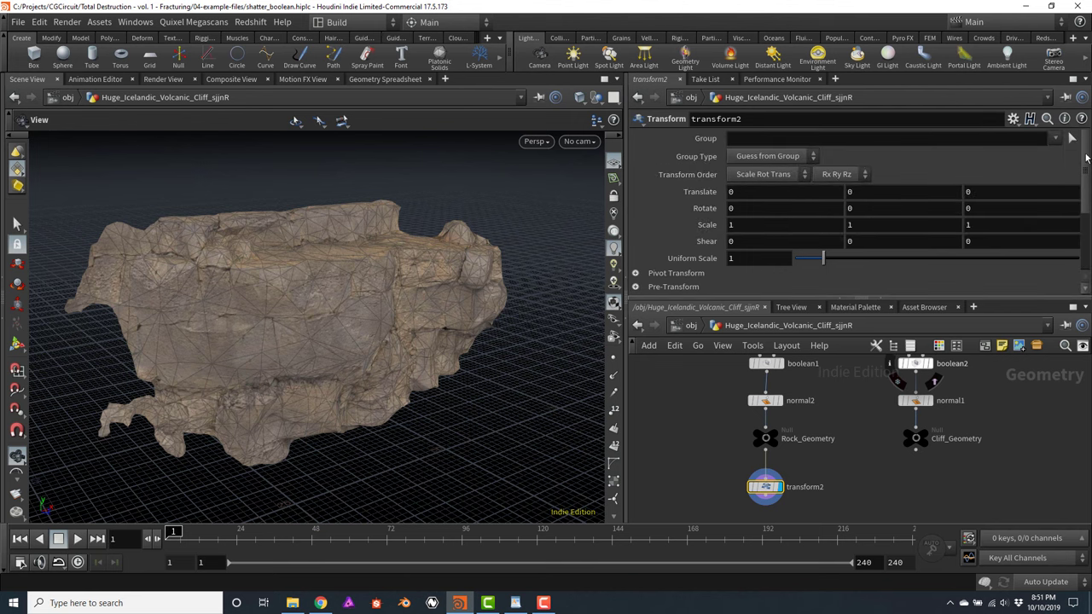
left_click(771, 192)
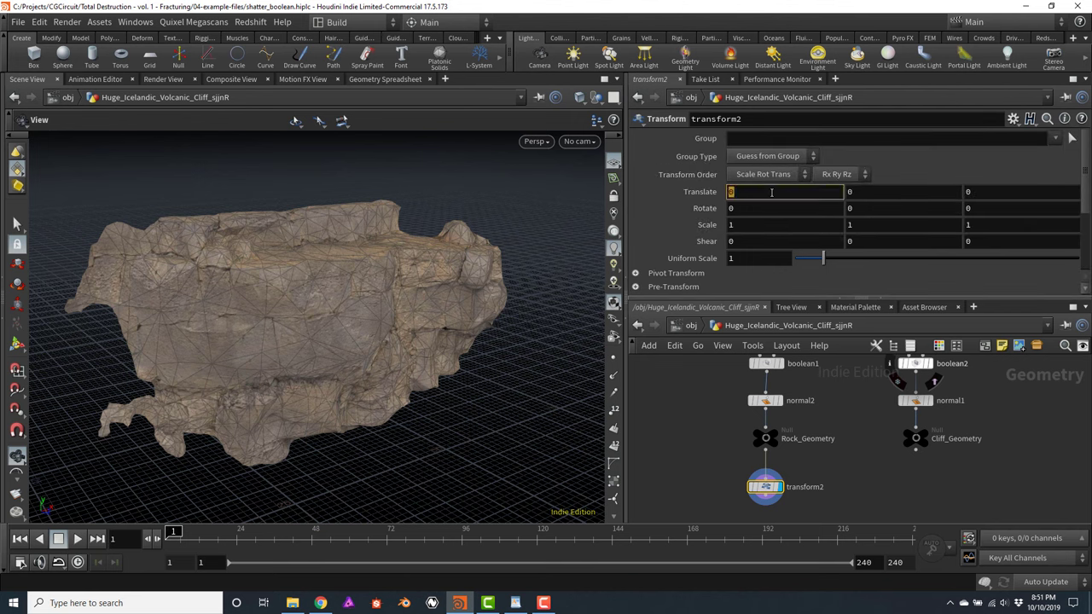
type("-$CEX")
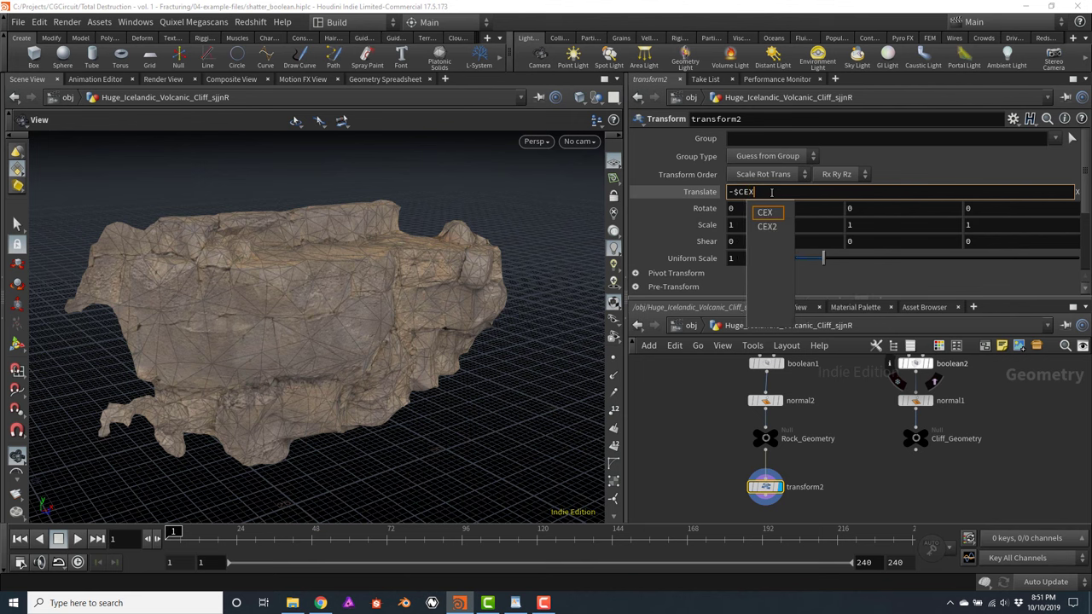
key("Return")
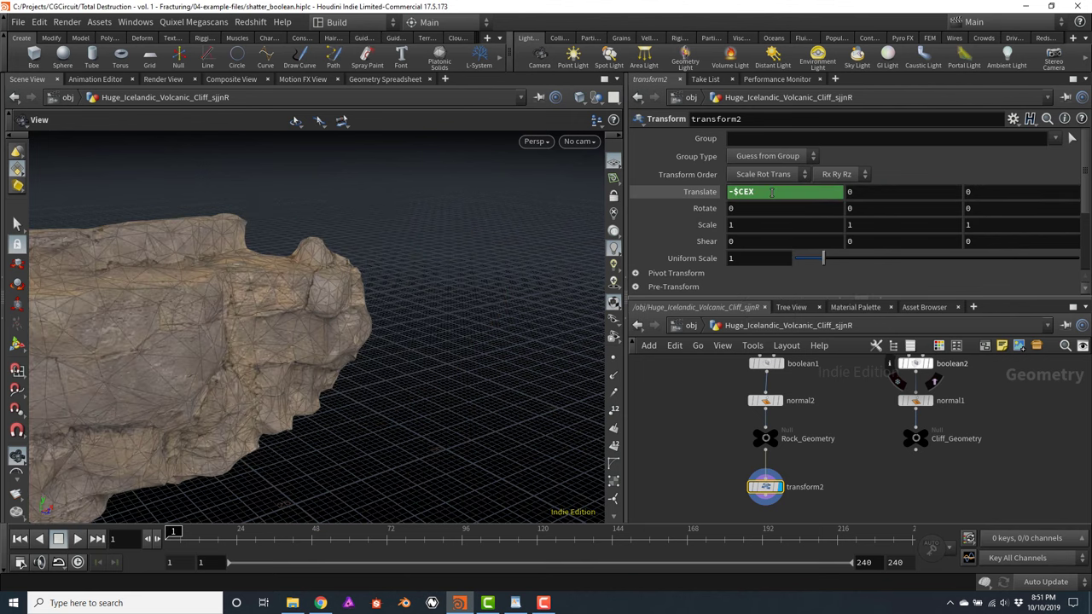
double_click(881, 190)
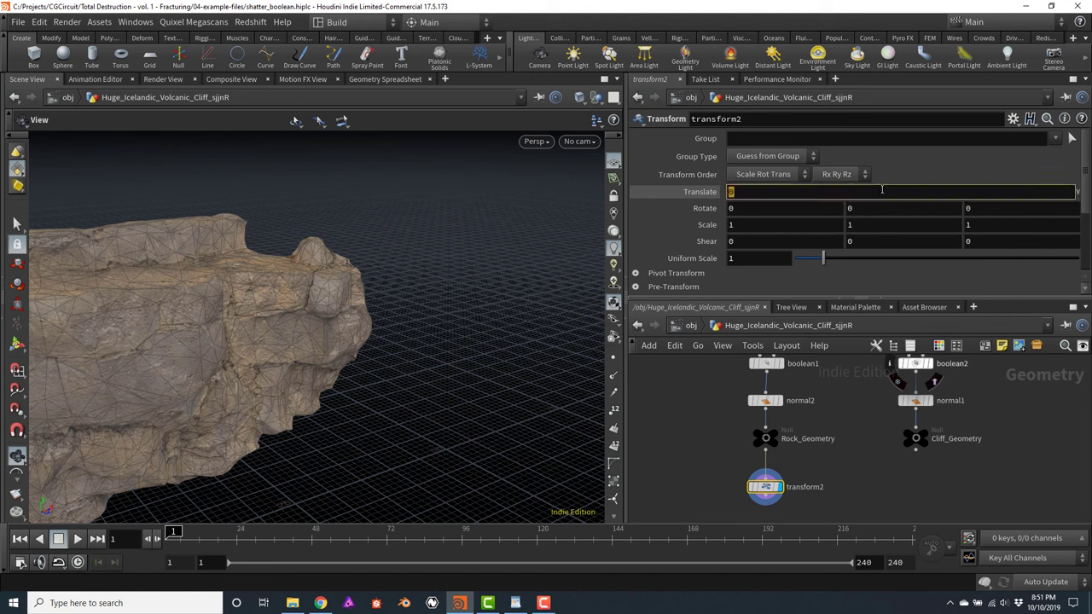
type("-$CEY")
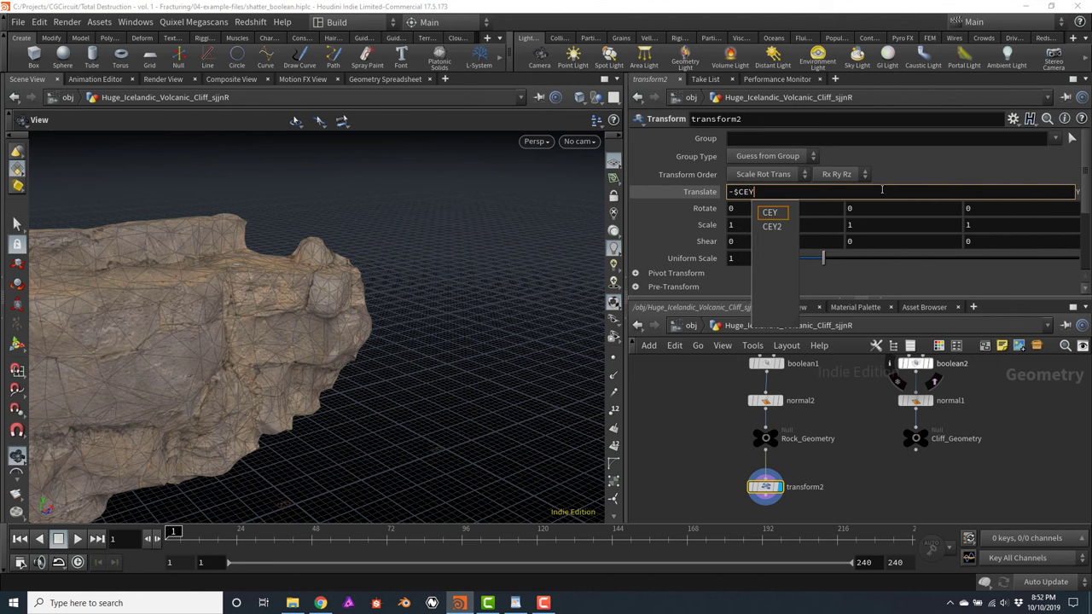
key("Return")
Set the Transform node's Translate Z to -$CEZ and frame the recentered rock in the viewport
type("-")
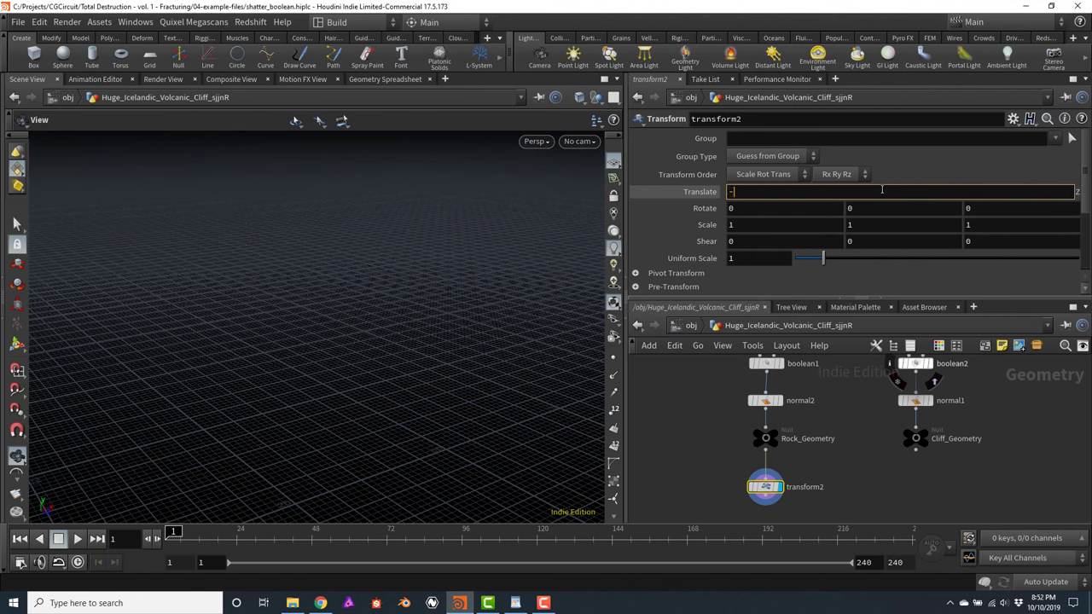
type("$")
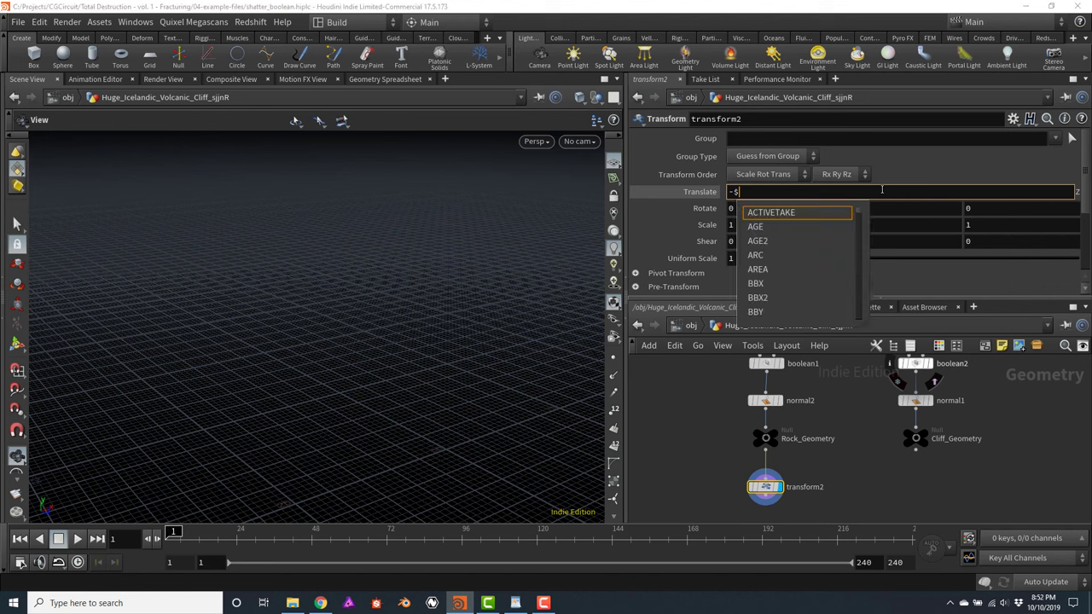
type("CE")
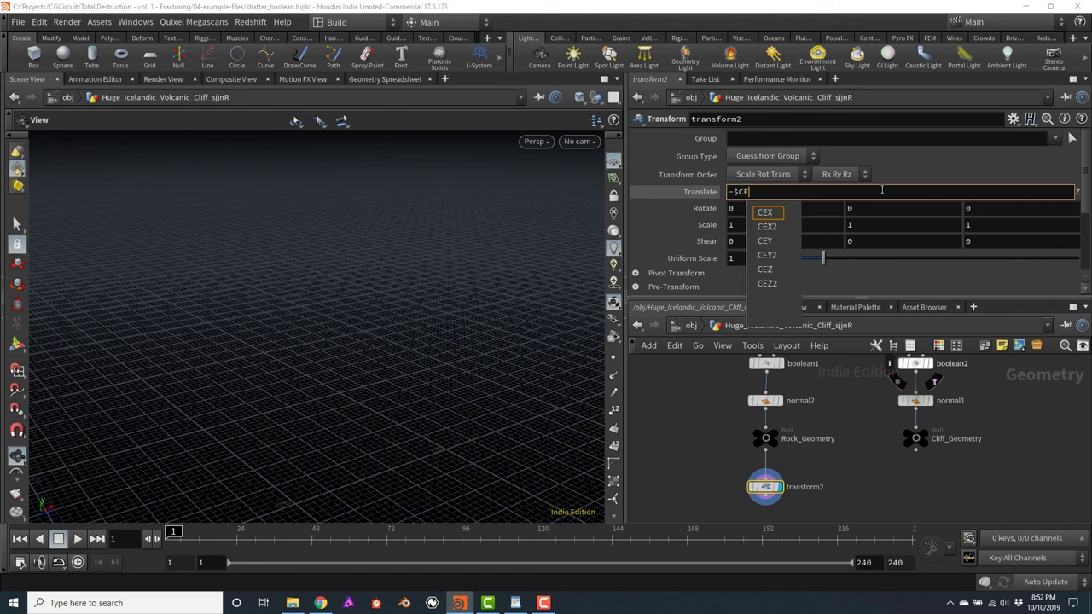
type("Z")
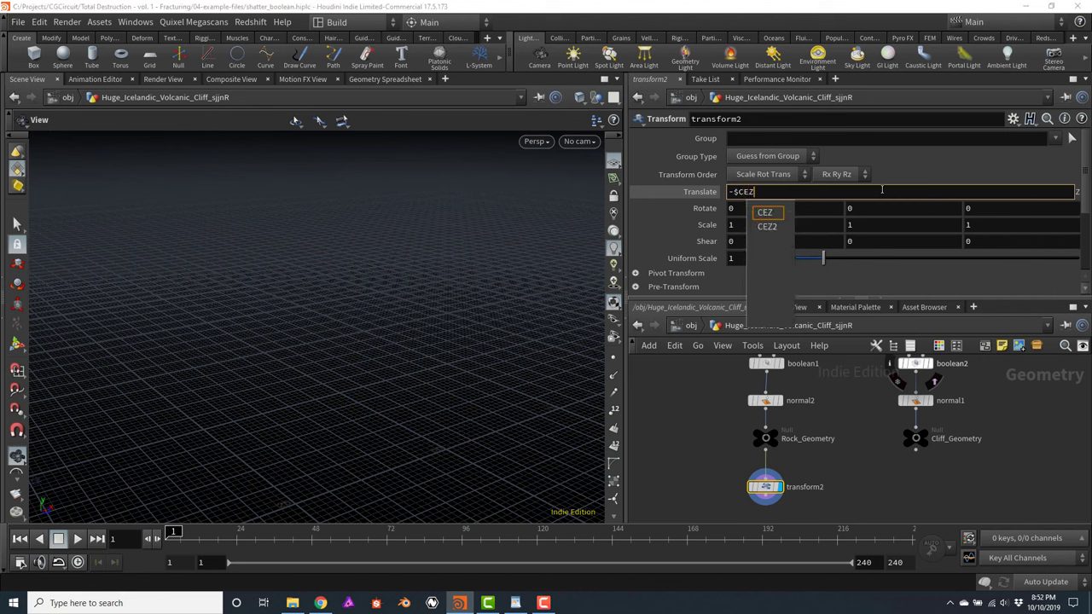
key("Return")
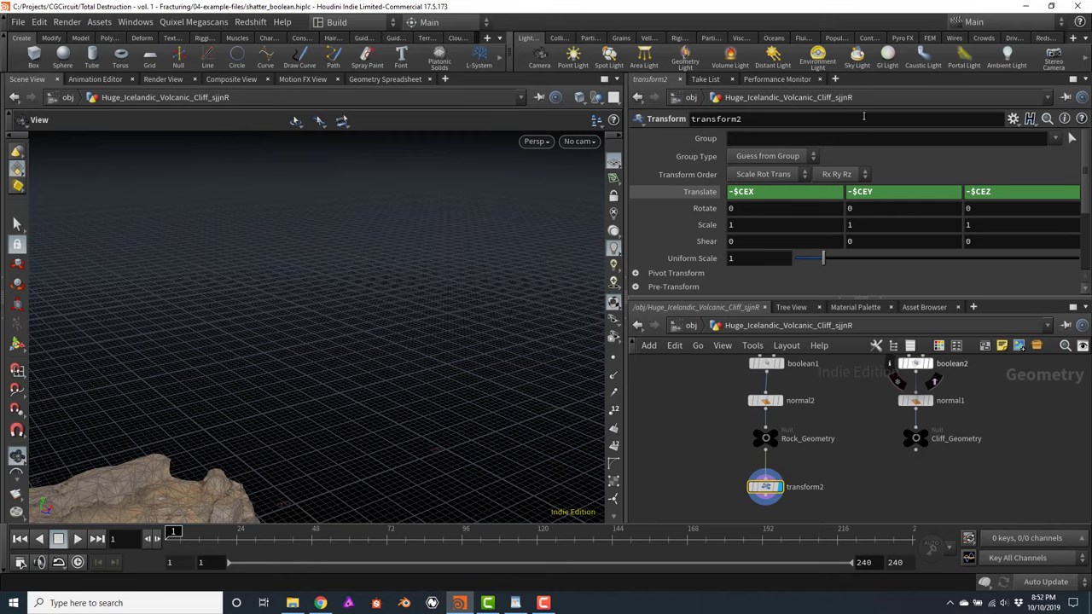
key("f")
mouse_move(353, 283)
left_mouse_down()
mouse_move(404, 295)
mouse_move(489, 258)
mouse_move(424, 293)
mouse_move(329, 317)
mouse_move(406, 276)
mouse_move(373, 302)
mouse_move(380, 288)
mouse_move(403, 361)
left_mouse_up()
key("shift+w")
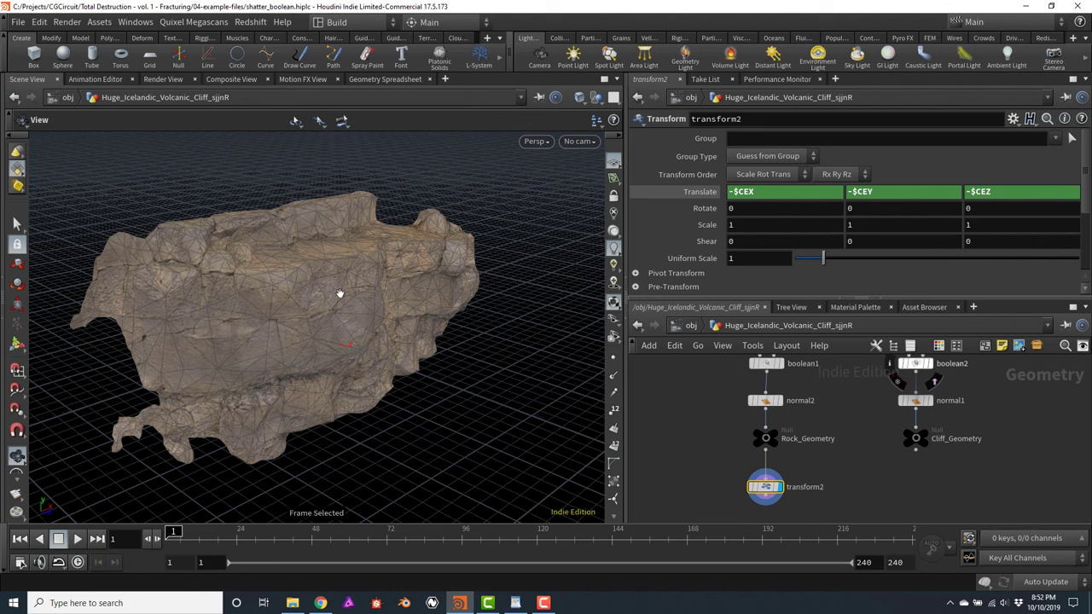
Add a Grid node below Cliff_Geometry and display it with the centered rock shown as a wireframe template
middle_click_drag(909, 530, 906, 488)
key("Tab")
type("grid")
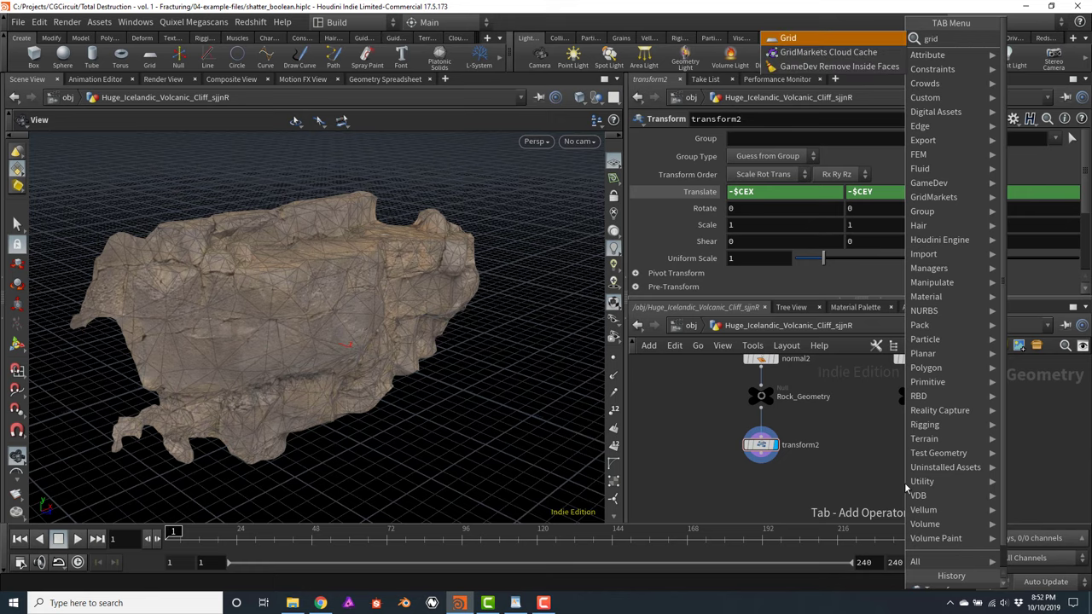
key("Return")
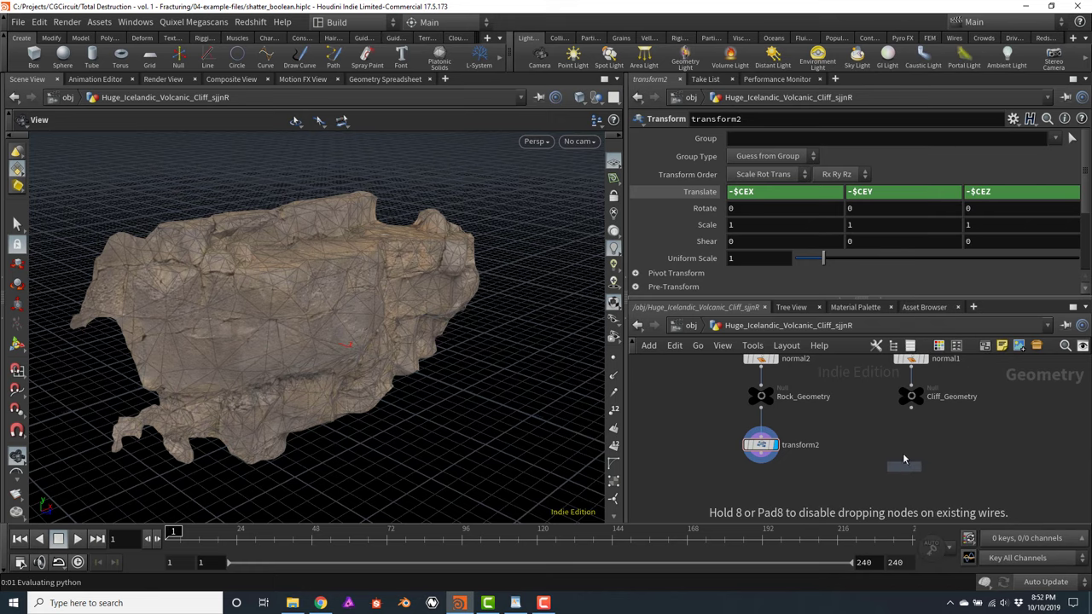
left_click(915, 455)
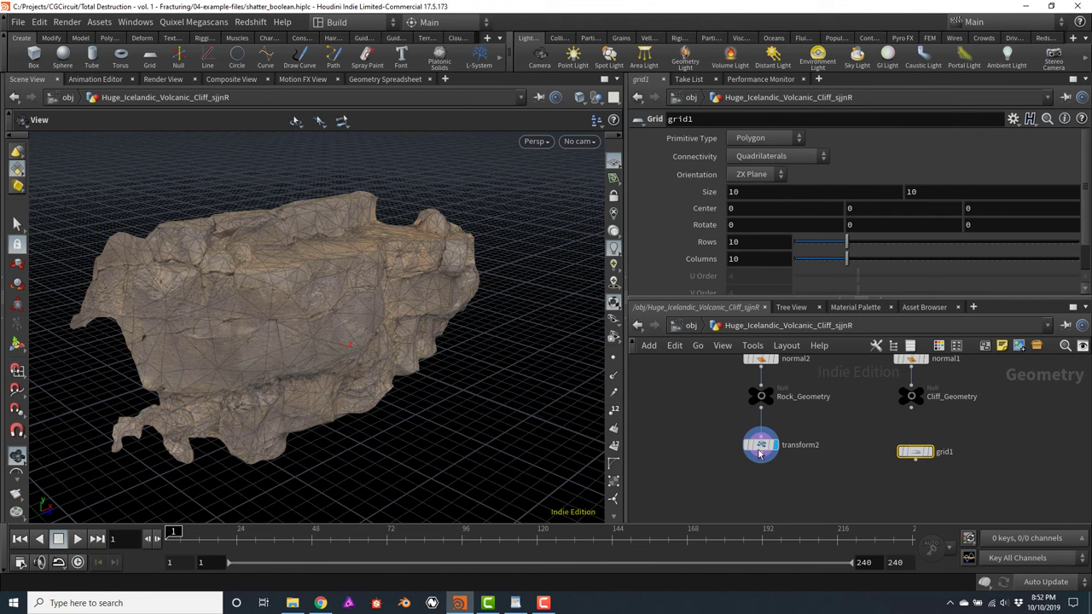
left_click(926, 451)
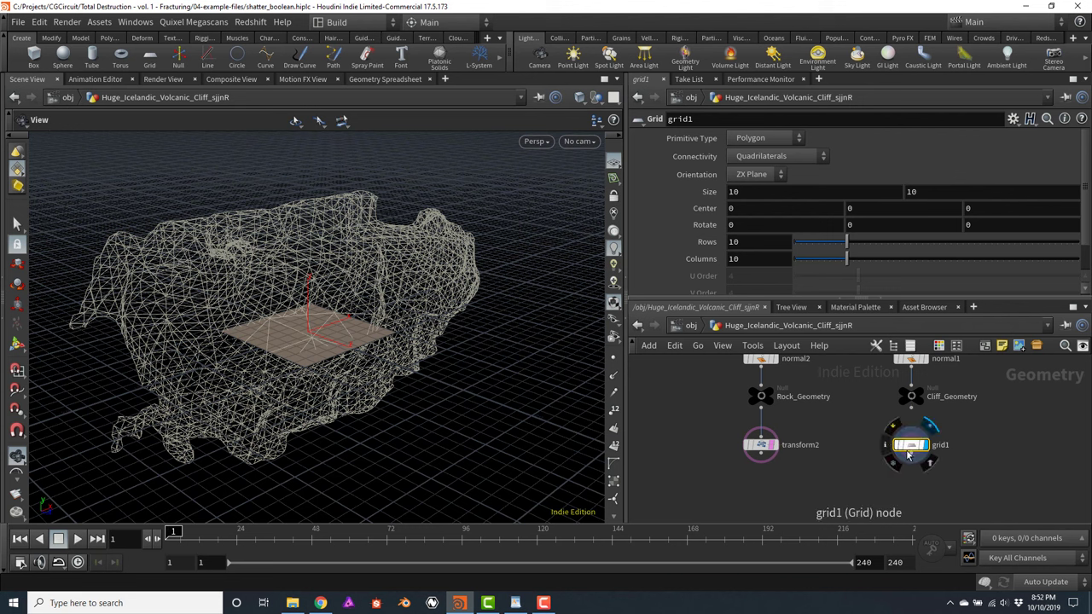
Set the grid's Size to 30 by 30
left_click(750, 192)
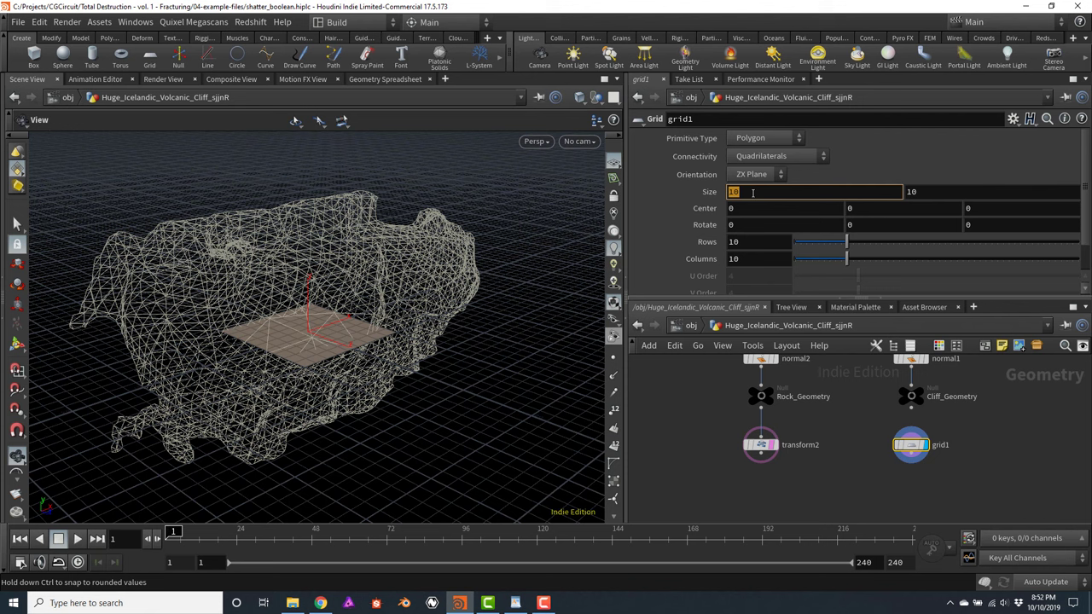
type("30")
key("Tab")
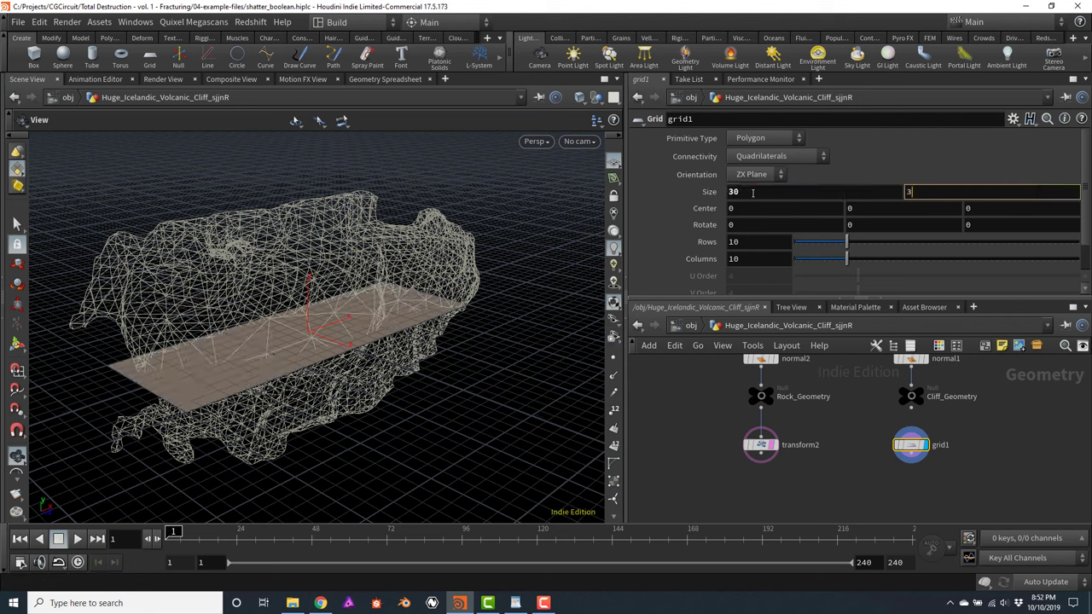
type("30")
key("Return")
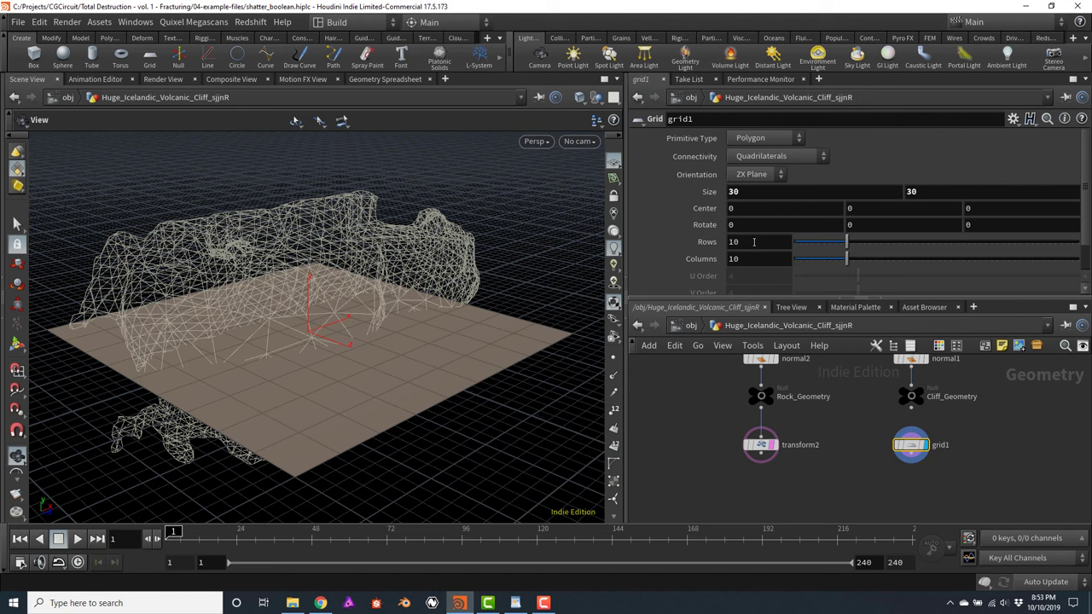
Set the grid's Rows and Columns to 40 each
left_click(754, 242)
type("40")
key("Tab")
type("40")
key("Return")
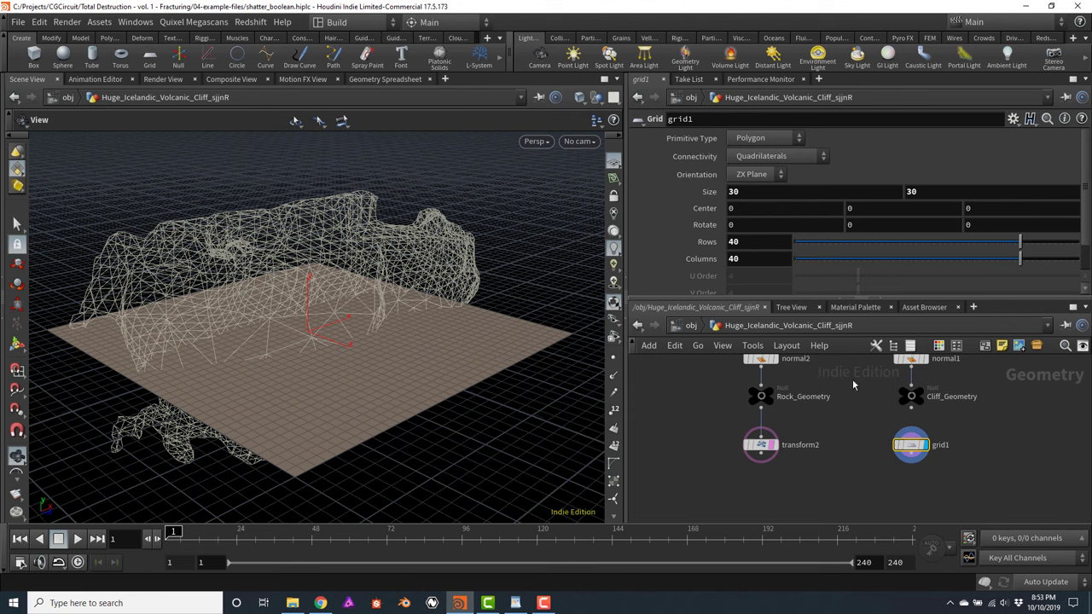
Add and display a Mountain node below the grid, with Height about 2.61 and Element Size about 2.87
left_click(911, 461)
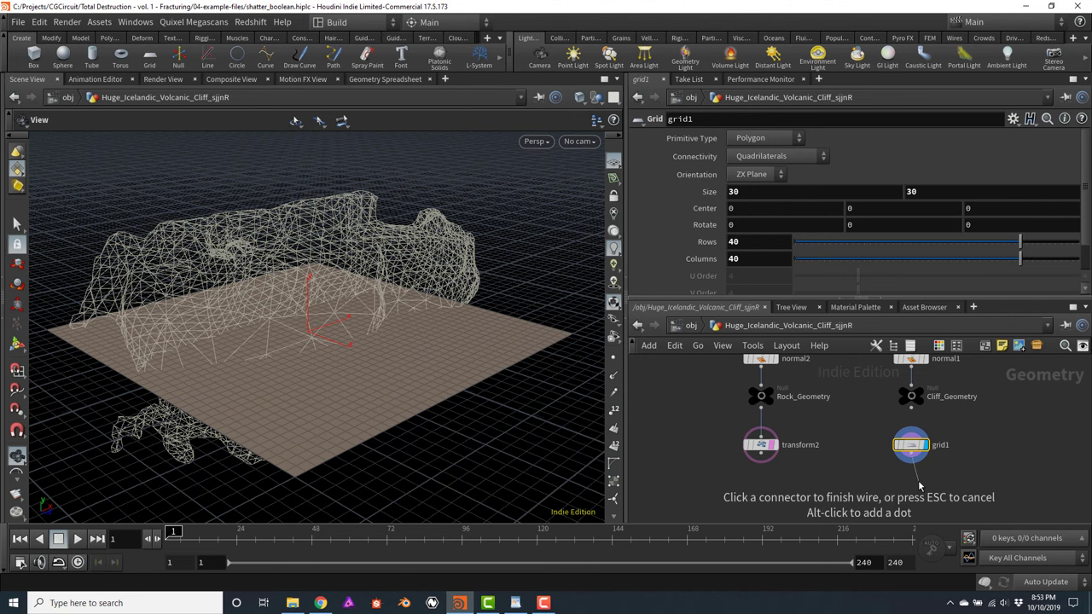
key("Tab")
type("mount")
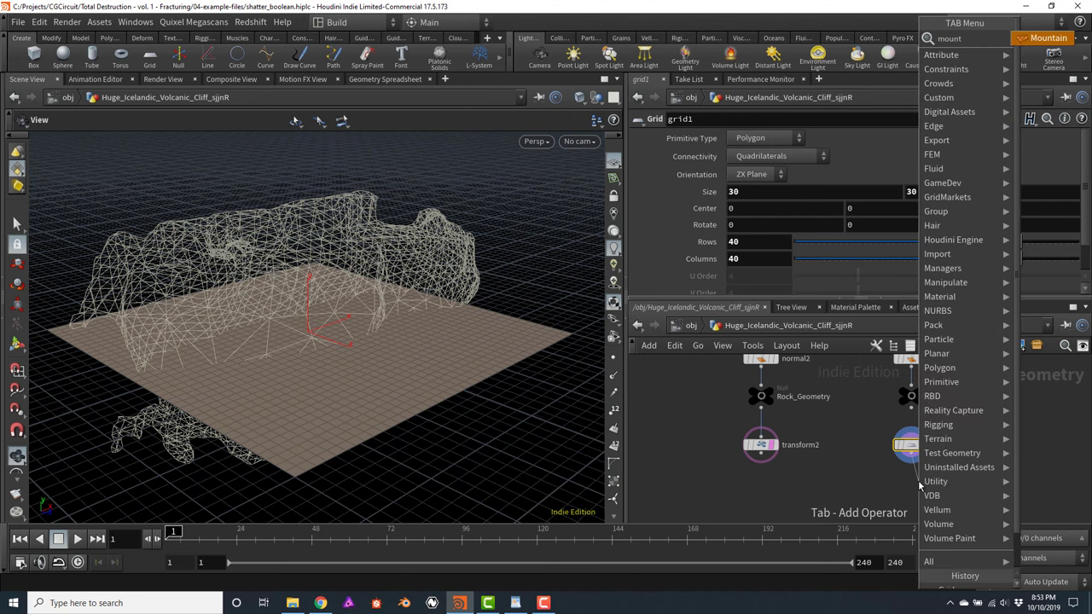
key("Return")
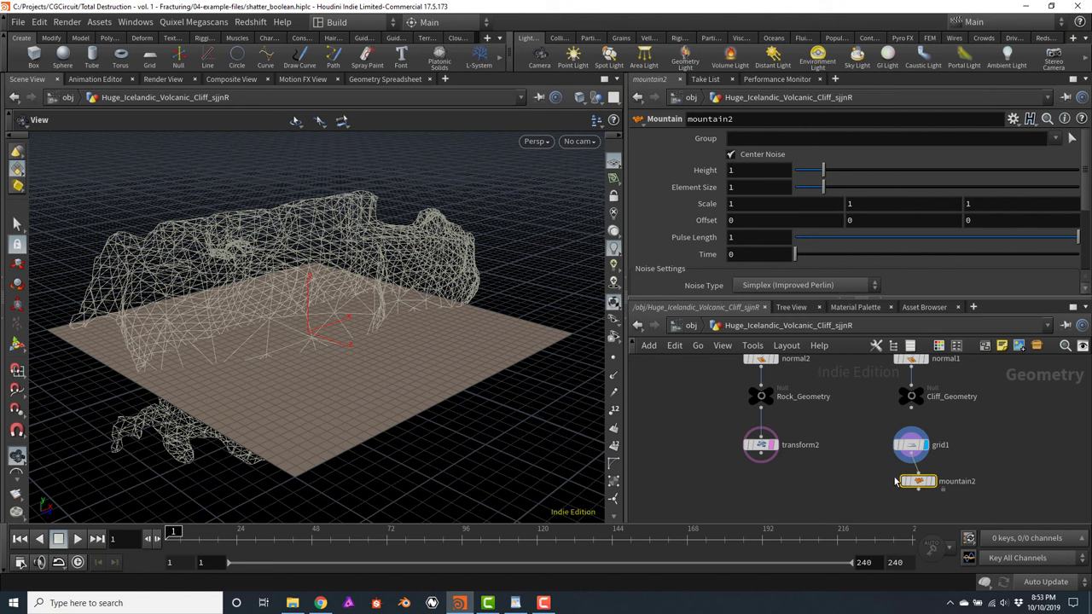
left_click_drag(924, 483, 916, 479)
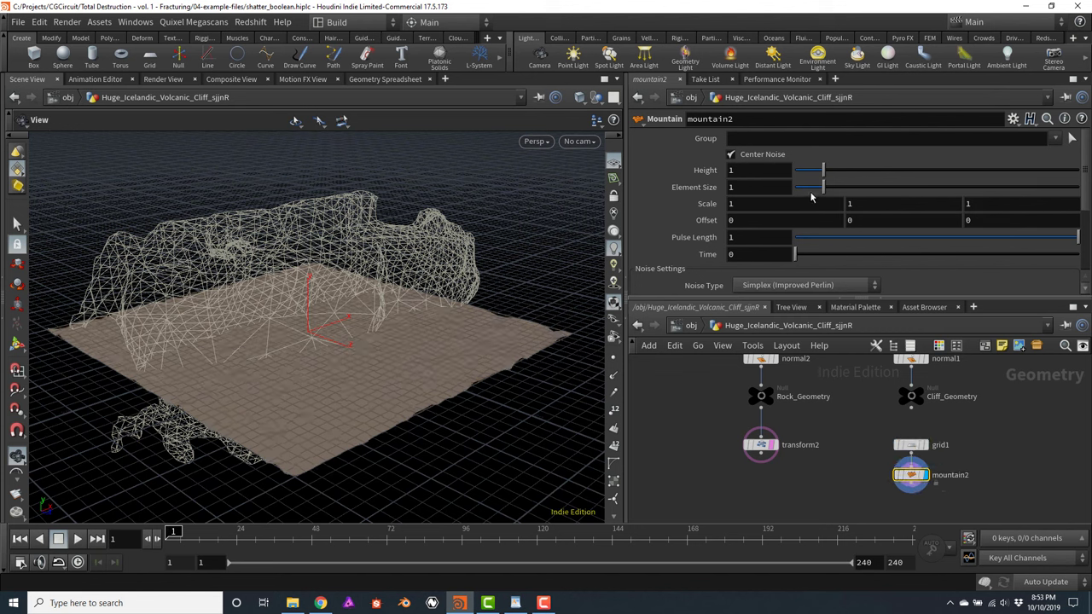
left_click_drag(824, 173, 876, 201)
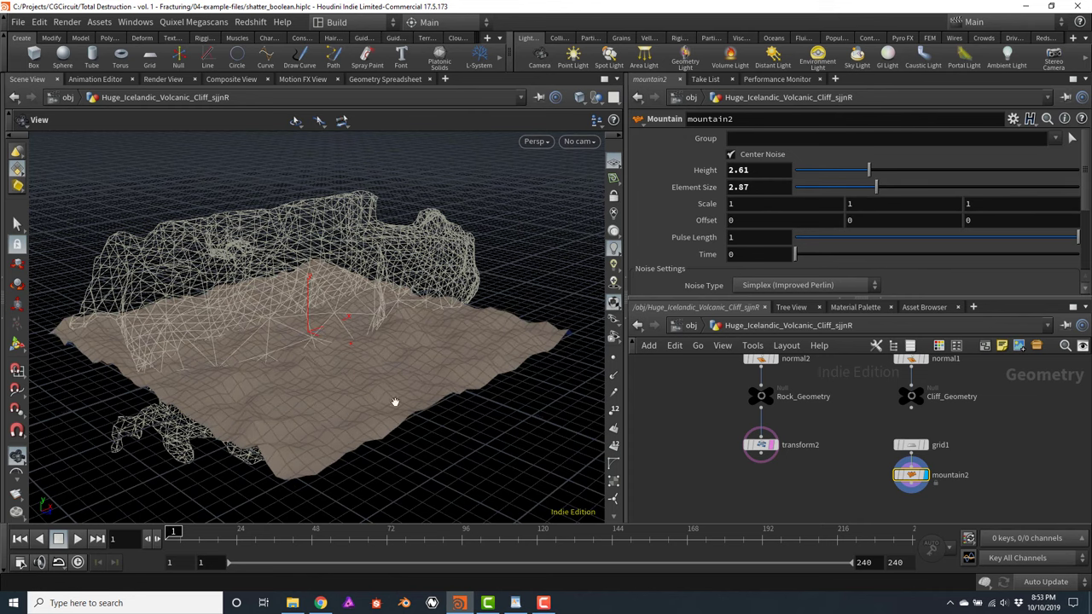
left_click_drag(425, 305, 475, 321)
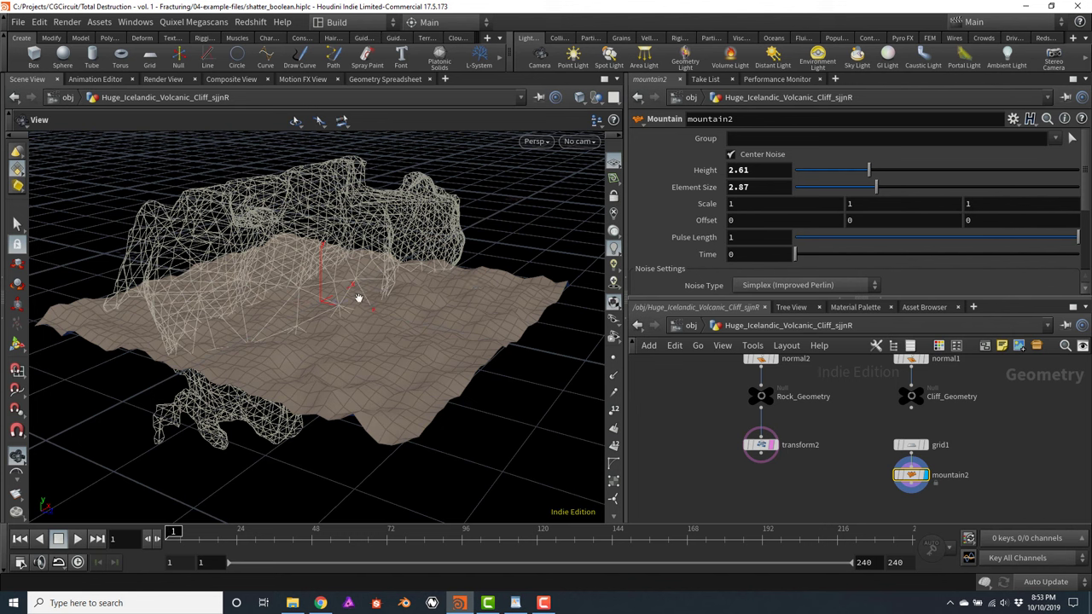
Move the Mountain node down and insert a UV Texture node between it and the grid
scroll(988, 486, "down", 1)
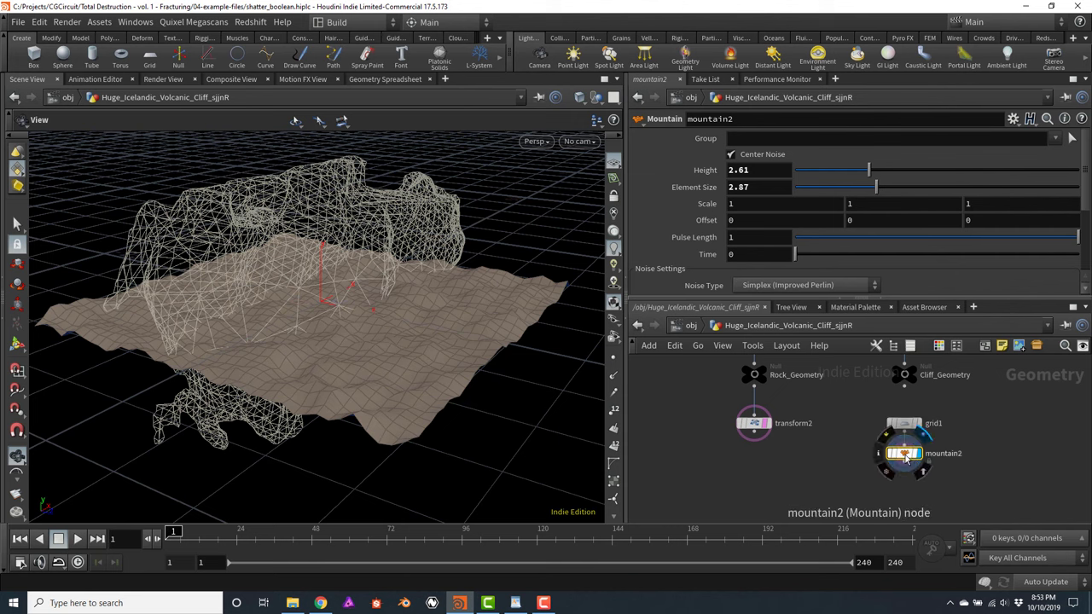
left_click_drag(915, 461, 909, 486)
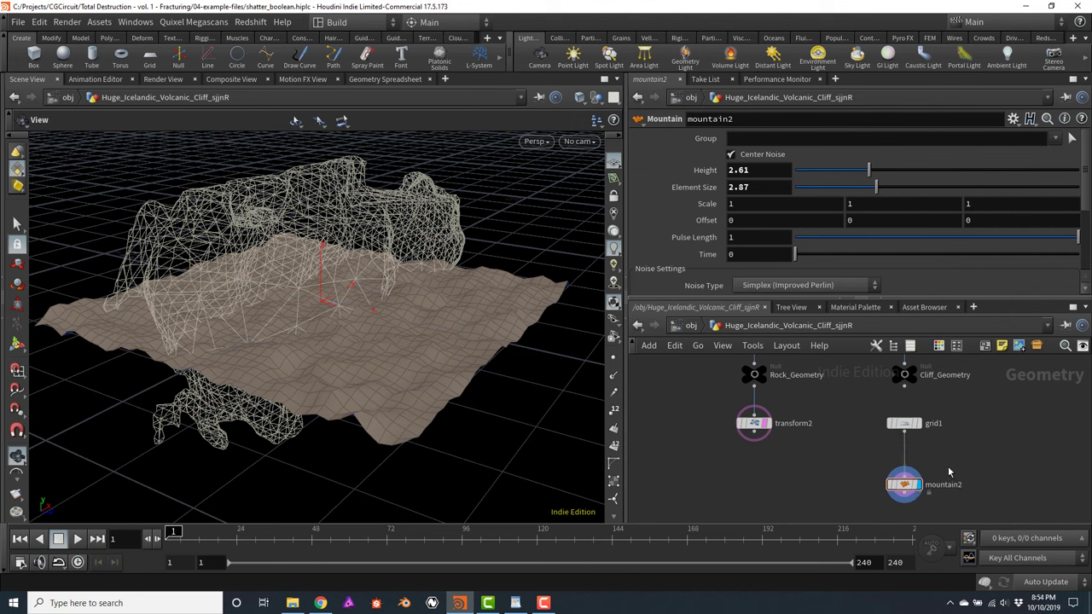
key("Tab")
type("transform")
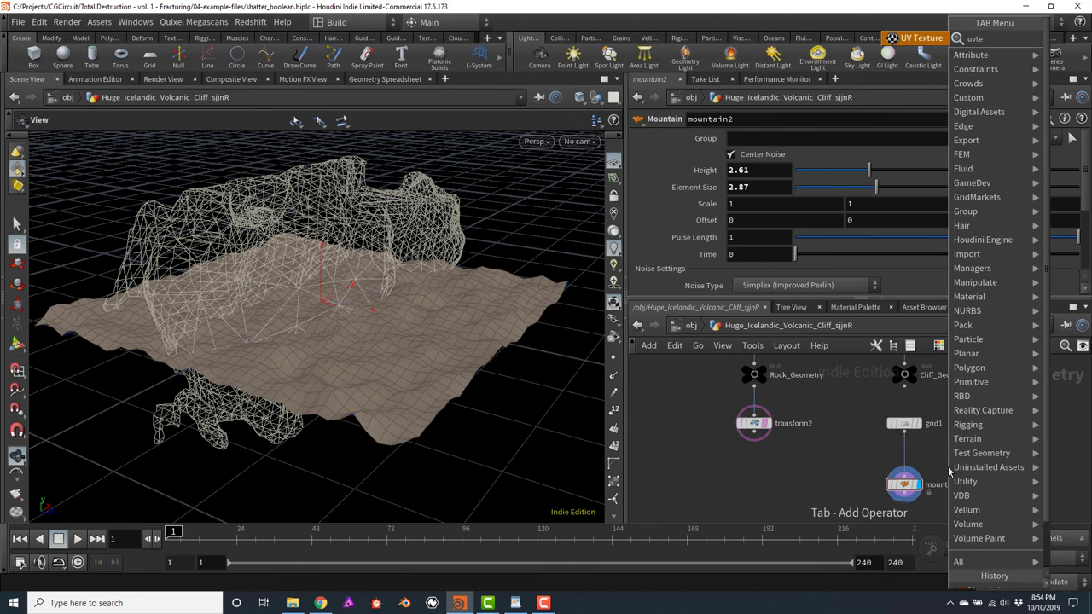
key("Return")
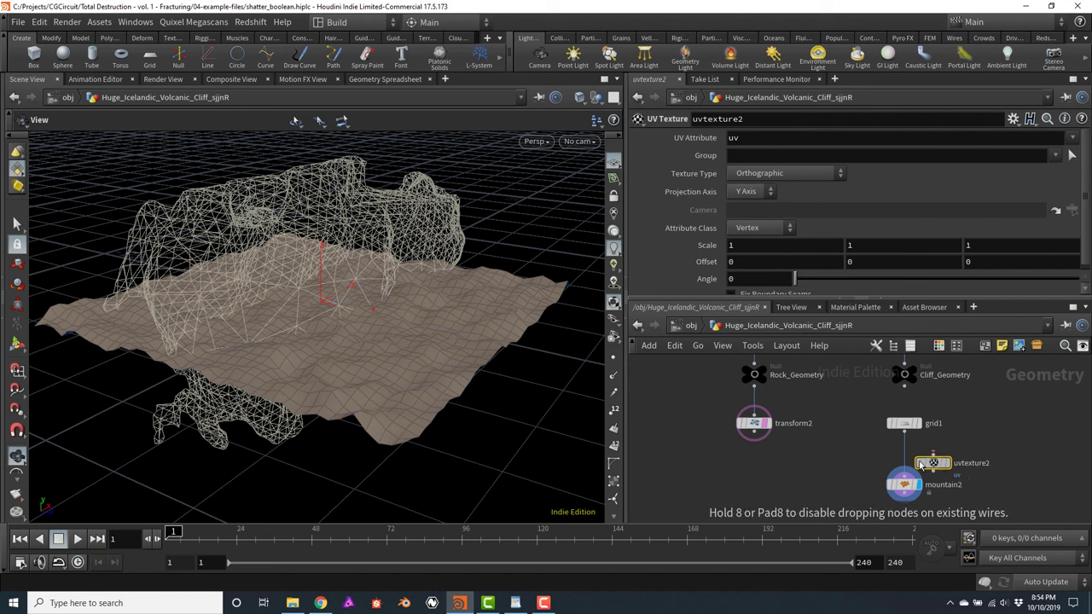
left_click(906, 458)
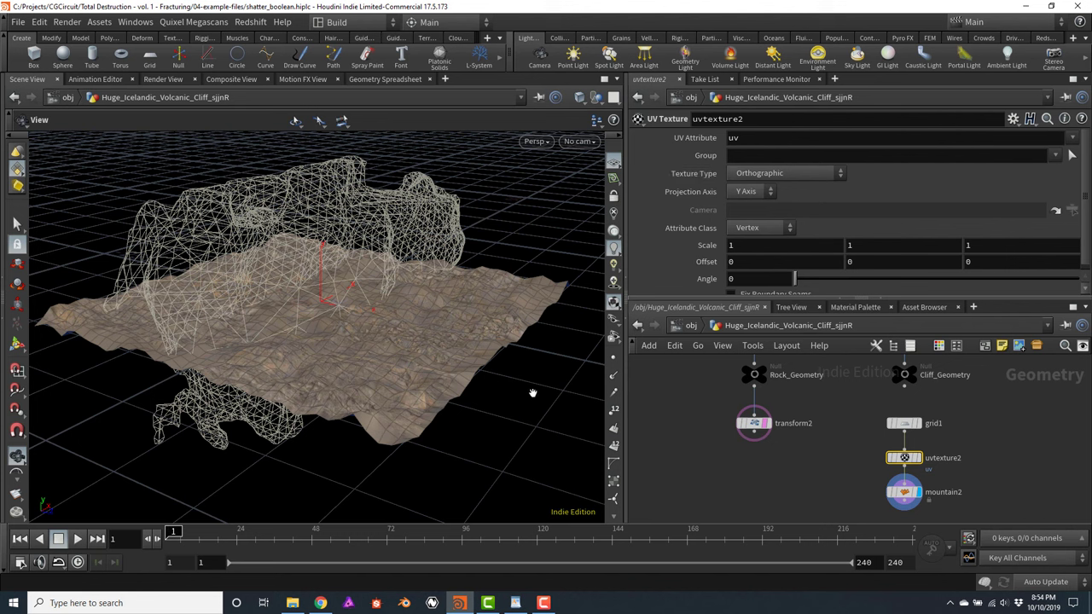
Check the grid's UV layout in the UV viewport, then return to the perspective view
middle_click_drag(843, 495, 850, 460)
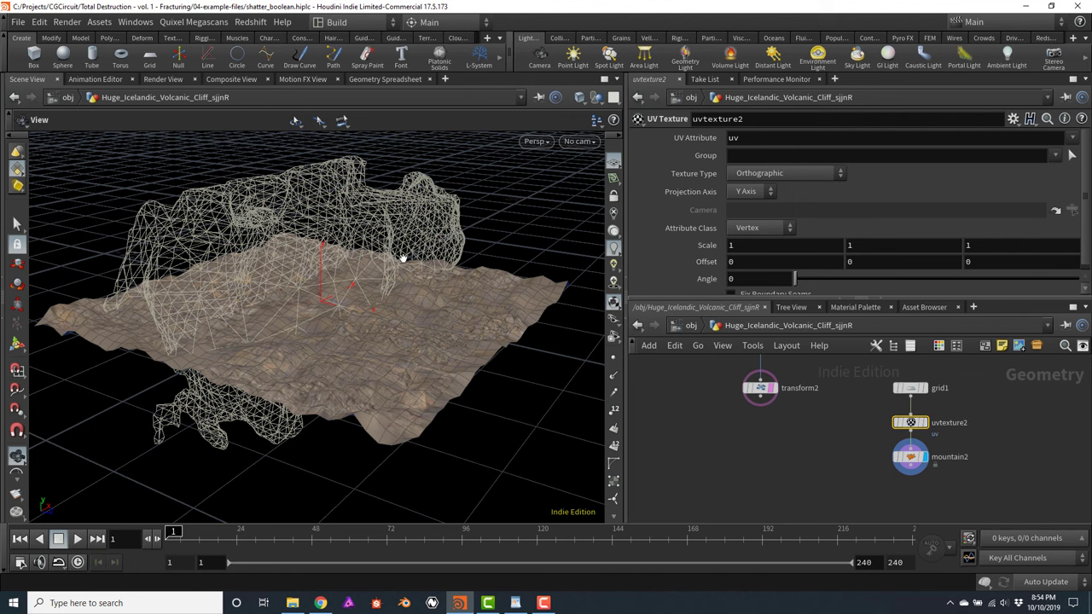
key("space+5")
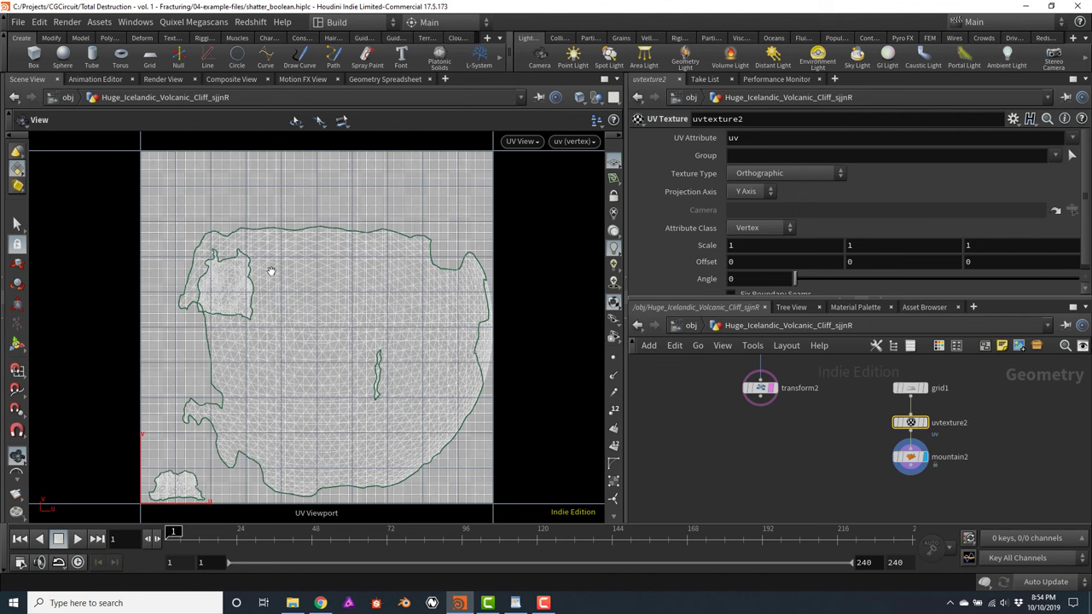
key("space+1")
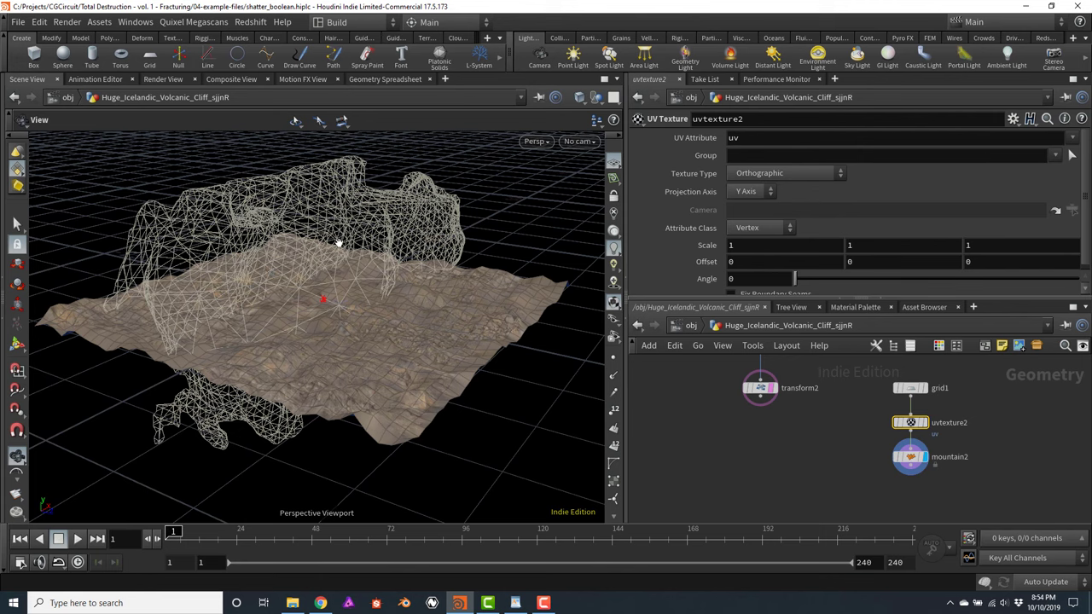
mouse_move(338, 243)
left_mouse_down()
mouse_move(355, 248)
mouse_move(330, 256)
left_mouse_up()
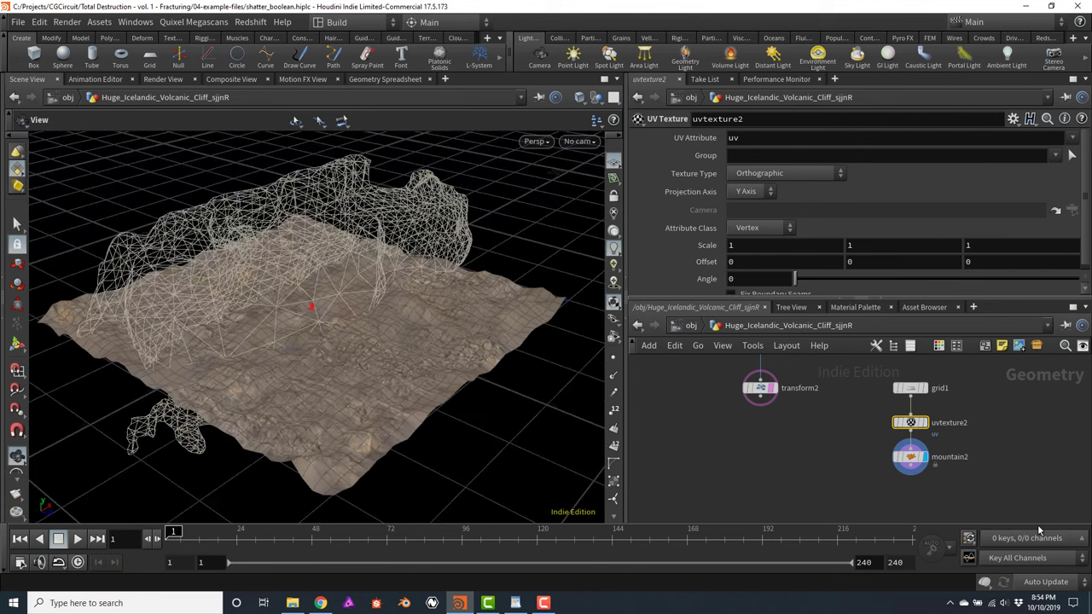
Add a Transform node below the Mountain node, display it and align it with the node chain
left_click(914, 474)
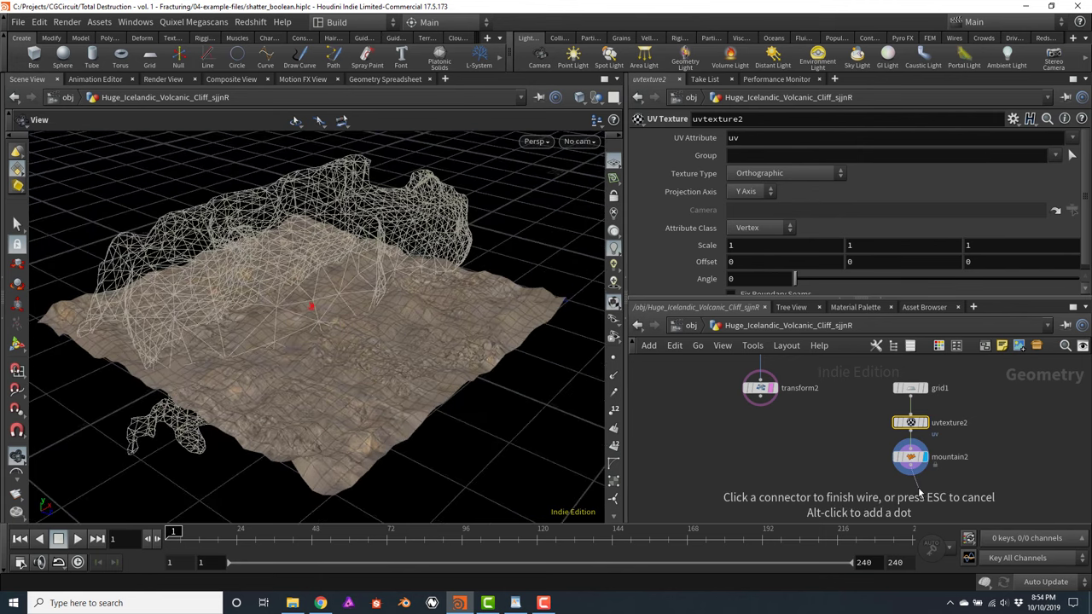
key("Tab")
type("trans")
key("Return")
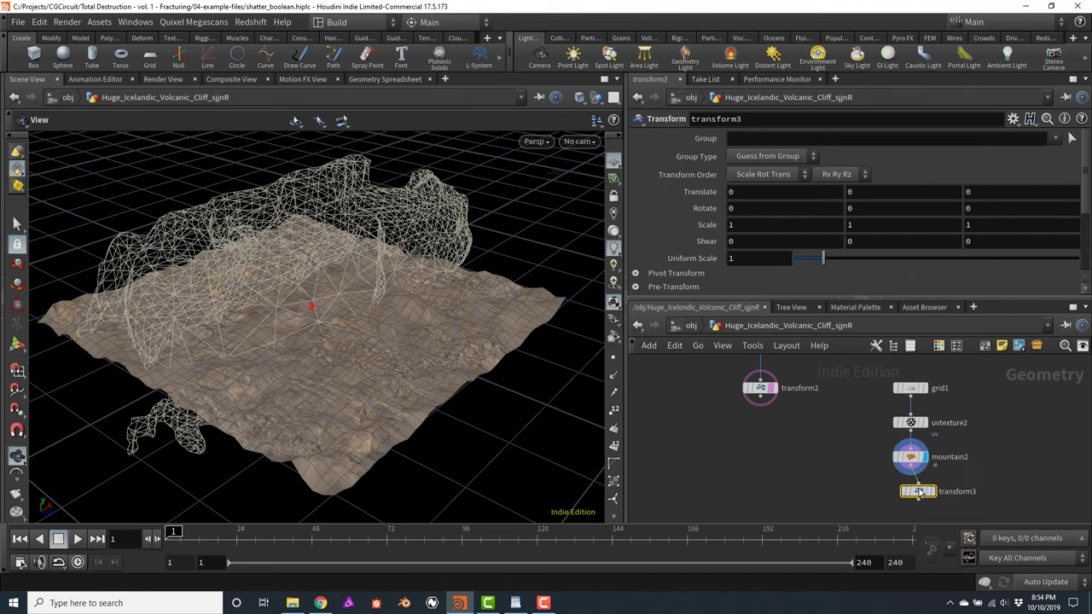
left_click(928, 492)
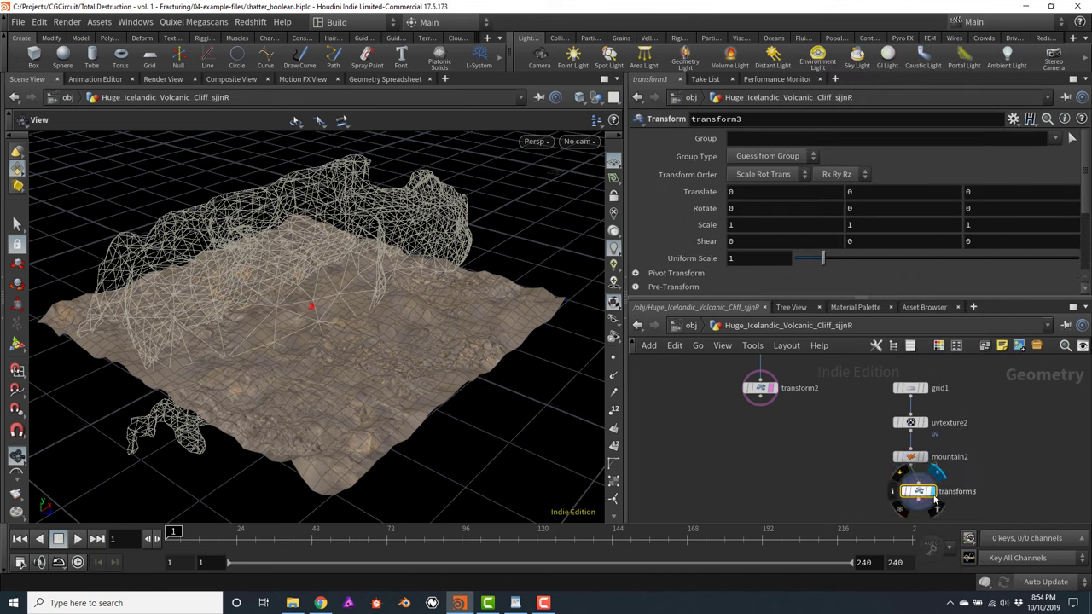
left_click_drag(918, 495, 910, 495)
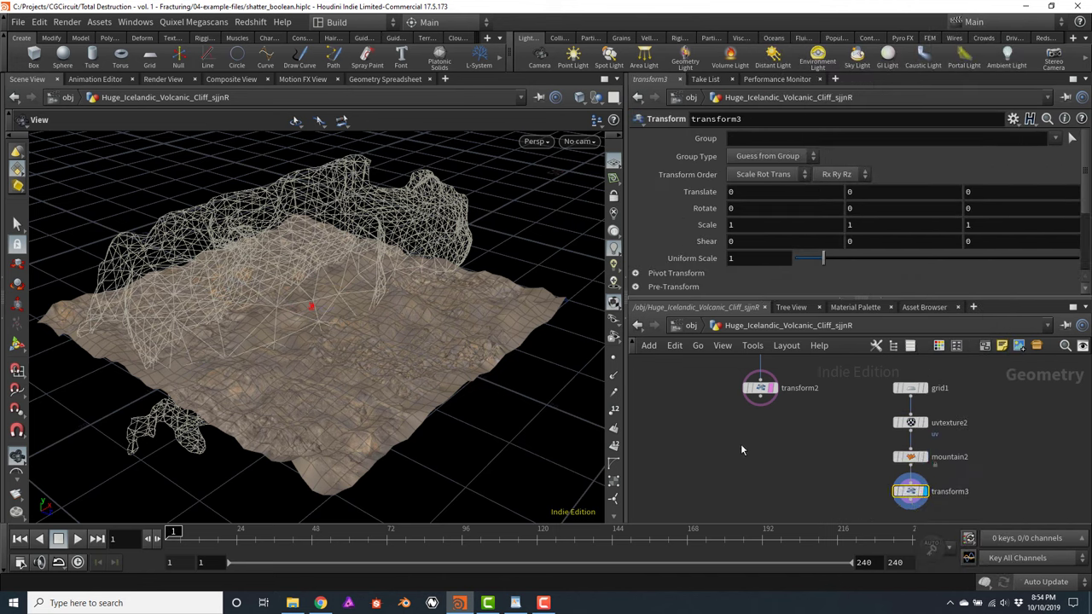
mouse_move(910, 499)
Rotate the noisy grid about 75.657 degrees around Z so it cuts steeply through the rock
mouse_move(469, 282)
left_mouse_down()
mouse_move(450, 272)
mouse_move(458, 282)
left_mouse_up()
key("Return")
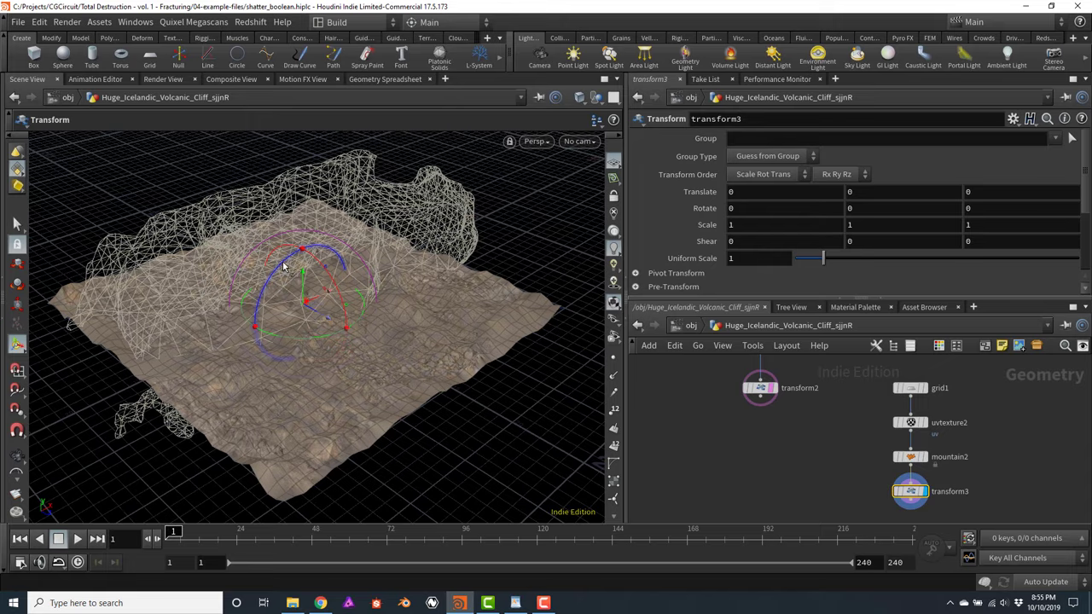
left_click_drag(284, 267, 275, 341)
key("Escape")
left_click_drag(463, 361, 317, 316)
key("Return")
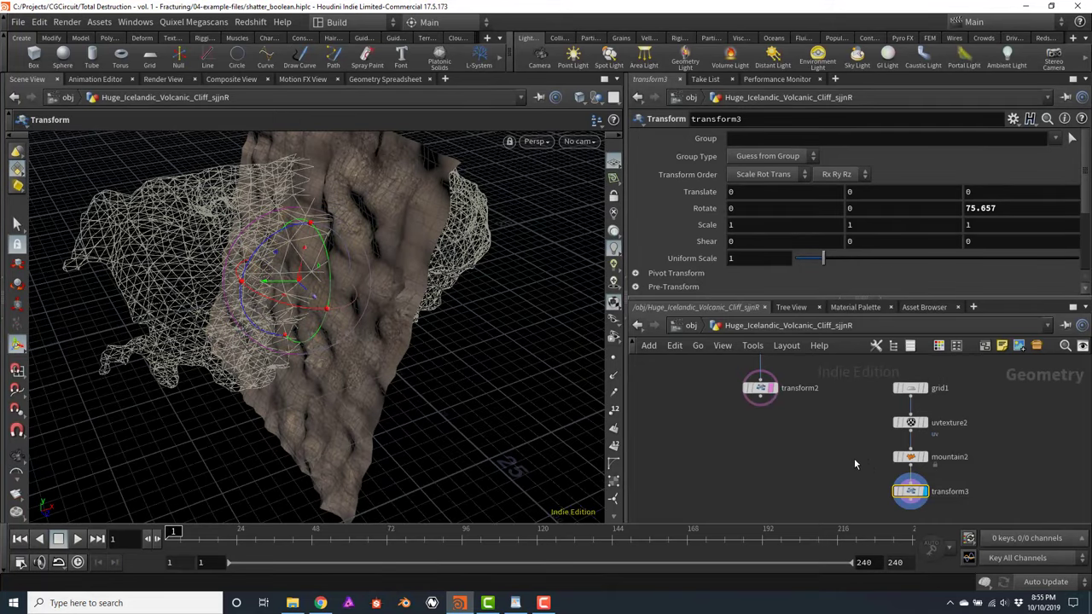
Display the centered rock's transform2 node and place a Boolean node below it, wired to the rock as its first input
scroll(785, 427, "down", 2)
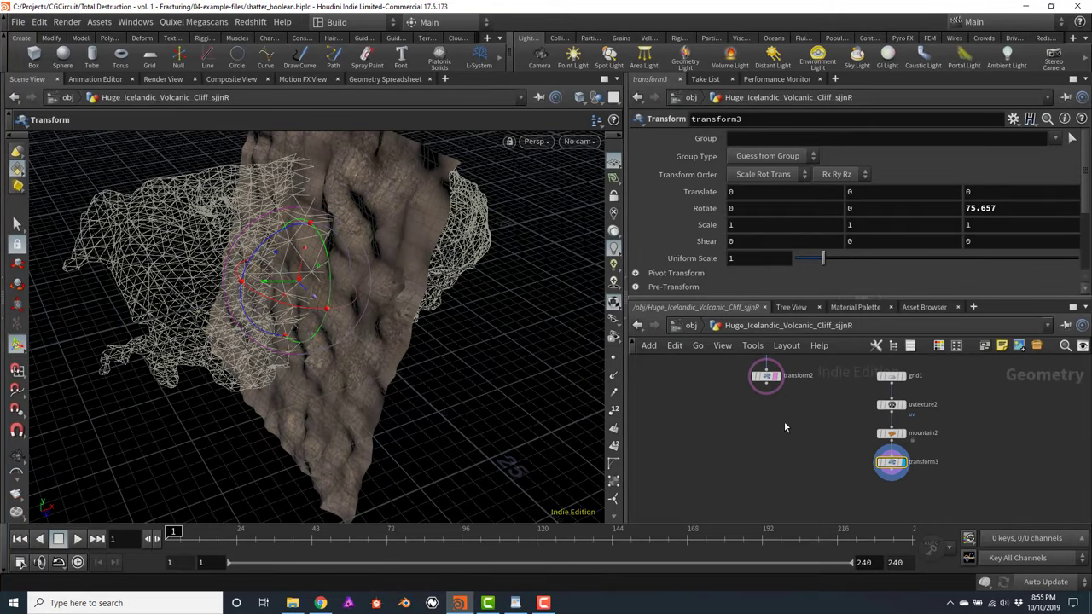
left_click(777, 376)
scroll(753, 430, "up", 2)
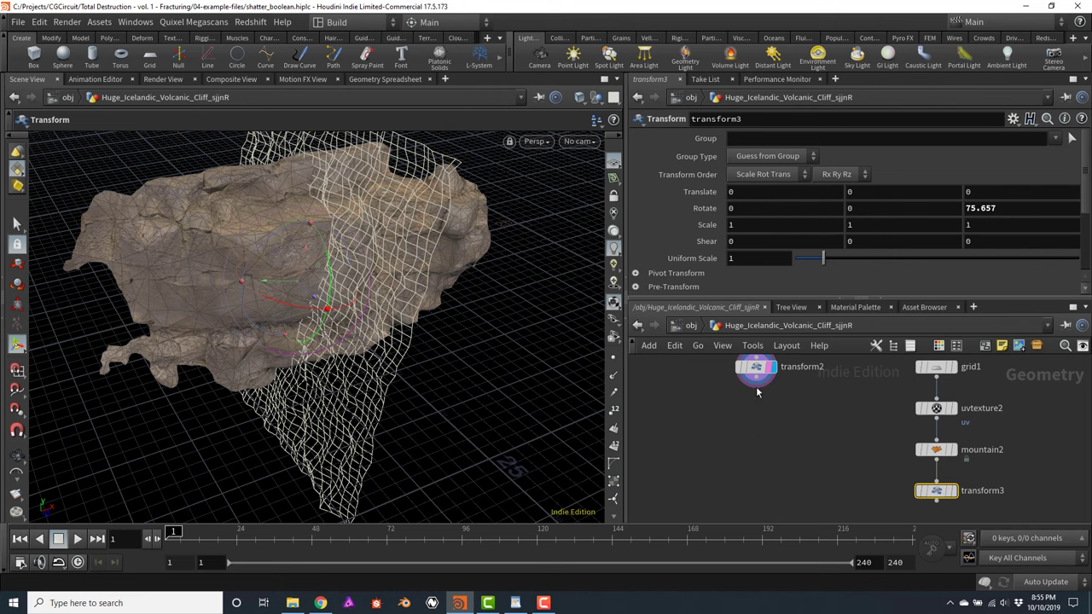
left_click(757, 388)
key("Tab")
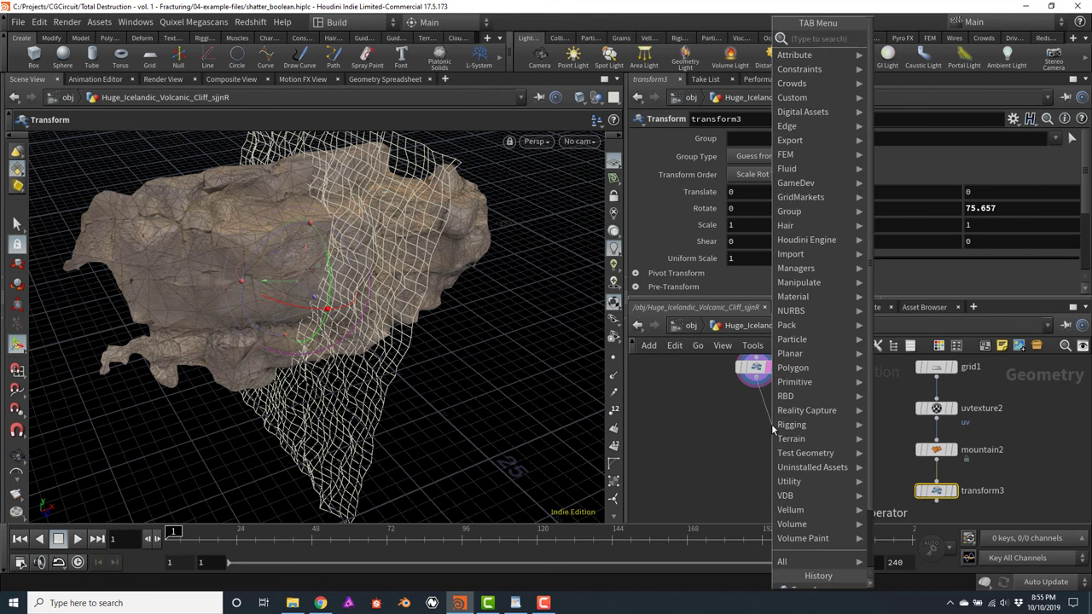
type("bool")
key("Return")
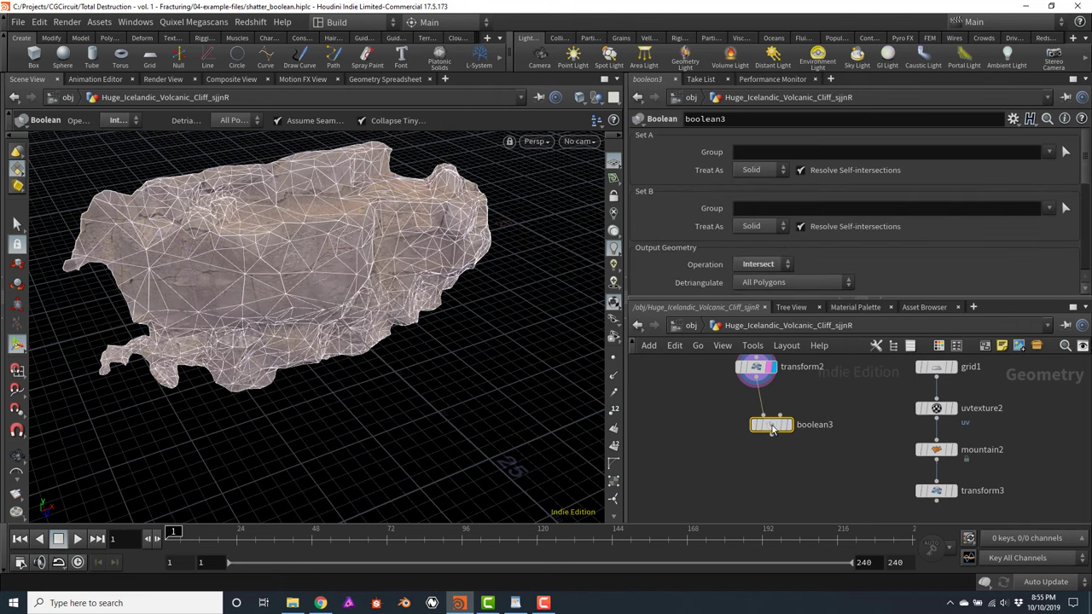
left_click(757, 479)
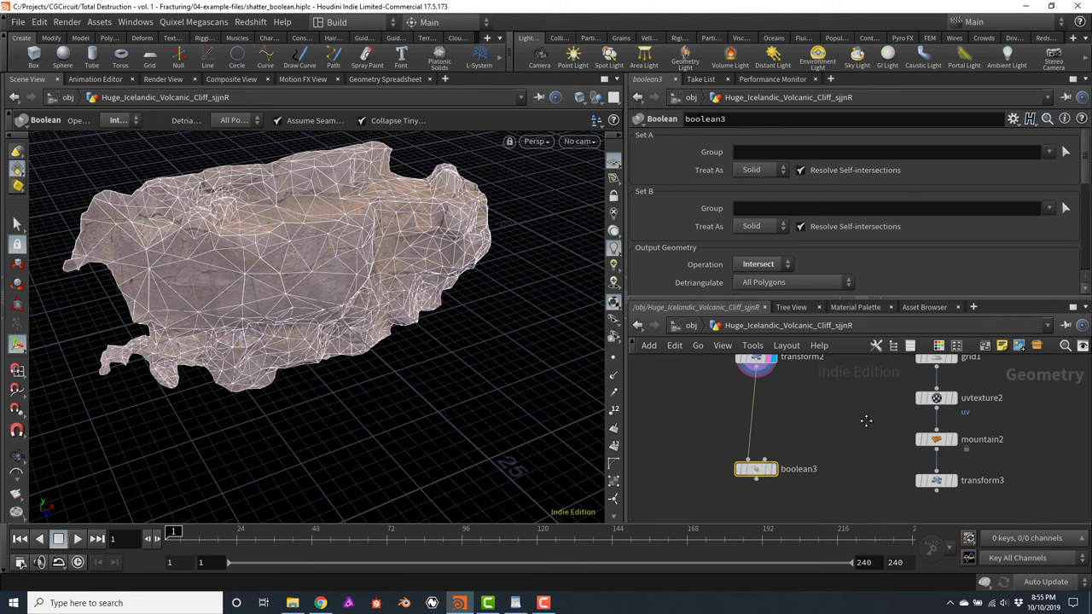
Connect the rotated grid's transform3 to the Boolean's second input, display the Boolean and align it under the rock's node chain
scroll(768, 452, "down", 2)
left_click_drag(773, 440, 776, 469)
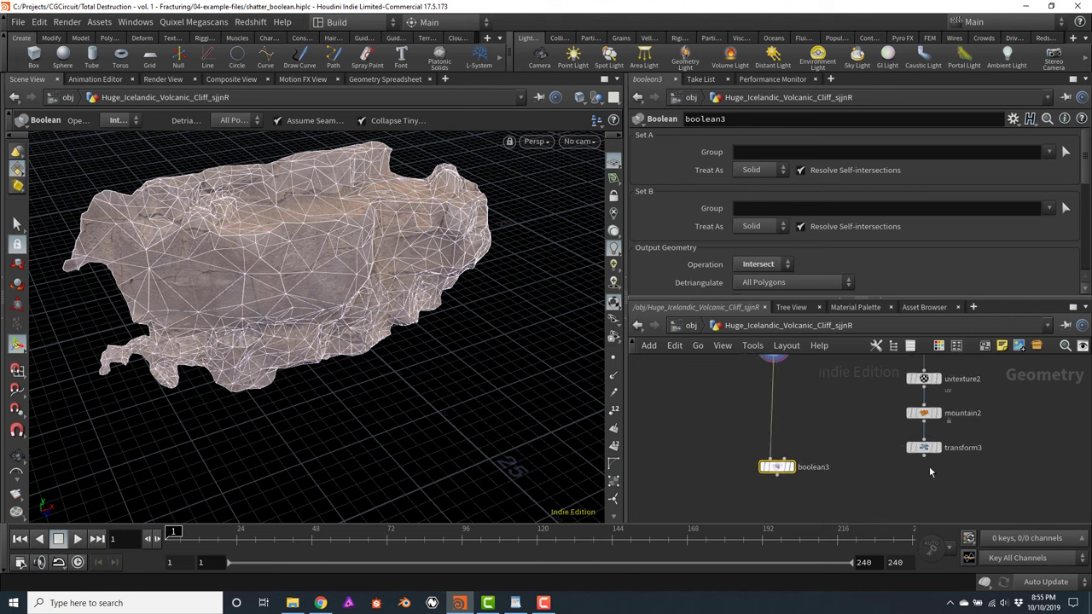
left_click(926, 462)
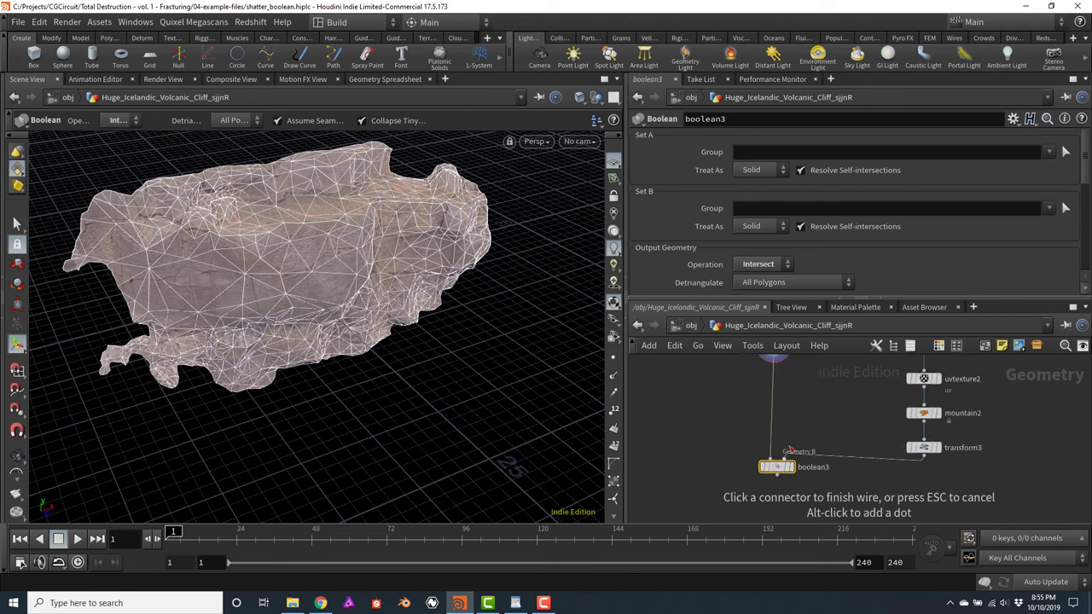
left_click(793, 449)
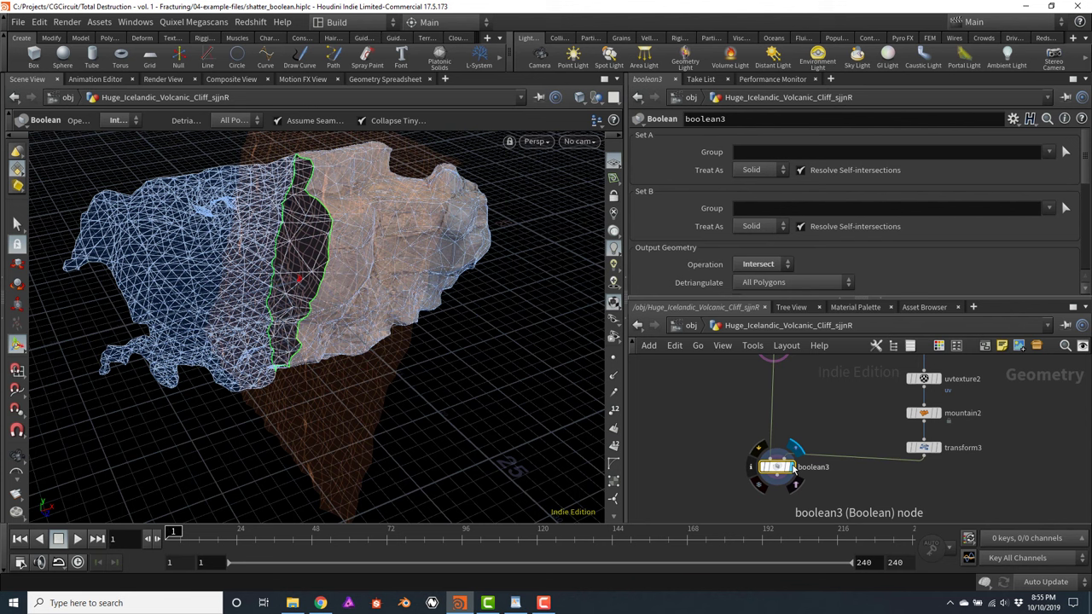
scroll(844, 439, "down", 2)
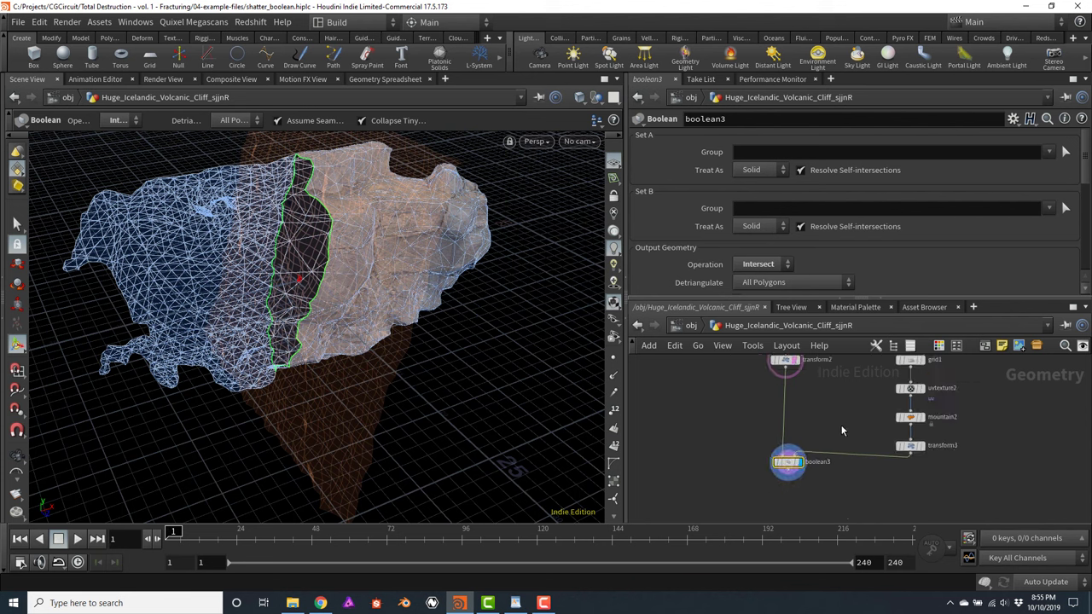
left_click_drag(786, 467, 785, 481)
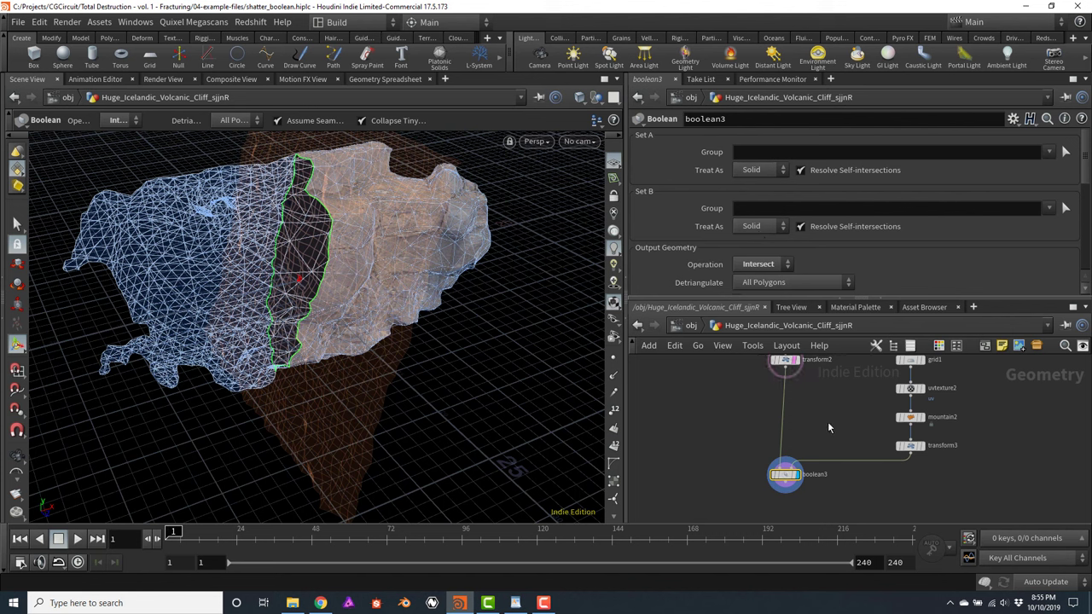
Treat the Boolean's Set B as Surface and set its operation to Shatter
middle_click_drag(812, 411, 814, 420)
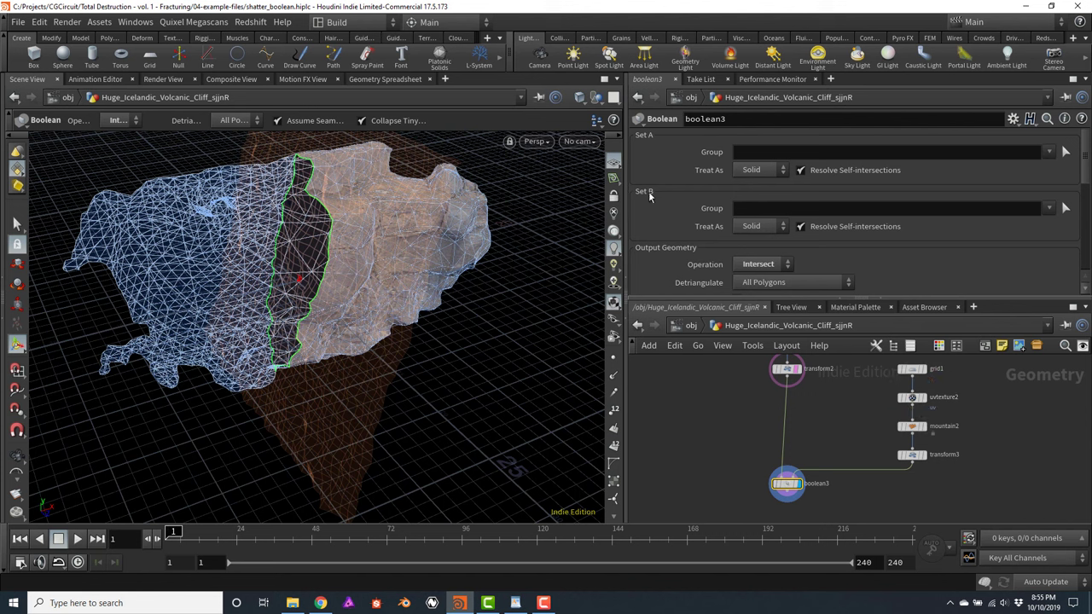
left_click(778, 229)
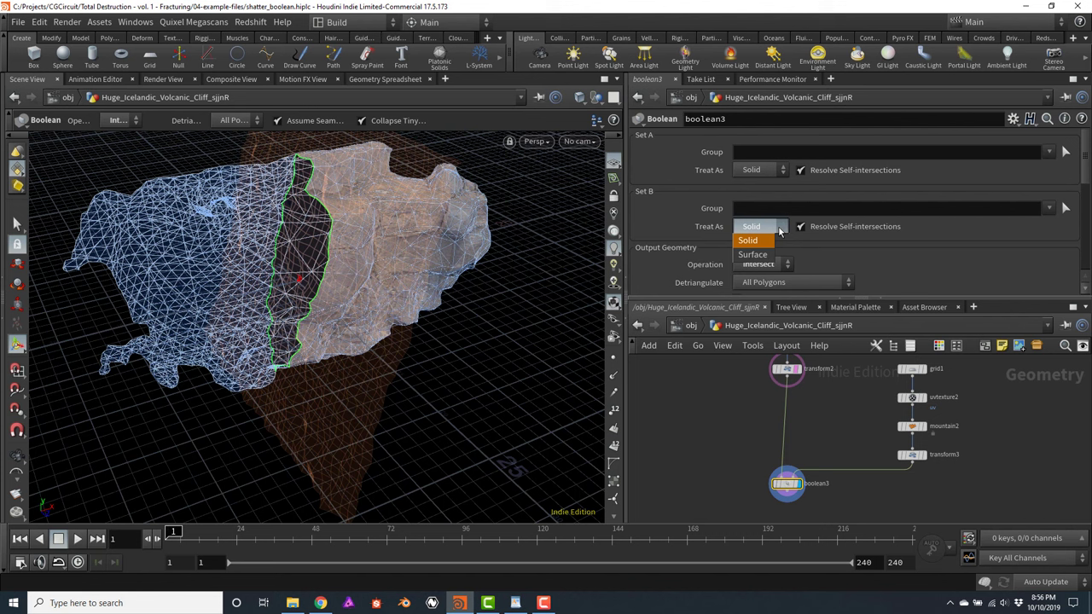
left_click(752, 255)
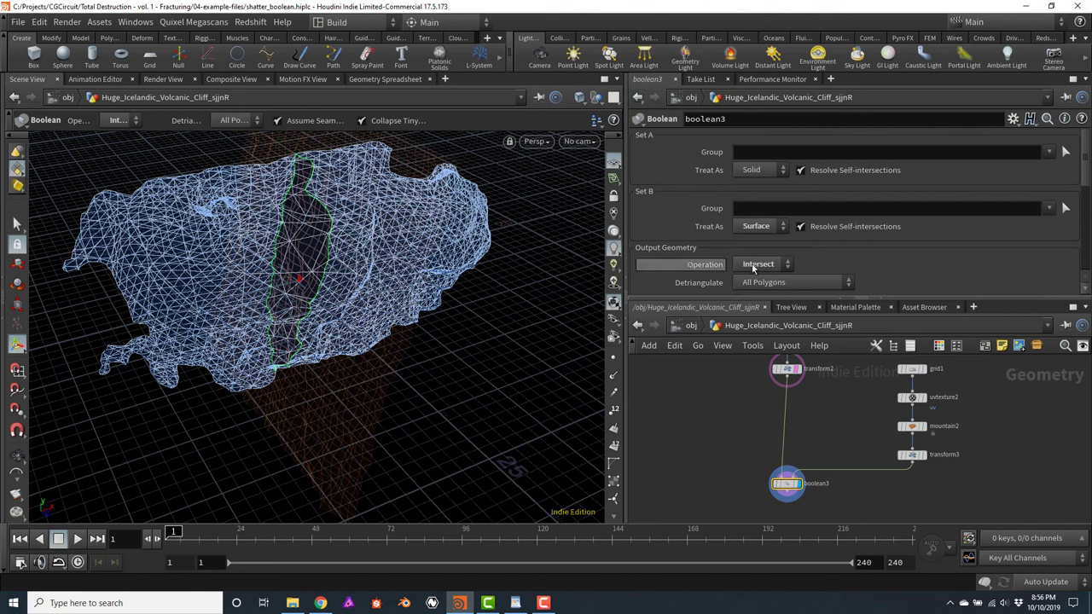
left_click(785, 266)
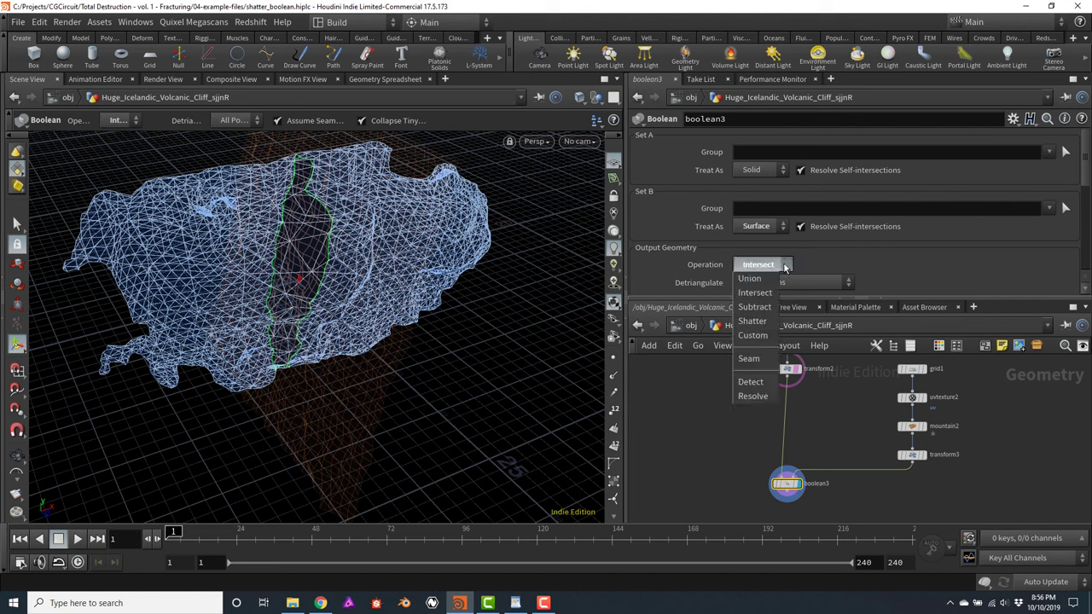
left_click(754, 321)
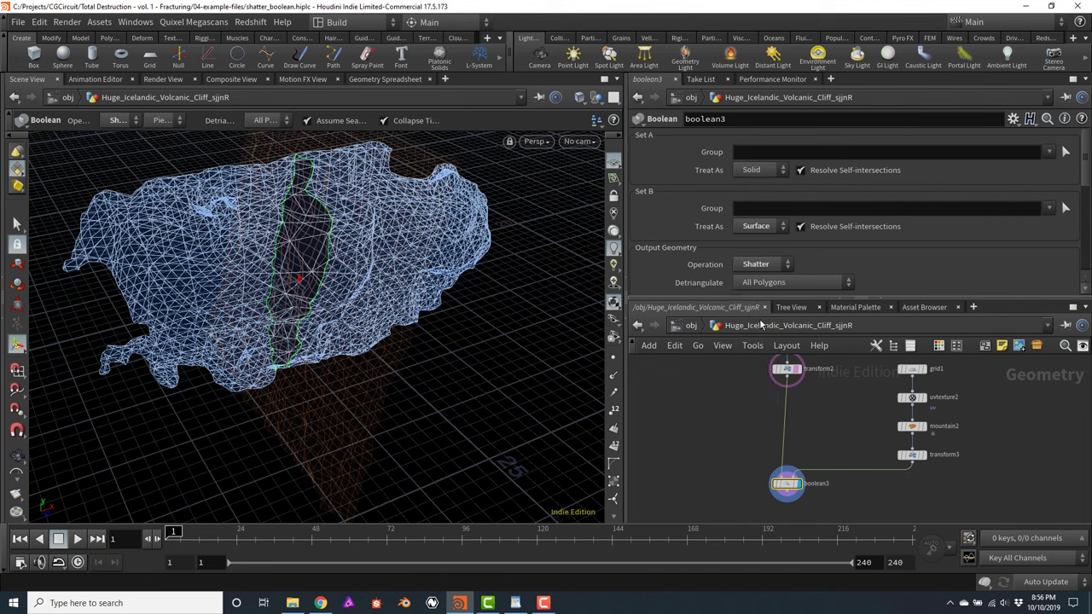
Inspect the shattered rock from different angles and distances, with and without the Boolean's cut-line overlay
key("Escape")
scroll(329, 278, "up", 5)
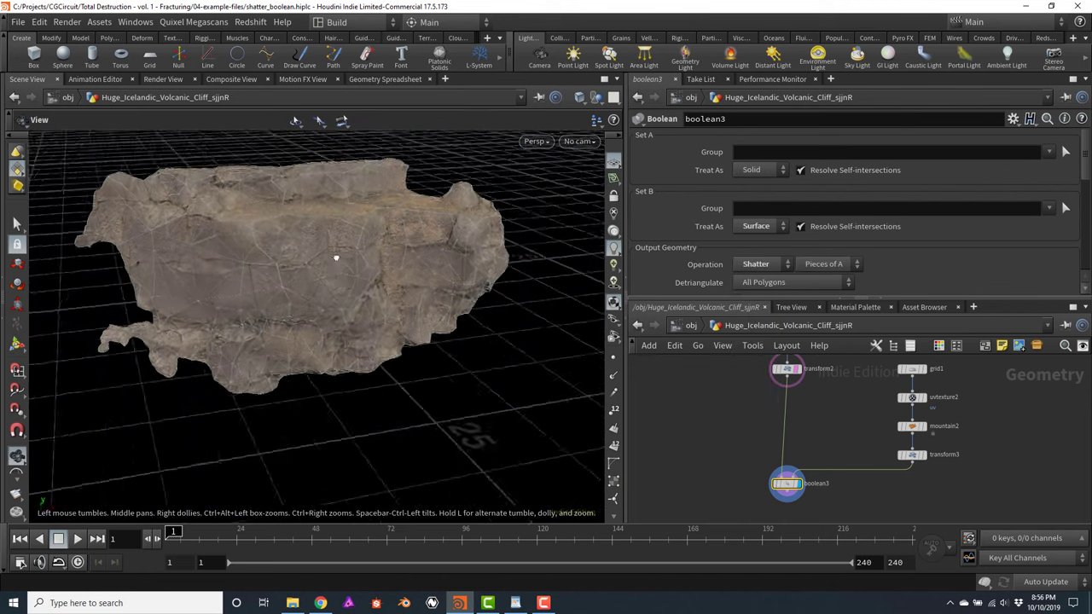
left_click_drag(329, 221, 367, 273)
key("Return")
key("Escape")
scroll(334, 237, "down", 5)
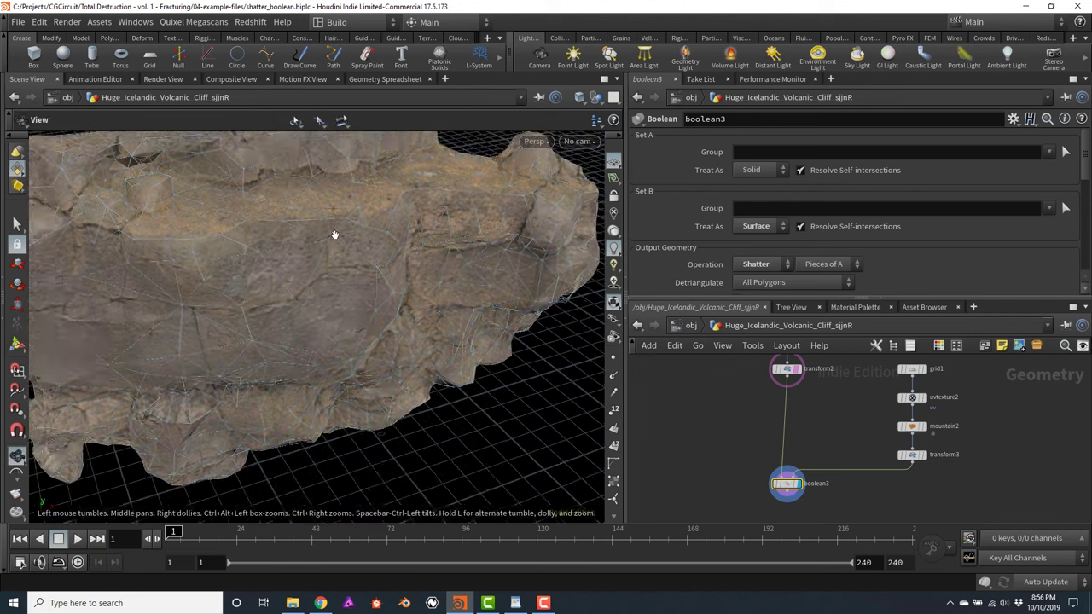
key("Return")
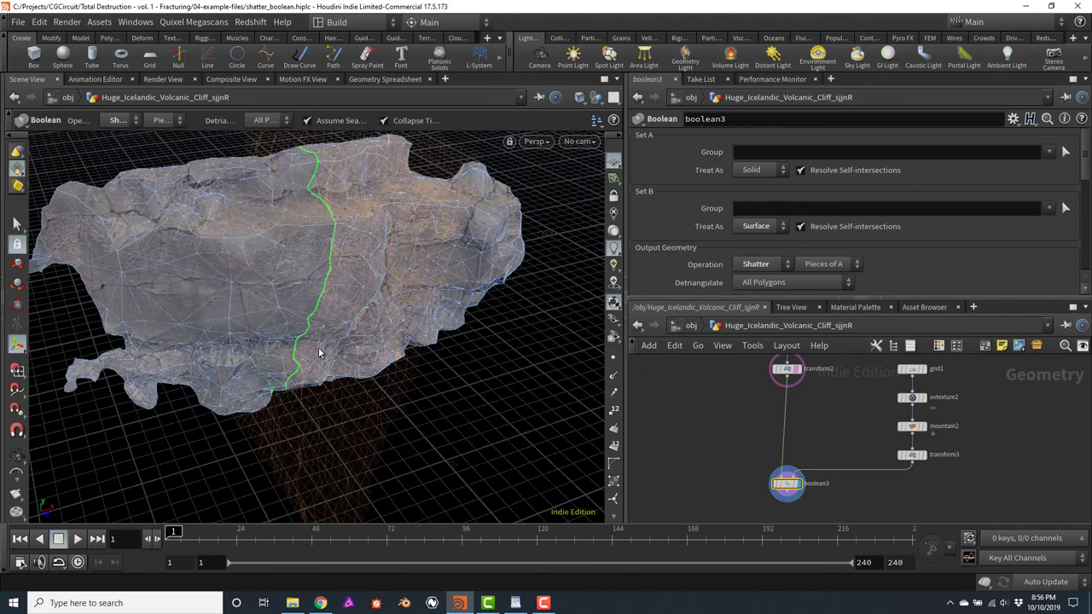
key("Escape")
left_click_drag(455, 325, 378, 224)
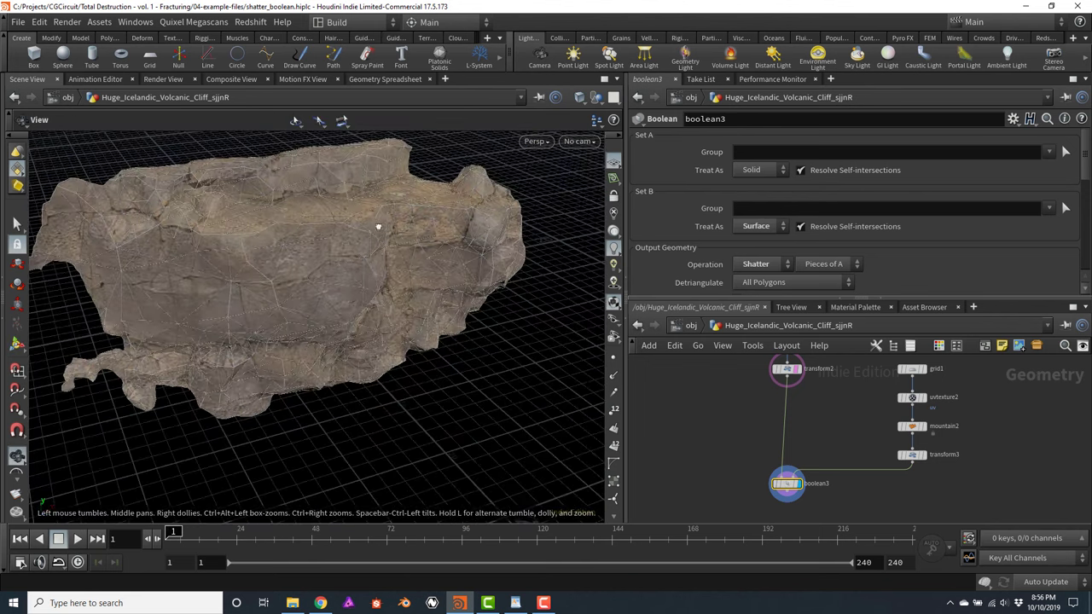
key("Return")
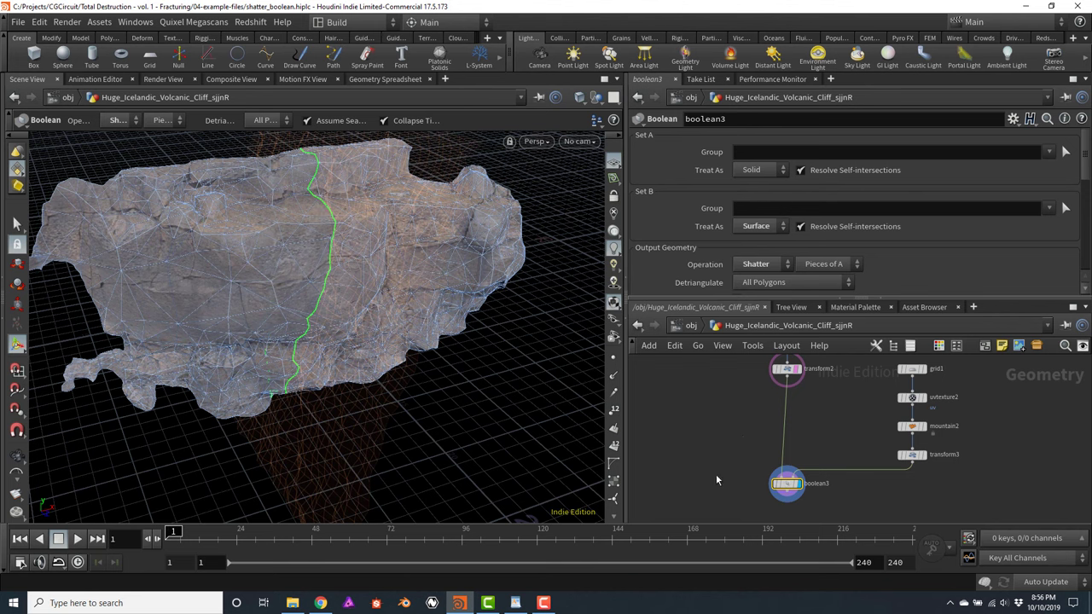
Add an Exploded View node, wire it to the Boolean's output and display it
key("Tab")
type("e")
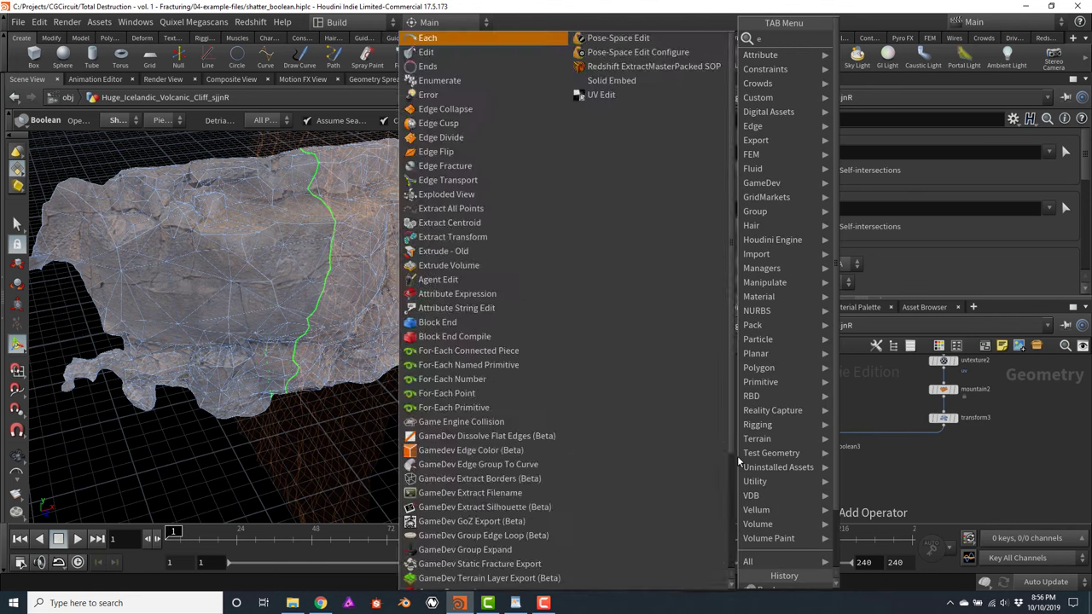
type("xplo")
key("Return")
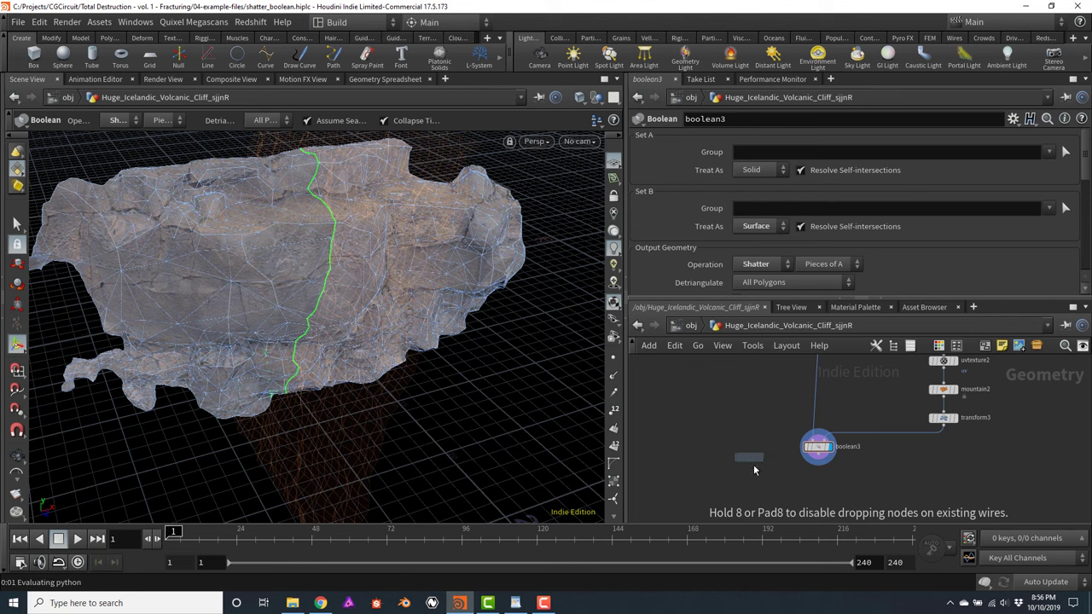
left_click(758, 480)
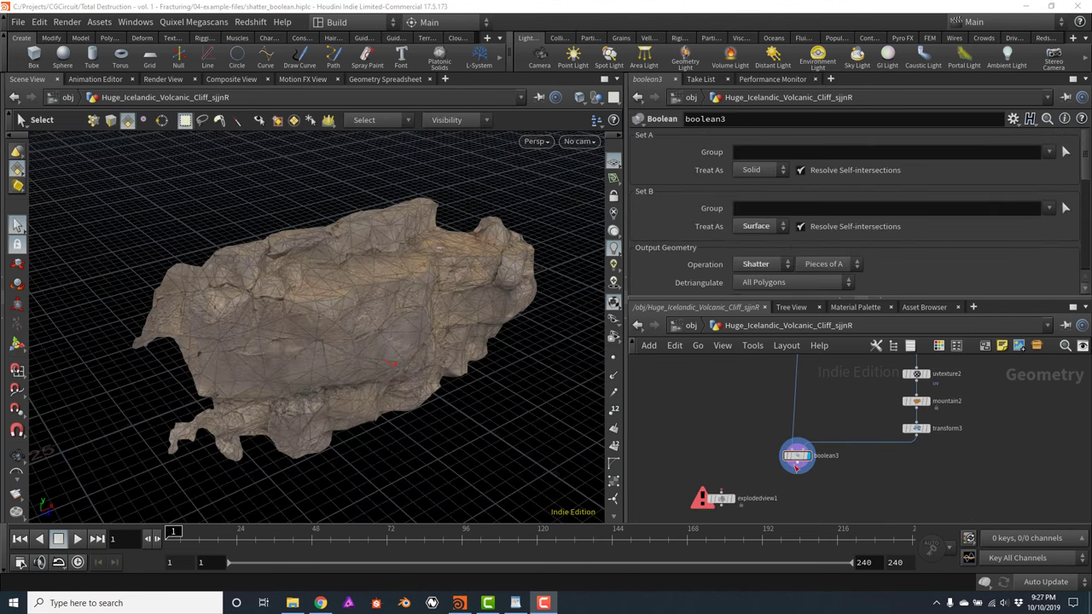
left_click(719, 491)
left_click(727, 492)
left_click(730, 498)
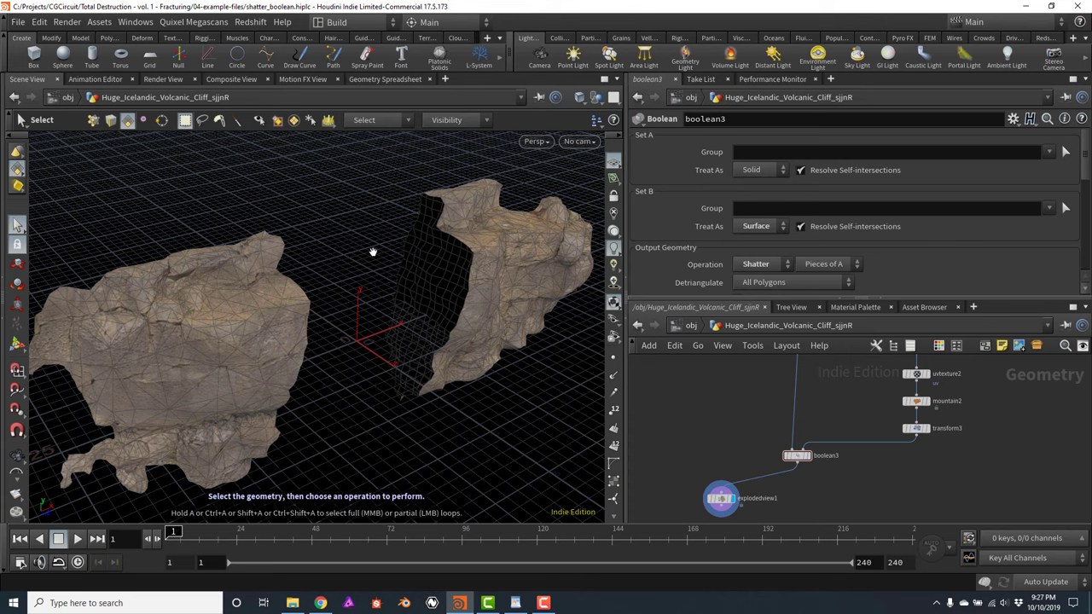
Inspect the cut faces of the separated pieces and enable the Boolean's B Inside A output primitive group, binsidea
mouse_move(375, 251)
left_mouse_down()
mouse_move(338, 244)
mouse_move(361, 243)
left_mouse_up()
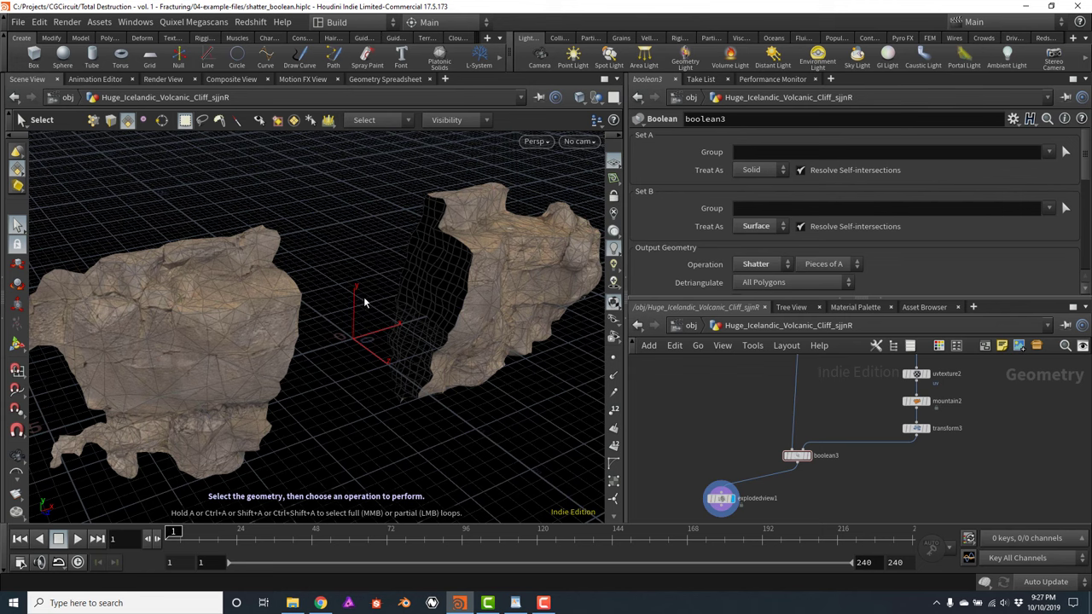
left_click_drag(375, 270, 295, 295)
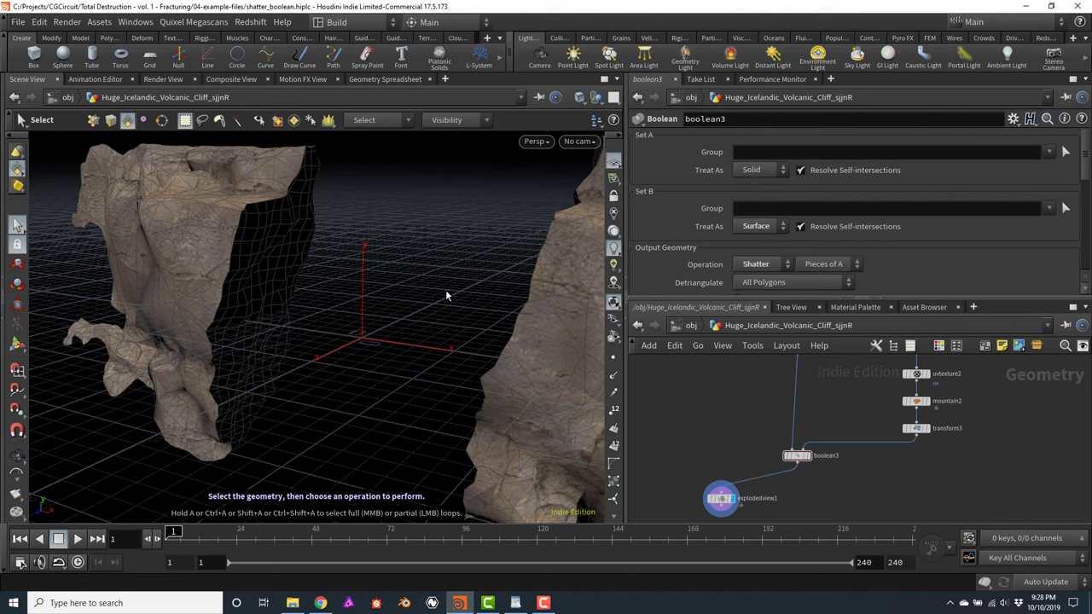
mouse_move(800, 461)
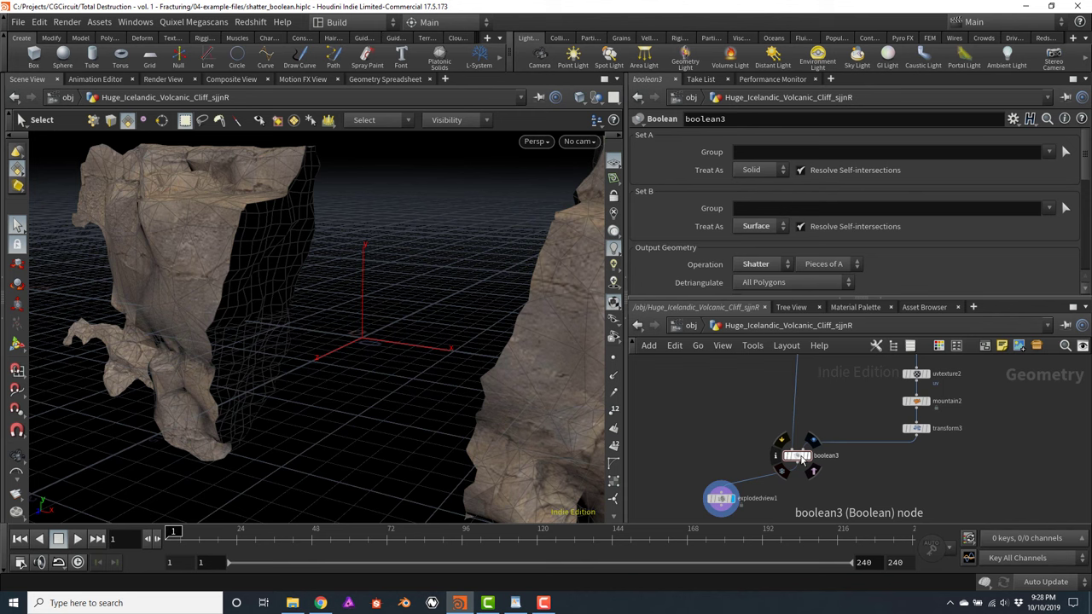
left_click(800, 460)
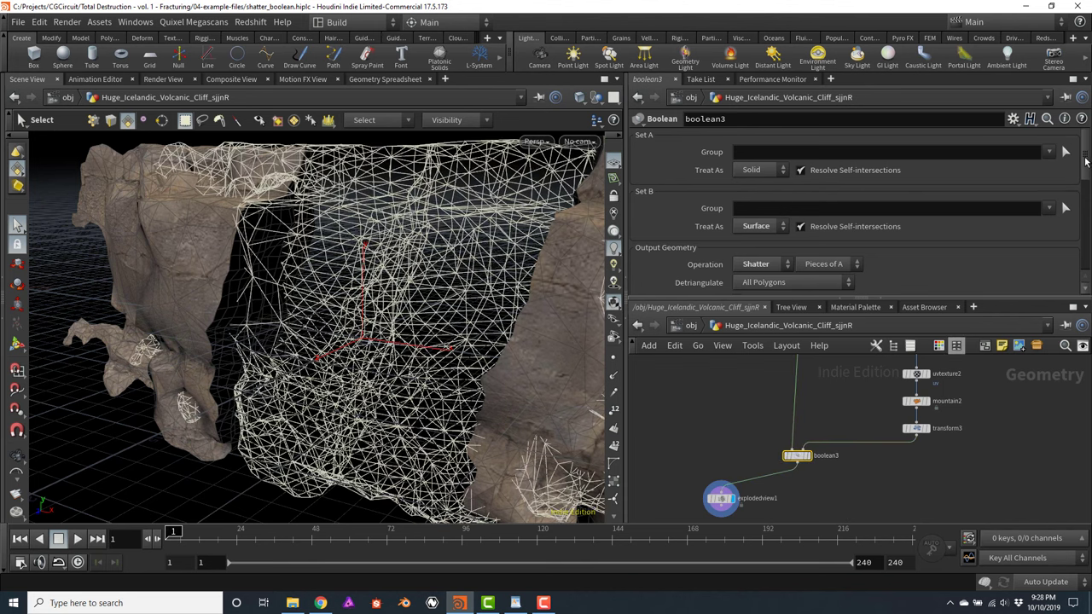
left_click_drag(1082, 174, 1080, 235)
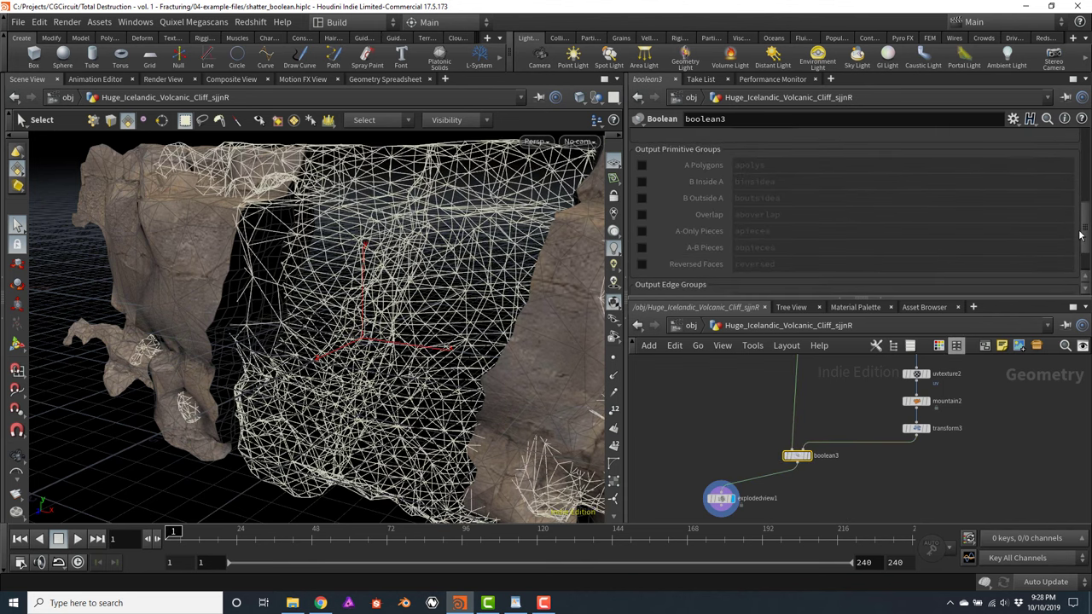
left_click(642, 182)
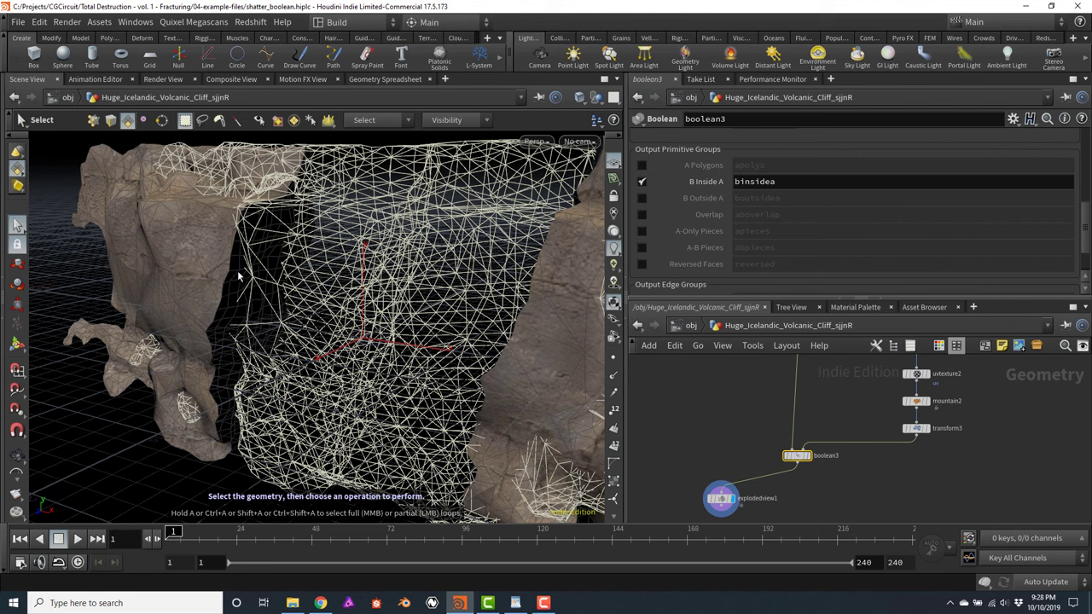
Add a Blast node branching off the Boolean's output beside the Exploded View node
middle_click_drag(835, 510, 827, 464)
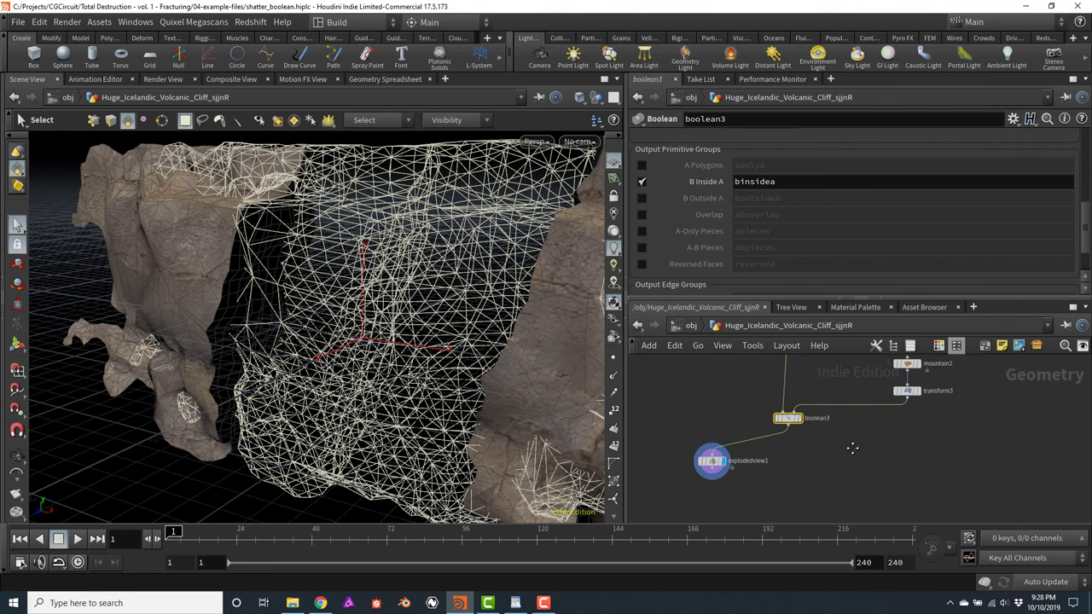
left_click(786, 416)
key("Tab")
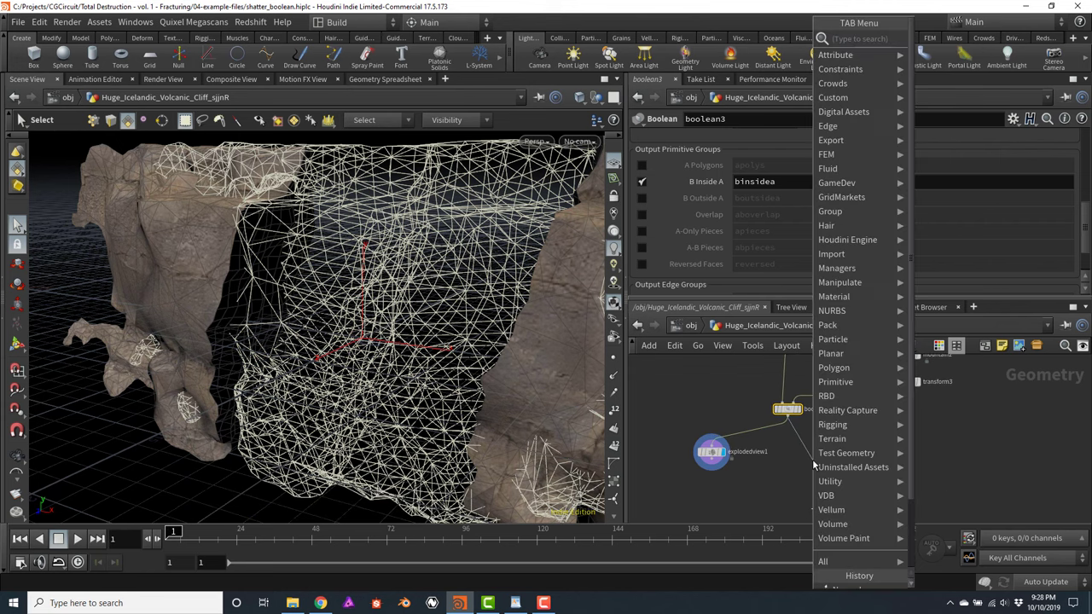
type("blast")
key("Return")
left_click(812, 460)
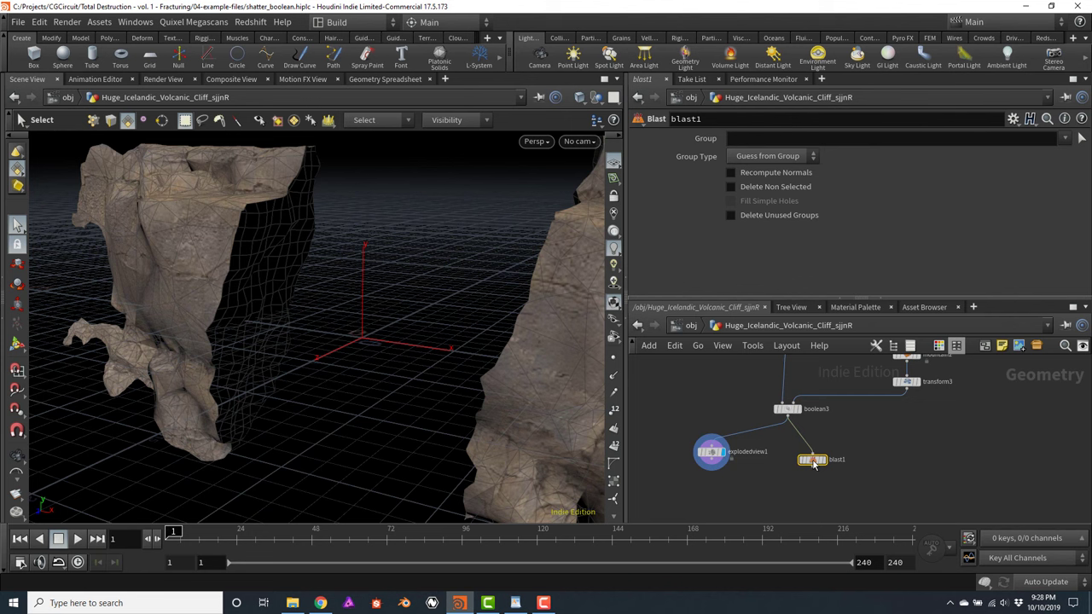
Display the Blast node and isolate the binsidea group with Delete Non Selected enabled
left_click(823, 461)
left_click_drag(814, 461, 832, 466)
left_click(1064, 140)
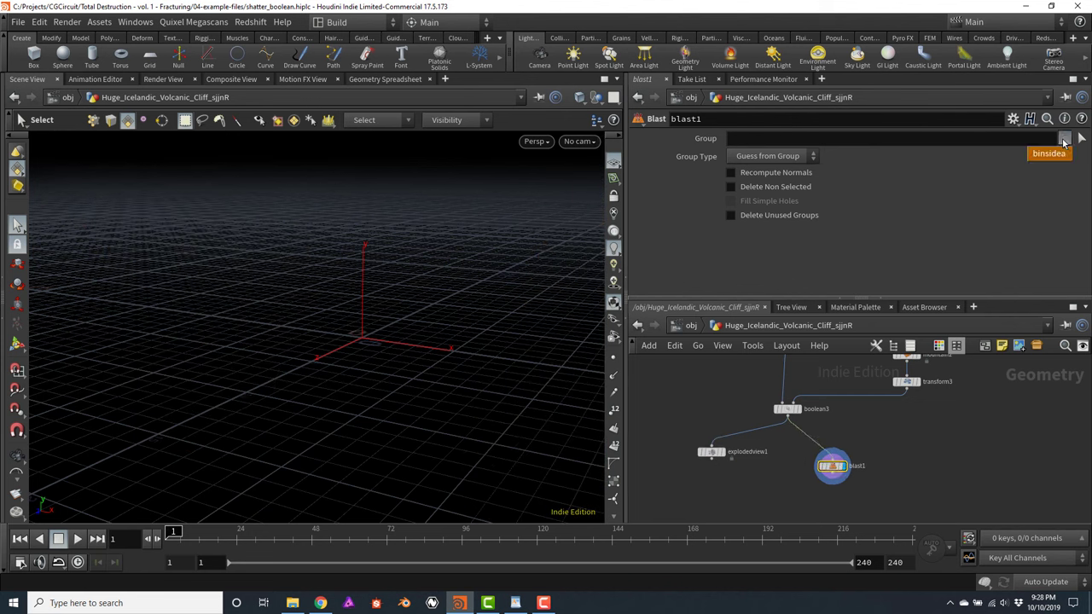
left_click(731, 187)
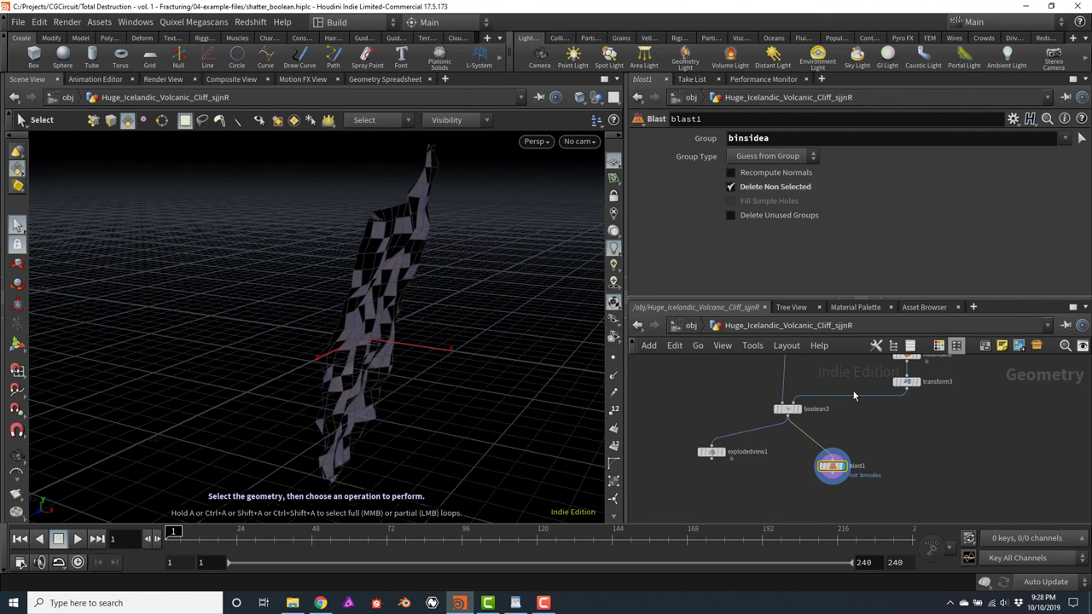
Rewire the Blast node to take the Exploded View node's output and place it directly beneath that node
left_click(713, 460)
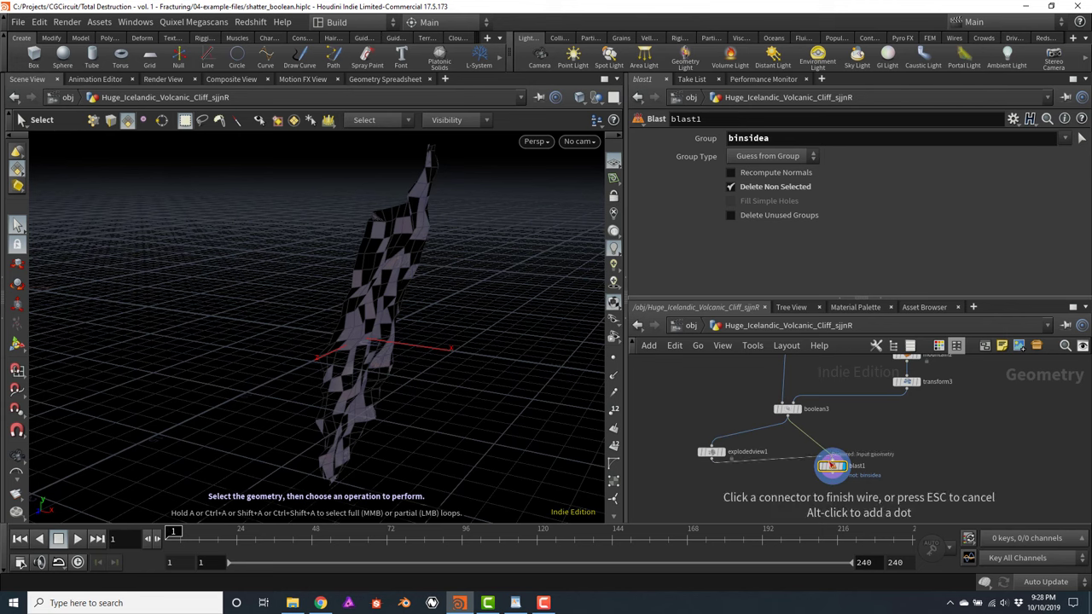
left_click(832, 459)
left_click_drag(822, 474, 707, 480)
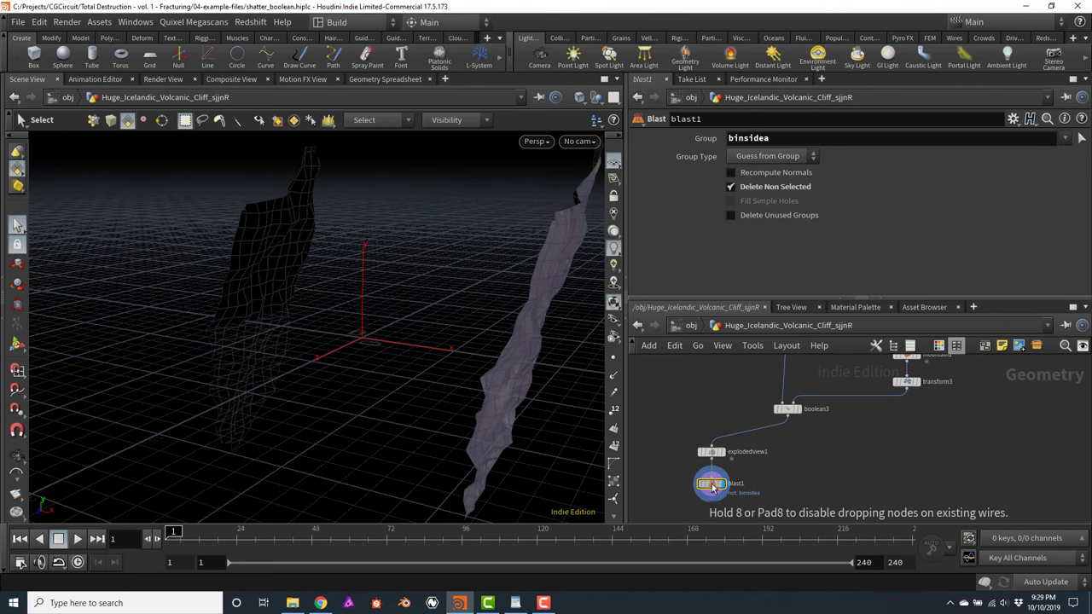
key("Escape")
Examine the isolated binsidea faces and compare them with the remaining rock by toggling Delete Non Selected off and back on
left_click_drag(298, 261, 297, 236)
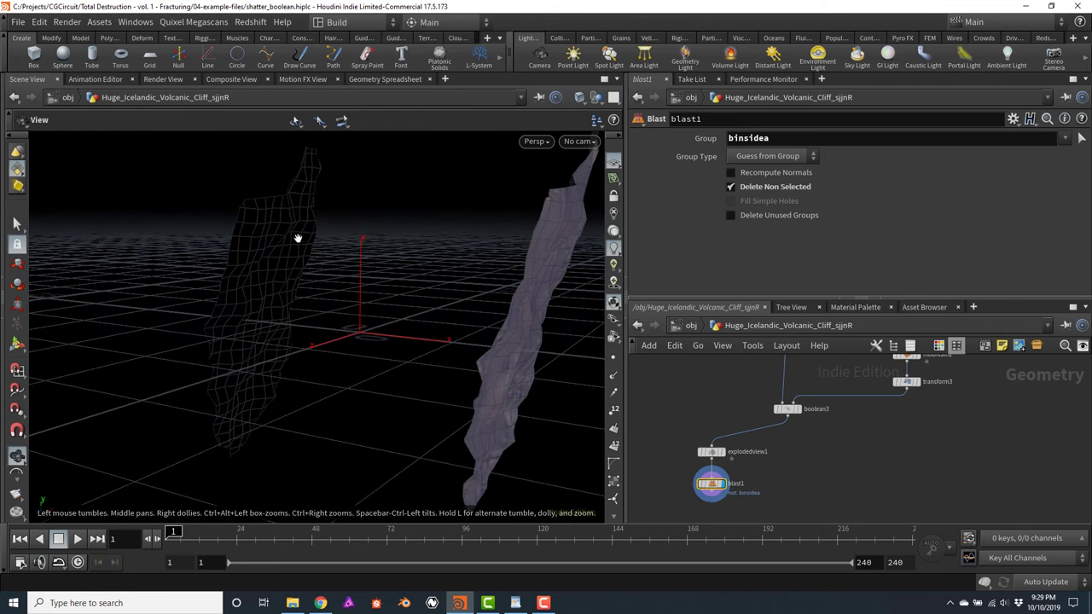
key("s")
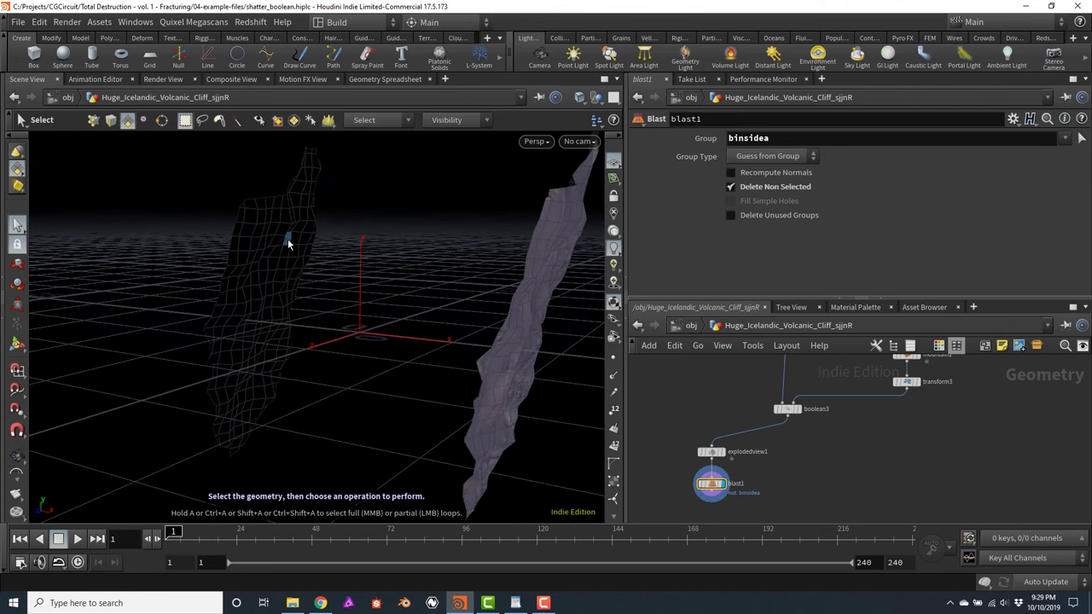
left_click(730, 187)
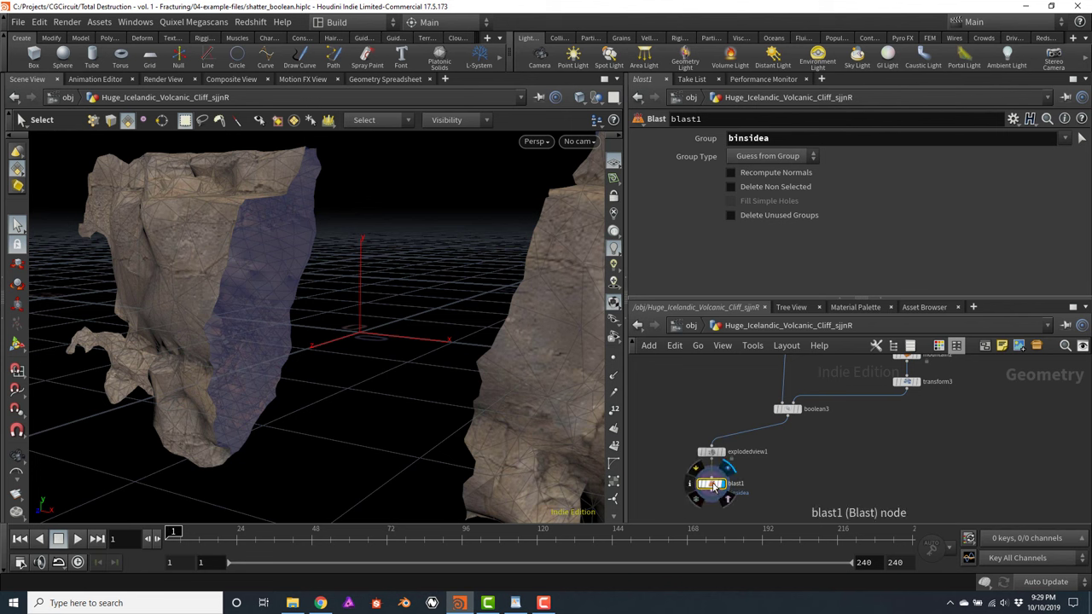
left_click(731, 187)
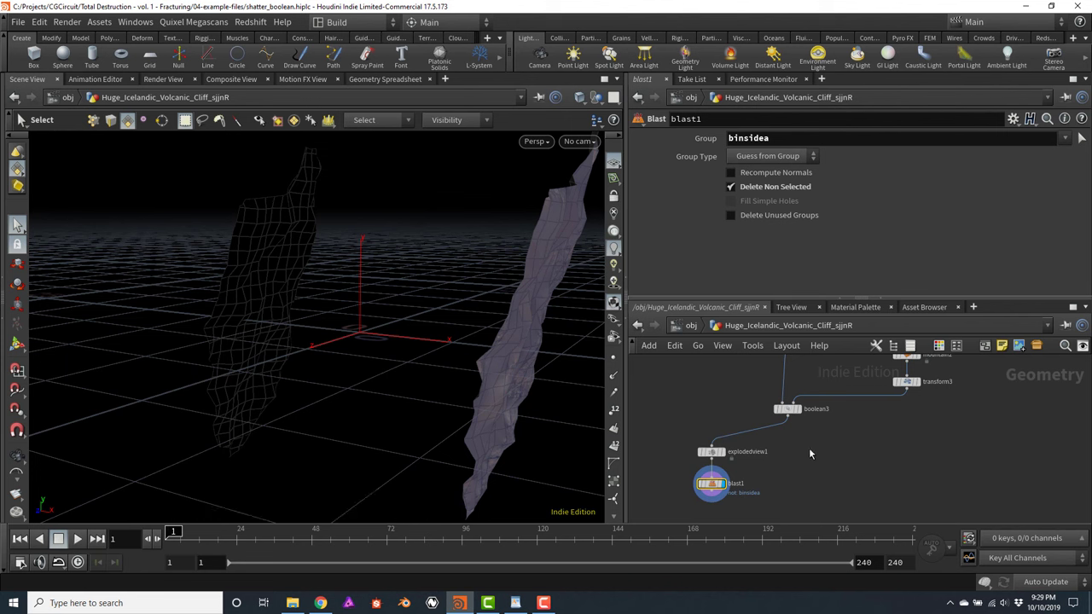
Display and select the boolean3 node and examine the unexploded cliff from another angle
left_click(801, 416)
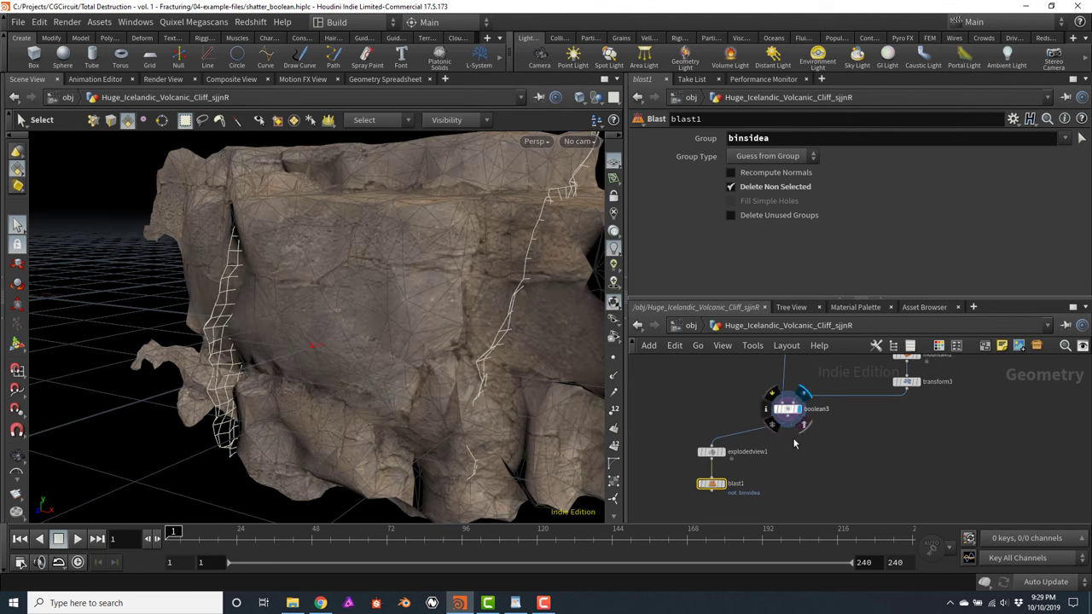
left_click(786, 409)
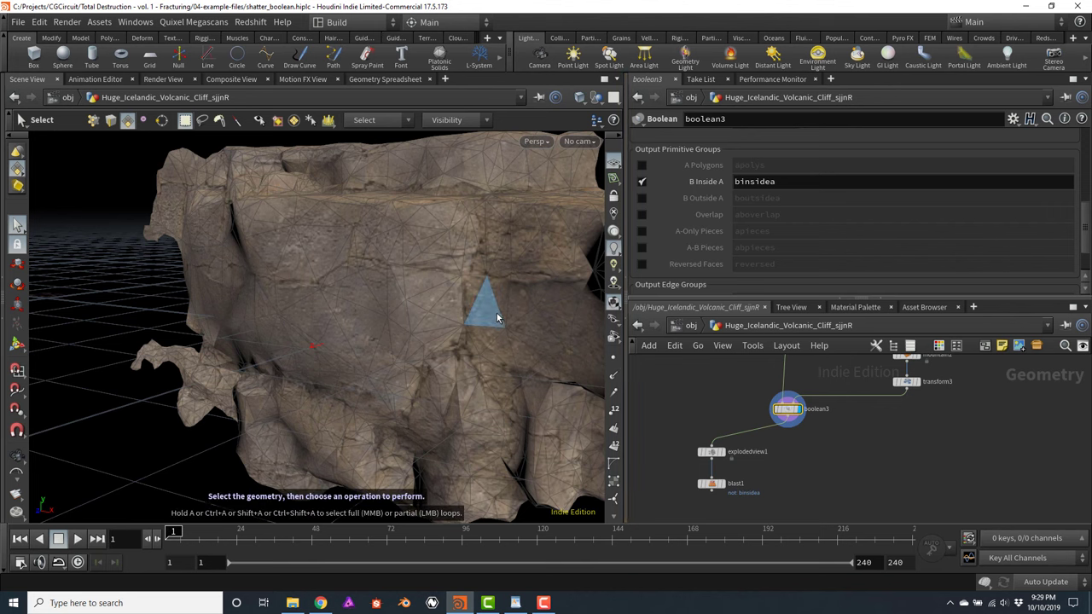
key("Escape")
left_click_drag(388, 225, 408, 221)
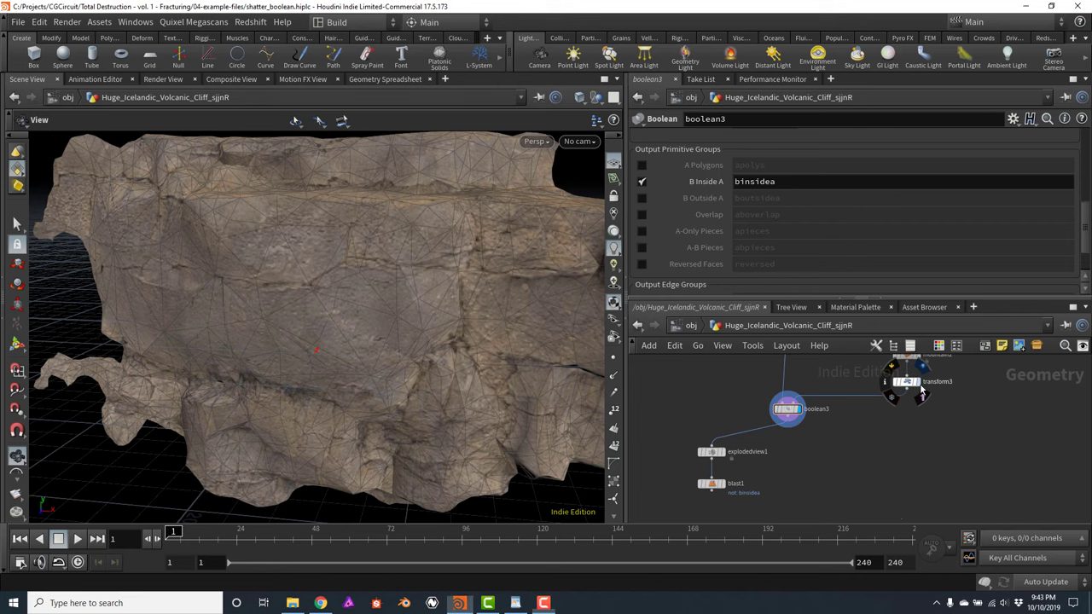
Display the transform3 node of the cutting grid and add a new Transform node beside it
left_click(923, 367)
left_click(906, 383)
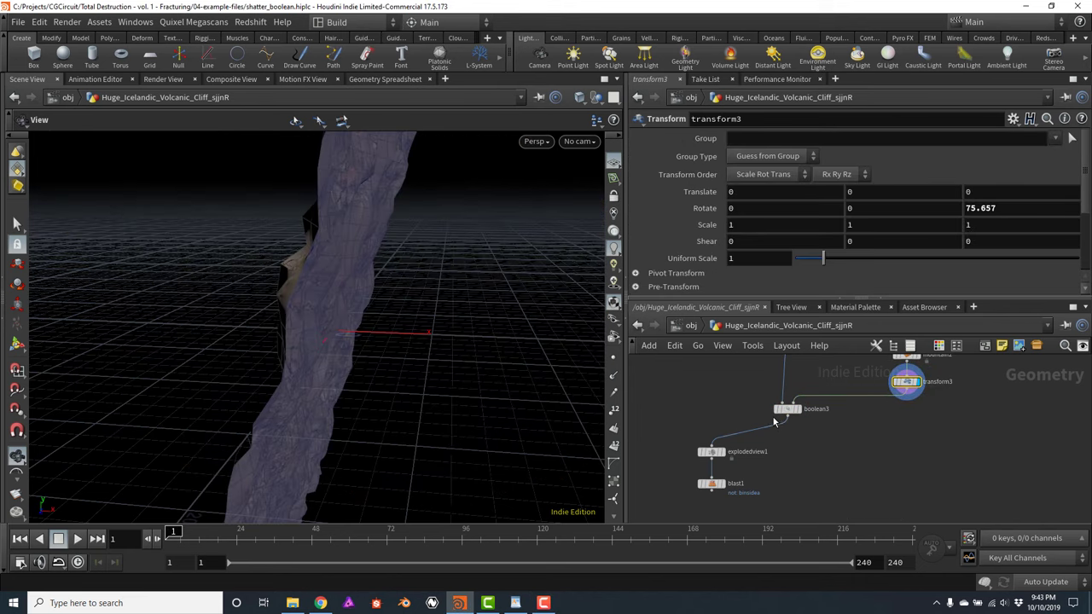
scroll(722, 411, "down", 3)
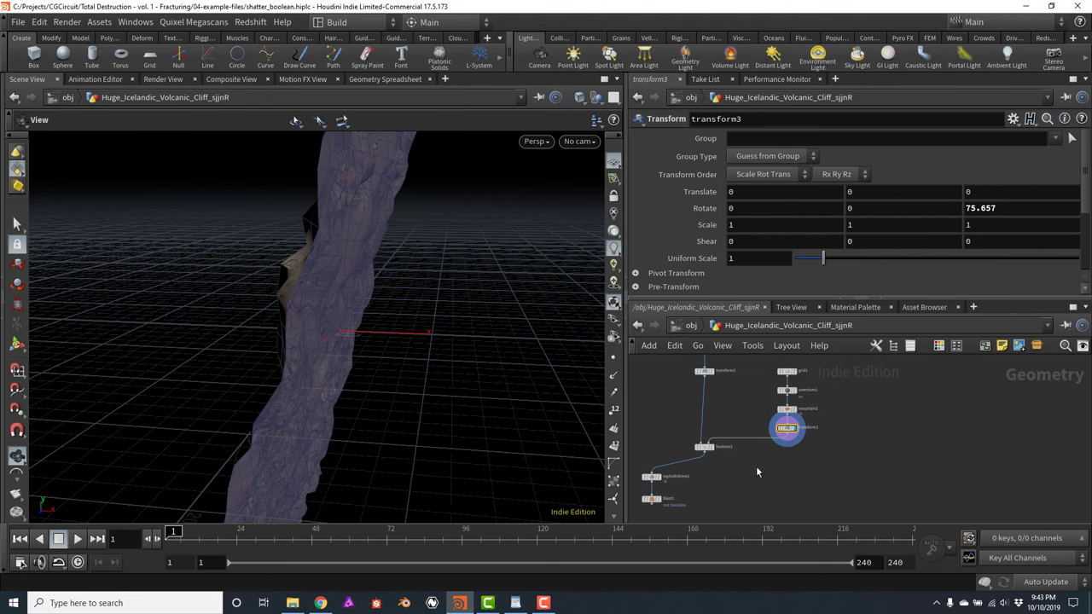
key("Tab")
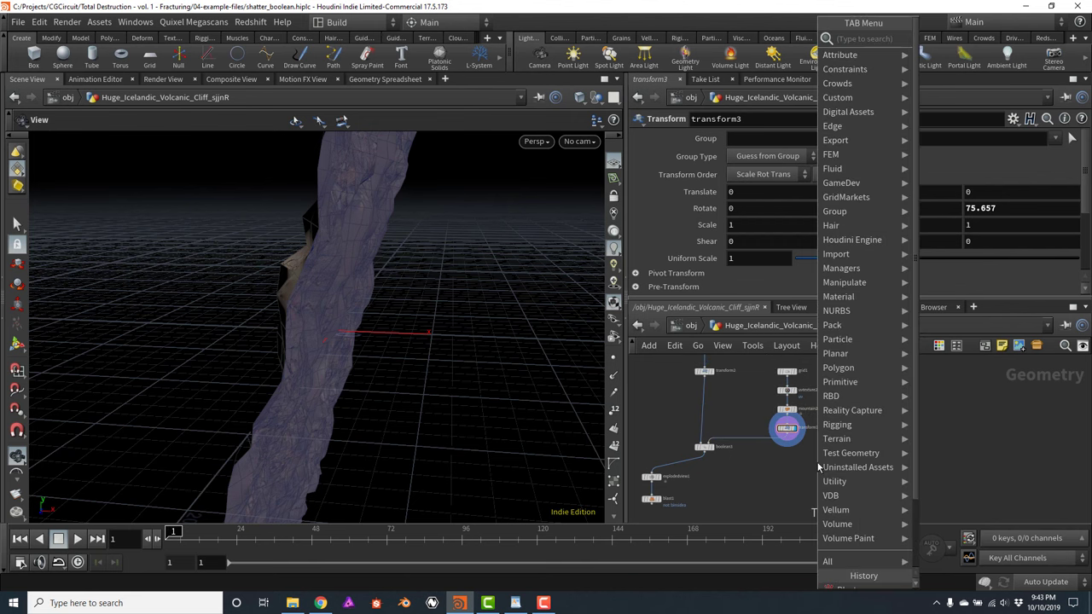
type("tran")
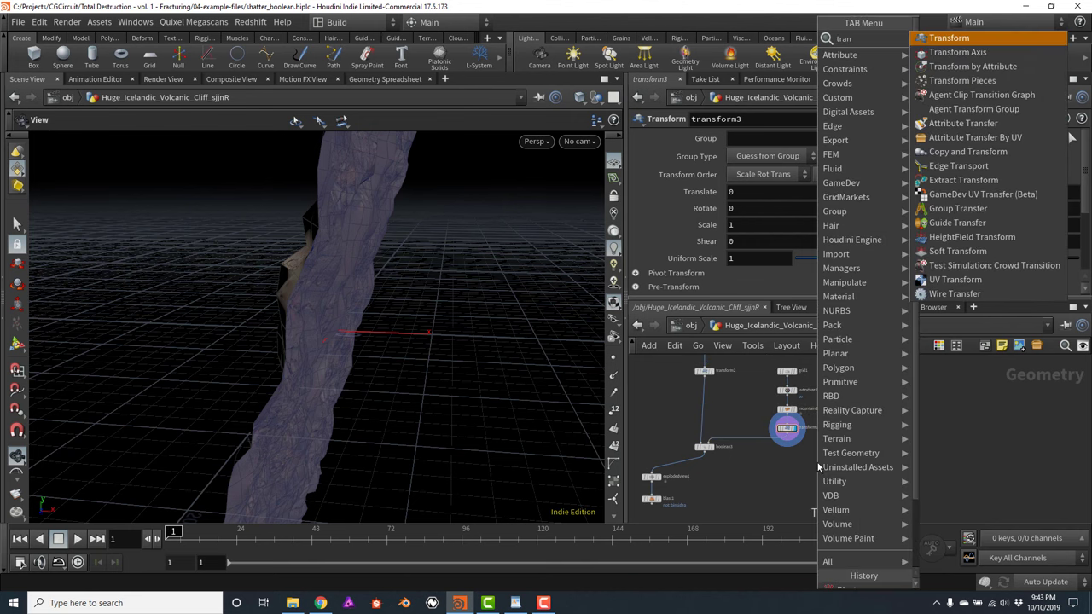
key("Return")
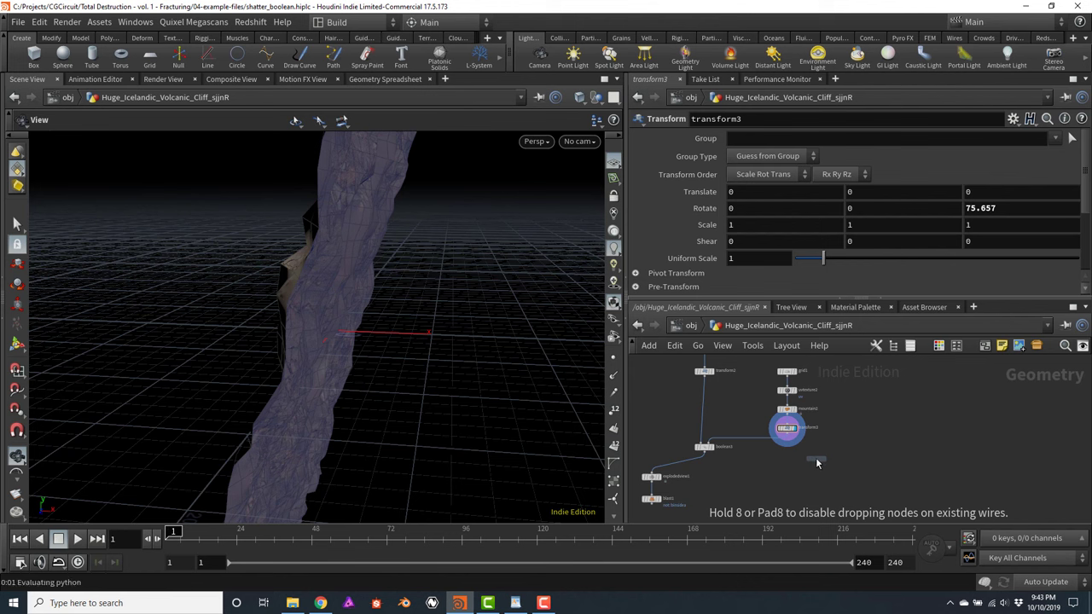
left_click(824, 455)
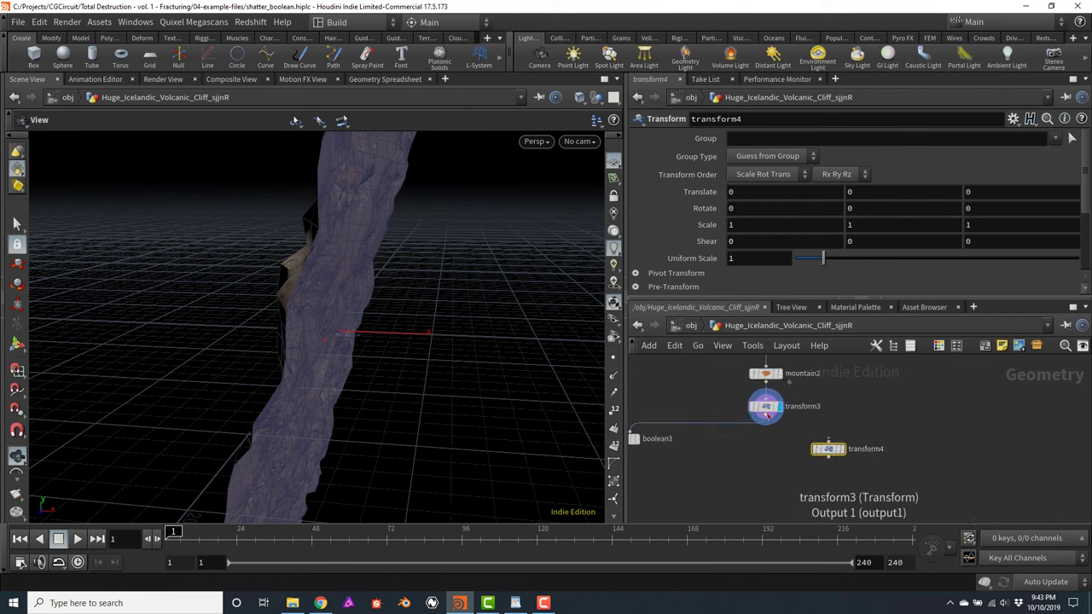
Insert the new Transform node between mountain2 and transform3, display it, and set its Y translation to 0.6
left_click_drag(763, 414, 733, 475)
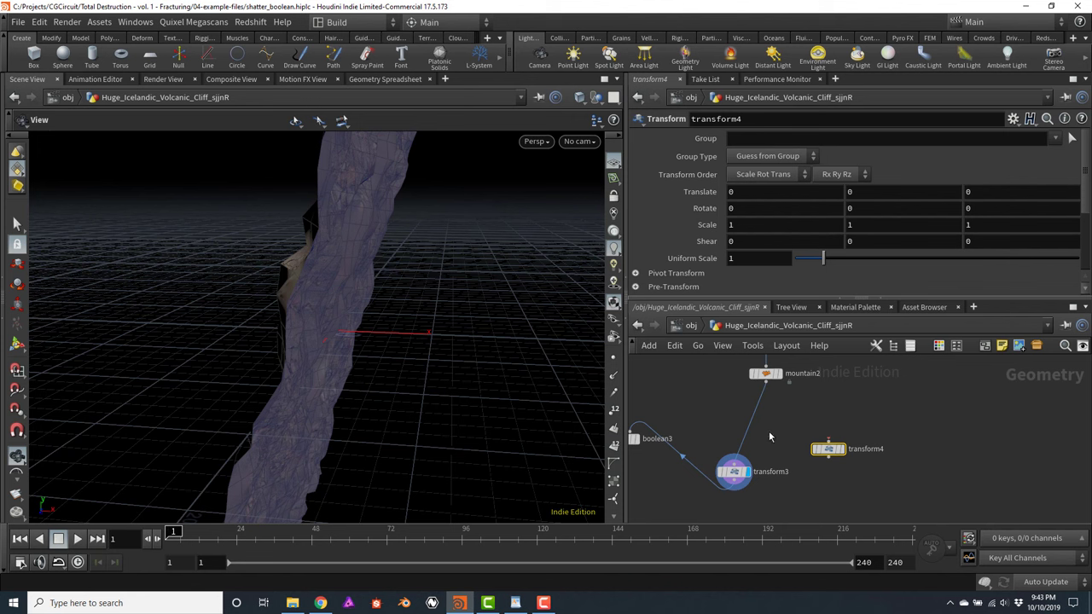
left_click_drag(839, 453, 858, 417)
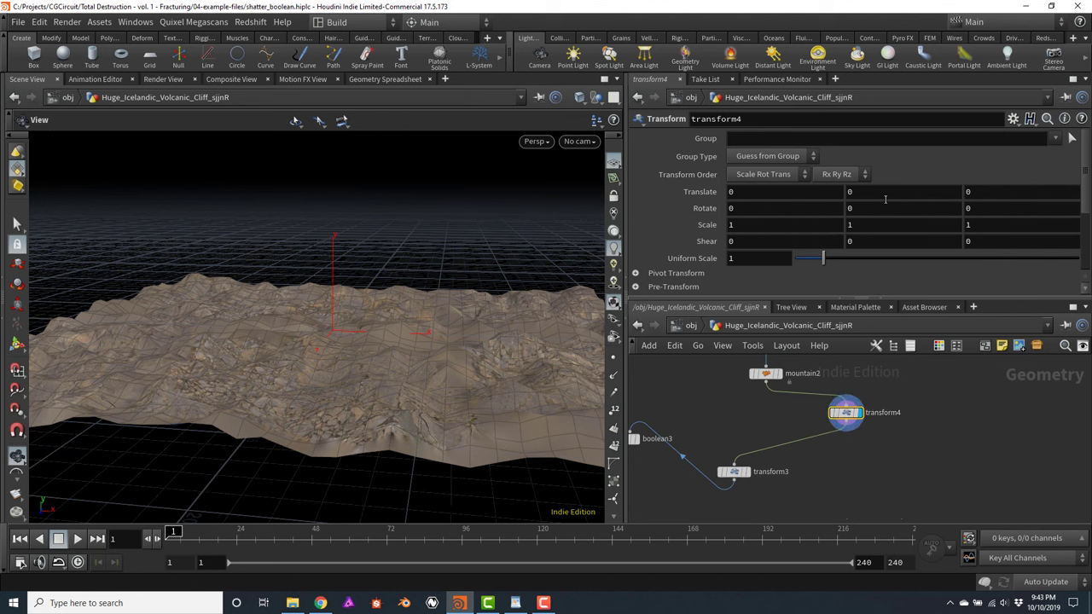
middle_click_drag(877, 194, 947, 203)
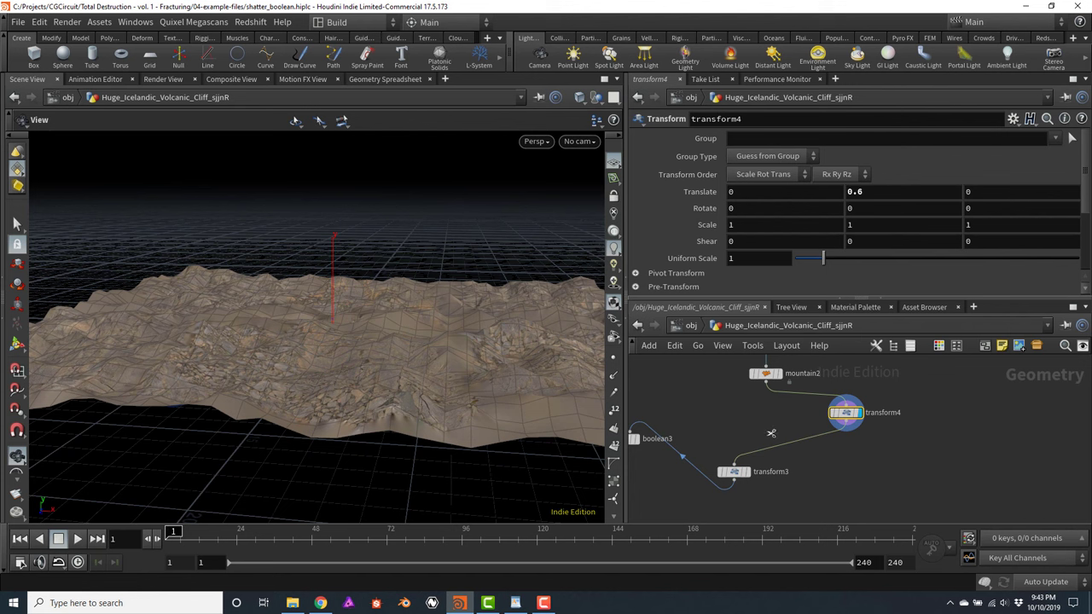
Disconnect transform4 from transform3, leaving mountain2 wired into transform4's input
key("y")
left_click_drag(767, 433, 777, 471)
key("y")
mouse_move(783, 414)
left_mouse_down()
mouse_move(857, 381)
mouse_move(851, 388)
left_mouse_up()
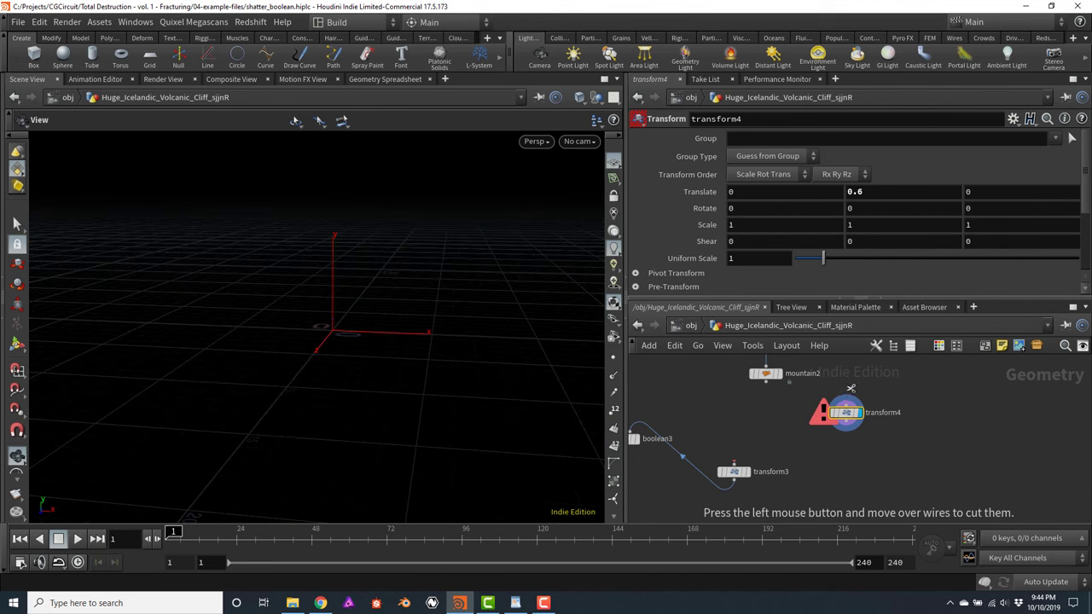
left_click(766, 383)
left_click(845, 403)
Add a Merge node between mountain2 and transform3
key("Tab")
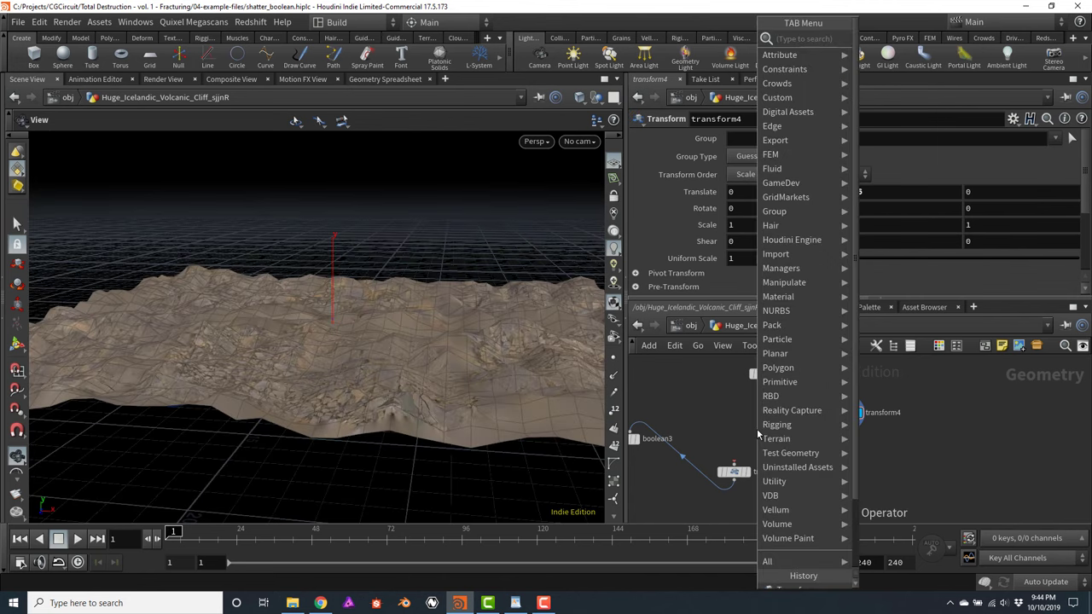
type("merge")
key("Return")
left_click(757, 431)
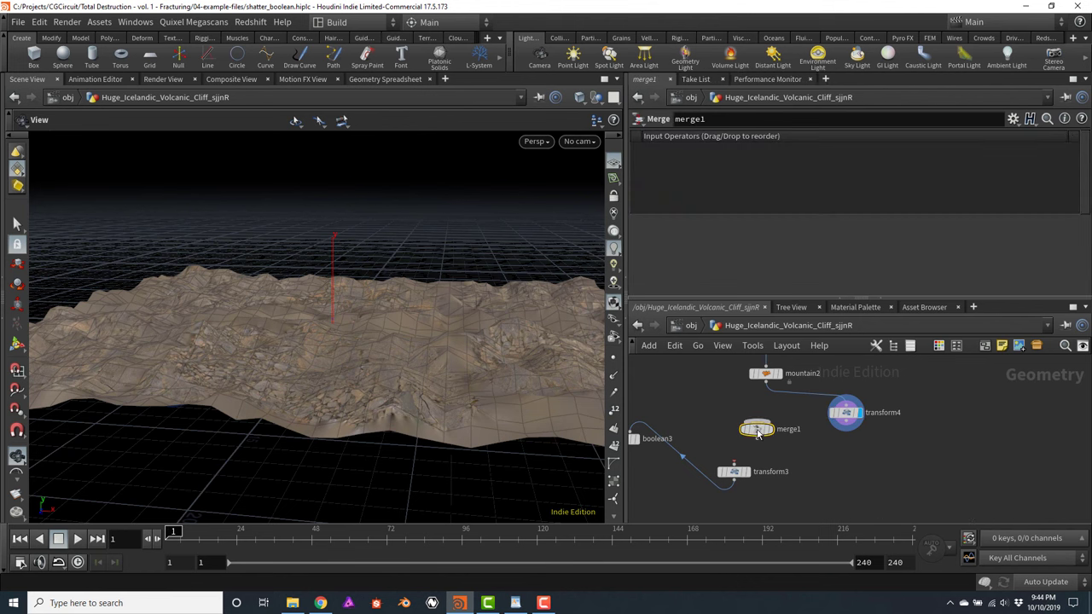
Wire mountain2 and transform4 into the Merge node, then display it to inspect the two stacked grids
left_click(771, 384)
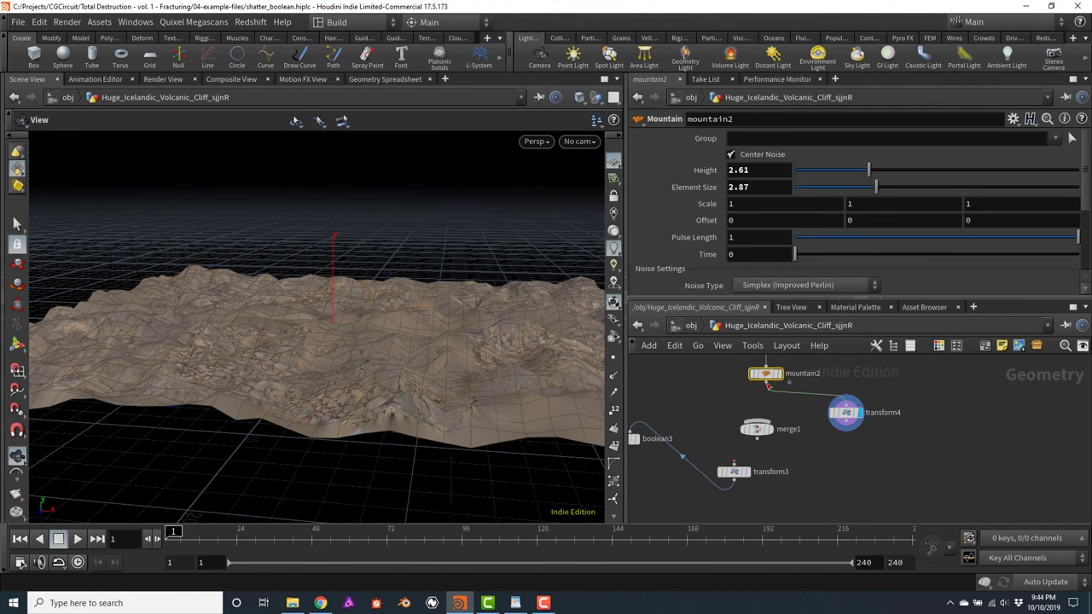
left_click(757, 422)
left_click_drag(757, 429, 766, 439)
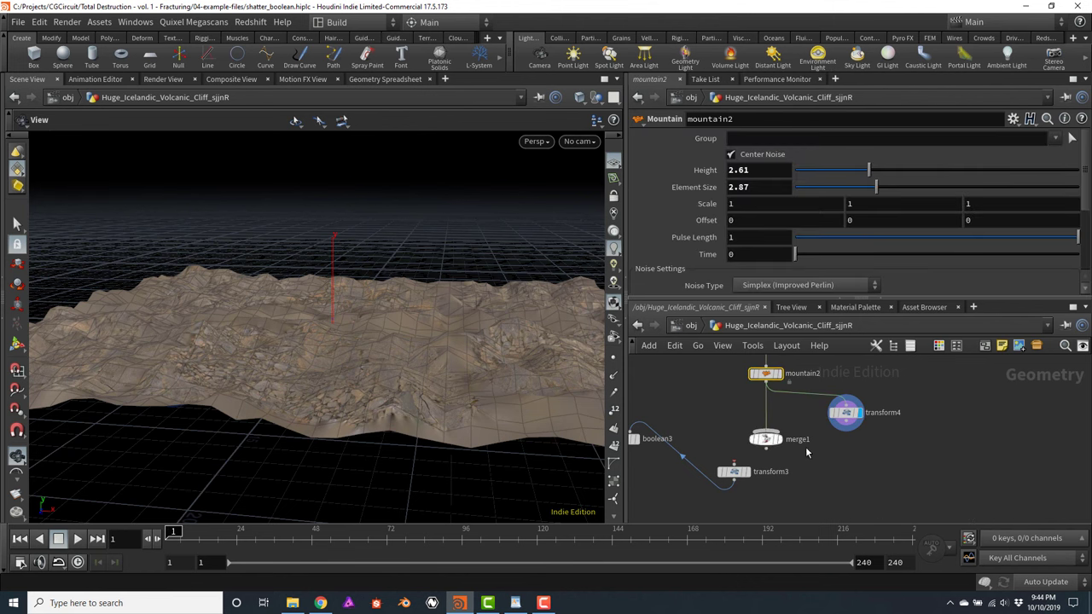
left_click_drag(847, 426, 770, 414)
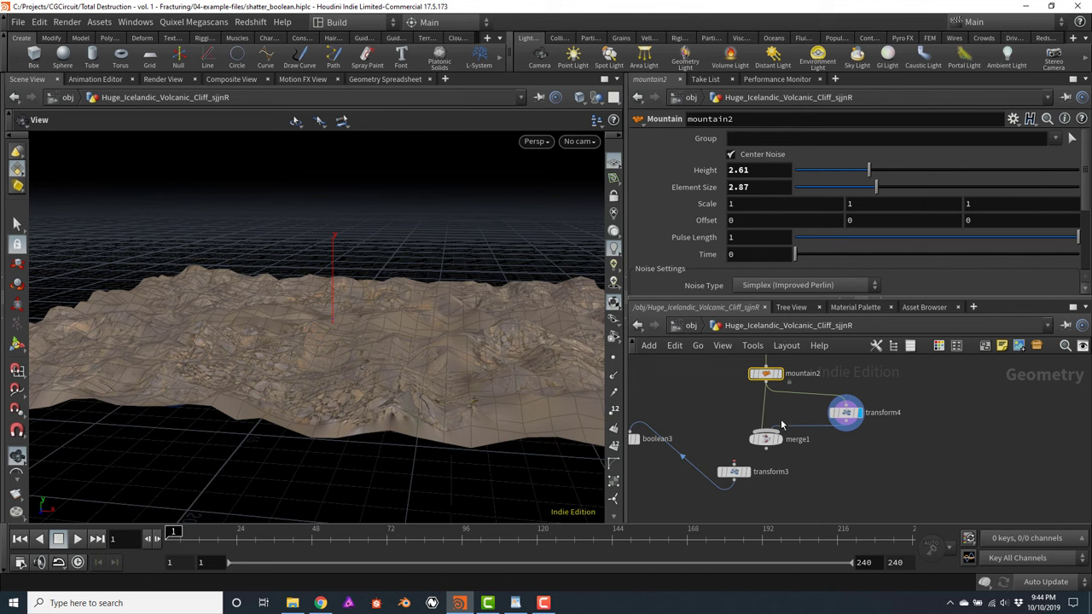
left_click(778, 439)
left_click(768, 436)
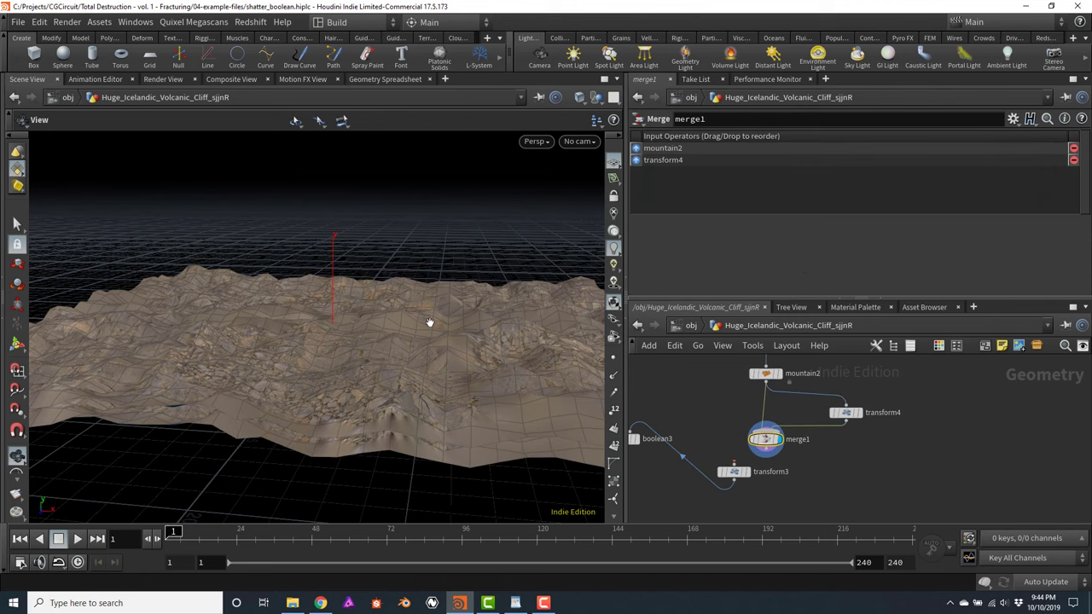
left_click_drag(458, 282, 398, 339)
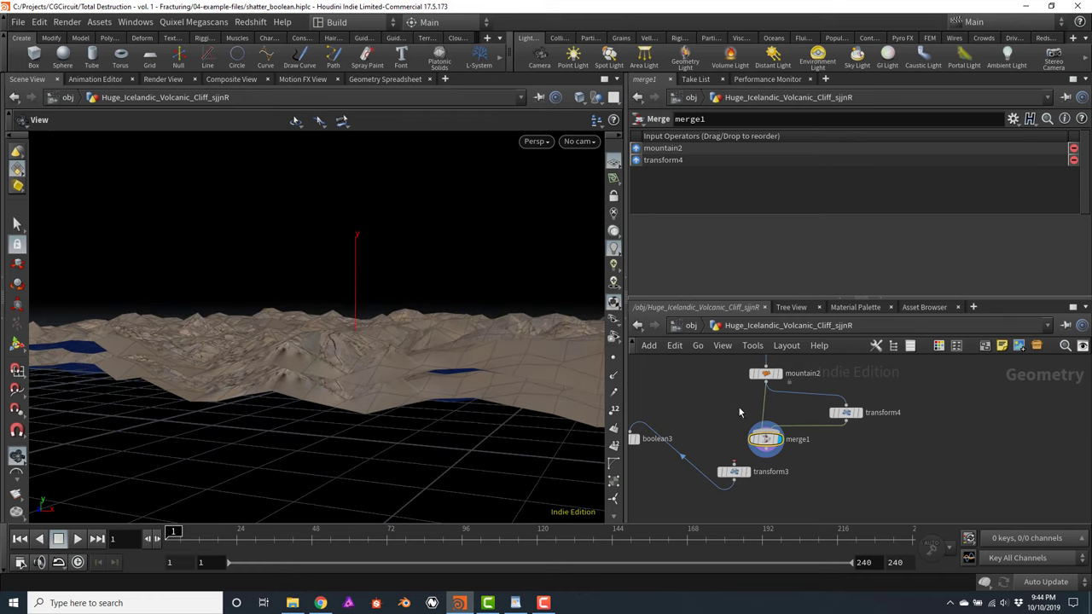
Move mountain2 above transform4 and place a duplicate Mountain node on a separate branch fed by uvtexture2
middle_click_drag(915, 418, 915, 490)
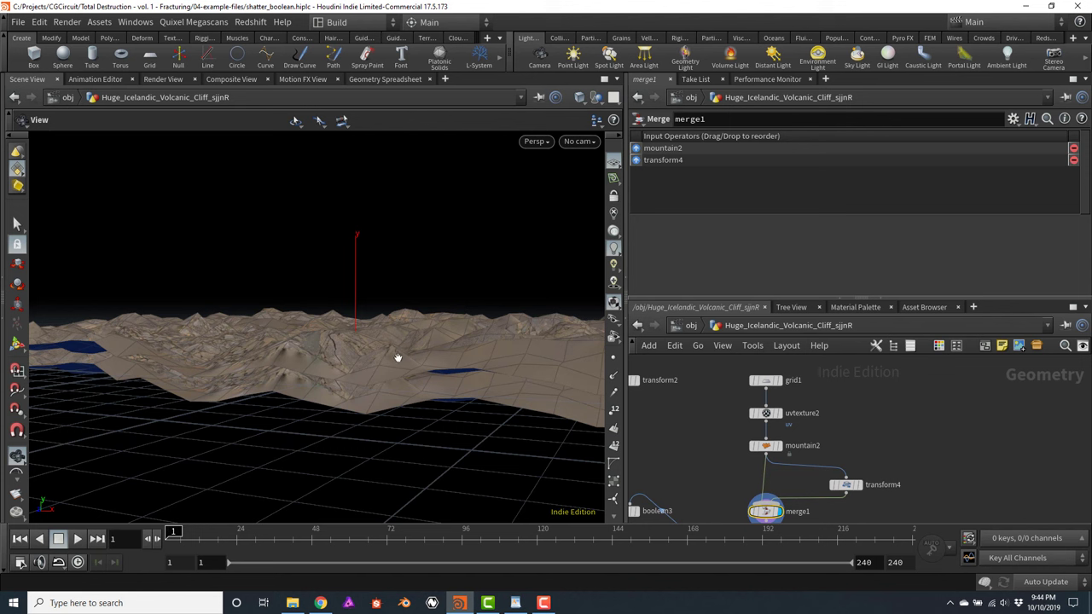
left_click_drag(769, 450, 853, 450)
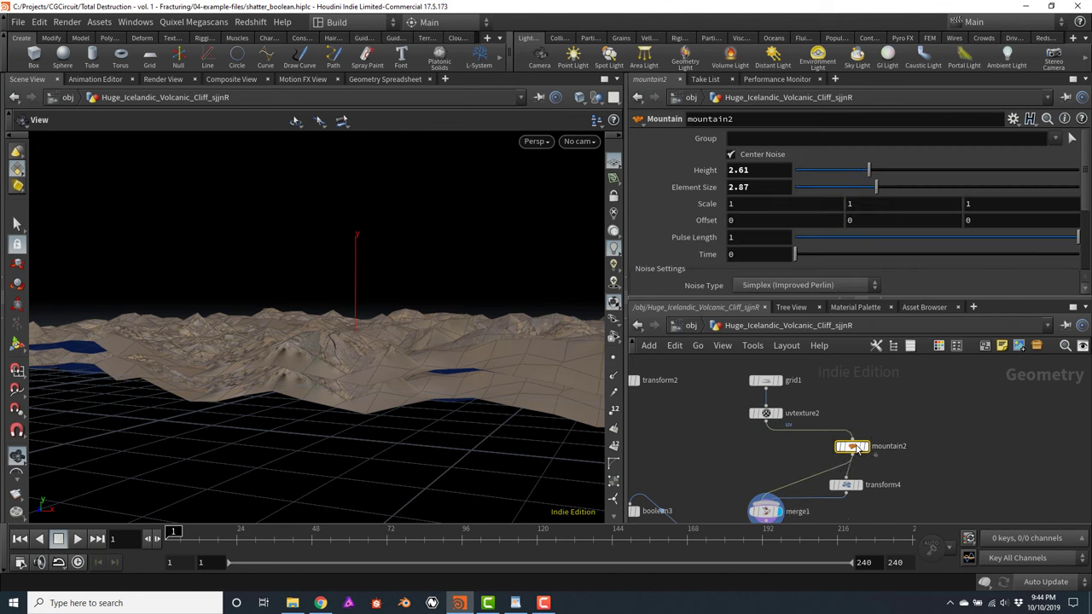
key("ctrl+c")
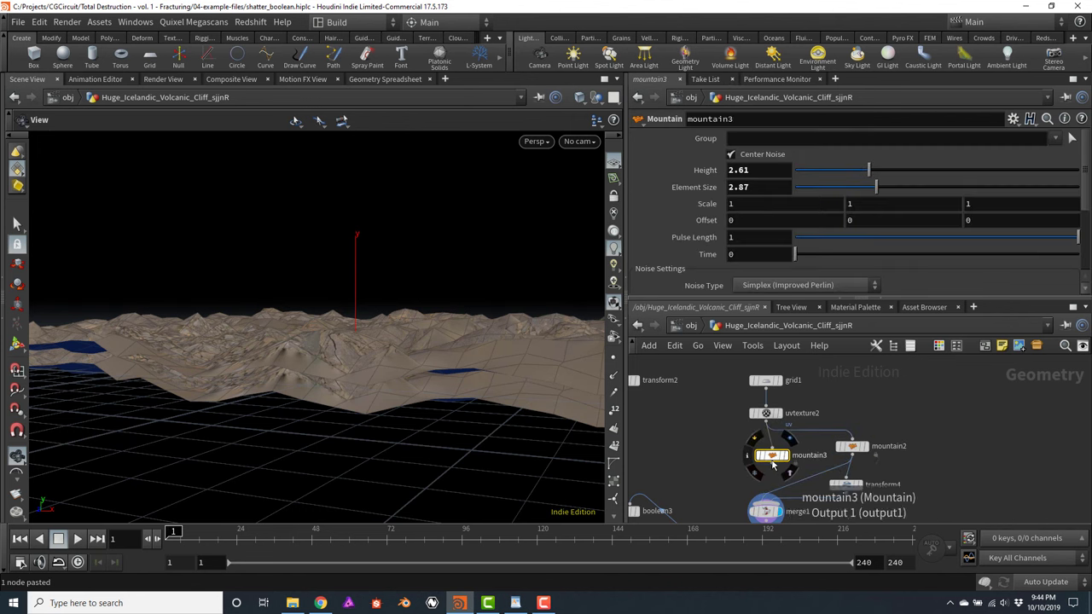
key("ctrl+v")
middle_click_drag(767, 456, 754, 423)
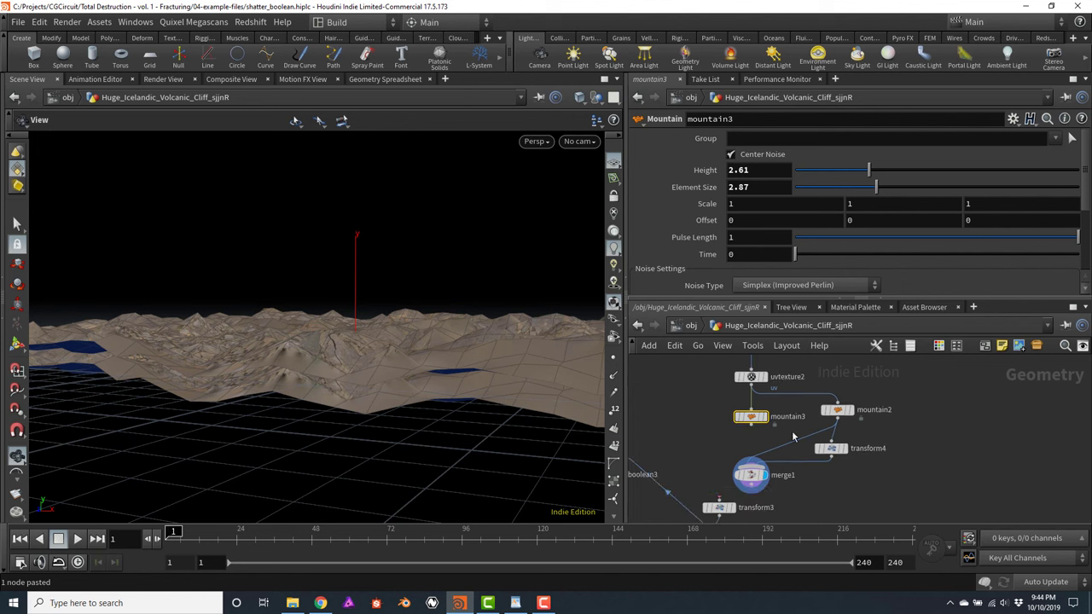
Replace mountain2's direct connection to the Merge node with mountain3's output and align mountain2 above transform4
left_click_drag(825, 435, 762, 429)
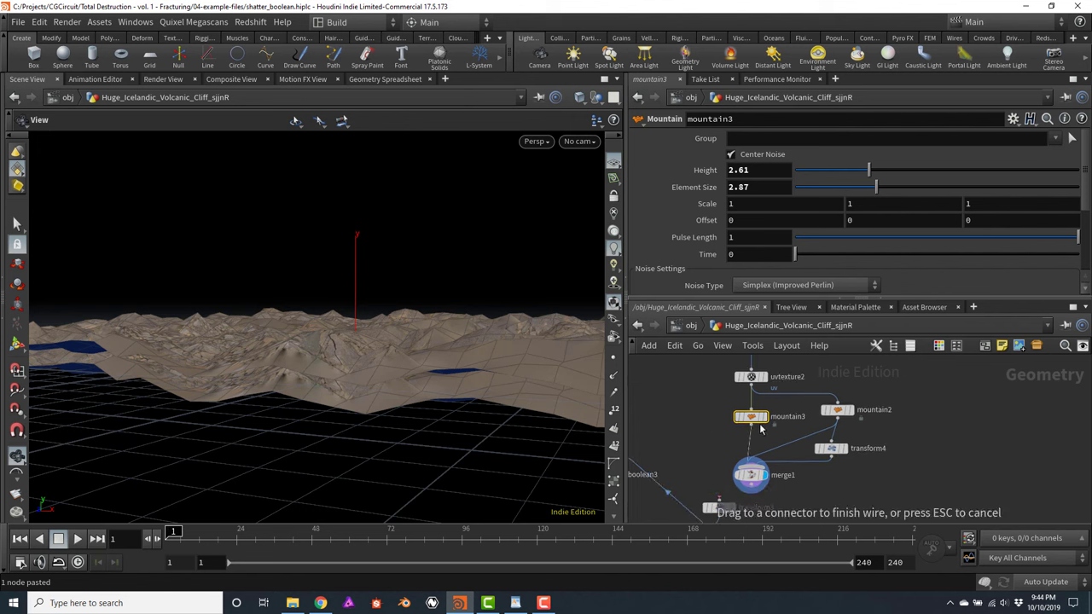
left_click_drag(827, 427, 835, 454)
Set mountain2's Height to 3.35 and its Y Offset to 6 to vary the second grid's noise
left_click(834, 416)
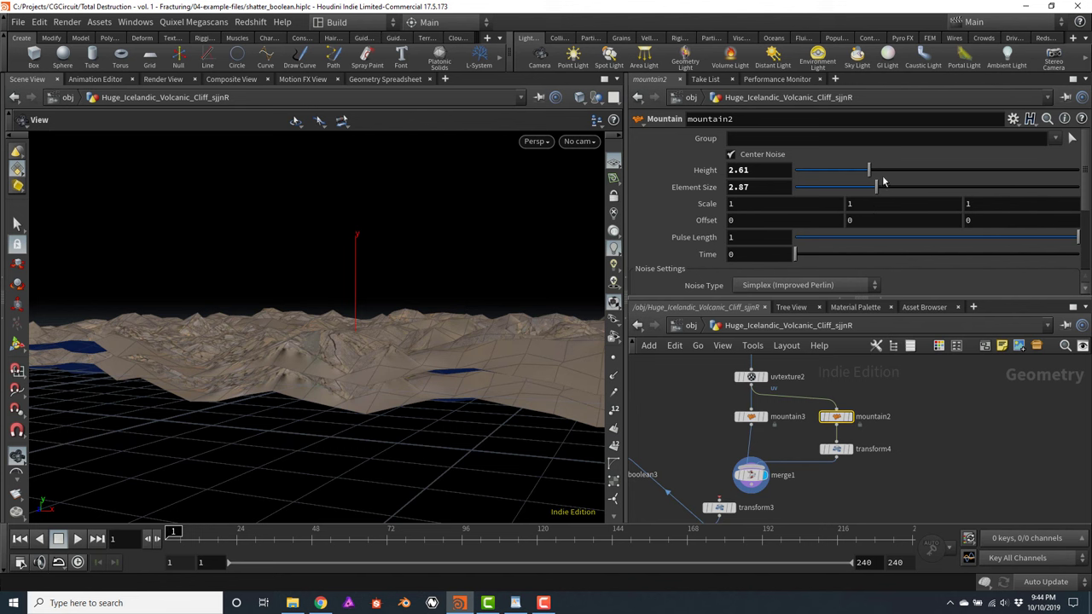
left_click_drag(869, 171, 890, 175)
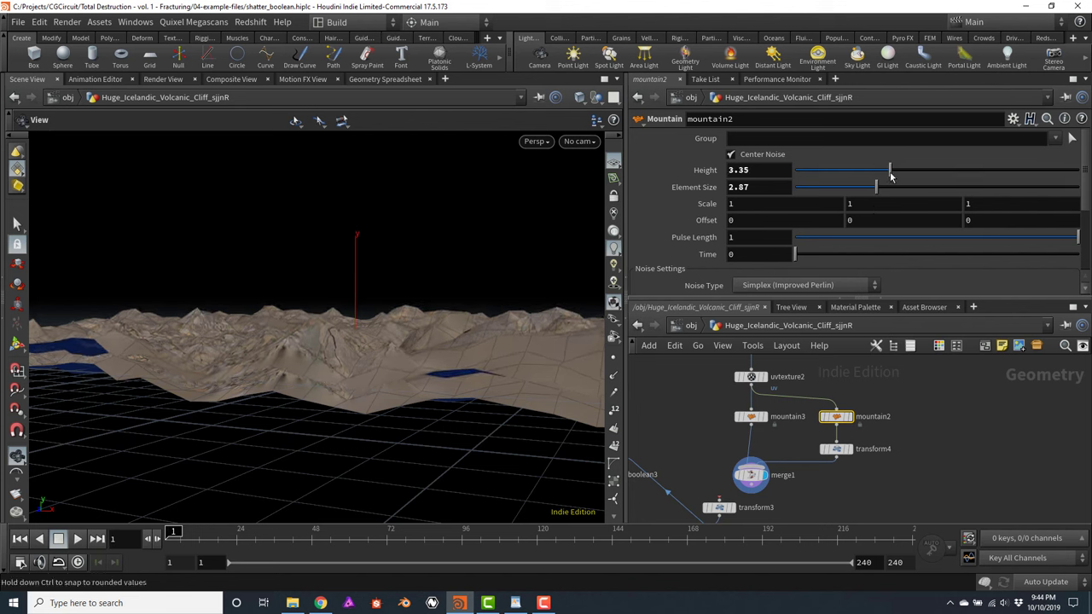
middle_click_drag(871, 217, 923, 193)
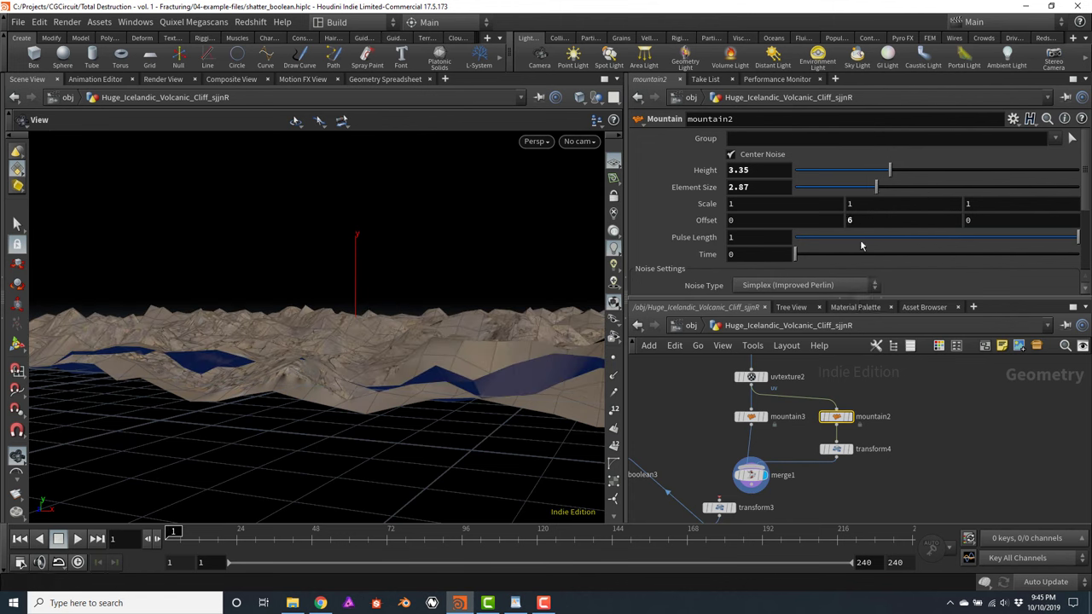
Lower transform4's Y Translate to 0.3, then set it to 0.4 to adjust the gap between the grids
left_click(836, 448)
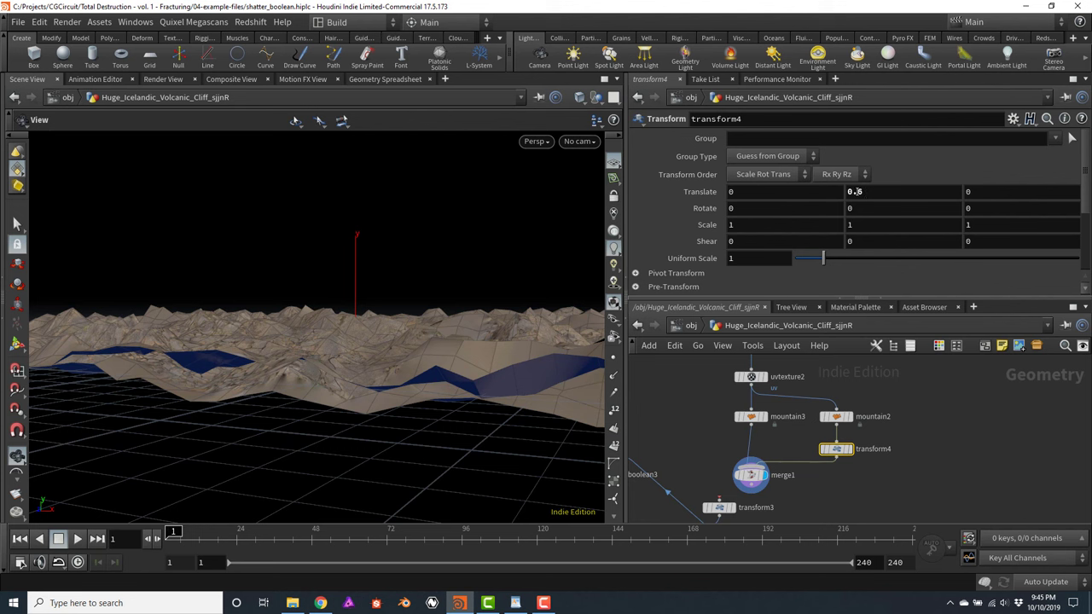
left_click(874, 192)
type("0.3")
key("Return")
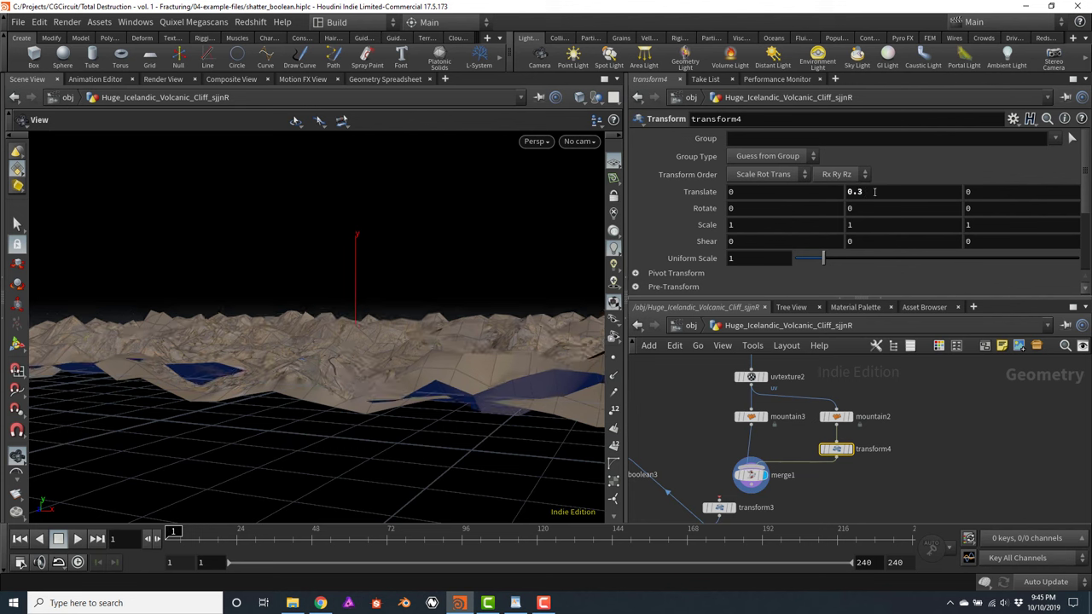
left_click(881, 194)
type("4")
key("Return")
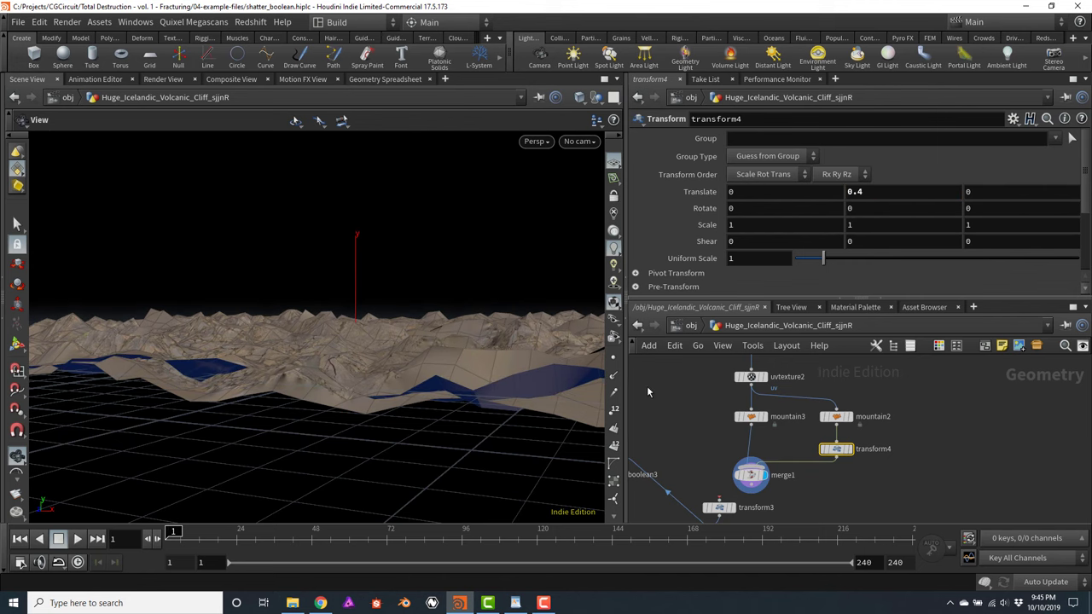
Examine how the two merged grids overlap, in both wireframe and shaded display
left_click_drag(397, 314, 392, 215)
scroll(393, 261, "up", 2)
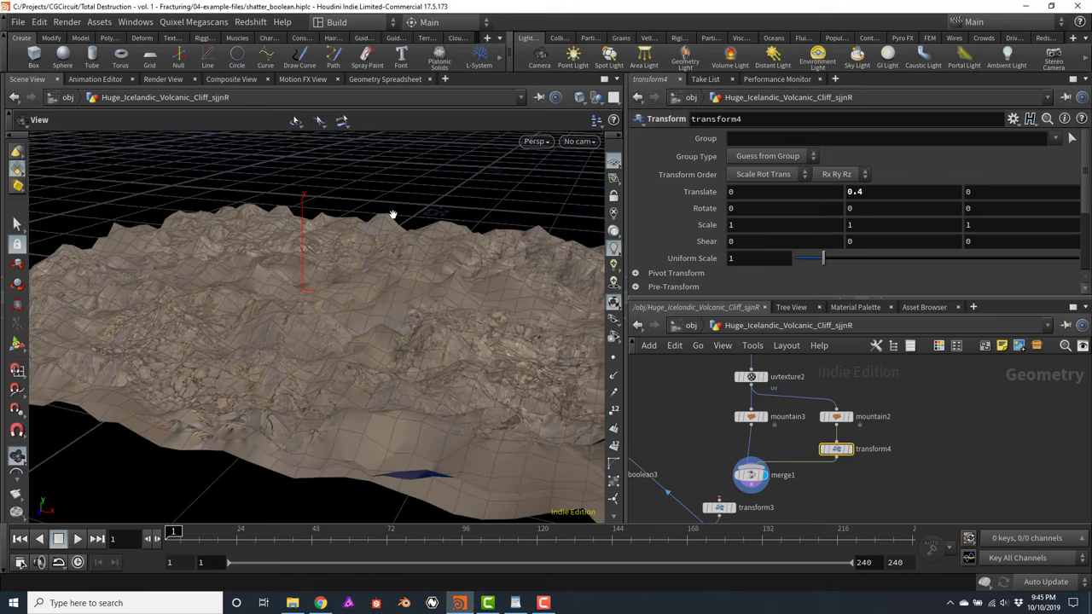
key("w")
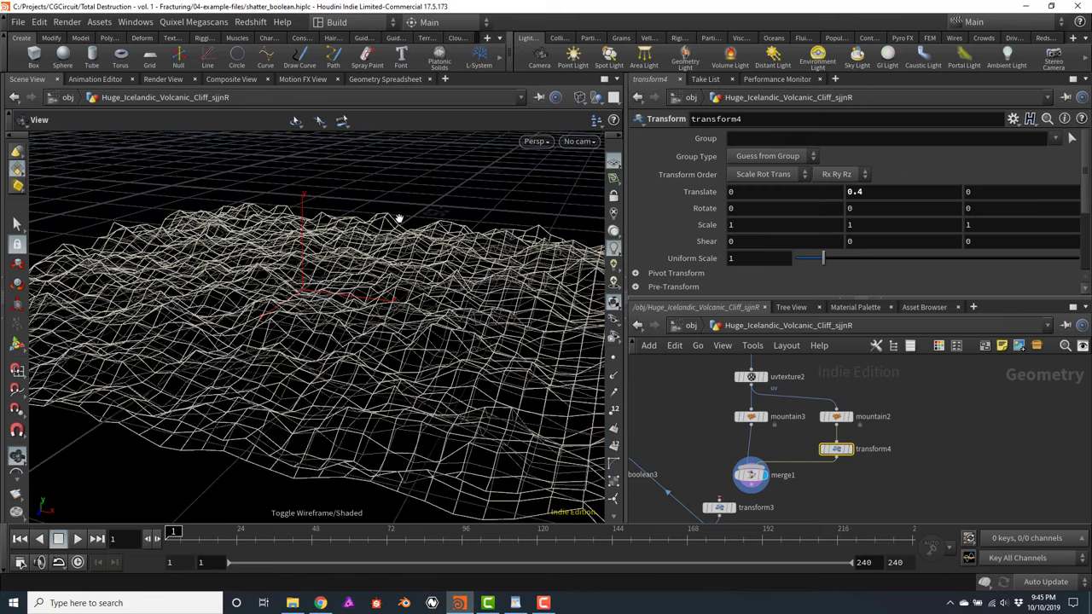
left_click_drag(390, 224, 383, 294)
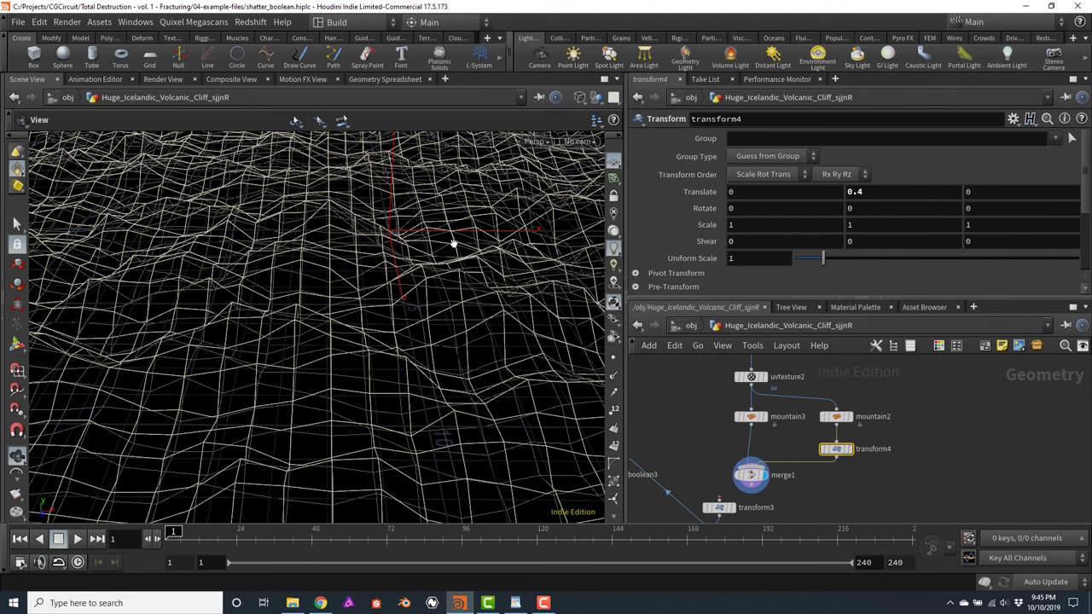
key("w")
mouse_move(429, 297)
left_mouse_down()
mouse_move(417, 250)
mouse_move(385, 288)
mouse_move(466, 255)
left_mouse_up()
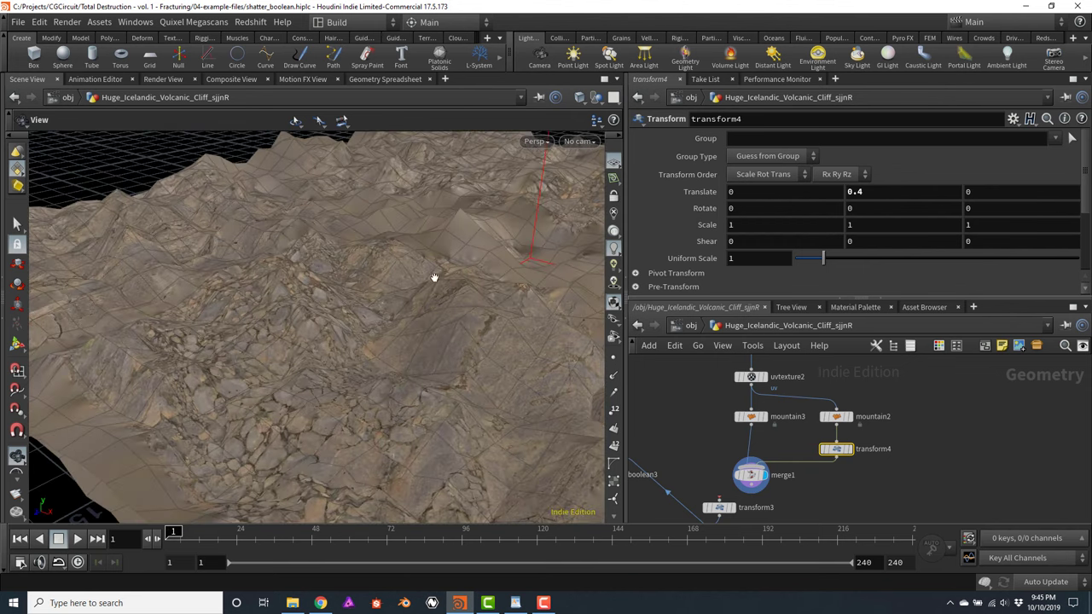
Set the Element Size of mountain3 and mountain2 to 1.5 each
left_click(750, 417)
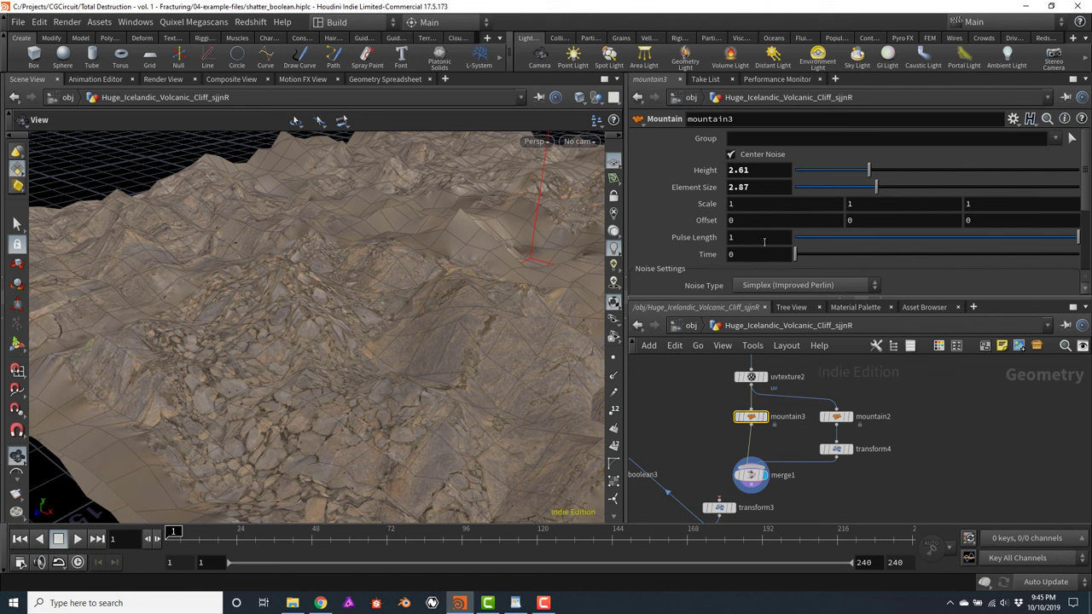
left_click(767, 187)
type("1.5")
key("Return")
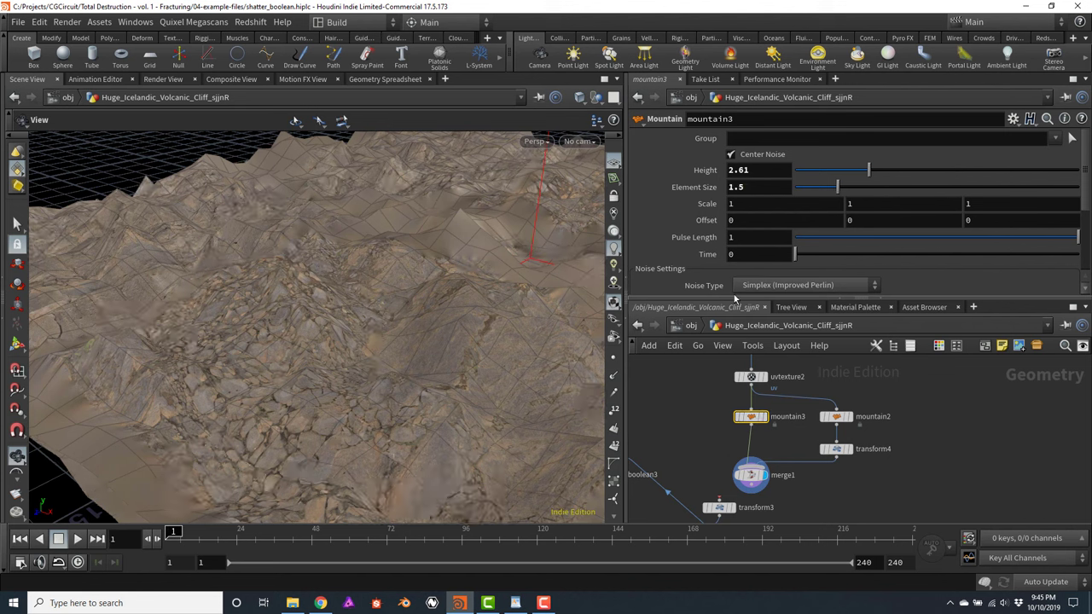
left_click(836, 416)
left_click(762, 188)
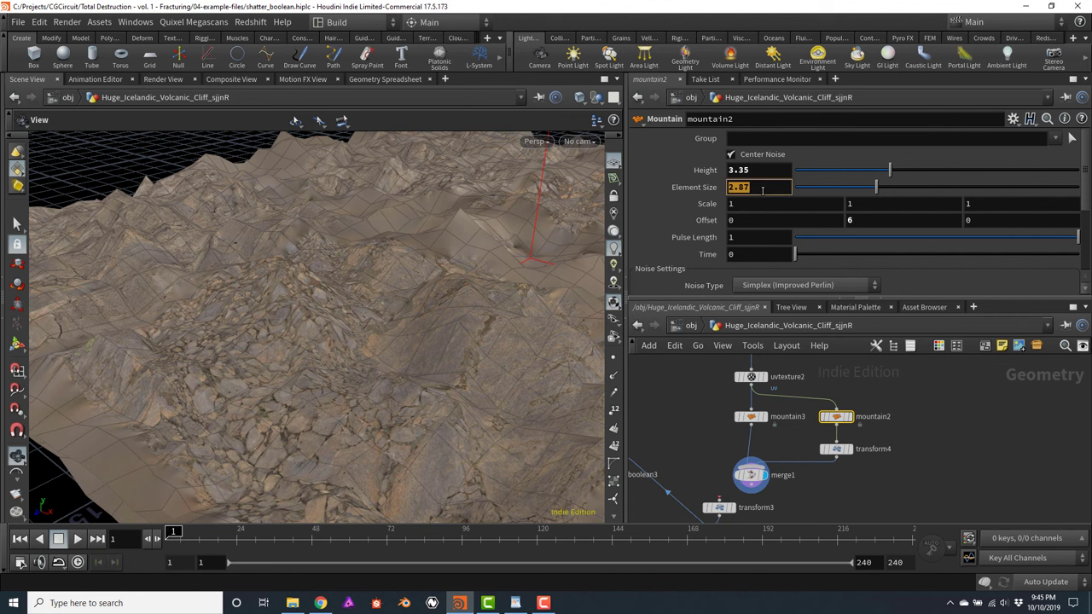
type("1.5")
key("Return")
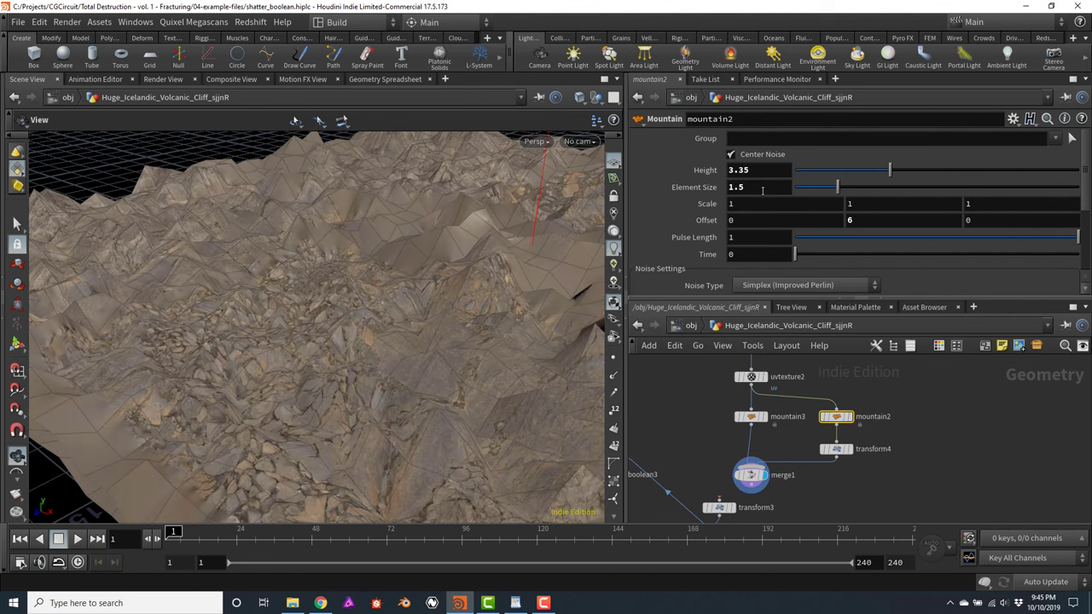
Edit mountain2 and mountain3 together, setting Height to 1.63 and Element Size to 1.16
mouse_move(740, 416)
left_click(750, 417, "shift")
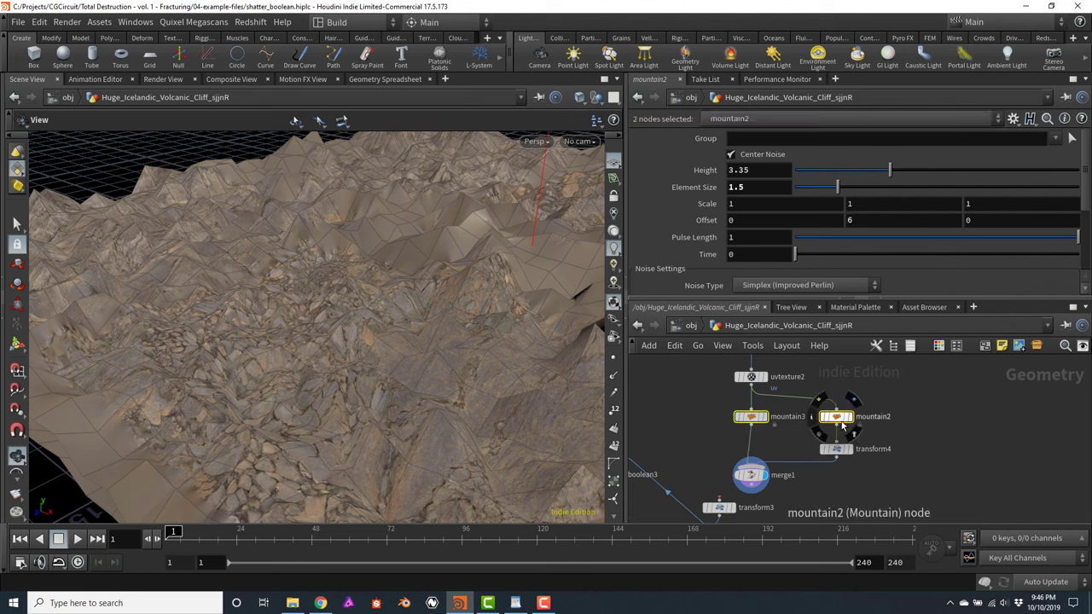
left_click_drag(889, 171, 842, 175)
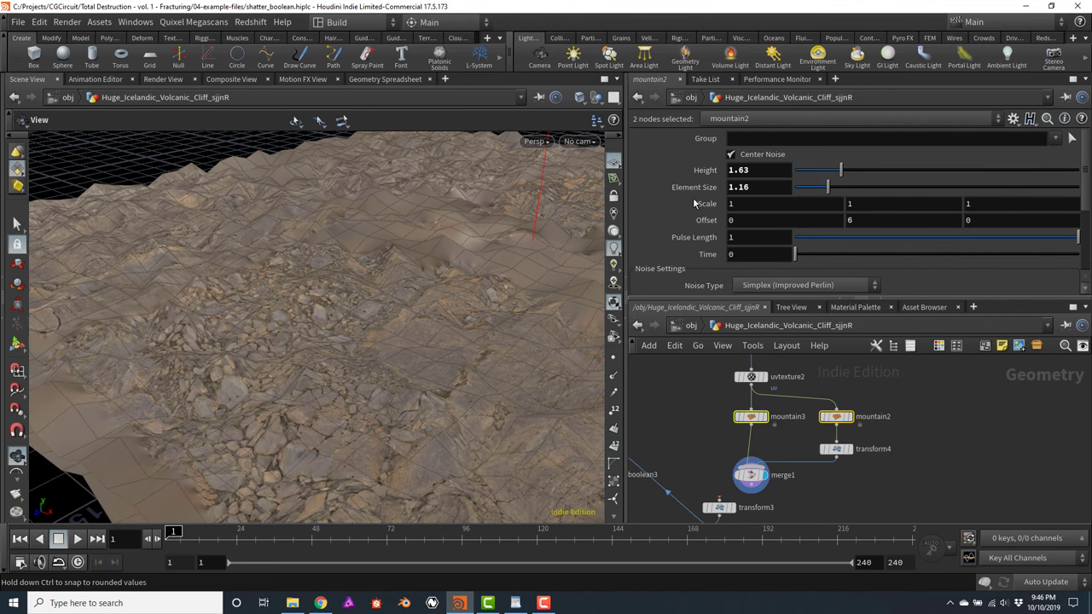
Reduce transform4's Y Translate to 0.3 and then 0.2 to bring the two grids closer together
left_click_drag(230, 341, 305, 291)
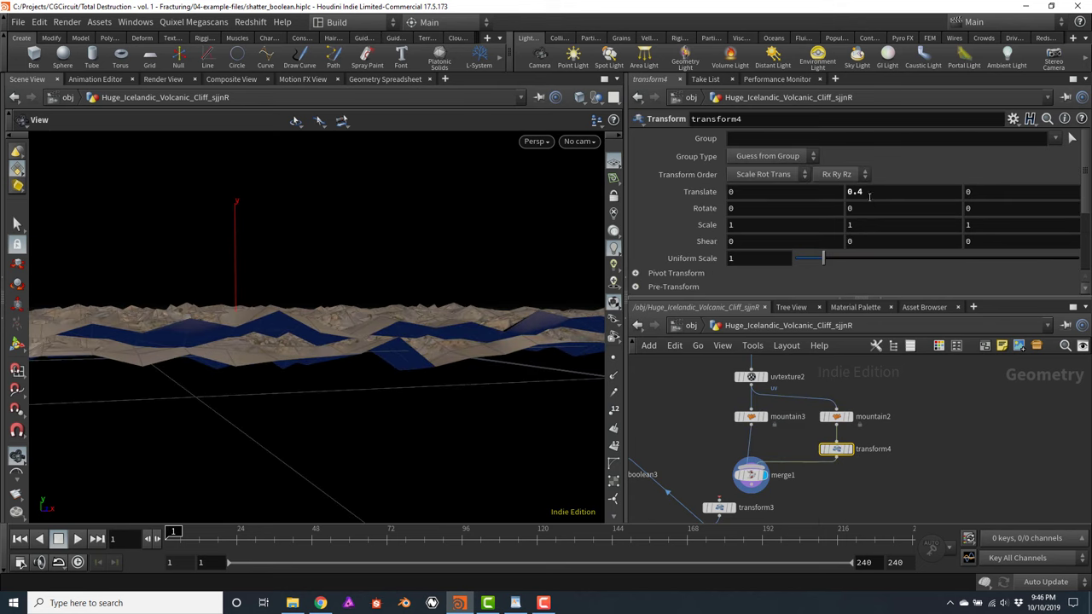
left_click_drag(856, 192, 883, 195)
type("3")
key("Return")
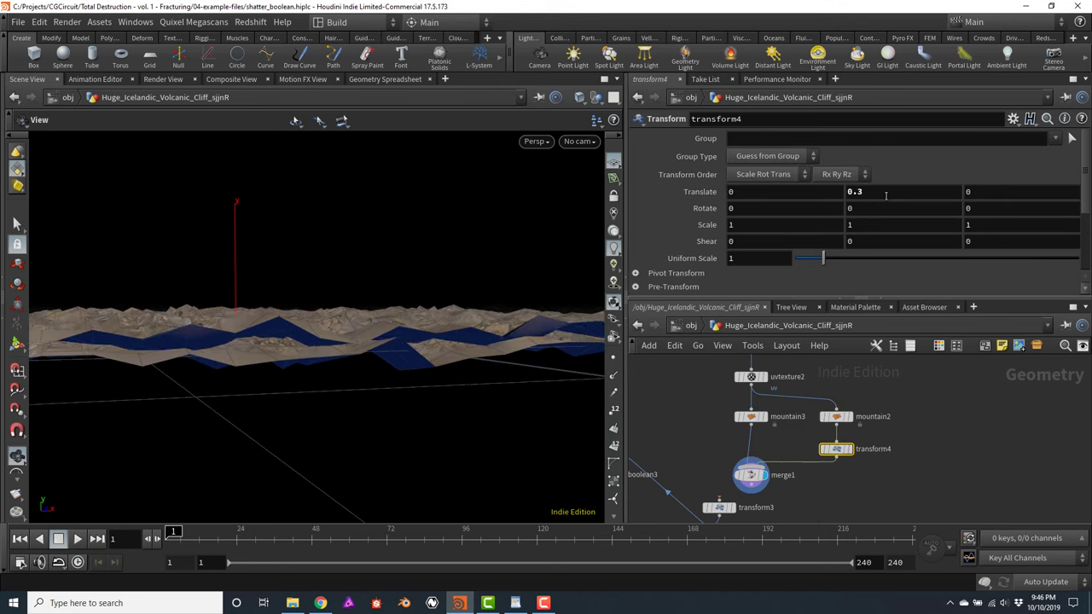
left_click(886, 196)
type("2")
key("Return")
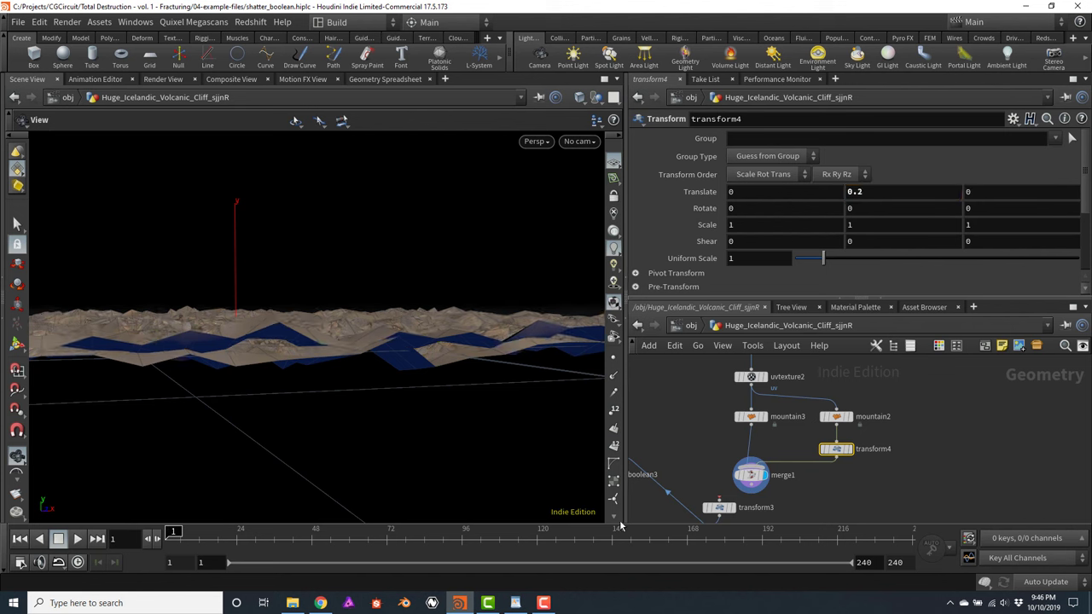
Connect merge1's output to transform3, place transform3 below the Merge node and display it
middle_click_drag(708, 460, 743, 396)
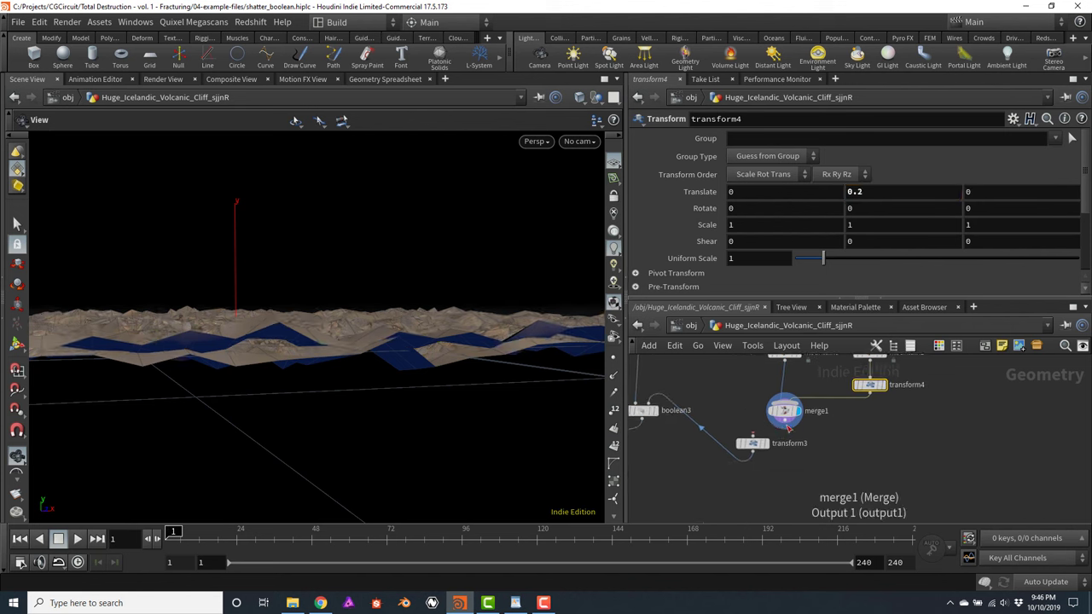
left_click(787, 427)
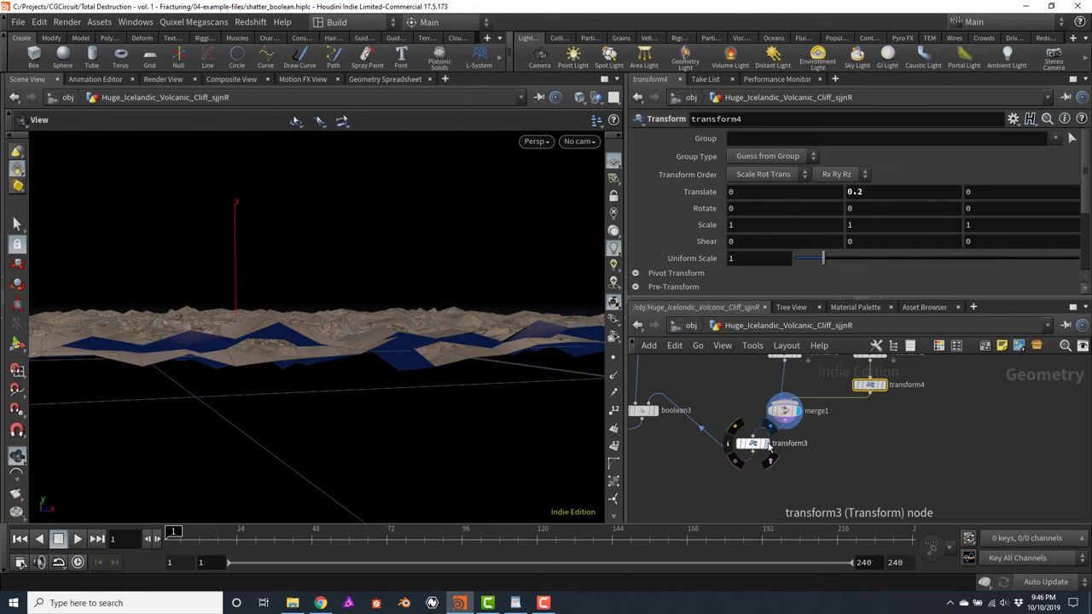
left_click(753, 443)
left_click_drag(752, 444, 755, 474)
scroll(755, 478, "down", 3)
middle_click_drag(704, 444, 708, 397)
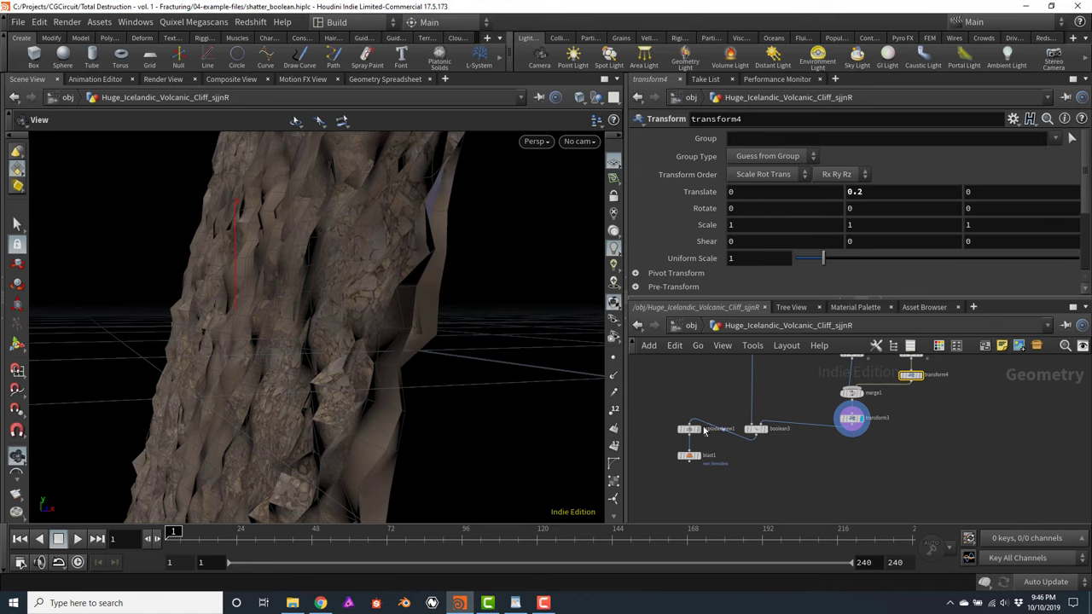
Display explodedview1, frame the cliff and inspect the separated pieces between the two halves from several angles
left_click(691, 432)
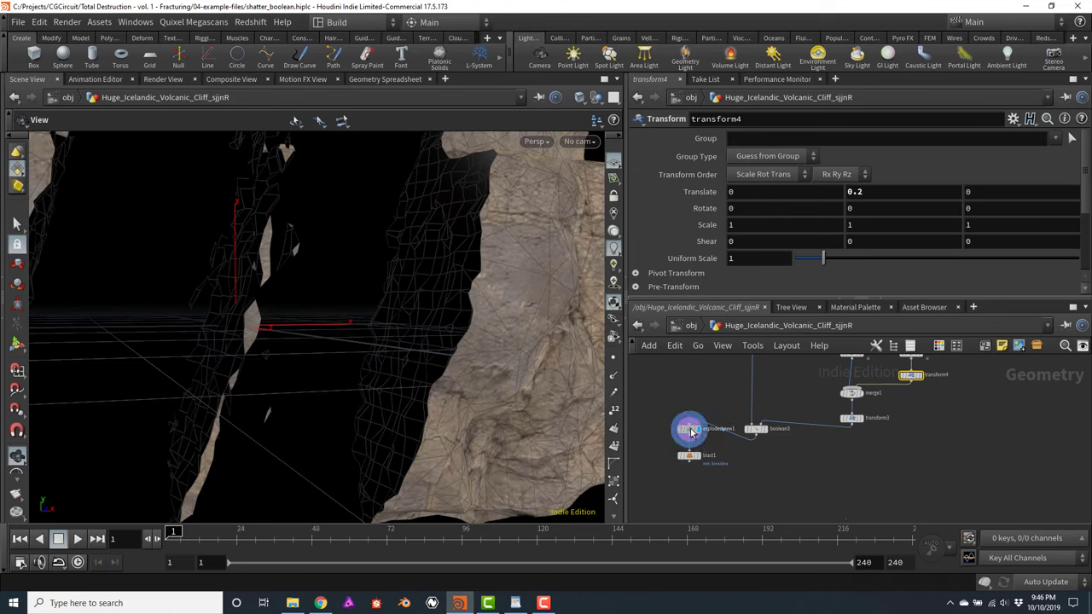
left_click(691, 431)
key("f")
left_click_drag(336, 239, 215, 259)
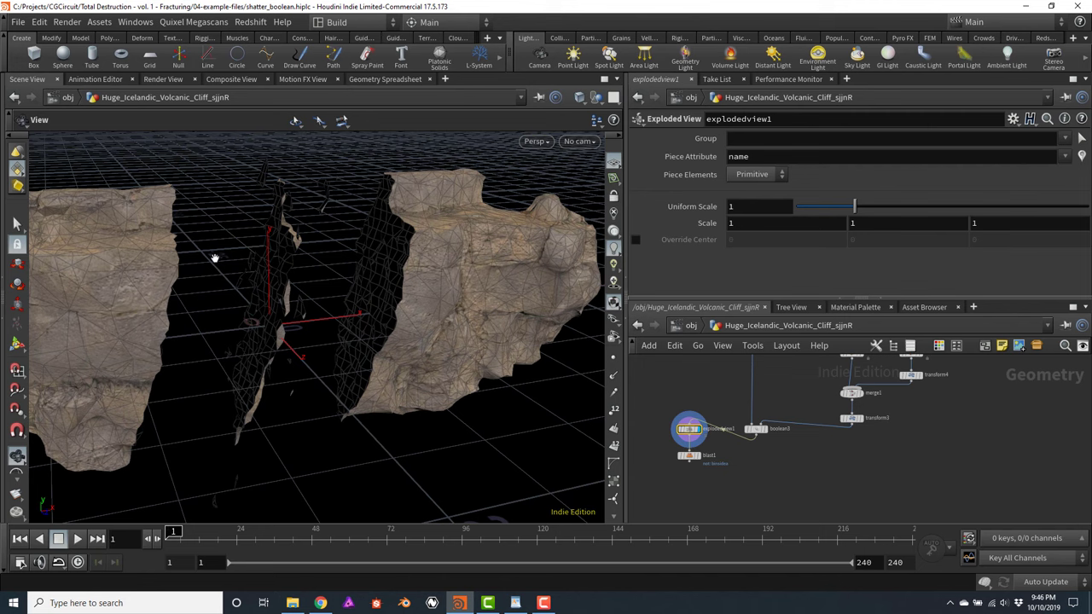
left_click_drag(329, 254, 289, 297)
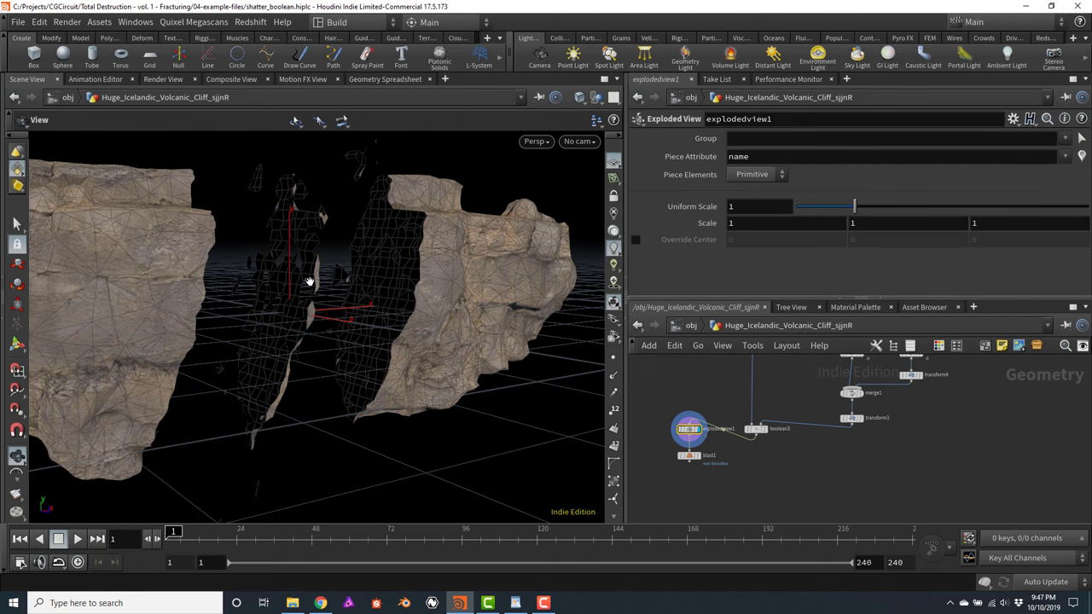
left_click_drag(310, 281, 361, 258)
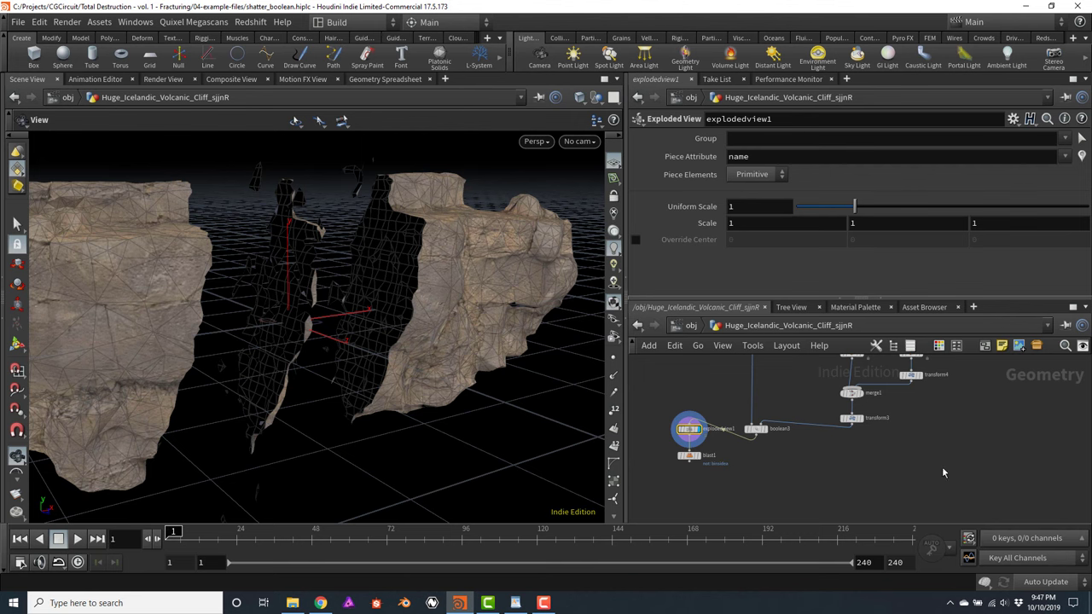
left_click_drag(316, 287, 330, 301)
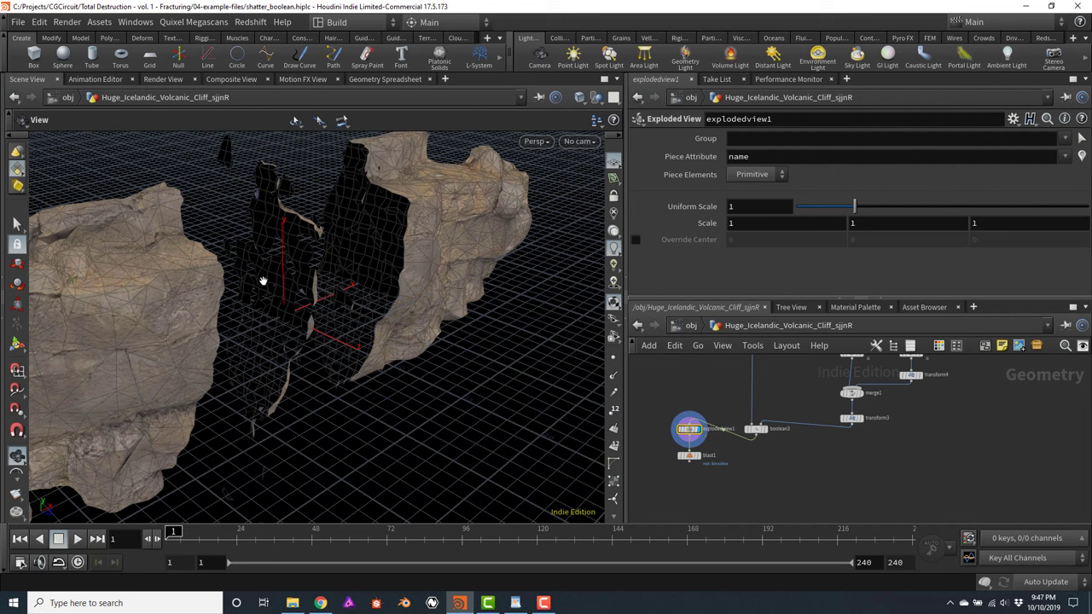
Select mountain3 and mountain2 together, raise their shared Height to 8.11, then reduce it to 3 while checking the fractured pieces
middle_click_drag(955, 427, 905, 486)
scroll(904, 486, "up", 3)
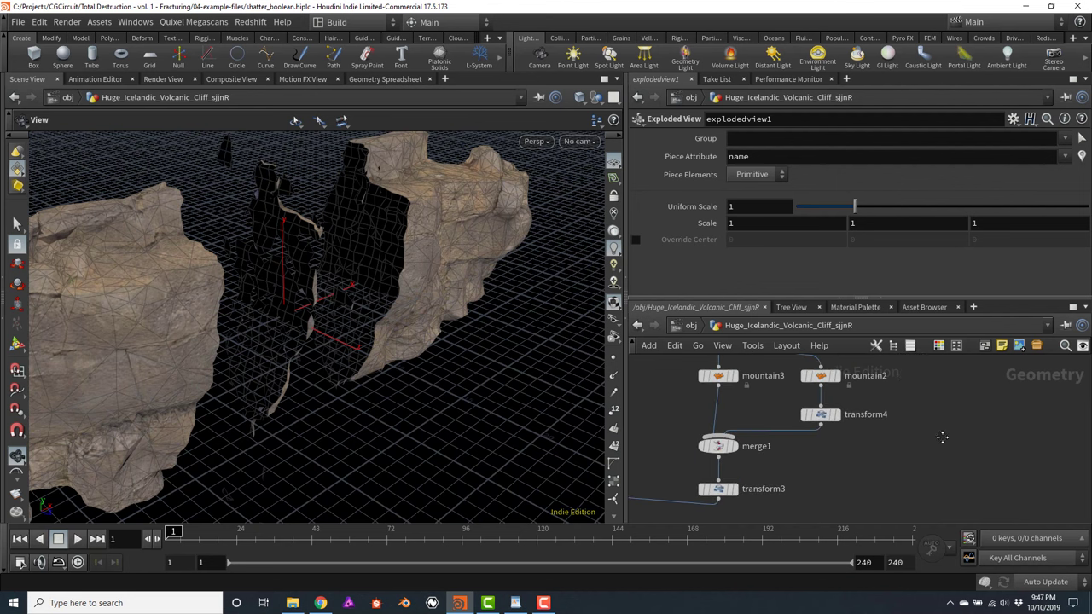
middle_click_drag(654, 346, 650, 404)
left_click_drag(704, 424, 887, 467)
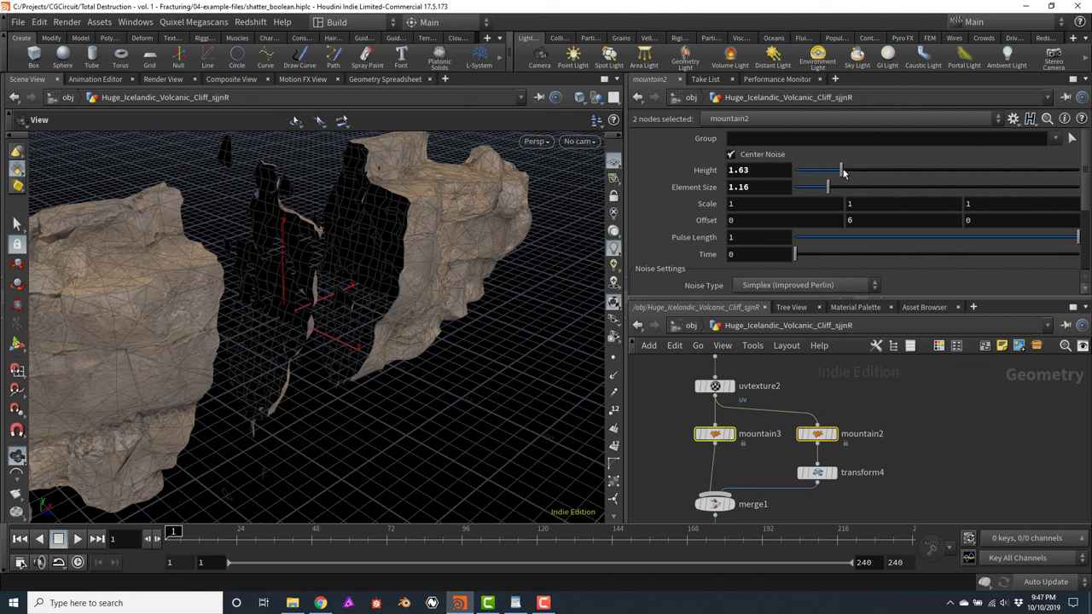
left_click_drag(842, 171, 1044, 183)
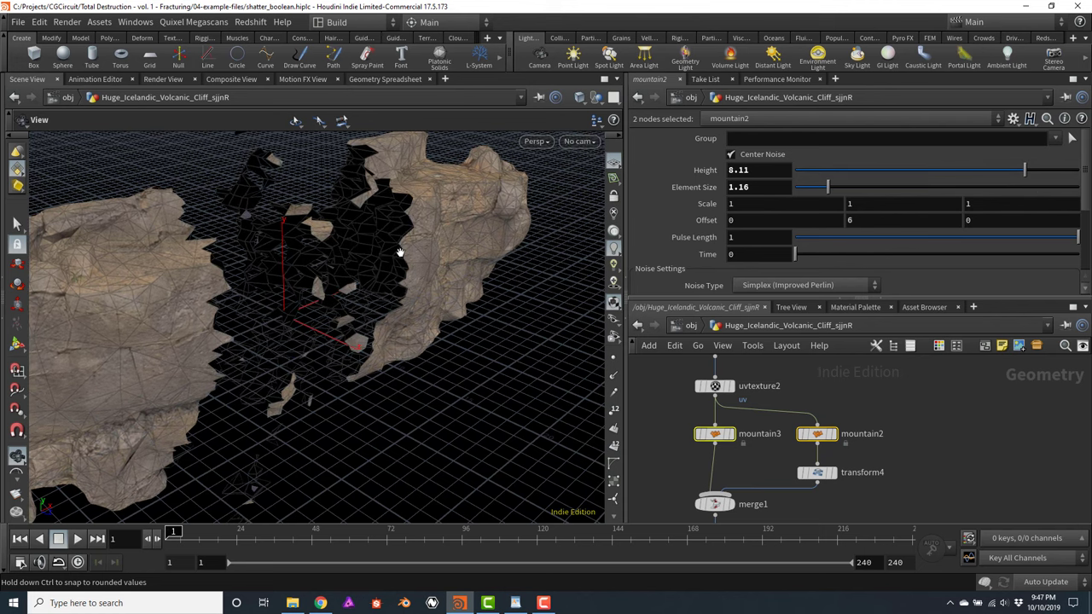
left_click_drag(393, 249, 367, 270, "alt")
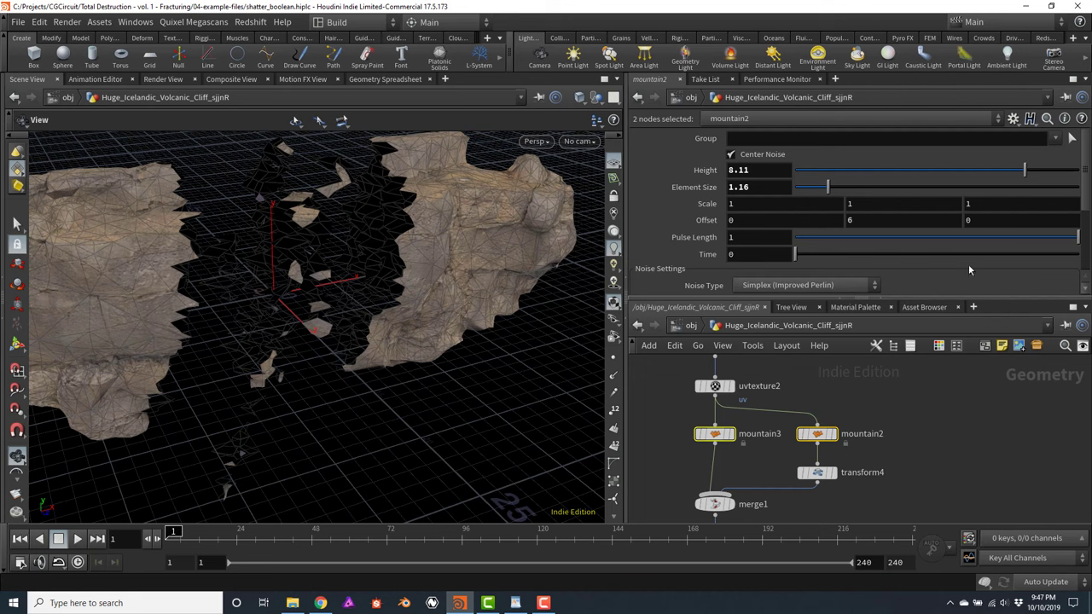
double_click(780, 173)
type("3")
key("Return")
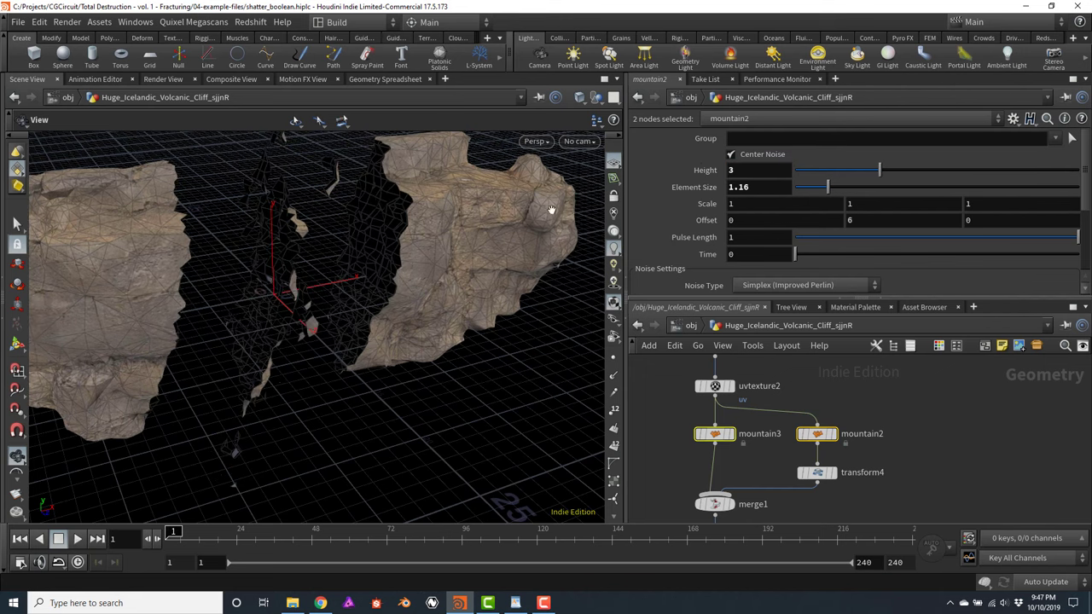
mouse_move(483, 213)
left_mouse_down("alt")
mouse_move(511, 224)
mouse_move(484, 214)
mouse_move(505, 212)
left_mouse_up("alt")
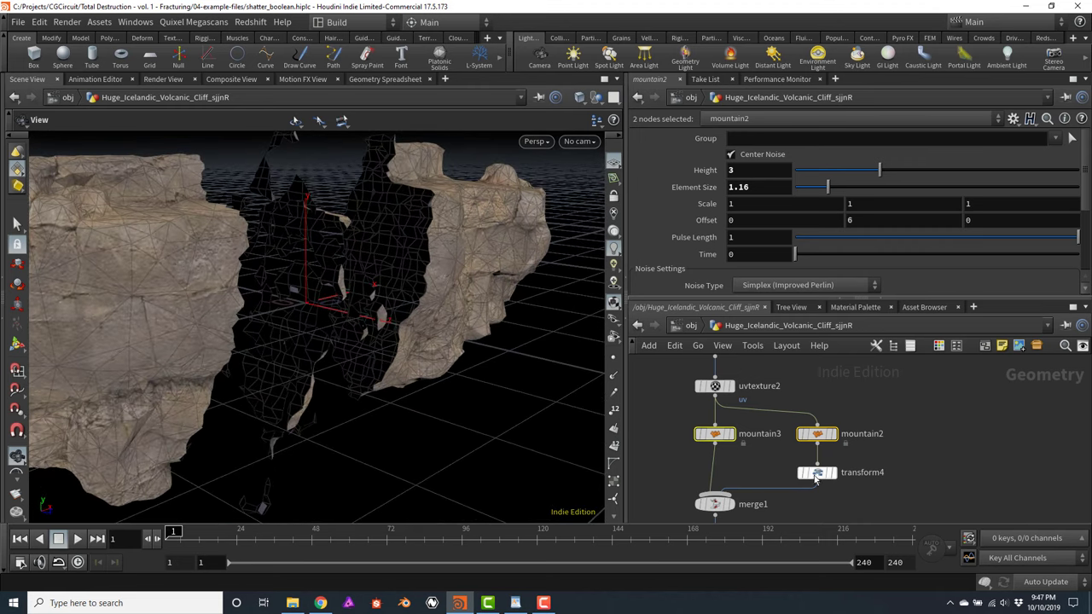
Reduce transform4's Y Translate to 0.1 and then 0.05 to thin the layer between the two cutting grids
scroll(880, 439, "up", 3)
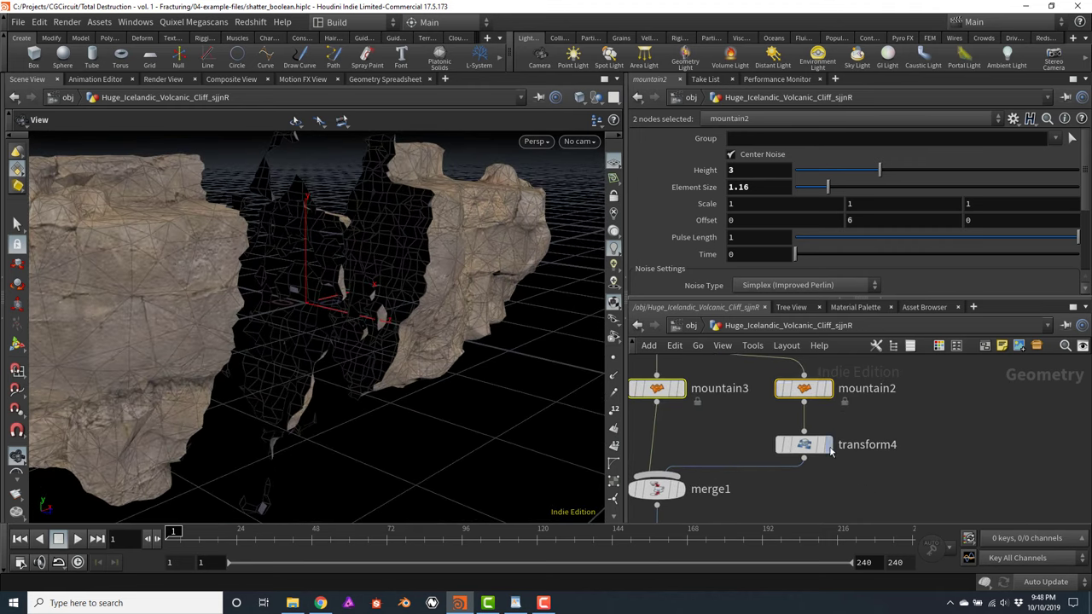
left_click(802, 454)
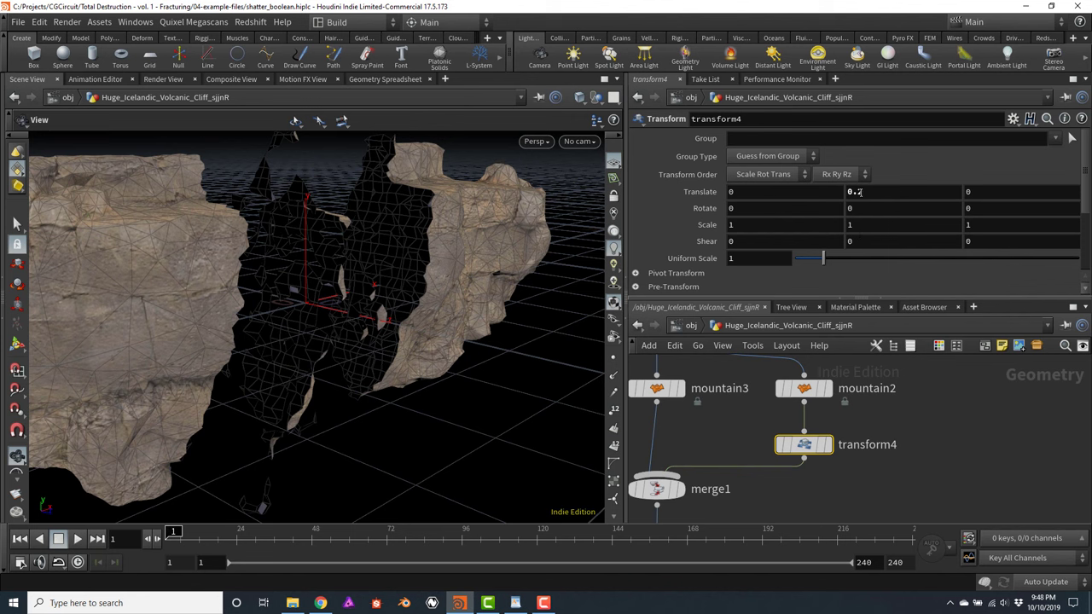
double_click(896, 196)
key("Return")
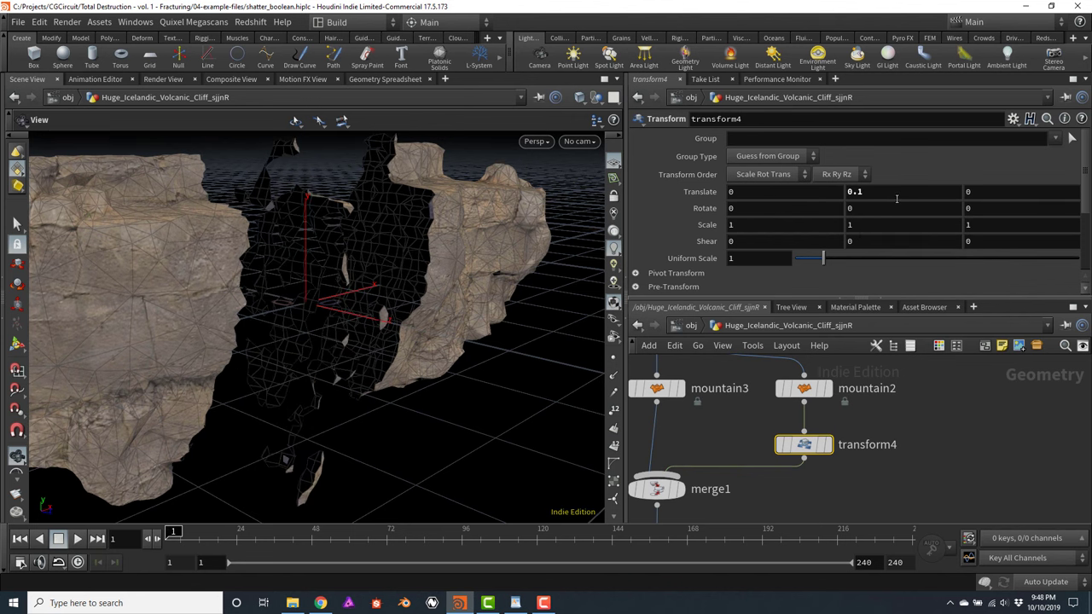
double_click(865, 199)
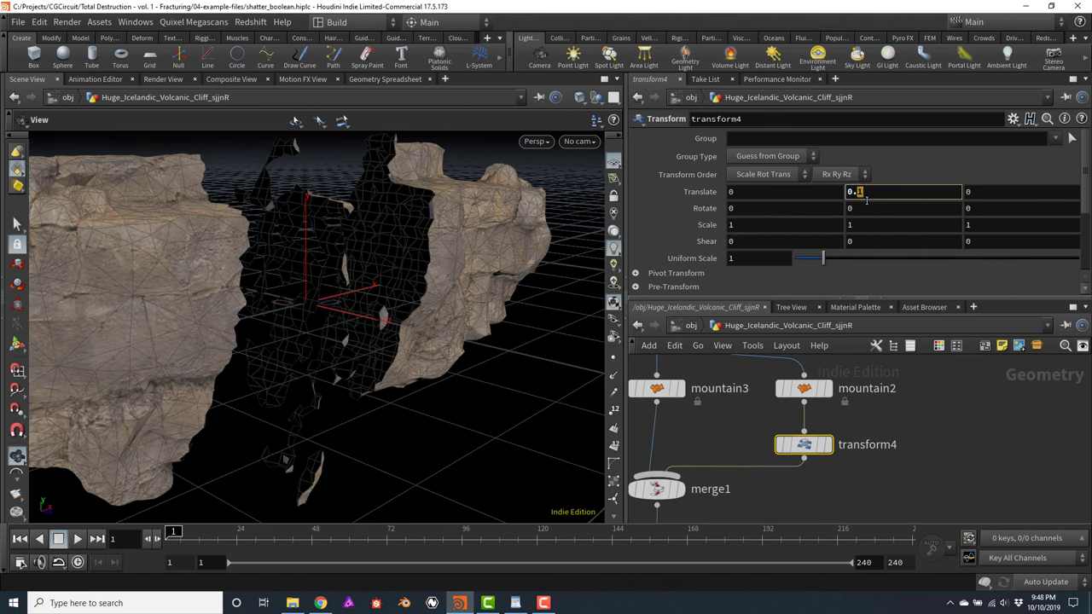
type("05")
key("Return")
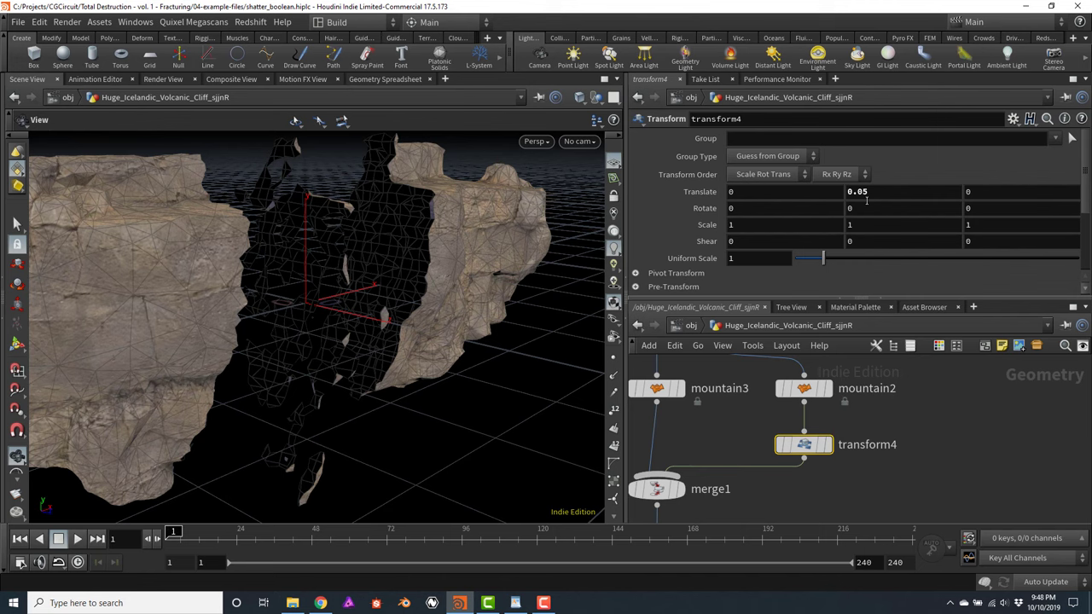
Set transform4's Y Translate to 0.02 and inspect the pieces between the two cliff halves up close
double_click(861, 192)
type("2")
key("Return")
left_click_drag(456, 306, 351, 282)
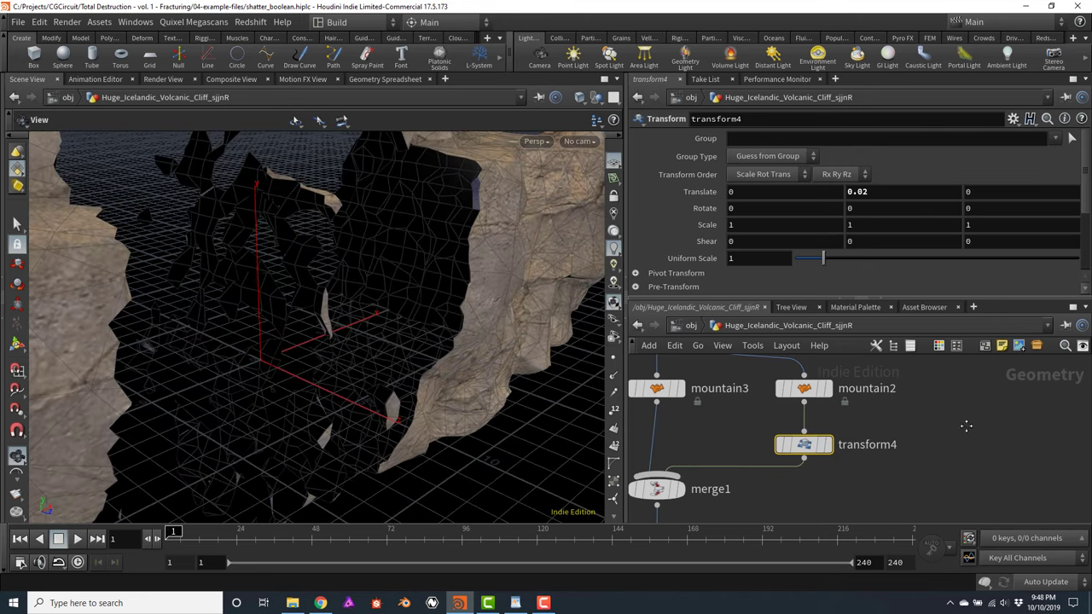
Select mountain3 and mountain2 together, raise their shared Height to 4, check the pieces, then lower it to 2
middle_click_drag(966, 425, 966, 455)
middle_click_drag(916, 414, 981, 414)
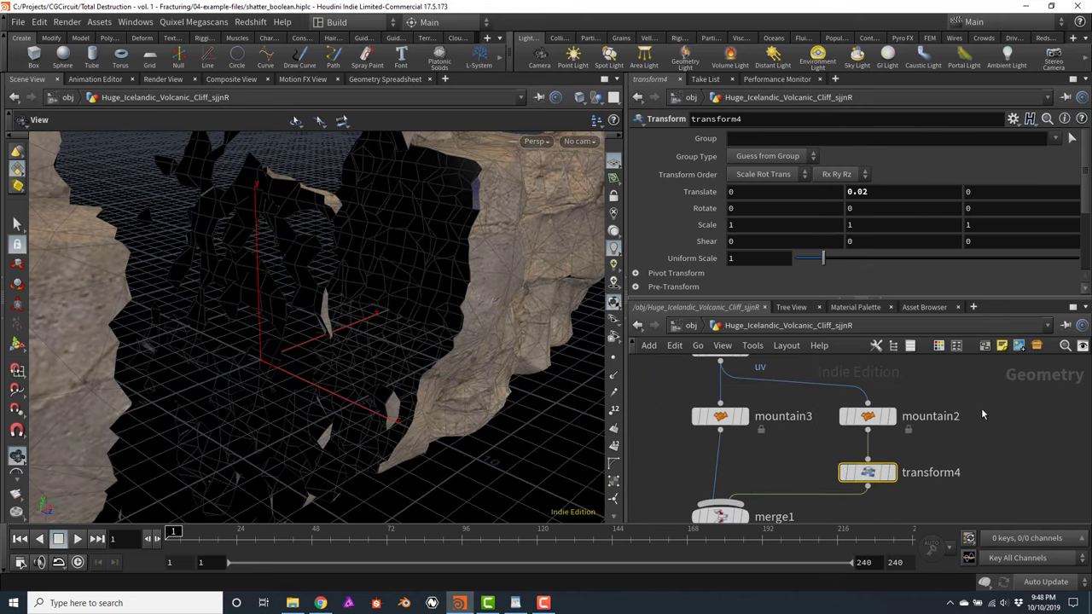
left_click_drag(980, 414, 718, 401)
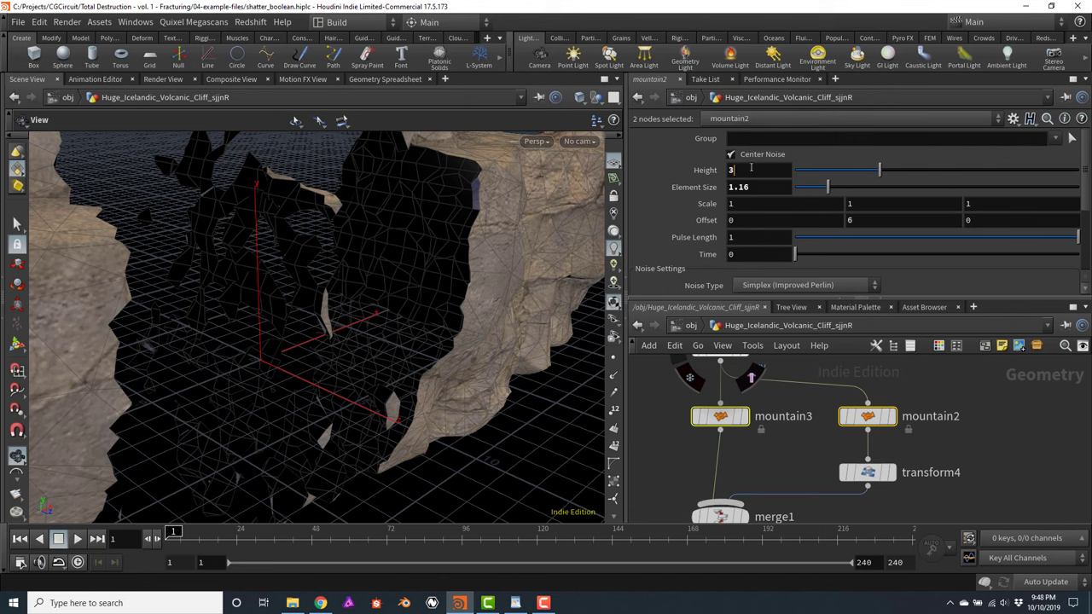
double_click(751, 168)
type("4")
key("Return")
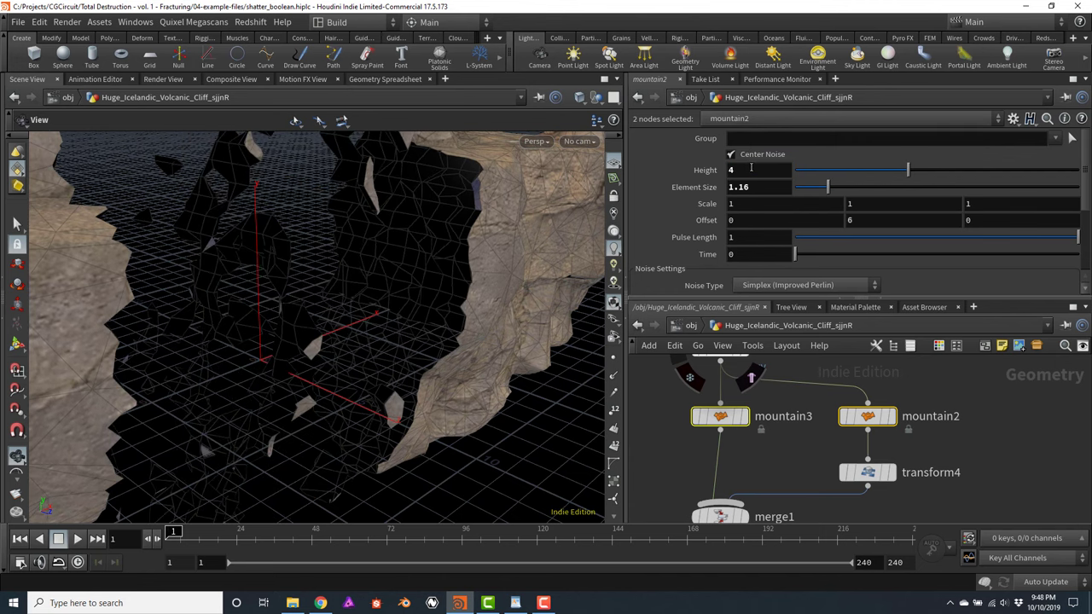
left_click_drag(236, 273, 273, 290, "alt")
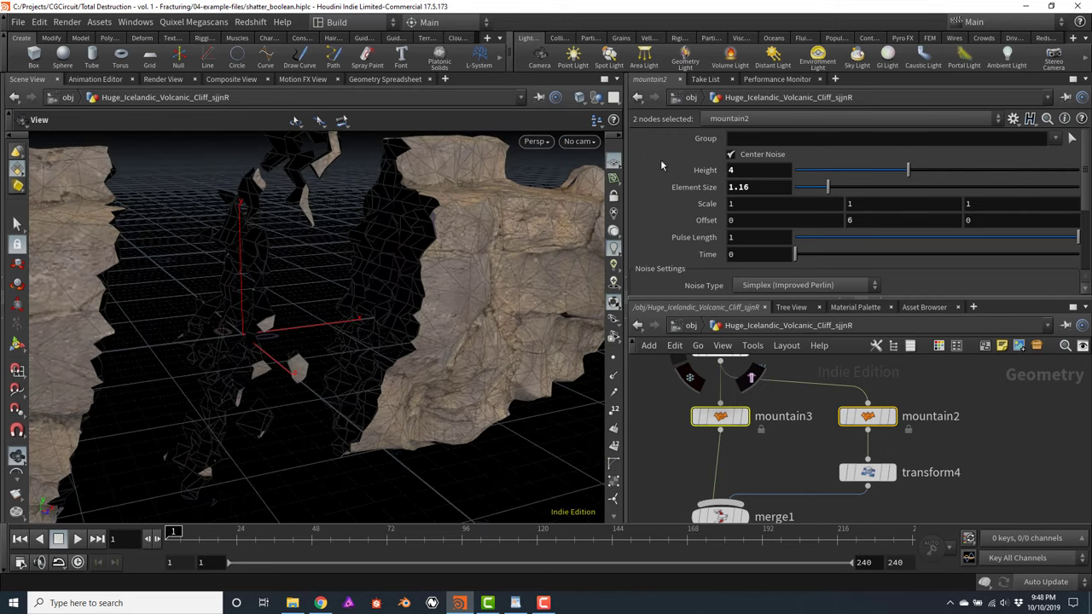
left_click(762, 173)
type("2")
key("Return")
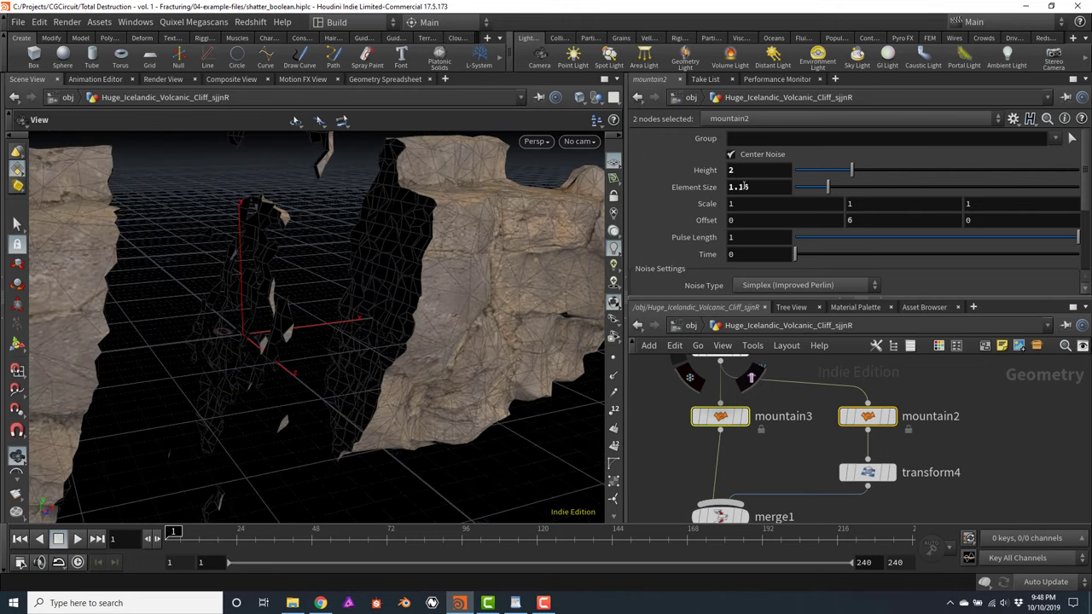
Reduce transform4's Y Translate to 0.005 and inspect the thinner interior pieces
left_click(878, 480)
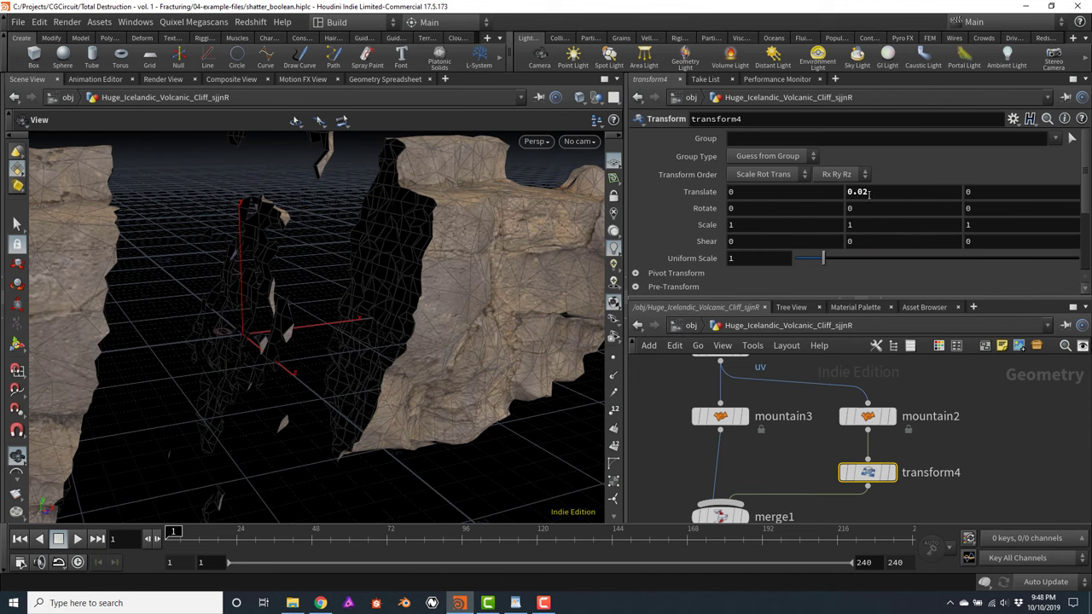
left_click(878, 192)
type("0.005")
key("Return")
left_click_drag(307, 275, 333, 297)
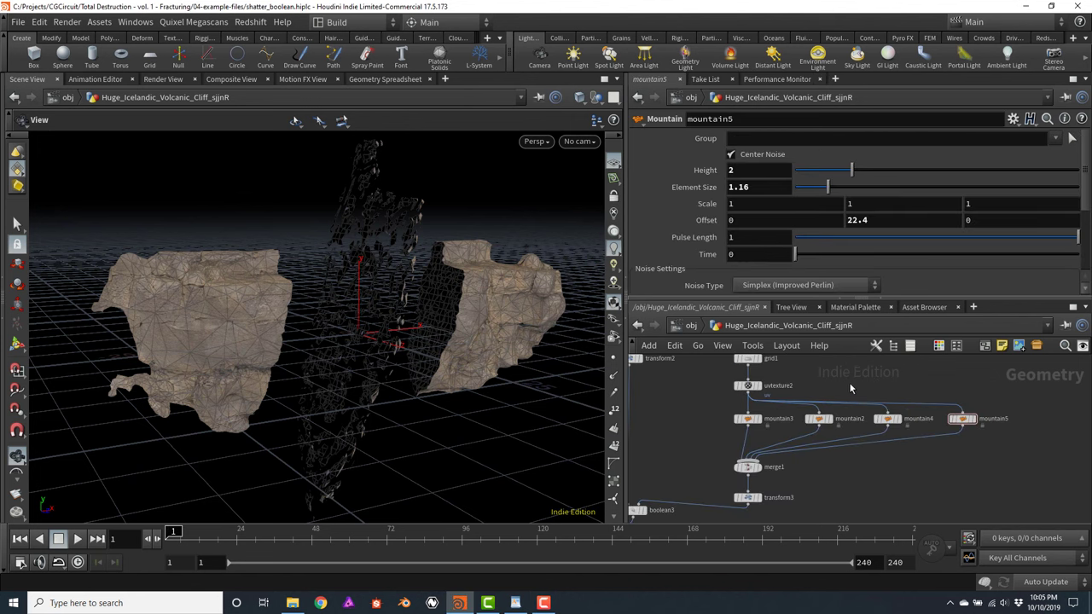
Inspect the result of mountain4 and mountain5, then raise explodedview1's Uniform Scale to 2.602 and reduce it to 1.248 while viewing the pieces
left_click_drag(850, 388, 997, 442)
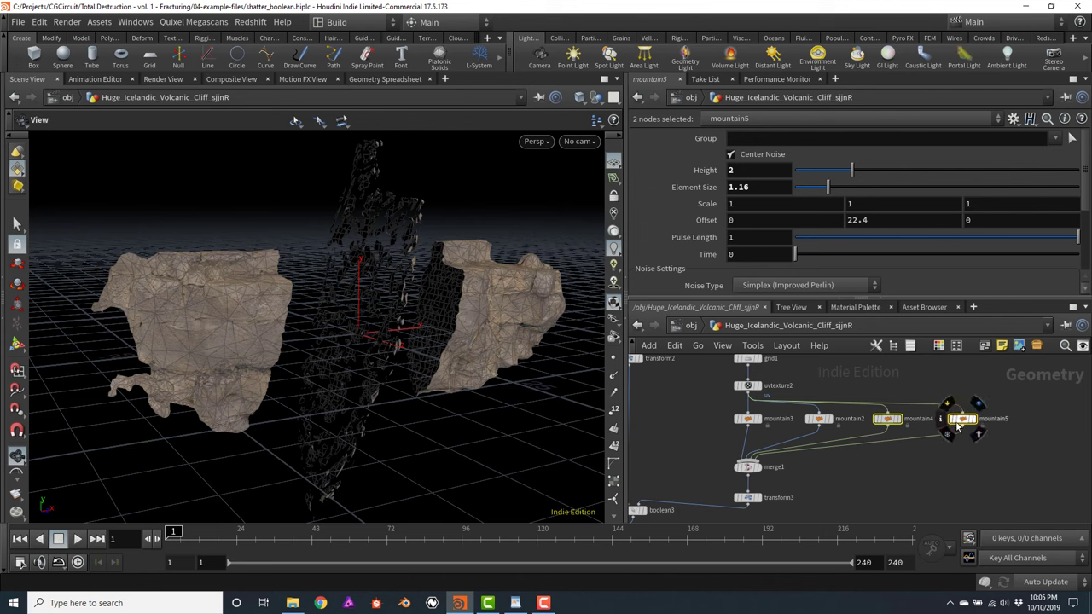
left_click_drag(449, 288, 309, 253)
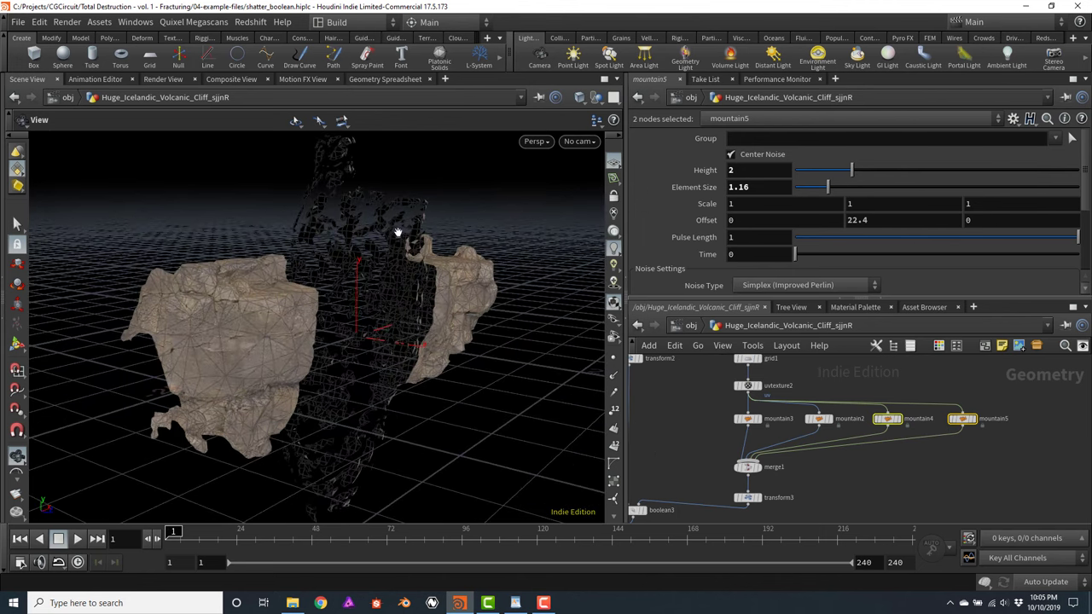
middle_click_drag(724, 460, 863, 340)
left_click(699, 451)
left_click_drag(882, 207, 946, 212)
left_click_drag(422, 258, 336, 224)
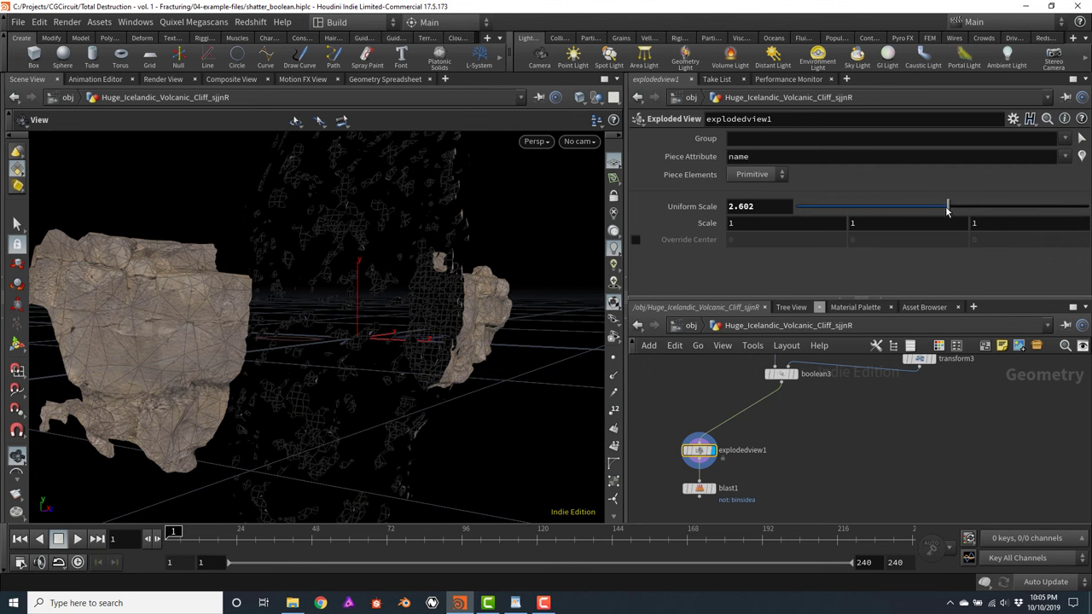
left_click_drag(946, 211, 868, 210)
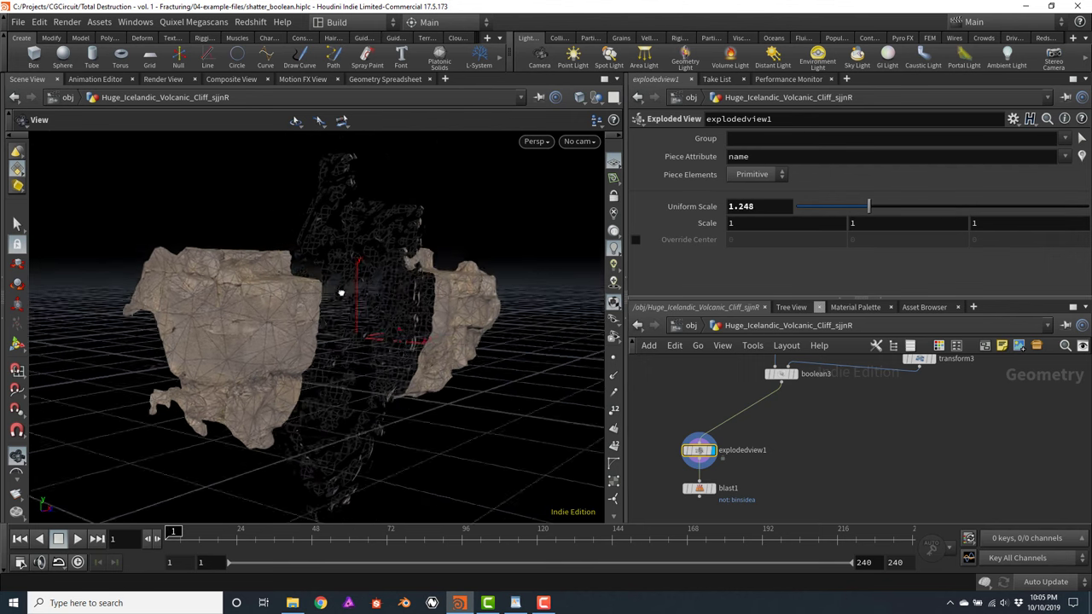
left_click_drag(340, 293, 474, 316)
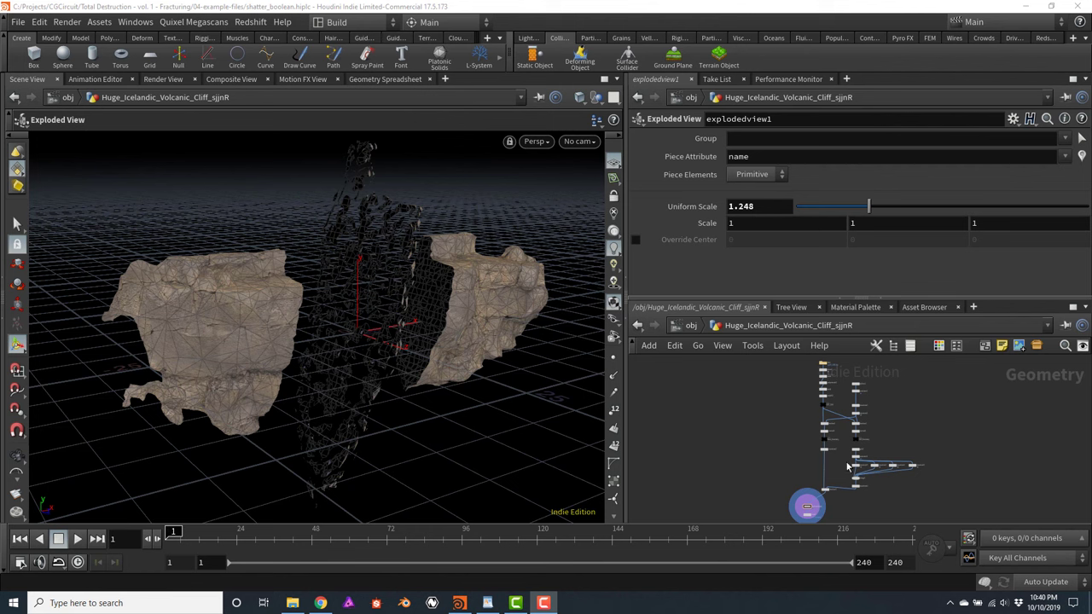
Disconnect both boolean3 inputs by cutting the wires from transform3 and from the rock branch
scroll(861, 499, "up", 5)
middle_click_drag(926, 485, 927, 475)
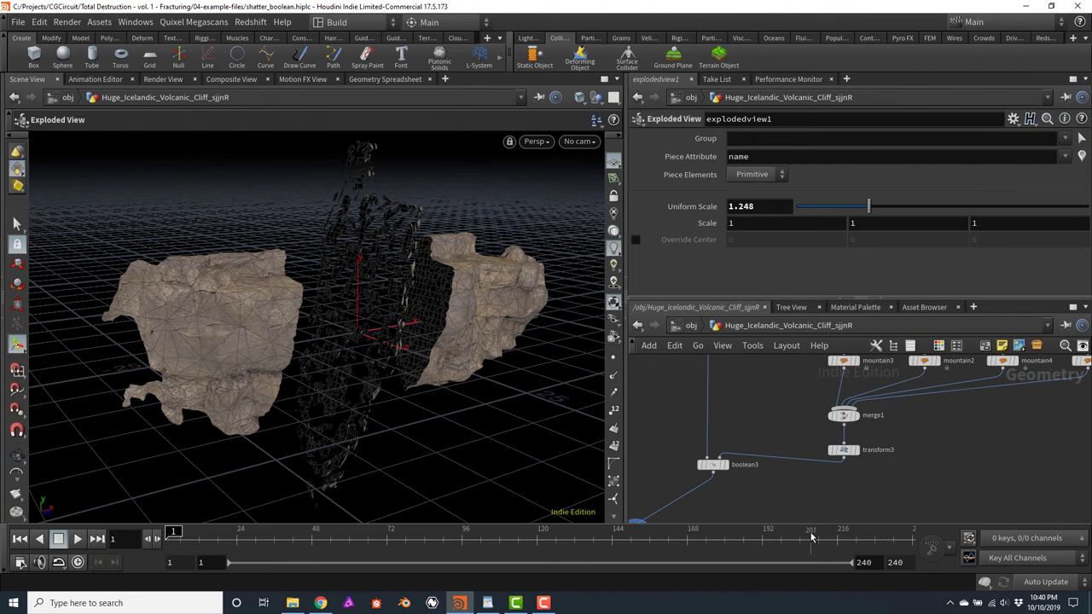
key("y")
left_click_drag(790, 420, 800, 471)
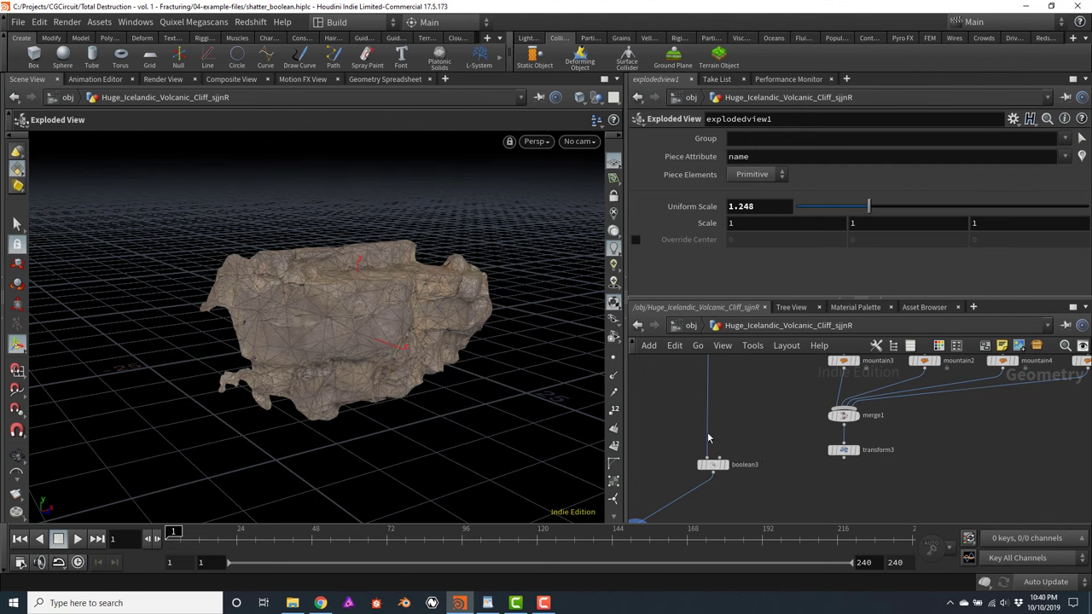
left_click_drag(716, 410, 721, 412)
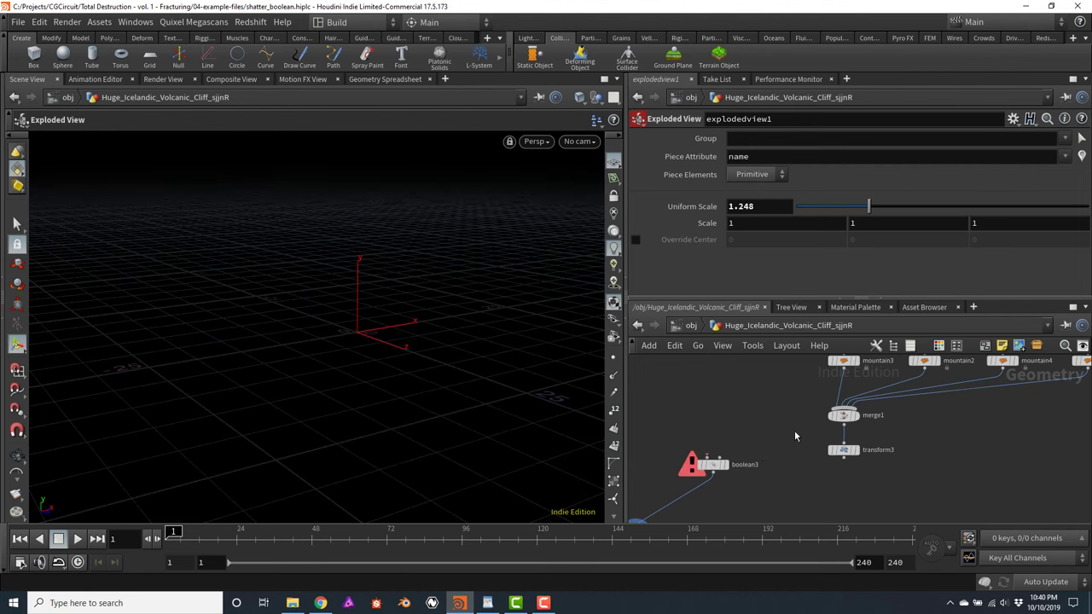
Delete the transform3 node and display merge1
left_click(854, 449)
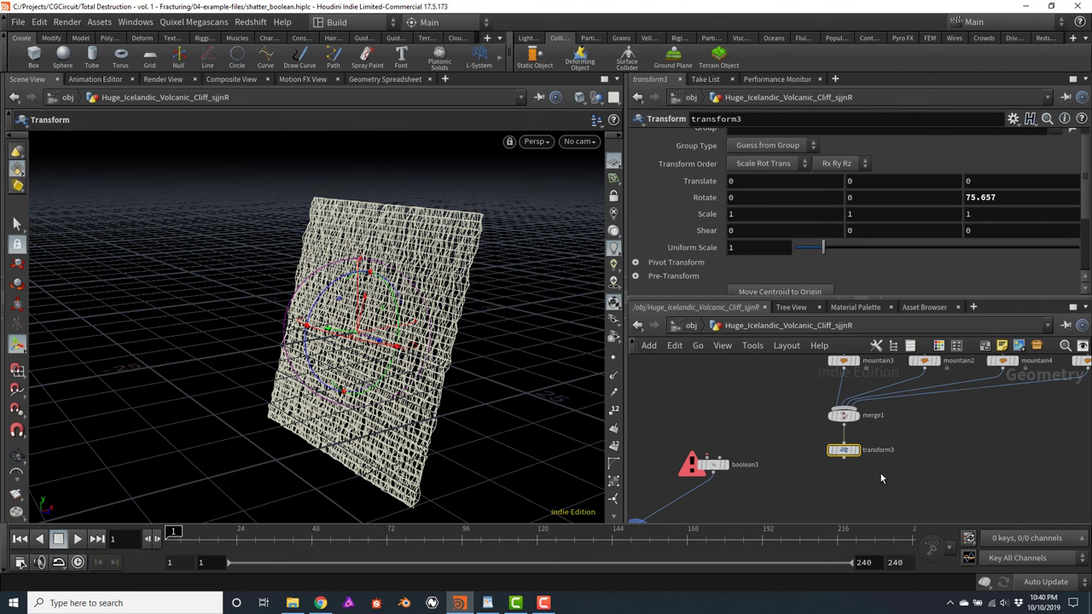
key("Delete")
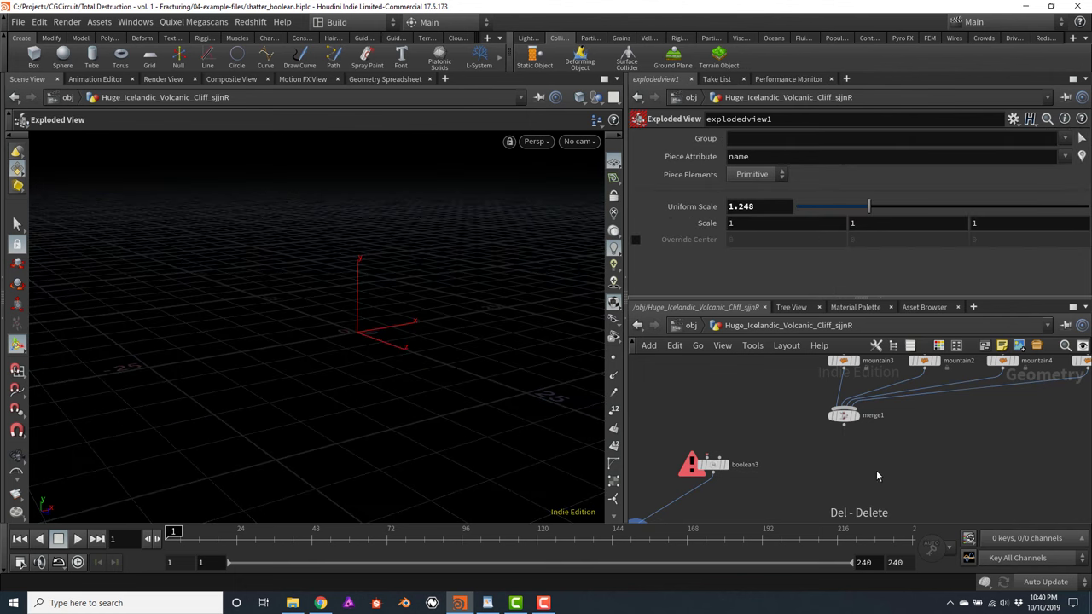
left_click(851, 416)
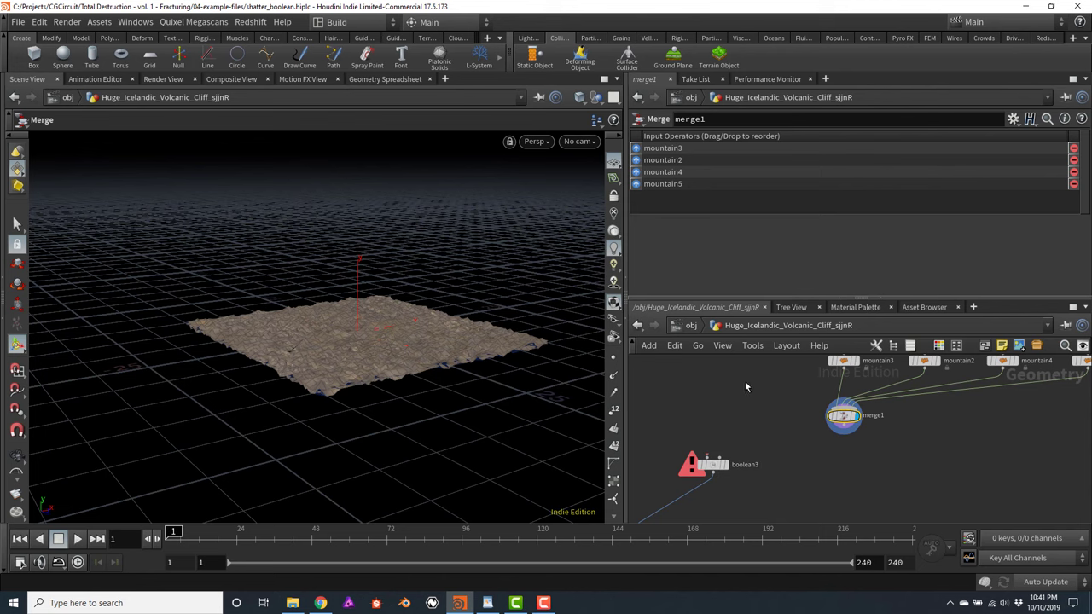
Display transform2 and remove its Translate expressions -$CEX, -$CEY and -$CEZ, leaving fixed values
middle_click_drag(745, 381, 778, 473)
scroll(779, 474, "up", 2)
scroll(770, 440, "up", 2)
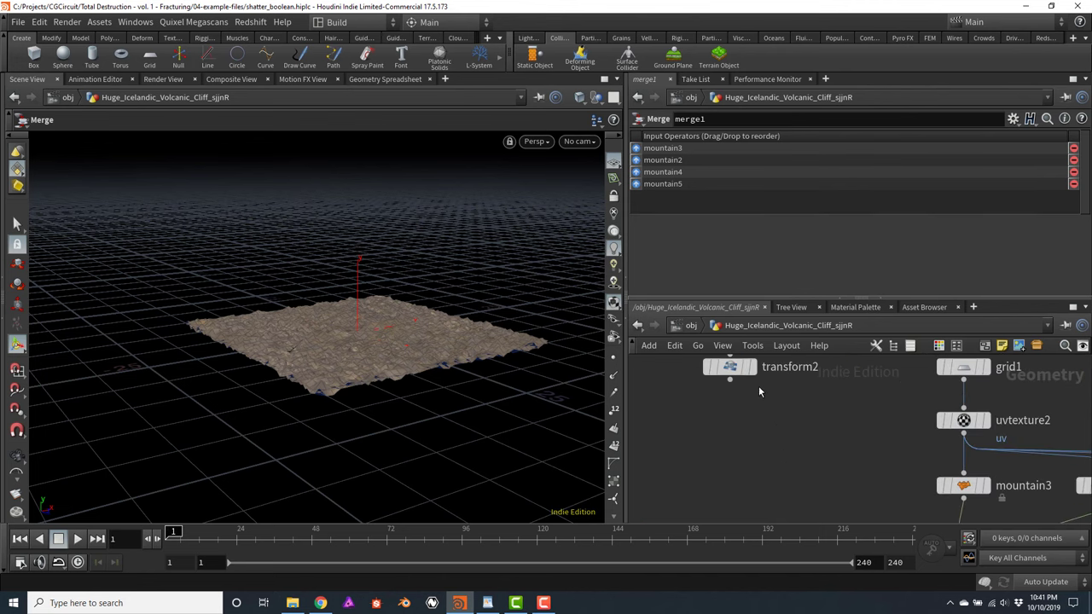
left_click(725, 369)
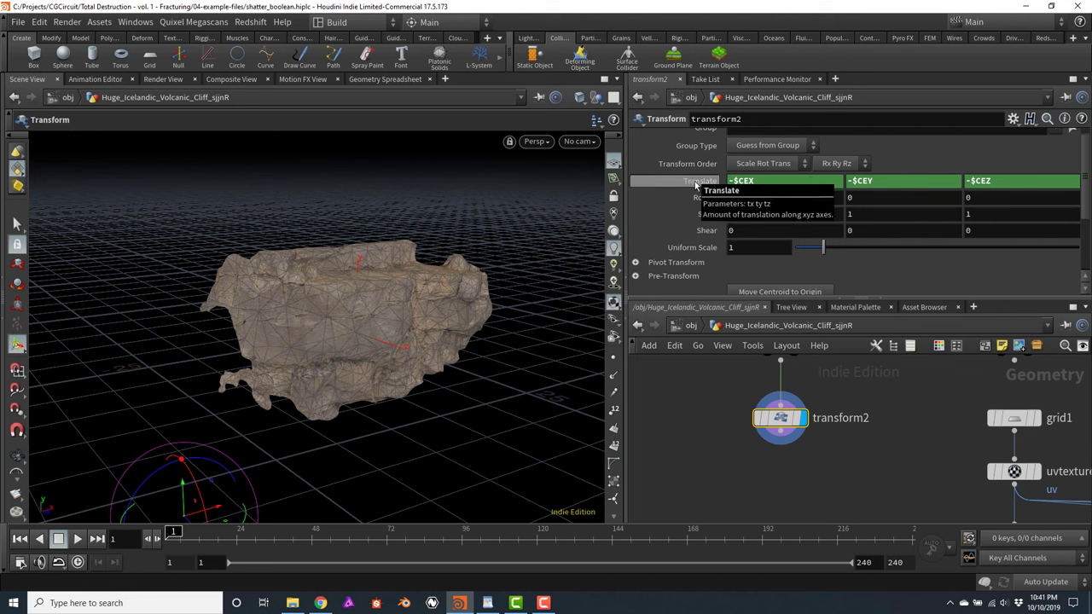
left_click(697, 182, "ctrl+shift")
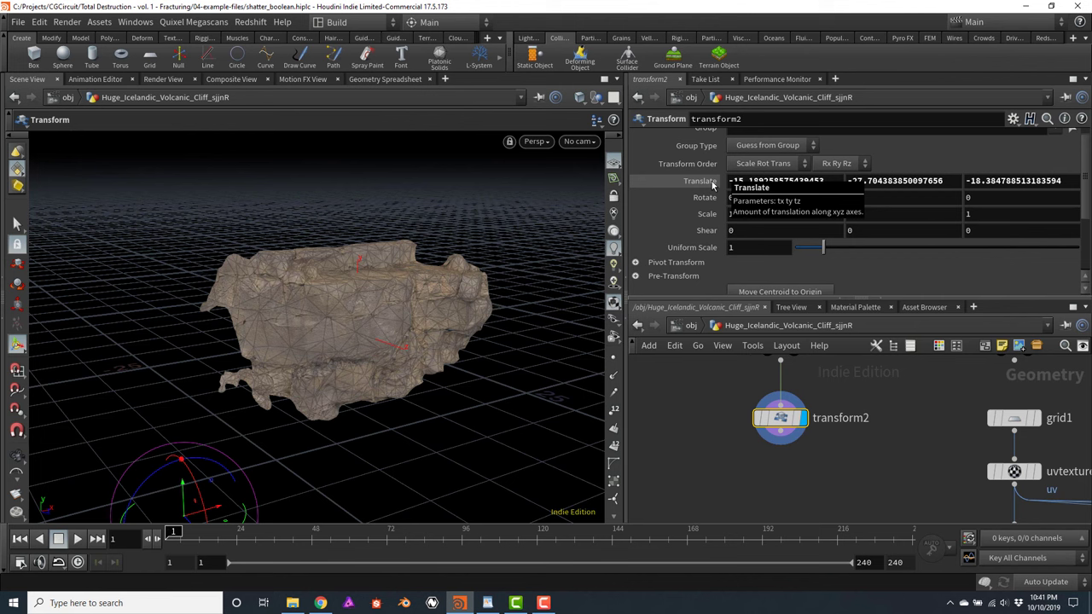
Add an IsoOffset node fed by transform2, display it and place it below and beside transform2
mouse_move(783, 429)
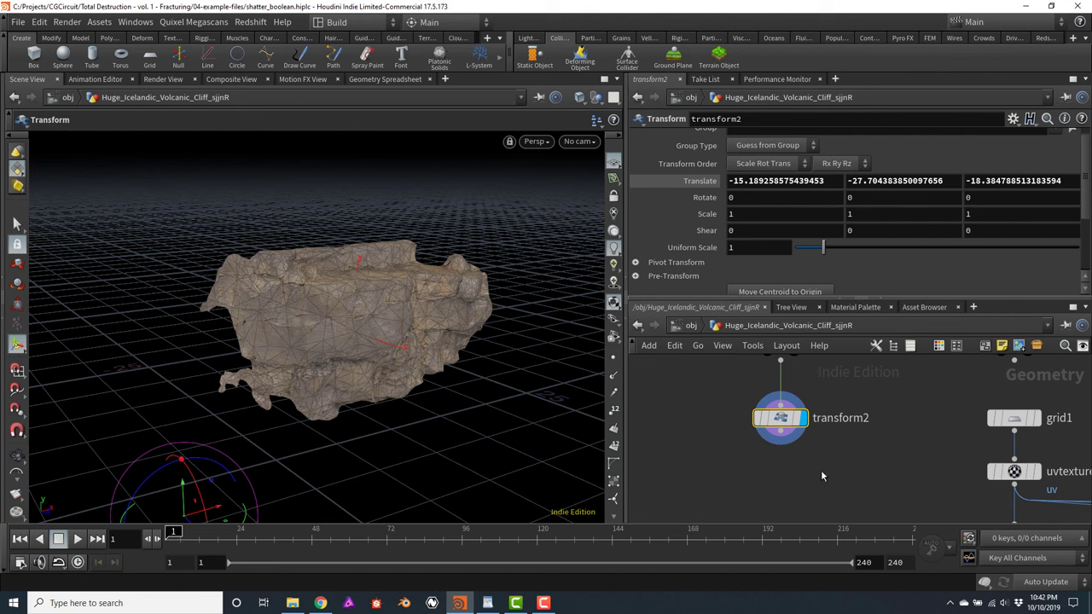
left_click(789, 439)
key("Tab")
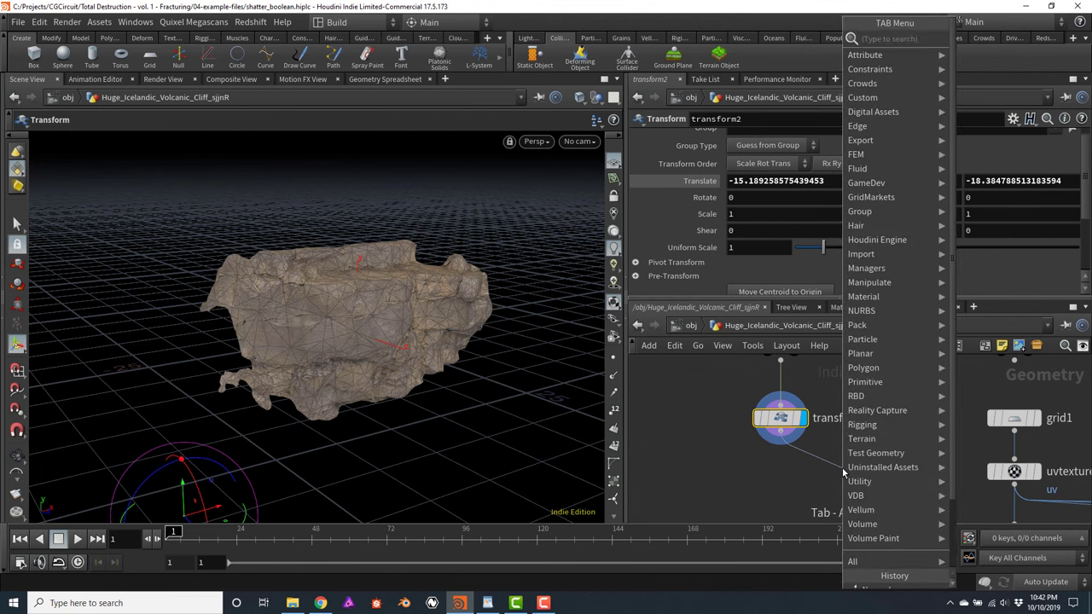
type("is")
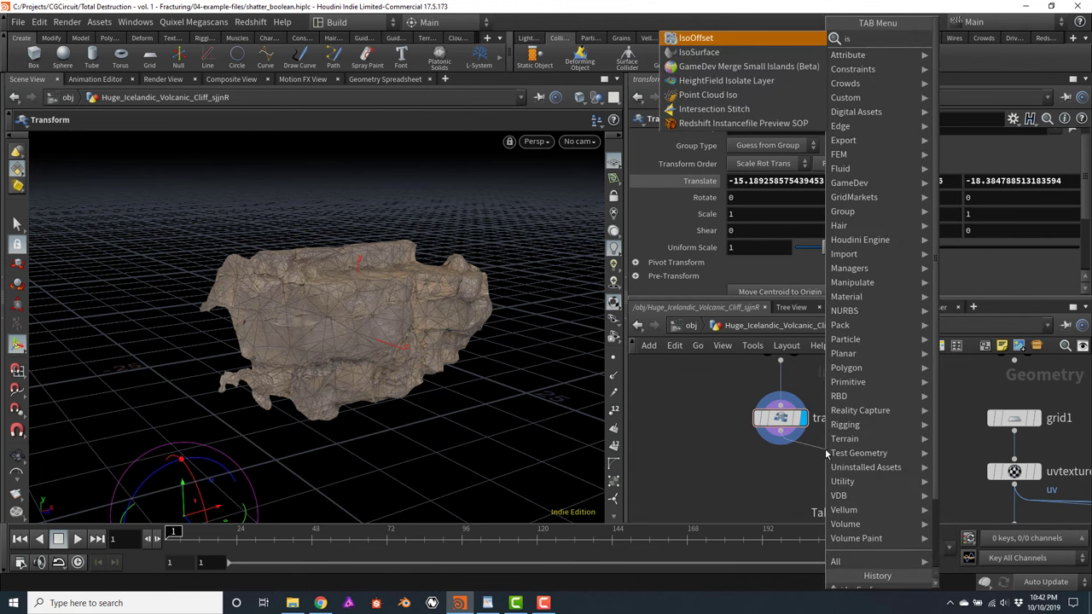
key("Return")
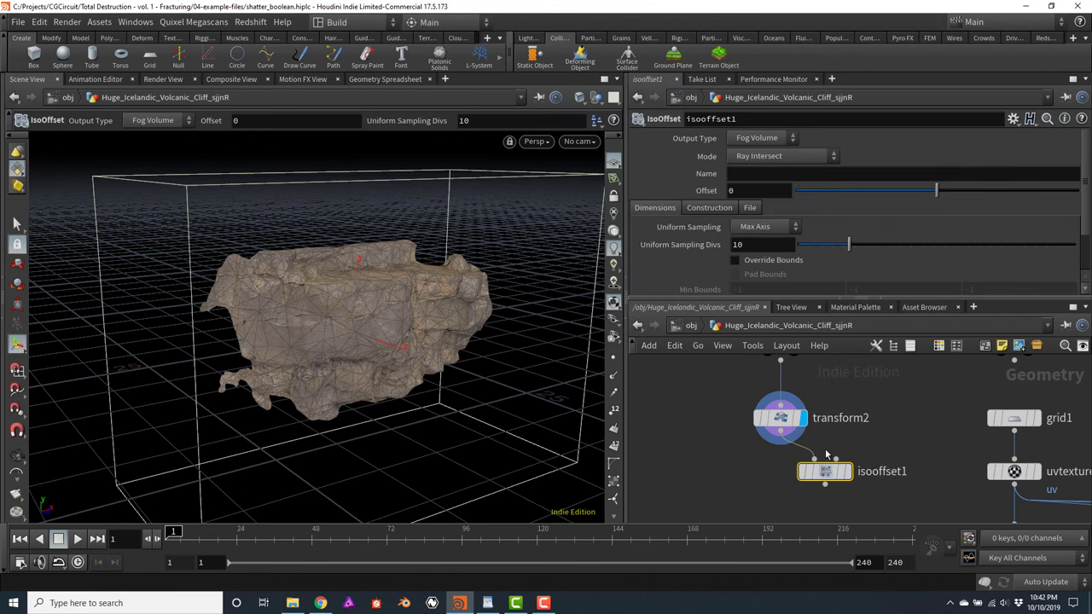
left_click(825, 454)
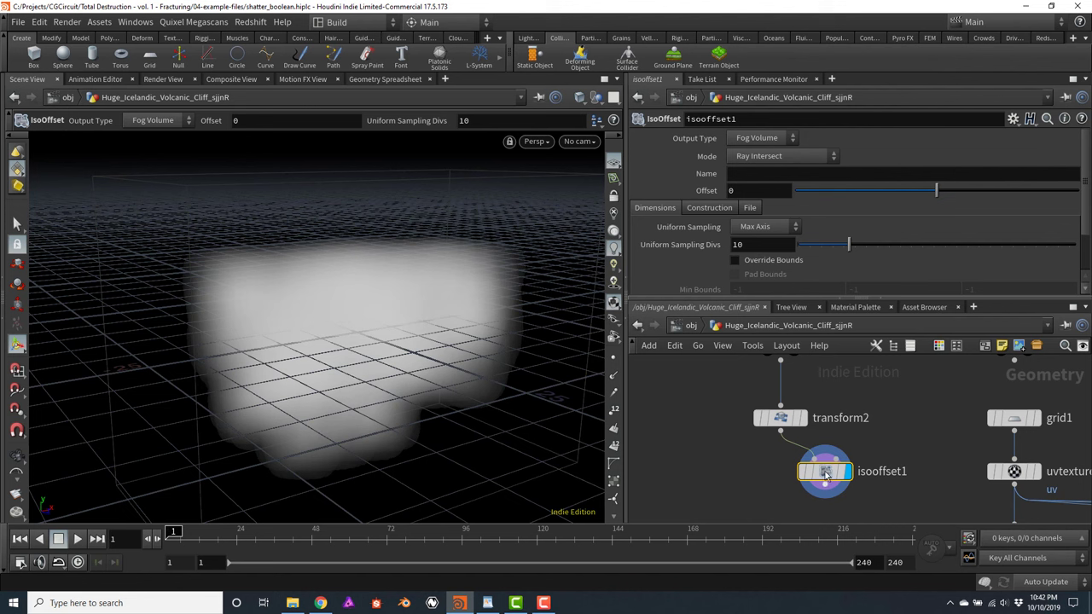
left_click_drag(825, 475, 854, 489)
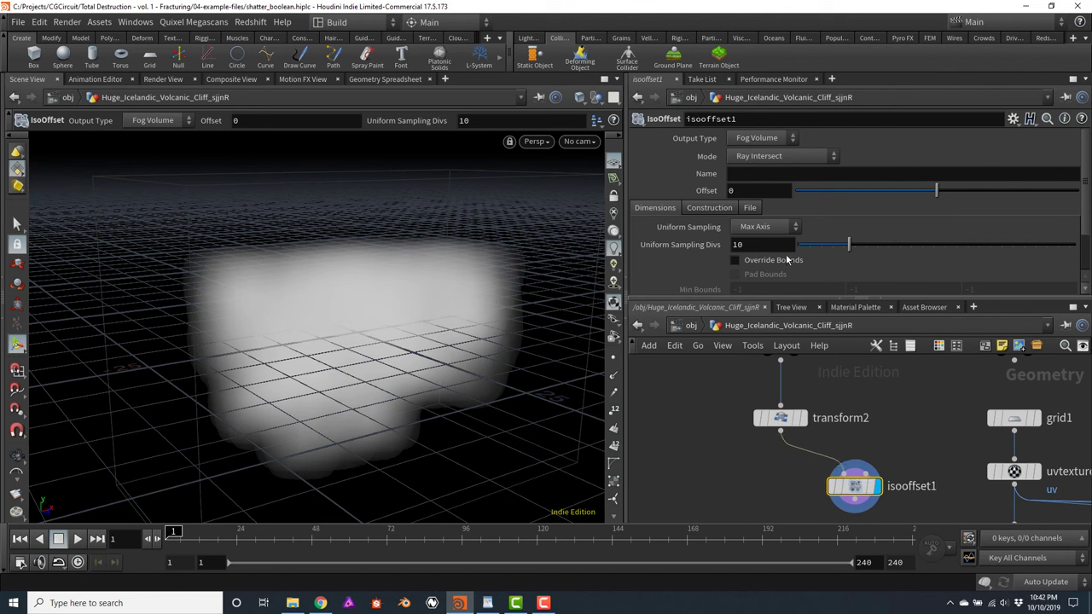
Set isooffset1's Uniform Sampling Divs to 60
left_click(771, 244)
type("60")
key("Return")
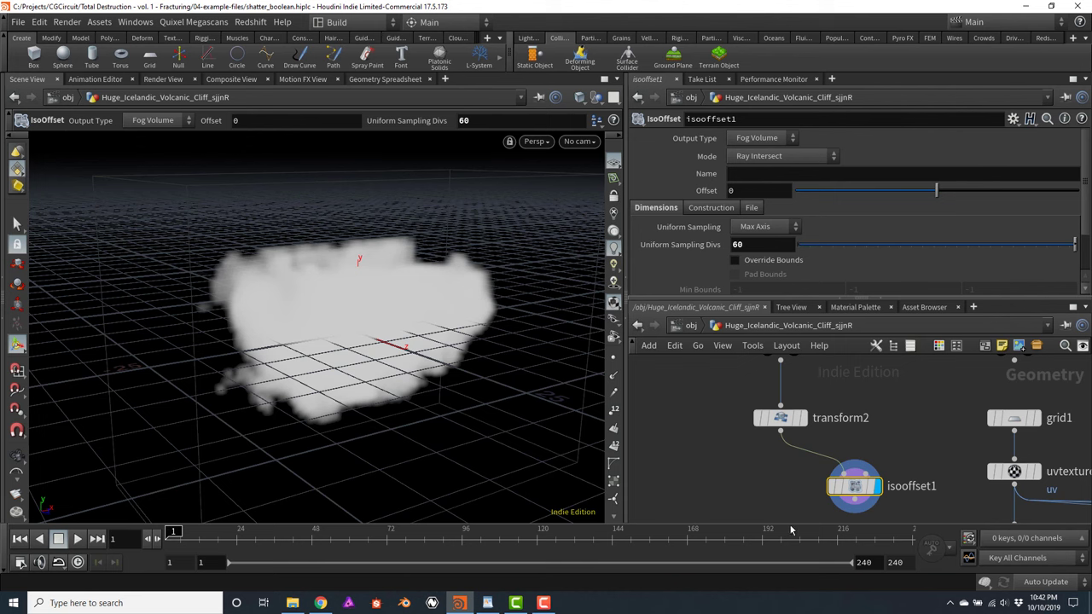
Add a Scatter node fed by isooffset1, display it and align it under isooffset1
middle_click_drag(776, 495, 801, 463)
left_click(836, 453)
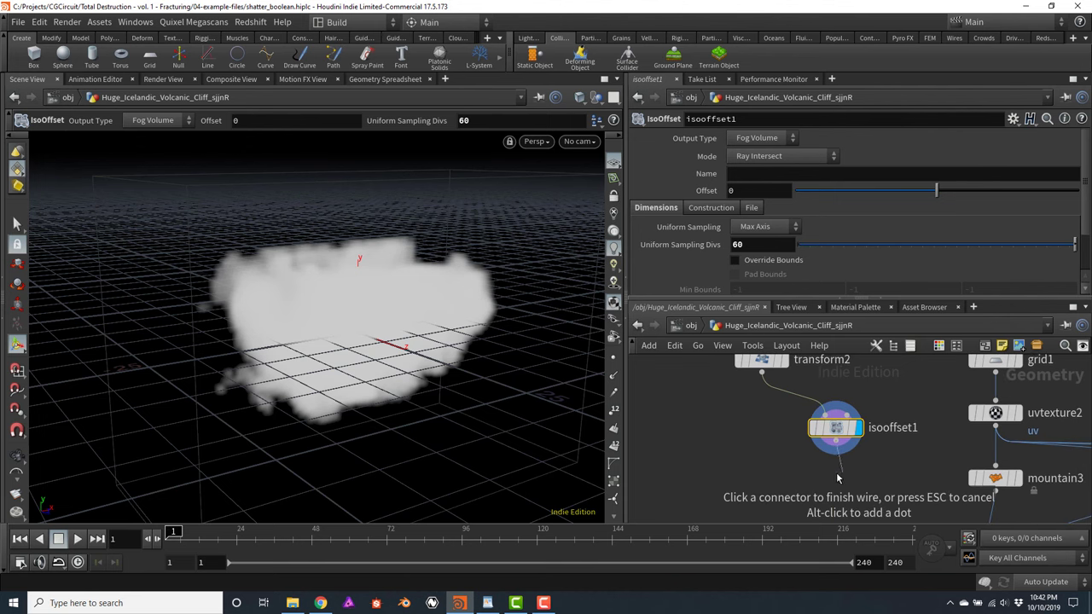
key("Tab")
type("scat")
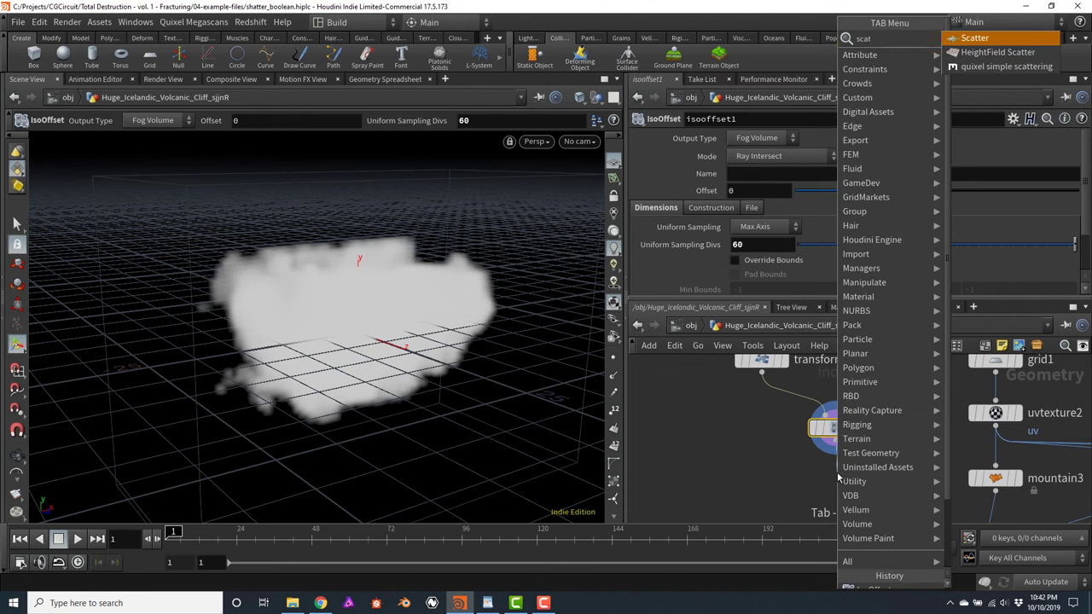
key("Return")
left_click(836, 474)
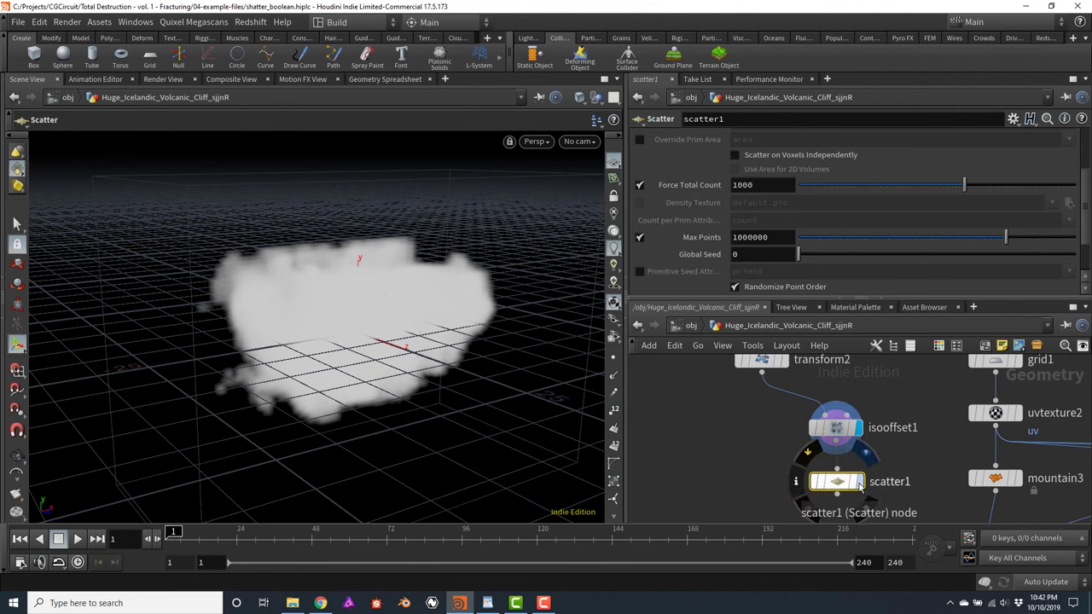
left_click(860, 483)
left_click_drag(838, 488, 835, 485)
Turn off Relax Iterations on scatter1 and set its Force Total Count to 6
scroll(1087, 200, "down", 2)
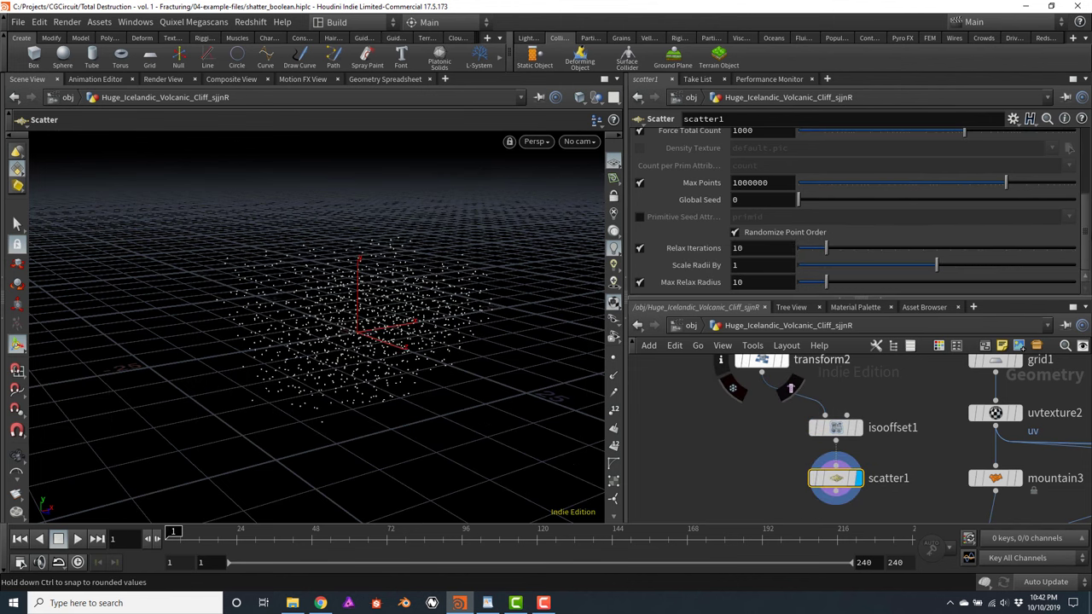
left_click(641, 249)
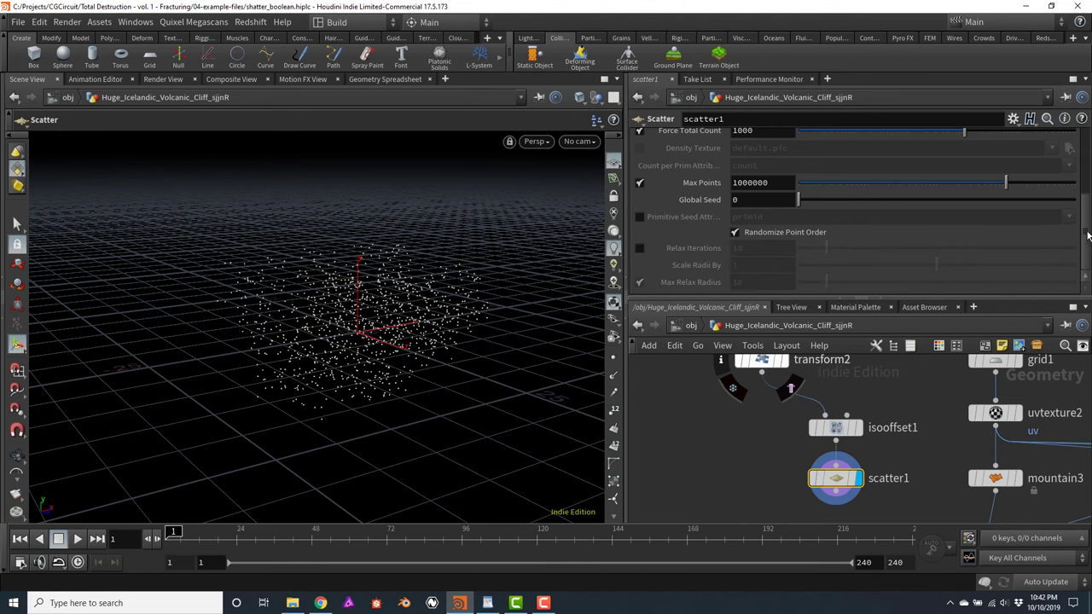
left_click_drag(1087, 235, 1086, 196)
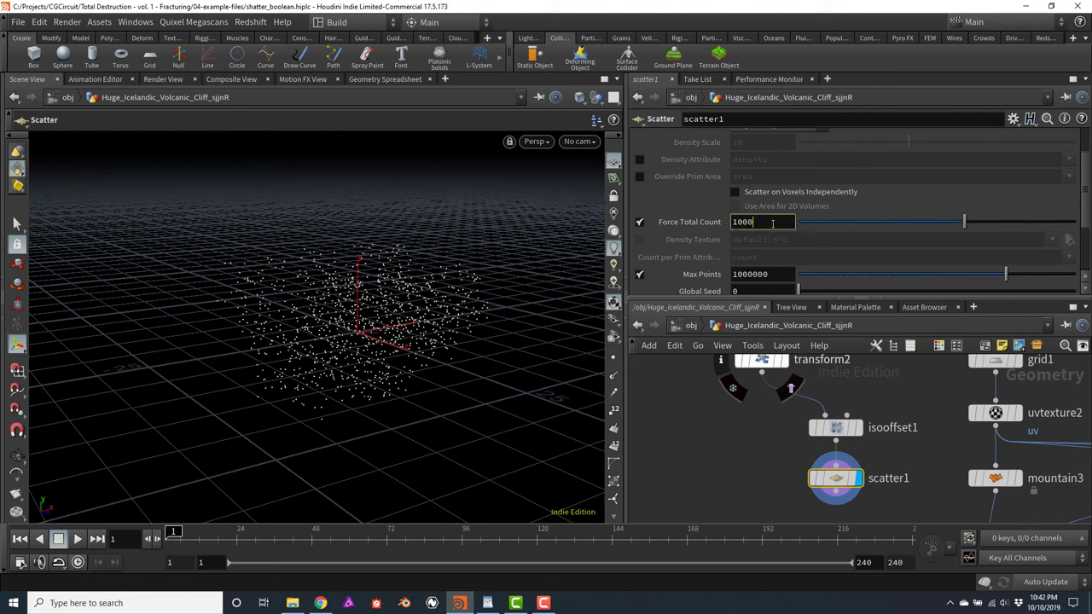
double_click(772, 223)
type("6")
key("Return")
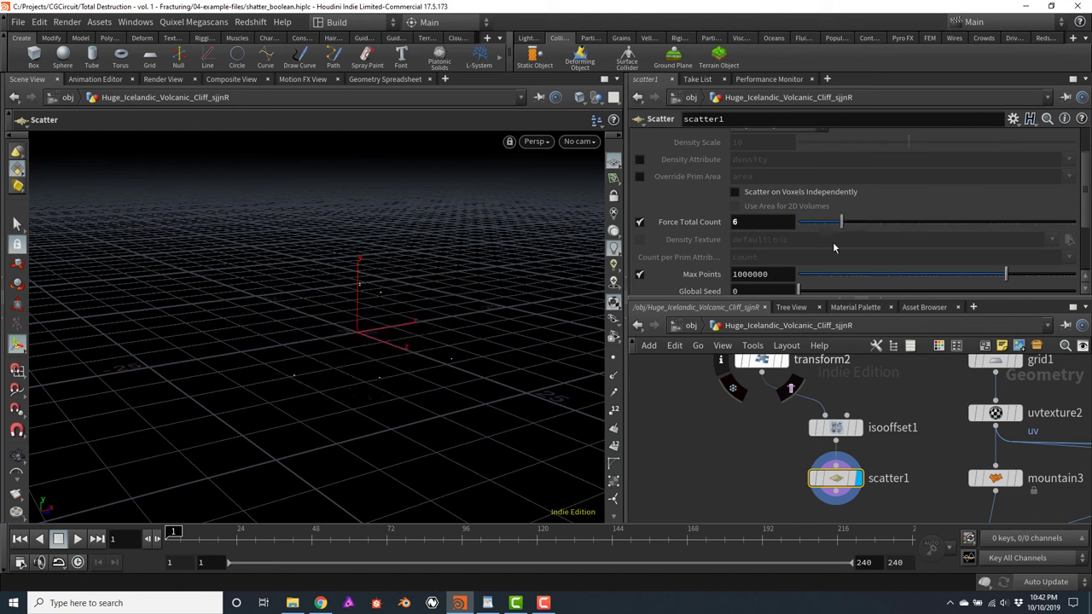
scroll(737, 501, "down", 2)
Add an Attribute Randomize node fed by scatter1, display it and align it under scatter1
middle_click_drag(737, 501, 743, 429)
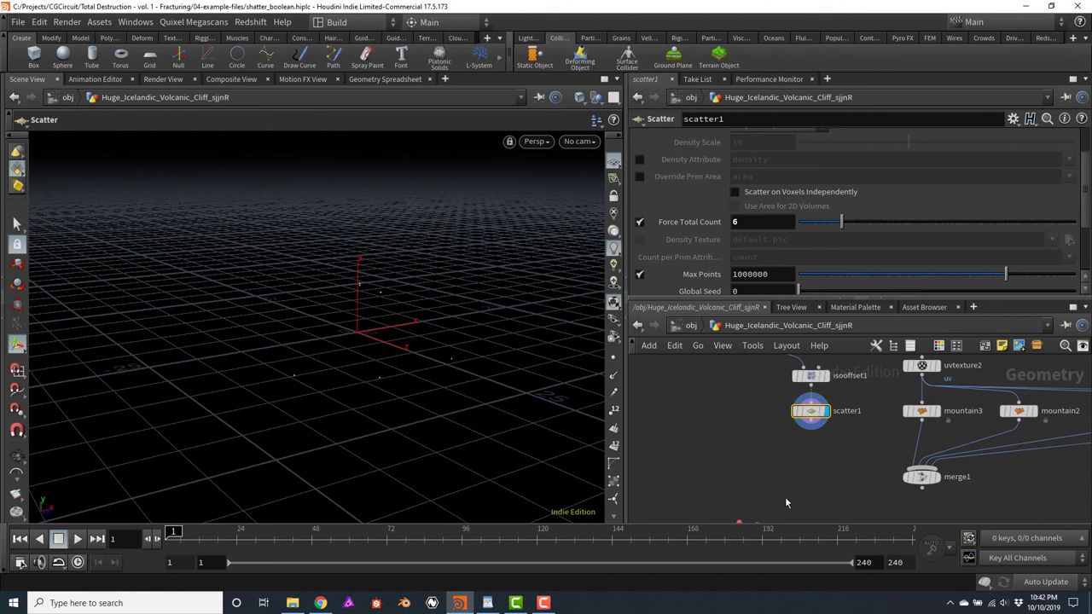
left_click(814, 431)
key("Tab")
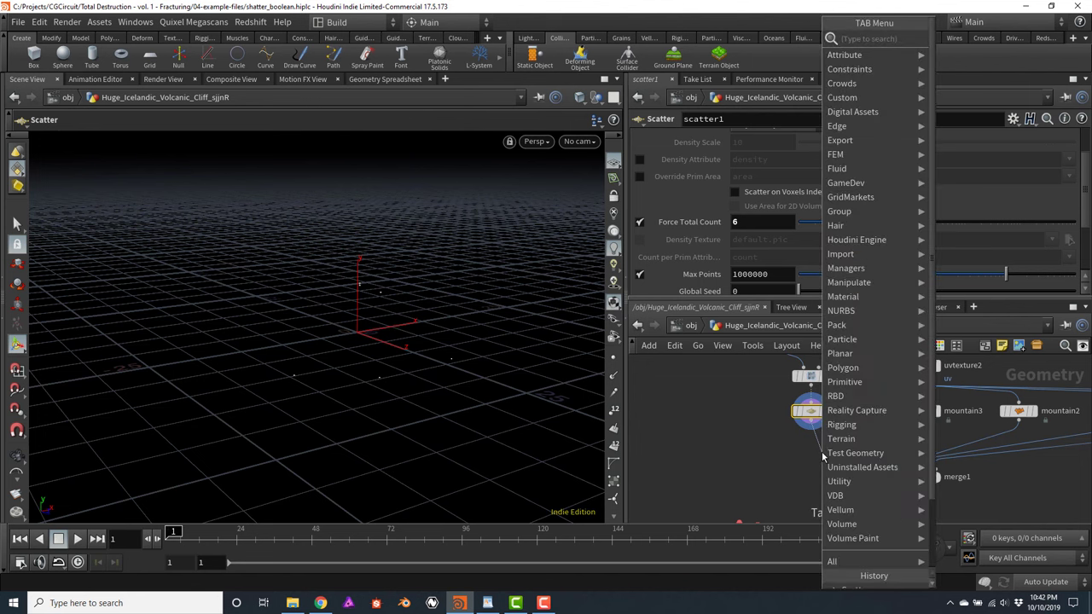
type("atr")
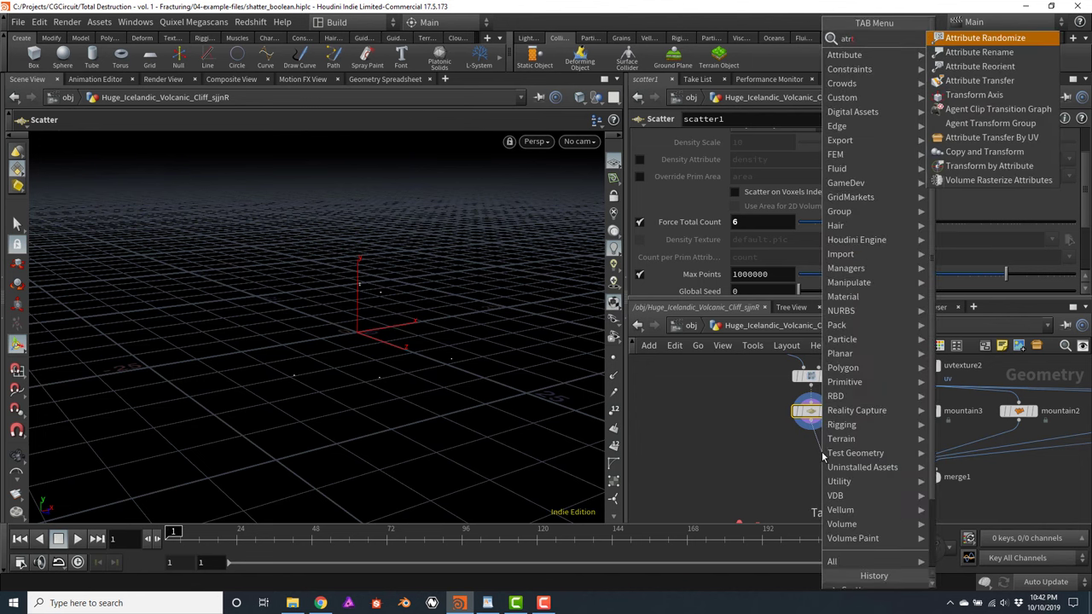
key("Return")
left_click(823, 456)
left_click_drag(823, 456, 811, 456)
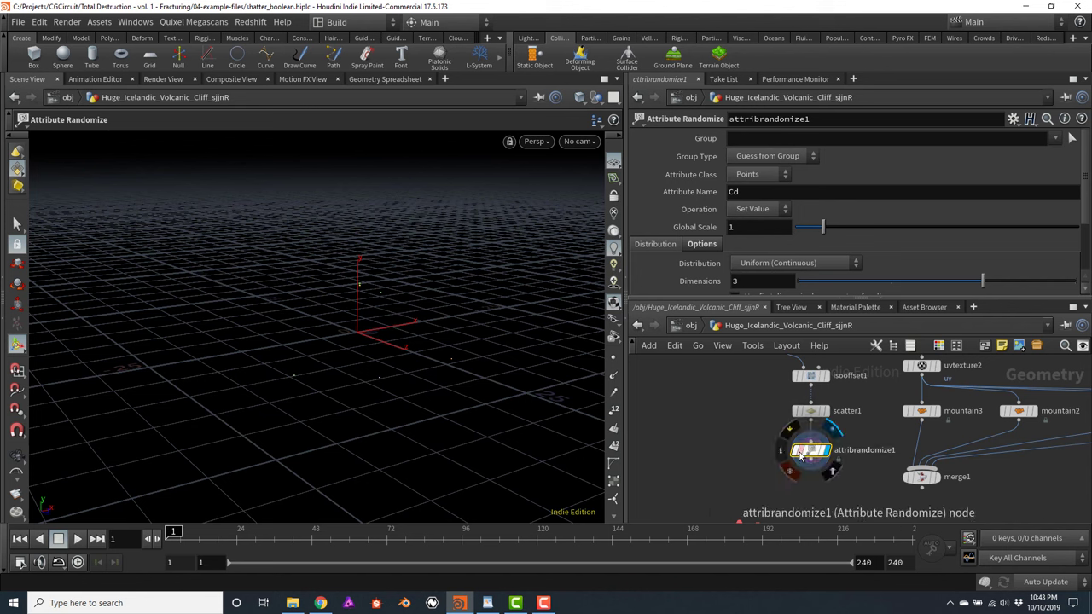
Set attribrandomize1's Attribute Name to N
left_click(768, 193)
double_click(770, 192)
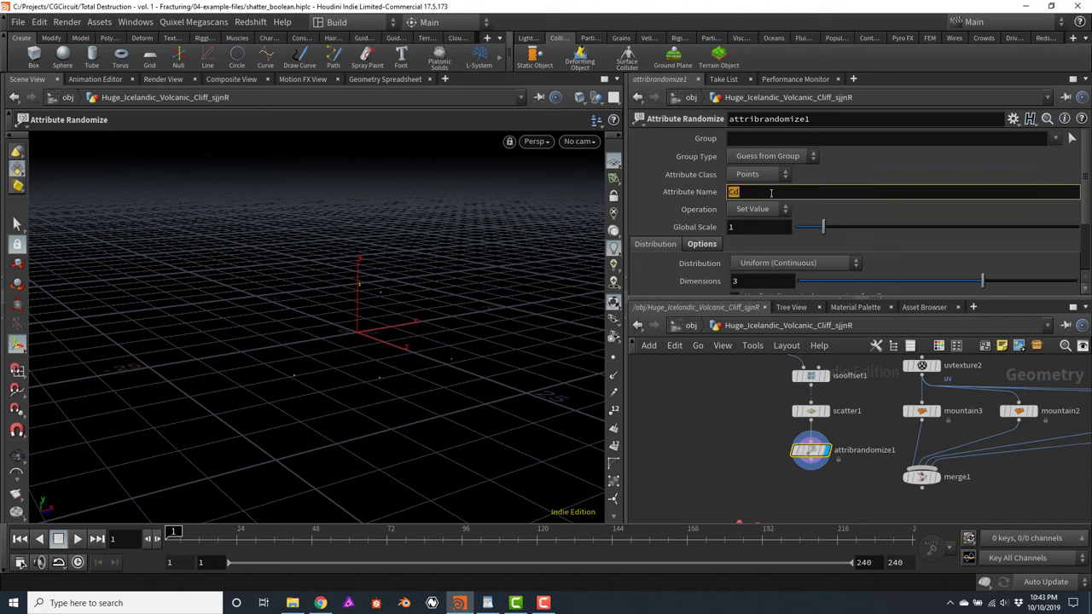
type("N")
key("Return")
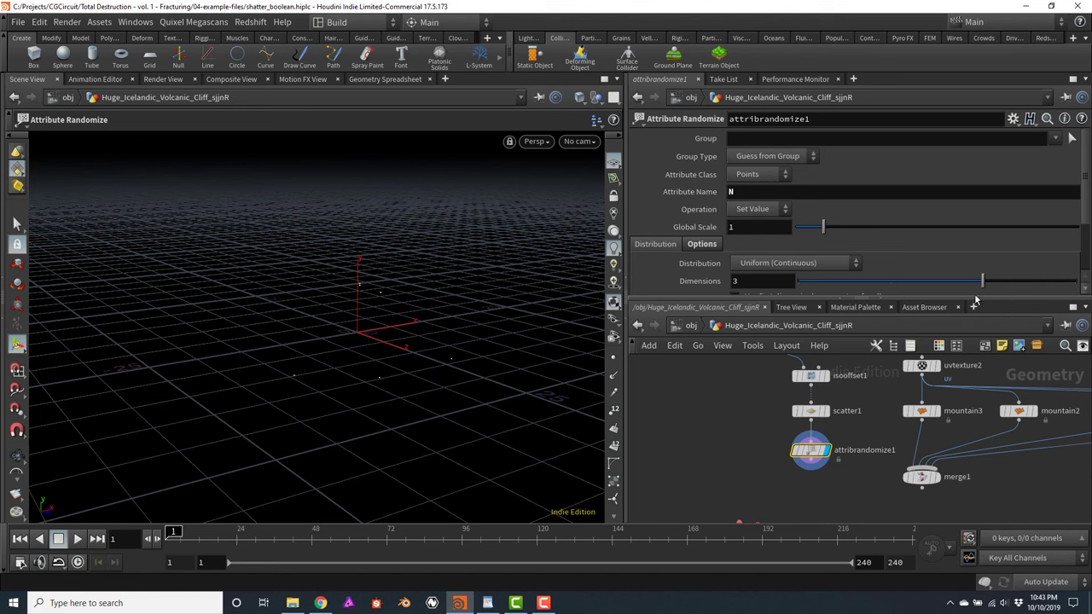
Turn on point normals in the viewport and examine the directions of the scattered points
mouse_move(928, 479)
left_click(614, 377)
scroll(422, 356, "up", 3)
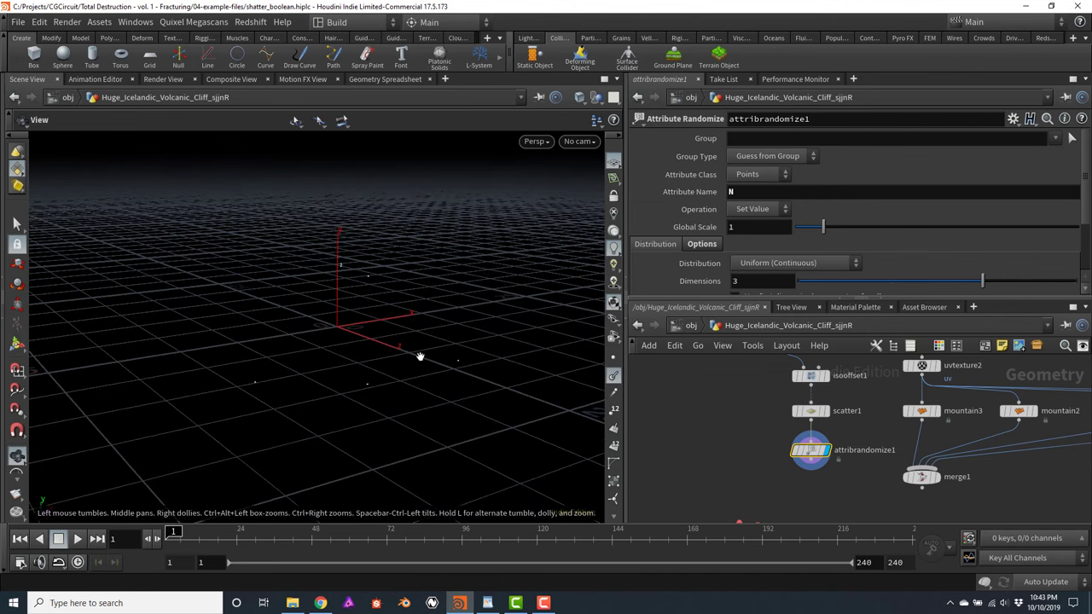
left_click_drag(419, 356, 324, 307)
key("Return")
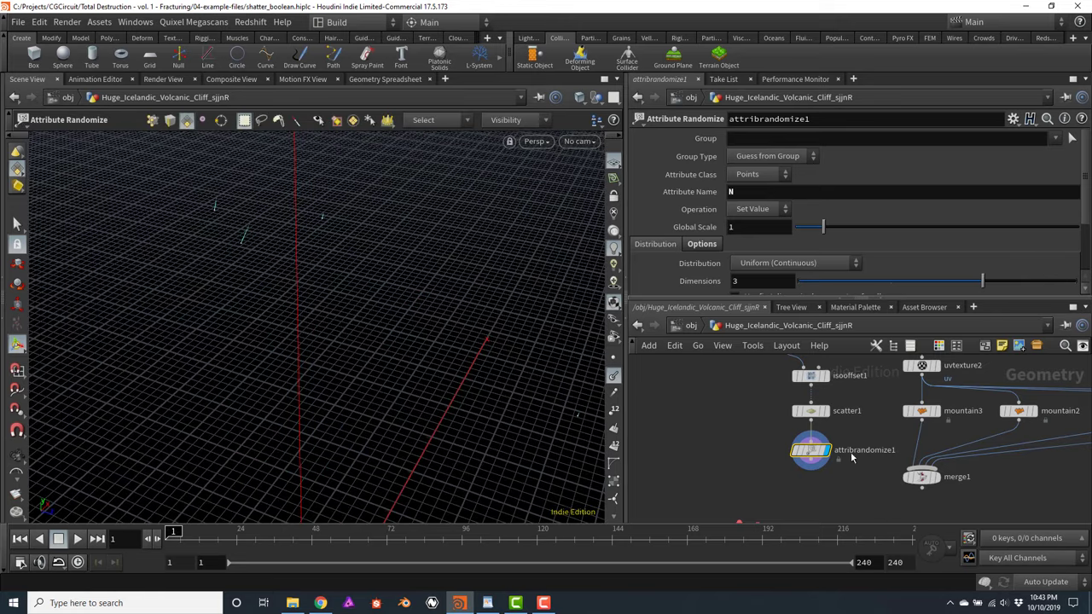
left_click(810, 451)
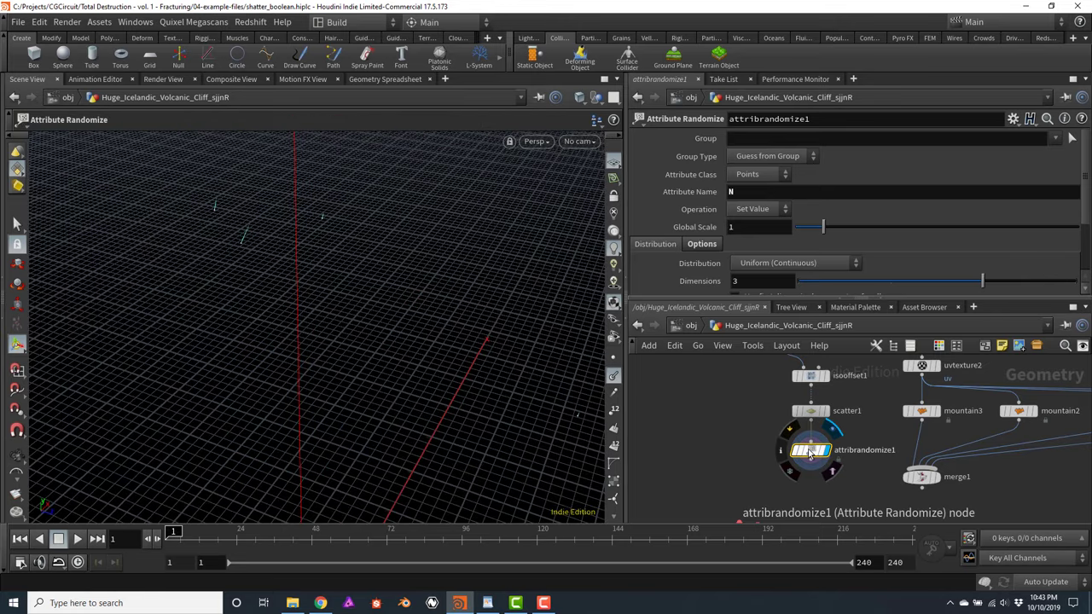
Set attribrandomize1's Distribution to Inside Sphere and check the point normals from another angle
scroll(1086, 195, "down", 1)
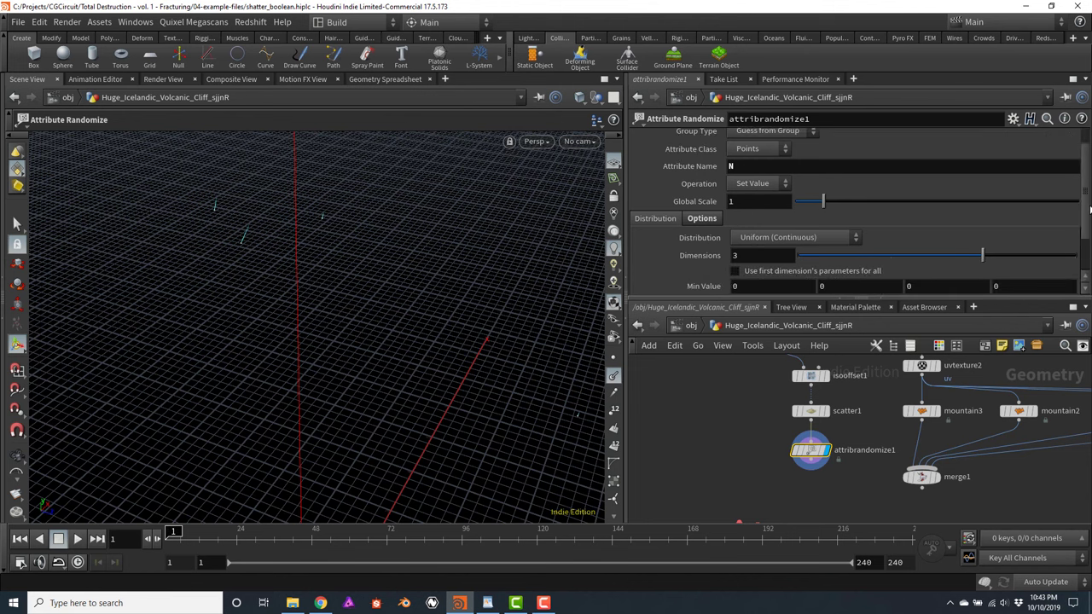
left_click(825, 241)
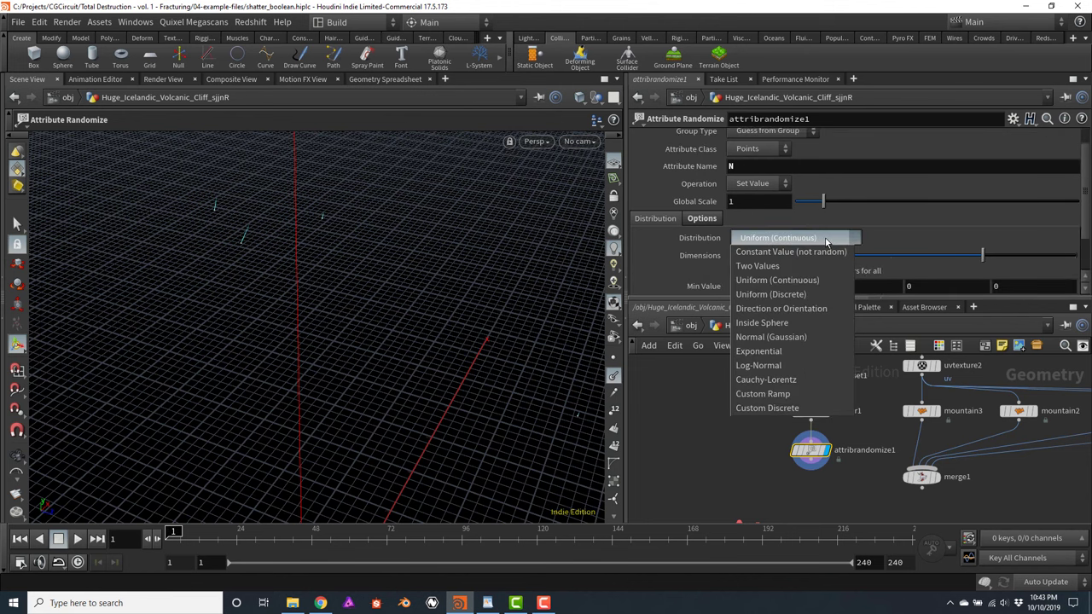
left_click(771, 323)
left_click_drag(373, 296, 286, 193)
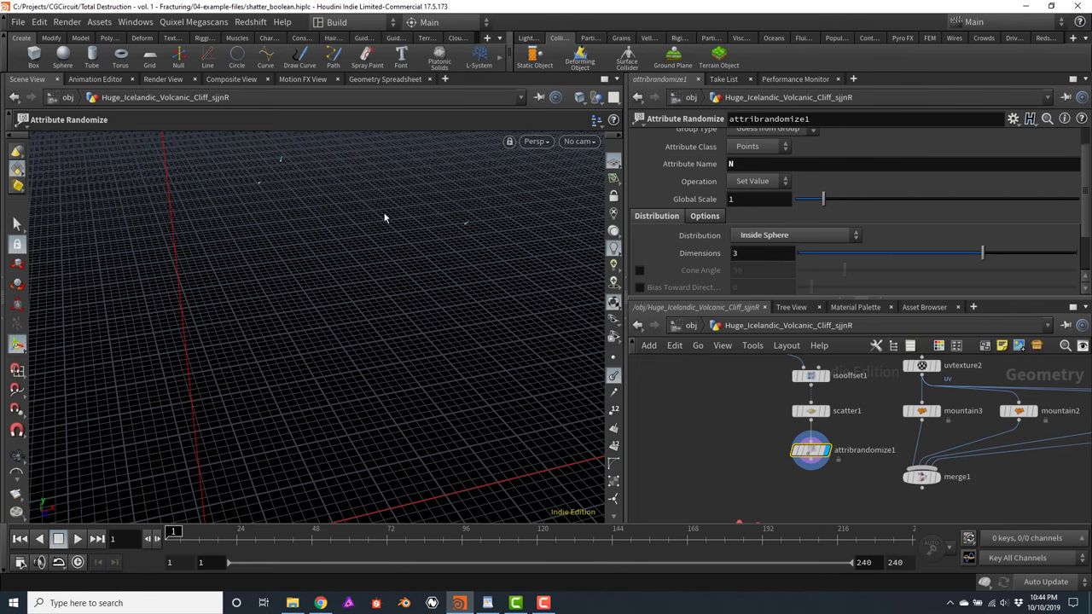
left_click_drag(404, 294, 378, 324)
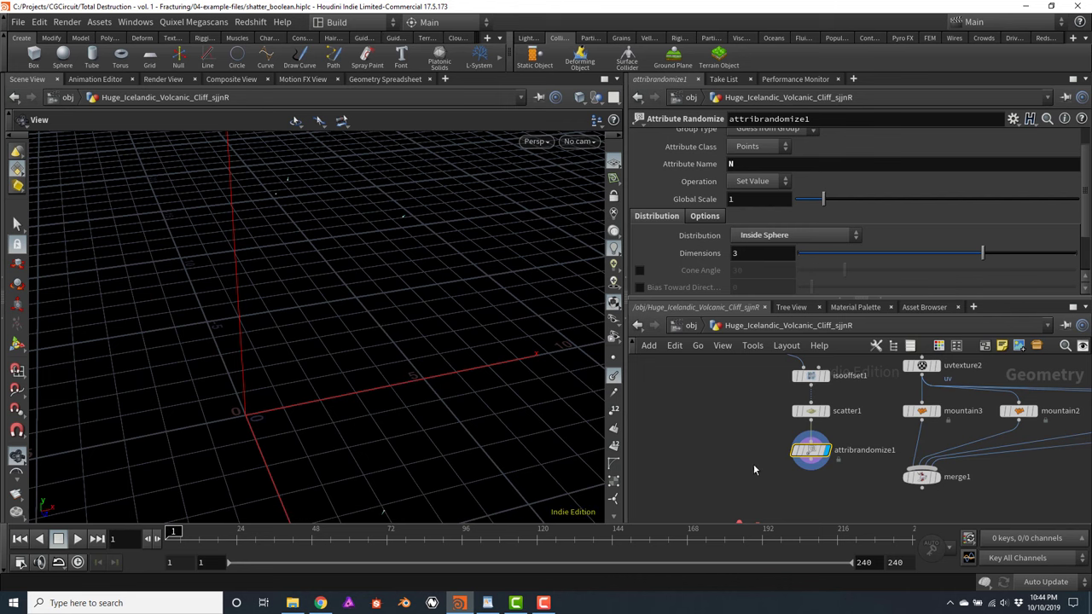
Add a Copy to Points node and connect attribrandomize1 to its second input
key("Tab")
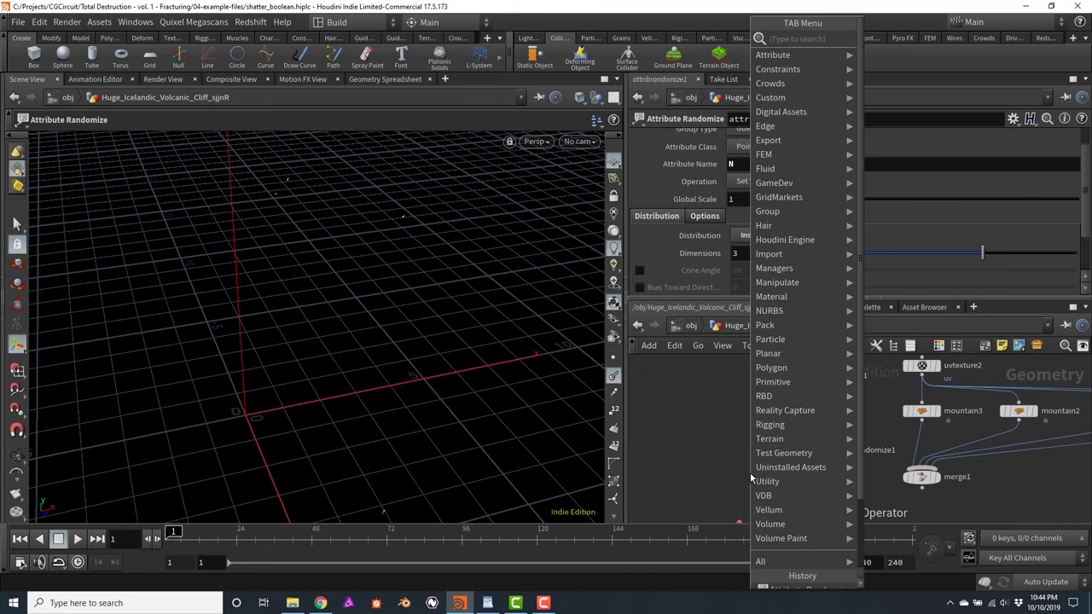
type("copy")
key("Down")
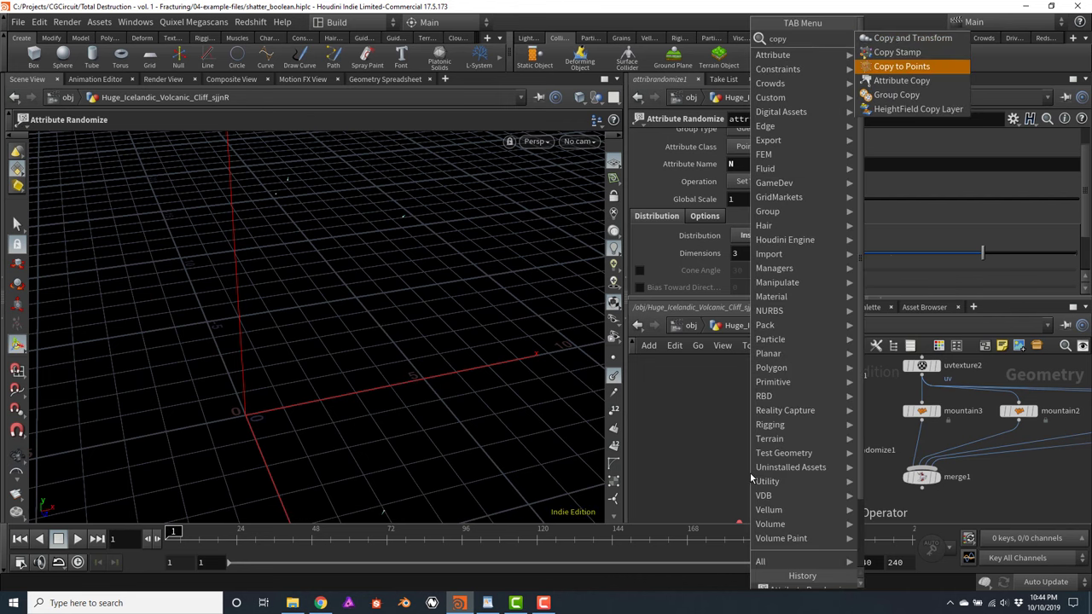
key("Return")
left_click(750, 478)
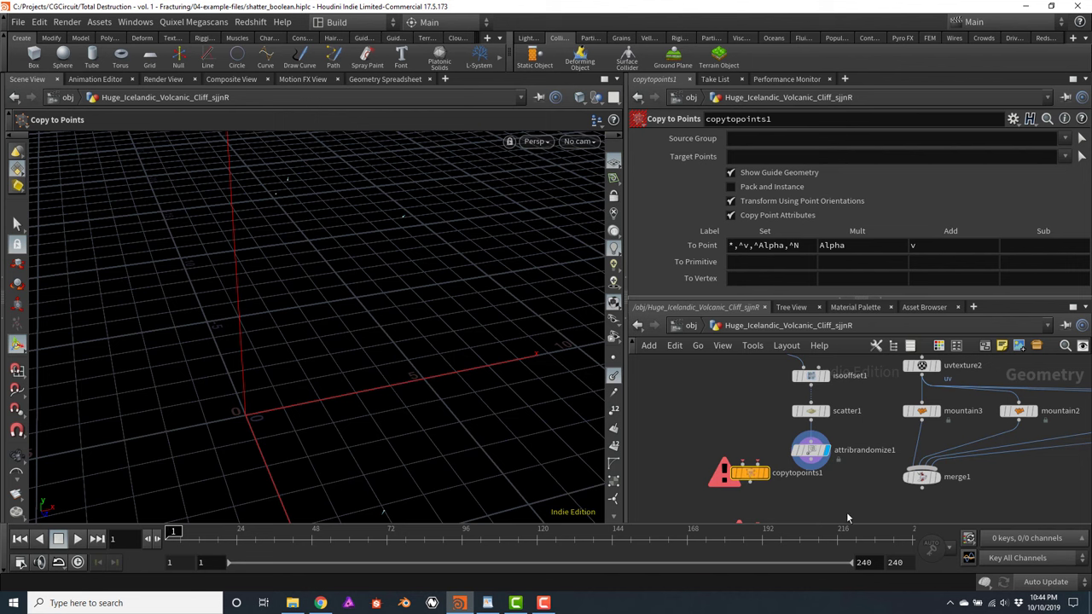
scroll(845, 443, "down", 2)
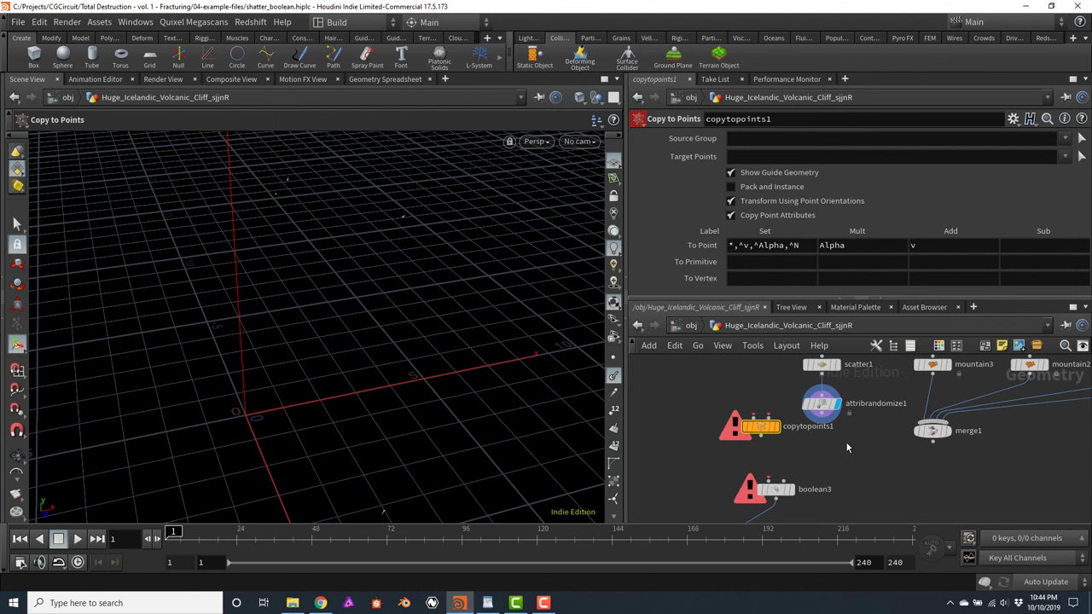
left_click(823, 415)
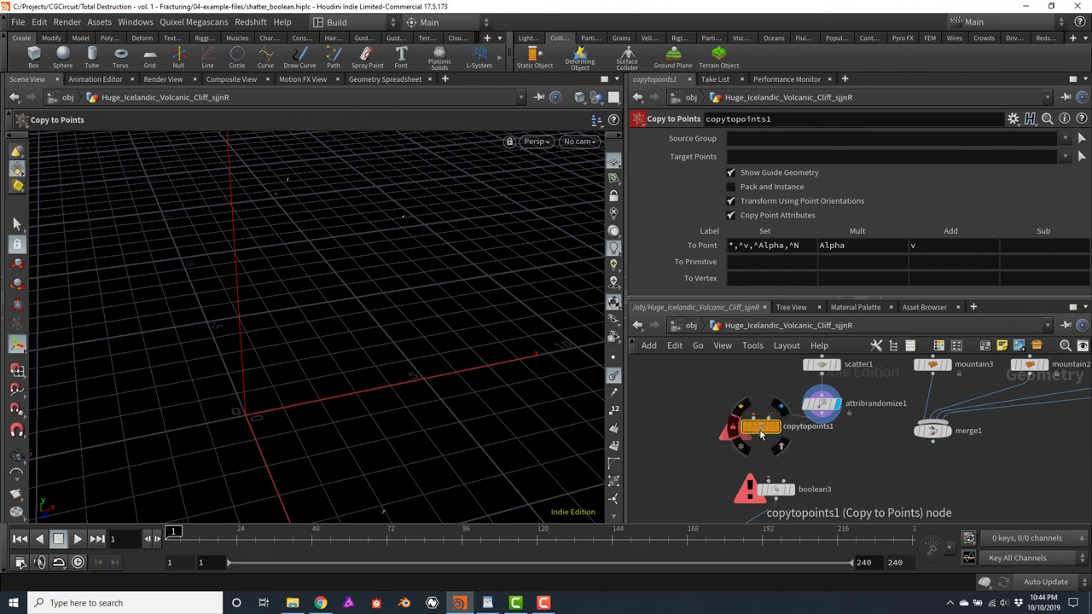
left_click_drag(762, 426, 778, 444)
Move boolean3 and copytopoints1 further down in the network to make room between the nodes
scroll(801, 456, "down", 3)
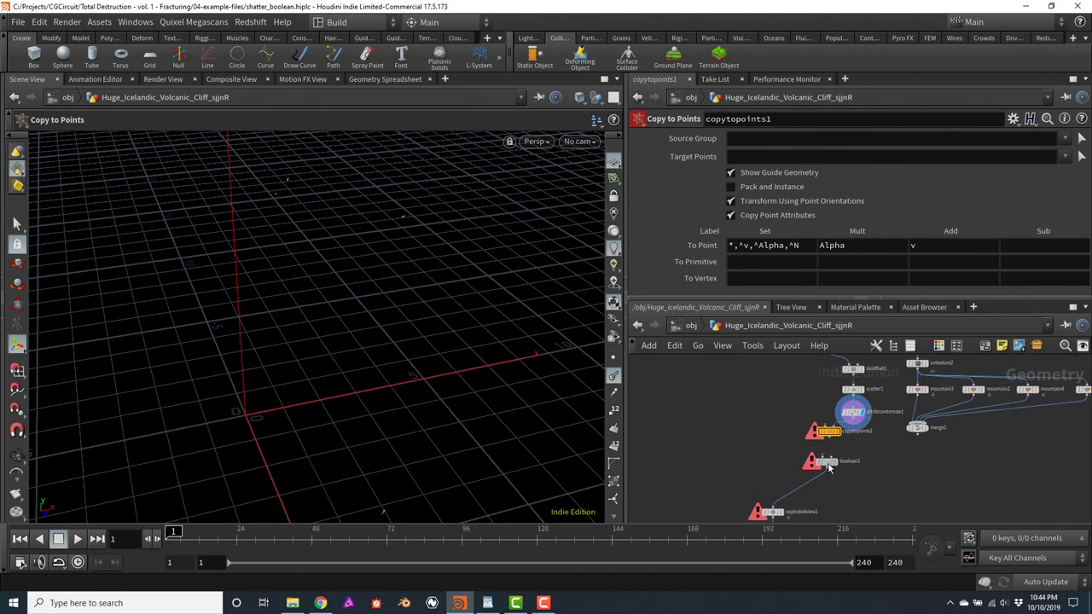
left_click_drag(812, 465, 814, 495)
left_click_drag(830, 437, 830, 460)
scroll(884, 438, "up", 3)
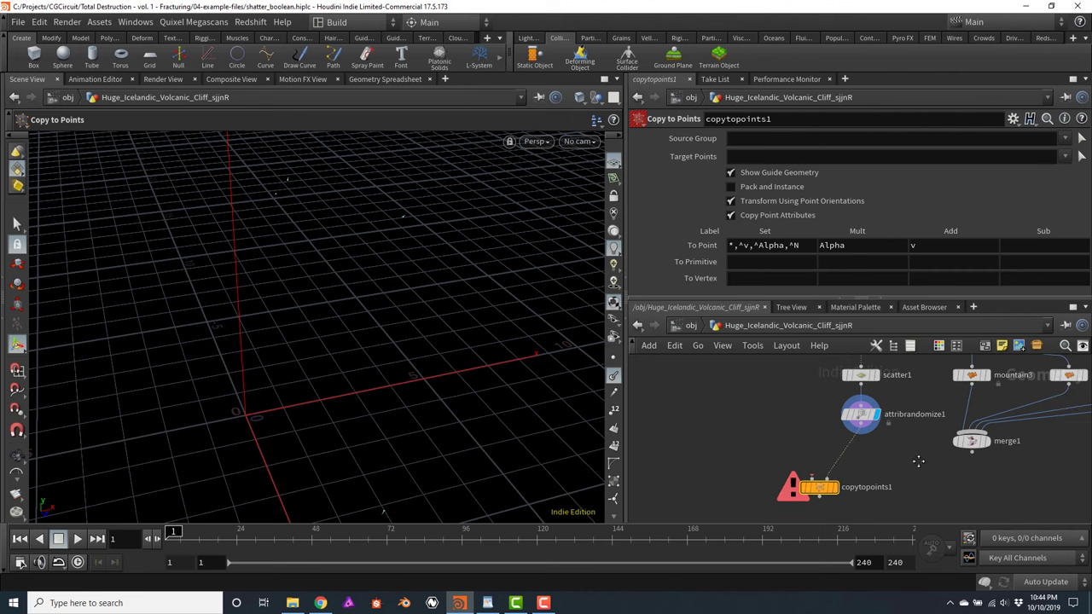
Connect merge1 to copytopoints1's first input, display copytopoints1 and inspect the copied grids
left_click(971, 450)
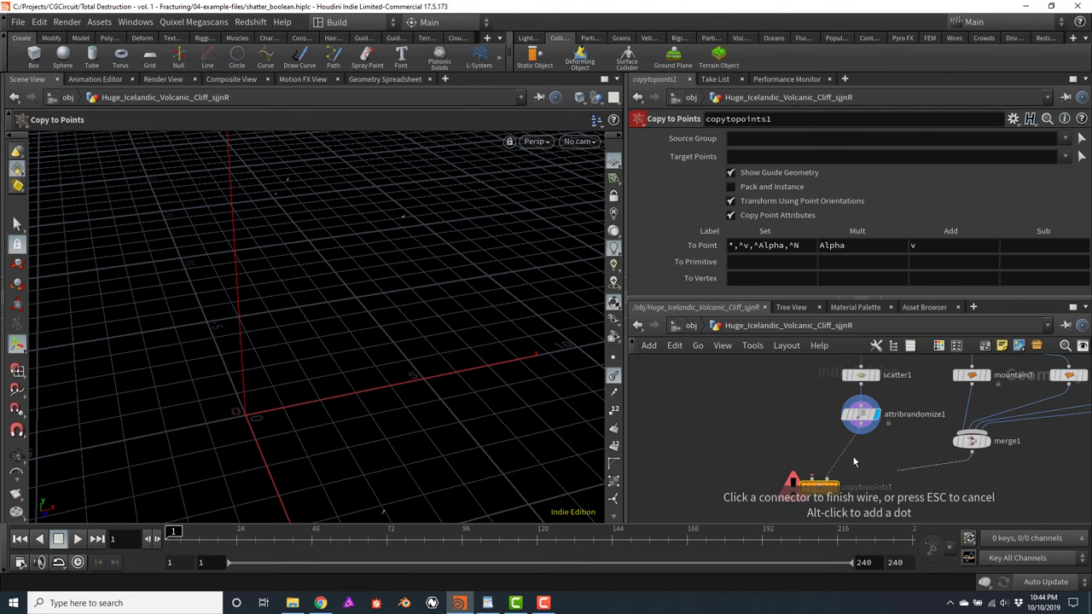
left_click(812, 471)
left_click(841, 469)
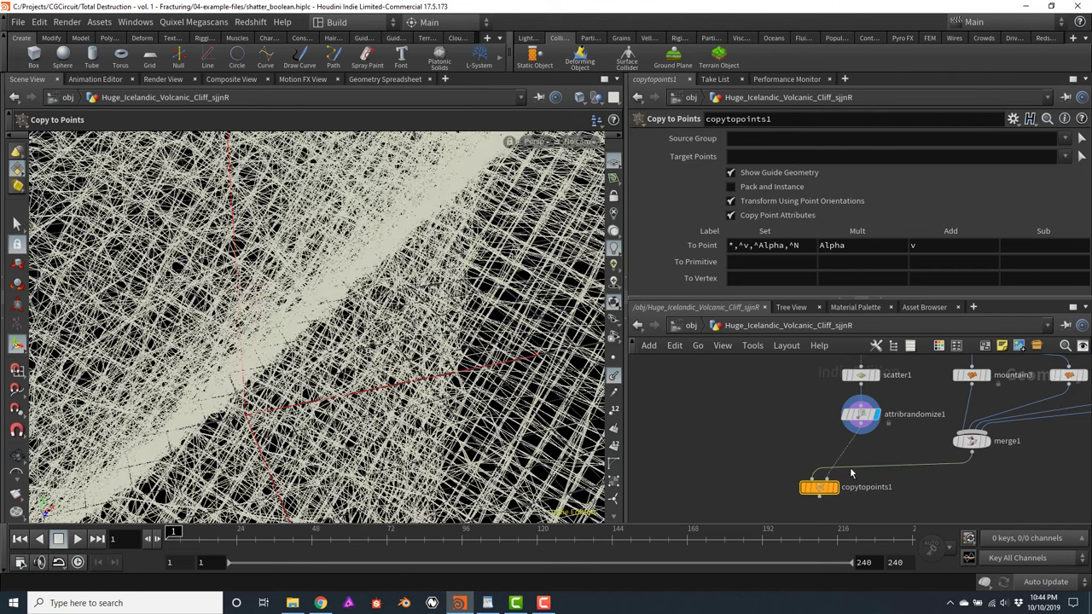
key("Escape")
key("f")
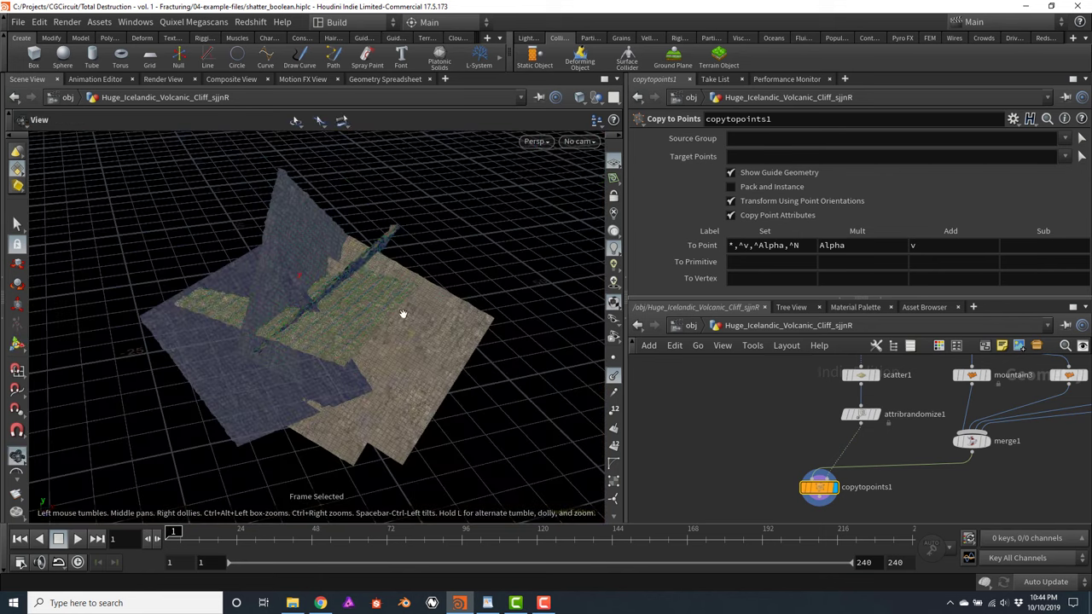
mouse_move(401, 316)
left_mouse_down()
mouse_move(457, 257)
mouse_move(384, 324)
left_mouse_up()
key("Return")
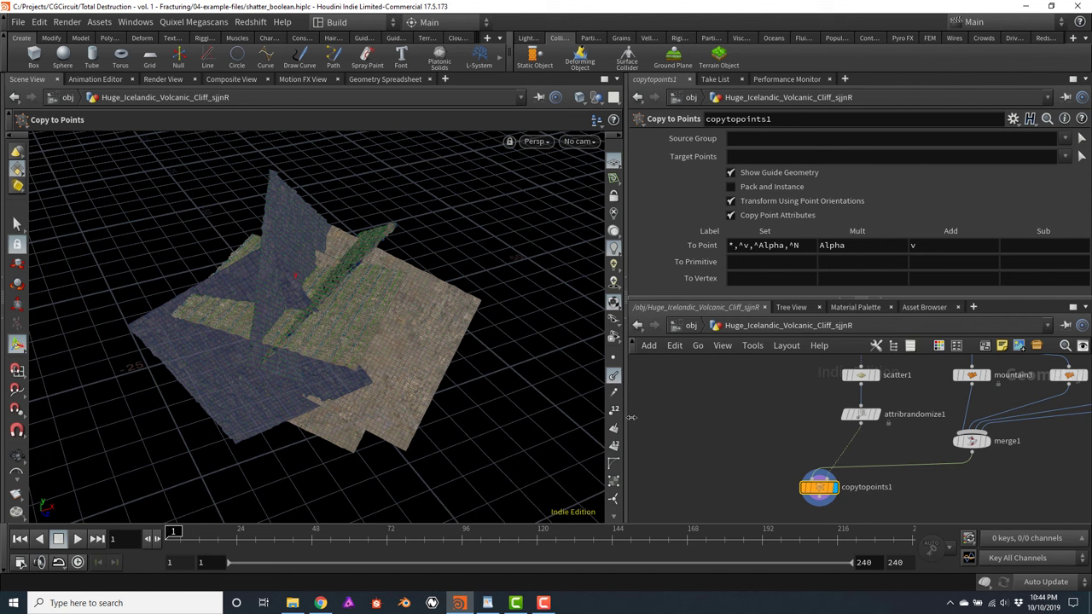
Align copytopoints1 under attribrandomize1 in the network
middle_click_drag(807, 394, 780, 448)
scroll(780, 447, "down", 3)
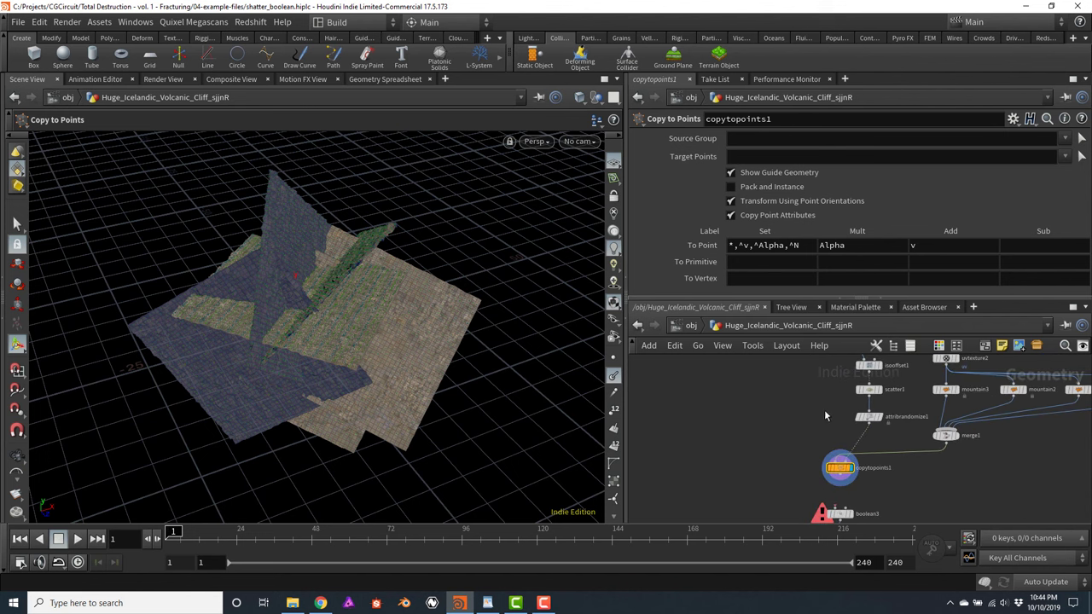
left_click_drag(872, 484, 886, 481)
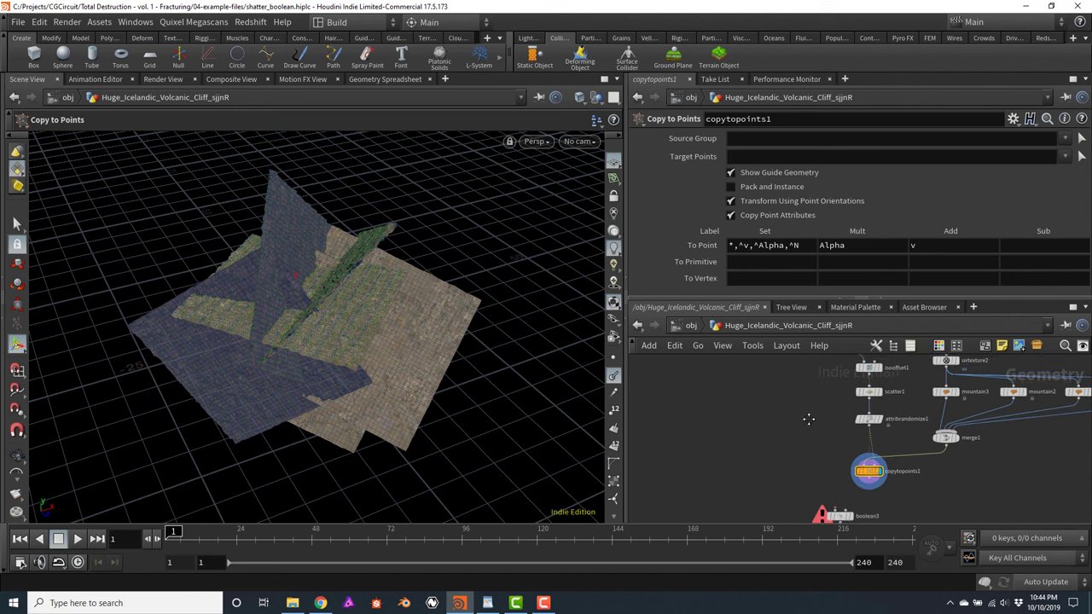
Connect the rock geometry to boolean3's Geometry A input
scroll(807, 442, "down", 2)
left_click(826, 396)
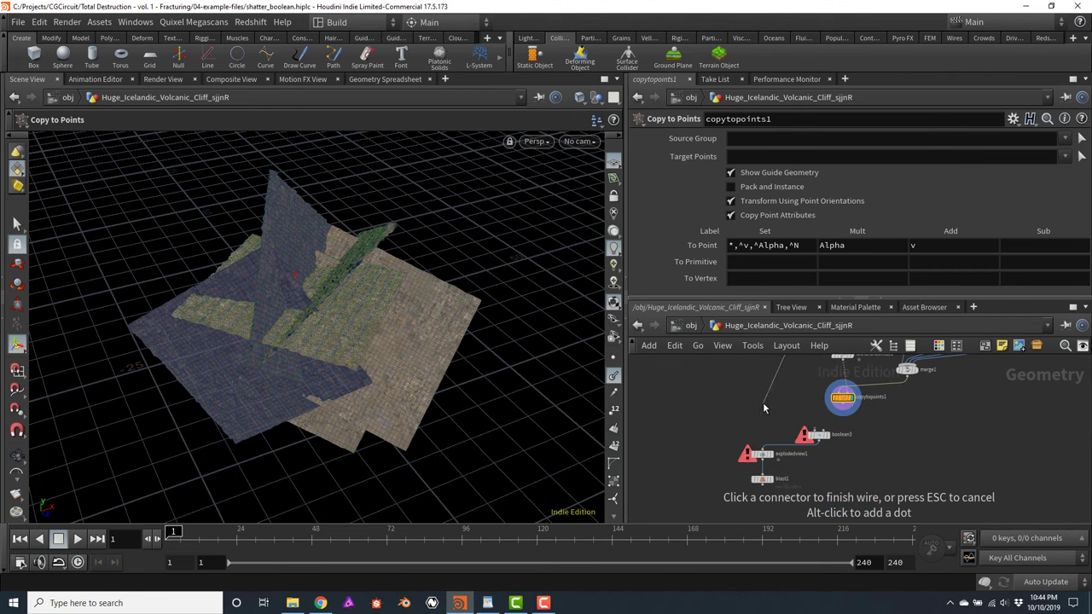
left_click(815, 428)
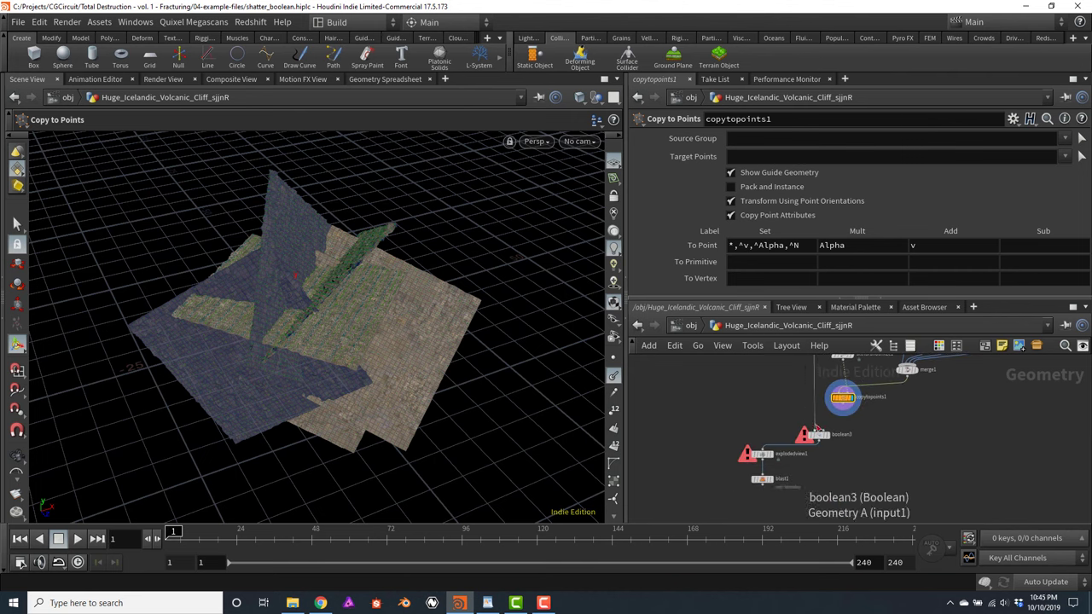
scroll(838, 439, "up", 2)
middle_click_drag(826, 443, 841, 471)
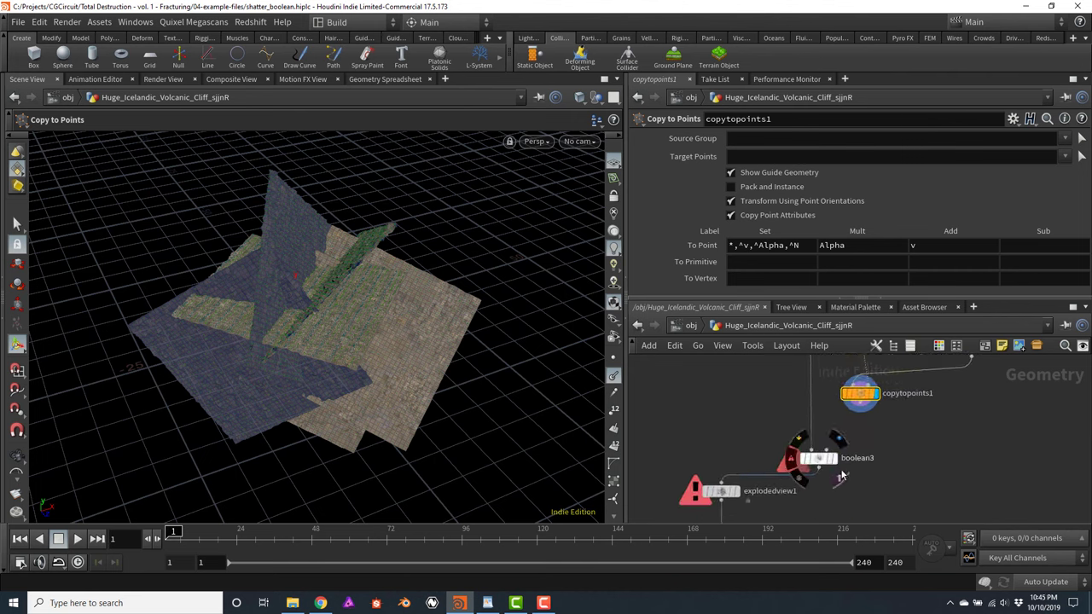
Display boolean3 and connect copytopoints1's output to its Geometry B input
left_click(829, 461)
left_click(821, 462)
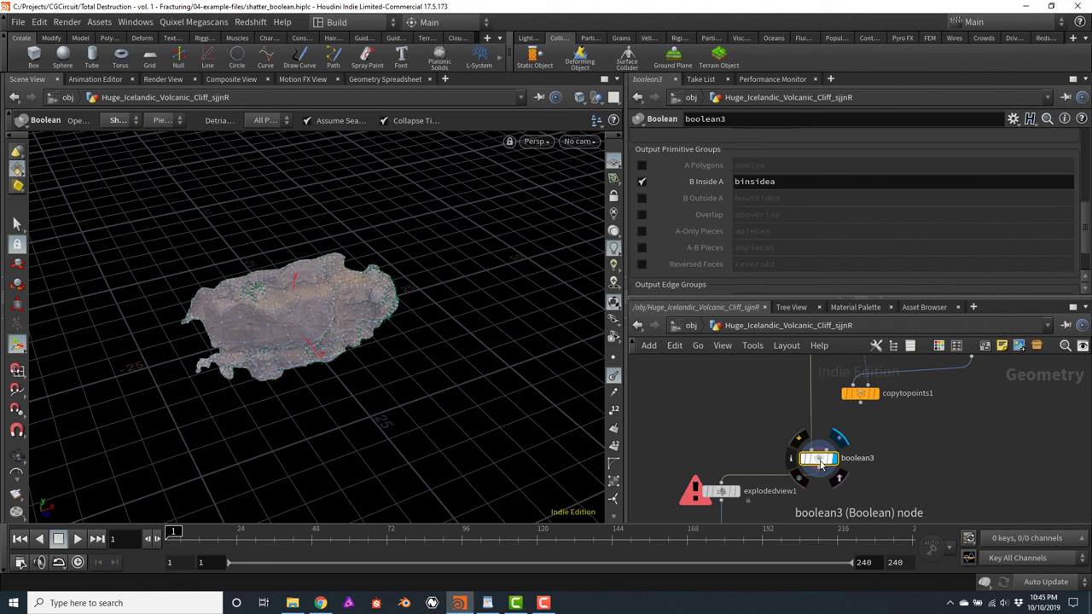
left_click(860, 402)
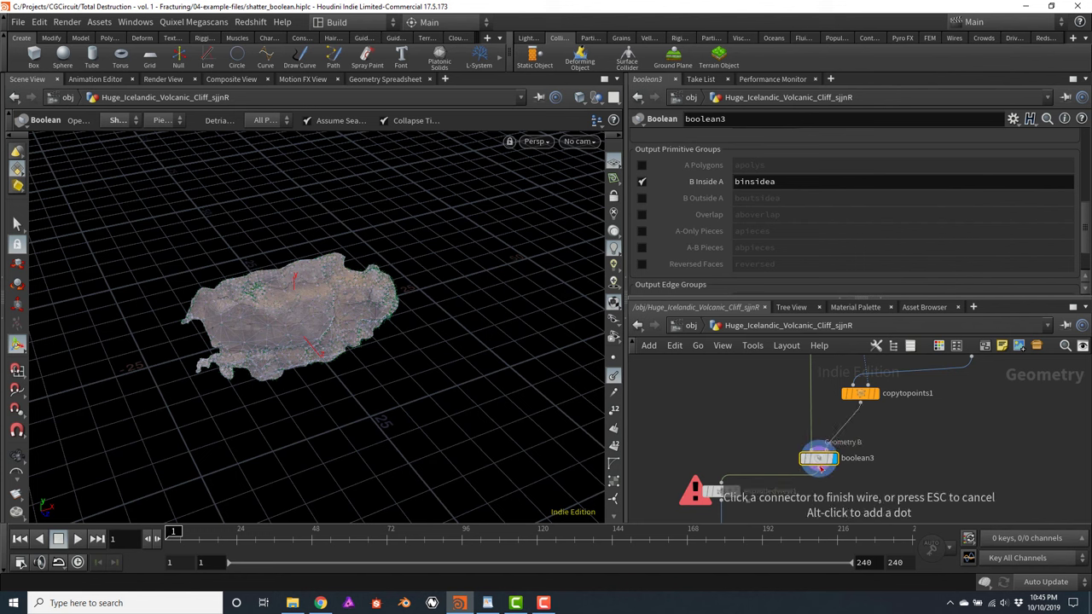
left_click(820, 465)
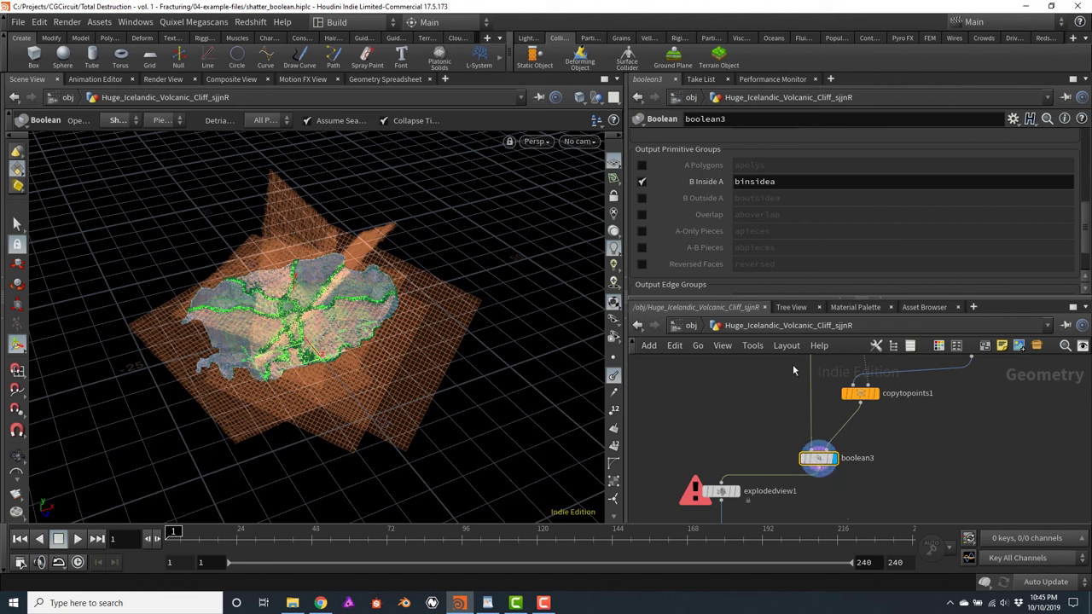
Display explodedview1, turn off the viewport's point normals and inspect the fractured rock pieces
middle_click_drag(828, 500, 851, 467)
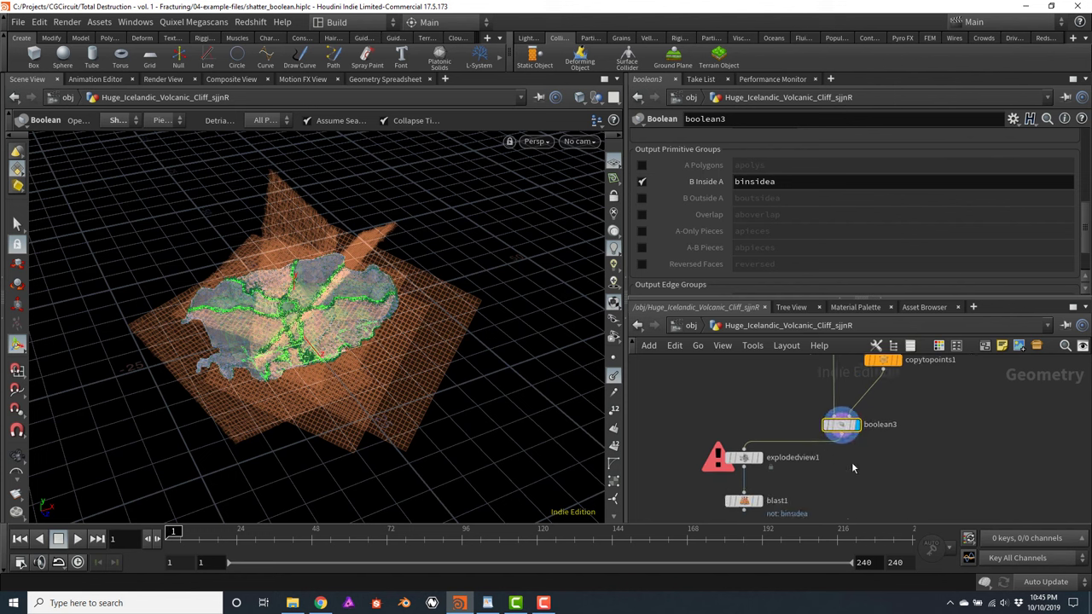
left_click(746, 458)
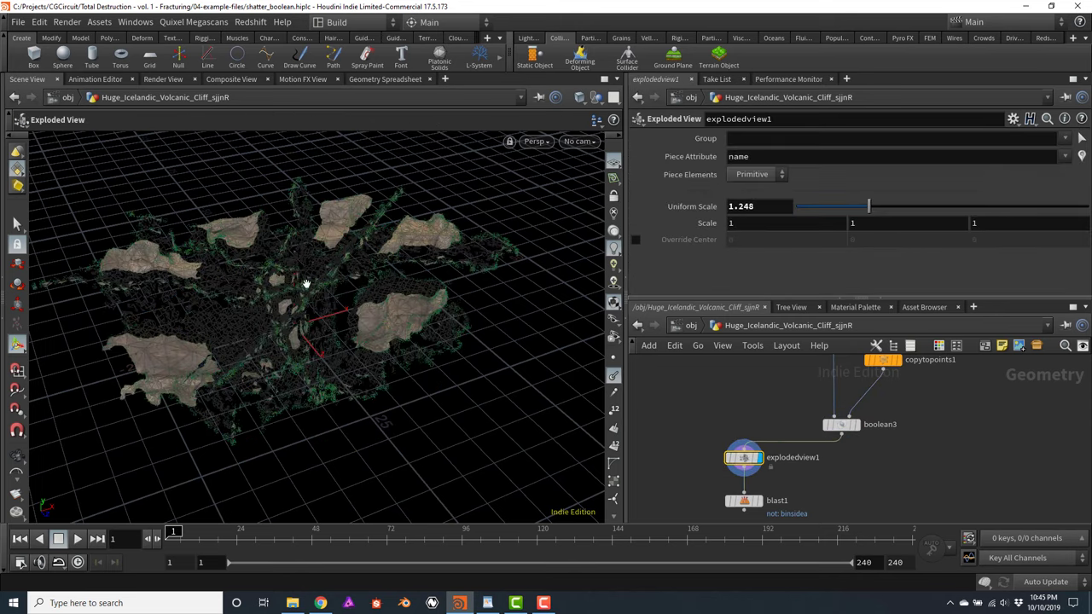
key("Escape")
left_click_drag(282, 332, 239, 306)
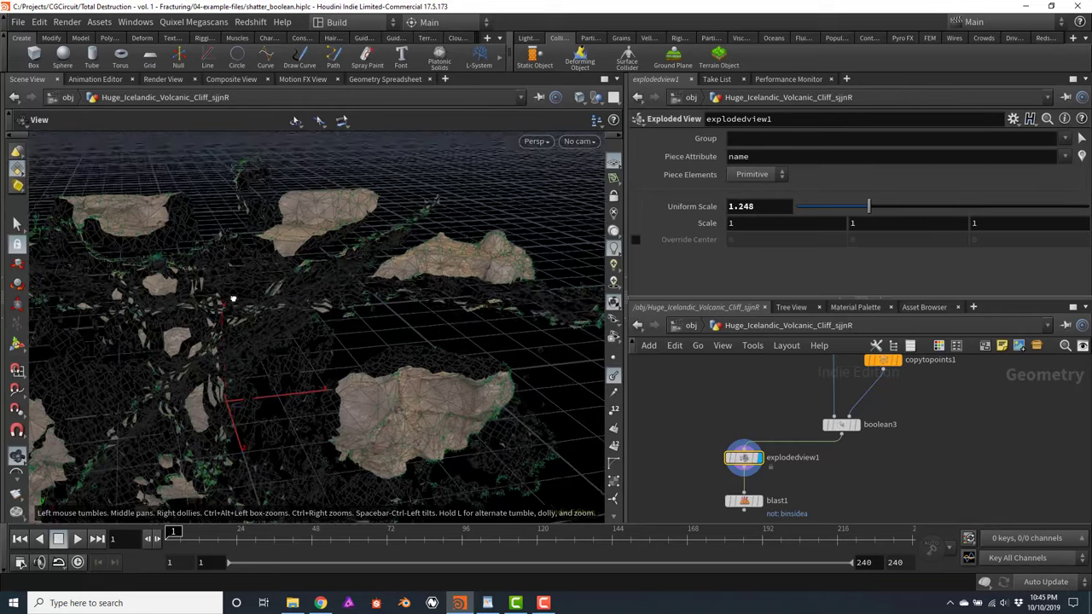
key("Return")
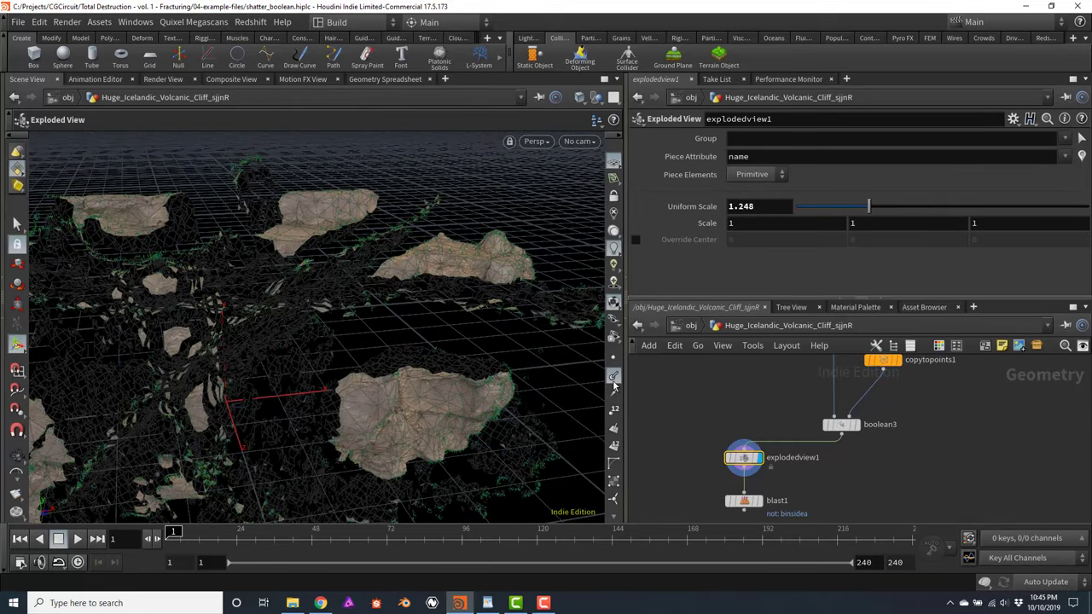
key("Escape")
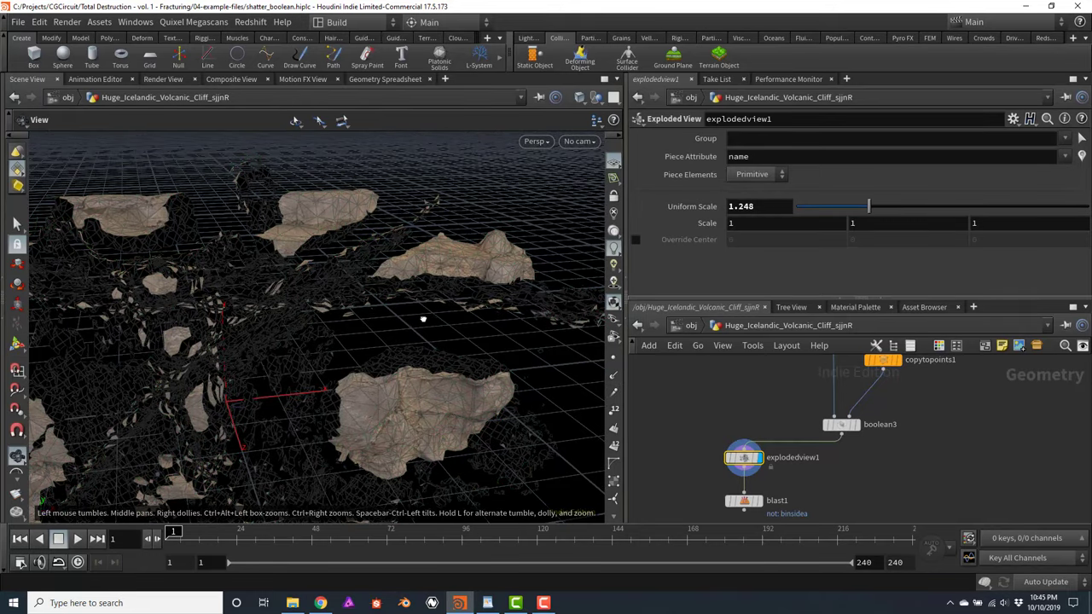
left_click_drag(457, 341, 407, 314)
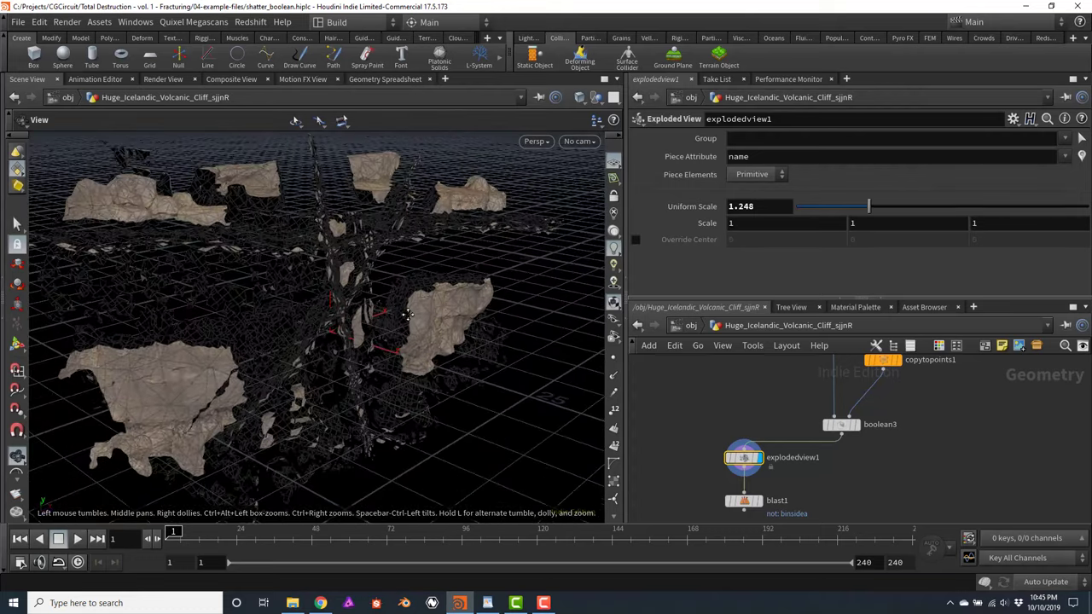
Add a Normal node directly beneath boolean3, display it and restrict it to the binsidea group
left_click(843, 437)
left_click(866, 475)
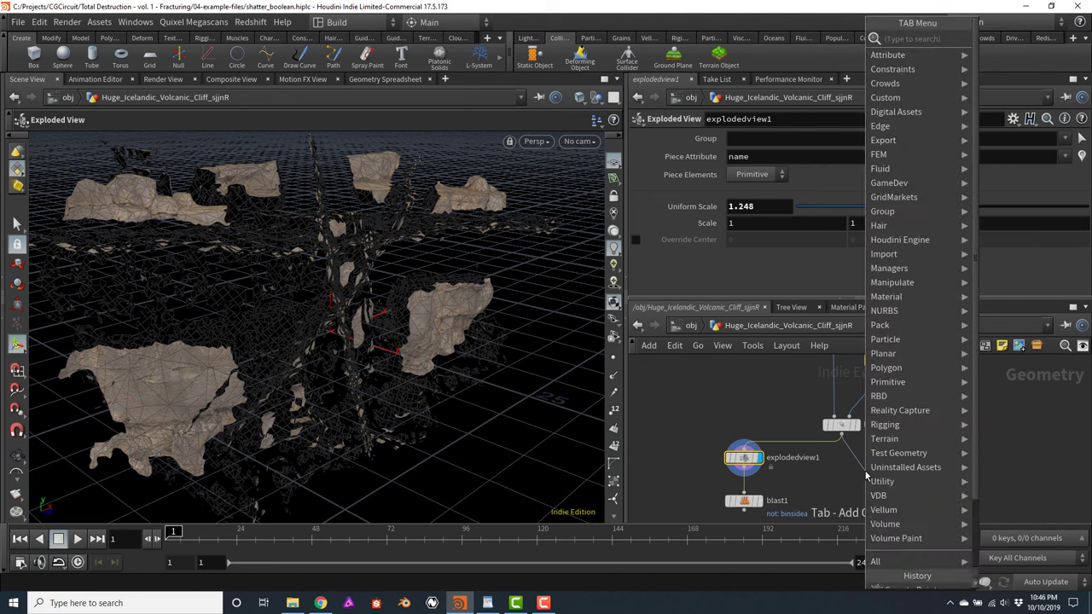
type("normal")
key("Return")
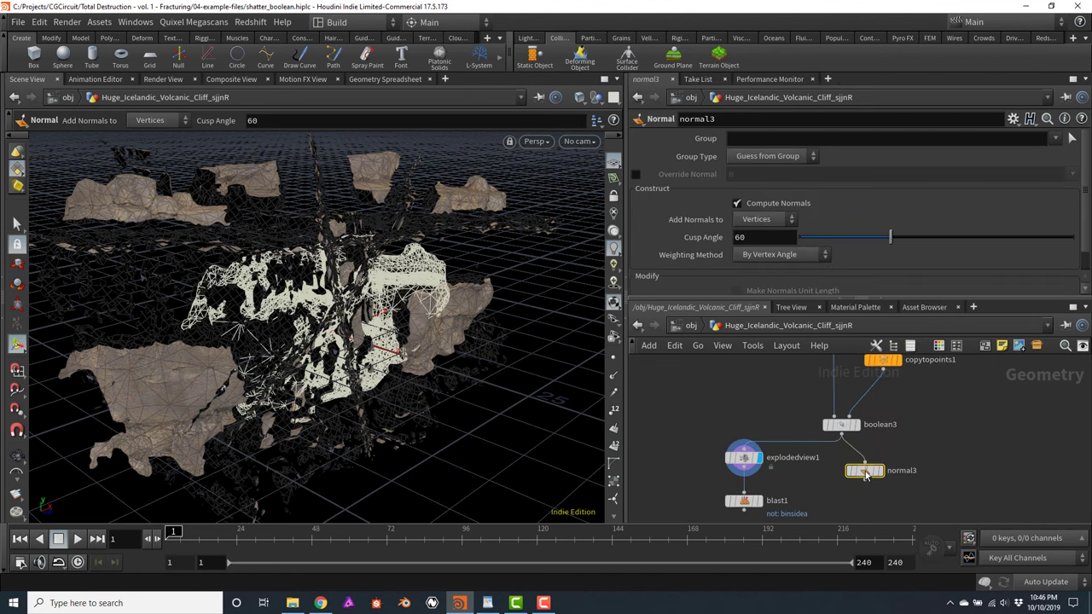
left_click_drag(870, 467, 848, 465)
left_click(858, 471)
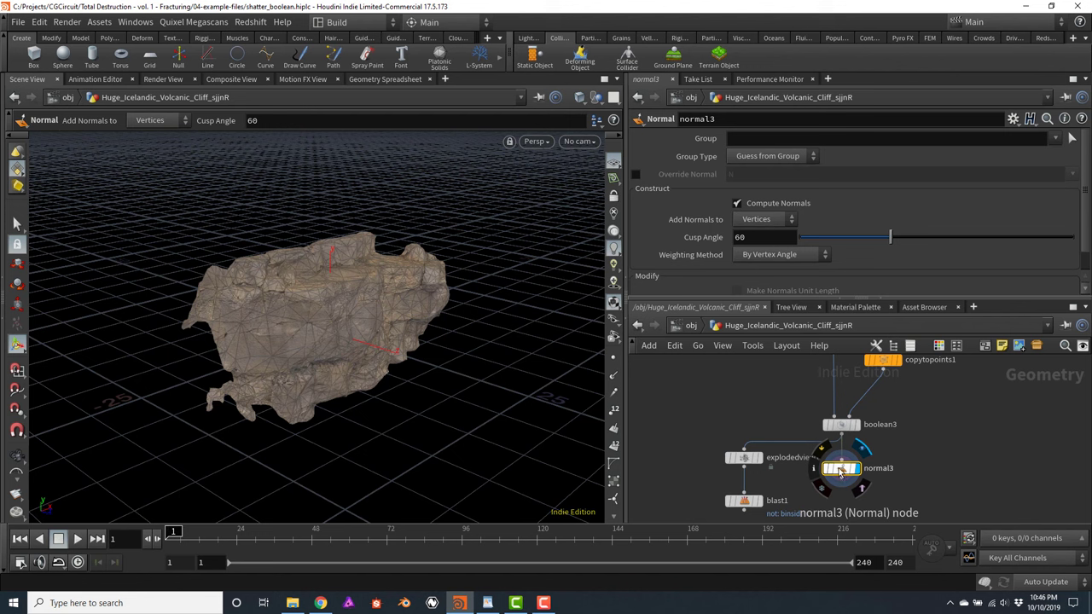
left_click(1055, 138)
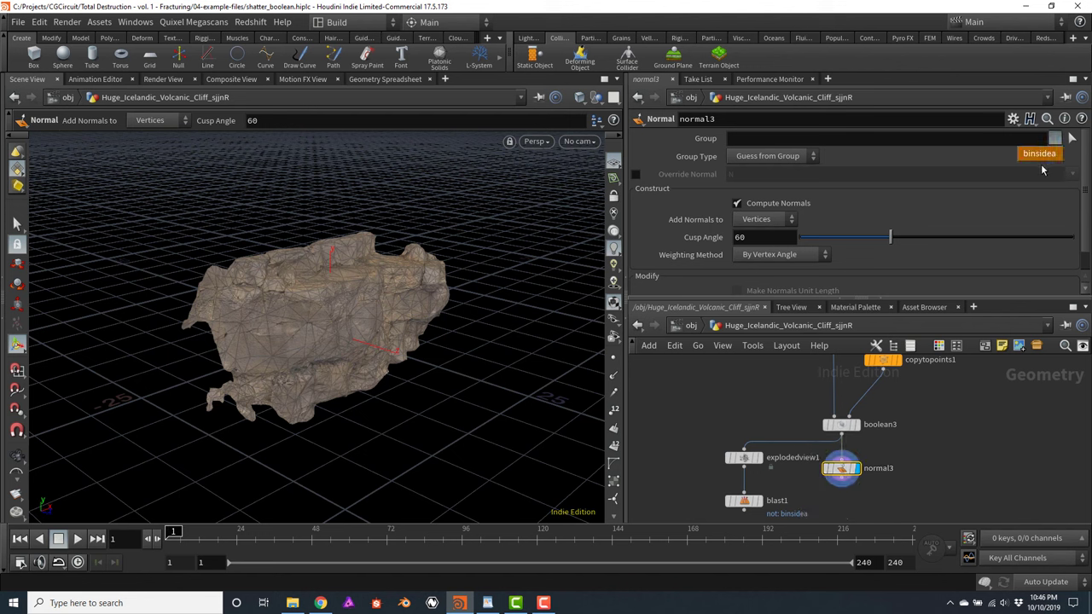
left_click(1040, 155)
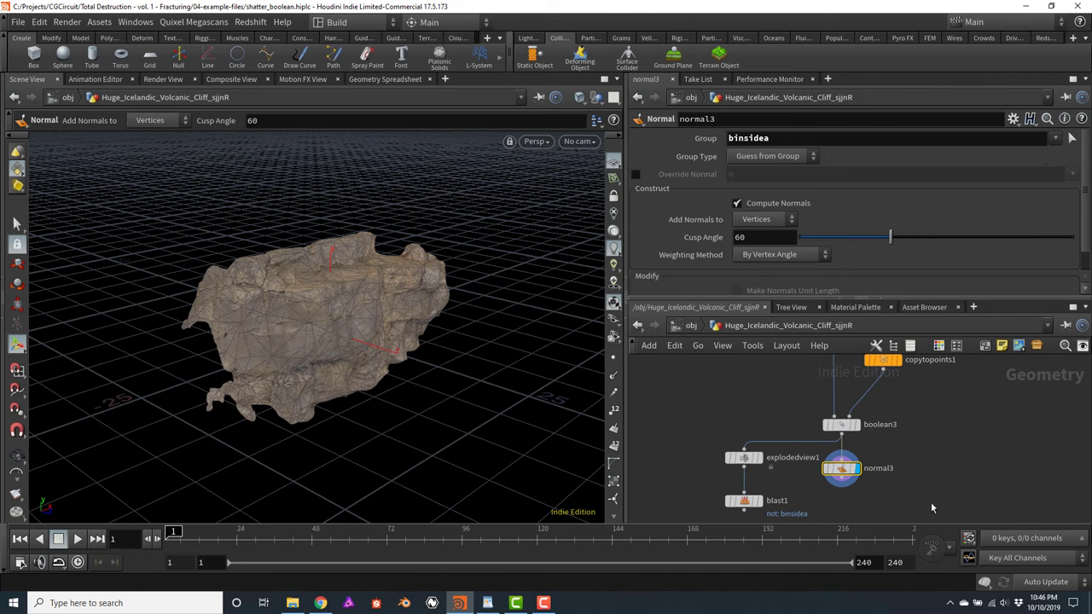
Feed normal3 into explodedview1, display explodedview1 and inspect the exploded pieces' interior faces
middle_click_drag(931, 508, 943, 450)
left_click(854, 422)
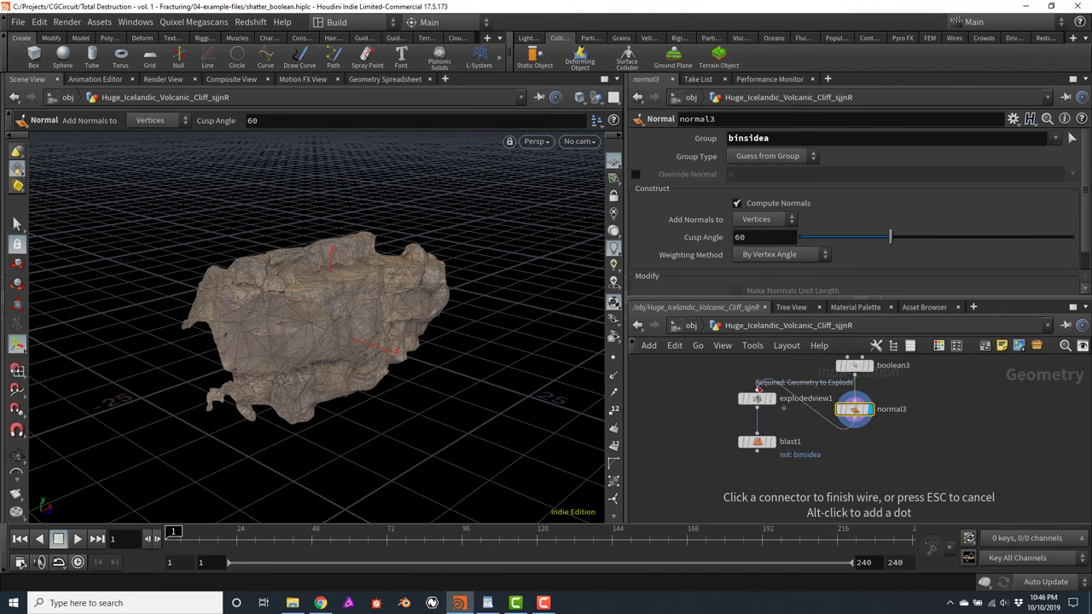
left_click(757, 392)
left_click(756, 403)
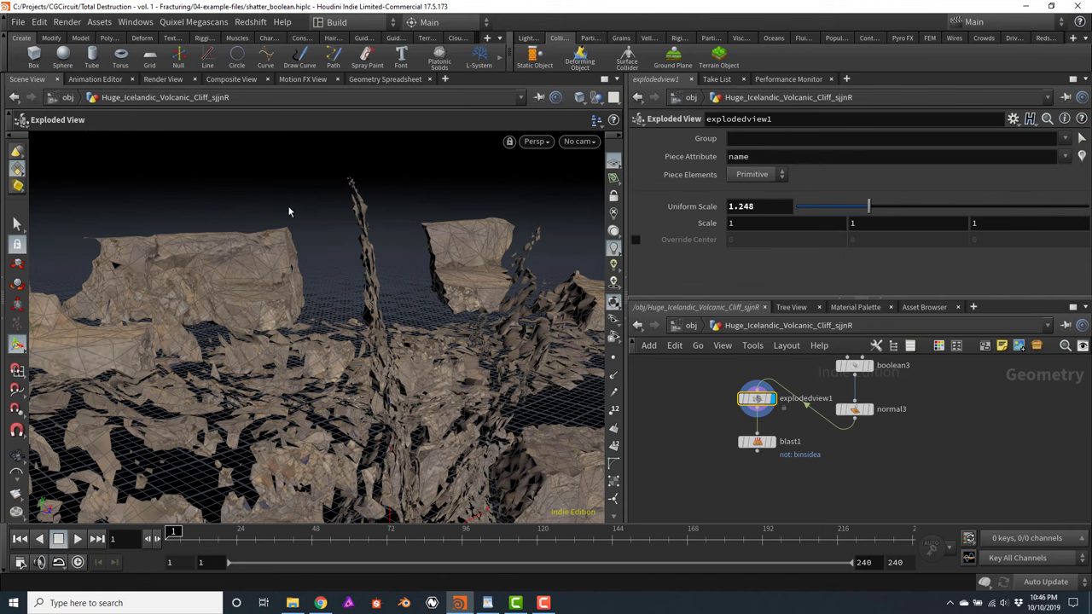
left_click_drag(288, 212, 517, 255)
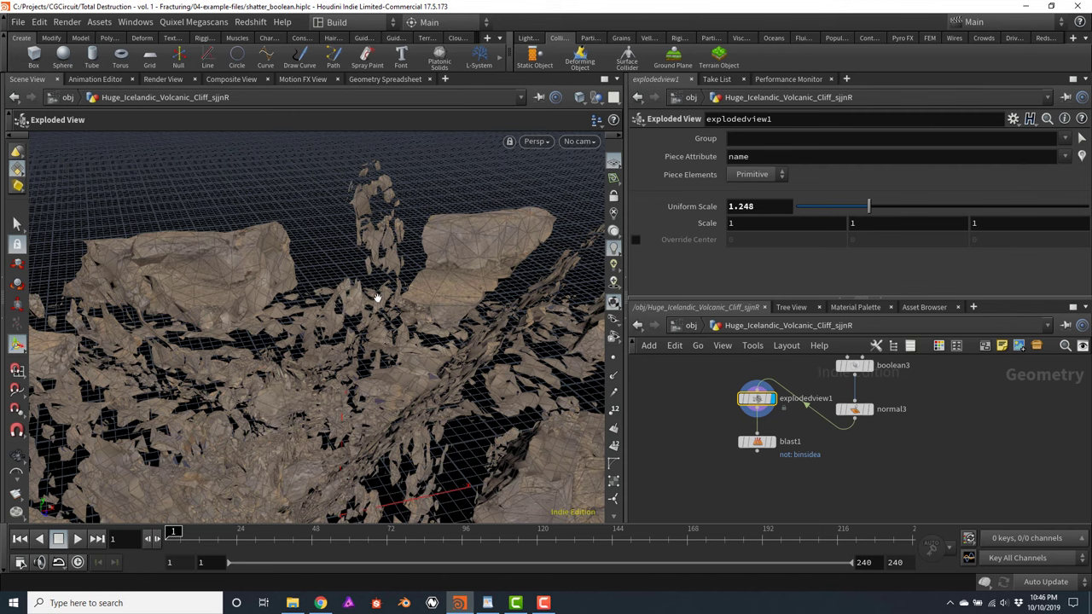
key("Escape")
left_click_drag(382, 298, 447, 298)
key("Return")
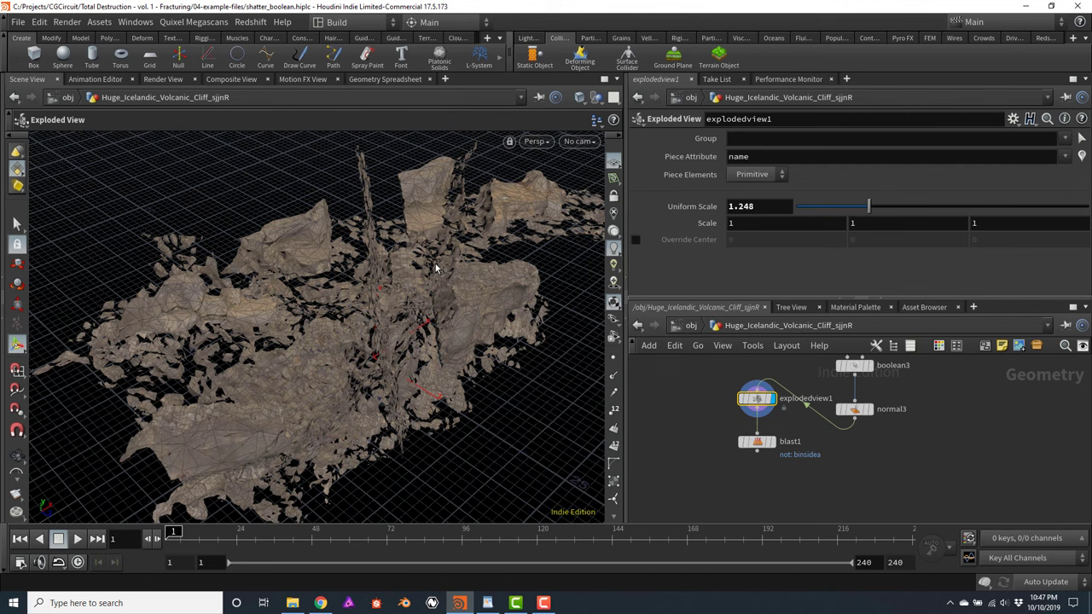
left_click_drag(435, 269, 469, 282)
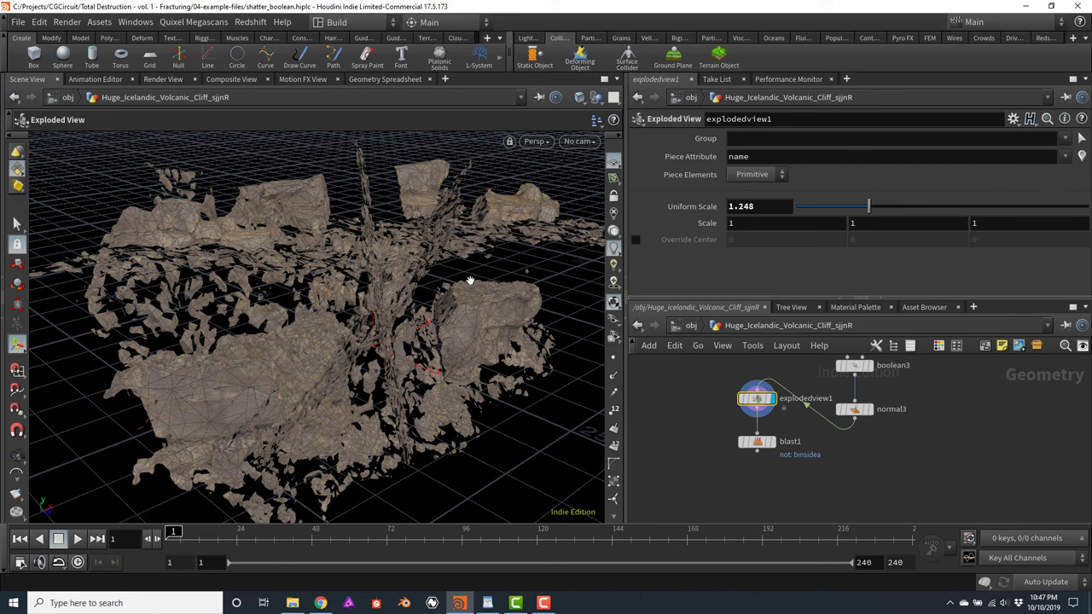
Set scatter1's Force Total Count to 10 and inspect the exploded rock pieces from several angles
middle_click_drag(696, 388, 704, 492)
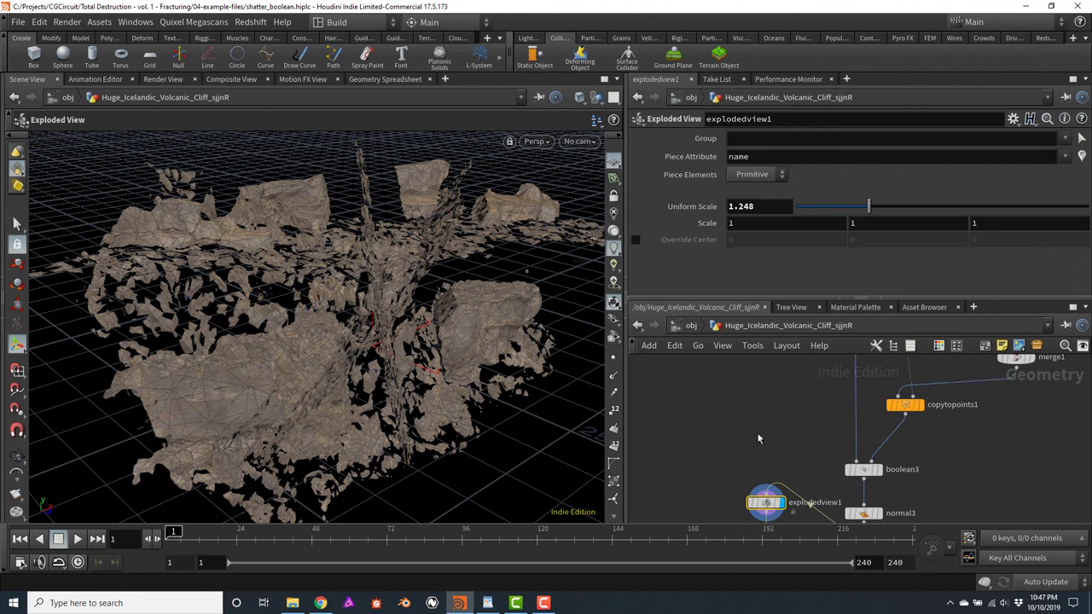
middle_click_drag(758, 438, 725, 508)
middle_click_drag(851, 402, 817, 439)
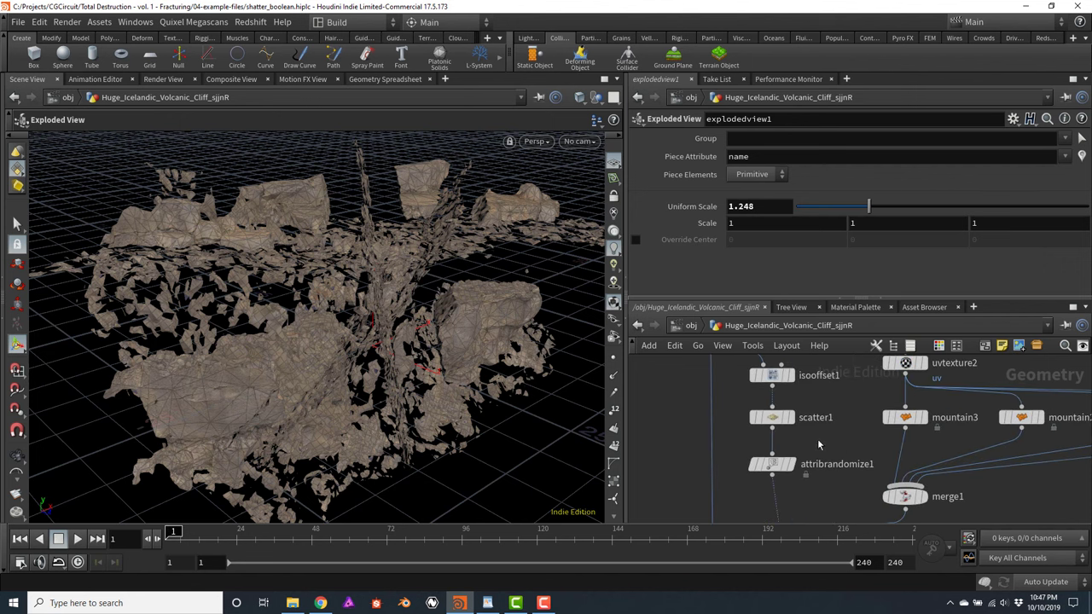
left_click(772, 417)
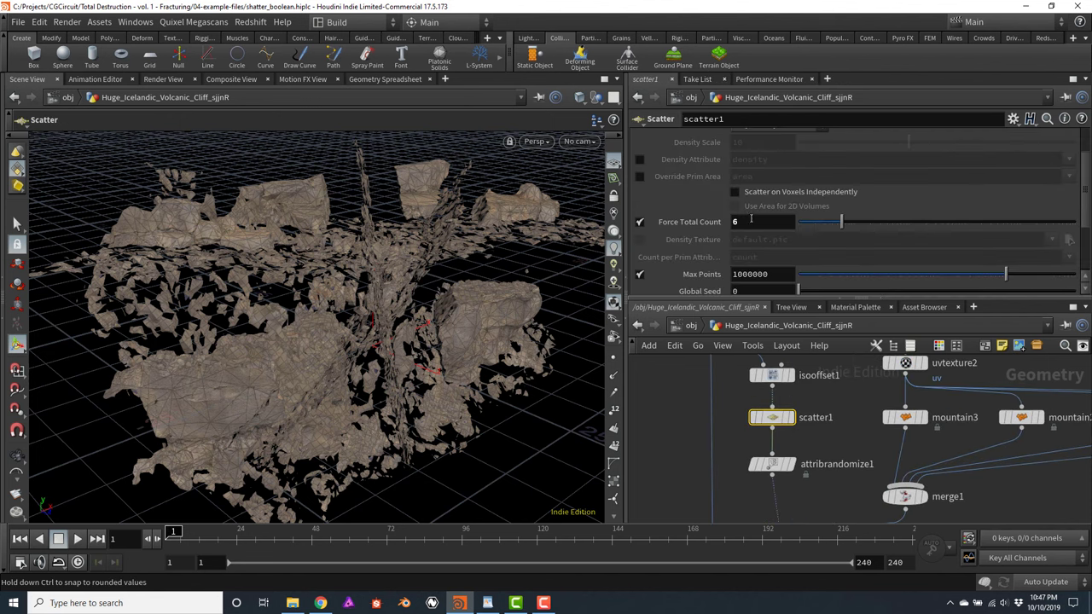
left_click(760, 220)
type("10")
key("Return")
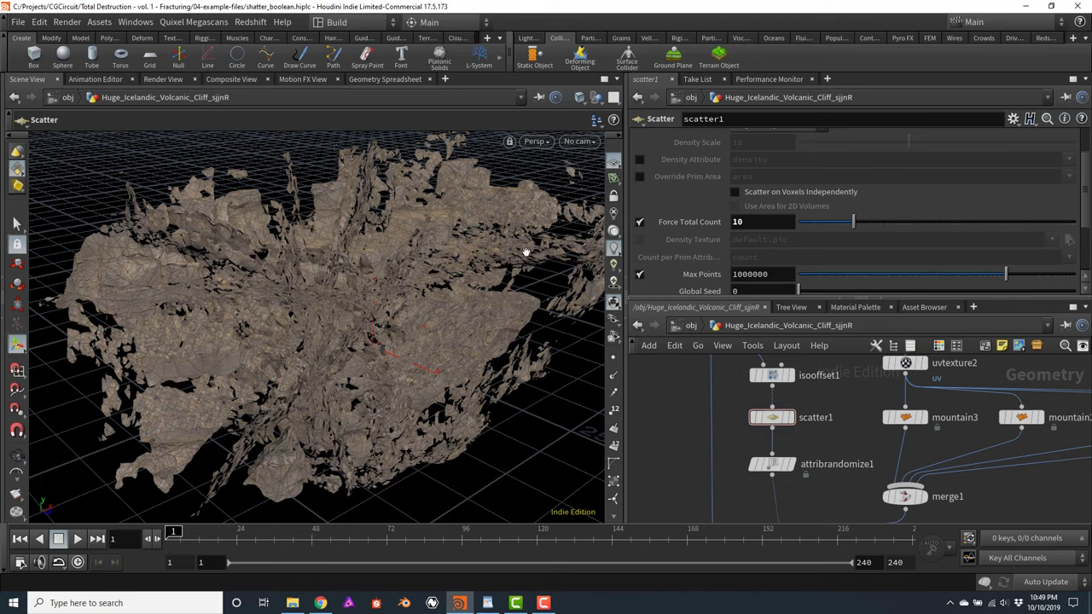
key("Escape")
left_click_drag(526, 249, 368, 269)
key("Return")
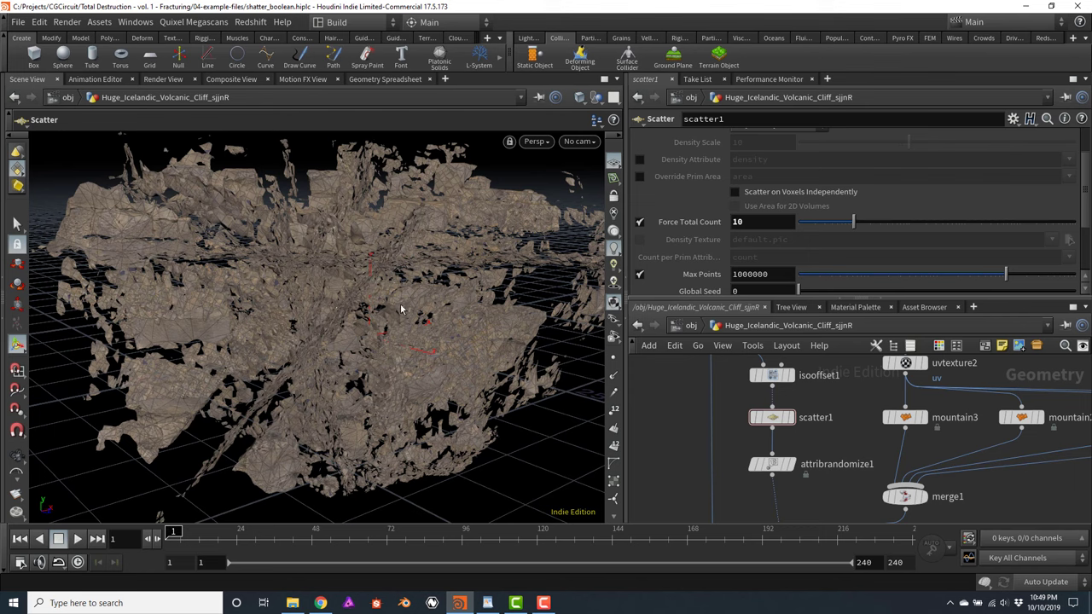
key("Escape")
left_click_drag(456, 285, 450, 313)
key("Return")
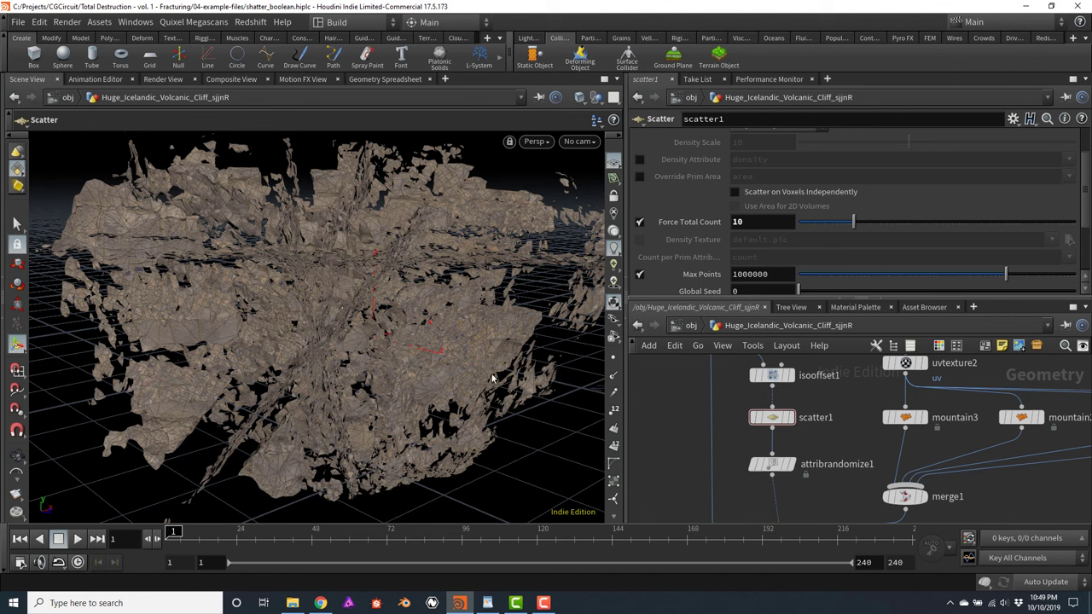
Cut the wire between normal3 and explodedview1
middle_click_drag(837, 511, 849, 449)
scroll(848, 499, "down", 2)
middle_click_drag(849, 499, 883, 426)
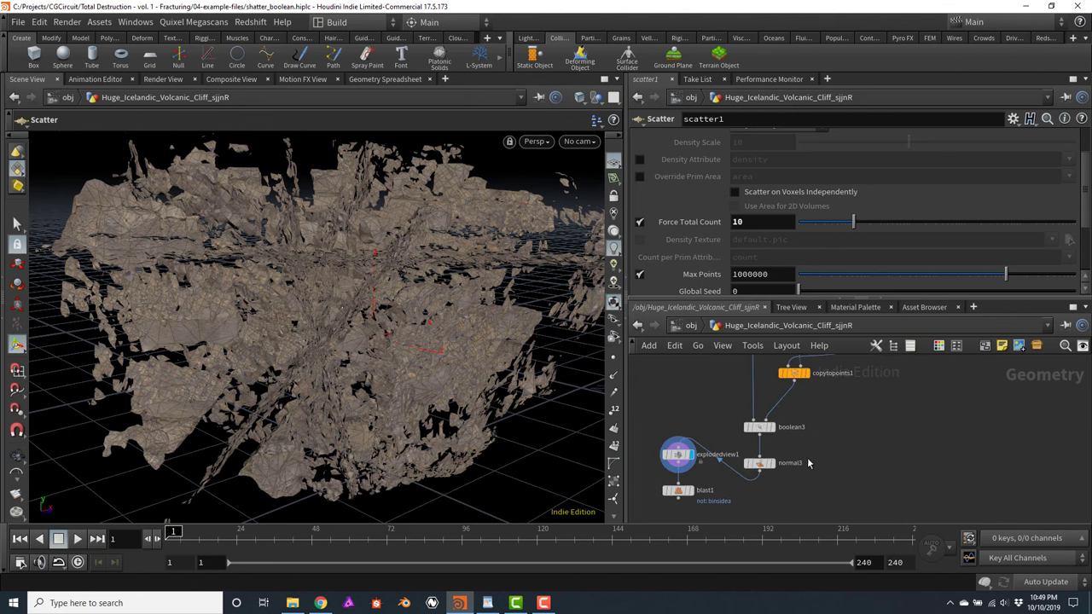
scroll(816, 495, "up", 2)
middle_click_drag(816, 495, 860, 445)
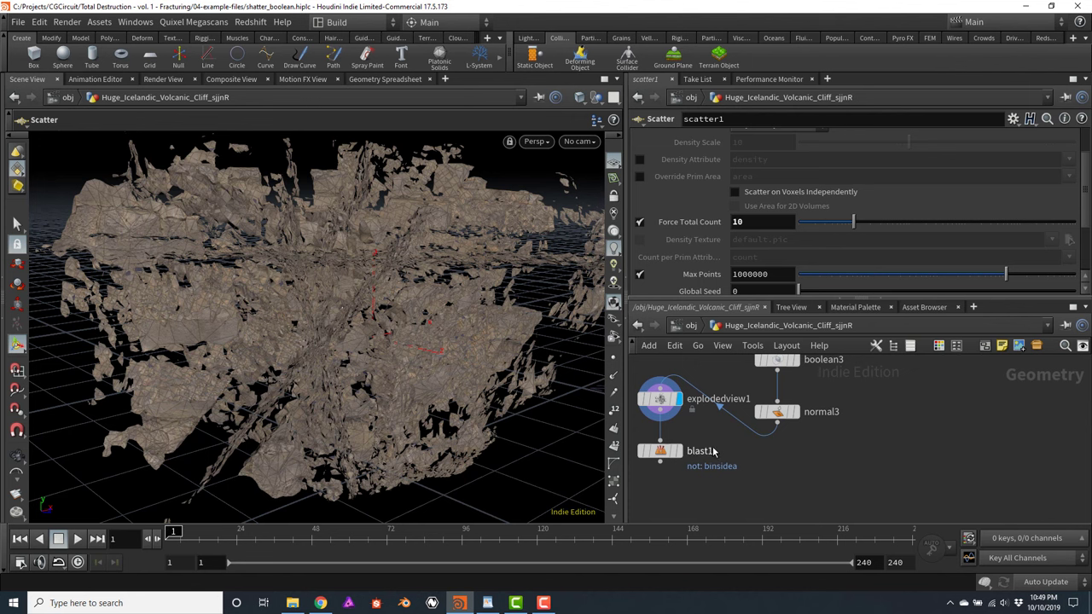
key("y")
left_click_drag(726, 452, 721, 382)
Add a Null node connected to normal3's output
middle_click_drag(862, 459, 896, 440)
left_click(810, 402)
left_click(837, 440)
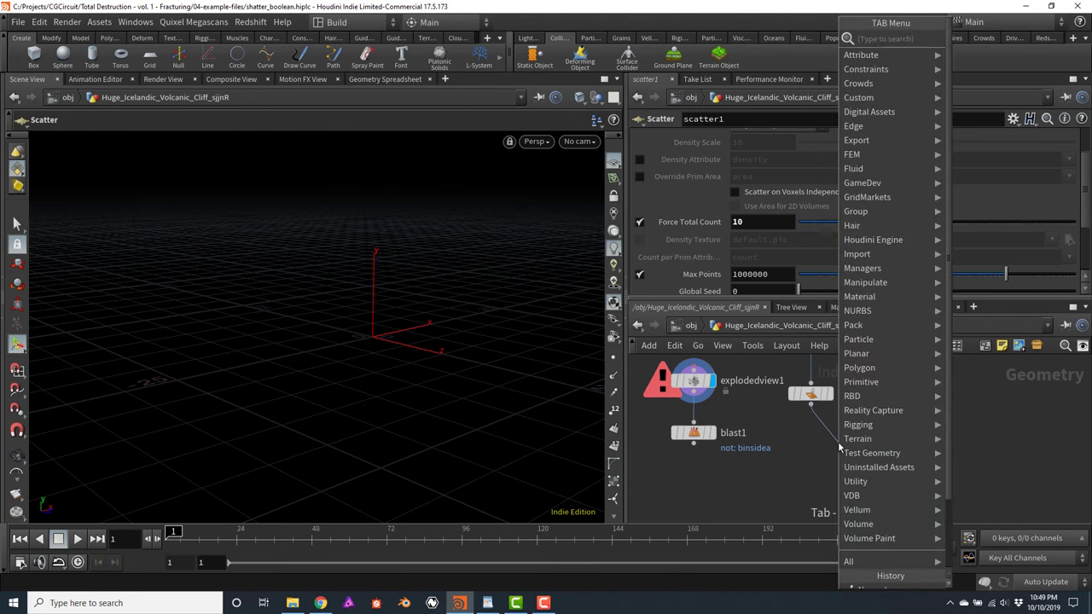
type("null")
key("Return")
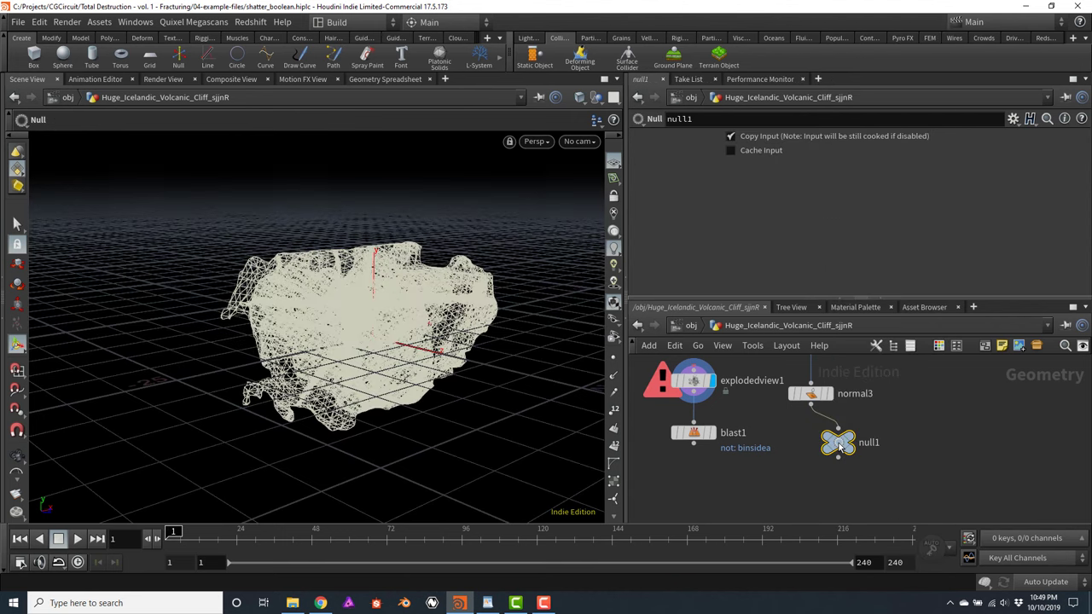
Rename the new Null node as OUT_Fractured_Rock
left_click(838, 442)
double_click(865, 451)
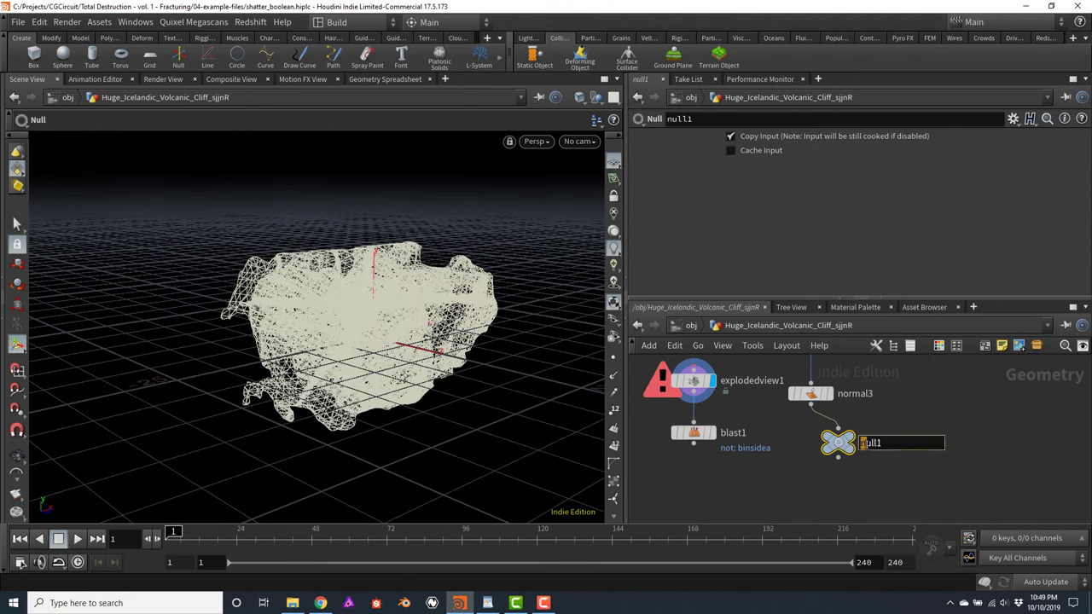
key("Delete")
key("Delete")
key("Delete")
type("OUT_Fractured_Rock")
key("Return")
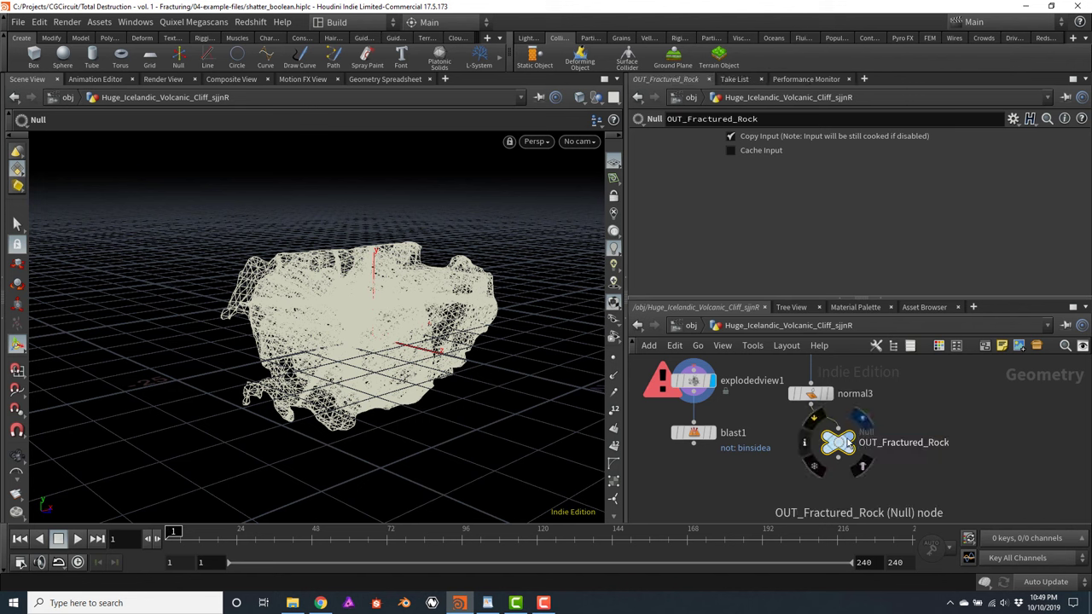
Align OUT_Fractured_Rock directly under normal3 and color the node black
left_click_drag(843, 447, 816, 449)
left_click(822, 447)
key("c")
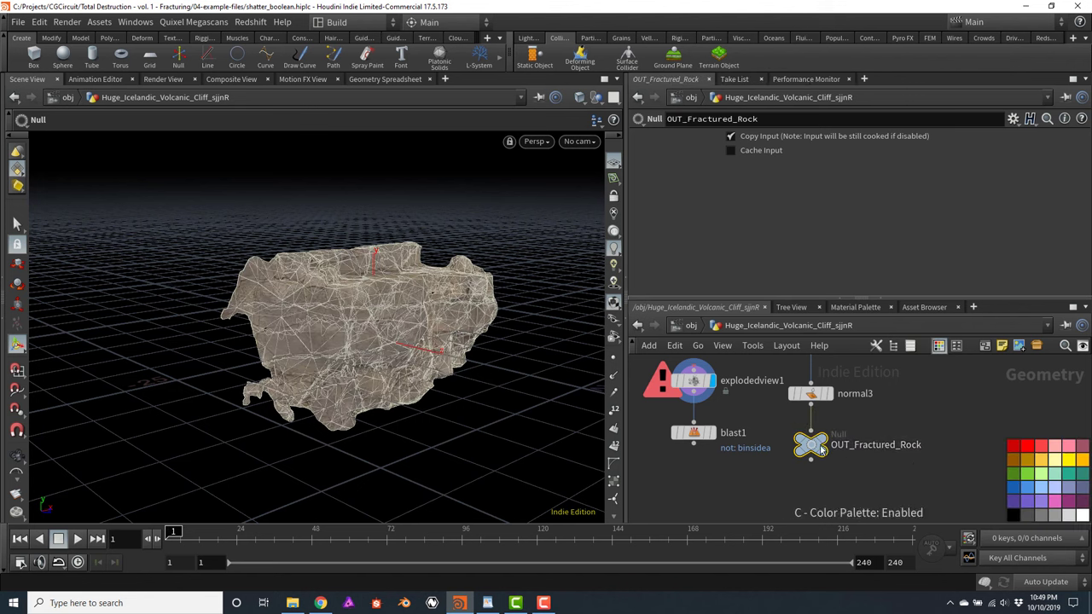
key("c")
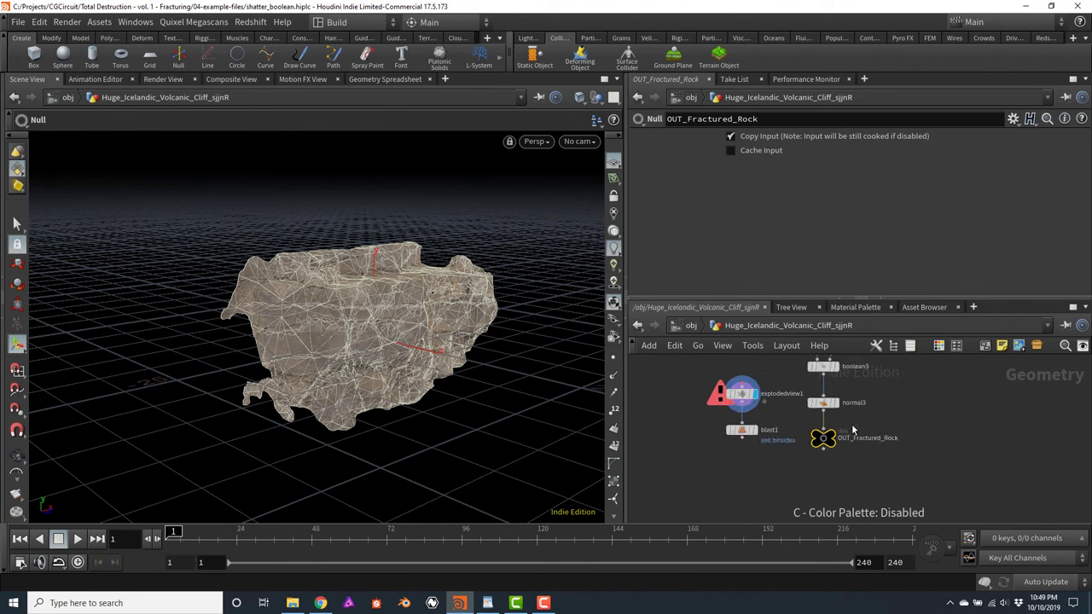
scroll(851, 424, "down", 3)
mouse_move(834, 436)
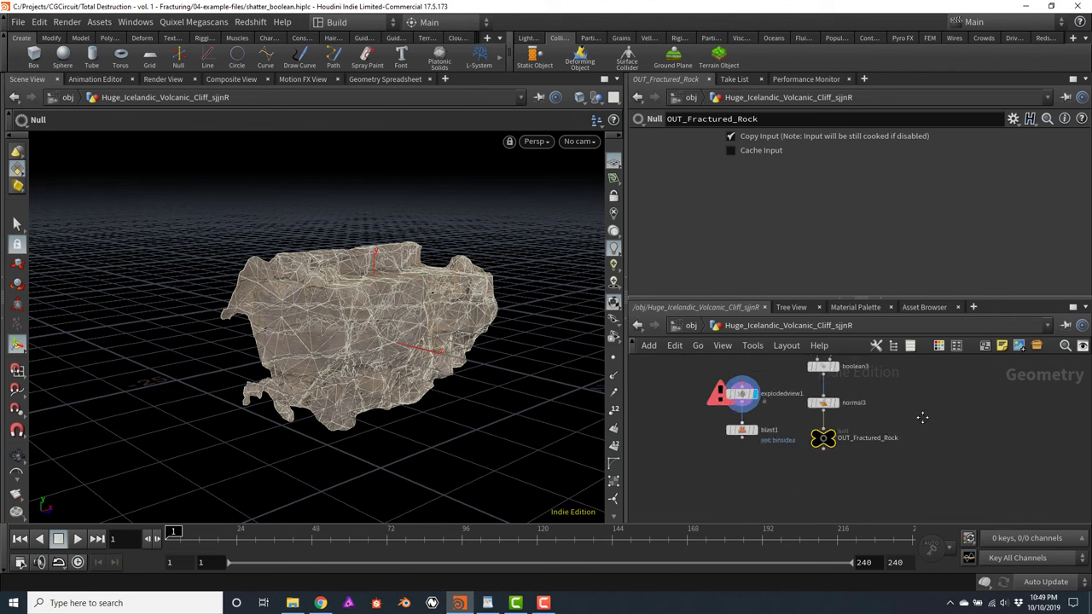
middle_click_drag(921, 414, 924, 483)
middle_click_drag(804, 400, 788, 392)
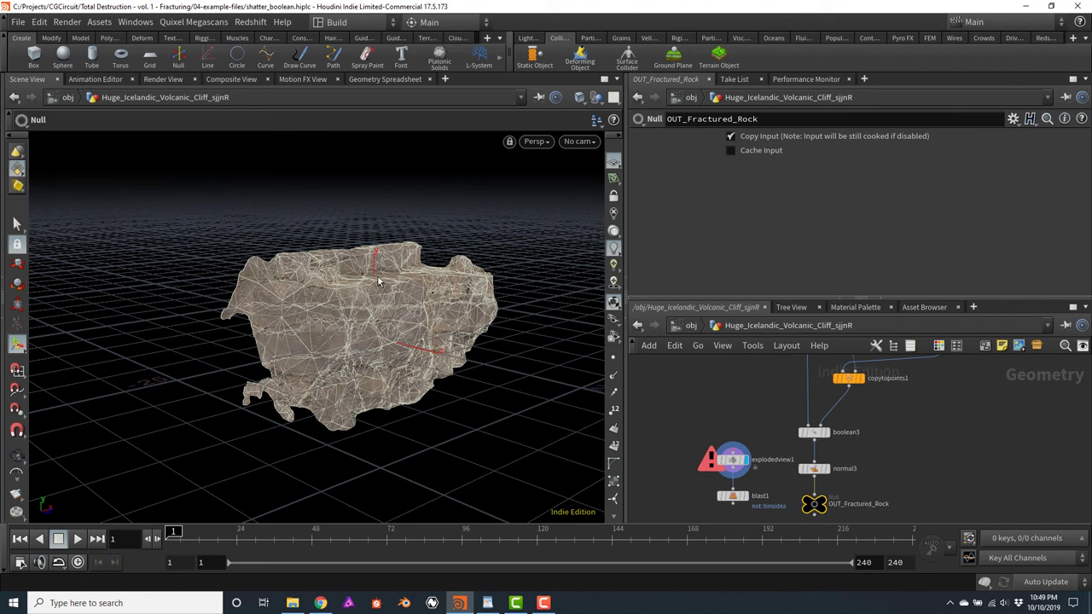
Rename the transform2 node as offset_to_center
middle_click_drag(730, 390, 730, 444)
scroll(750, 461, "up", 3)
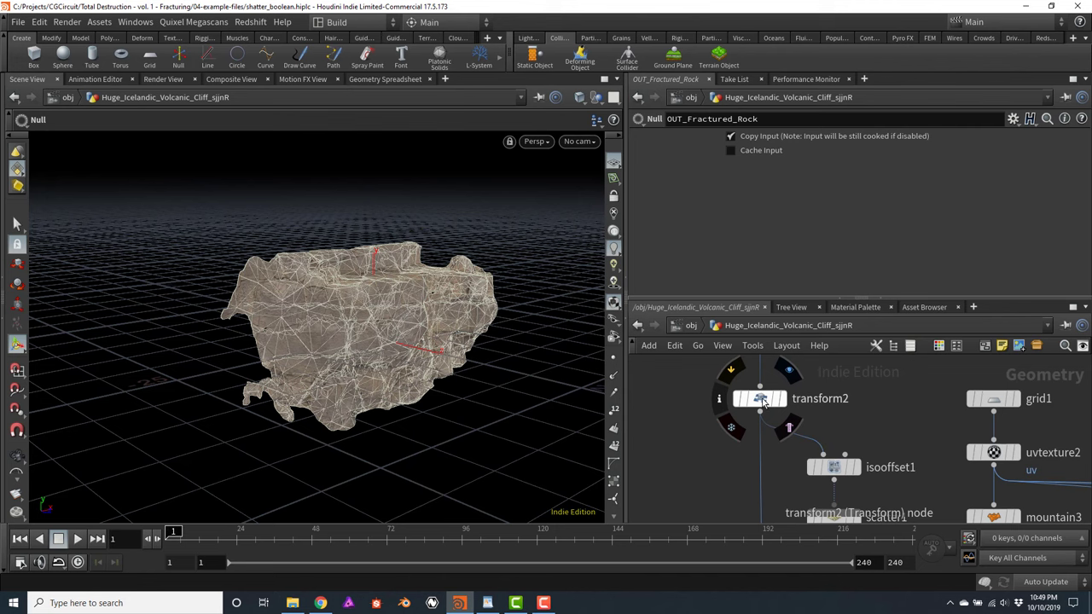
left_click(759, 399)
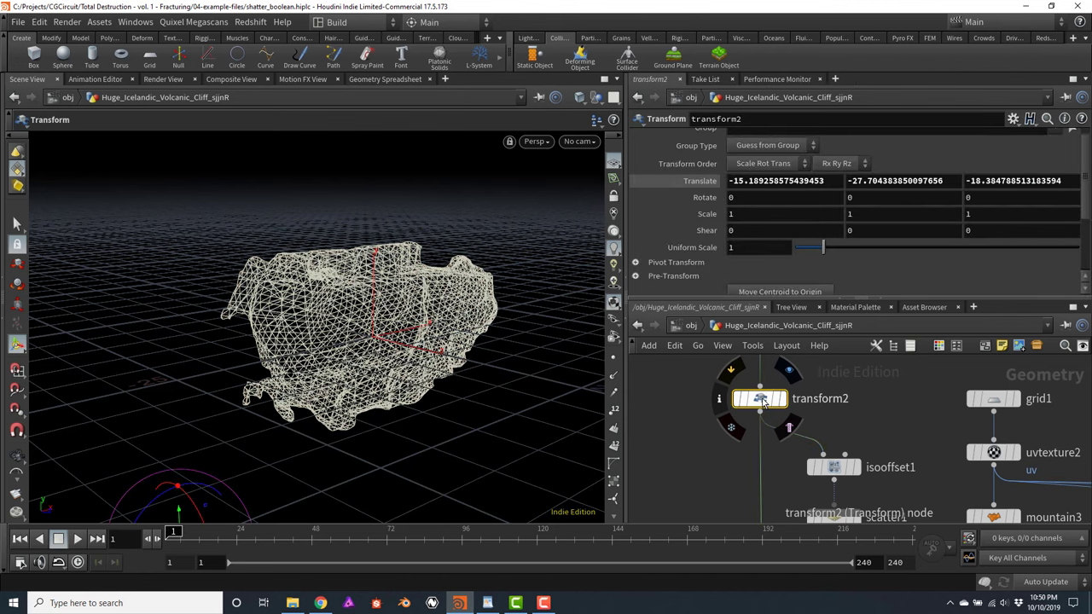
double_click(827, 397)
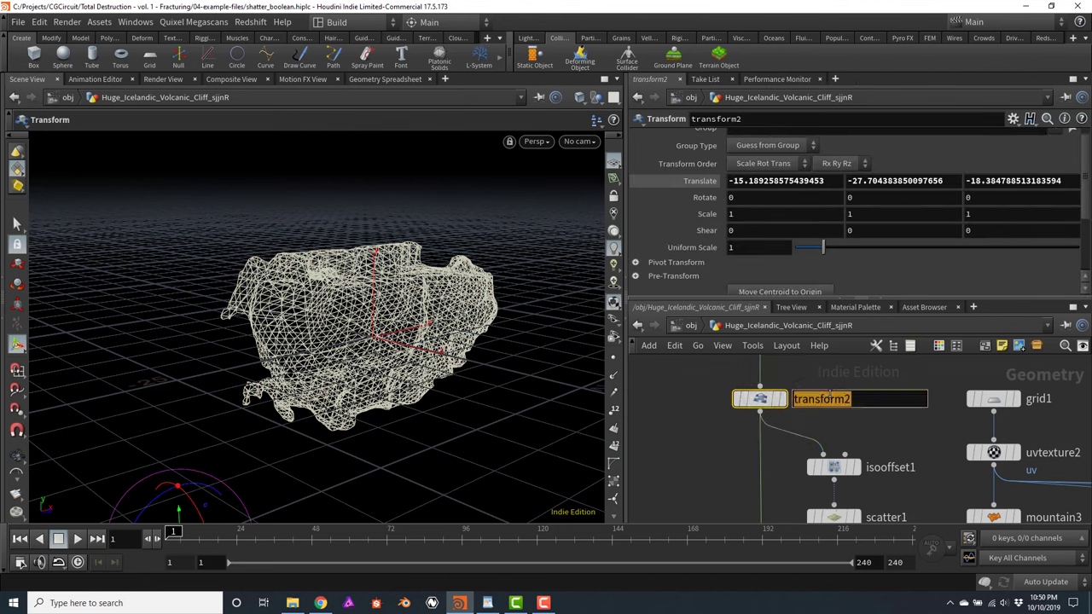
type("offset_")
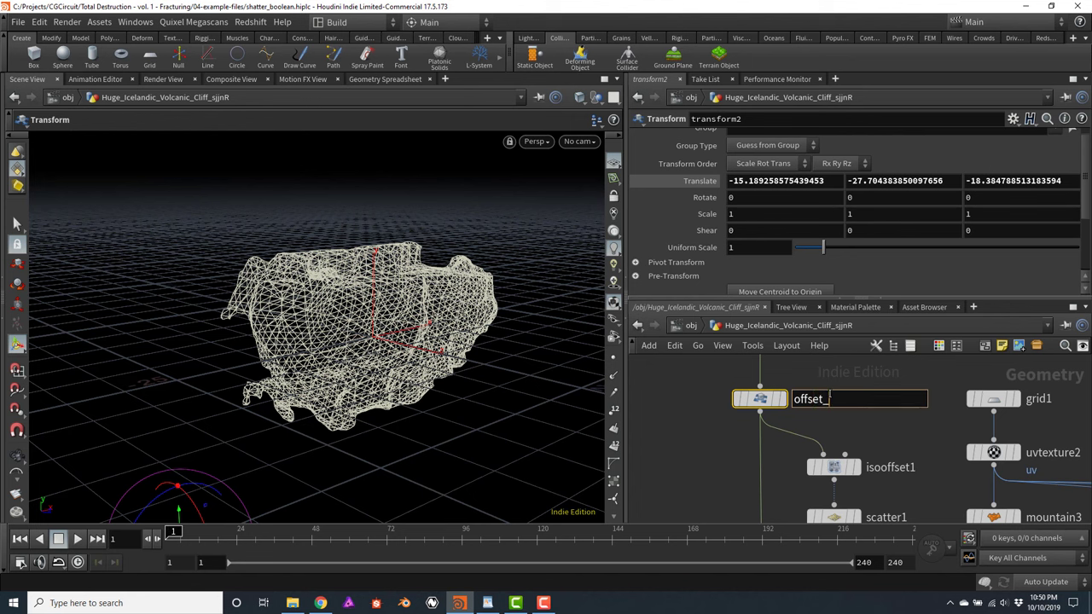
type("to_center")
key("Return")
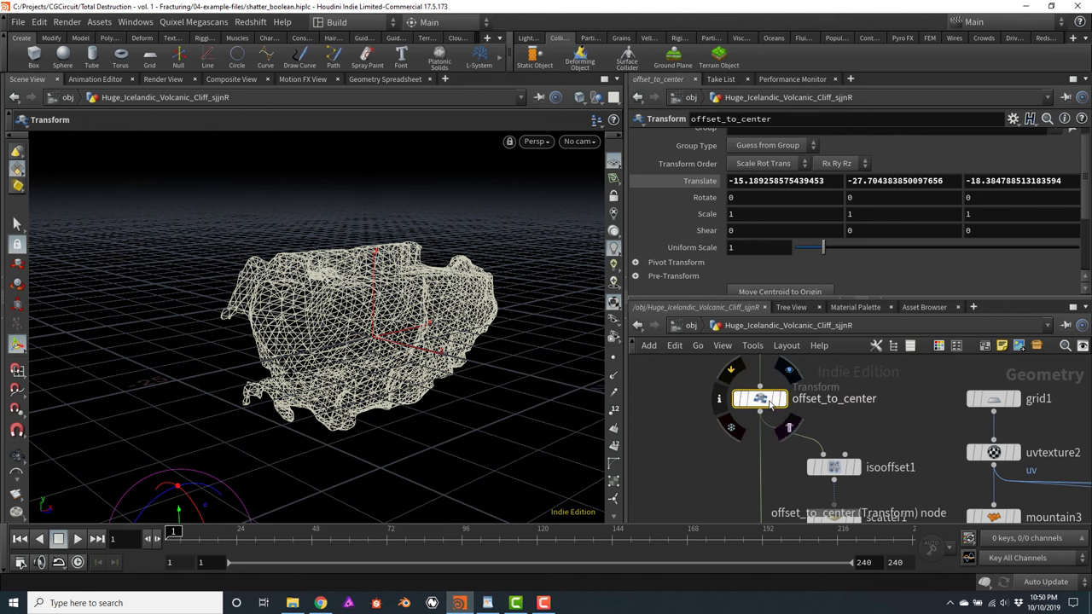
Duplicate the offset_to_center node and insert the copy between normal3 and OUT_Fractured_Rock
key("ctrl+c")
scroll(764, 412, "down", 5)
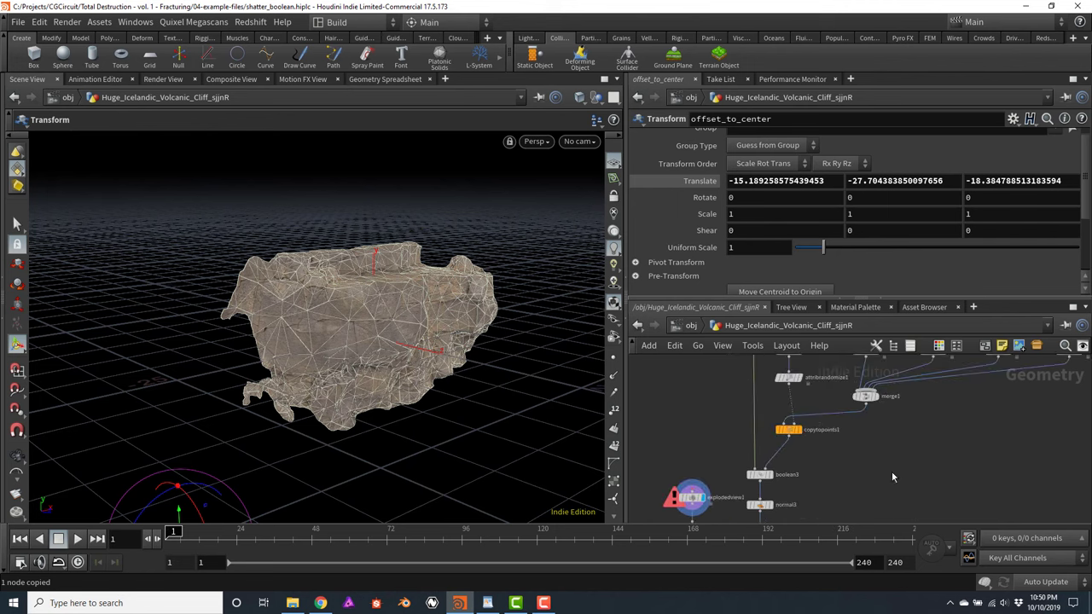
scroll(816, 435, "up", 3)
left_click_drag(780, 408, 783, 452)
key("ctrl+v")
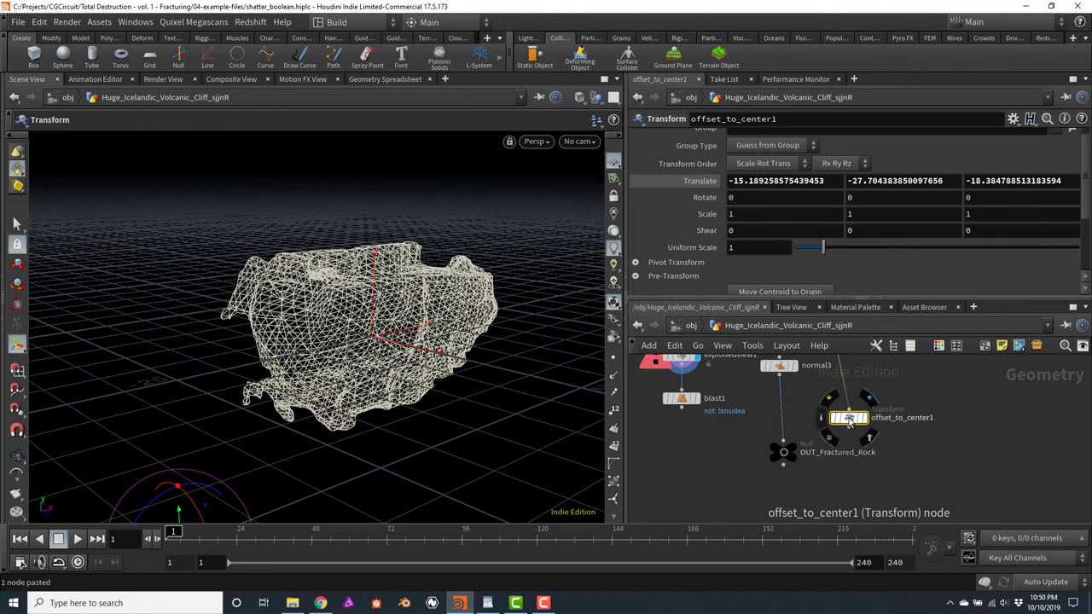
left_click_drag(850, 419, 789, 416)
Enable Invert Transformation on the copied transform, display OUT_Fractured_Rock and frame the rock in the viewport
left_click_drag(1083, 202, 1086, 267)
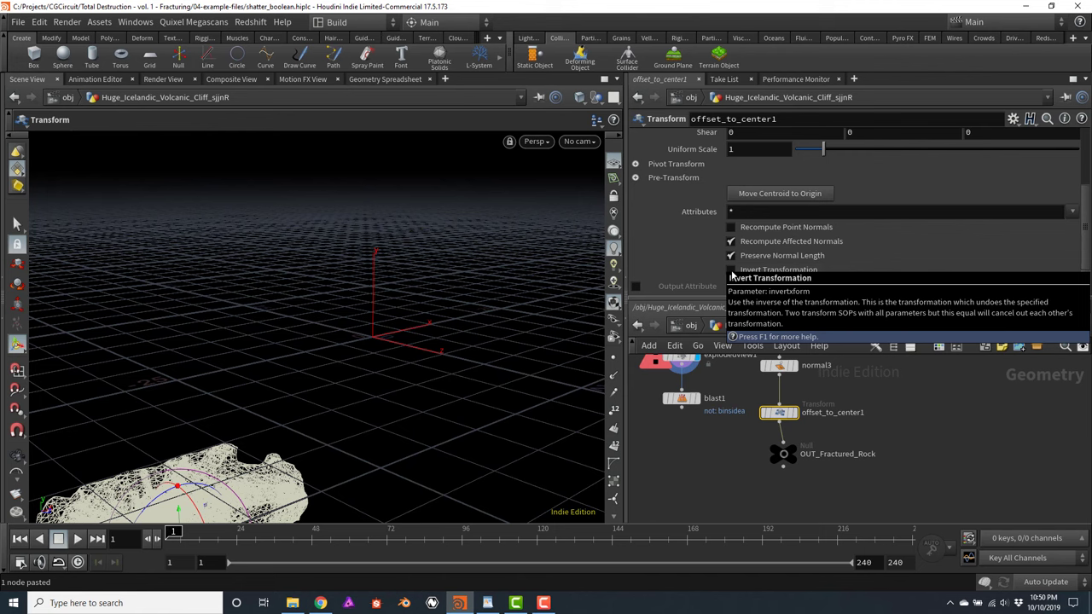
left_click(731, 271)
mouse_move(789, 455)
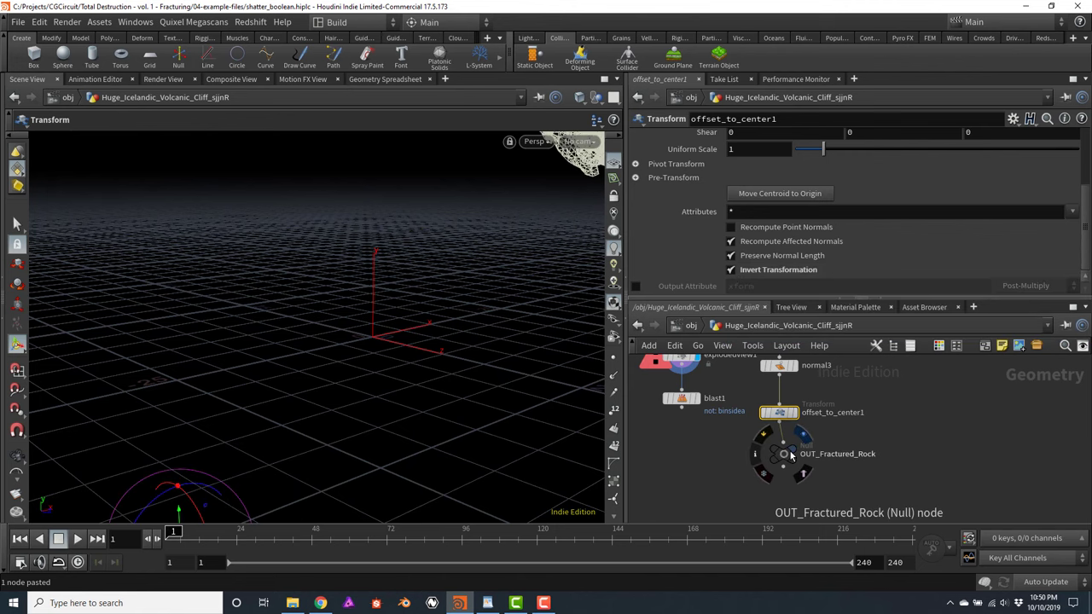
left_click(803, 435)
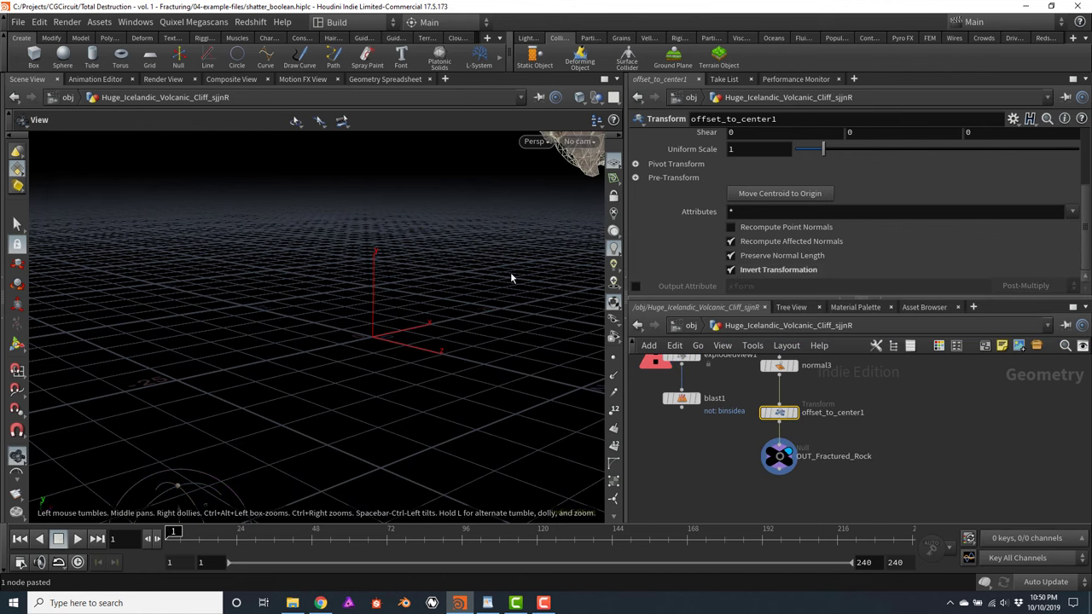
key("g")
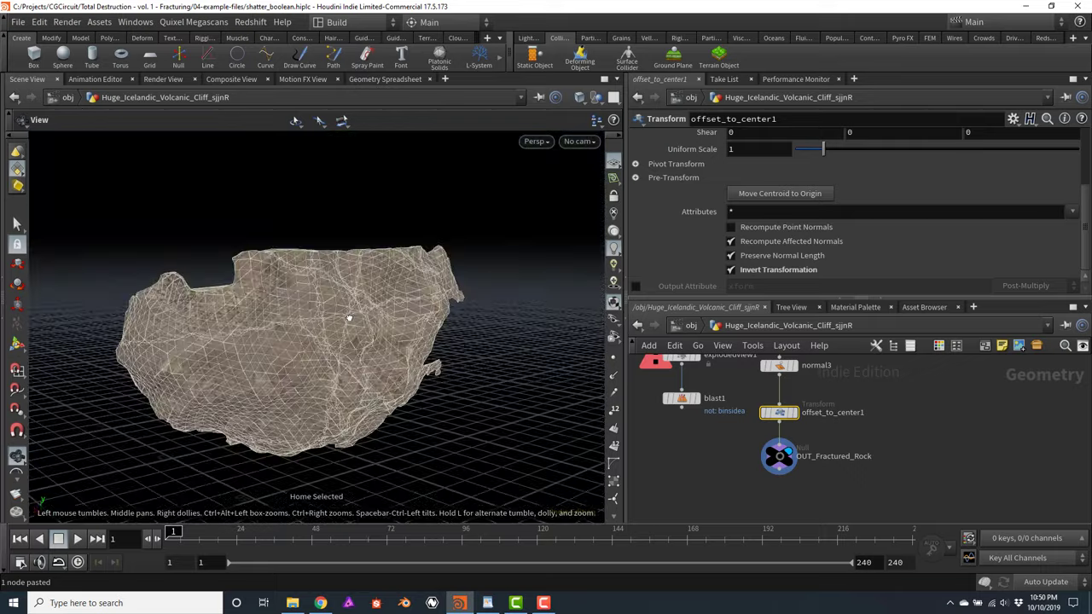
left_click_drag(349, 318, 559, 337)
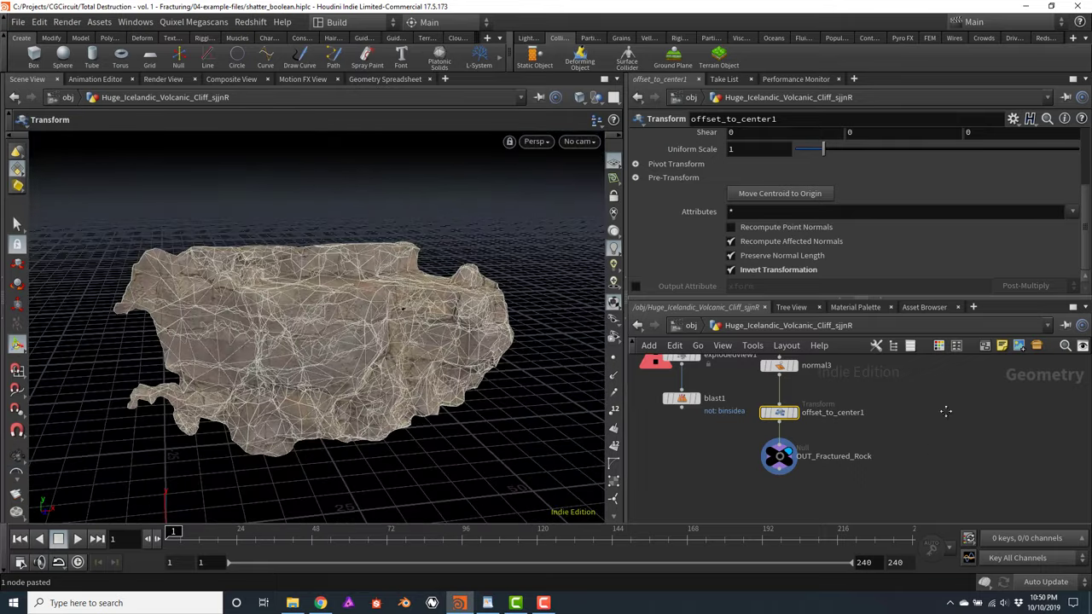
Display Rock_Geometry and OUT_Fractured_Rock in turn to compare the original and fractured rock positions
scroll(930, 461, "down", 5)
scroll(744, 441, "down", 4)
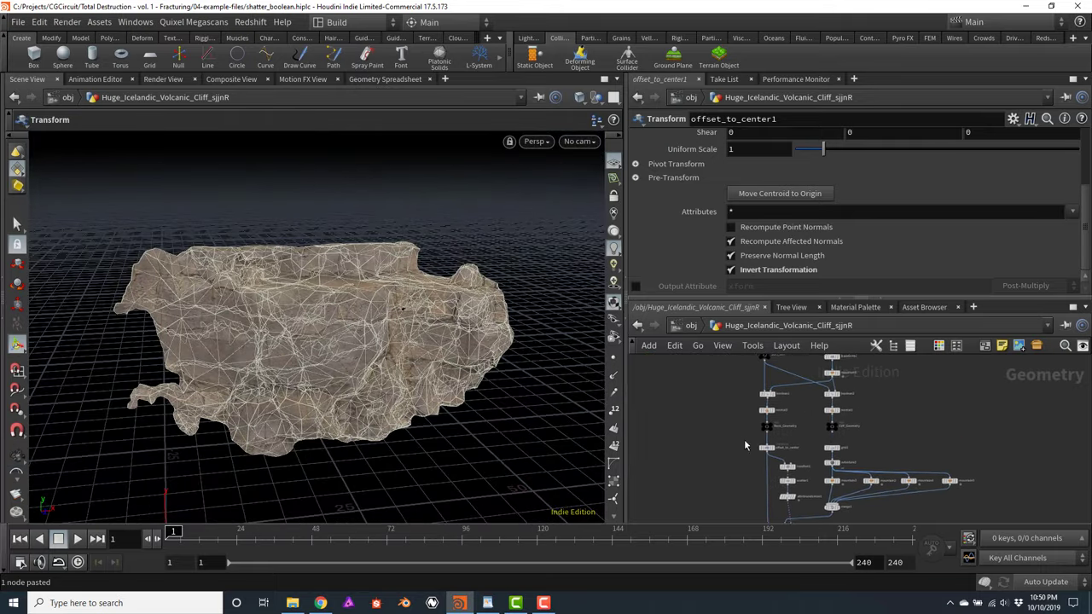
scroll(744, 445, "up", 5)
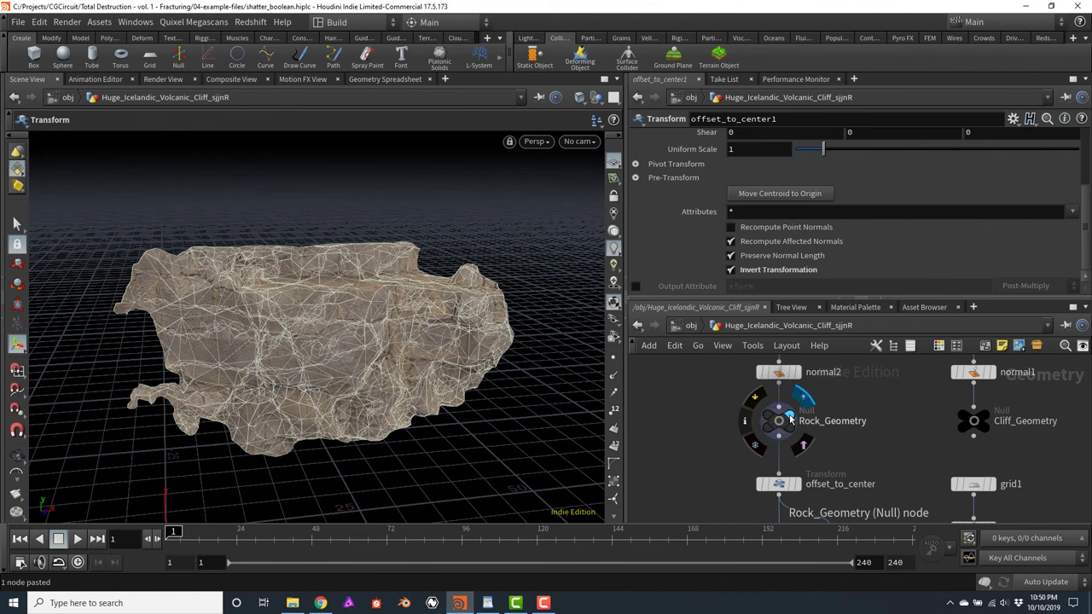
left_click(790, 418)
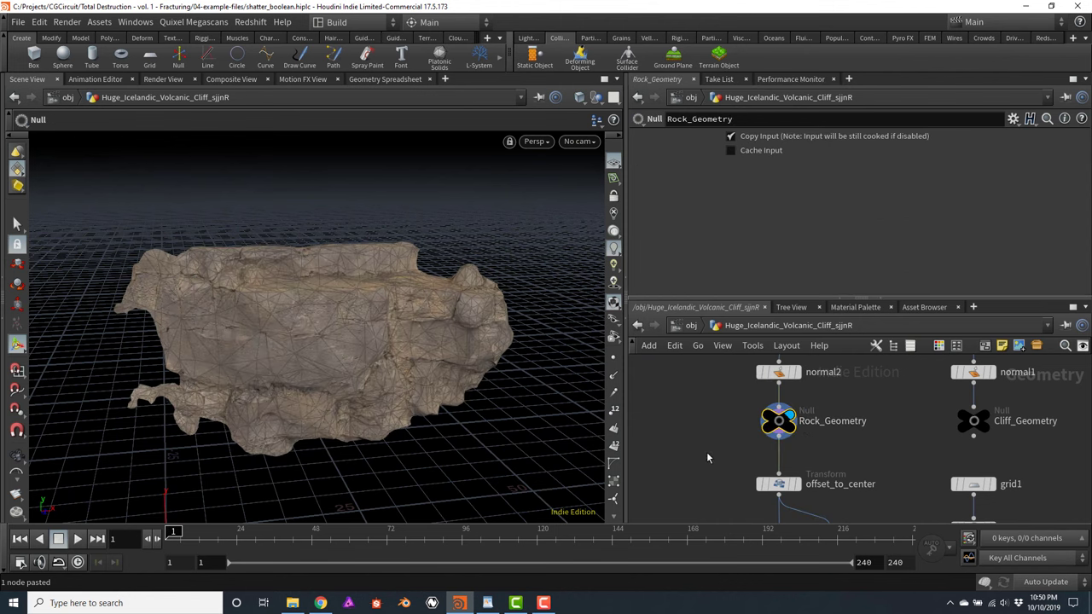
scroll(706, 451, "down", 4)
scroll(804, 441, "up", 4)
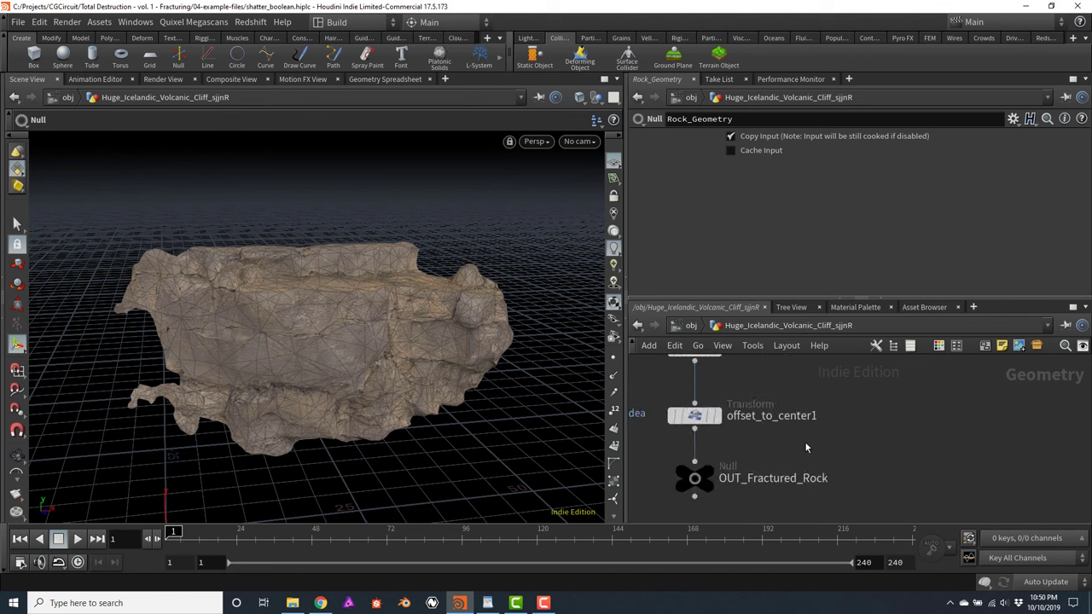
left_click(696, 476)
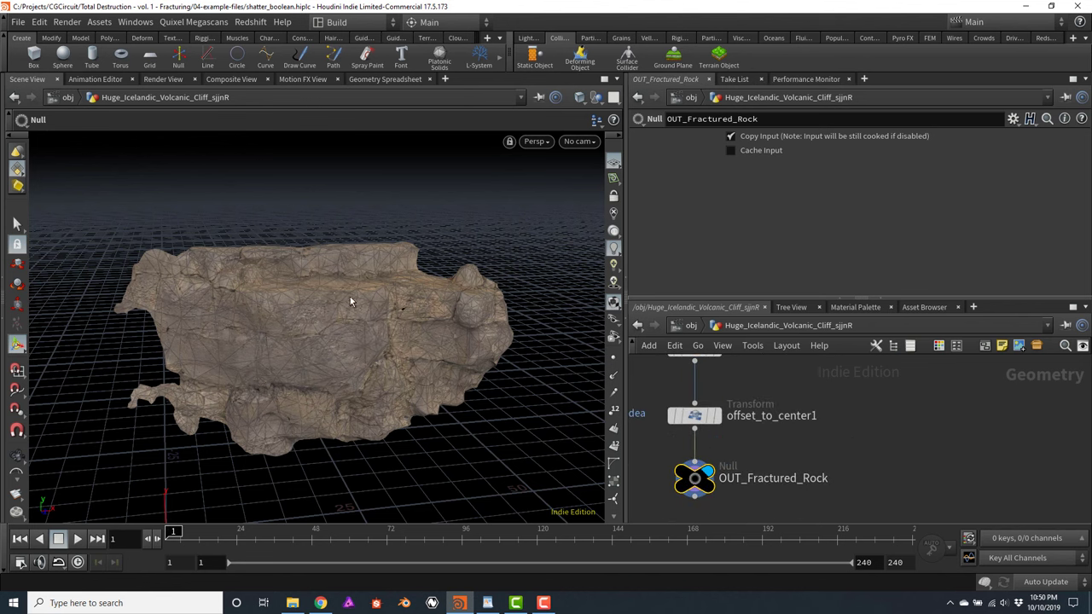
Delete the blast1 node below explodedview1
scroll(863, 481, "down", 3)
middle_click_drag(686, 424, 753, 420)
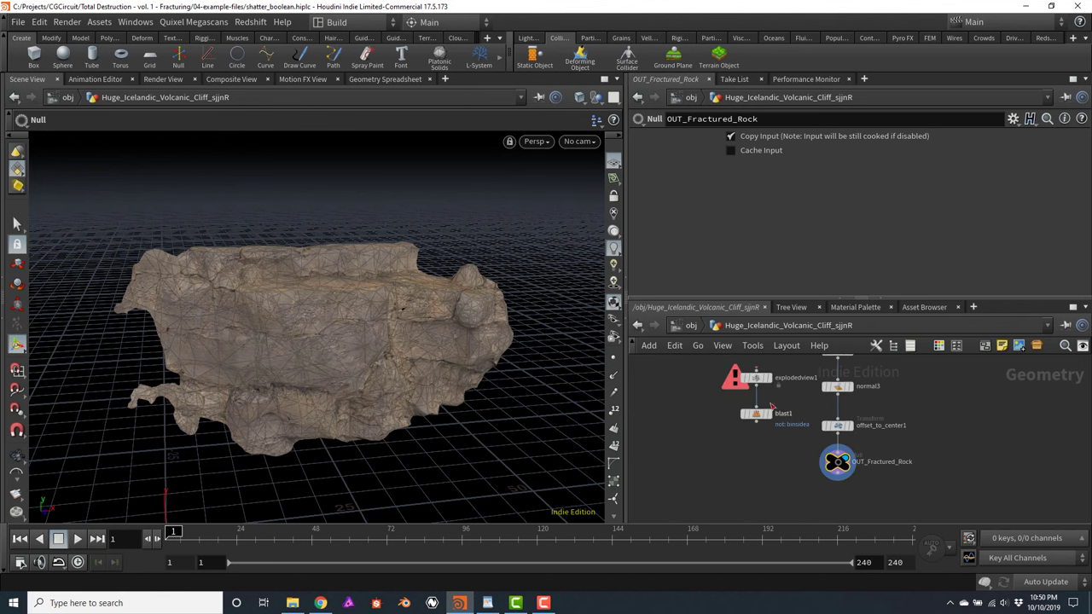
left_click(754, 416)
key("Delete")
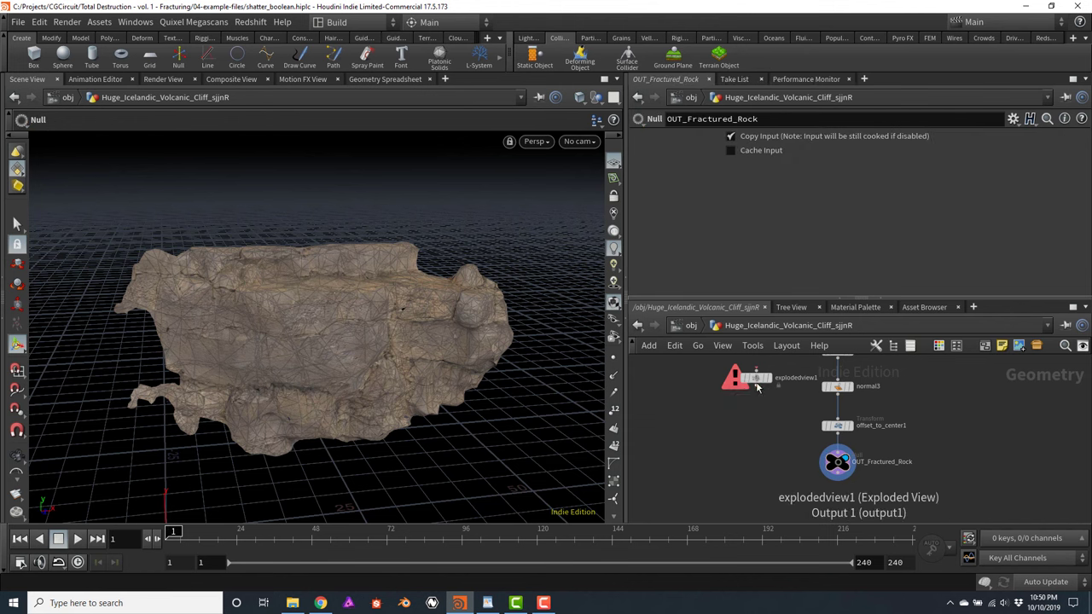
Move explodedview1 below OUT_Fractured_Rock, wire the Null's output into it and display the exploded pieces
left_click_drag(753, 379, 776, 496)
middle_click_drag(776, 496, 789, 447)
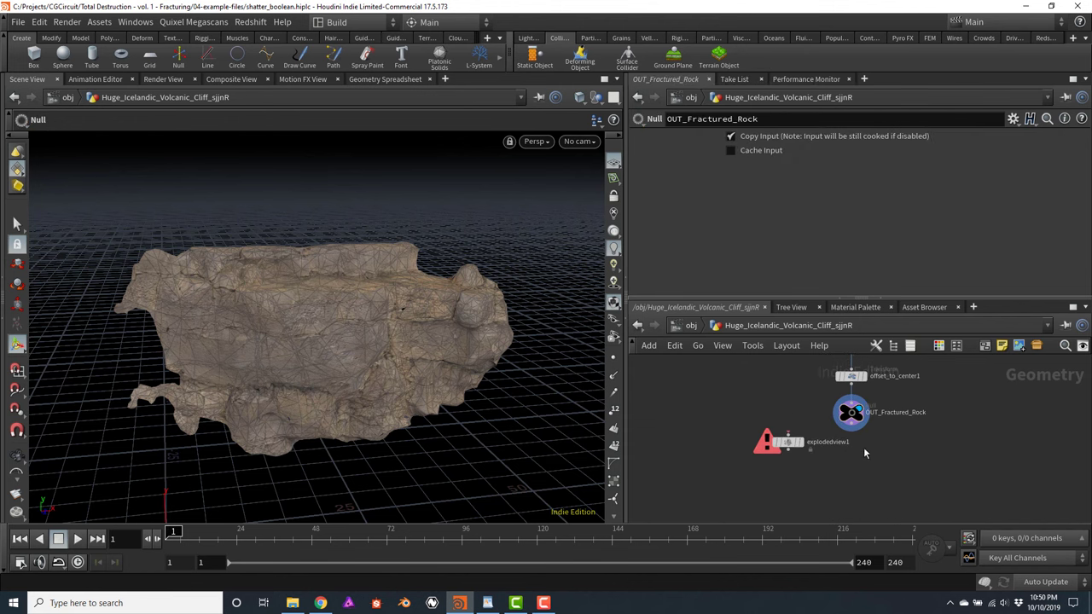
left_click(850, 429)
left_click(788, 436)
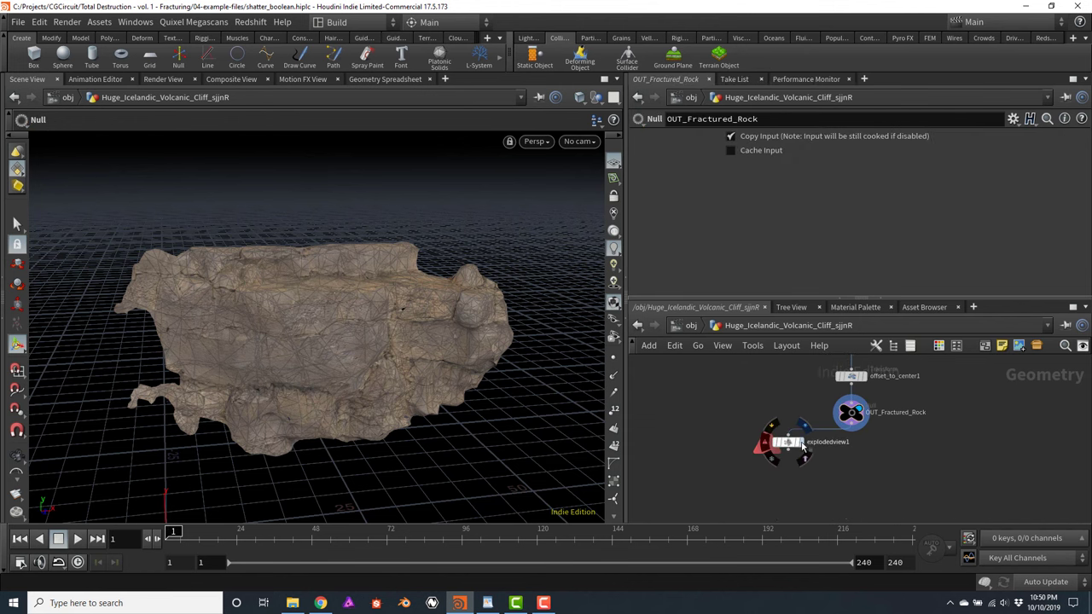
left_click(786, 441)
left_click_drag(786, 442, 780, 461)
key("Escape")
left_click_drag(360, 275, 391, 270)
key("Return")
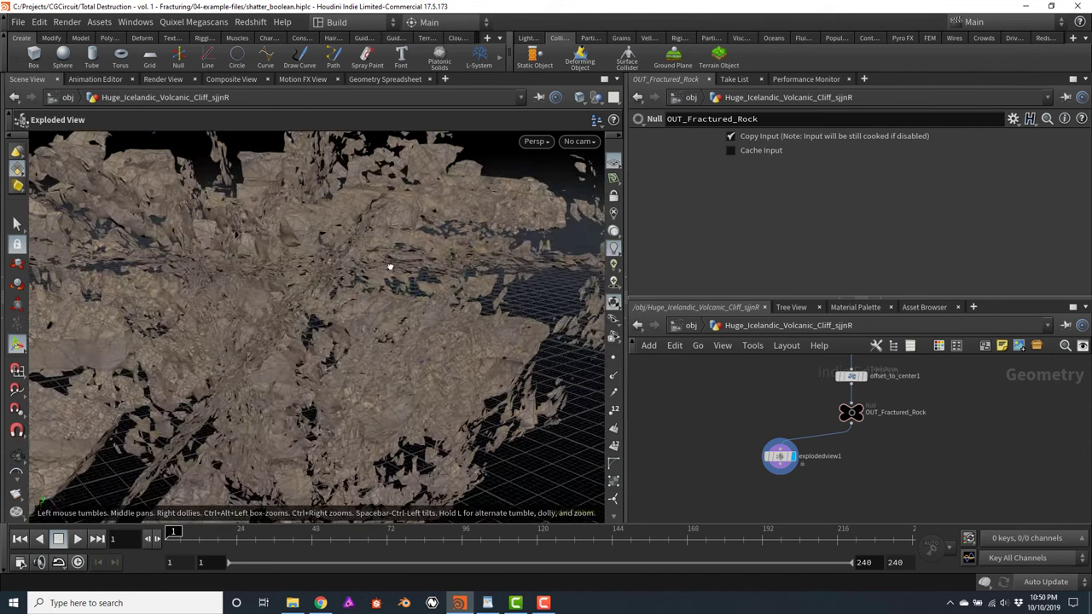
Add a ROP Geometry Output node connected to OUT_Fractured_Rock, beside explodedview1
scroll(891, 452, "up", 3)
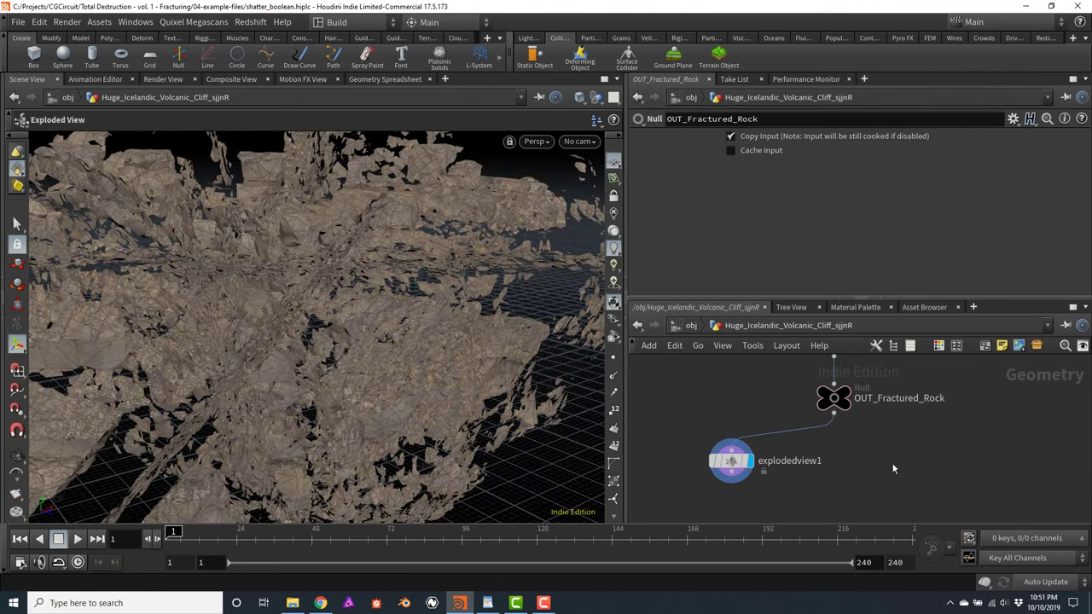
left_click(815, 408)
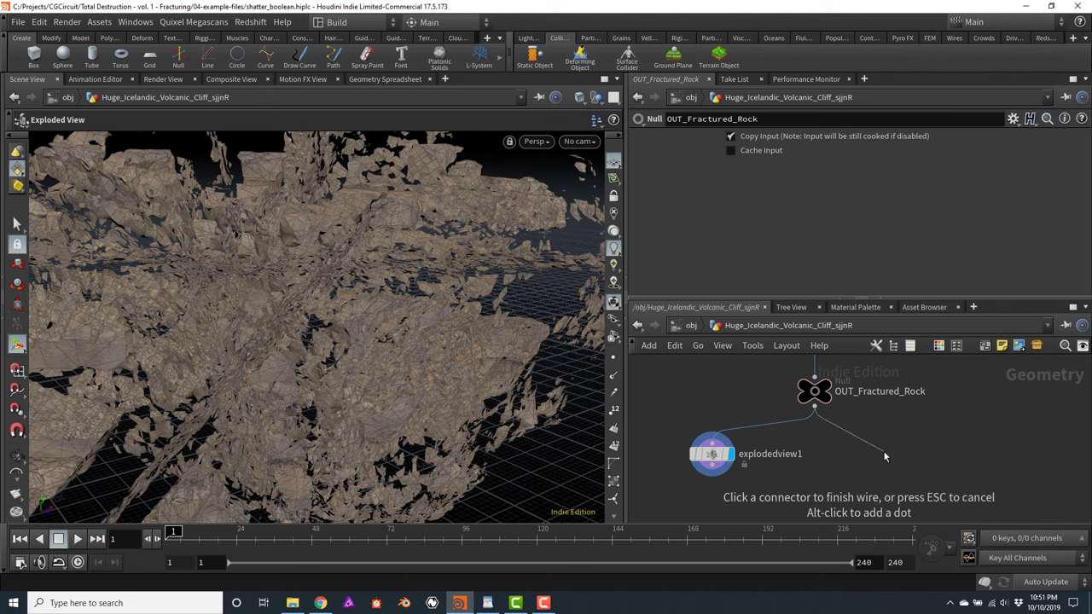
left_click(885, 456)
type("rop")
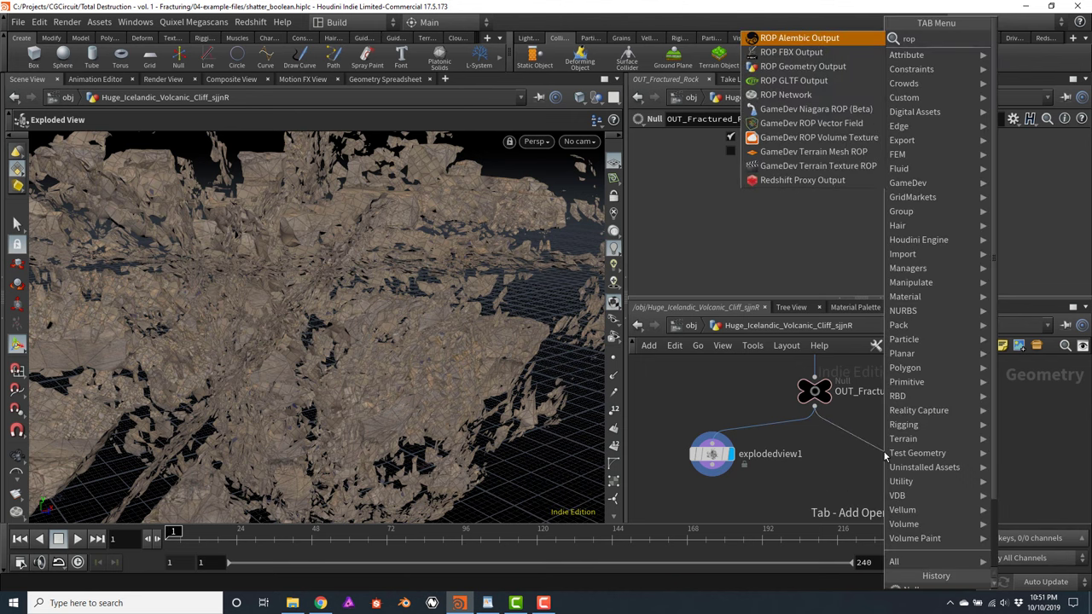
type(" ou")
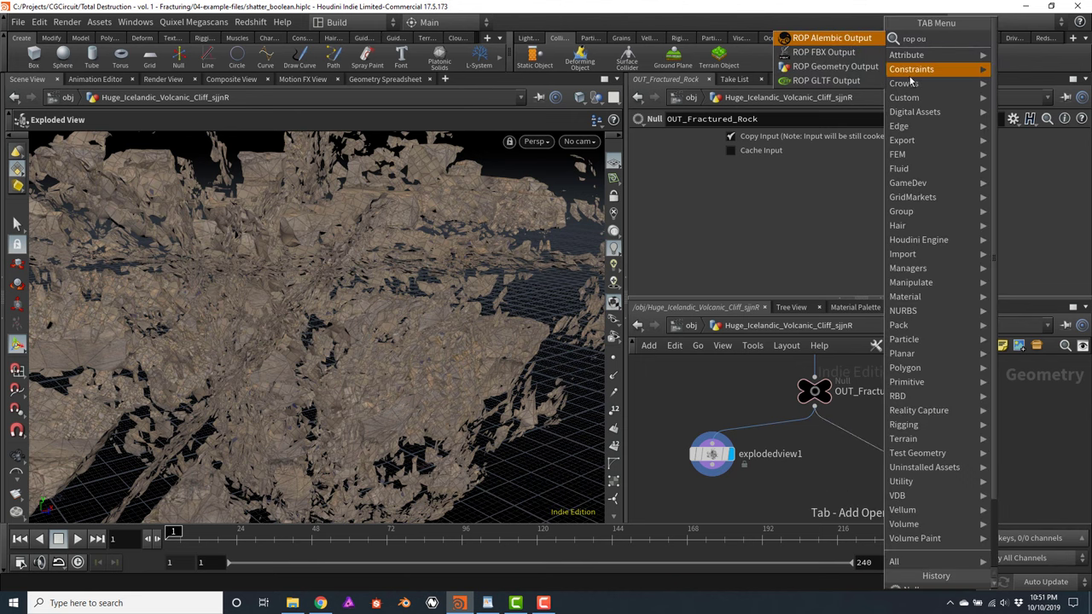
left_click(832, 67)
left_click_drag(884, 457, 907, 460)
Rename the ROP Geometry Output node as fractured_rock and save its geometry to disk
double_click(972, 454)
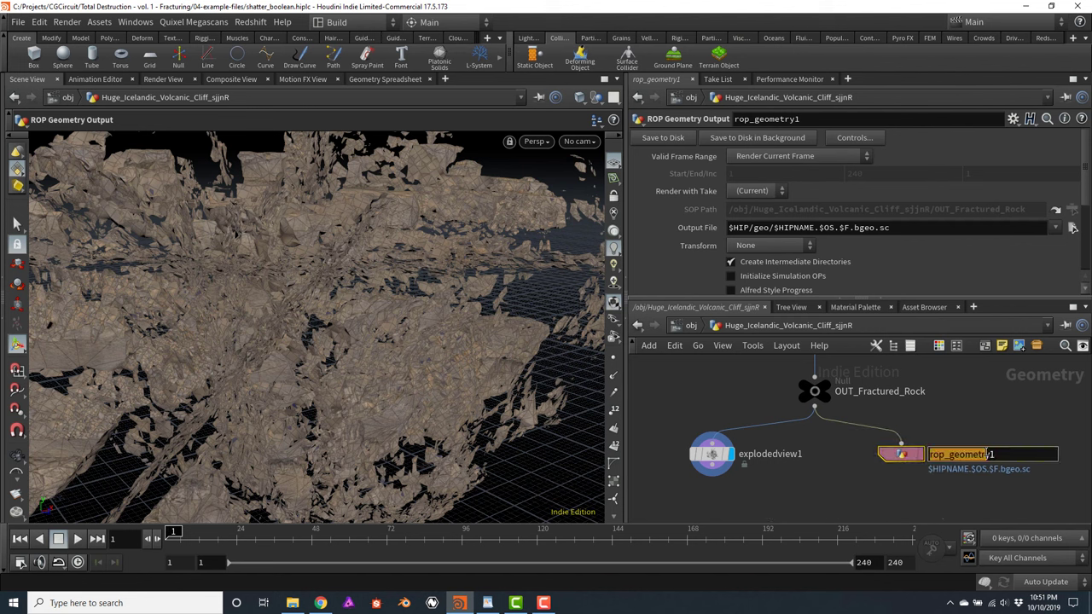
type("fra")
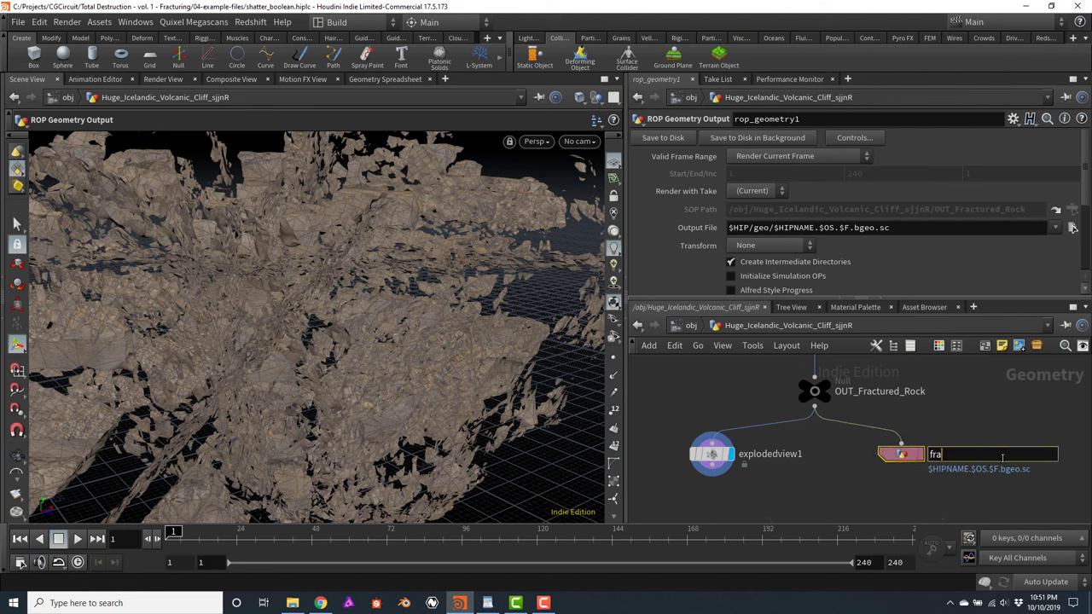
type("ctured_rock")
key("Return")
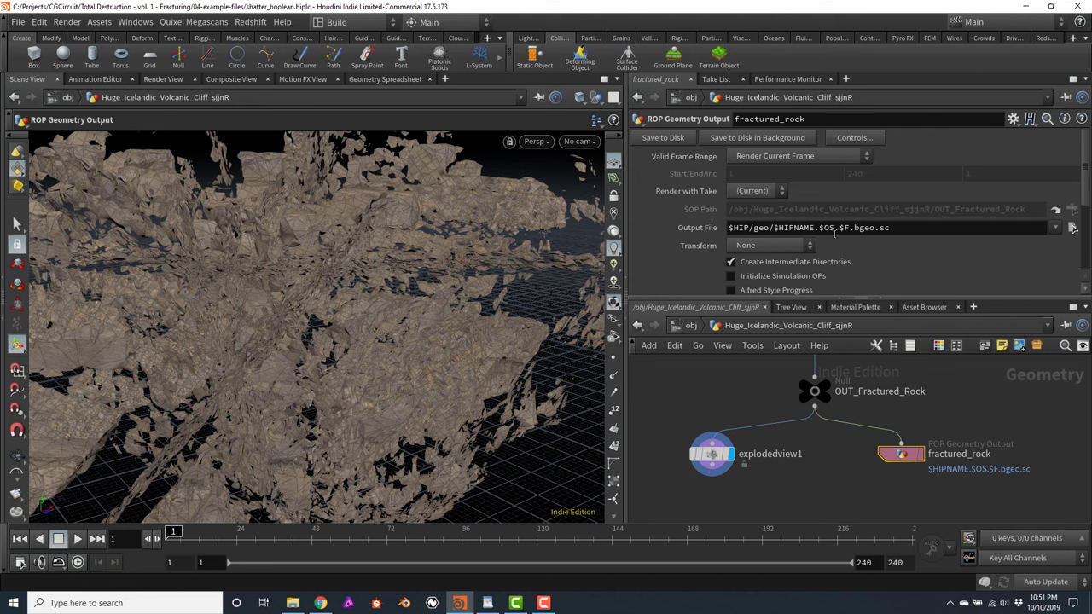
left_click(662, 139)
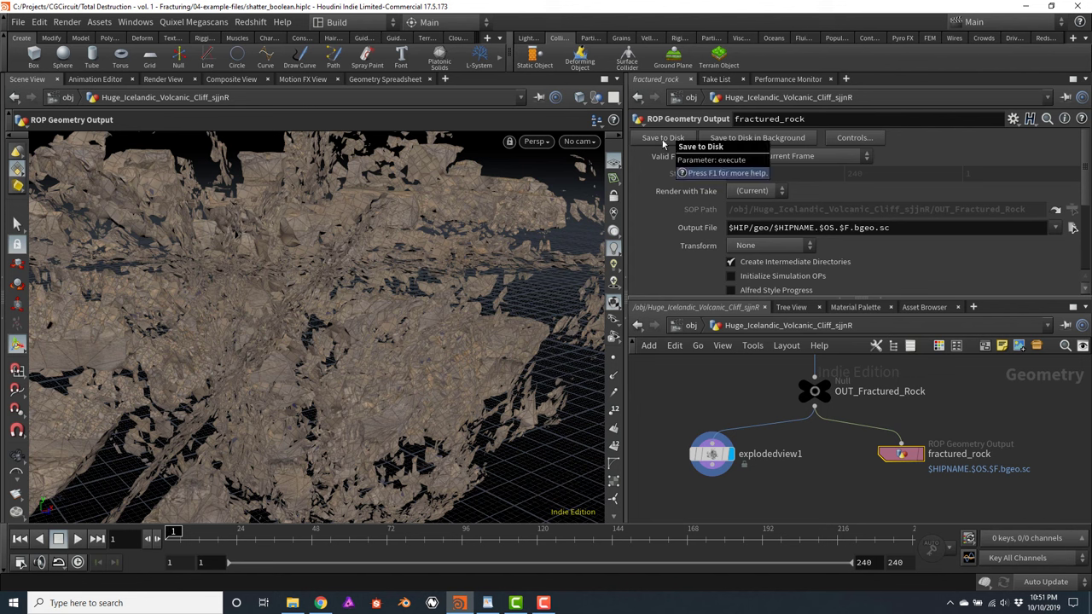
Add a File node directly beneath fractured_rock and display it
key("Tab")
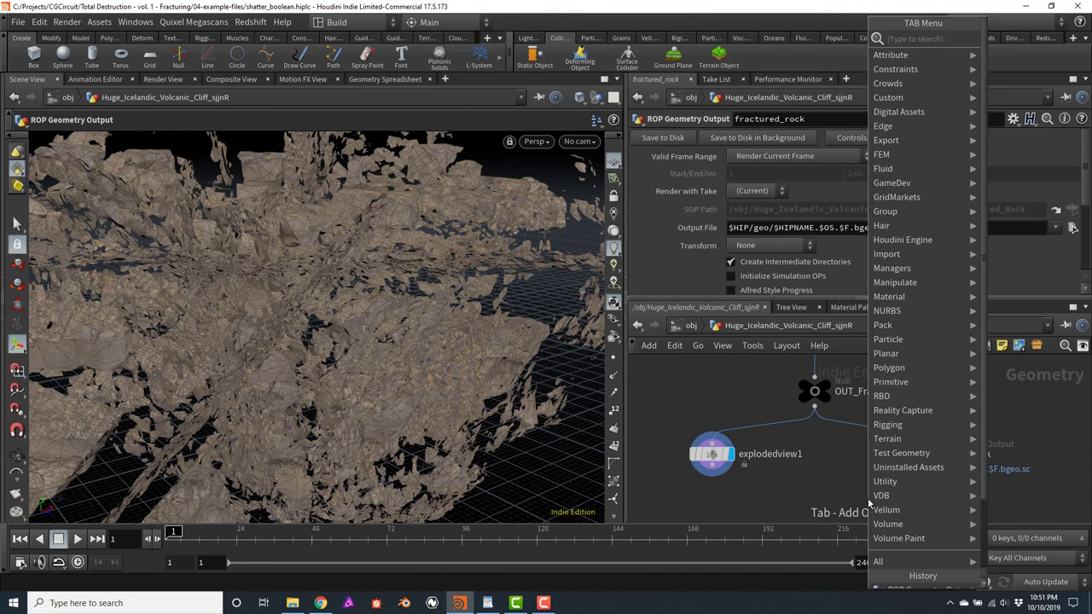
type("file")
key("Return")
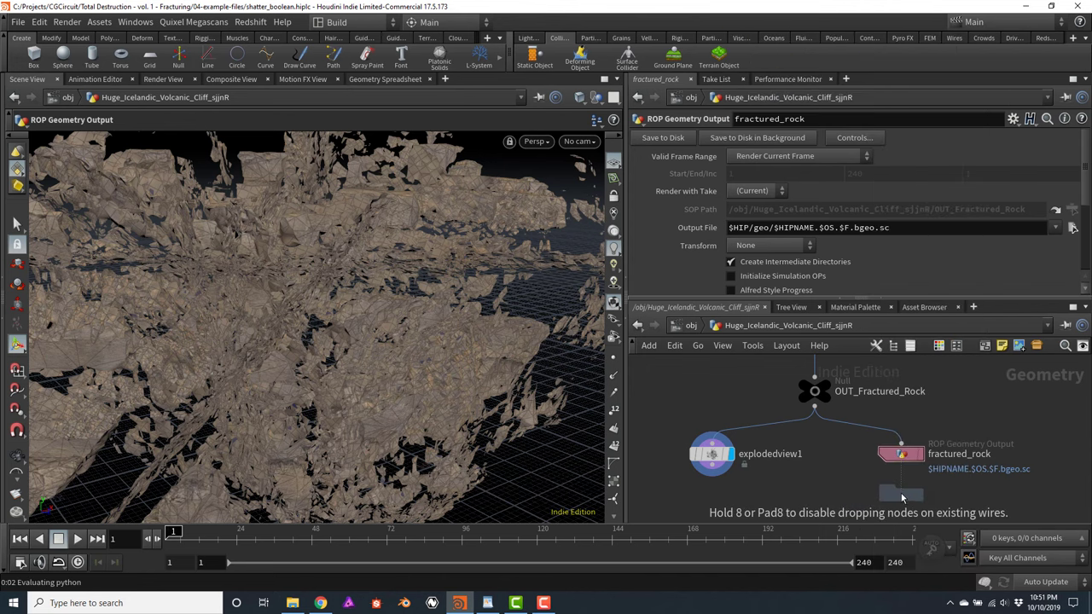
left_click(906, 495)
left_click(915, 492)
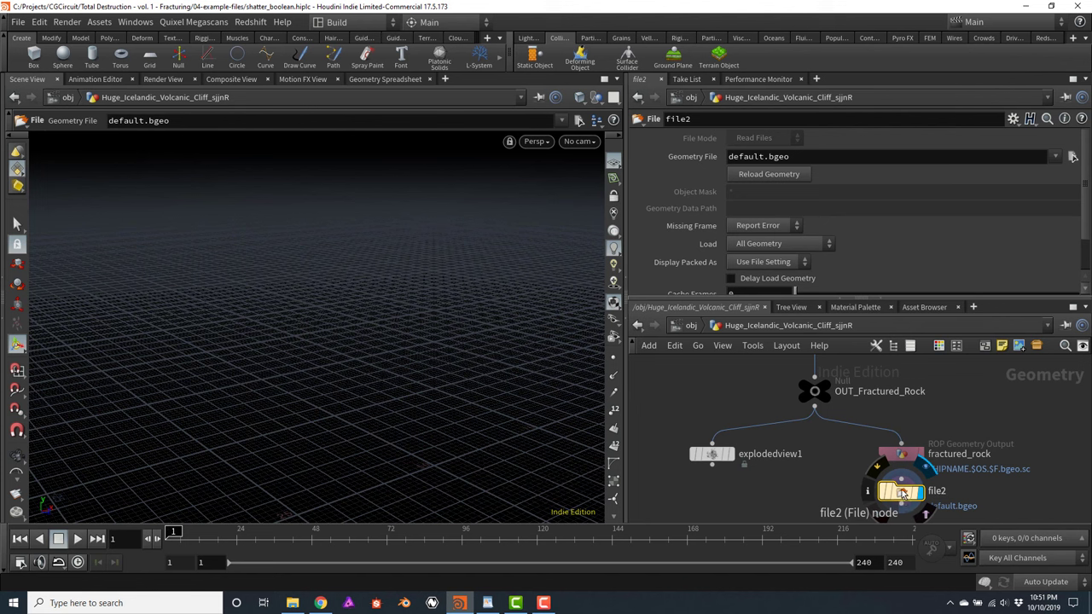
Color the new File node blue
key("c")
left_click(1026, 489)
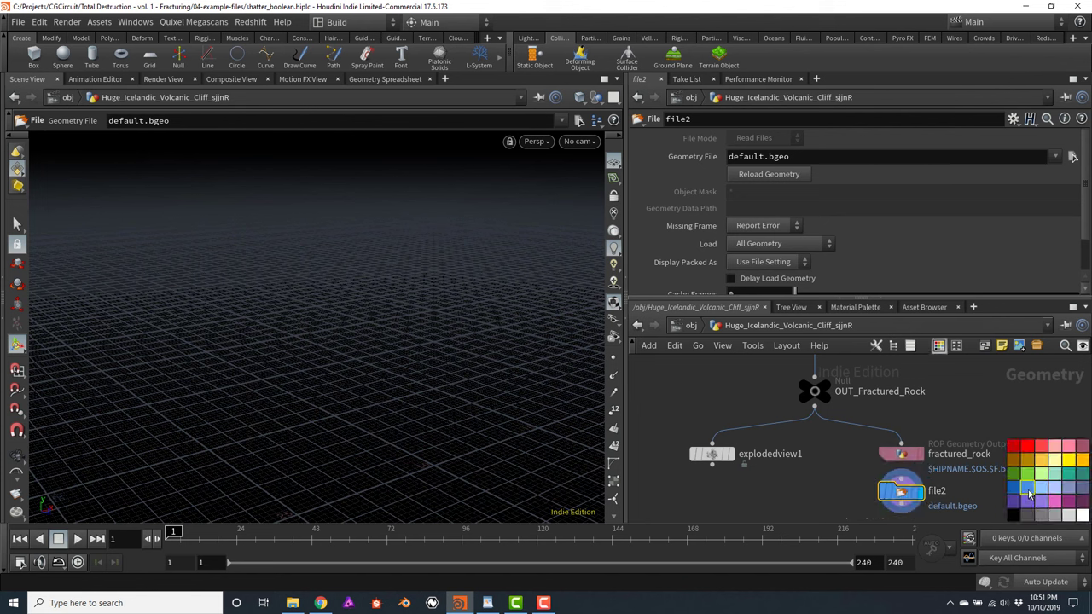
key("c")
scroll(932, 493, "down", 5)
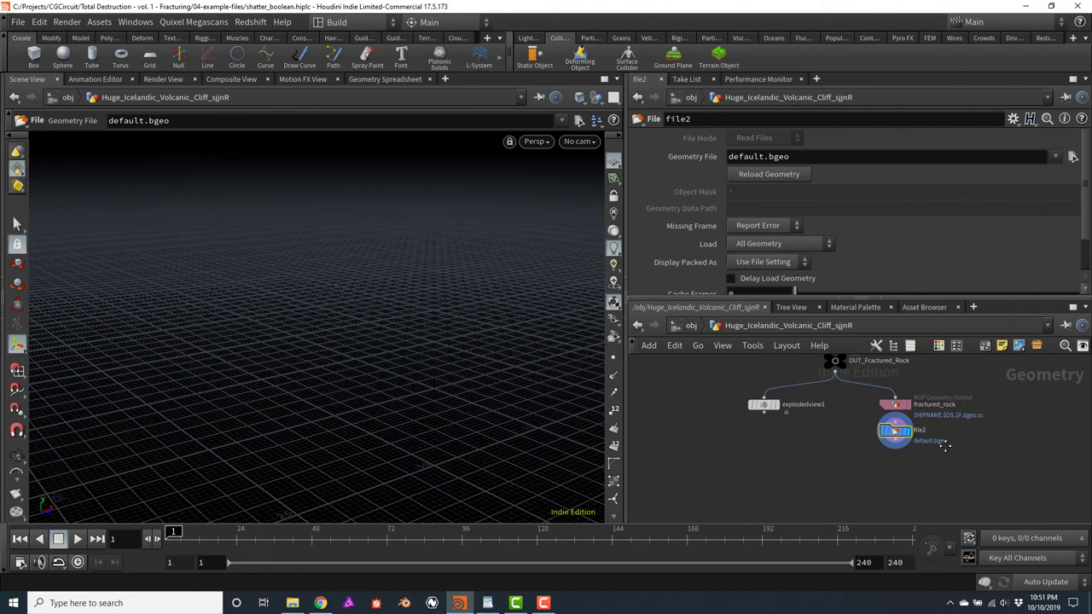
Link file2's Geometry File to the Output File of fractured_rock with a relative parameter reference
scroll(928, 447, "up", 2)
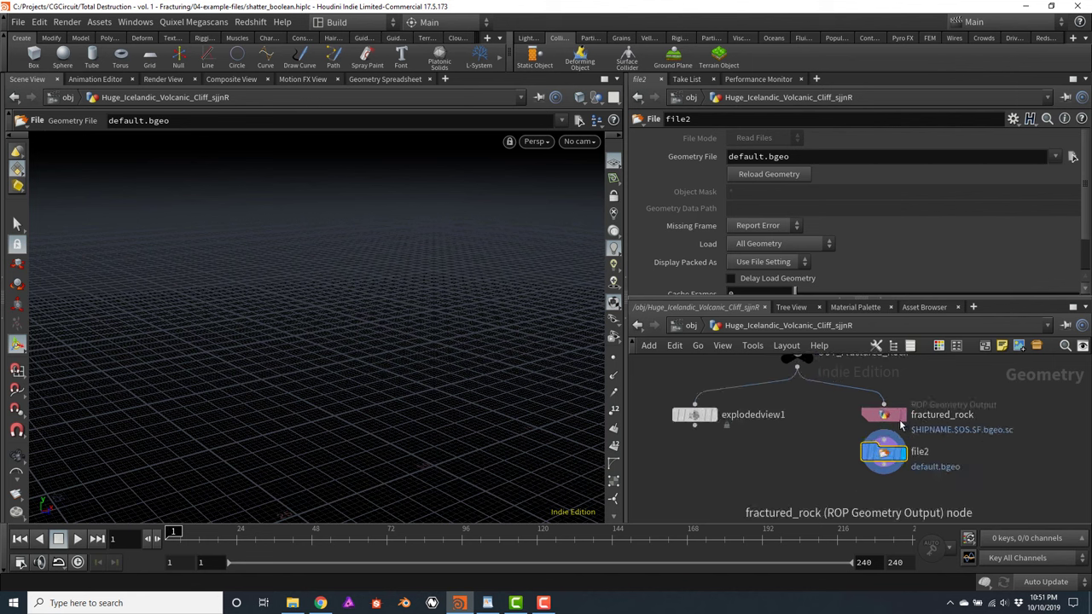
left_click(887, 415)
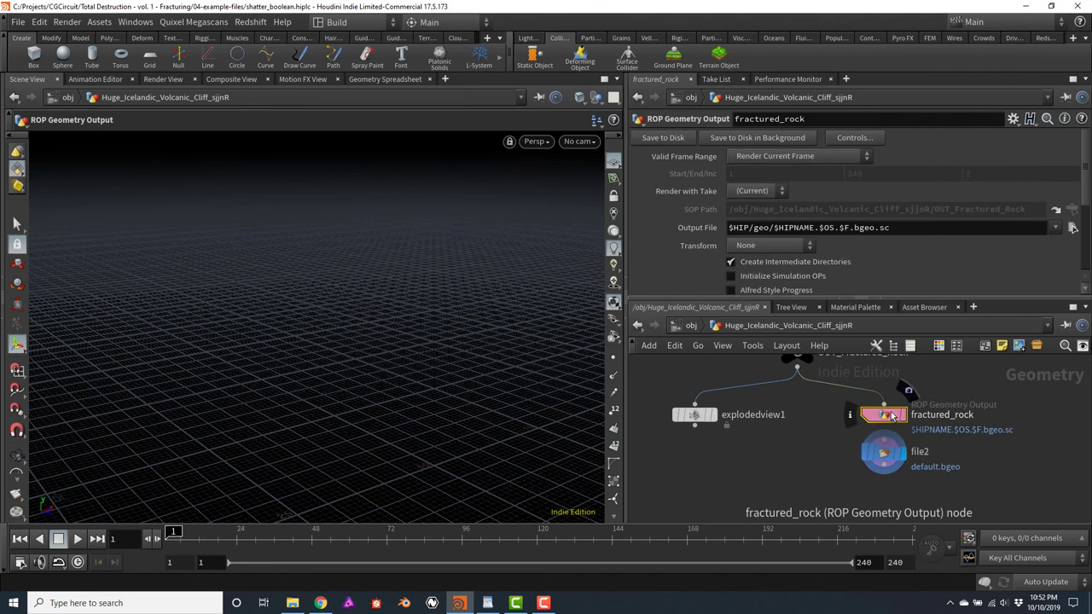
right_click(692, 228)
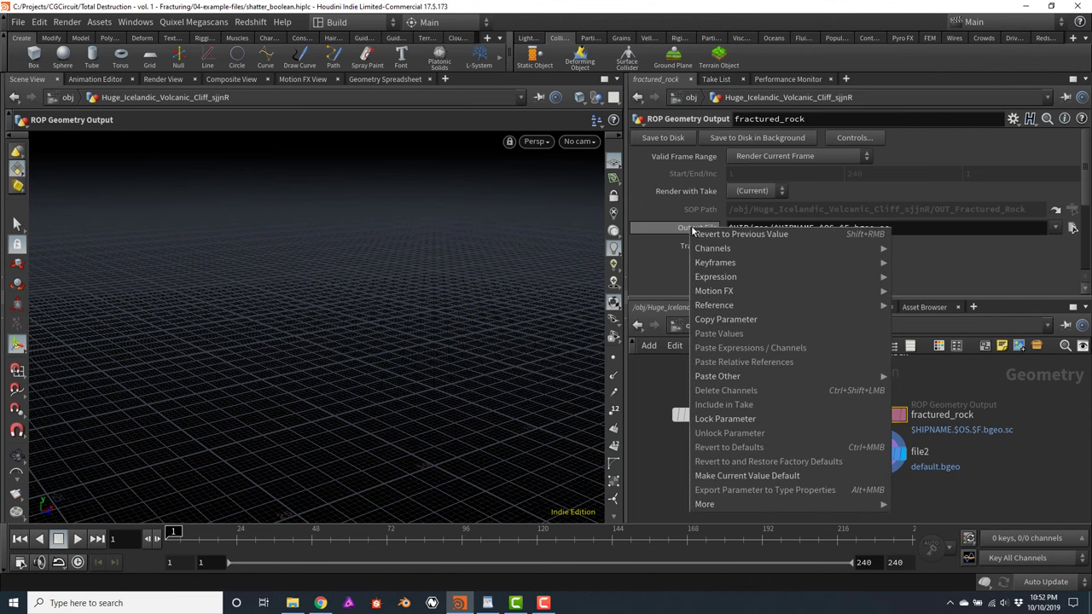
left_click(715, 322)
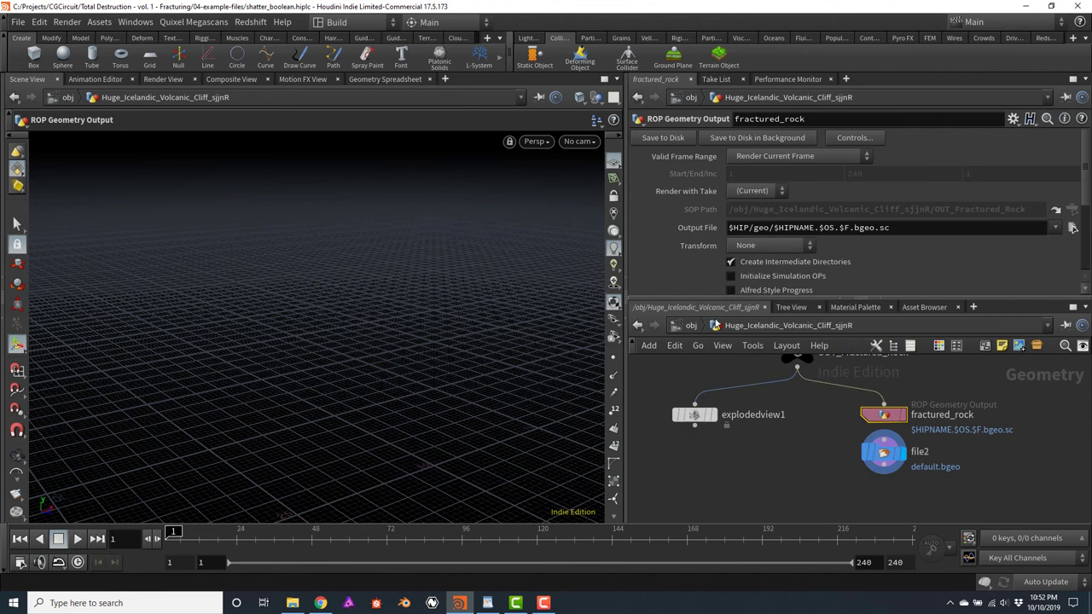
left_click(884, 452)
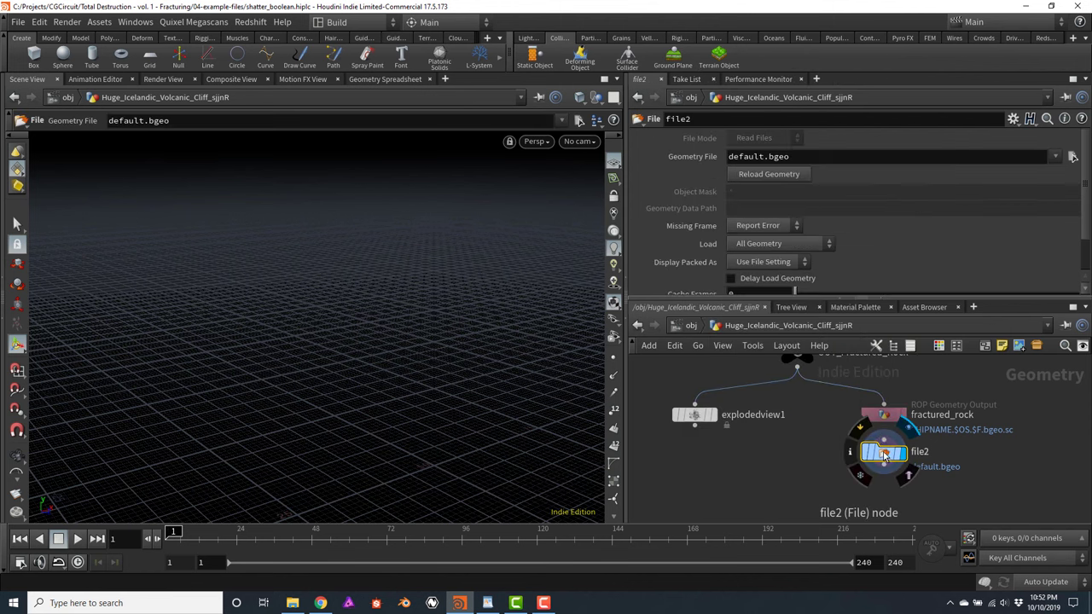
right_click(698, 162)
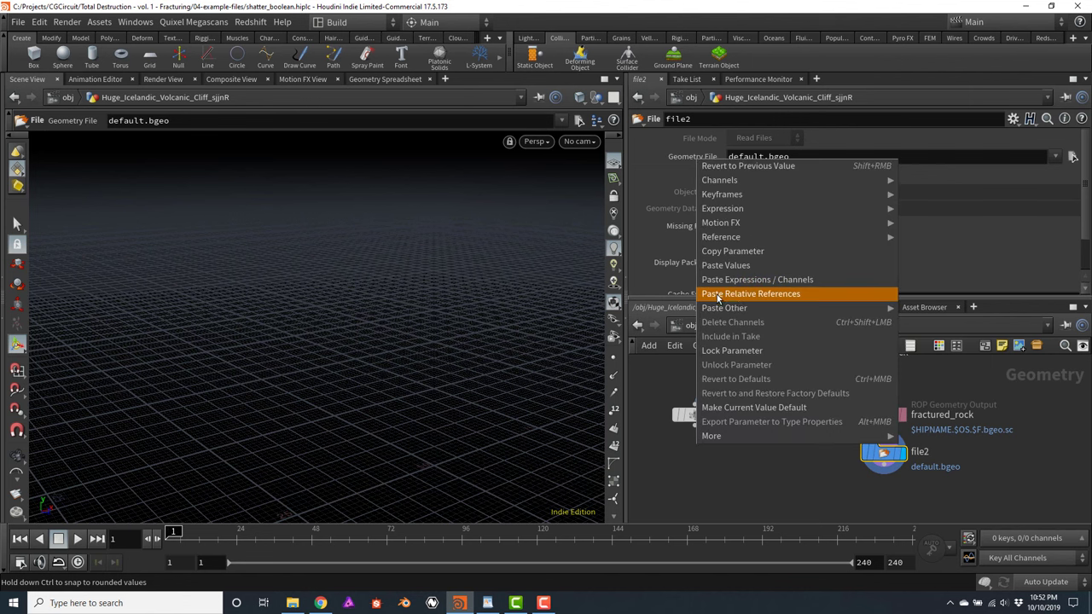
left_click(738, 294)
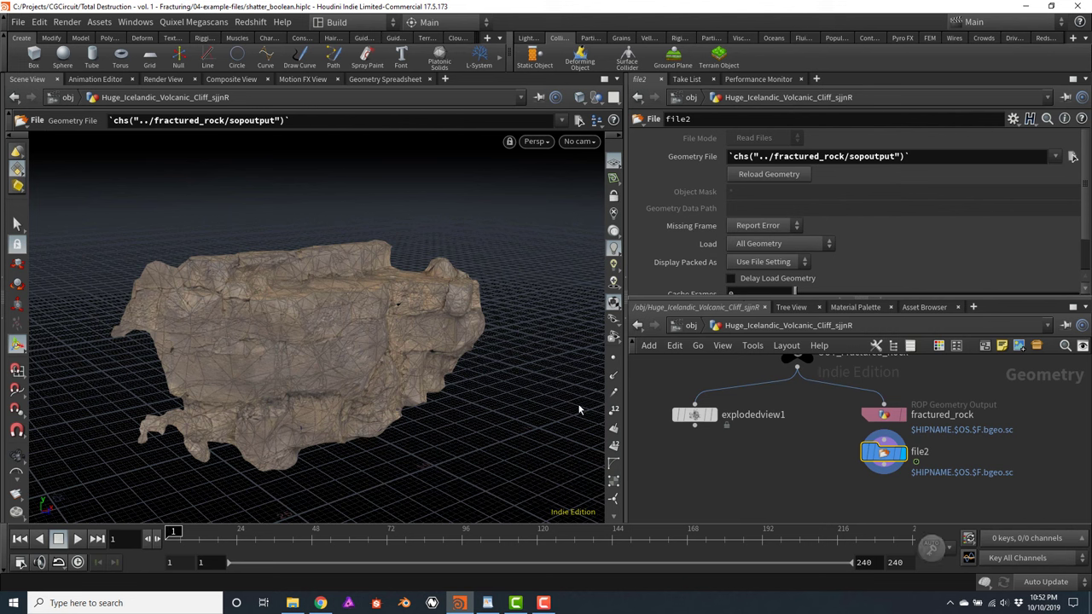
Return to the object level and make the volcanic cliff an RBD fractured object using the RBD Packed Object type
left_click(691, 325)
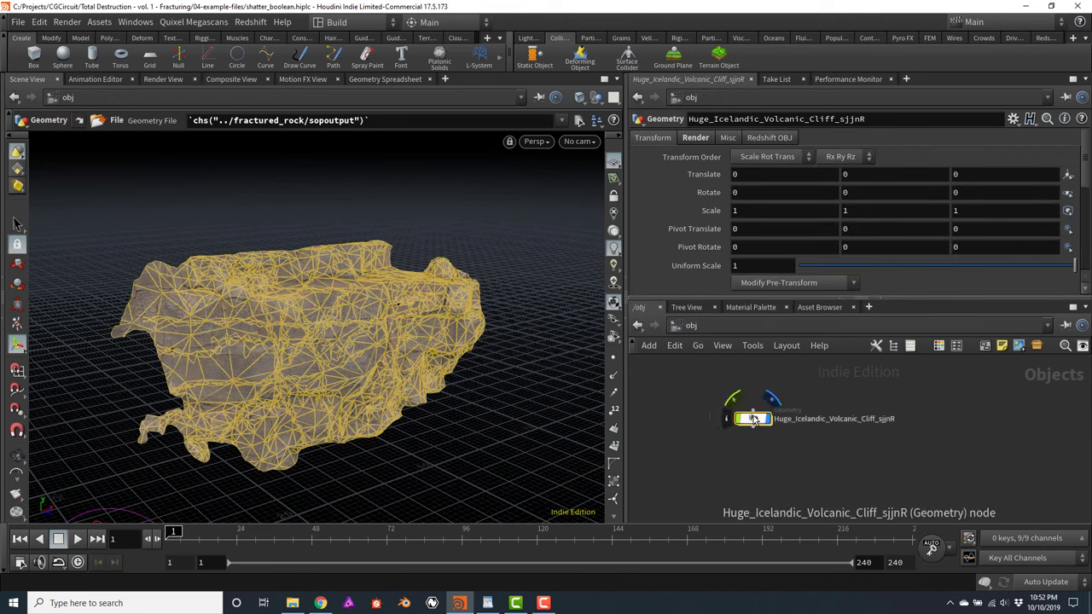
left_click(678, 39)
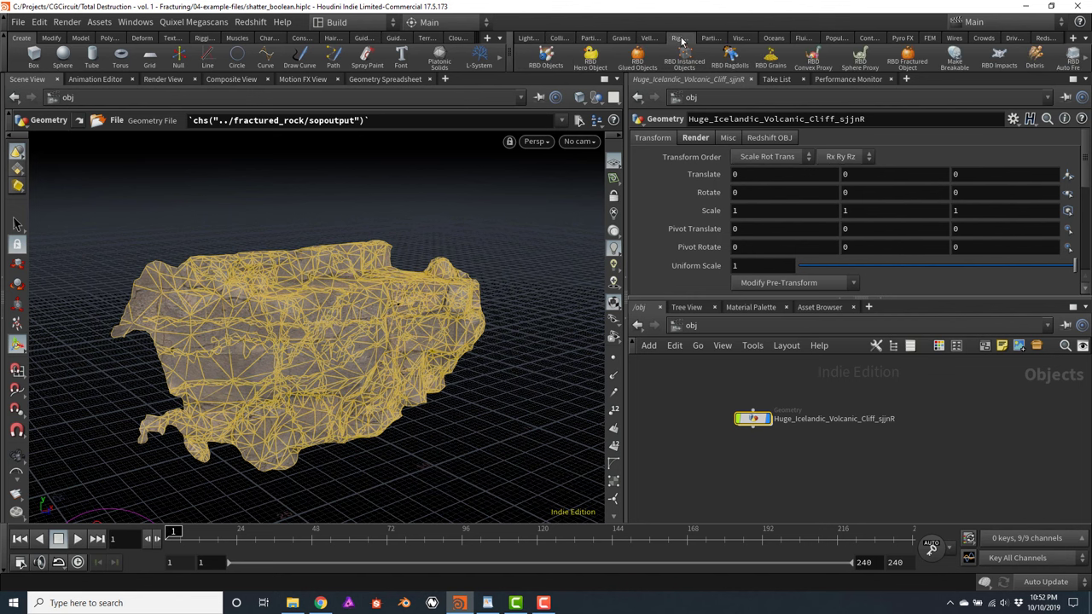
left_click(907, 60)
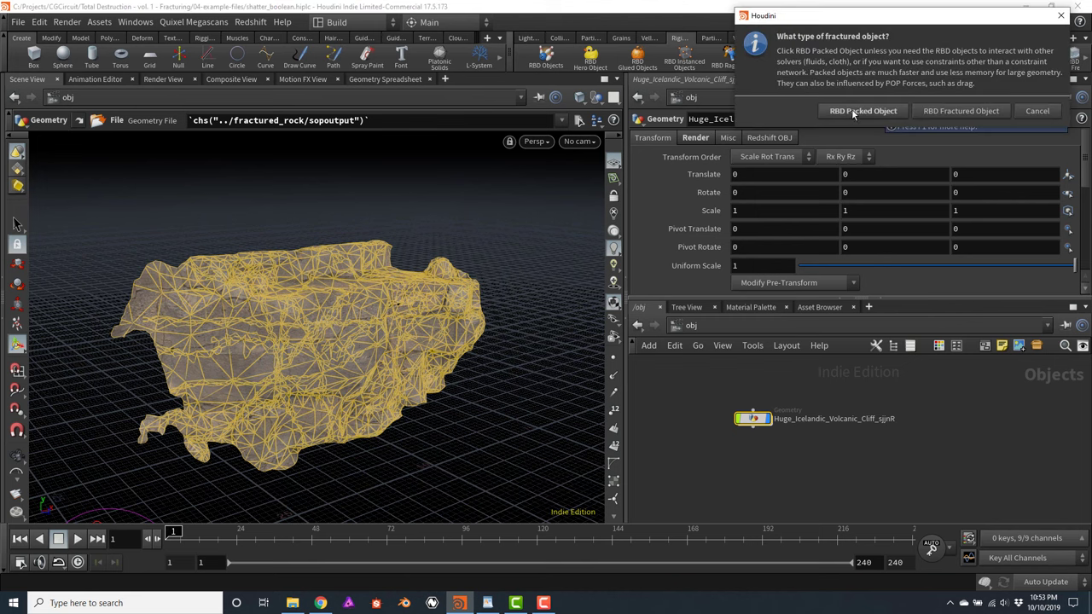
left_click(853, 114)
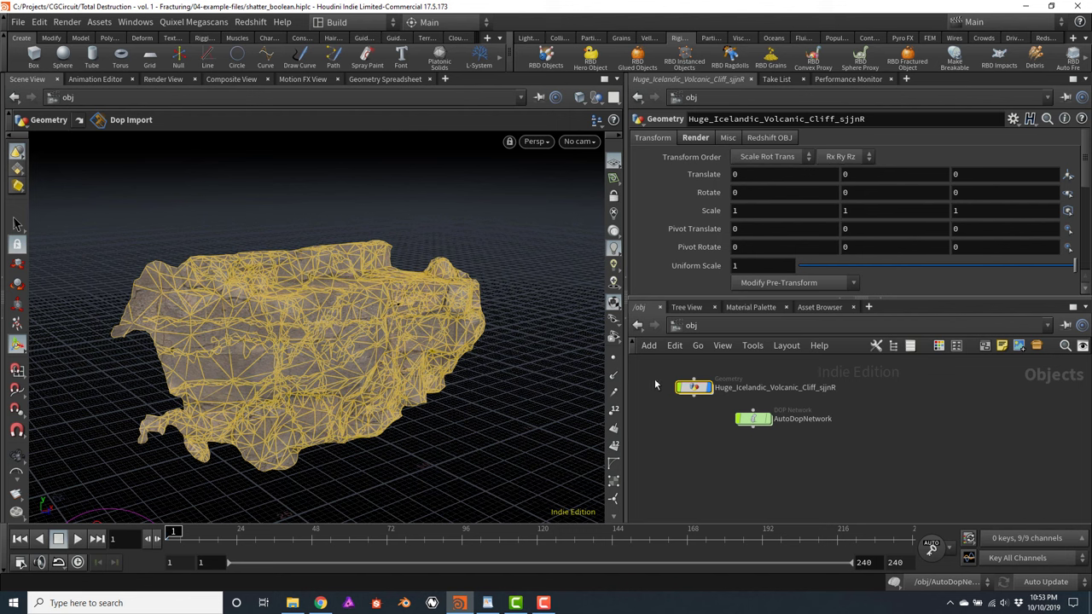
Add an infinite ground plane to the rigid body simulation beneath the cliff rock
left_click(559, 39)
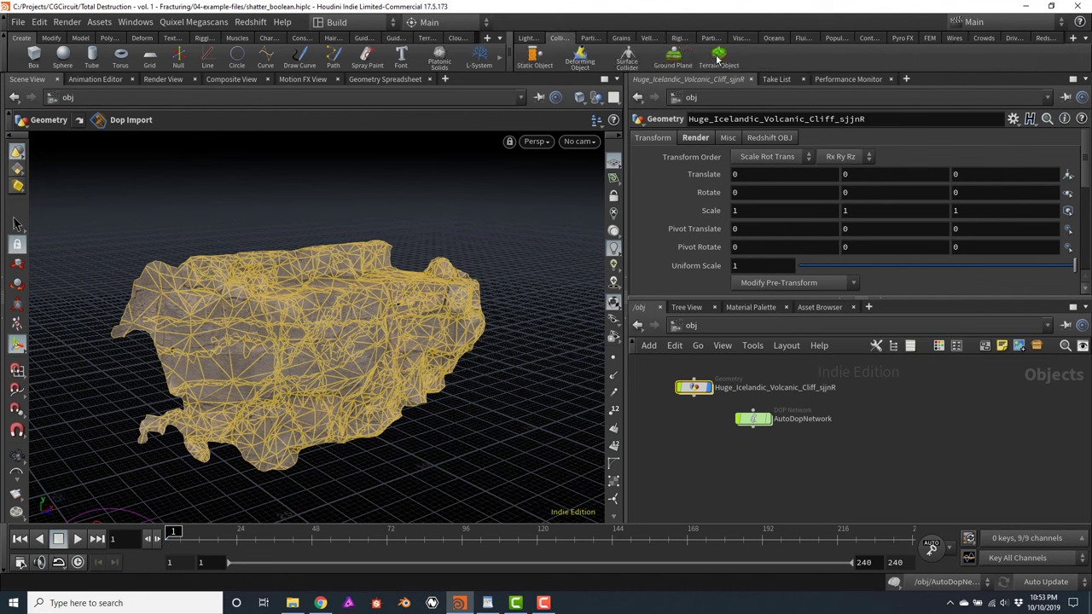
left_click(674, 60)
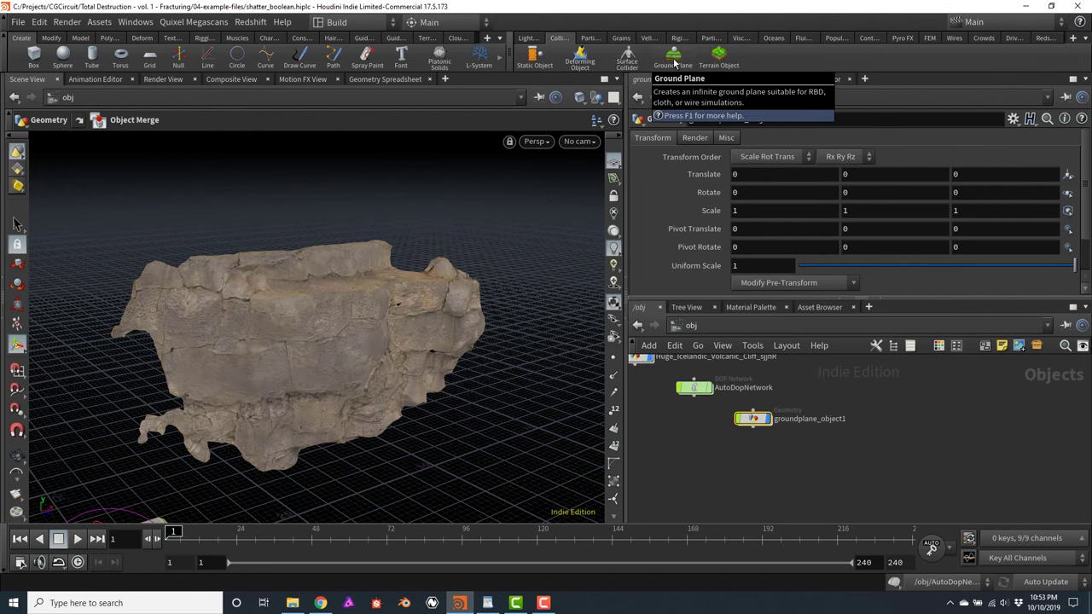
key("Escape")
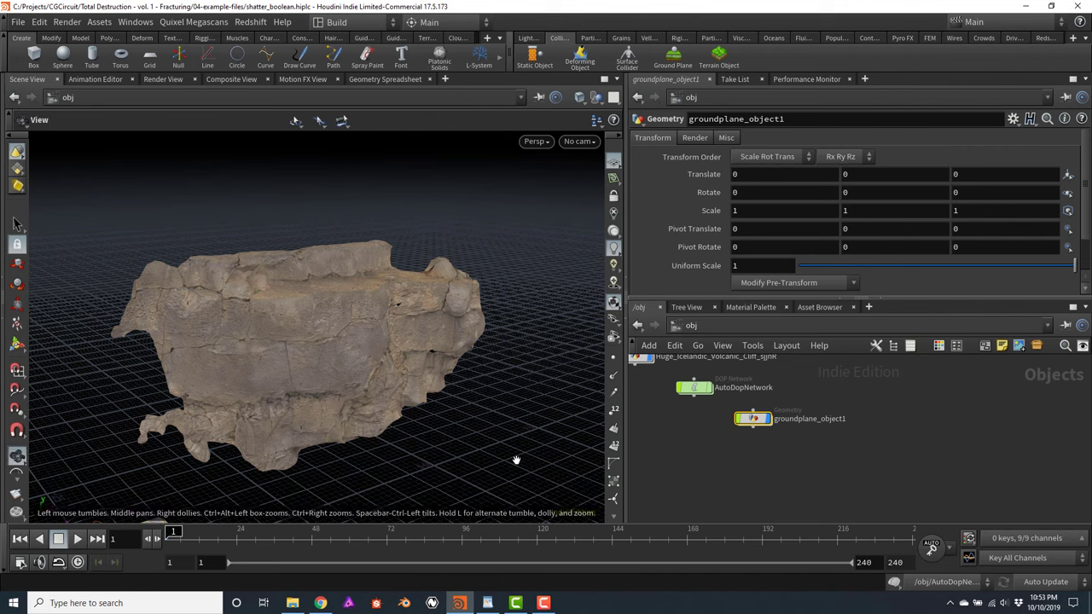
left_click_drag(512, 459, 426, 304)
key("Return")
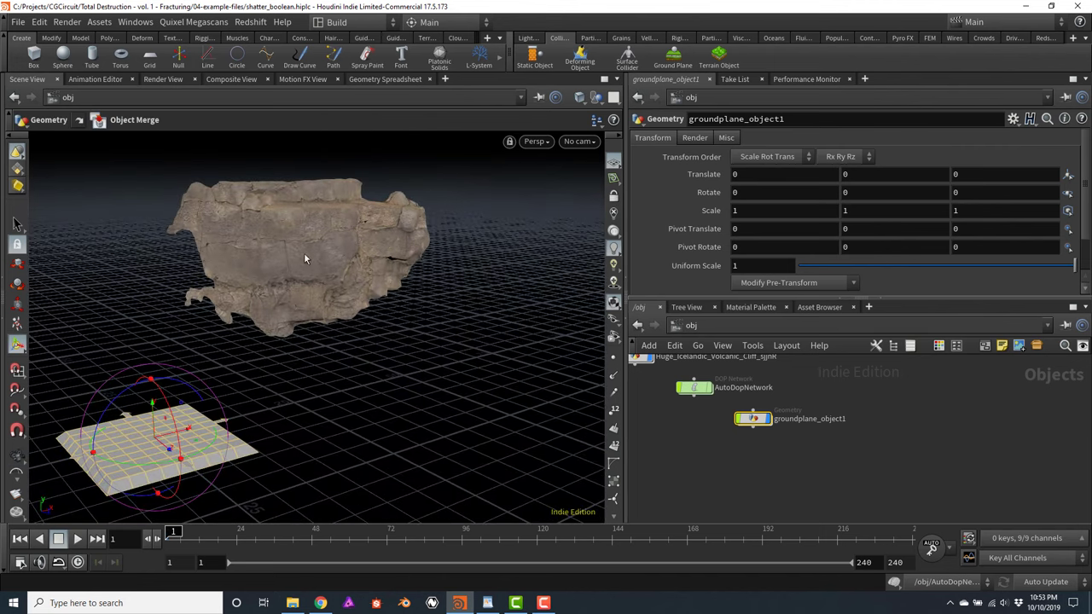
Render a flipbook of the collapsing rock with the custom Resolution turned off, and rewind the playback to the first frame
left_click(14, 499)
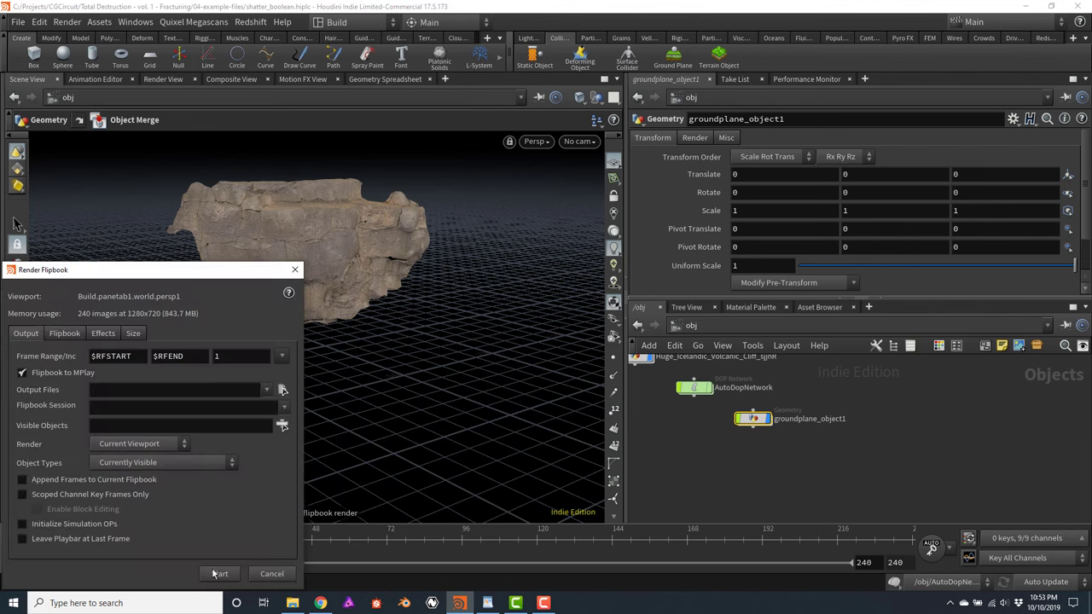
left_click(139, 333)
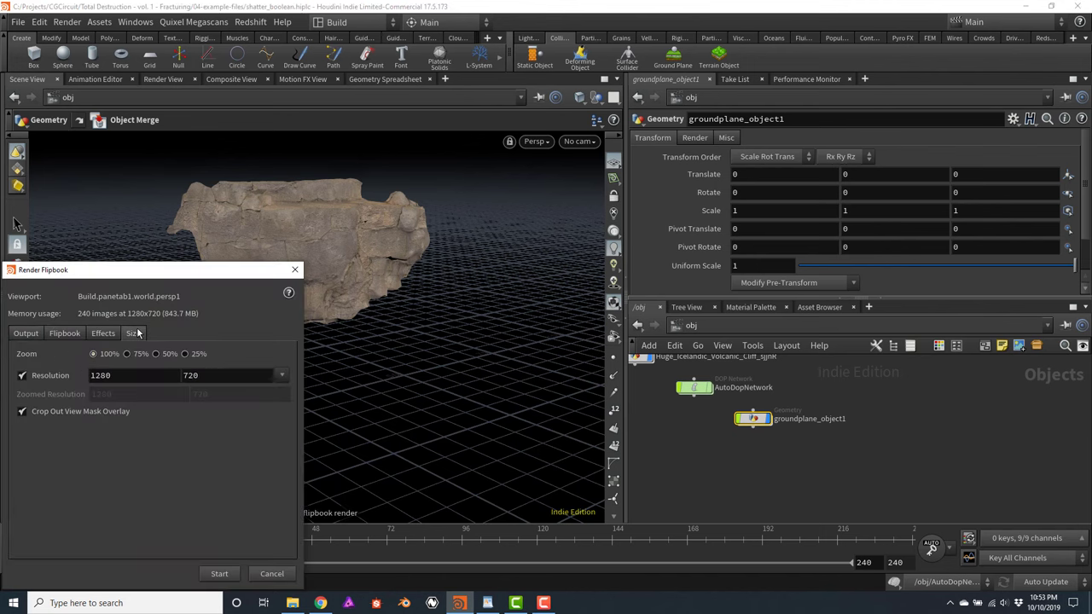
left_click(22, 375)
left_click(218, 573)
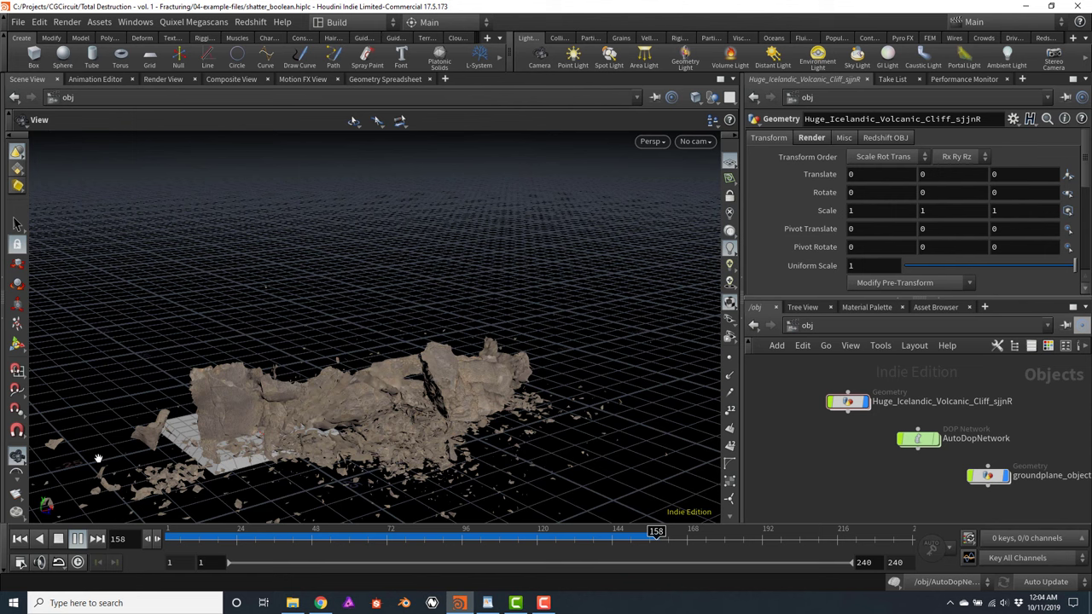
left_click(20, 539)
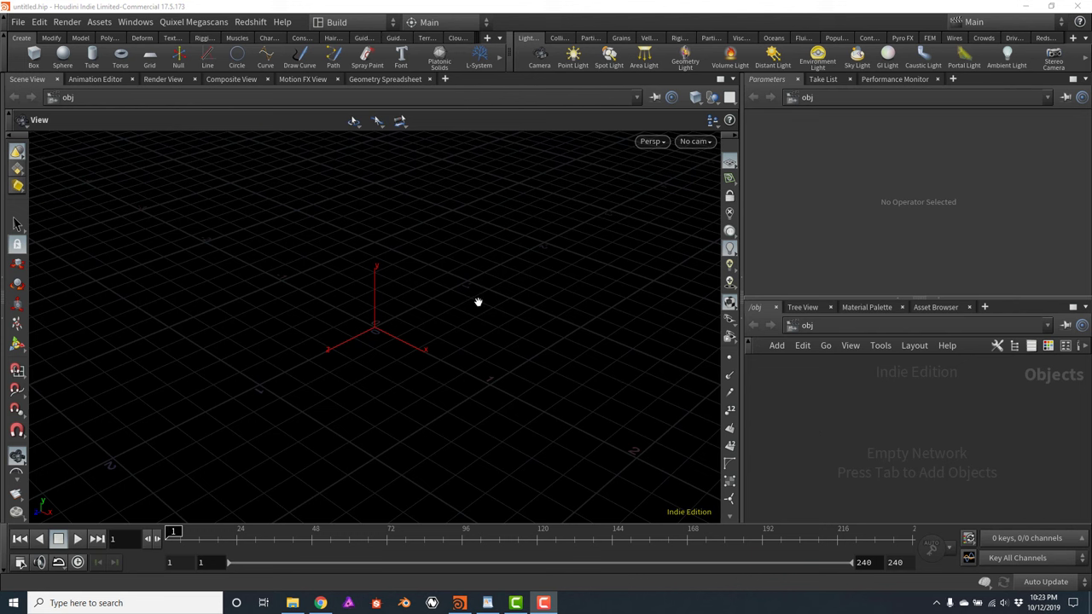
Create a box at the origin of the empty scene and enter its geometry network
left_click(34, 55)
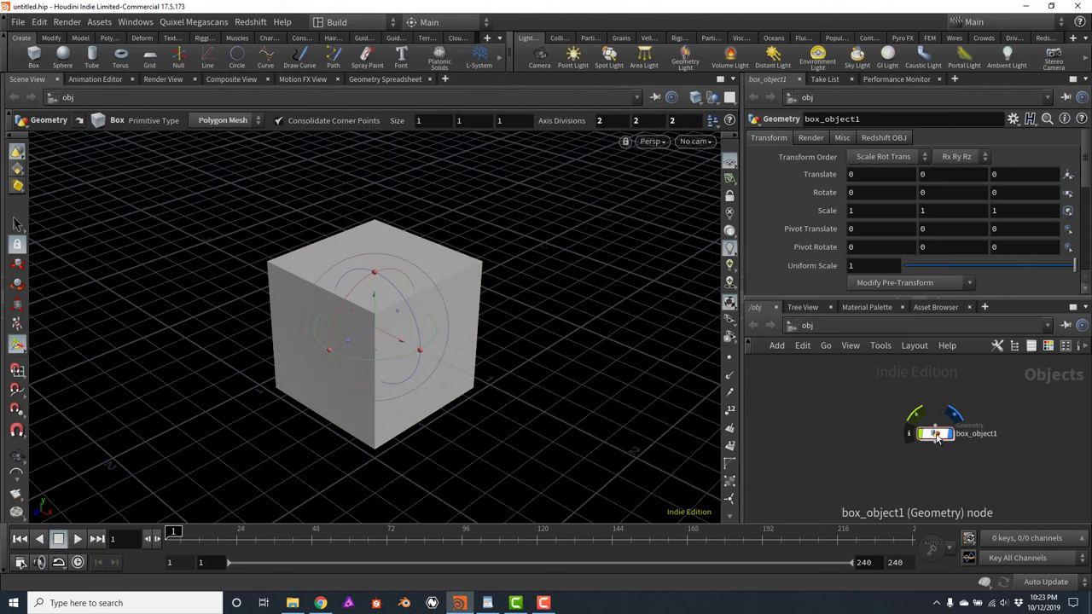
double_click(937, 436)
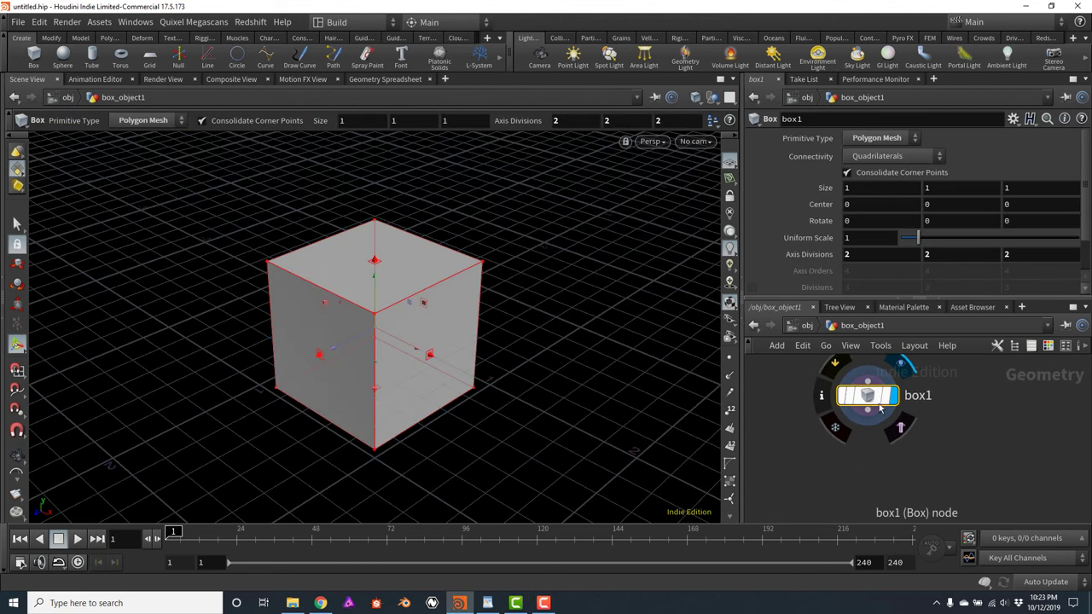
mouse_move(869, 398)
Set the size of box1 to 6 by 2 by 0.4 to form a wall
left_click(862, 189)
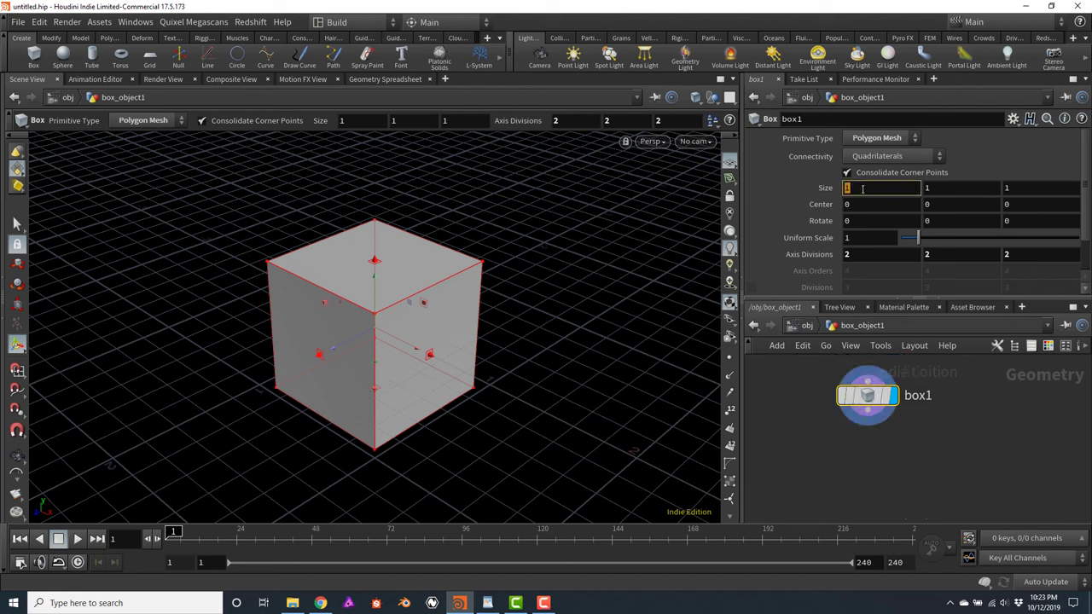
type("6")
key("Return")
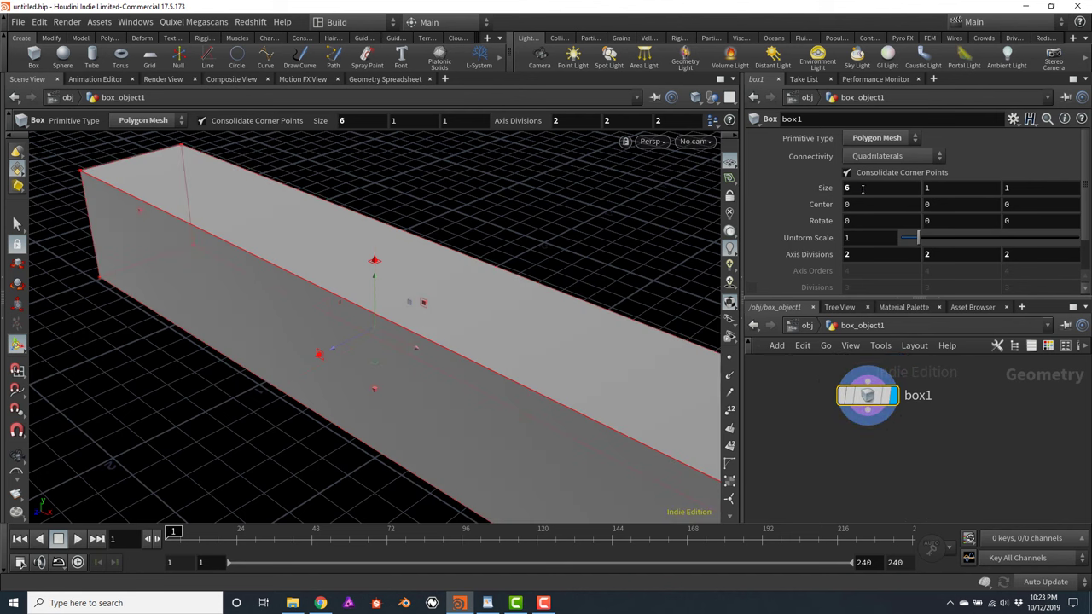
left_click(957, 187)
type("2")
key("Return")
left_click(1029, 188)
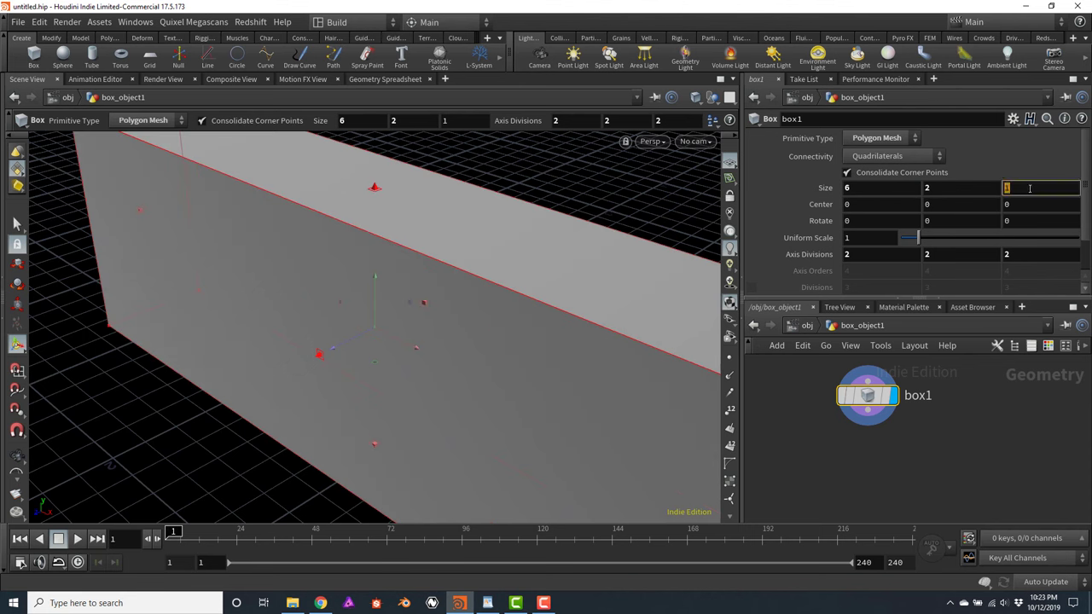
type(".4")
key("Return")
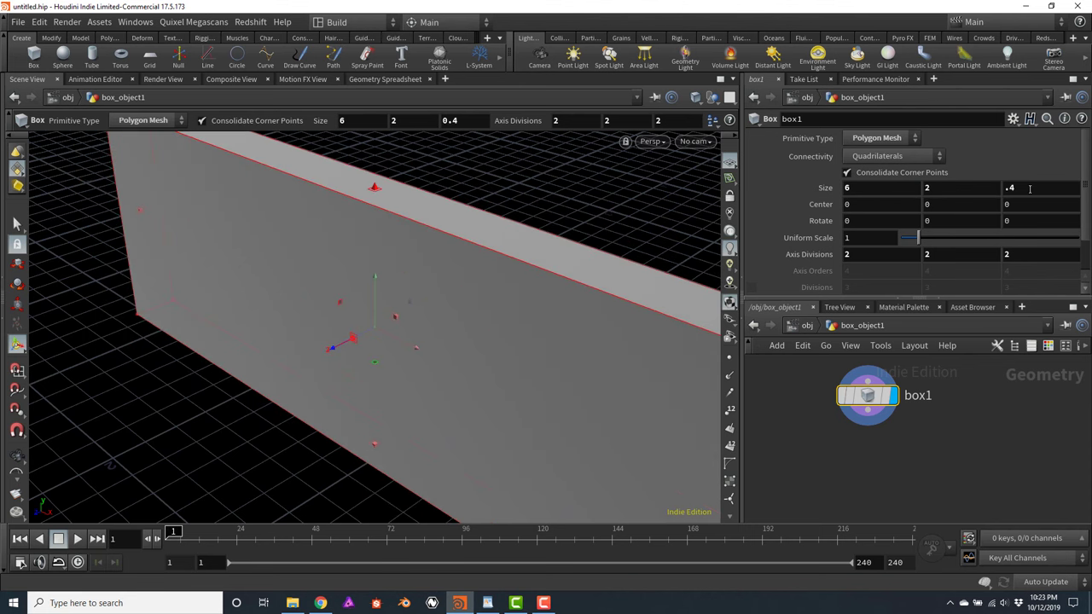
Set the Y center of box1 to 1 and frame the whole wall in the viewport
left_click(956, 206)
type("1")
key("Return")
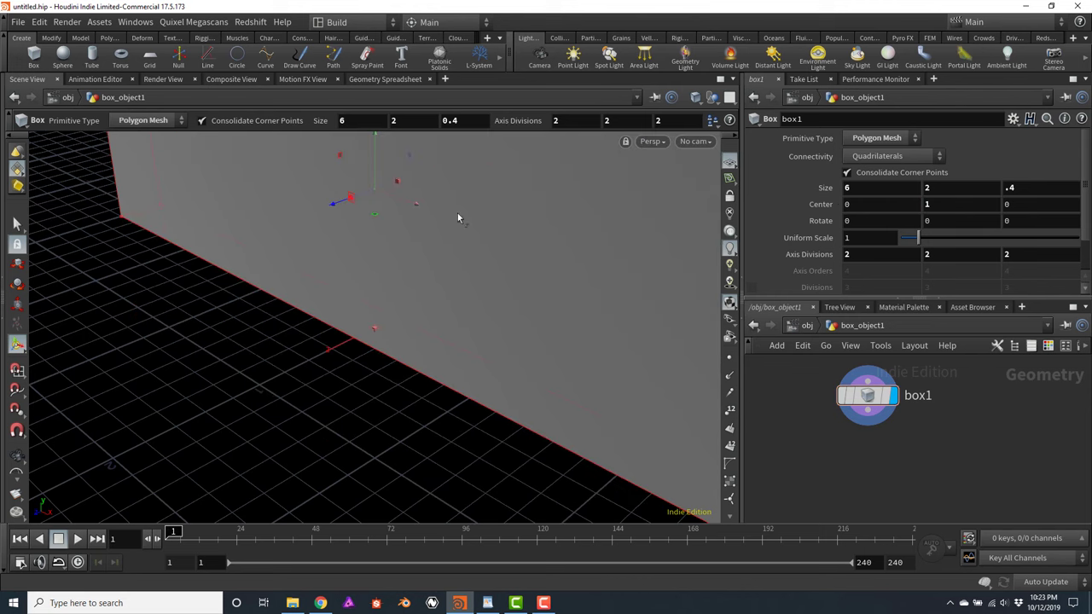
key("Escape")
key("f")
left_click_drag(402, 239, 412, 302)
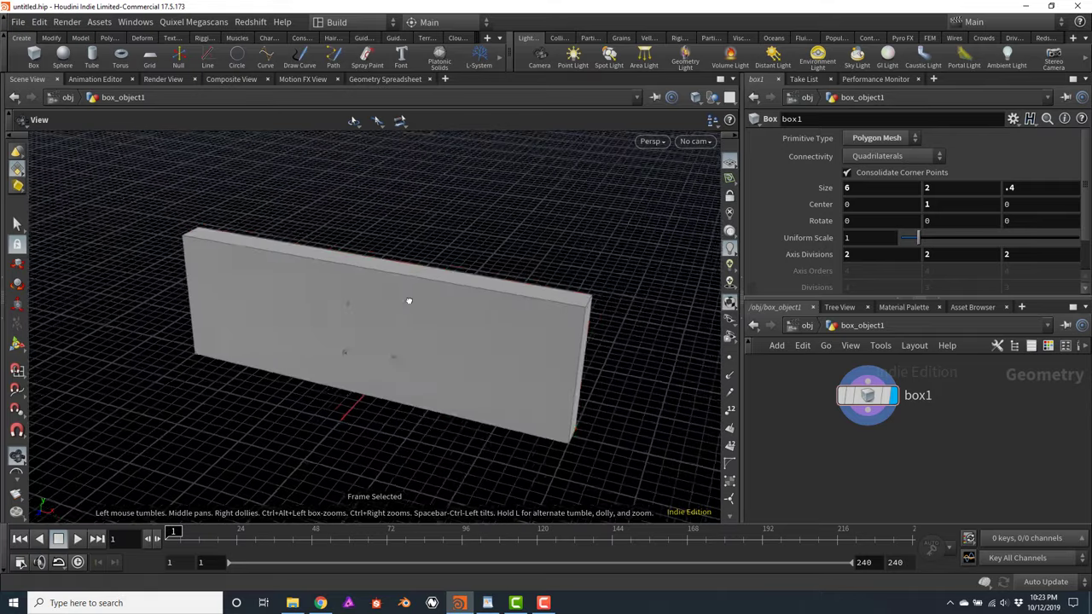
key("Return")
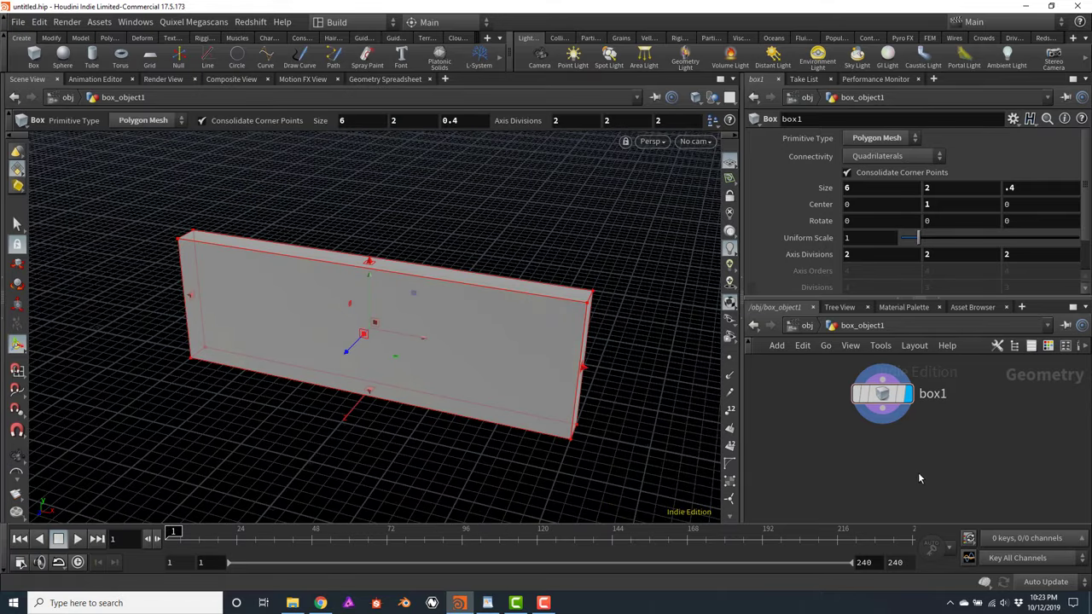
Add an IsoOffset node connected to the output of box1 and display it
left_click(882, 408)
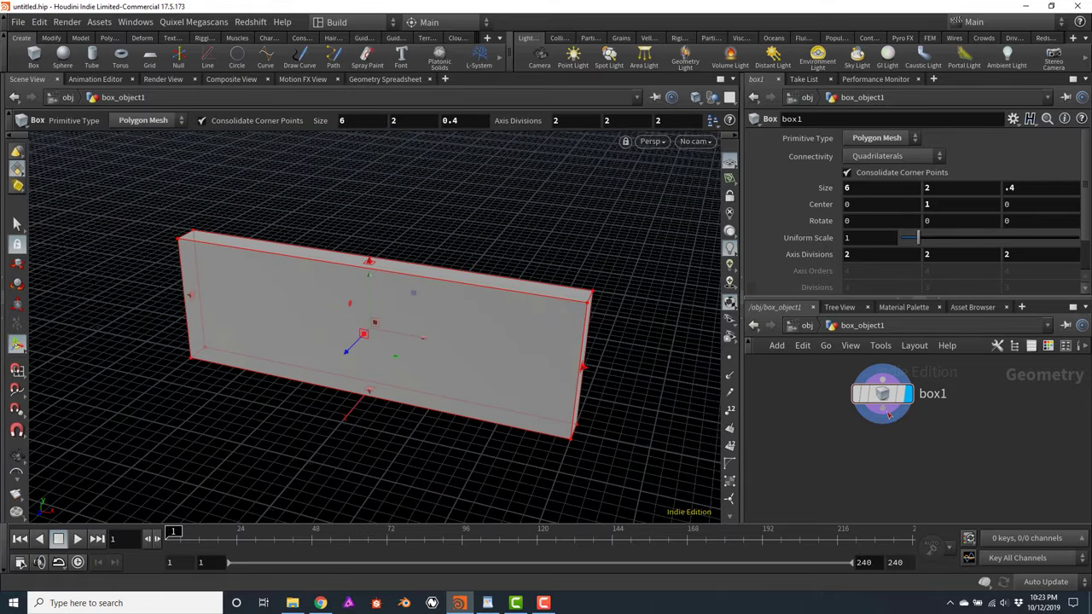
left_click(966, 446)
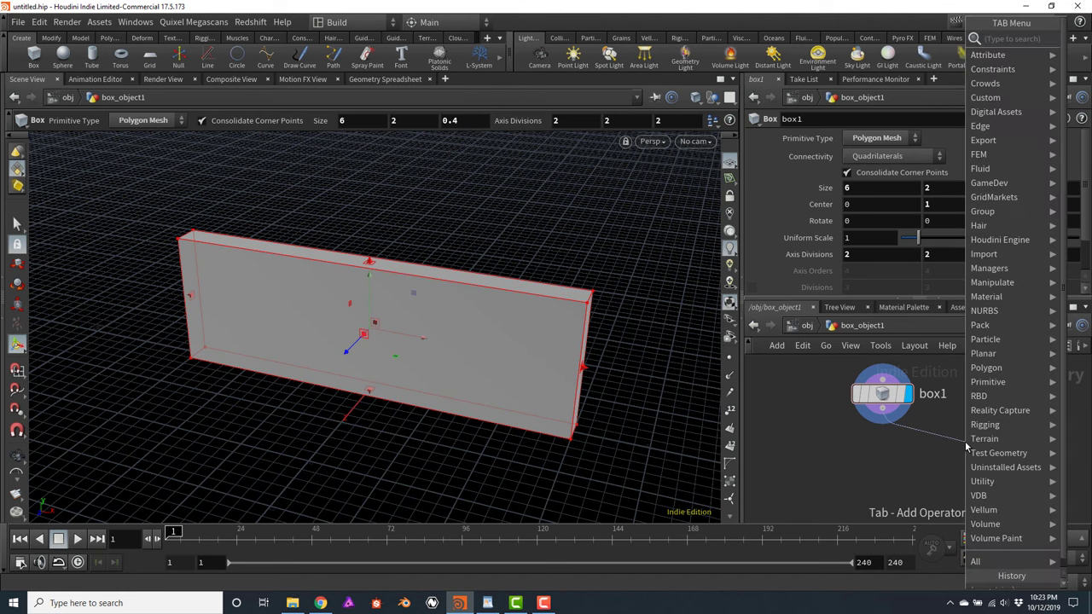
type("i")
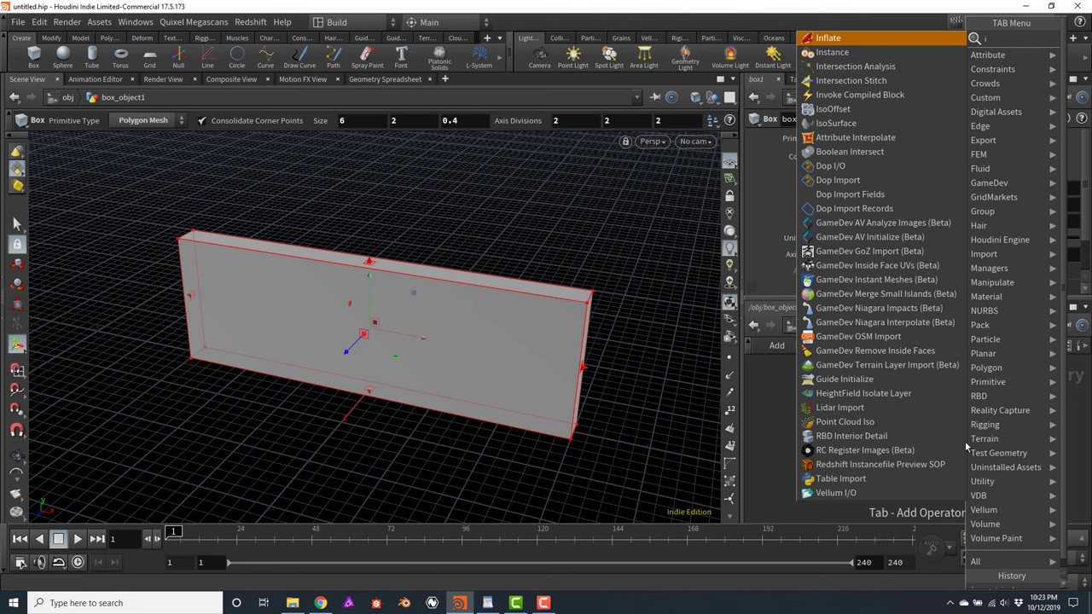
type("so")
key("Return")
left_click(965, 450)
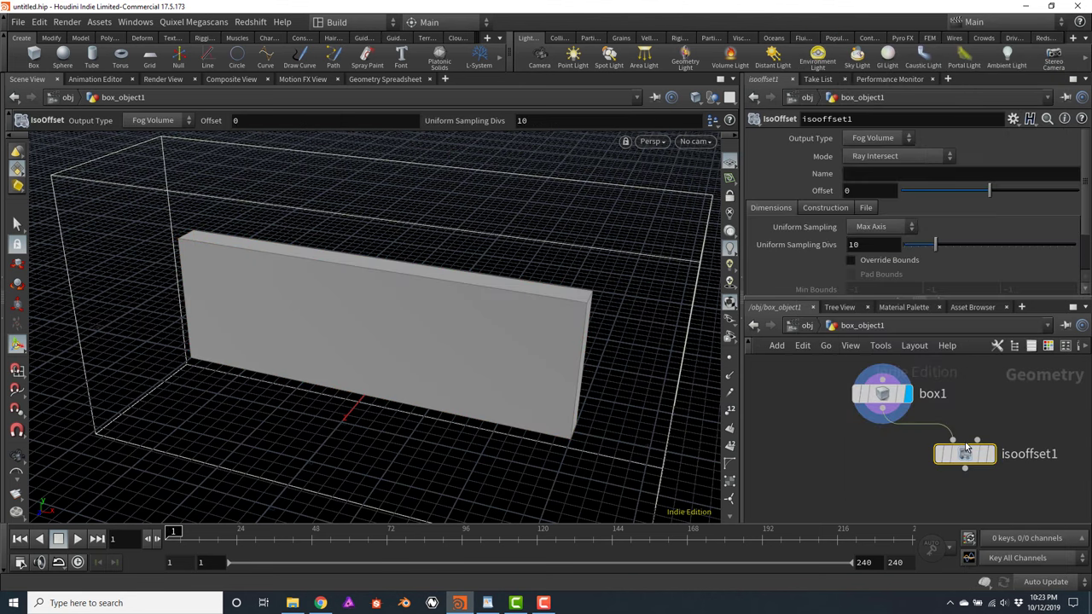
left_click(992, 461)
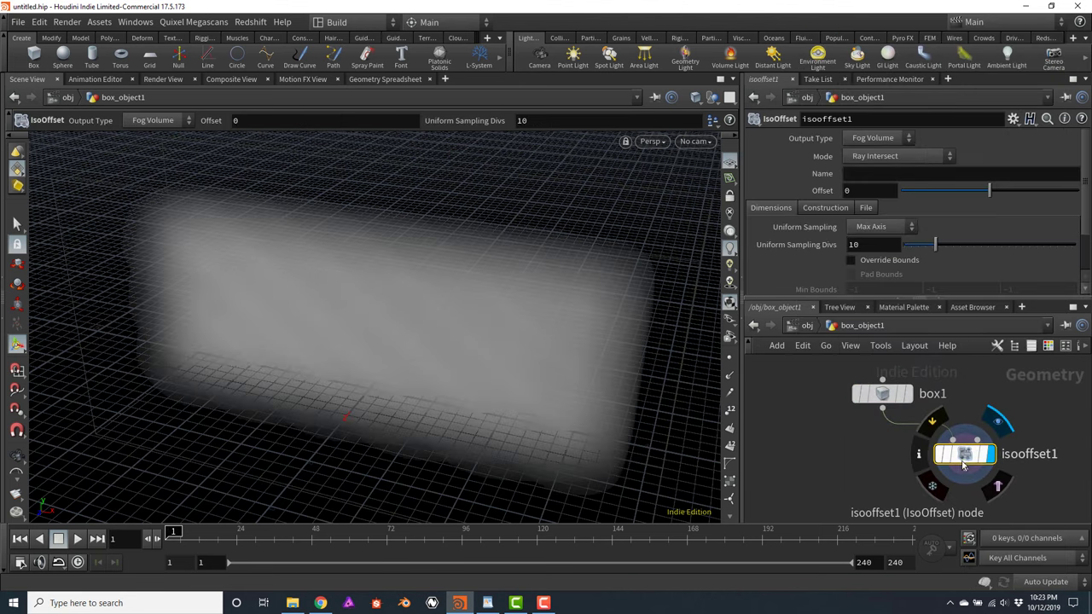
left_click_drag(988, 472, 1008, 480)
middle_click_drag(1008, 480, 940, 454)
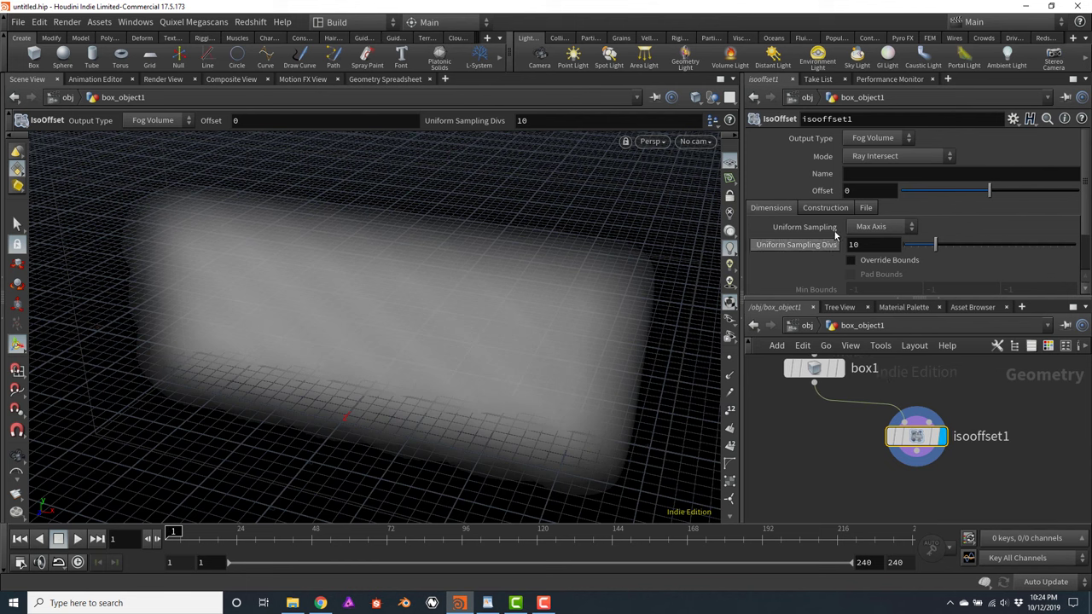
Set the IsoOffset node's Uniform Sampling Divs to 60 with Override Bounds turned off
left_click(887, 260)
double_click(879, 244)
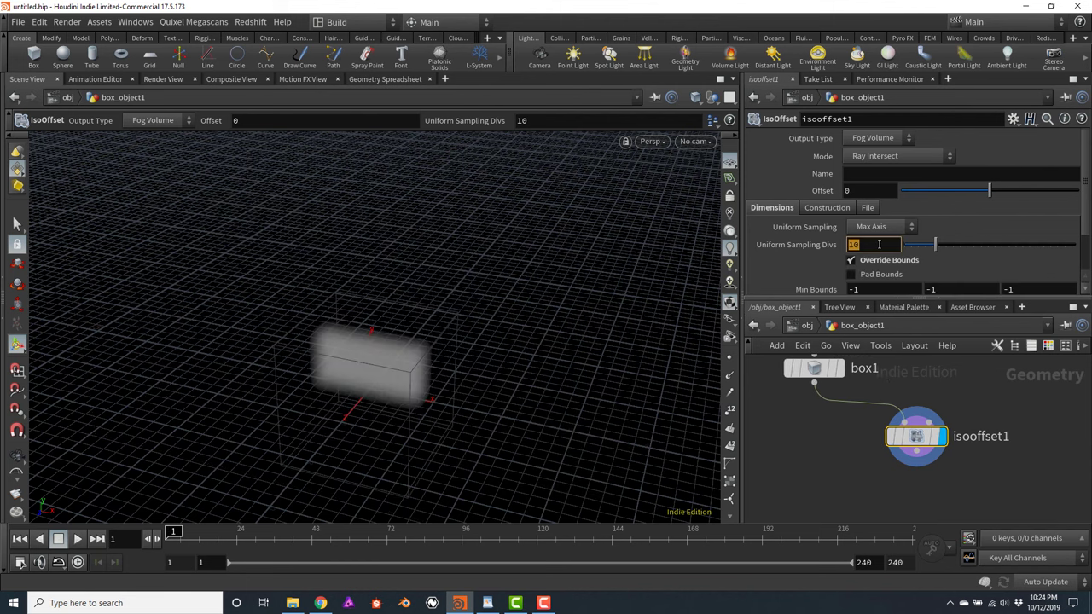
type("60")
key("Return")
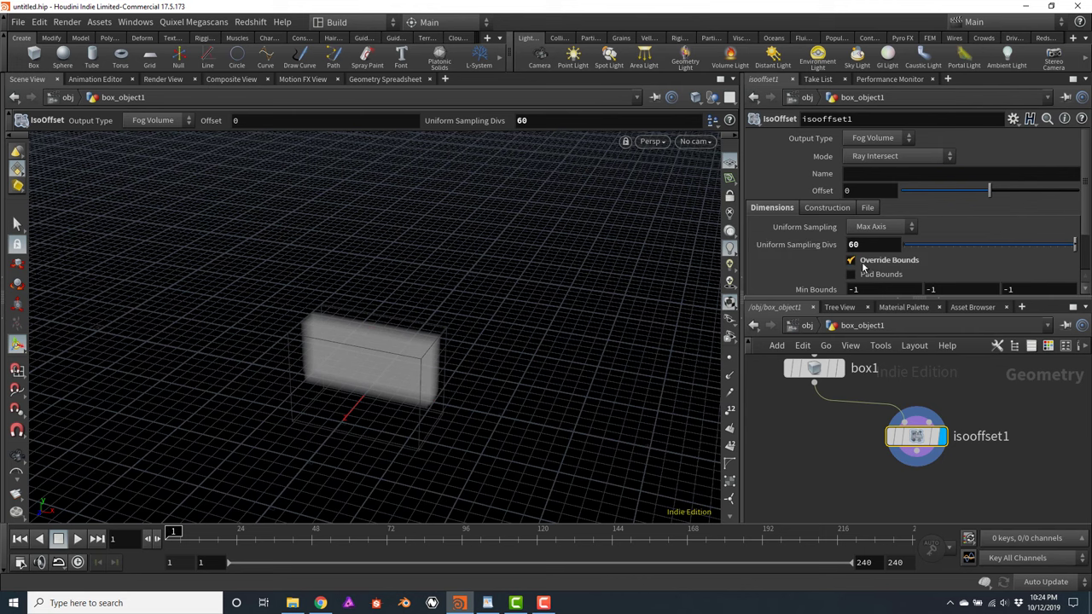
left_click(851, 261)
key("Escape")
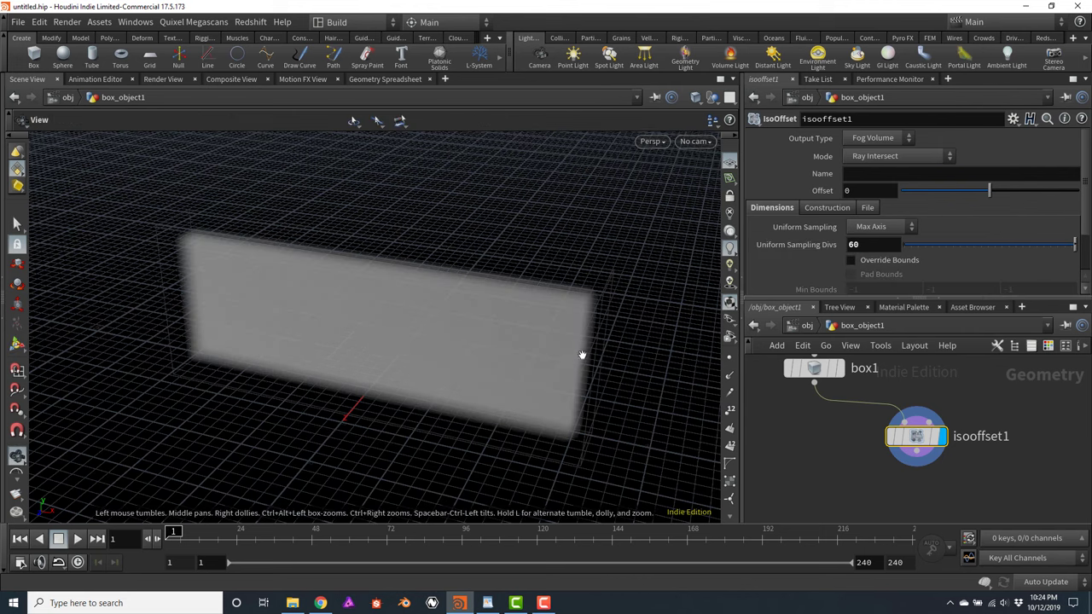
Add a Scatter node below isooffset1, wire it to the isooffset1 output, and display its result
left_click_drag(585, 358, 566, 335)
key("Return")
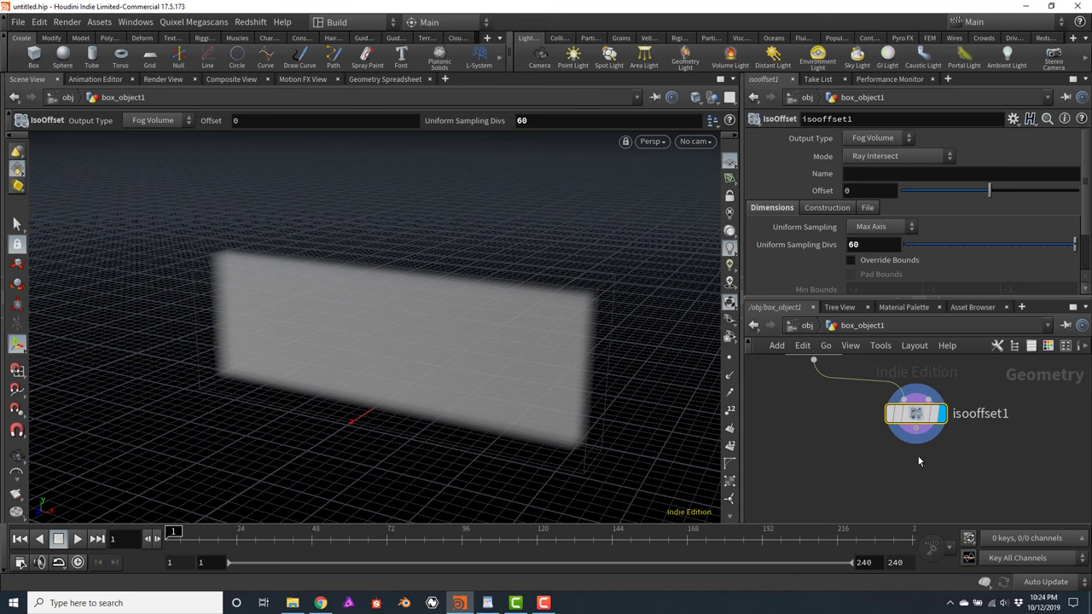
left_click(916, 443)
left_click(918, 460)
type("scatter")
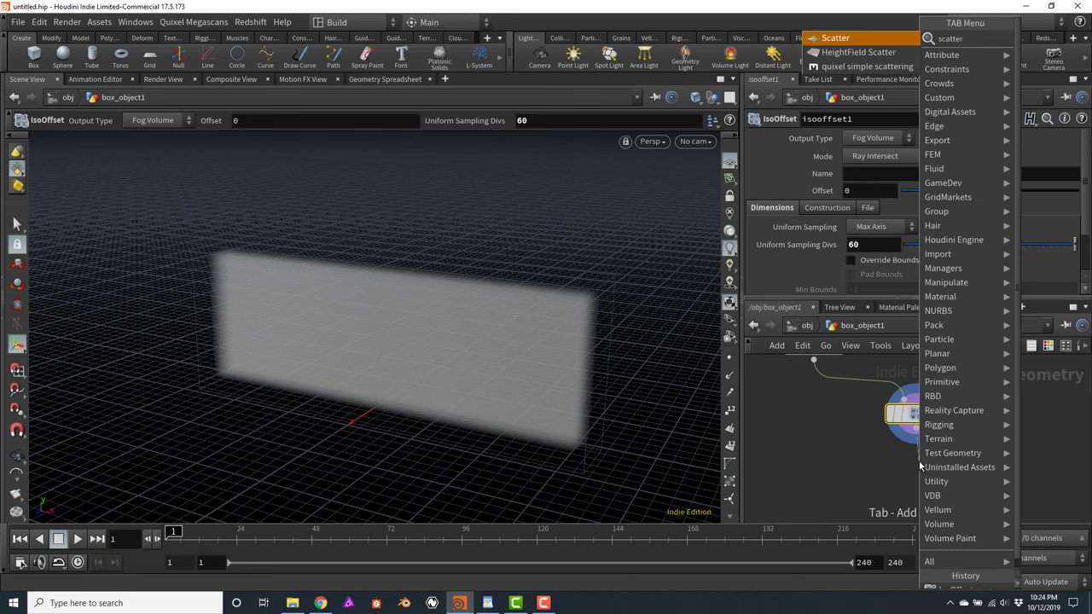
key("Return")
left_click(919, 467)
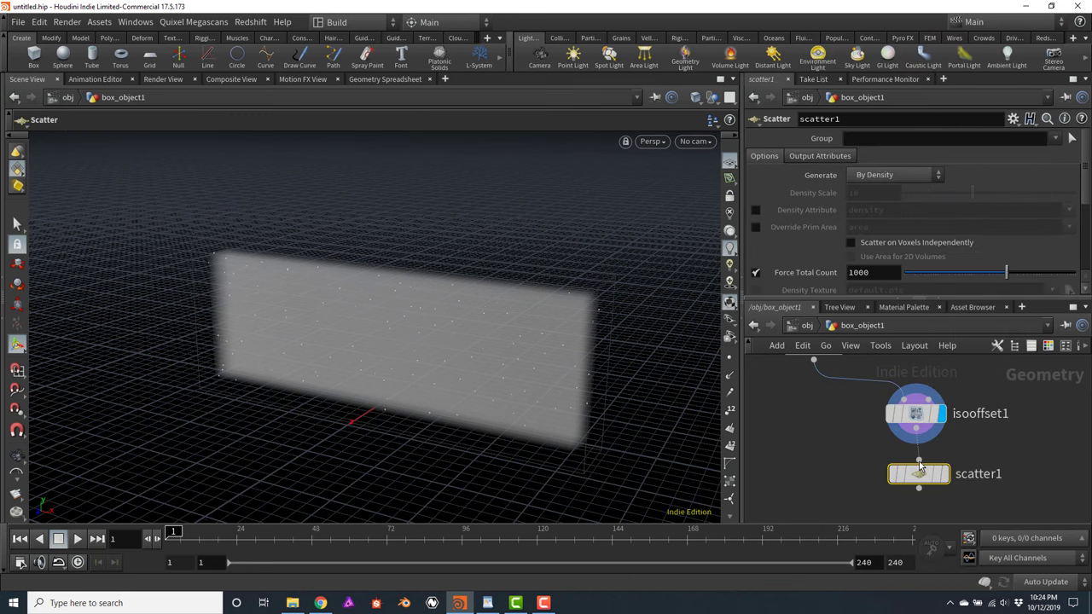
left_click(941, 473)
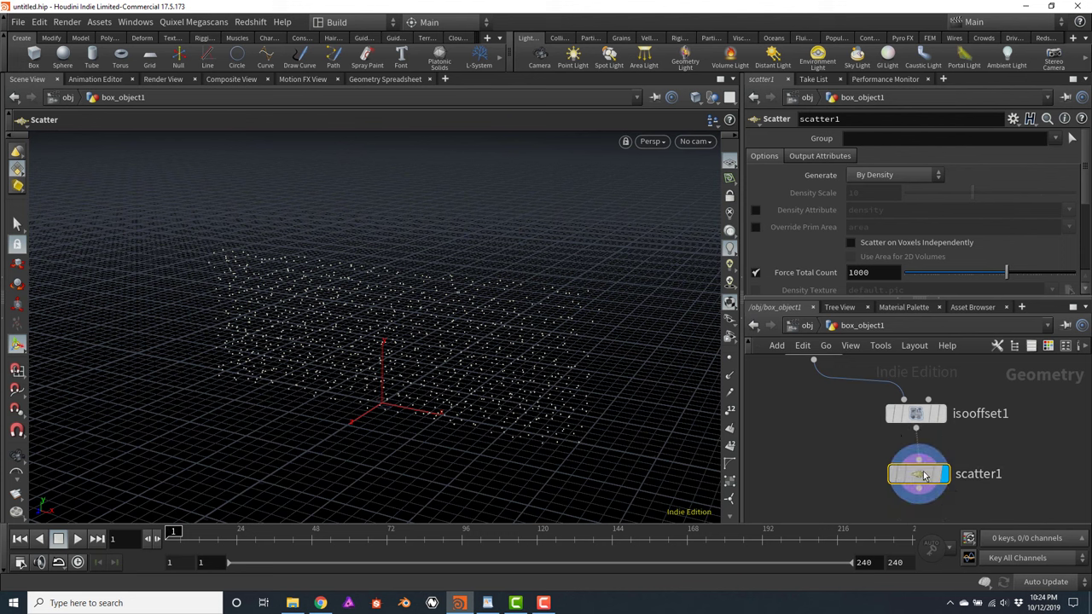
left_click_drag(922, 475, 918, 475)
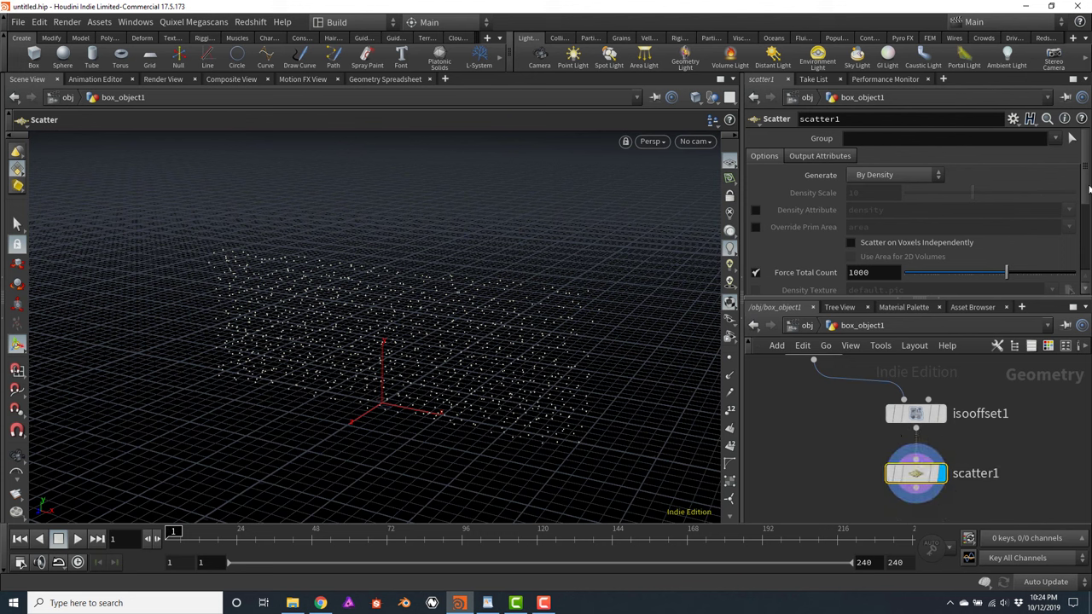
Set the Scatter node's Force Total Count to 10
left_click(881, 272)
type("10")
key("Return")
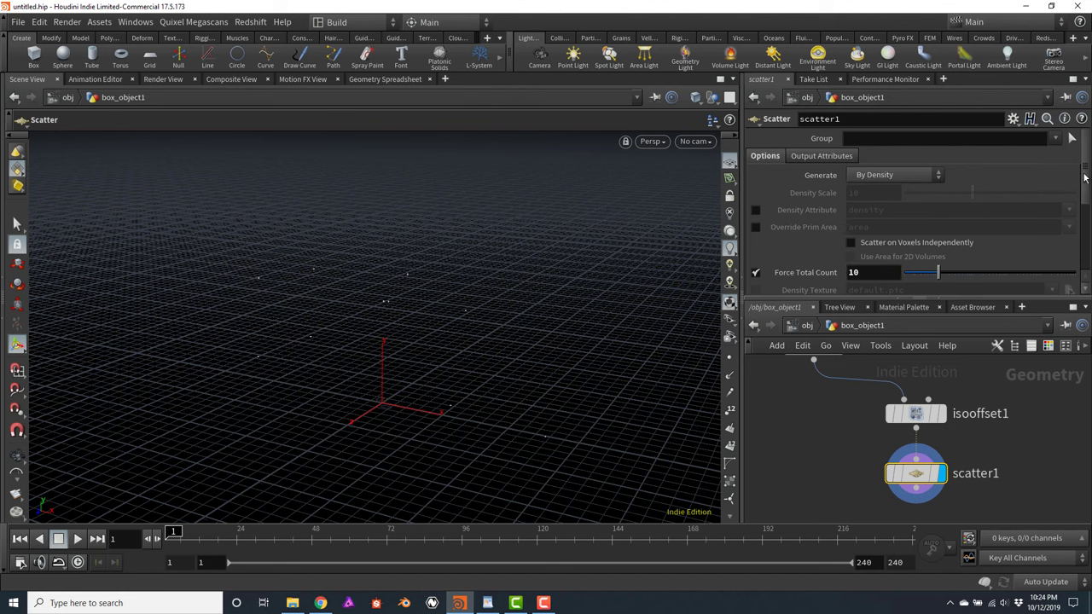
Set the Scatter node's Global Seed to 13 and its Relax Iterations to 20
scroll(1063, 229, "down", 3)
left_click(877, 227)
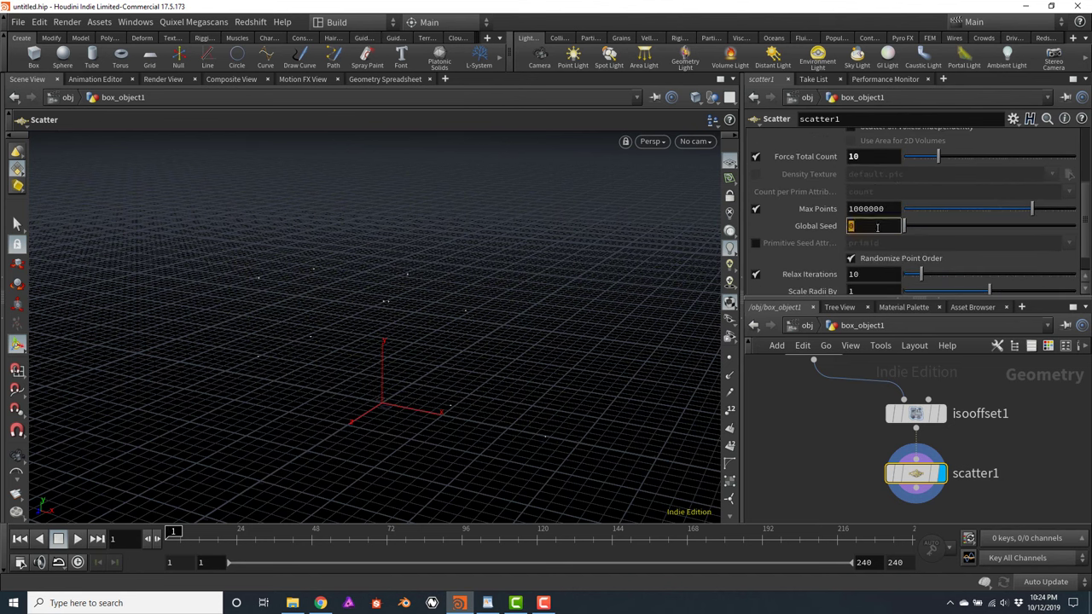
type("4")
key("Return")
left_click(877, 227)
type("13")
key("Return")
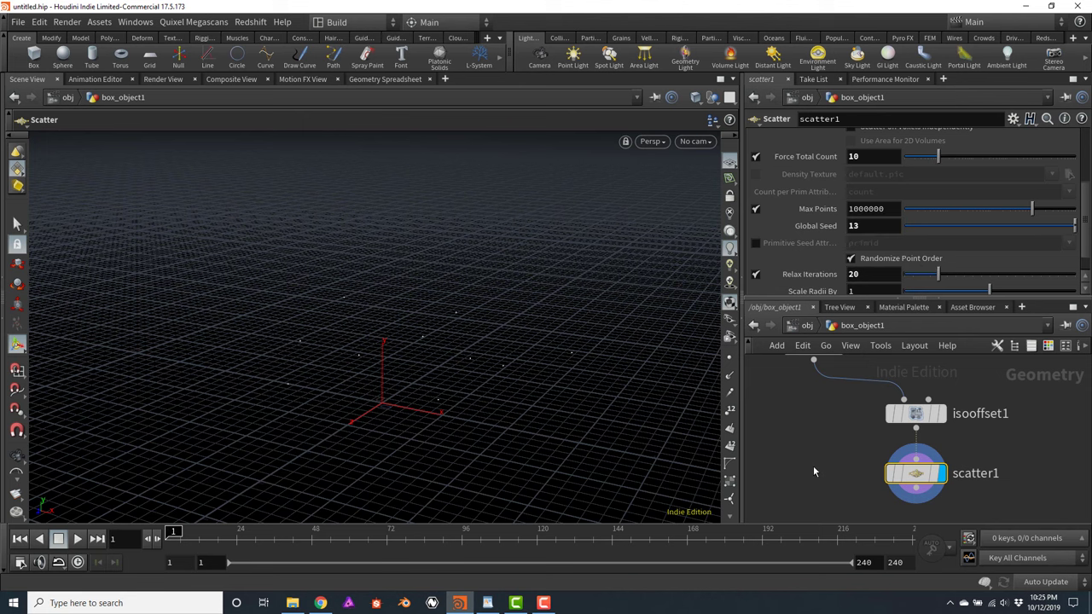
Add an RBD Material Fracture node and connect box1 to its first geometry input
left_click(814, 471)
key("Tab")
type("rbd ma")
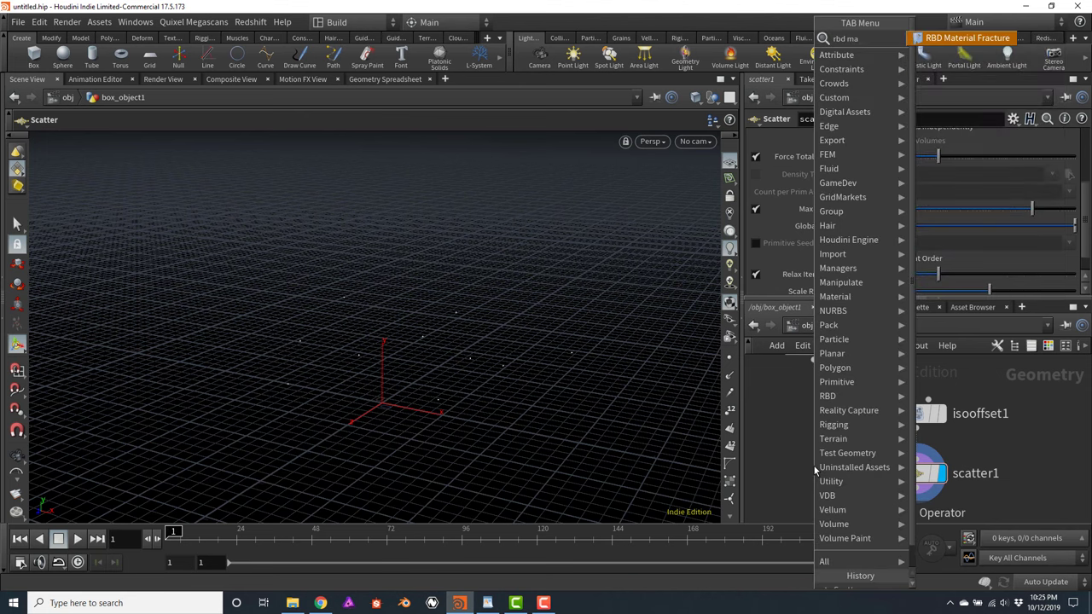
key("Return")
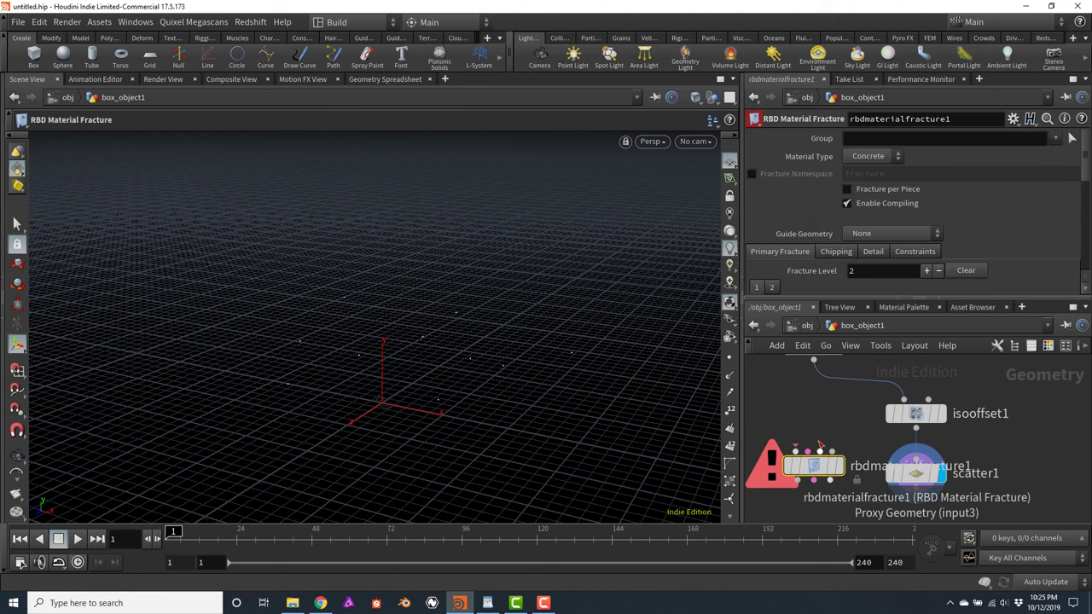
scroll(822, 426, "down", 2)
left_click(819, 381)
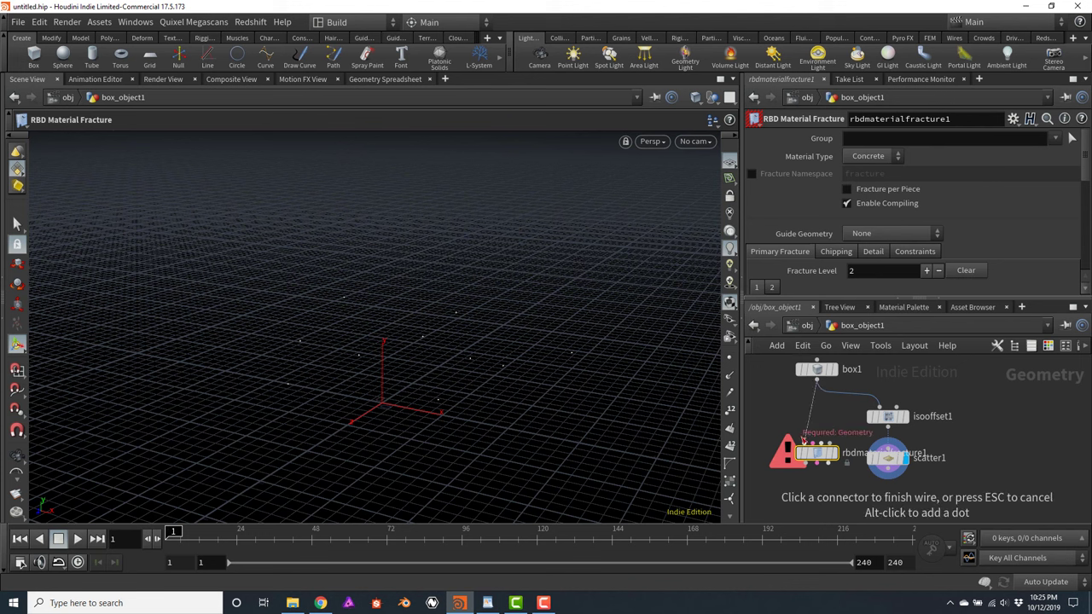
middle_click_drag(999, 472, 1001, 439)
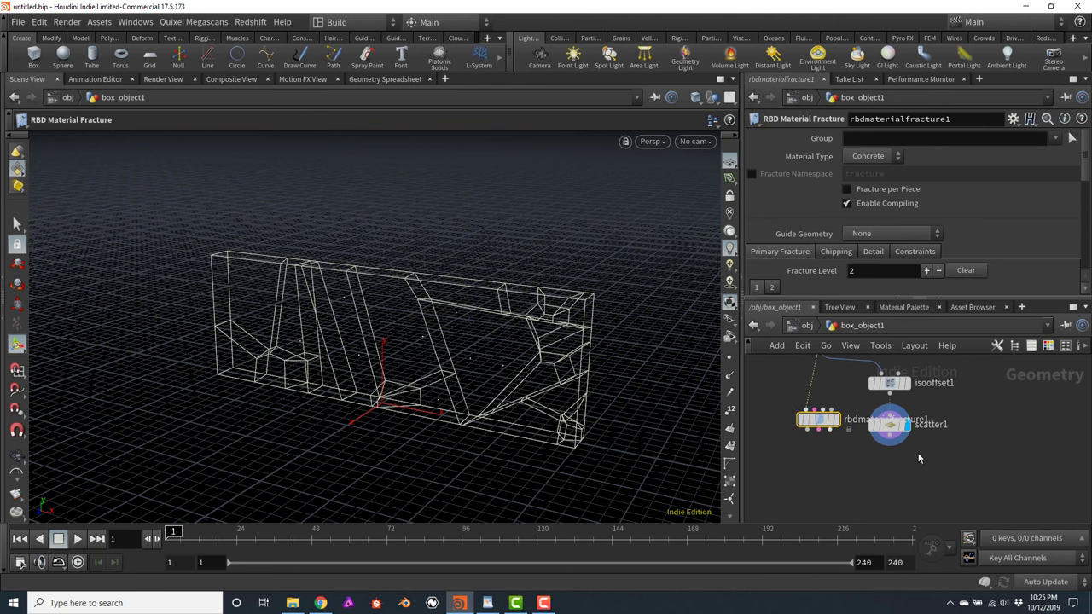
Connect scatter1 to the fracture node's fourth input for extra Voronoi points, and display the fracture node
left_click_drag(825, 436, 829, 476)
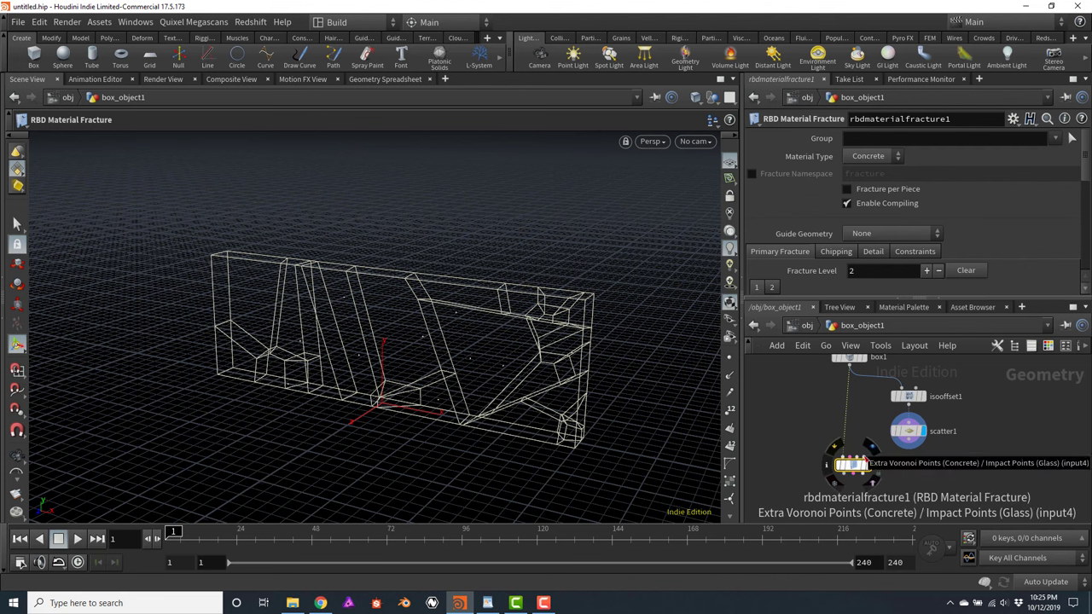
left_click(864, 459)
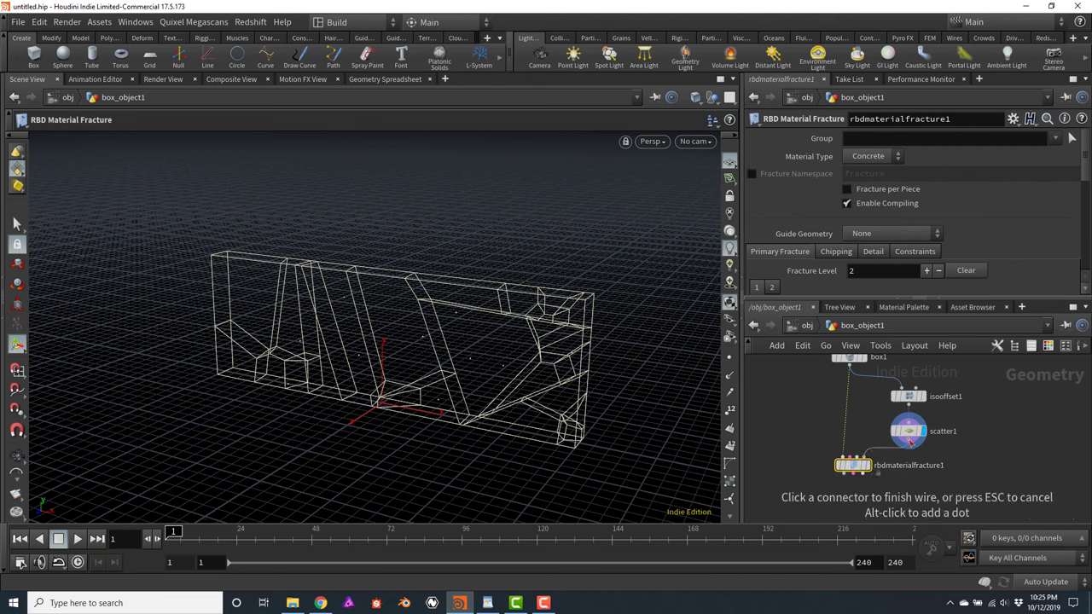
left_click(908, 444)
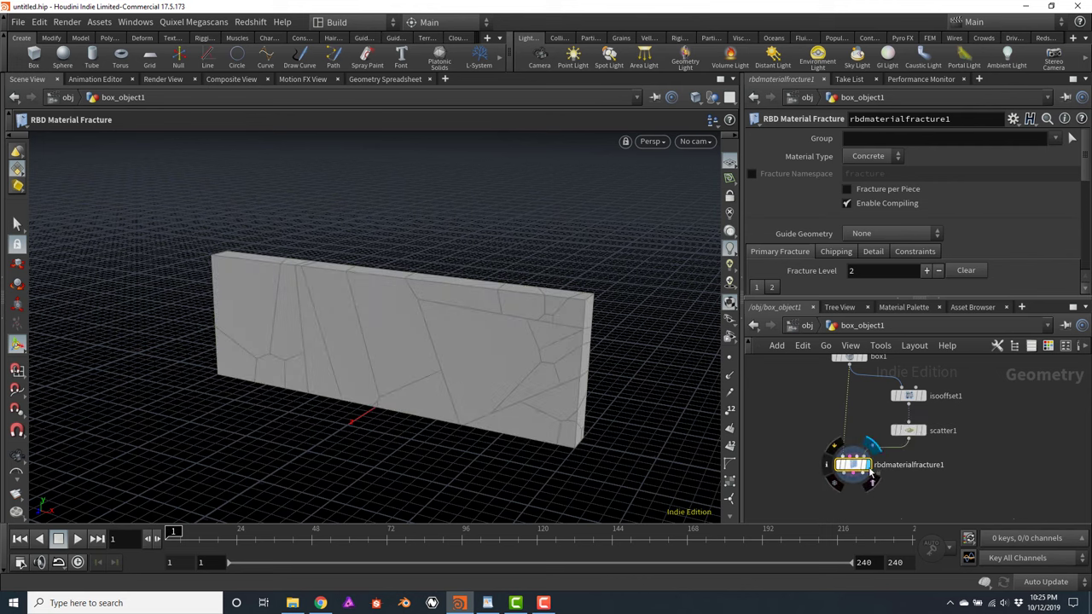
left_click_drag(852, 465, 848, 486)
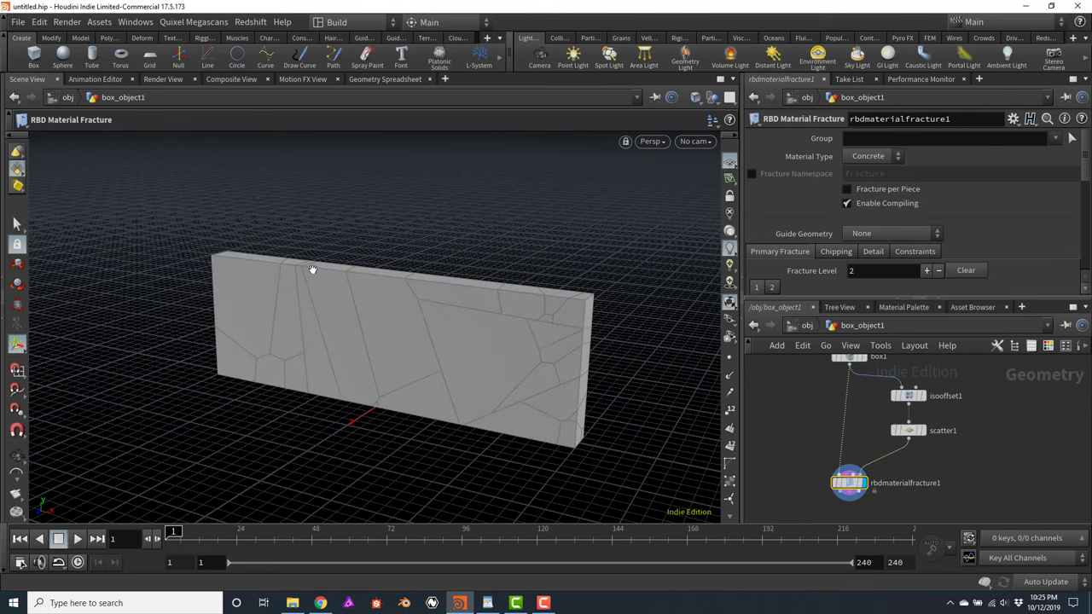
Add an Exploded View node, wire it to the first output of rbdmaterialfracture1, and display it
key("Escape")
left_click_drag(312, 268, 435, 286)
scroll(431, 290, "up", 5)
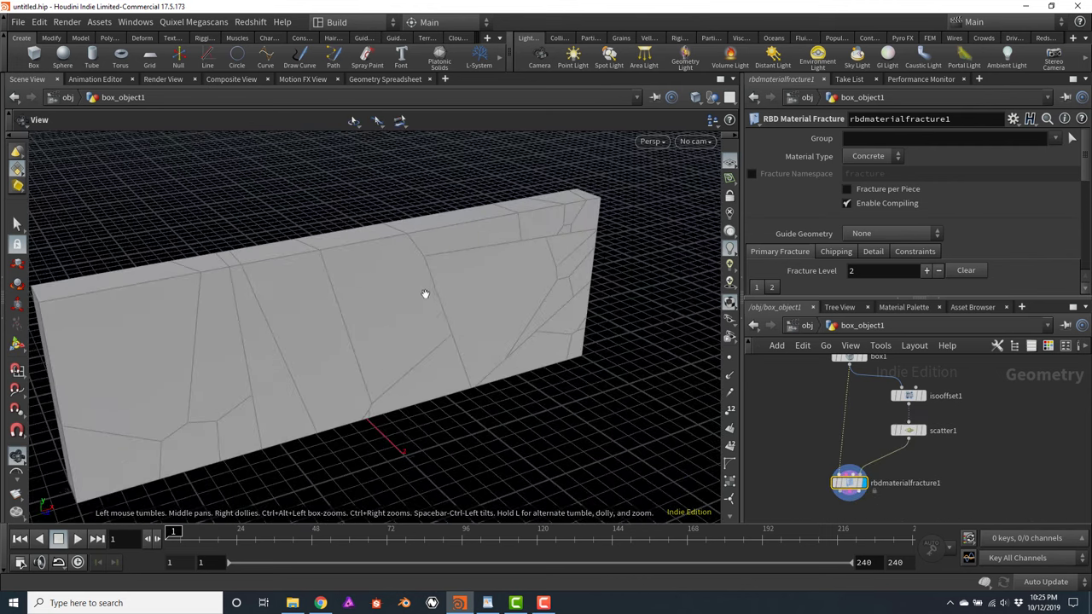
key("Return")
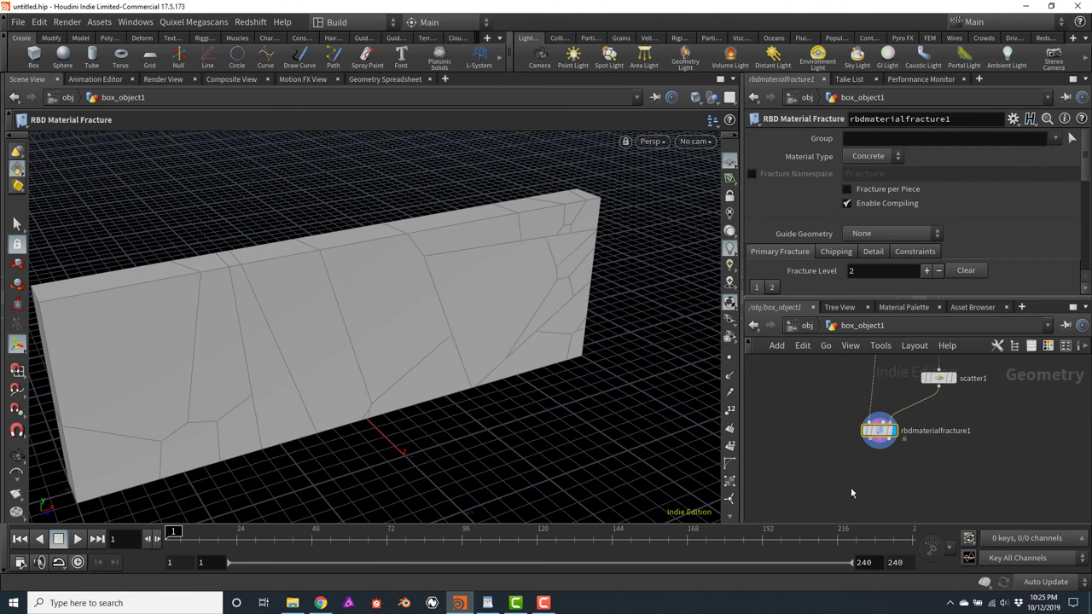
key("Tab")
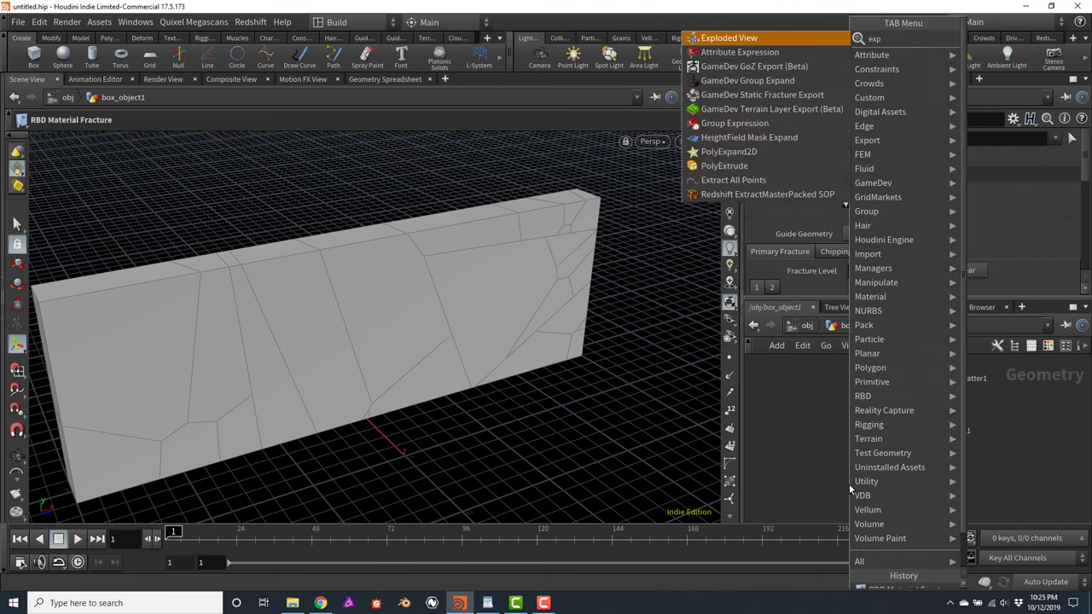
key("Return")
left_click(849, 483)
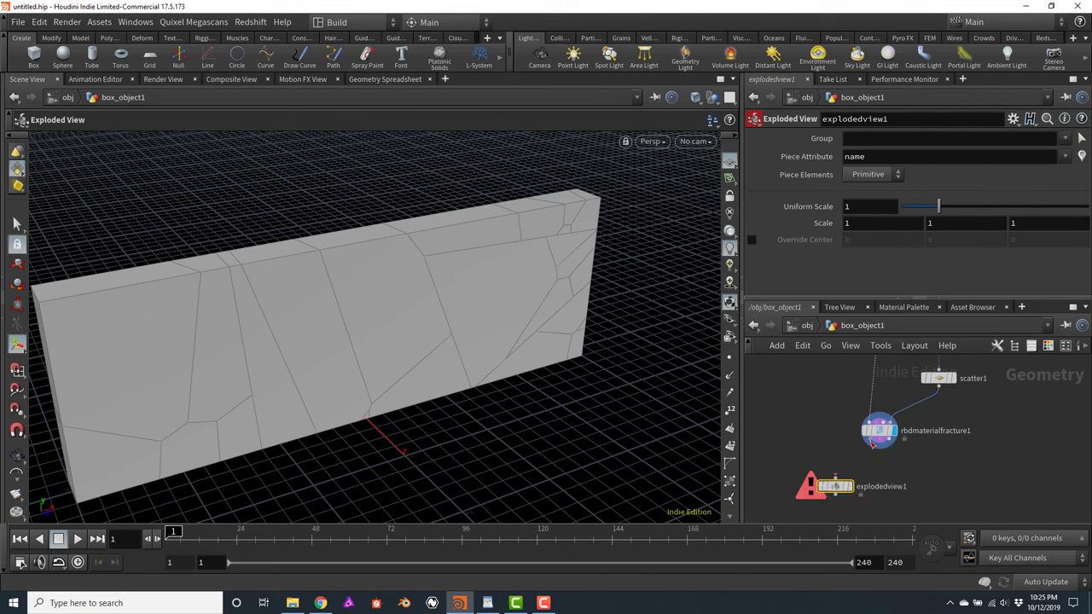
left_click(872, 441)
left_click(834, 483)
middle_click_drag(963, 490, 961, 462)
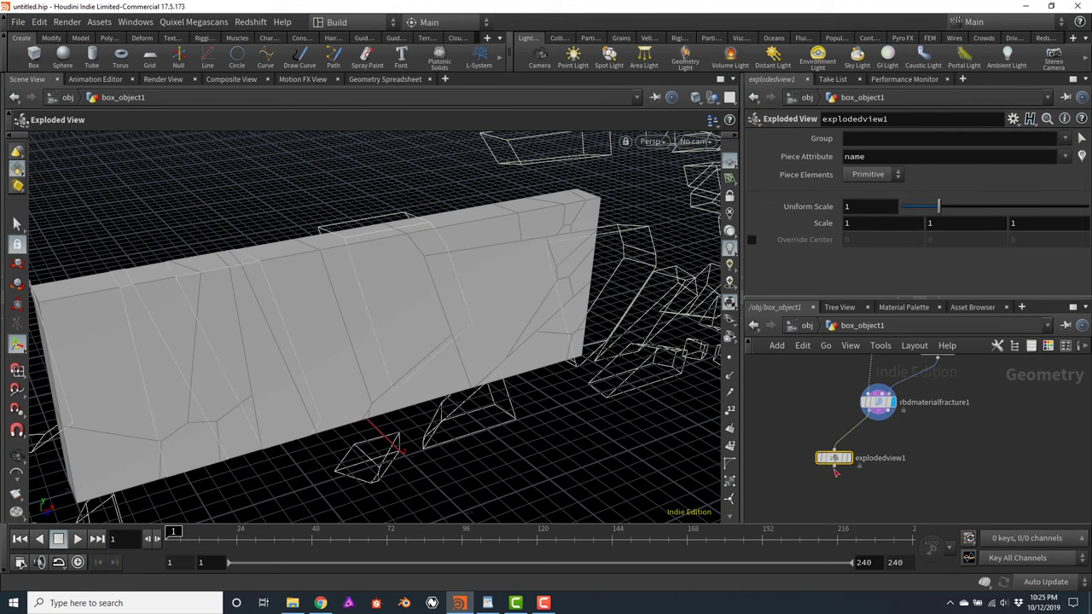
left_click(848, 458)
Set the Exploded View's Uniform Scale to .2 and inspect the separated wall pieces
left_click_drag(489, 388, 480, 310)
left_click(871, 208)
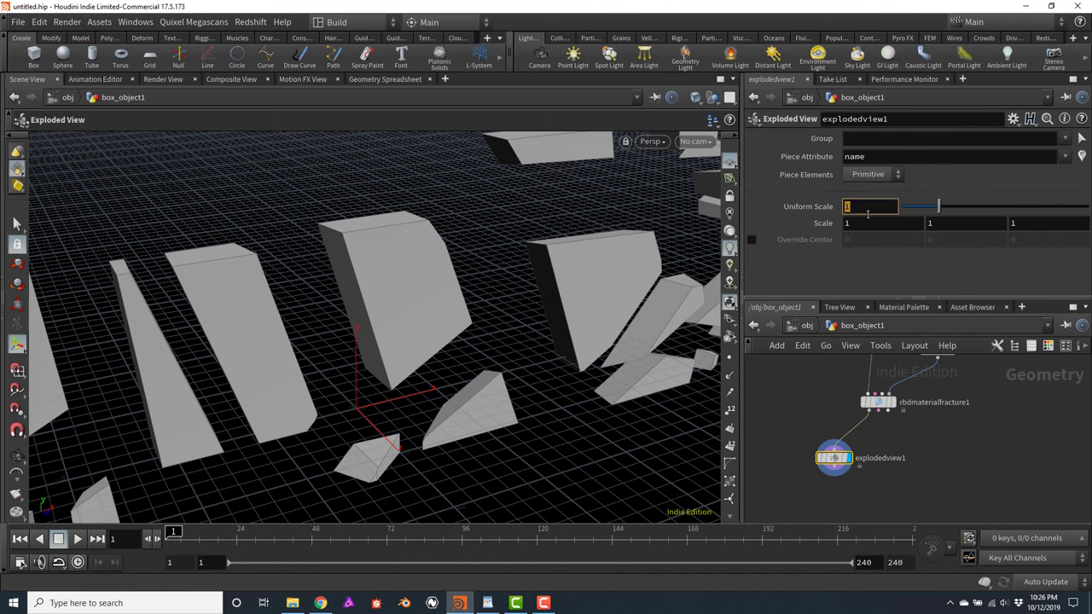
type(".2")
key("Return")
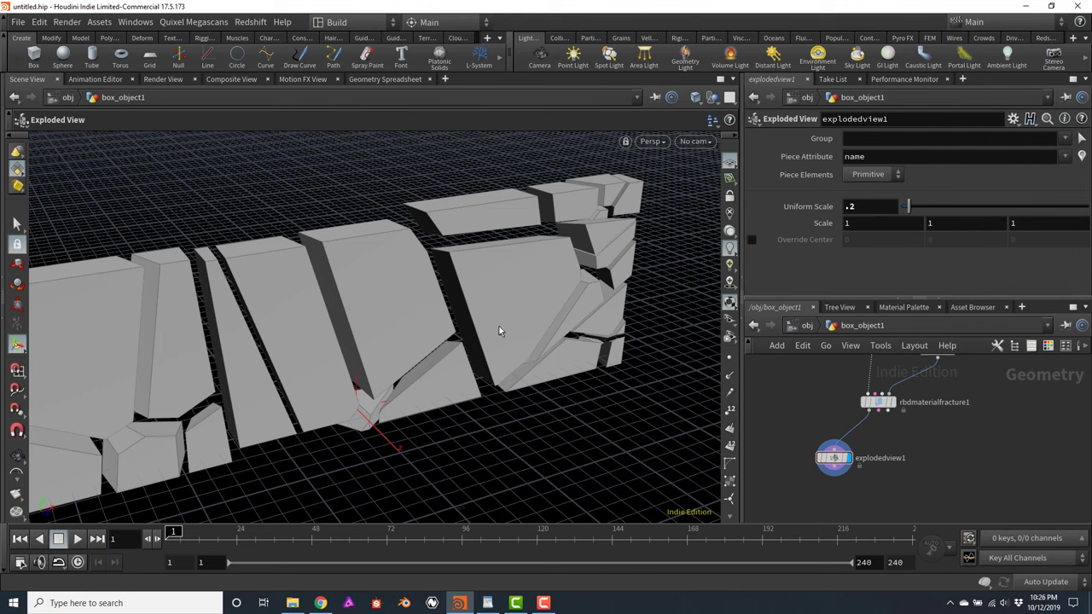
key("Escape")
left_click_drag(499, 326, 408, 287)
scroll(497, 310, "down", 6)
key("Return")
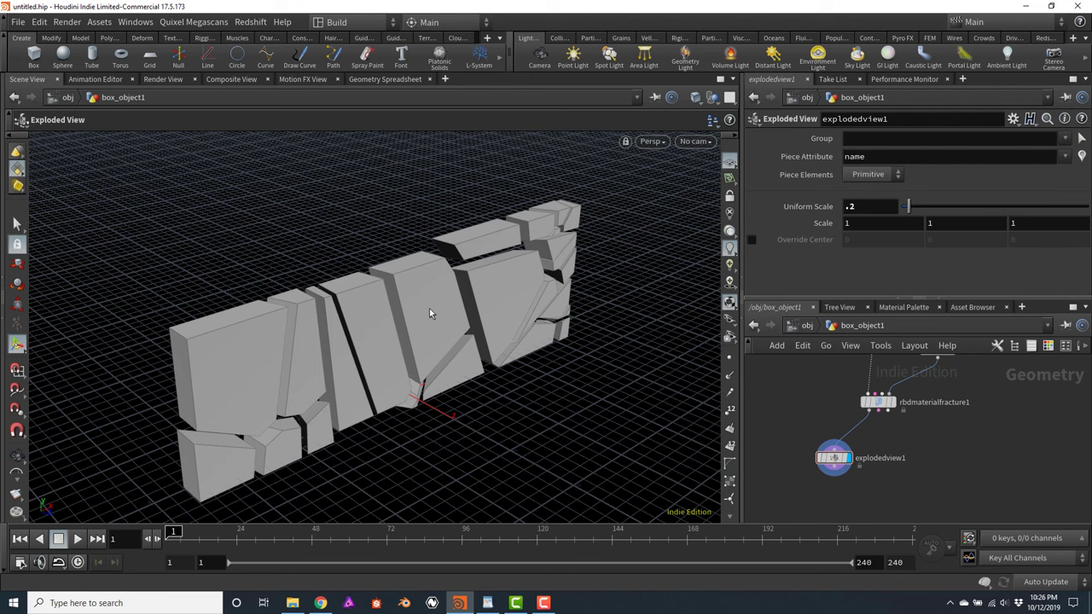
Review the Material Type options of the RBD Material Fracture node
left_click(880, 403)
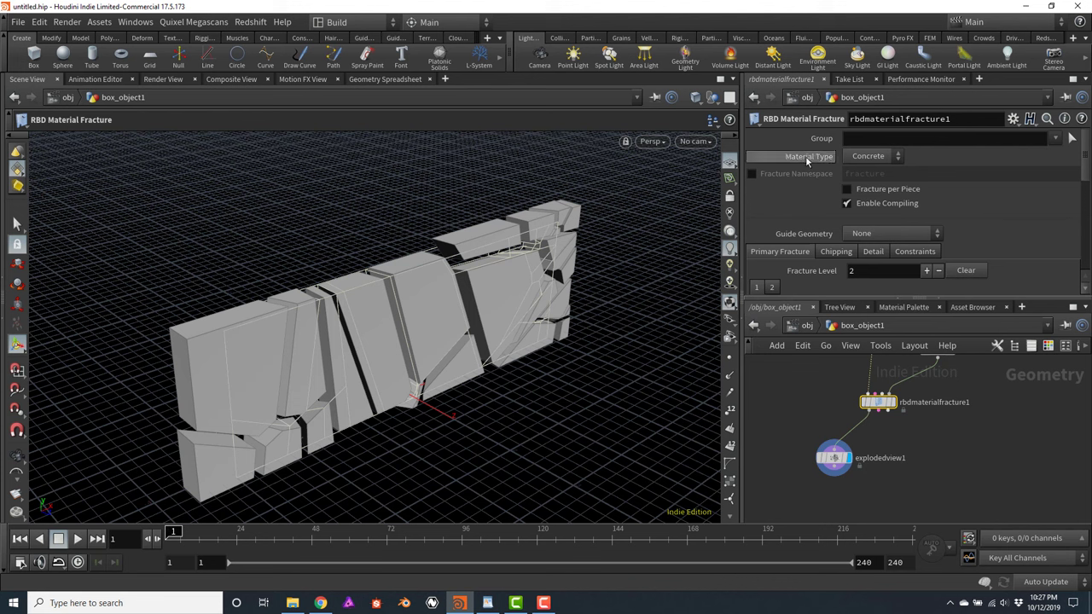
left_click(897, 161)
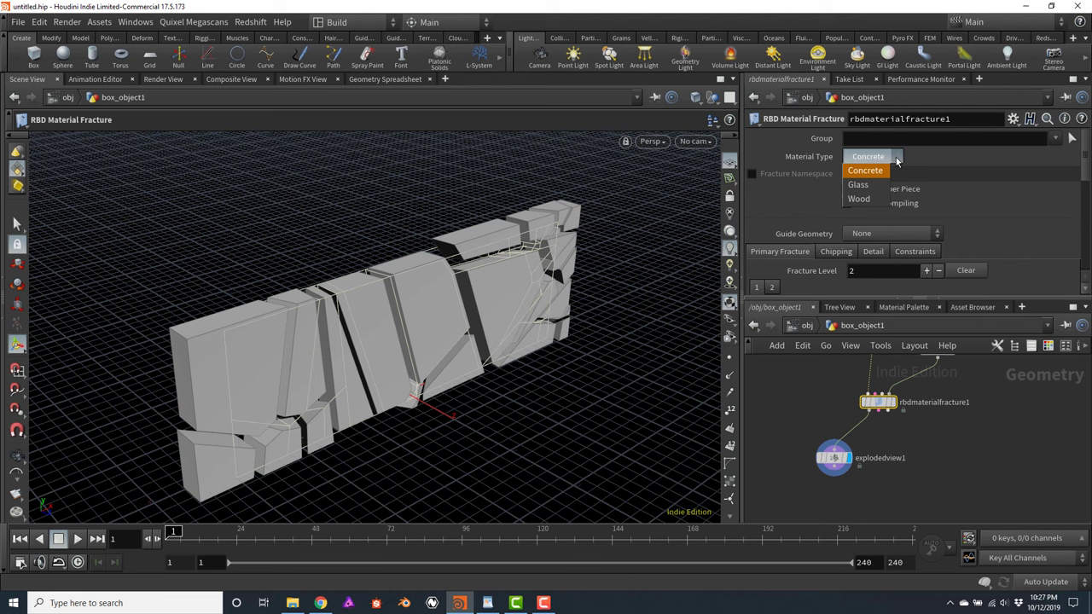
left_click(966, 157)
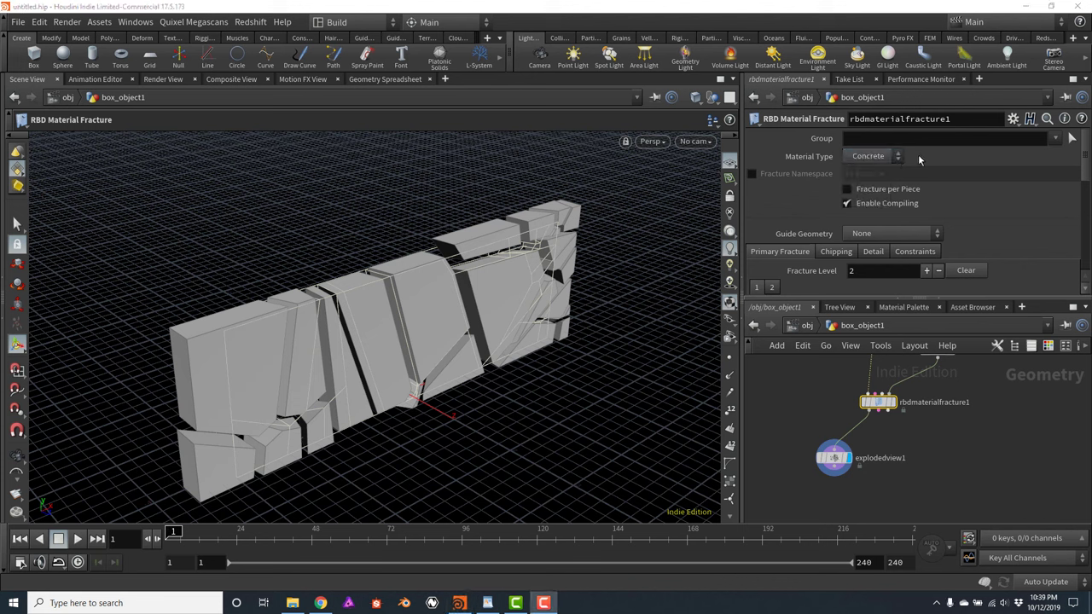
Cut the wire between scatter1 and rbdmaterialfracture1
middle_click_drag(896, 362, 879, 425)
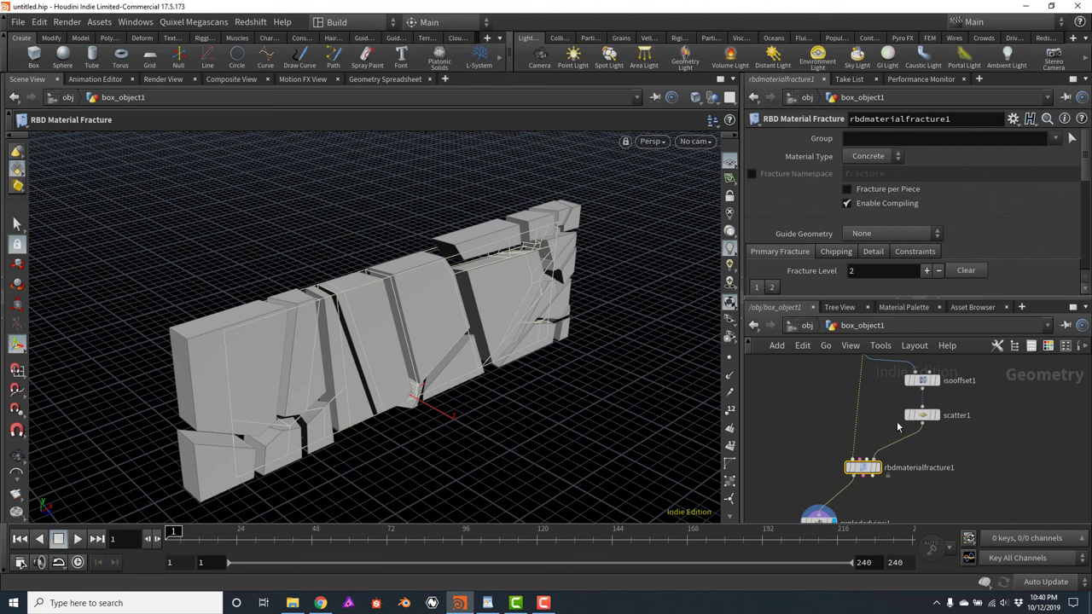
key("y")
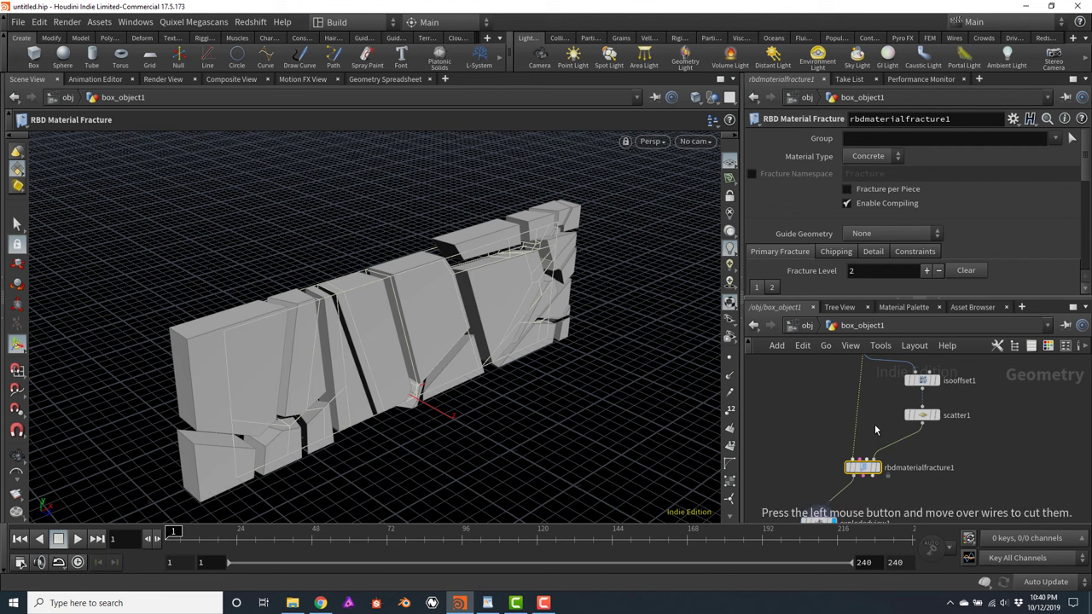
mouse_move(874, 424)
left_mouse_down()
mouse_move(919, 458)
mouse_move(932, 439)
left_mouse_up()
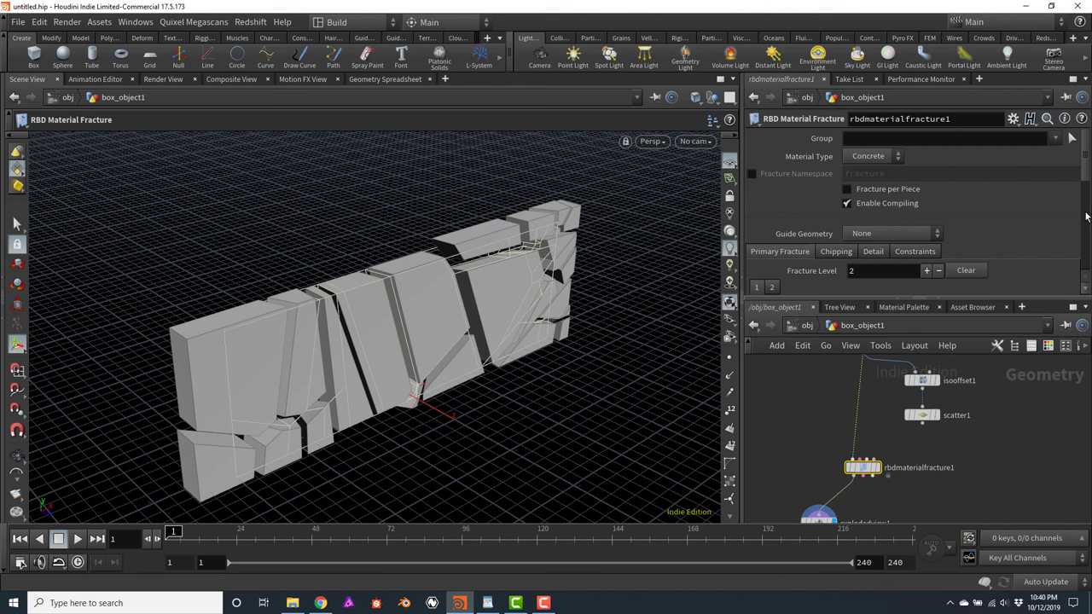
Remove one primary fracture level from the concrete fracture, leaving a Fracture Level of 1
scroll(1071, 165, "down", 2)
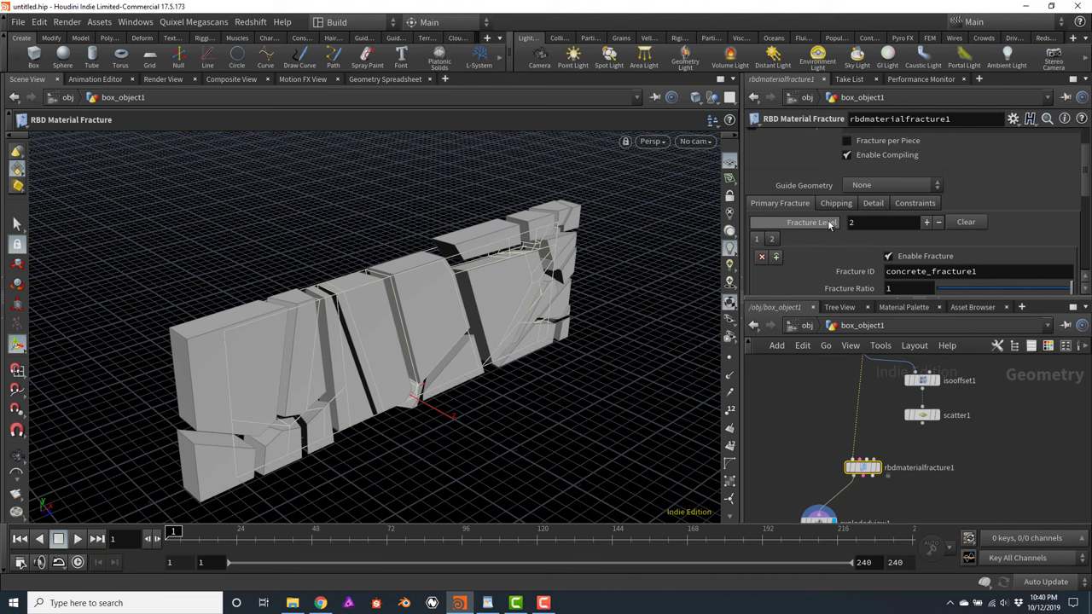
left_click(772, 238)
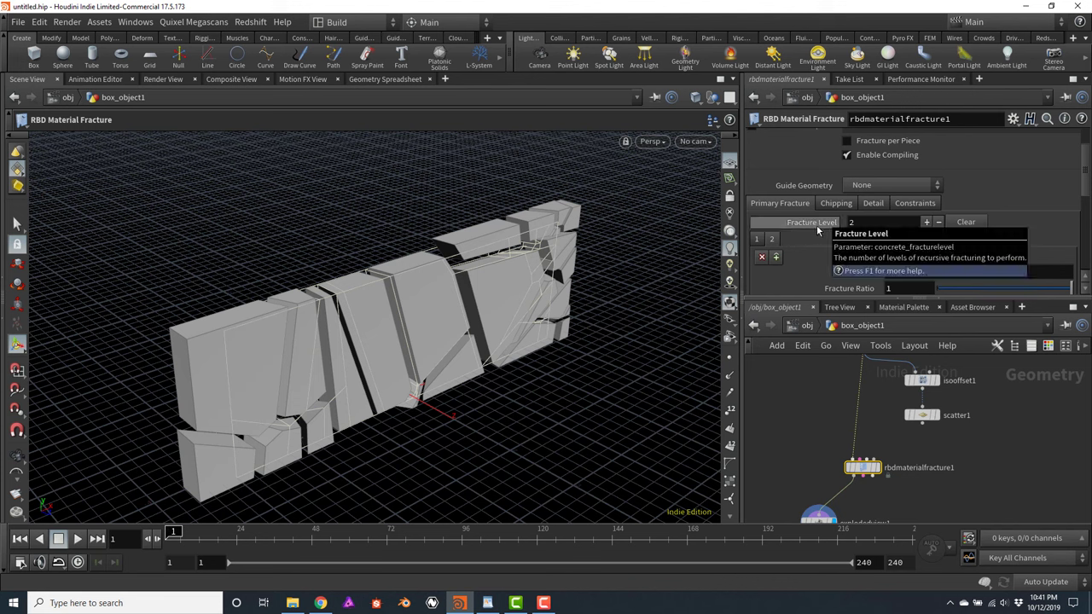
left_click(760, 259)
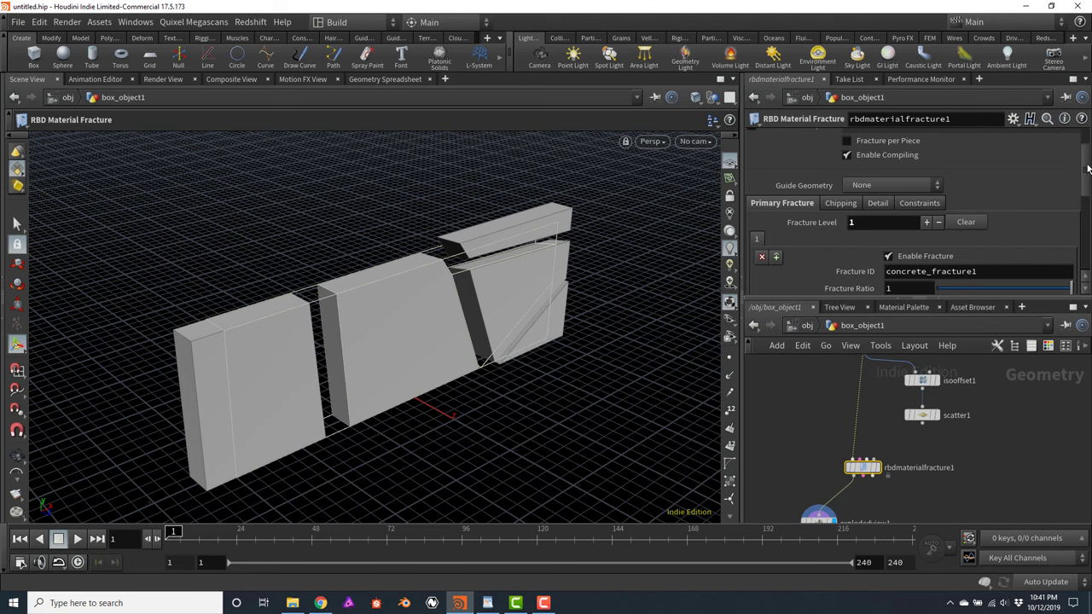
Set the concrete fracture's cell Scatter Points to 20
left_click_drag(1085, 171, 1083, 209)
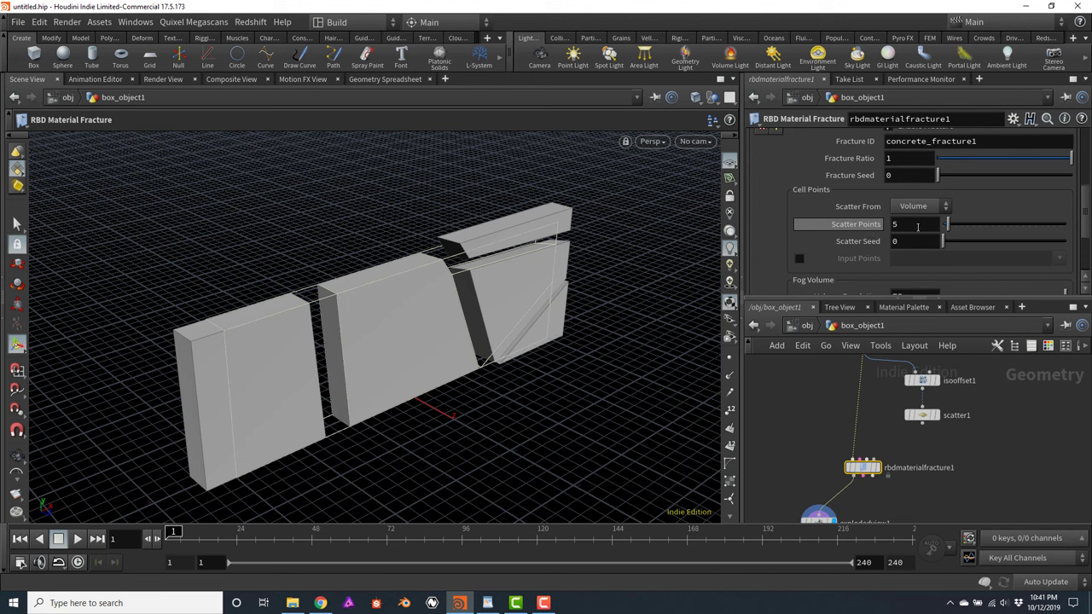
left_click(918, 225)
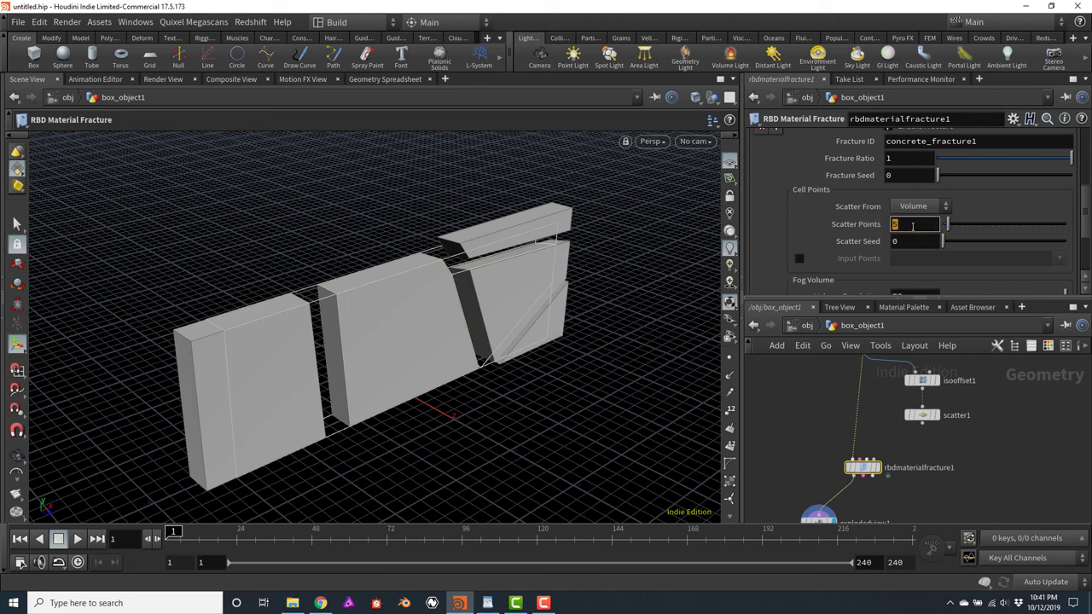
type("20")
key("Return")
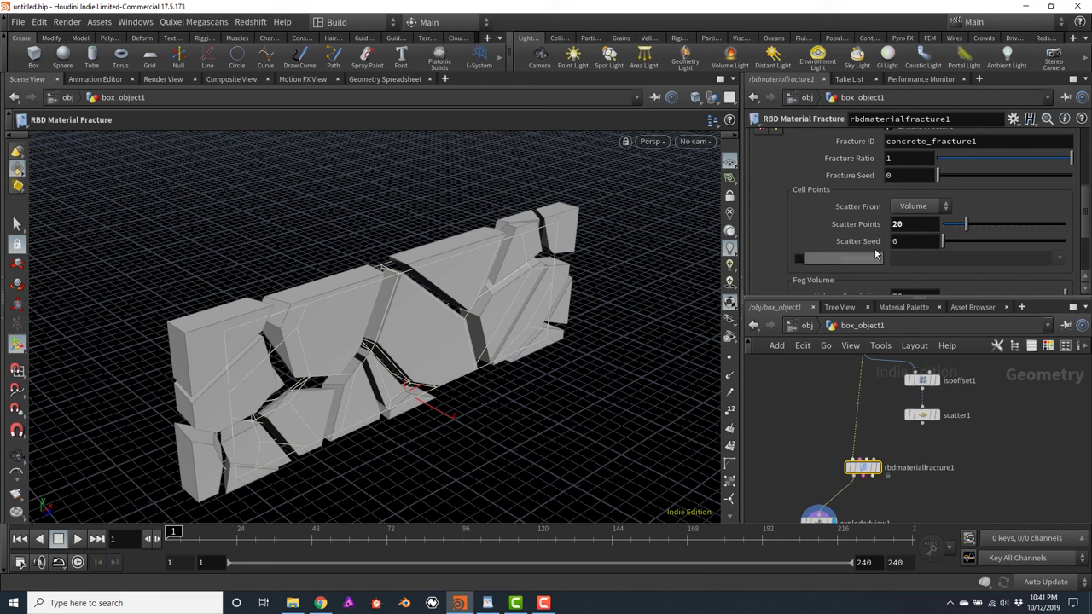
Try a Scatter Seed of 1 for the cell points, and settle on a seed of 2
left_click(927, 241)
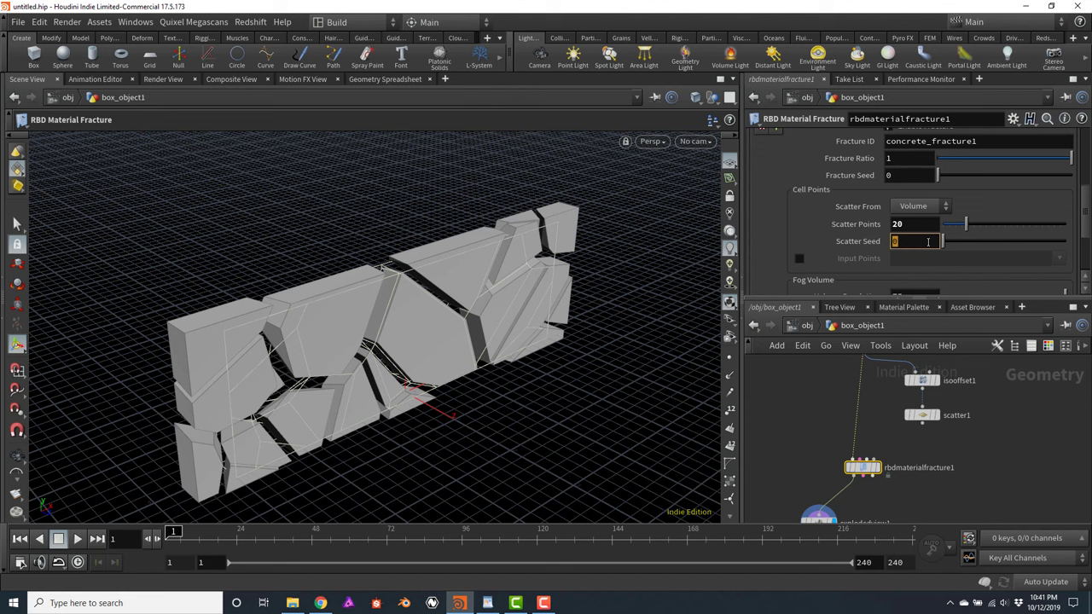
type("1")
key("Return")
left_click(924, 240)
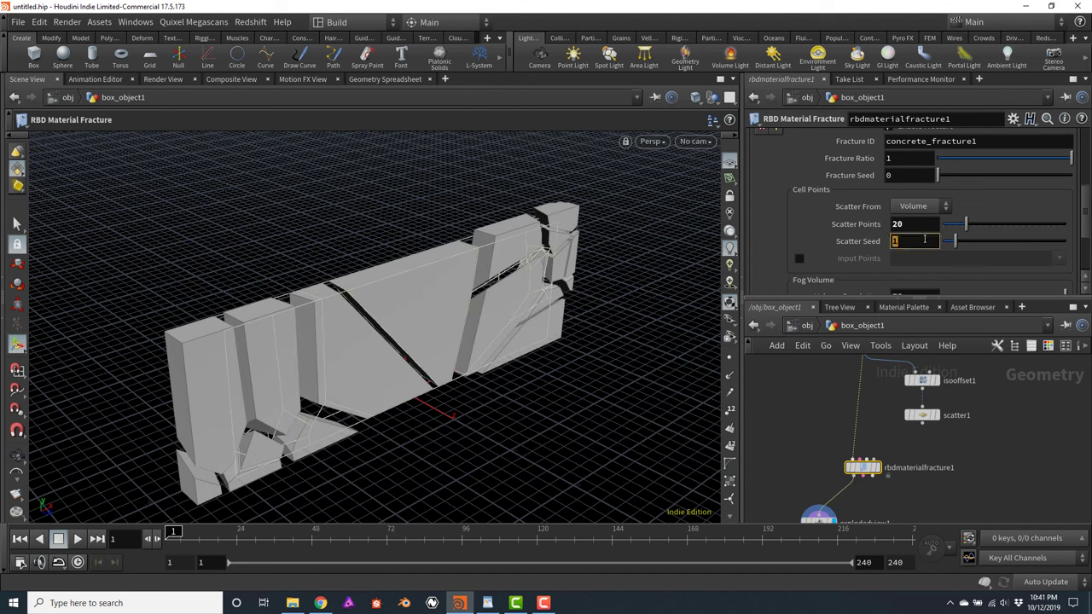
type("2")
key("Return")
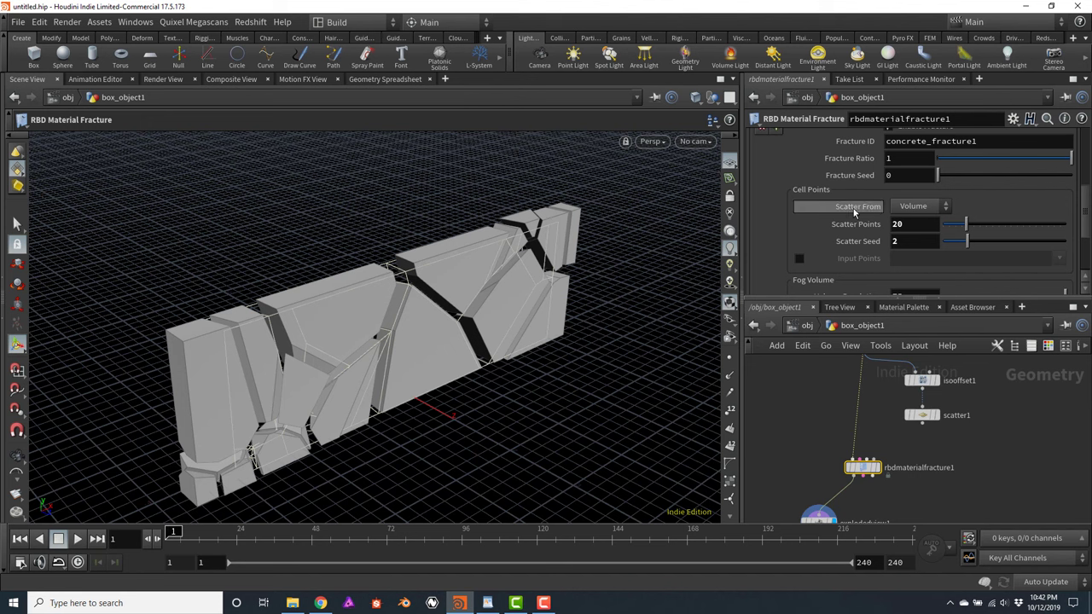
Try Attribute as the Scatter From source for the cell points, and switch back to Volume
left_click(926, 208)
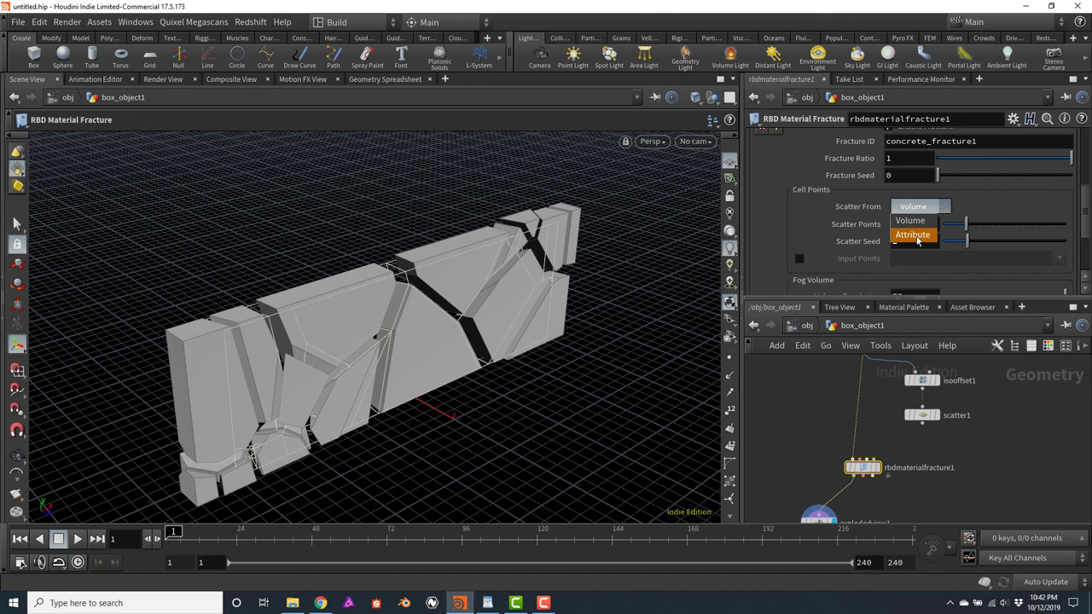
left_click(914, 235)
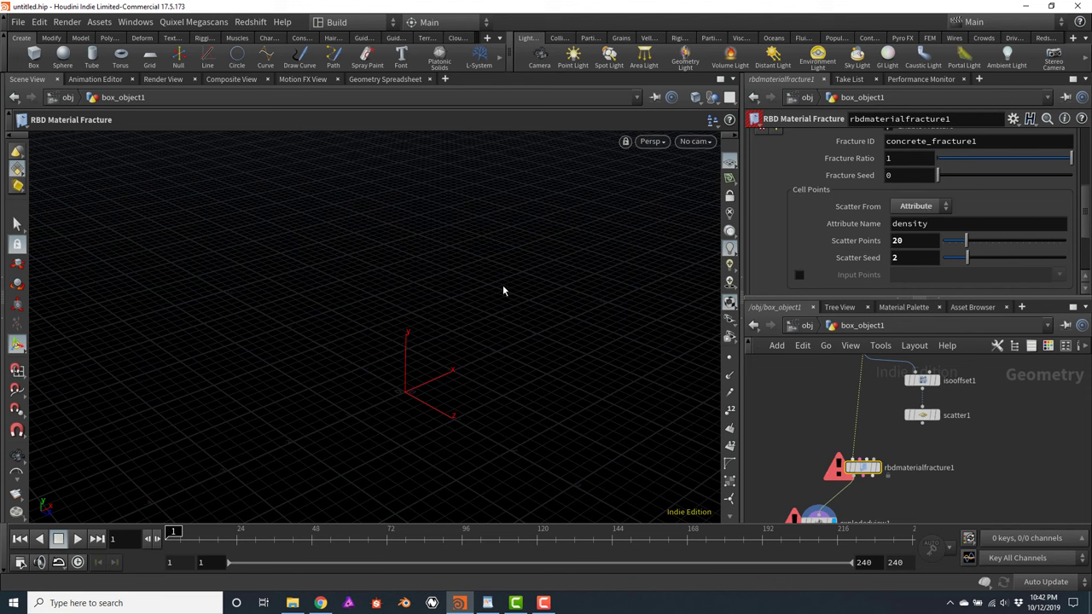
left_click(930, 207)
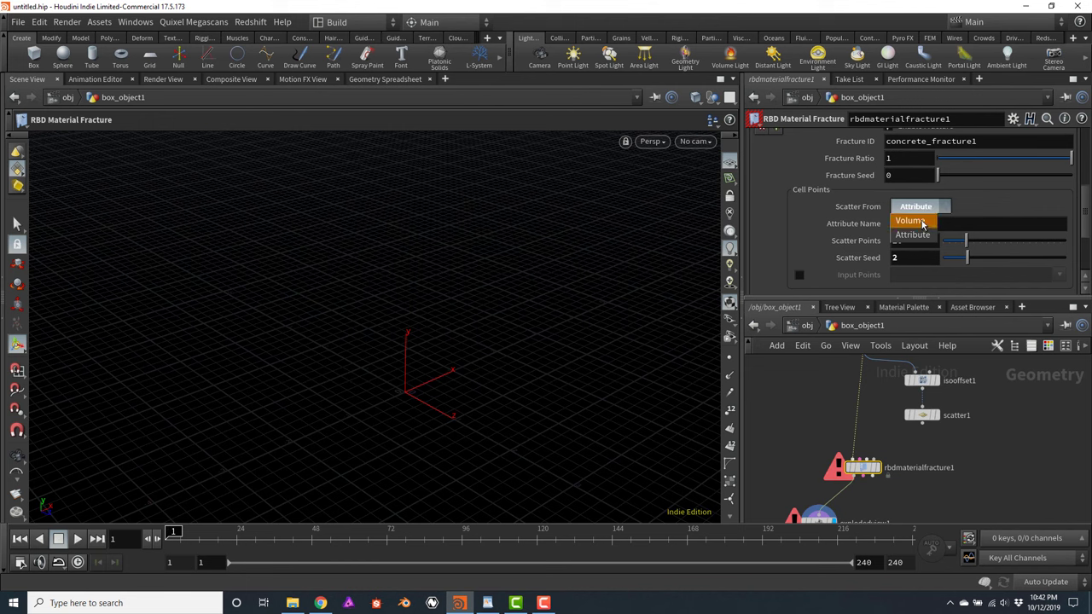
left_click(921, 221)
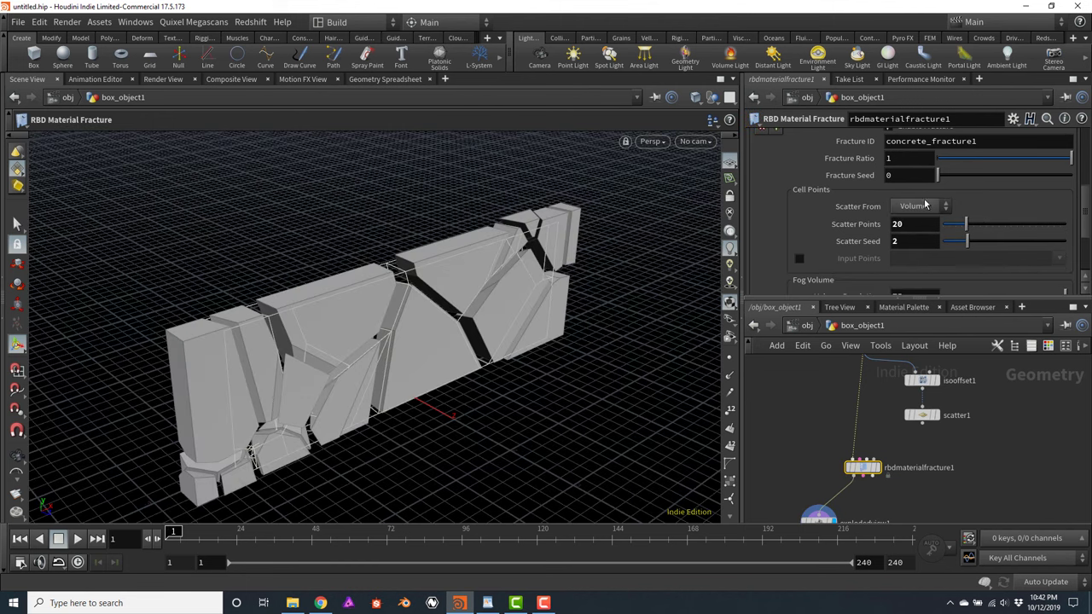
Set the Fog Volume's Volume Resolution to 100
middle_click_drag(1007, 422, 1008, 450)
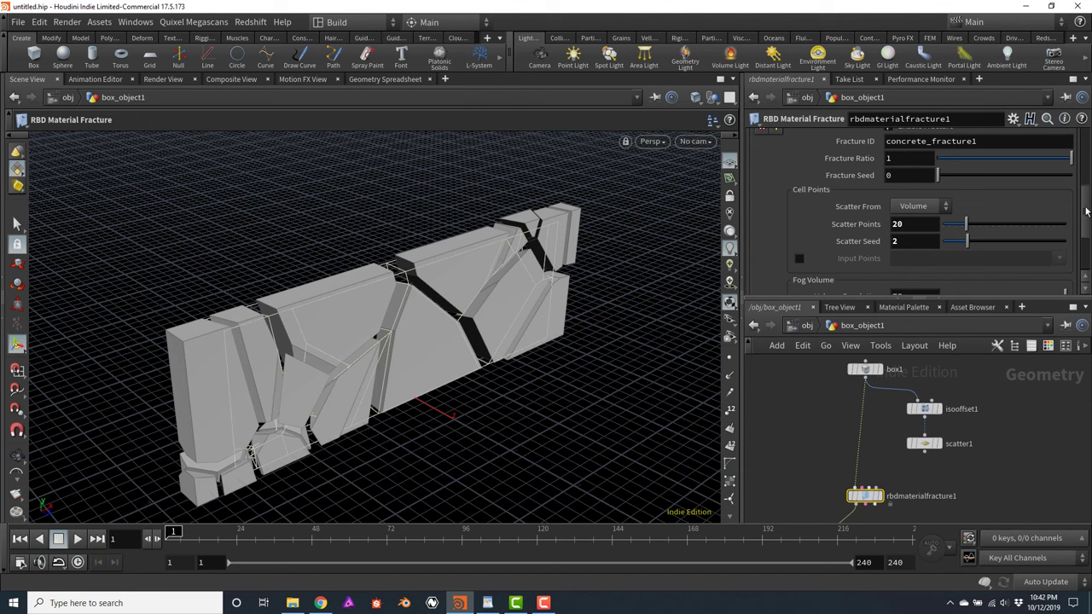
scroll(1082, 213, "down", 2)
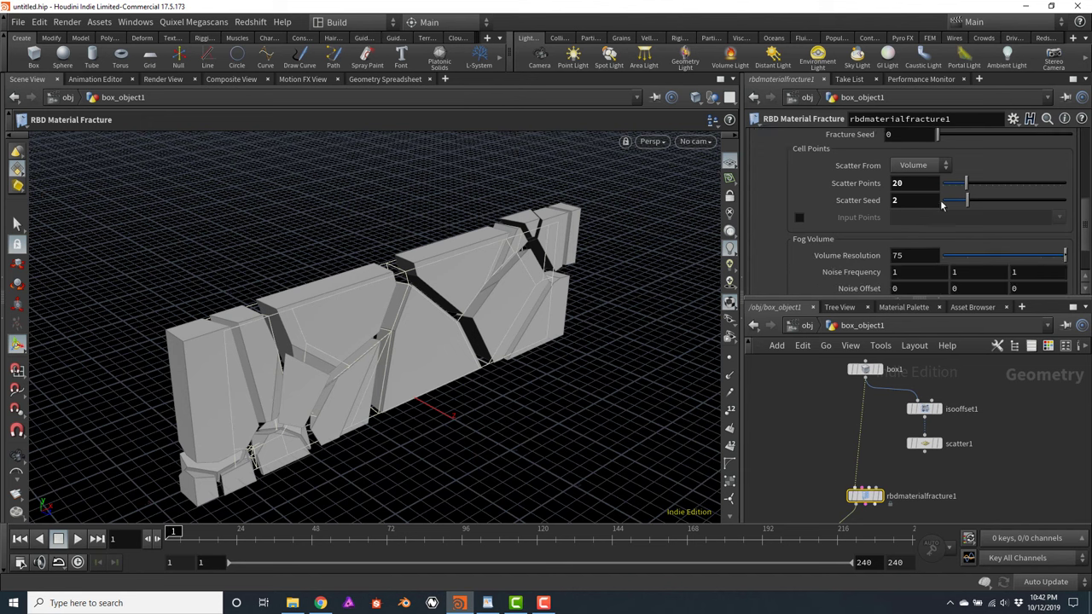
scroll(1085, 209, "down", 3)
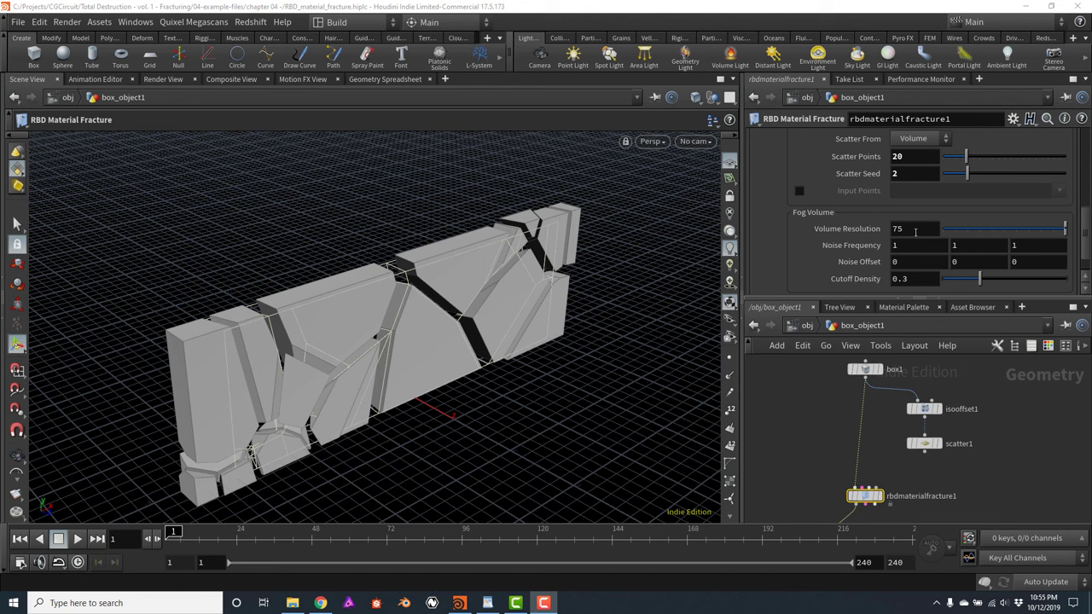
left_click(913, 231)
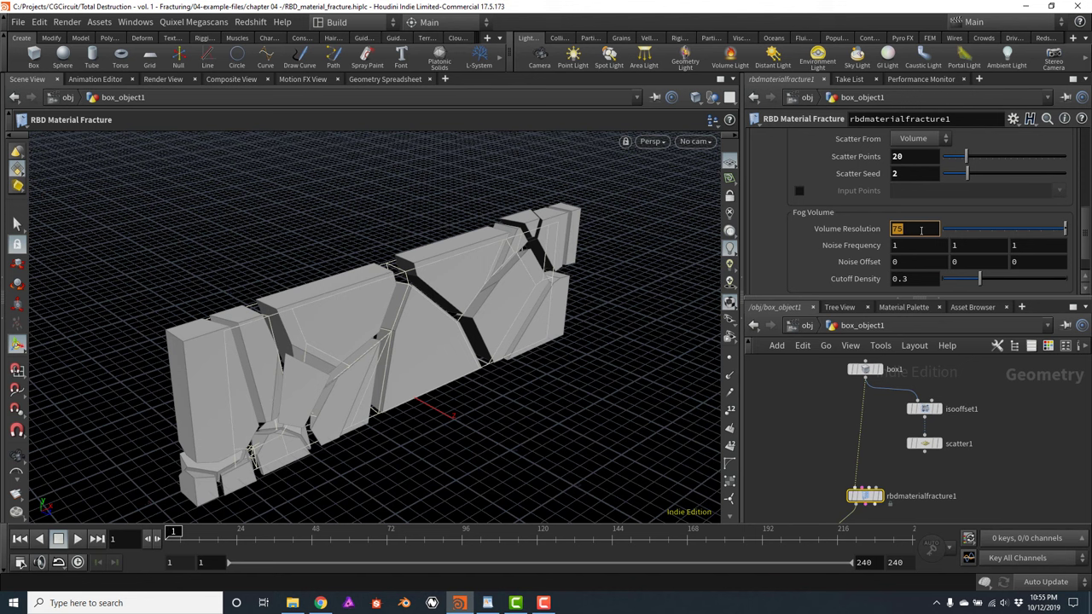
type("100")
key("Return")
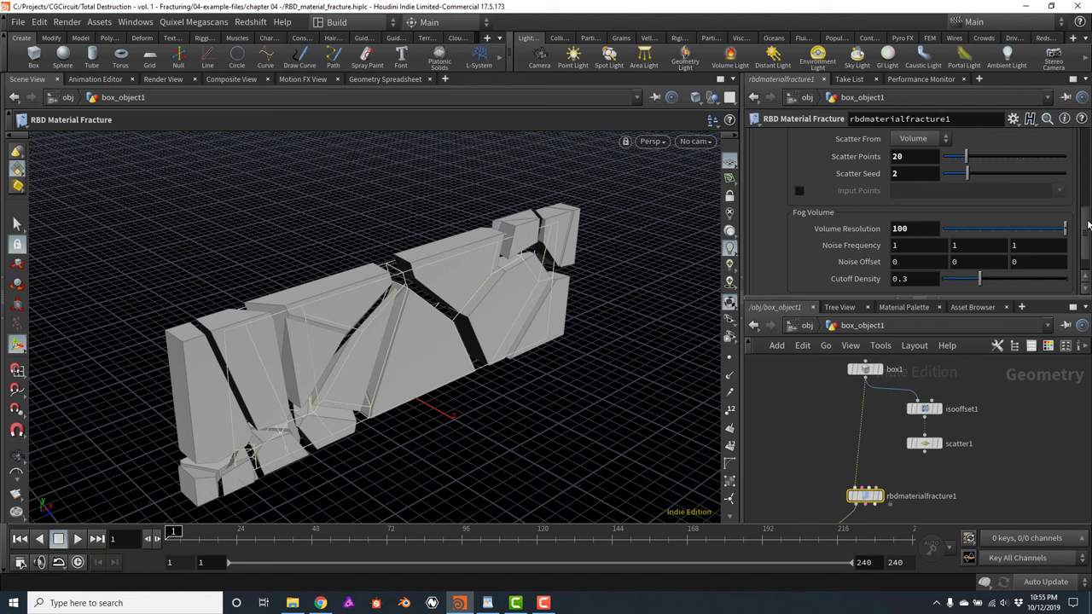
Set all three Noise Frequency values of the Fog Volume to 10
scroll(924, 232, "down", 1)
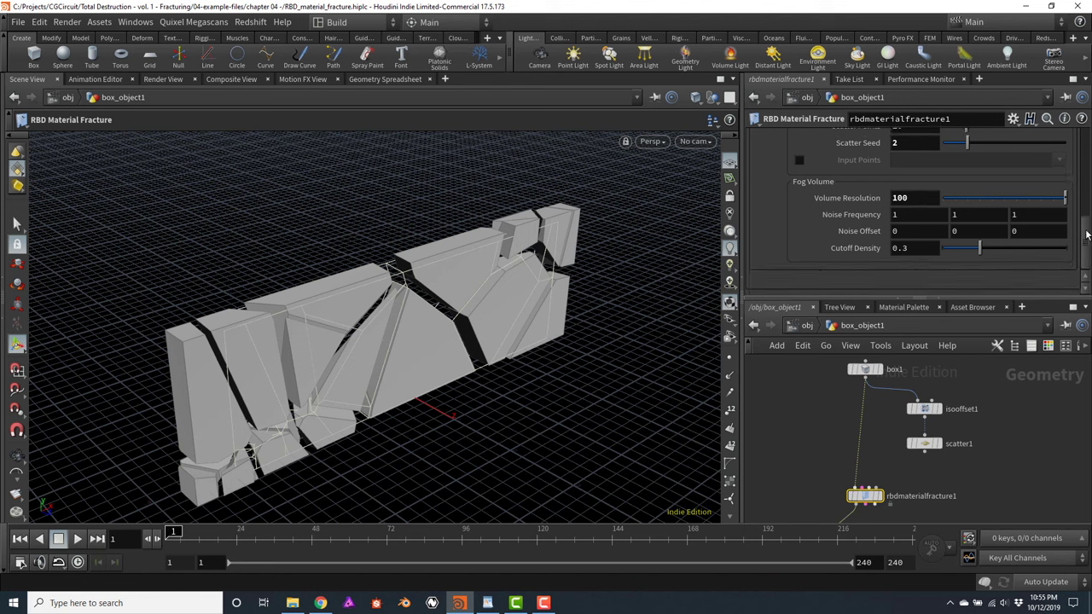
left_click(928, 218)
type("10")
key("Tab")
type("10")
key("Tab")
type("10")
key("Return")
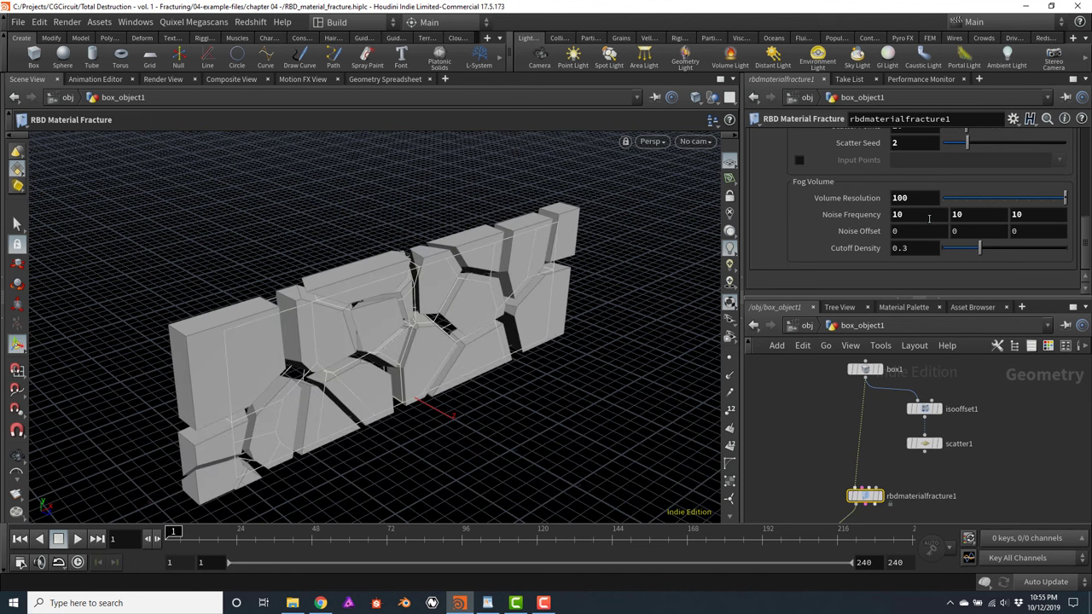
Set the second Noise Offset component of the Fog Volume to 2
left_click(973, 228)
type("2")
key("Return")
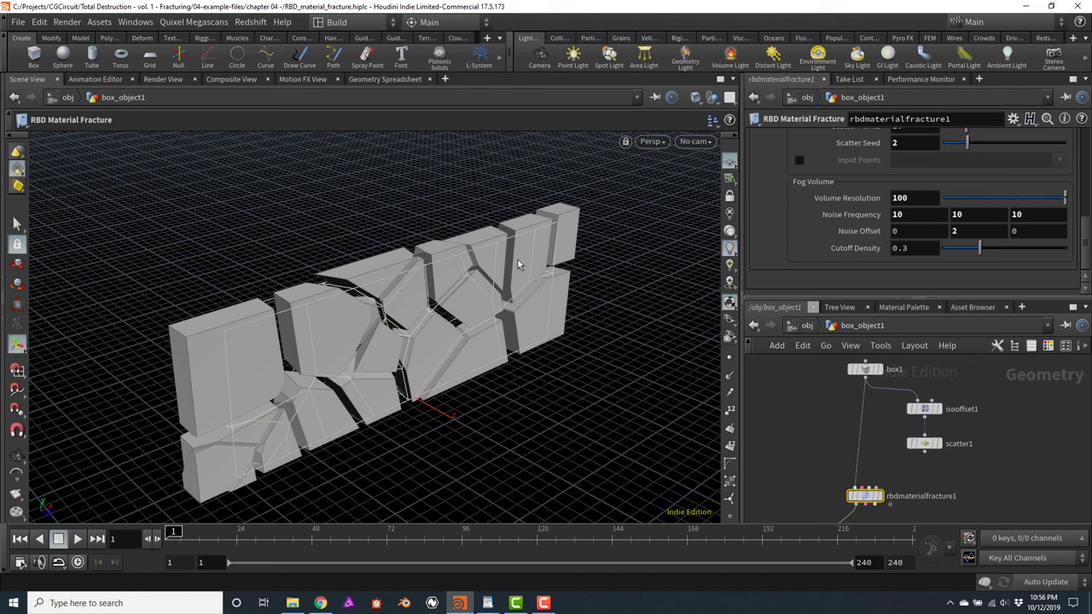
Wire the output of scatter1 into the fourth input of rbdmaterialfracture1
scroll(1088, 247, "up", 3)
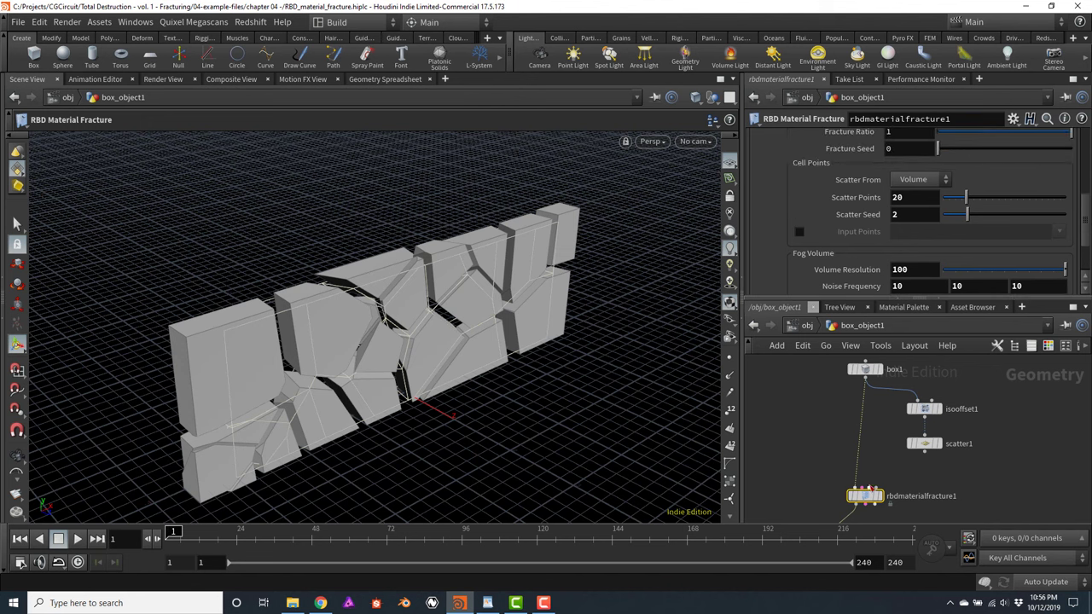
left_click(927, 457)
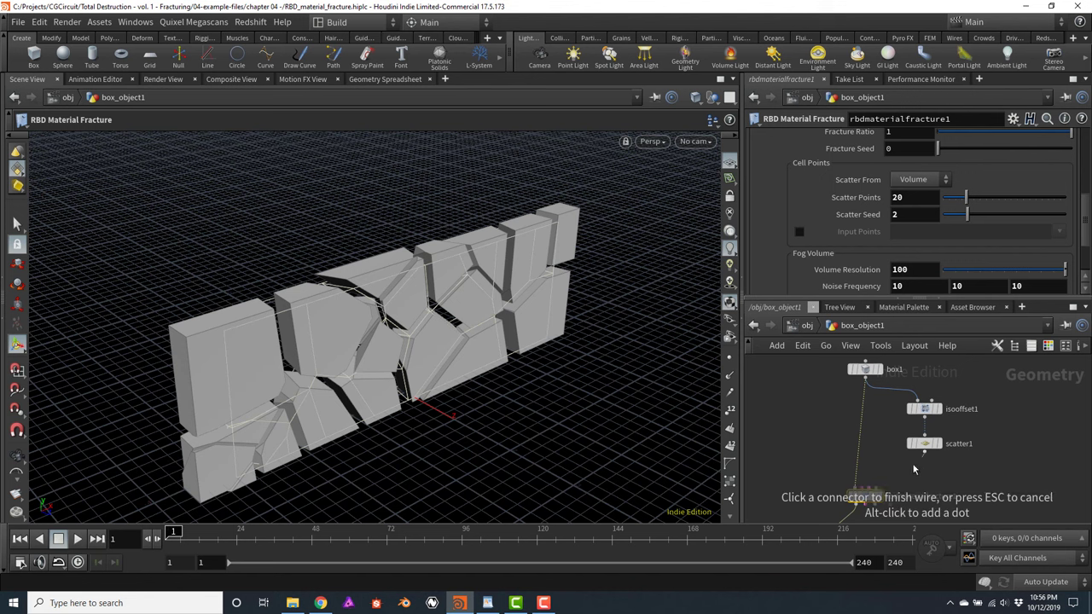
left_click(886, 482)
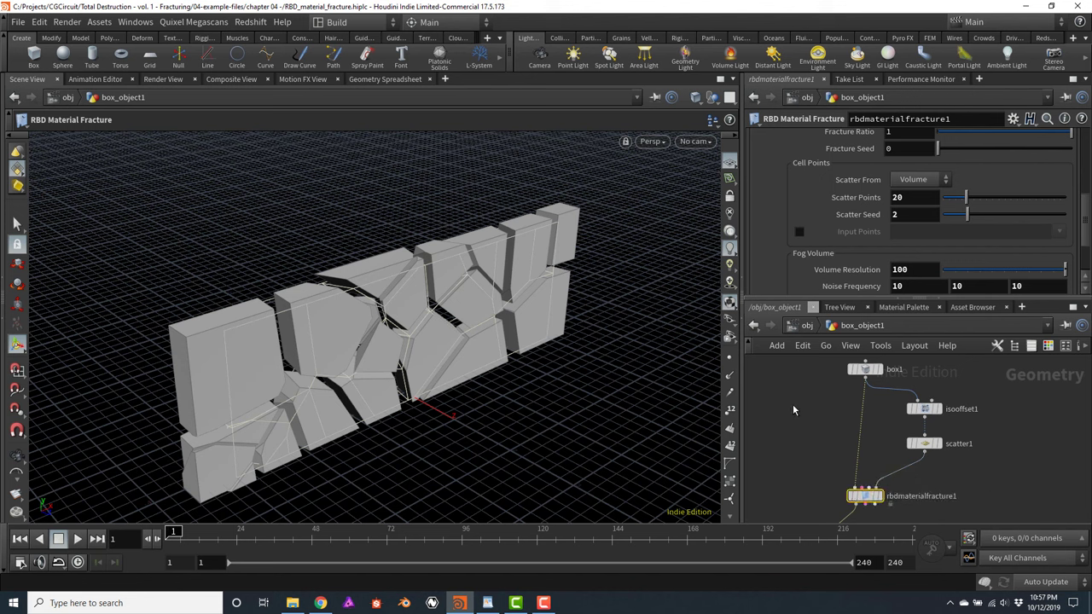
Set the fracture's Scatter Points to 0 and enable Input Points so the connected scatter points drive the cells
mouse_move(835, 492)
double_click(914, 198)
type("0")
key("Return")
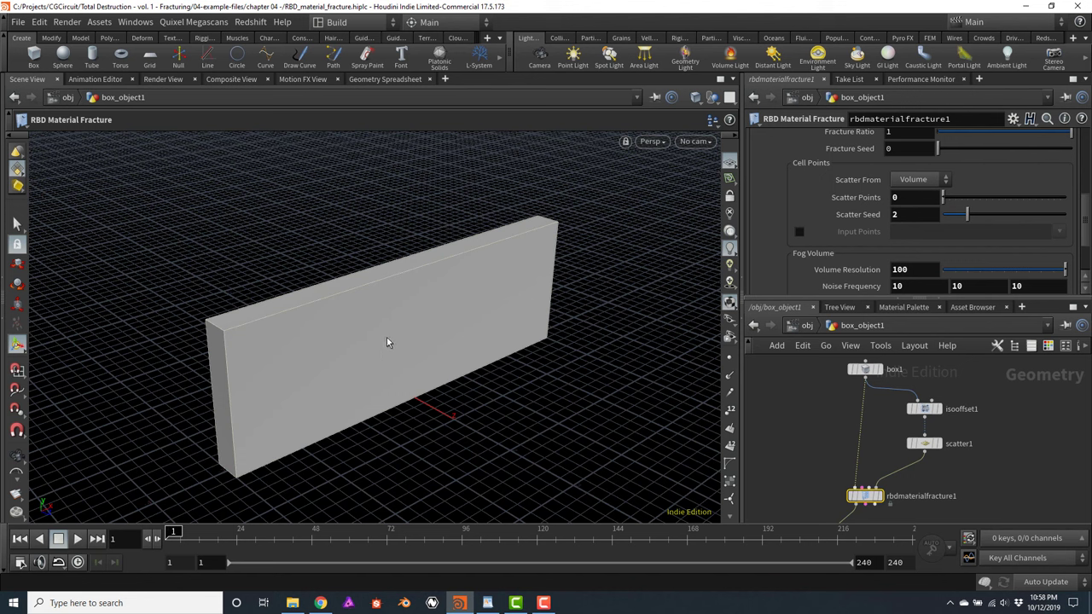
left_click(798, 232)
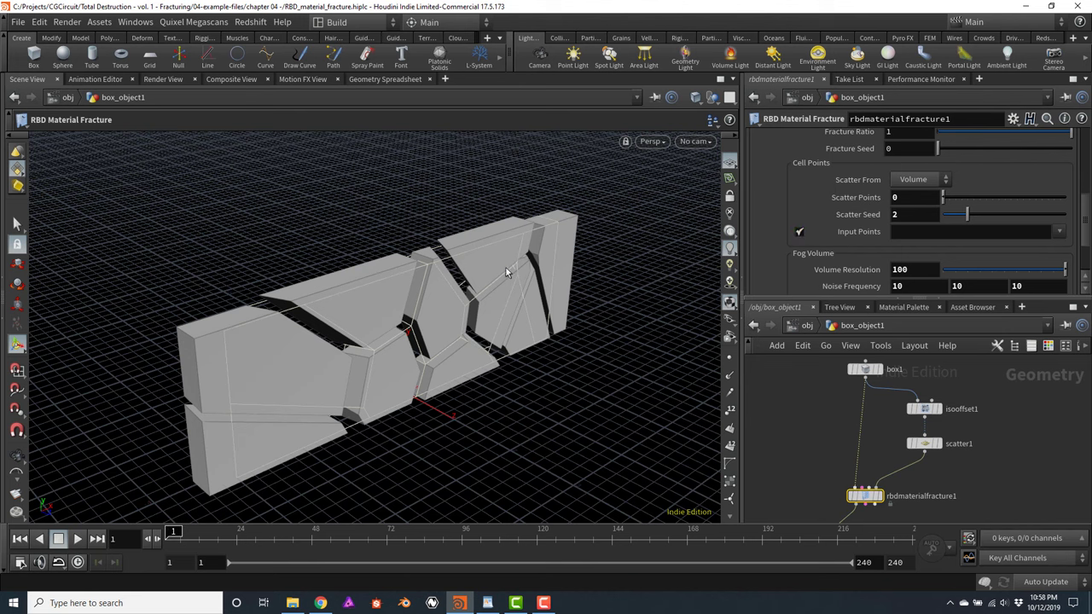
Set the Force Total Count of scatter1 to 20
key("Escape")
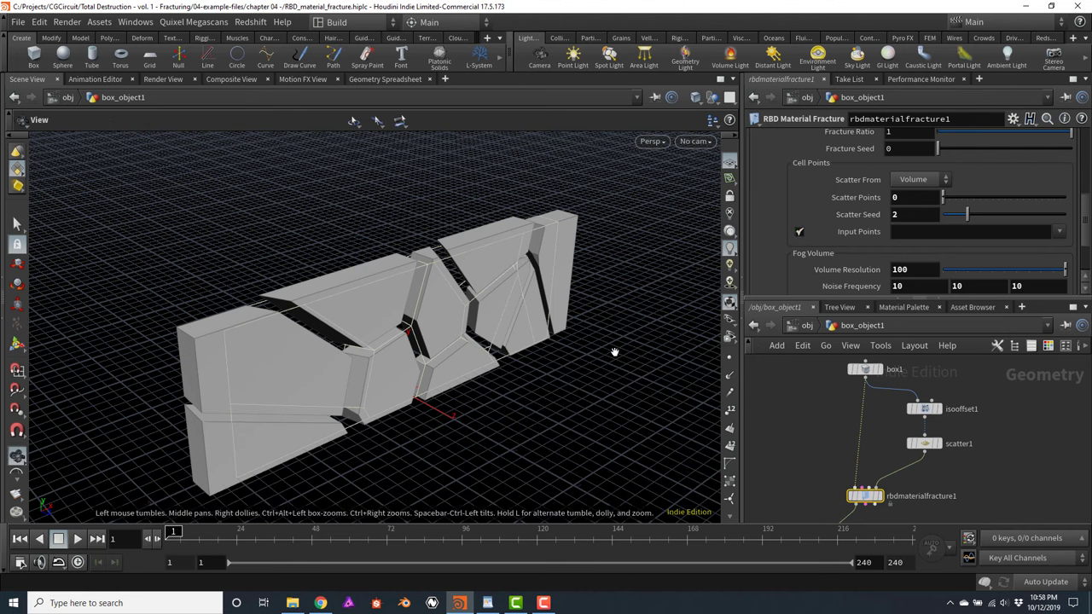
left_click_drag(546, 328, 625, 353)
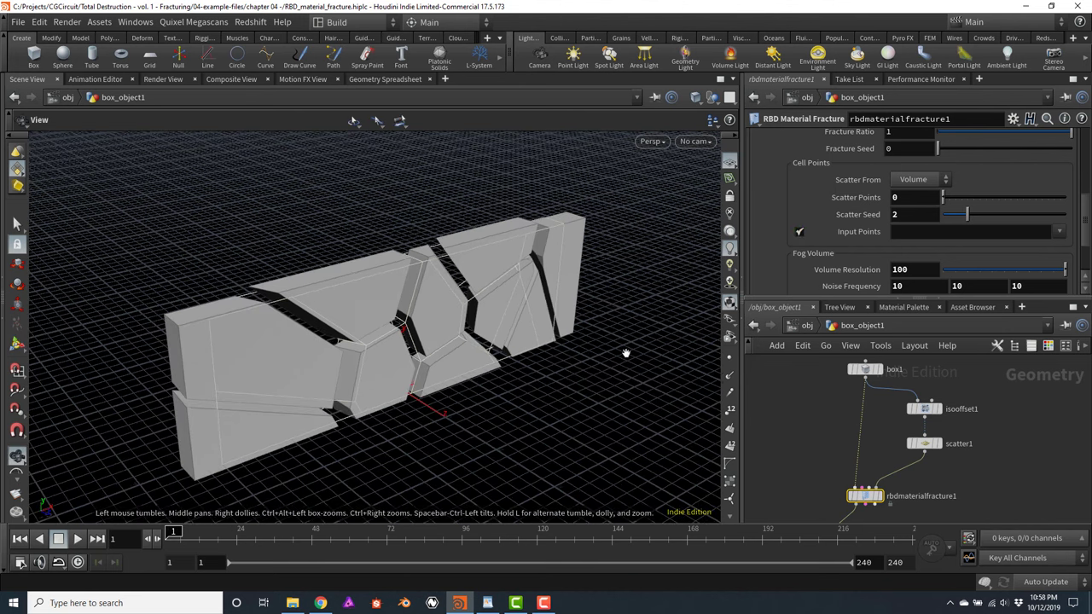
left_click(923, 443)
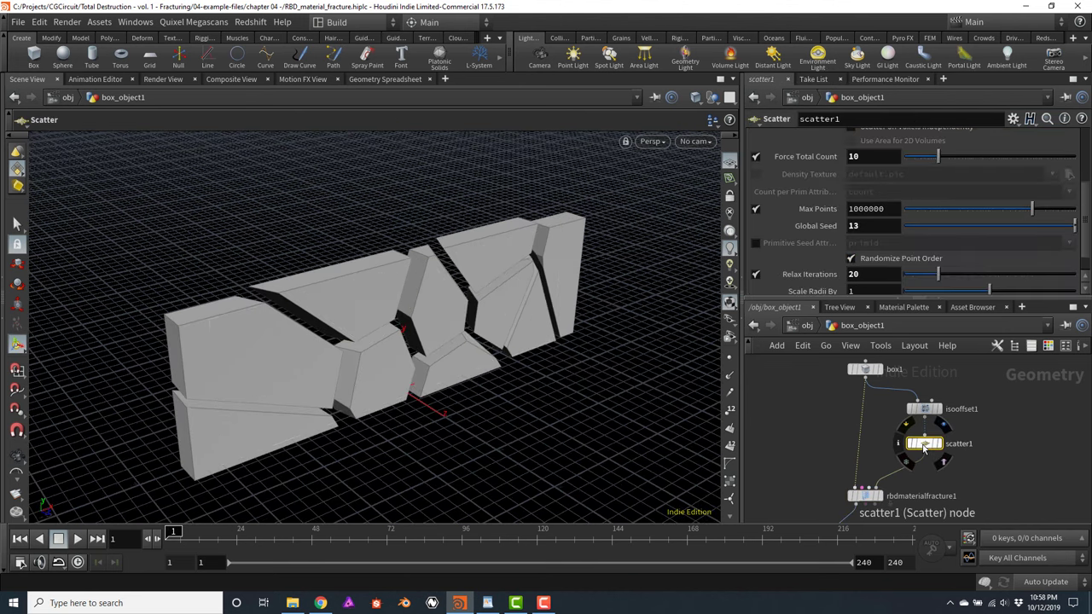
left_click(876, 158)
double_click(876, 160)
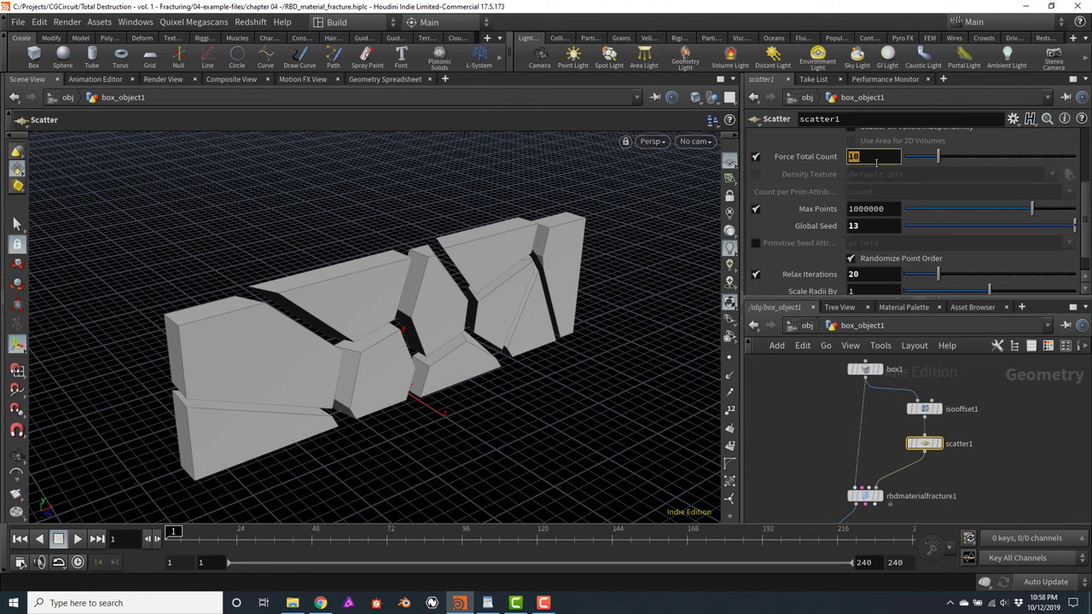
type("20")
key("Return")
Raise the Force Total Count of scatter1 to 100 and set its Global Seed to 15
double_click(878, 157)
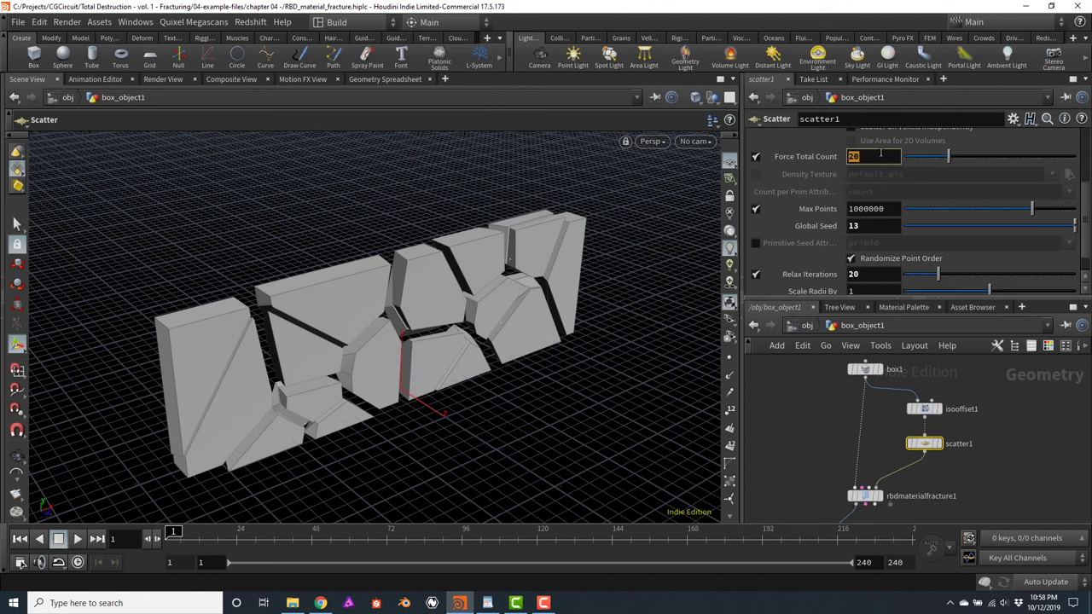
type("100")
key("Return")
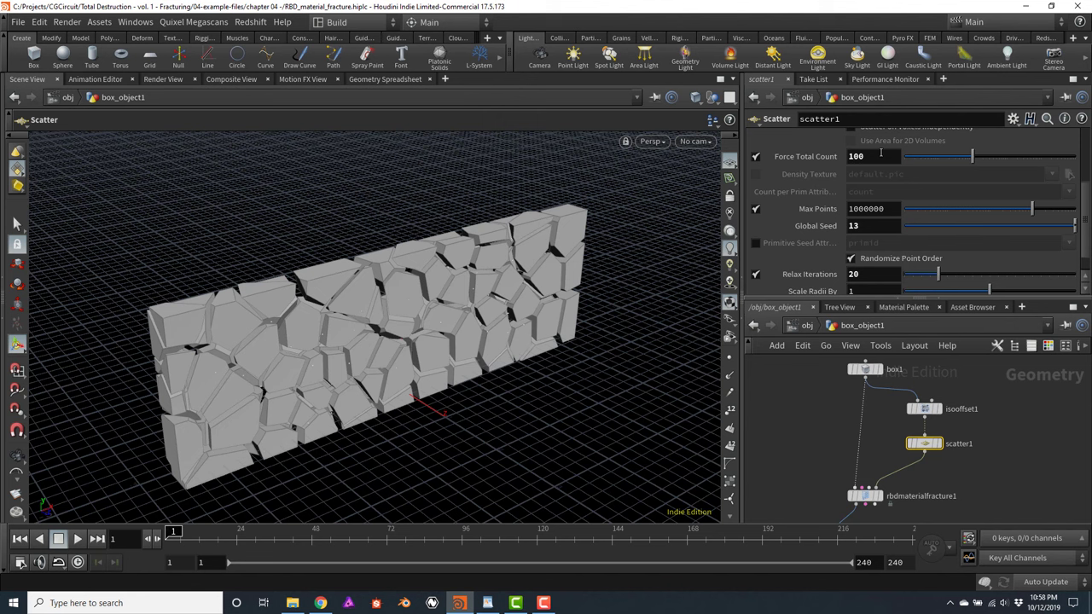
double_click(875, 229)
type("15")
key("Return")
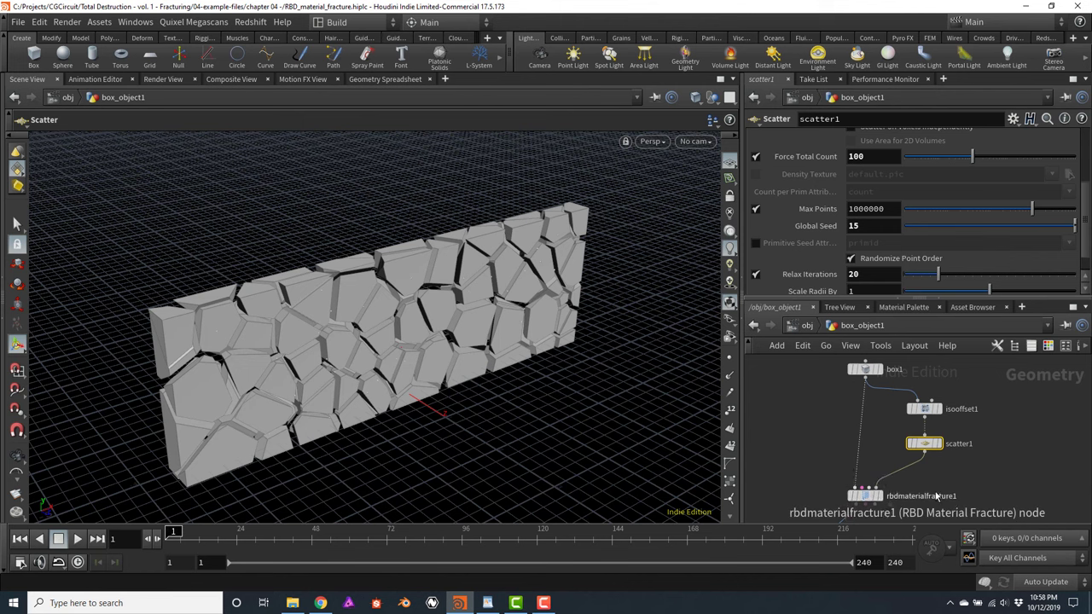
Reduce the Force Total Count of scatter1 from its dense setting to 20 points
mouse_move(924, 445)
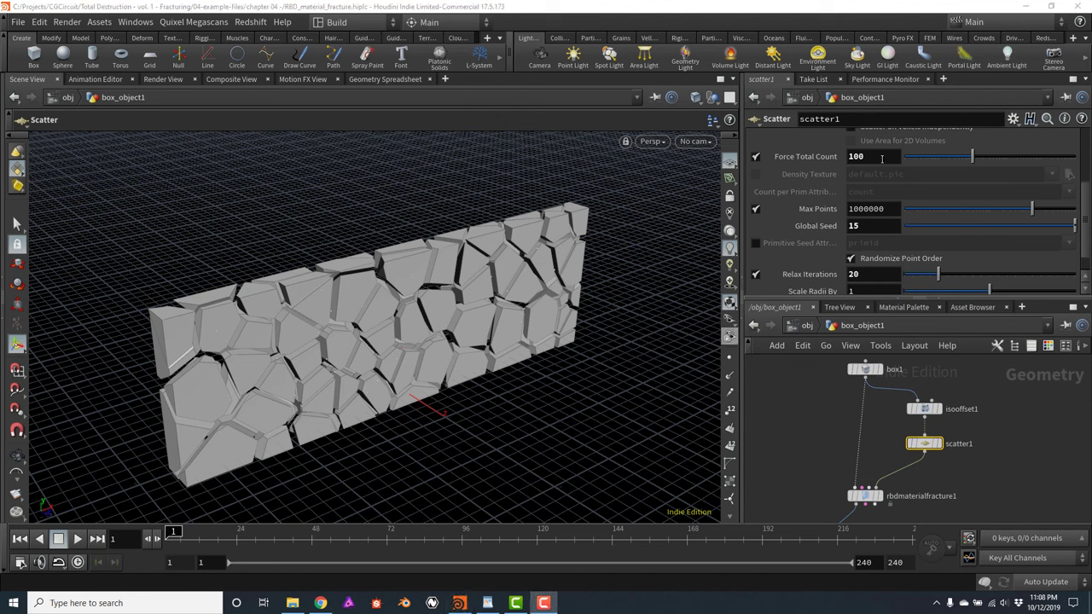
left_click(880, 156)
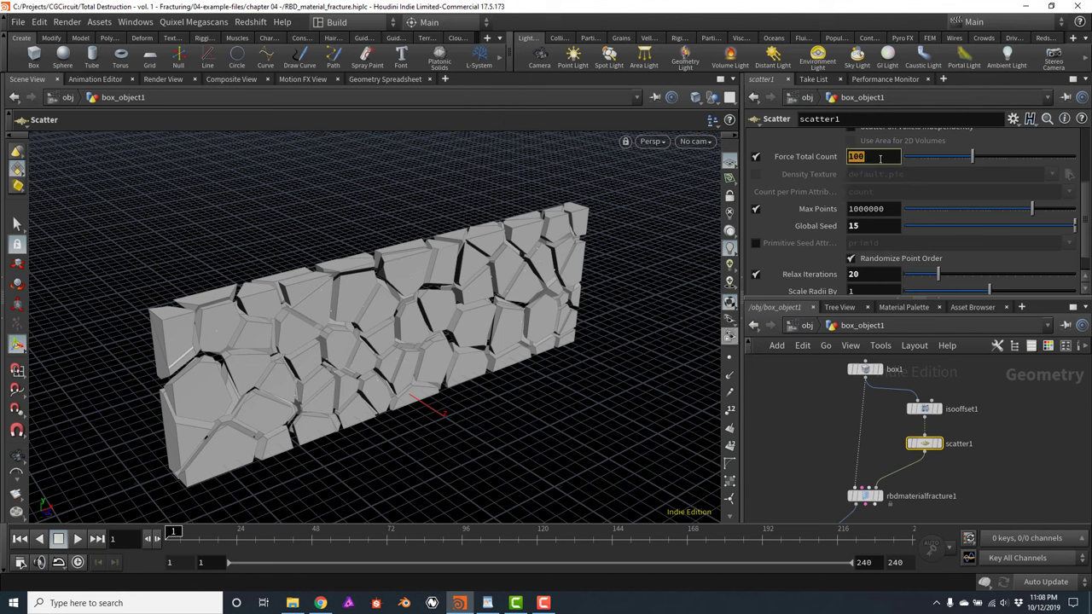
type("20")
key("Return")
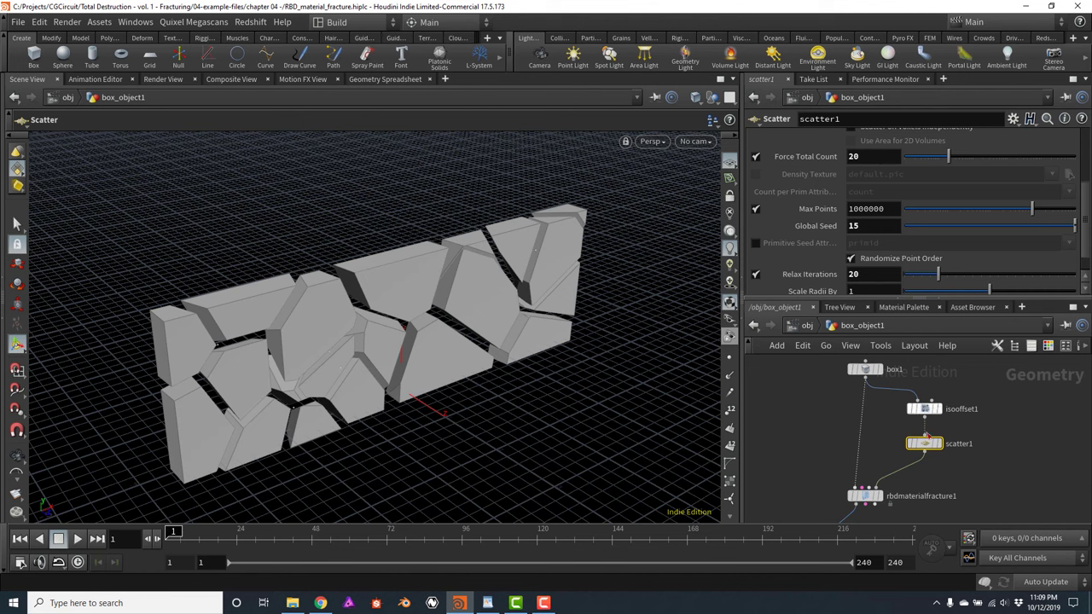
Enable Chipping on the rbdmaterialfracture1 node and examine the chipped pieces along the fractured edges
middle_click_drag(993, 475, 976, 414)
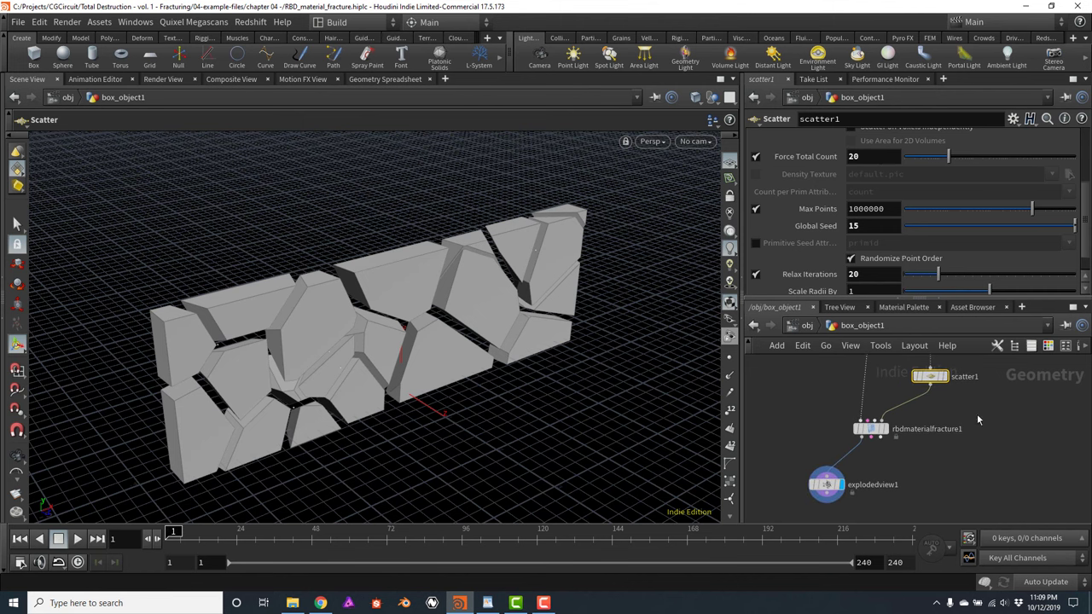
left_click(871, 436)
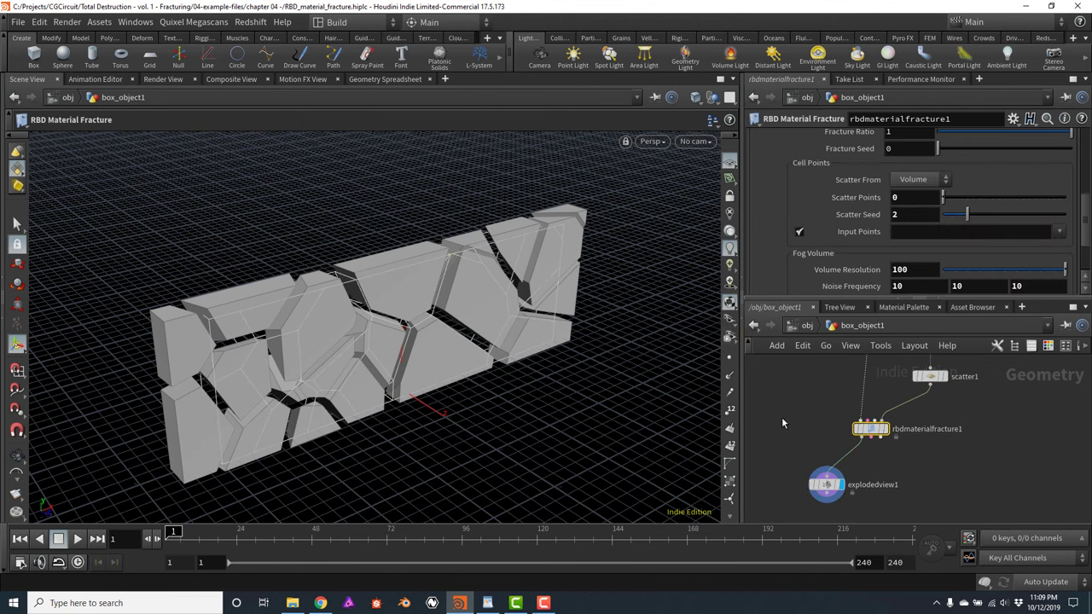
scroll(1088, 216, "down", 2)
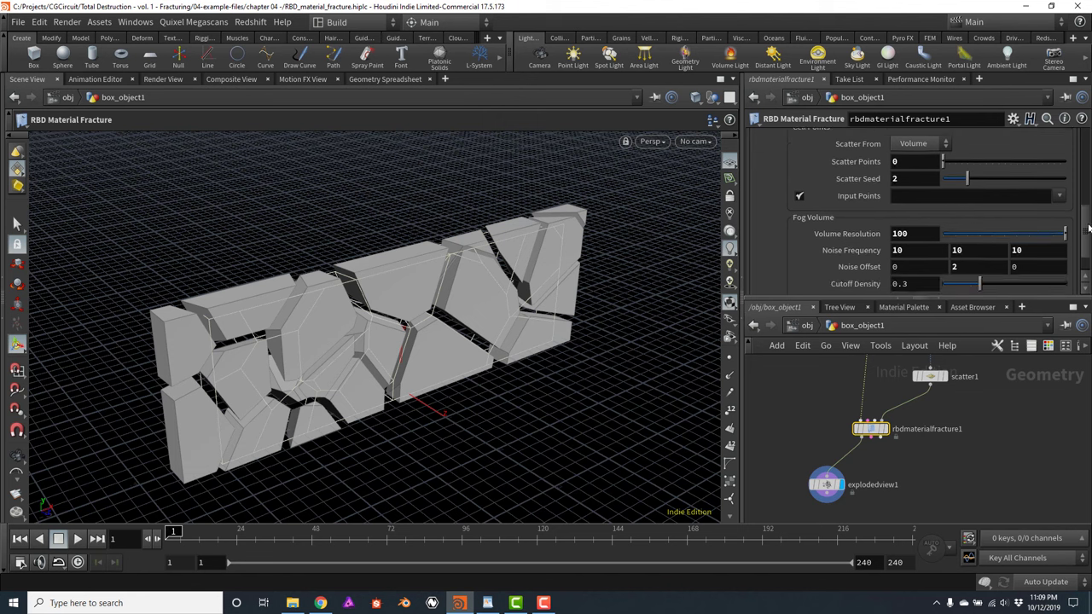
left_click_drag(1086, 234, 1086, 159)
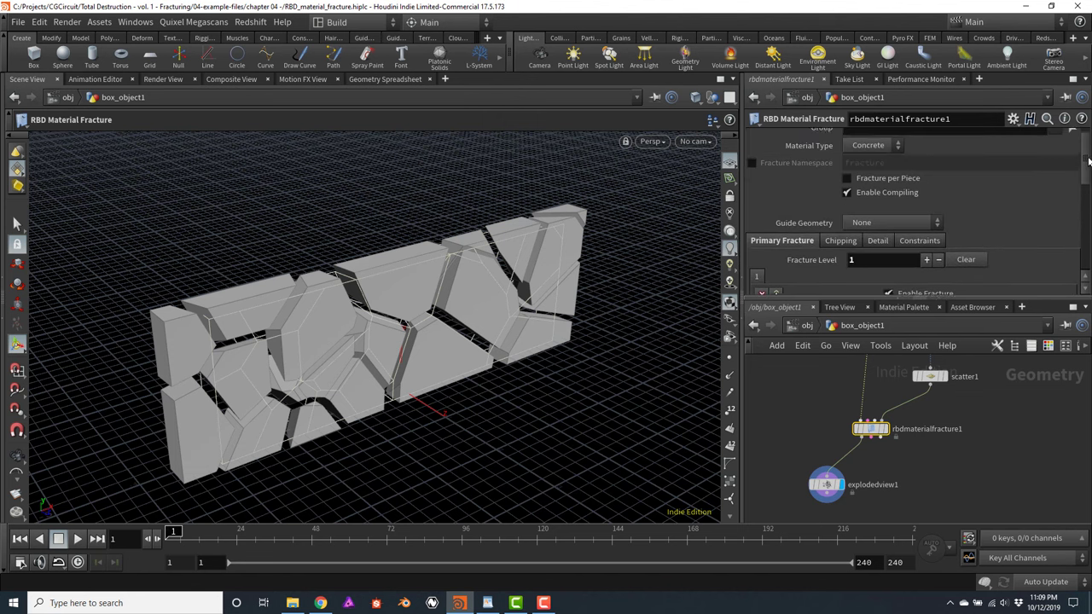
left_click(838, 241)
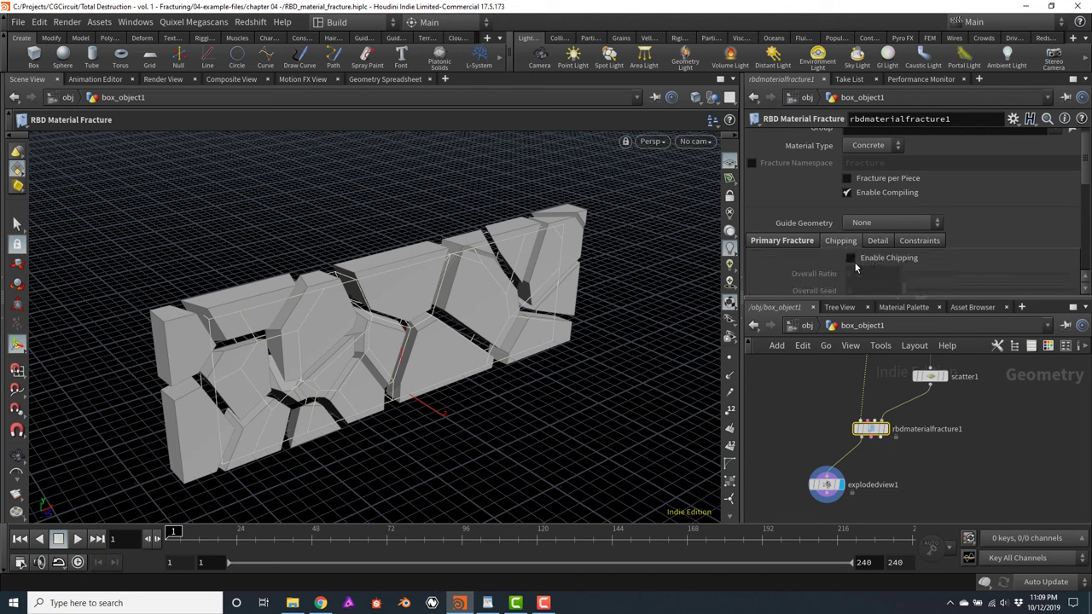
left_click(851, 259)
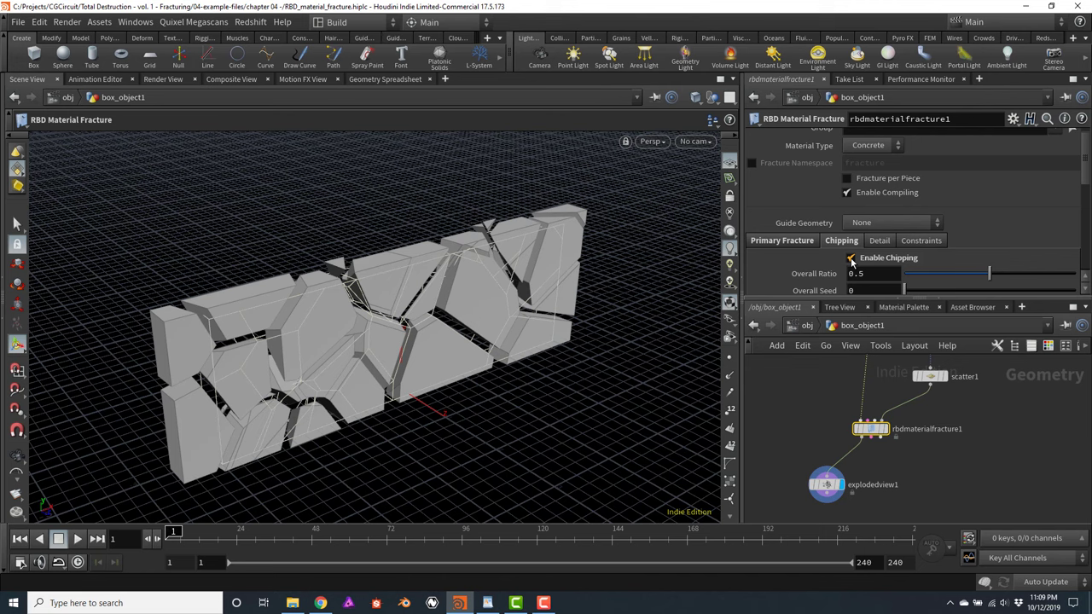
left_click_drag(341, 284, 331, 242)
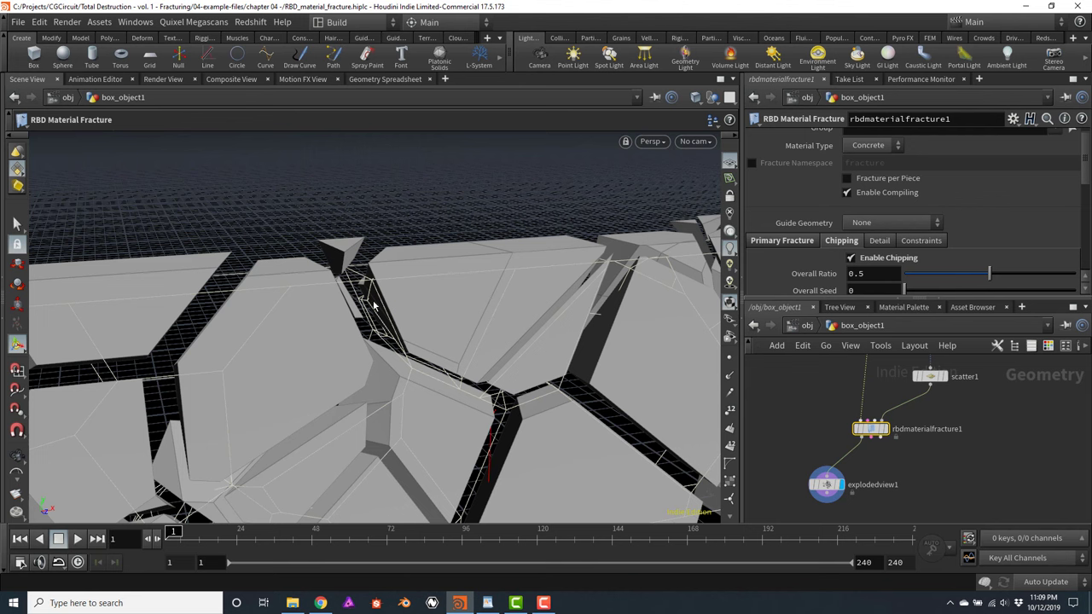
left_click_drag(378, 253, 434, 315)
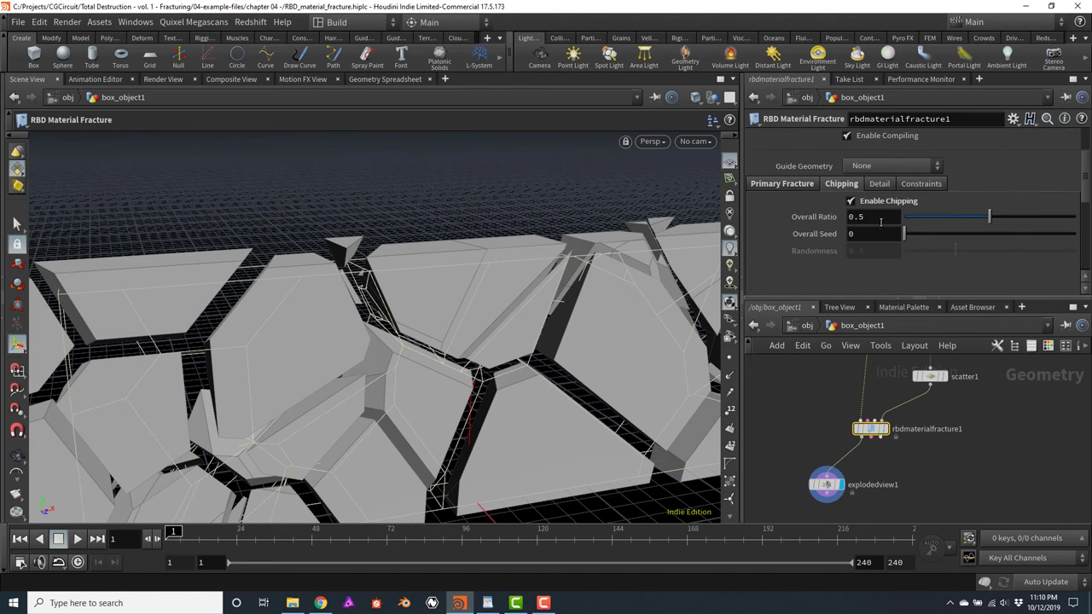
Try chipping Overall Ratio values of 0.9, 0.1 and 0.2 on the fracture
left_click(878, 219)
type(".9")
key("Return")
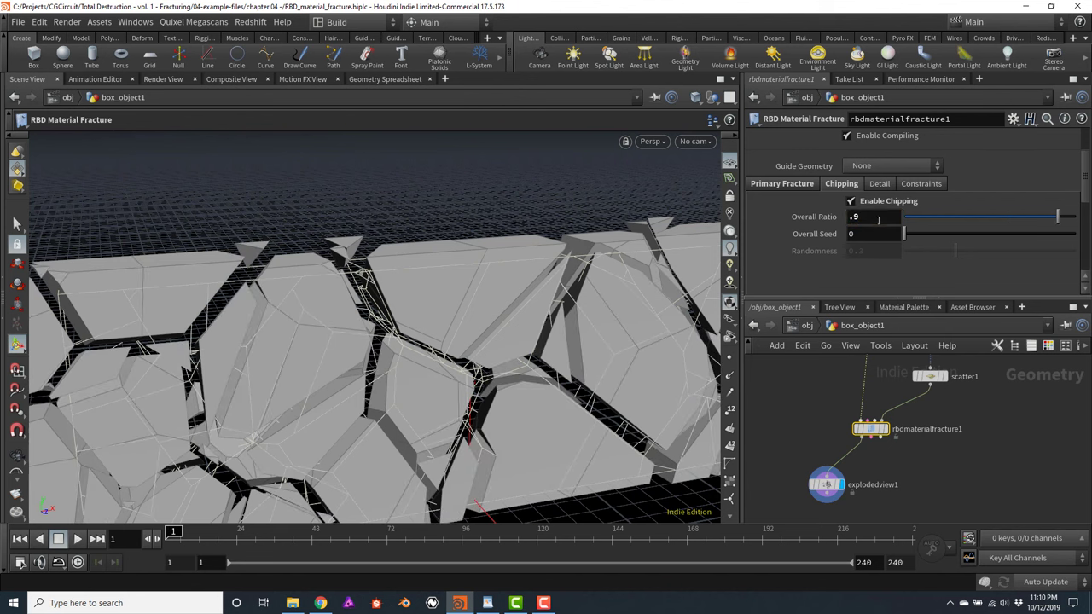
left_click(869, 217)
type(".1")
key("Return")
left_click(876, 221)
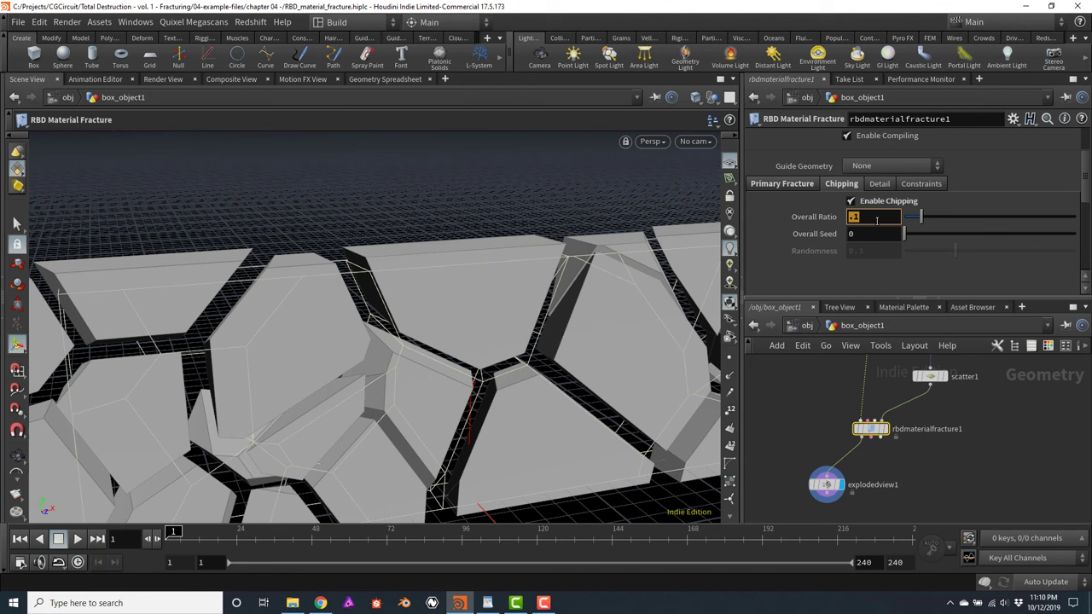
type(".2")
key("Return")
Set the chipping Overall Ratio to 0.9 and the Overall Seed to 1
left_click(885, 222)
type(".9")
key("Return")
left_click(872, 232)
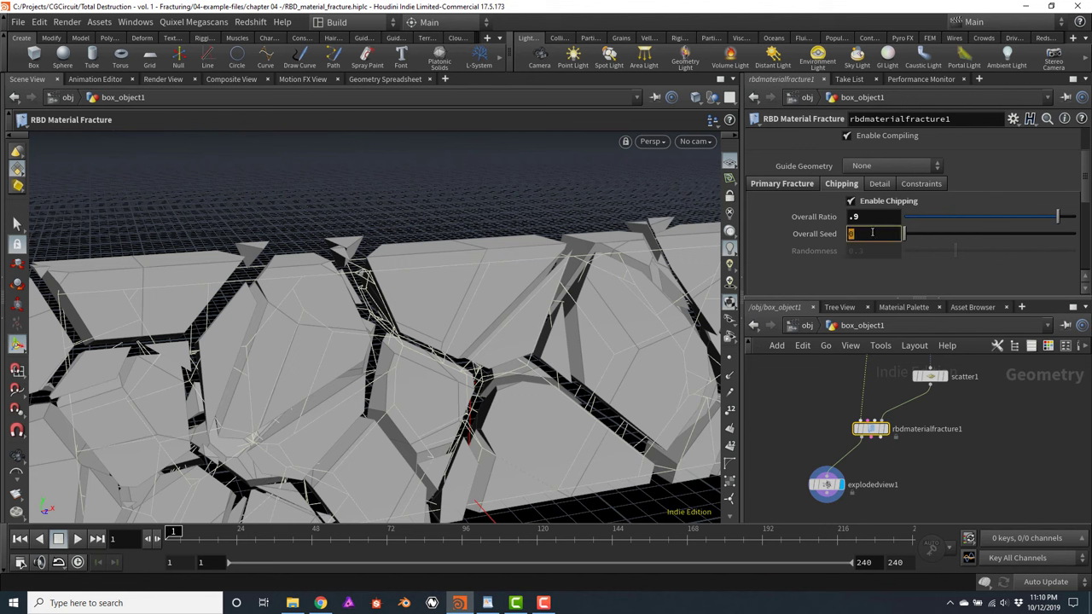
type("1")
key("Return")
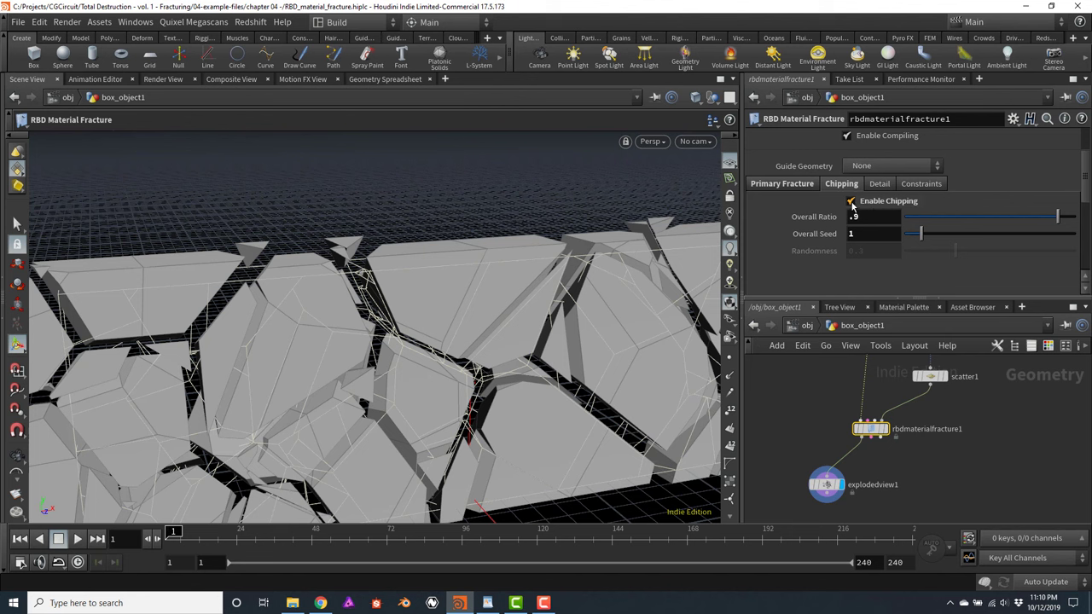
Disable Chipping and enable Edge Detail on the fracture, inspecting a crack up close
left_click(850, 202)
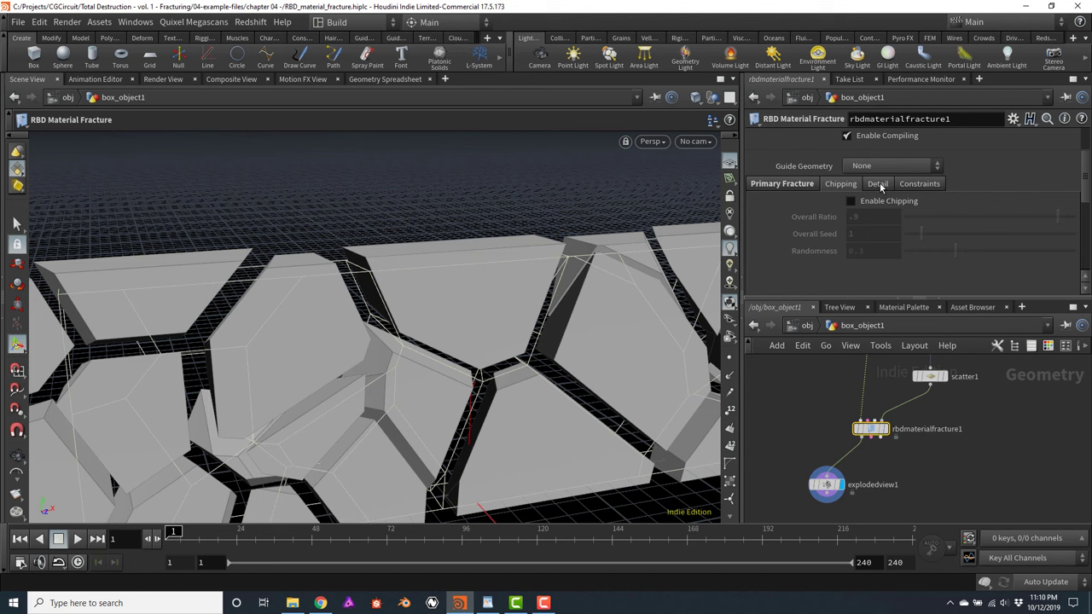
left_click(878, 184)
left_click_drag(1085, 168, 1086, 189)
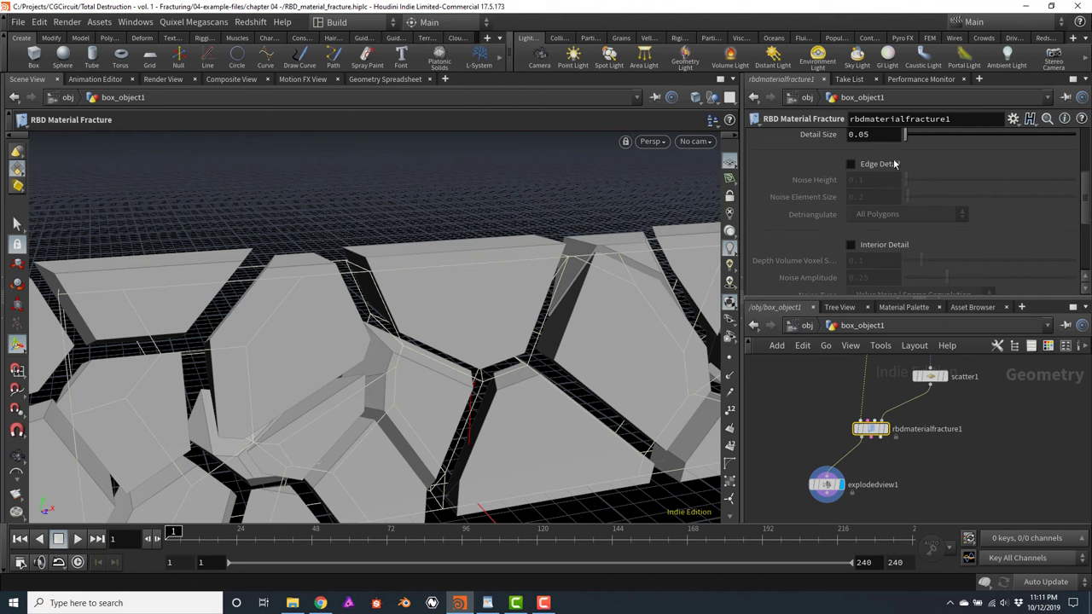
left_click(851, 169)
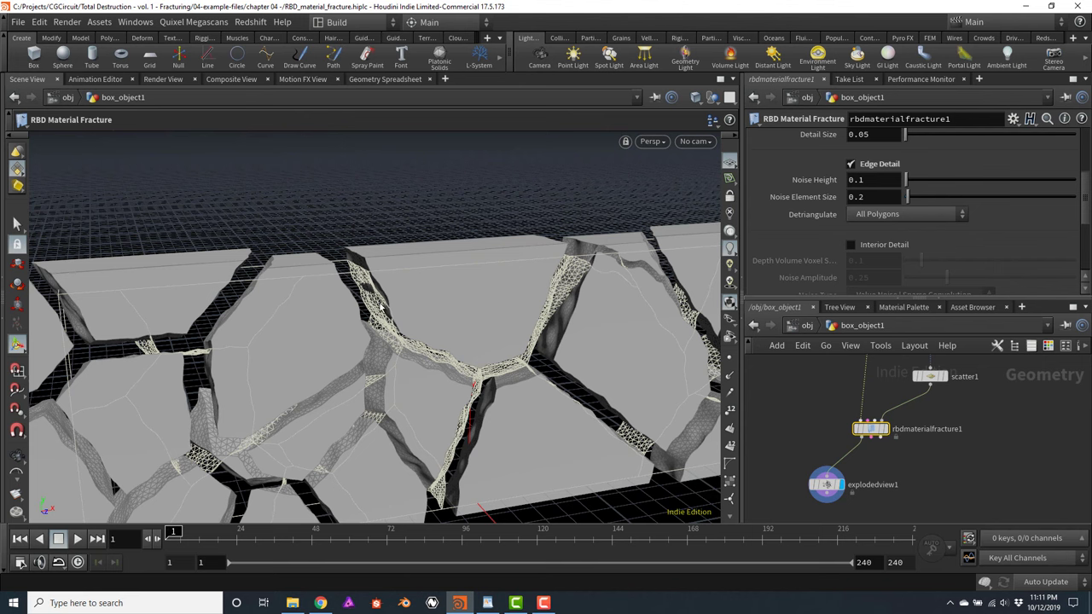
key("Escape")
left_click_drag(378, 309, 374, 308)
scroll(374, 309, "up", 10)
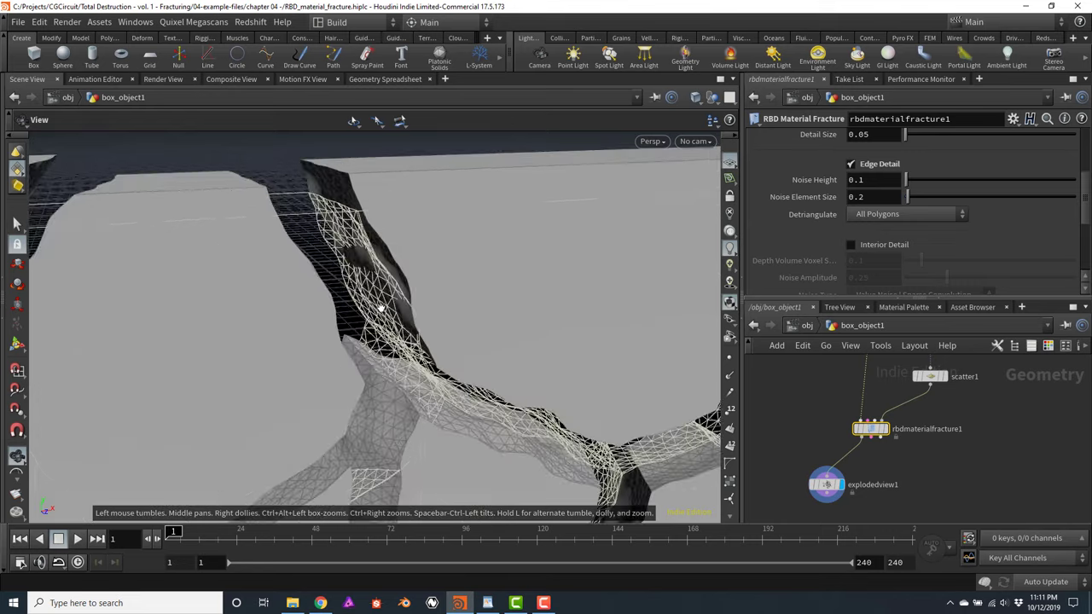
key("Return")
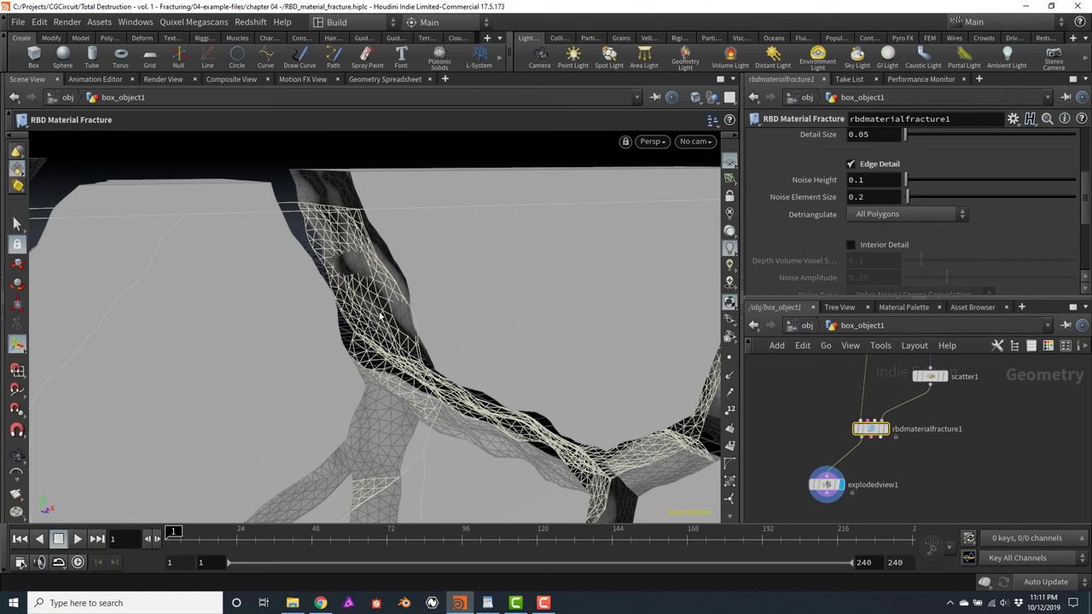
Set the fracture's Detail Size to 0.1 for a coarser interior mesh
left_click(887, 134)
type(".1")
key("Return")
left_click_drag(598, 201, 709, 191, "alt")
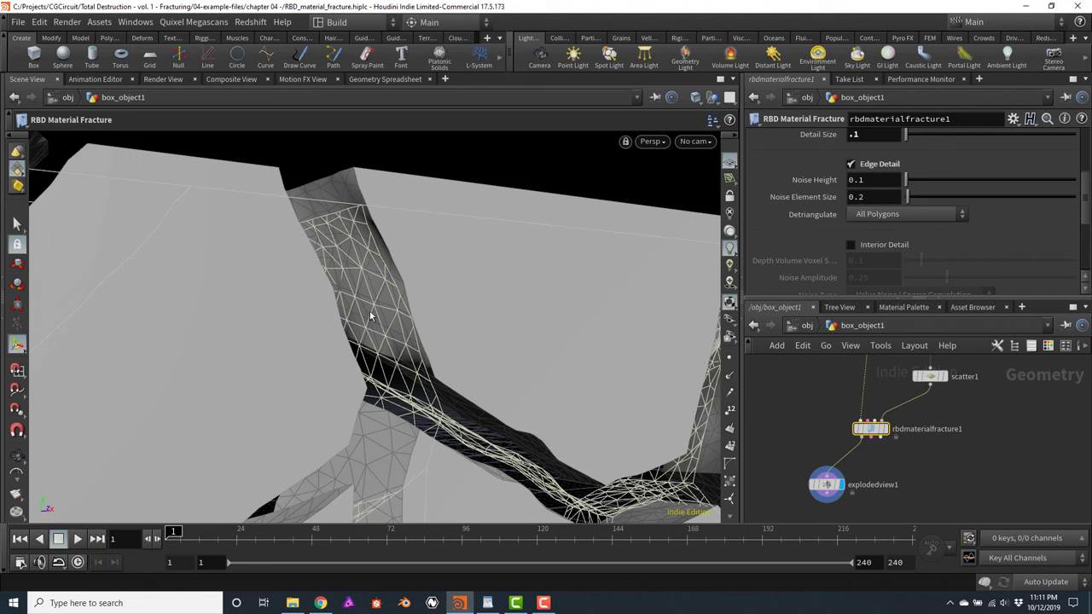
Set the edge detail Noise Height to 0.2 and examine the cracks across the wall
left_click(875, 181)
type("2")
key("Return")
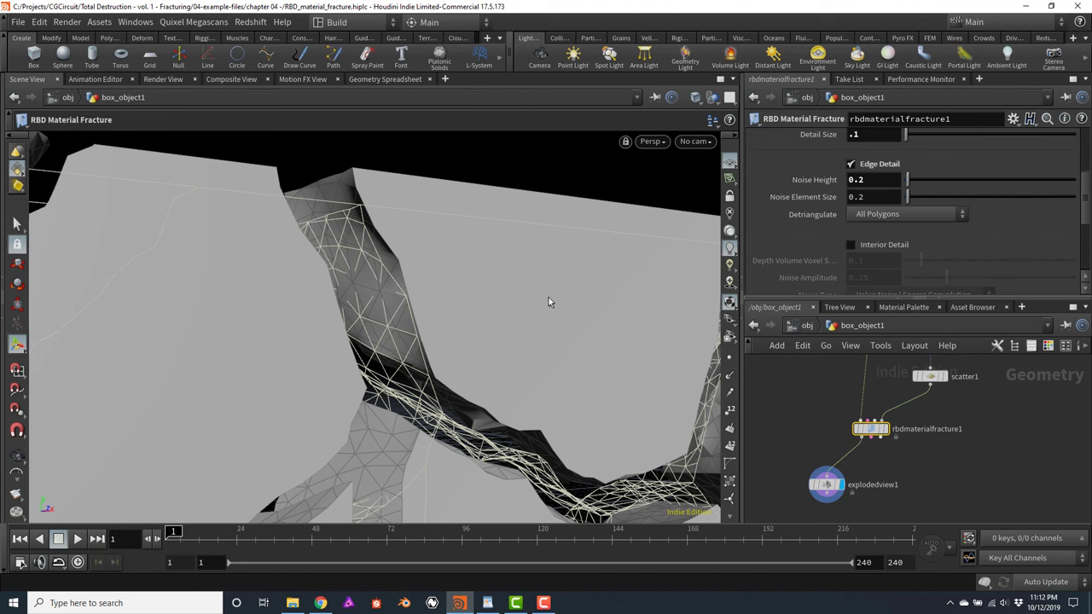
key("space")
scroll(497, 302, "down", 8)
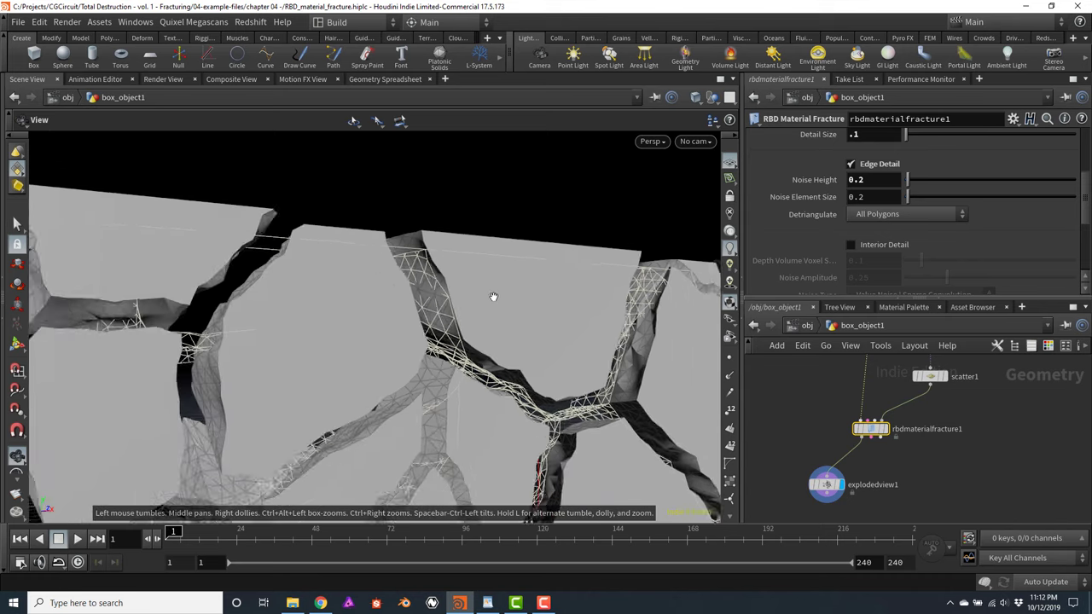
left_click_drag(544, 372, 575, 398)
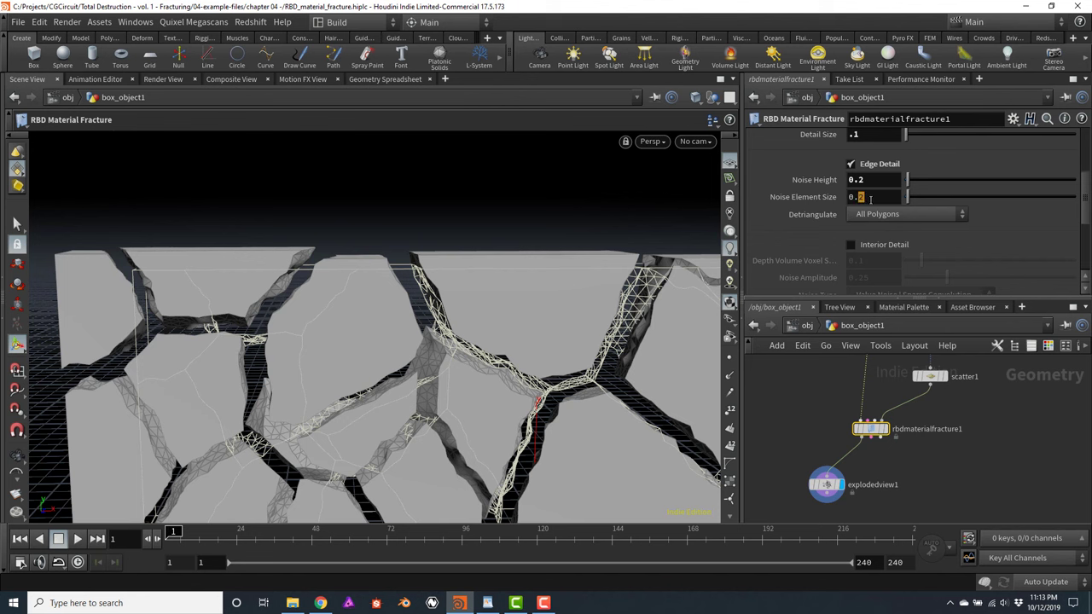
Try edge detail Noise Element Size values of 0.1 and 0.3
left_click_drag(857, 197, 874, 199)
type("1")
key("Return")
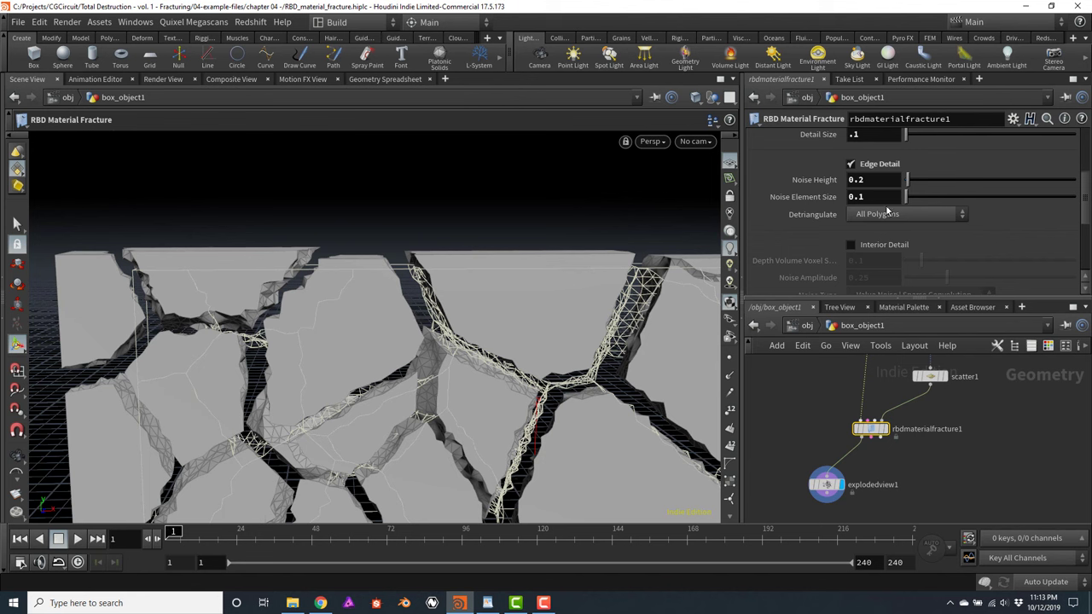
double_click(859, 196)
type("0.3")
key("Return")
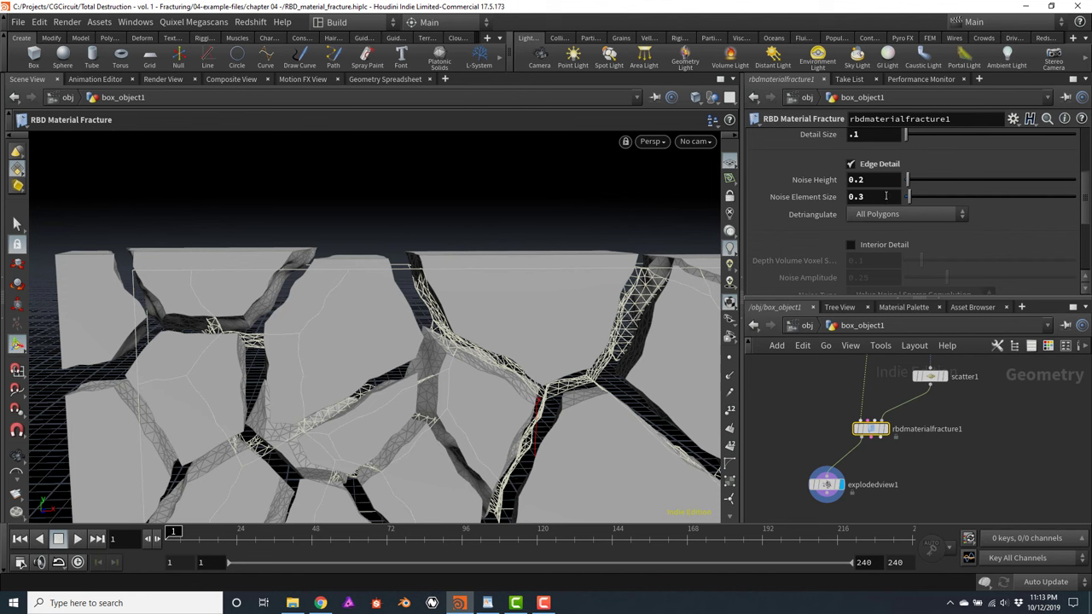
Set the edge detail Noise Height to 0.15 and the Noise Element Size to 0.2
double_click(859, 179)
type("15")
key("Return")
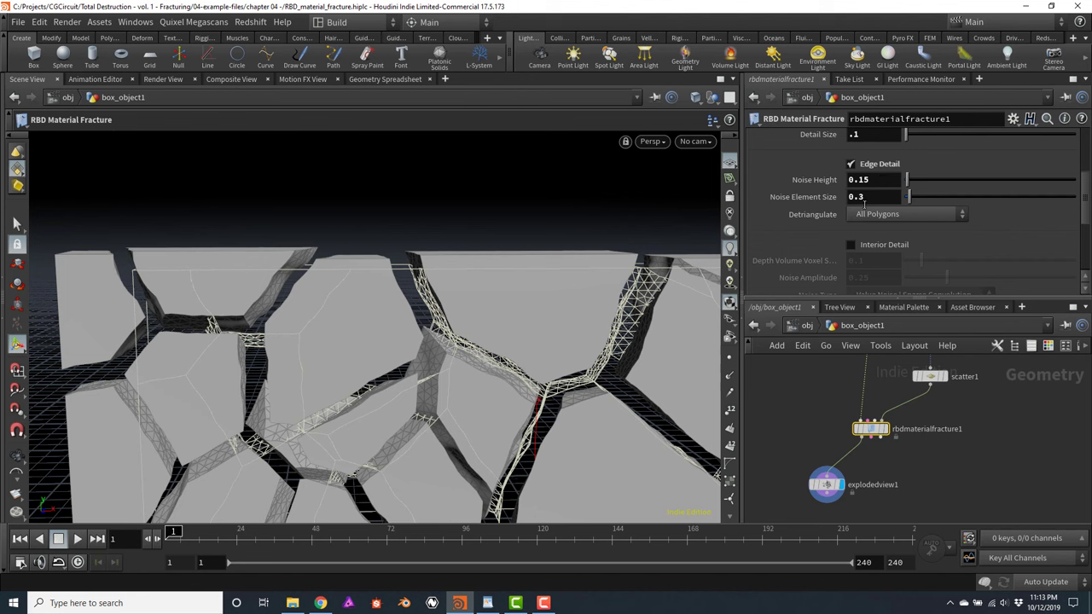
double_click(874, 197)
type("2")
key("Return")
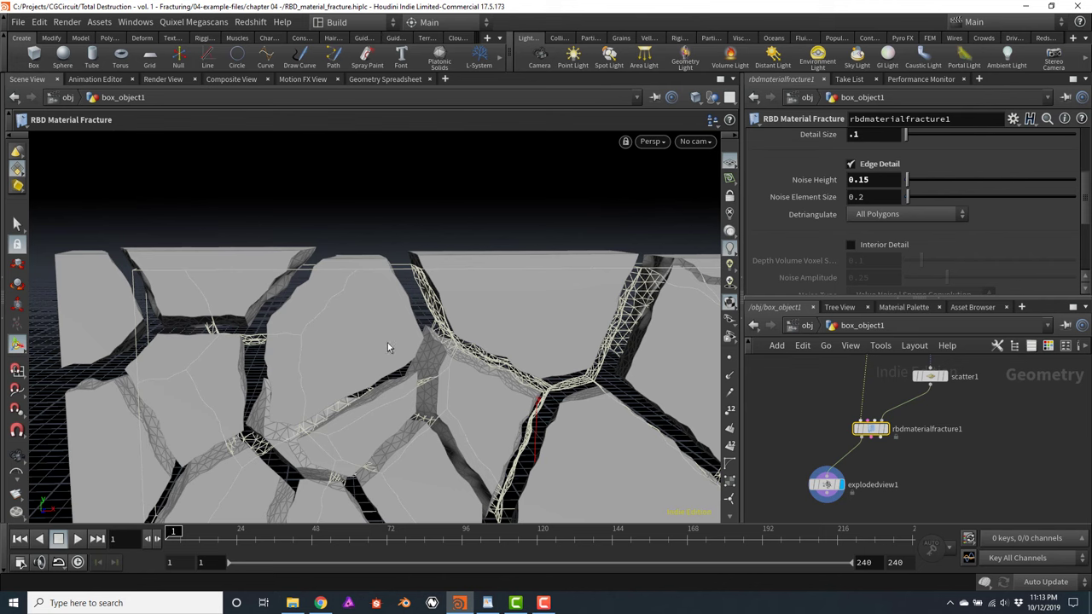
left_click_drag(387, 342, 466, 269)
key("Escape")
scroll(484, 324, "down", 6)
key("Escape")
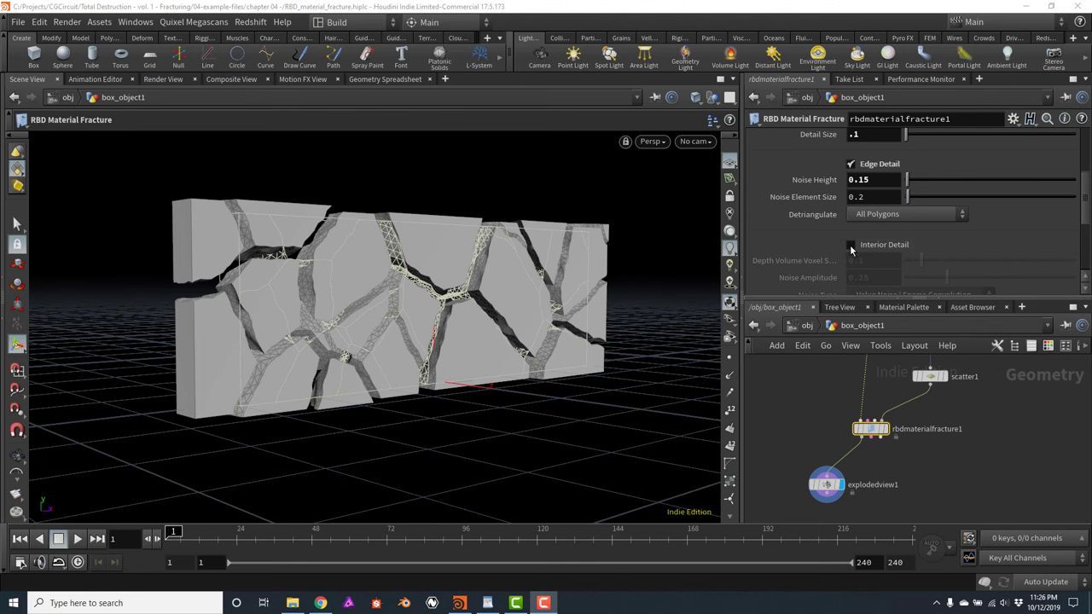
Enable Interior Detail on the fracture and inspect the inner crack surfaces with the node's selection highlight cleared
left_click(850, 245)
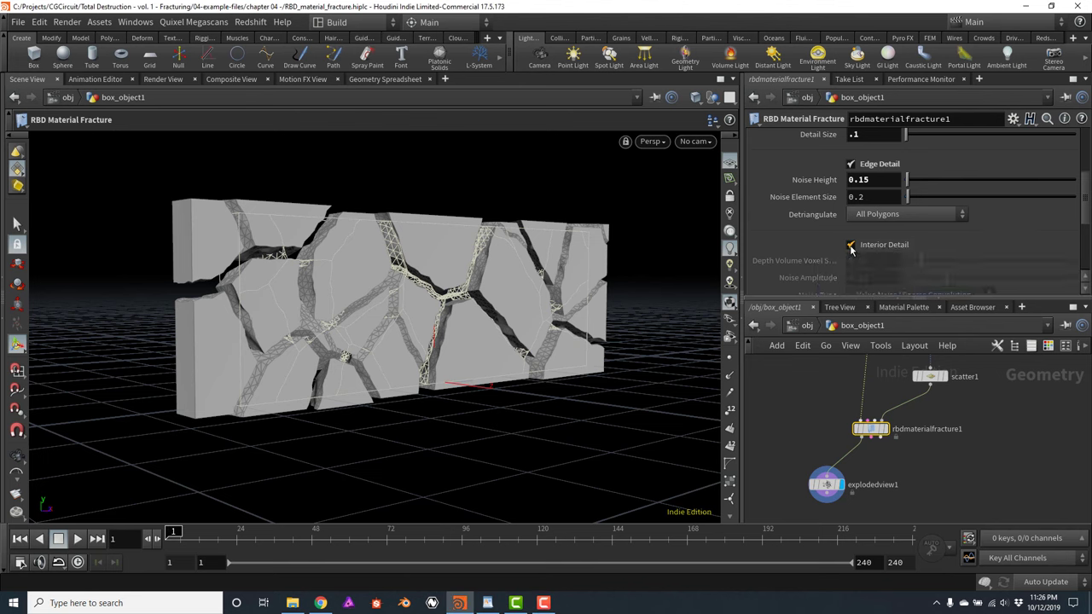
key("Escape")
scroll(477, 290, "up", 3)
scroll(476, 288, "up", 10)
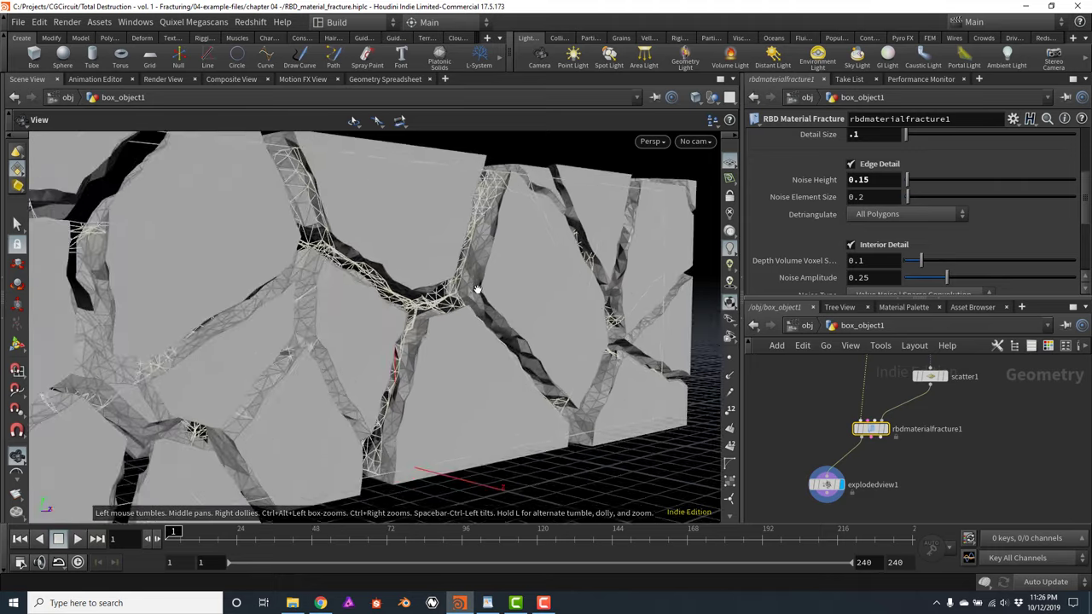
key("Return")
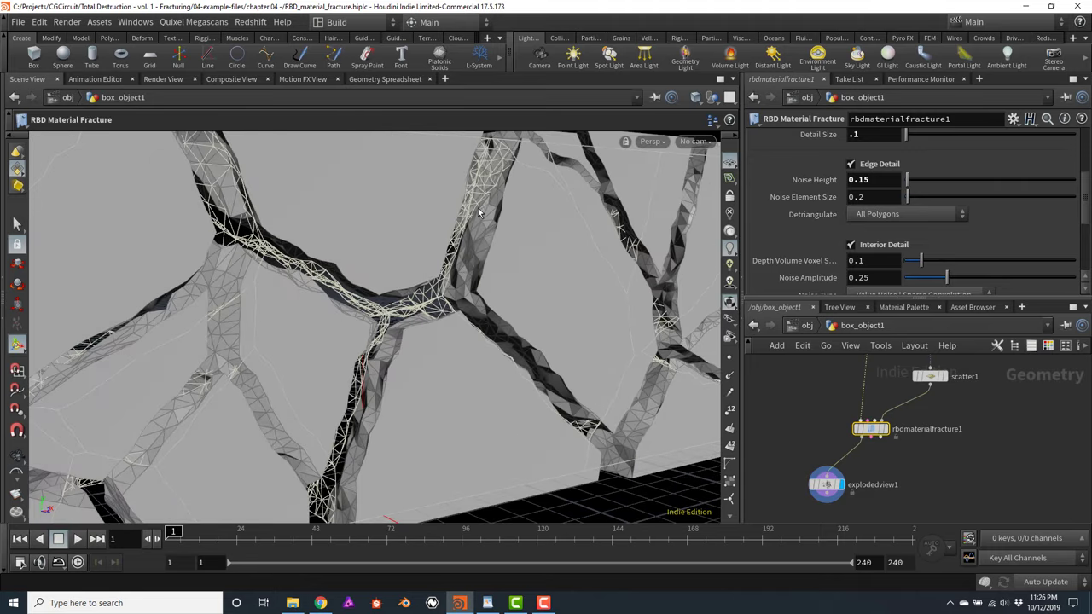
left_click(792, 394)
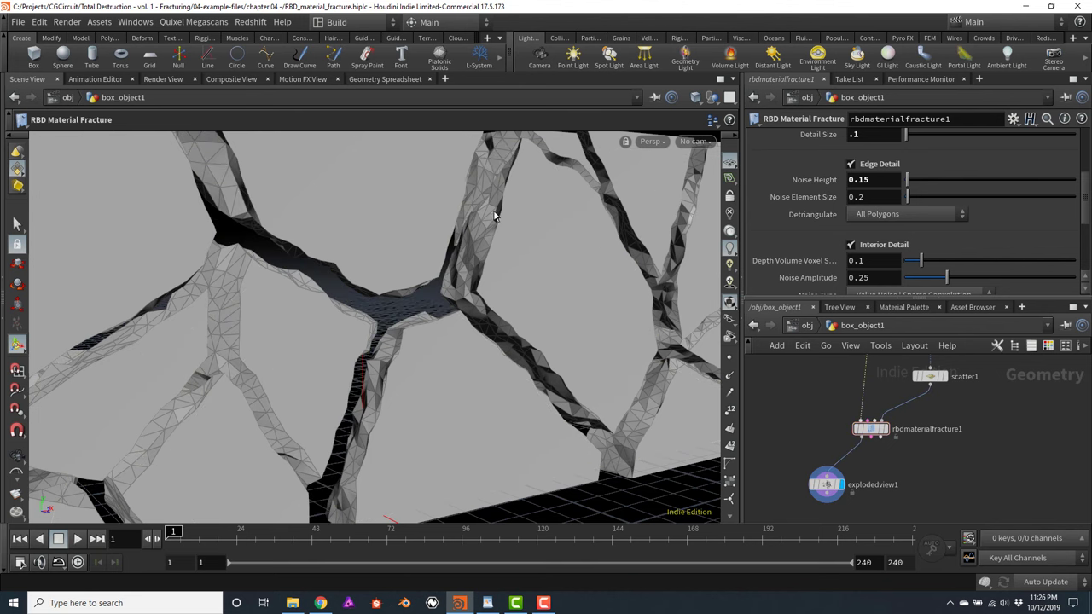
key("Escape")
left_click_drag(482, 208, 493, 235)
key("Return")
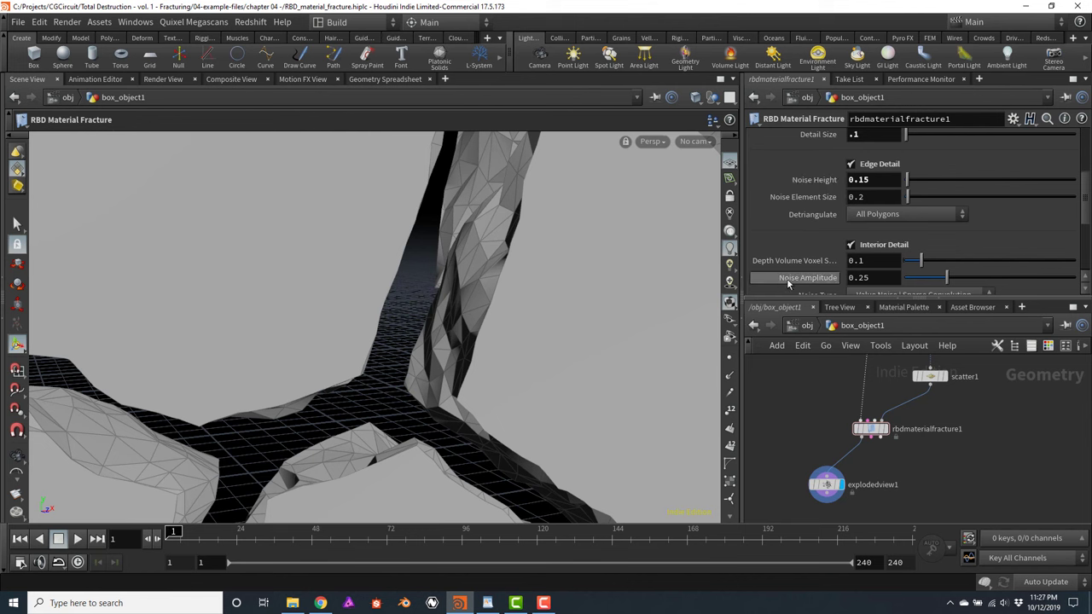
Raise the interior detail Noise Amplitude to about 0.607 and inspect the displaced crack surfaces
left_click_drag(946, 278, 1009, 296)
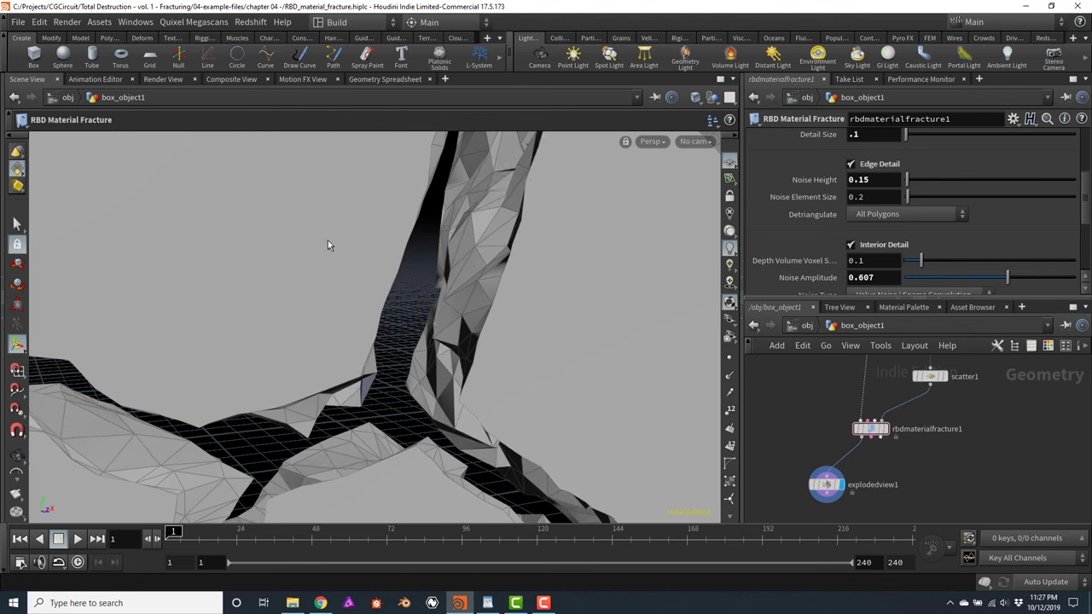
key("Escape")
left_click_drag(329, 241, 457, 285)
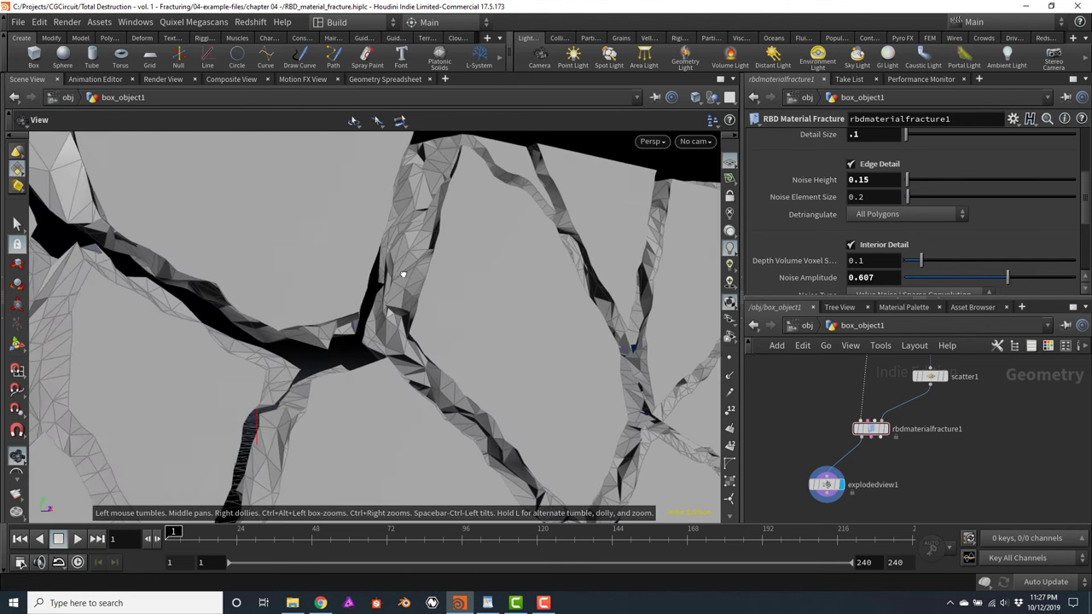
key("Return")
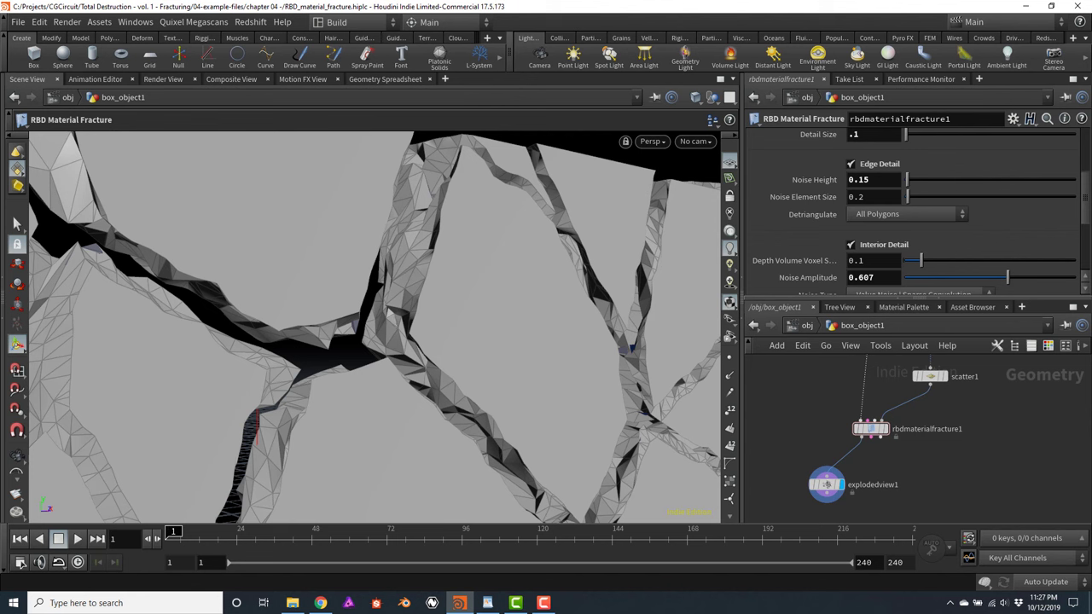
left_click_drag(1085, 213, 1084, 235)
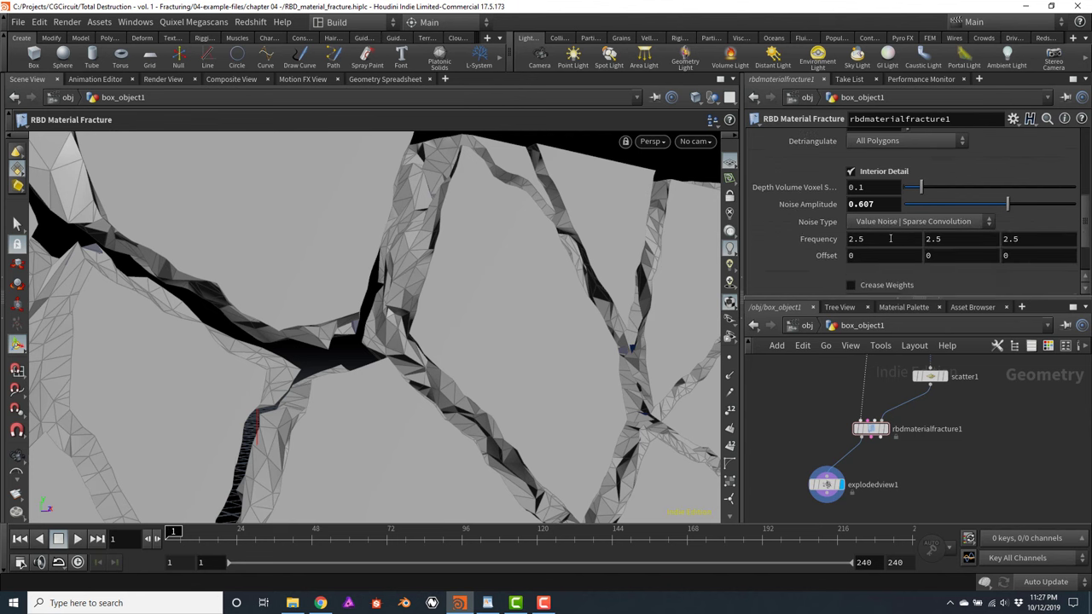
Raise the interior detail noise Frequency to 4.1 on all axes and refine the fracture's Detail Size to .05, finally .025
middle_click(827, 242)
middle_click_drag(827, 242, 939, 256)
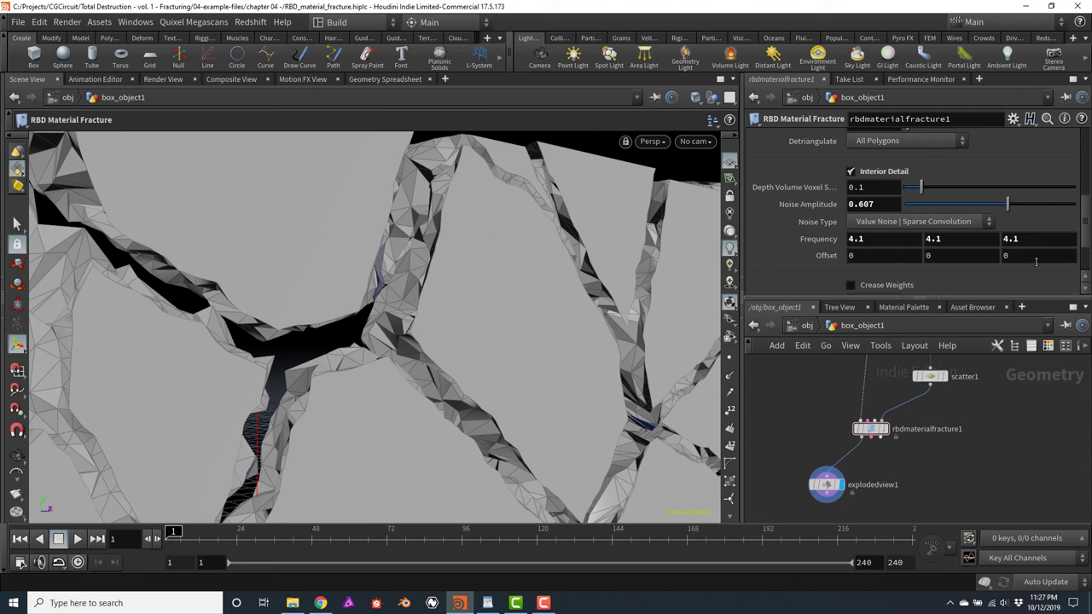
left_click_drag(1083, 240, 1088, 191)
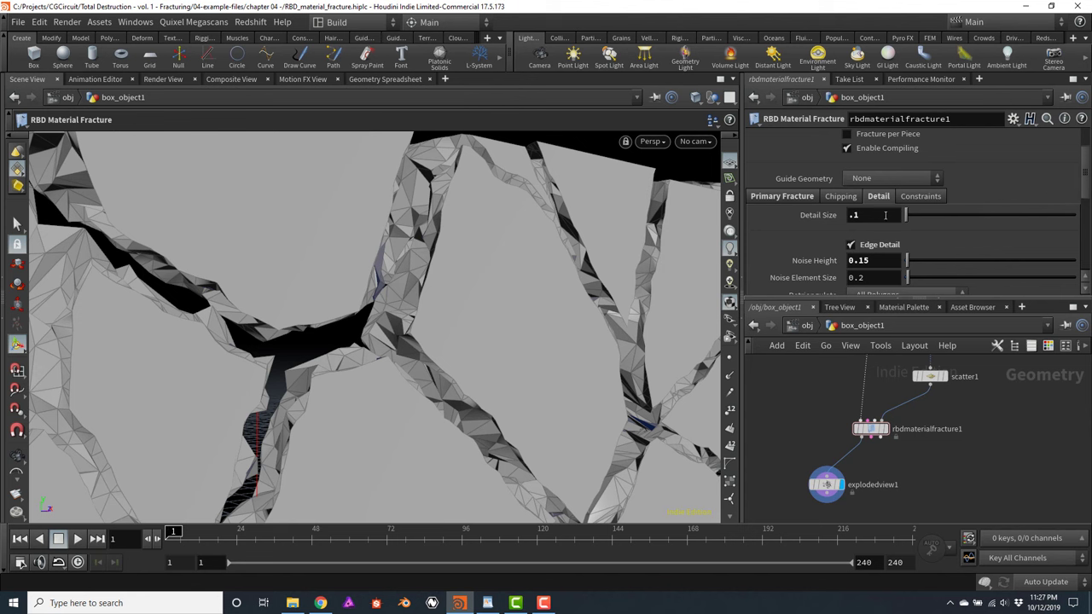
left_click_drag(851, 218, 864, 220)
type(".05")
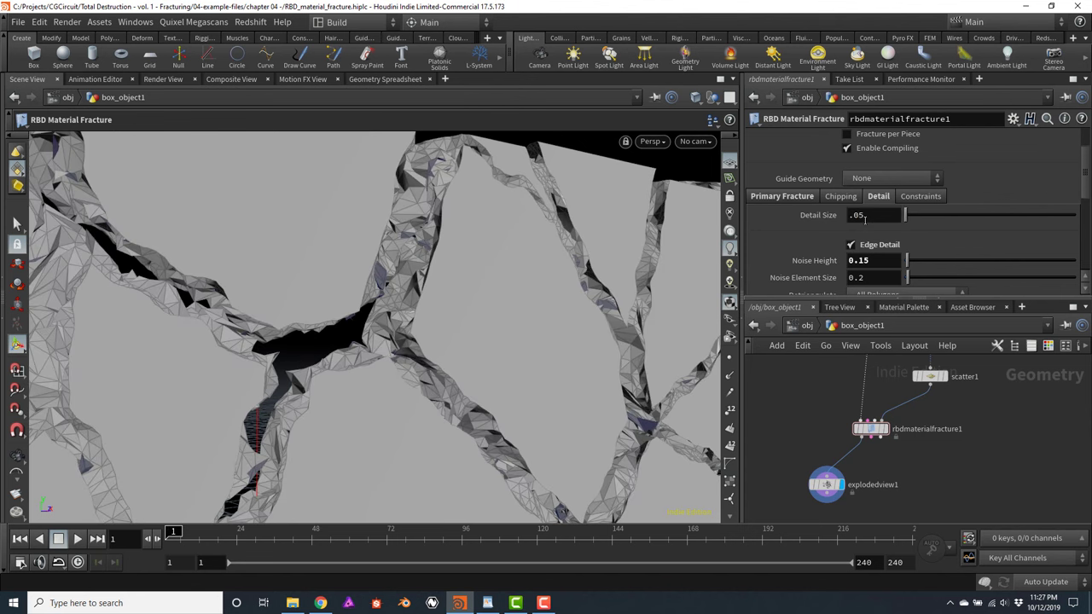
left_click_drag(858, 215, 880, 215)
type("25")
key("Return")
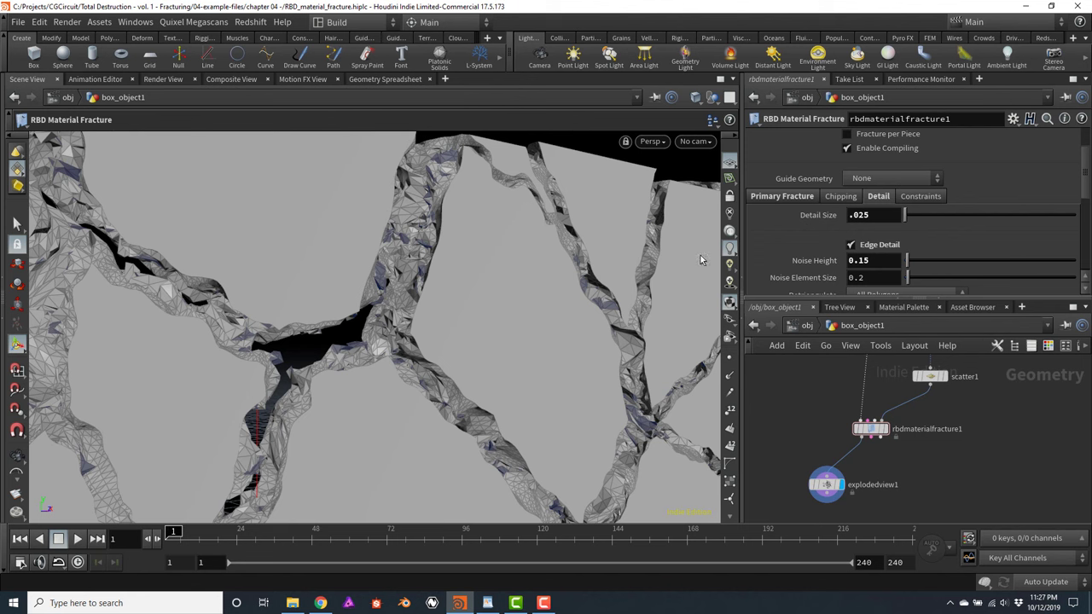
Set the interior detail Frequency to 3.1 on all axes and lower its Noise Amplitude to about 0.173
scroll(938, 222, "down", 3)
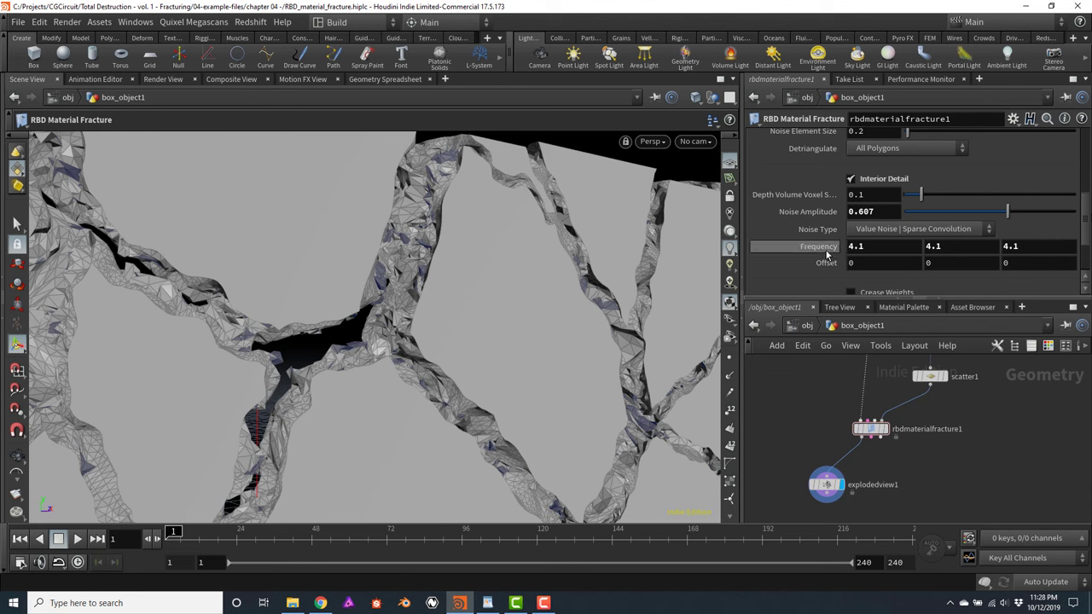
middle_click_drag(826, 251, 750, 246)
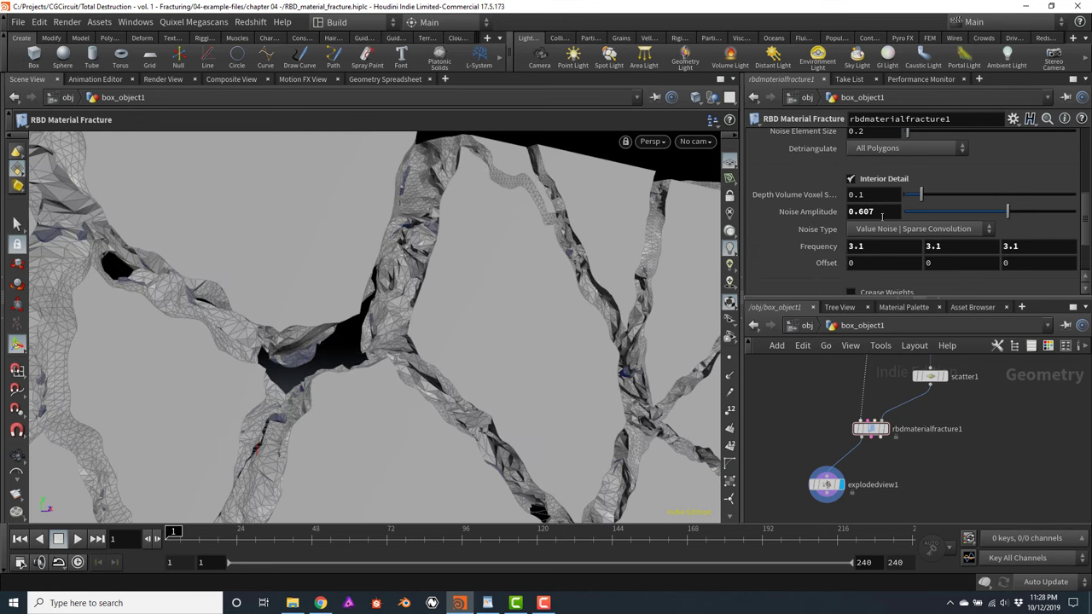
left_click_drag(1007, 211, 934, 210)
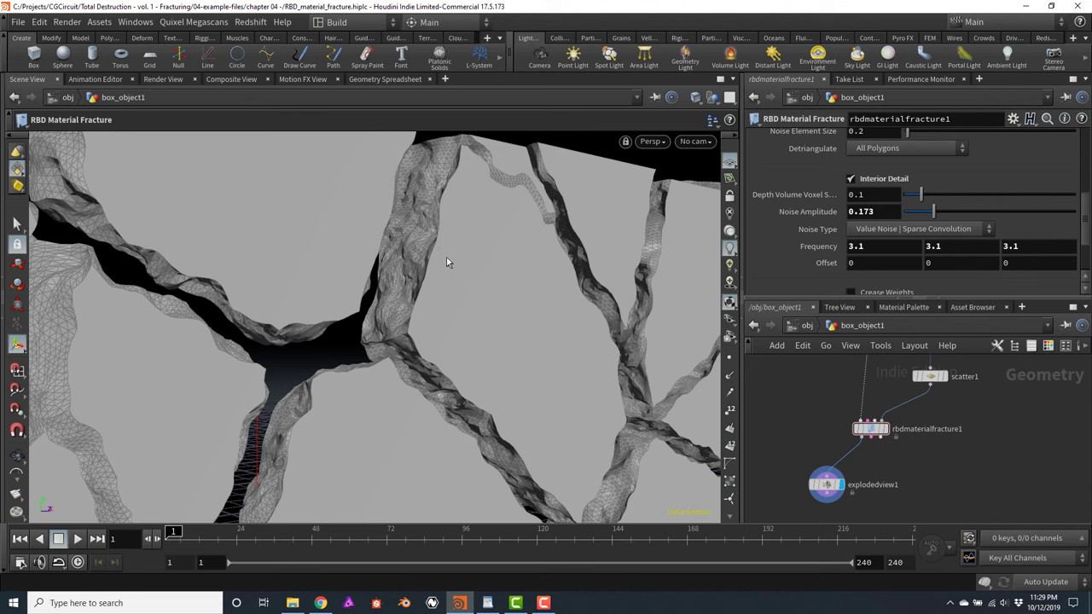
Add a Null node, connect it to the Proxy Geometry output of rbdmaterialfracture1, and display it
middle_click_drag(890, 405, 871, 379)
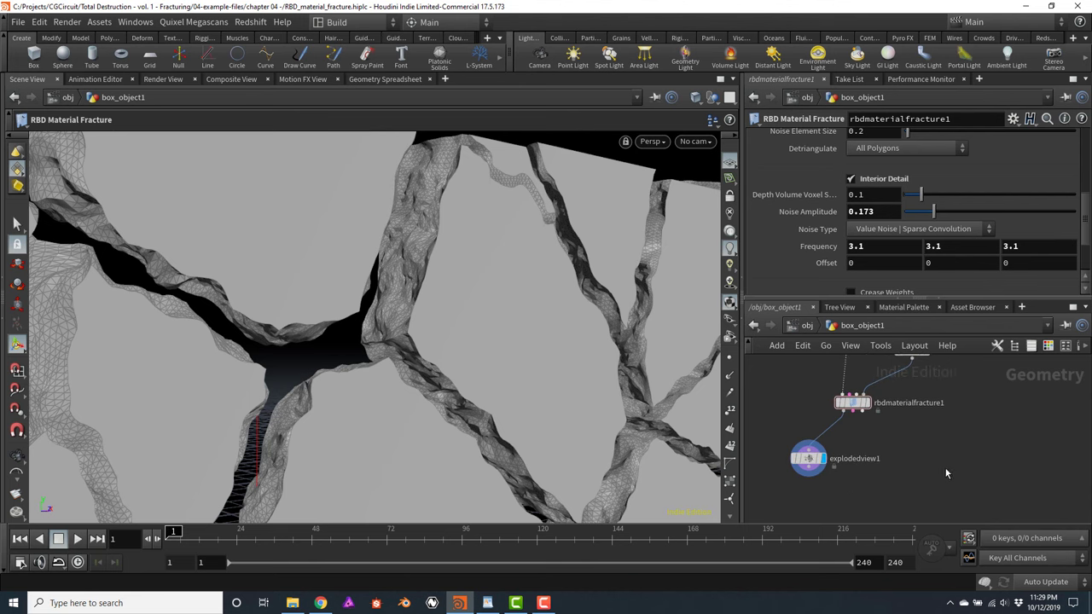
key("Tab")
type("null")
key("Return")
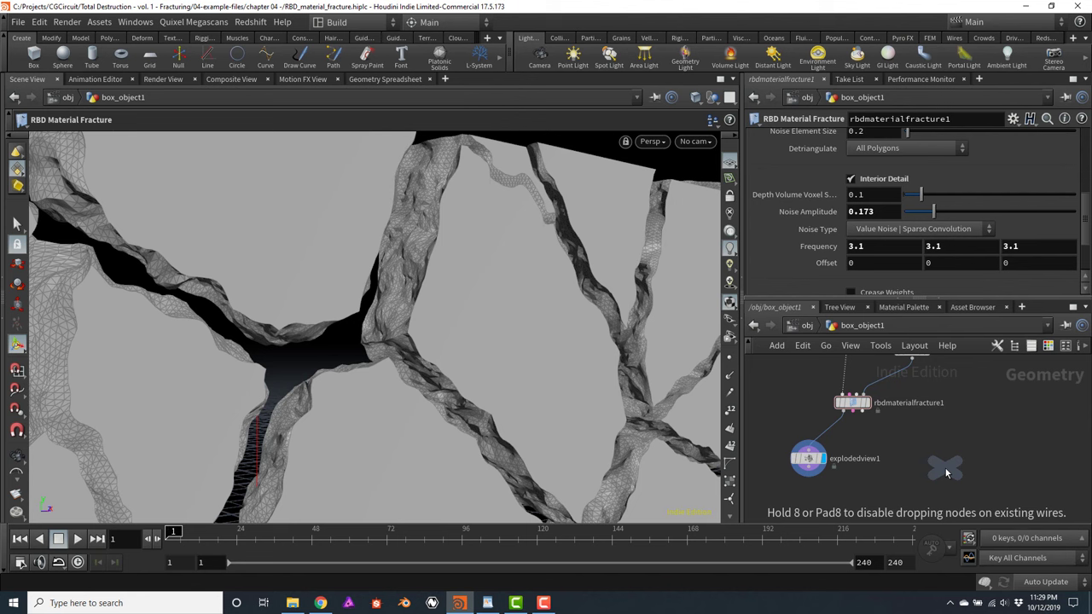
left_click(936, 474)
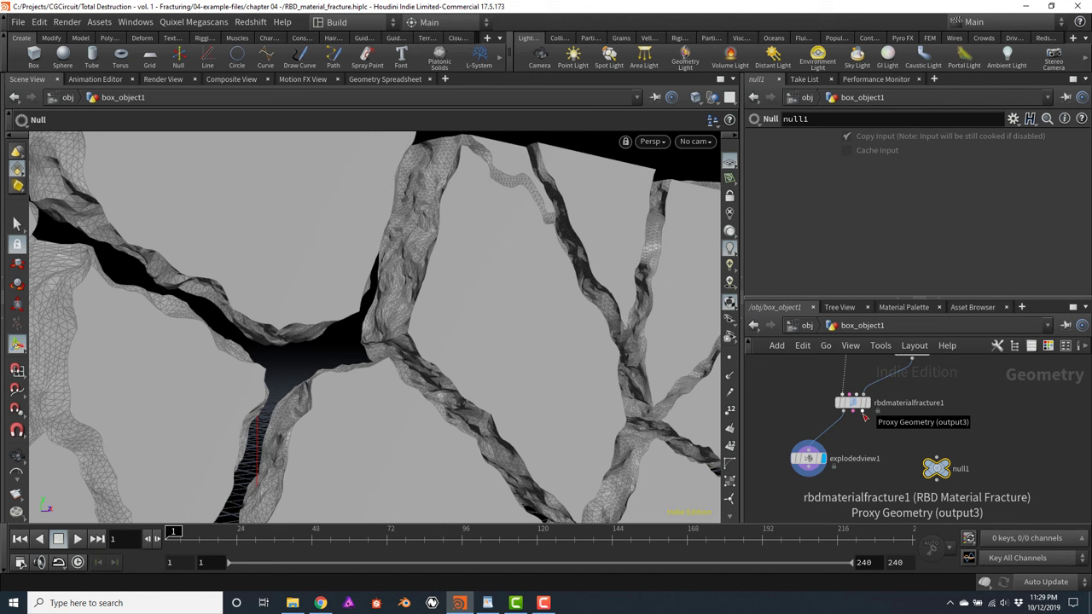
left_click(863, 413)
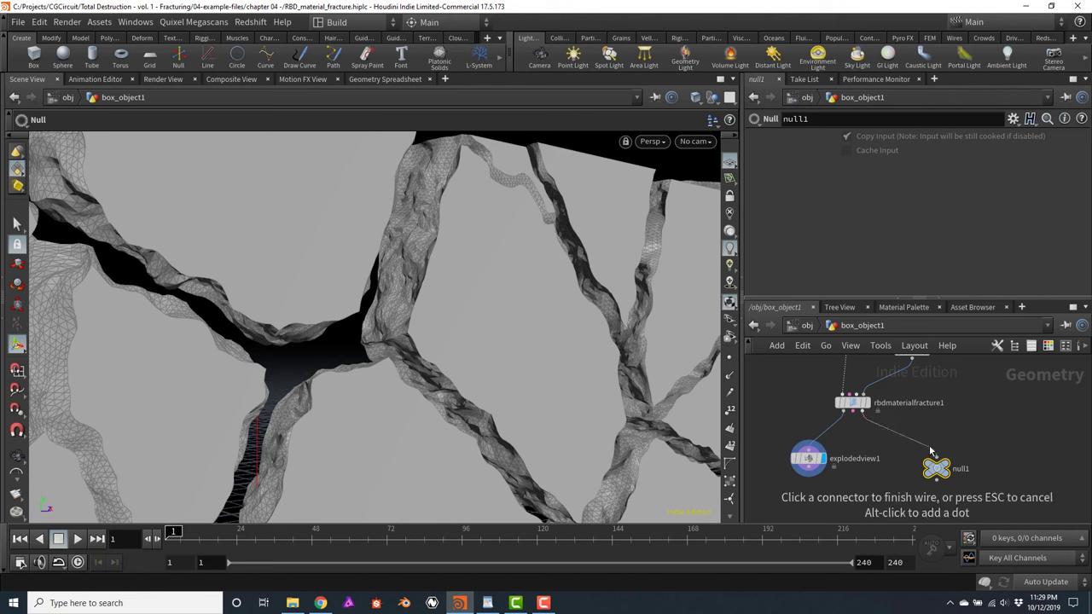
left_click(928, 445)
mouse_move(947, 463)
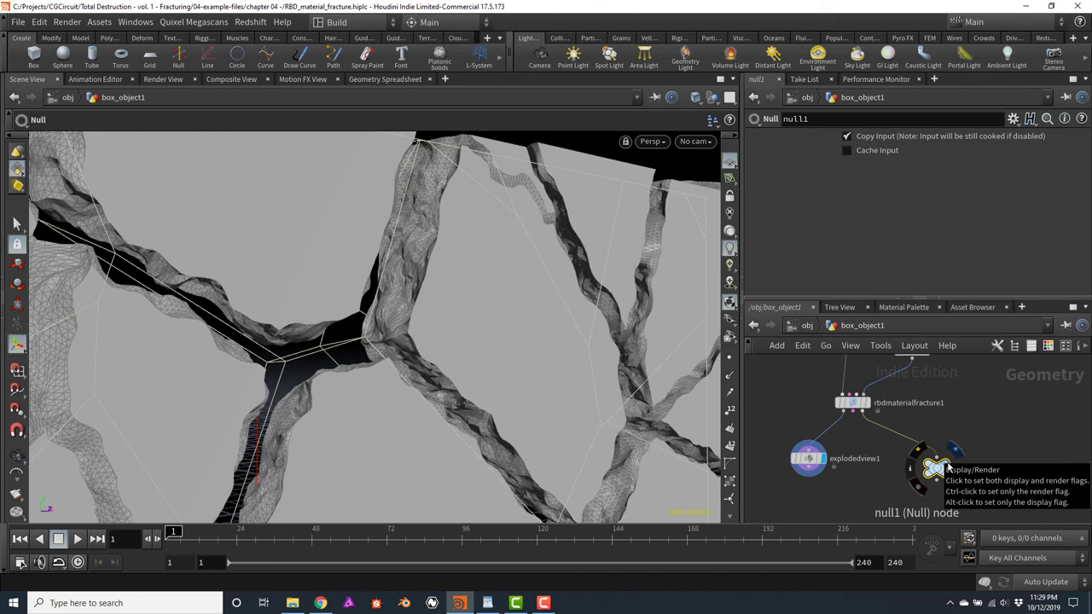
left_click(947, 464)
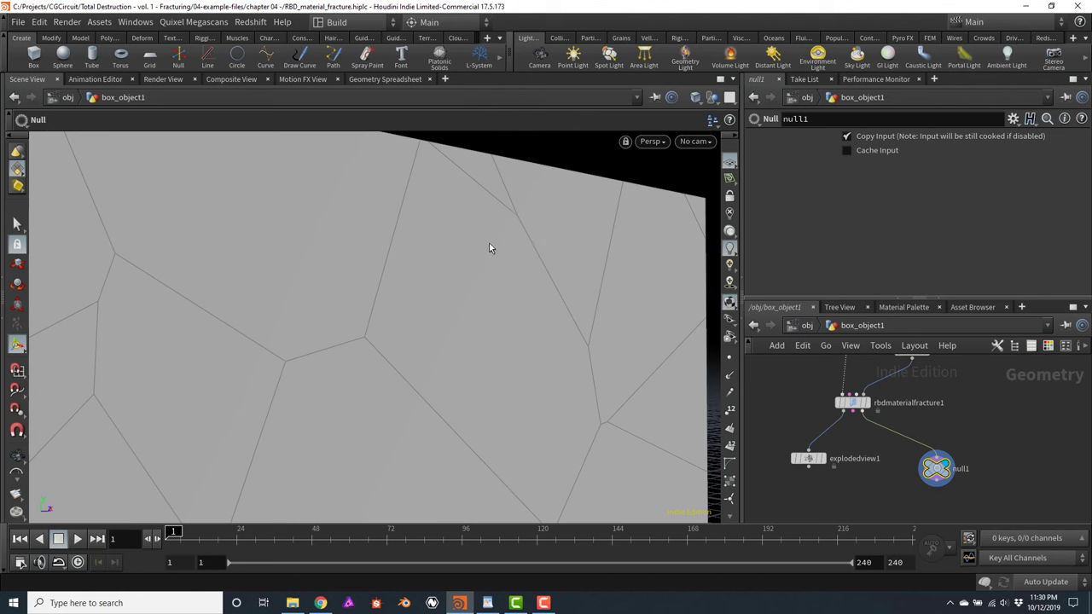
Feed the null's proxy geometry into explodedview1, display the exploded view, and inspect the simplified pieces
left_click(935, 486)
left_click(809, 450)
left_click(817, 460)
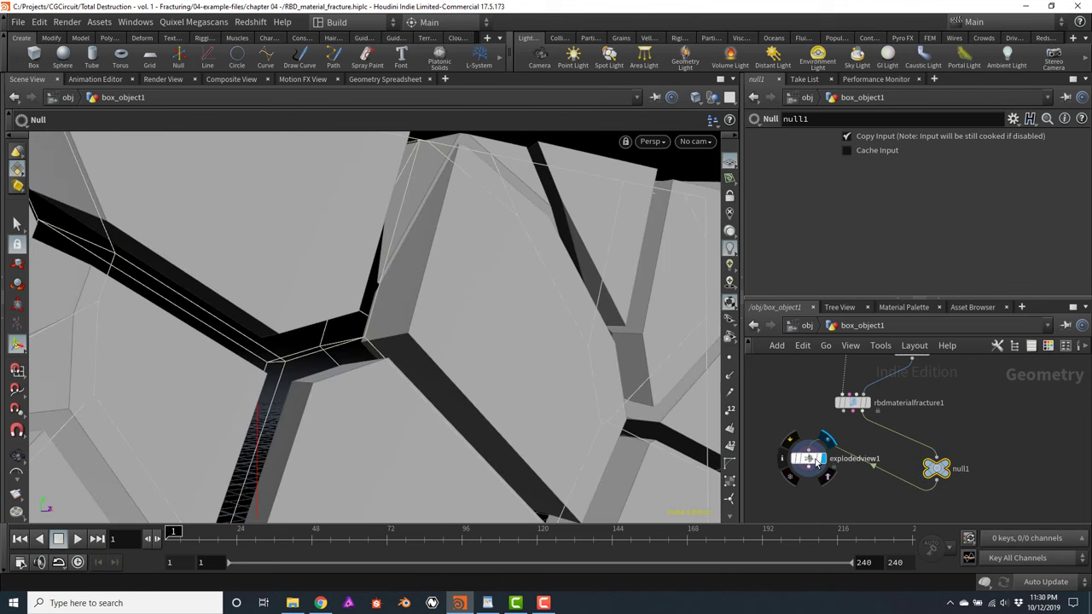
left_click(814, 460)
key("Escape")
left_click_drag(583, 350, 509, 331)
key("Return")
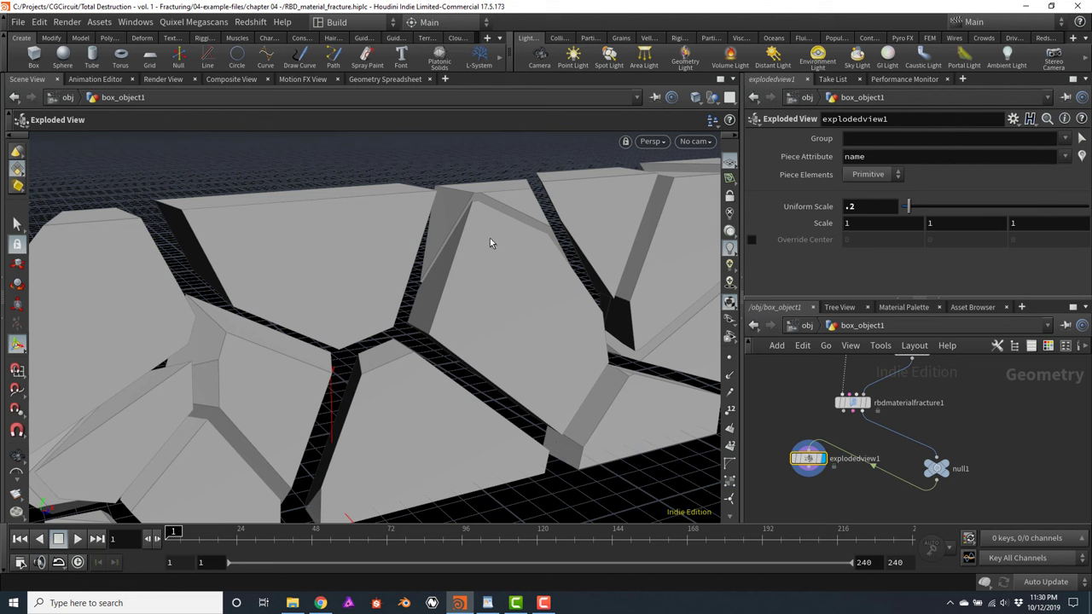
Reconnect the first output of rbdmaterialfracture1 to the input of explodedview1
left_click(846, 413)
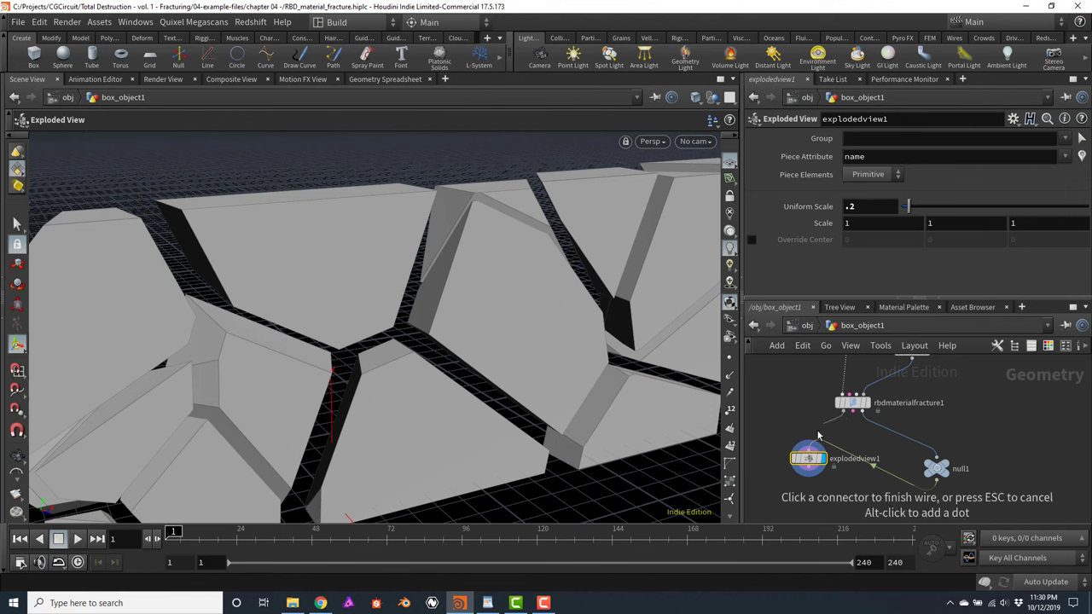
left_click(809, 450)
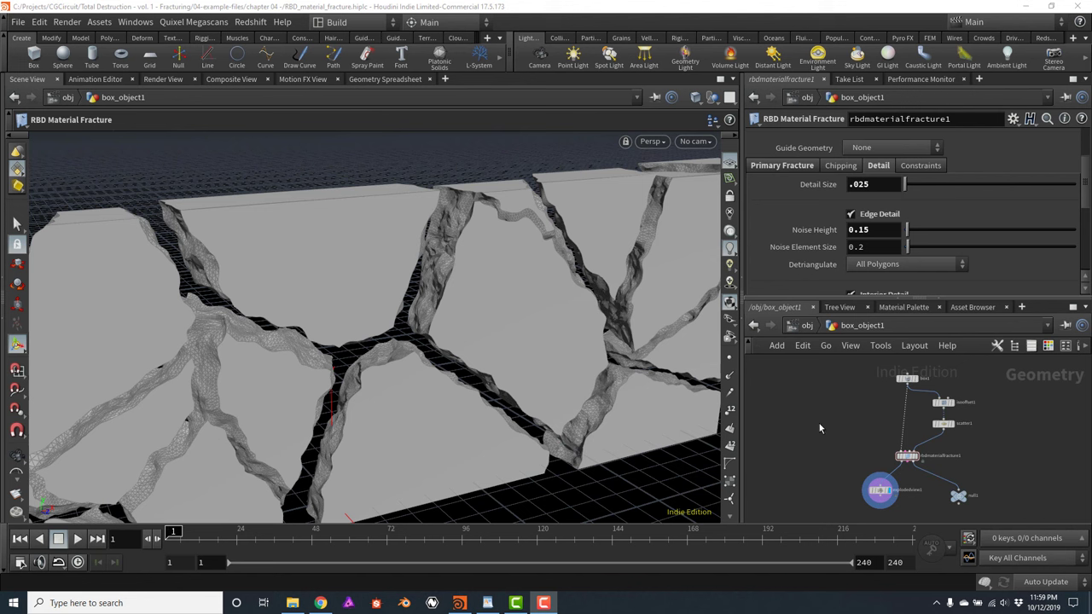
Add a second fracture level to the primary fracture and open the settings of concrete_fracture2
left_click(779, 167)
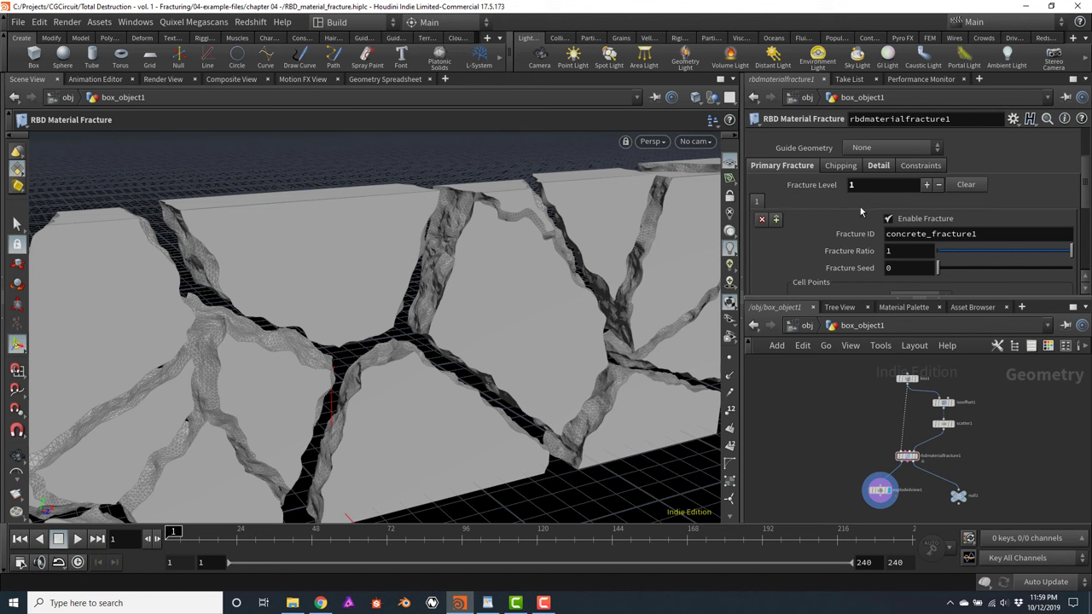
left_click(927, 185)
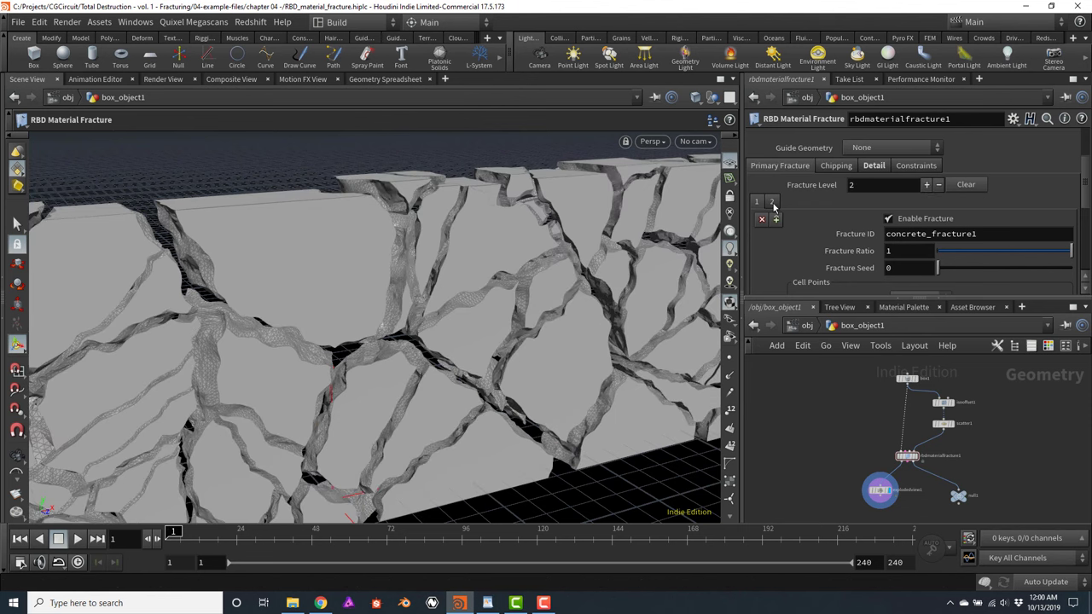
left_click(772, 202)
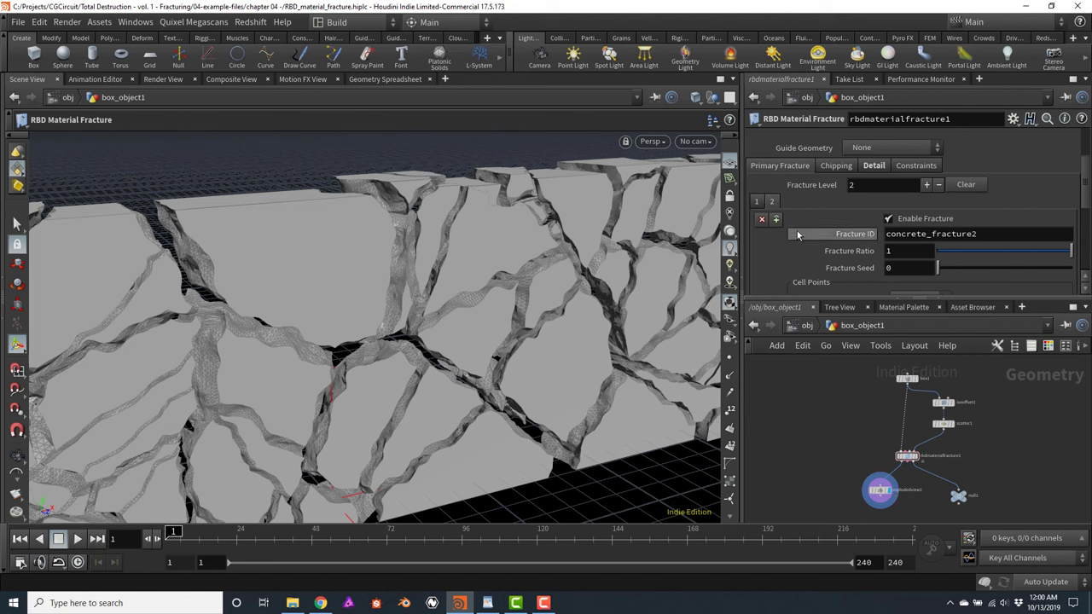
Disable Edge Detail and Interior Detail on the fracture
left_click(875, 167)
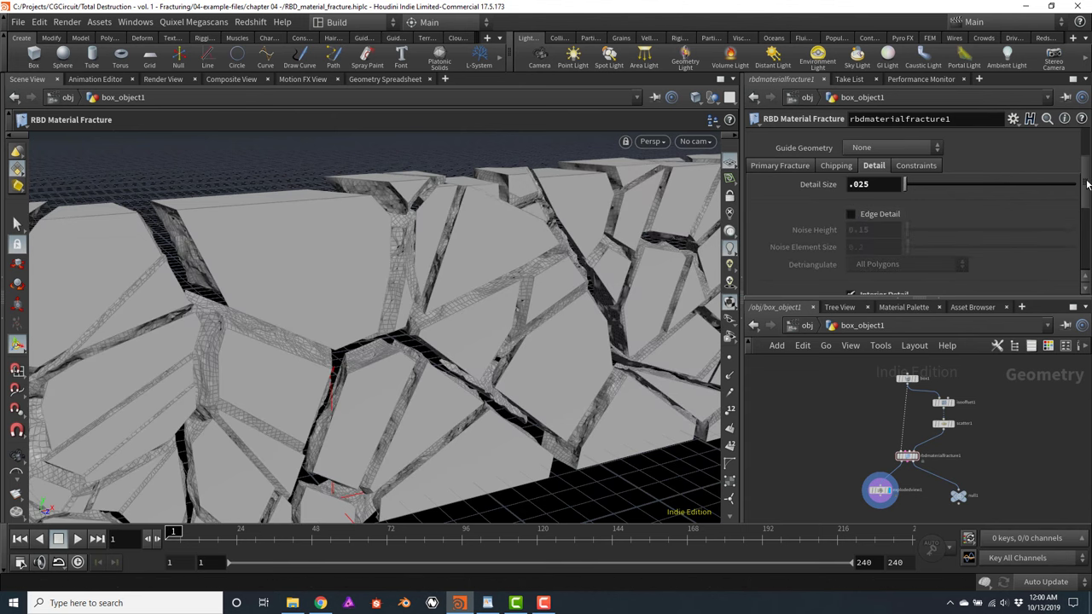
scroll(1087, 183, "down", 2)
left_click(851, 263)
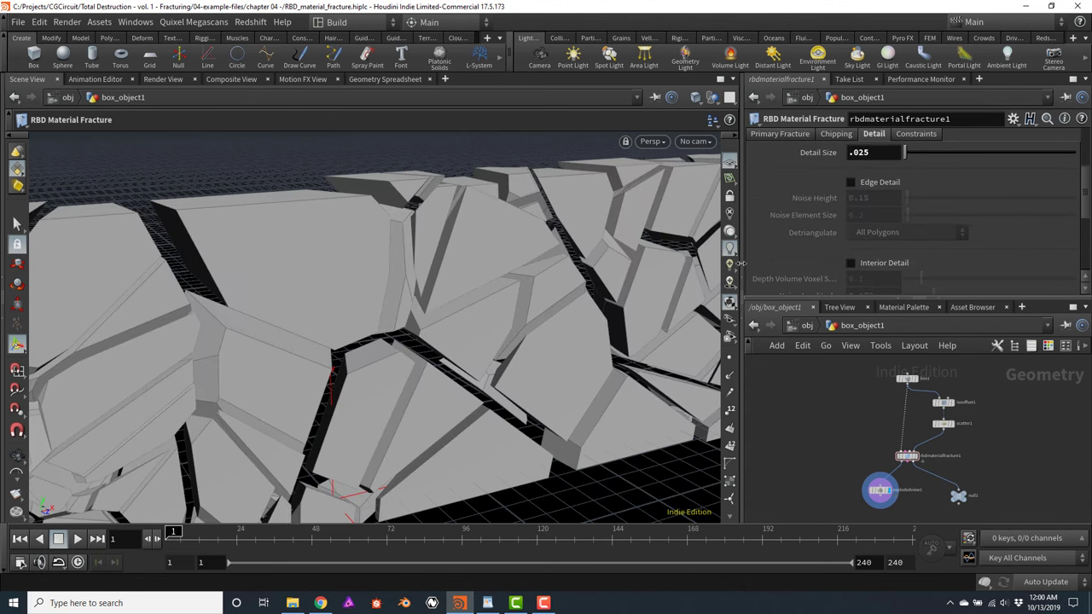
Compare the fracture and cell point settings of the first and second primary fracture levels
left_click_drag(1083, 204, 1084, 174)
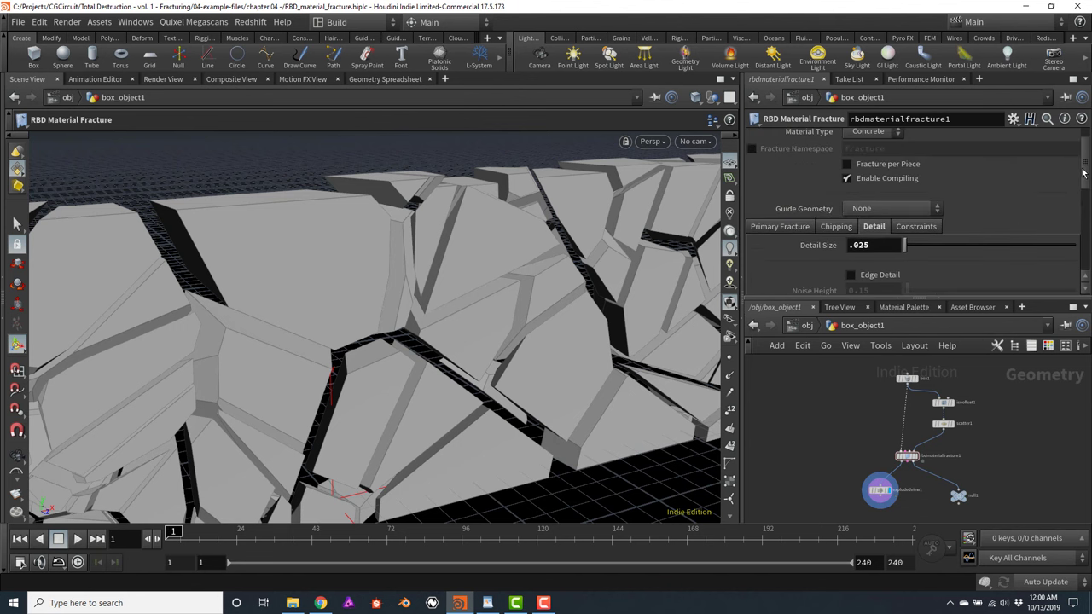
left_click(781, 228)
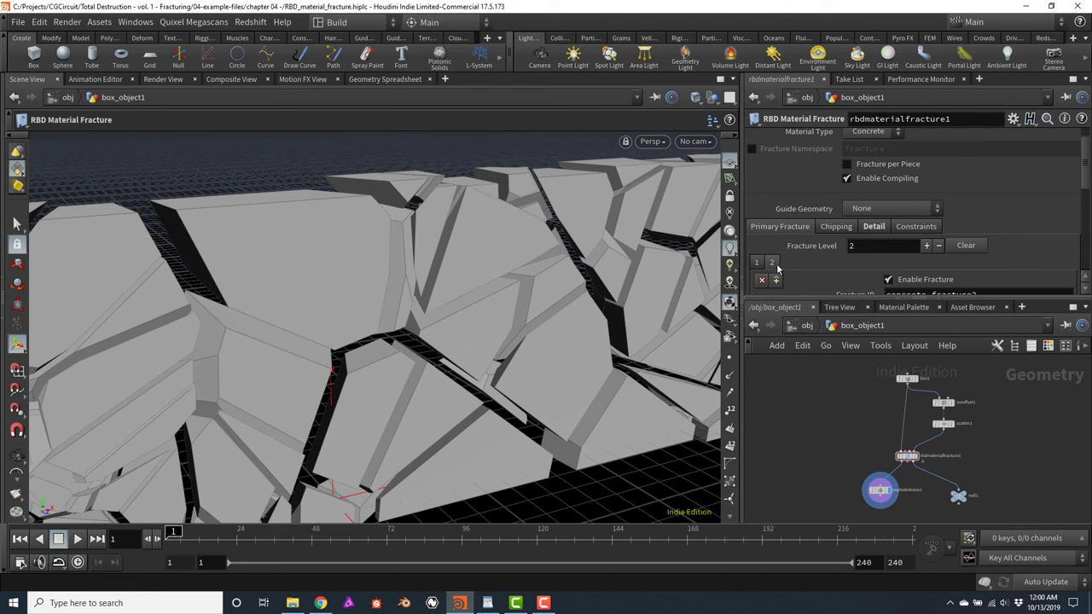
scroll(1066, 187, "down", 4)
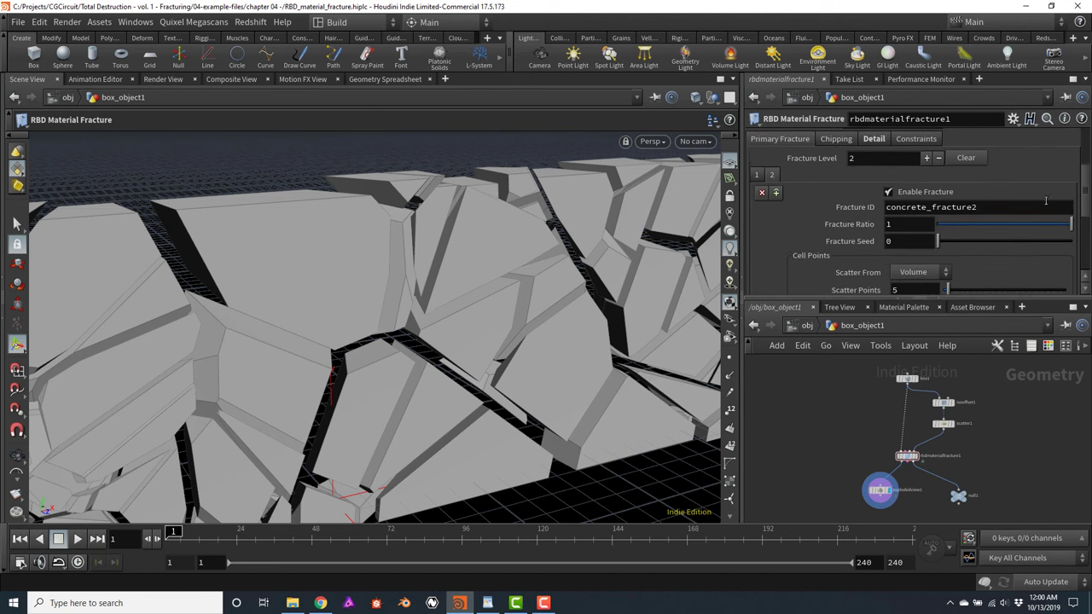
left_click(755, 174)
scroll(921, 192, "down", 3)
scroll(972, 191, "up", 1)
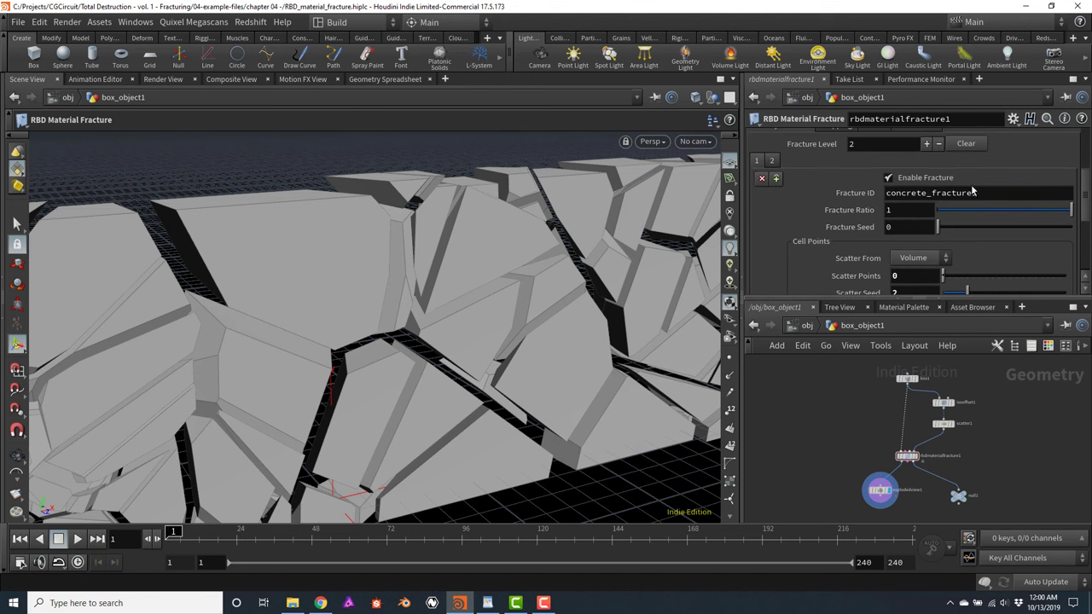
left_click(771, 161)
scroll(1088, 192, "down", 1)
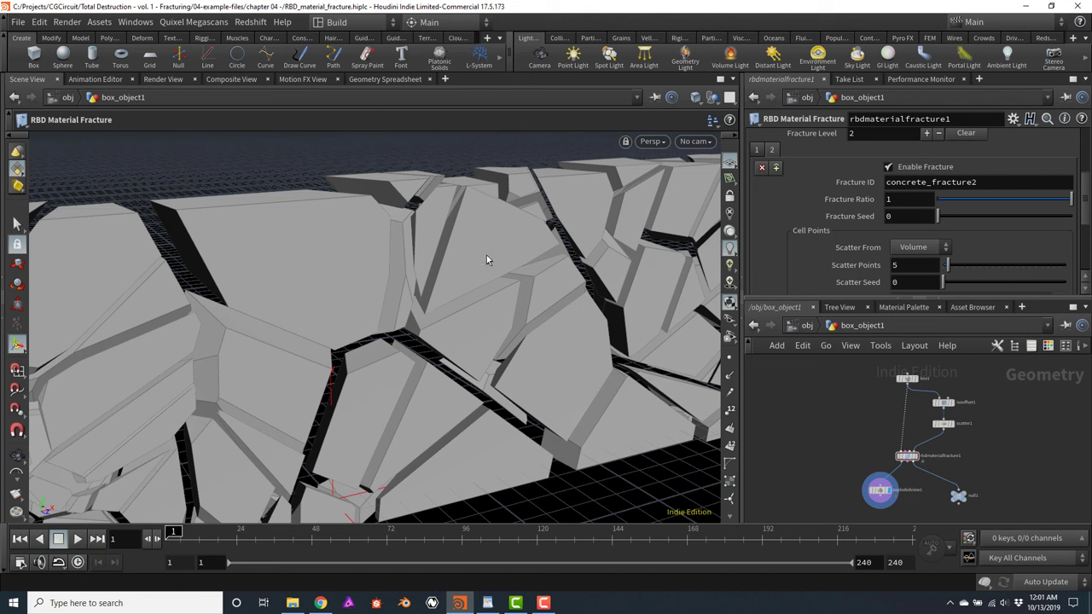
Try a Fracture Ratio of .2 on the second fracture level and inspect the whole wall
left_click(921, 203)
type(".2")
key("Return")
key("Escape")
scroll(550, 319, "down", 10)
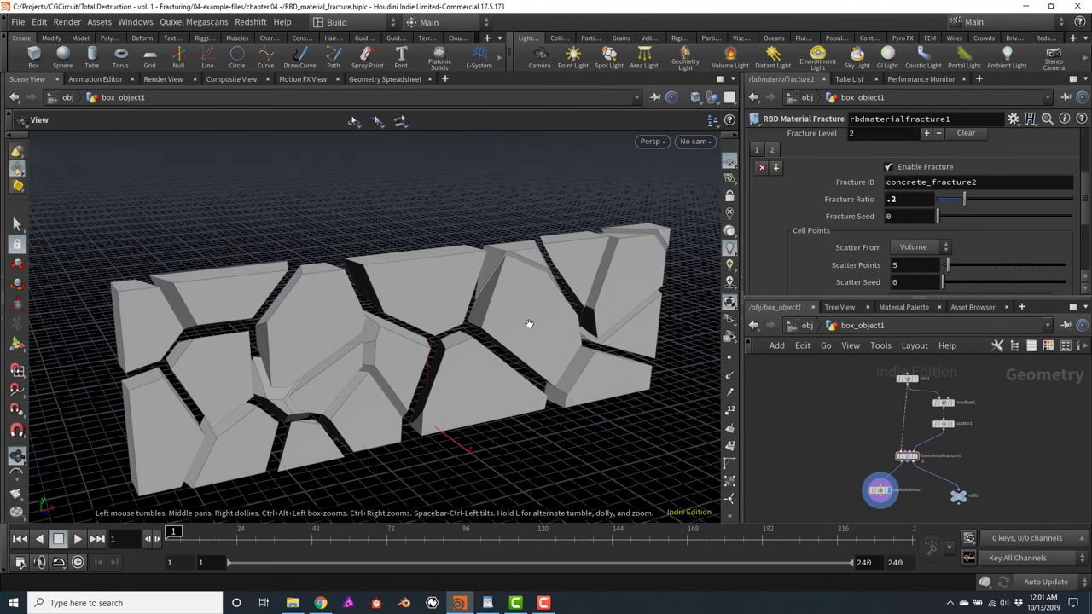
left_click_drag(528, 324, 464, 310)
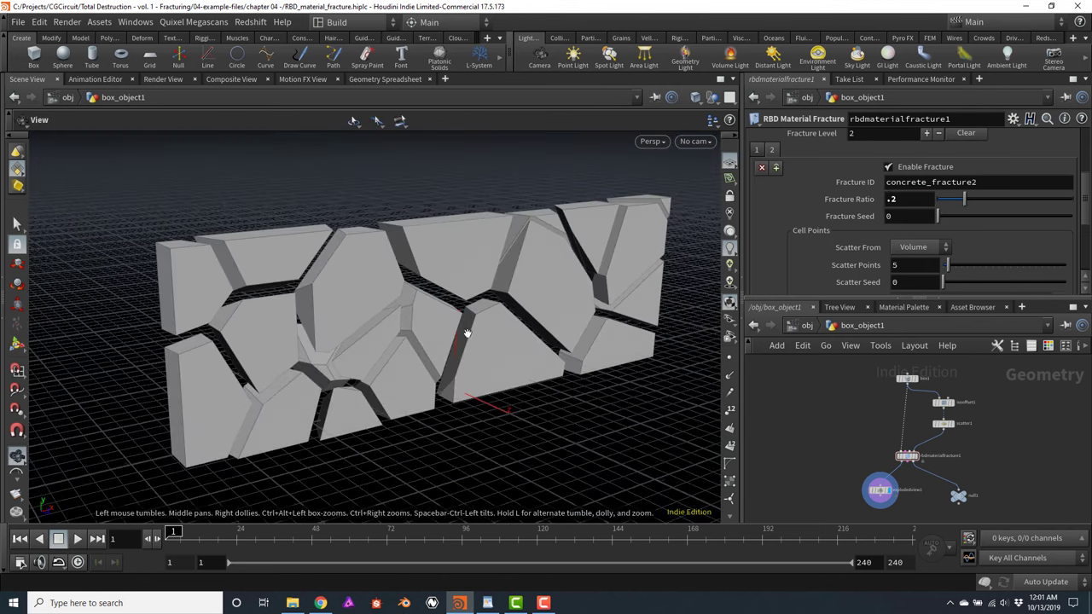
key("Return")
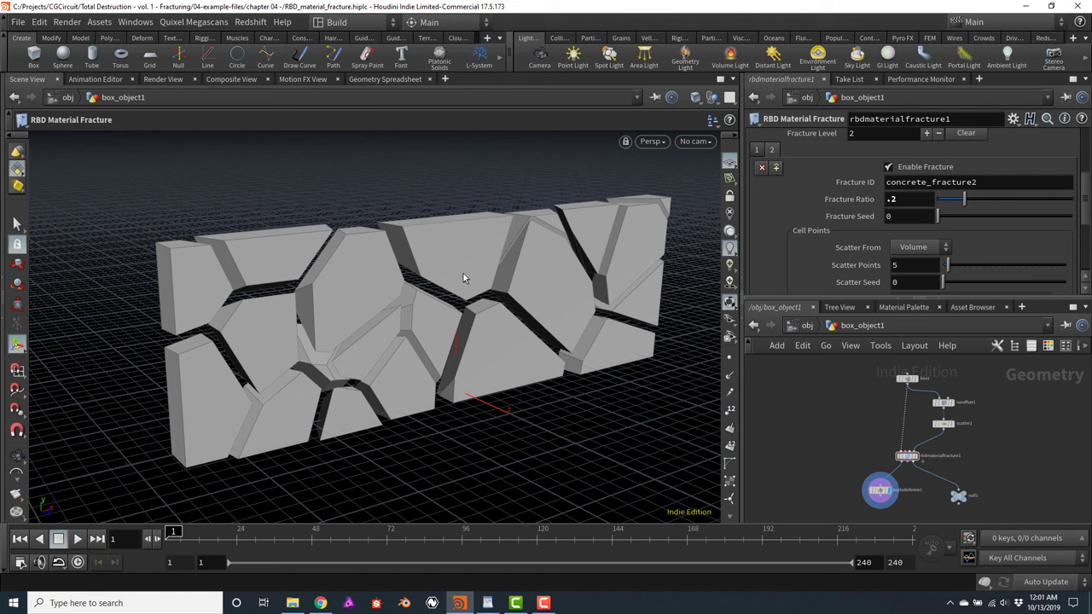
Set the second fracture level's Fracture Ratio to .6
left_click(908, 198)
type(".5")
key("BackSpace")
type("2")
key("BackSpace")
type("6")
key("Return")
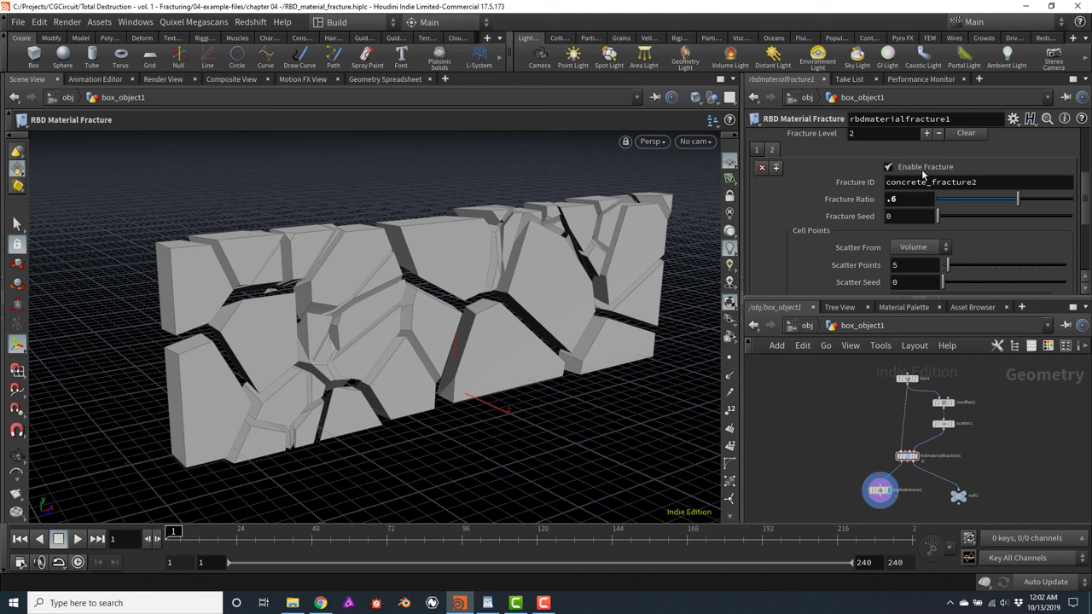
Try 3 Scatter Points on the second fracture level, and finally set the value to 10
left_click_drag(1086, 202, 1084, 216)
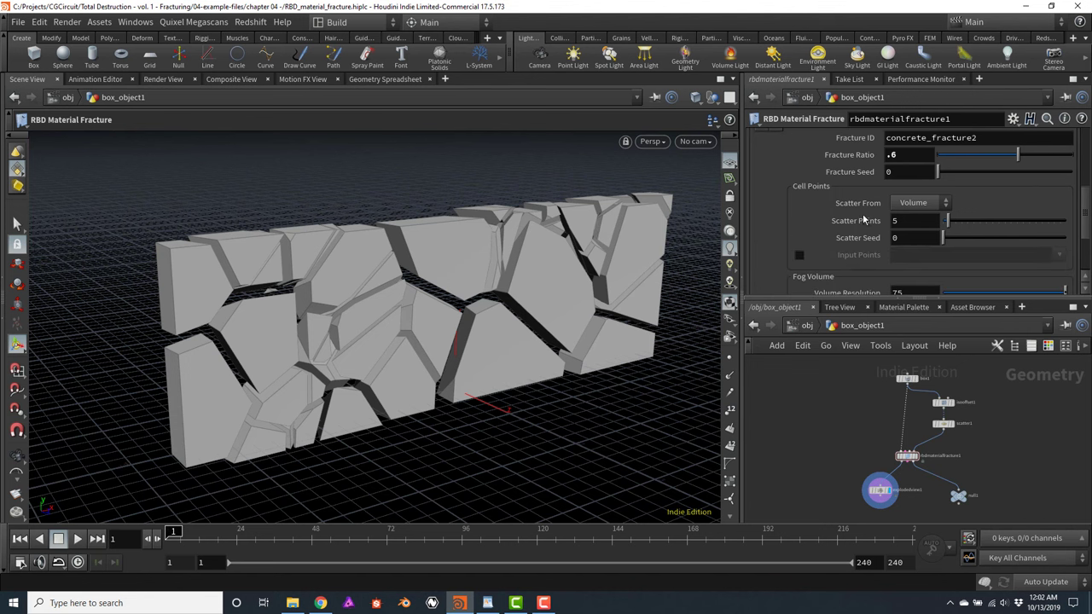
left_click(914, 221)
type("3")
key("Return")
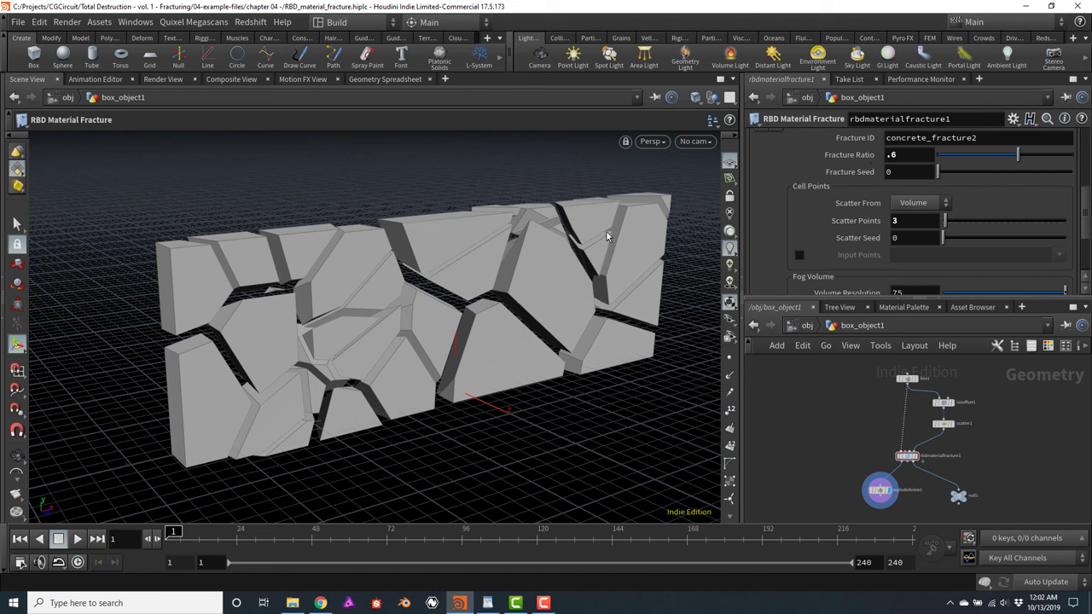
left_click(915, 222)
type("10")
key("Return")
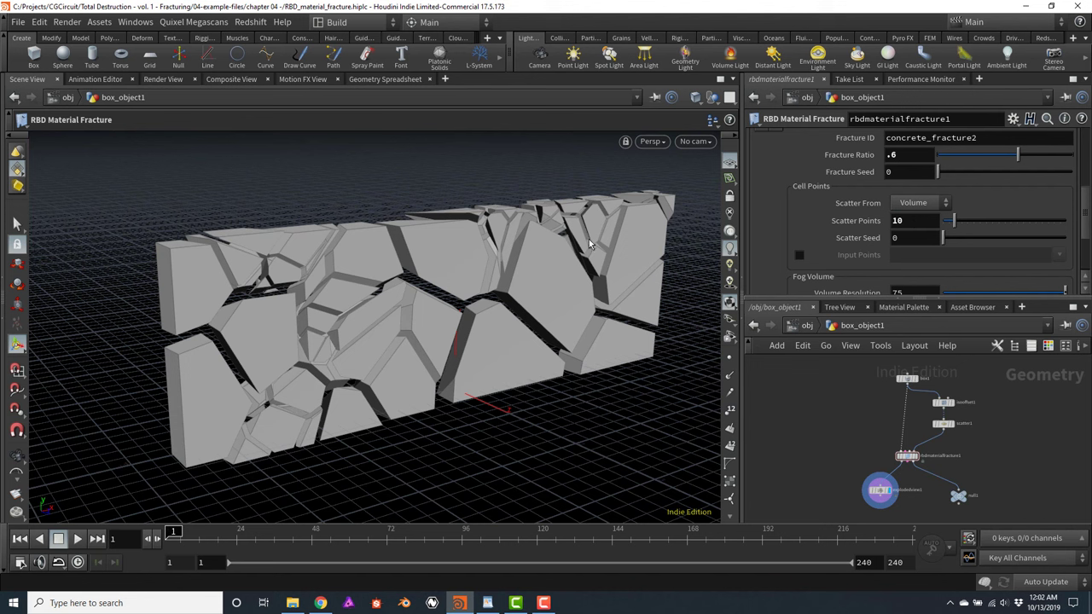
Set the second fracture level's Fracture Ratio to .9
left_click_drag(1086, 208, 1084, 189)
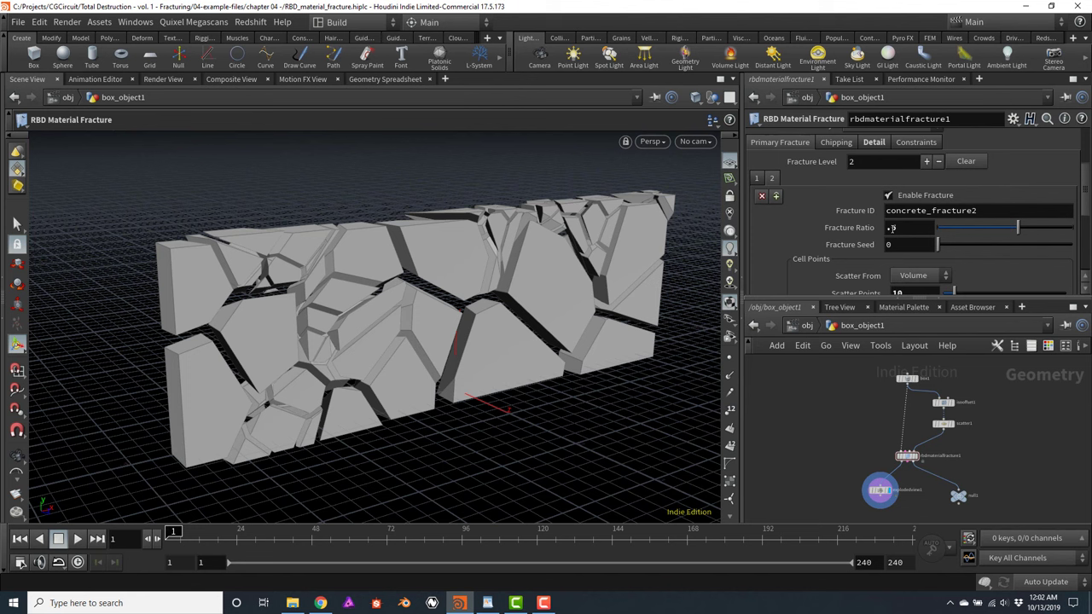
left_click(893, 227)
type(".9")
key("Return")
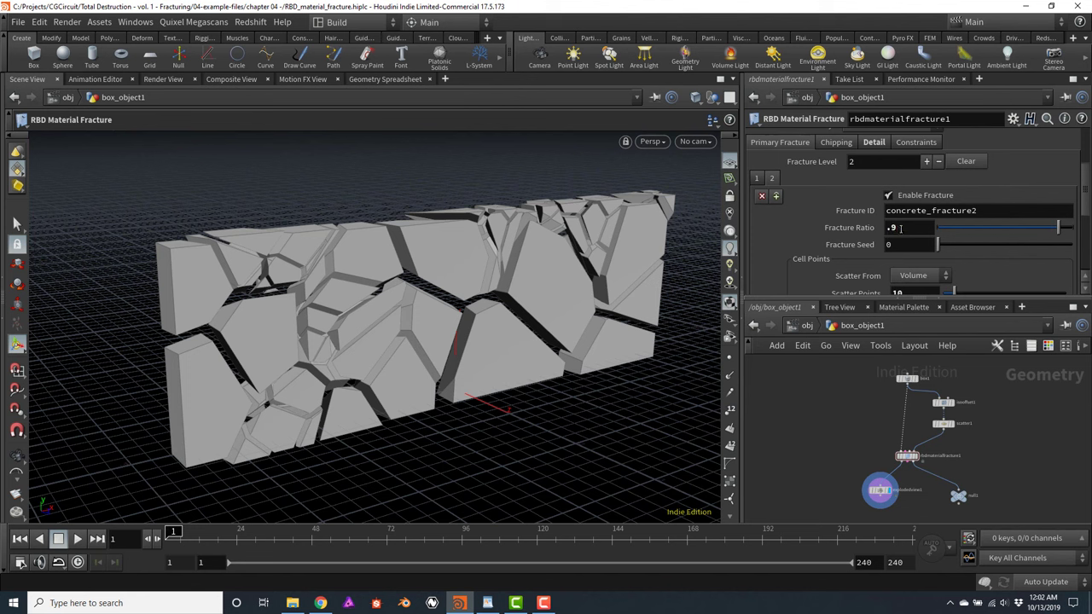
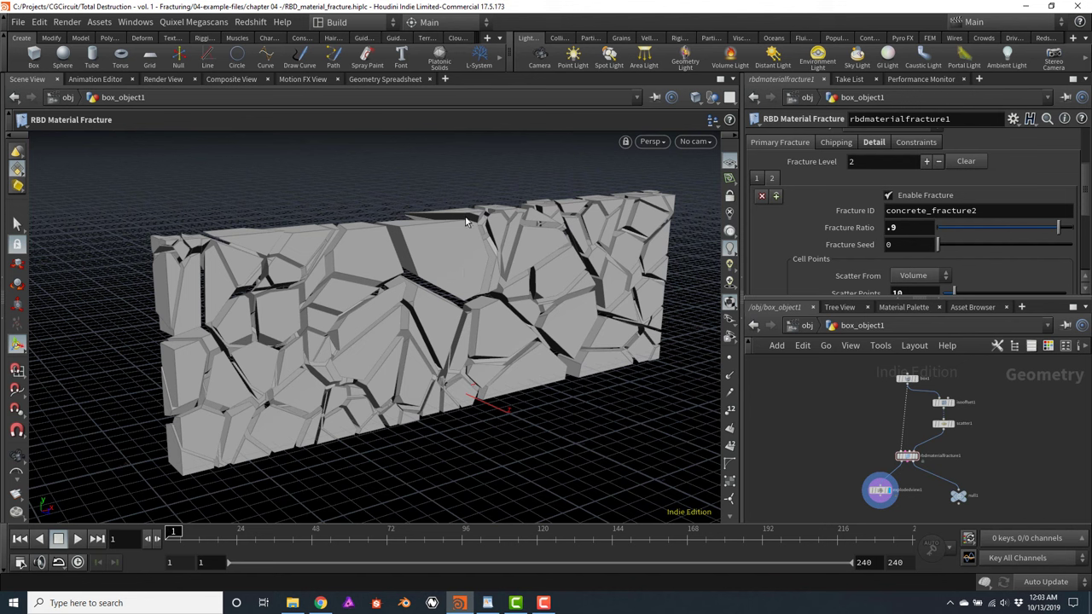
Add a Blast node after explodedview1, align it beneath that node and display its result
scroll(879, 444, "up", 3)
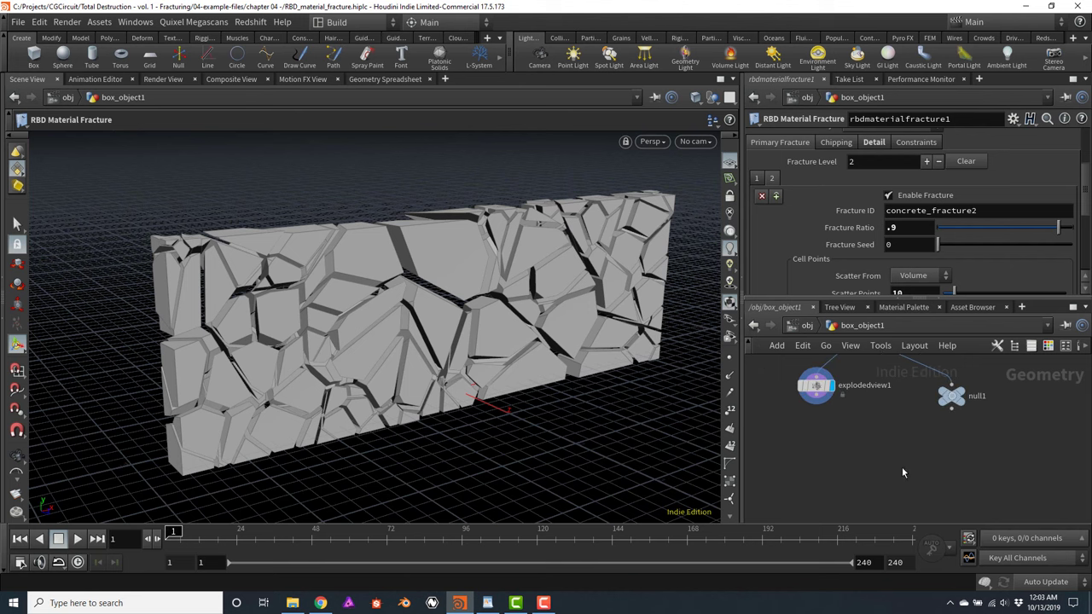
left_click(835, 418)
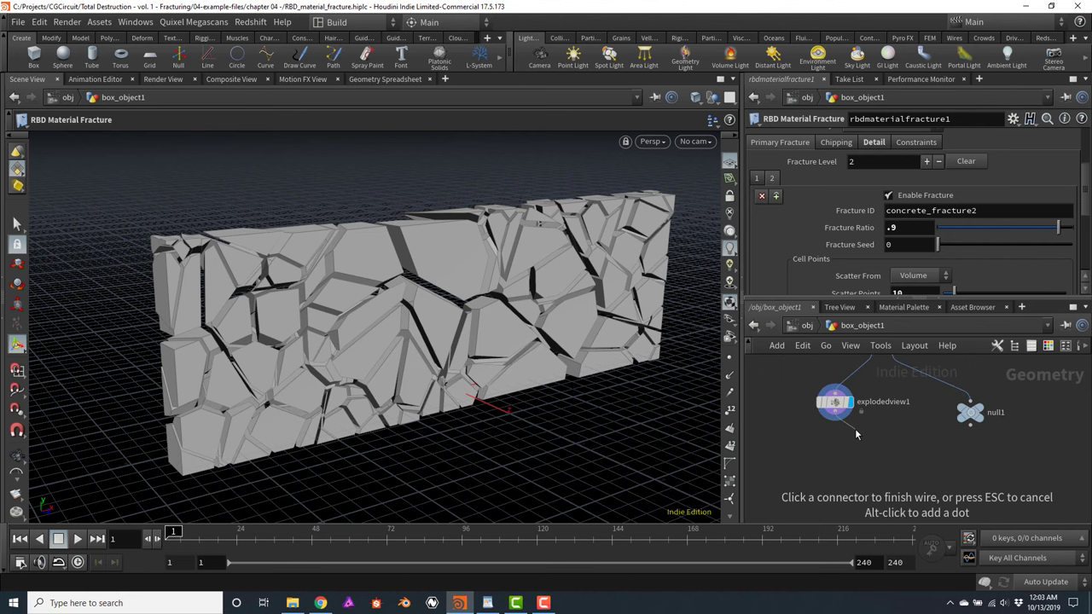
left_click(855, 428)
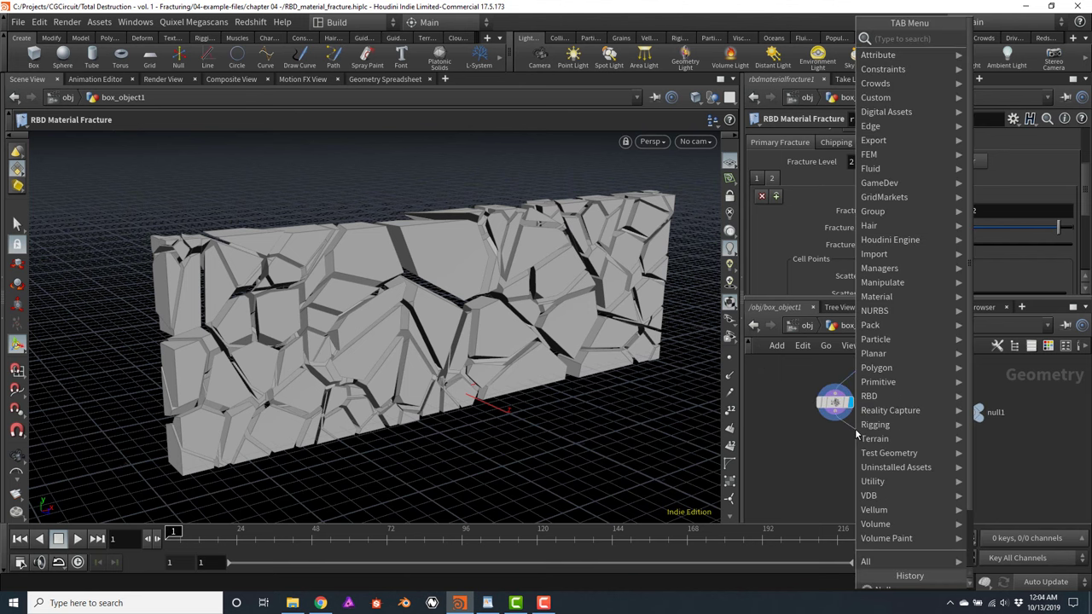
type("blast")
key("Return")
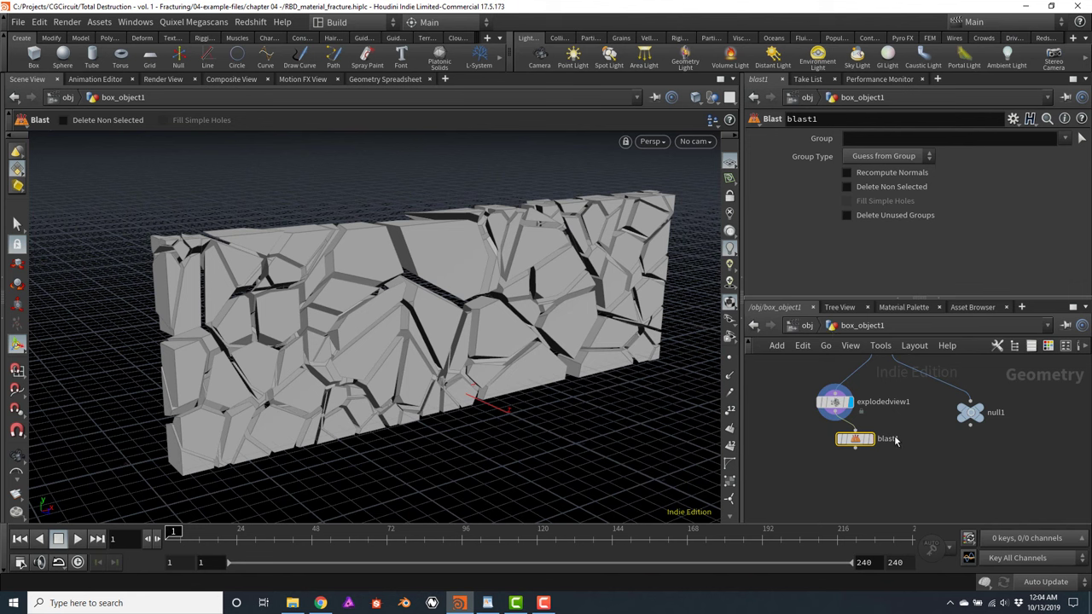
left_click(869, 438)
left_click_drag(853, 439, 831, 444)
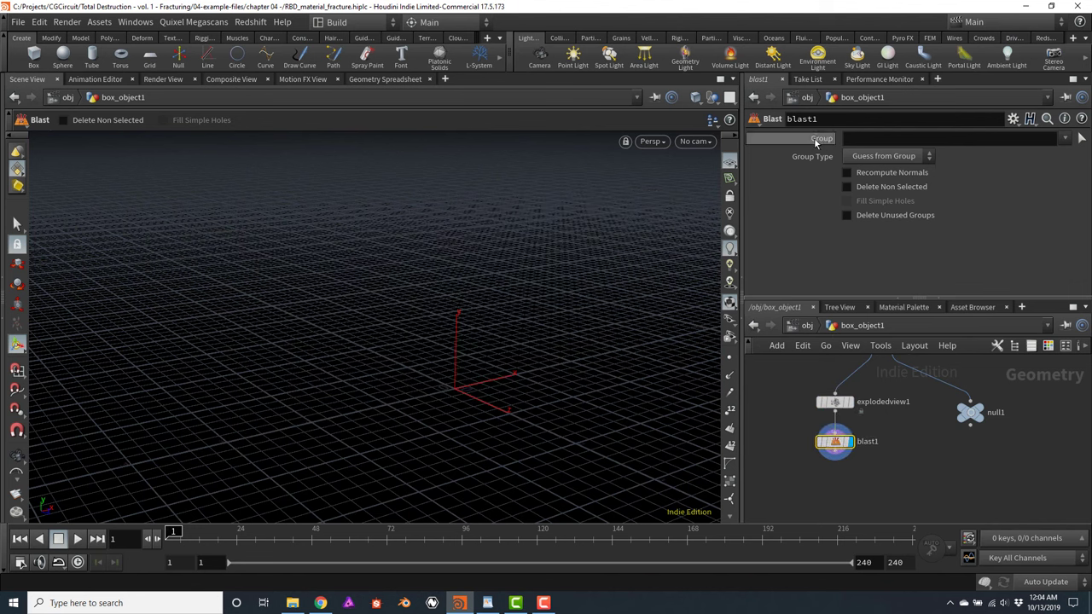
Set the Blast group to inside and enable Delete Non Selected to isolate the interior faces
left_click(1064, 139)
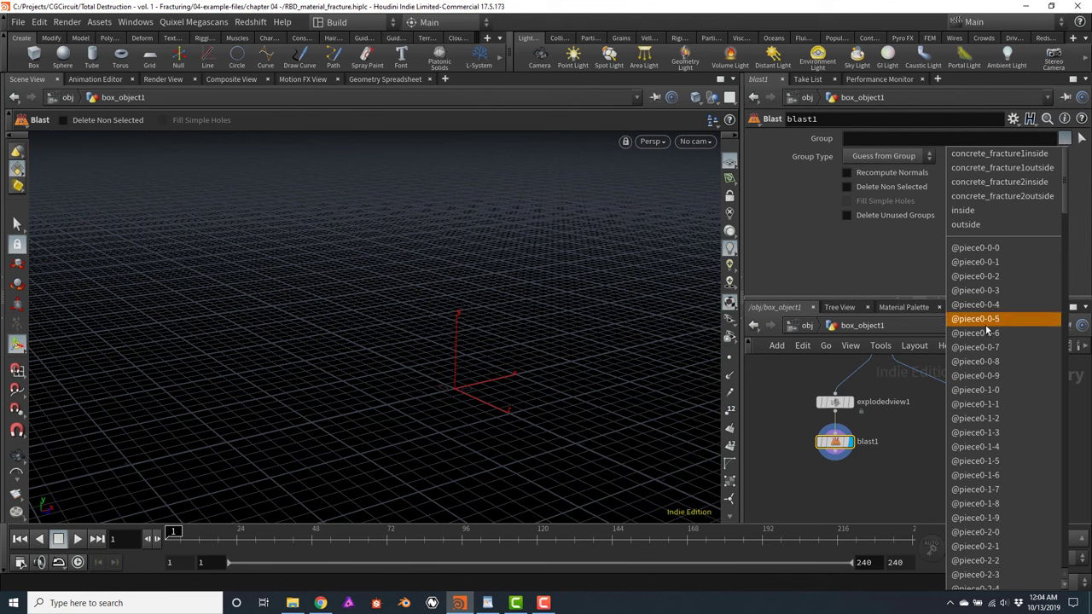
left_click(979, 214)
key("Escape")
left_click_drag(437, 253, 442, 215)
key("Return")
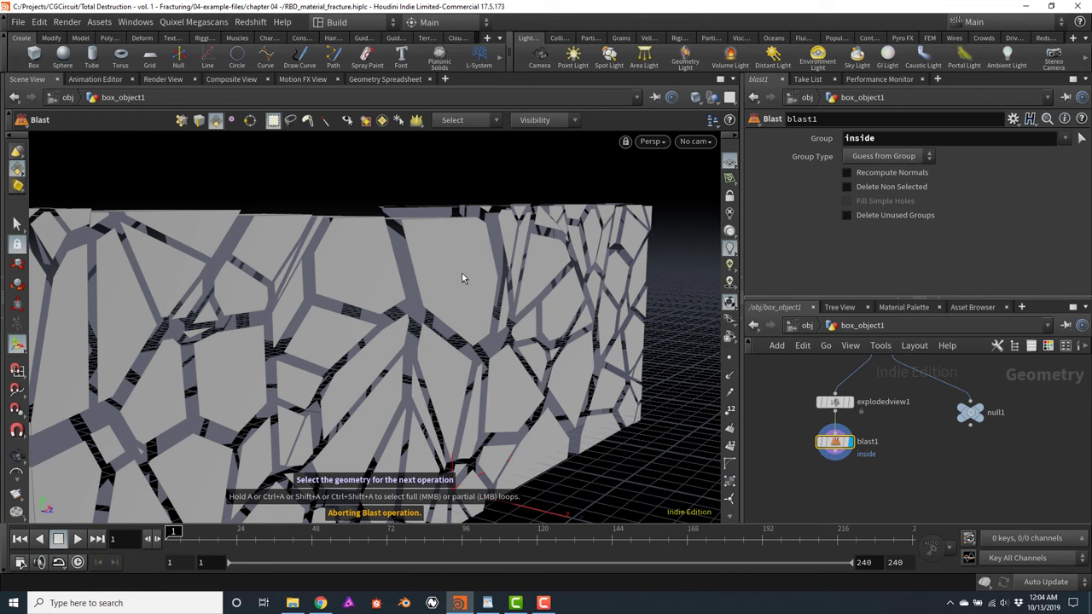
left_click(847, 187)
left_click_drag(432, 272, 421, 274, "alt")
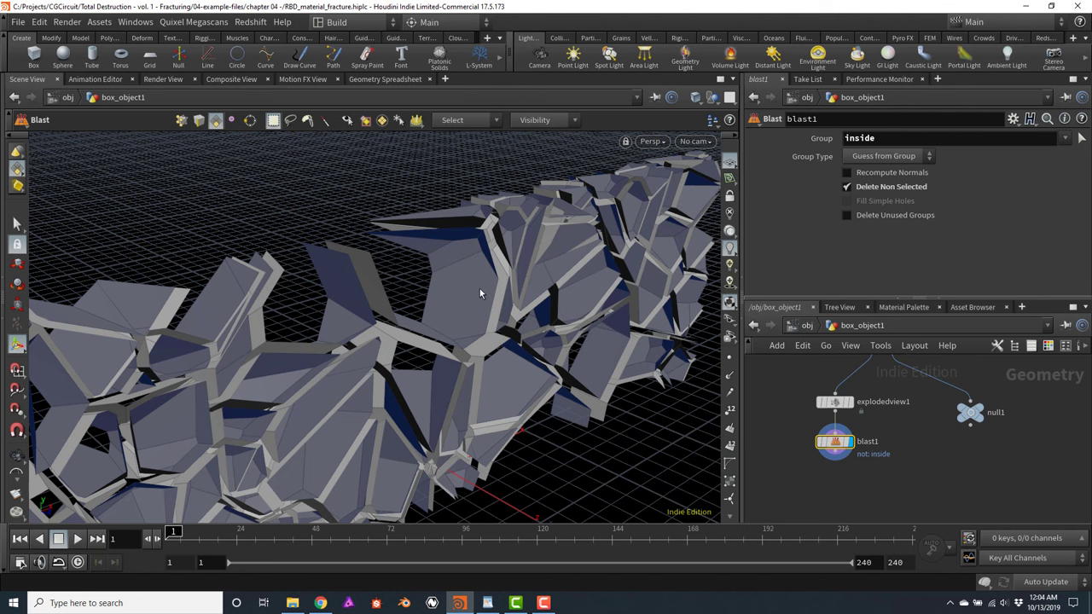
Change the Blast group to outside to isolate the wall's exterior faces
double_click(938, 138)
key("BackSpace")
left_click(1065, 138)
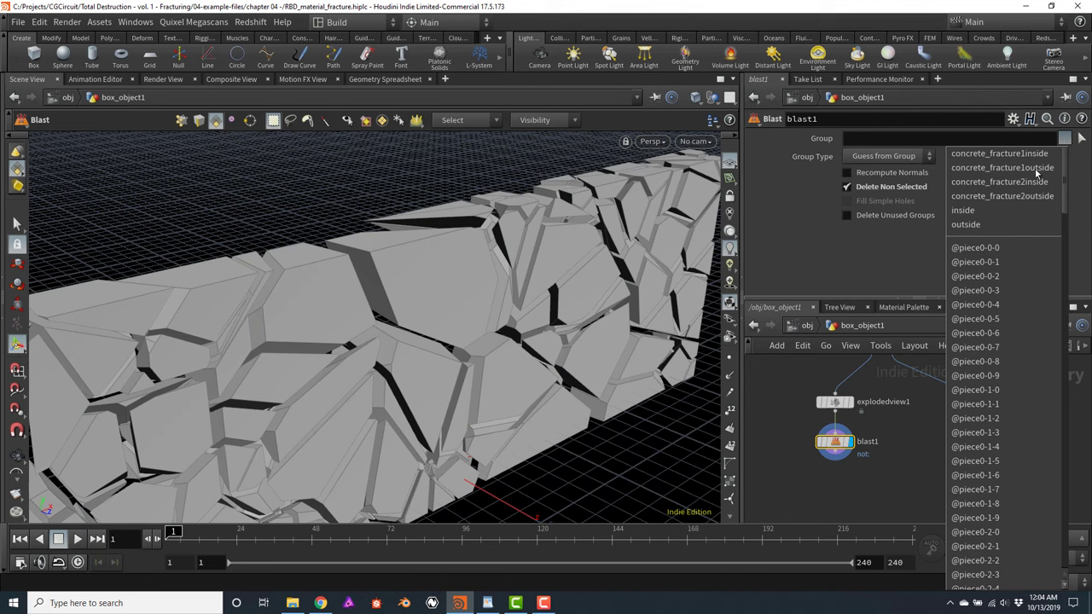
key("Escape")
type("outside")
key("Return")
key("Escape")
left_click_drag(511, 243, 463, 266)
key("Return")
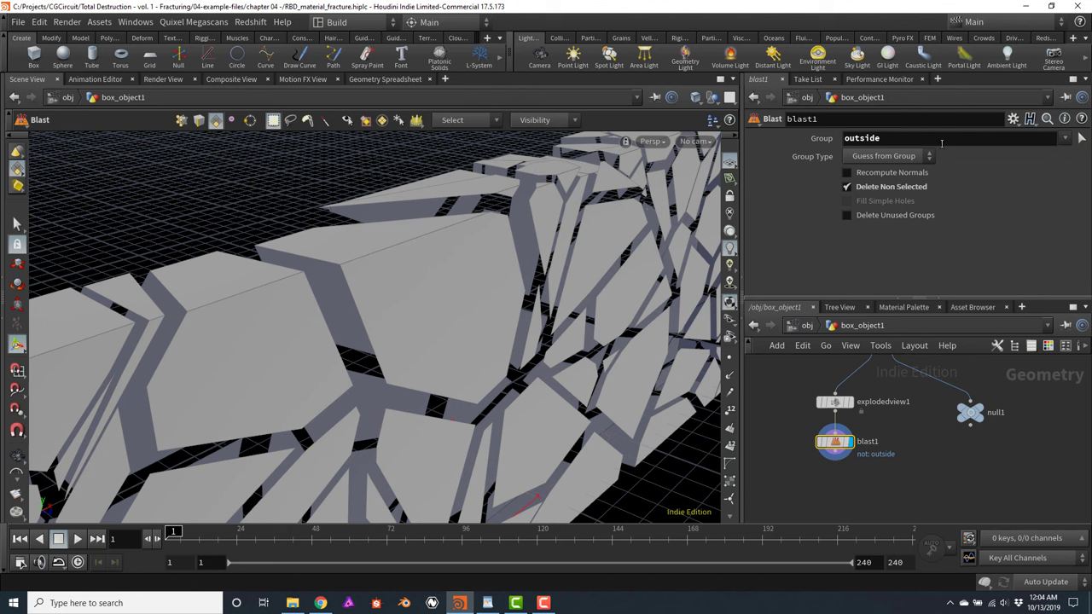
Change the Blast group to concrete_fracture1inside and inspect the first level's interior faces
double_click(938, 142)
key("BackSpace")
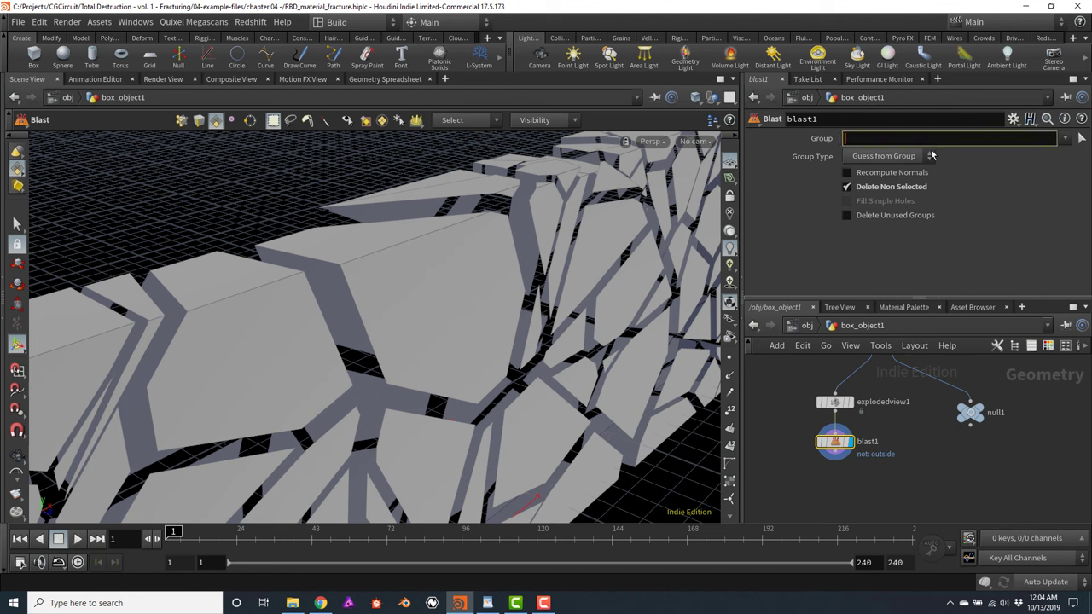
left_click(1065, 139)
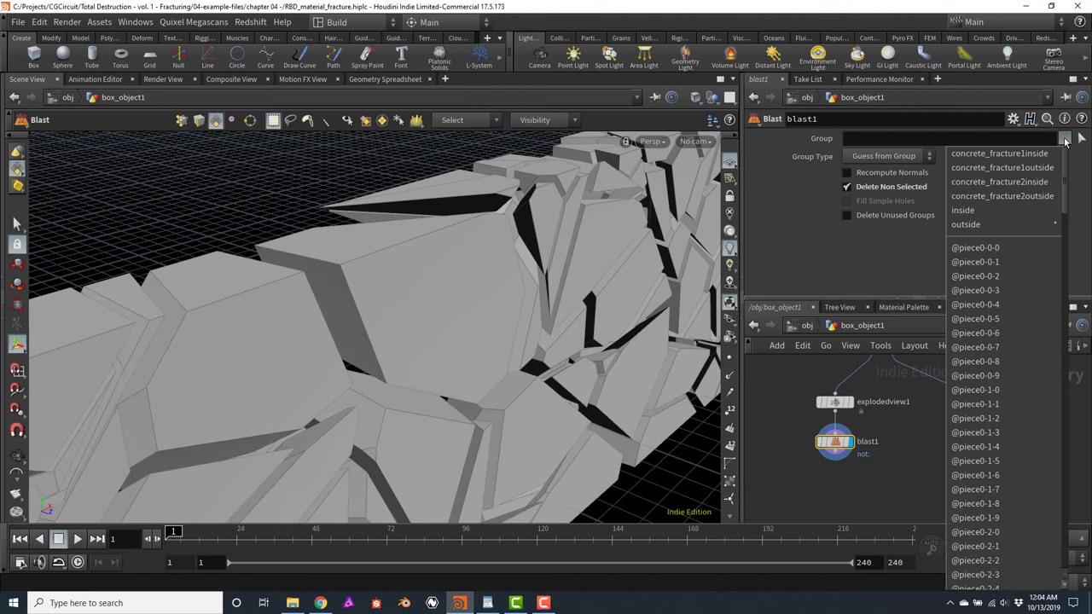
left_click(1004, 153)
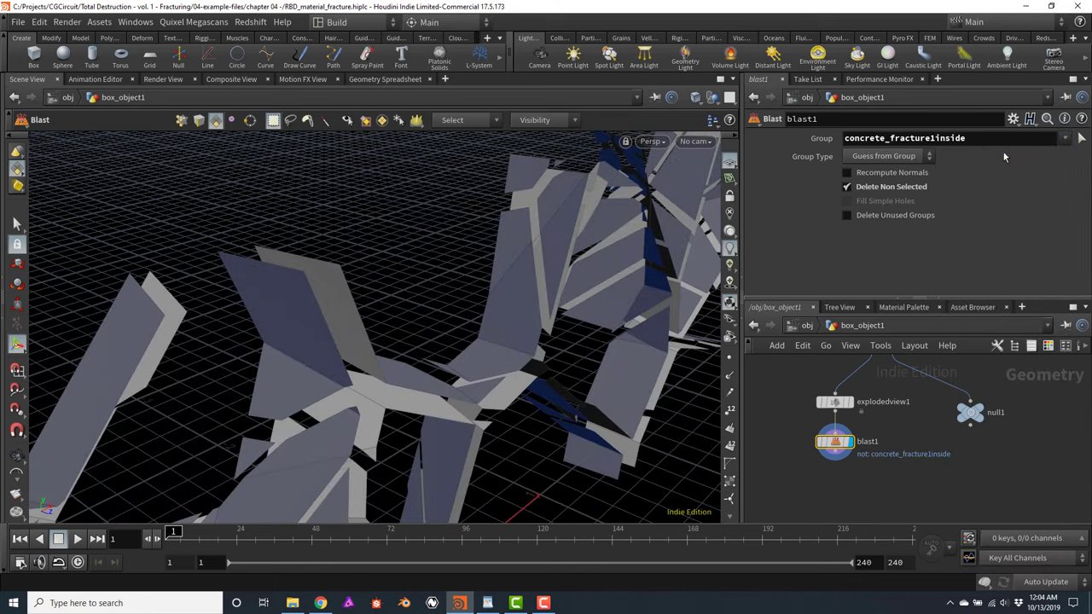
key("Escape")
left_click_drag(557, 244, 546, 205)
key("Return")
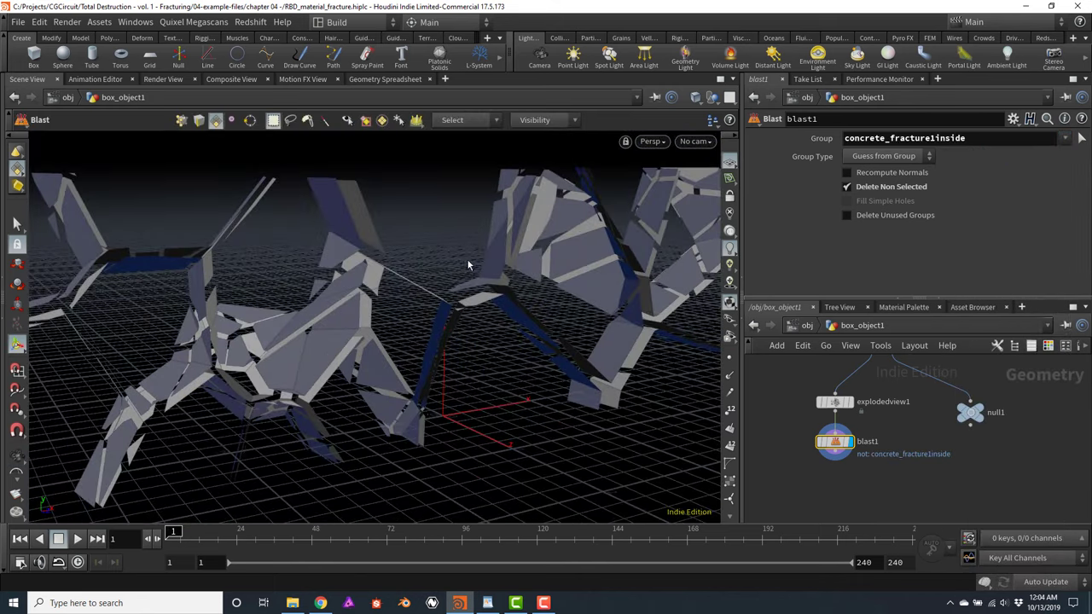
Change the Blast group to concrete_fracture2inside to isolate the second level's interior faces
left_click(1012, 120)
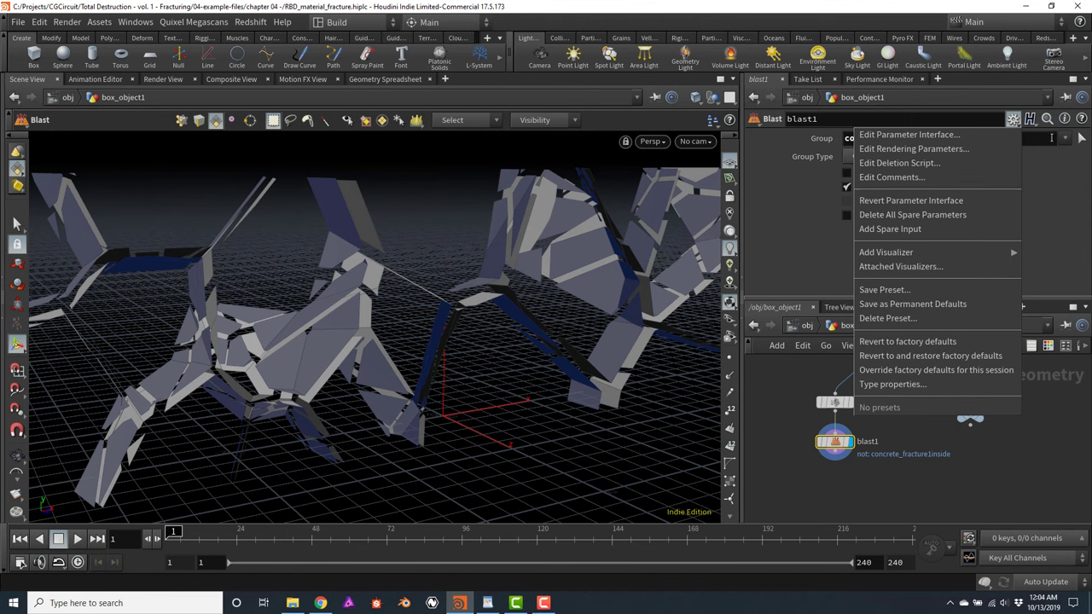
double_click(1052, 137)
key("BackSpace")
left_click(1066, 138)
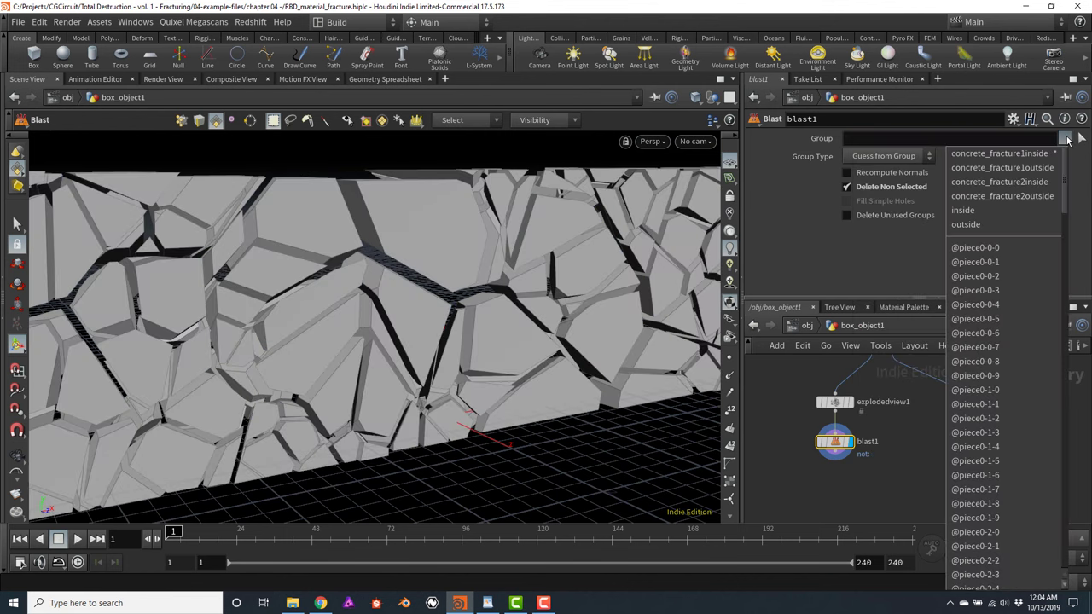
left_click(1019, 181)
left_click_drag(463, 244, 421, 248)
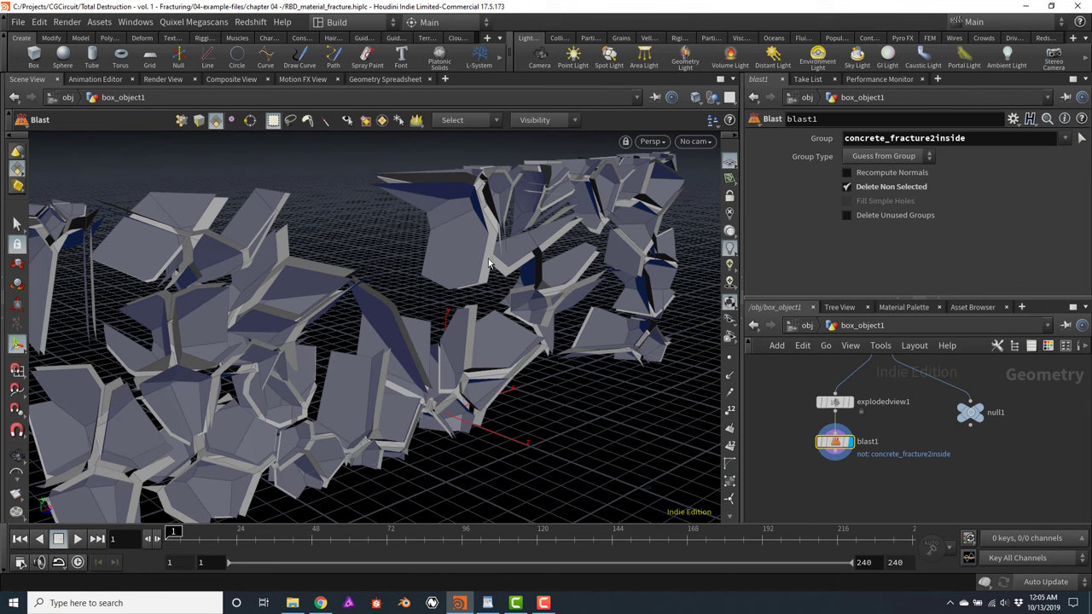
Look over the isolated second-level faces and delete the Blast node
key("Escape")
left_click_drag(491, 264, 588, 333)
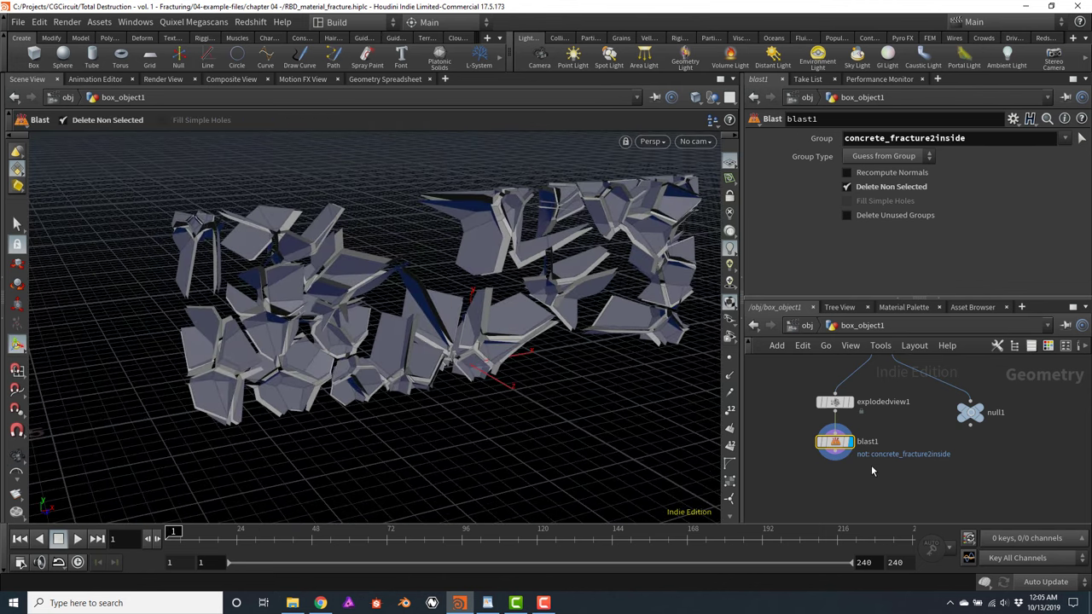
key("Delete")
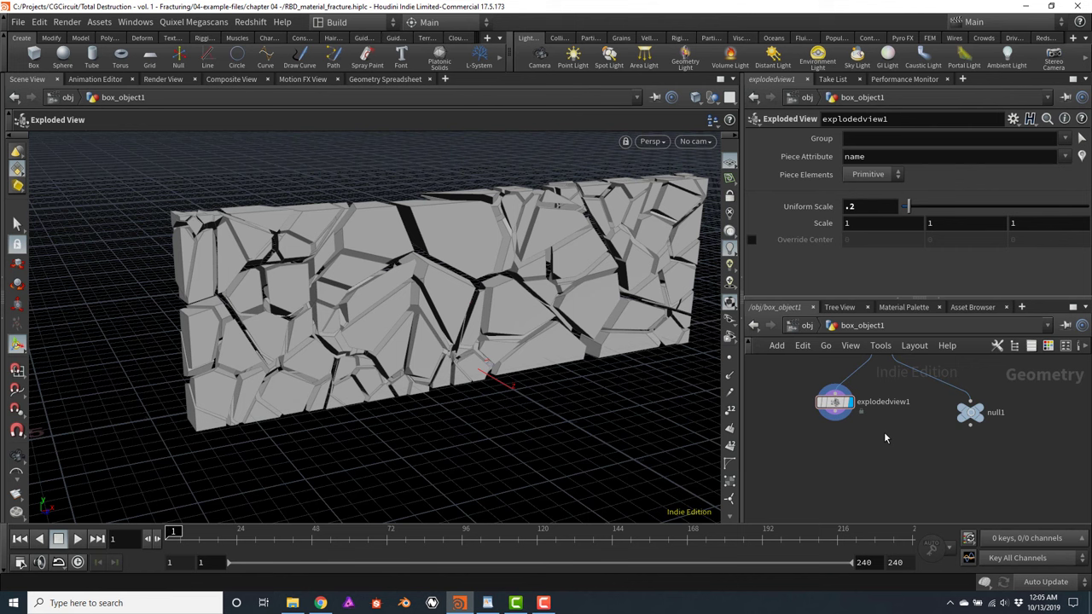
Rewire null1 to the second output of rbdmaterialfracture1, display it and inspect the constraint geometry
key("h")
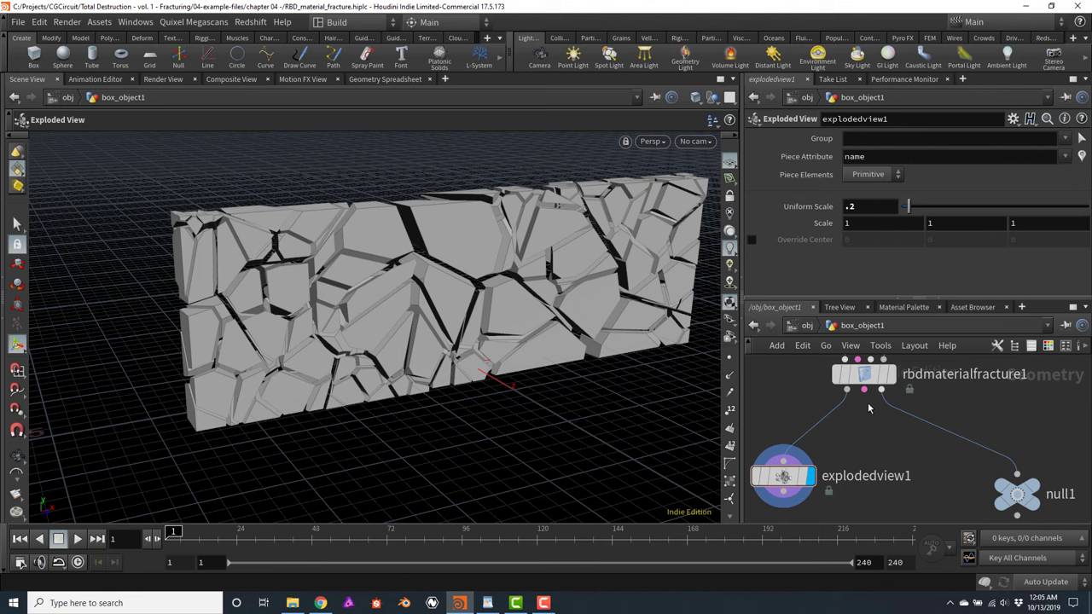
left_click(865, 392)
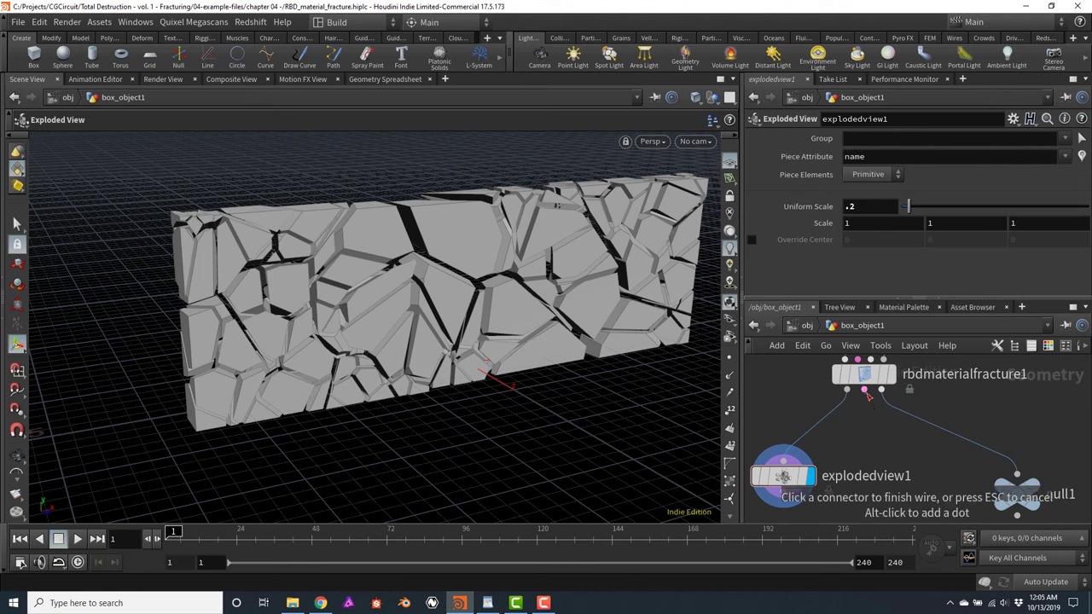
left_click(1016, 472)
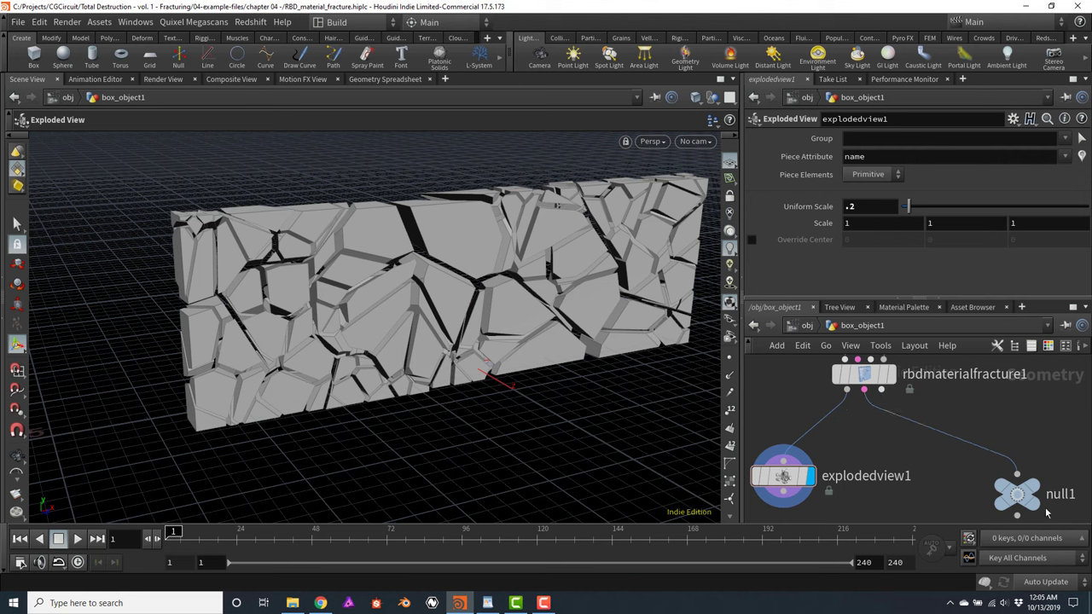
left_click(1032, 493)
left_click_drag(478, 199, 467, 195, "alt")
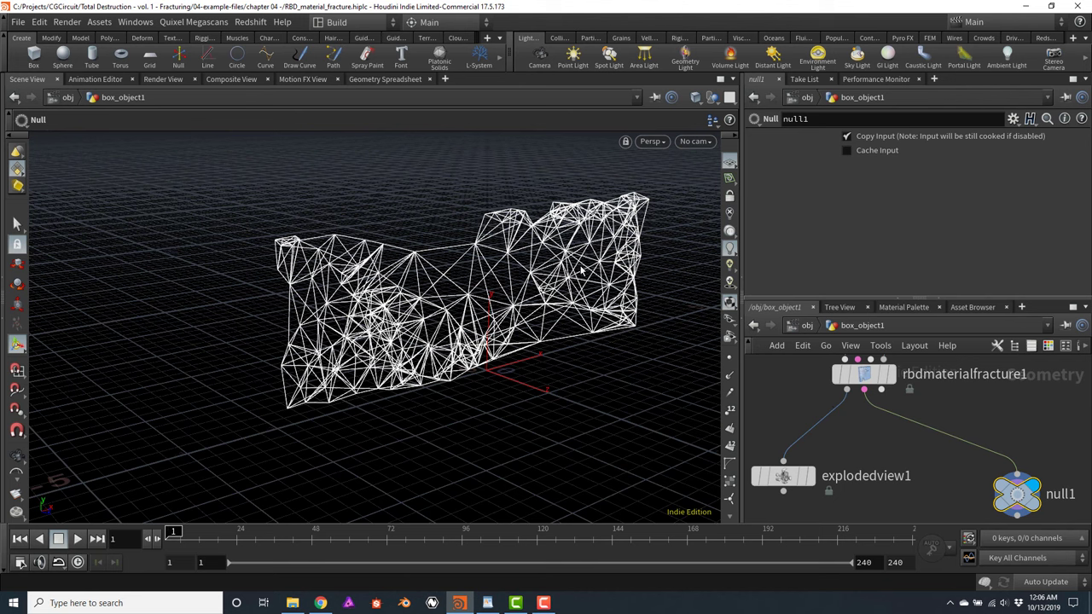
left_click_drag(582, 269, 541, 256, "alt")
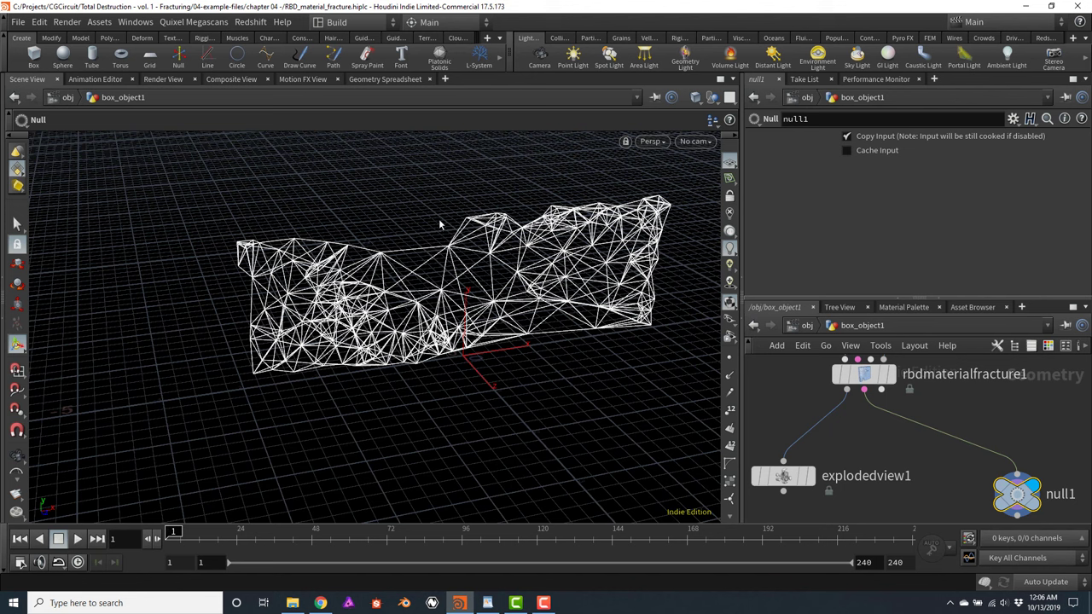
middle_click_drag(868, 437, 880, 469)
mouse_move(876, 401)
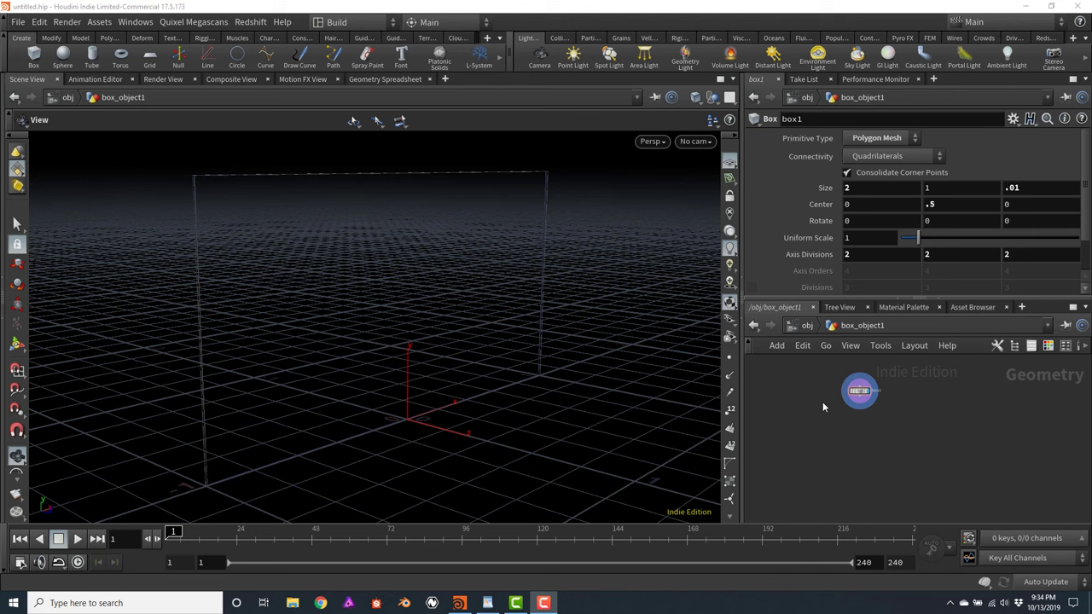
Add an RBD Material Fracture node below box1 in the new scene's network
key("h")
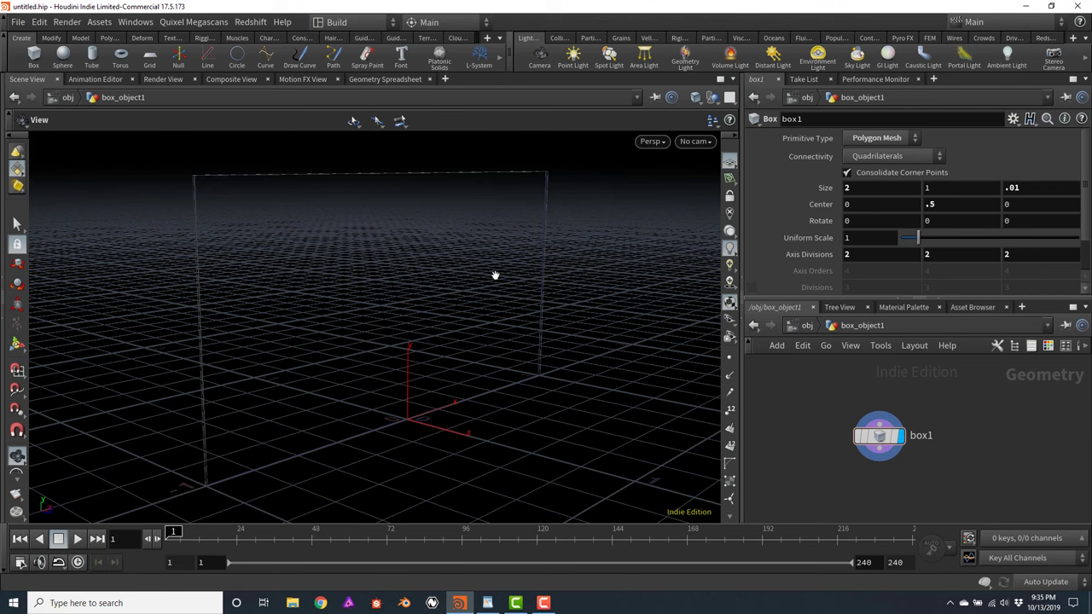
scroll(982, 480, "down", 1)
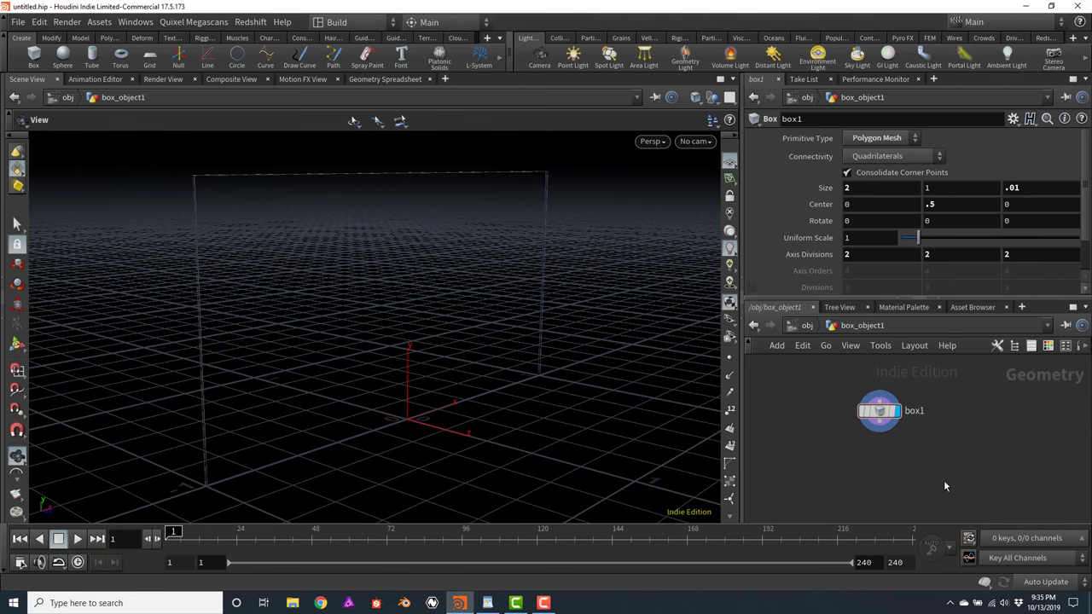
key("Tab")
type("rb")
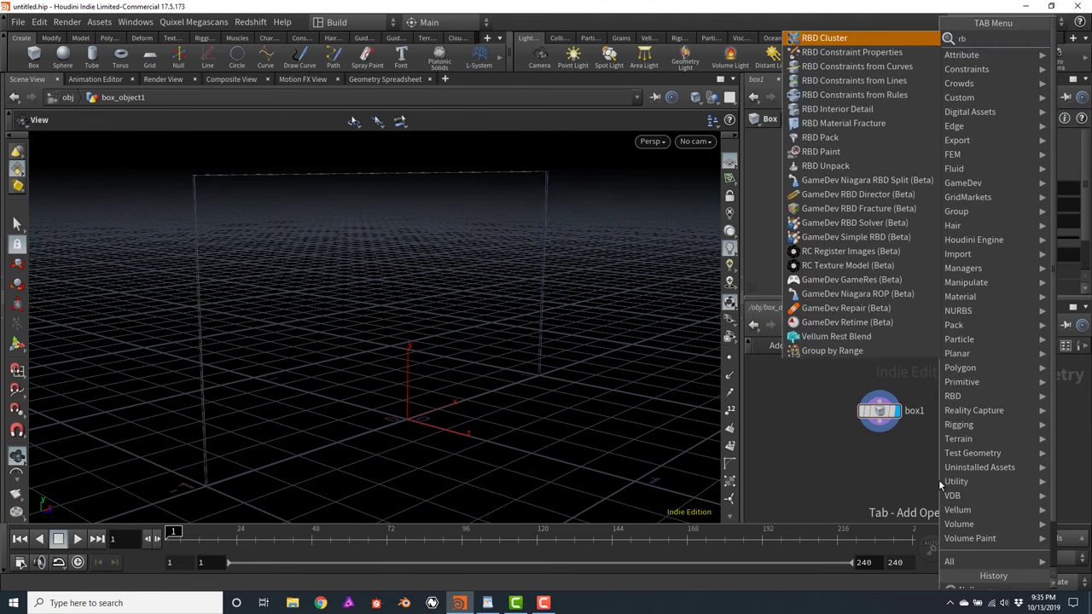
type("d mat")
key("Return")
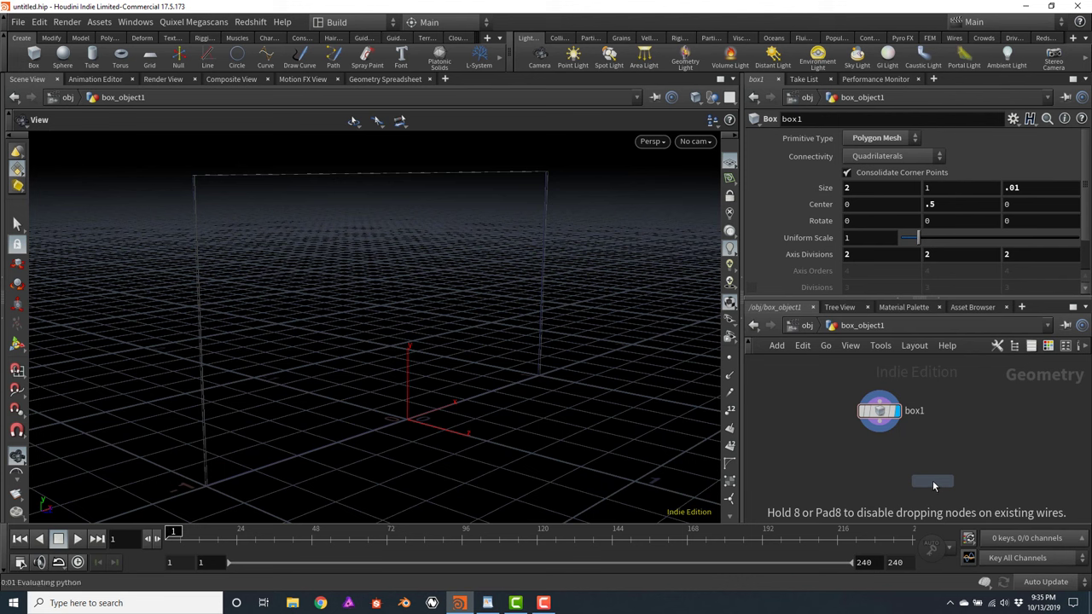
left_click(932, 482)
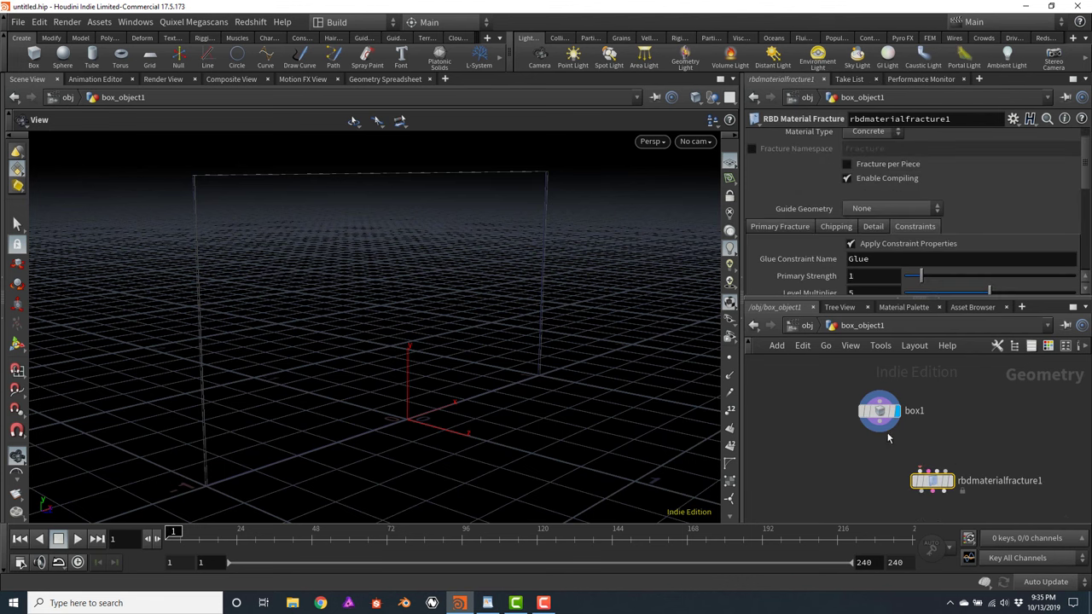
Connect box1 to the first input of rbdmaterialfracture1, display the fracture and align it beneath the box
left_click(879, 424)
left_click(932, 472)
middle_click_drag(988, 450, 985, 421)
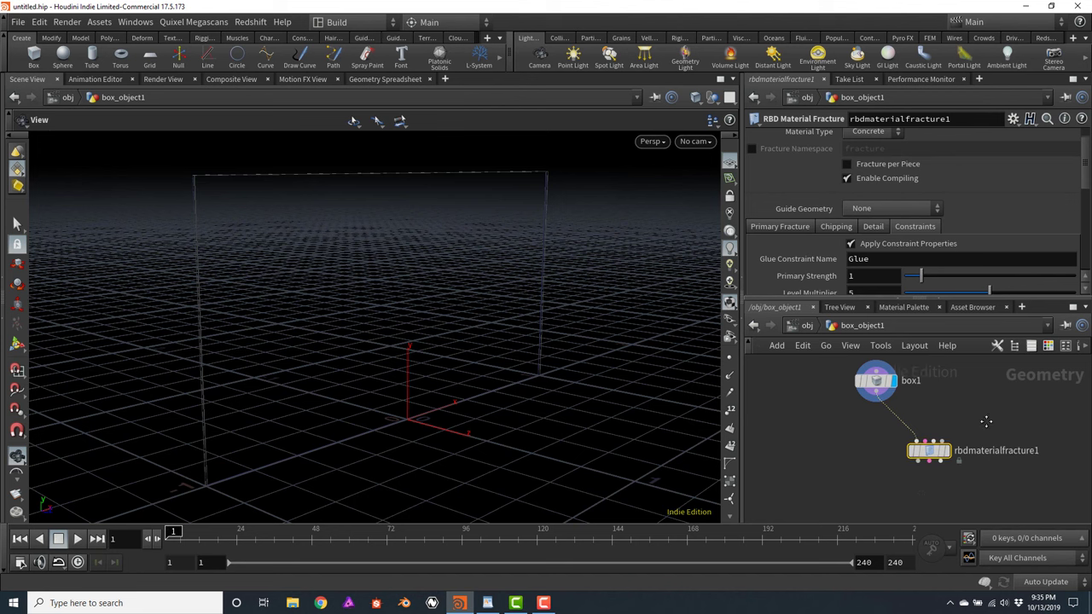
left_click(941, 453)
left_click_drag(923, 458, 871, 457)
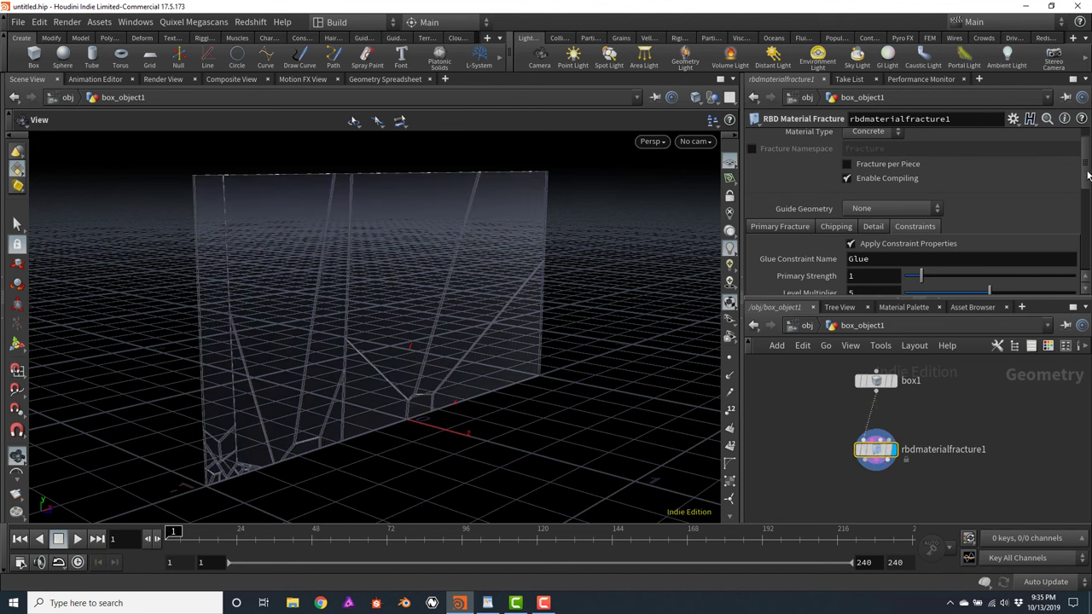
Set the Material Type of rbdmaterialfracture1 to Glass
left_click_drag(1088, 175, 1088, 156)
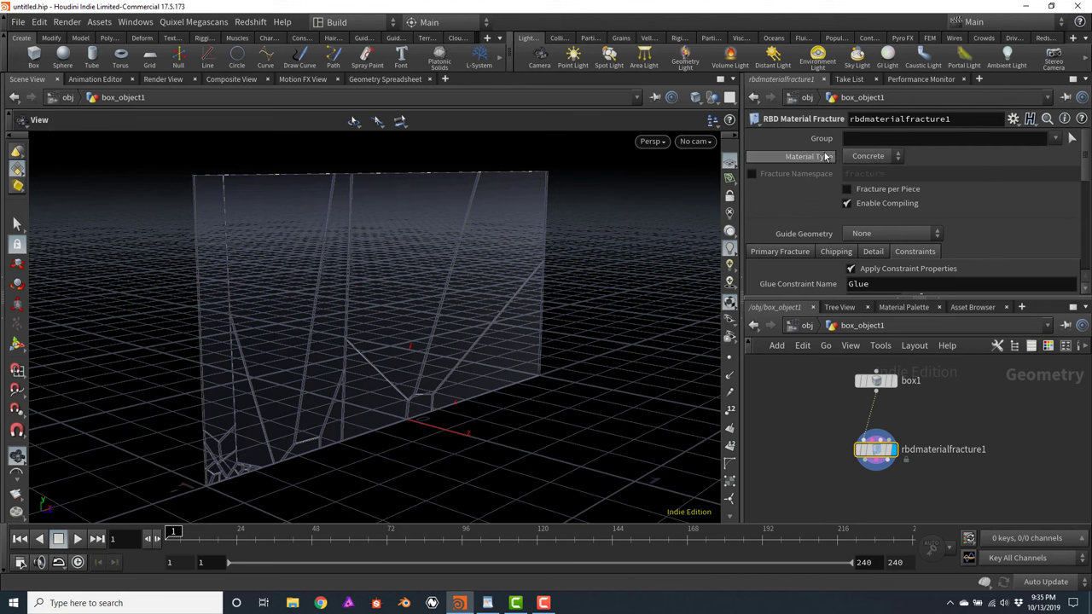
left_click(883, 162)
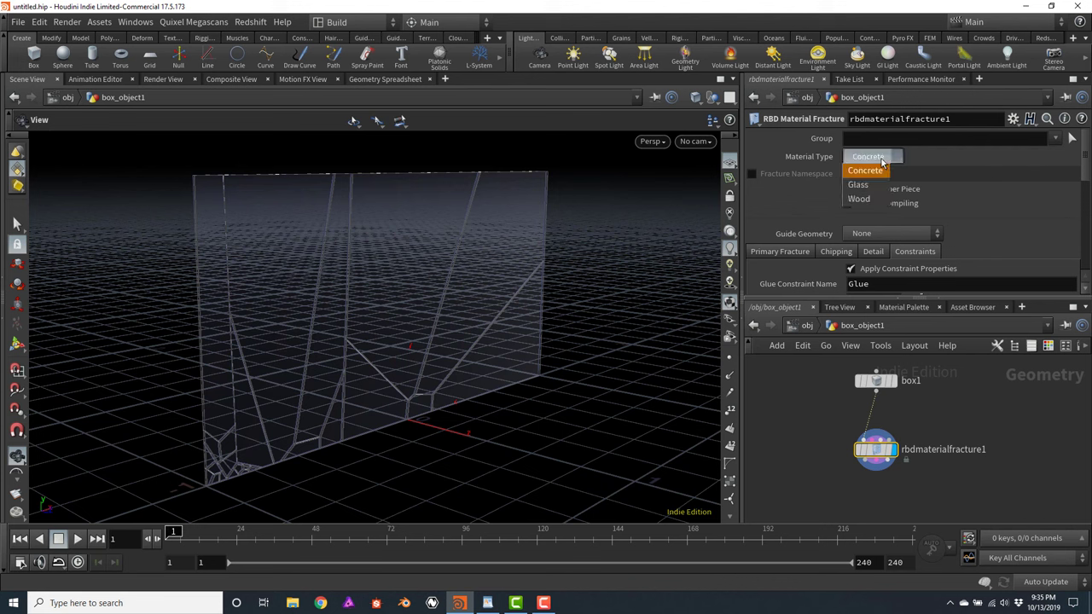
left_click(858, 185)
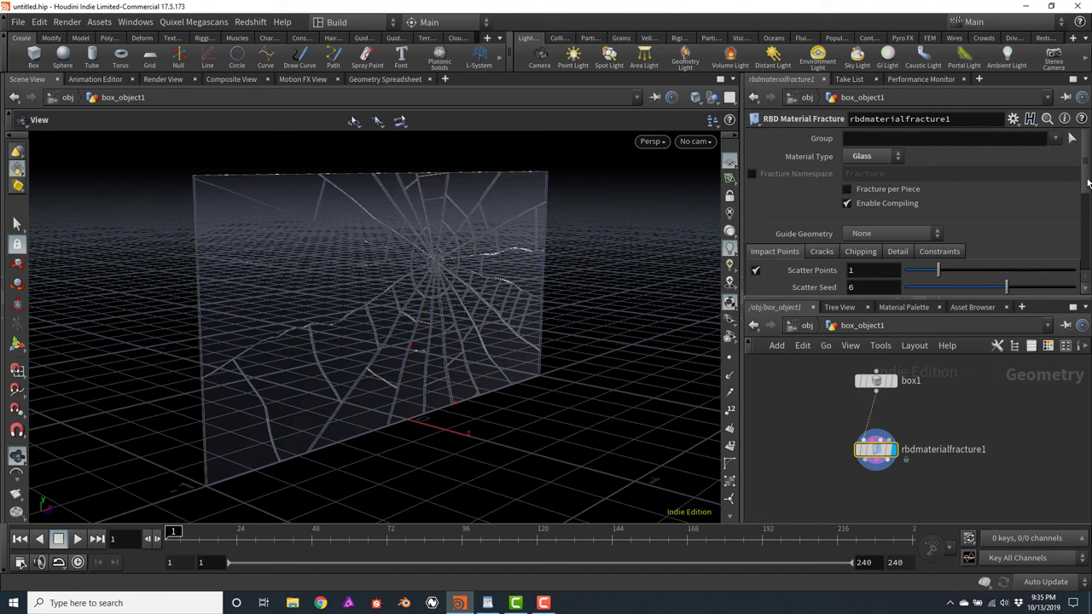
Try Scatter Points values of 2, 3 and 5 for the glass impacts, and turn off Scatter Points
left_click_drag(1086, 184, 1086, 218)
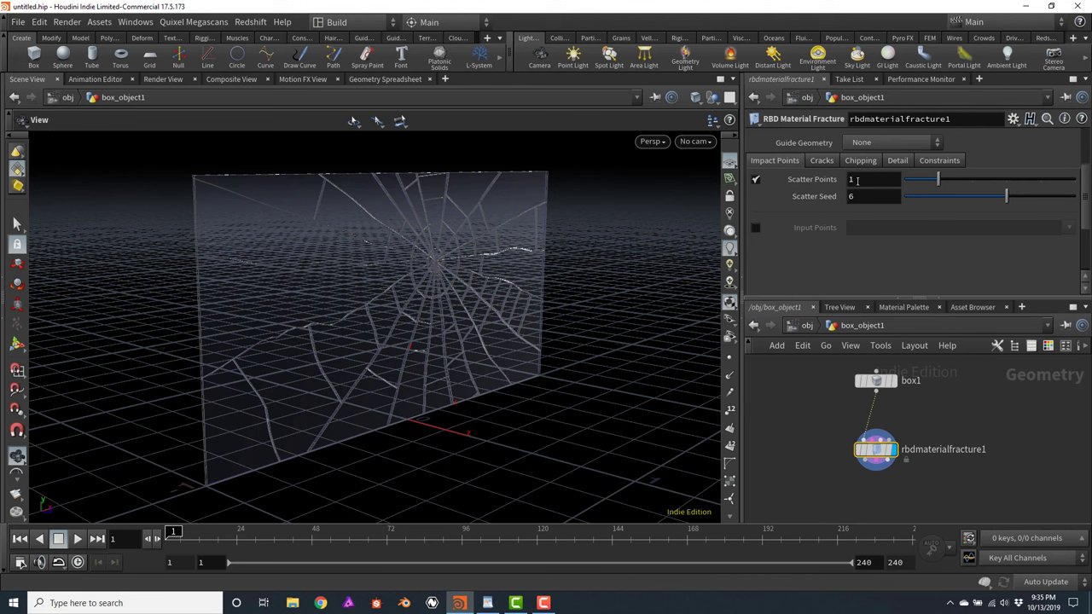
left_click(864, 181)
key("Return")
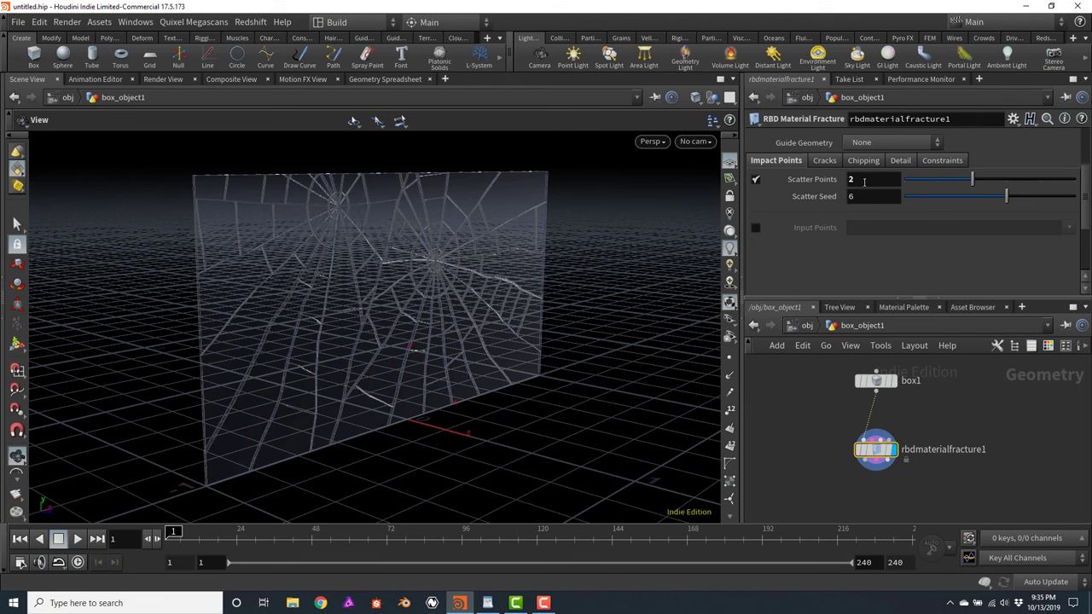
left_click(863, 182)
type("3")
key("Return")
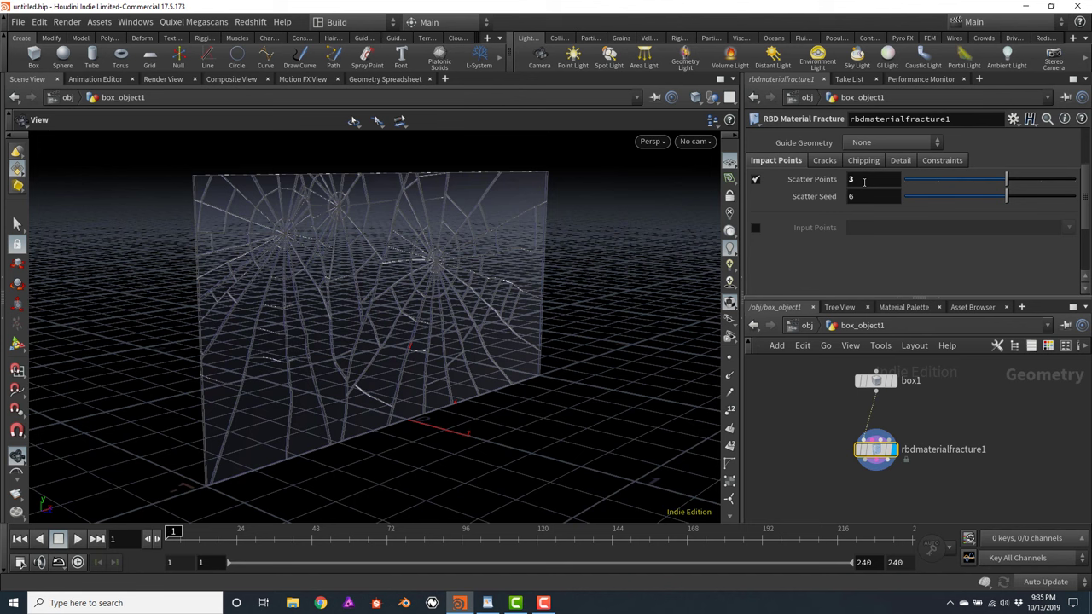
left_click_drag(1011, 180, 1073, 185)
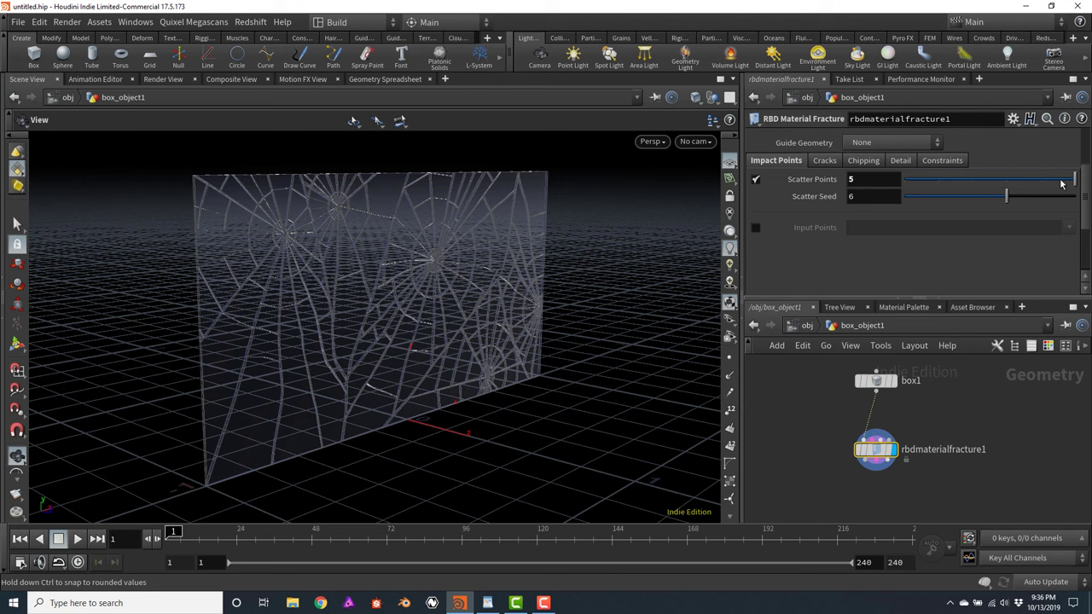
left_click(755, 180)
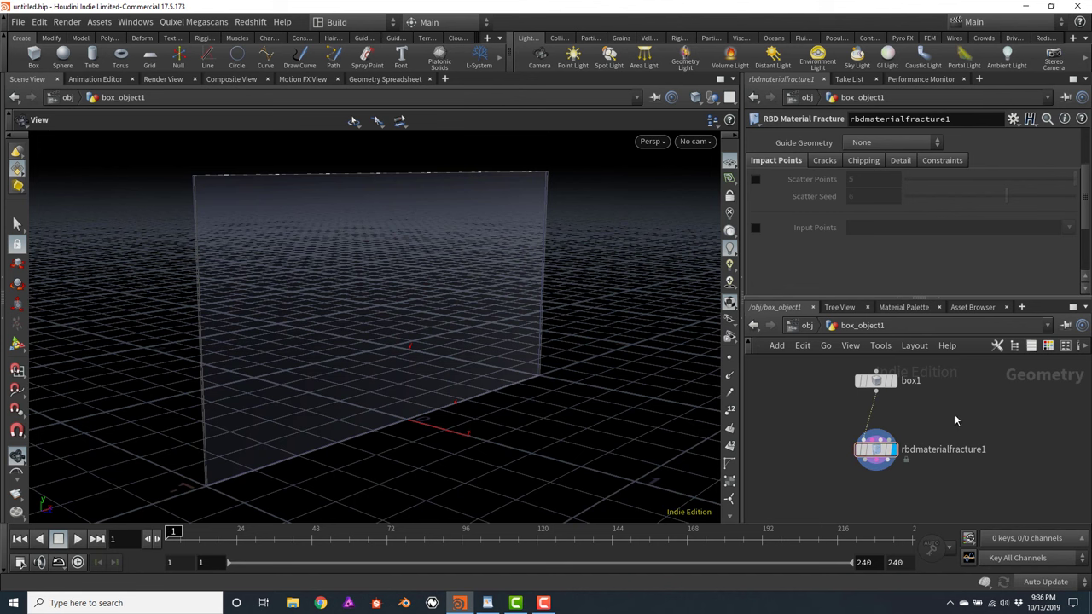
Place an Add node beside box1 in the network and enable its Point 0
key("Tab")
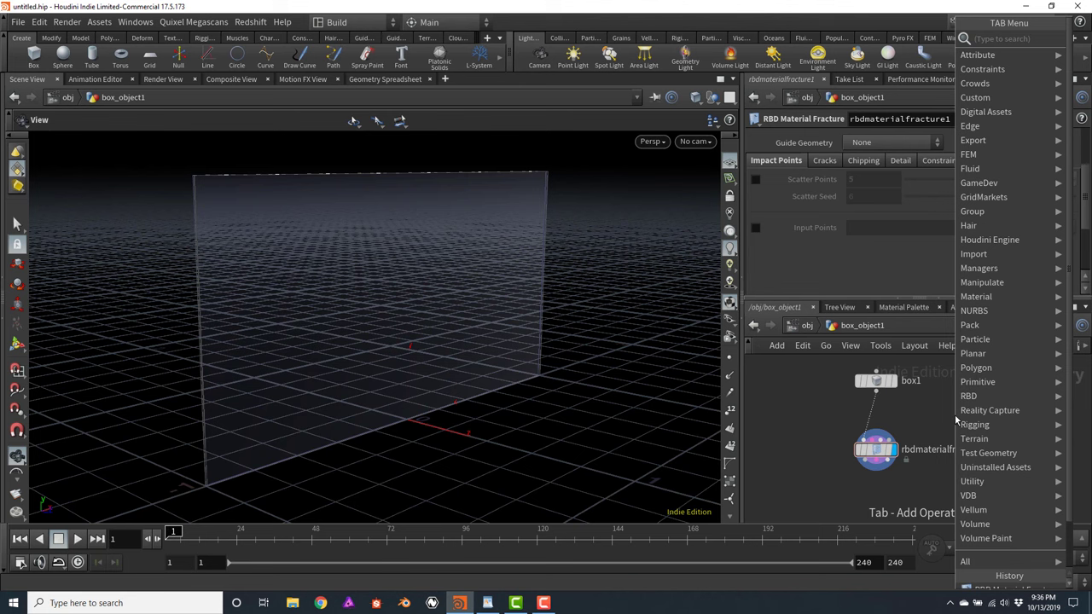
left_click(956, 418)
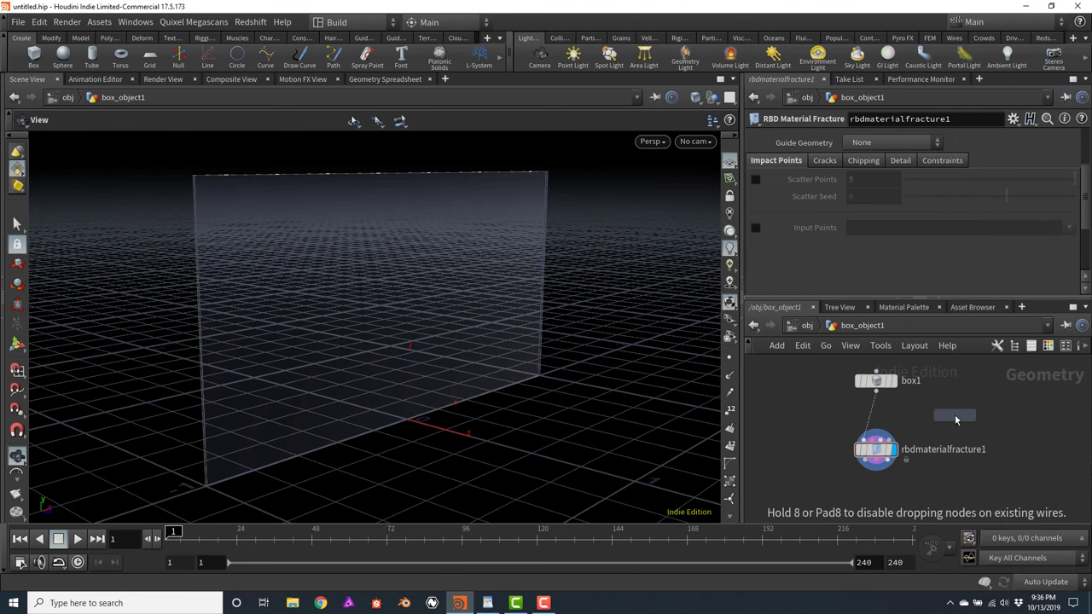
left_click(954, 415)
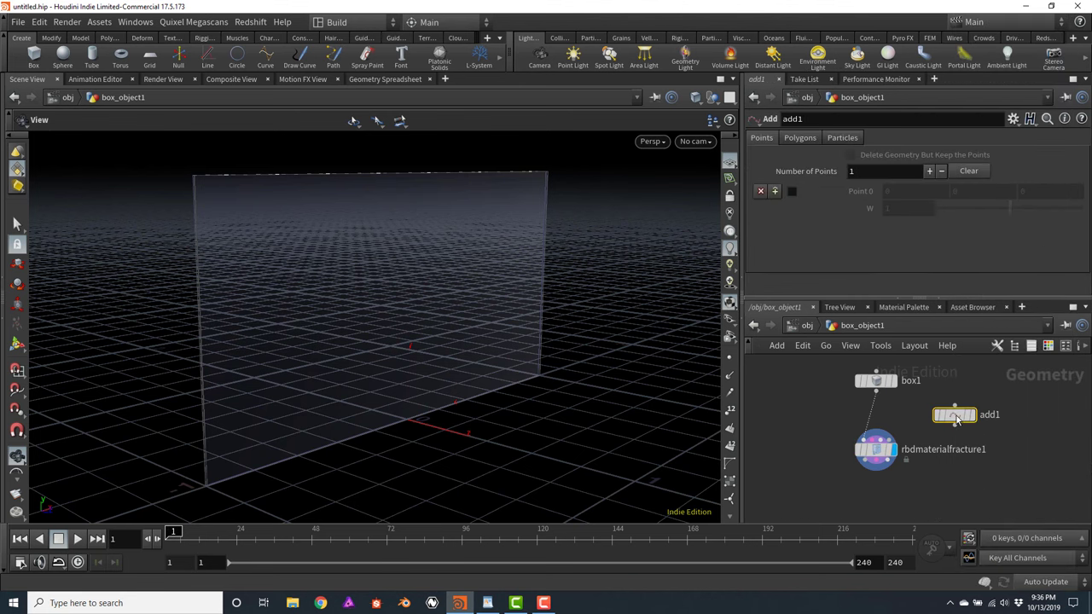
left_click(791, 191)
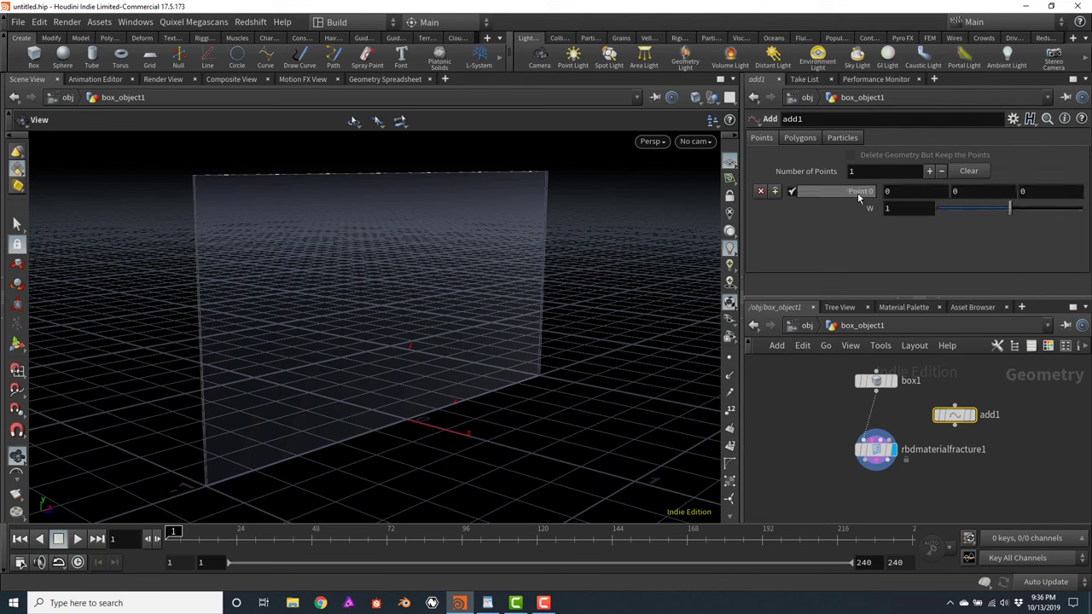
Move Point 0 of add1 onto the pane, to about X 0.2, Y 0.61, Z 0
mouse_move(961, 418)
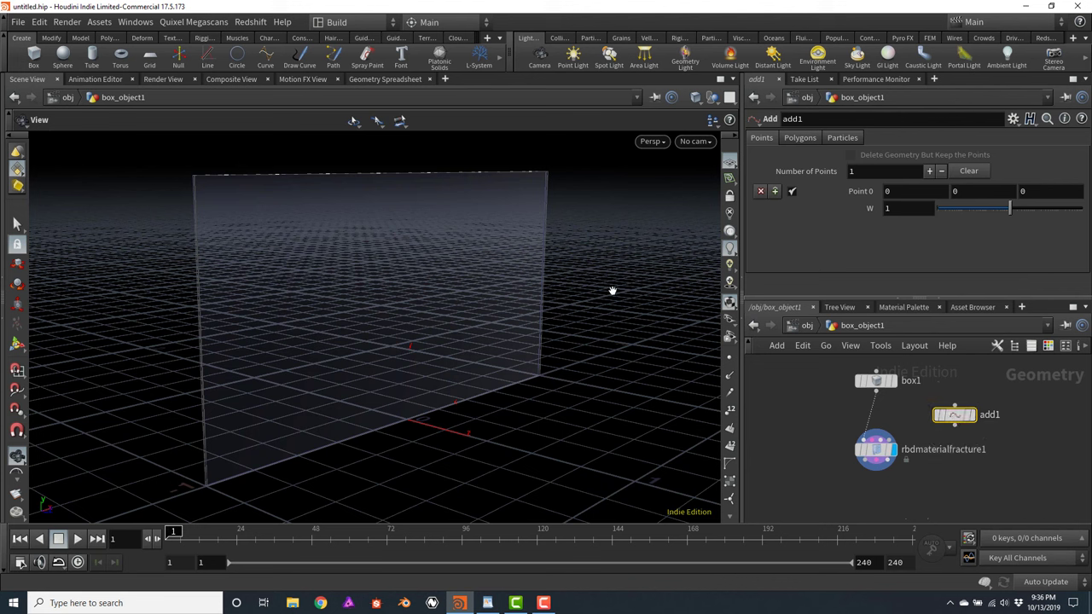
key("Return")
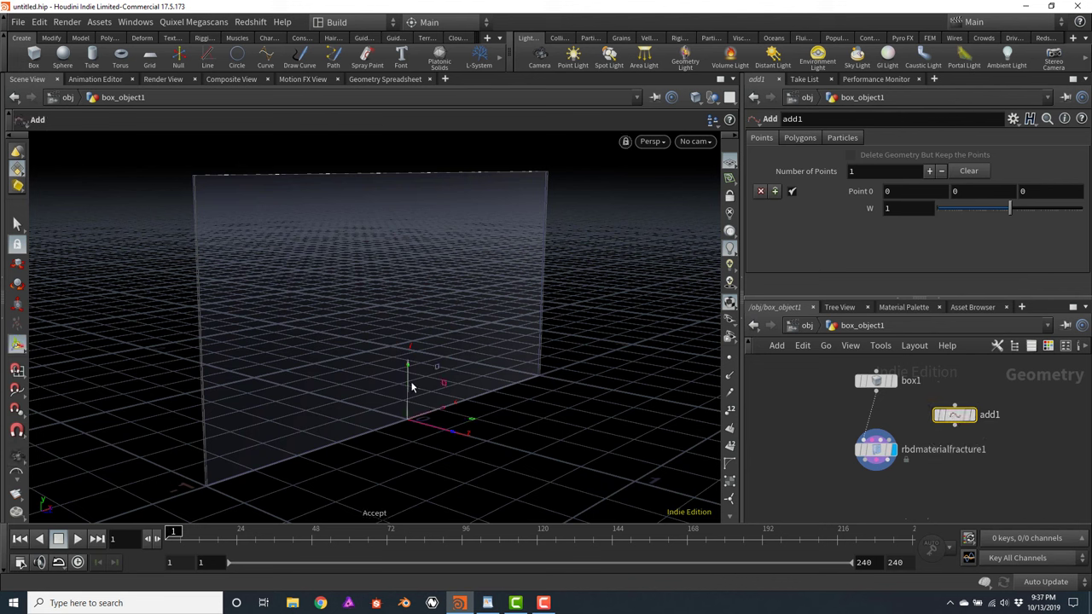
left_click_drag(410, 383, 395, 239)
mouse_move(480, 295)
left_mouse_down()
mouse_move(511, 298)
mouse_move(440, 277)
mouse_move(463, 268)
mouse_move(470, 302)
left_mouse_up()
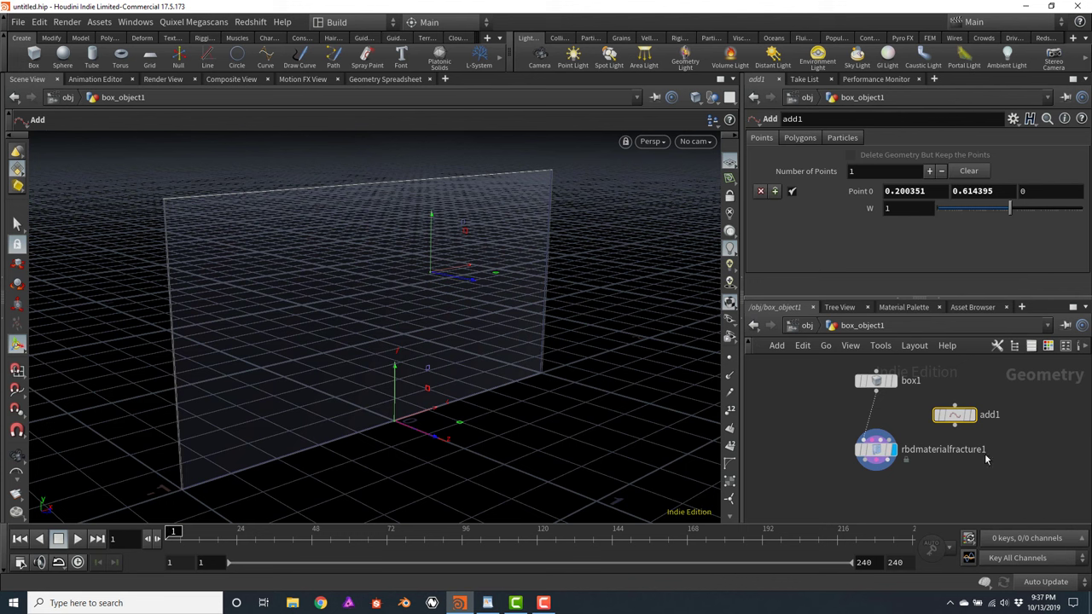
Connect add1 to the fourth input of rbdmaterialfracture1 and enable its Input Points option
left_click(957, 430)
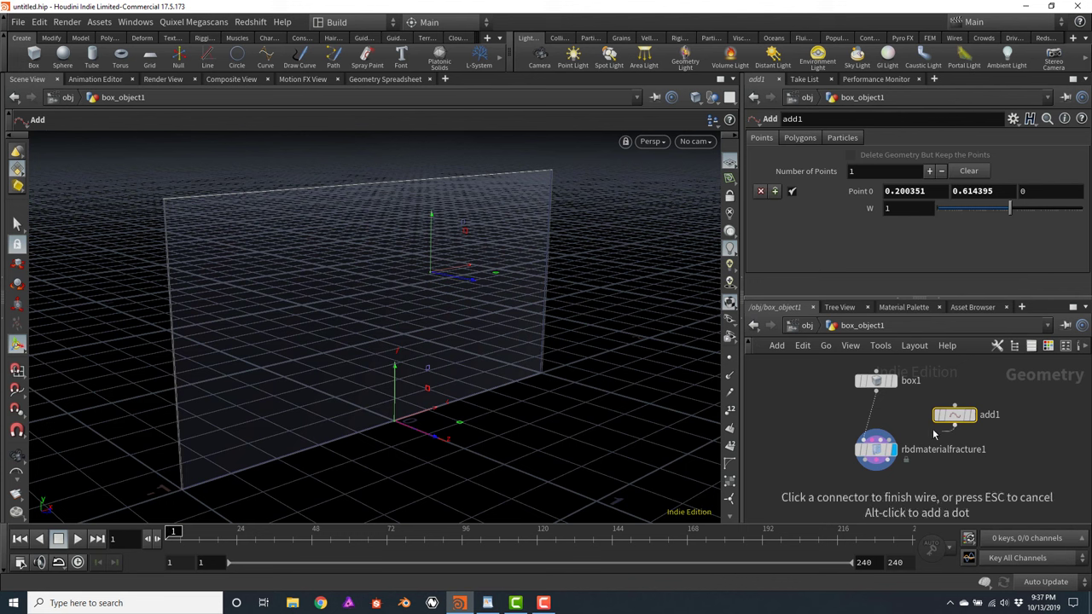
left_click(888, 442)
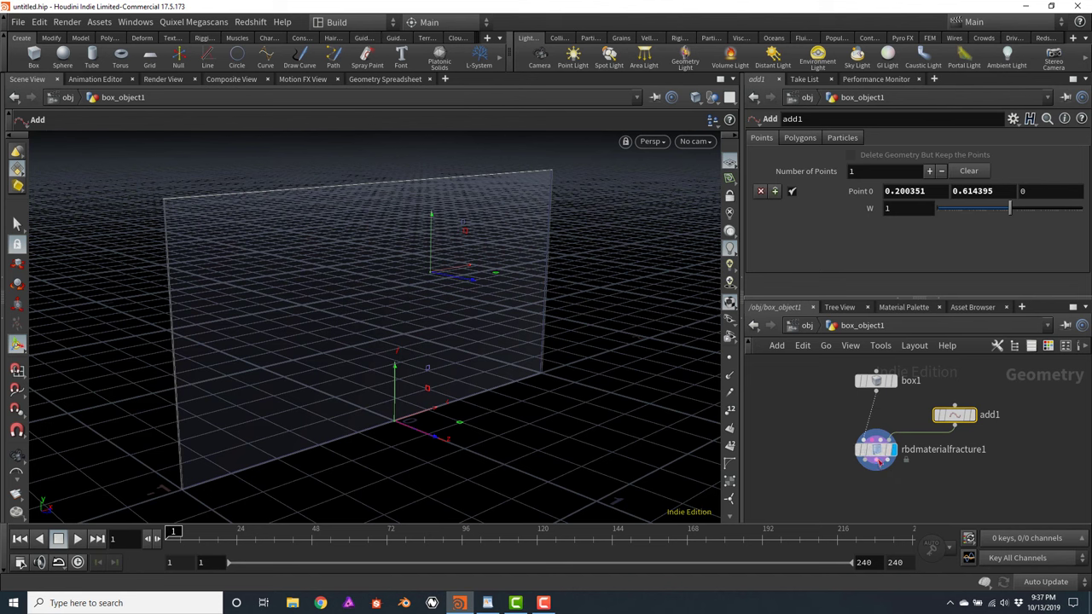
left_click(876, 456)
mouse_move(875, 456)
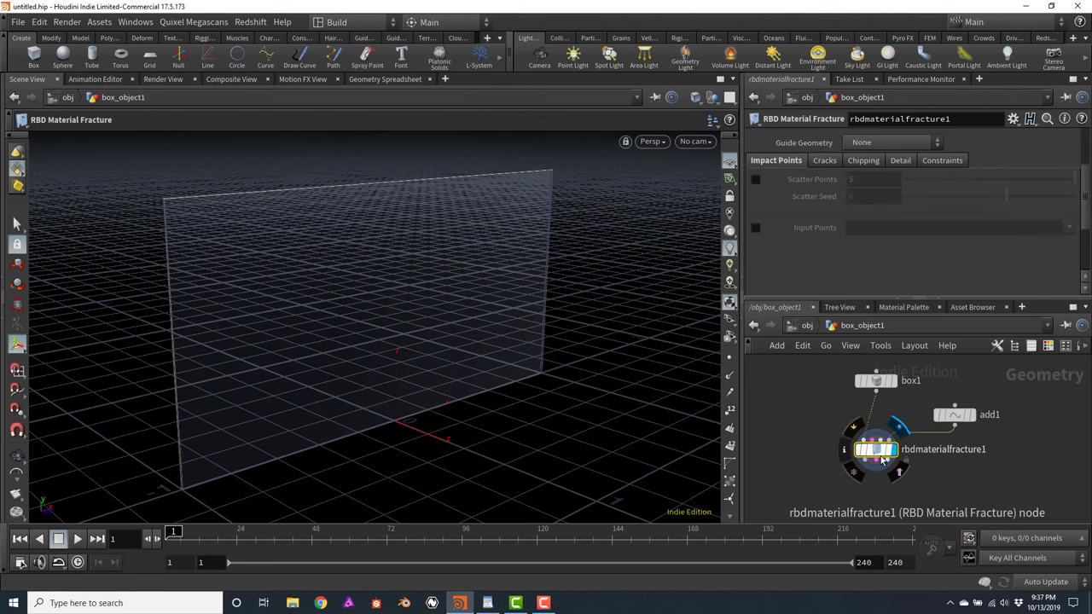
left_click(754, 227)
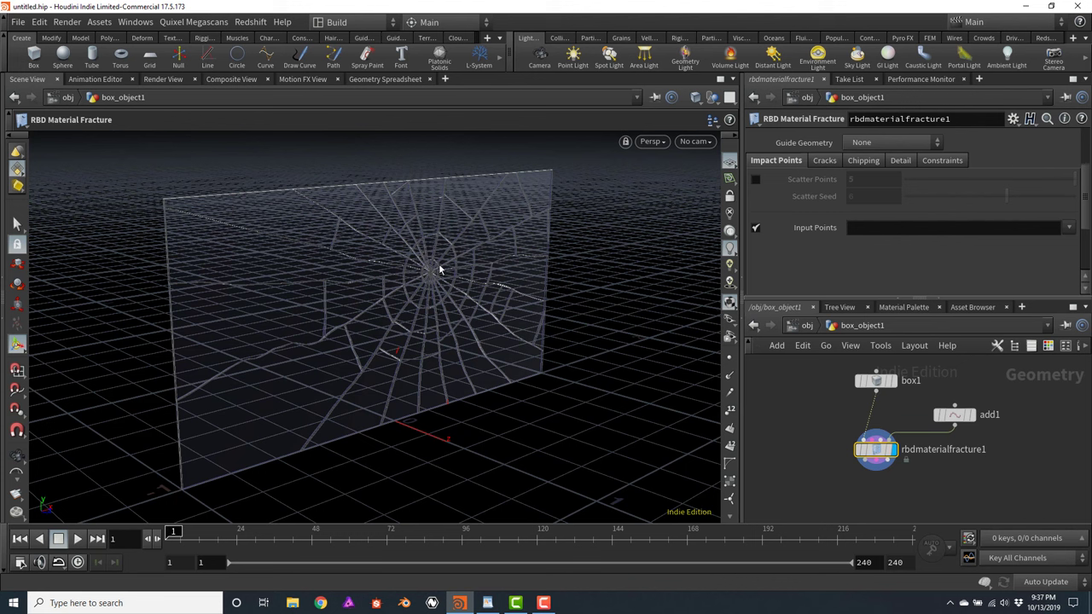
Add a second point in add1, move it to about X -0.53, Y 0.36 on the pane, and disable it
left_click_drag(835, 440, 833, 426)
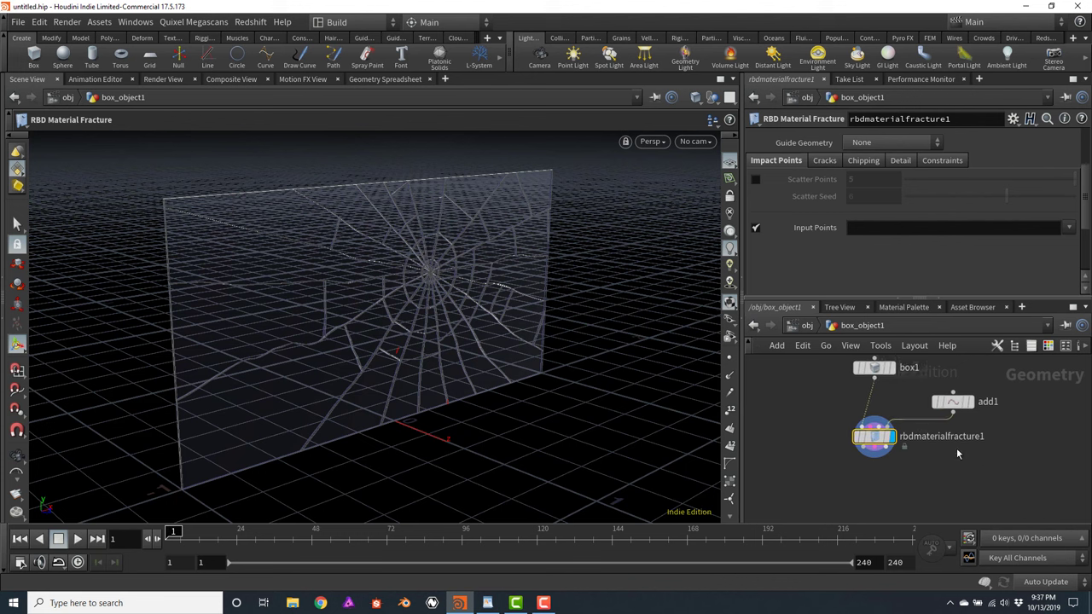
left_click(956, 407)
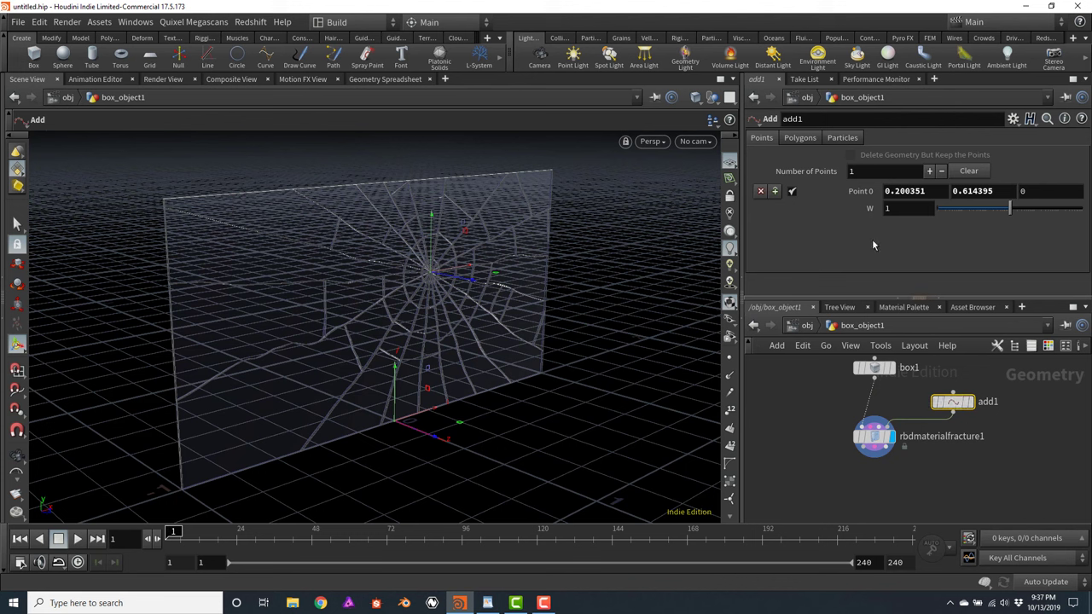
left_click(928, 171)
left_click(791, 232)
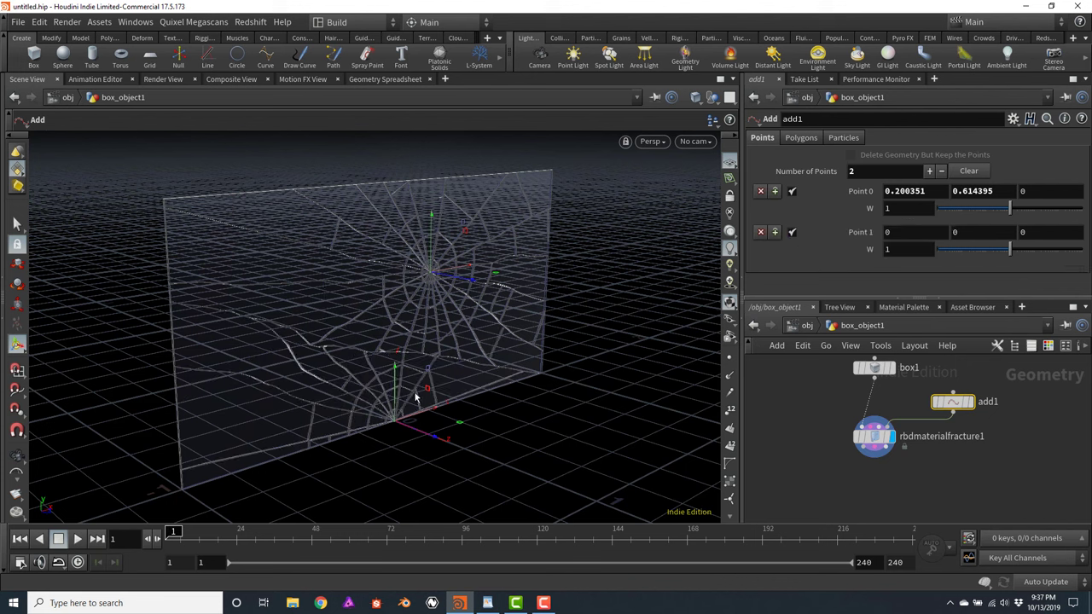
left_click_drag(400, 388, 313, 339)
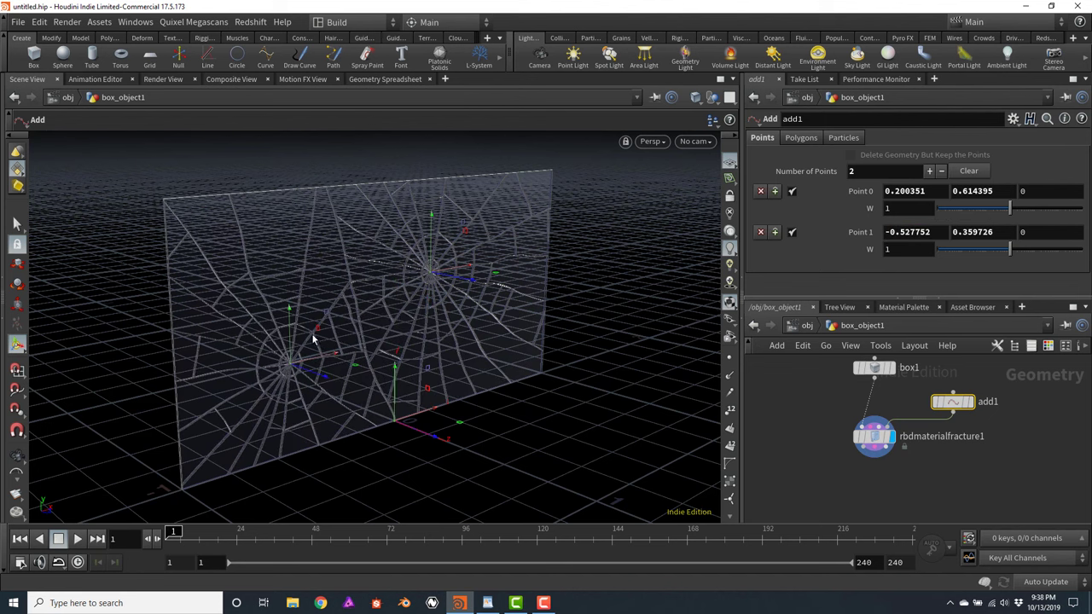
left_click(792, 232)
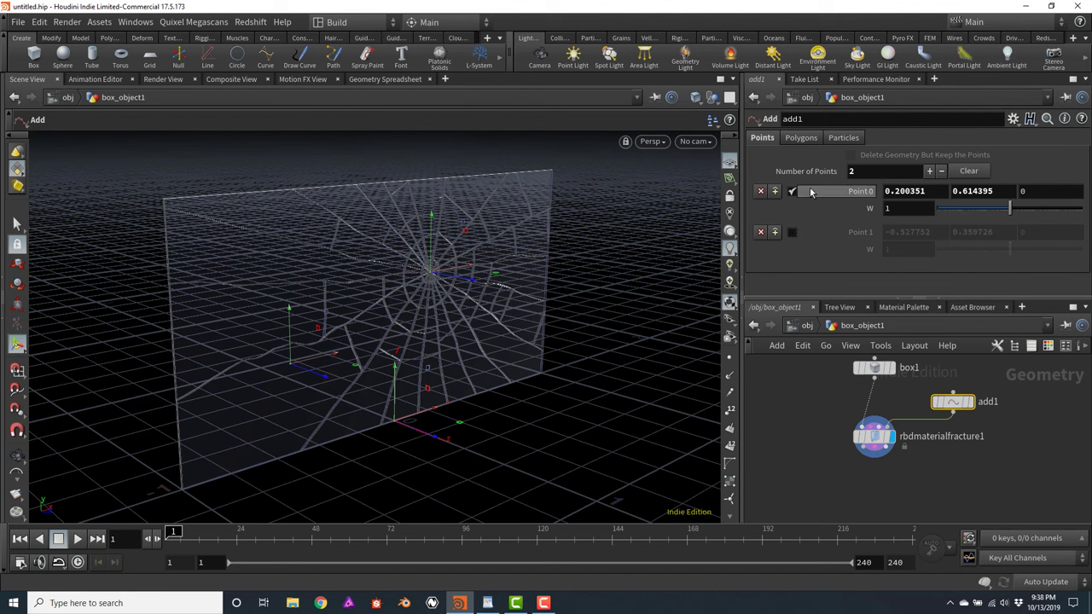
Set the Radial Crack Number of rbdmaterialfracture1 to 40 and inspect the cracks around the impact point
left_click(872, 439)
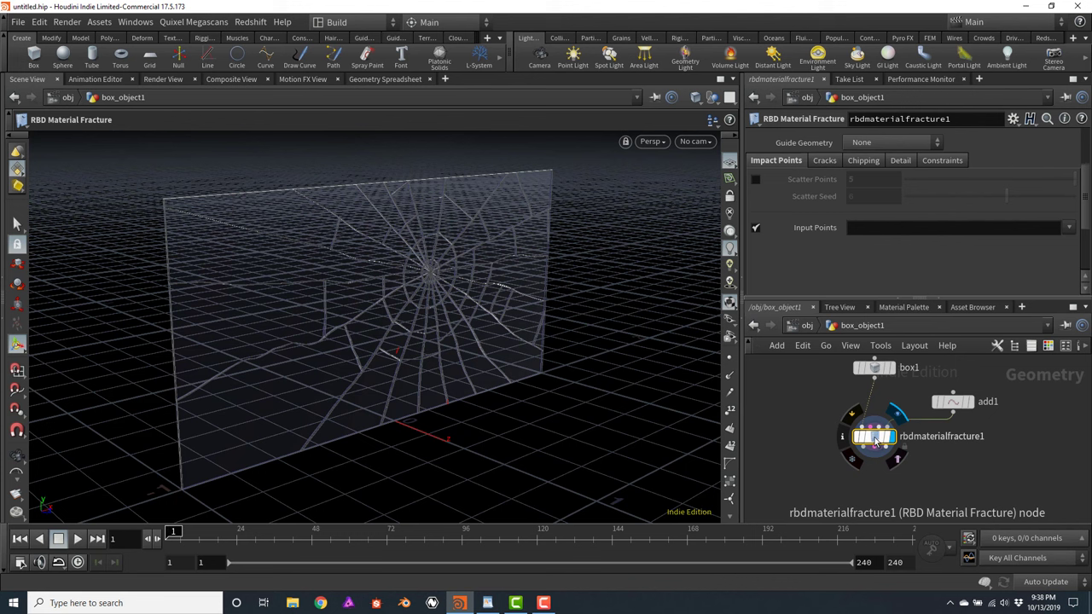
left_click(824, 161)
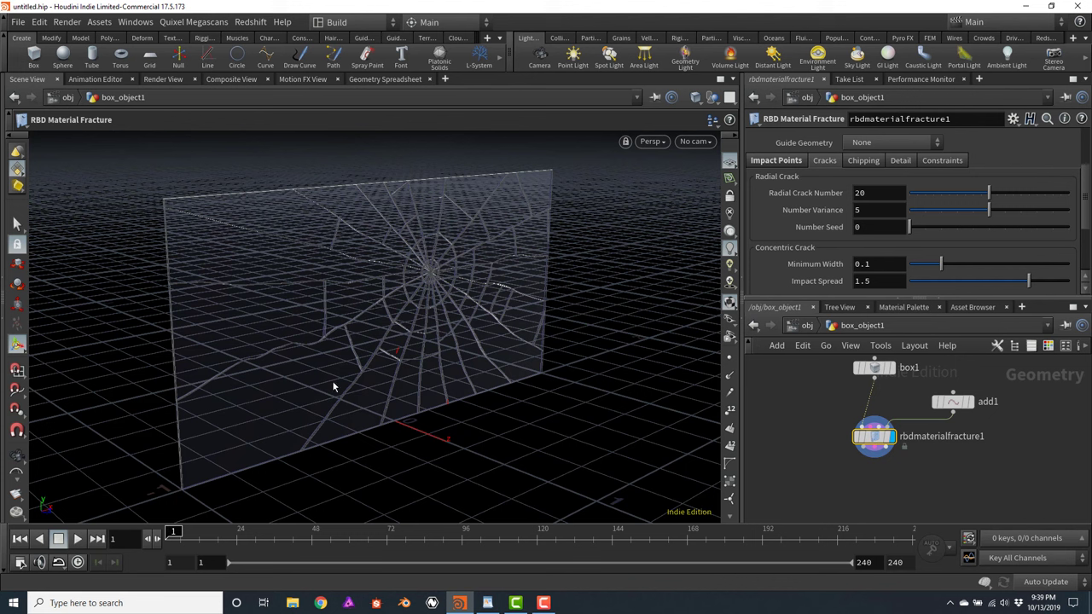
left_click(879, 193)
type("40")
key("Return")
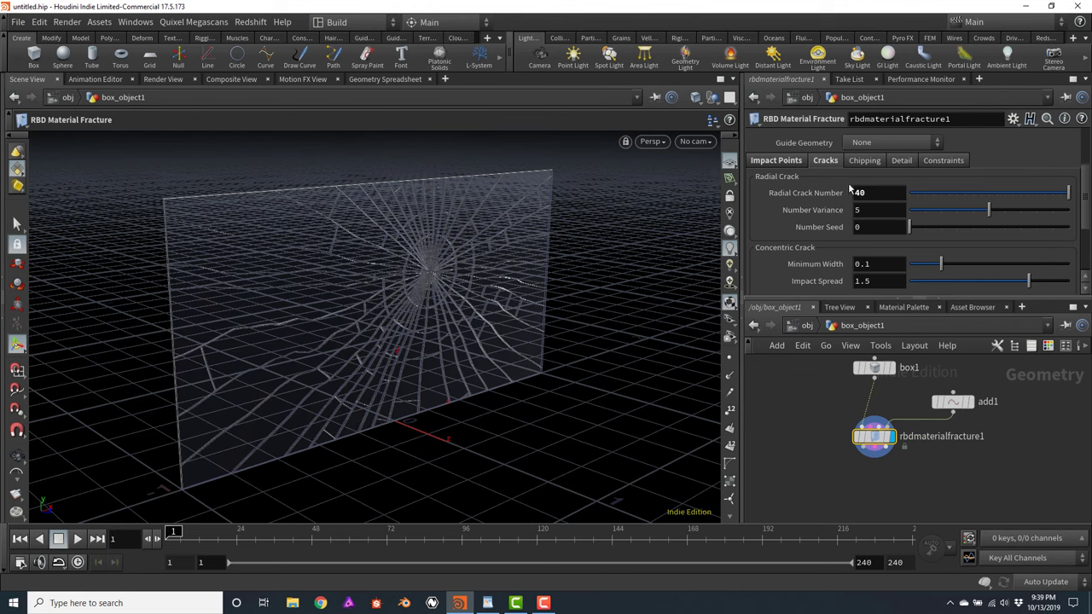
key("Escape")
left_click_drag(599, 282, 412, 281)
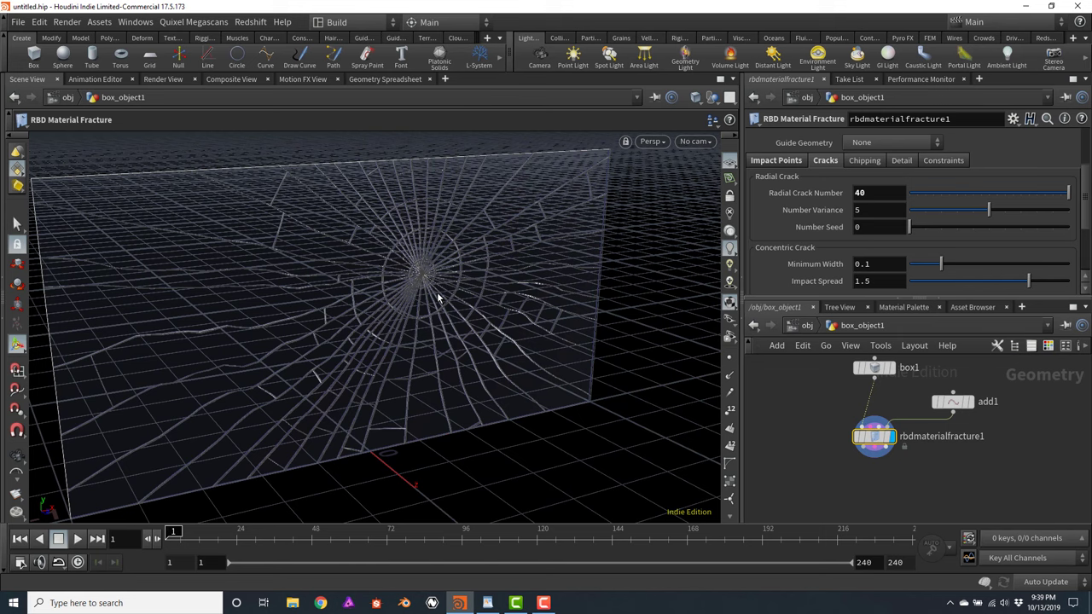
key("Escape")
mouse_move(546, 295)
left_mouse_down()
mouse_move(514, 292)
mouse_move(526, 296)
left_mouse_up()
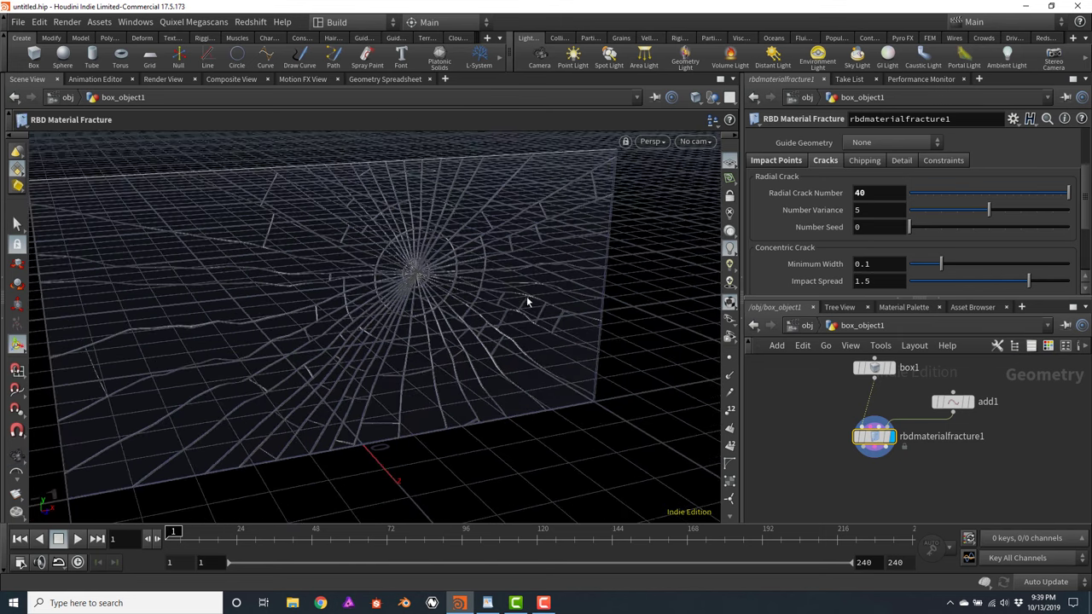
Try radial crack Number Variance values of 10 and 0 to compare the crack patterns
left_click(871, 208)
type("10")
key("Return")
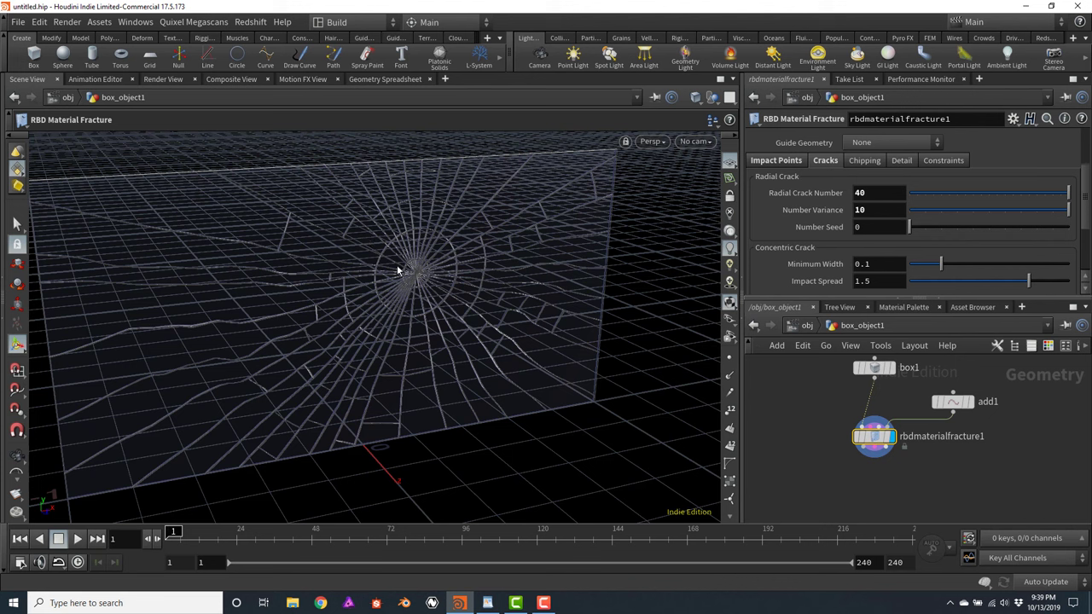
left_click(863, 210)
type("0")
key("Return")
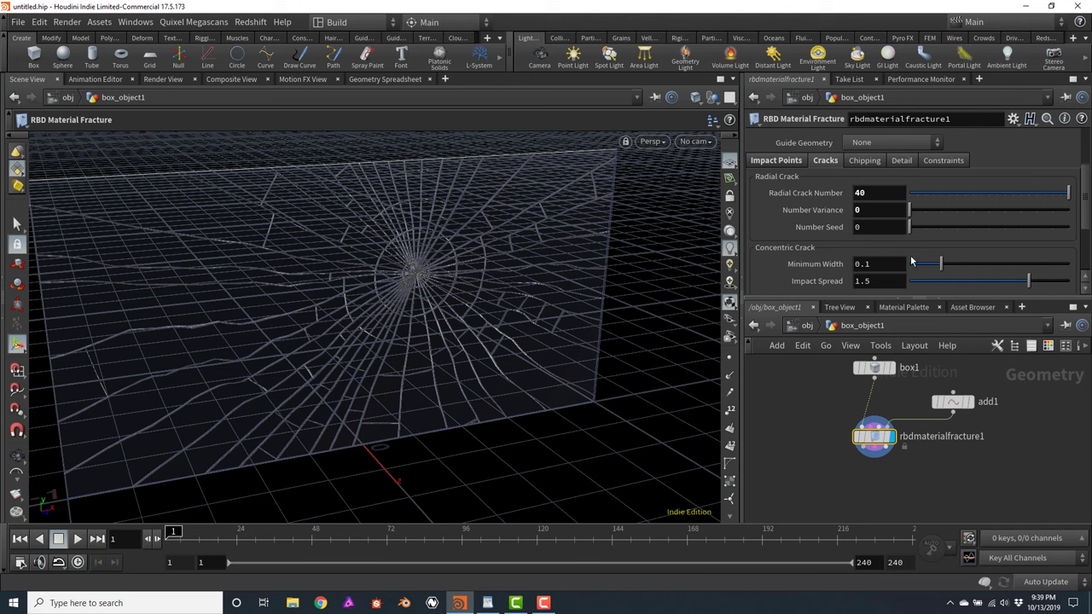
Set the Number Variance of the radial cracks to 8
left_click(880, 210)
type("8")
key("Return")
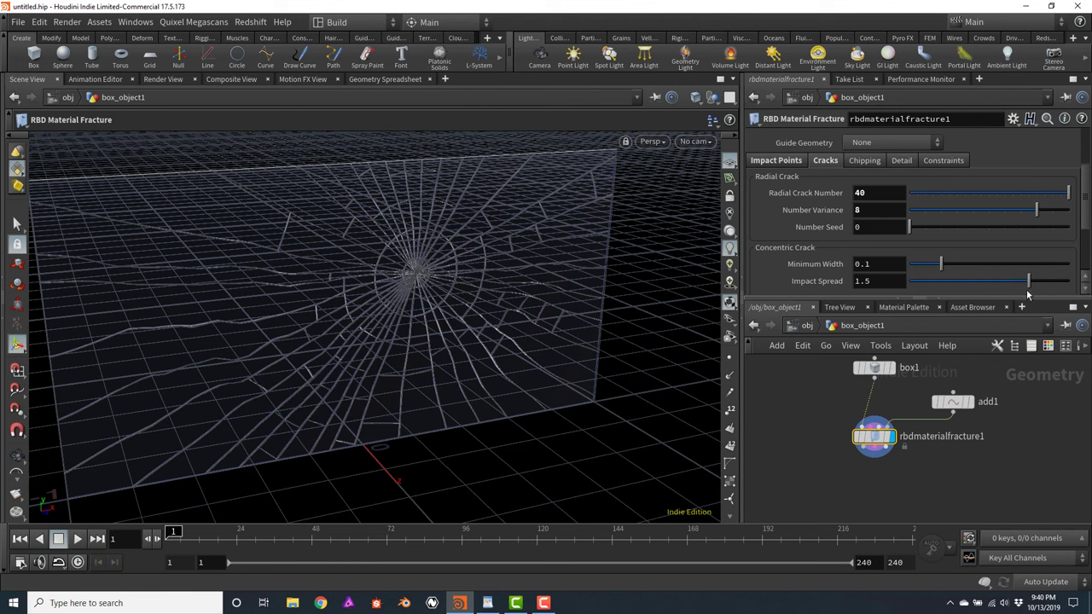
Set the Minimum Width of the concentric cracks to 0.2
scroll(1089, 185, "down", 2)
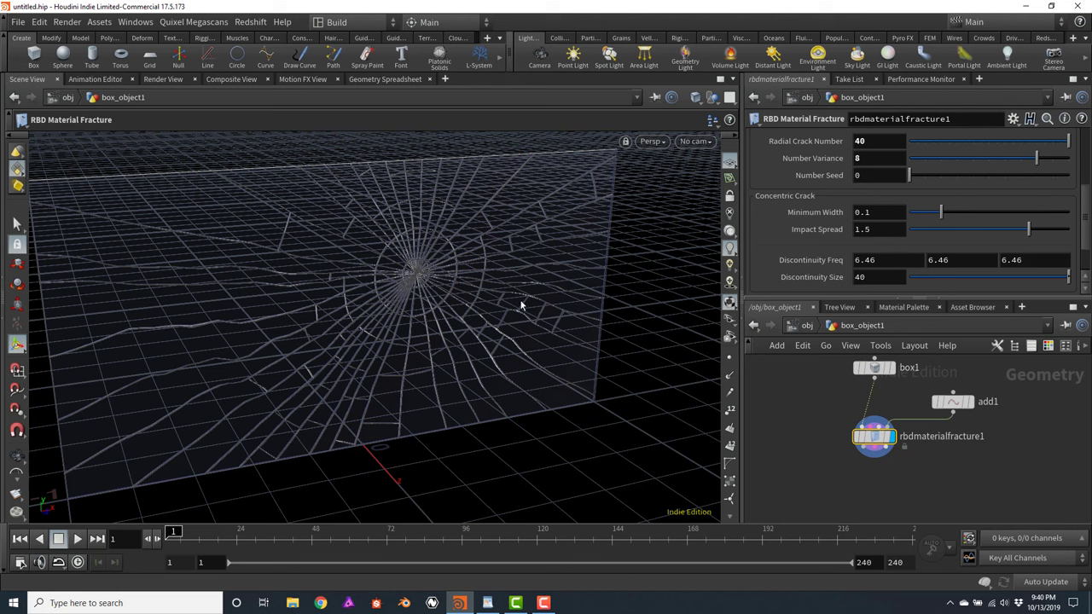
double_click(877, 215)
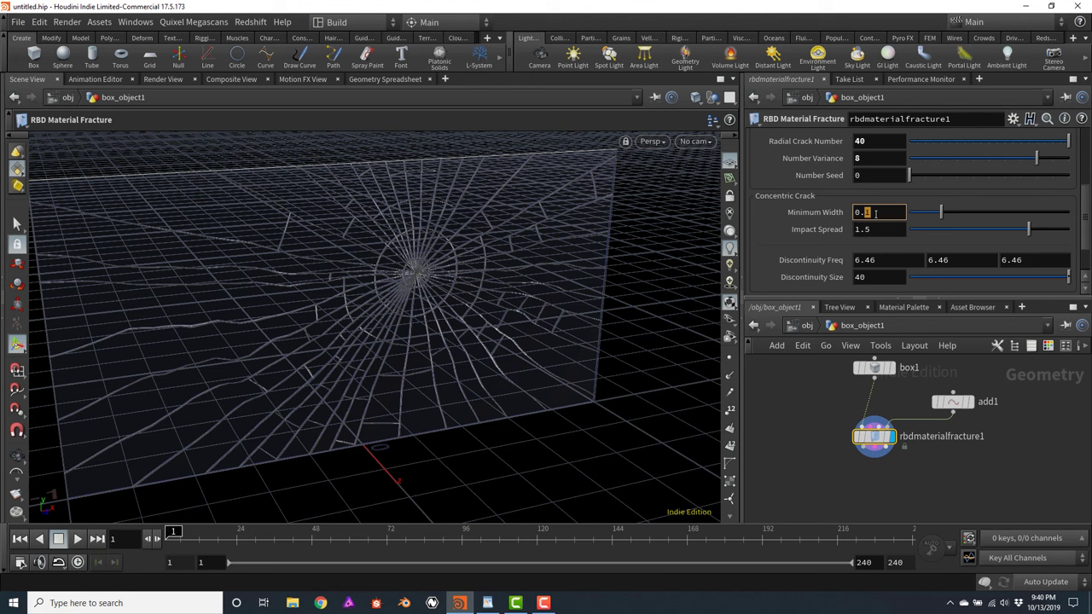
type("2")
key("Return")
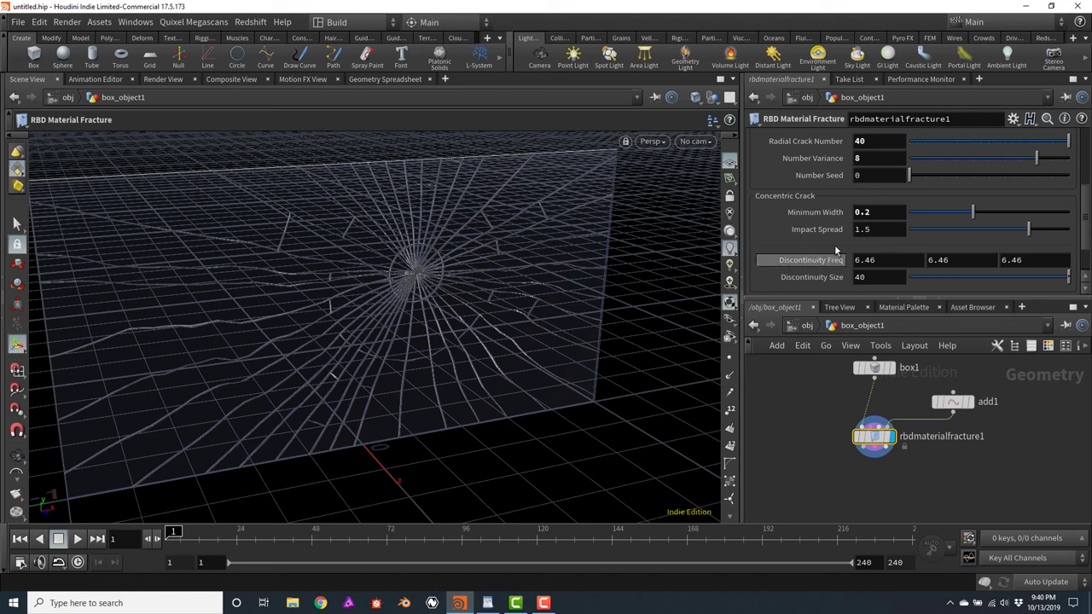
Set the Minimum Width of the concentric cracks to 0.01
double_click(879, 213)
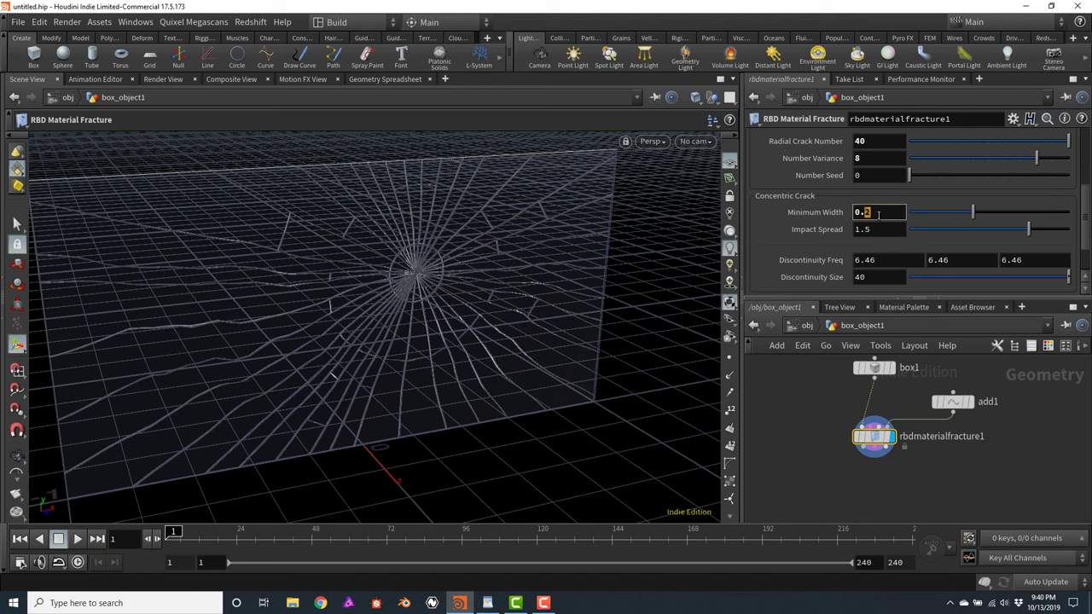
type("01")
key("Return")
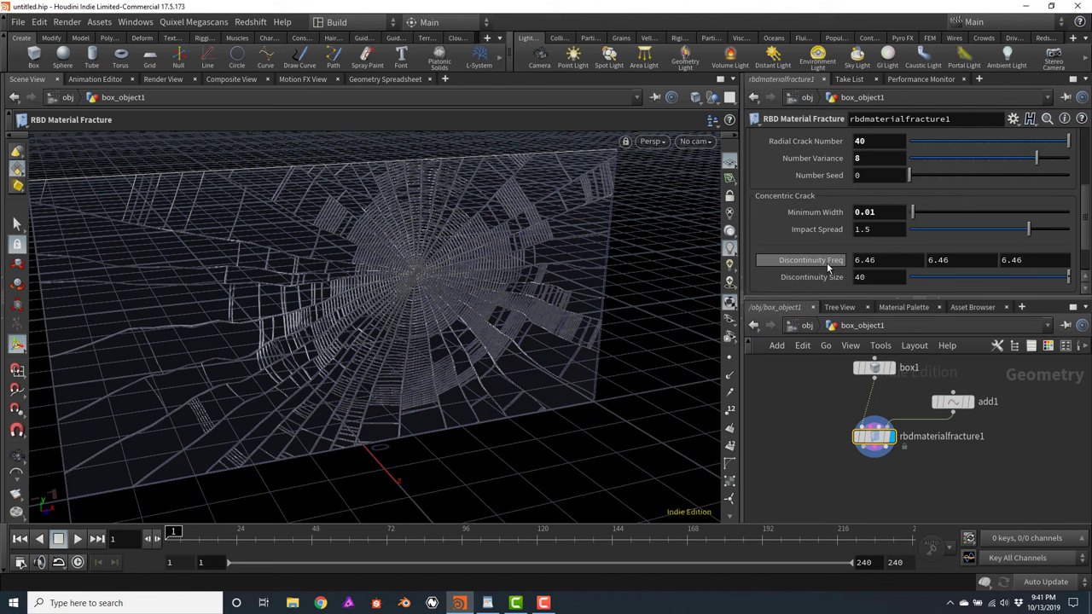
Lower the concentric cracks' Discontinuity Freq to -3.34 in all three components
middle_click_drag(826, 263, 495, 255)
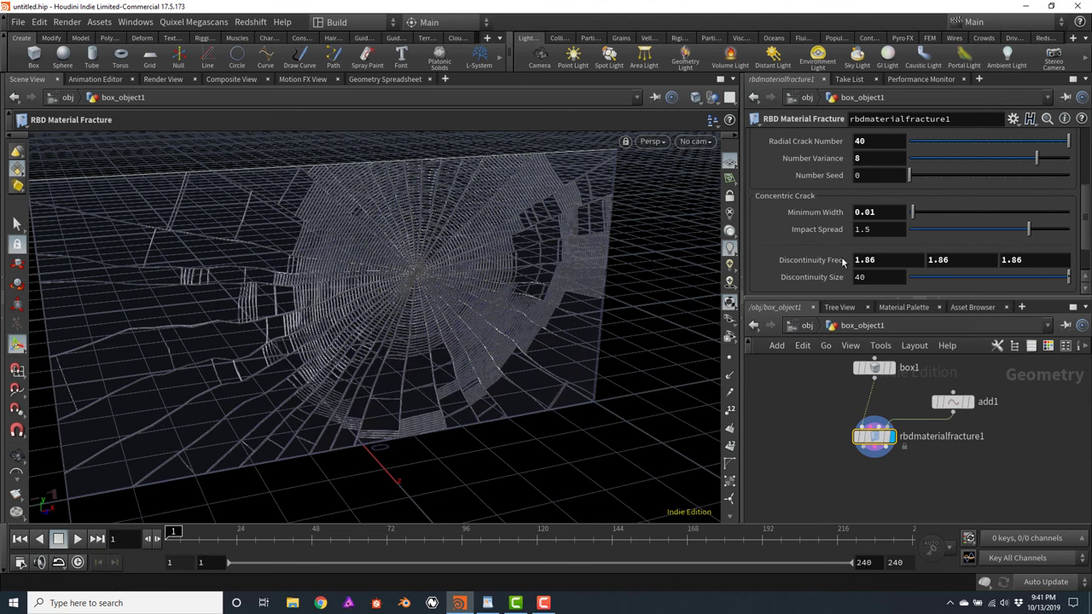
middle_click_drag(833, 263, 515, 260)
middle_click_drag(510, 308, 469, 309)
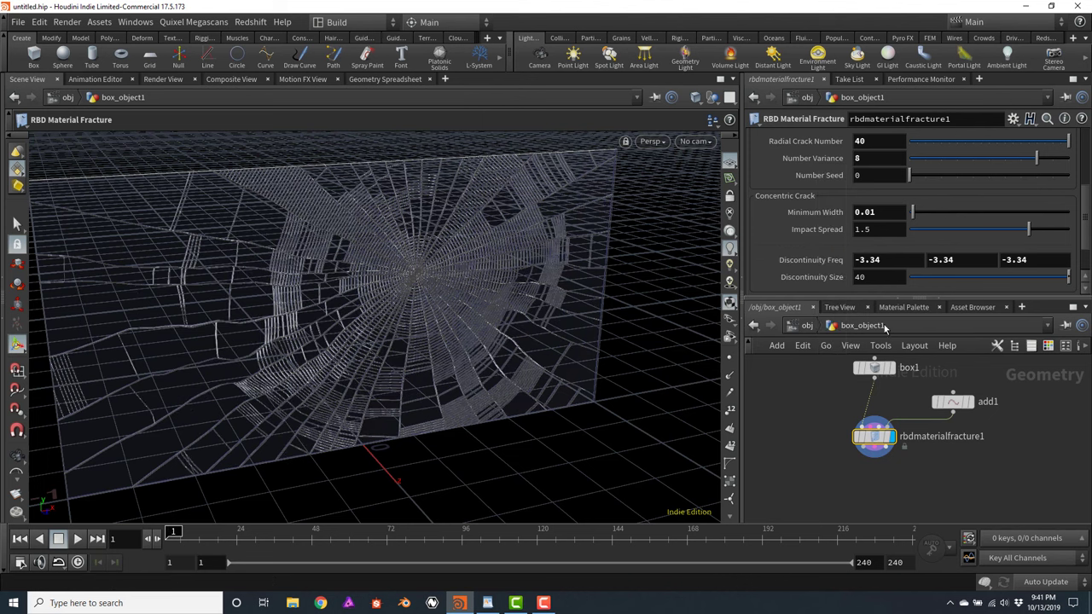
Try a Discontinuity Size of 20 for the concentric cracks and undo it
left_click(893, 278)
type("20")
key("Return")
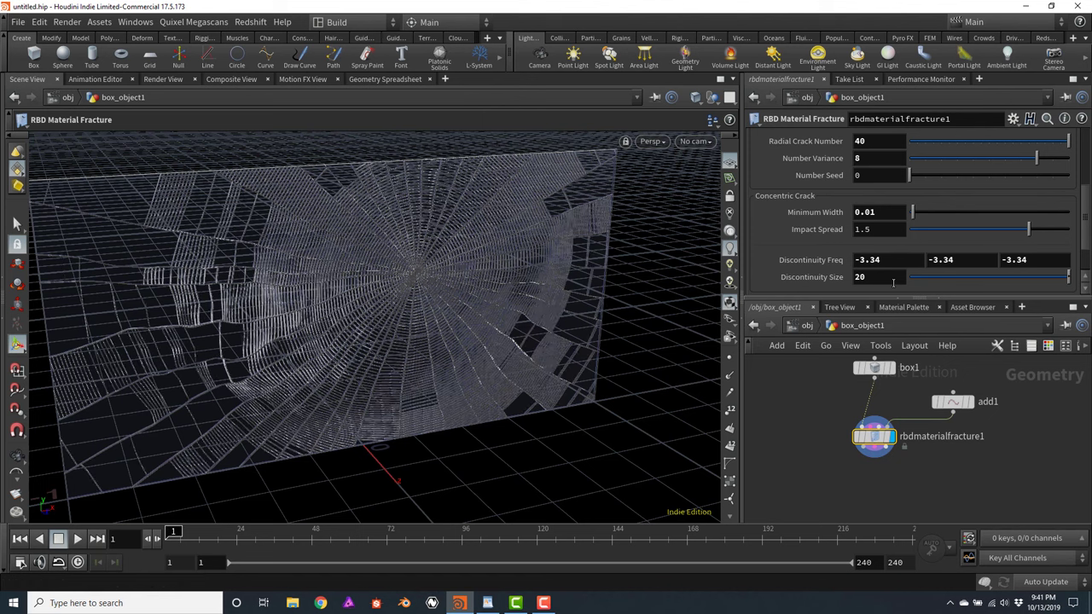
key("ctrl+z")
Set the Discontinuity Size of the concentric cracks to 80
left_click(879, 278)
type("800")
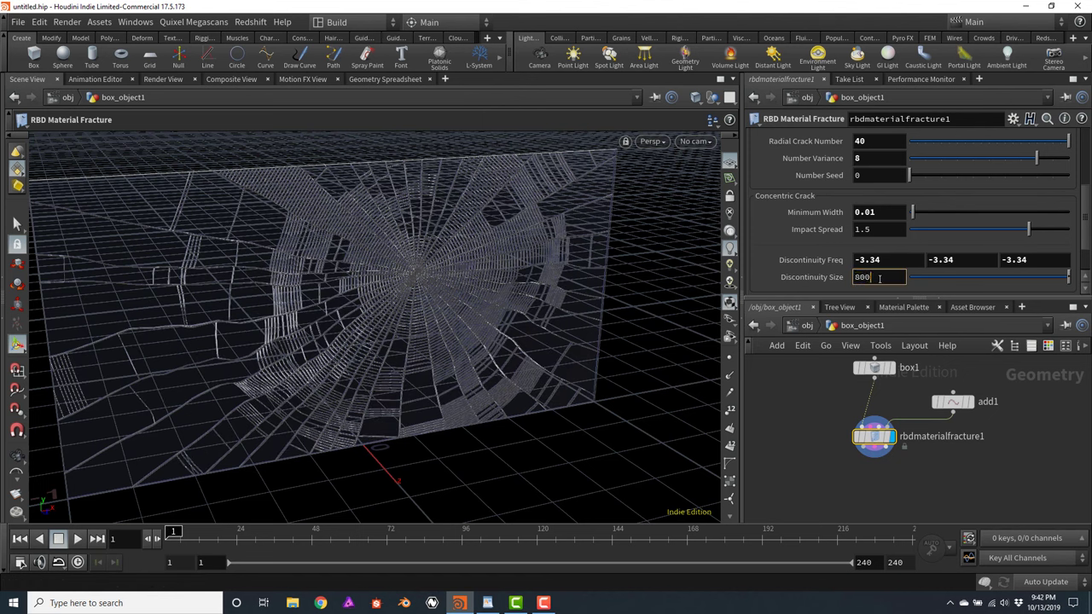
key("BackSpace")
key("Return")
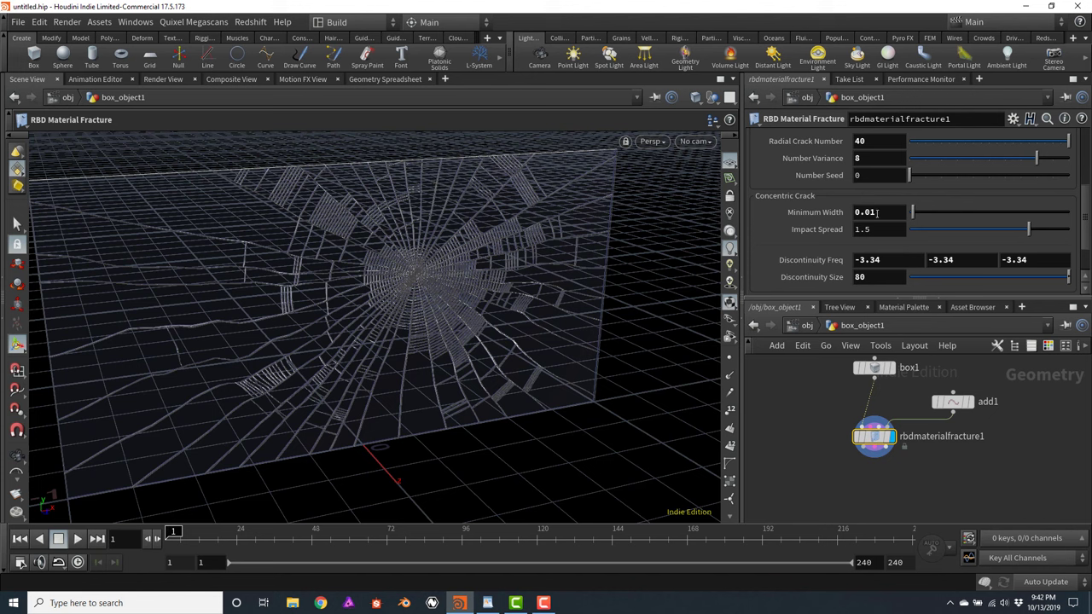
Set the Minimum Width of the concentric cracks to 0.02
left_click_drag(871, 218, 889, 220)
type("2")
key("Return")
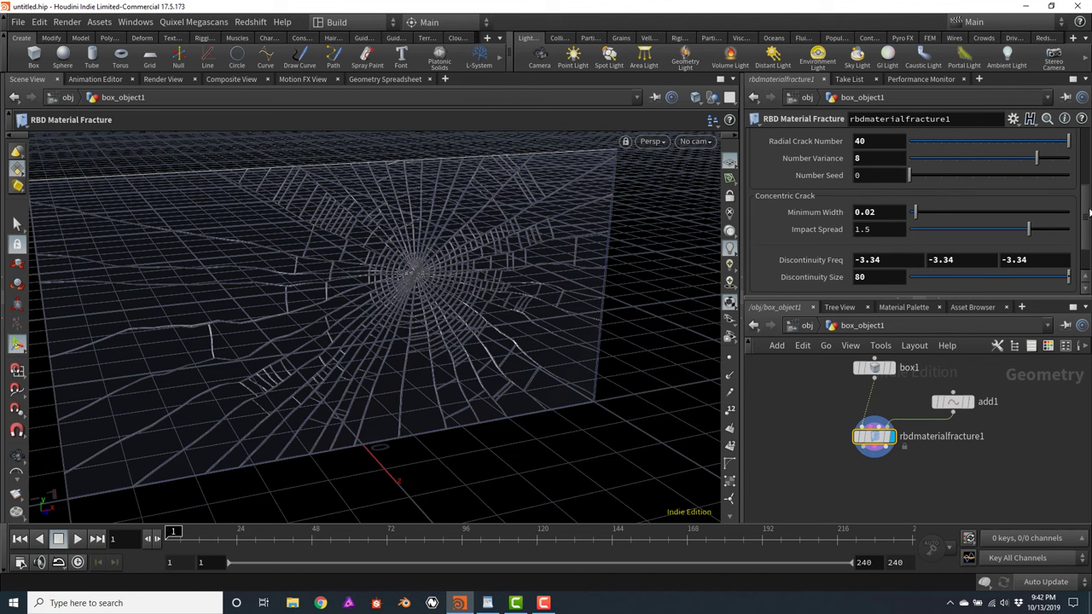
Enable chipping on rbdmaterialfracture1
left_click_drag(1085, 215, 1081, 182)
scroll(1081, 181, "down", 1)
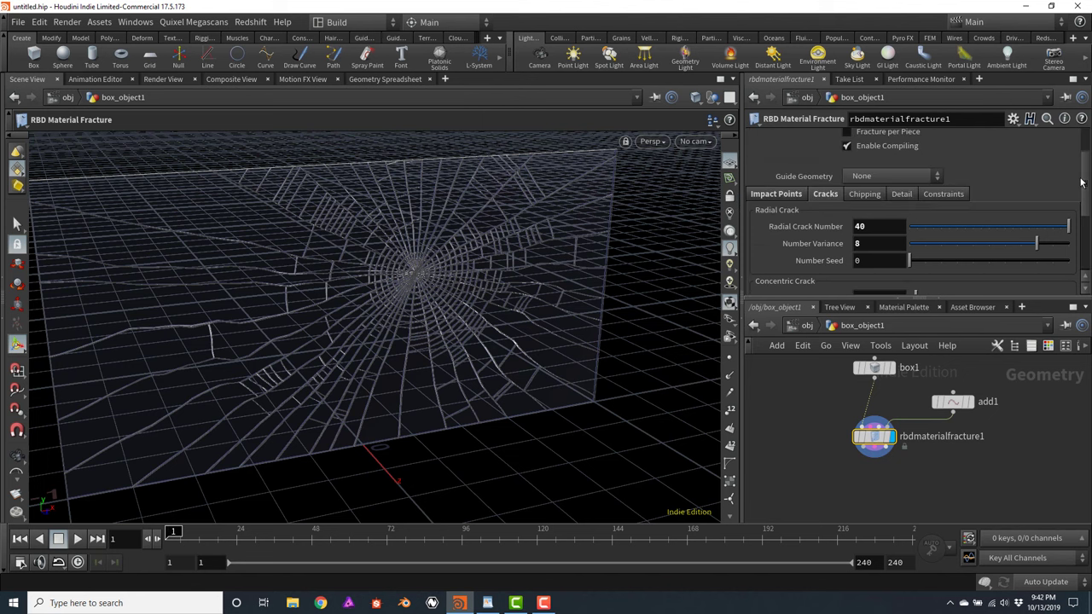
left_click(864, 194)
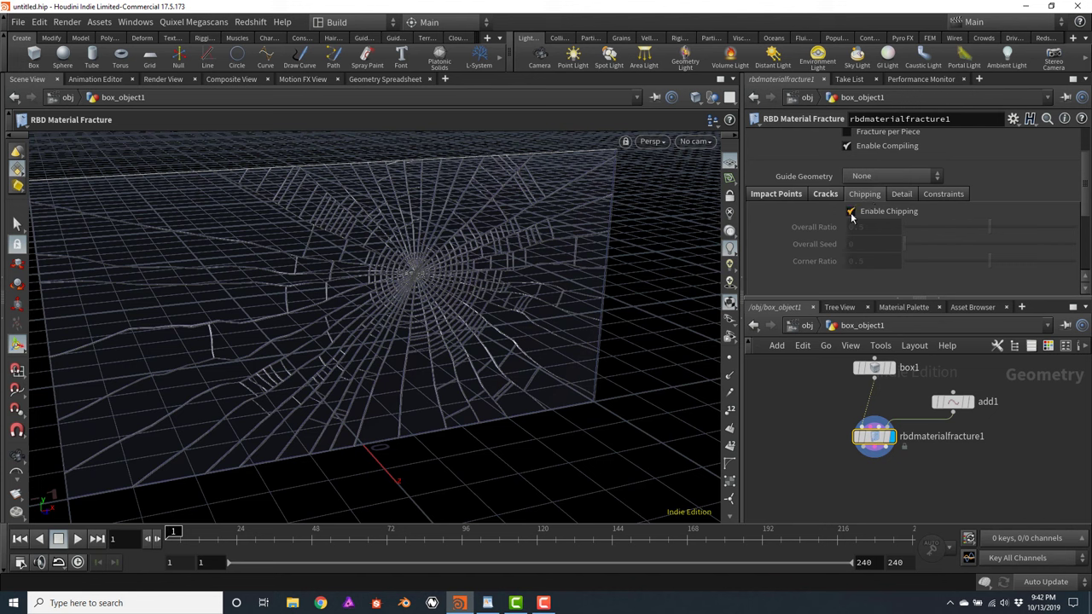
left_click(851, 213)
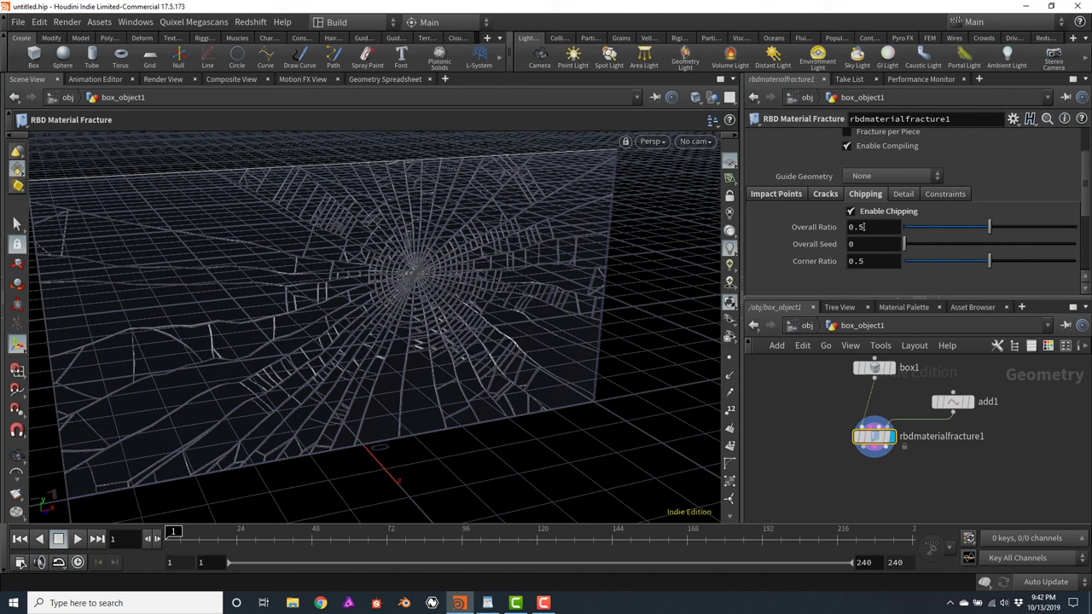
Set the chipping Overall Ratio to 0.75 and the Overall Seed to 1
left_click_drag(860, 227, 875, 234)
type("75")
key("Return")
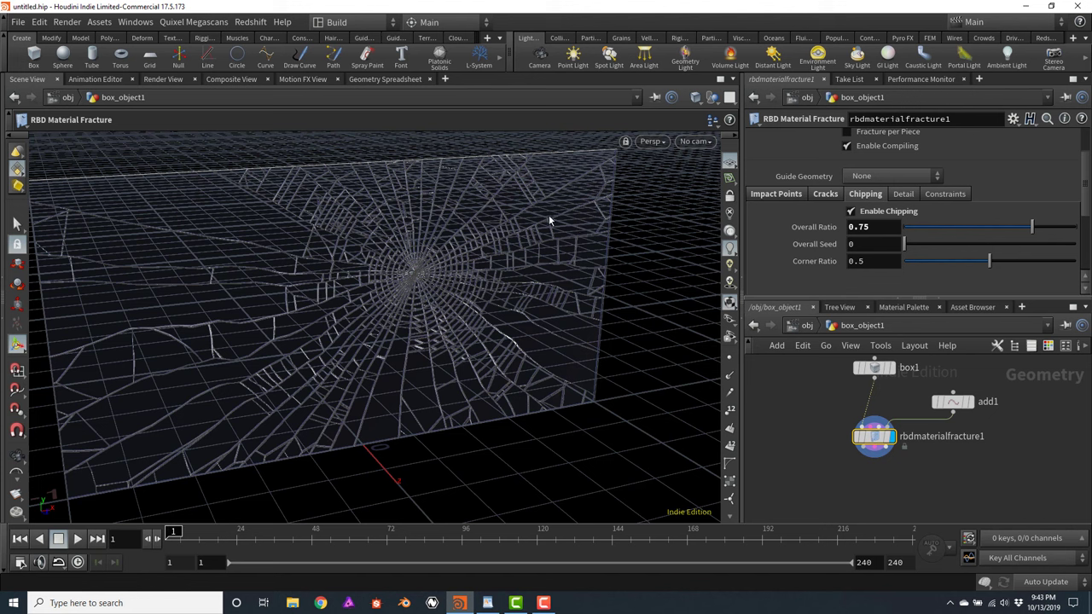
double_click(870, 244)
type("1")
key("Return")
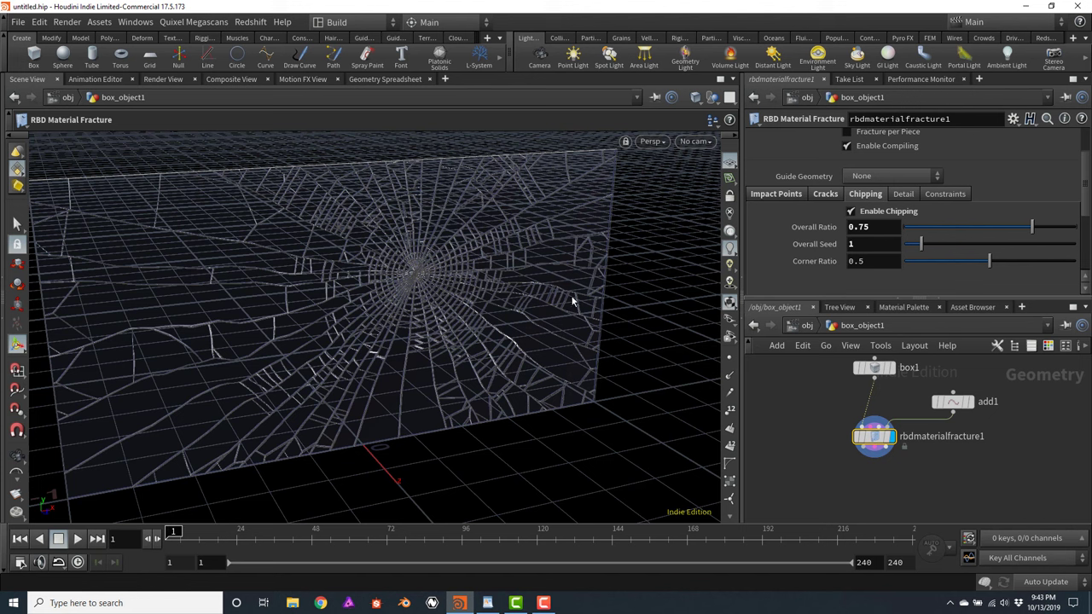
Try chipping Corner Ratio values of 0.75 and 0.1 to compare the chipped pieces
double_click(858, 261)
type("75")
key("Return")
left_click_drag(856, 262, 892, 270)
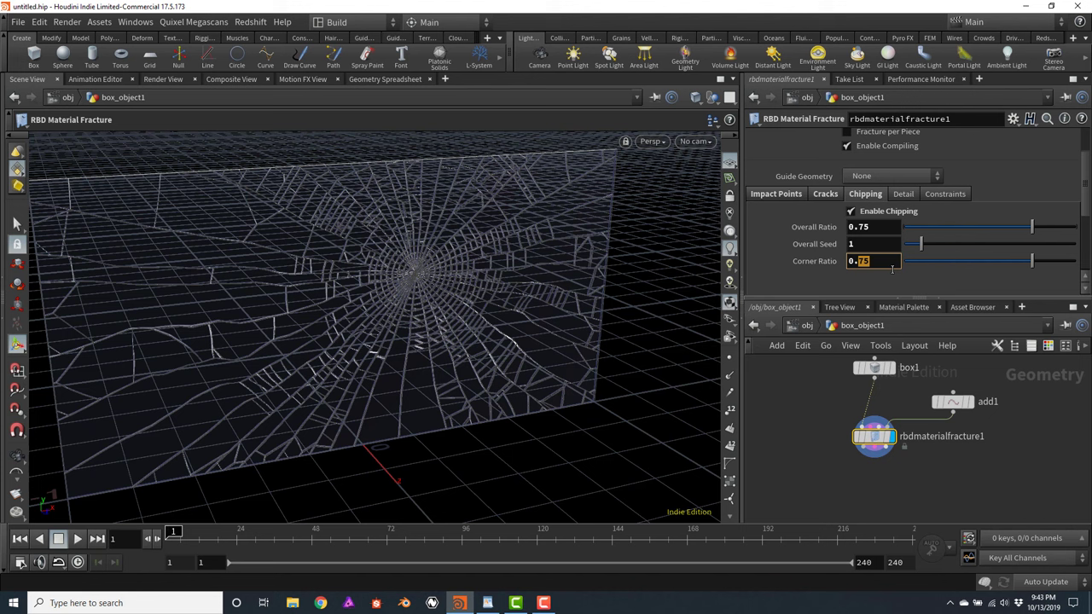
type("1")
key("Return")
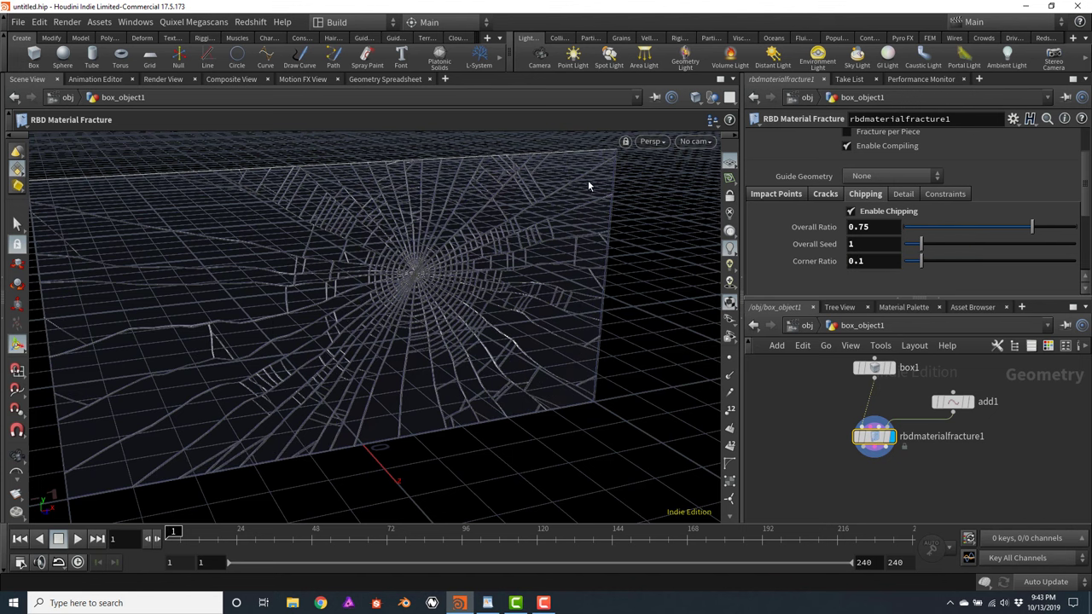
Set the chipping Corner Ratio to 0.9
double_click(860, 261)
type("9")
key("Return")
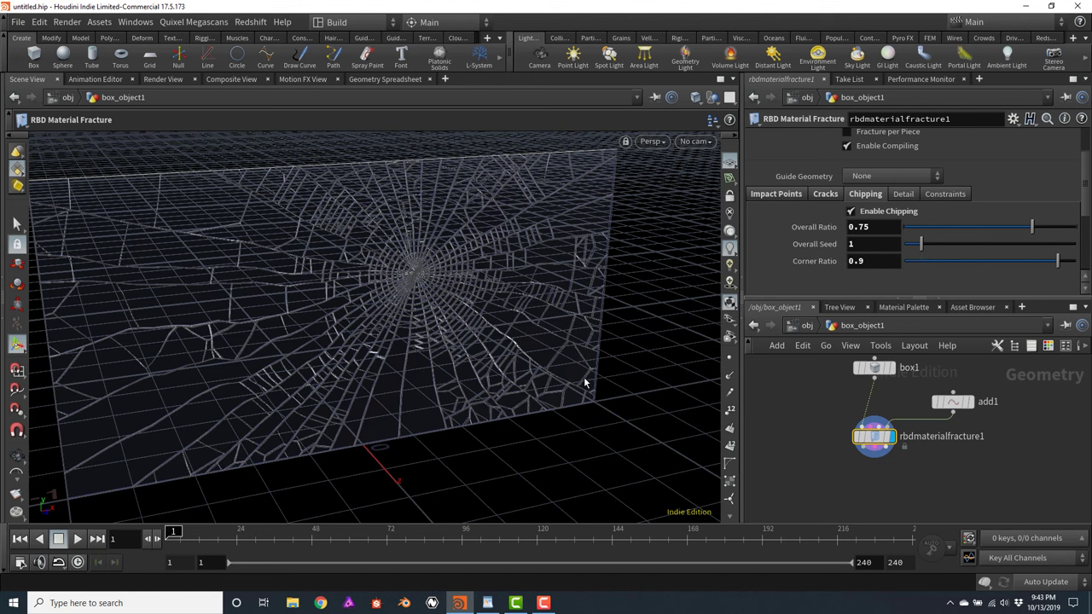
Show the detail settings, view the pane from the front, and compare the cracks with Edge Noise turned off and back on
left_click(903, 194)
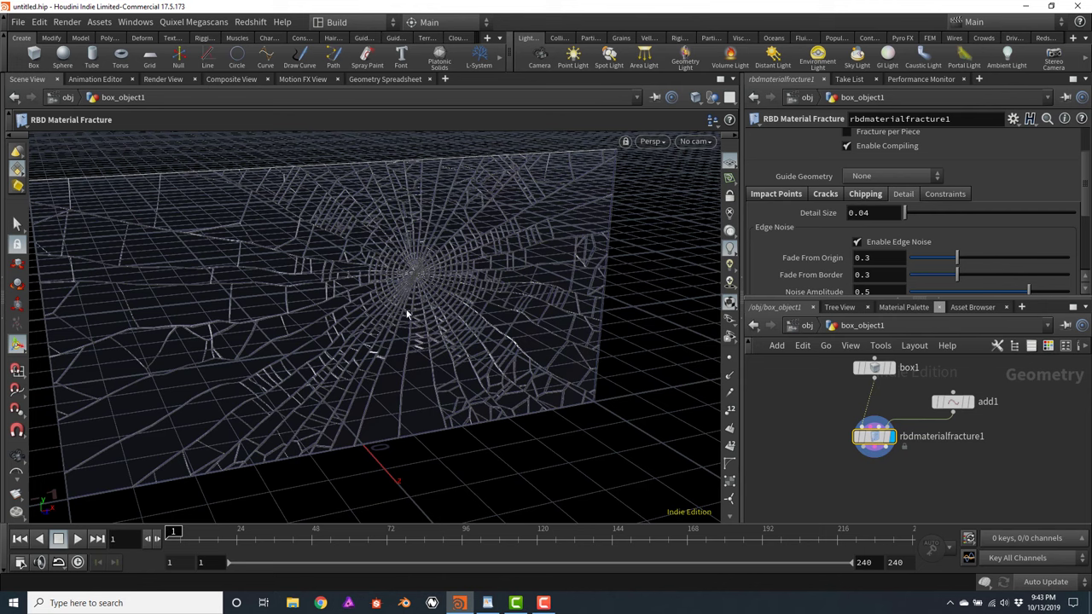
key("Escape")
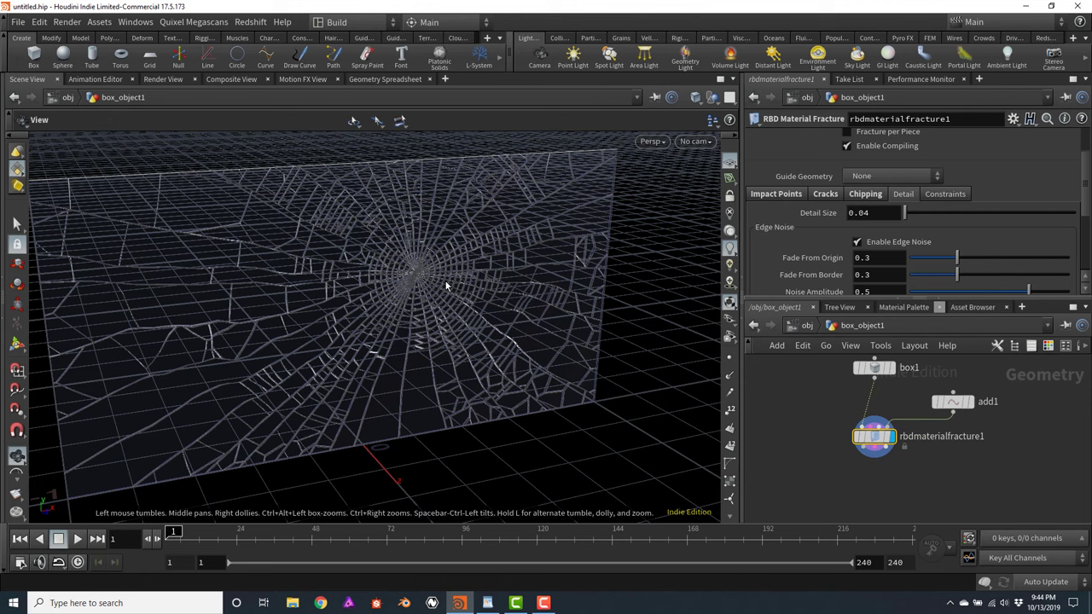
key("space+3")
scroll(448, 312, "up", 5)
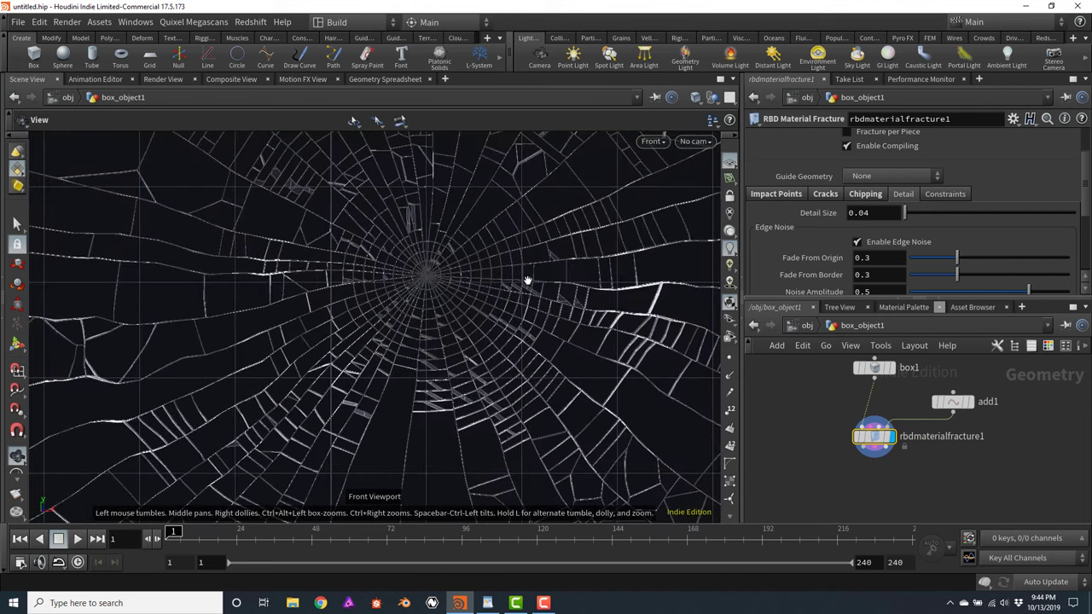
key("Return")
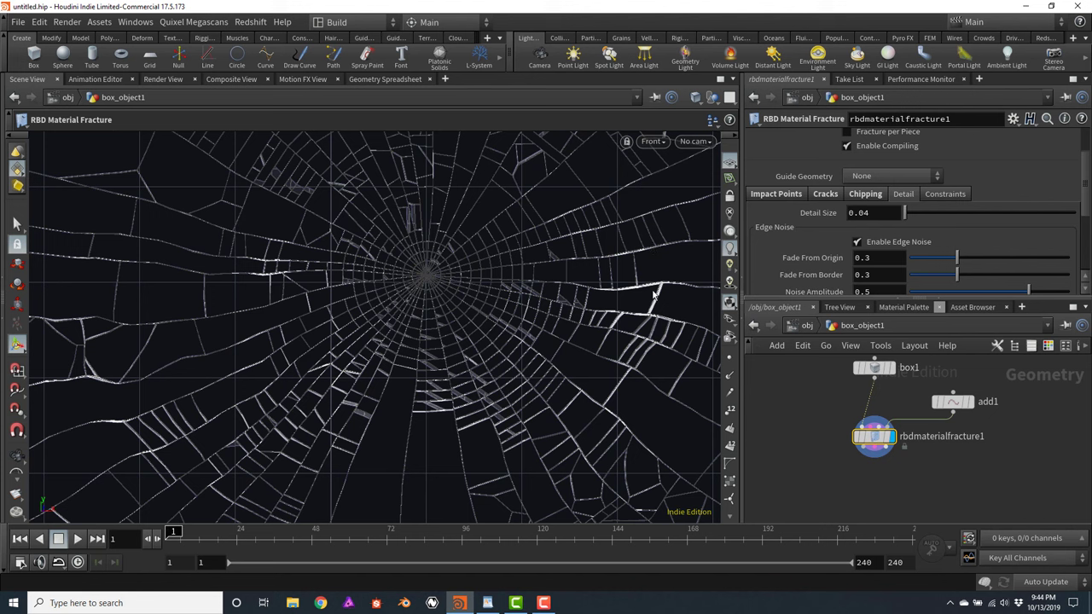
left_click(857, 242)
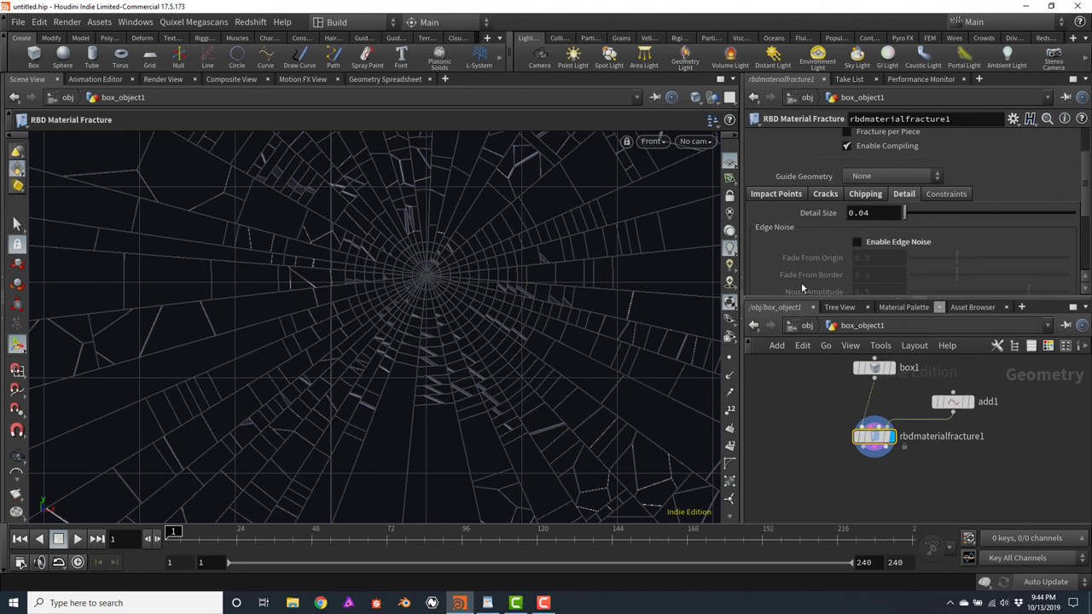
left_click(857, 243)
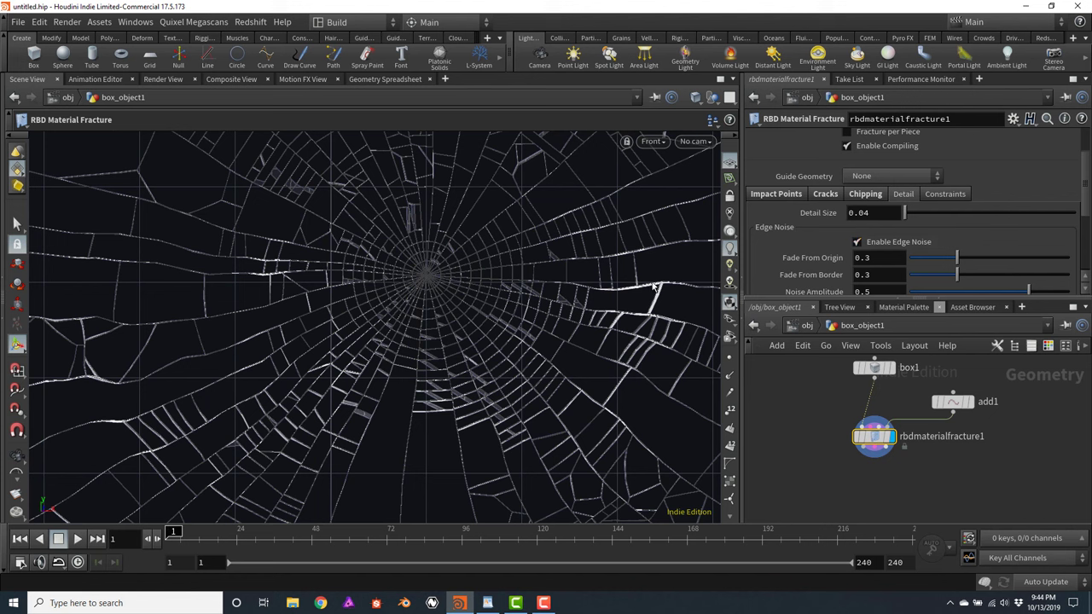
Set the Detail Size of the fracture to 0.02
scroll(1057, 222, "down", 2)
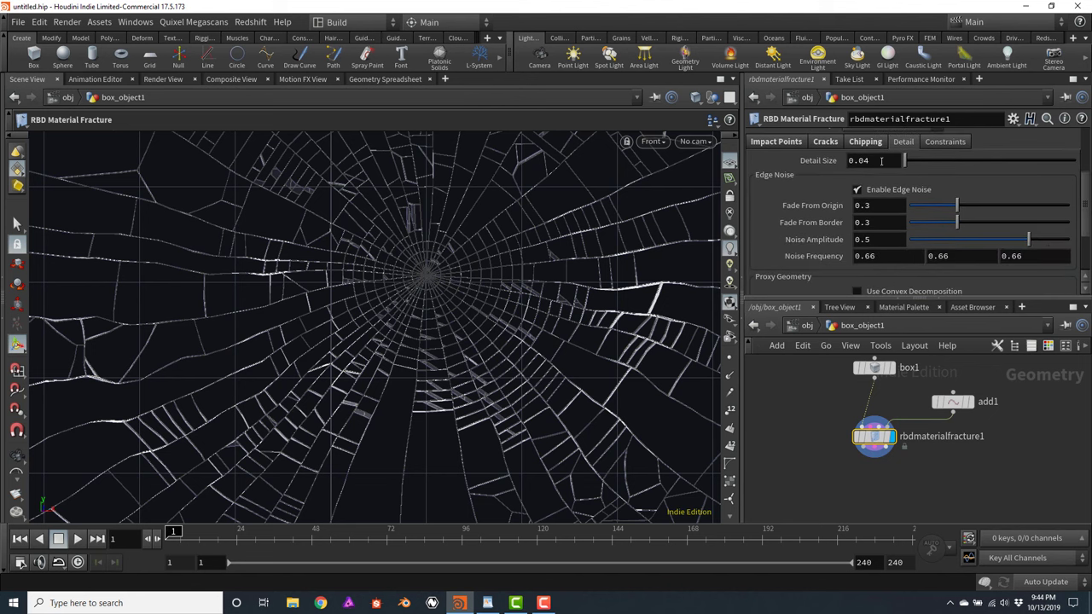
left_click_drag(863, 160, 880, 162)
type("2")
key("Return")
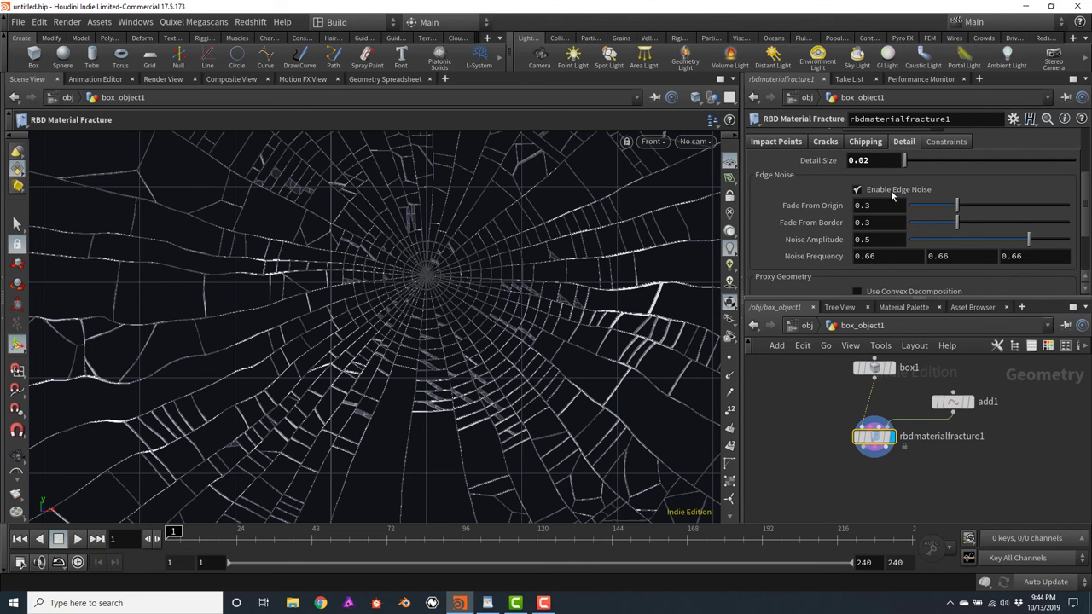
Try a Noise Amplitude of 1 for the edge noise
double_click(878, 239)
type("1")
key("Return")
key("ctrl+z")
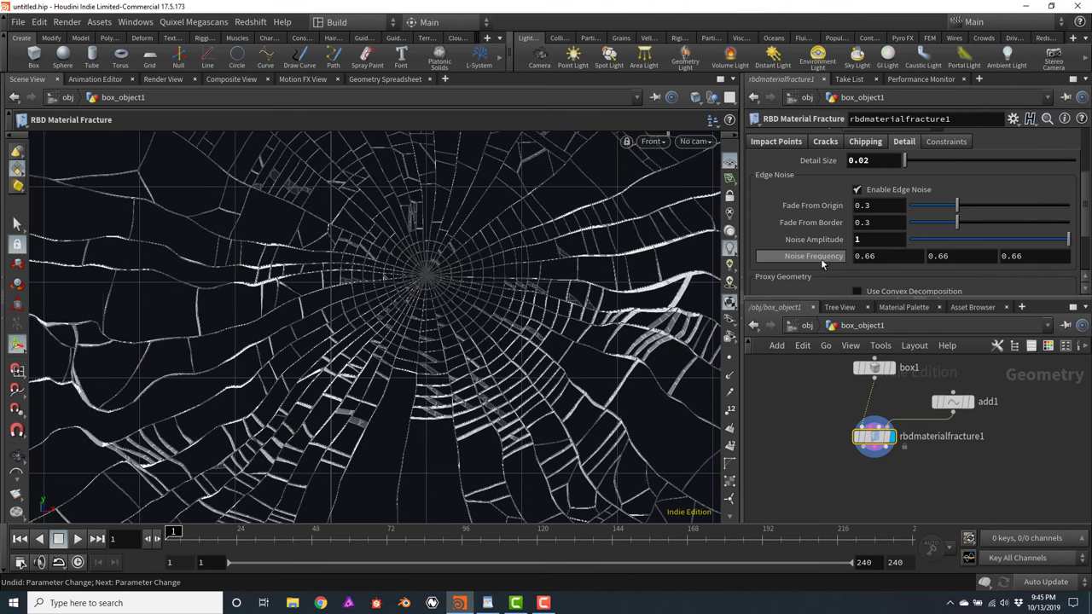
Set the edge noise's Noise Frequency to 1.96 in all three components and its Noise Amplitude to 0.2, and check the pane in perspective
middle_click_drag(808, 255, 897, 258)
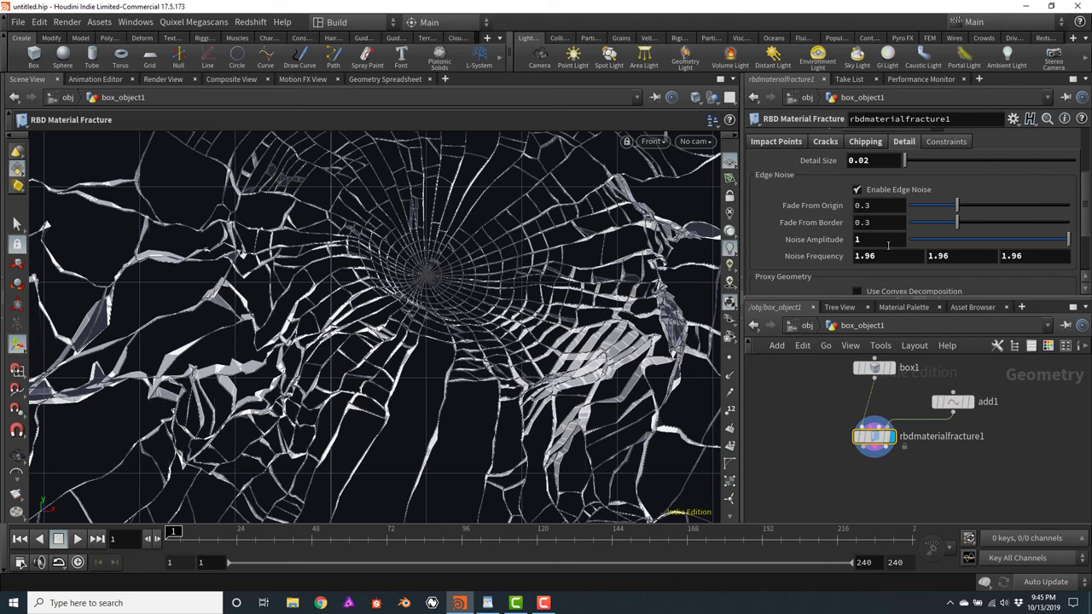
left_click(890, 238)
type(".2")
key("Return")
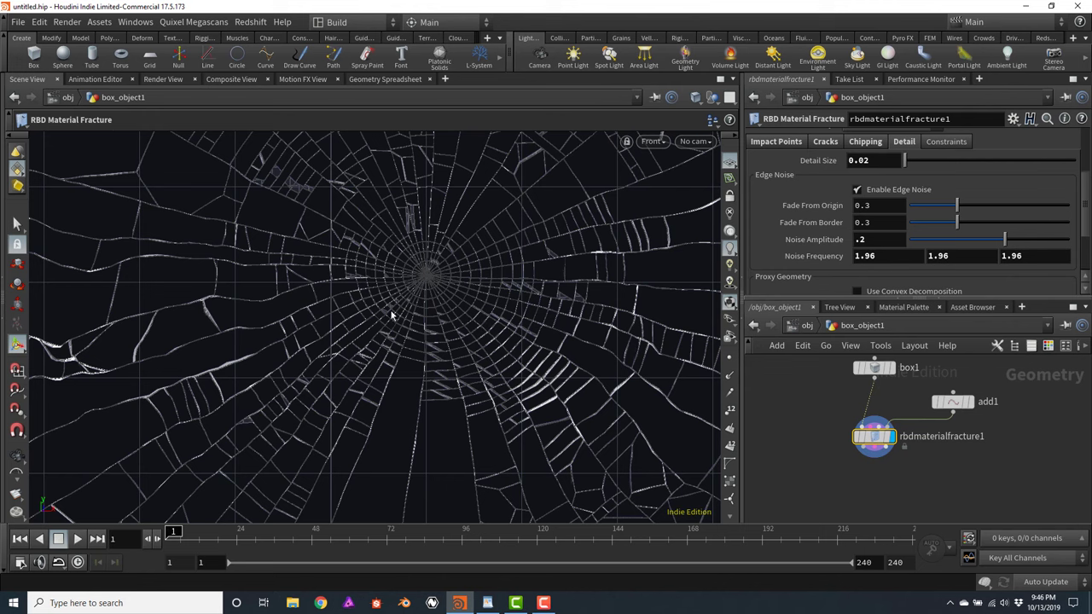
key("Escape")
left_click_drag(380, 322, 492, 280)
key("Return")
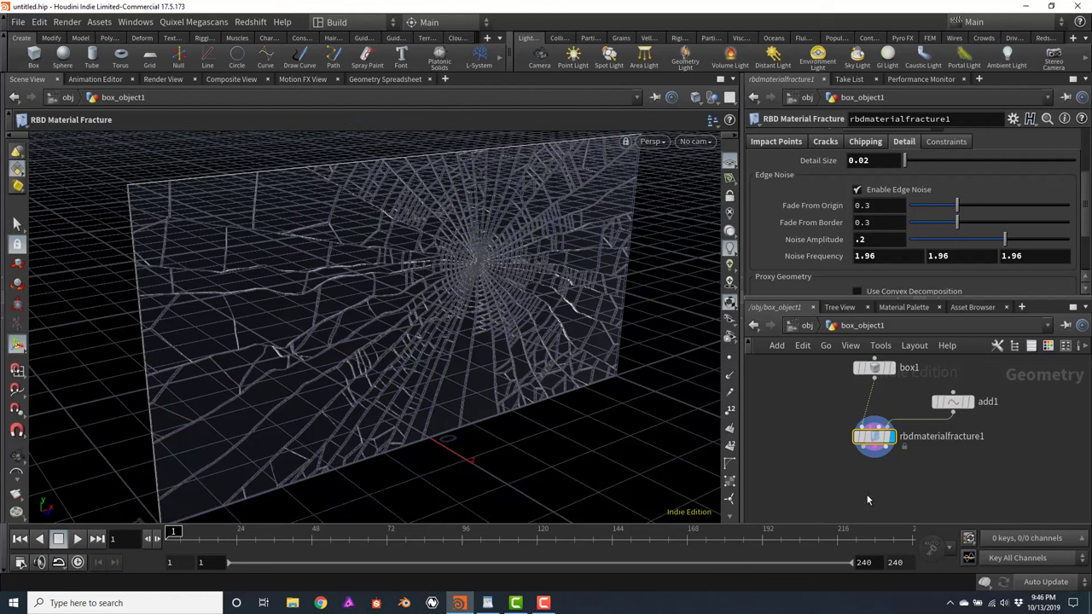
Add a Null node and place it below and beside rbdmaterialfracture1
key("Tab")
type("null")
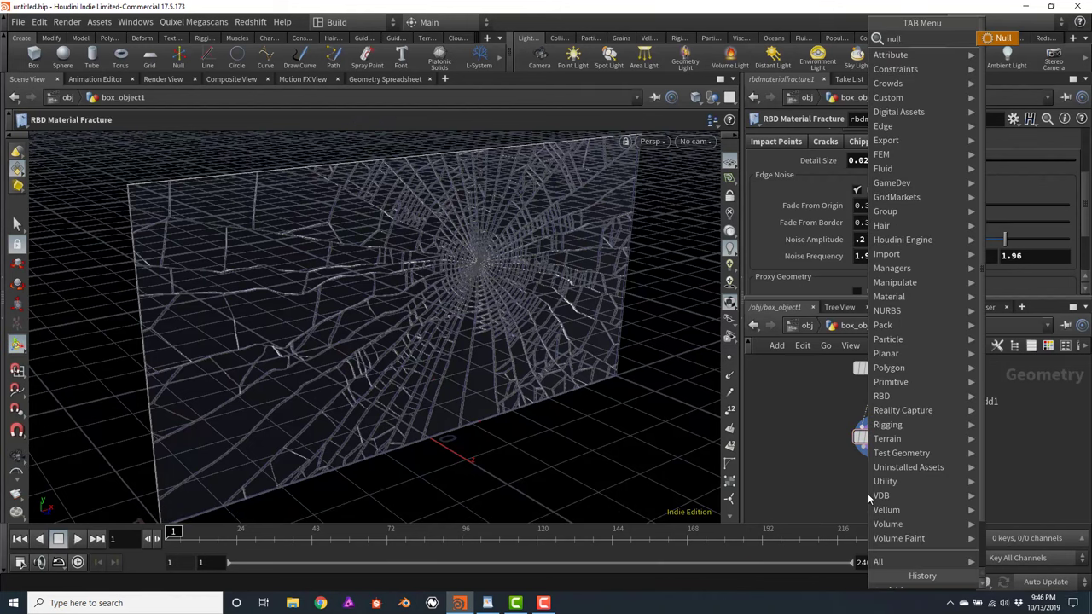
key("Return")
left_click(867, 493)
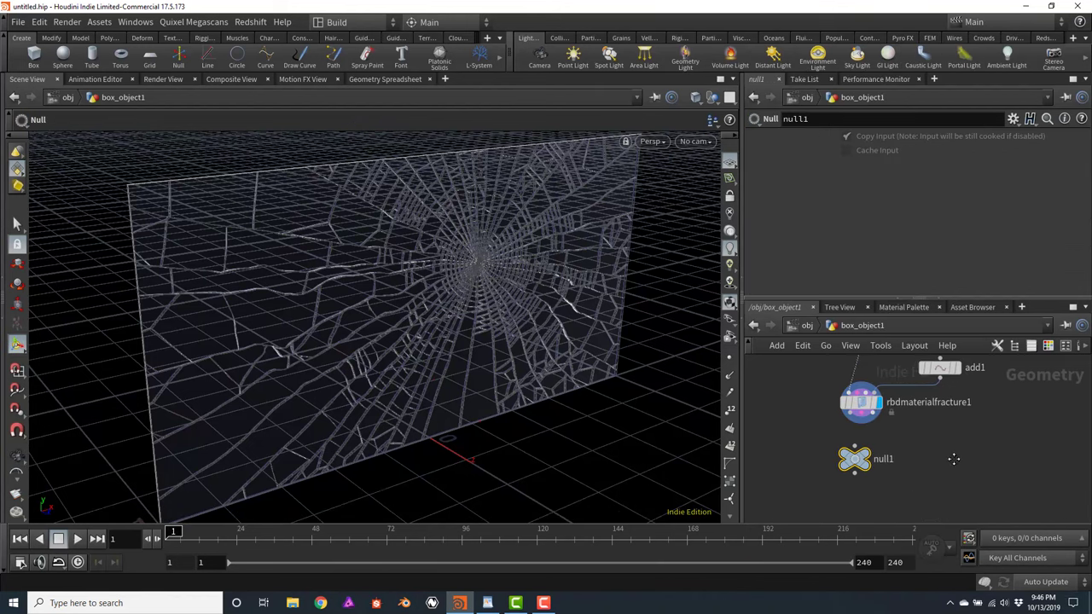
left_click_drag(900, 461, 926, 473)
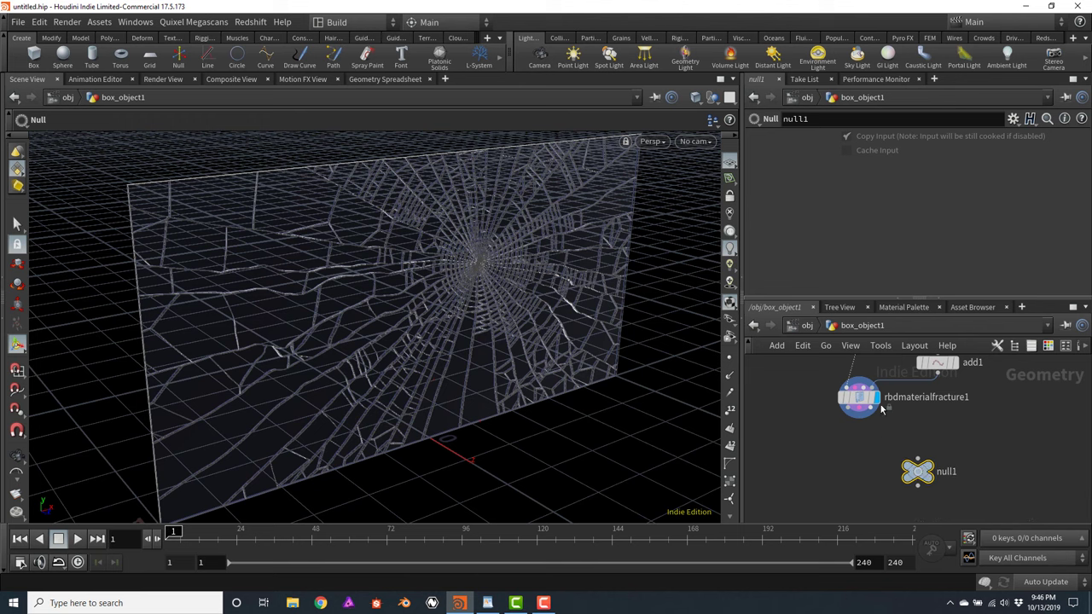
Wire the third output of rbdmaterialfracture1 into the null, display the null, and inspect the resulting cracks up close
left_click(874, 413)
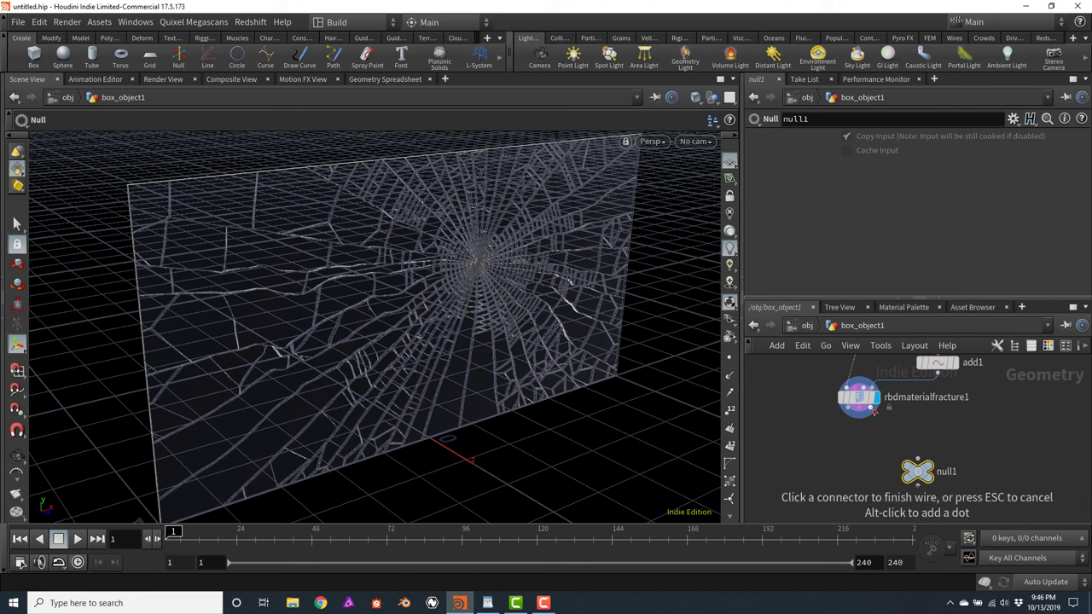
left_click(928, 469)
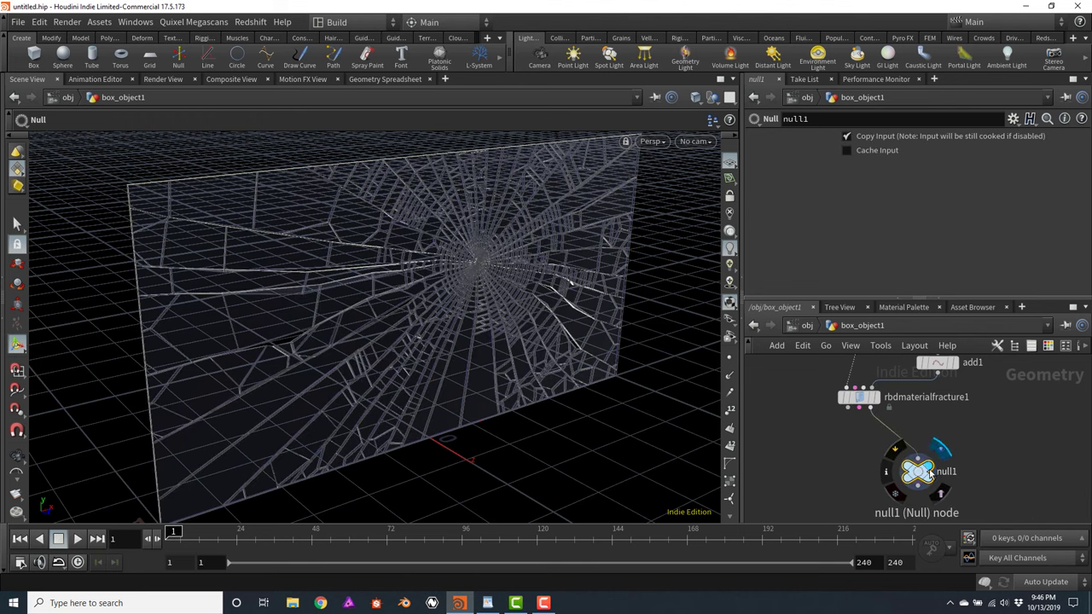
key("Escape")
scroll(452, 256, "up", 10)
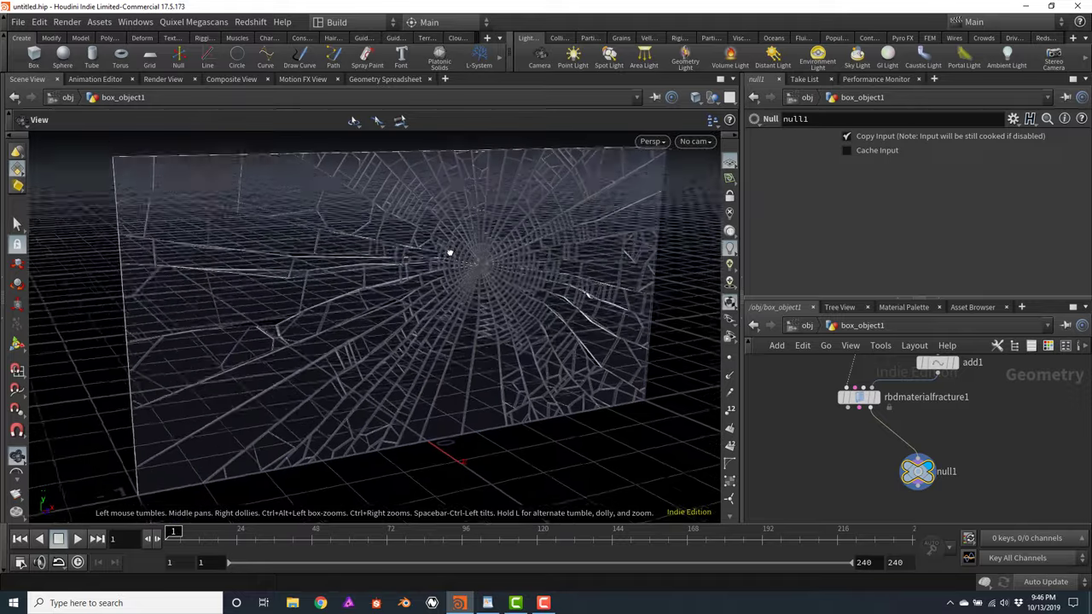
scroll(301, 251, "up", 2)
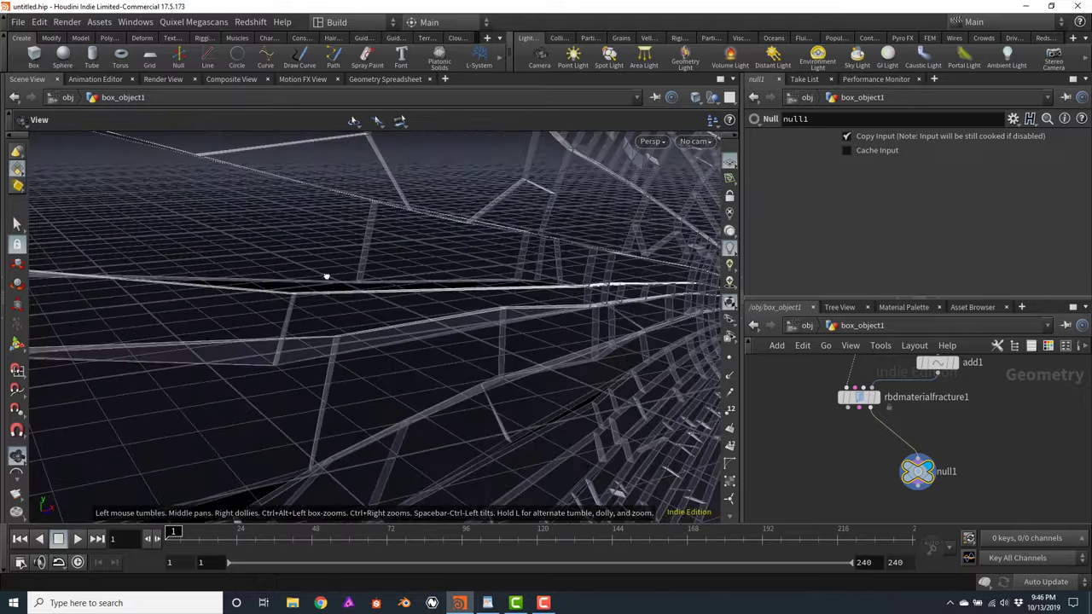
Switch null1's input to the first output of rbdmaterialfracture1 and inspect the detailed crack edges up close
left_click_drag(324, 276, 464, 298)
key("Return")
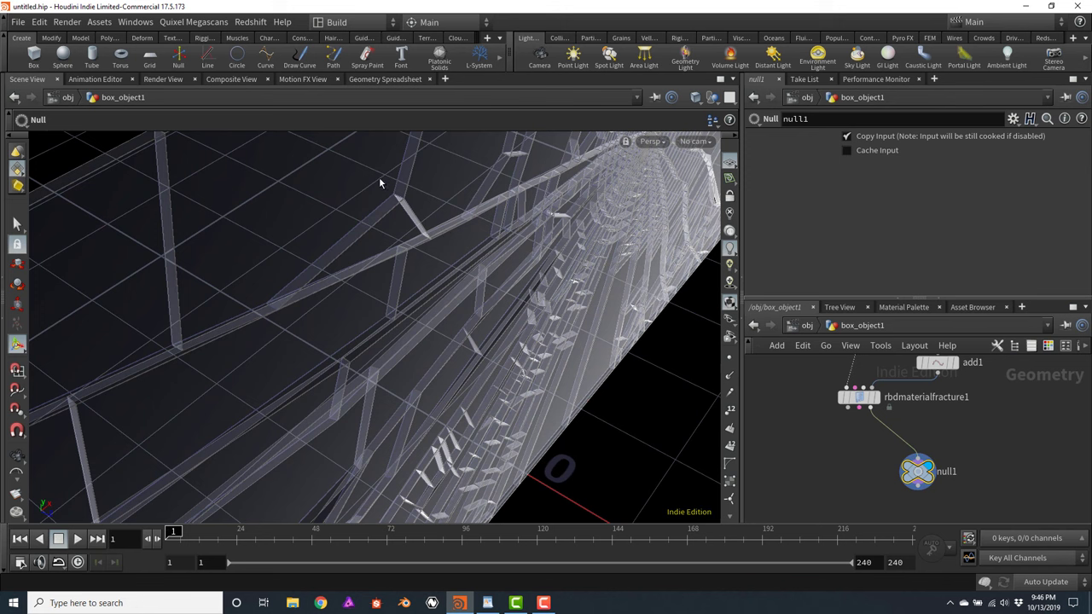
left_click(848, 409)
left_click(917, 456)
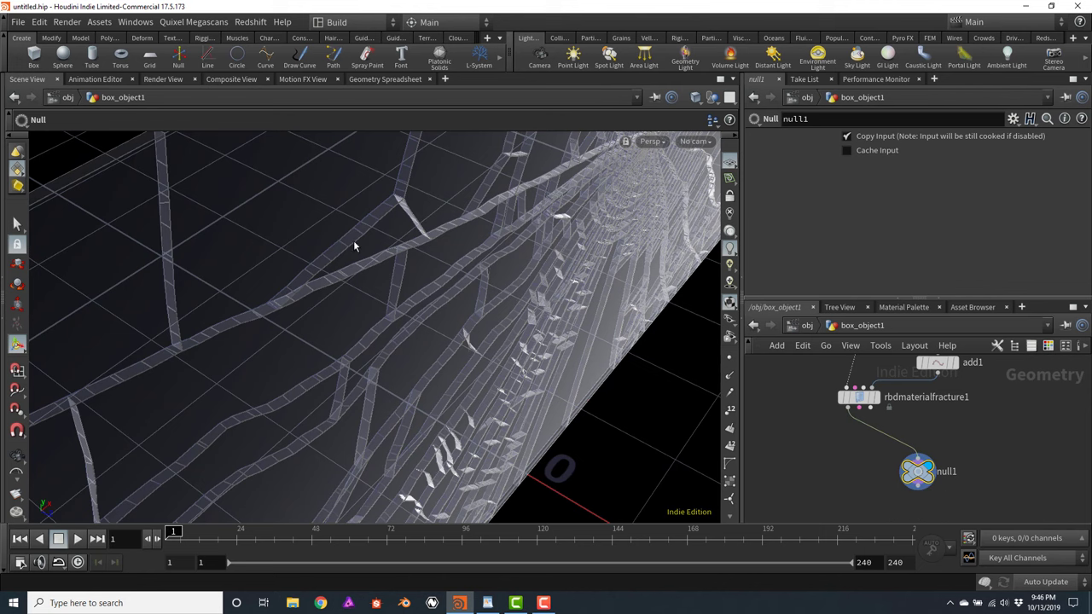
left_click_drag(480, 298, 470, 273, "alt")
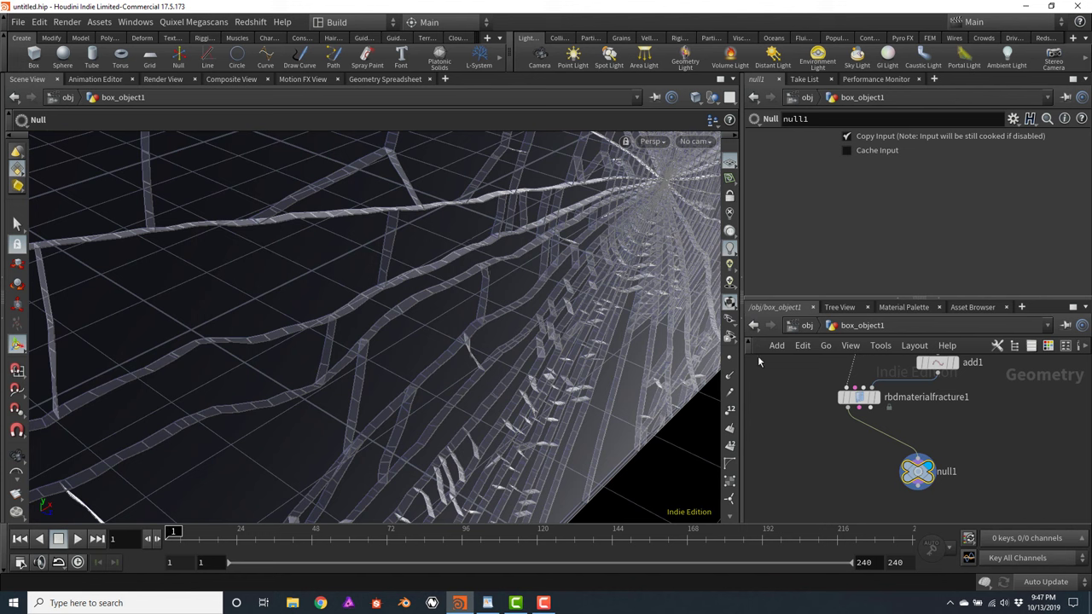
Switch null1's input to the second output of rbdmaterialfracture1 and frame the whole constraint network
mouse_move(868, 404)
left_click(863, 413)
left_click(918, 458)
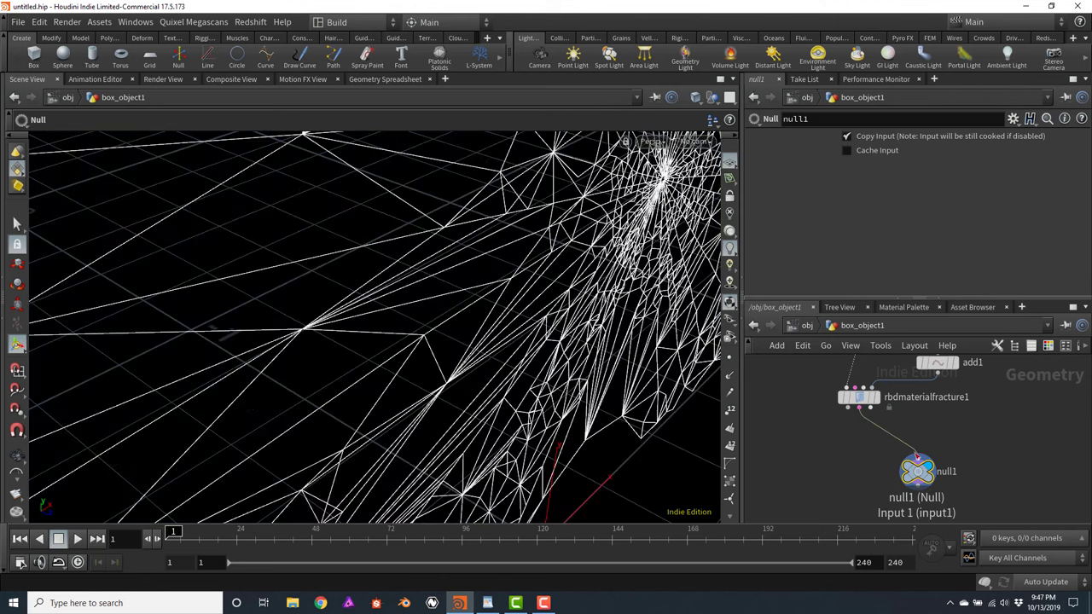
key("Escape")
key("f")
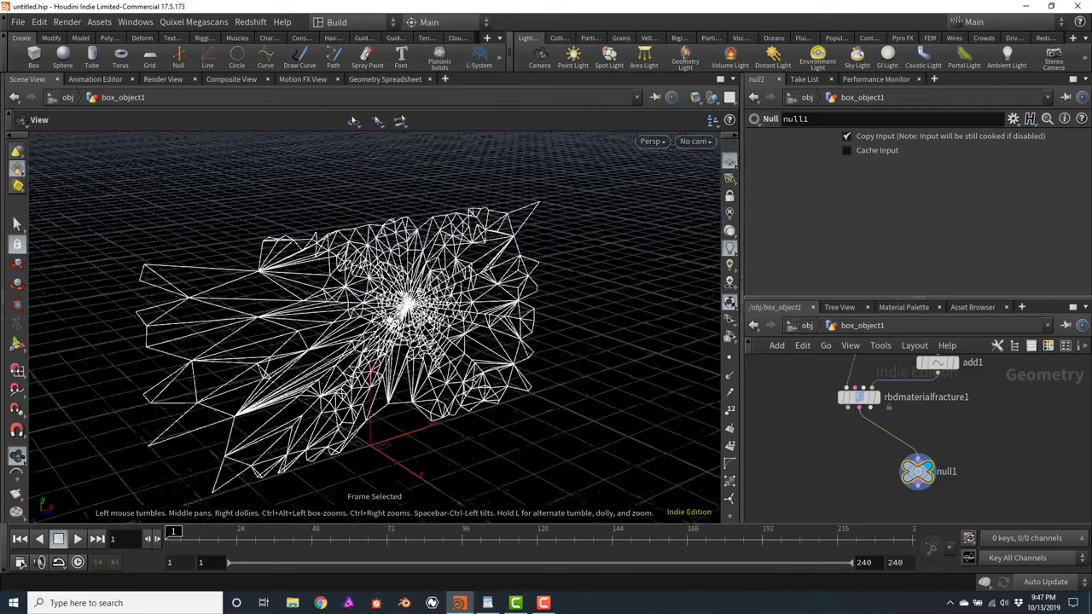
key("Return")
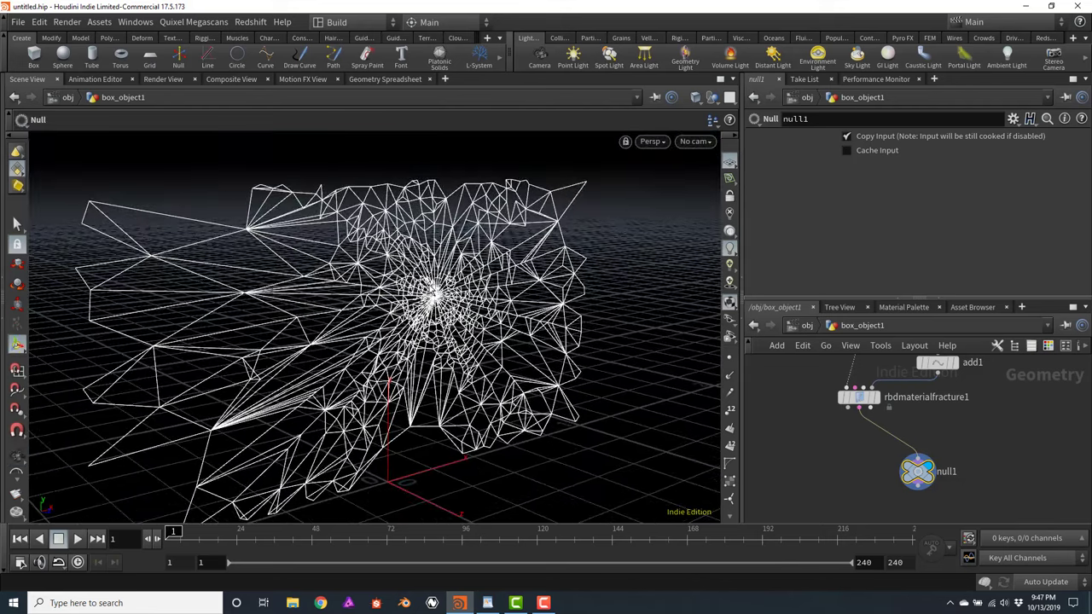
Reconnect the first output of rbdmaterialfracture1 to null1 and review the primitive groups in null1's node info
left_click(852, 413)
left_click(918, 458)
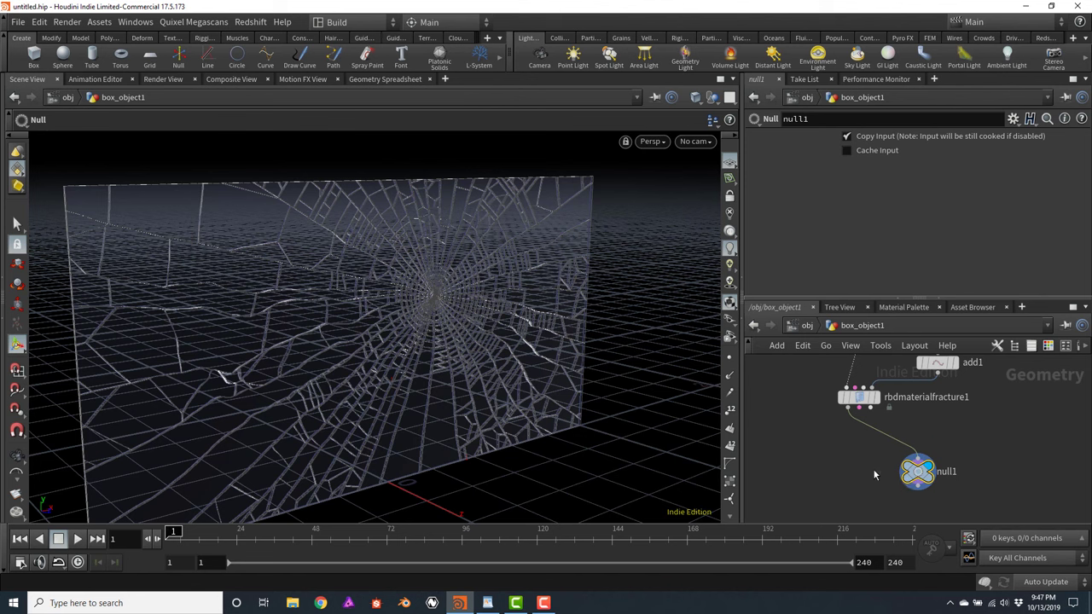
left_click(885, 473)
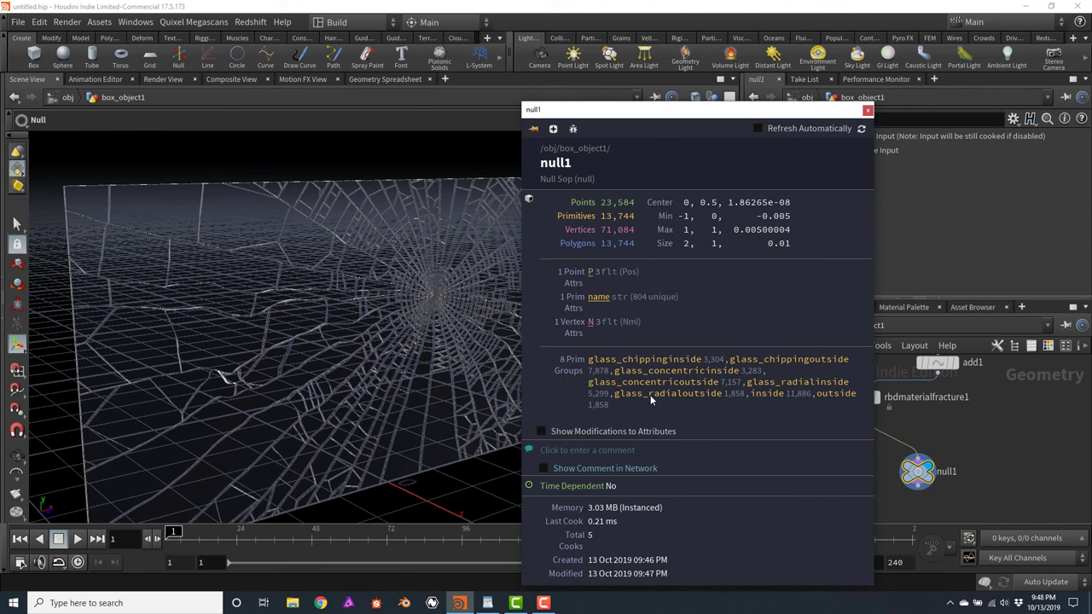
left_click(867, 110)
Add a Blast node below null1 and wire null1 into it
middle_click_drag(871, 495, 877, 469)
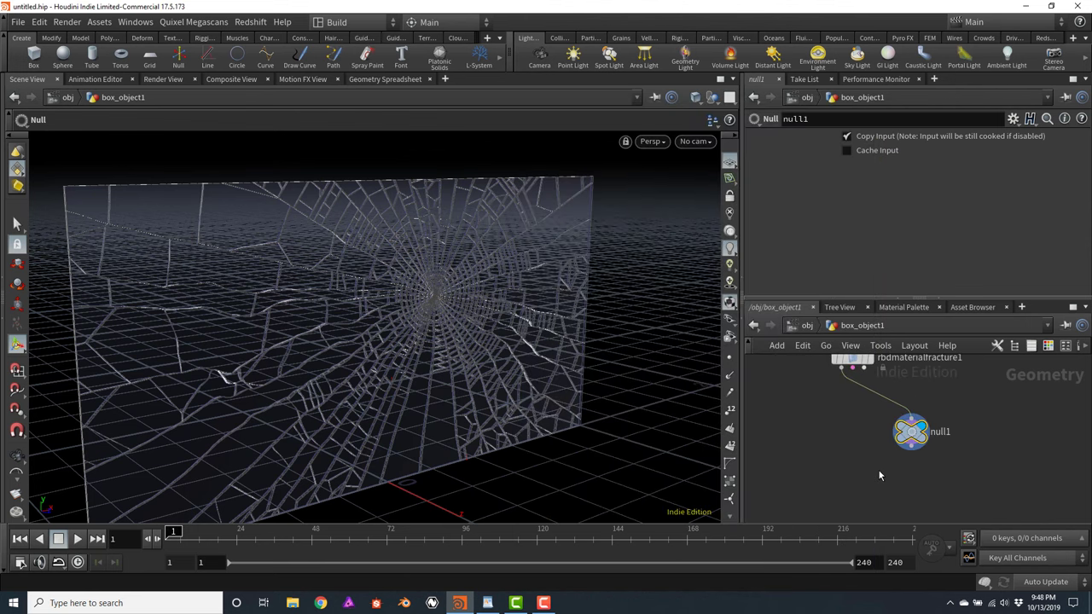
key("Tab")
type("blast")
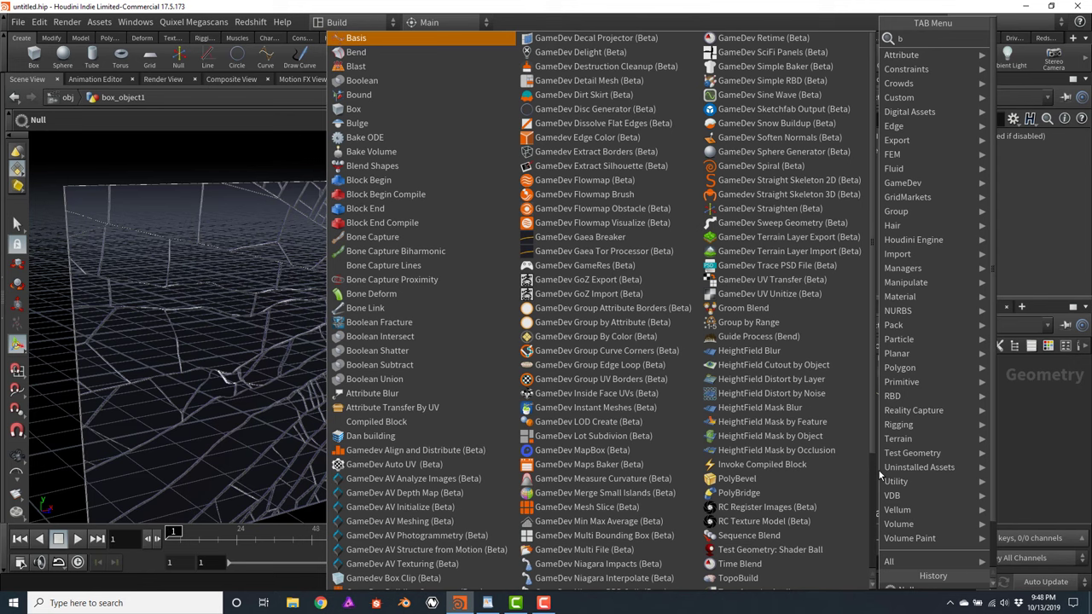
key("Return")
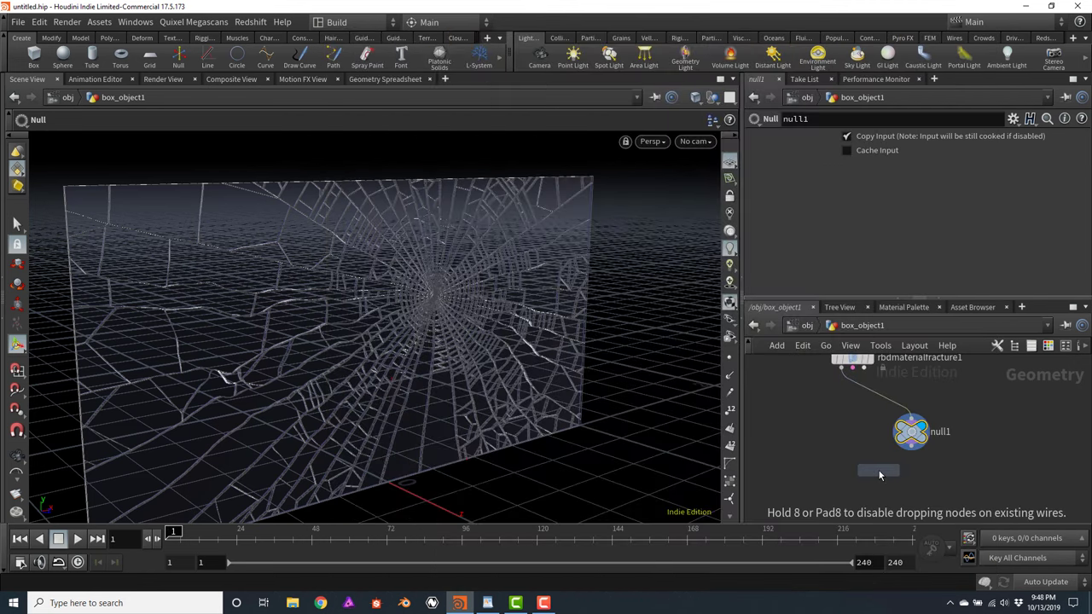
left_click(881, 475)
left_click(911, 445)
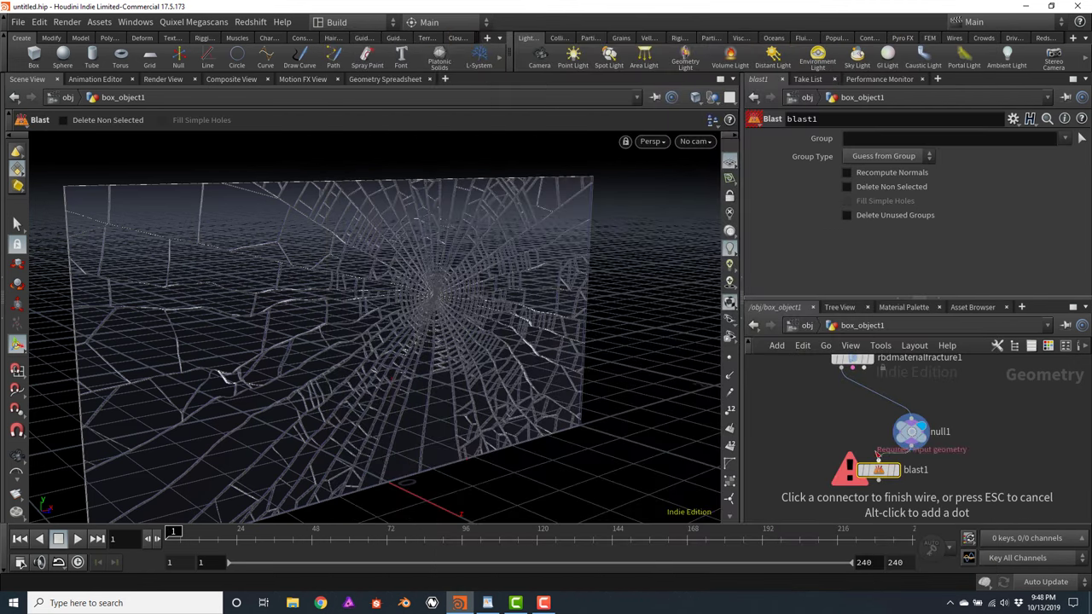
left_click(878, 465)
left_click_drag(883, 472, 912, 483)
Enable Delete Non Selected on blast1, set its Group to glass_chippinginside, and inspect the isolated faces
left_click(852, 189)
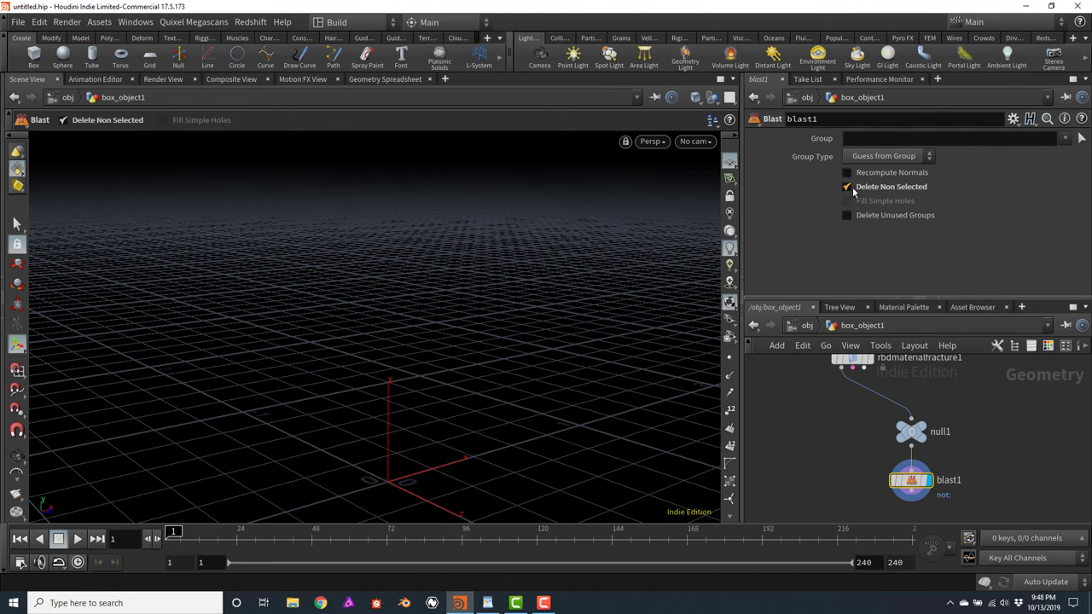
left_click(1064, 138)
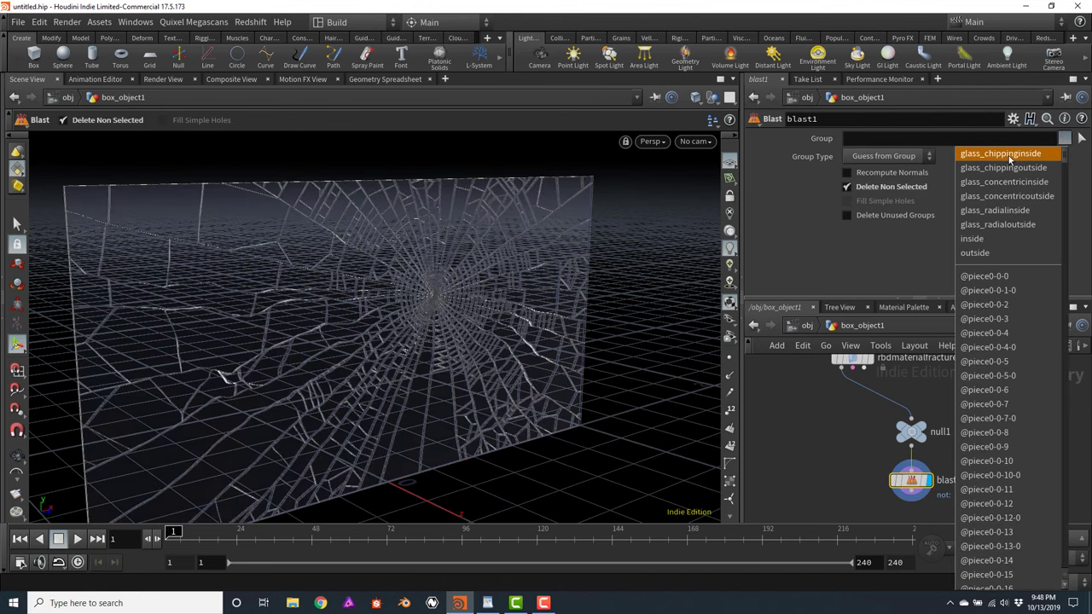
left_click(1001, 153)
key("Escape")
left_click_drag(377, 247, 455, 324)
scroll(384, 260, "up", 8)
key("Return")
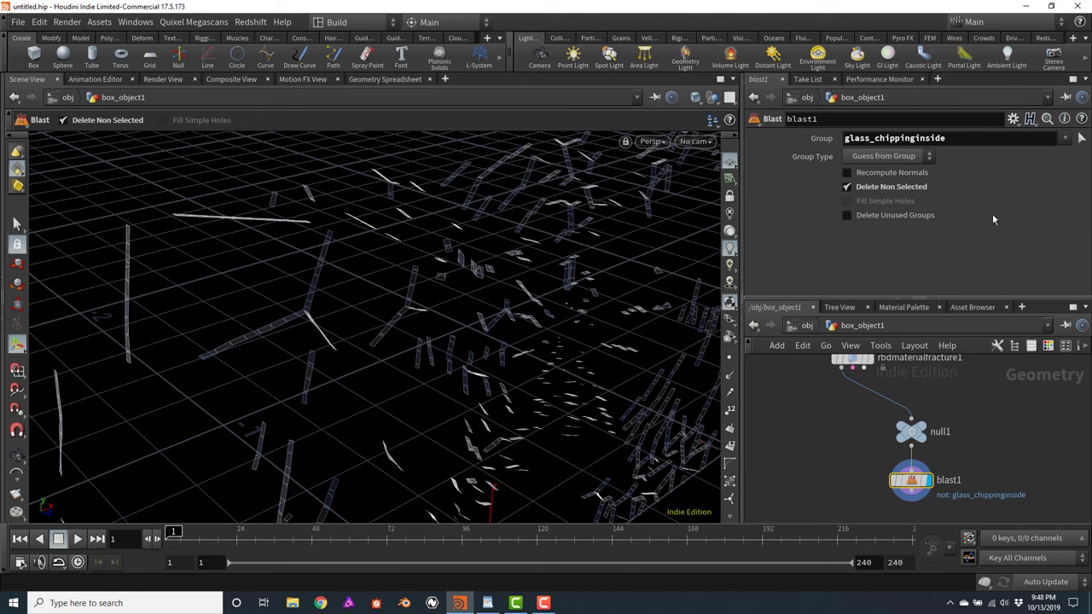
Change blast1's Group to glass_concentricinside and inspect the isolated rings
double_click(1022, 137)
key("BackSpace")
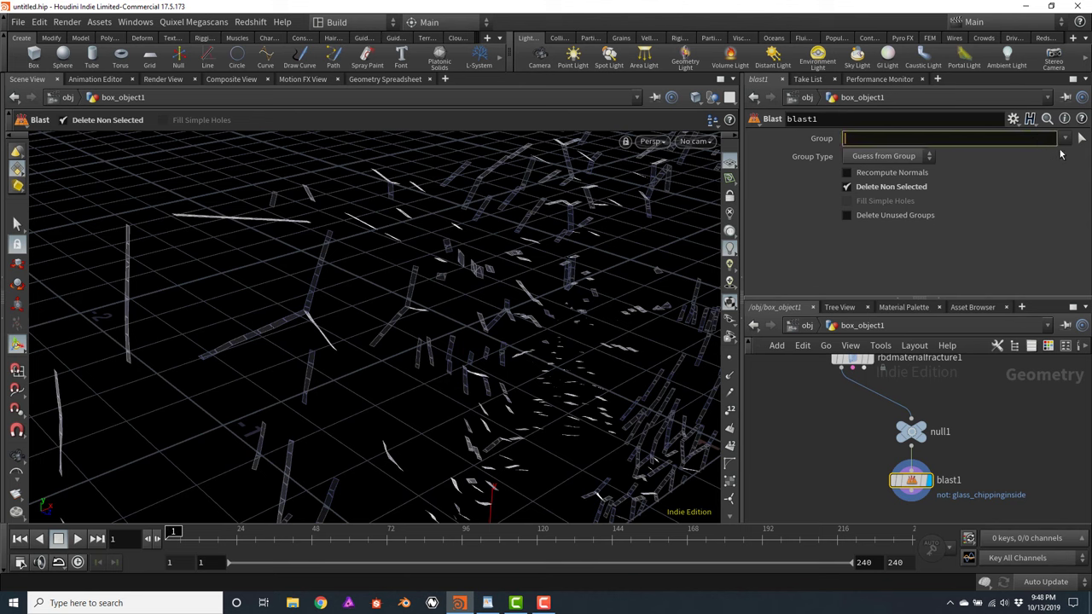
left_click(1064, 138)
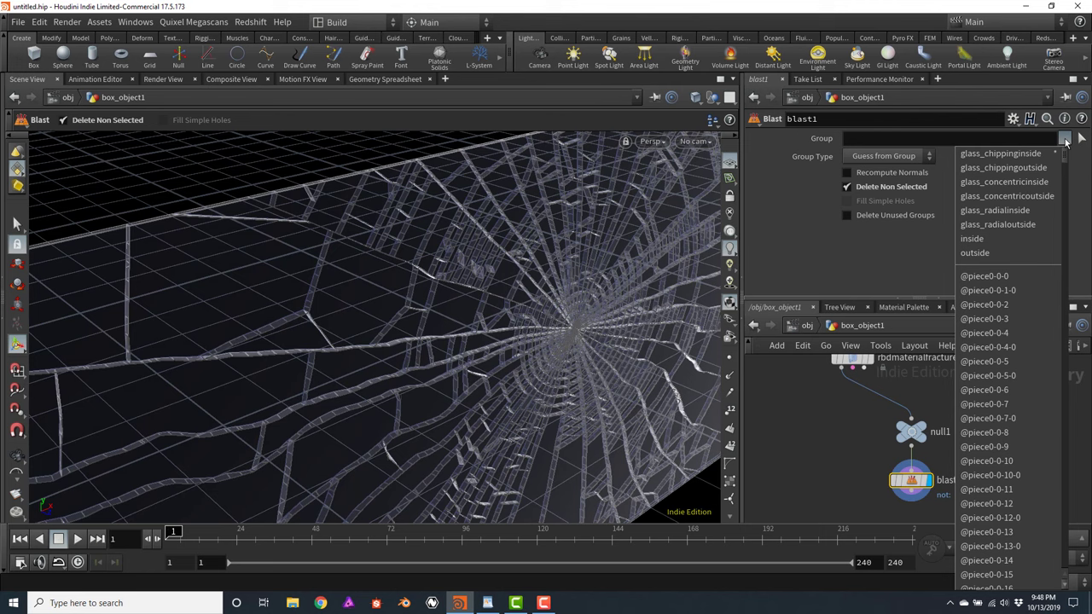
left_click(1030, 183)
key("Escape")
scroll(545, 260, "up", 3)
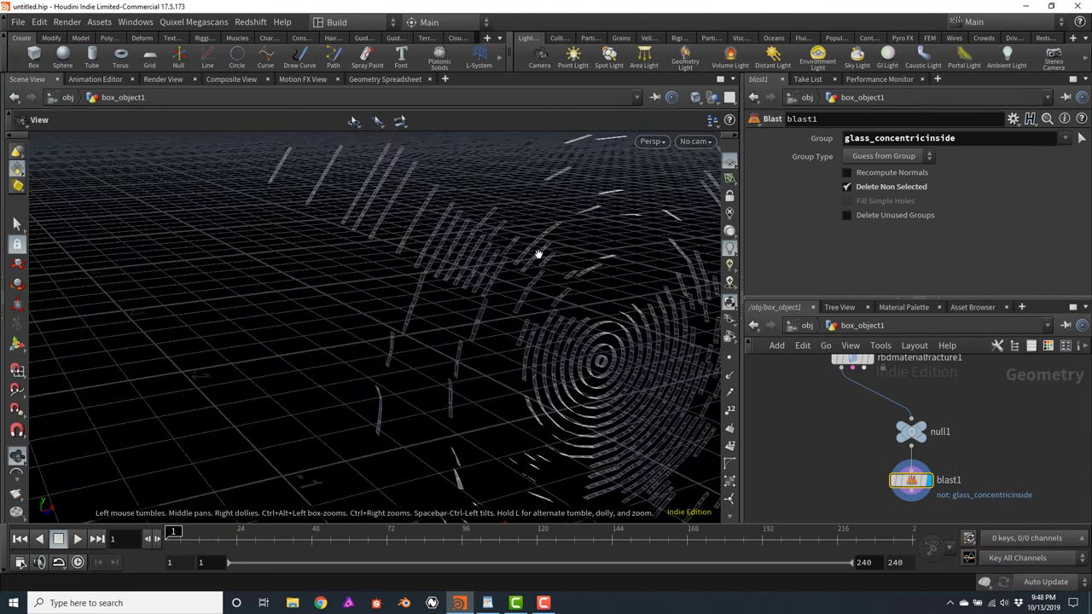
left_click_drag(538, 254, 460, 299)
key("Return")
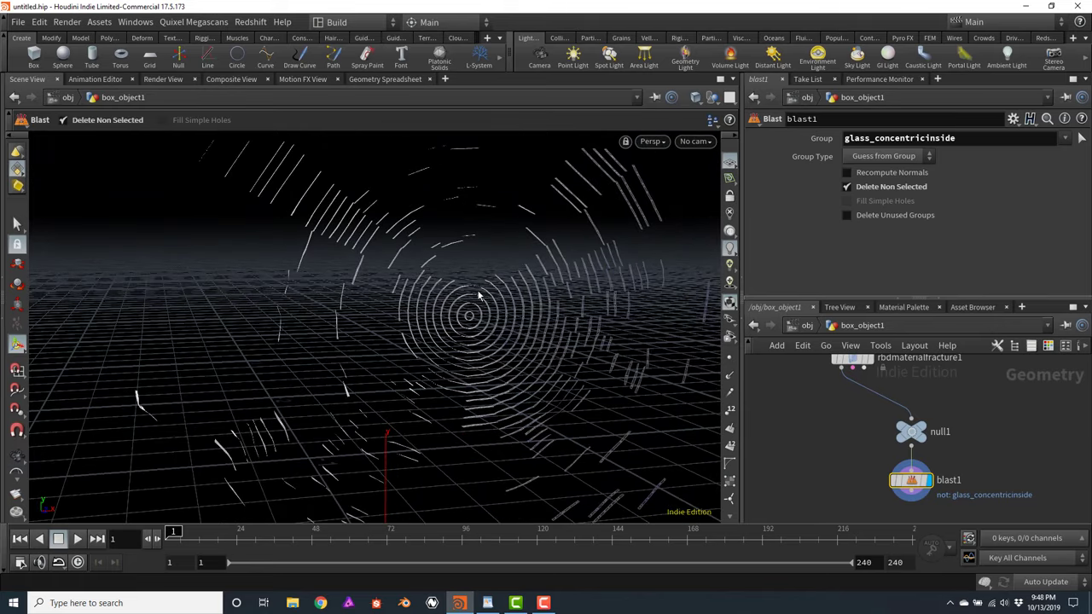
Change blast1's Group to glass_radialinside and inspect the isolated radial cracks
double_click(1035, 143)
key("BackSpace")
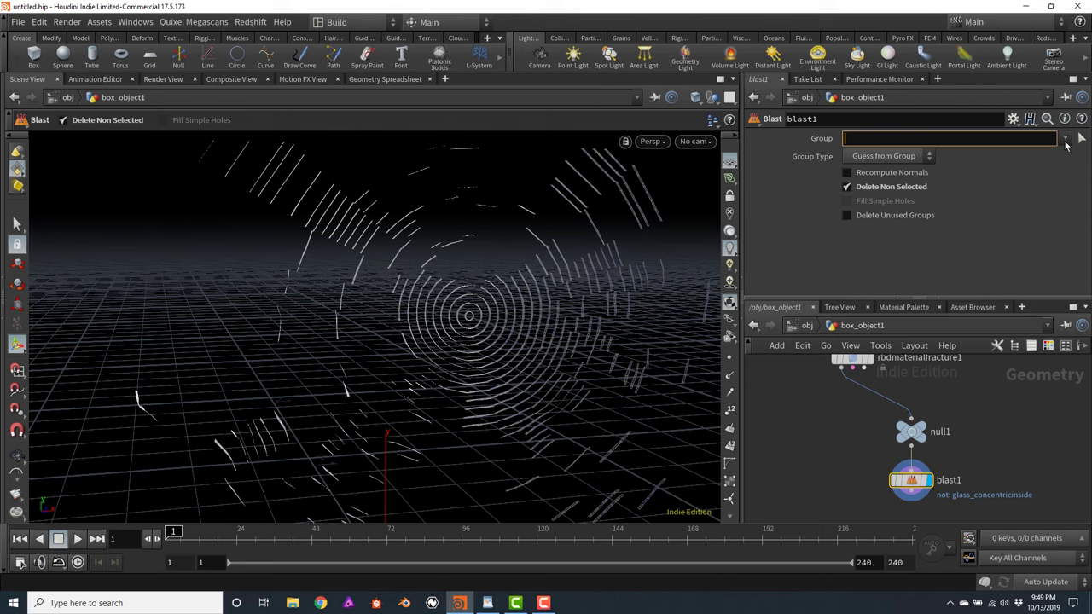
left_click(1064, 142)
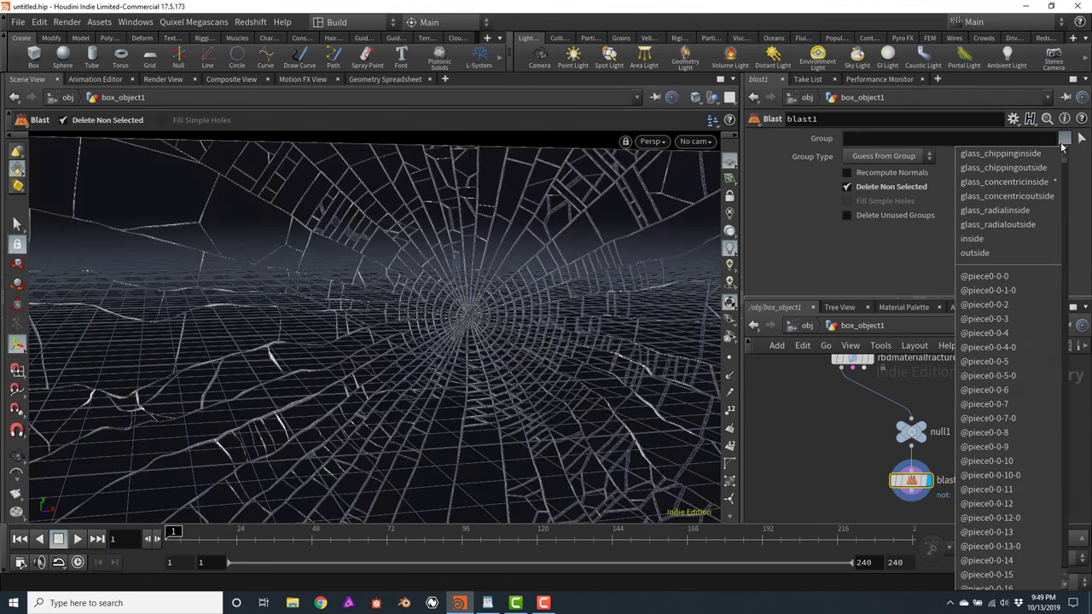
left_click(1009, 213)
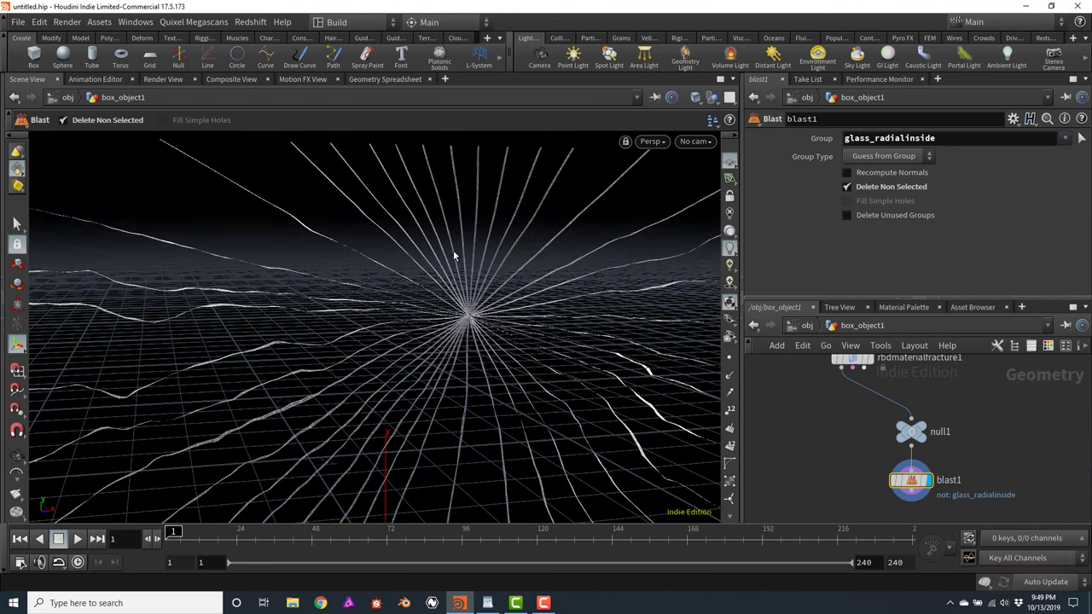
key("Escape")
left_click_drag(456, 251, 457, 322)
key("Return")
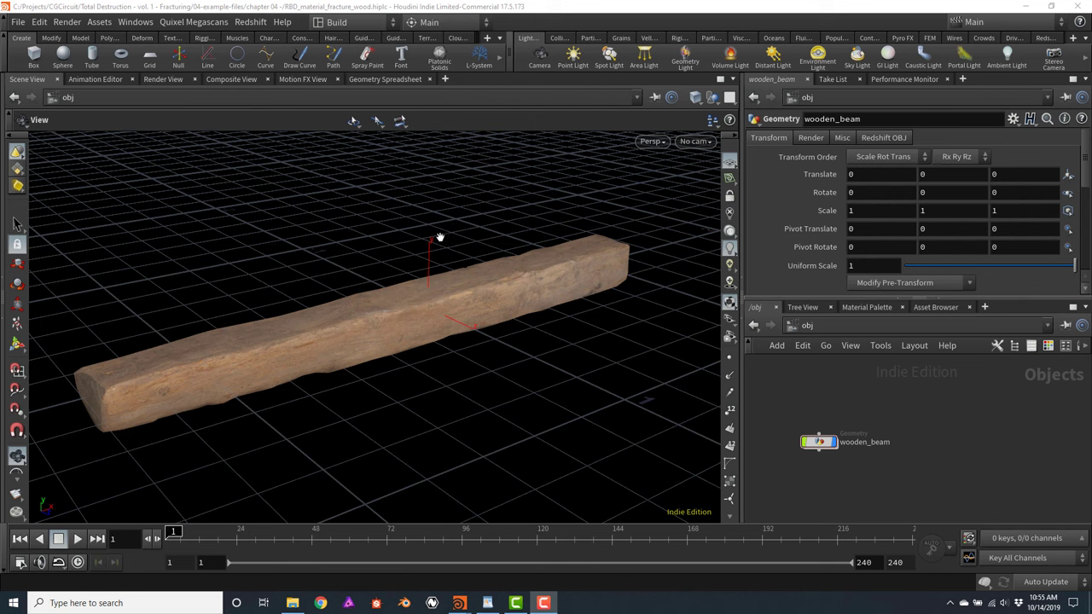
In the wooden_beam network, add an RBD Material Fracture node below OUT_Wood_beam, wired to it, and display it
scroll(827, 405, "up", 3)
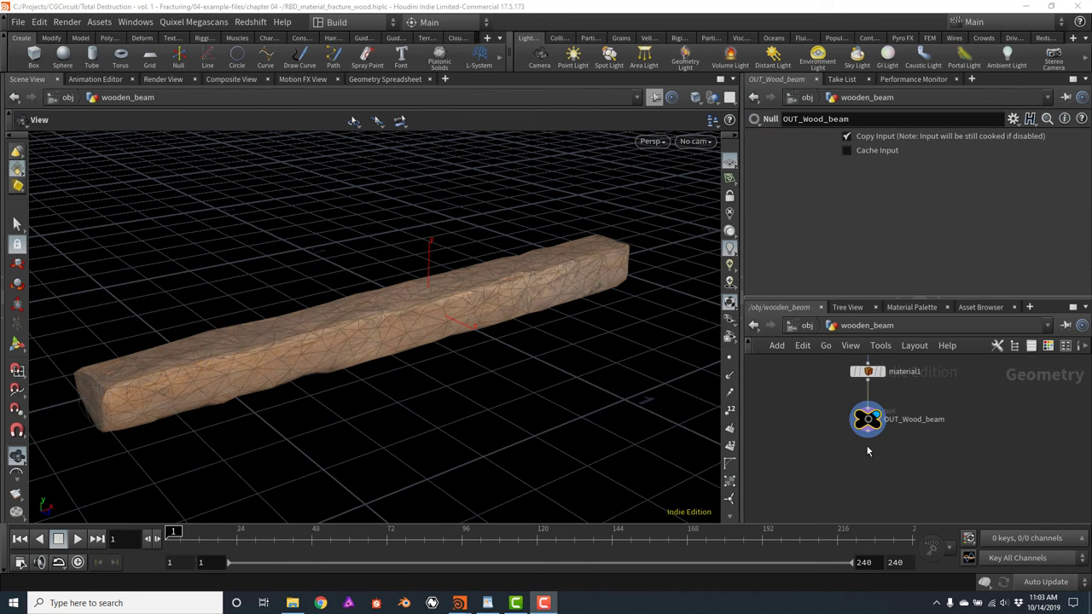
left_click(873, 453)
key("Tab")
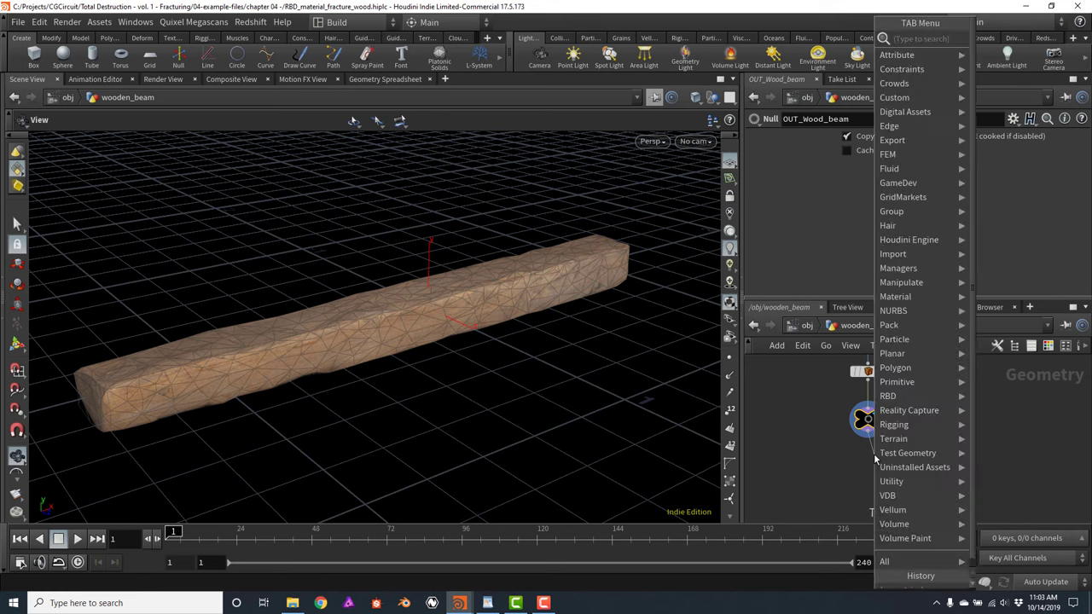
type("rbd")
key("Down")
key("Down")
key("Down")
key("Down")
key("Down")
key("Down")
key("Return")
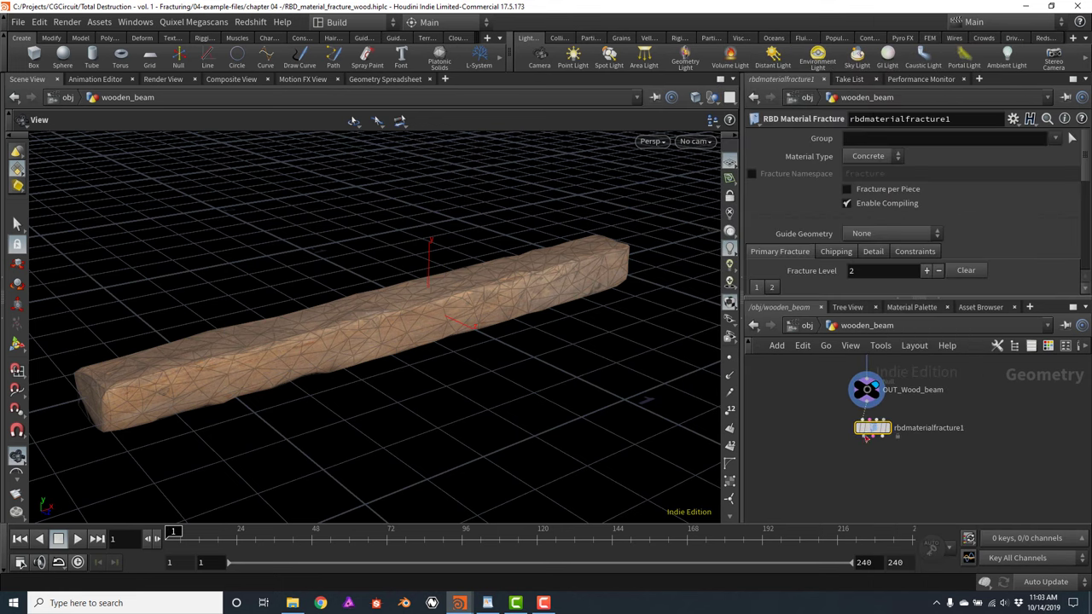
left_click(871, 433)
left_click_drag(872, 435, 868, 478)
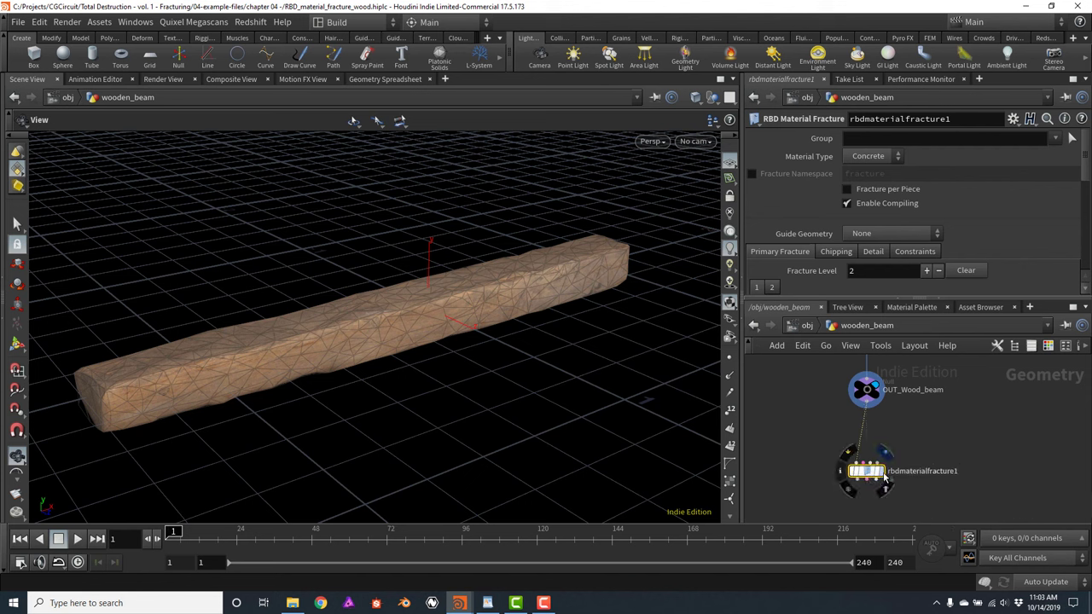
left_click(883, 478)
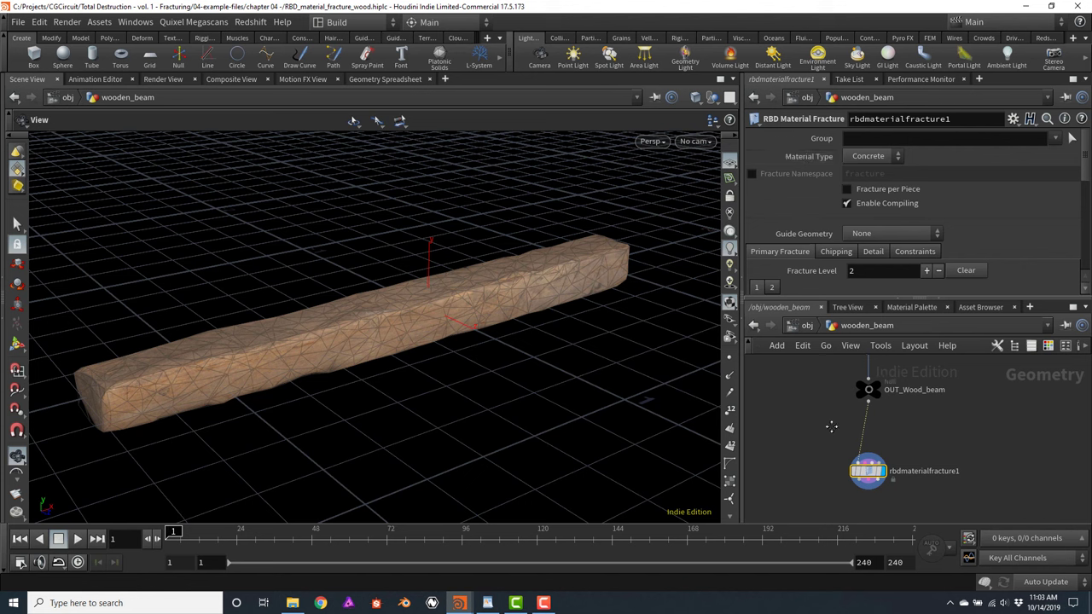
Add an Exploded View node fed by the first output of rbdmaterialfracture1, display it, and look over the separated beam pieces
key("f")
key("Tab")
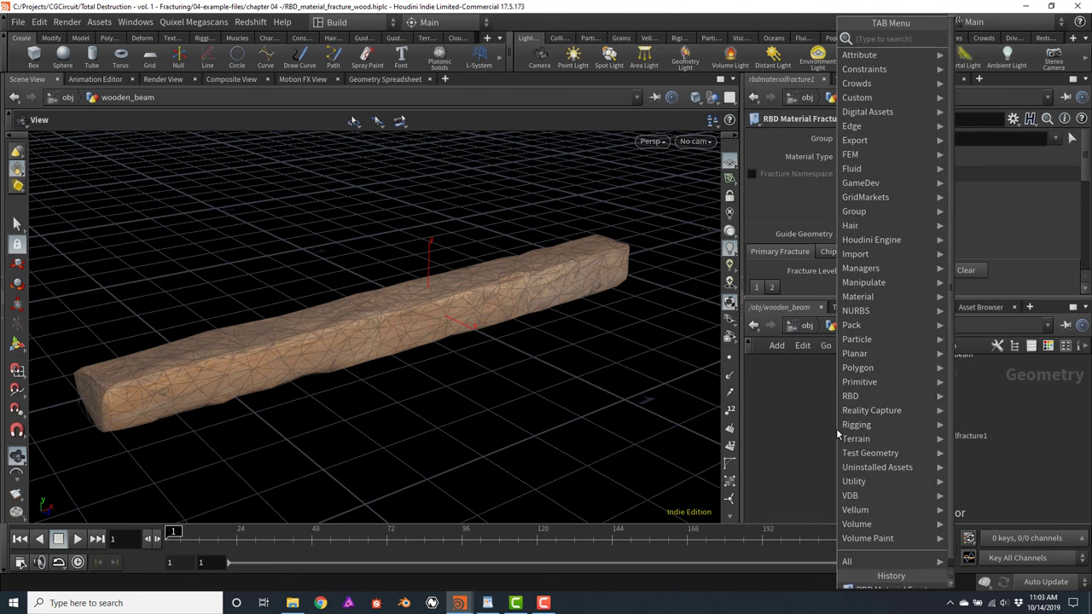
type("ex")
key("Return")
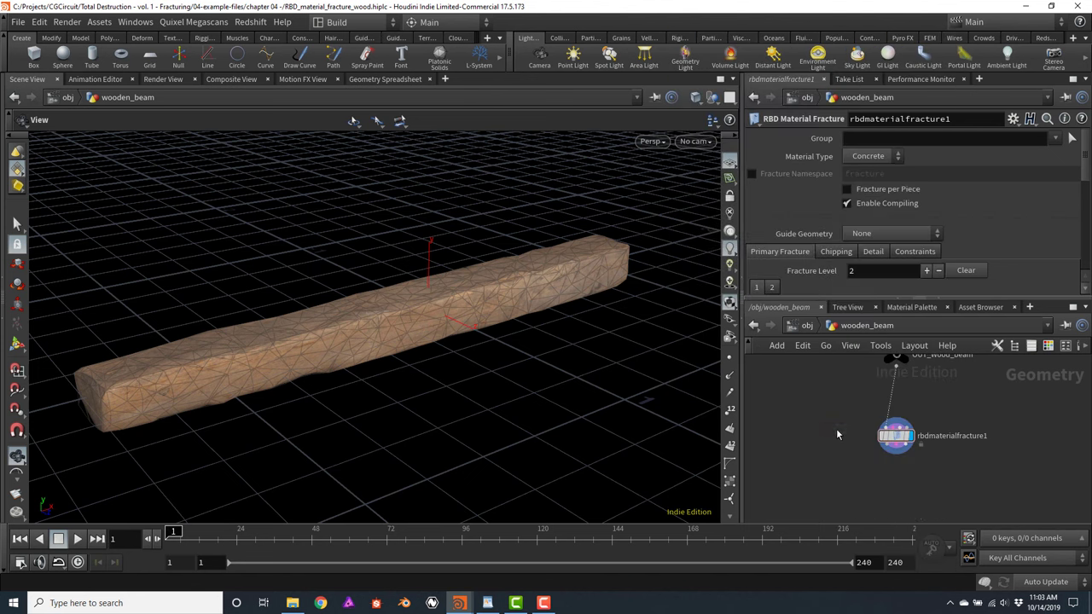
left_click(836, 428)
left_click_drag(839, 429, 842, 474)
left_click(890, 452)
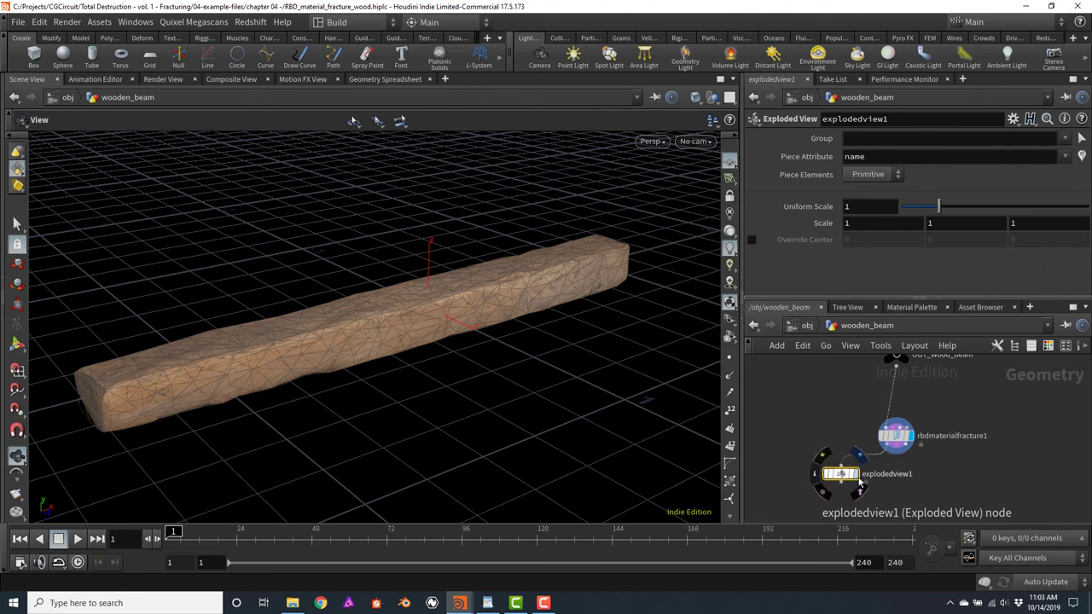
left_click(840, 466)
left_click_drag(374, 226, 410, 260)
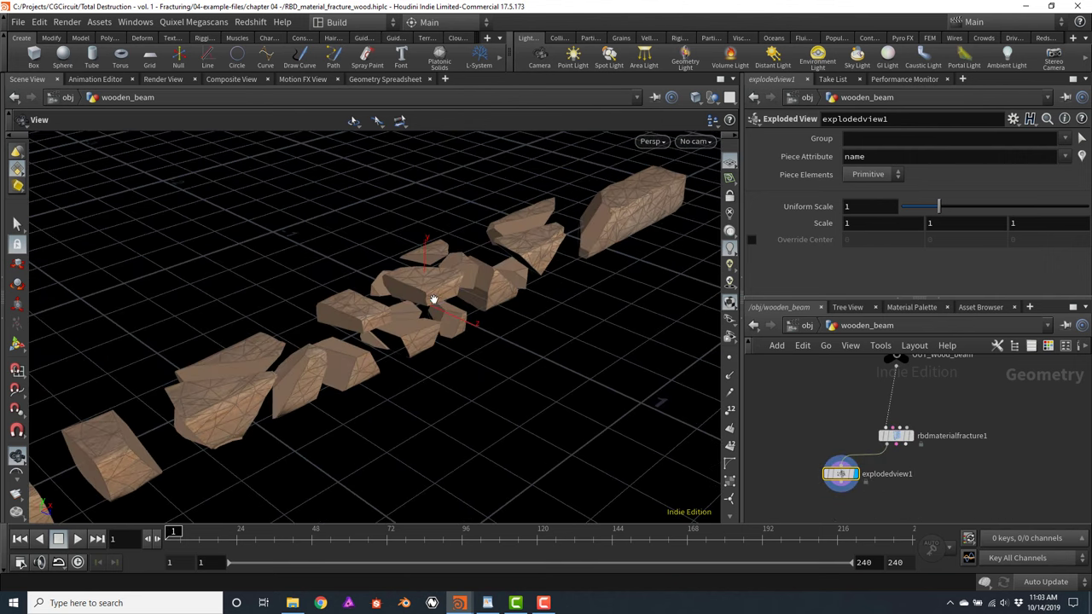
Set the Material Type of rbdmaterialfracture1 to Wood
left_click(895, 436)
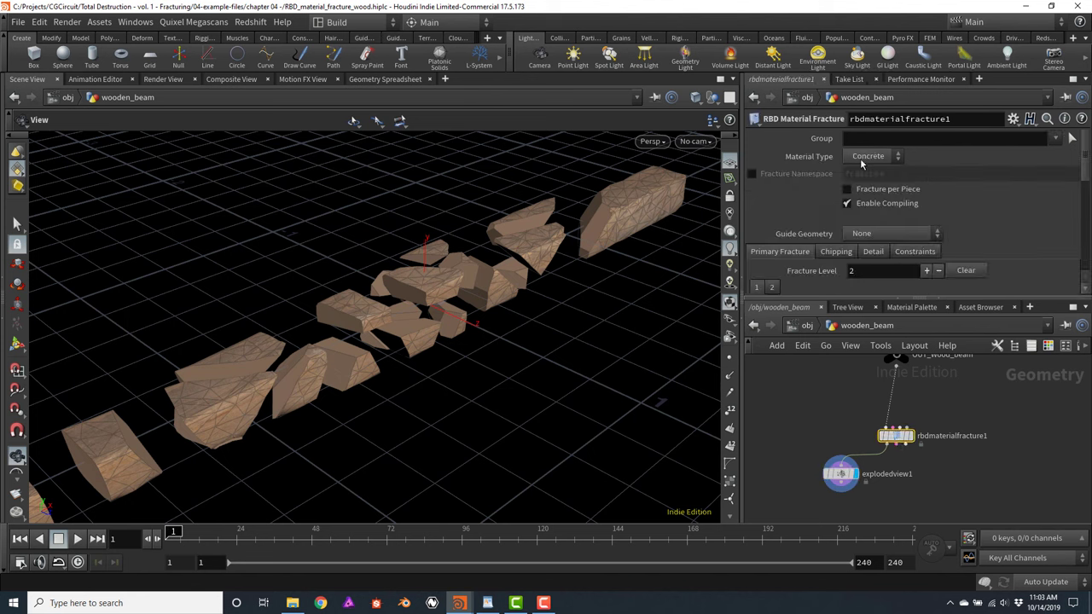
left_click(867, 156)
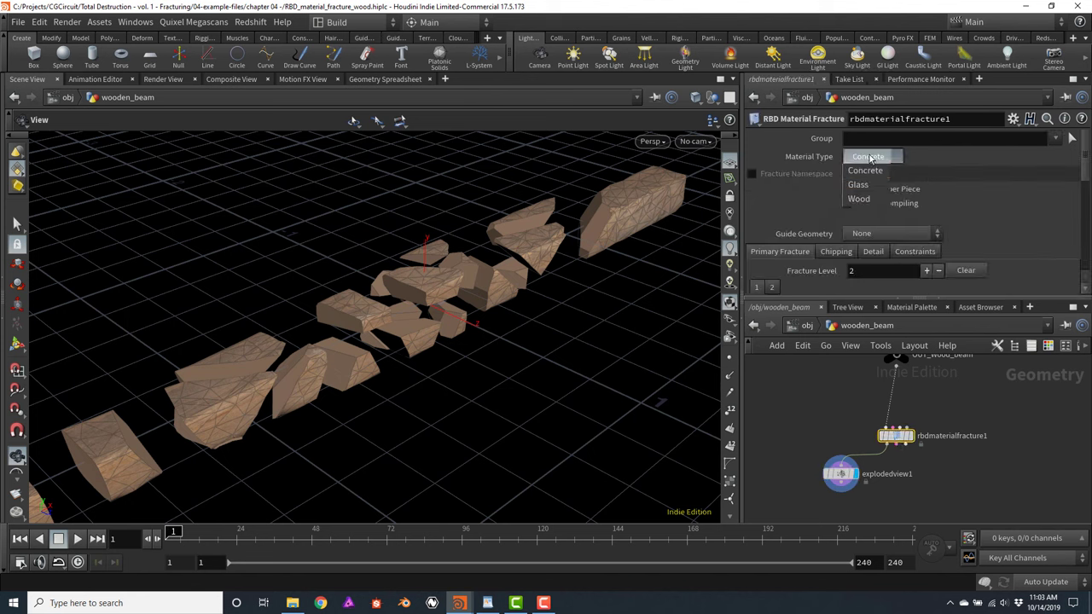
left_click(858, 199)
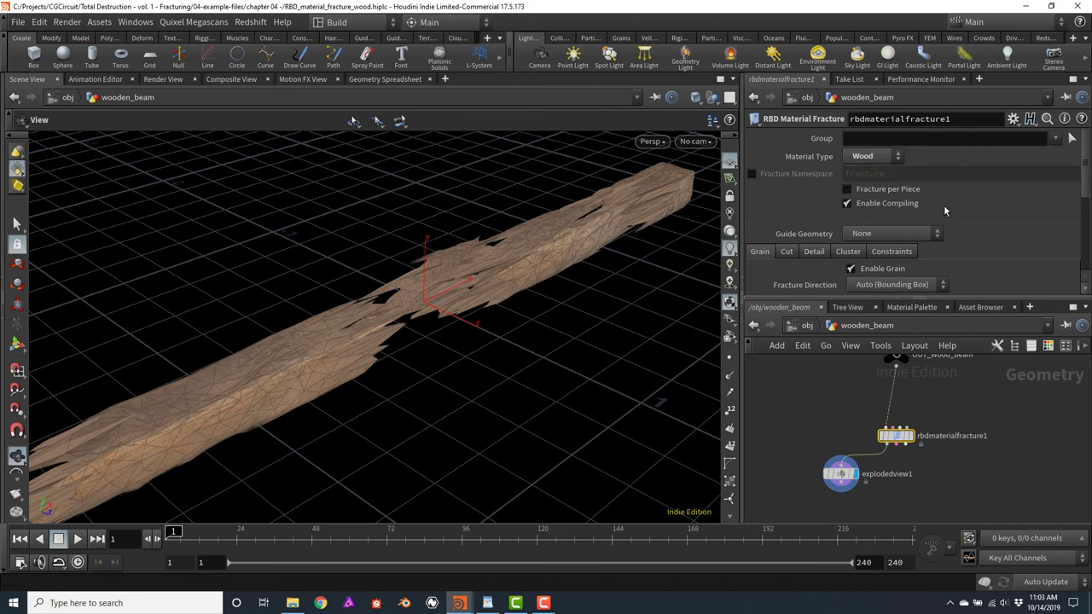
Display rbdmaterialfracture1, set its Guide Geometry to Grains, and view the grain guides along the beam
mouse_move(551, 267)
left_mouse_down()
mouse_move(535, 254)
mouse_move(551, 253)
left_mouse_up()
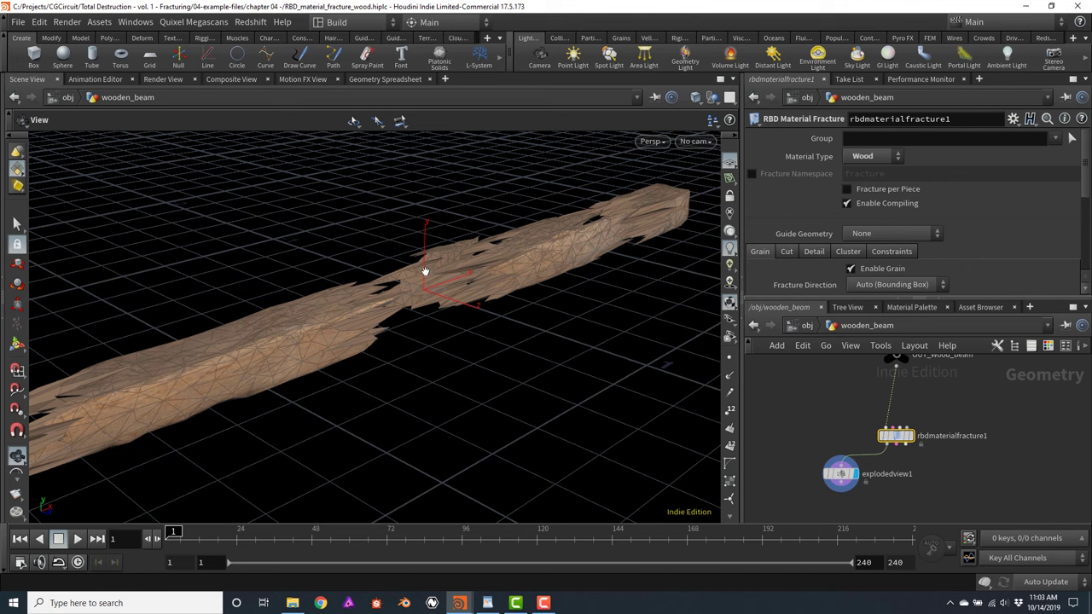
left_click_drag(428, 271, 432, 305)
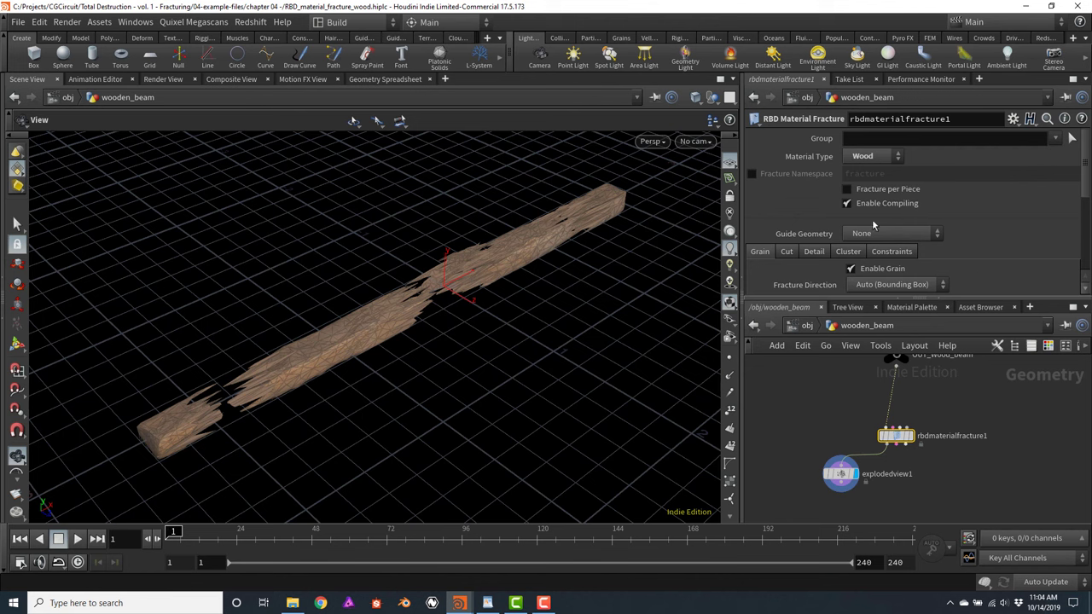
scroll(1085, 174, "down", 3)
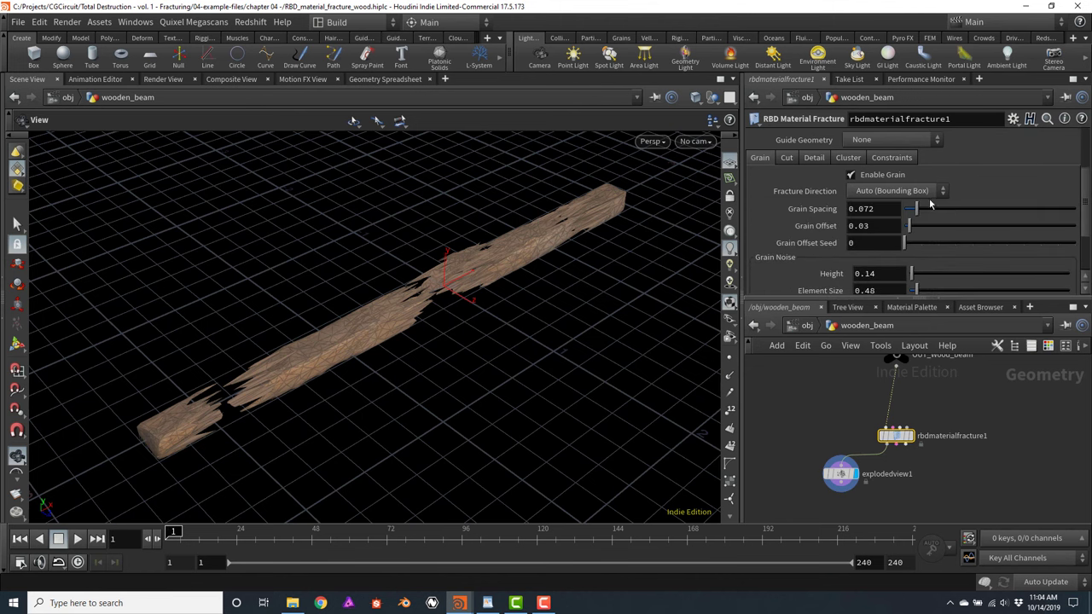
scroll(1086, 211, "down", 1)
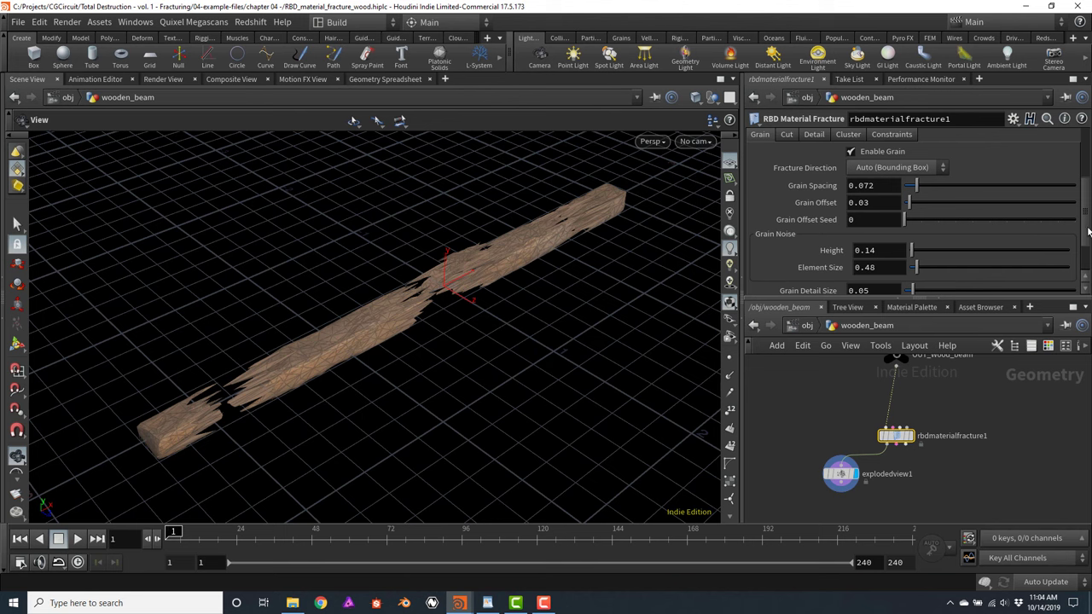
scroll(1088, 227, "up", 1)
left_click(909, 436)
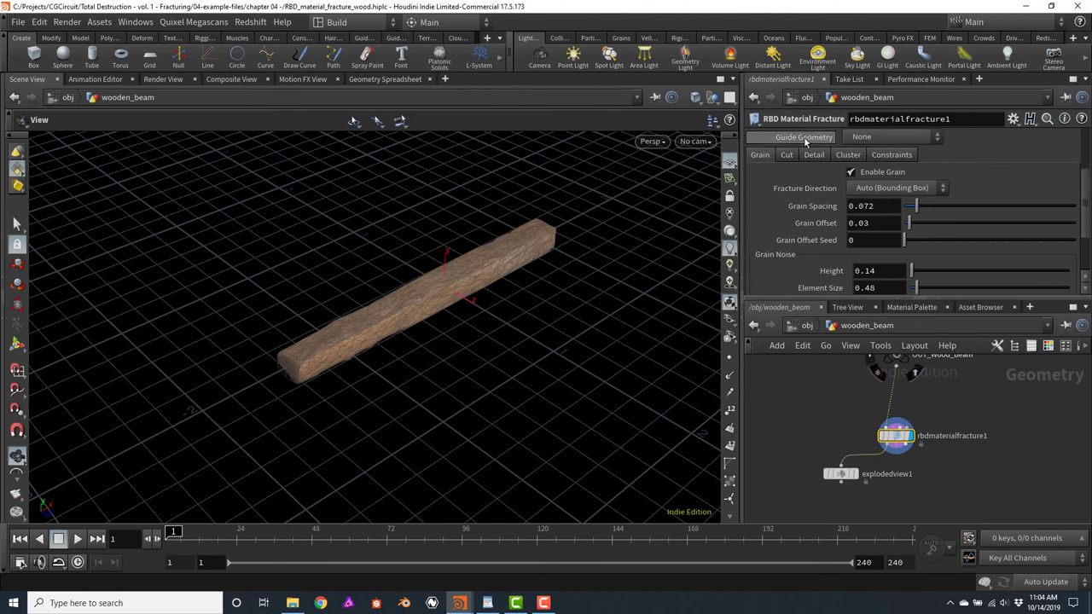
left_click(871, 140)
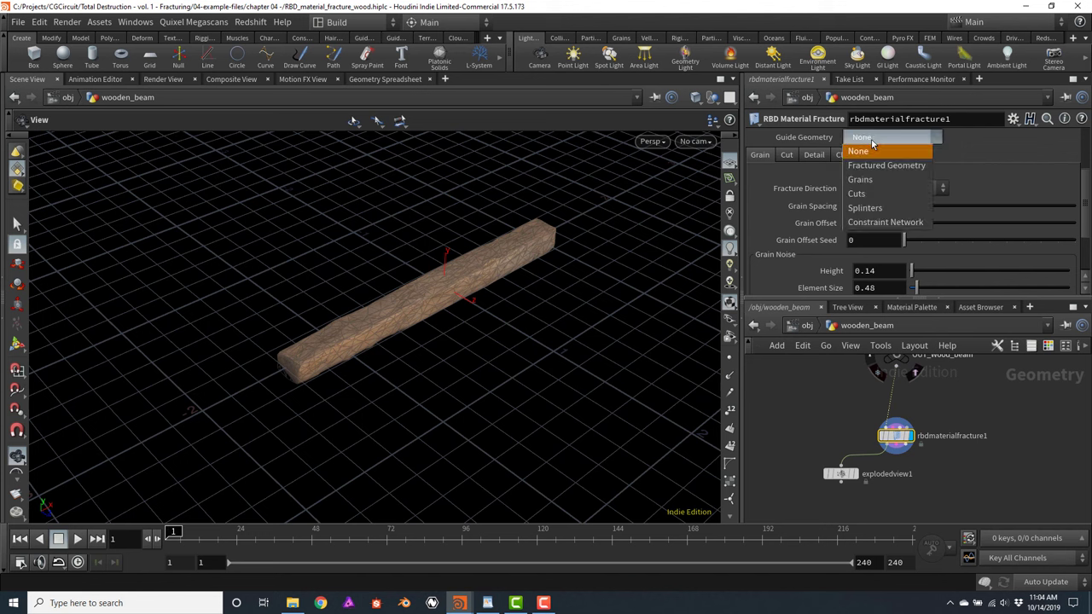
left_click(866, 179)
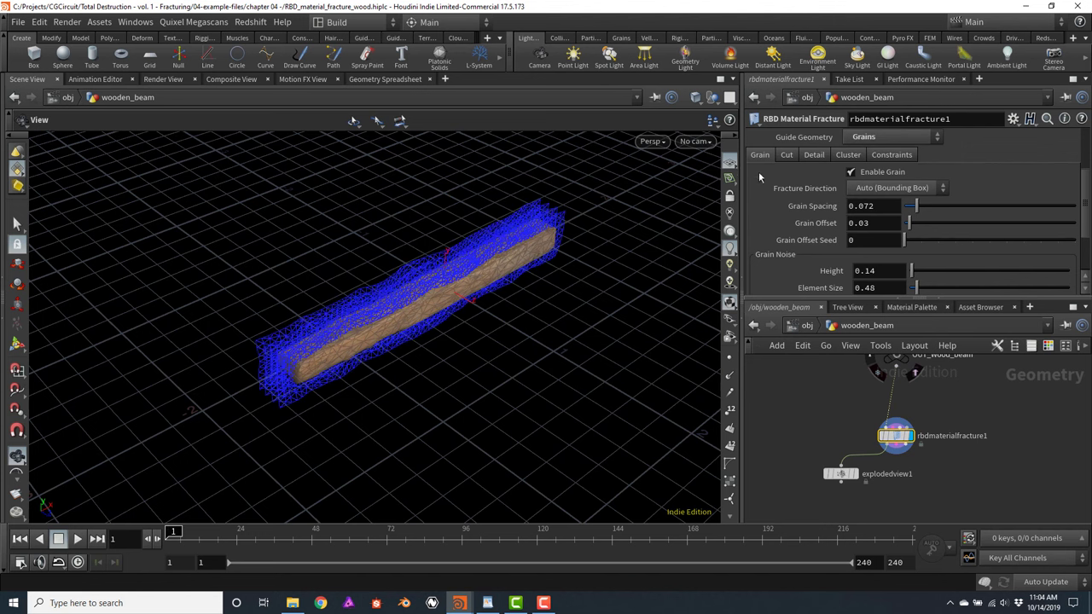
left_click_drag(535, 292, 475, 332, "alt")
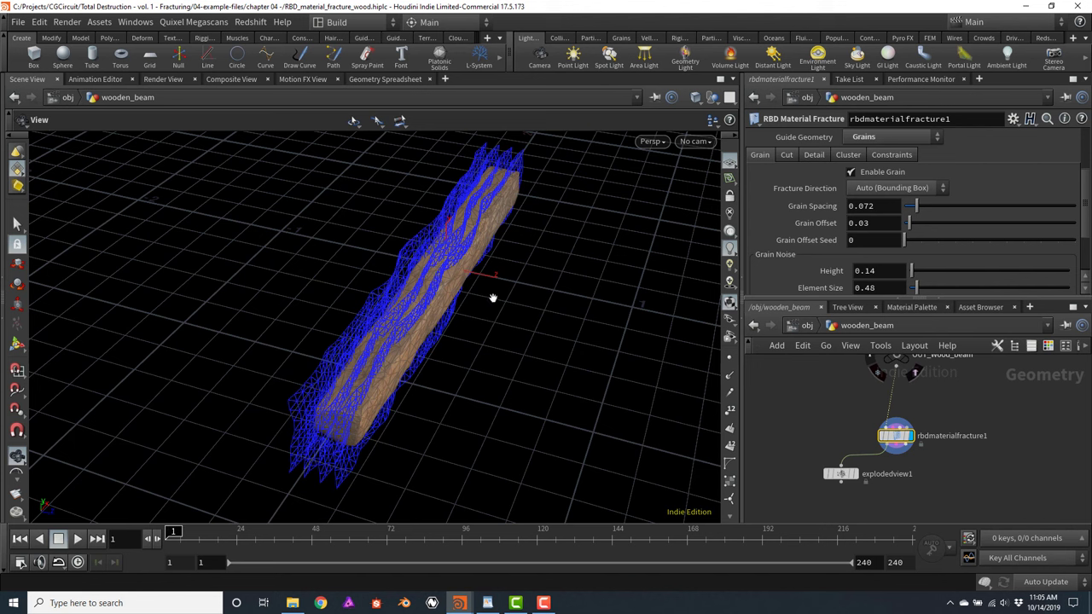
Try a Grain Spacing of 0.2 on the beam's fracture and inspect the grain guides from above
left_click(879, 211)
type(".2")
key("Return")
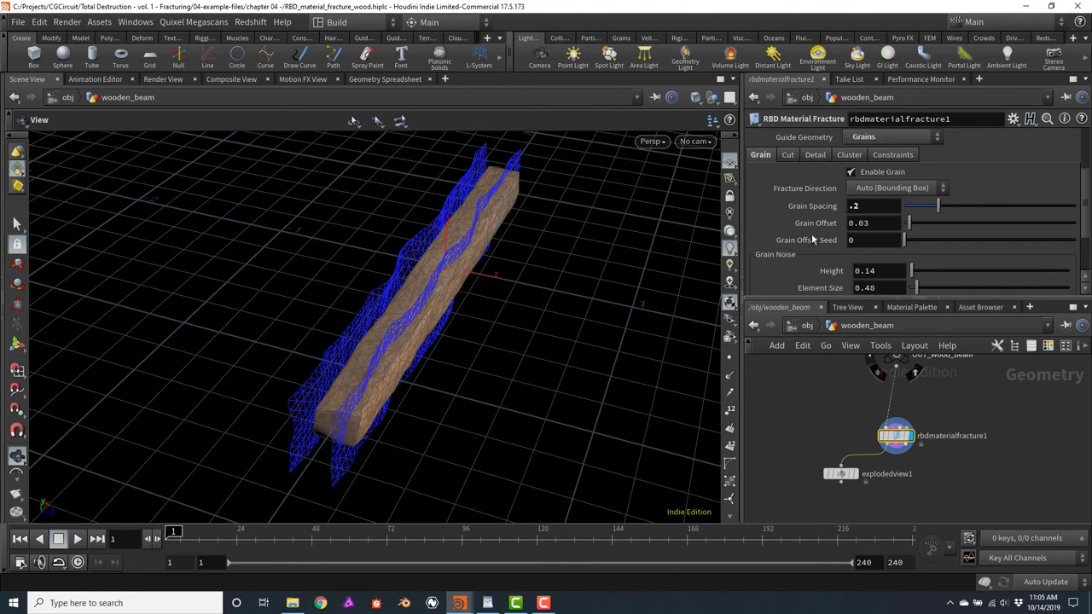
left_click_drag(469, 270, 484, 284)
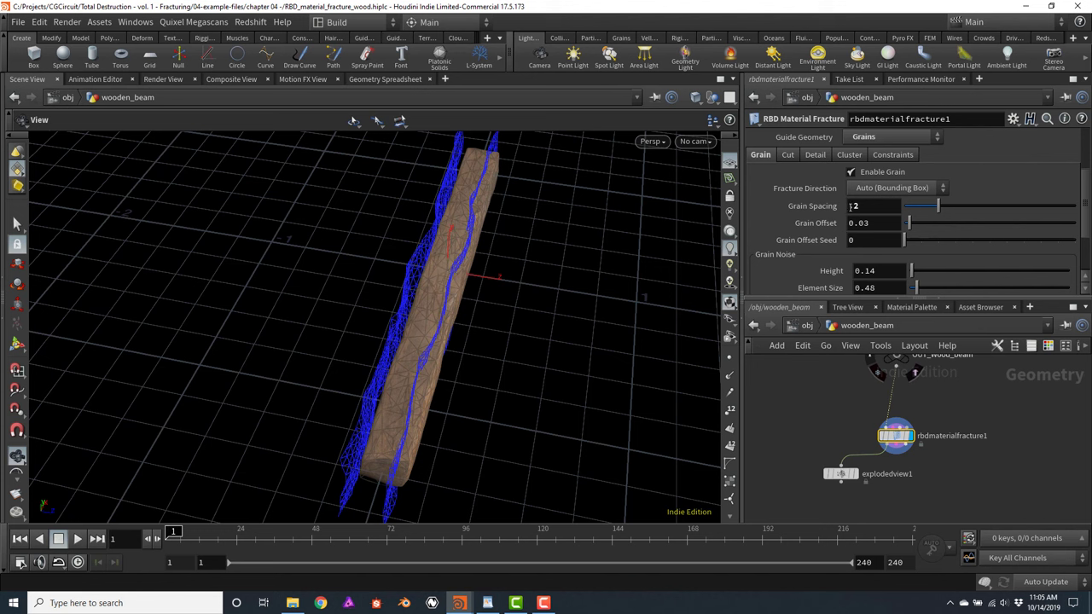
Try a Grain Spacing of 0.02, inspect the guides, and restore the default spacing of 0.072
left_click(853, 205)
type(".02")
key("Return")
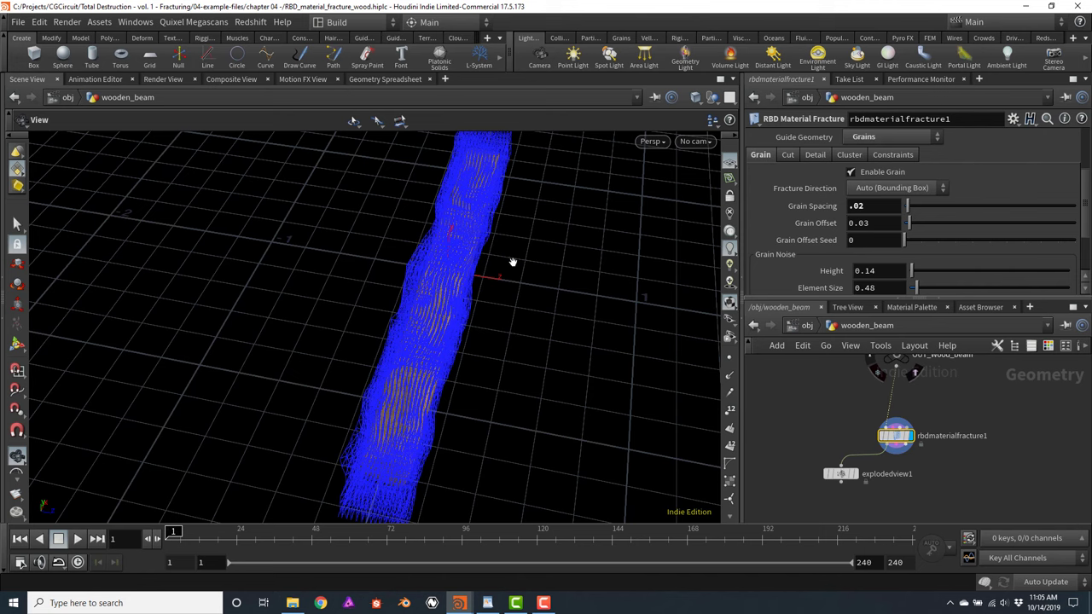
mouse_move(521, 287)
left_mouse_down()
mouse_move(500, 273)
mouse_move(484, 279)
mouse_move(512, 271)
left_mouse_up()
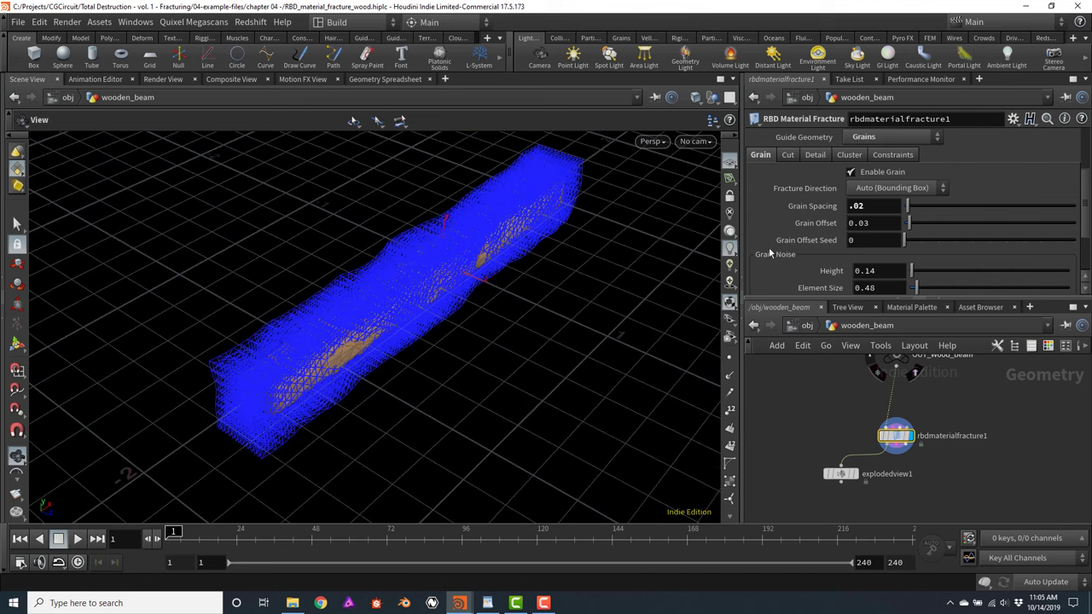
left_click_drag(857, 207, 867, 209)
left_click(819, 208)
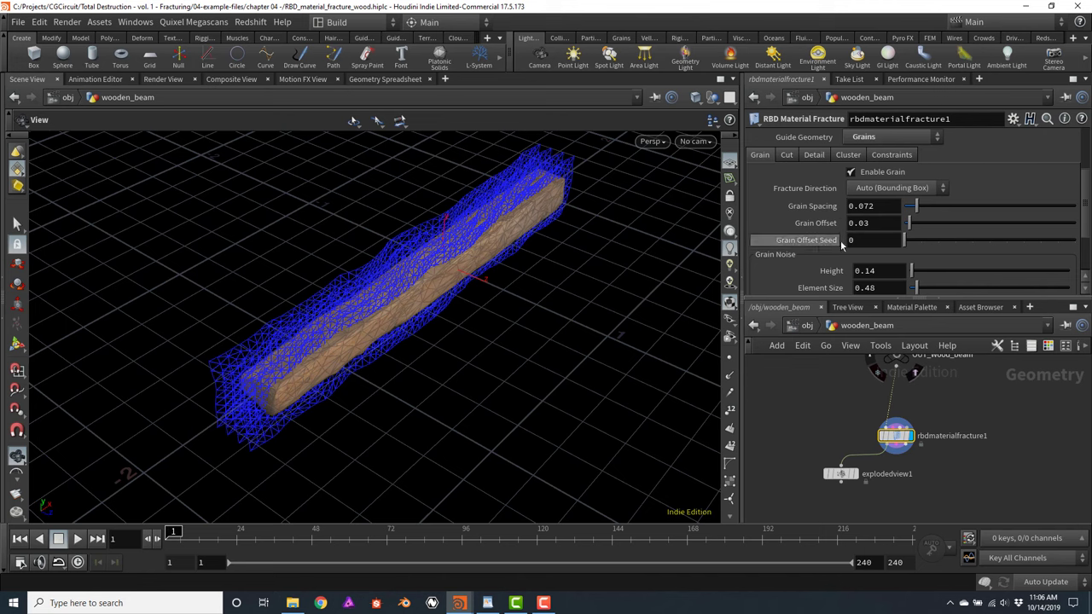
Set the Grain Offset of rbdmaterialfracture1 to 0.8 while viewing the beam from above
left_click_drag(625, 237, 499, 248)
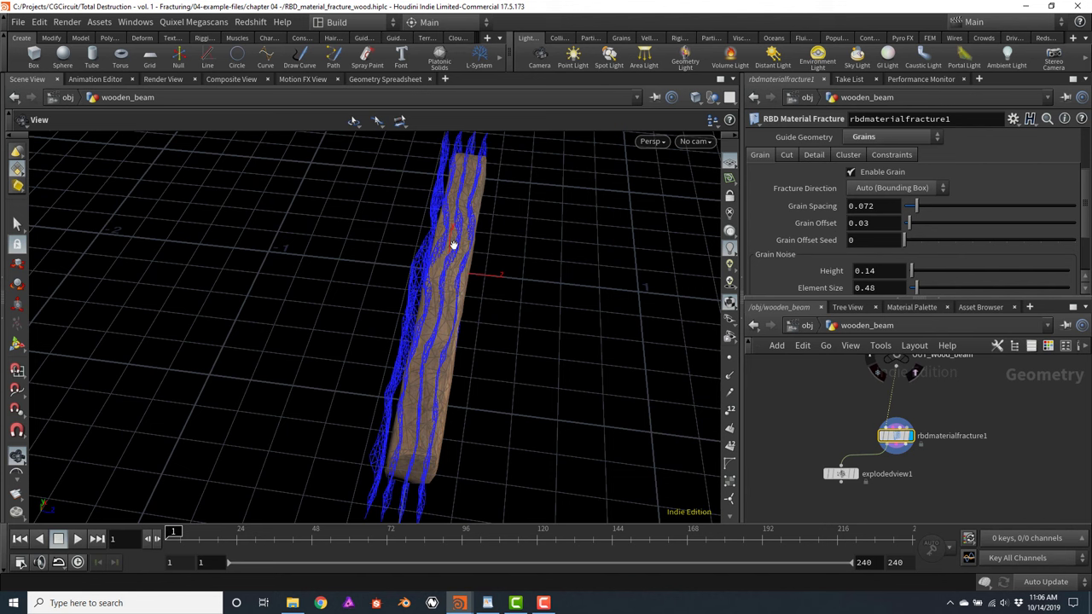
left_click(891, 221)
type(".8")
key("Return")
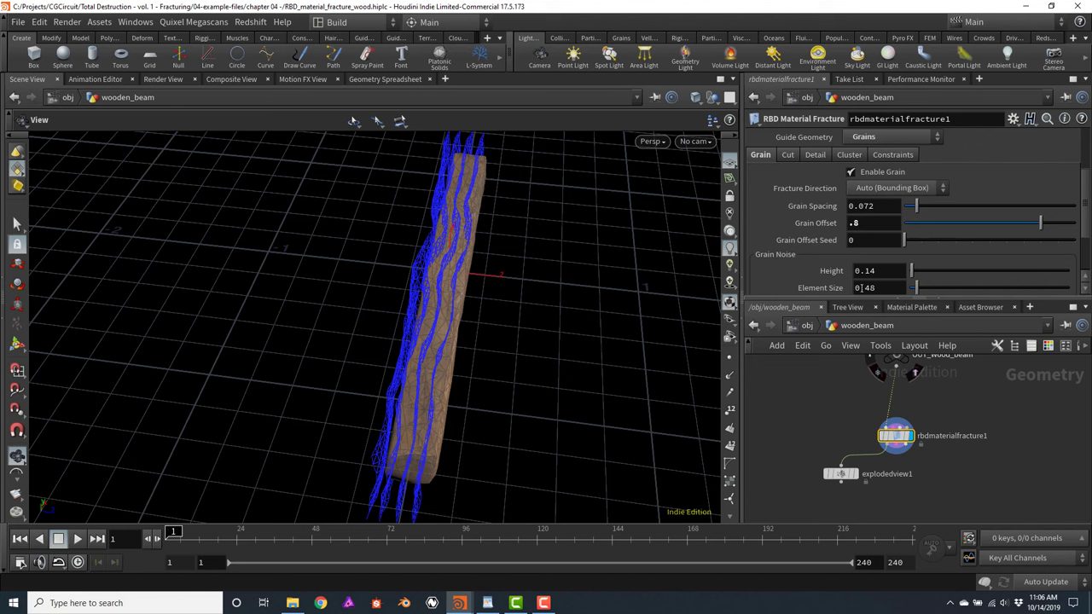
Try a Grain Offset Seed of 1, settle on 2, and inspect the shifted grain guides
left_click(873, 240)
type("1")
key("Return")
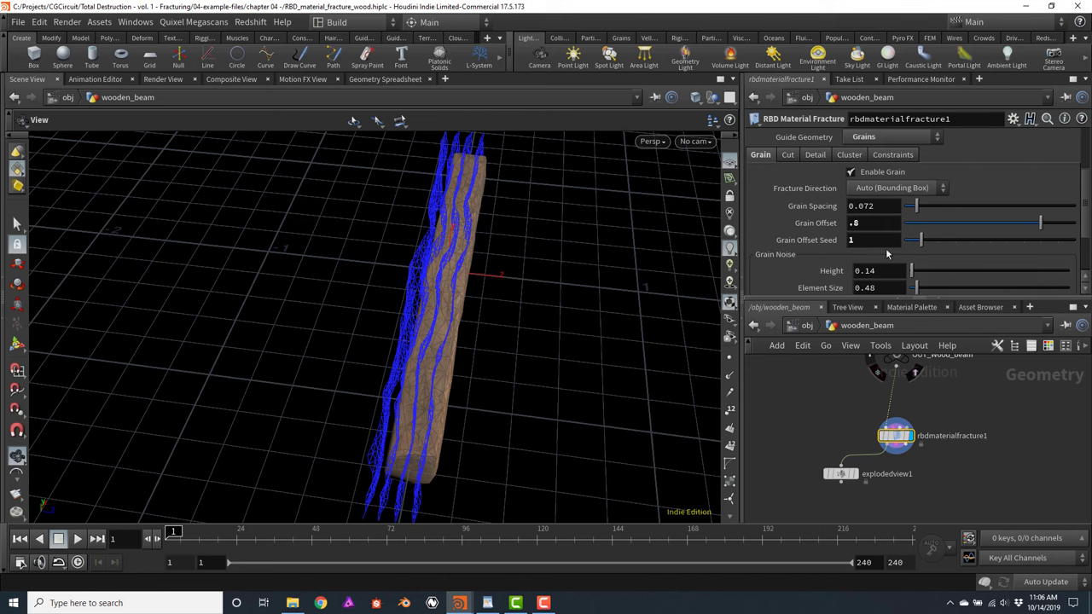
left_click(882, 240)
type("2")
key("Return")
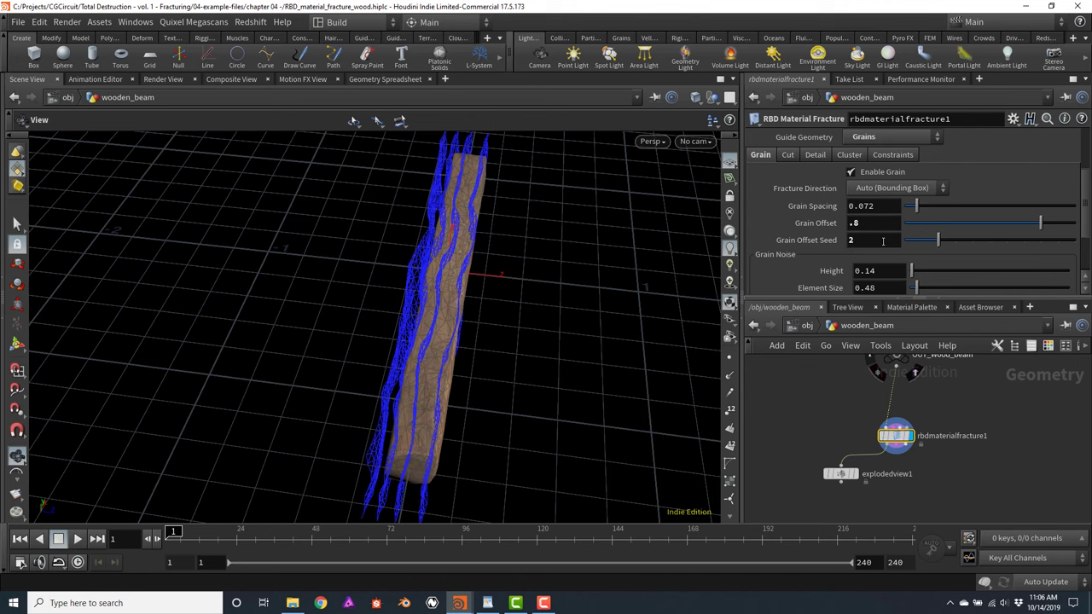
left_click_drag(634, 302, 560, 309)
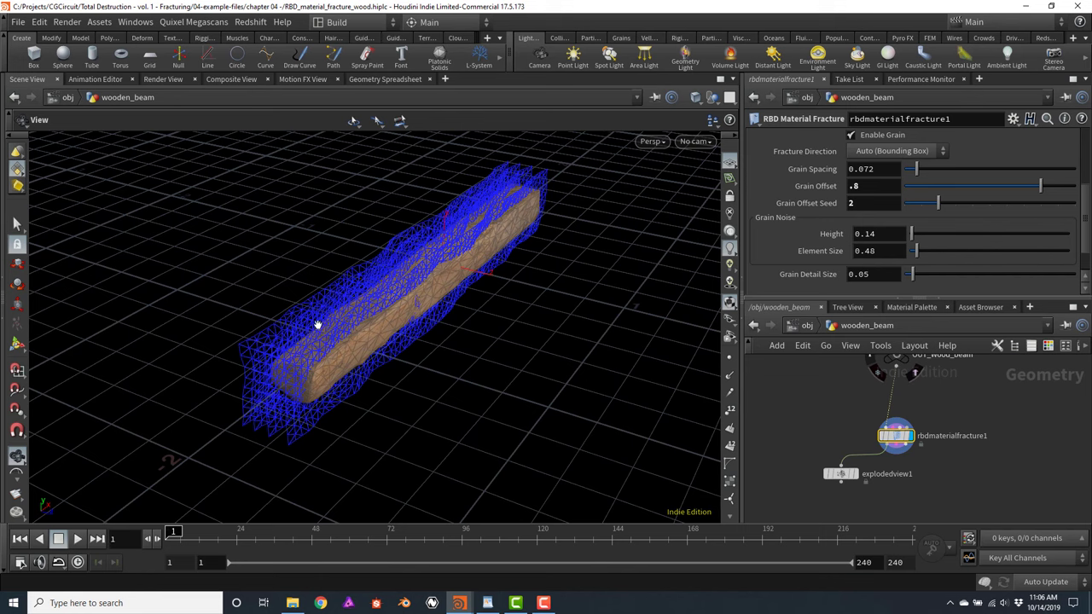
Test a Grain Noise Height of 0.4 on the guides and settle on 0.1
scroll(285, 367, "up", 5)
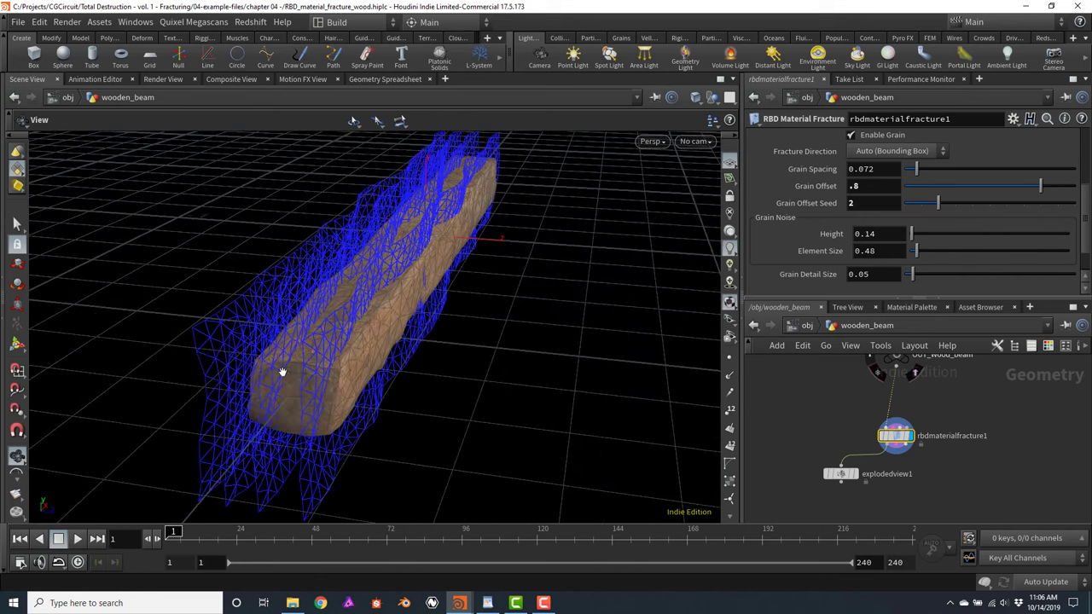
left_click(886, 233)
type(".4")
key("Return")
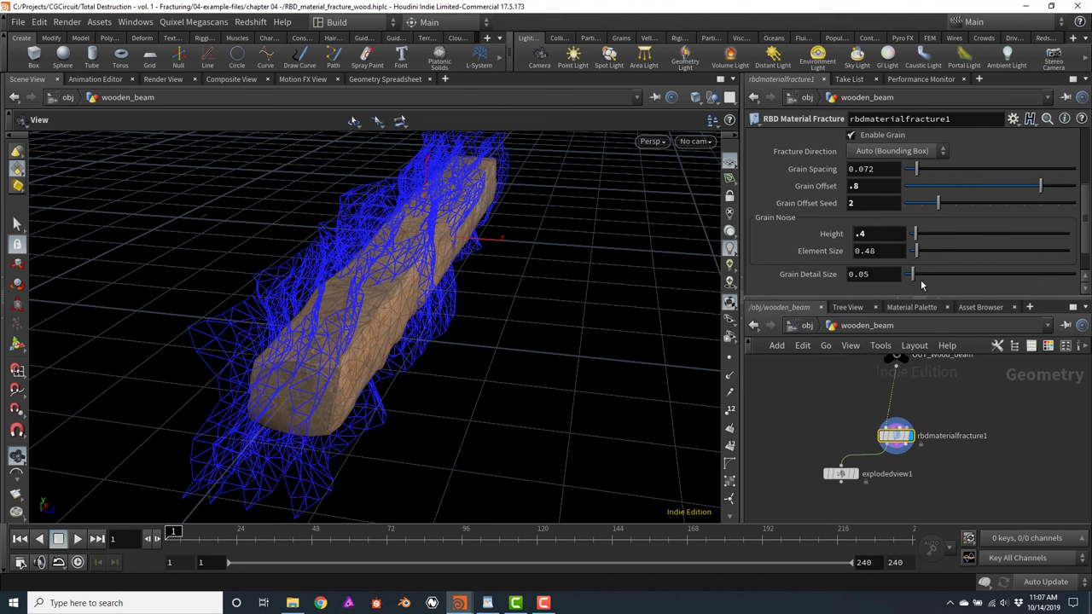
left_click(859, 235)
type(".1")
key("Return")
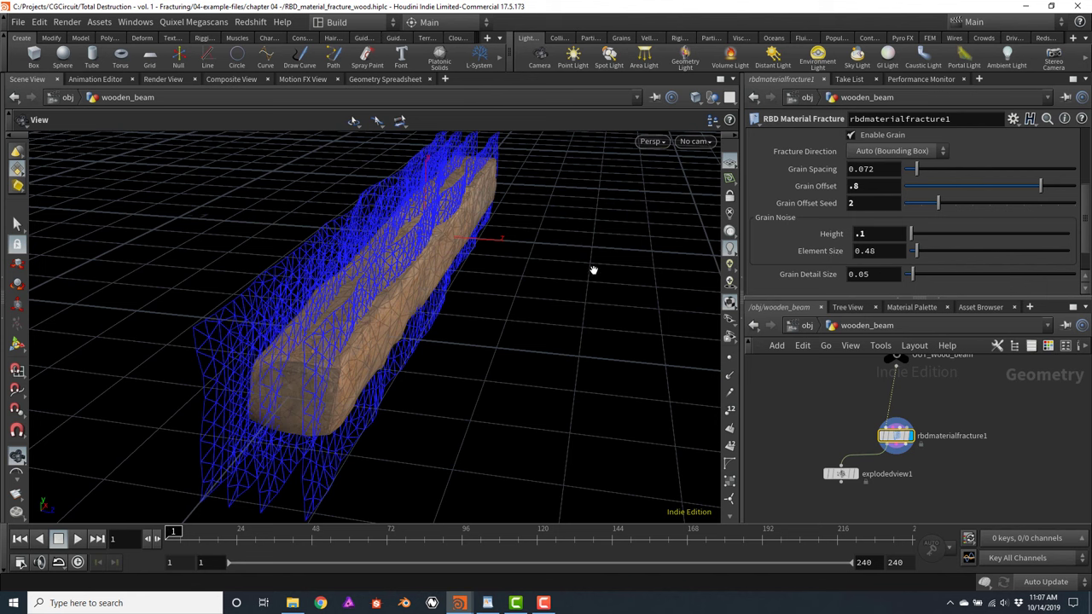
Set the Grain Noise Element Size to 0.3
left_click_drag(866, 250, 880, 251)
type("3")
key("Return")
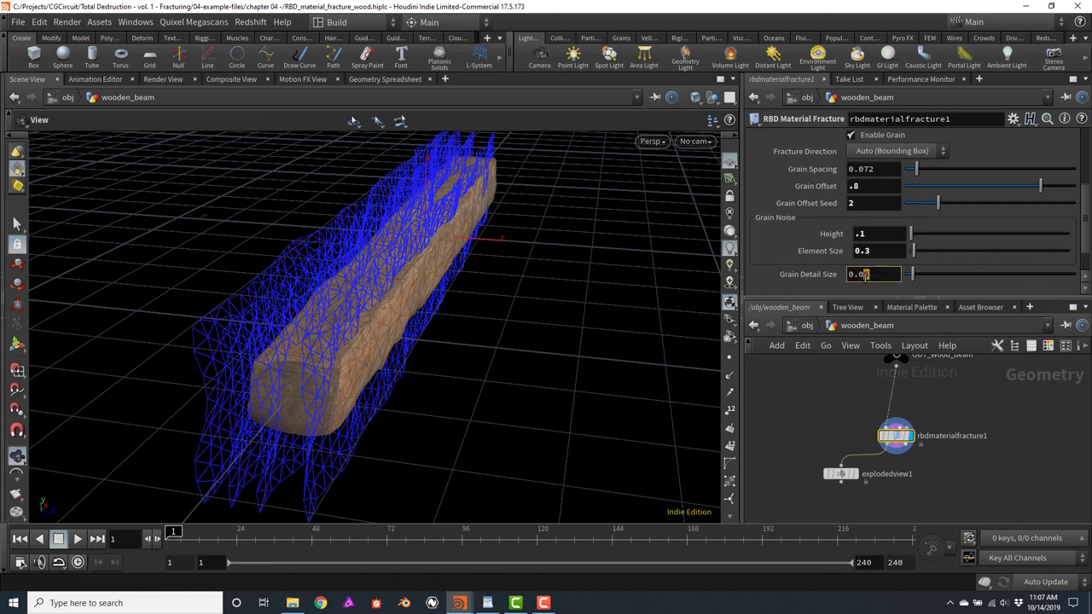
Try a Grain Detail Size of 0.025, inspect the denser guide mesh, and restore the value to 0.05
key("Return")
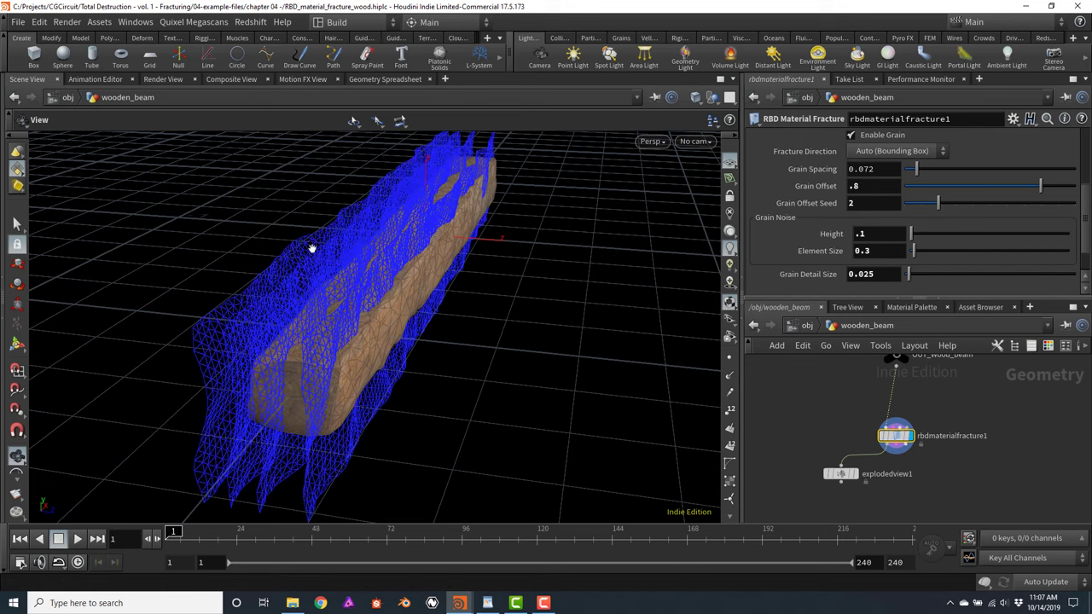
left_click_drag(411, 282, 356, 329)
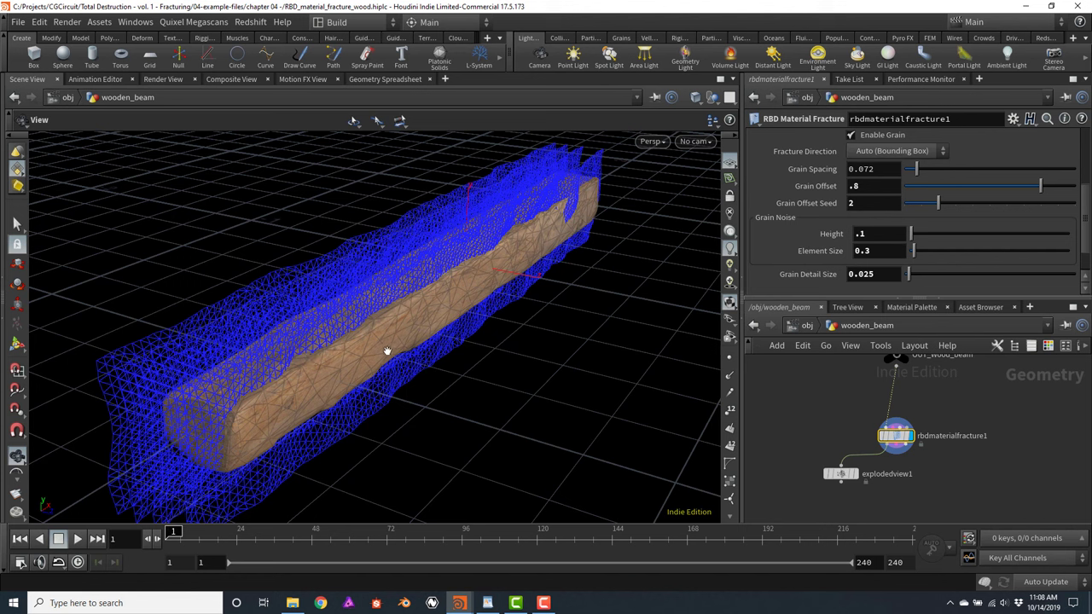
double_click(863, 274)
type("0.05")
key("Return")
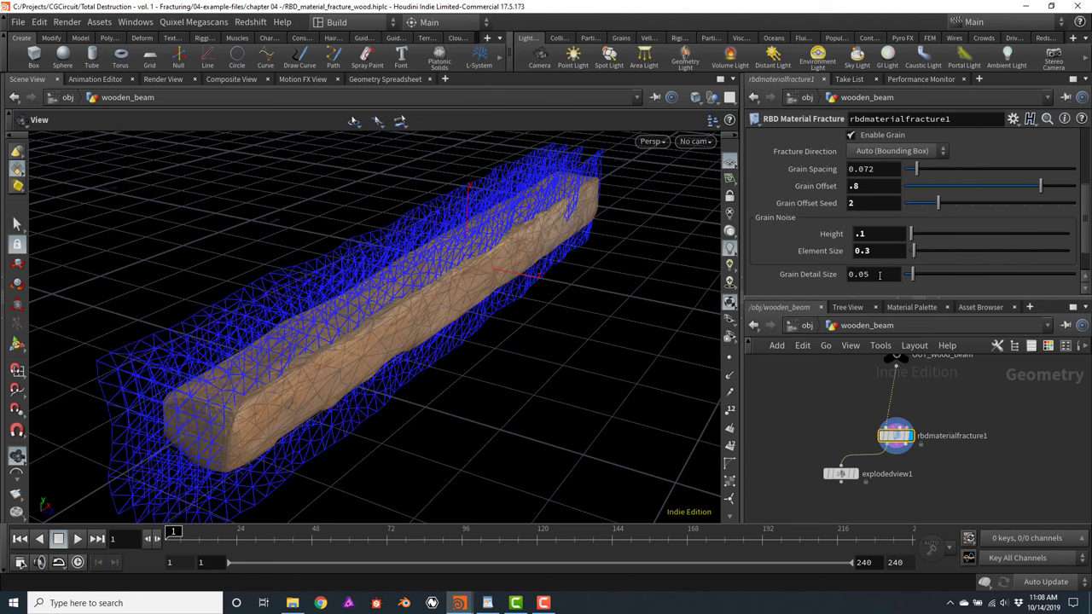
Display explodedview1 and inspect the splintered beam pieces from several angles
left_click(851, 479)
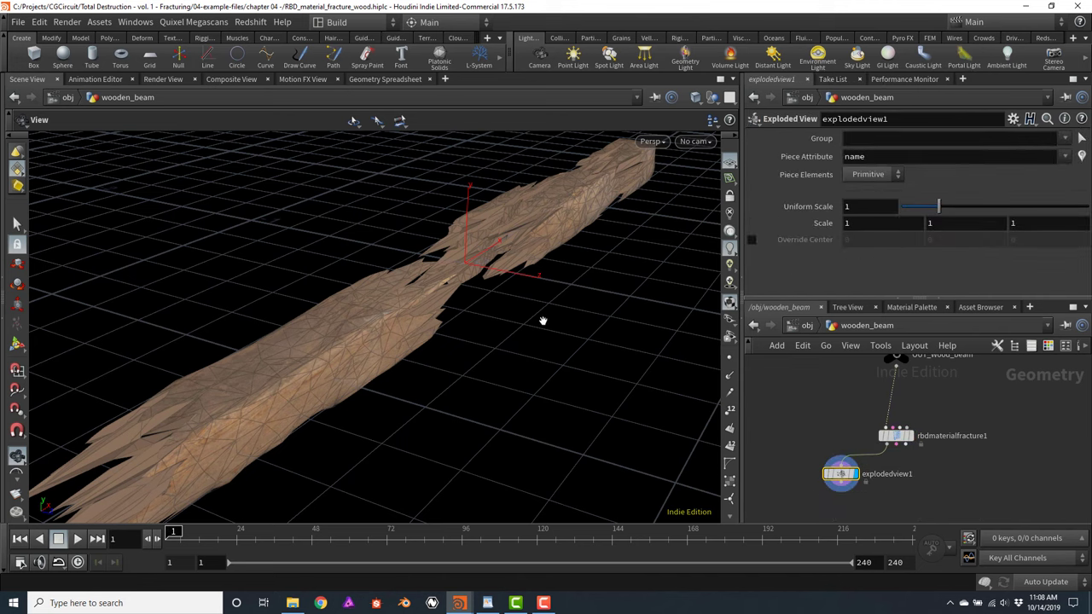
left_click_drag(541, 317, 502, 322)
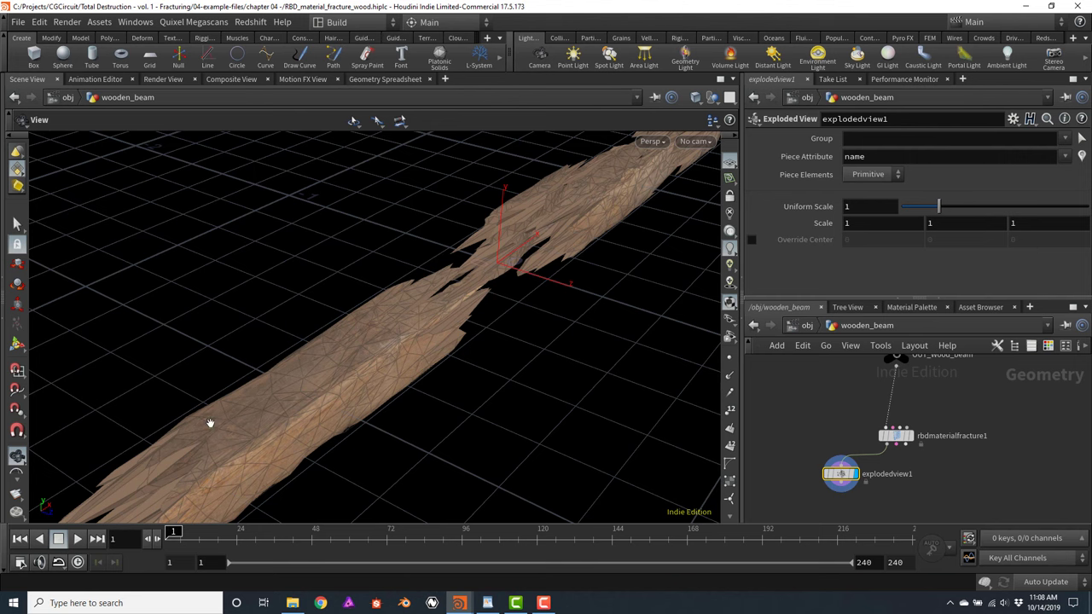
mouse_move(492, 358)
left_mouse_down()
mouse_move(488, 373)
mouse_move(472, 349)
left_mouse_up()
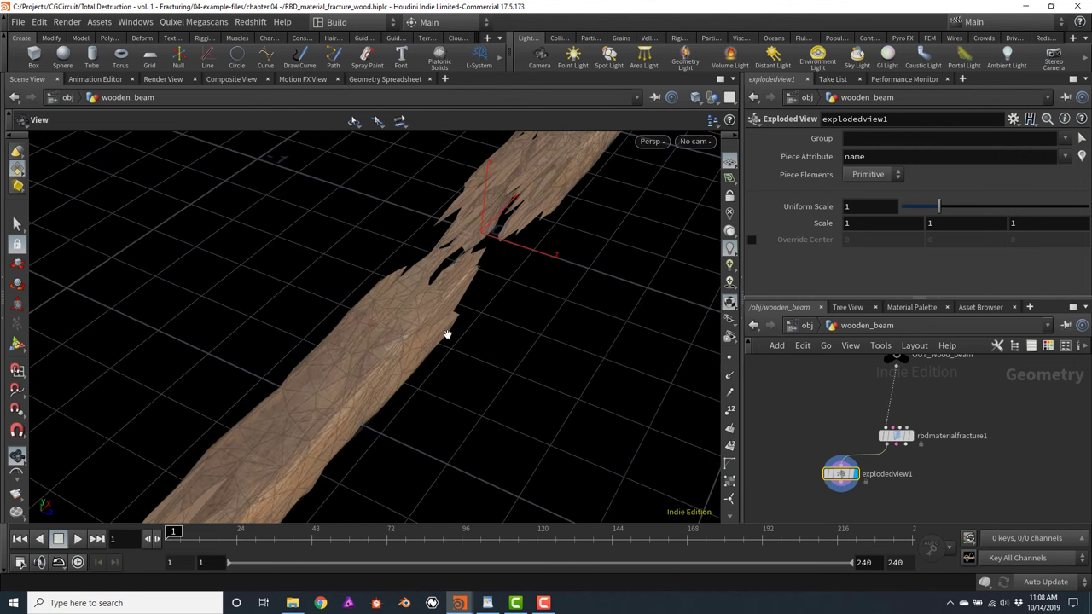
left_click_drag(470, 341, 430, 290)
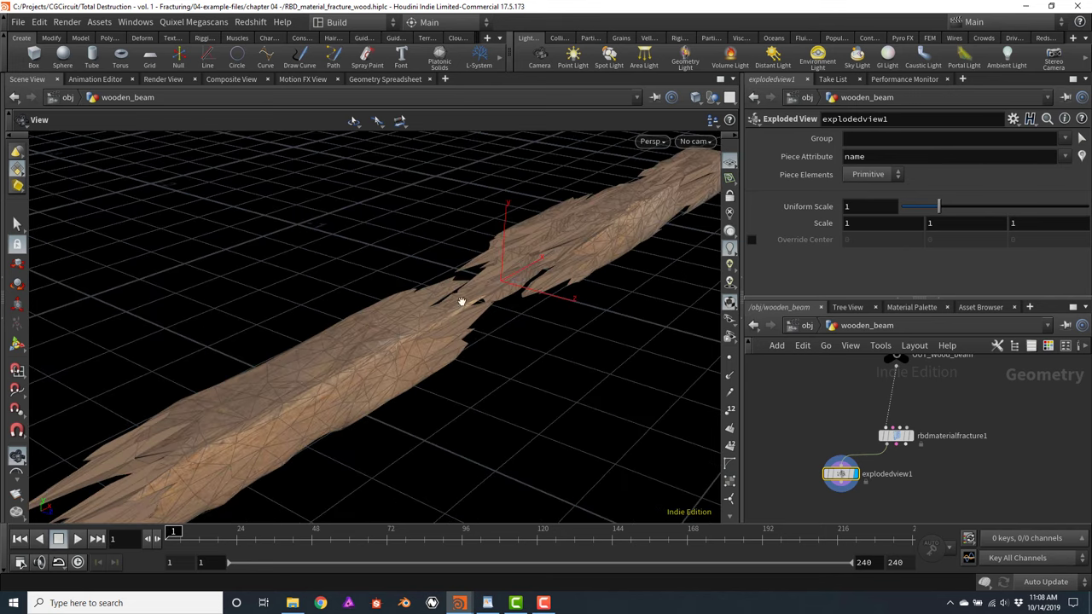
Turn off Enable Cluster on rbdmaterialfracture1 and inspect the separated grain pieces in the exploded view
left_click(898, 443)
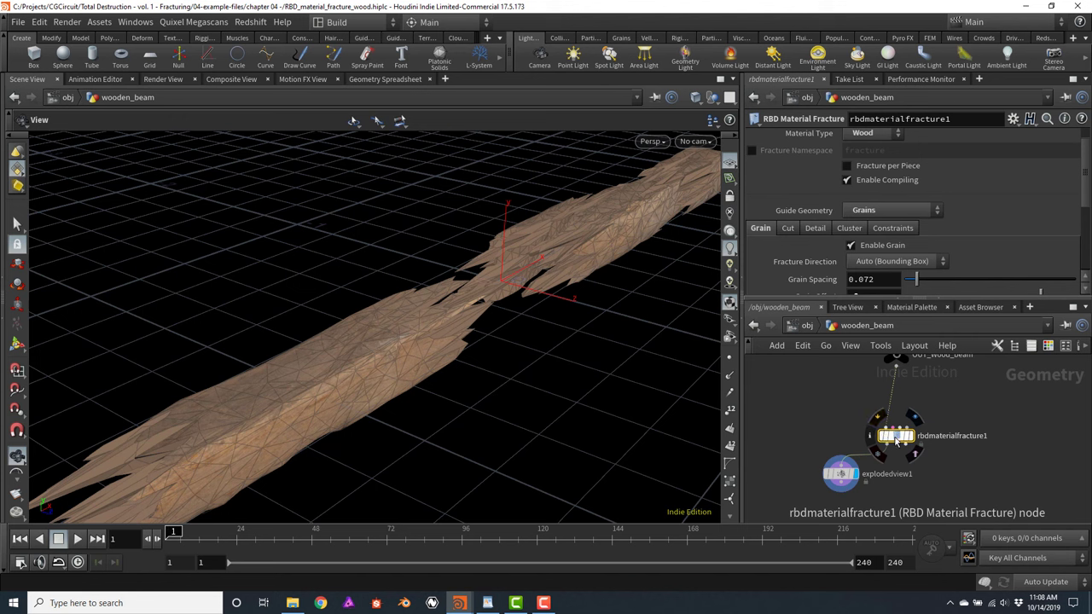
left_click(850, 230)
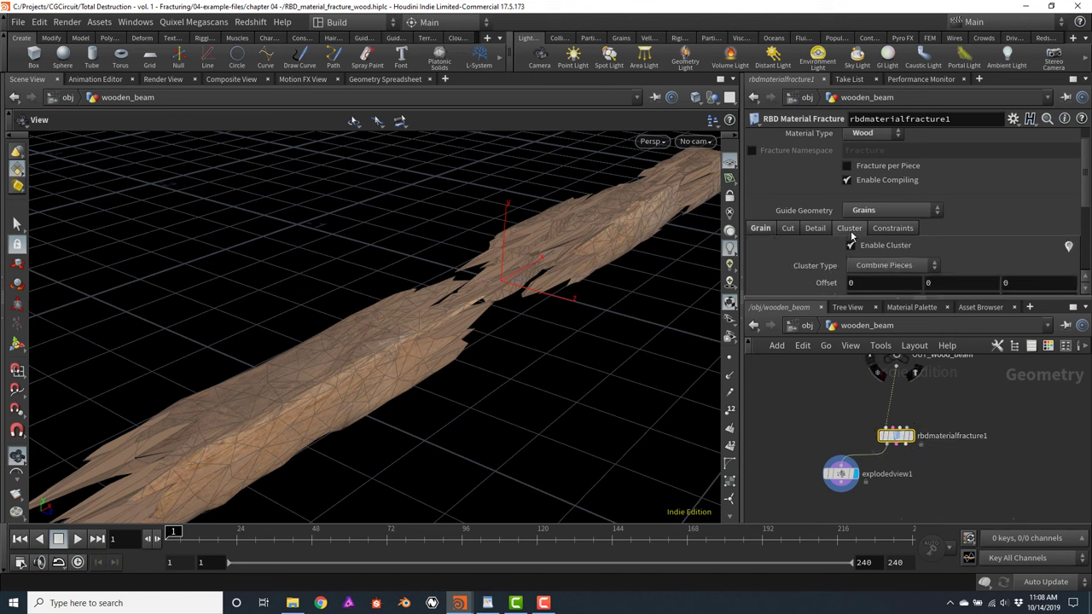
left_click_drag(1088, 183, 1086, 213)
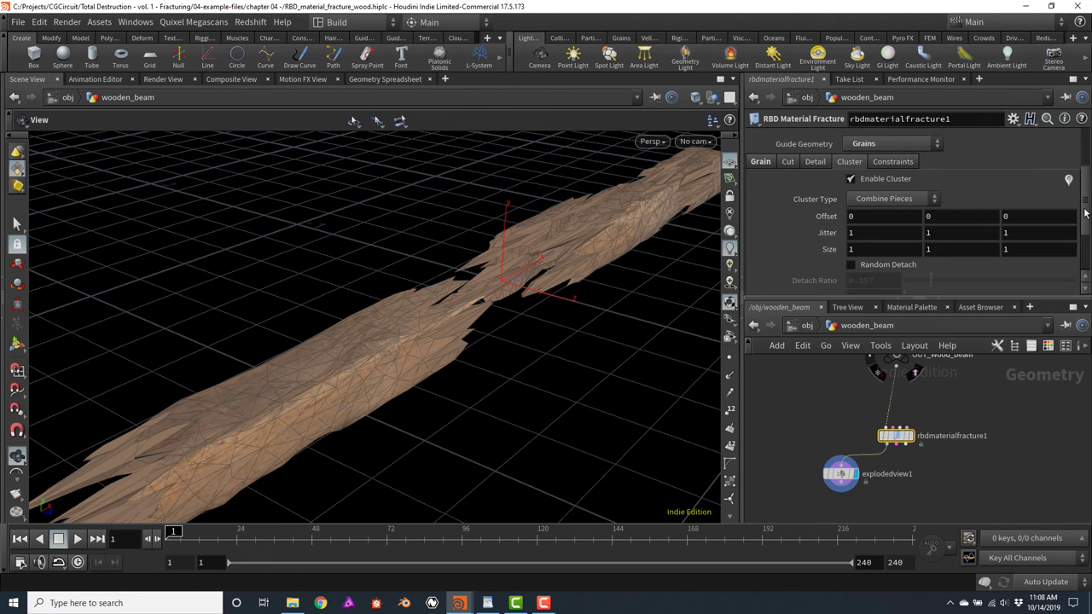
left_click(850, 180)
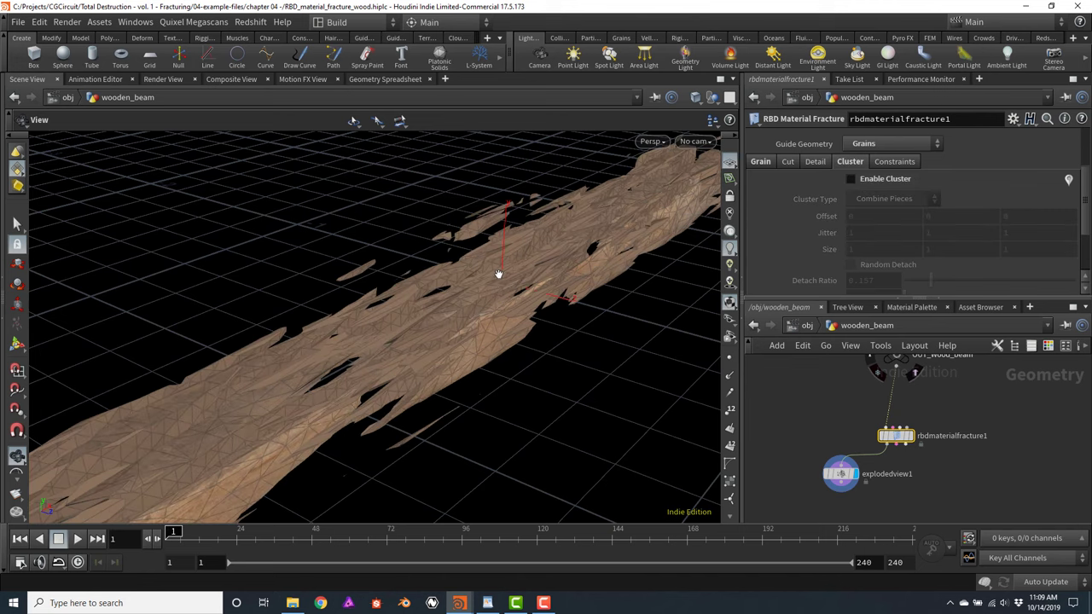
scroll(494, 268, "down", 5)
left_click_drag(495, 269, 547, 272)
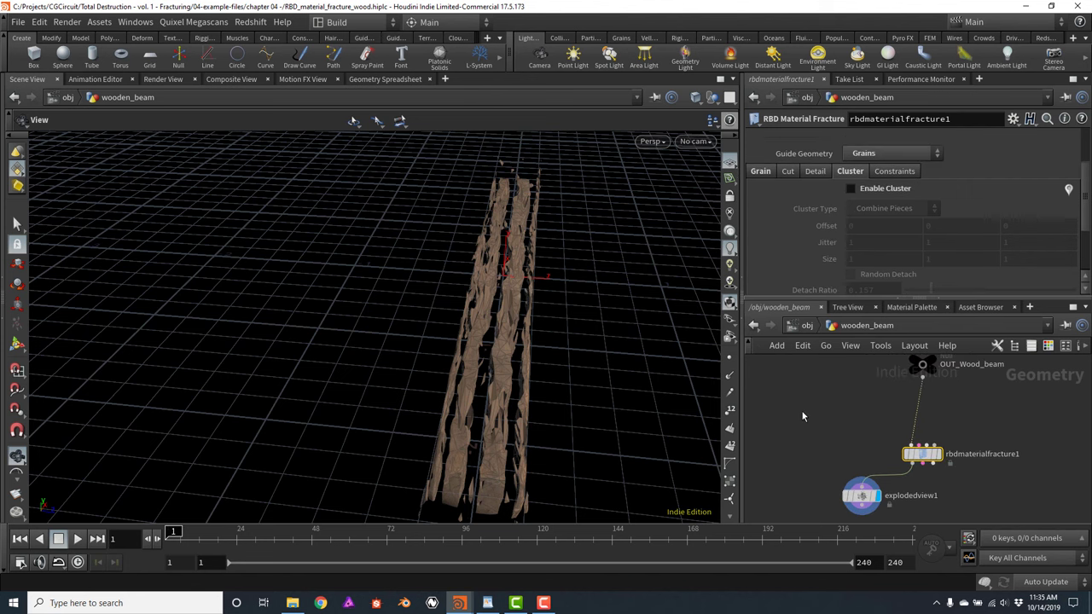
Display rbdmaterialfracture1 and switch its Guide Geometry to Cuts over the whole beam
left_click(787, 171)
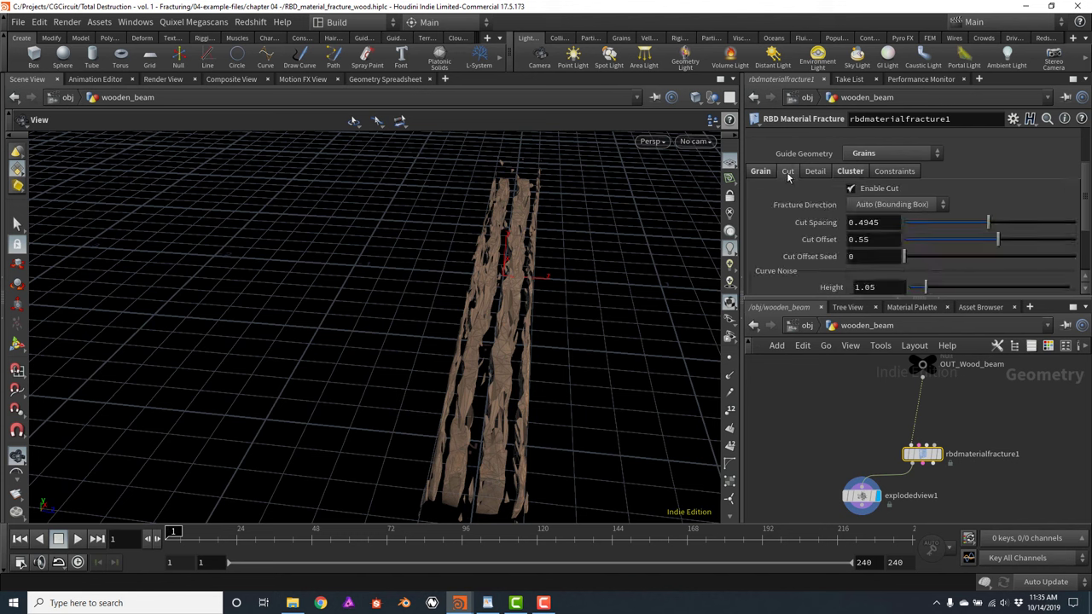
left_click(934, 455)
left_click_drag(639, 268, 515, 289)
scroll(515, 289, "up", 5)
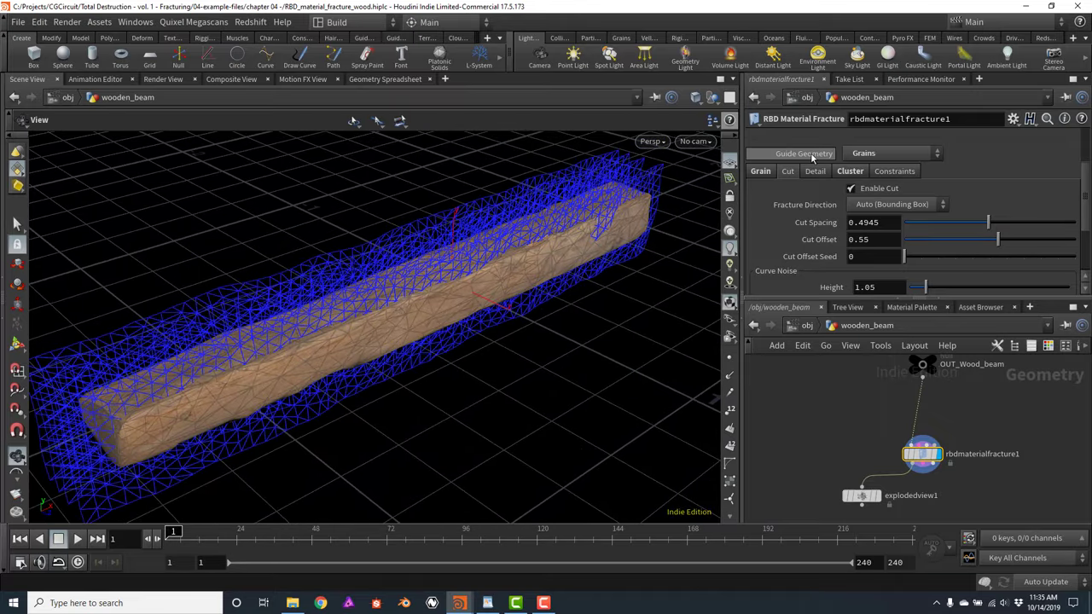
left_click(884, 157)
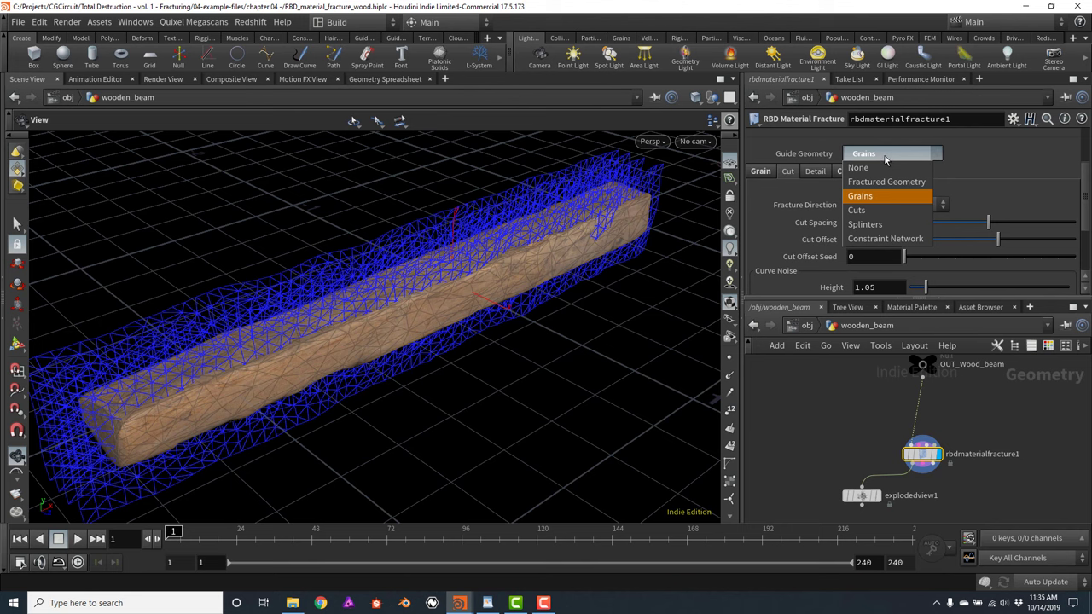
left_click(857, 212)
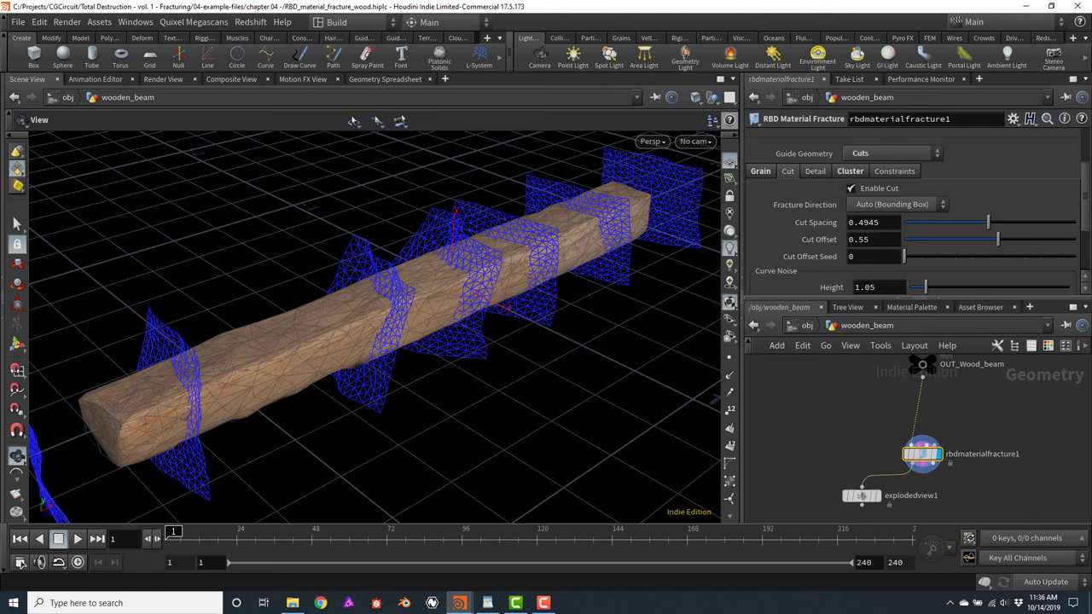
Set the cut Splinter Length to 0 and inspect the beam pieces in explodedview1 from several angles
left_click_drag(1085, 189, 1085, 234)
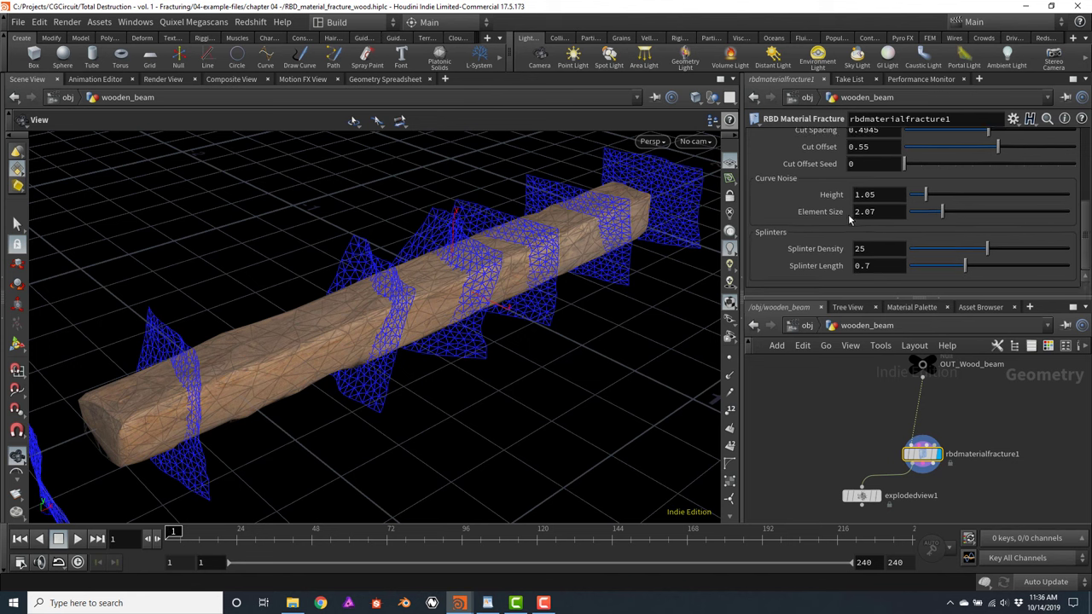
left_click_drag(964, 269, 903, 271)
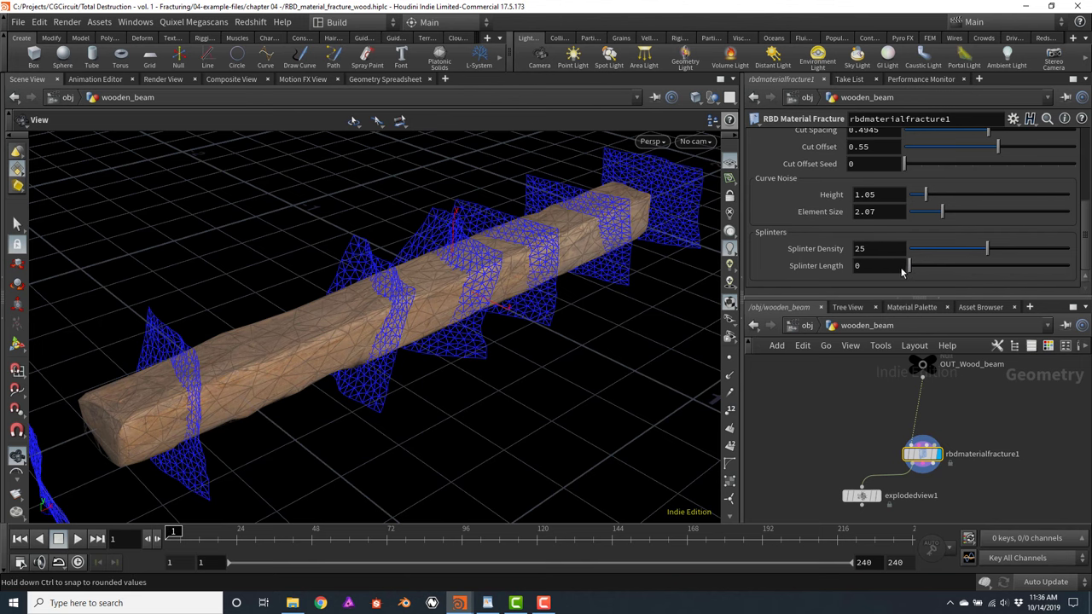
left_click(880, 499)
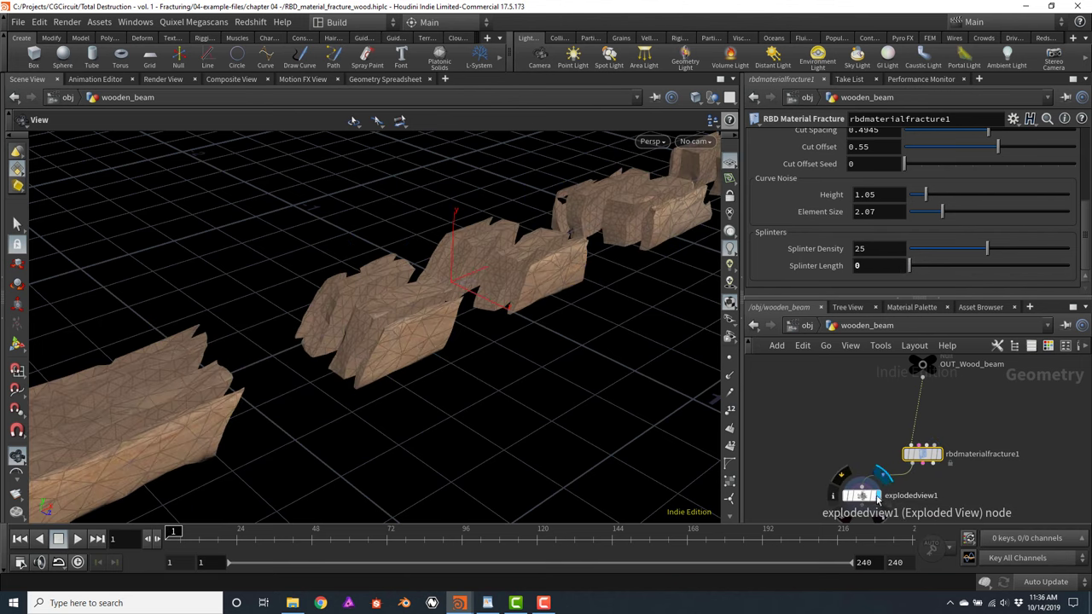
left_click(862, 495)
scroll(542, 263, "up", 3)
left_click_drag(537, 283, 556, 242)
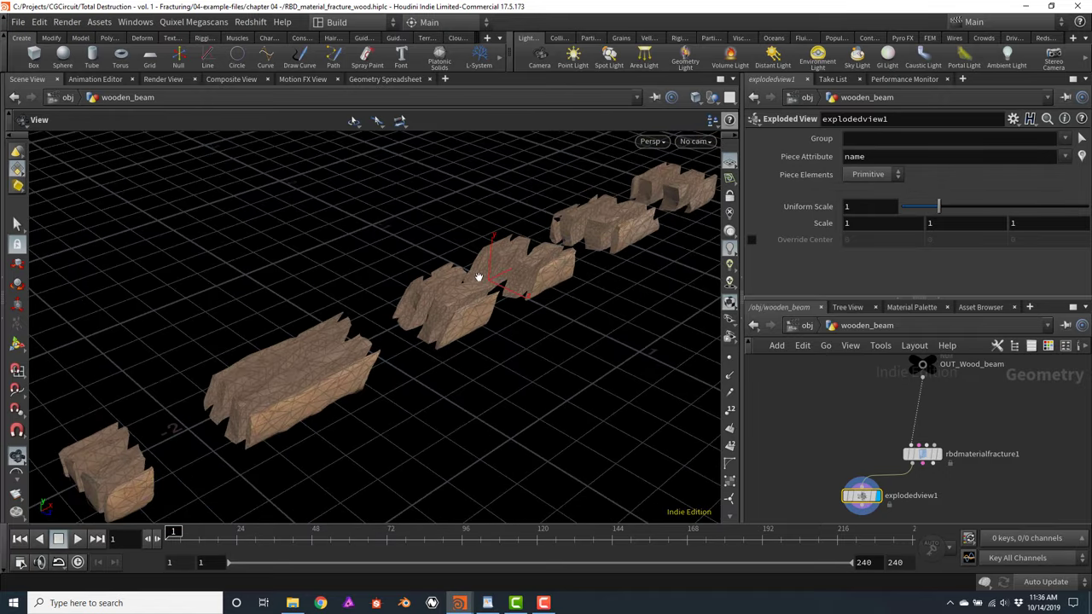
left_click_drag(478, 278, 517, 304)
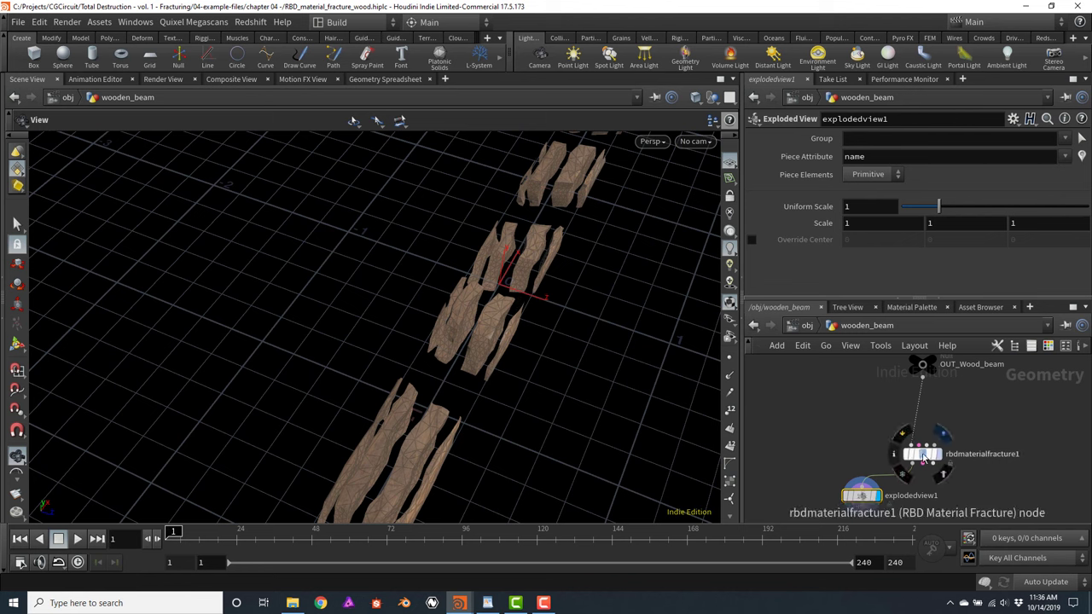
Turn off Enable Grain on rbdmaterialfracture1 and inspect the cut-only pieces in the exploded view
left_click(923, 456)
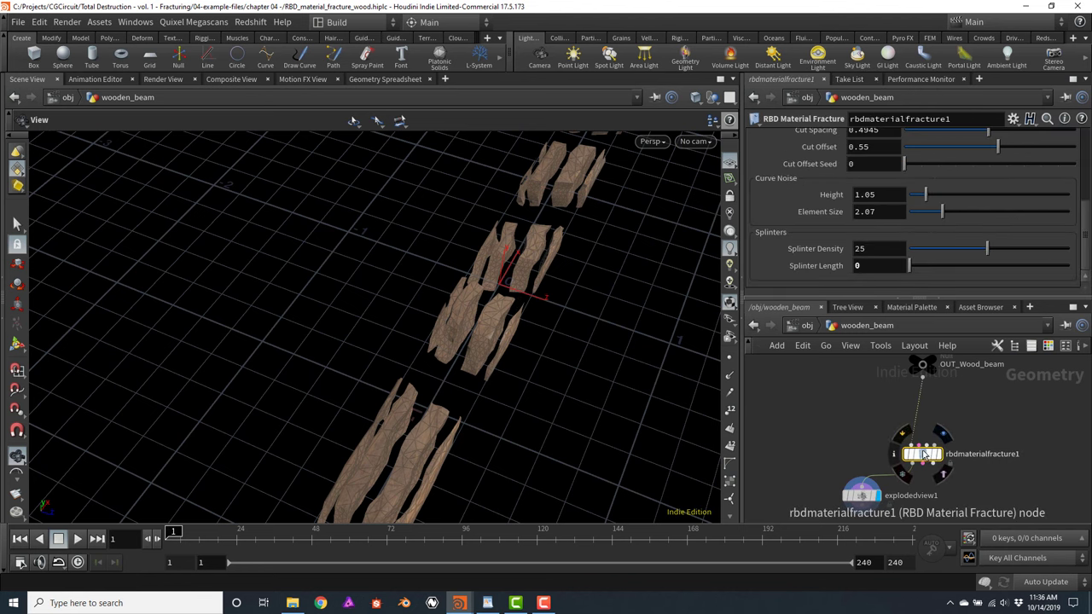
scroll(1088, 242, "up", 3)
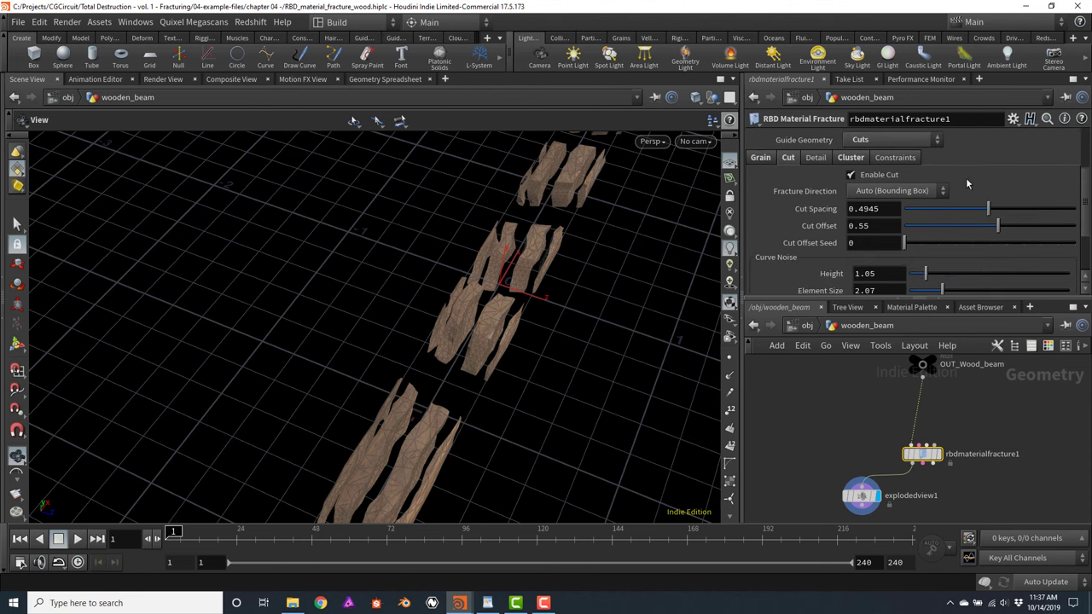
left_click_drag(604, 304, 478, 298)
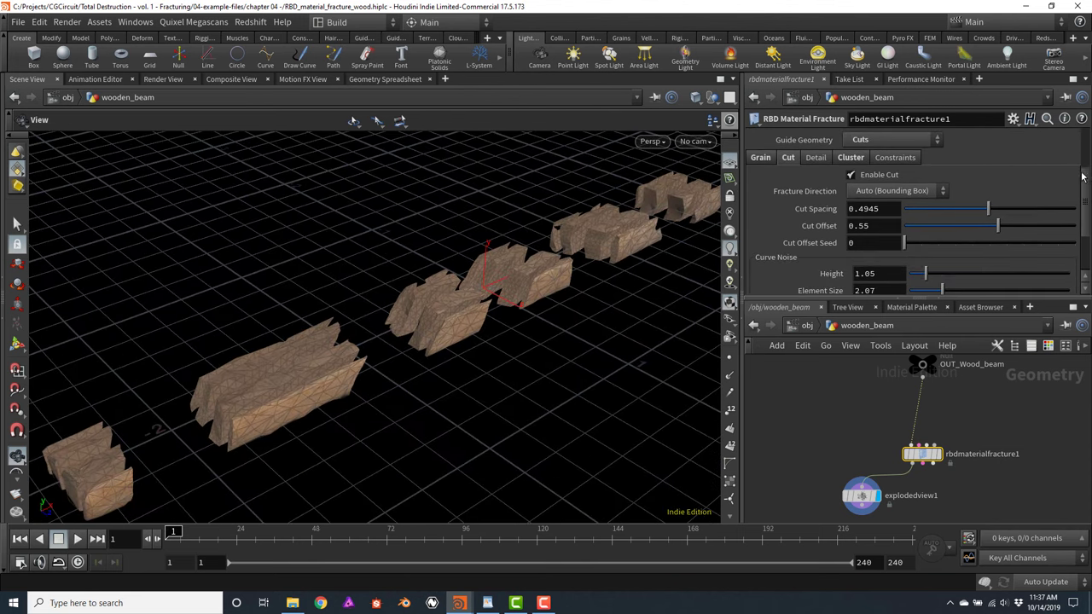
left_click(763, 160)
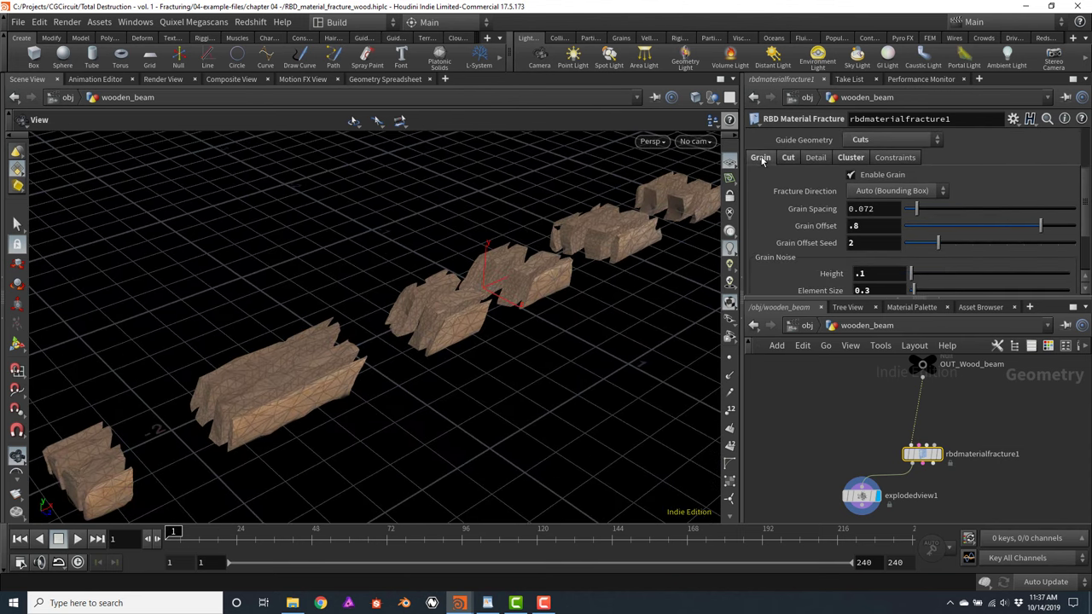
left_click(851, 175)
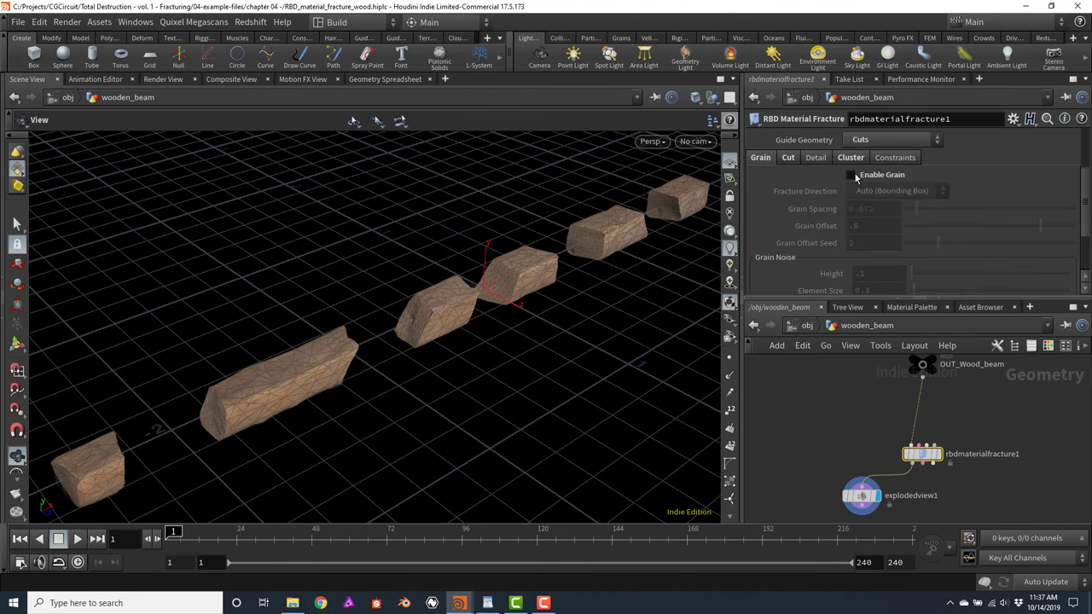
left_click_drag(461, 260, 466, 276)
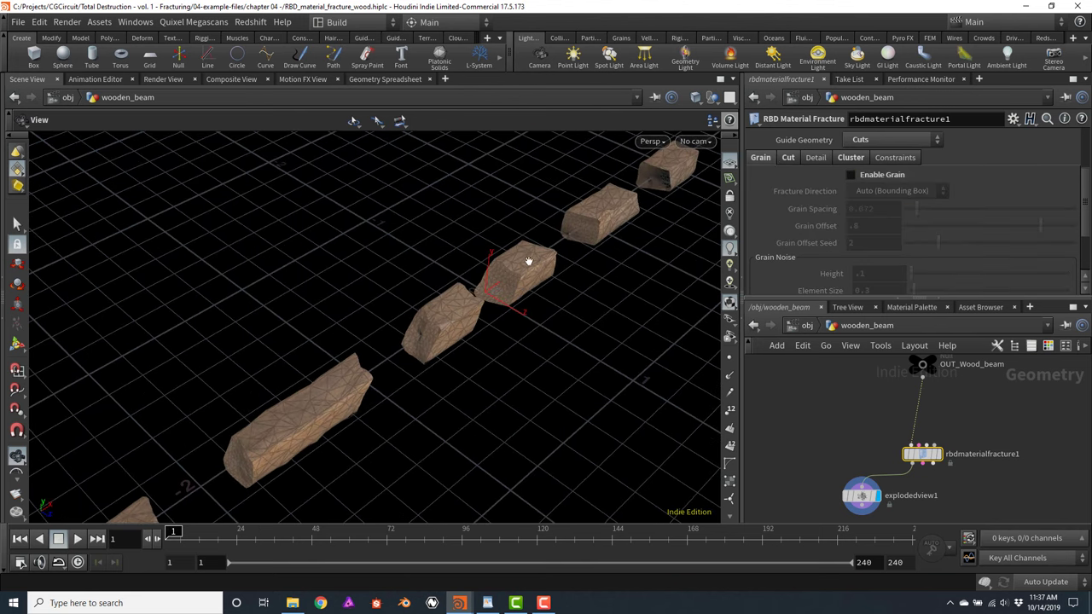
Set the Cut Spacing to 1 and view the exploded beam segments
left_click(787, 161)
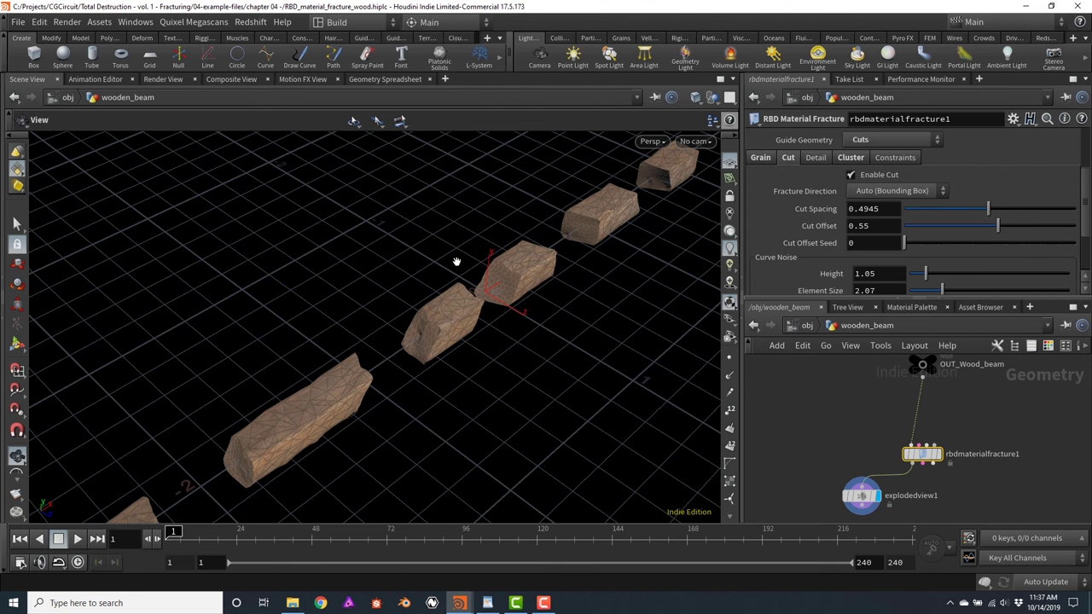
left_click_drag(571, 282, 552, 268)
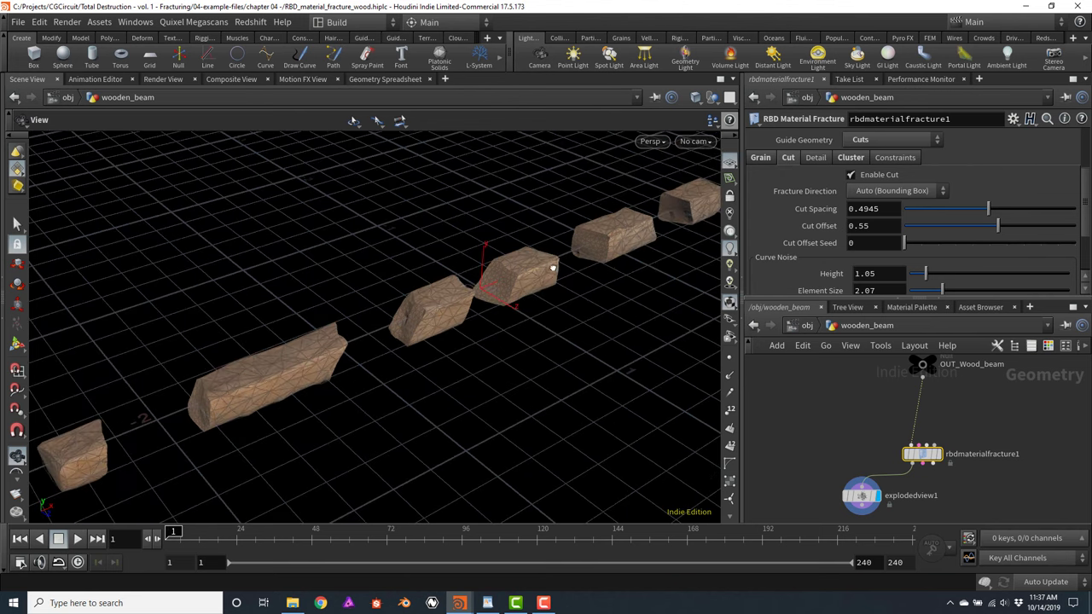
left_click(885, 211)
type("1")
key("Return")
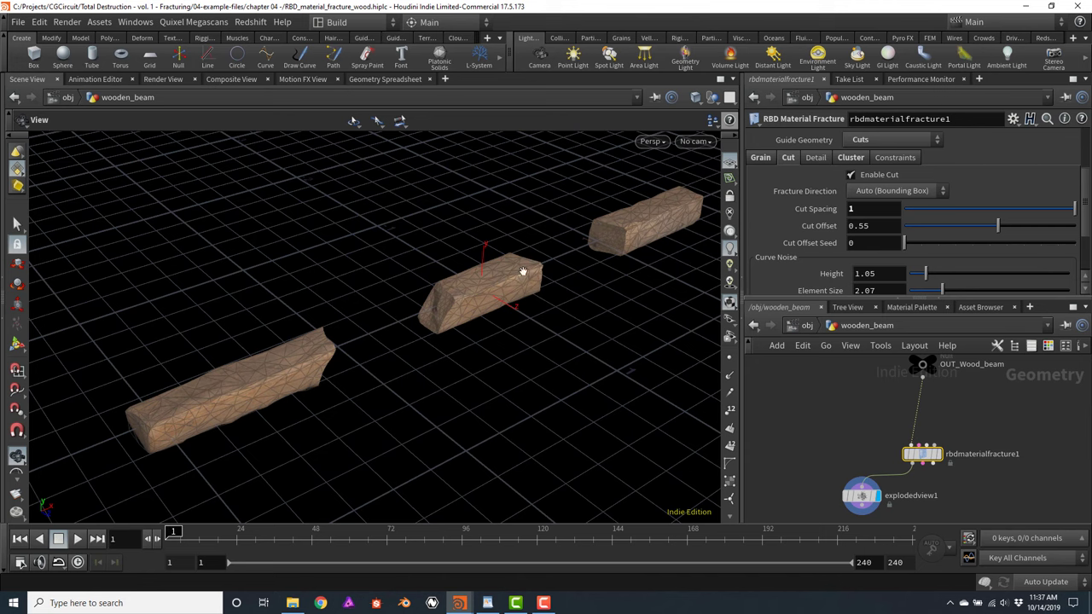
scroll(559, 272, "down", 3)
middle_click_drag(556, 284, 464, 298)
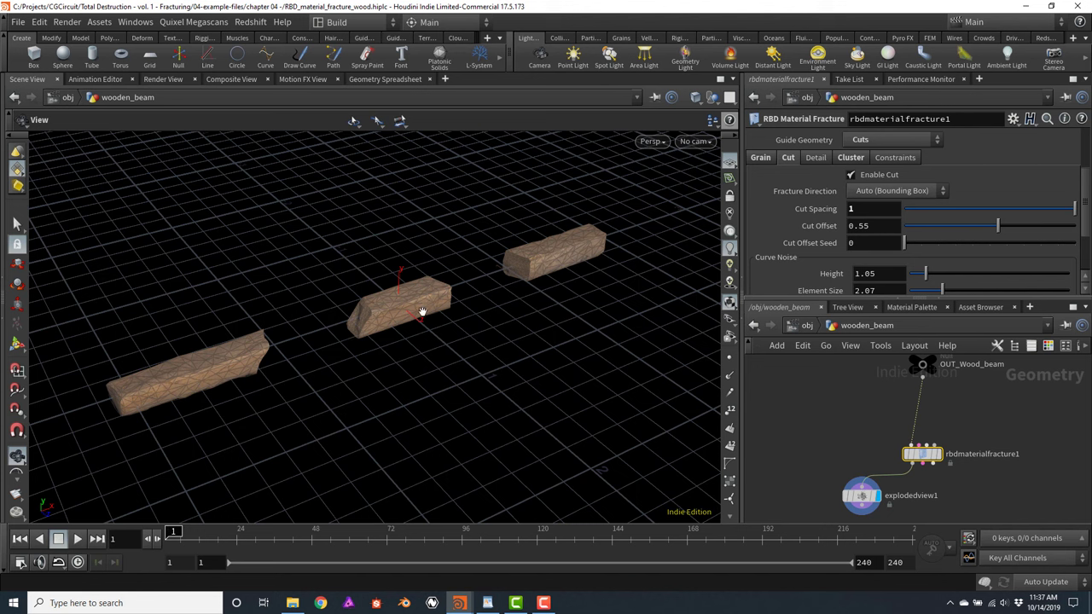
Compare Cut Offset values of 0.9 and 0 on the exploded segments, leaving the offset at 0.9
left_click(872, 227)
type(".9")
key("Return")
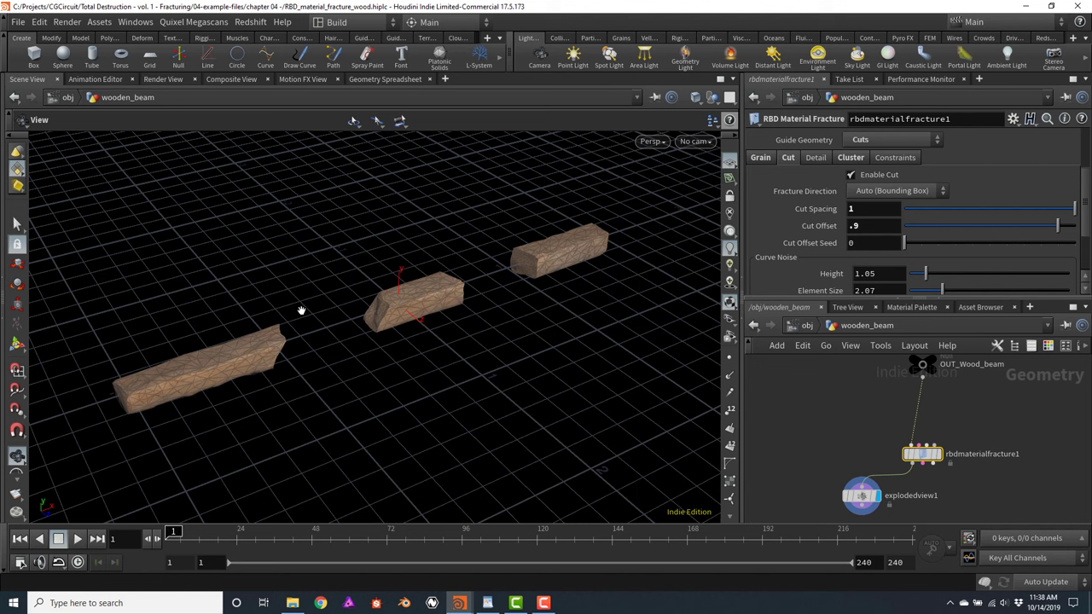
left_click(868, 224)
type("0")
key("Return")
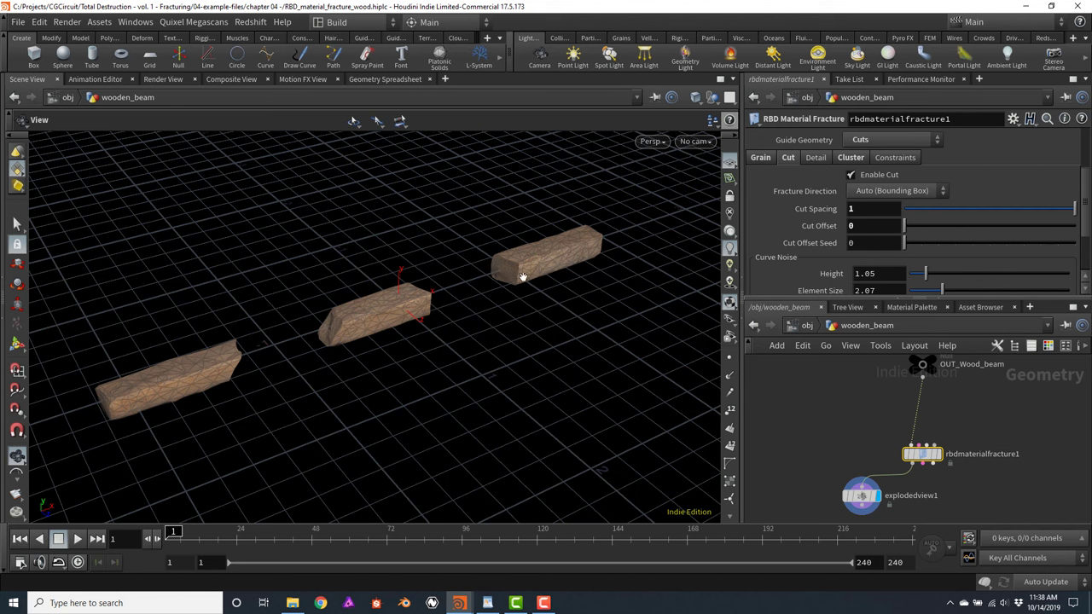
left_click(889, 228)
type(".9")
key("Return")
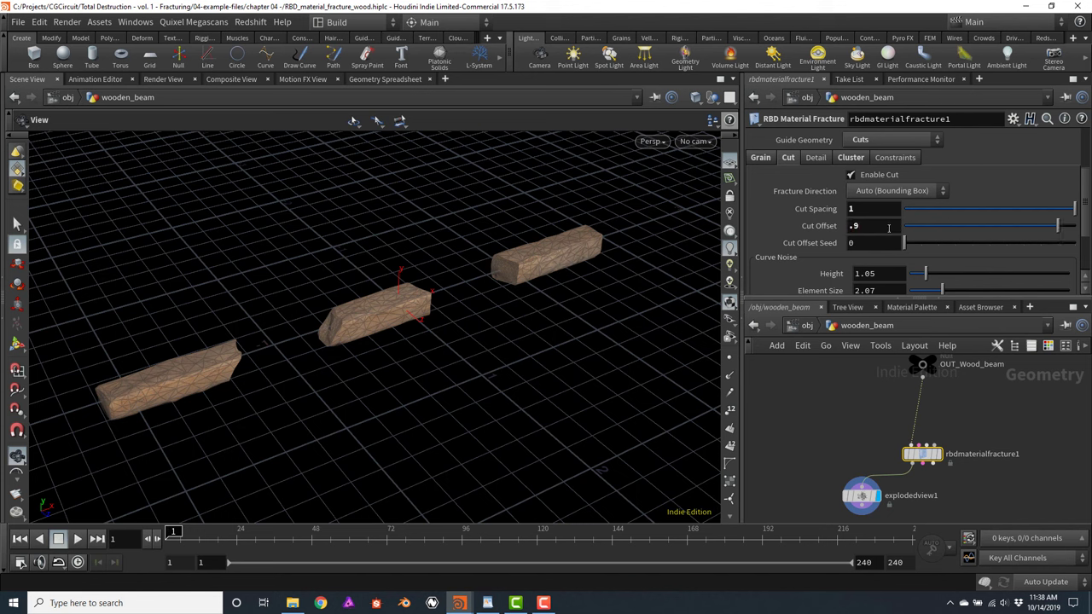
Display the cut guides of rbdmaterialfracture1 and set the cut Curve Noise Height to 1.71
left_click_drag(1088, 196, 1088, 232)
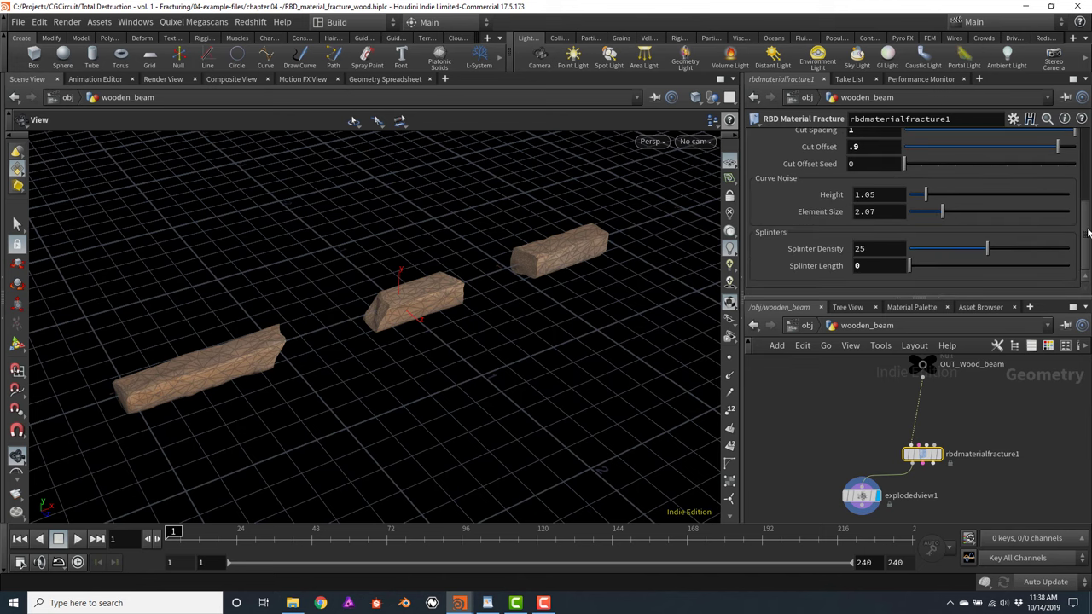
left_click(936, 454)
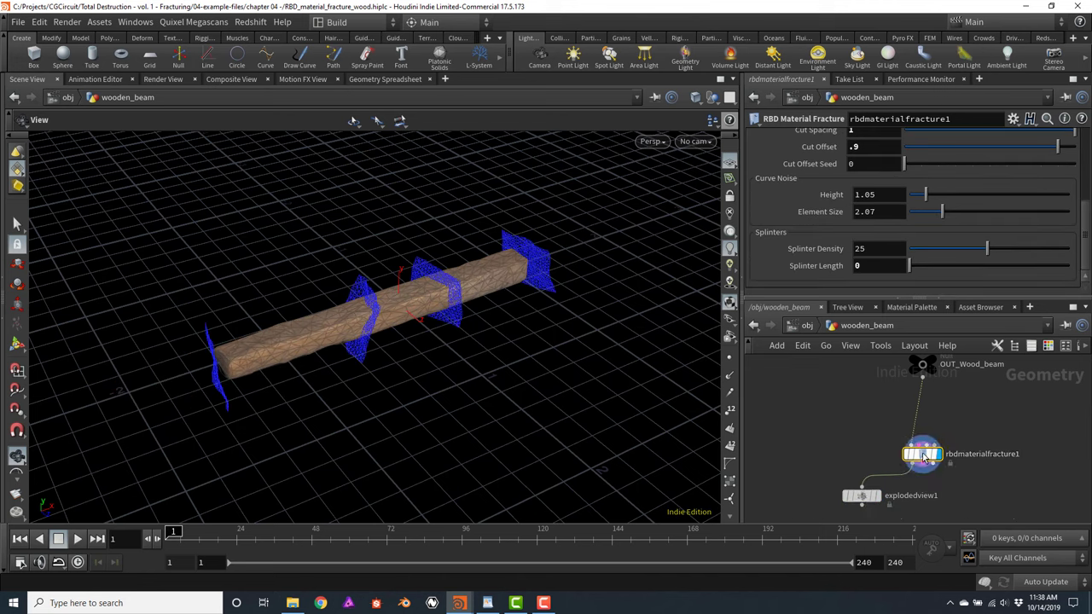
scroll(436, 295, "up", 6)
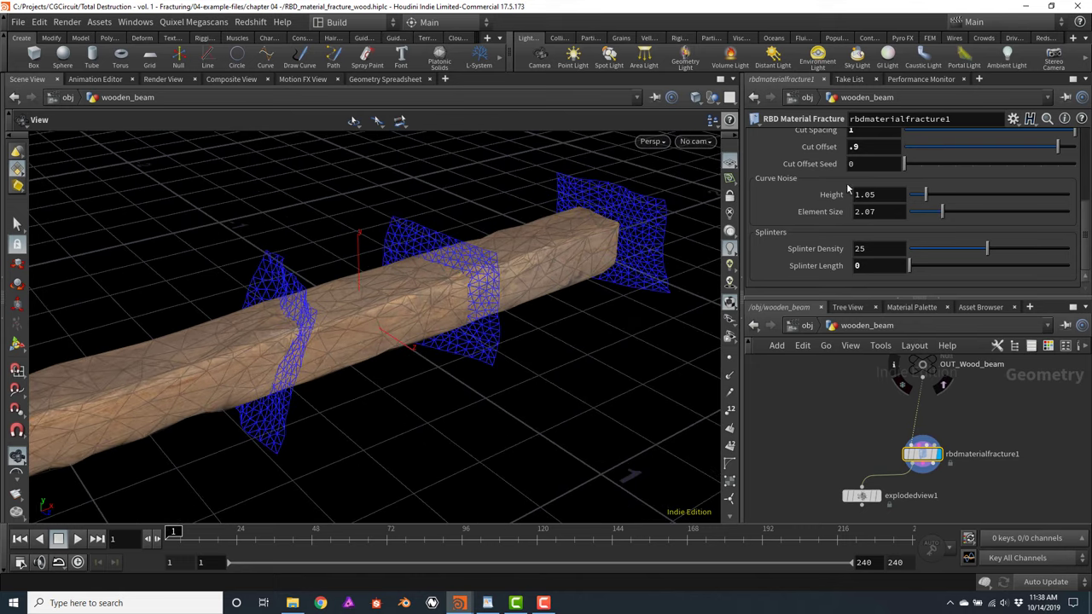
left_click_drag(924, 196, 936, 195)
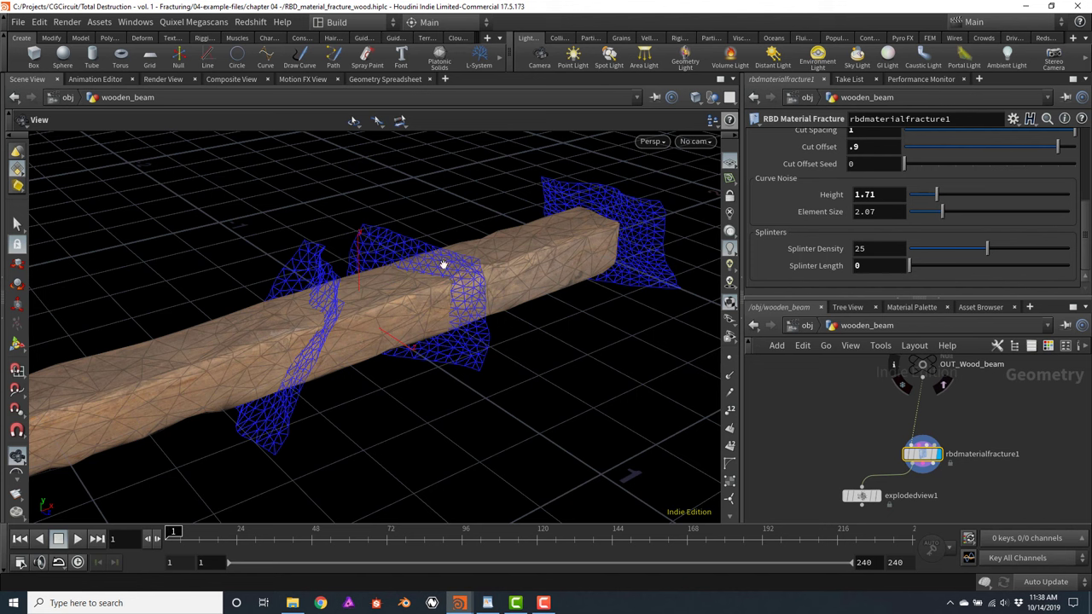
Set the cut Curve Noise Element Size to 1 and Height to 0.2, checking the guide planes along the beam
left_click(889, 211)
type("1")
key("Return")
left_click(896, 196)
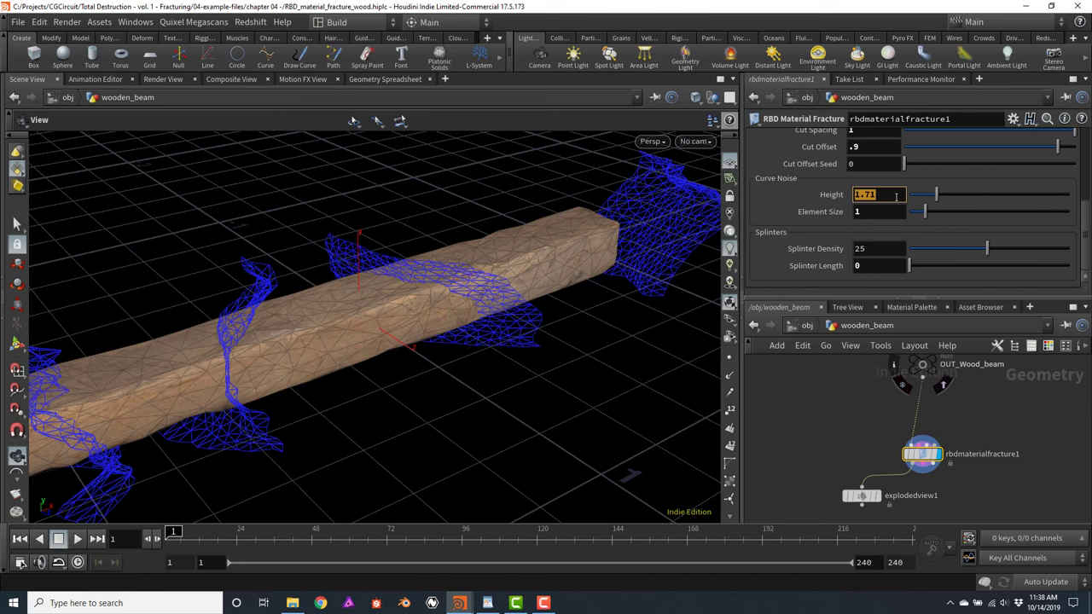
type(".2")
key("Return")
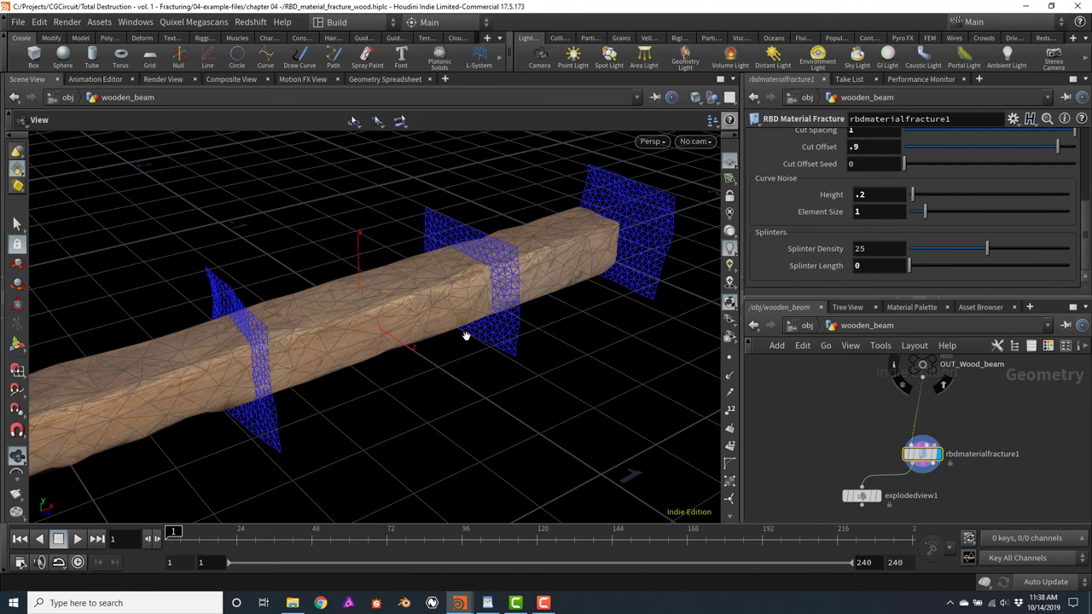
left_click_drag(464, 291, 504, 276, "alt")
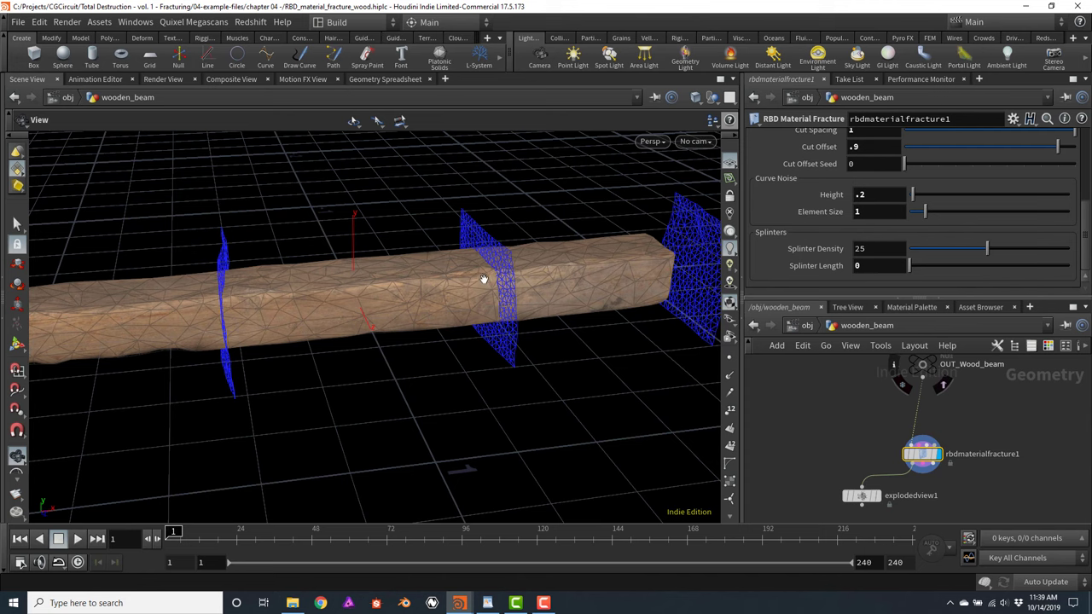
Display explodedview1 and inspect the cut faces of the separated beam segments
left_click(875, 495)
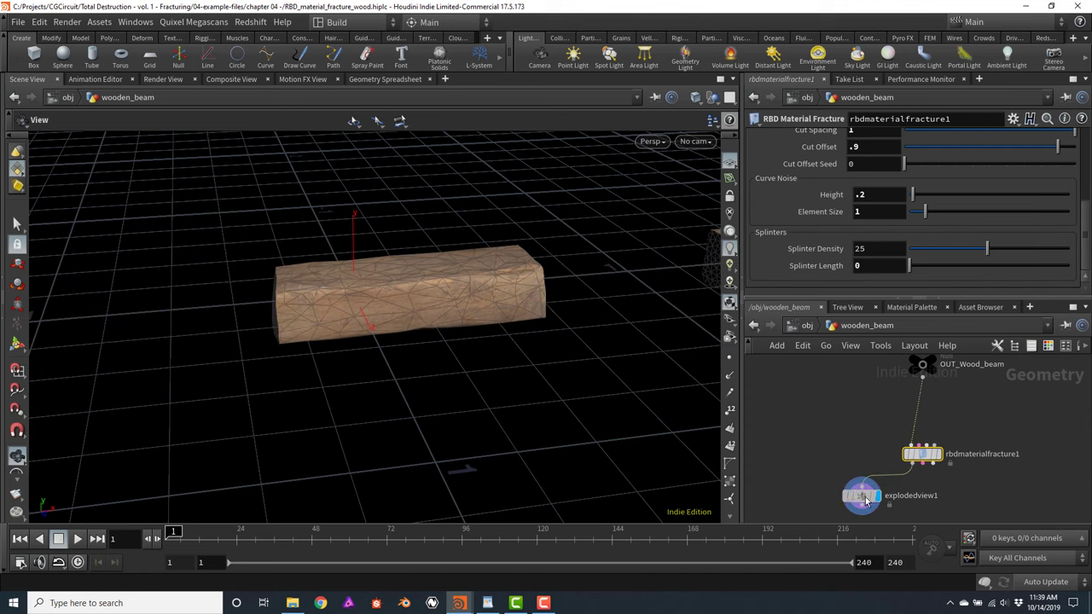
left_click(859, 495)
scroll(382, 272, "down", 3)
left_click_drag(389, 280, 446, 298, "alt")
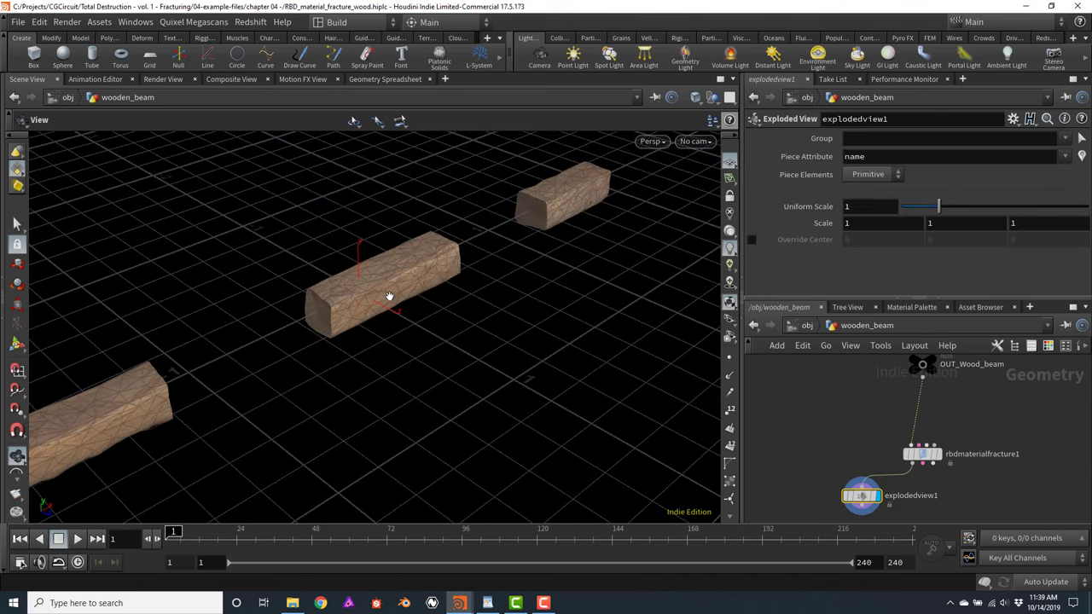
Set the Splinter Length of rbdmaterialfracture1 to 2 while the exploded view is displayed
left_click(922, 453)
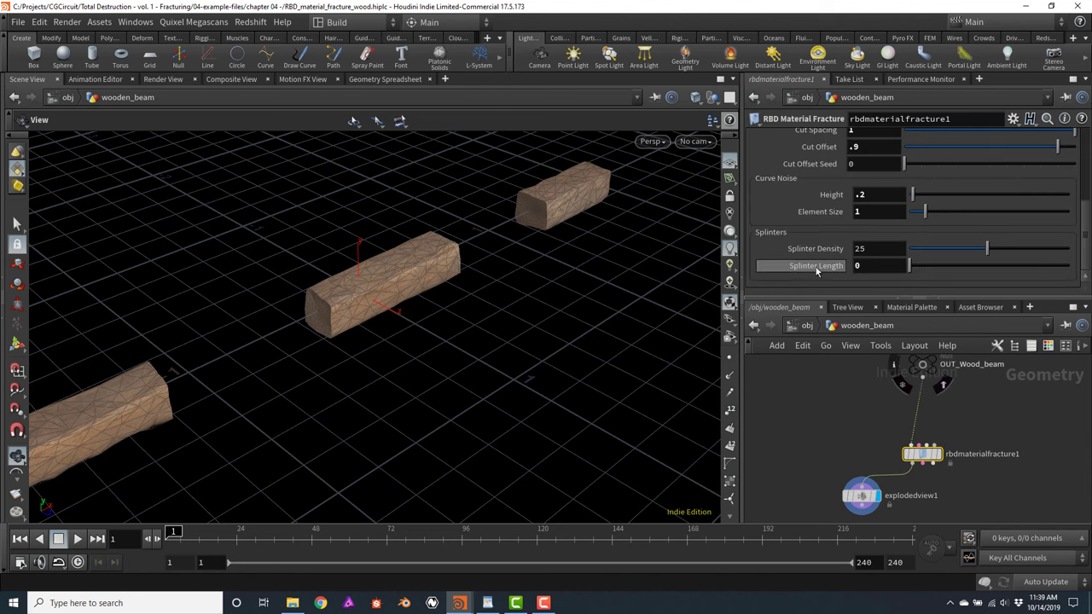
left_click(871, 269)
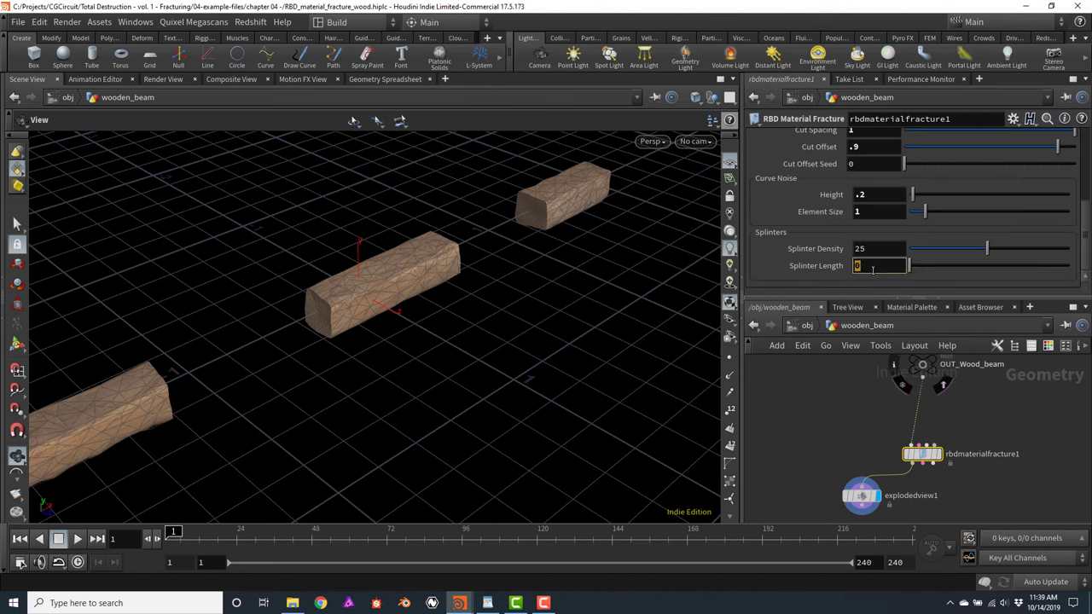
type("2")
key("Return")
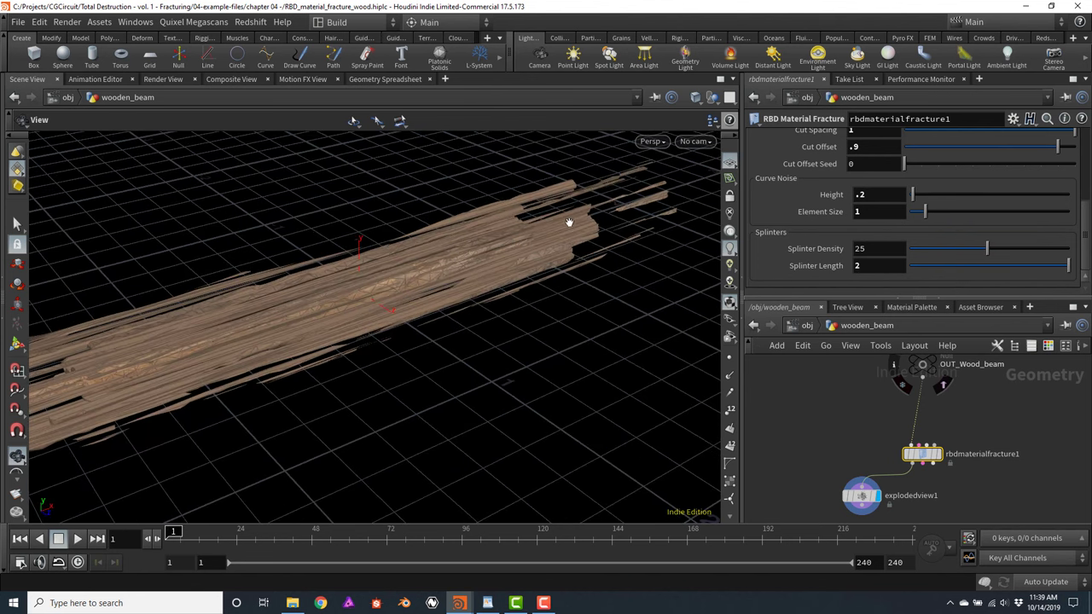
Display the rbdmaterialfracture1 node of the wooden beam and set its guide geometry to Splinters
left_click_drag(497, 263, 476, 275)
scroll(477, 275, "up", 3)
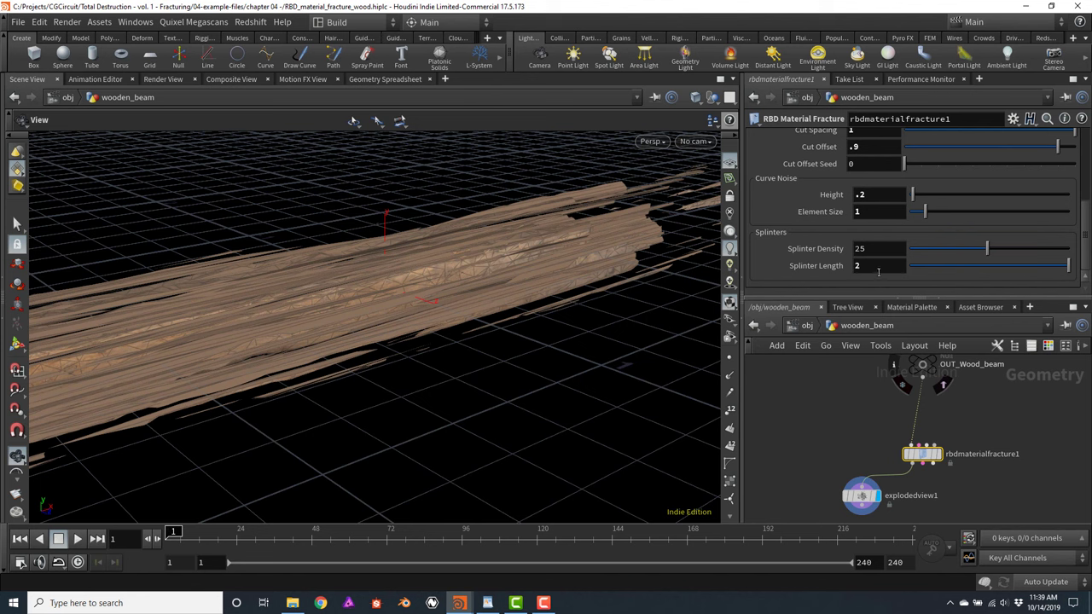
left_click(935, 454)
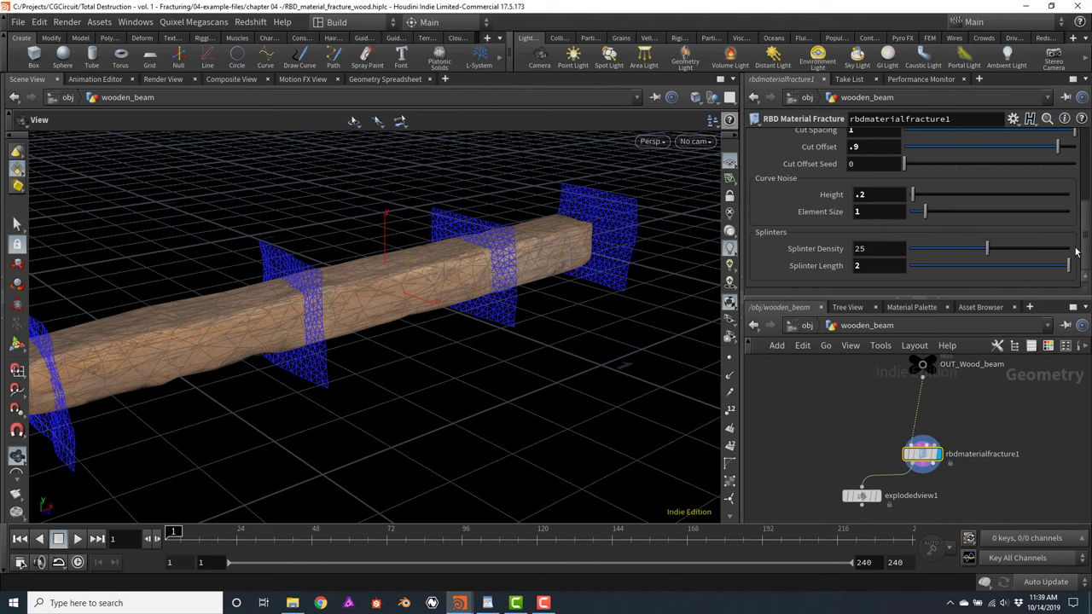
scroll(1076, 251, "up", 5)
left_click(927, 206)
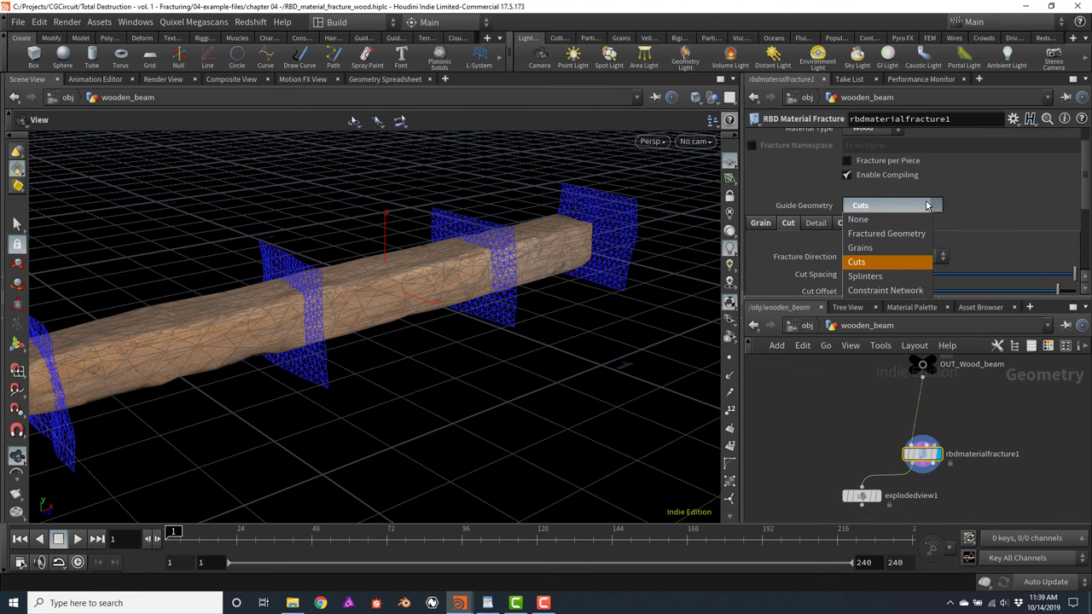
left_click(865, 275)
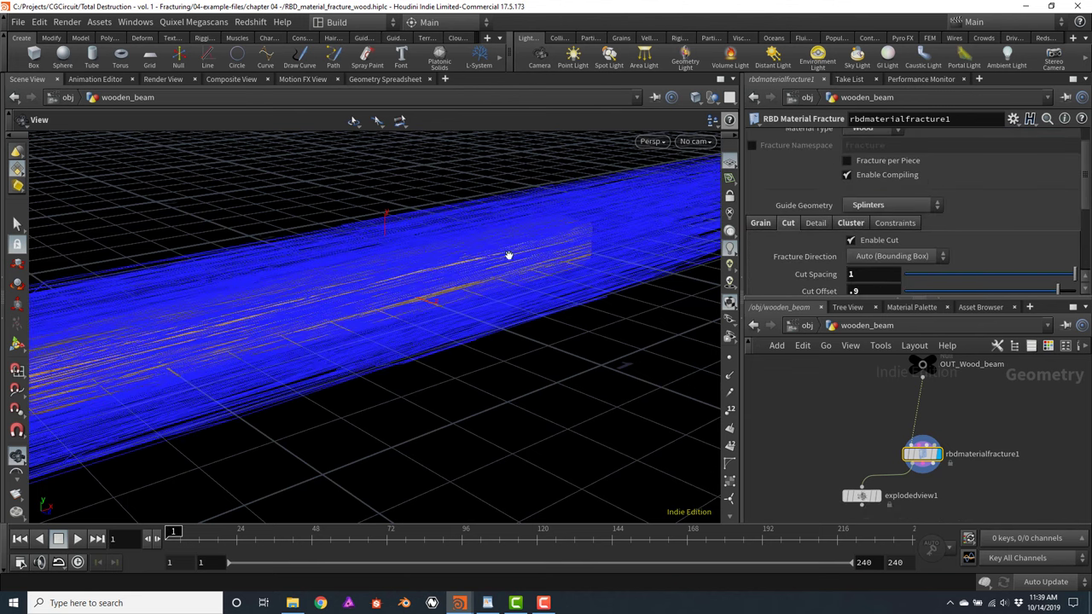
scroll(508, 255, "up", 4)
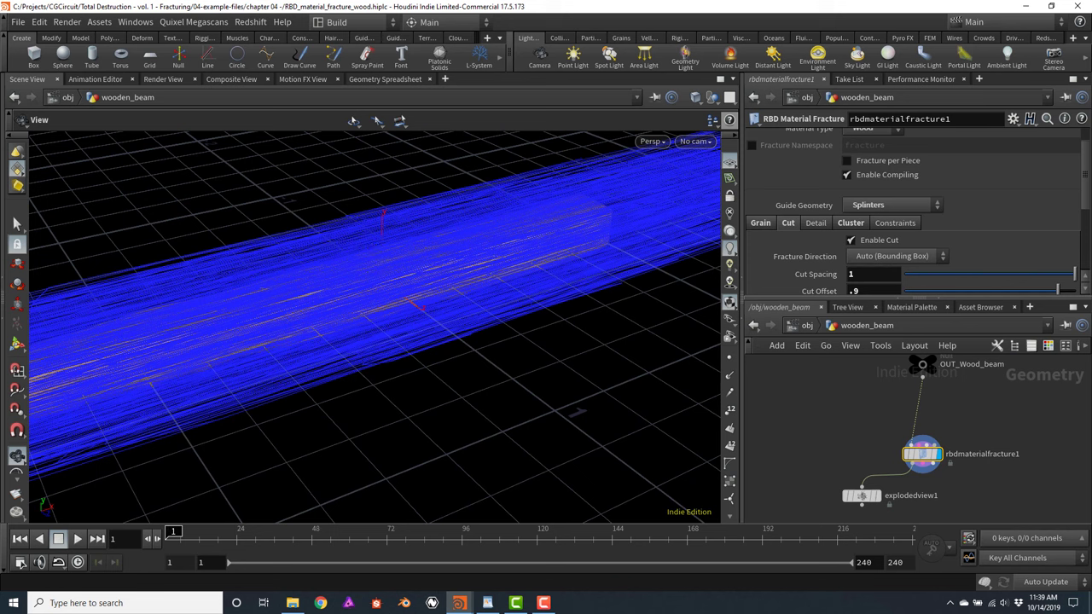
Set the splinter length of the wood fracture's cuts to 0.2 and inspect the splinter guides up close
scroll(1083, 182, "down", 5)
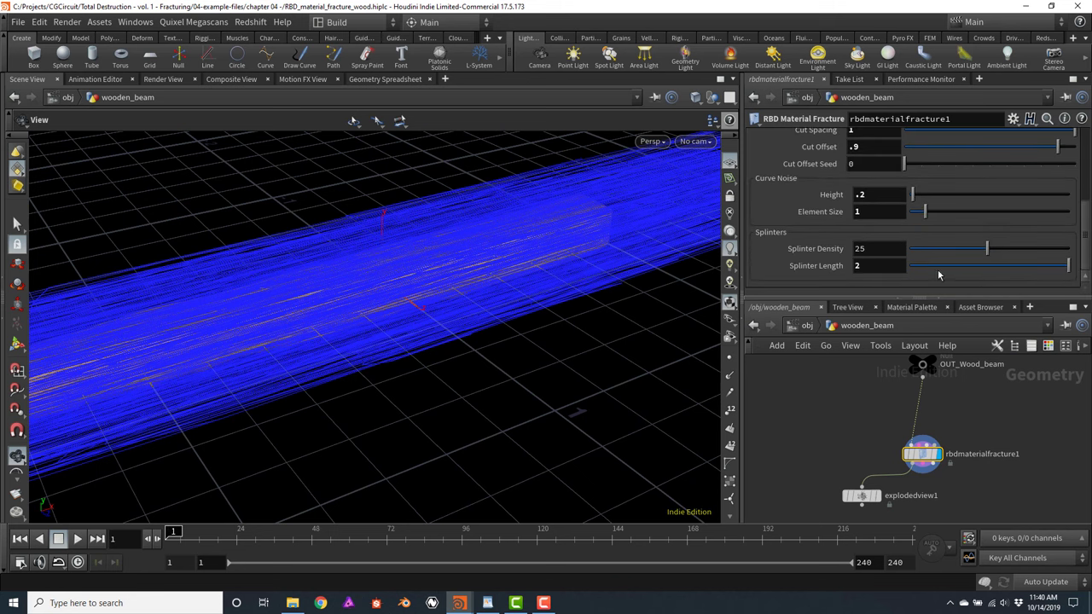
left_click(884, 266)
type(".2")
key("Return")
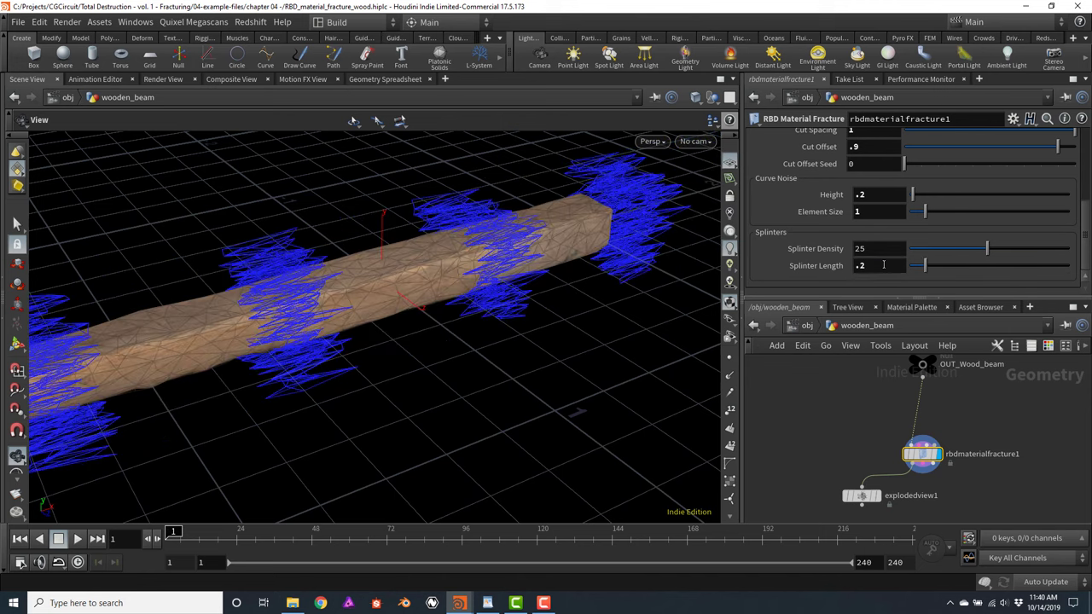
left_click_drag(486, 244, 523, 236)
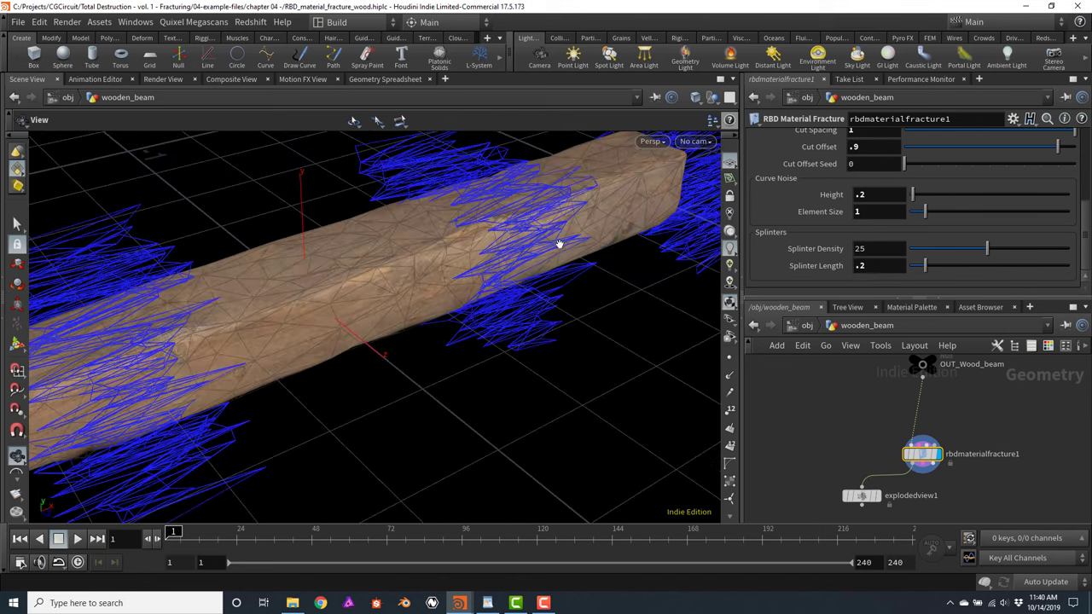
Try splinter densities of 2, 4 and 10 on the beam's cuts to compare the splinter guides
left_click(869, 249)
type("2")
key("Return")
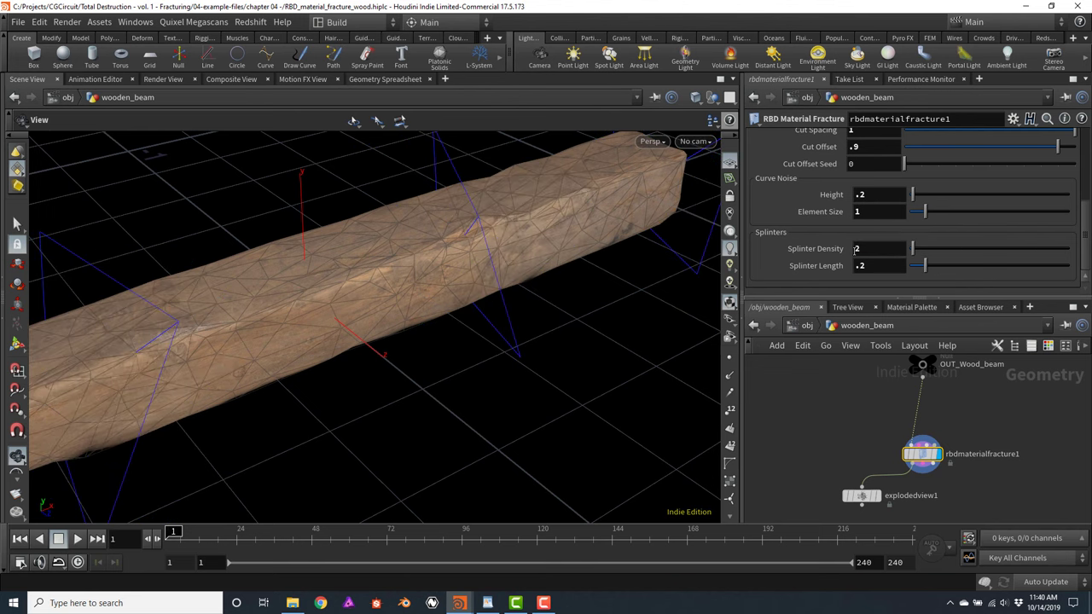
left_click(869, 250)
type("4")
key("Return")
type("10")
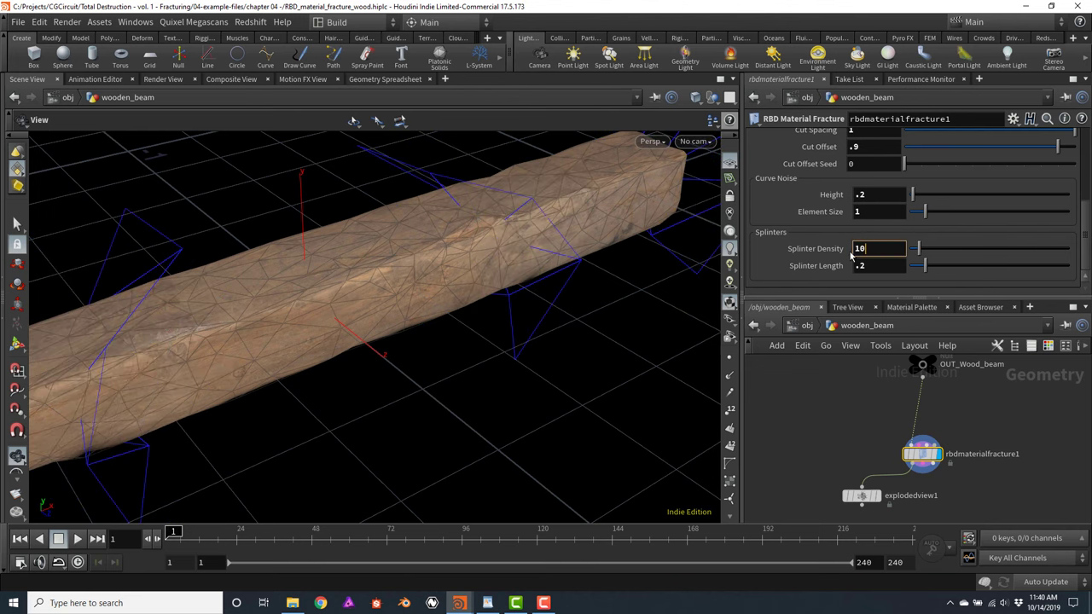
key("Return")
mouse_move(478, 292)
left_mouse_down("alt")
mouse_move(457, 283)
mouse_move(477, 291)
left_mouse_up("alt")
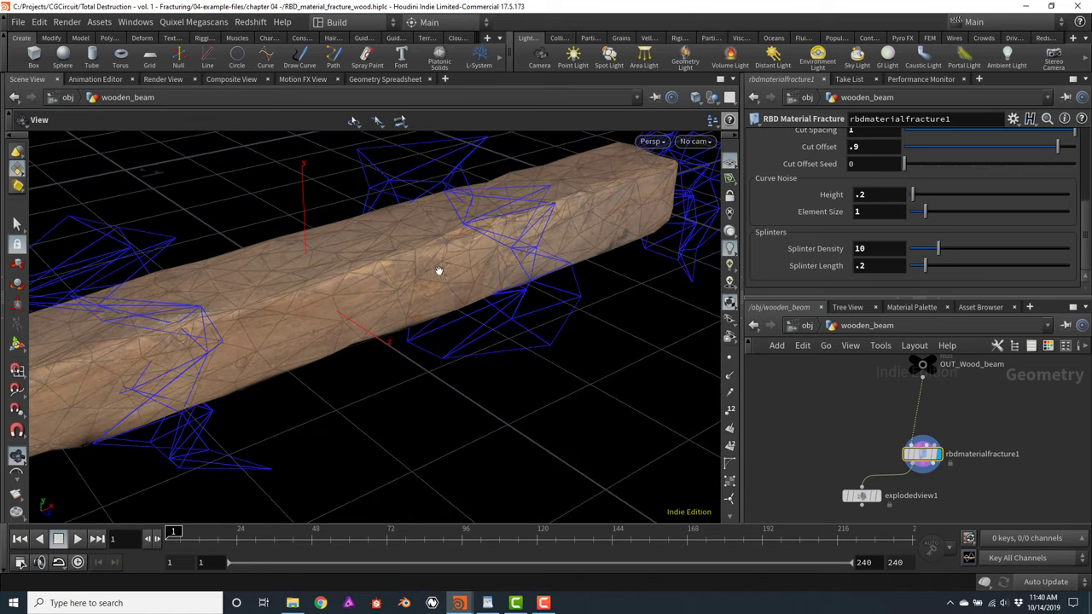
Set the splinter density to 50 and the splinter length to 0.5 on the beam's cuts
left_click(886, 249)
type("50")
key("Return")
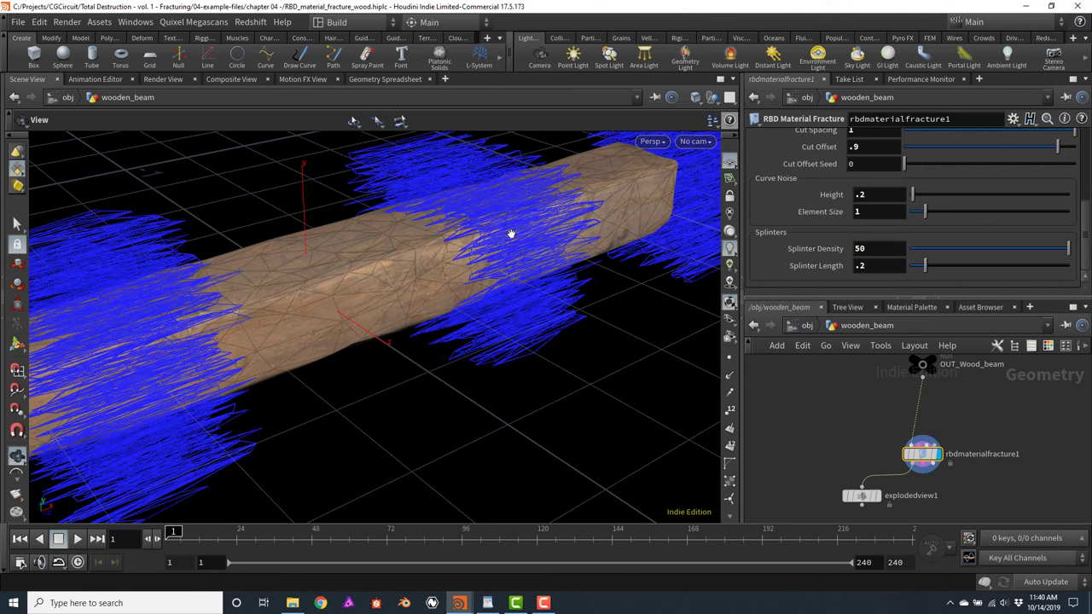
left_click(886, 266)
type(".5")
key("Return")
left_click_drag(509, 281, 503, 328)
Display the explodedview1 node to inspect the splintered beam from several angles, and open that node's info
middle_click_drag(834, 445, 850, 402)
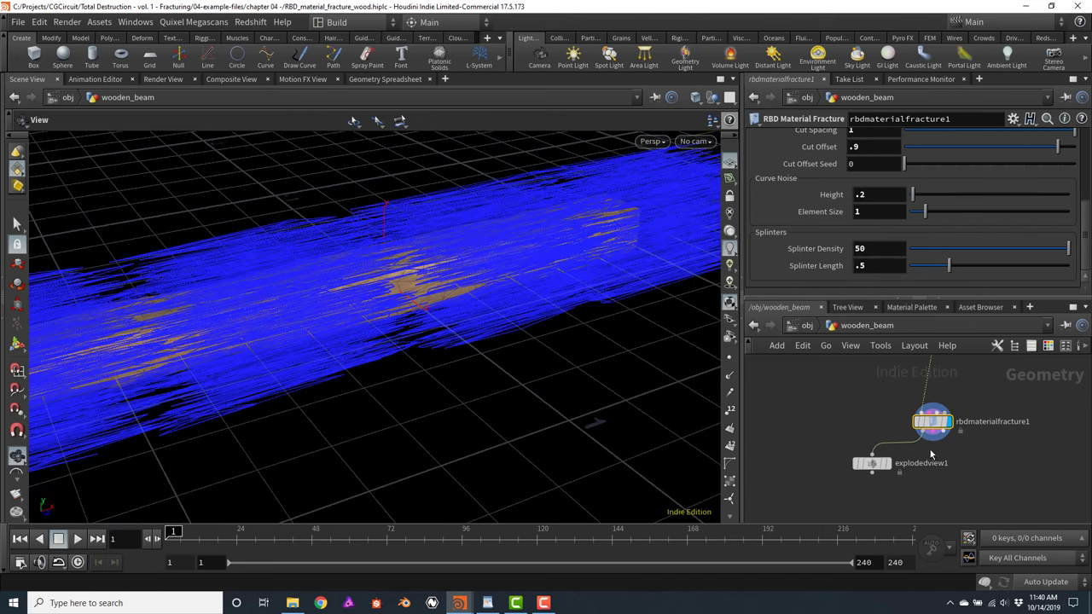
left_click(892, 472)
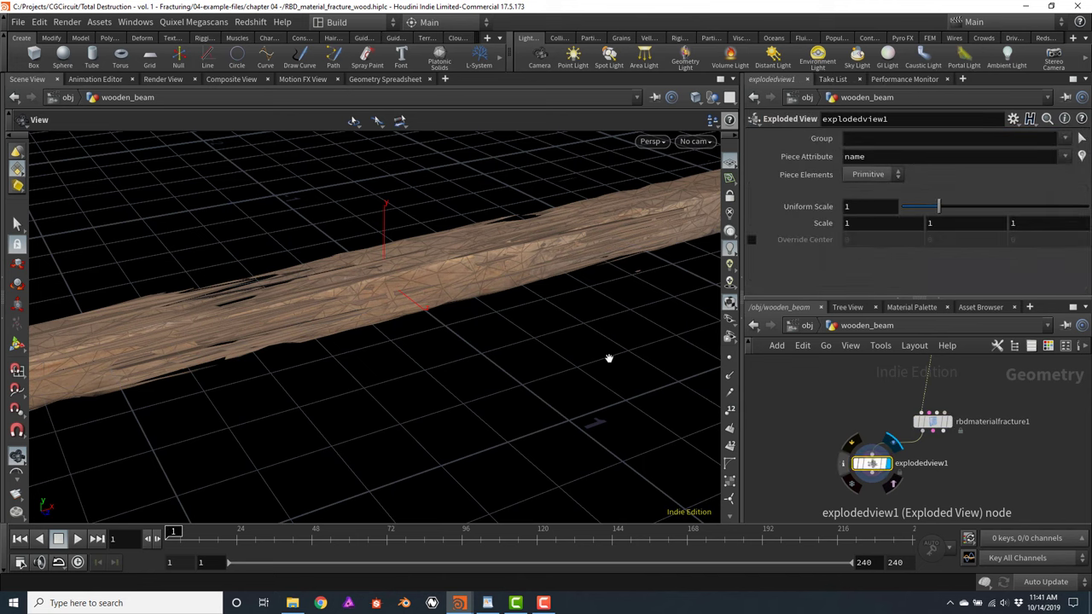
left_click_drag(609, 358, 521, 278)
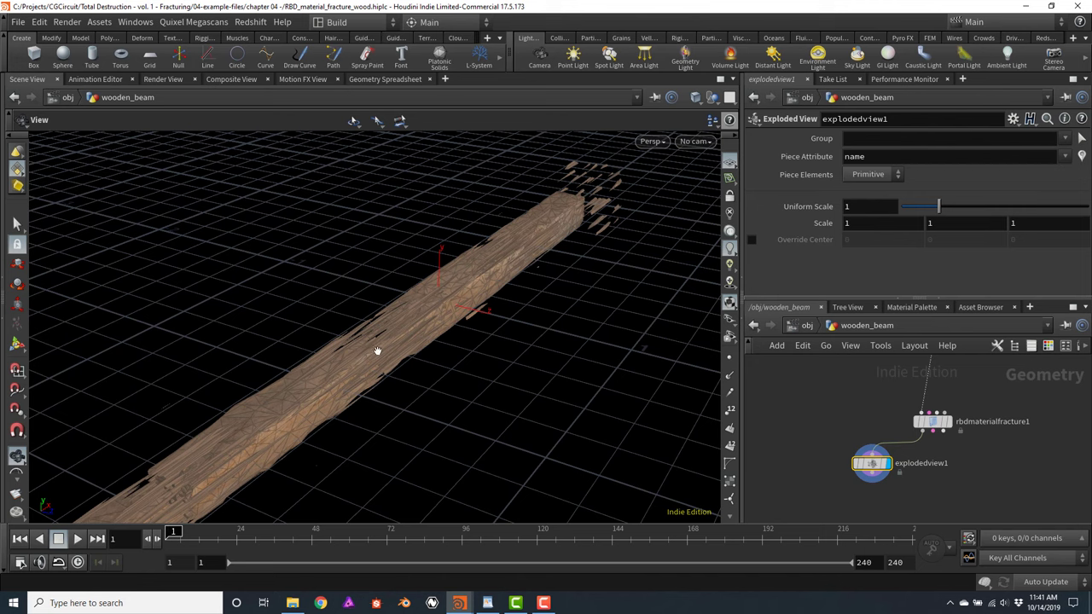
scroll(378, 329, "down", 10)
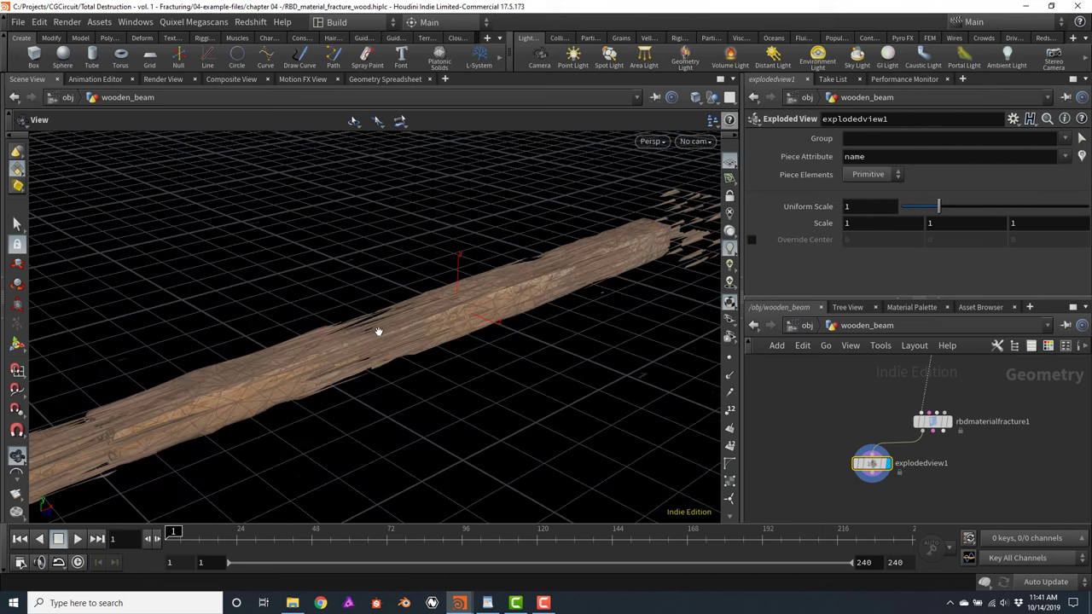
scroll(463, 346, "up", 3)
scroll(407, 336, "up", 2)
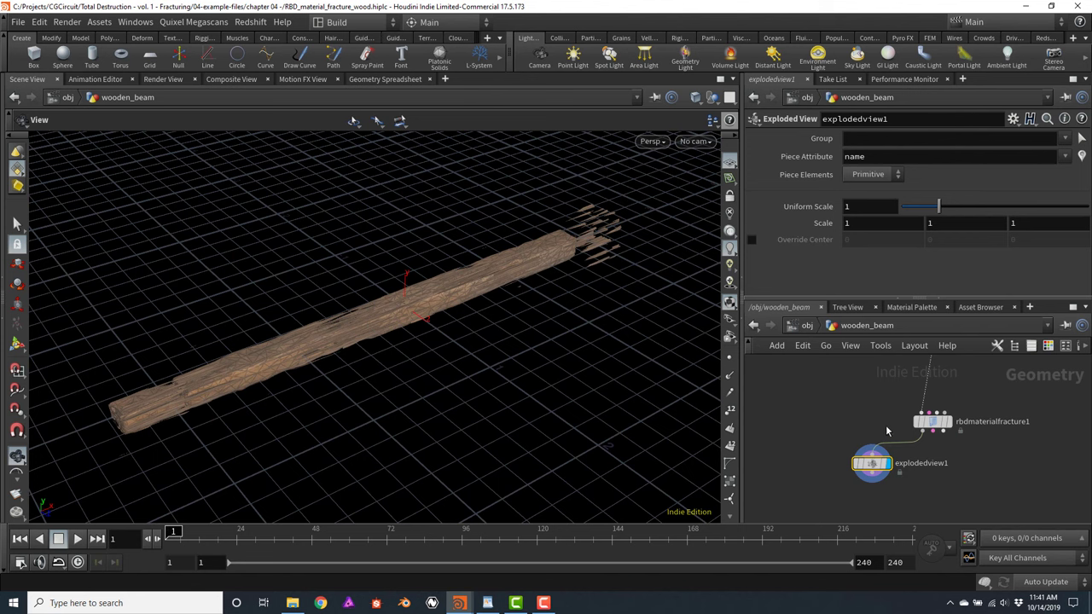
mouse_move(872, 465)
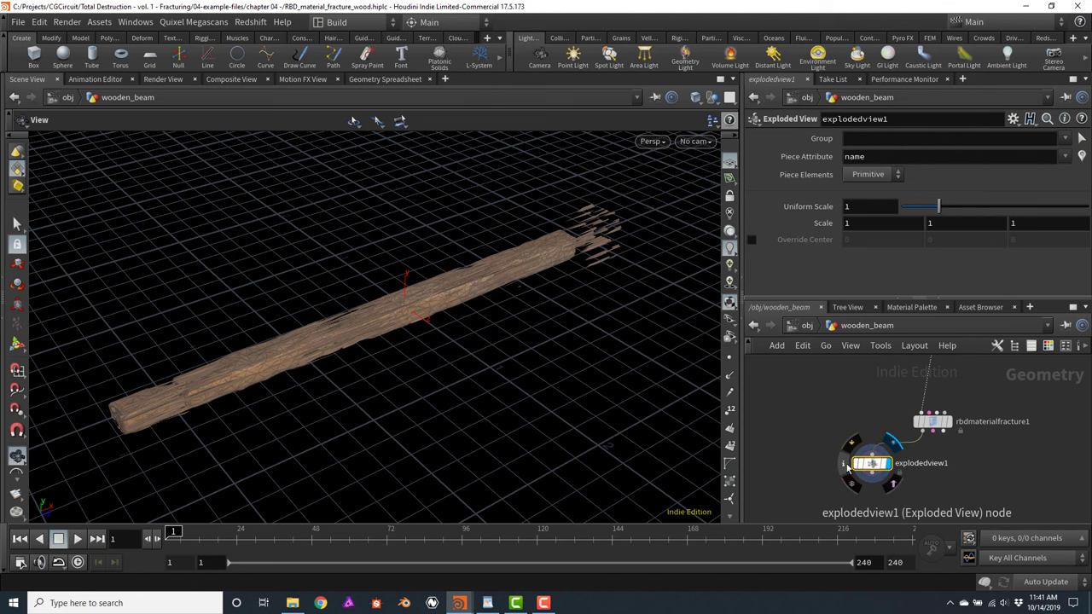
left_click(844, 463)
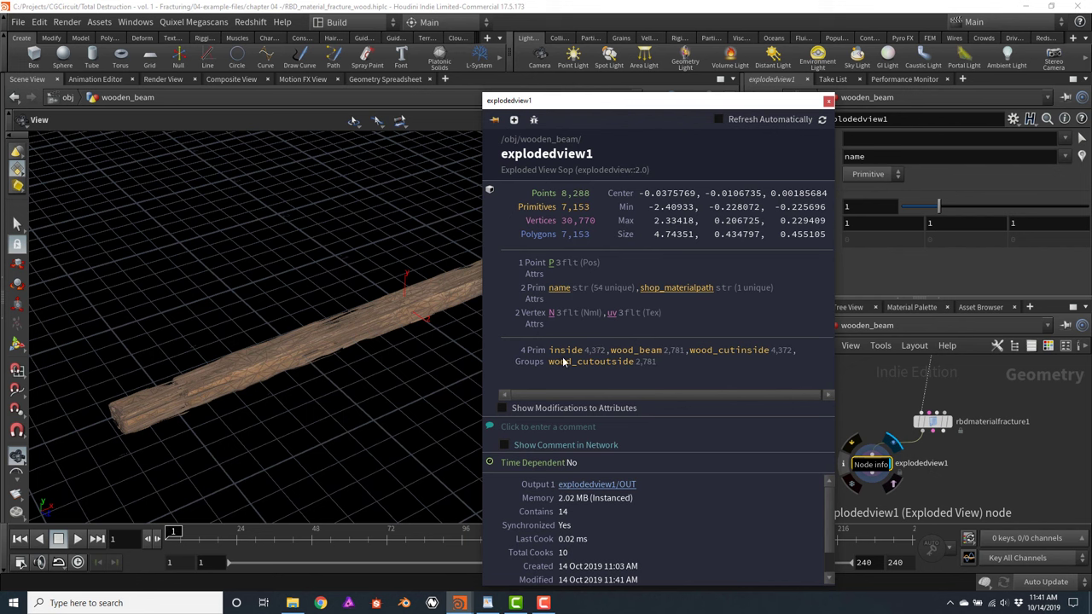
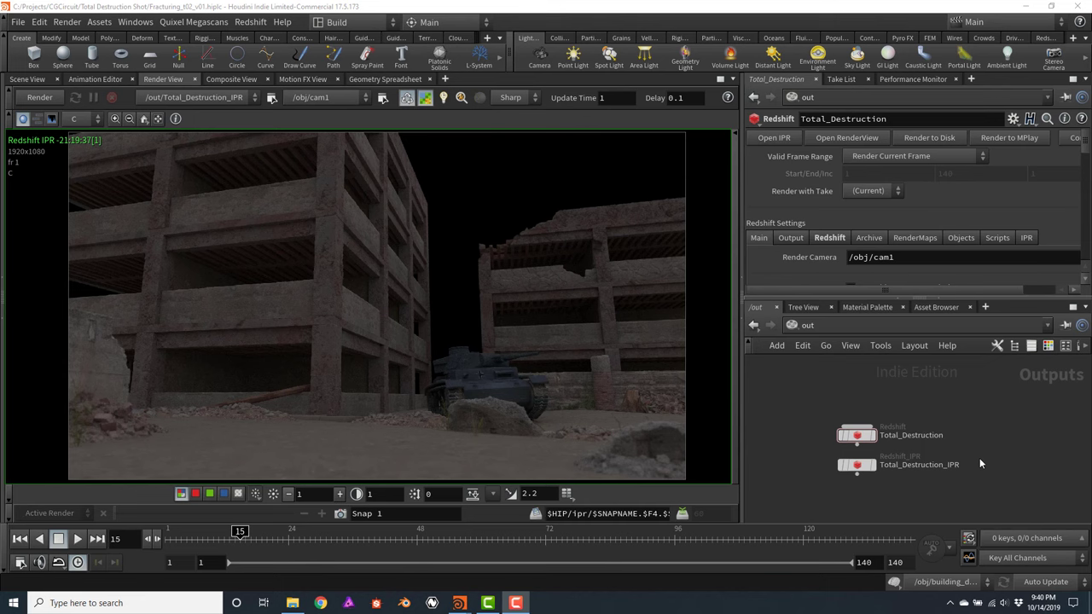
Switch to the other Houdini window, which holds the grey building model
mouse_move(459, 602)
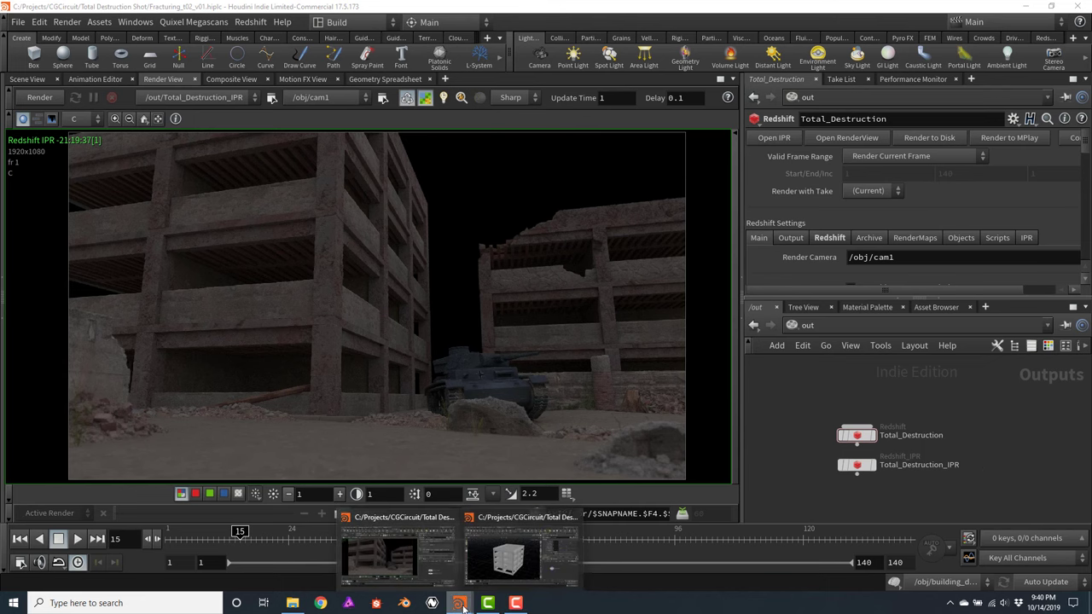
left_click(499, 558)
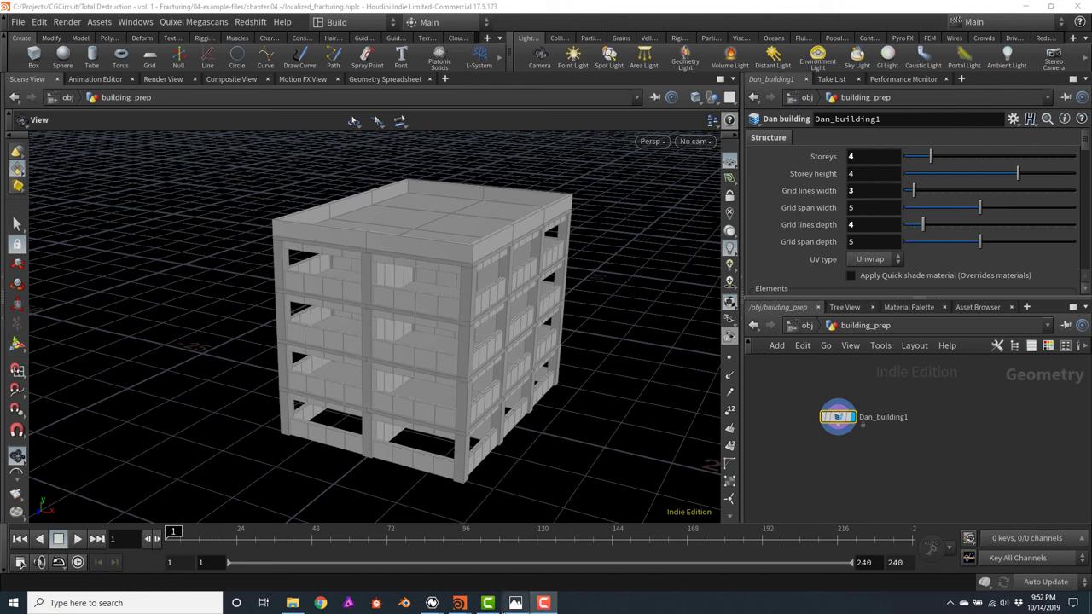
Switch to Natron and play the building explosion reference footage in the viewer, then stop playback
mouse_move(454, 605)
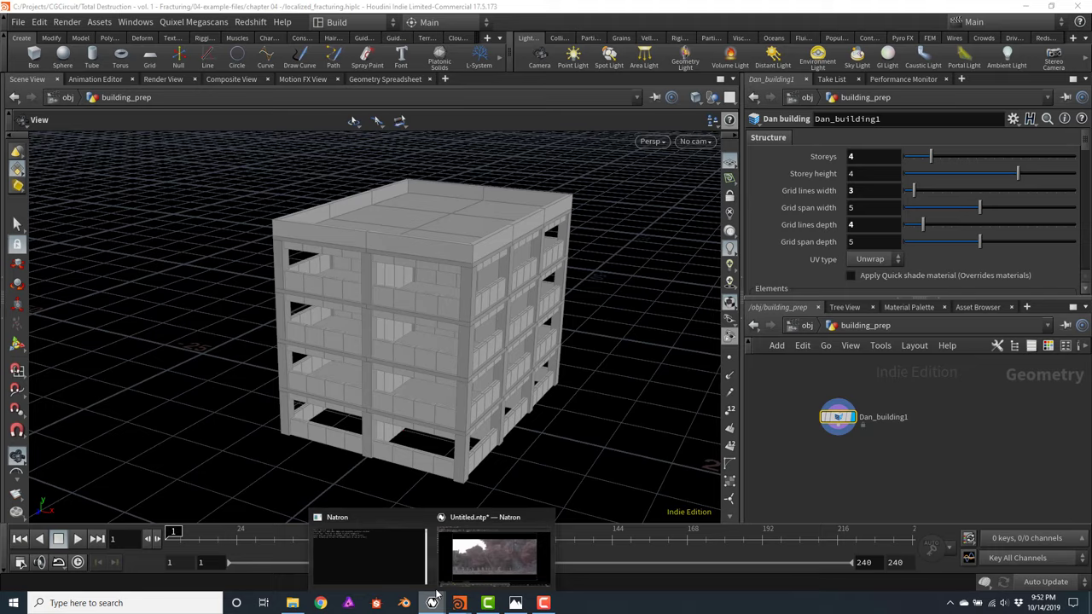
left_click(478, 560)
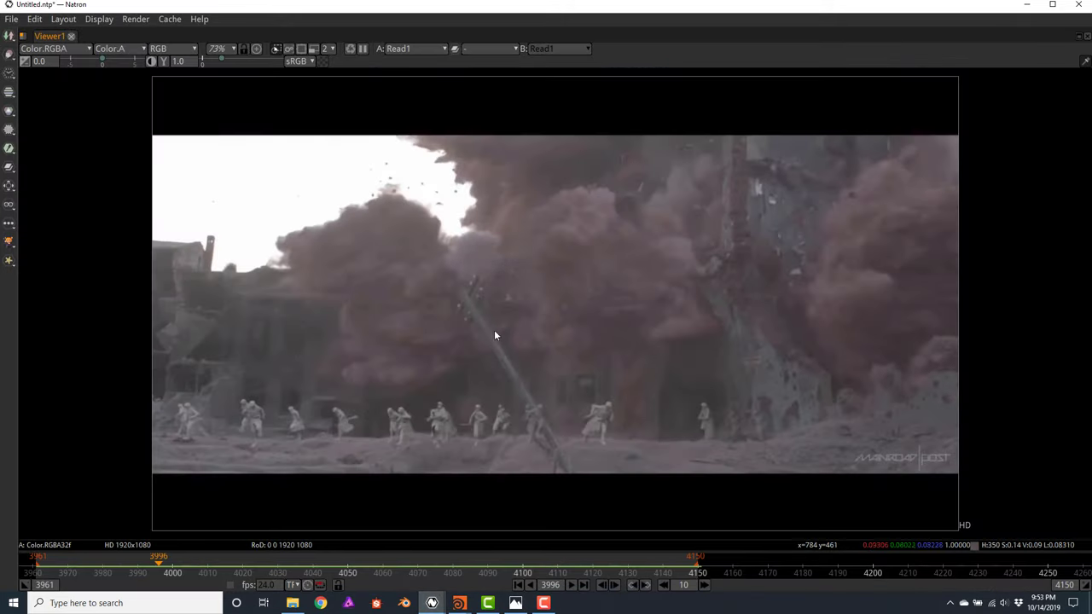
left_click(571, 585)
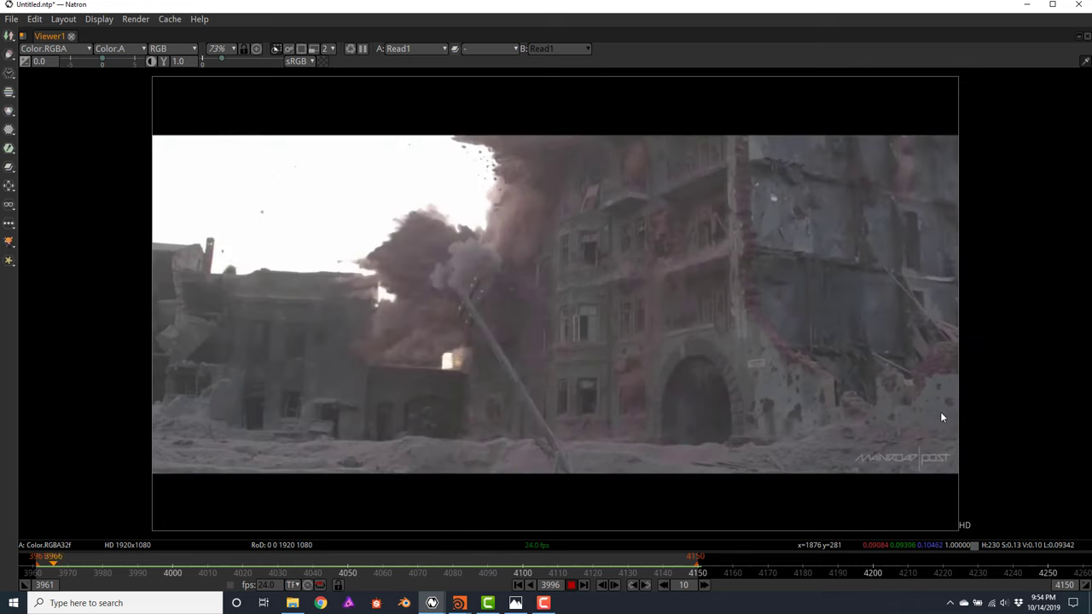
left_click(573, 586)
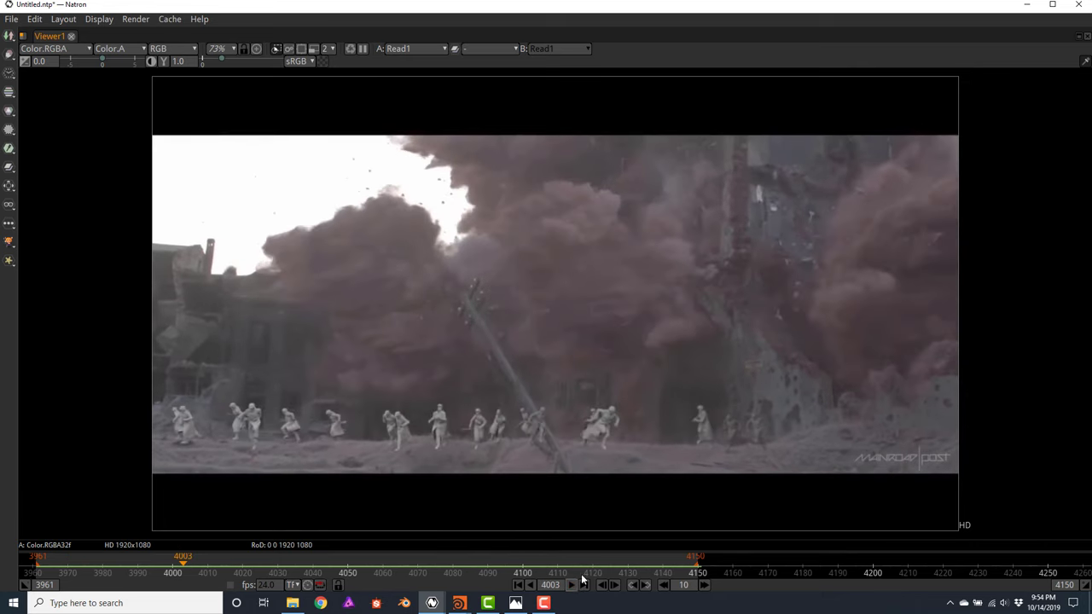
Switch to Photos and browse the WW2 destroyed building reference images from 01 through 07
left_click(515, 603)
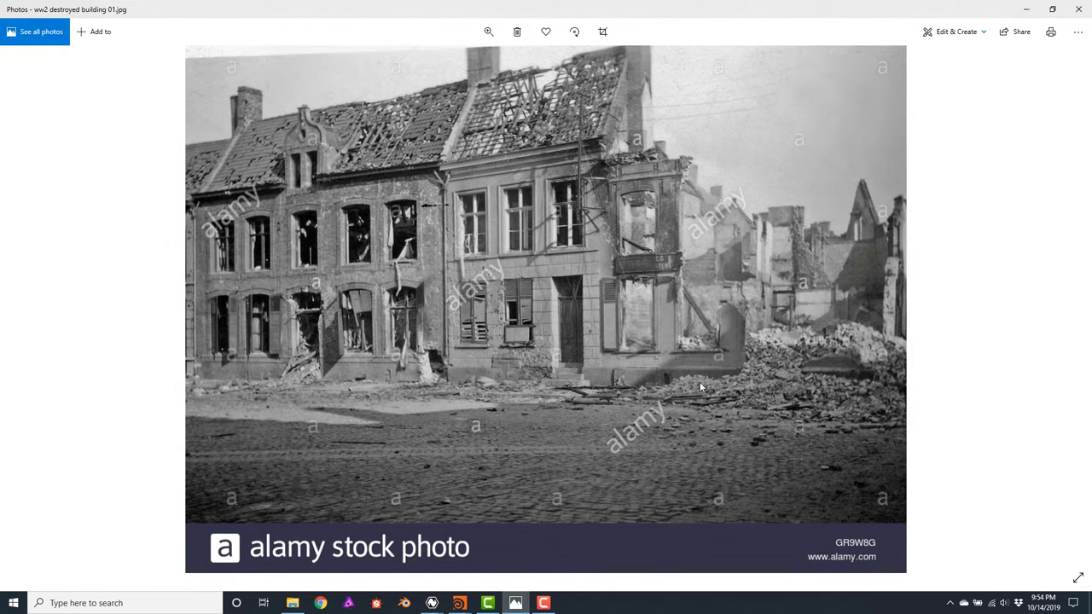
key("Right")
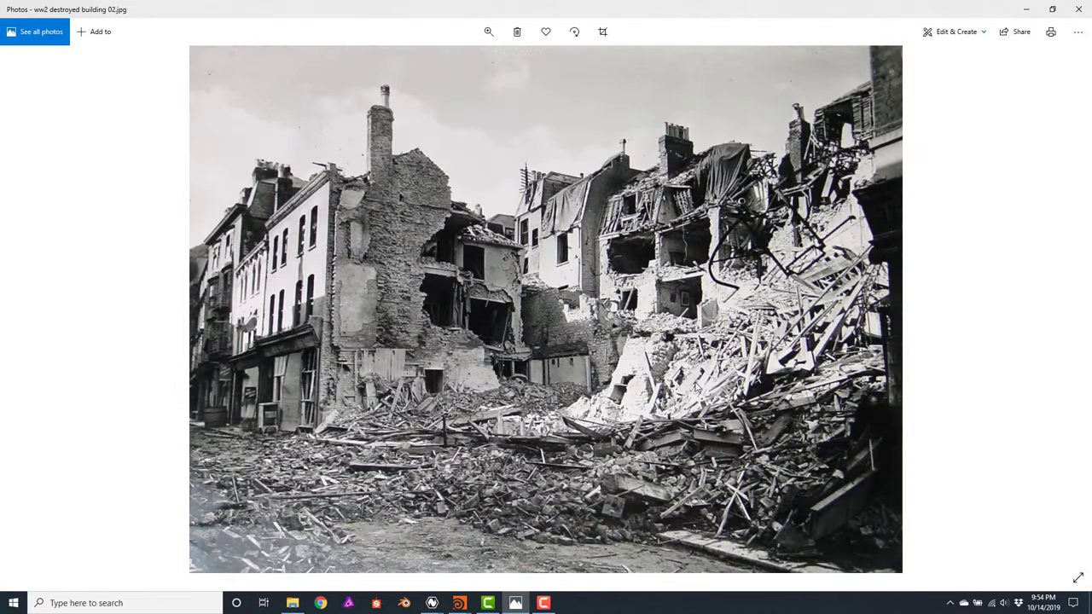
key("Right")
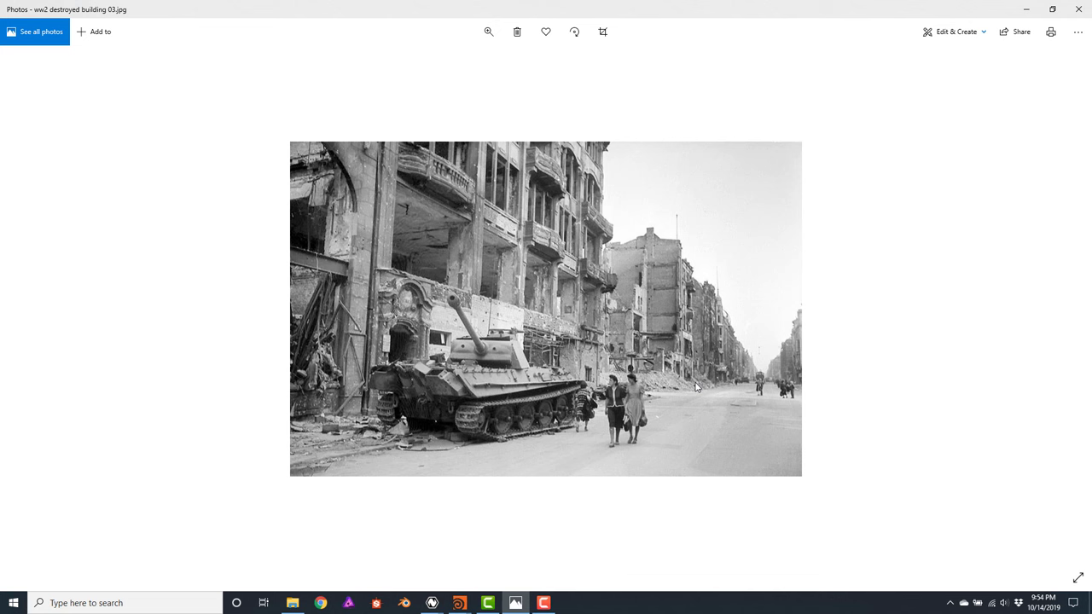
key("Right")
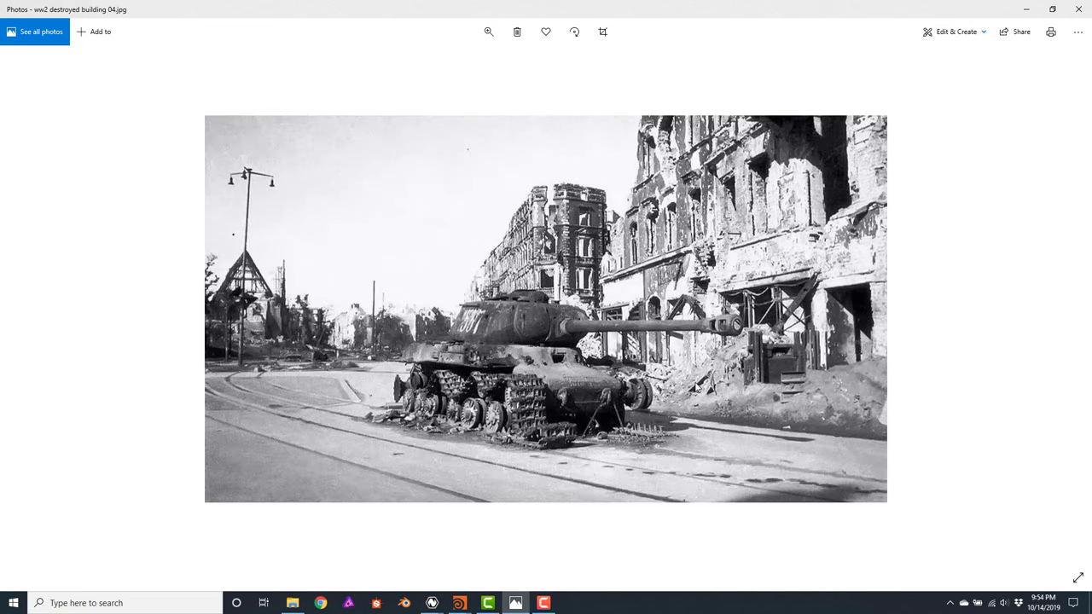
key("Right")
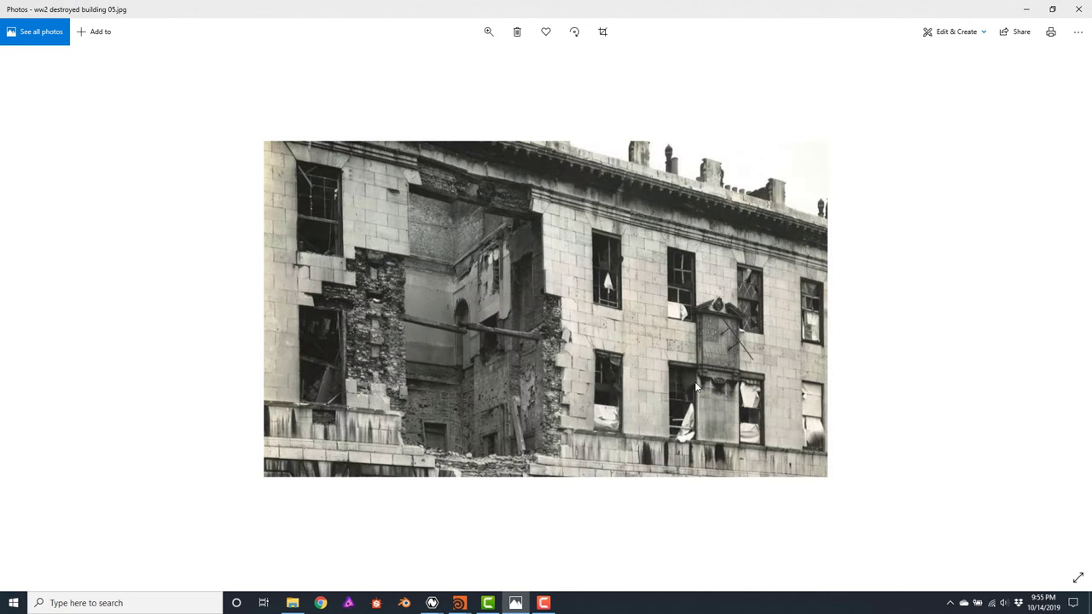
key("Left")
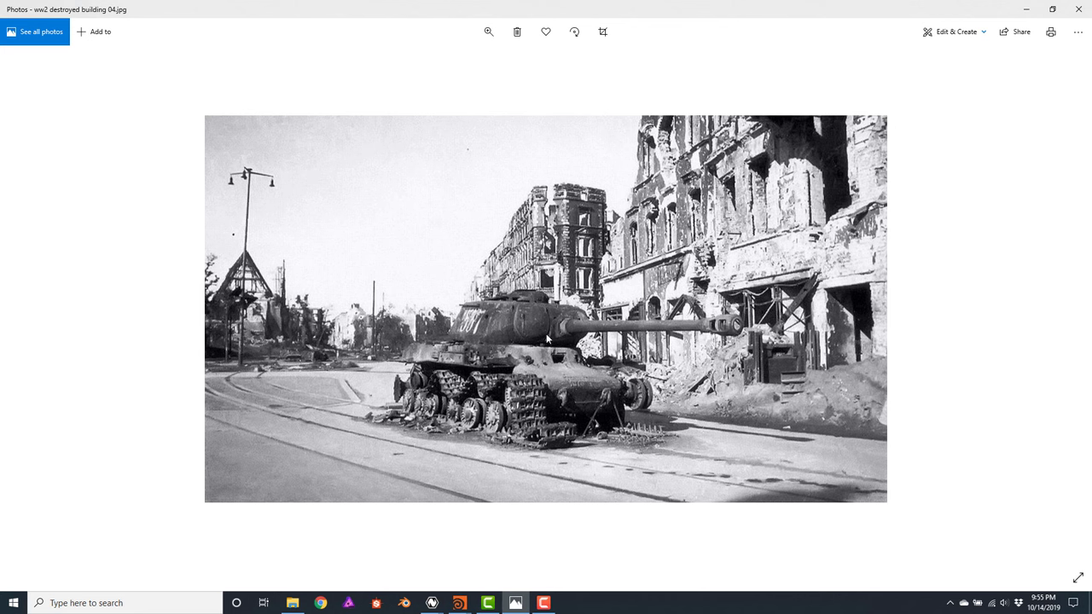
key("Right")
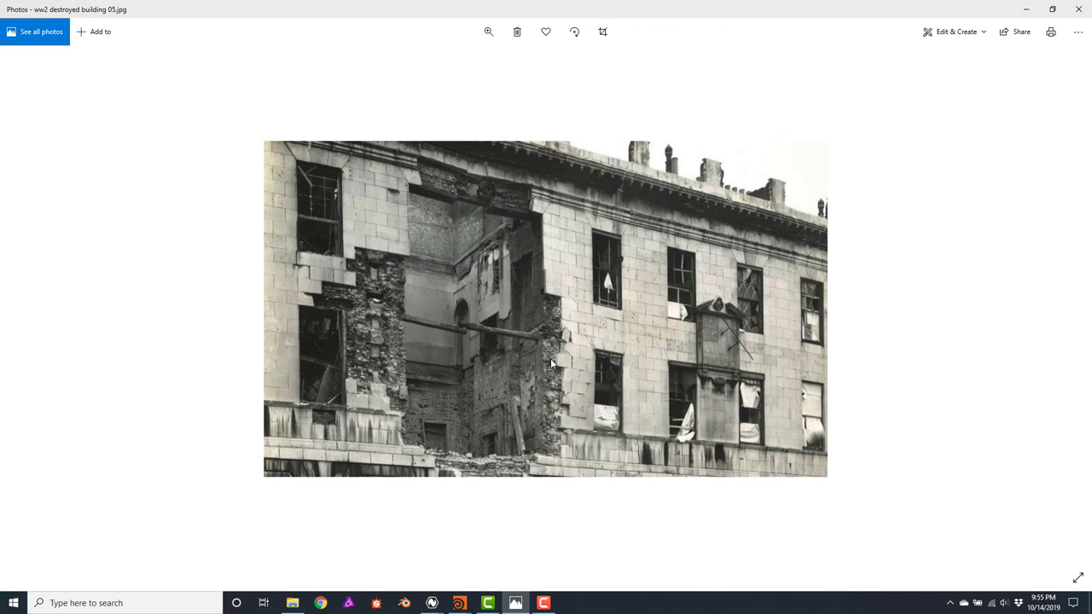
key("Right")
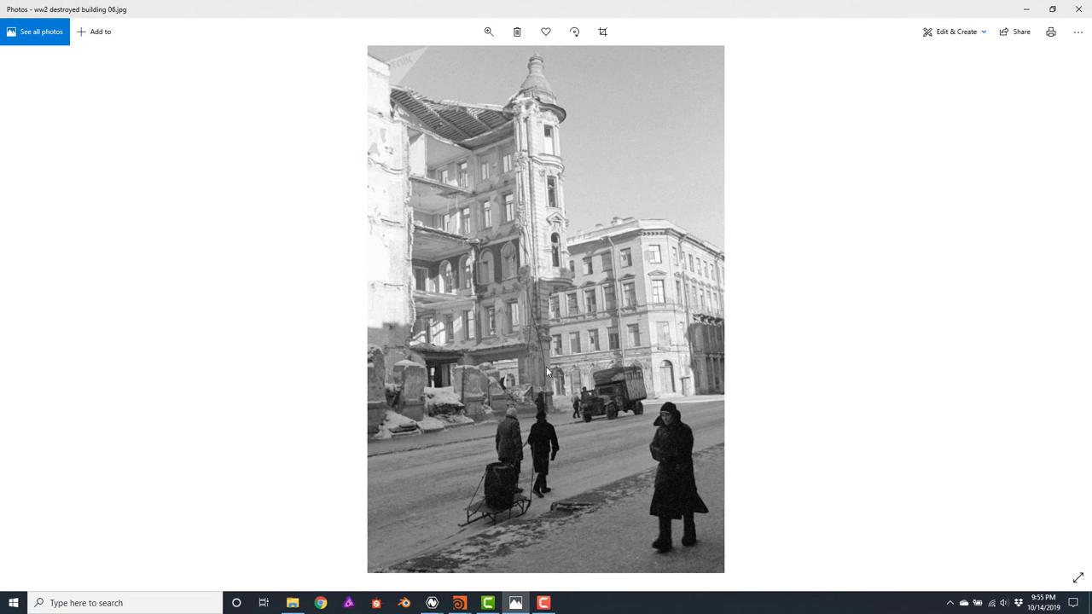
key("Right")
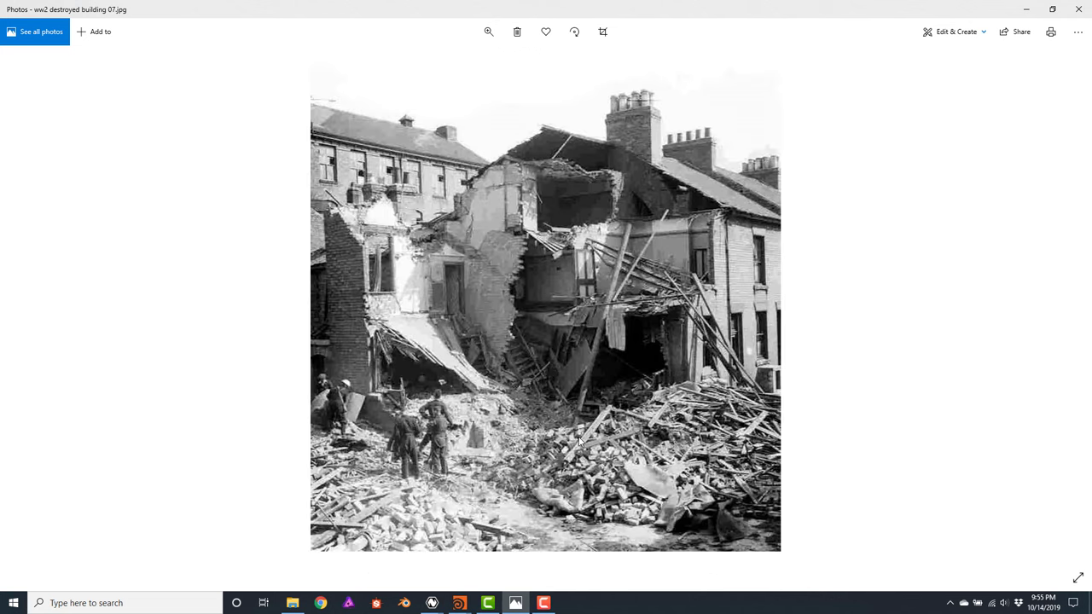
Browse the remaining WW2 destroyed building reference images from 08 through 15, and return to the Houdini building scene
key("Right")
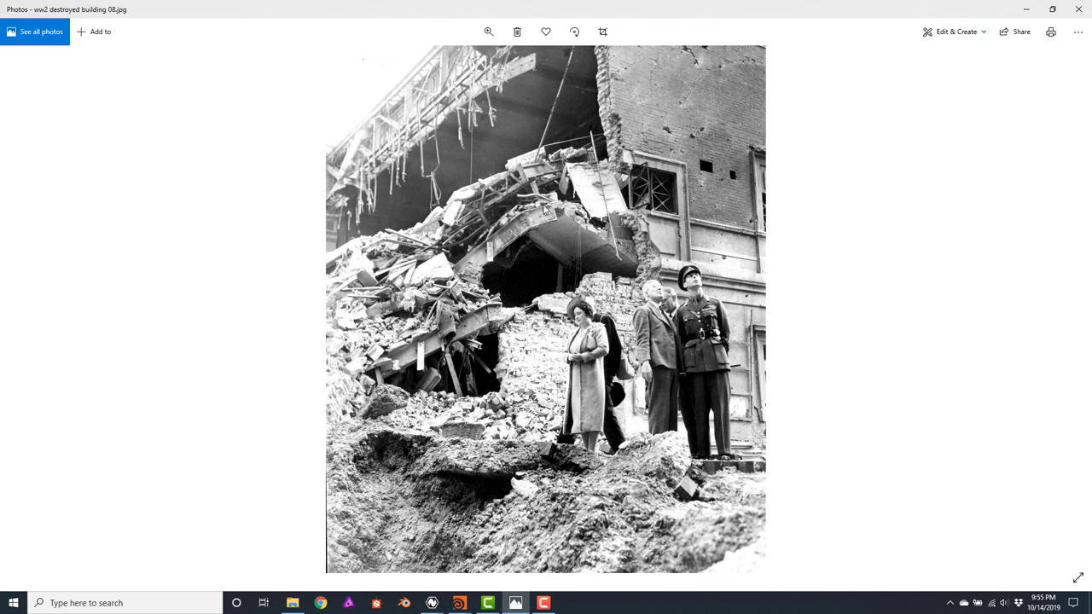
key("Right")
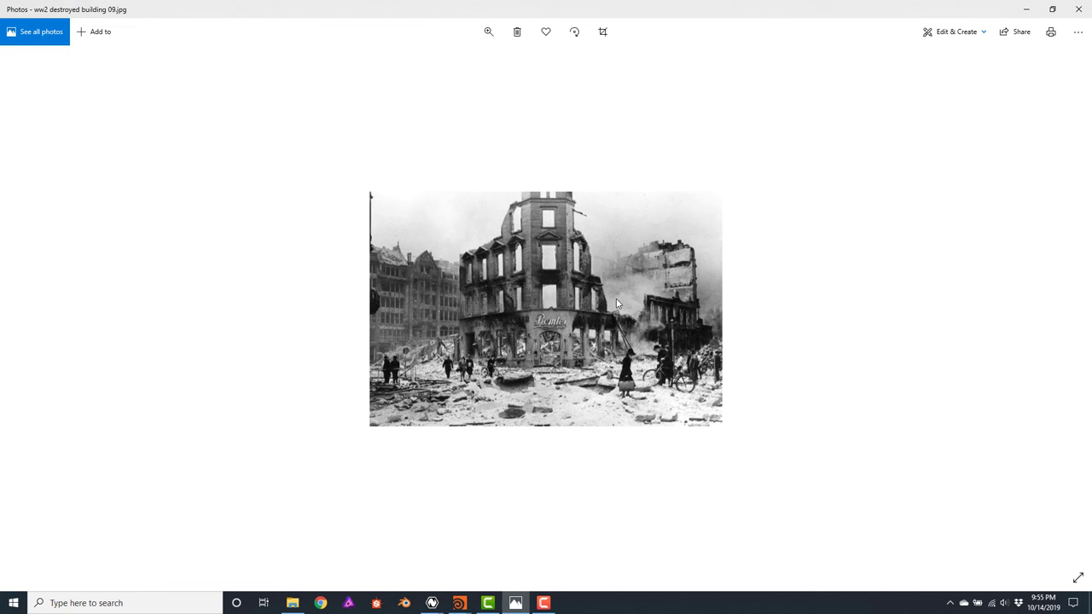
key("Right")
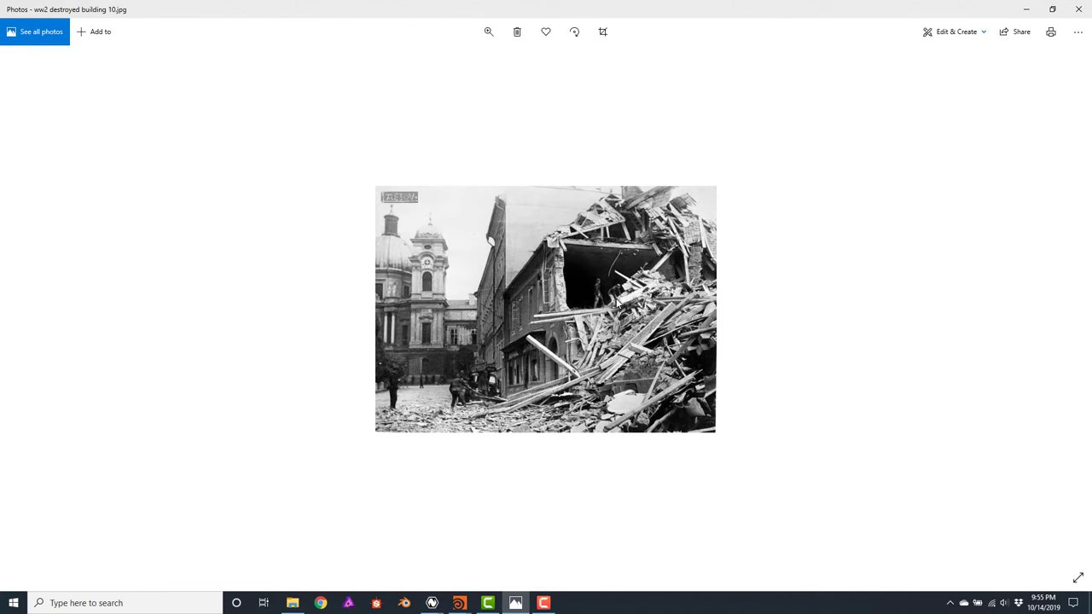
key("Right")
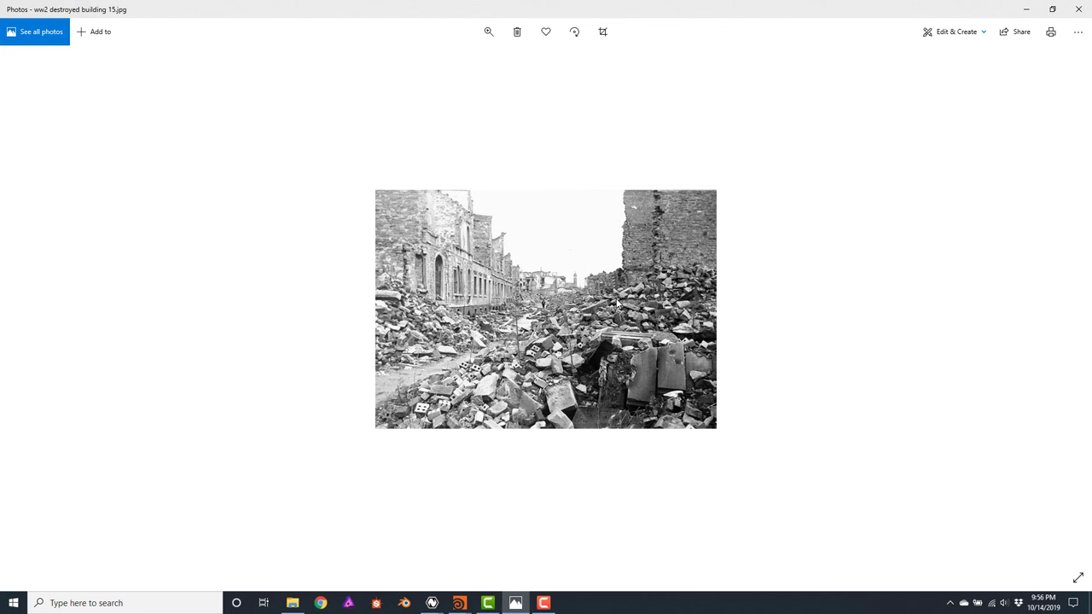
left_click(1026, 9)
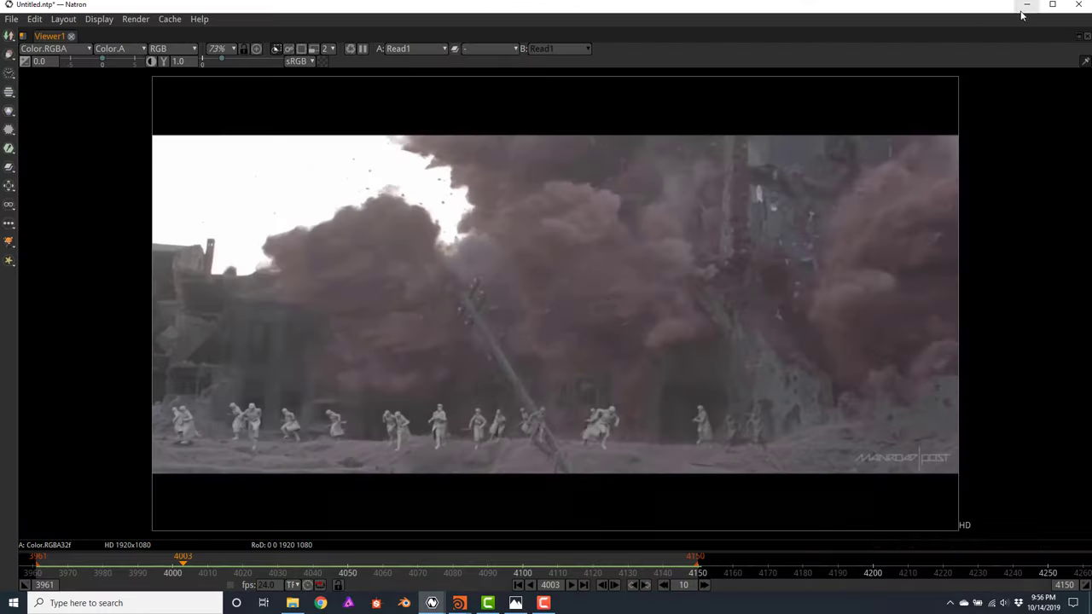
left_click(1025, 5)
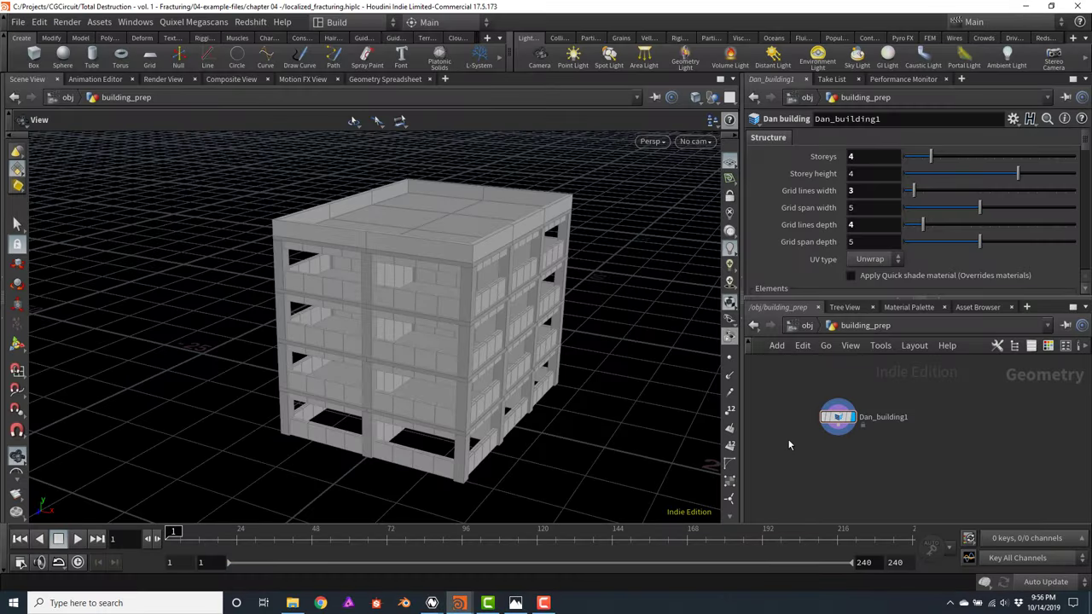
Go up to the obj level, look through cam1 in the viewport, and enter the building_prep geometry
left_click(805, 326)
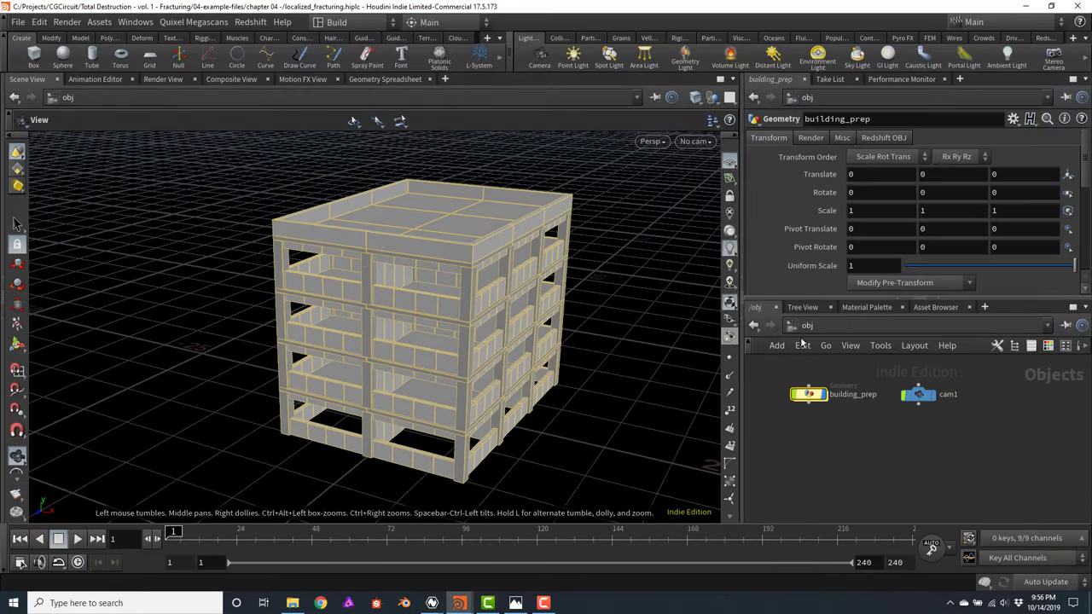
left_click(918, 393)
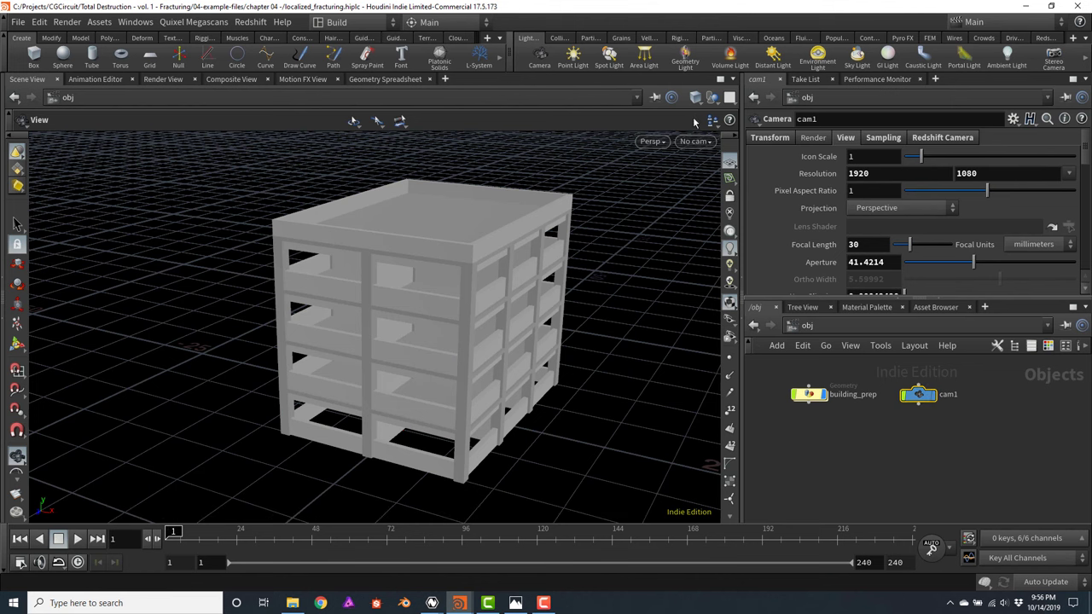
left_click(691, 142)
left_click(695, 209)
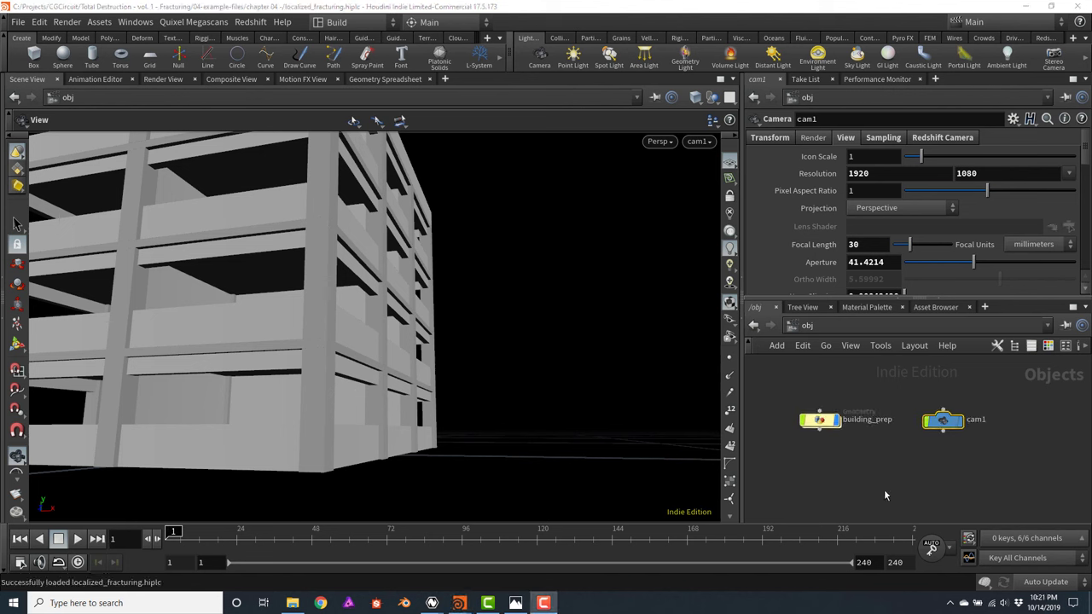
double_click(821, 422)
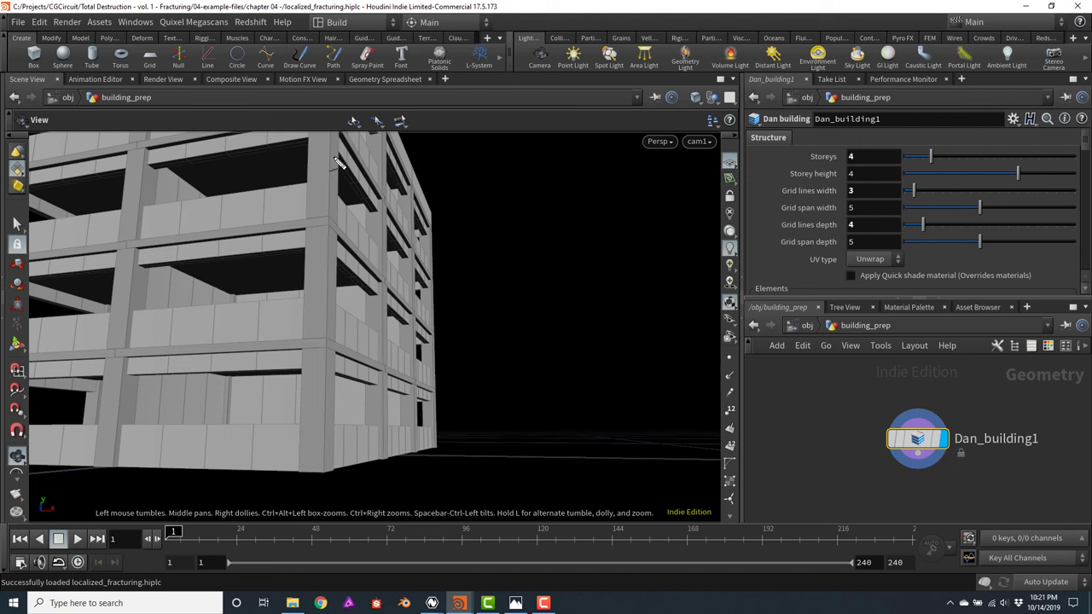
Sketch temporary annotation strokes outlining the destruction area around the building's upper corner, and clear them
mouse_move(322, 149)
left_mouse_down()
mouse_move(387, 206)
mouse_move(401, 245)
mouse_move(365, 313)
mouse_move(325, 326)
mouse_move(292, 306)
left_mouse_up()
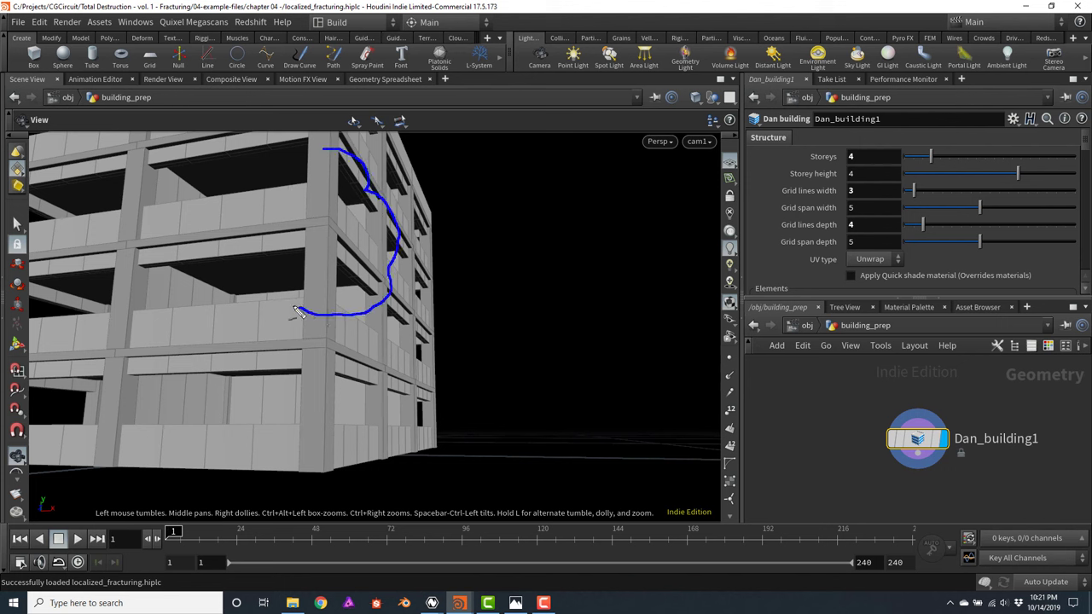
left_click_drag(300, 159, 253, 235)
mouse_move(376, 162)
left_mouse_down()
mouse_move(417, 157)
mouse_move(353, 211)
mouse_move(464, 199)
mouse_move(404, 224)
mouse_move(379, 251)
mouse_move(364, 248)
mouse_move(474, 259)
mouse_move(374, 275)
left_mouse_up()
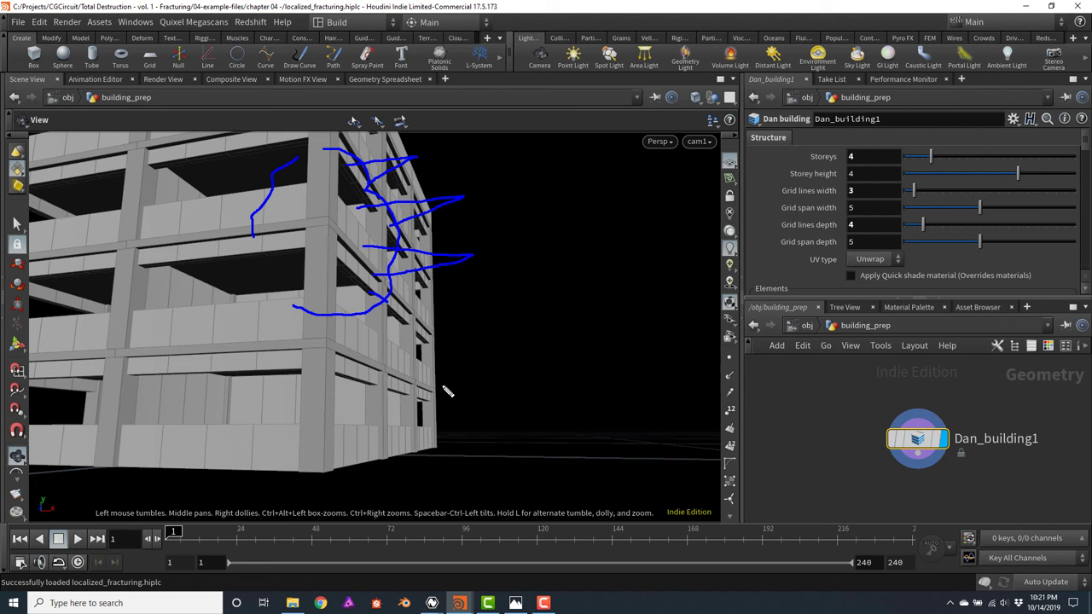
key("Escape")
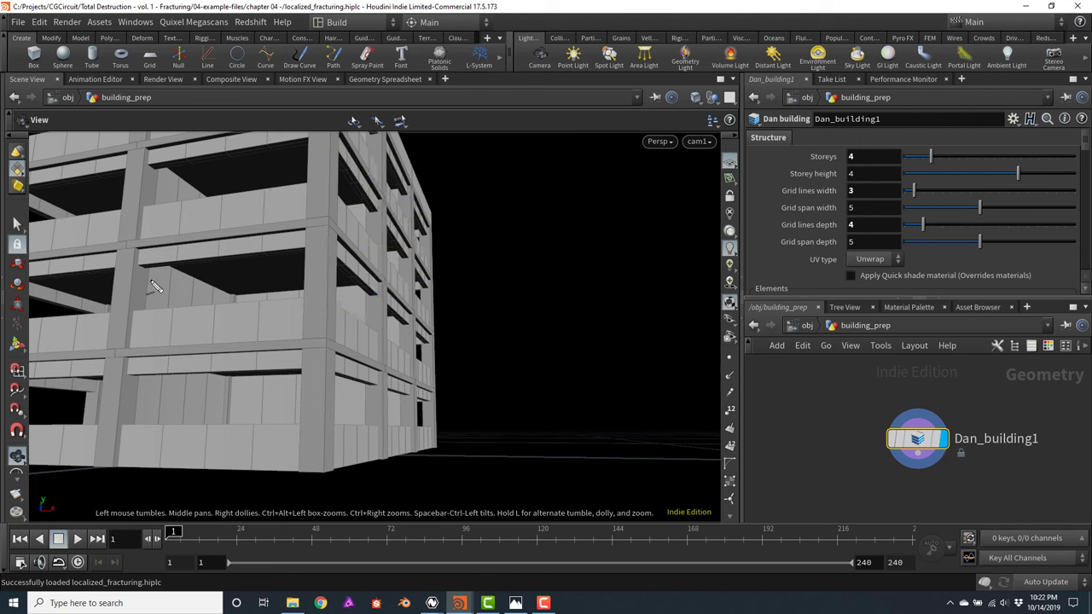
Sketch temporary annotation lines across the walls and columns of the two lower visible storeys and on the upper corner column
left_click_drag(123, 293, 168, 297)
left_click_drag(319, 291, 395, 321)
left_click_drag(117, 396, 146, 399)
left_click_drag(297, 406, 420, 411)
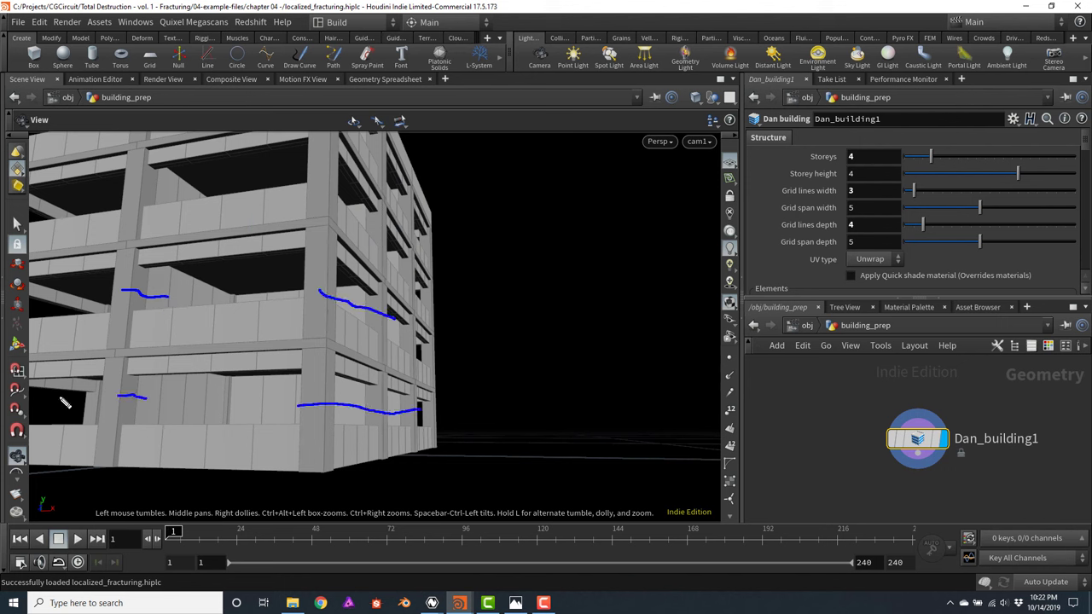
left_click_drag(53, 396, 68, 397)
left_click_drag(68, 397, 314, 397)
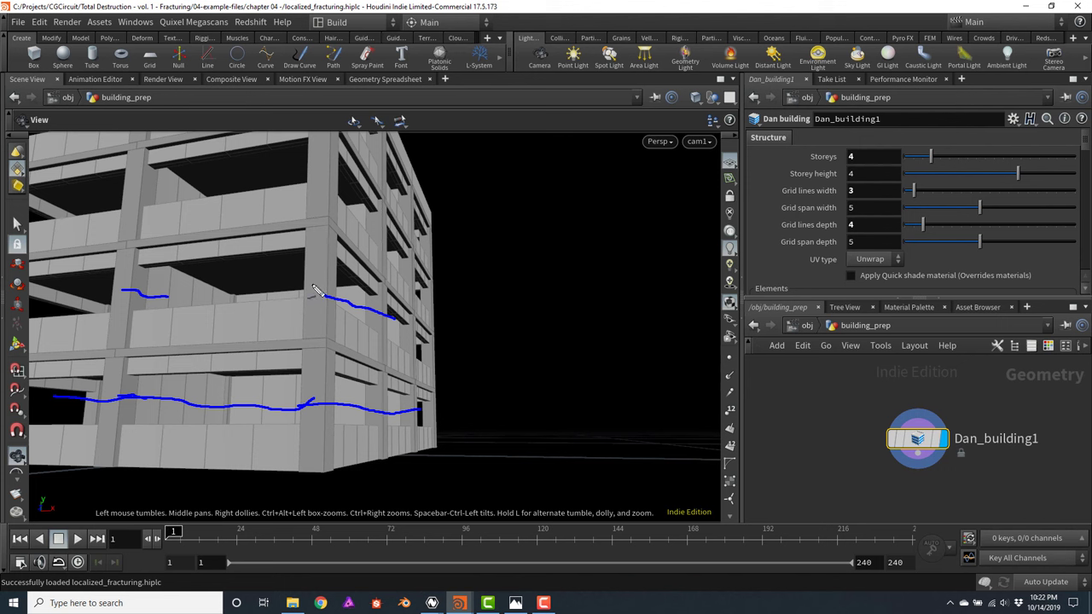
left_click_drag(312, 286, 123, 292)
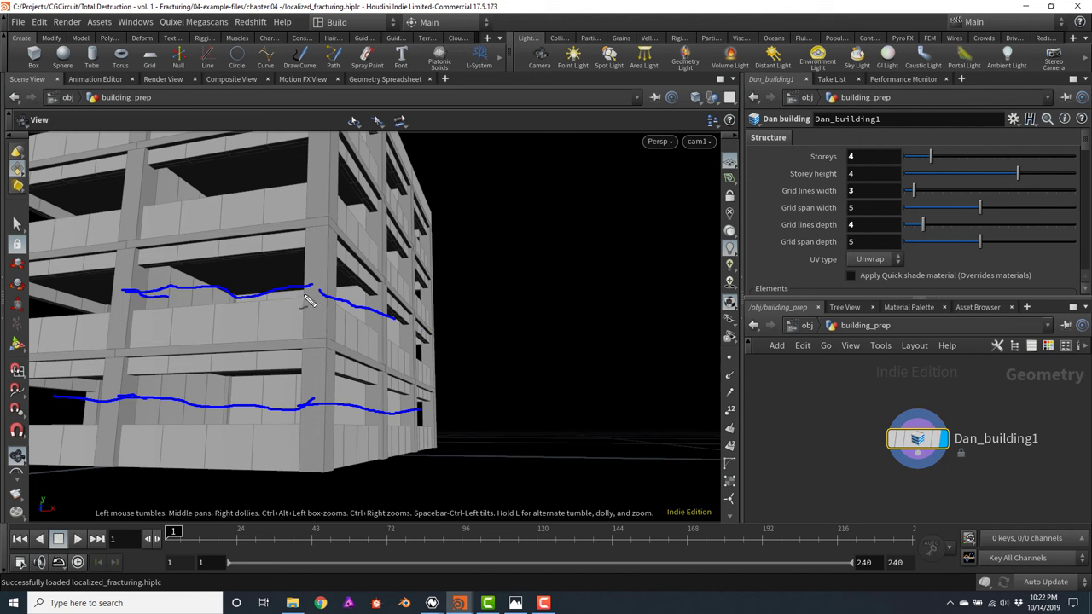
left_click_drag(385, 324, 439, 356)
mouse_move(426, 410)
left_mouse_down()
mouse_move(394, 406)
mouse_move(434, 410)
left_mouse_up()
mouse_move(324, 178)
left_mouse_down()
mouse_move(289, 195)
mouse_move(293, 229)
mouse_move(349, 266)
mouse_move(360, 245)
mouse_move(318, 181)
mouse_move(329, 239)
mouse_move(348, 234)
mouse_move(348, 265)
left_mouse_up()
mouse_move(299, 192)
left_mouse_down()
mouse_move(327, 243)
mouse_move(342, 209)
mouse_move(360, 251)
mouse_move(336, 226)
left_mouse_up()
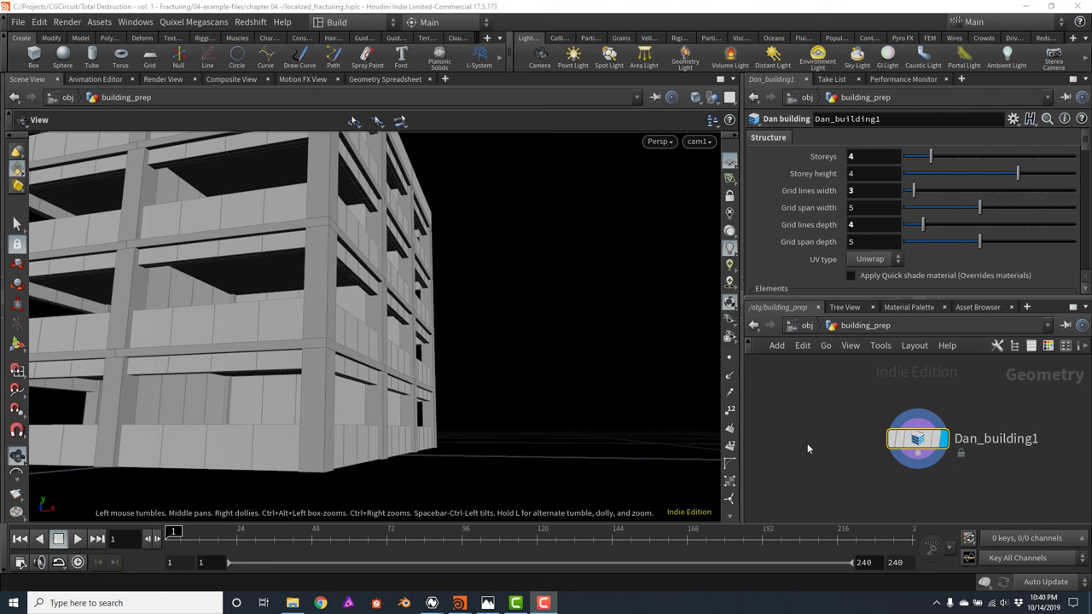
Add a VDB from Polygons node, wire Dan_building1 into its first input, and display it
scroll(822, 439, "down", 4)
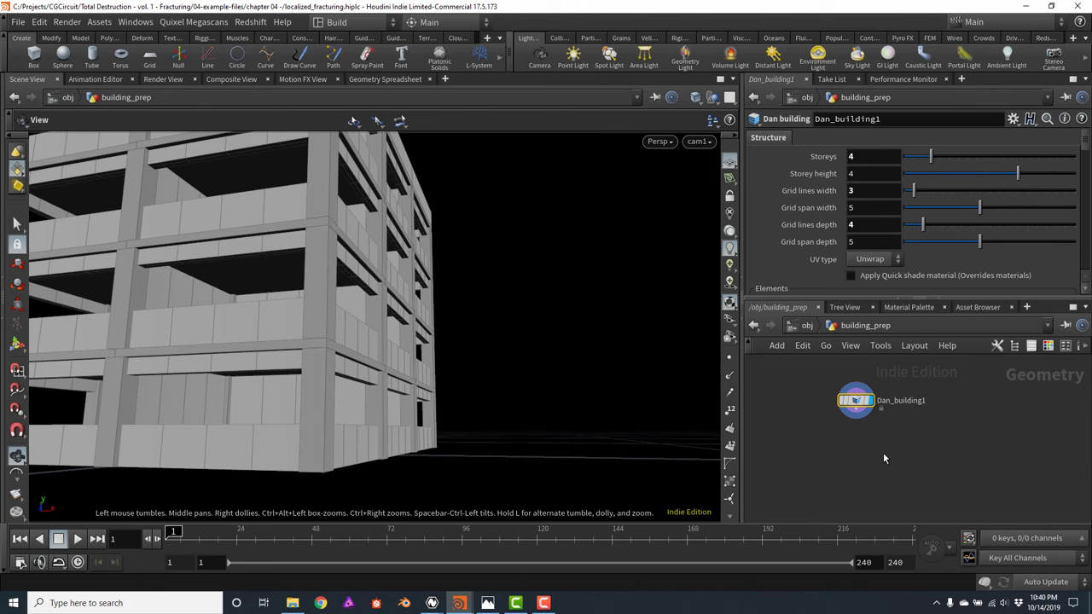
key("Tab")
type("vdb")
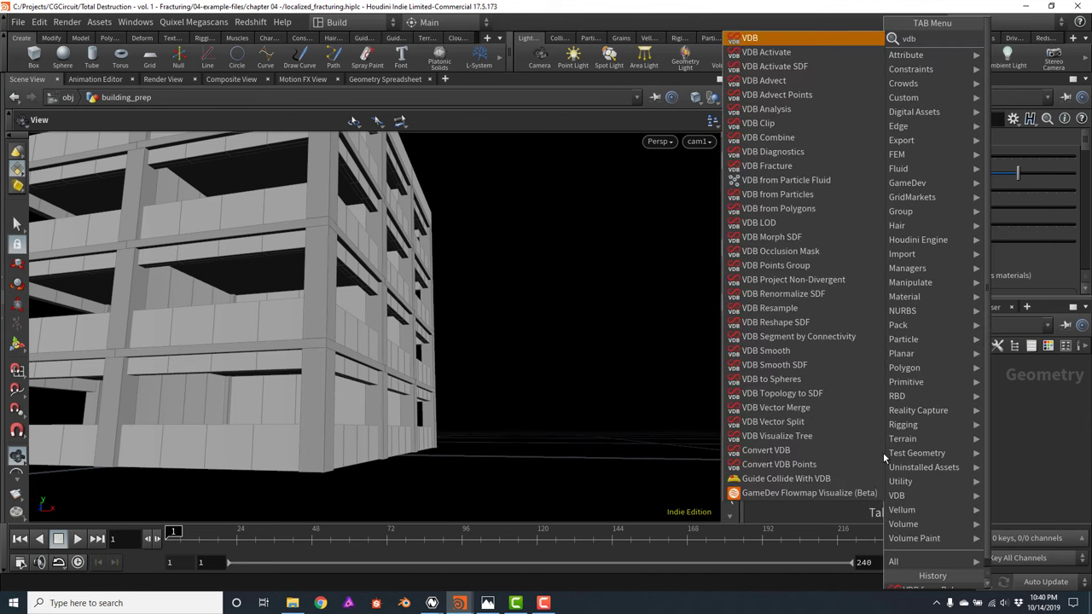
type("from")
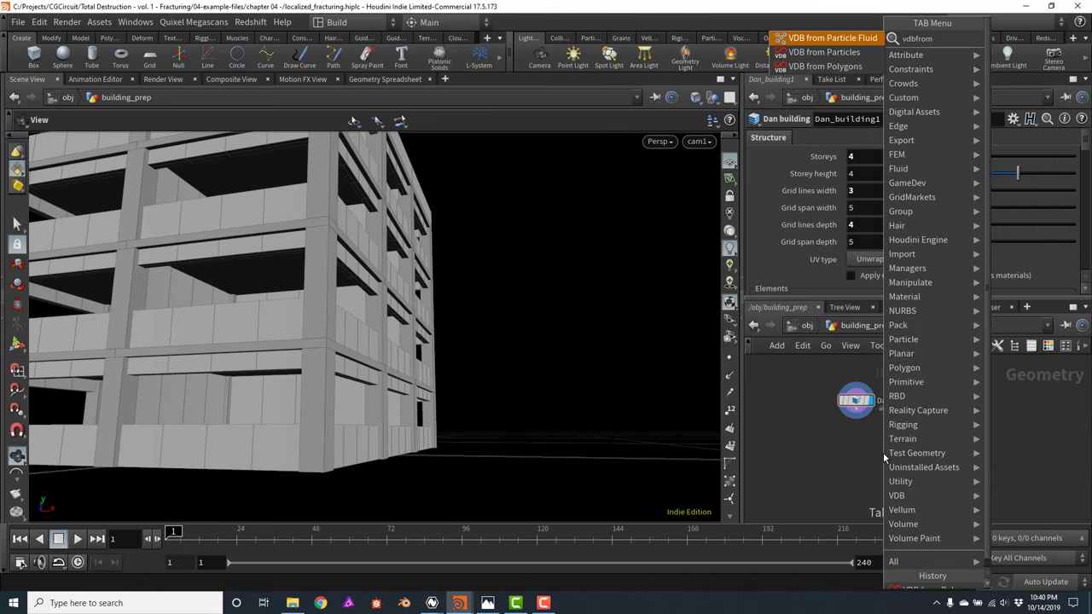
key("Down")
key("Down")
key("Return")
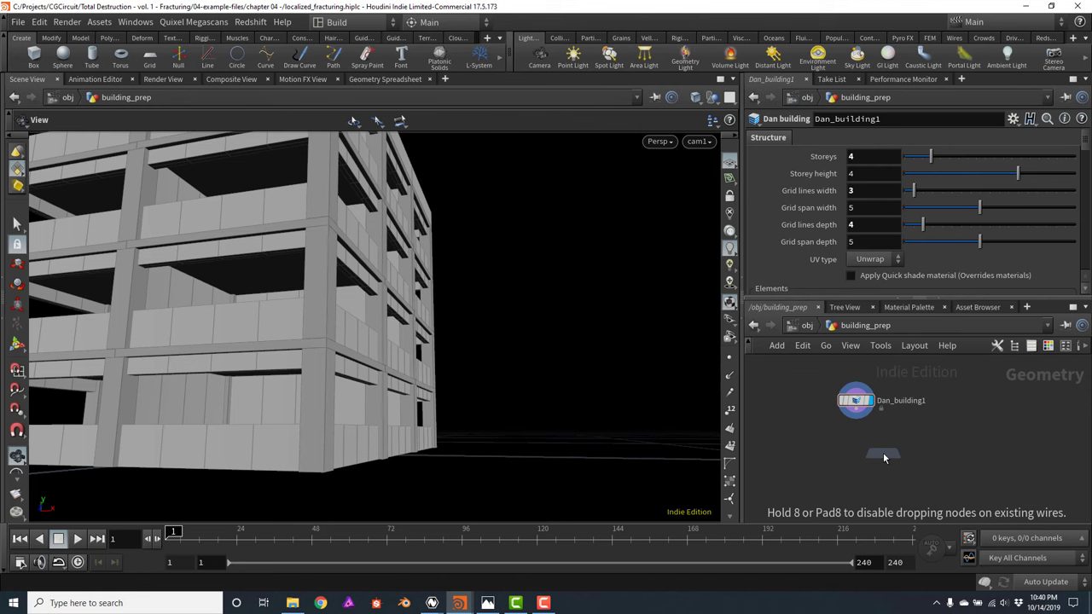
left_click(883, 458)
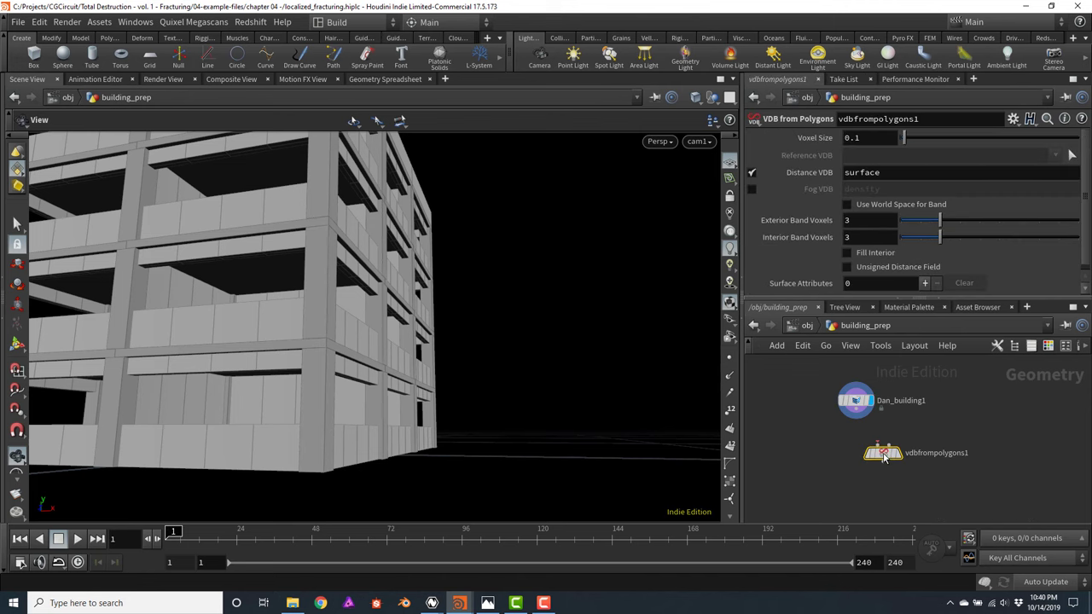
left_click(851, 415)
left_click(911, 442)
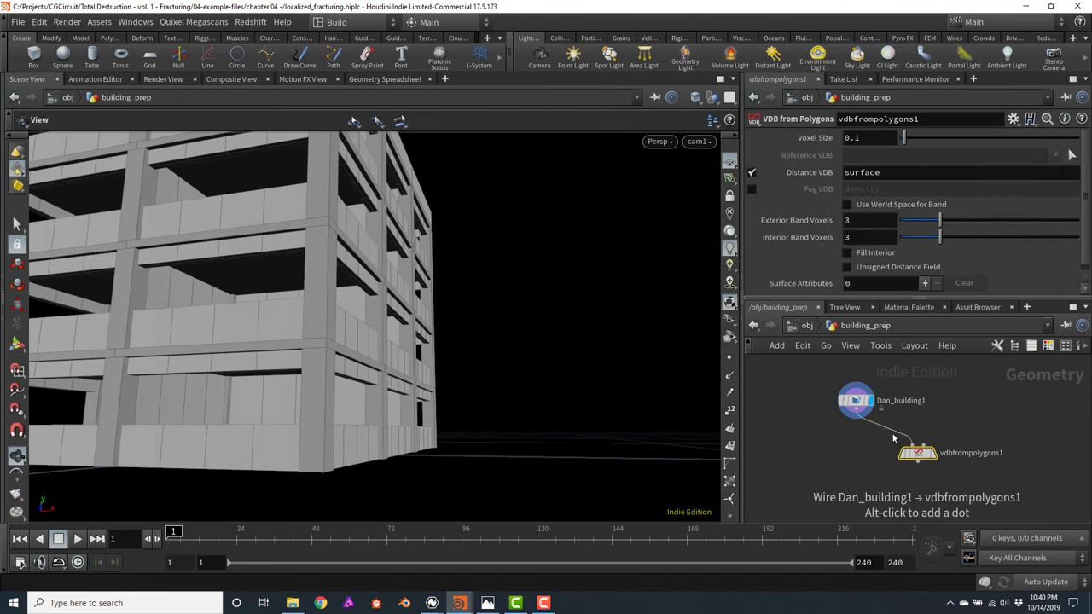
left_click(933, 454)
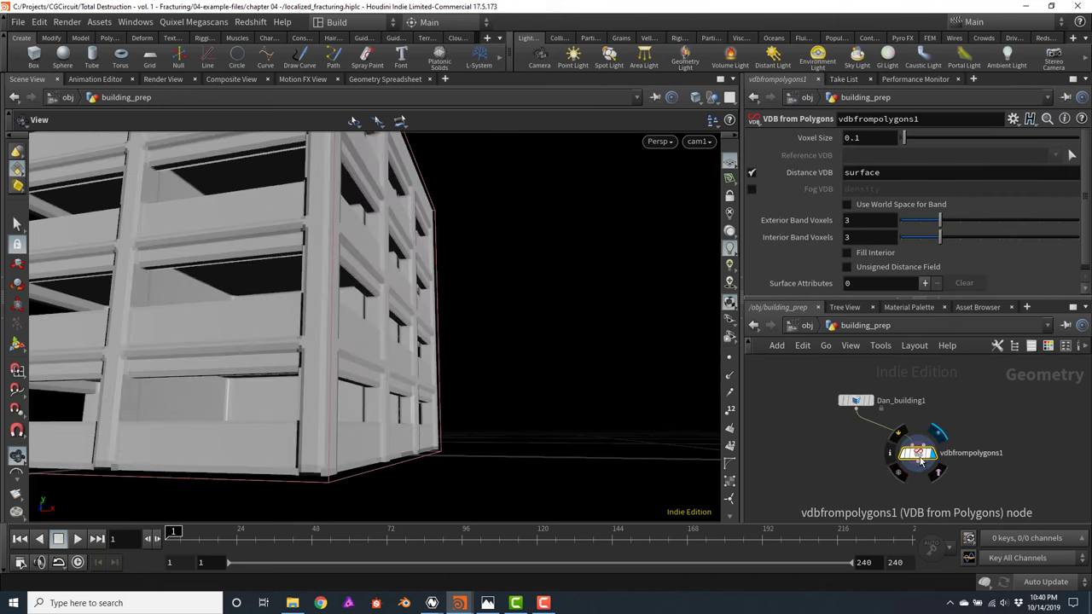
Disable the Distance VDB output and enable the Fog VDB named density, viewing the whole building volume
left_click(751, 173)
left_click(751, 189)
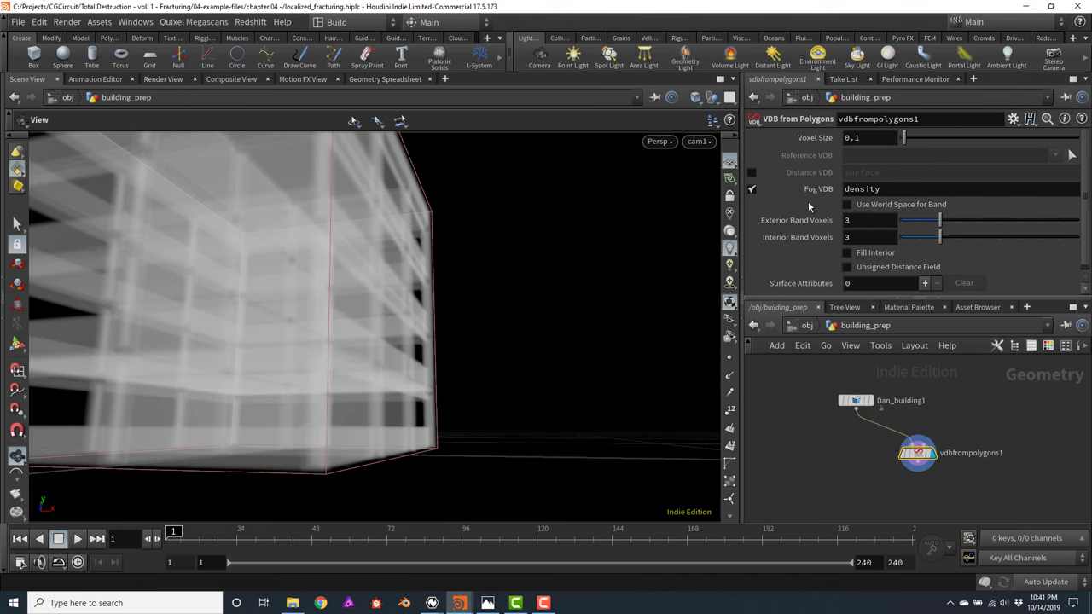
left_click_drag(506, 234, 499, 300)
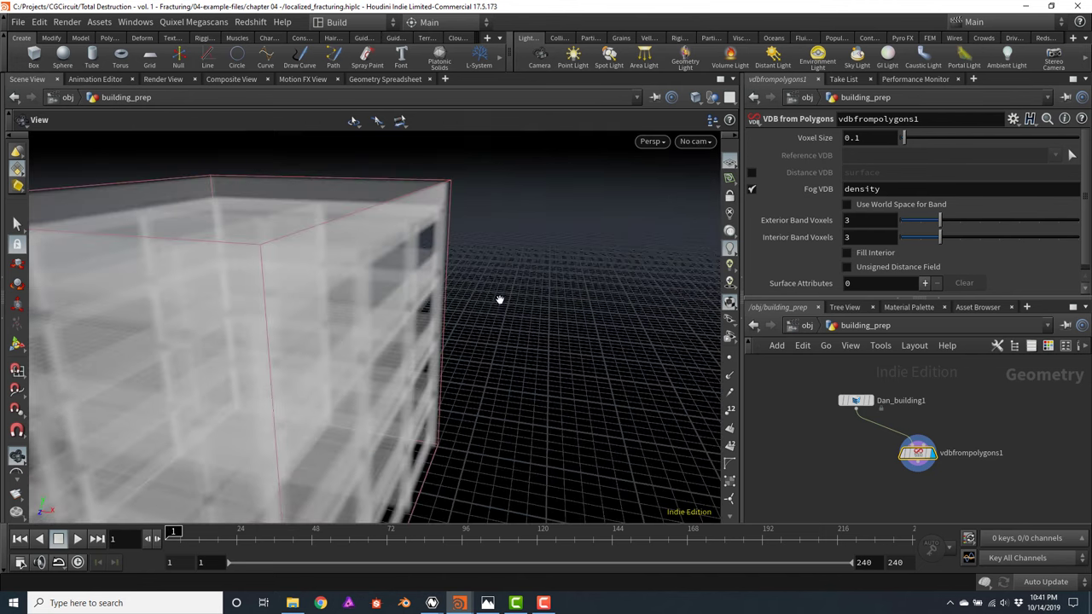
key("f")
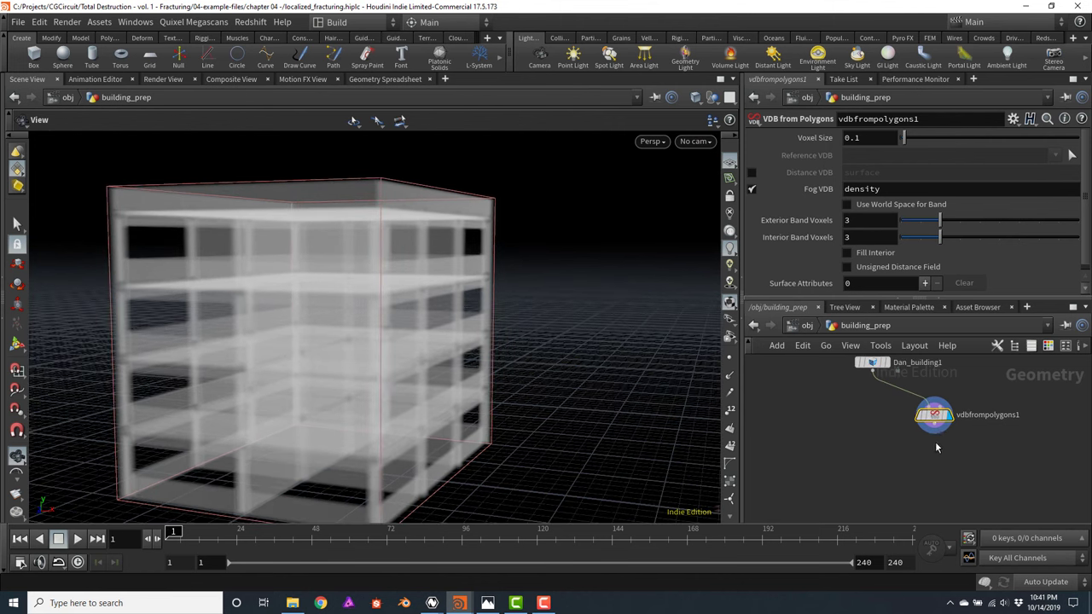
Add a Scatter node after vdbfrompolygons1, display it, and inspect the scattered points
left_click(933, 444)
key("Tab")
type("scatter")
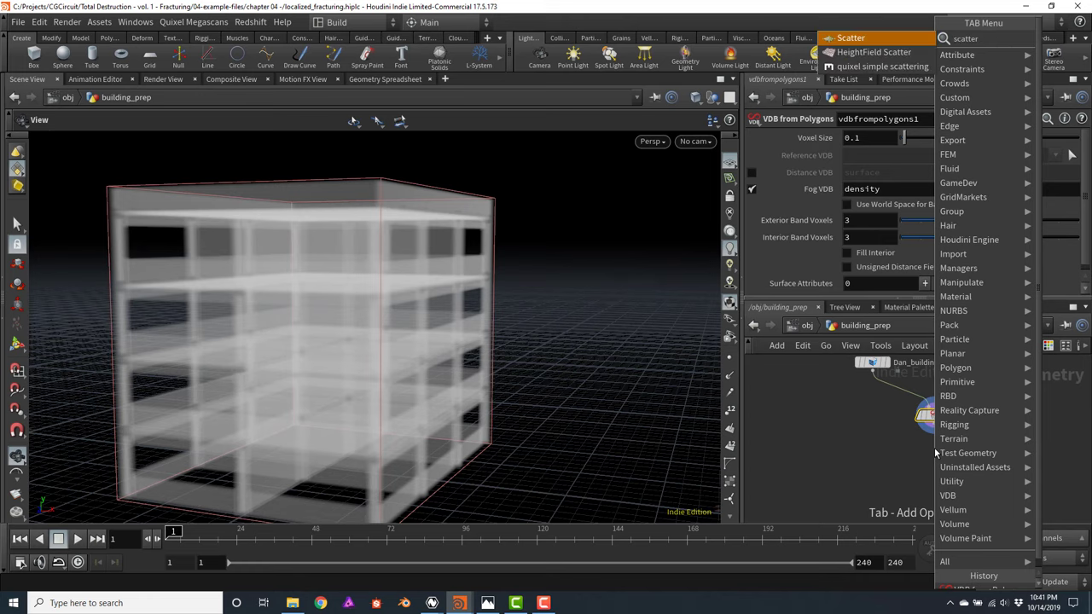
key("Return")
left_click(934, 451)
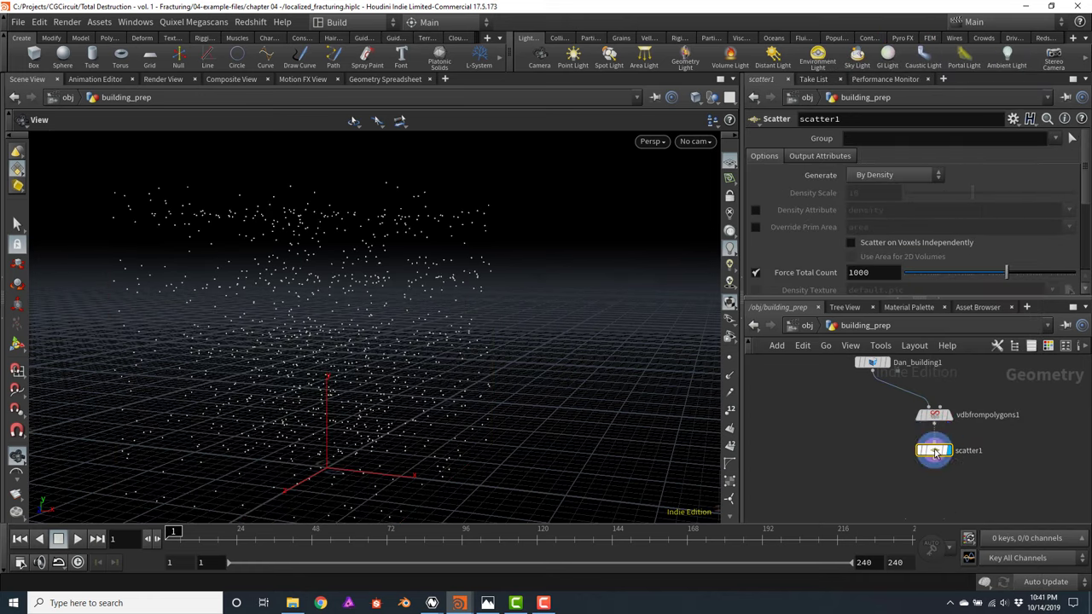
left_click_drag(421, 244, 437, 287, "alt")
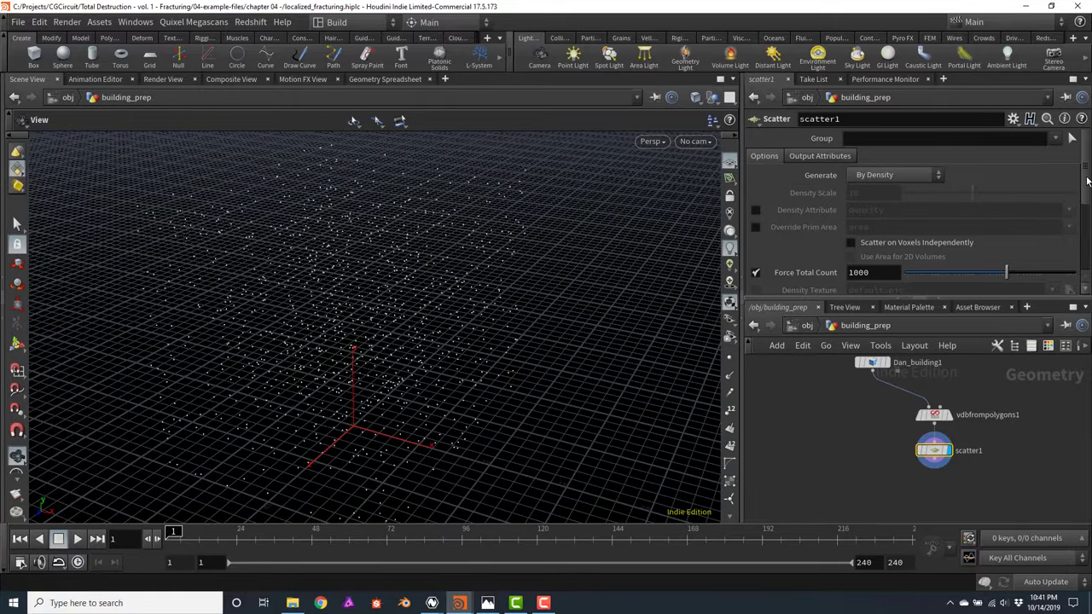
Turn the Scatter node's Relax Iterations off and on again to compare the point distribution
left_click_drag(1086, 181, 1084, 243)
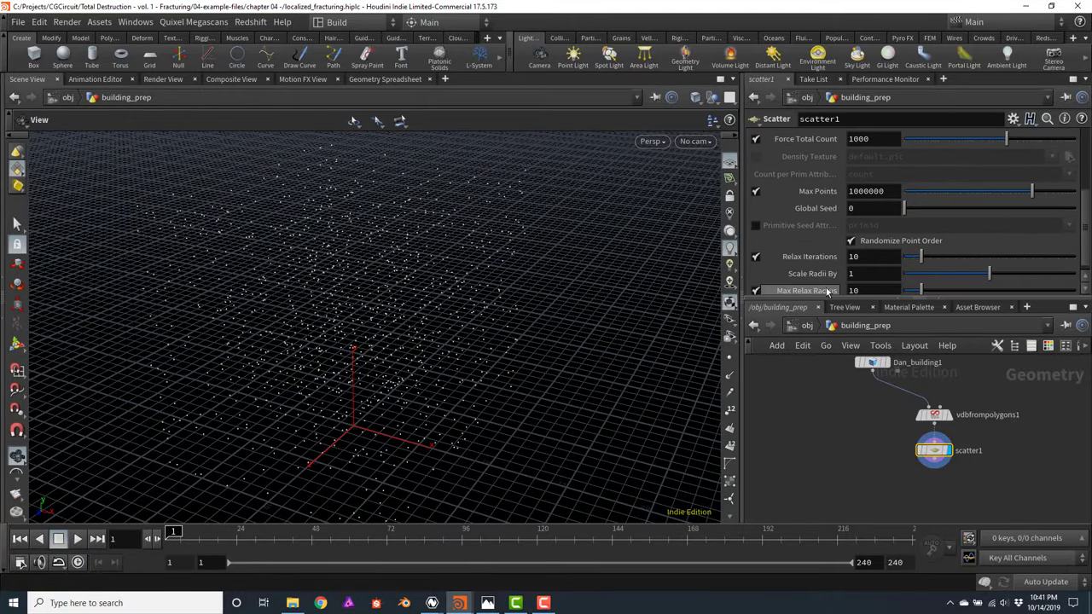
left_click(756, 258)
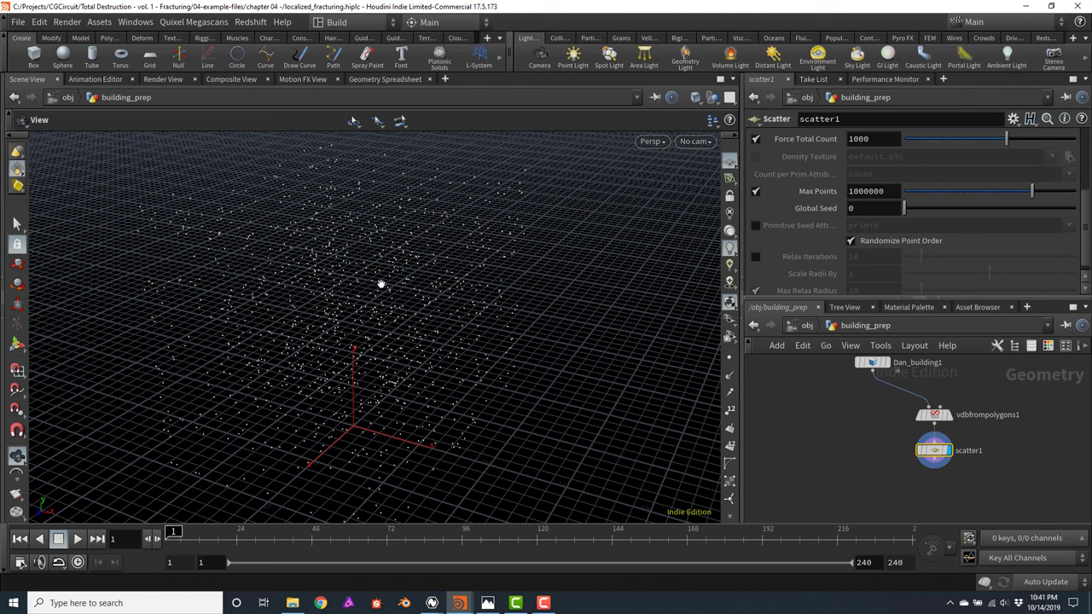
left_click(755, 257)
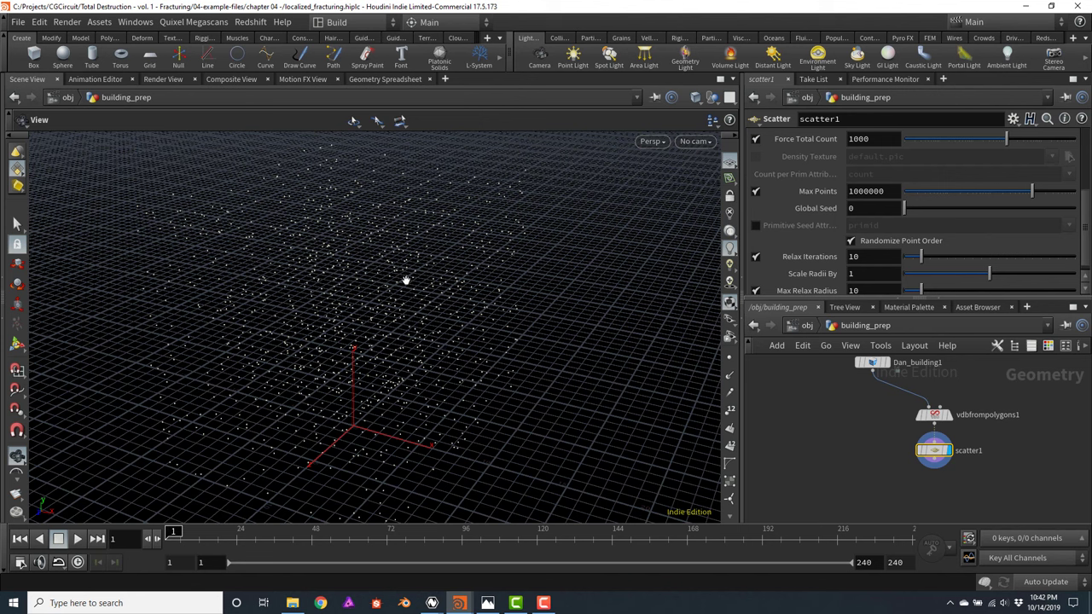
Add an RBD Material Fracture node and wire Dan_building1 into its first input
left_click(863, 475)
key("Tab")
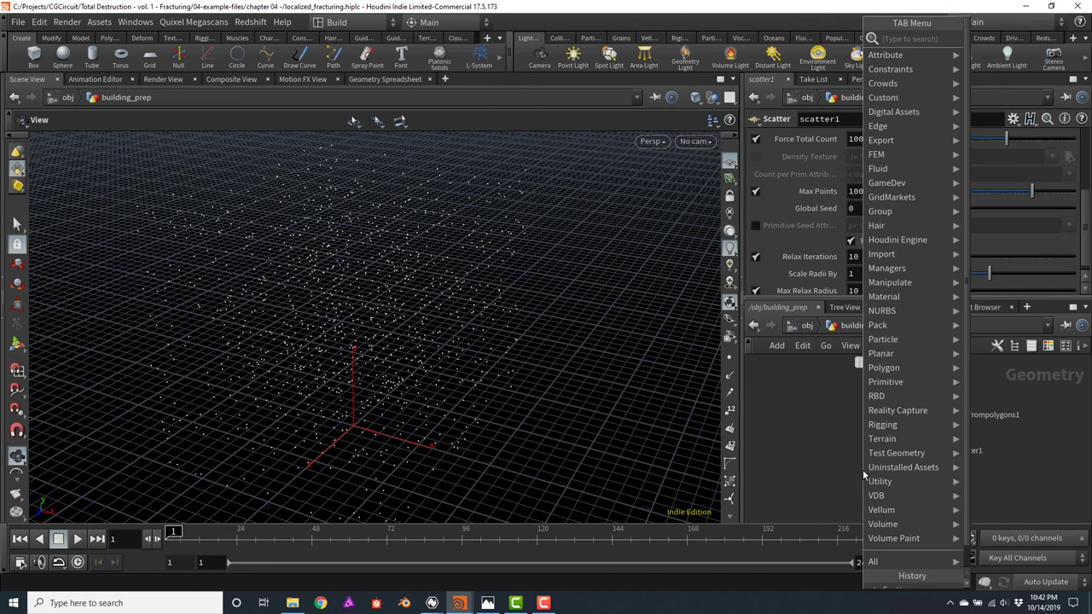
type("rbdma")
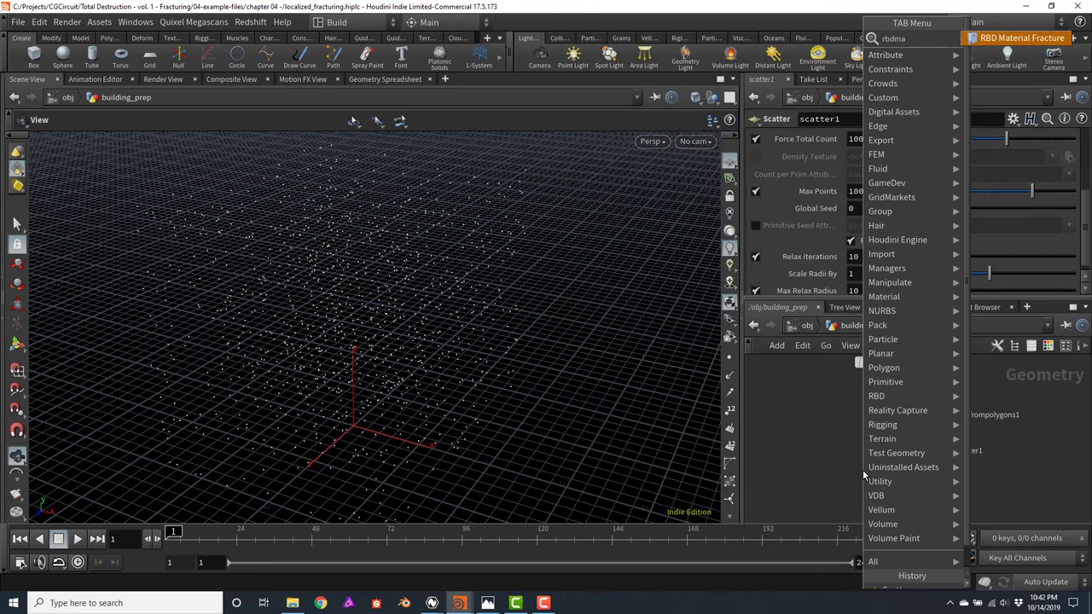
key("Return")
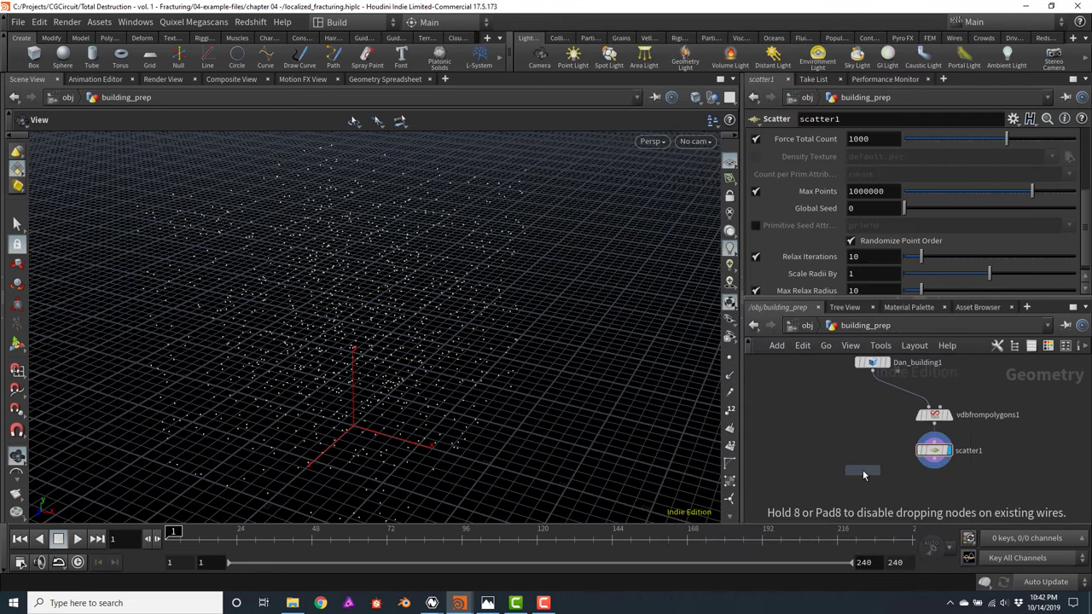
left_click(863, 469)
left_click(872, 373)
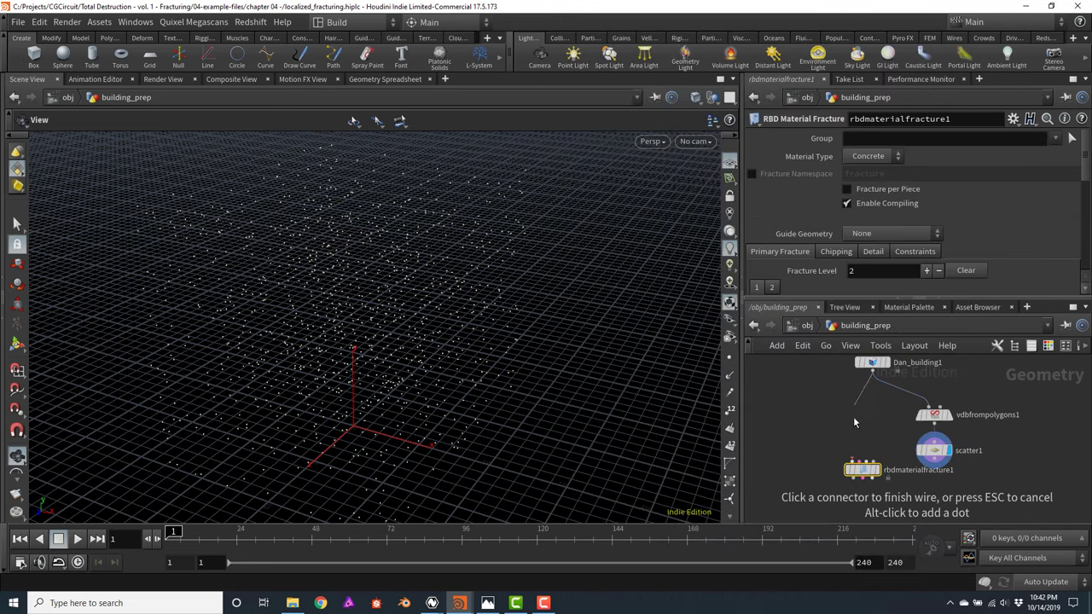
left_click(855, 462)
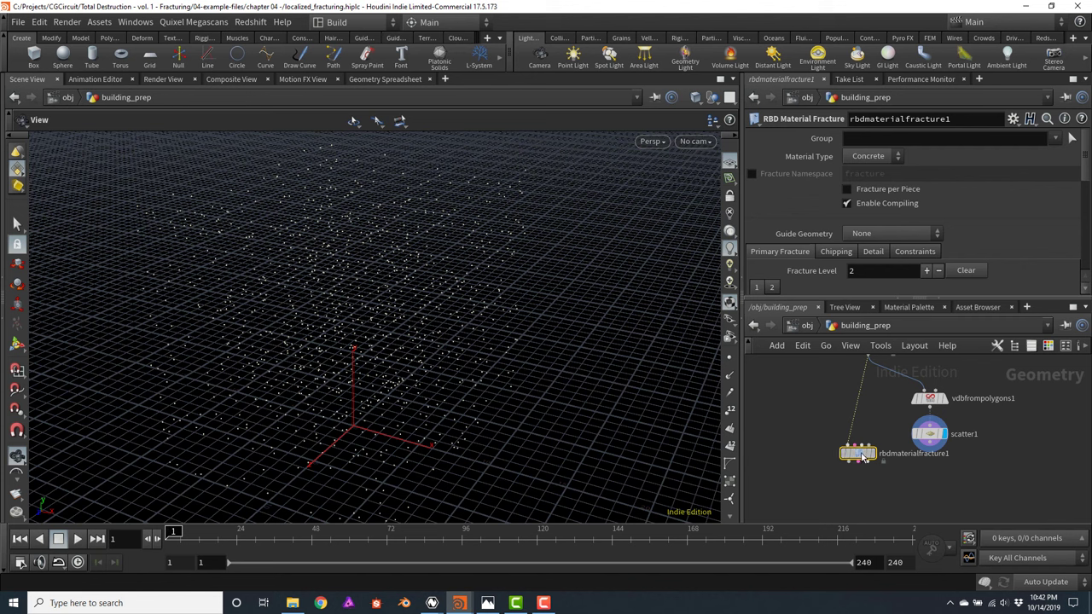
Wire scatter1 into rbdmaterialfracture1's Extra Voronoi Points input and display the fracture node
left_click_drag(862, 456, 868, 484)
left_click(929, 445)
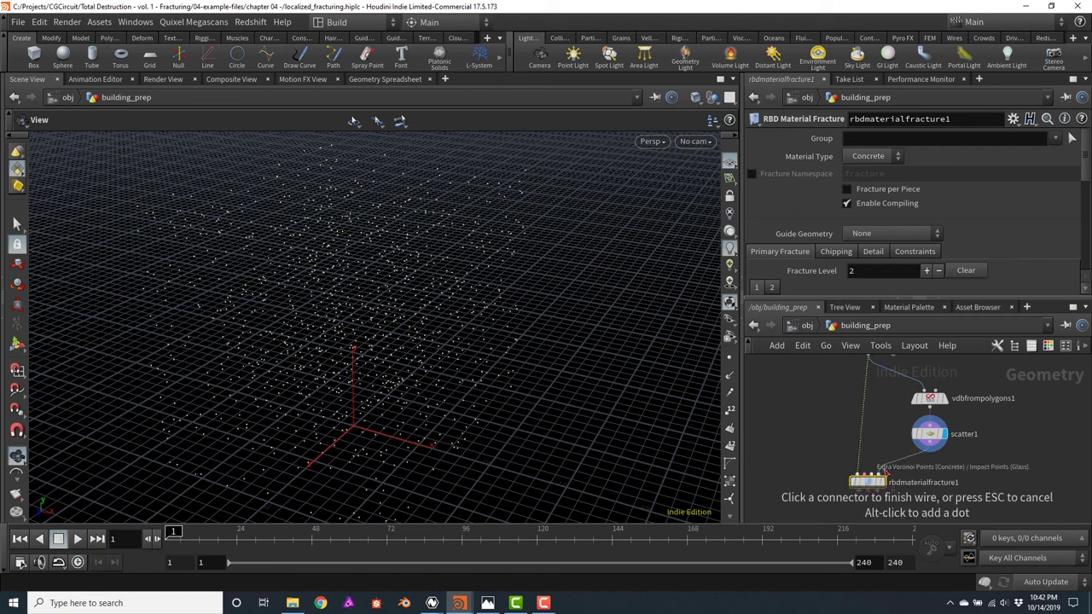
left_click(882, 468)
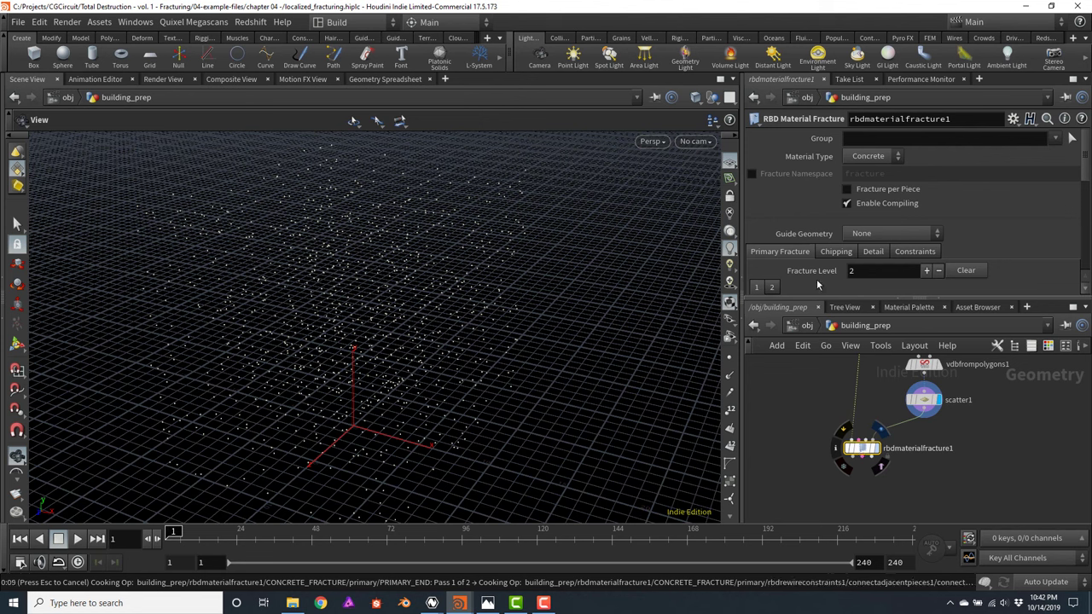
Remove the second primary fracture level, concrete_fracture2, from rbdmaterialfracture1
left_click(772, 287)
scroll(772, 281, "down", 2)
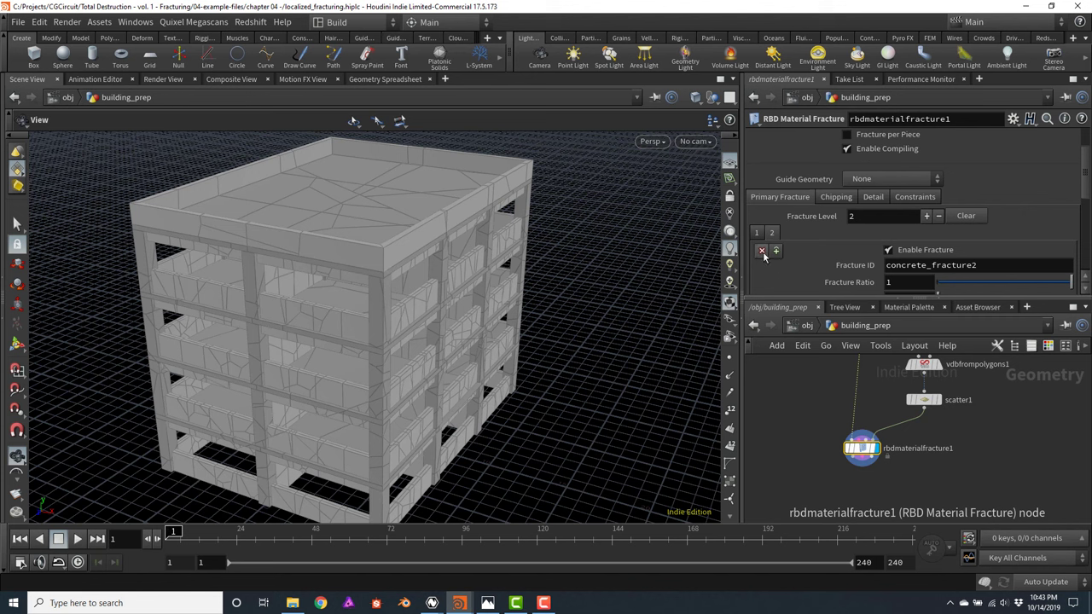
left_click(763, 254)
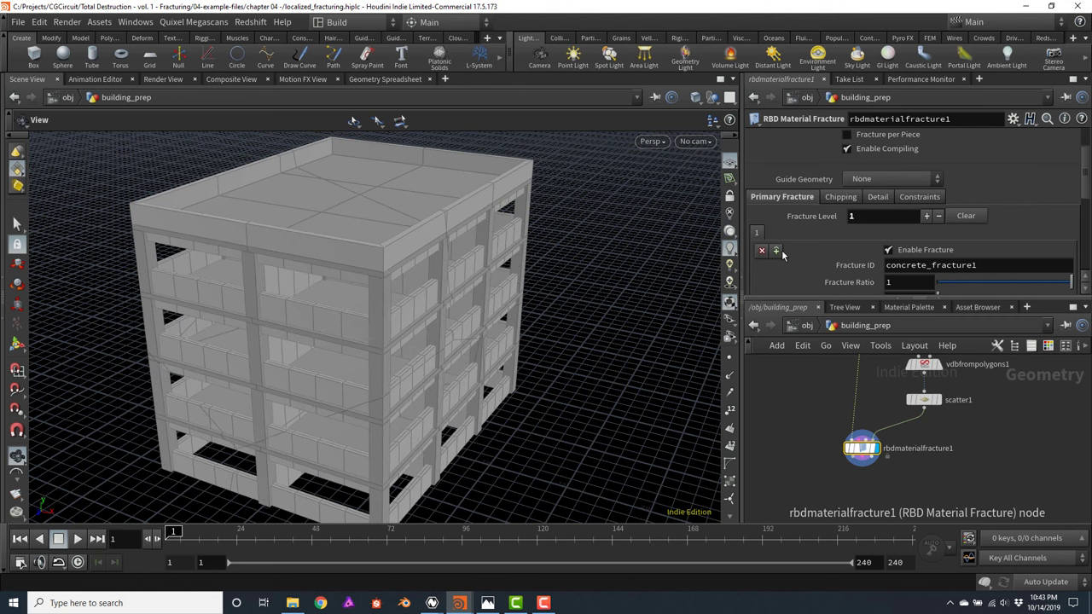
Set Scatter Points to 0 for concrete_fracture1, enable Input Points, and display the fracture lines on the building
left_click_drag(1085, 195, 1082, 237)
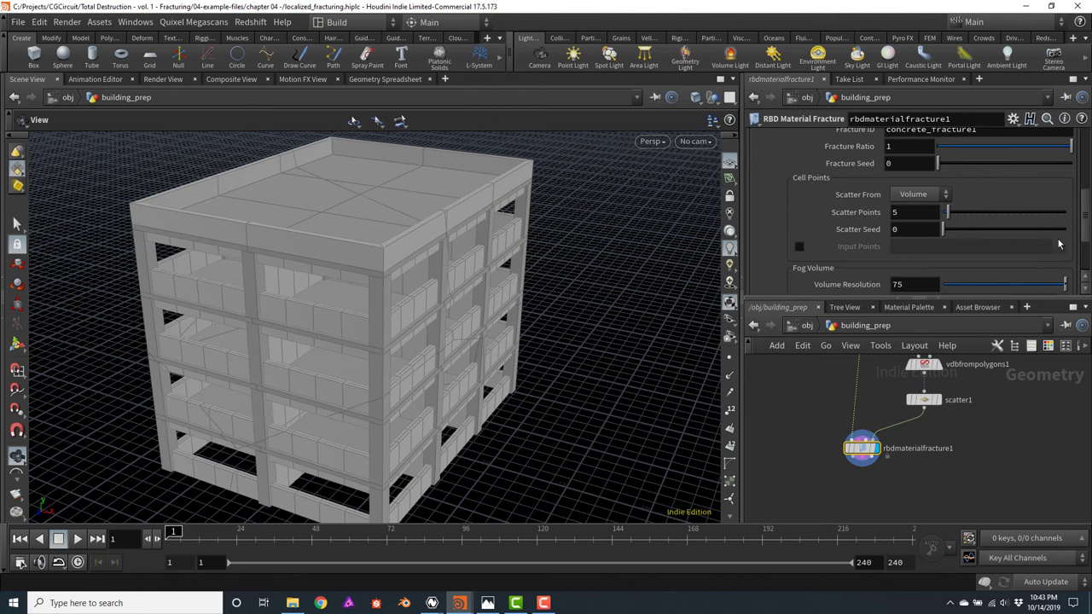
left_click(909, 214)
type("0")
key("Return")
left_click(799, 247)
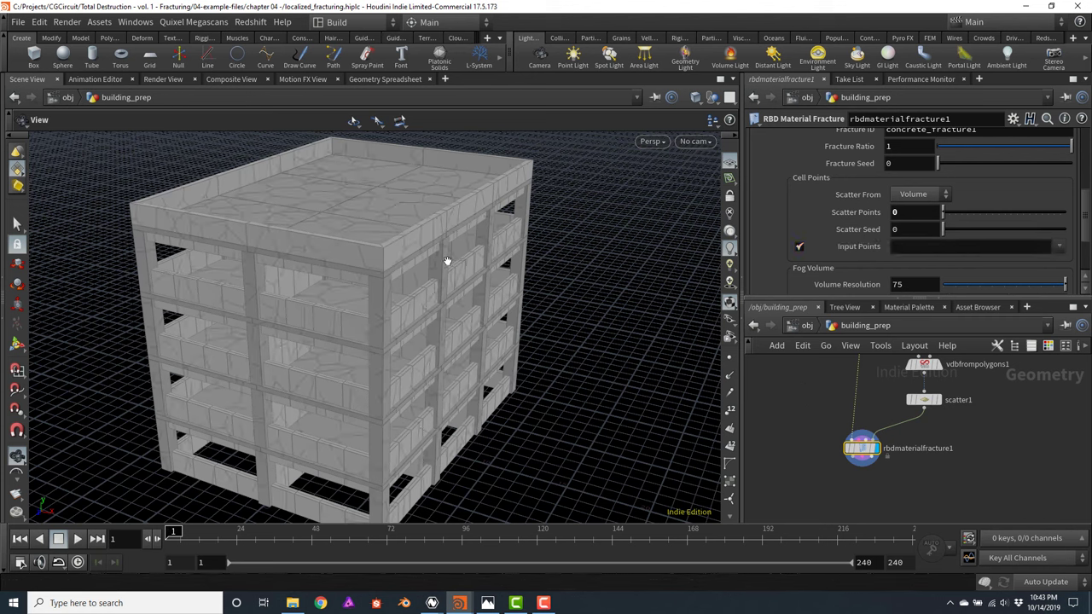
key("shift+w")
Switch the scene's update mode to Manual, force an update, and switch it back to Auto Update
left_click(1042, 583)
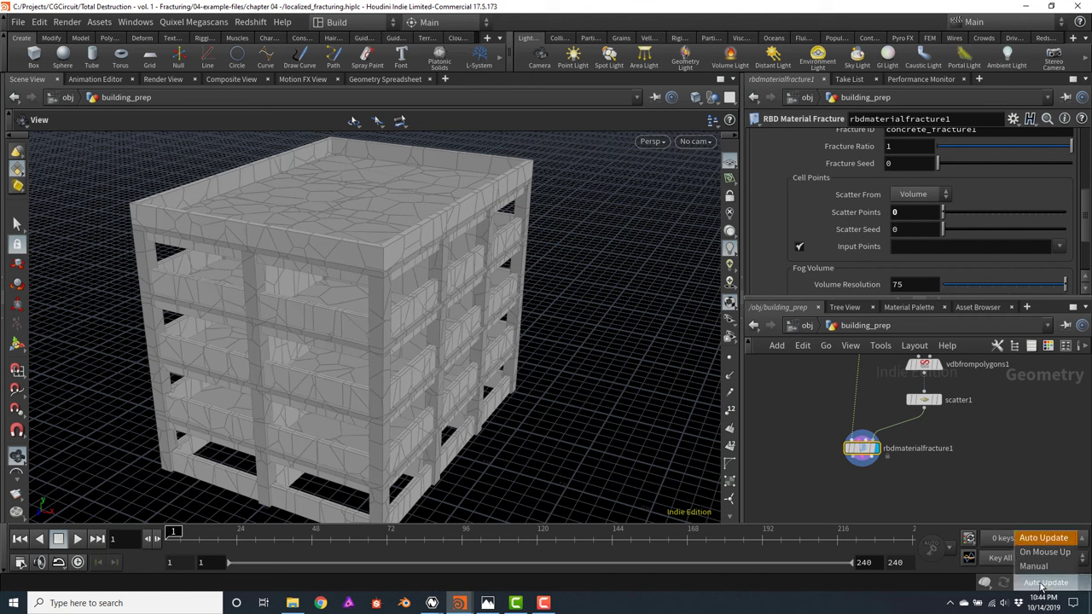
left_click(1033, 566)
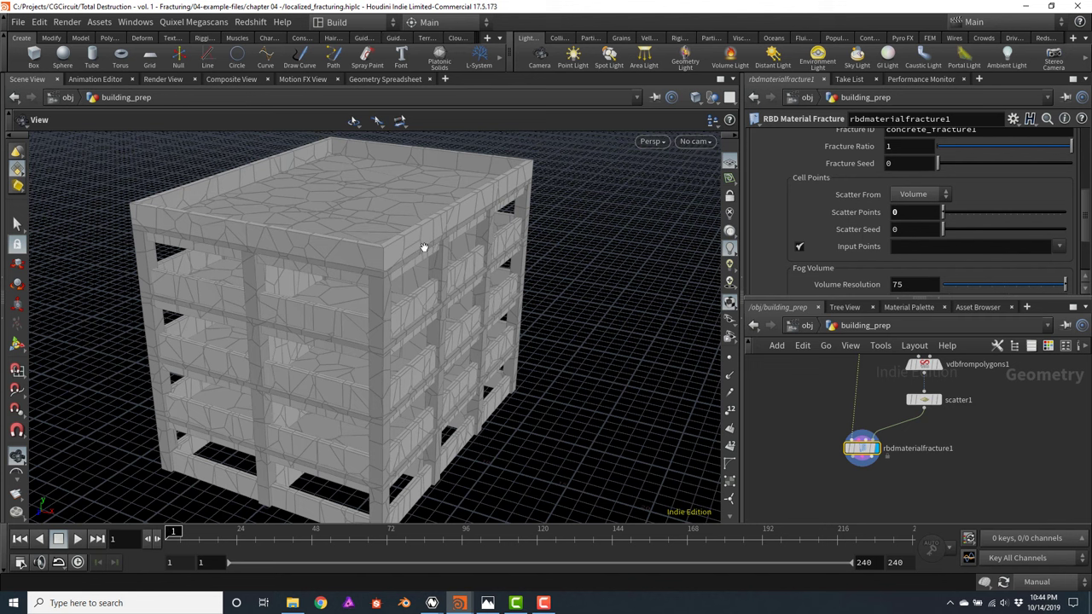
left_click(1004, 584)
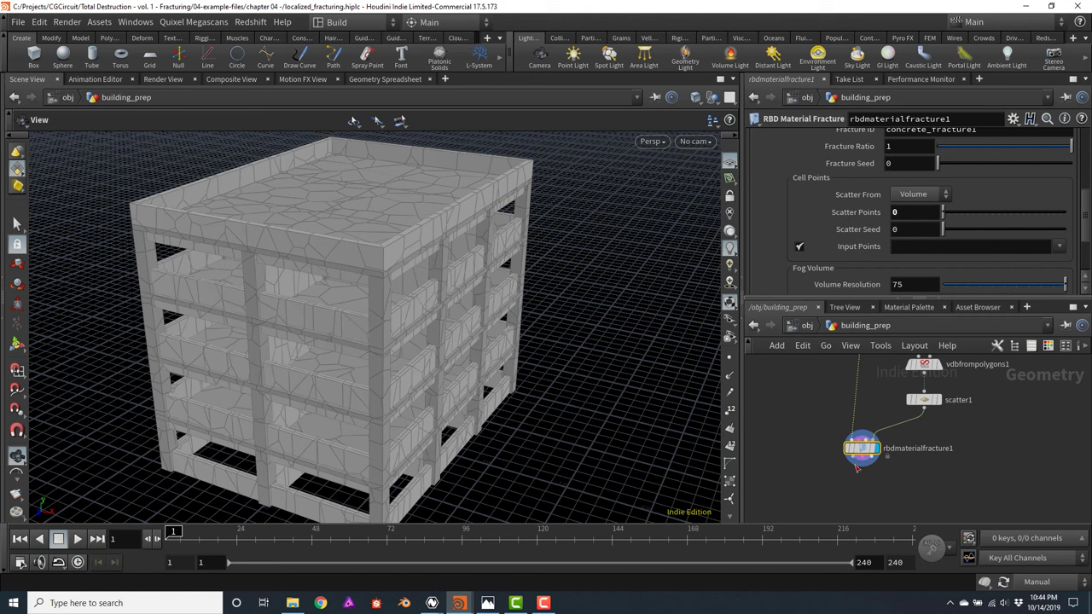
left_click(1036, 582)
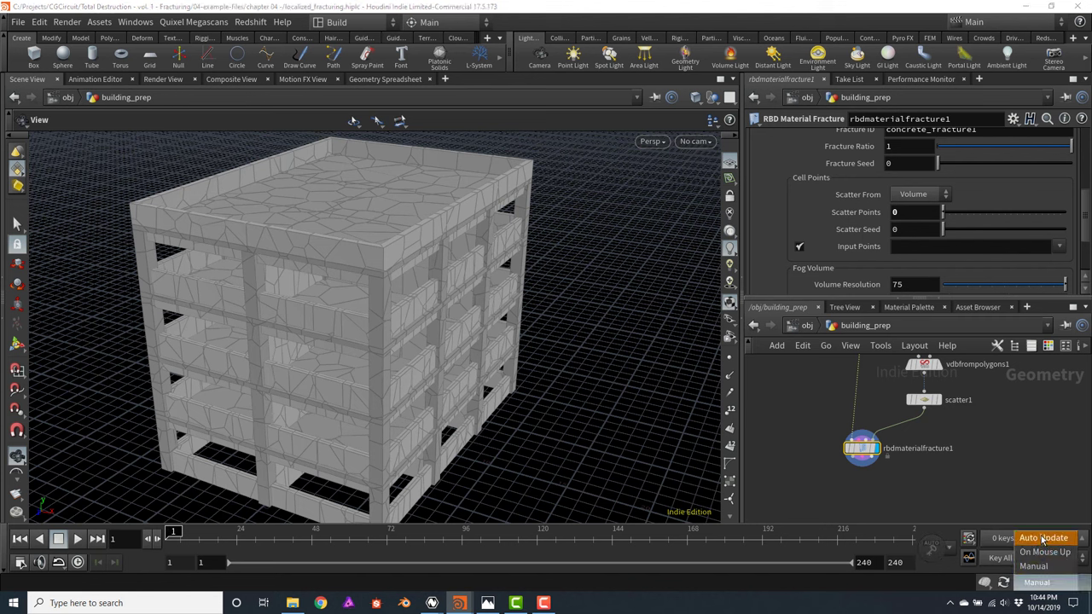
left_click(1042, 538)
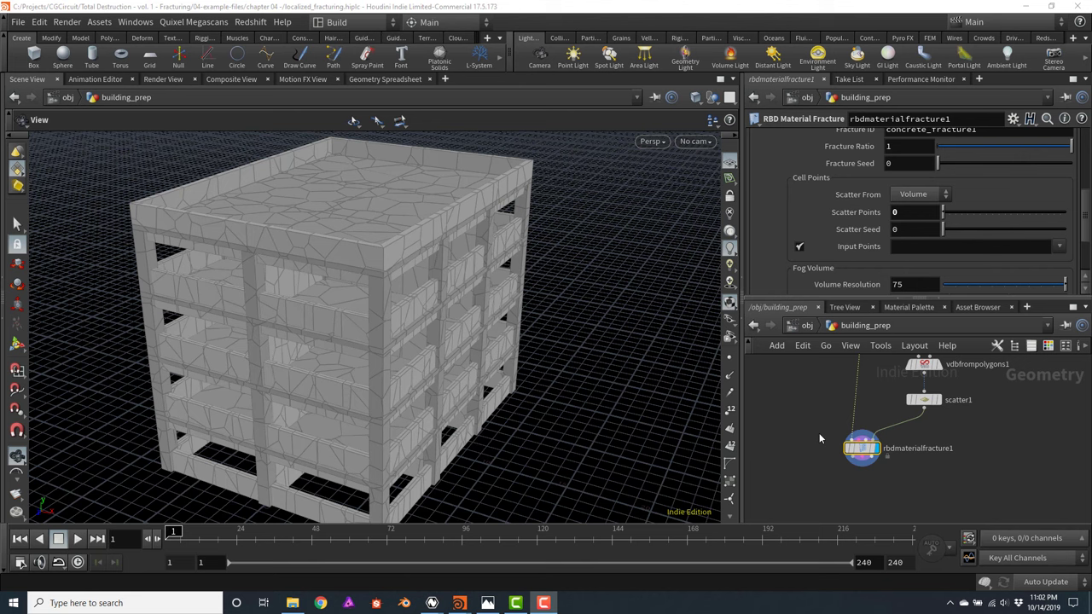
Add an Exploded View node, wire rbdmaterialfracture1's first output into it, and display the separated pieces
left_click(777, 470)
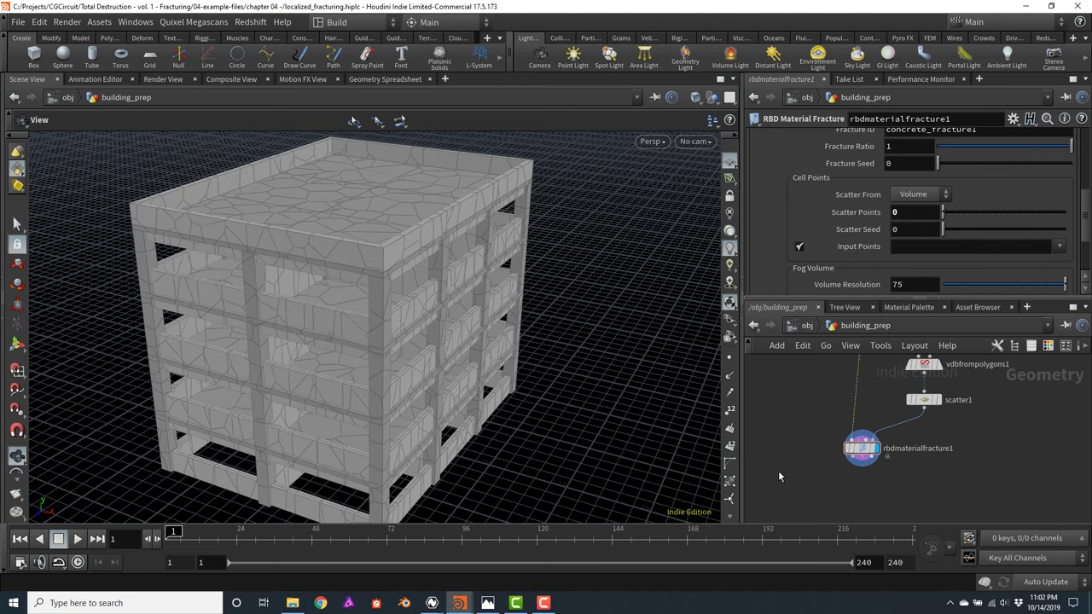
key("Tab")
type("exp")
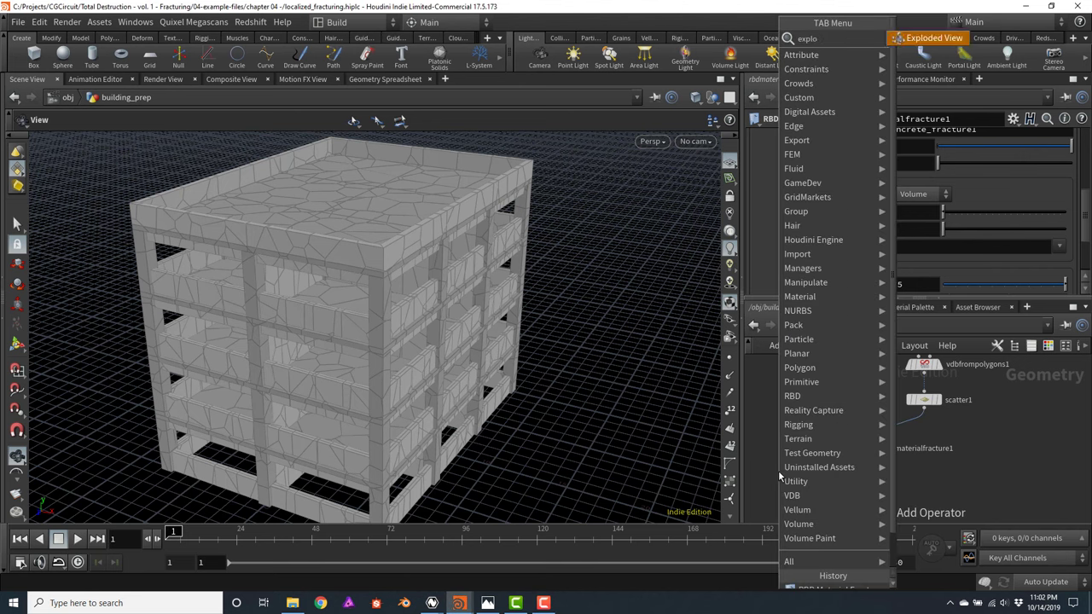
key("Return")
left_click(778, 473)
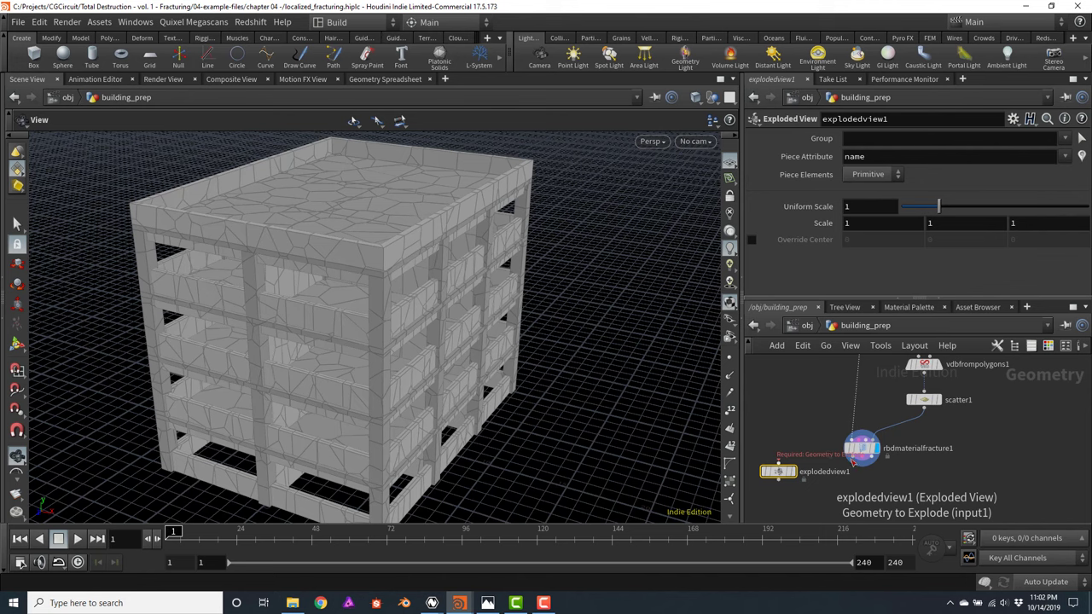
left_click(860, 464)
left_click(778, 463)
middle_click_drag(800, 433, 816, 403)
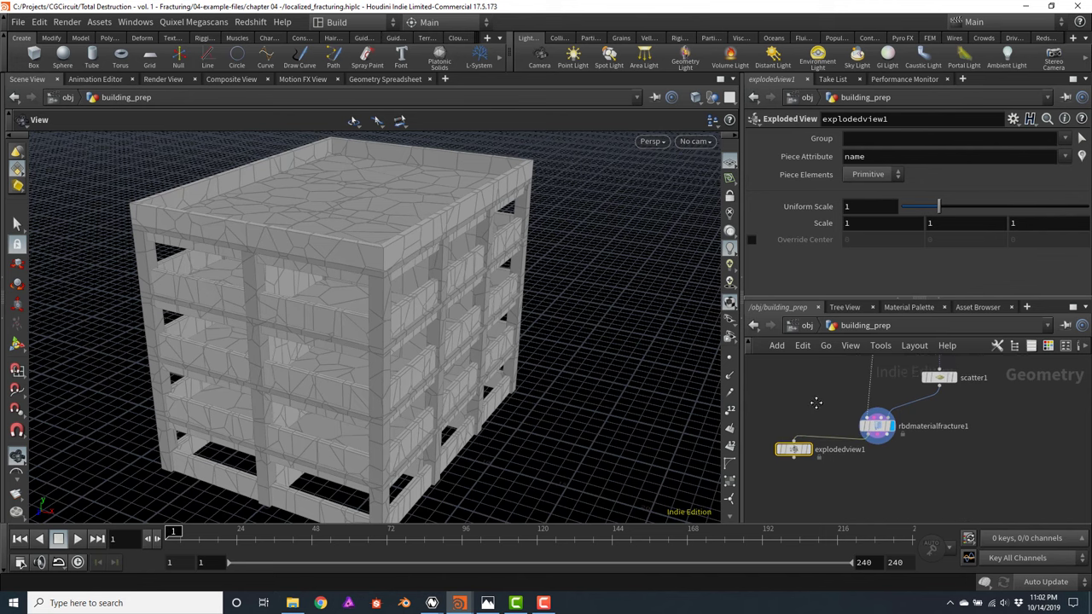
left_click_drag(800, 448, 800, 463)
left_click(809, 465)
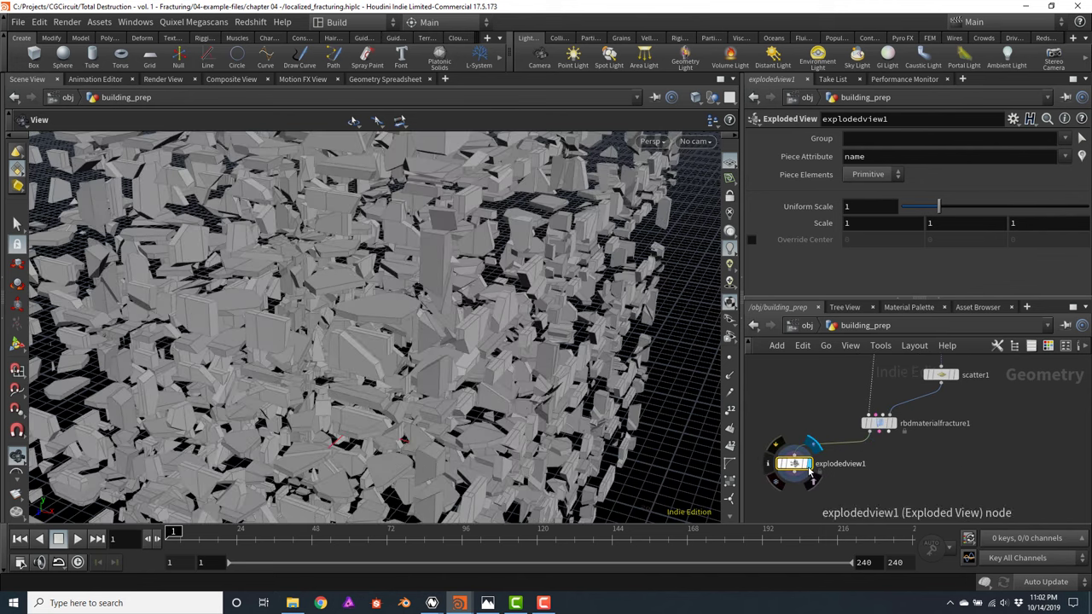
left_click_drag(434, 308, 441, 305, "alt")
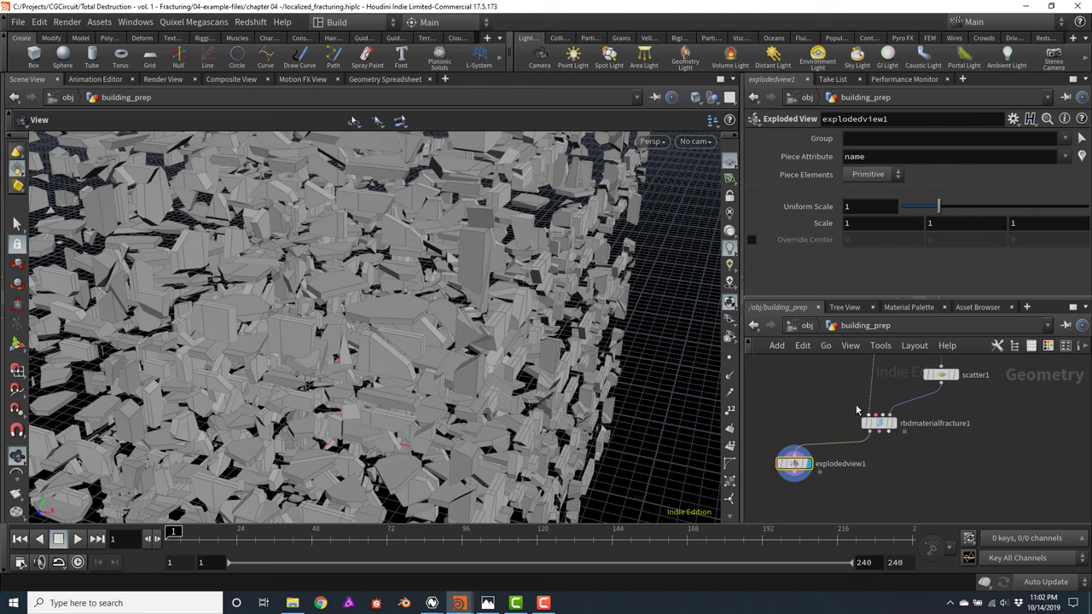
Set rbdmaterialfracture1's Detail Size to 0.15
left_click(885, 429)
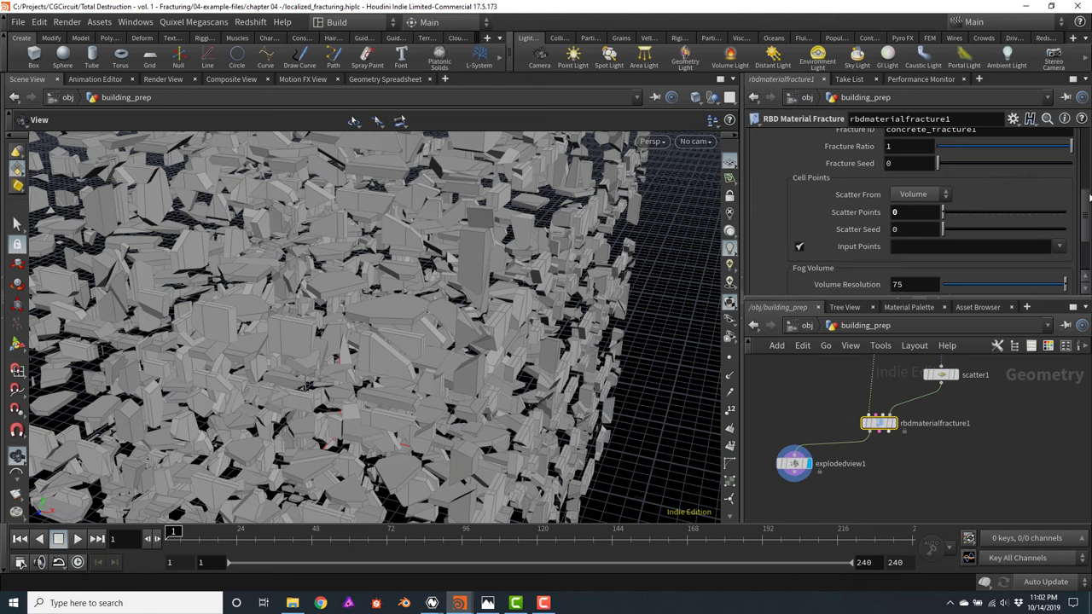
scroll(1085, 209, "up", 5)
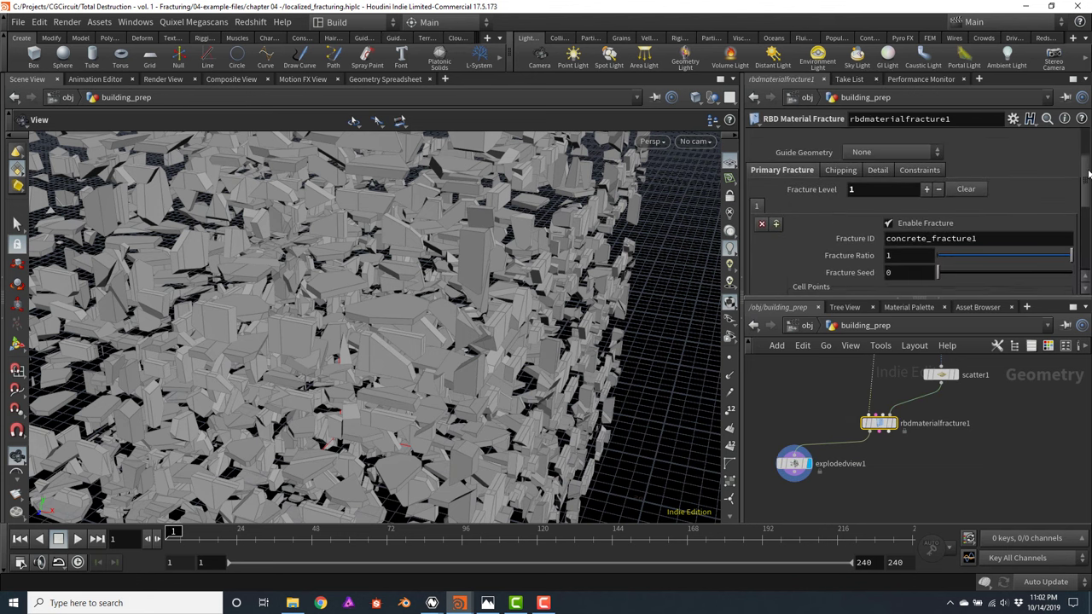
left_click(878, 174)
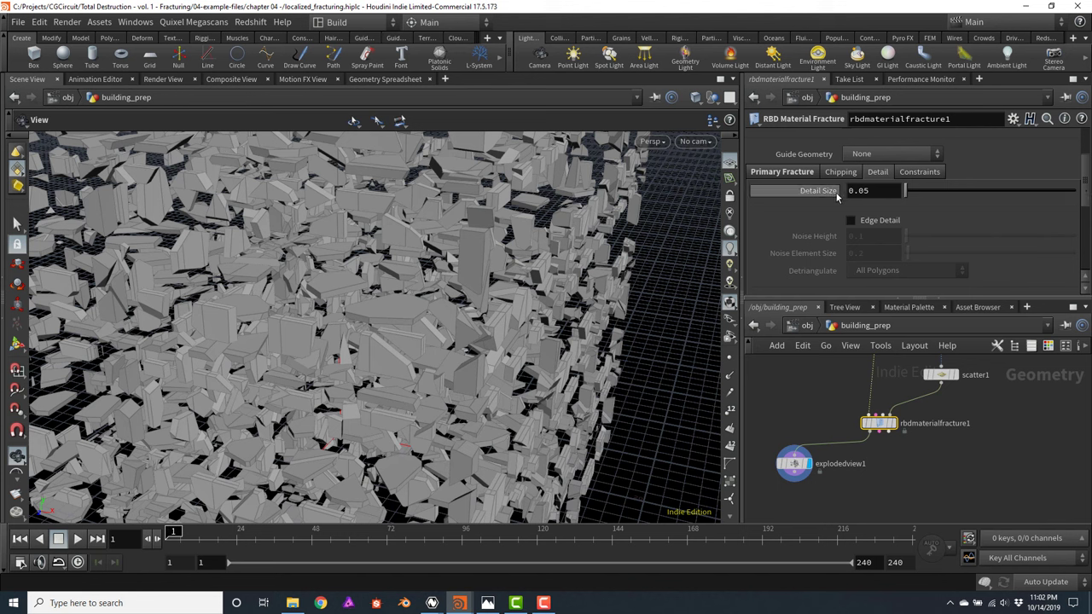
left_click_drag(861, 190, 875, 195)
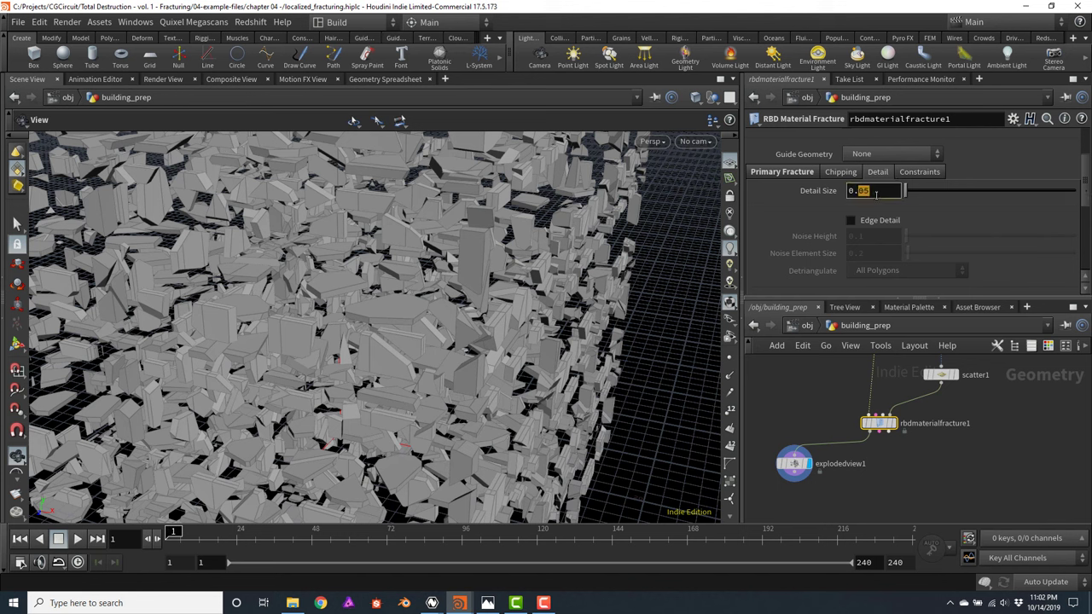
type("1")
key("Return")
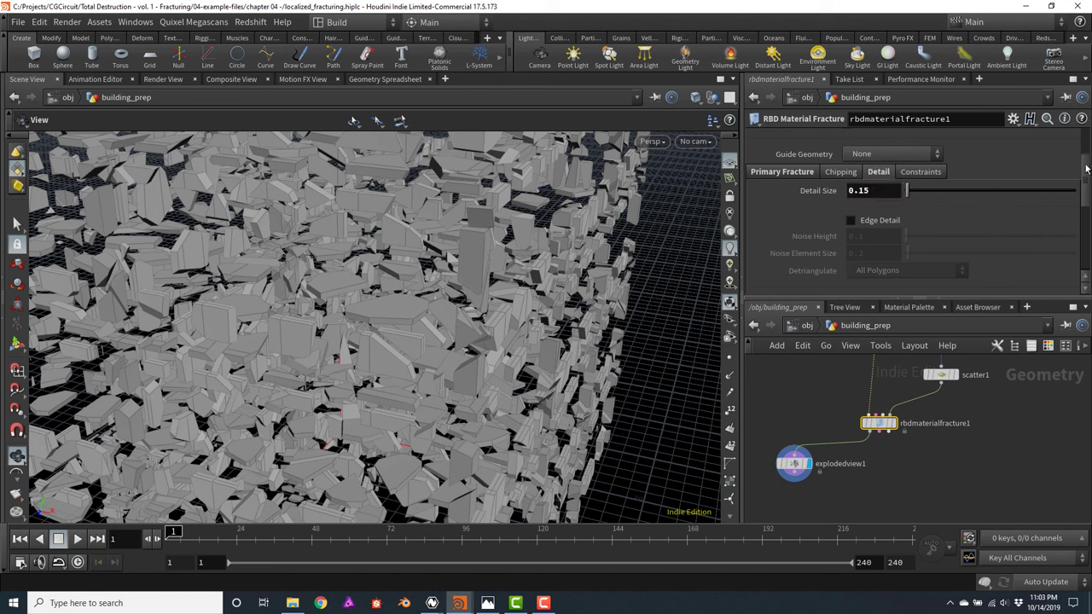
Enable Edge Detail on rbdmaterialfracture1 and inspect the broken edges of the pieces up close
scroll(1086, 168, "down", 2)
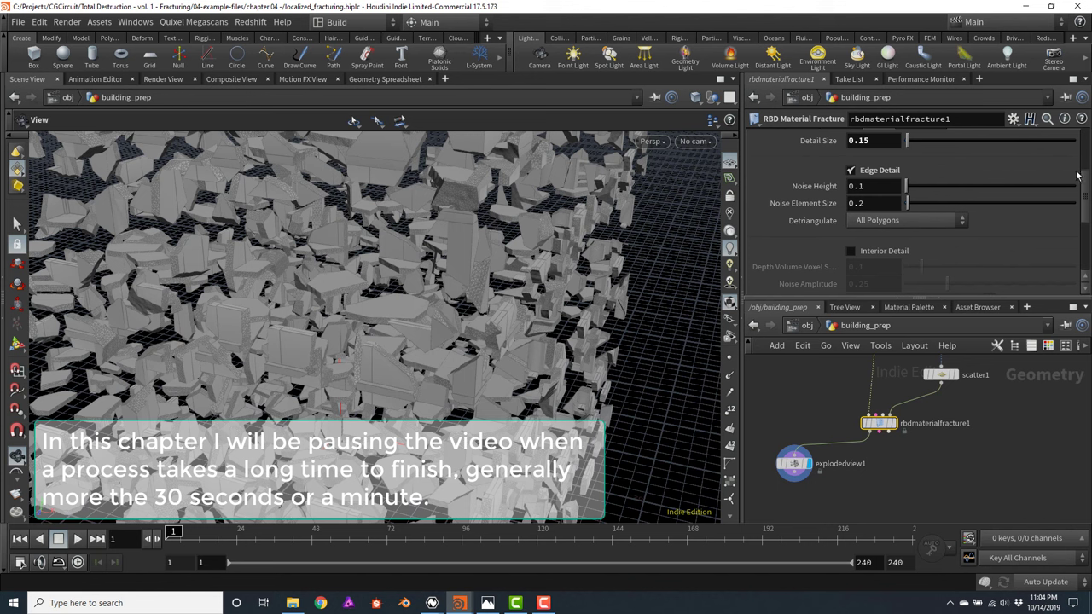
left_click_drag(1085, 186, 1085, 175)
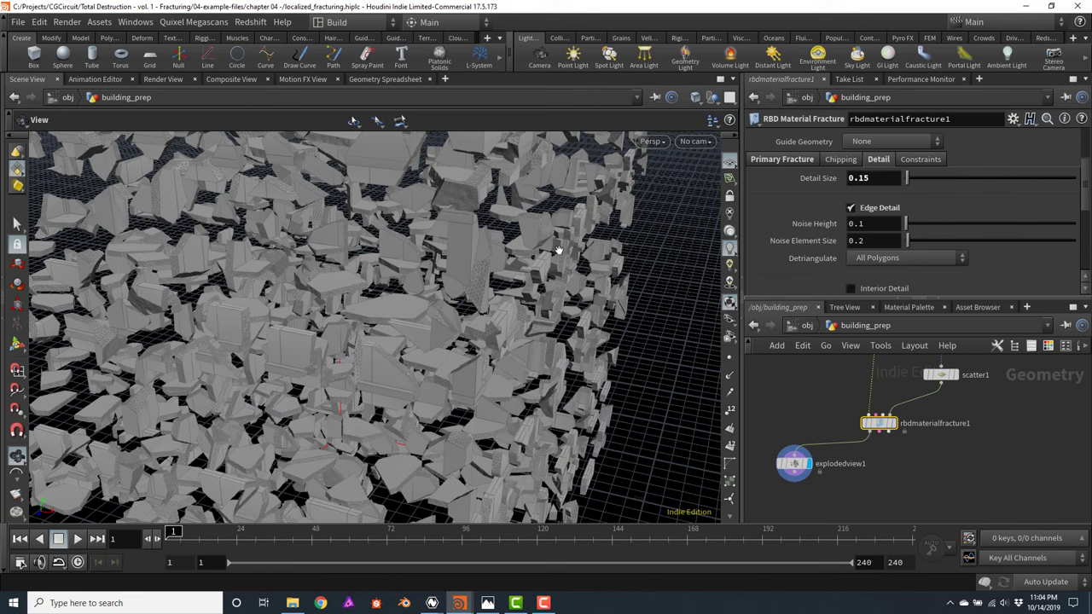
scroll(554, 269, "up", 5)
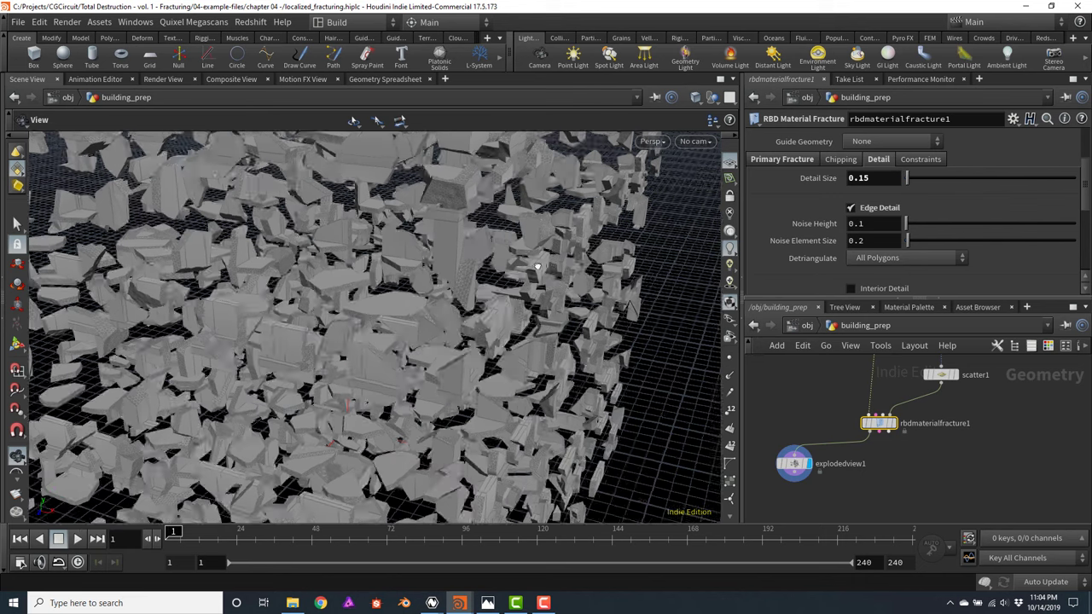
scroll(491, 261, "up", 5)
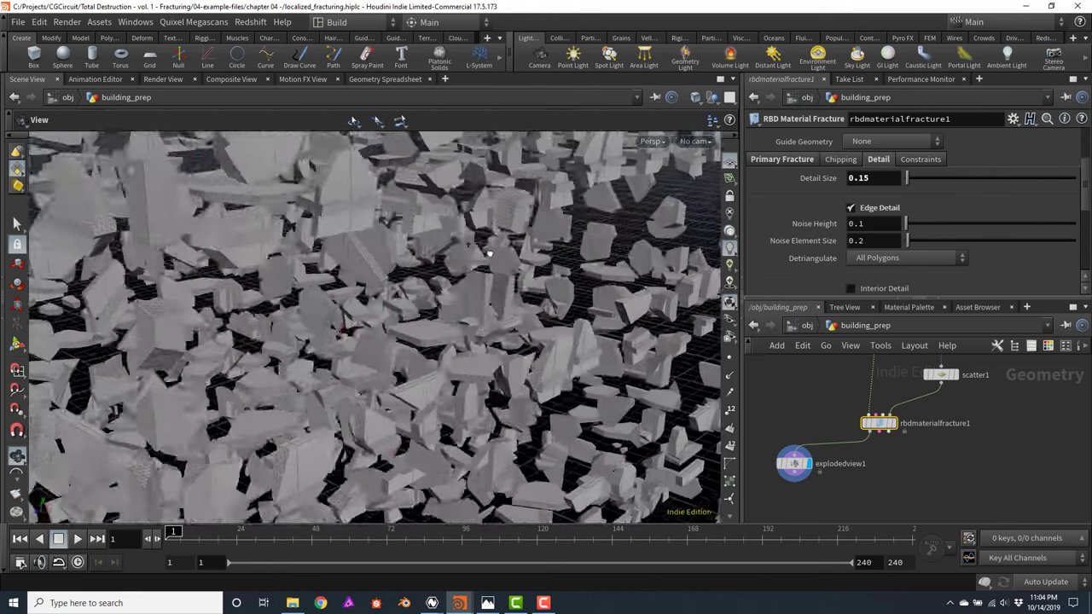
scroll(385, 298, "up", 3)
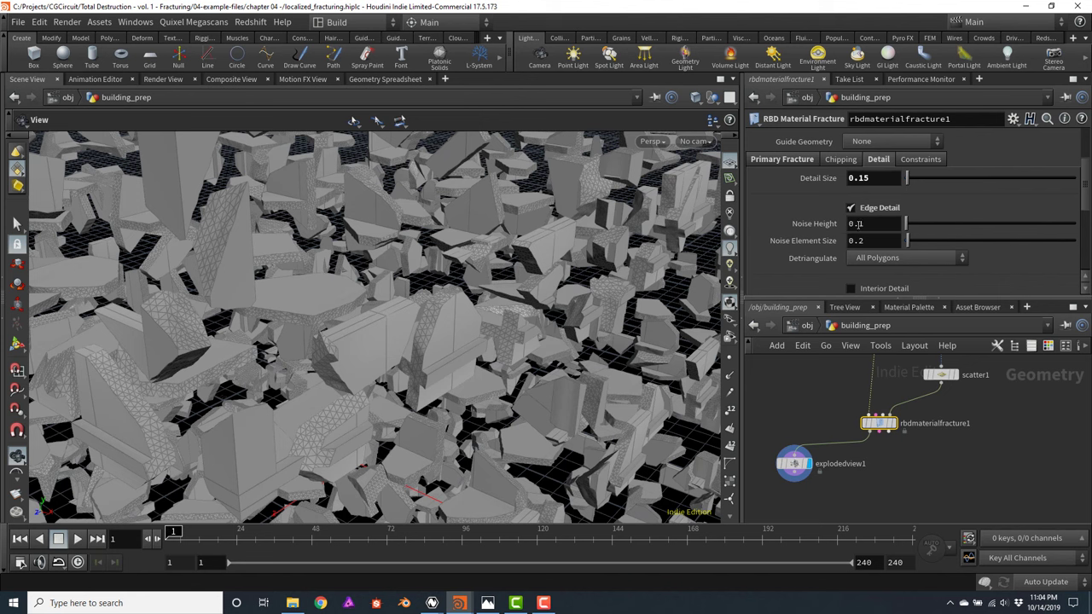
Set the edge detail's Noise Height to 0.3 and inspect the roughened pieces along the building's side
left_click_drag(859, 223, 873, 228)
type("3")
key("Return")
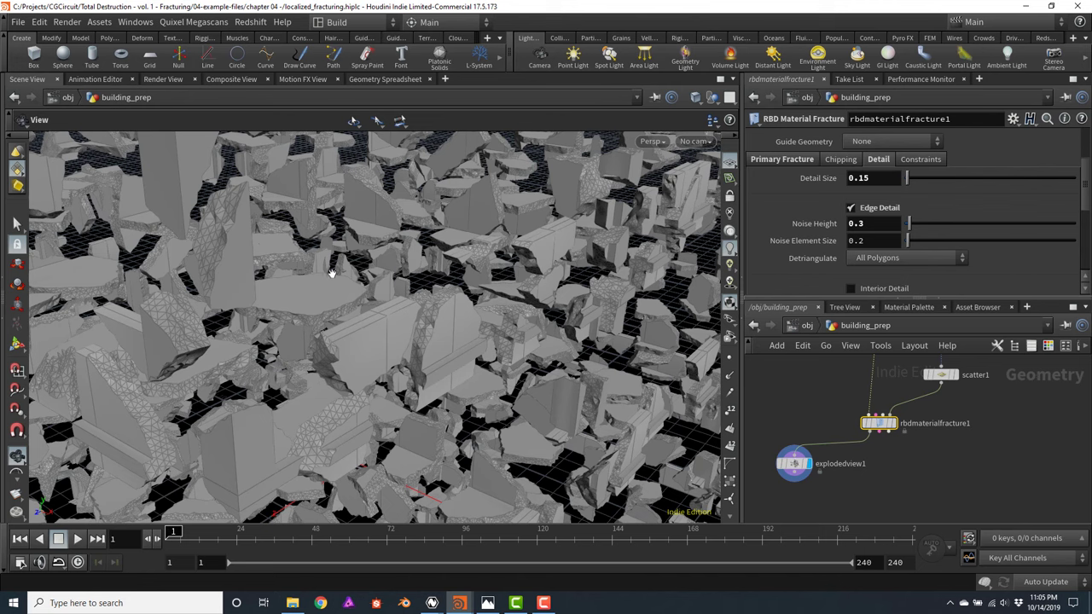
left_click_drag(331, 273, 406, 318)
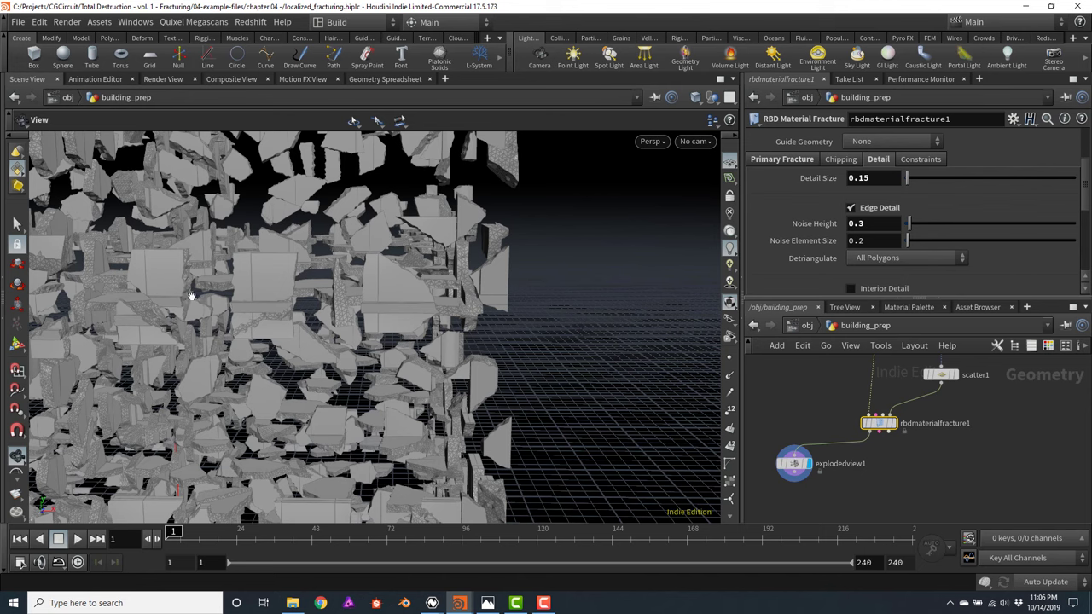
scroll(189, 302, "up", 4)
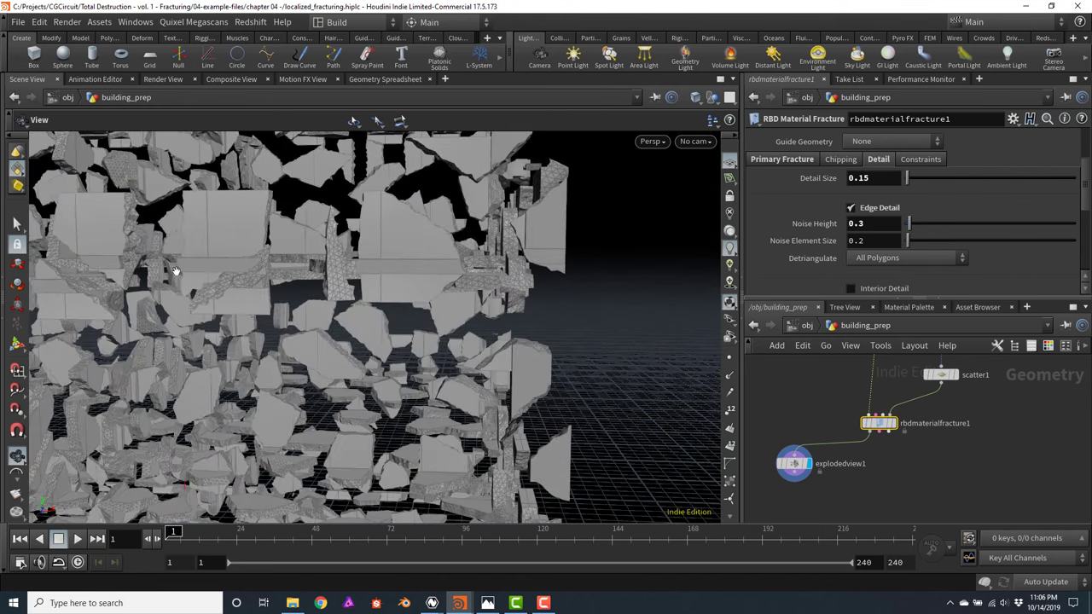
Disable Edge Detail on rbdmaterialfracture1
left_click_drag(225, 267, 308, 261)
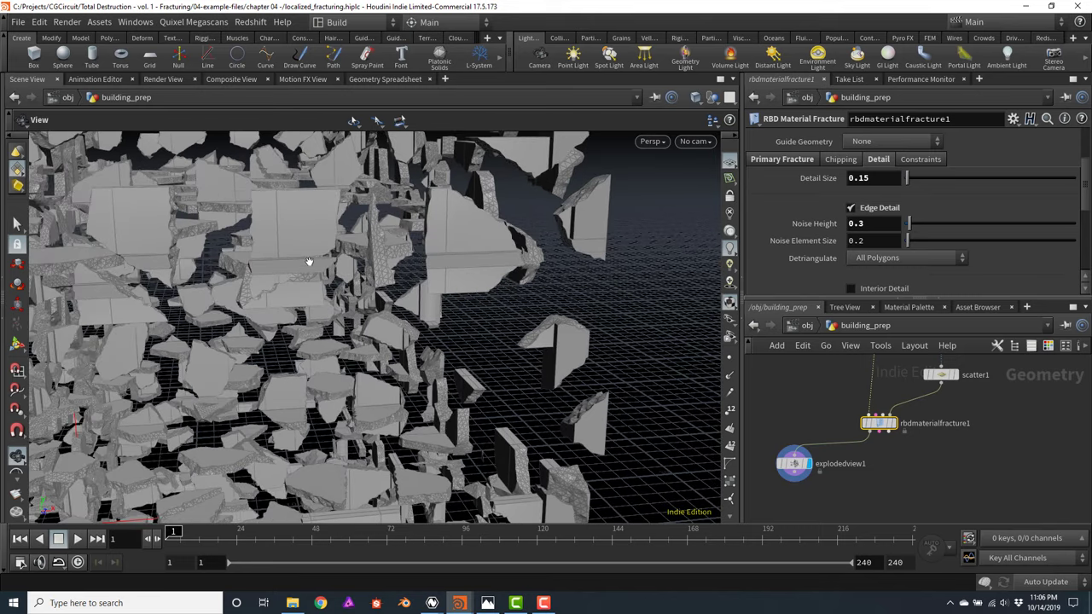
left_click(851, 209)
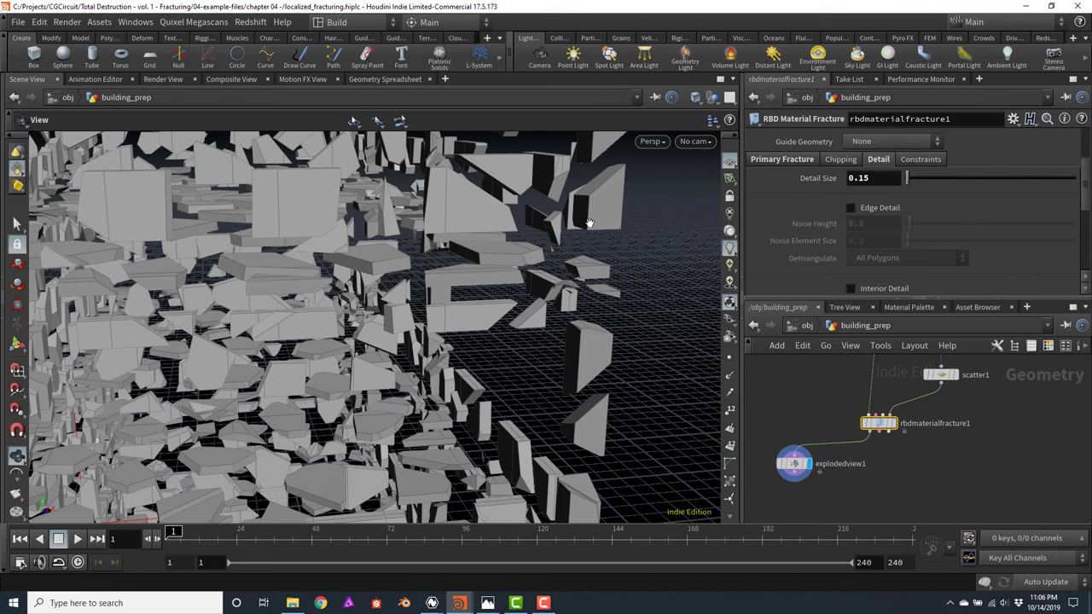
scroll(950, 475, "down", 3)
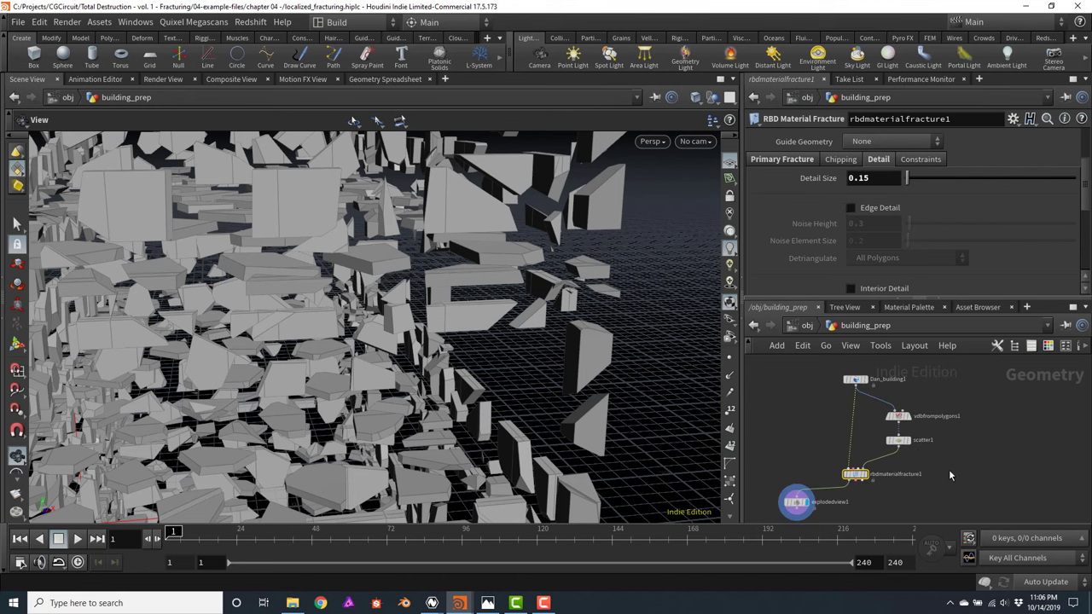
Switch the scene to Manual update mode and set scatter1's Force Total Count to 2000
left_click(898, 440)
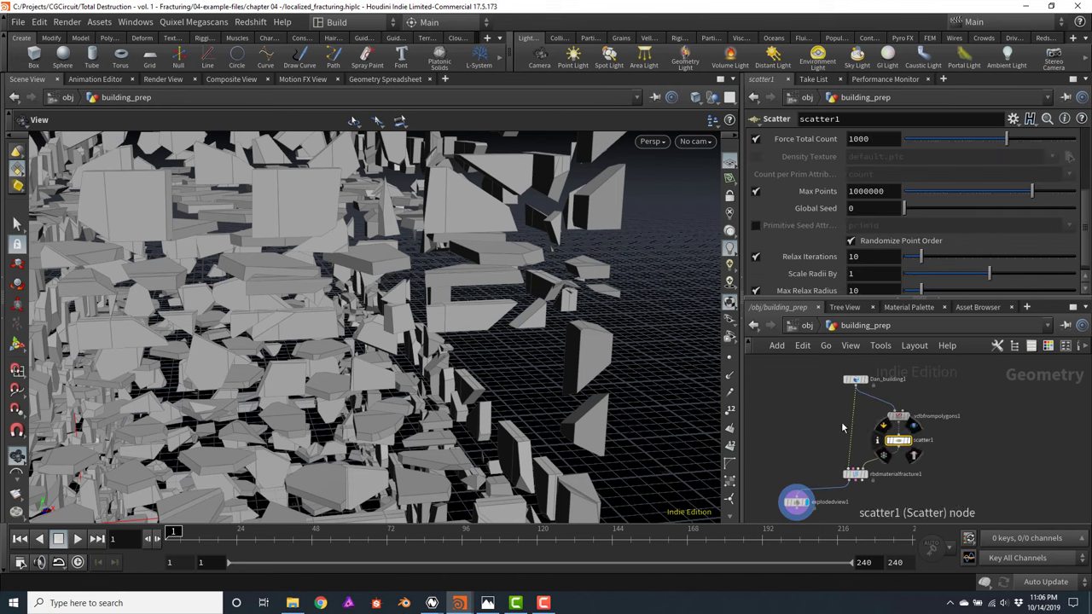
left_click(909, 440)
key("f")
left_click_drag(447, 298, 538, 240)
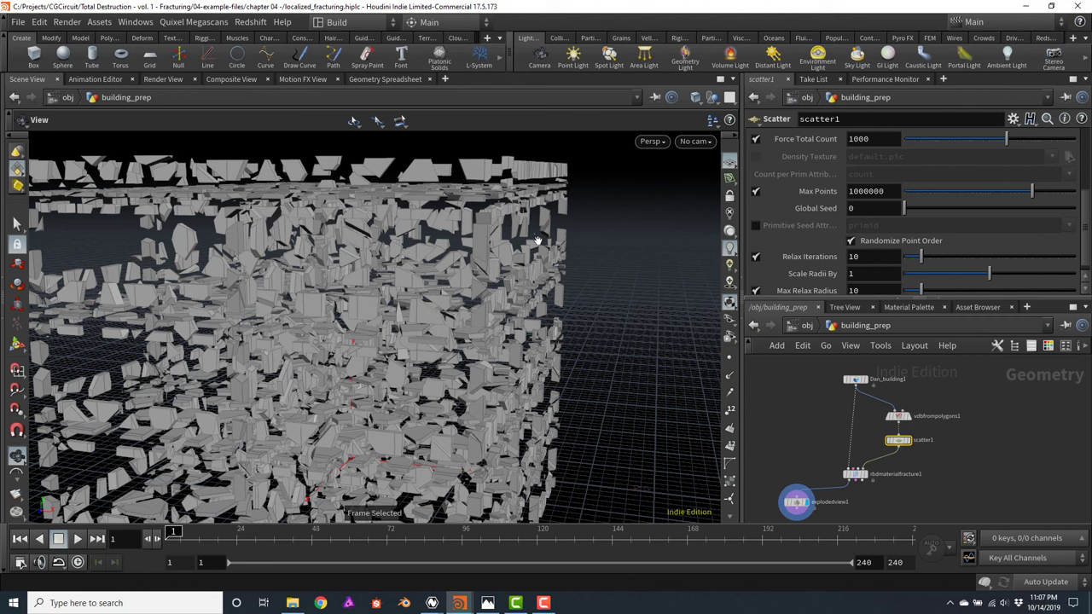
mouse_move(900, 442)
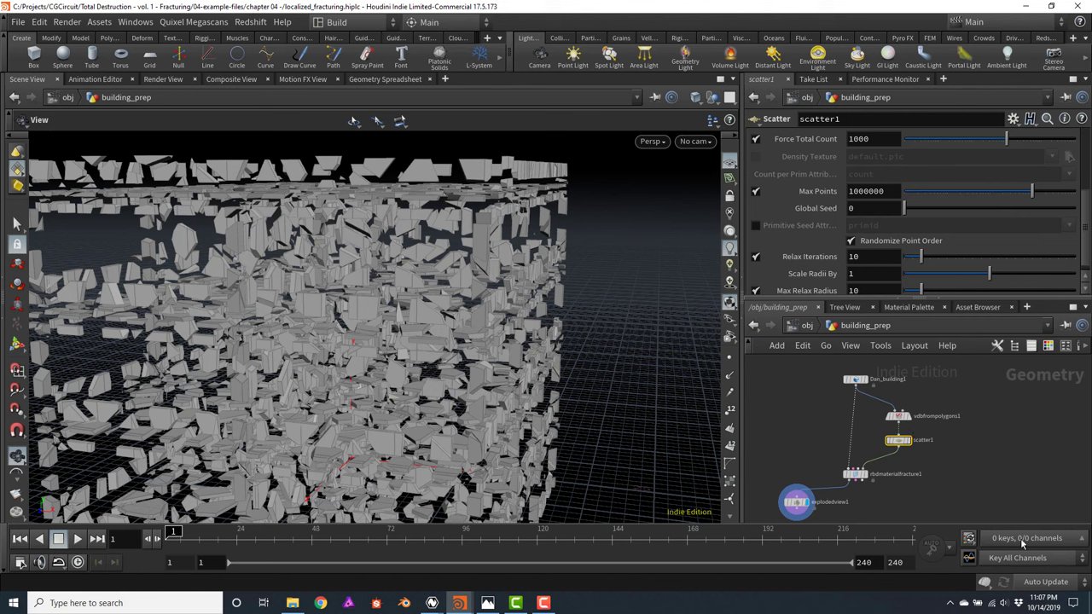
left_click(1042, 583)
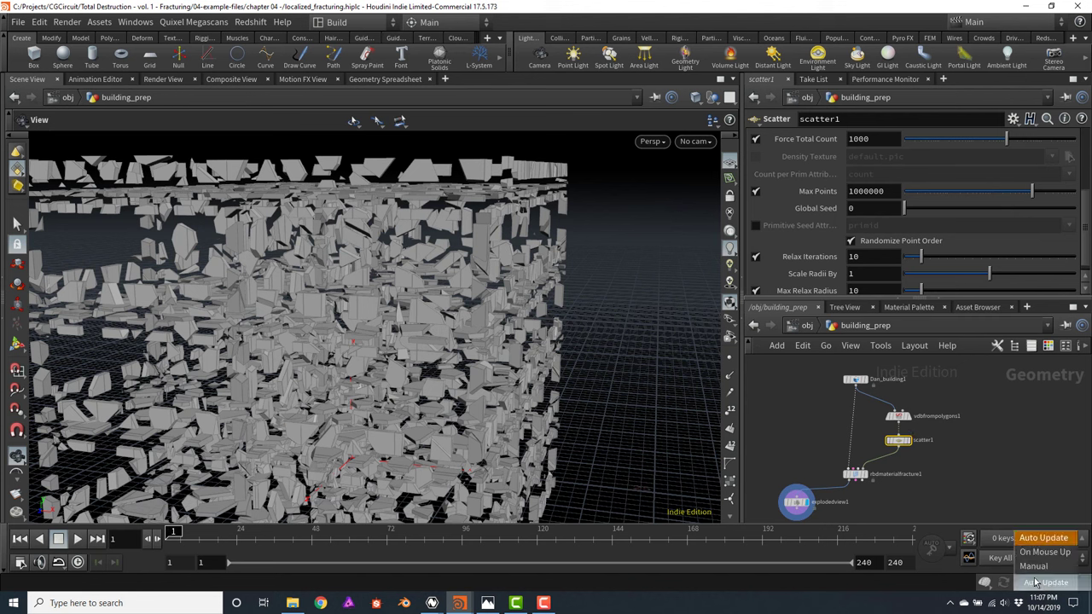
left_click(1033, 570)
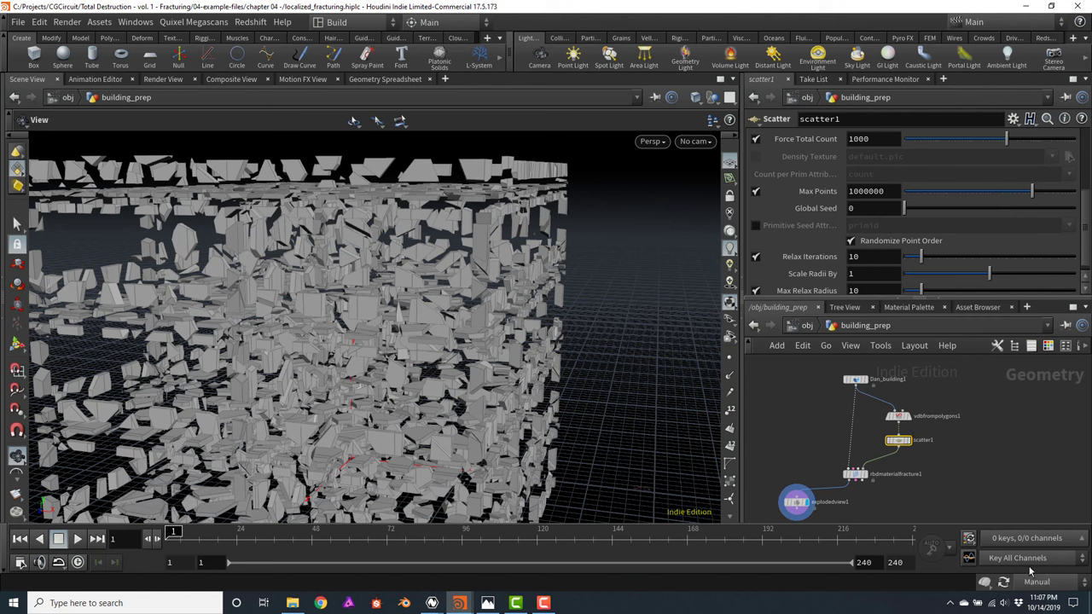
left_click(886, 138)
type("2")
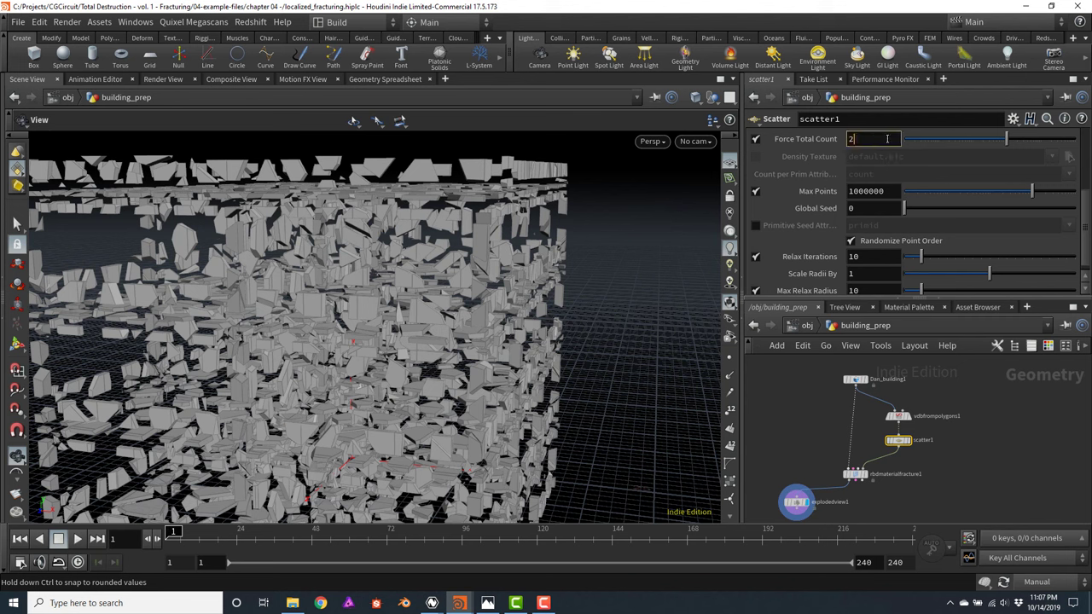
type("000")
key("Return")
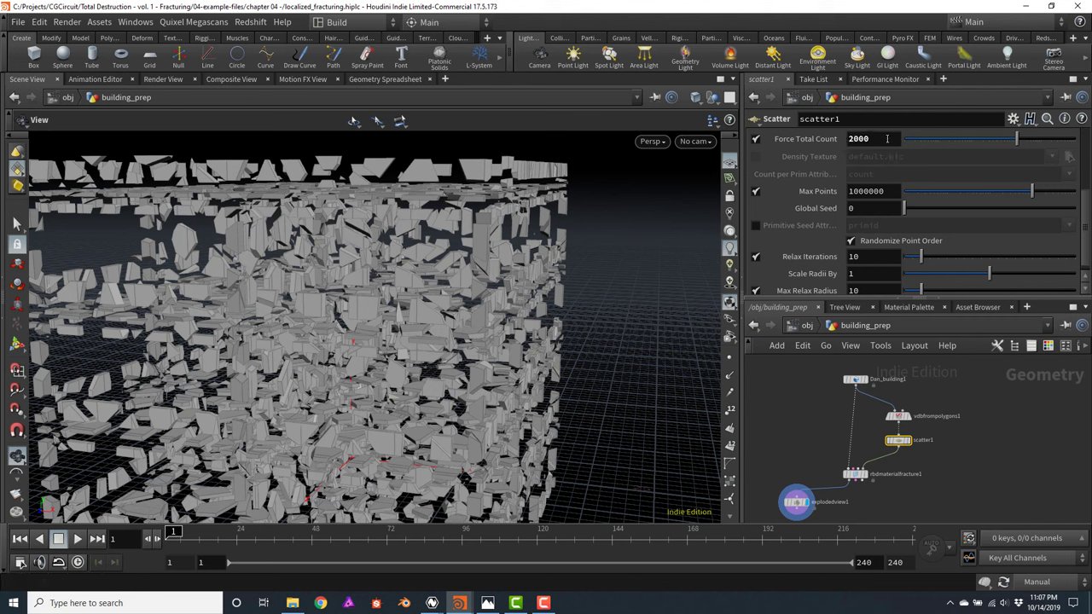
Display scatter1 in place of the exploded view and switch the scene back to Auto Update
scroll(799, 469, "up", 3)
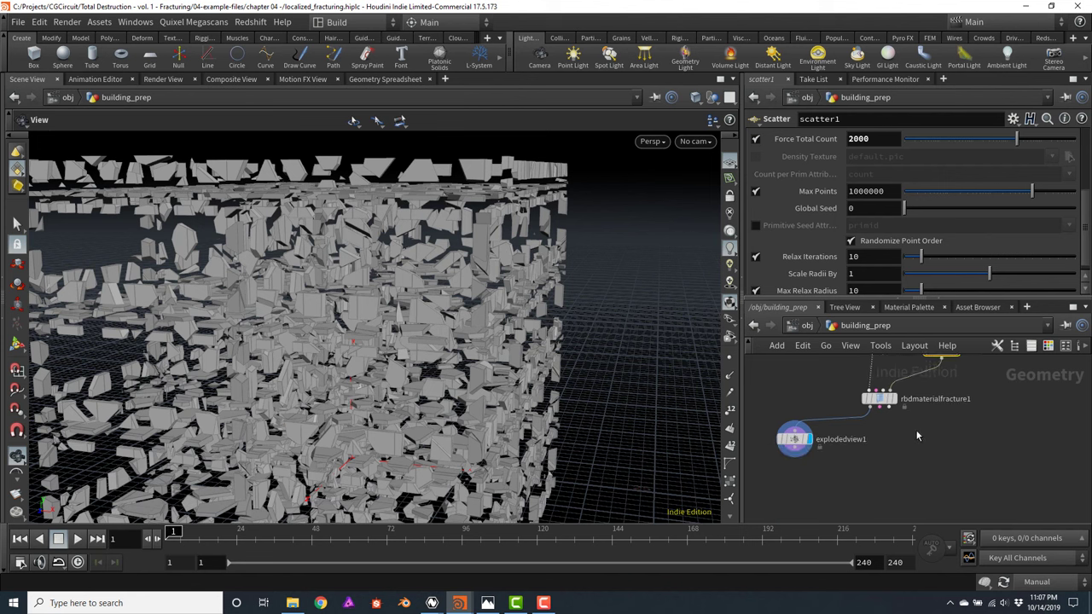
middle_click_drag(979, 371, 941, 426)
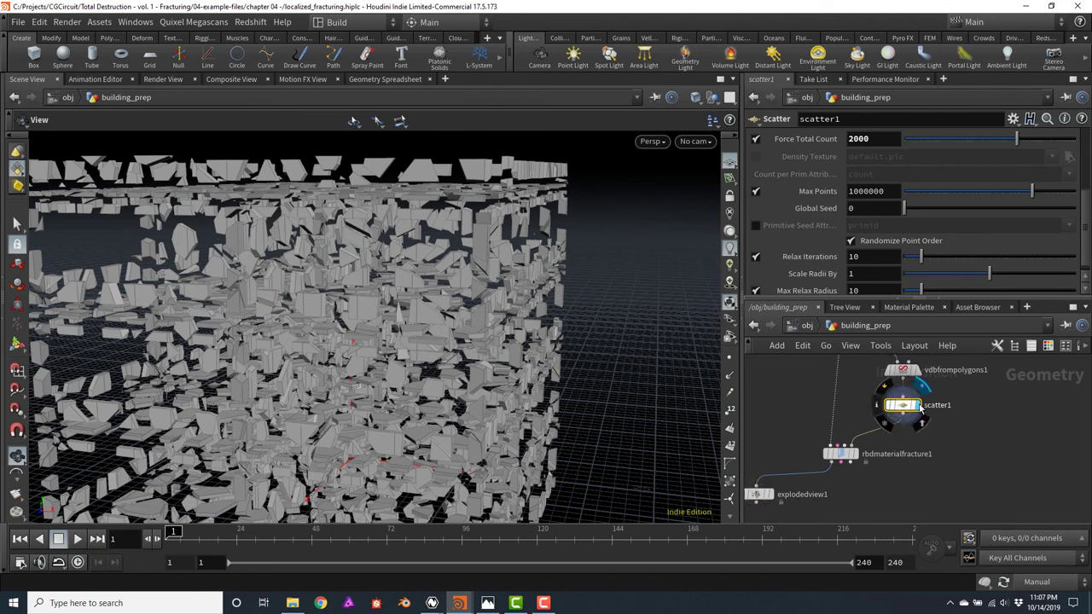
left_click(1026, 583)
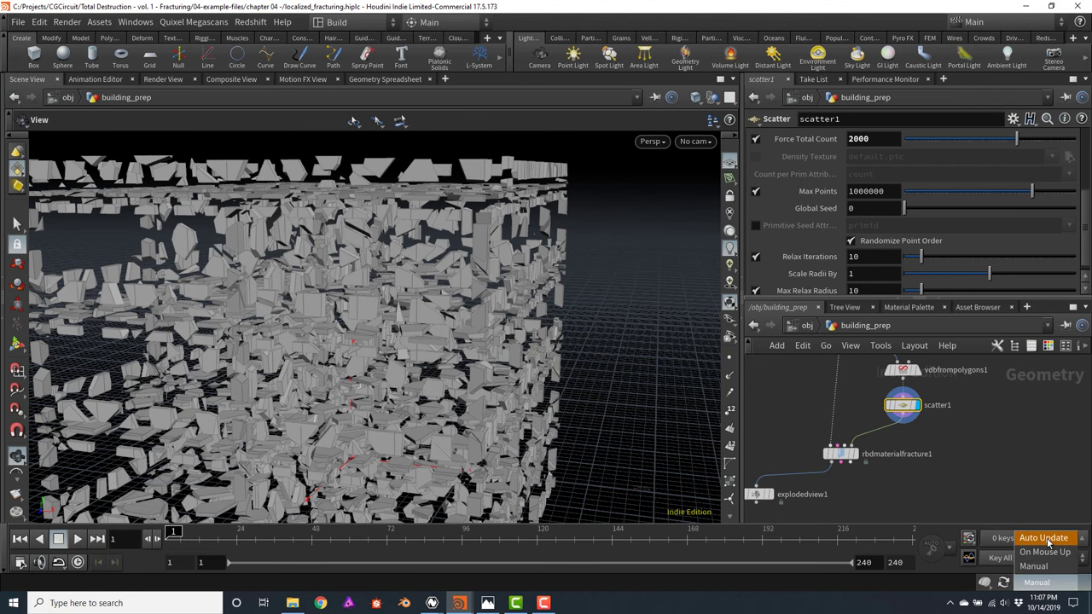
left_click(1043, 538)
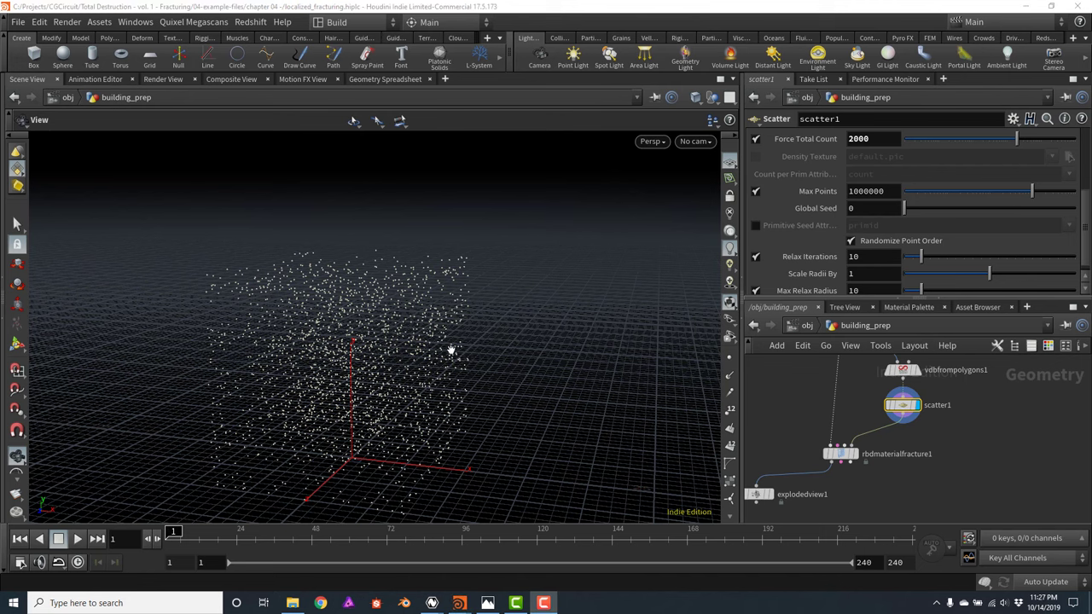
Look at the scattered points in the Front view, and display Dan_building1 there
left_click_drag(452, 350, 478, 353)
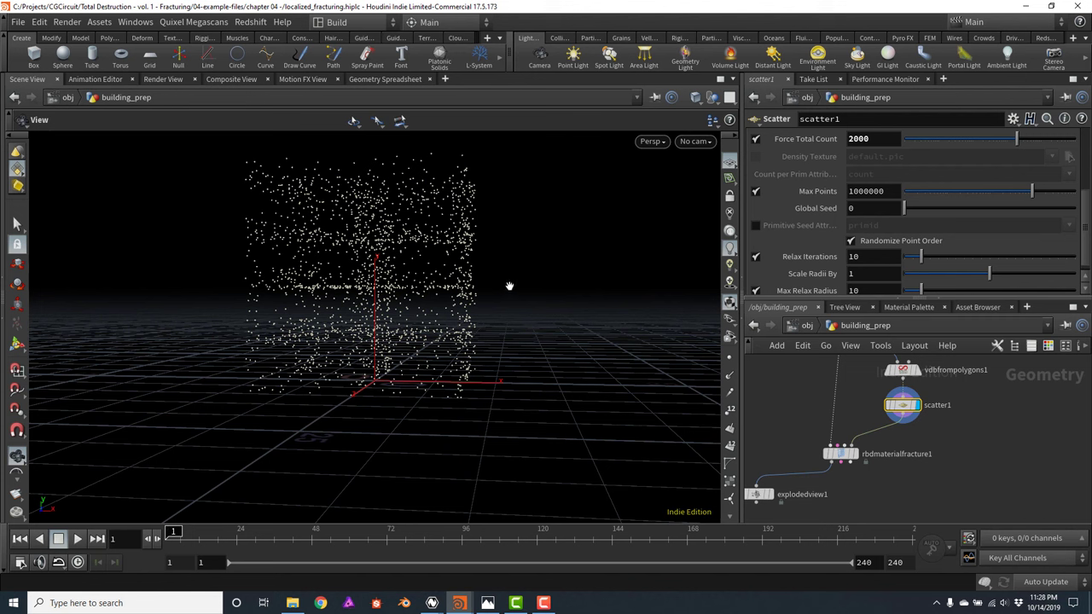
key("space+3")
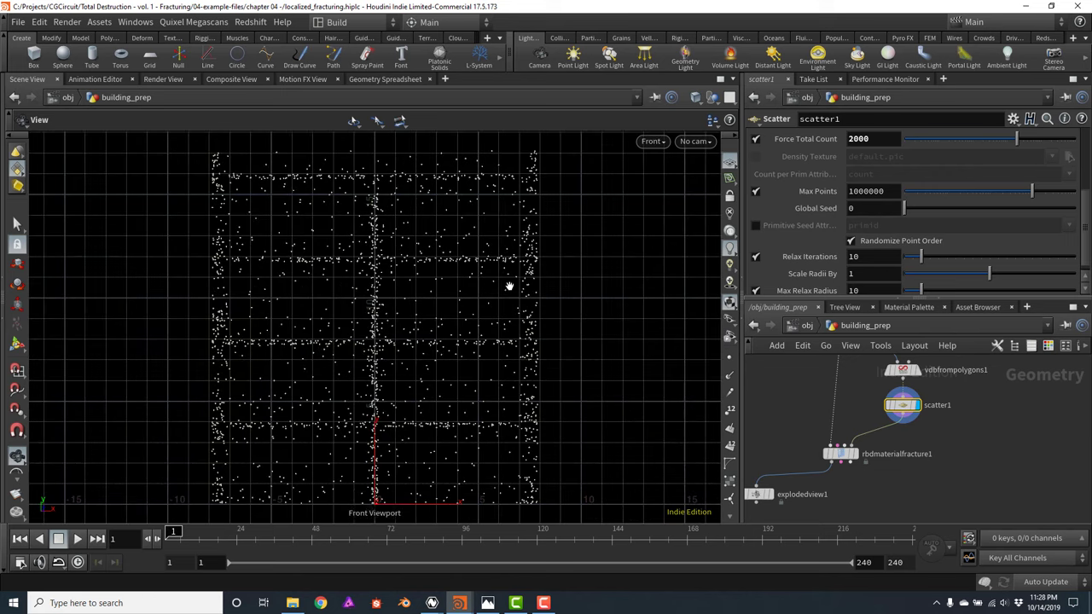
scroll(957, 422, "down", 4)
scroll(880, 417, "up", 5)
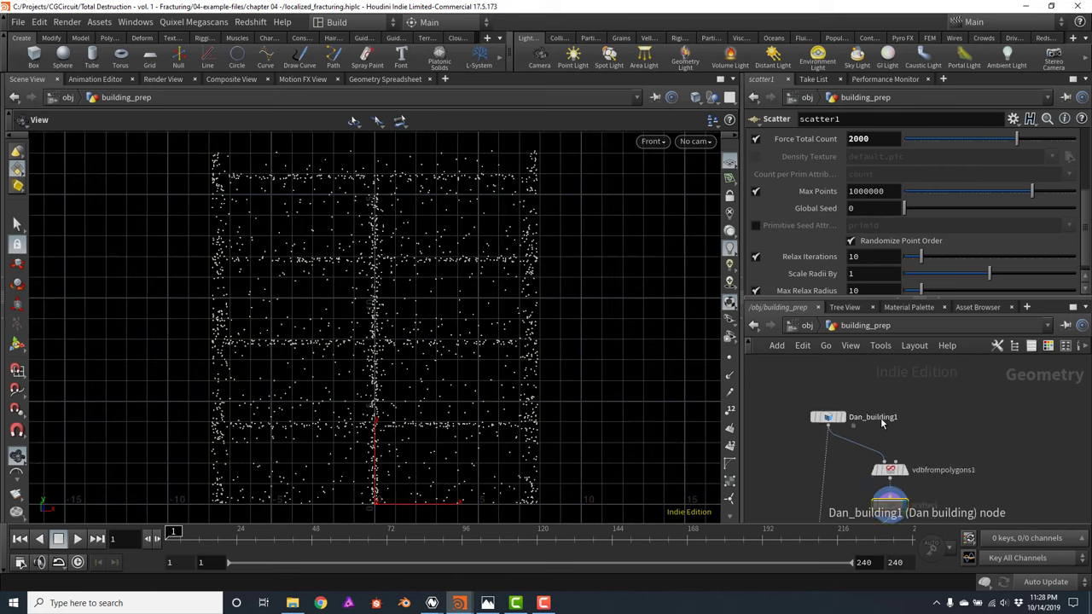
left_click(816, 418)
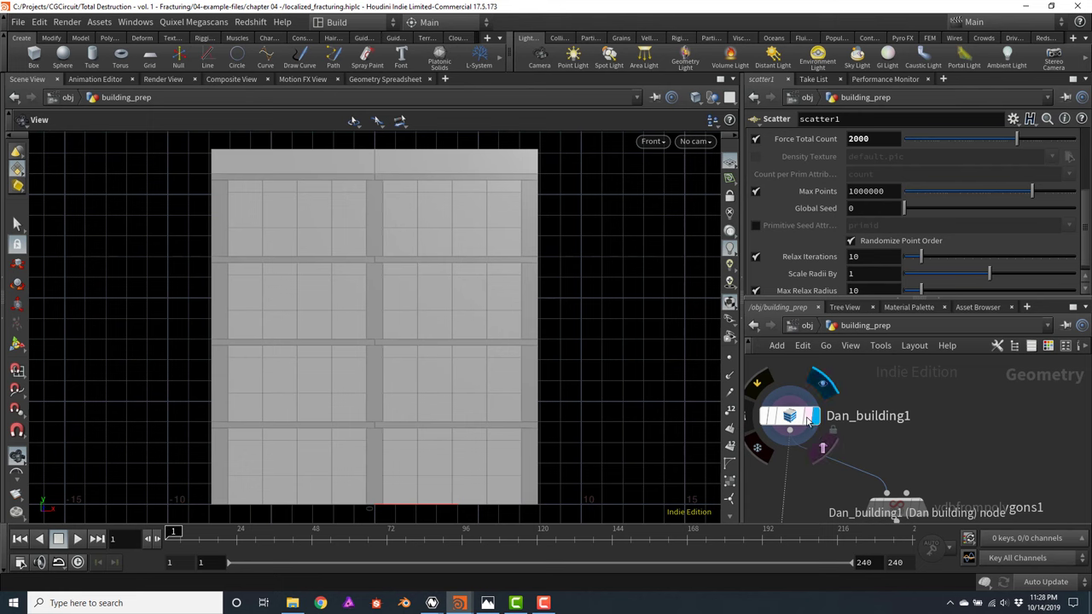
Add a Grid node to the network beside Dan_building1
scroll(948, 446, "down", 4)
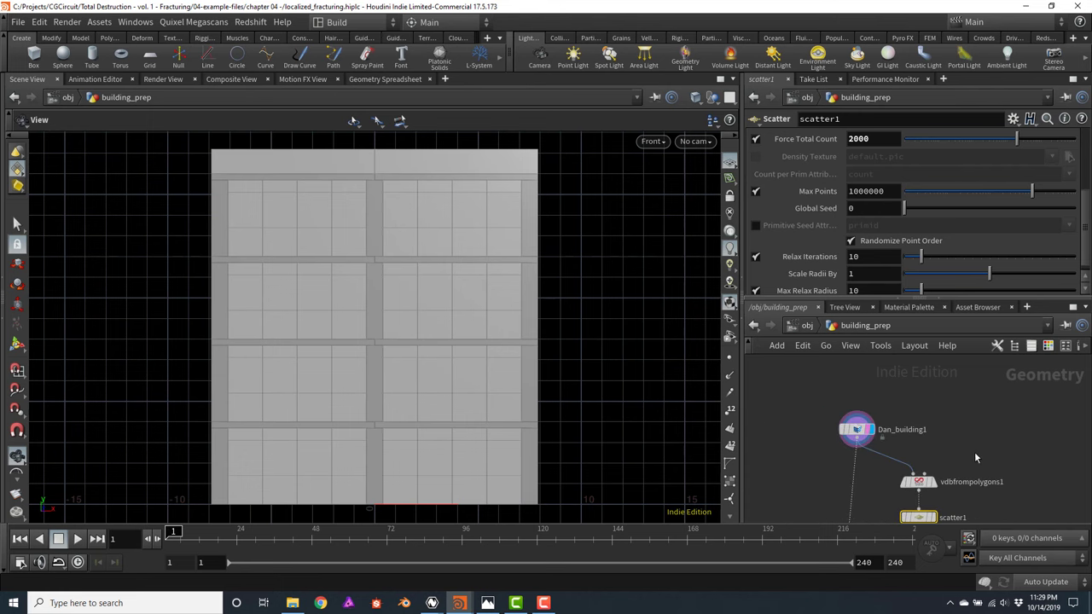
key("Tab")
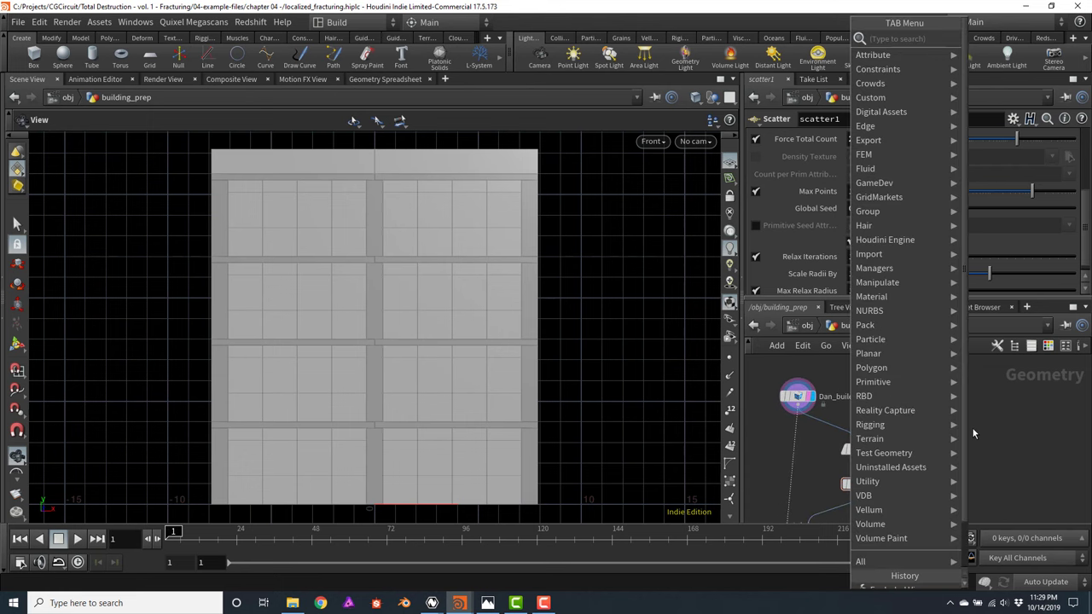
type("null")
key("Return")
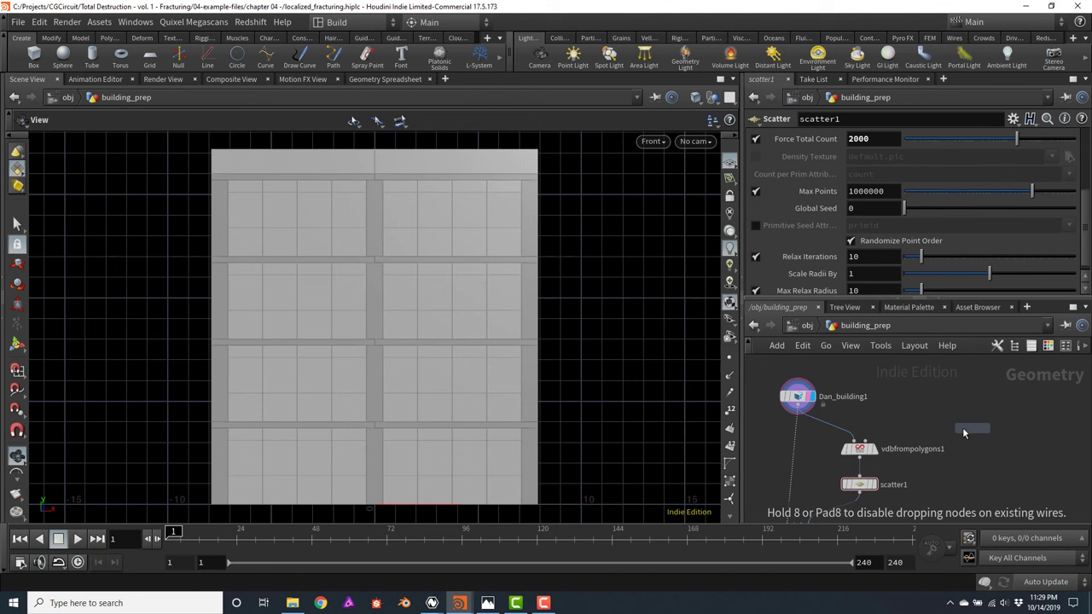
left_click(962, 427)
left_click_drag(959, 428, 973, 401)
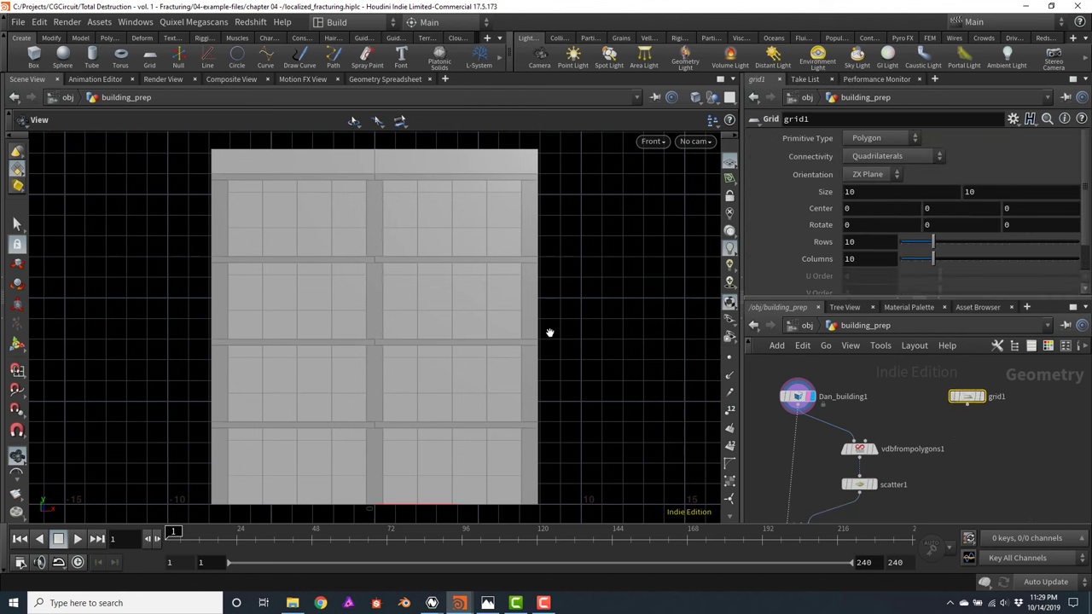
Set grid1's size to 30 by 30
left_click(883, 193)
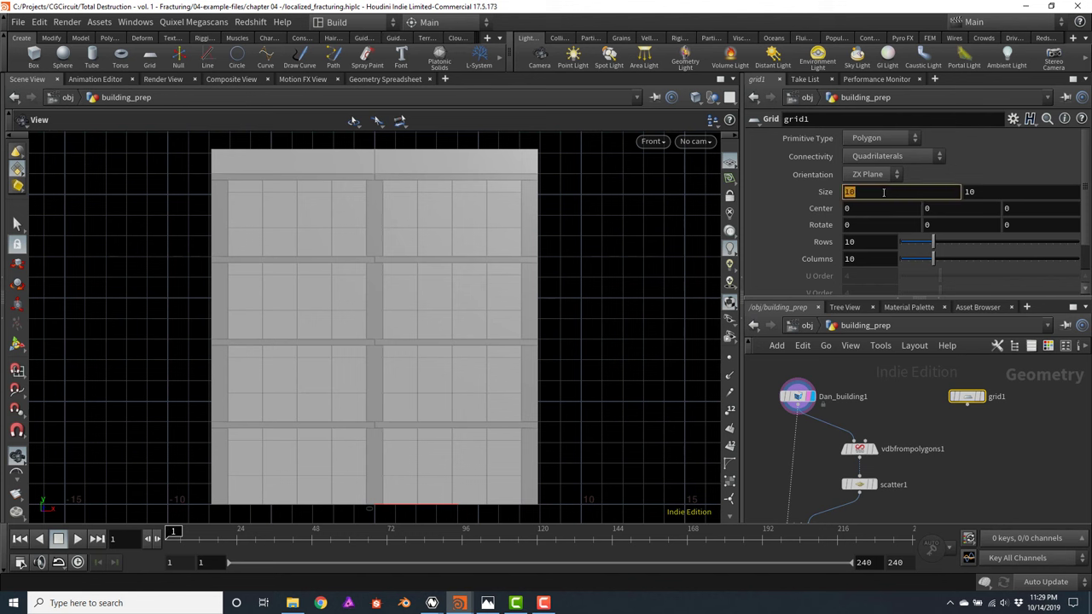
type("30")
key("Tab")
type("30")
key("Return")
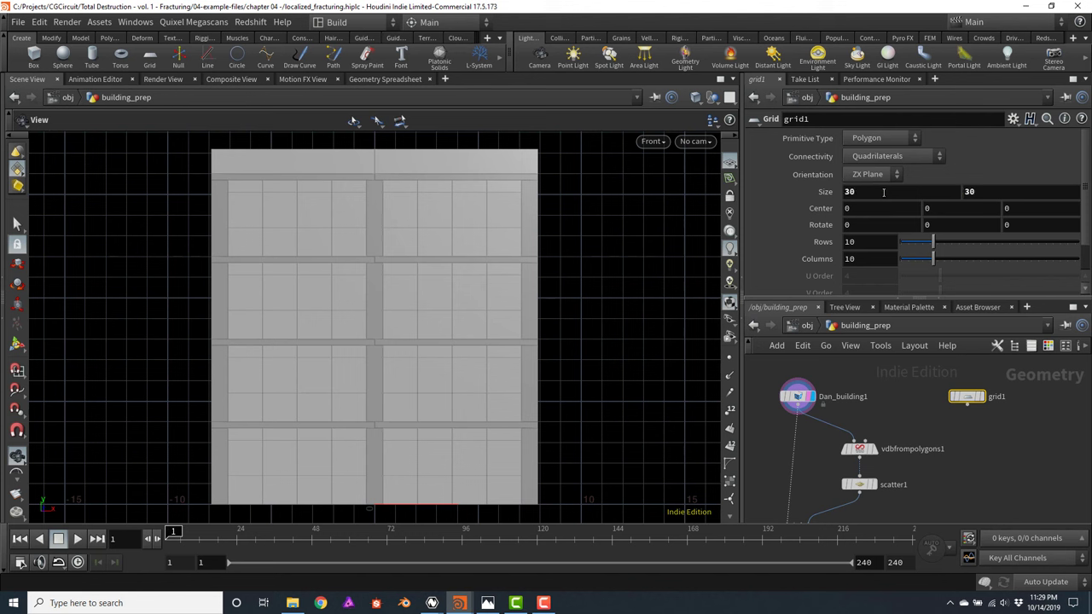
Append a Transform node to grid1 and display it with Dan_building1 templated as a wireframe reference
left_click(966, 406)
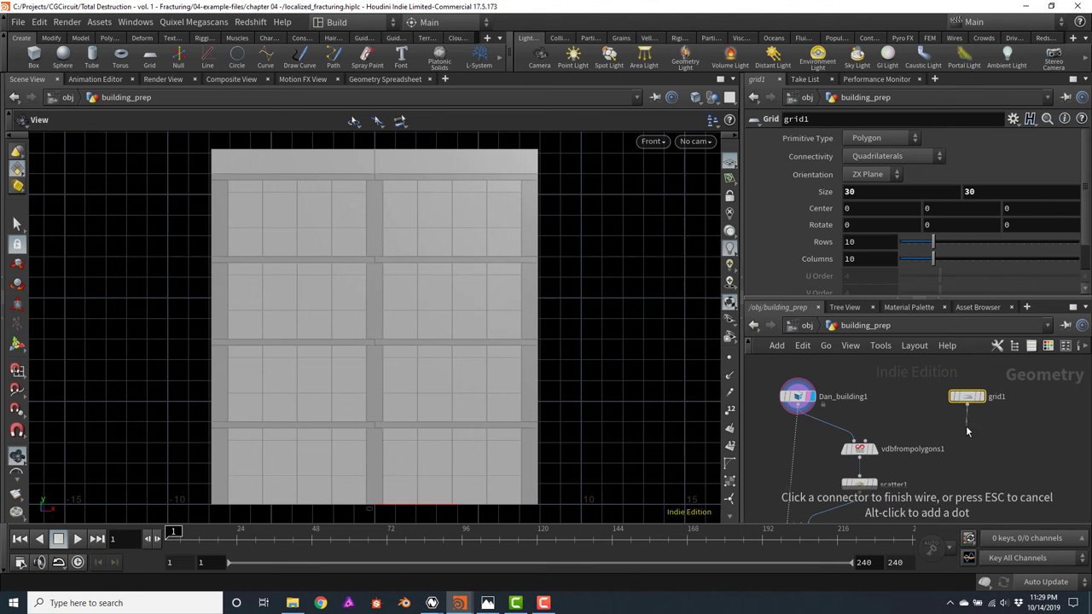
key("Tab")
type("transform")
key("Return")
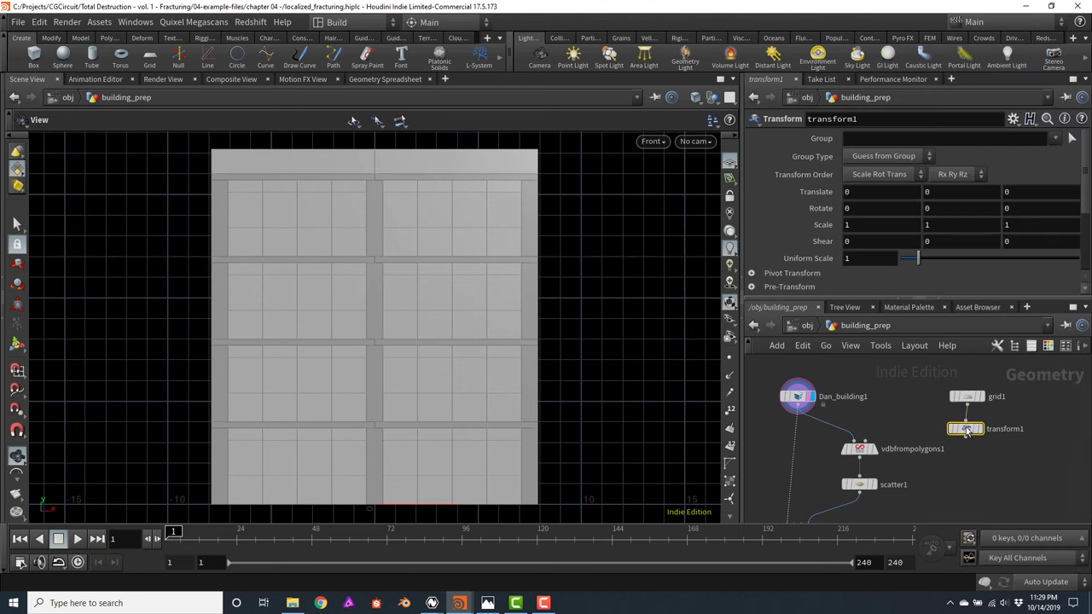
left_click(978, 431)
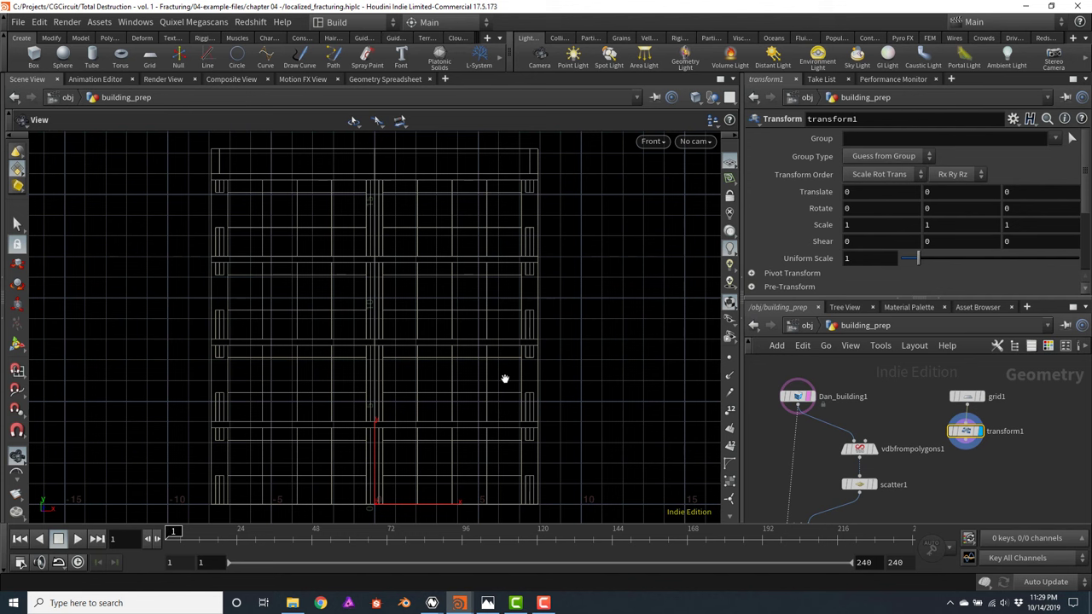
Raise the grid with transform1 to about 1.98 in Y, within the building's ground floor
key("Return")
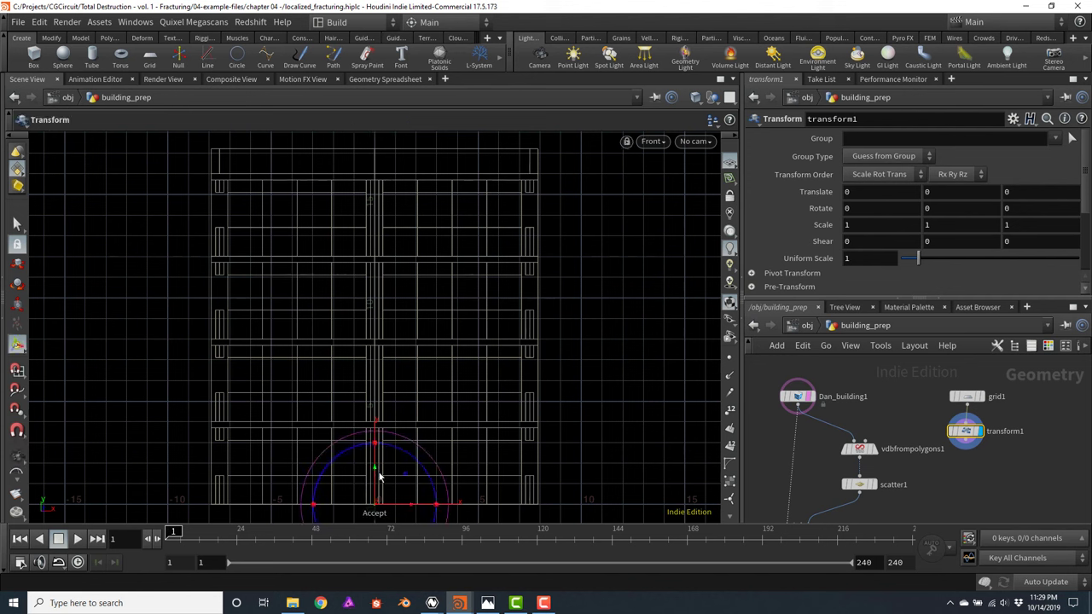
left_click_drag(375, 480, 376, 439)
key("r")
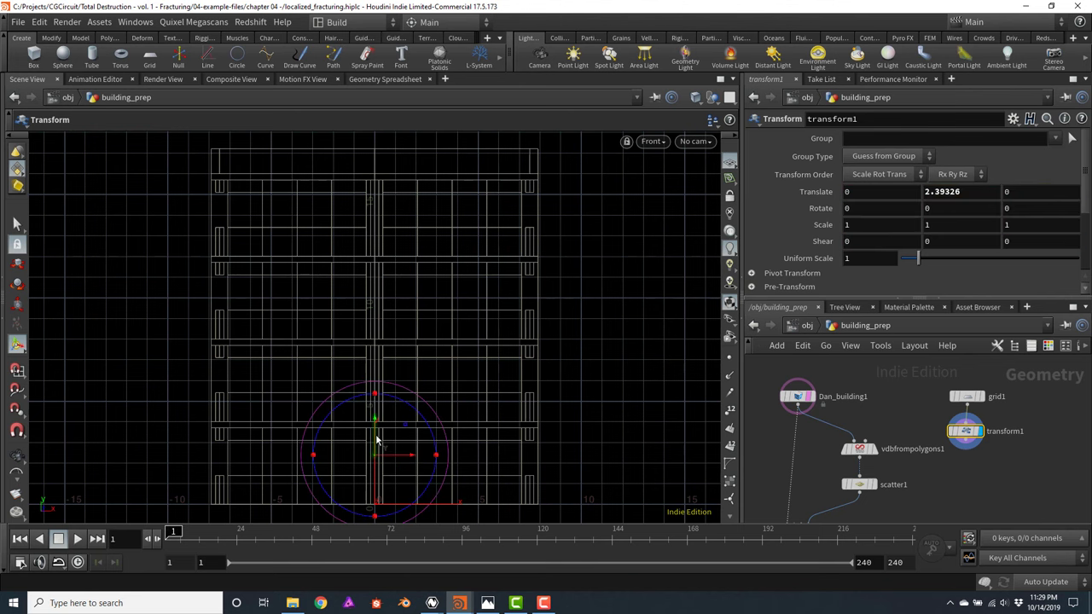
scroll(498, 332, "up", 2)
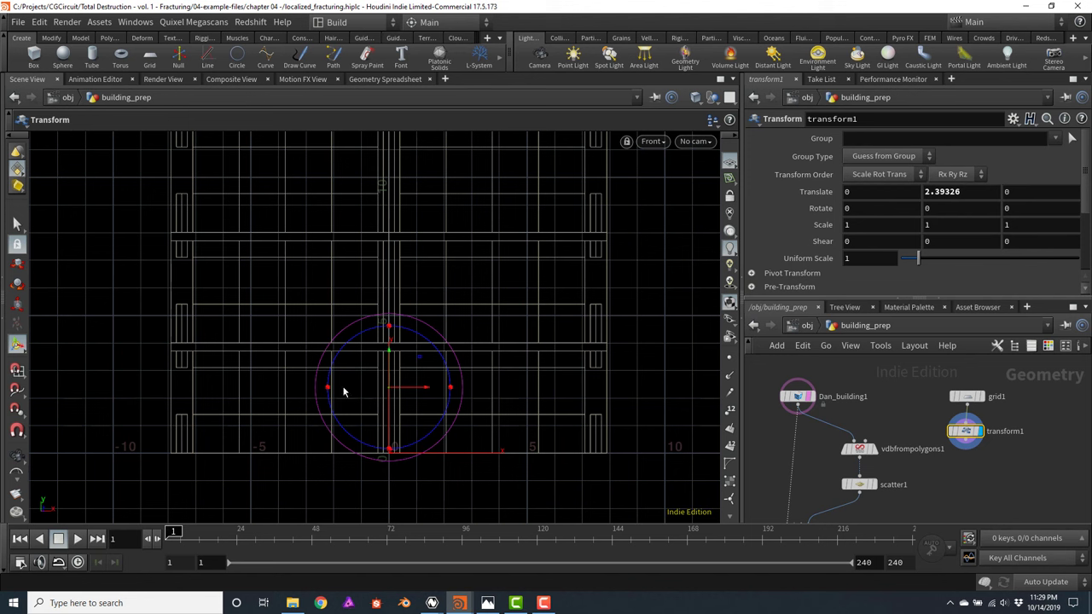
left_click_drag(390, 367, 390, 378)
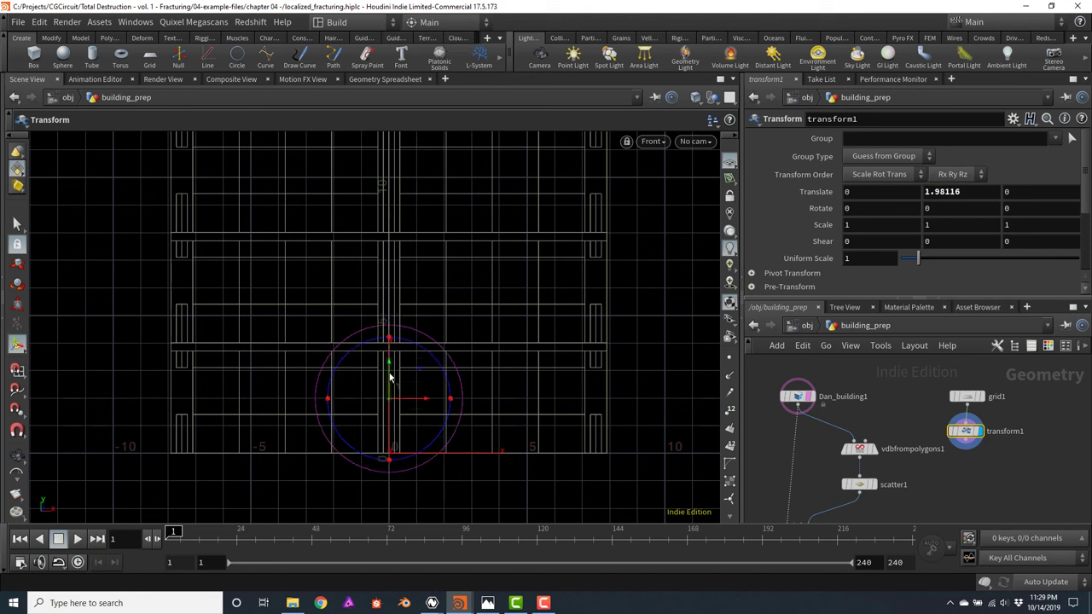
Append a PolyExtrude node to transform1 and display it
left_click(966, 458)
key("Tab")
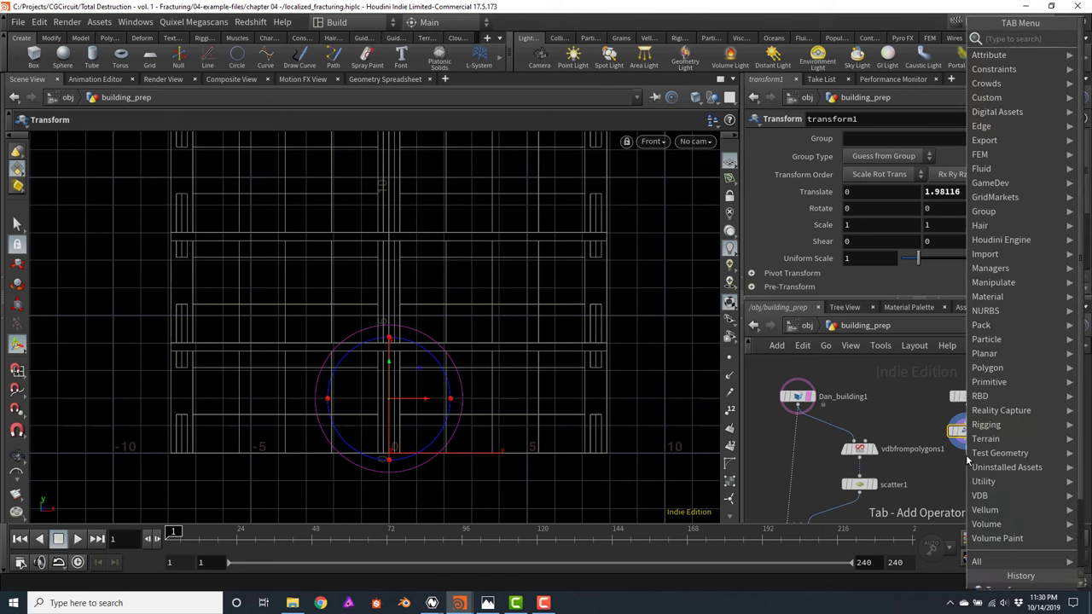
type("polye")
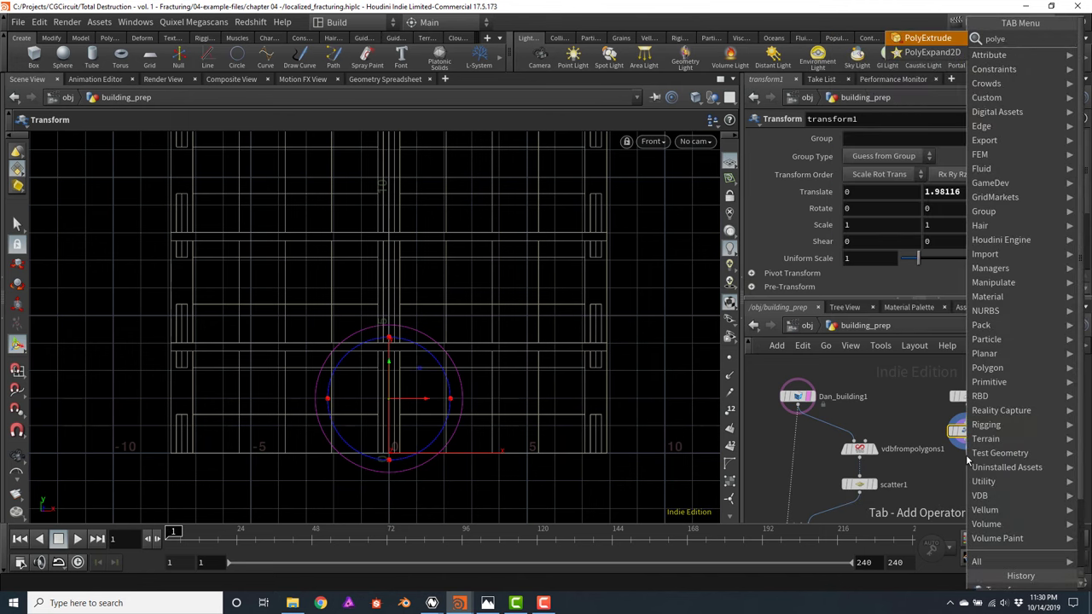
type("x")
key("Return")
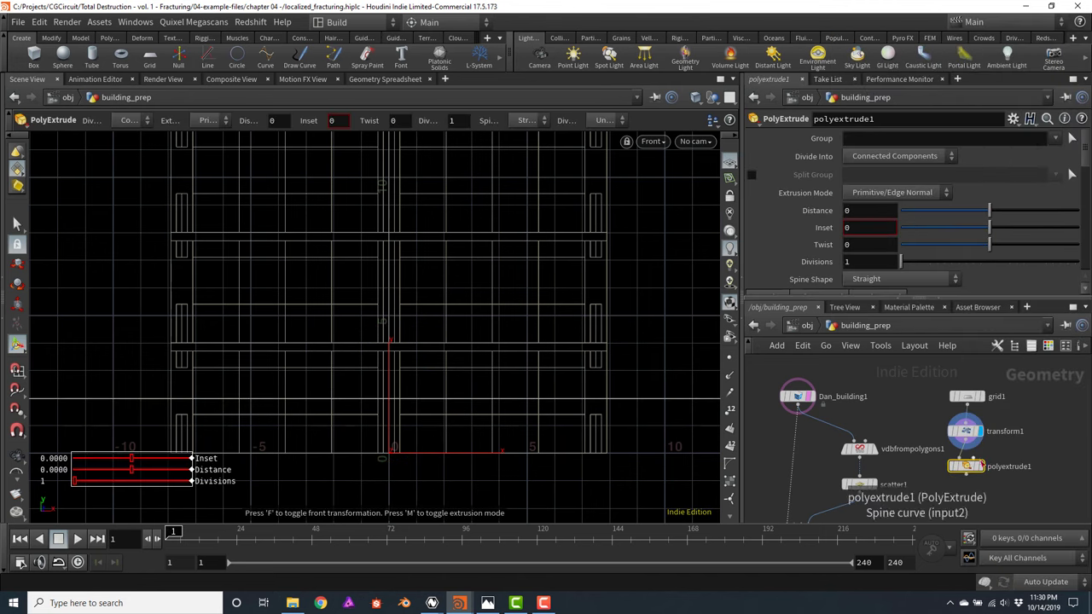
left_click_drag(966, 464, 966, 471)
Set polyextrude1's Distance to 1 so the raised grid becomes a slab
left_click(872, 209)
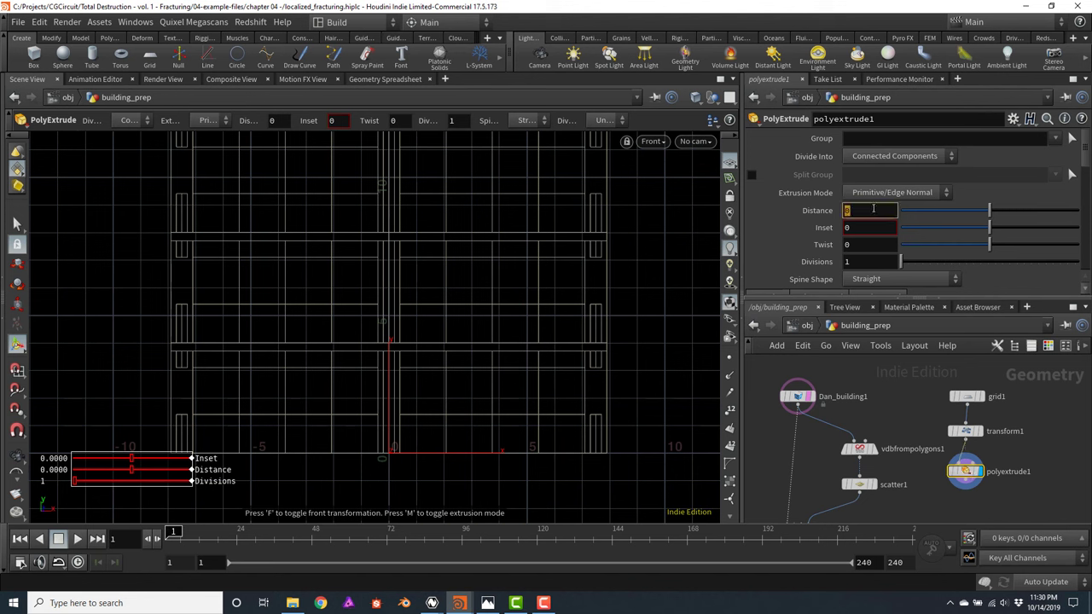
type("1")
key("Return")
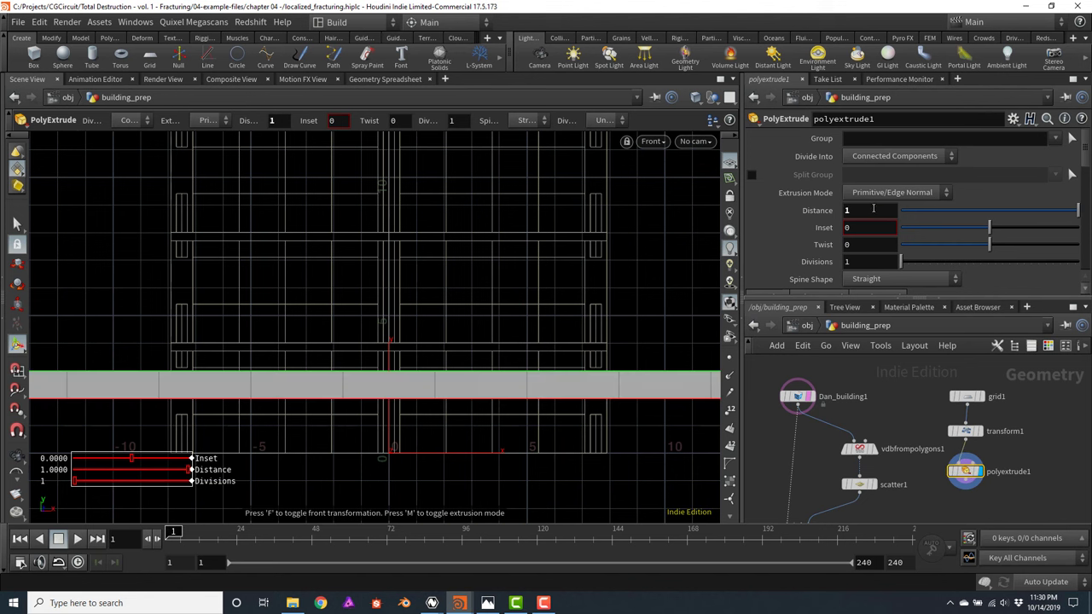
Enable polyextrude1's back output together with its extrudeBack back group
left_click_drag(1084, 152, 1083, 202)
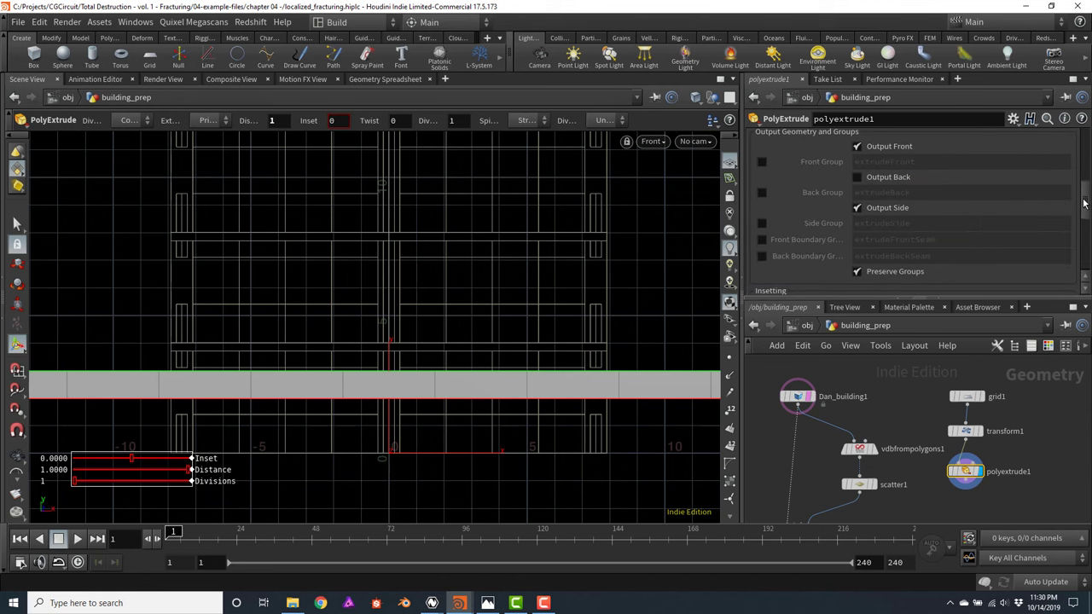
left_click(763, 194)
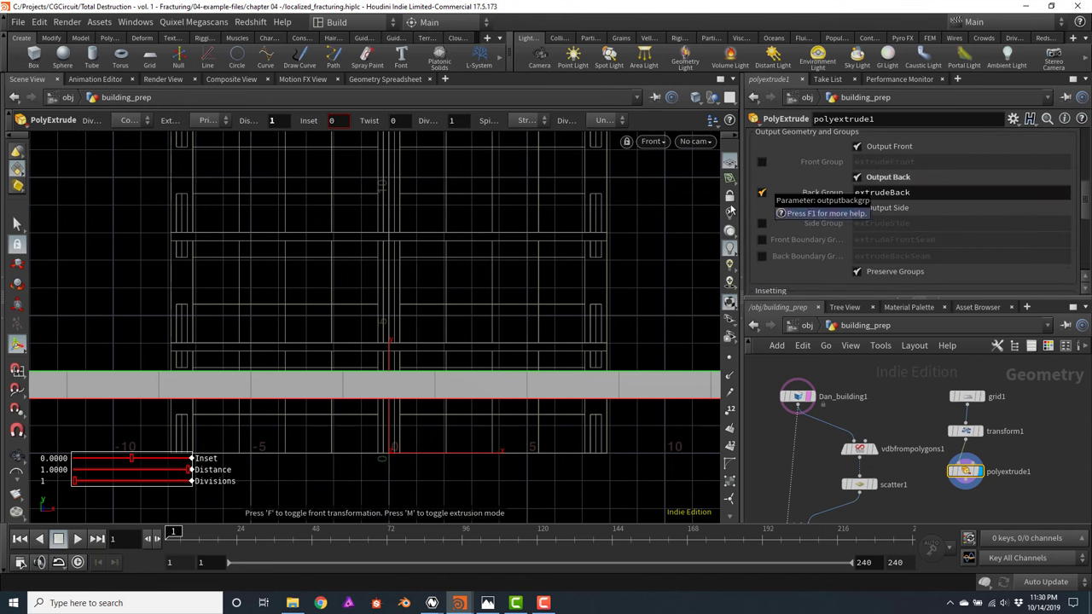
key("space+1")
left_click_drag(538, 296, 533, 247)
key("Return")
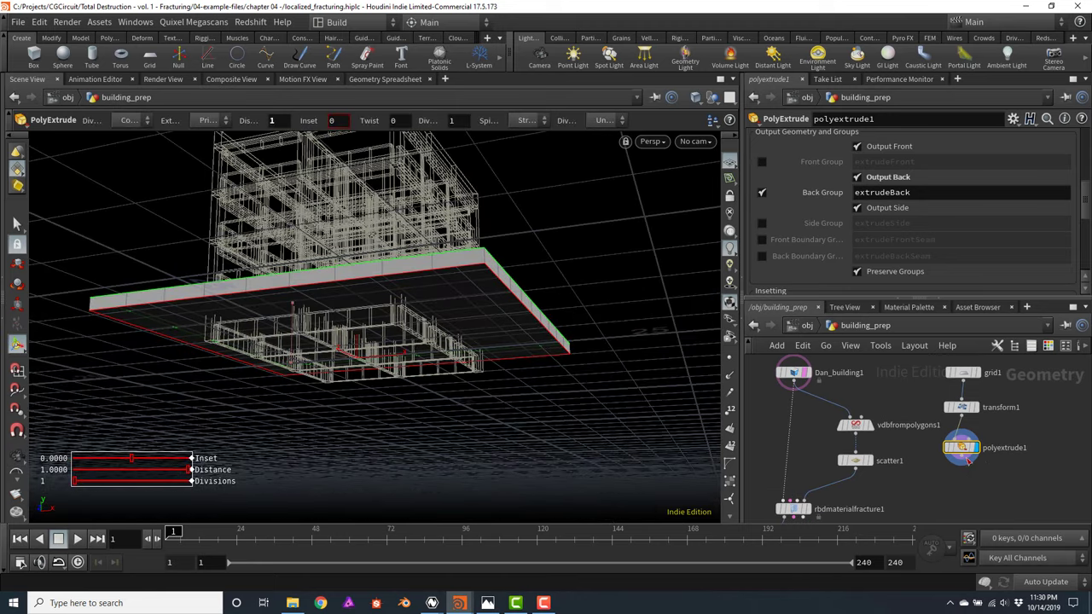
Append a second PolyExtrude node after polyextrude1 and display it
left_click(961, 463)
key("Tab")
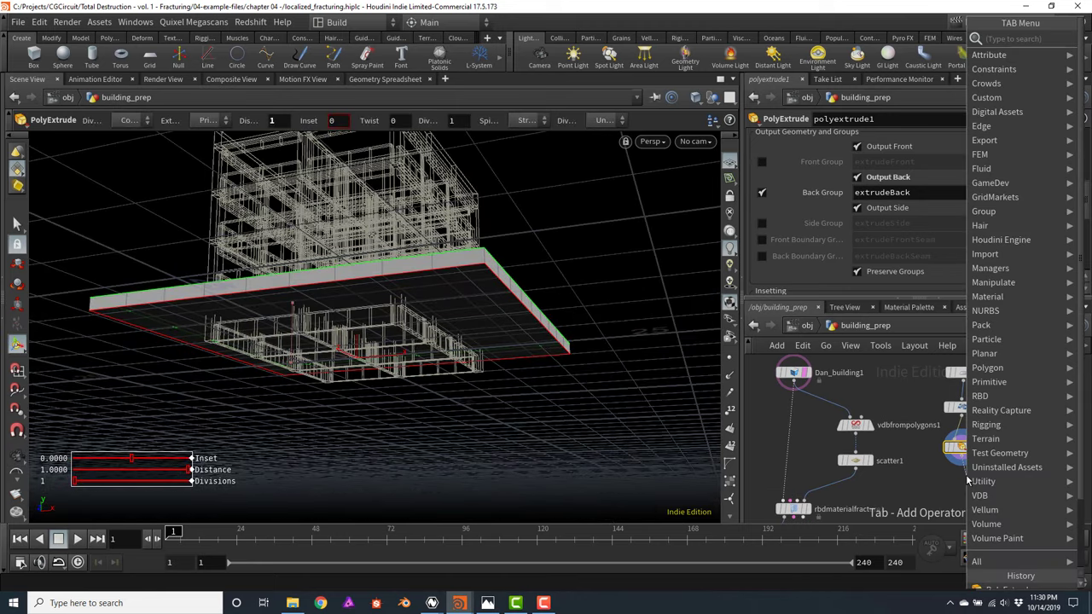
type("polye")
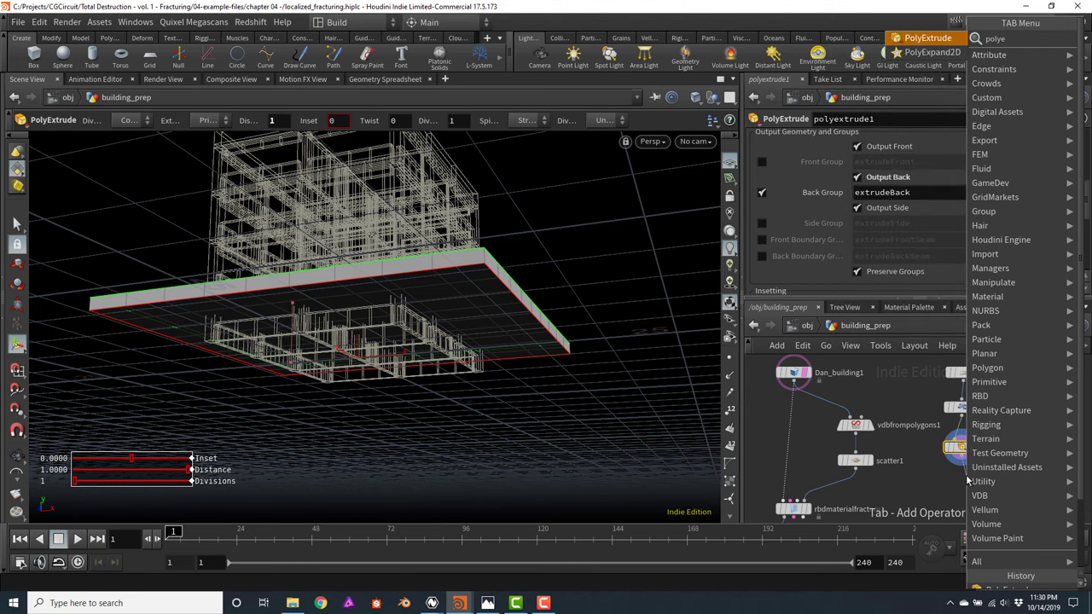
key("Return")
left_click(968, 482)
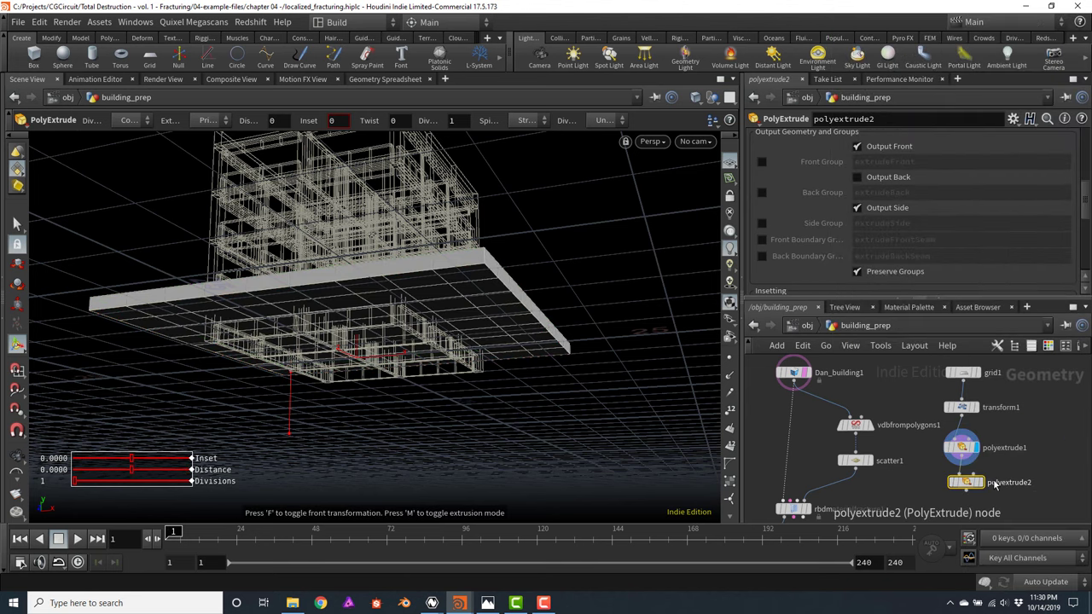
left_click(979, 483)
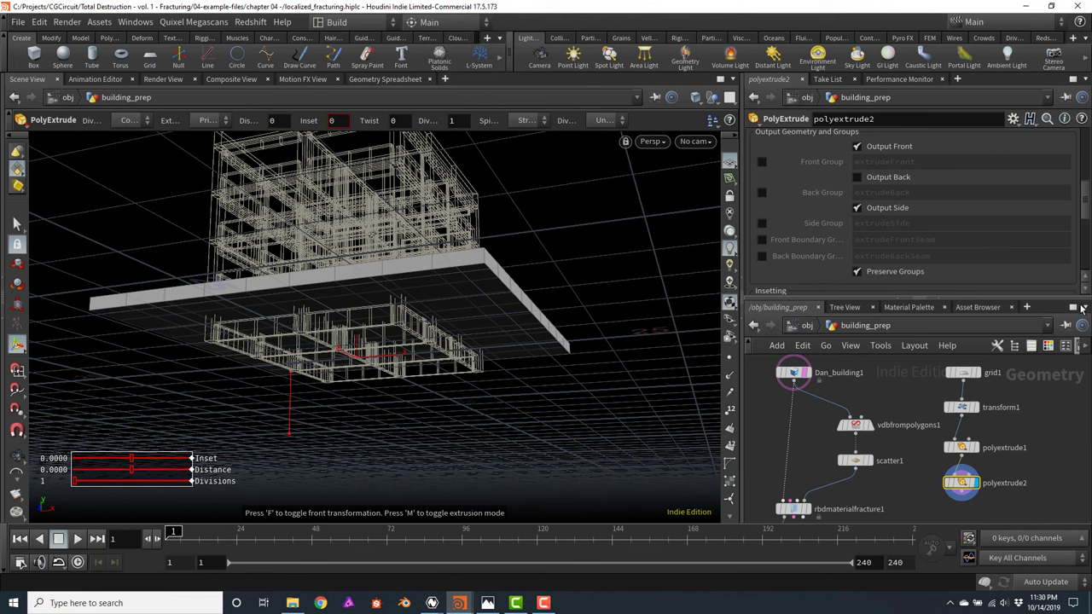
Limit polyextrude2 to the extrudeBack group and extrude it downward by a Distance of 0.705
scroll(1088, 201, "up", 5)
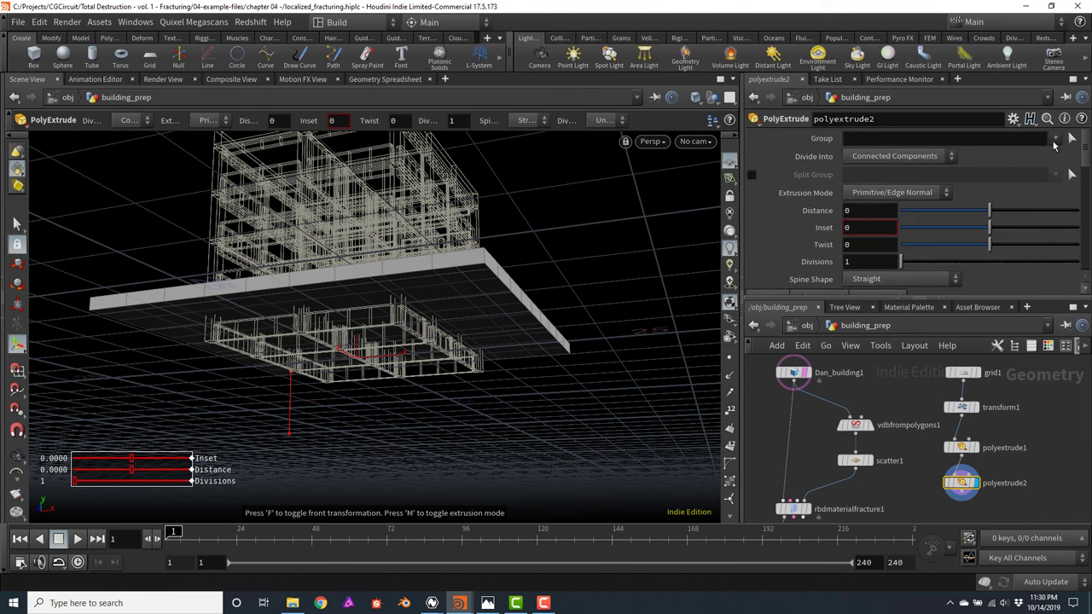
left_click(1050, 138)
left_click(1030, 154)
left_click_drag(989, 211, 1054, 224)
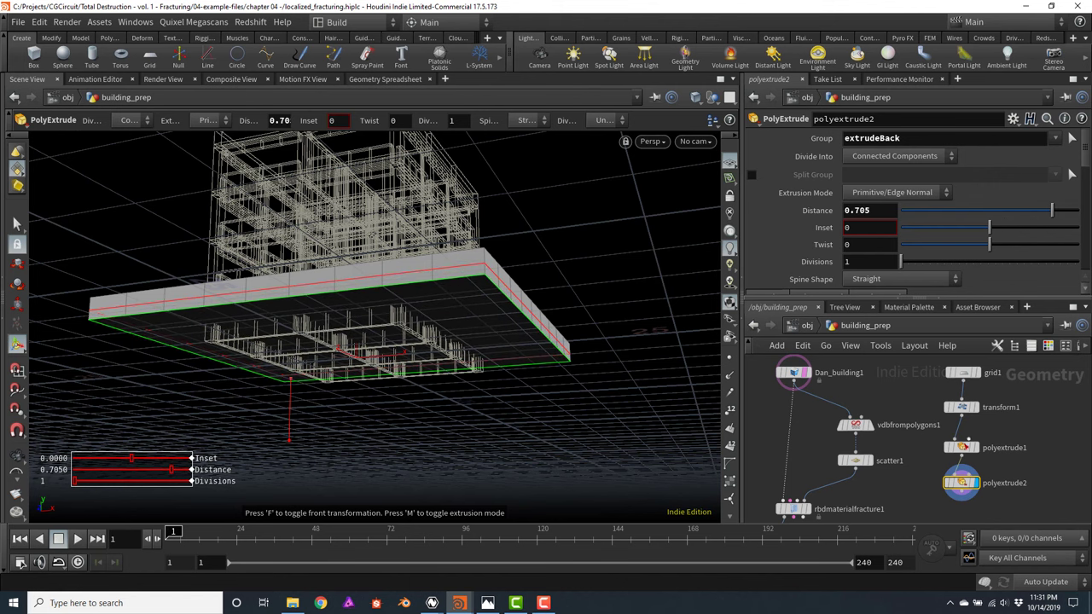
Link polyextrude2's Distance to polyextrude1's Distance with a relative reference
left_click(961, 448)
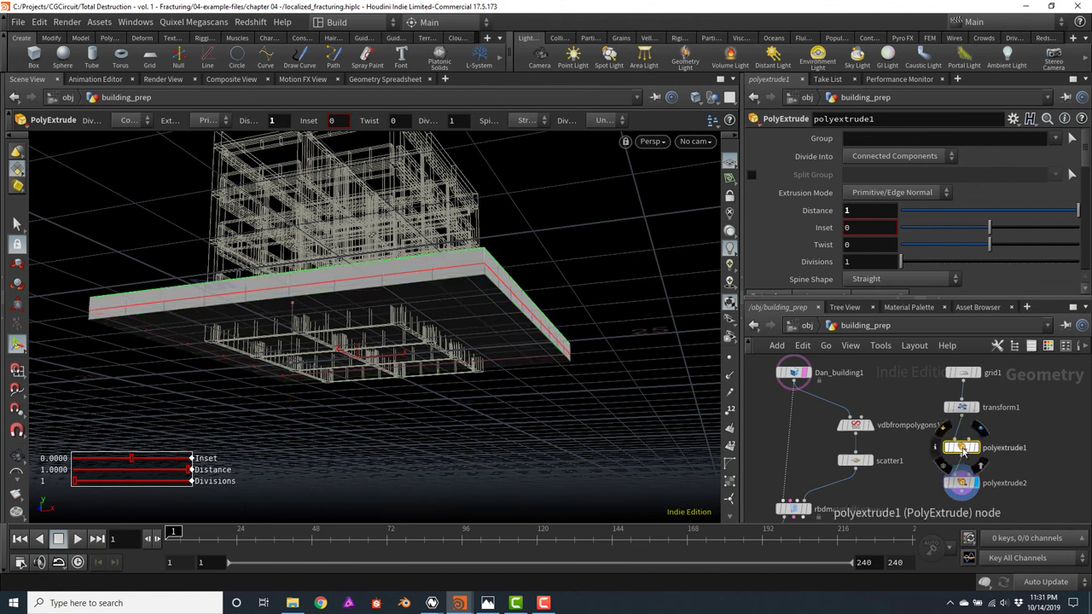
right_click(824, 219)
left_click(814, 307)
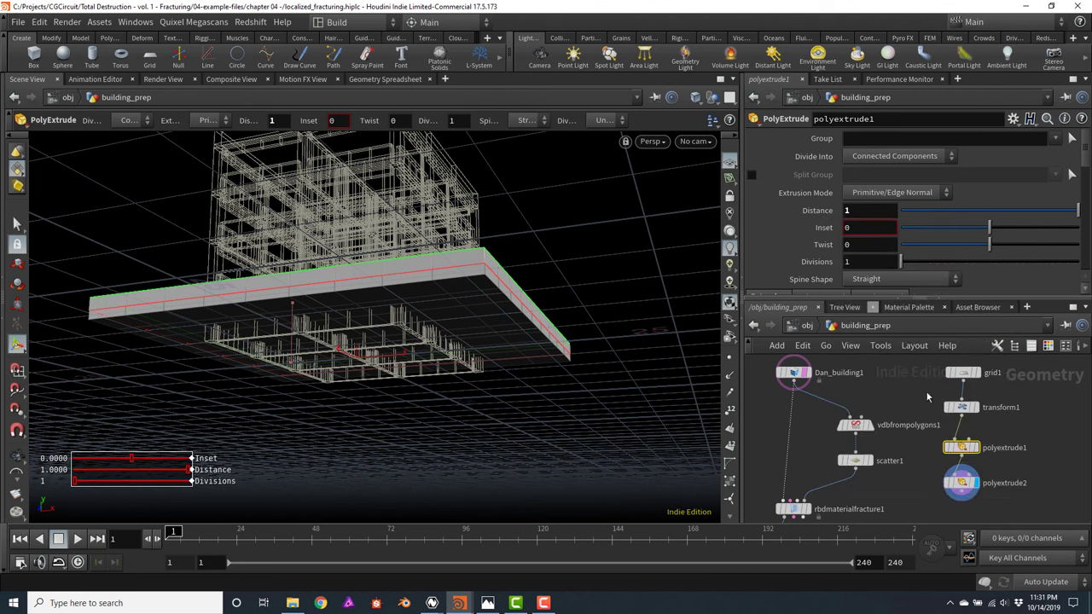
left_click(962, 482)
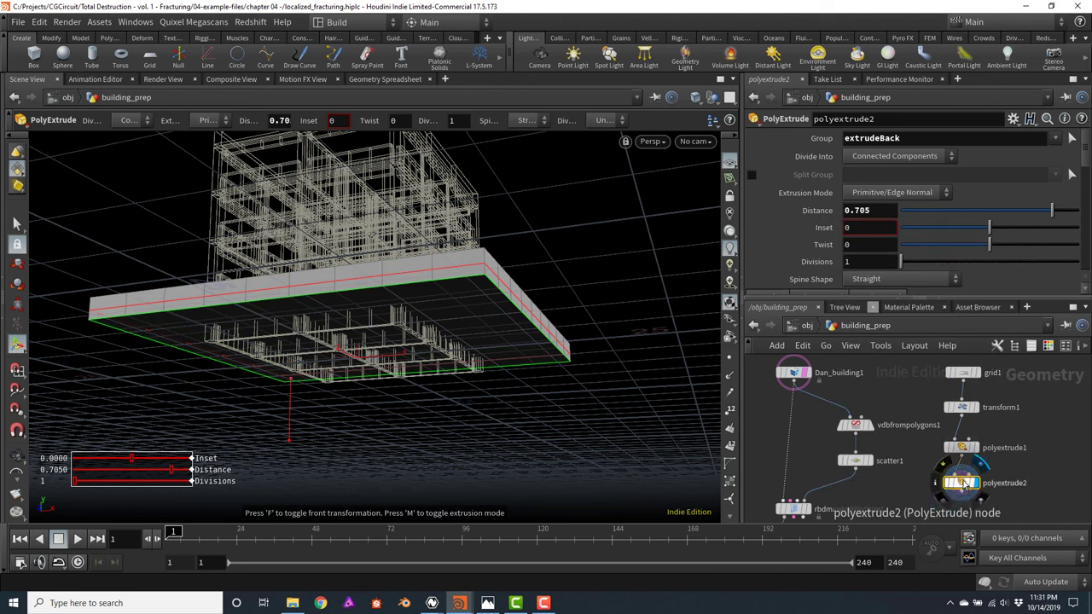
right_click(828, 217)
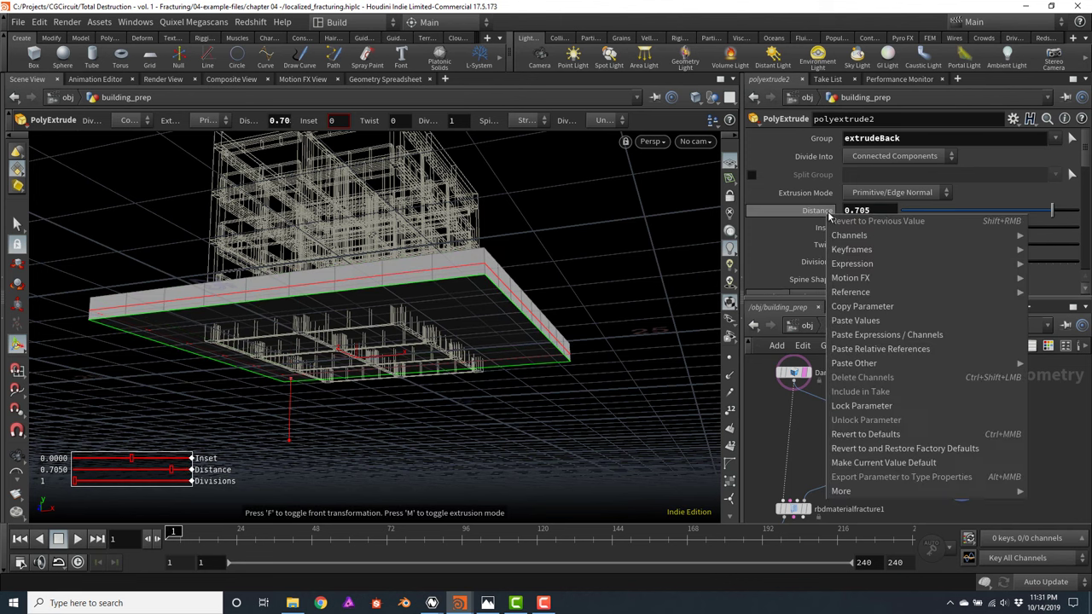
left_click(910, 351)
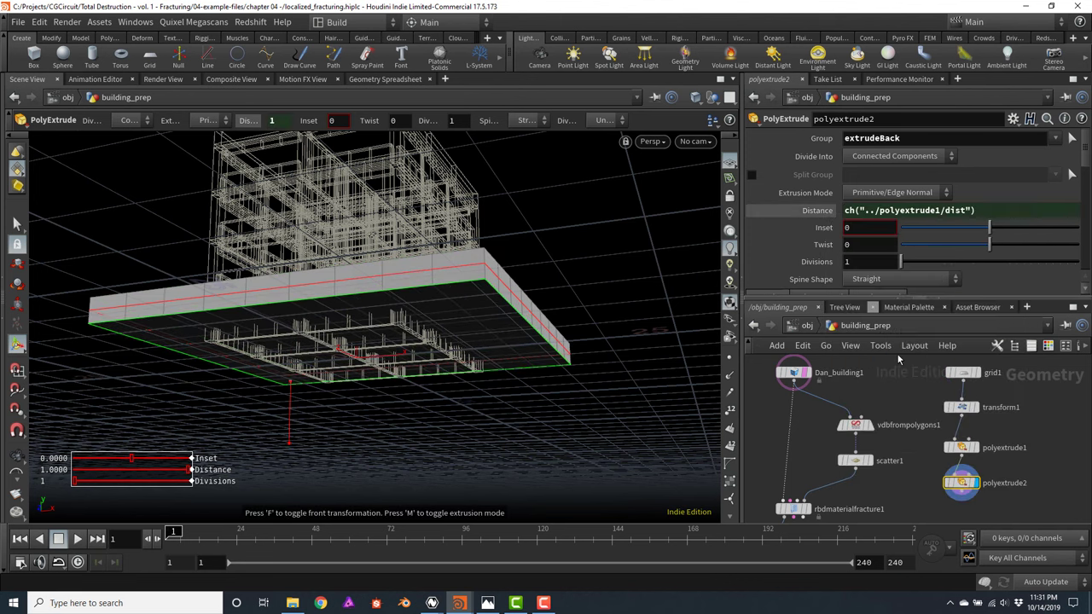
Test the linked slab thickness by varying polyextrude1's Distance and returning it to 1
left_click(962, 446)
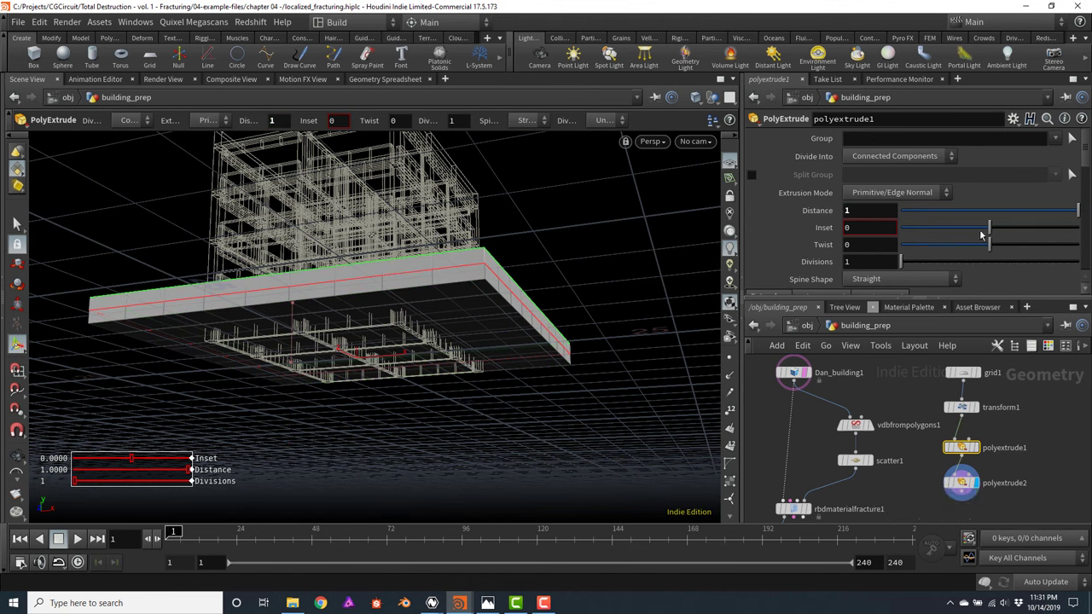
mouse_move(1075, 212)
left_mouse_down()
mouse_move(1045, 217)
mouse_move(1089, 224)
left_mouse_up()
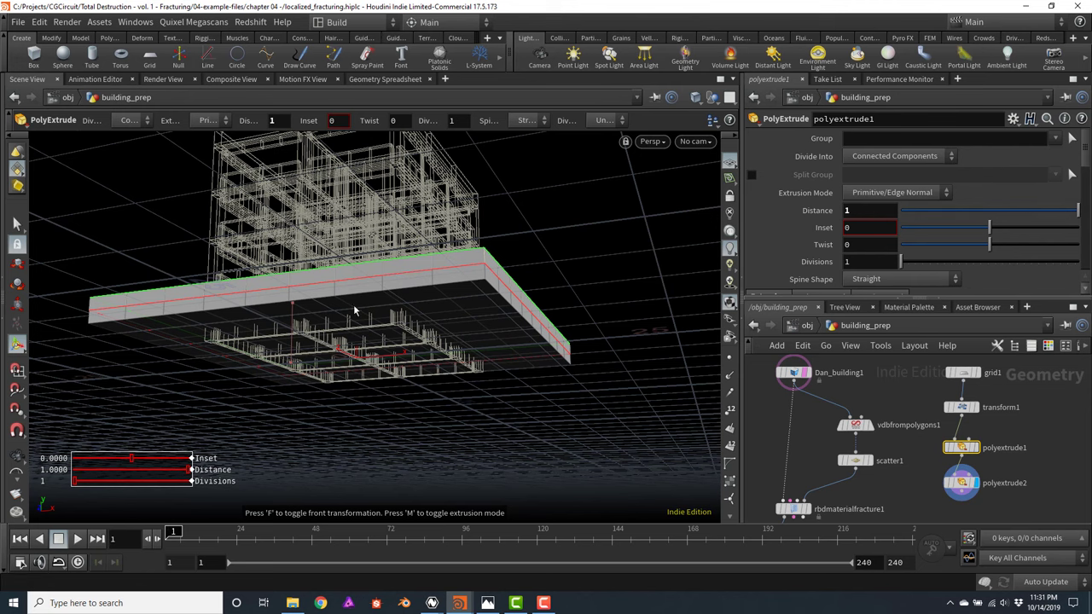
key("space+f")
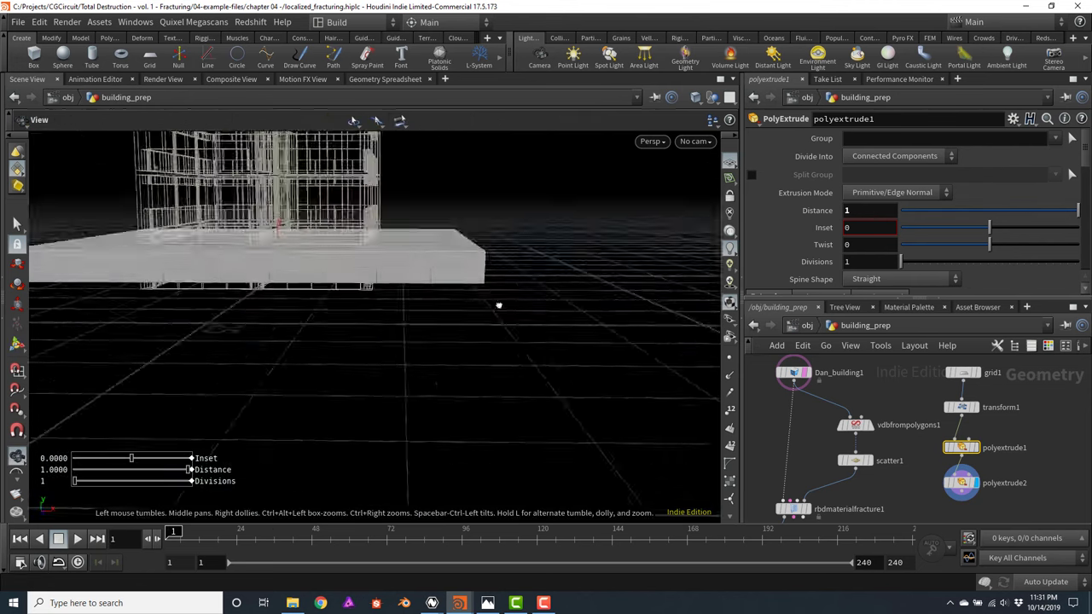
left_click_drag(460, 295, 433, 302)
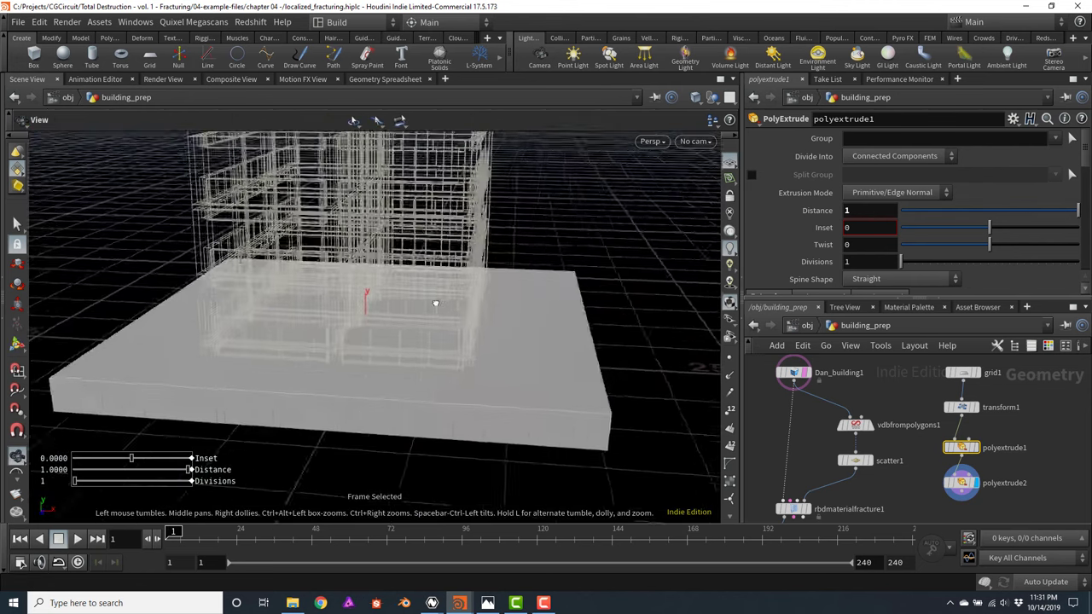
key("Return")
Append a Copy and Transform node after polyextrude2 and display it
scroll(1046, 475, "down", 2)
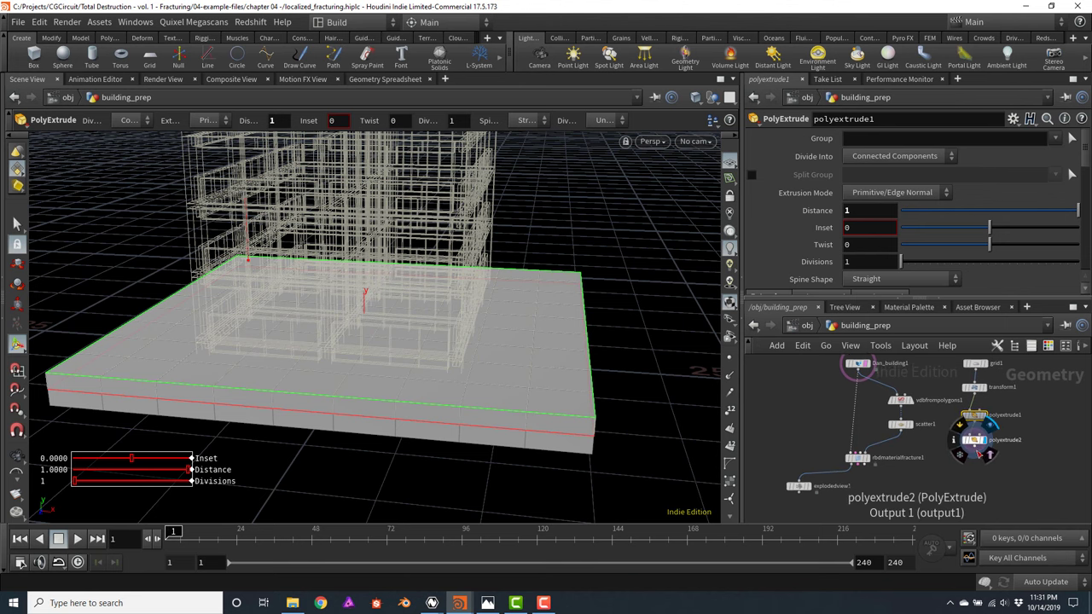
left_click(974, 454)
left_click(976, 468)
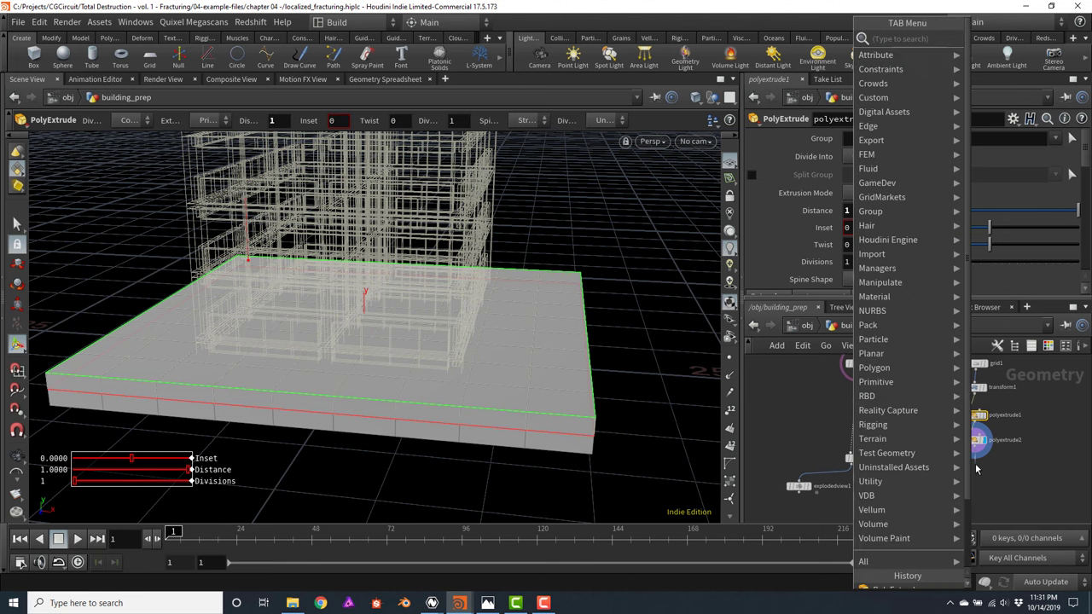
type("copy")
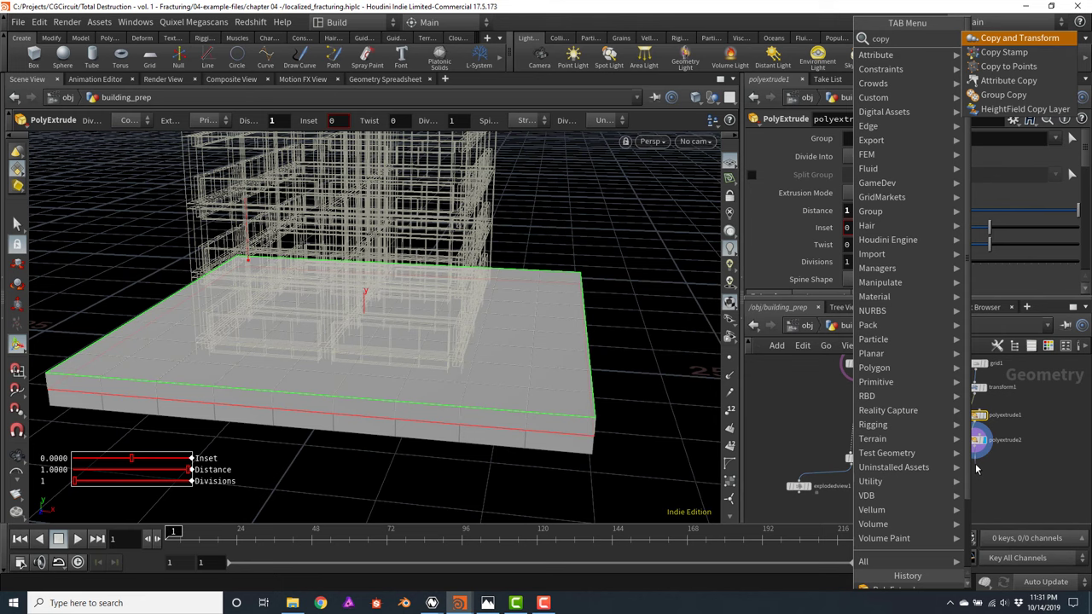
key("Return")
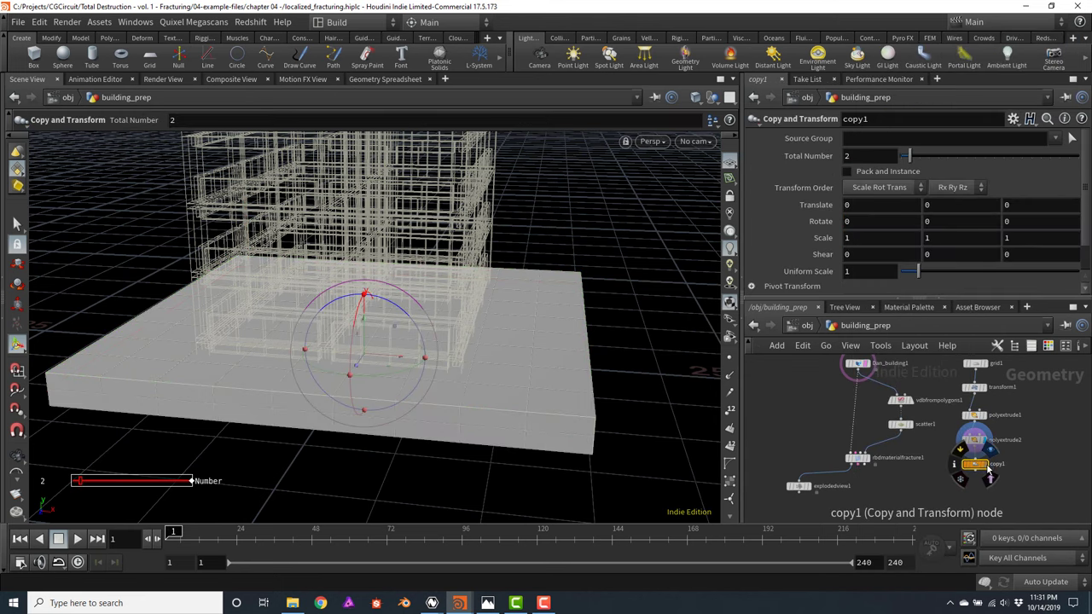
key("r")
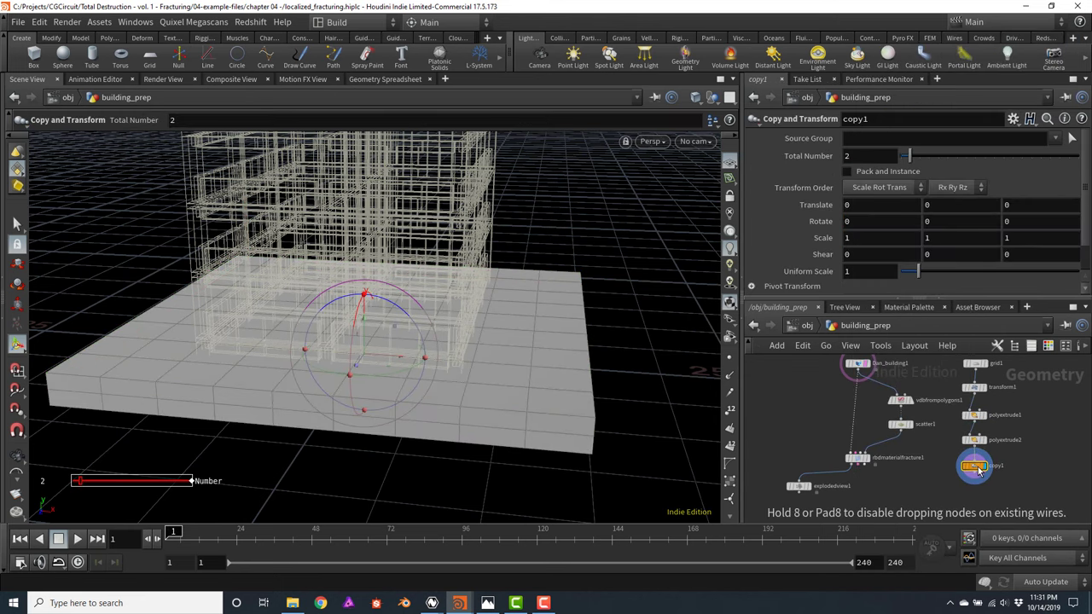
Set copy1 to a Total Number of 3 with a Y translation of 4.1, stacking the slabs through the building's floors
key("Escape")
key("space+2")
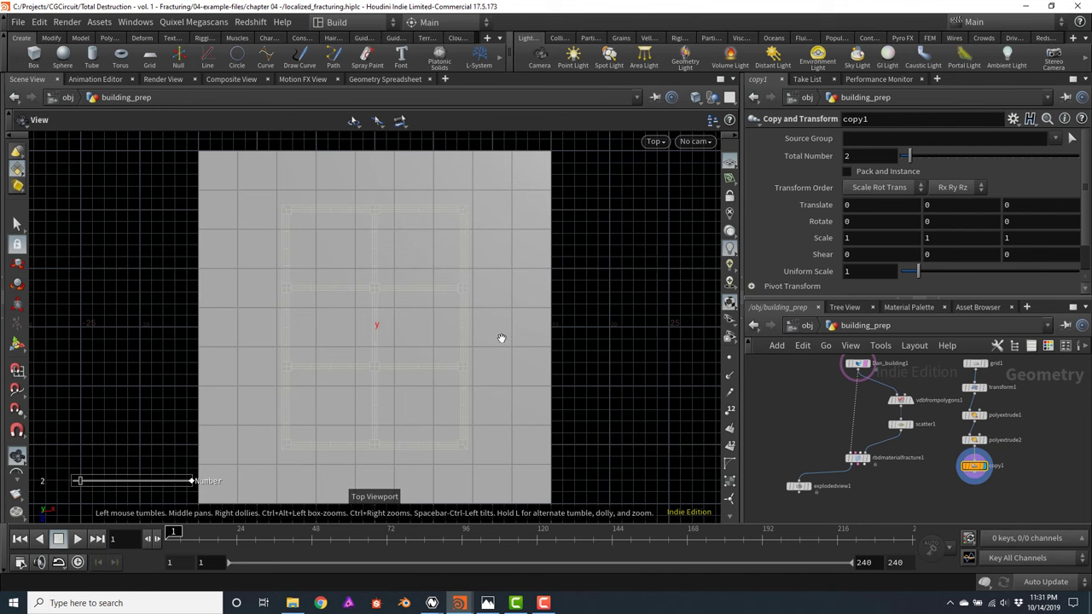
key("space+3")
scroll(501, 338, "down", 4)
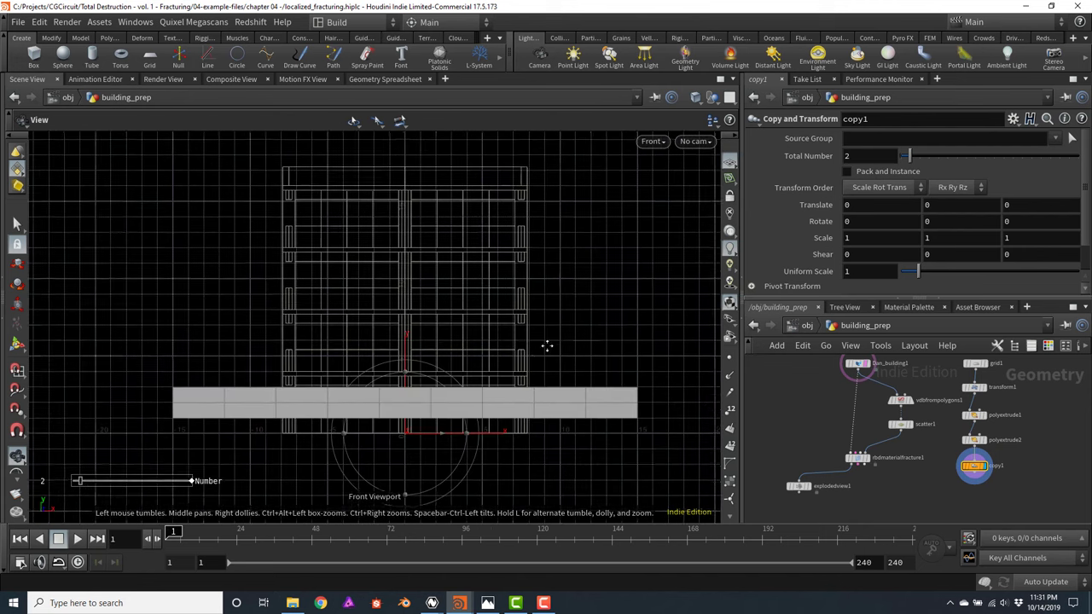
key("Return")
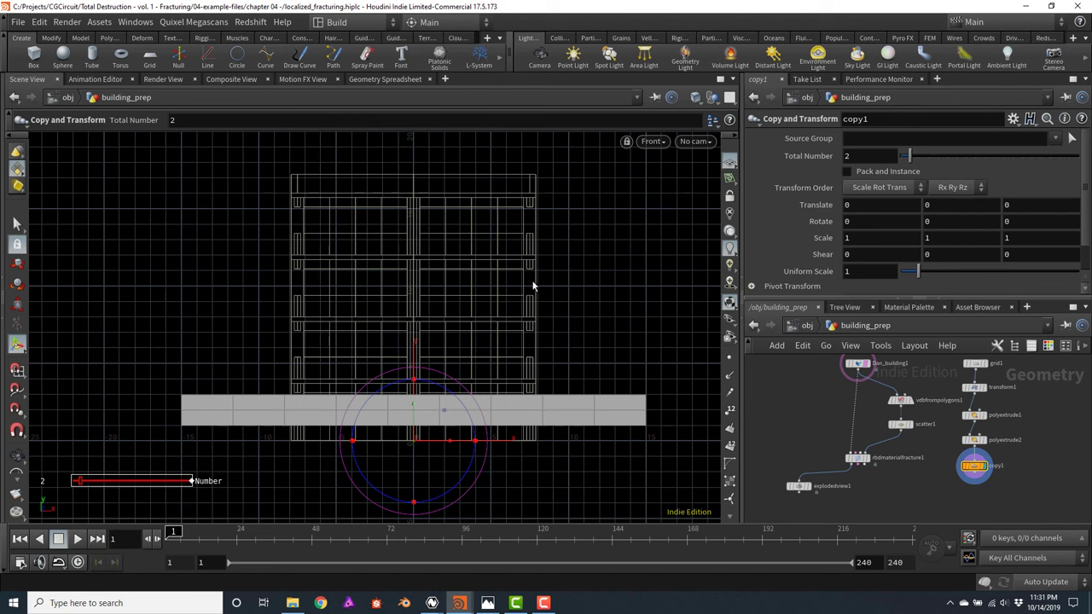
left_click(874, 155)
type("3")
key("Return")
middle_click(954, 204)
middle_click_drag(971, 203, 122, 184)
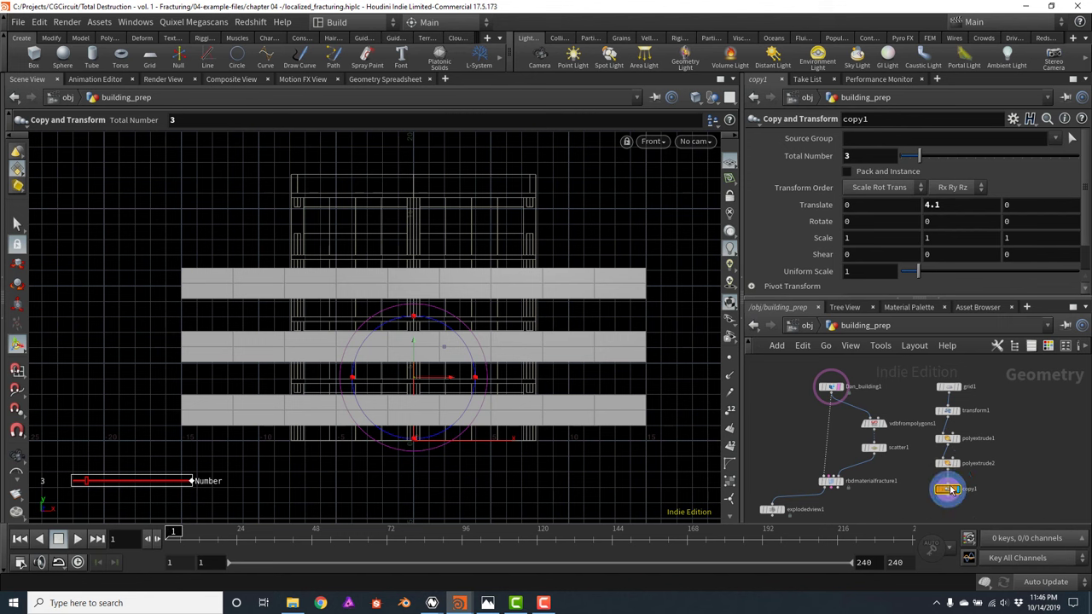
Move the whole node chain from grid1 to copy1 higher in the network, starting above Dan_building1's level
left_click_drag(945, 486, 961, 434)
key("ctrl+z")
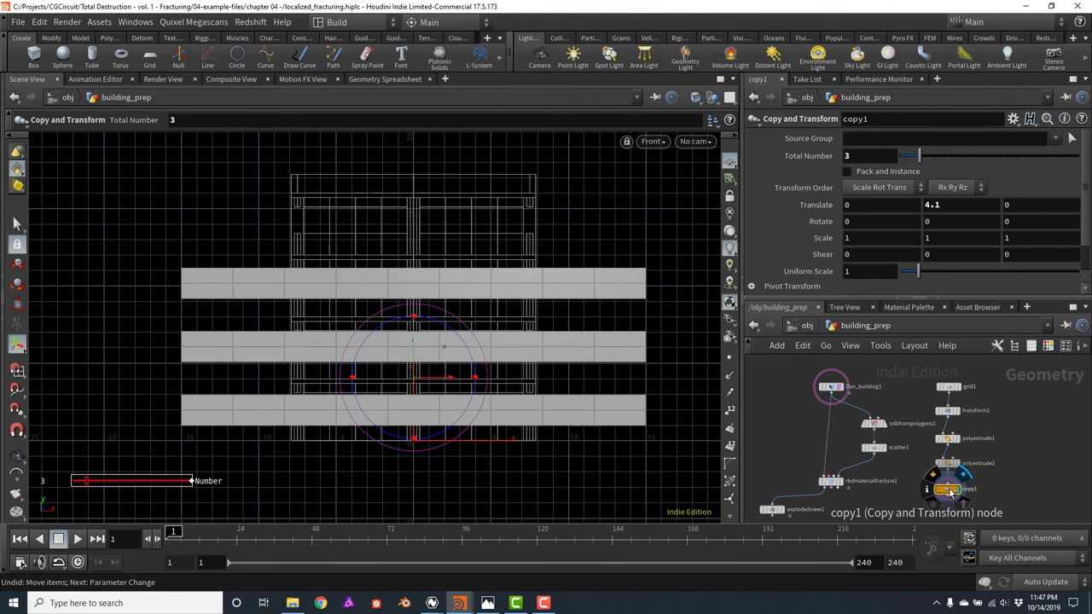
left_click_drag(949, 492, 963, 426)
middle_click_drag(972, 405, 938, 464)
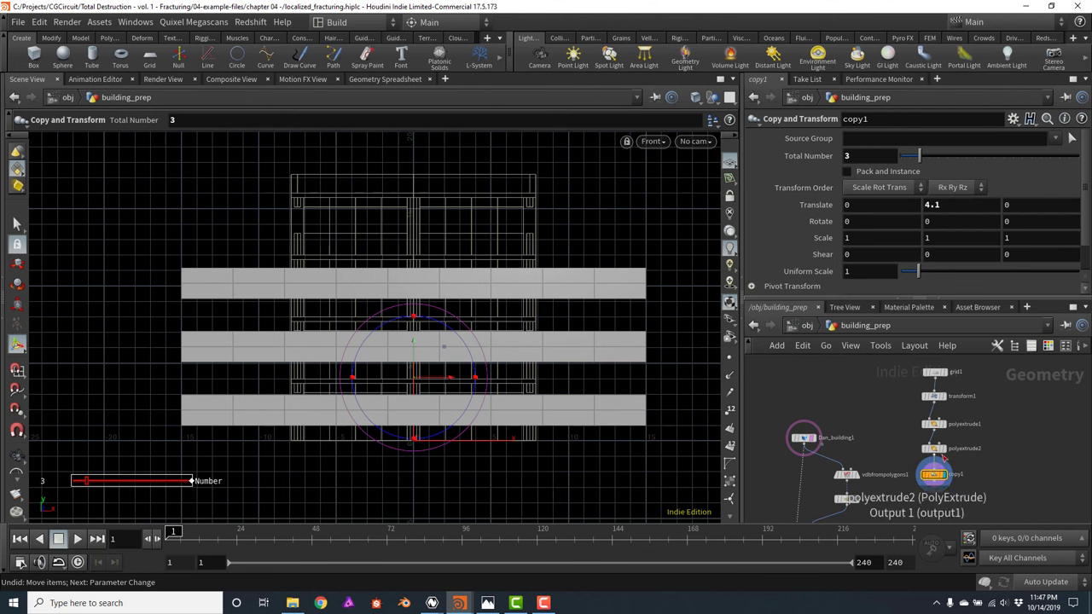
middle_click_drag(1014, 478, 1032, 428)
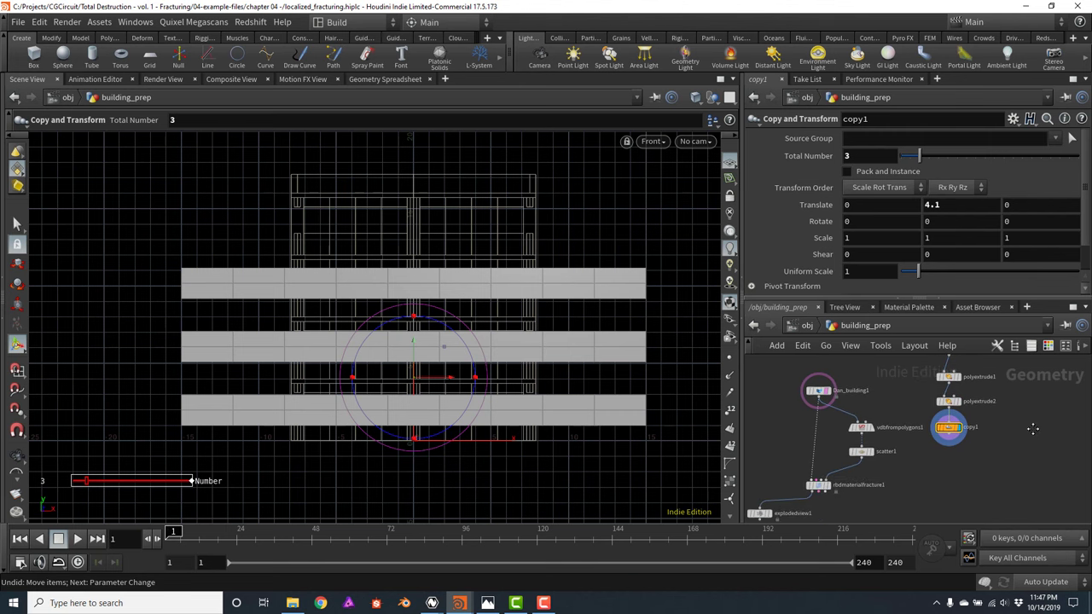
Append a VDB from Polygons node after copy1, align it below and display it
left_click(947, 440)
key("Tab")
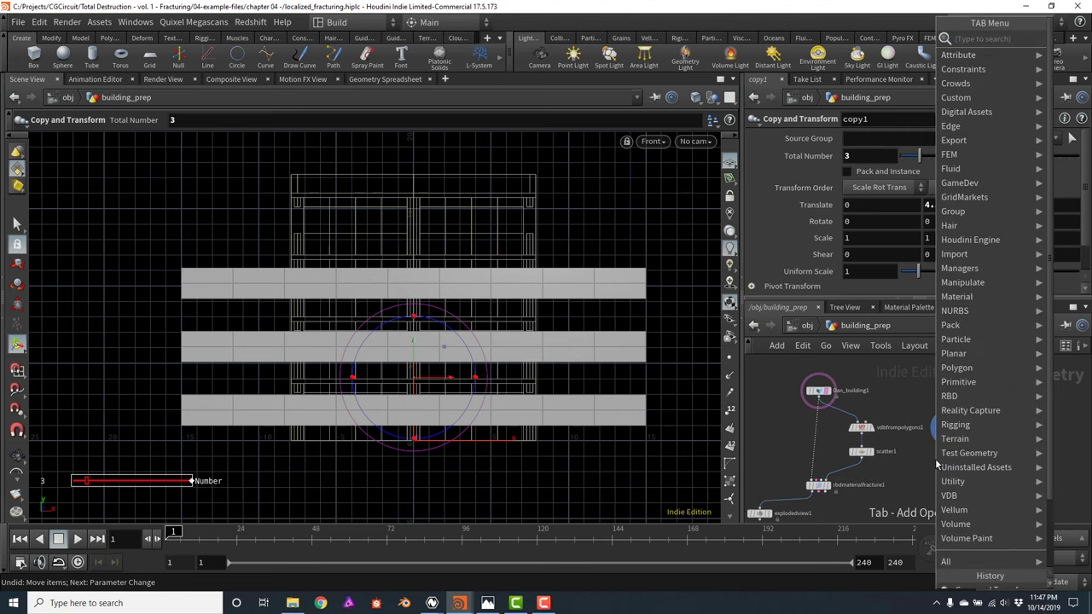
type("vdb")
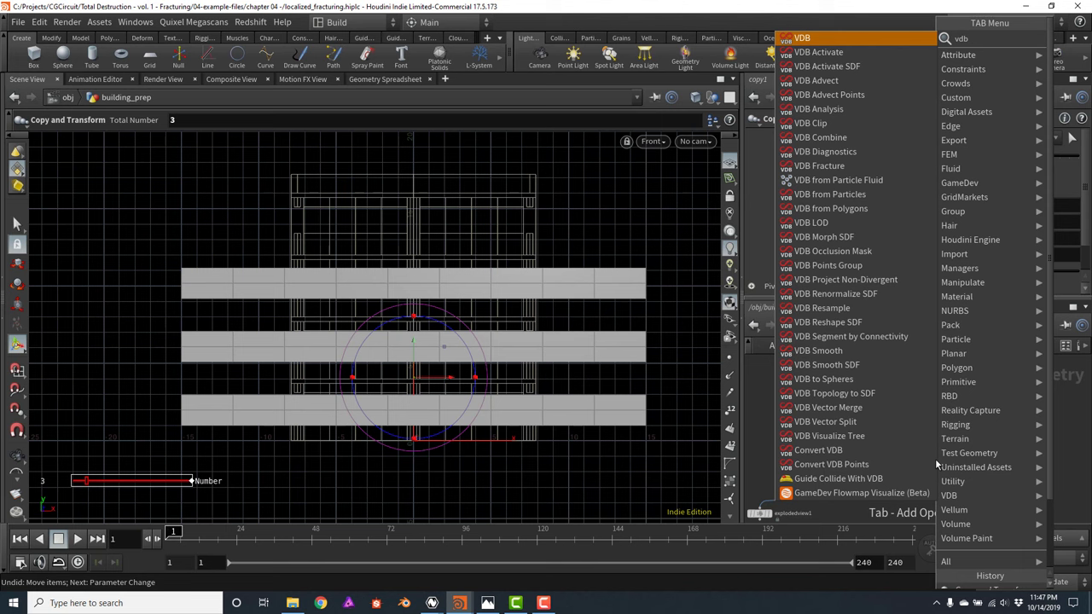
type("conv")
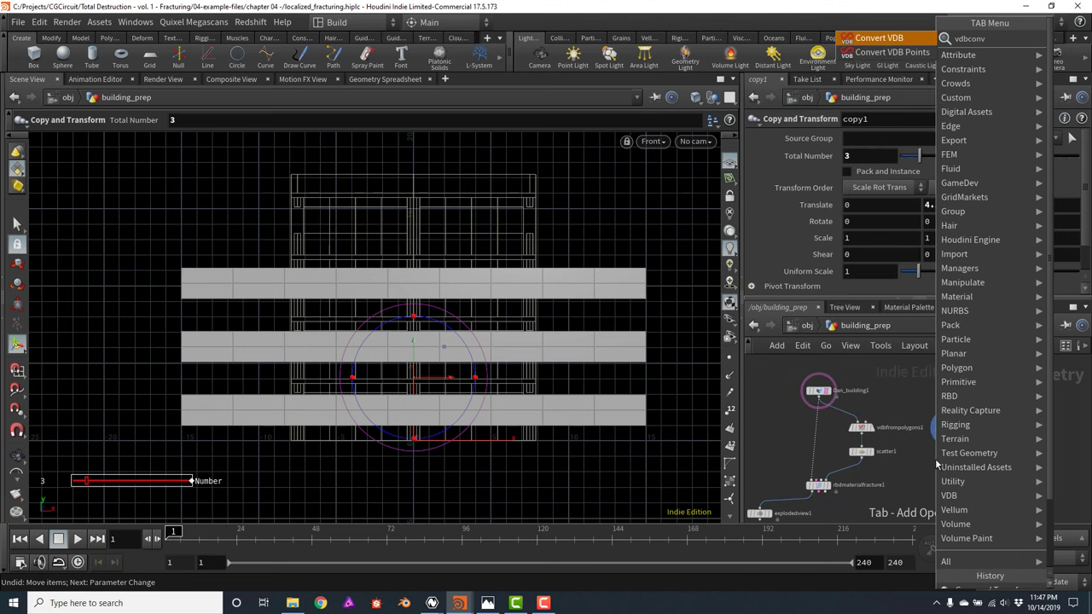
key("BackSpace")
key("BackSpace")
key("BackSpace")
key("BackSpace")
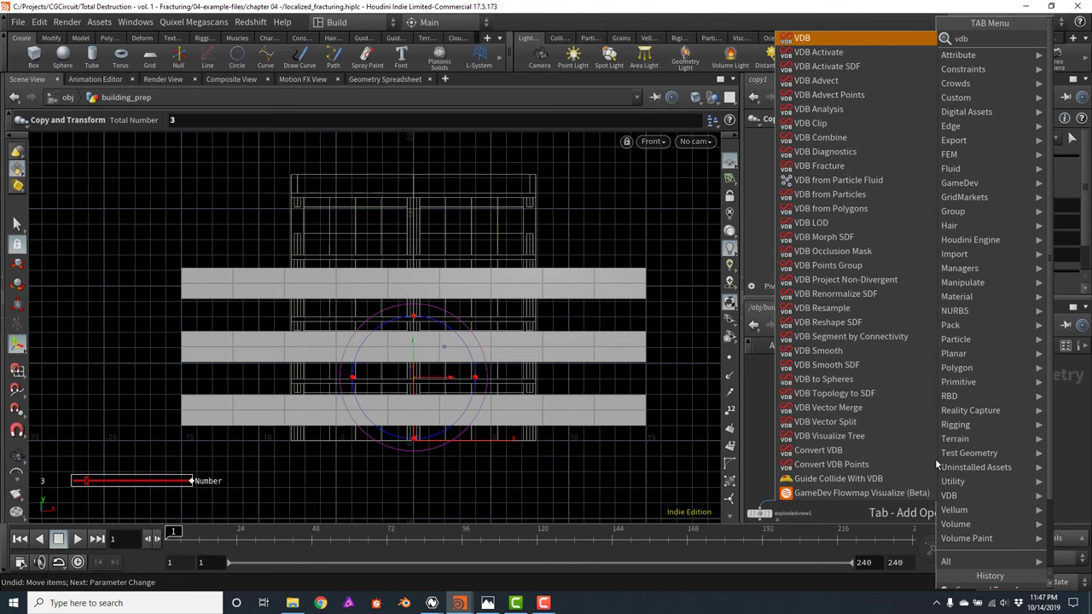
type("conve")
key("BackSpace")
key("BackSpace")
key("BackSpace")
key("BackSpace")
key("BackSpace")
key("BackSpace")
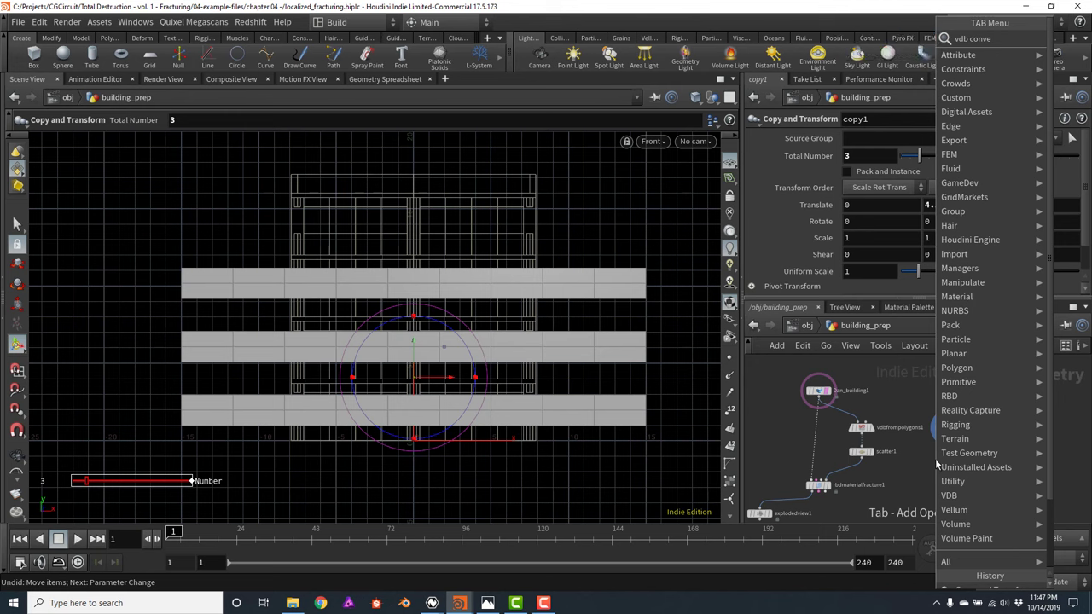
type("pol")
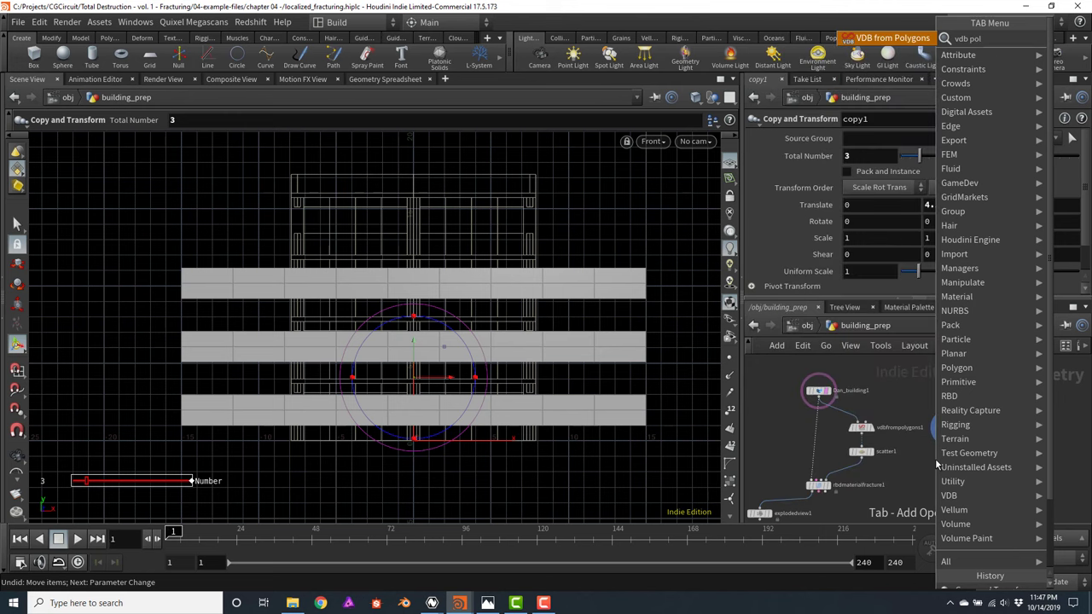
key("Return")
left_click(936, 460)
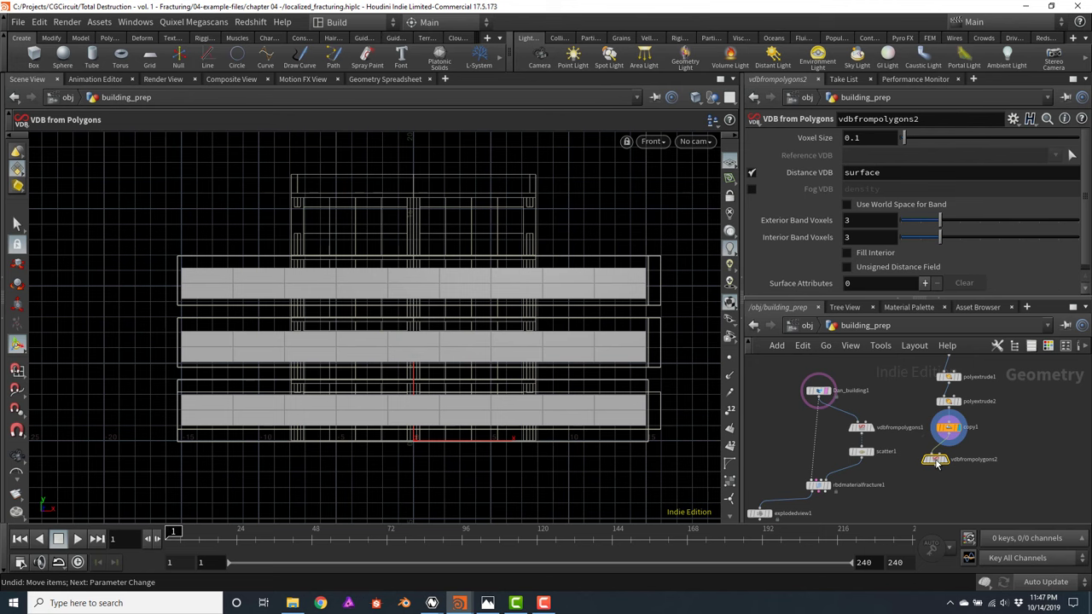
left_click(944, 461)
left_click_drag(936, 461, 948, 452)
left_click_drag(582, 342, 541, 273)
key("Return")
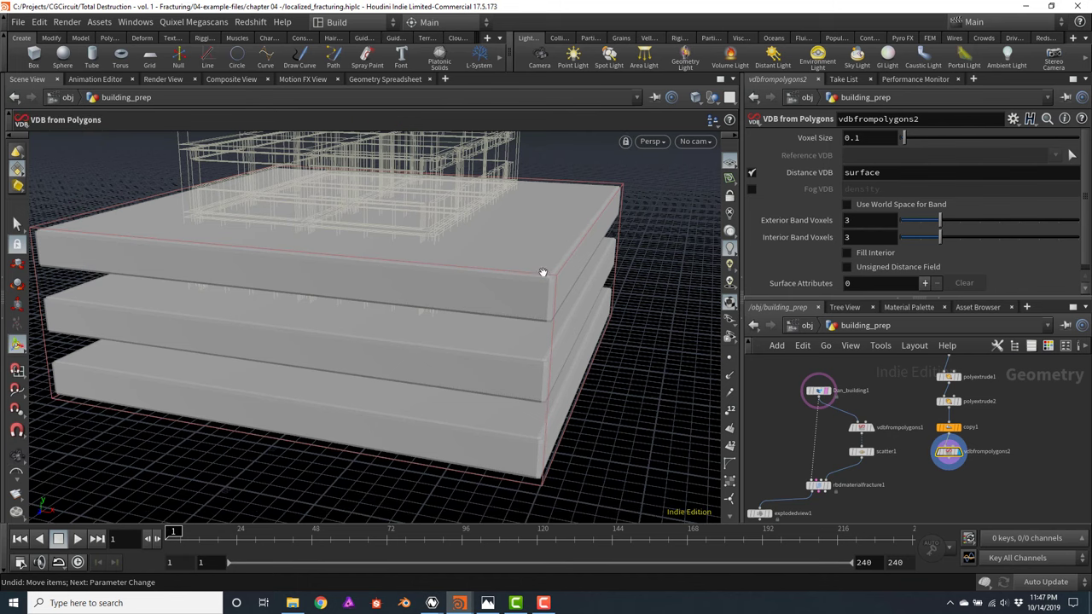
Switch vdbfrompolygons2's output from the surface Distance VDB to the density Fog VDB
left_click(752, 173)
left_click(751, 189)
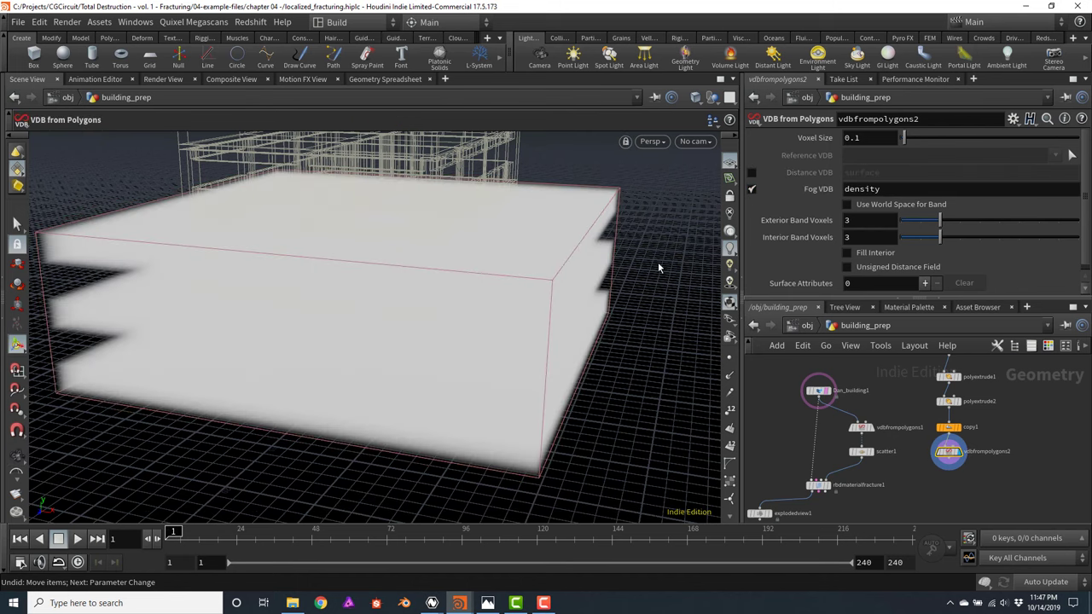
key("Escape")
left_click_drag(658, 268, 513, 292)
key("Return")
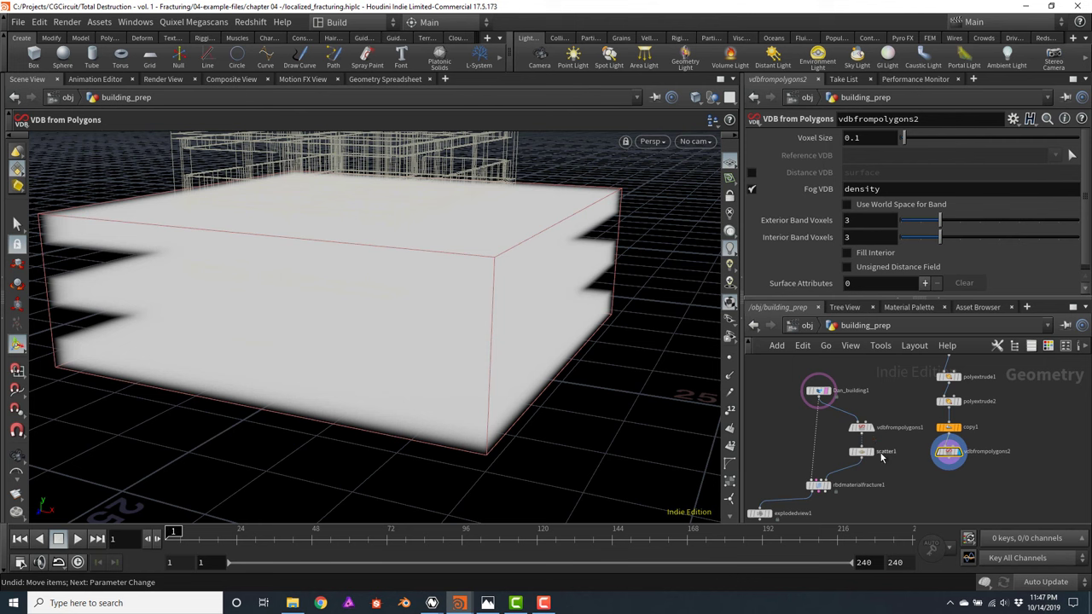
Display vdbfrompolygons1 and examine the building's fog volume for comparison with the slabs
left_click(870, 427)
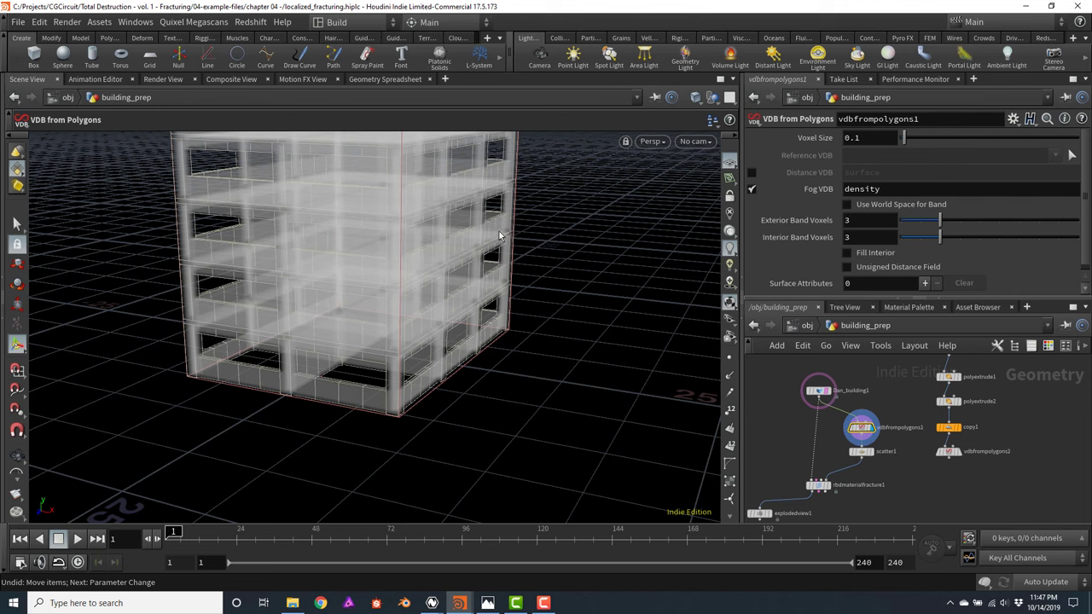
key("Escape")
left_click_drag(527, 263, 511, 280)
key("Return")
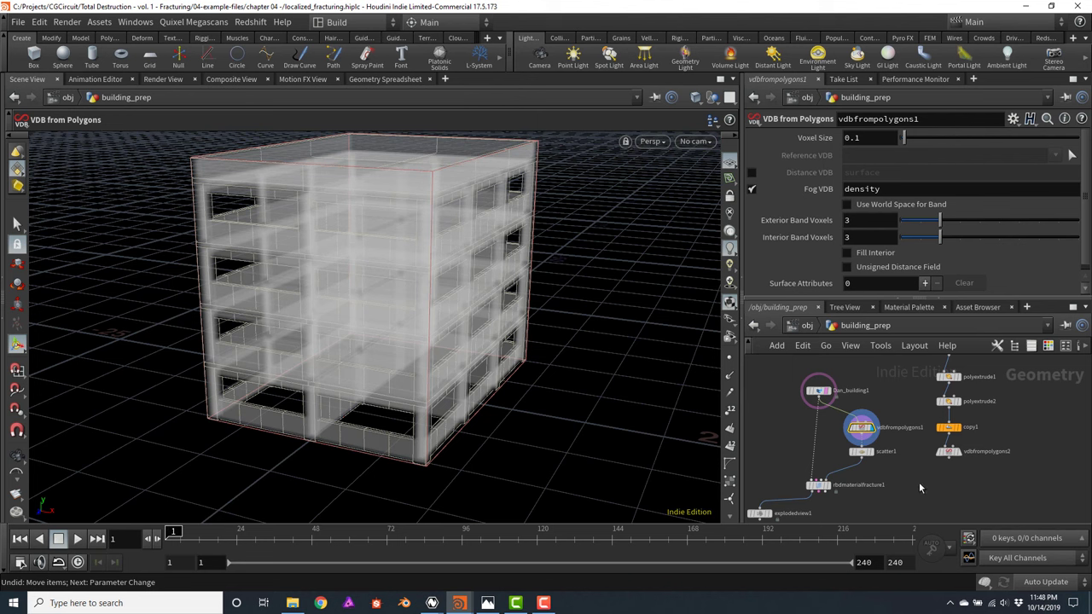
Add a VDB Combine node to the network below the two VDB from Polygons nodes
key("Tab")
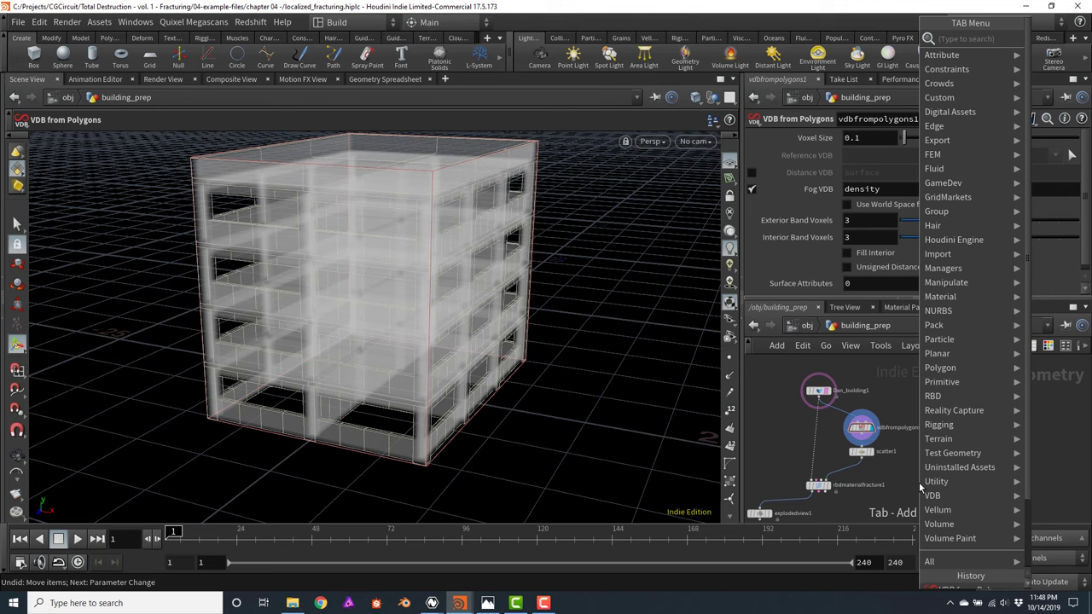
type("combind")
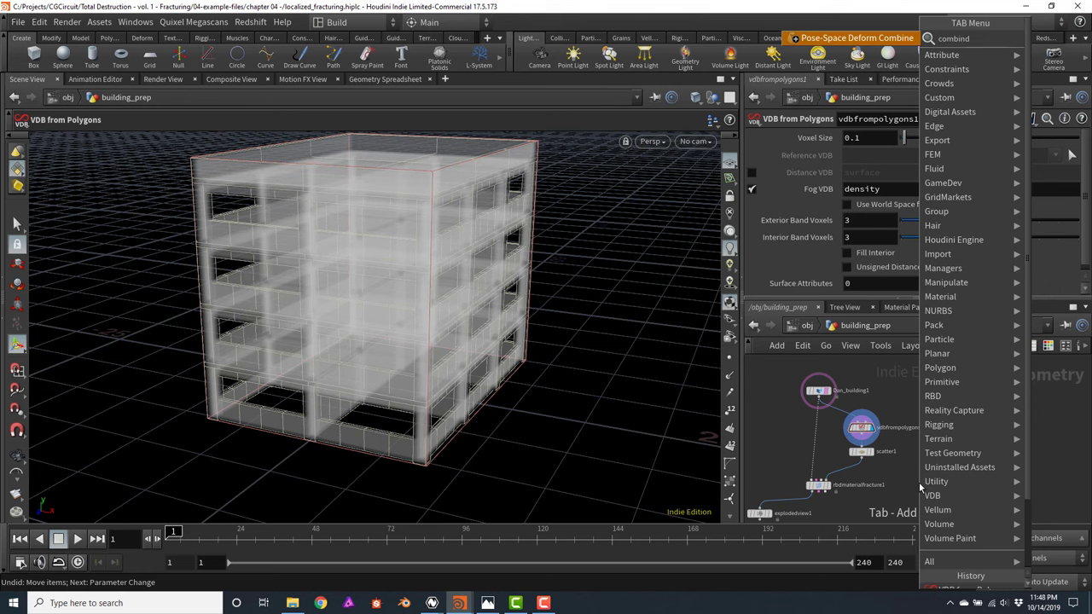
key("BackSpace")
key("BackSpace")
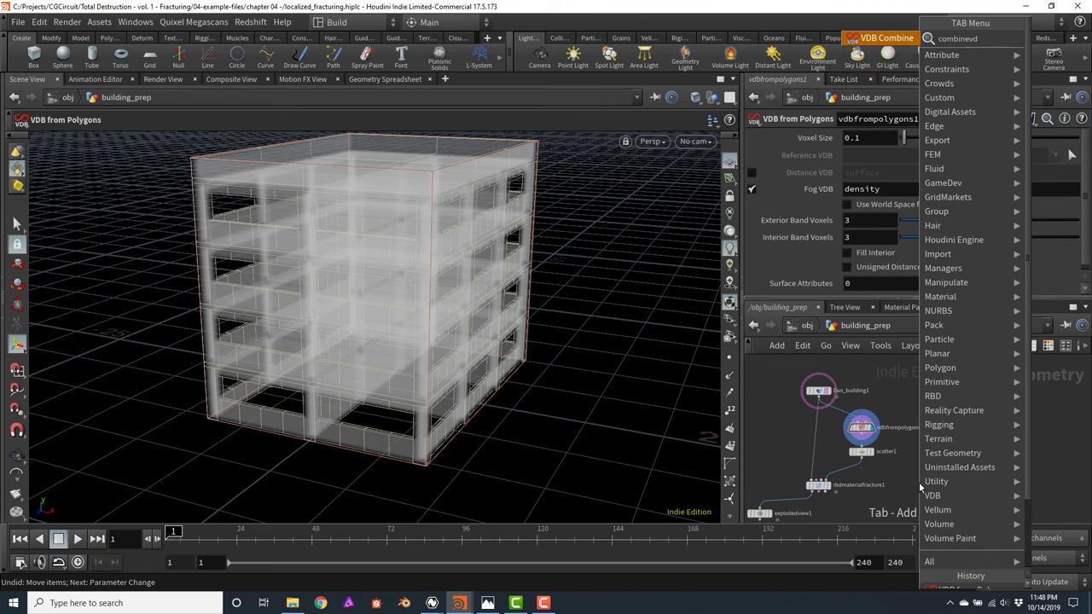
key("Return")
left_click(919, 486)
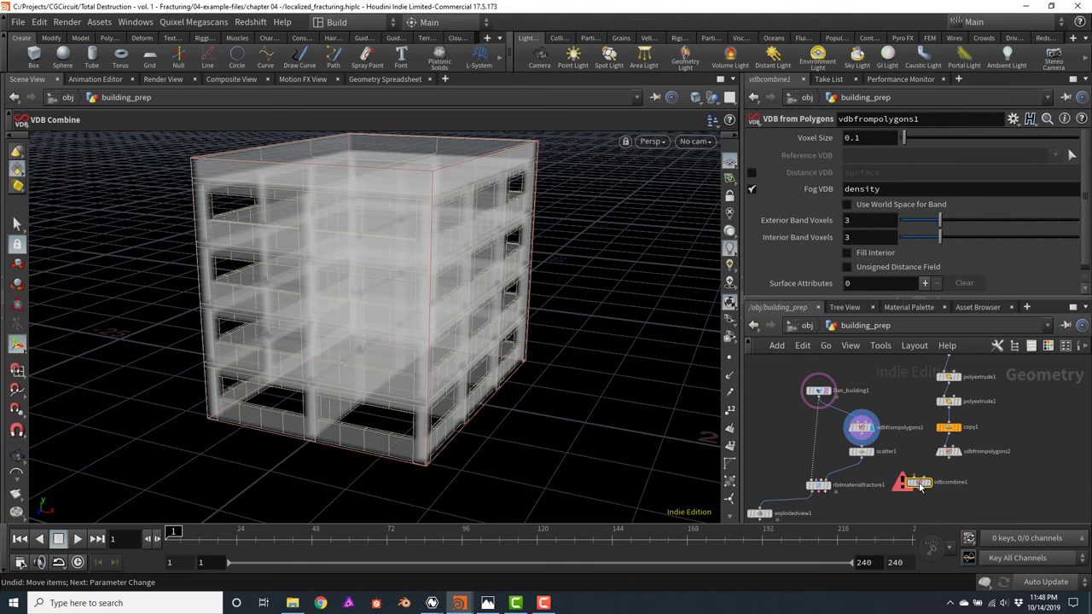
Wire vdbfrompolygons1 into vdbcombine1's first input and vdbfrompolygons2 into its second, aligning vdbcombine1 beneath vdbfrompolygons2
scroll(921, 487, "up", 2)
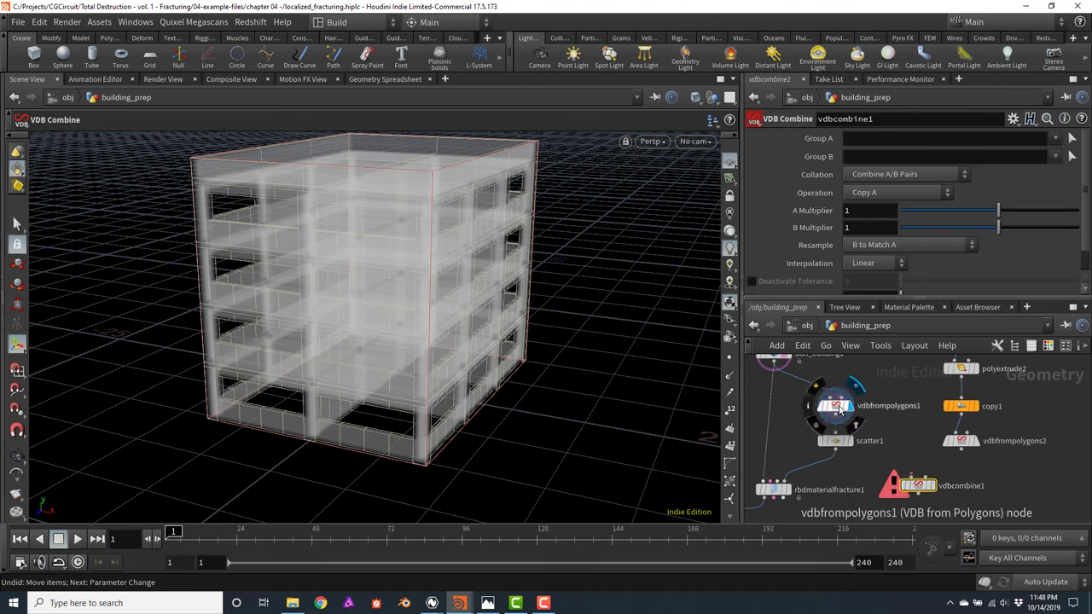
left_click(837, 418)
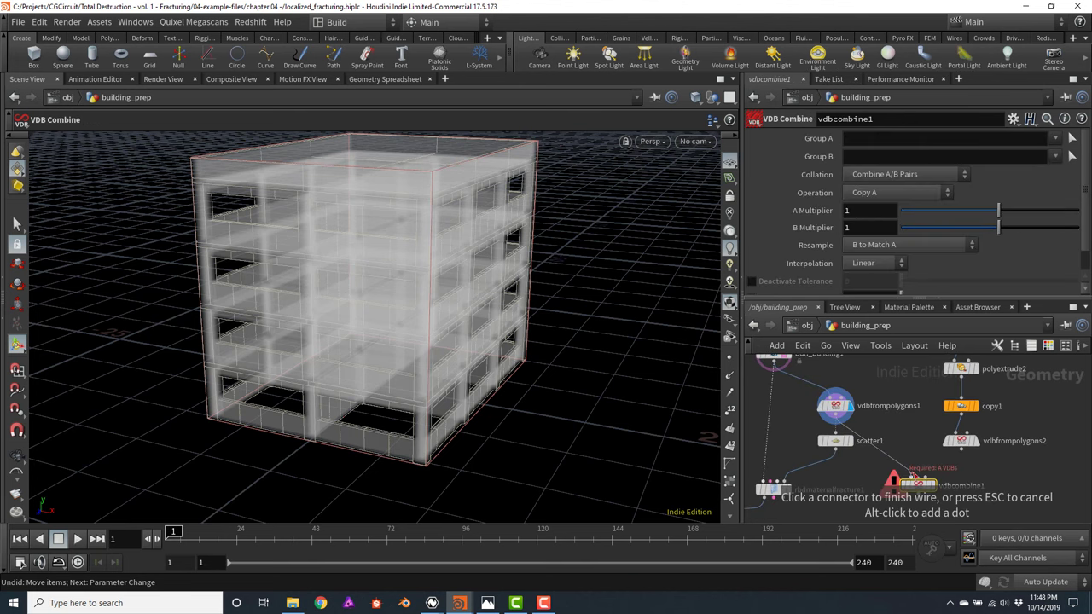
left_click(911, 476)
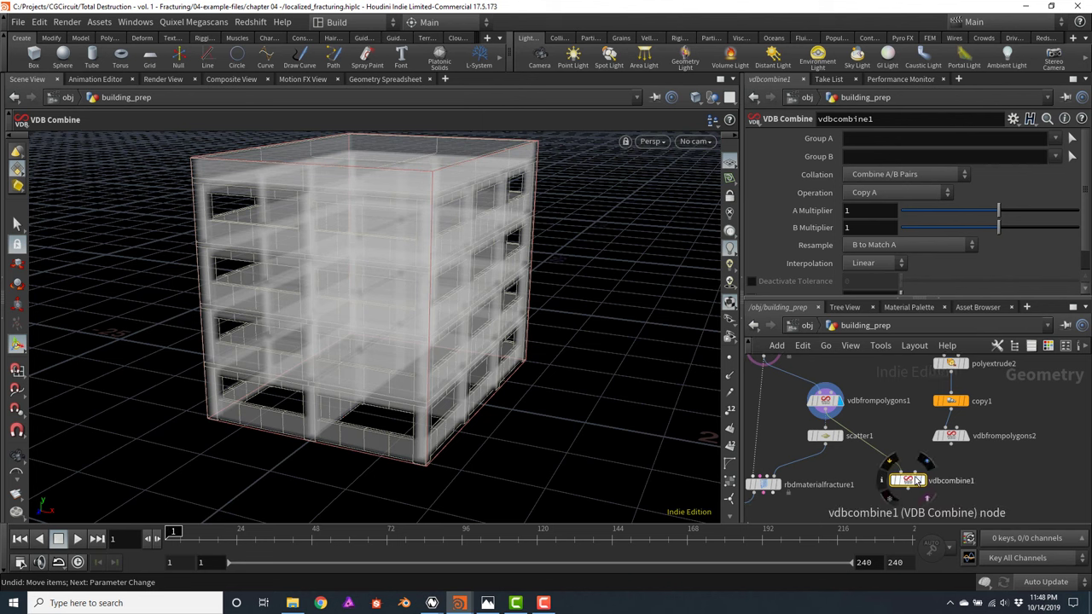
left_click_drag(916, 481, 961, 479)
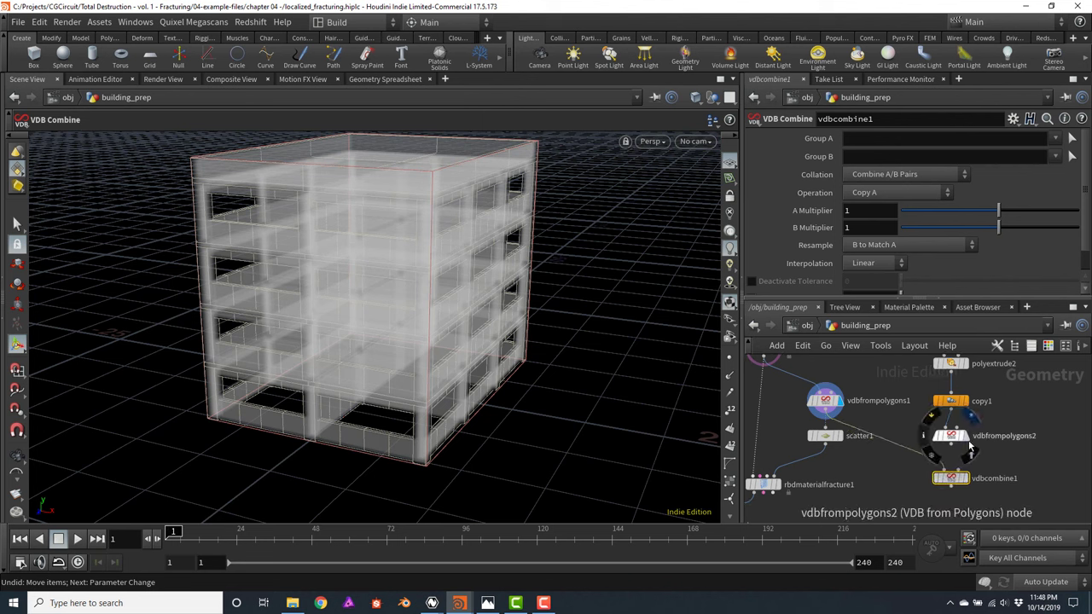
left_click(969, 450)
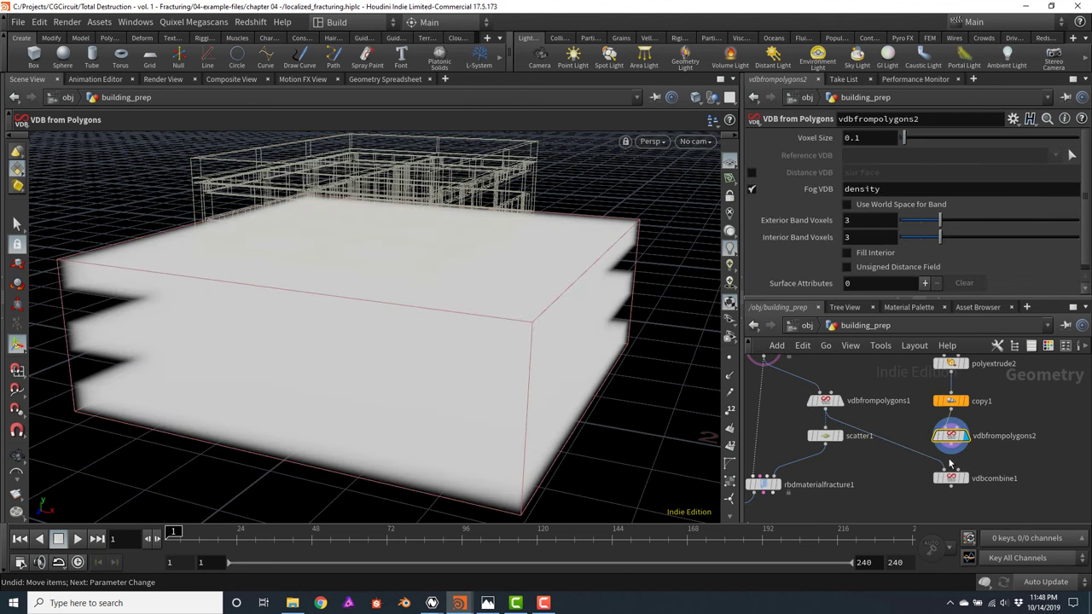
left_click(951, 449)
left_click(953, 480)
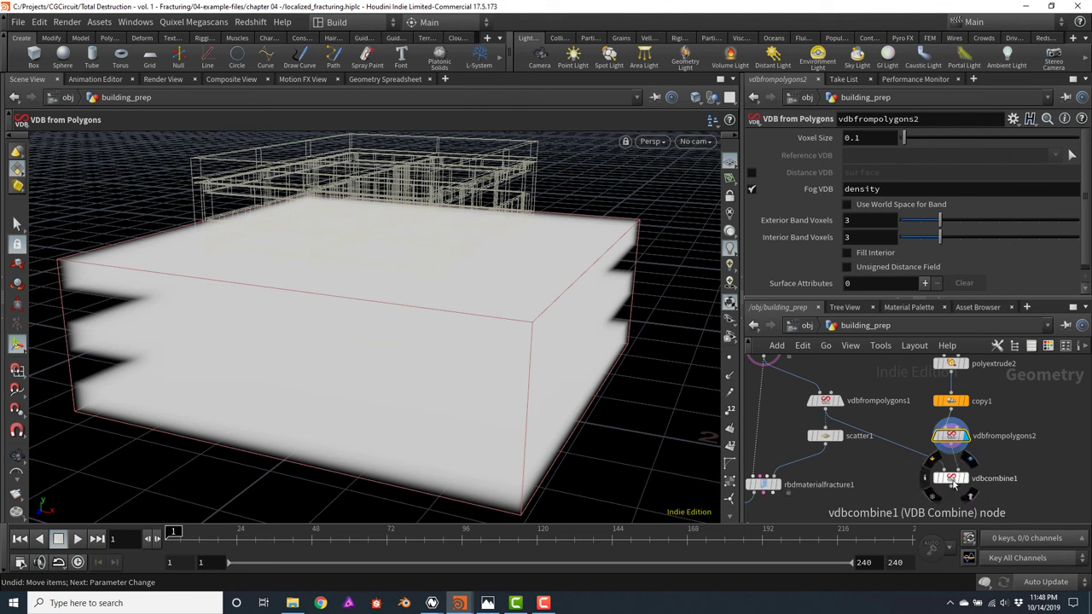
left_click(952, 479)
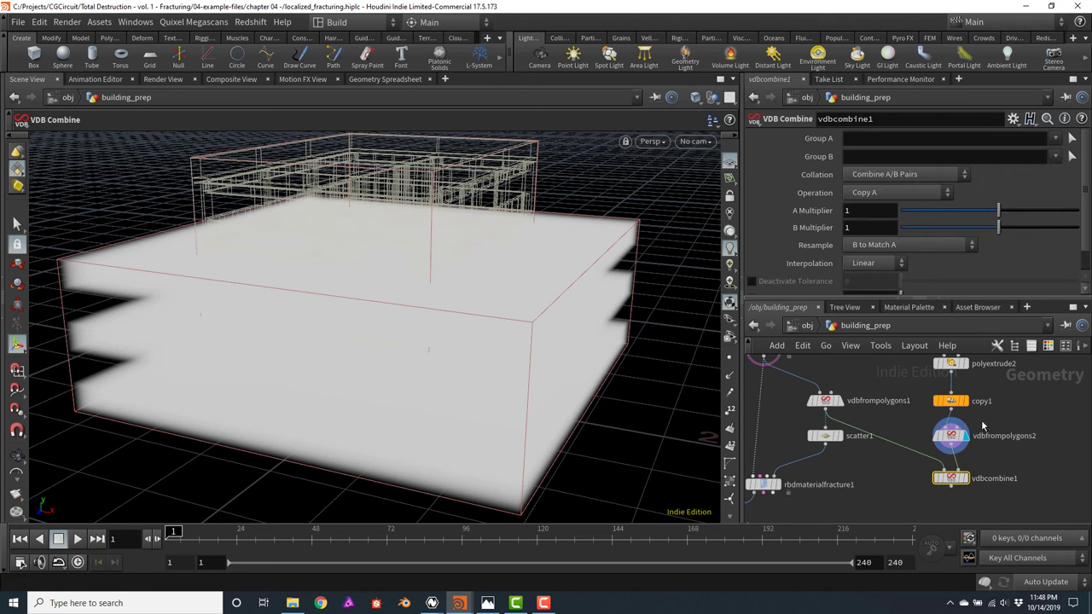
Set vdbcombine1's Operation to Activity Intersection and display the combined volume
left_click_drag(1086, 232, 1081, 258)
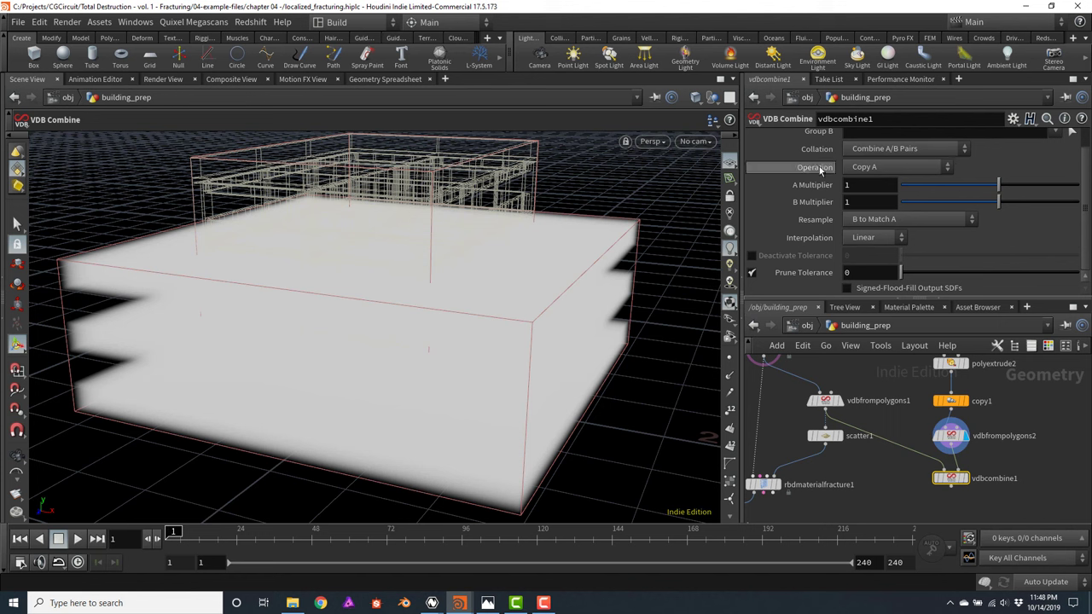
left_click(863, 170)
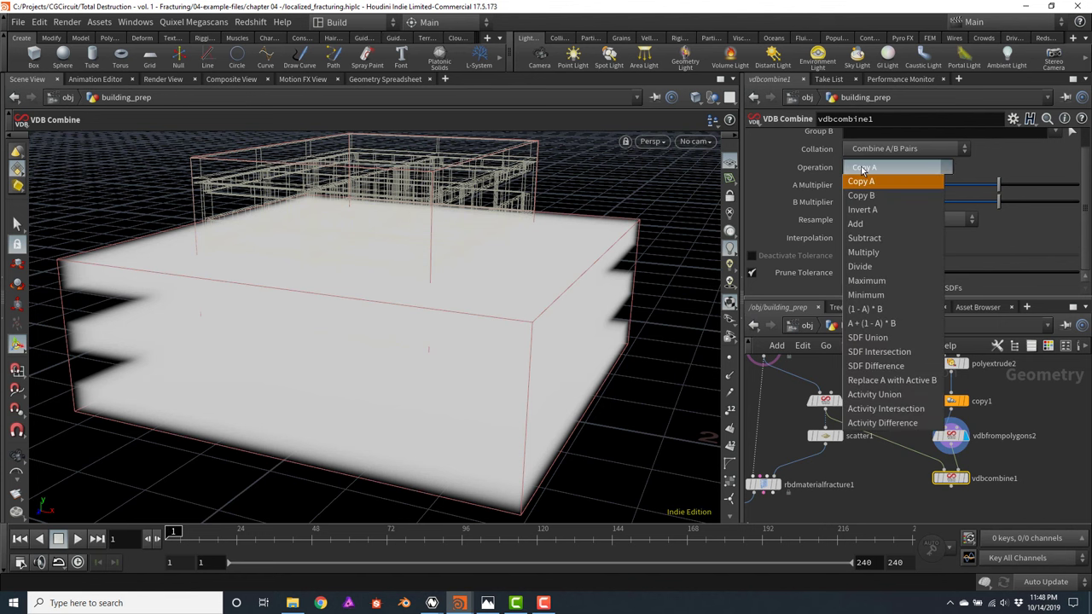
left_click(887, 409)
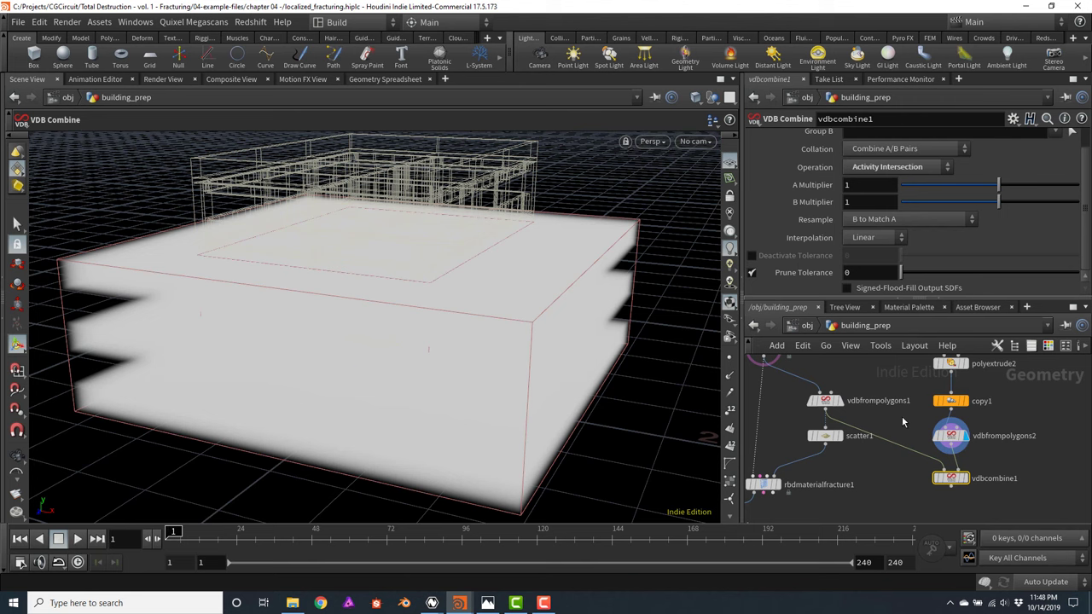
left_click(966, 478)
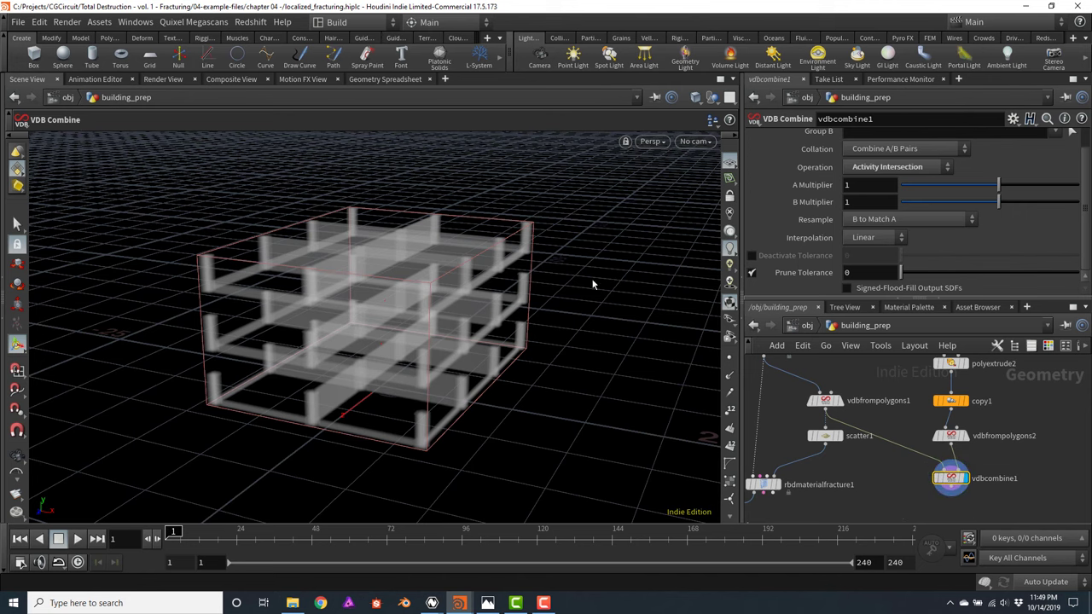
key("Escape")
left_click_drag(592, 282, 440, 241)
key("Return")
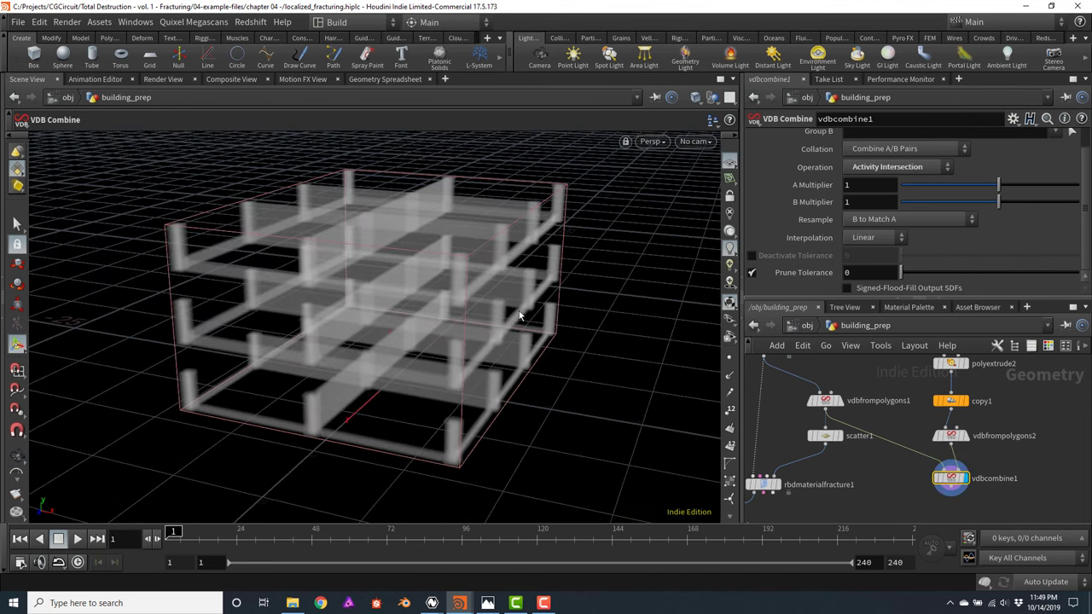
Append a Scatter node after vdbcombine1, align it below and display its points
left_click(955, 453)
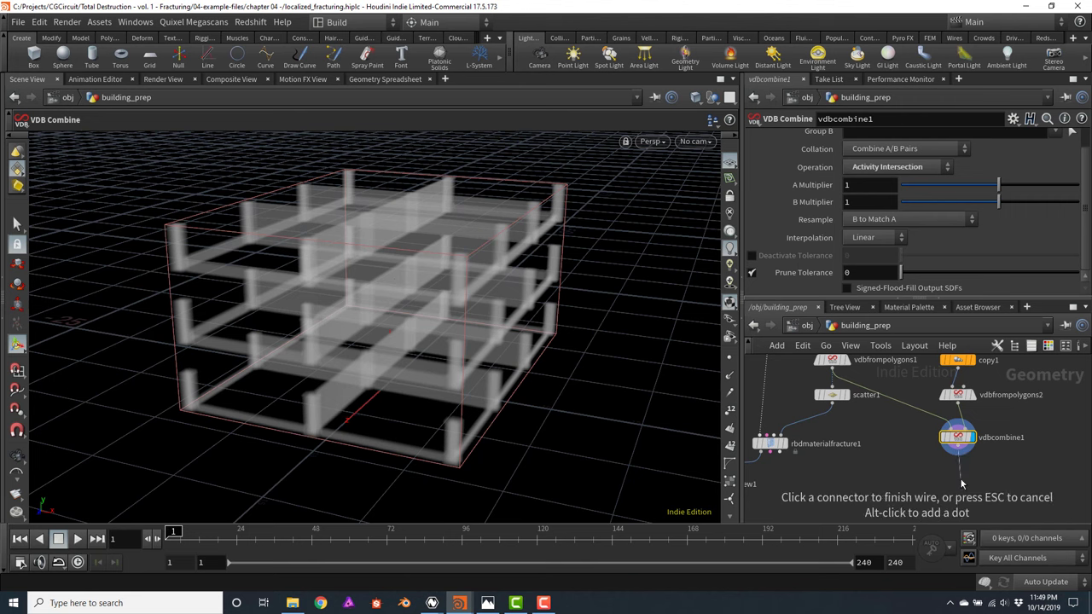
key("Tab")
type("scatter")
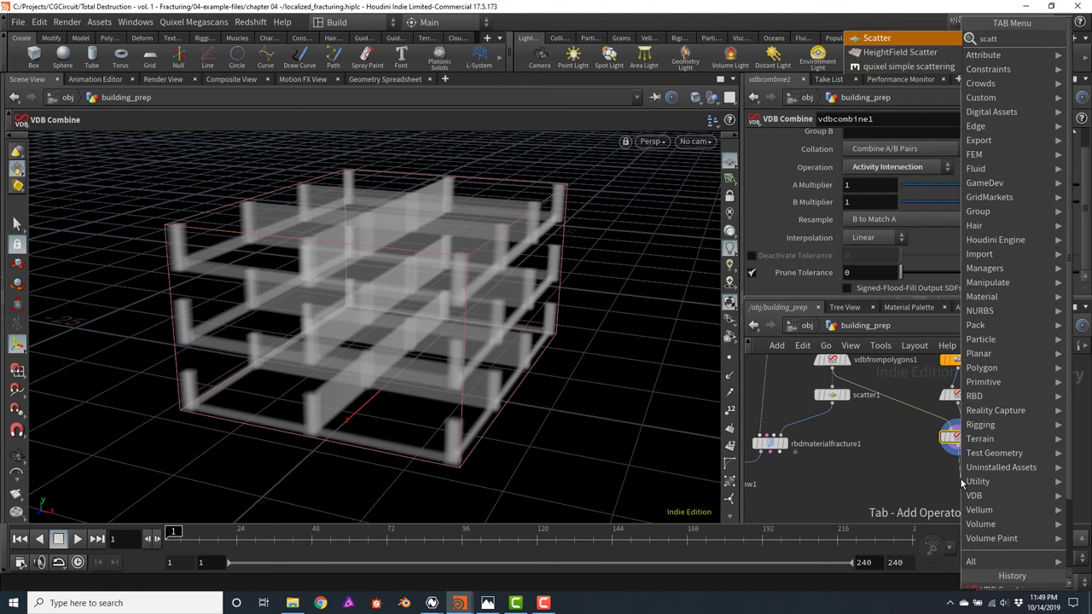
key("Return")
left_click(960, 482)
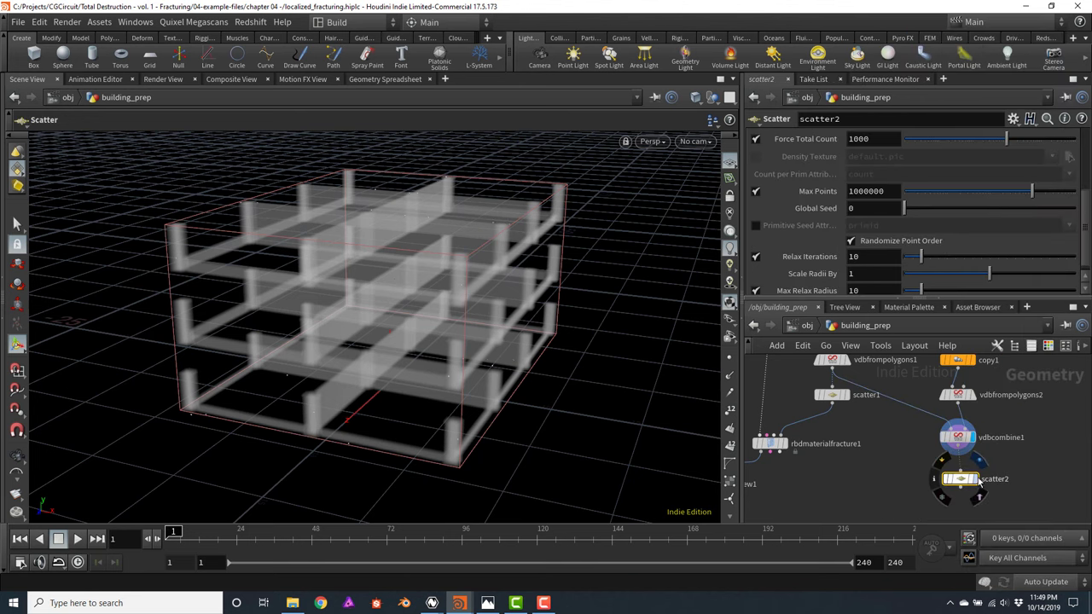
left_click_drag(958, 482, 955, 478)
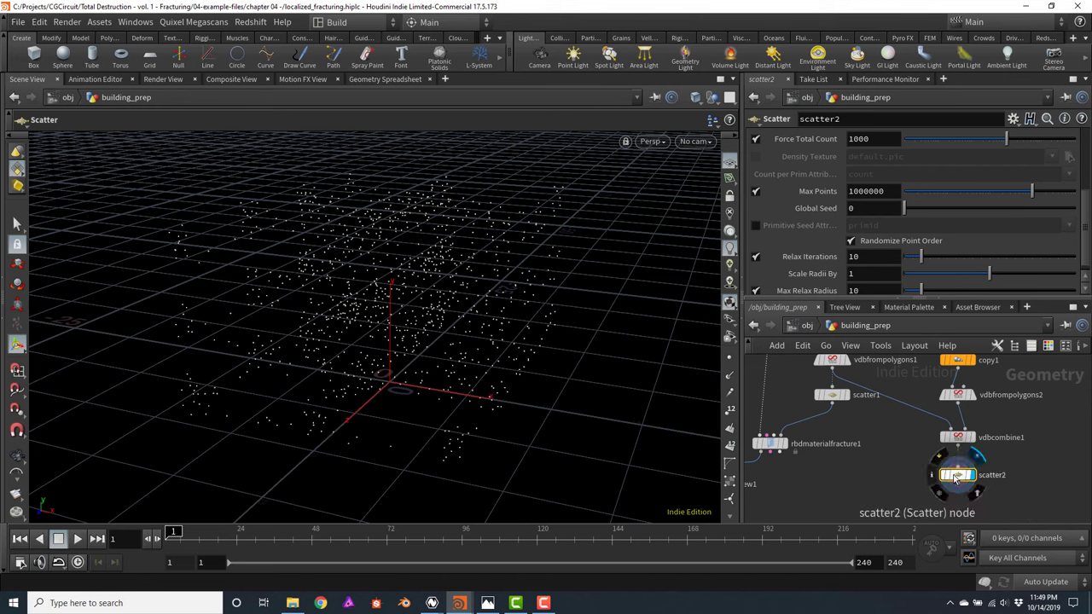
Turn off Relax Iterations on scatter2 and inspect the point distribution
scroll(1088, 213, "down", 1)
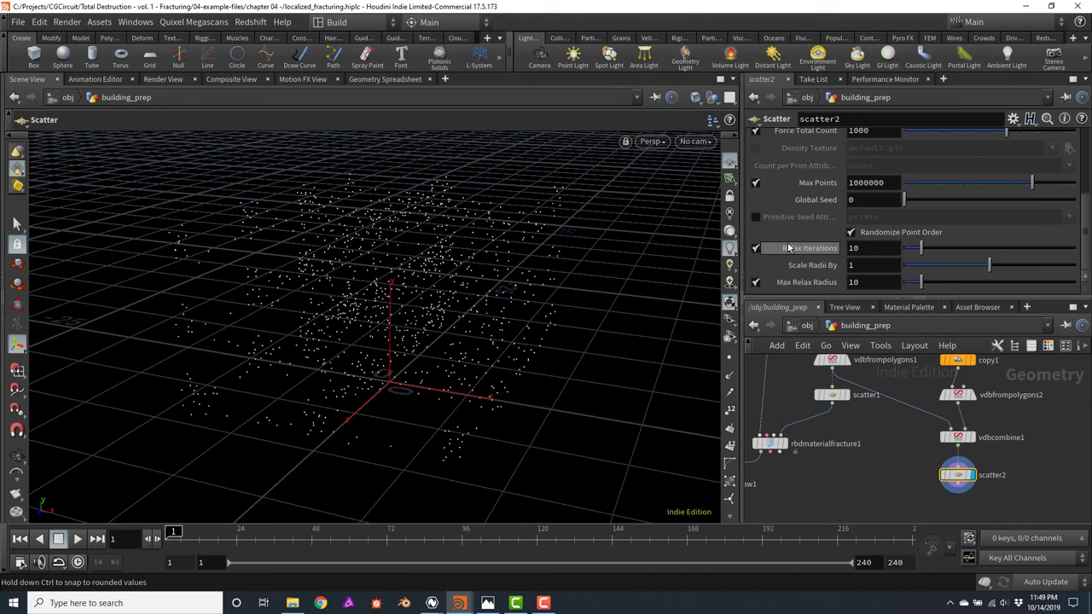
left_click(754, 248)
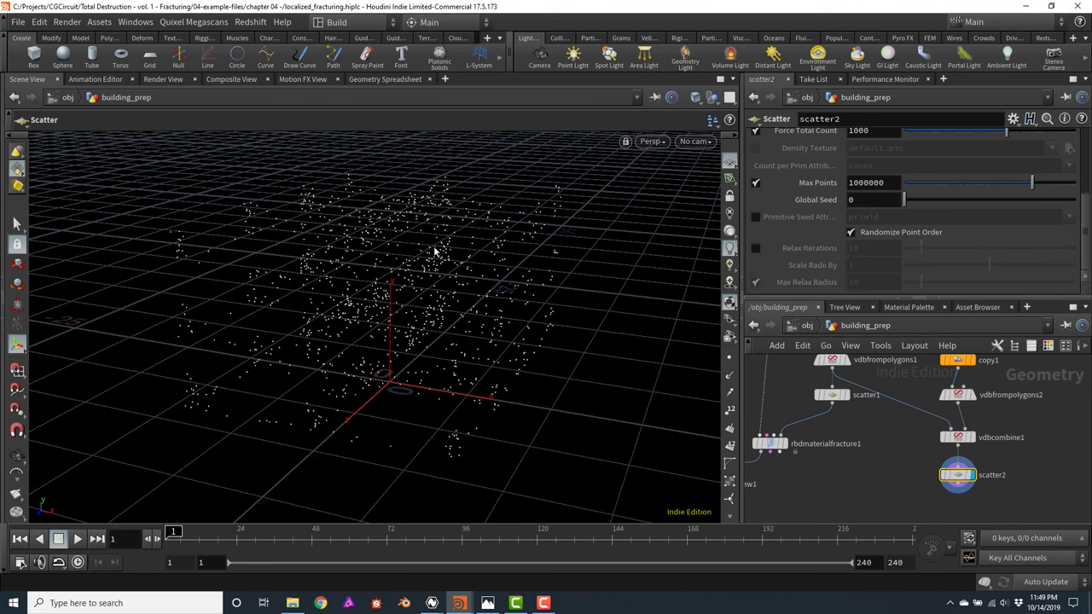
left_click_drag(515, 263, 413, 247)
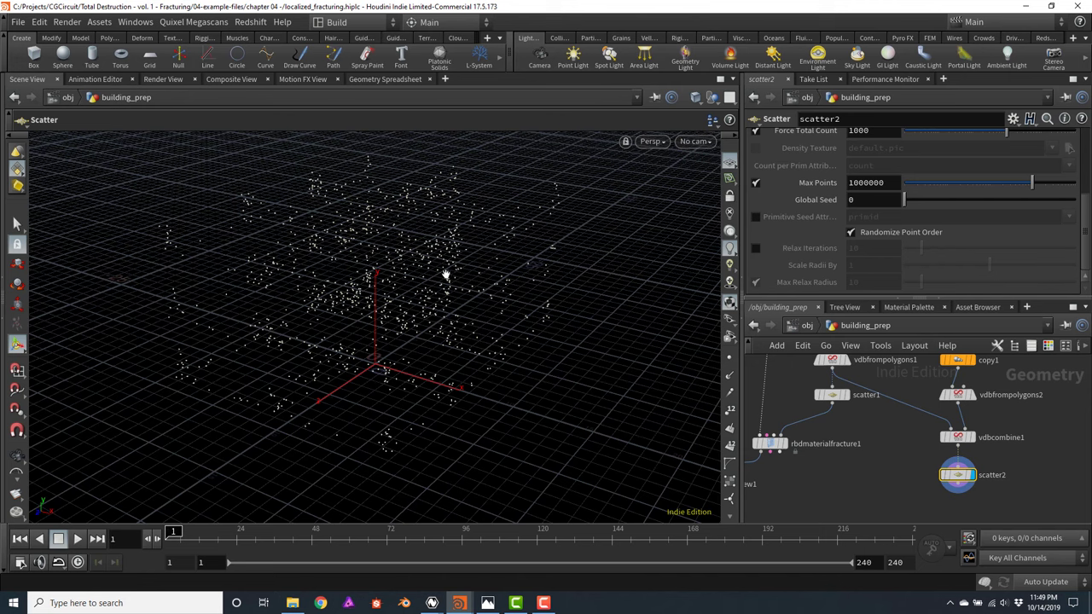
Set scatter2's Force Total Count to 4000
left_click_drag(445, 275, 447, 305)
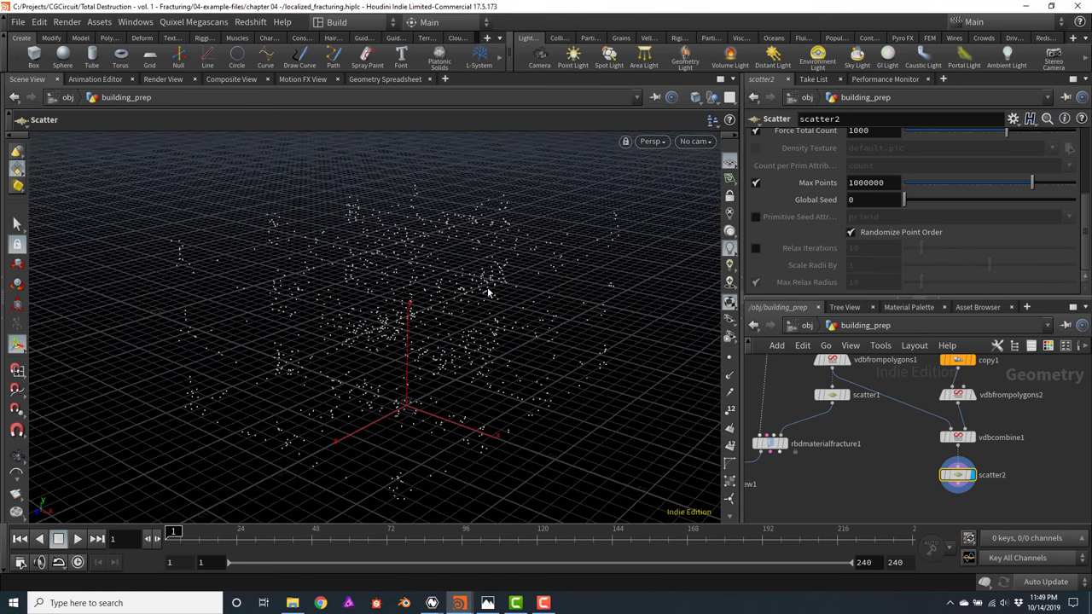
scroll(1086, 259, "up", 3)
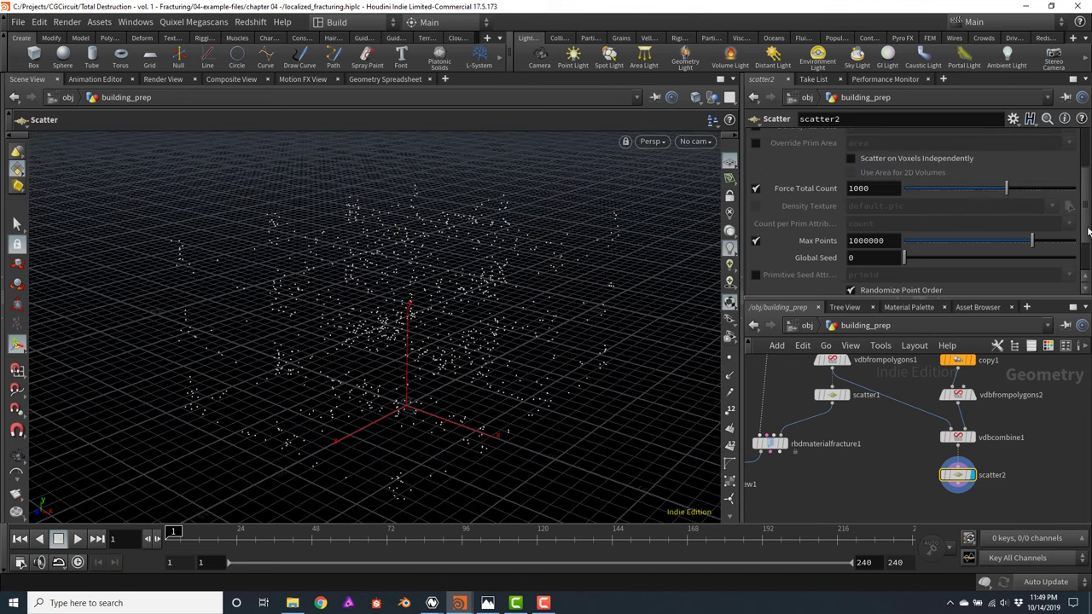
left_click(874, 189)
type("4000")
key("Return")
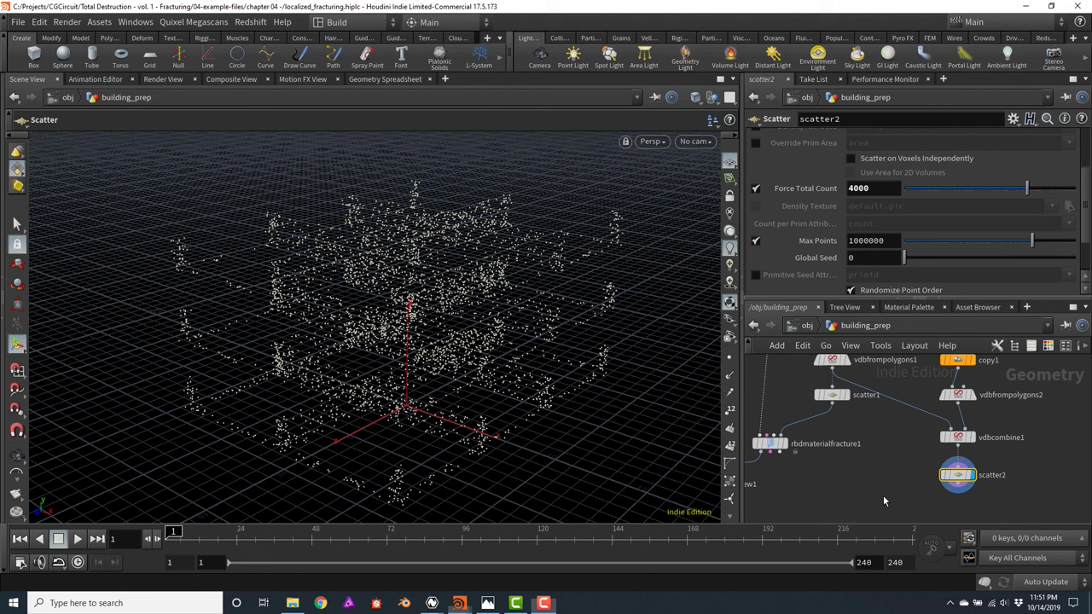
Add a Merge node below scatter1 and wire both scatter1 and scatter2 into it
key("Tab")
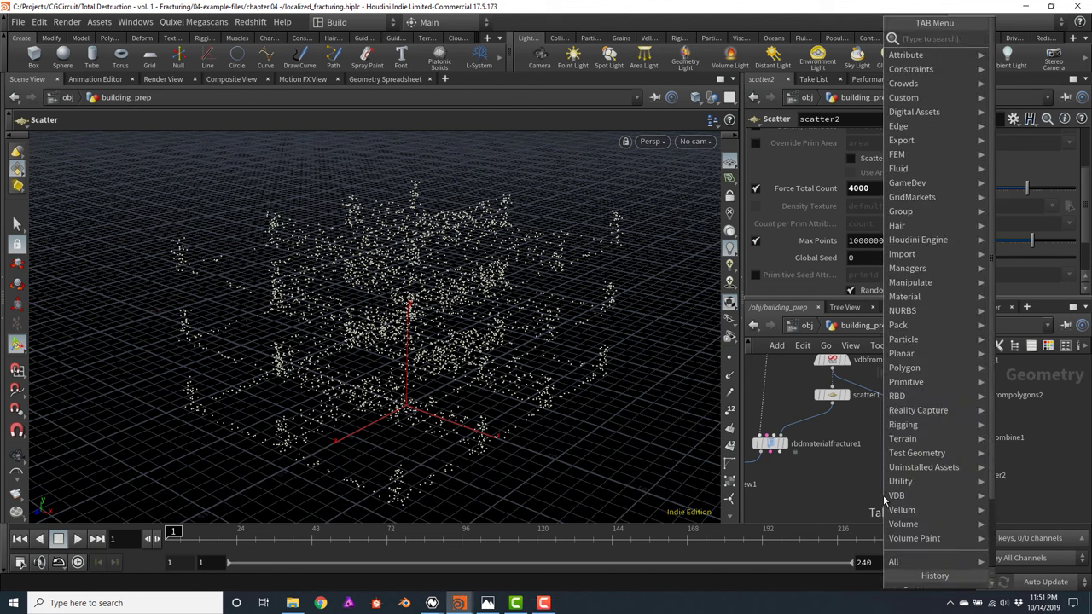
type("merge")
key("Return")
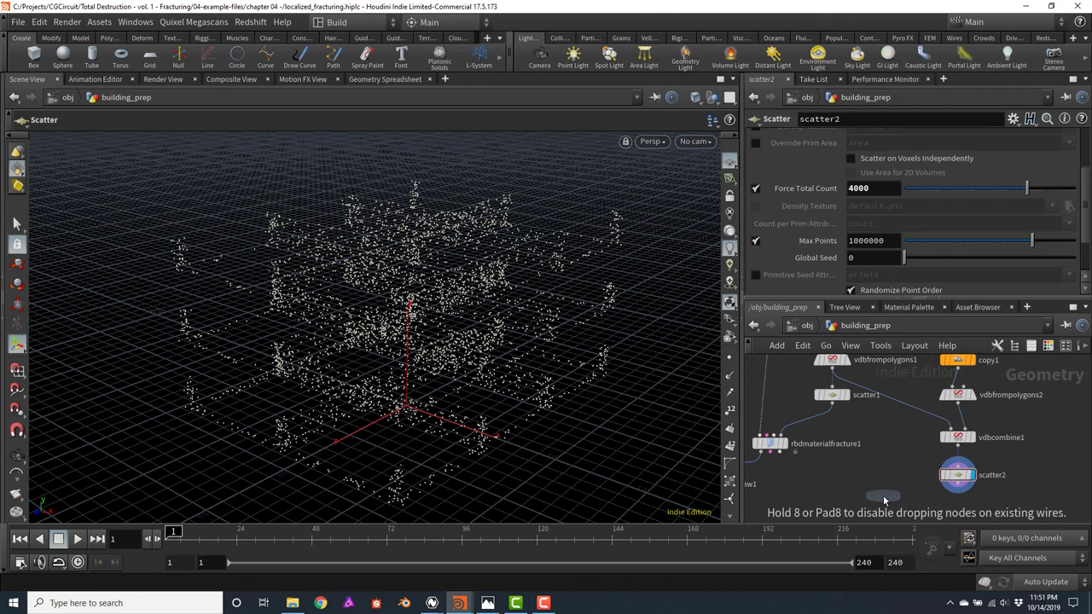
left_click(883, 494)
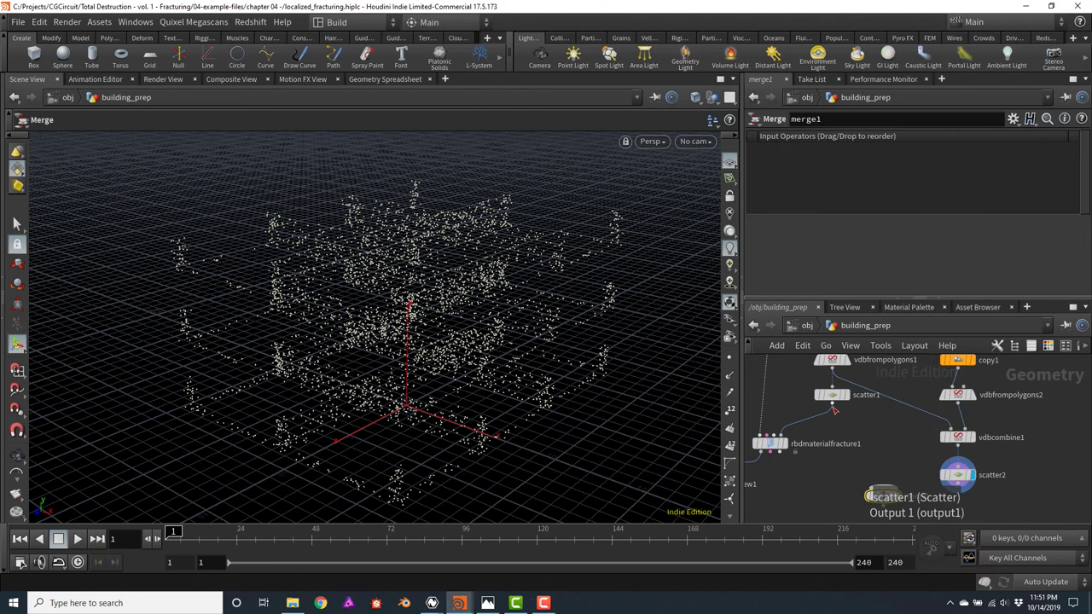
left_click(835, 402)
left_click(882, 488)
left_click_drag(887, 496, 838, 493)
left_click(957, 489)
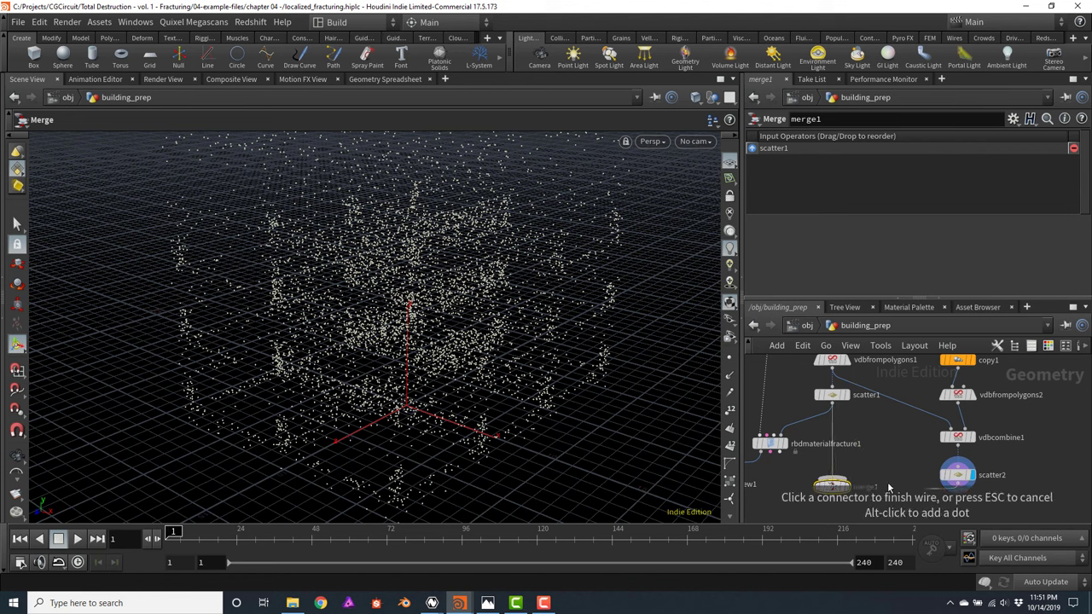
left_click(834, 482)
Move rbdmaterialfracture1 below merge1 and feed it the merged points in place of scatter1's output
middle_click_drag(833, 488, 850, 461)
left_click_drag(849, 461, 850, 464)
scroll(793, 444, "down", 4)
left_click_drag(793, 444, 794, 485)
scroll(849, 497, "up", 4)
middle_click_drag(848, 497, 886, 471)
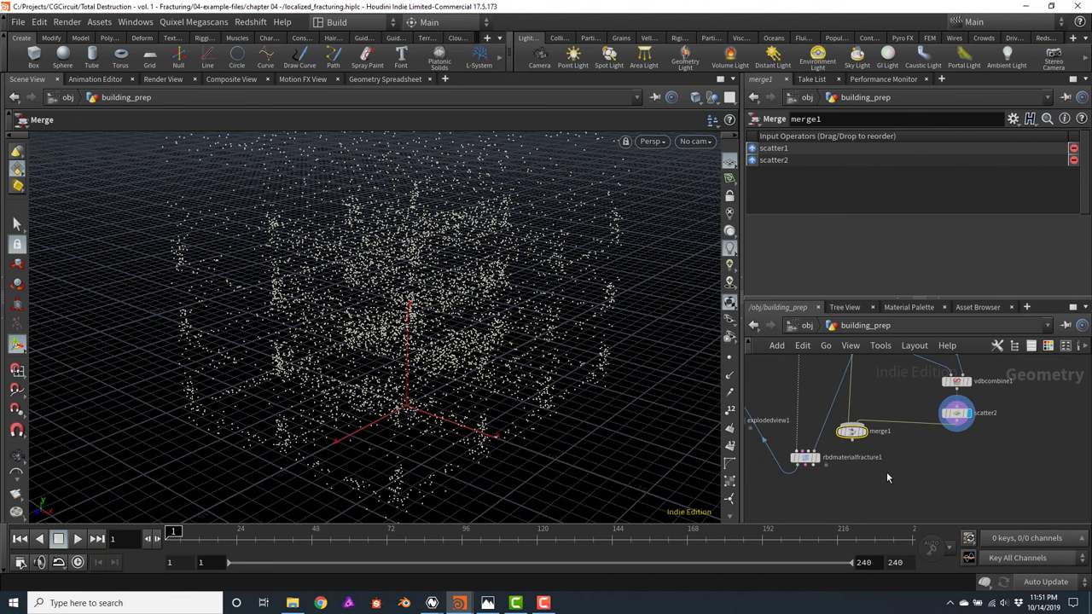
middle_click_drag(852, 386, 852, 412)
left_click_drag(846, 398, 849, 463)
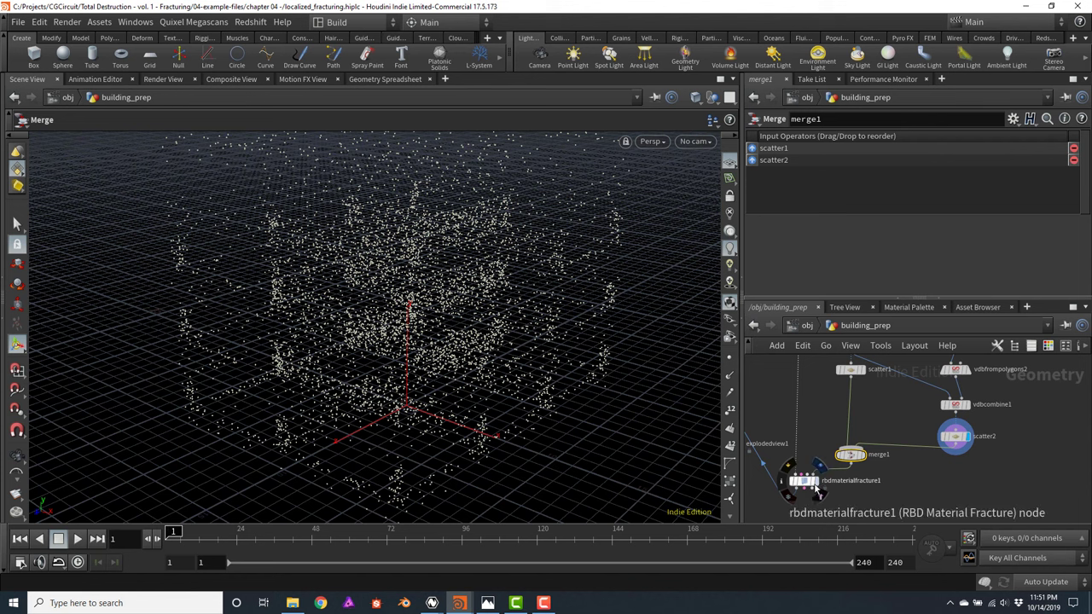
Reposition explodedview1 beside rbdmaterialfracture1 and display the exploded fracture
middle_click_drag(825, 441, 893, 433)
left_click_drag(802, 469, 826, 500)
left_click(827, 502)
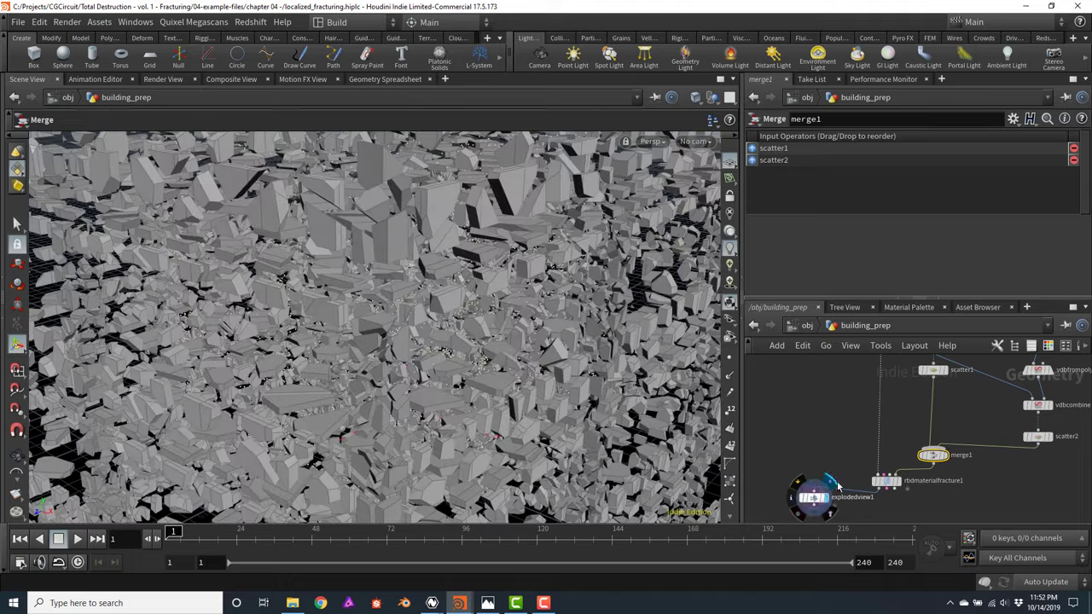
Examine the exploded building pieces from several angles, comparing fracture density inside and outside the floor-slab zones
key("Escape")
left_click_drag(350, 299, 289, 369)
key("Return")
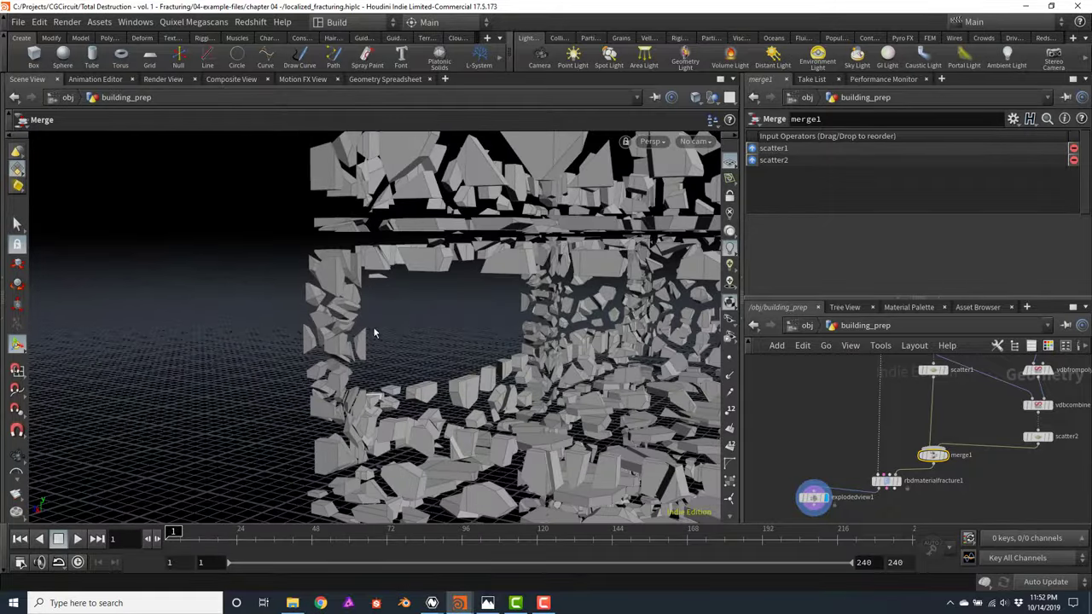
left_click_drag(333, 321, 462, 312)
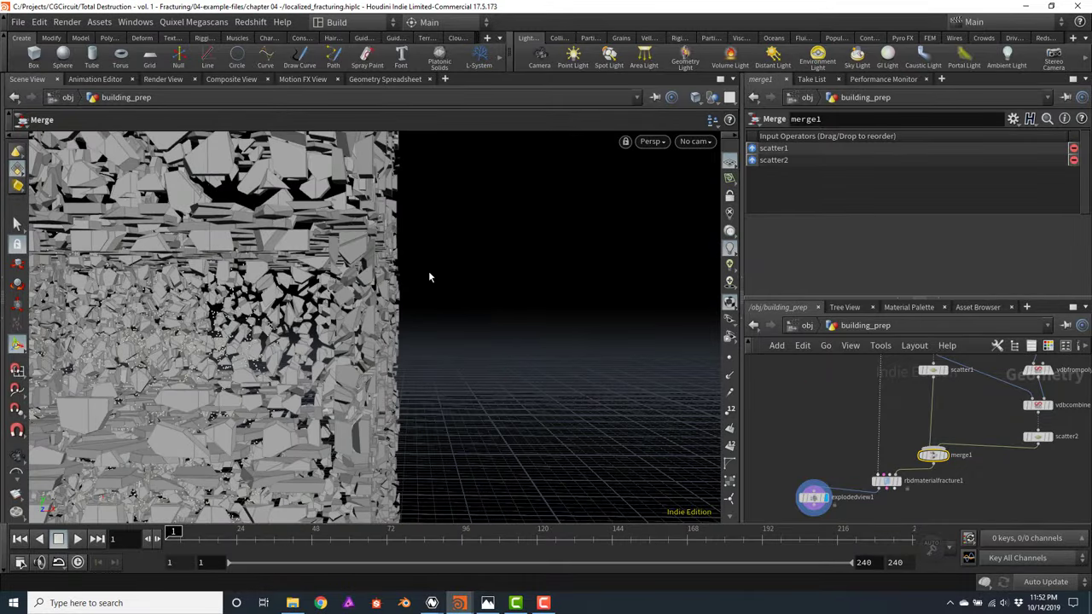
key("Escape")
left_click_drag(427, 299, 486, 287)
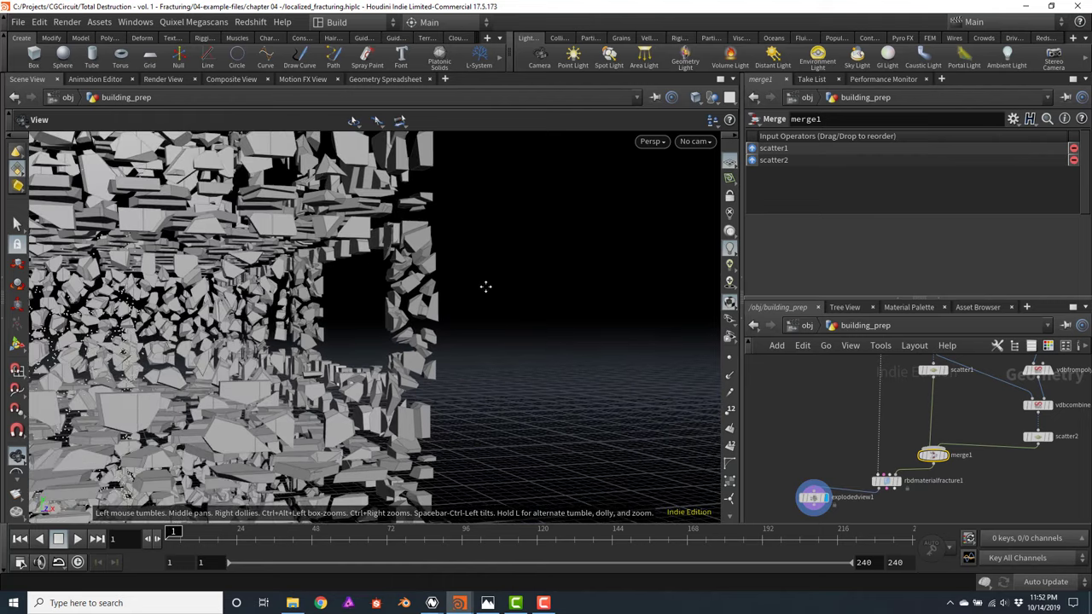
key("Return")
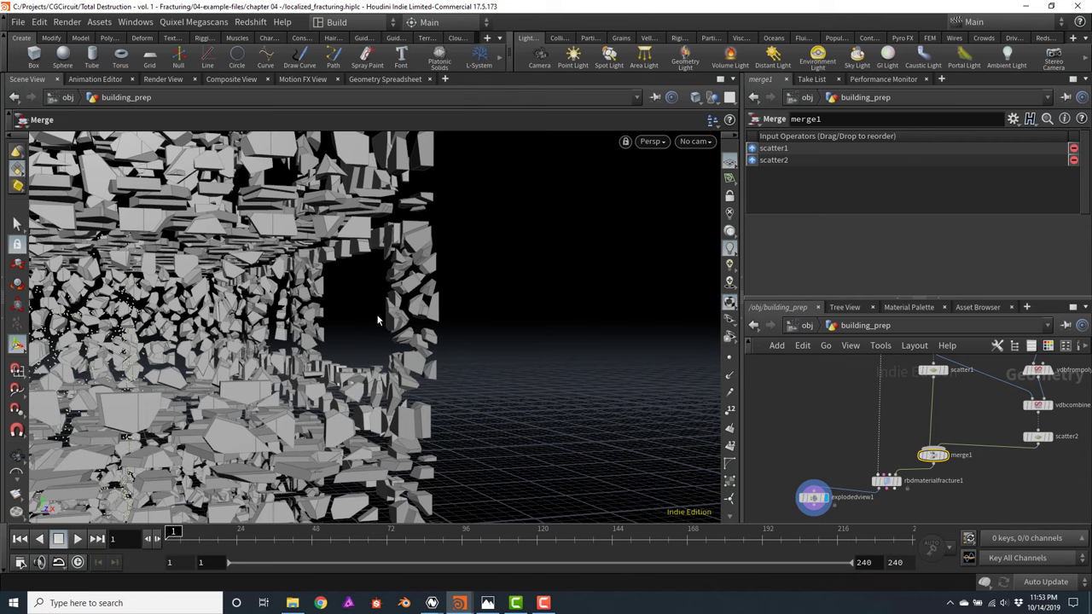
key("Escape")
left_click_drag(377, 320, 416, 294)
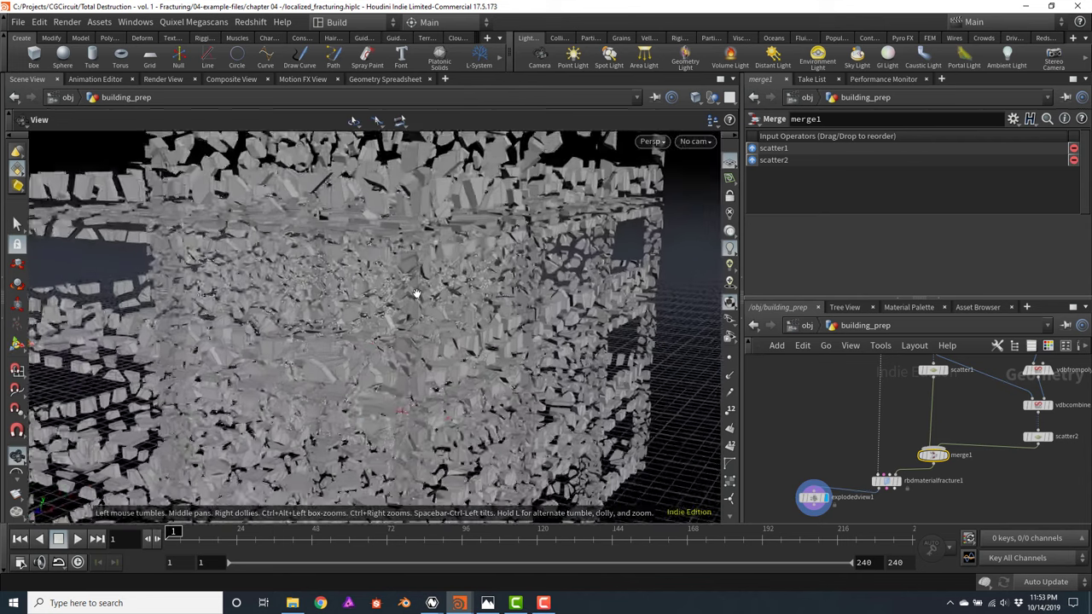
key("Return")
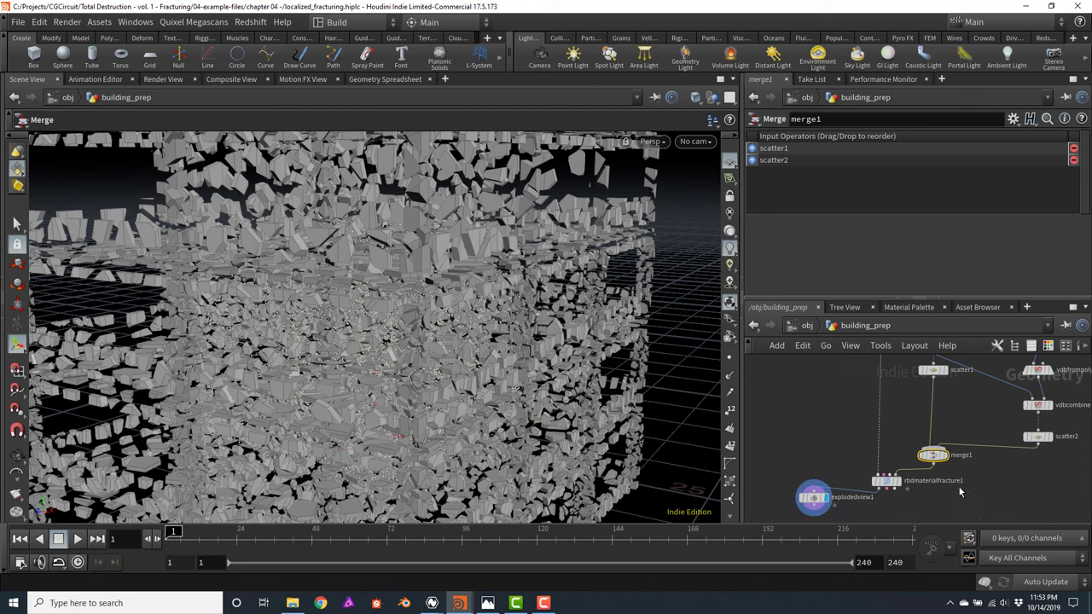
Display merge1 and examine the distribution of the combined scatter points across the building
left_click(945, 460)
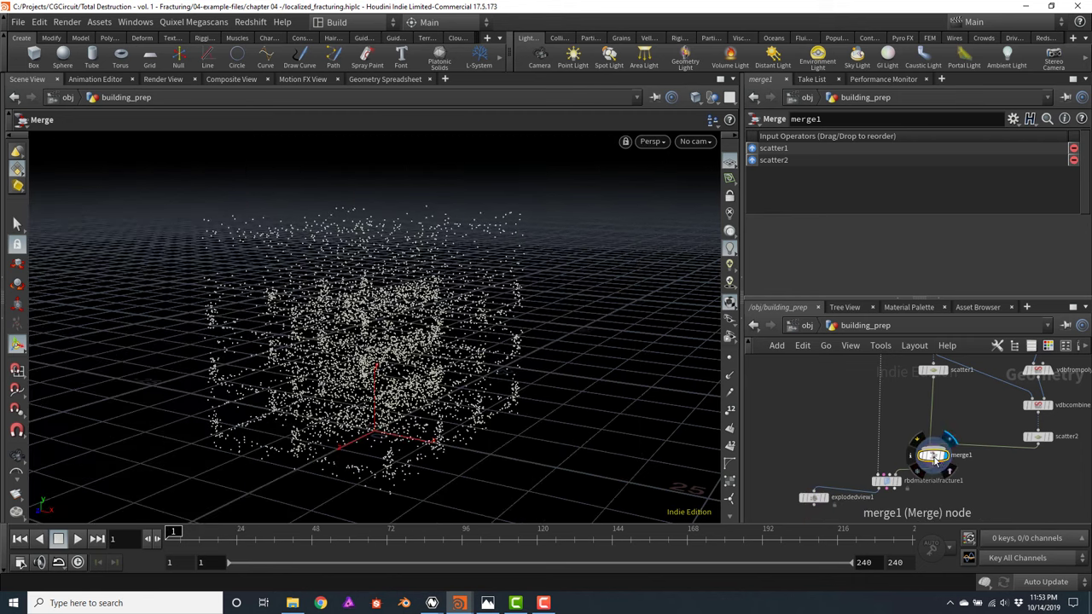
key("Escape")
key("f")
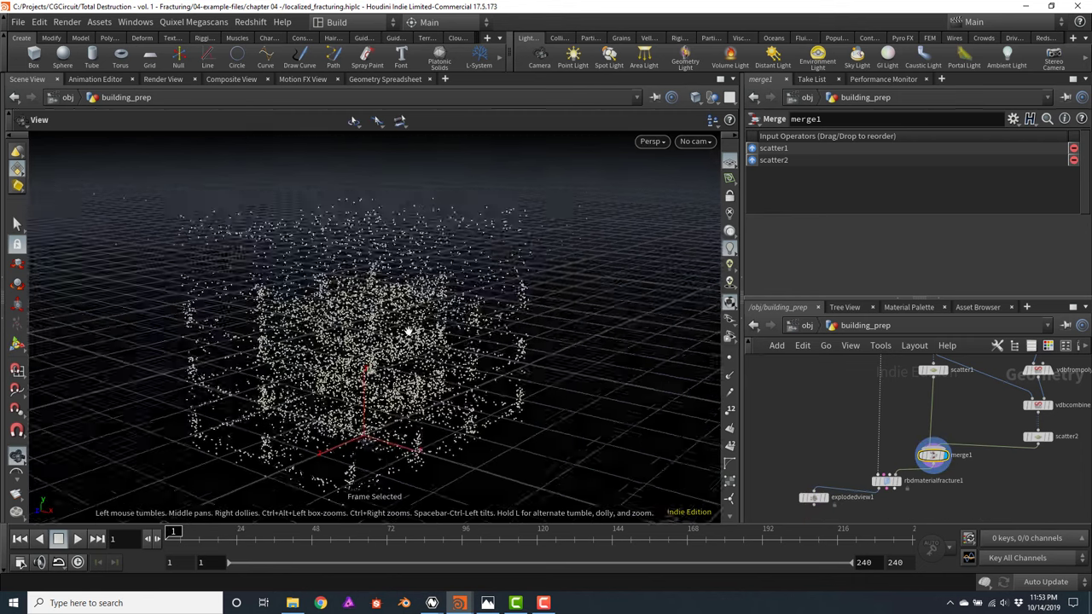
left_click_drag(407, 329, 402, 316)
key("Return")
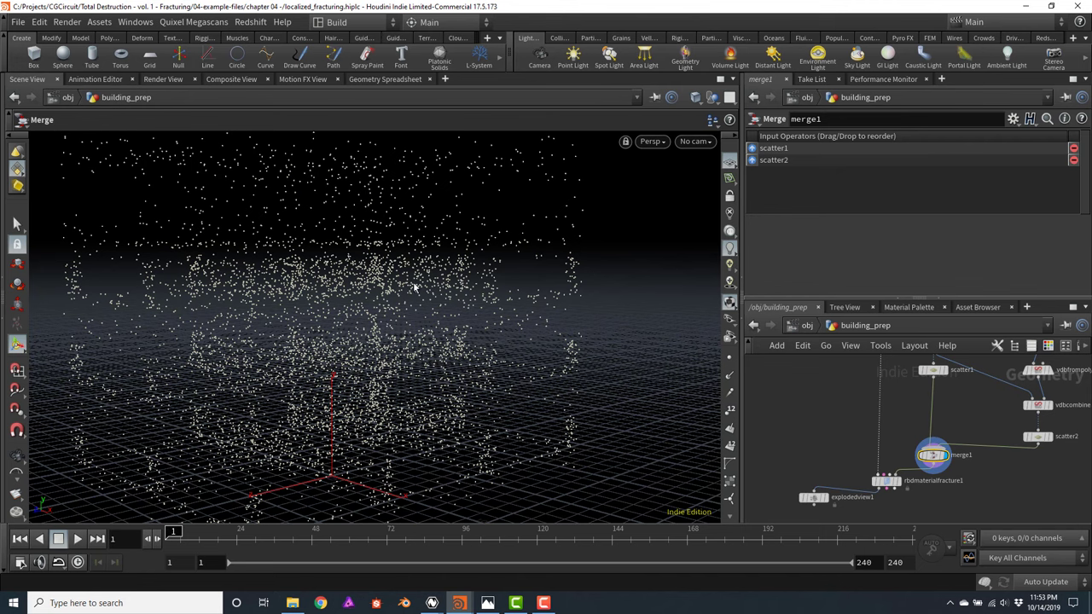
key("Escape")
left_click_drag(427, 298, 531, 311)
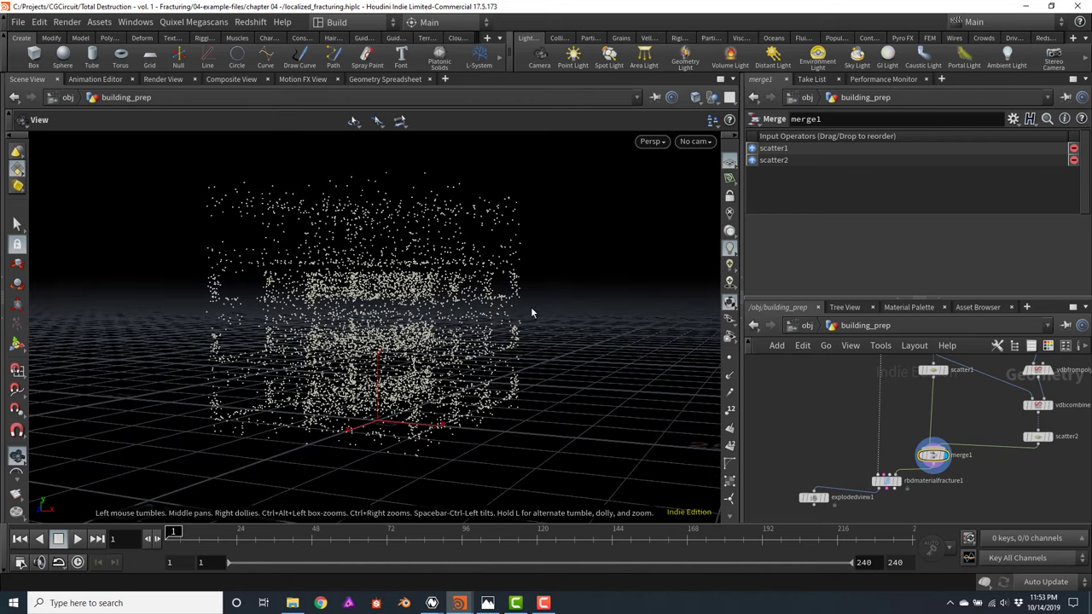
Branch a Peak node off copy1, place it beside vdbfrompolygons2 and display its output
scroll(925, 444, "down", 5)
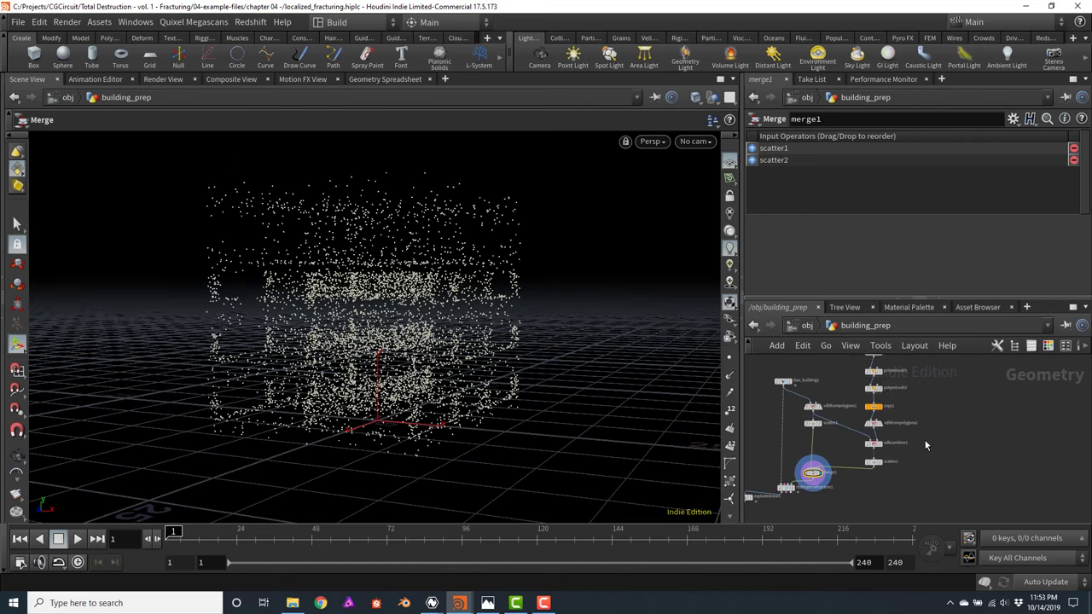
scroll(930, 445, "up", 3)
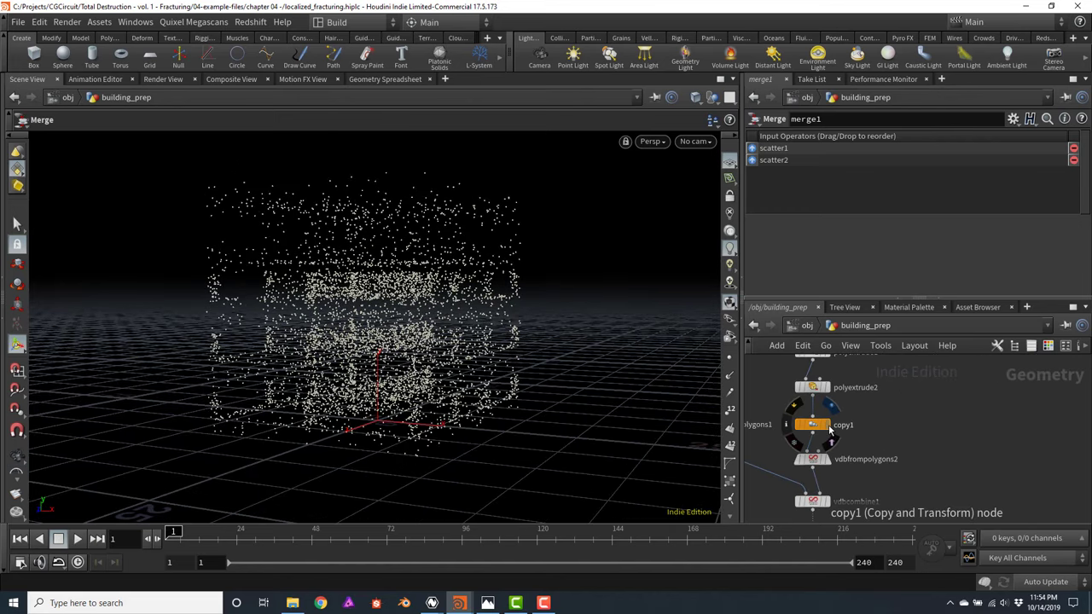
left_click(829, 431)
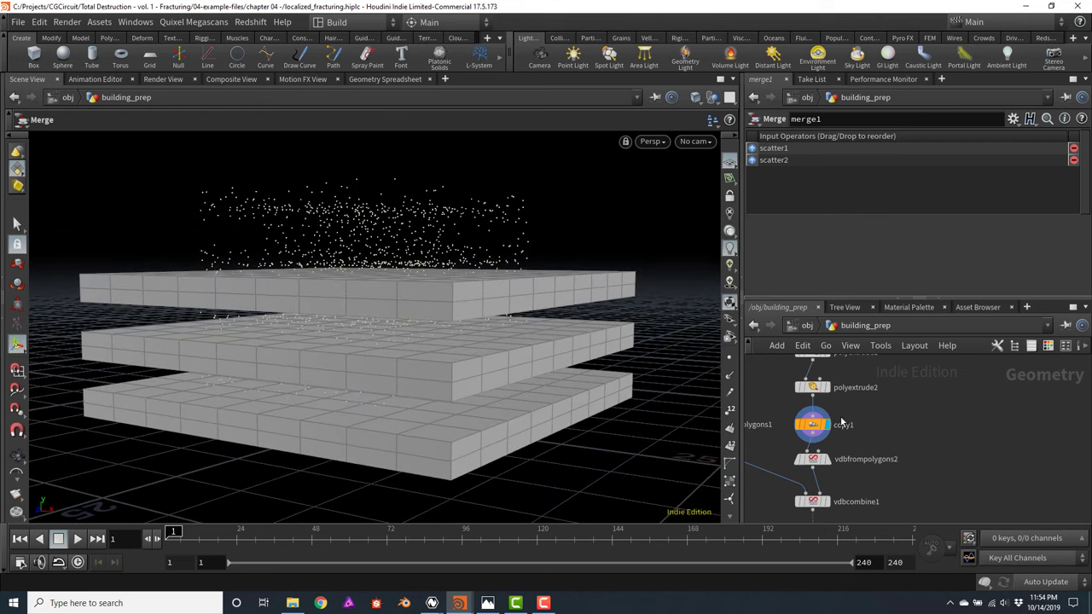
left_click(835, 443)
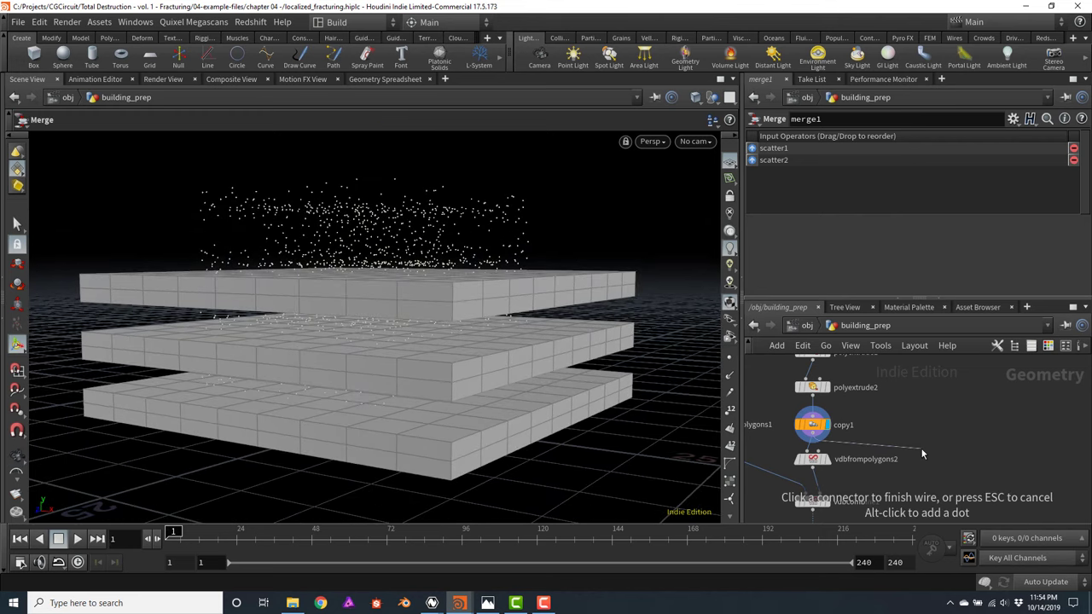
key("Tab")
type("pea")
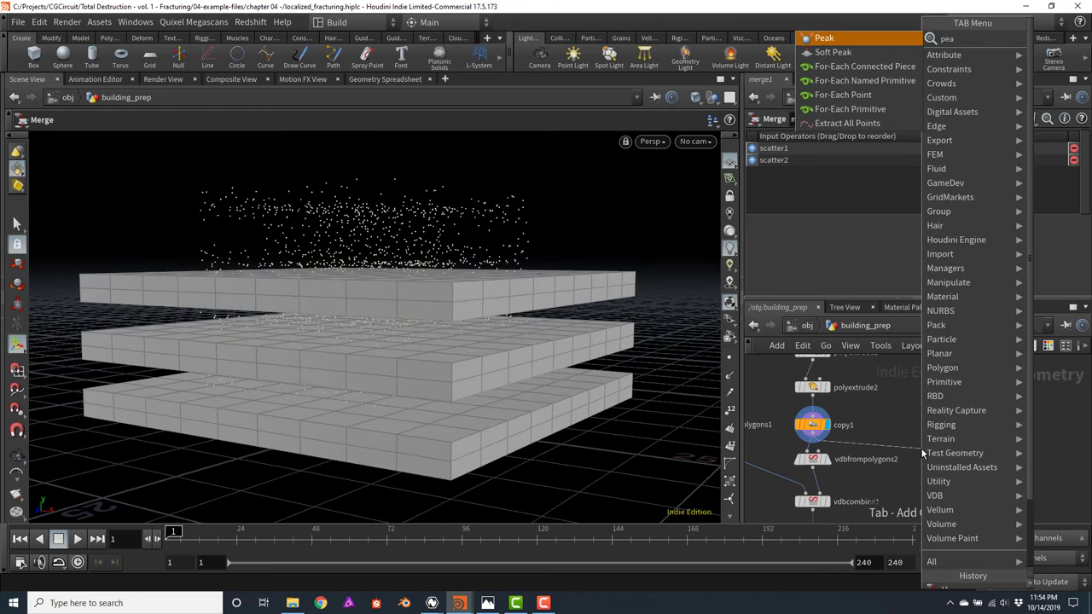
key("Return")
left_click(921, 448)
left_click_drag(921, 449, 940, 459)
left_click(956, 463)
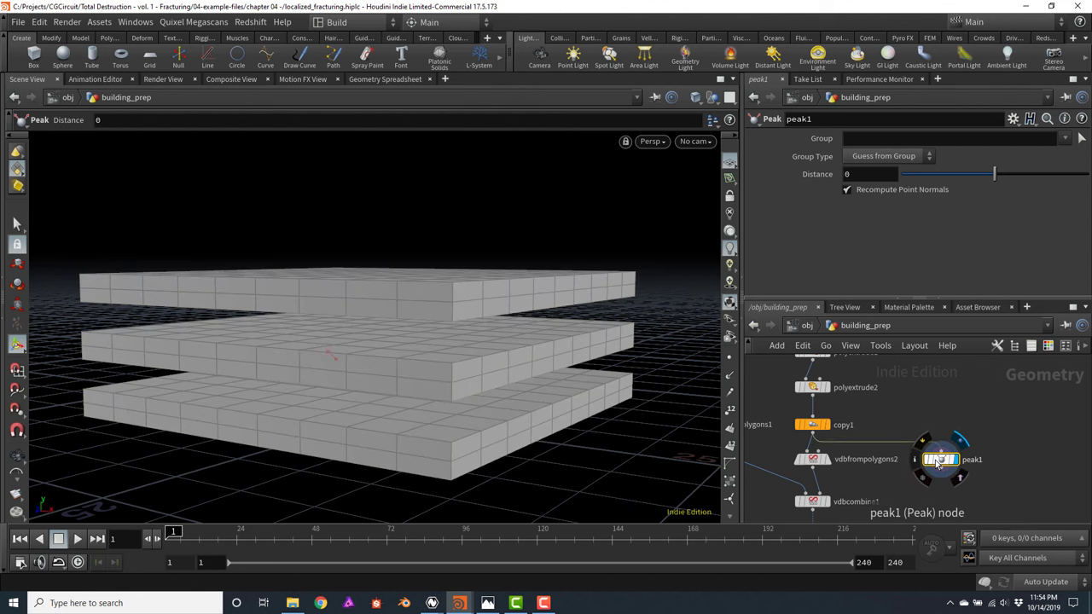
Set peak1's Distance to -0.8 to shrink the floor slabs
left_click_drag(997, 174, 987, 175)
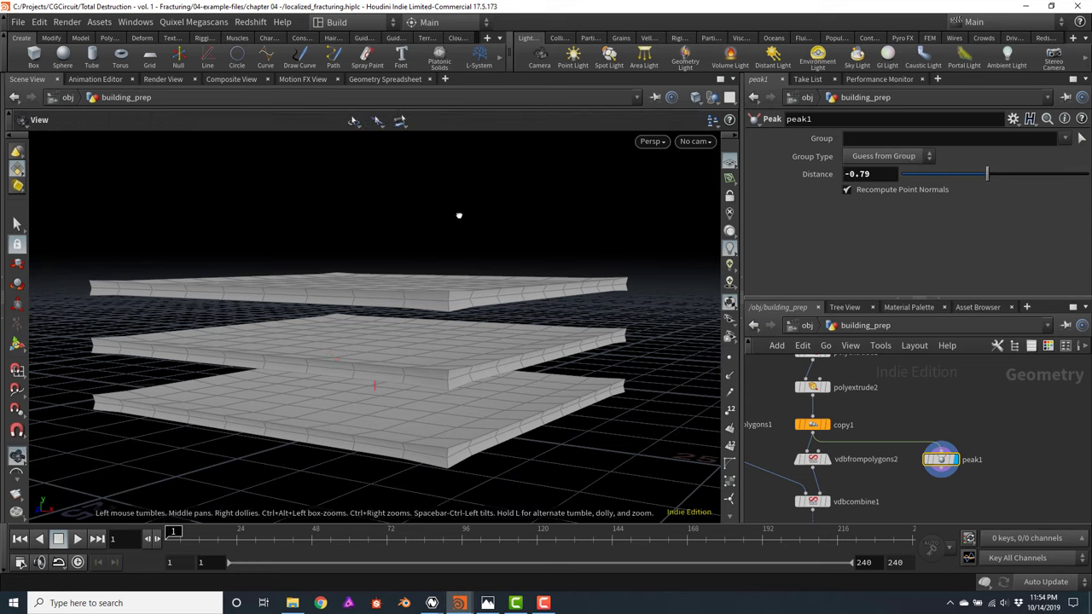
left_click_drag(458, 214, 472, 229)
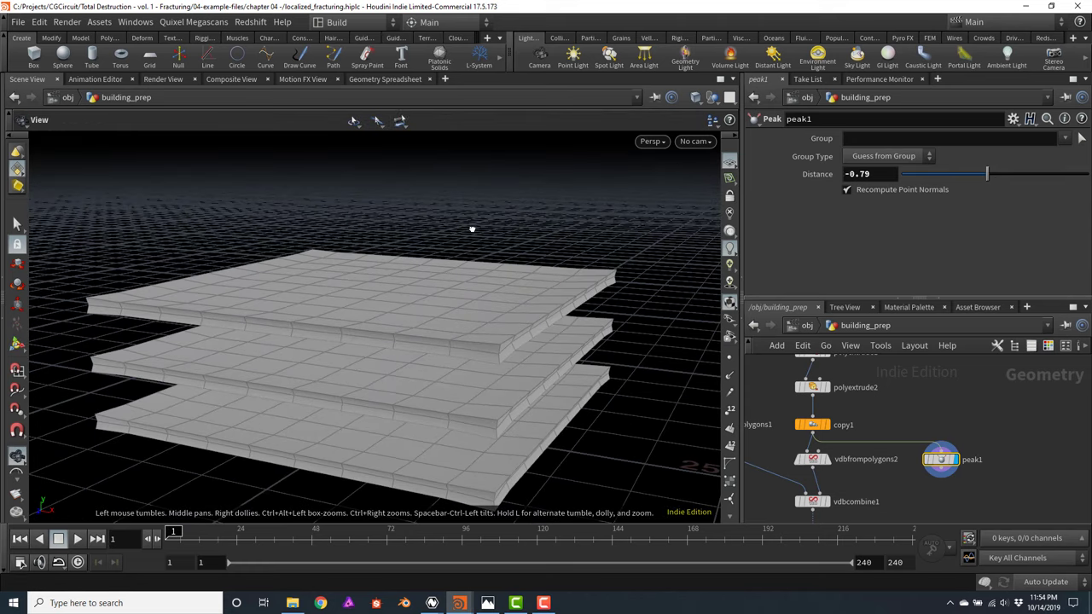
double_click(871, 173)
type("-0.8")
key("Return")
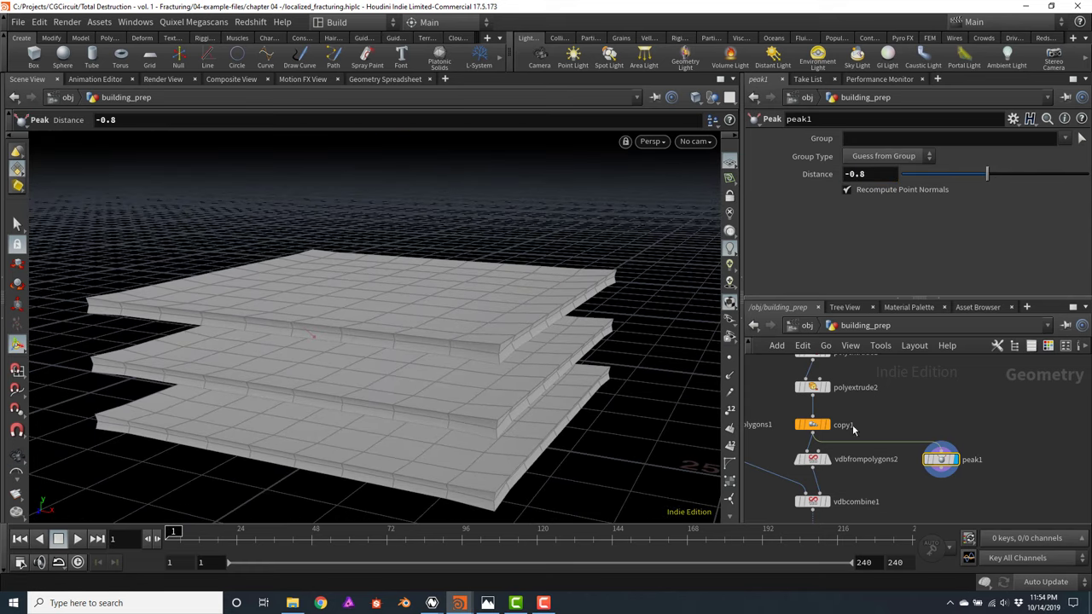
Template copy1 to compare the original slabs with the shrunken ones up close
left_click(824, 425)
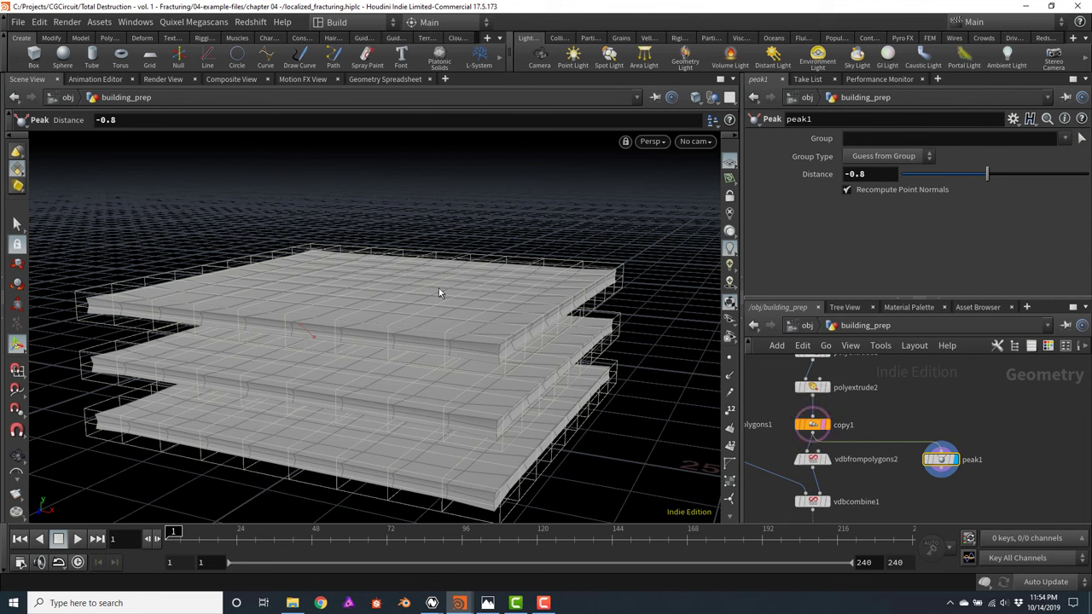
key("Escape")
left_click_drag(439, 292, 500, 268)
scroll(514, 259, "up", 5)
key("Return")
Try a peak1 Distance of -0.7, then set it to -0.9 and inspect the slabs against the template
left_click_drag(856, 174, 872, 175)
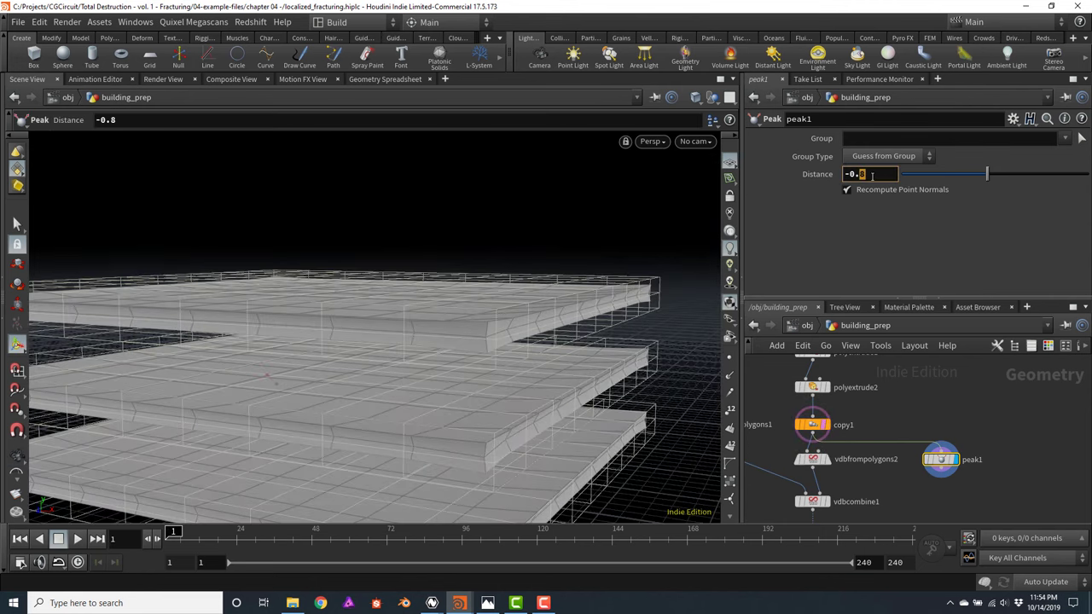
key("Return")
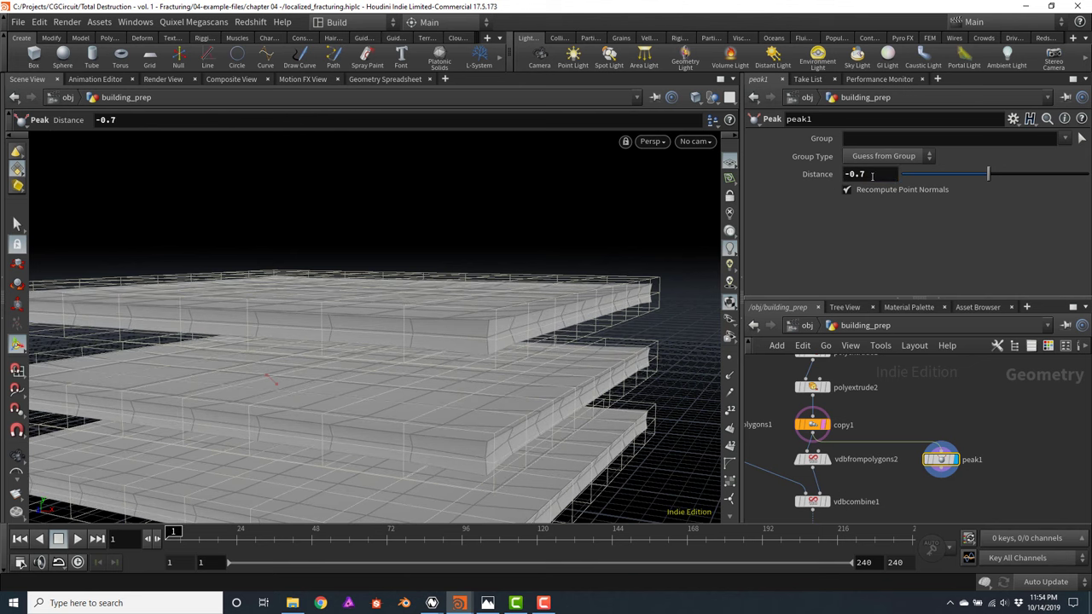
left_click_drag(856, 181, 876, 181)
type("9")
key("Return")
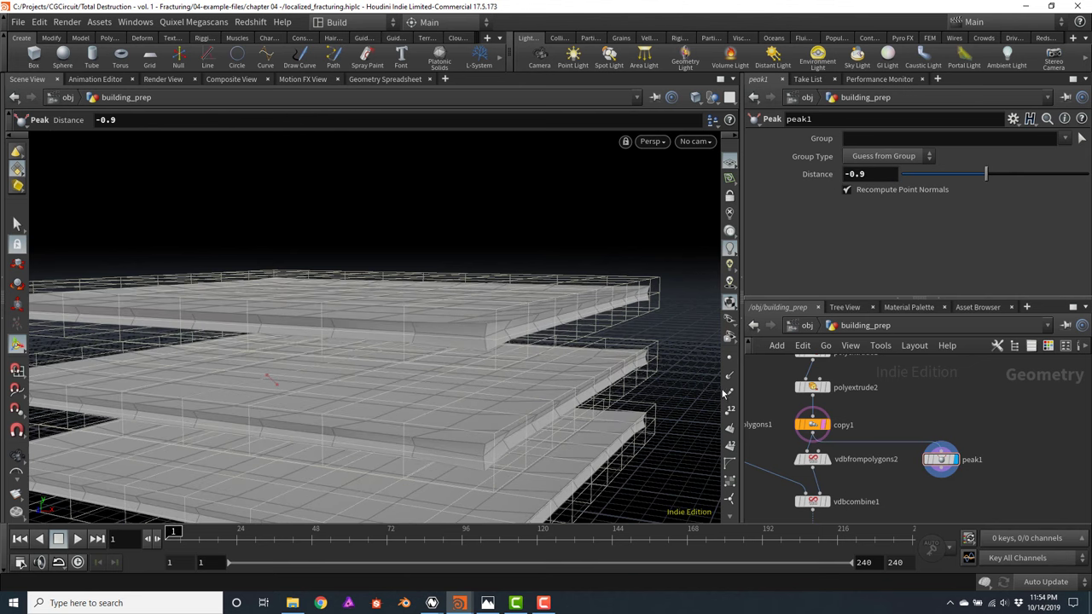
key("Escape")
left_click_drag(495, 341, 512, 302)
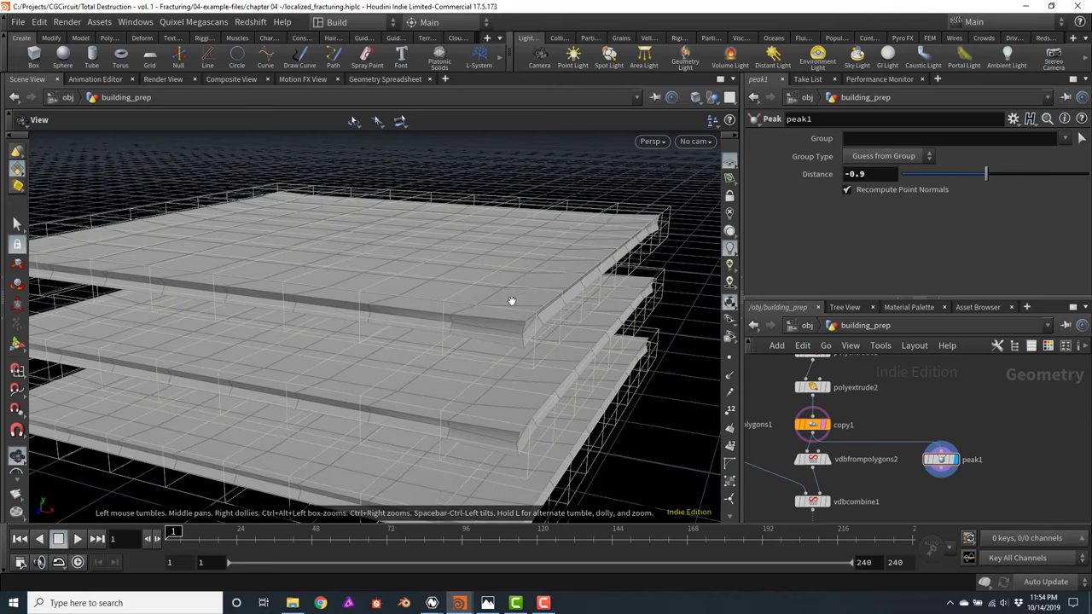
key("Return")
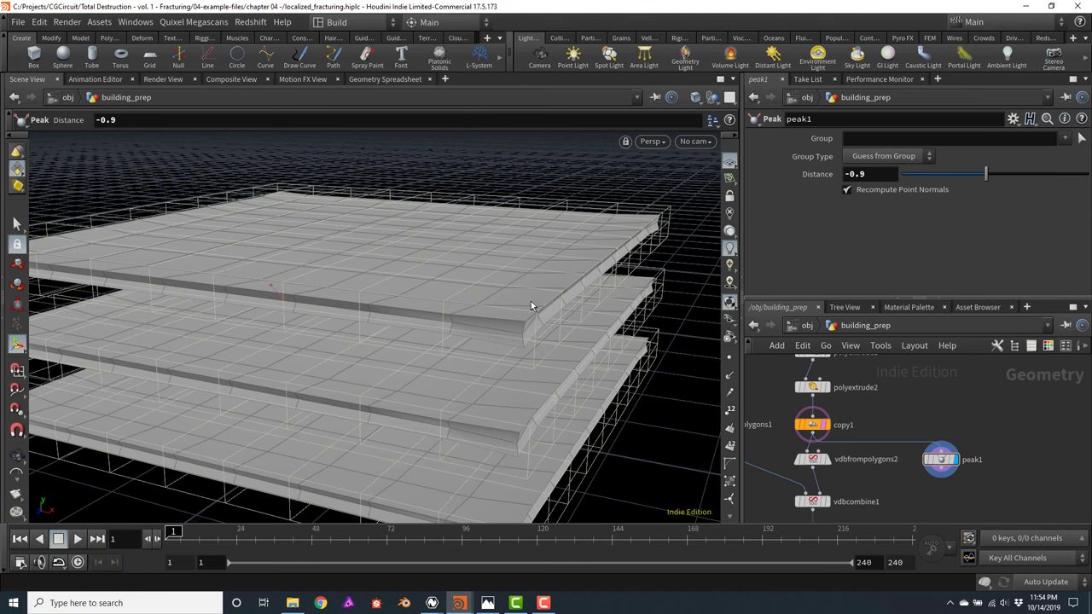
Check the shrunken slabs through cam1, then return to the free perspective view and inspect them from above
left_click(701, 142)
left_click(703, 208)
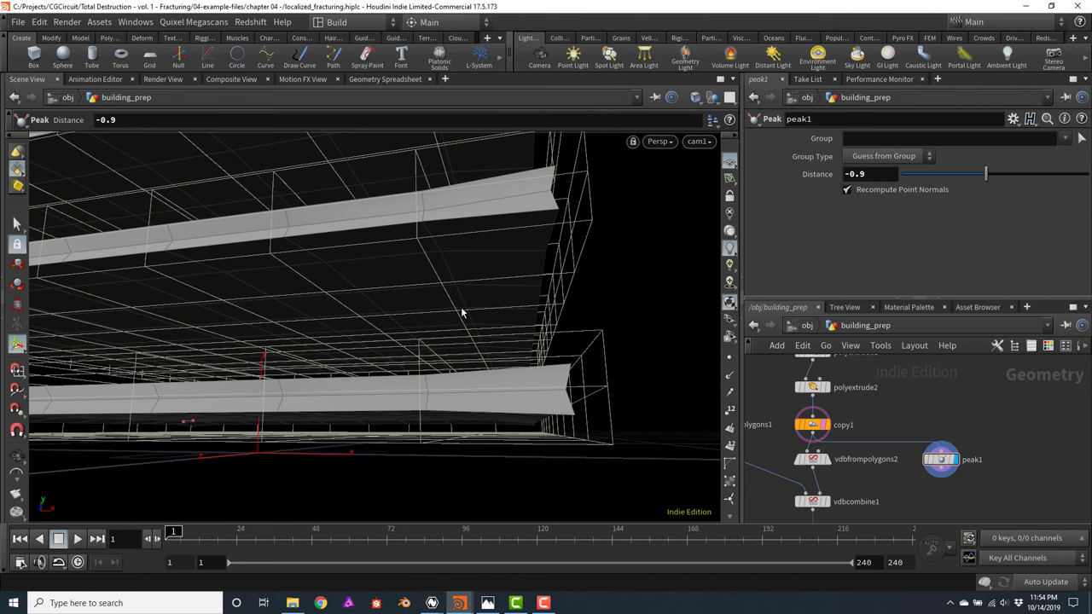
key("space+h")
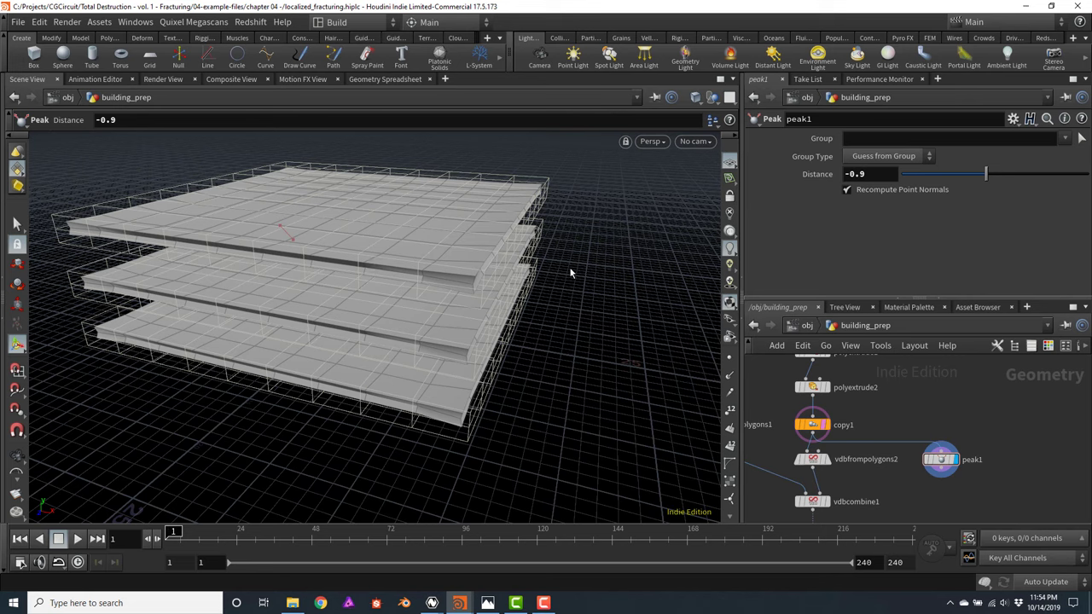
left_click_drag(571, 273, 544, 247)
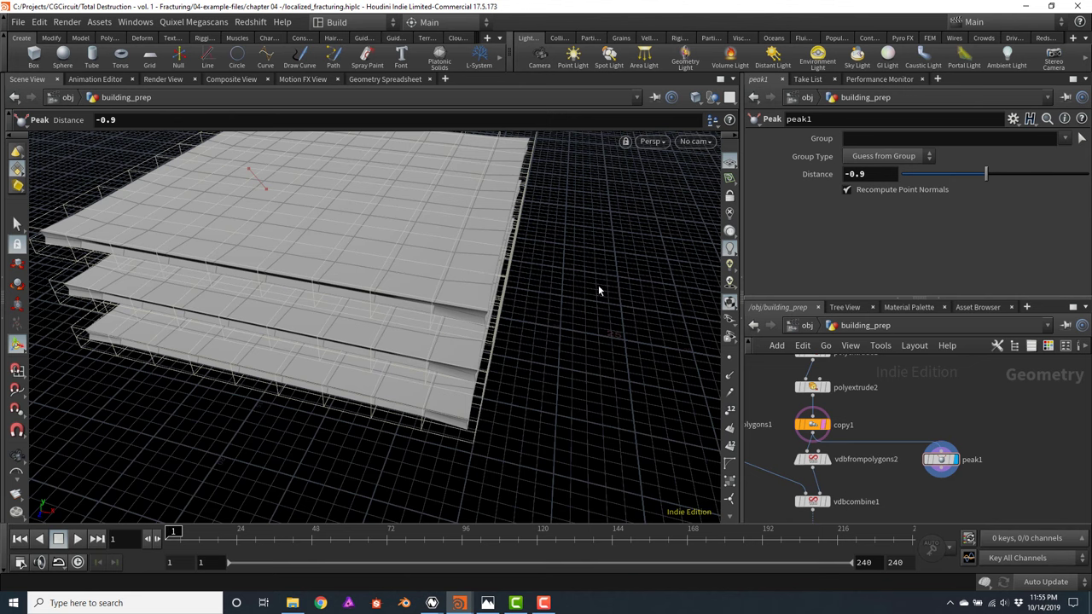
Add a Box node and place it beside peak1 in the network
scroll(938, 416, "down", 3)
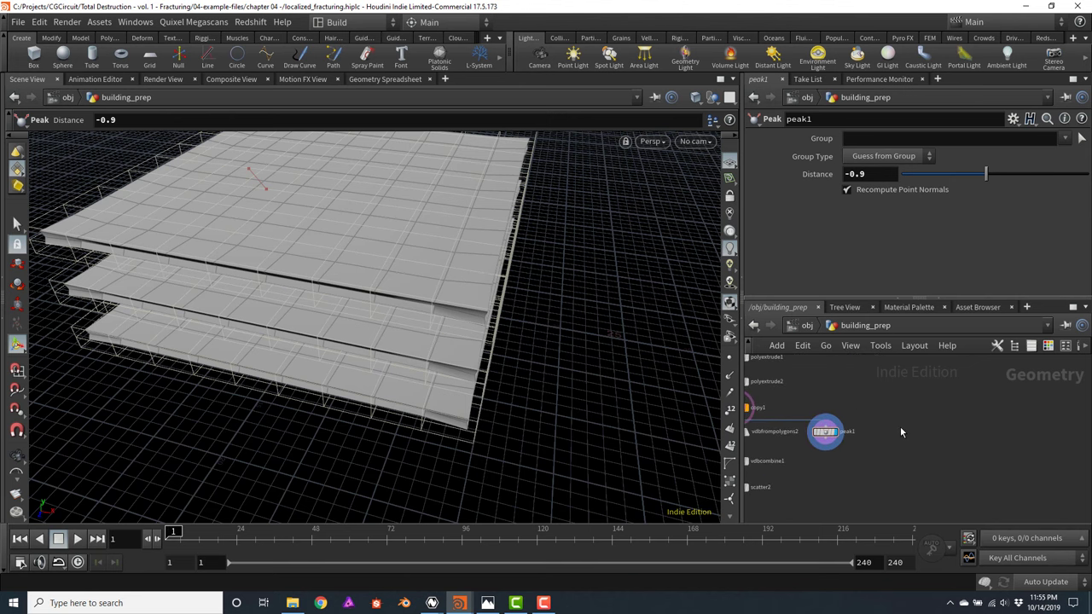
key("Tab")
type("bool")
key("Return")
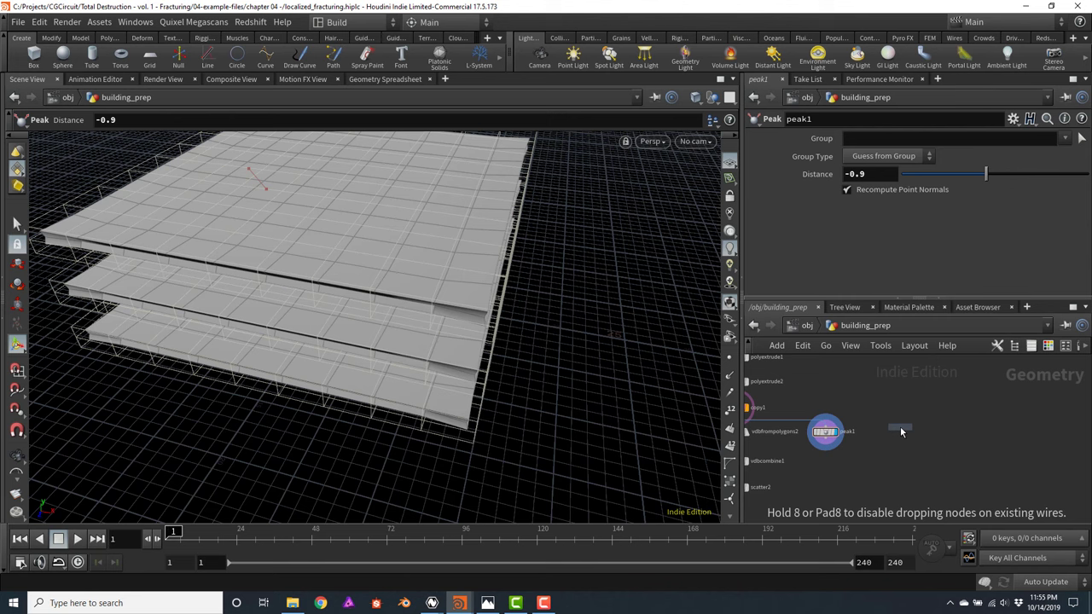
left_click(900, 426)
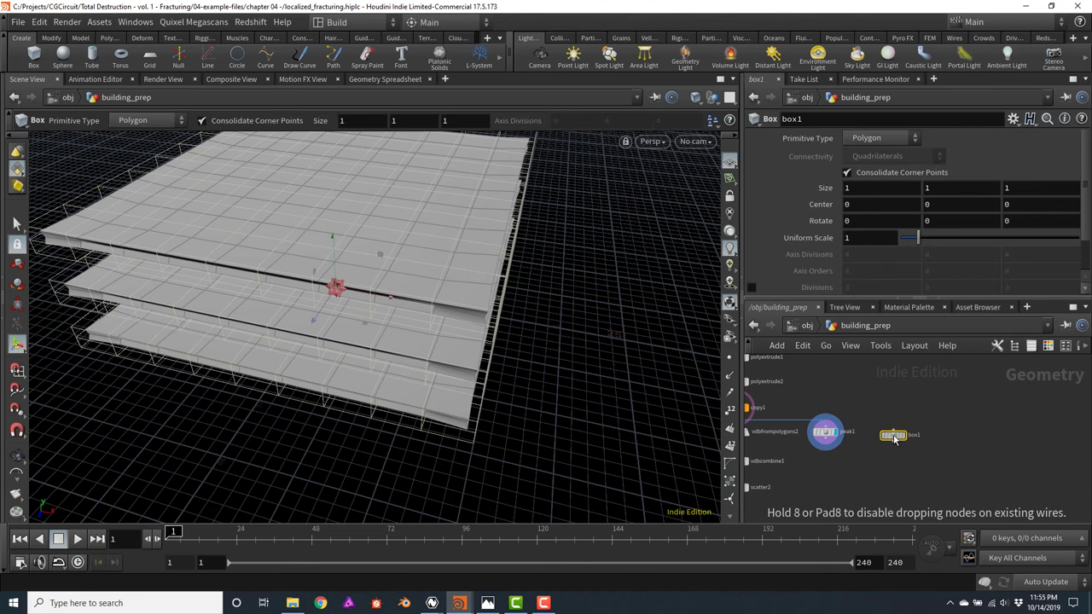
left_click(891, 435)
Size box1 to about 19.6 × 13.6 × 18.4 in wireframe top and front views, covering one corner of all three slabs
key("space+2")
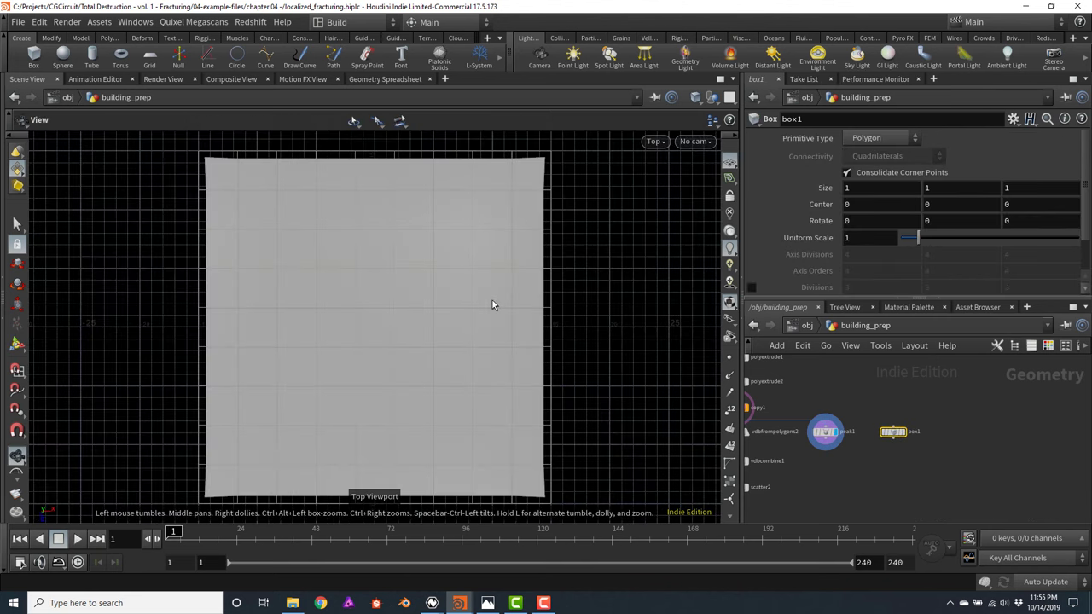
key("w")
scroll(544, 370, "down", 1)
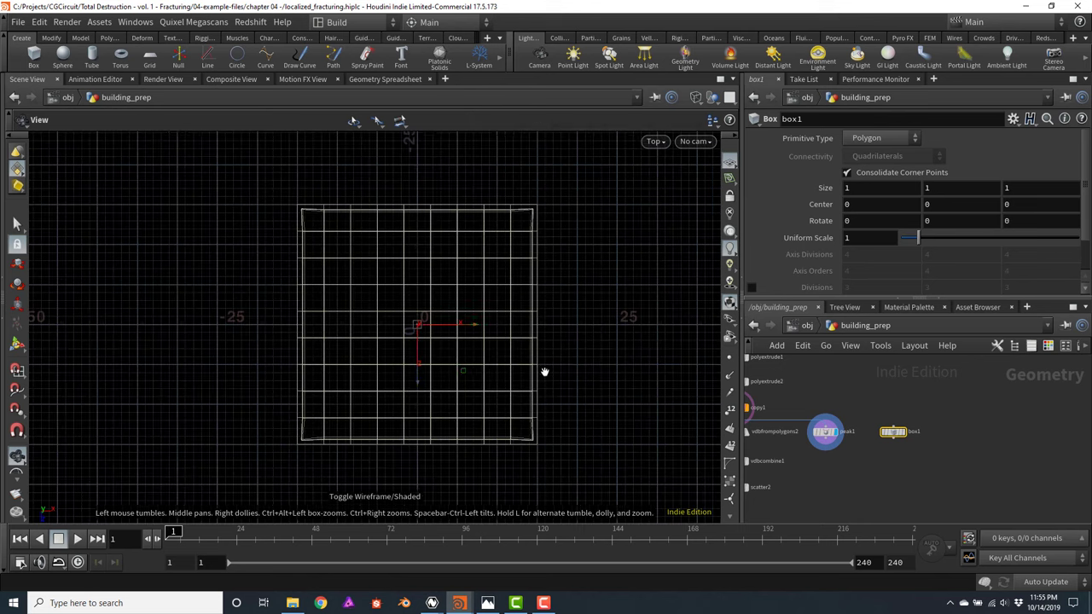
key("Return")
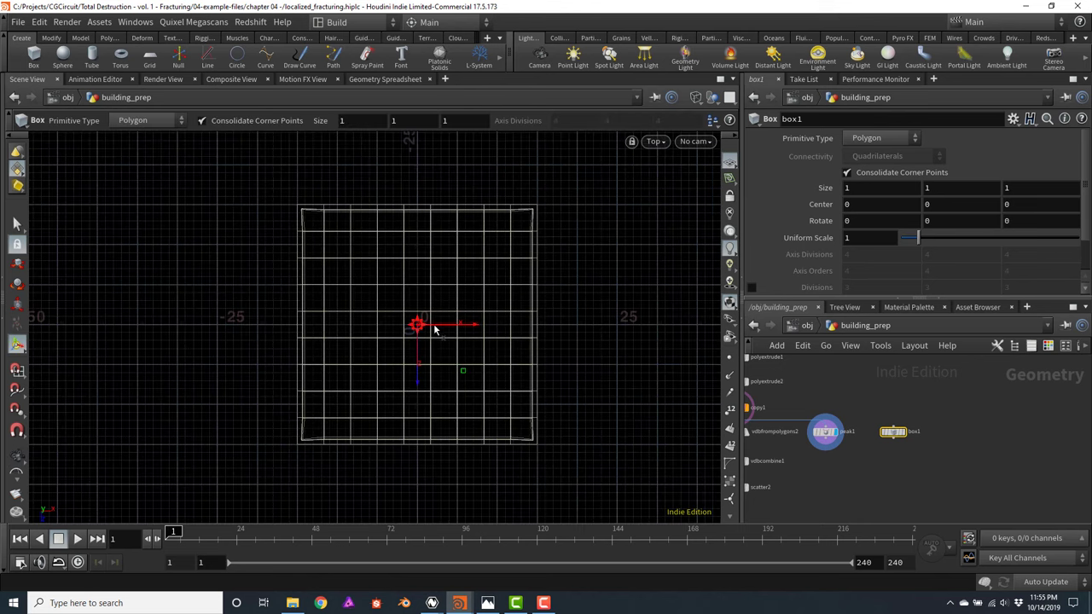
left_click_drag(414, 328, 569, 324)
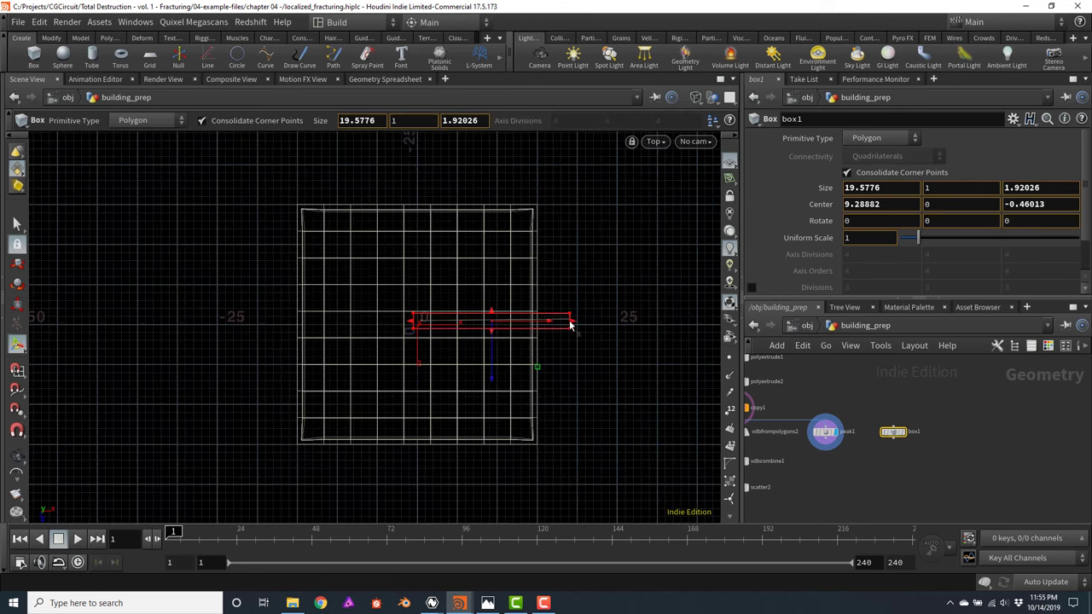
left_click_drag(492, 333, 485, 465)
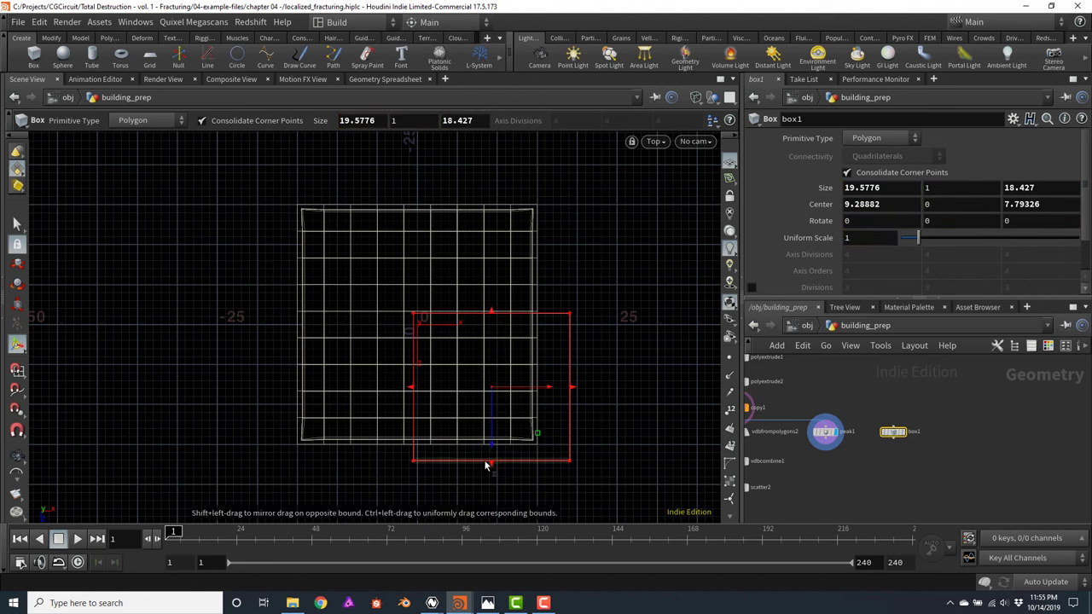
key("space+3")
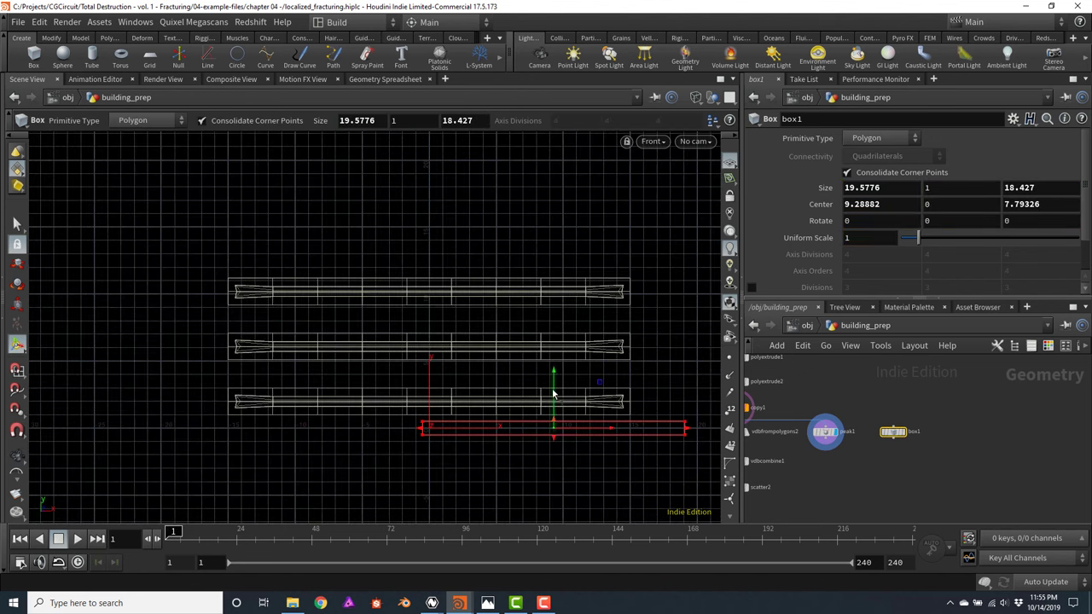
left_click_drag(554, 424, 545, 263)
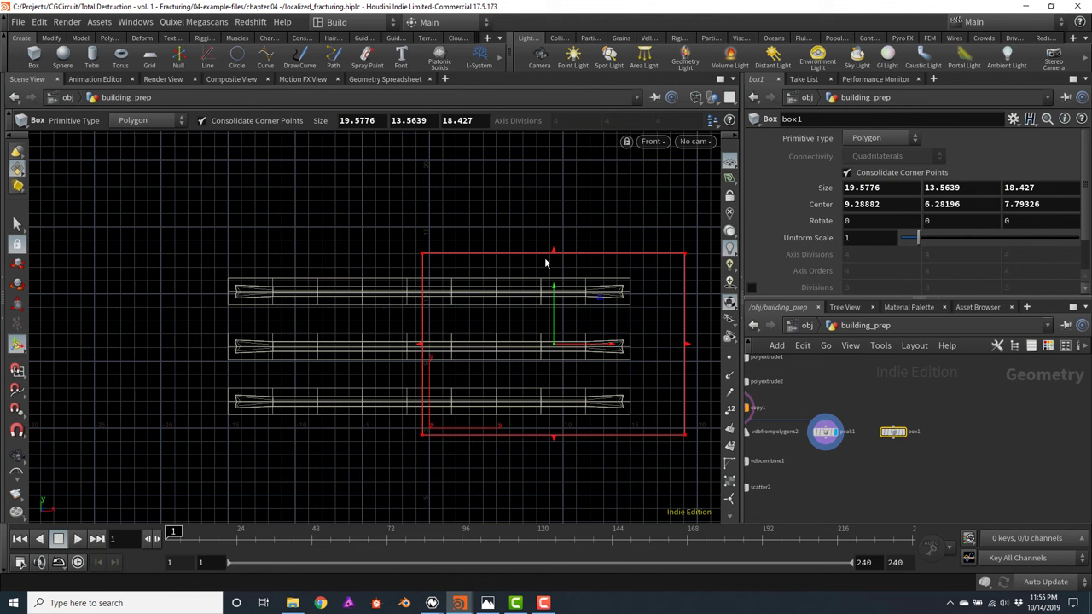
Template Dan_building1 instead of copy1 as a reference for the box
middle_click_drag(957, 431, 828, 434)
scroll(917, 447, "up", 4)
scroll(910, 449, "down", 3)
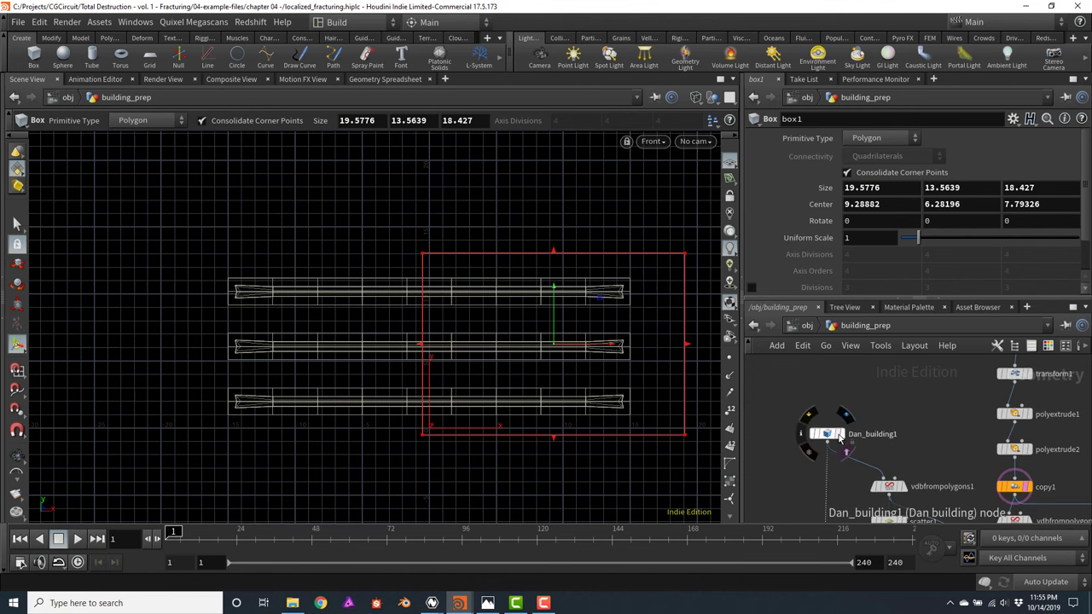
left_click(840, 435)
key("Escape")
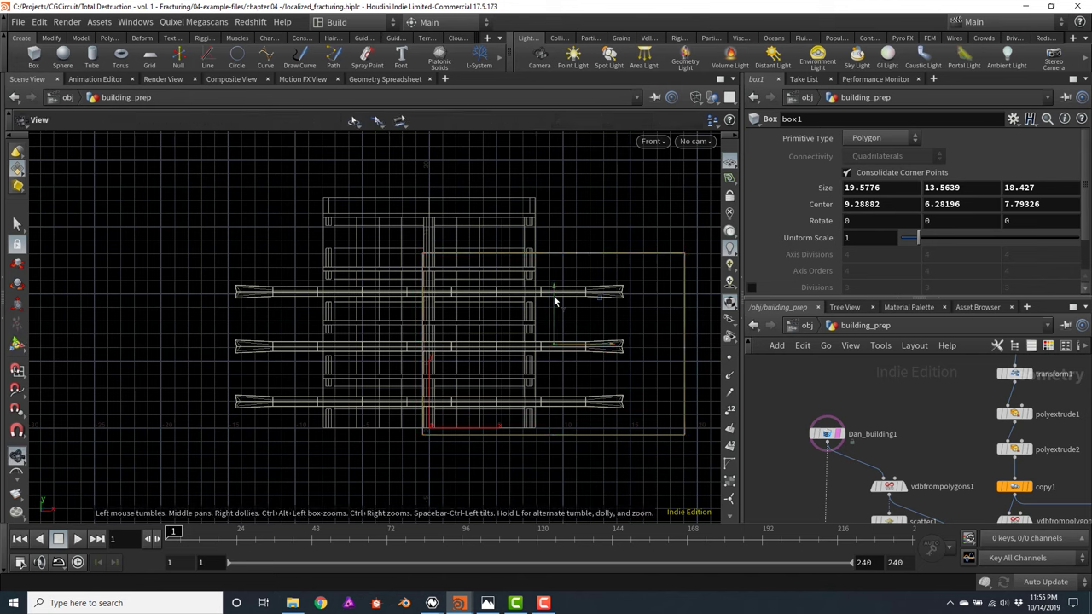
Refit box1's footprint around the building's corner to about 13.6 by 17.4, centred near X 4.6 and Z 4.4
key("space+2")
scroll(477, 354, "up", 4)
scroll(653, 299, "down", 2)
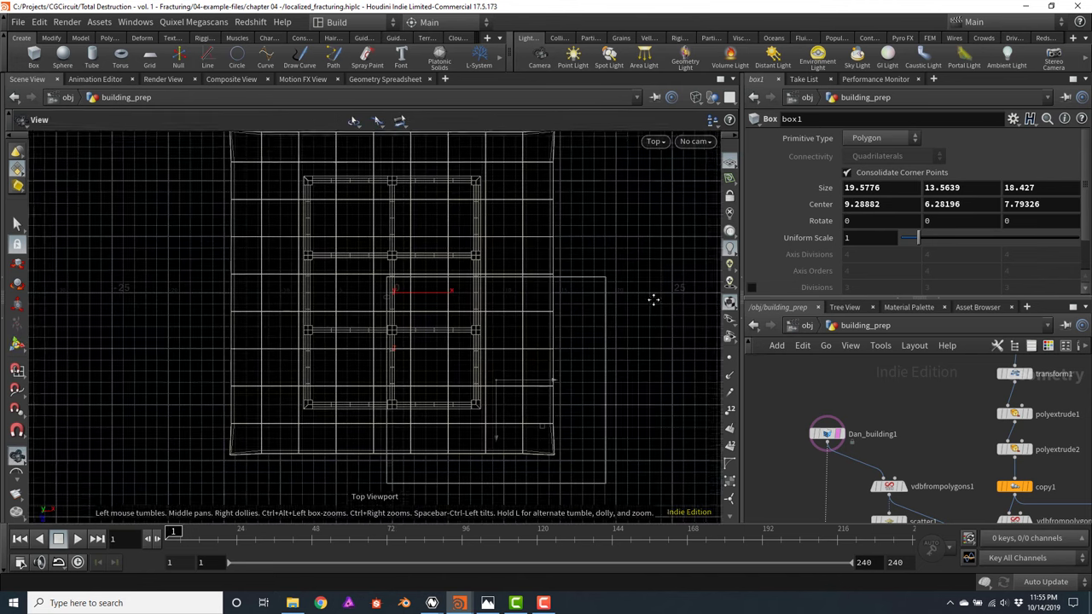
scroll(478, 261, "up", 1)
key("Return")
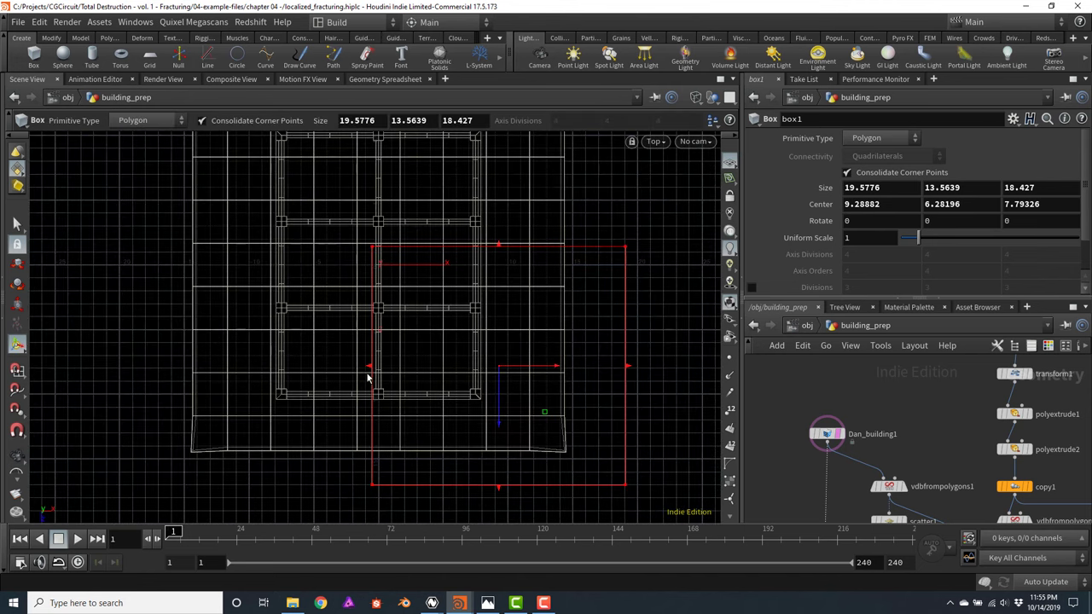
left_click_drag(369, 367, 355, 367)
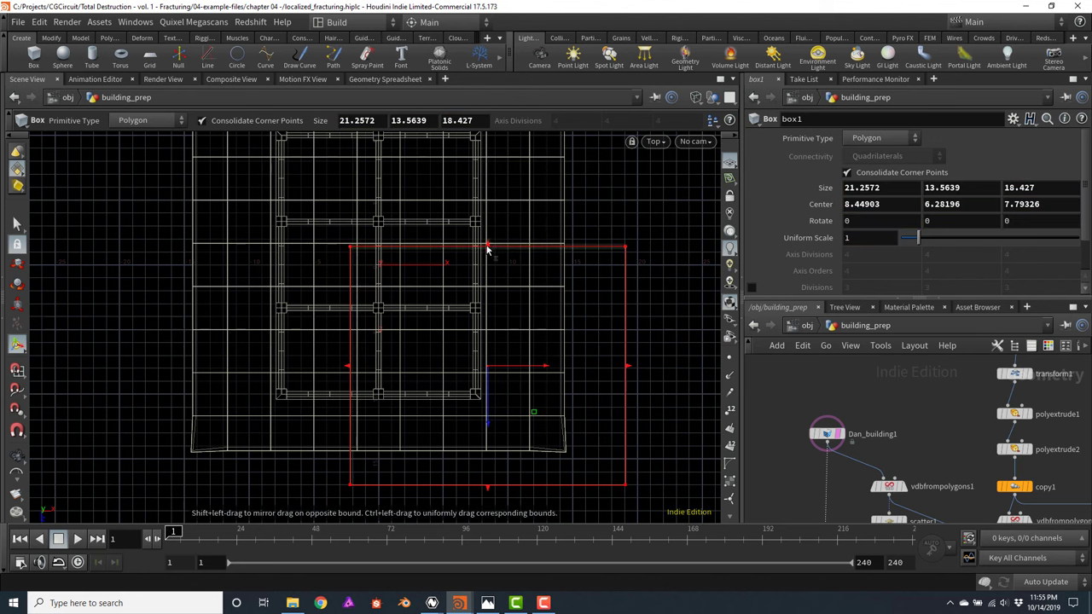
left_click_drag(487, 247, 484, 210)
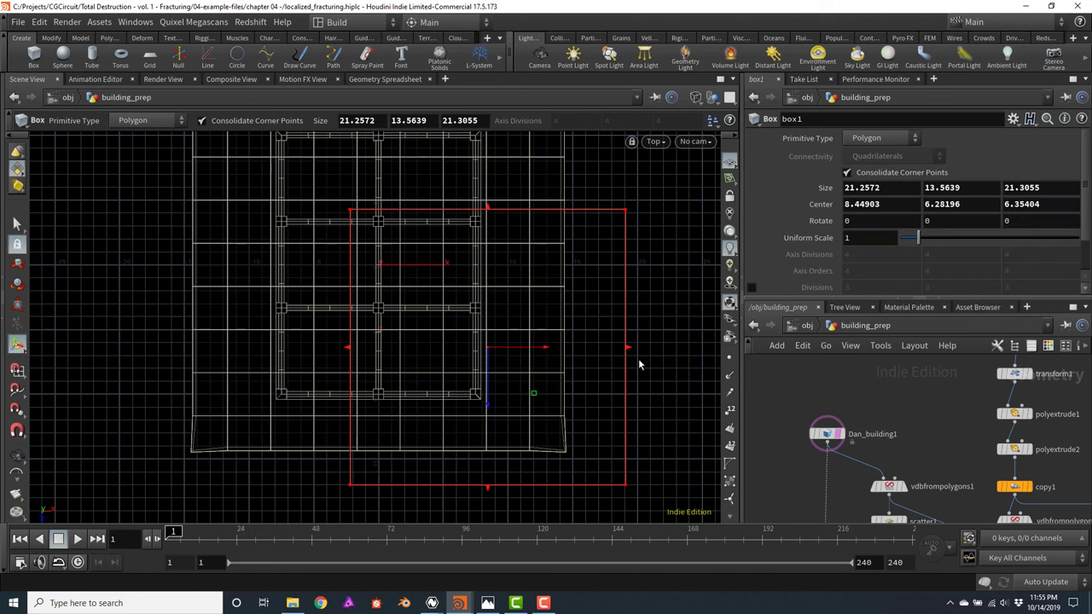
left_click_drag(627, 348, 524, 349)
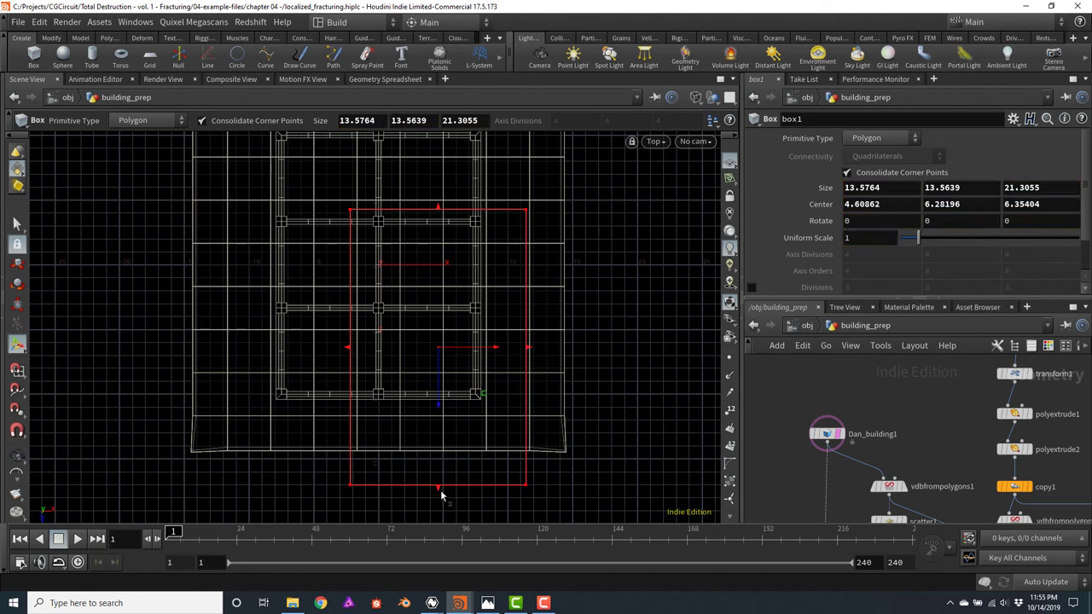
left_click_drag(440, 488, 434, 440)
key("Escape")
key("space+1")
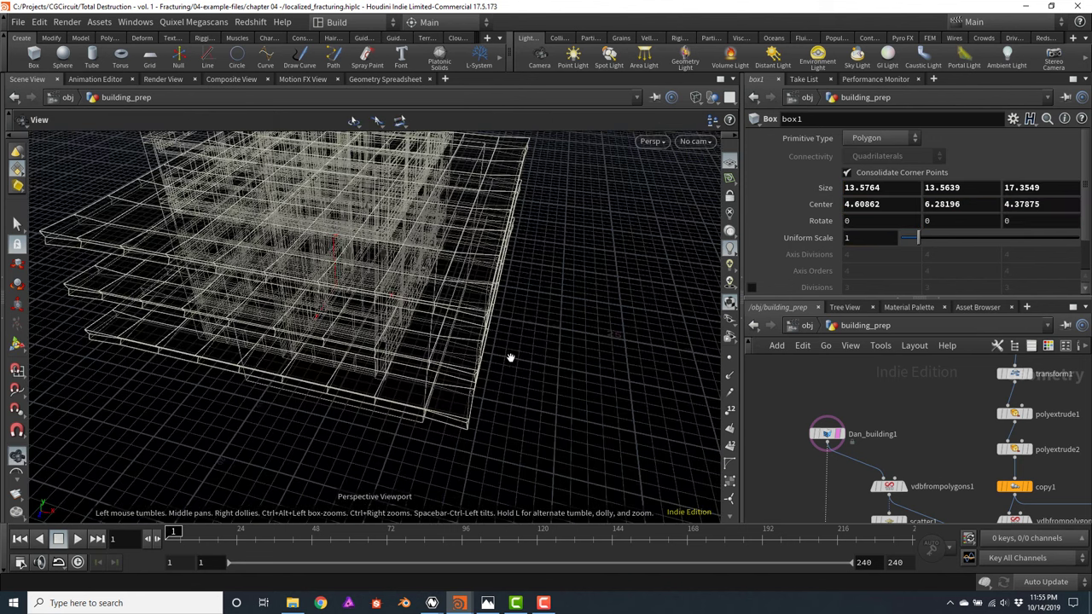
key("Return")
Add a Boolean node, wire peak1 into its first input and place it directly below peak1
middle_click_drag(981, 461, 891, 399)
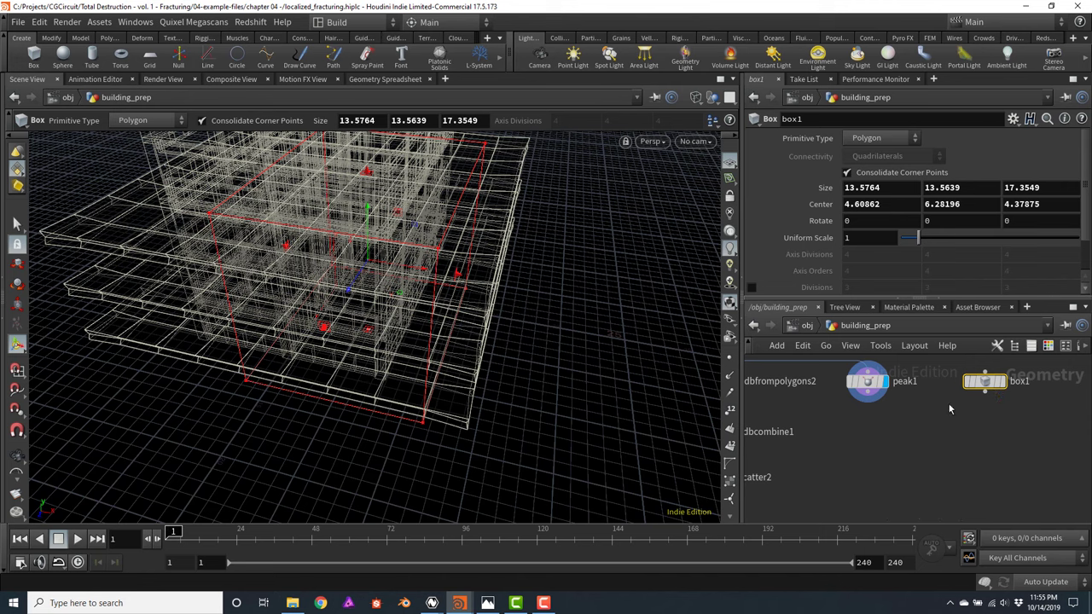
left_click(922, 443)
key("Tab")
type("bool")
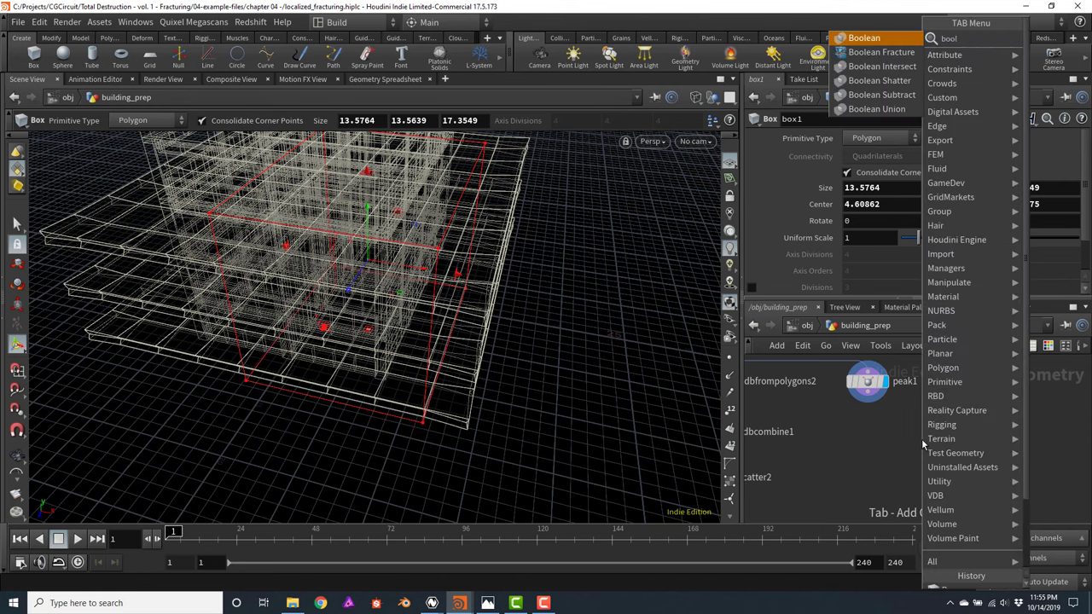
key("Return")
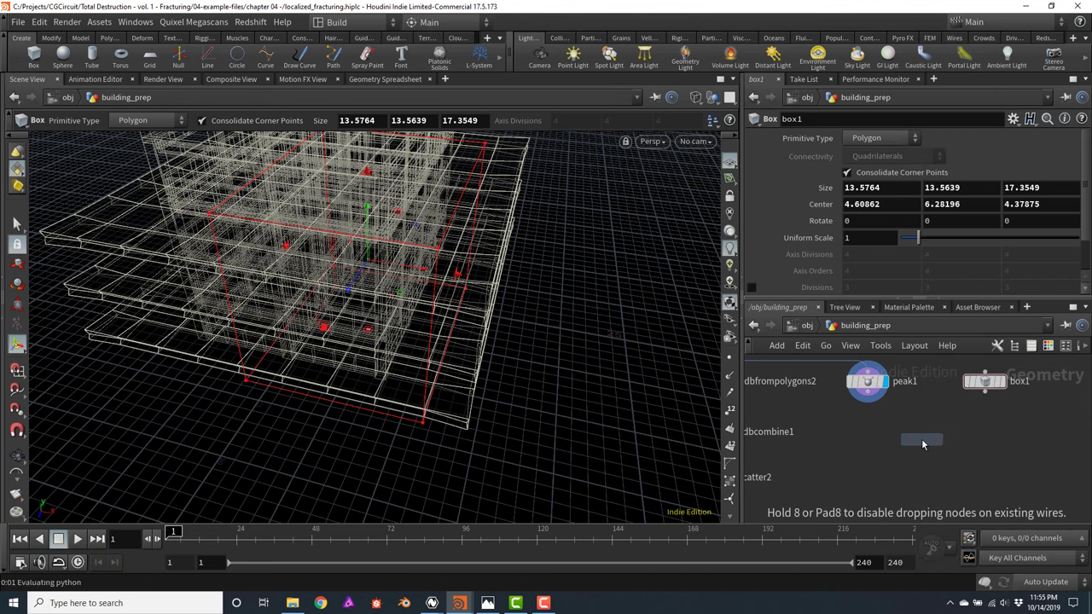
left_click(921, 438)
left_click(868, 396)
left_click(910, 429)
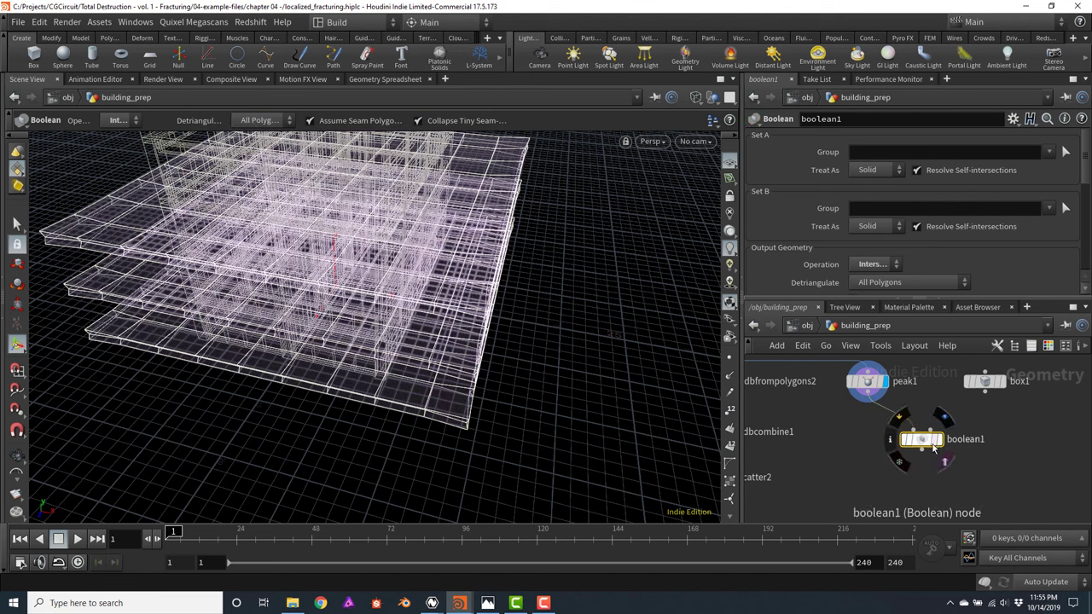
left_click_drag(920, 444, 873, 446)
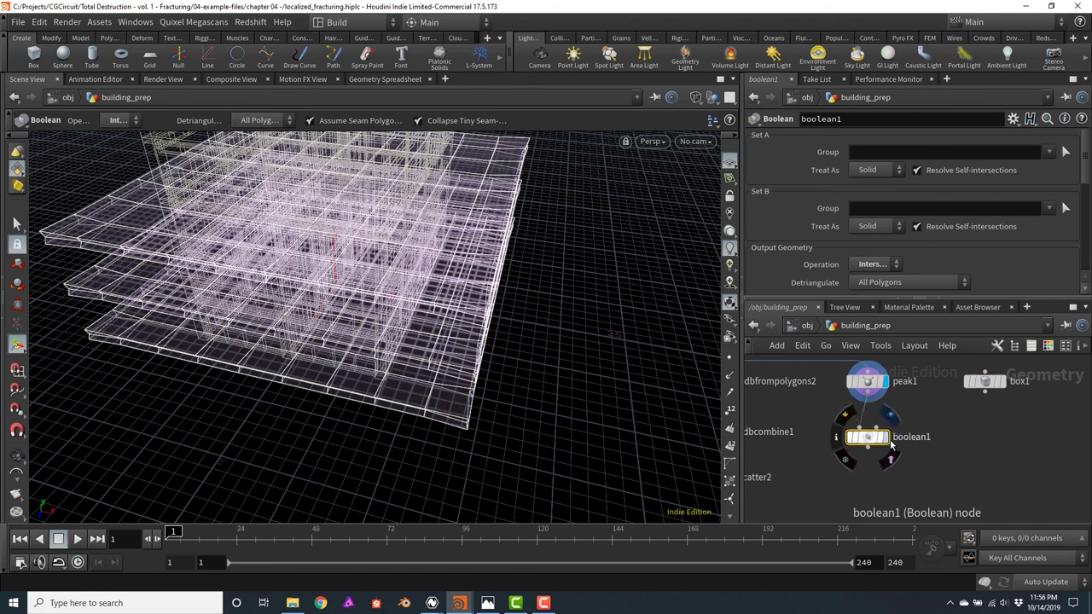
Switch the viewport from wireframe back to shaded display with peak1 as the displayed node
left_click(891, 440)
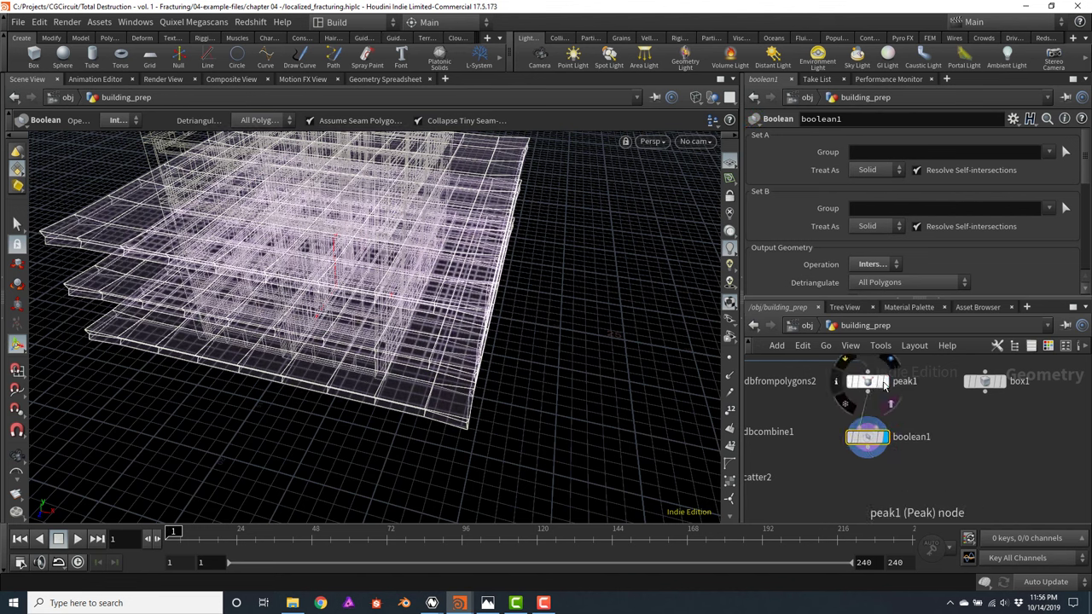
left_click(887, 363)
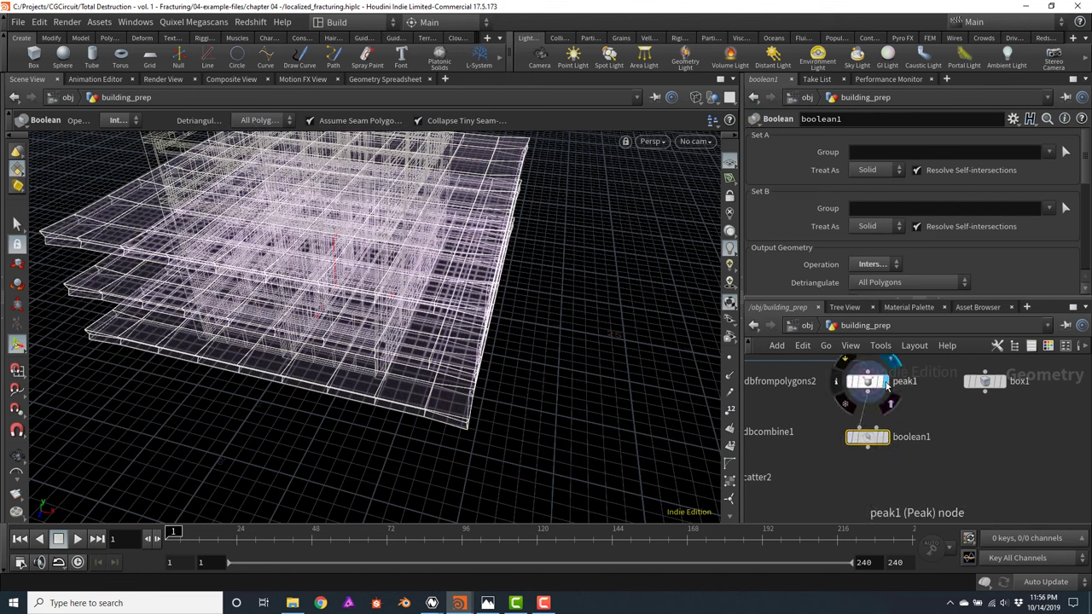
left_click(693, 99)
left_click(734, 241)
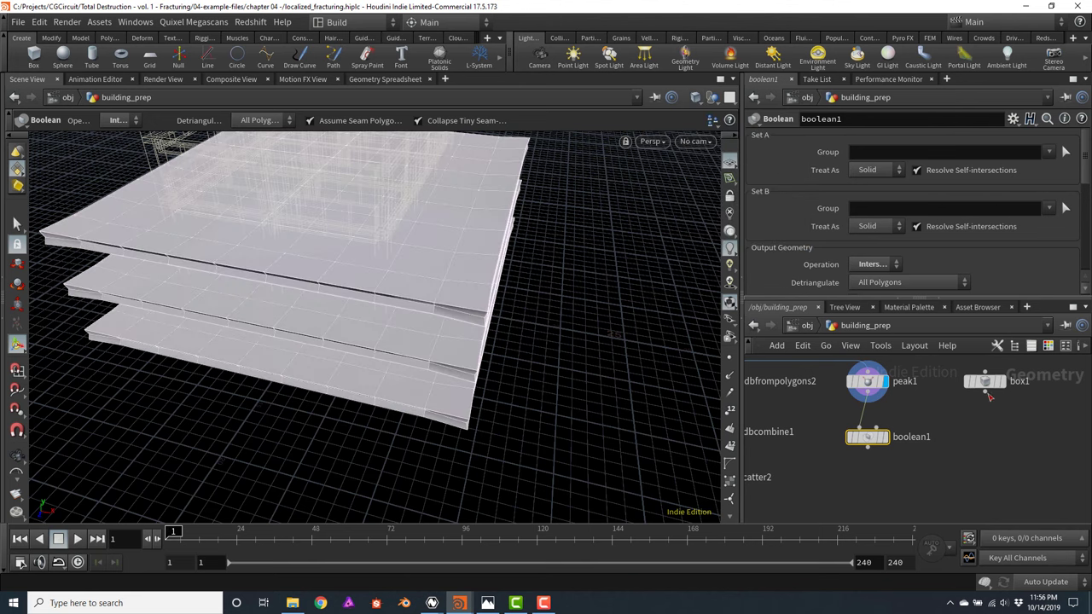
Wire box1 into boolean1's second input and display the intersection of the slabs and the box
left_click(986, 394)
left_click(891, 420)
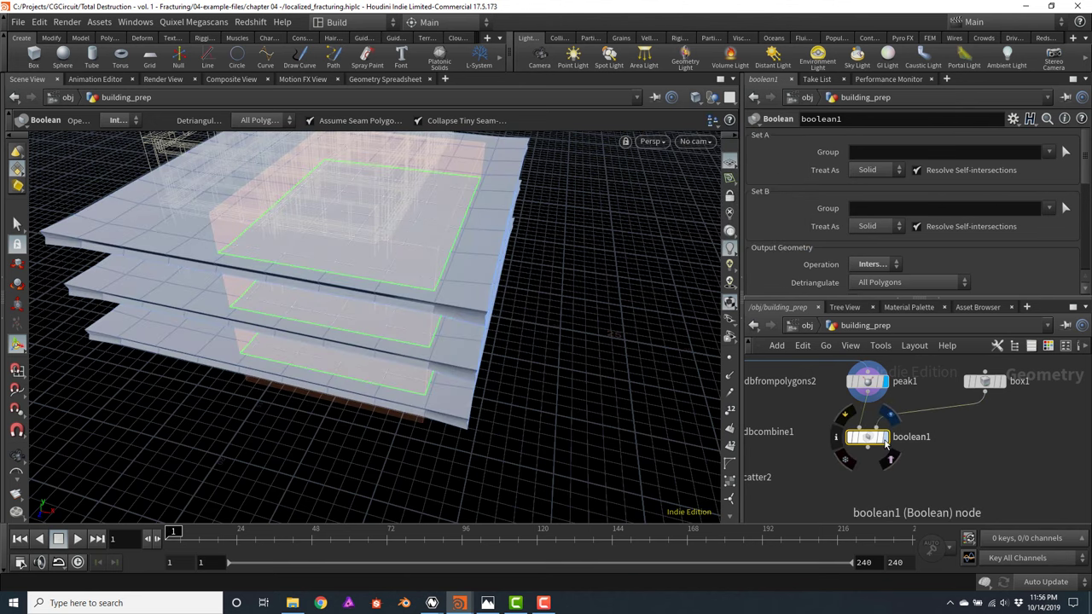
left_click(880, 436)
key("Escape")
left_click_drag(549, 232, 540, 295)
key("Return")
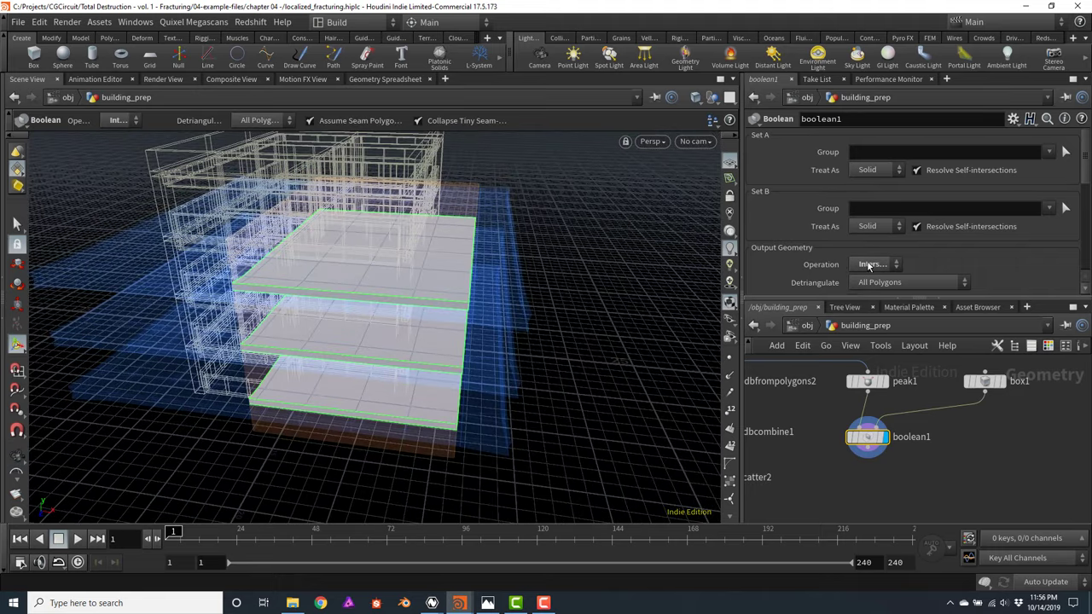
left_click(868, 265)
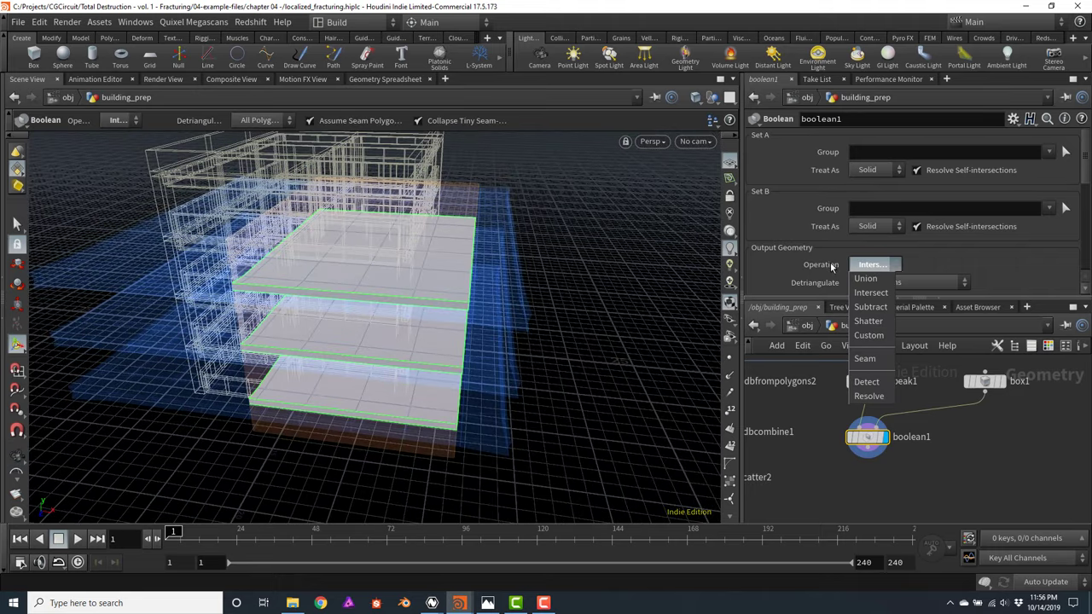
left_click(831, 267)
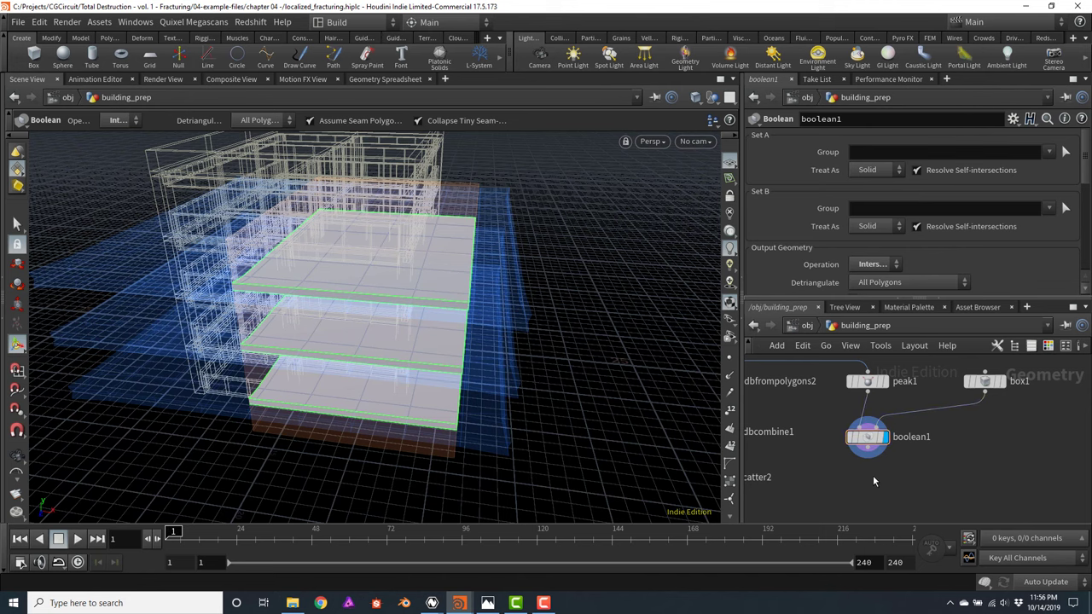
Add a VDB from Polygons node directly below boolean1, wire boolean1 into its first input and display it
key("Tab")
type("conve")
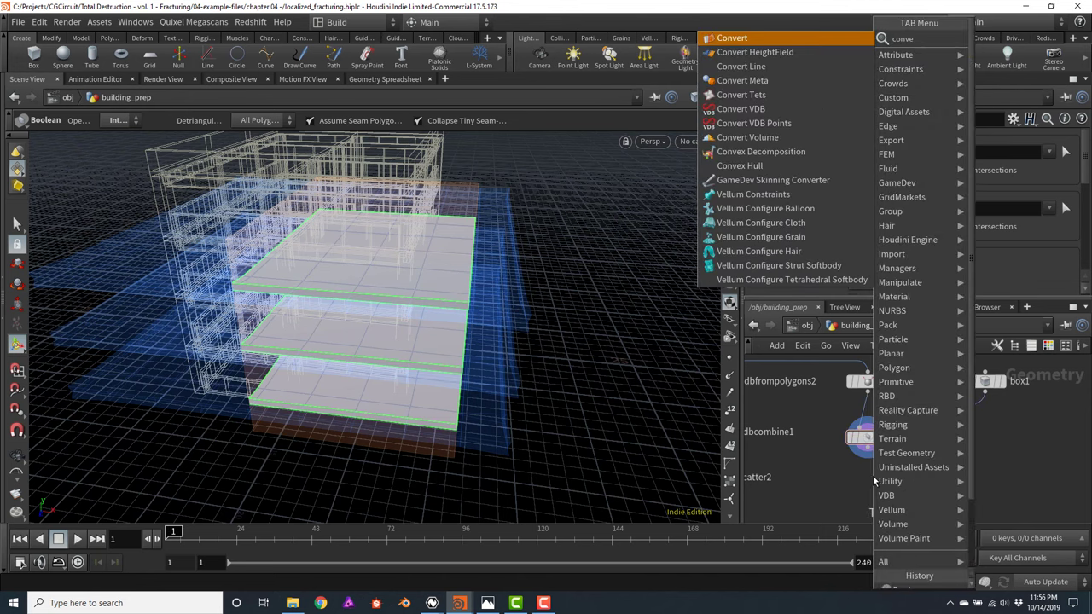
key("Return")
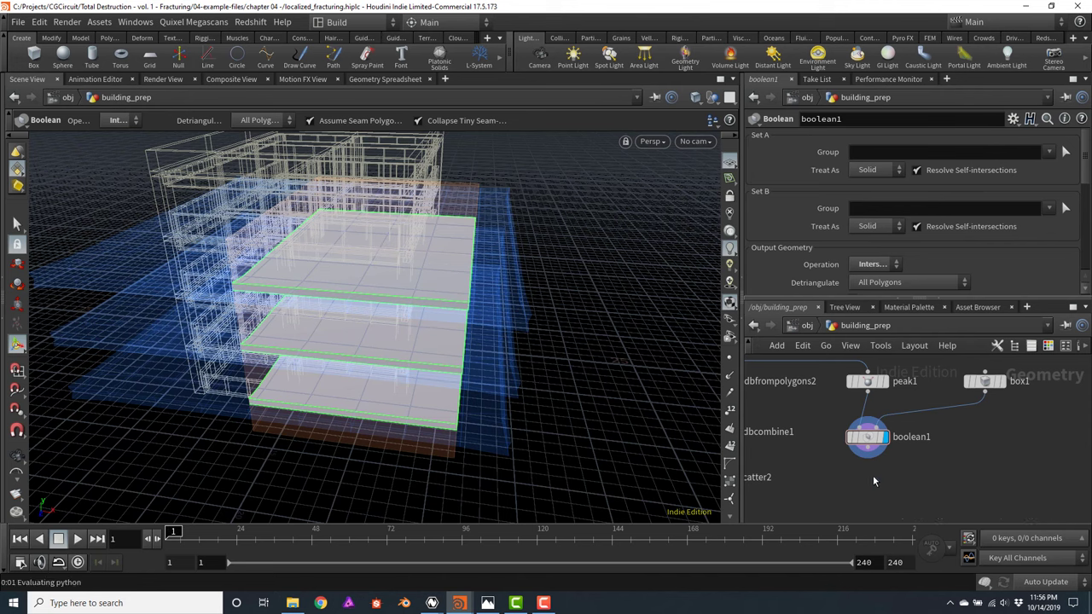
left_click(872, 475)
left_click(872, 466)
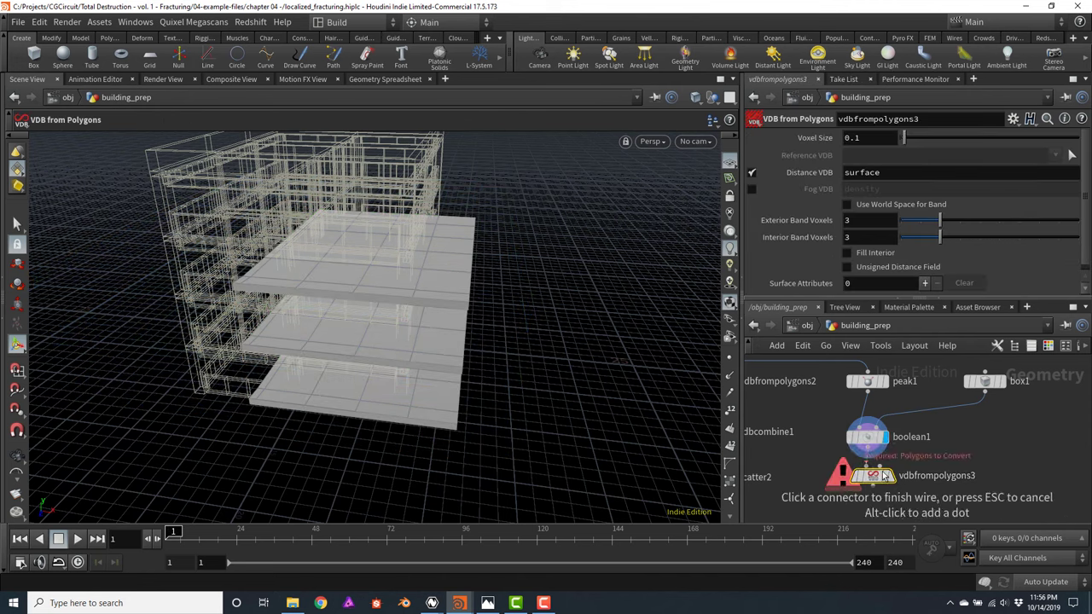
left_click(871, 467)
left_click_drag(870, 477, 867, 483)
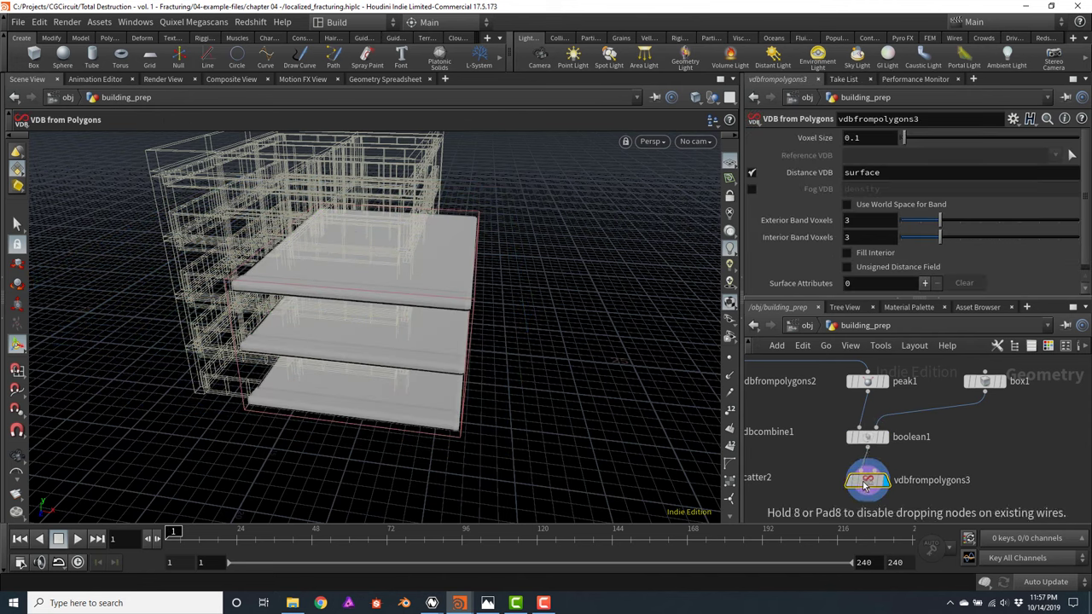
Switch vdbfrompolygons3 from Distance VDB output to Fog VDB output with the density field
left_click(751, 173)
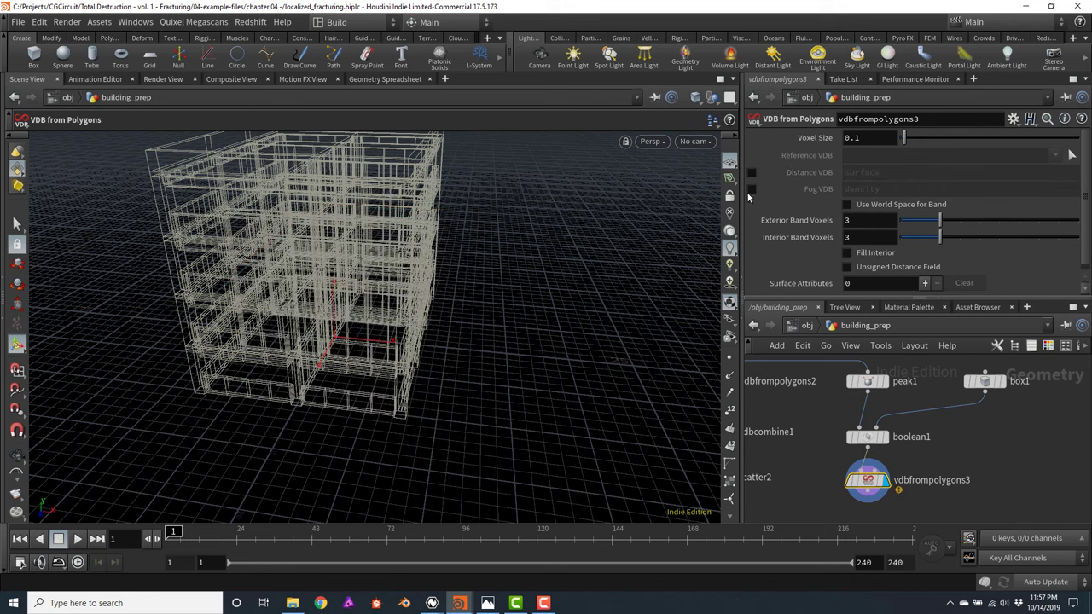
left_click(751, 189)
key("Escape")
left_click_drag(514, 317, 451, 282)
key("Return")
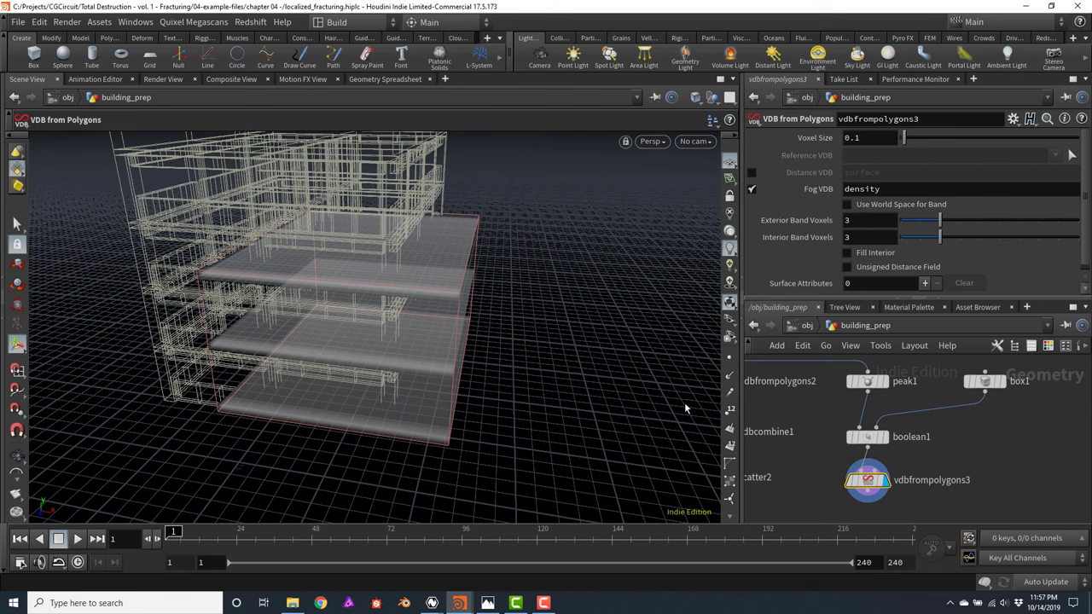
Display the building's vdbfrompolygons1 fog volume and wire it into the first input of a new VDB Combine node near vdbfrompolygons3
scroll(807, 450, "down", 3)
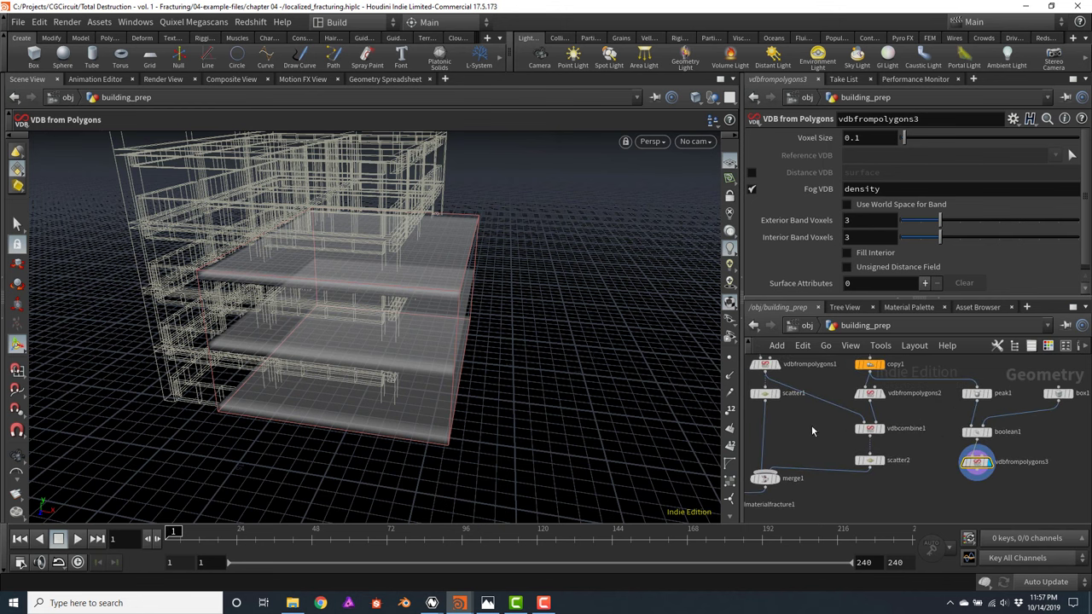
left_click(785, 378)
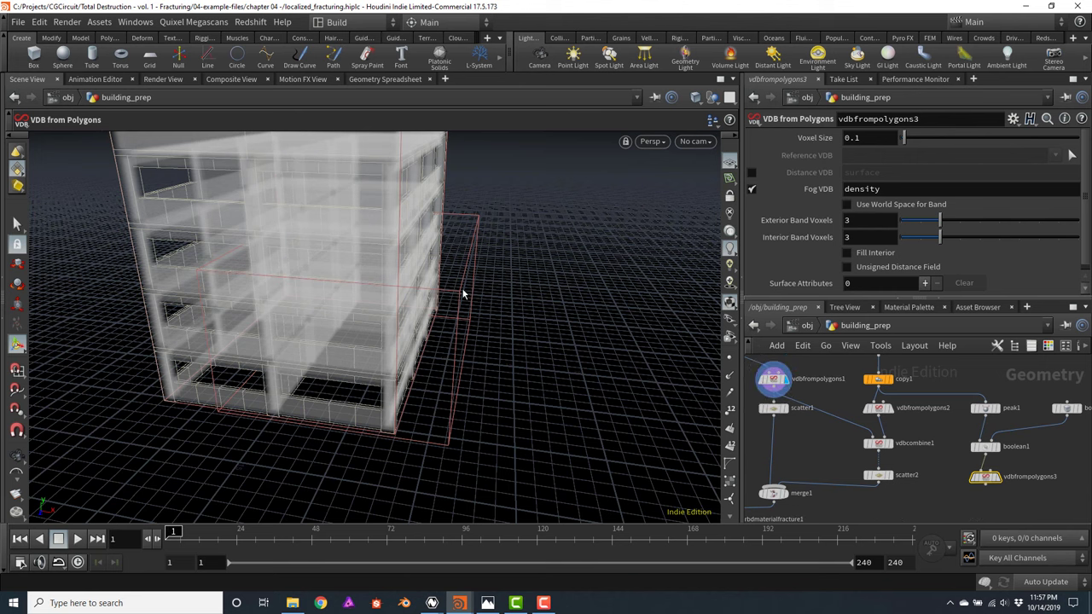
key("Tab")
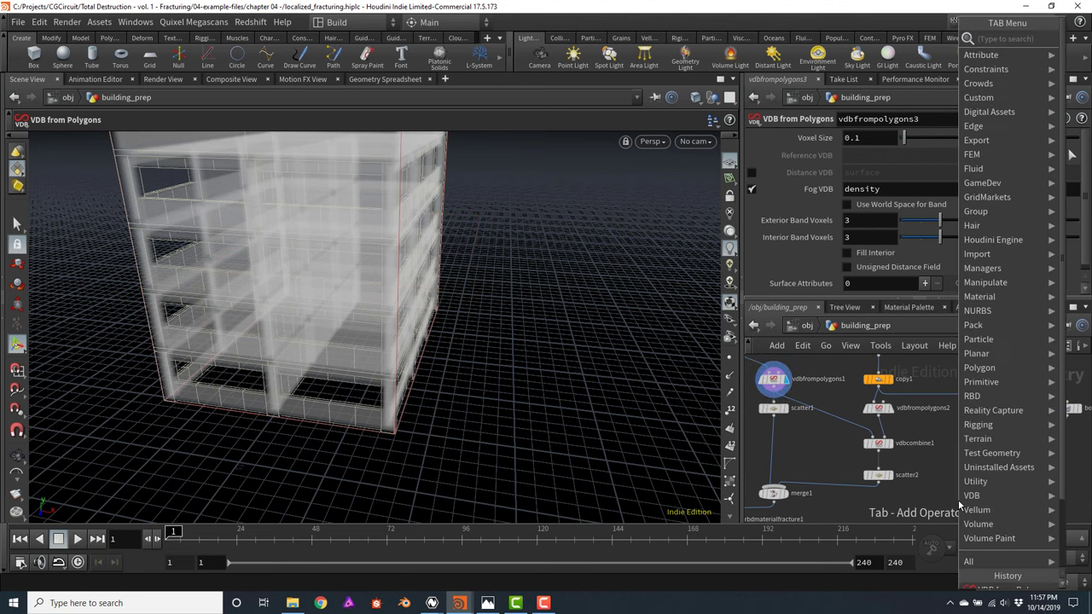
type("vdbcom")
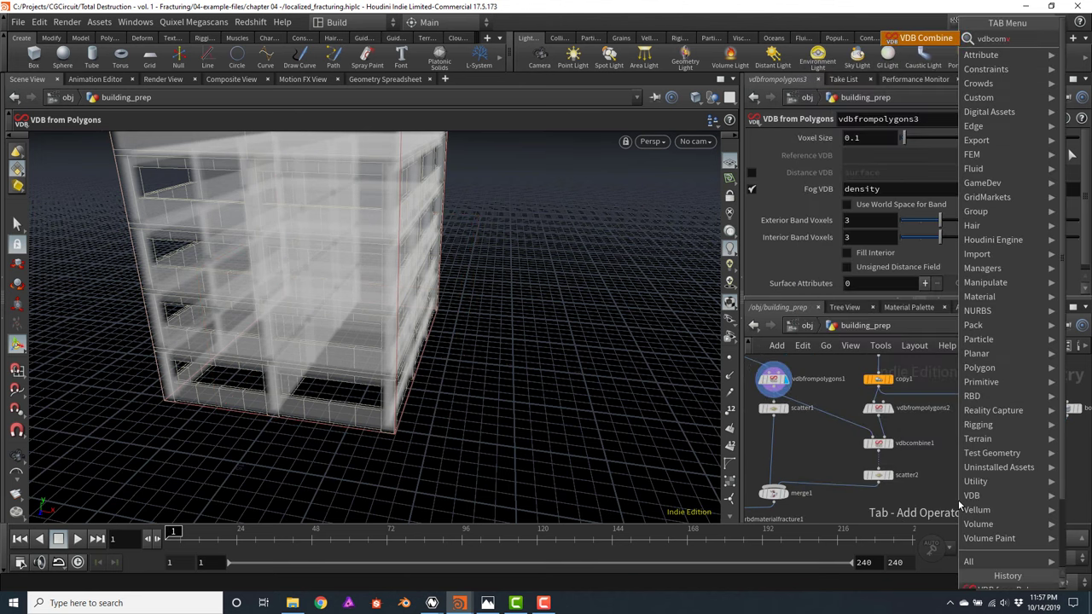
key("Return")
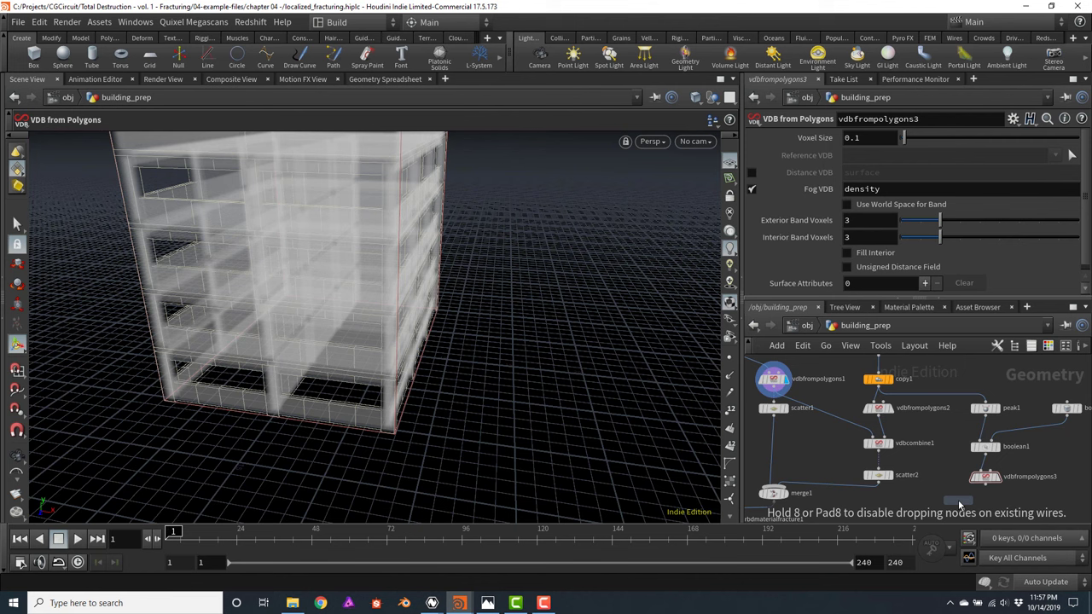
left_click(958, 500)
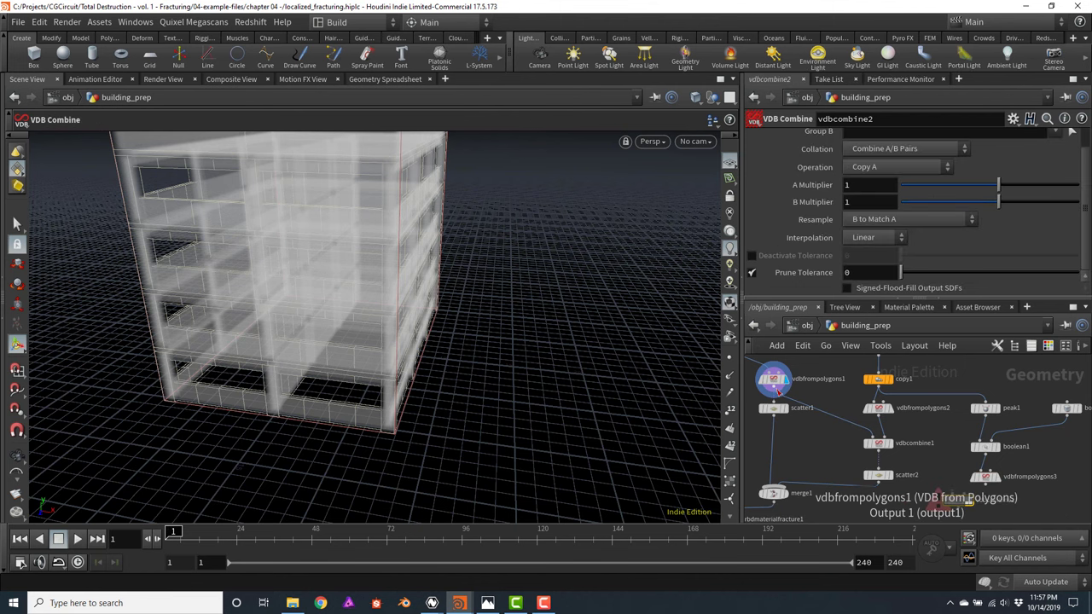
left_click(773, 414)
left_click(951, 492)
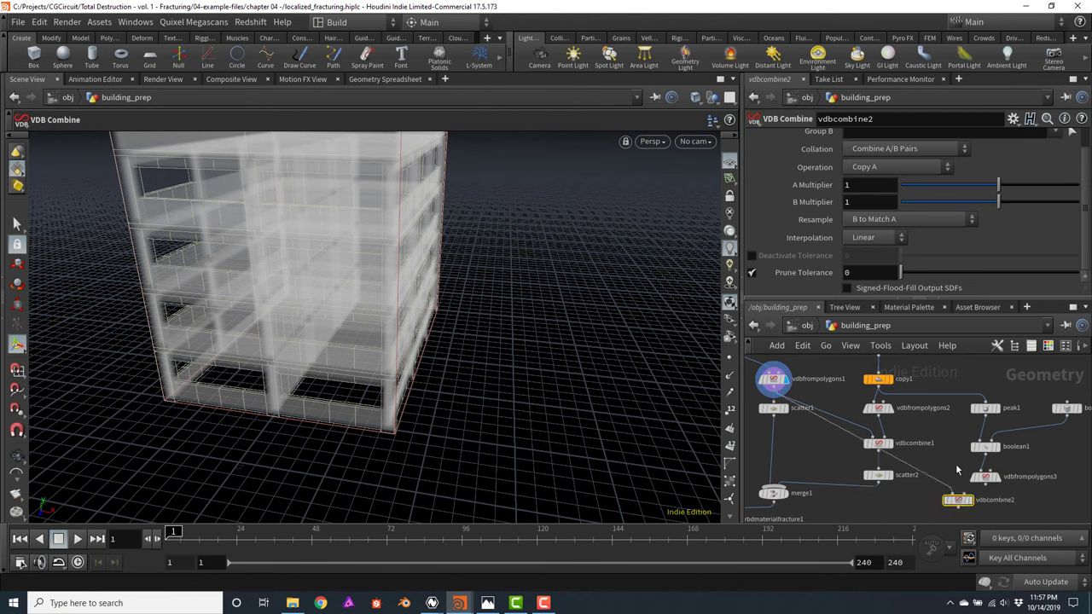
Place vdbcombine2 directly below vdbfrompolygons3, wire vdbfrompolygons3 into its second input and display the combine node
middle_click_drag(1057, 519, 1044, 490)
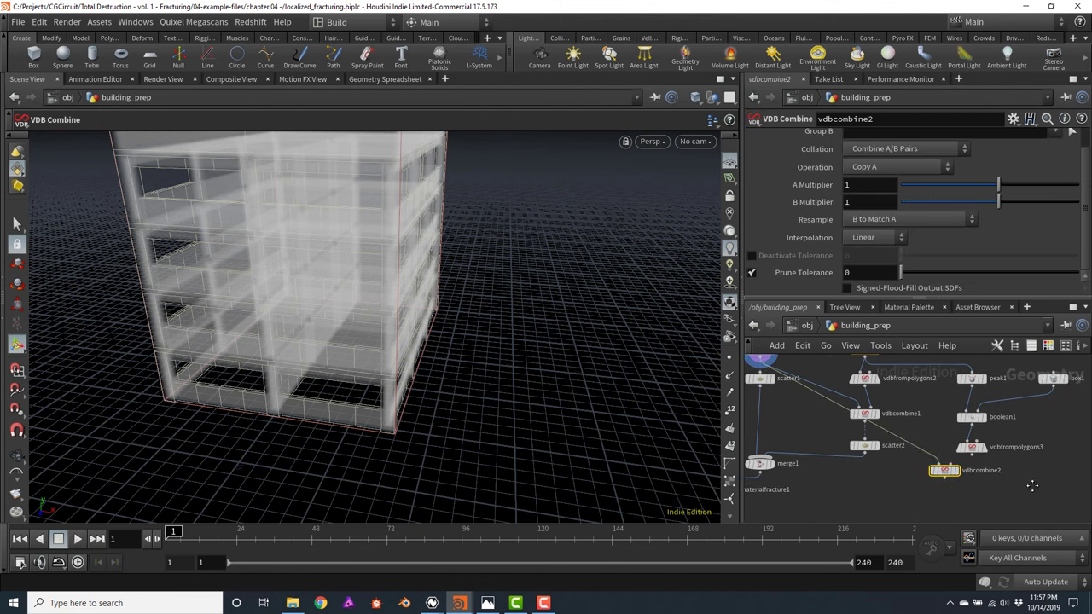
left_click_drag(946, 476, 979, 486)
left_click(979, 482)
left_click(977, 484)
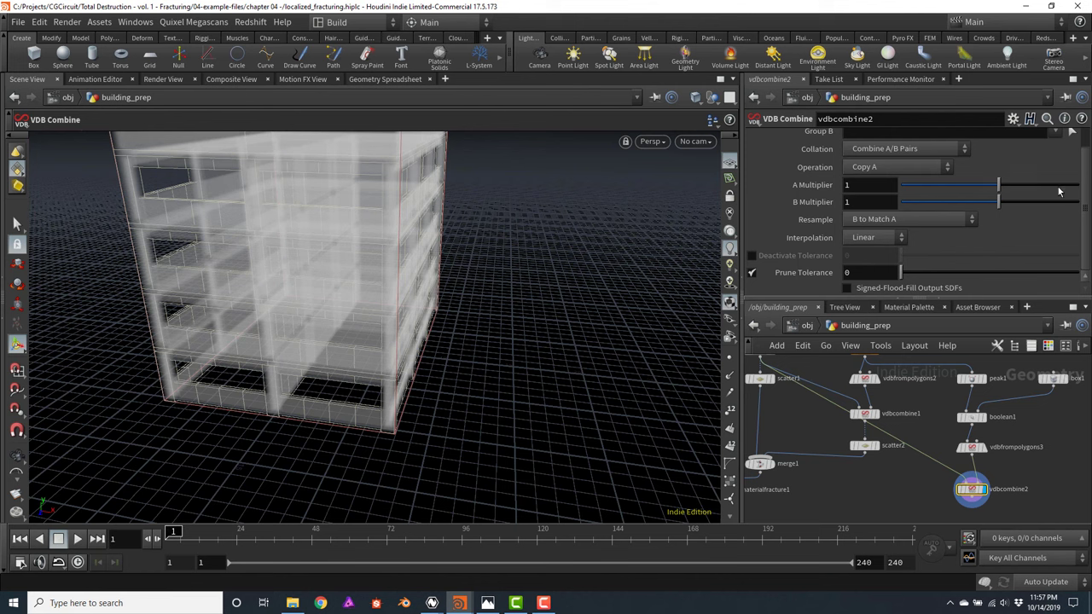
Set vdbcombine2's operation to Activity Intersection and inspect the overlapping volume regions
left_click(872, 171)
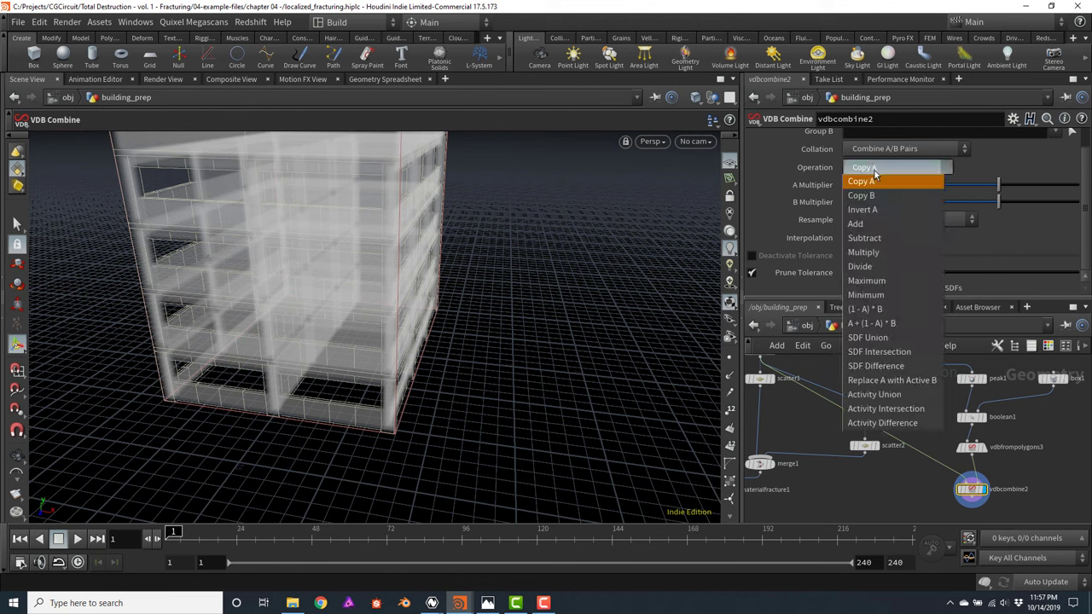
left_click(920, 411)
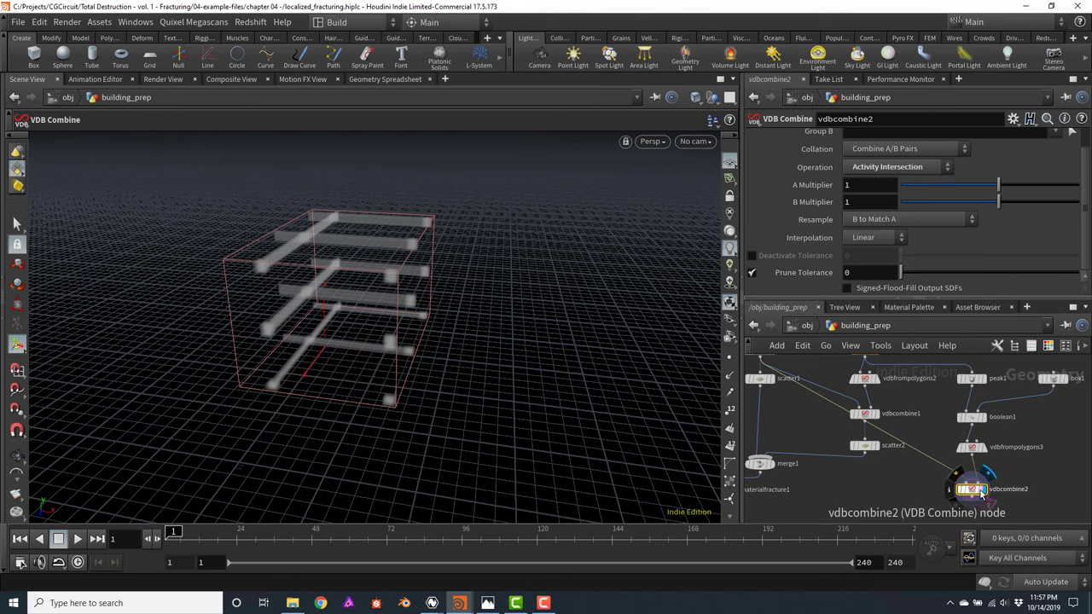
left_click_drag(618, 370, 402, 268)
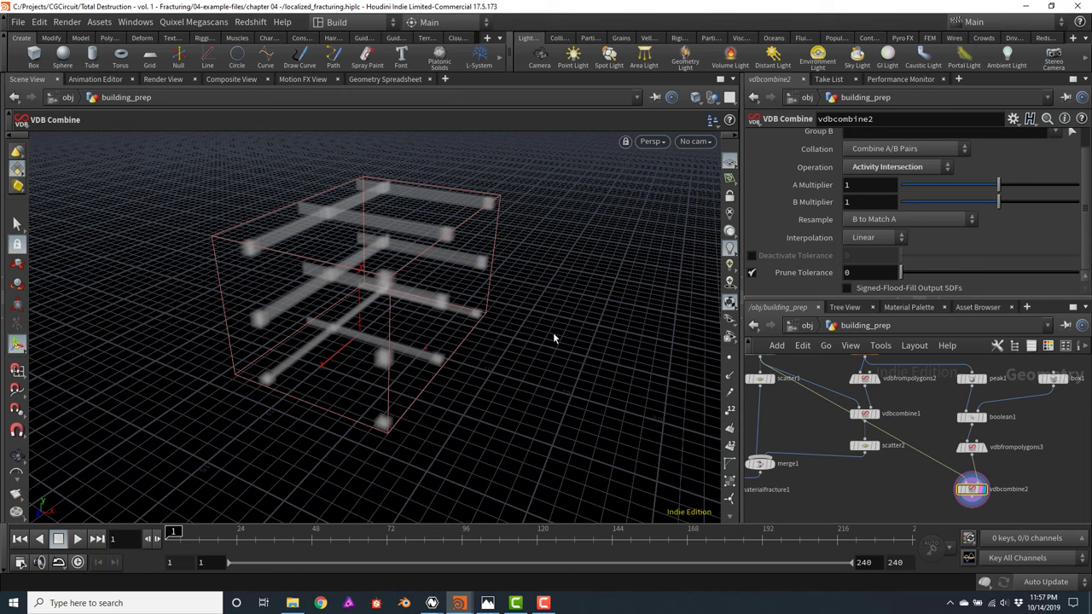
Add a Scatter node wired from vdbcombine2, place it directly below and display its points
left_click(958, 456)
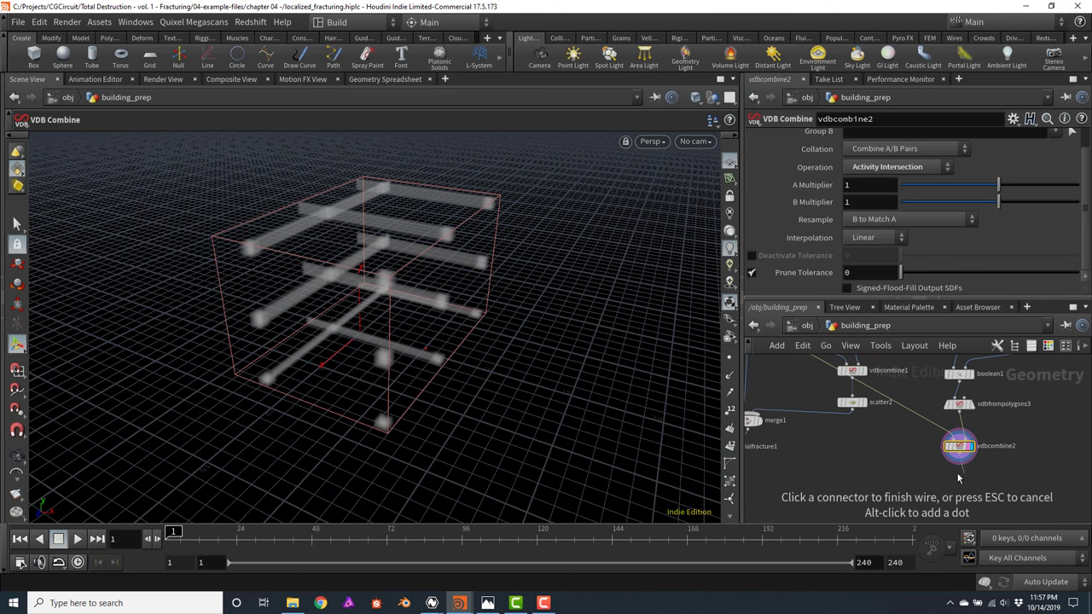
left_click(954, 478)
type("scatter")
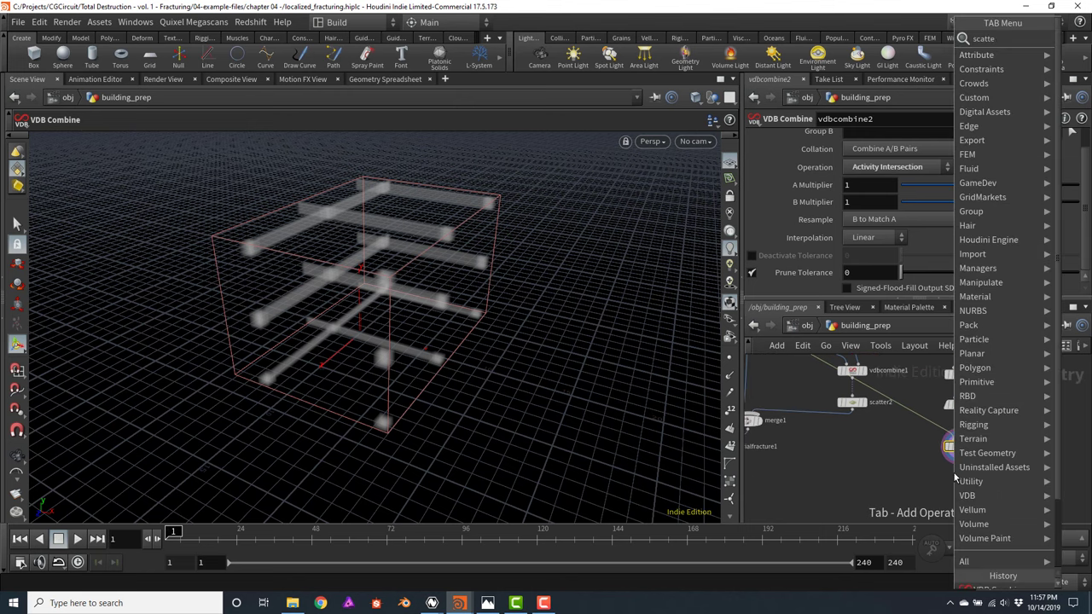
key("Return")
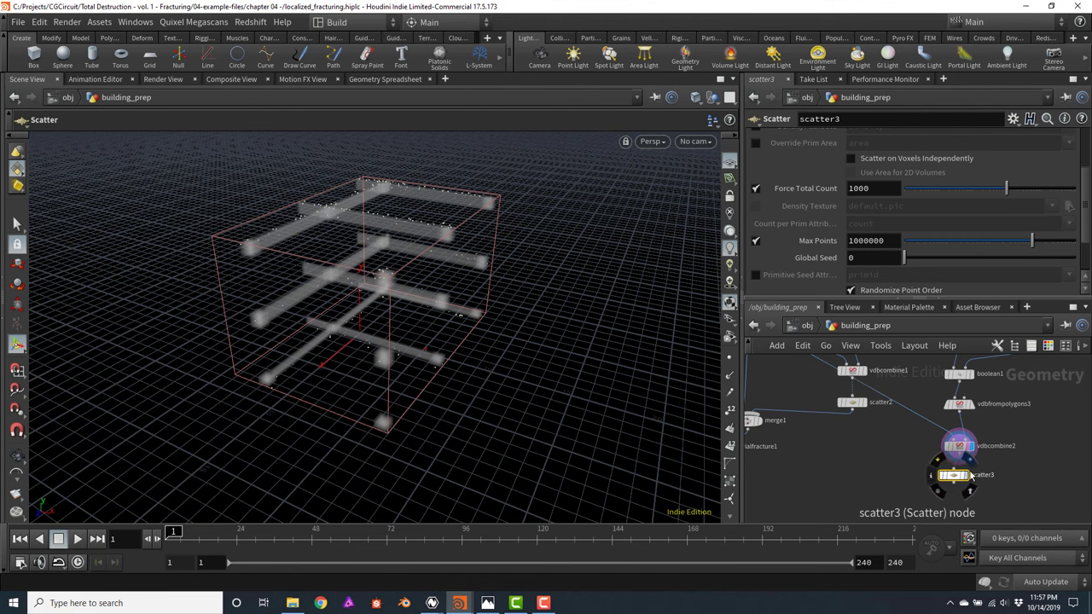
left_click(963, 479)
left_click_drag(962, 482, 962, 485)
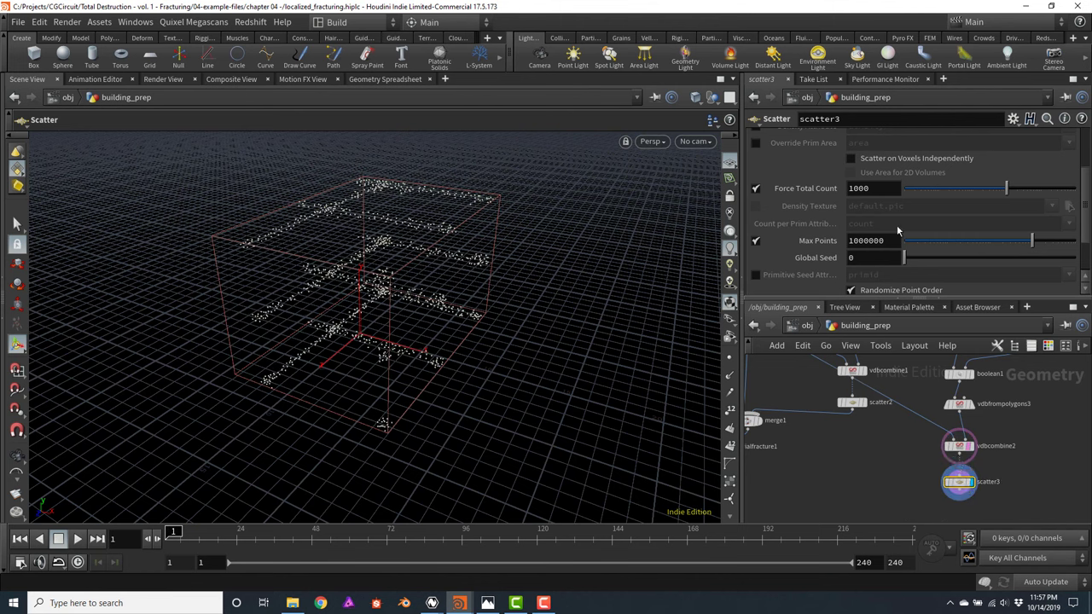
Disable Relax Iterations on scatter3 and set its Force Total Count to 25000 points
scroll(858, 253, "down", 3)
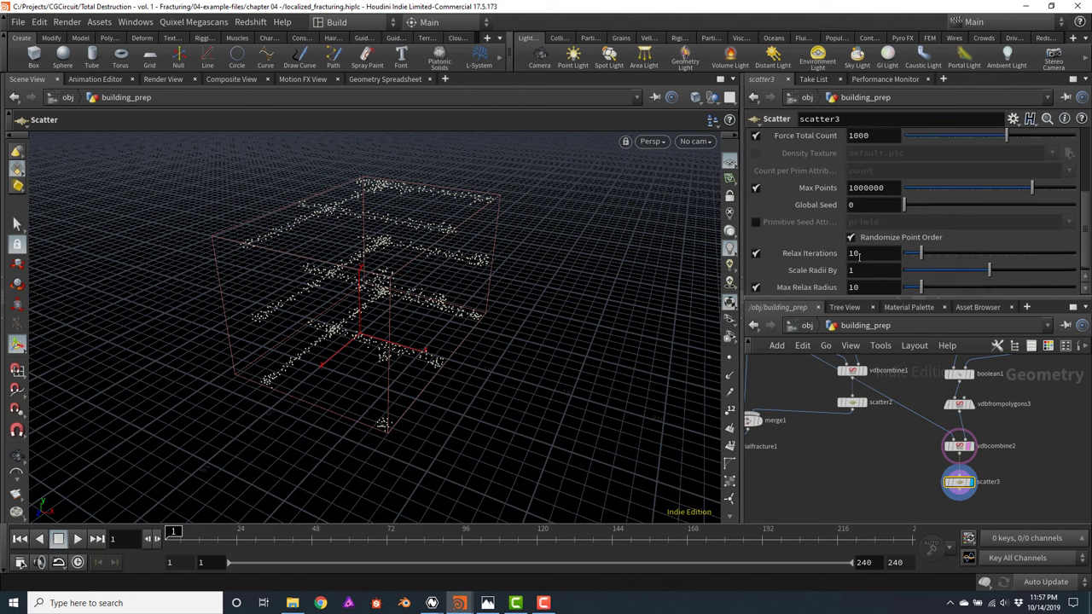
left_click(754, 253)
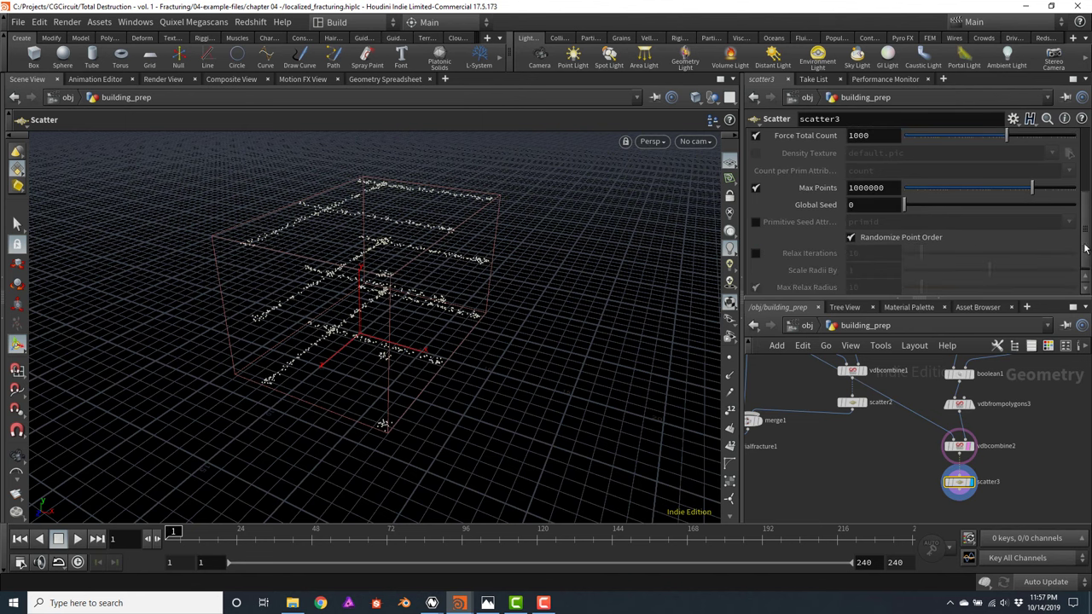
scroll(1086, 247, "up", 3)
left_click(852, 203)
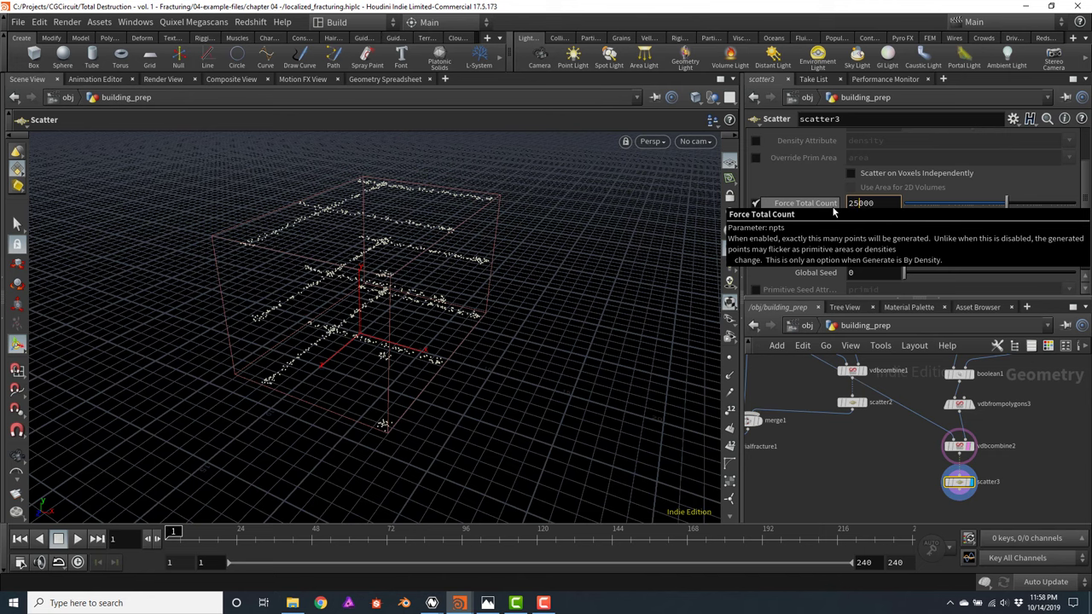
type("25000")
key("Return")
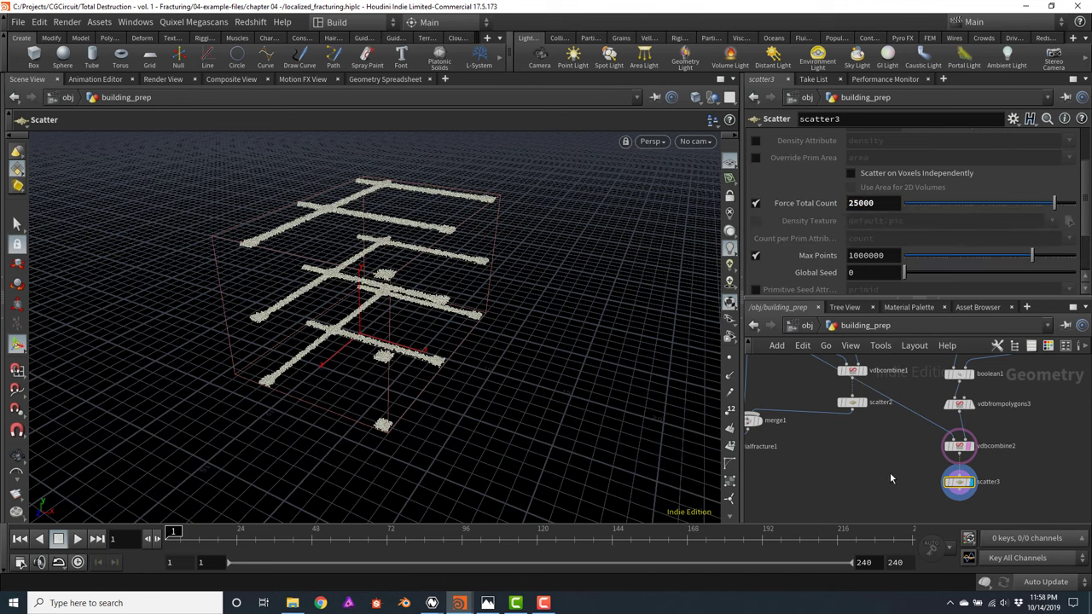
left_click_drag(548, 298, 433, 312)
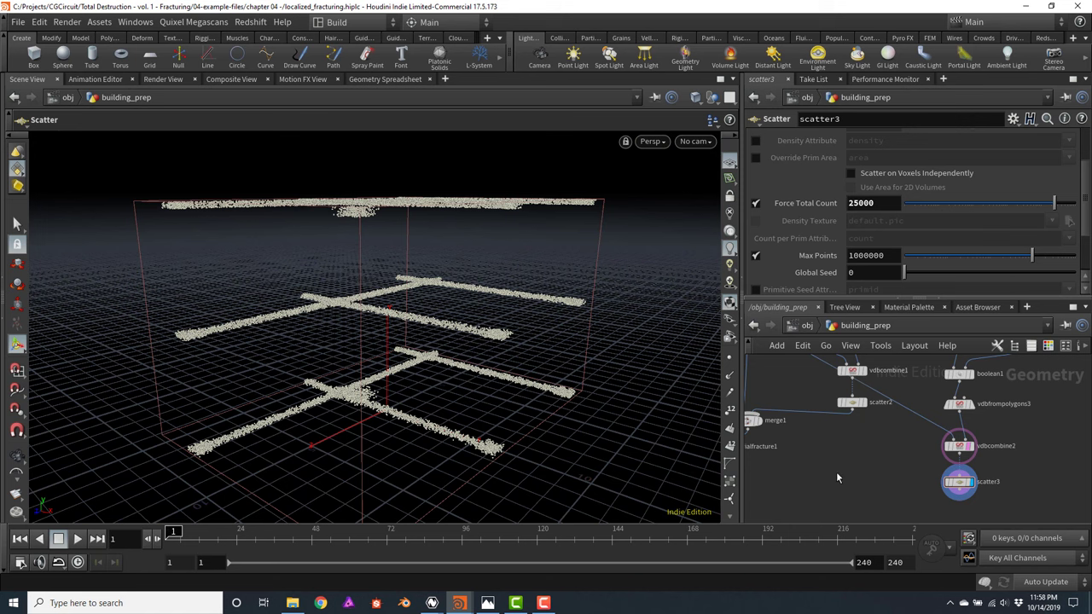
Wire scatter3 into merge1 and display explodedview1 to compute the fracture with the added points
scroll(853, 471, "down", 2)
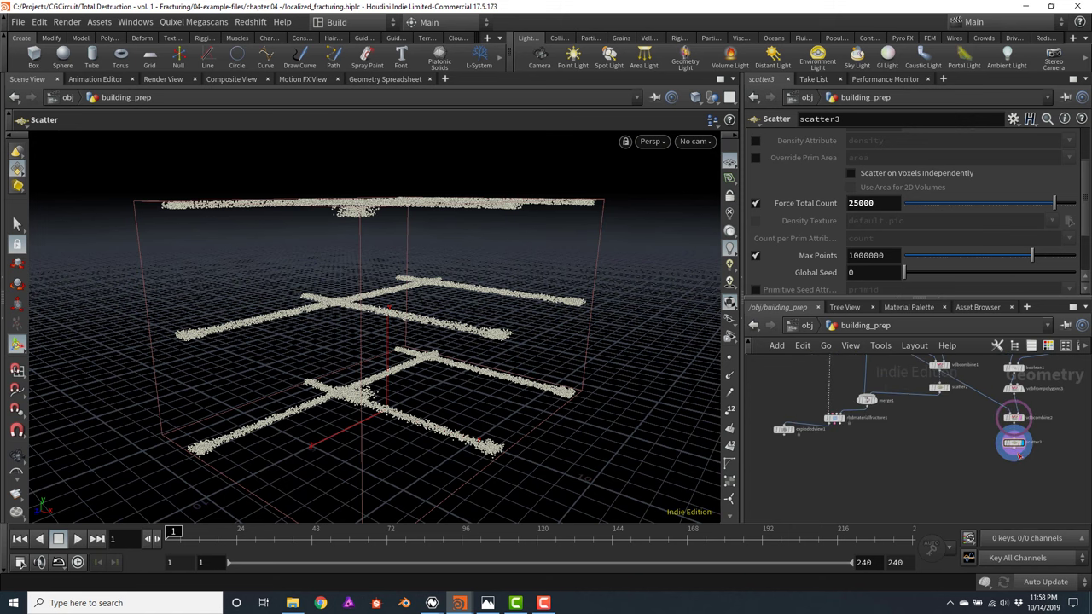
left_click(1015, 452)
scroll(797, 450, "up", 3)
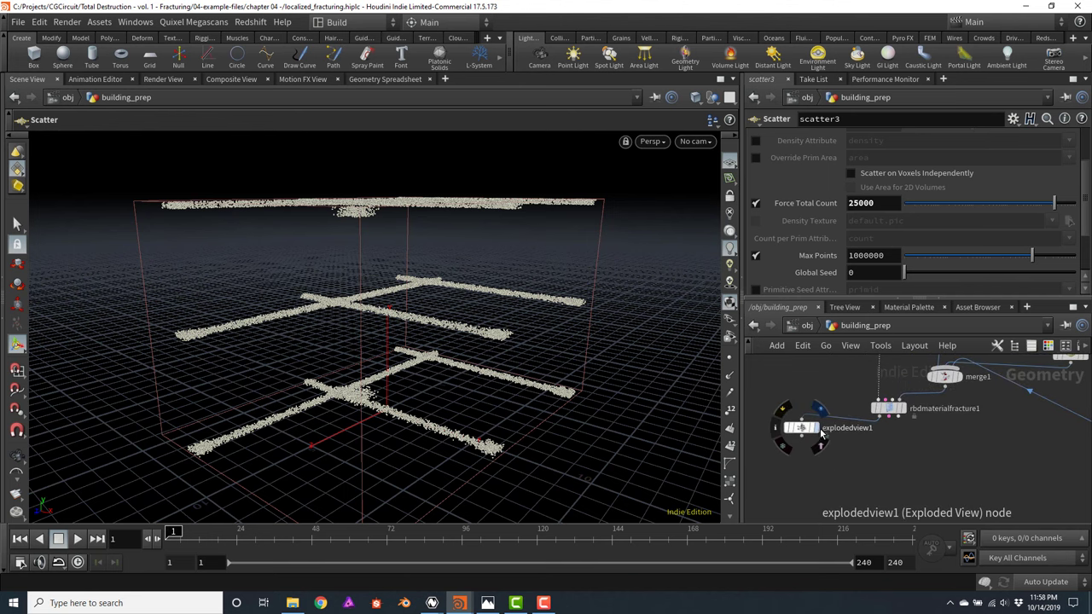
left_click(816, 432)
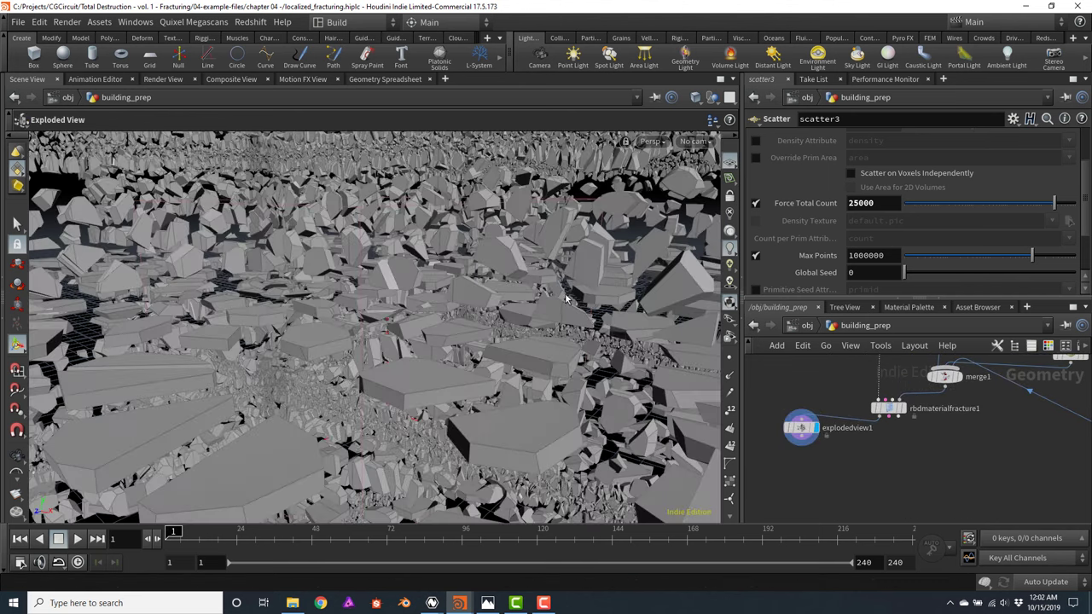
Examine the exploded building's fracture pieces up close and from a distance, comparing density around the slab intersections
key("Escape")
key("f")
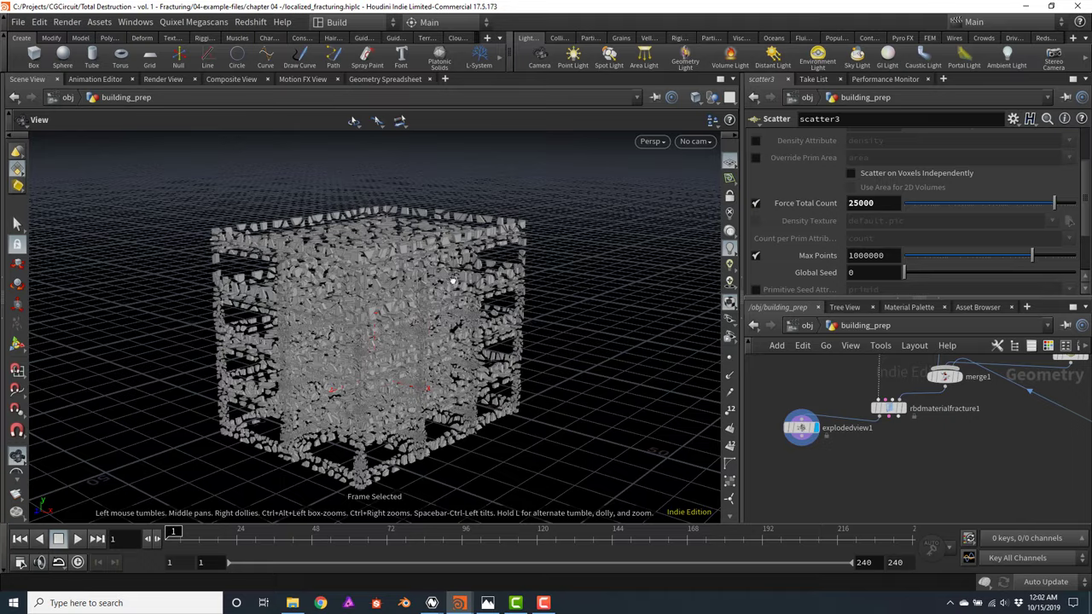
scroll(452, 281, "up", 10)
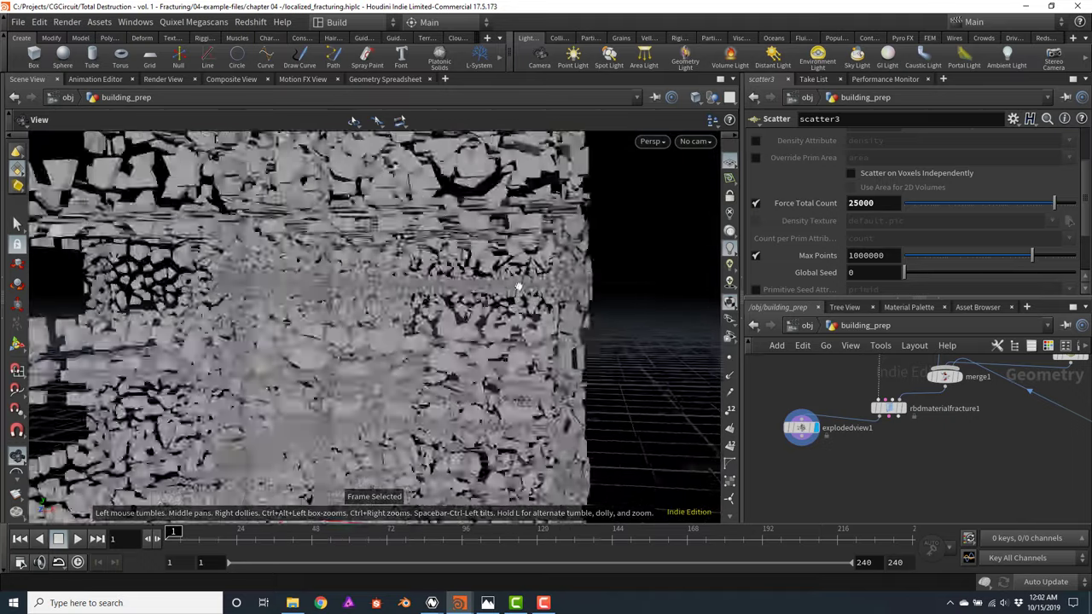
scroll(512, 286, "up", 10)
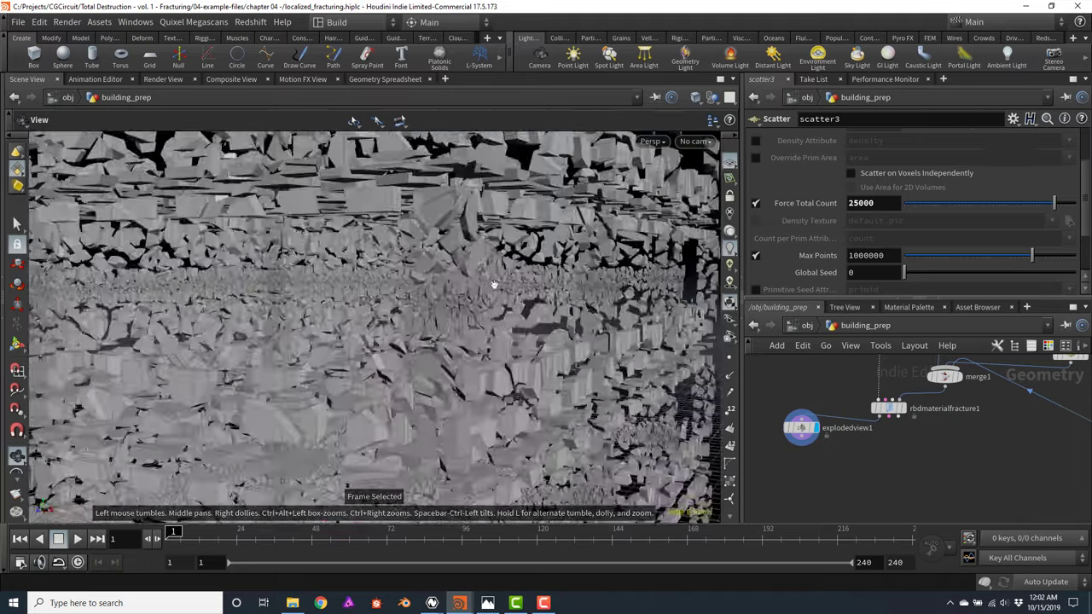
key("Escape")
scroll(511, 281, "up", 10)
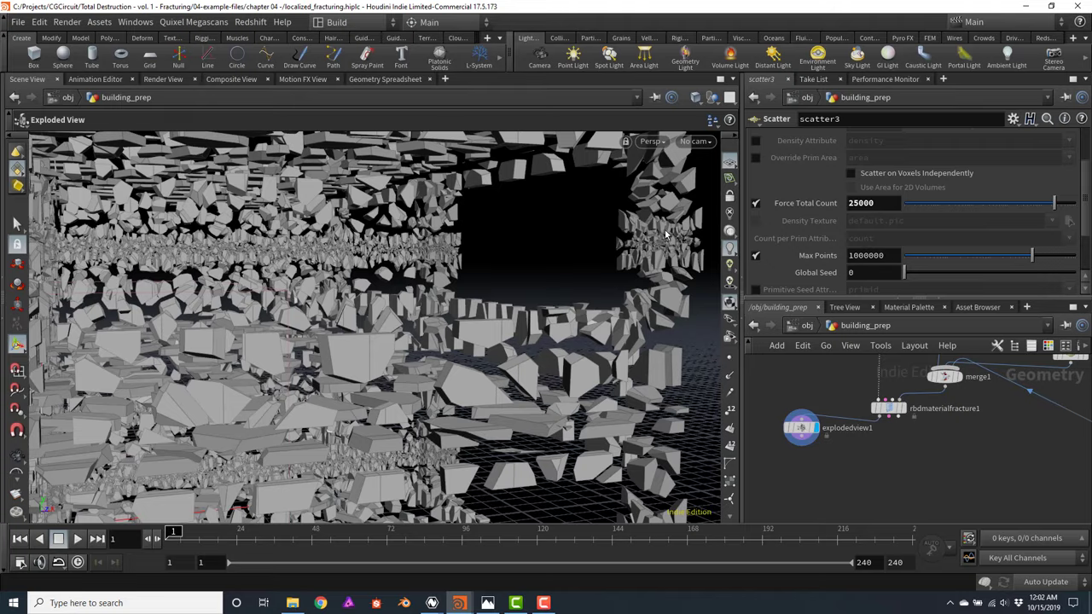
left_click_drag(650, 243, 597, 251)
left_click_drag(530, 266, 506, 327)
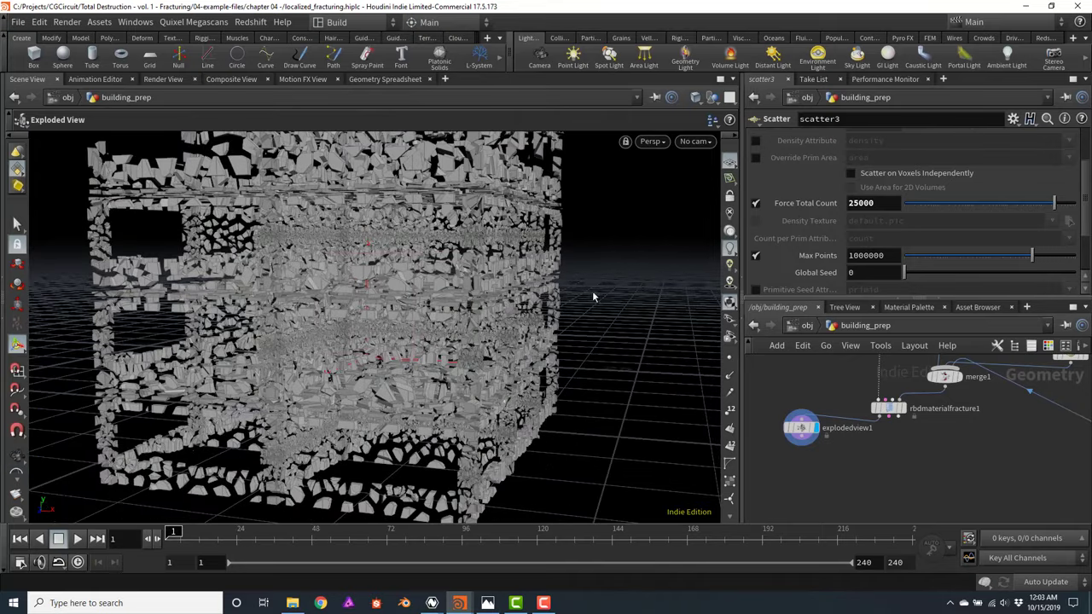
Add a ROP Geometry Output node, wire rbdmaterialfracture1's first output into it and place it below the fracture node
key("Tab")
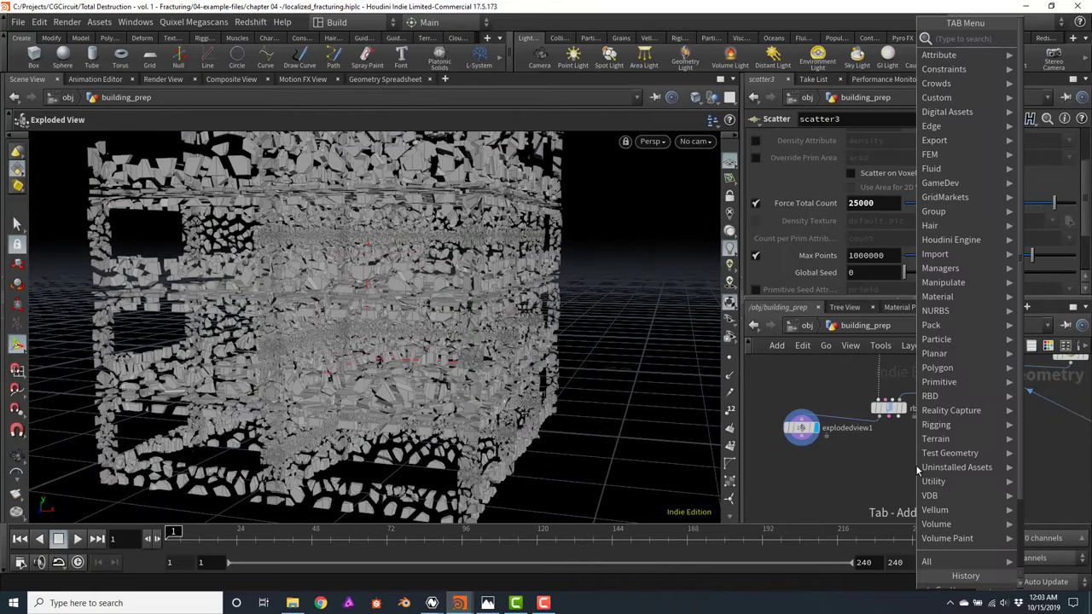
type("ropou")
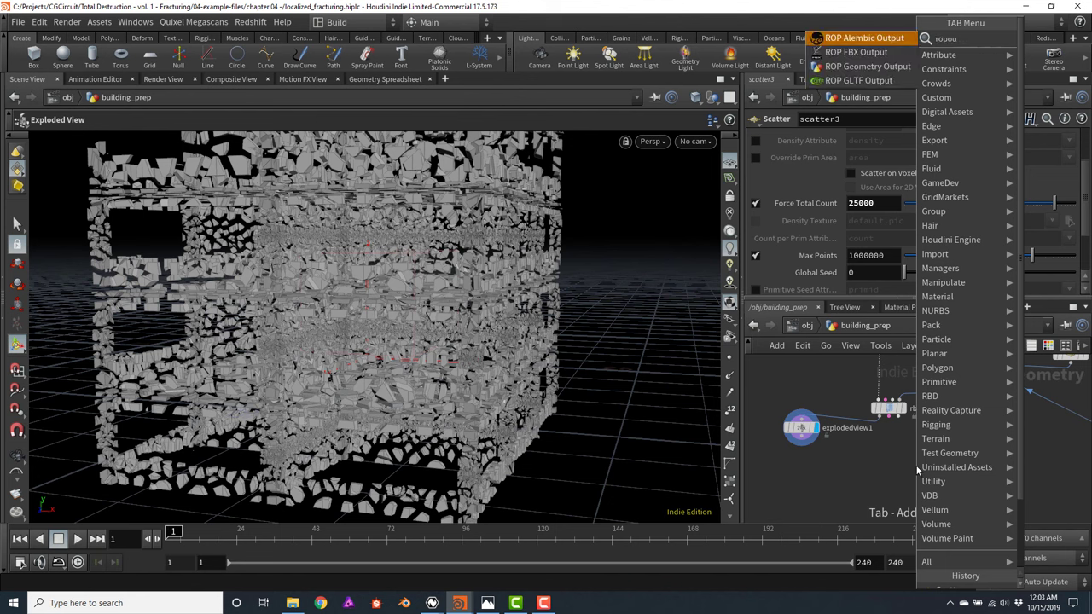
key("Down")
key("Down")
key("Return")
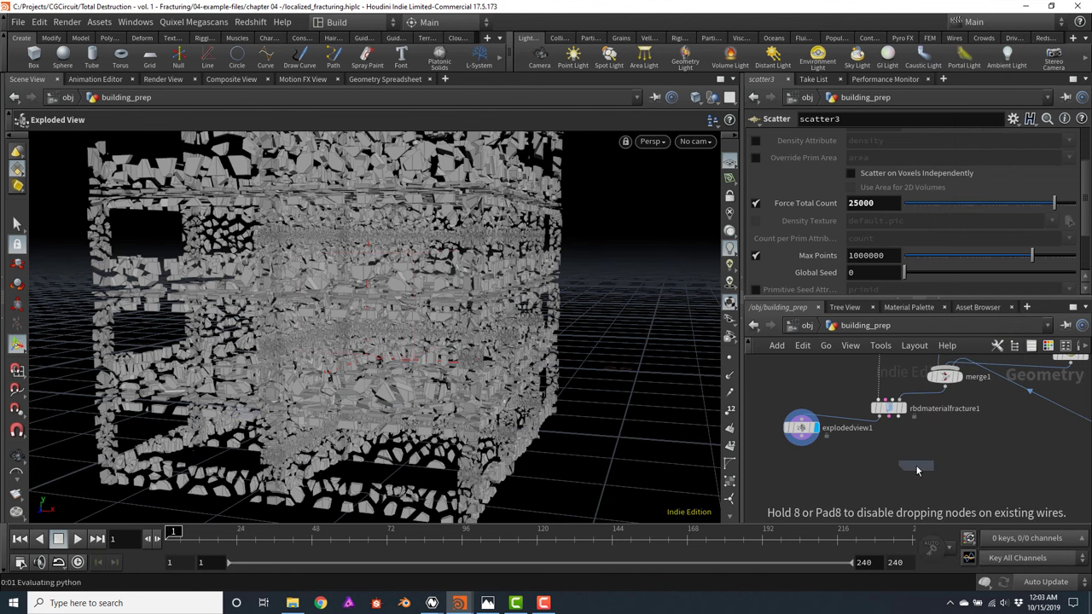
left_click(913, 464)
scroll(914, 444, "up", 3)
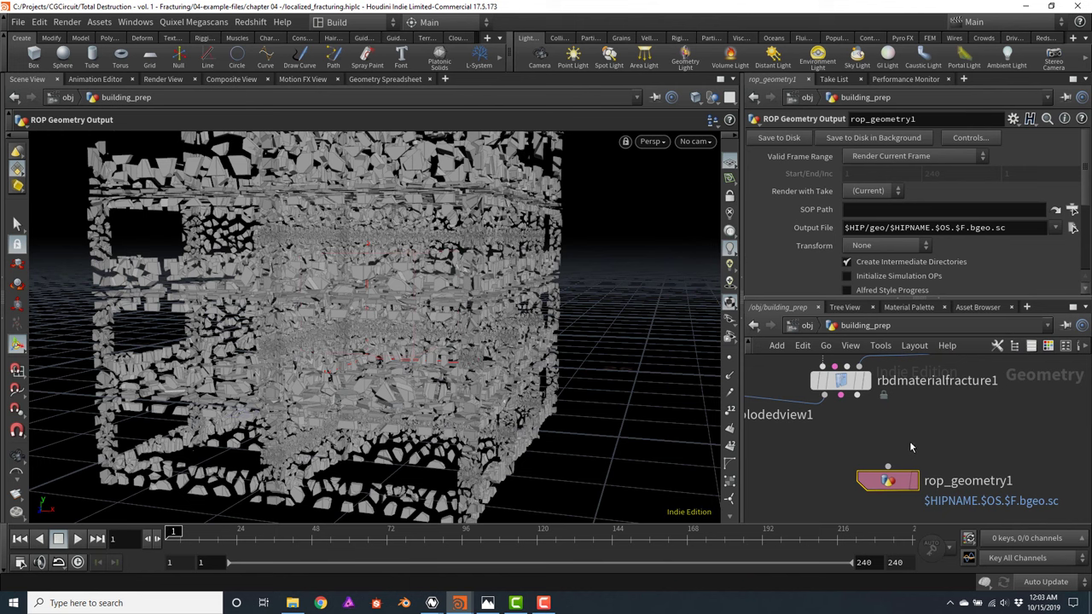
left_click(825, 398)
left_click(887, 469)
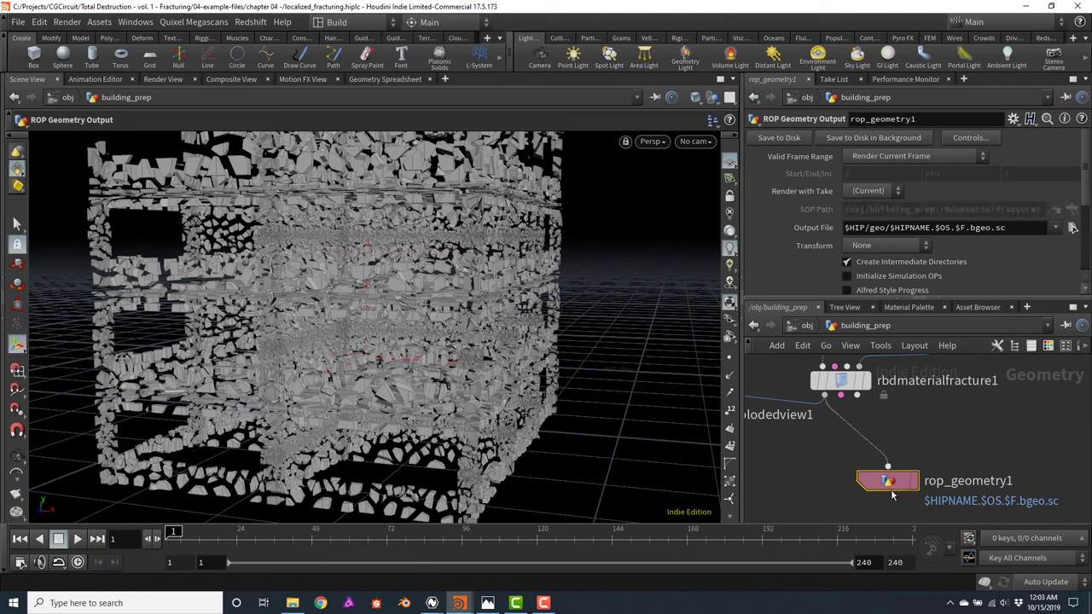
left_click_drag(893, 476, 942, 475)
scroll(942, 475, "down", 4)
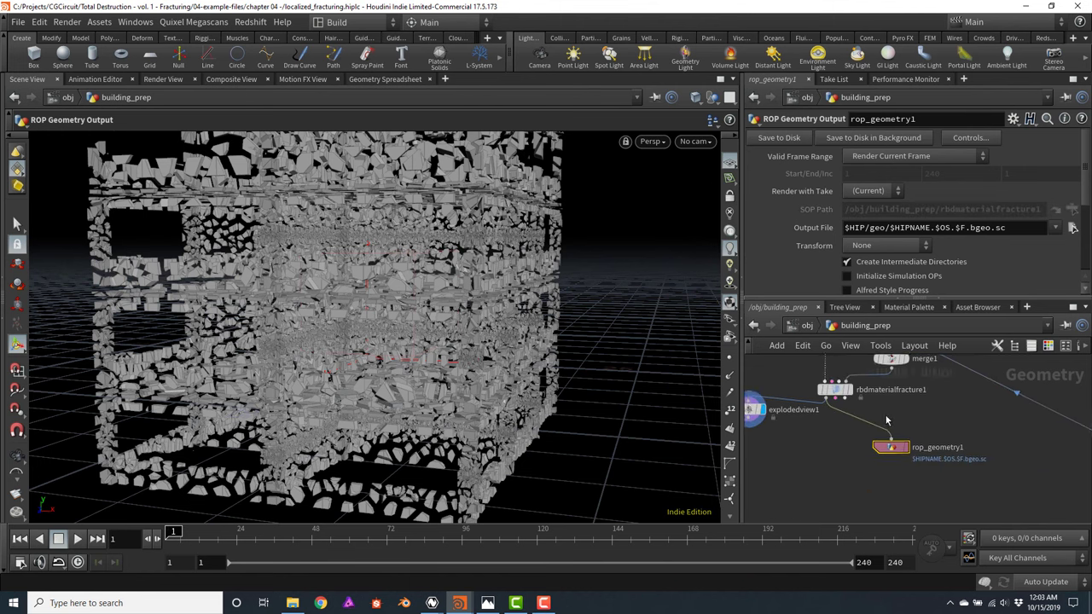
Rename the ROP Geometry Output node building_fracture_v01 and shorten its output file to $HIP/geo/$OS.bgeo.sc
double_click(926, 448)
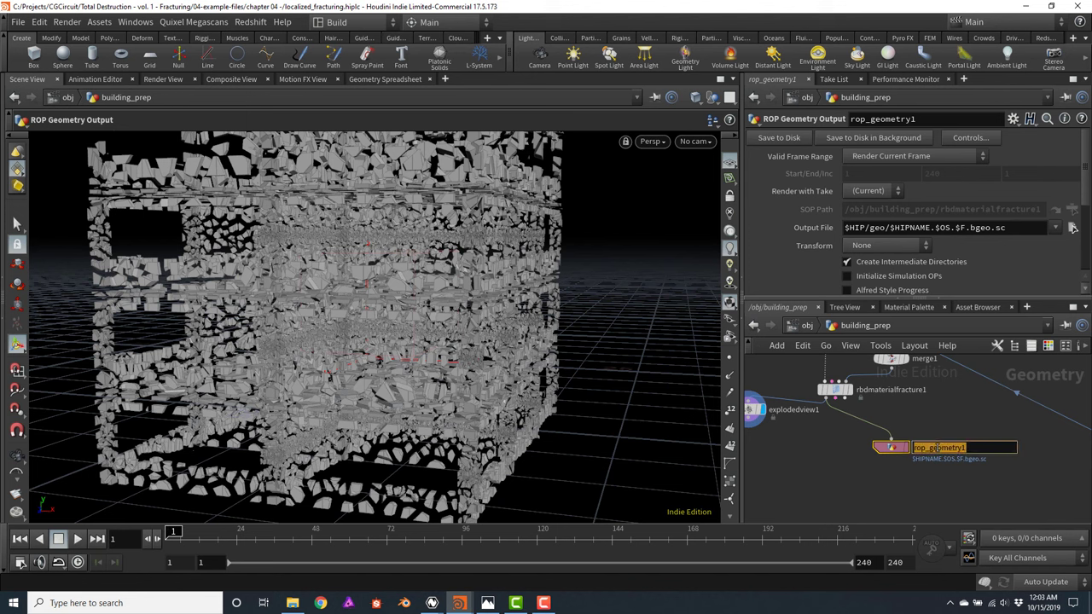
type("building_fracture_v01")
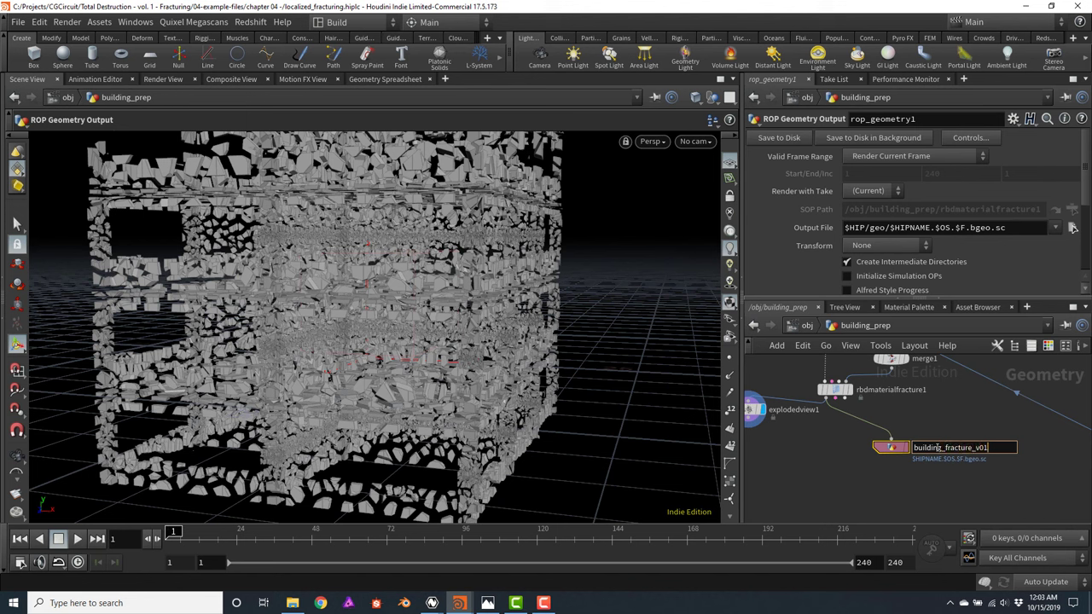
key("Return")
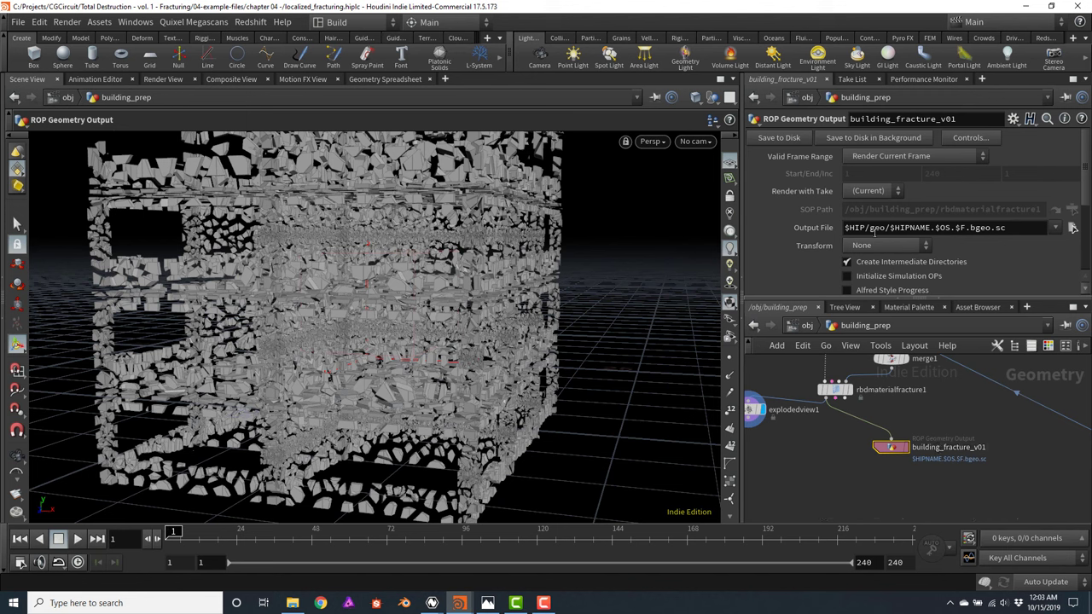
left_click_drag(888, 228, 933, 226)
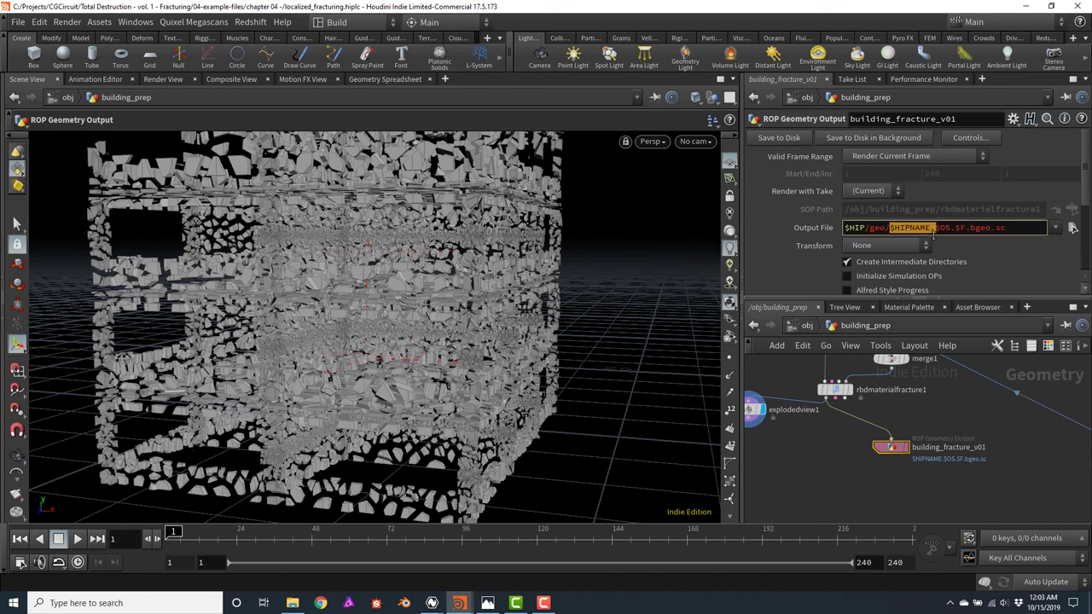
key("BackSpace")
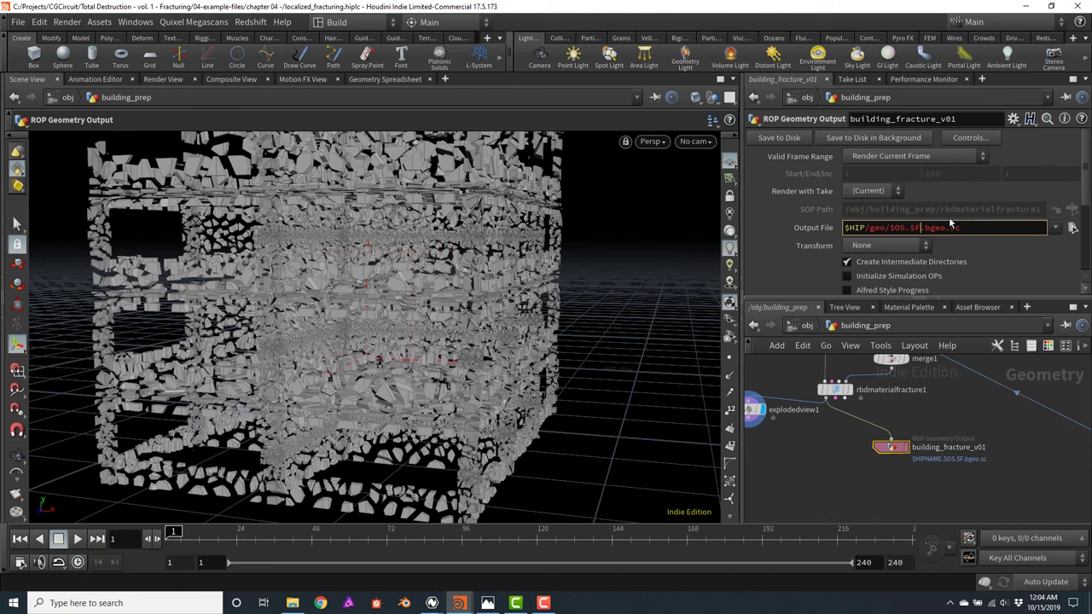
key("BackSpace")
key("BackSpace")
key("BackSpace")
key("Return")
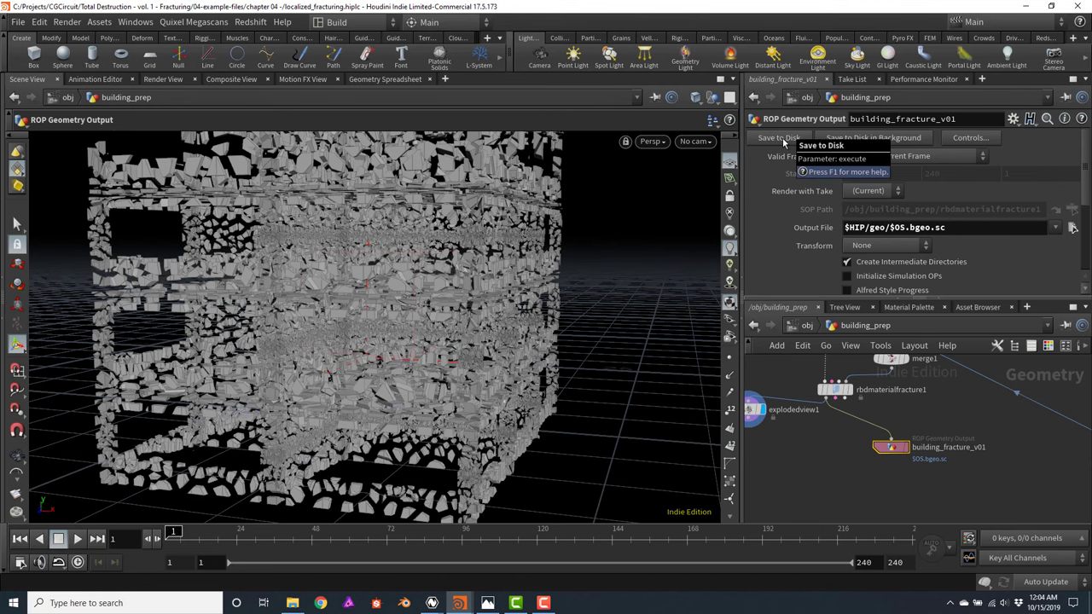
Add a File node directly below building_fracture_v01 and colour it blue
key("Tab")
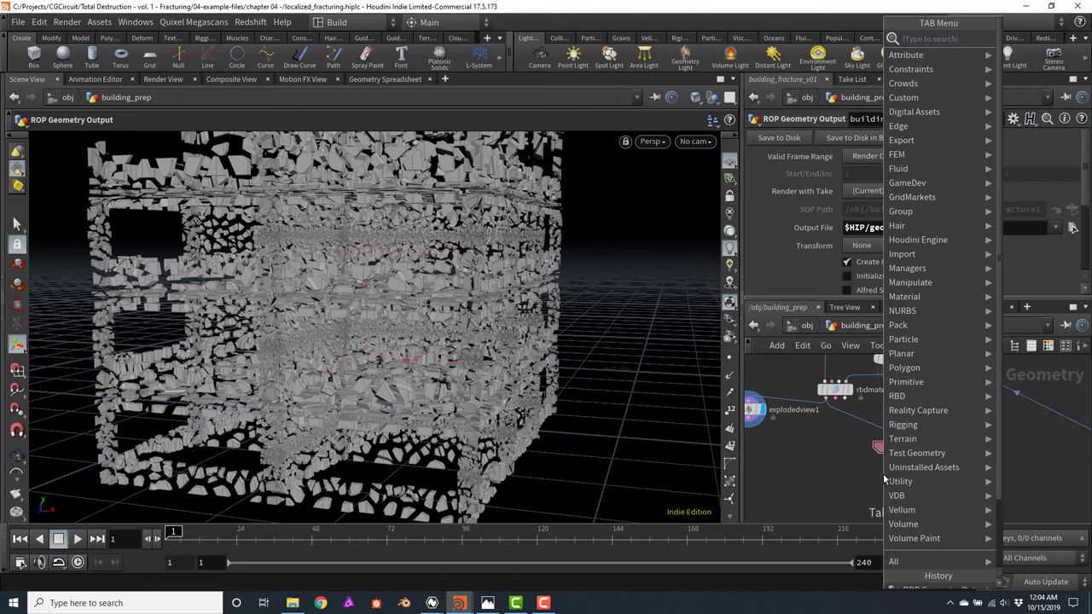
type("file")
key("Return")
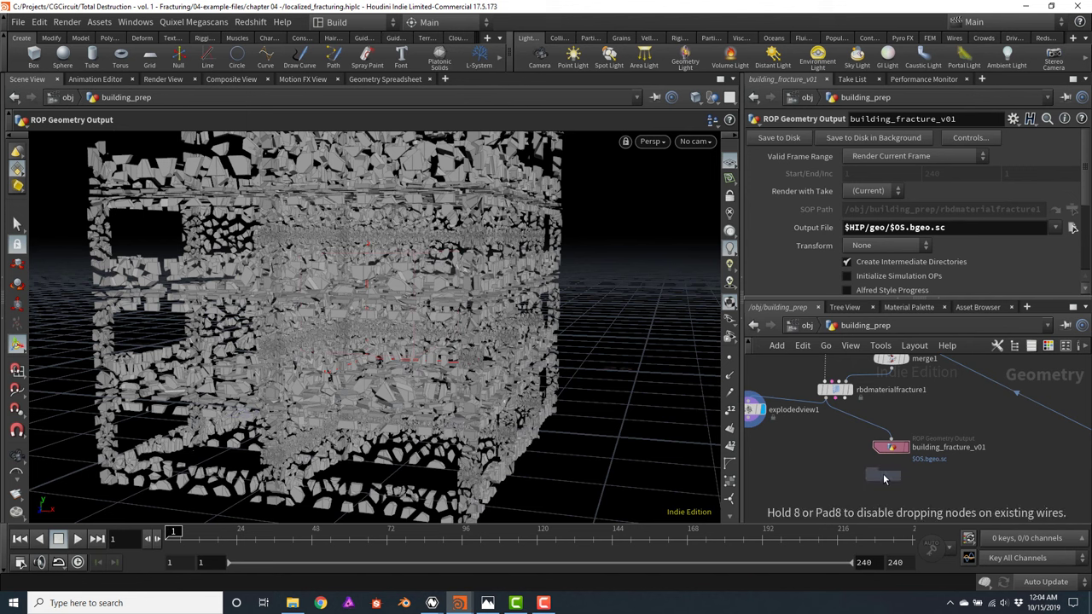
left_click(884, 476)
left_click_drag(883, 477, 894, 484)
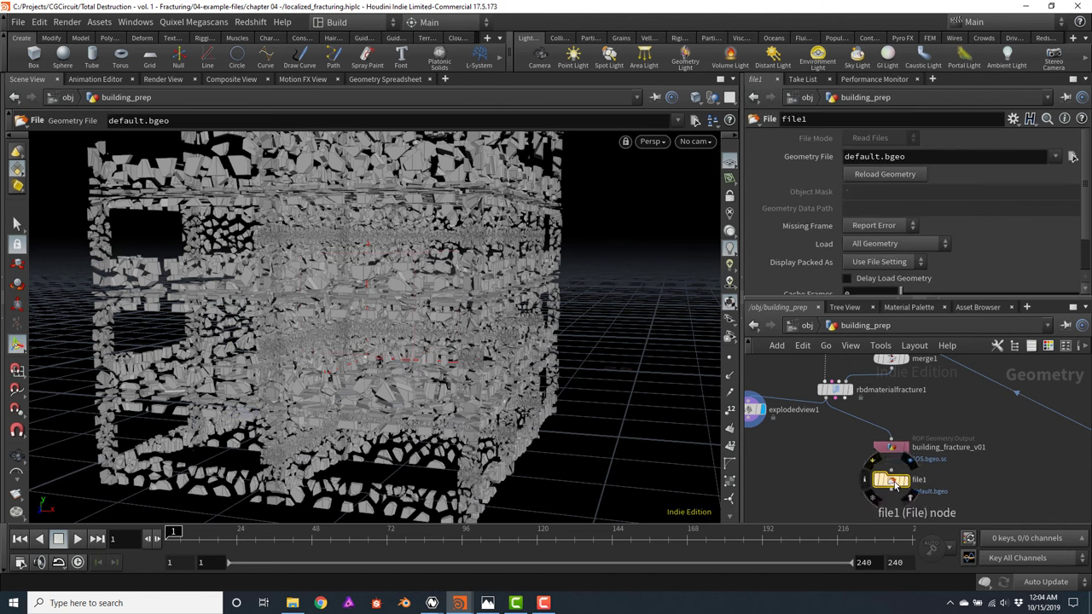
key("c")
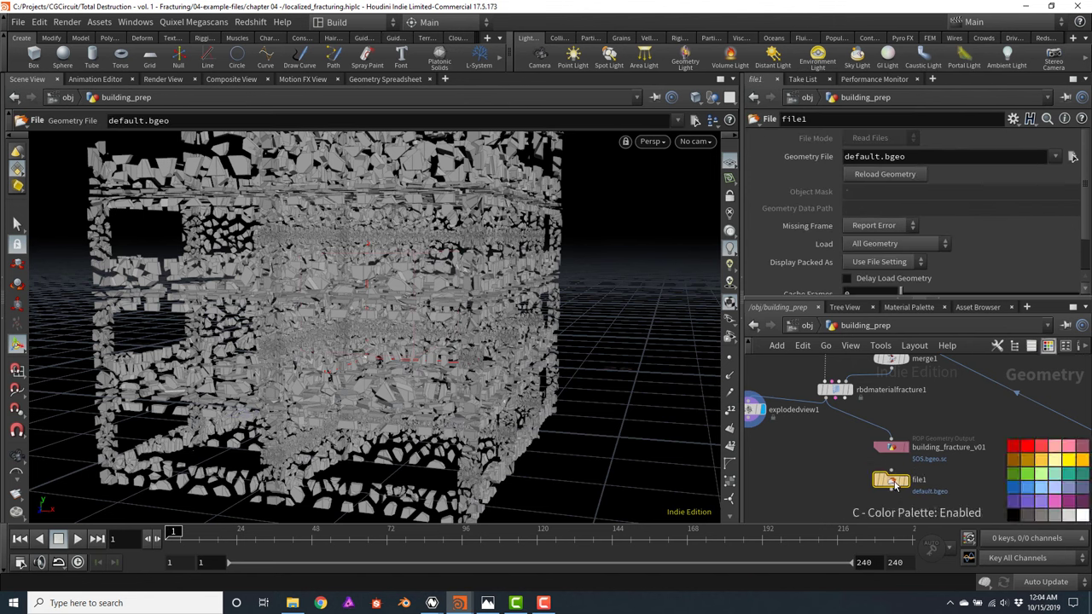
left_click(1019, 487)
key("c")
scroll(872, 411, "up", 3)
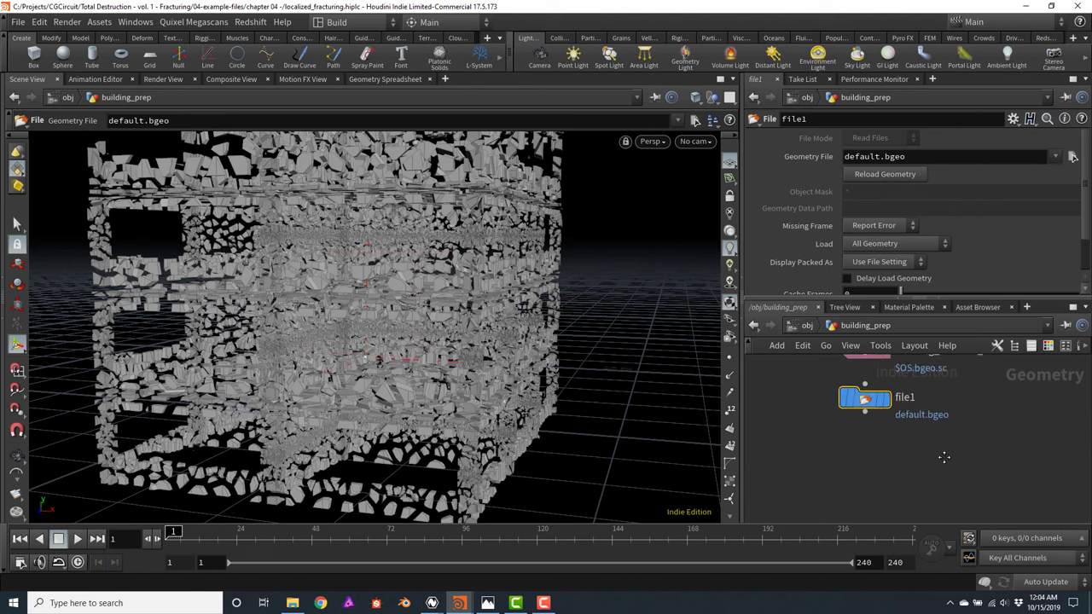
middle_click_drag(871, 411, 884, 457)
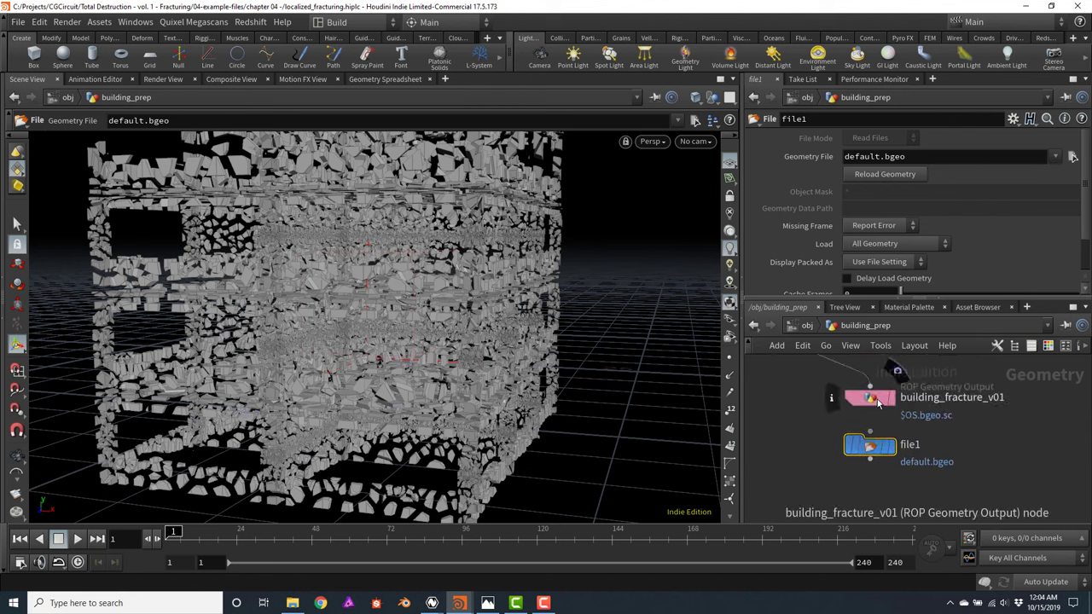
Link file1's Geometry File to building_fracture_v01's Output File by pasting that parameter as a relative reference
left_click(878, 401)
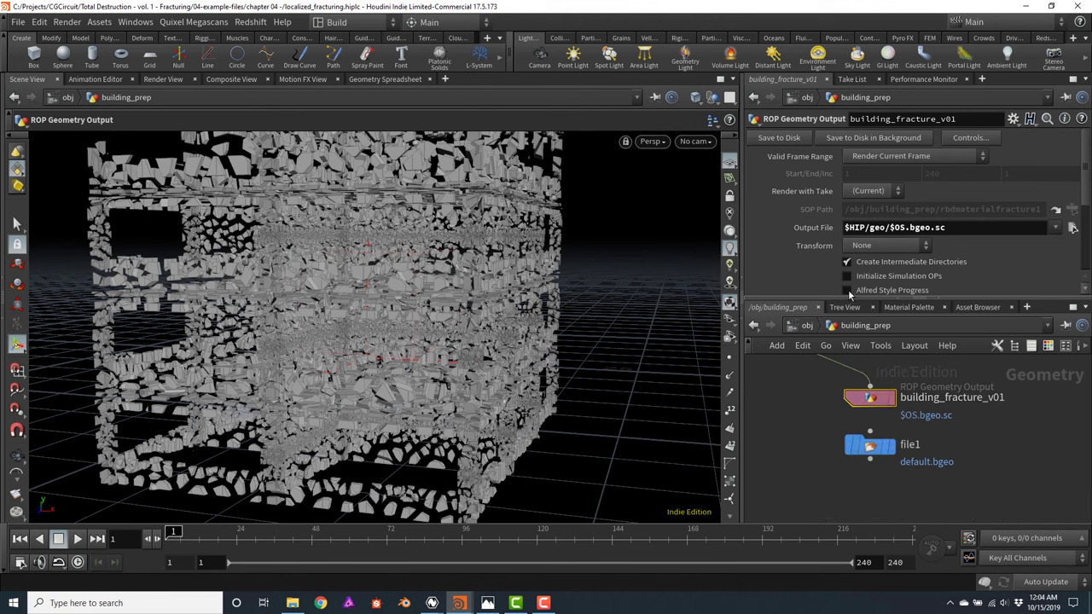
right_click(807, 235)
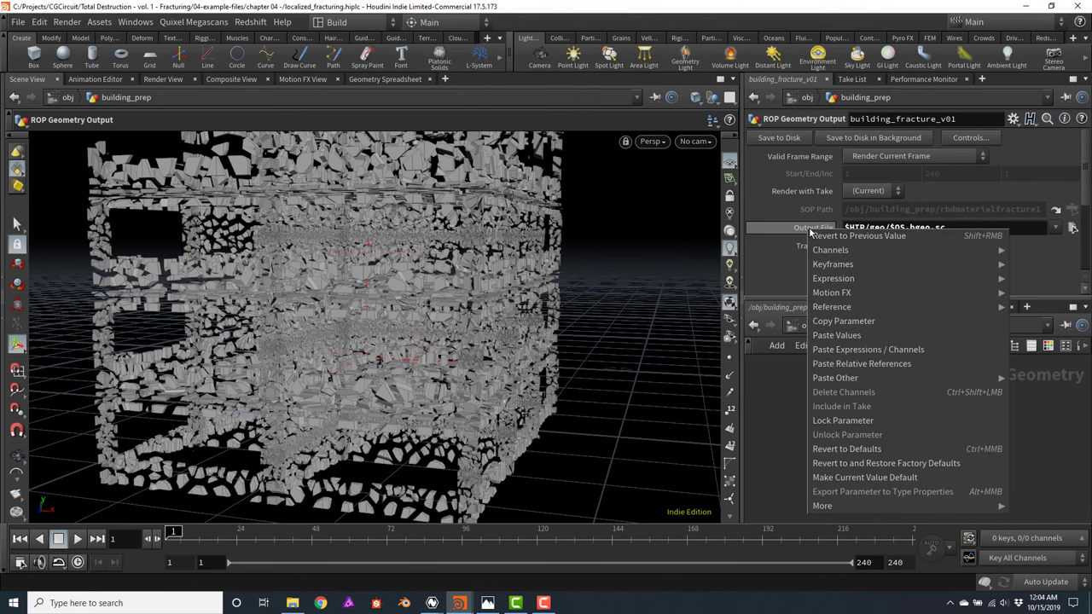
left_click(848, 323)
left_click(872, 446)
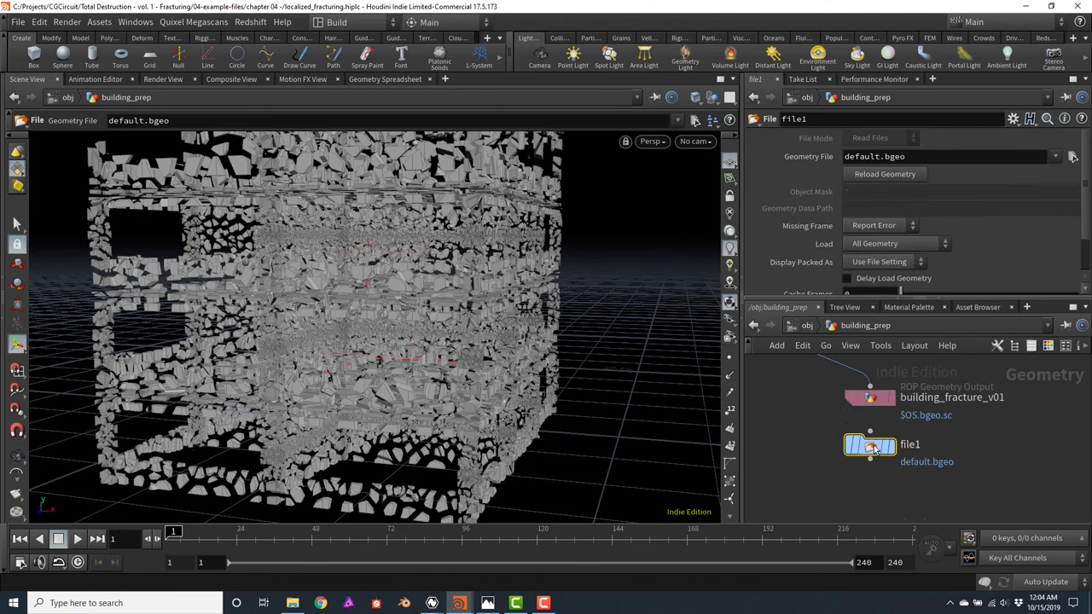
right_click(821, 160)
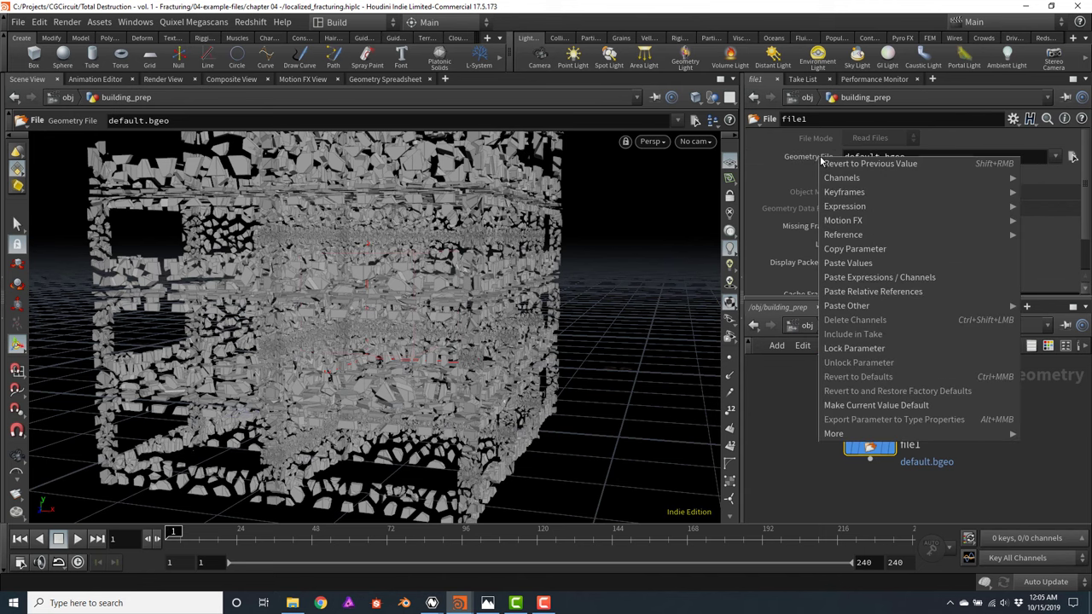
left_click(870, 291)
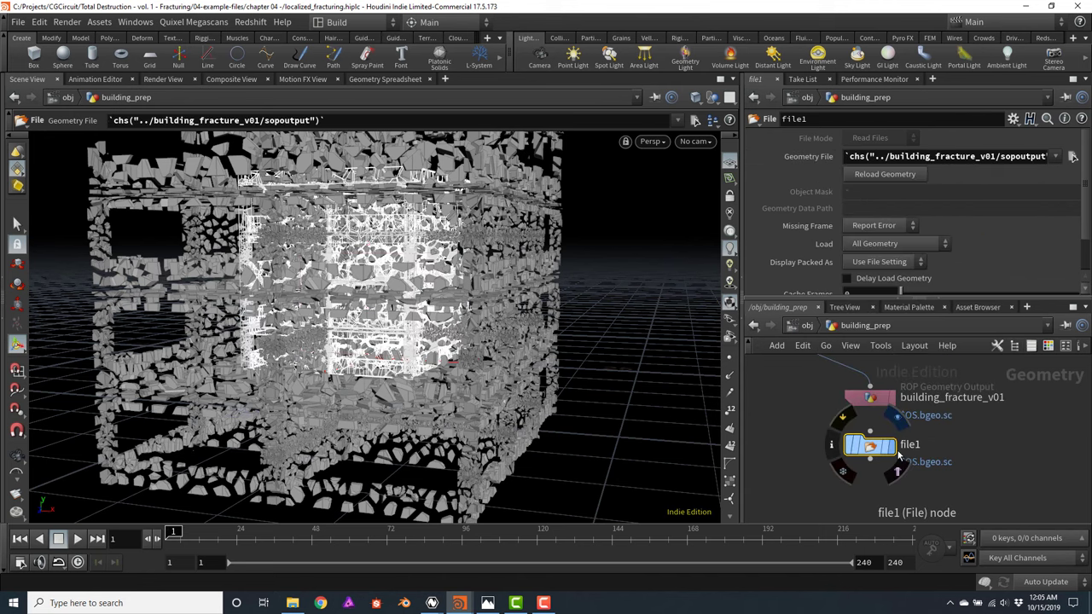
Display file1 and examine the loaded fractured building from several angles
key("Escape")
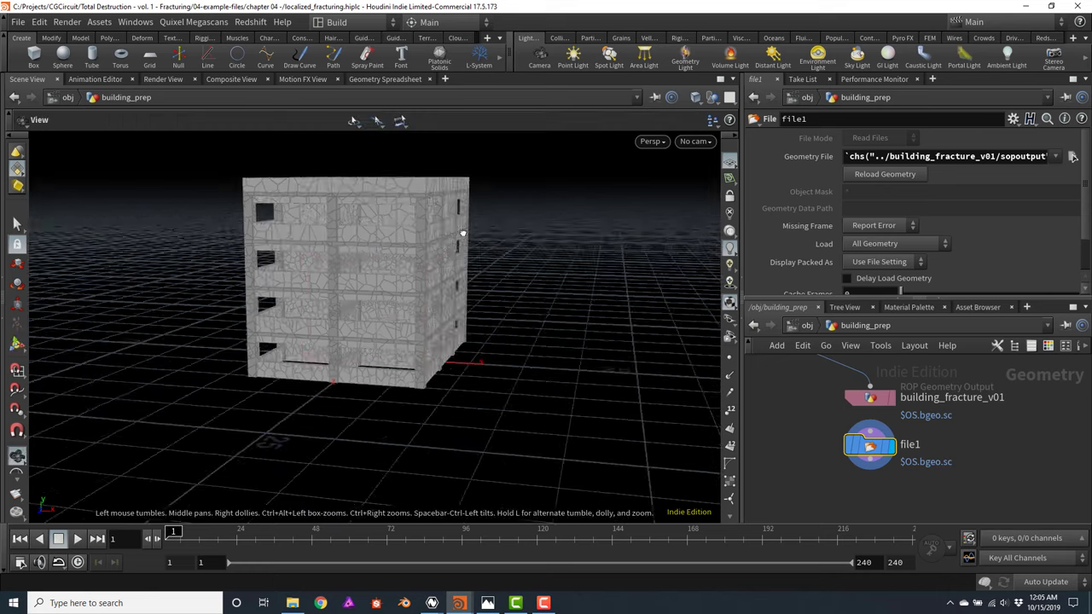
left_click_drag(634, 363, 463, 304)
scroll(463, 303, "up", 5)
scroll(474, 272, "up", 2)
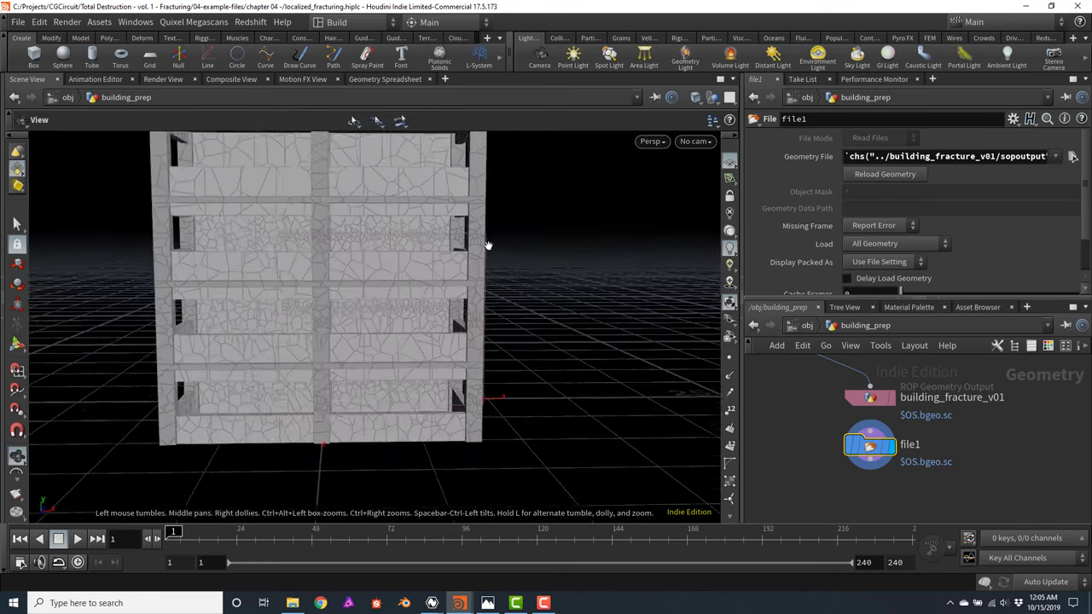
left_click_drag(489, 244, 527, 276)
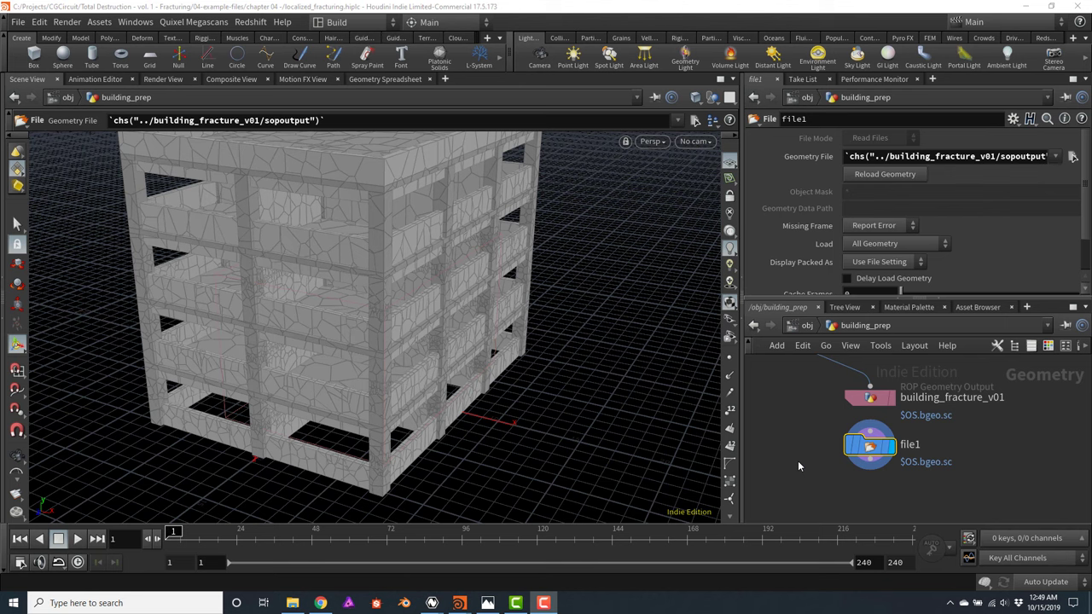
Duplicate building_fracture_v01, place the copy below explodedview1 and rename it building_fracture_HiRes_v01
scroll(796, 441, "down", 4)
scroll(902, 431, "up", 3)
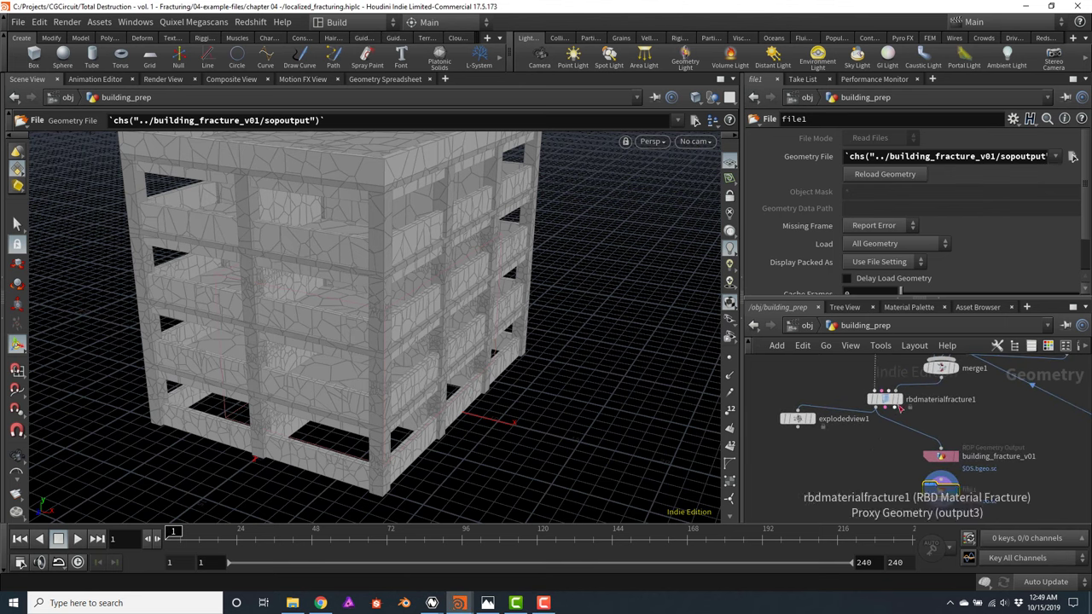
left_click(886, 399)
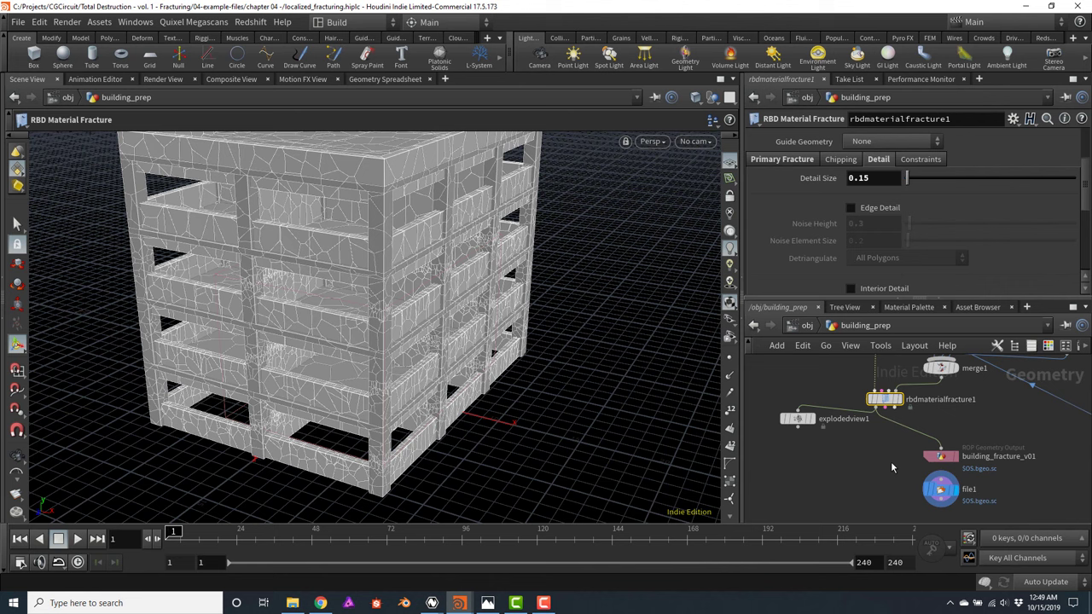
left_click(944, 455)
key("ctrl+c")
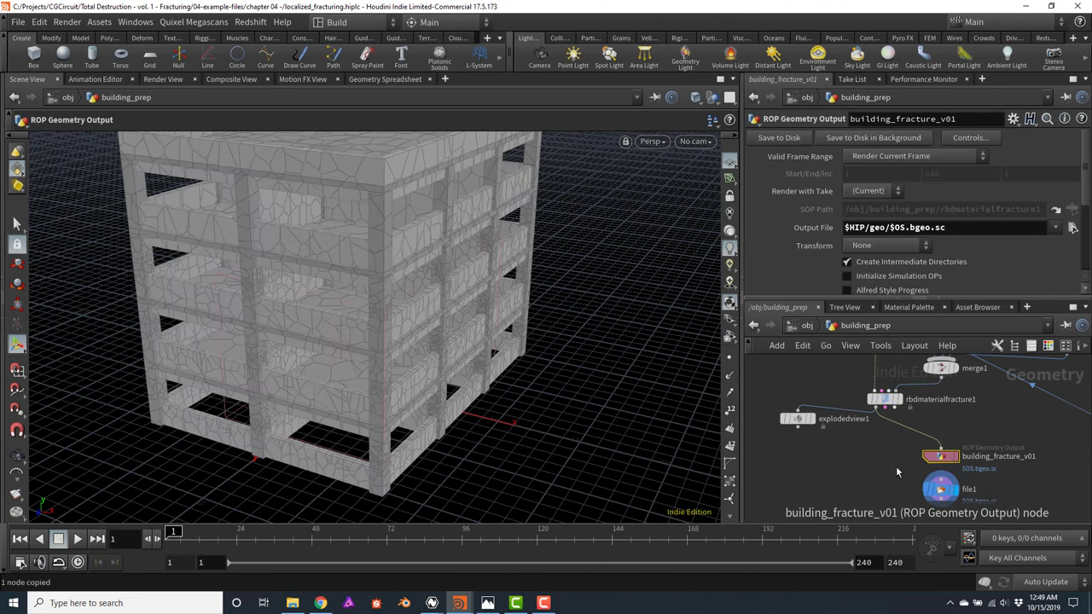
key("ctrl+v")
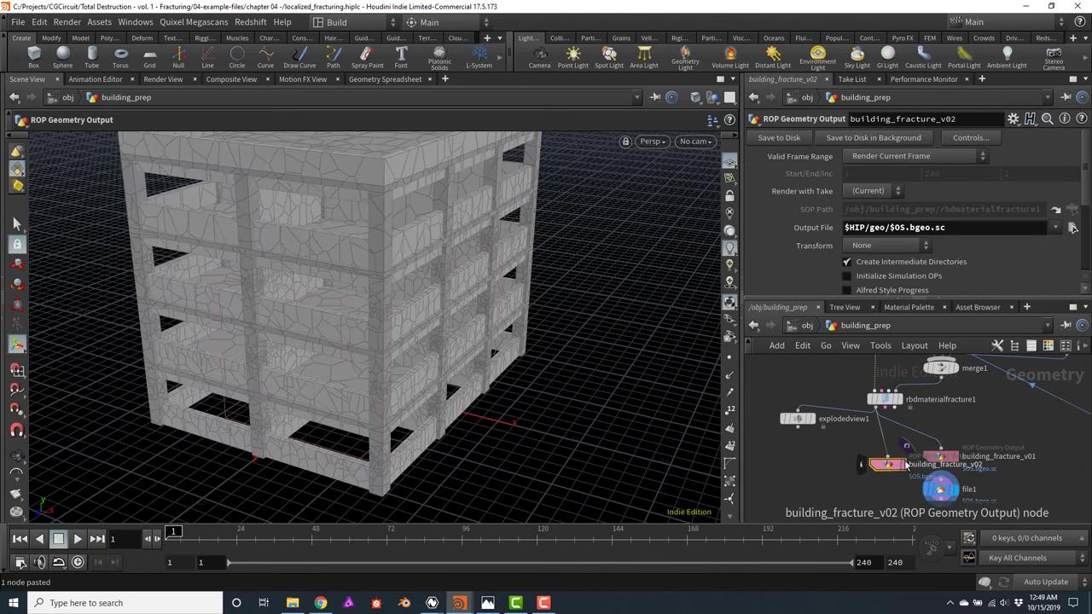
left_click_drag(878, 459, 810, 457)
double_click(855, 456)
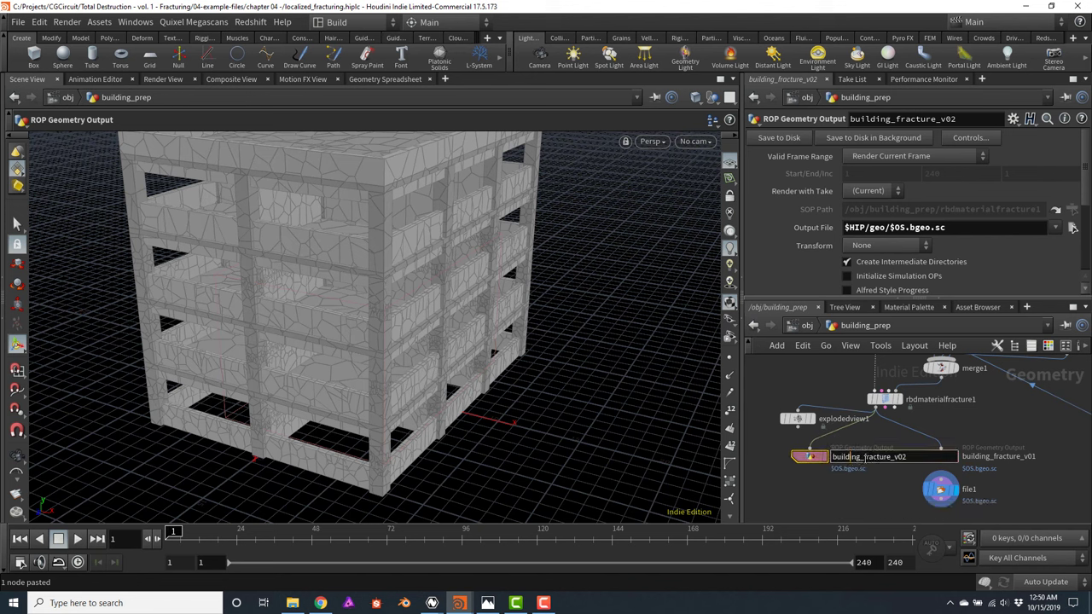
type("HiRes_v01")
key("Return")
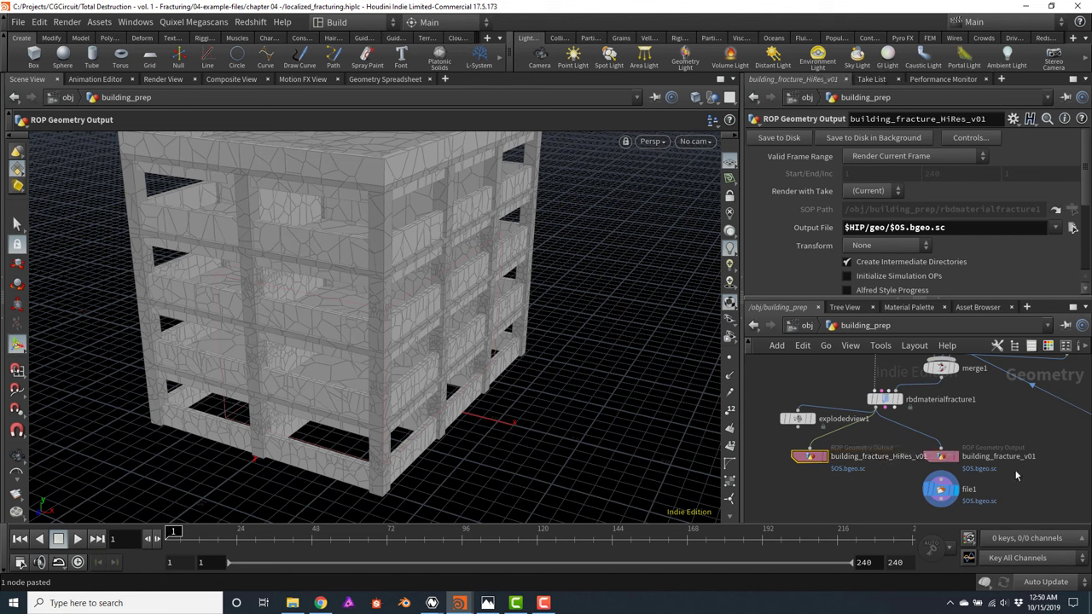
Switch the update mode to Manual and enable Edge Detail on rbdmaterialfracture1 for the HiRes output
left_click(1041, 585)
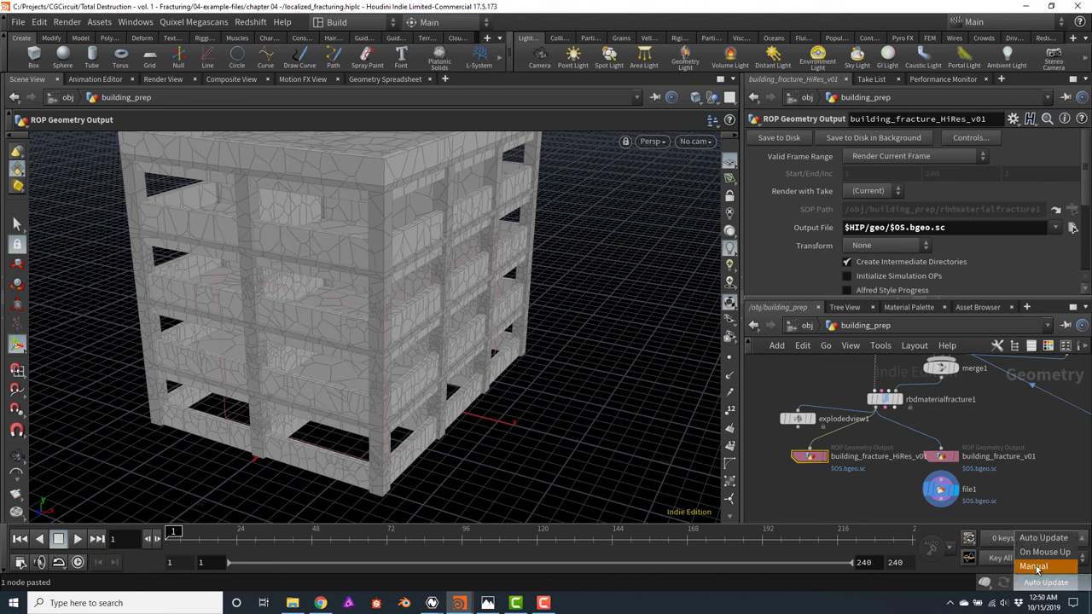
left_click(1036, 568)
middle_click_drag(938, 443, 936, 457)
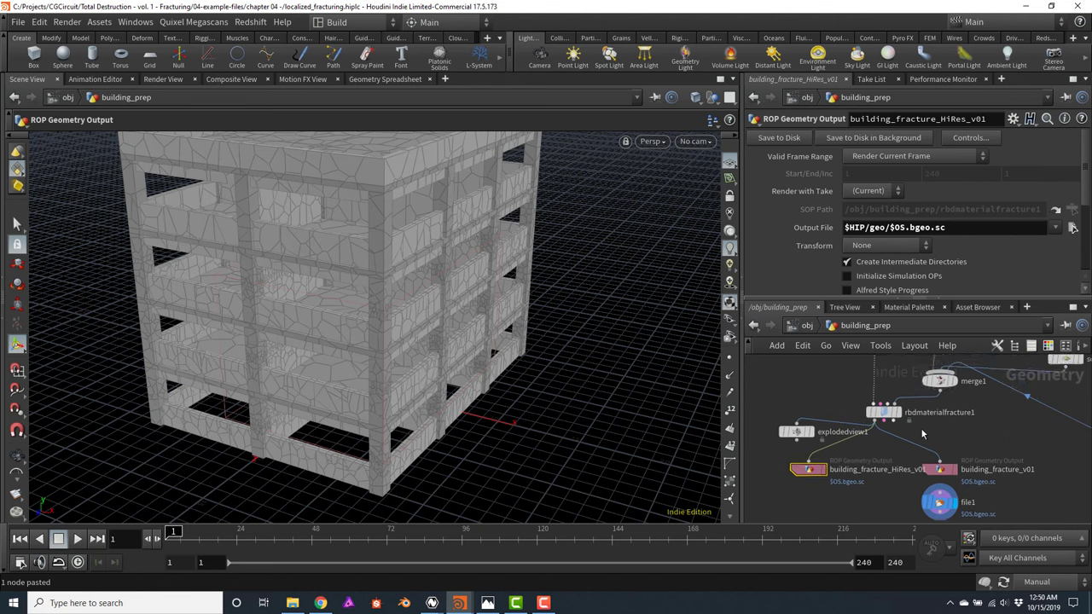
left_click(887, 415)
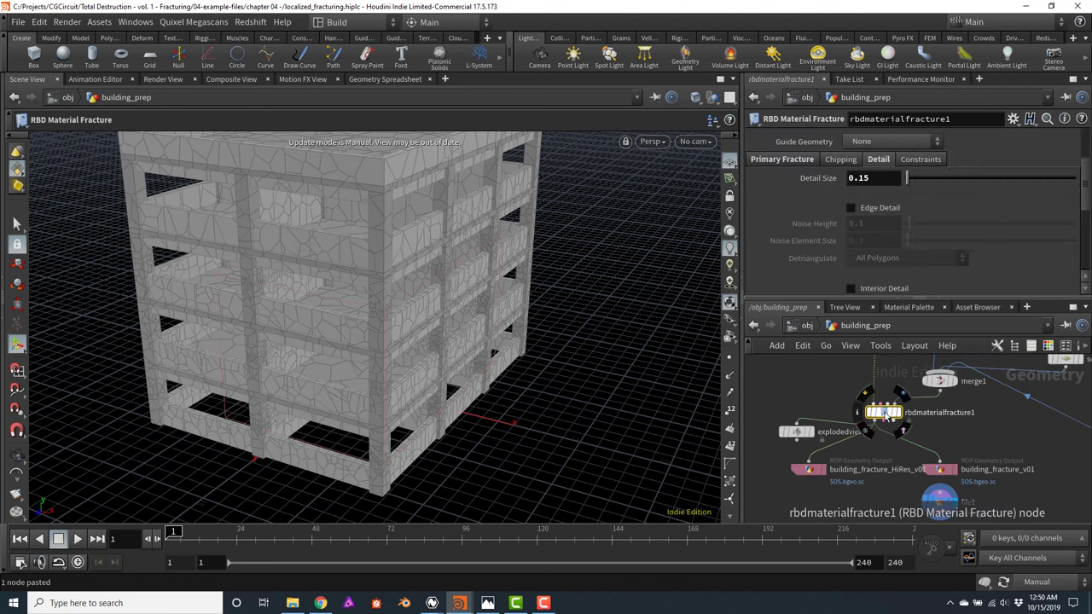
left_click(850, 208)
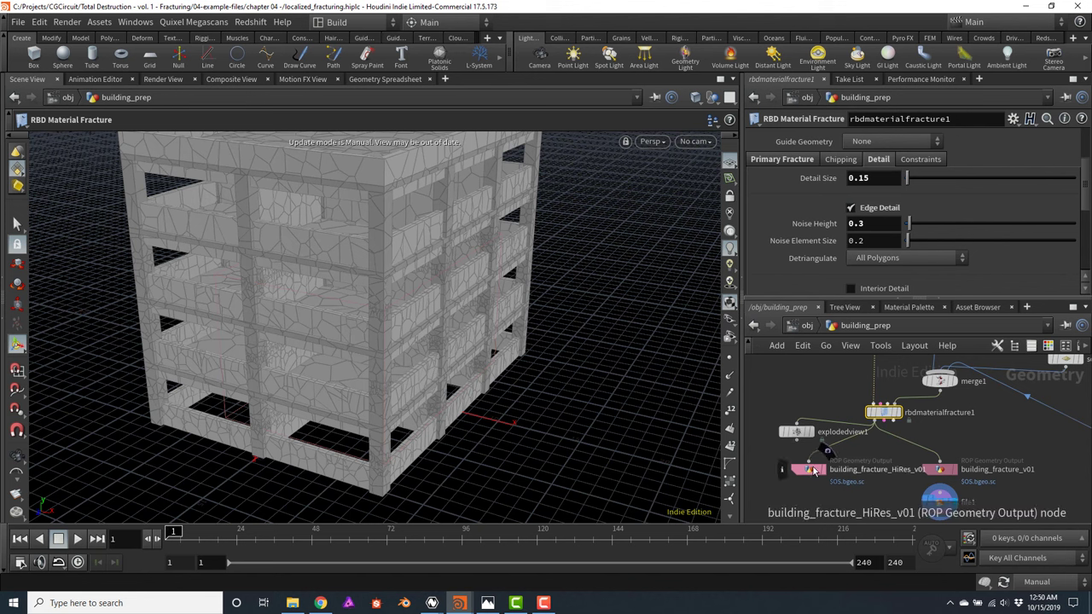
left_click_drag(810, 476, 799, 470)
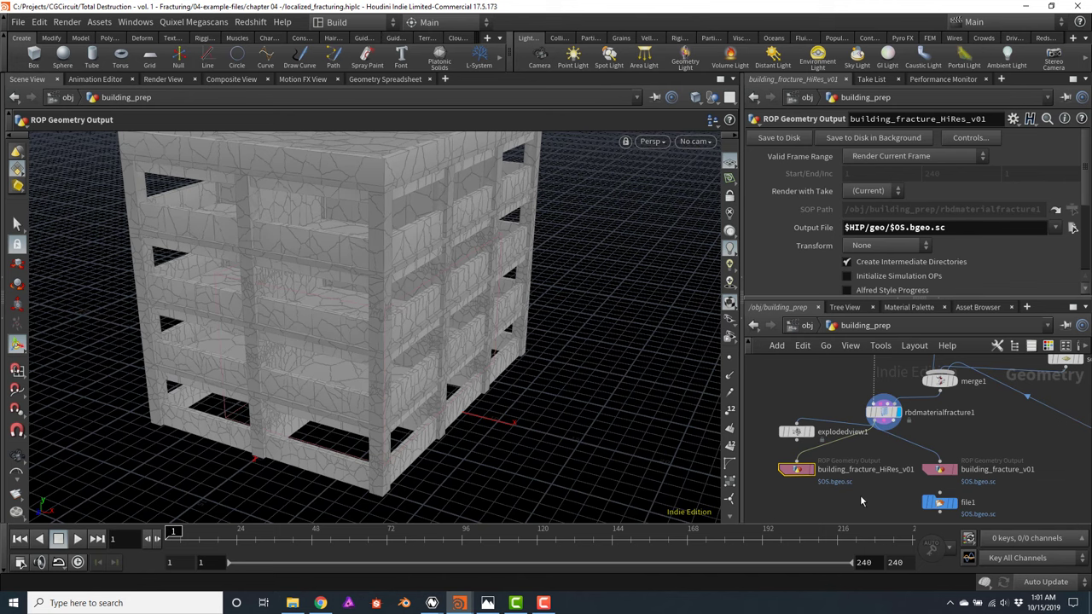
Add a File node and place it directly beneath the building_fracture_HiRes_v01 output node
middle_click_drag(859, 498, 899, 465)
key("Tab")
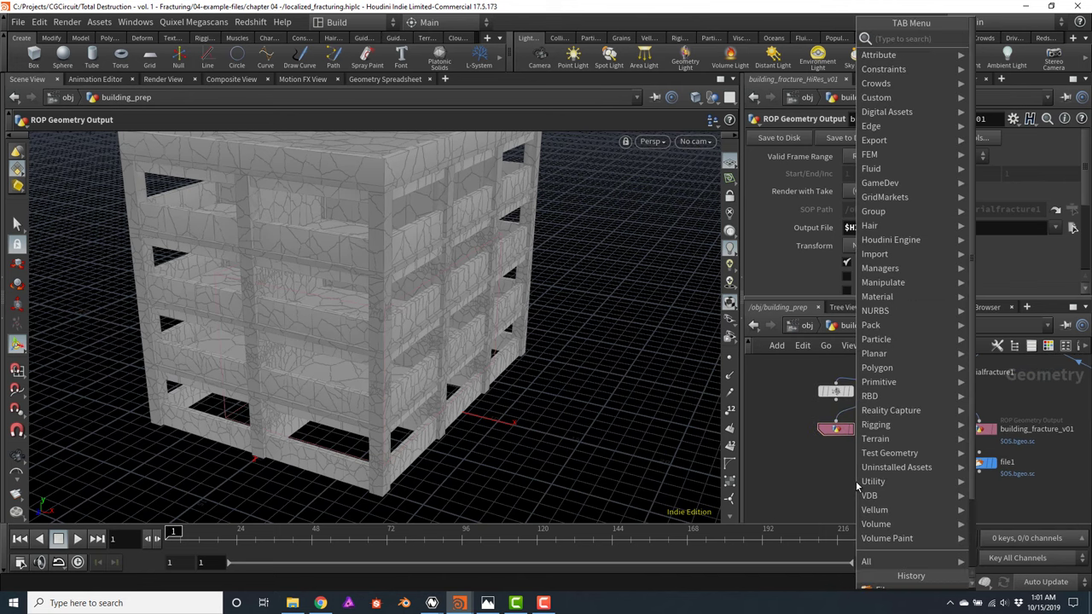
type("fil")
key("Return")
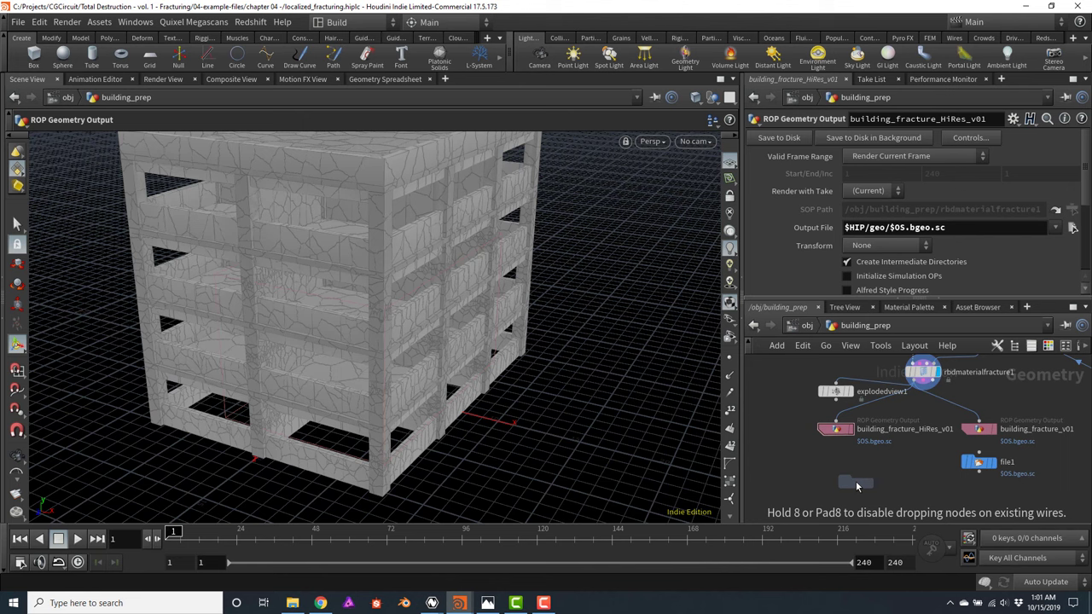
left_click(857, 484)
left_click_drag(853, 480, 836, 462)
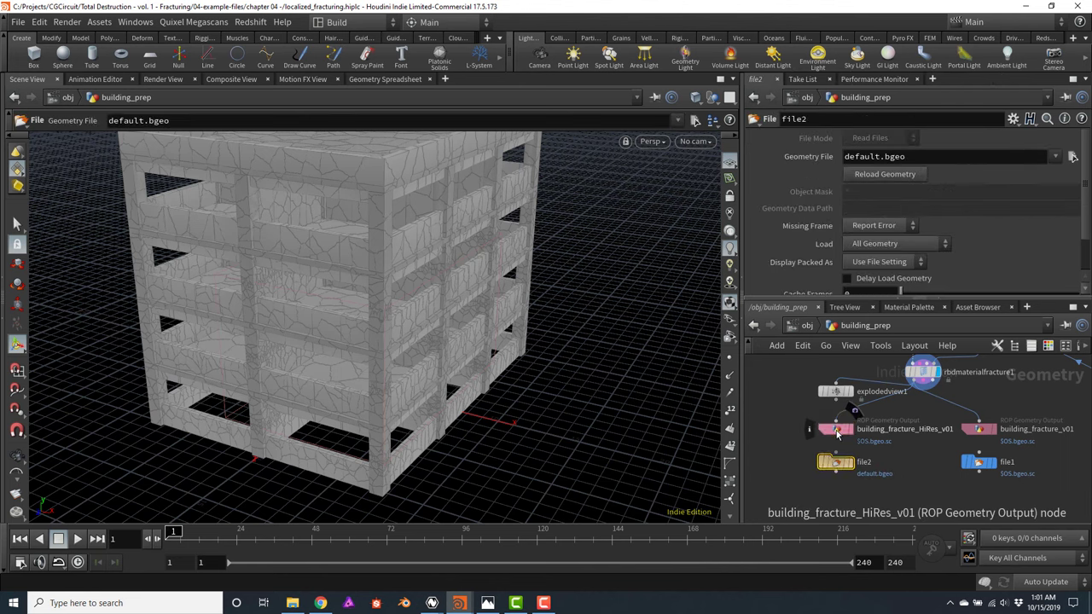
Reference the Output File of building_fracture_HiRes_v01 in file2's Geometry File parameter, and display file2
left_click(836, 430)
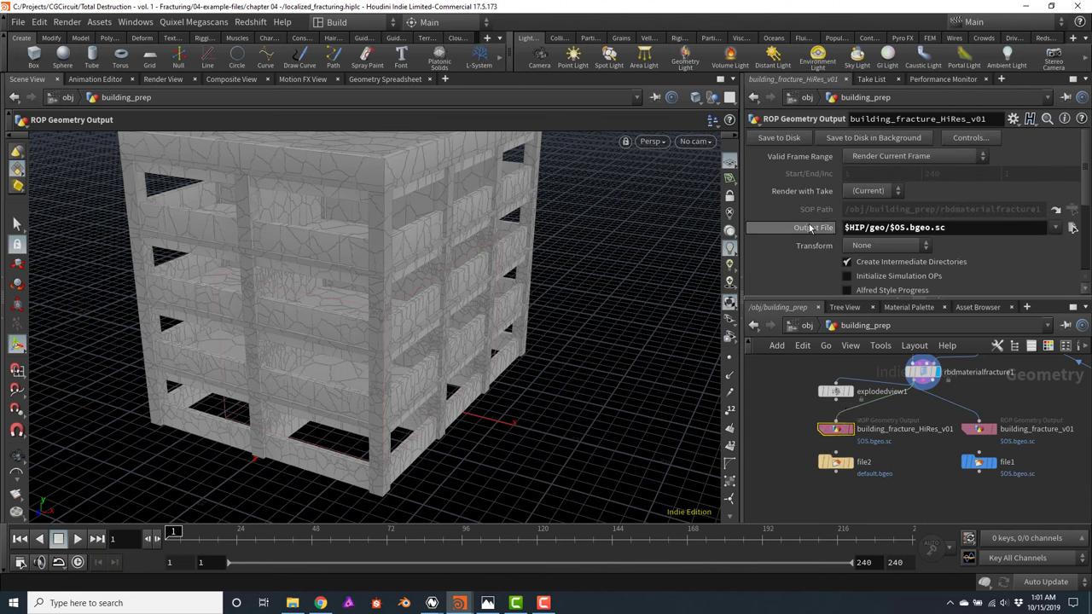
right_click(809, 227)
left_click(853, 304)
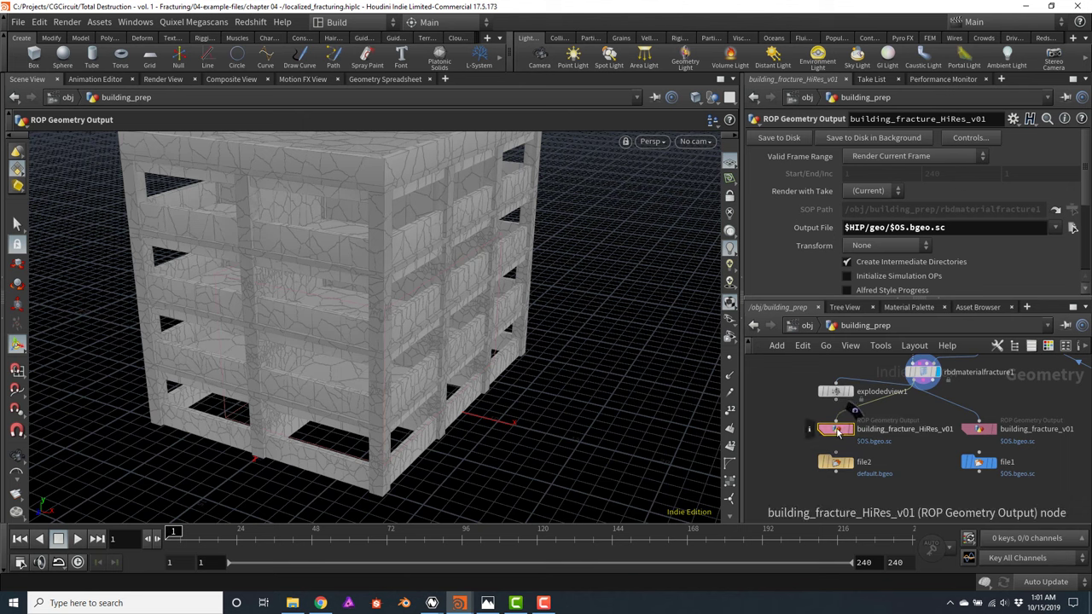
left_click(836, 462)
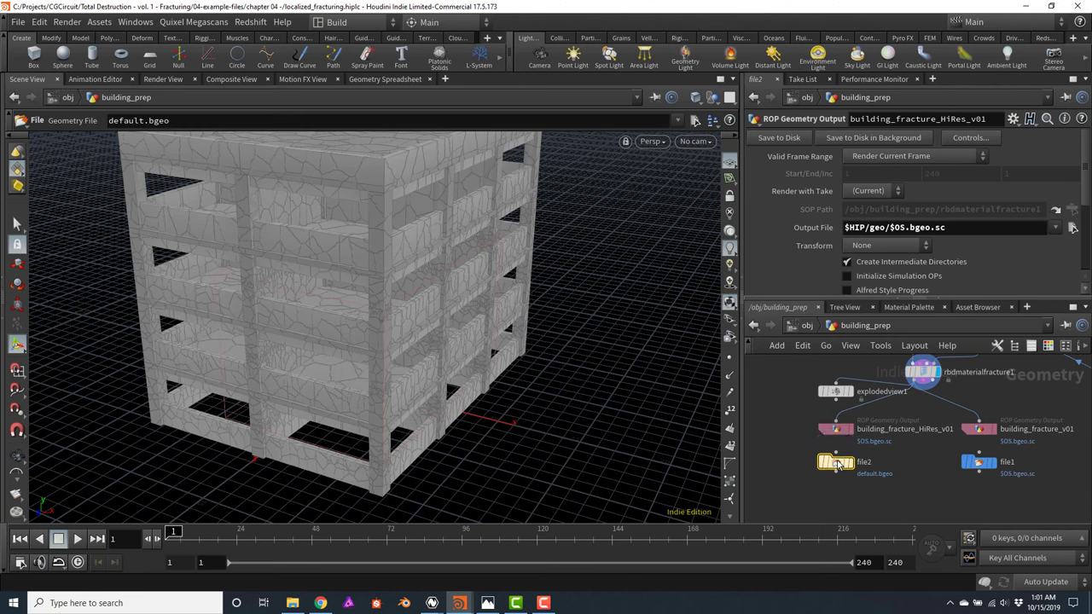
right_click(811, 157)
left_click(853, 251)
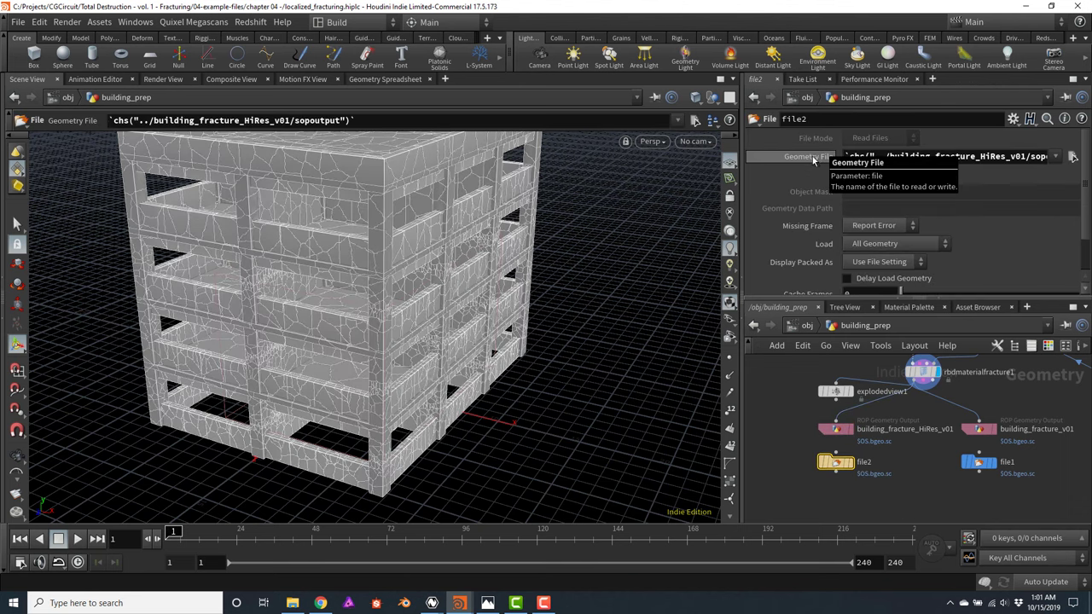
left_click(855, 465)
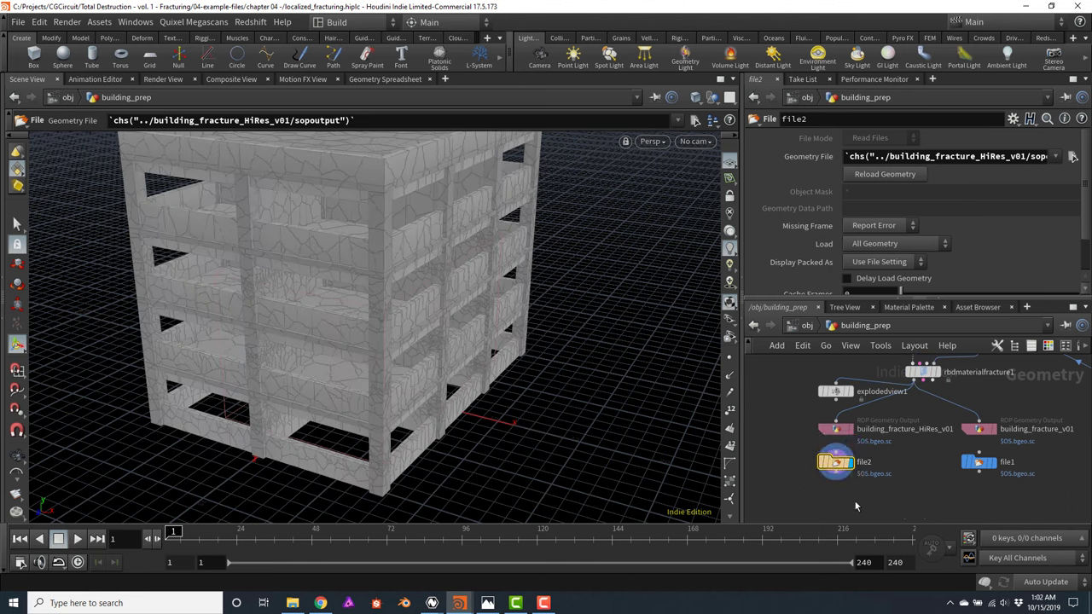
Move explodedview1 below file2, wire file2 into it, and display the exploded pieces
middle_click_drag(857, 507, 878, 493)
left_click_drag(856, 378, 806, 495)
left_click(857, 466)
left_click(801, 486)
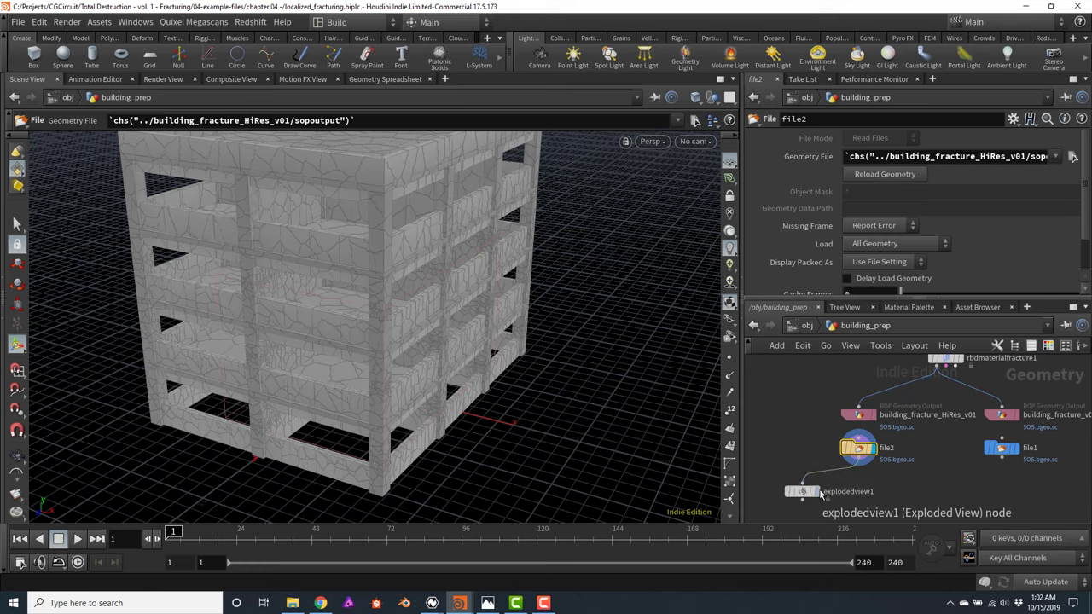
left_click(802, 493)
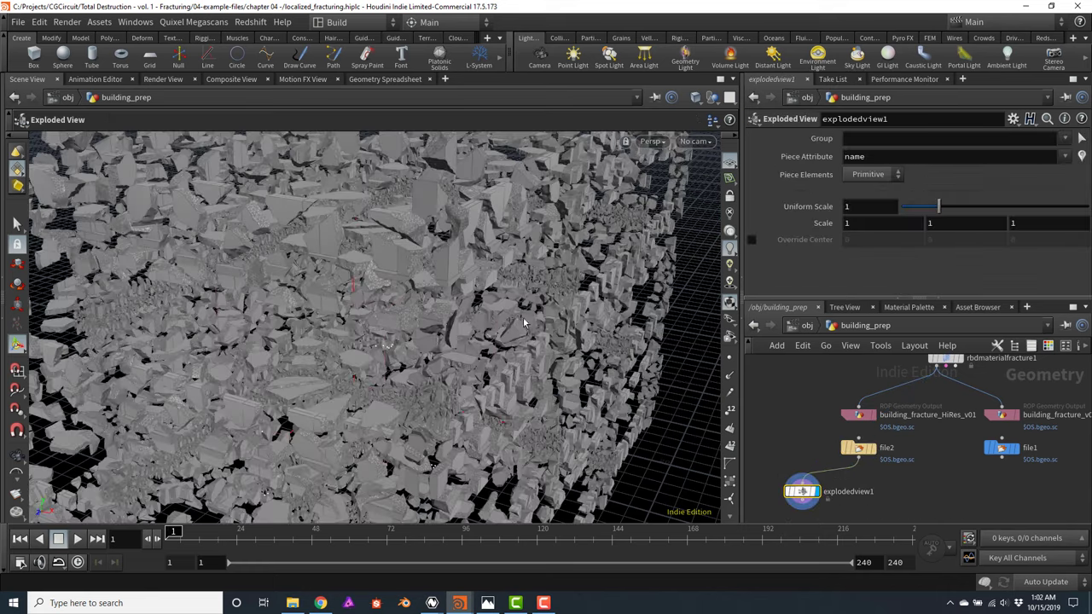
left_click_drag(453, 284, 491, 280)
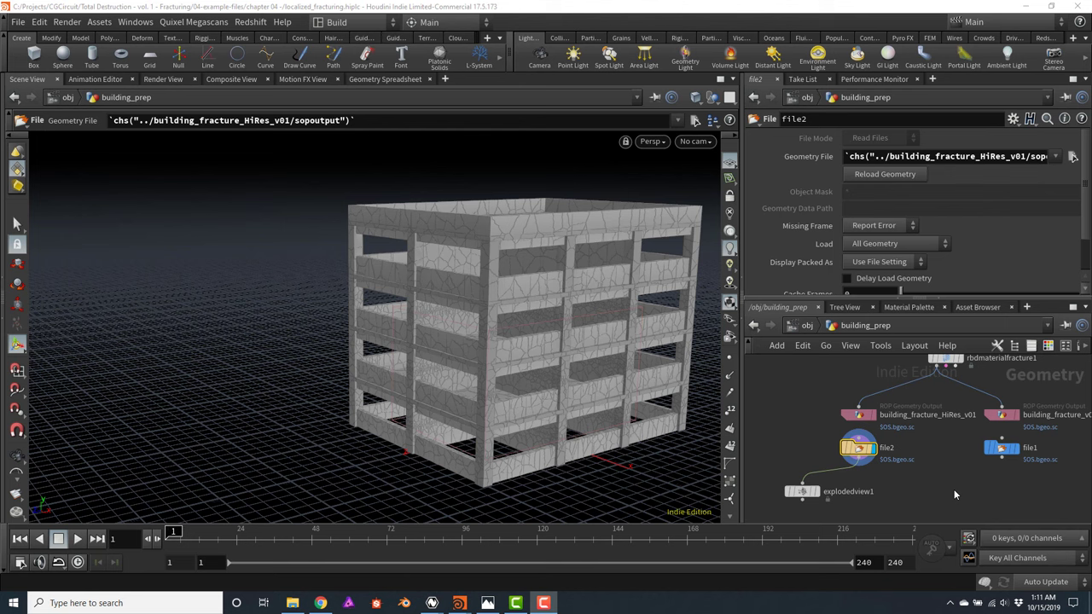
Display file1, add a Null node below it, and wire file1 into the null
middle_click_drag(954, 489, 915, 467)
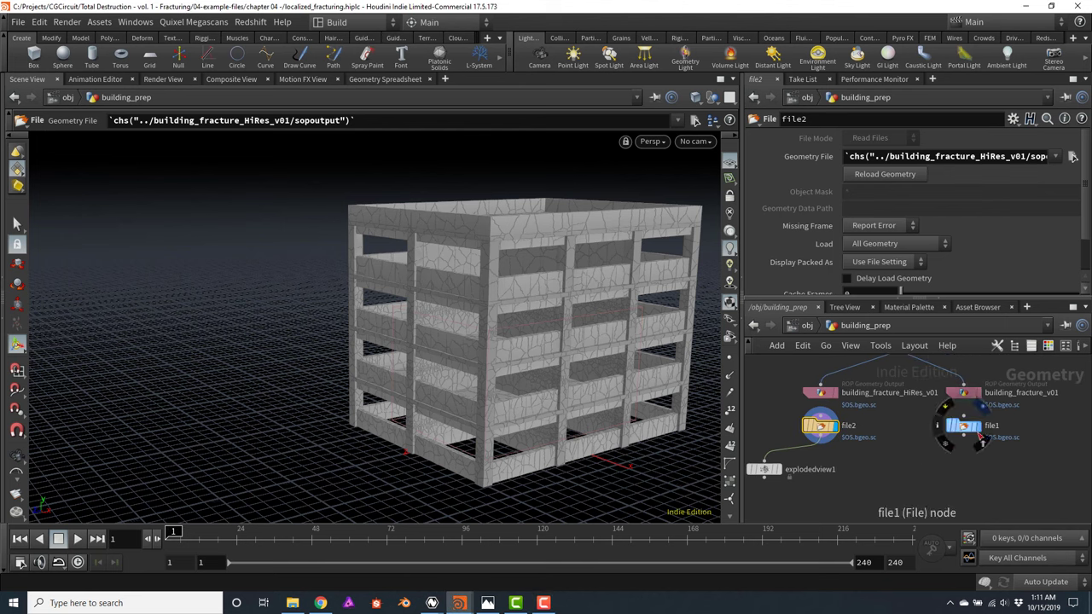
left_click(977, 438)
left_click(965, 436)
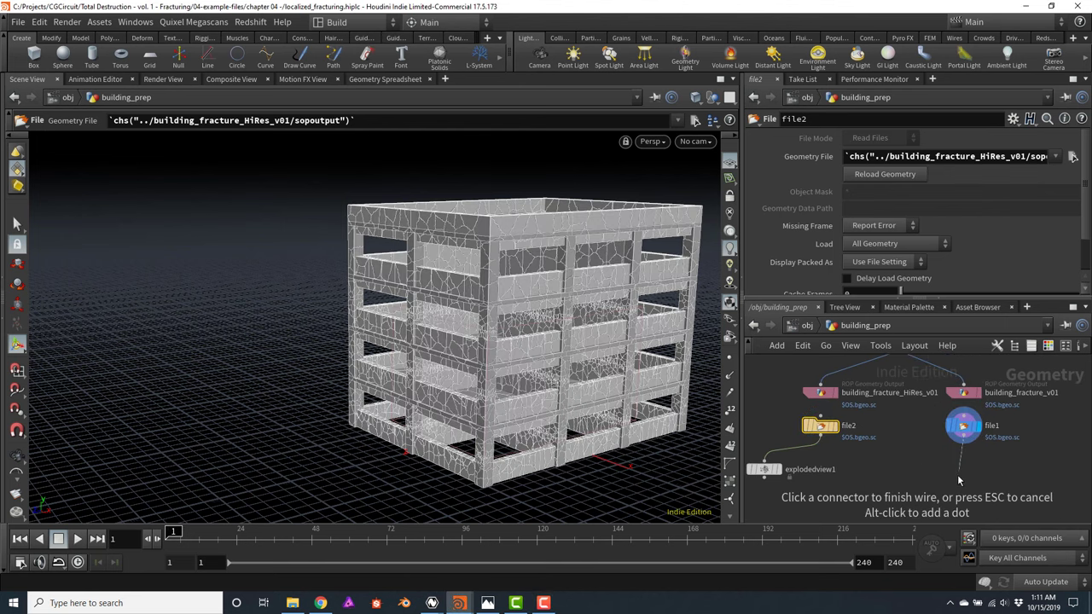
key("Tab")
type("null")
key("Return")
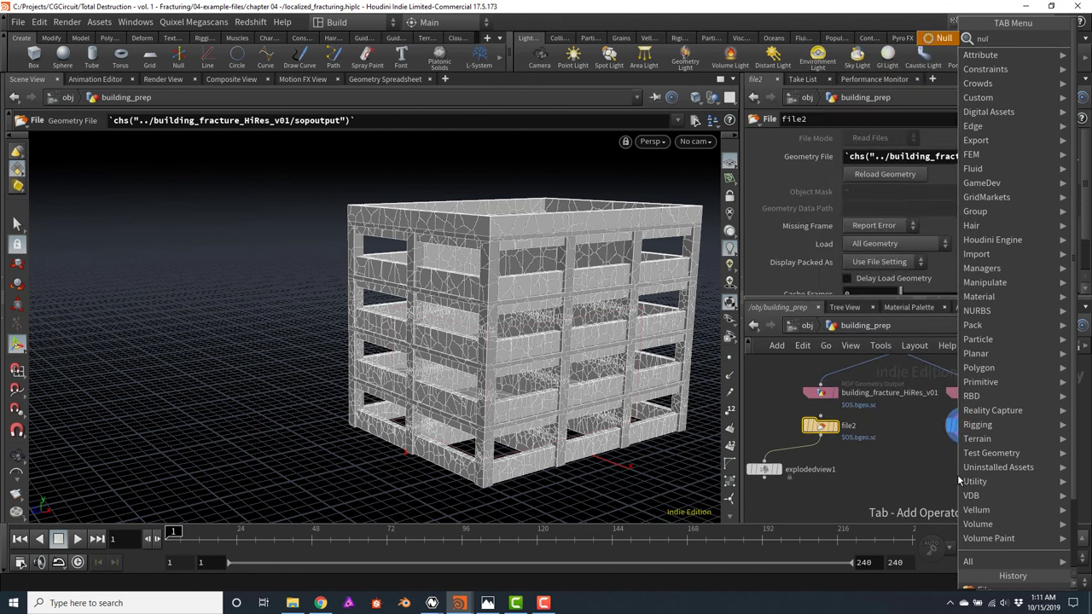
left_click(957, 474)
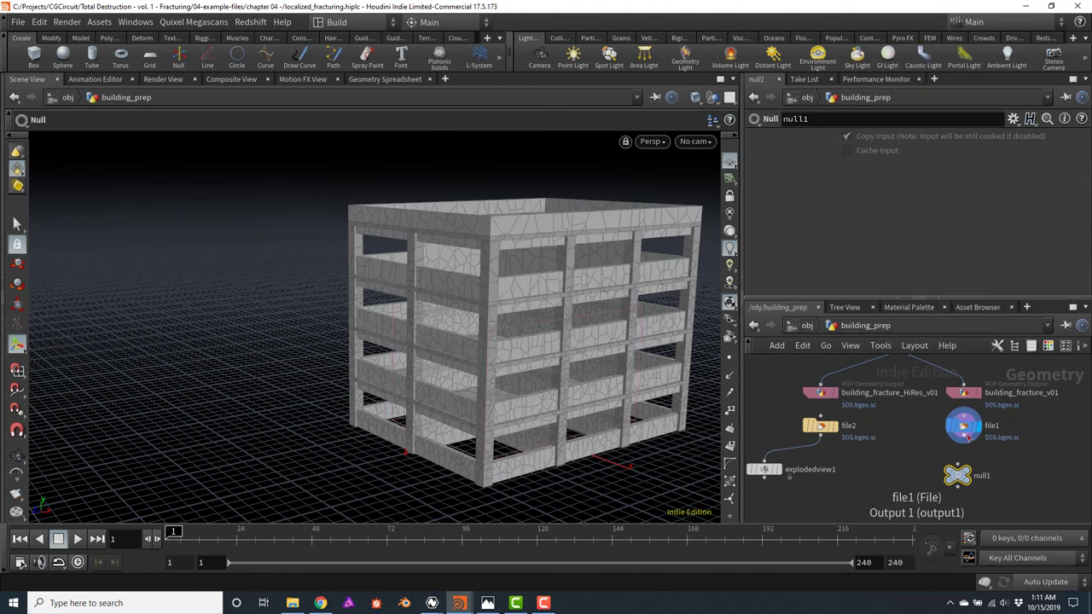
left_click(964, 442)
left_click(957, 464)
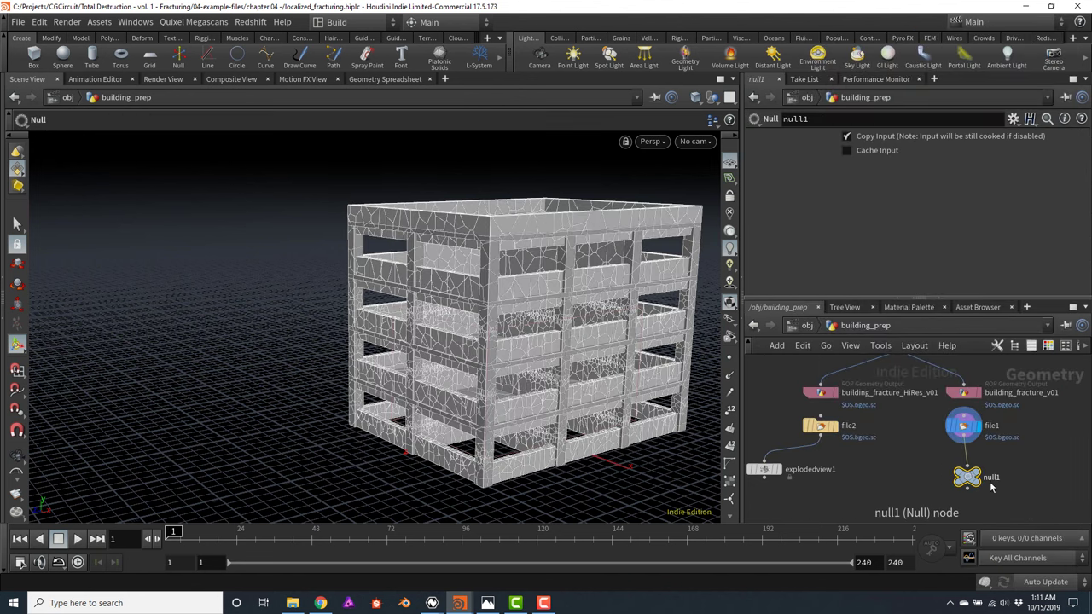
Rename the new null node OUT and colour it black
double_click(986, 476)
type("OUT")
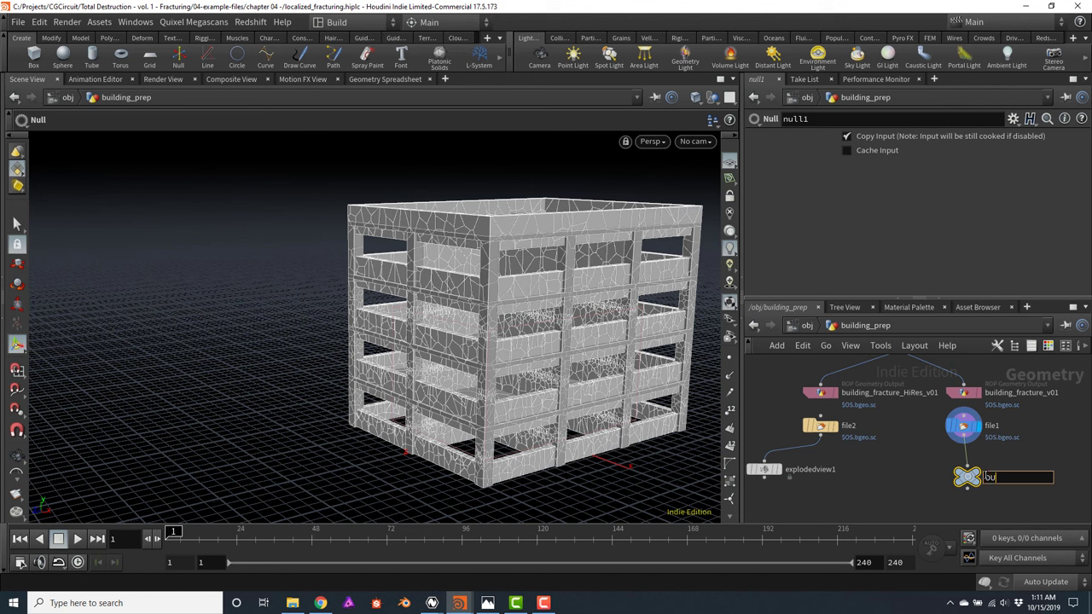
key("Return")
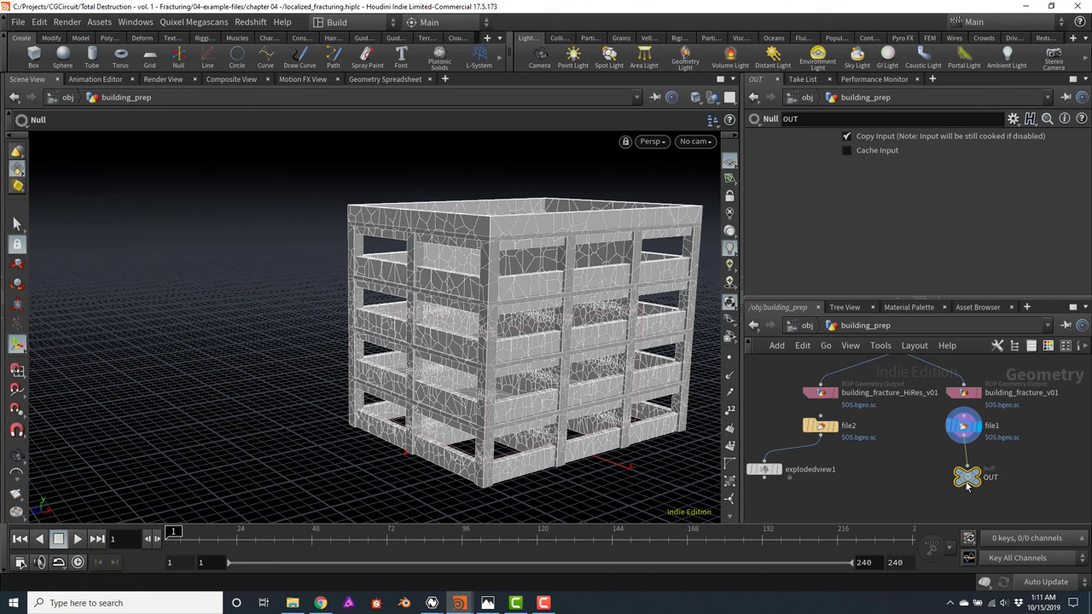
middle_click_drag(904, 502, 834, 468)
key("c")
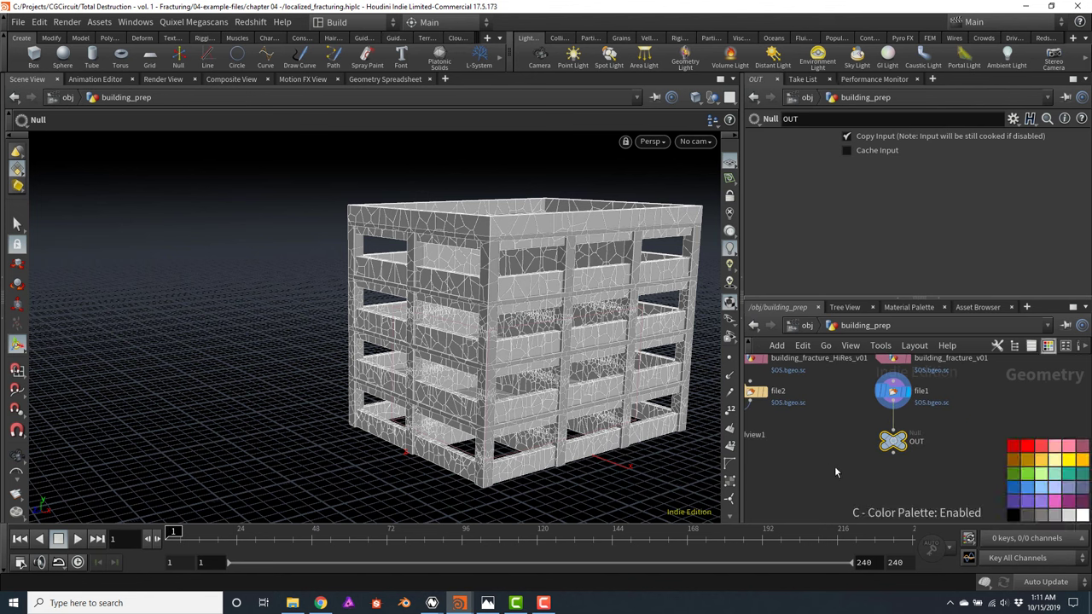
left_click(1013, 521)
key("c")
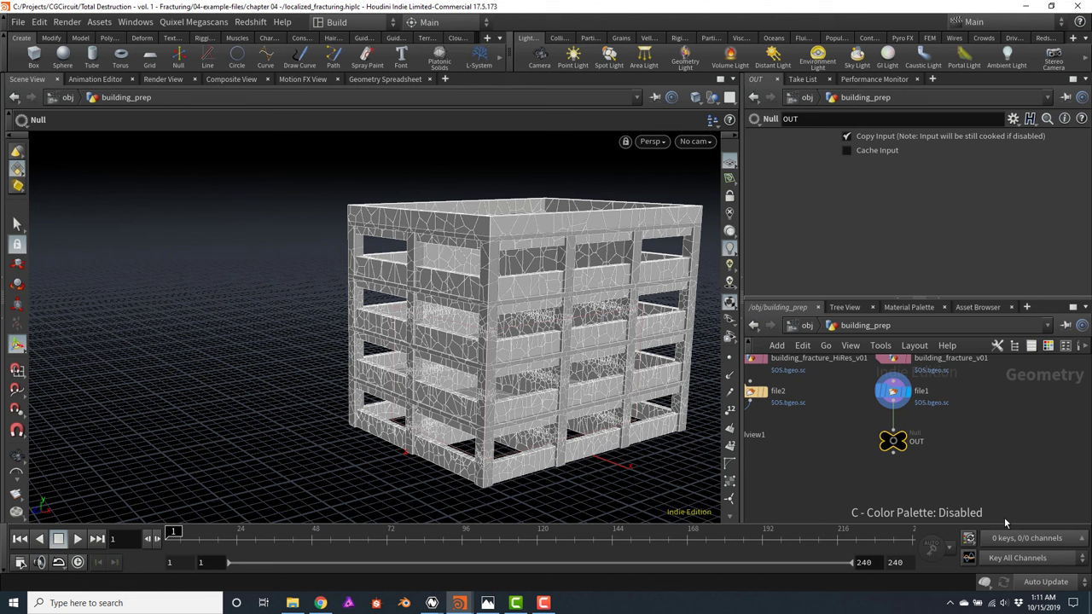
Extend the black null's name to OUT_fractured_building
double_click(922, 444)
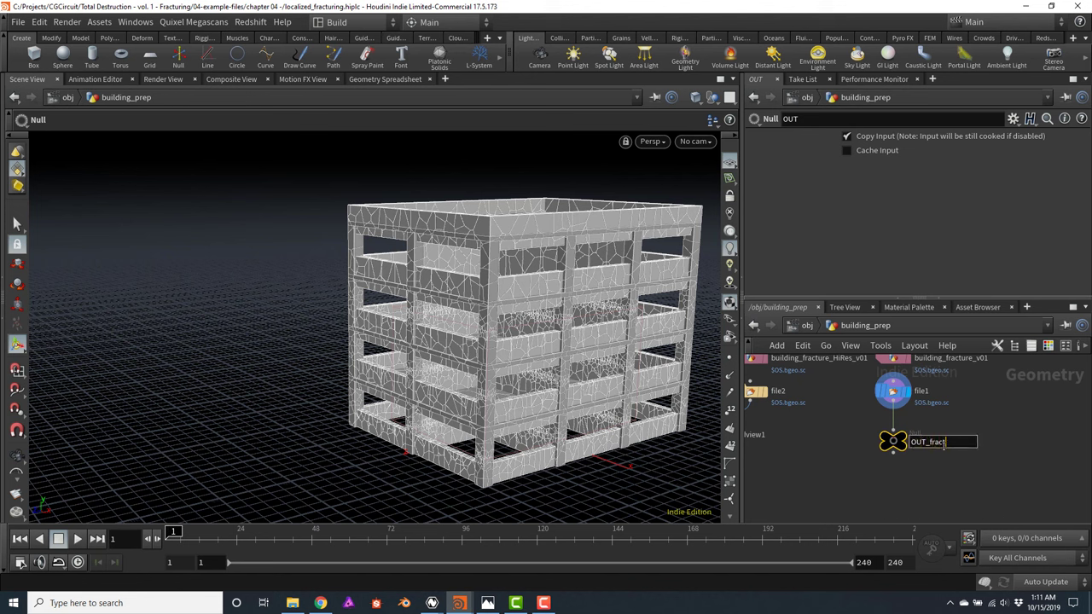
type("_fractured_building")
key("Return")
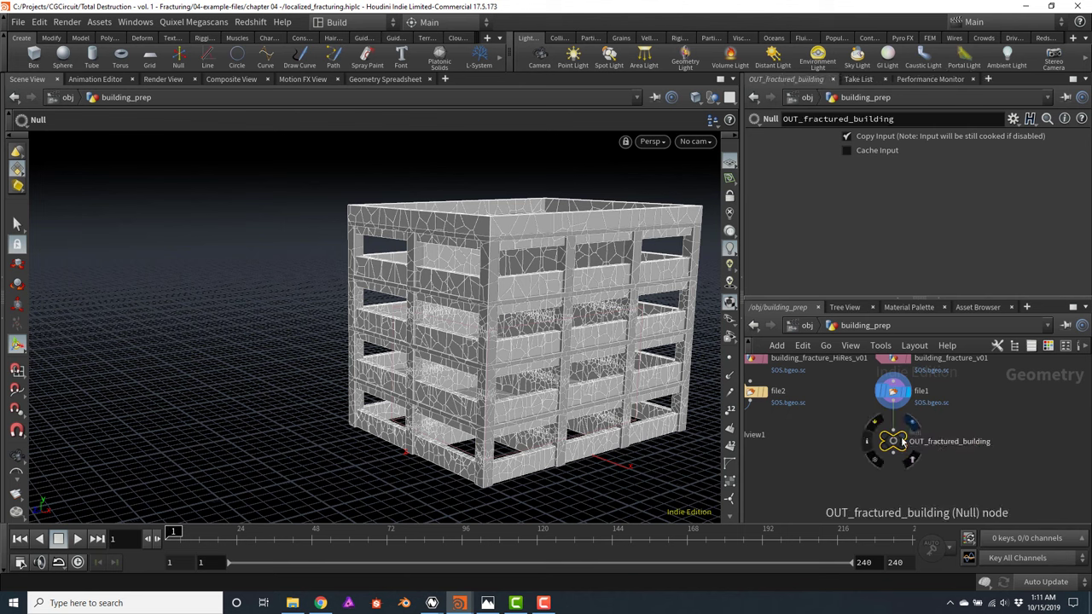
Return to the object level and turn building_prep into an RBD fractured object of type RBD Packed Object
left_click(804, 326)
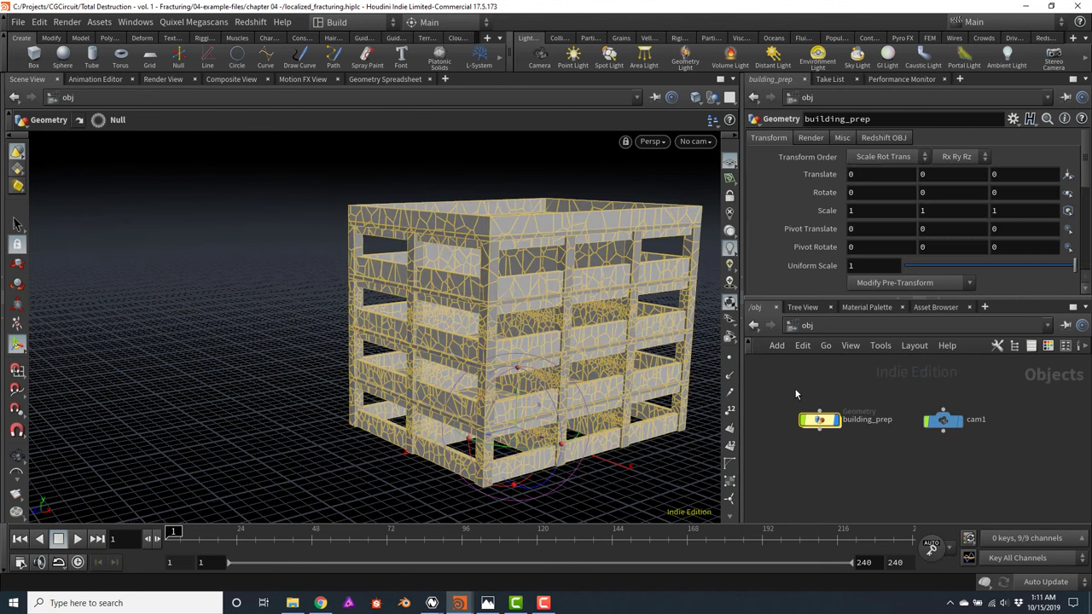
middle_click_drag(787, 385, 827, 380)
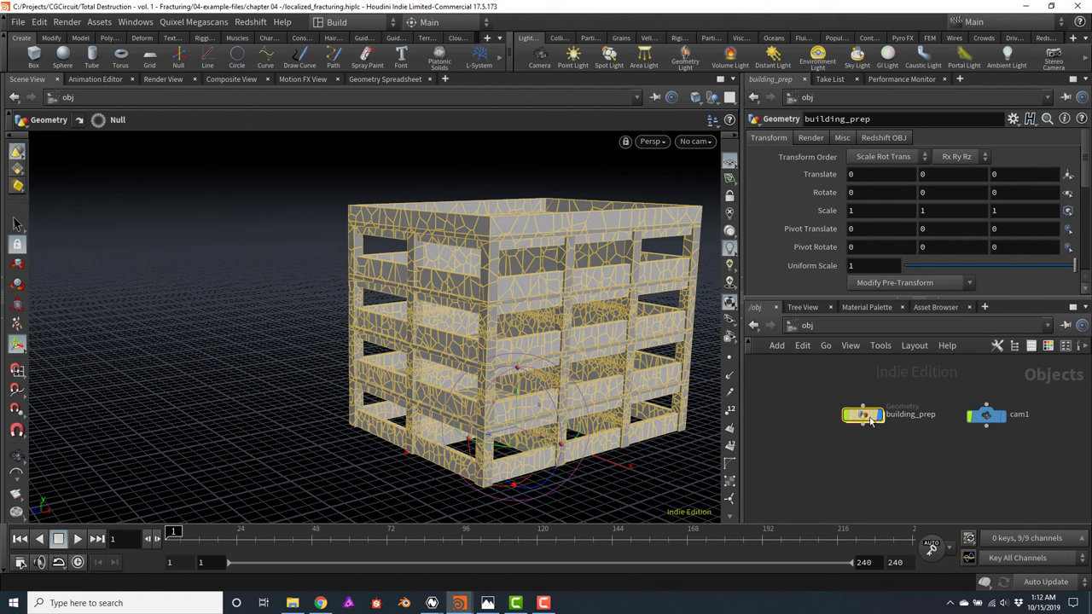
left_click(677, 38)
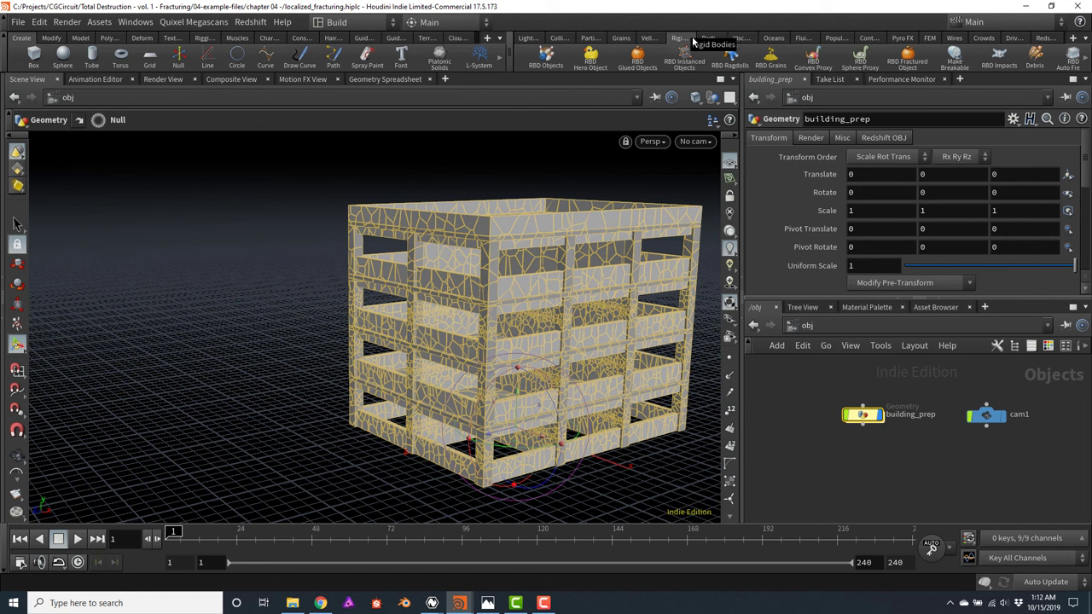
left_click(906, 64)
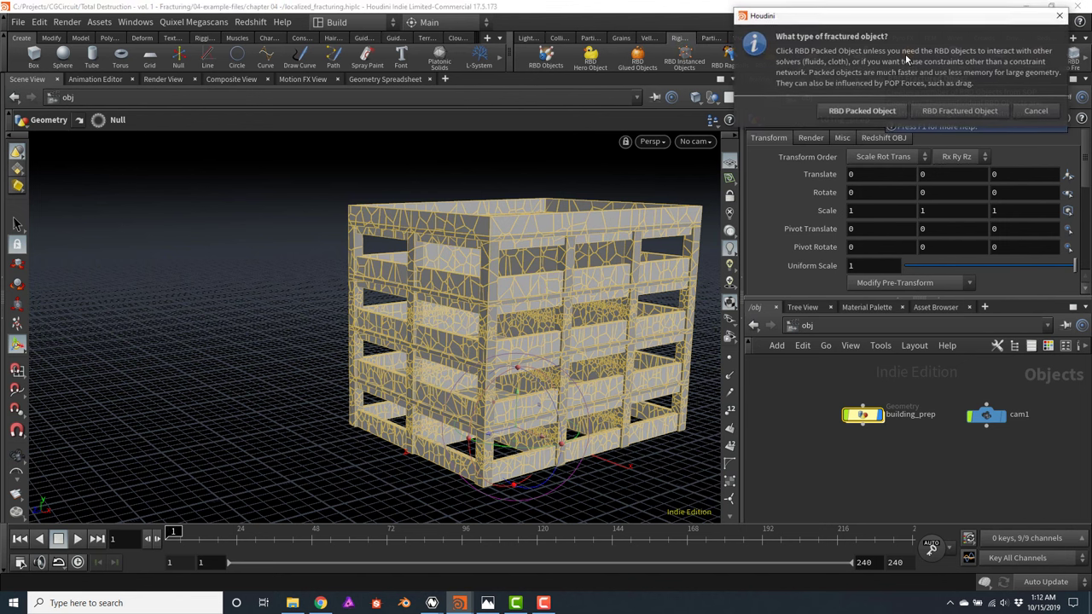
left_click(862, 111)
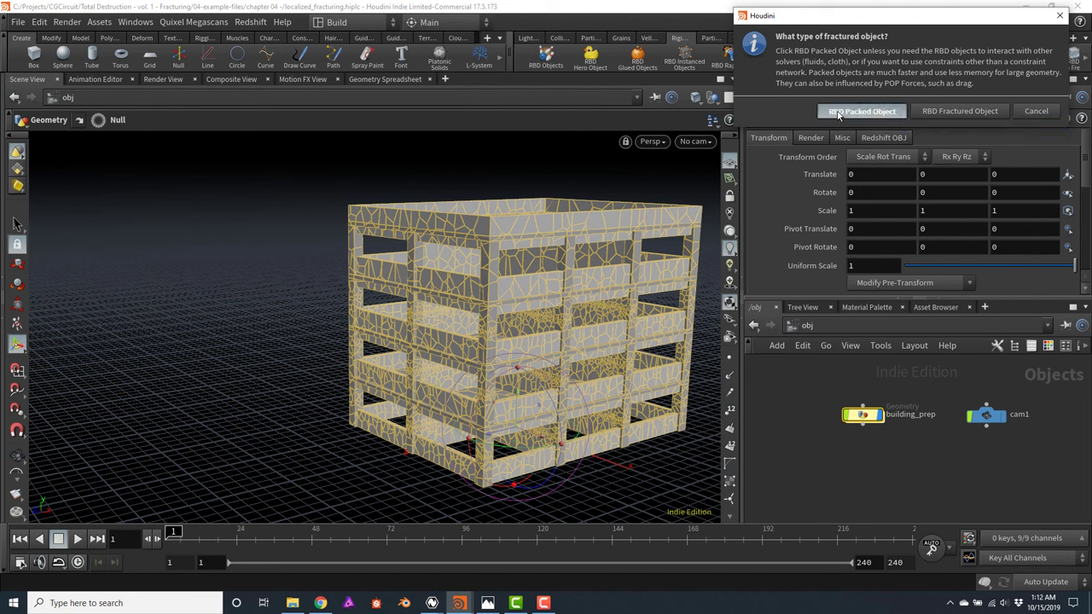
Add a ground plane collider to the simulation and frame it in the viewport
left_click(559, 40)
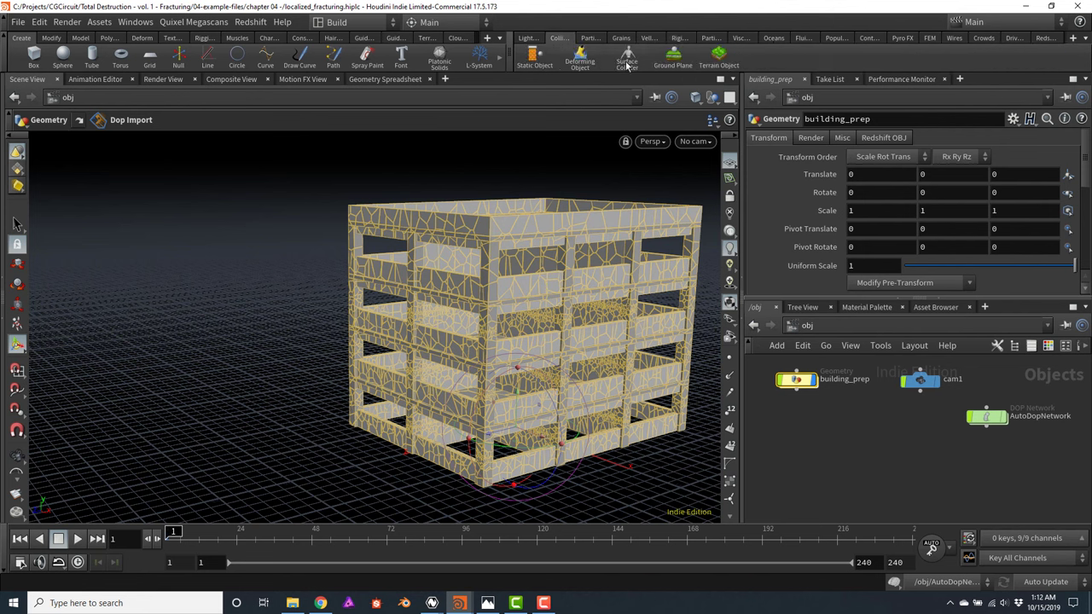
left_click(673, 58)
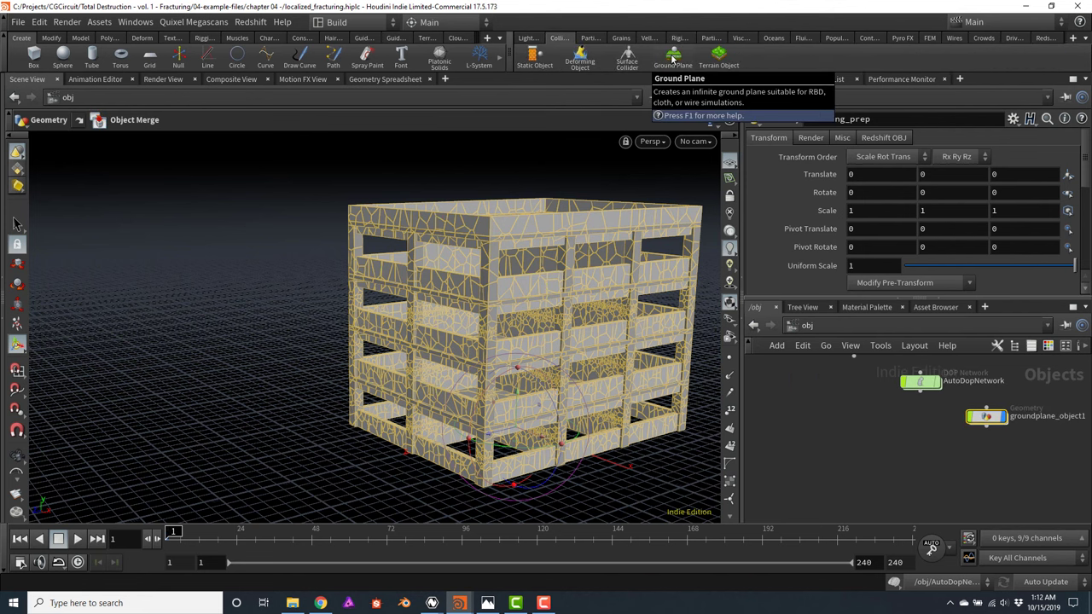
key("f")
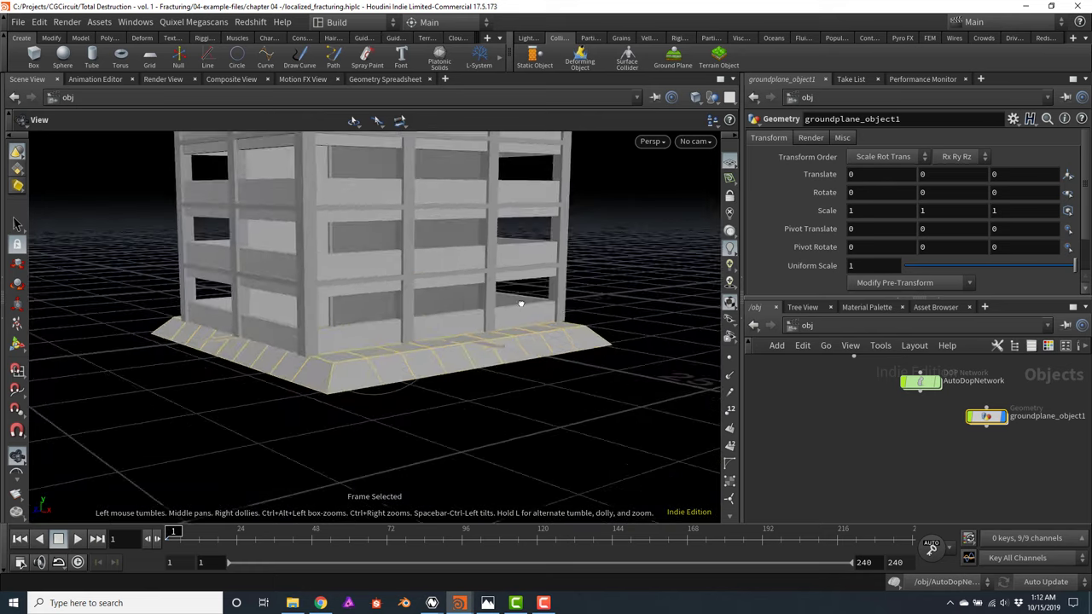
key("Return")
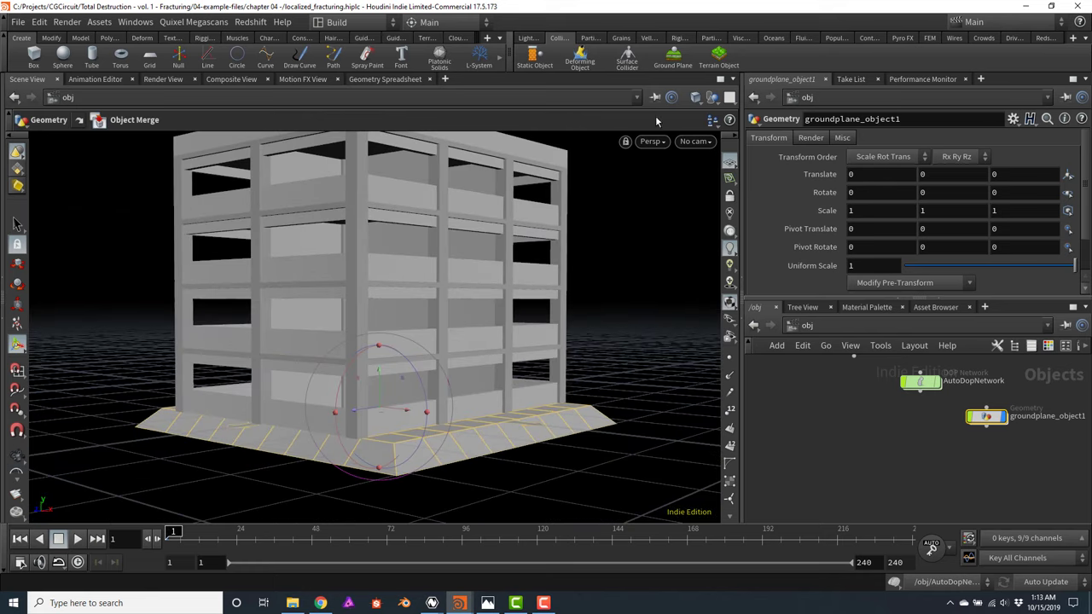
Look through cam1 and play the building simulation
left_click(702, 147)
left_click(701, 208)
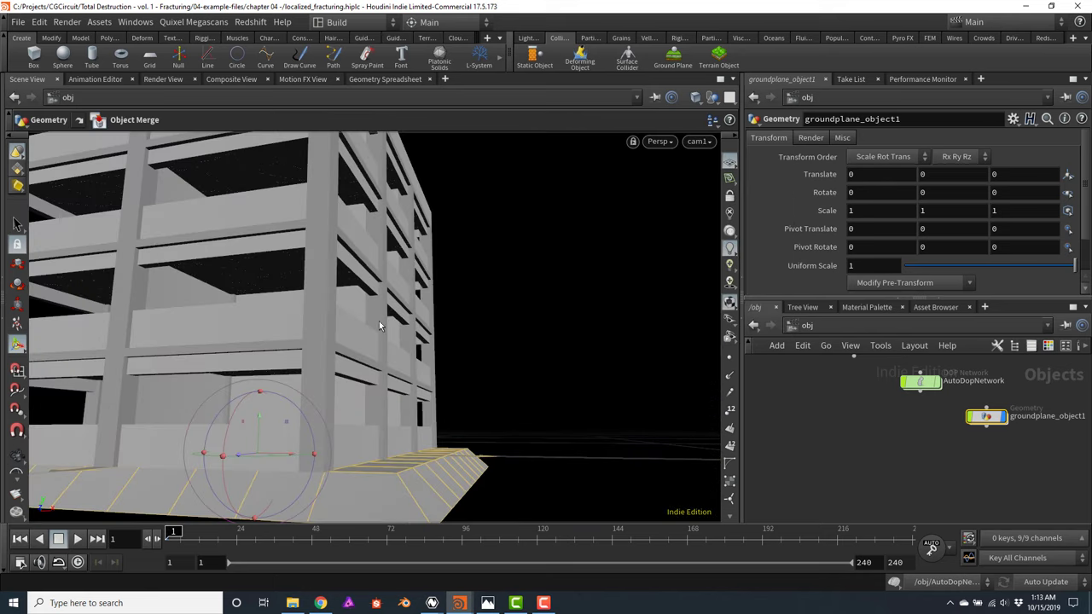
key("Escape")
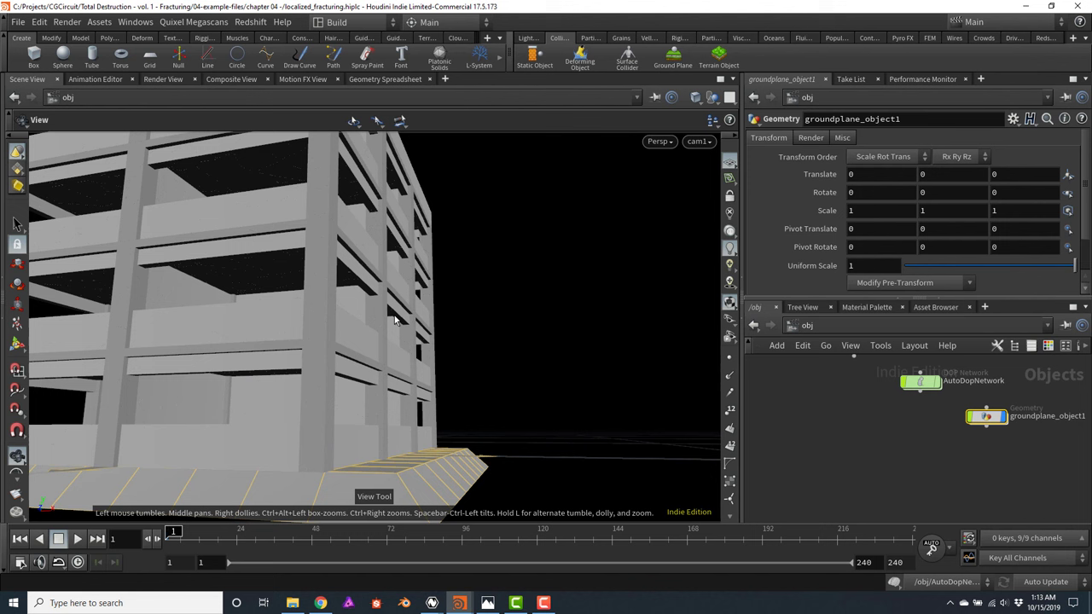
left_click(78, 540)
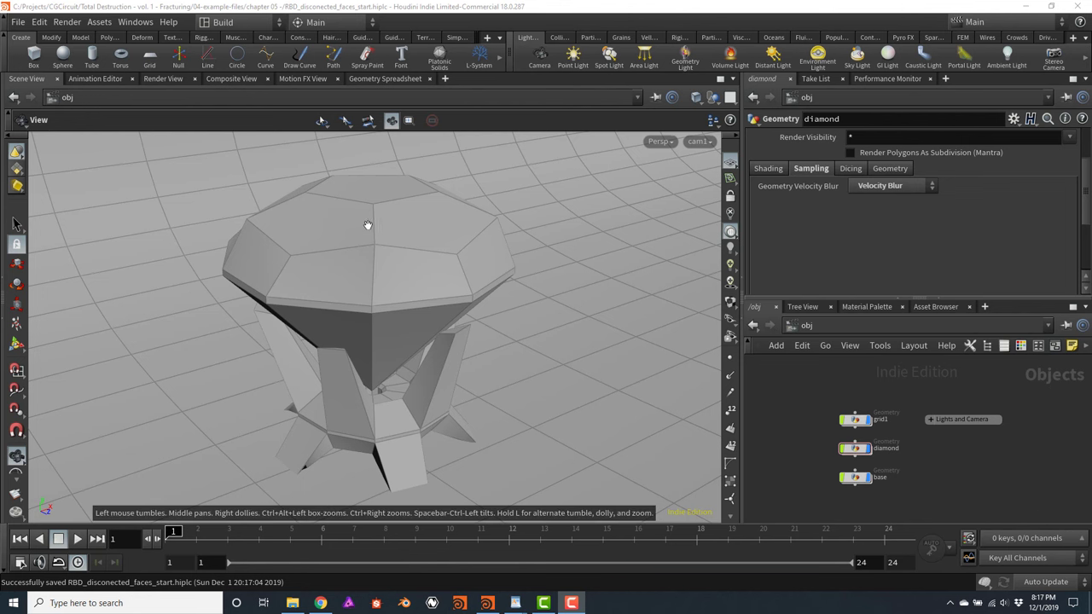
Examine the scene's grid1, base and diamond objects and the contents of the Lights and Camera box
middle_click_drag(874, 439, 855, 420)
left_click(840, 400)
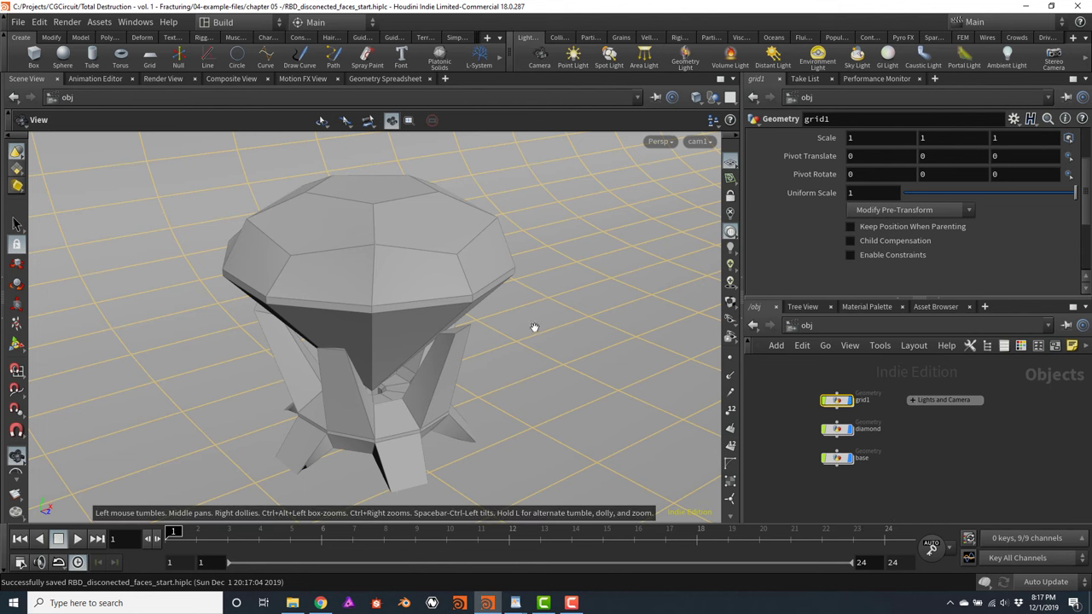
middle_click_drag(887, 482, 874, 461)
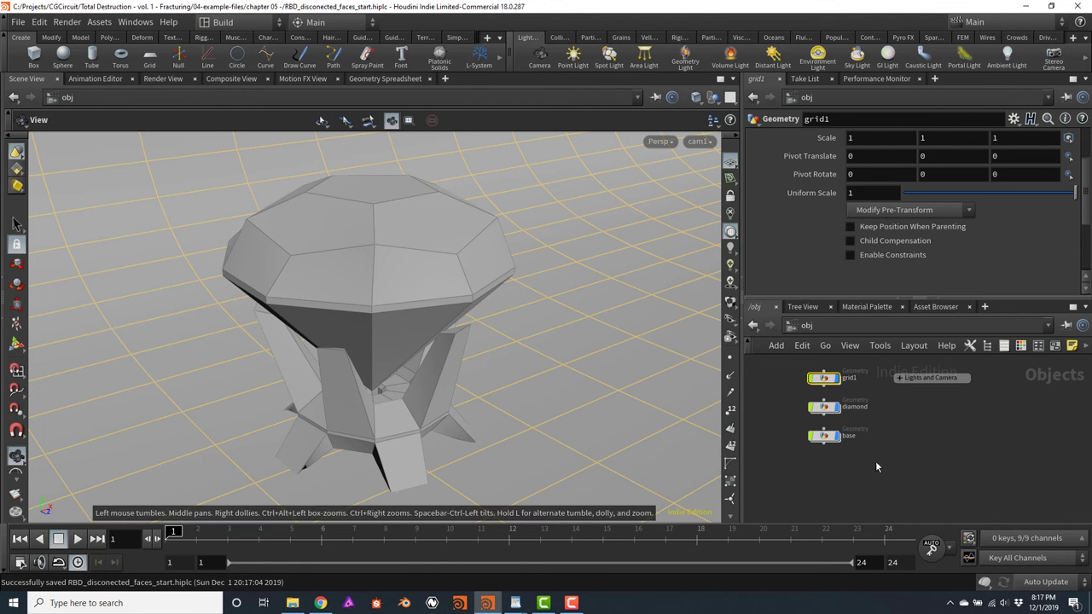
left_click(833, 437)
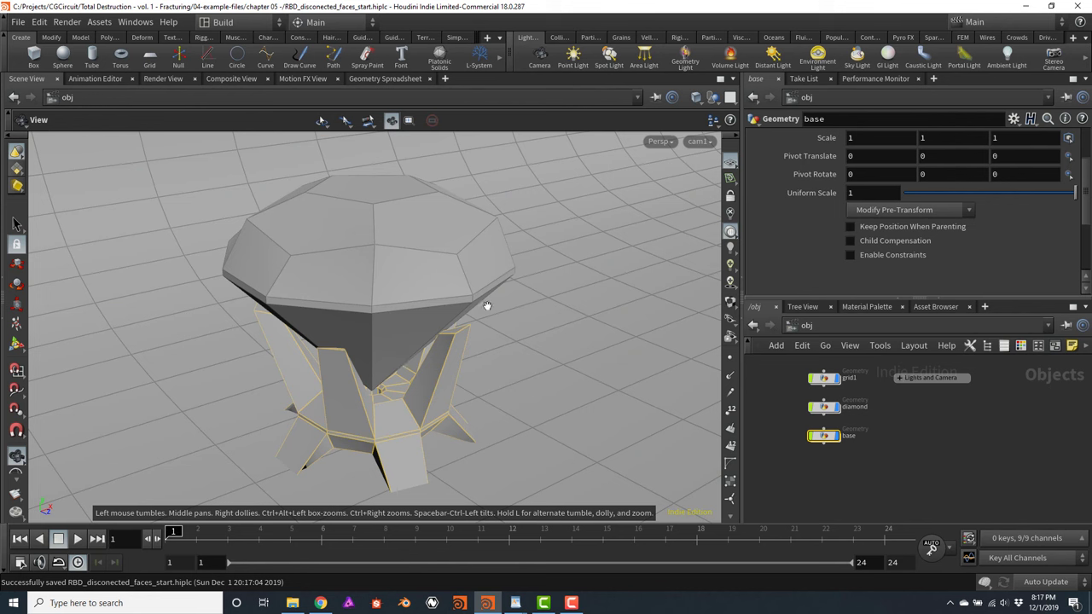
left_click(824, 408)
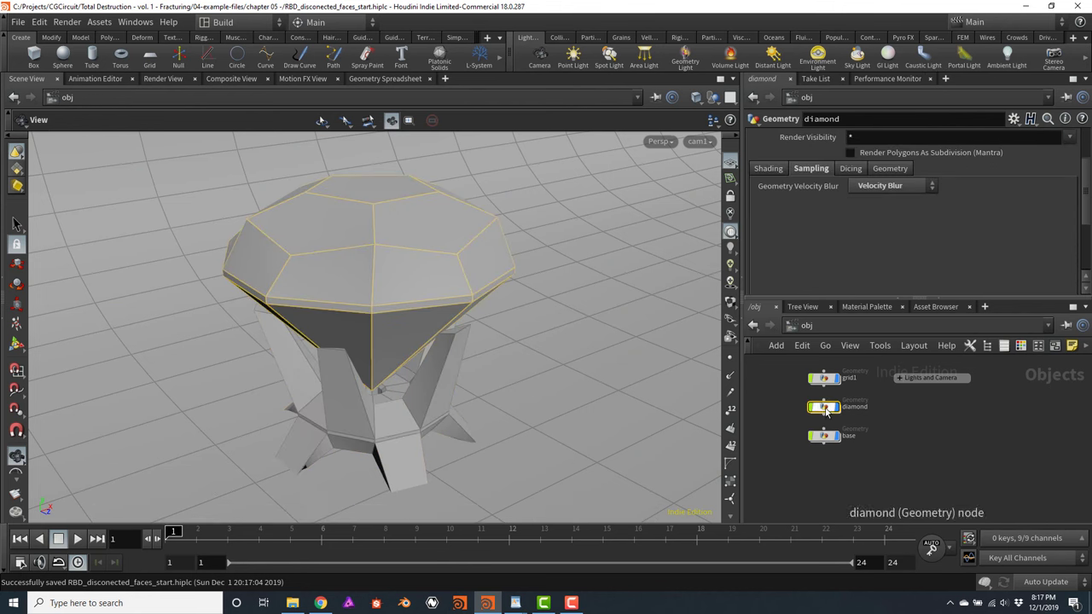
left_click(898, 377)
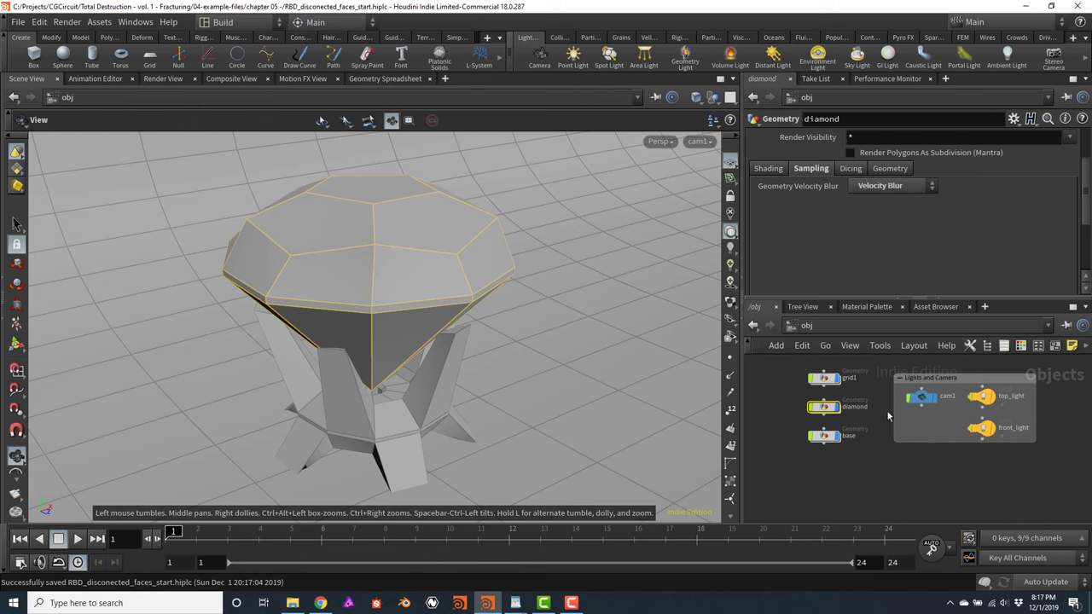
middle_click_drag(884, 411, 878, 446)
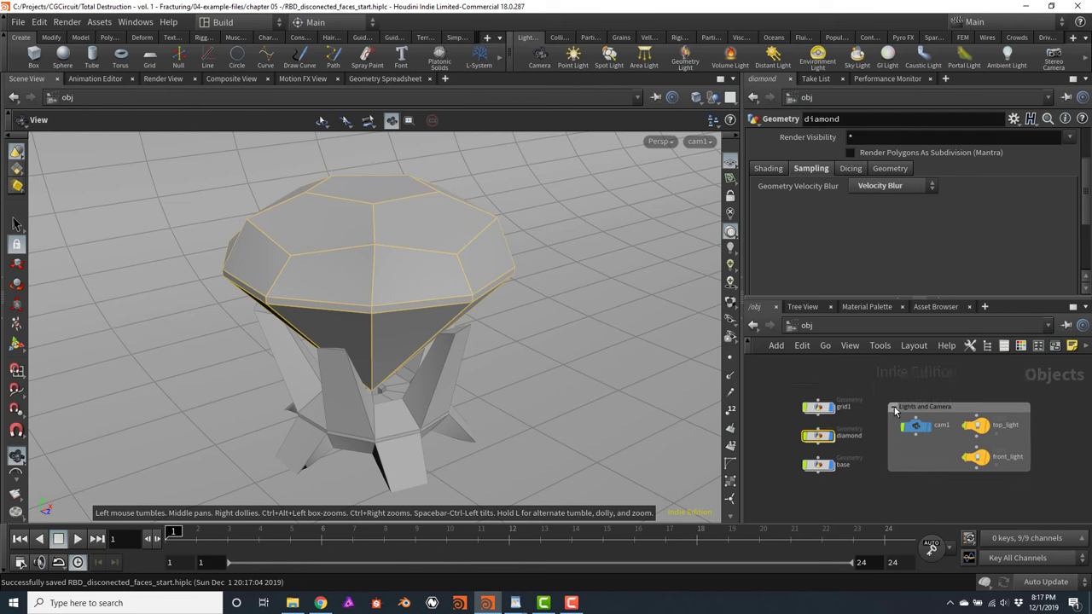
left_click(894, 407)
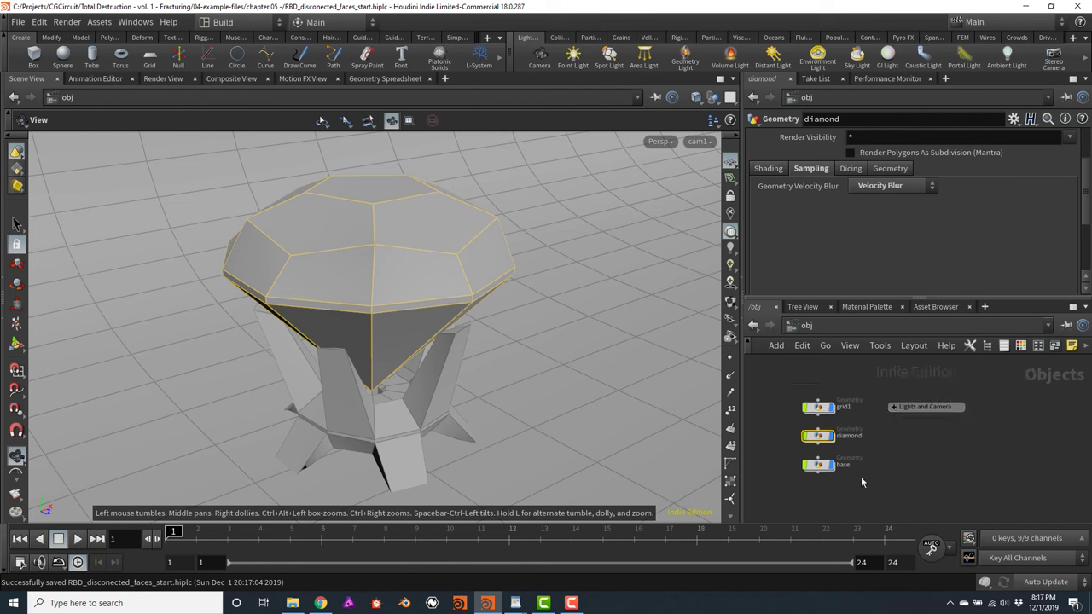
Enter the diamond object's network and inspect its node chain from the diamond subnetwork through transform1 to OUT_Diamond
double_click(821, 436)
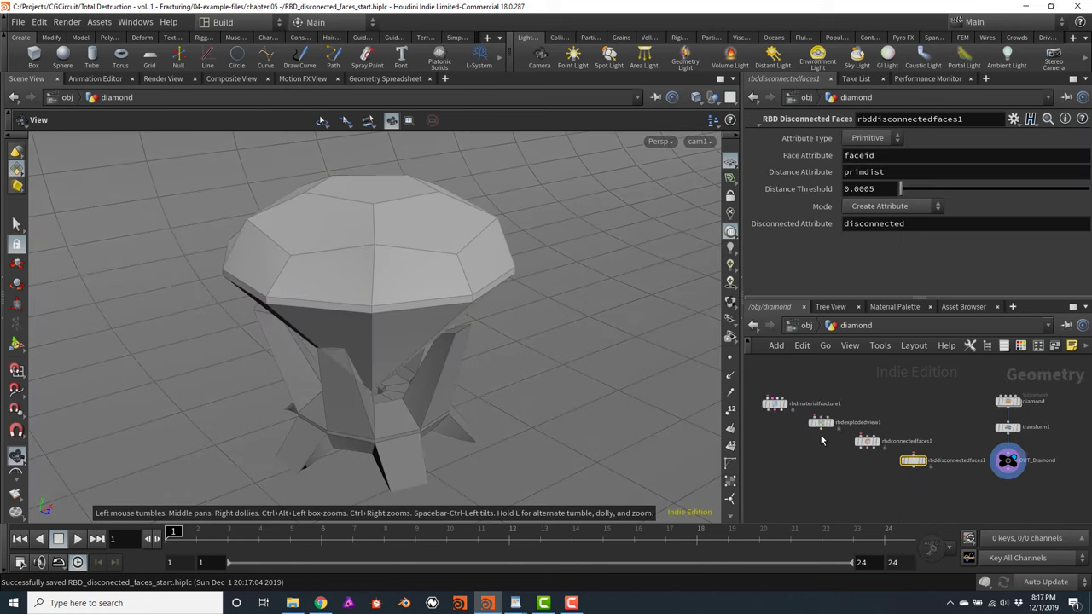
middle_click_drag(974, 392, 889, 401)
left_click(926, 411)
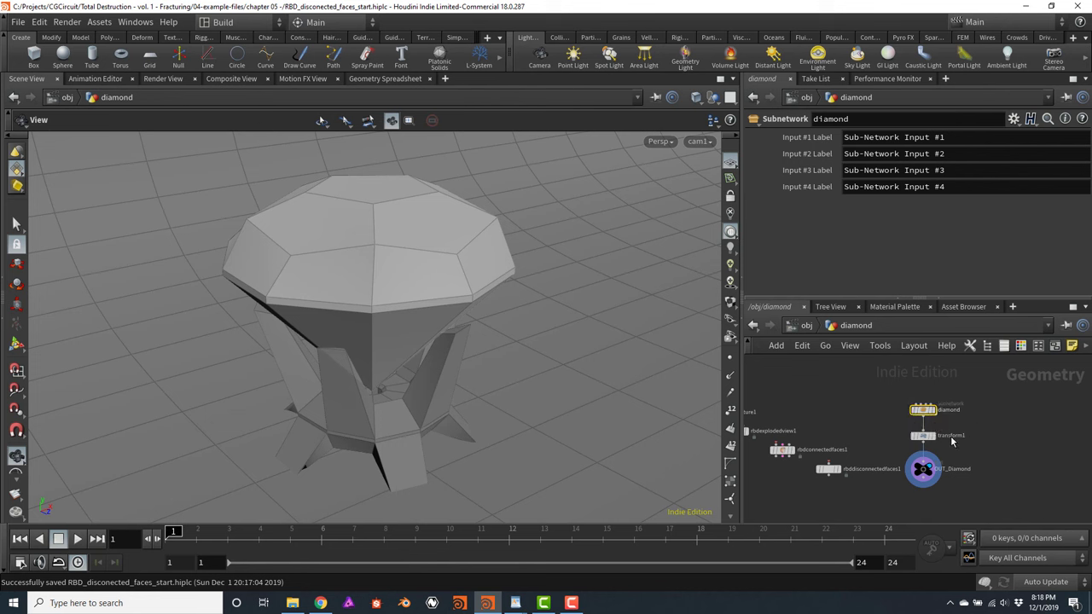
left_click(923, 445)
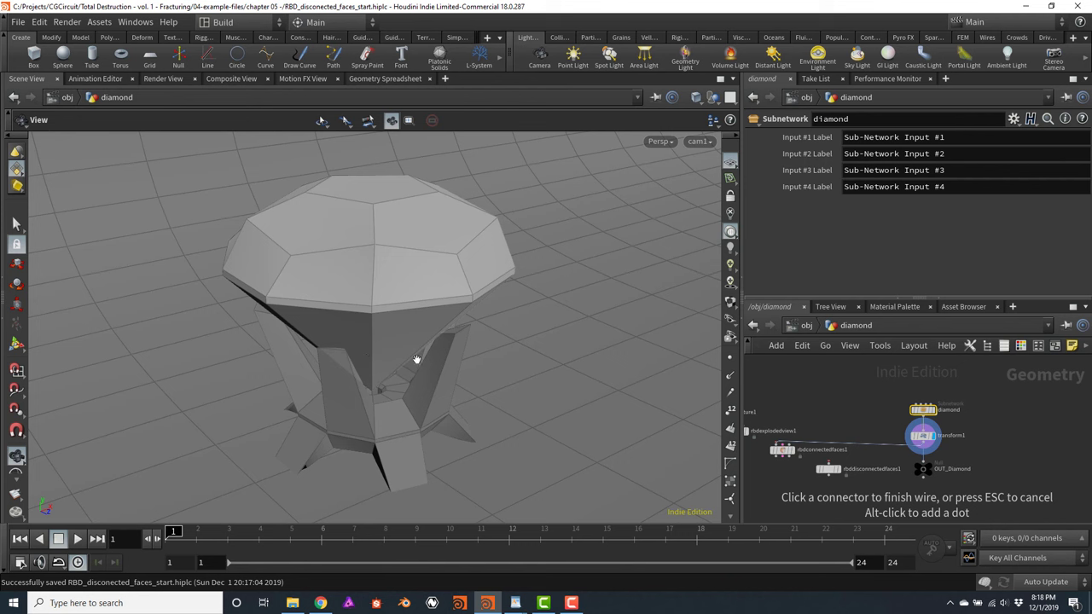
left_click(921, 467)
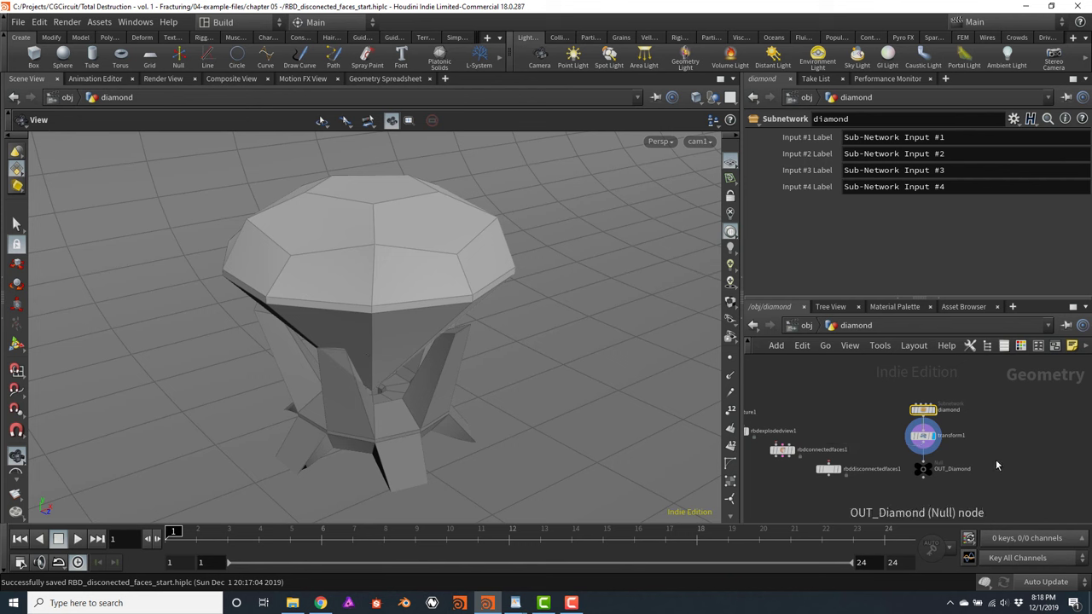
middle_click_drag(922, 469, 914, 424)
scroll(923, 435, "up", 4)
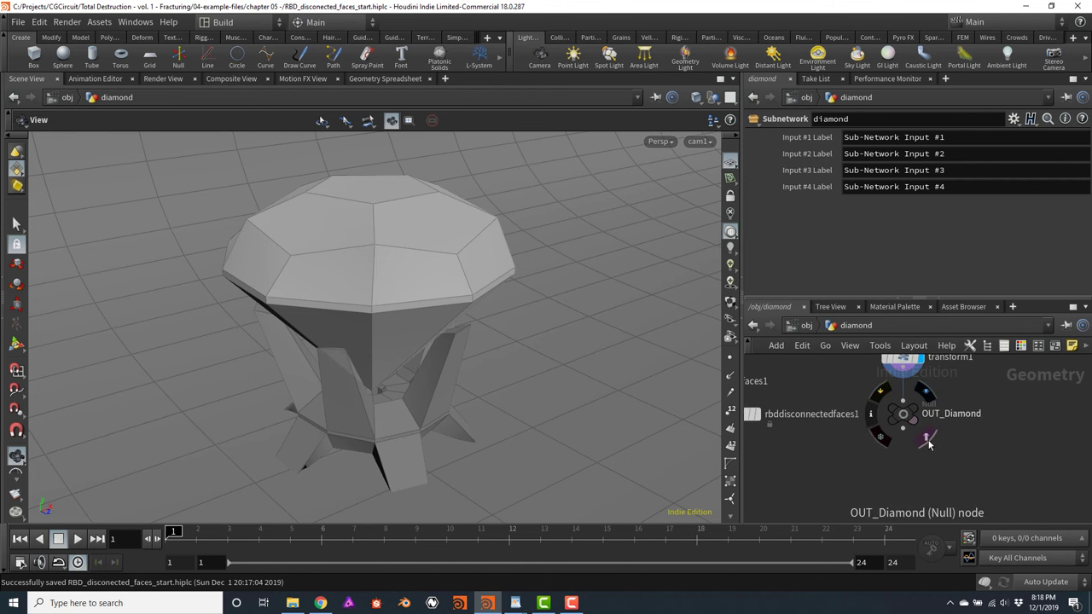
scroll(850, 482, "down", 2)
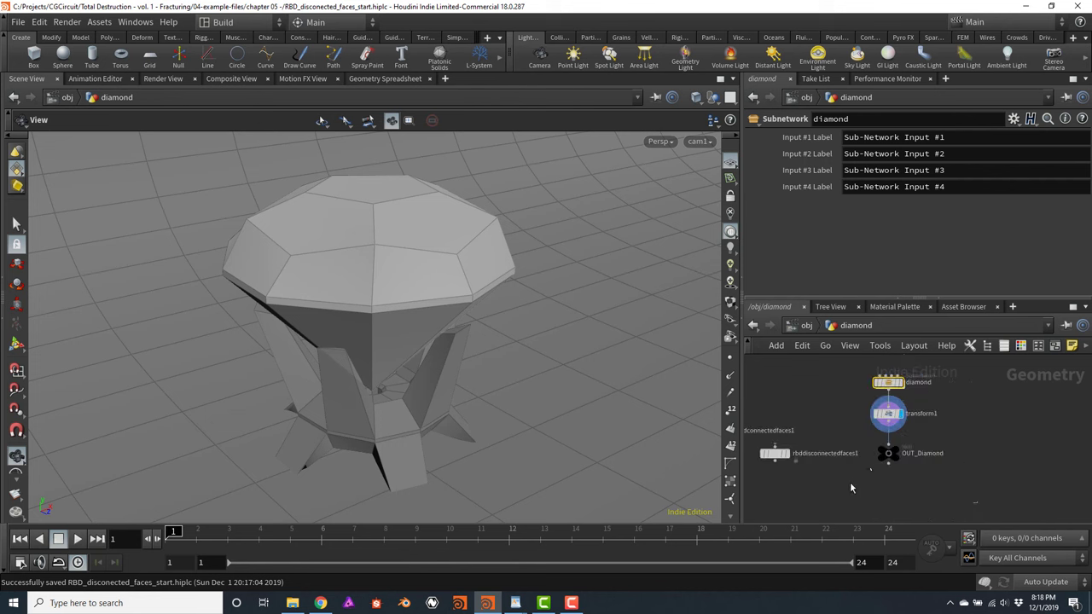
Review the unconnected RBD nodes in the network: Material Fracture, Exploded View, Connected Faces and Disconnected Faces
middle_click_drag(788, 397, 957, 408)
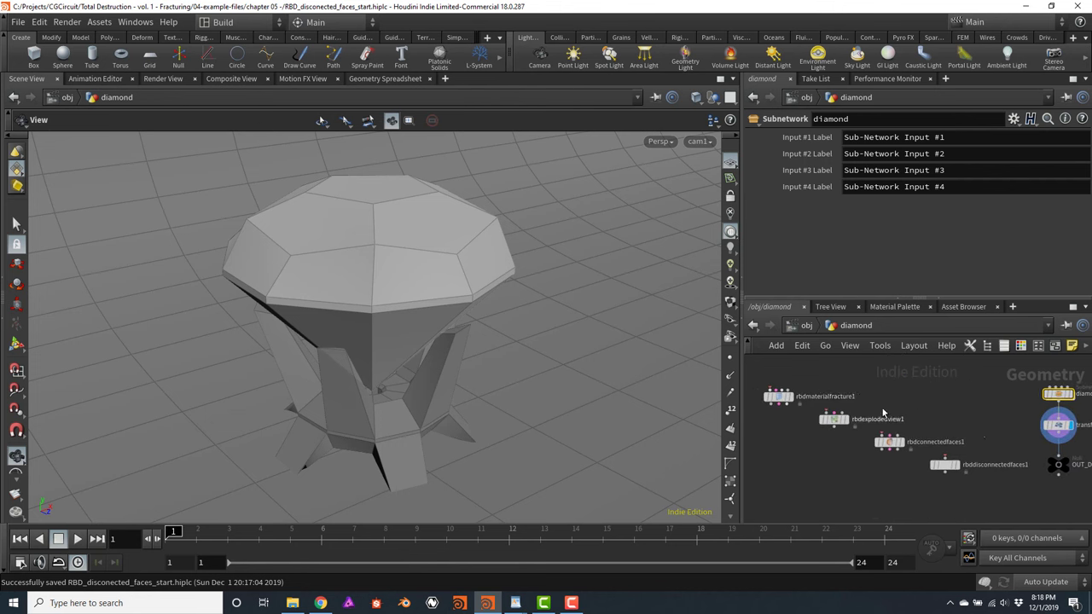
left_click_drag(753, 371, 974, 510)
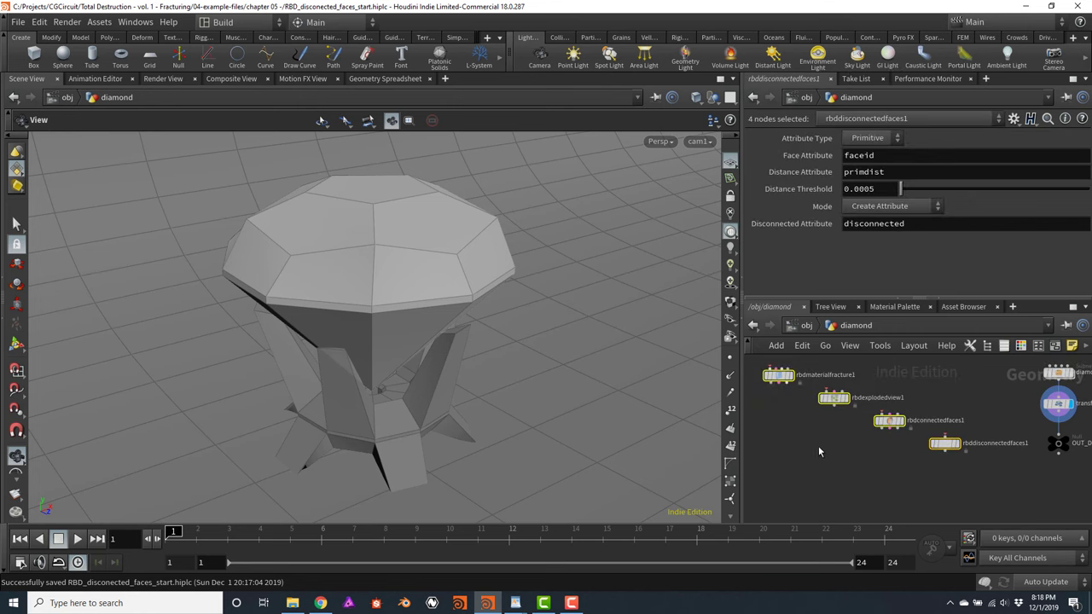
left_click(793, 425)
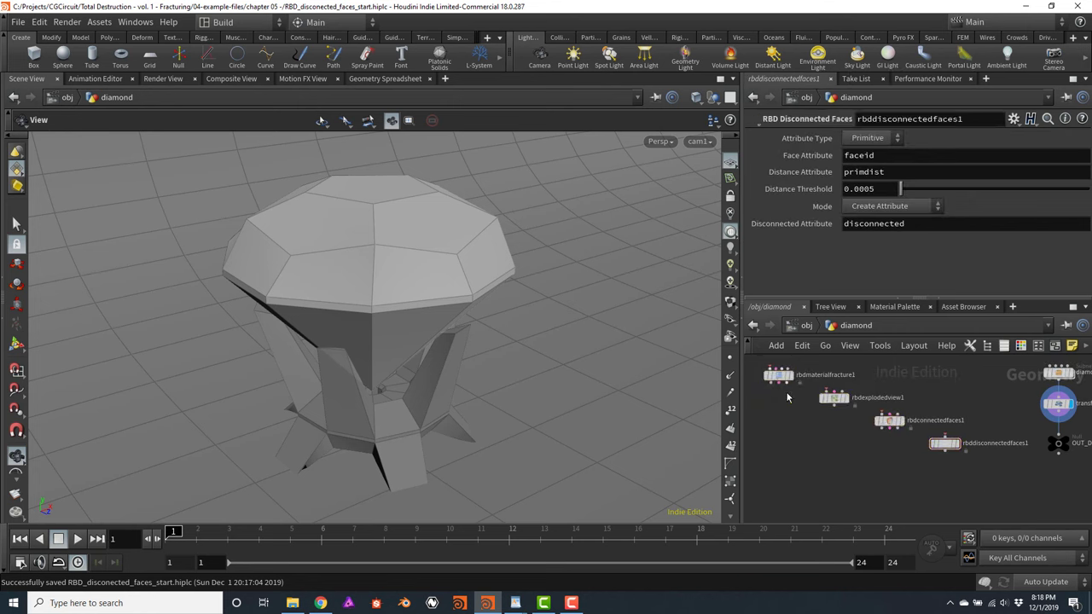
left_click(779, 376)
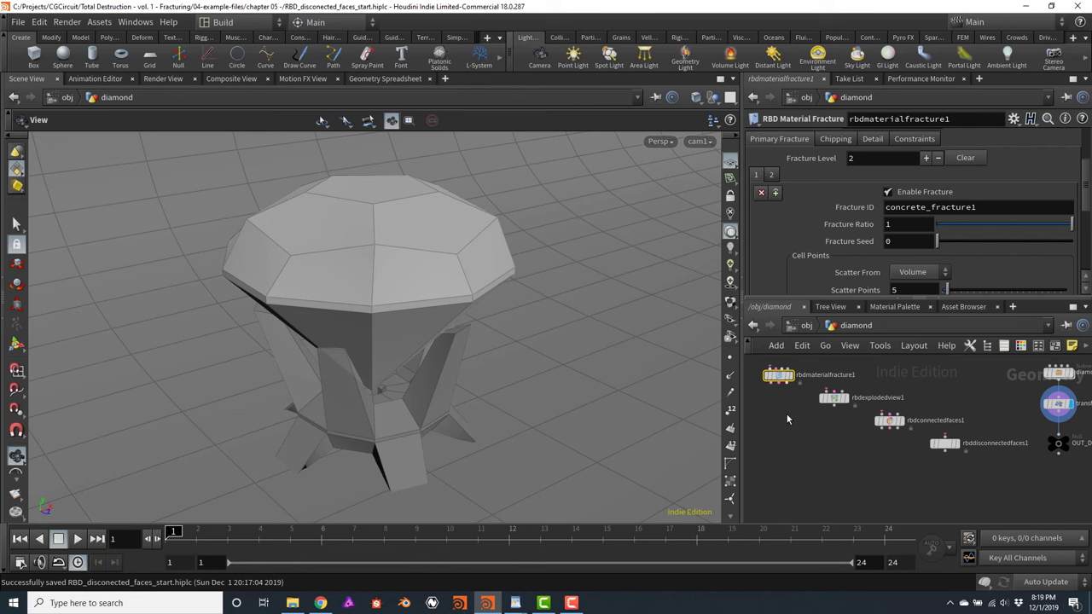
left_click_drag(808, 401, 969, 488)
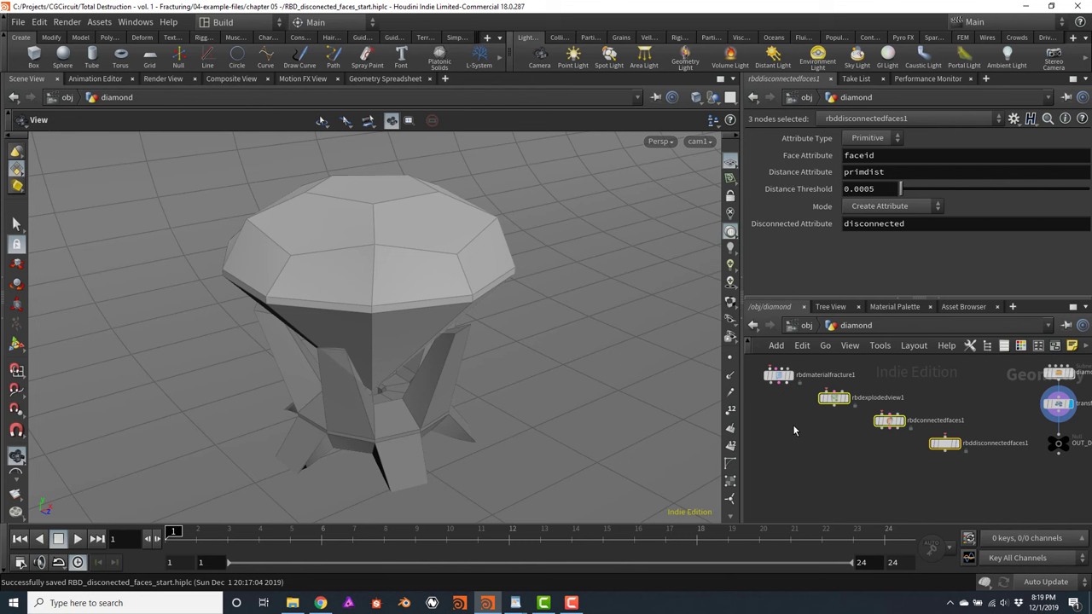
left_click(842, 455)
scroll(842, 455, "down", 1)
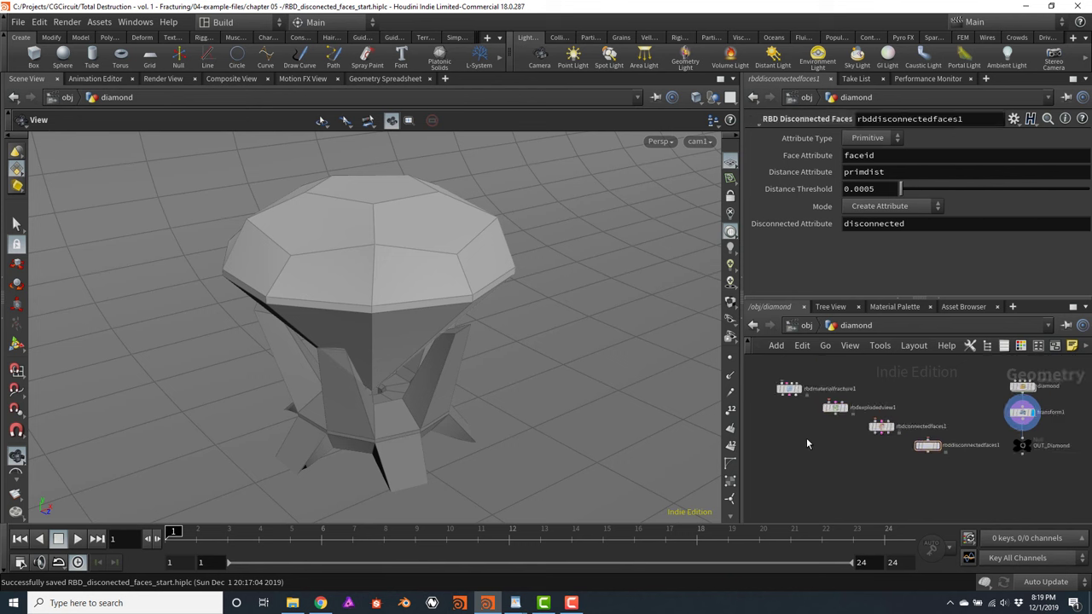
Place the RBD Material Fracture node below OUT_Diamond and wire OUT_Diamond into its first input
mouse_move(797, 392)
left_click_drag(796, 392, 1025, 489)
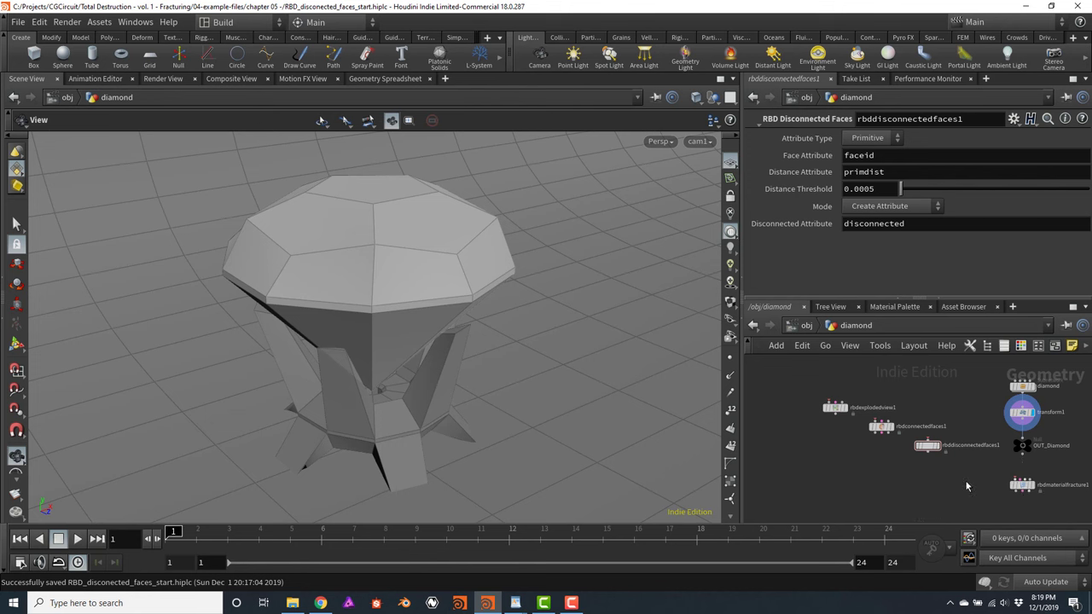
middle_click_drag(992, 474, 835, 439)
scroll(863, 447, "up", 3)
scroll(921, 414, "up", 1)
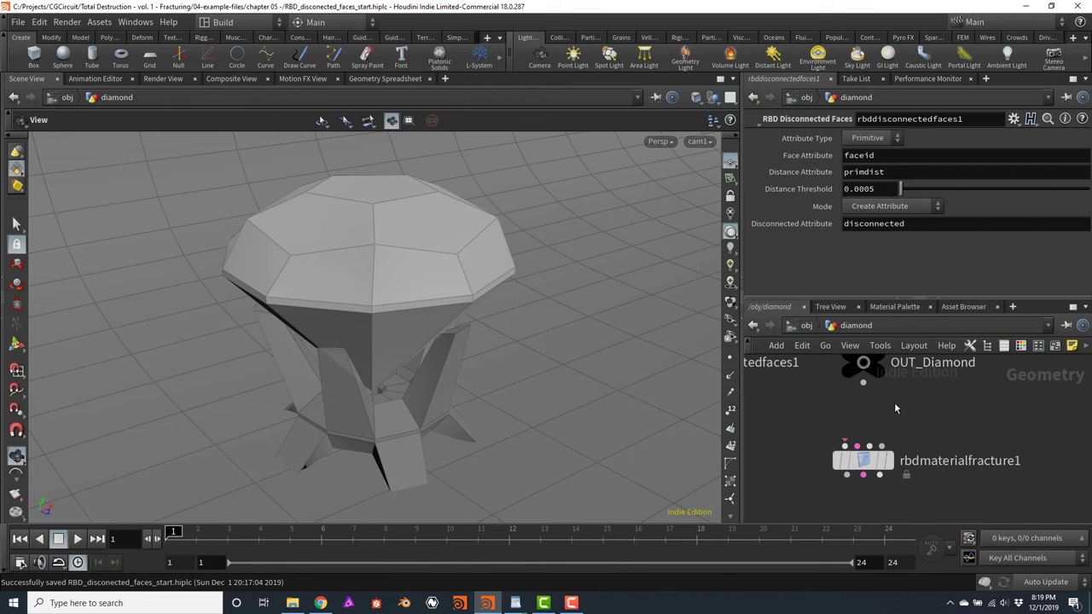
left_click(862, 382)
left_click(844, 445)
Display the RBD Material Fracture result and hide all other objects in the viewport to inspect the fractured diamond
scroll(937, 421, "down", 3)
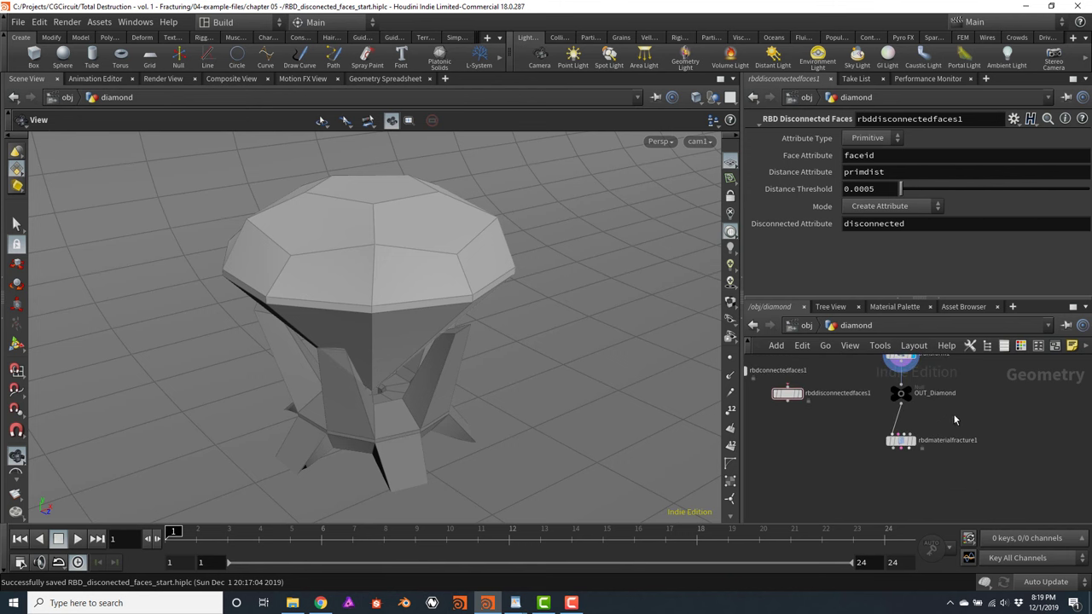
middle_click_drag(955, 419, 919, 459)
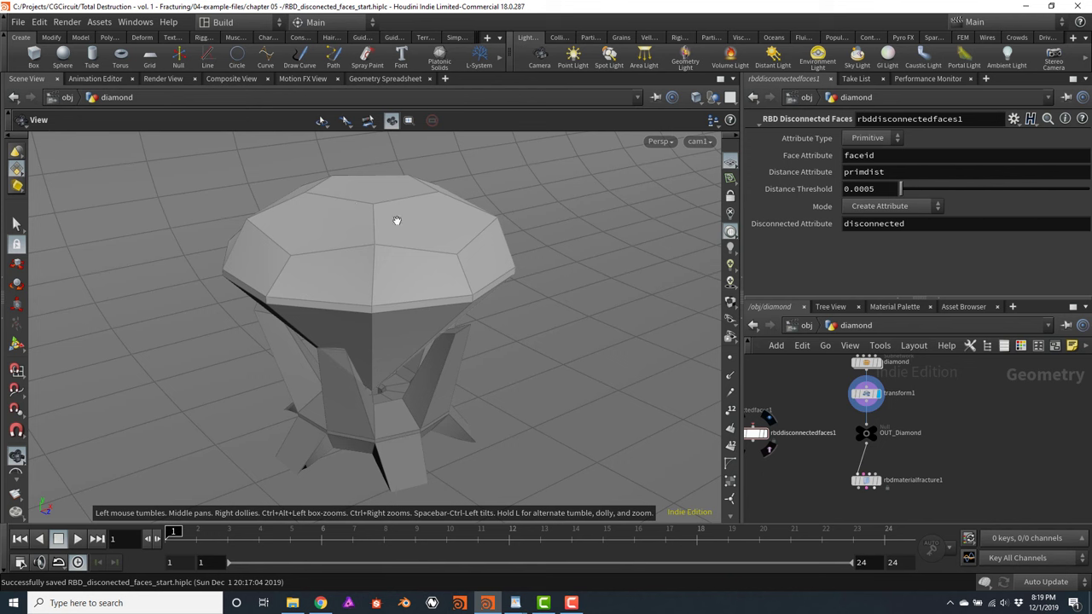
scroll(870, 486, "up", 4)
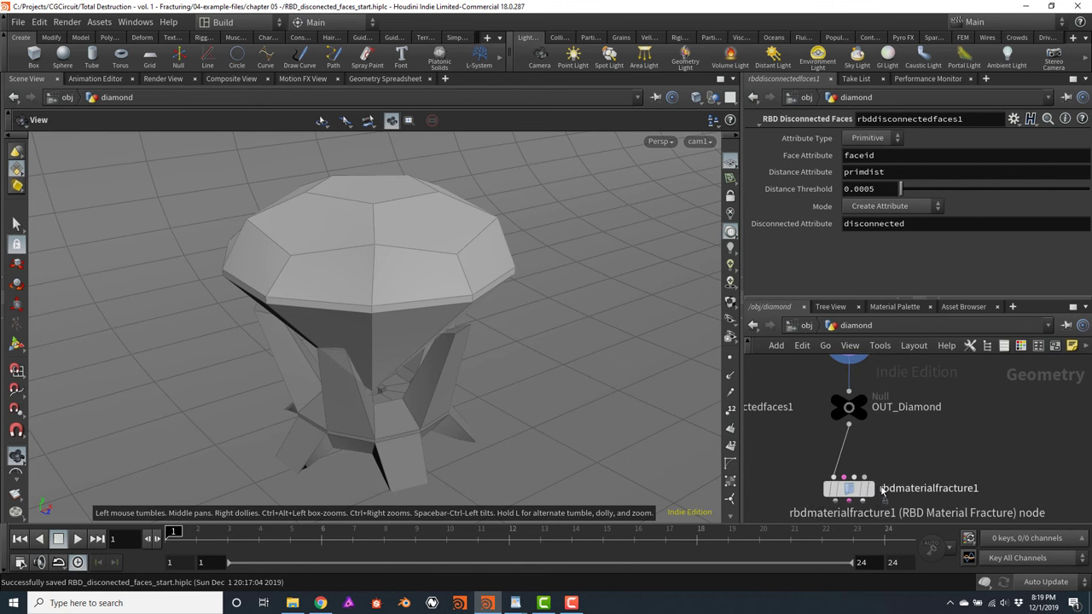
left_click(870, 489)
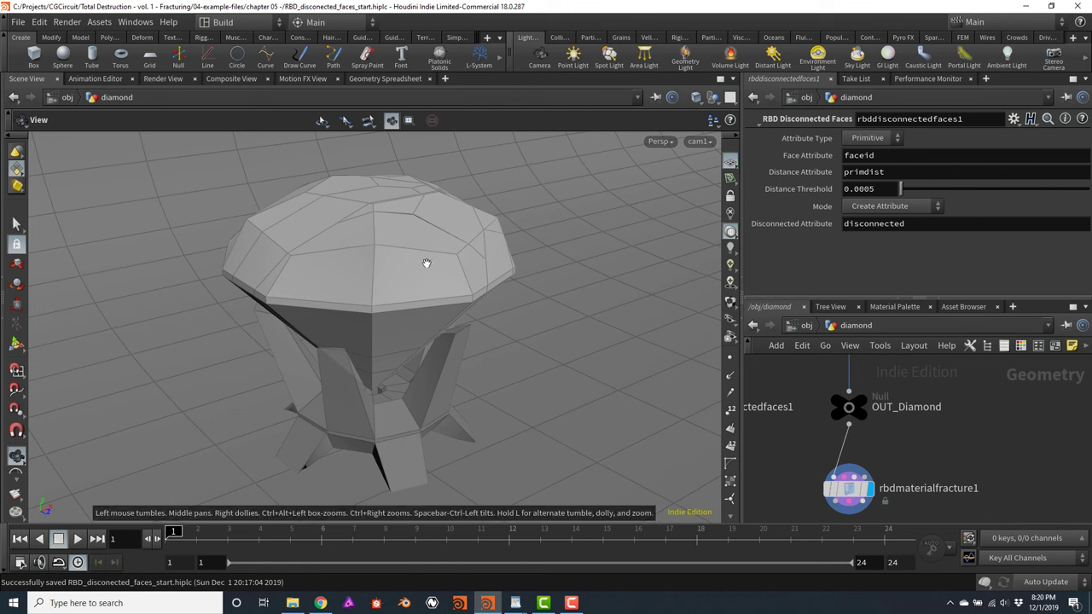
left_click(714, 97)
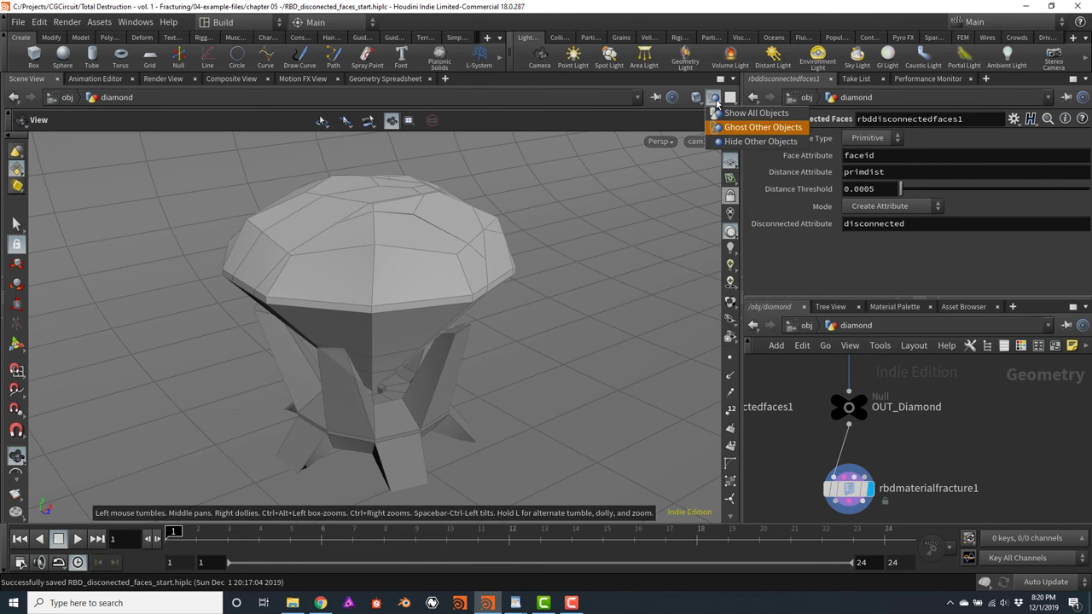
left_click(759, 141)
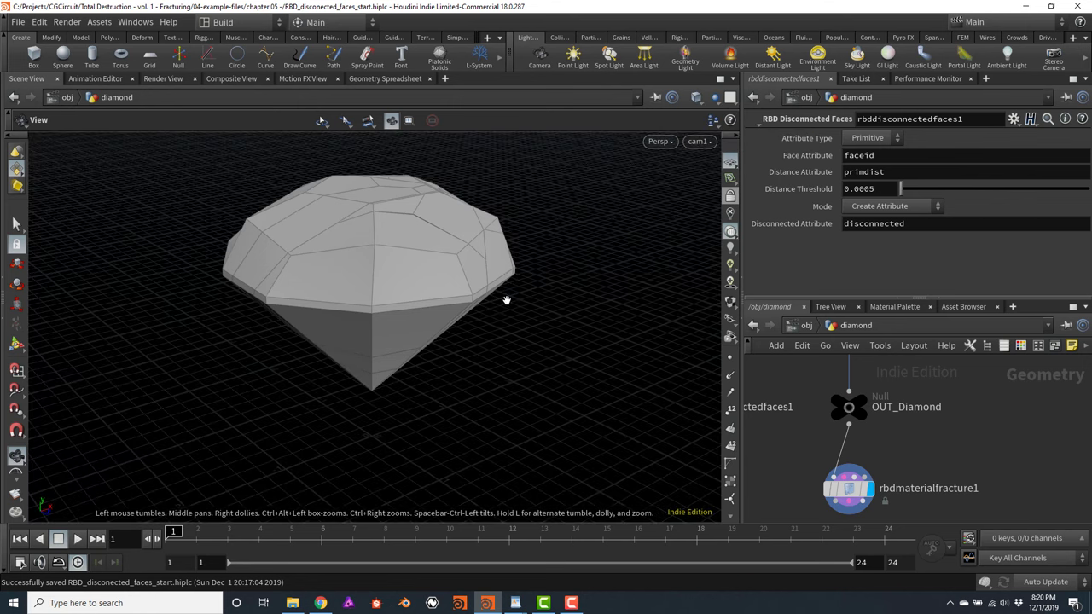
left_click_drag(529, 214, 475, 307)
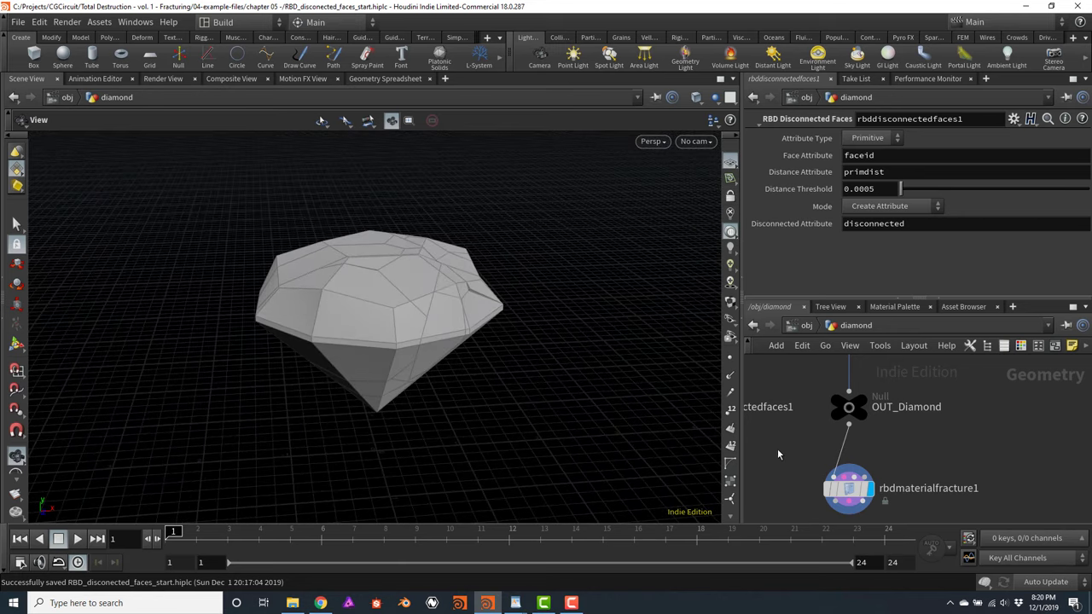
Add a new RBD Exploded View node directly below the RBD Material Fracture node
scroll(879, 447, "down", 3)
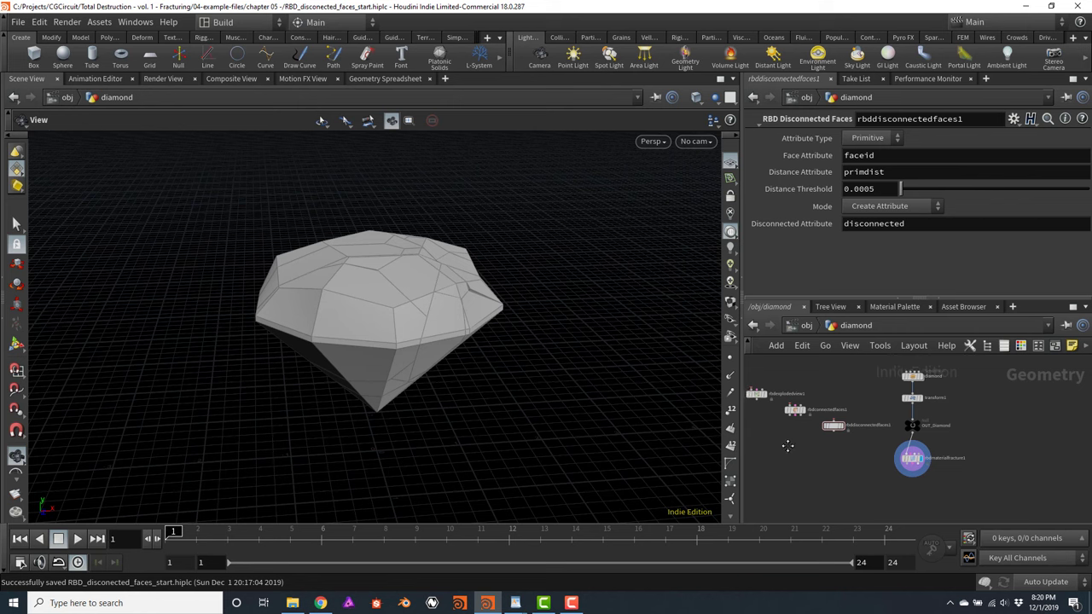
scroll(775, 410, "up", 3)
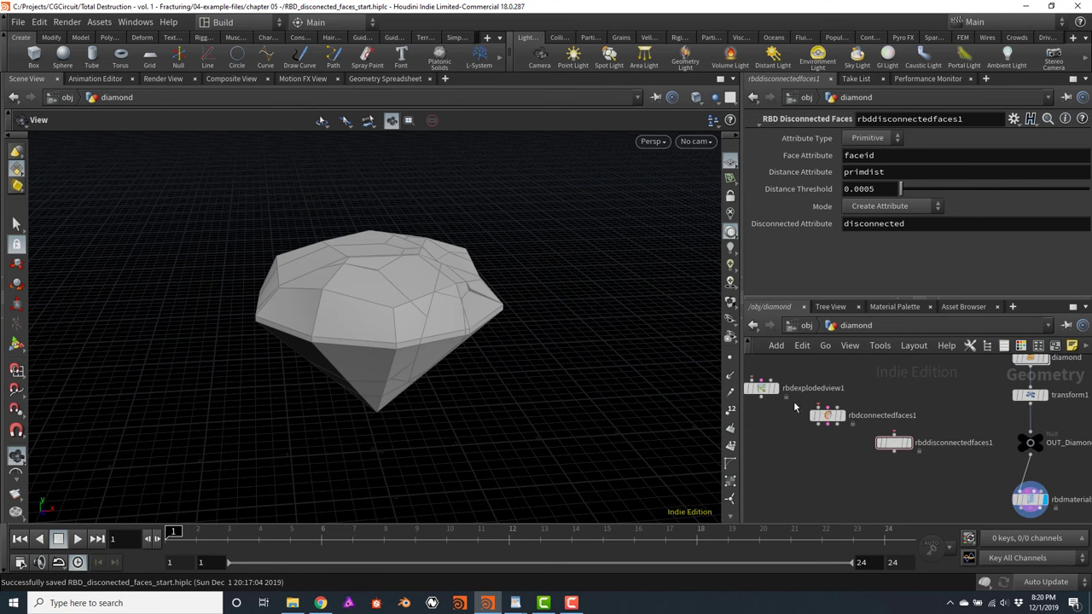
middle_click_drag(918, 507, 801, 440)
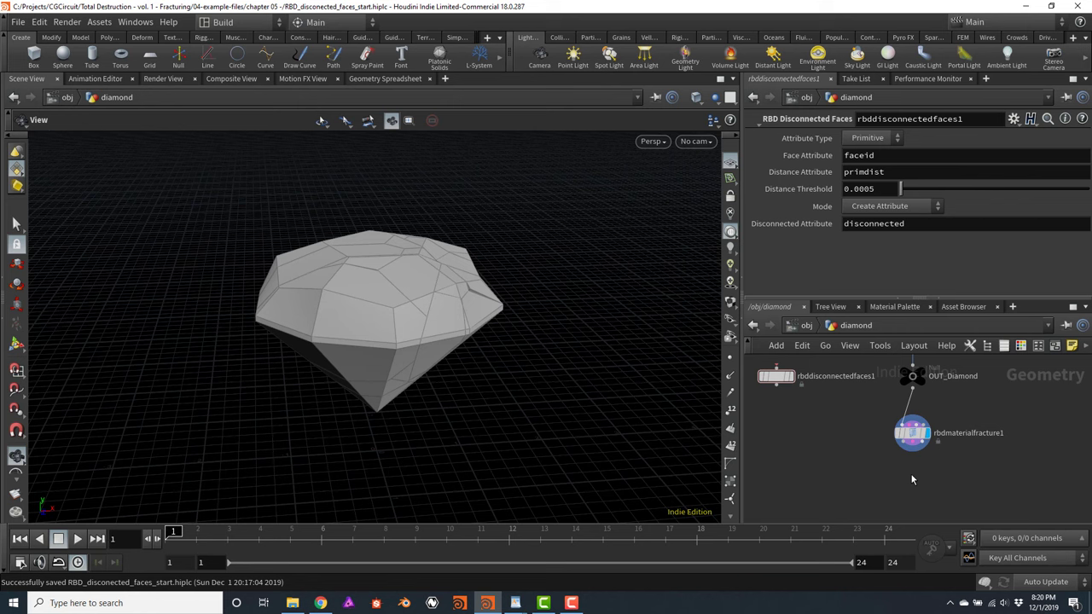
key("Tab")
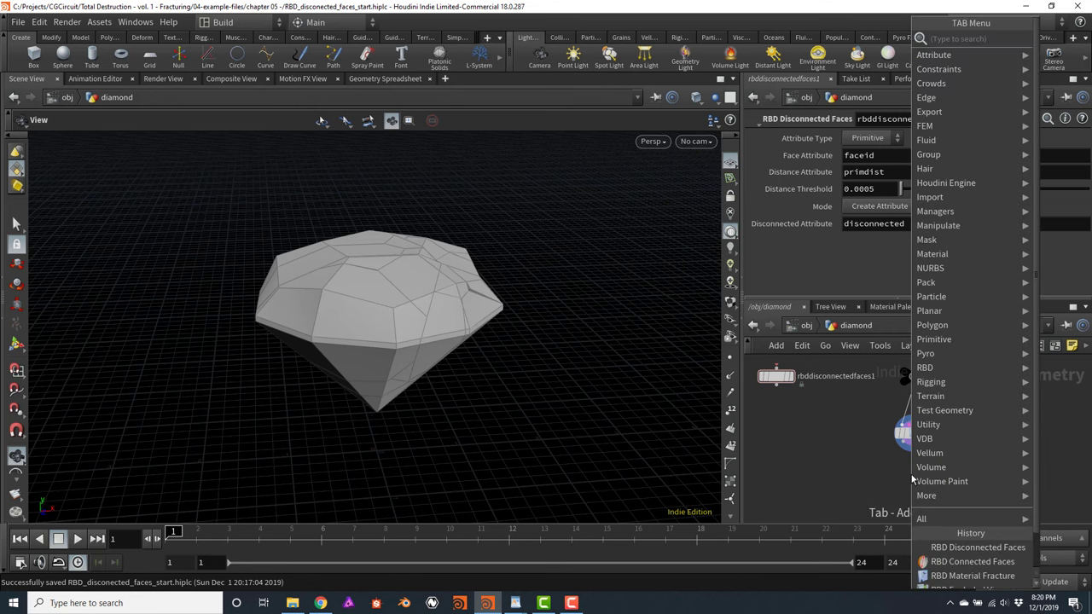
type("rbd")
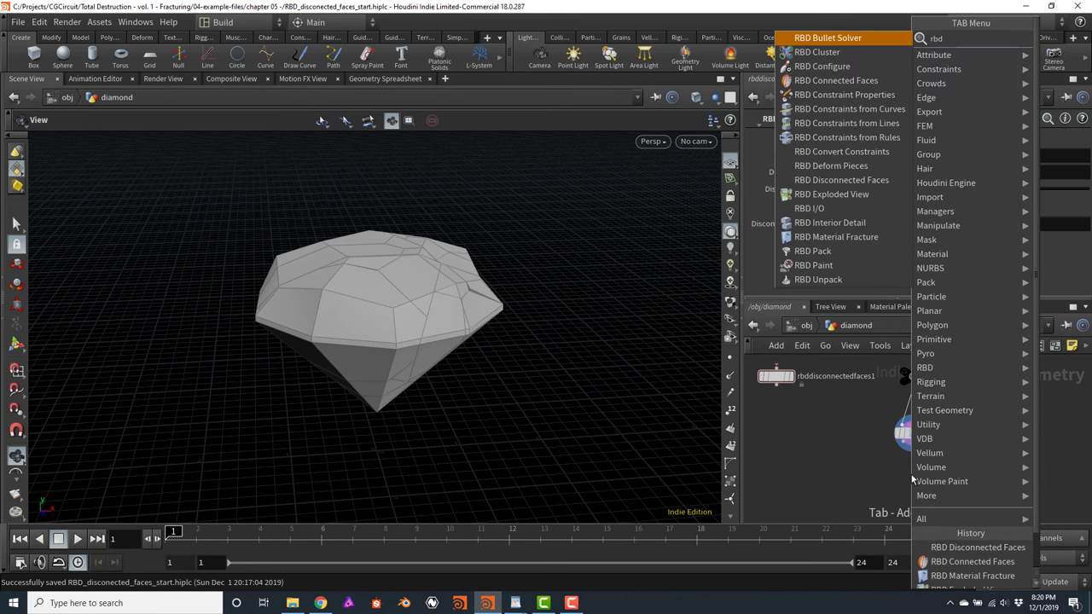
type("exp")
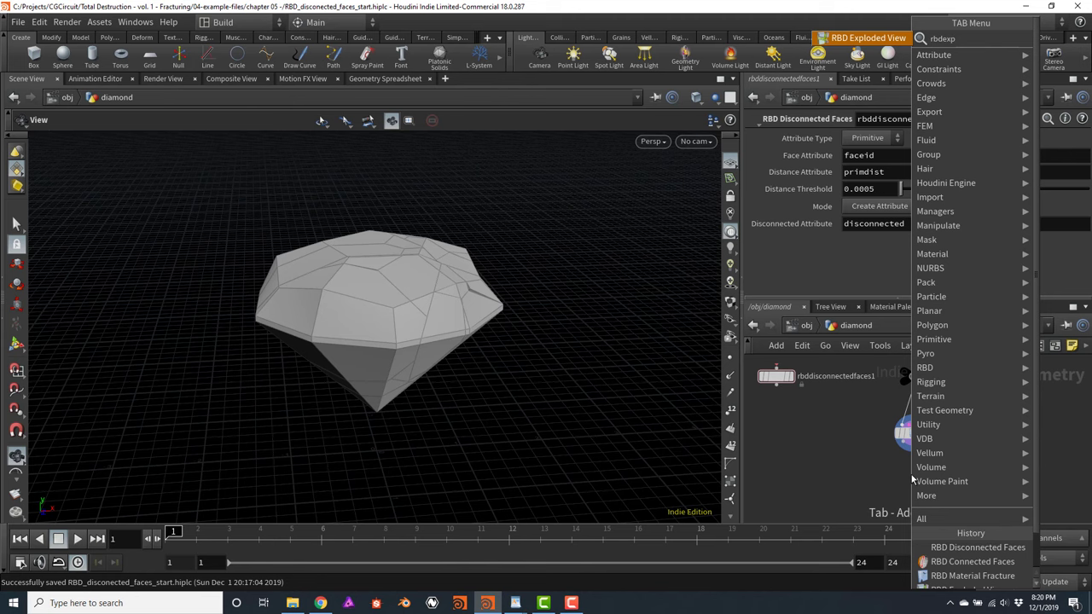
key("Return")
left_click(911, 479)
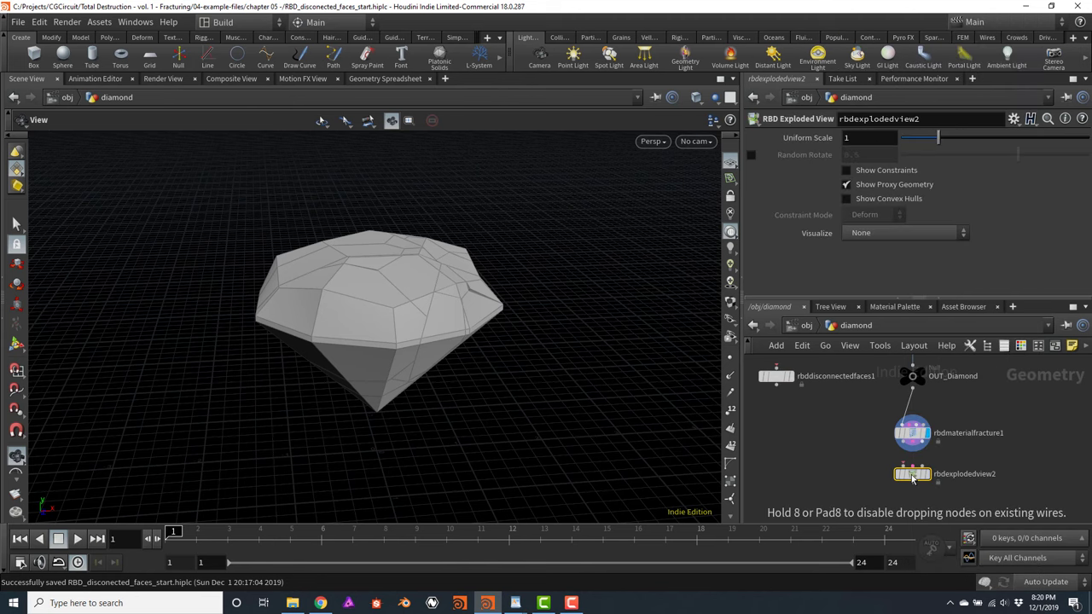
Wire the first output of the RBD Material Fracture node into the first input of the RBD Exploded View node
scroll(912, 478, "up", 3)
mouse_move(901, 405)
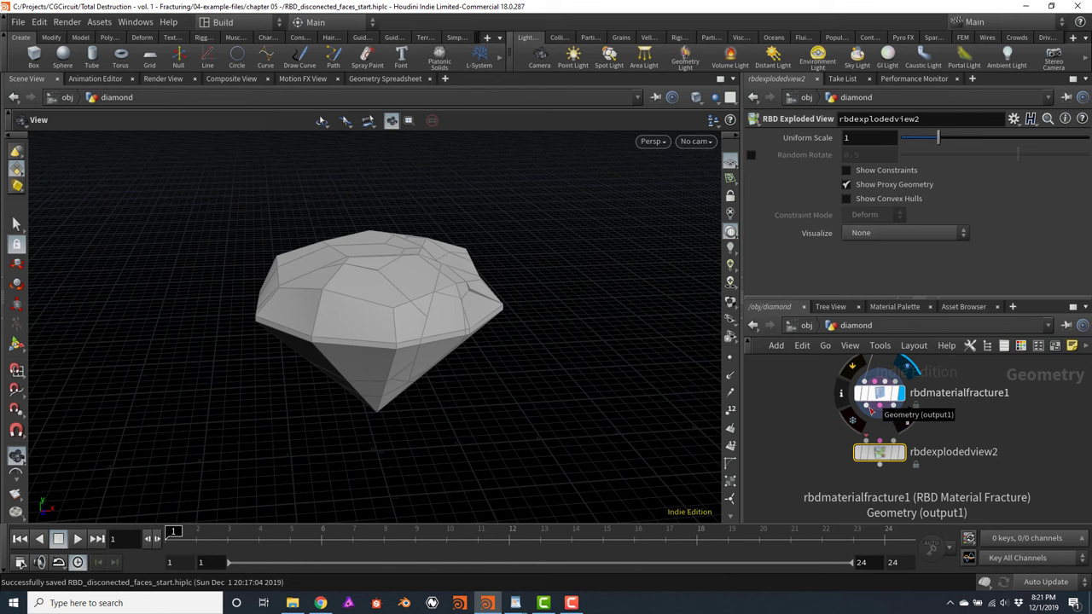
left_click(871, 409)
left_click(865, 441)
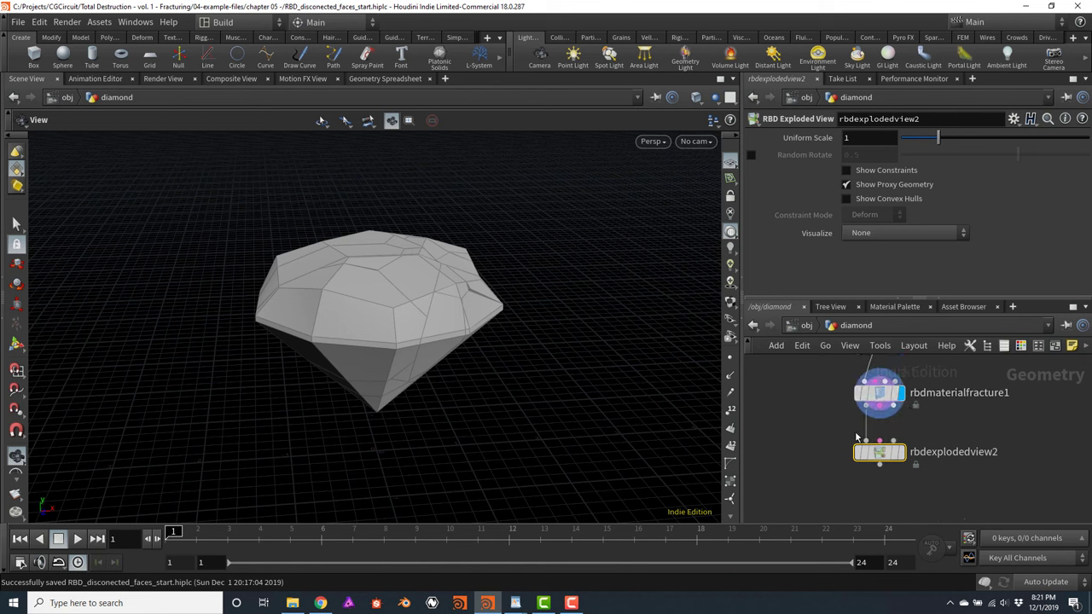
mouse_move(848, 460)
left_click_drag(823, 430, 944, 496)
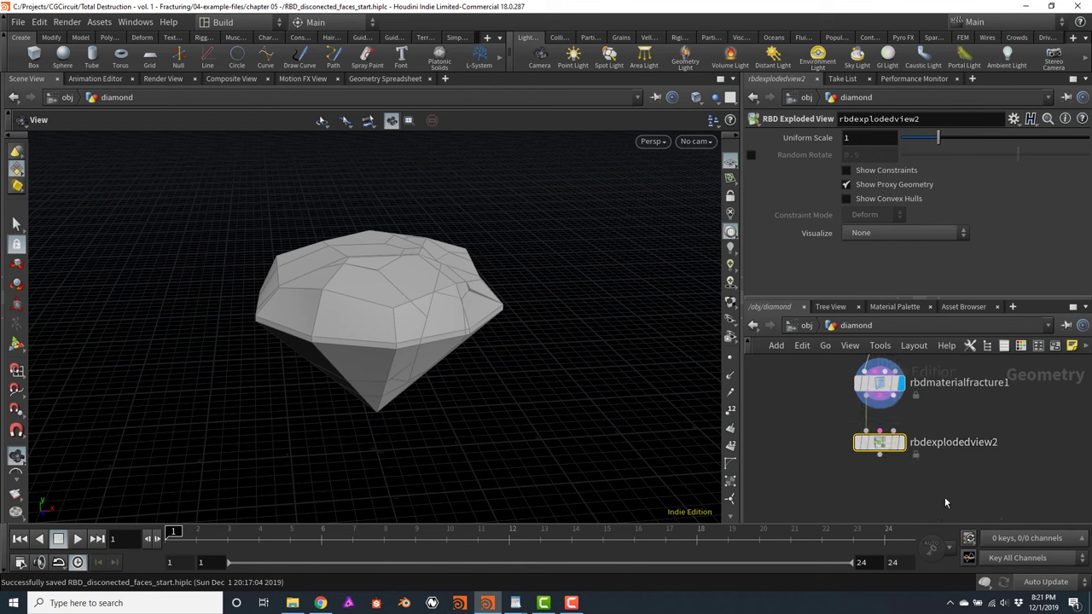
Delete the RBD Exploded View node and add a new one from the selected RBD Material Fracture so all three outputs connect automatically
key("Delete")
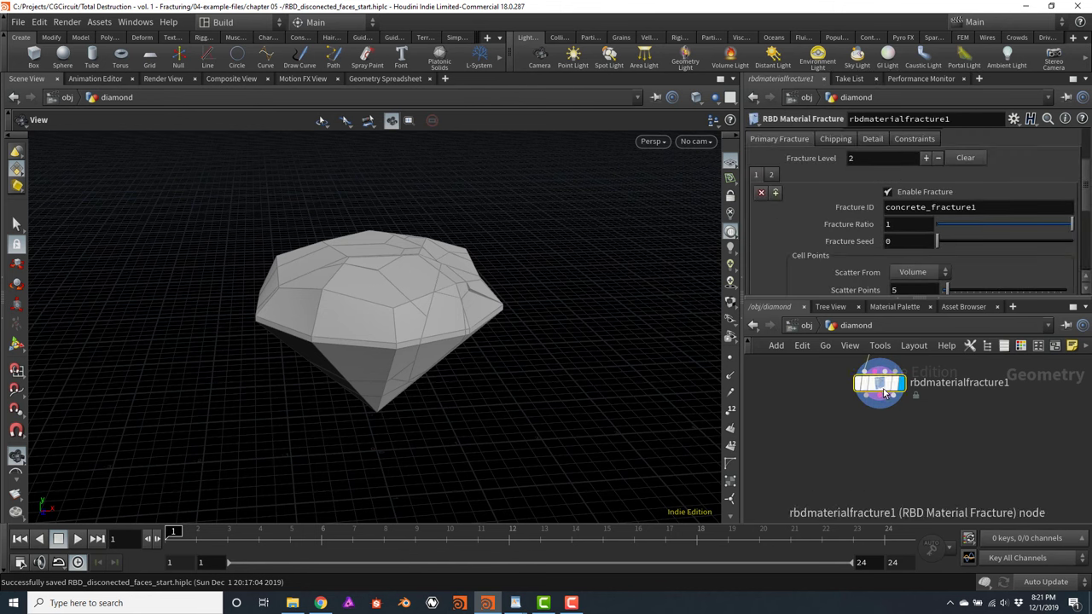
key("Tab")
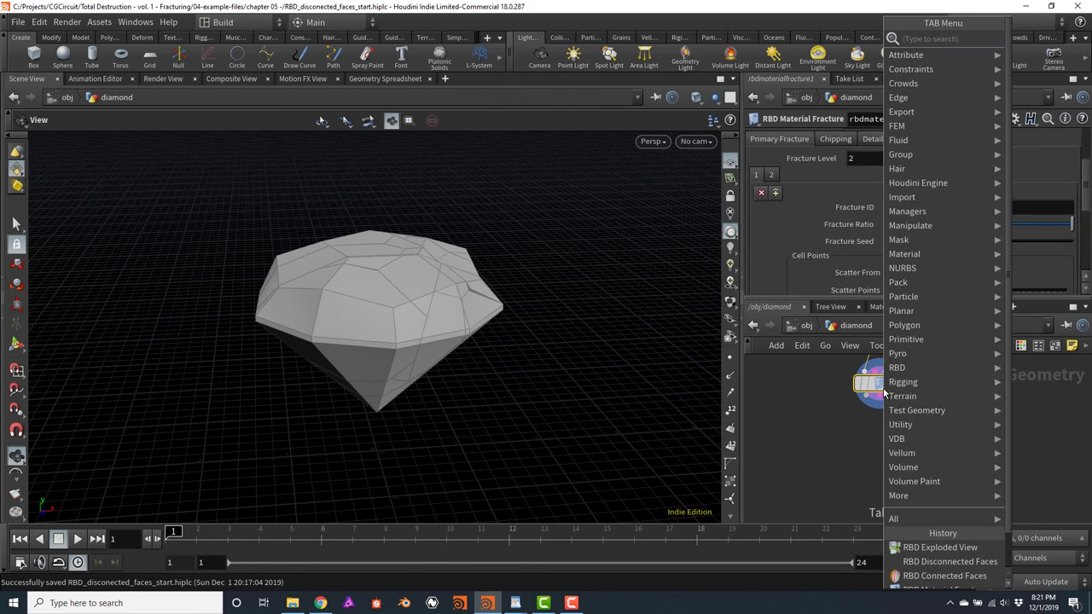
type("rbde")
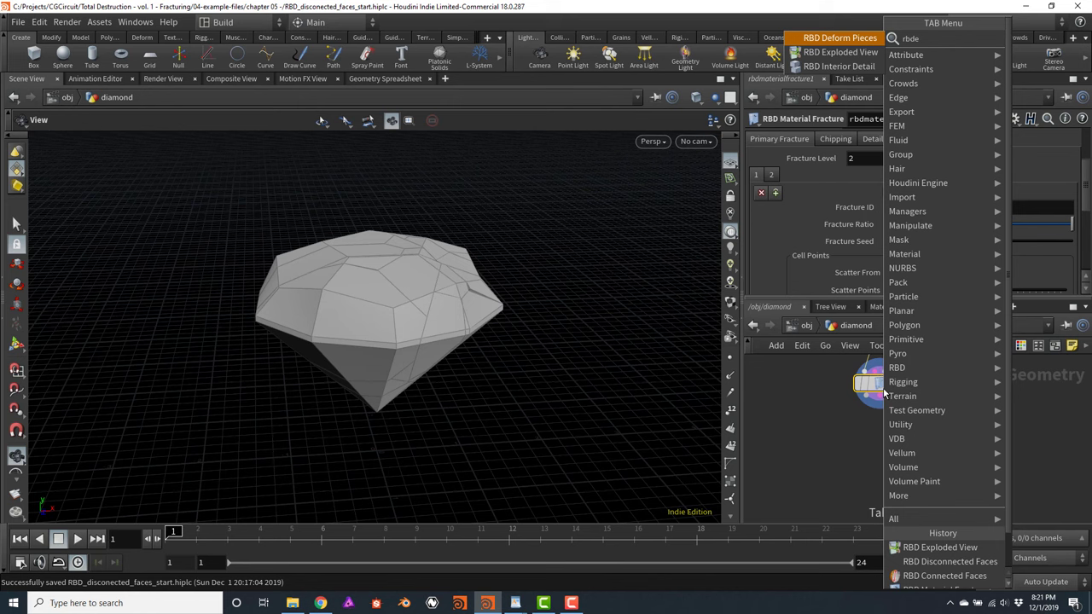
type("xplod")
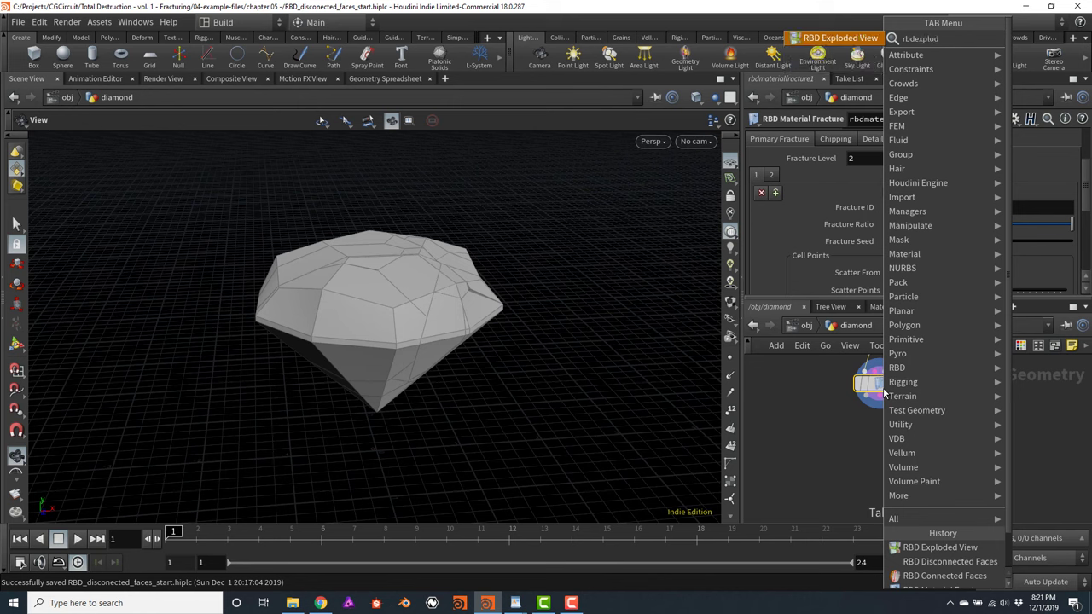
key("Return")
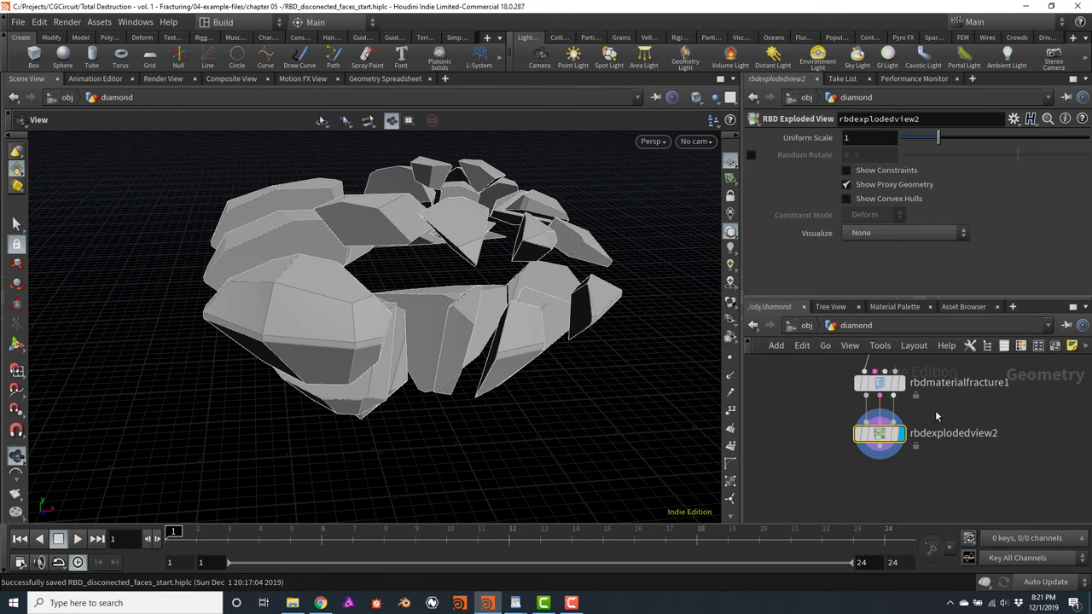
Cut the wires between RBD Material Fracture and RBD Exploded View, and move the Exploded View node slightly lower
key("y")
left_click_drag(961, 411, 821, 412)
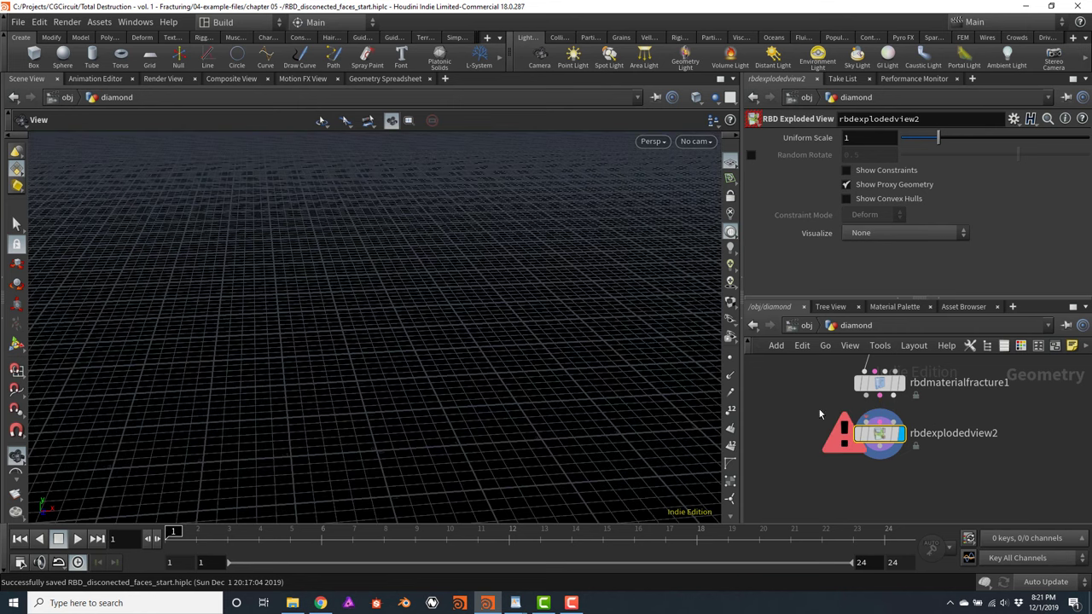
left_click_drag(883, 442, 883, 462)
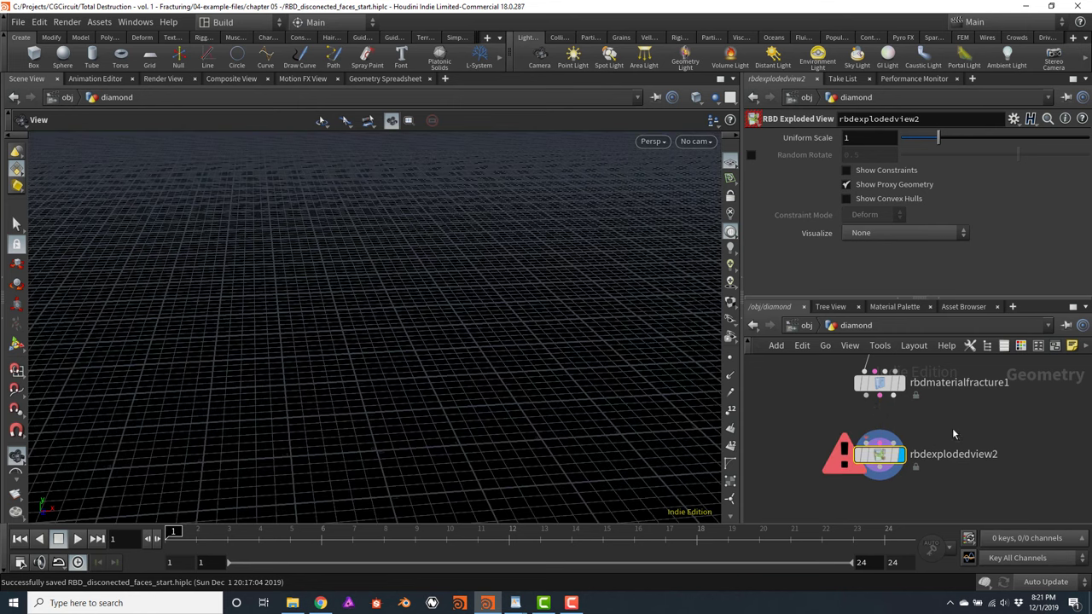
Wire the three RBD Material Fracture outputs together into the matching inputs of the RBD Exploded View node
left_click(867, 397)
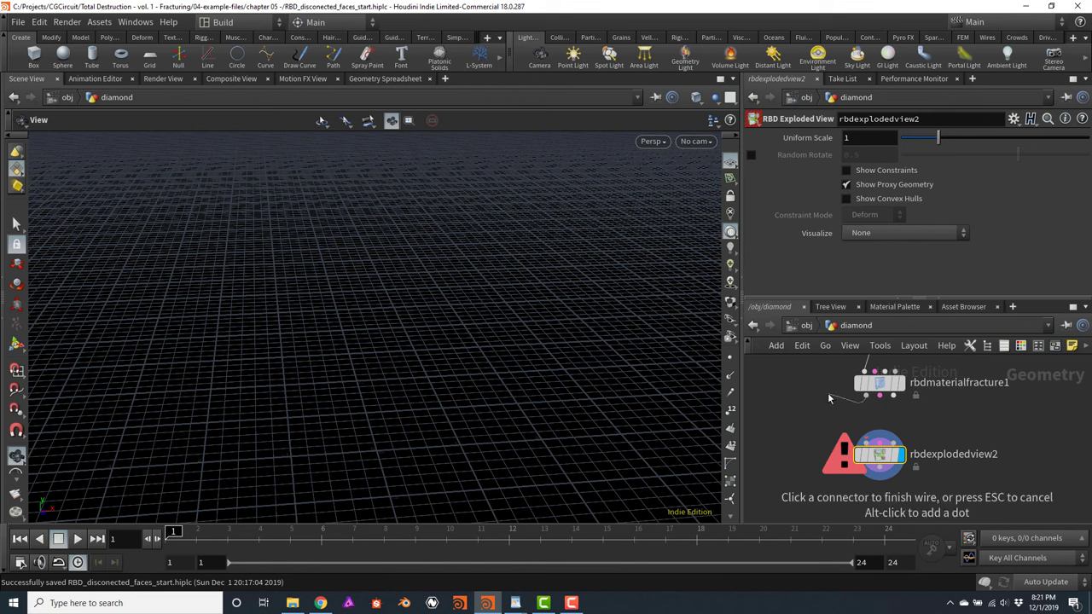
left_click(881, 396)
left_click(880, 398)
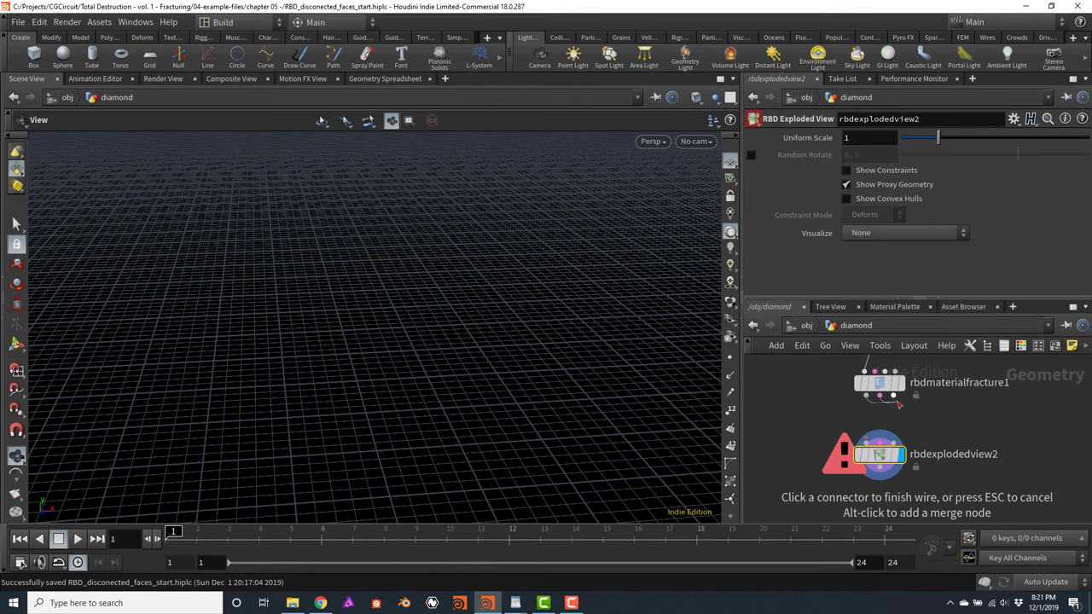
left_click(866, 440)
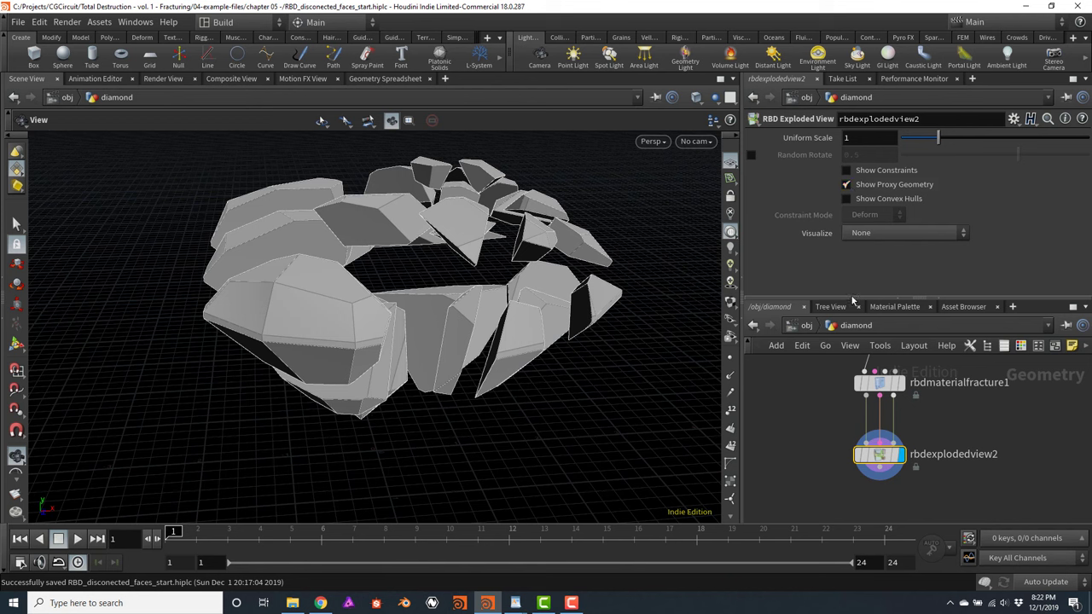
Enable Edge Detail on the RBD Material Fracture node and set its Noise Height to 0.25
middle_click_drag(833, 389, 836, 415)
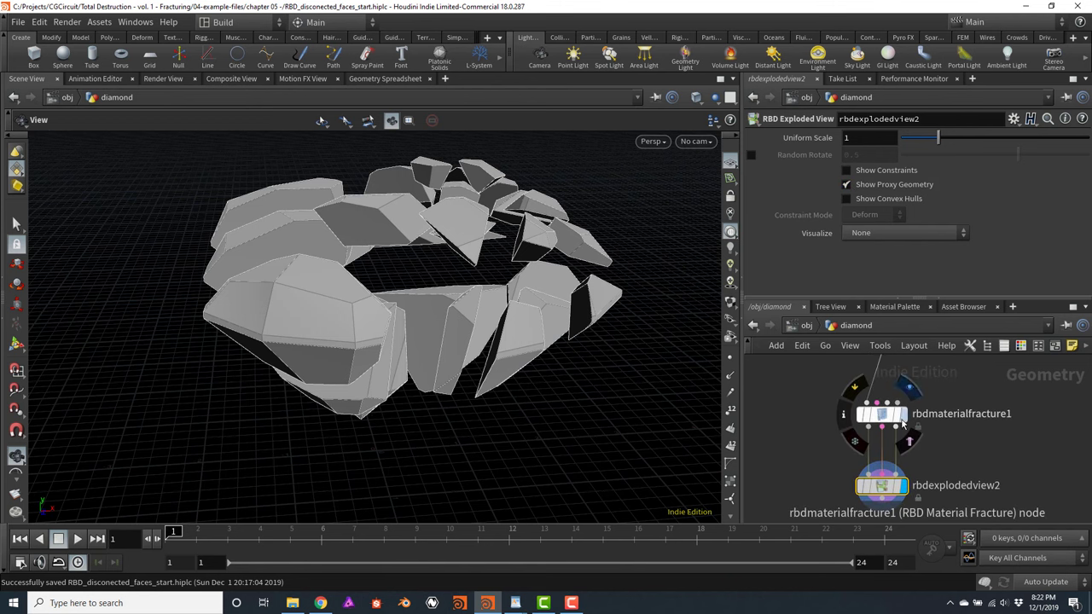
left_click(871, 415)
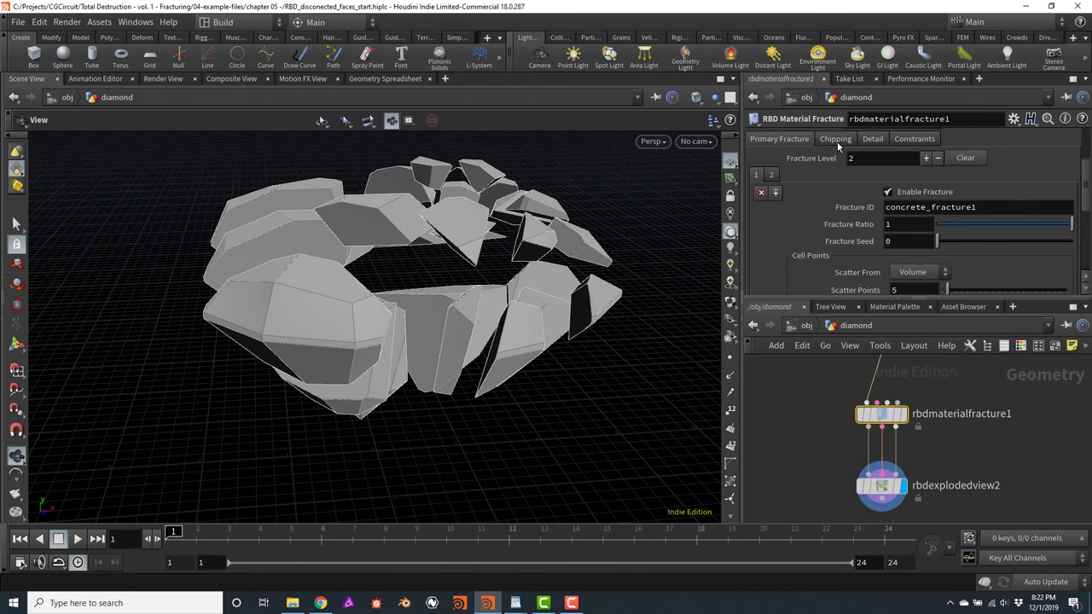
left_click_drag(1087, 181, 1088, 155)
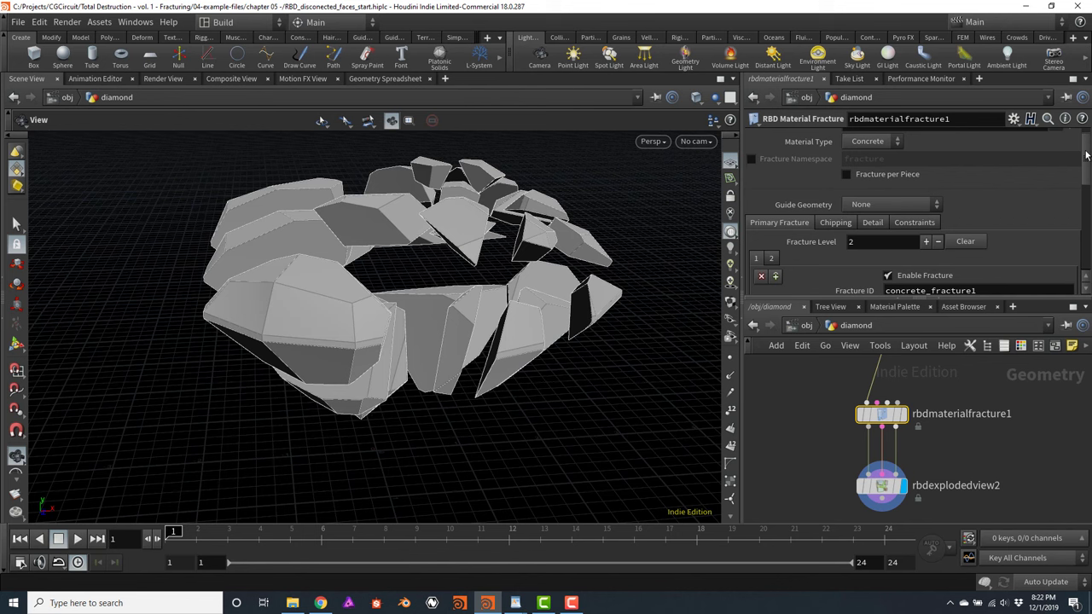
left_click(886, 222)
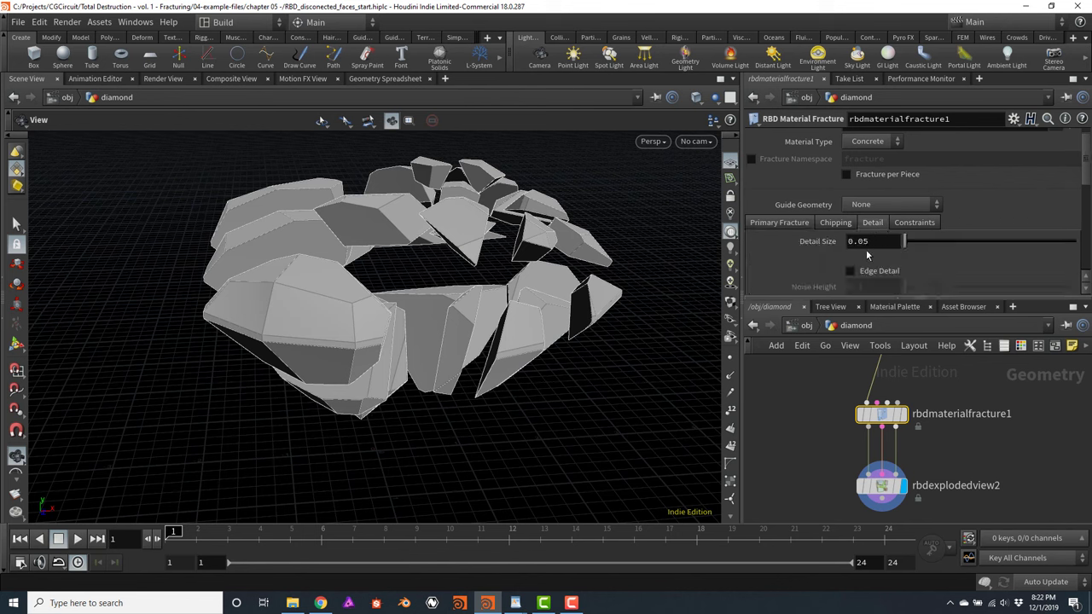
left_click(850, 272)
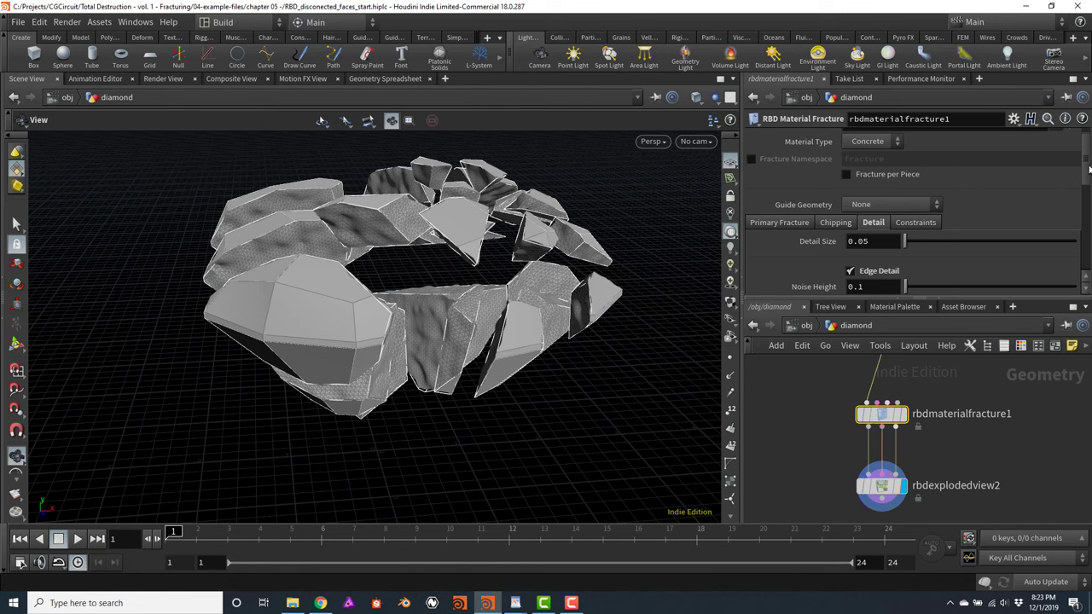
scroll(1087, 170, "down", 3)
left_click_drag(857, 212, 866, 212)
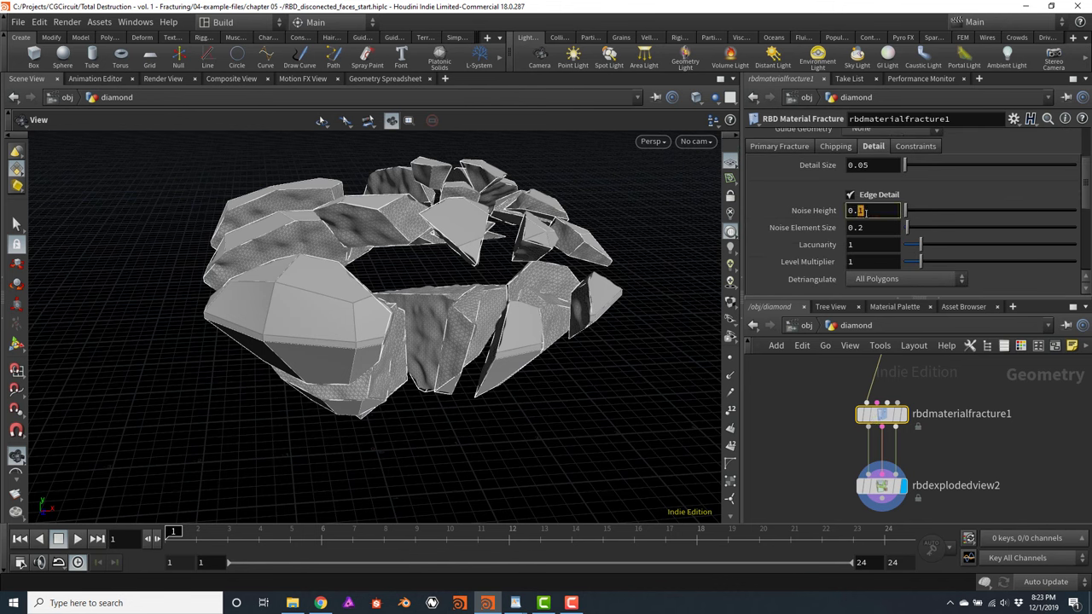
type("25")
key("Return")
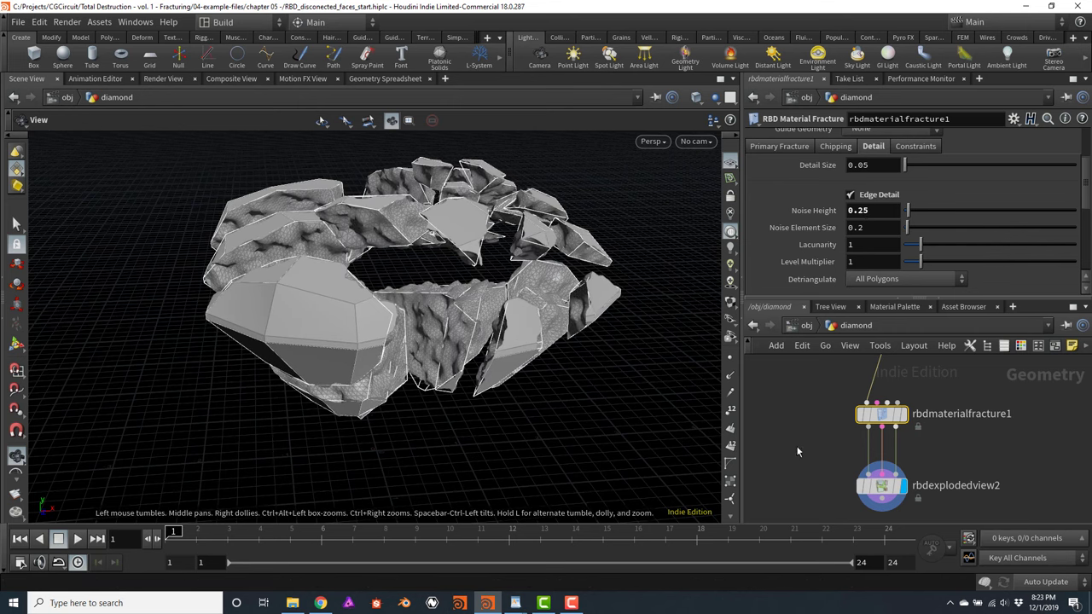
Show the constraints in the RBD Exploded View and inspect how they link the rough fractured pieces
left_click(883, 485)
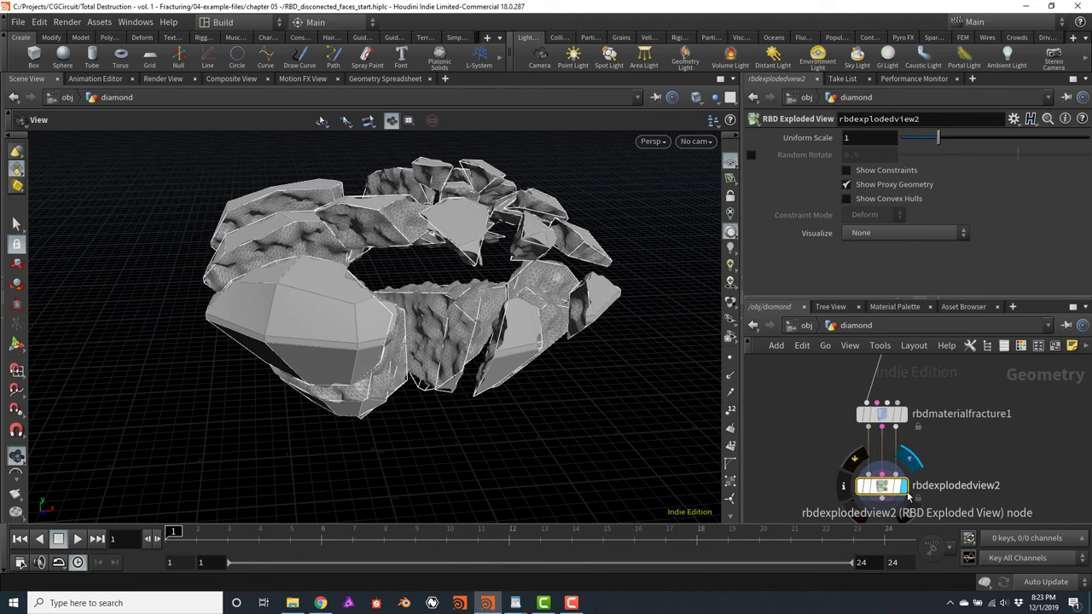
mouse_move(533, 240)
left_mouse_down()
mouse_move(532, 285)
mouse_move(552, 195)
left_mouse_up()
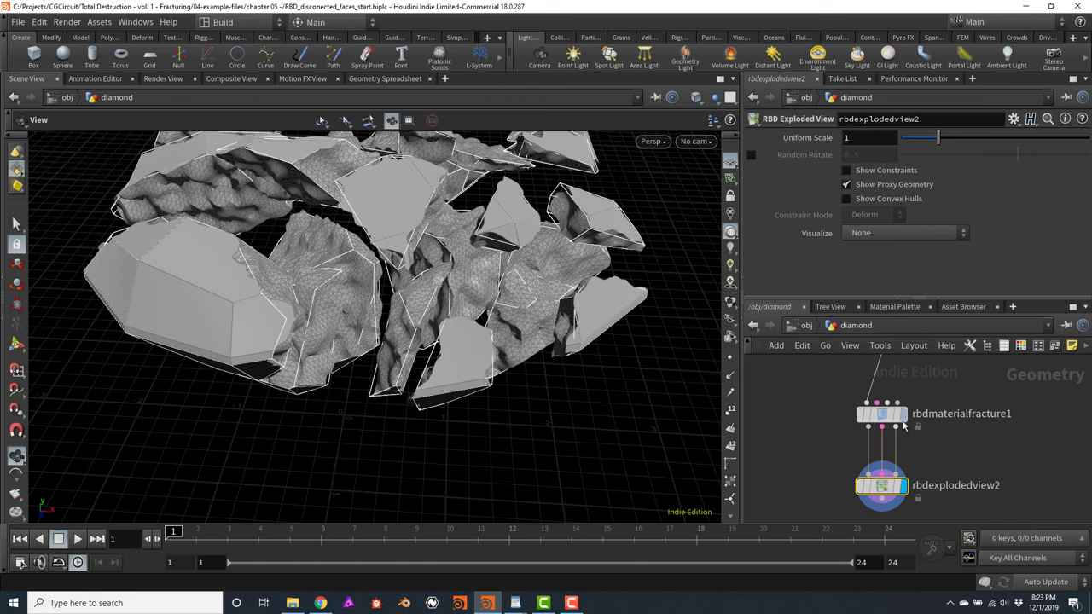
mouse_move(883, 416)
left_click(847, 170)
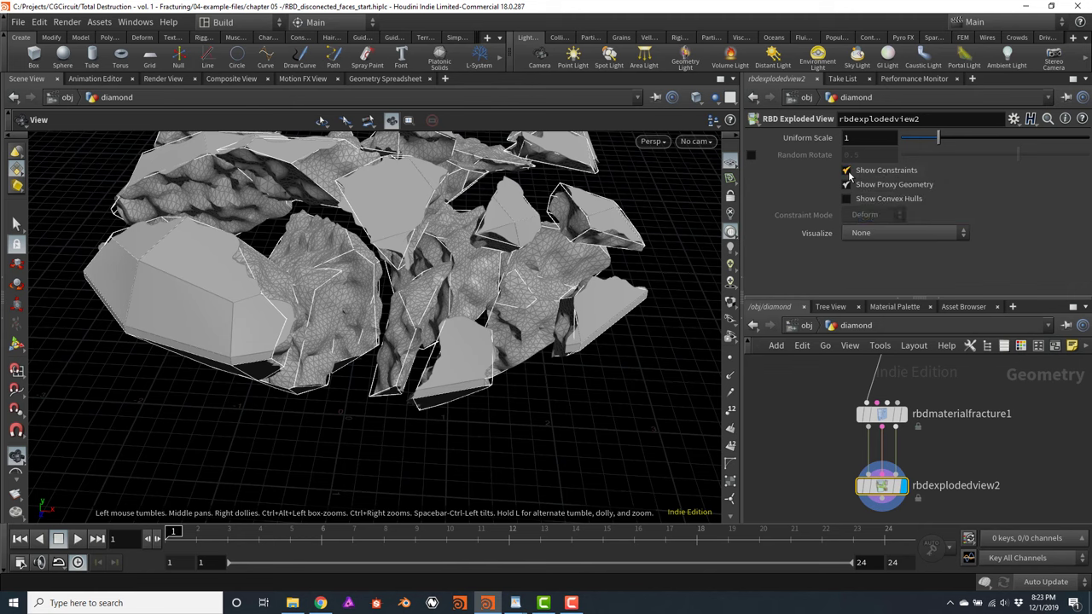
mouse_move(491, 271)
left_mouse_down()
mouse_move(515, 241)
mouse_move(496, 186)
mouse_move(486, 278)
mouse_move(512, 228)
left_mouse_up()
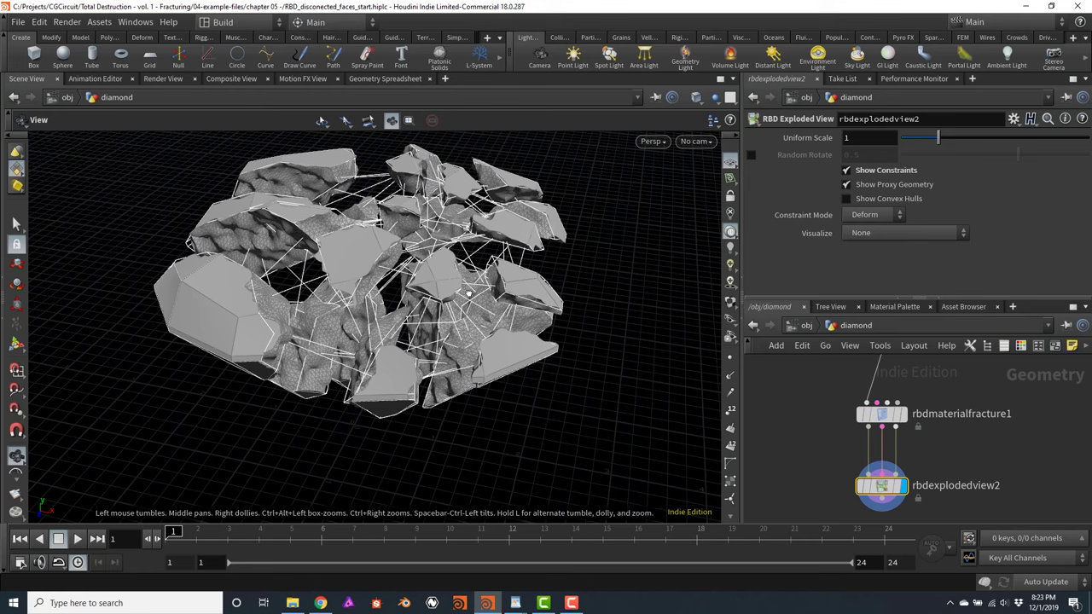
left_click_drag(473, 286, 371, 306)
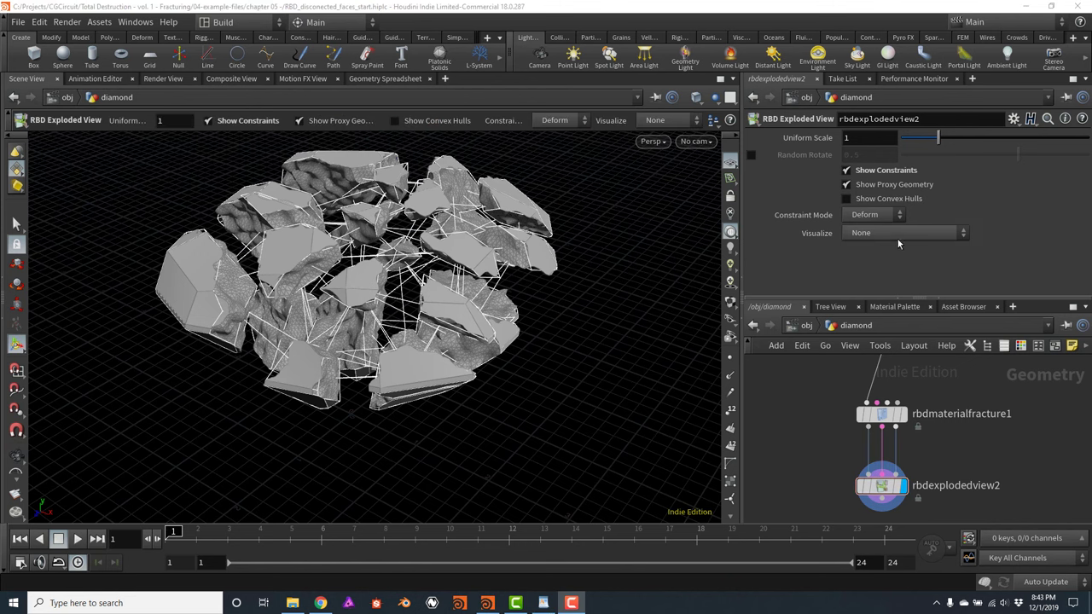
Visualize Constraint Strength in the RBD Exploded View and inspect the coloured constraints from several angles
left_click(897, 232)
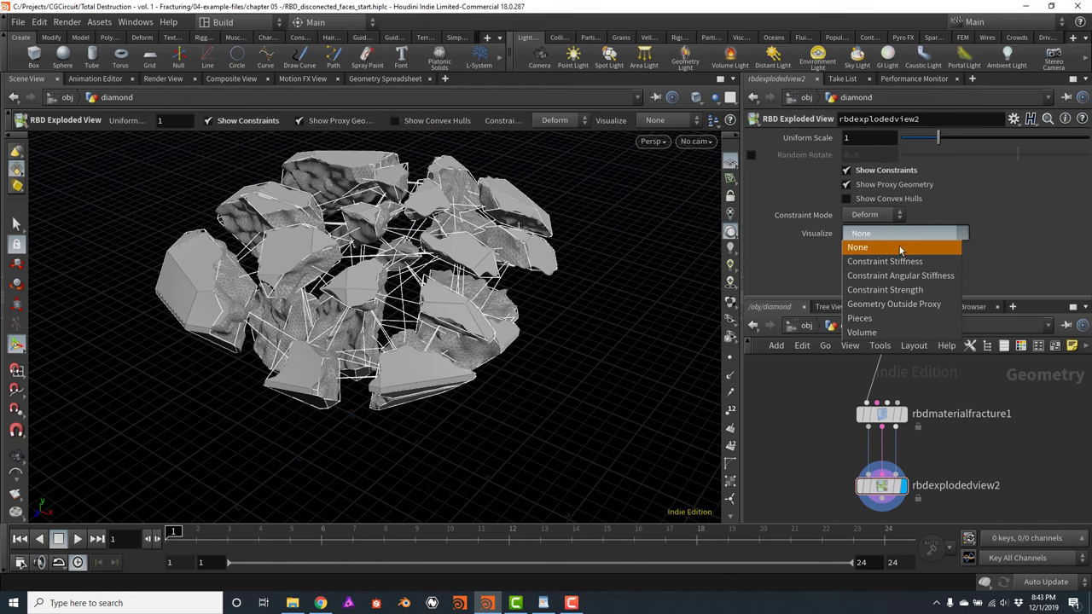
left_click(887, 292)
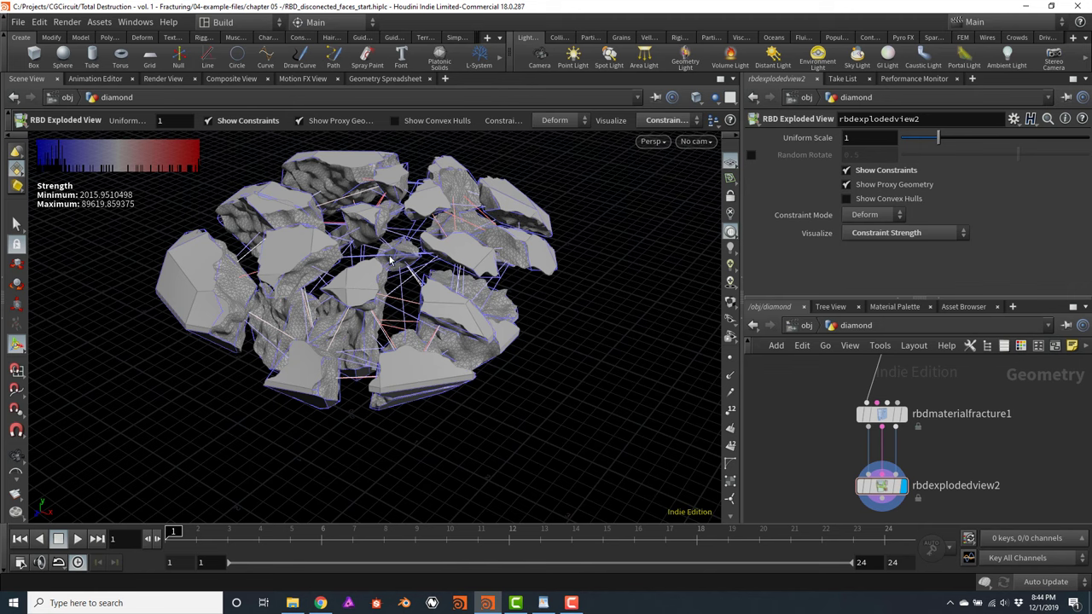
left_click_drag(442, 302, 430, 264)
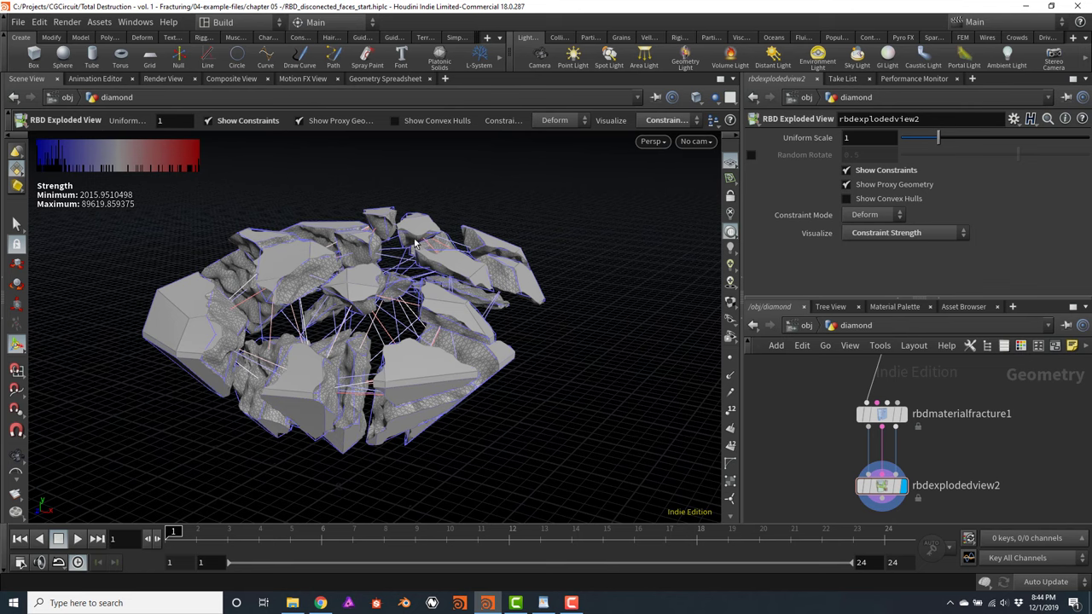
left_click_drag(385, 342, 408, 359)
key("Return")
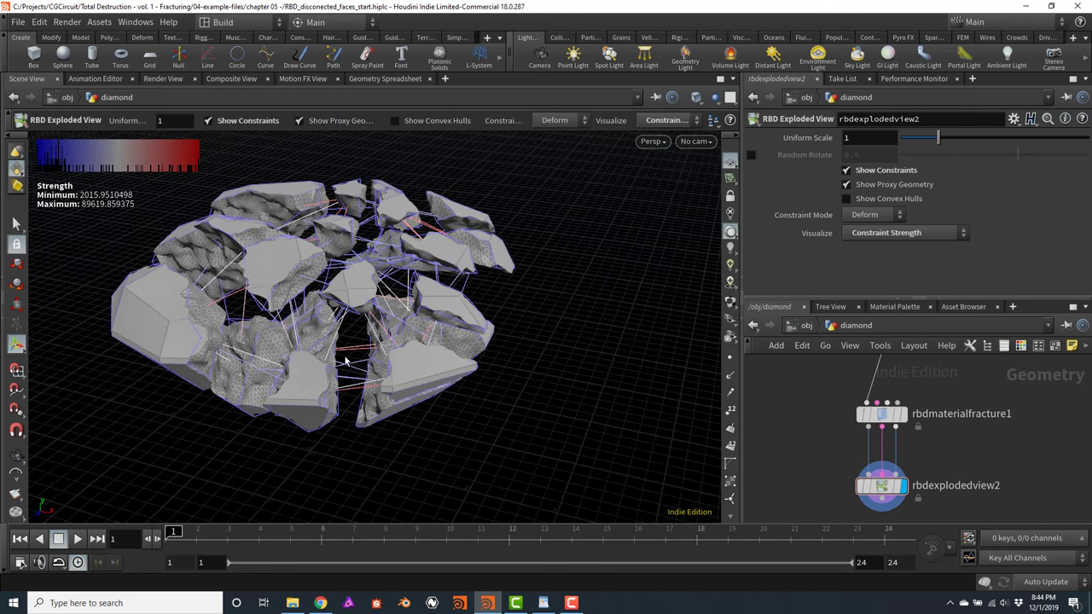
Compare the Constraint Stiffness and Constraint Angular Stiffness visualizations of the exploded diamond
left_click(877, 233)
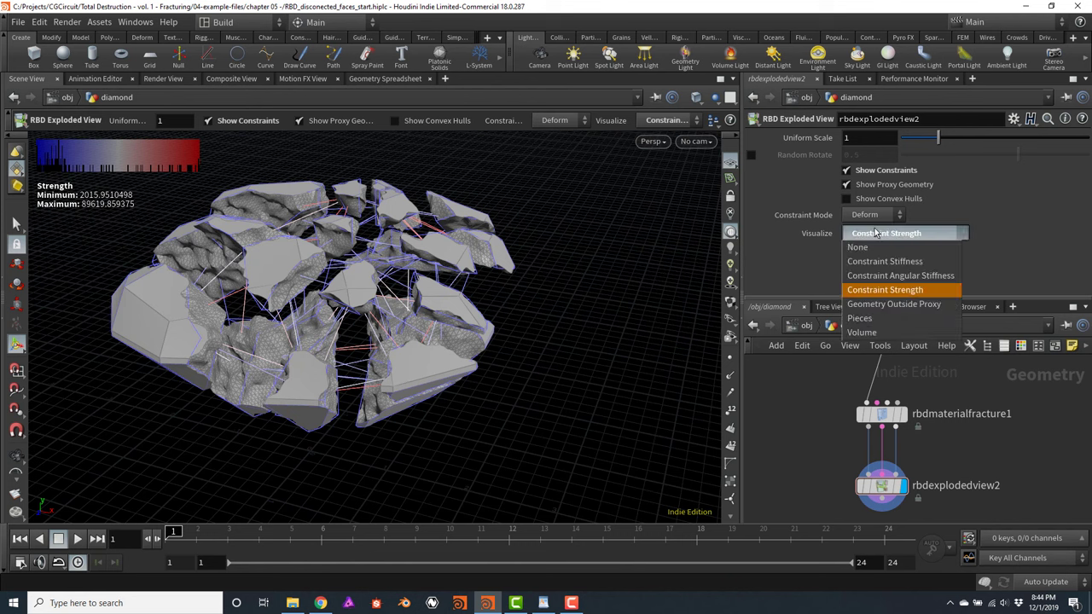
left_click(885, 263)
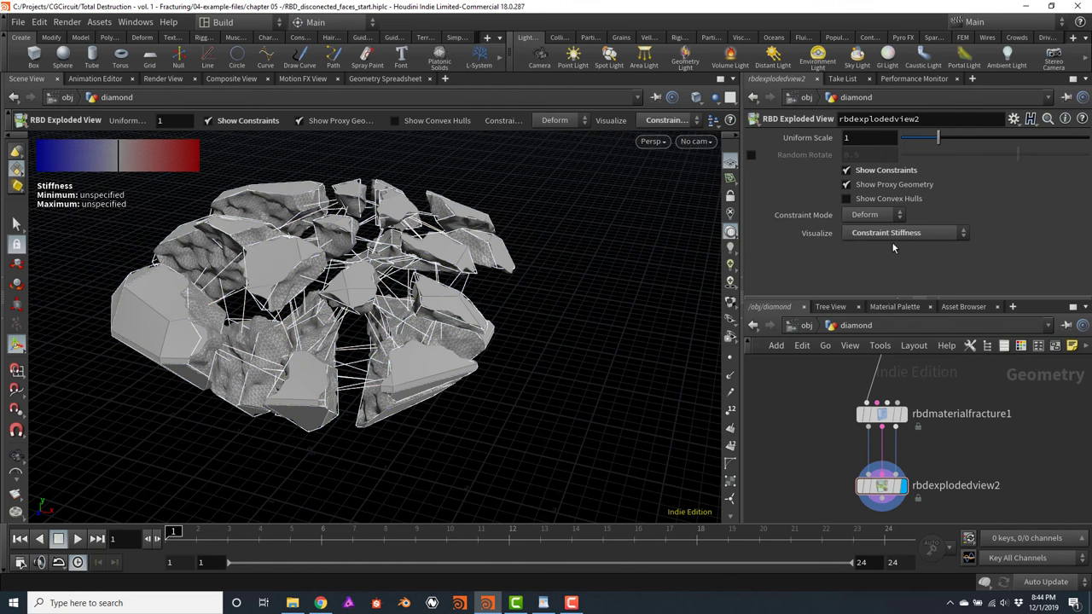
left_click(893, 237)
left_click(904, 276)
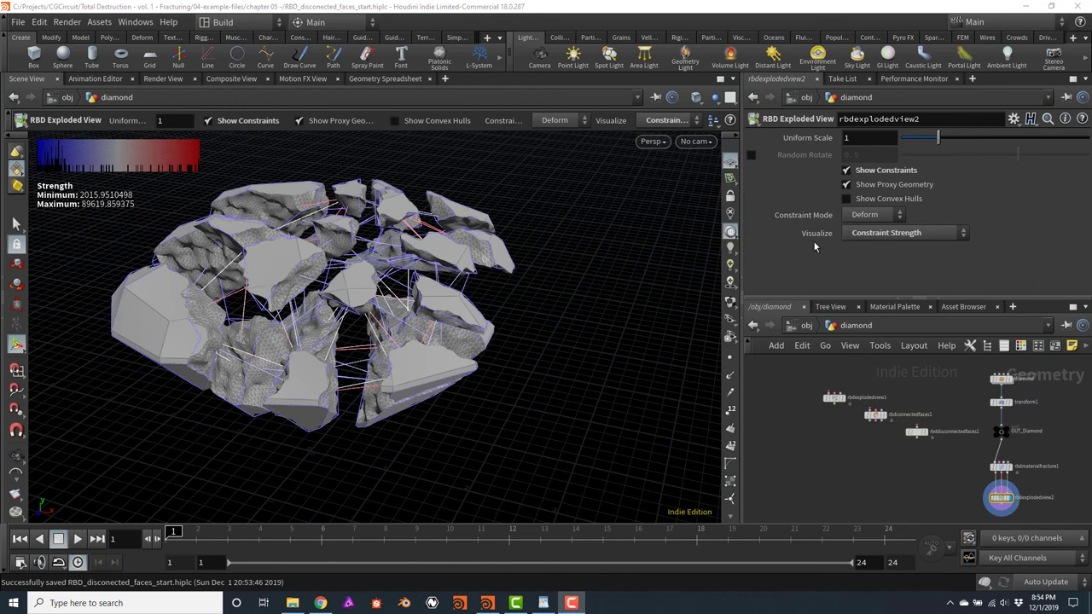
Visualize the exploded diamond by Pieces and turn off Show Constraints and Show Proxy Geometry
left_click(880, 235)
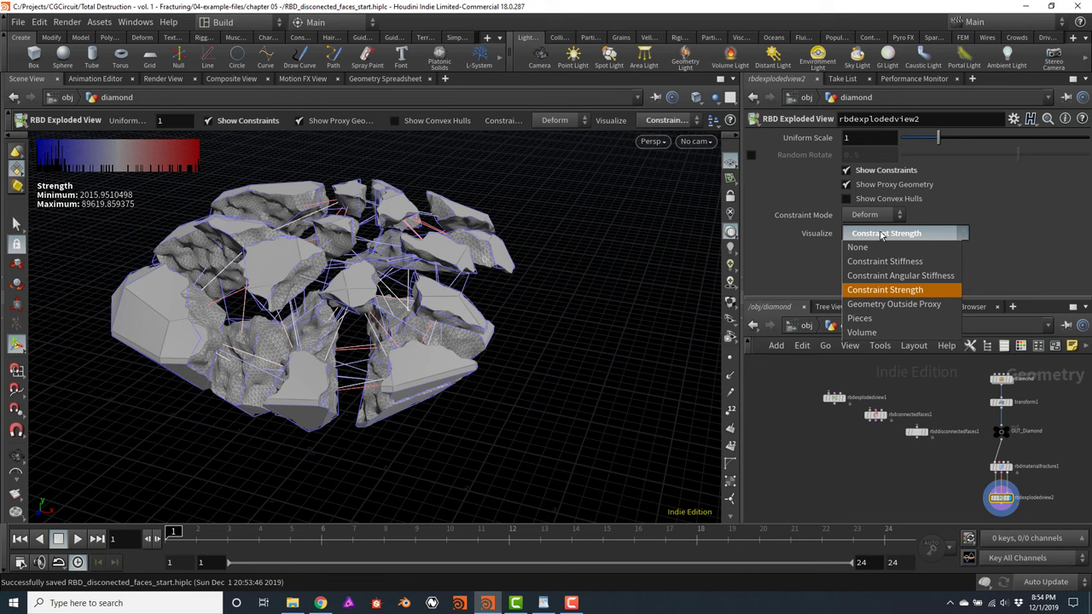
left_click(861, 318)
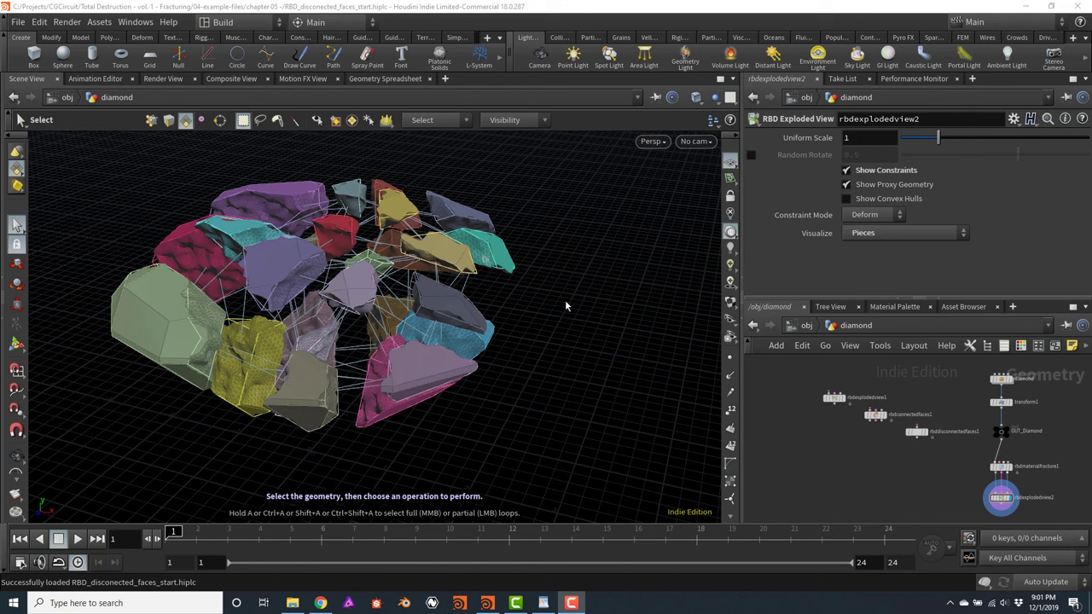
left_click(846, 170)
left_click(846, 184)
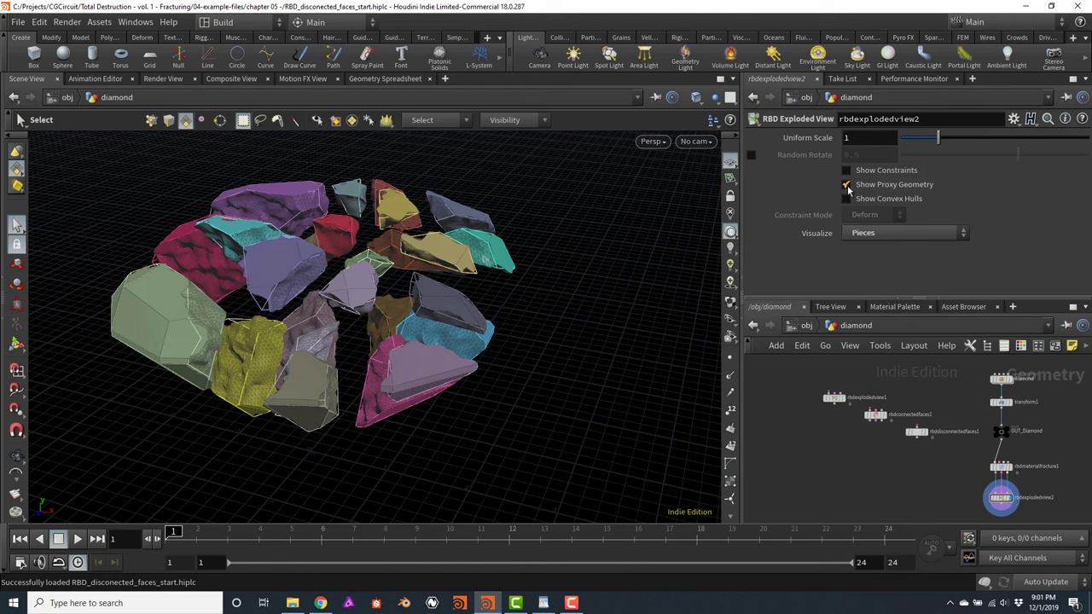
Turn off Show Proxy Geometry, inspect the convex hulls of the exploded pieces, and hide the hulls again
left_click(846, 186)
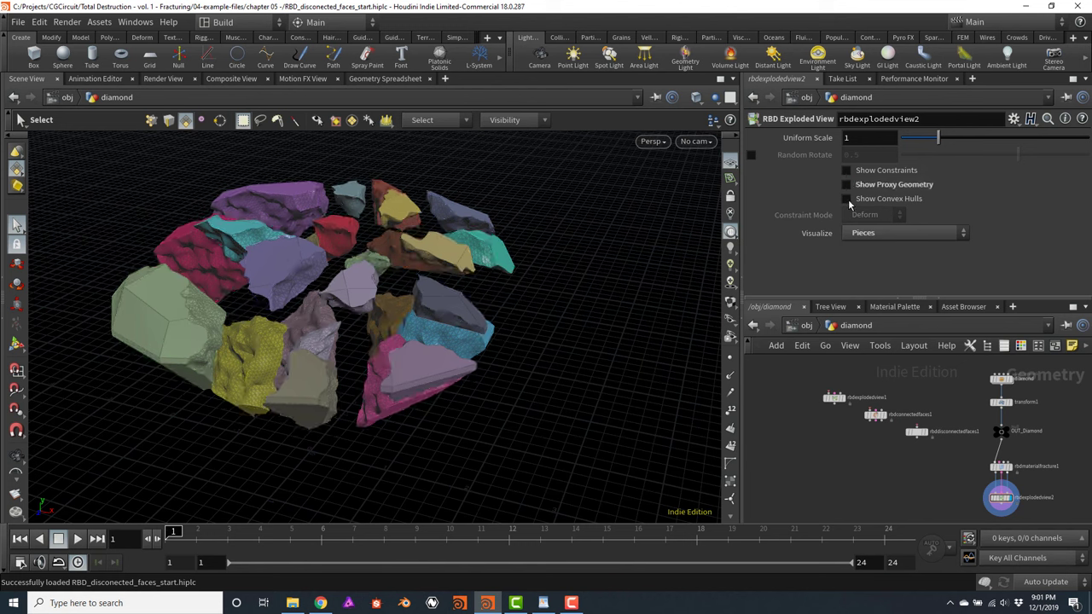
left_click(846, 199)
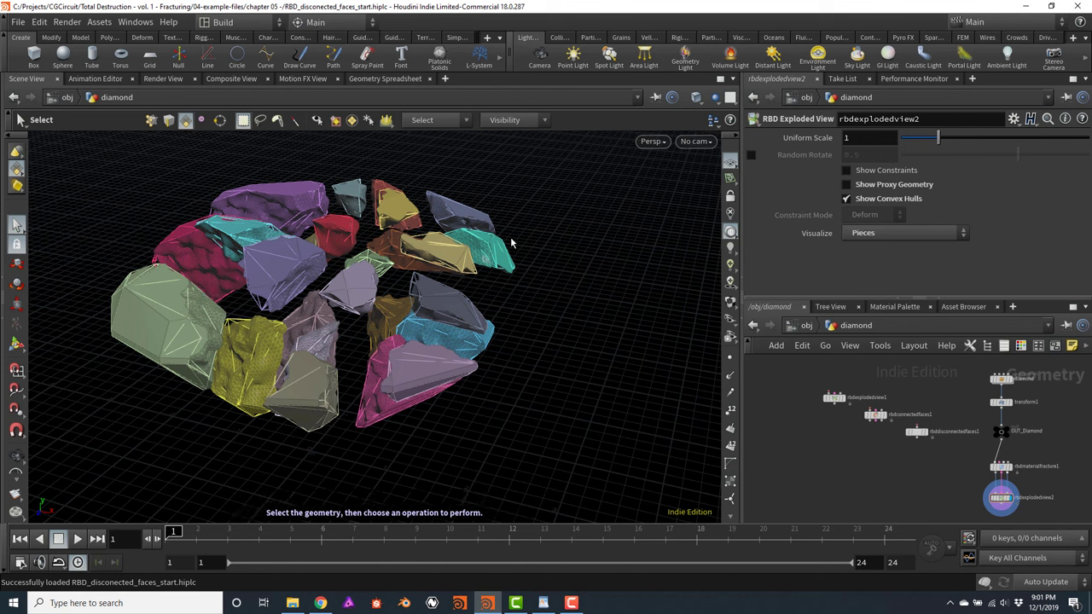
left_click(846, 200)
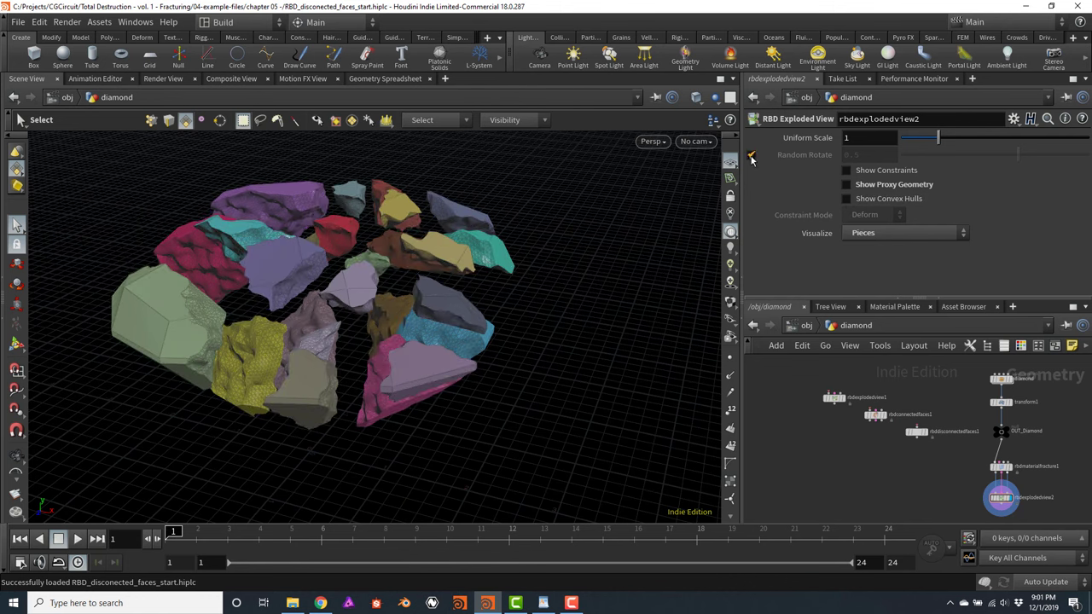
Enable Random Rotate on the exploded view, try 0.51 and -0.39, and adjust the Uniform Scale
left_click(751, 156)
mouse_move(1017, 158)
left_mouse_down()
mouse_move(974, 163)
mouse_move(1018, 163)
left_mouse_up()
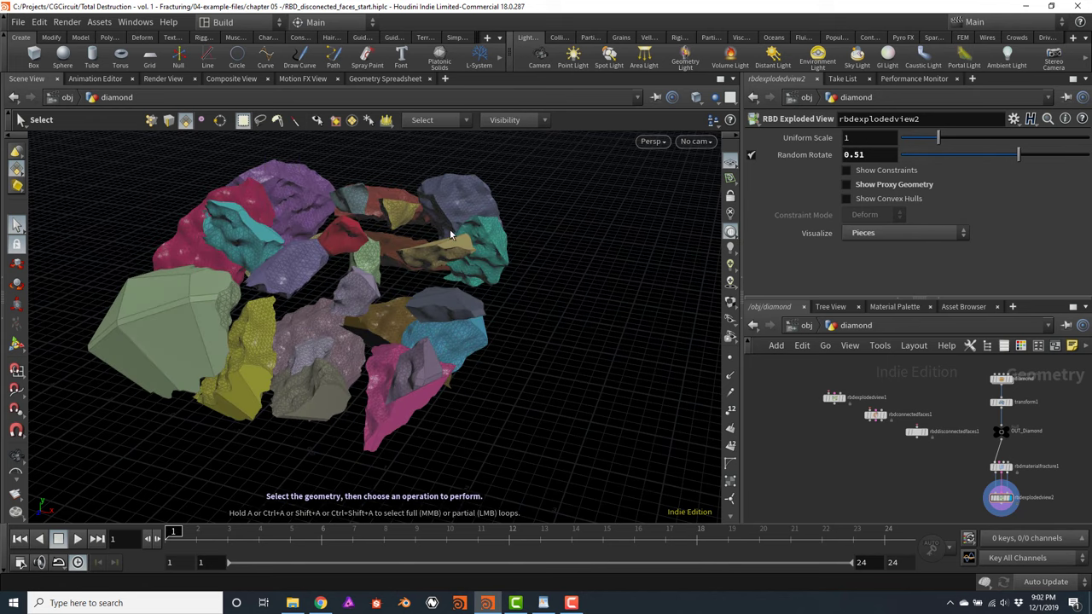
left_click_drag(1019, 168, 976, 160)
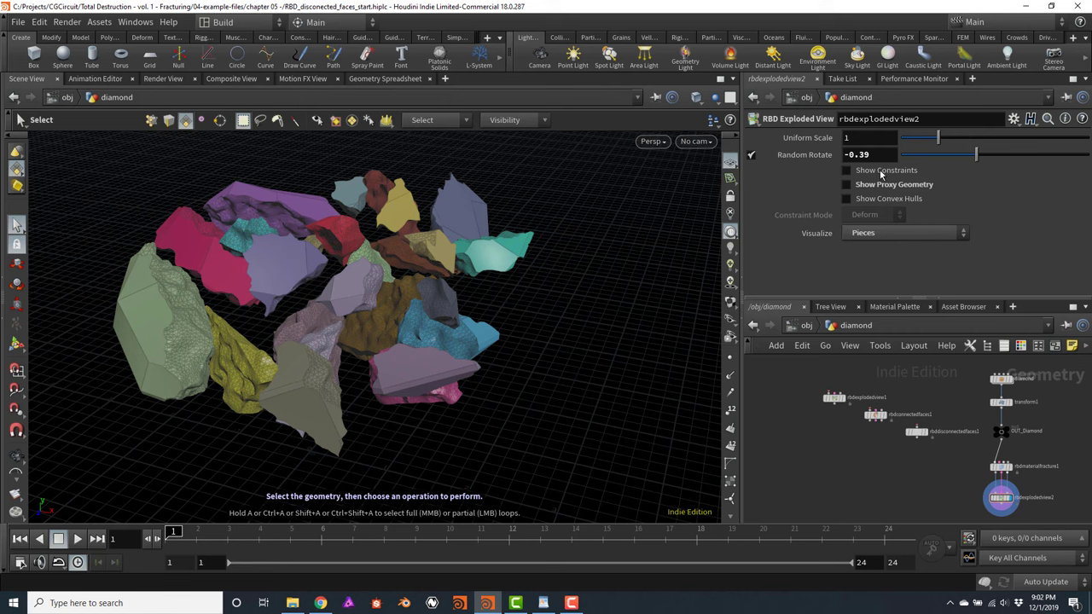
mouse_move(938, 143)
left_mouse_down()
mouse_move(955, 141)
mouse_move(911, 143)
mouse_move(943, 145)
left_mouse_up()
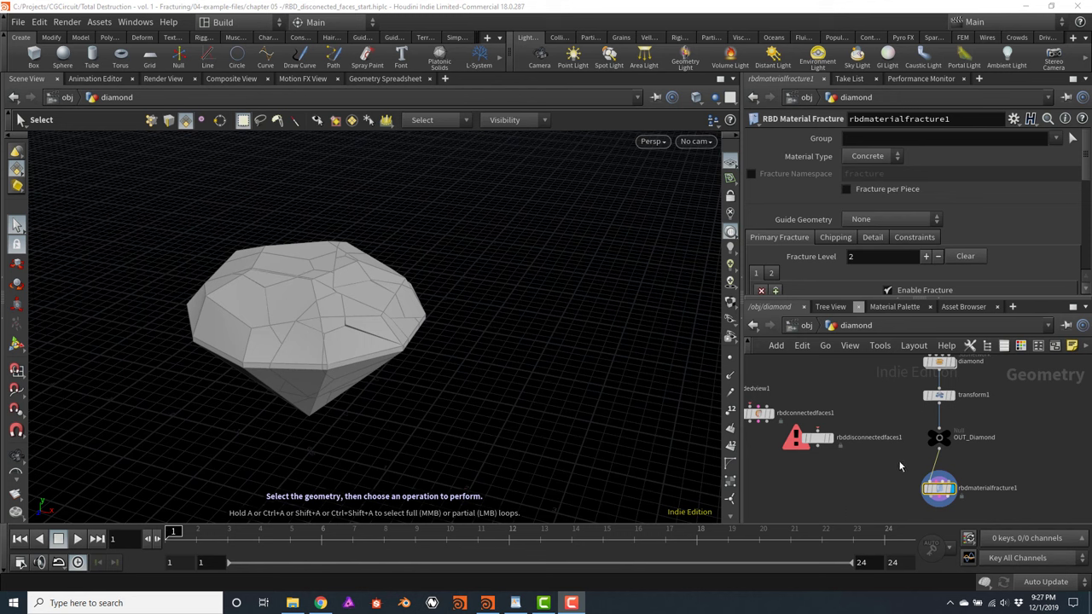
Add an IsoOffset node beside rbdmaterialfracture1 and feed it from the OUT_Diamond null
middle_click_drag(893, 488, 882, 448)
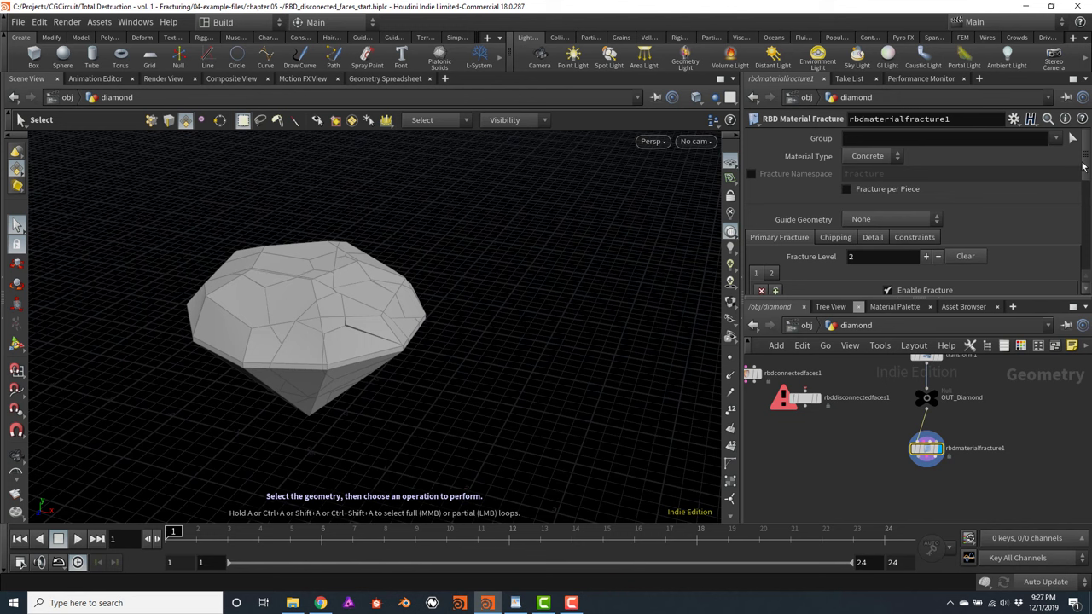
scroll(1010, 416, "down", 2)
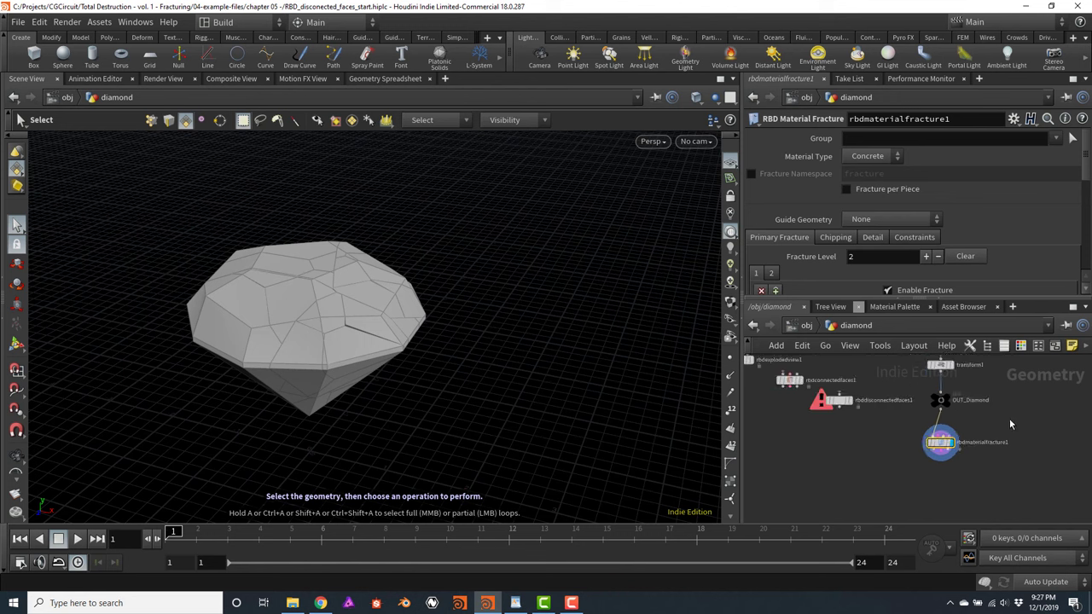
middle_click_drag(977, 428, 953, 406)
key("Tab")
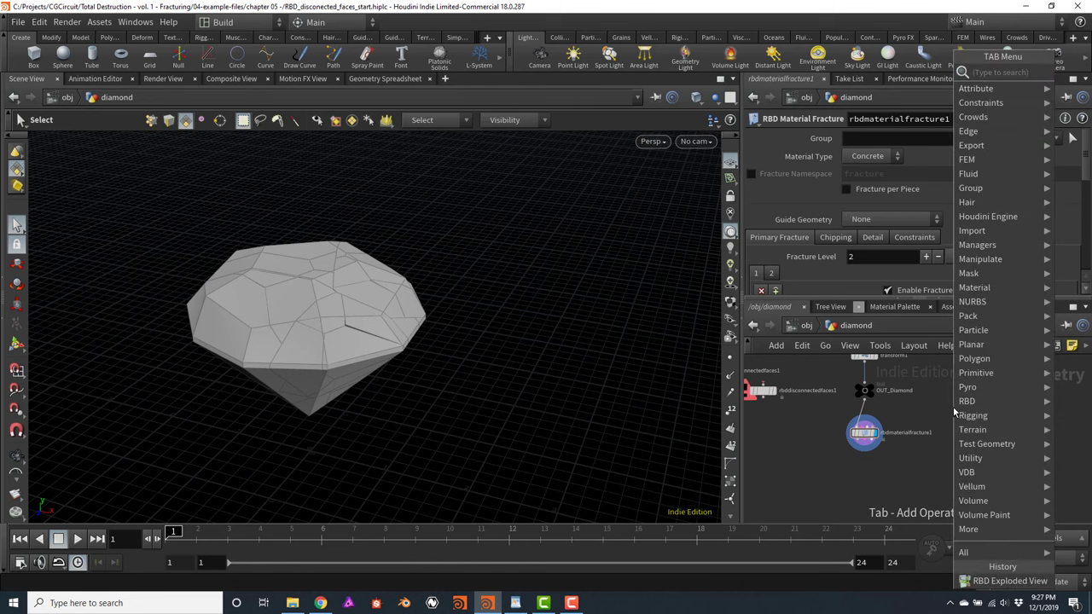
type("conn")
key("Return")
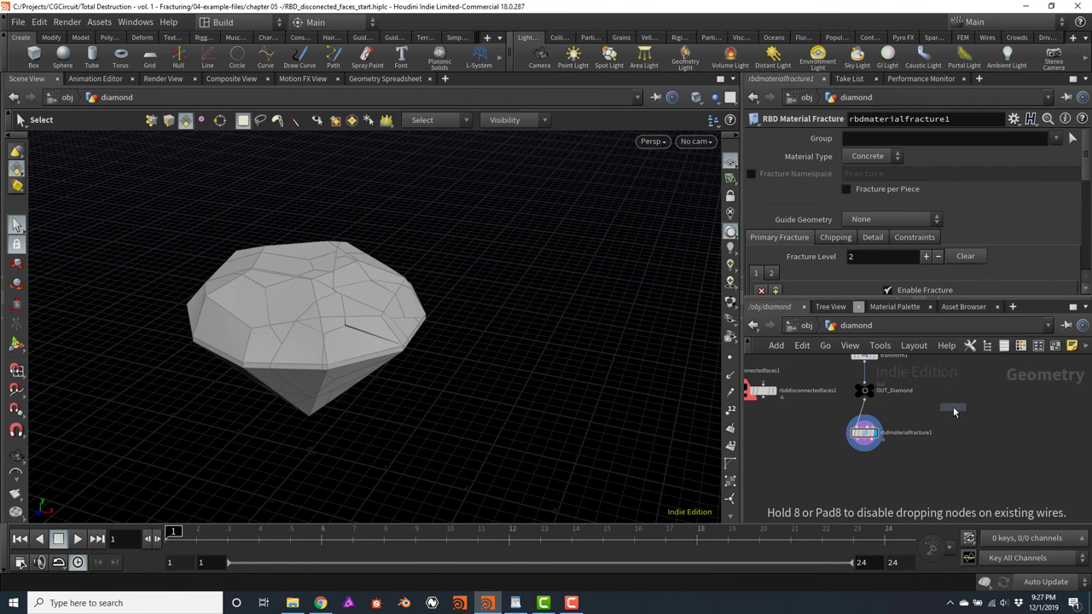
left_click(936, 420)
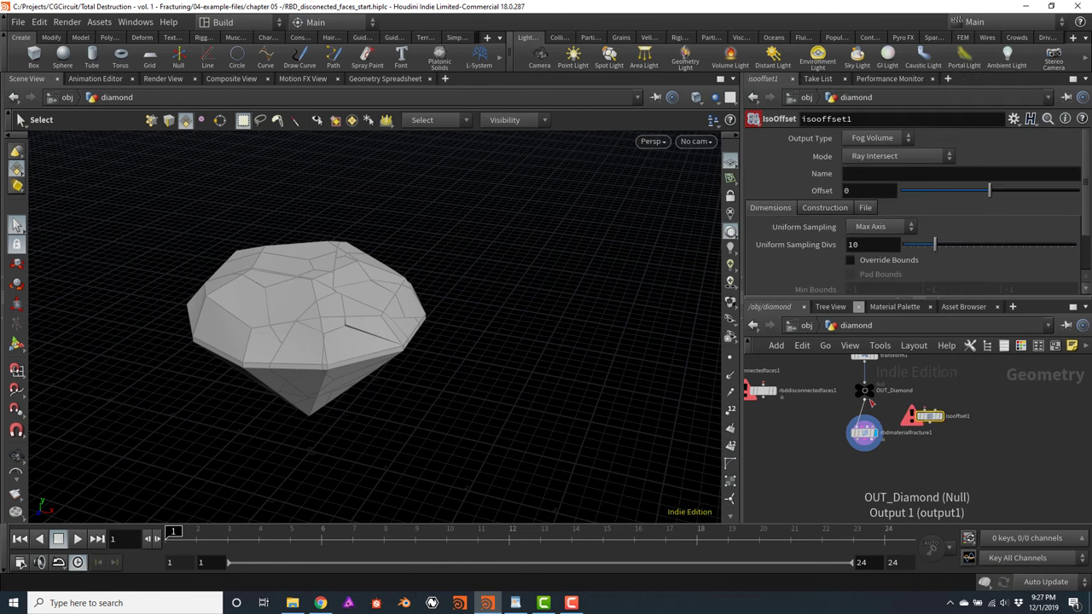
left_click(865, 398)
left_click(929, 410)
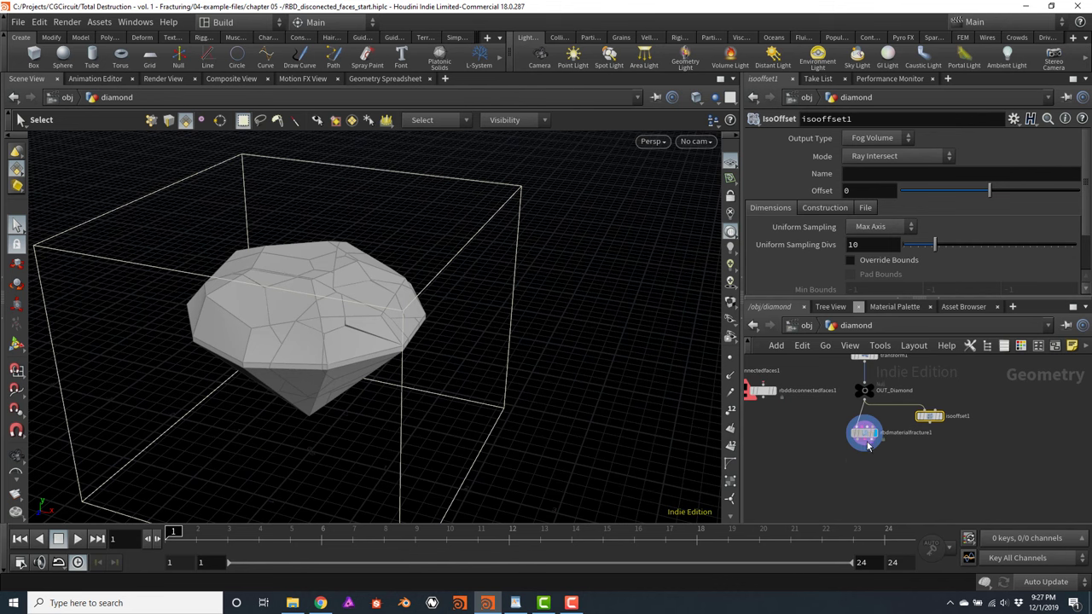
Make room above the fracture node, display the IsoOffset fog volume and set its Uniform Sampling Divs to 60
left_click_drag(891, 429, 892, 453)
left_click(939, 416)
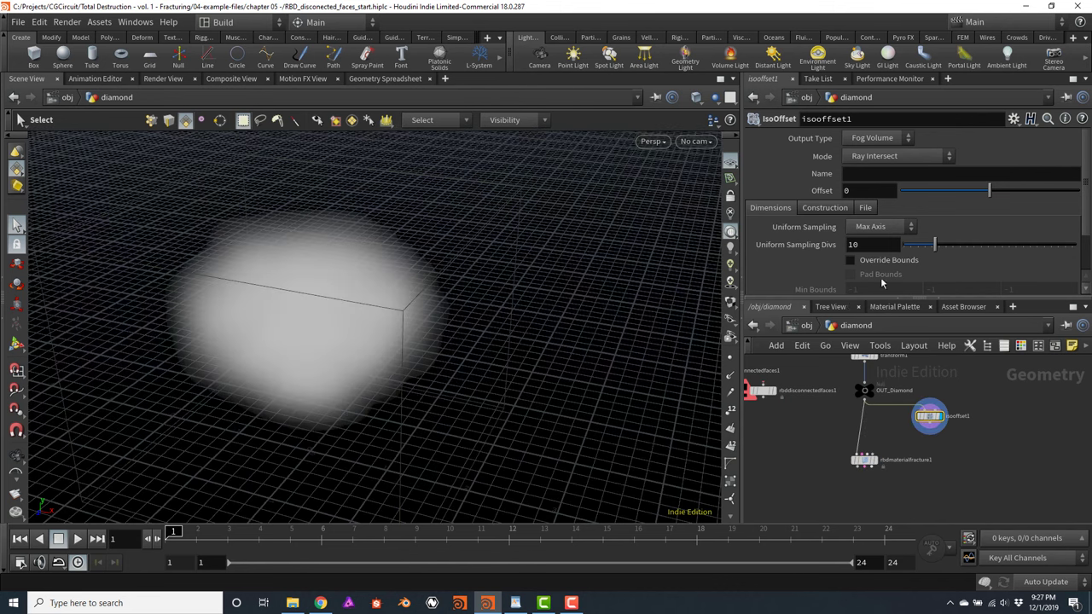
double_click(877, 251)
type("60")
key("Return")
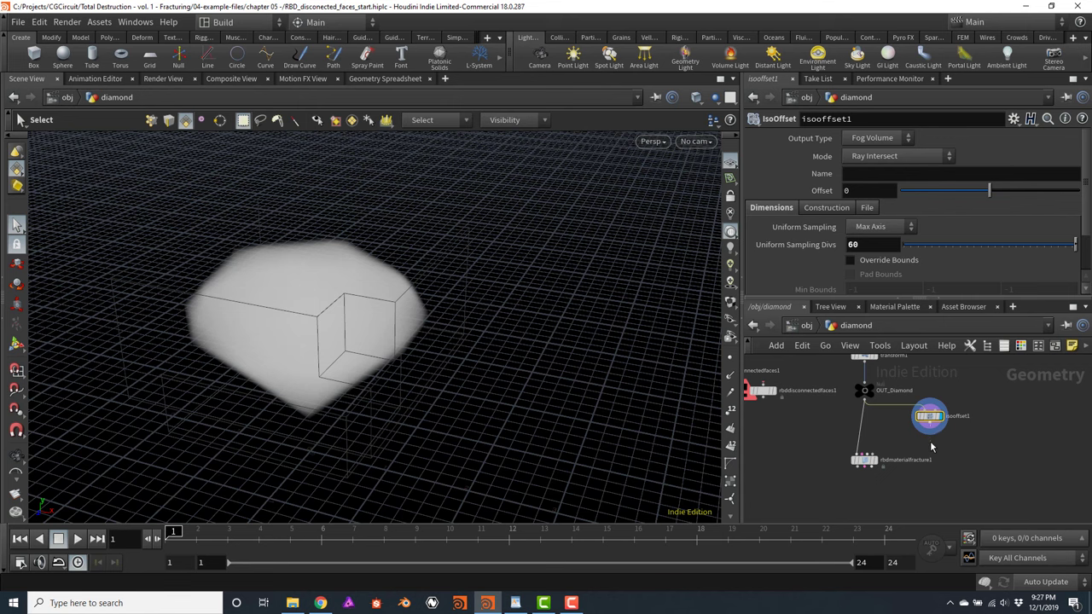
Add and display a Scatter node fed by isooffset1, with Force Total Count set to 20
left_click(930, 428)
key("Tab")
type("sca")
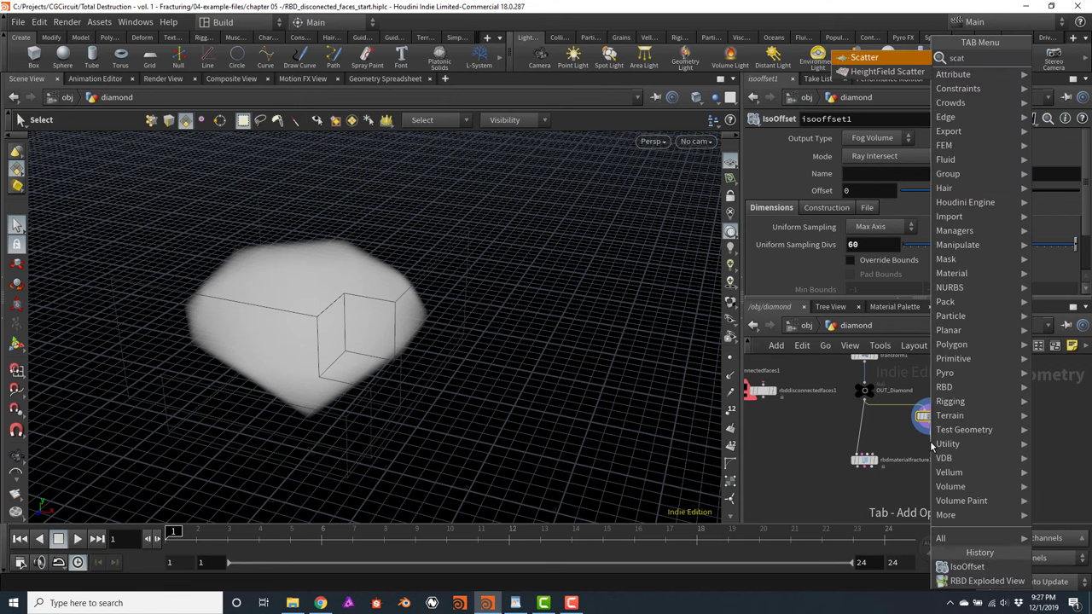
key("Return")
left_click(929, 441)
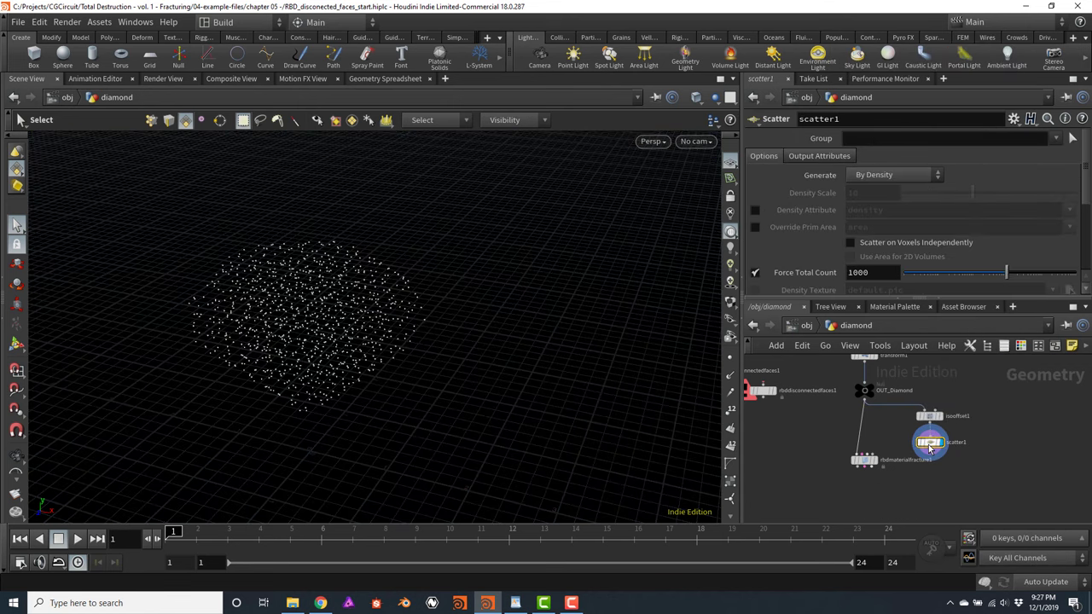
left_click(892, 272)
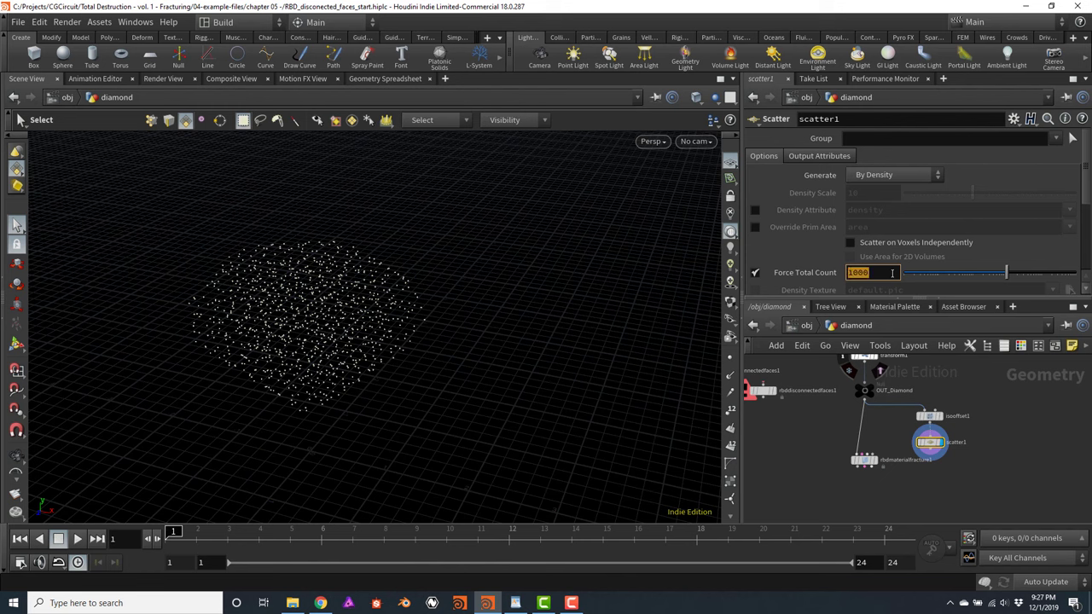
type("20")
key("Return")
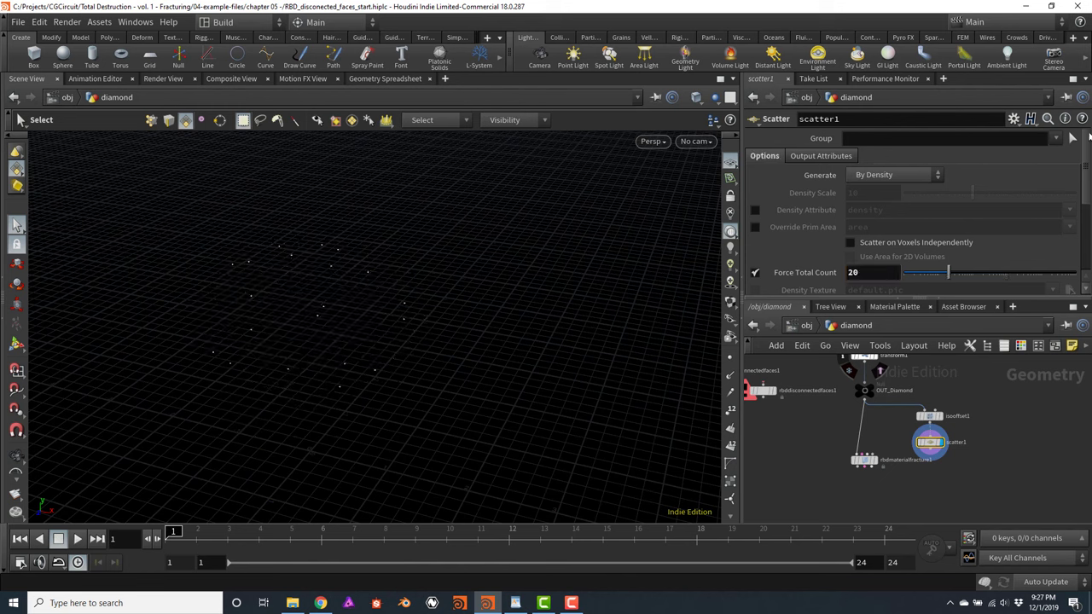
scroll(1084, 166, "down", 5)
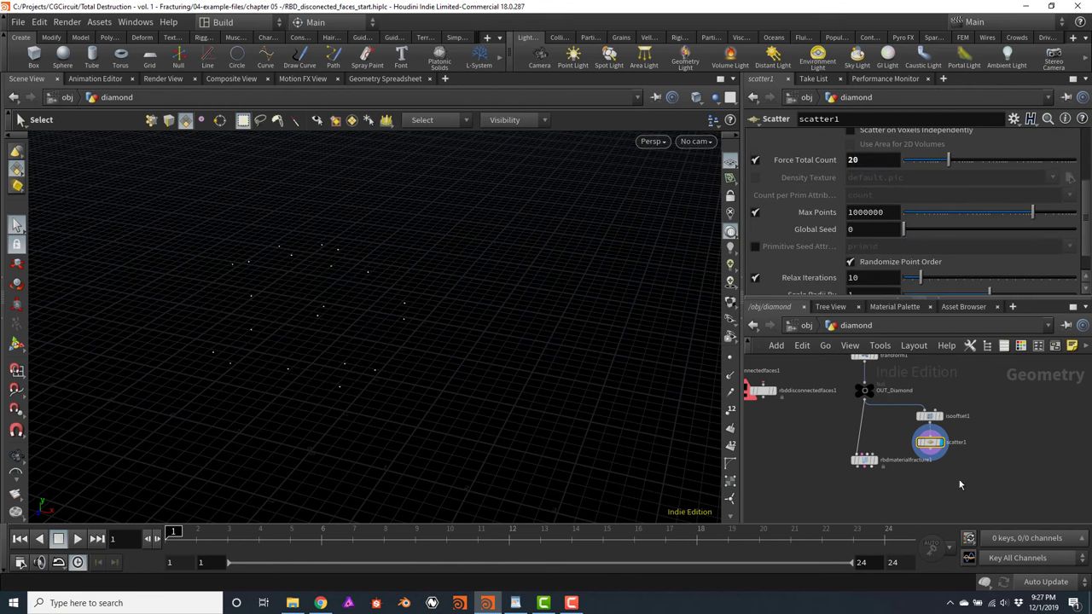
Wire scatter1 into the fourth input (Extra Voronoi Points) of rbdmaterialfracture1, move that node lower and display it
scroll(888, 465, "up", 3)
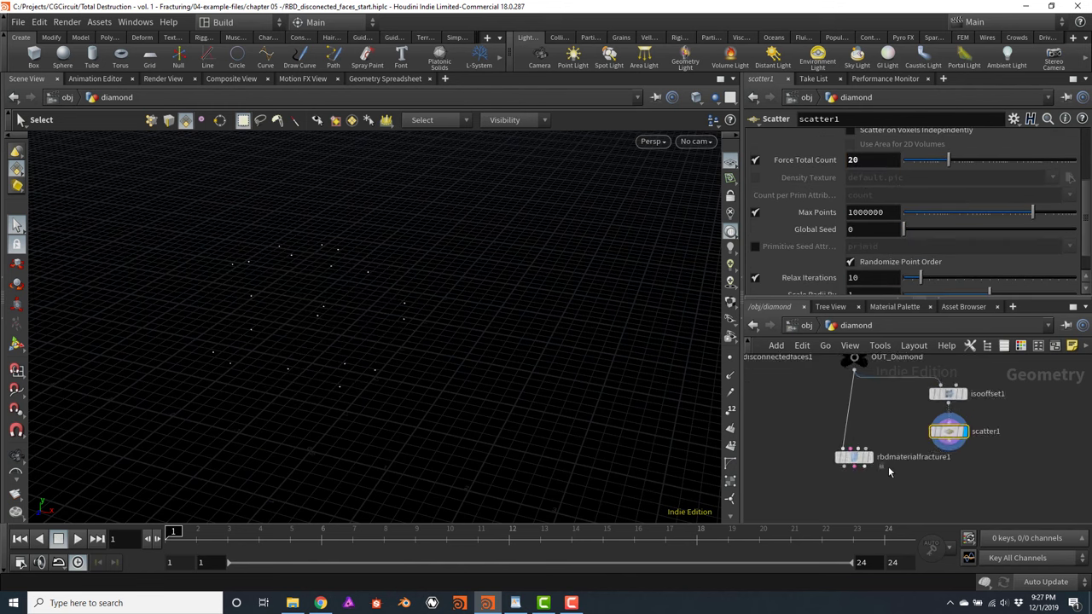
left_click(950, 443)
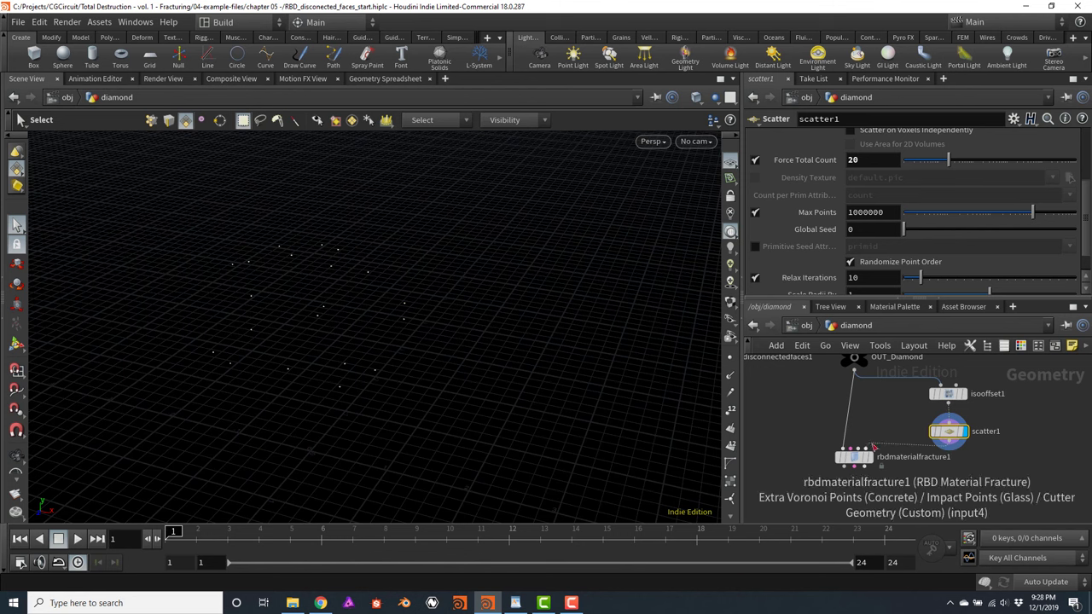
left_click(870, 449)
left_click_drag(852, 459, 855, 482)
middle_click_drag(876, 488, 881, 471)
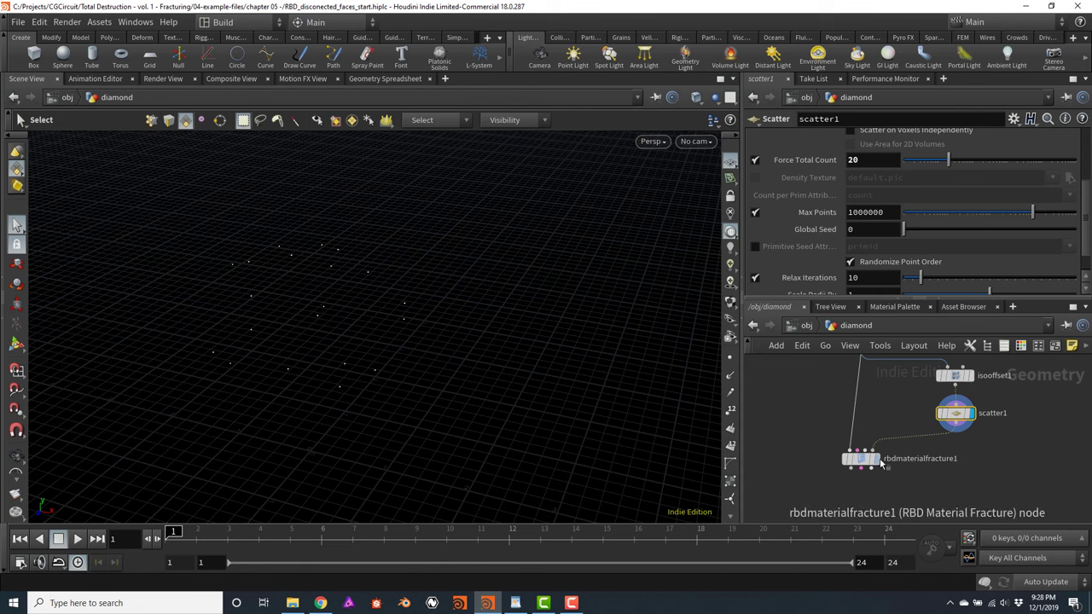
left_click(879, 460)
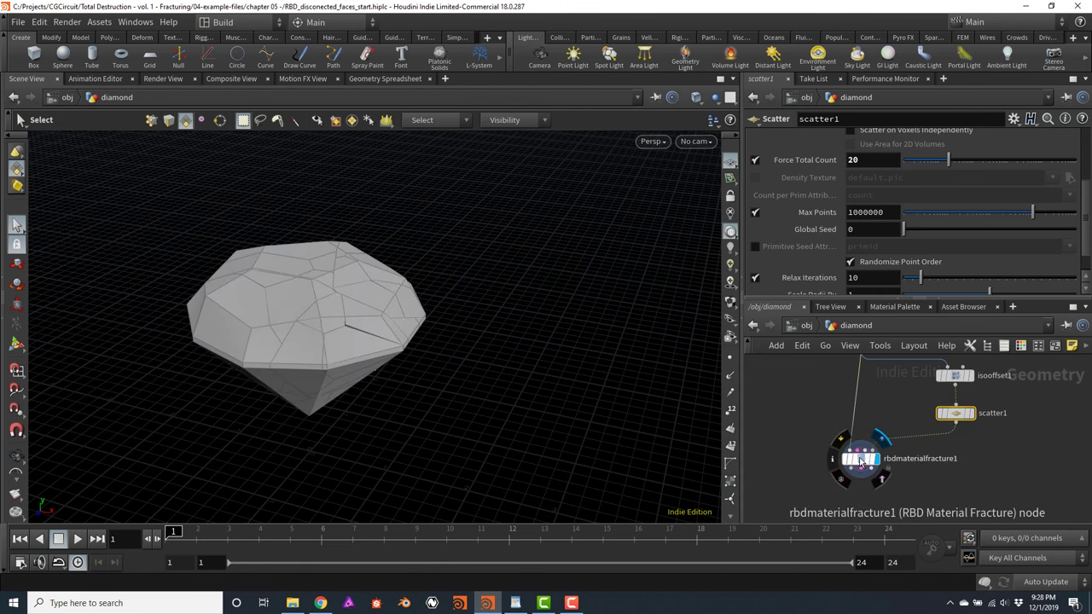
Set Scatter Points to 0 on the first fracture level of rbdmaterialfracture1
left_click(861, 461)
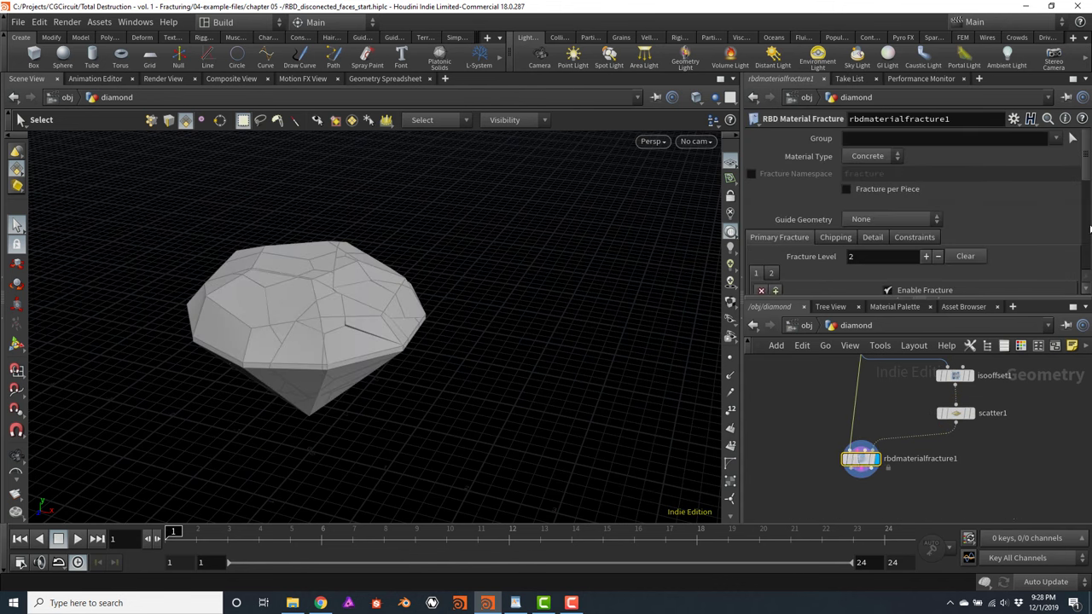
left_click_drag(1085, 179, 1085, 220)
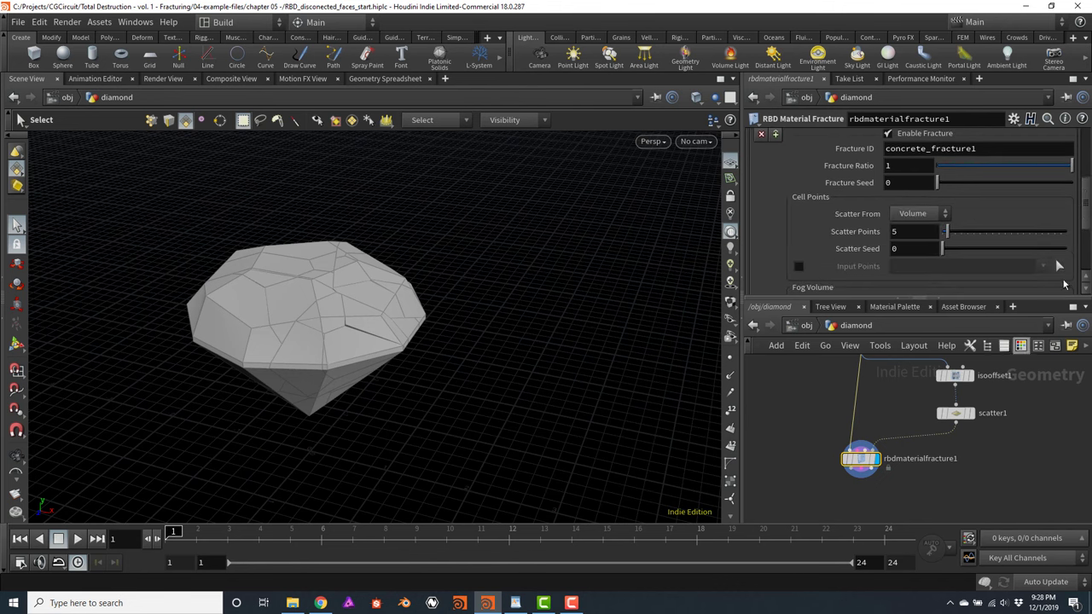
left_click_drag(946, 231, 917, 234)
left_click(916, 232)
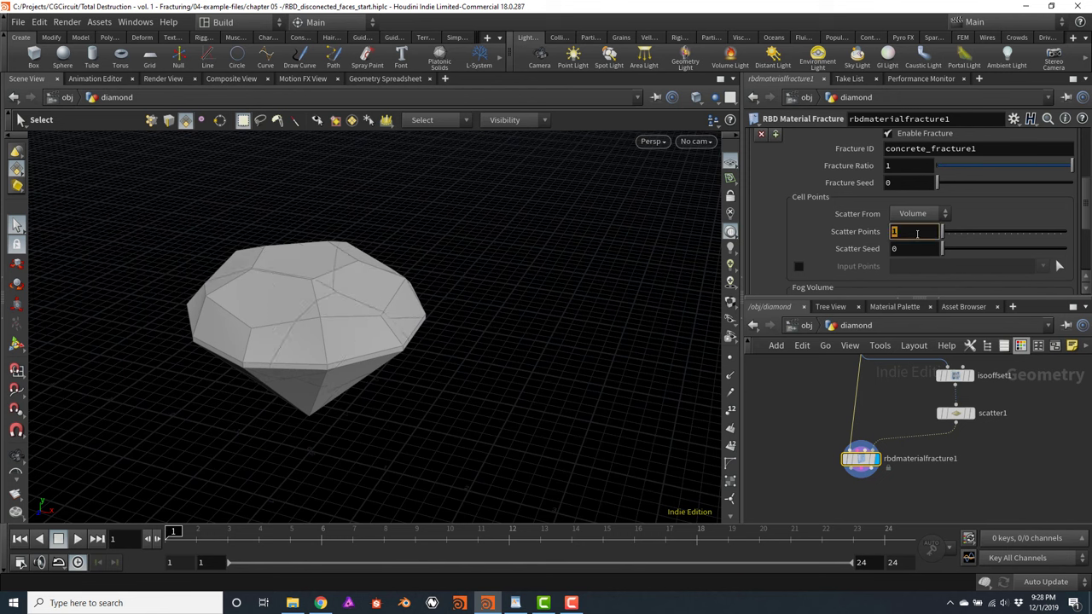
type("0")
key("Return")
Remove the second primary fracture level and enable Input Points on the remaining level
scroll(1087, 201, "up", 3)
left_click(771, 204)
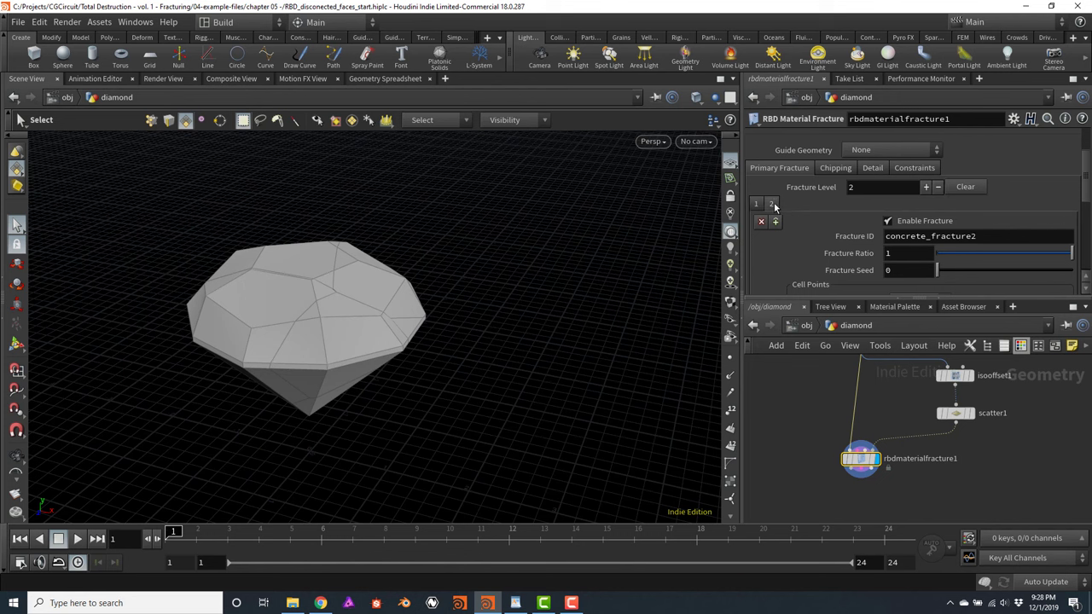
left_click(761, 222)
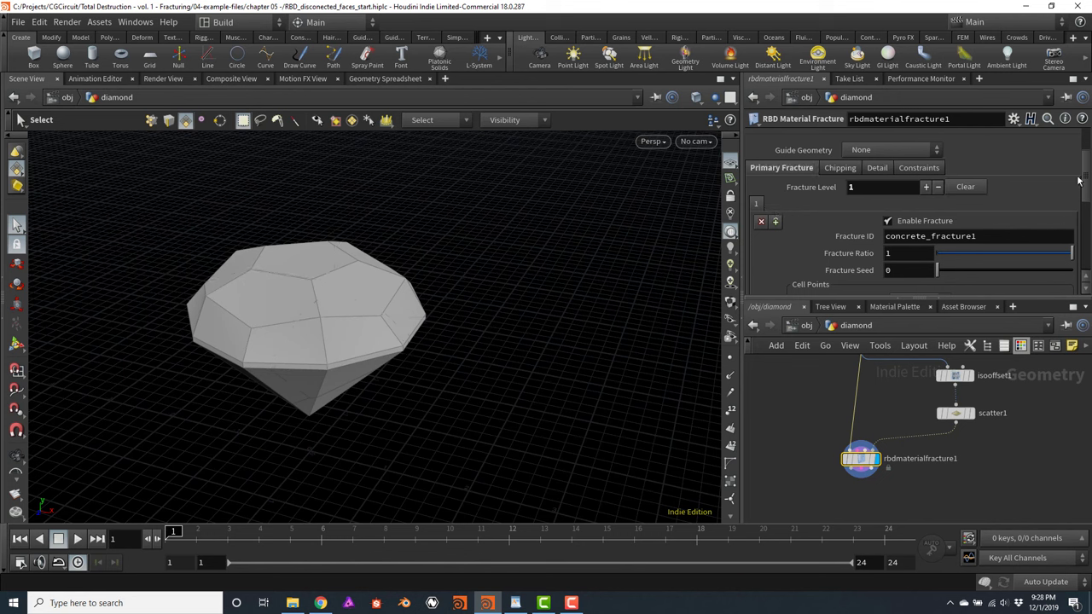
scroll(1085, 181, "down", 5)
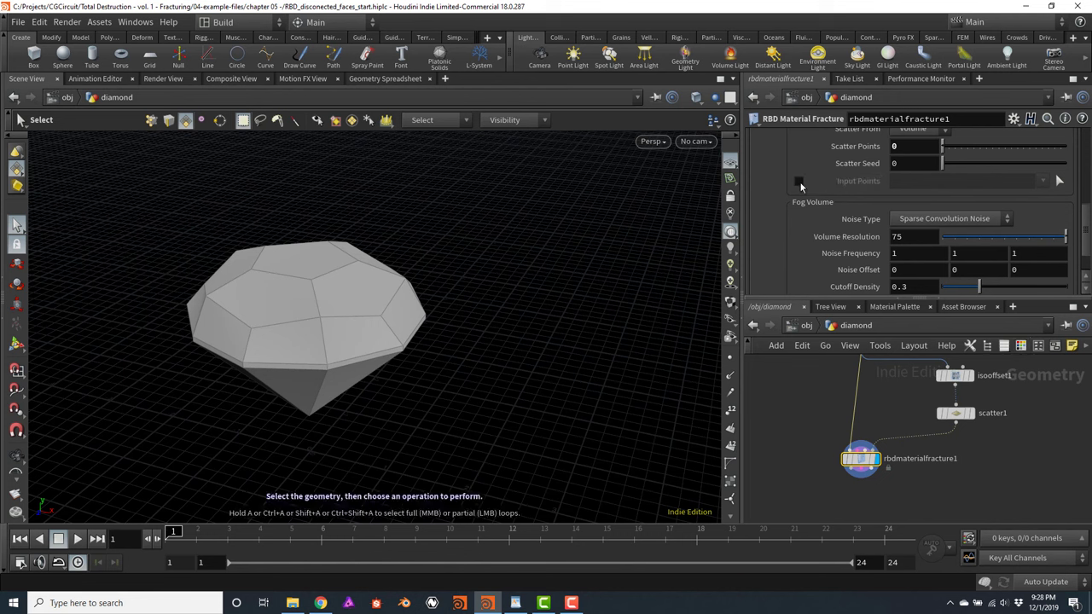
left_click(799, 182)
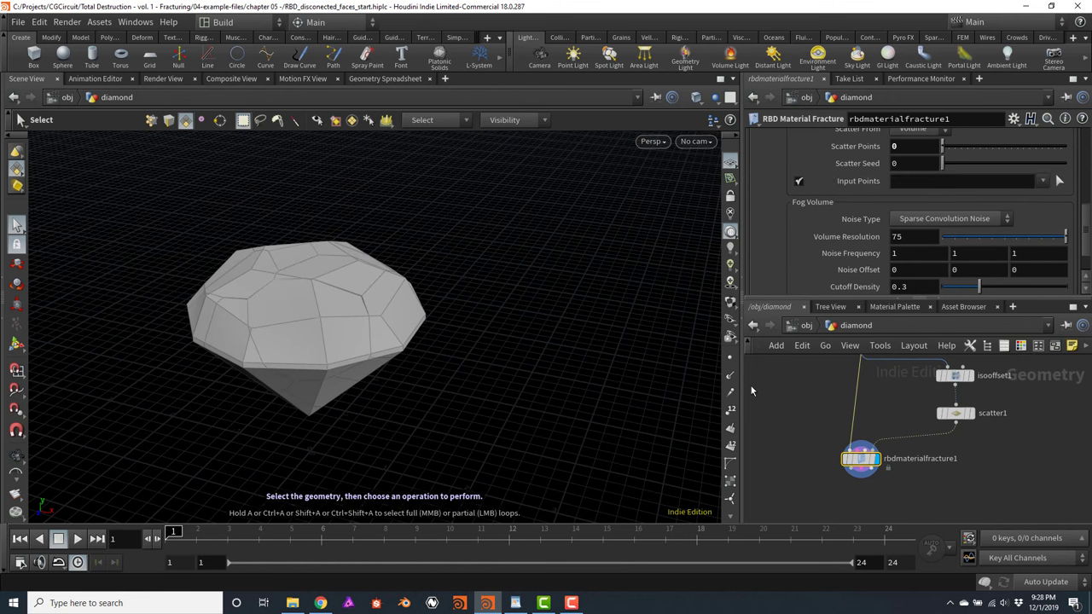
Add an RBD Exploded View node below rbdmaterialfracture1 and connect it to display the separated diamond pieces
scroll(819, 409, "down", 3)
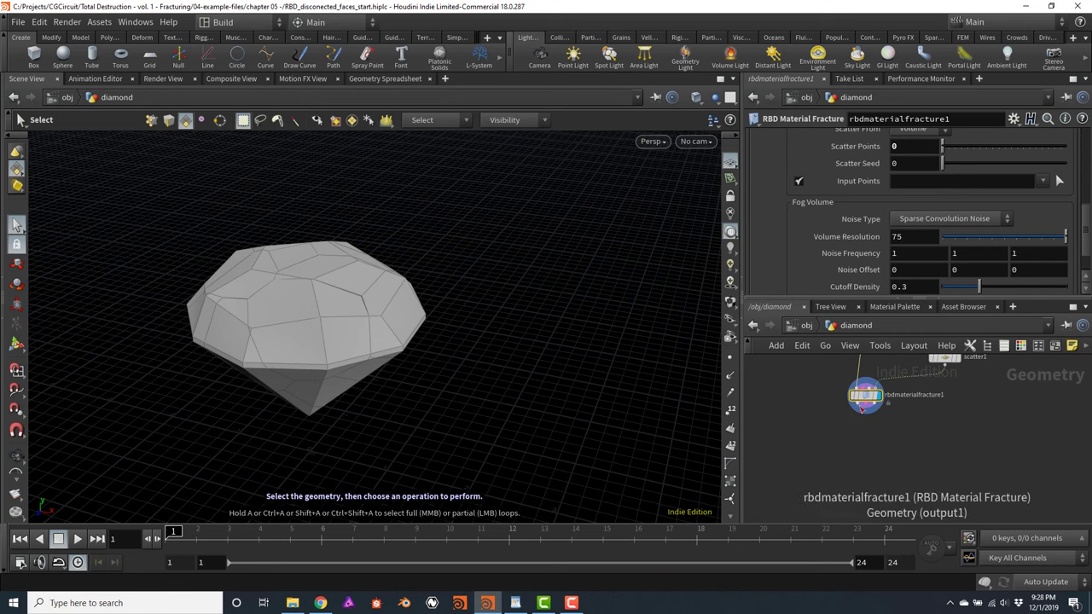
key("Tab")
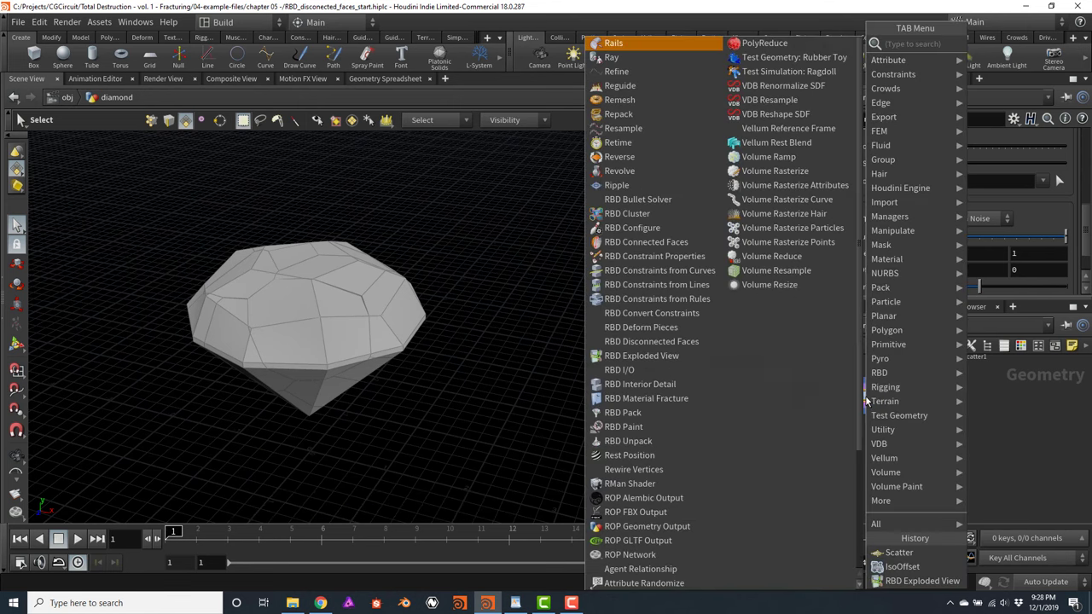
type("rbde")
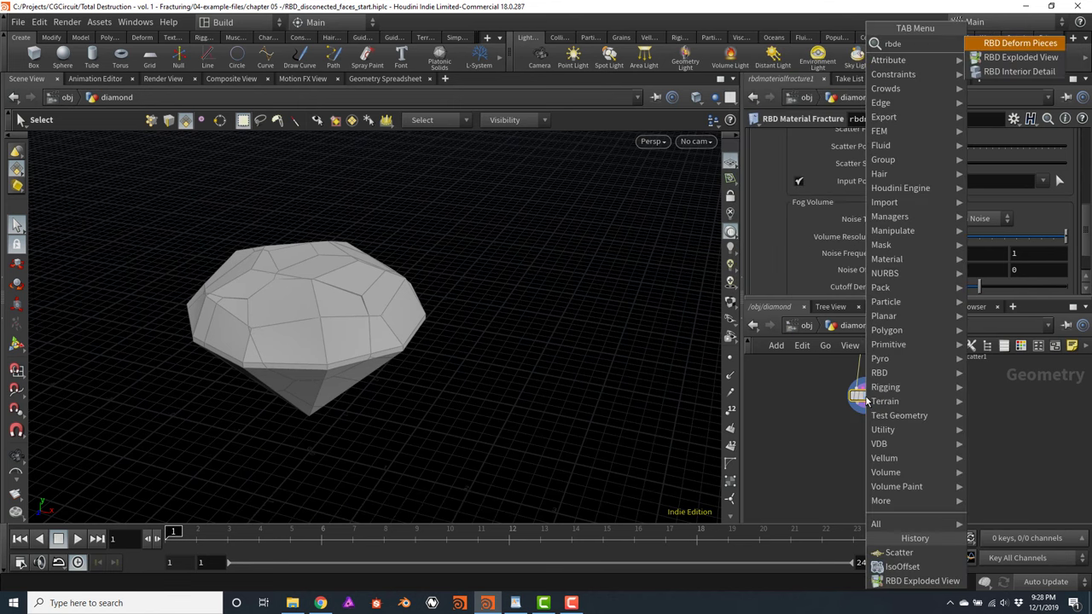
key("Down")
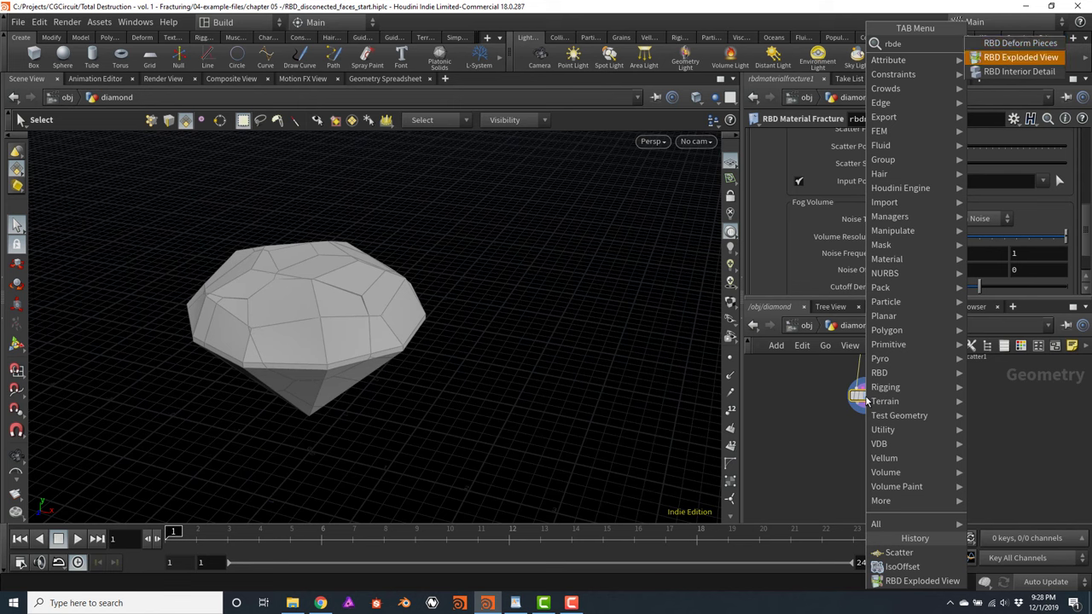
key("Return")
left_click(866, 426)
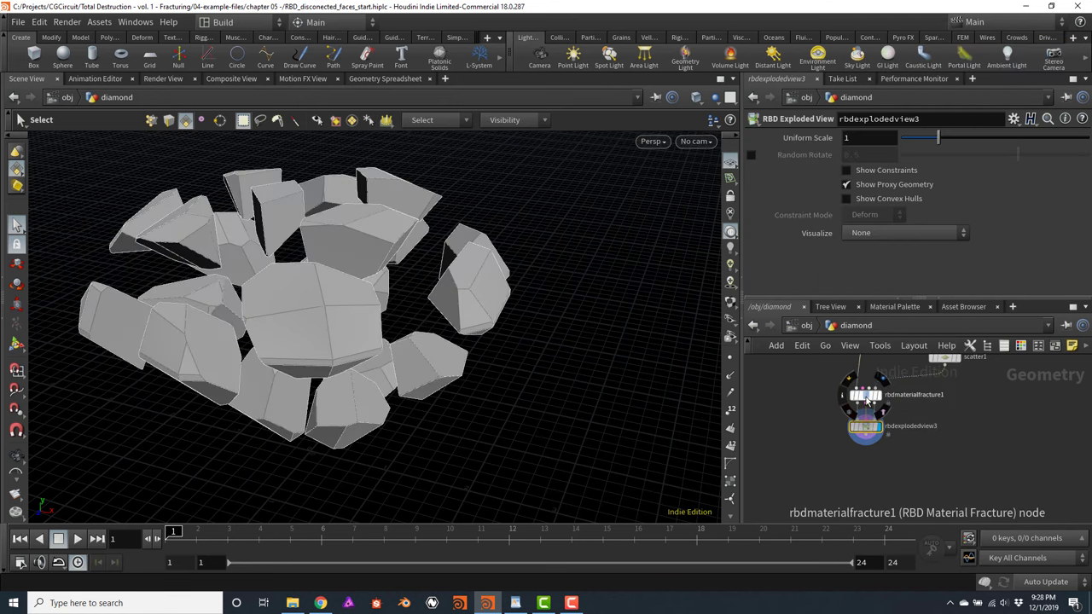
Move the rbdexplodedview3 node down beside rbdmaterialfracture1's outputs and set its Visualize option to Pieces
left_click_drag(866, 433, 790, 451)
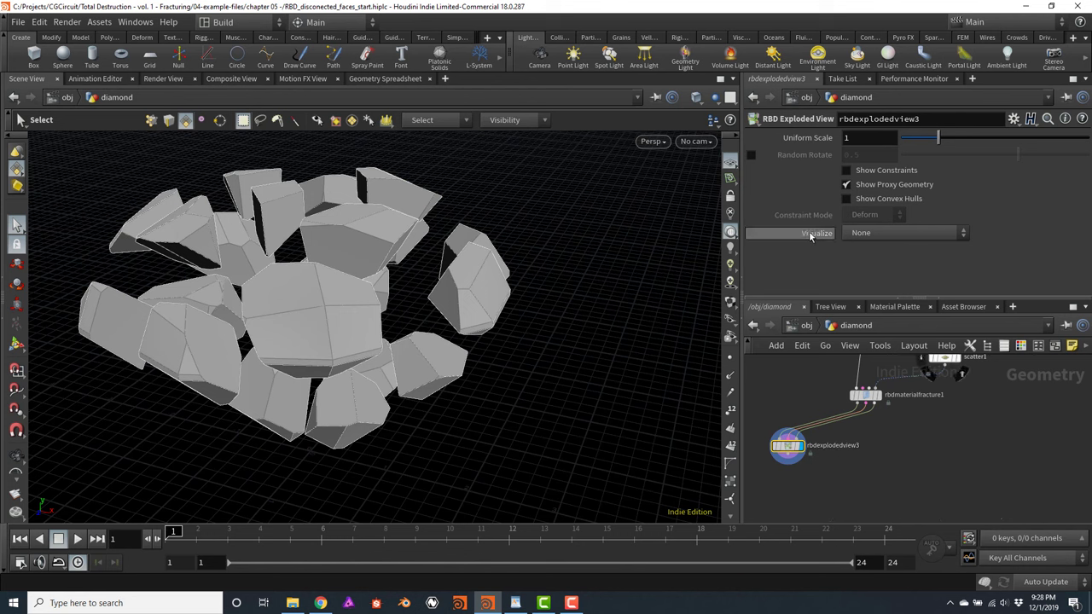
left_click(863, 235)
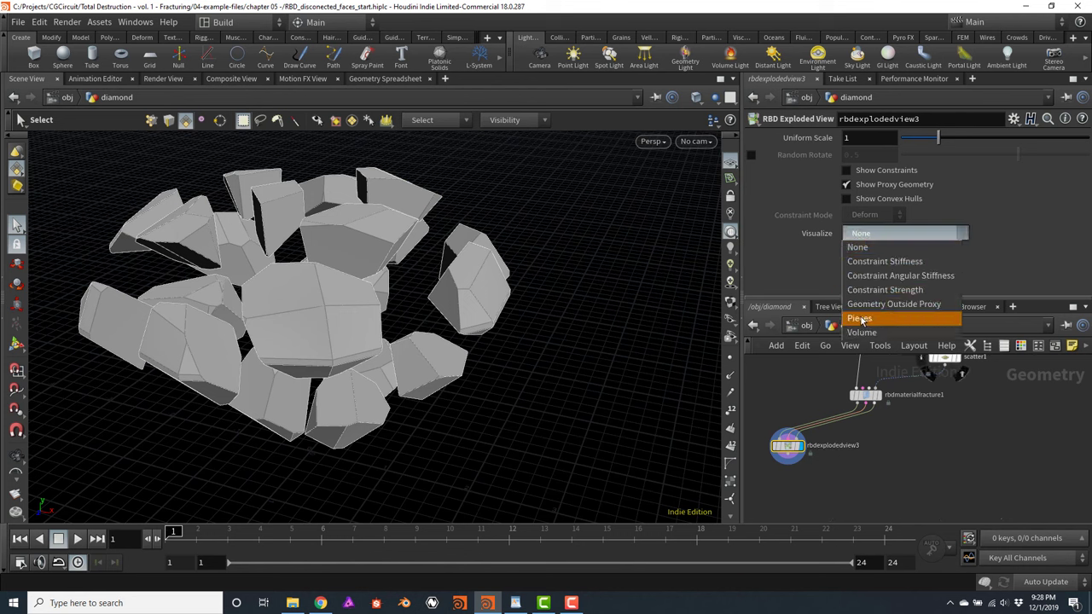
left_click(861, 319)
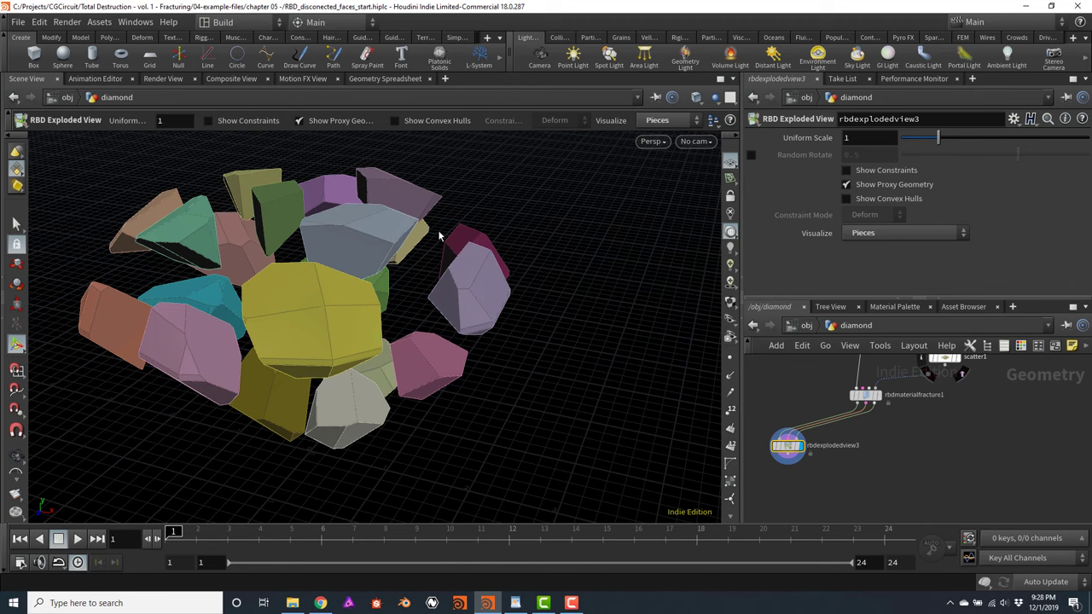
key("Escape")
left_click_drag(539, 239, 500, 238)
key("Return")
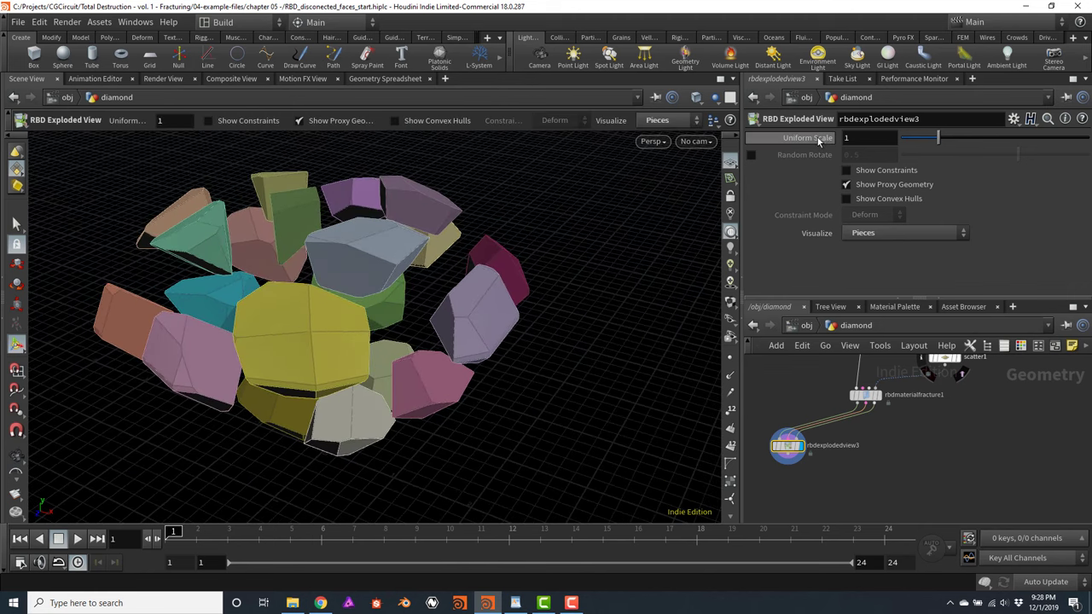
Set the exploded view's Uniform Scale to 0 and enable Chipping on rbdmaterialfracture1
left_click_drag(935, 143, 892, 148)
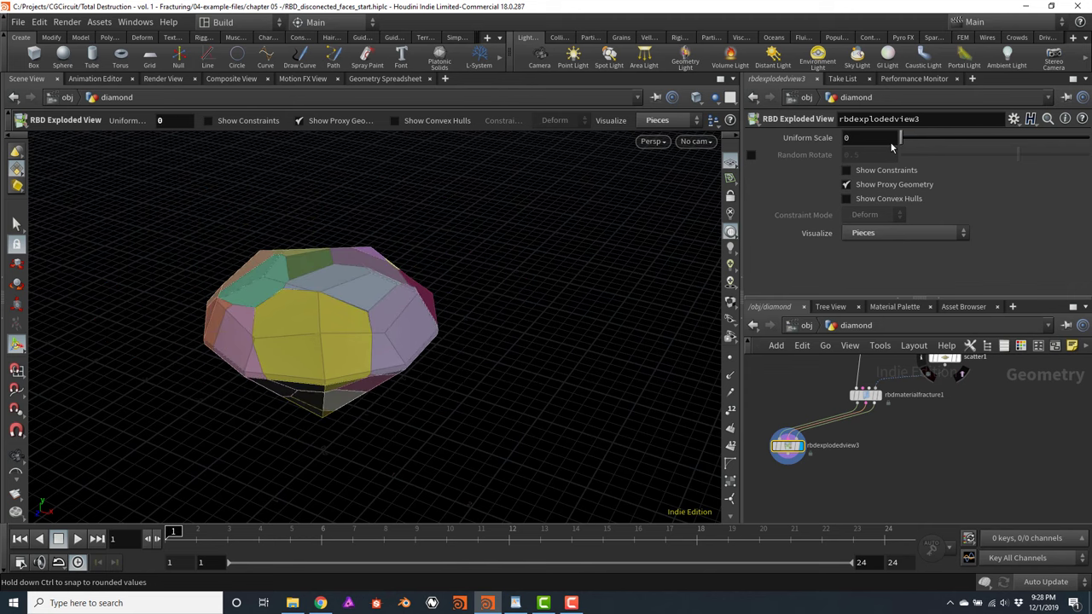
left_click(866, 397)
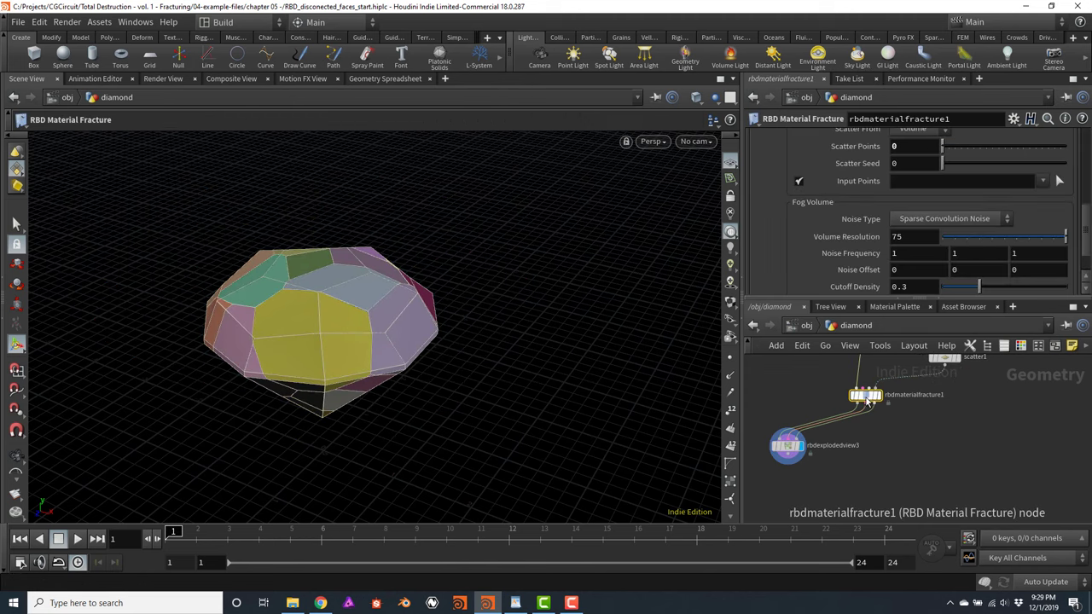
scroll(857, 191, "up", 6)
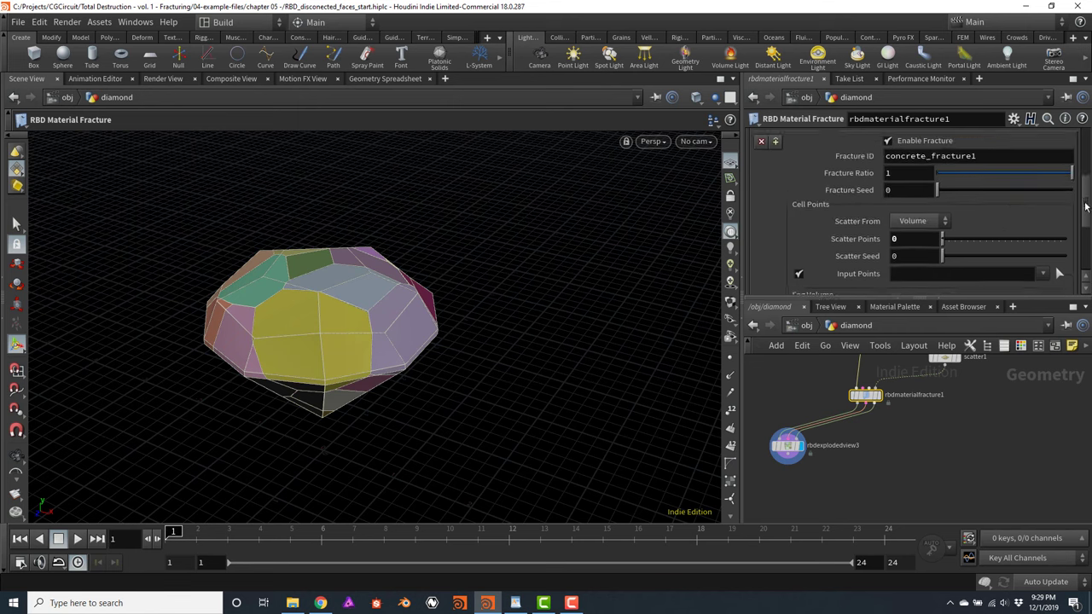
left_click(845, 185)
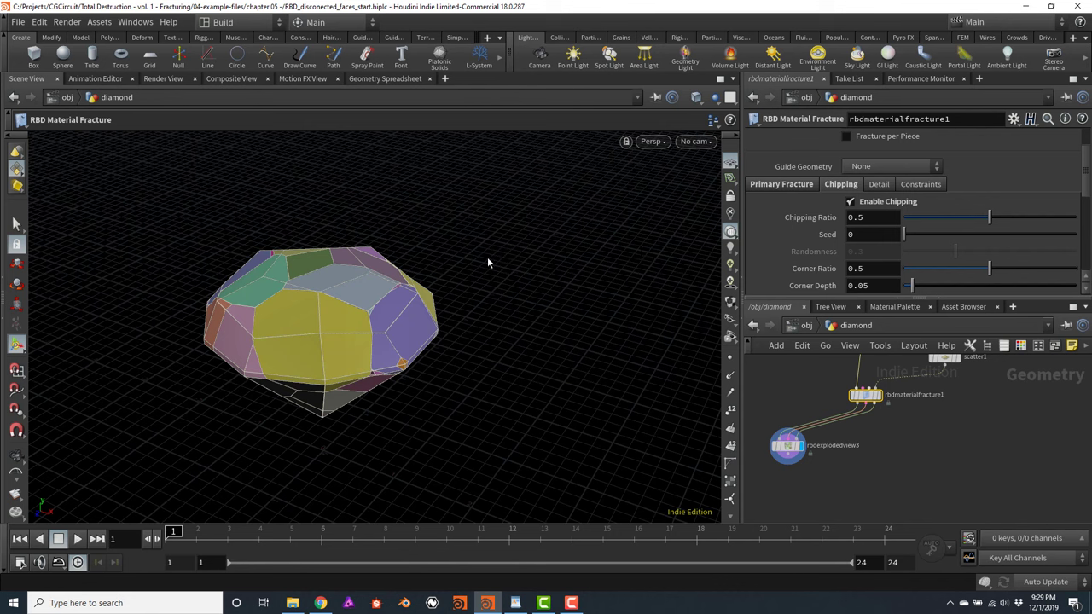
Set Visualize to None on rbdexplodedview3 and examine the chipped corners on the closed diamond
left_click(787, 445)
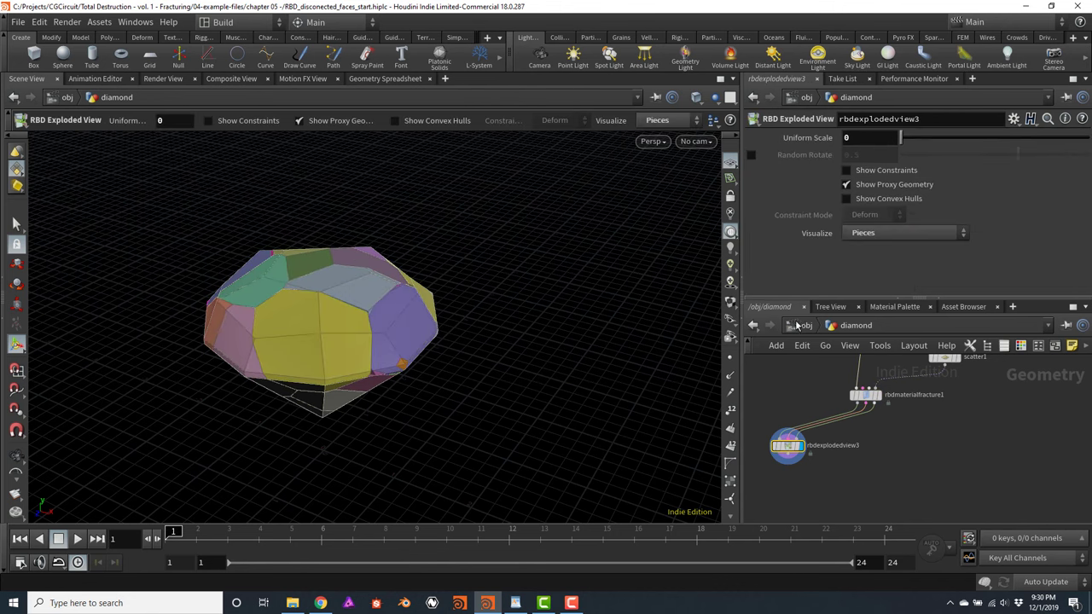
left_click(863, 234)
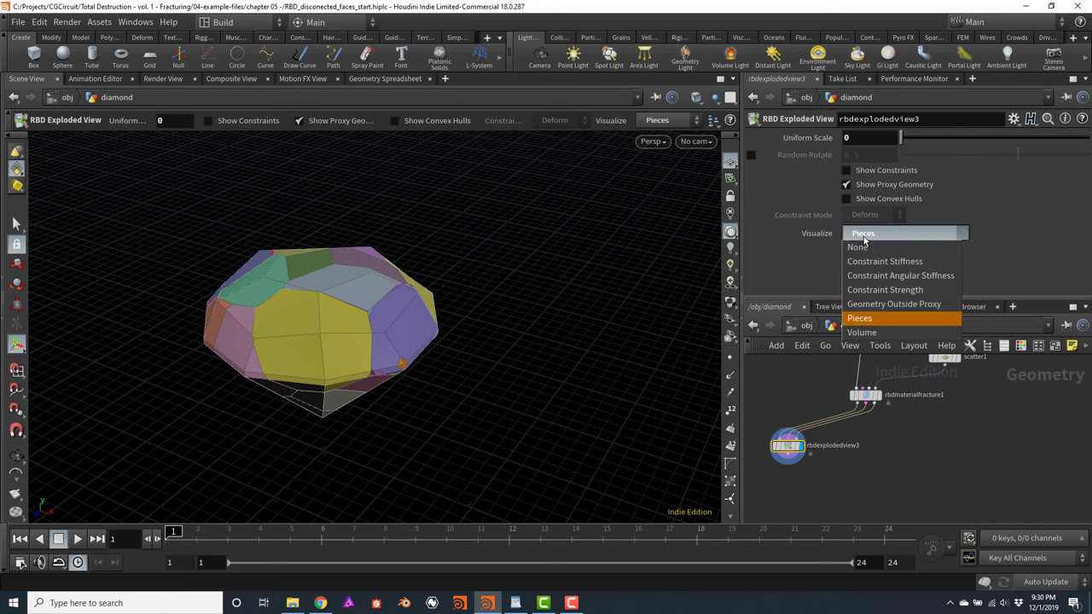
left_click(859, 247)
key("Escape")
left_click_drag(380, 326, 522, 293)
key("Return")
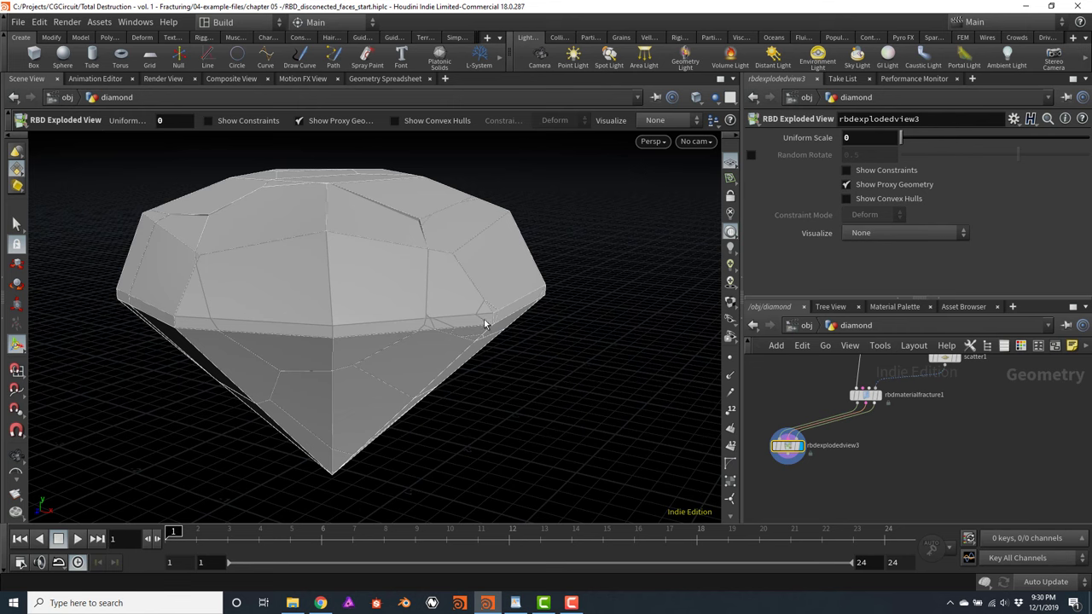
left_click_drag(590, 315, 475, 341, "alt")
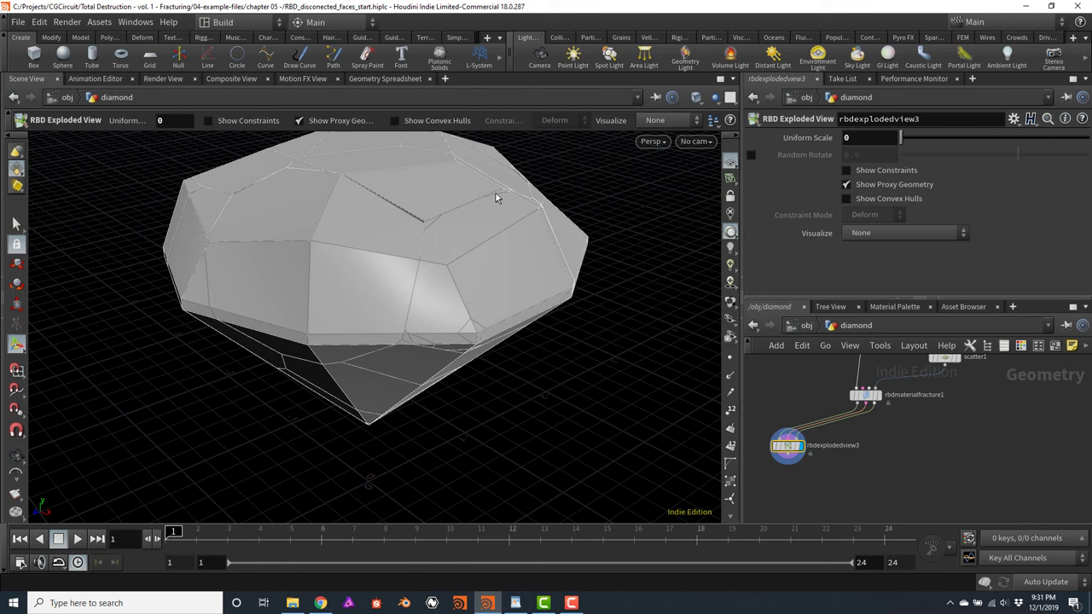
Set the Chipping Ratio of rbdmaterialfracture1 to 0.9
left_click(864, 395)
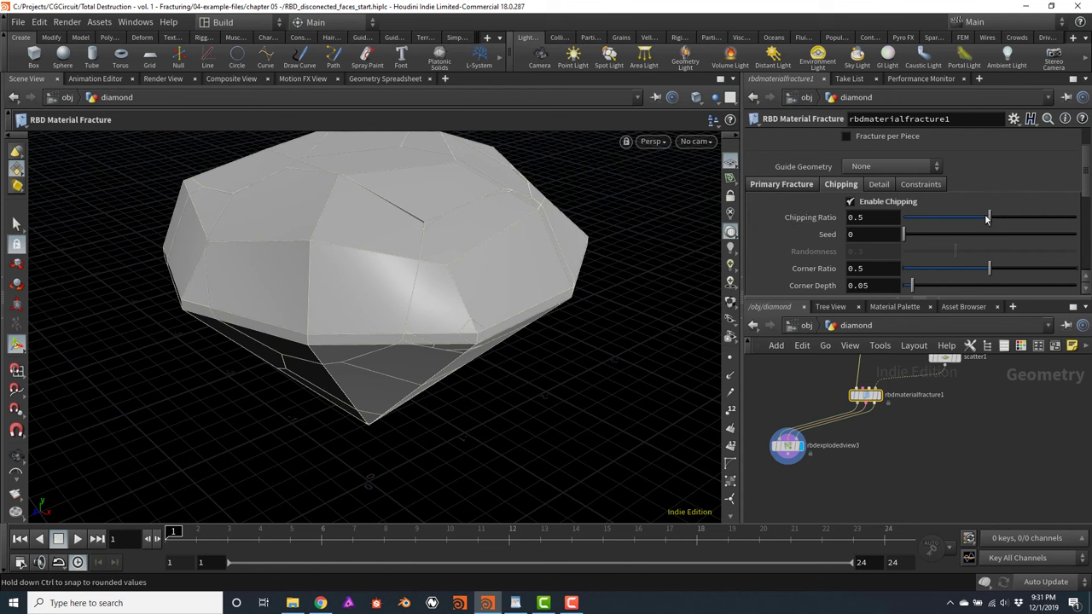
left_click_drag(997, 220, 1039, 227)
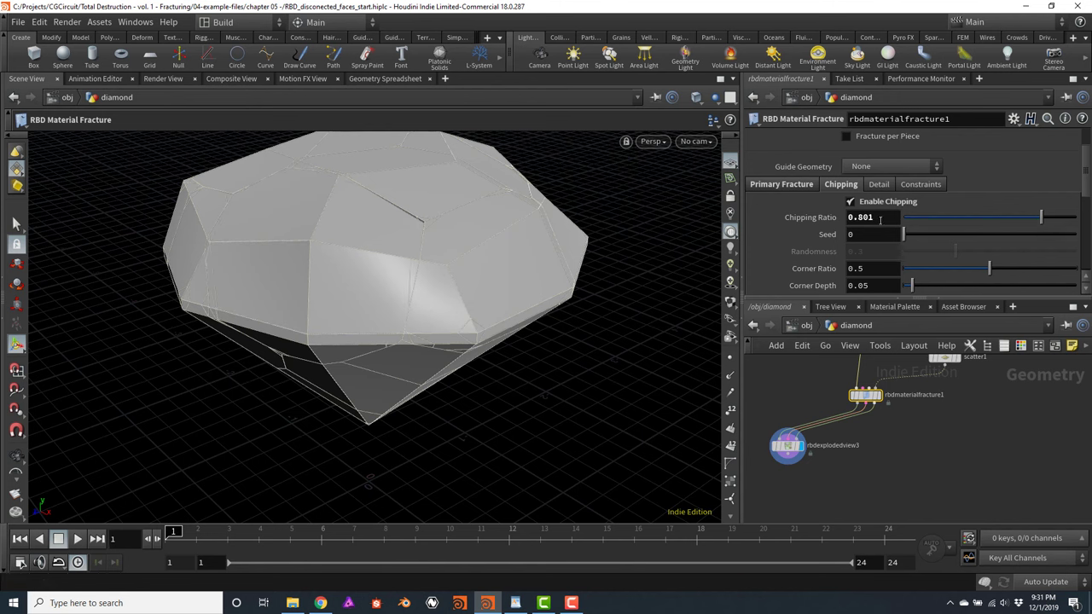
left_click_drag(855, 220, 874, 222)
type("9")
key("Return")
key("Escape")
left_click_drag(578, 284, 560, 272)
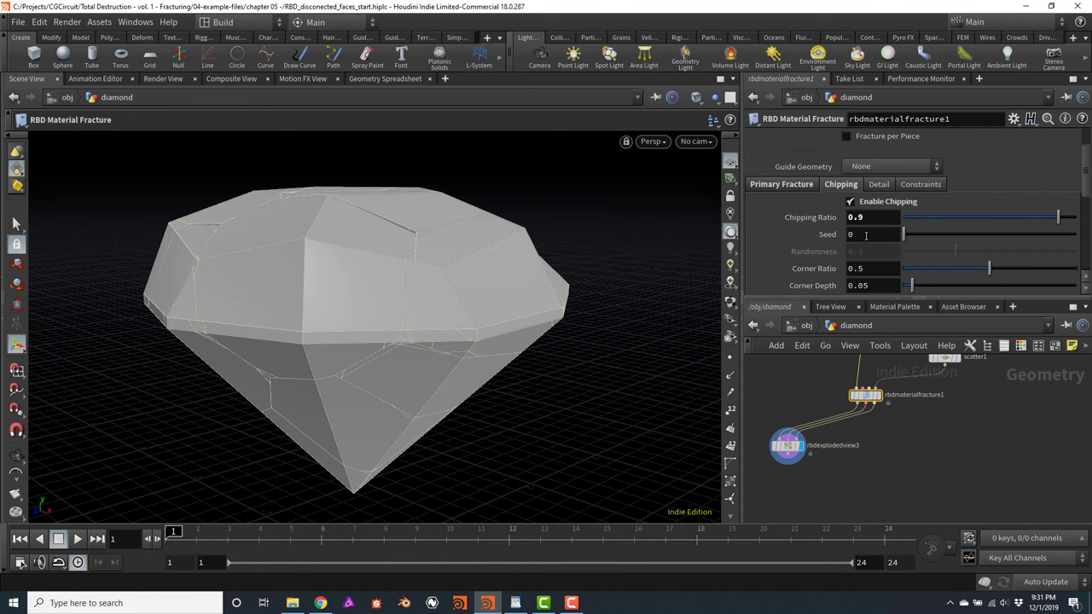
Try a chipping Seed of 1, and settle on 3
double_click(866, 235)
type("1")
key("Return")
left_click(861, 239)
type("3")
key("Return")
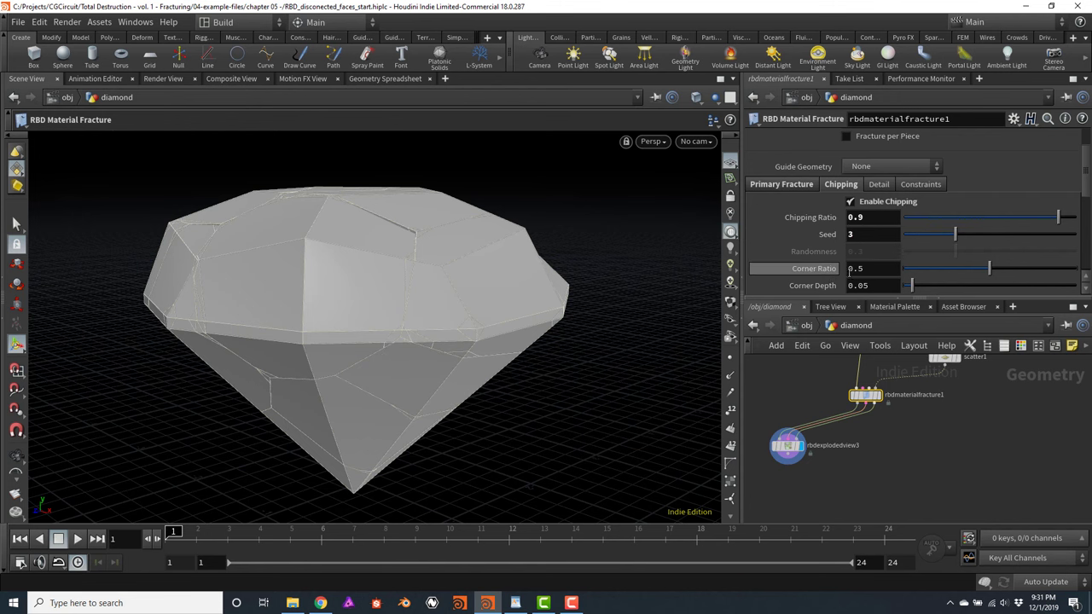
Set the chipping Corner Ratio to 0.75 and the Directional Noise to 0.2
left_click(861, 270)
type("0.7")
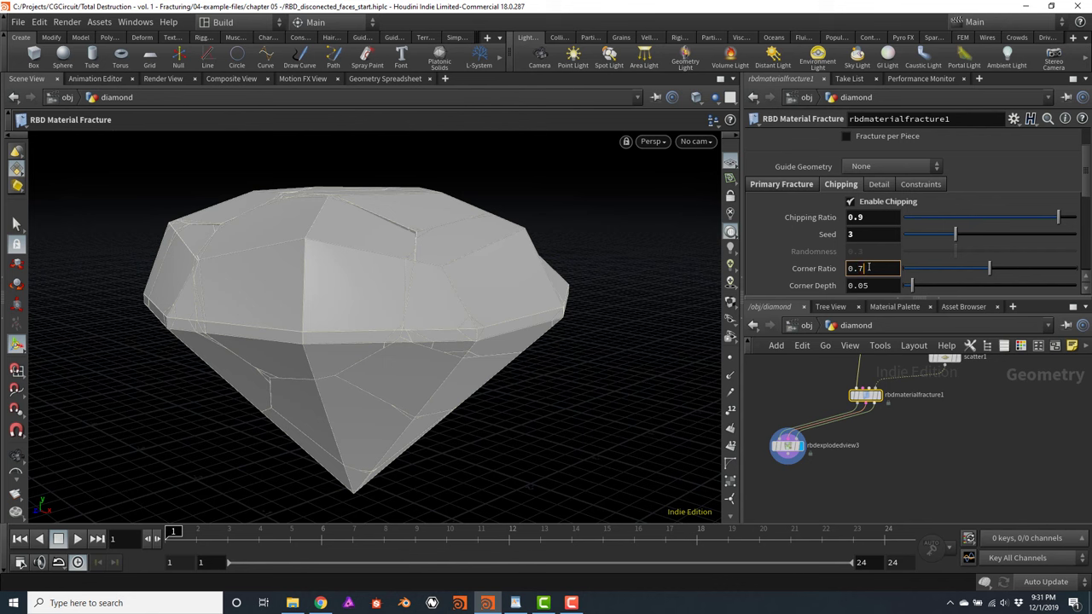
key("Return")
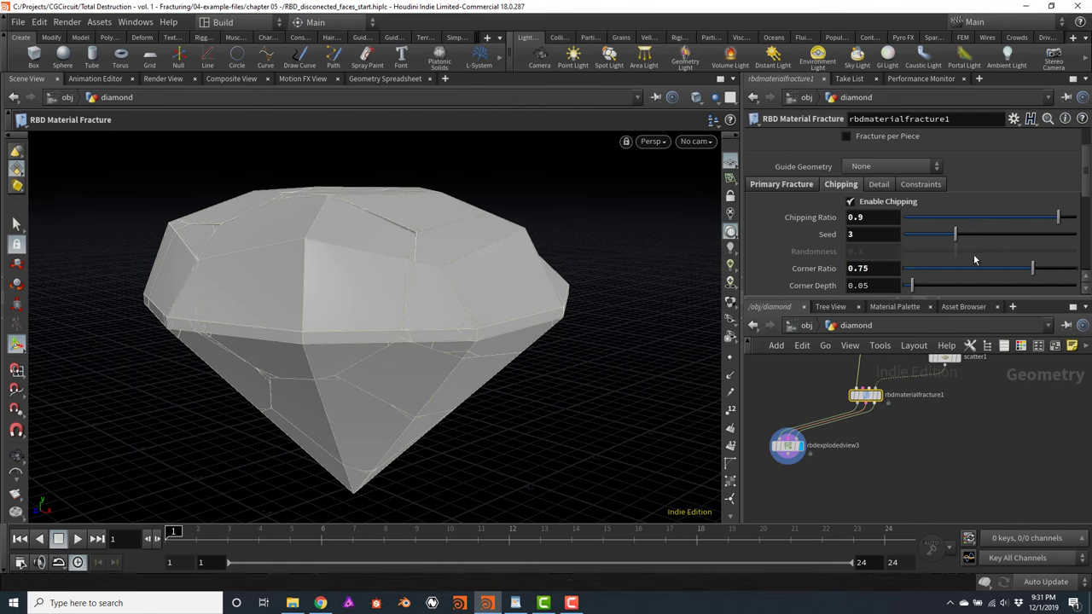
scroll(1087, 163, "down", 3)
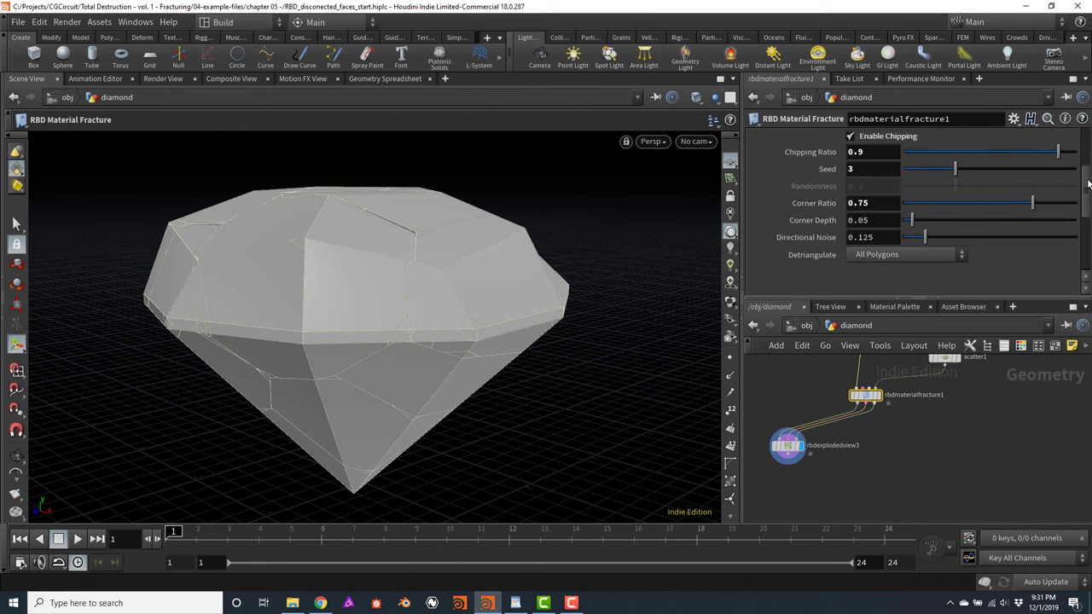
double_click(858, 237)
type("0.2")
key("Return")
Spread the pieces with a Uniform Scale of about 0.58 on rbdexplodedview3 and inspect the small chips up close
left_click(781, 450)
left_click_drag(901, 140, 923, 142)
key("Escape")
left_click_drag(585, 214, 375, 322)
key("Return")
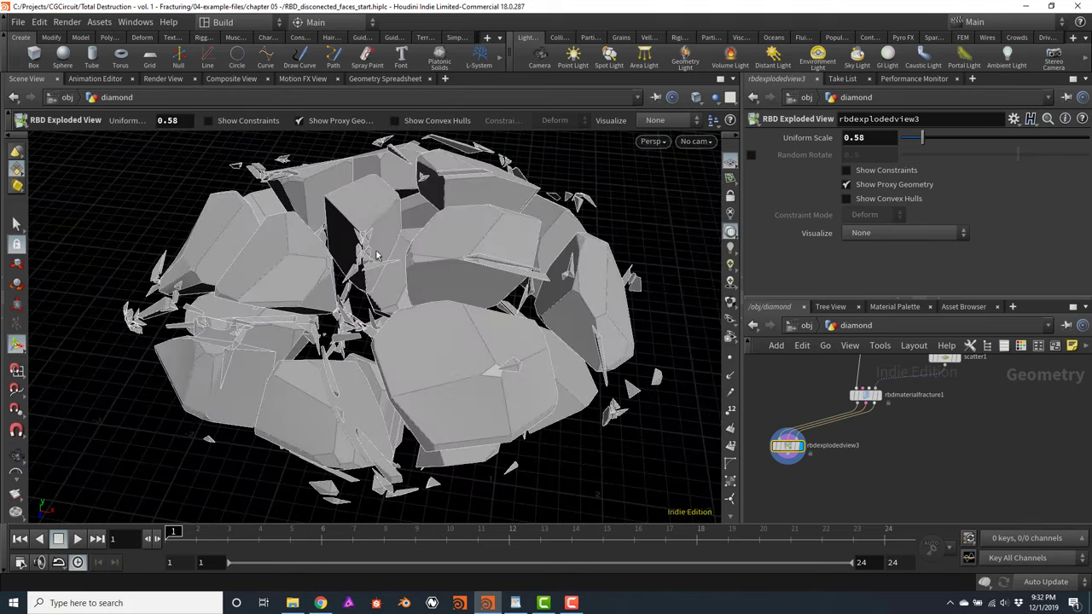
scroll(363, 317, "up", 3)
left_click_drag(375, 235, 381, 194)
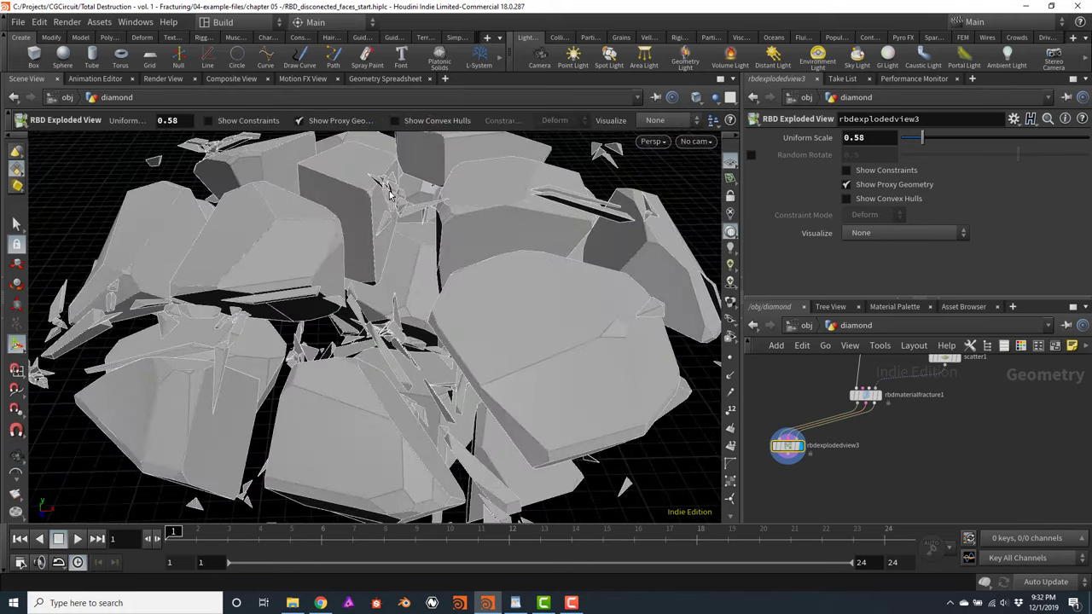
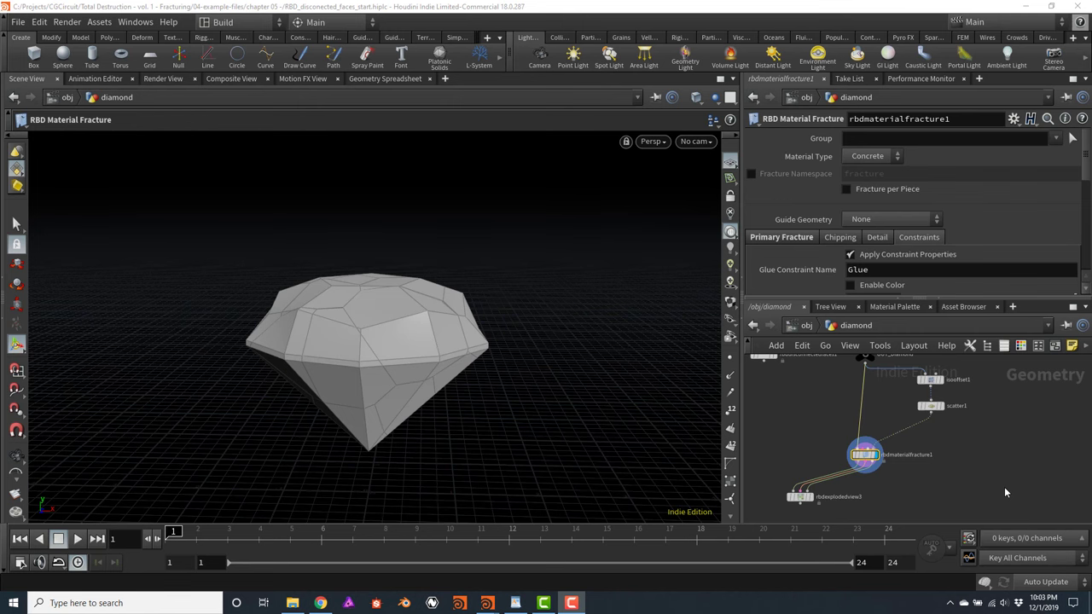
Add a Grid node in empty network space beside the scatter and fracture nodes
left_click(1012, 448)
key("Tab")
type("g")
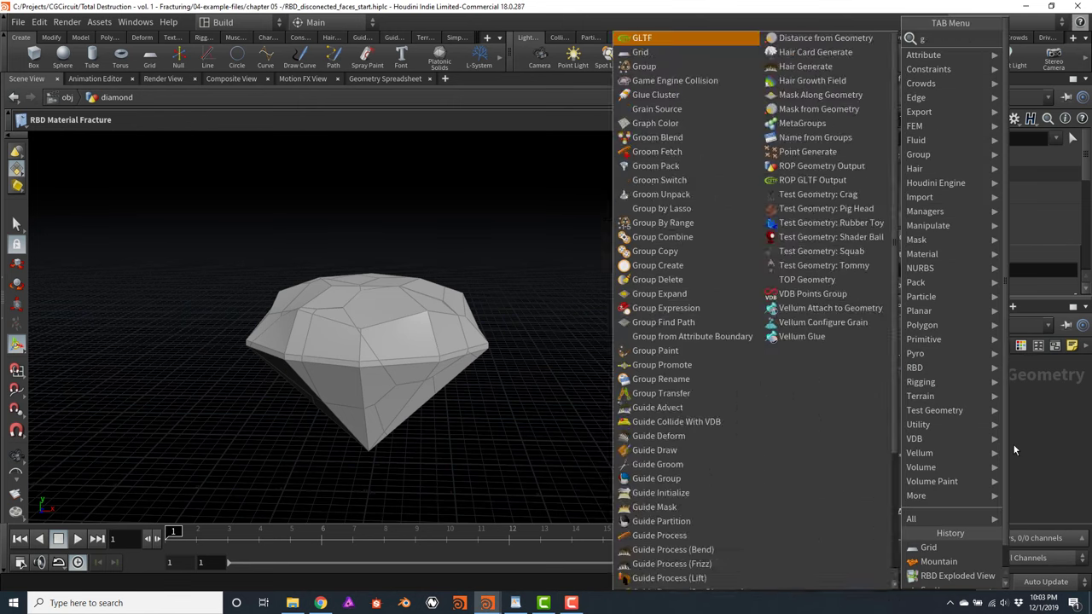
type("rid")
key("Return")
left_click(1014, 450)
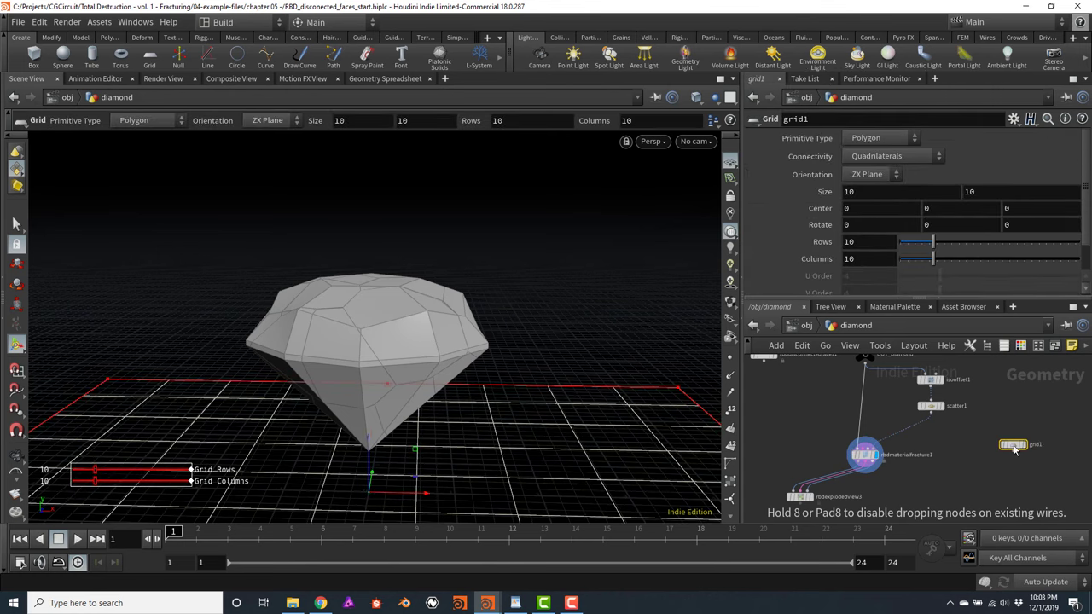
Move the grid node level with scatter1 and display it with rbdmaterialfracture1 templated as a wireframe
left_click(869, 457)
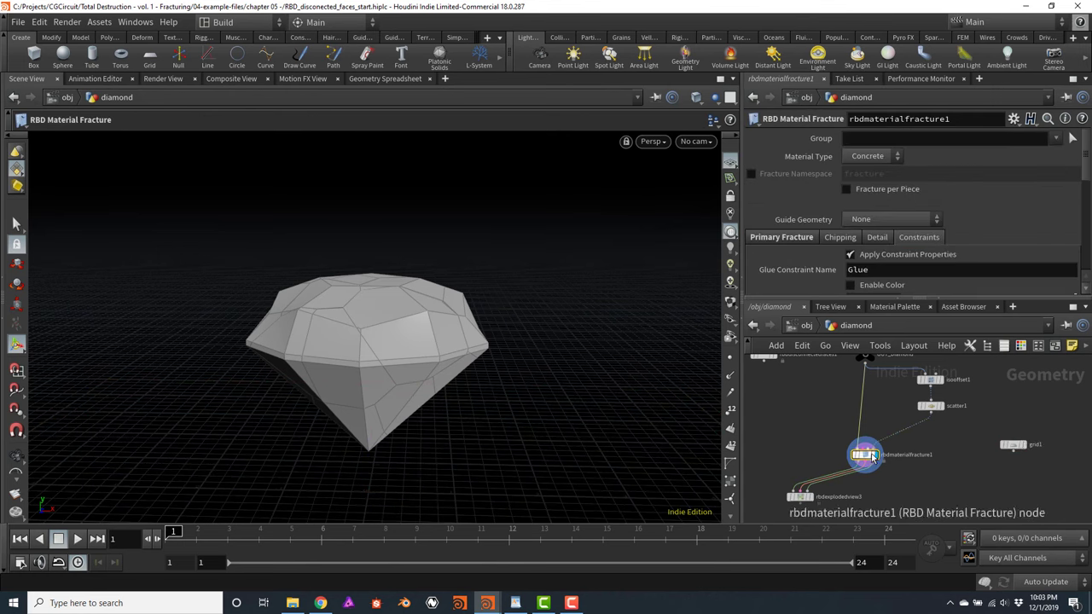
left_click(1020, 445)
left_click_drag(1010, 446, 1009, 406)
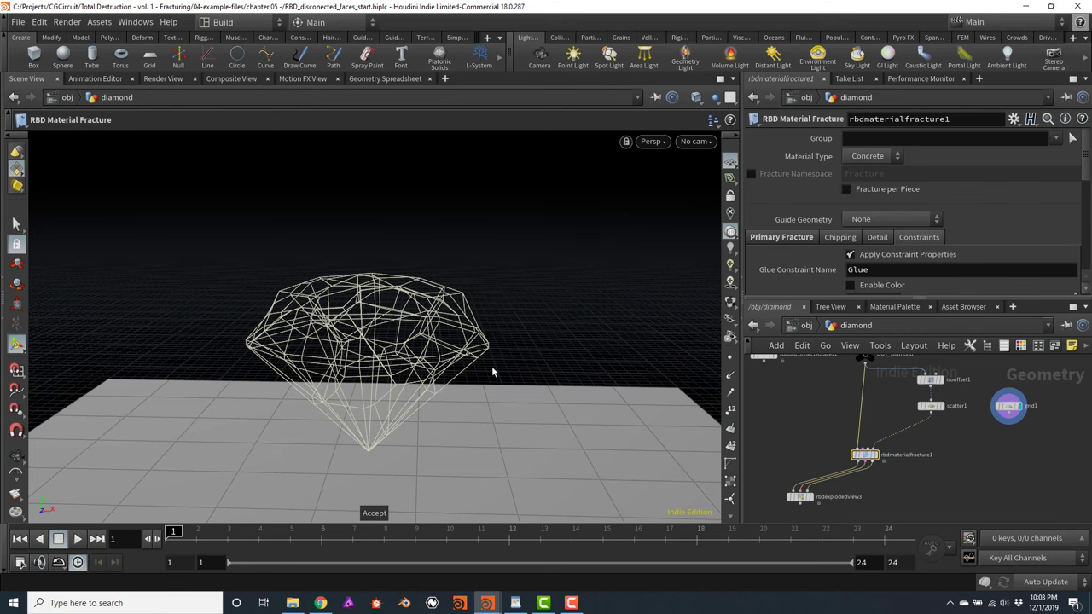
Raise the grid to a Center Y of about 1.548 and rotate it 40 degrees around Z through the diamond
left_click_drag(499, 302, 503, 409, "alt")
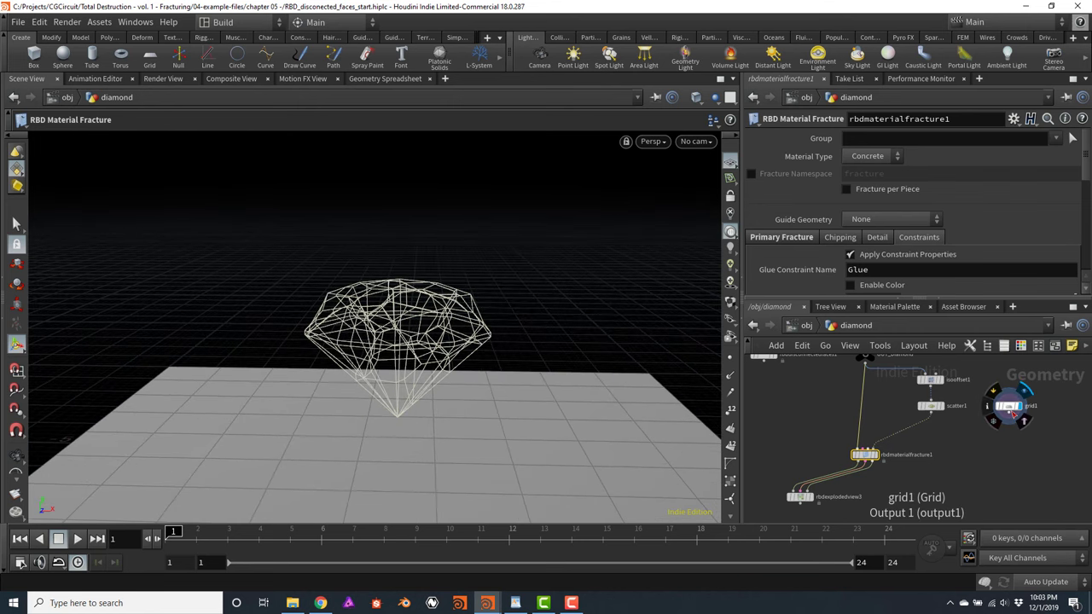
left_click(1012, 416)
left_click(1009, 406)
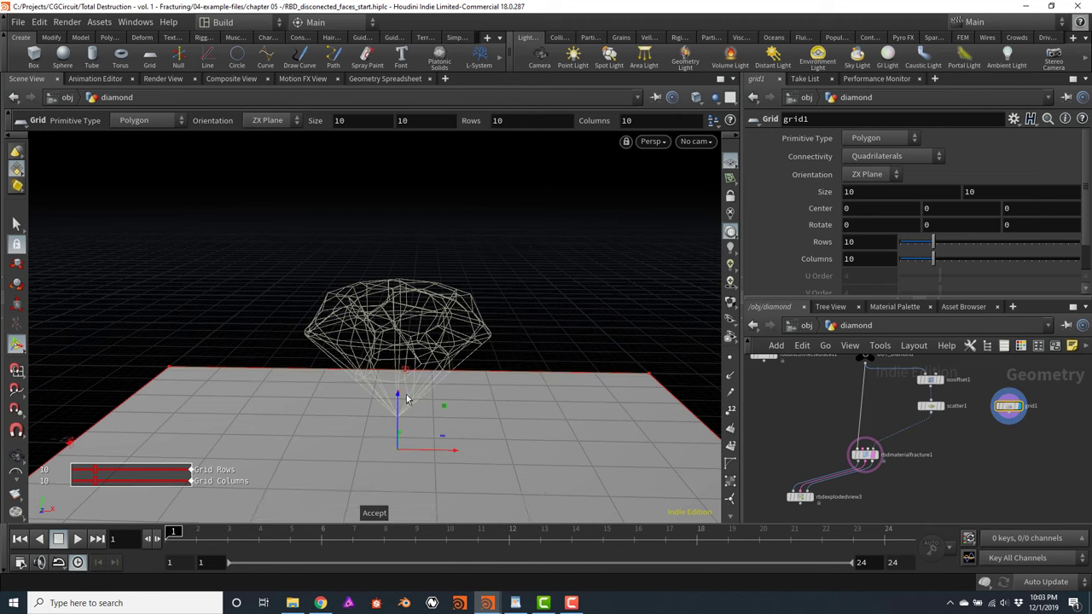
left_click_drag(398, 411, 406, 256)
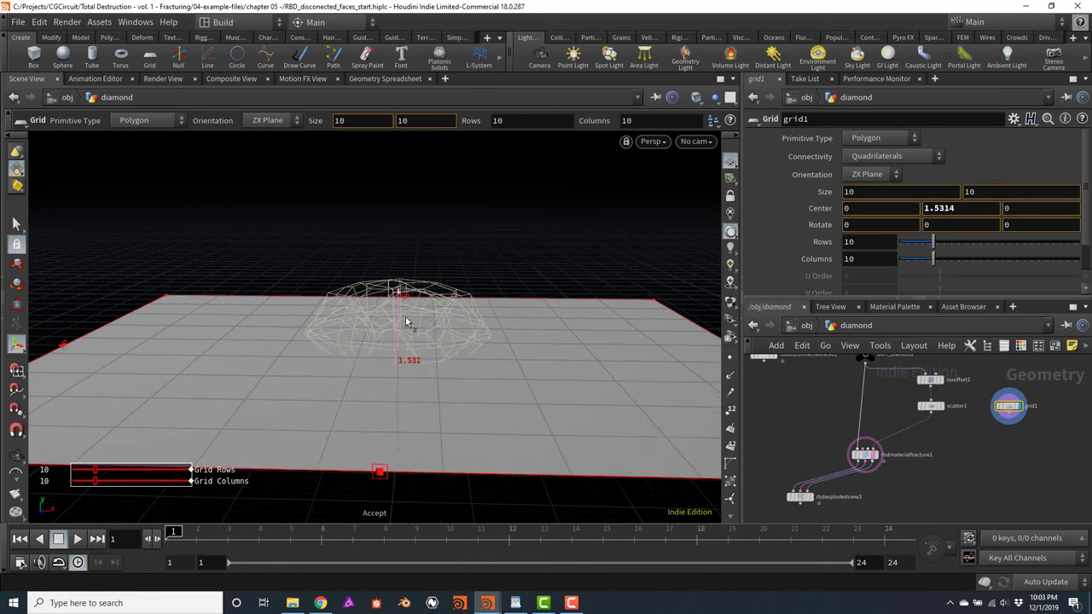
key("ctrl+z")
middle_click_drag(1026, 227, 1071, 184)
left_click_drag(279, 237, 356, 241)
Set the grid's size to 3 by 3
left_click(907, 195)
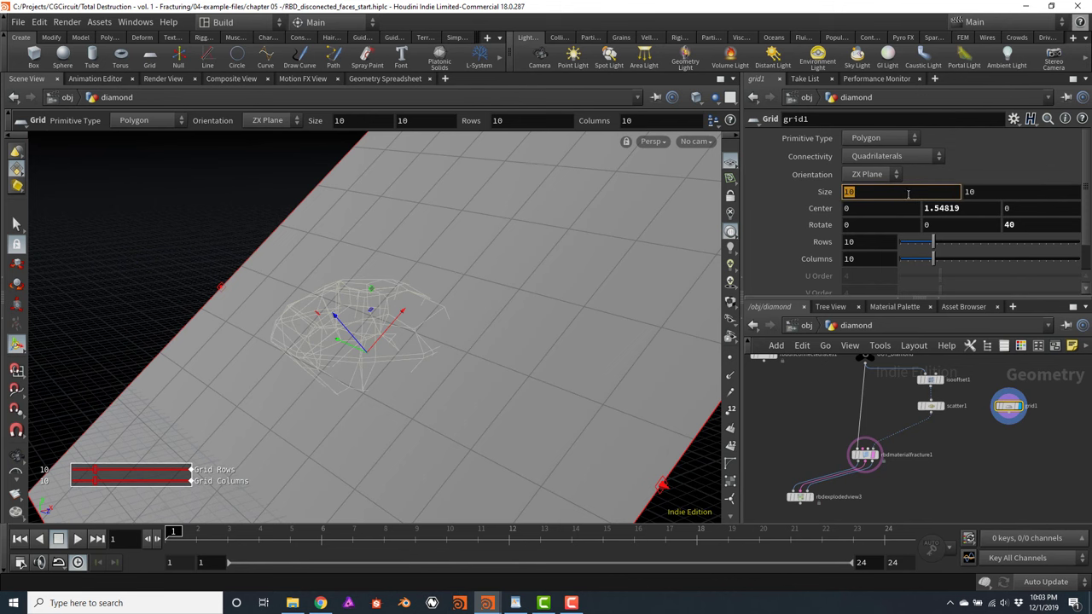
type("3")
key("Tab")
type("3")
key("Return")
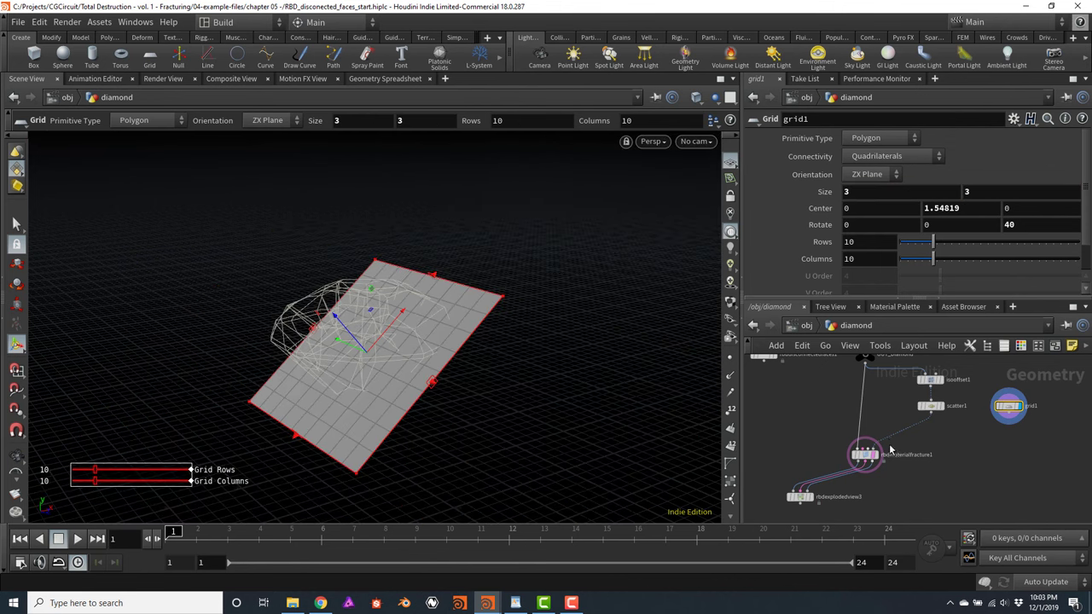
Display rbdmaterialfracture1 without its template and change its Material Type to Custom
scroll(883, 457, "up", 3)
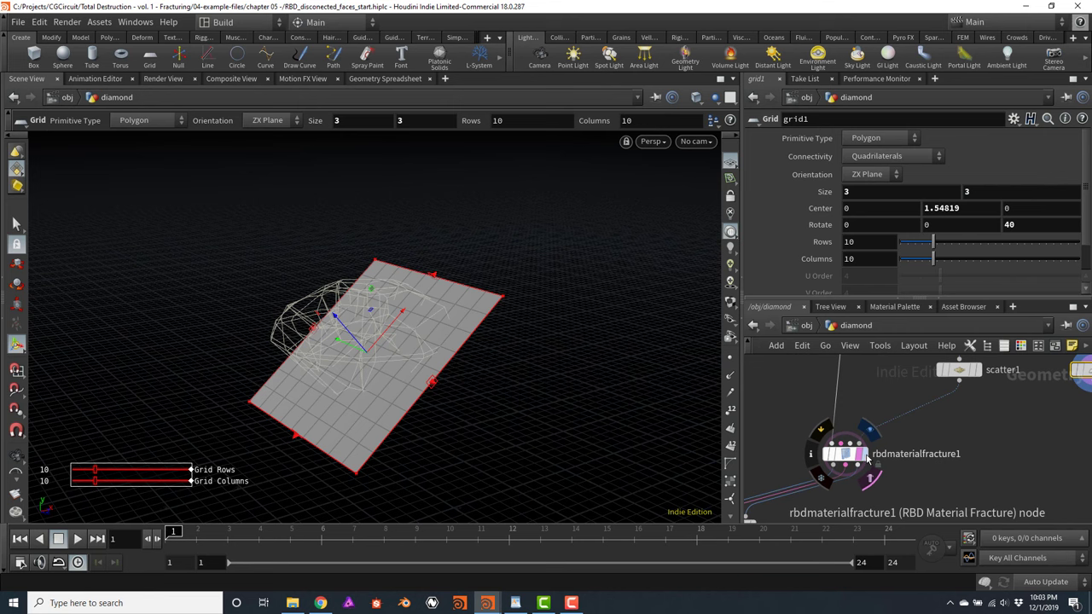
left_click(865, 456)
left_click(852, 454)
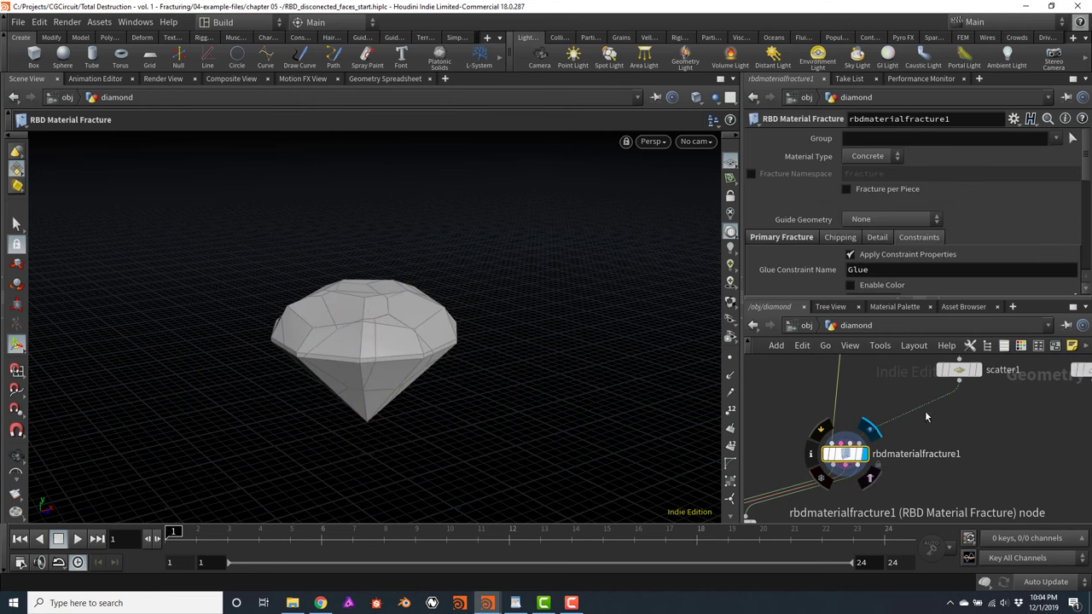
left_click(866, 158)
left_click(860, 213)
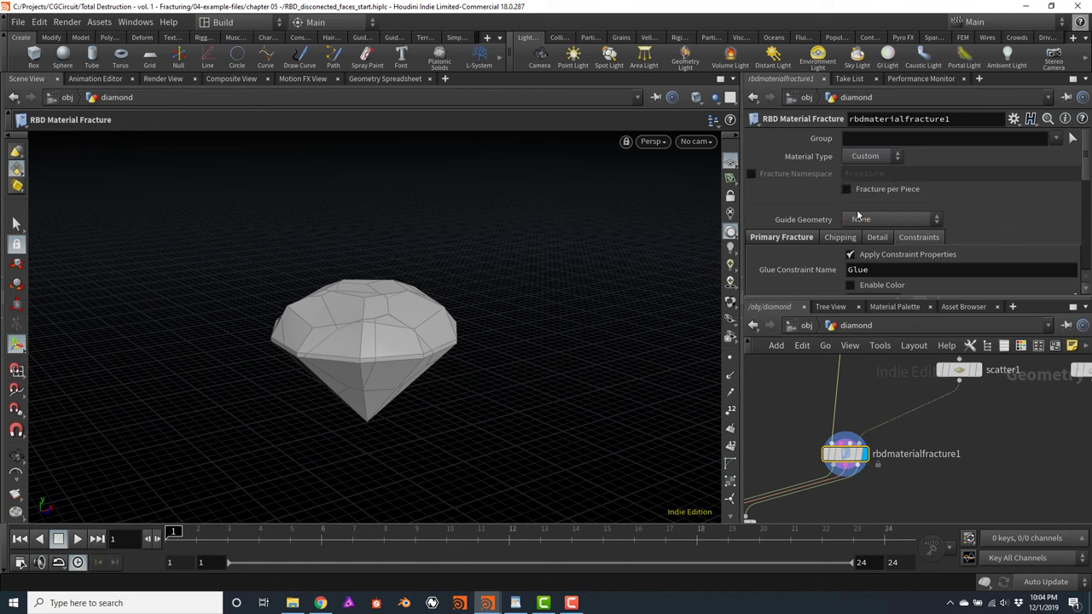
middle_click_drag(1001, 427, 955, 441)
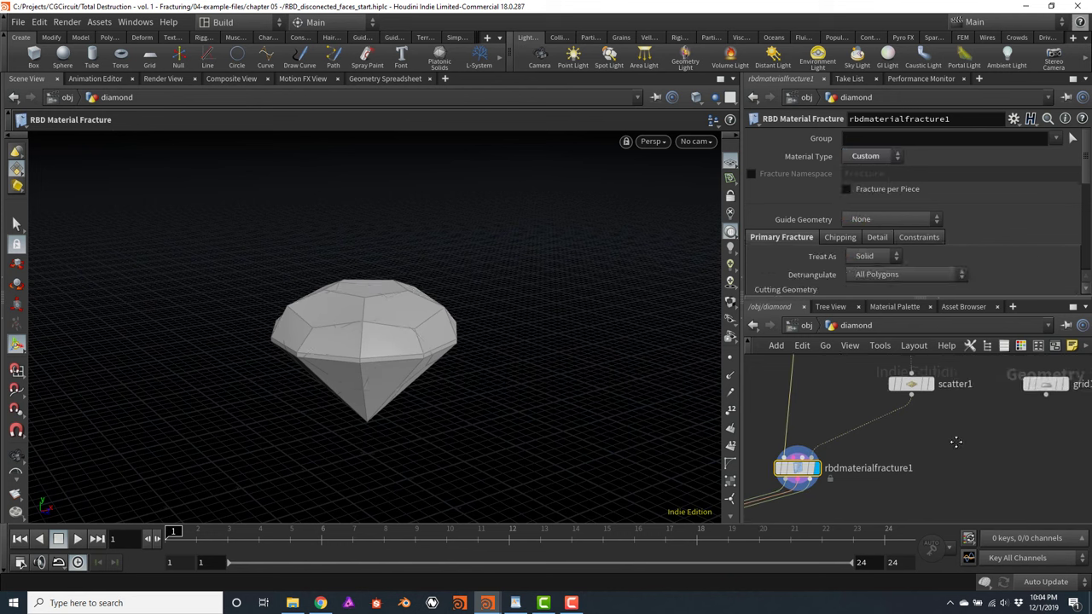
Connect grid1 to rbdmaterialfracture1's cutter geometry input in place of scatter1 and inspect the cut on the diamond
scroll(989, 428, "down", 2)
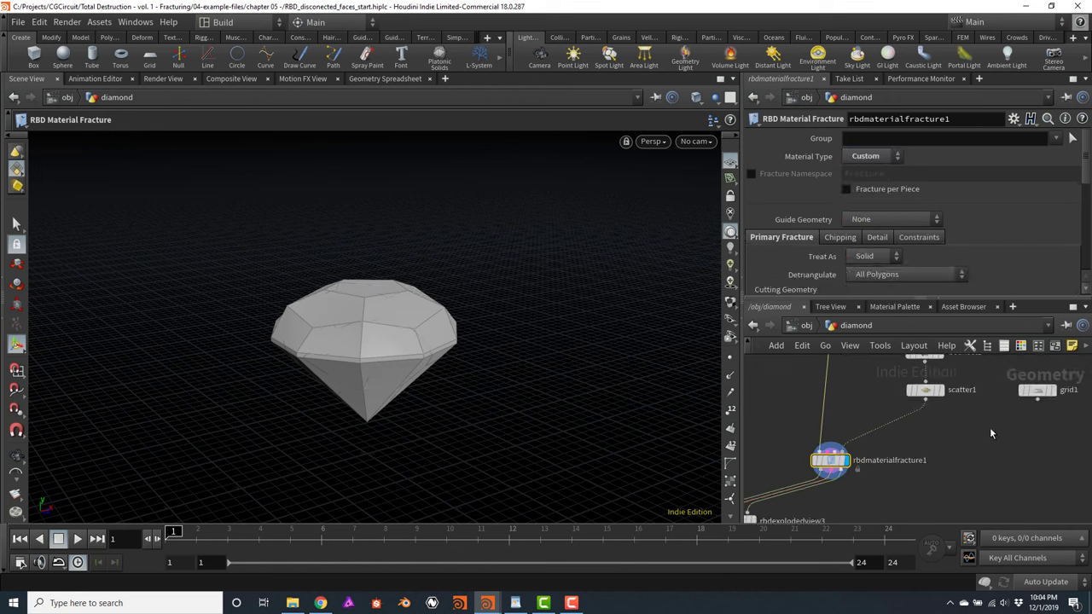
left_click(1038, 405)
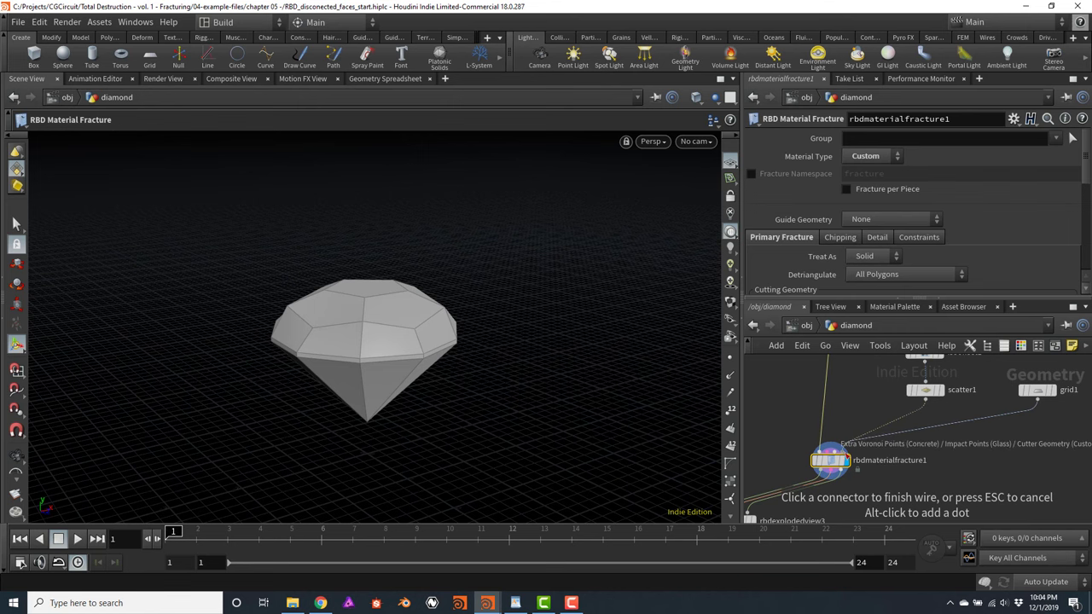
left_click(840, 446)
key("Escape")
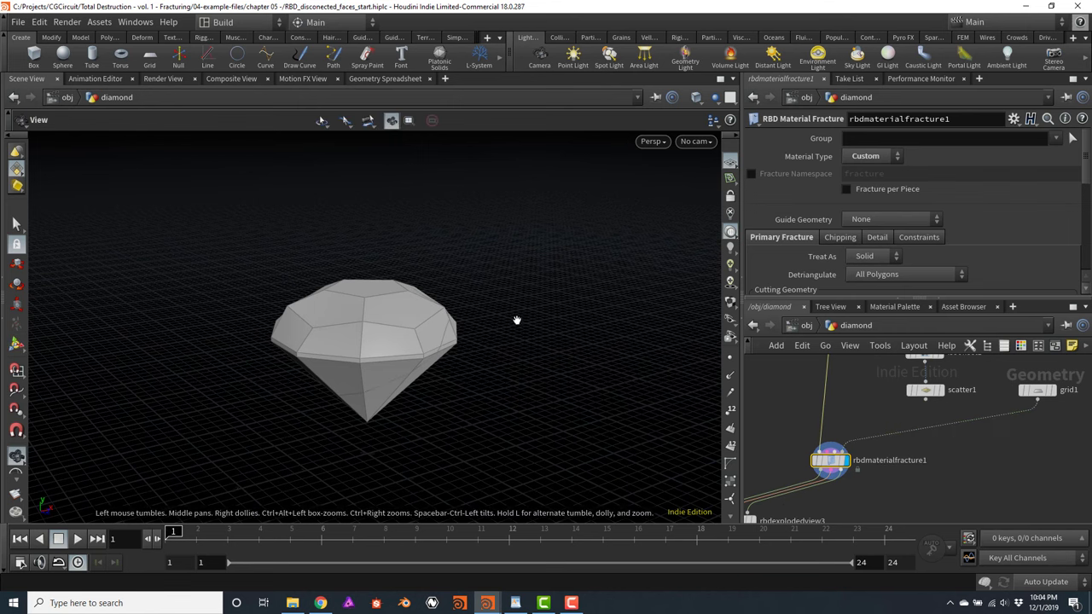
left_click_drag(517, 319, 458, 323)
key("Return")
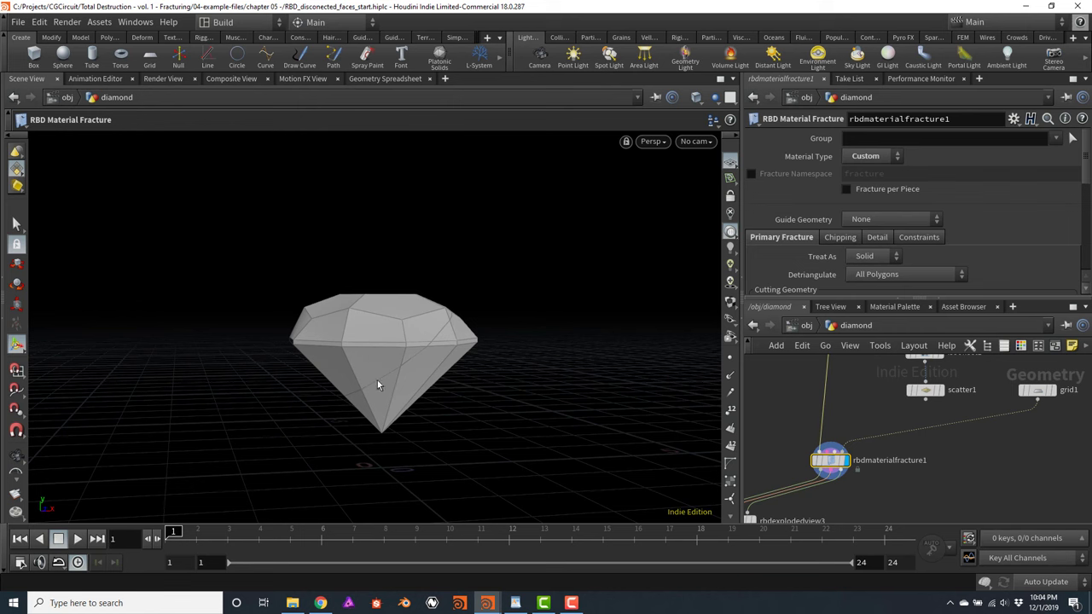
Display rbdexplodedview3 to view the two diamond pieces separated along the grid cut
middle_click_drag(778, 416, 825, 387)
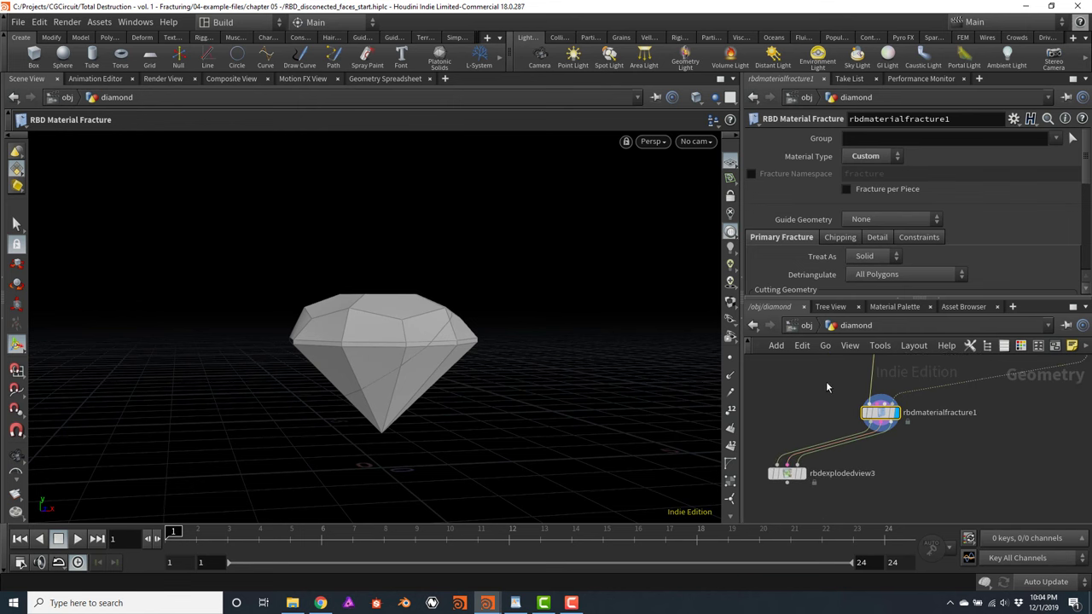
left_click(805, 483)
left_click_drag(541, 304, 497, 255)
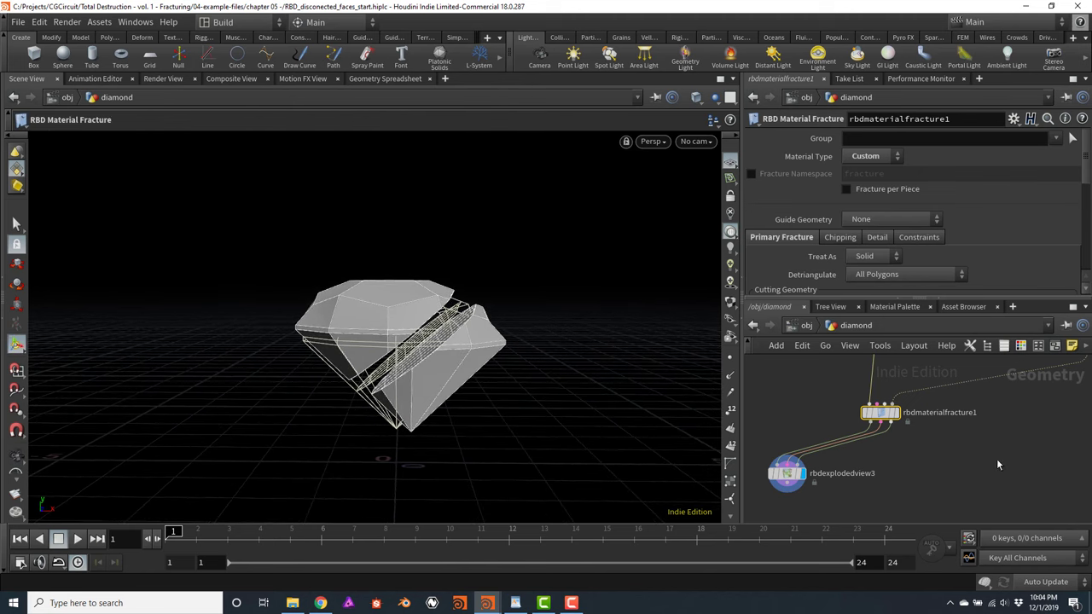
Insert a Mountain node between grid1 and rbdmaterialfracture1 to roughen the cutting surface
middle_click_drag(998, 465, 891, 501)
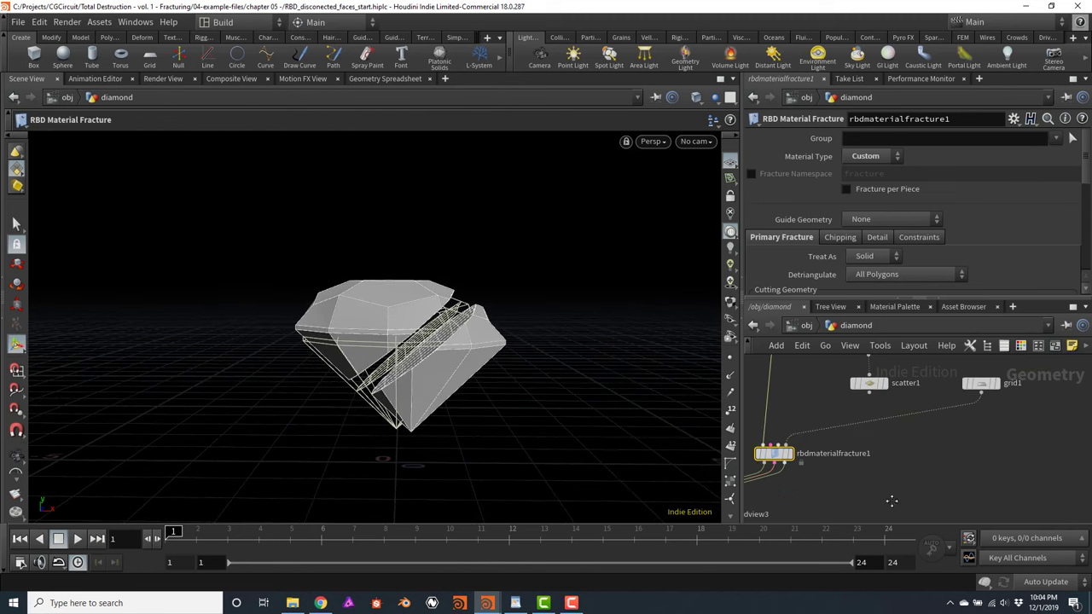
left_click(982, 385)
key("Tab")
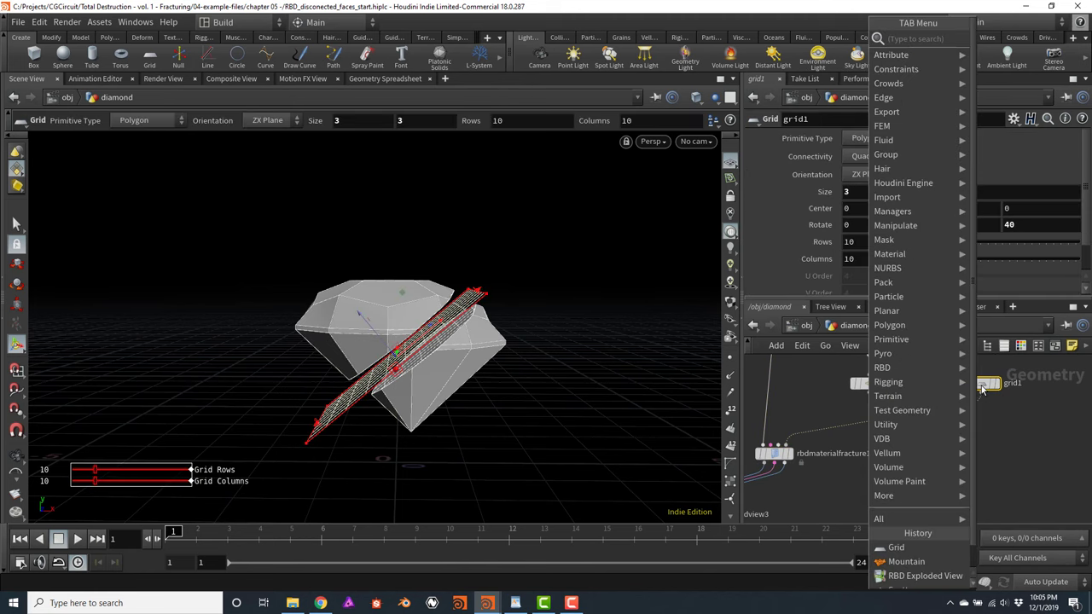
type("moun")
key("Return")
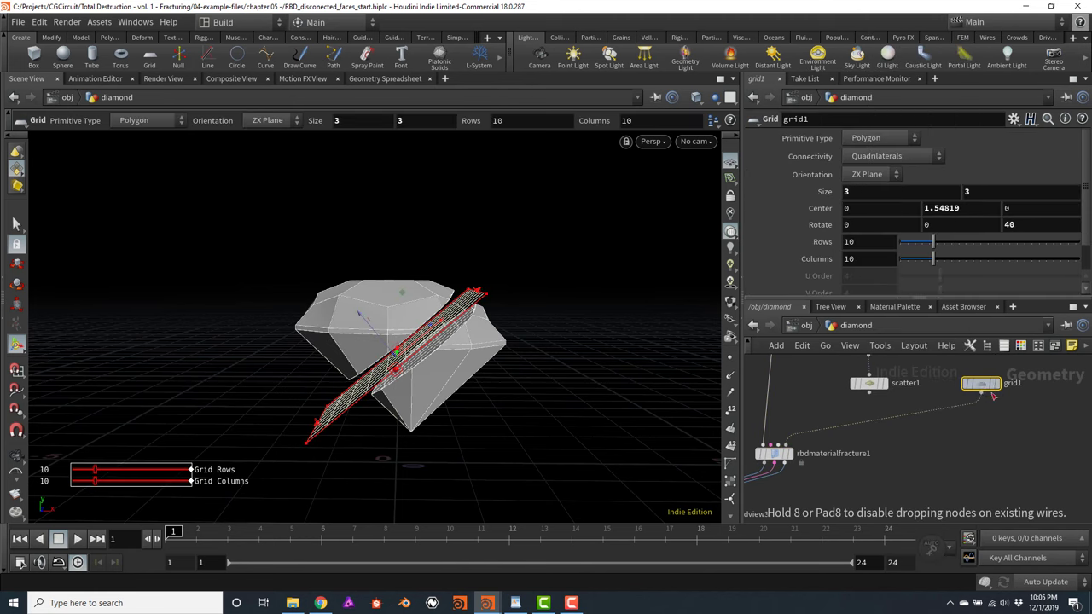
left_click(960, 420)
mouse_move(970, 426)
left_mouse_down()
mouse_move(947, 419)
mouse_move(980, 417)
left_mouse_up()
key("Escape")
left_click_drag(356, 275, 423, 300)
key("Return")
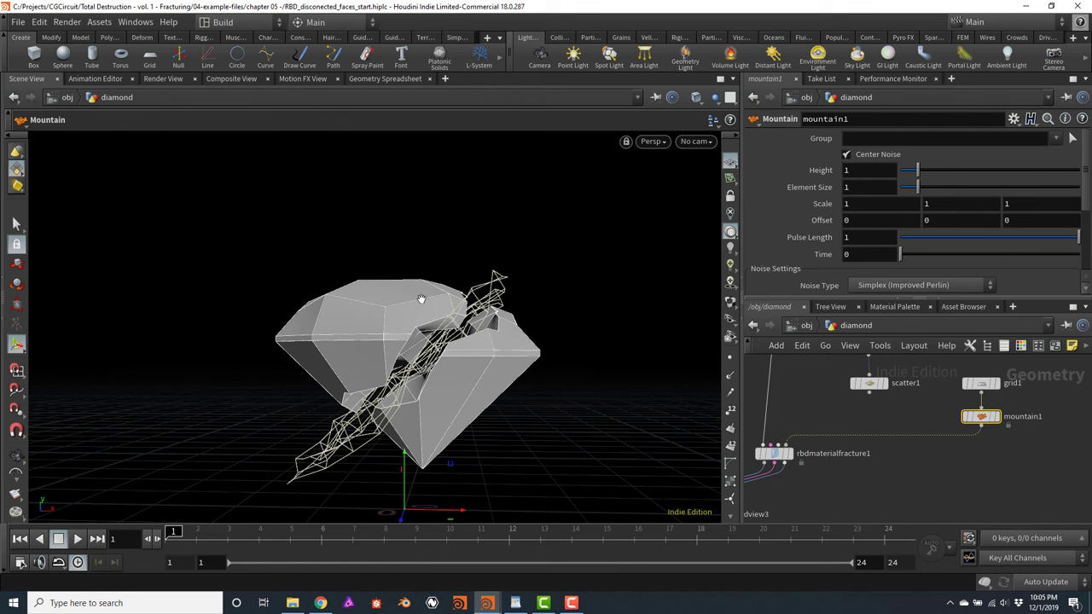
Move grid1 and mountain1 together so they line up beside isooffset1 and scatter1
scroll(977, 446, "down", 2)
middle_click_drag(977, 446, 905, 467)
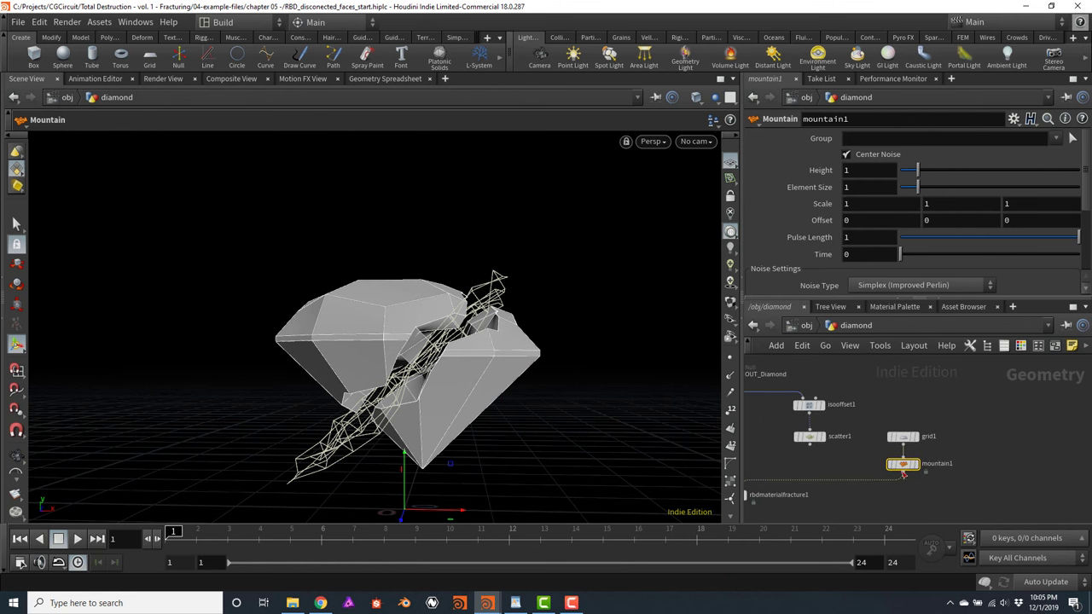
left_click_drag(905, 466, 887, 437)
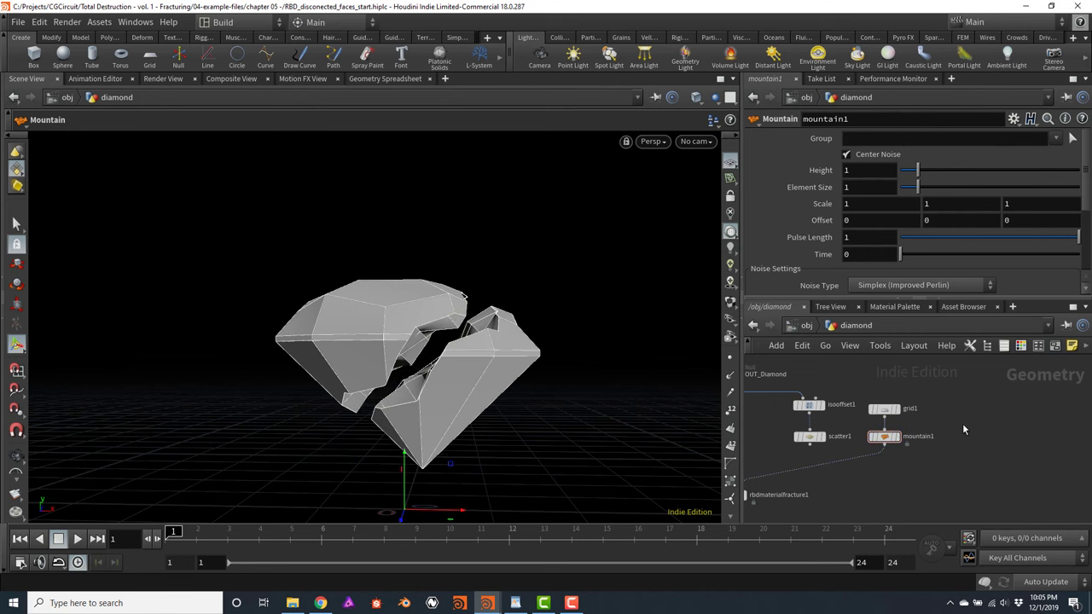
Add a Sphere node of Primitive Type Polygon beside mountain1 and move its center to about X -1.265, Y 2.037
key("Tab")
type("null")
key("Return")
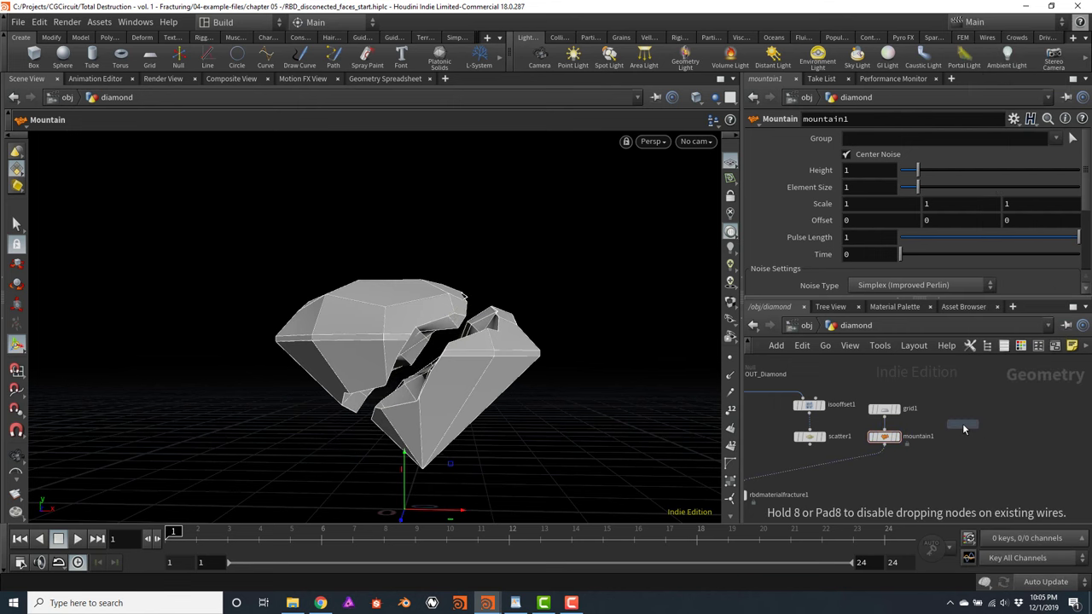
left_click(962, 423)
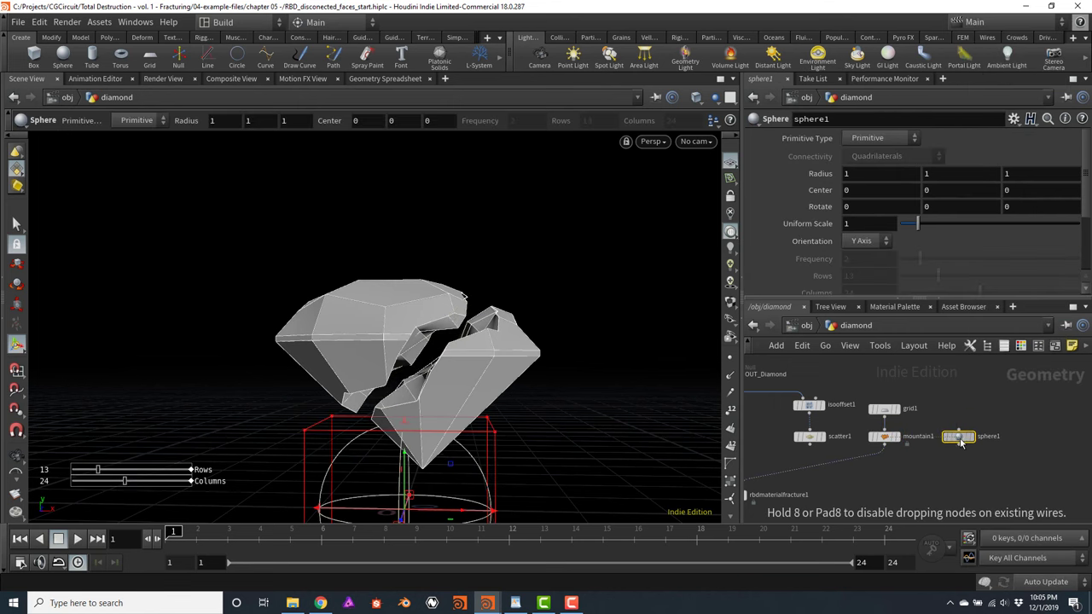
left_click(885, 137)
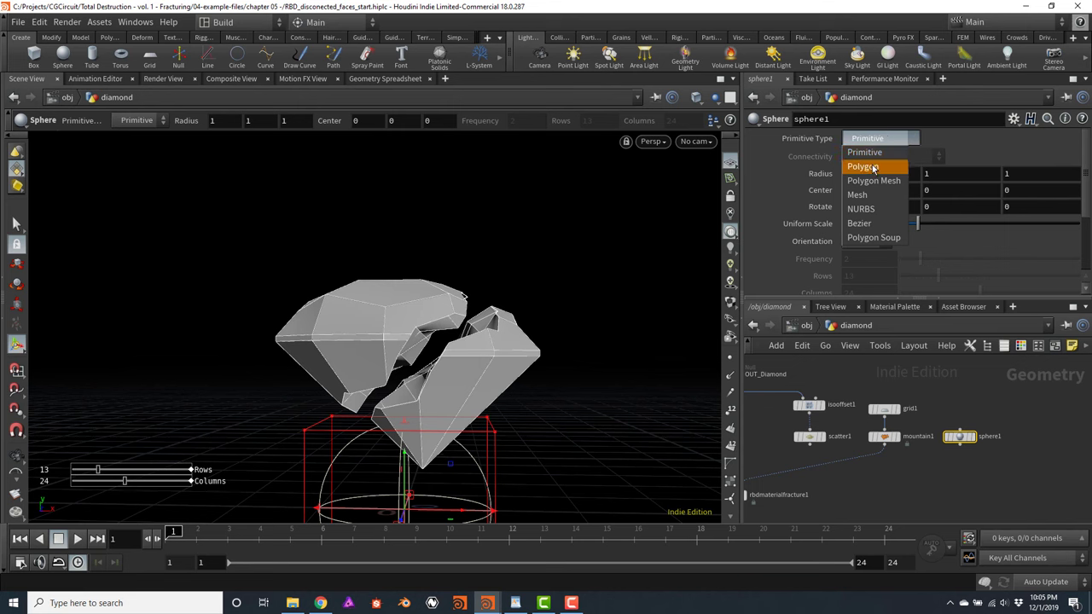
left_click(870, 166)
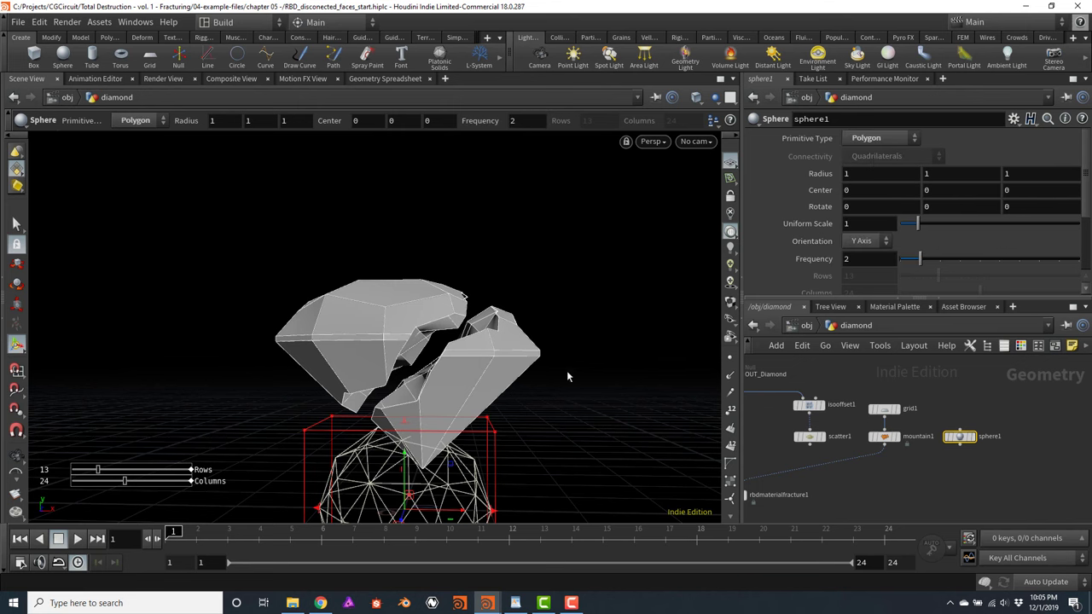
left_click_drag(388, 460, 374, 348)
middle_click_drag(957, 497, 985, 472)
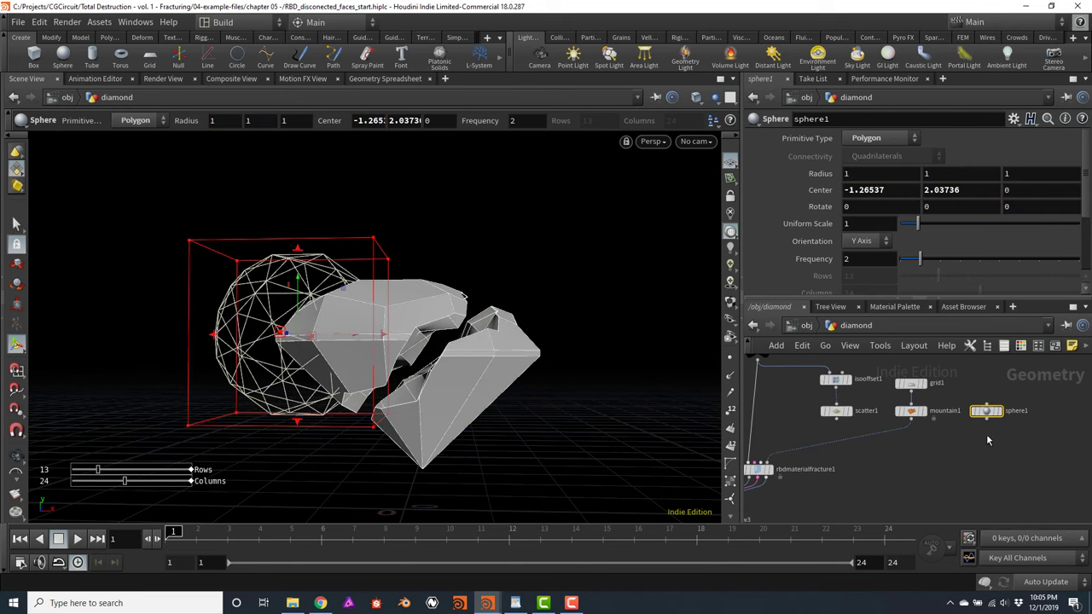
left_click(897, 450)
key("Tab")
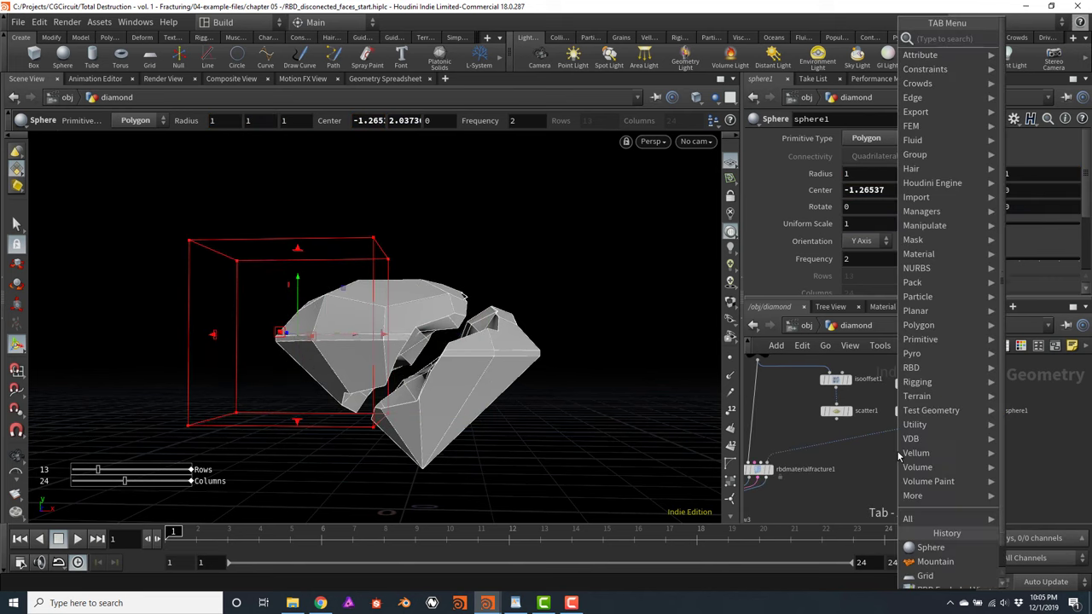
type("merge")
key("Return")
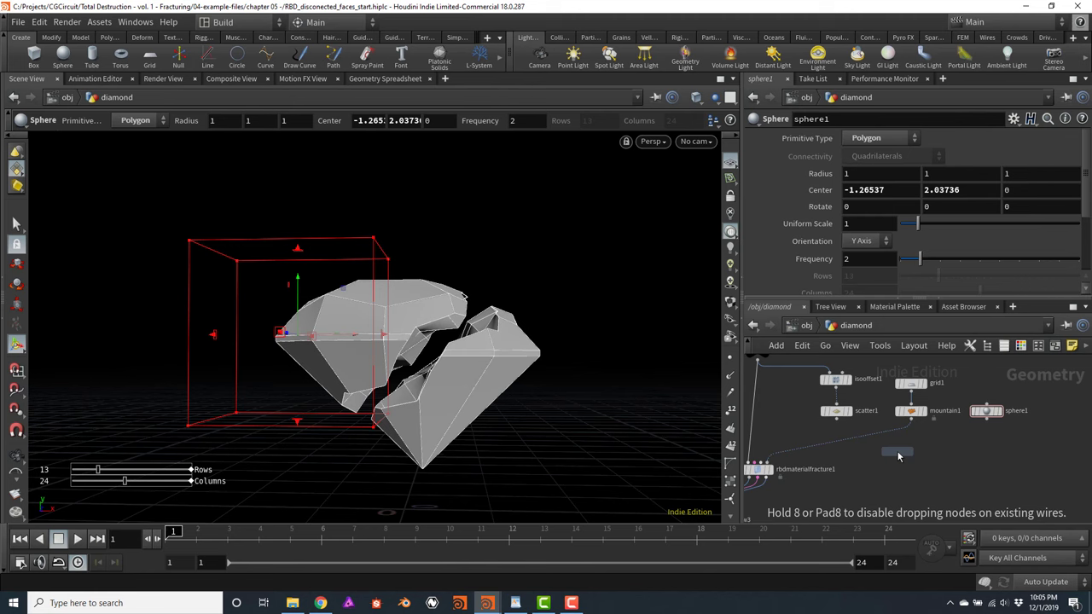
left_click(898, 457)
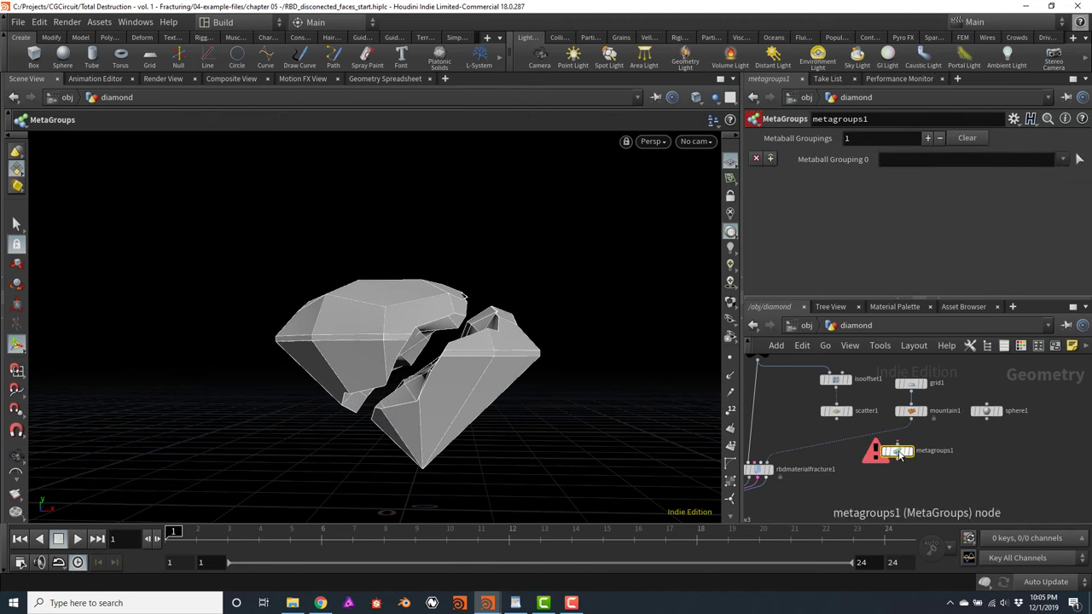
key("Delete")
Insert a Merge node between mountain1 and rbdmaterialfracture1 and connect sphere1 as its second input
key("Tab")
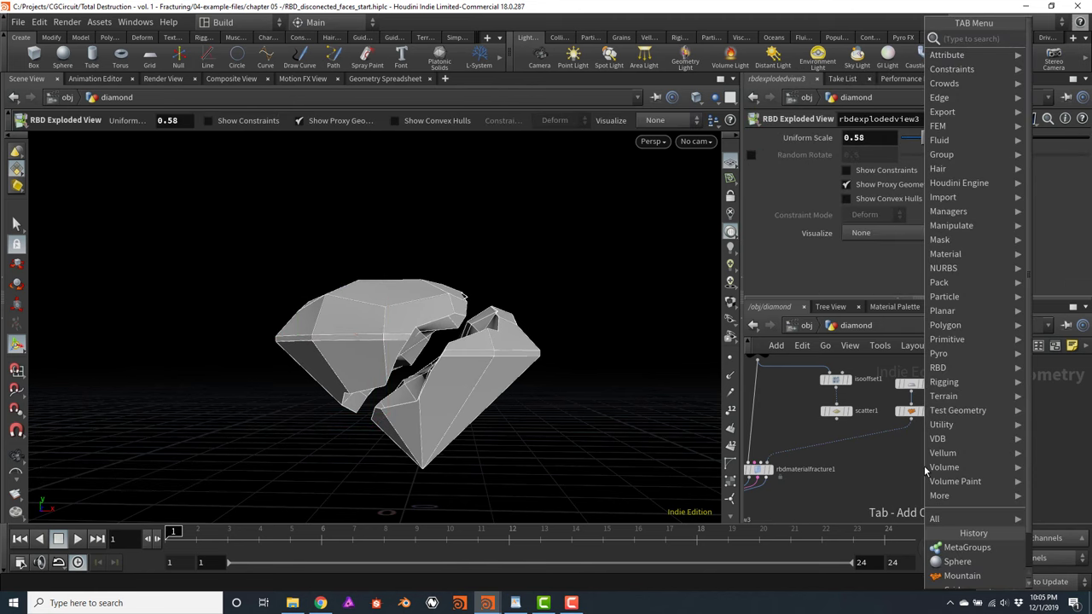
type("merg")
key("Return")
left_click(920, 465)
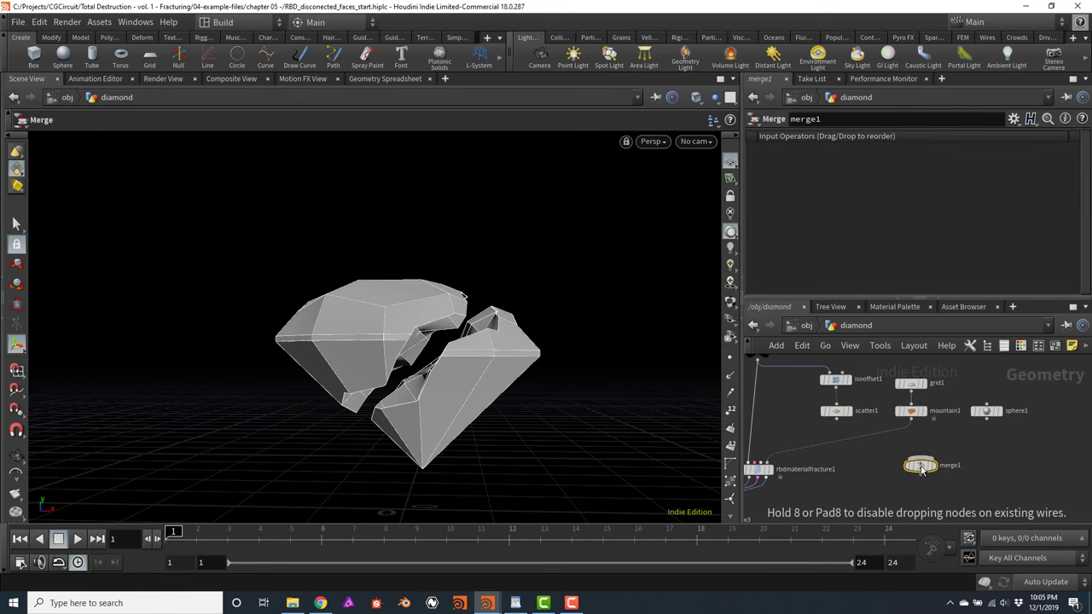
mouse_move(920, 465)
left_mouse_down()
mouse_move(897, 445)
mouse_move(926, 447)
left_mouse_up()
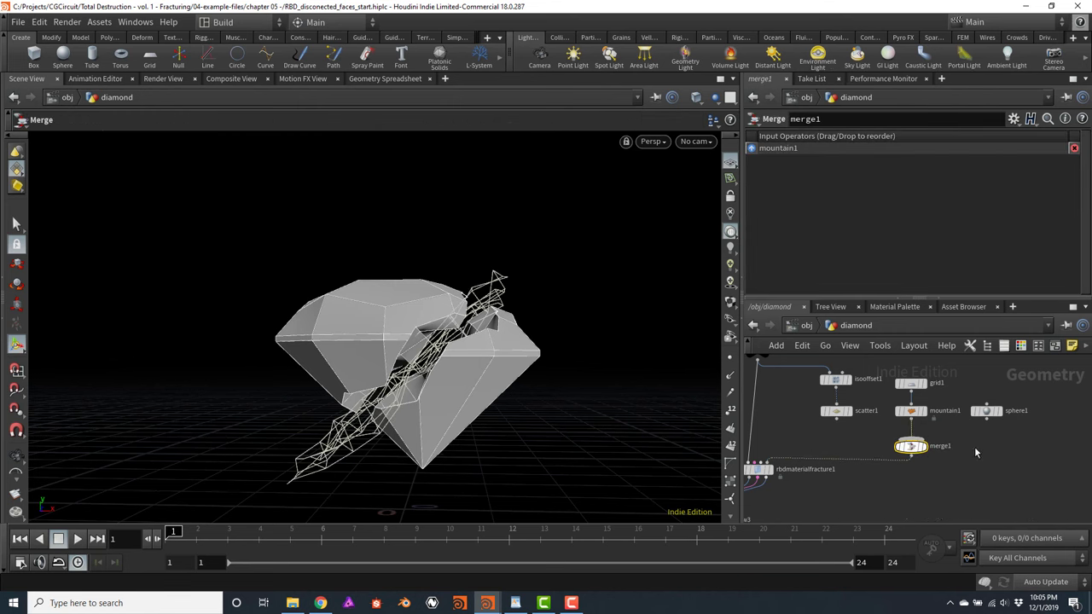
left_click(987, 418)
left_click(912, 441)
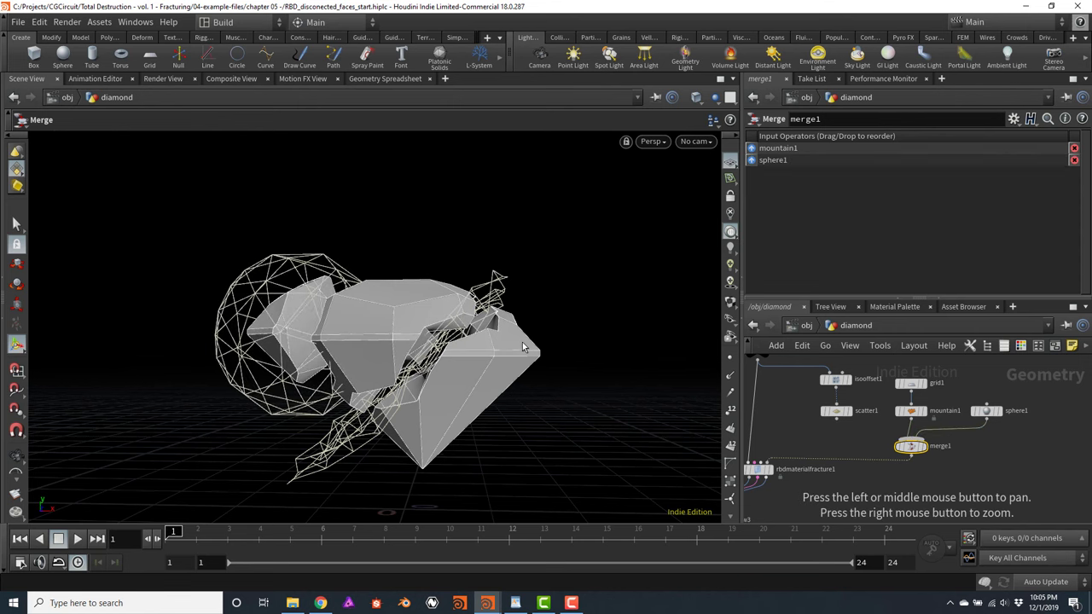
Examine the diamond cut by grid and sphere, first assembled at rbdmaterialfracture1 and in the exploded view
key("Escape")
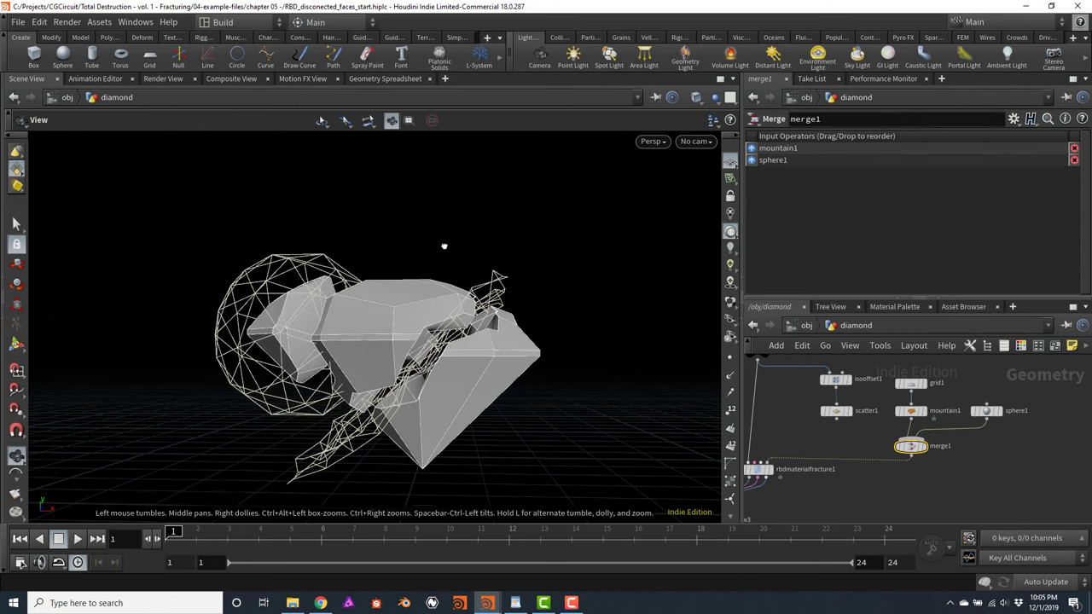
left_click_drag(444, 246, 486, 306)
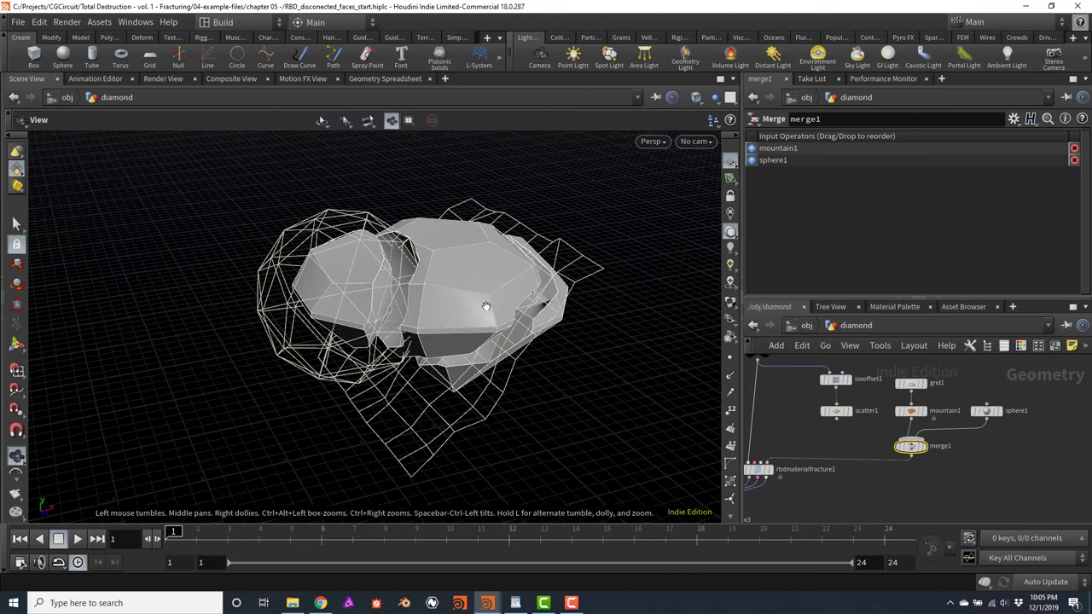
middle_click_drag(776, 476, 863, 430)
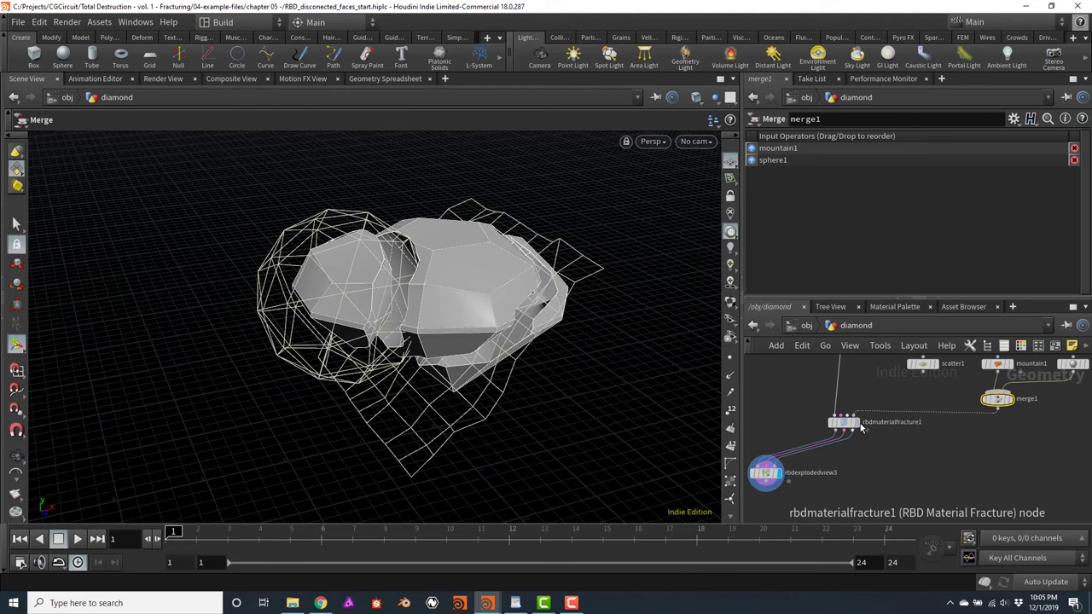
left_click(857, 422)
left_click(847, 426)
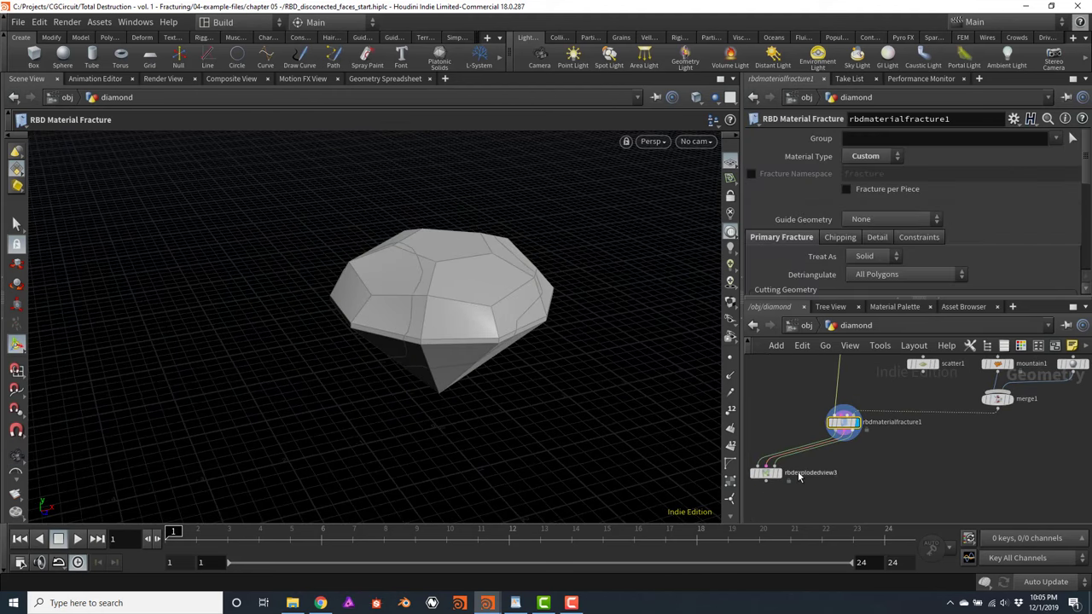
left_click(777, 473)
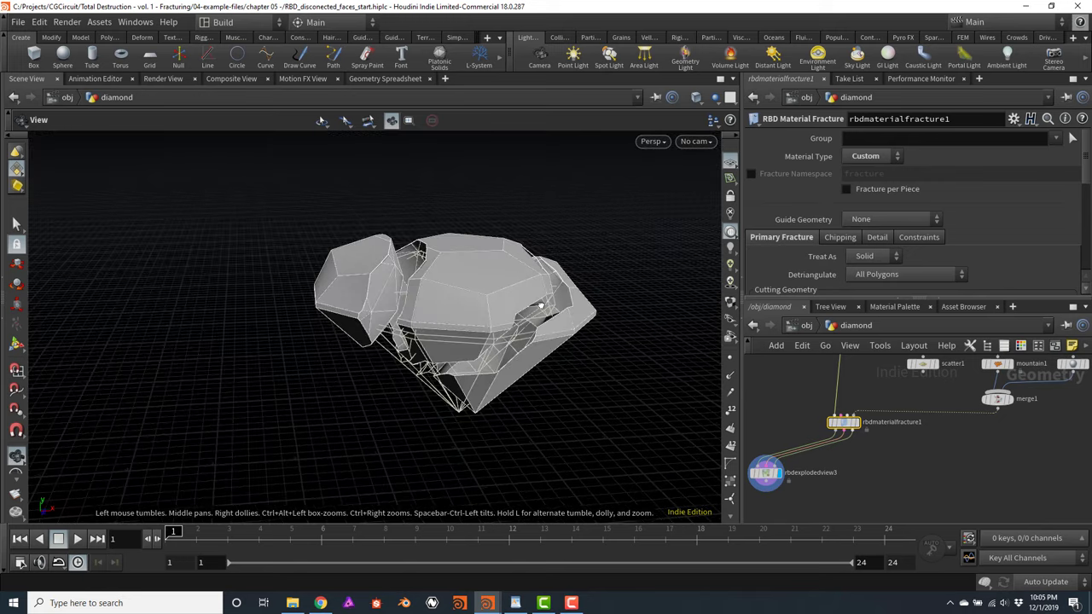
key("Return")
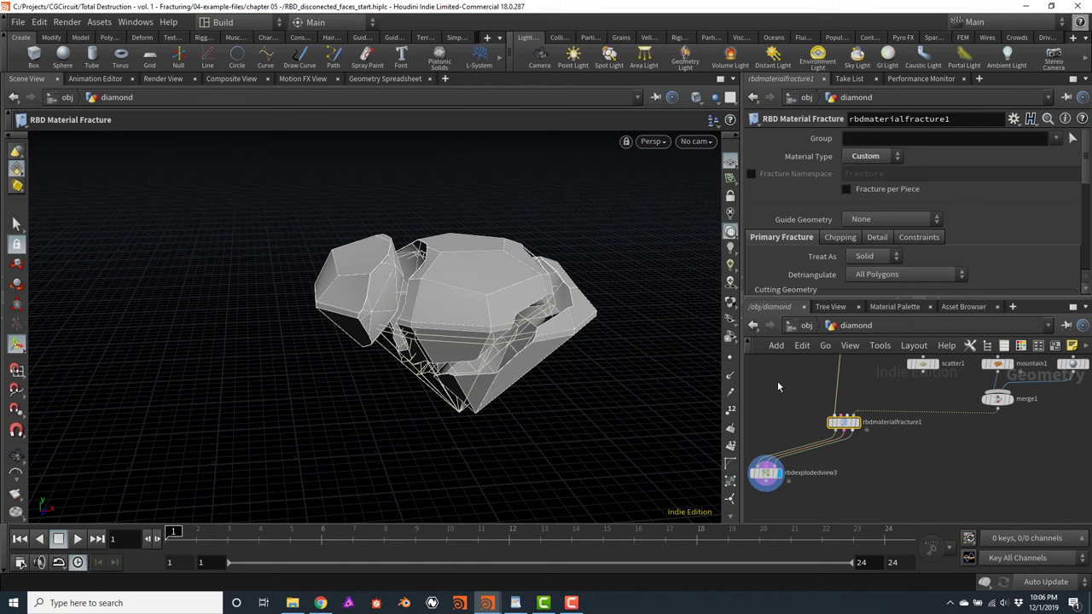
Compare rbdmaterialfracture1's intact display with rbdexplodedview3's separated pieces once more, ending with rbdmaterialfracture1 selected
left_click(859, 432)
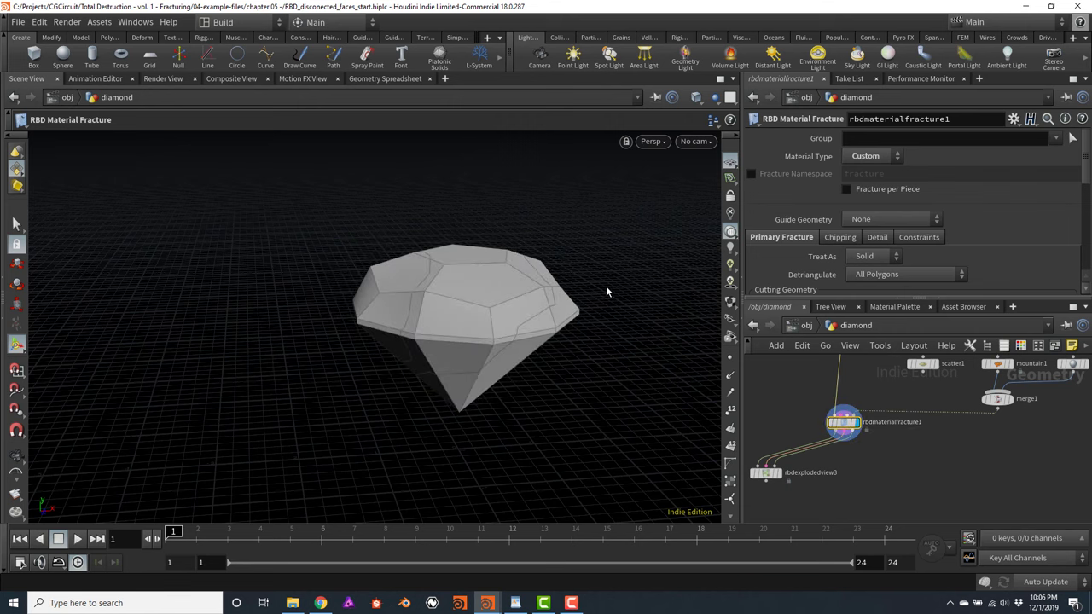
left_click(782, 480)
left_click(765, 472)
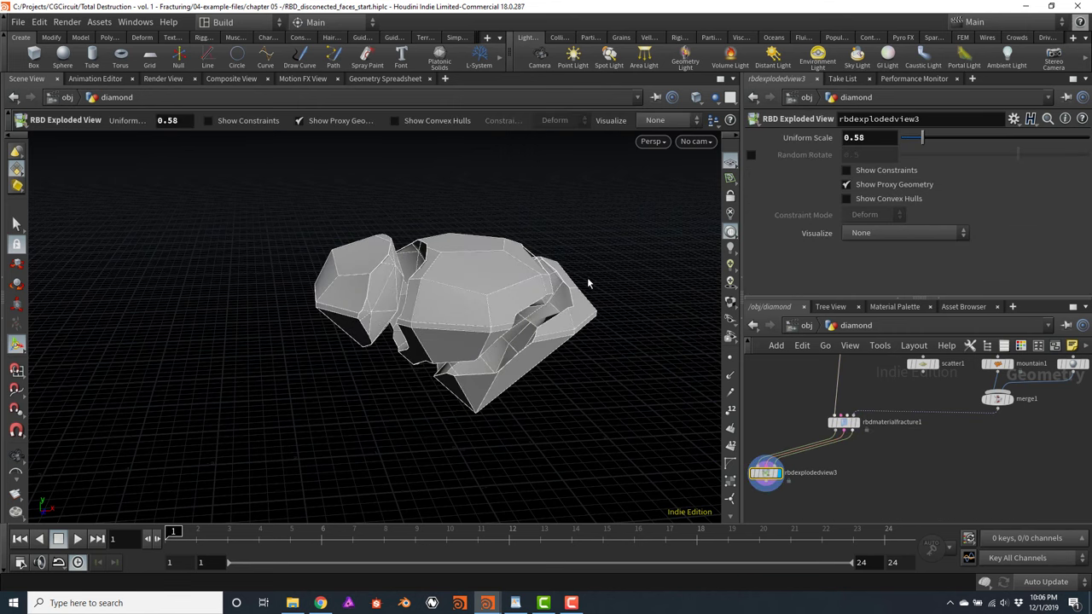
key("Escape")
left_click_drag(587, 285, 612, 265)
key("Return")
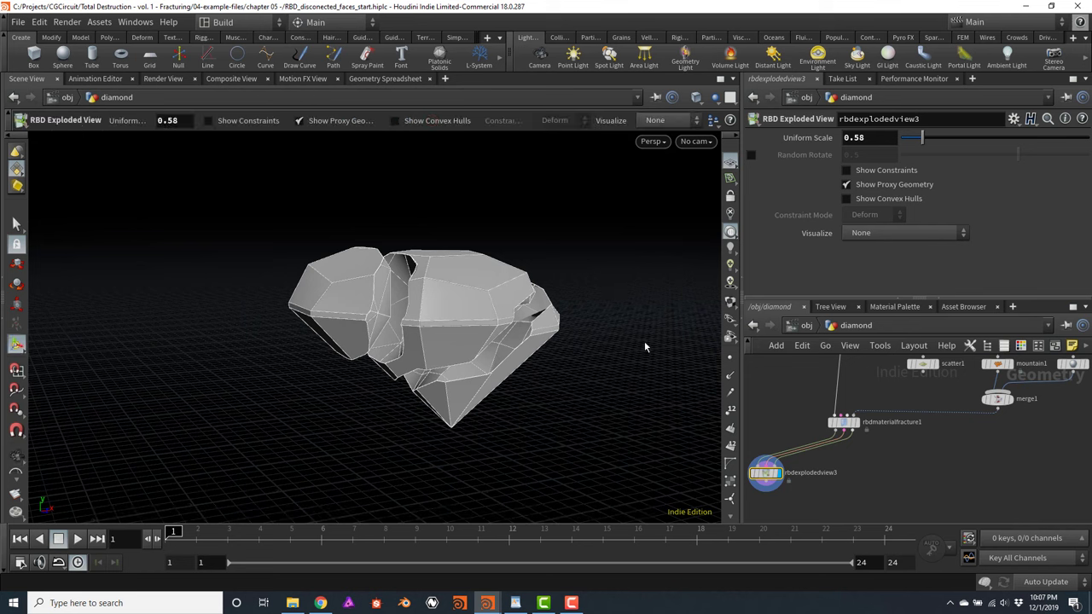
left_click(842, 423)
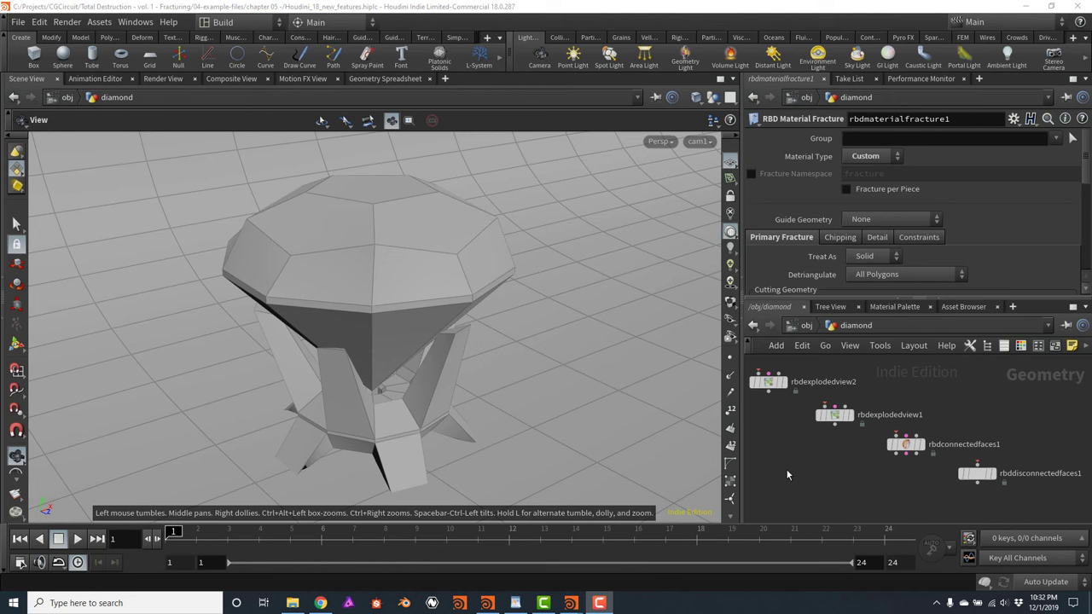
Switch to MPlay to view frame 2 of the diamond.$F.exr render beside the diamond_anim.$F.exr sequence
mouse_move(581, 606)
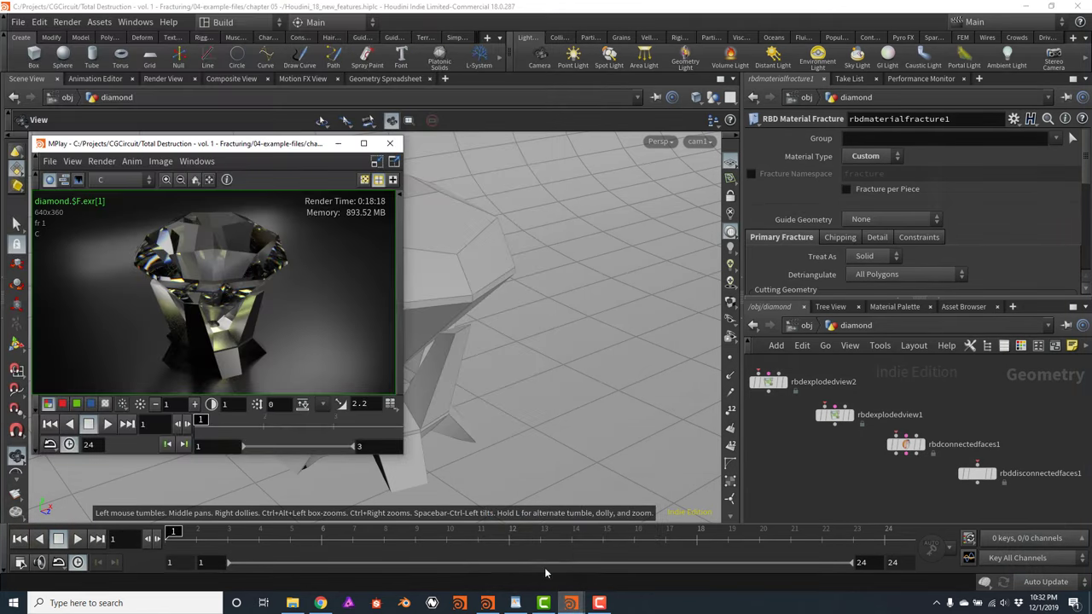
left_click(544, 567)
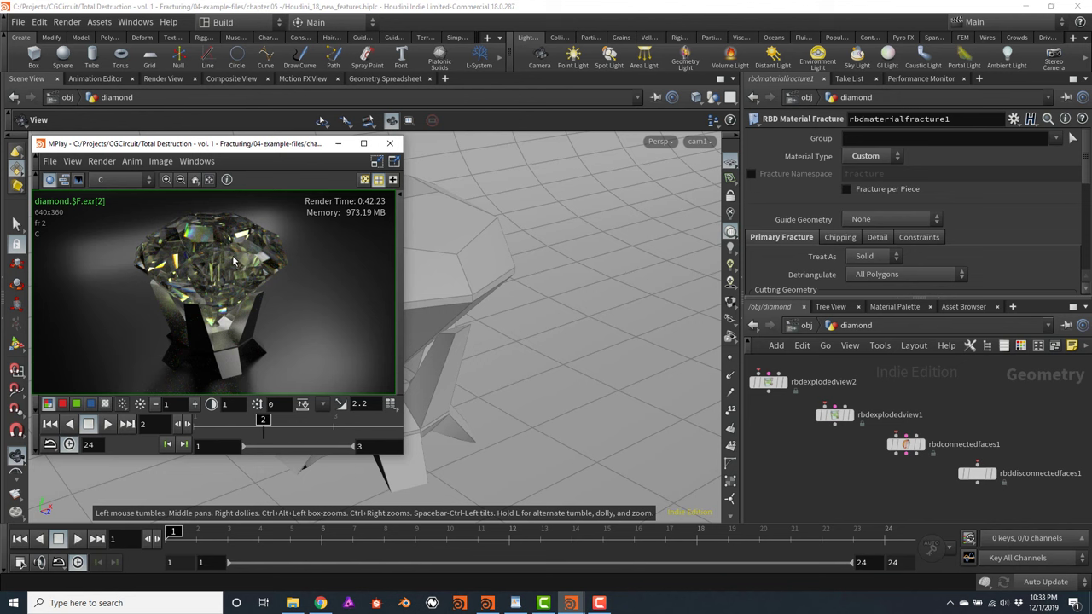
left_click(574, 603)
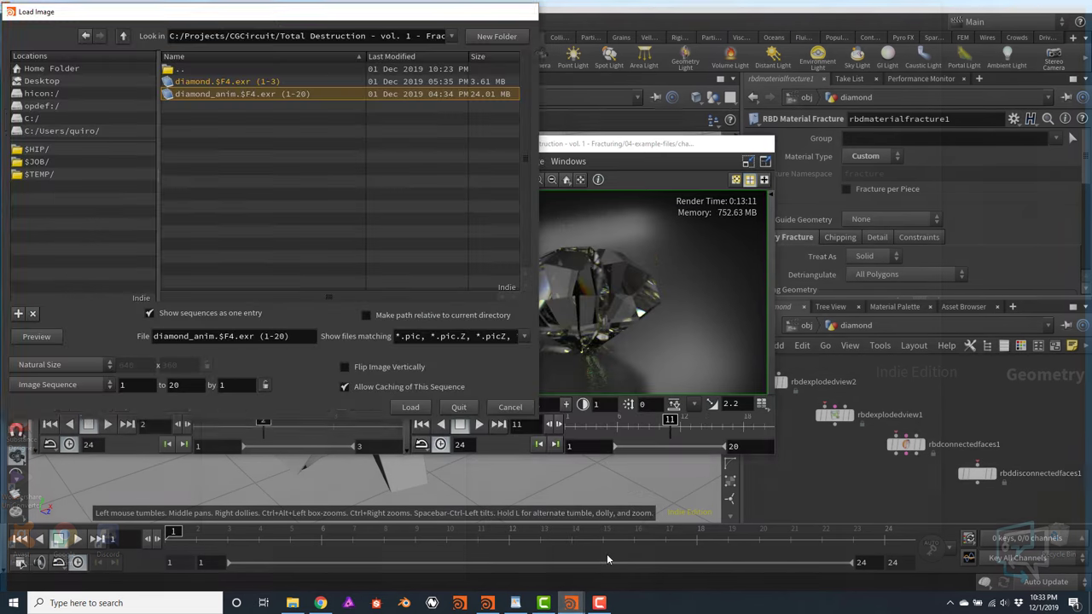
left_click(607, 556)
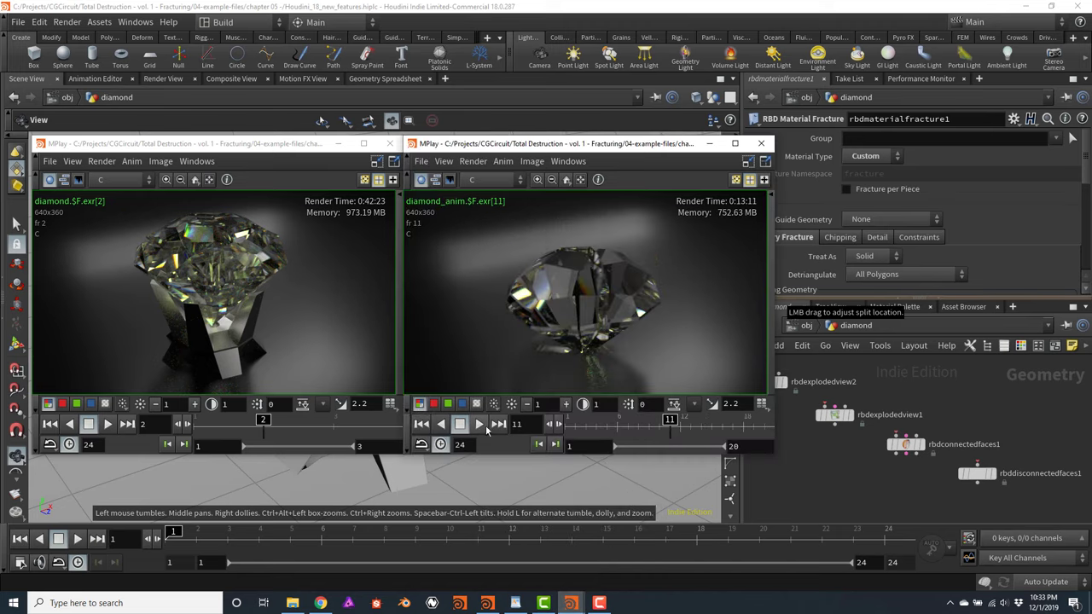
Play and scrub the diamond_anim sequence between frames 7 and 16 to examine how the diamond breaks on impact
left_click(480, 424)
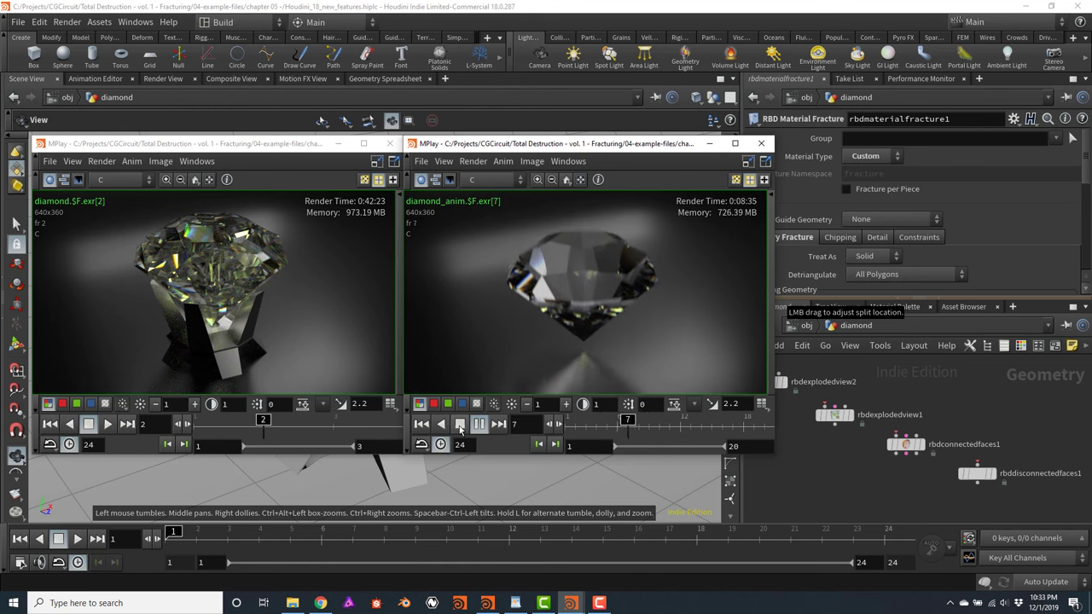
left_click(459, 426)
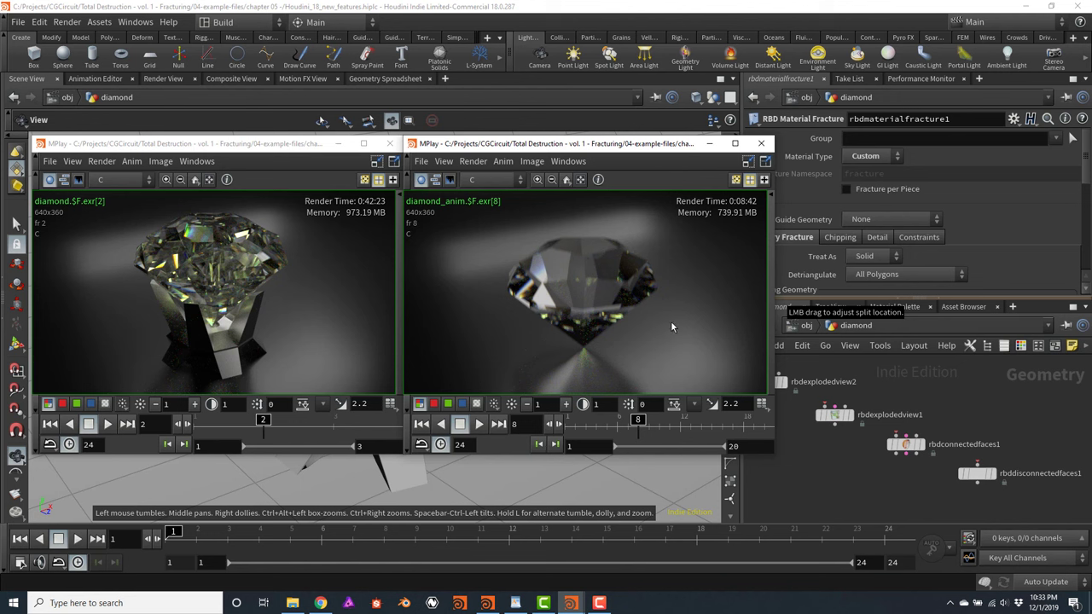
key("Right")
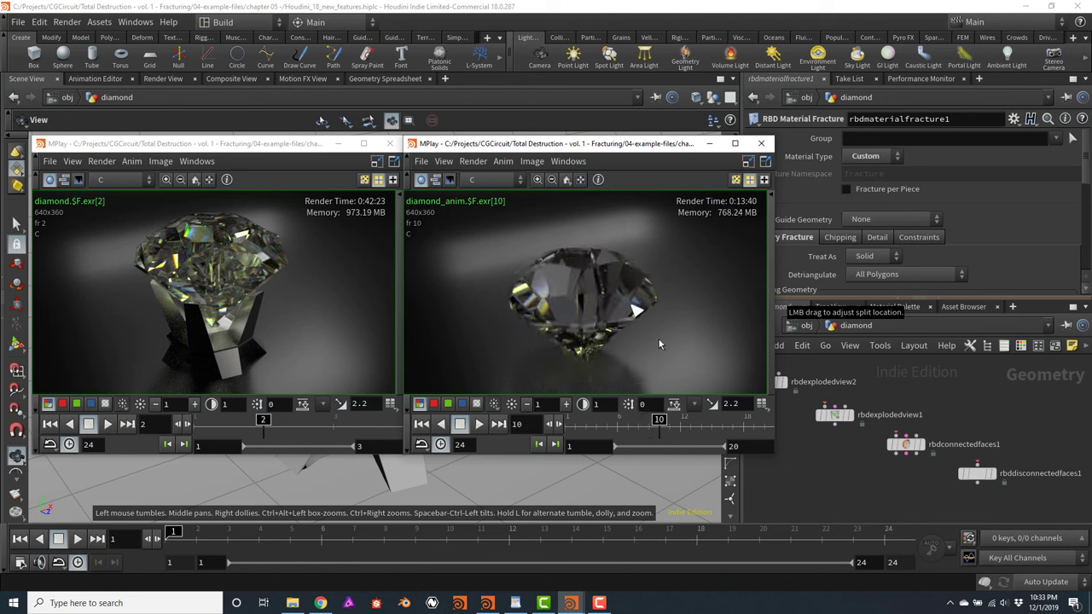
left_click(481, 427)
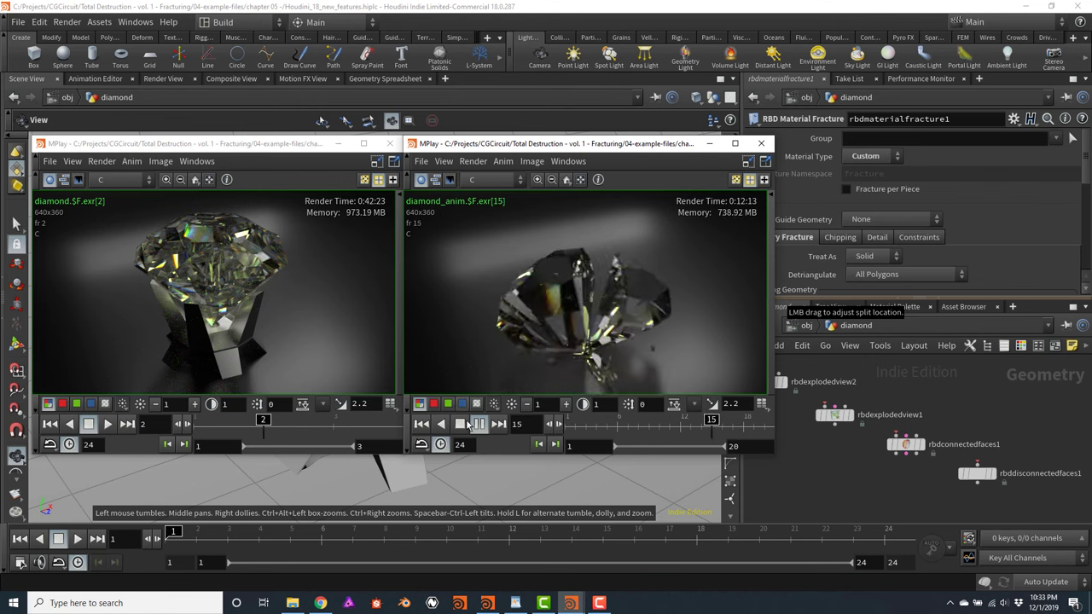
left_click(461, 424)
left_click(723, 426)
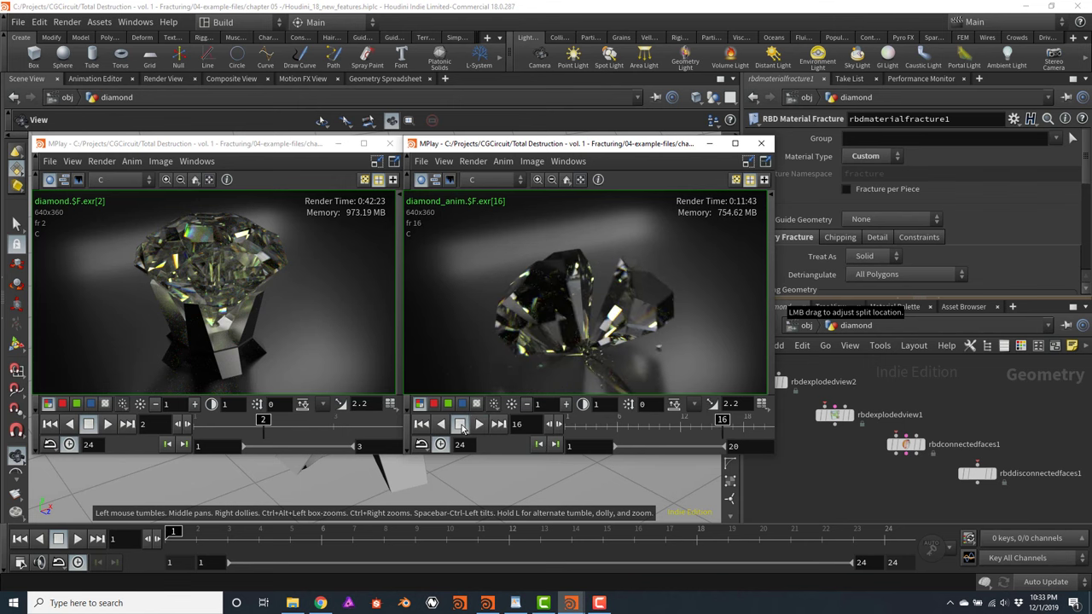
left_click_drag(723, 423, 643, 425)
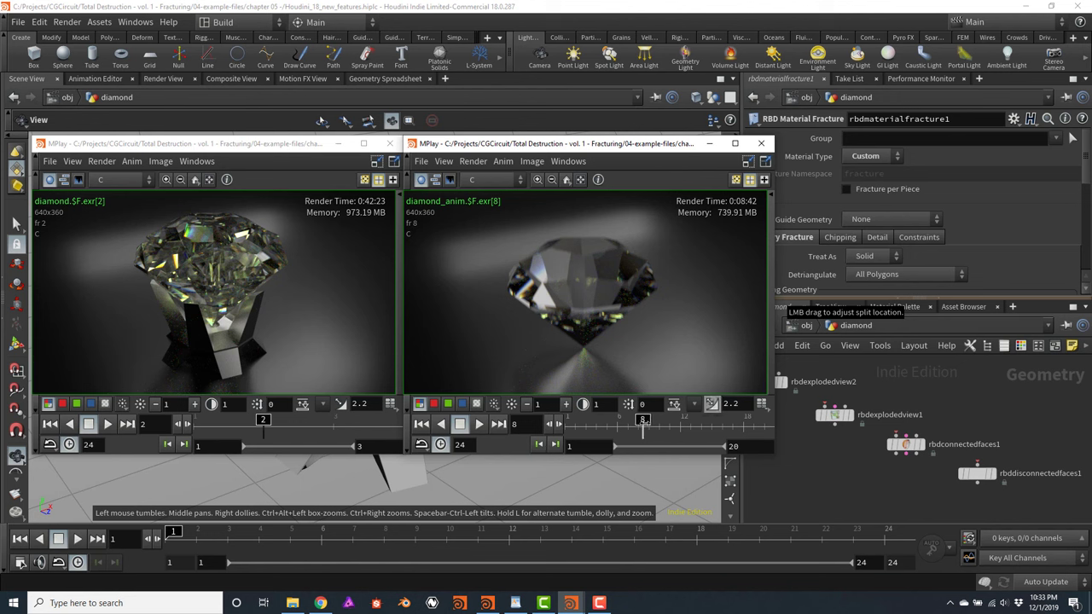
mouse_move(643, 424)
left_mouse_down()
mouse_move(608, 427)
mouse_move(656, 432)
mouse_move(633, 433)
mouse_move(645, 435)
left_mouse_up()
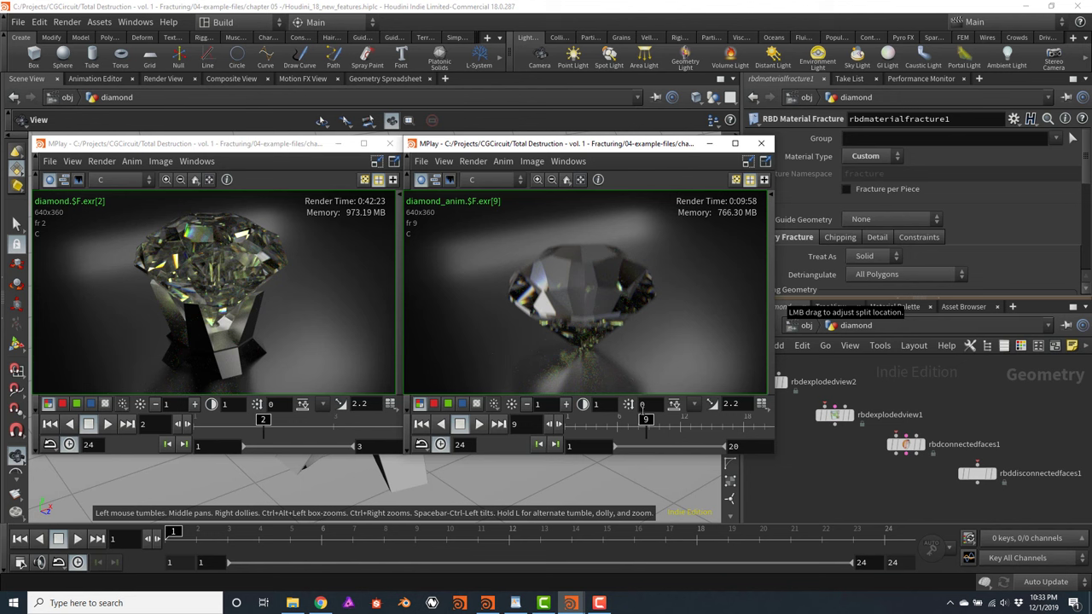
left_click_drag(650, 431, 629, 421)
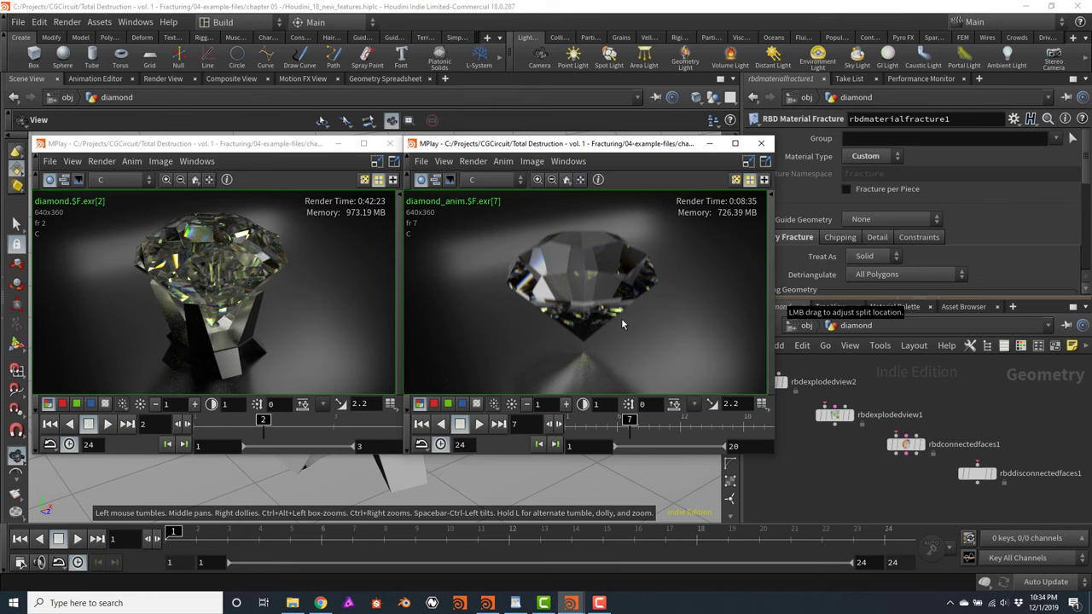
Put away the diamond_anim render, view the still diamond render full screen, and return to the Houdini scene
left_click(709, 143)
left_click(363, 143)
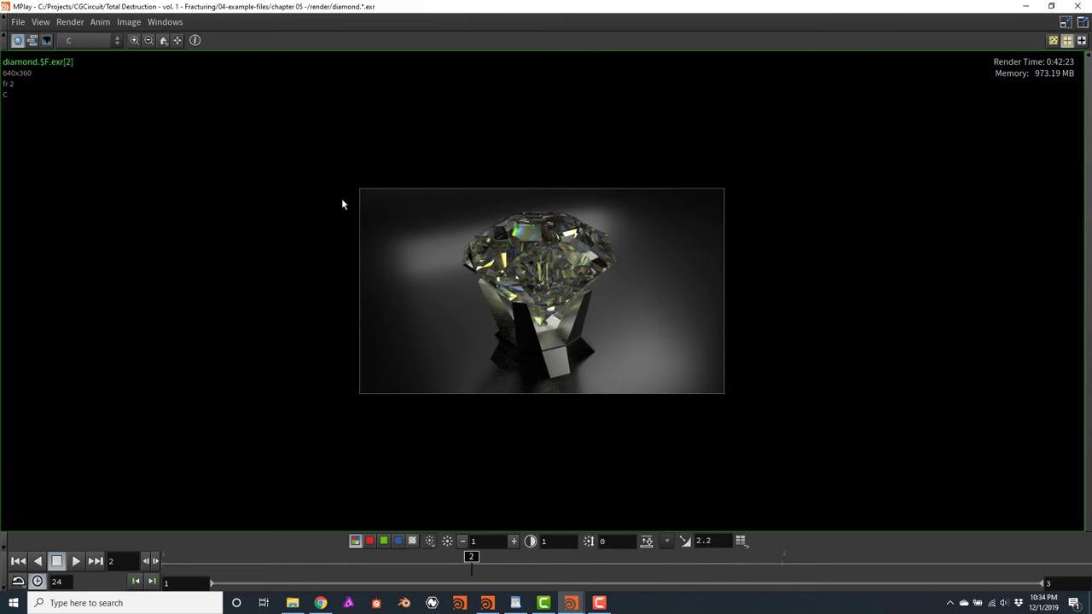
left_click(1071, 5)
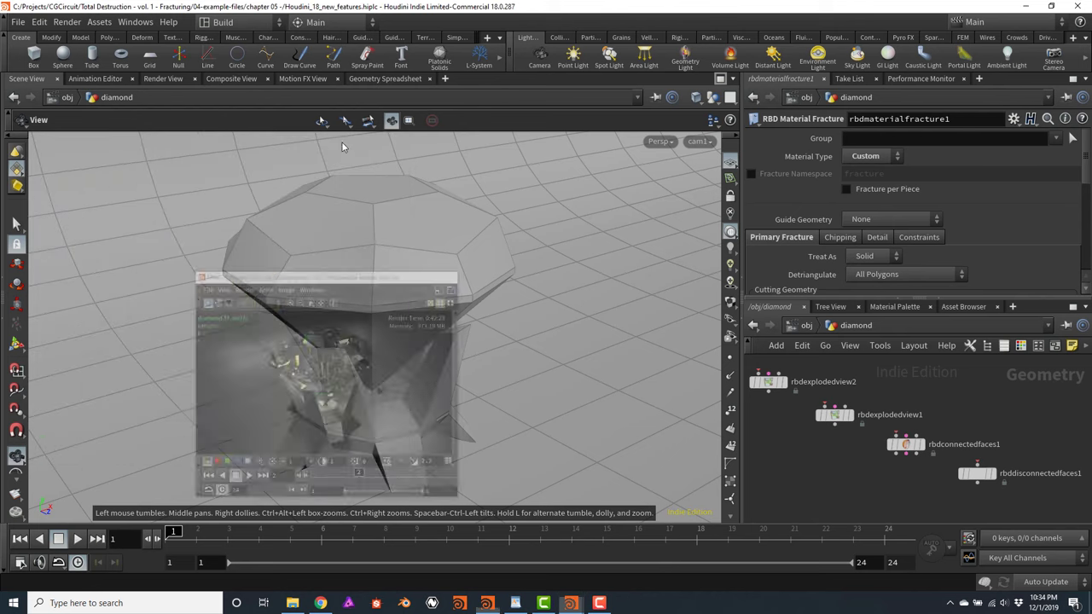
Connect pointjitter1 to rbdmaterialfracture1's Extra Voronoi Points input and set its Material Type to Concrete
middle_click_drag(926, 465, 850, 408)
scroll(999, 444, "up", 3)
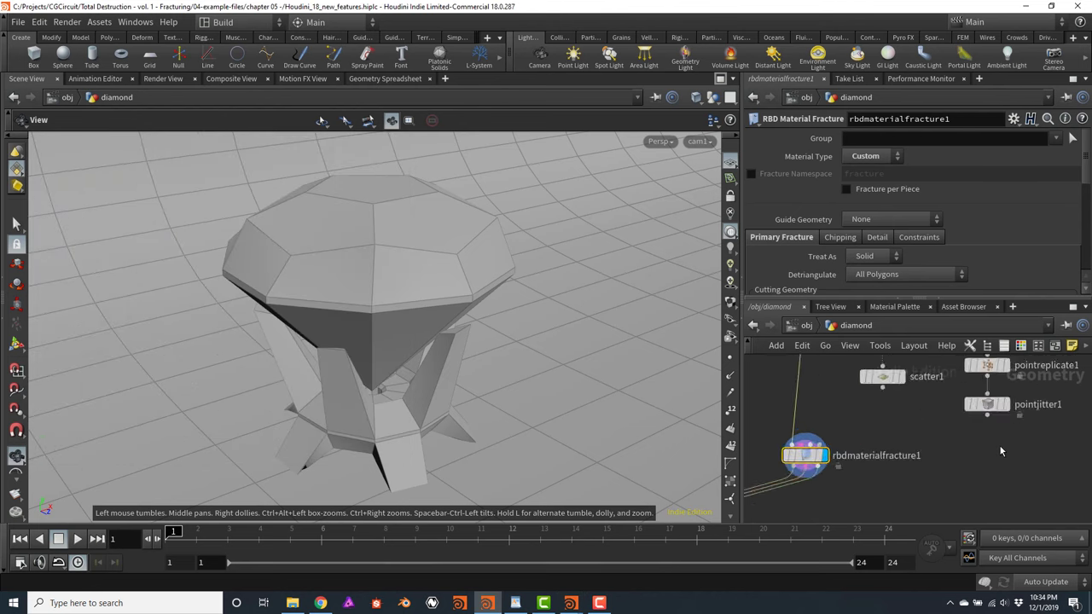
scroll(998, 444, "down", 3)
scroll(999, 444, "up", 2)
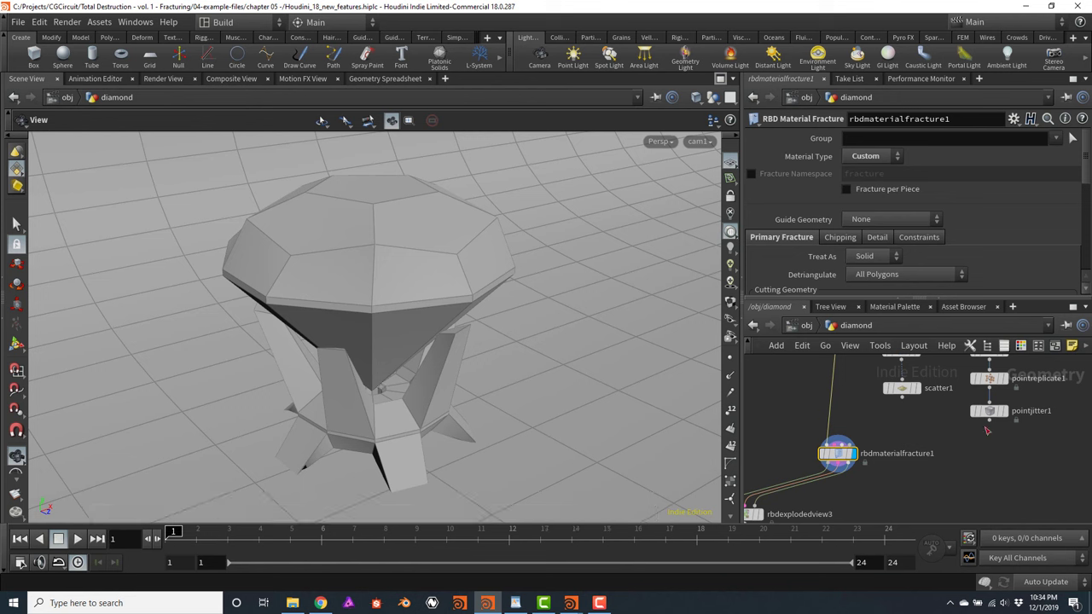
left_click(990, 426)
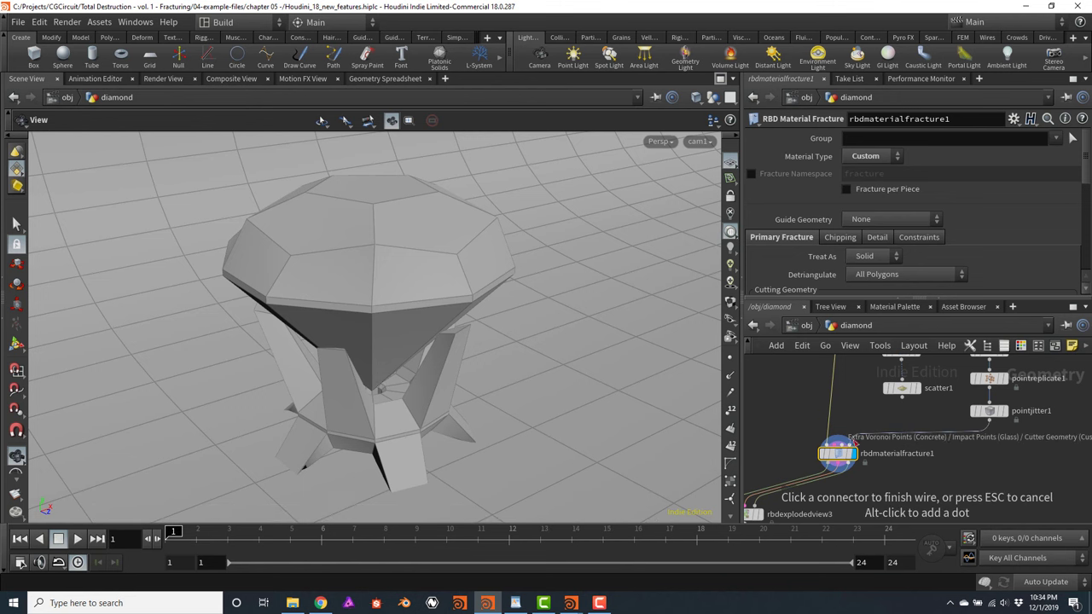
left_click(849, 457)
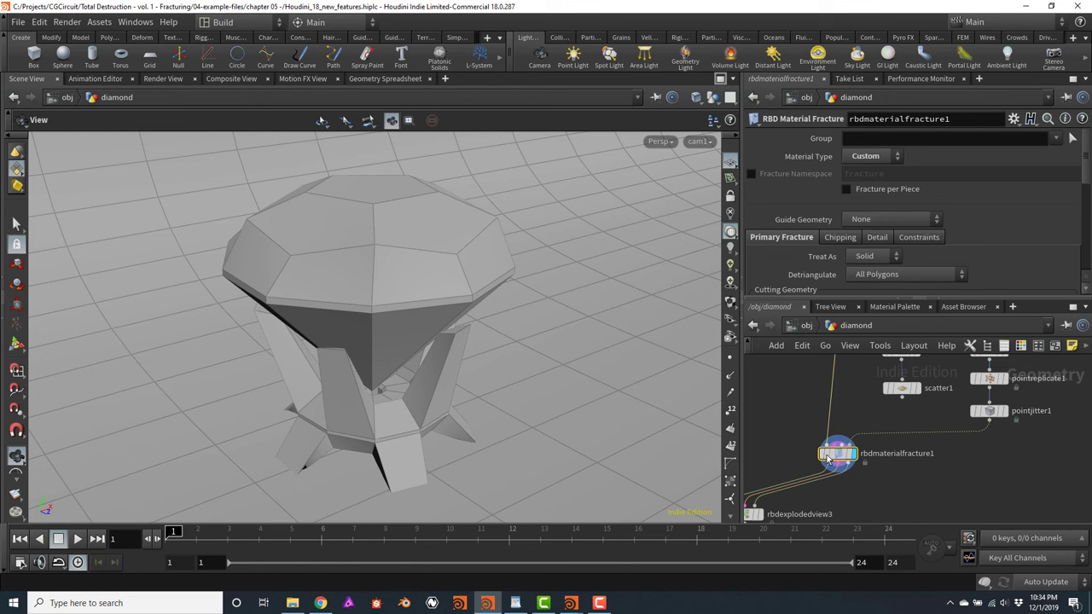
left_click(880, 156)
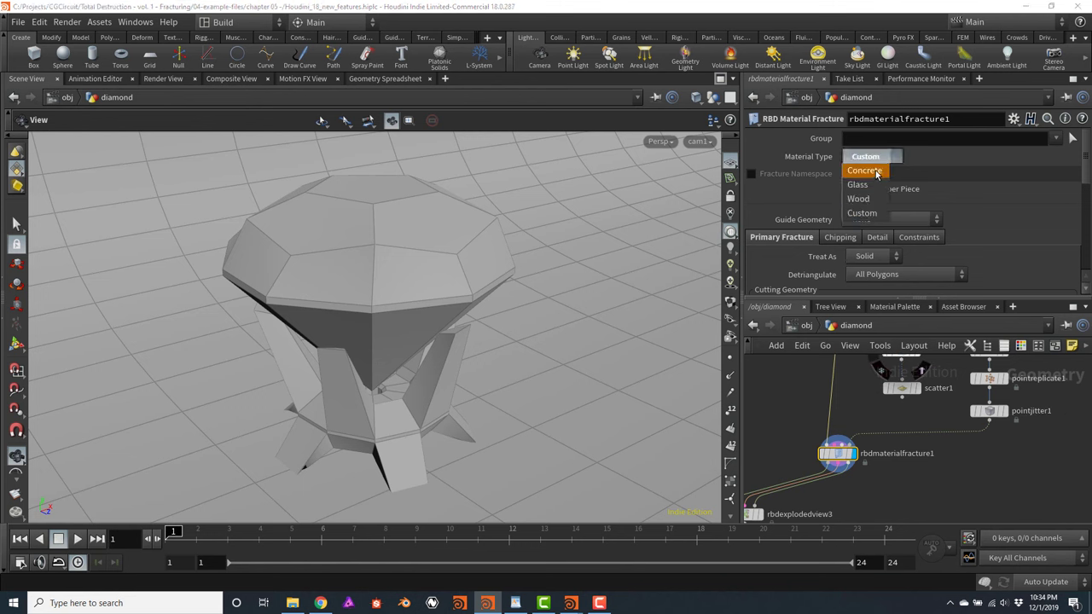
left_click(876, 173)
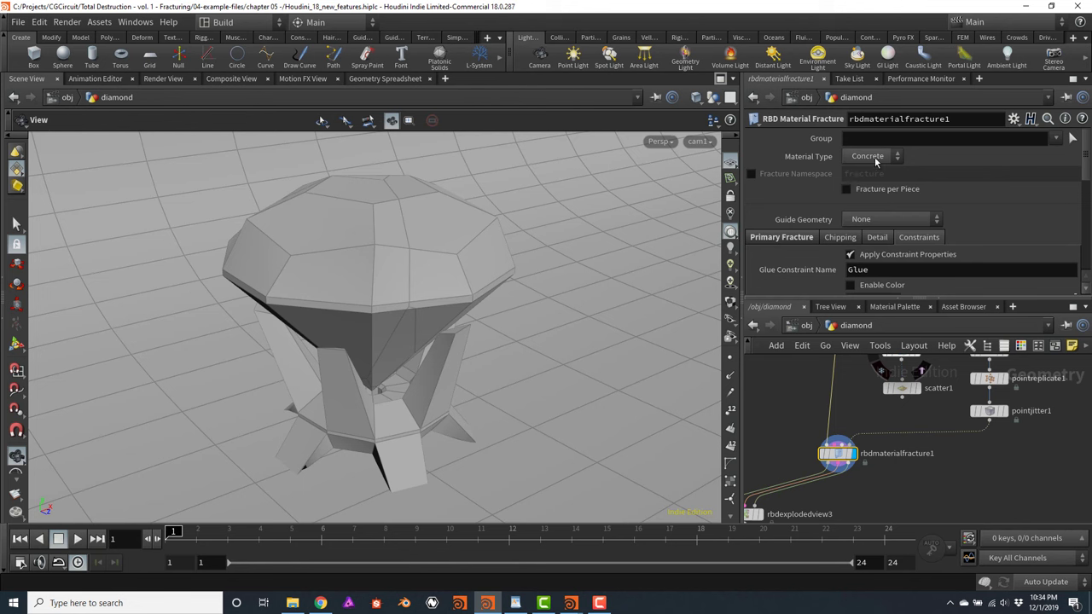
Try the Glass material type on rbdmaterialfracture1, and return it to Concrete
left_click(874, 157)
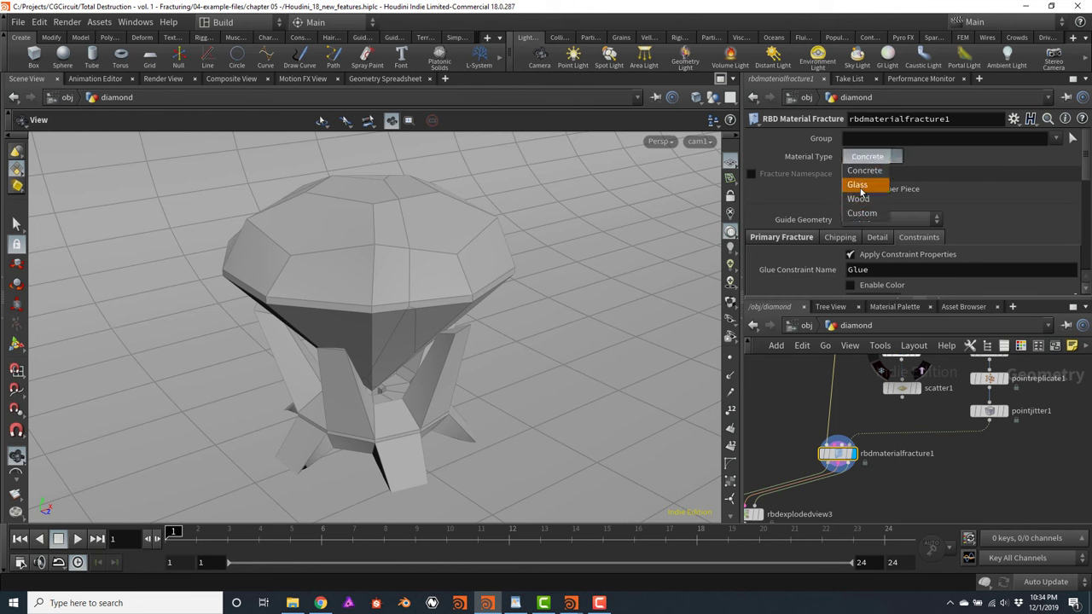
left_click(860, 185)
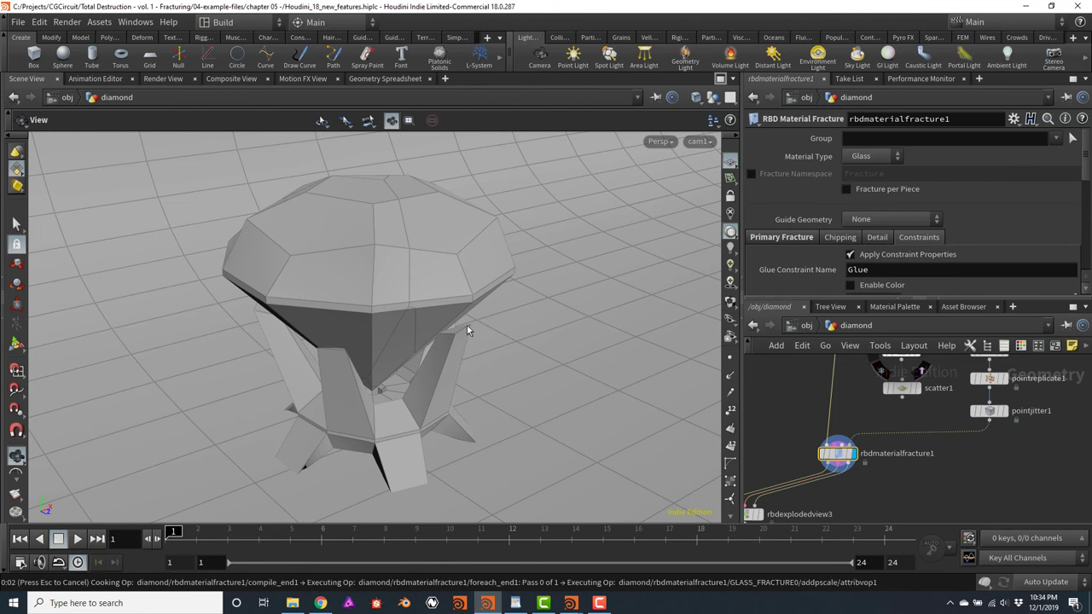
mouse_move(845, 457)
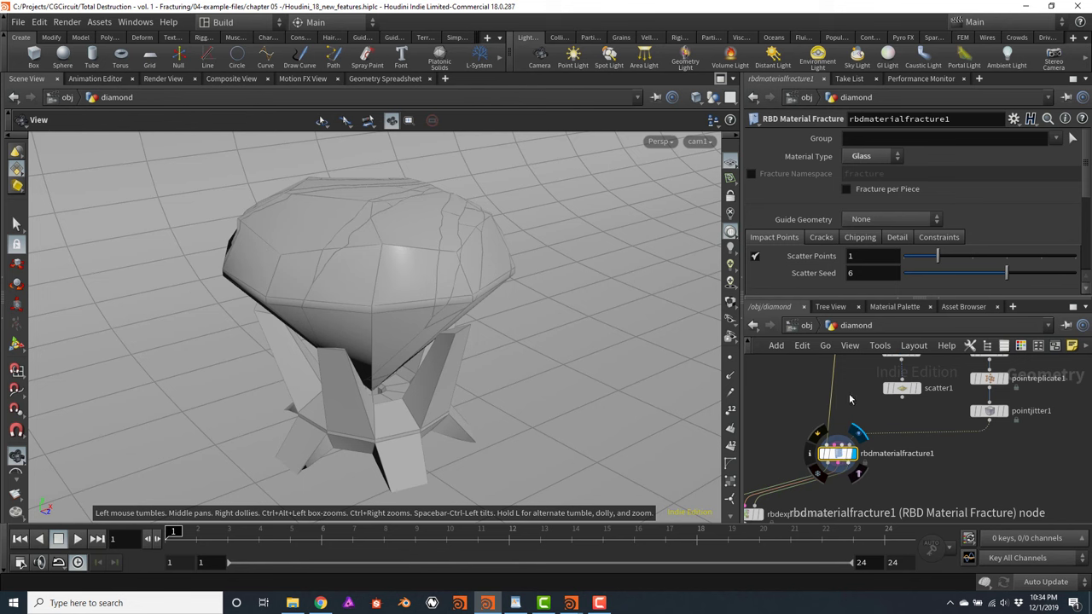
left_click(874, 158)
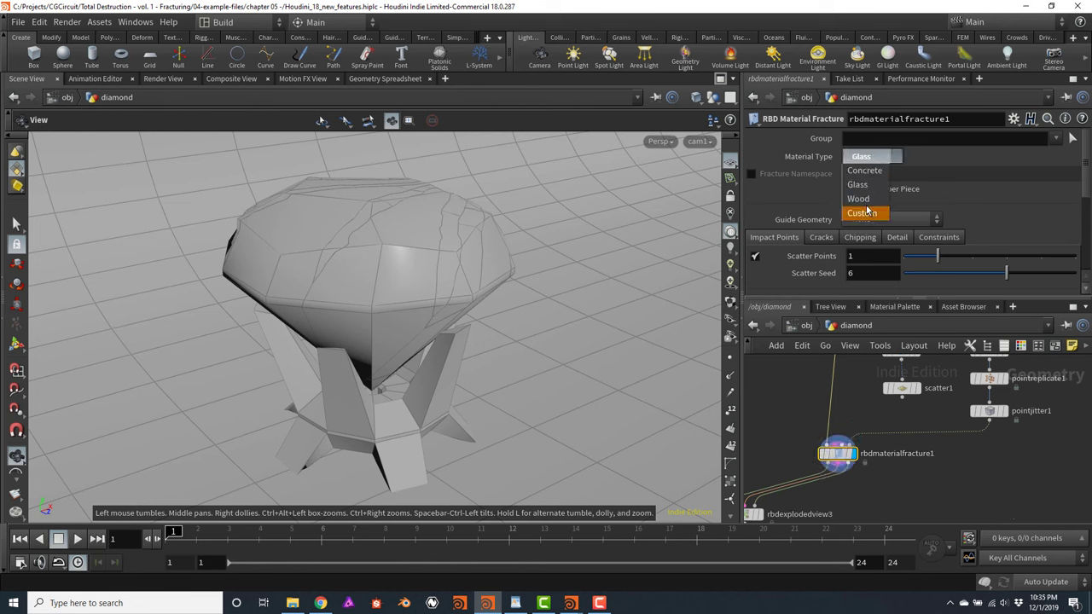
left_click(867, 172)
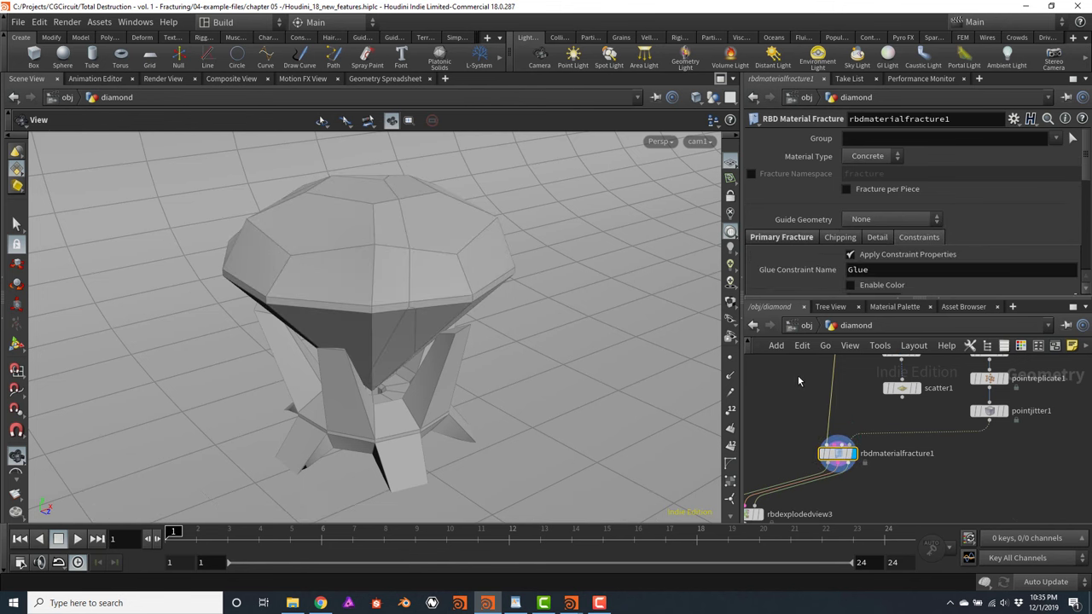
left_click(898, 157)
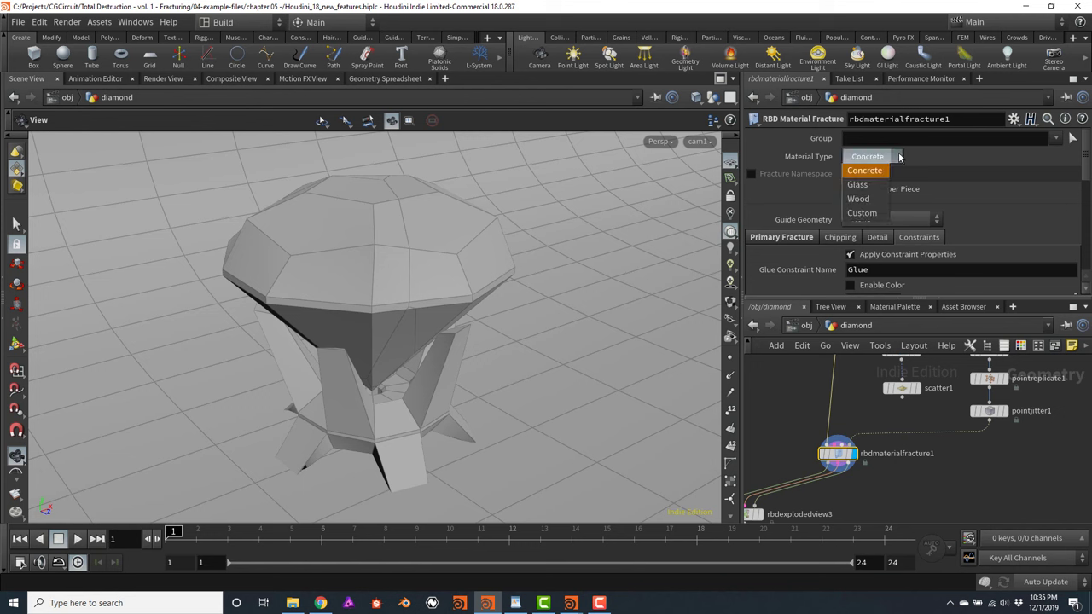
left_click(877, 174)
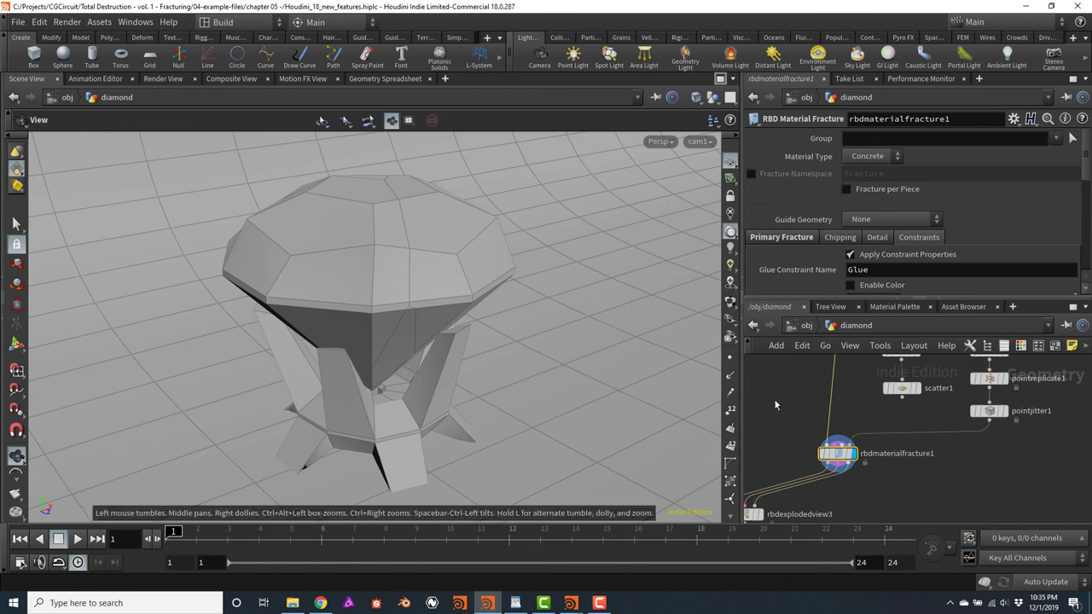
Hide the other objects and display rbdexplodedview3 to examine the concrete-fractured pieces from several angles
left_click(713, 97)
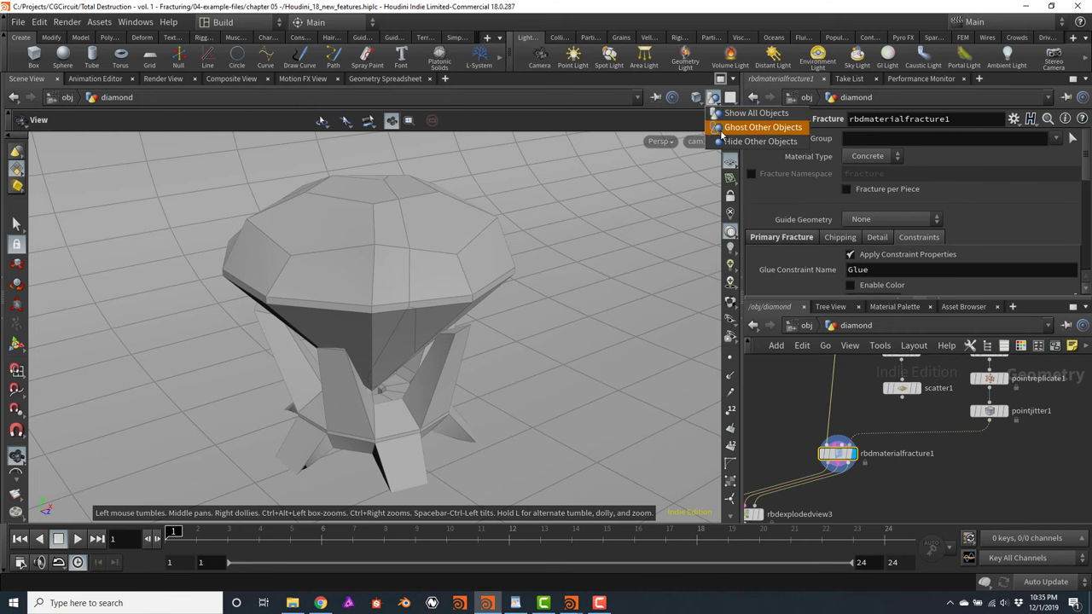
left_click(750, 142)
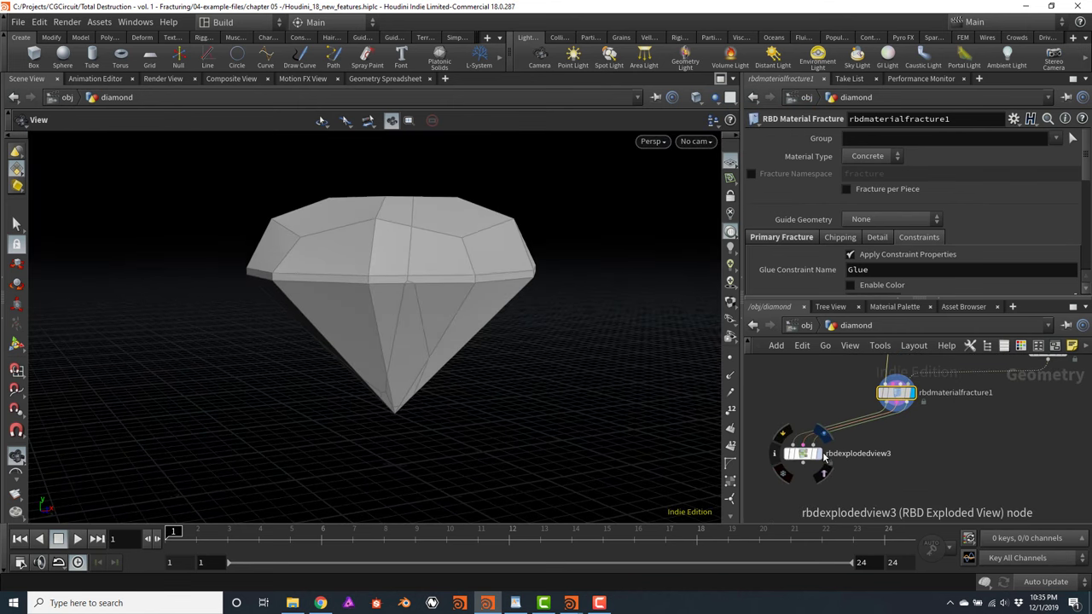
left_click(825, 458)
left_click(797, 453)
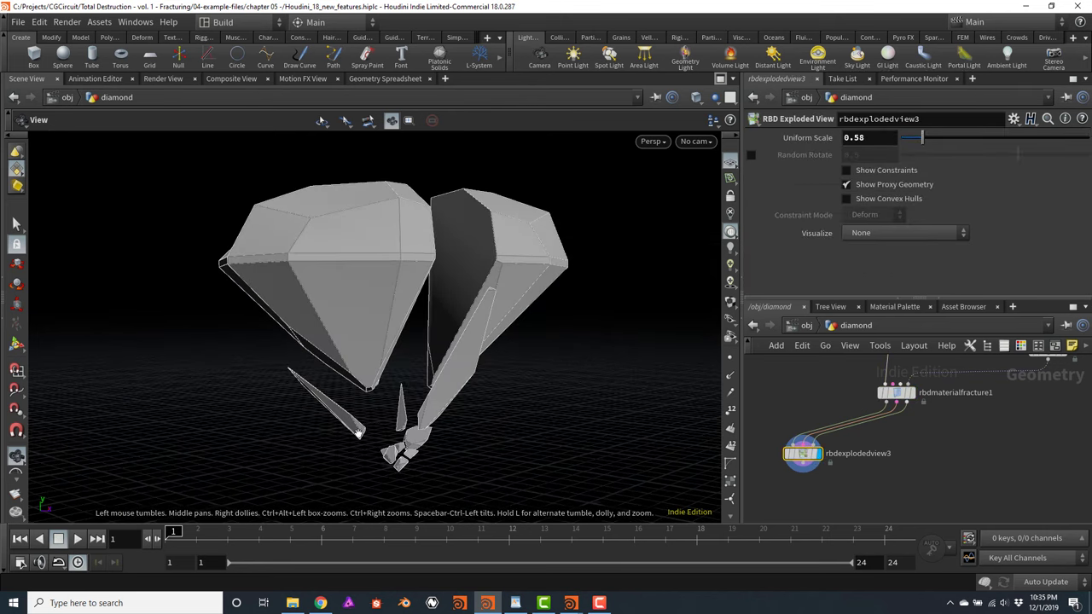
left_click_drag(358, 434, 395, 424)
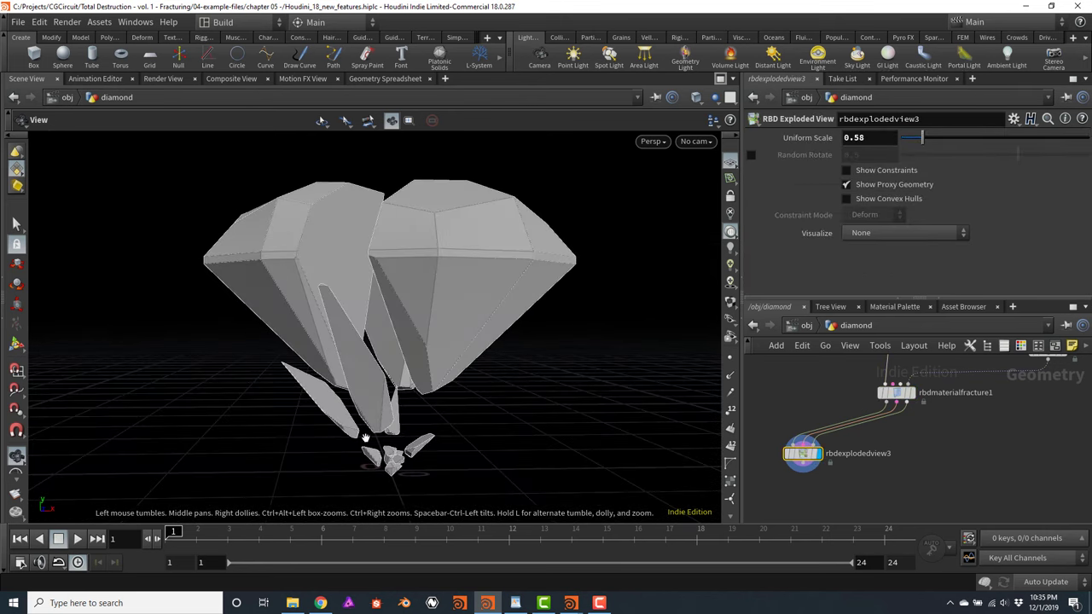
left_click_drag(475, 329, 522, 325)
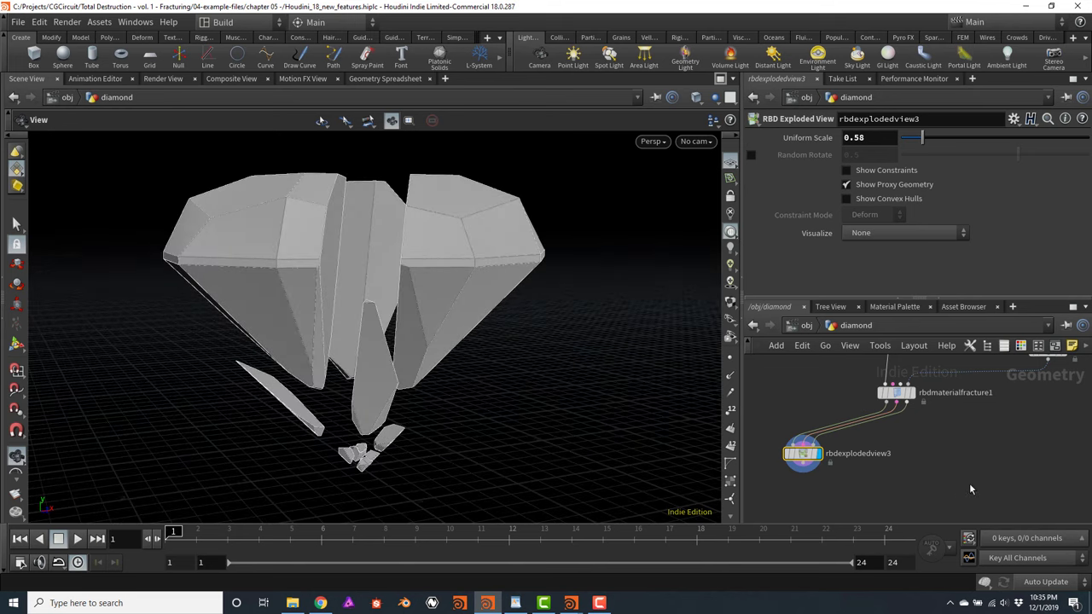
Display rbdmaterialfracture1's unexploded output, return to the object level, and look through cam1
left_click(910, 393)
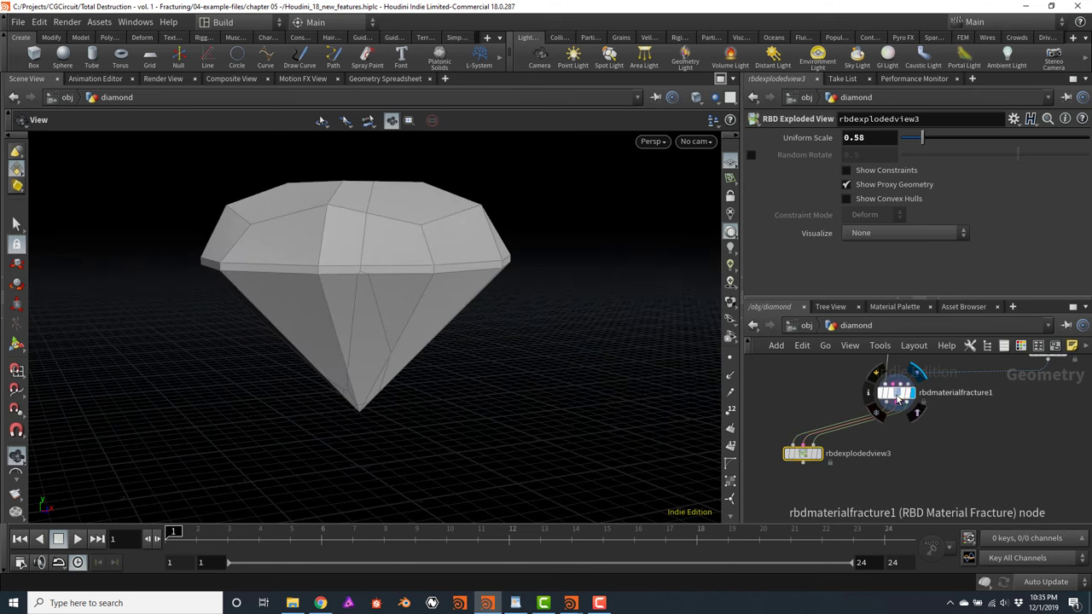
left_click(897, 397)
left_click(806, 326)
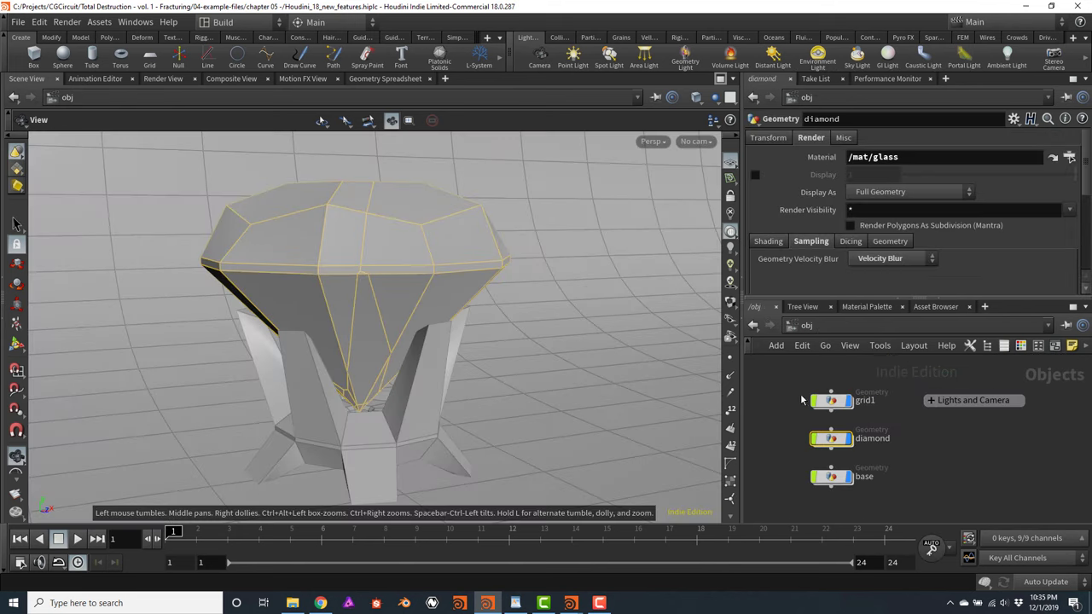
left_click(680, 143)
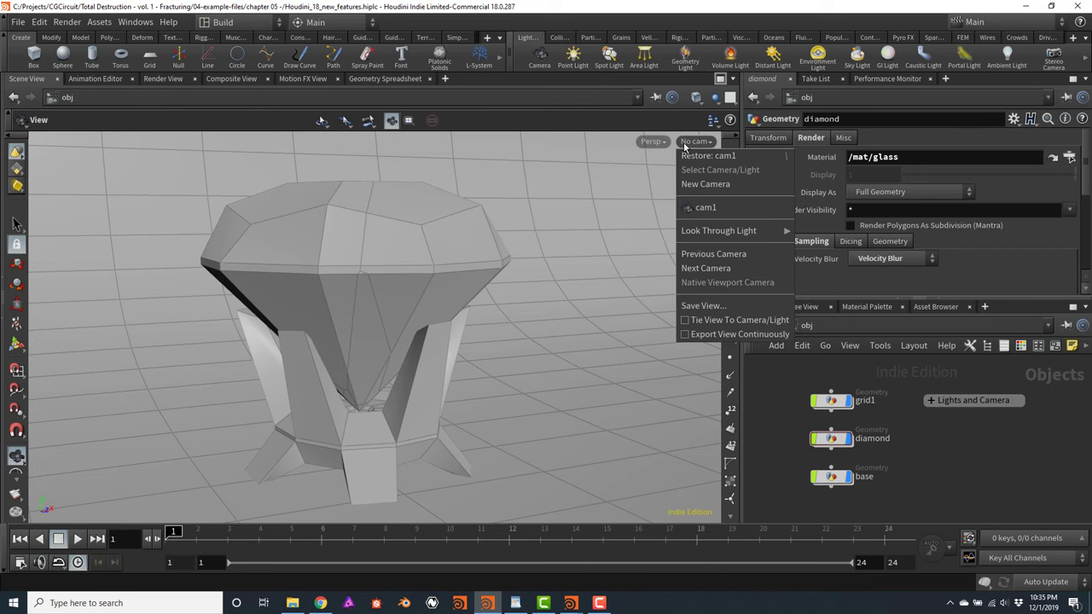
left_click(703, 212)
Set the render view camera to /obj/cam1 and render the diamond Mantra output of the fractured diamond
left_click(167, 79)
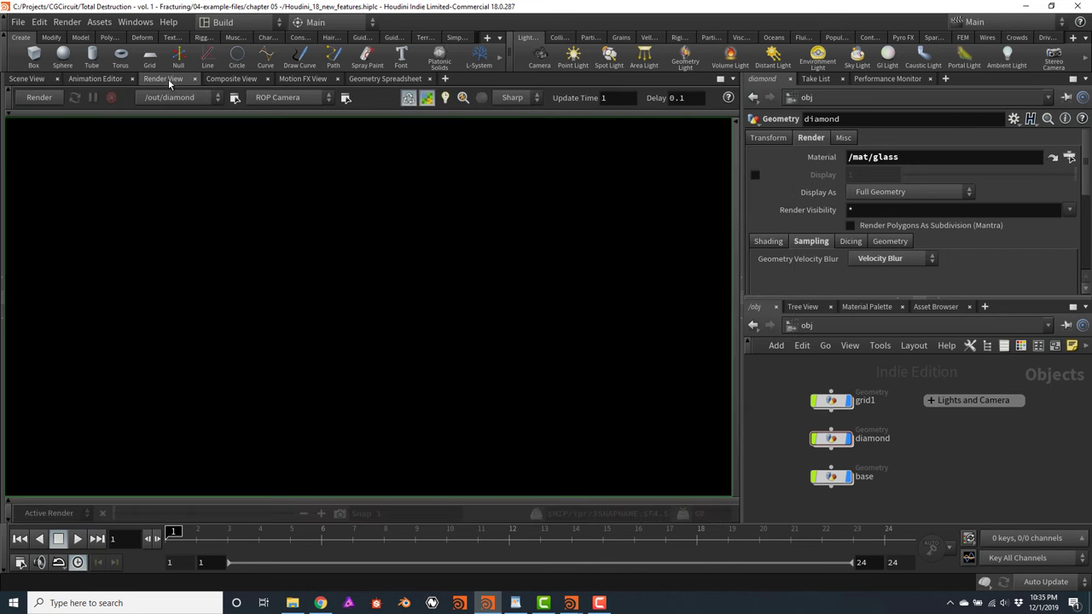
left_click(280, 99)
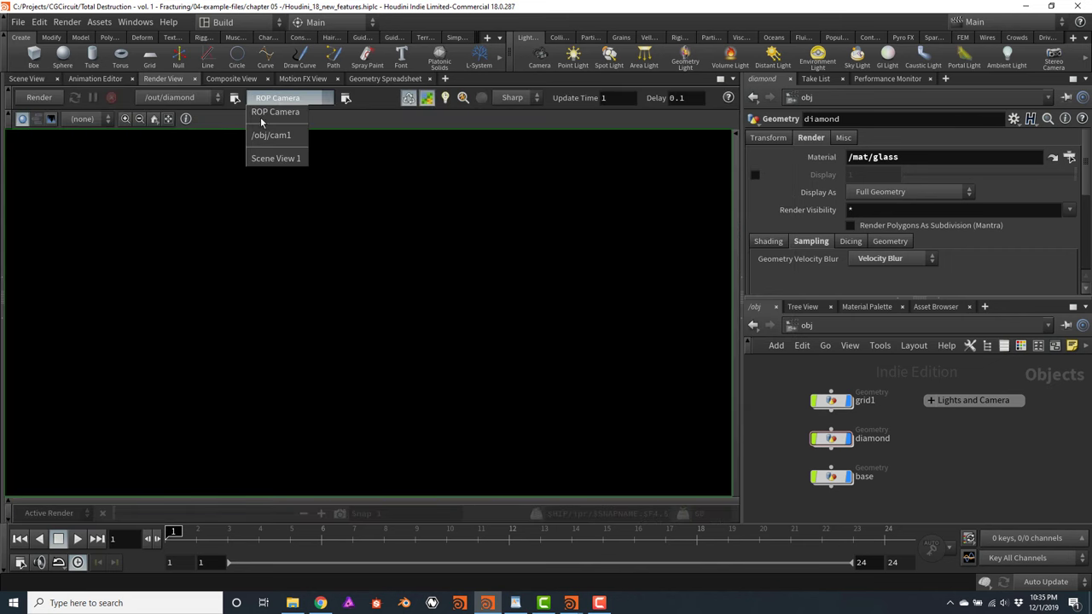
left_click(267, 136)
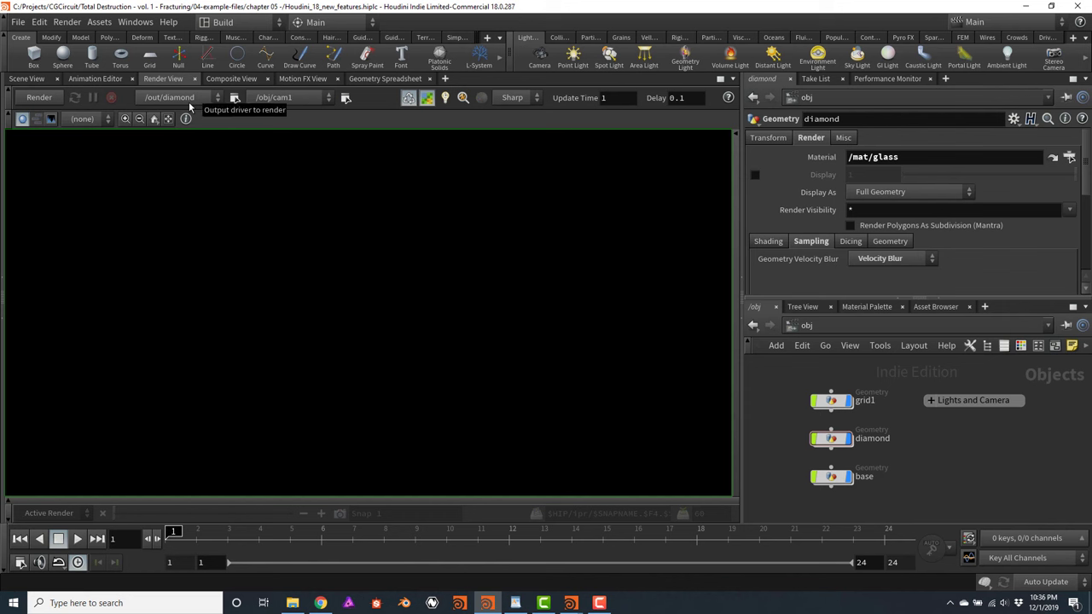
left_click(853, 332)
left_click(860, 401)
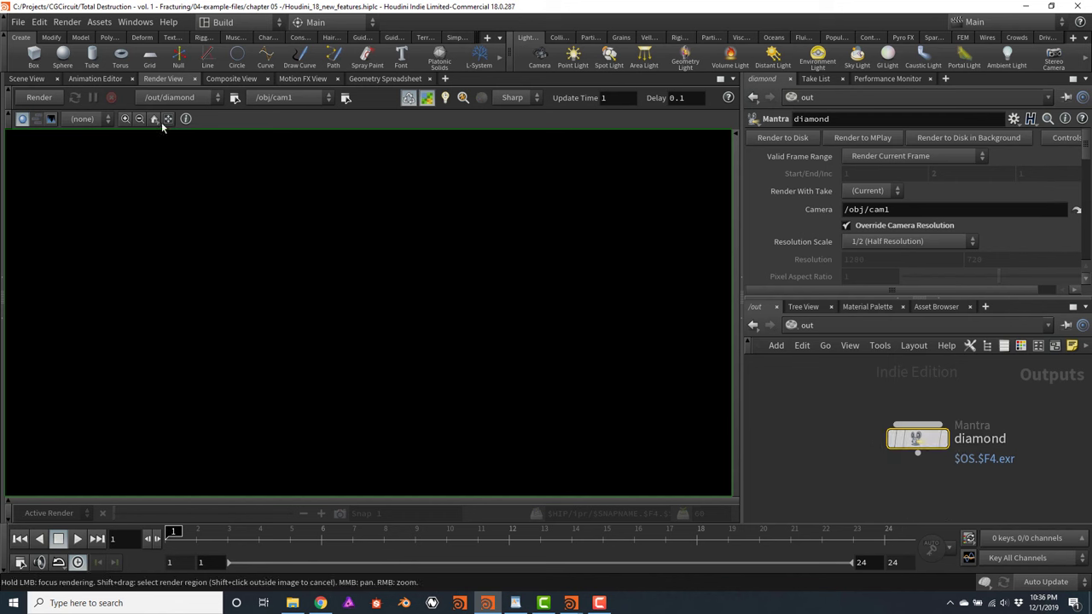
left_click(40, 99)
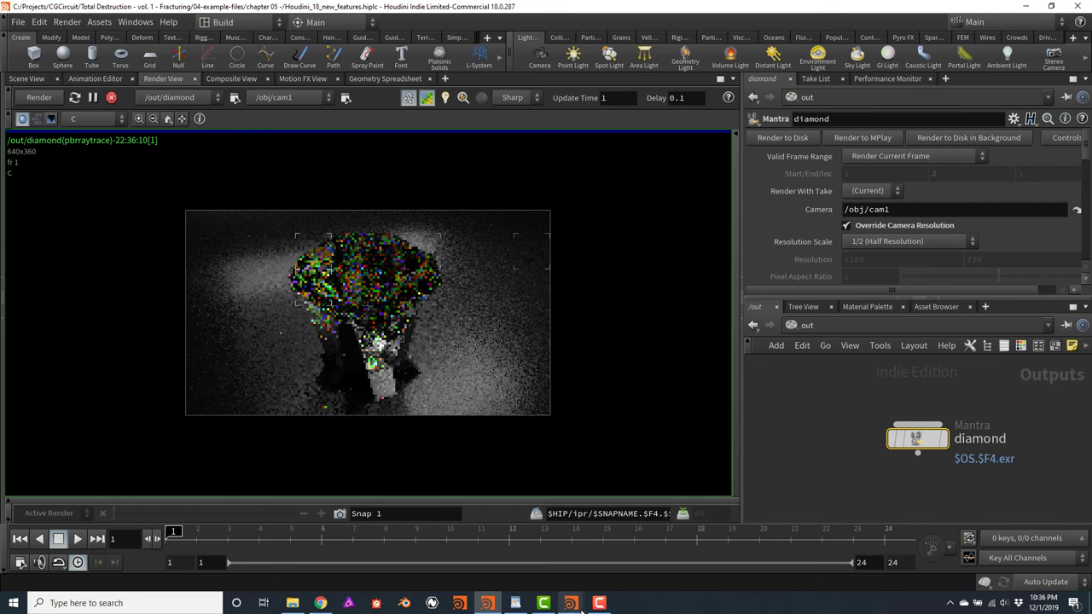
Compare the running render with the earlier fractured diamond render in MPlay at frame 2, and put MPlay away
mouse_move(571, 603)
left_click(527, 554)
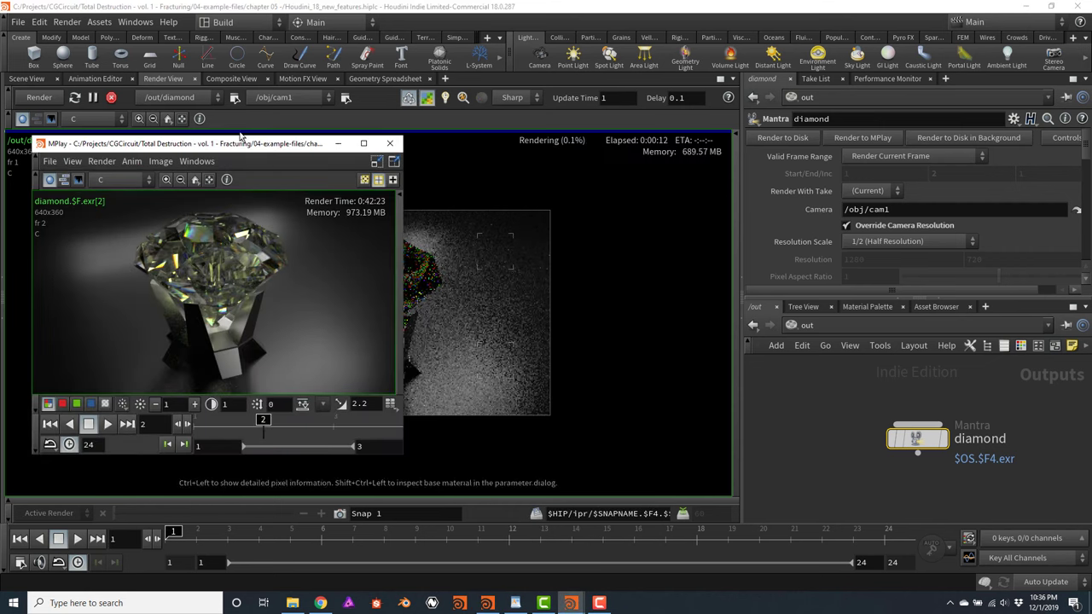
left_click_drag(245, 144, 291, 199)
left_click(398, 179)
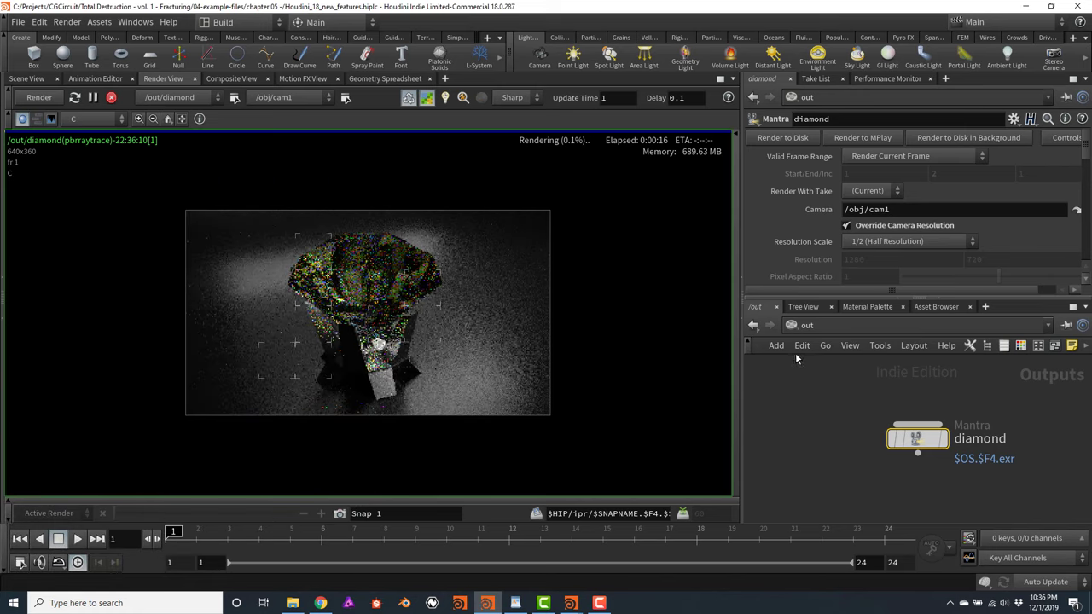
Bypass rbdmaterialfracture1 inside the diamond object to render the diamond without fracturing
left_click(802, 325)
left_click(834, 389)
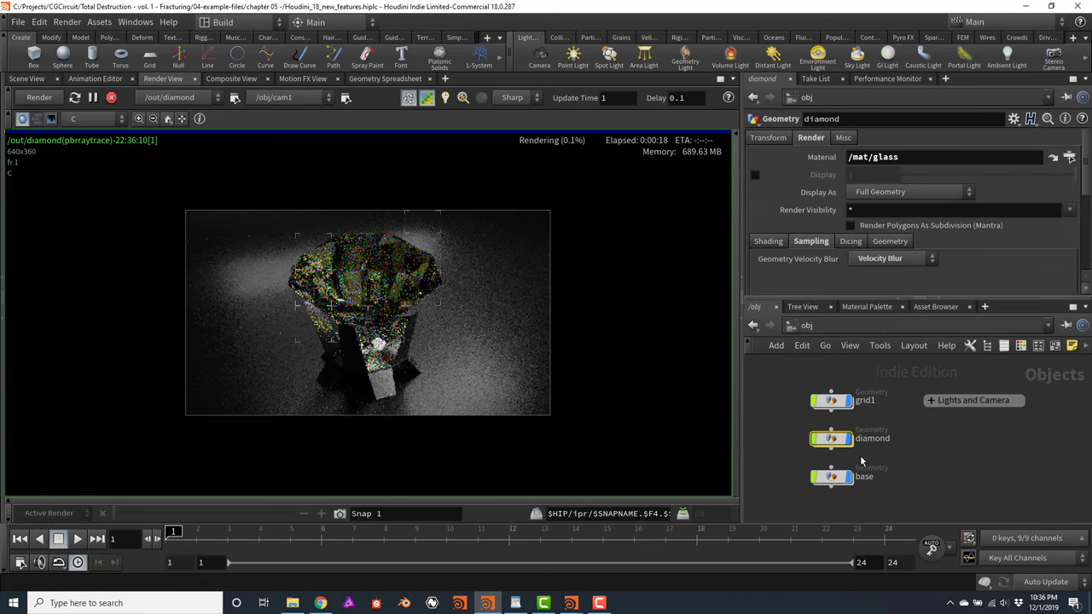
double_click(831, 437)
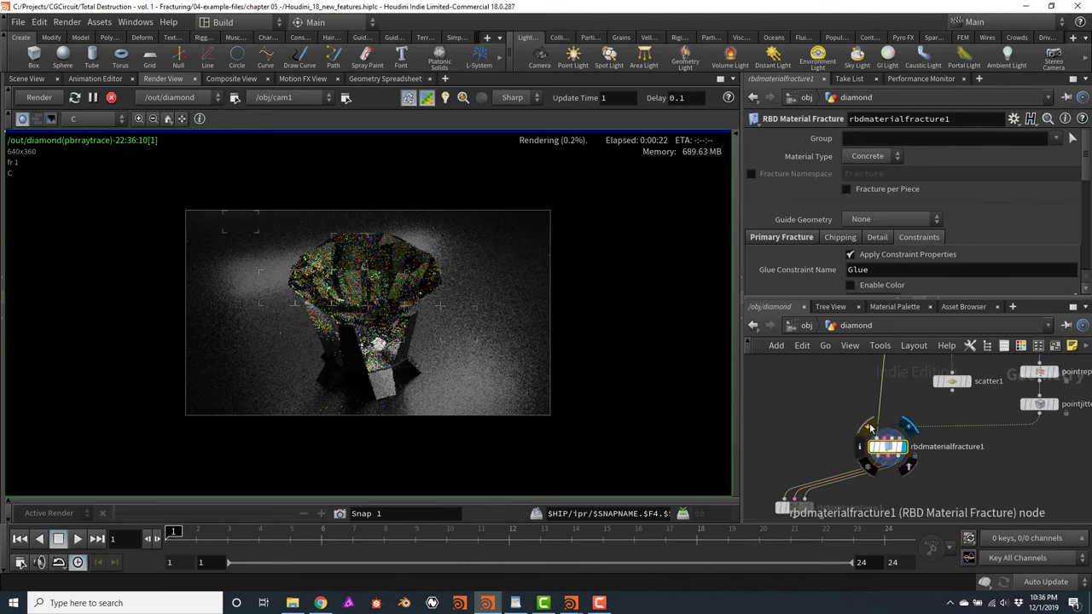
left_click(869, 428)
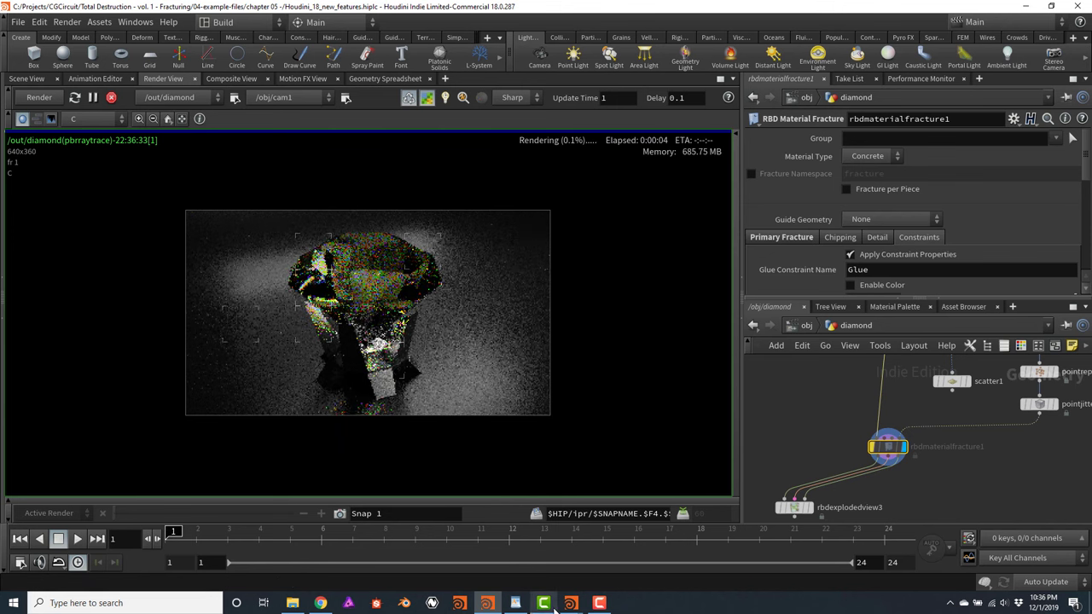
View the finished render of the unfractured diamond in MPlay at frame 1, put it away, and stop the live render
mouse_move(570, 603)
left_click(507, 560)
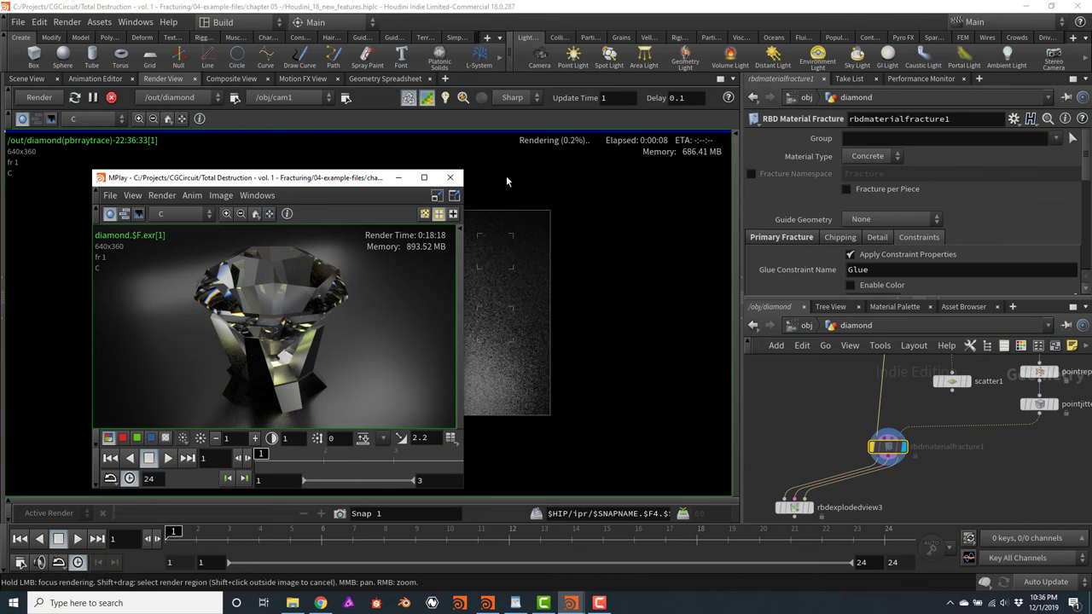
left_click(401, 179)
left_click(110, 98)
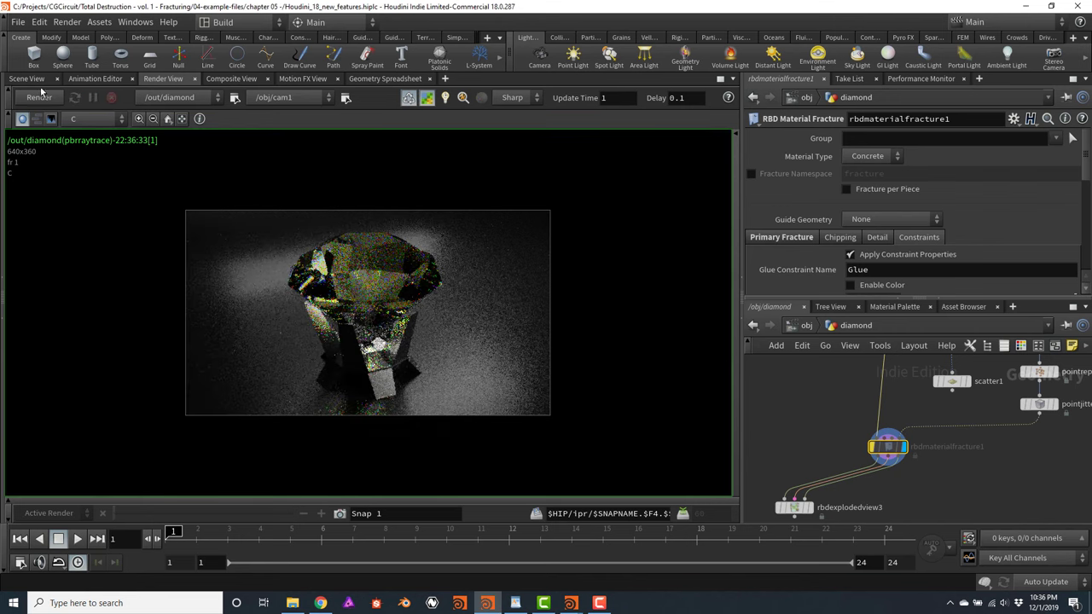
Return to the scene view, show the diamond in wireframe, and re-enable rbdmaterialfracture1 to examine its internal cuts
left_click(25, 79)
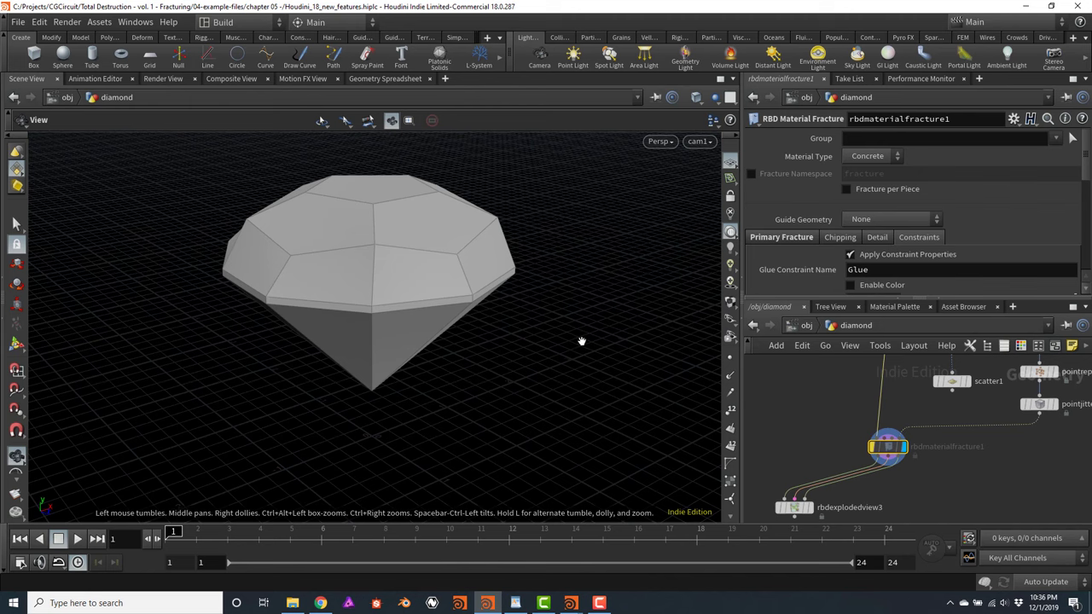
key("w")
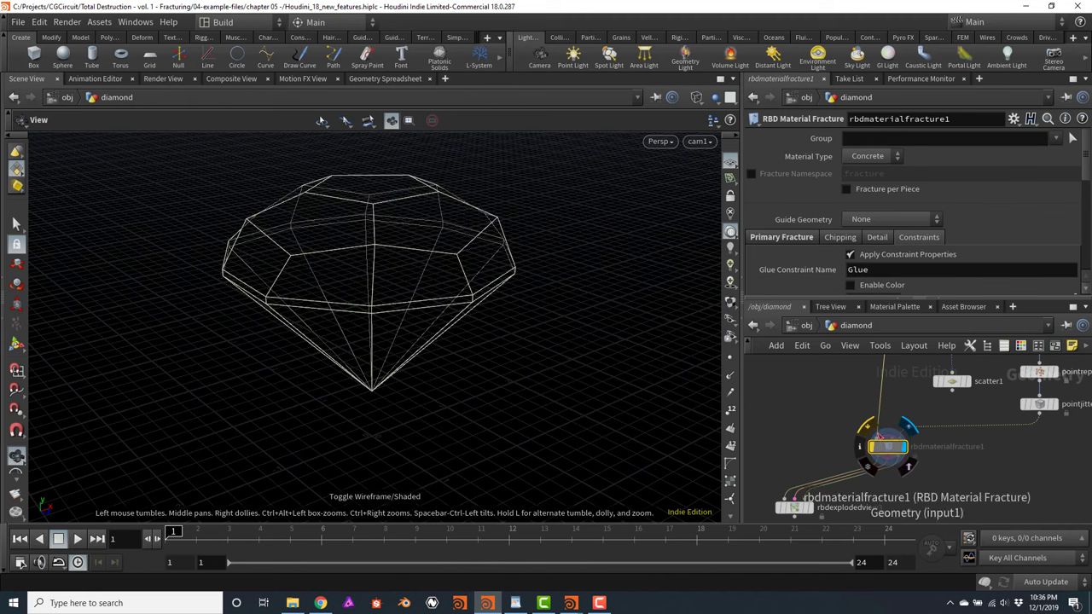
mouse_move(870, 432)
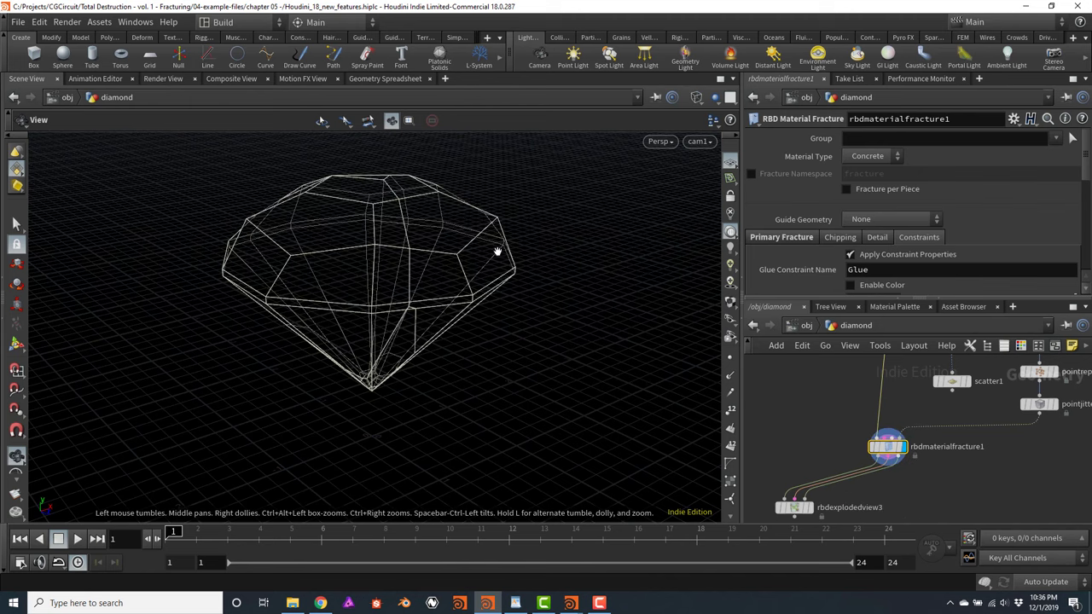
left_click_drag(497, 248, 475, 290)
left_click_drag(439, 409, 445, 339)
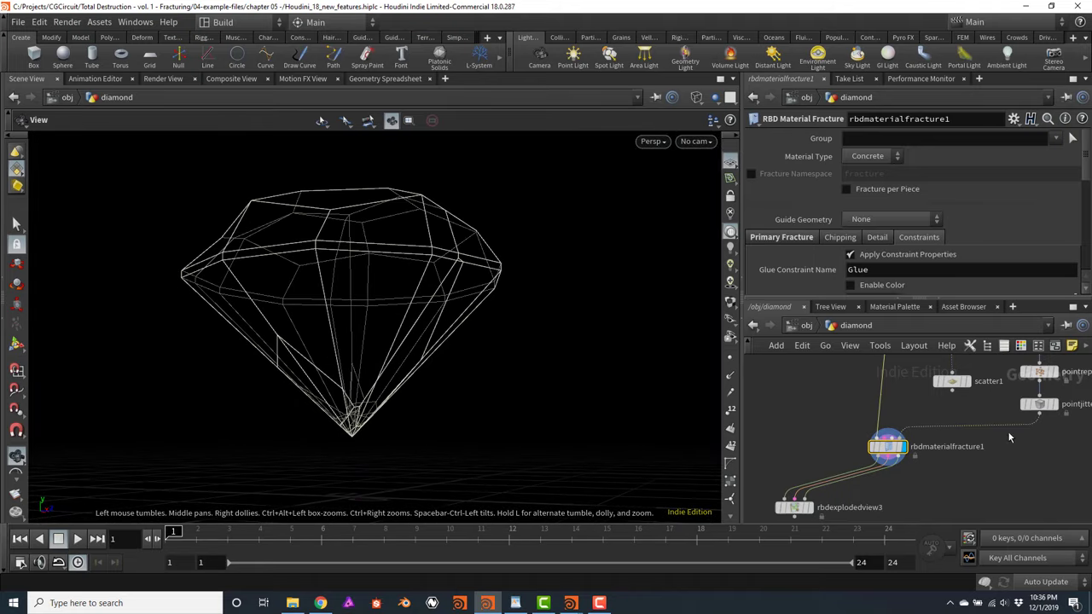
Connect scatter1 to rbdmaterialfracture1's Extra Voronoi Points input in place of pointjitter1, and inspect the wireframe fracture
left_click(954, 394)
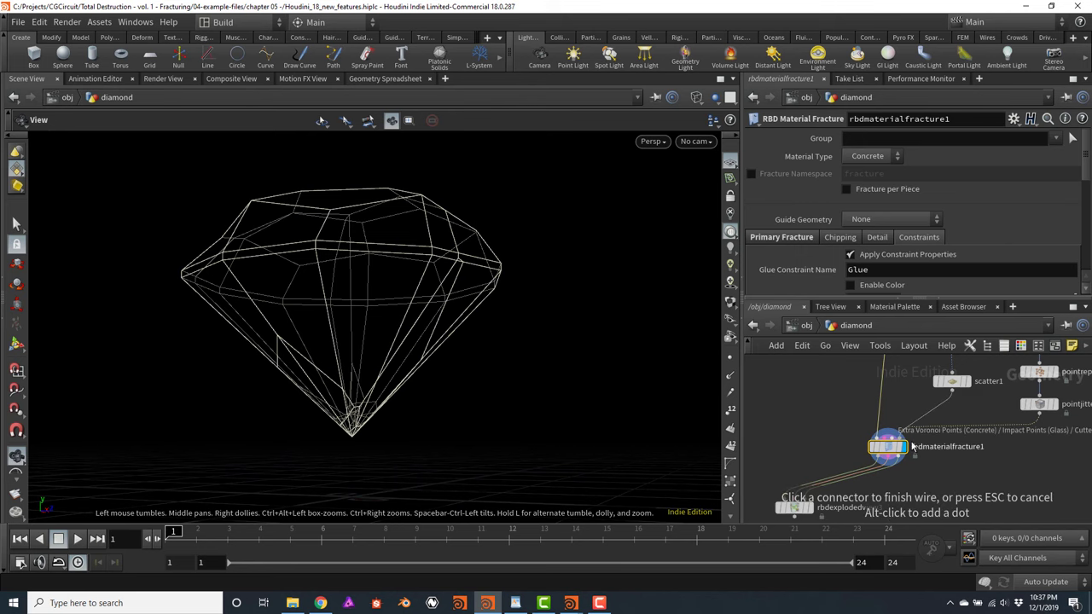
left_click(906, 437)
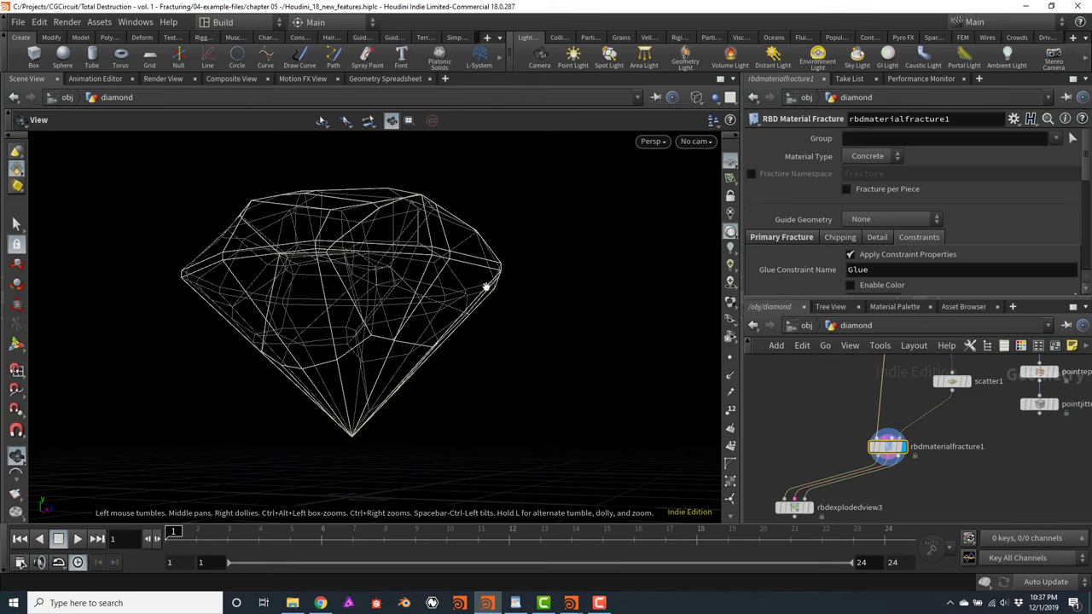
left_click_drag(485, 287, 328, 298)
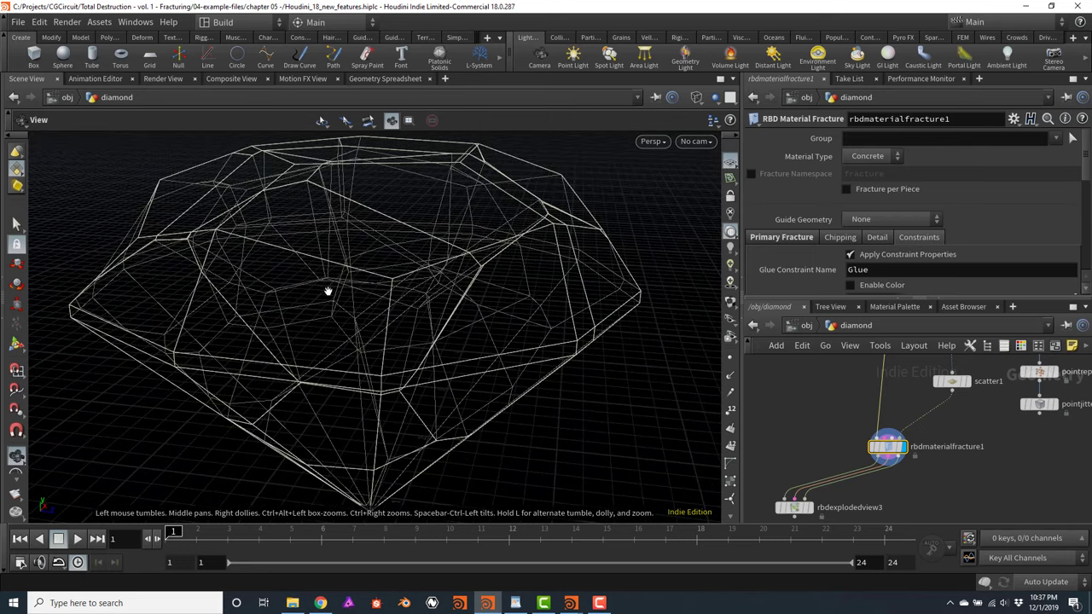
left_click_drag(446, 301, 537, 375)
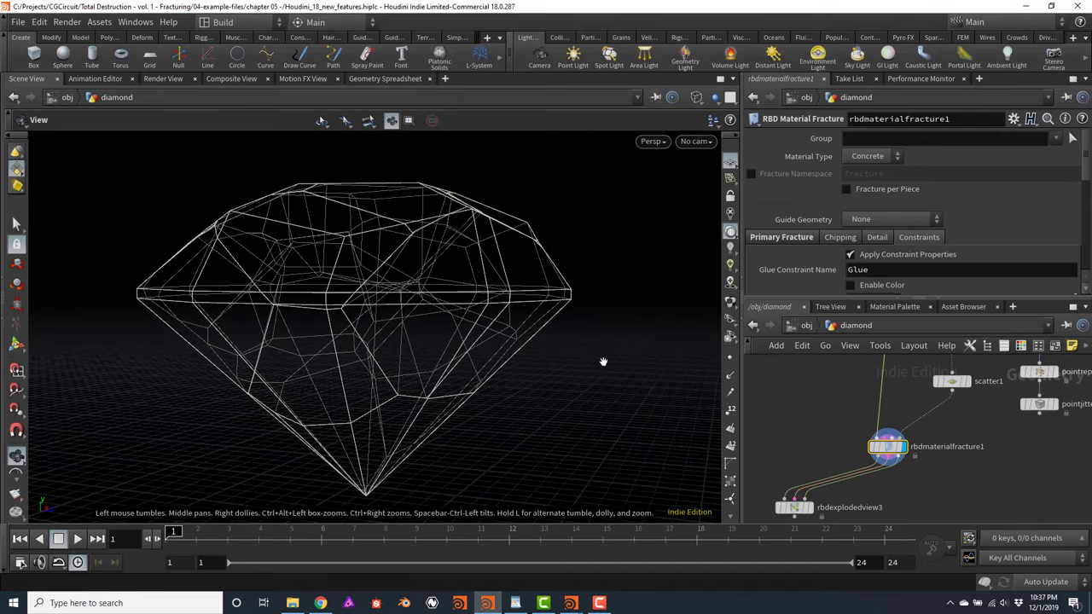
Create an RBD Bullet Solver node in the diamond network
middle_click_drag(914, 513, 922, 464)
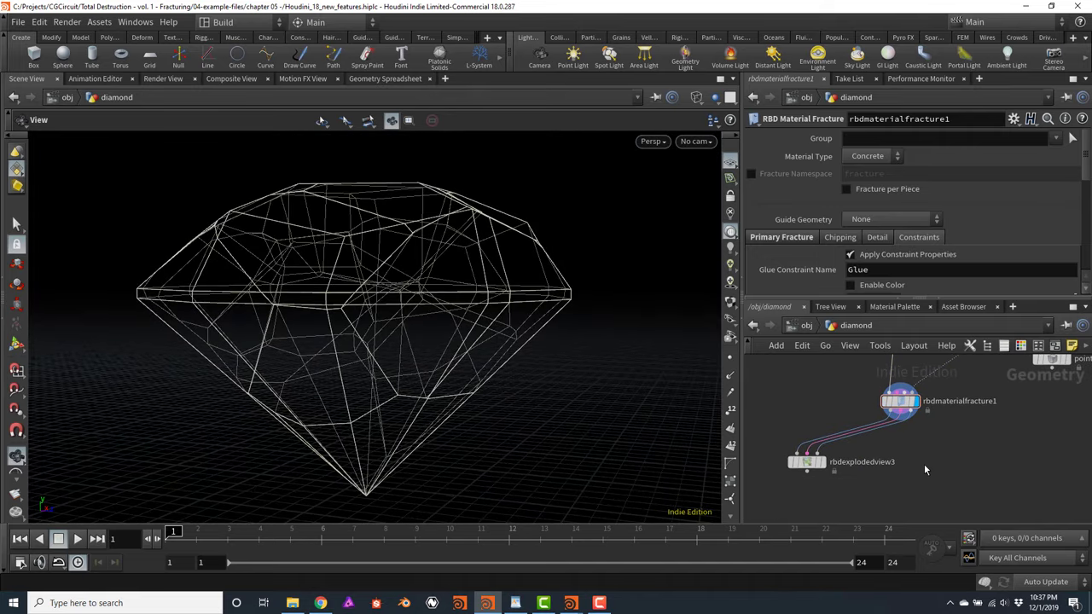
key("Tab")
type("r")
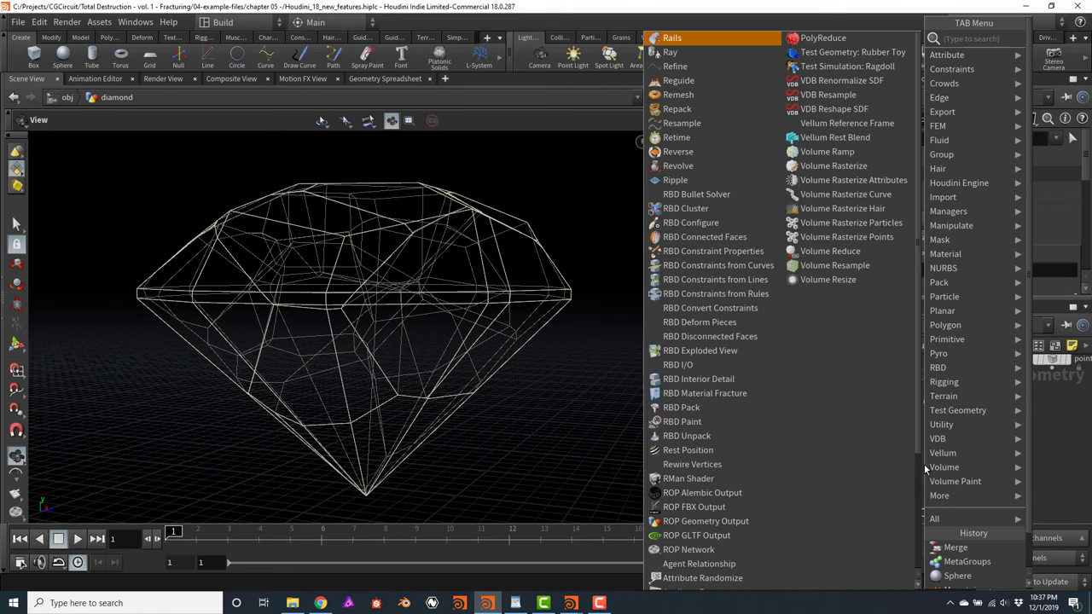
type("vo")
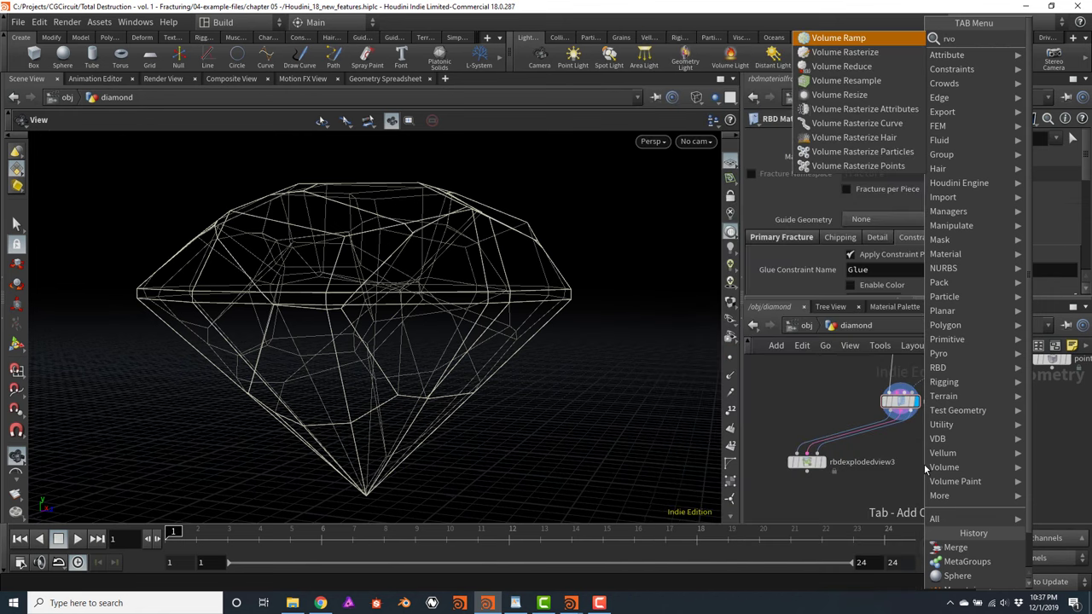
key("BackSpace")
key("BackSpace")
key("BackSpace")
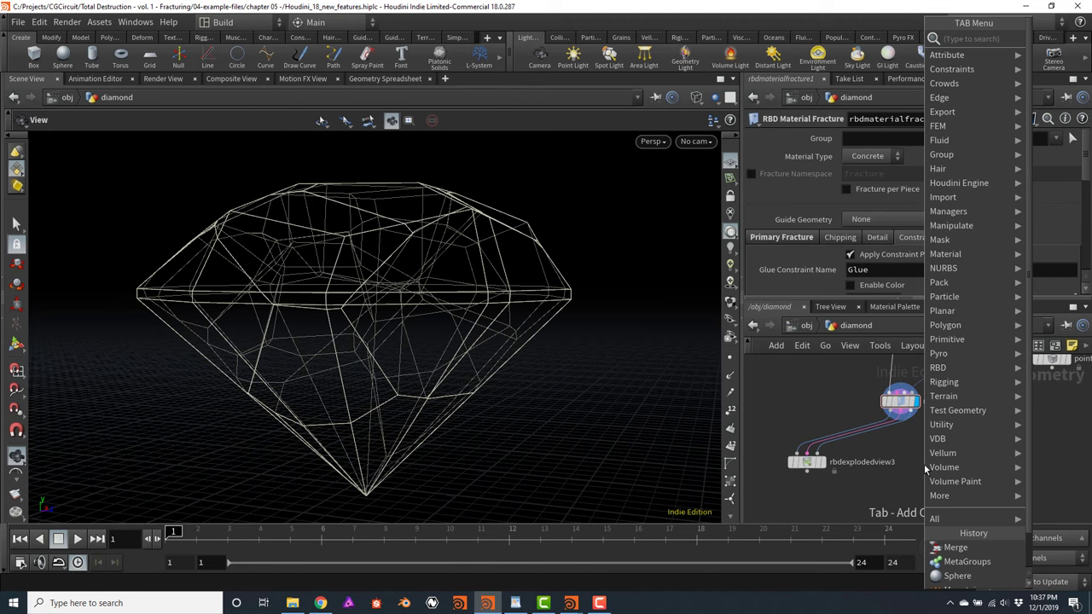
type("reb")
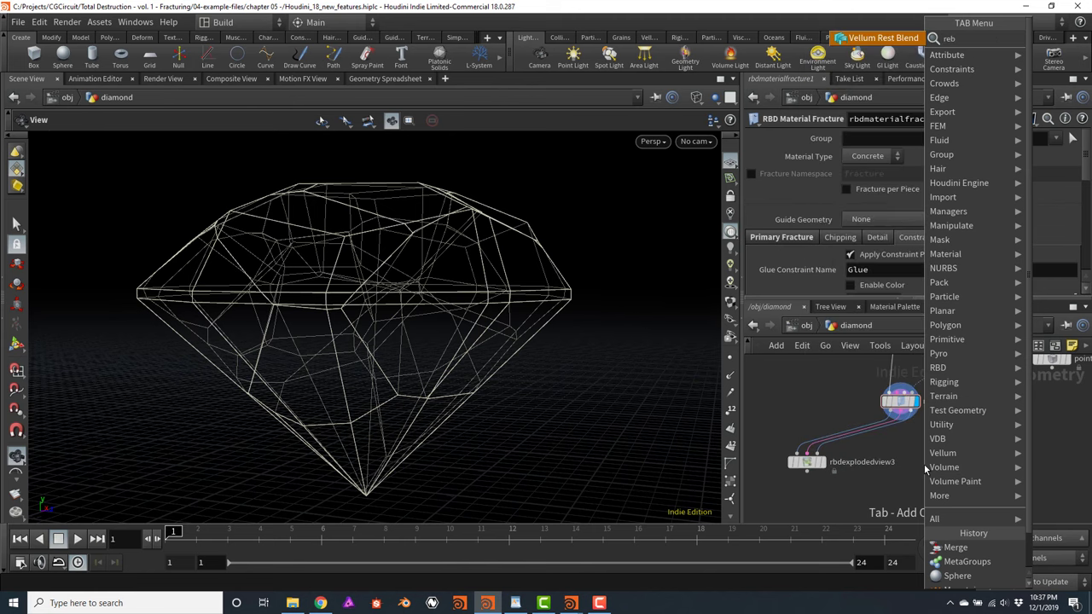
key("BackSpace")
key("BackSpace")
type("bd")
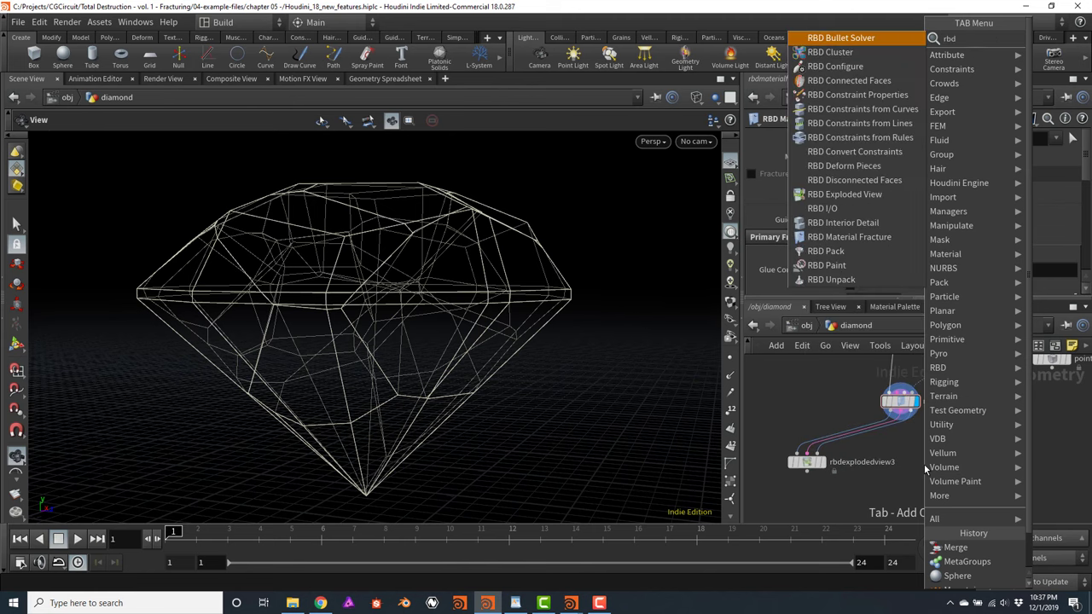
type("sol")
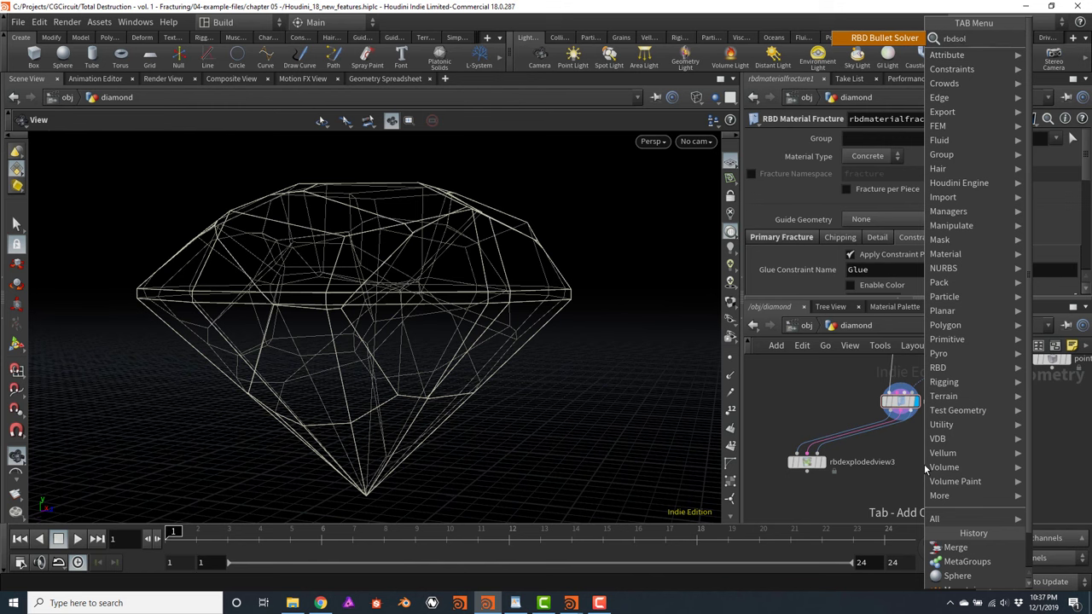
key("Return")
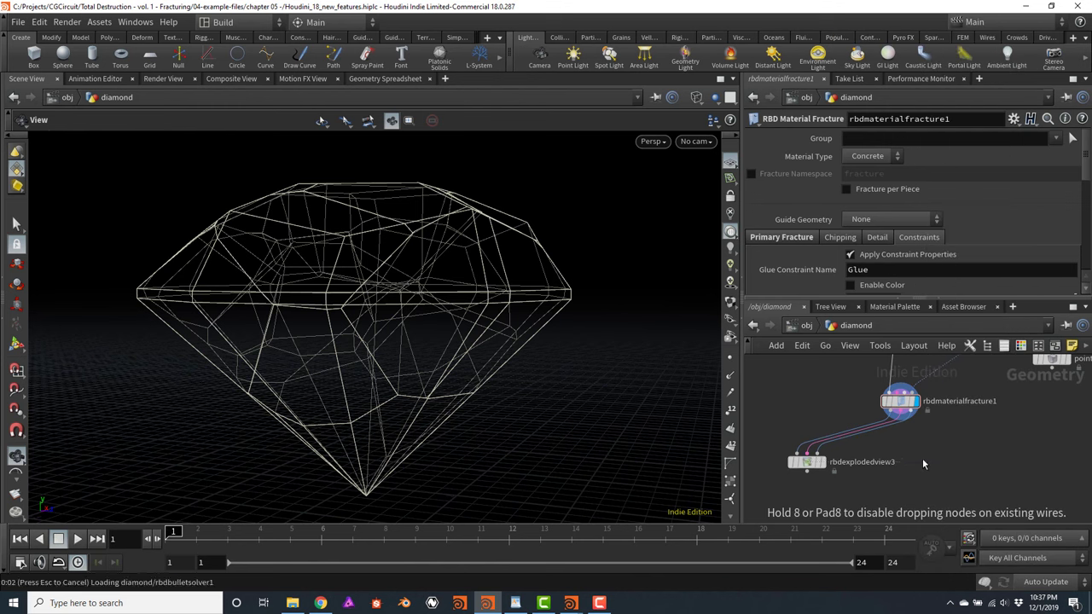
Place the RBD Bullet Solver below rbdmaterialfracture1, wire the fracture's three outputs into it, and display the solver
left_click(922, 459)
left_click_drag(922, 465, 903, 480)
left_click(894, 418)
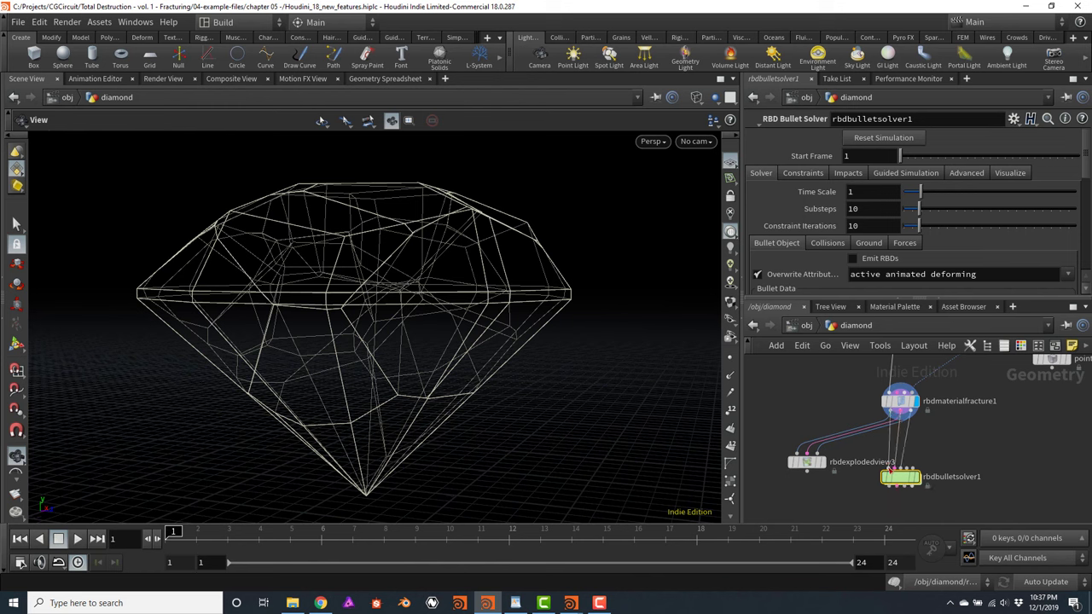
left_click(906, 471)
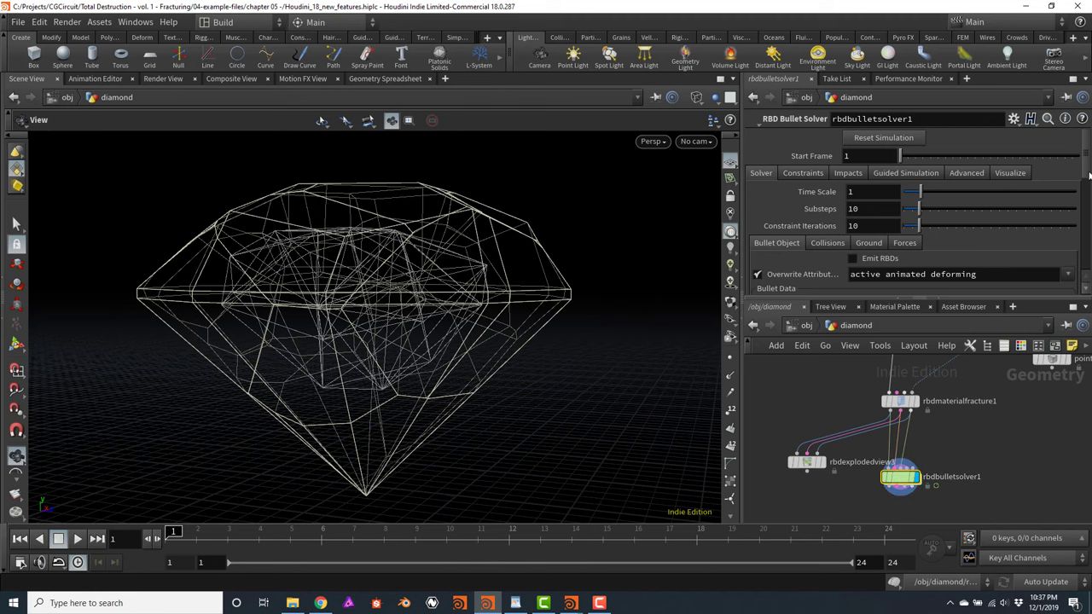
Set Add Ground Plane to Ground Plane in the RBD Bullet Solver's ground settings
left_click(868, 243)
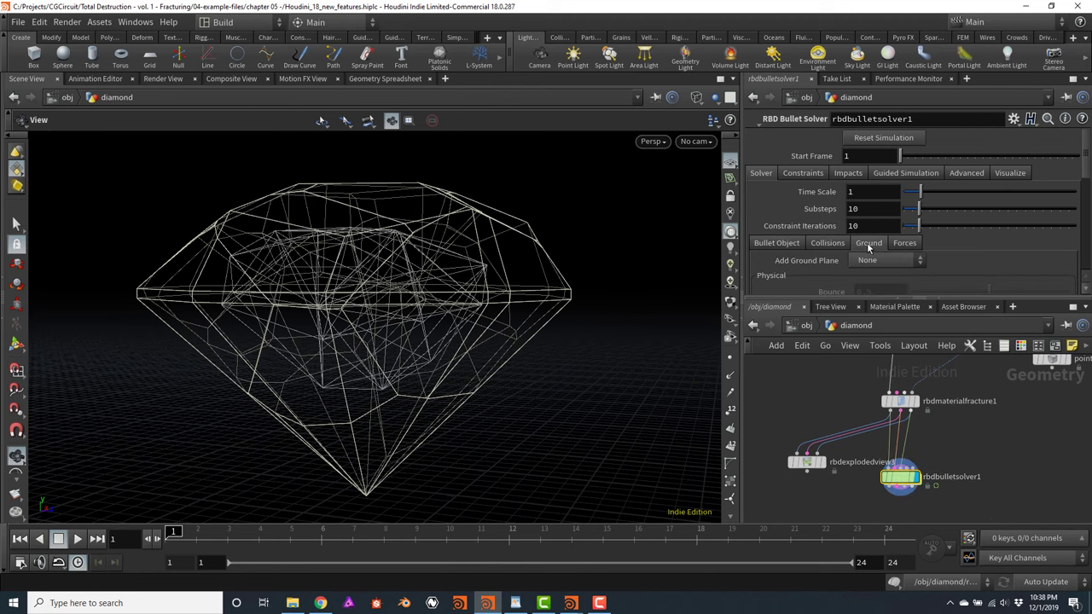
left_click(907, 266)
left_click(878, 285)
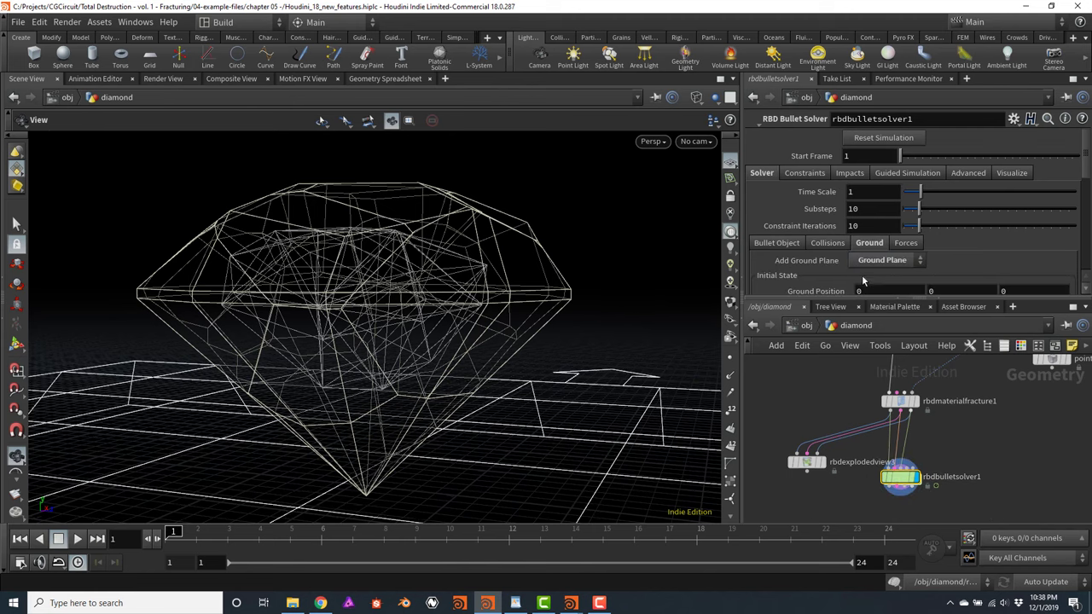
Play the diamond's bullet simulation with the ground plane, and return to frame 1
right_click_drag(548, 210, 541, 312)
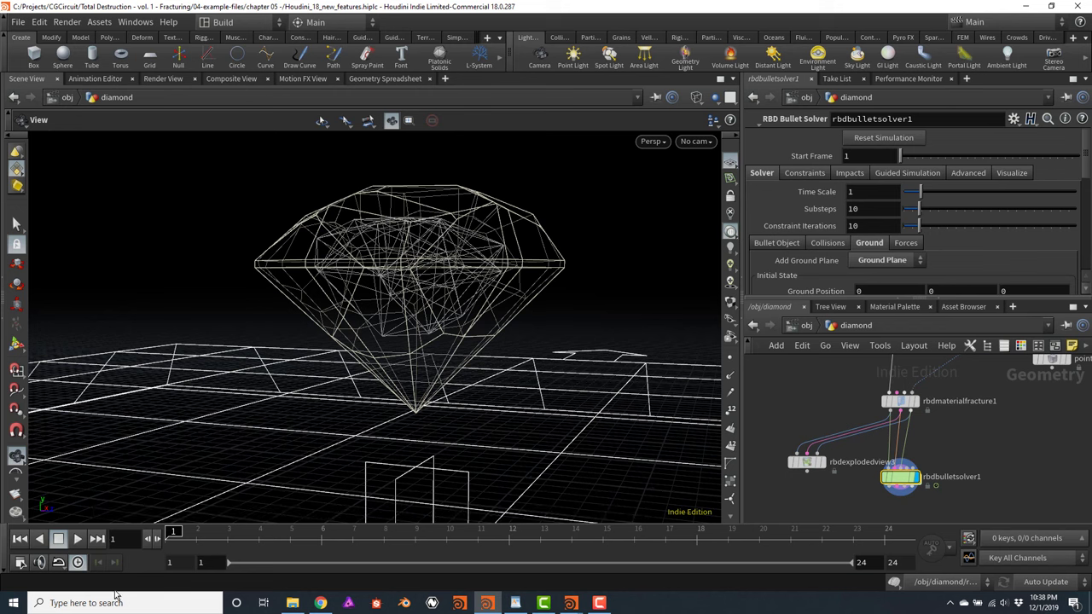
left_click(77, 543)
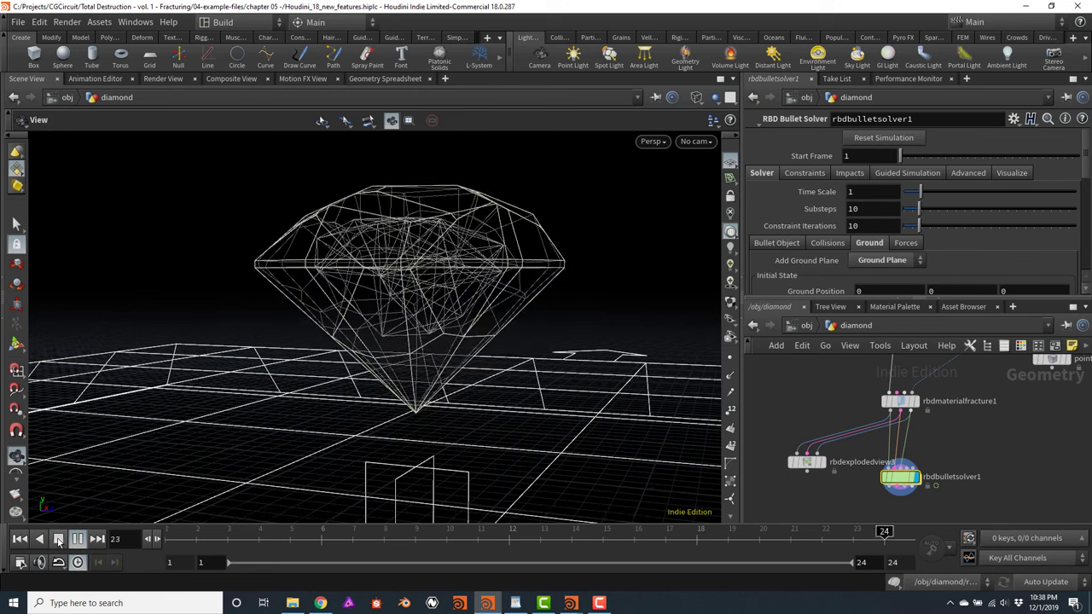
left_click(76, 539)
left_click(19, 539)
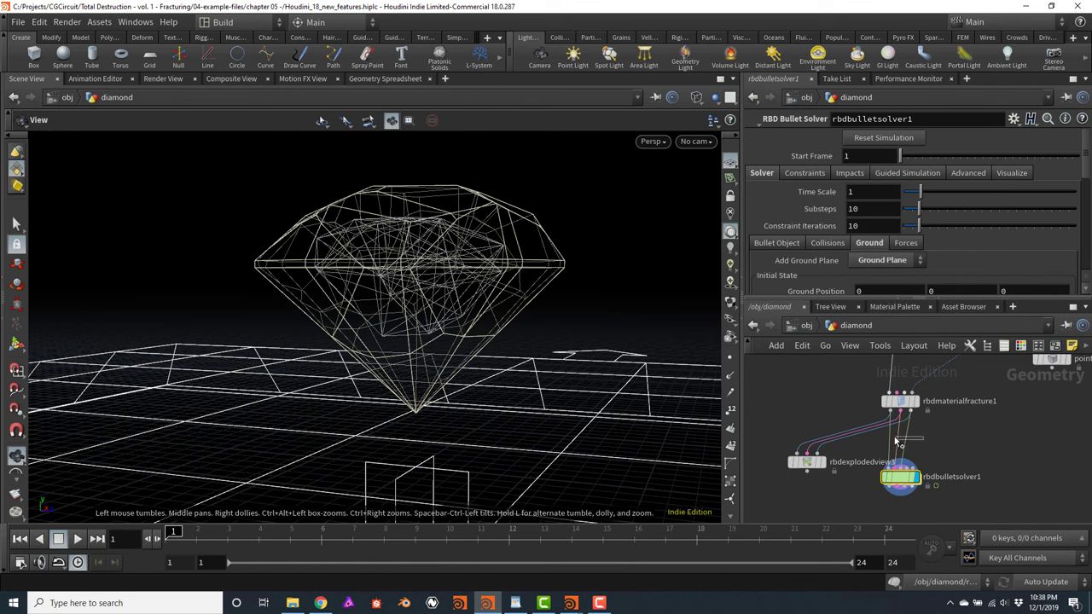
Cut all but the first wire between rbdmaterialfracture1 and rbdbulletsolver1, play the simulation, and return to frame 1
mouse_move(932, 436)
left_mouse_down()
mouse_move(891, 448)
mouse_move(907, 456)
left_mouse_up()
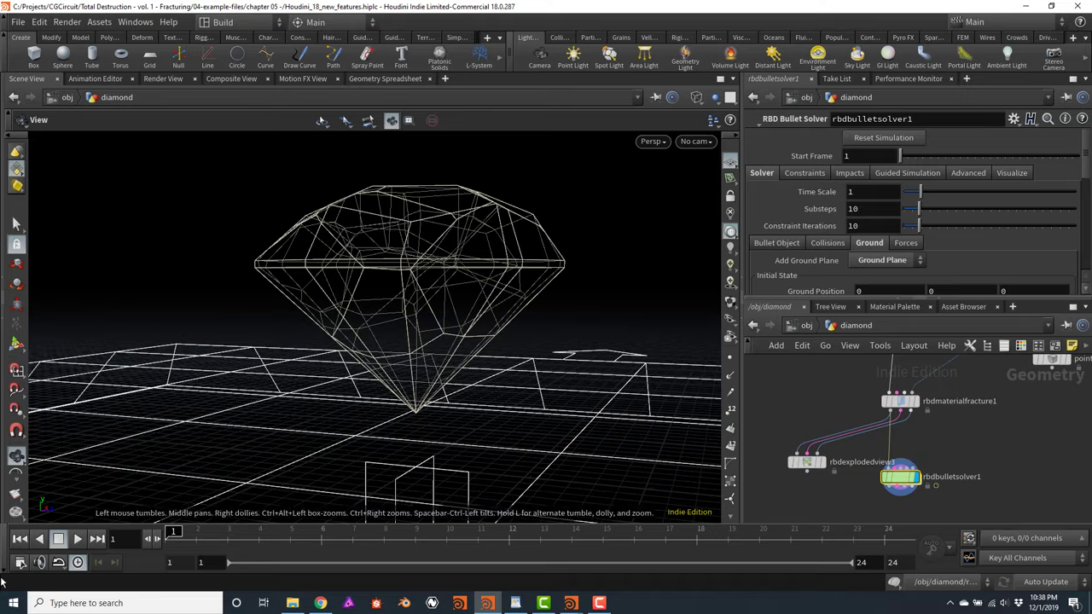
left_click(77, 539)
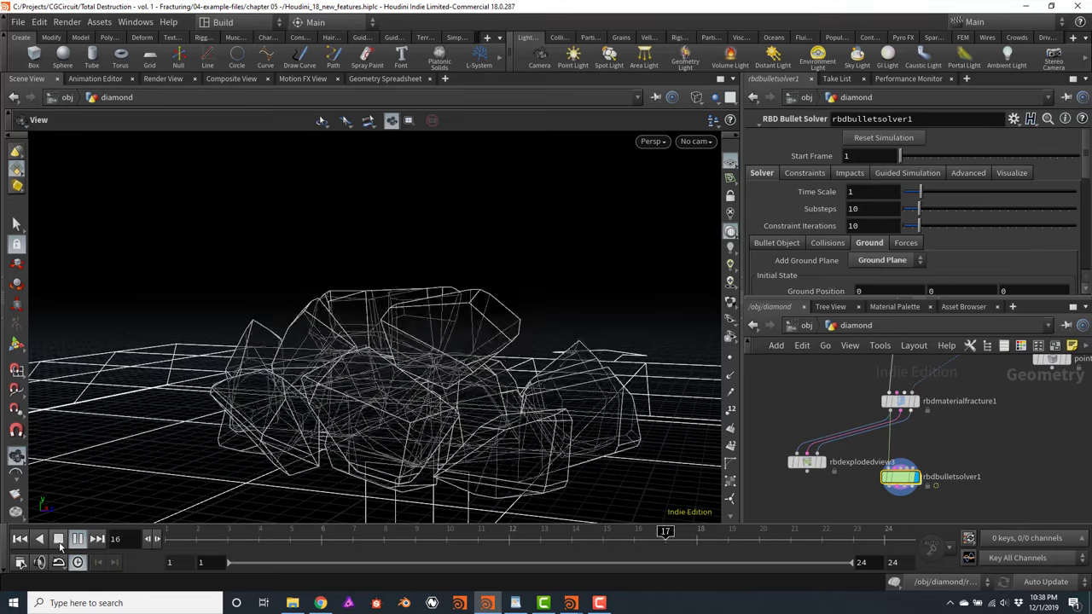
left_click(58, 539)
left_click(19, 539)
left_click_drag(479, 291, 483, 282)
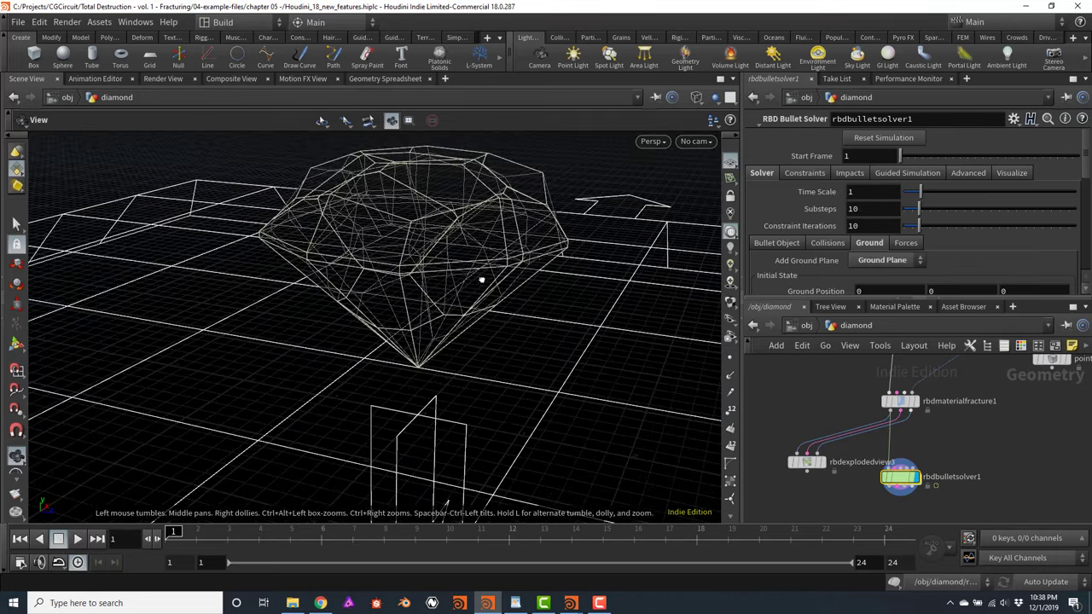
left_click_drag(526, 239, 475, 315)
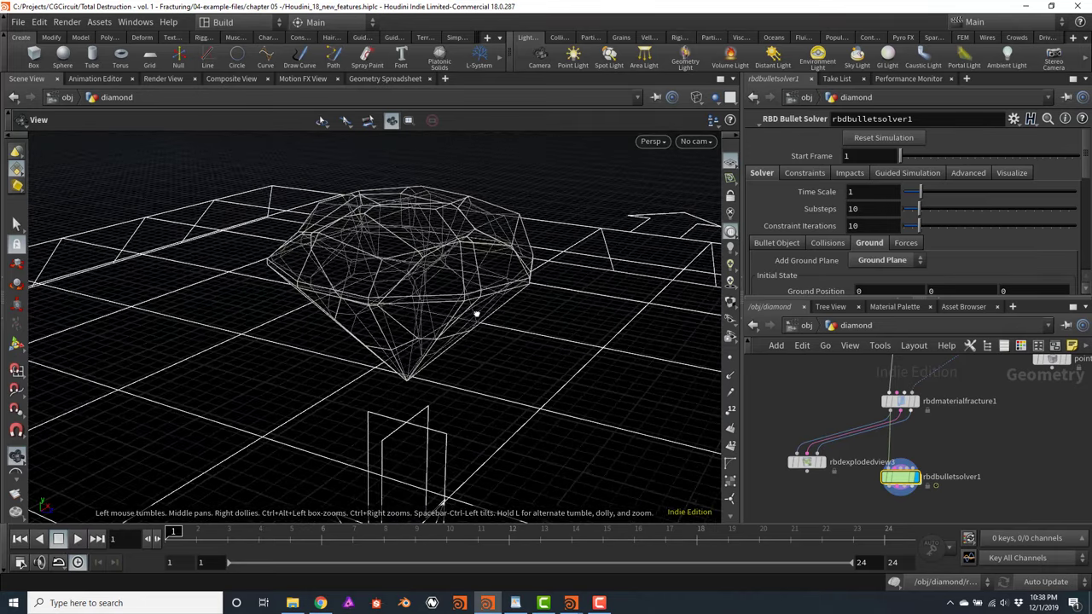
Create an RBD Disconnected Faces node and place it below rbdbulletsolver1
scroll(986, 440, "down", 3)
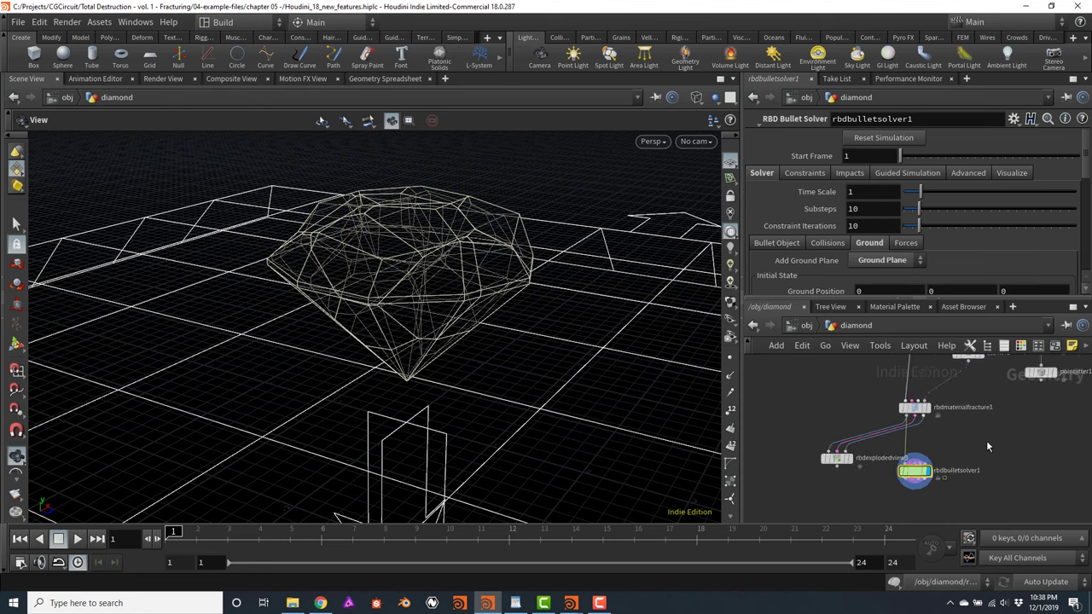
key("Tab")
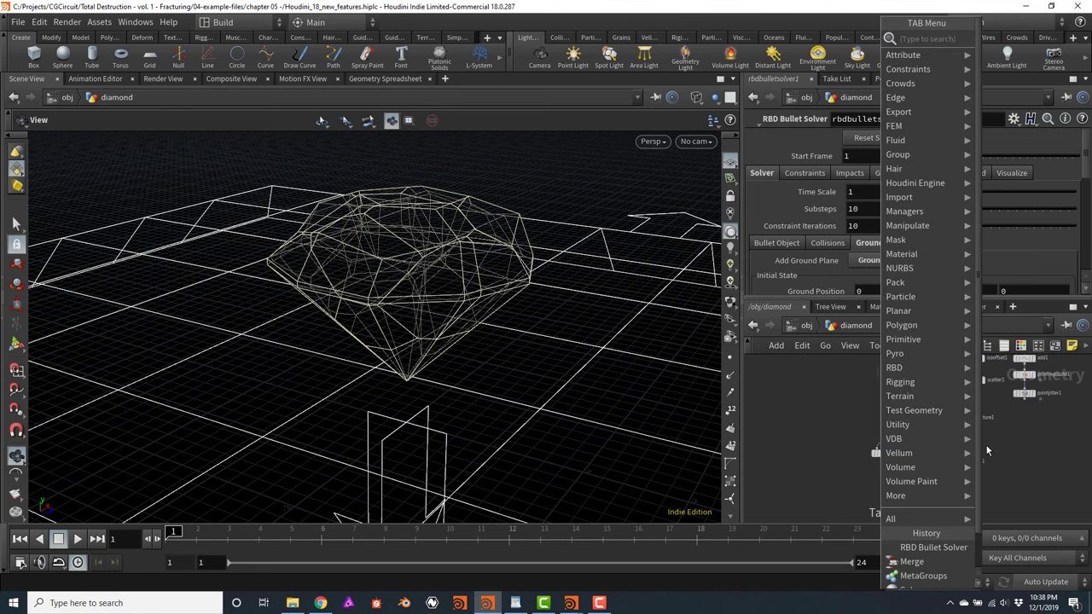
type("rbd")
key("Return")
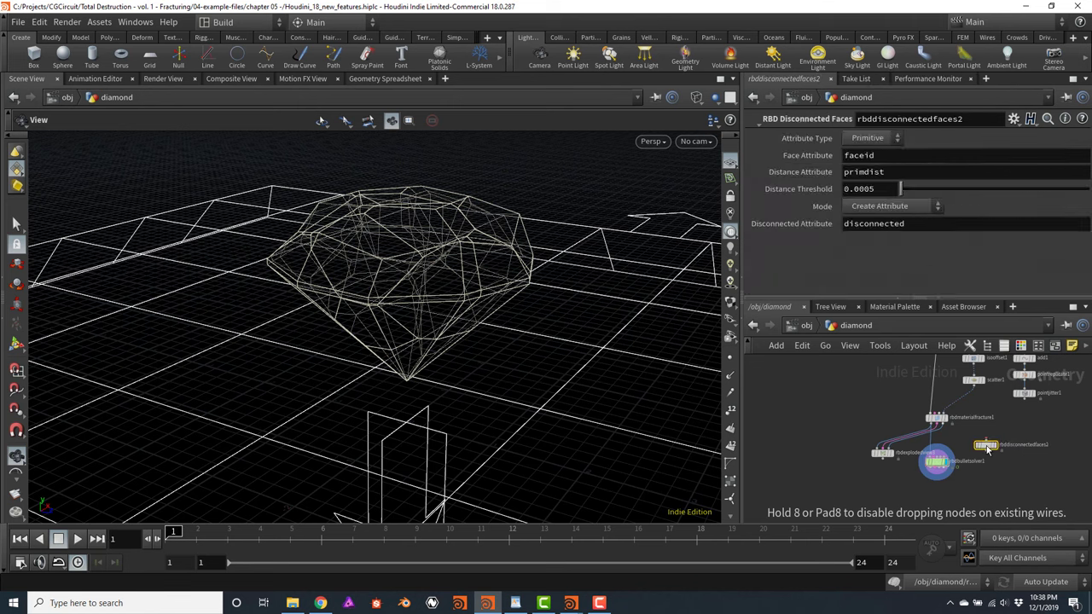
scroll(985, 445, "up", 2)
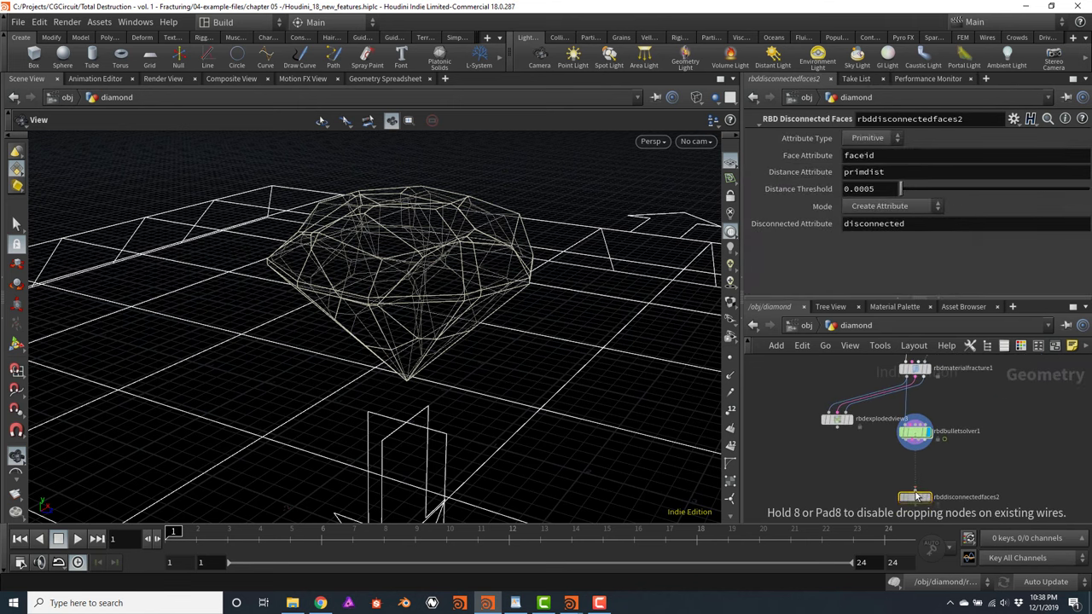
left_click(914, 487)
Create an RBD Connected Faces node and insert it into the wires below rbdmaterialfracture1, ahead of rbdbulletsolver1
key("Tab")
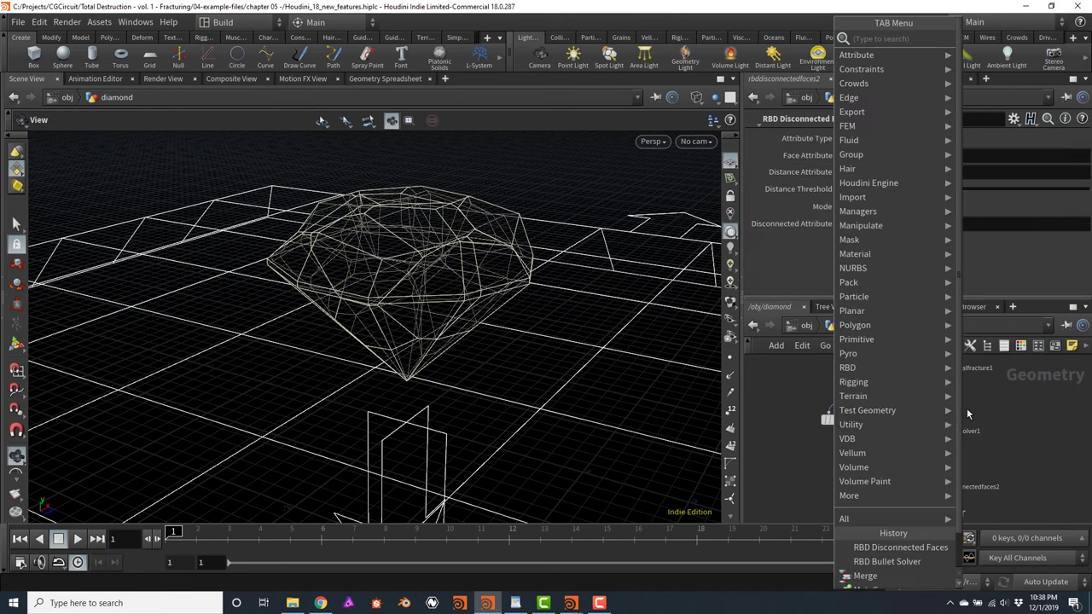
type("rbd conne")
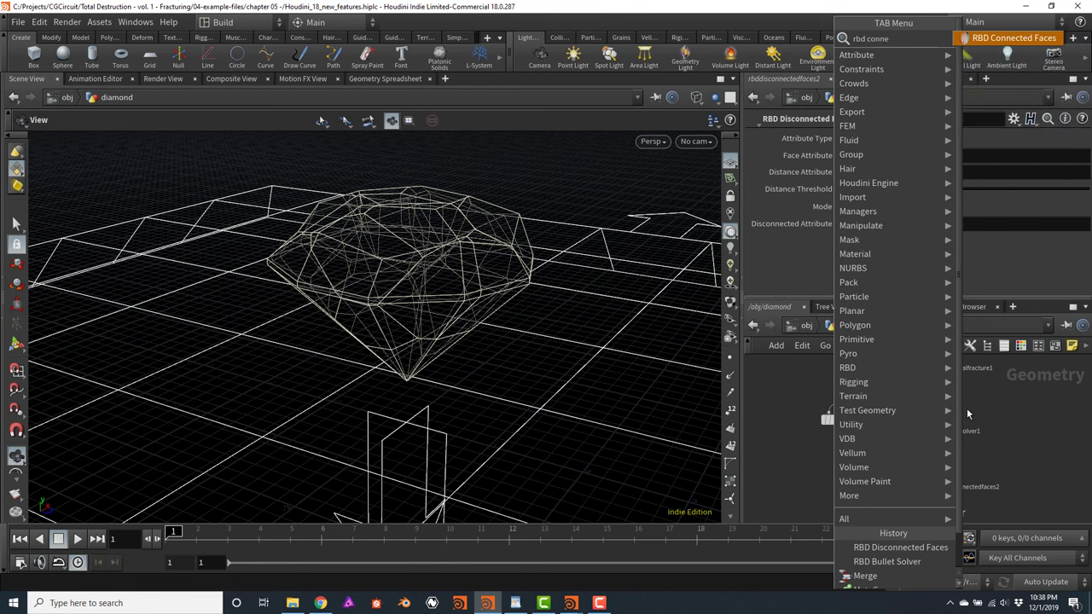
key("Return")
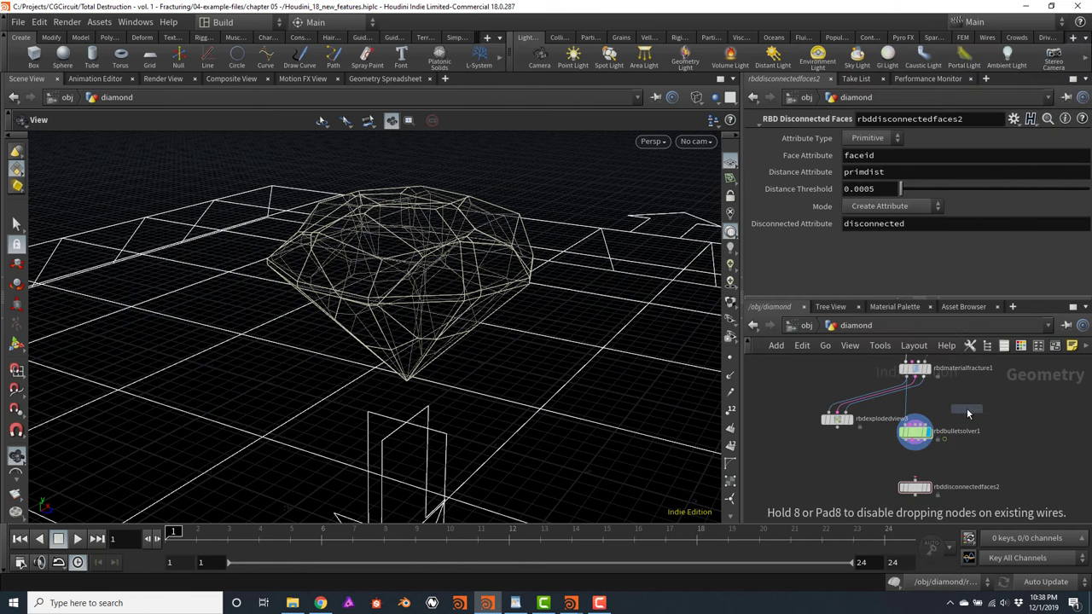
left_click(967, 413)
scroll(930, 406, "up", 3)
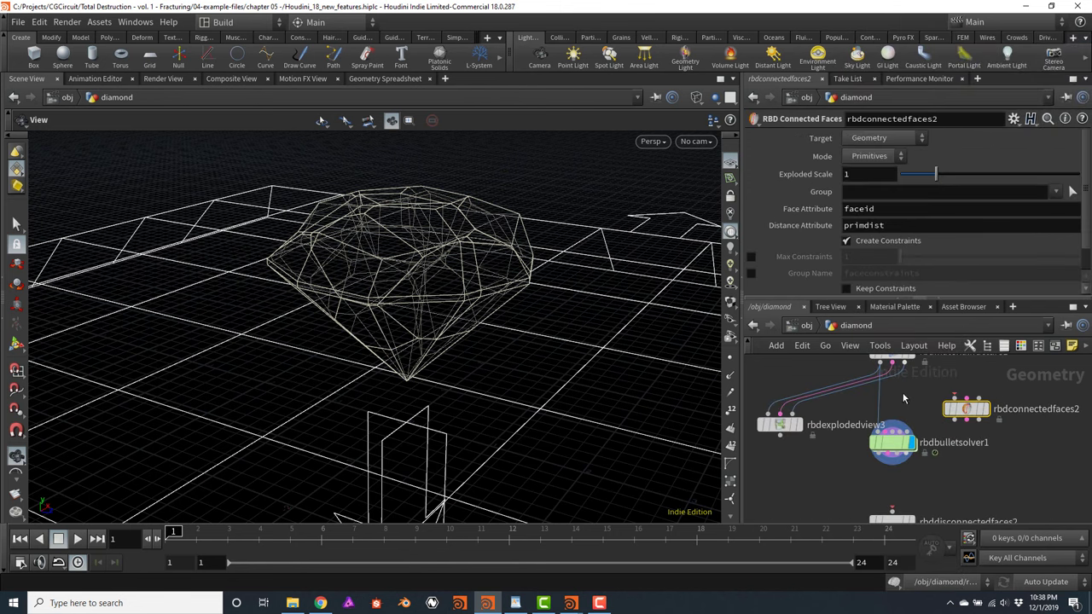
left_click_drag(899, 449, 900, 474)
left_click_drag(988, 422, 902, 422)
left_click_drag(893, 419, 896, 434)
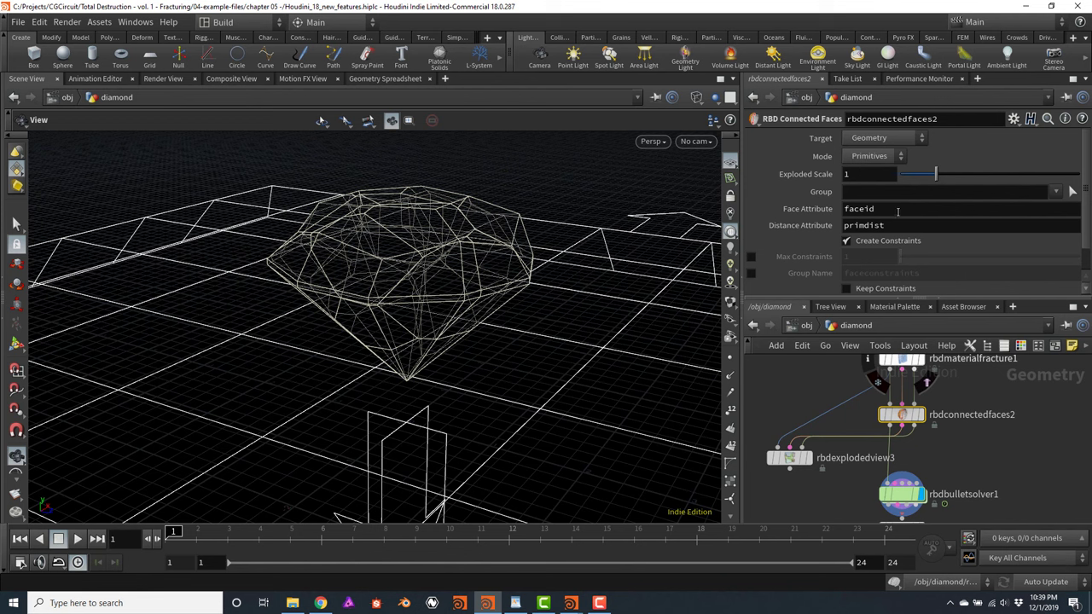
double_click(870, 209)
double_click(878, 225)
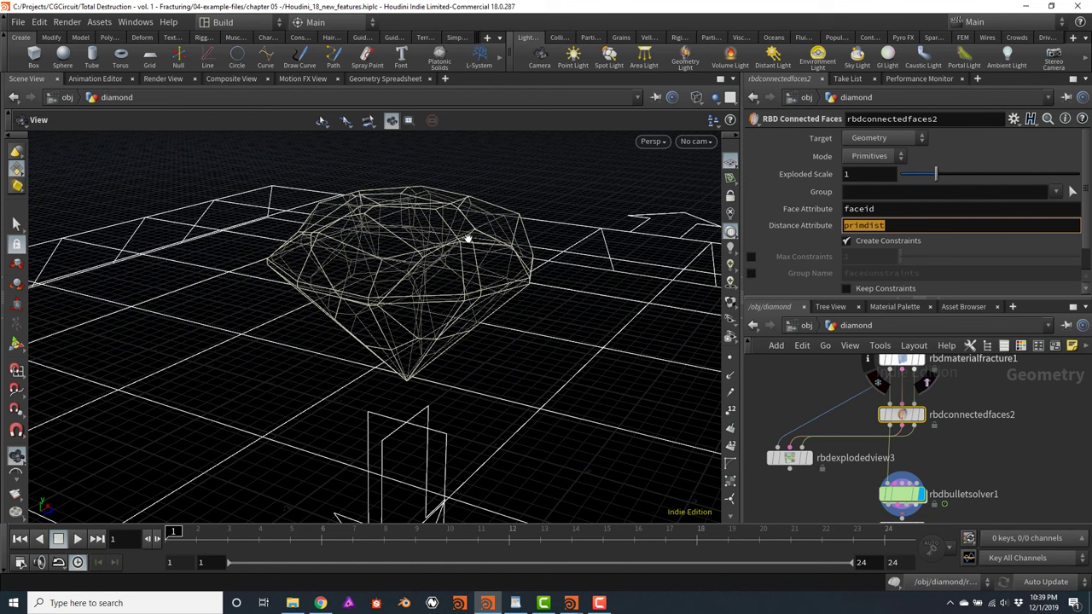
type("yyy")
double_click(862, 457)
type("yyy")
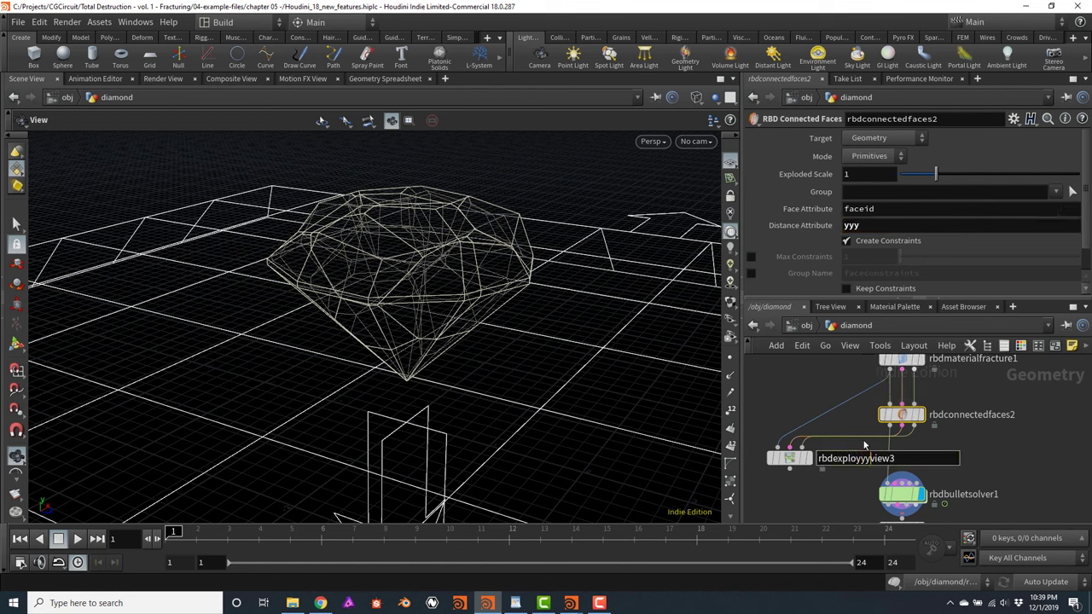
type("yyy")
key("Return")
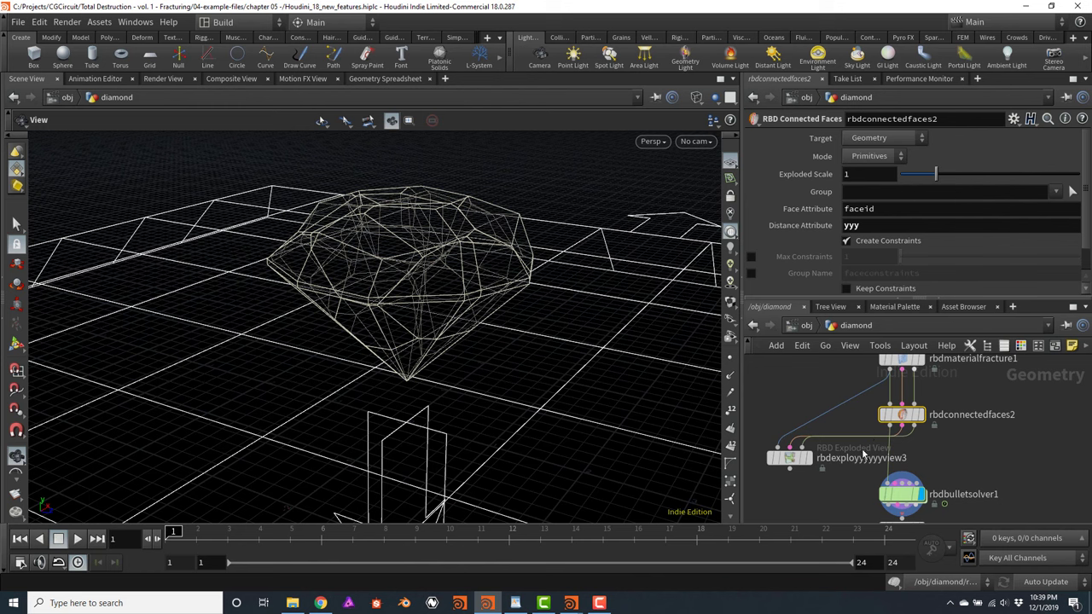
key("ctrl+z")
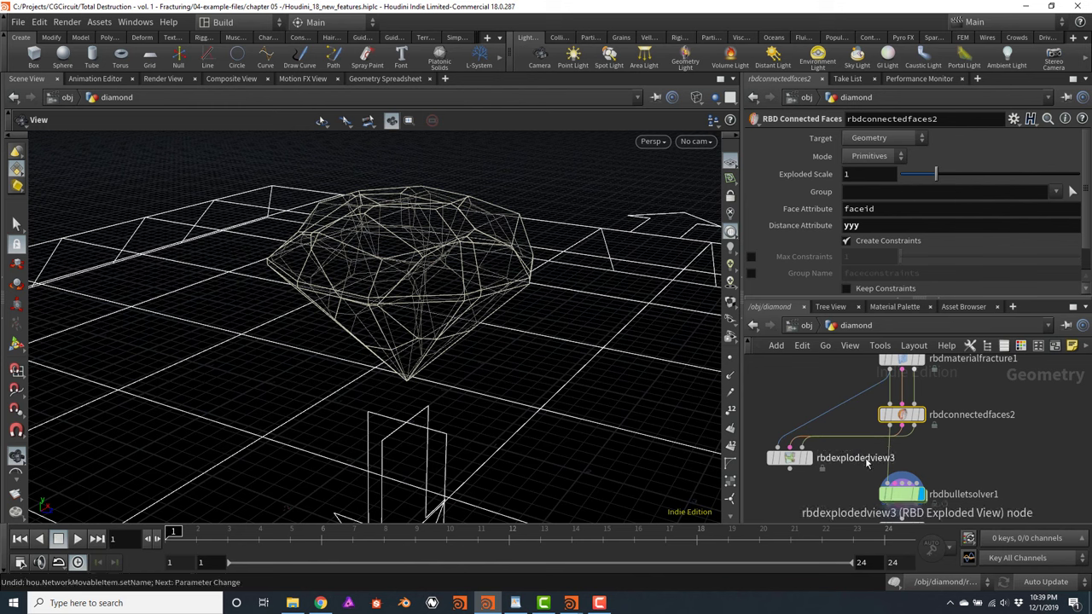
Disconnect all wires going into rbdexplodedview3 and play the simulation to frame 20
key("y")
left_click_drag(866, 448, 823, 428)
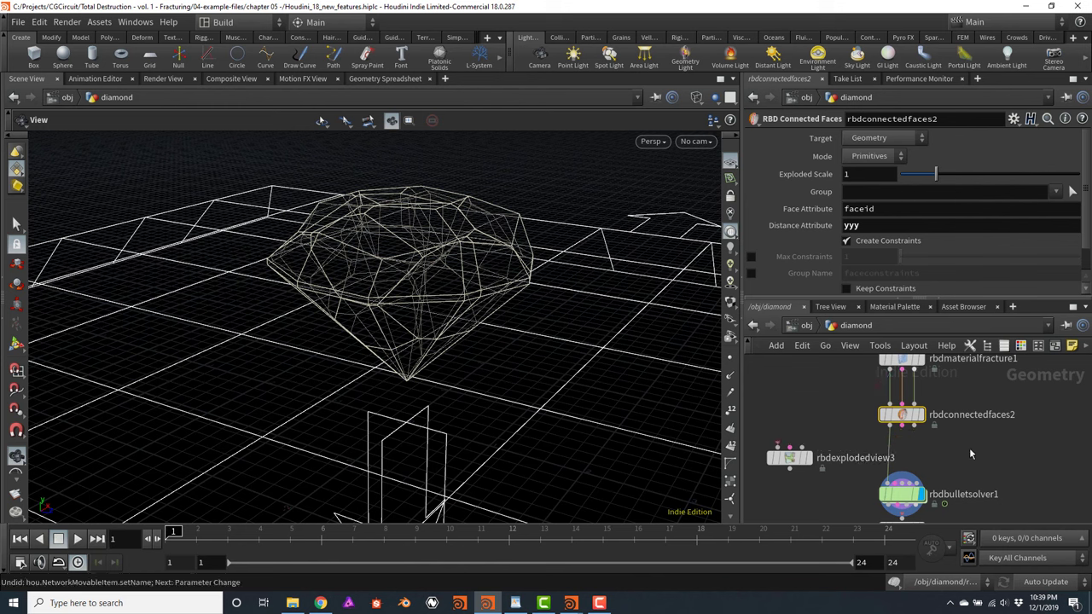
left_click(76, 538)
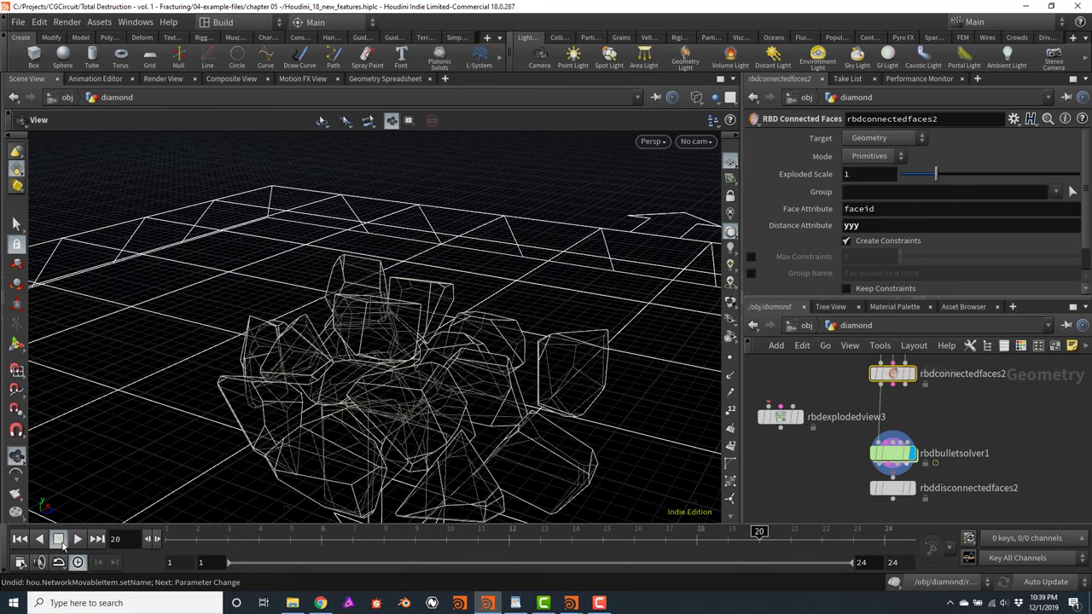
left_click_drag(891, 453, 891, 446)
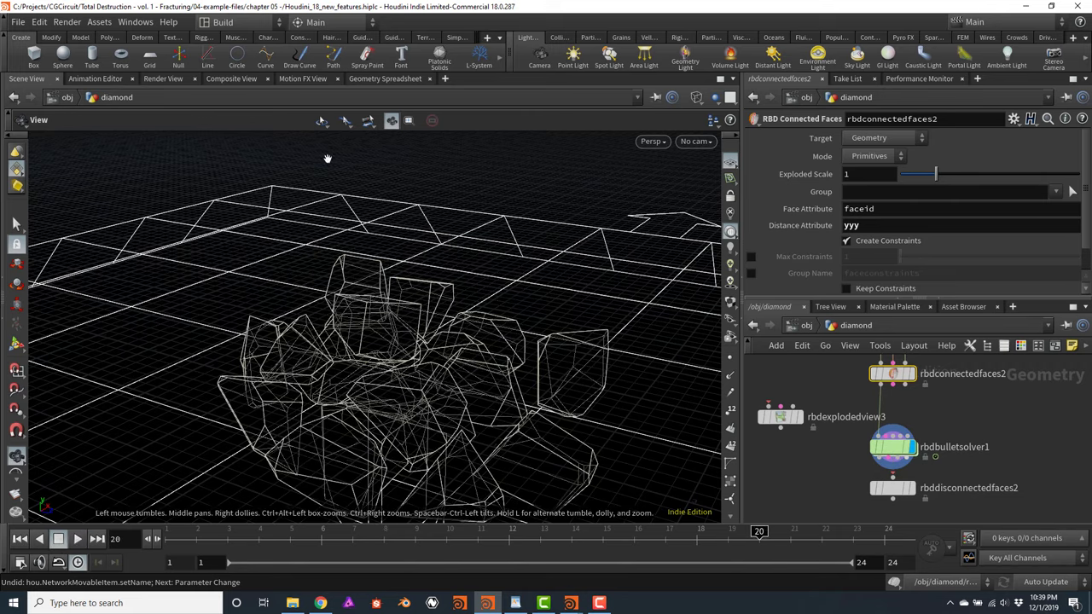
Examine rbdconnectedfaces2's primitive attributes in the Geometry Spreadsheet, and restore its Distance Attribute to primdist
left_click(385, 78)
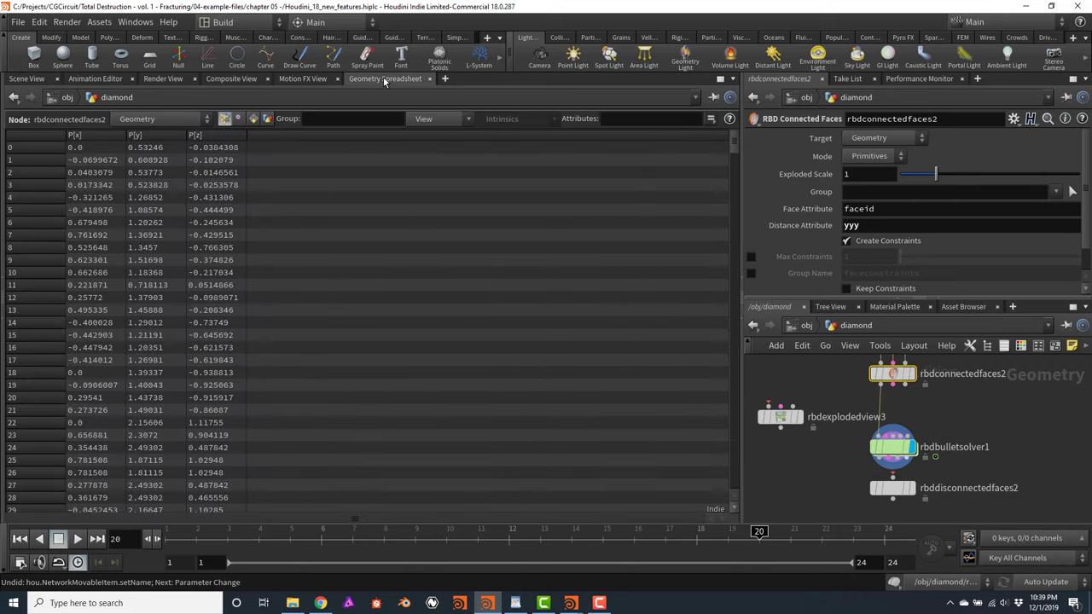
left_click(254, 119)
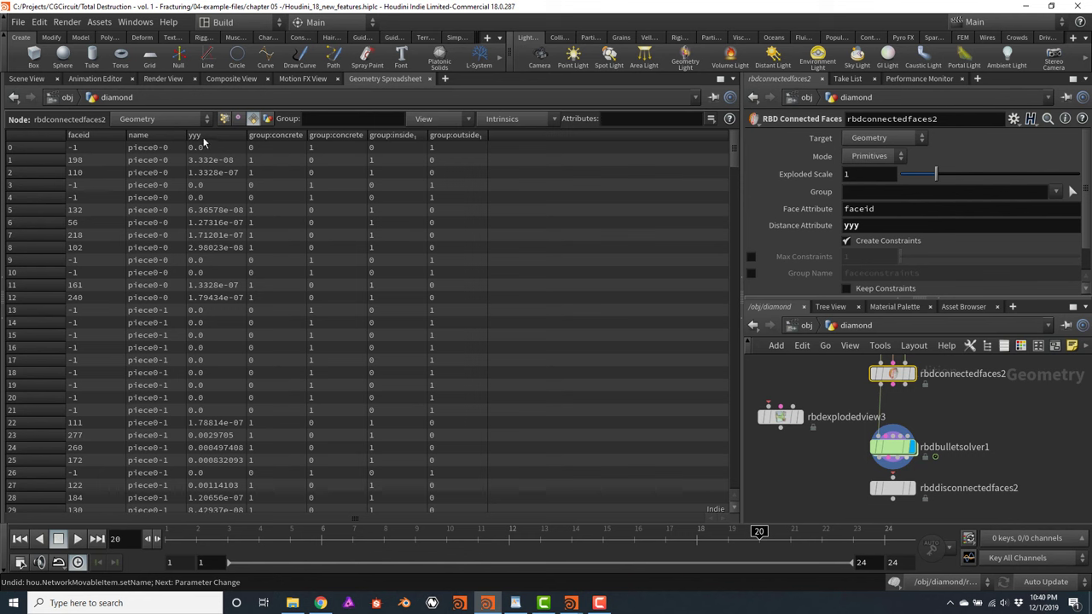
middle_click(814, 227, "ctrl")
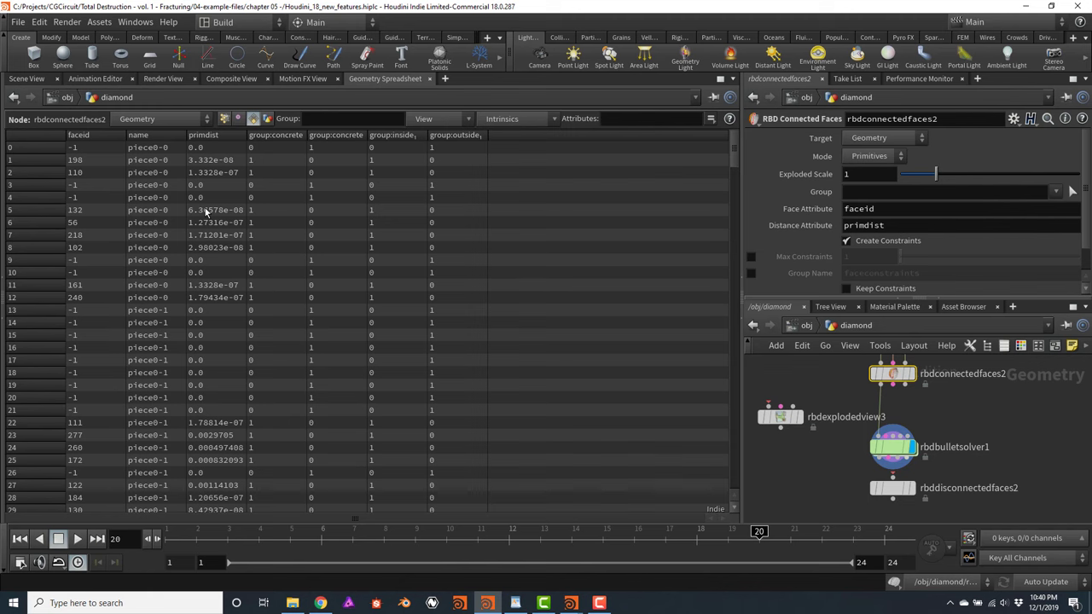
Back in the scene at frame 1, connect rbdbulletsolver1's first output to rbddisconnectedfaces2, and select and display that node
left_click(26, 79)
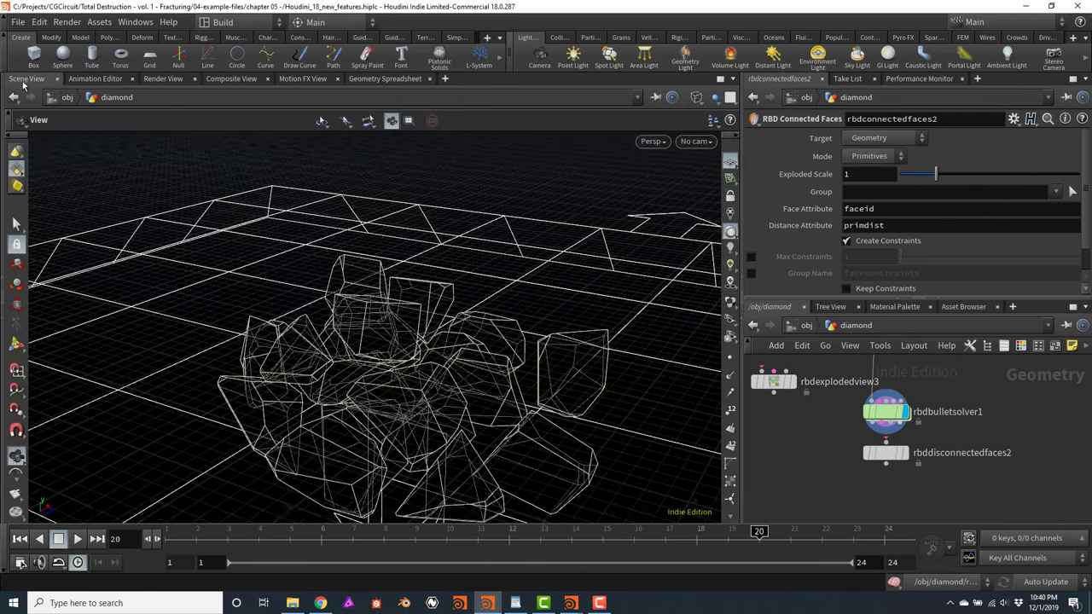
left_click(20, 538)
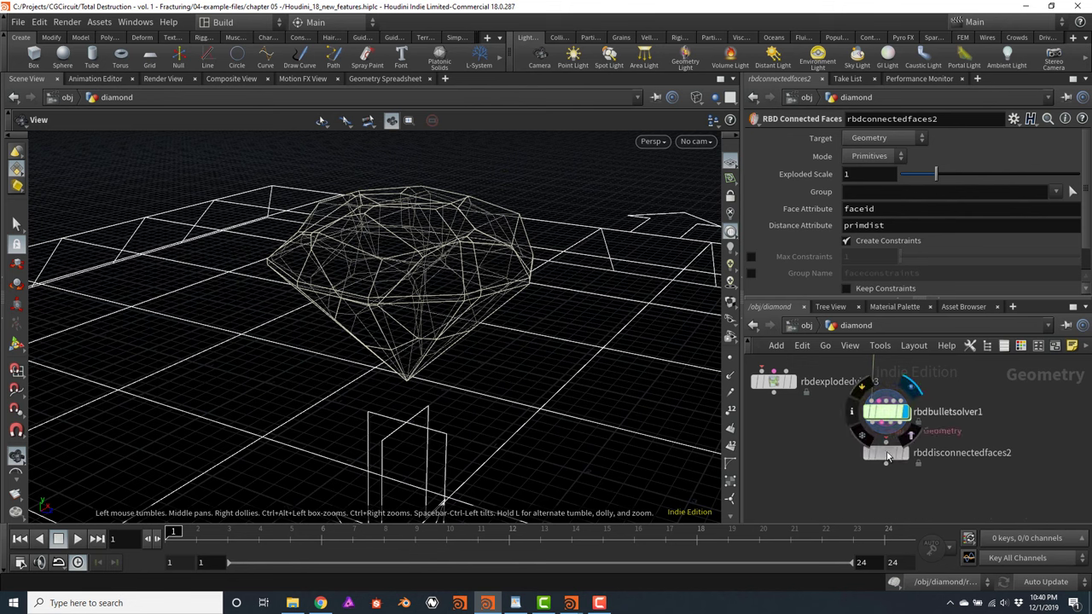
mouse_move(887, 458)
left_click_drag(887, 457, 887, 469)
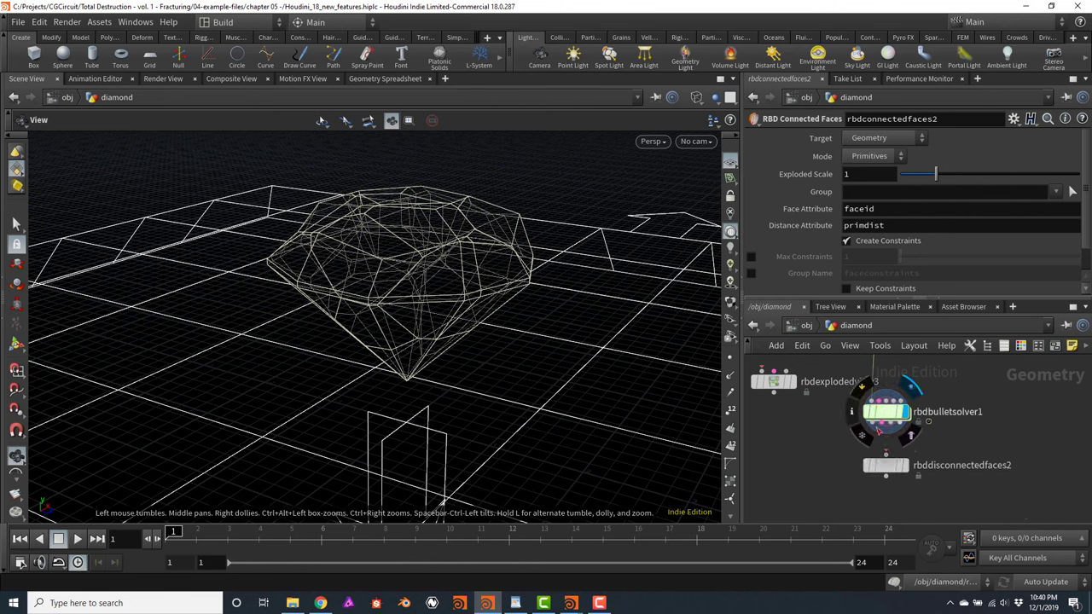
left_click(886, 424)
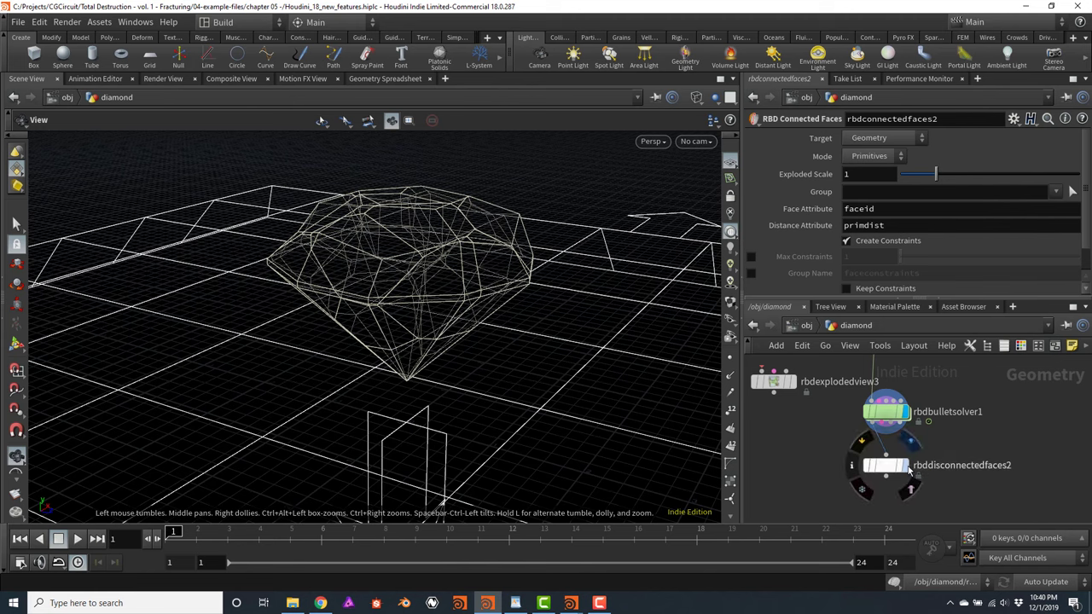
left_click(887, 466)
left_click(887, 469)
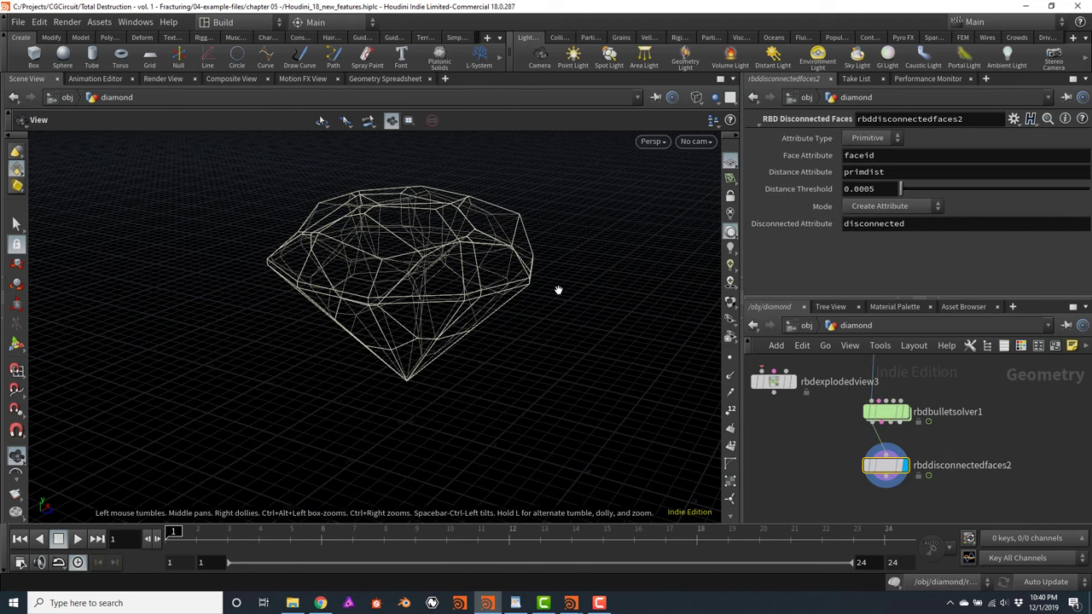
Play the simulation through rbddisconnectedfaces2, stop at frame 16, and examine its Disconnected Attribute name
left_click(77, 538)
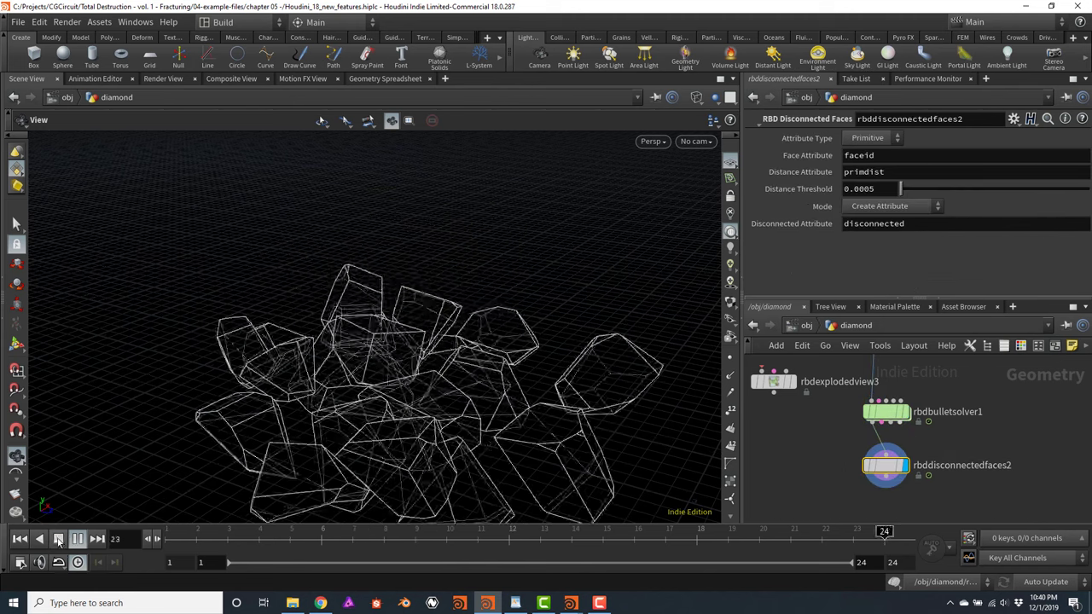
left_click(58, 540)
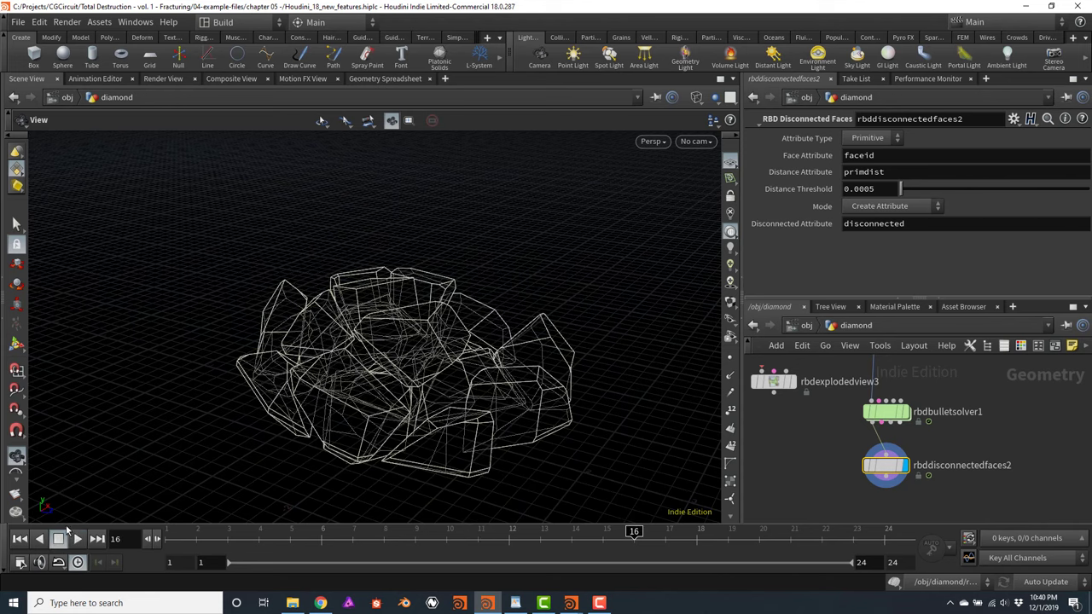
mouse_move(882, 472)
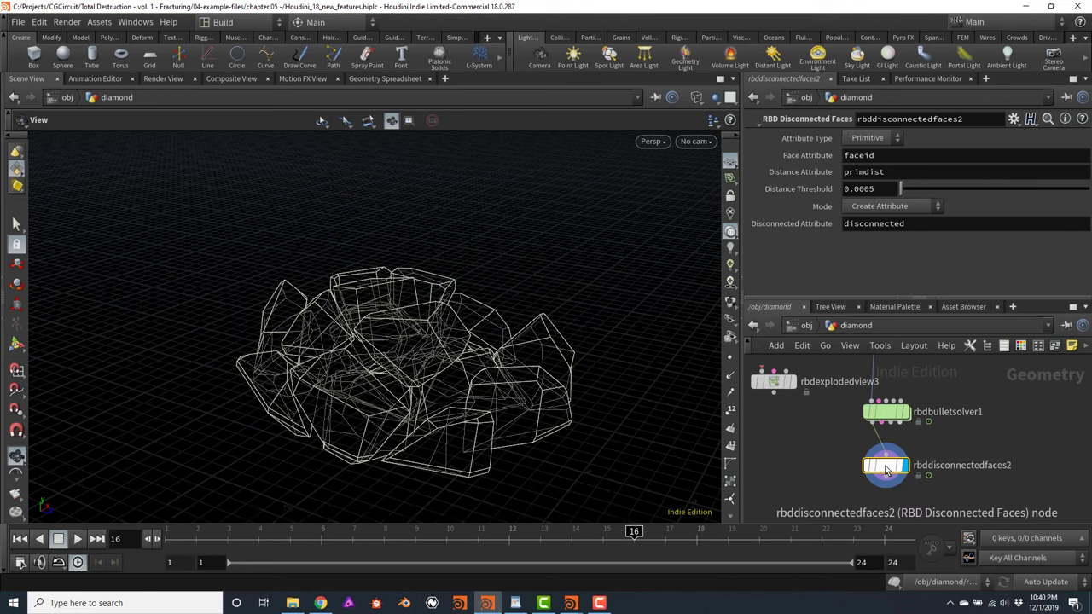
double_click(870, 222)
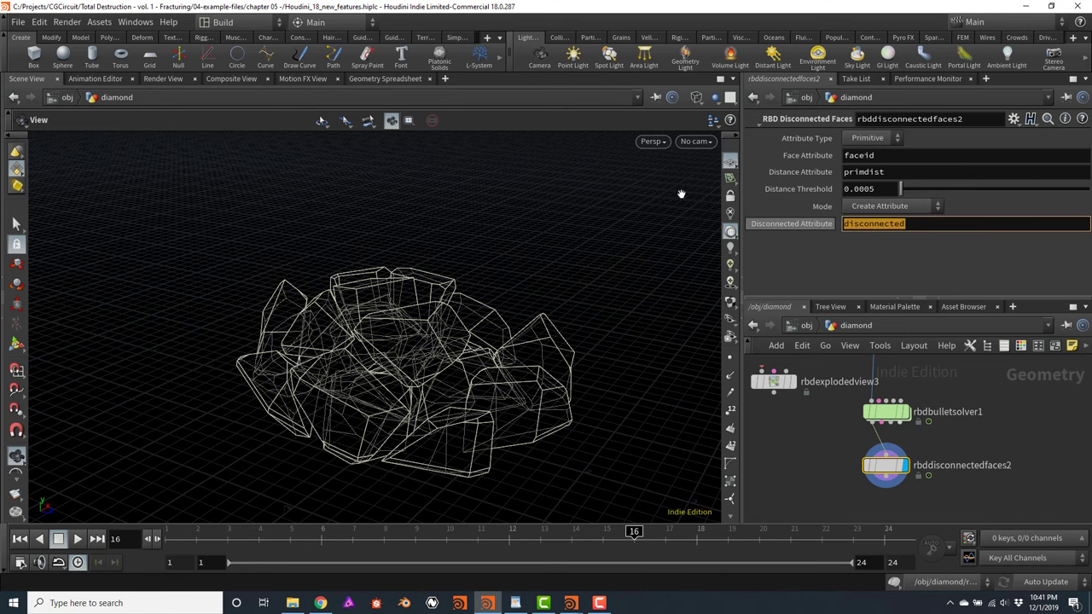
In the Geometry Spreadsheet, sort the primitives by the disconnected attribute and compare its values at frames 16 and 1
left_click(374, 79)
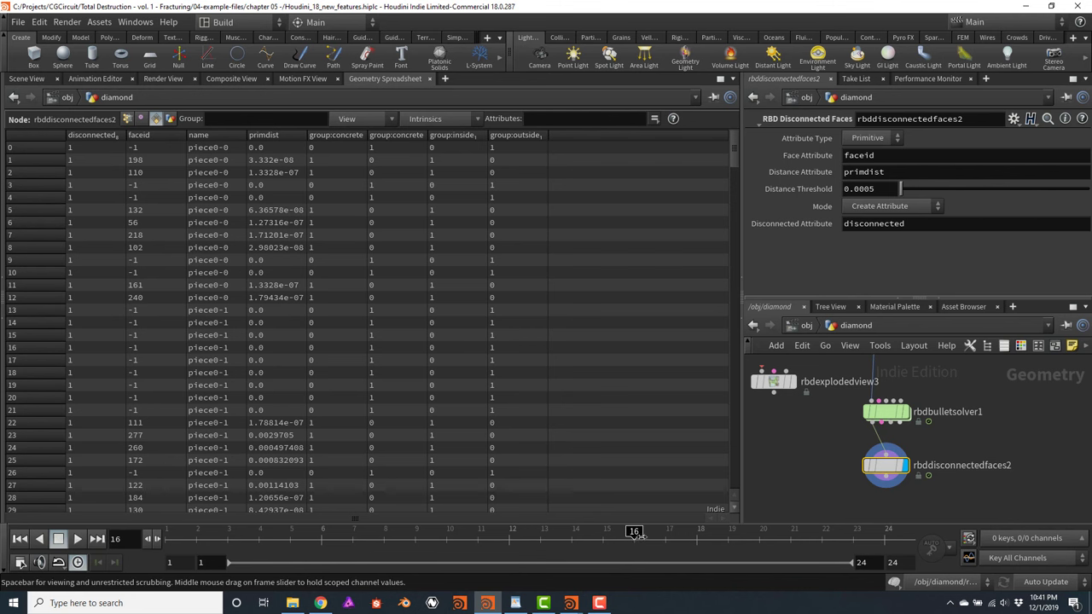
left_click(91, 136)
left_click(91, 136)
left_click_drag(633, 531, 173, 533)
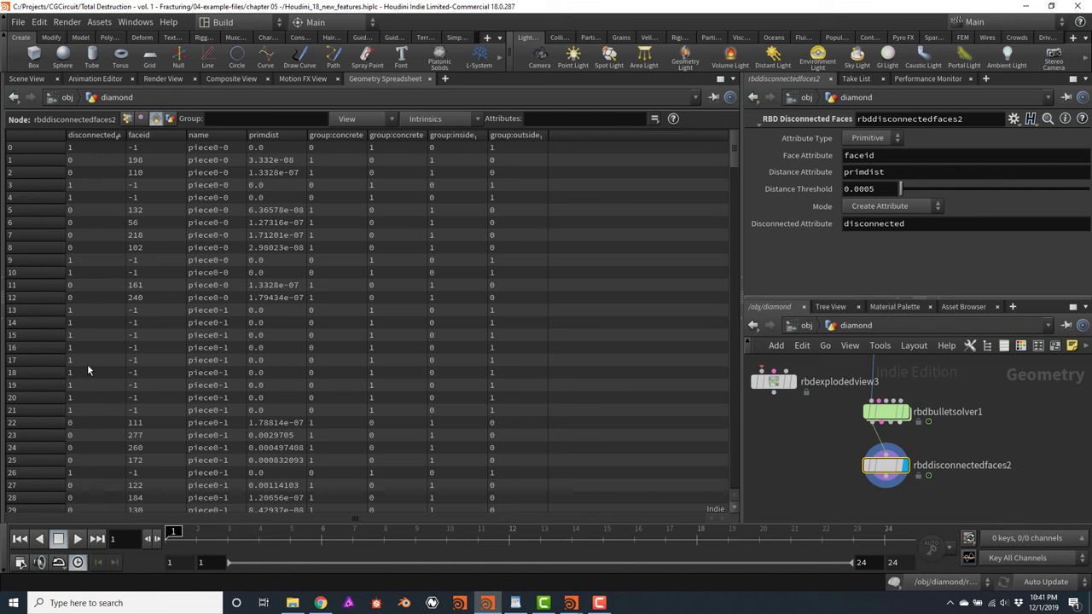
left_click(85, 137)
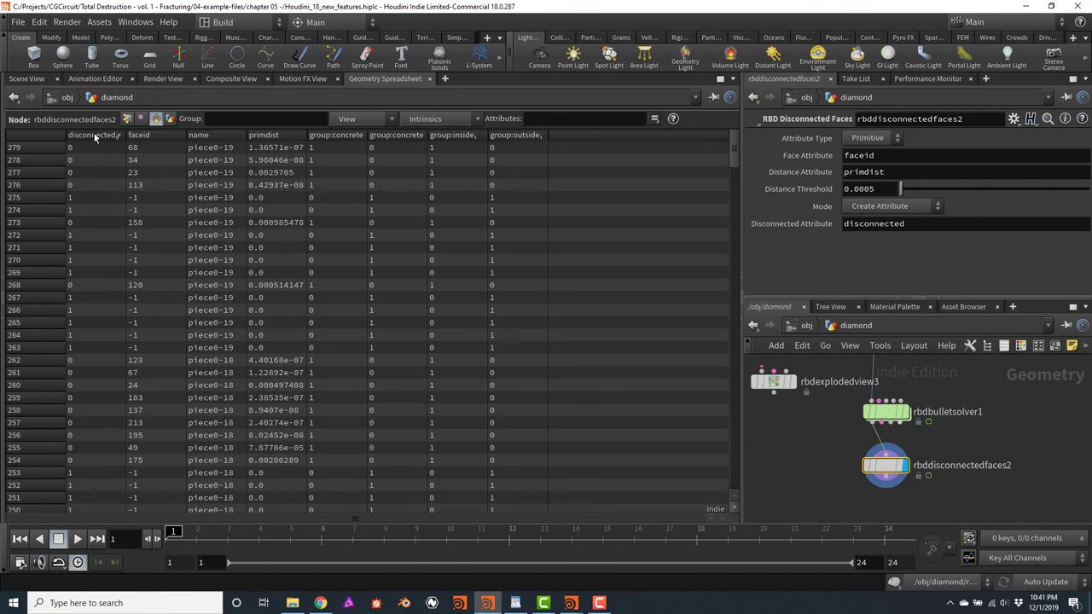
Back in the scene, try Delete Disconnected as the Mode of rbddisconnectedfaces2, and switch it to Delete Connected
left_click(26, 78)
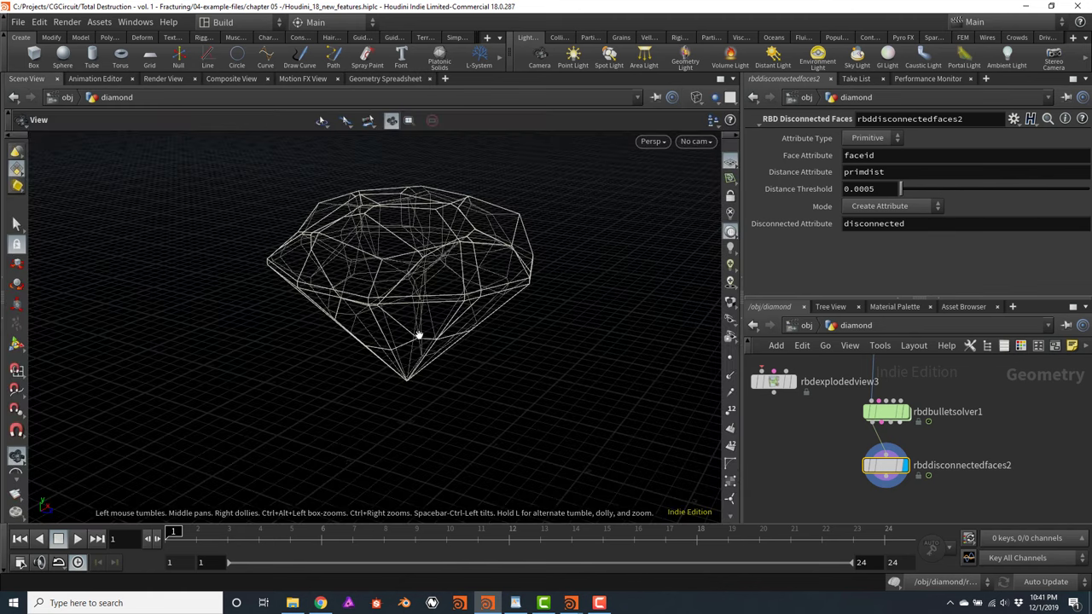
left_click_drag(390, 299, 545, 273)
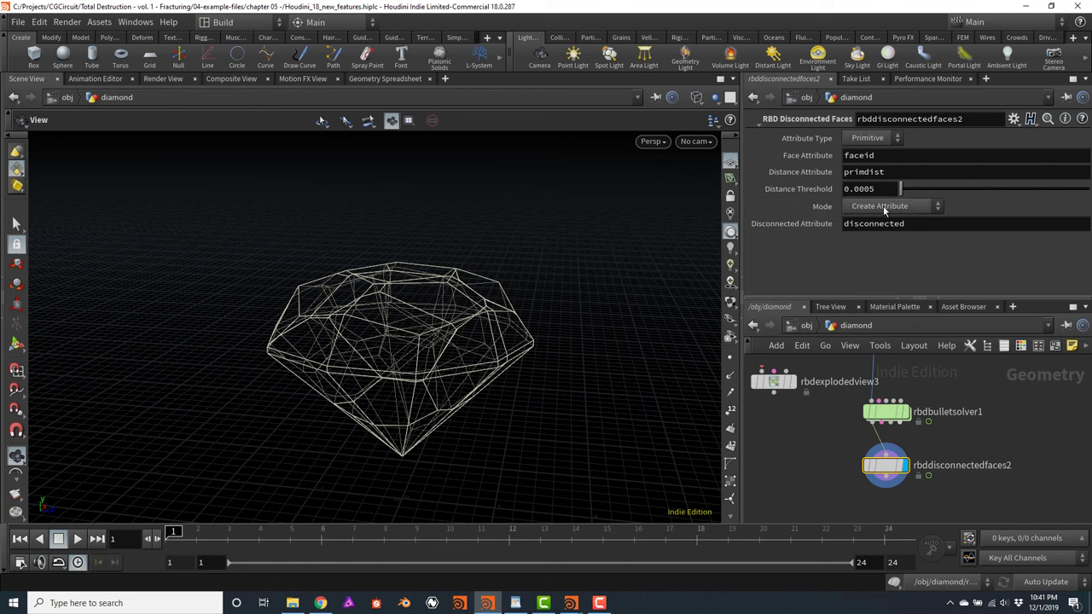
left_click(885, 208)
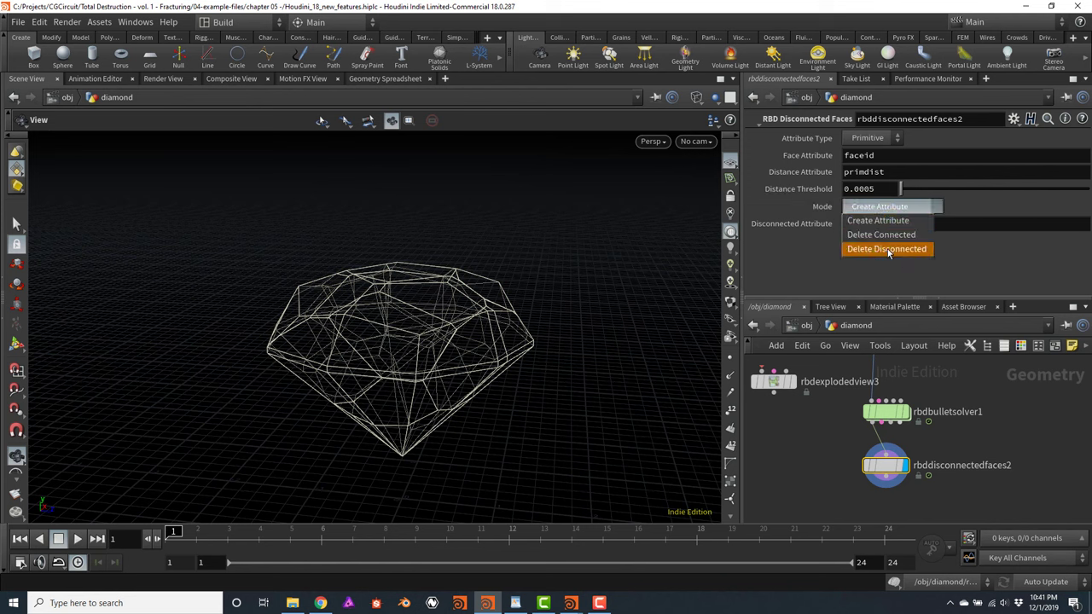
left_click(887, 249)
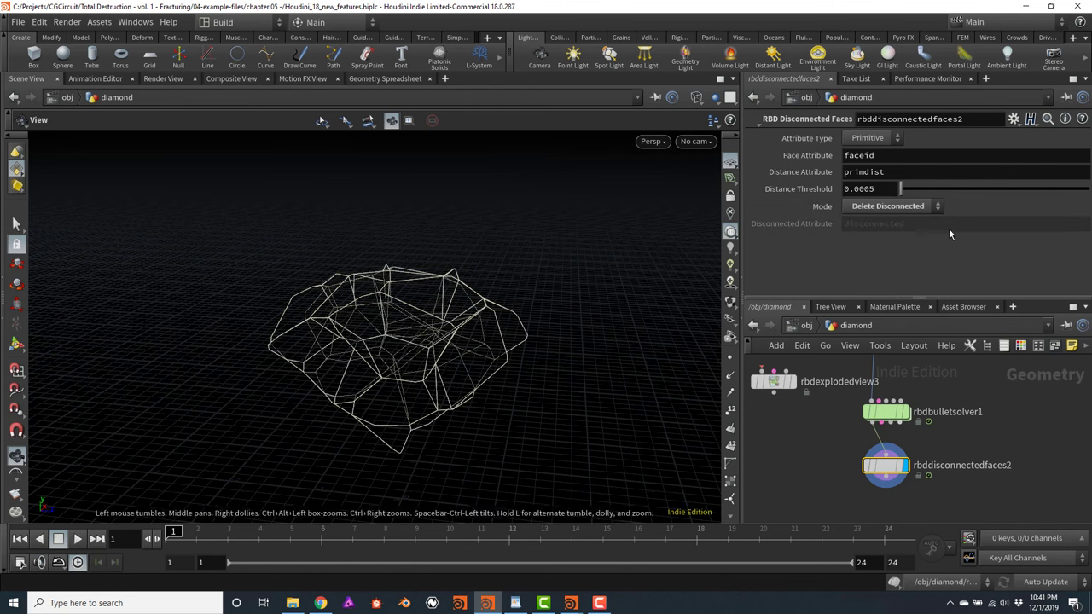
left_click(902, 208)
left_click(887, 232)
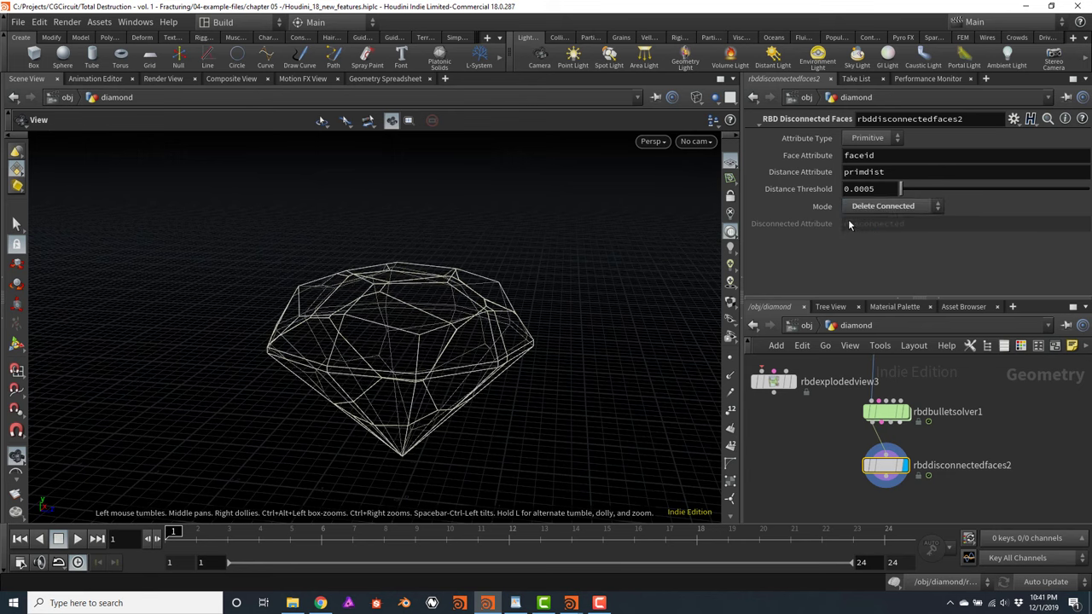
Inspect the diamond at frame 1 without its connected faces, and play the simulation to frame 9
left_click_drag(446, 250, 473, 246)
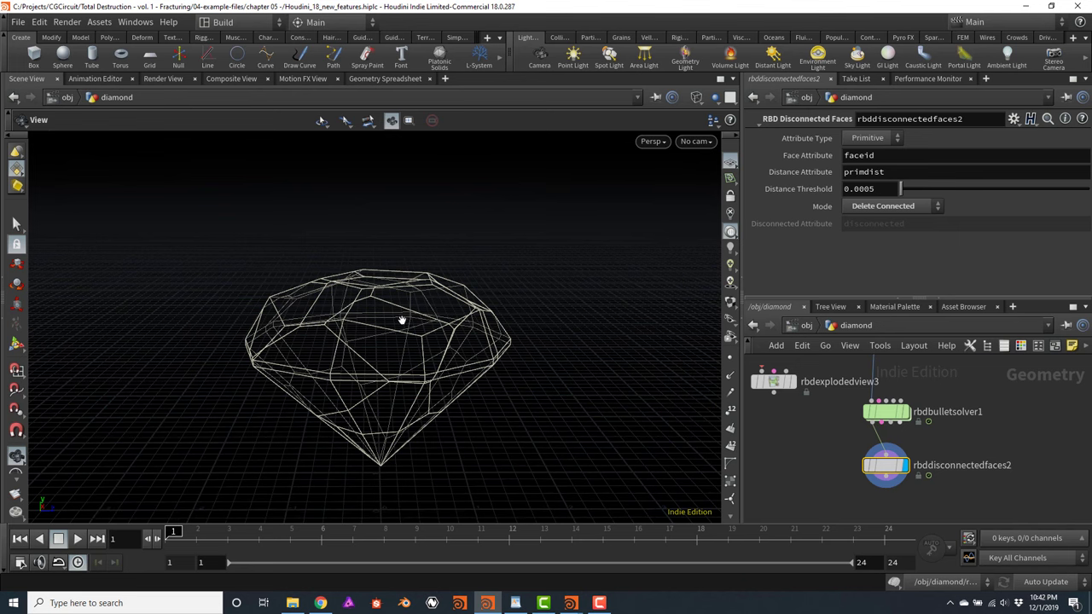
left_click_drag(402, 320, 170, 332)
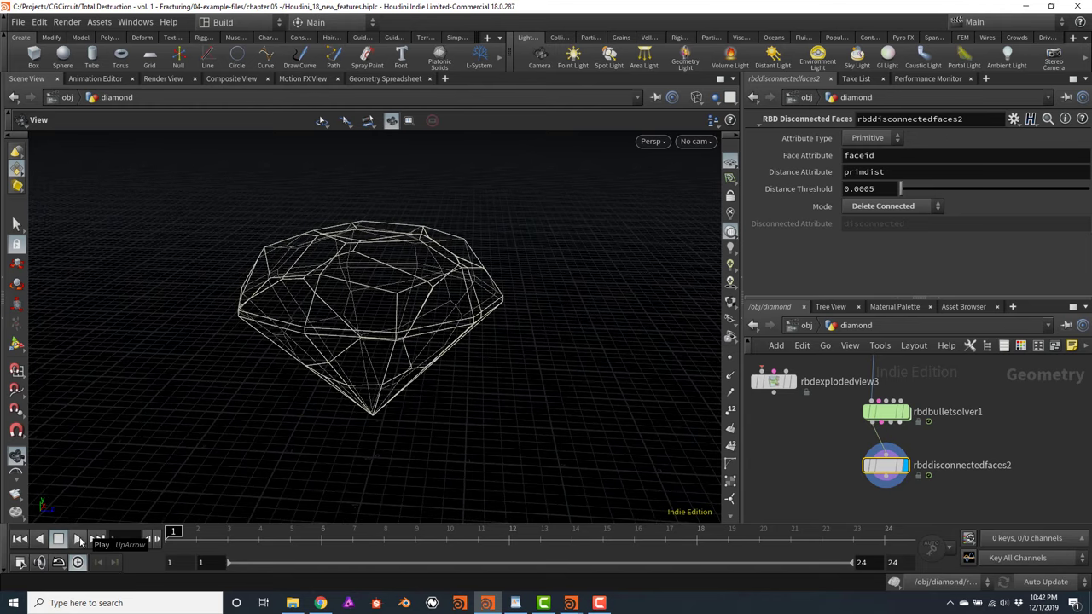
left_click(76, 541)
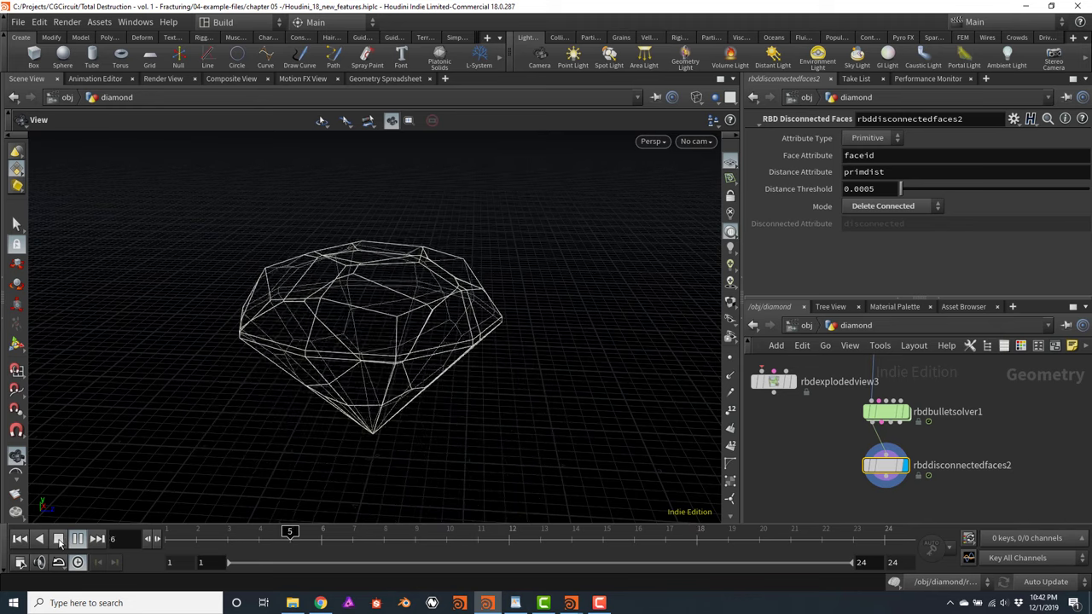
key("Up")
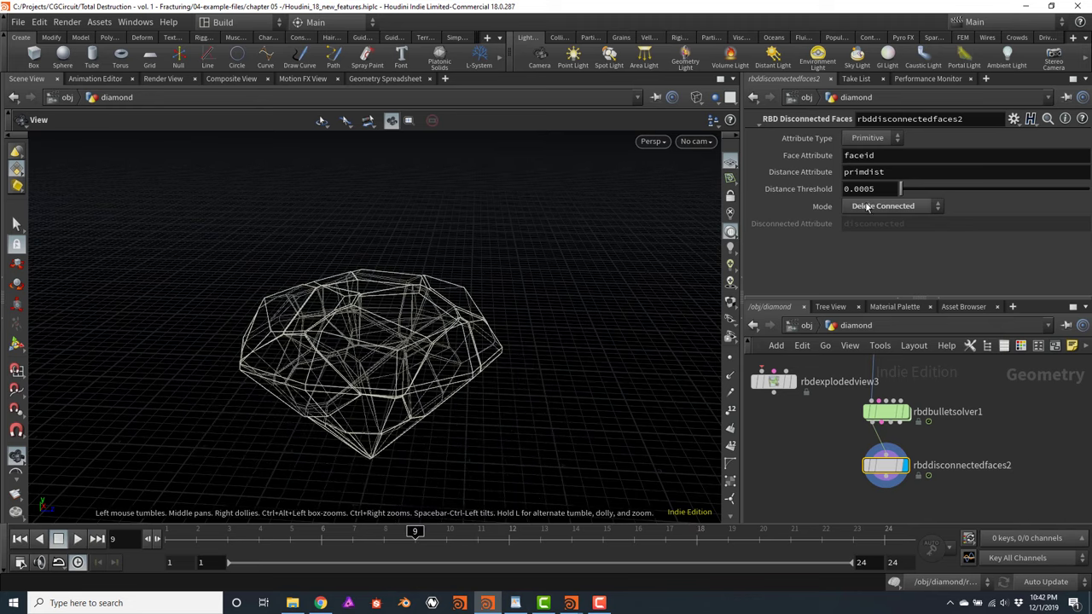
Try a larger Distance Threshold on rbddisconnectedfaces2, and restore it to 0.0005
left_click(880, 189)
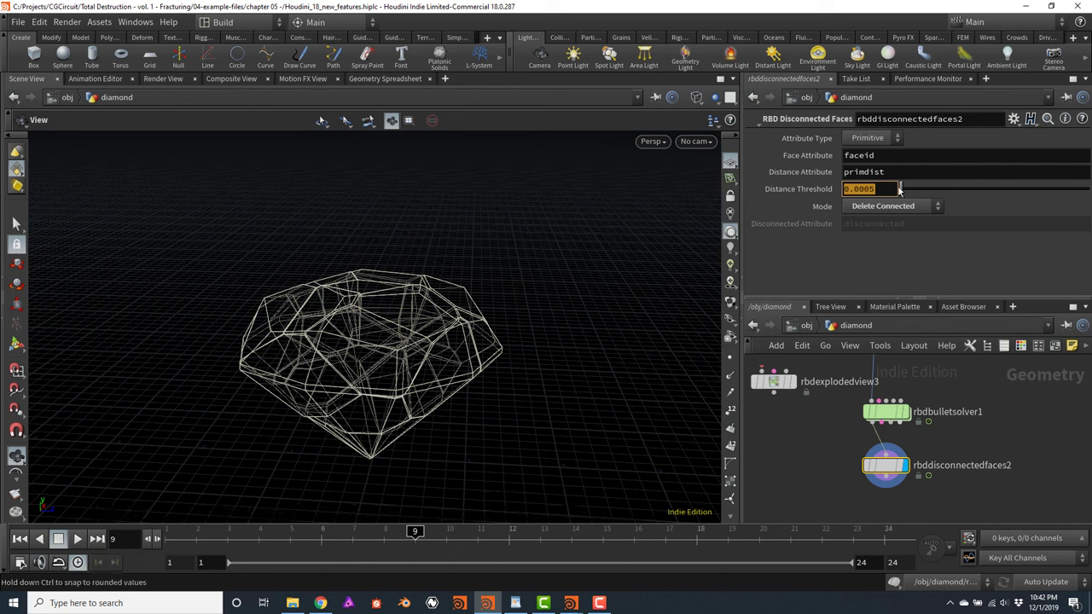
mouse_move(901, 191)
left_mouse_down()
mouse_move(919, 192)
mouse_move(904, 189)
left_mouse_up()
left_click(868, 191)
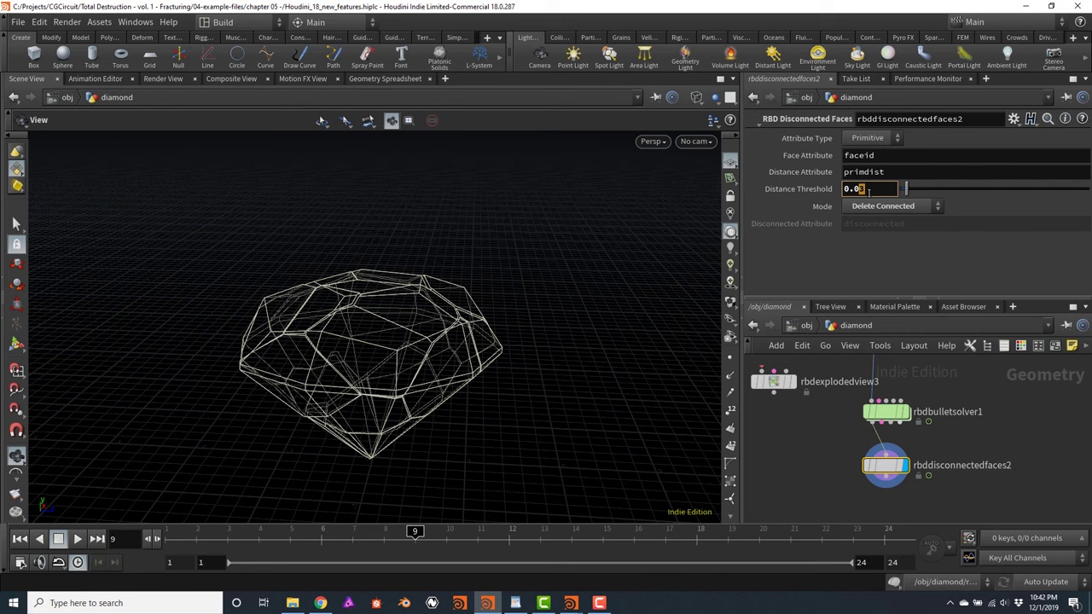
type("005")
key("Return")
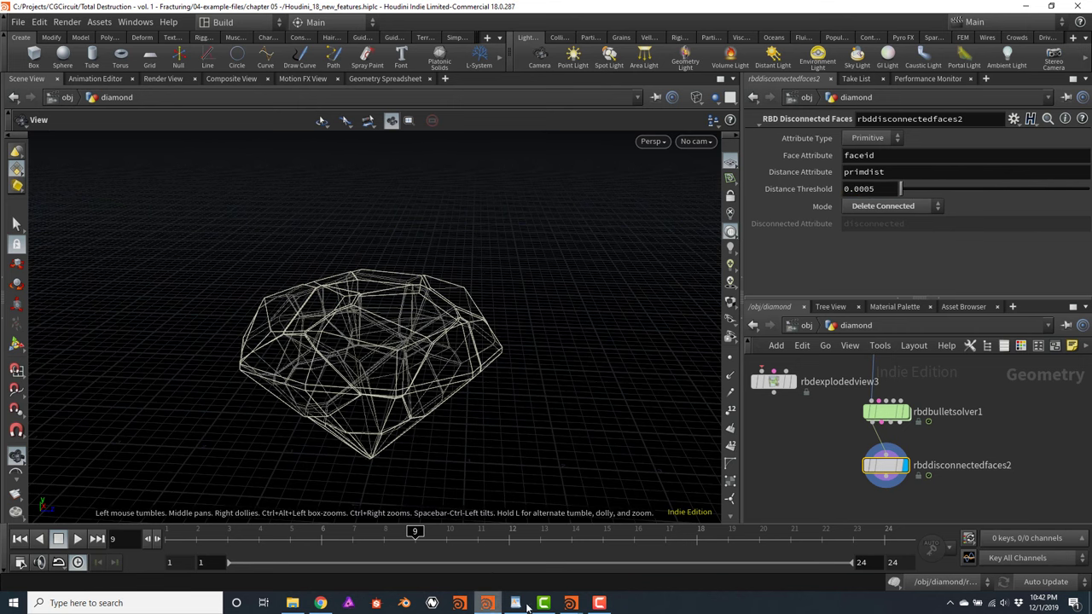
Switch to MPlay, play the rendered diamond_anim sequence, and minimize its window
mouse_move(570, 603)
left_click(614, 558)
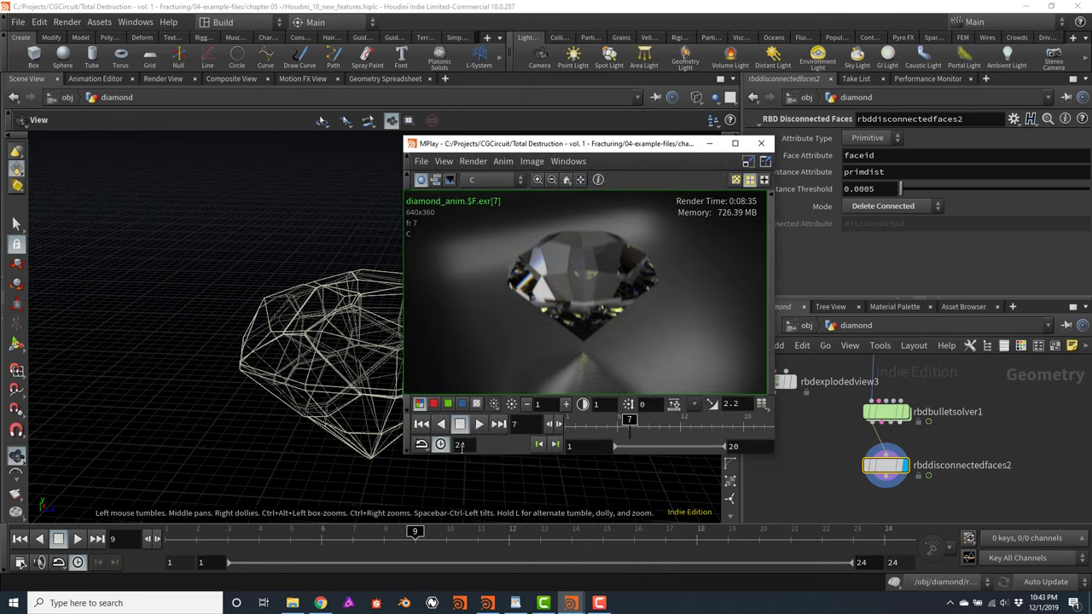
left_click(478, 423)
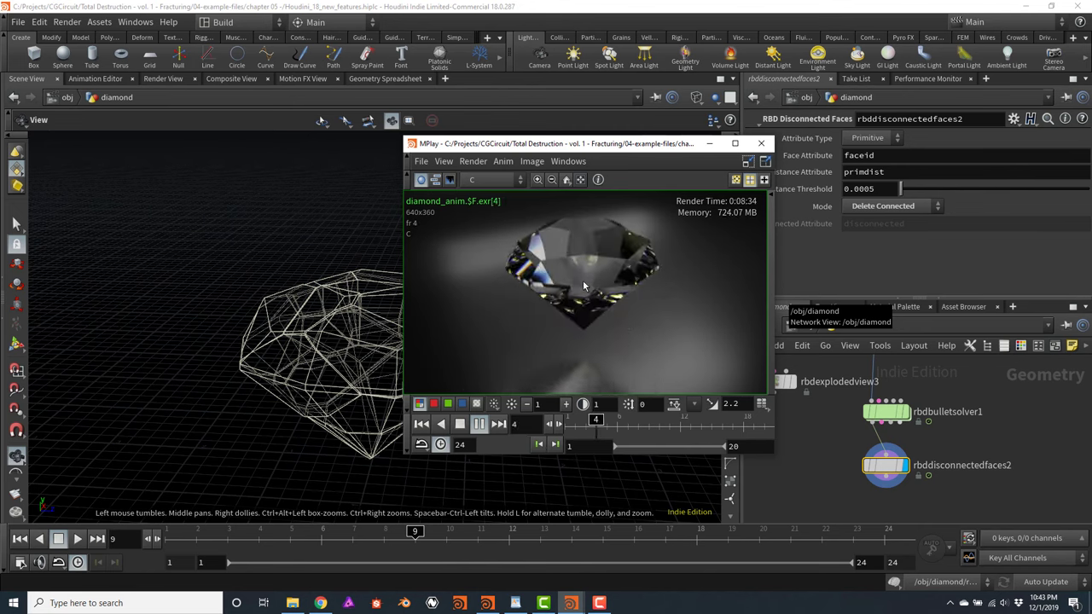
left_click(708, 143)
Return the simulation to frame 1, scrub to frame 9, and examine the diamond's interior faces as they separate
left_click(20, 538)
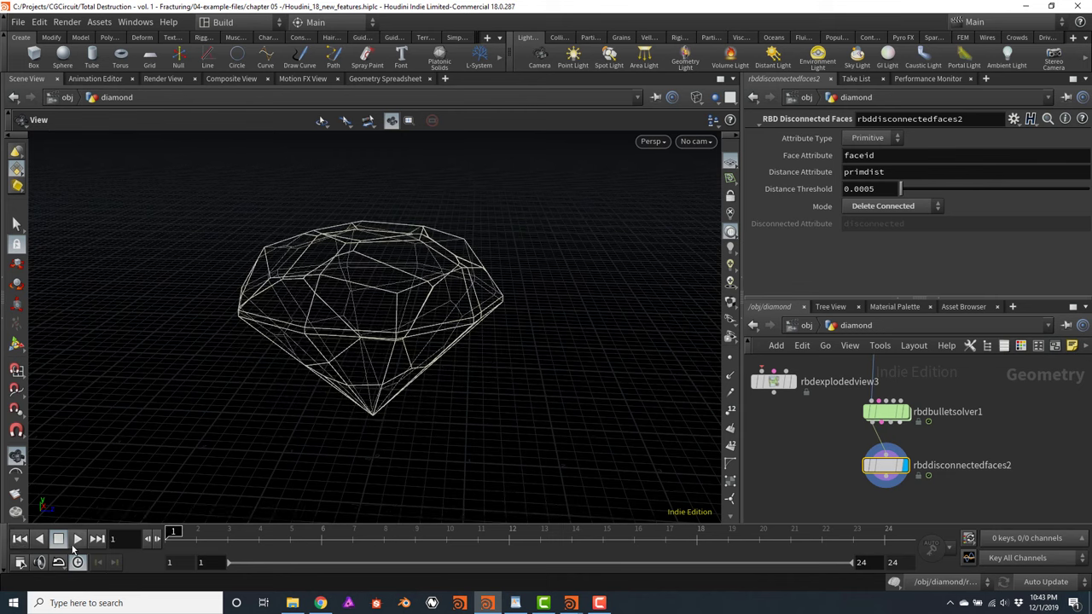
left_click_drag(397, 302, 362, 359)
scroll(402, 292, "down", 2)
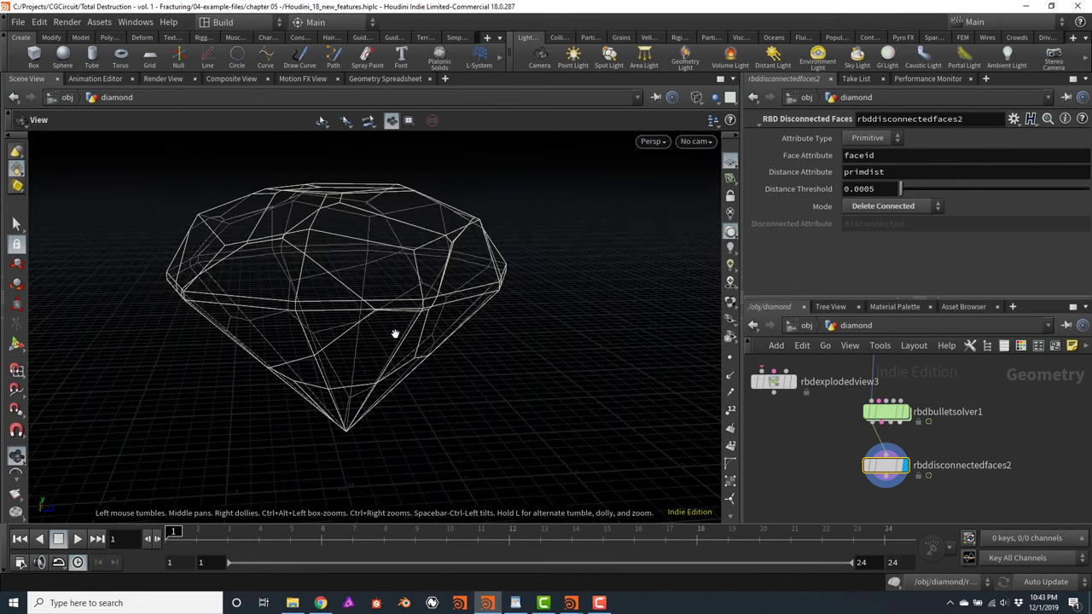
left_click(195, 538)
left_click_drag(213, 541, 417, 552)
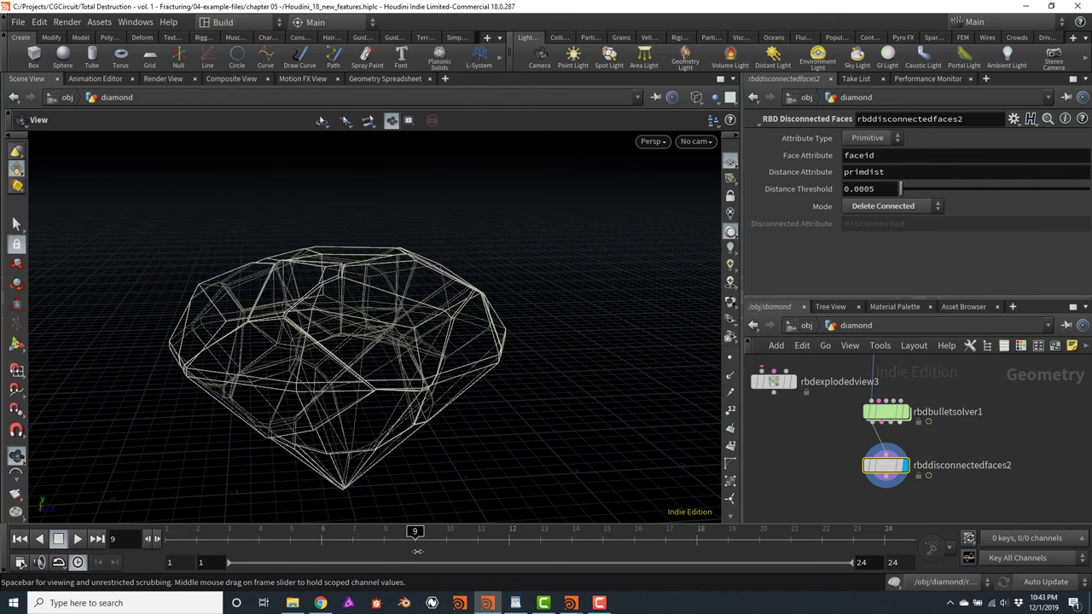
left_click_drag(388, 476, 407, 406)
Connect pointjitter1 to rbdmaterialfracture1's Voronoi points input in place of scatter1, and inspect the new fracture
scroll(953, 434, "down", 4)
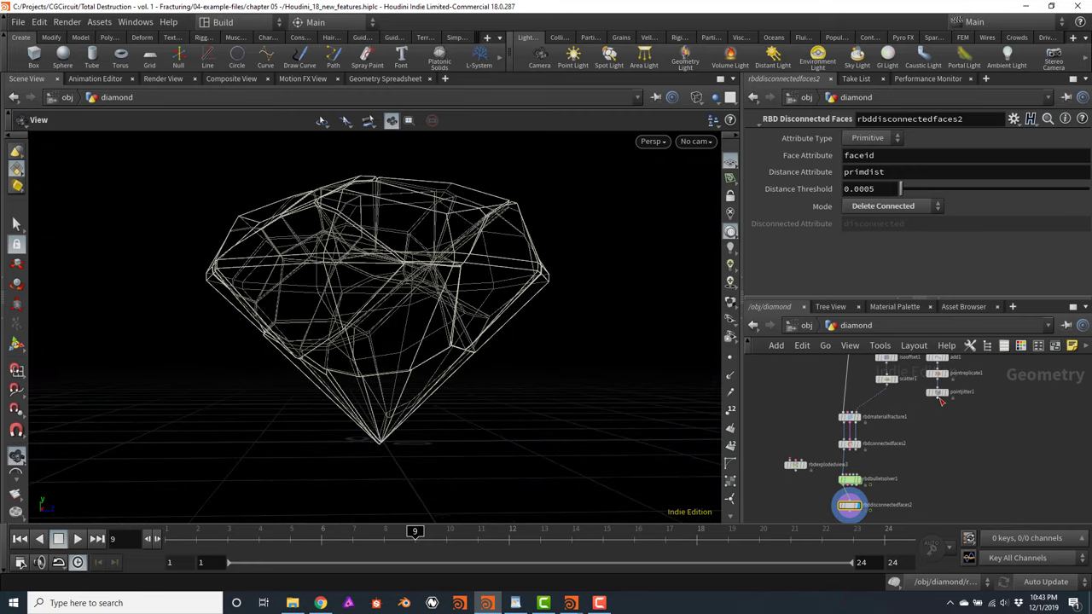
left_click(938, 398)
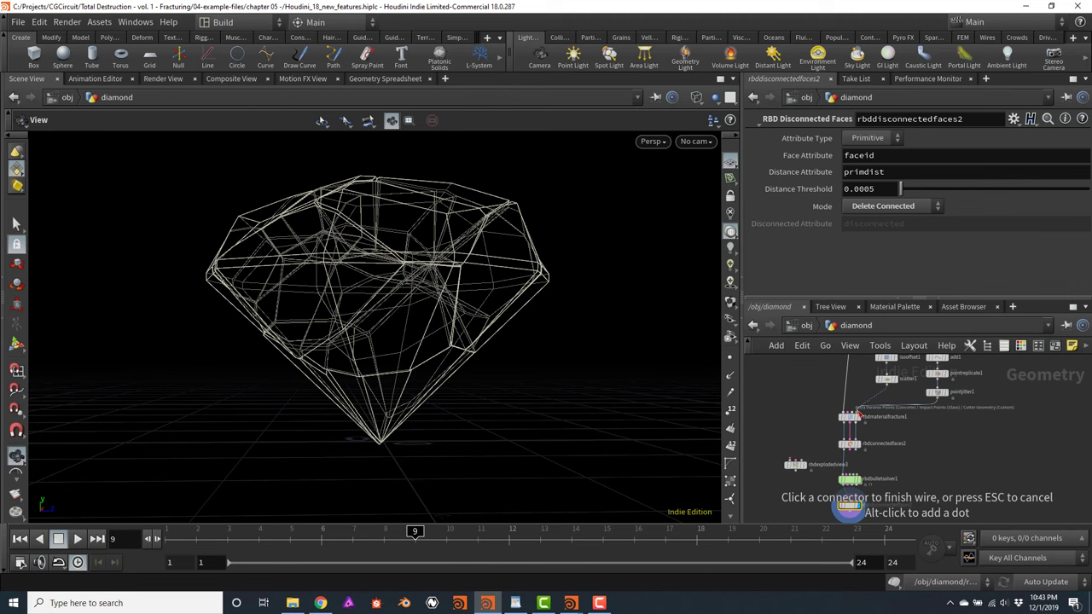
left_click(848, 505)
left_click_drag(423, 424, 376, 402)
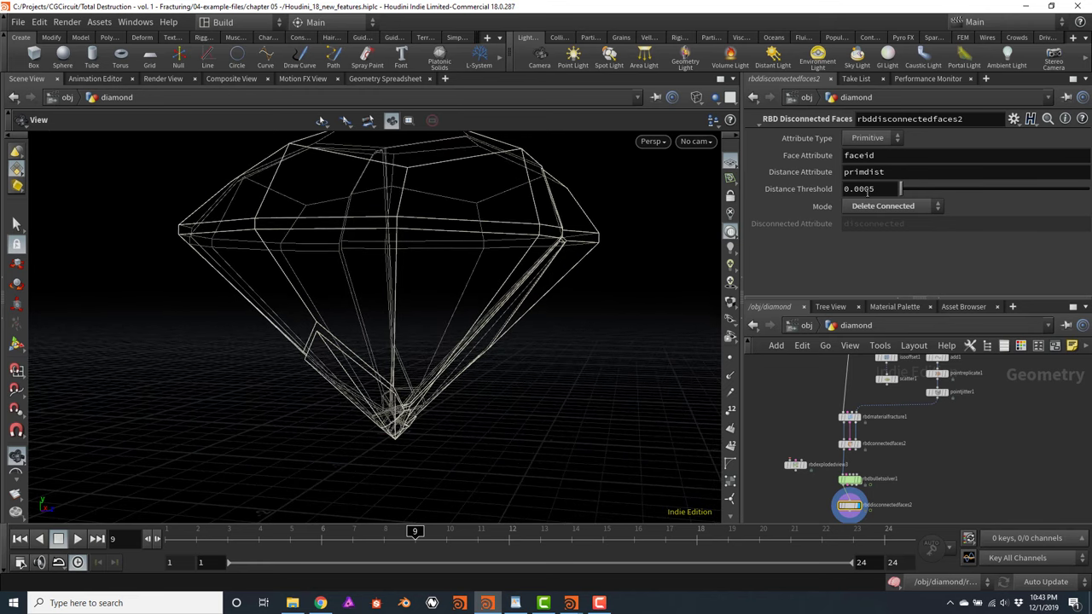
Set the Distance Threshold of rbddisconnectedfaces2 to 0.052, and lower it to 0.039
left_click_drag(868, 191, 882, 197)
left_click_drag(857, 188, 893, 193)
type("52")
key("Return")
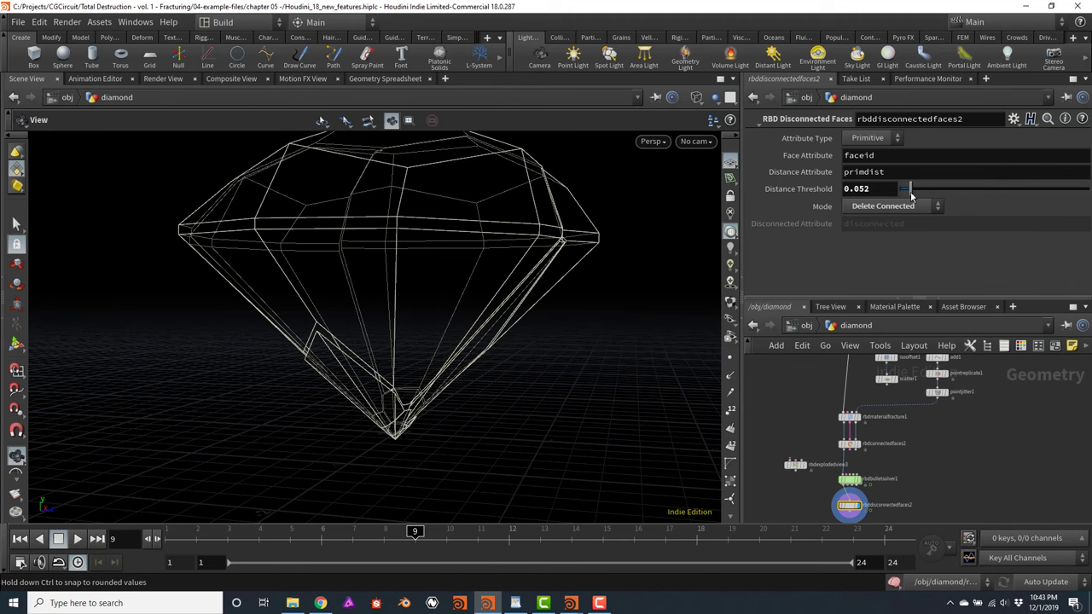
left_click_drag(911, 195, 907, 191)
Scrub the simulation to frame 13, frame the diamond, and examine its separating pieces from several angles
mouse_move(453, 282)
left_mouse_down()
mouse_move(419, 287)
mouse_move(439, 298)
left_mouse_up()
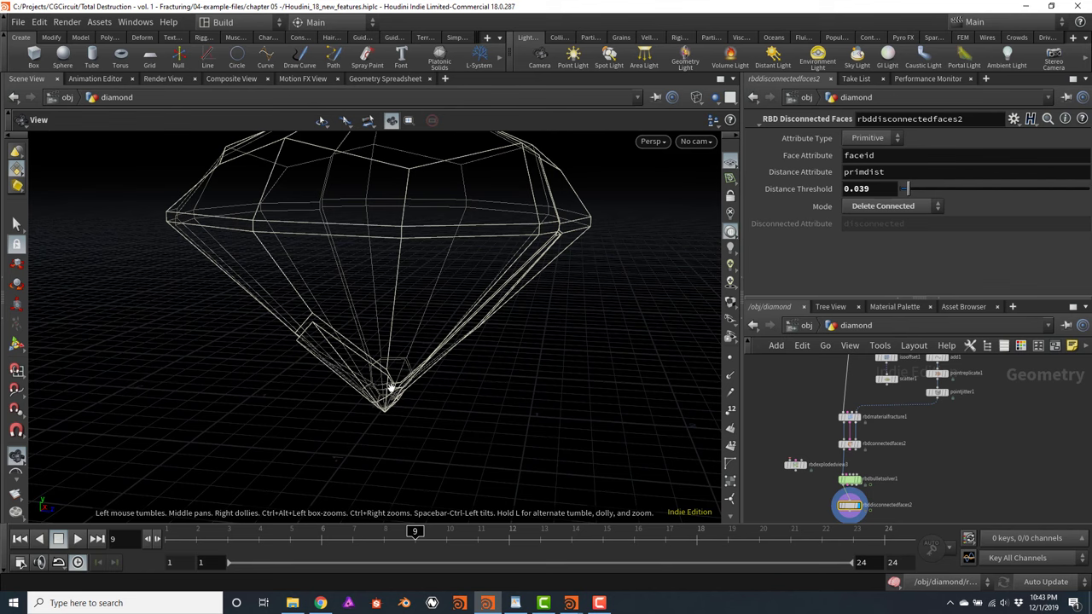
left_click_drag(390, 389, 369, 441)
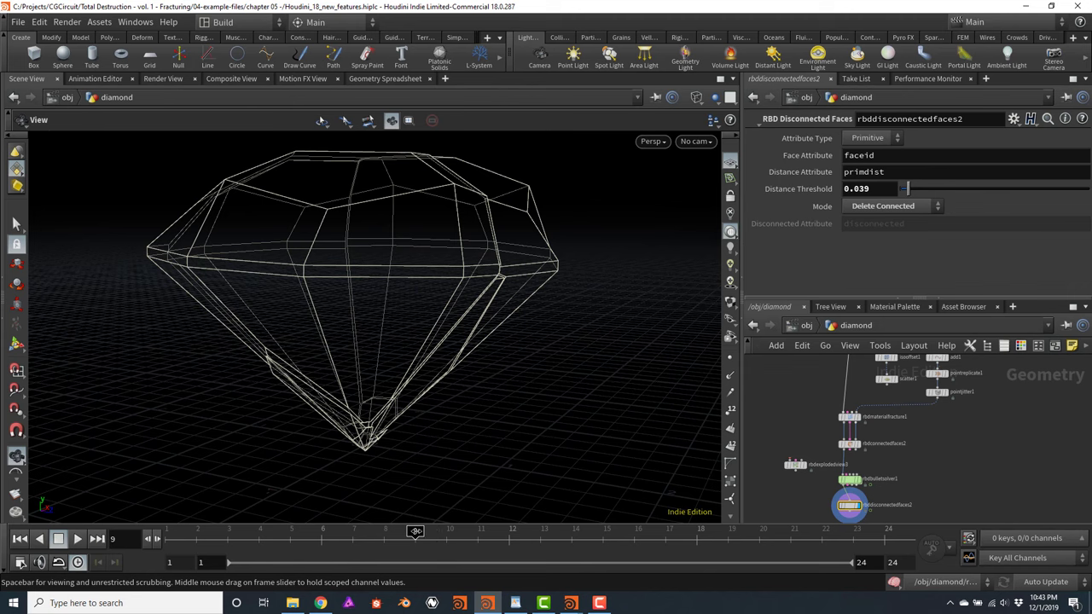
left_click_drag(424, 532, 540, 534)
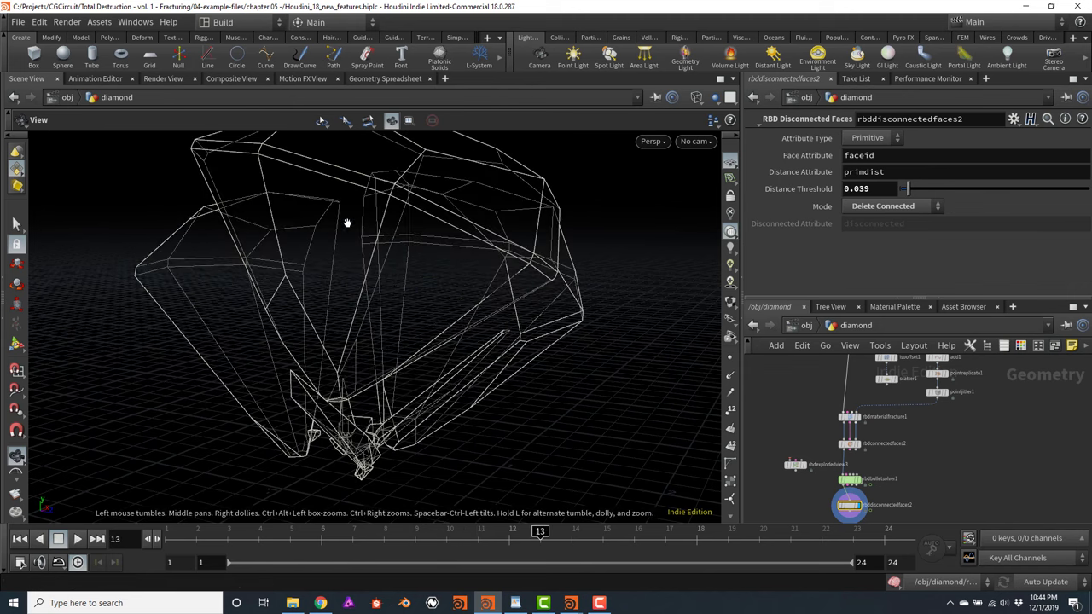
left_click_drag(349, 224, 370, 260)
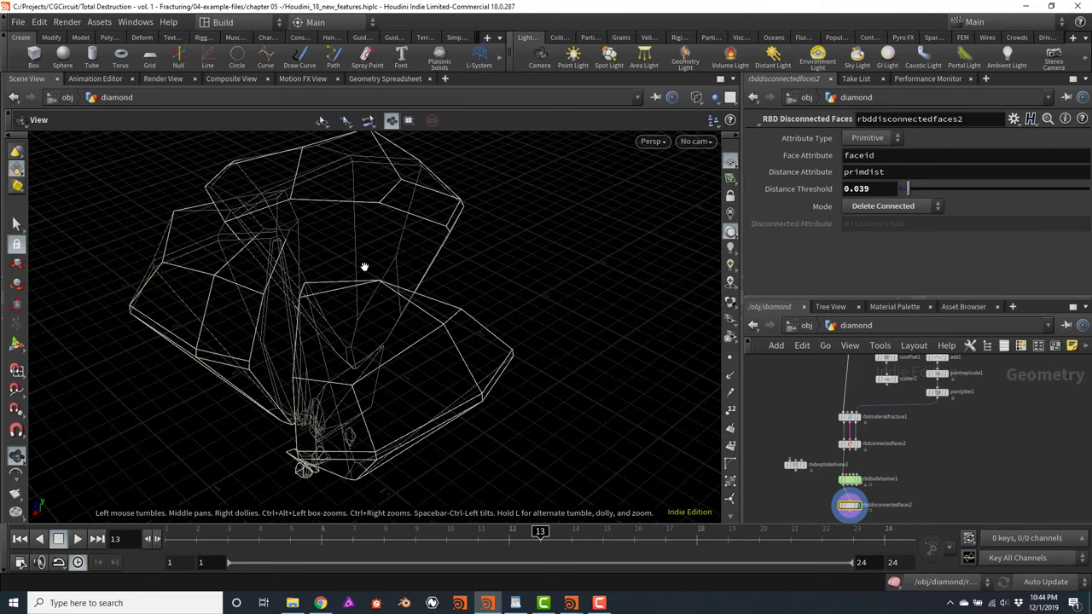
key("f")
left_click_drag(512, 341, 390, 404)
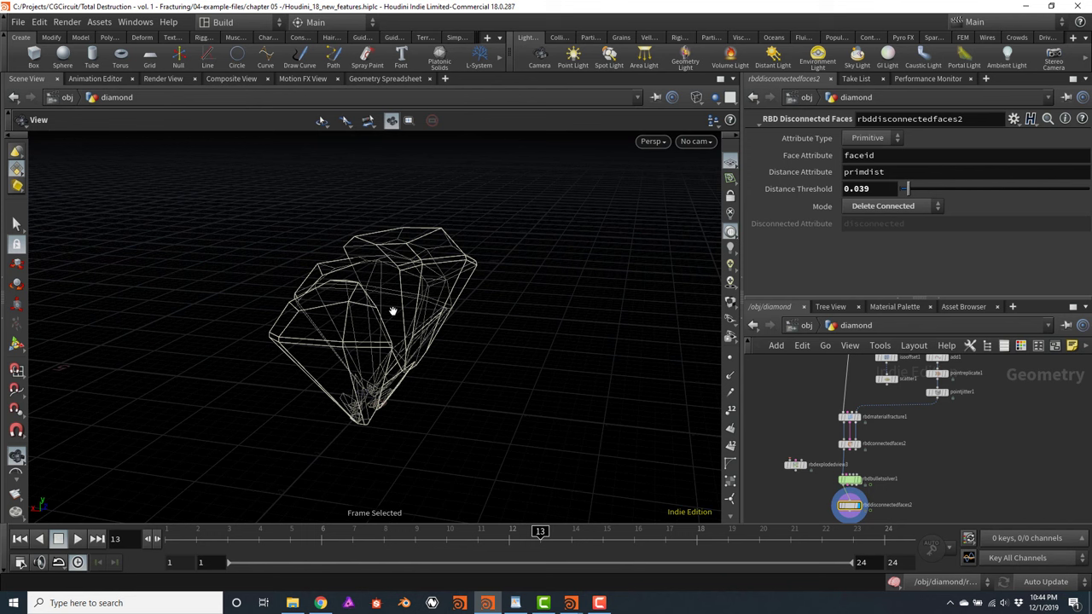
Set the Mode of rbddisconnectedfaces2 to Create Attribute
scroll(865, 485, "up", 5)
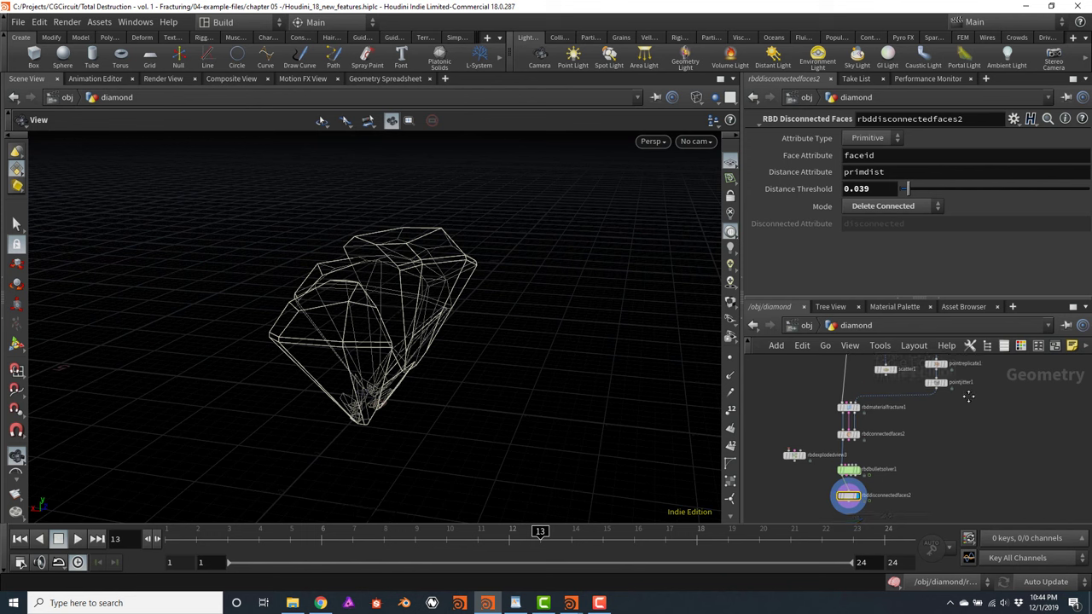
left_click(866, 484)
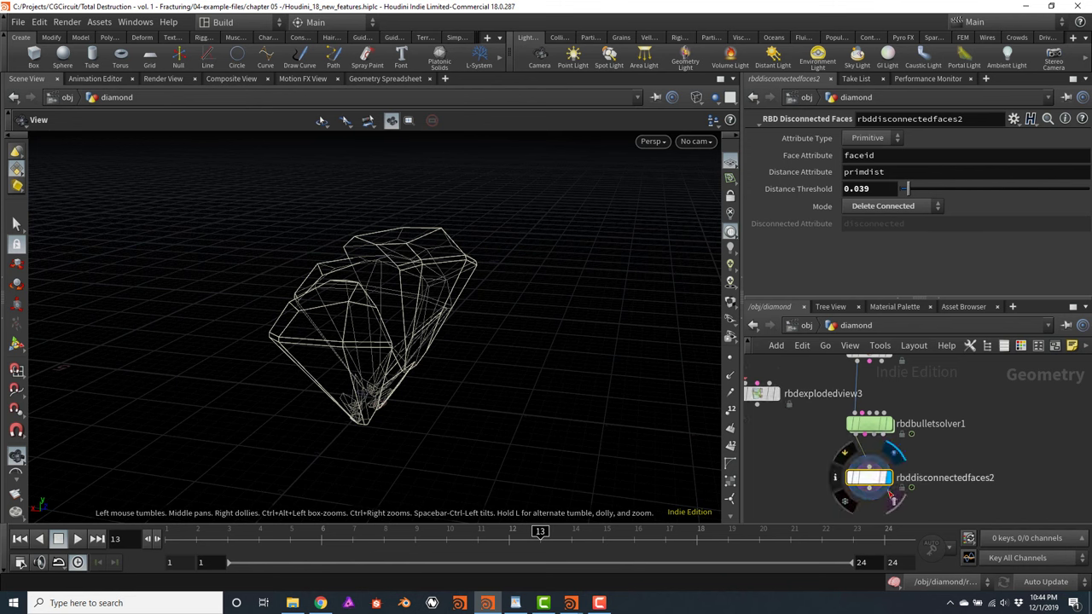
left_click(873, 207)
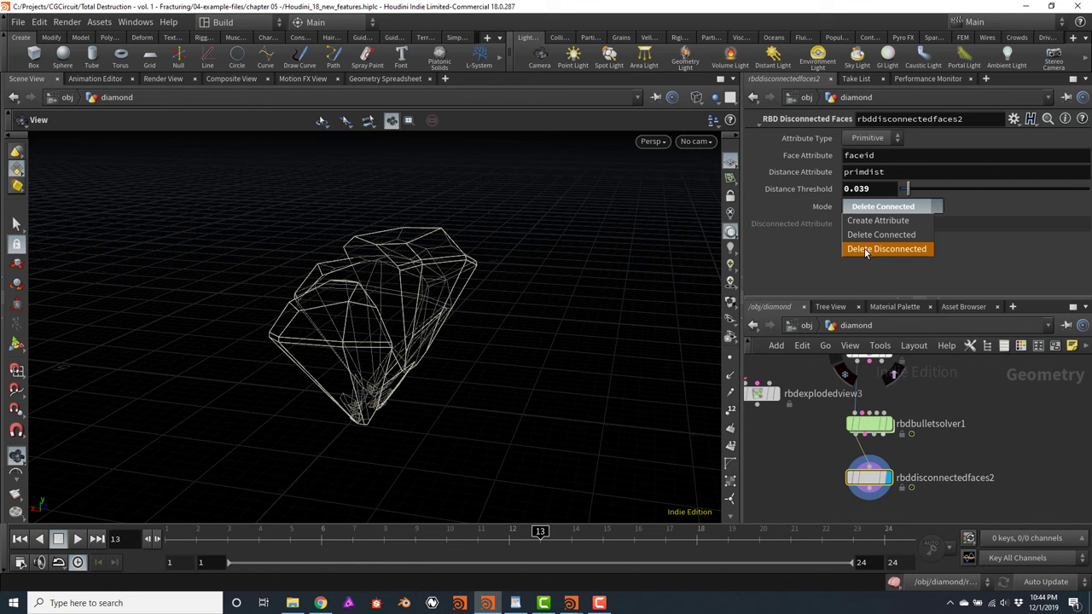
left_click(880, 221)
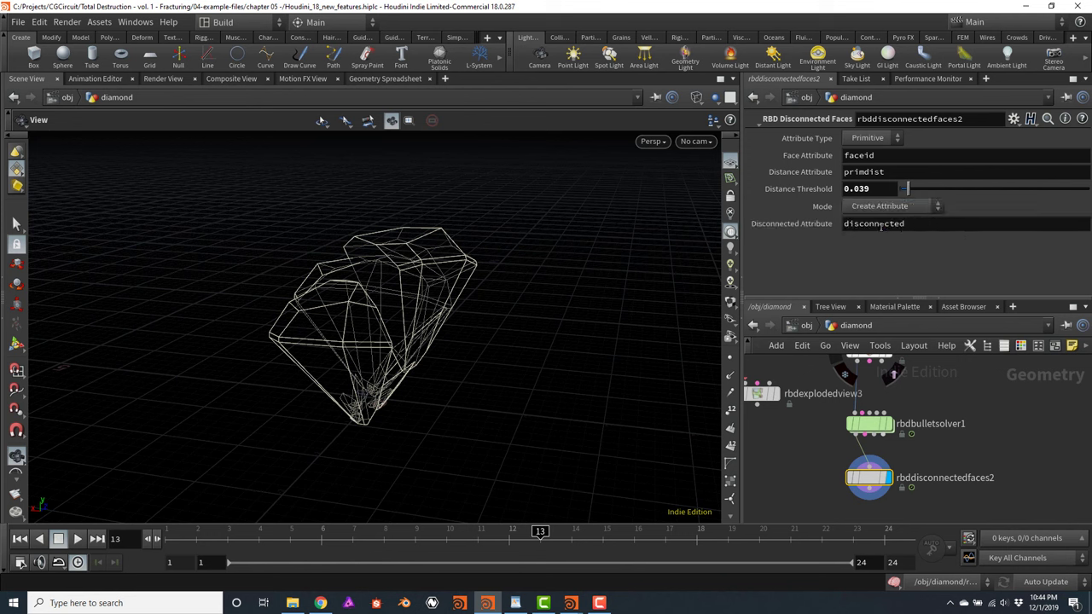